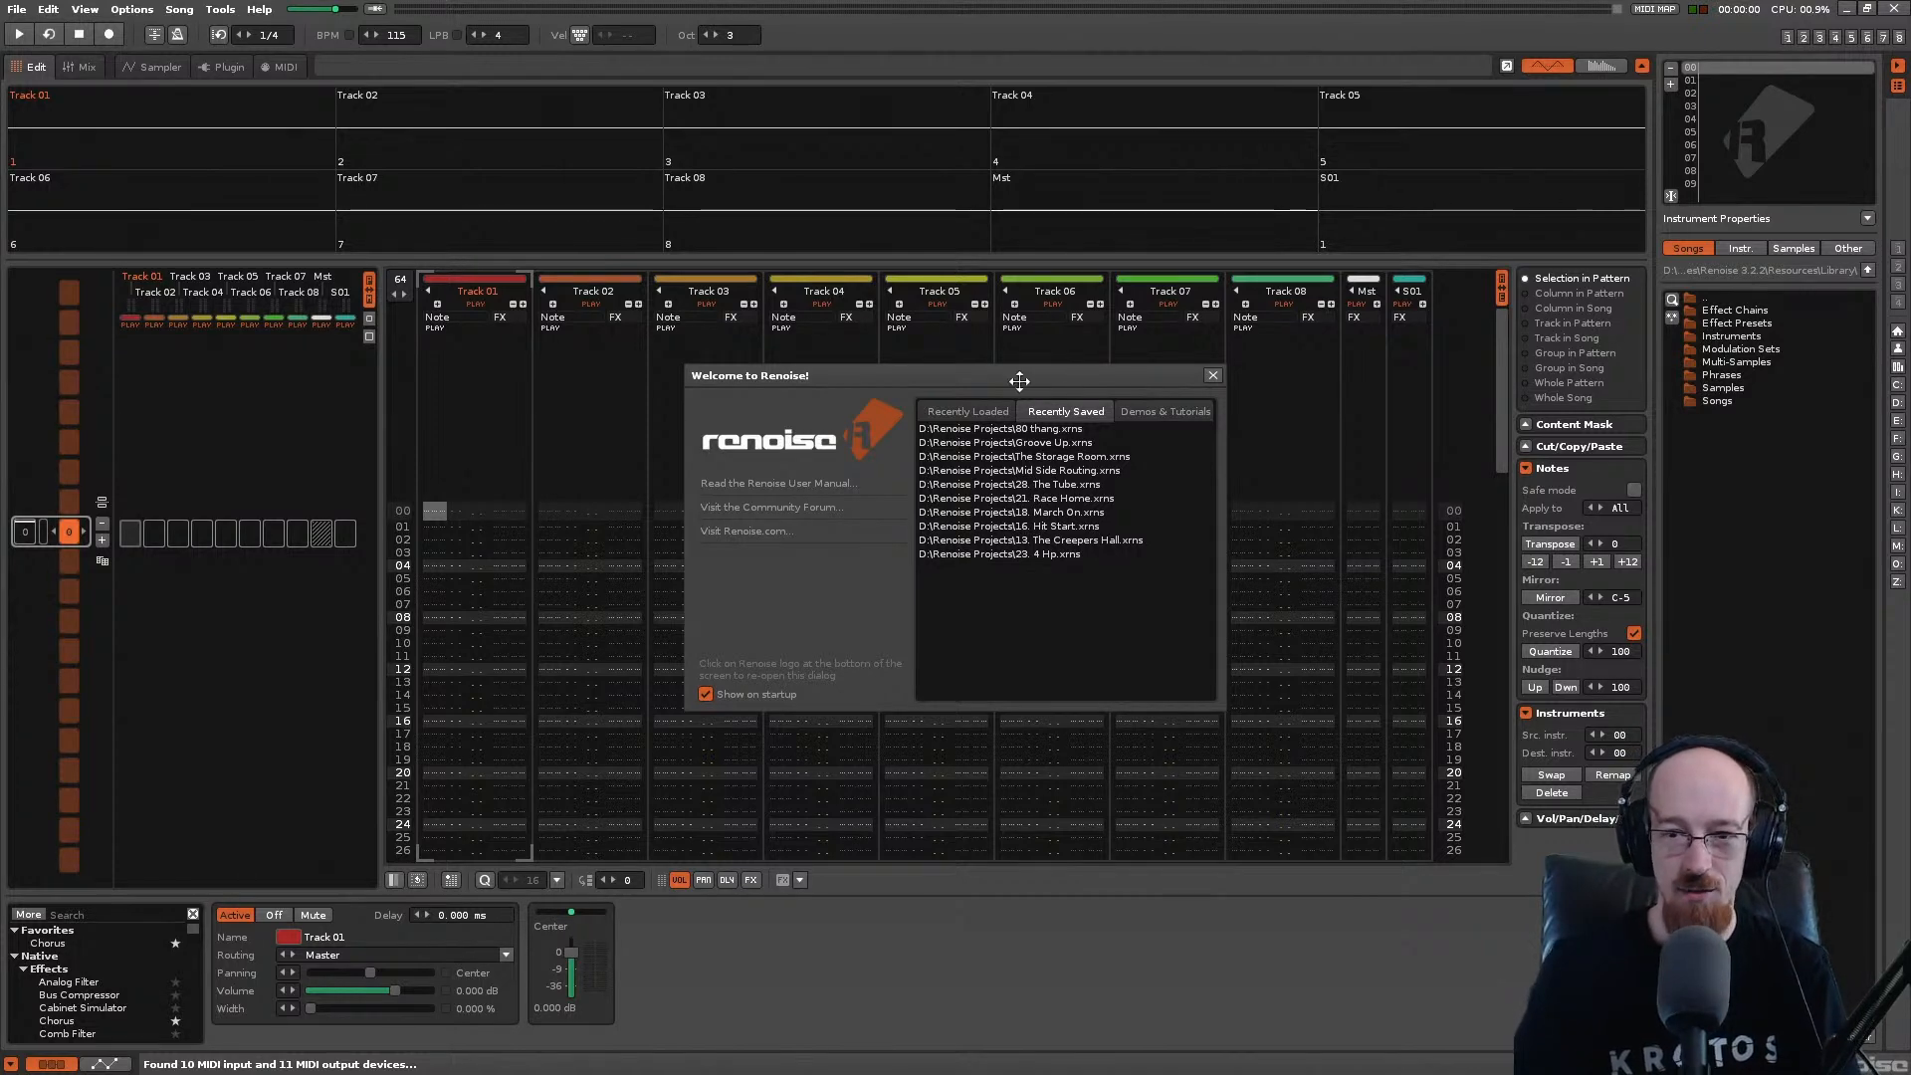
Step: Close the welcome dialog and look over the empty 64-line pattern
click(1212, 375)
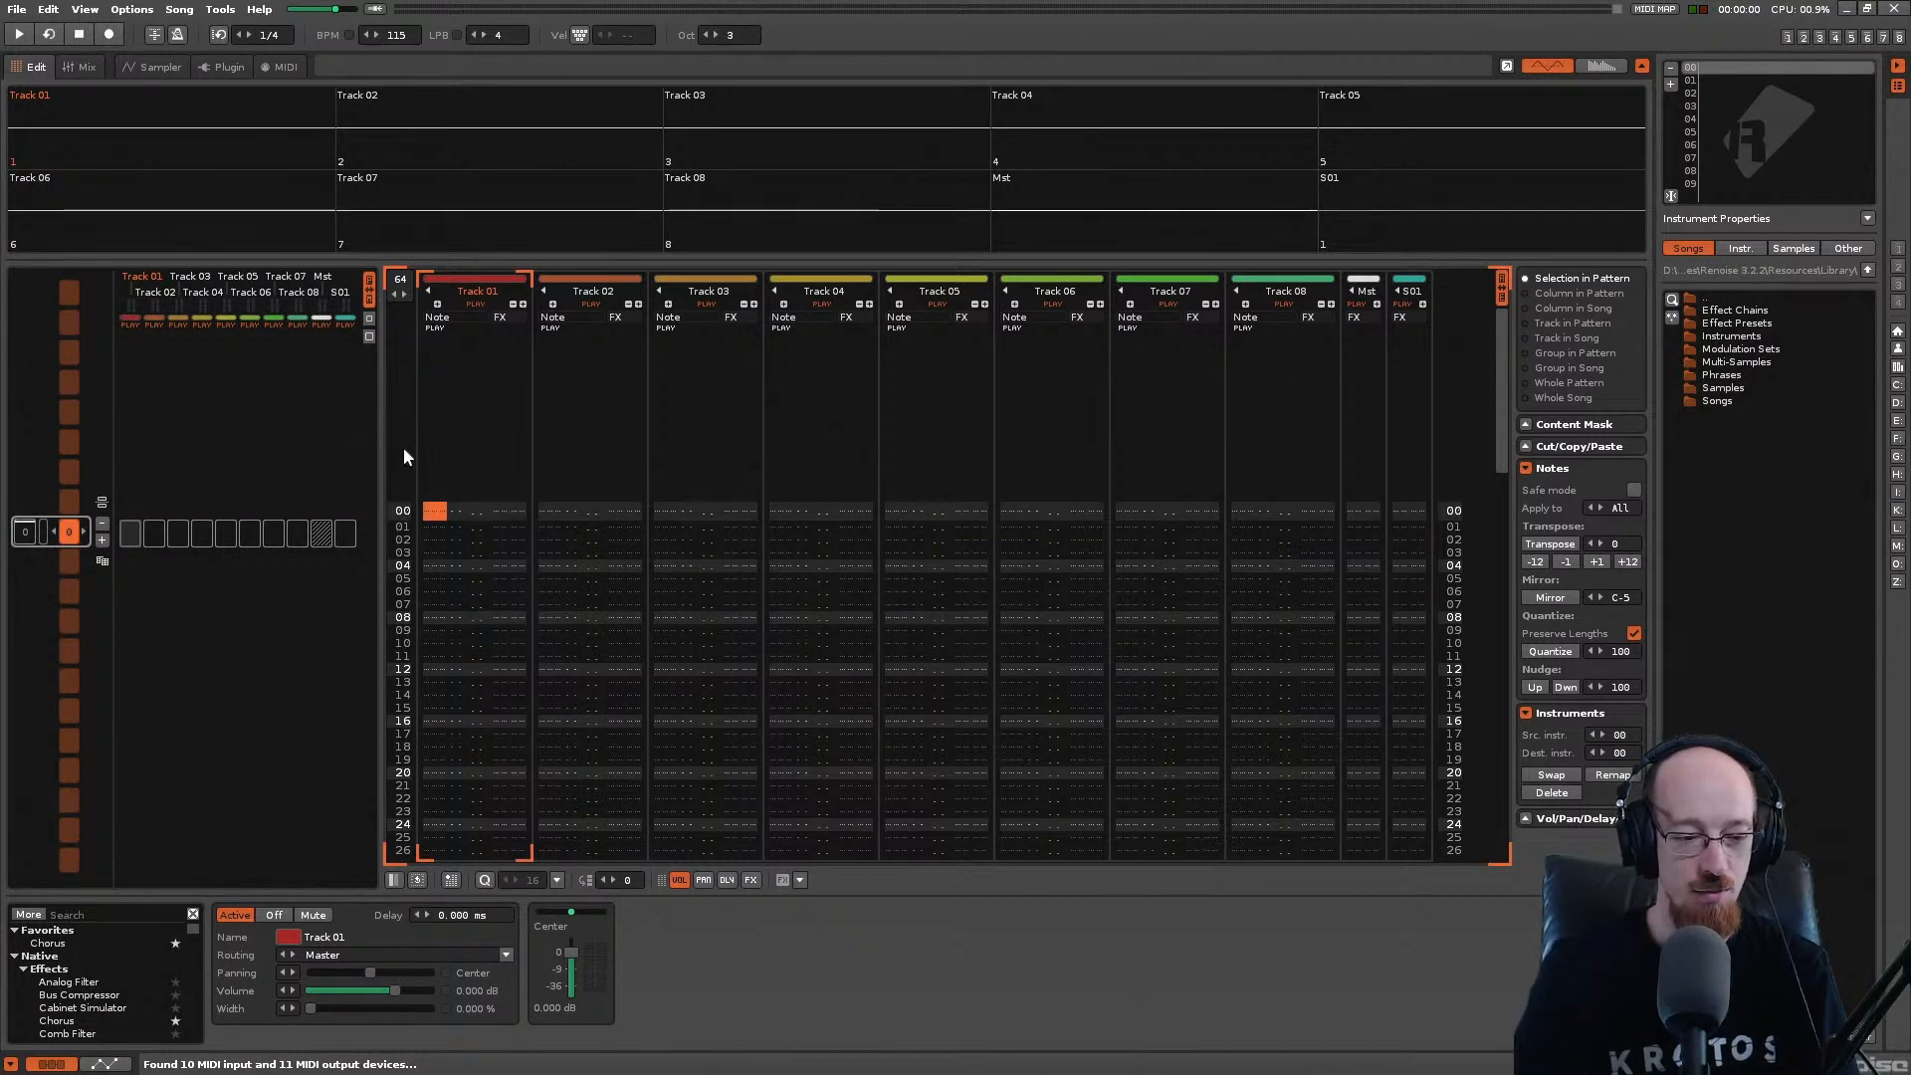
scroll(563, 505, down, 10)
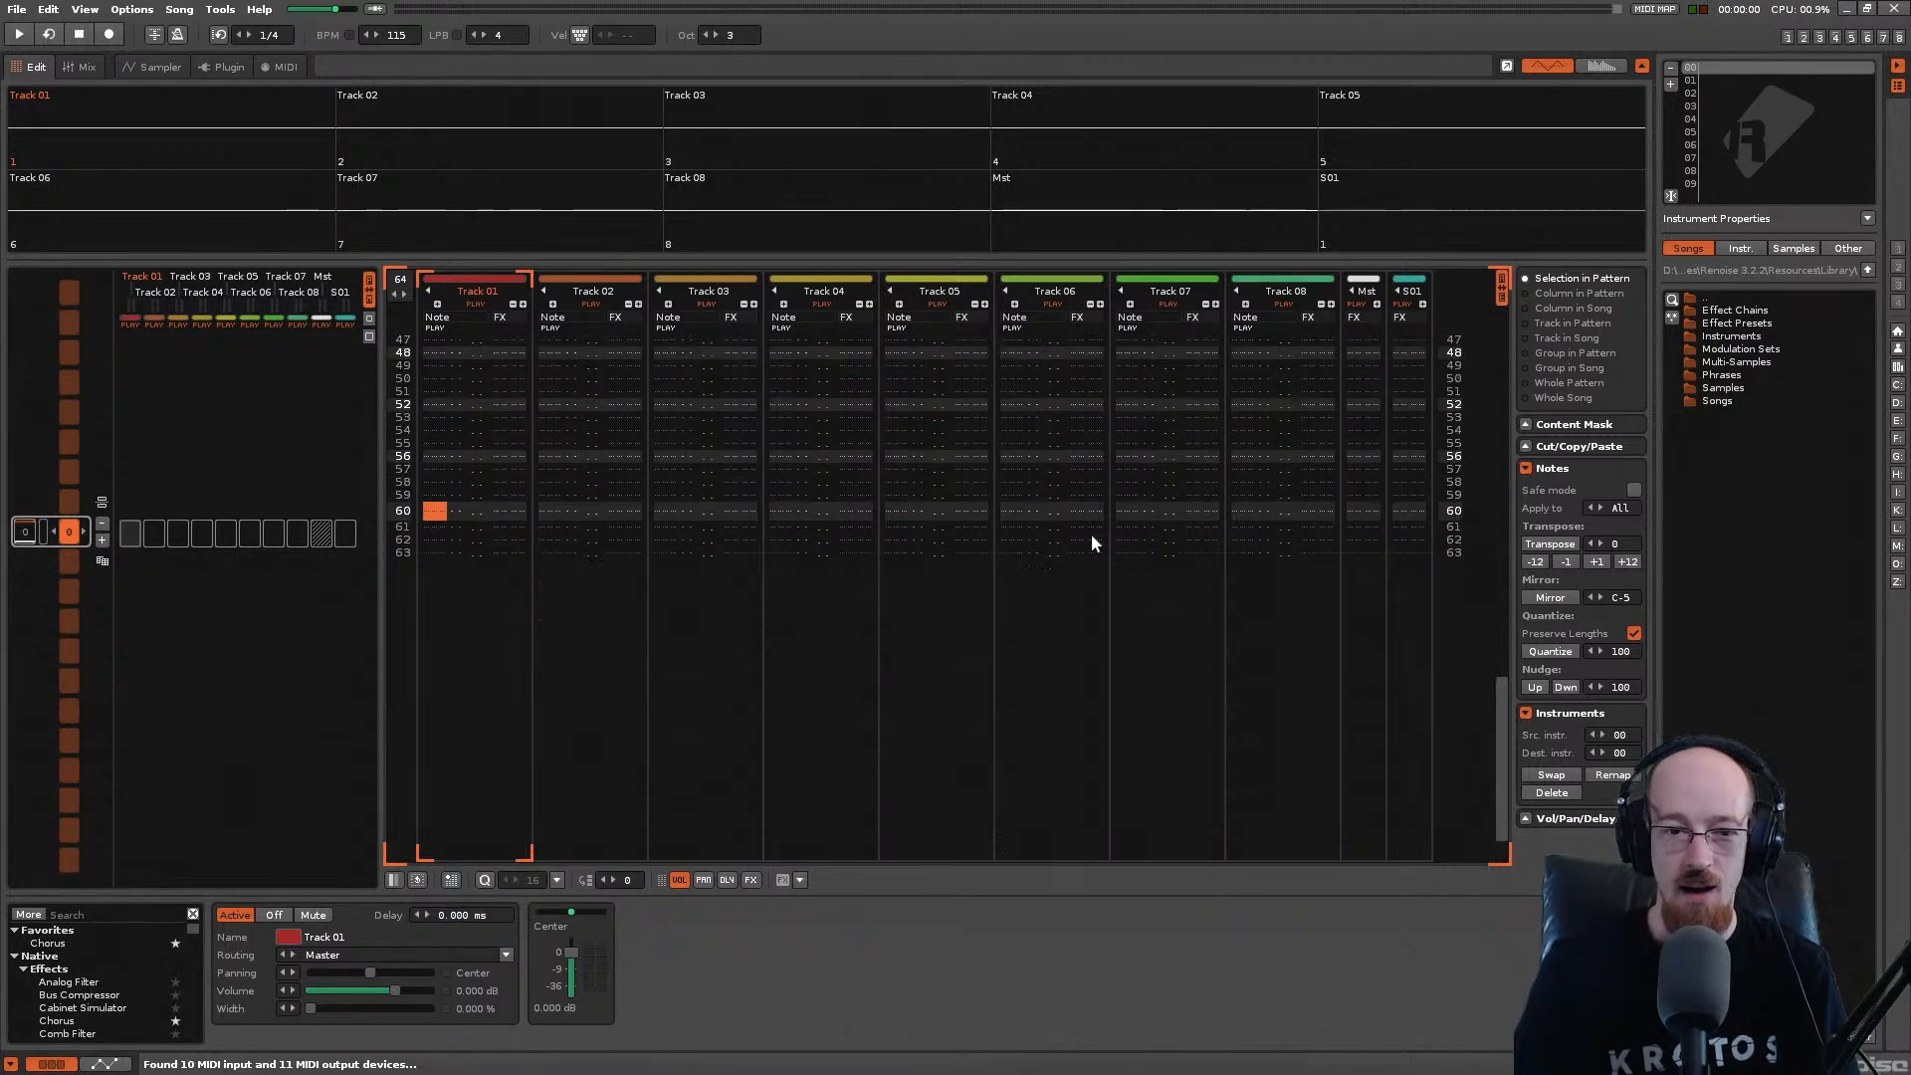
scroll(836, 478, up, 12)
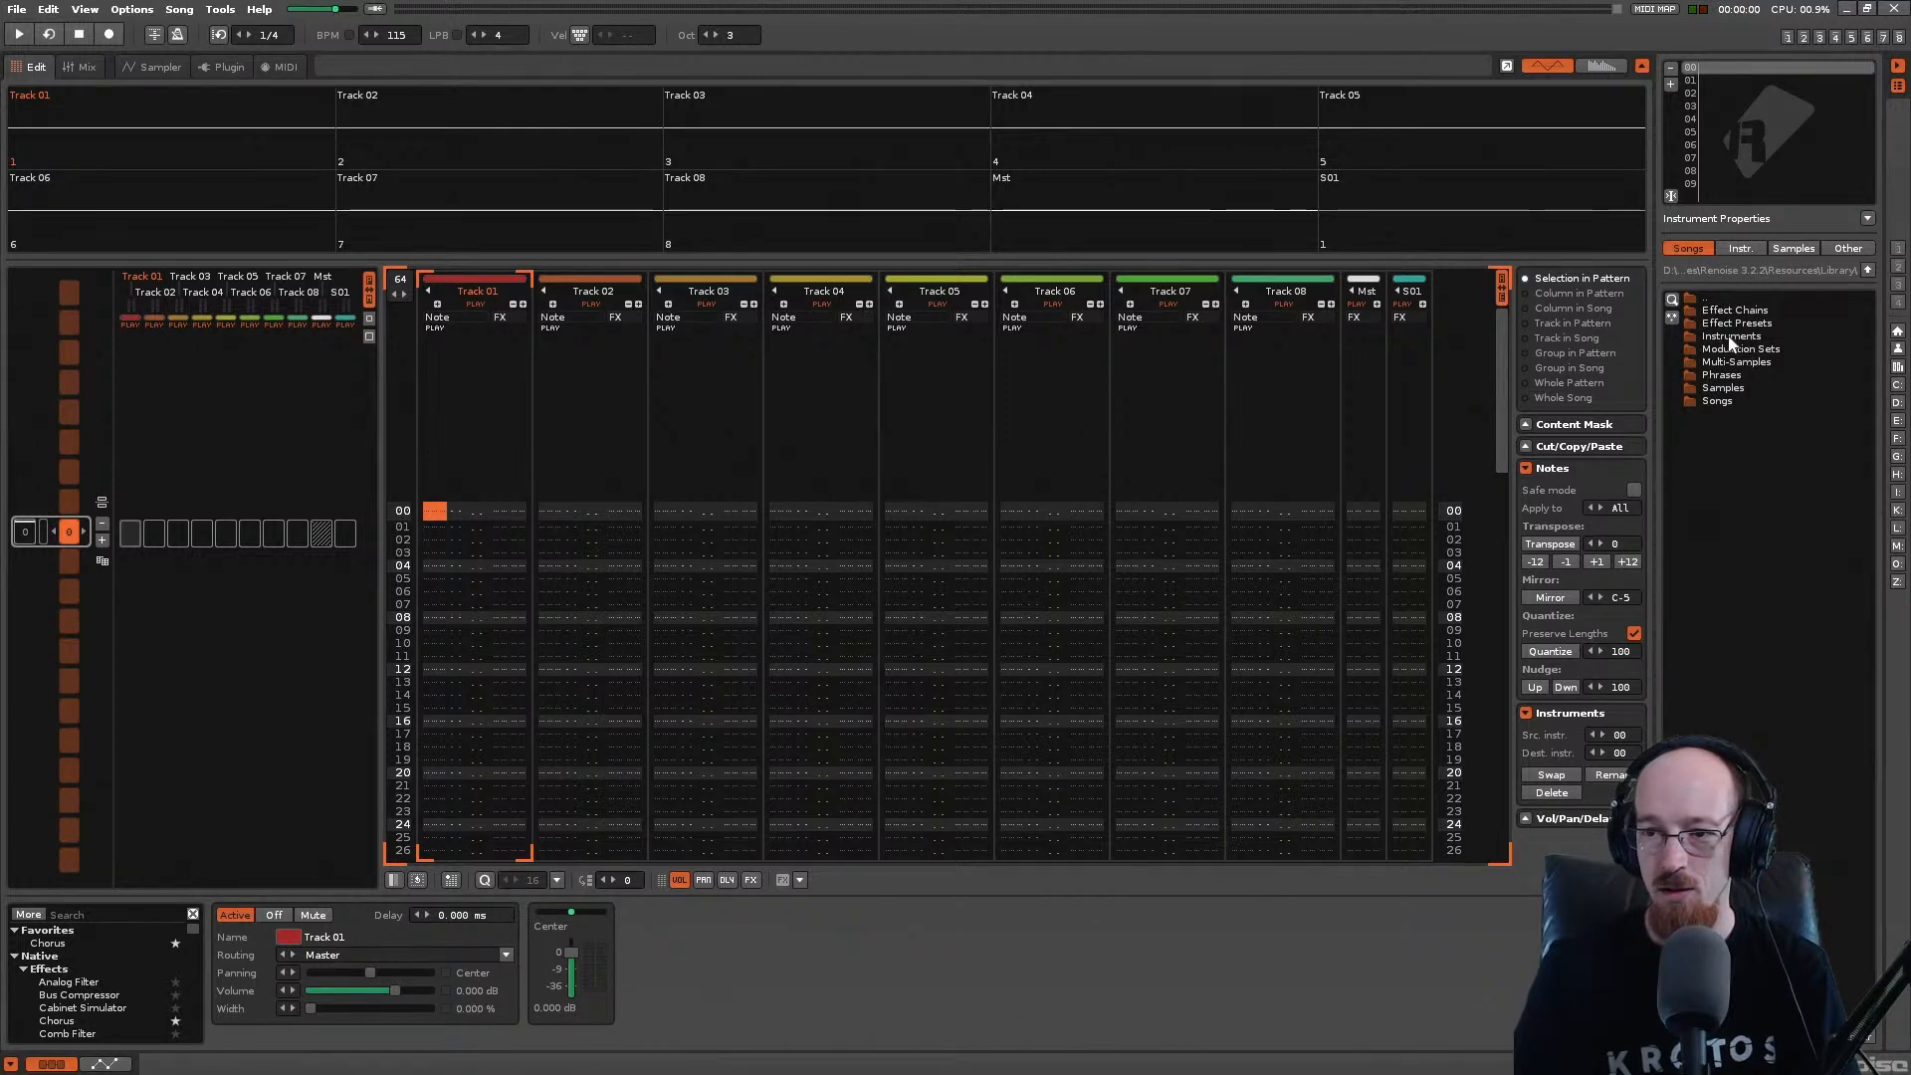
Step: Load the break sample SM101_brk_Block Bar_110bpm.flac from the sample library's Breaks folder into instrument slot 00
click(1790, 248)
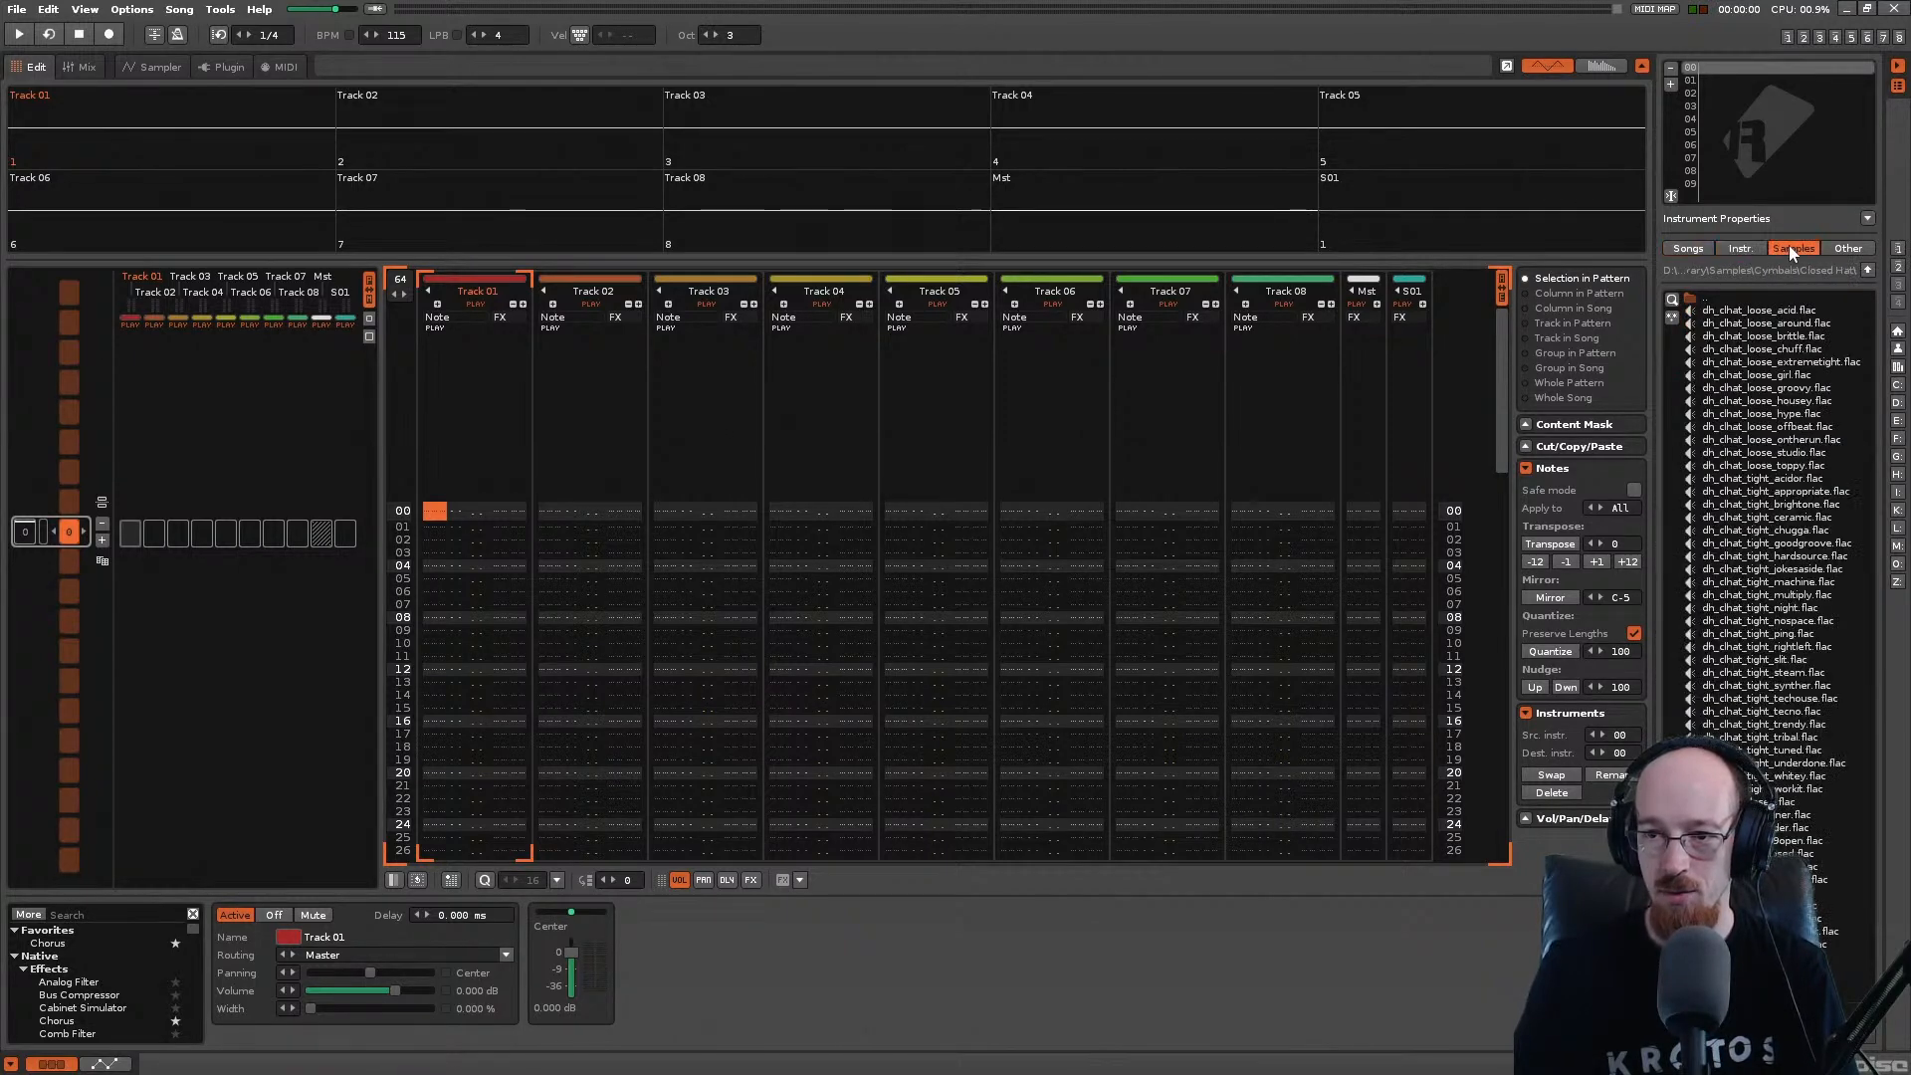
click(1729, 444)
double_click(1709, 299)
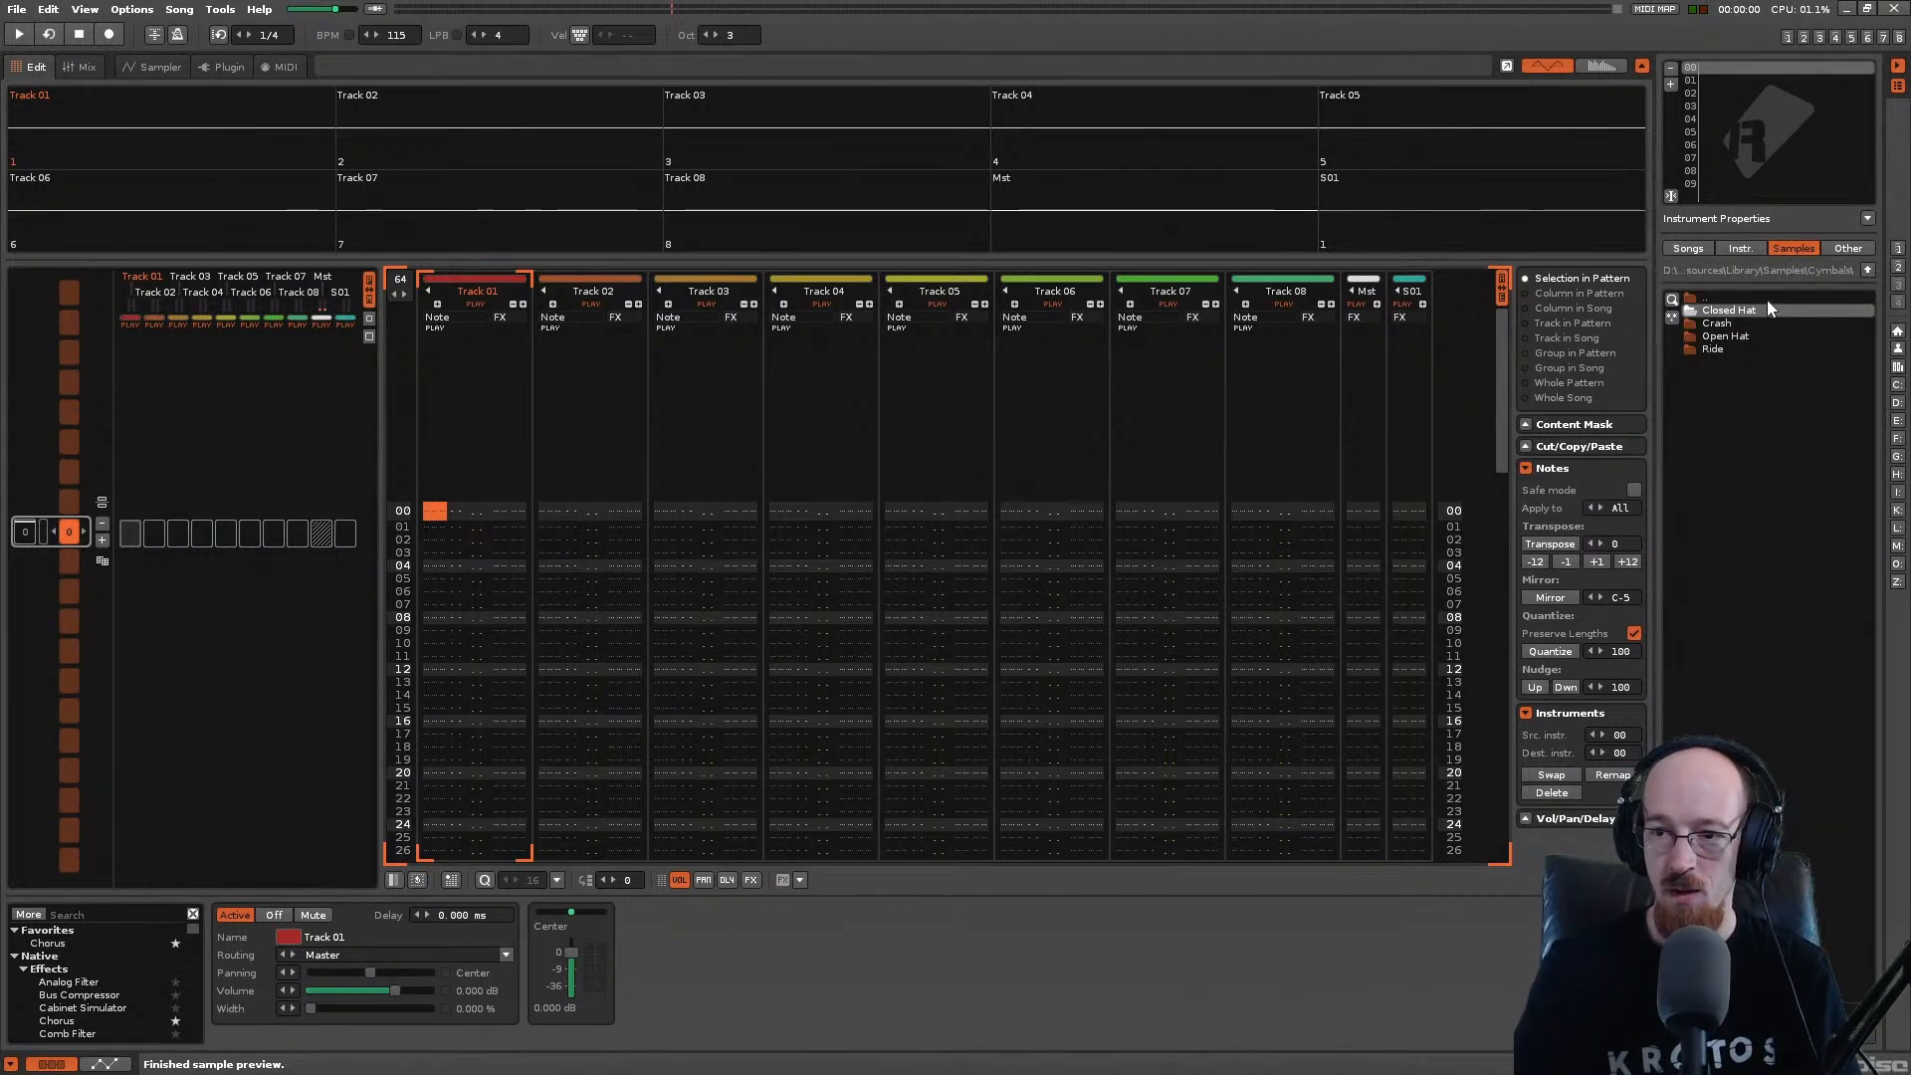
double_click(1709, 299)
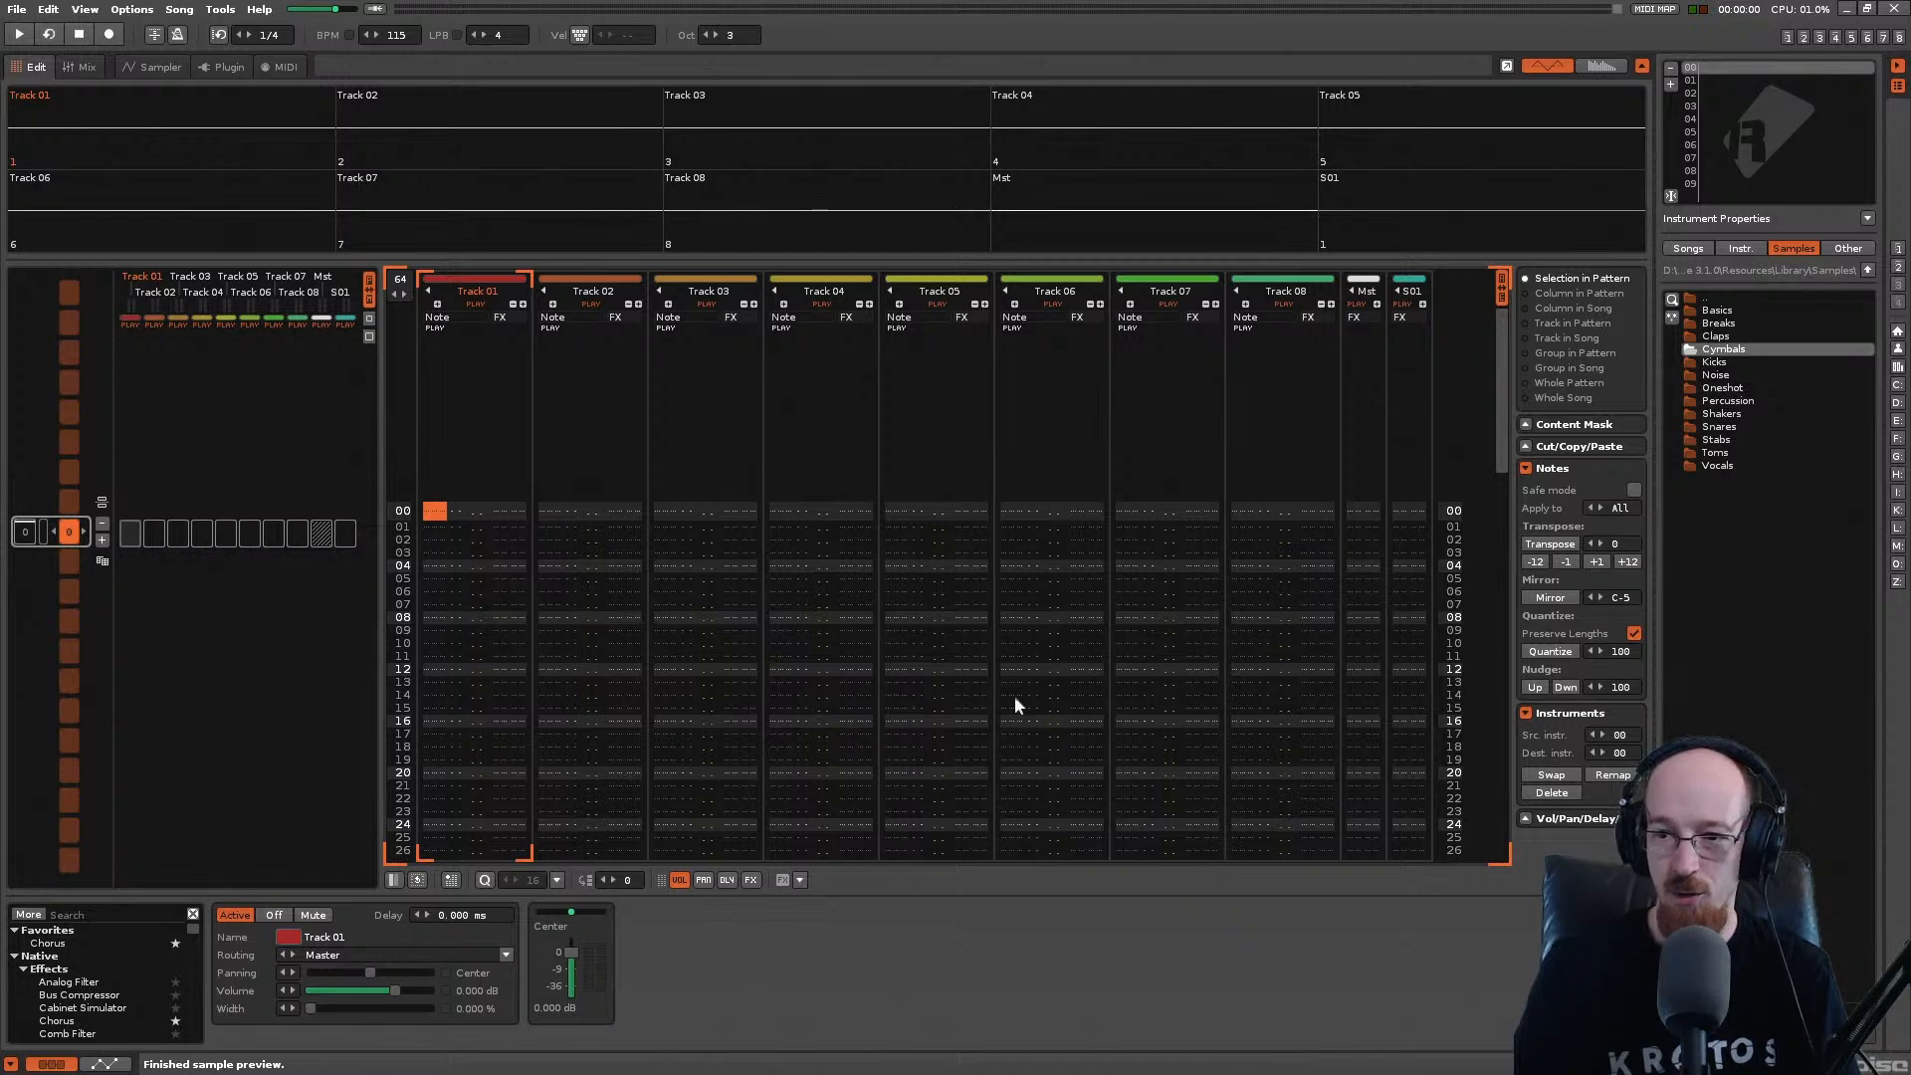
click(1725, 337)
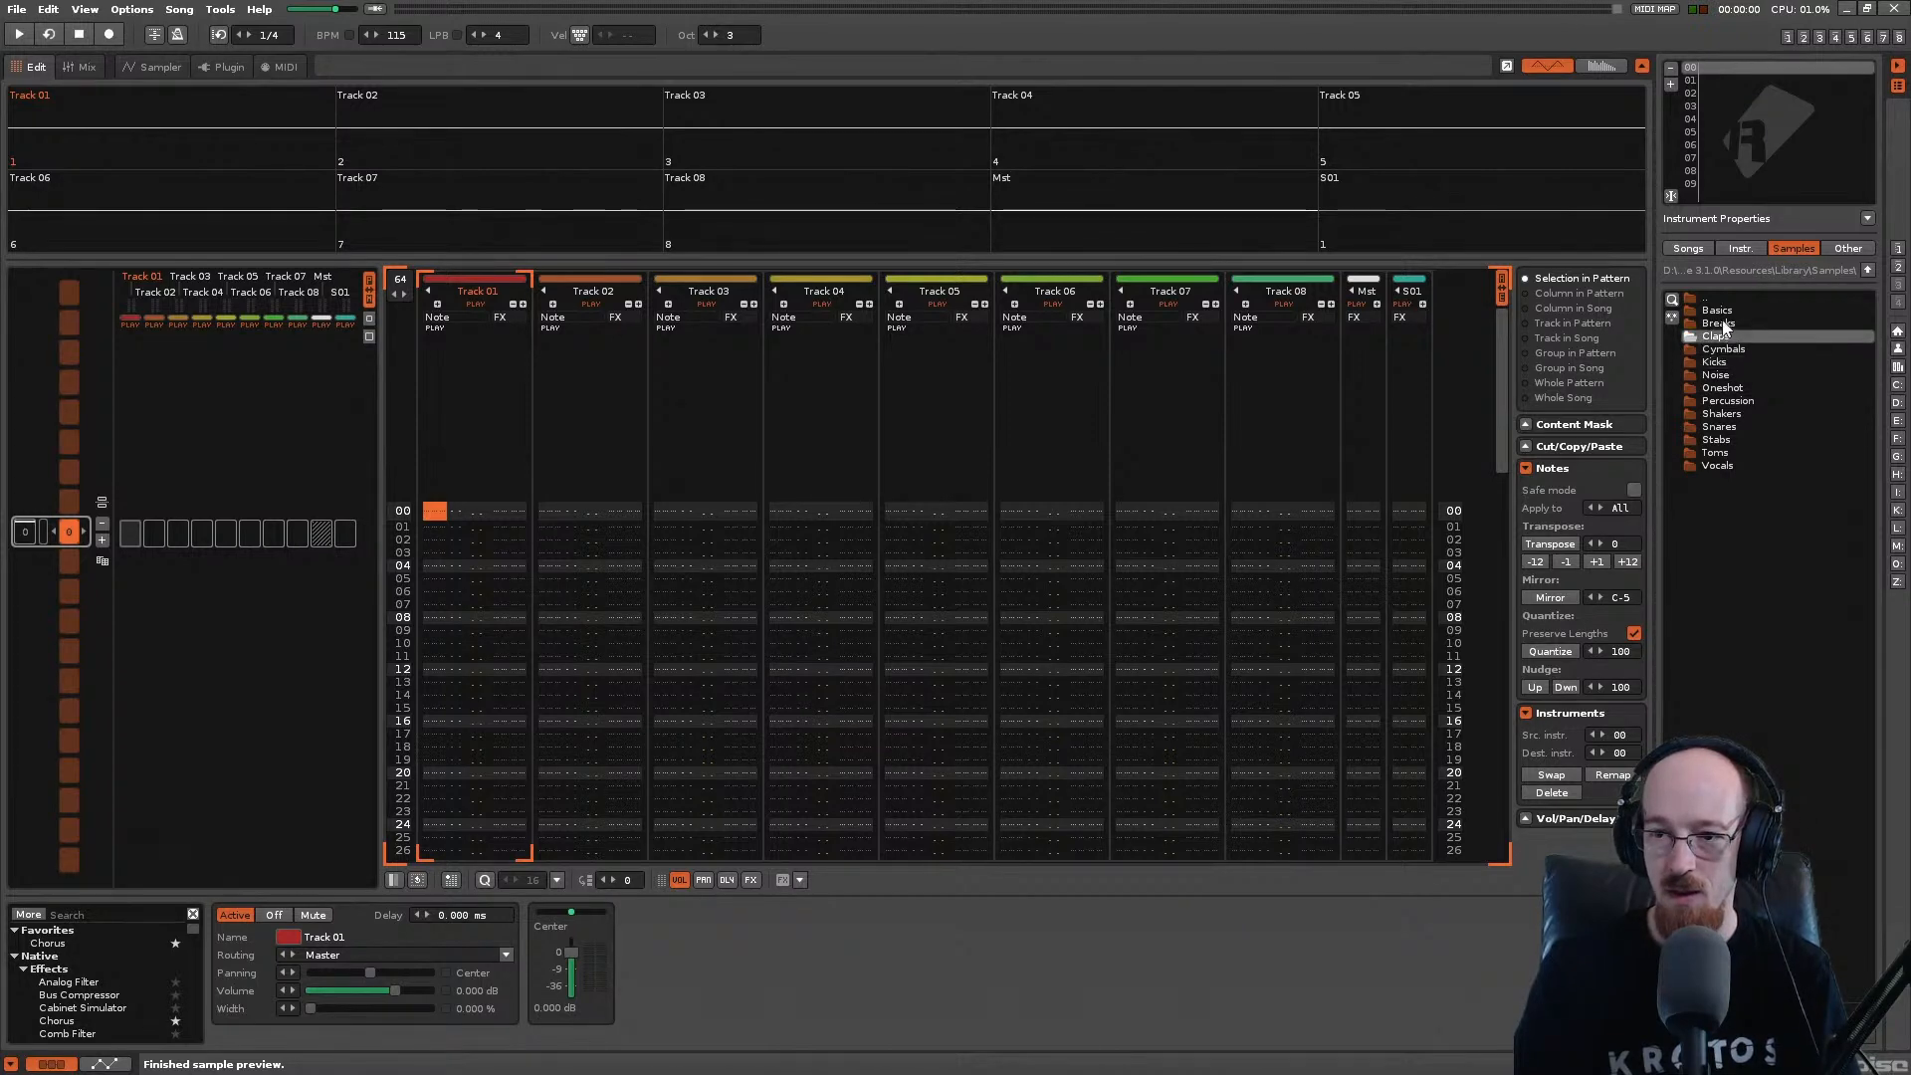
click(1722, 326)
double_click(1725, 325)
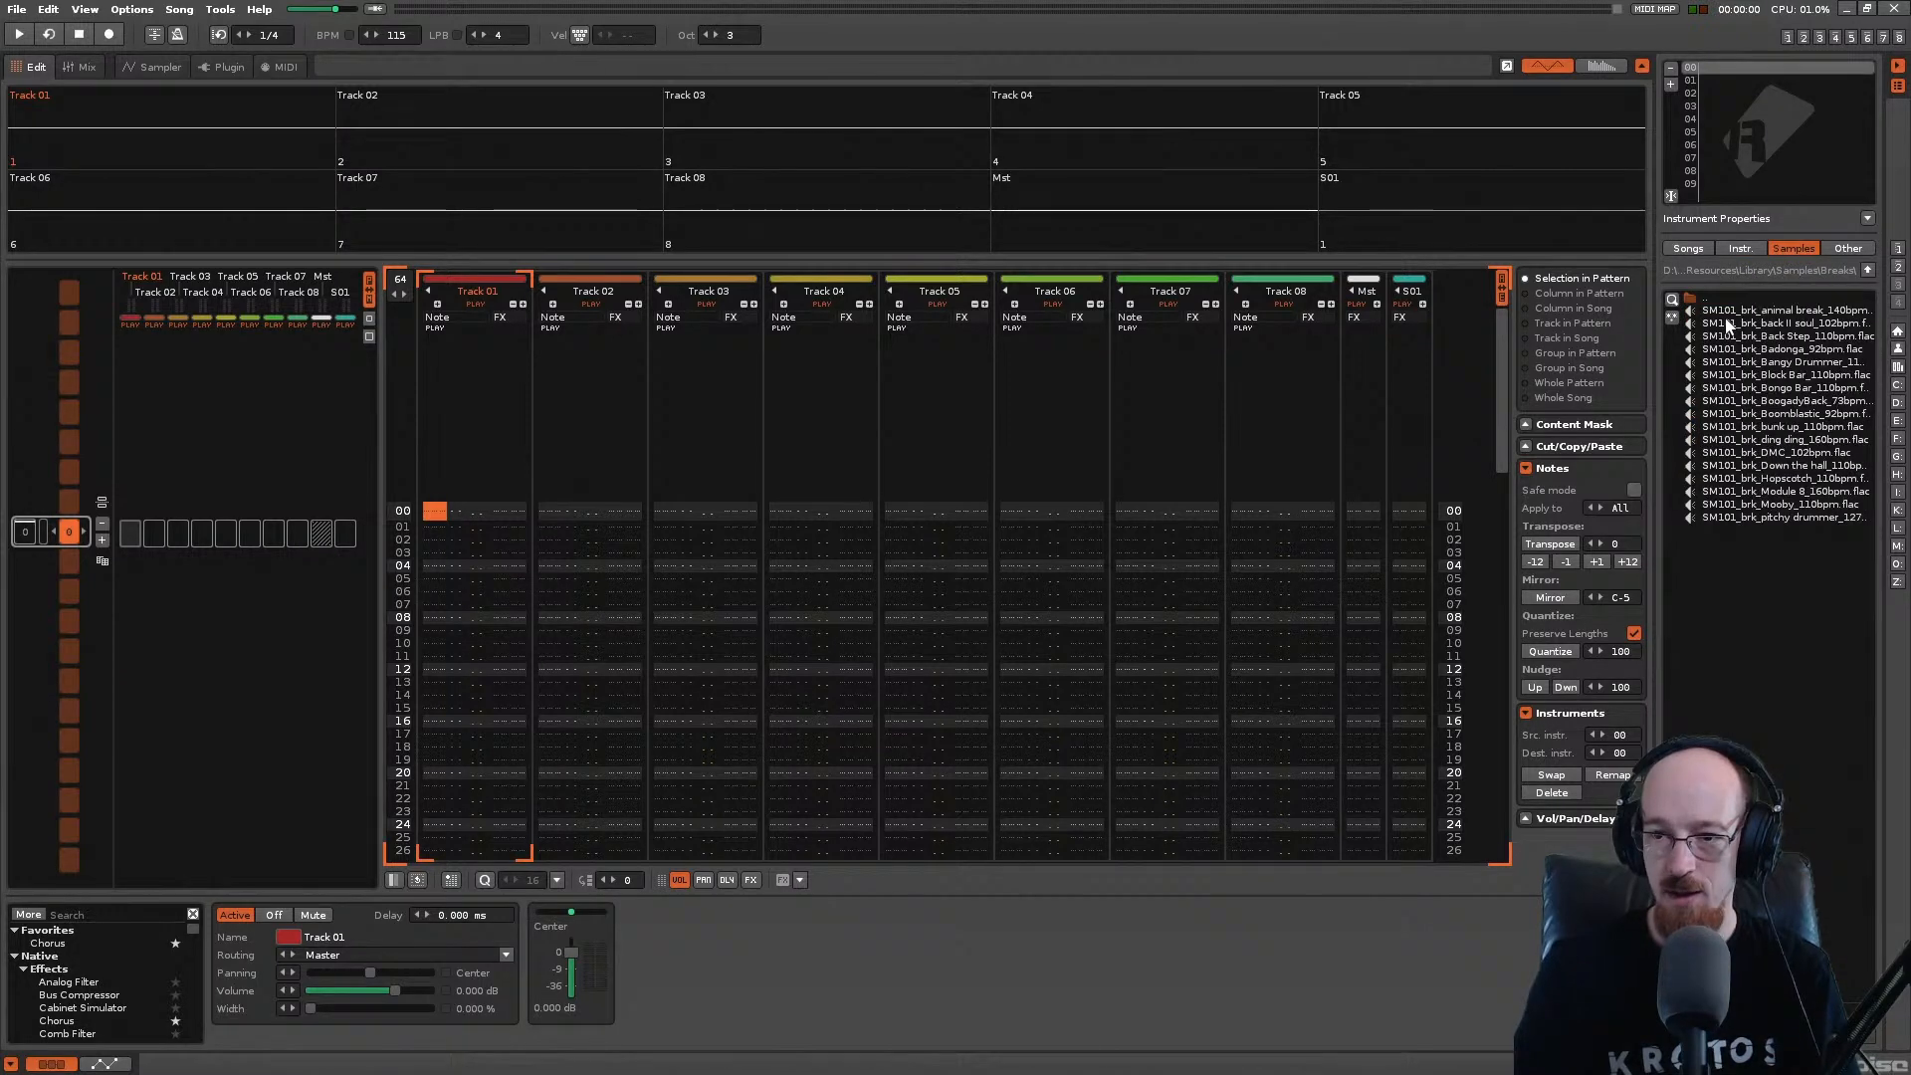
click(1785, 376)
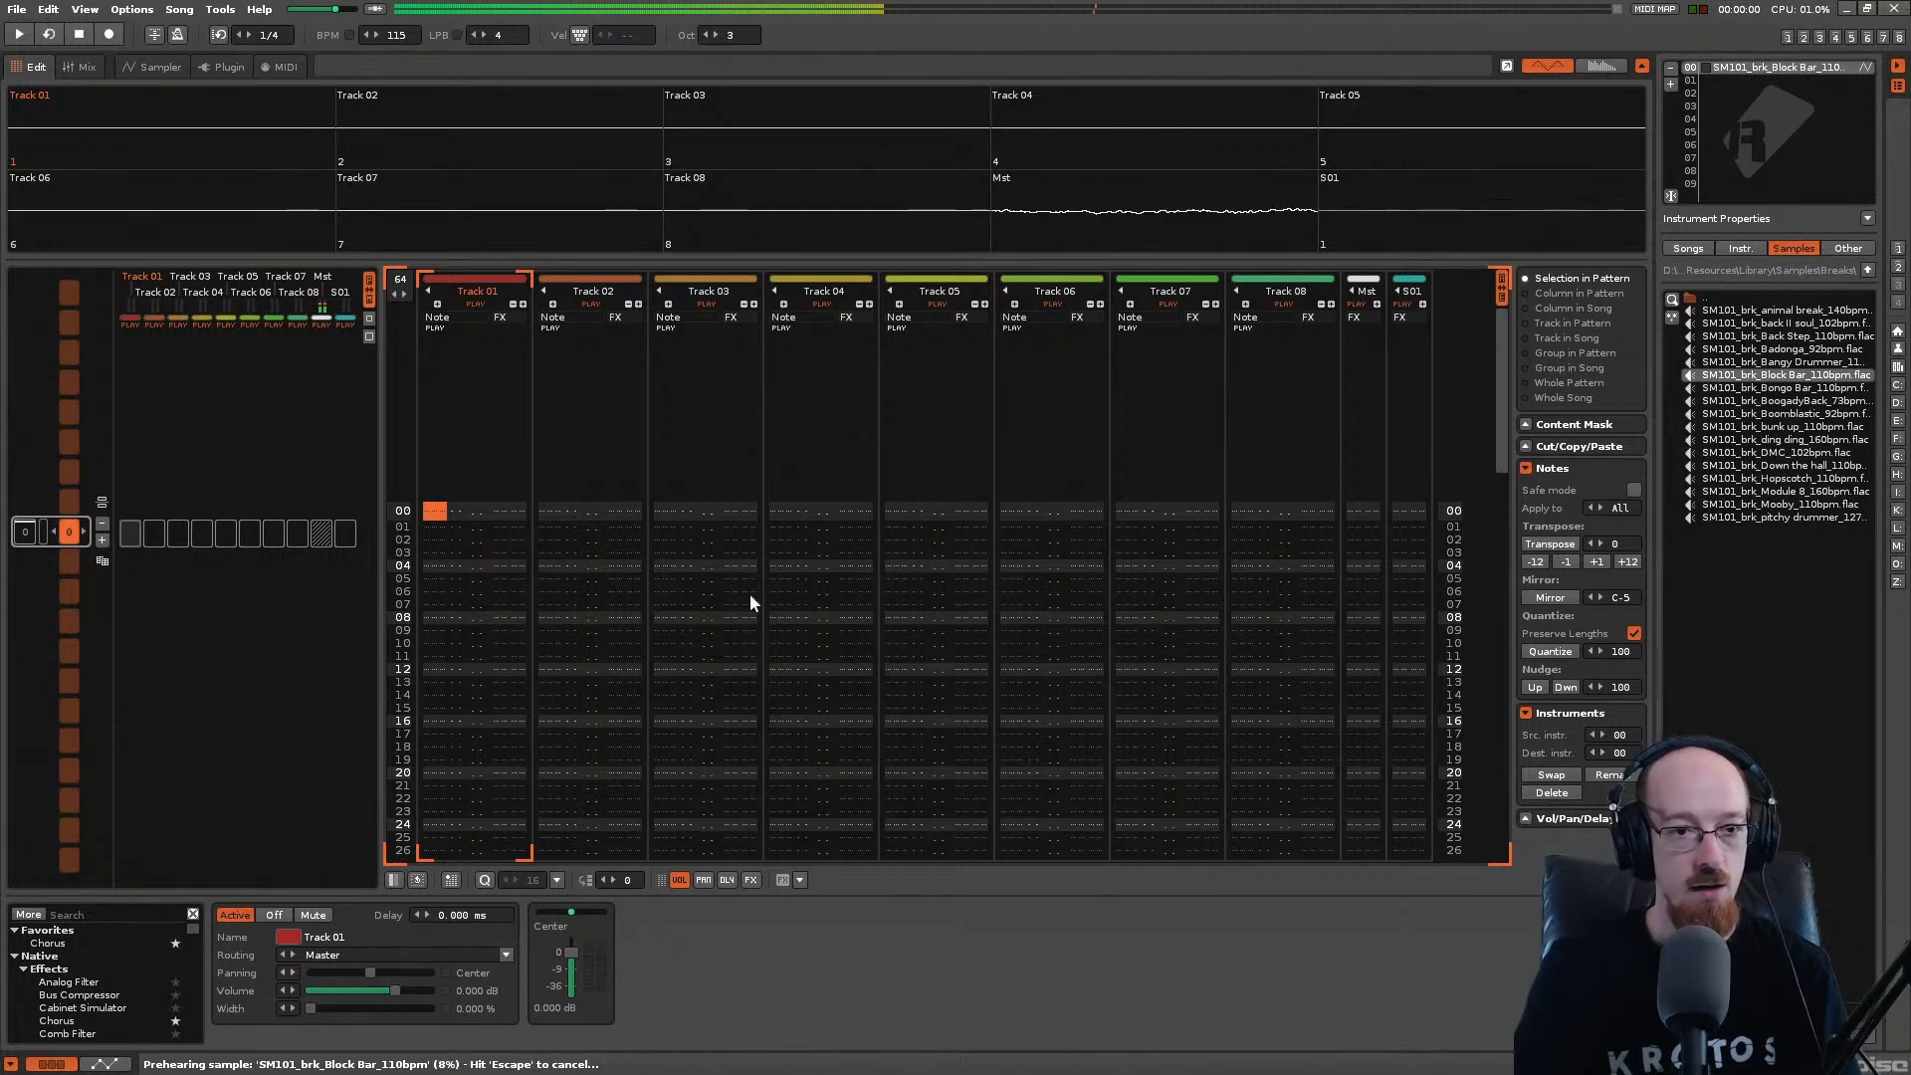
click(283, 452)
Step: Auto-slice the loaded break at its transients in the sampler's waveform editor and stop the sample preview
click(179, 64)
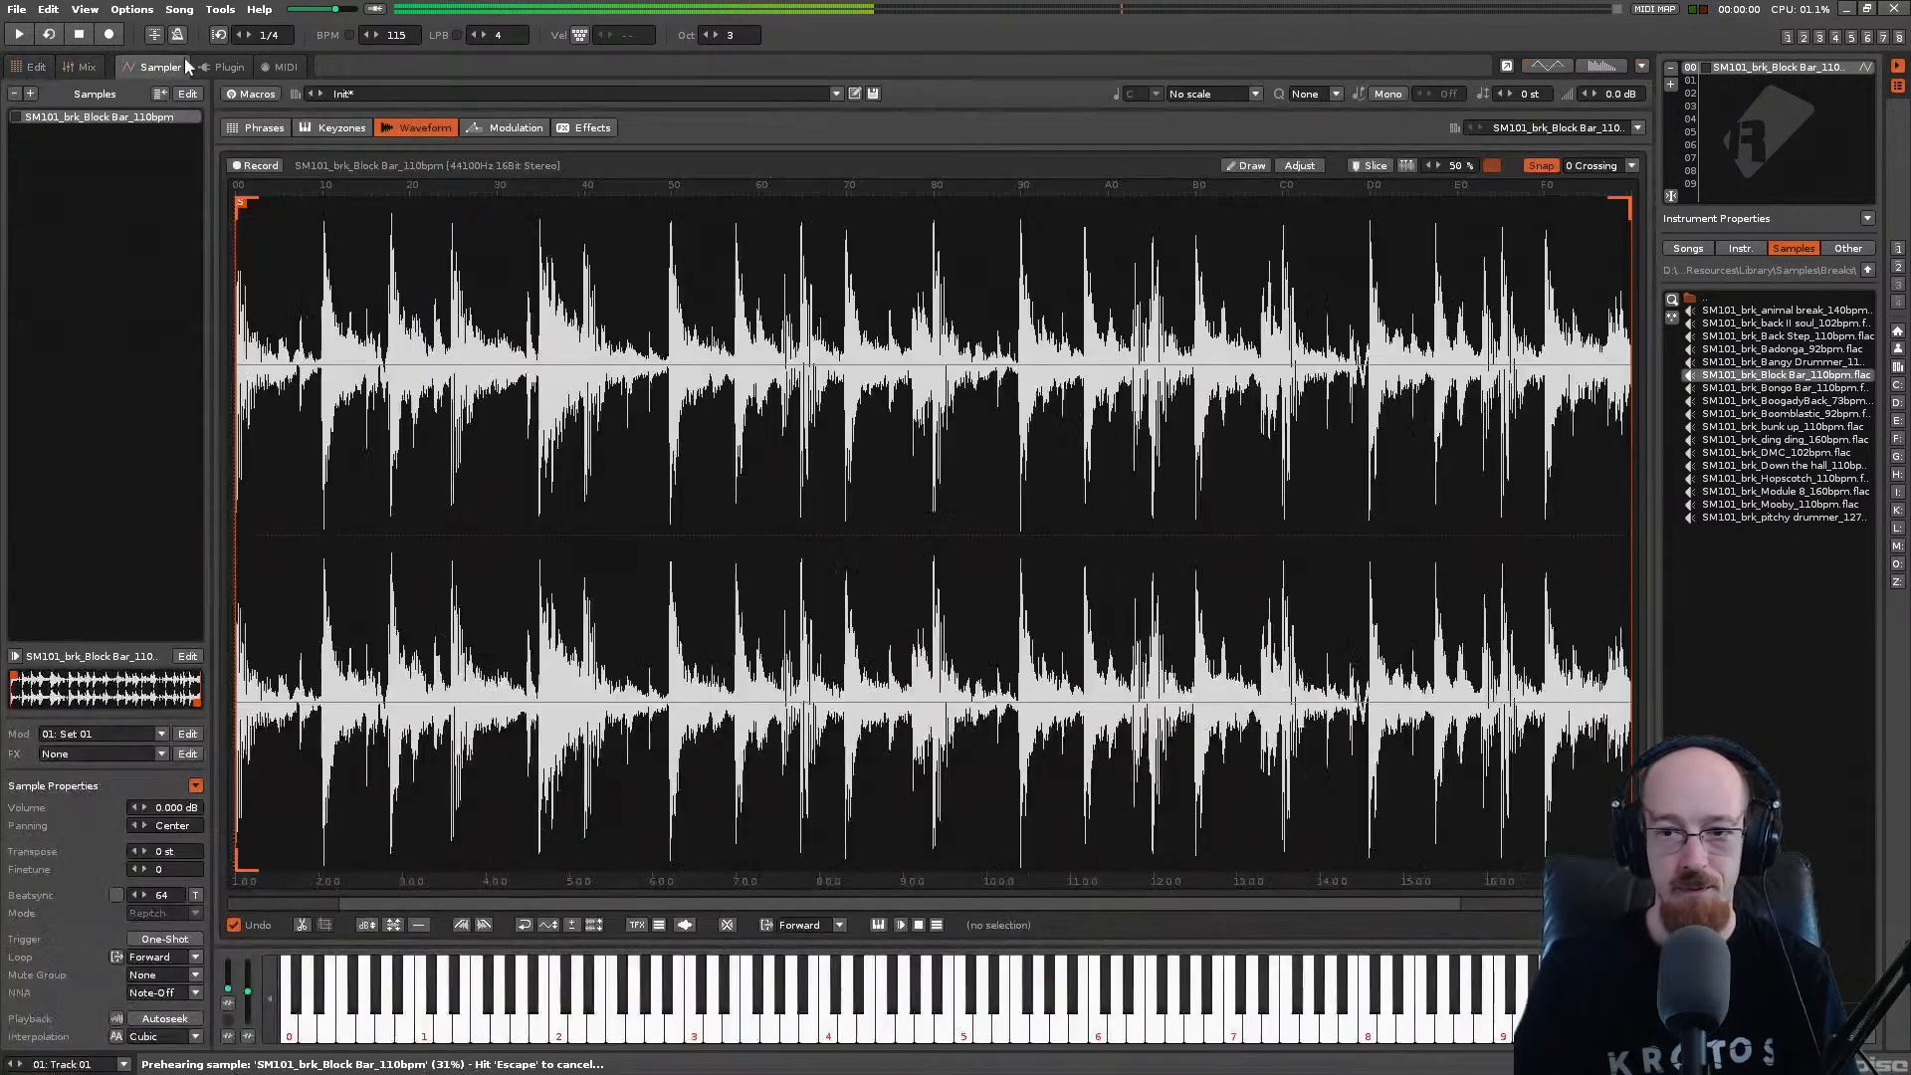
click(1407, 166)
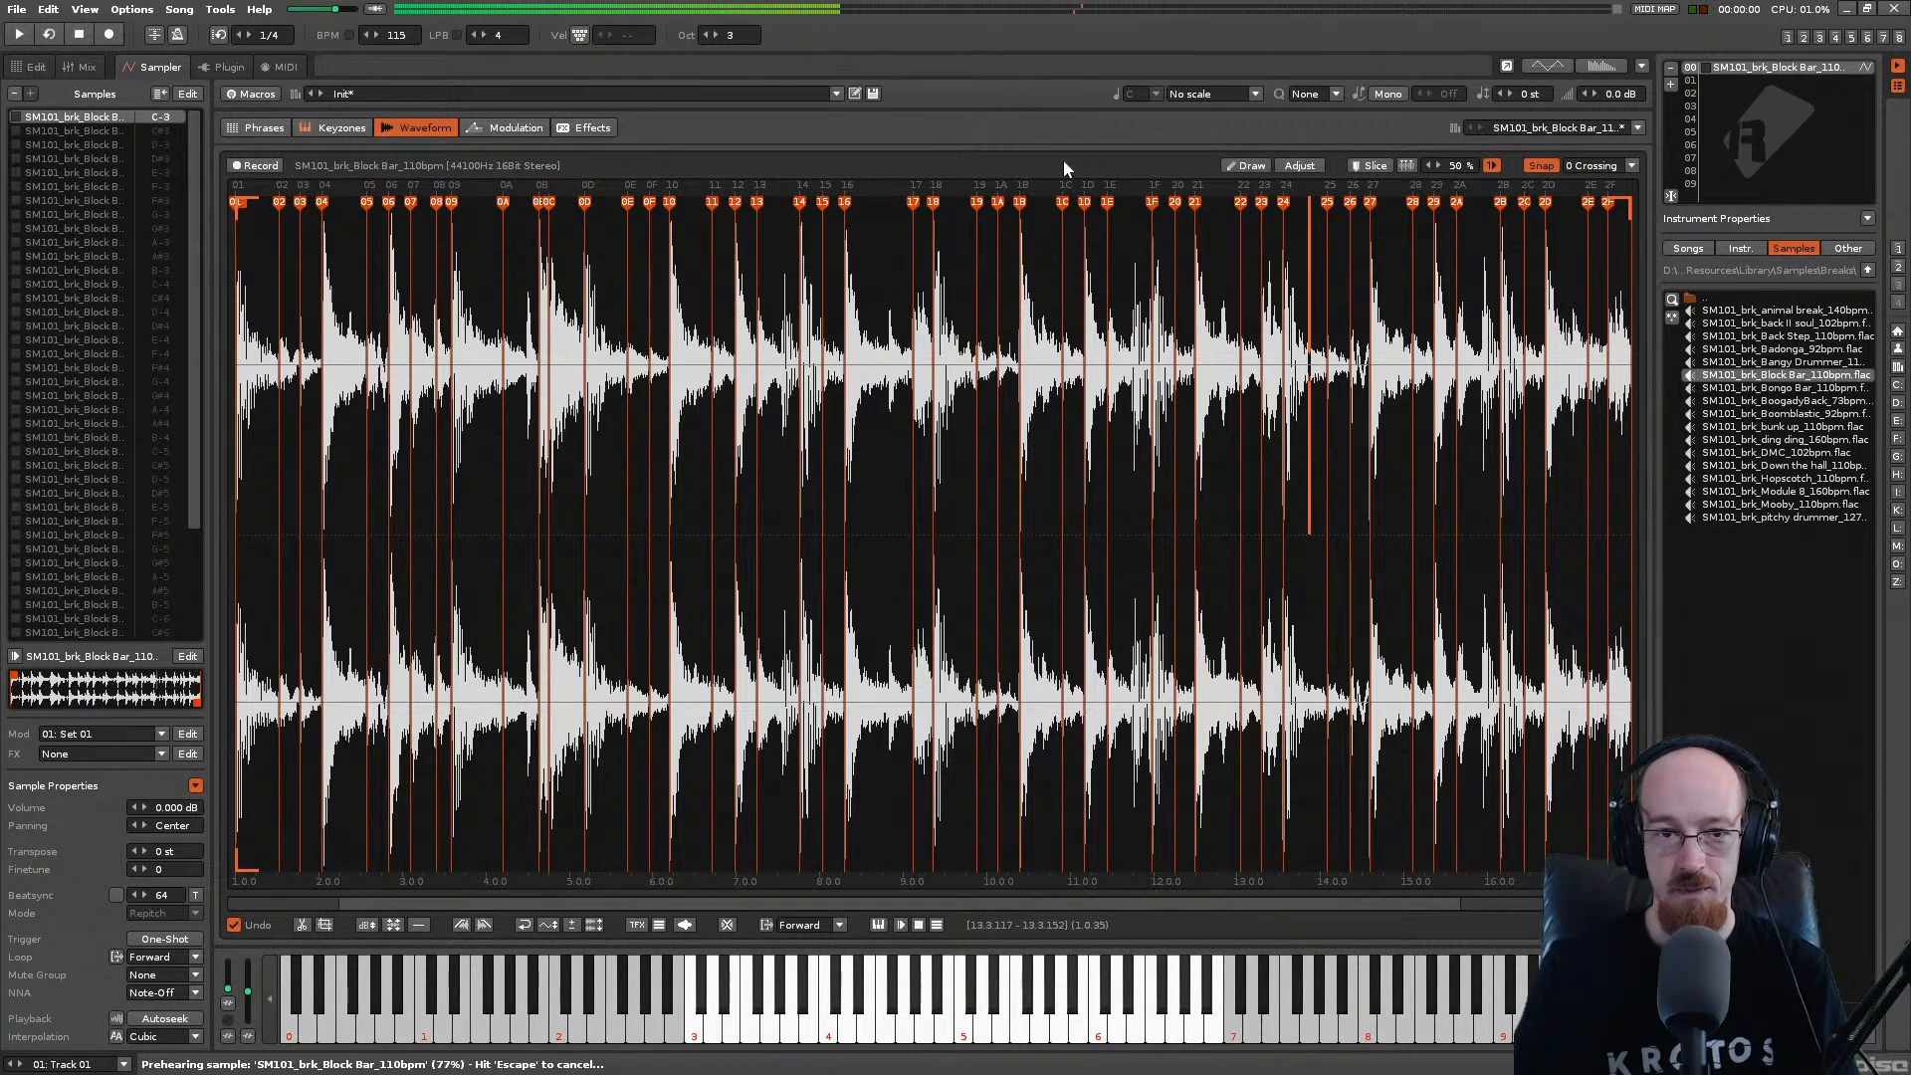
key(Escape)
Step: Audition several slices of the break as notes to check where they are mapped
key(2)
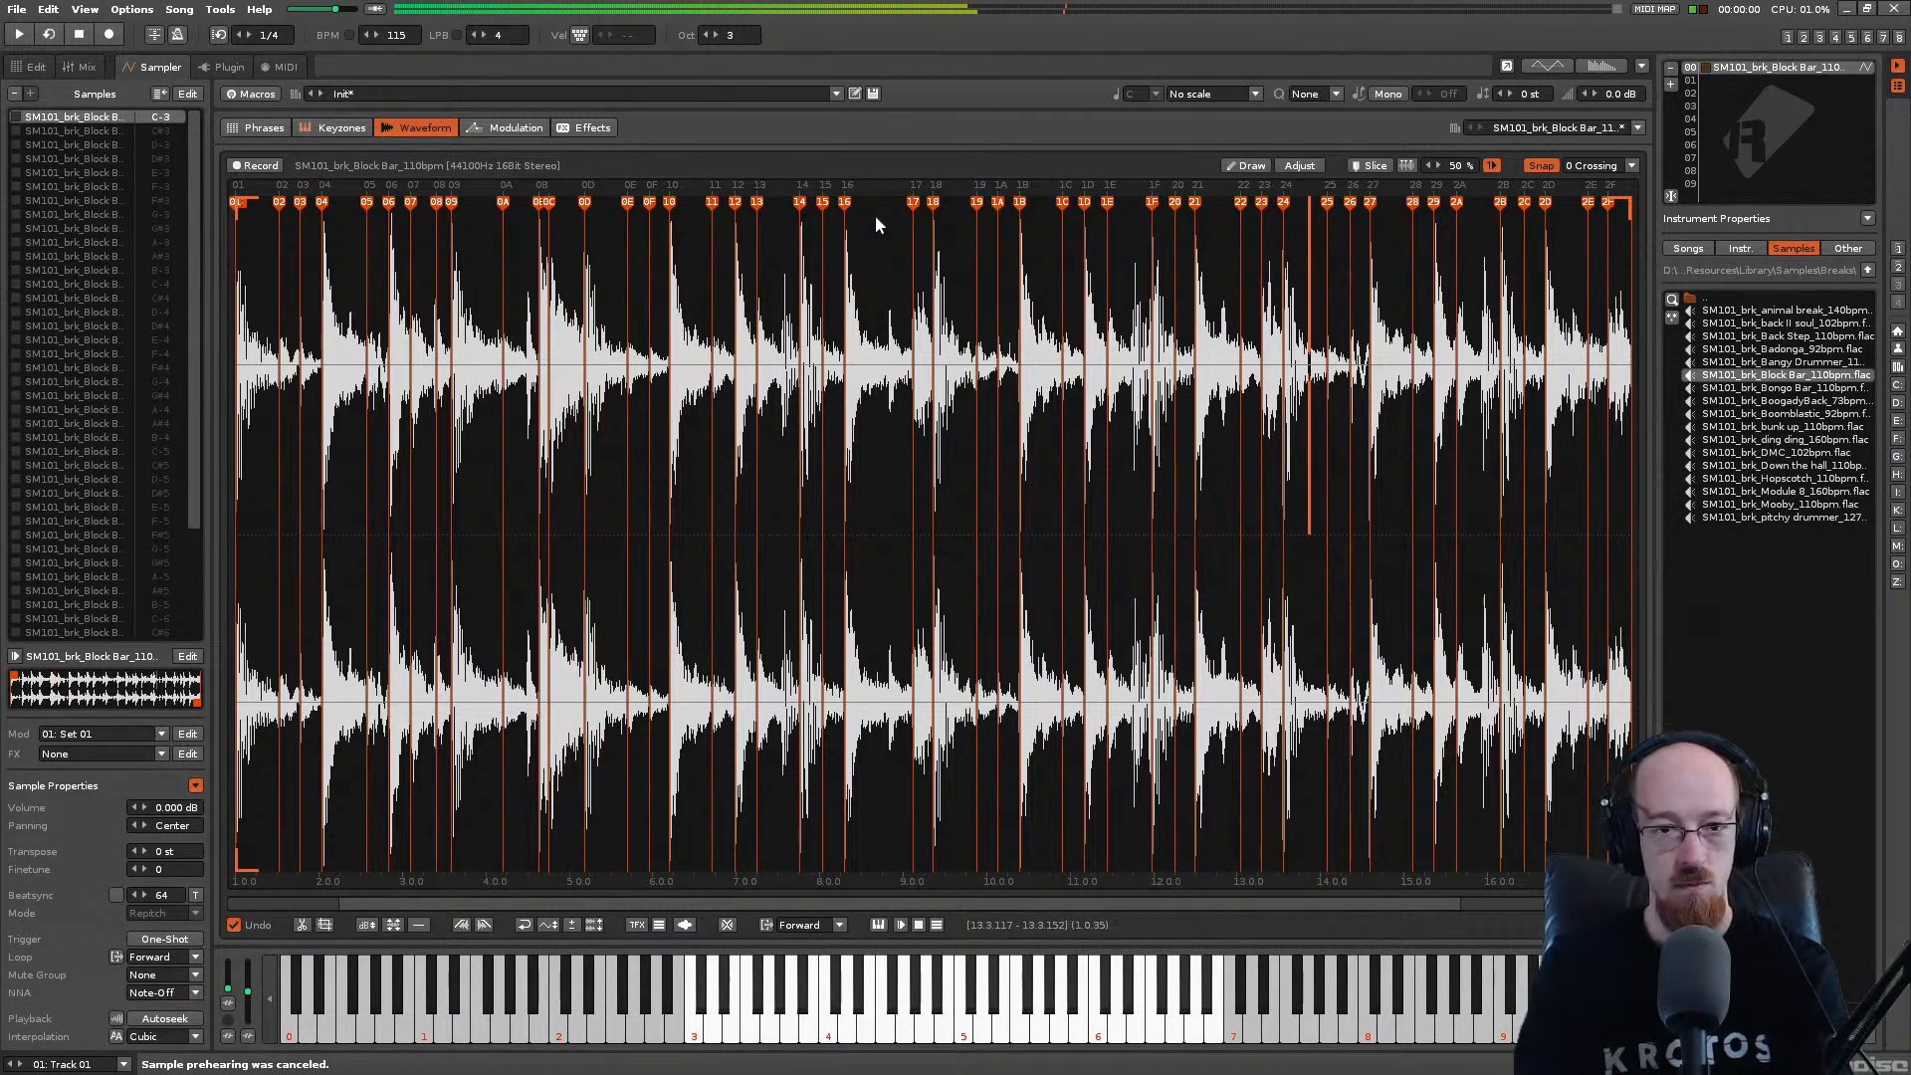
key(e)
key(r)
key(y)
key(i)
key(w)
key(q)
key(q)
click(874, 215)
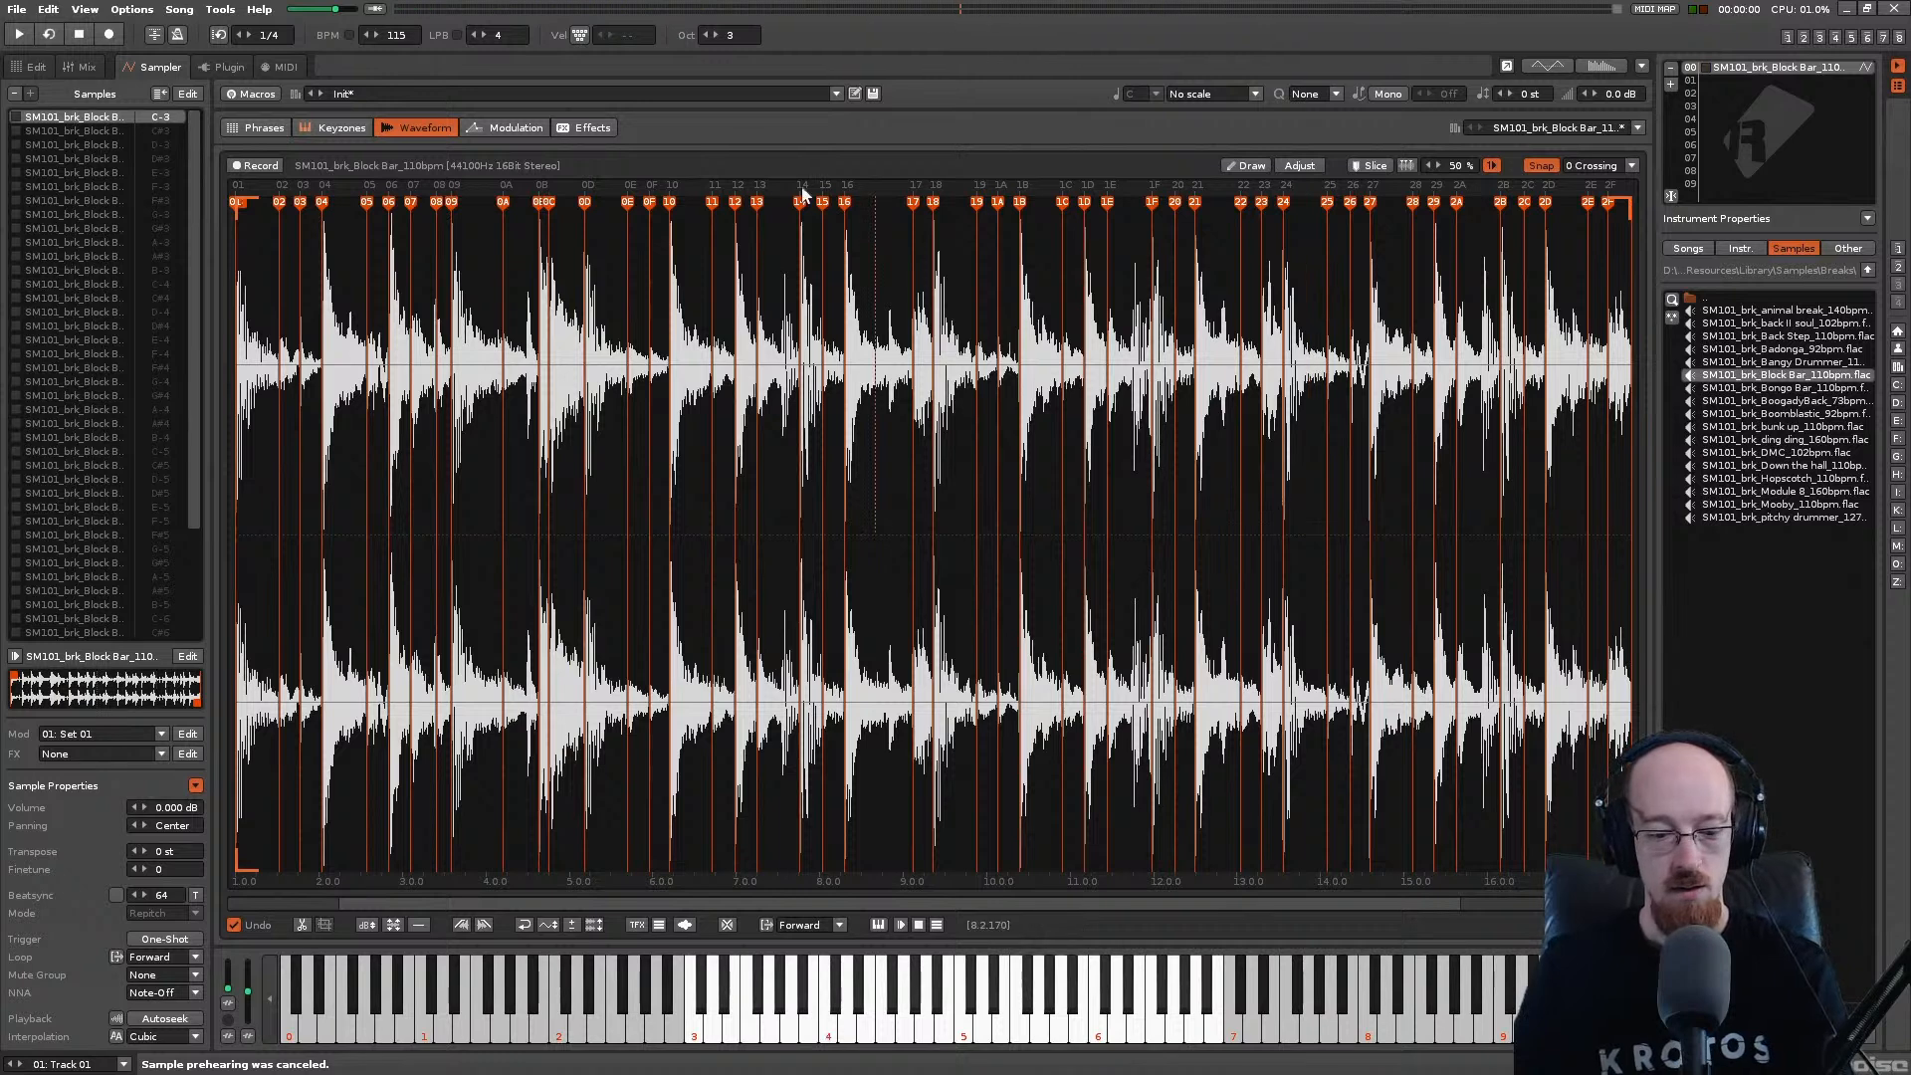
key(q)
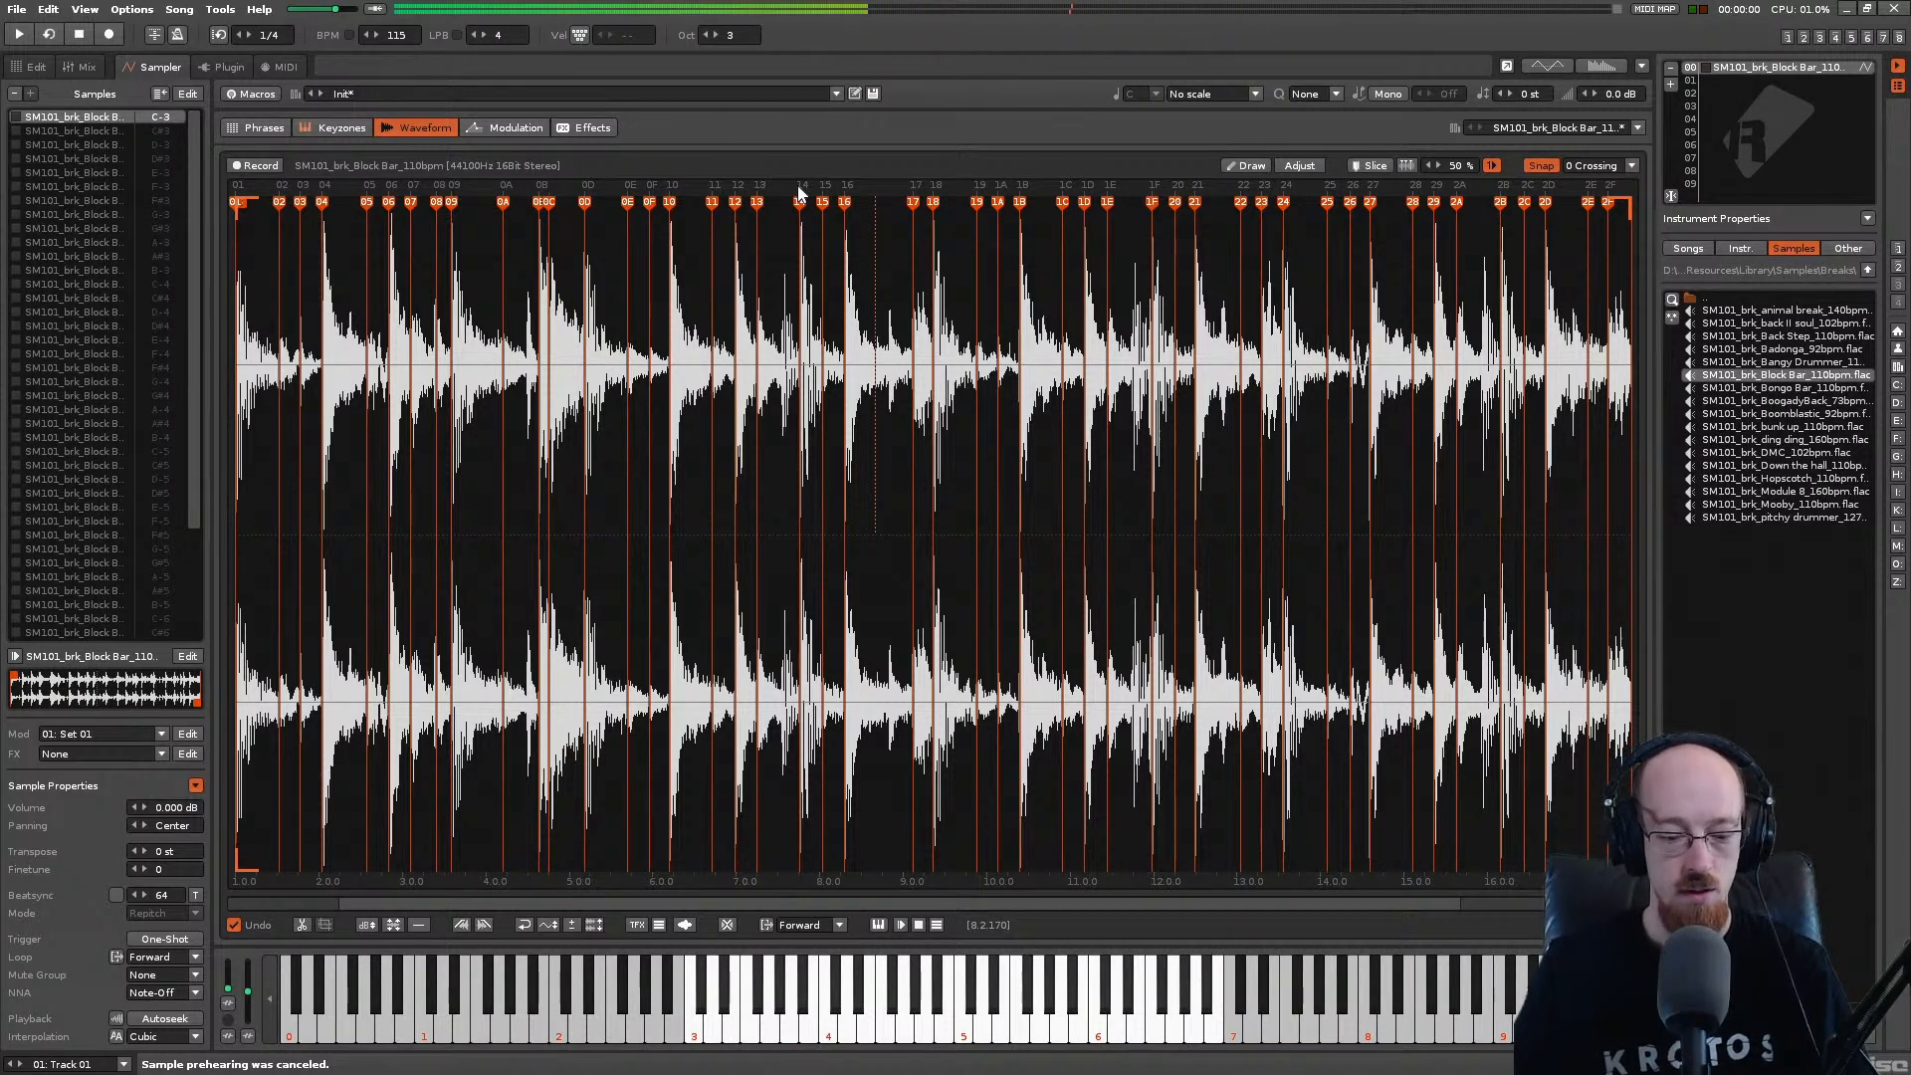
Step: Lower the keyboard octave to 2 and audition the first slices of the break
key(KP_Divide)
key(q)
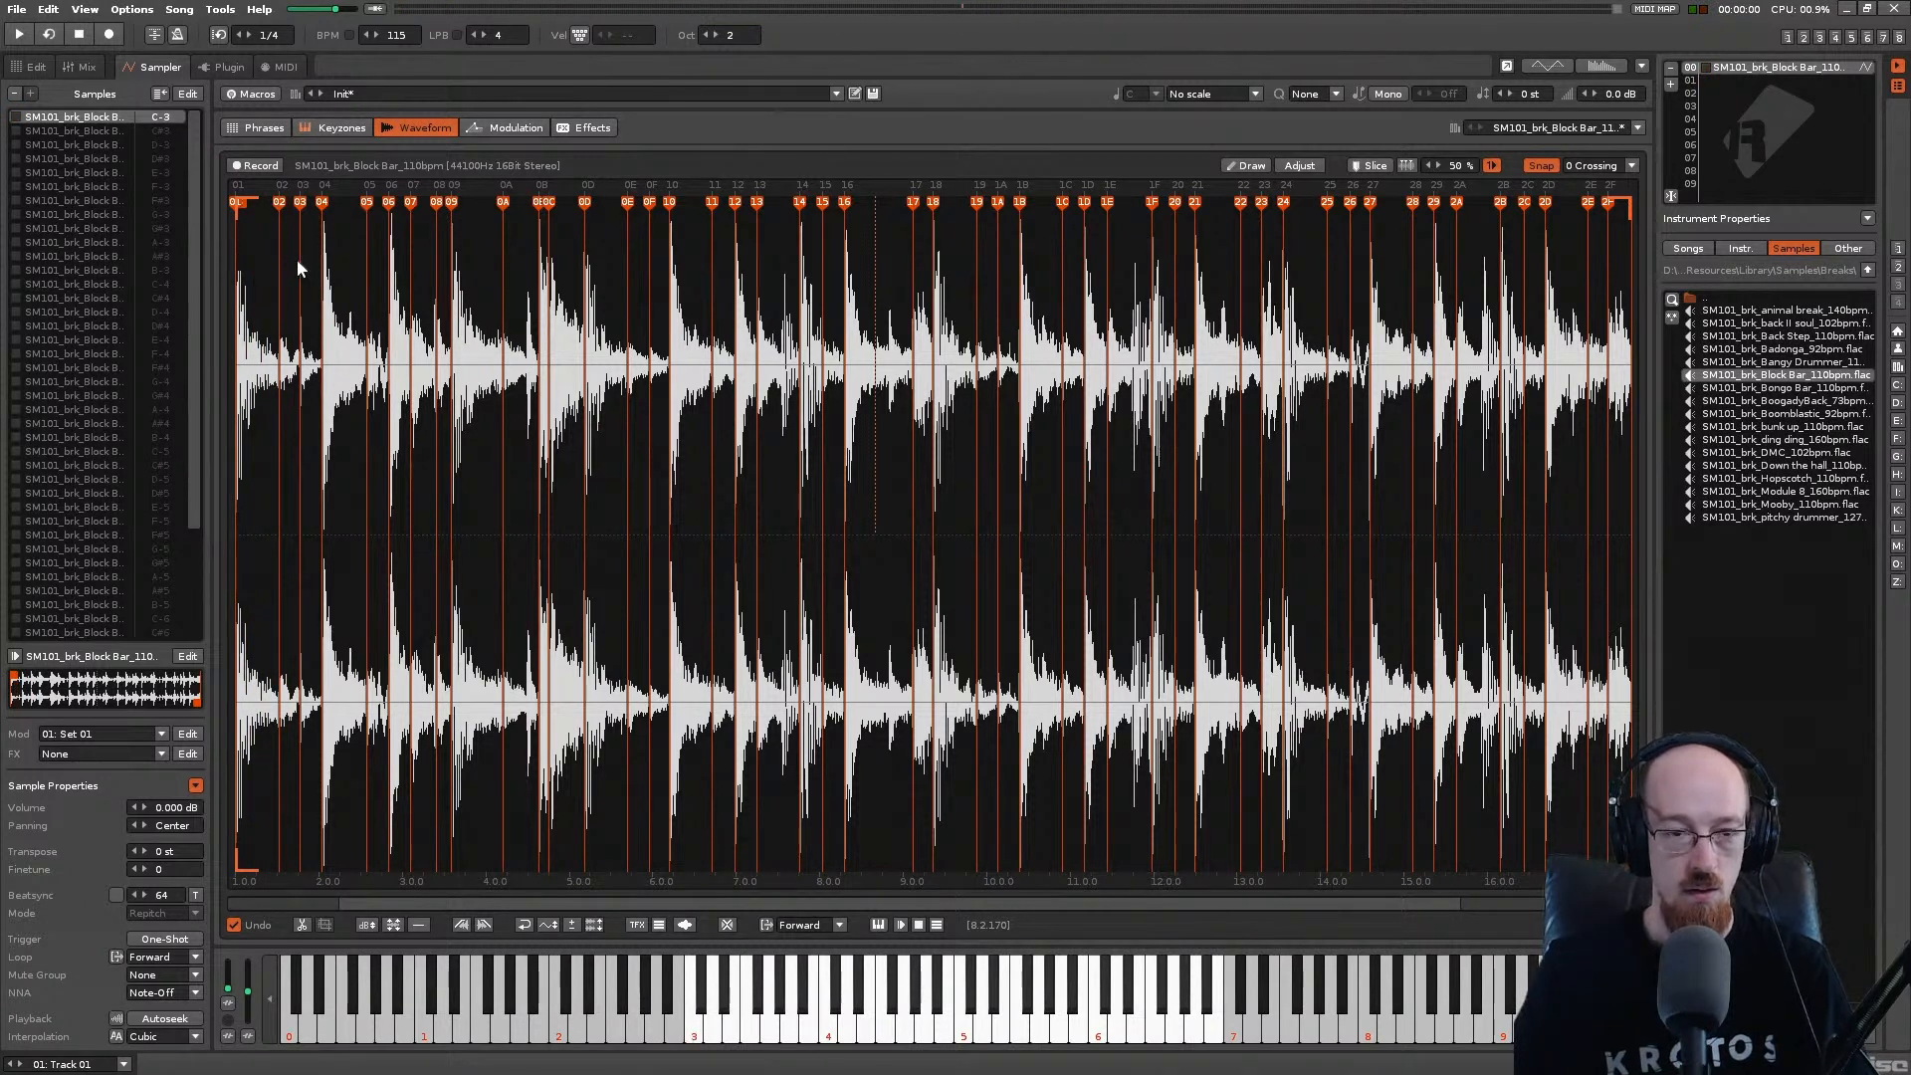
key(w)
key(w)
key(w)
Step: Remove slice marker 02 to hear the joined slice, and undo the removal
double_click(280, 197)
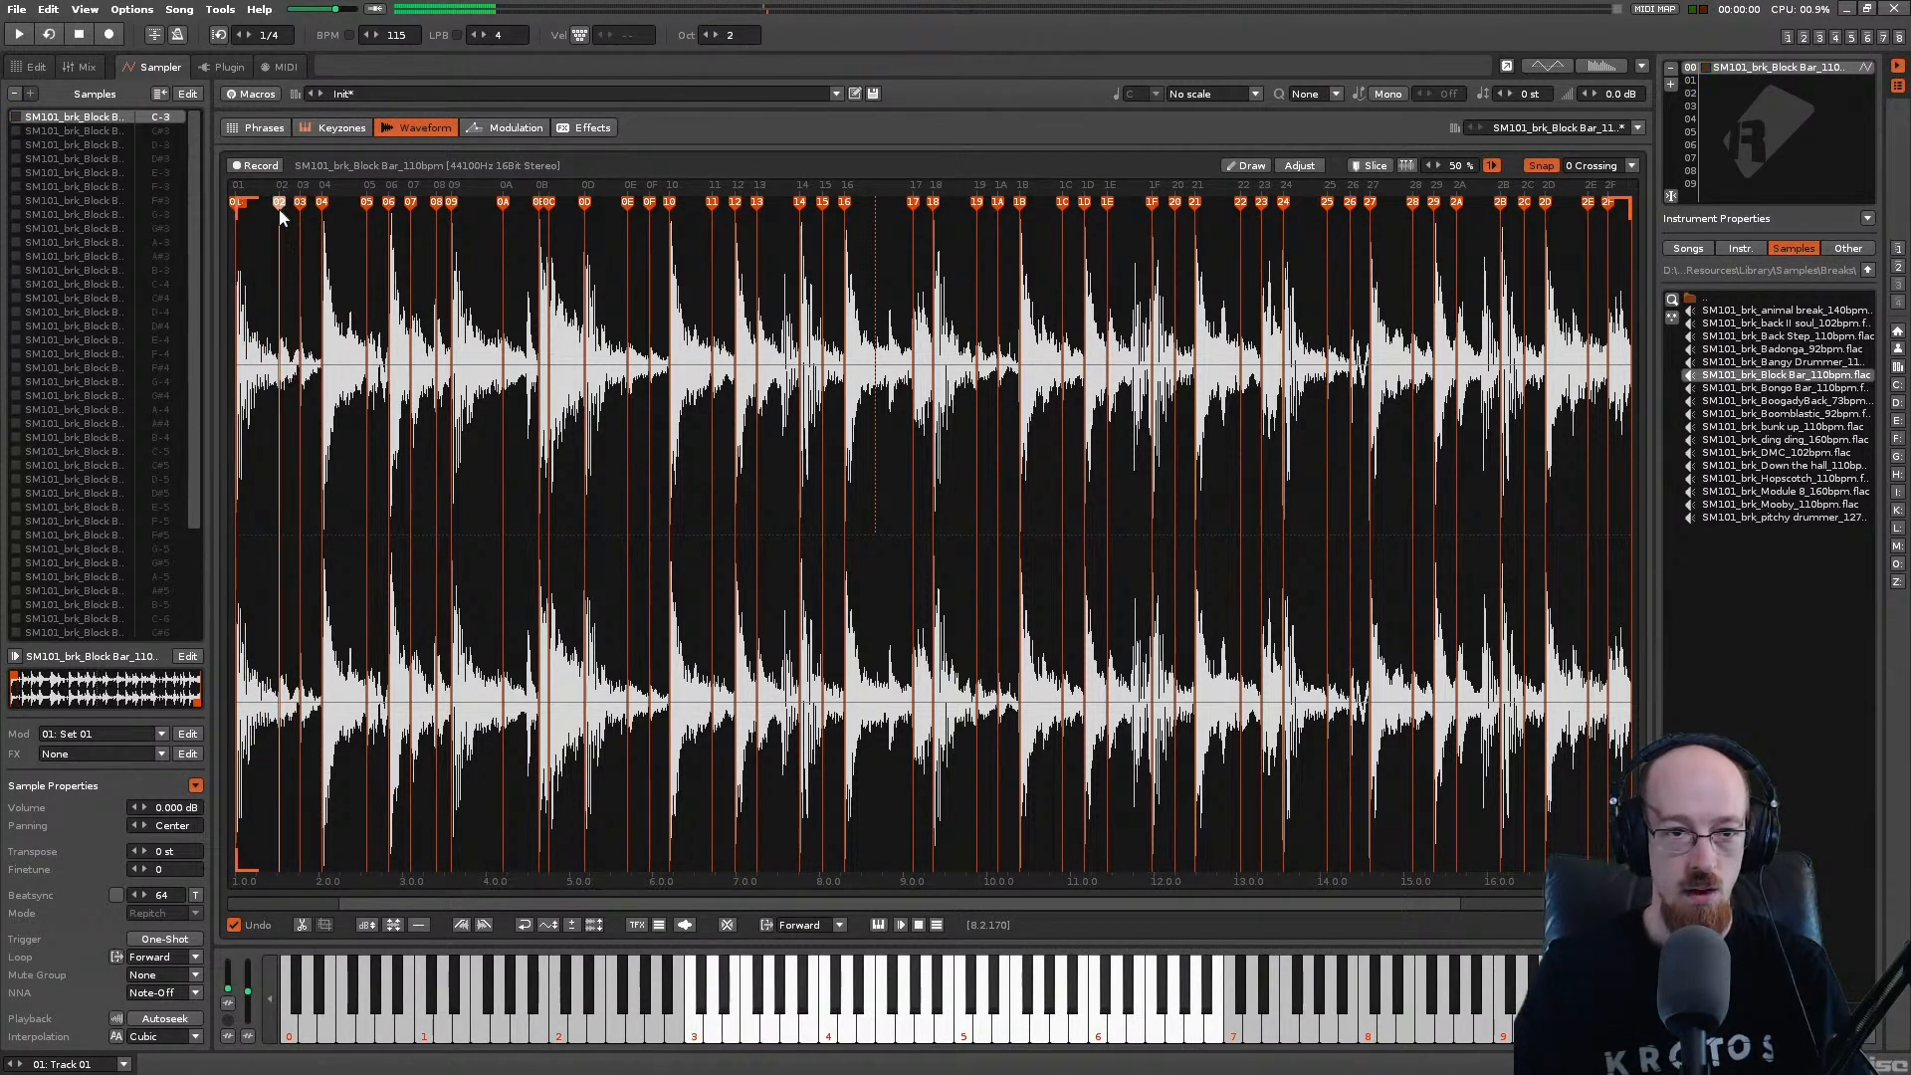
key(q)
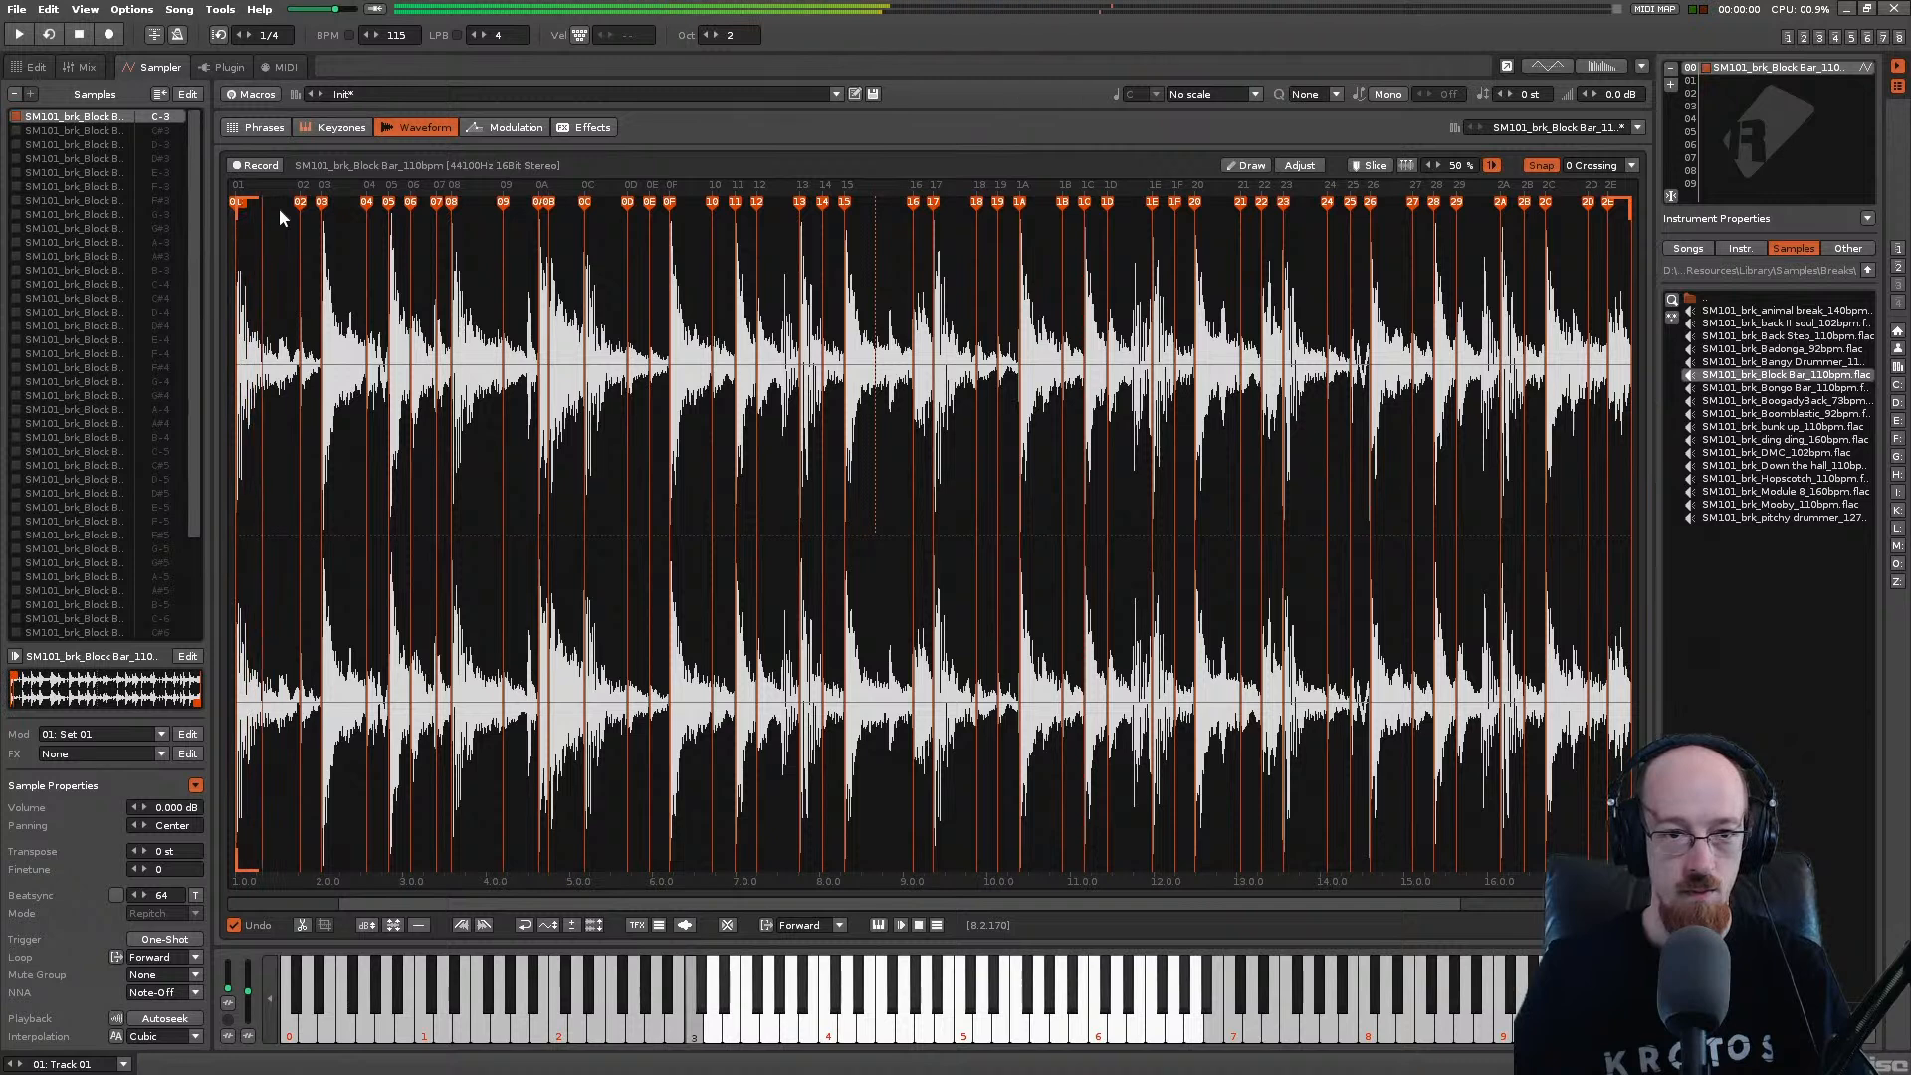
key(ctrl+z)
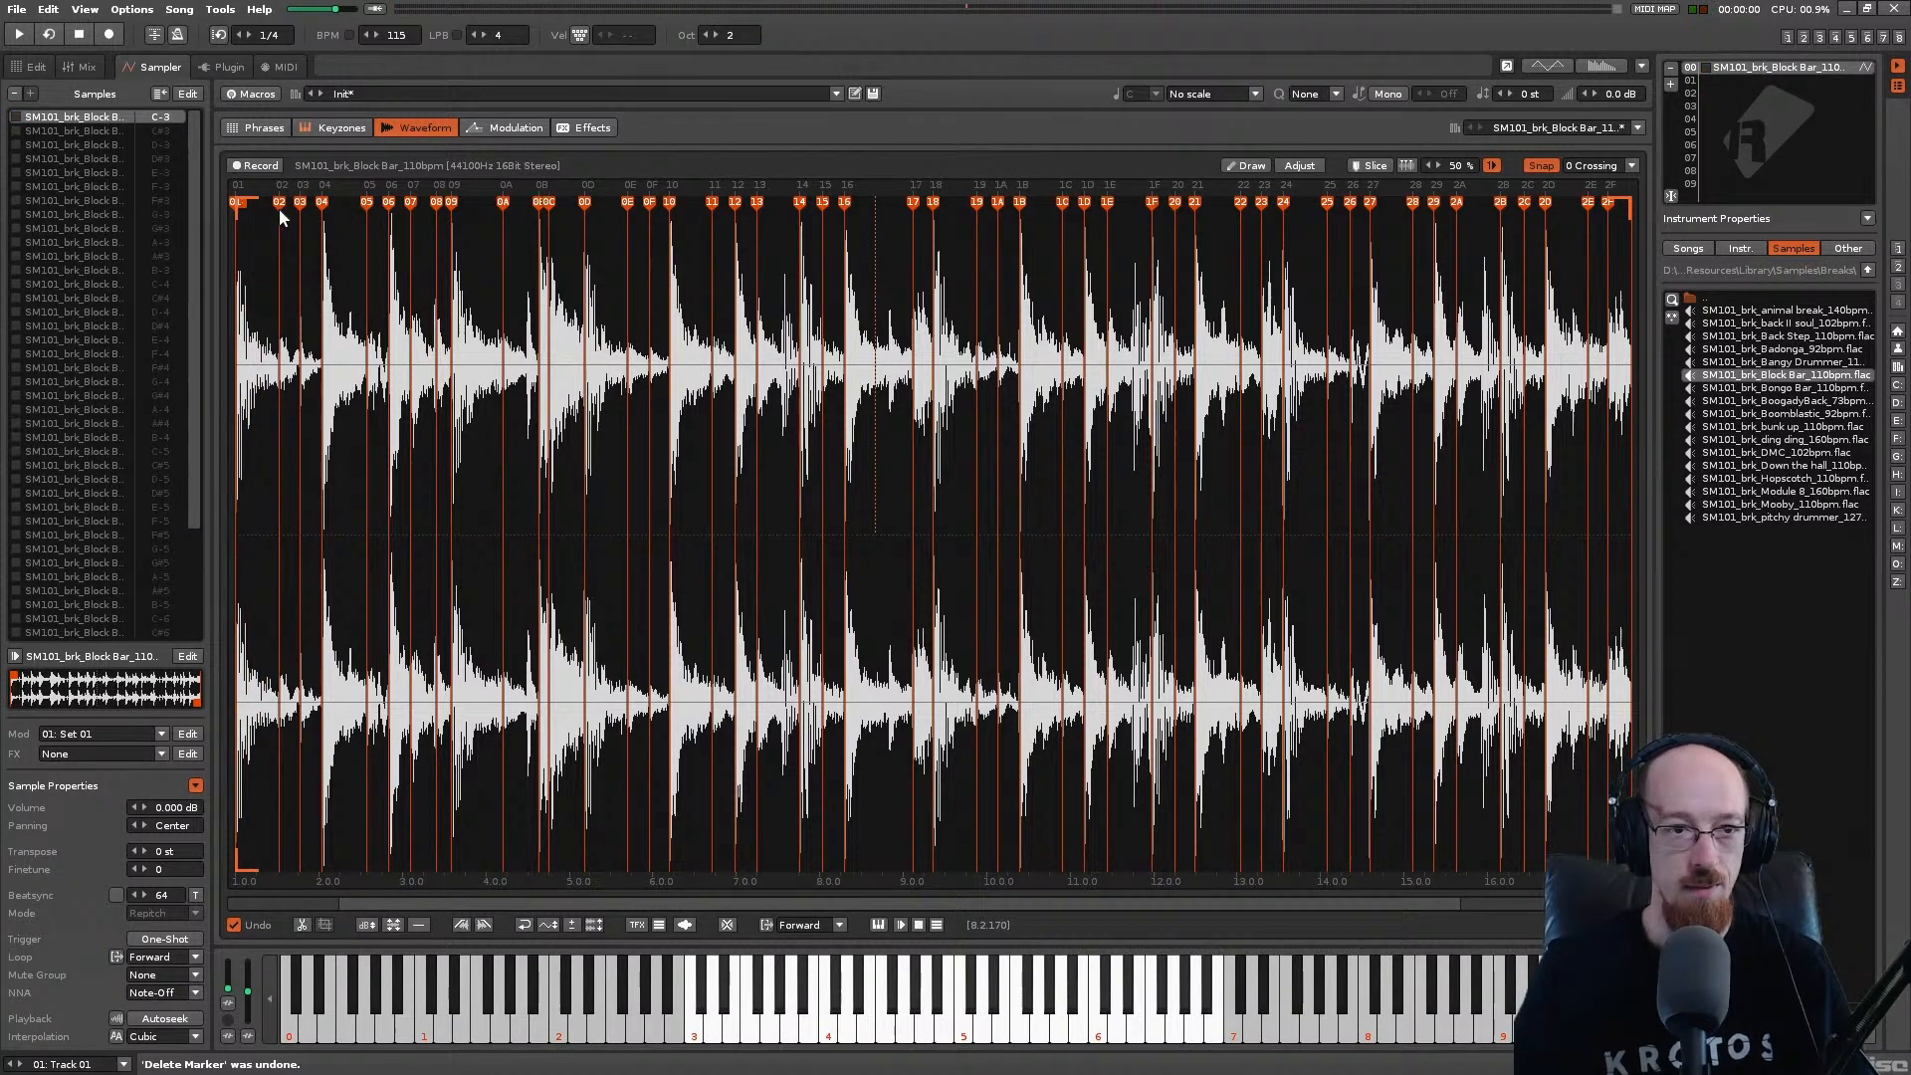
Step: Turn on edit mode in the pattern editor and enter note C-3 at line 00 of Track 01
click(30, 67)
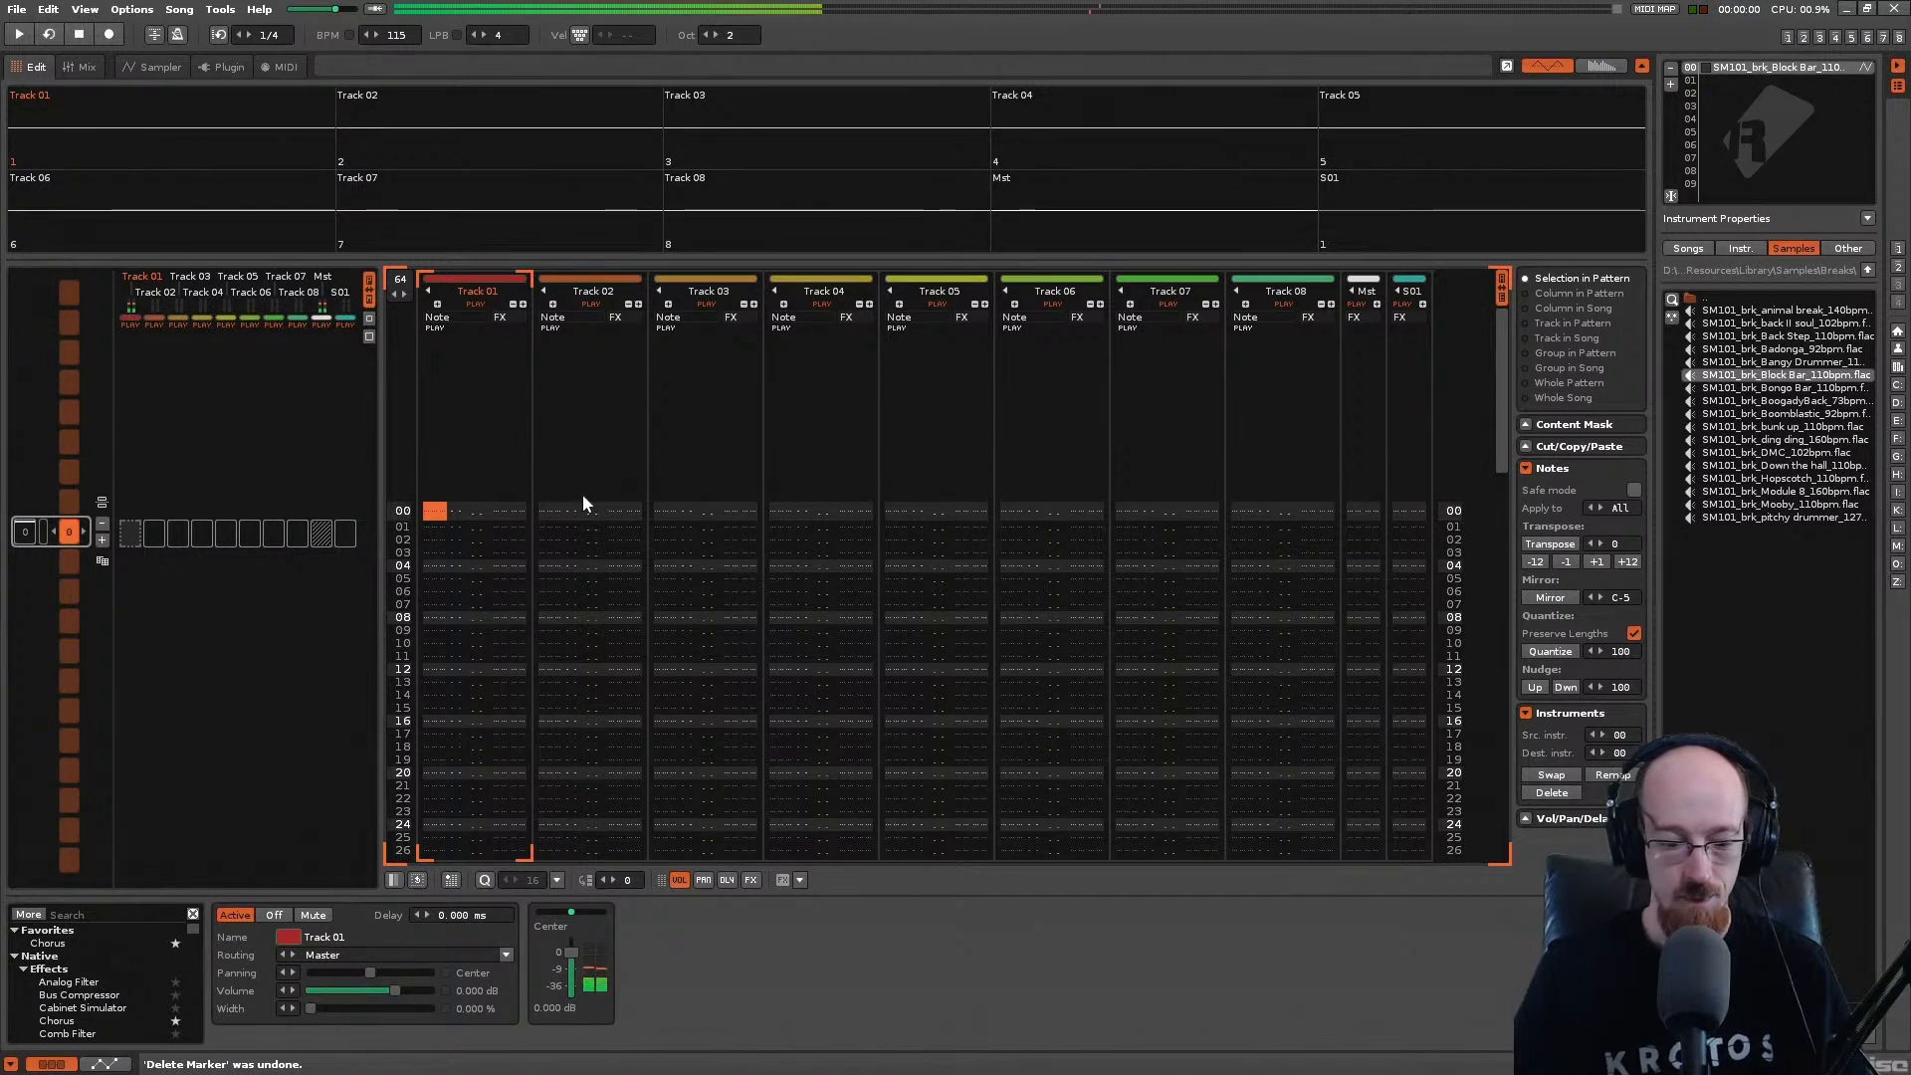
key(Escape)
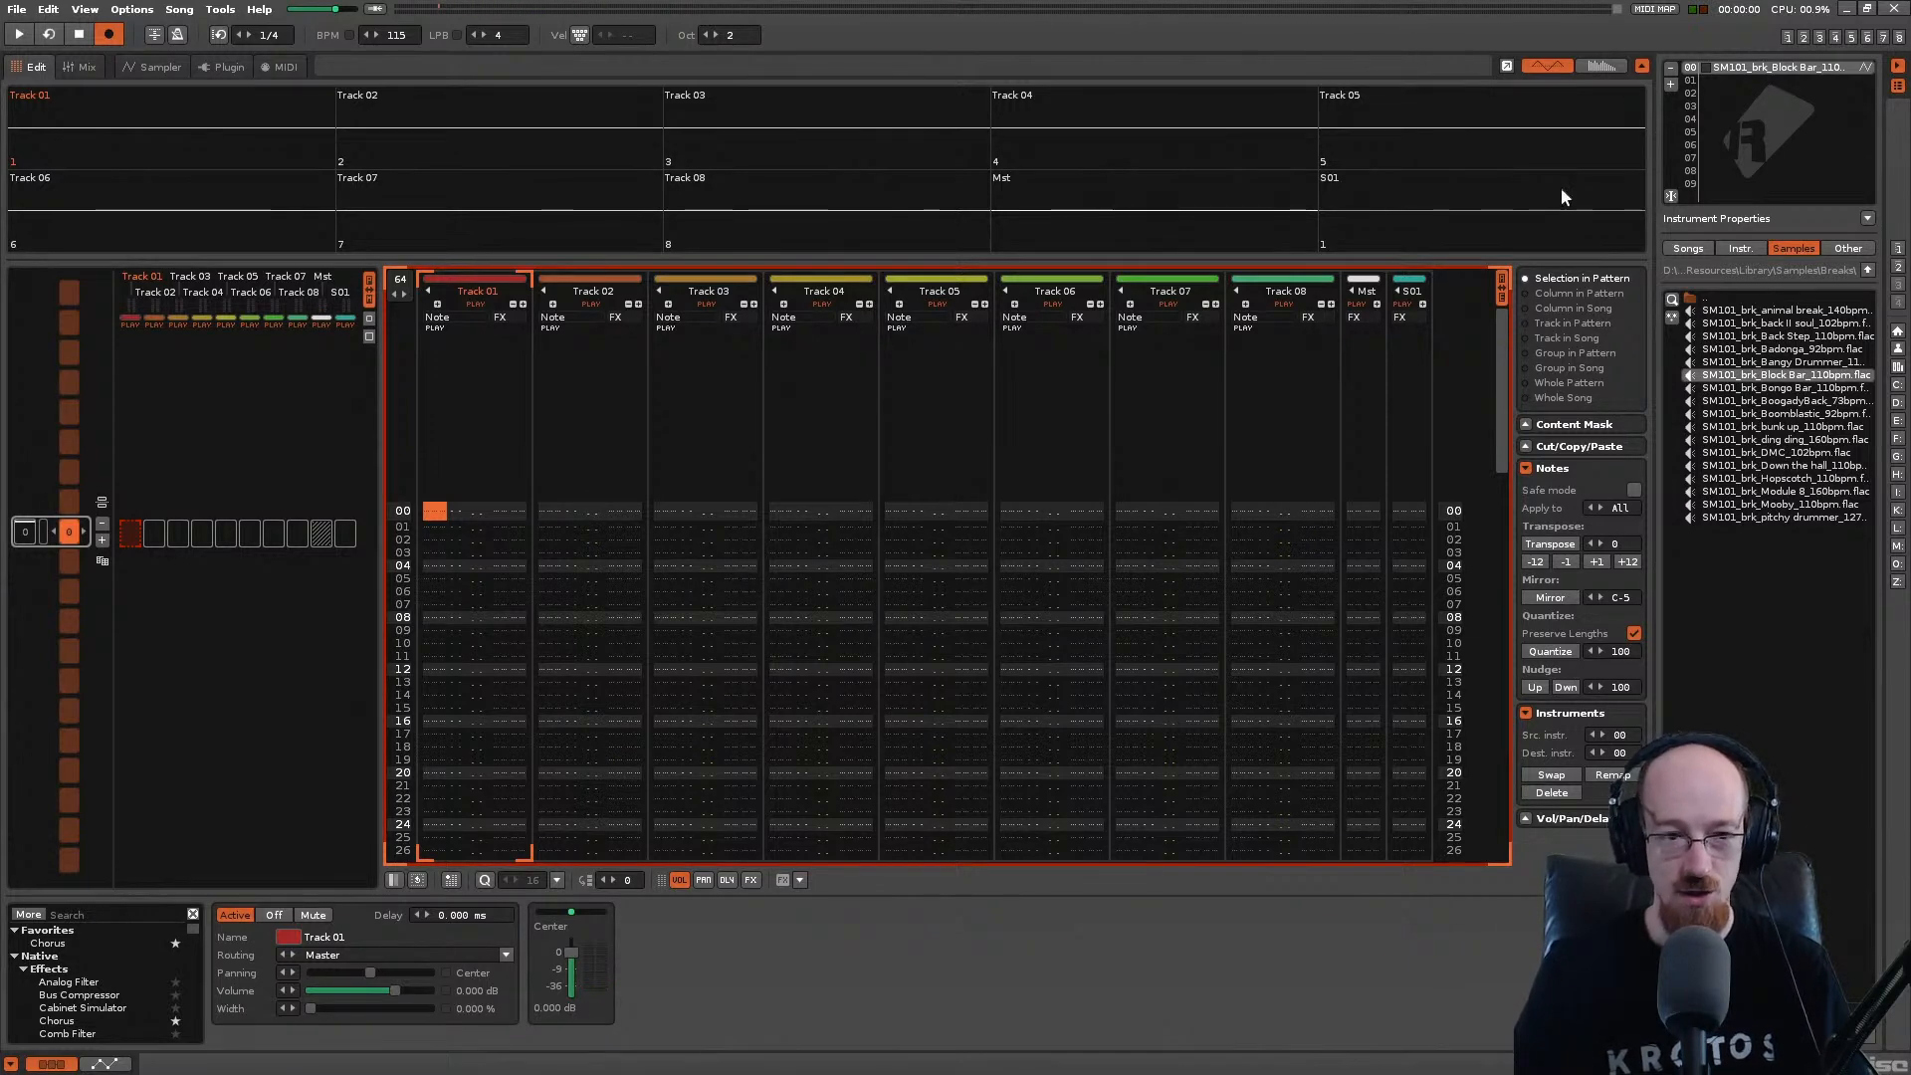
scroll(628, 428, down, 6)
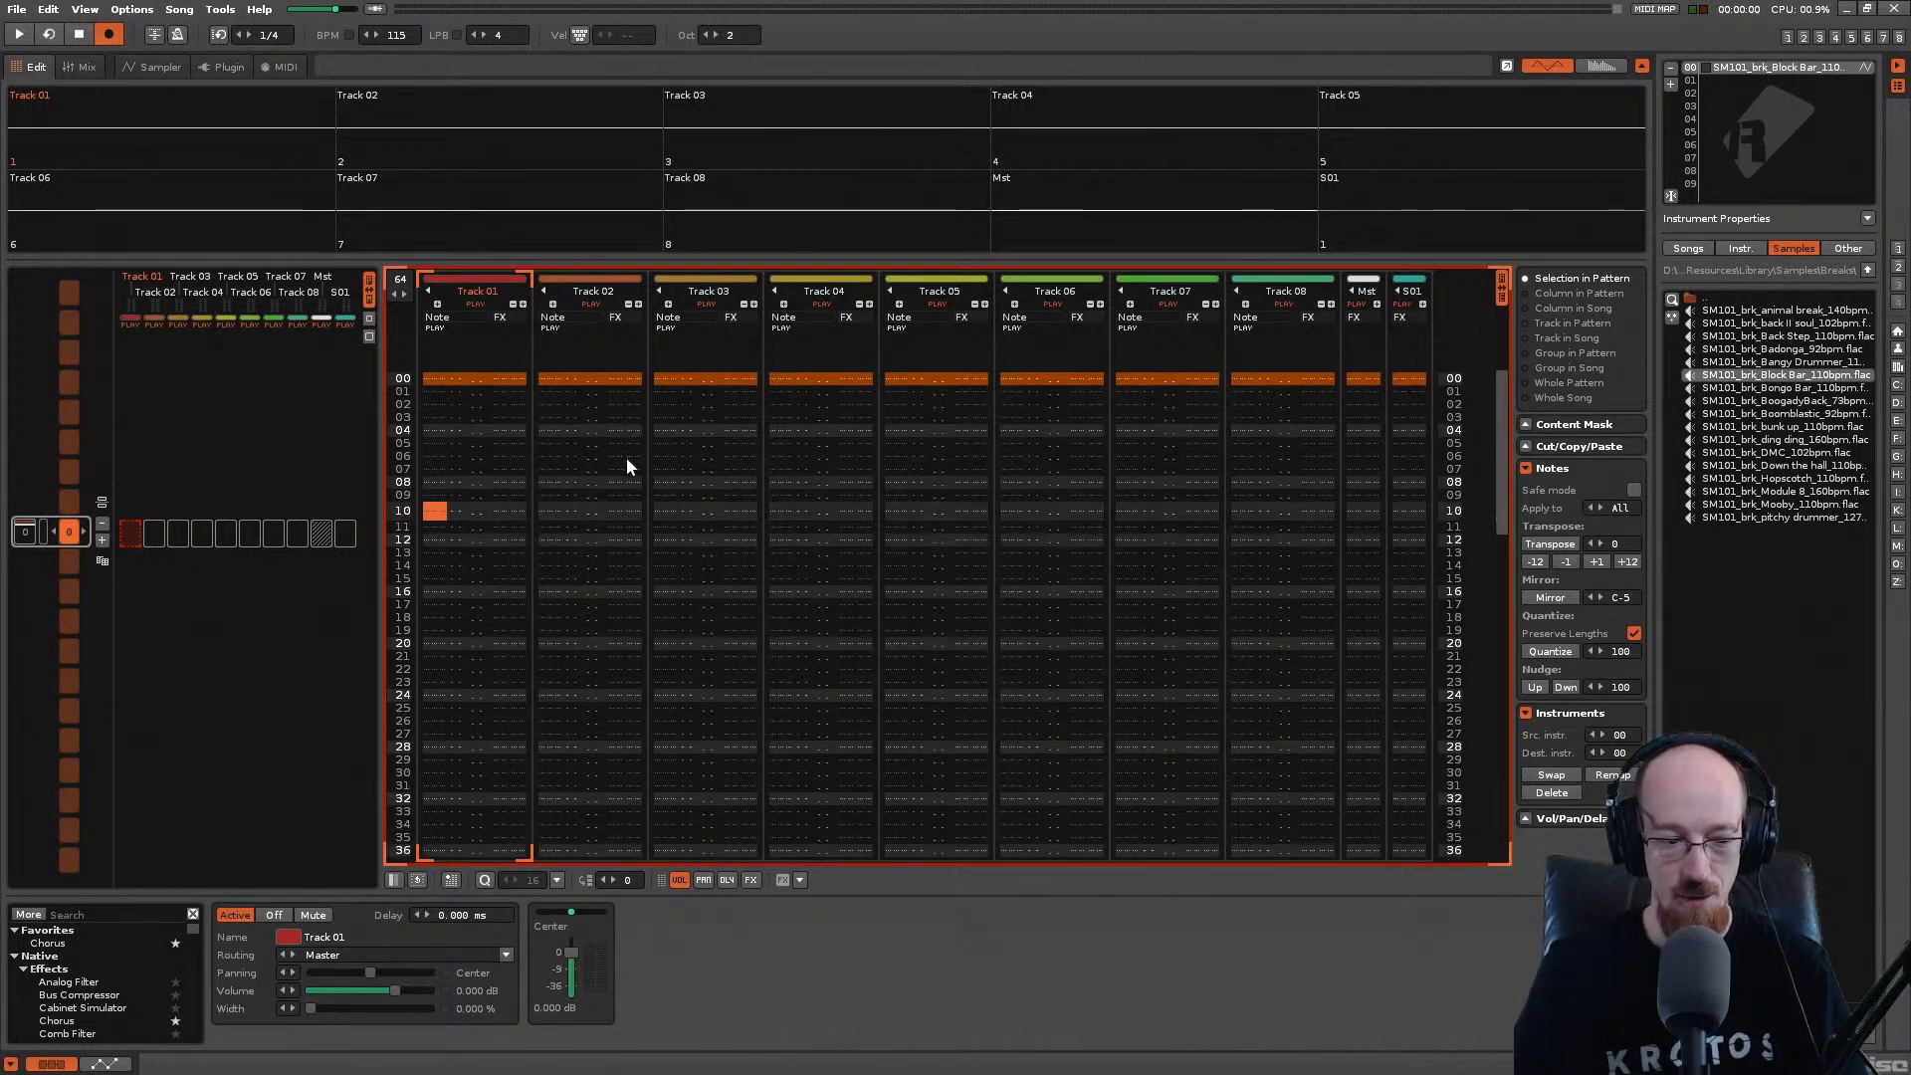
scroll(625, 456, up, 6)
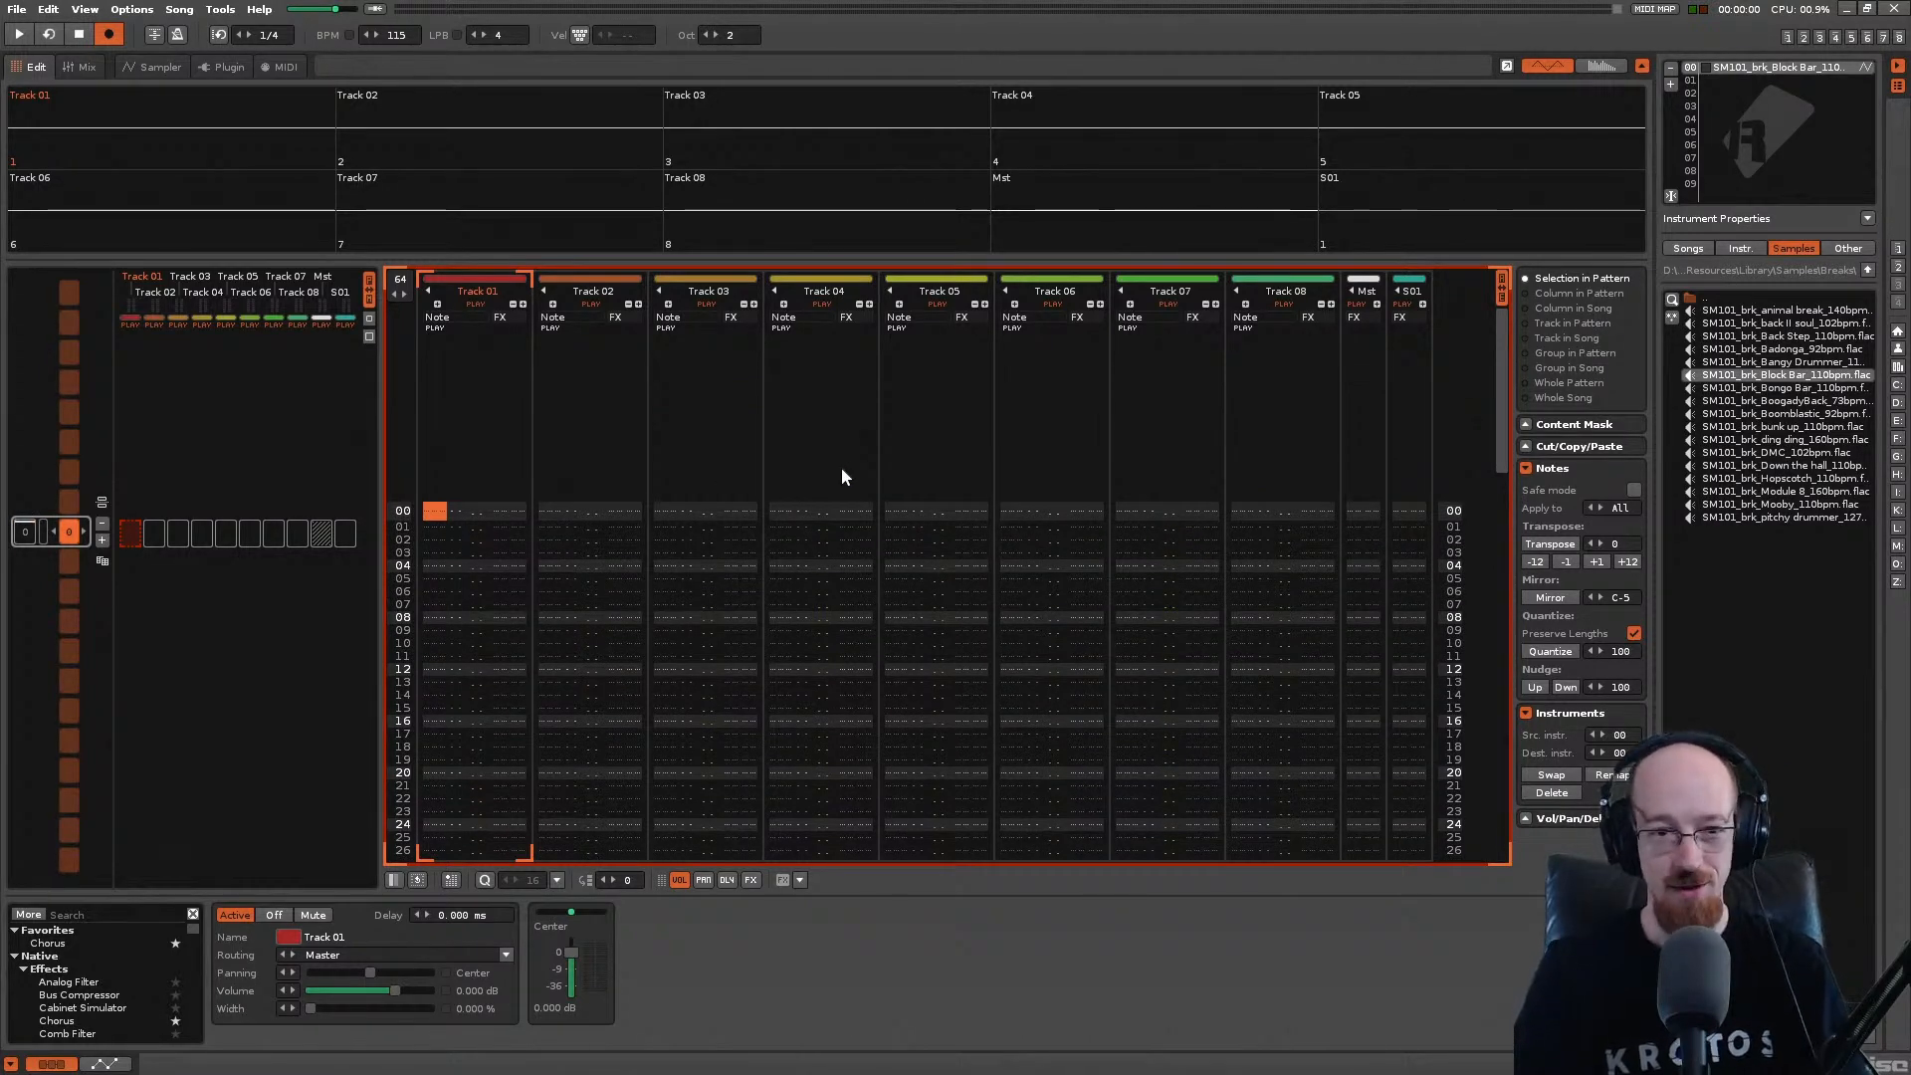
key(q)
Step: Enter note D-3 at line 02 of Track 01 and play the pattern to hear both slices
key(Down)
key(Down)
key(Down)
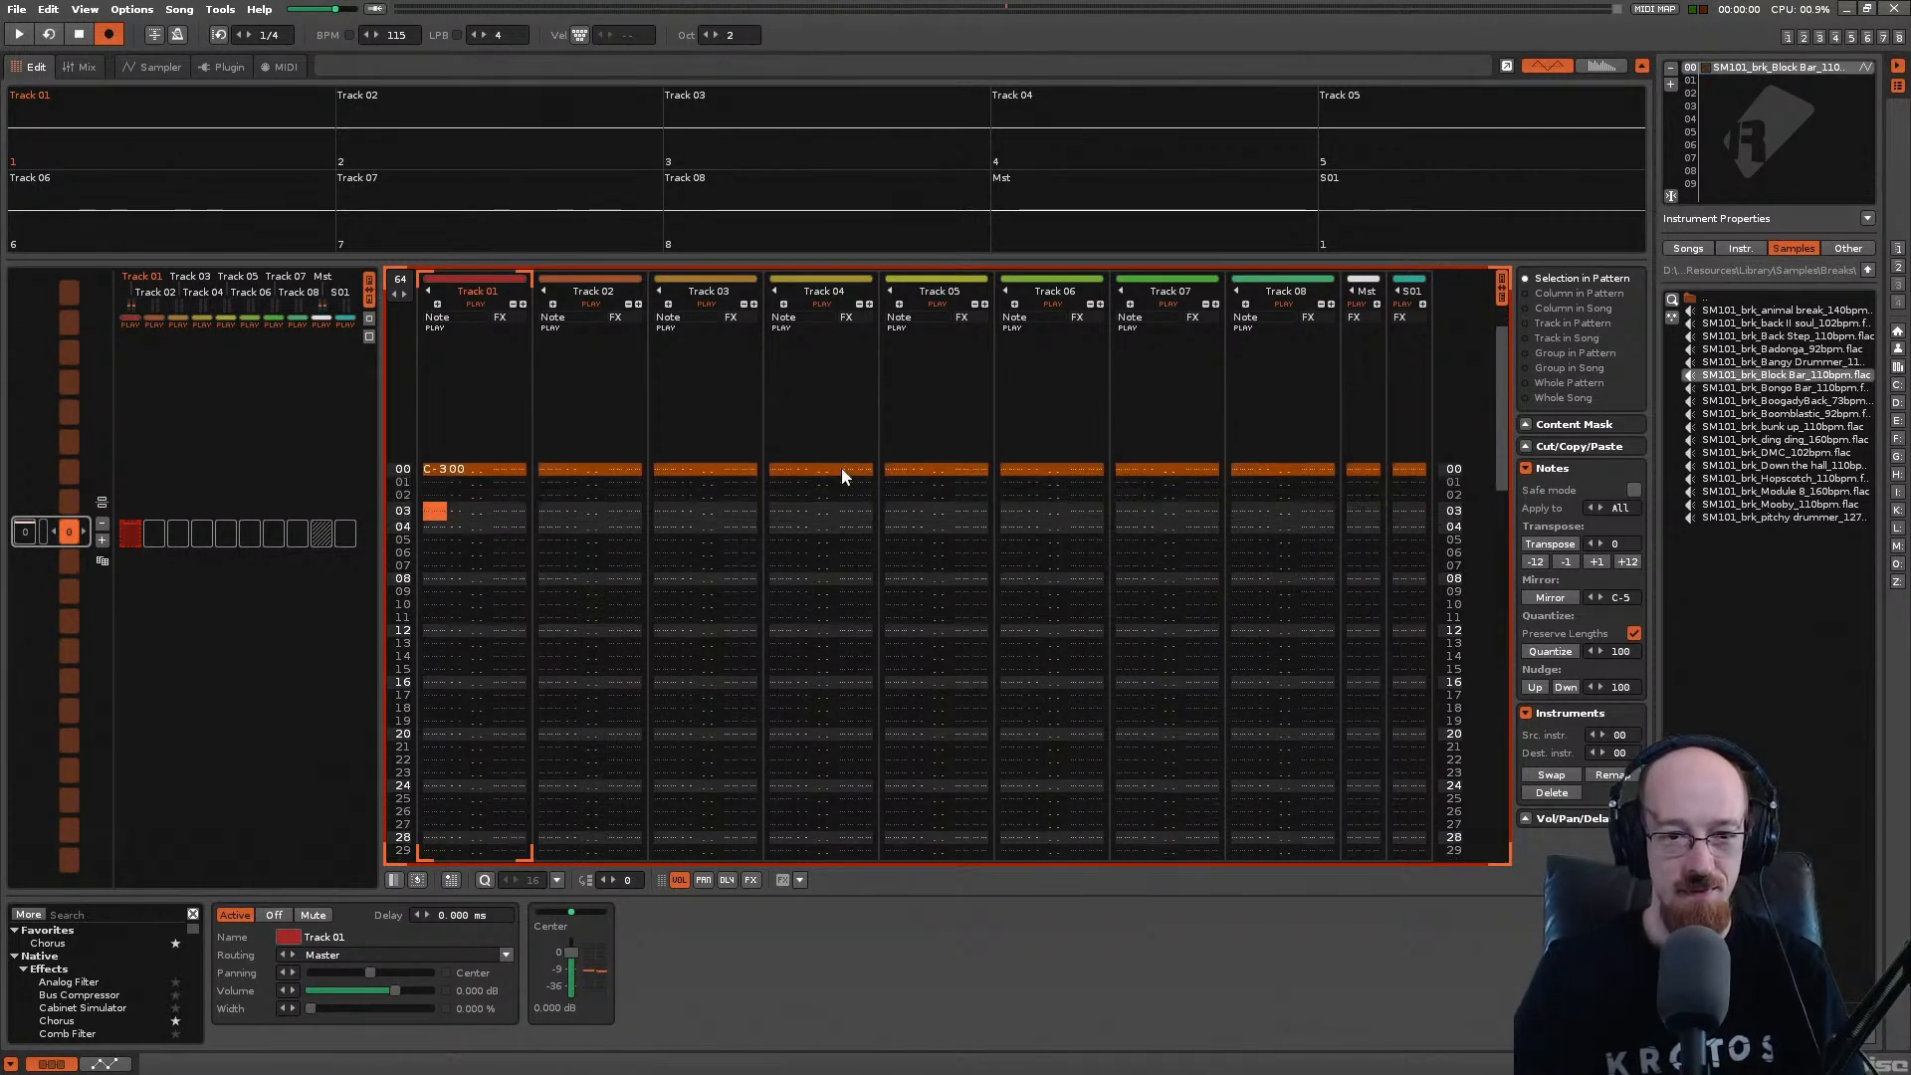
key(space)
key(w)
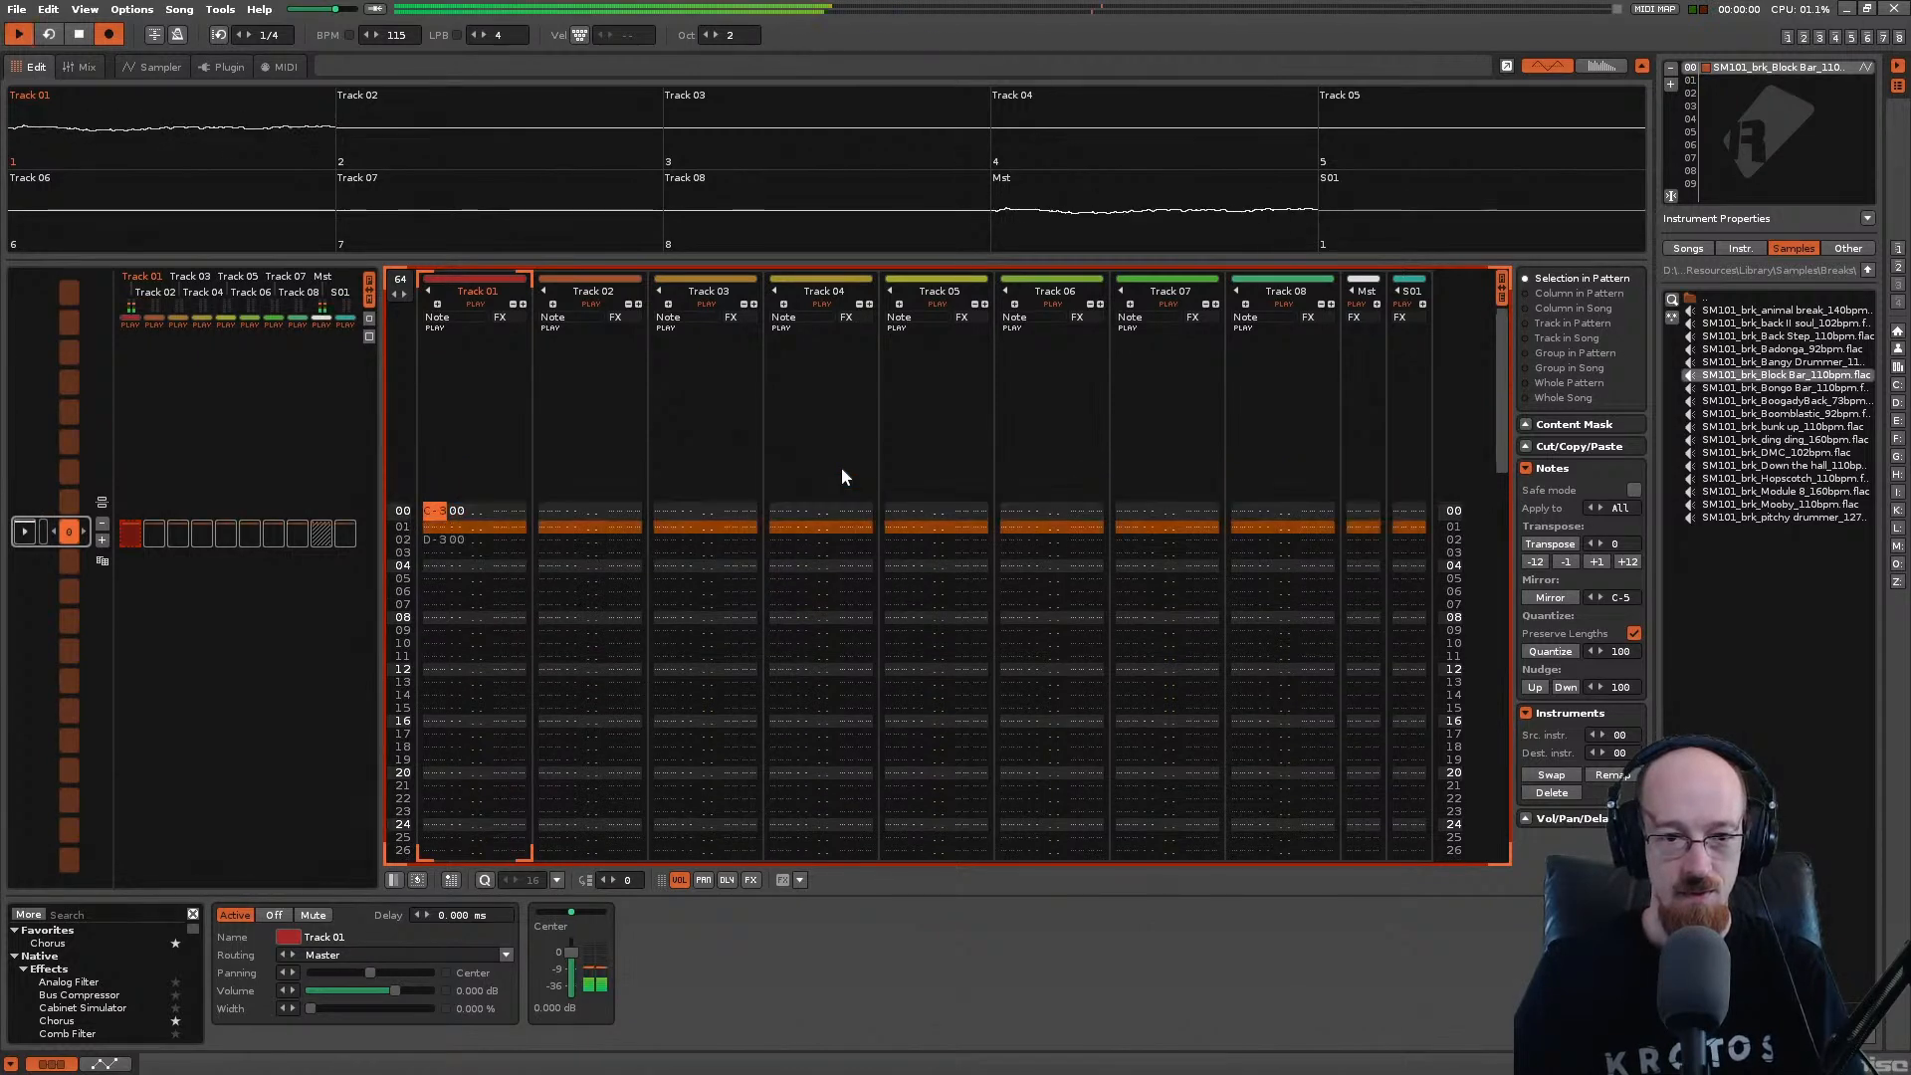
key(space)
key(Down)
key(Down)
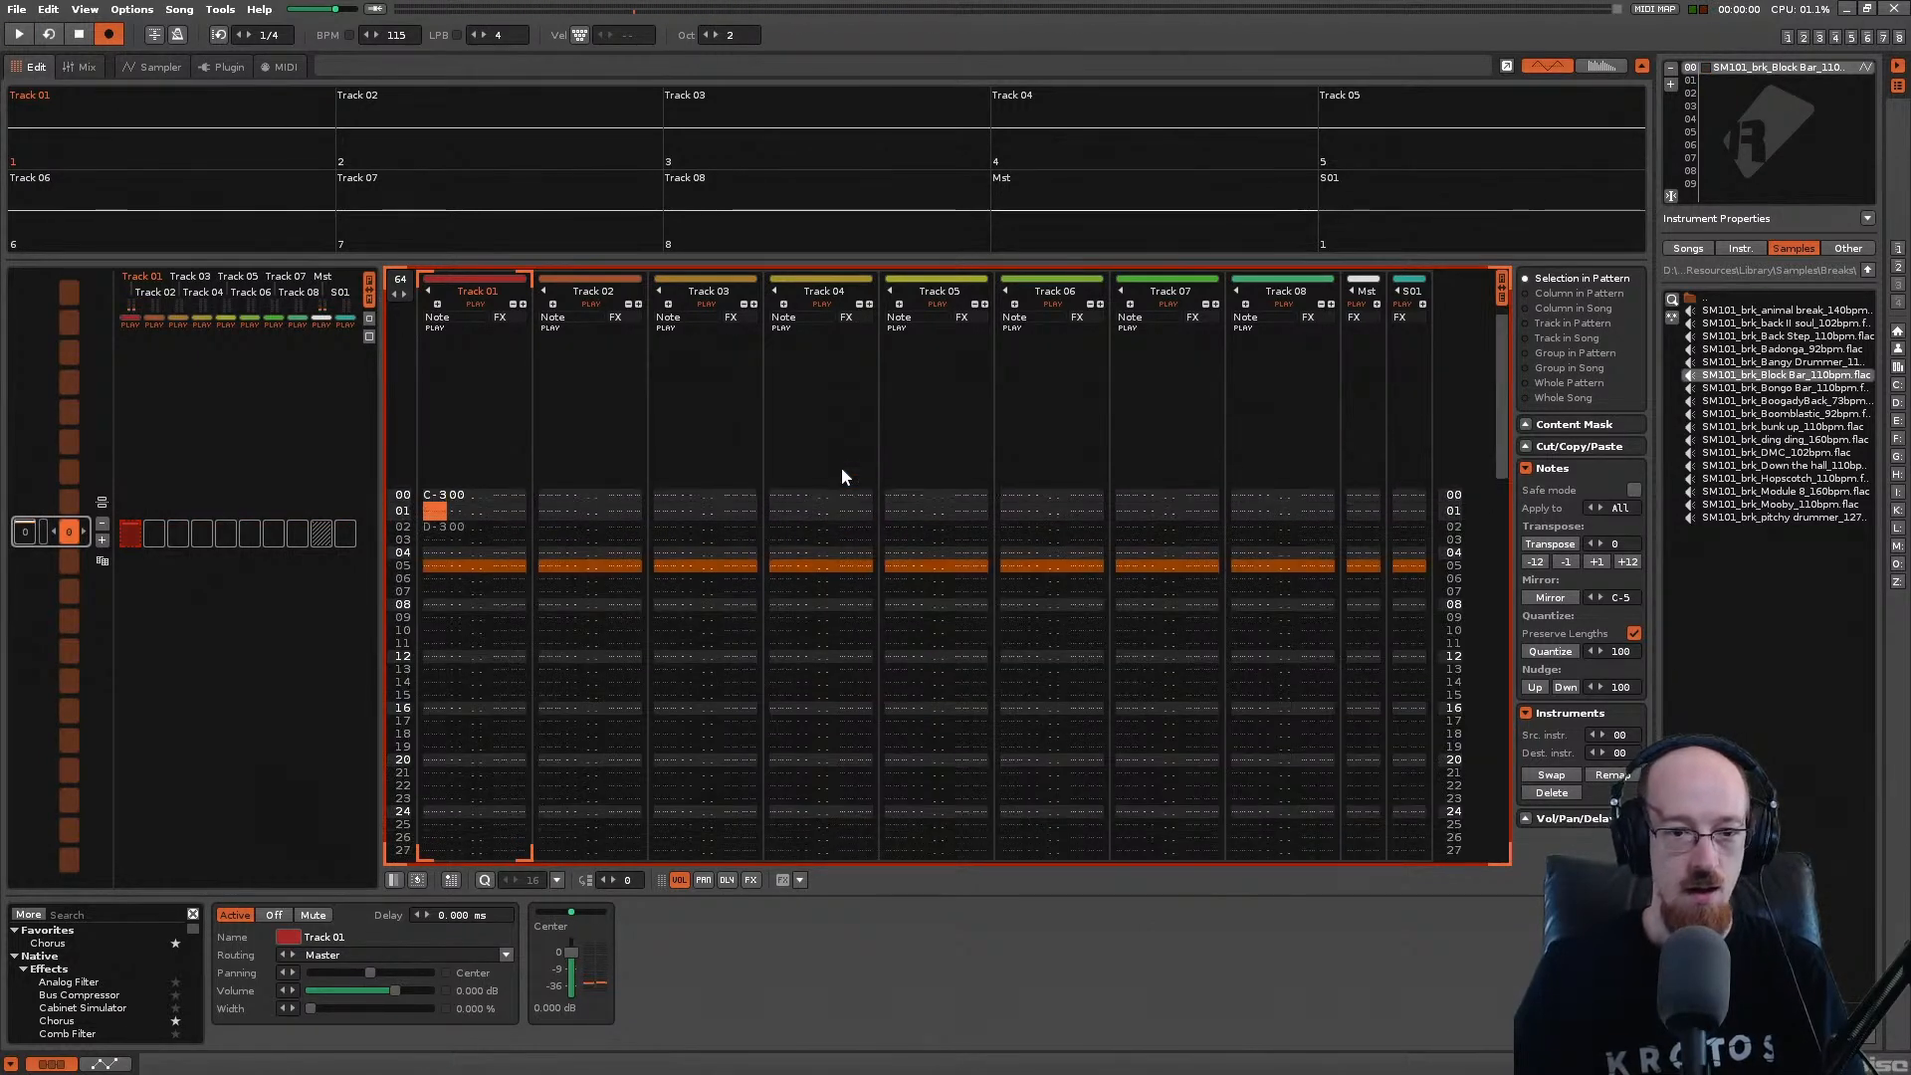
Step: Select all slices of the break in the sampler and enable One-Shot triggering for them
click(81, 66)
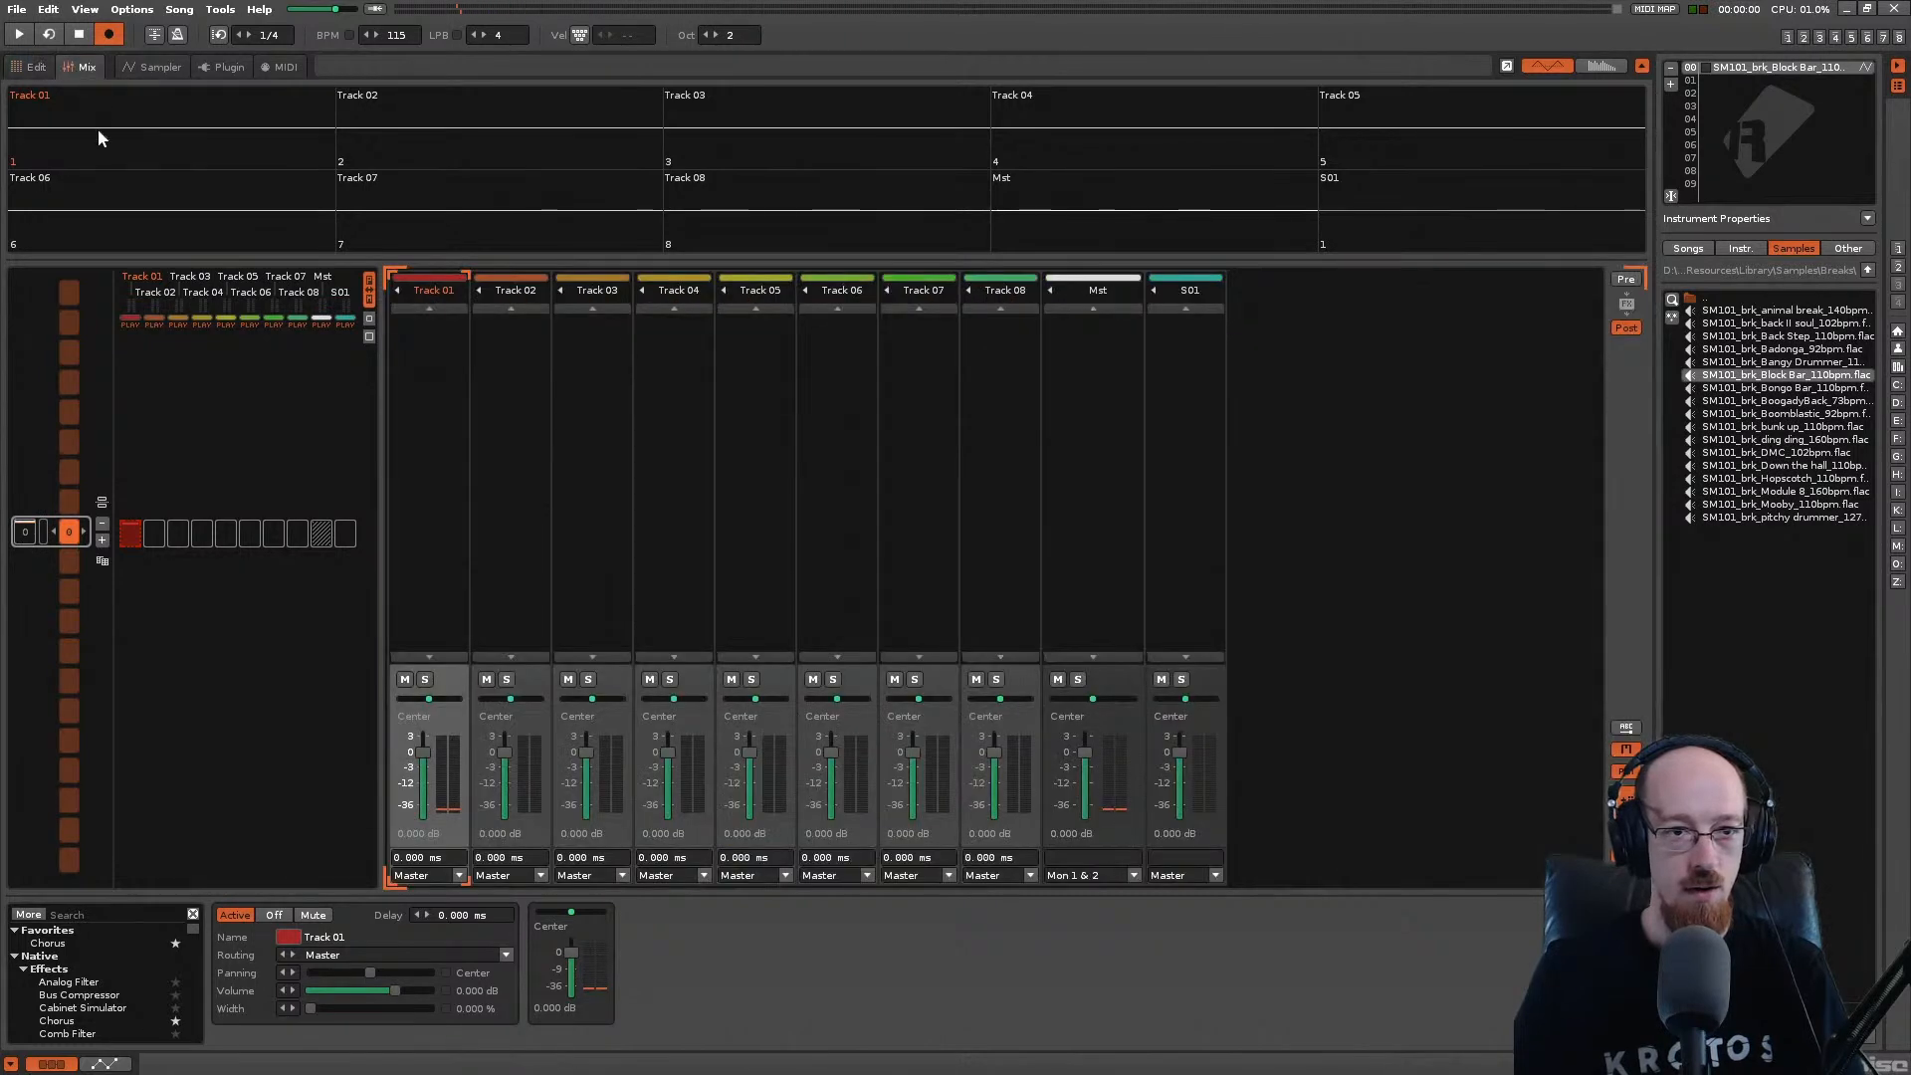
click(159, 67)
click(68, 131)
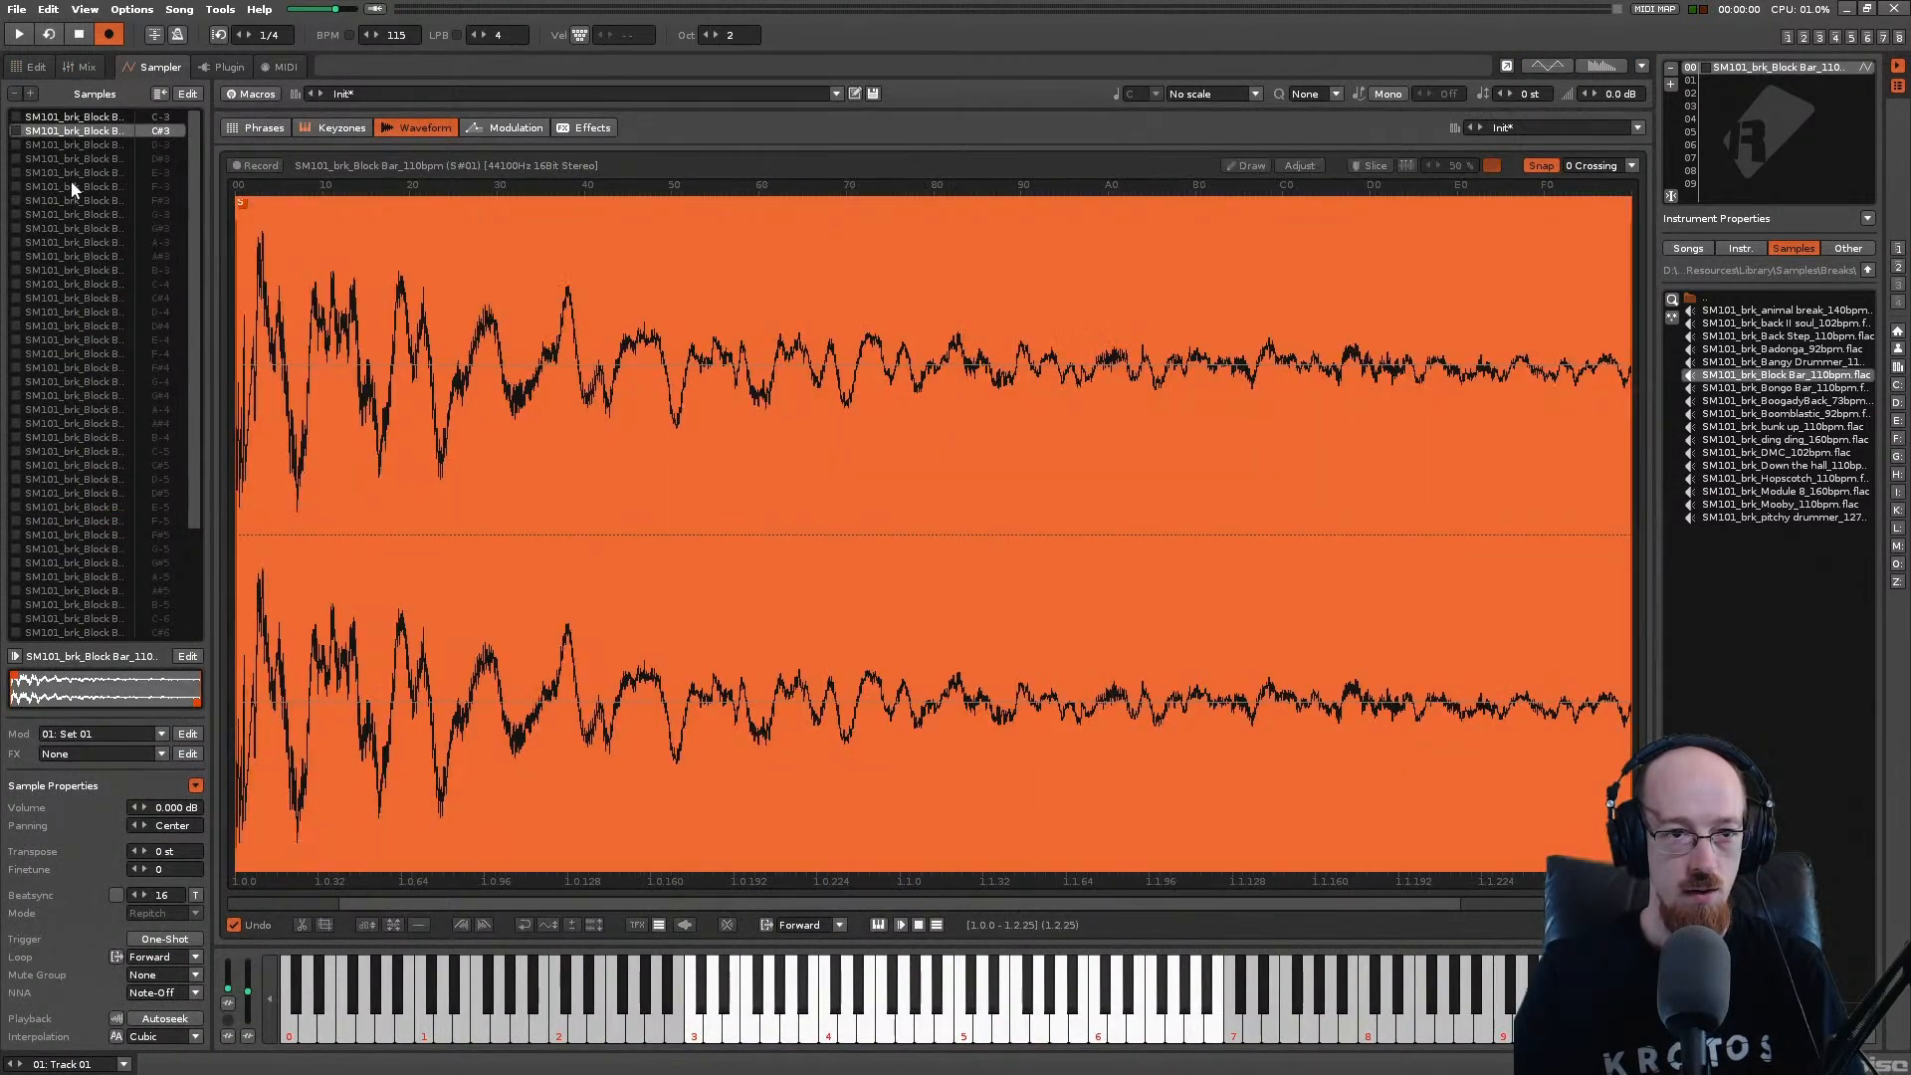
click(72, 158)
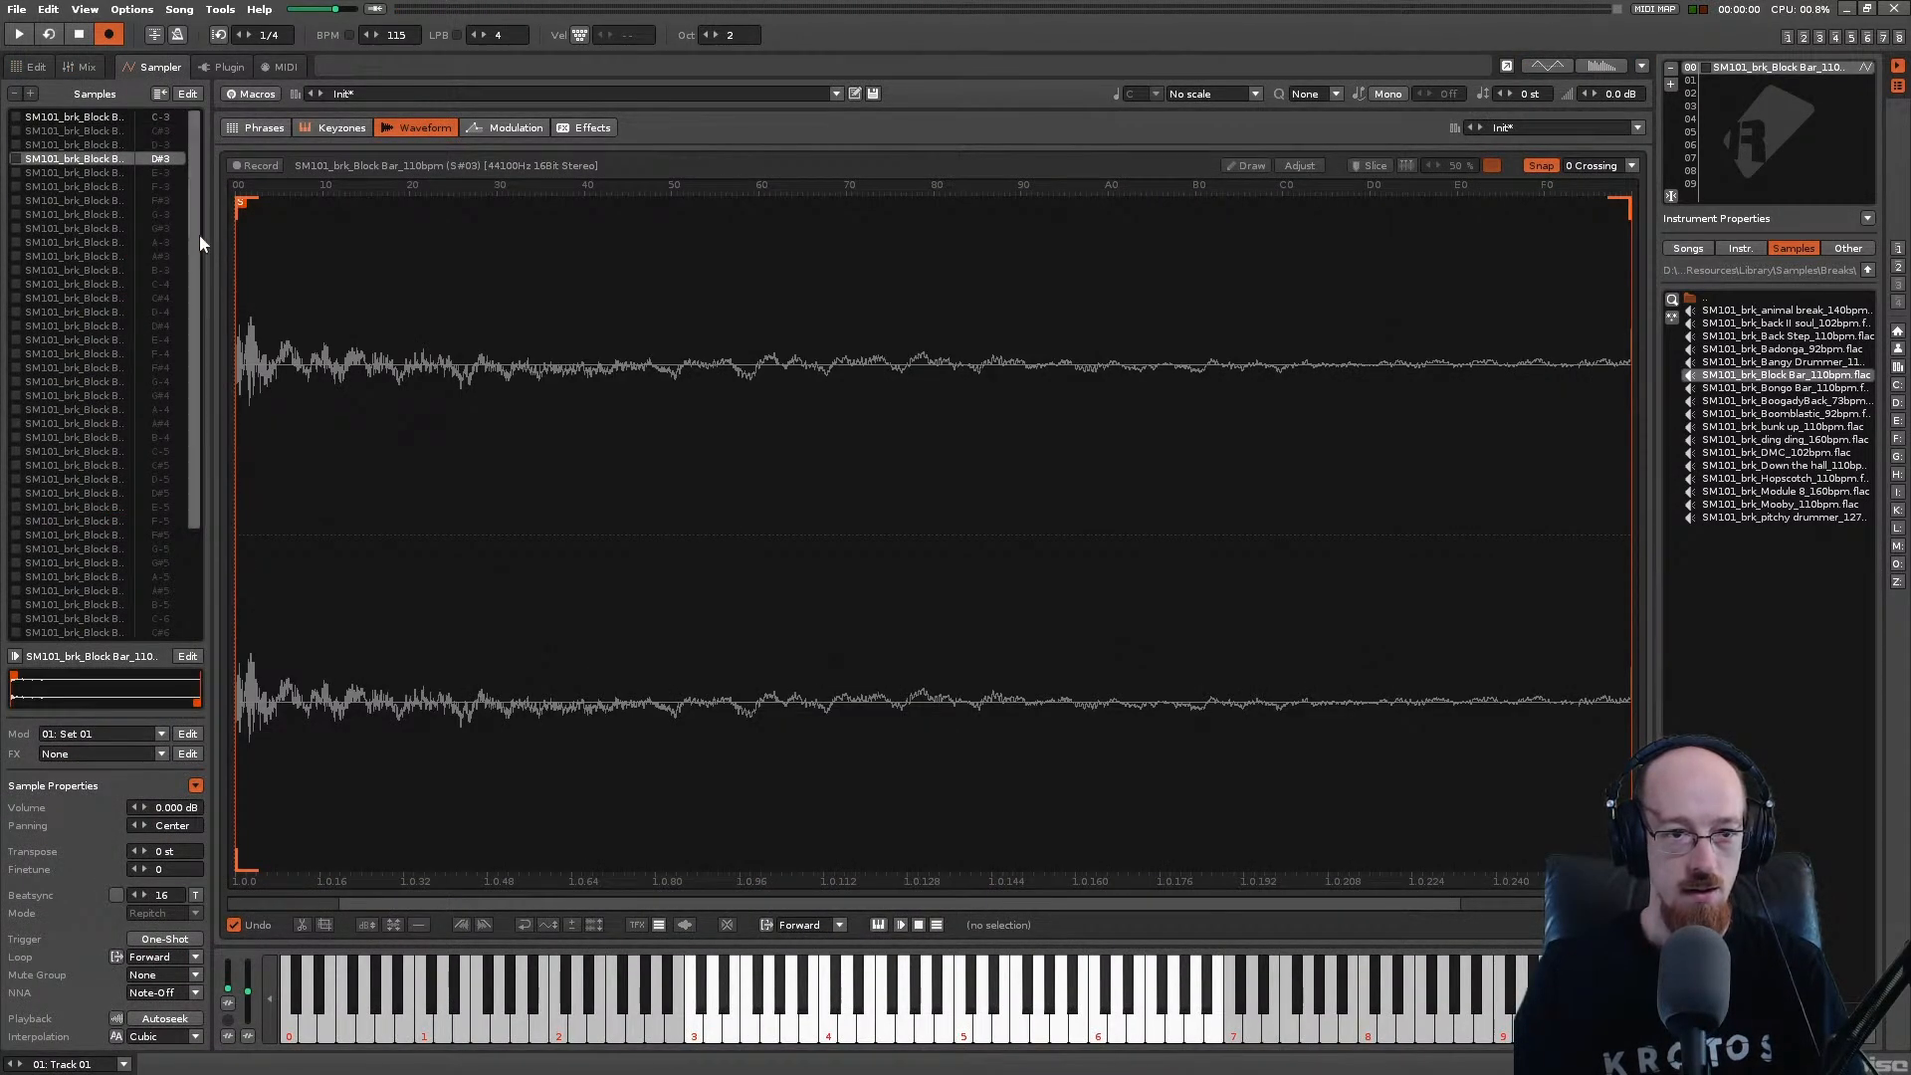
key(ctrl+a)
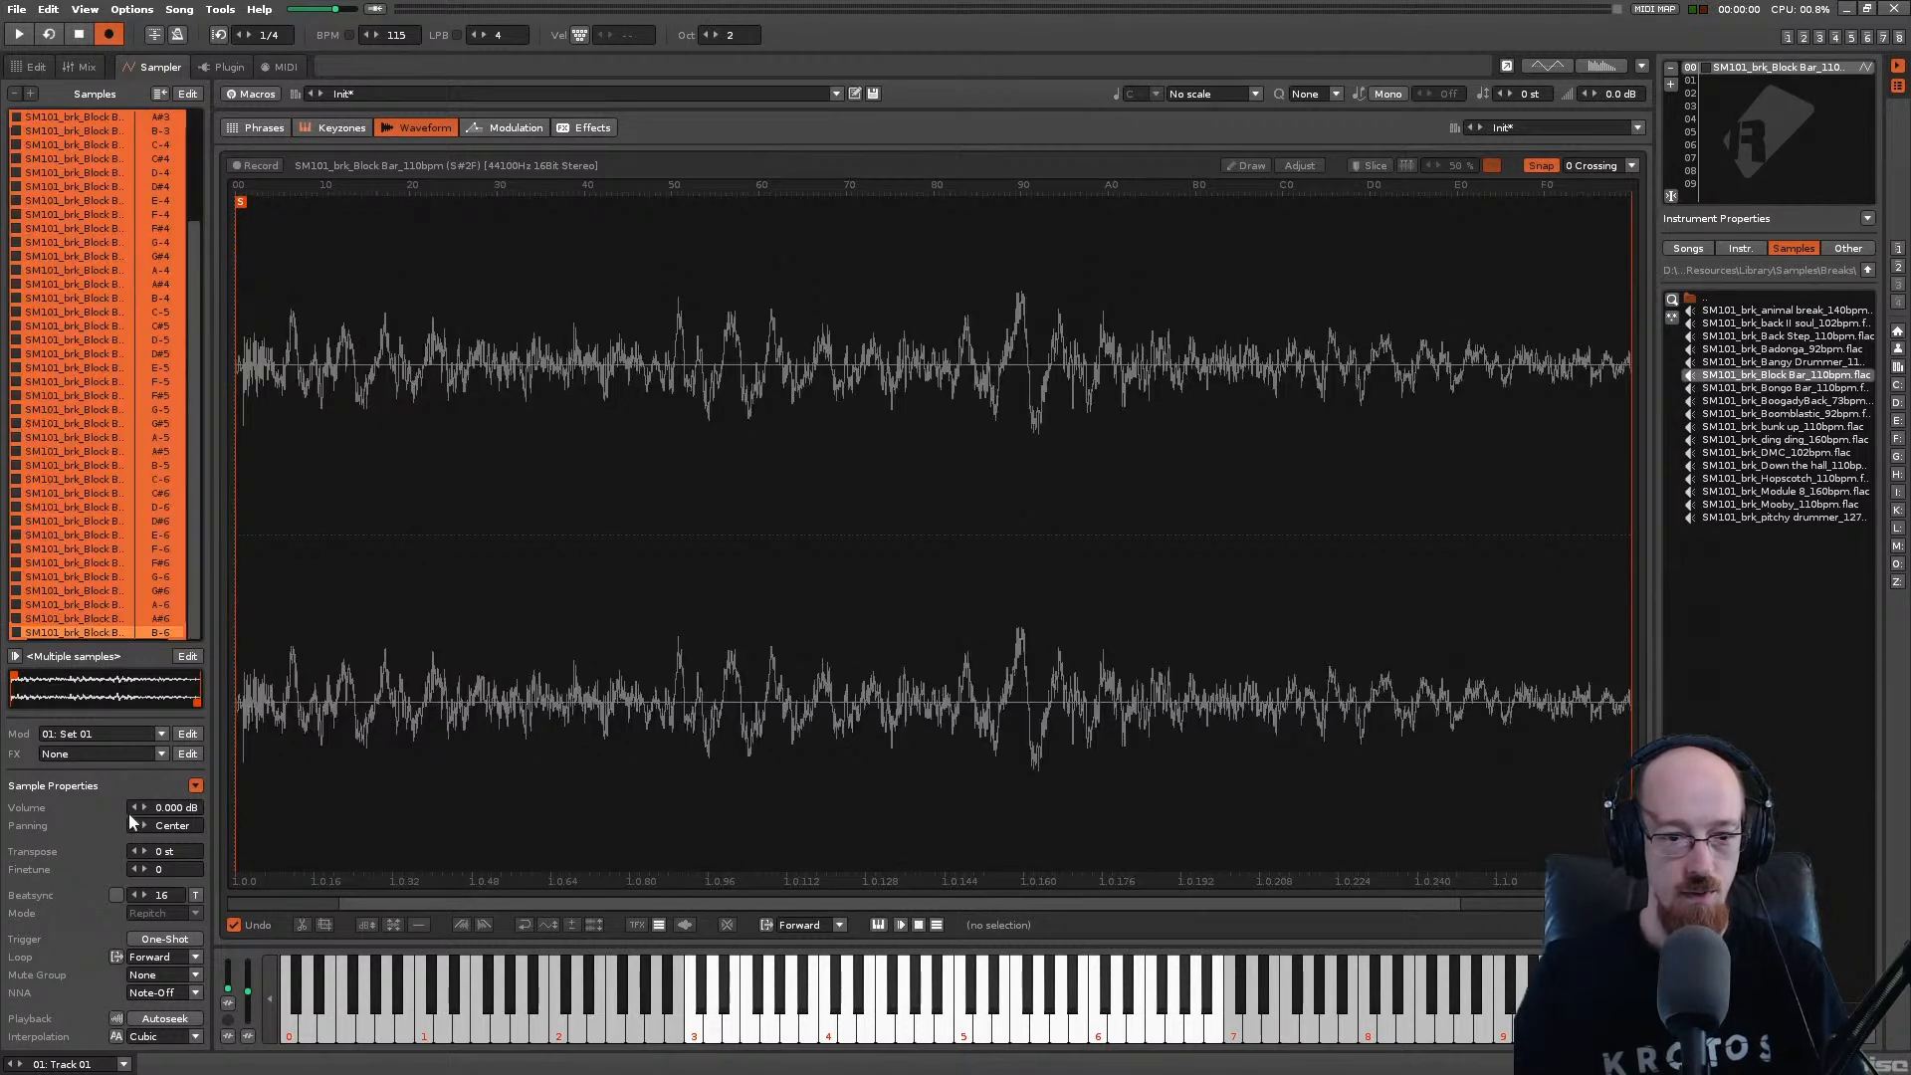
click(166, 941)
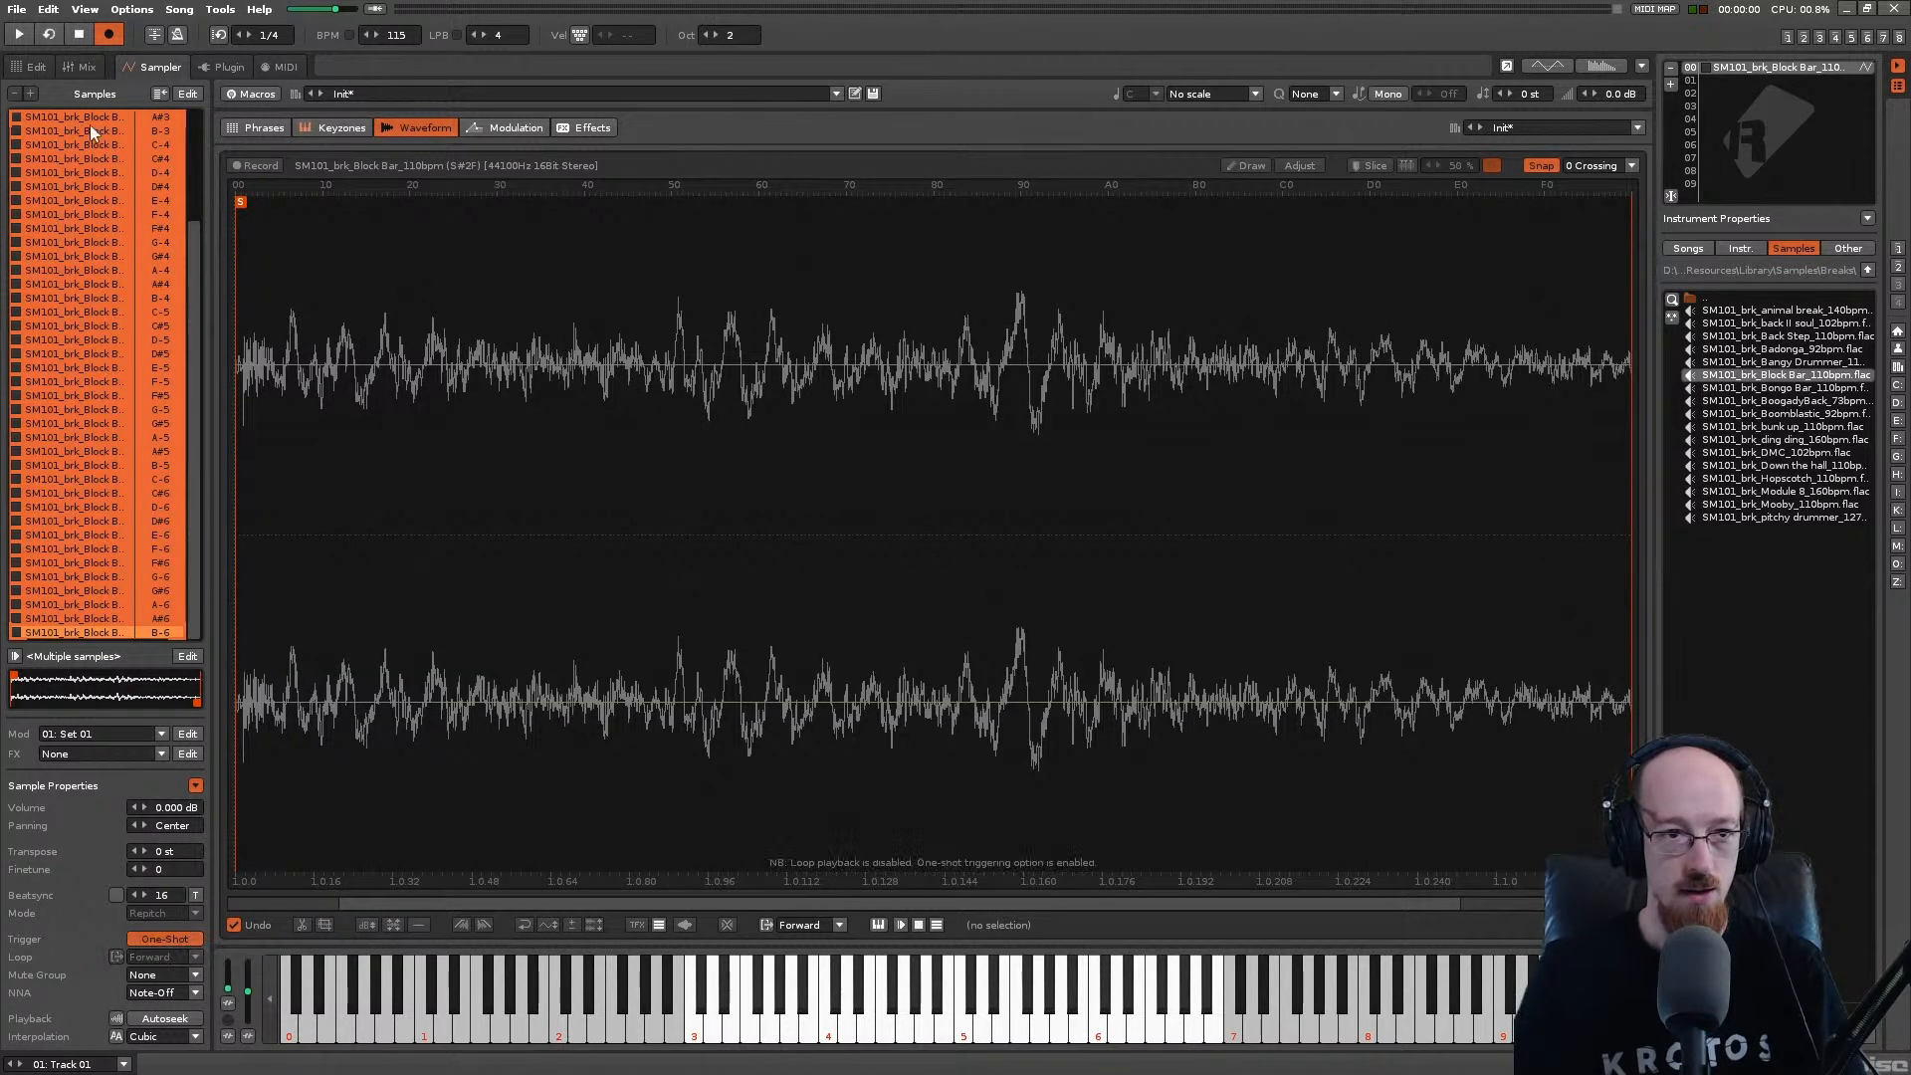
Step: Play back the pattern in the pattern editor and enter note E-3 at line 04 of Track 01
click(38, 67)
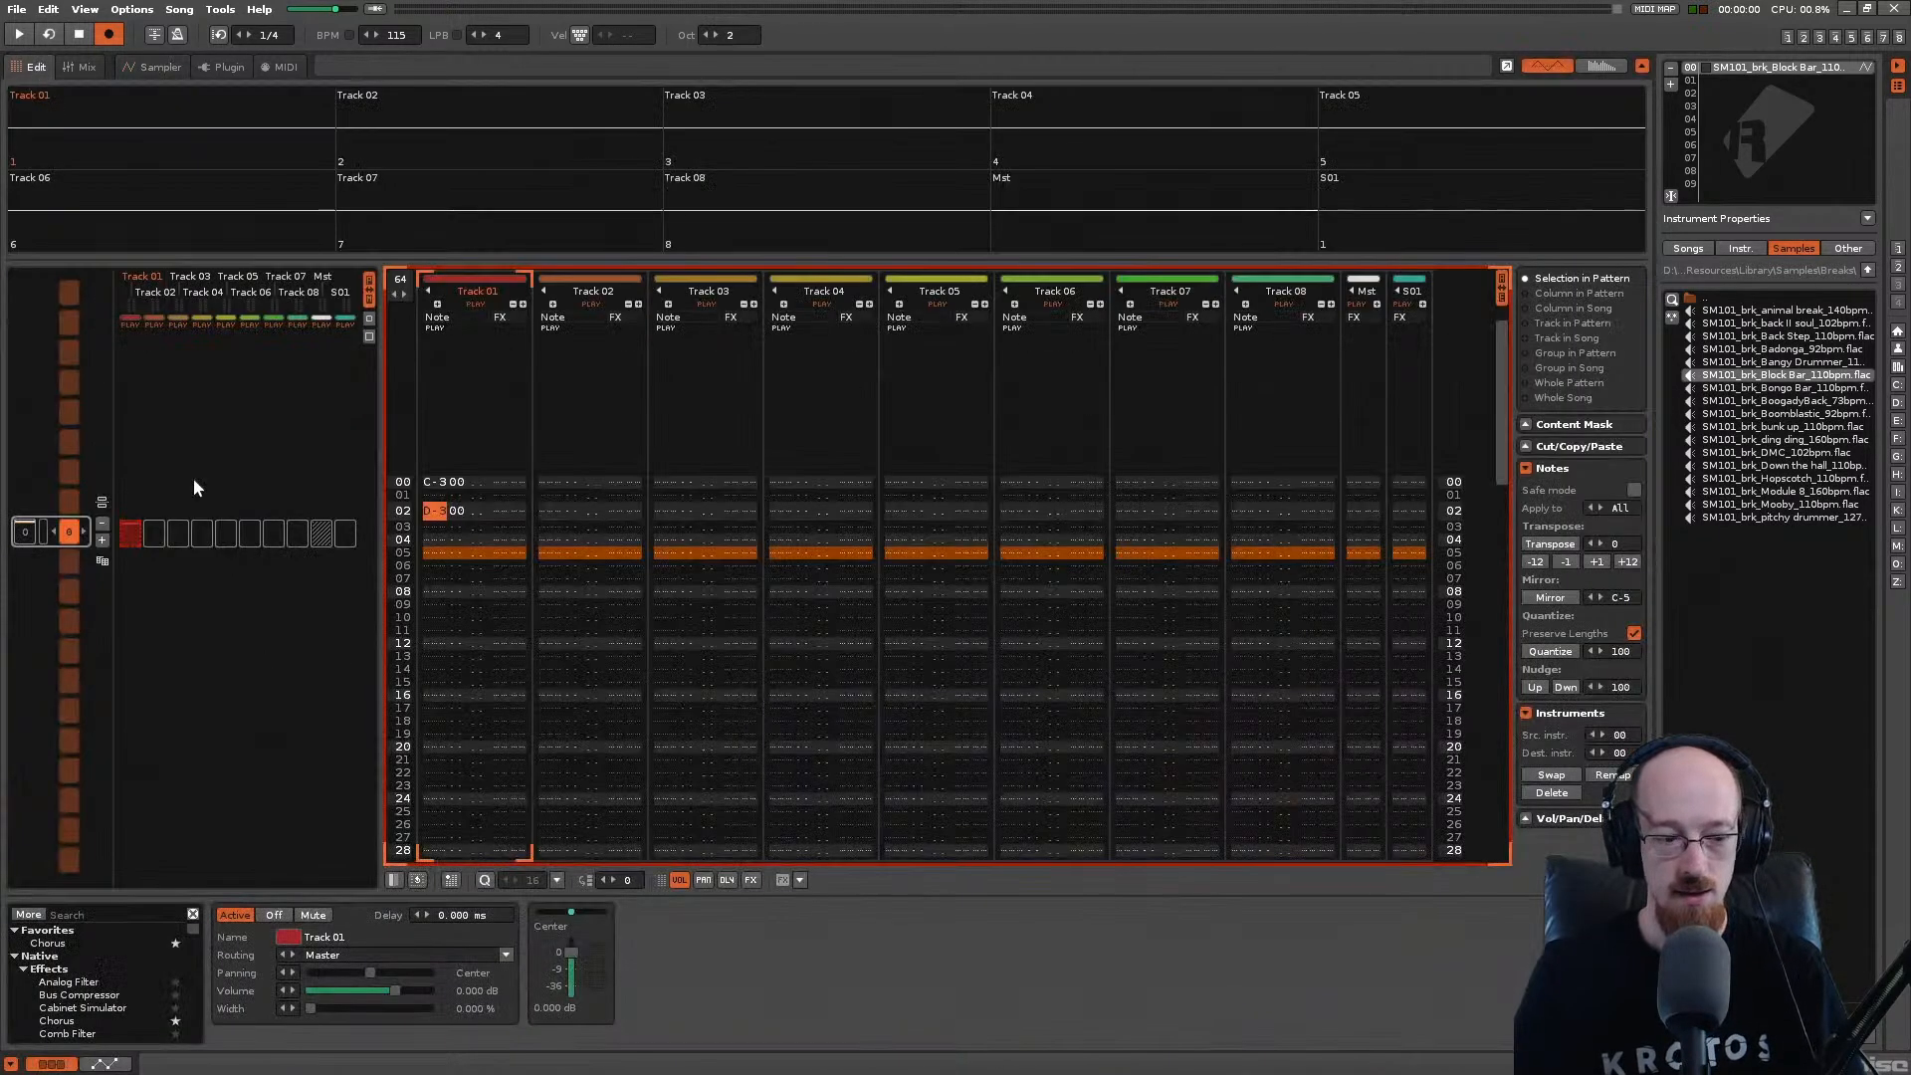
click(491, 564)
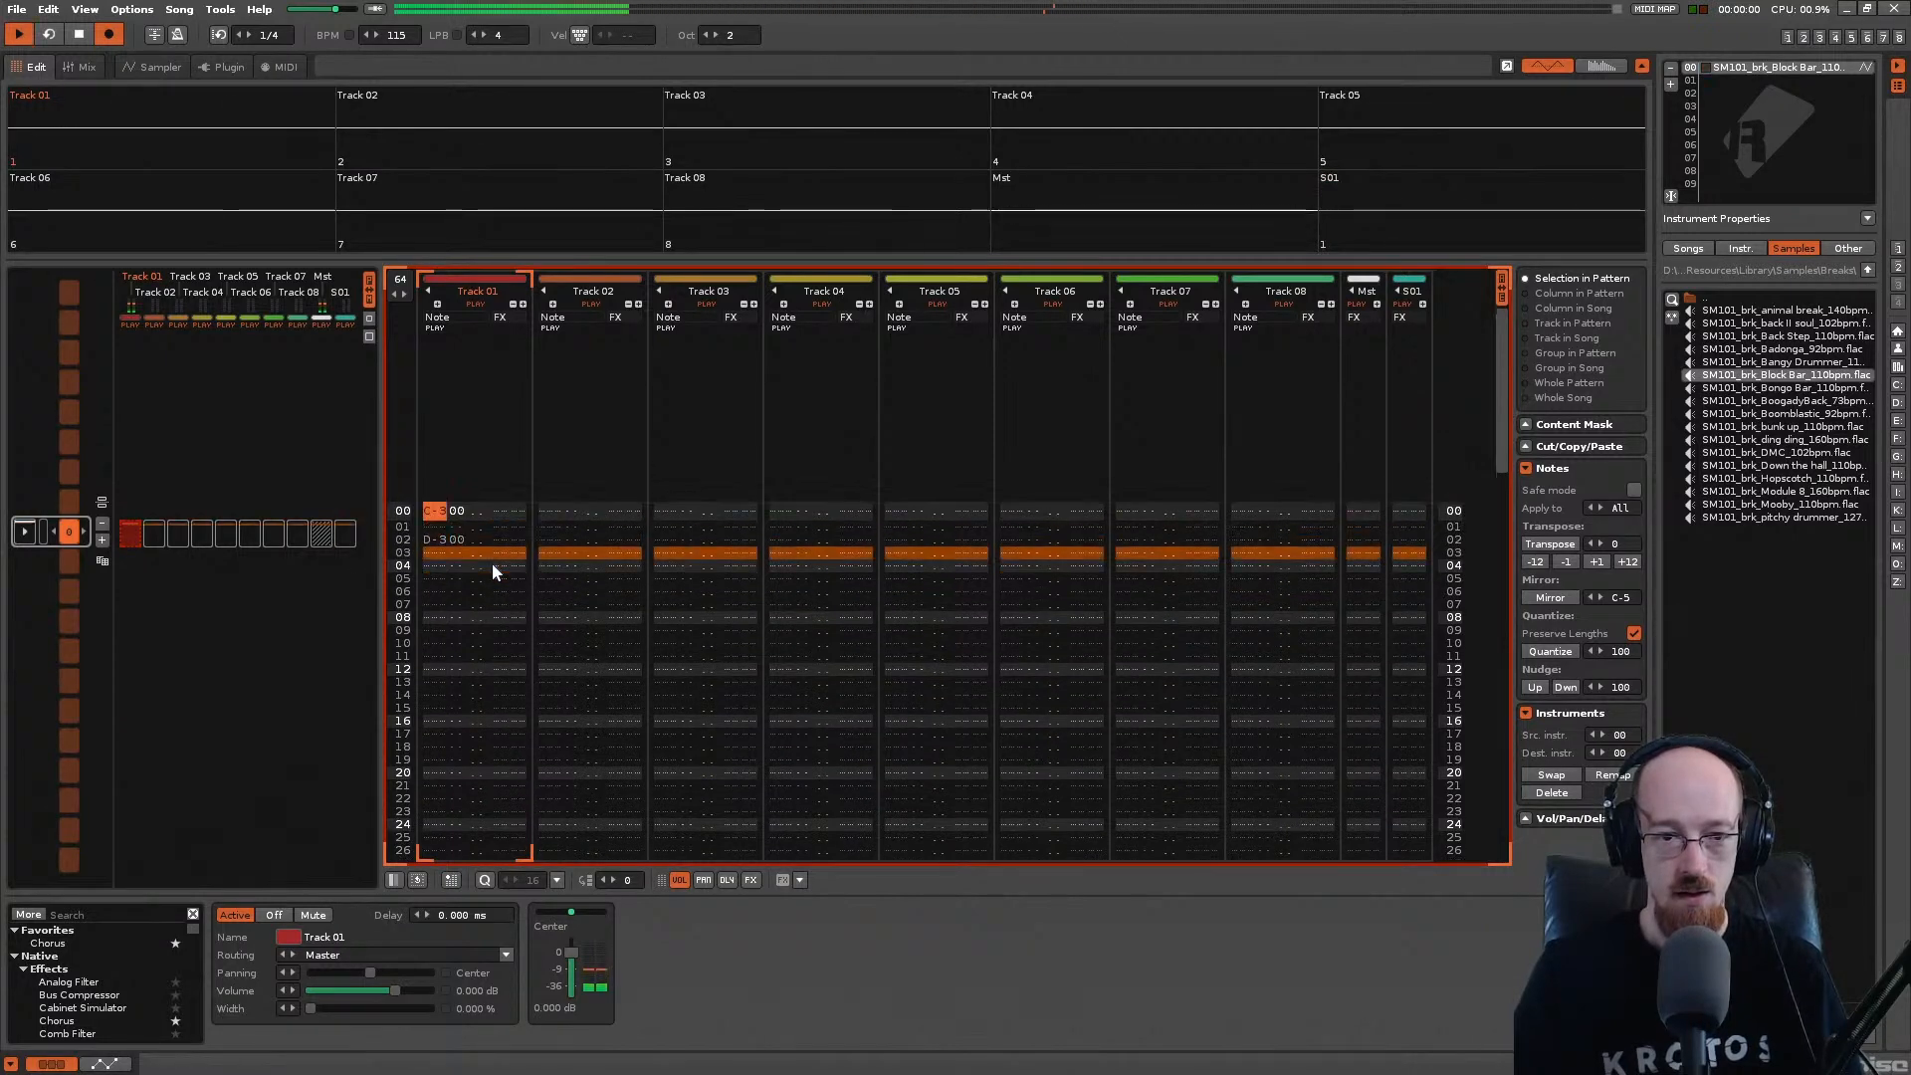
key(Down)
key(Down)
key(Down)
key(Down)
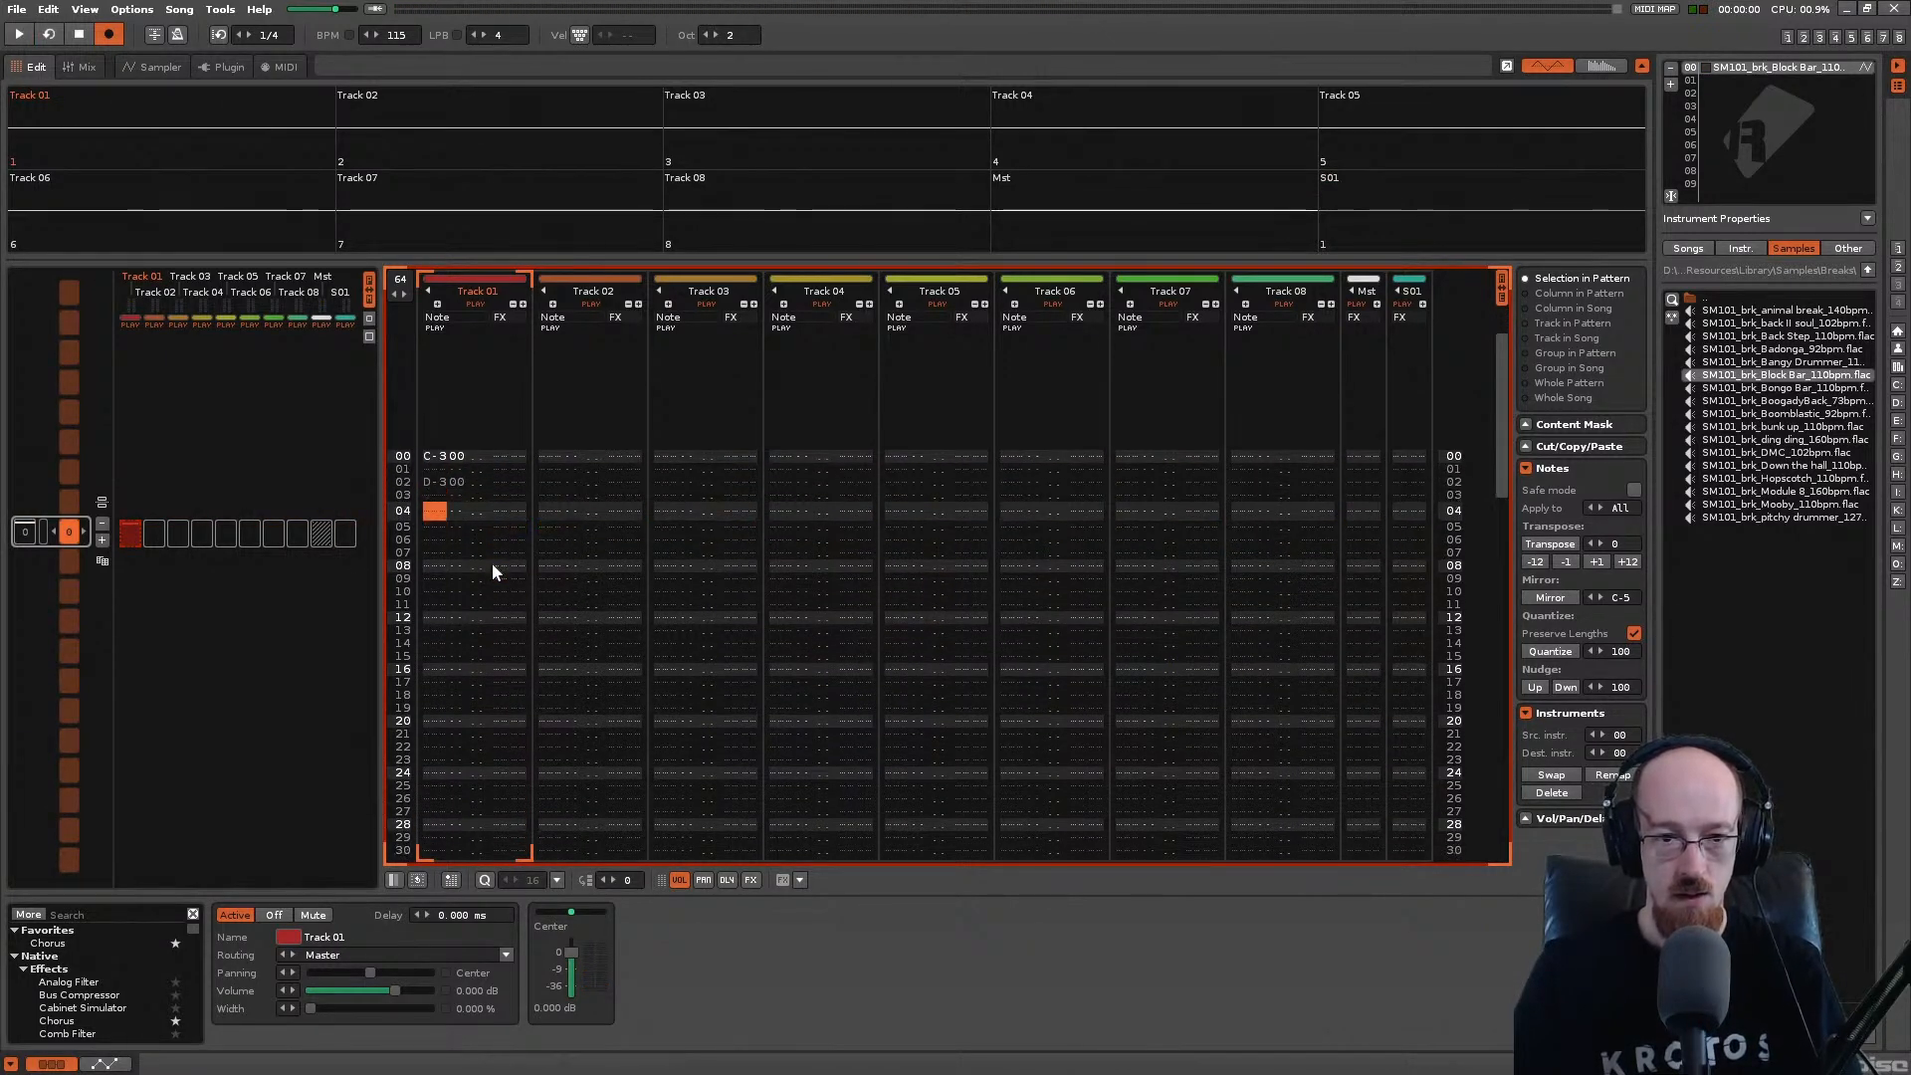
key(e)
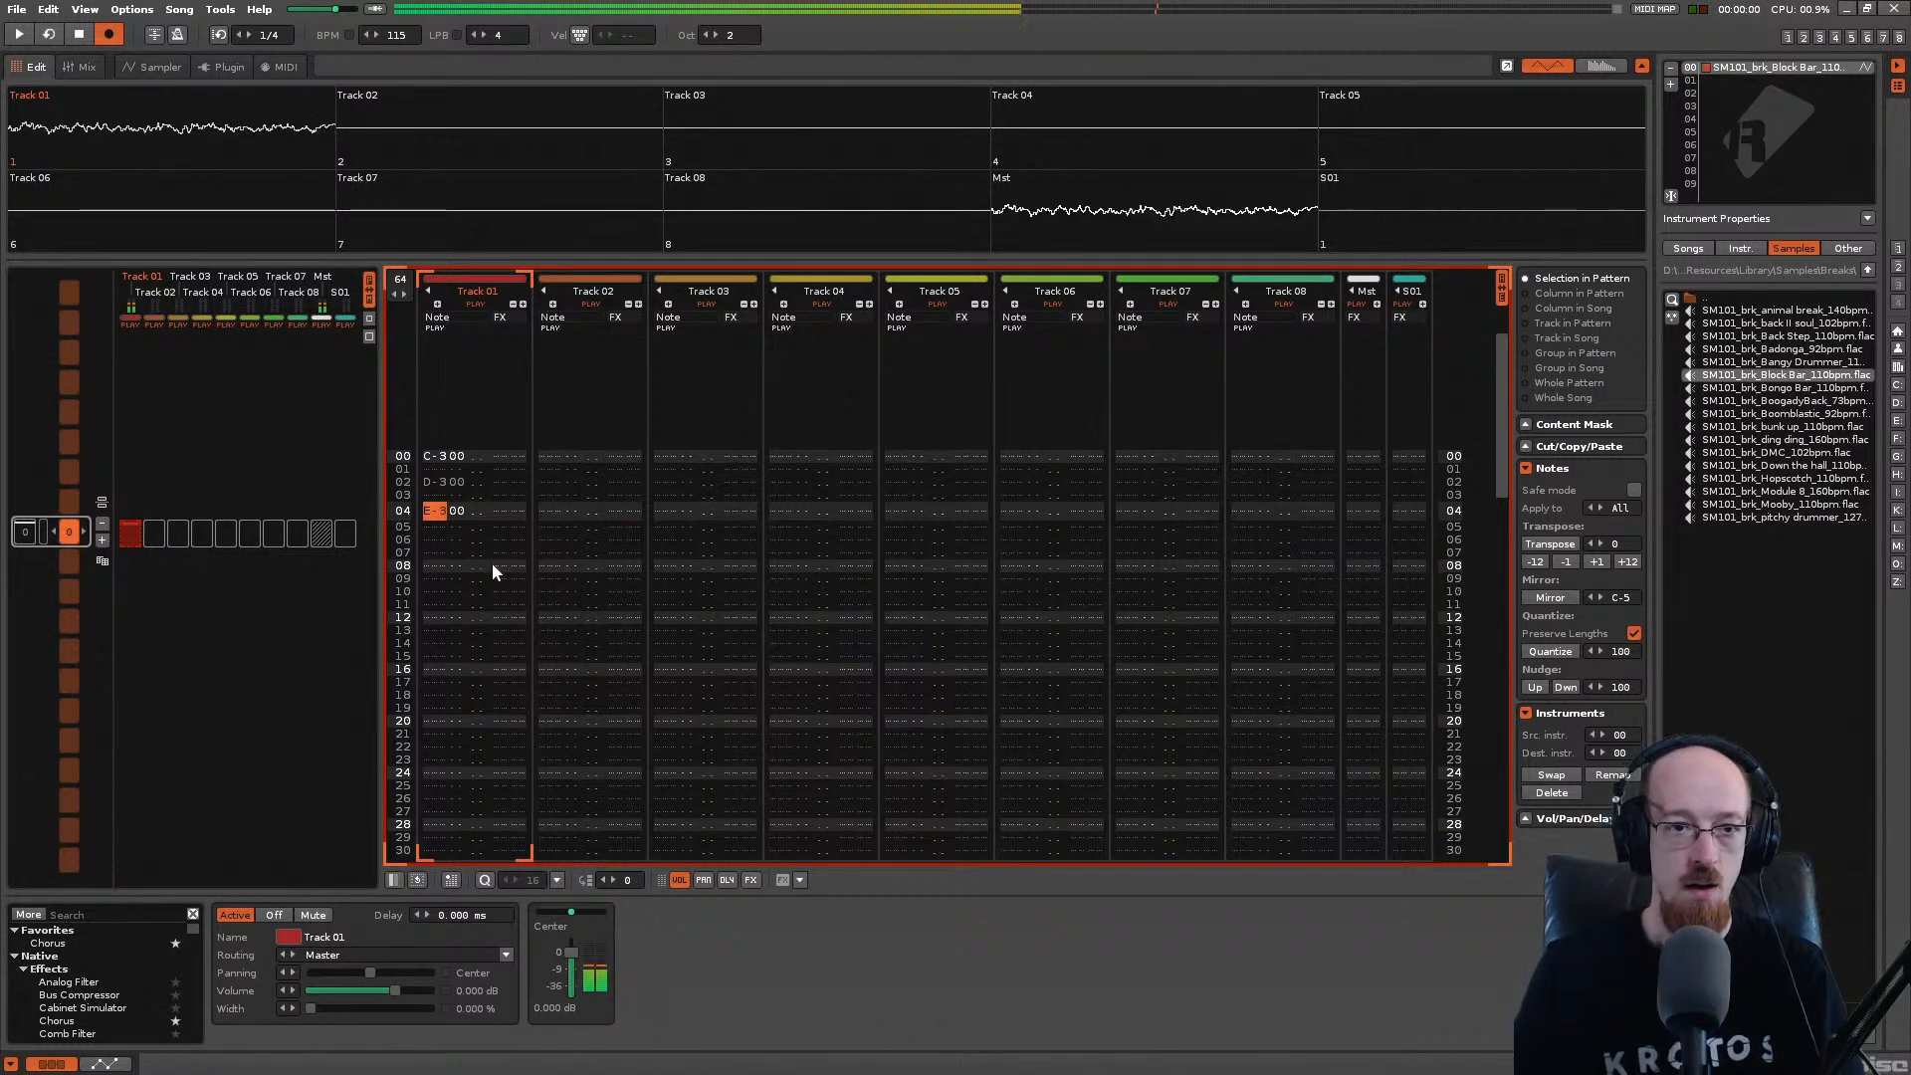
Step: Set the song tempo to 172 BPM and return to the D-3 note on line 02
double_click(397, 36)
text(172)
key(Return)
key(Up)
key(Up)
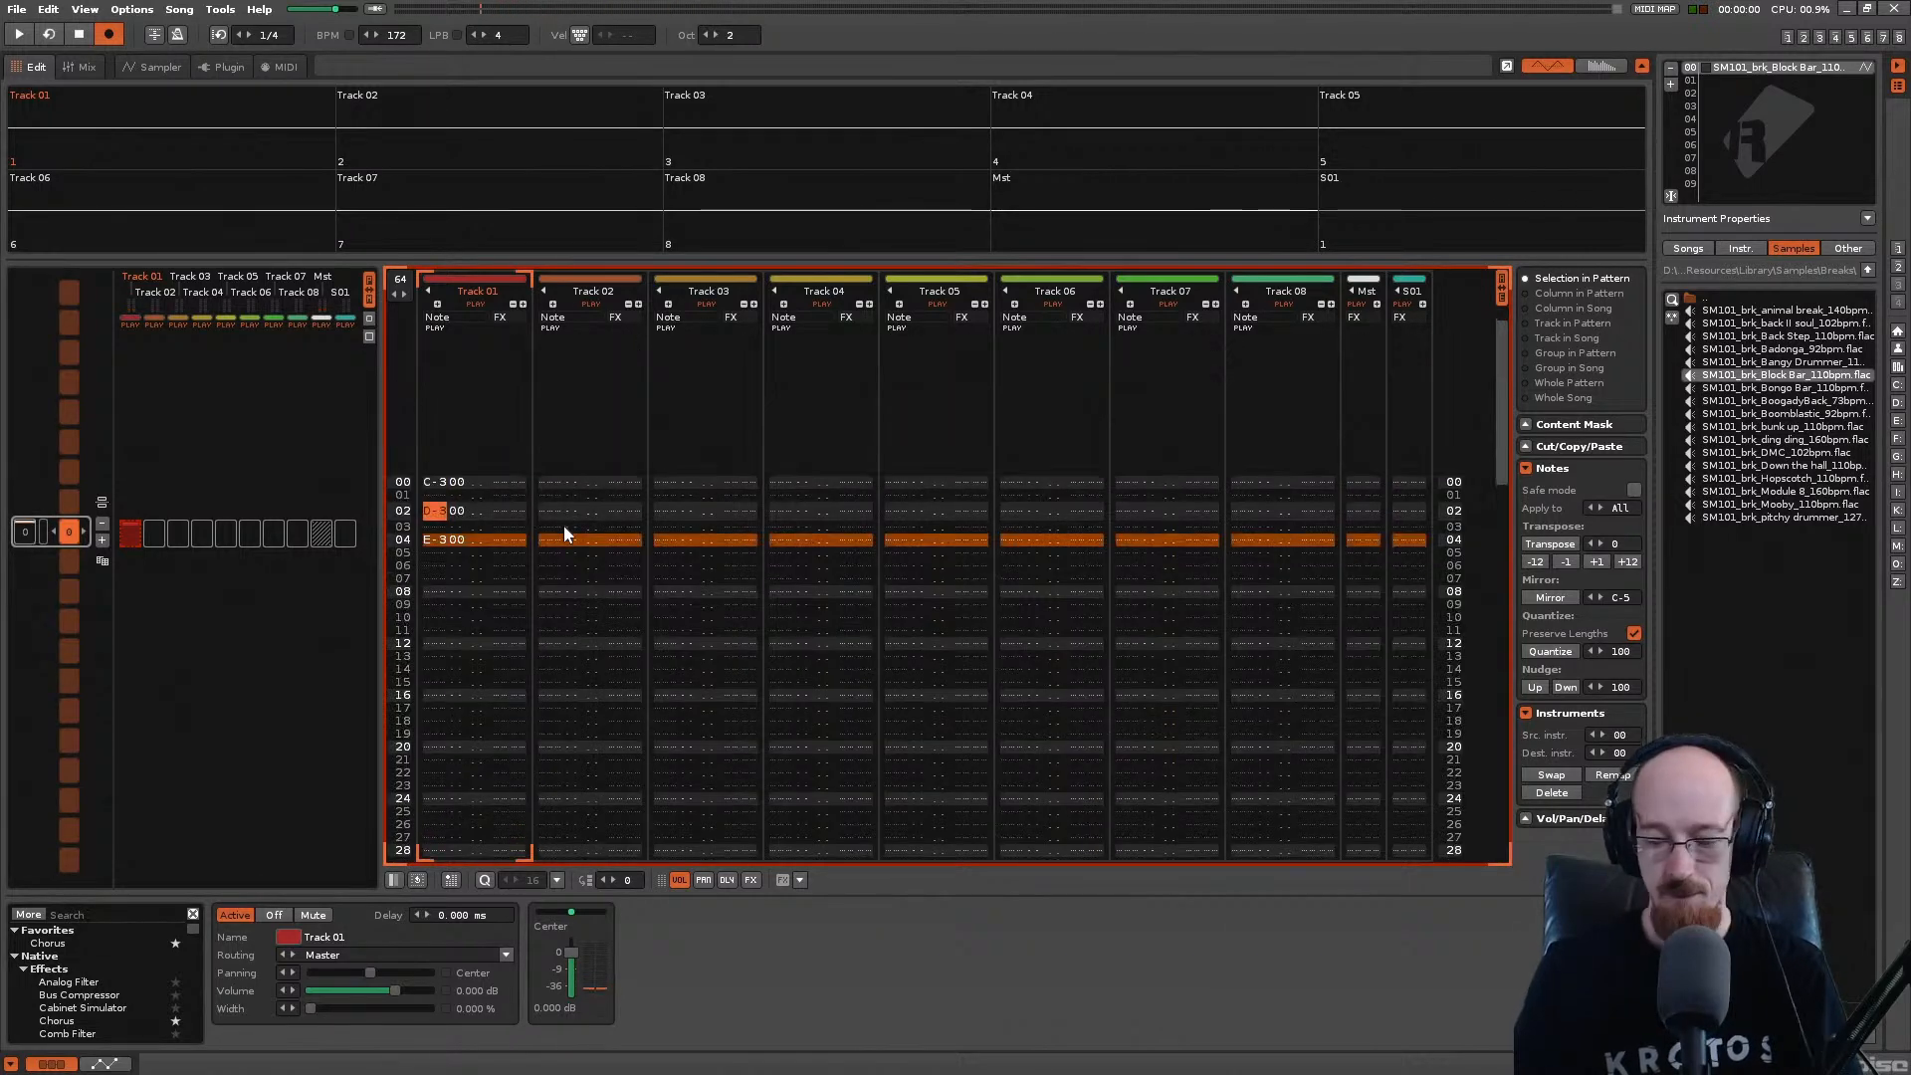
Step: Re-enter note D-3 on line 02 of Track 01 and replace the note on line 04 with D-3
key(Delete)
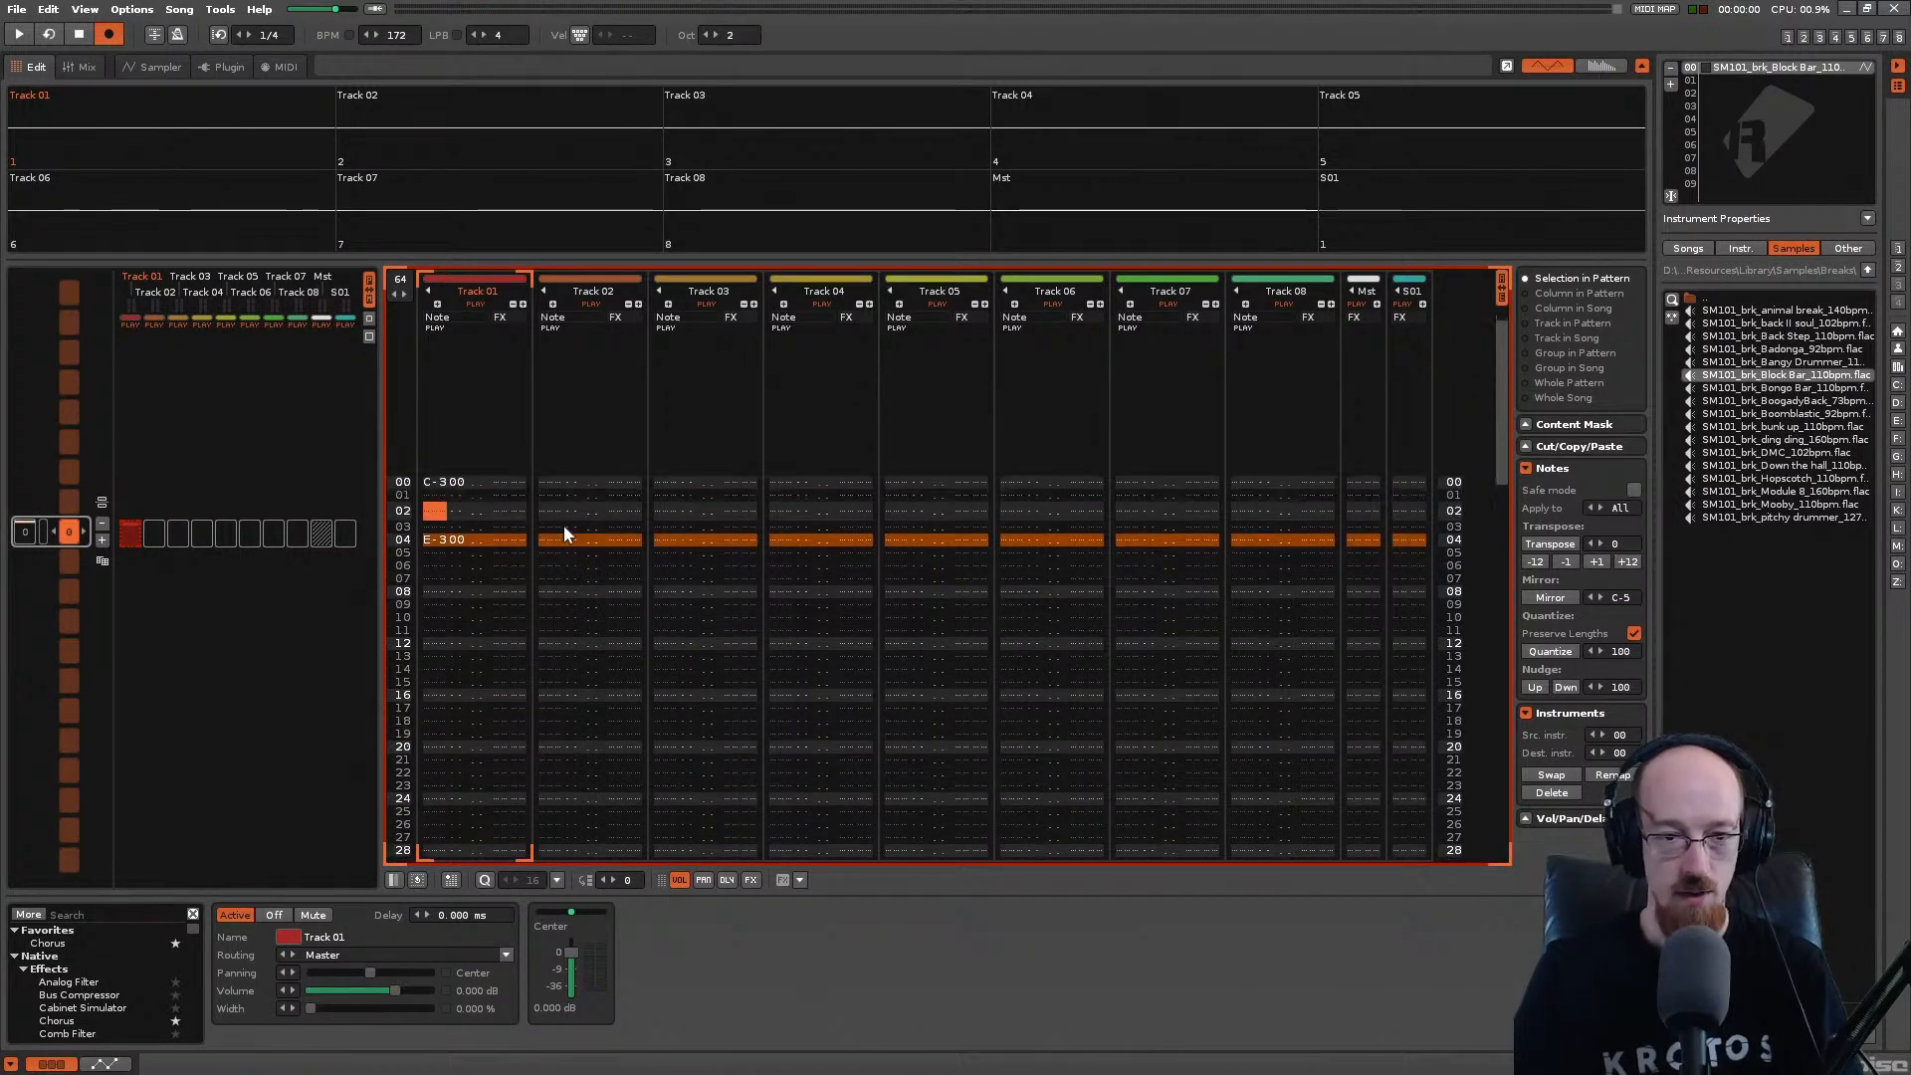
key(w)
key(Down)
key(Down)
key(w)
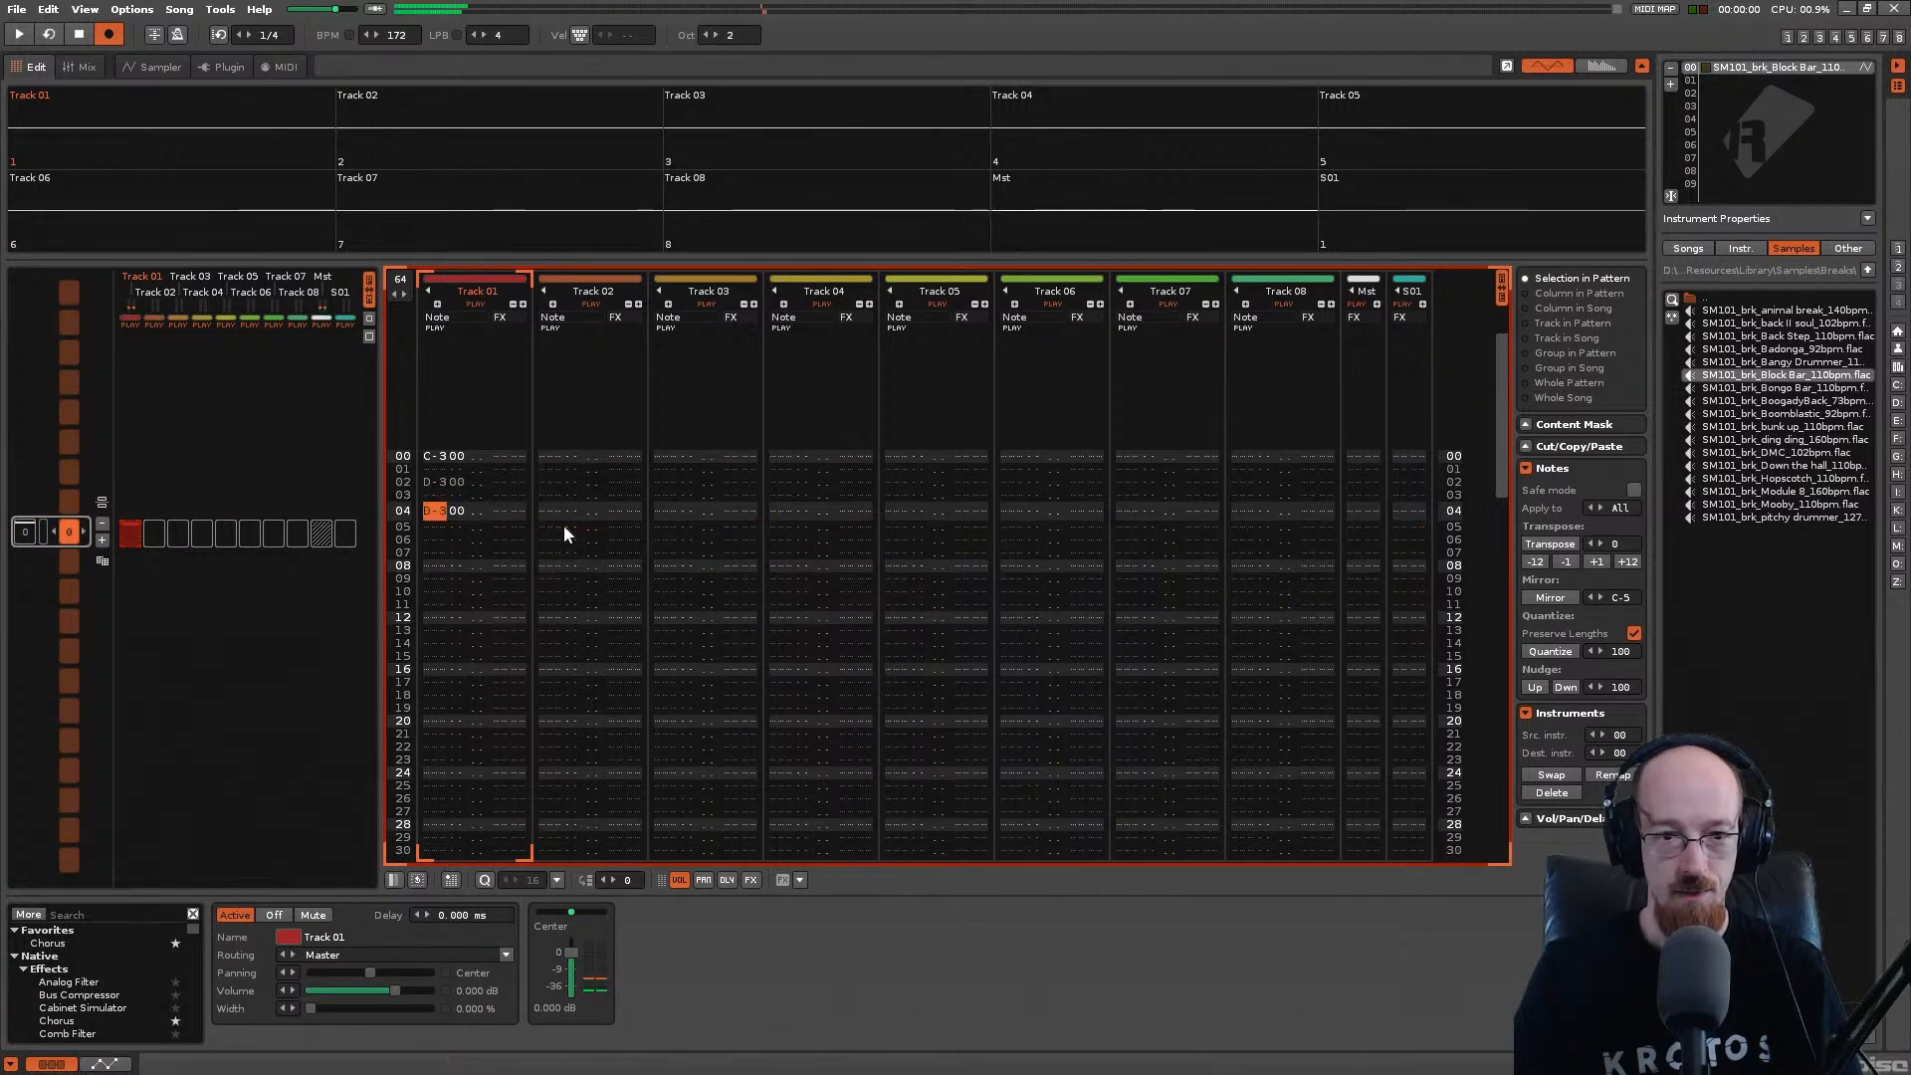
Step: Enter note E-3 on line 08 of Track 01 and play back the pattern
key(Down)
key(Down)
key(Down)
key(Down)
key(Down)
key(e)
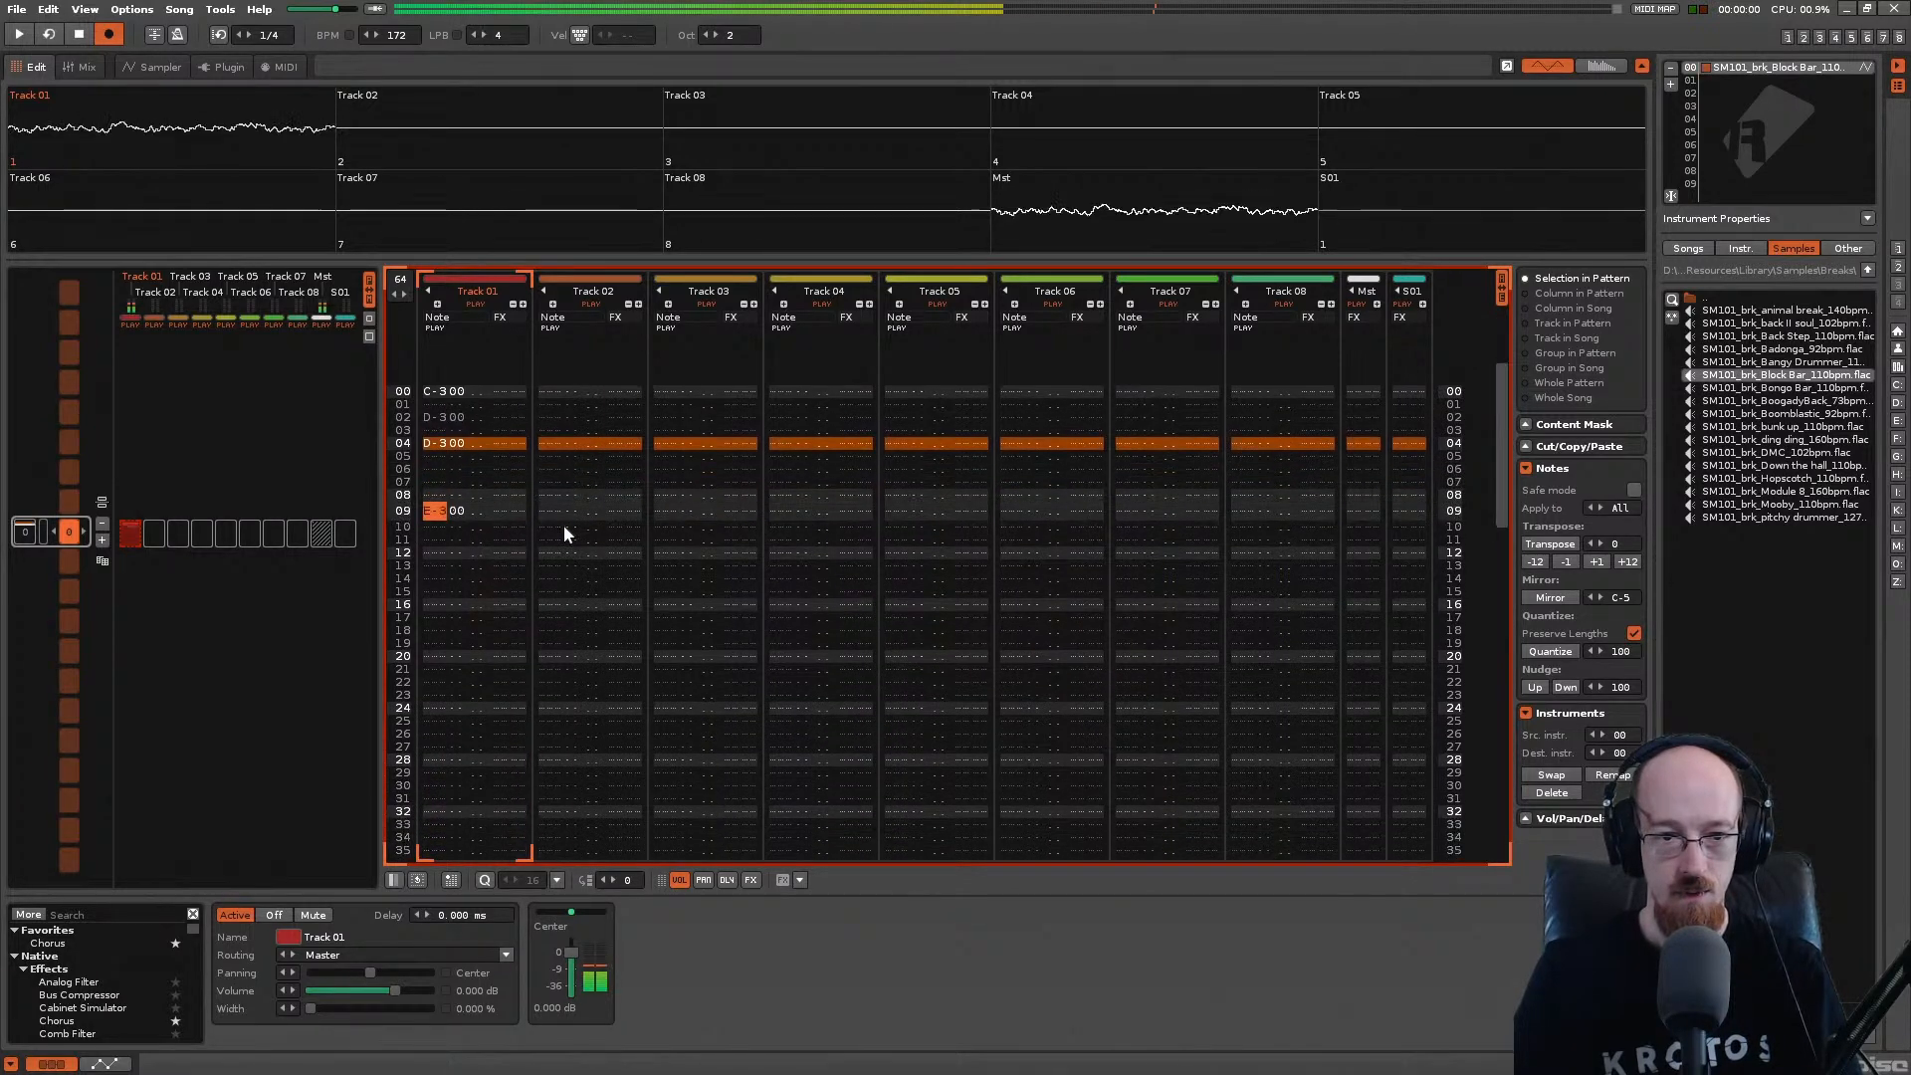
key(space)
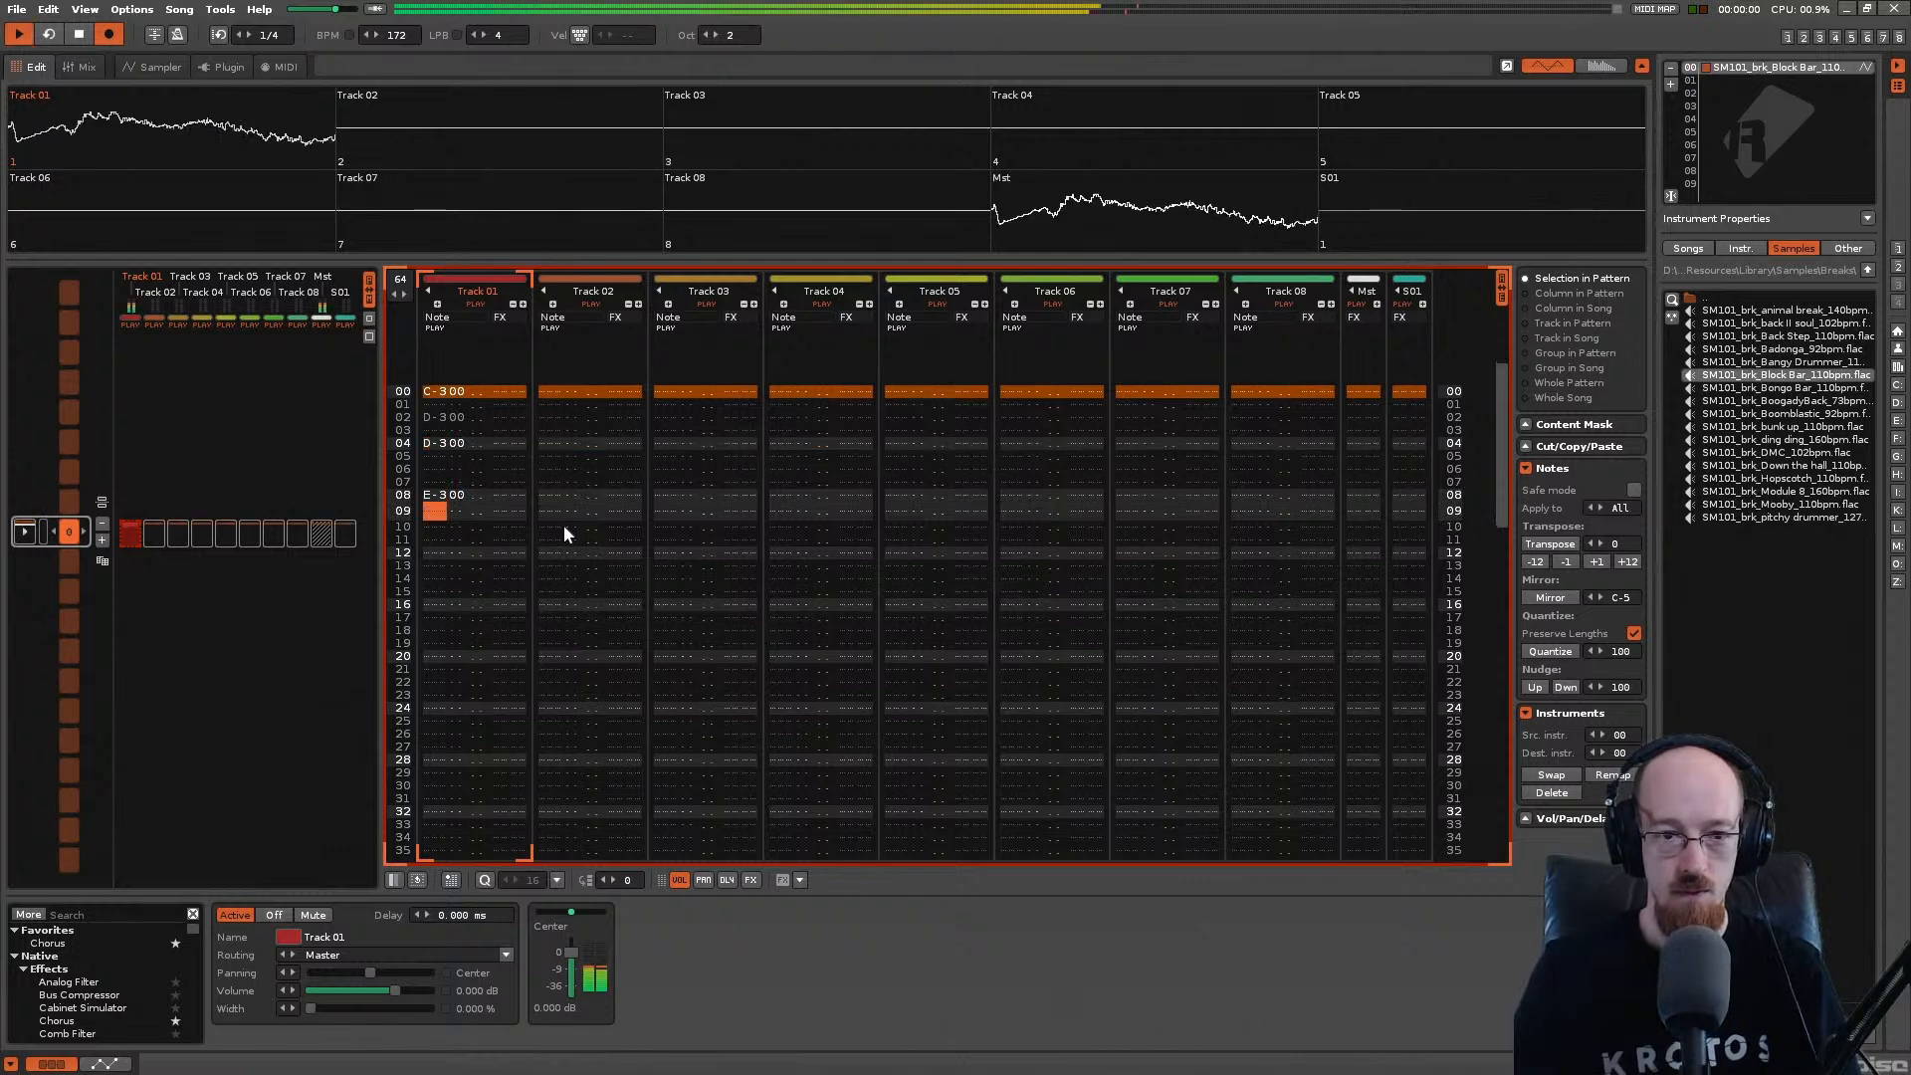
key(space)
Step: Audition slices on line 03 of Track 01, then enter note D-4 on lines 03 and 01
key(Up)
key(Up)
key(Up)
key(Up)
key(Up)
key(Up)
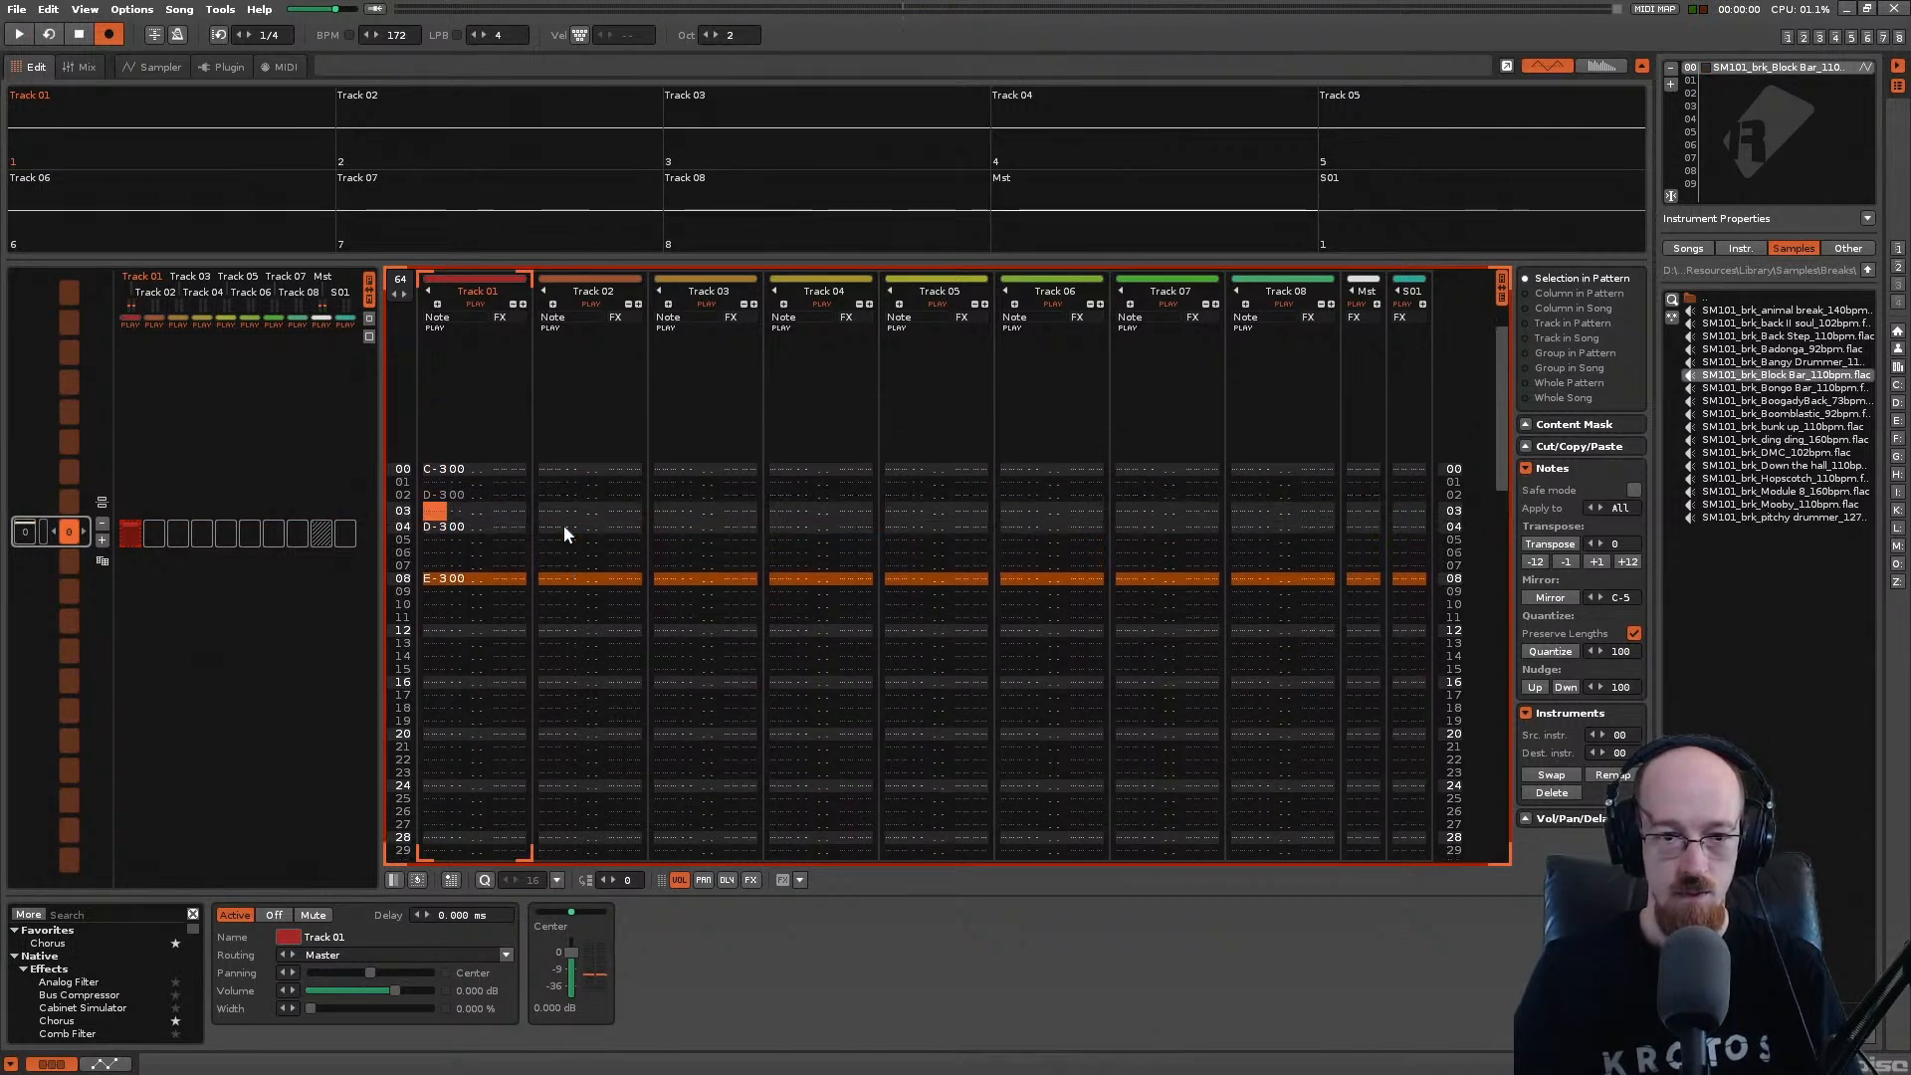
key(e)
key(y)
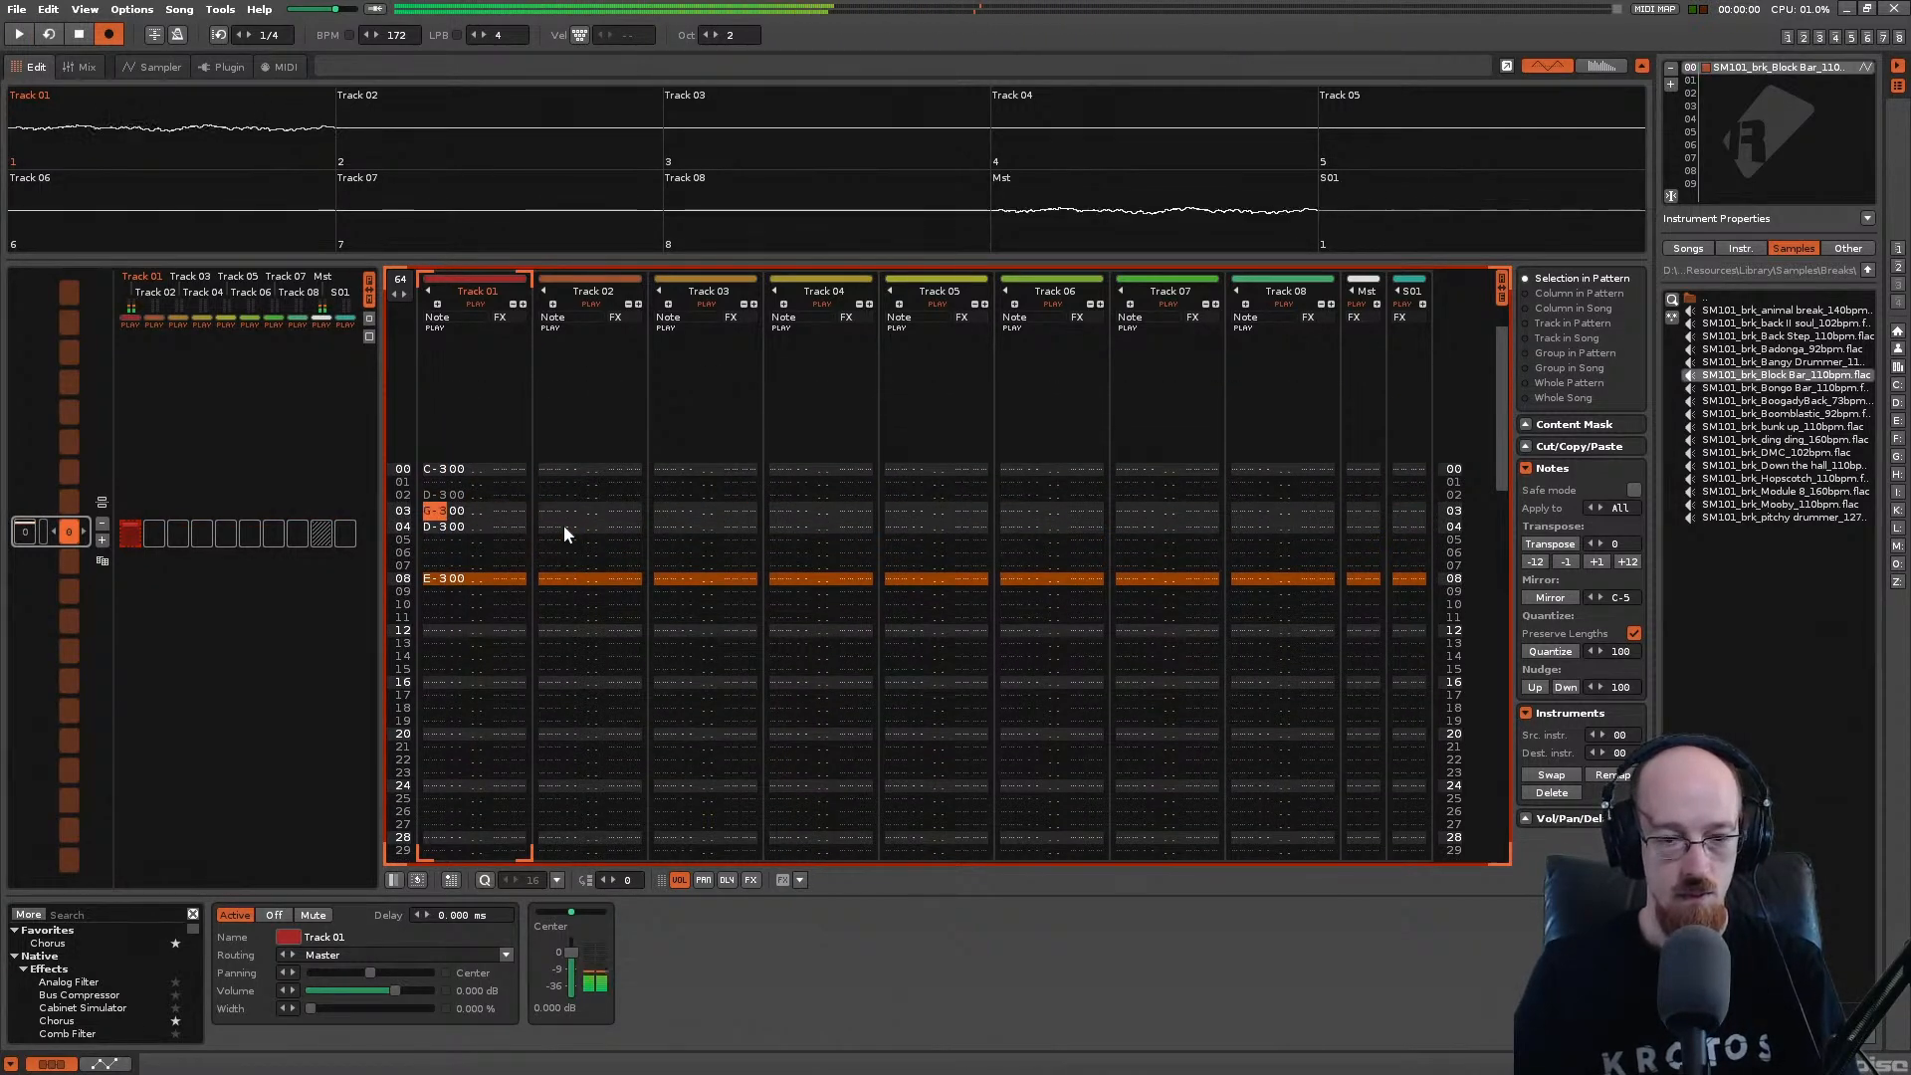
key(i)
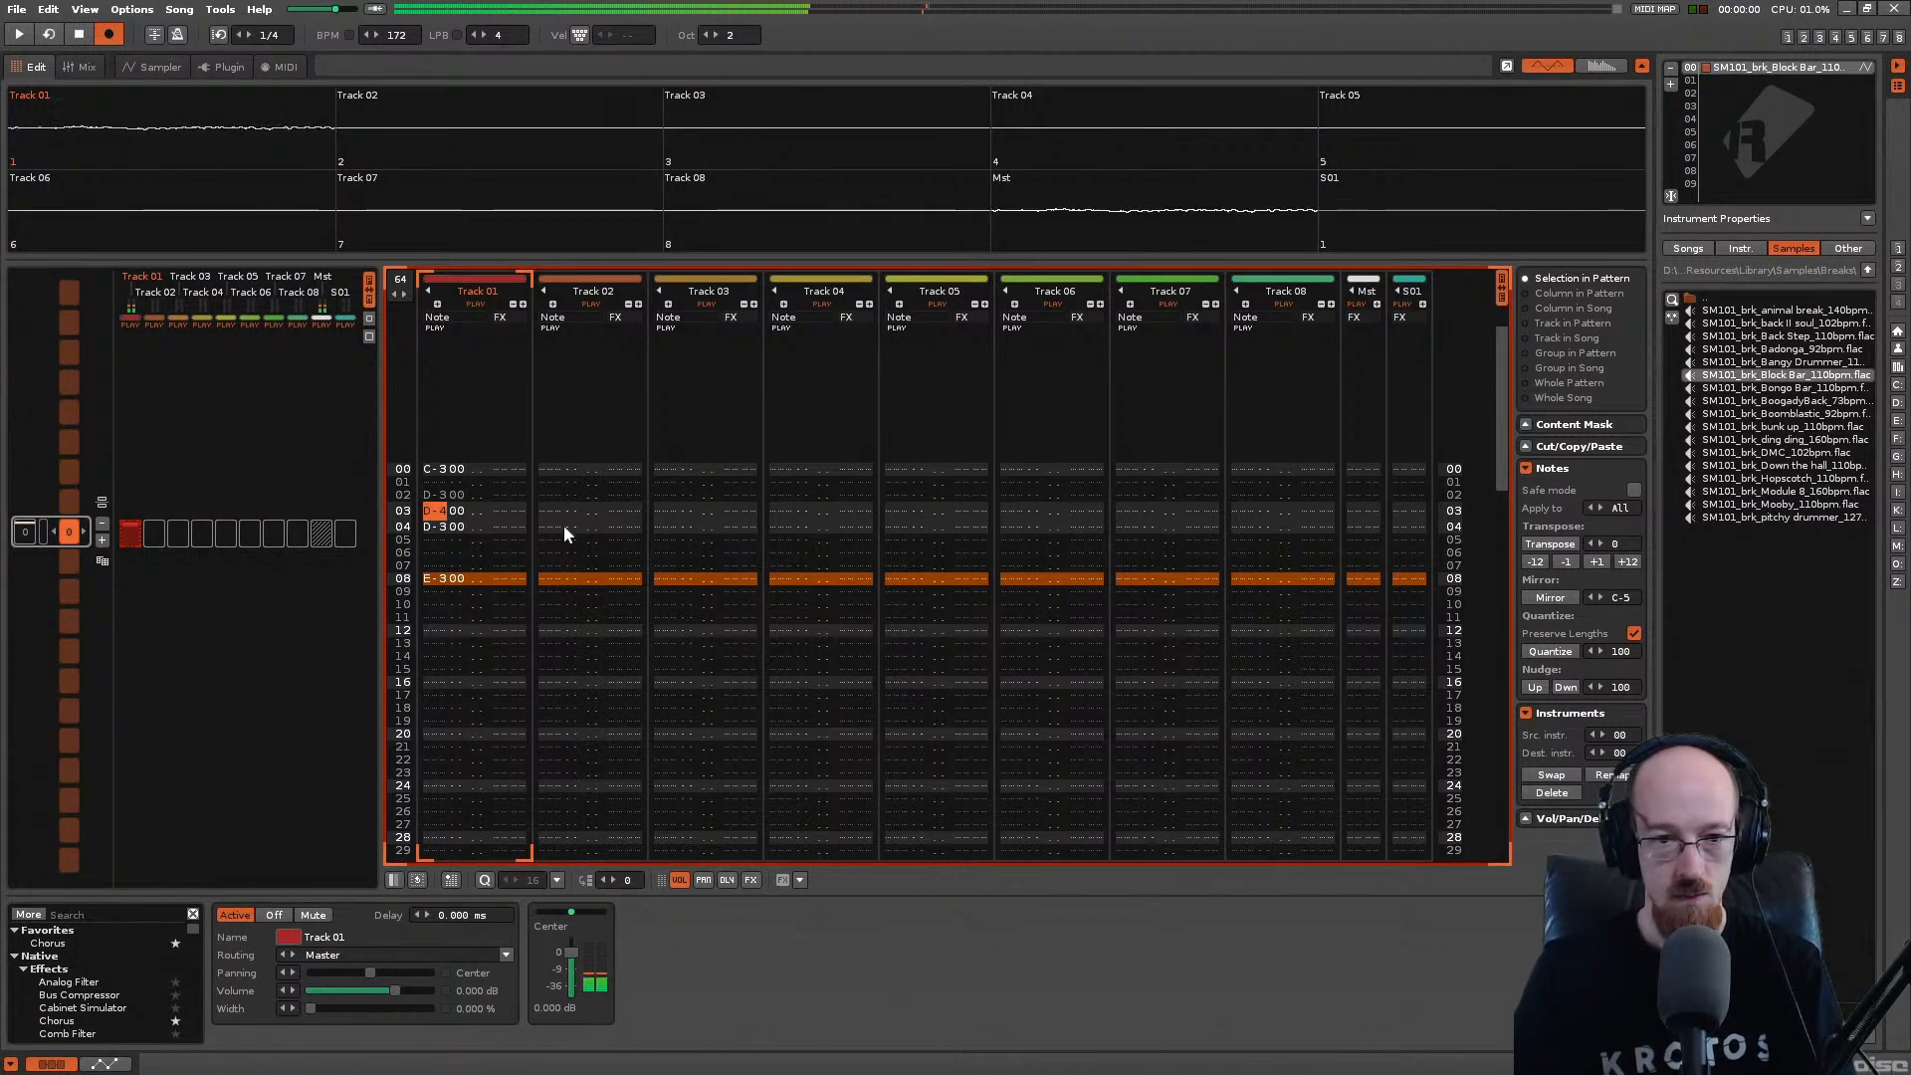
key(o)
key(Up)
key(Up)
key(o)
Step: Try other slices on line 04 of Track 01, ending with note C-4, and play back the pattern
key(Down)
key(Down)
key(Down)
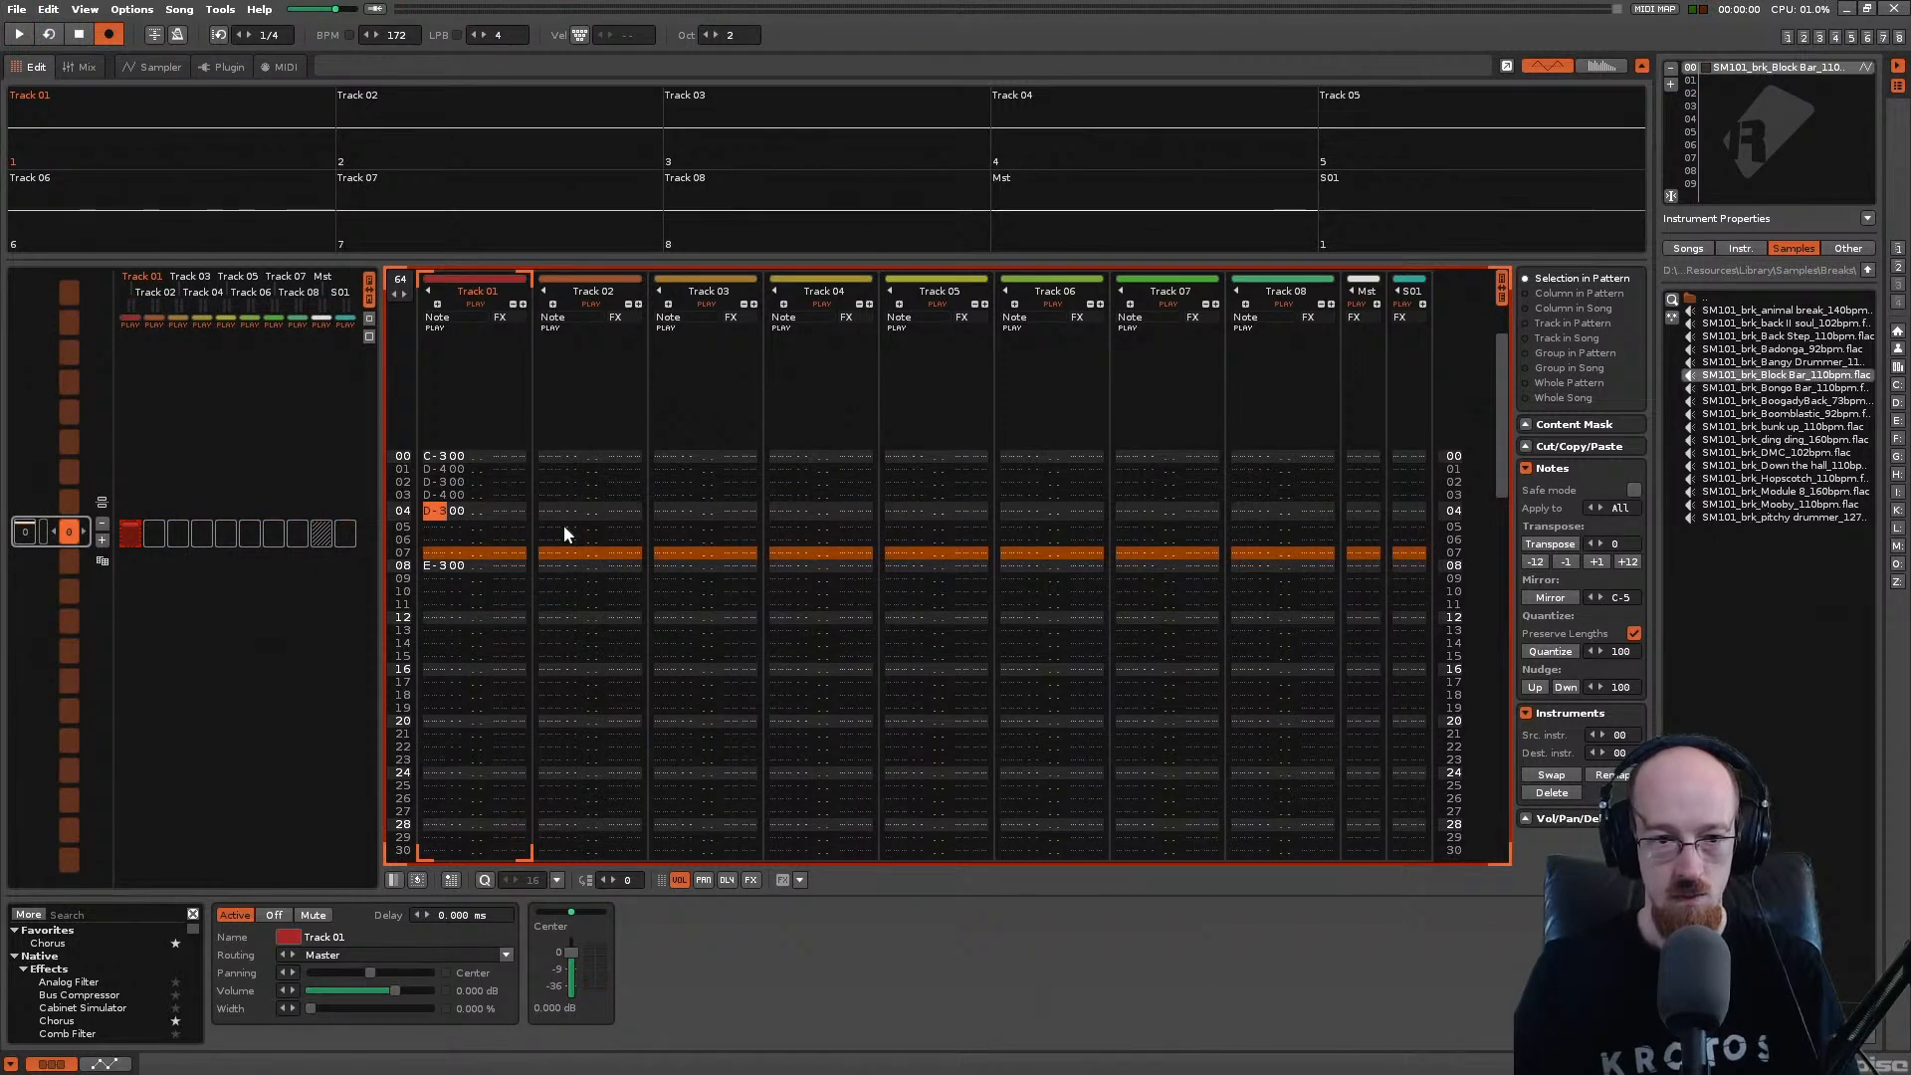
key(e)
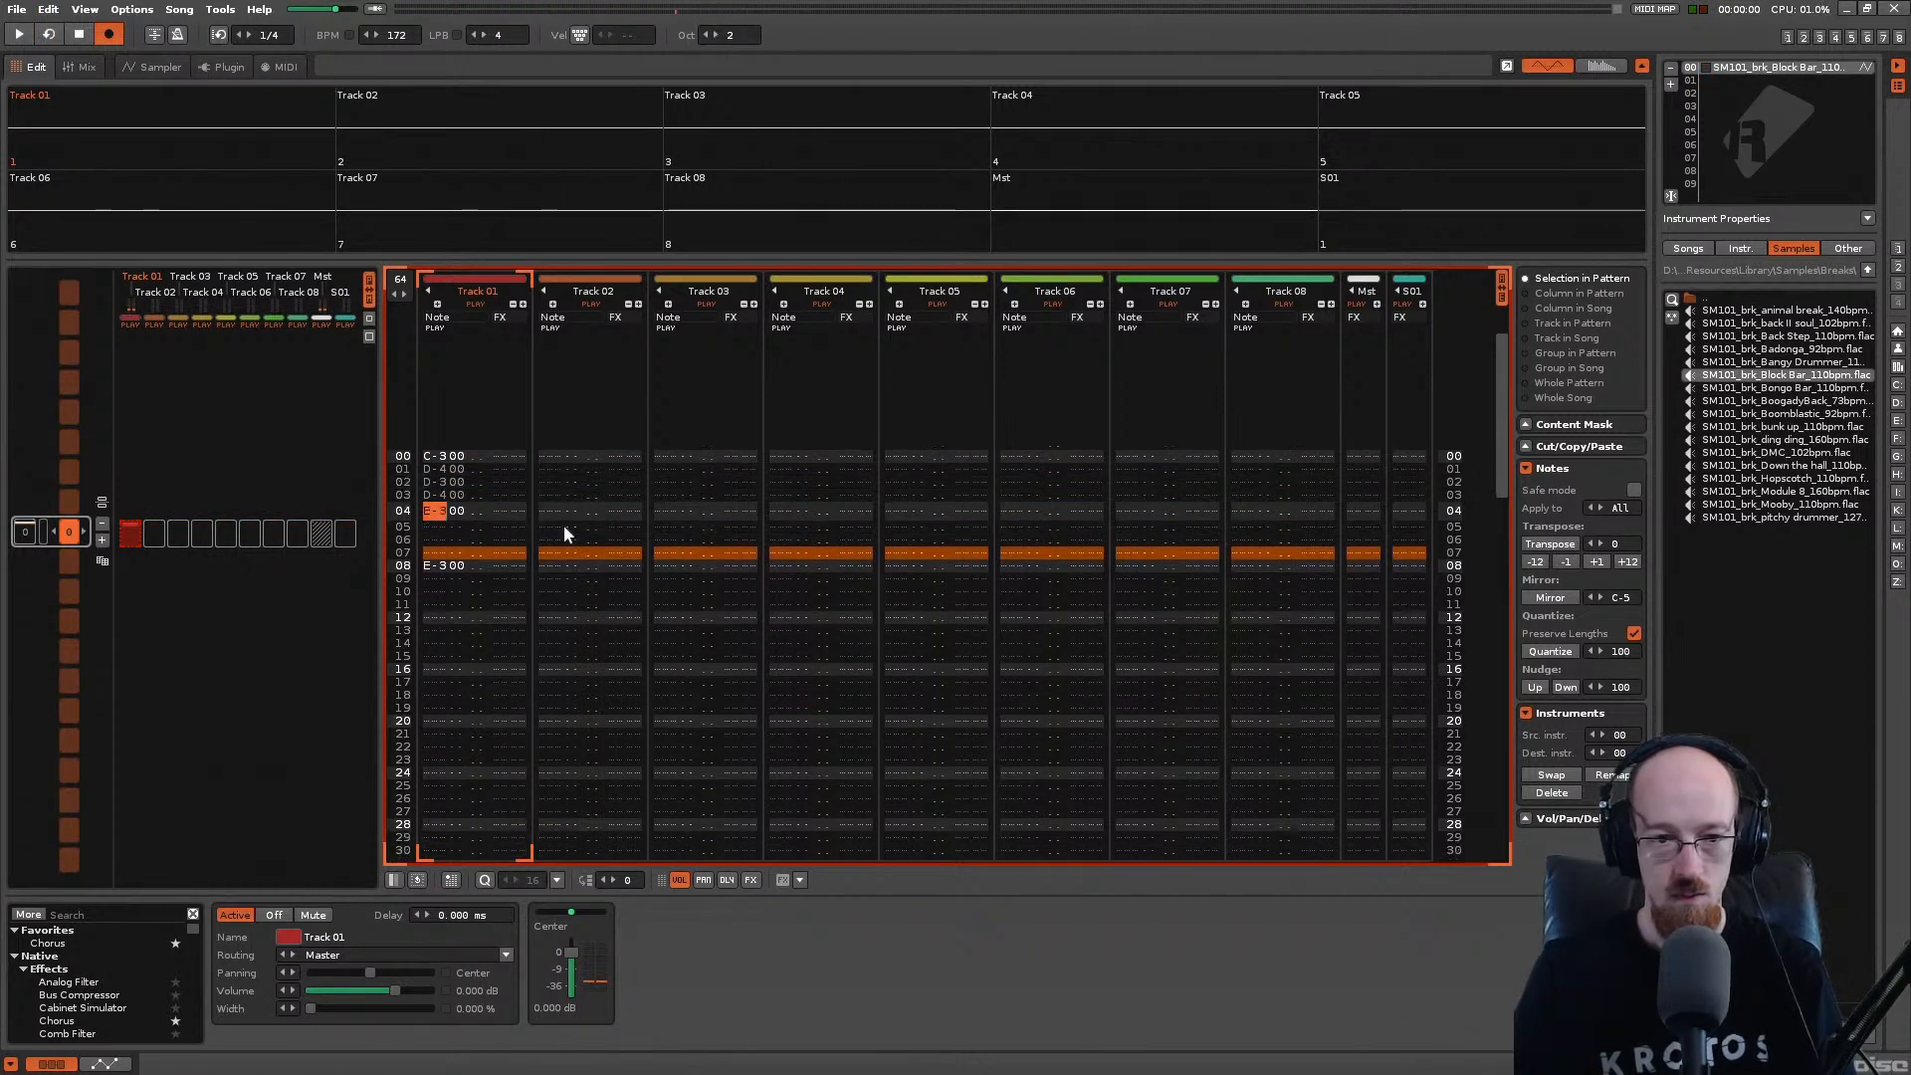
key(u)
key(i)
key(space)
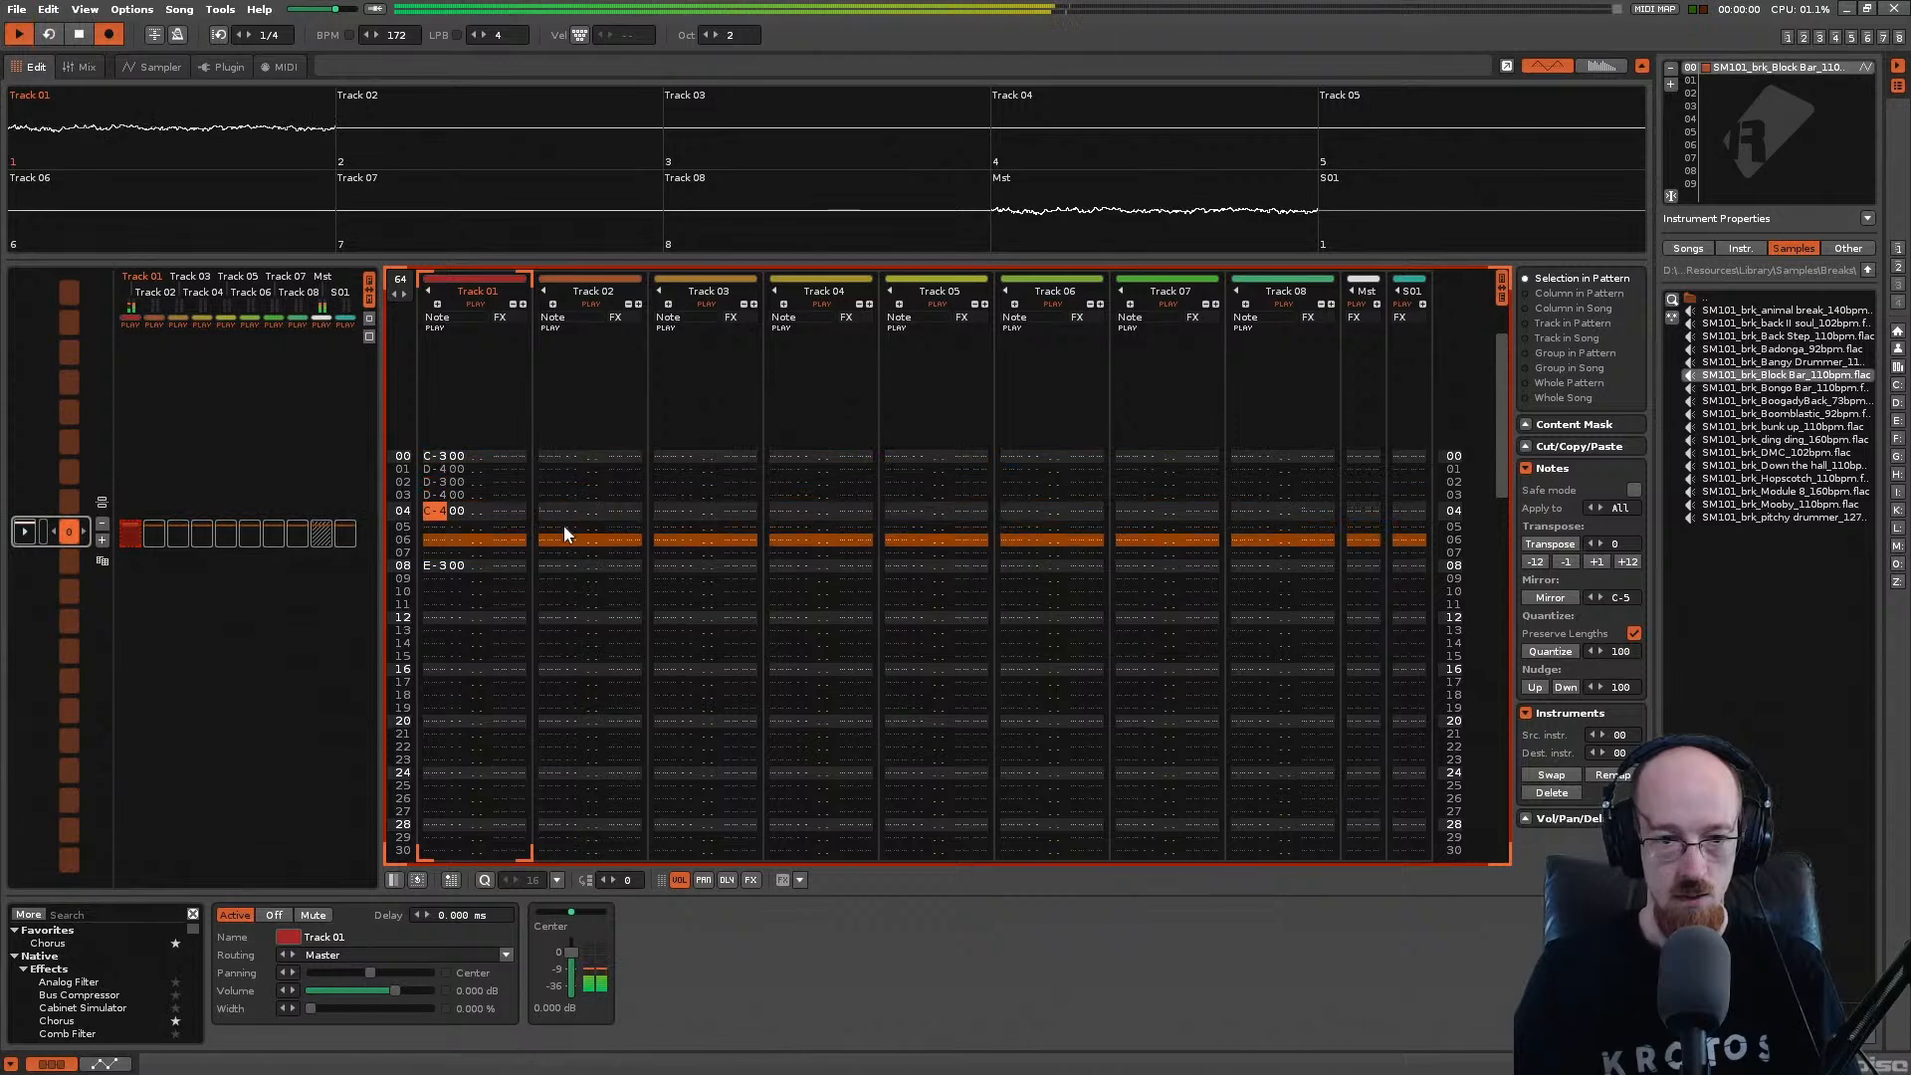
Step: Copy the notes on lines 01 to 03 of Track 01 and paste them starting at line 04
key(Up)
key(Up)
key(Up)
key(shift+Down)
key(shift+Down)
key(shift+Down)
key(shift+Up)
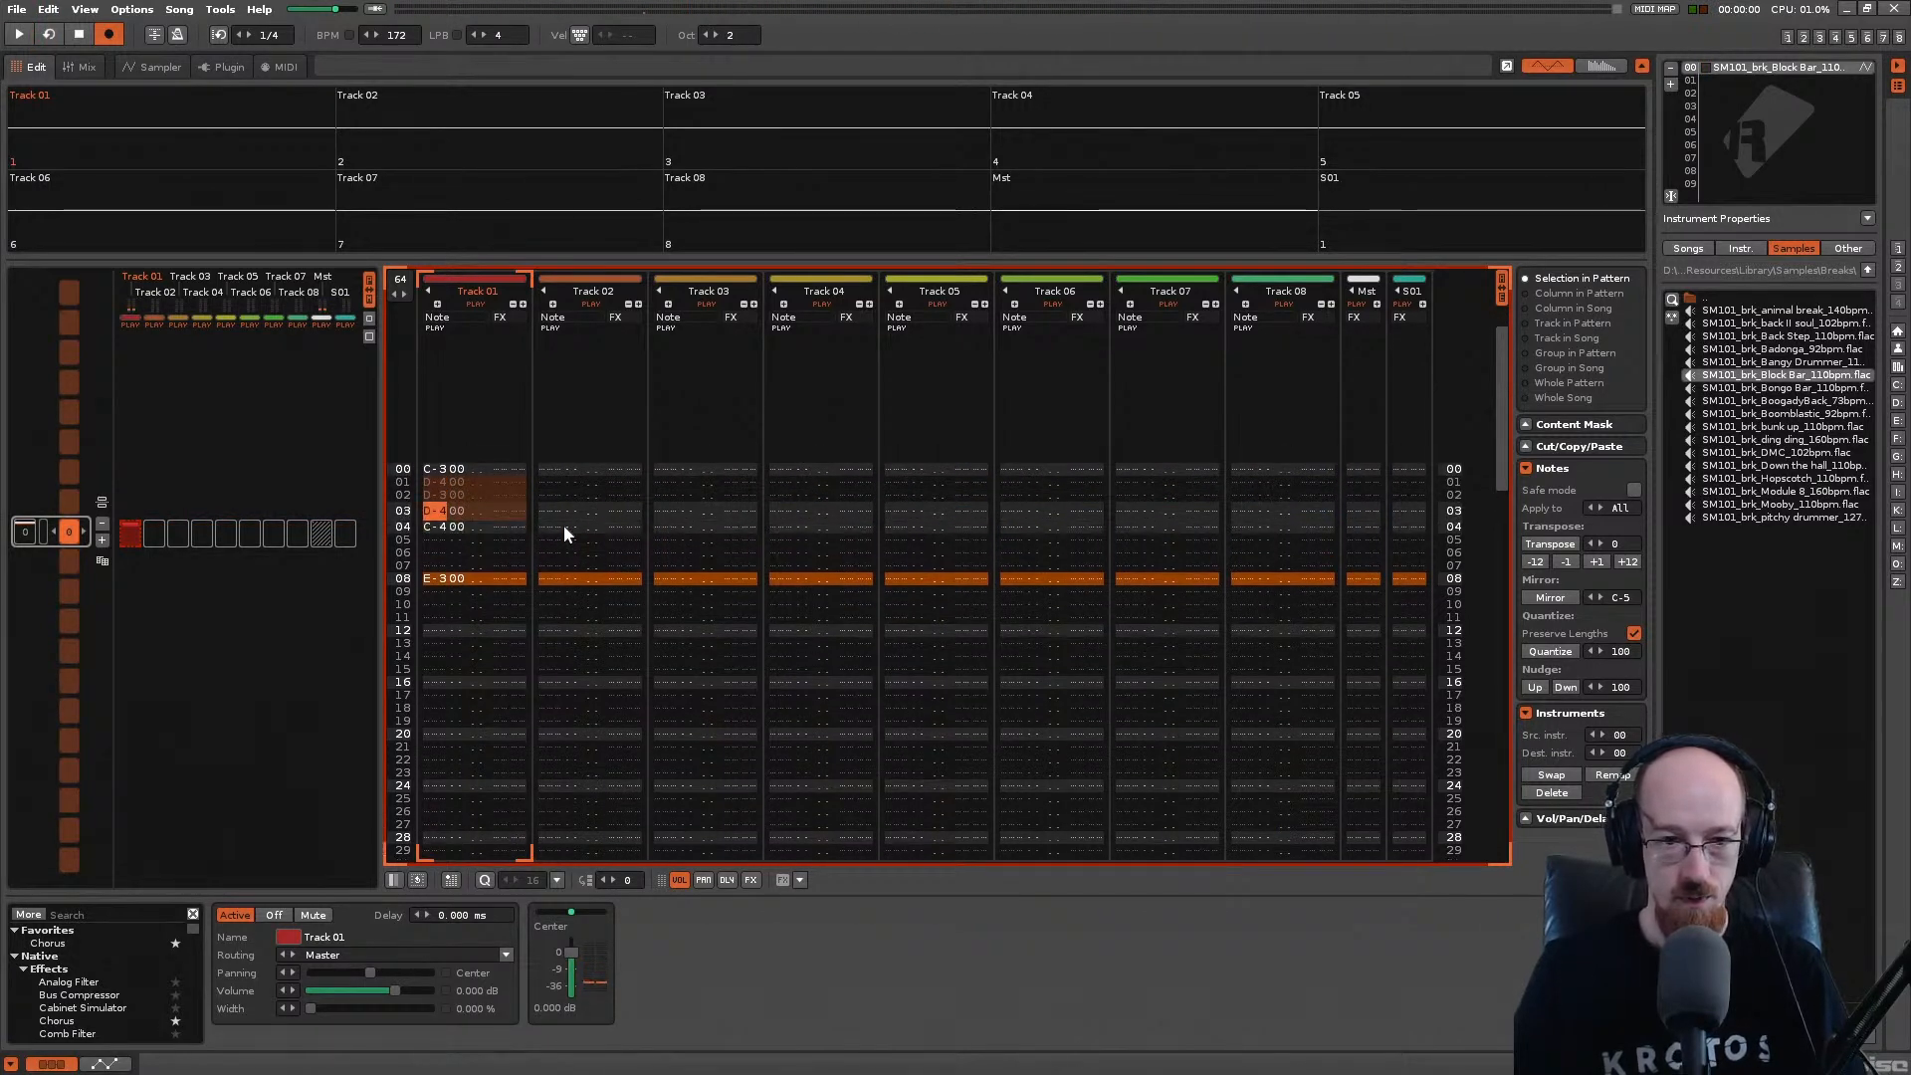
key(ctrl+c)
key(Down)
key(ctrl+v)
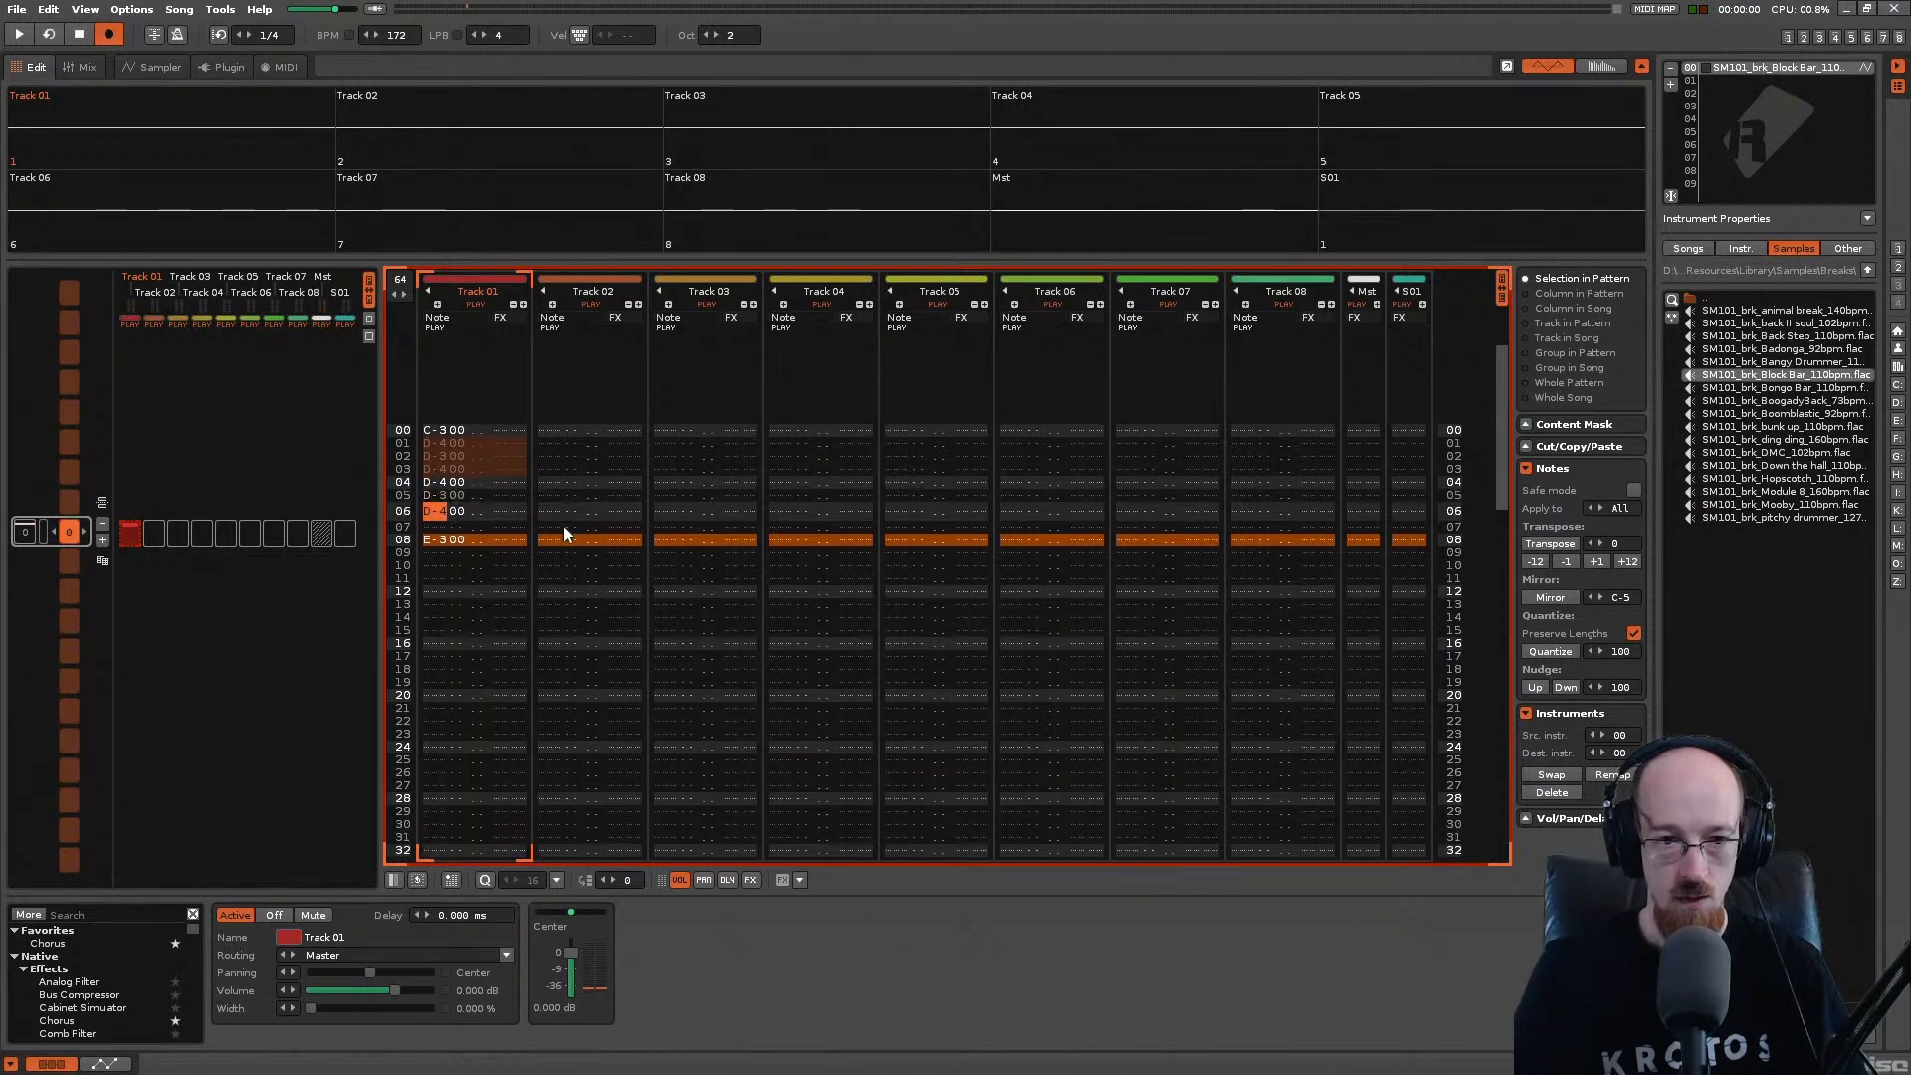
Step: Put D-3 on line 07 of Track 01, restore the overwritten E-3 on line 08 and play the pattern
key(ctrl+v)
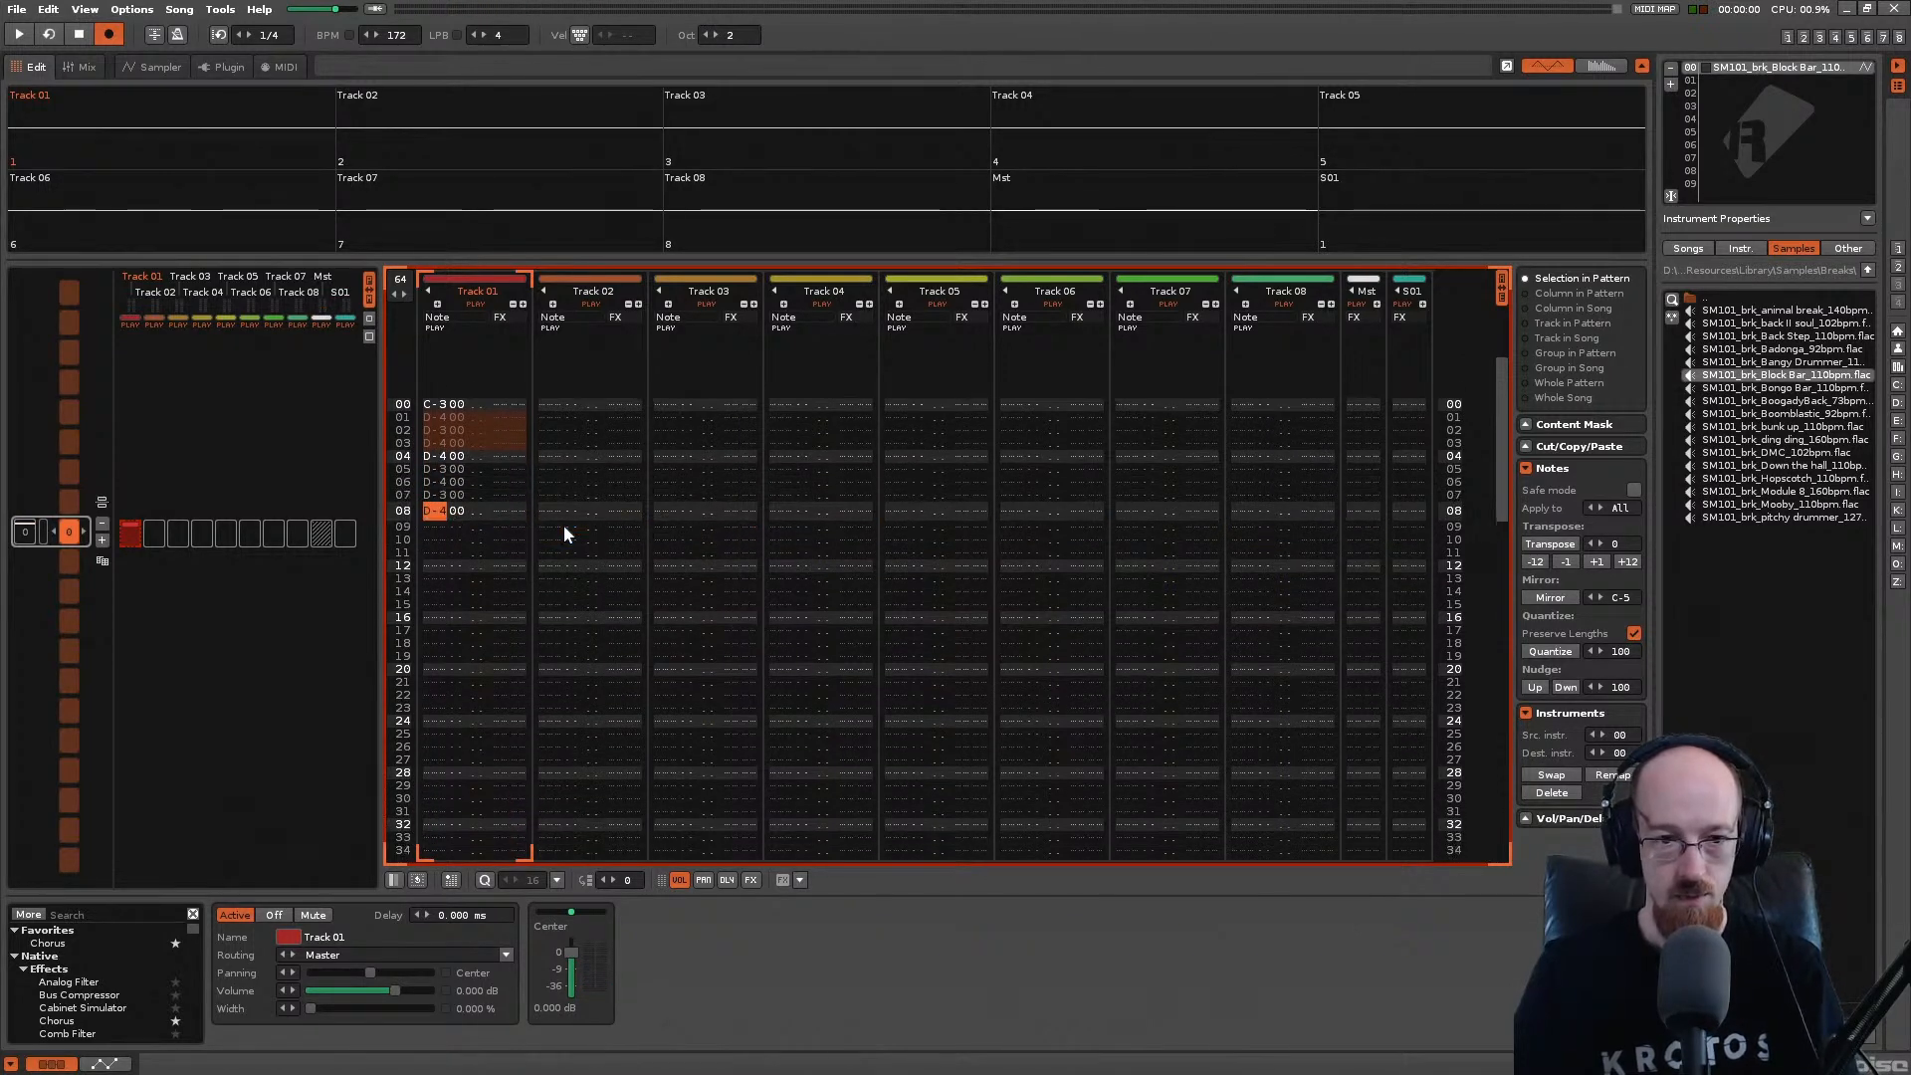
key(ctrl+z)
key(space)
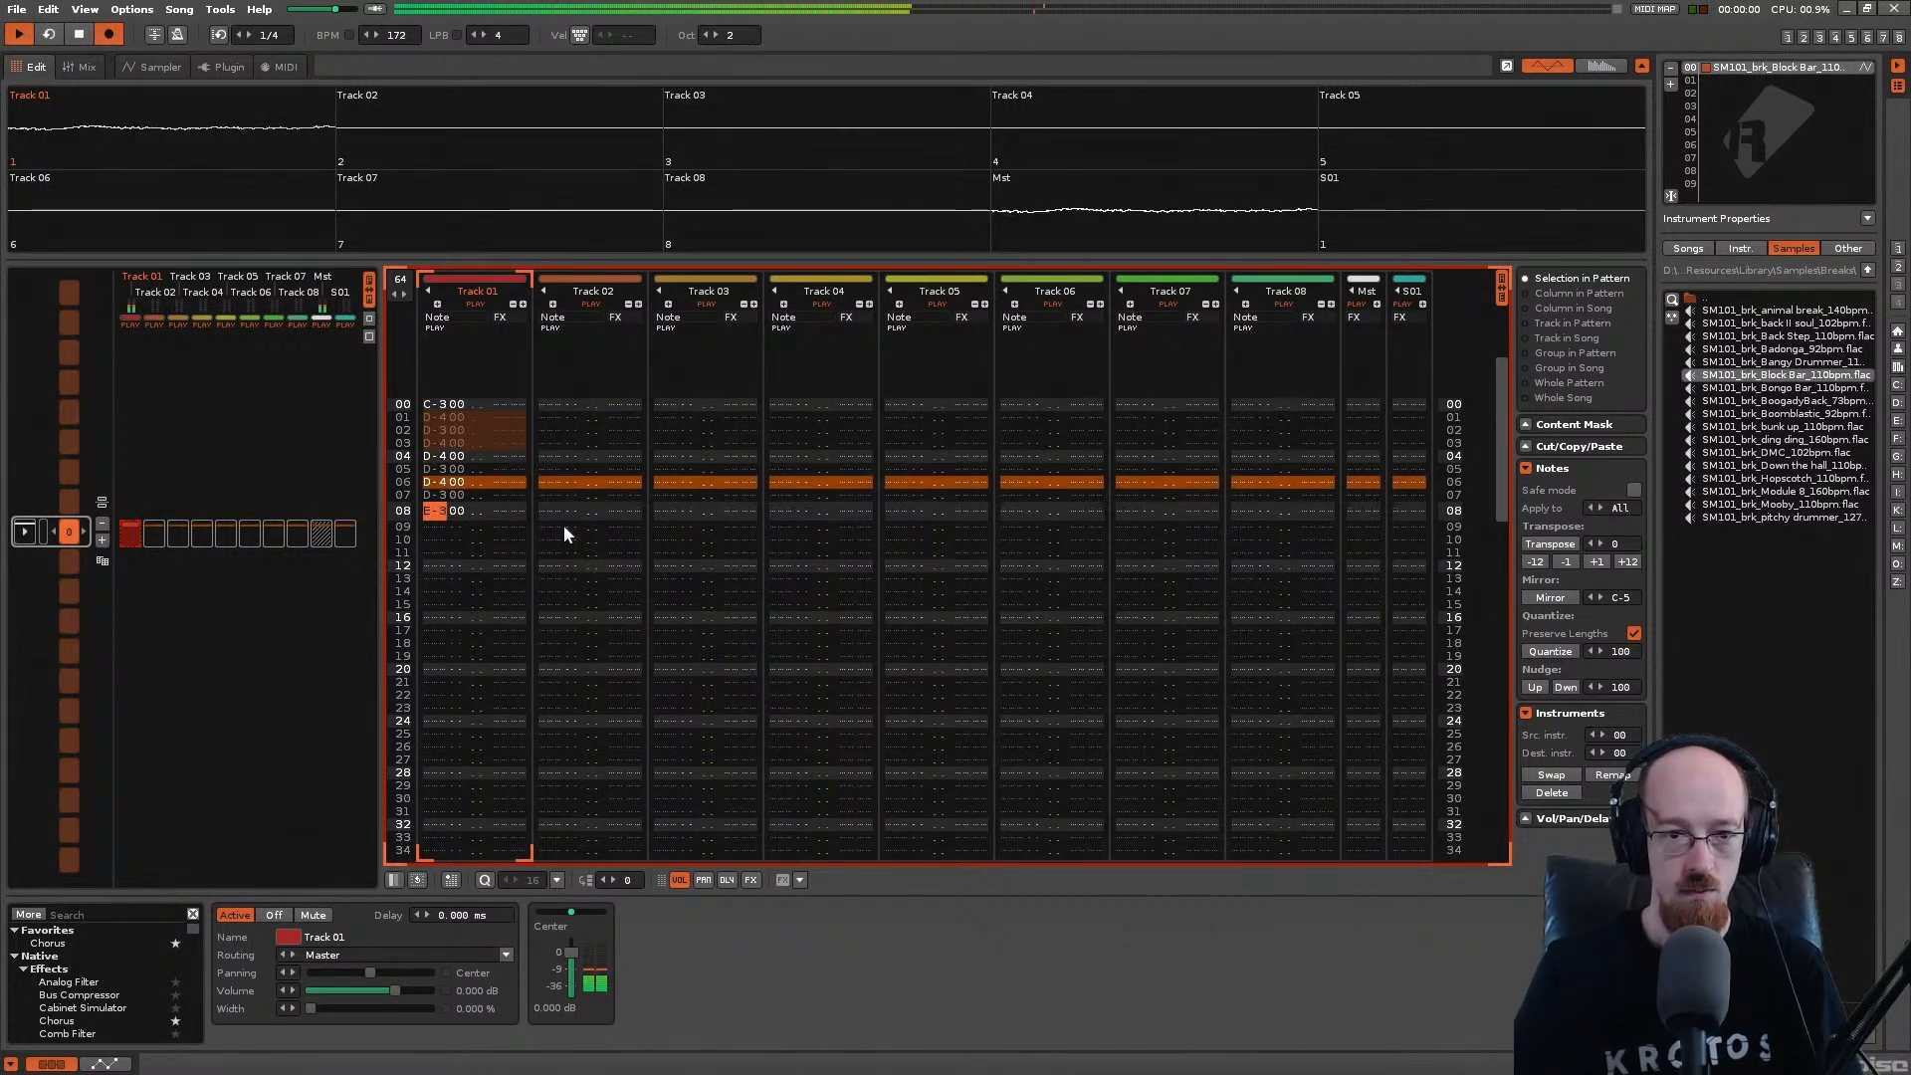
Step: Paste the copied three-note group twice into Track 01, at line 09 and at line 12
key(Down)
key(ctrl+v)
key(ctrl+v)
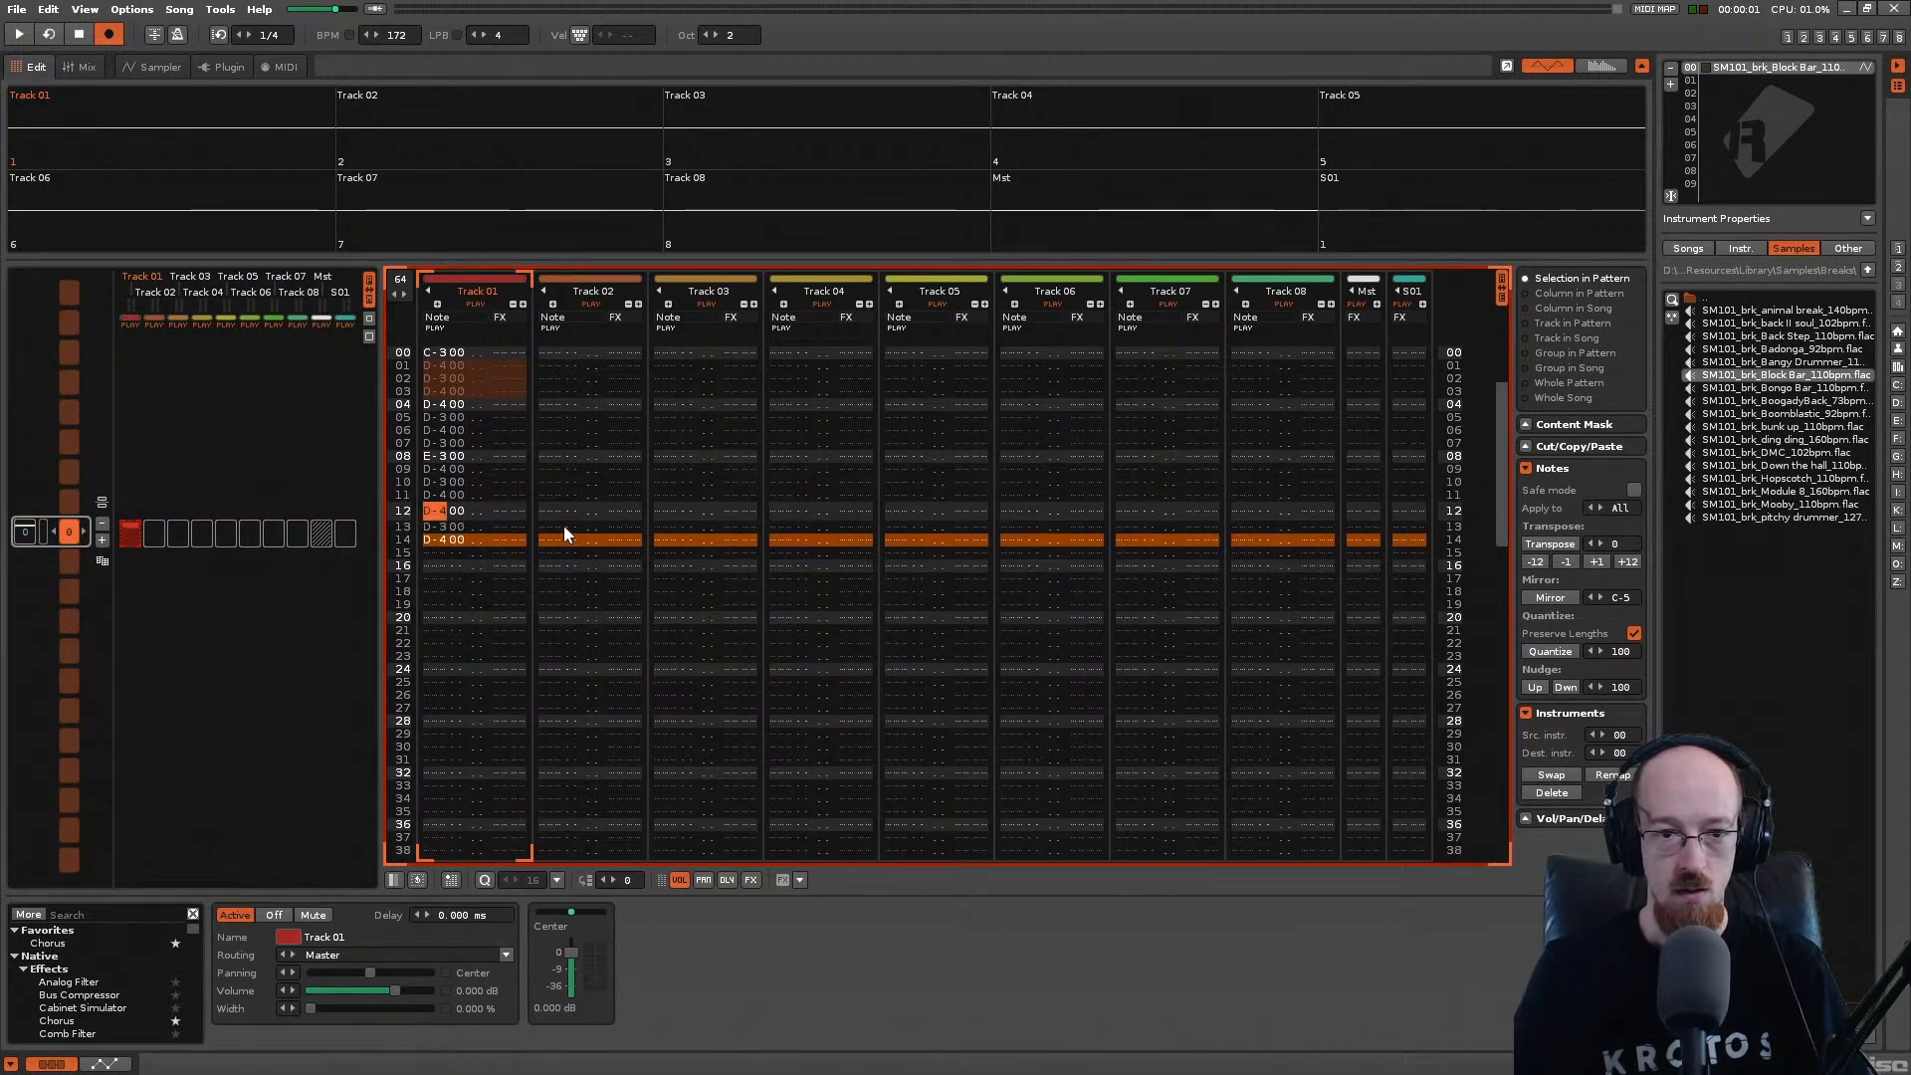
Step: Enter C-3 on line 14 and E-3 on line 16 of Track 01, and play back the pattern
key(Down)
key(space)
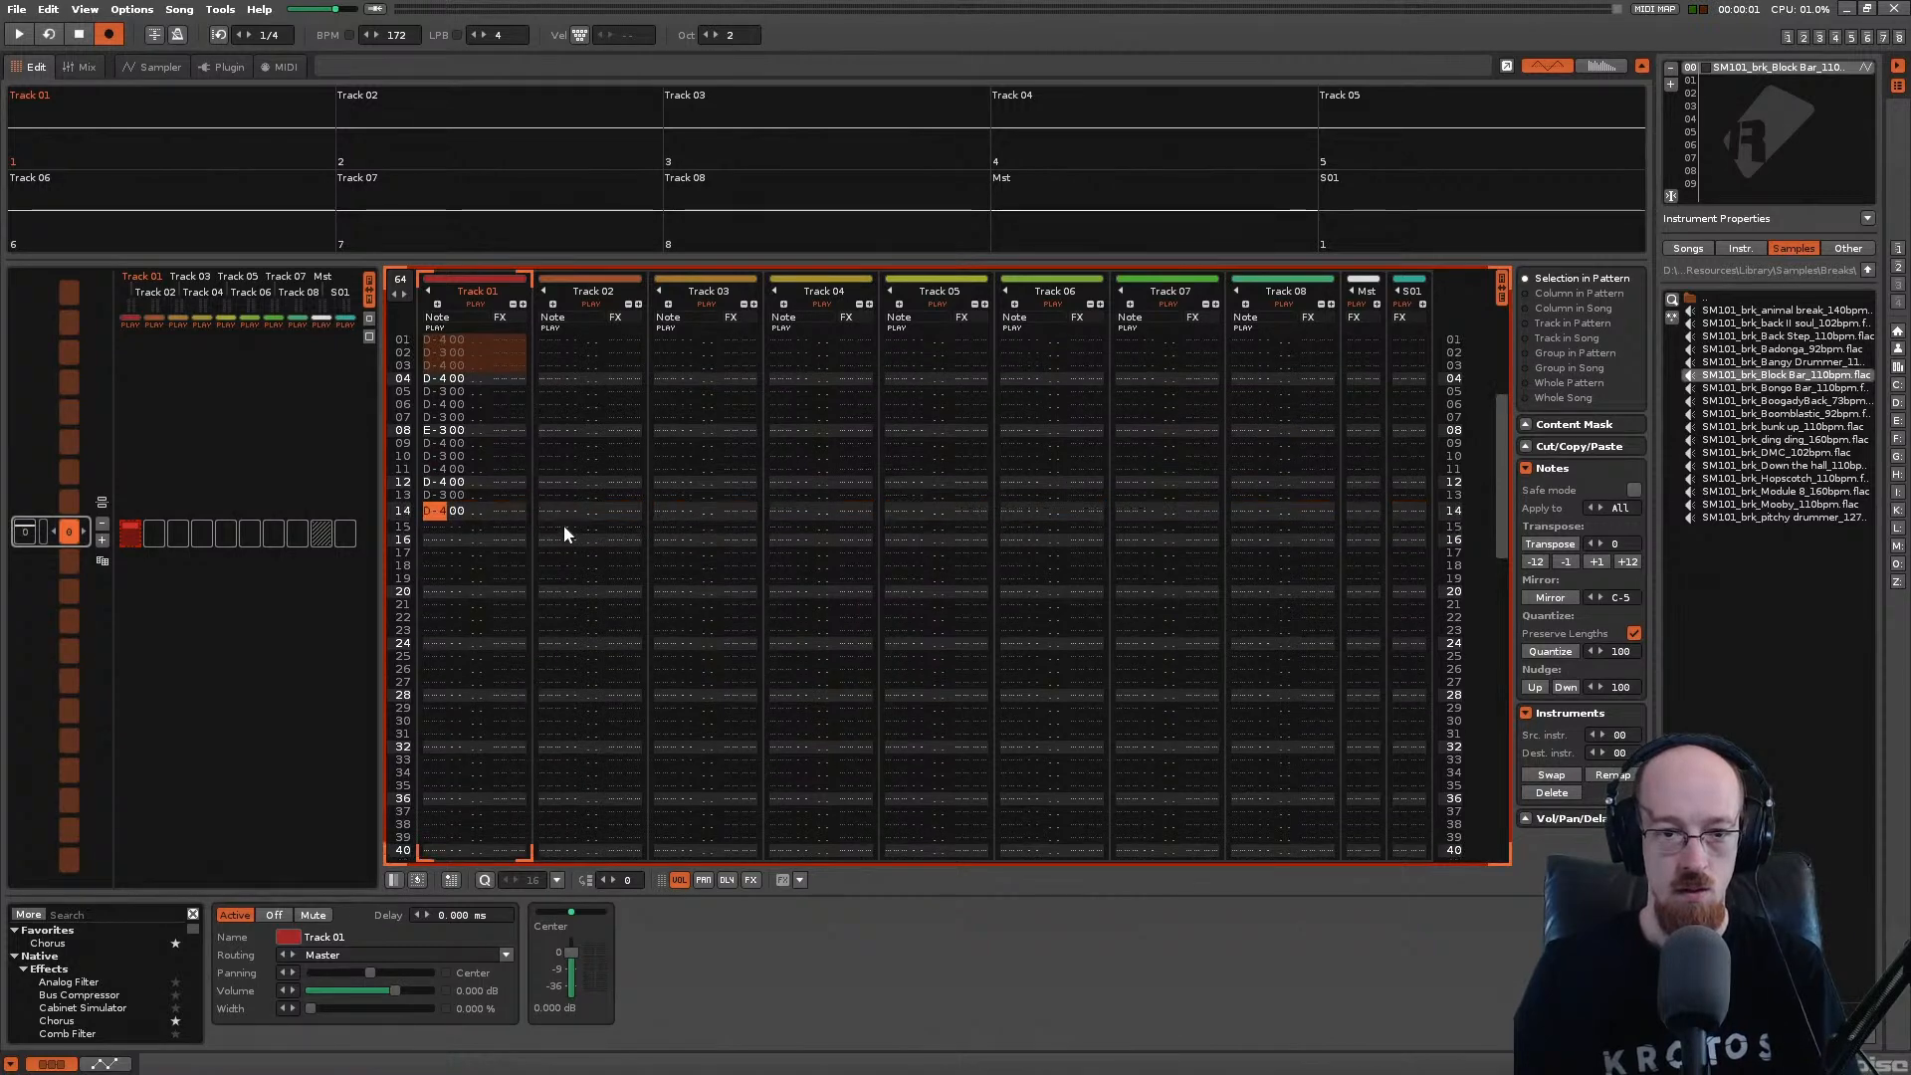
key(e)
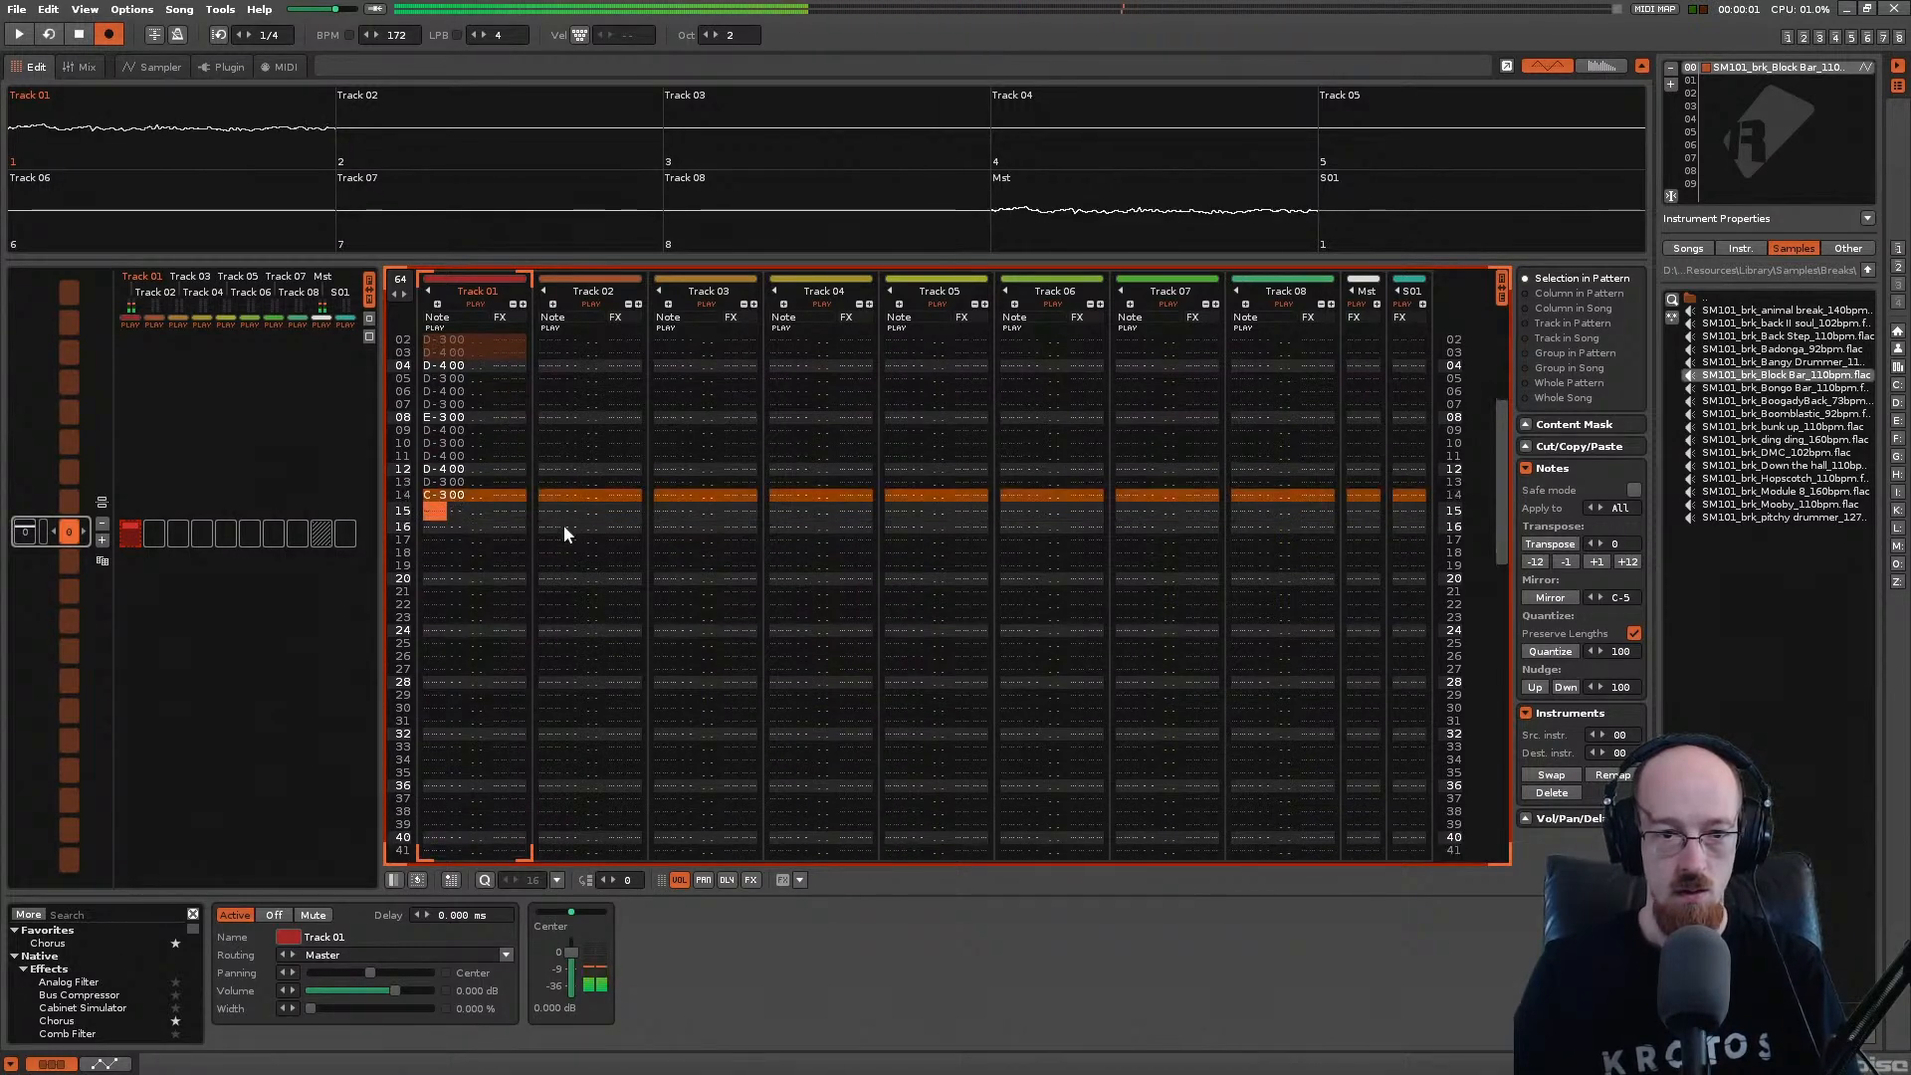
key(Up)
key(Up)
key(space)
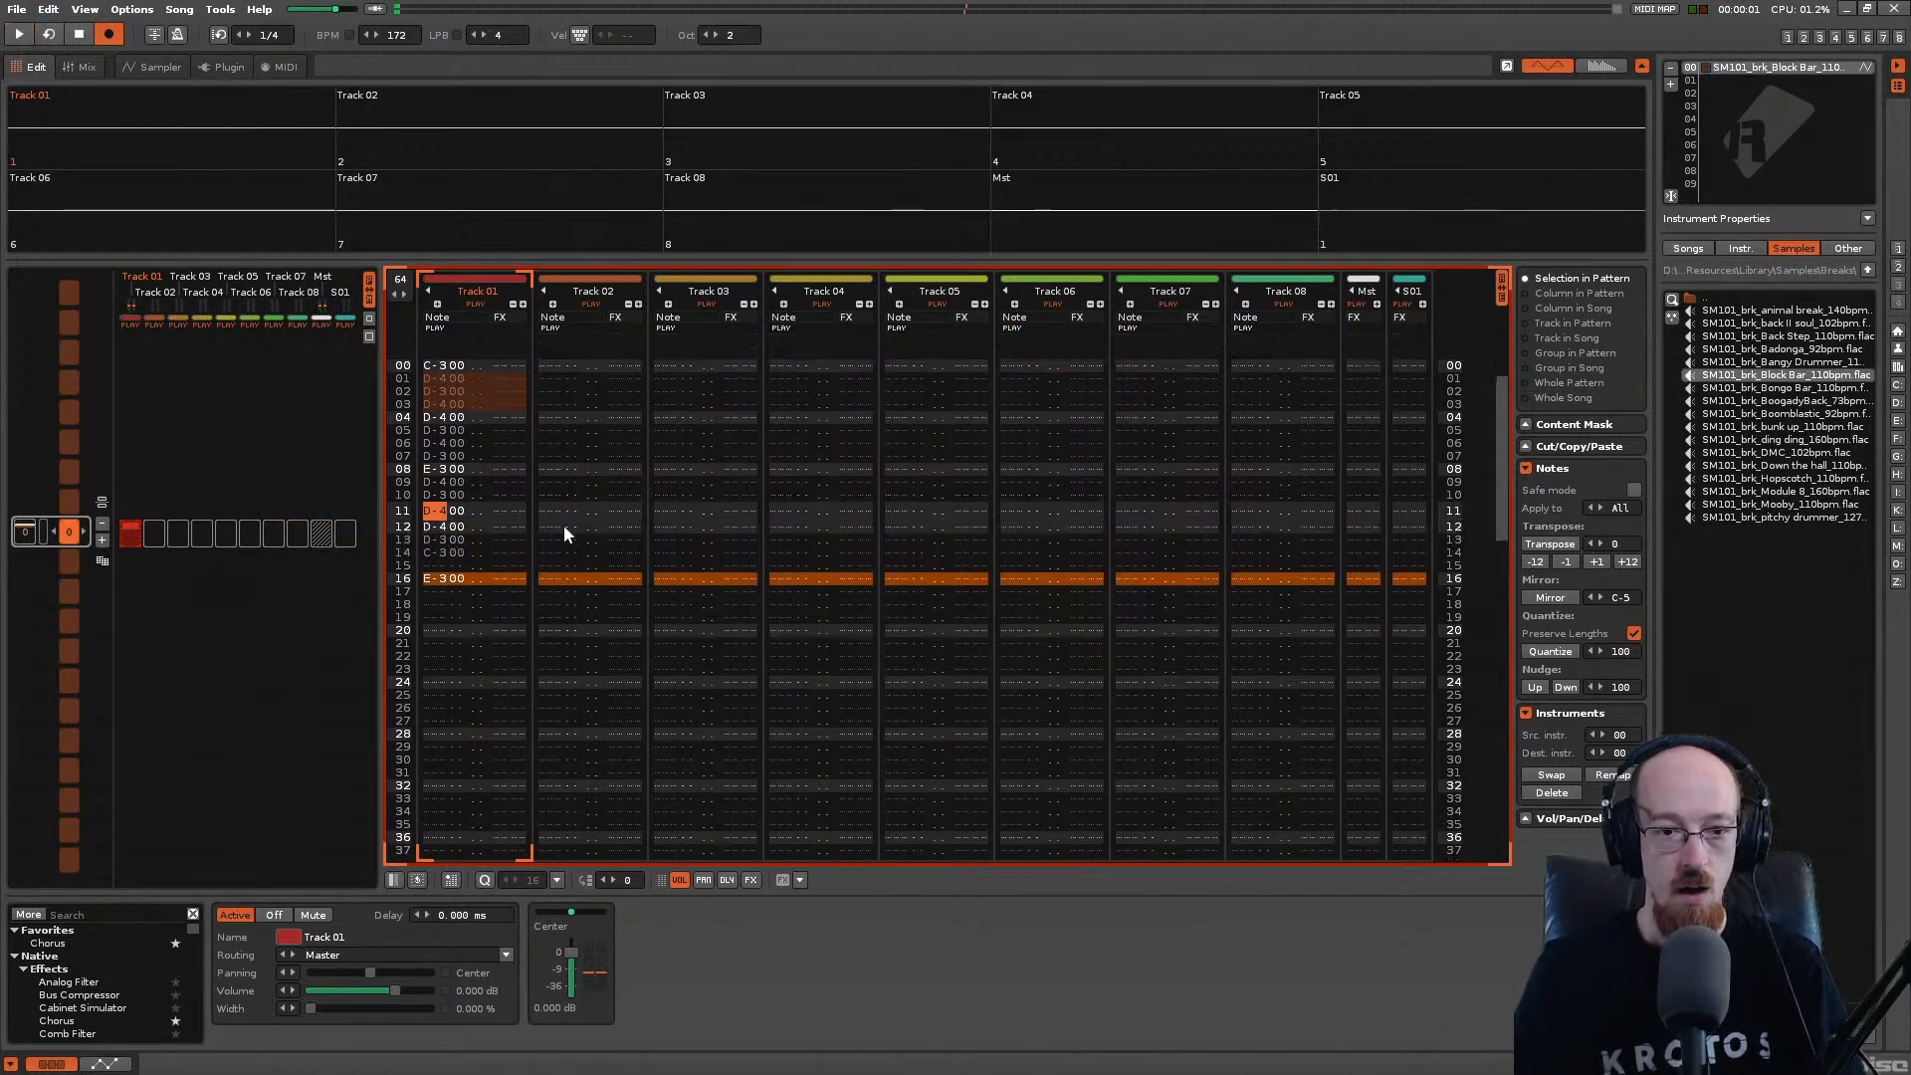
key(space)
Step: Show the full break sample on C-3 in the sampler's waveform view and examine its first slice markers up close
key(ctrl+shift+s)
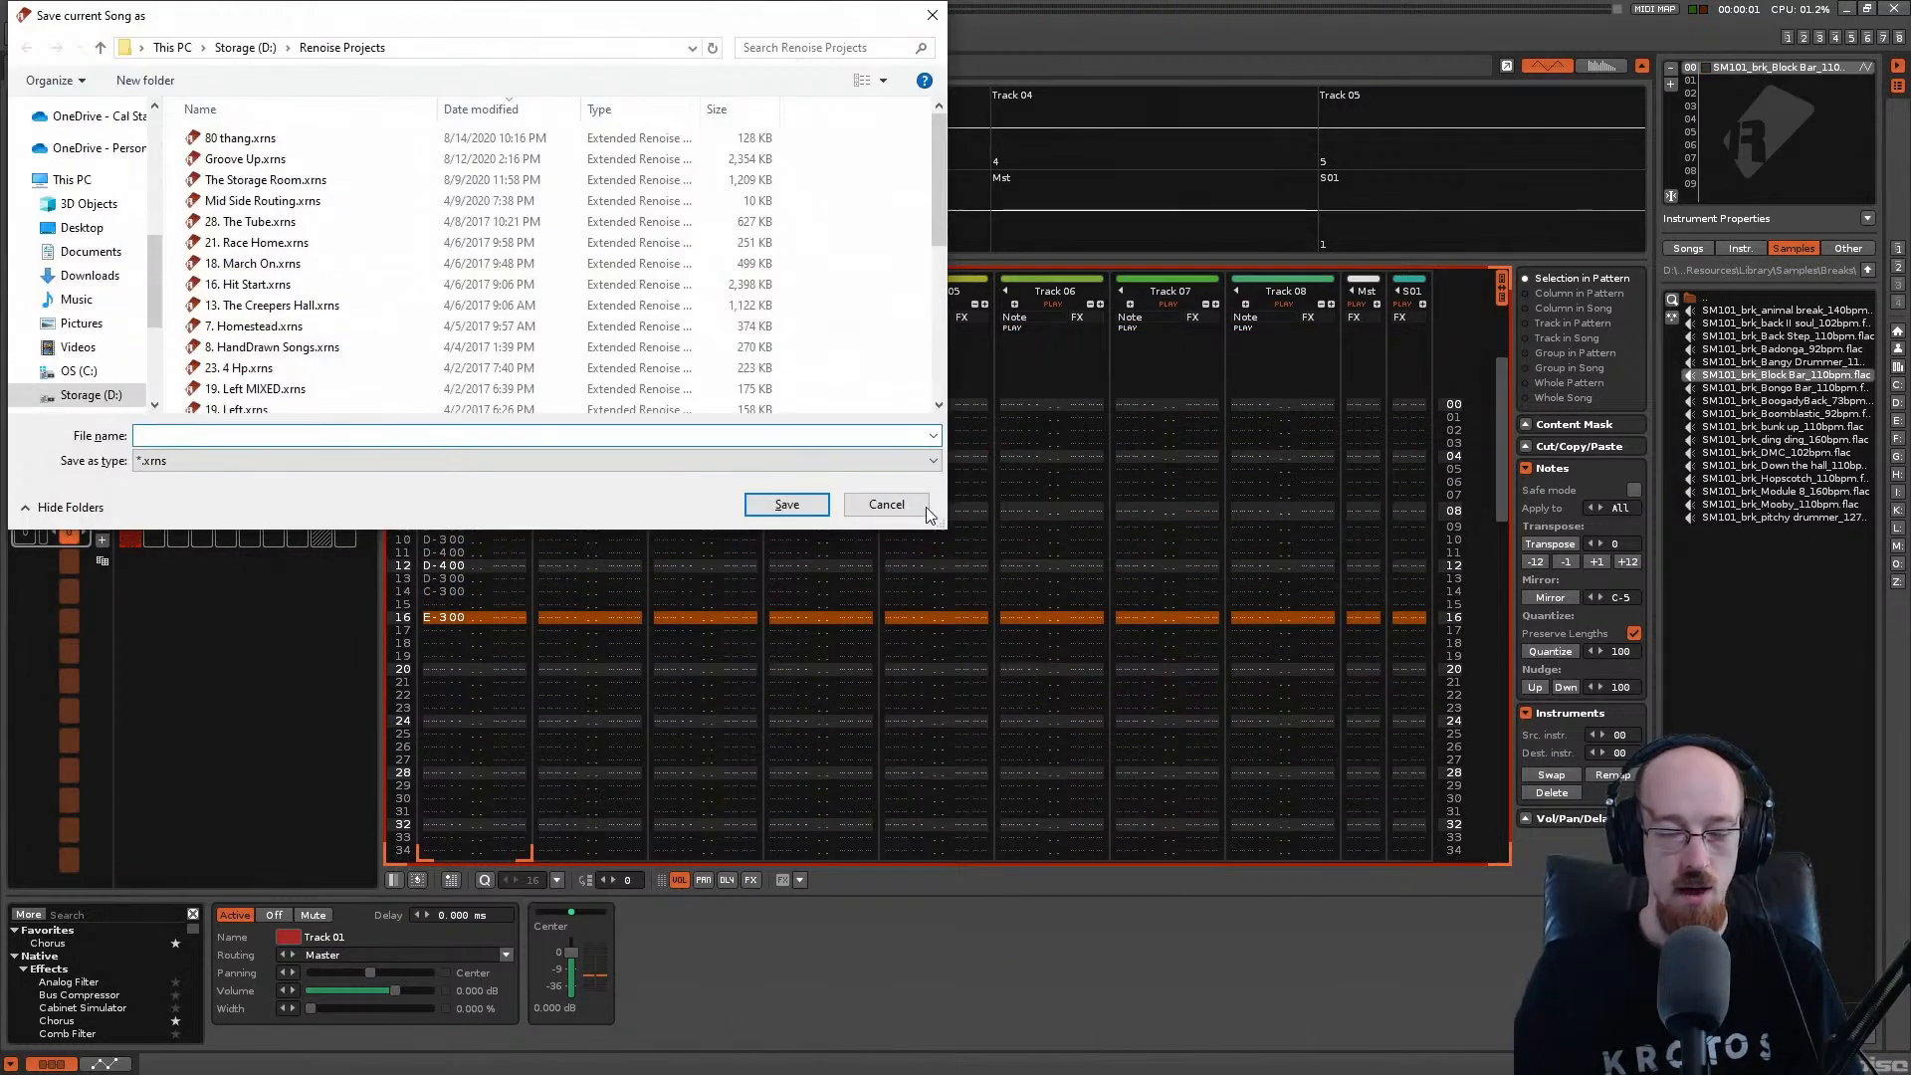
click(885, 504)
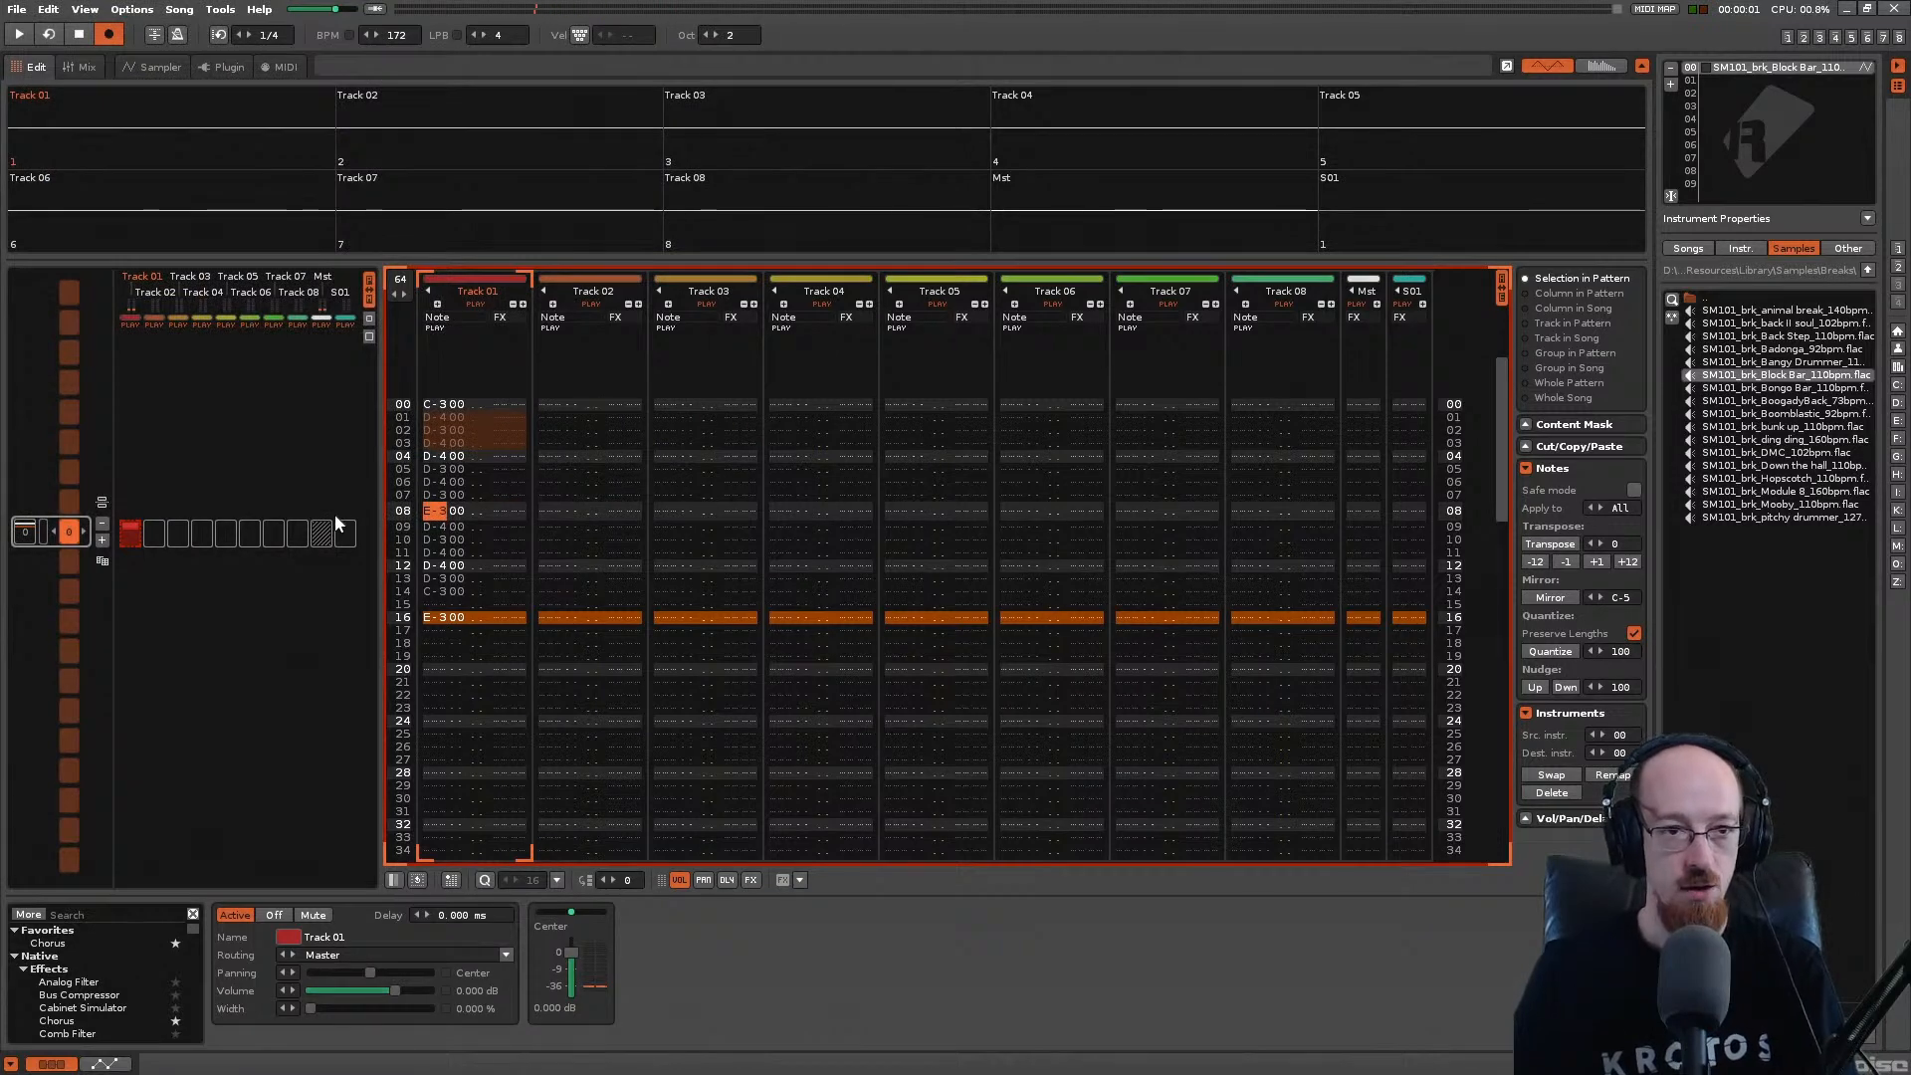
key(F3)
key(F6)
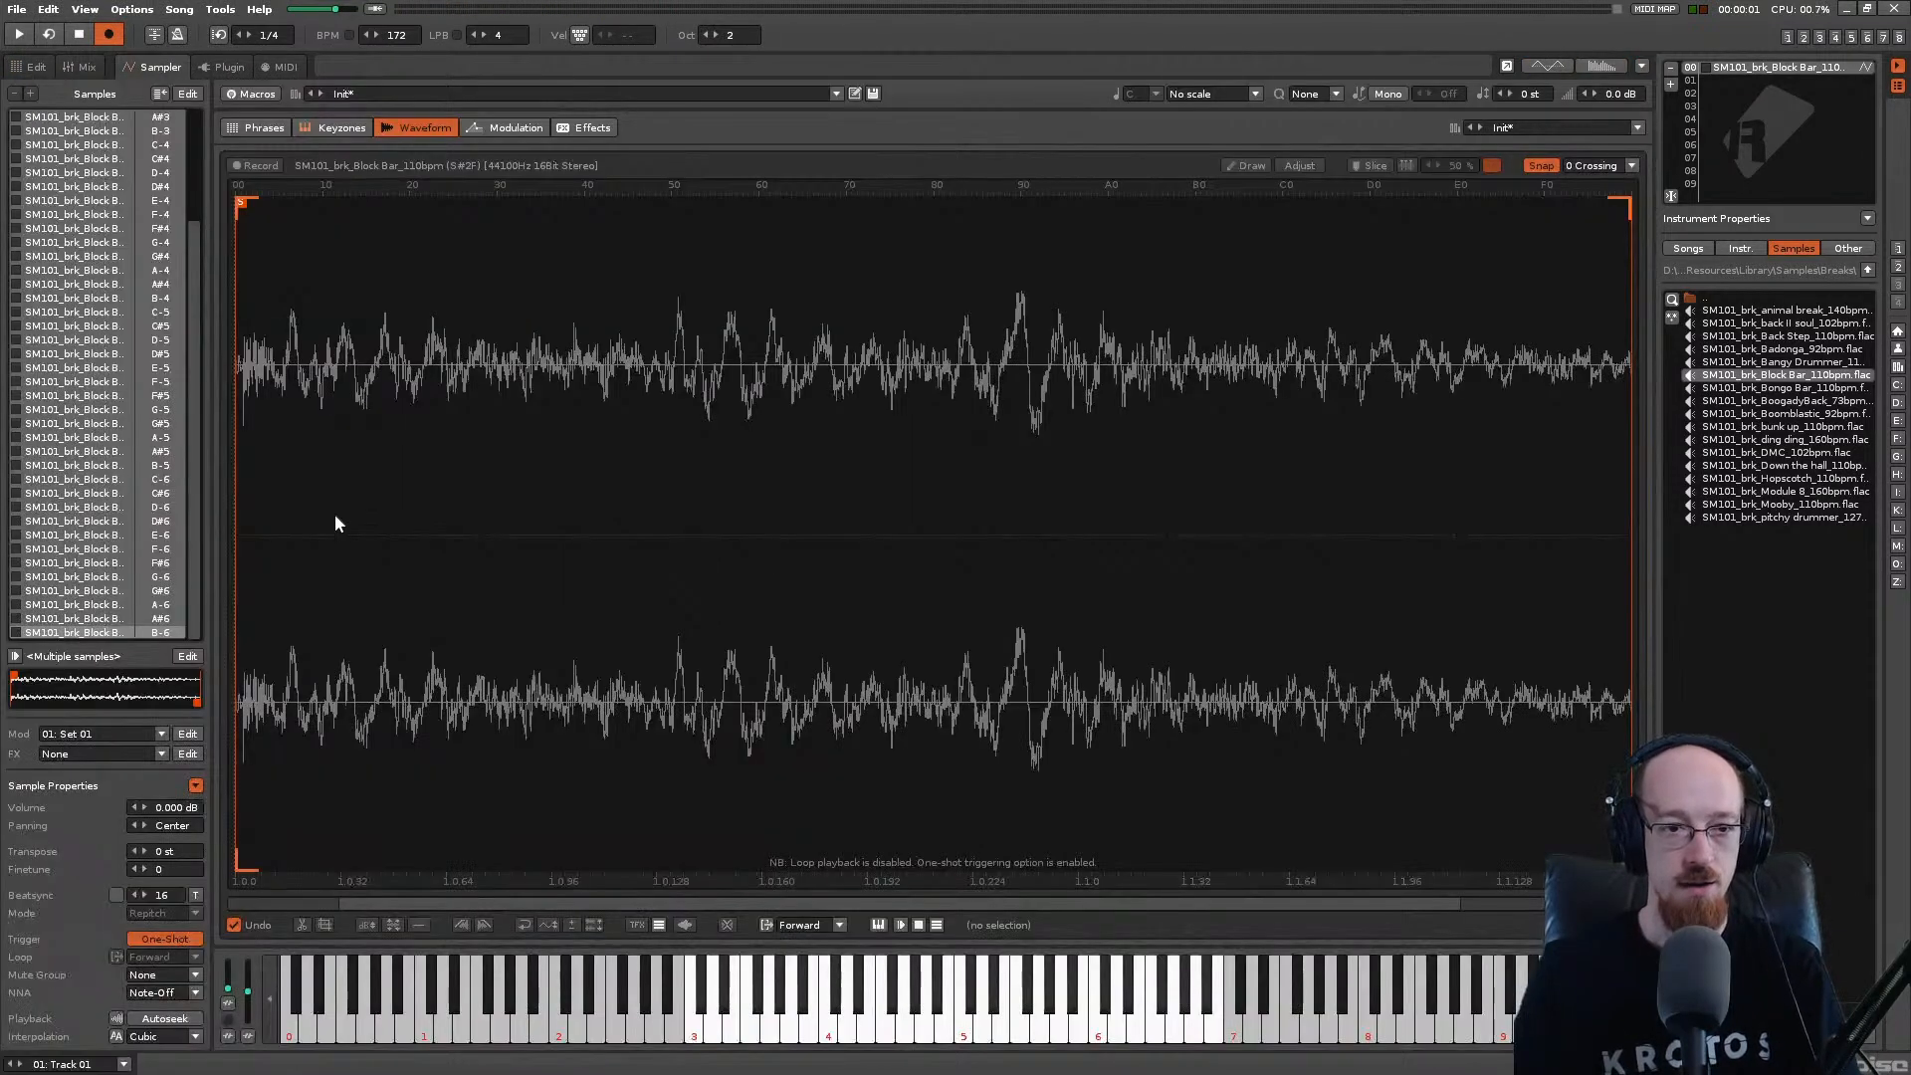
scroll(96, 344, up, 20)
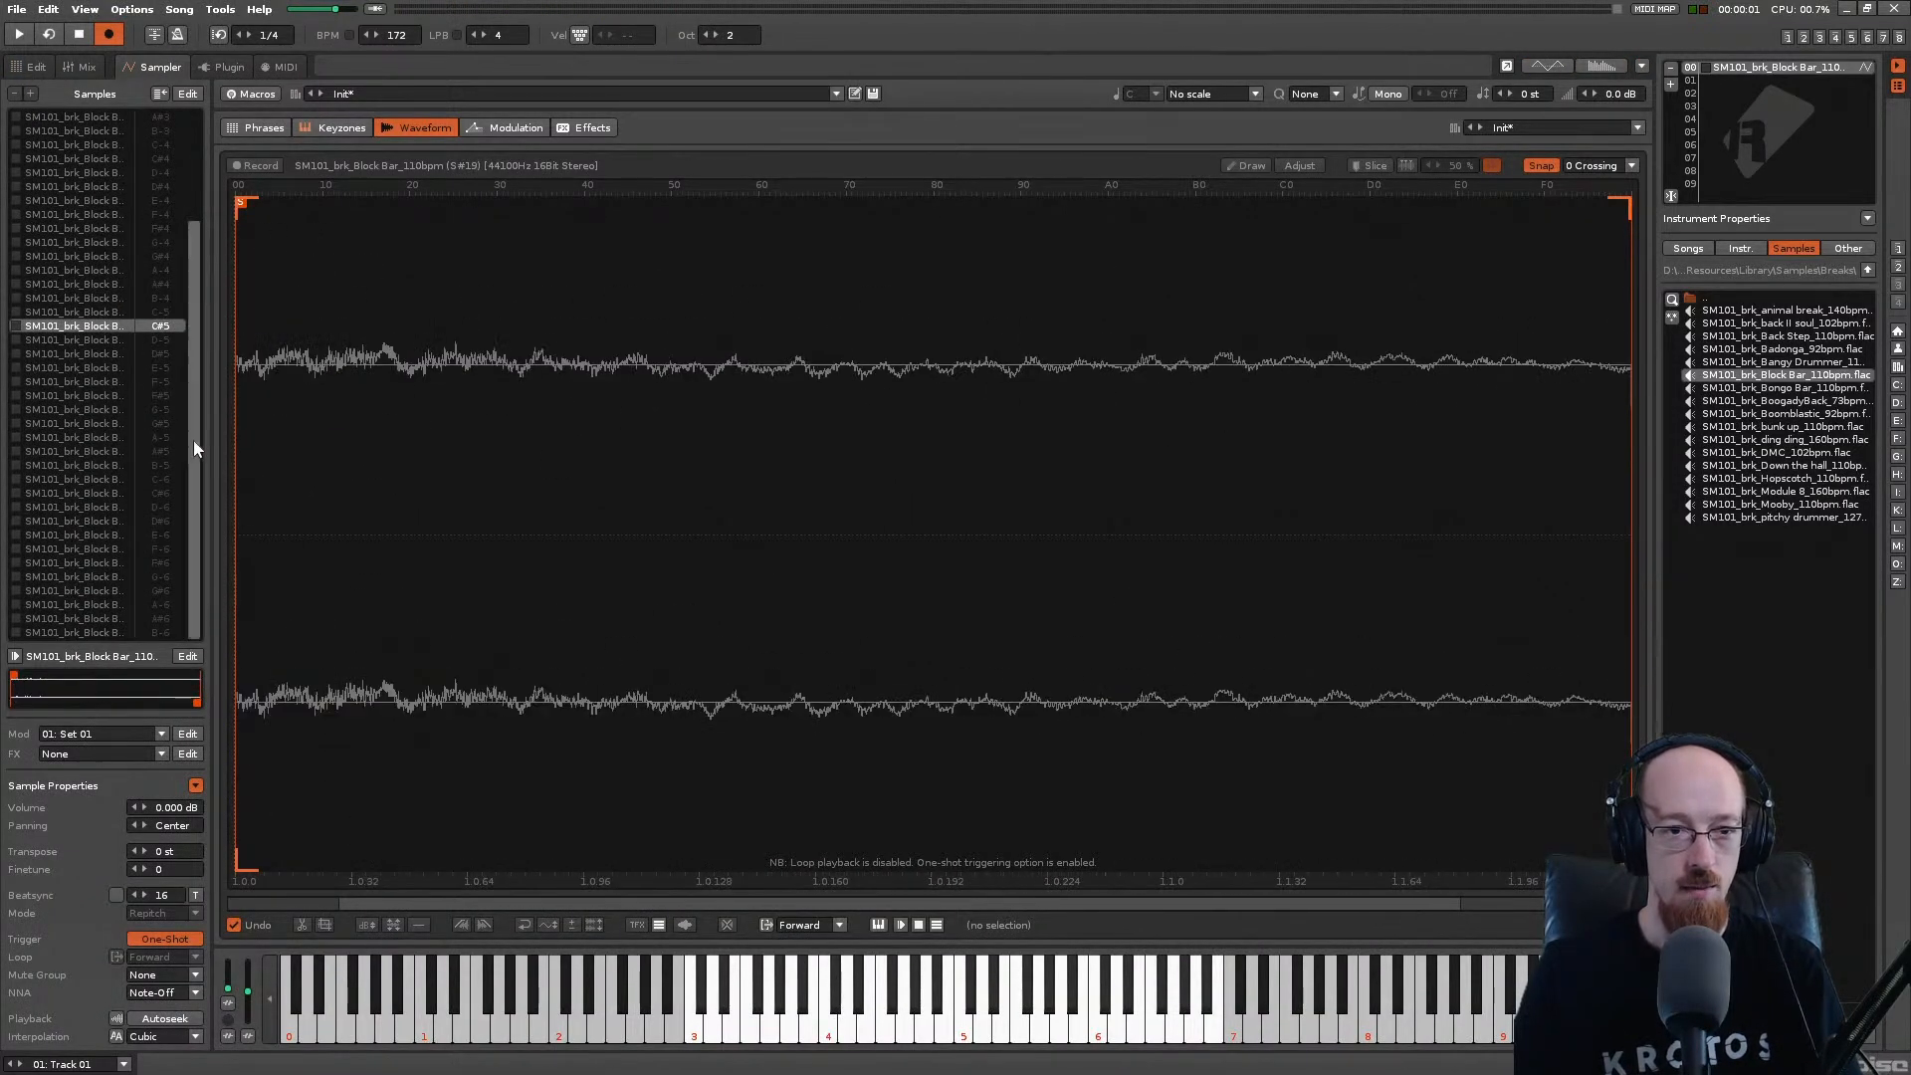
drag(193, 440, 187, 217)
click(98, 117)
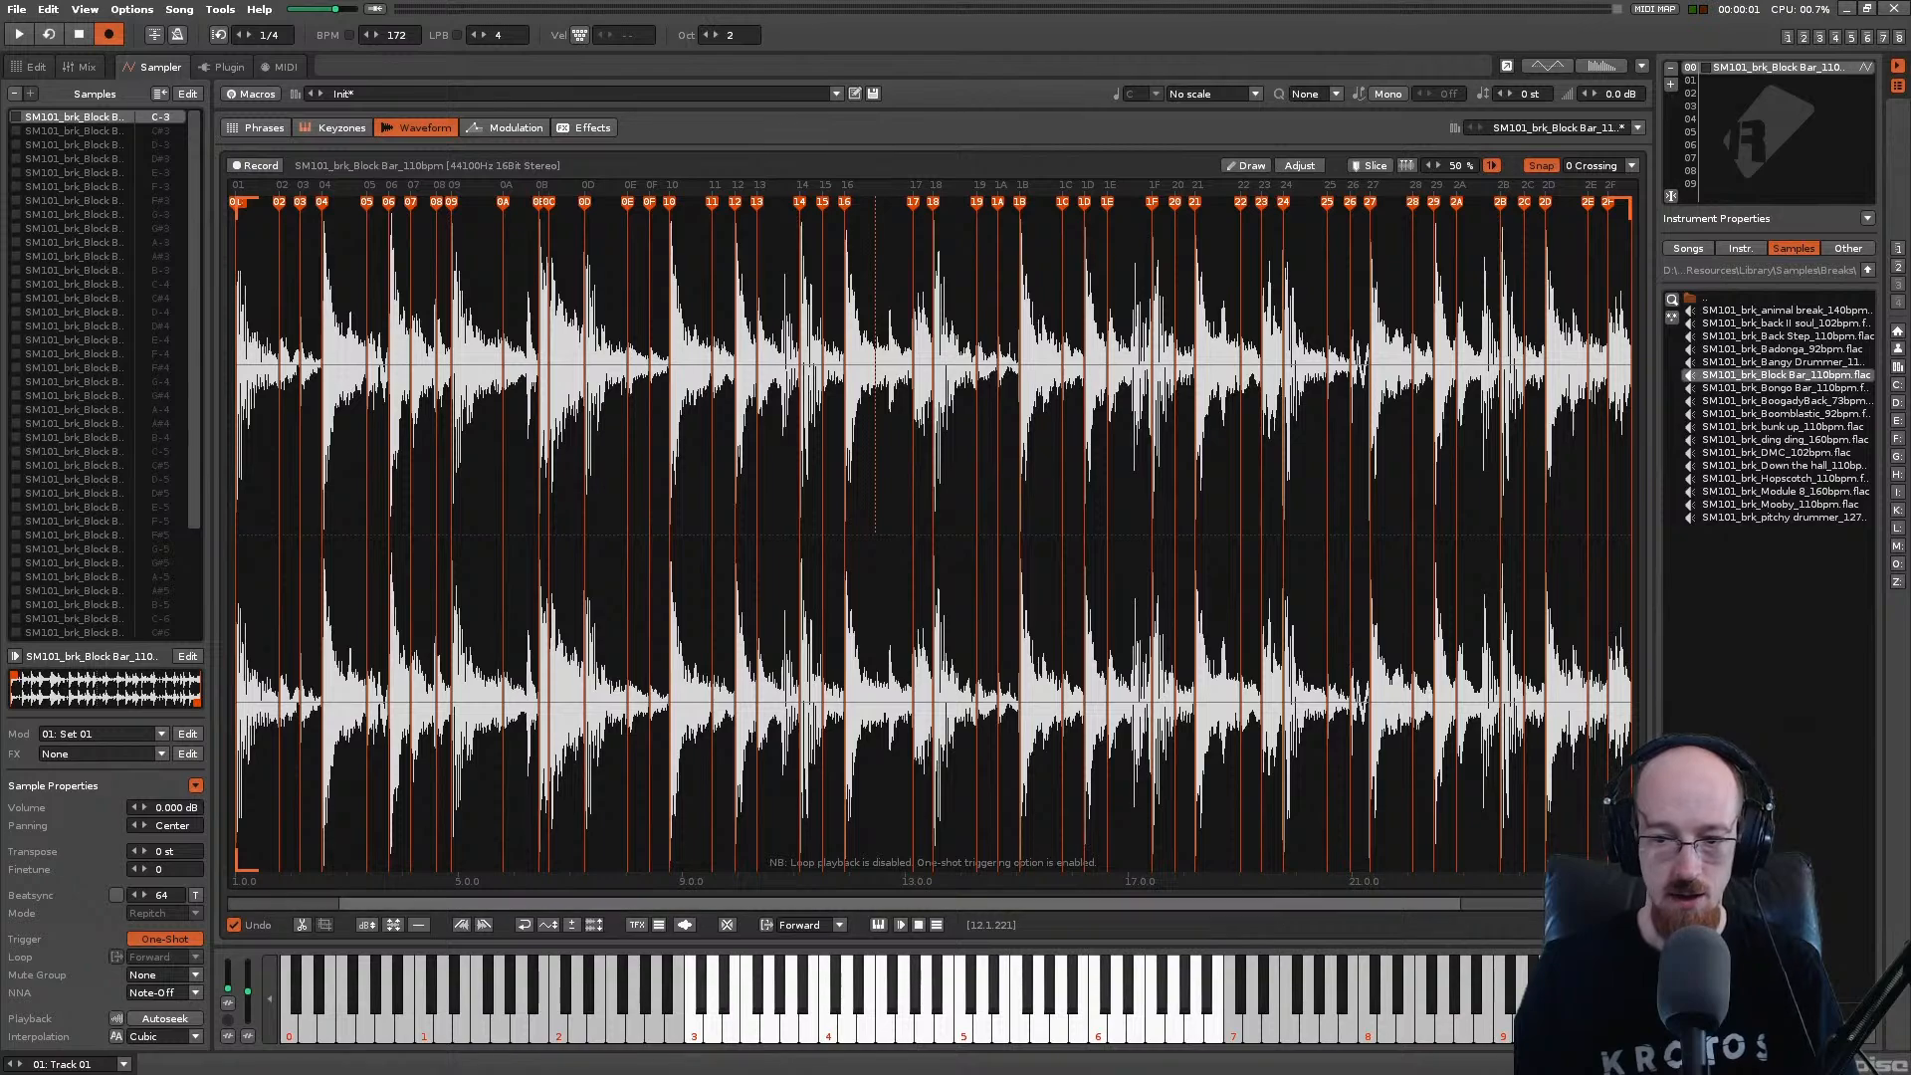
scroll(491, 817, up, 6)
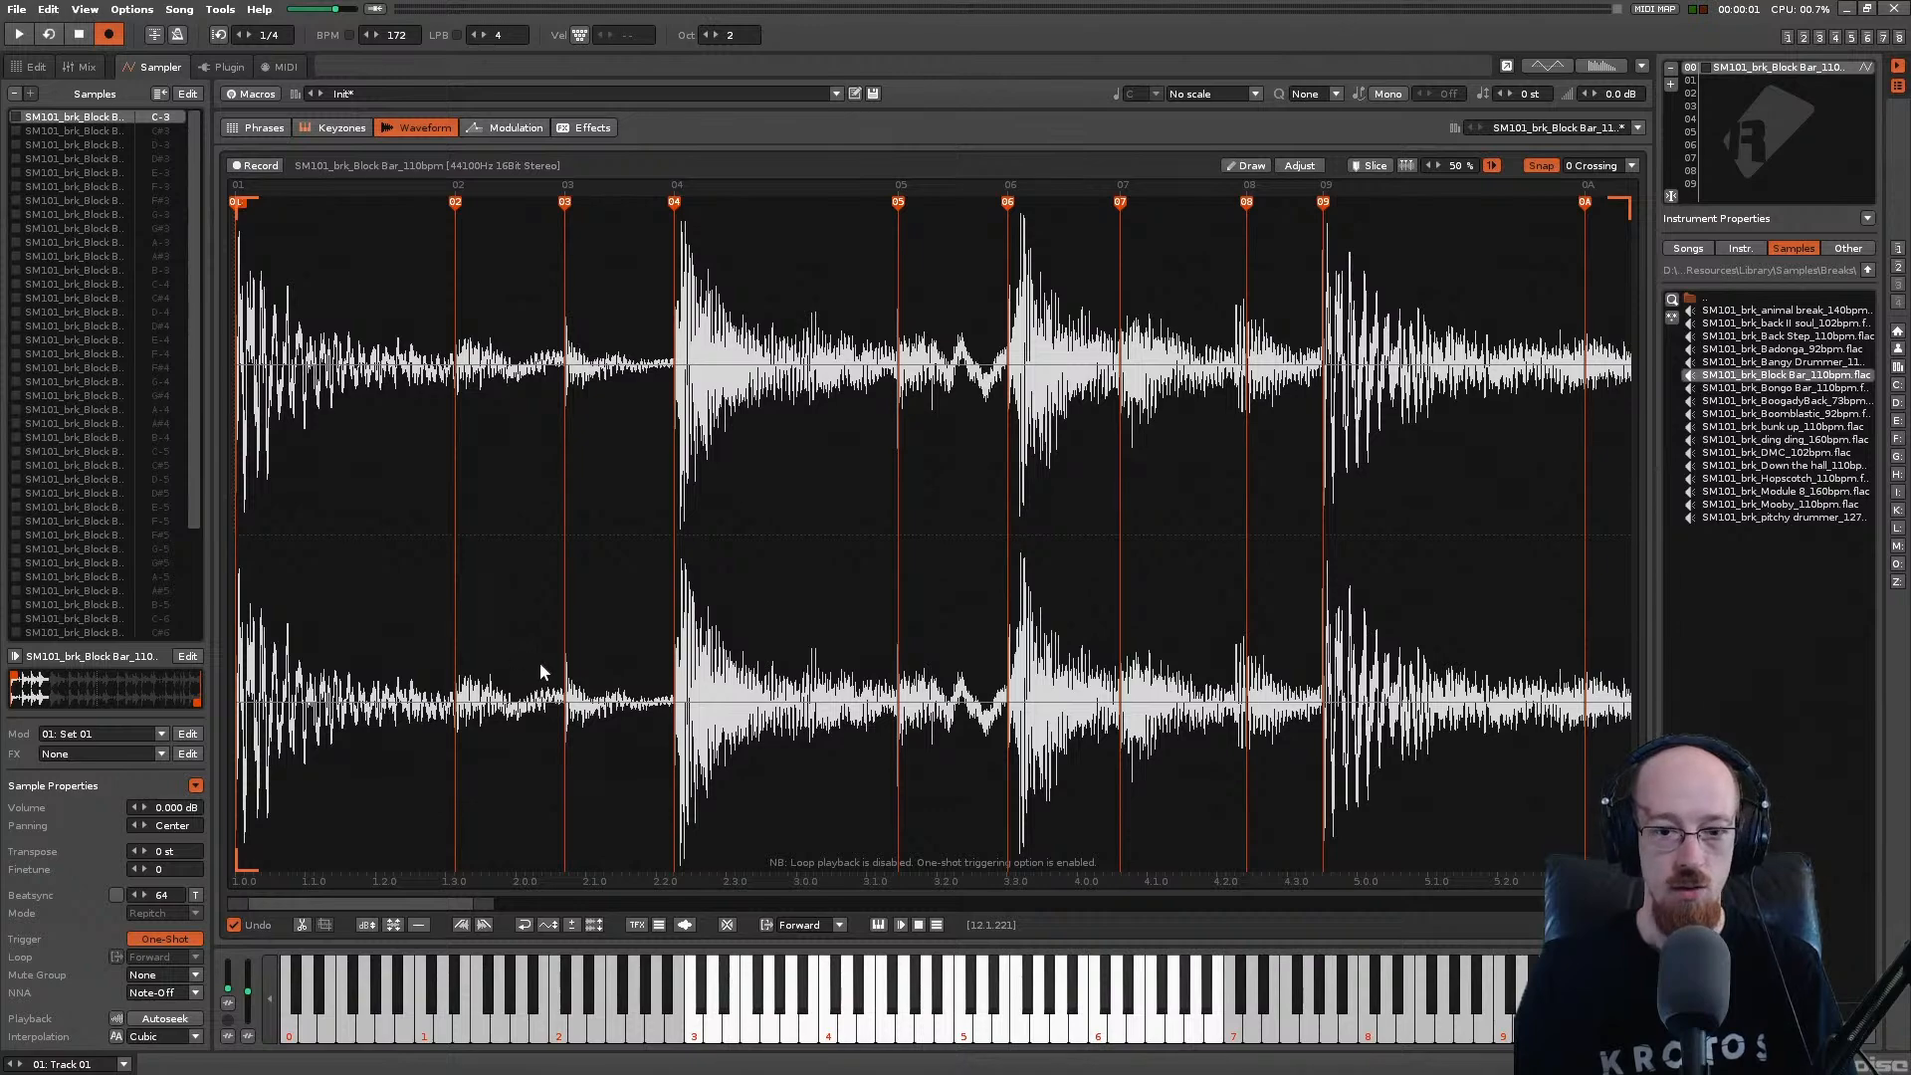
mouse_move(452, 905)
mouse_down()
mouse_move(798, 884)
mouse_move(1522, 911)
mouse_move(1137, 917)
mouse_move(461, 868)
mouse_up()
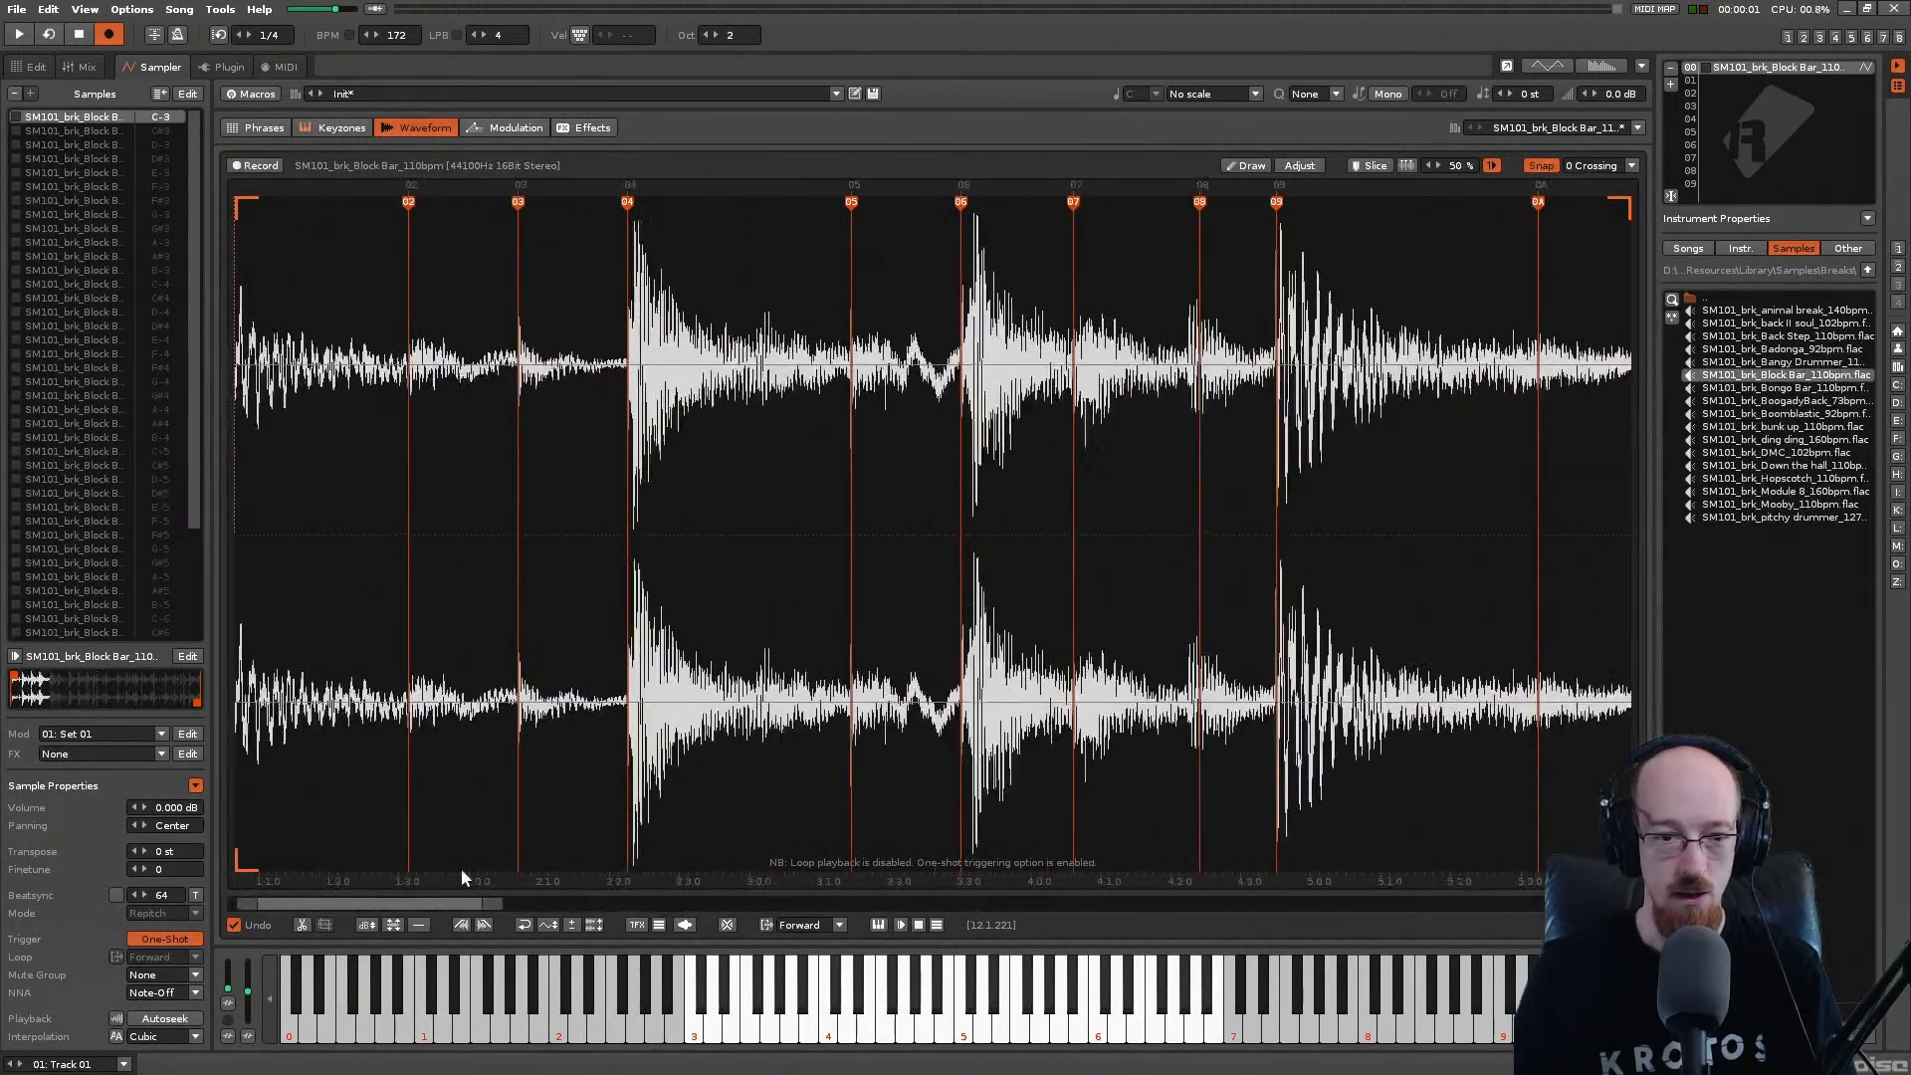
Step: Return to the pattern editor and review the slice notes on lines 00 to 16 of Track 01
click(30, 67)
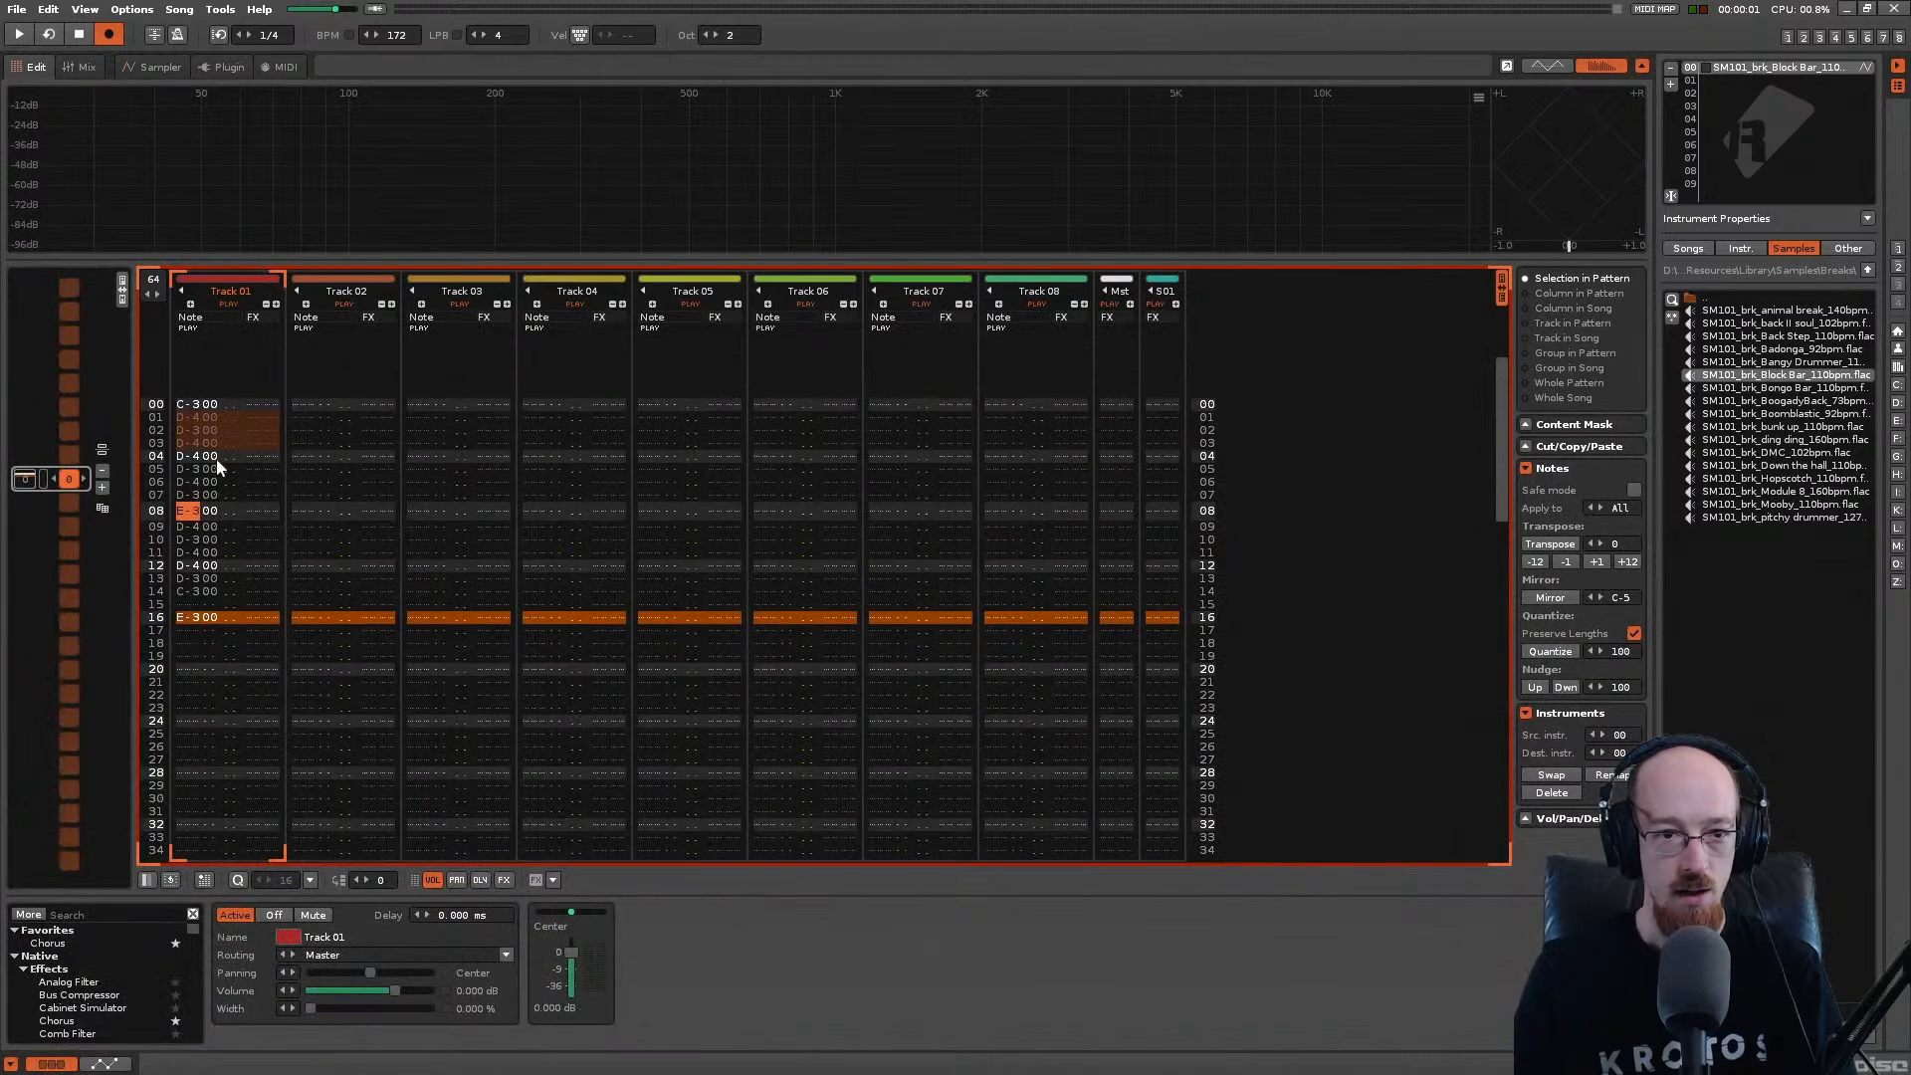
click(195, 404)
scroll(185, 527, down, 12)
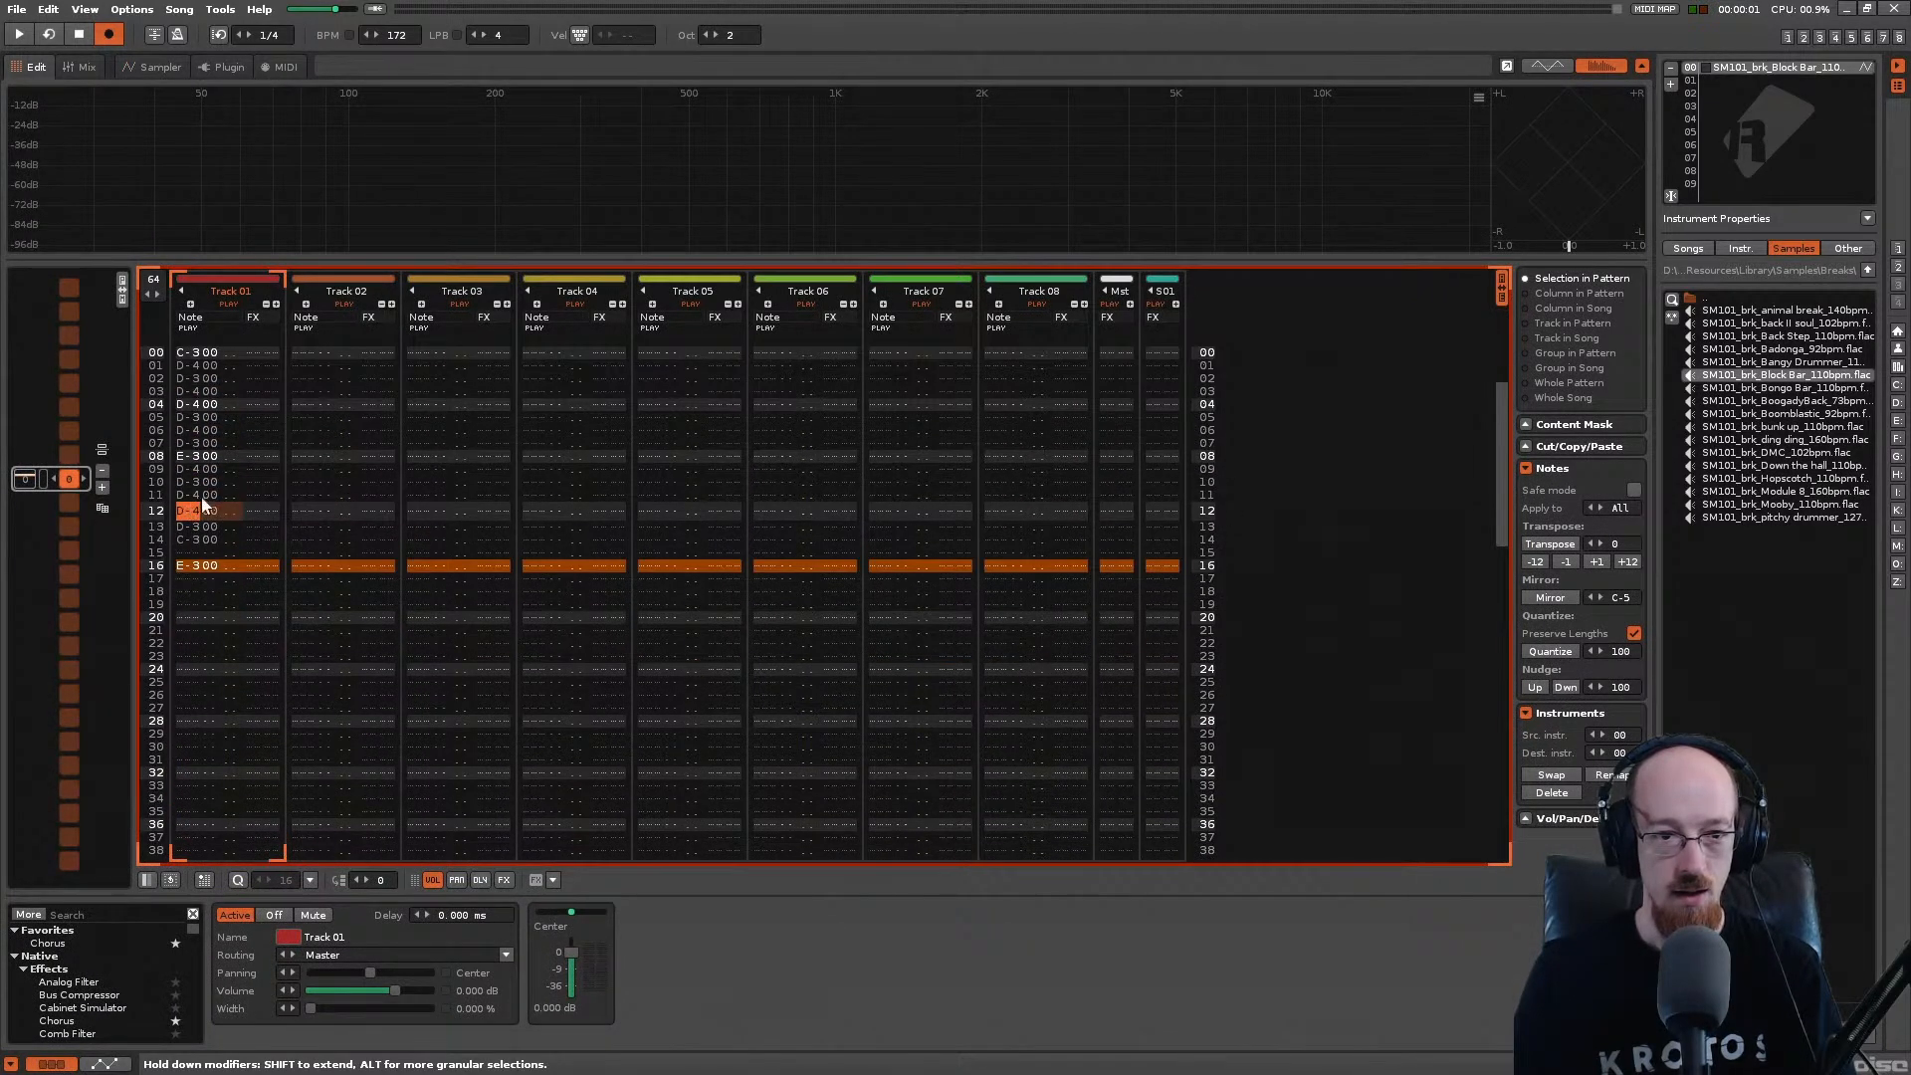
scroll(209, 503, up, 12)
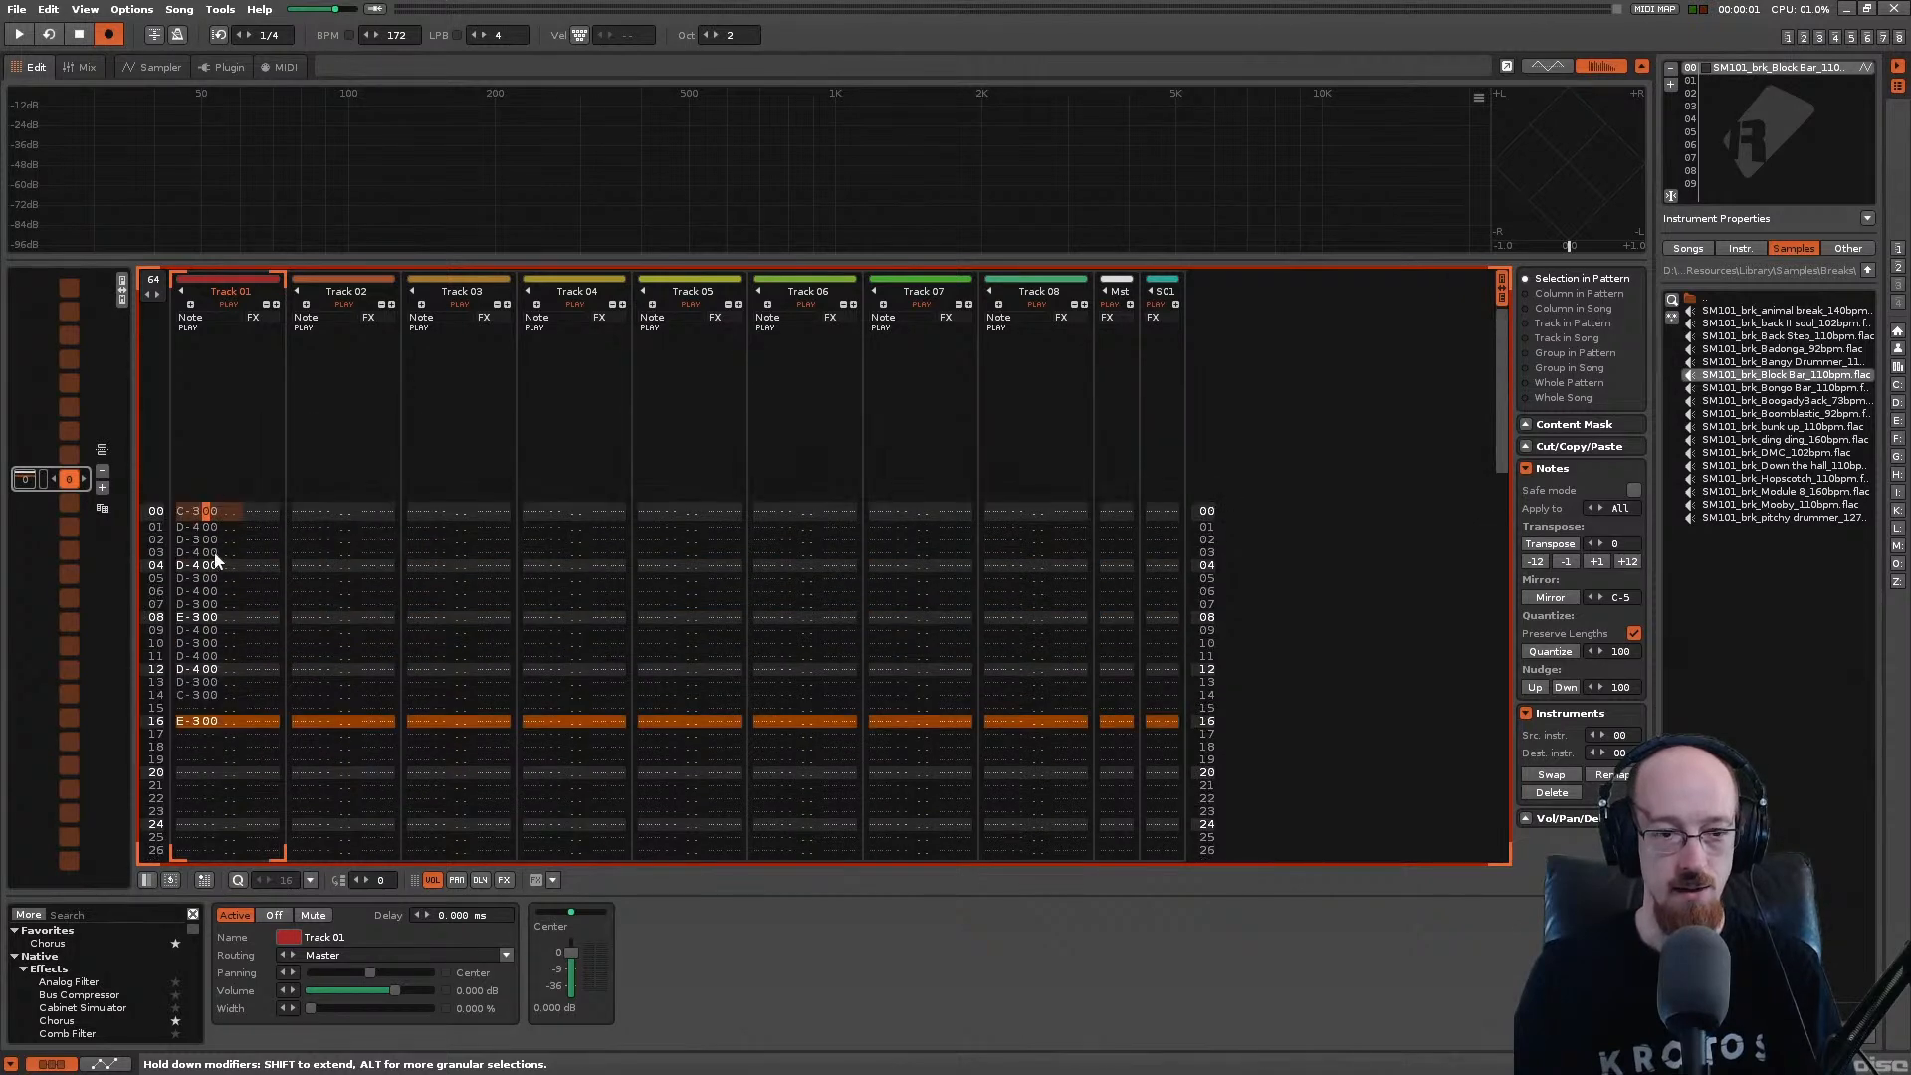
scroll(262, 506, down, 16)
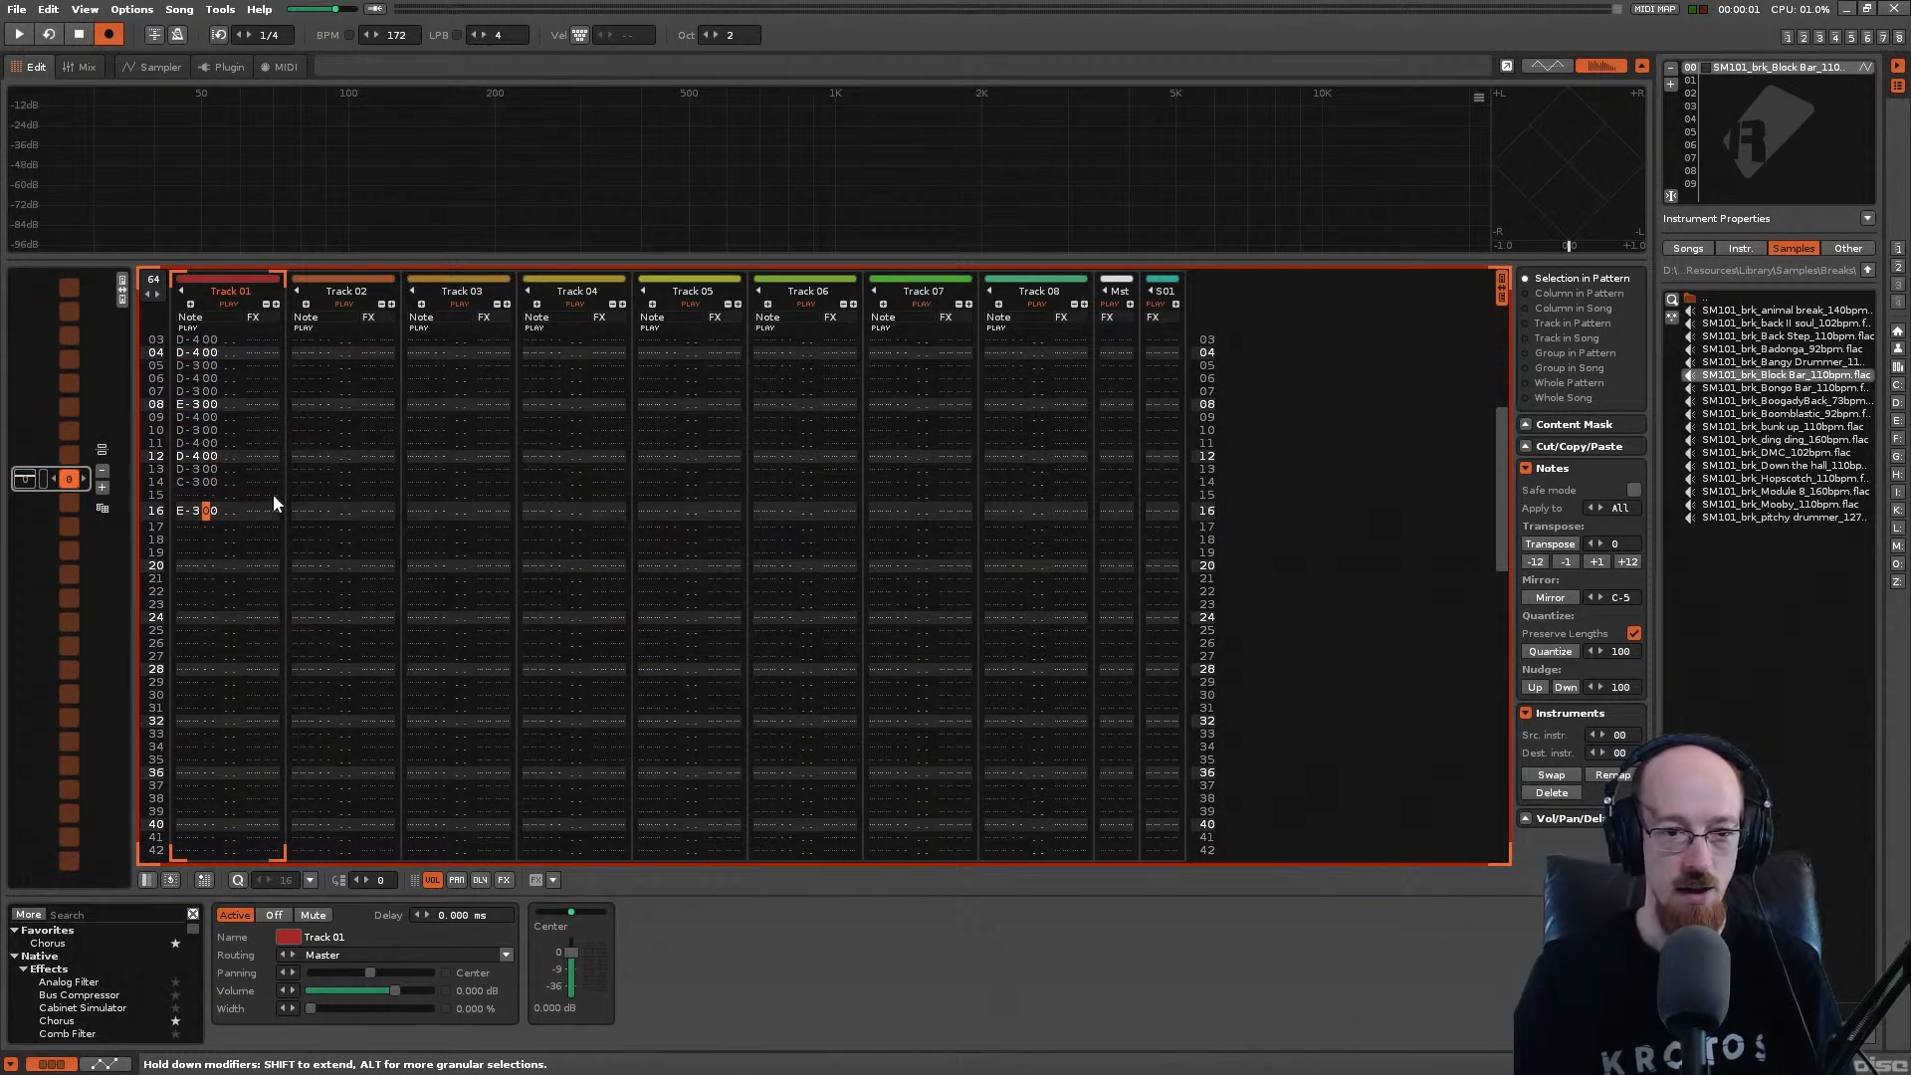
scroll(272, 494, up, 15)
scroll(273, 493, up, 1)
scroll(273, 494, down, 2)
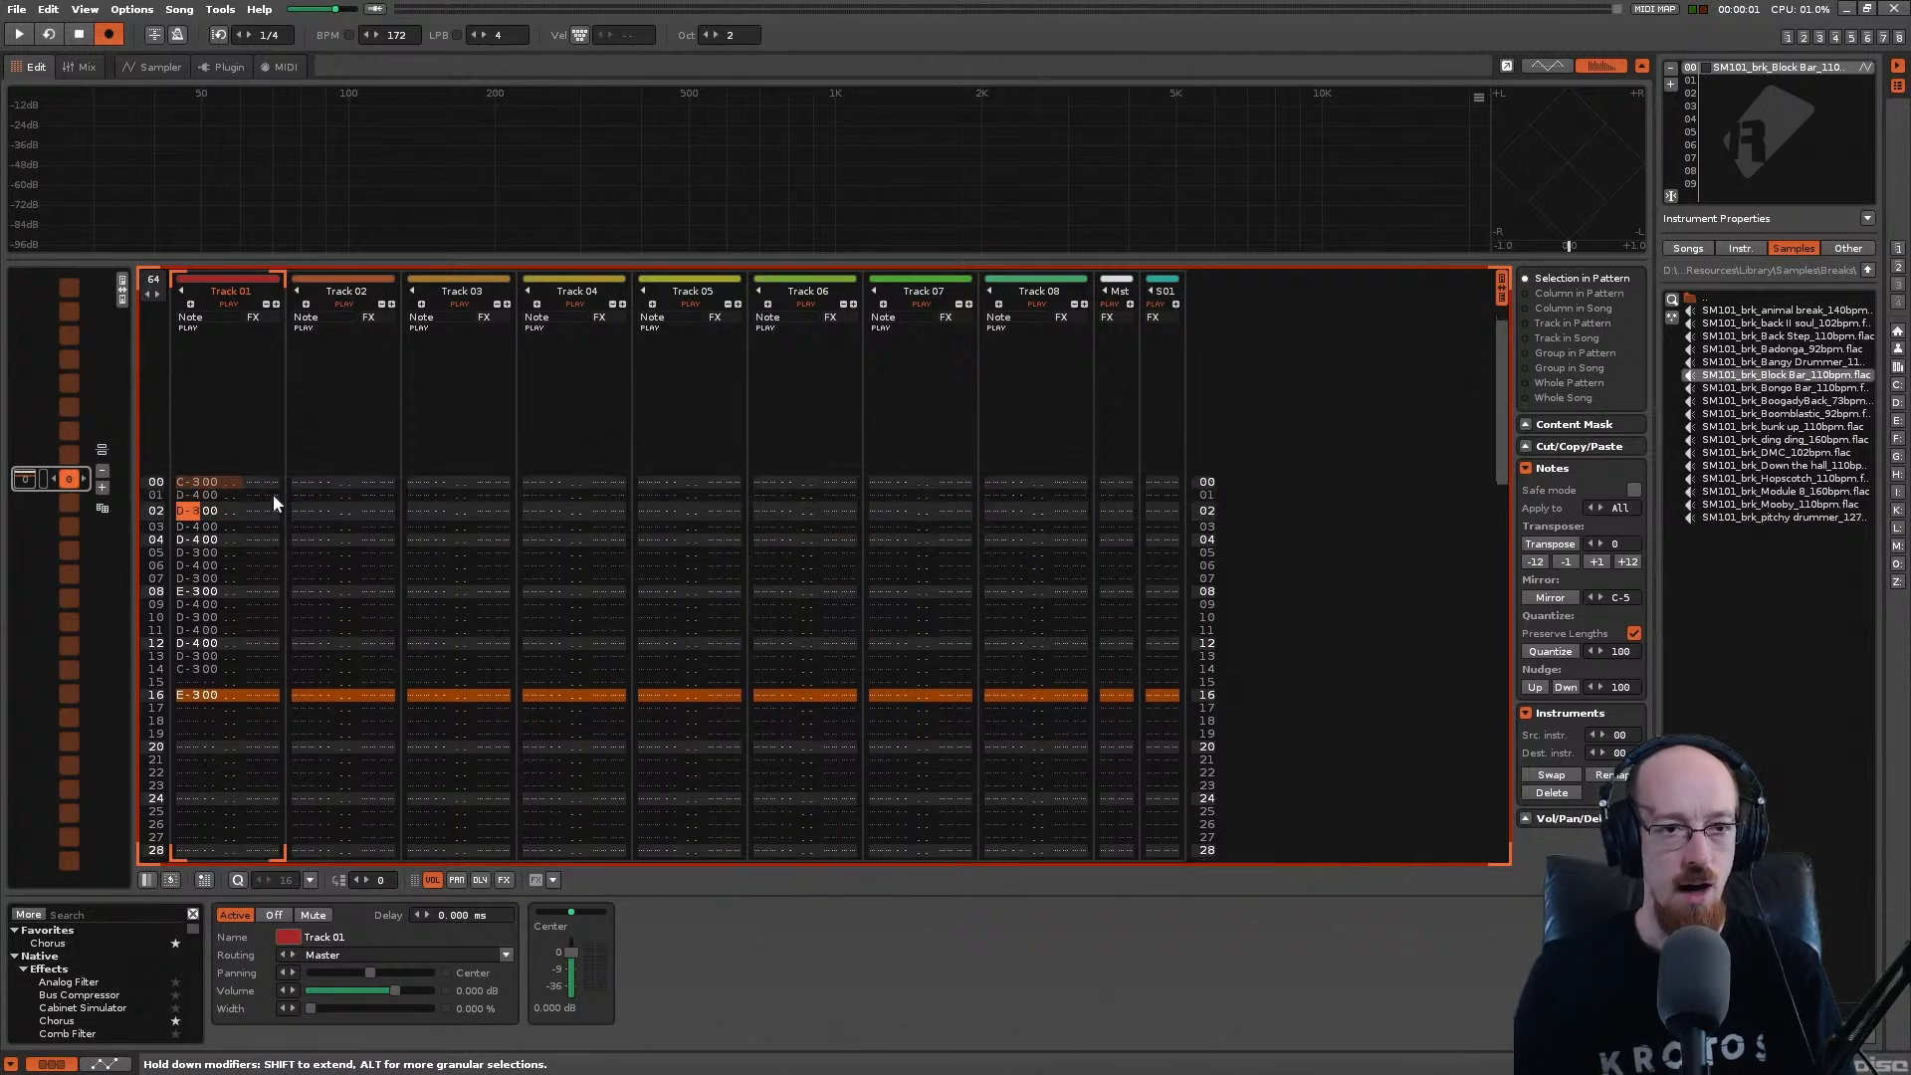
Step: Review the first slices of the break's waveform again and play the pattern from line 00 of Track 01
click(158, 65)
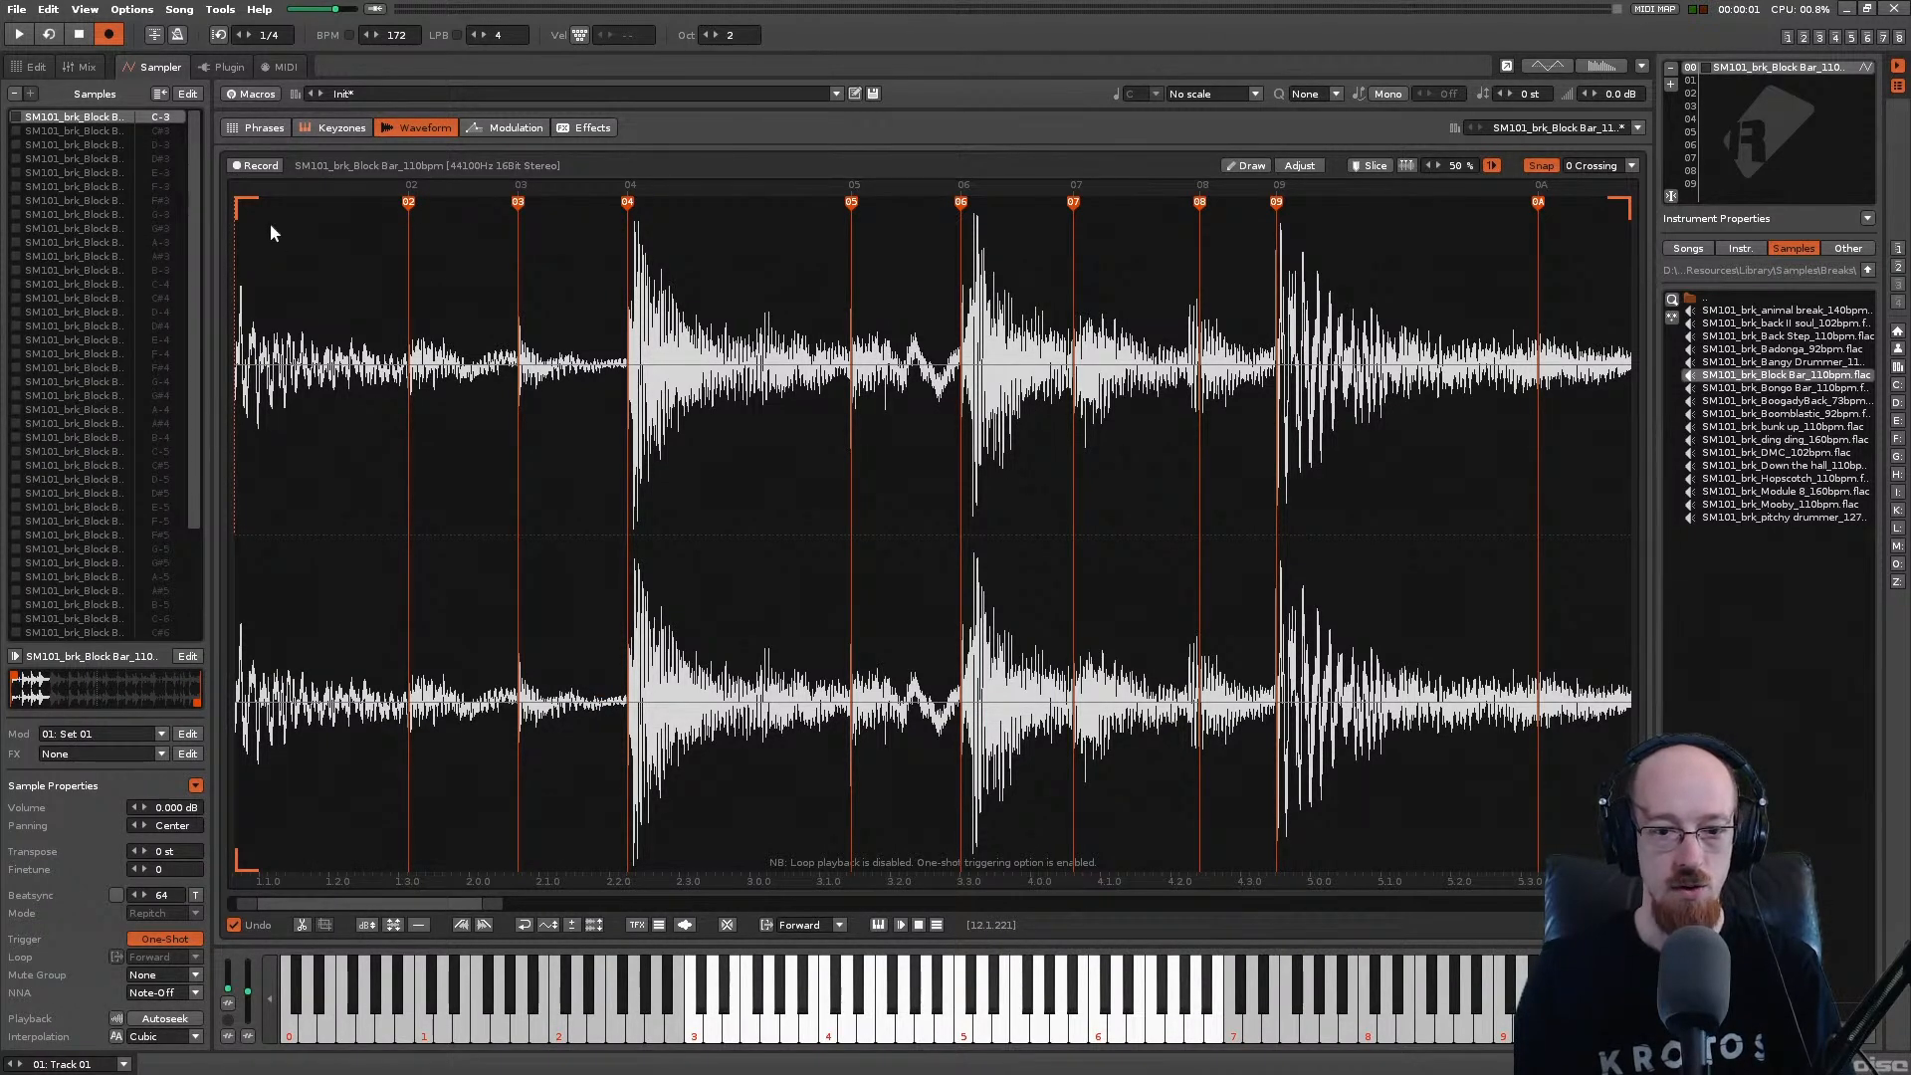
drag(460, 906, 451, 905)
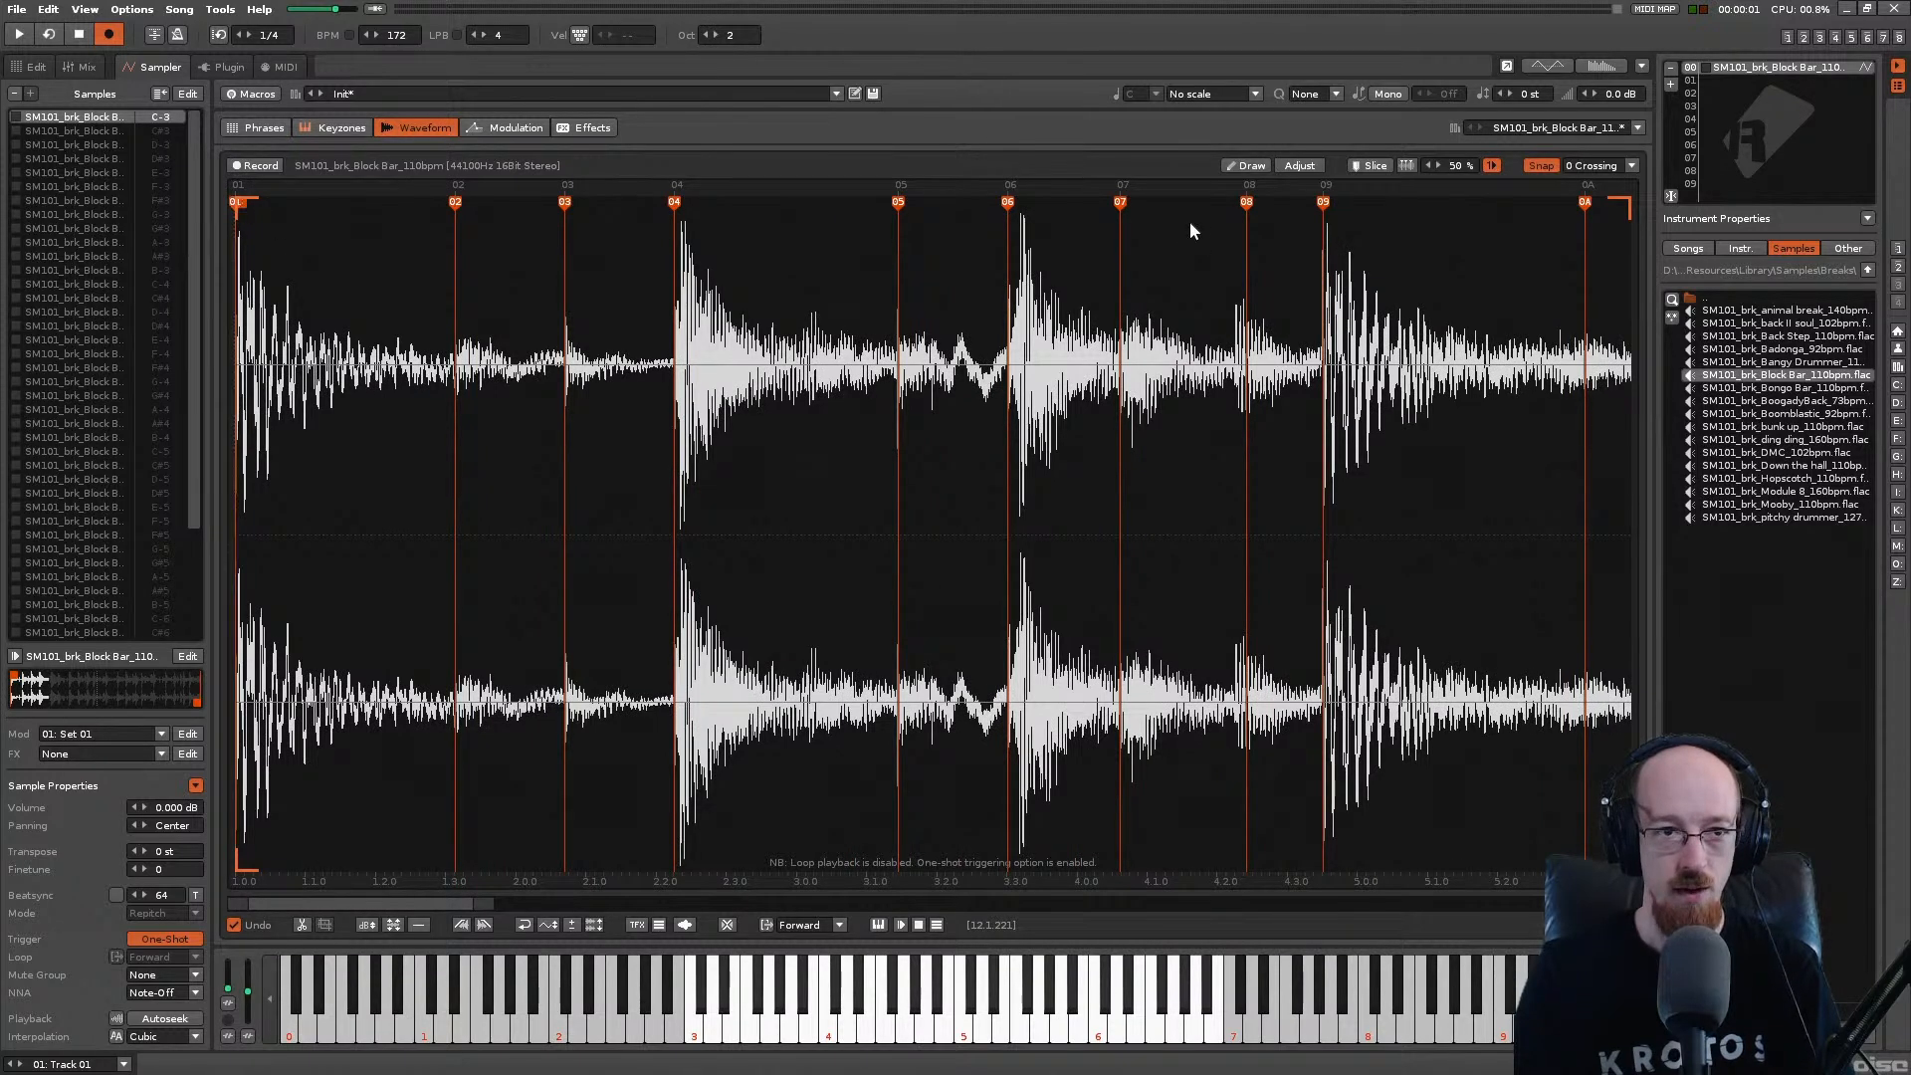
click(30, 68)
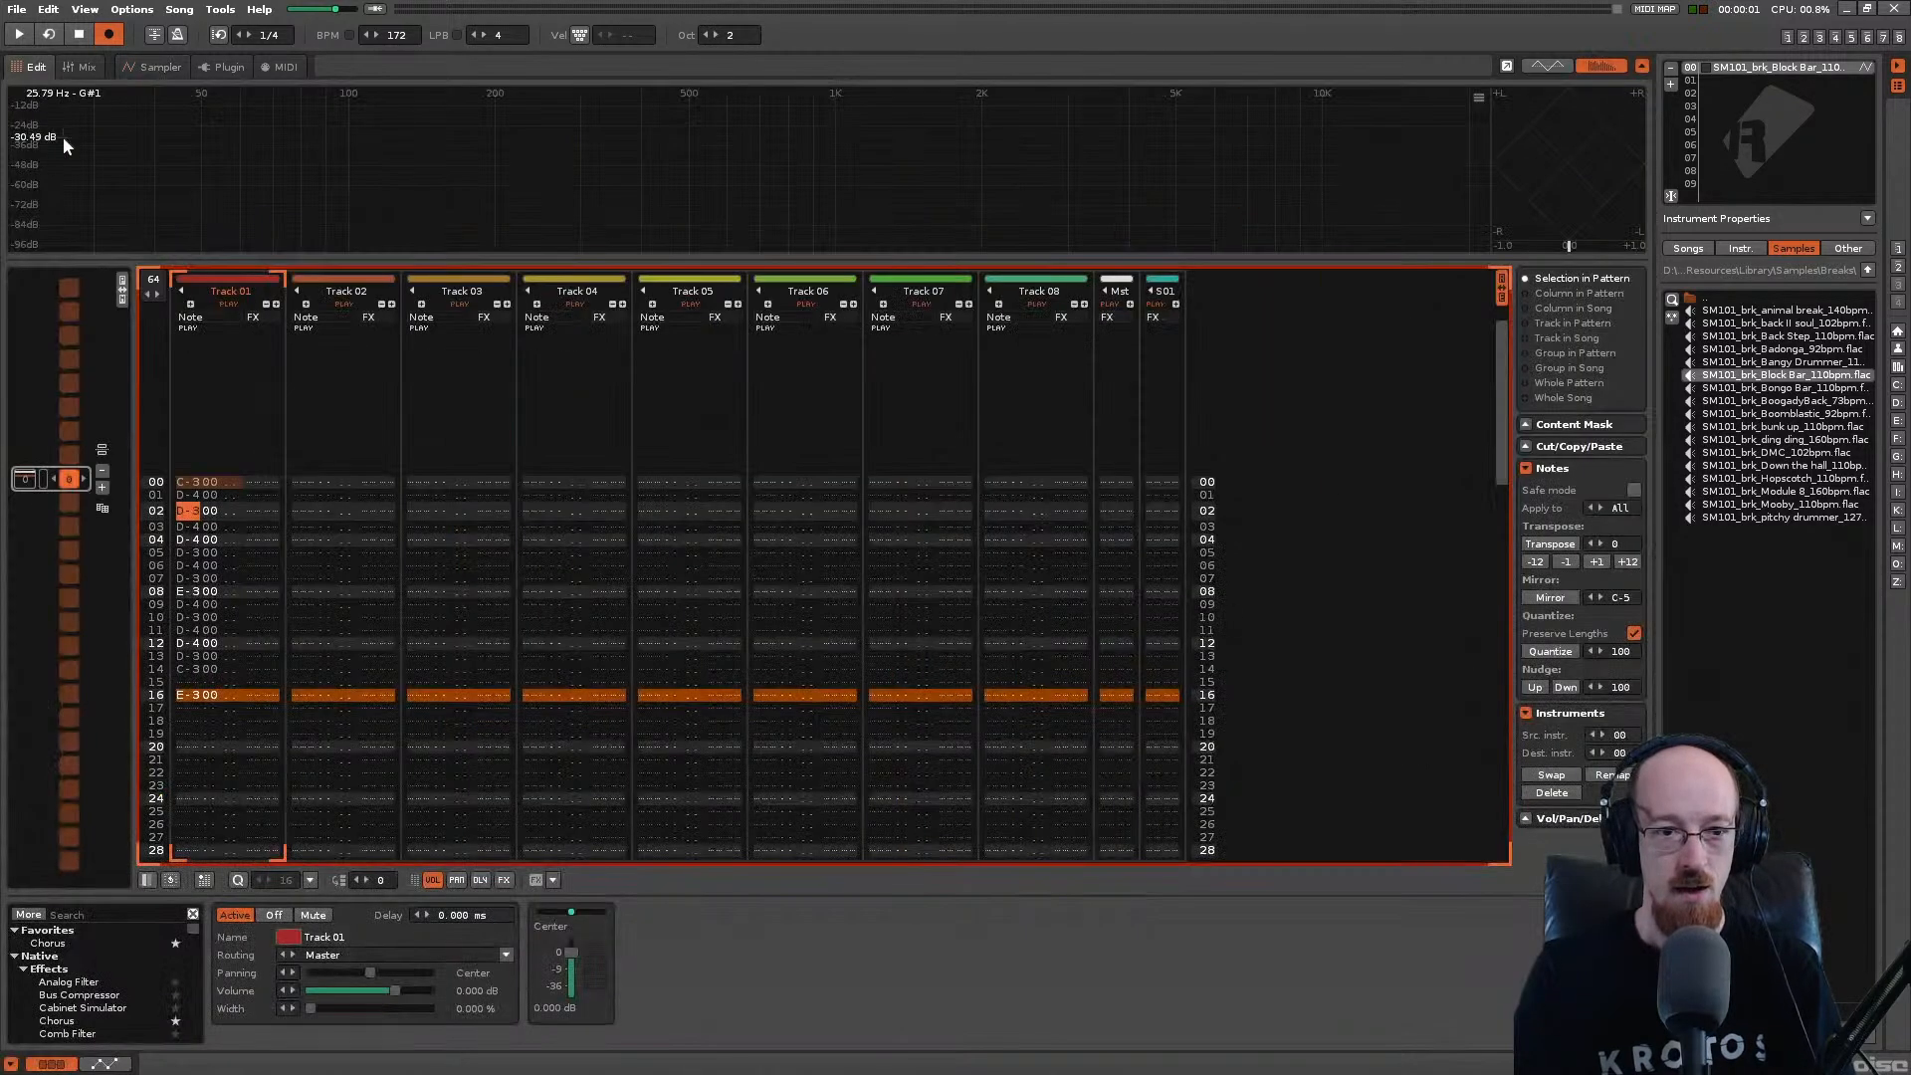
click(193, 483)
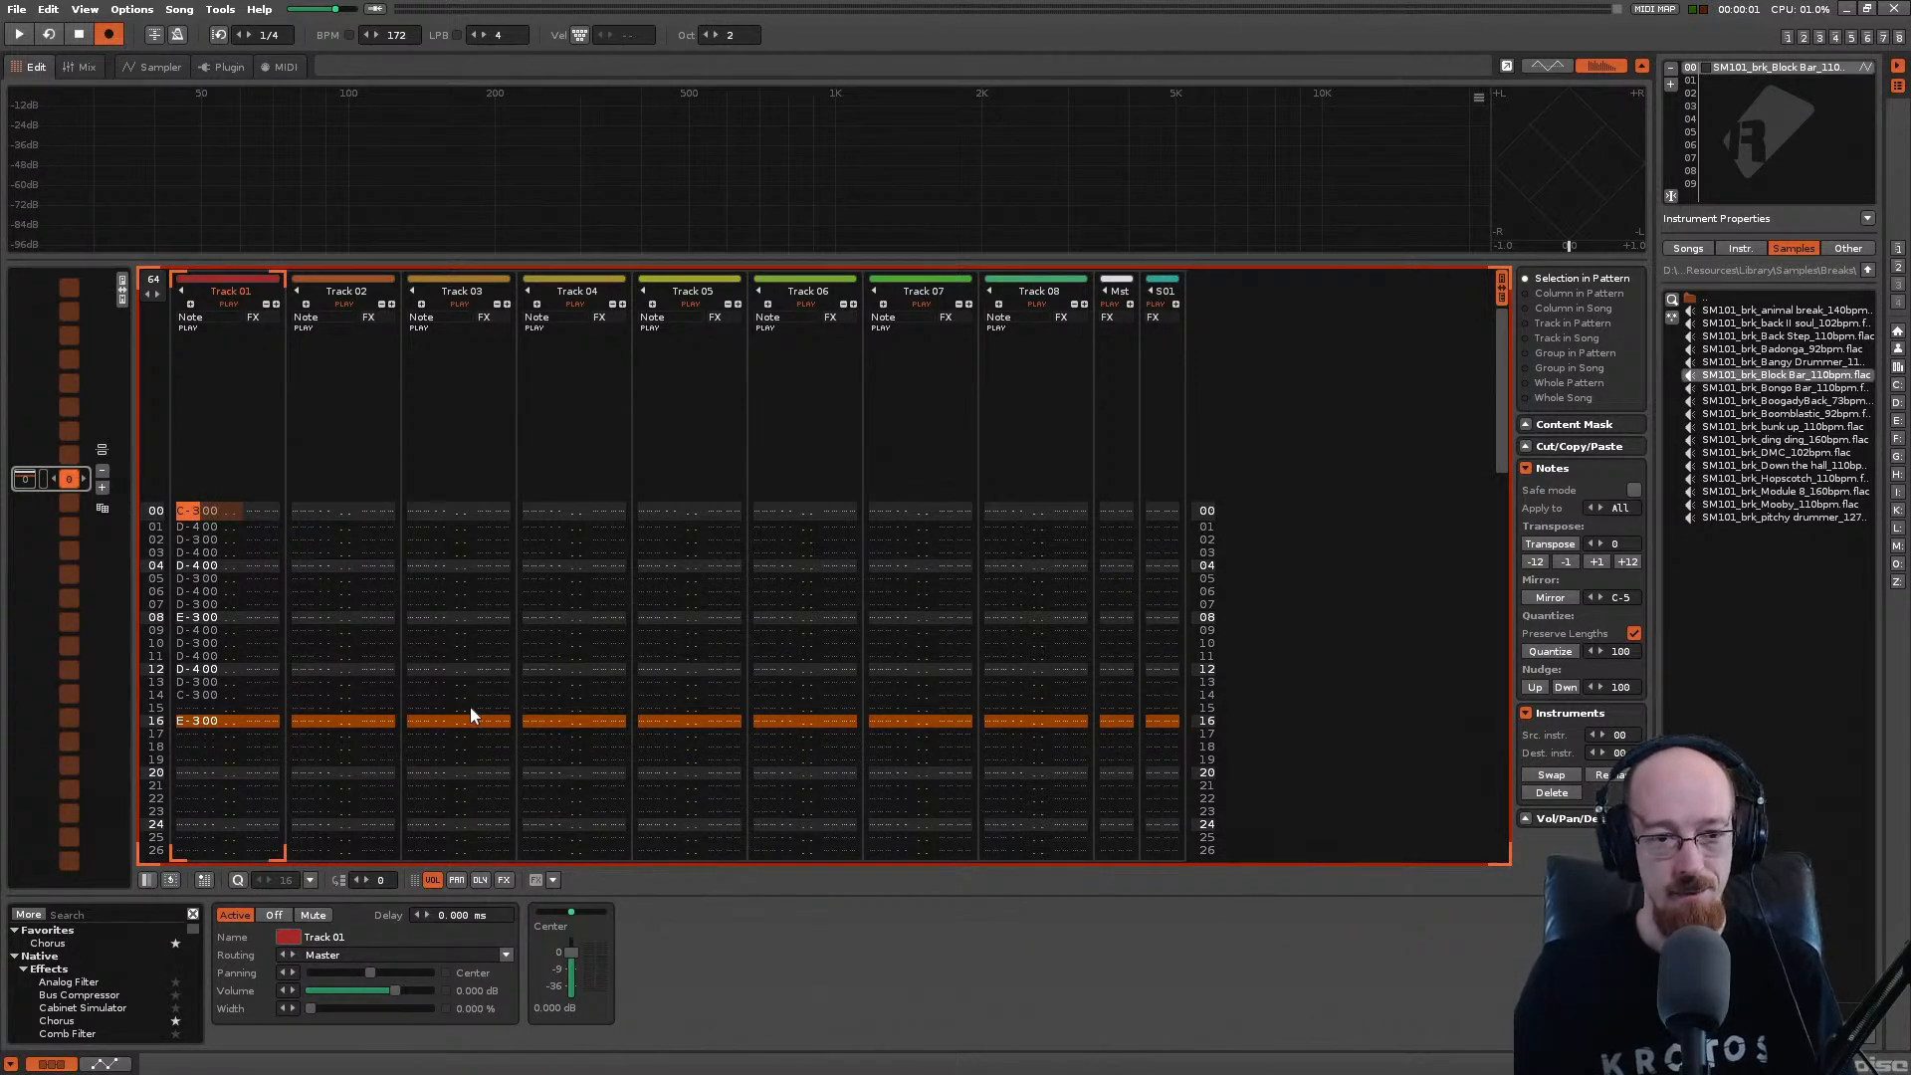
key(space)
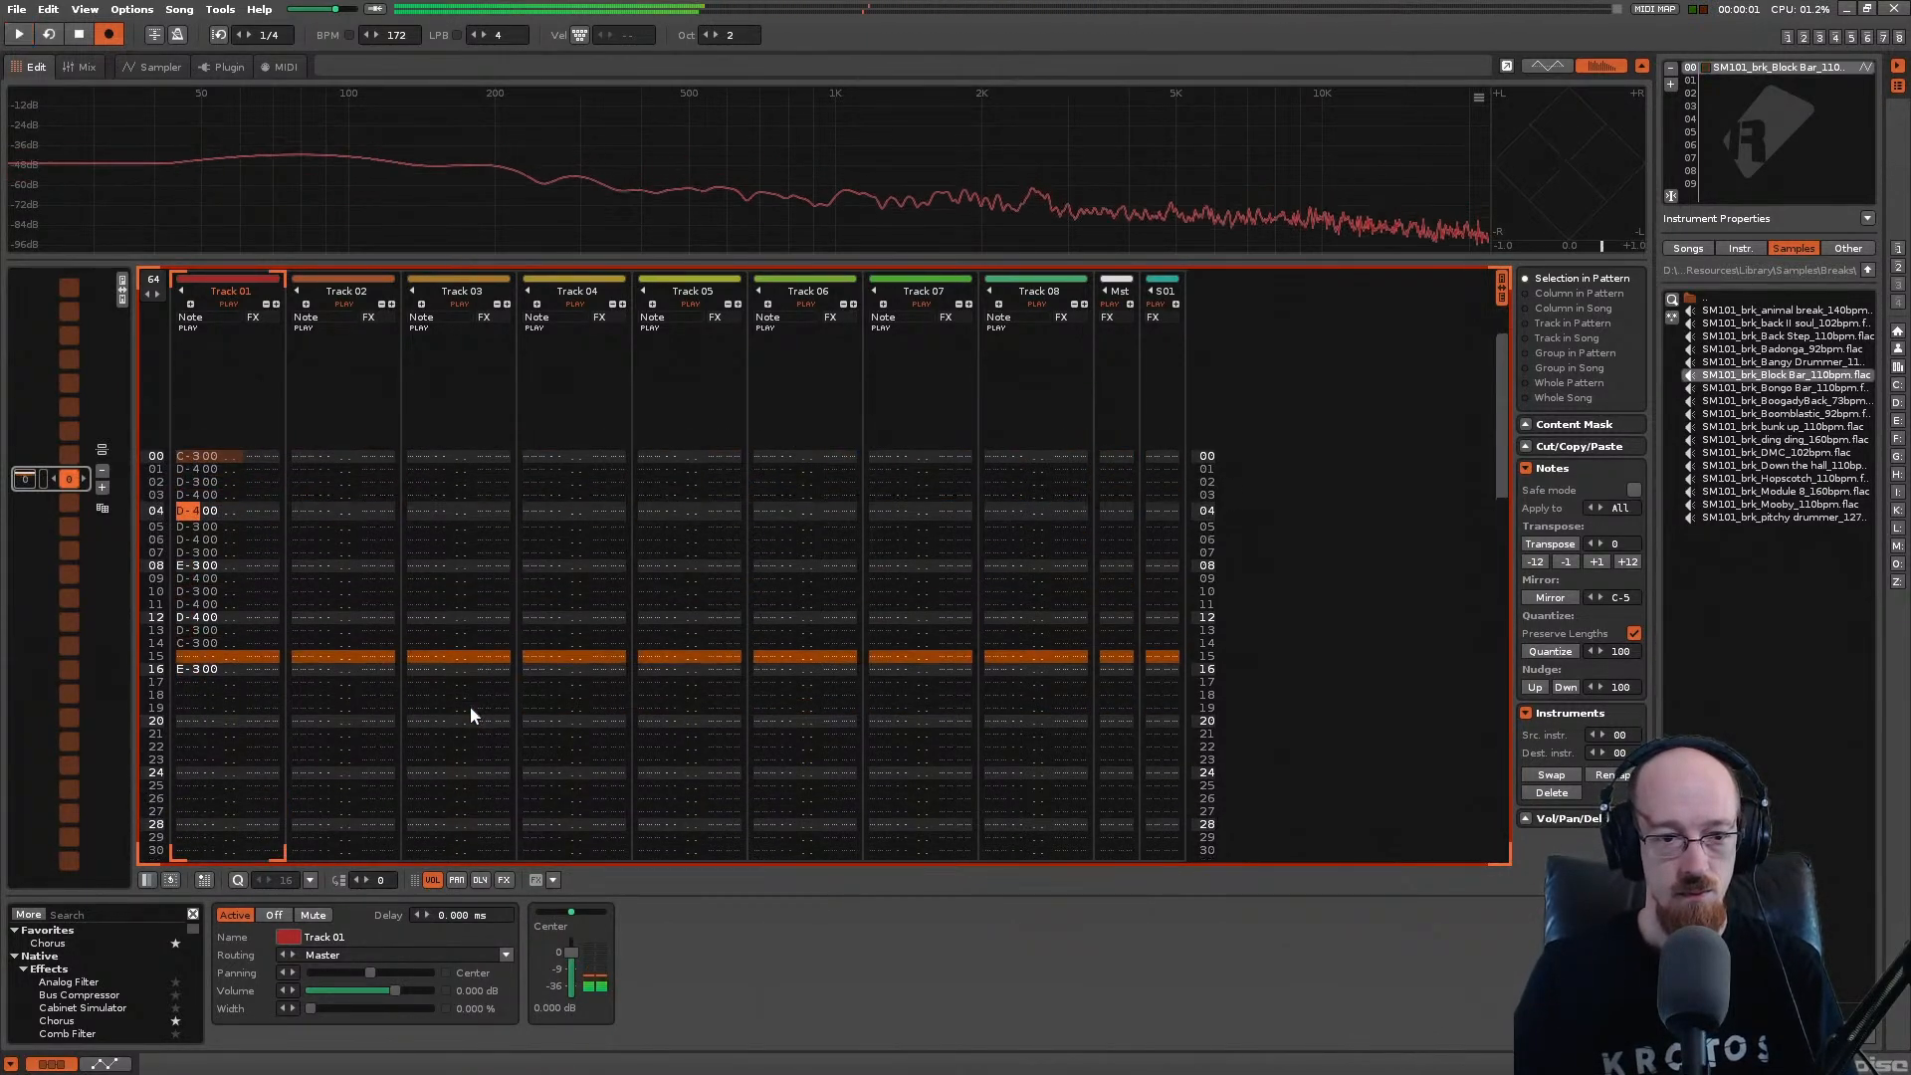
Step: Stop playback and try slice notes D-4, E-4 and C-4 of instrument 00 on line 08 of Track 01
key(space)
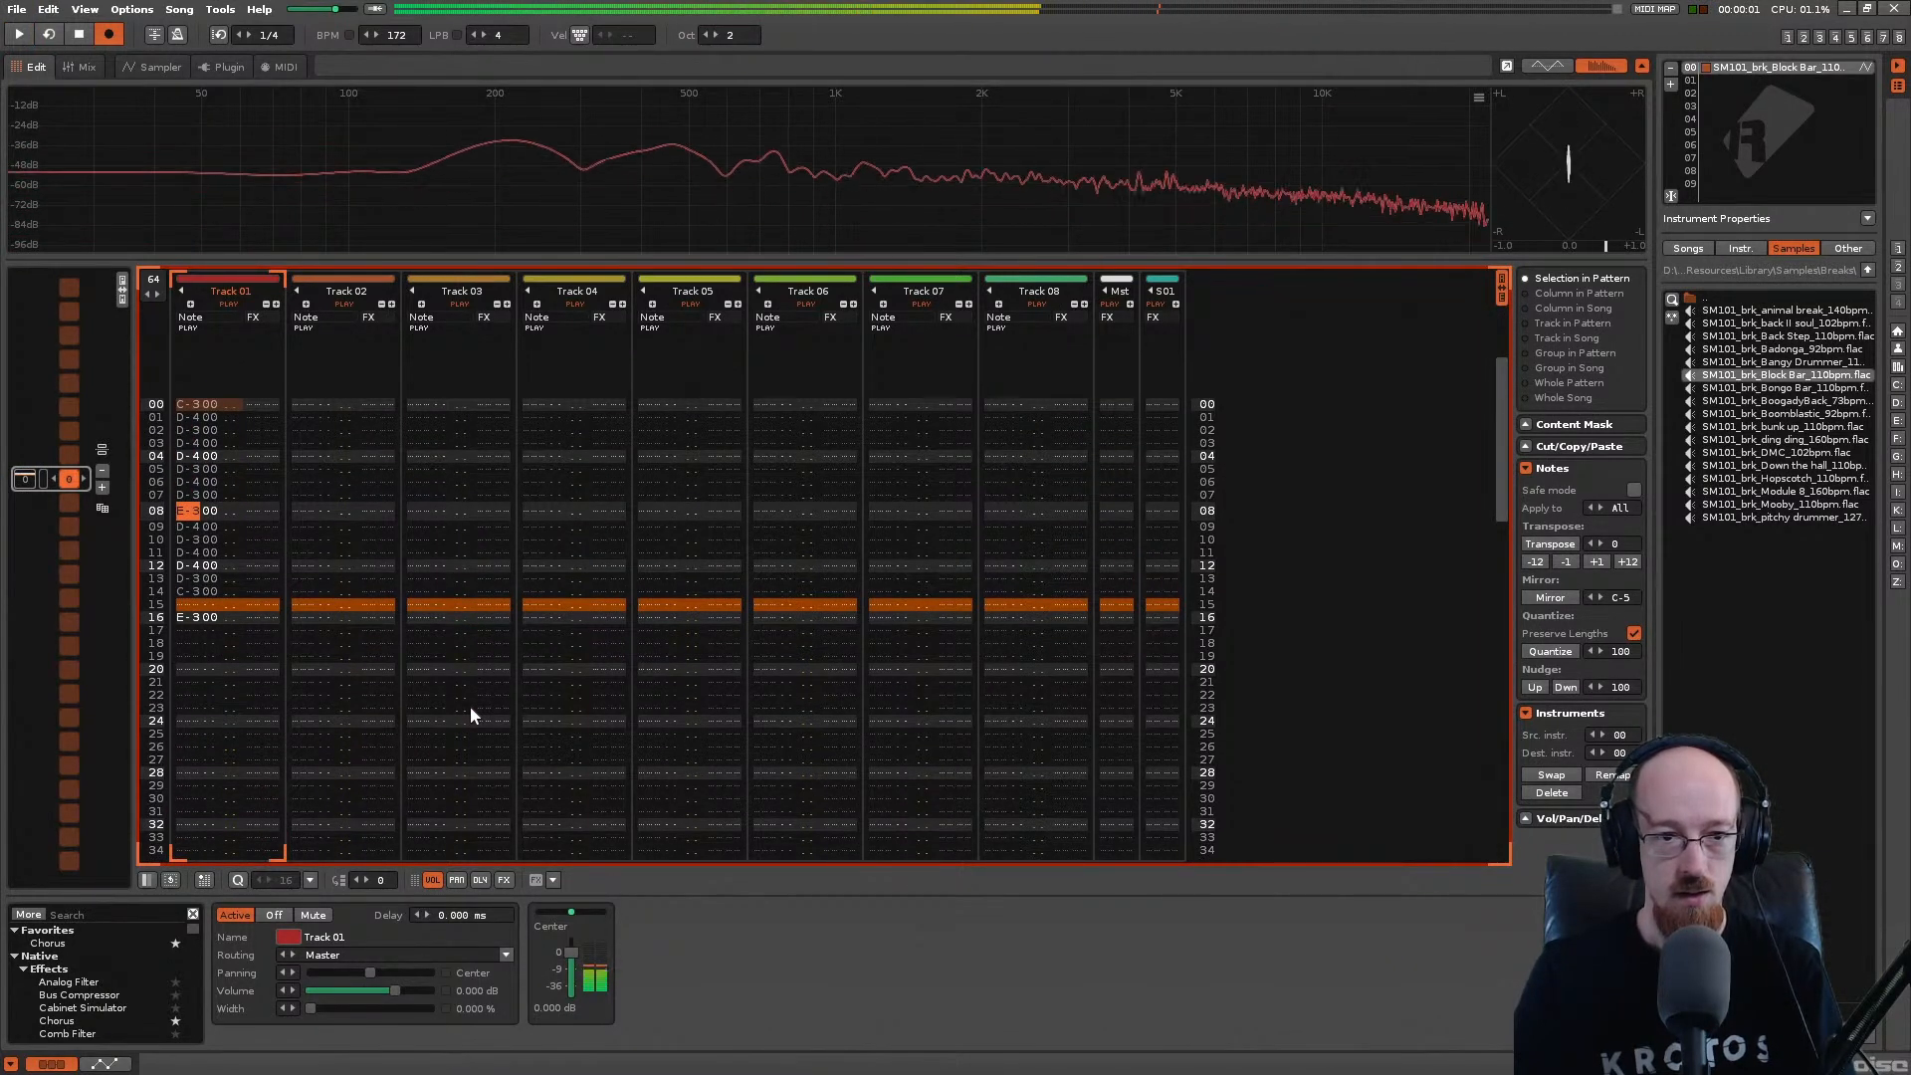
key(o)
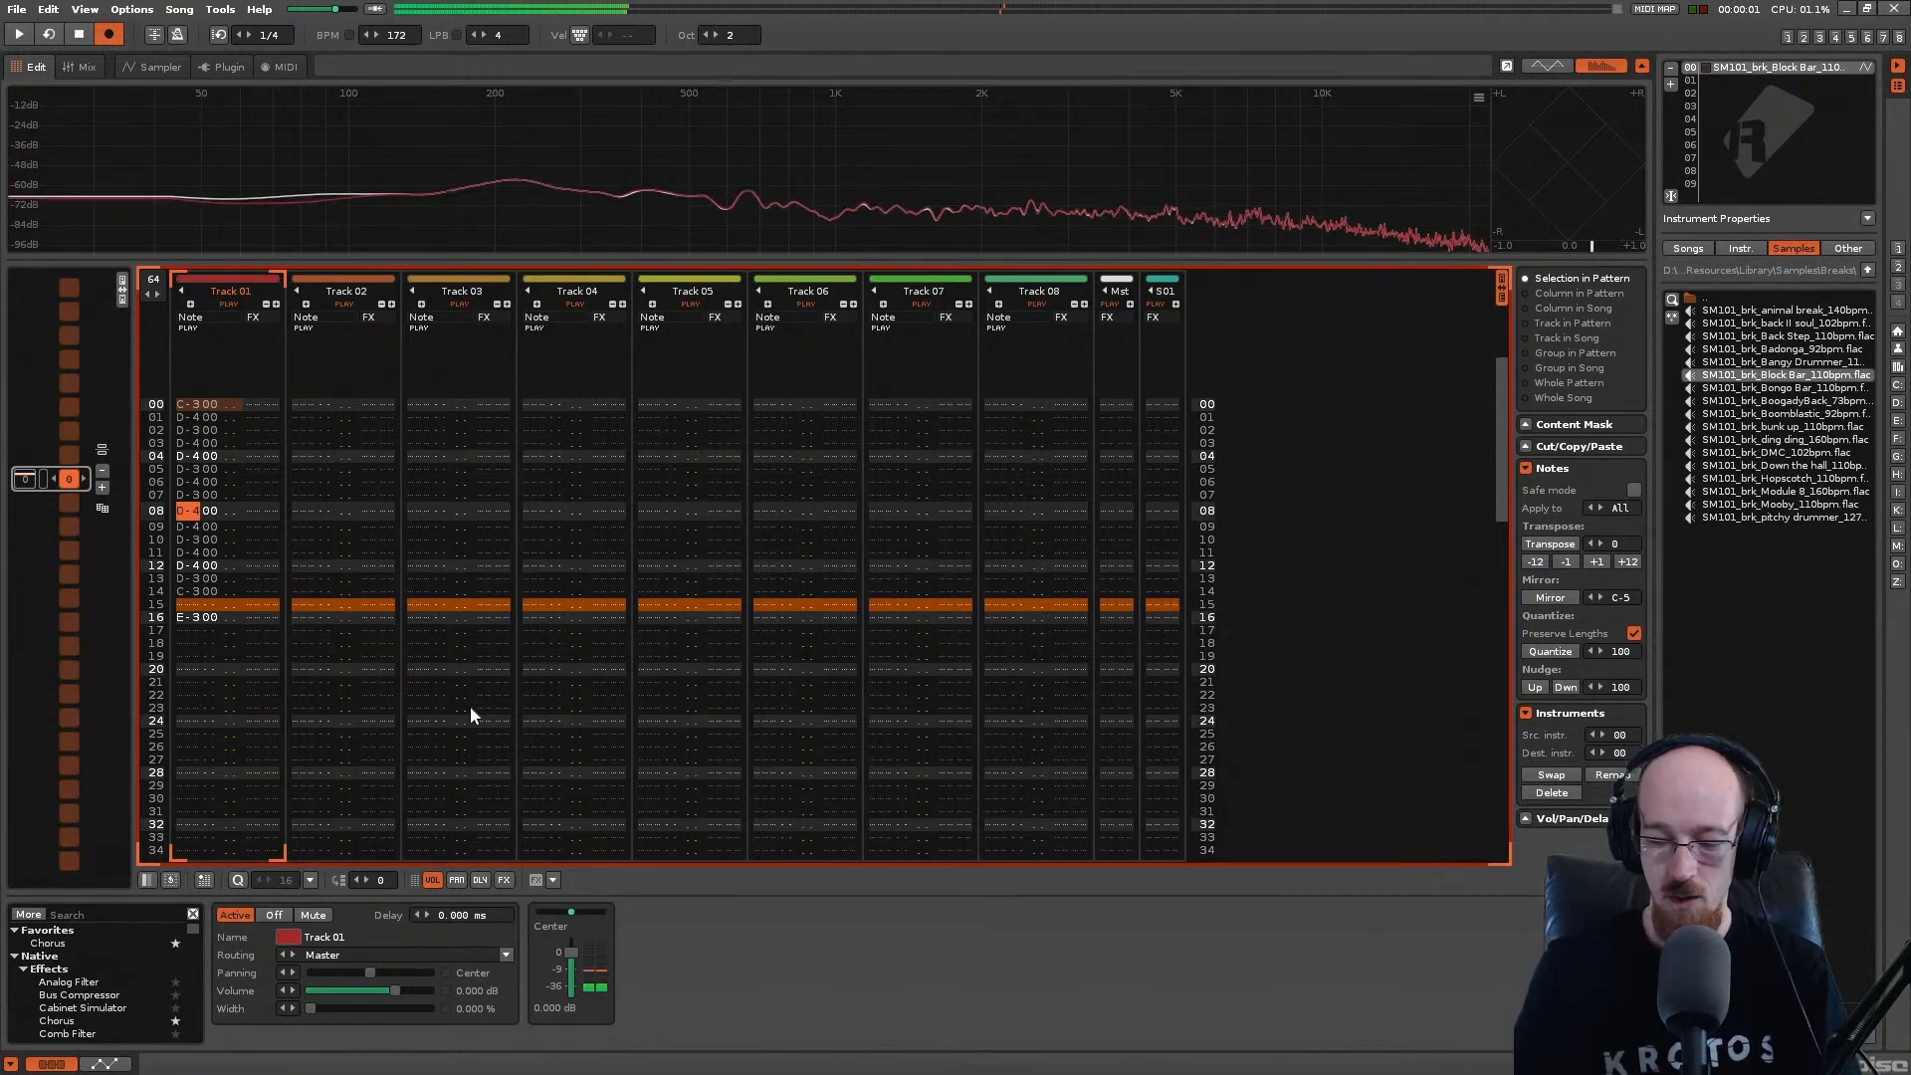
key(KP_Multiply)
key(e)
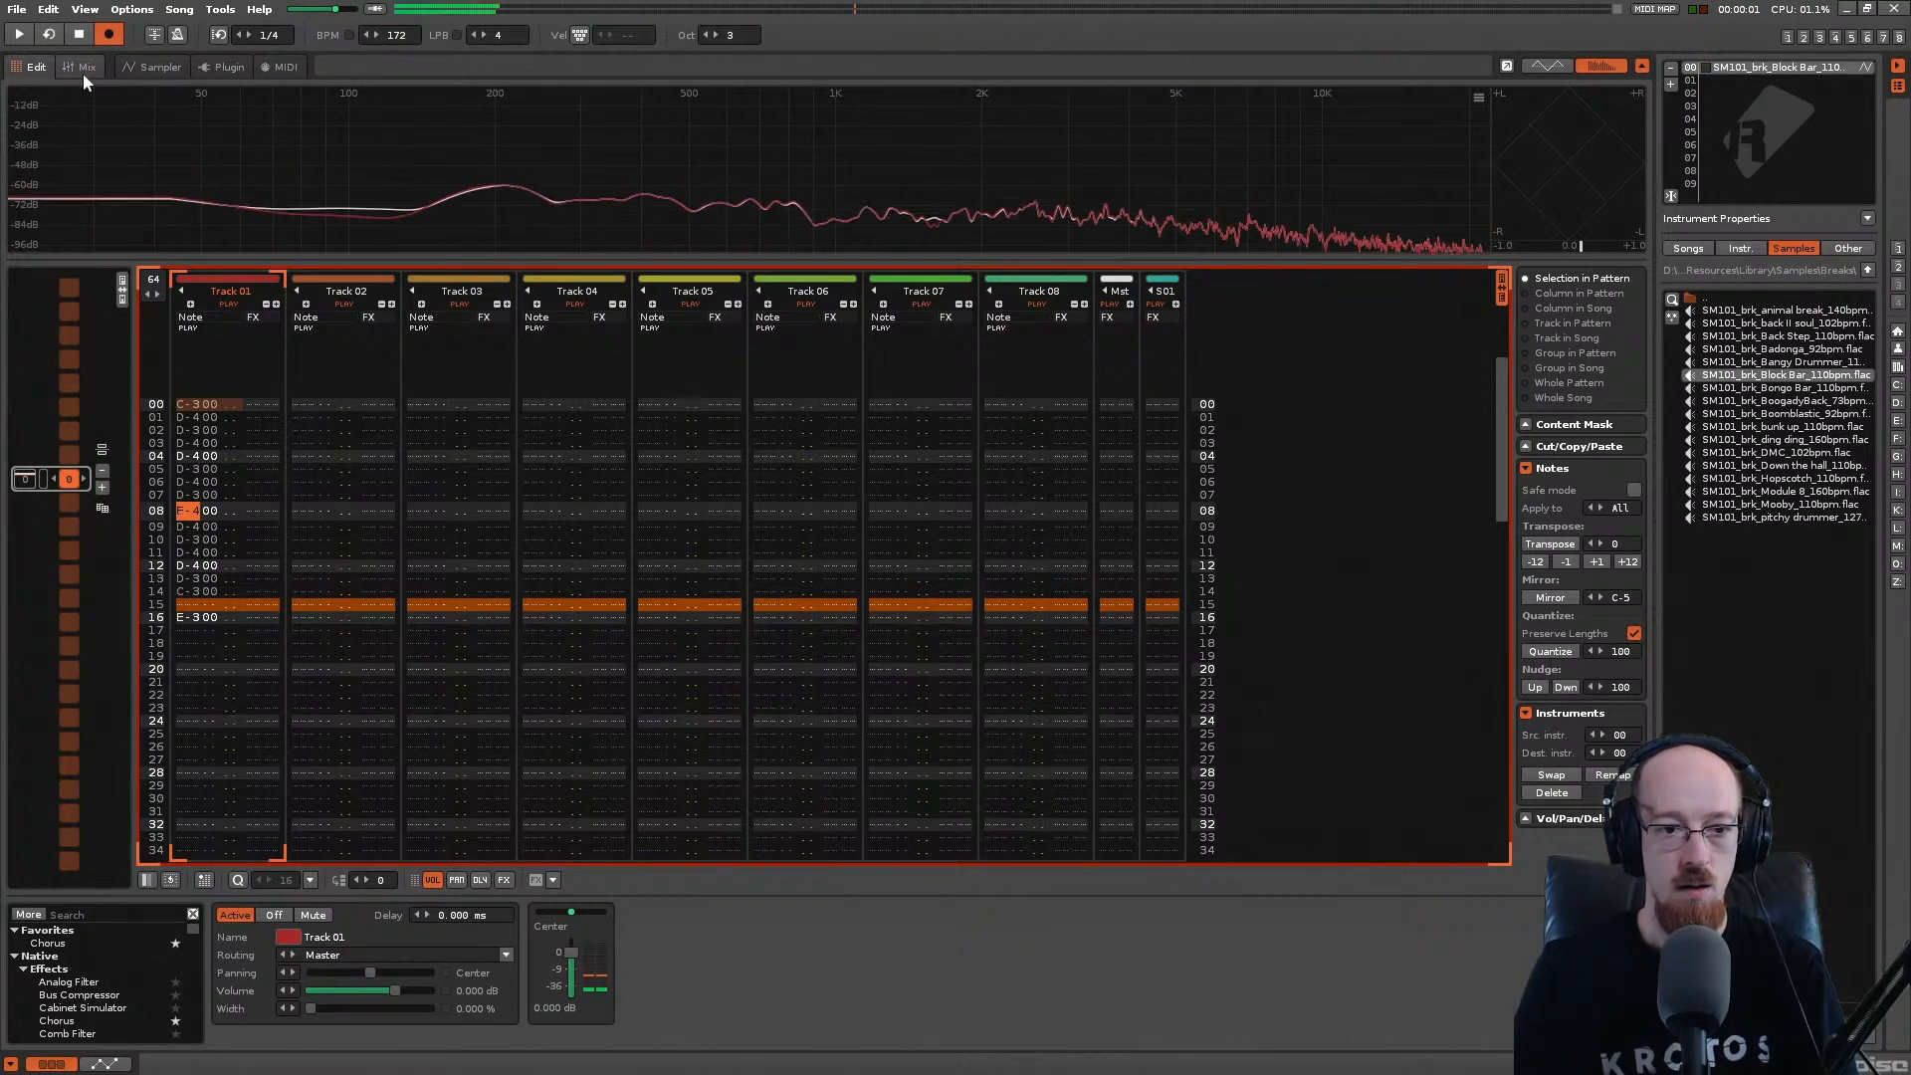
key(u)
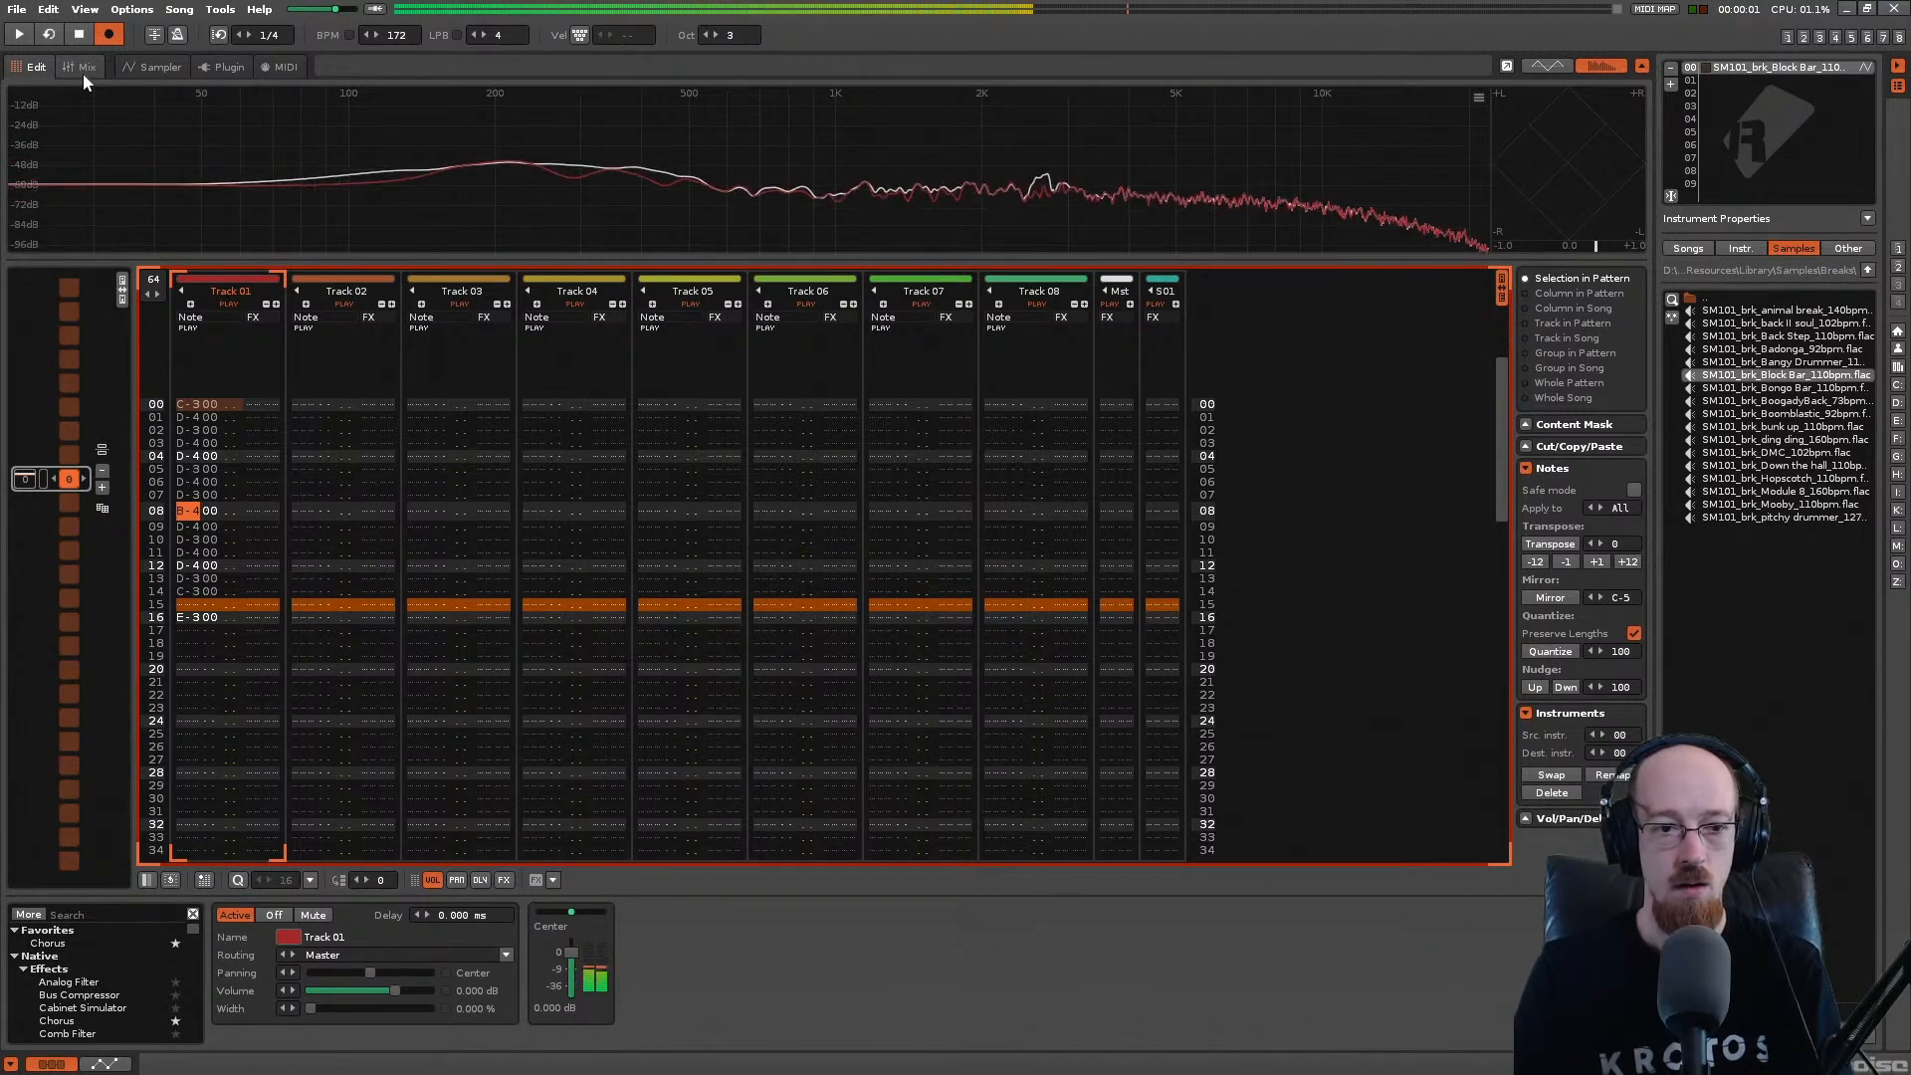
key(q)
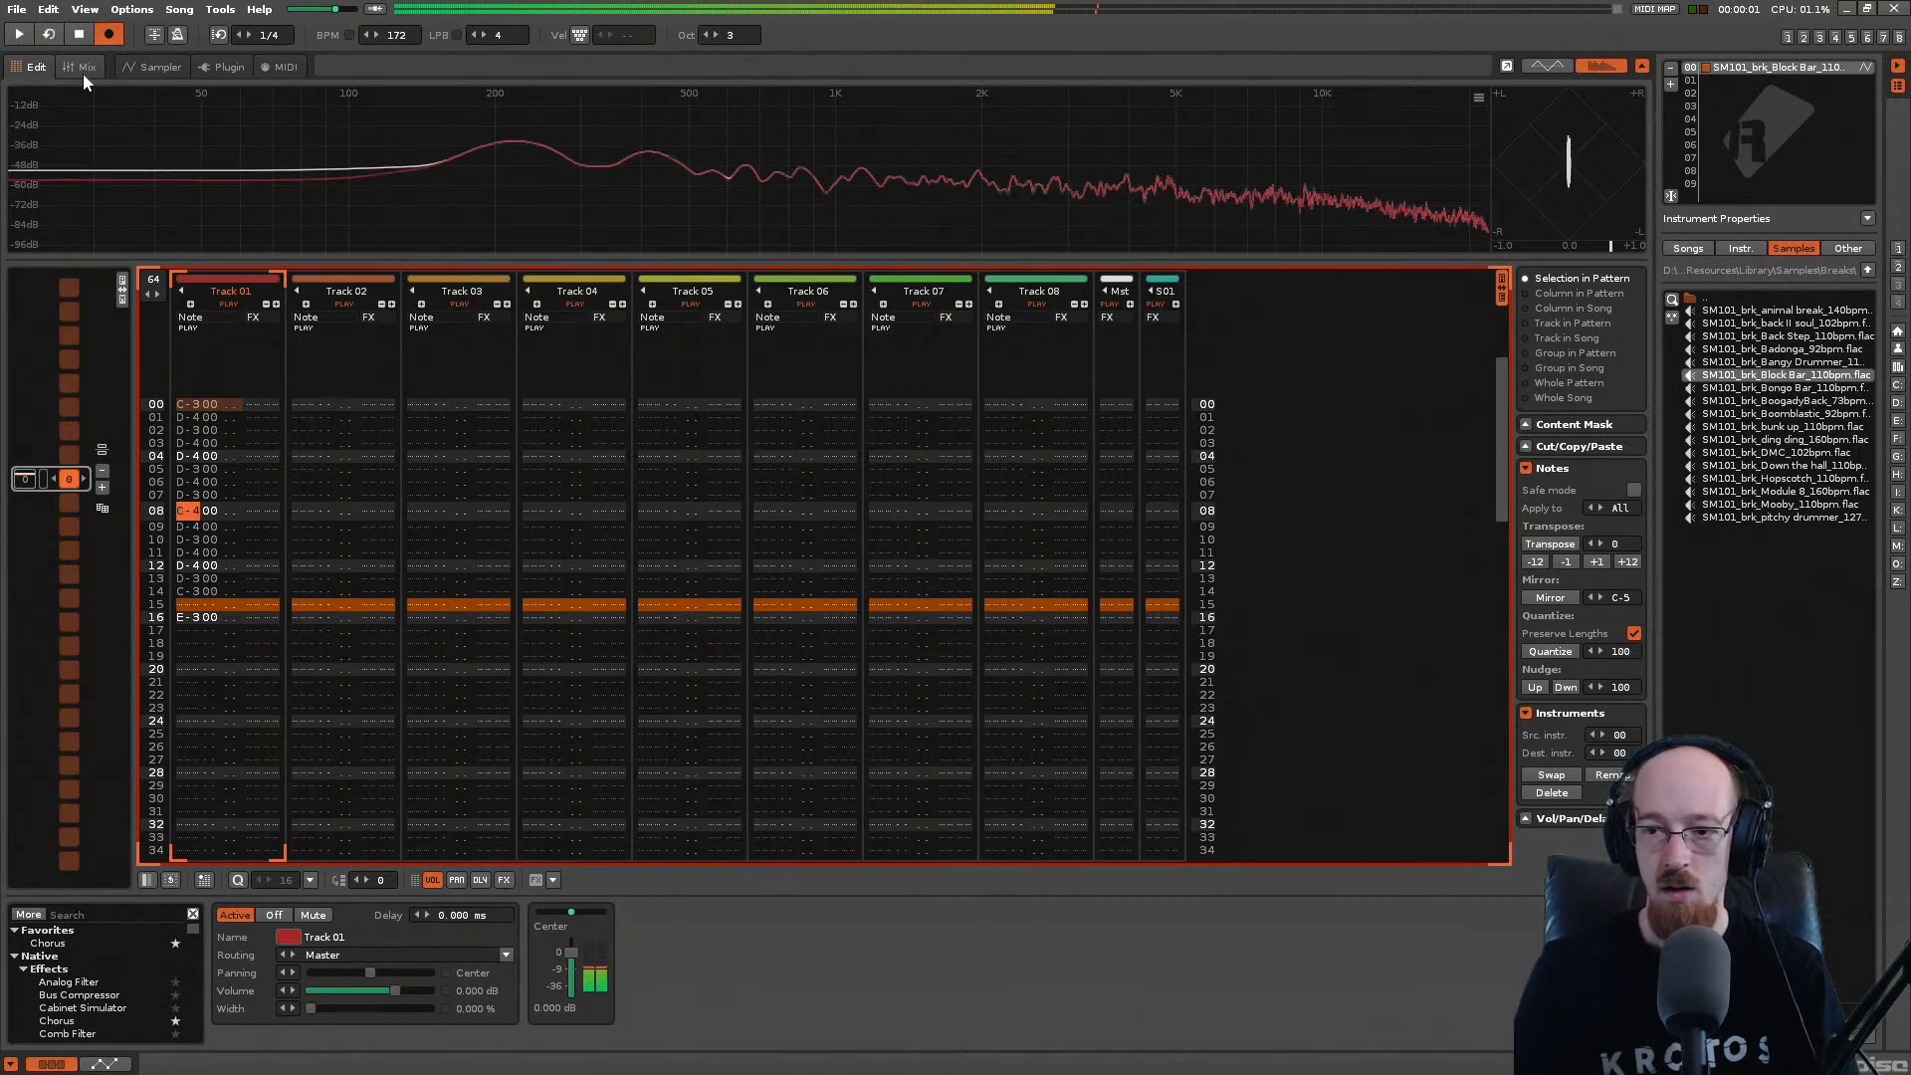
Step: Browse the samples to the Snare Drums folder of the Black Octopus Sound Wicked Drum Hits pack under Project Files
click(1713, 301)
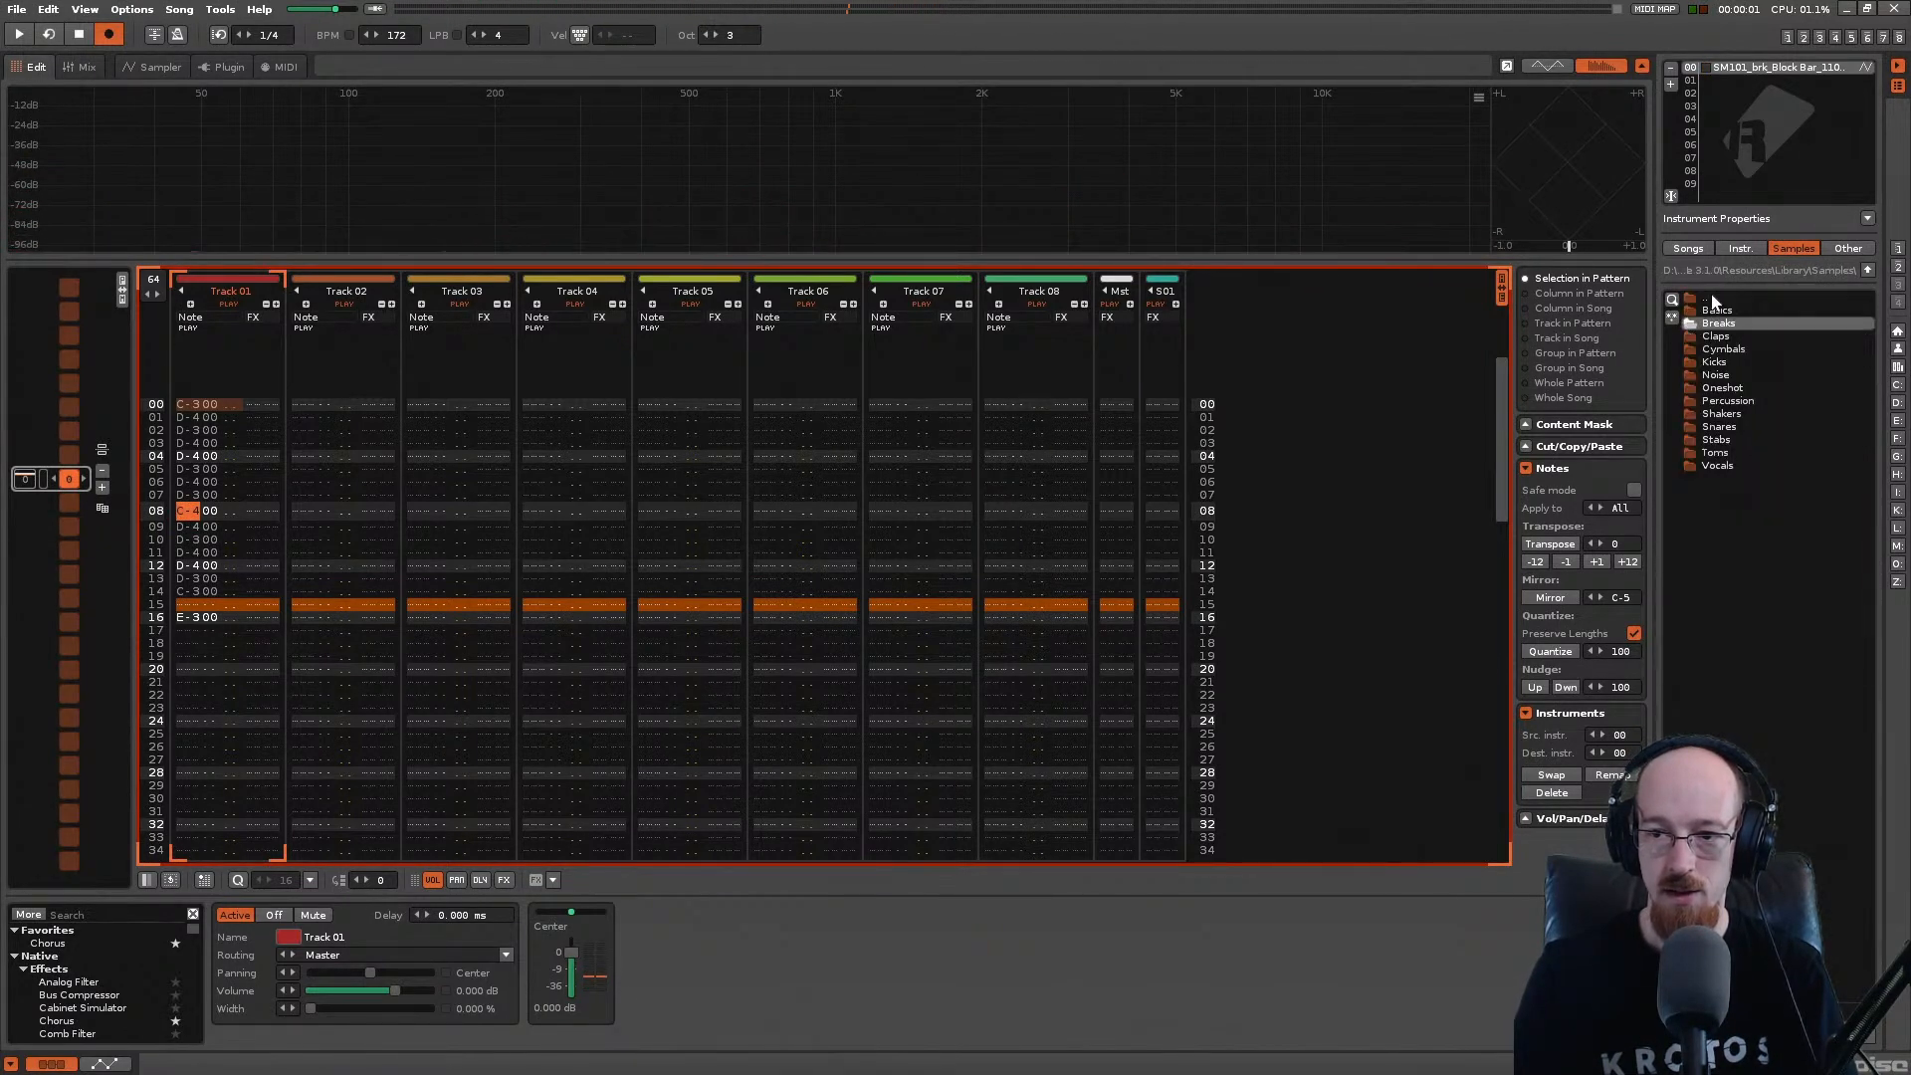
click(1898, 272)
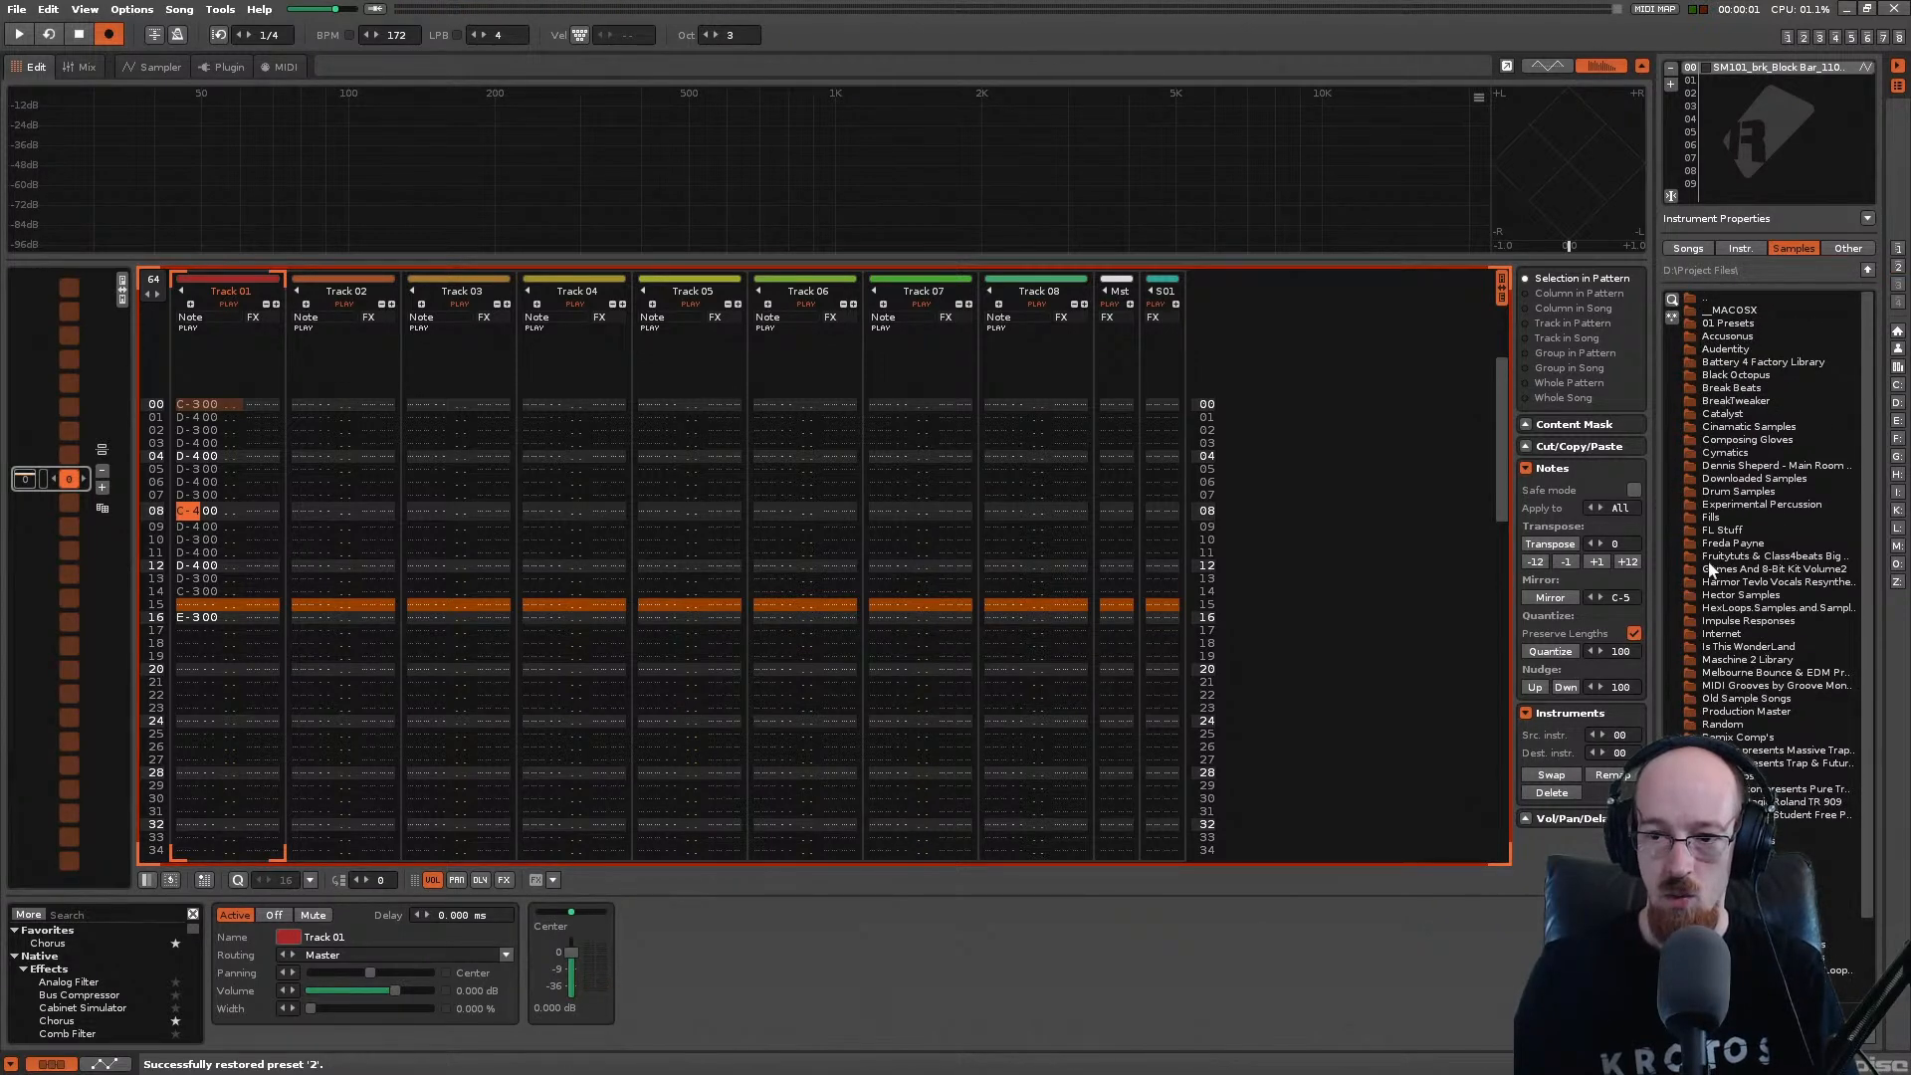
scroll(1752, 607, down, 1)
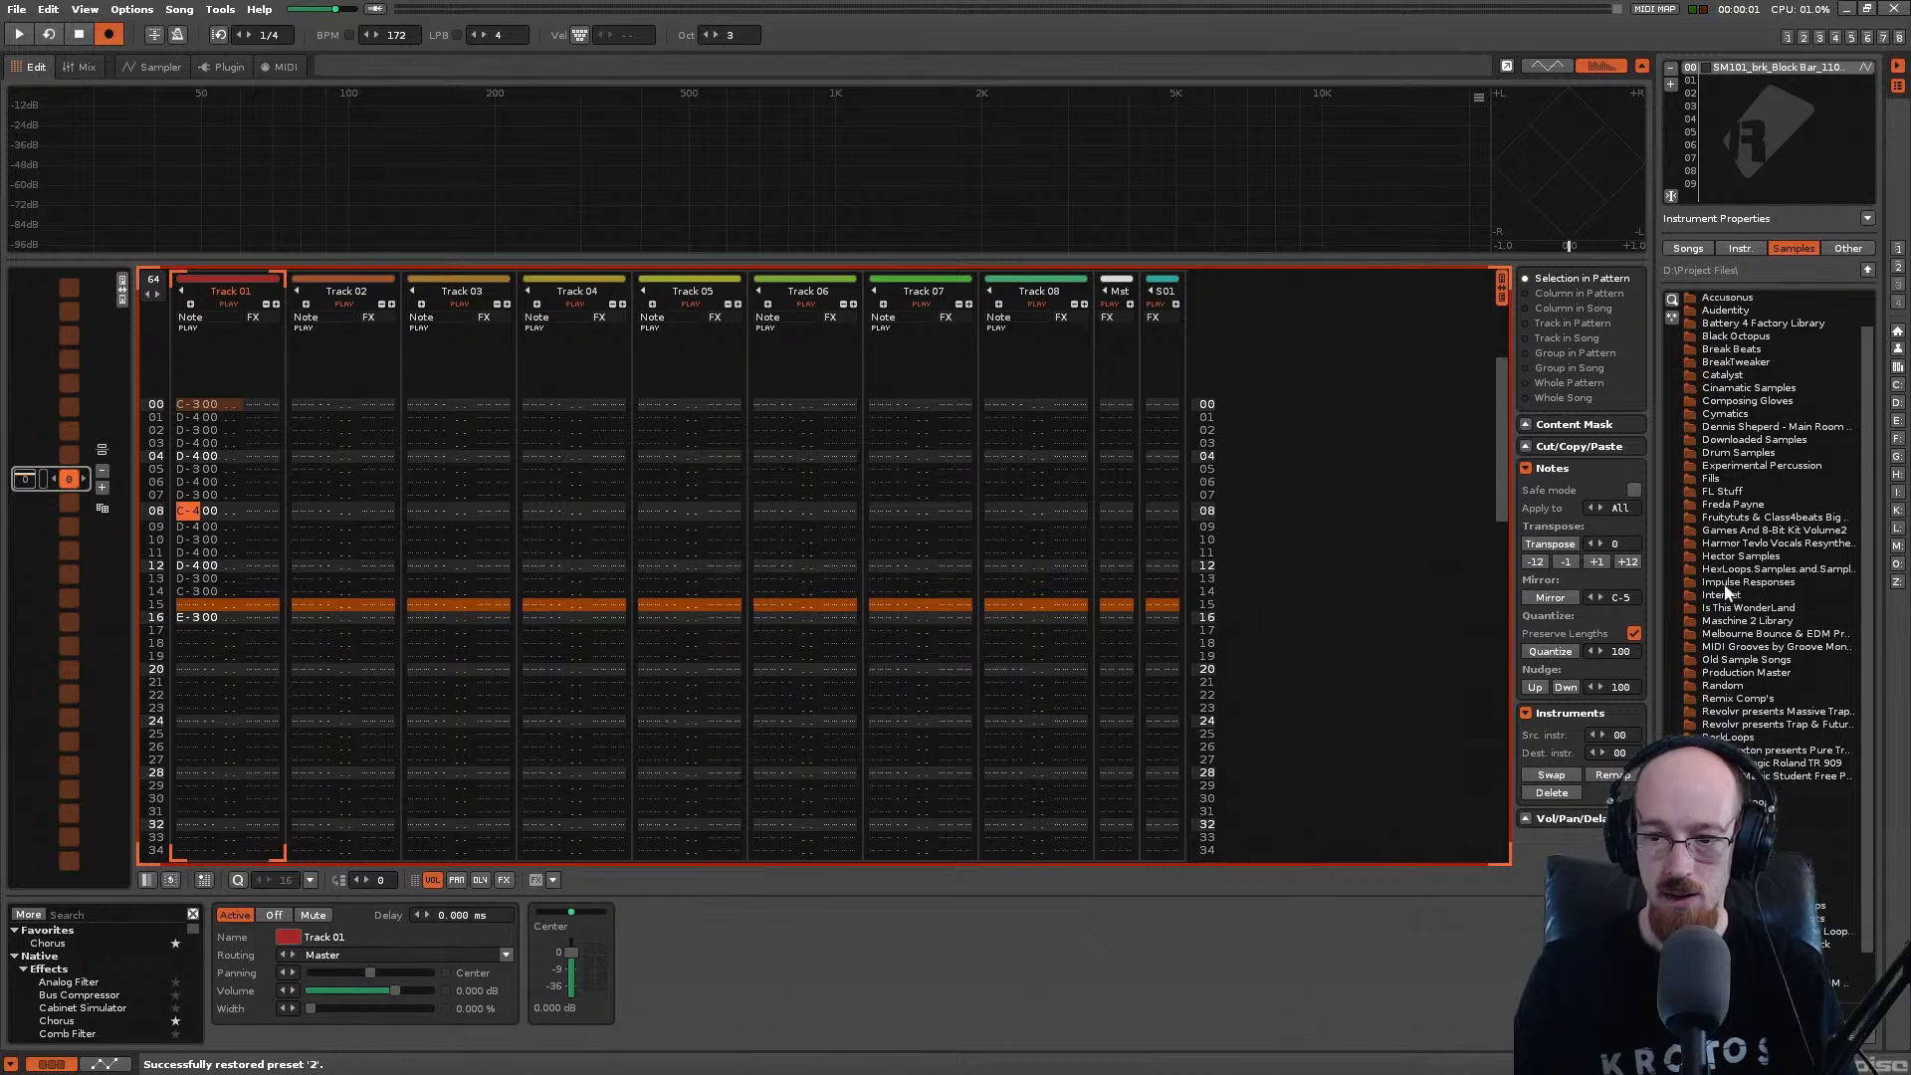
scroll(1738, 642, down, 2)
scroll(1739, 642, up, 3)
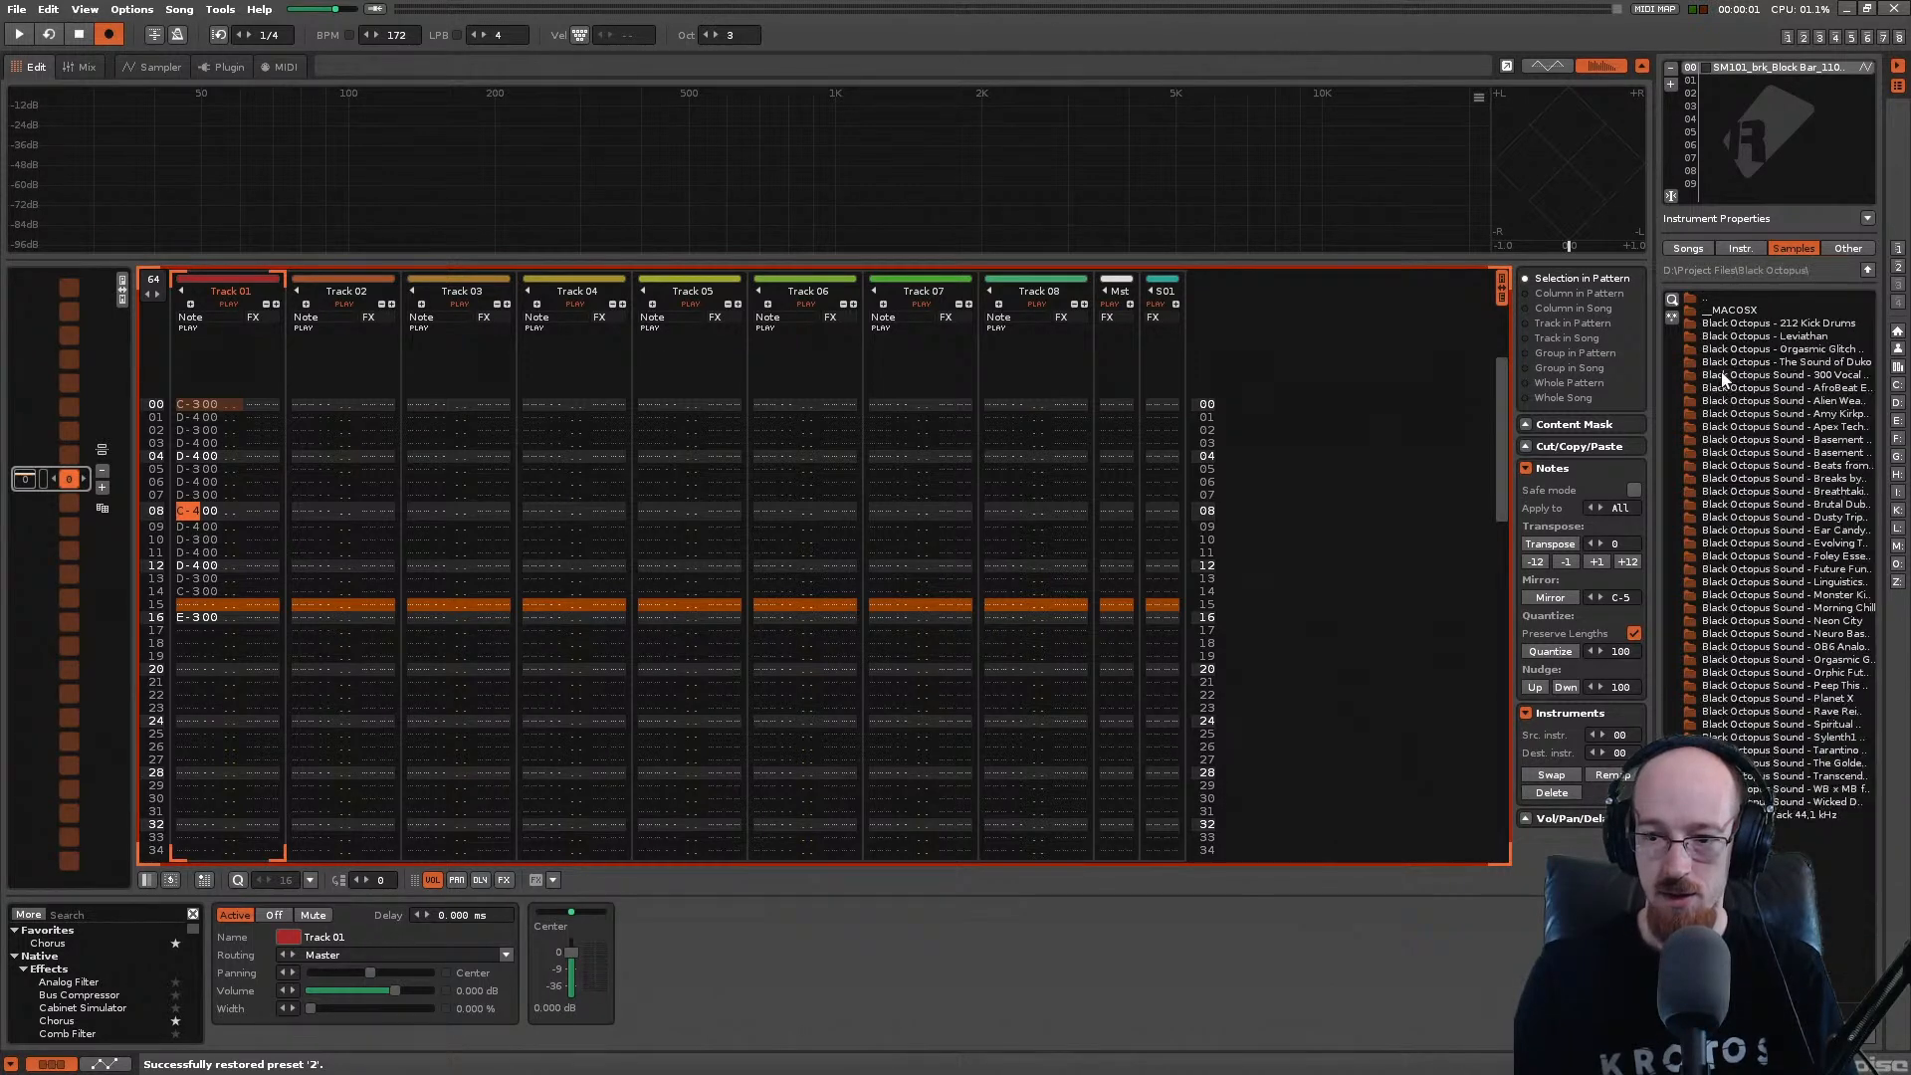
double_click(1767, 802)
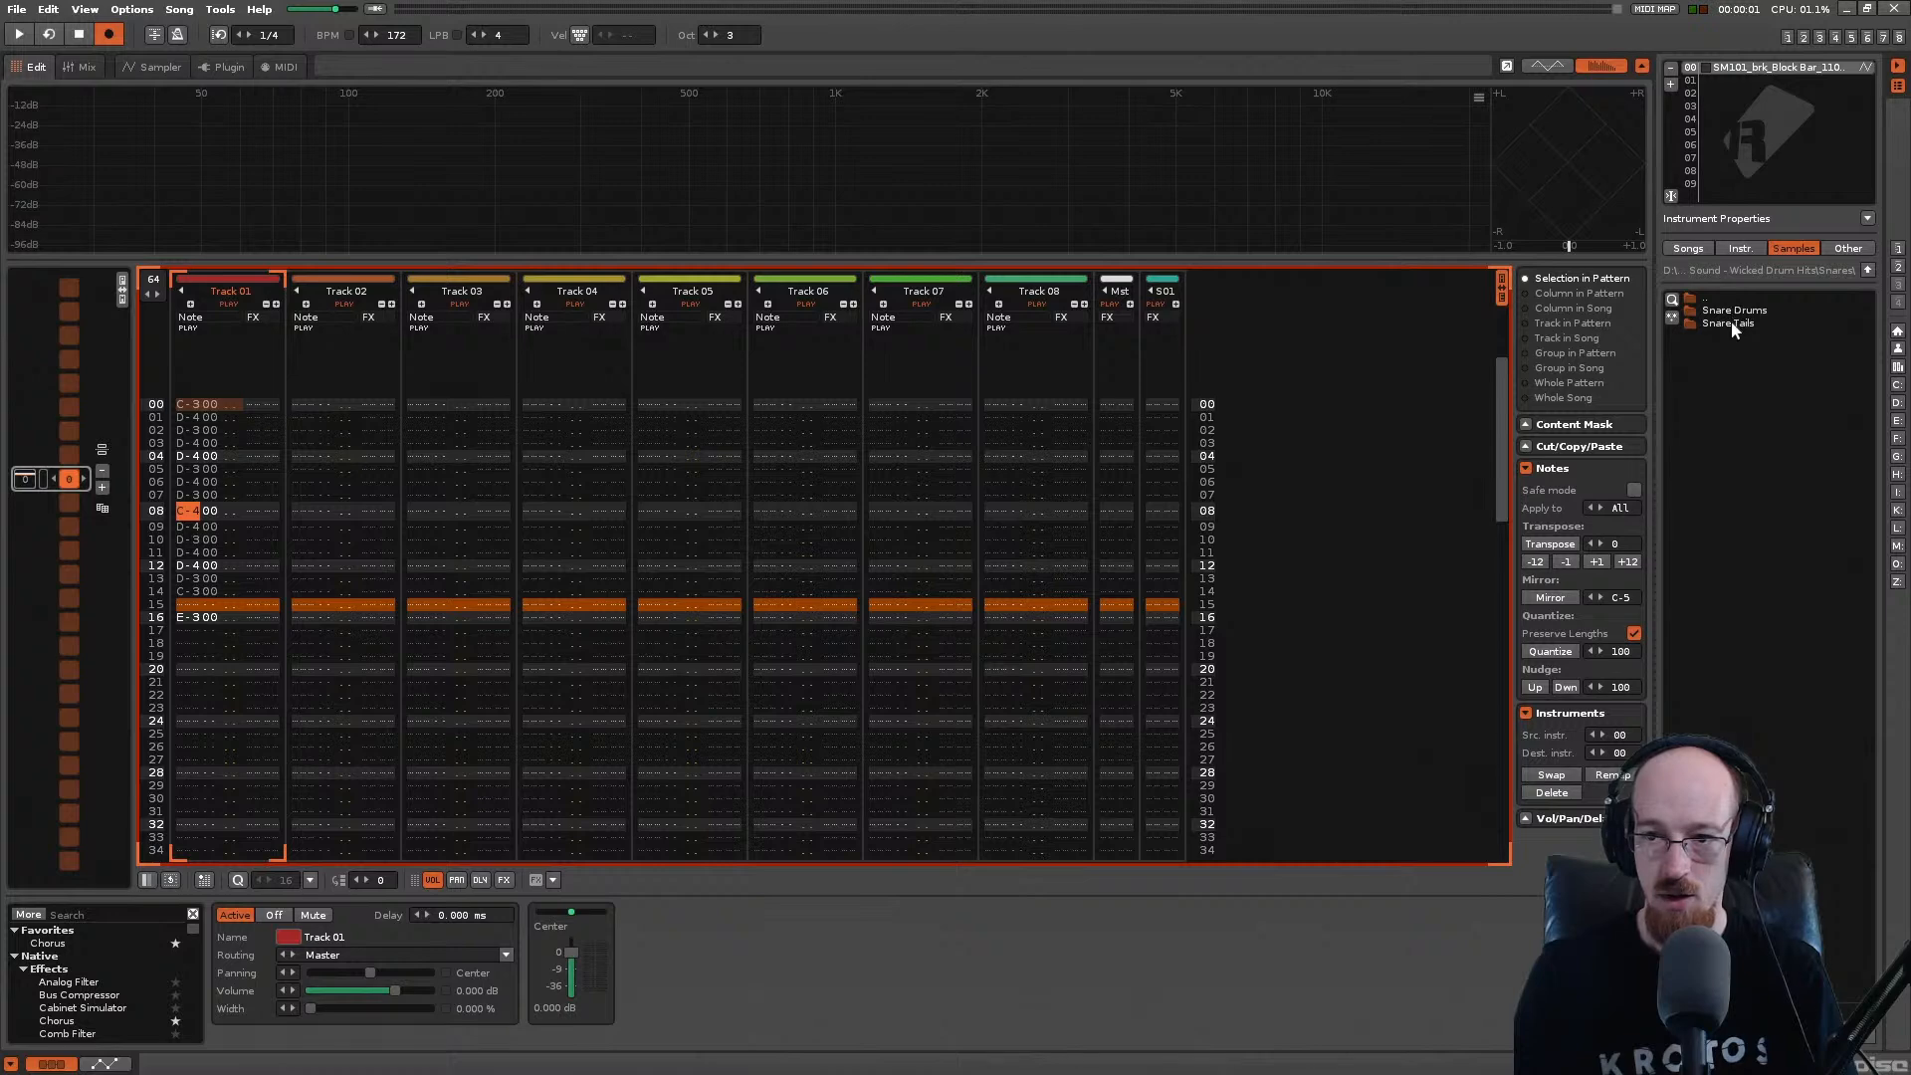
double_click(1734, 313)
Step: Preview snares from WDH_SNARE08 to WDH_SNARE12 and load WDH_SNARE09.wav into instrument slot 01
click(1733, 402)
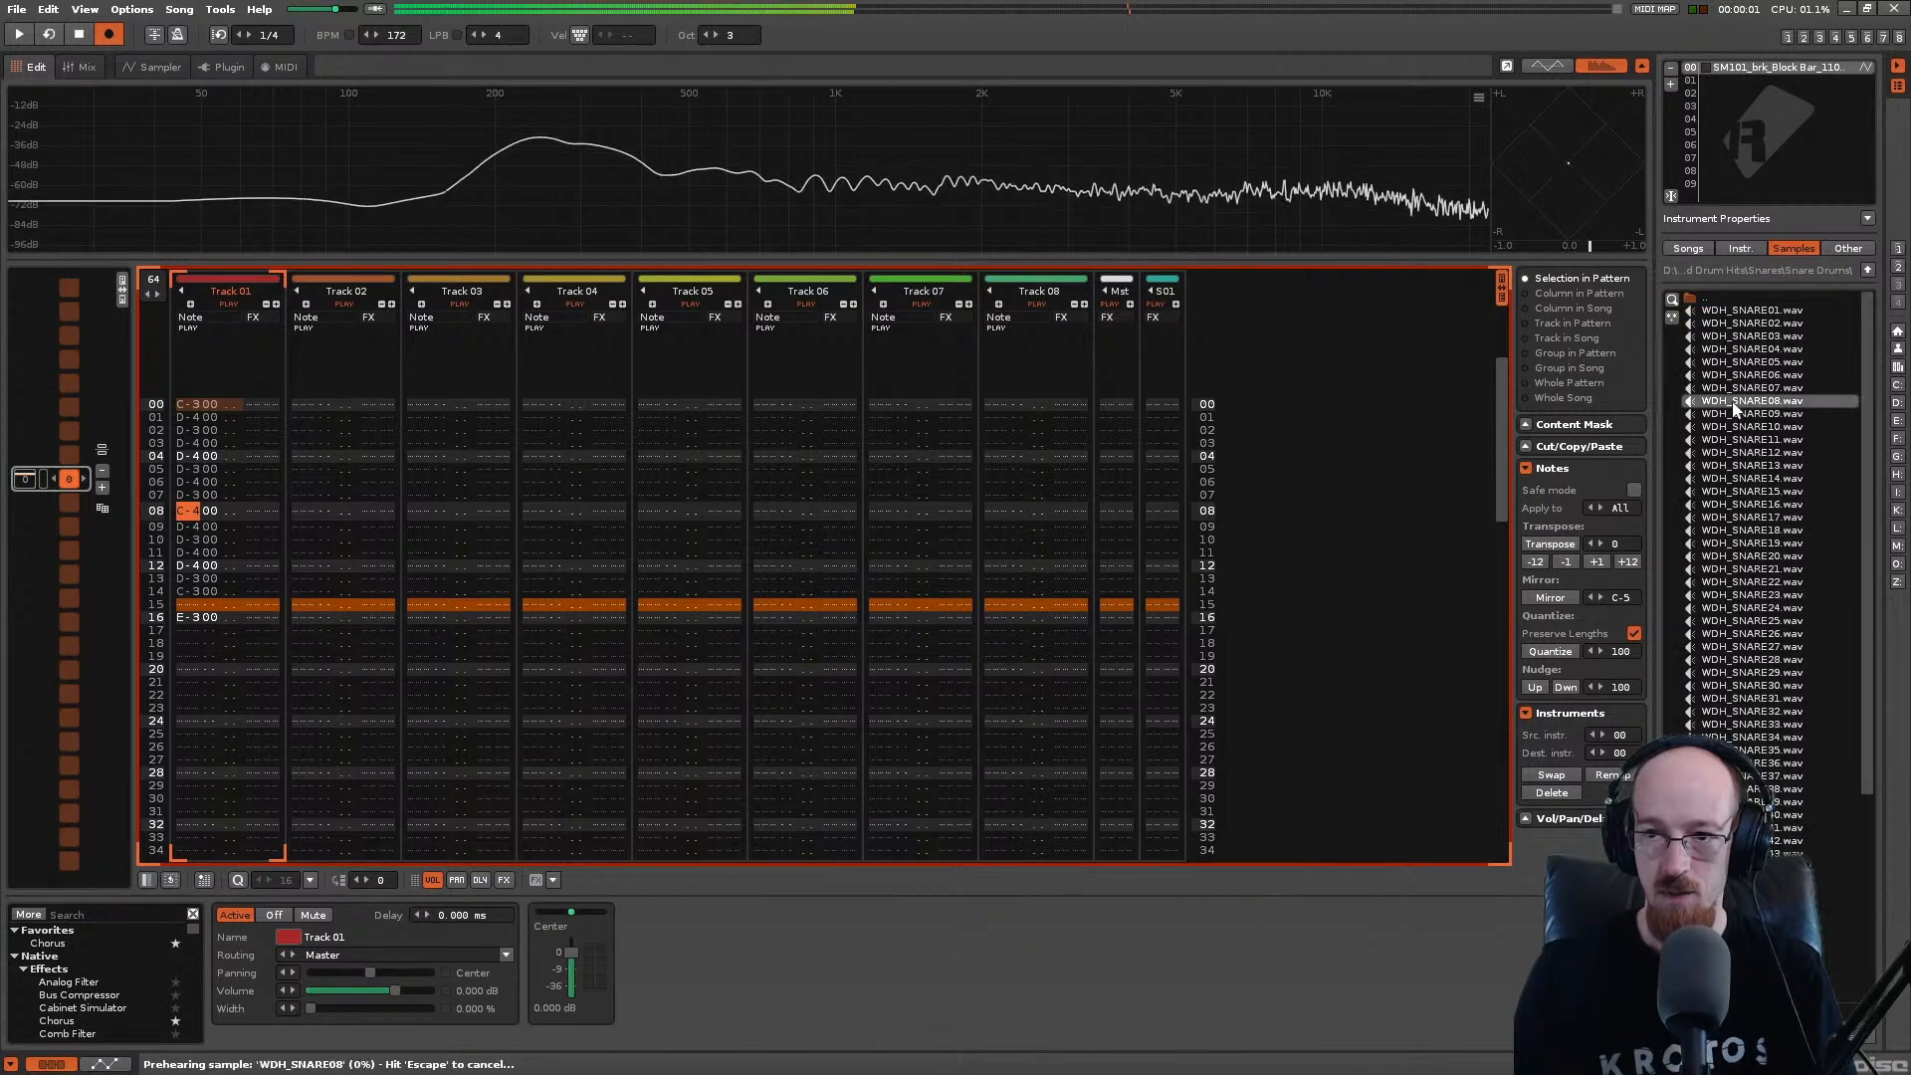
key(Down)
key(Down)
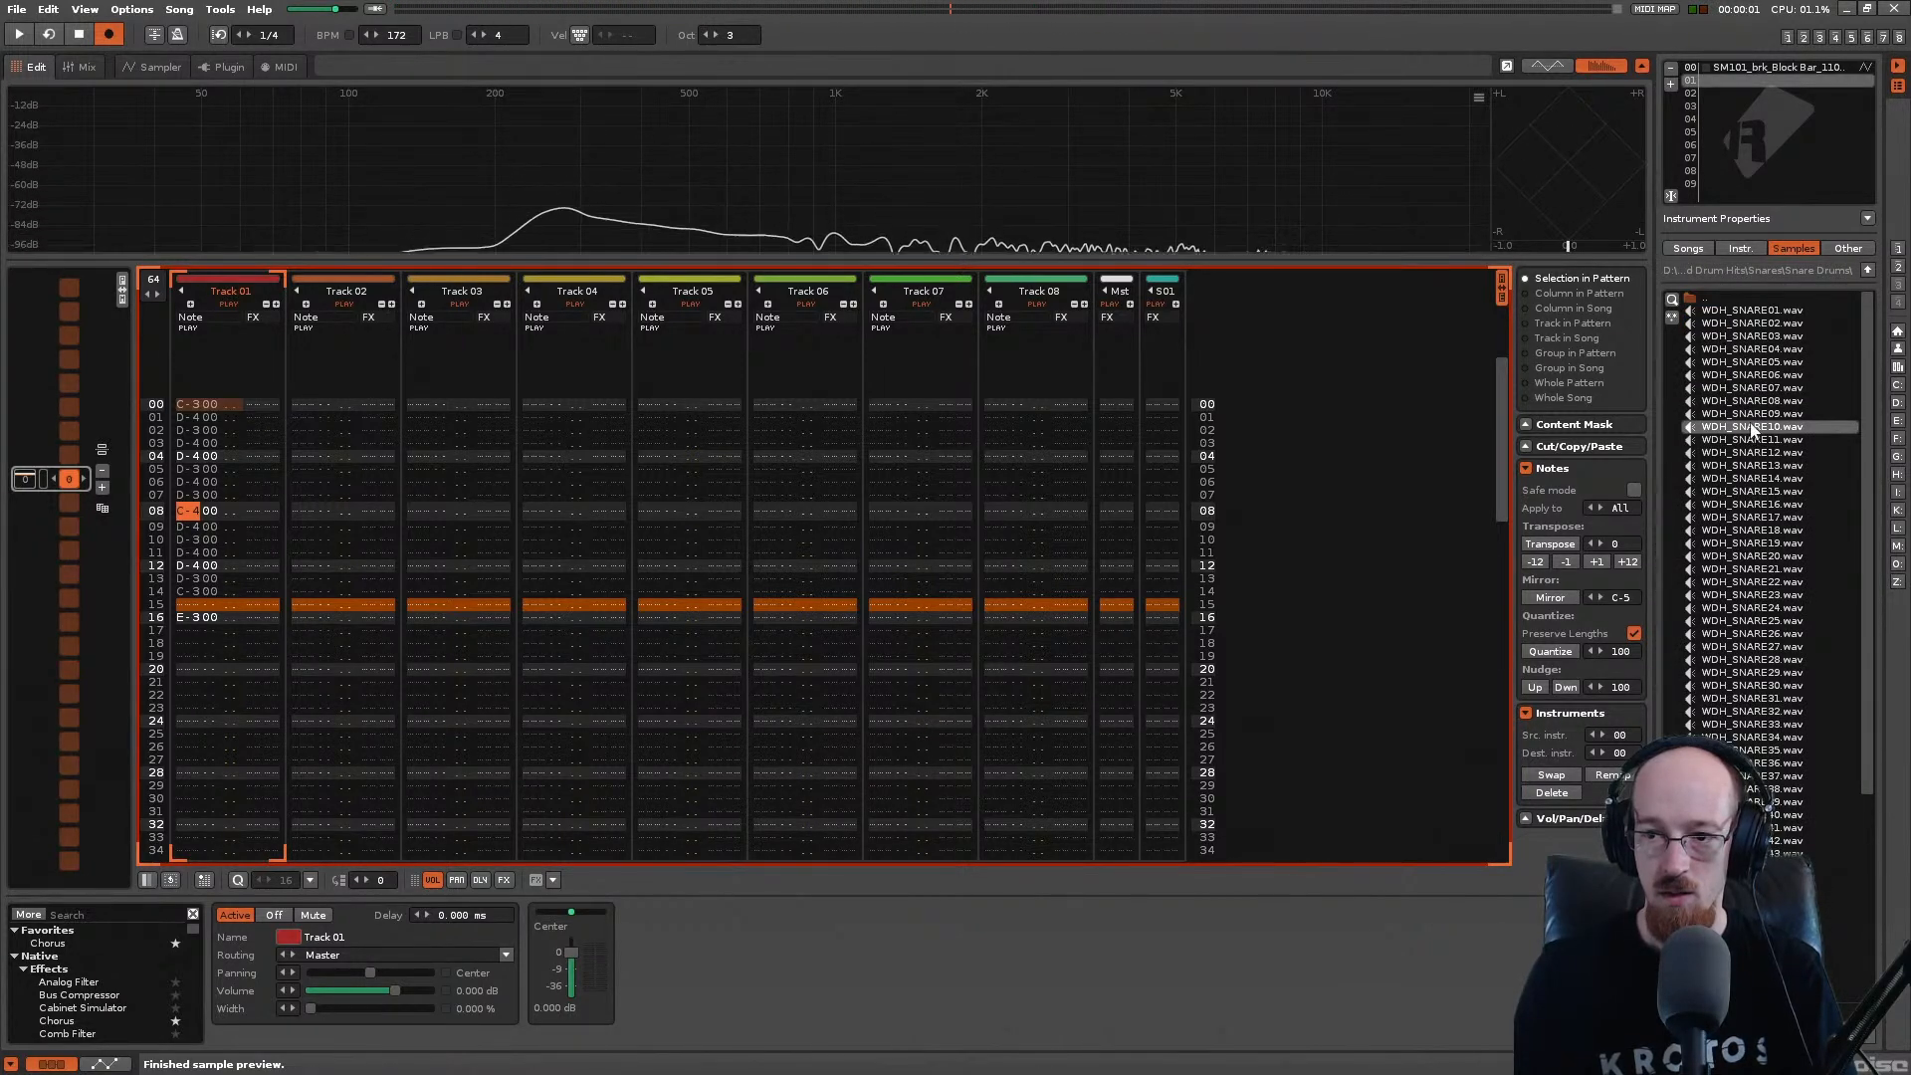
click(1744, 452)
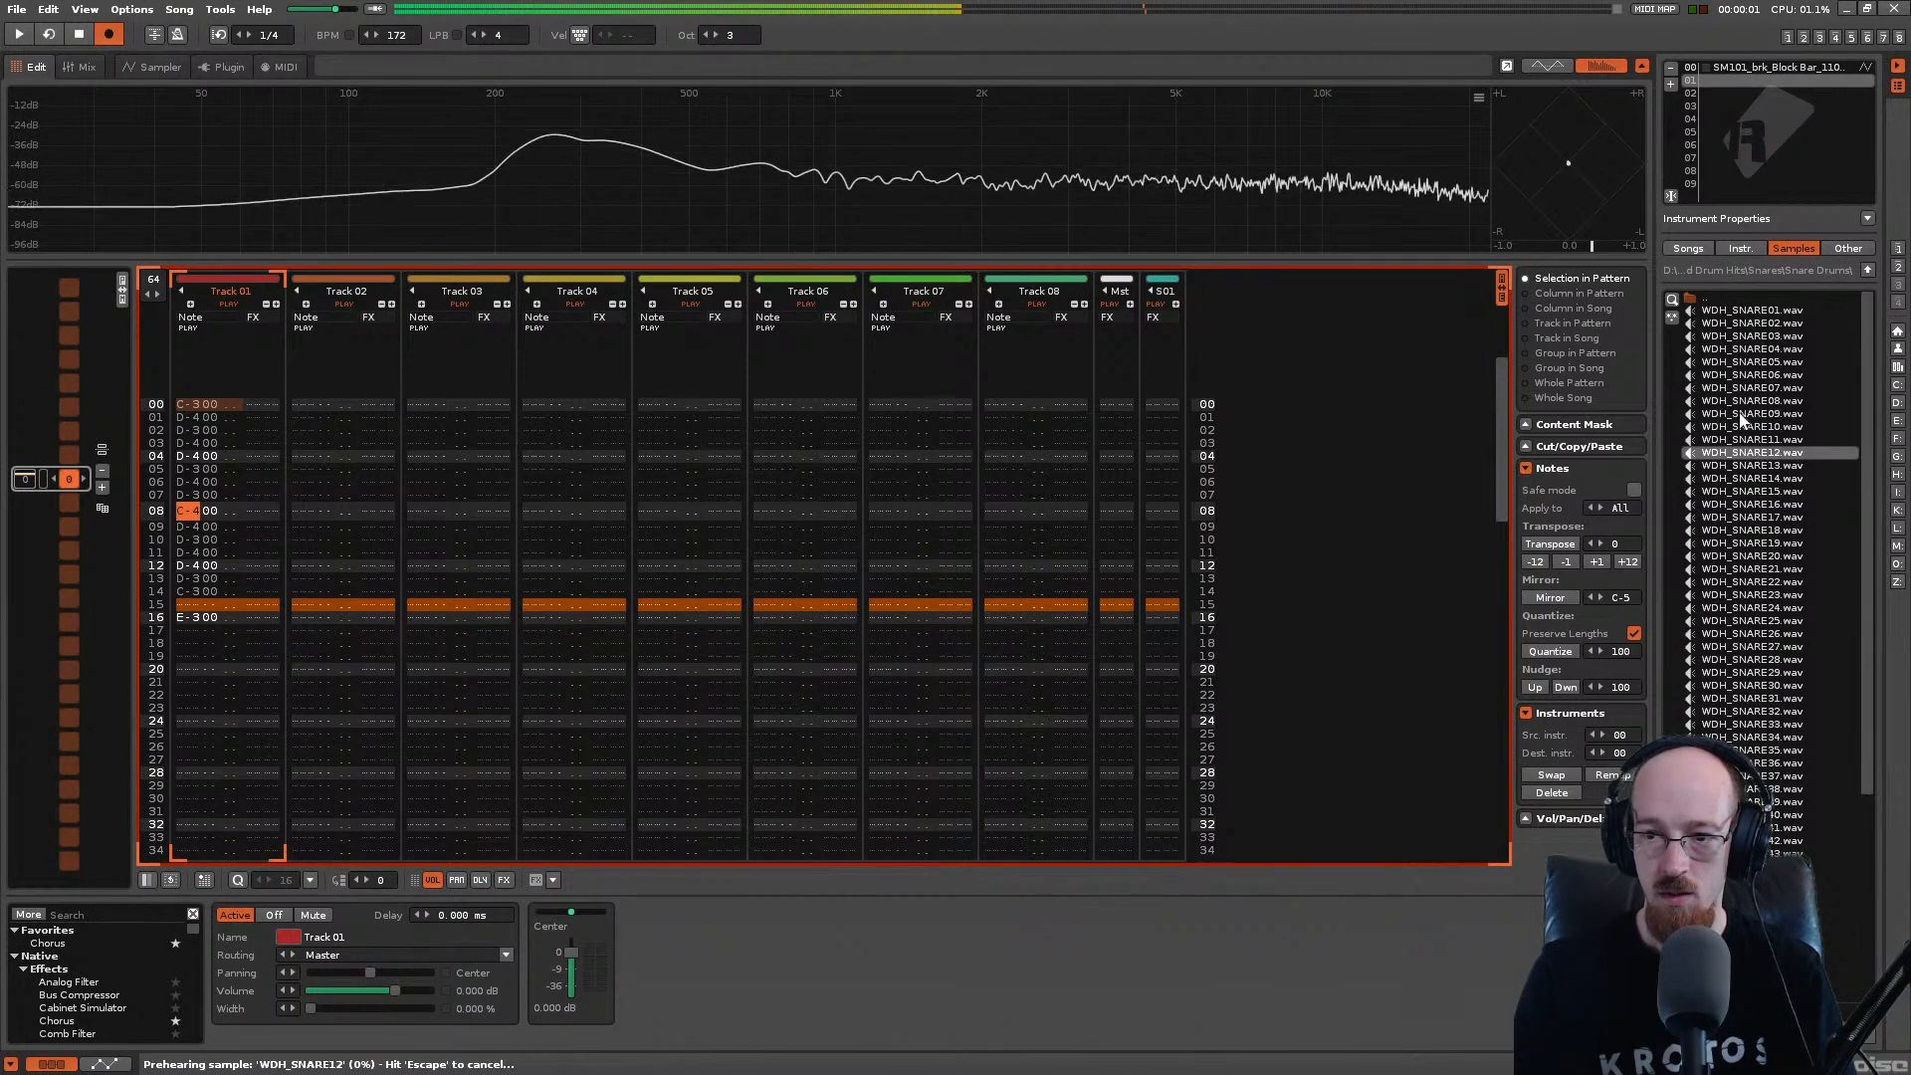
double_click(1742, 414)
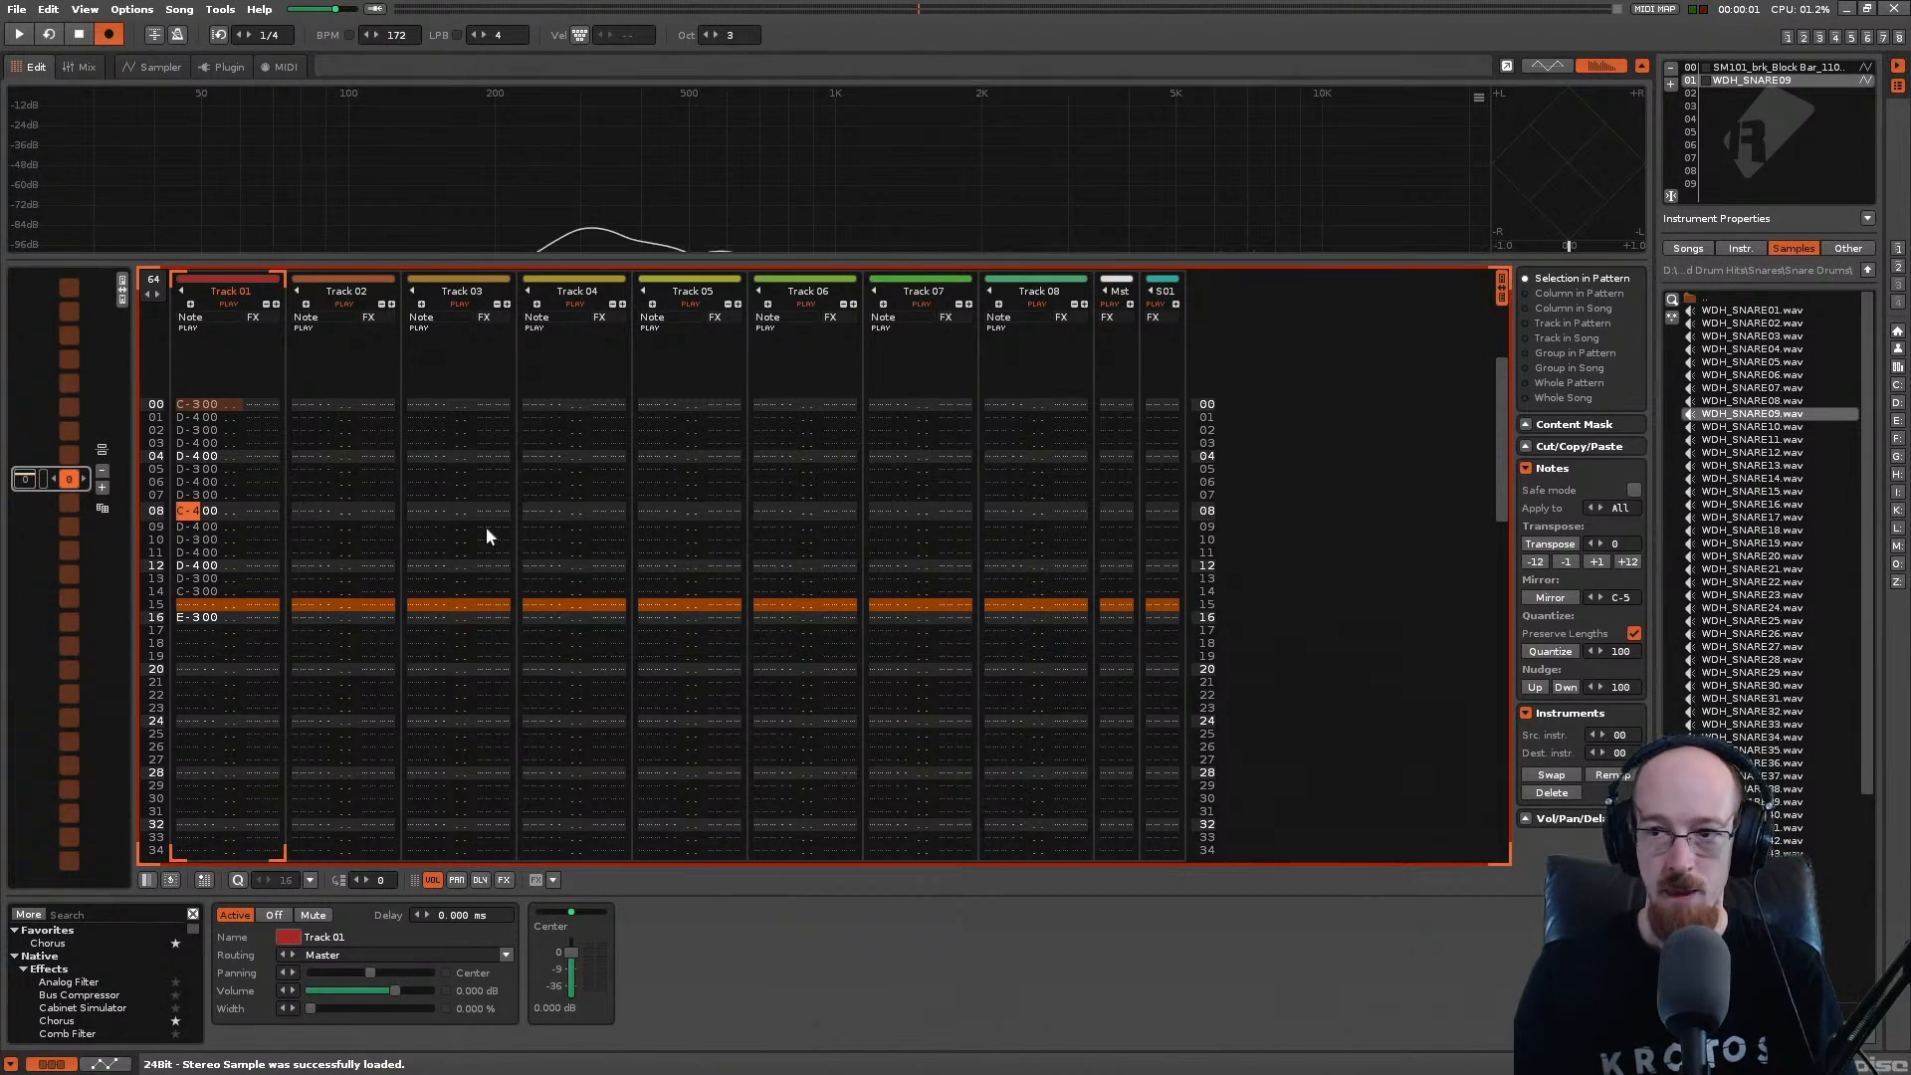
Step: Enter C-4 with snare instrument 01 on line 08 of Track 01 and play back the pattern
key(q)
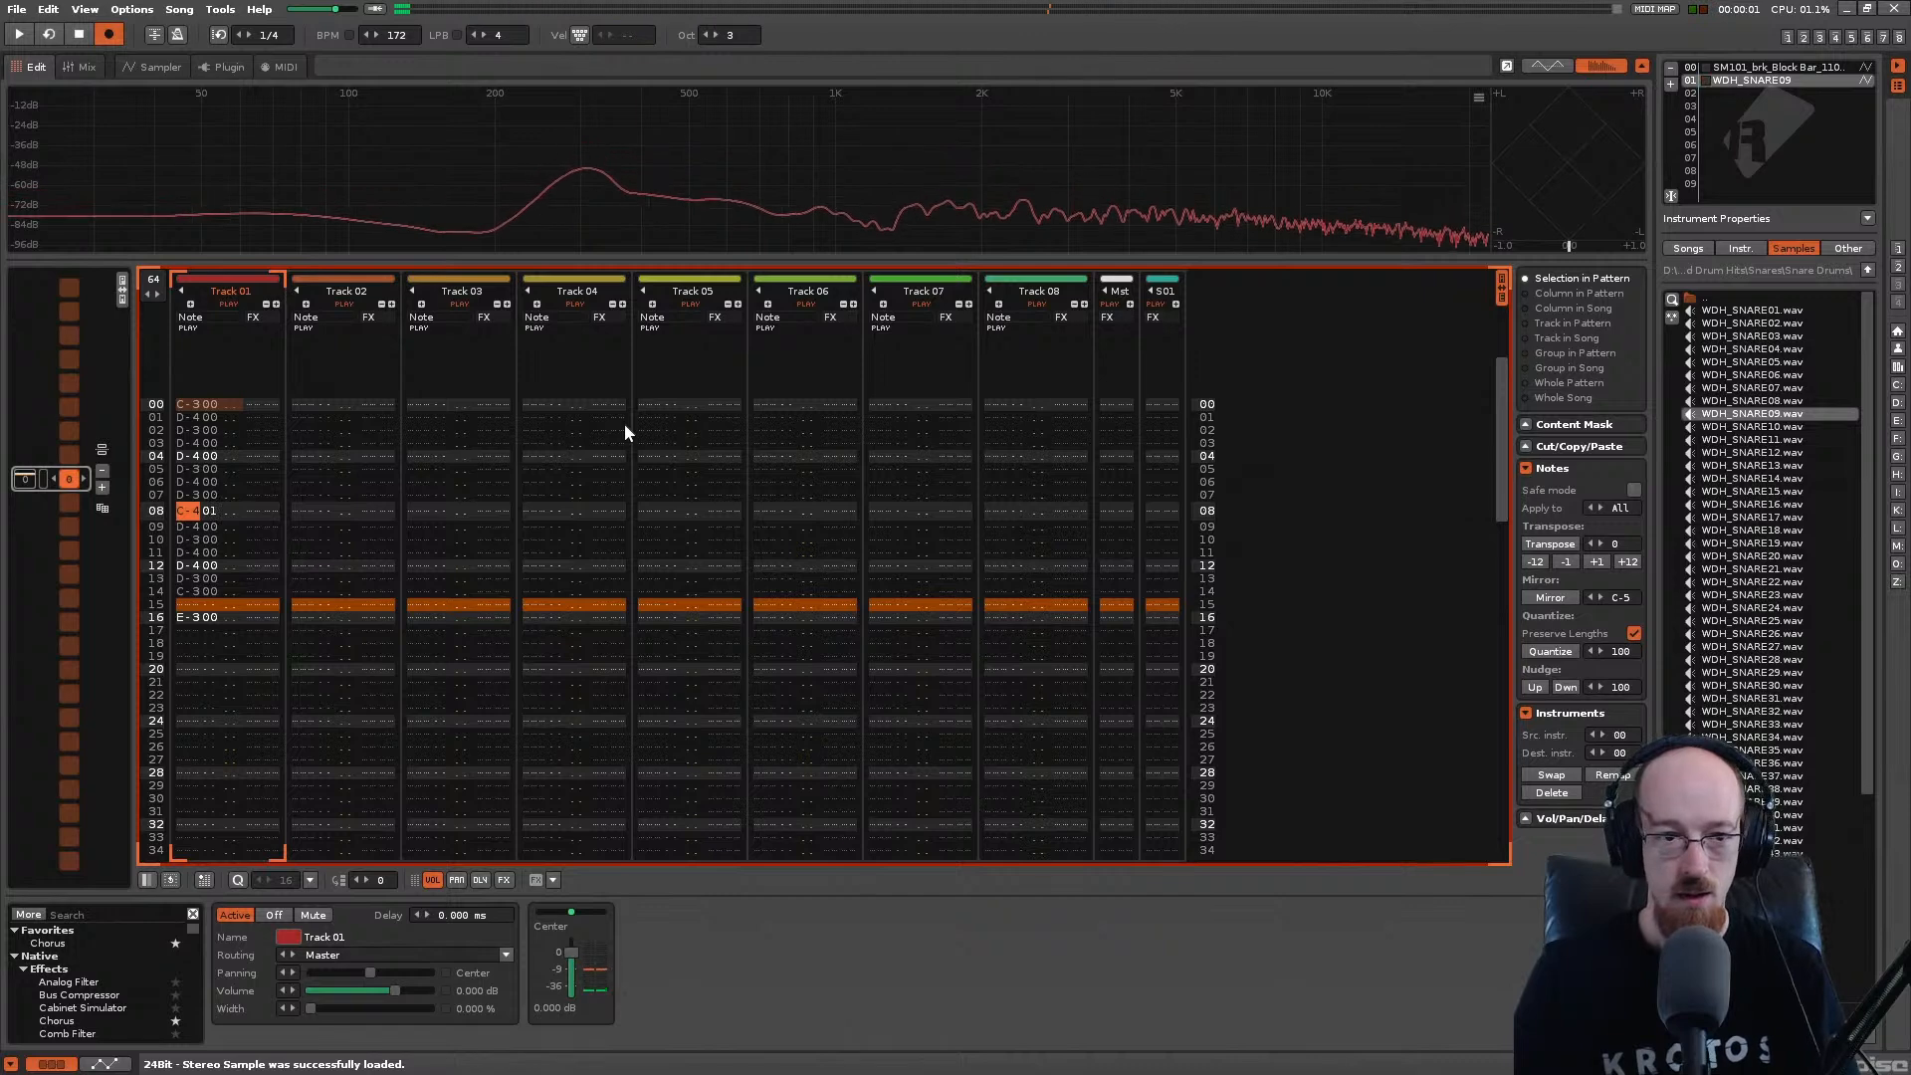
key(Up)
key(Up)
key(Up)
key(Up)
key(Up)
key(Up)
key(space)
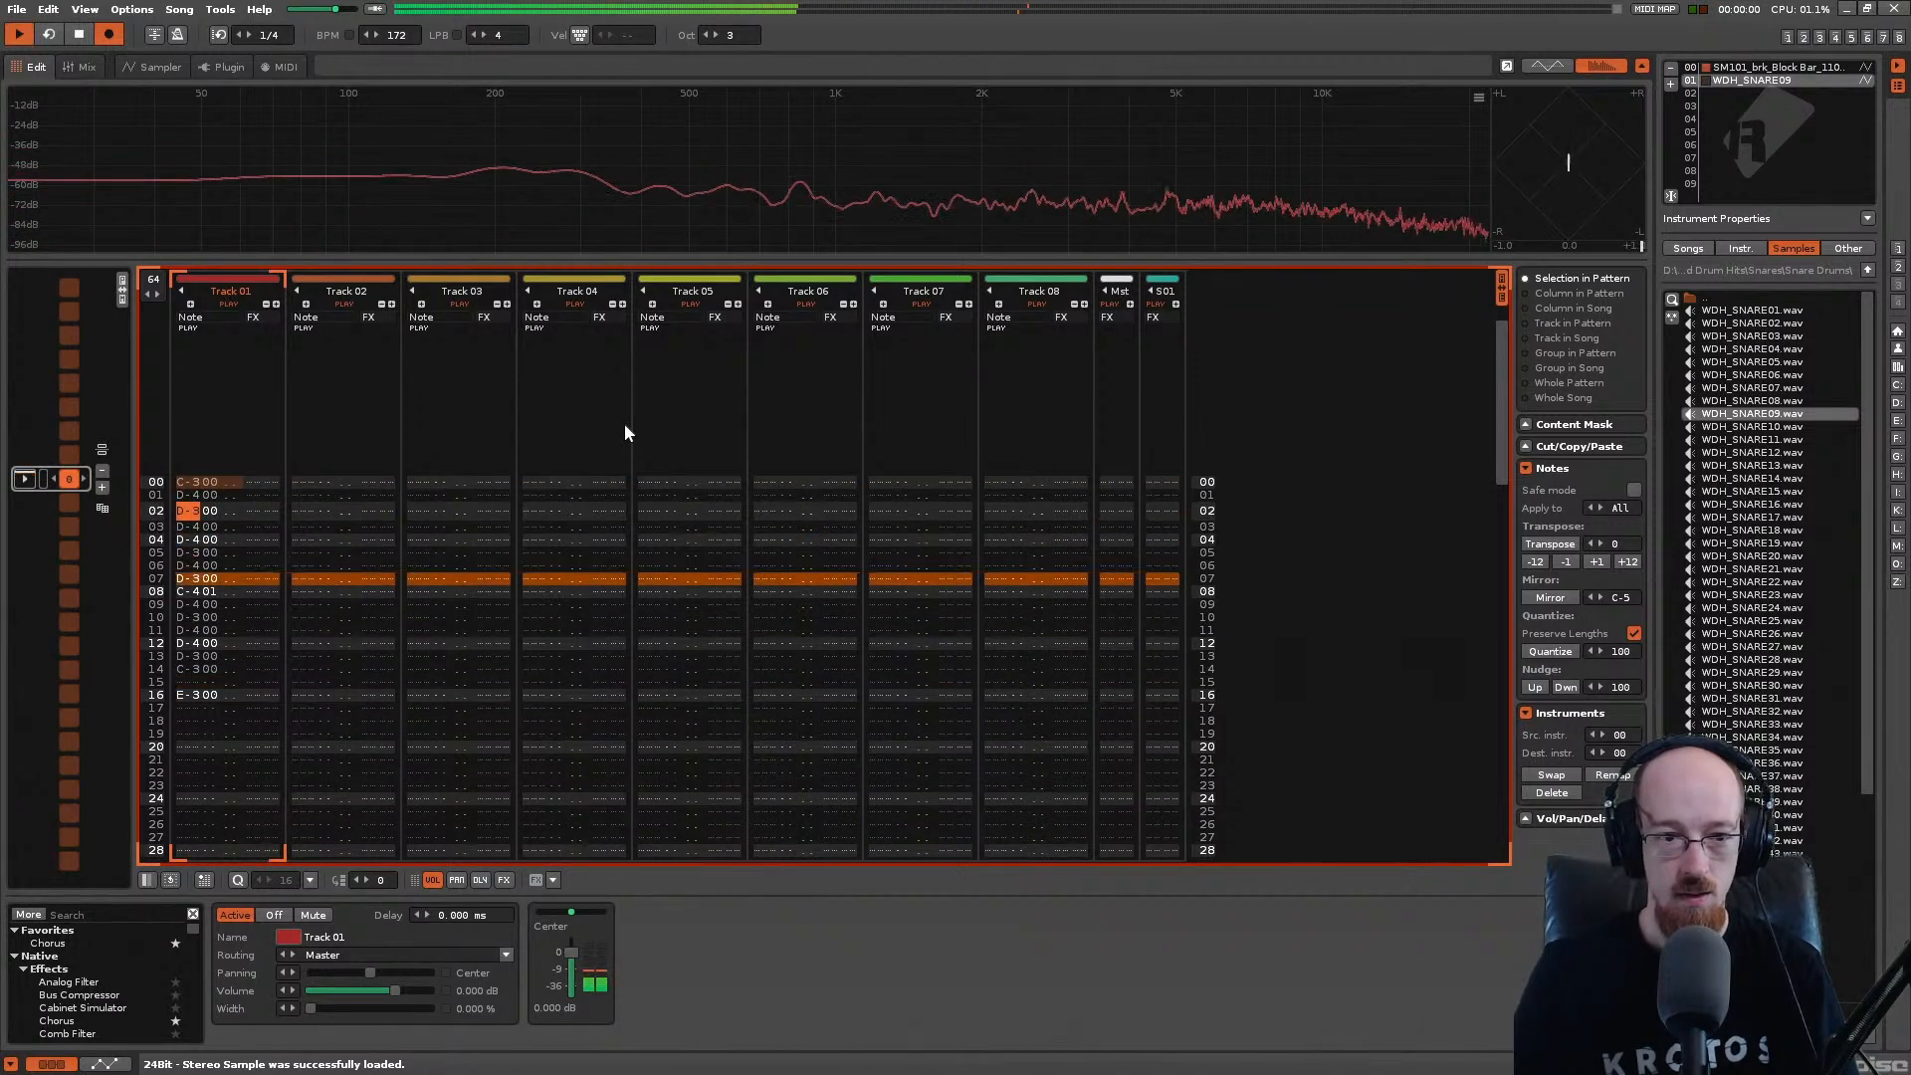
key(Down)
key(Down)
key(Down)
key(Down)
key(Down)
key(Down)
key(Down)
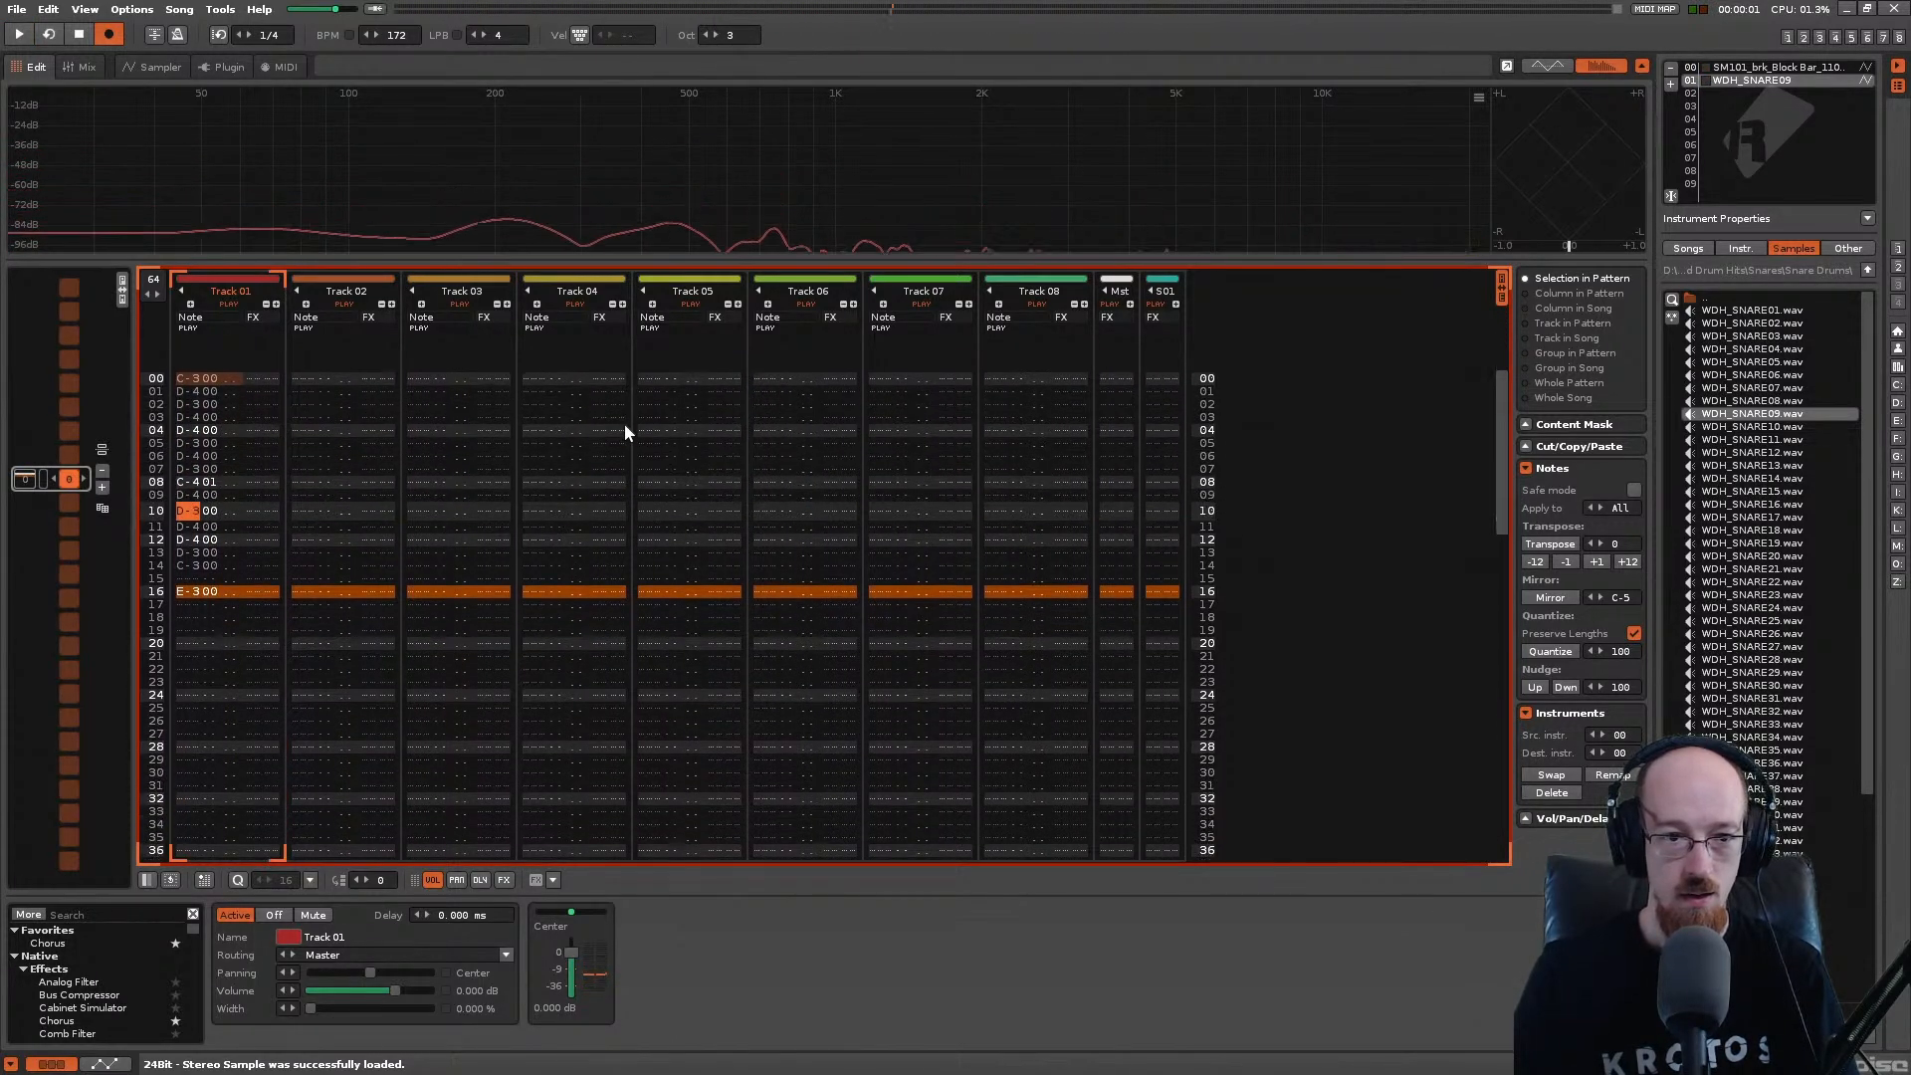
Step: Set the edit step to 2 and clear the slice notes on the odd lines 01 to 13 of Track 01
key(Up)
key(Up)
key(Up)
key(Up)
key(Up)
key(Up)
key(Up)
key(Up)
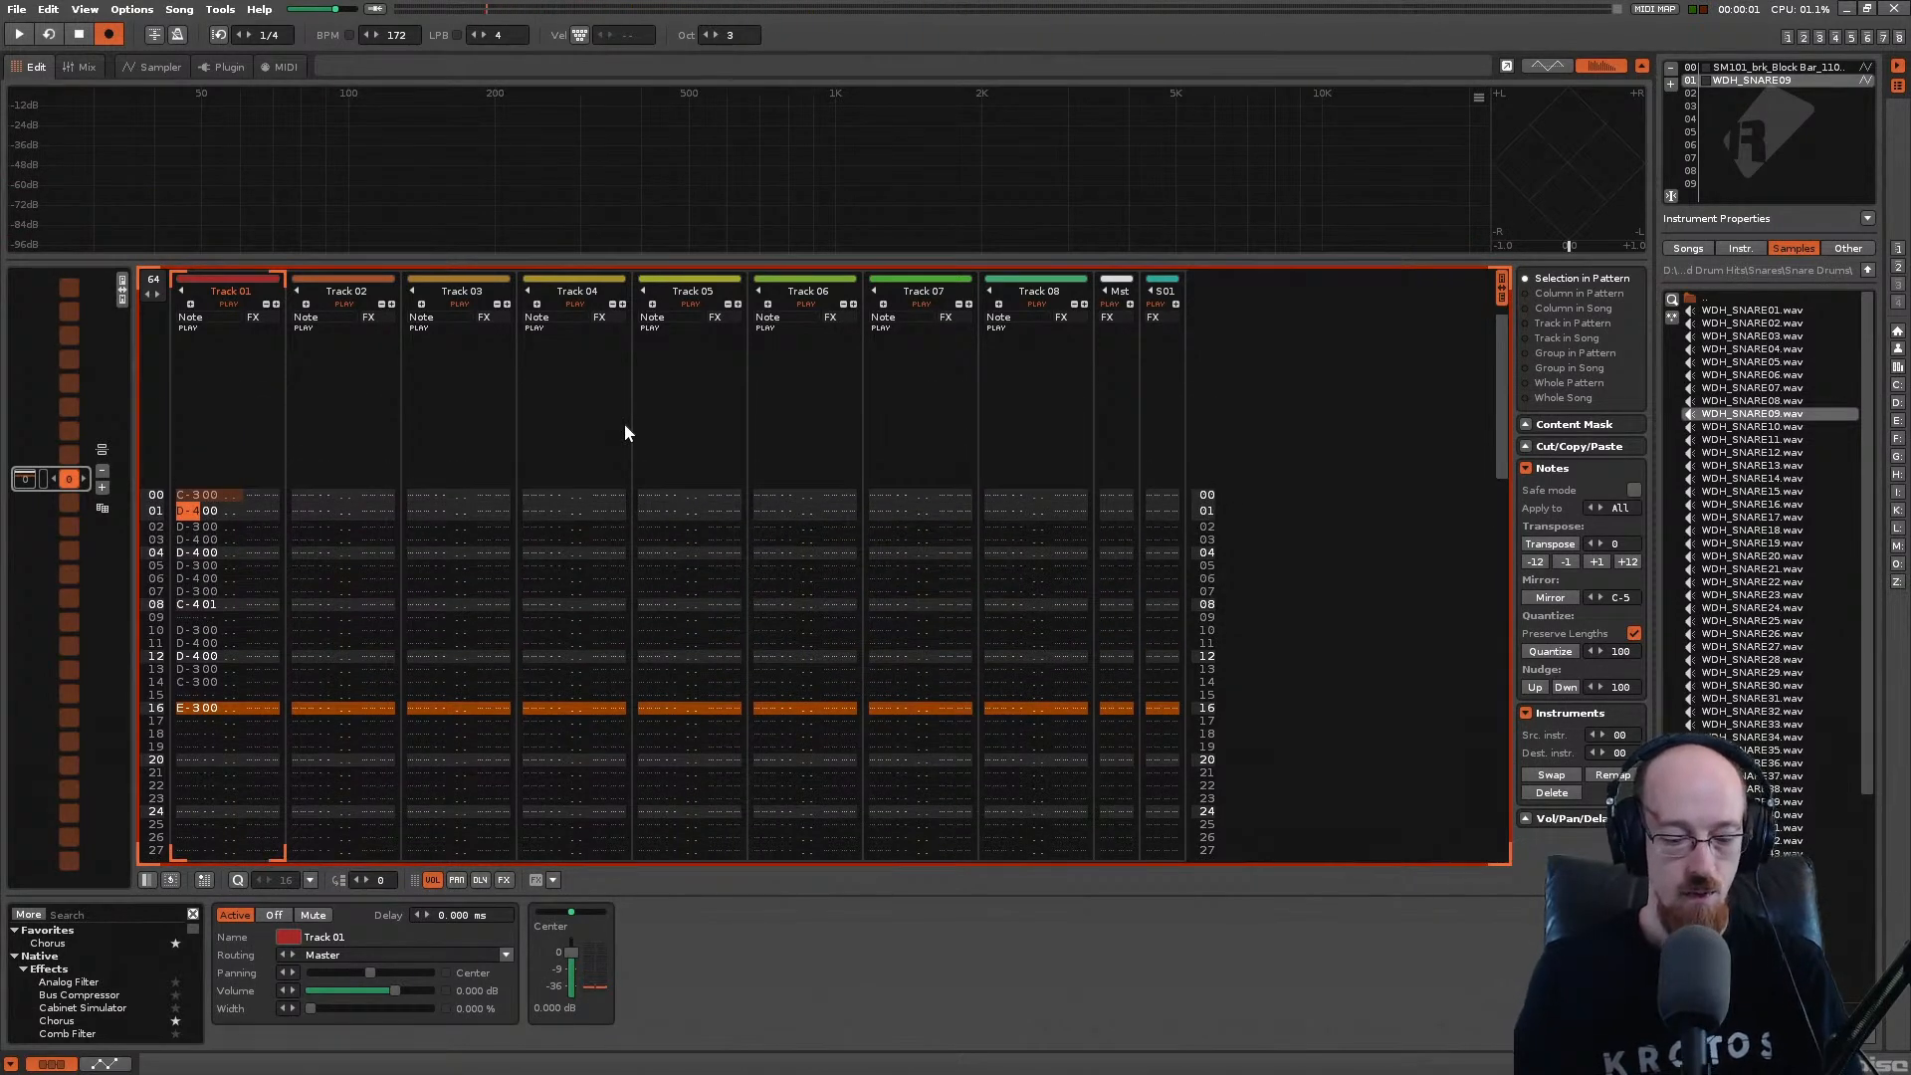
key(Down)
key(Down)
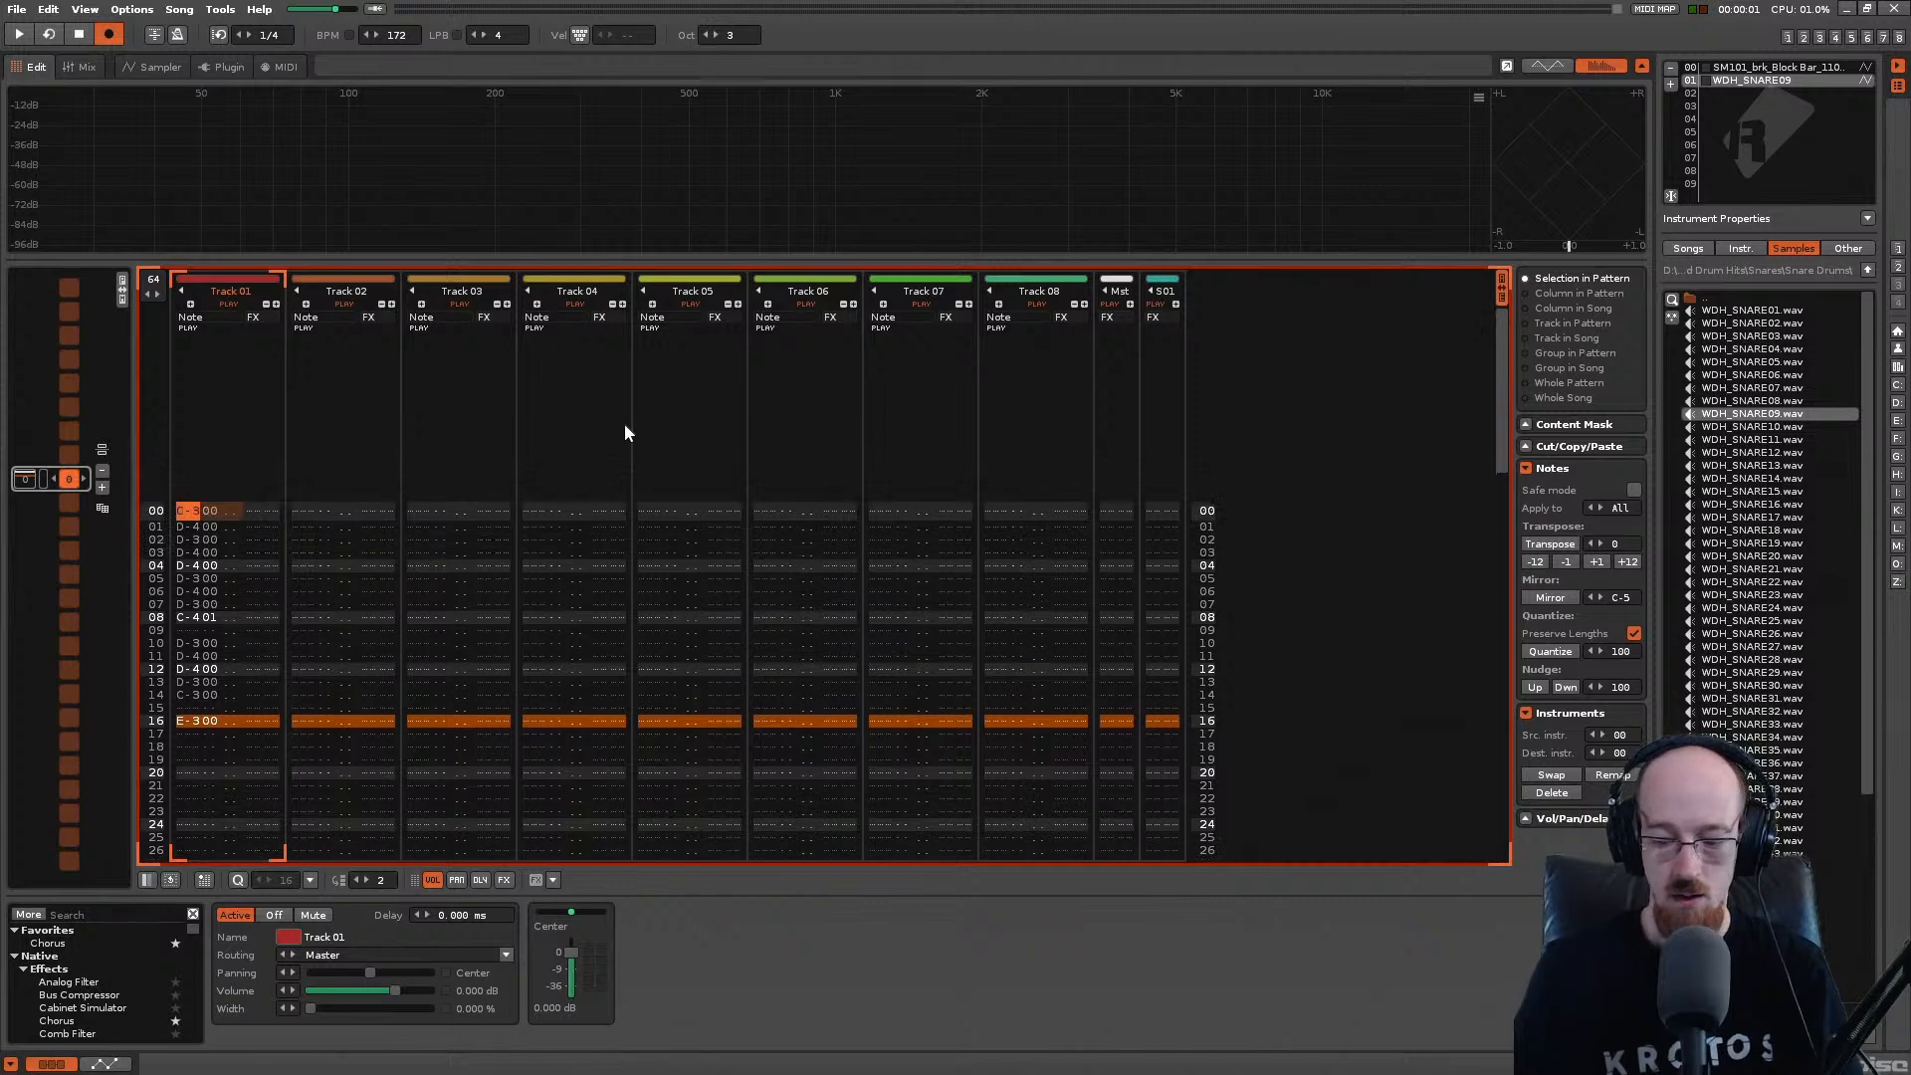
key(Down)
key(Down)
key(Down)
key(Down)
key(Down)
key(Down)
key(Down)
key(Down)
key(Down)
key(Down)
key(Down)
key(Down)
key(Down)
key(Down)
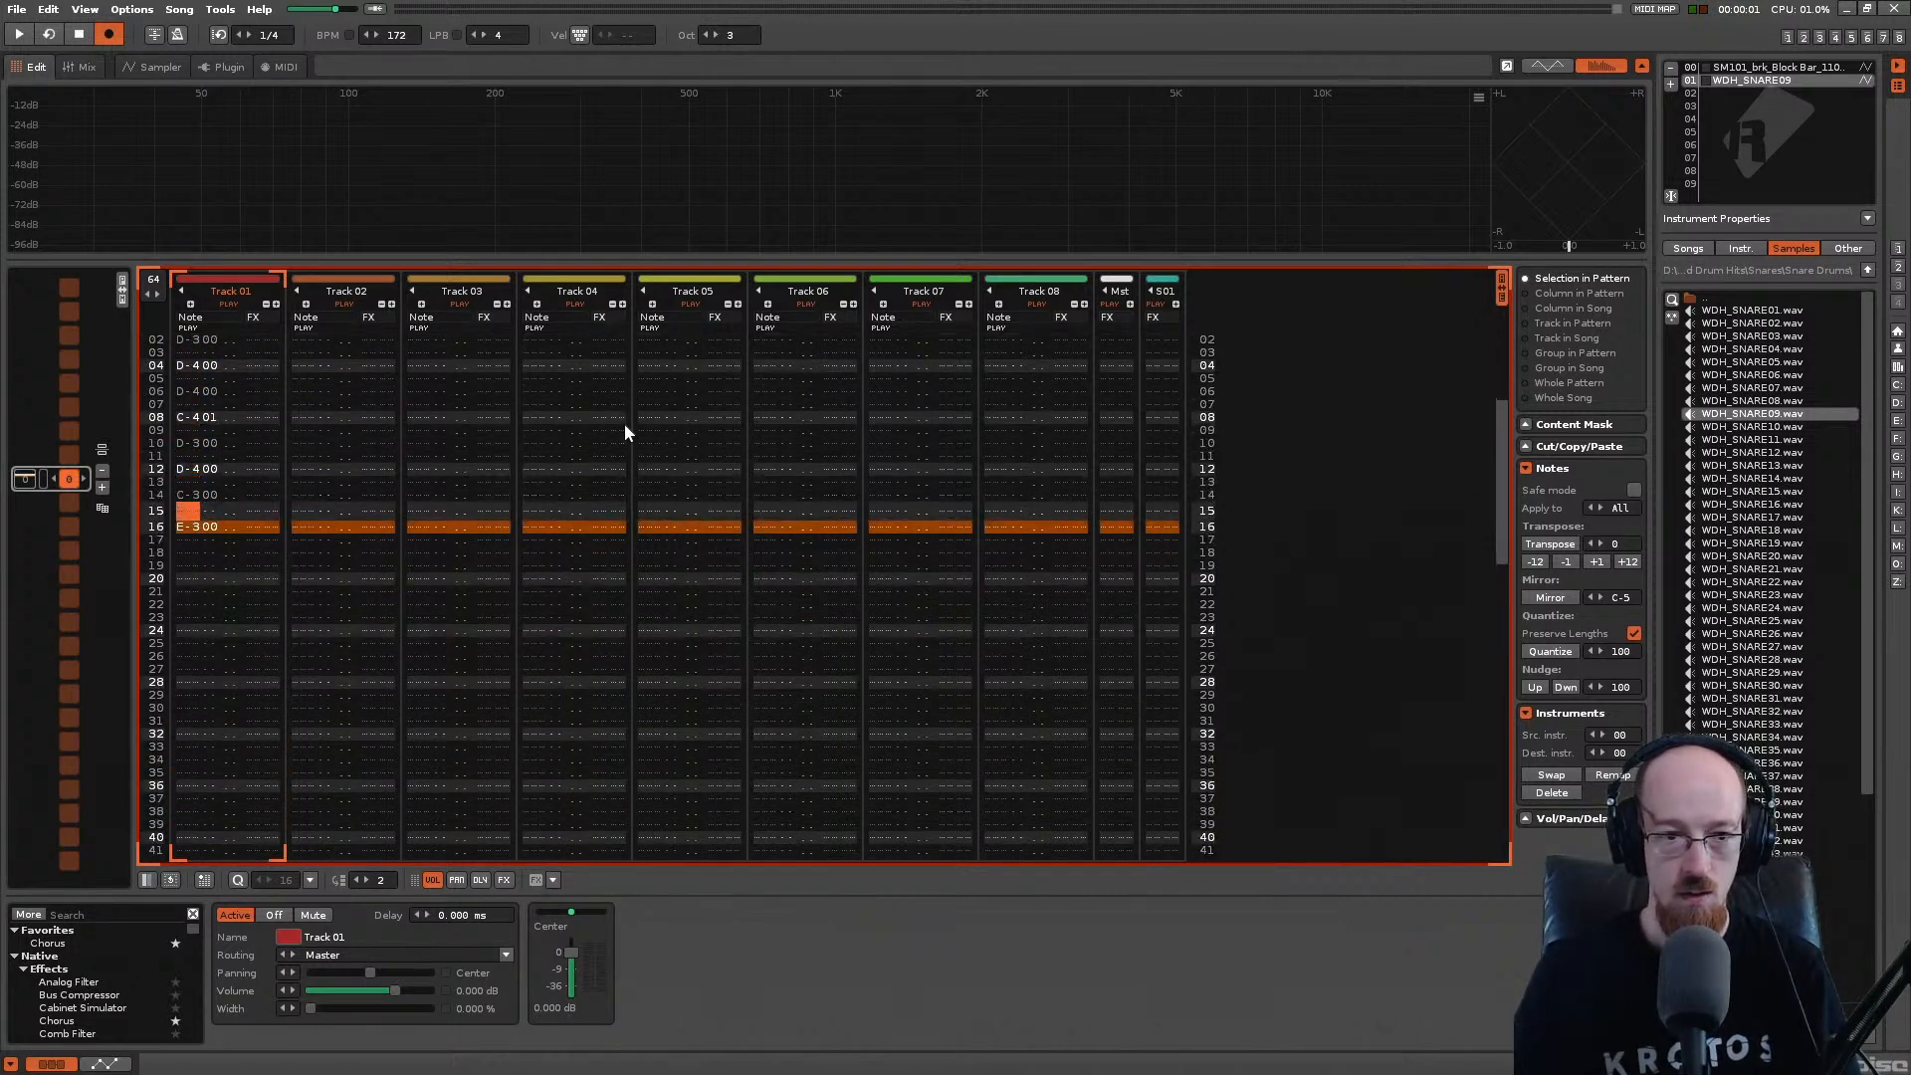
Step: Play back the thinned-out pattern on Track 01 and return to its beginning
key(space)
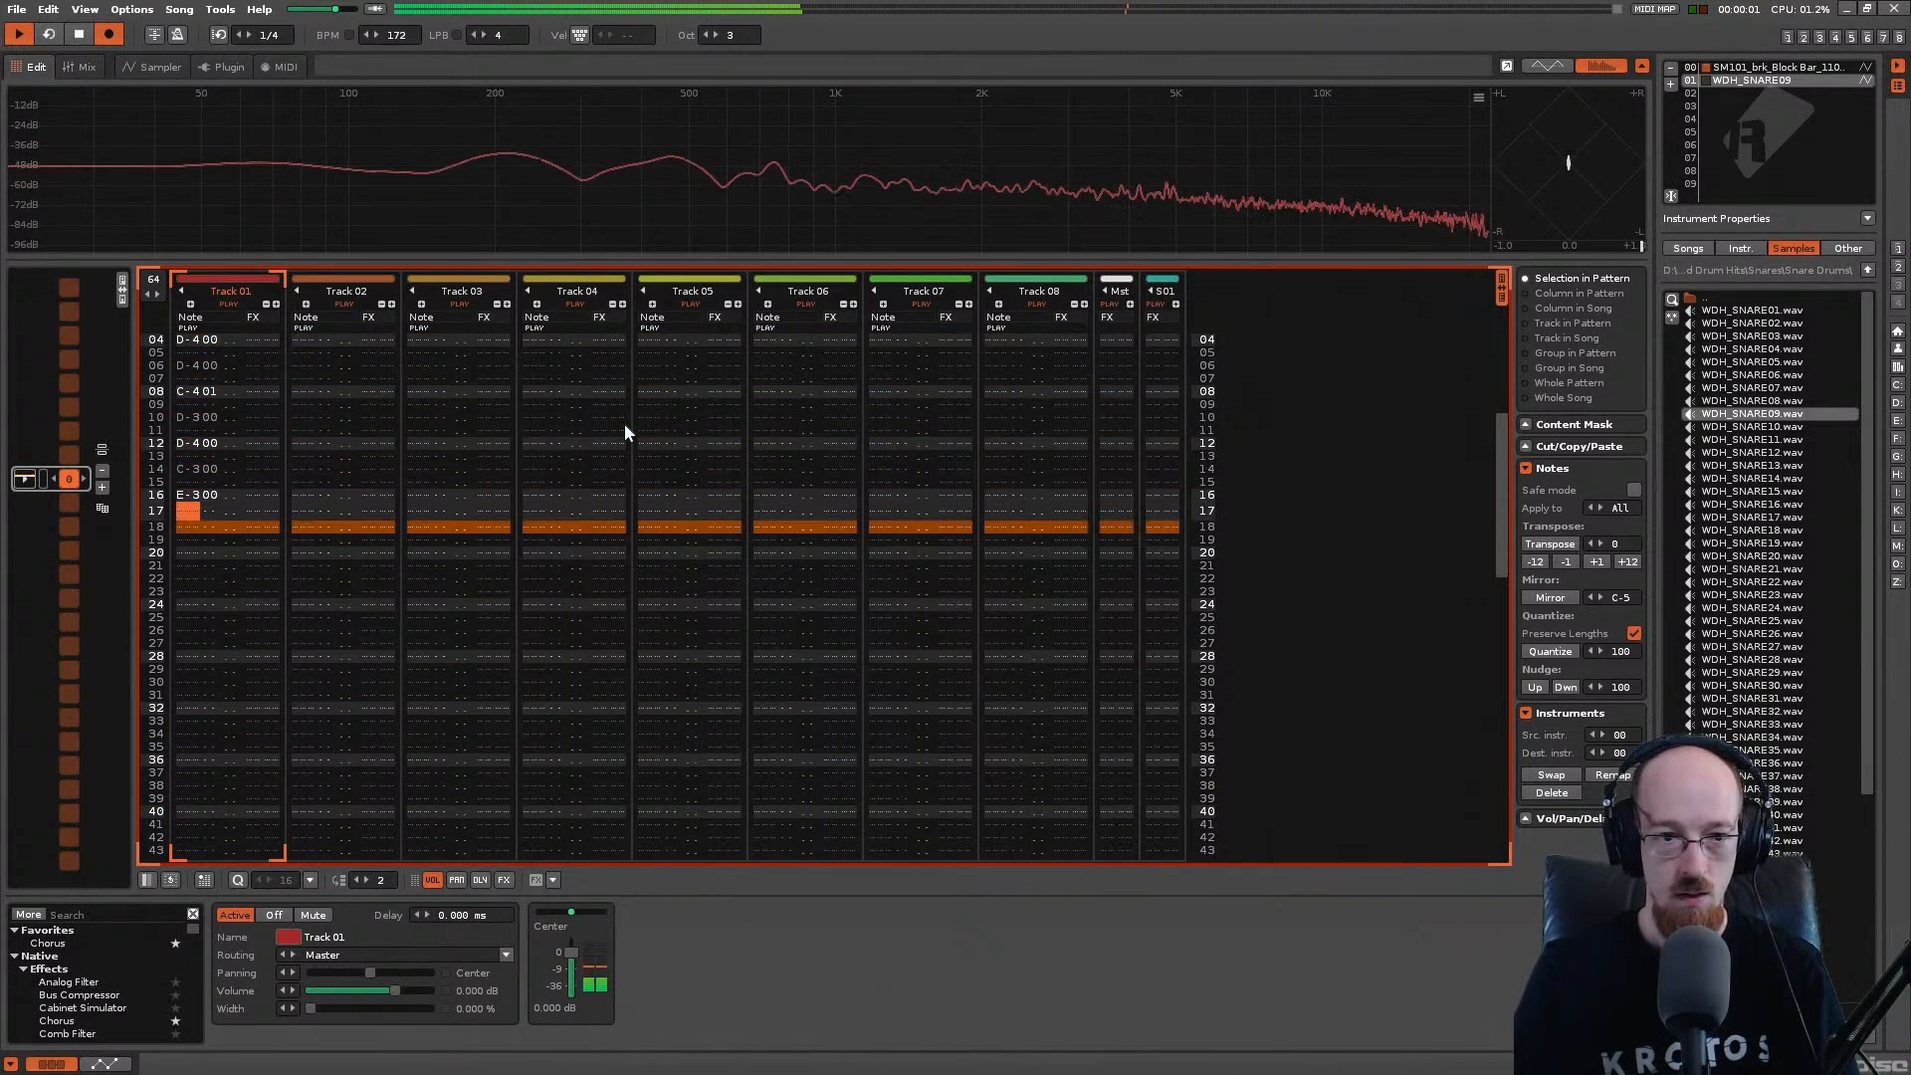
key(space)
key(Up)
key(Up)
key(Up)
key(Home)
Step: Save the song as Gated in the Renoise Projects folder
key(ctrl+s)
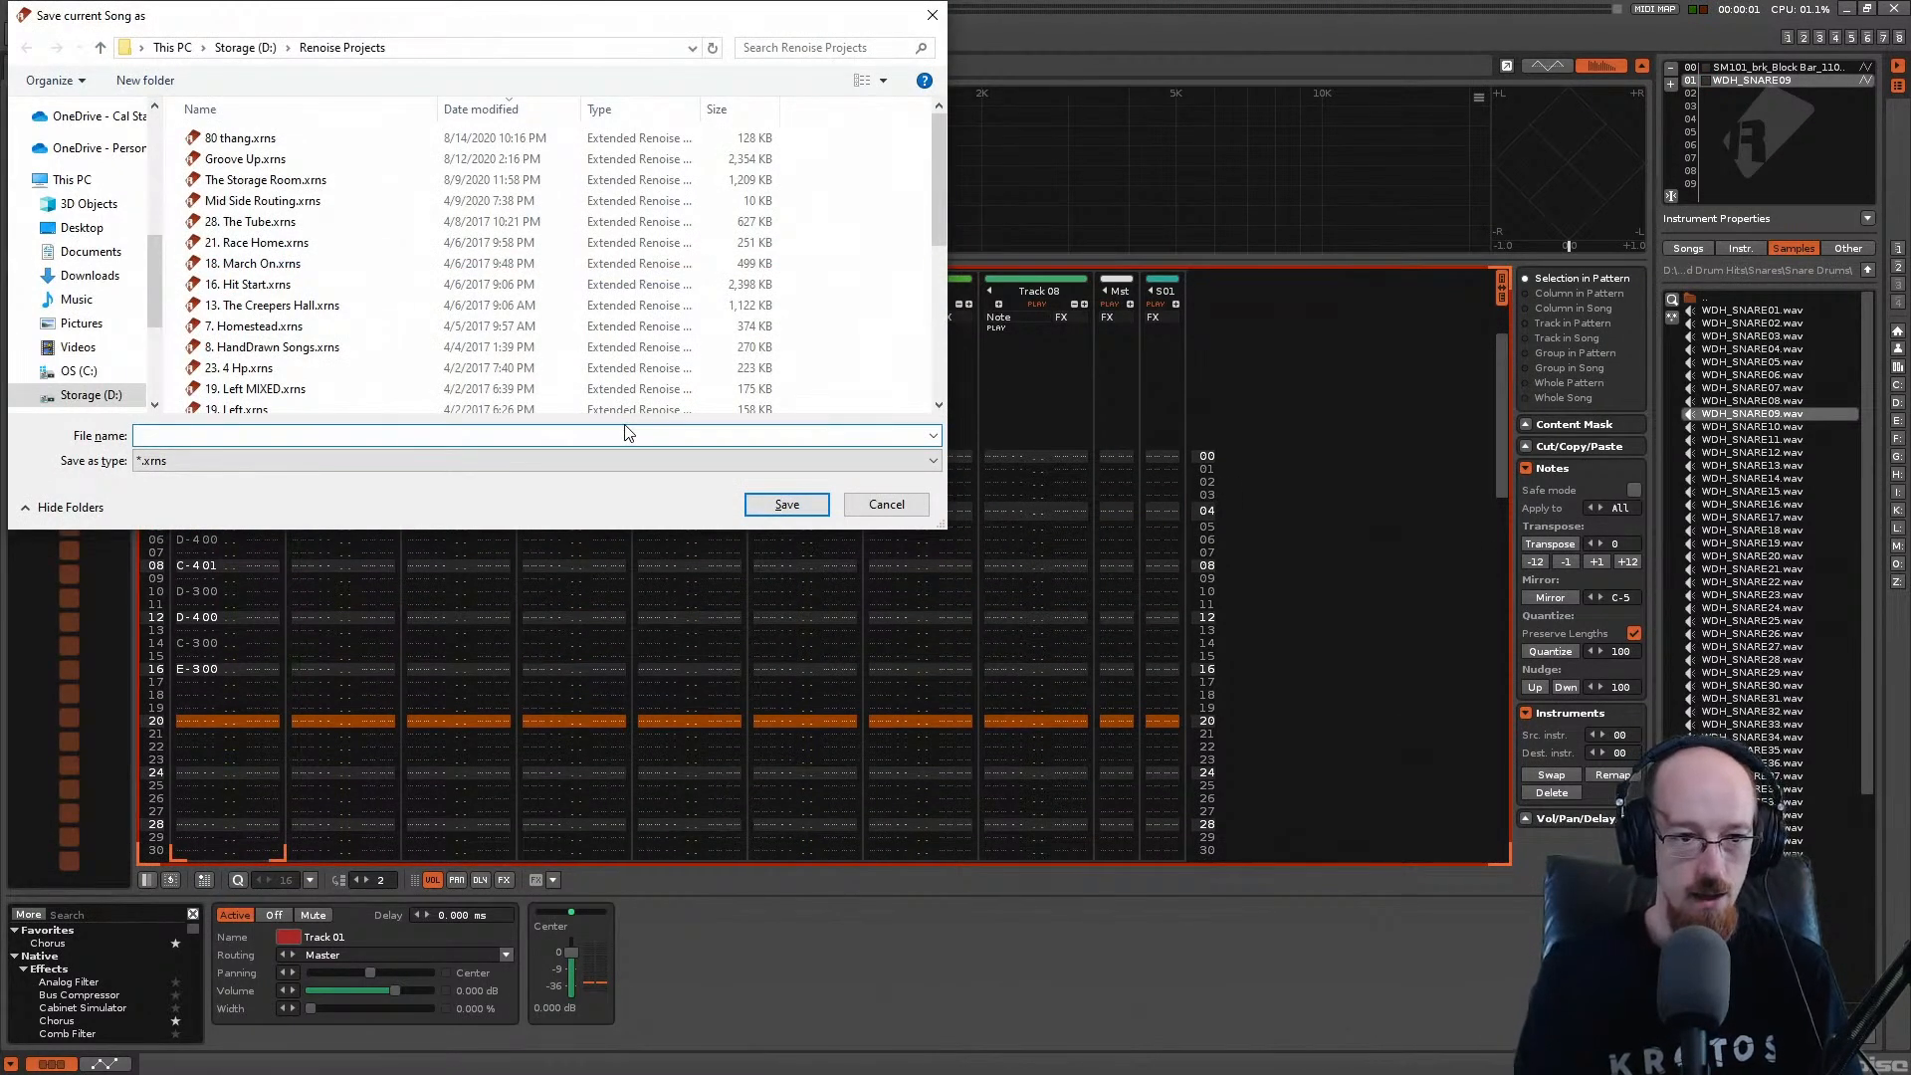
text(Gated)
key(Return)
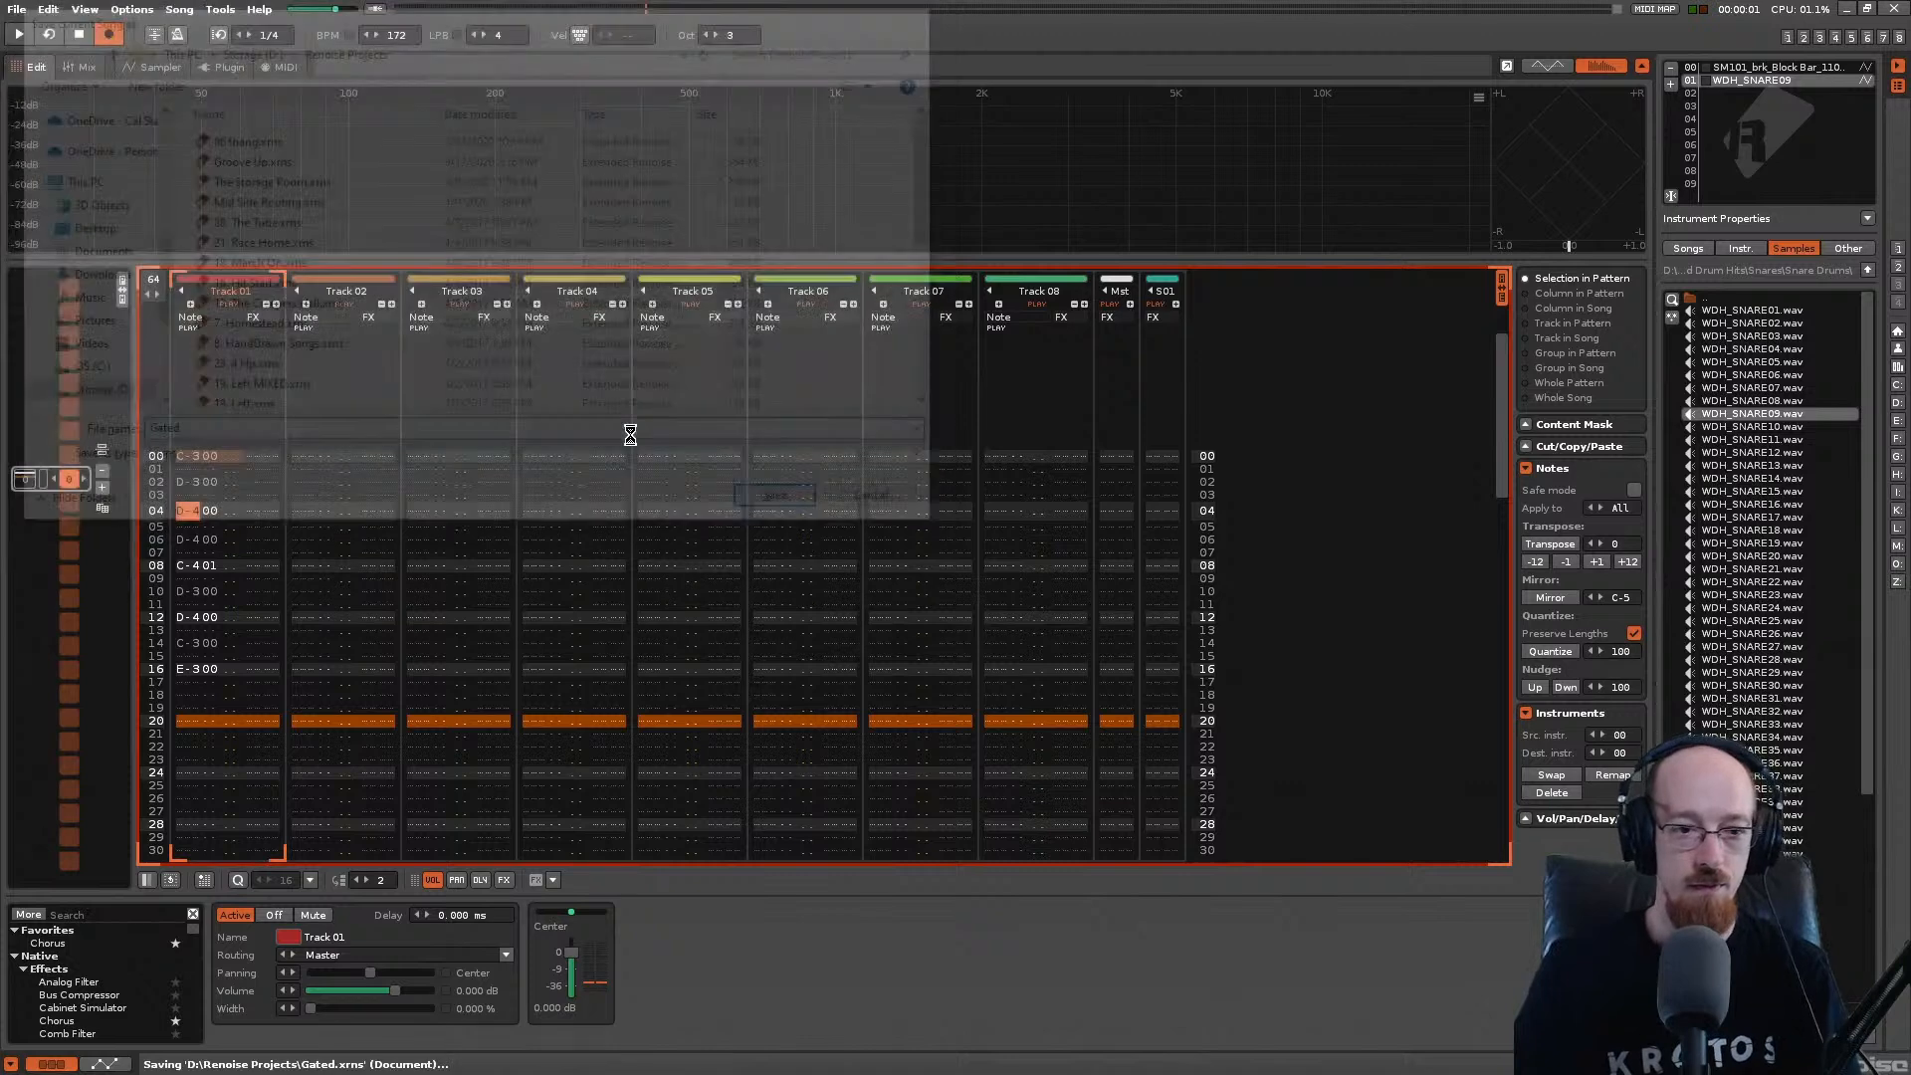
Step: Play back the Track 01 pattern several times to judge its even-line slices and the snare hit on line 08
key(space)
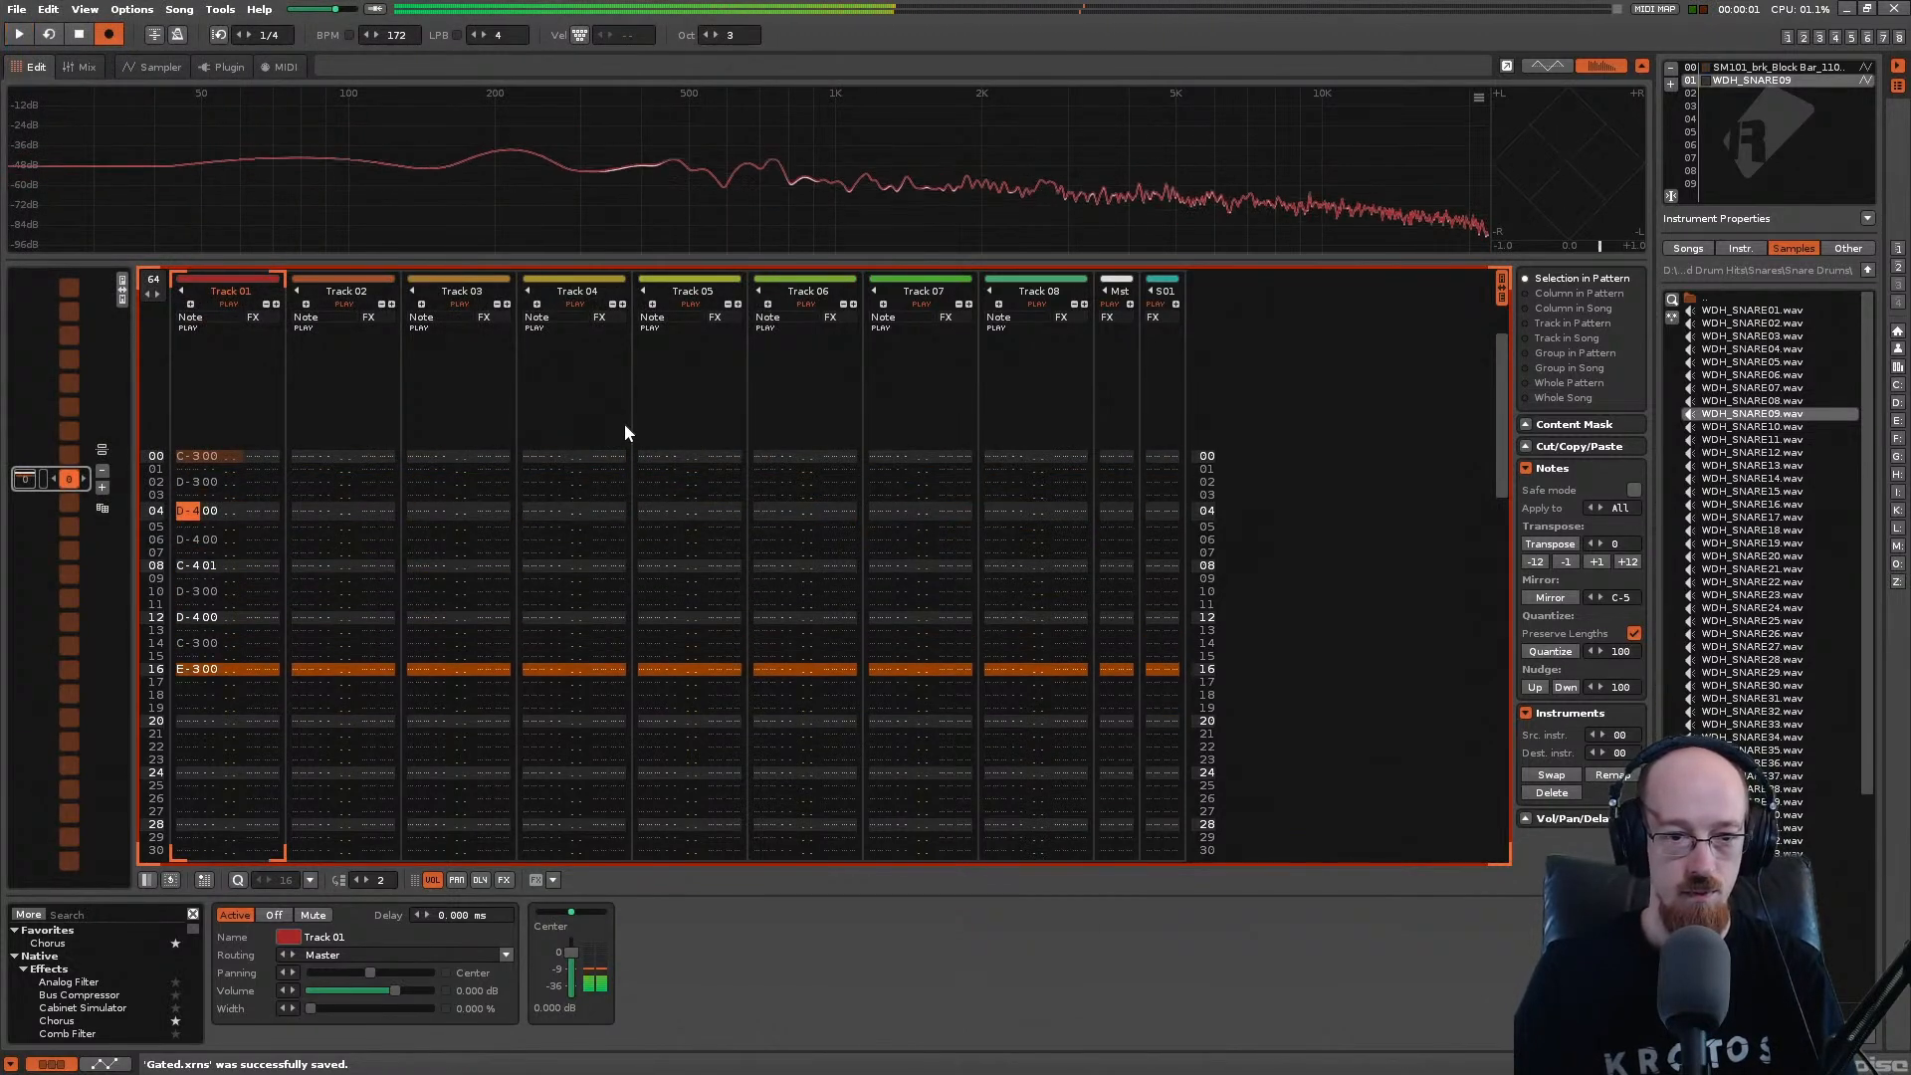
key(Down)
key(Down)
key(Down)
key(Down)
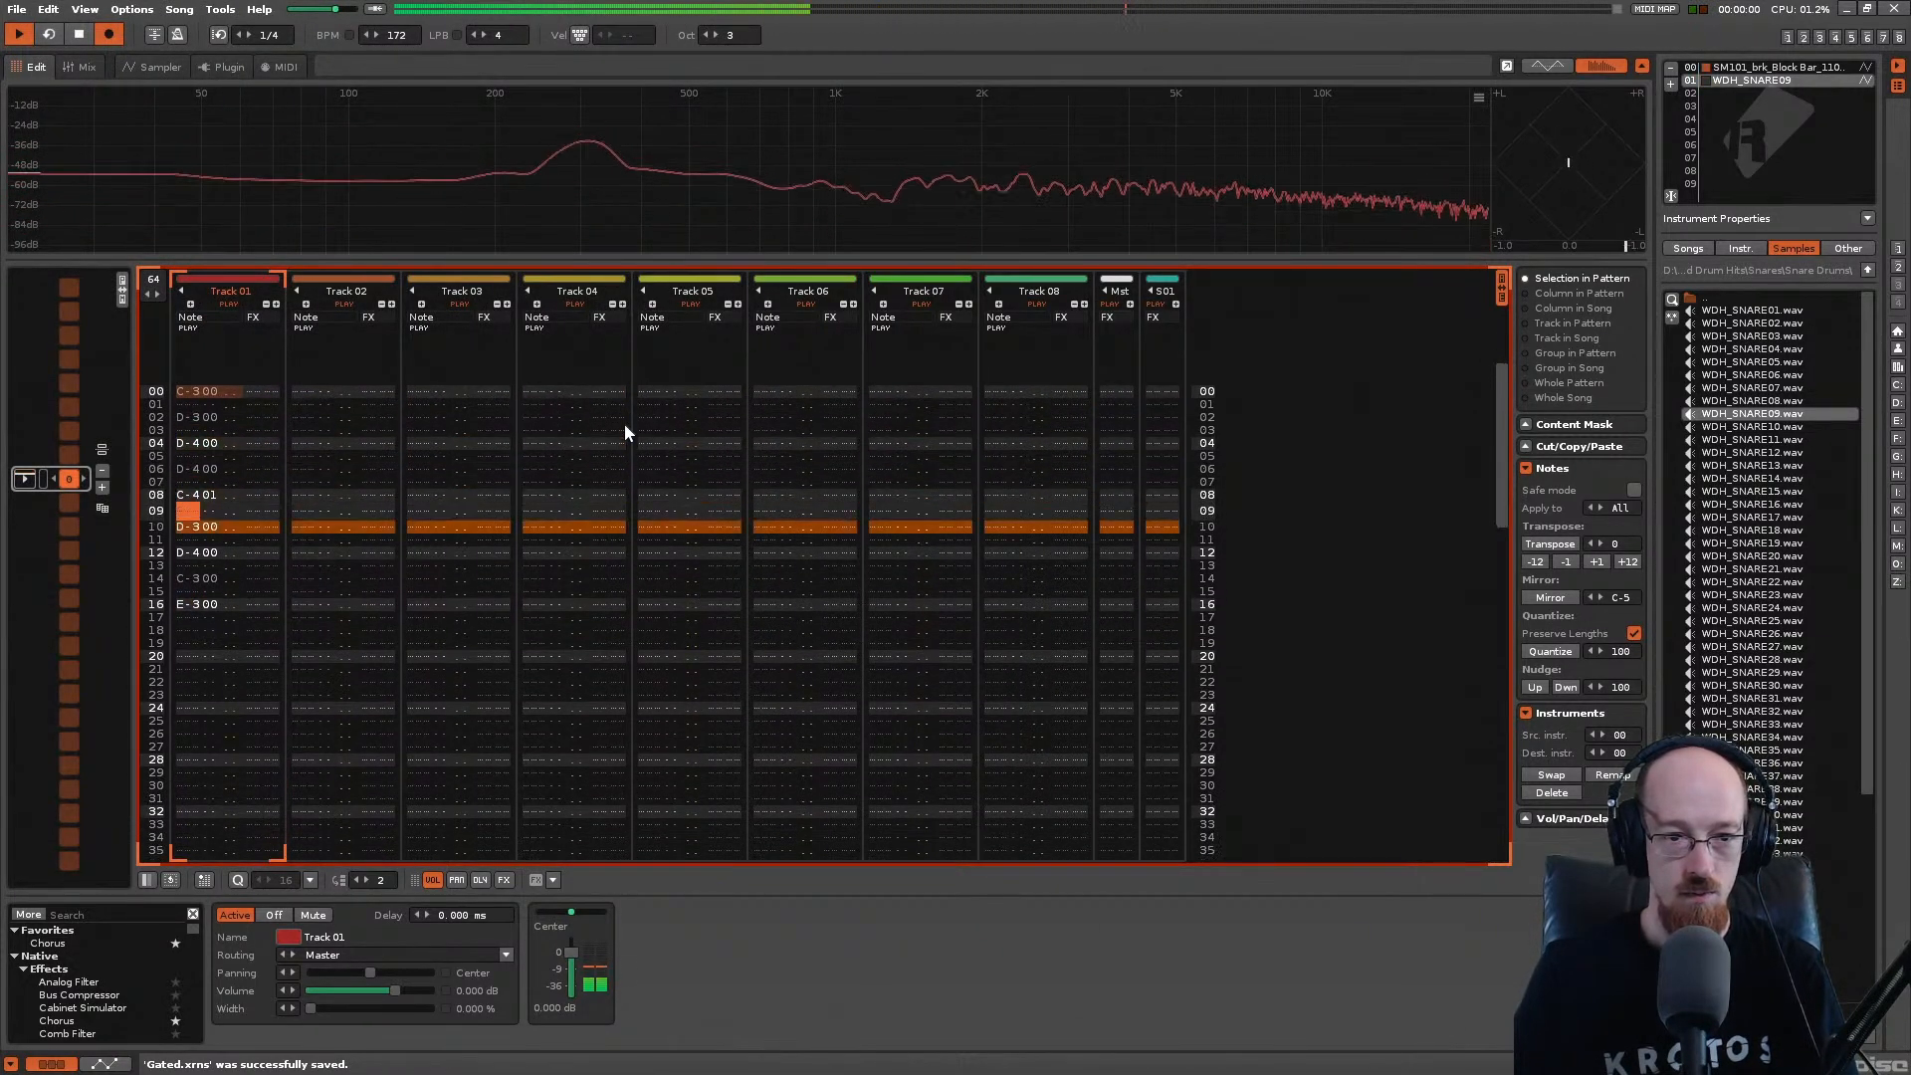
key(space)
key(Down)
key(Down)
key(space)
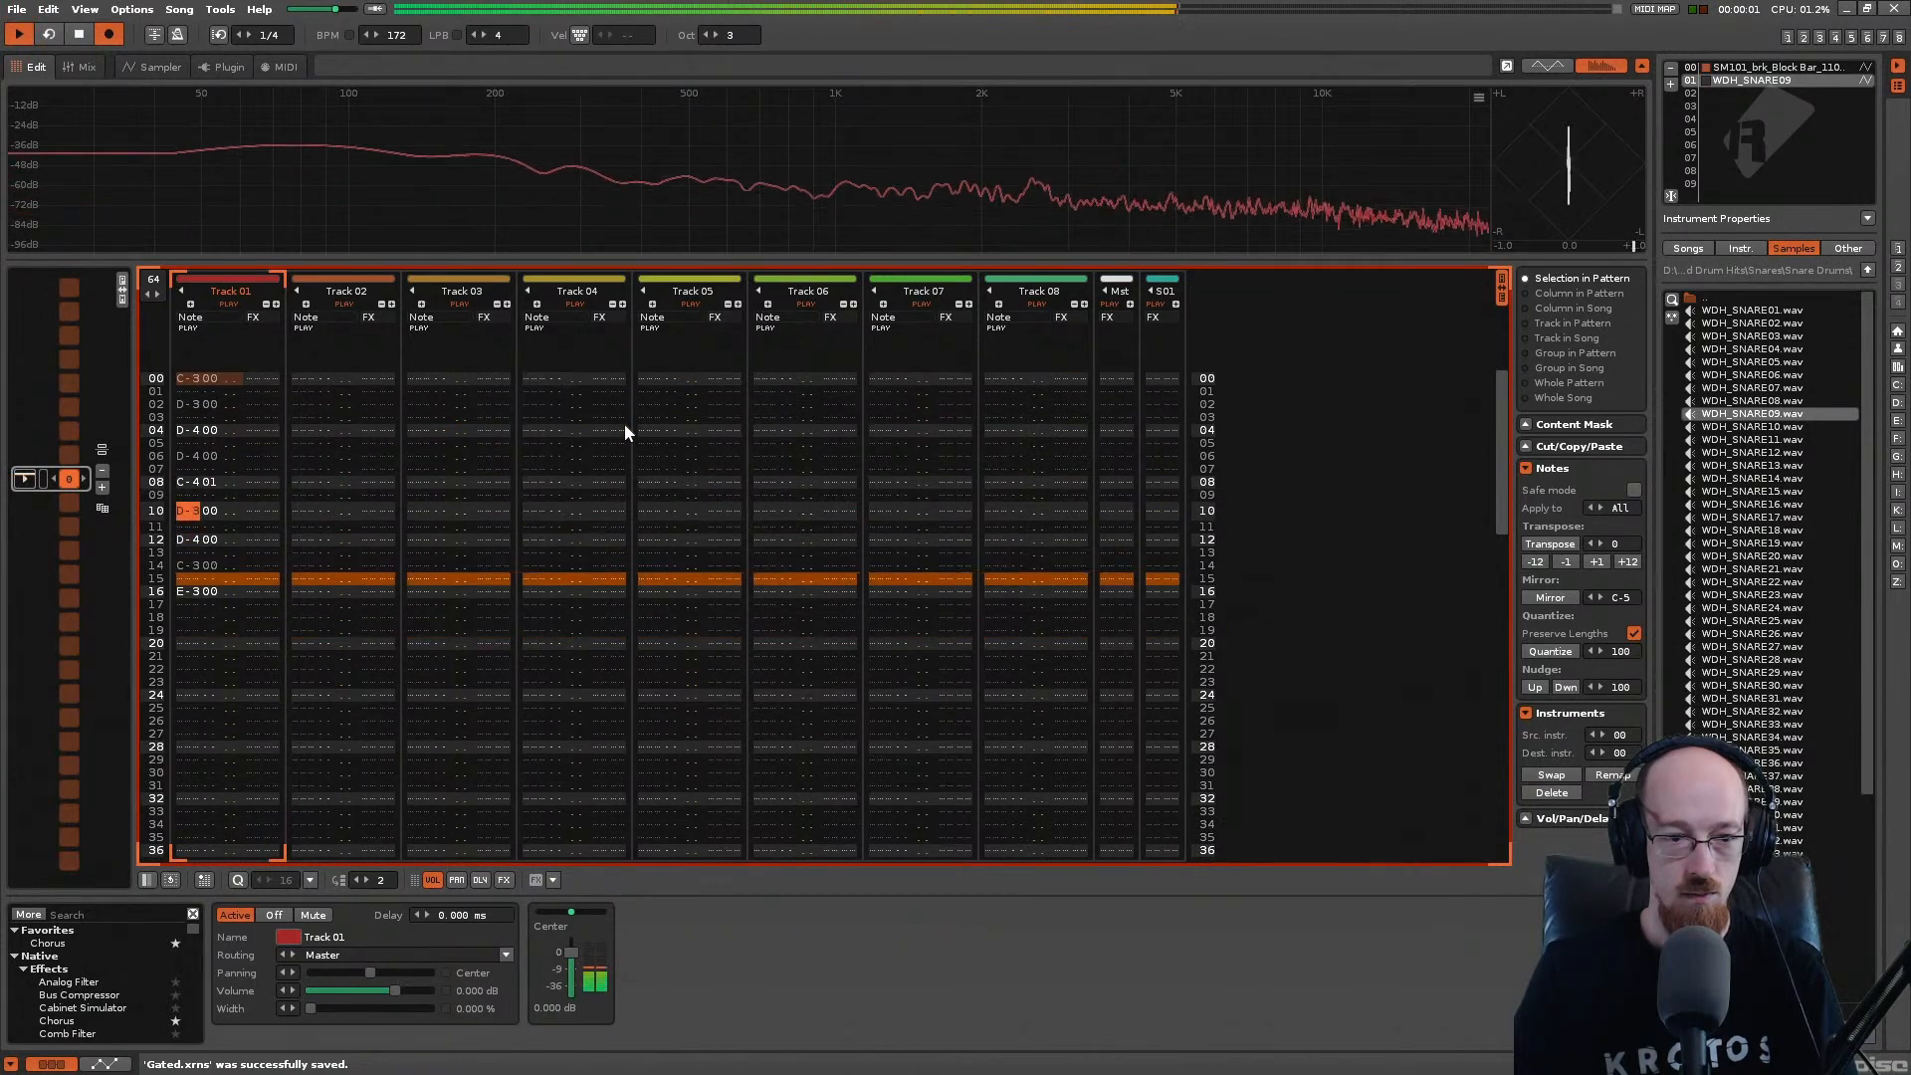
key(Up)
key(Up)
key(Up)
key(Up)
key(Up)
key(Up)
key(Up)
key(Up)
key(Up)
key(Up)
key(Up)
key(Up)
key(Up)
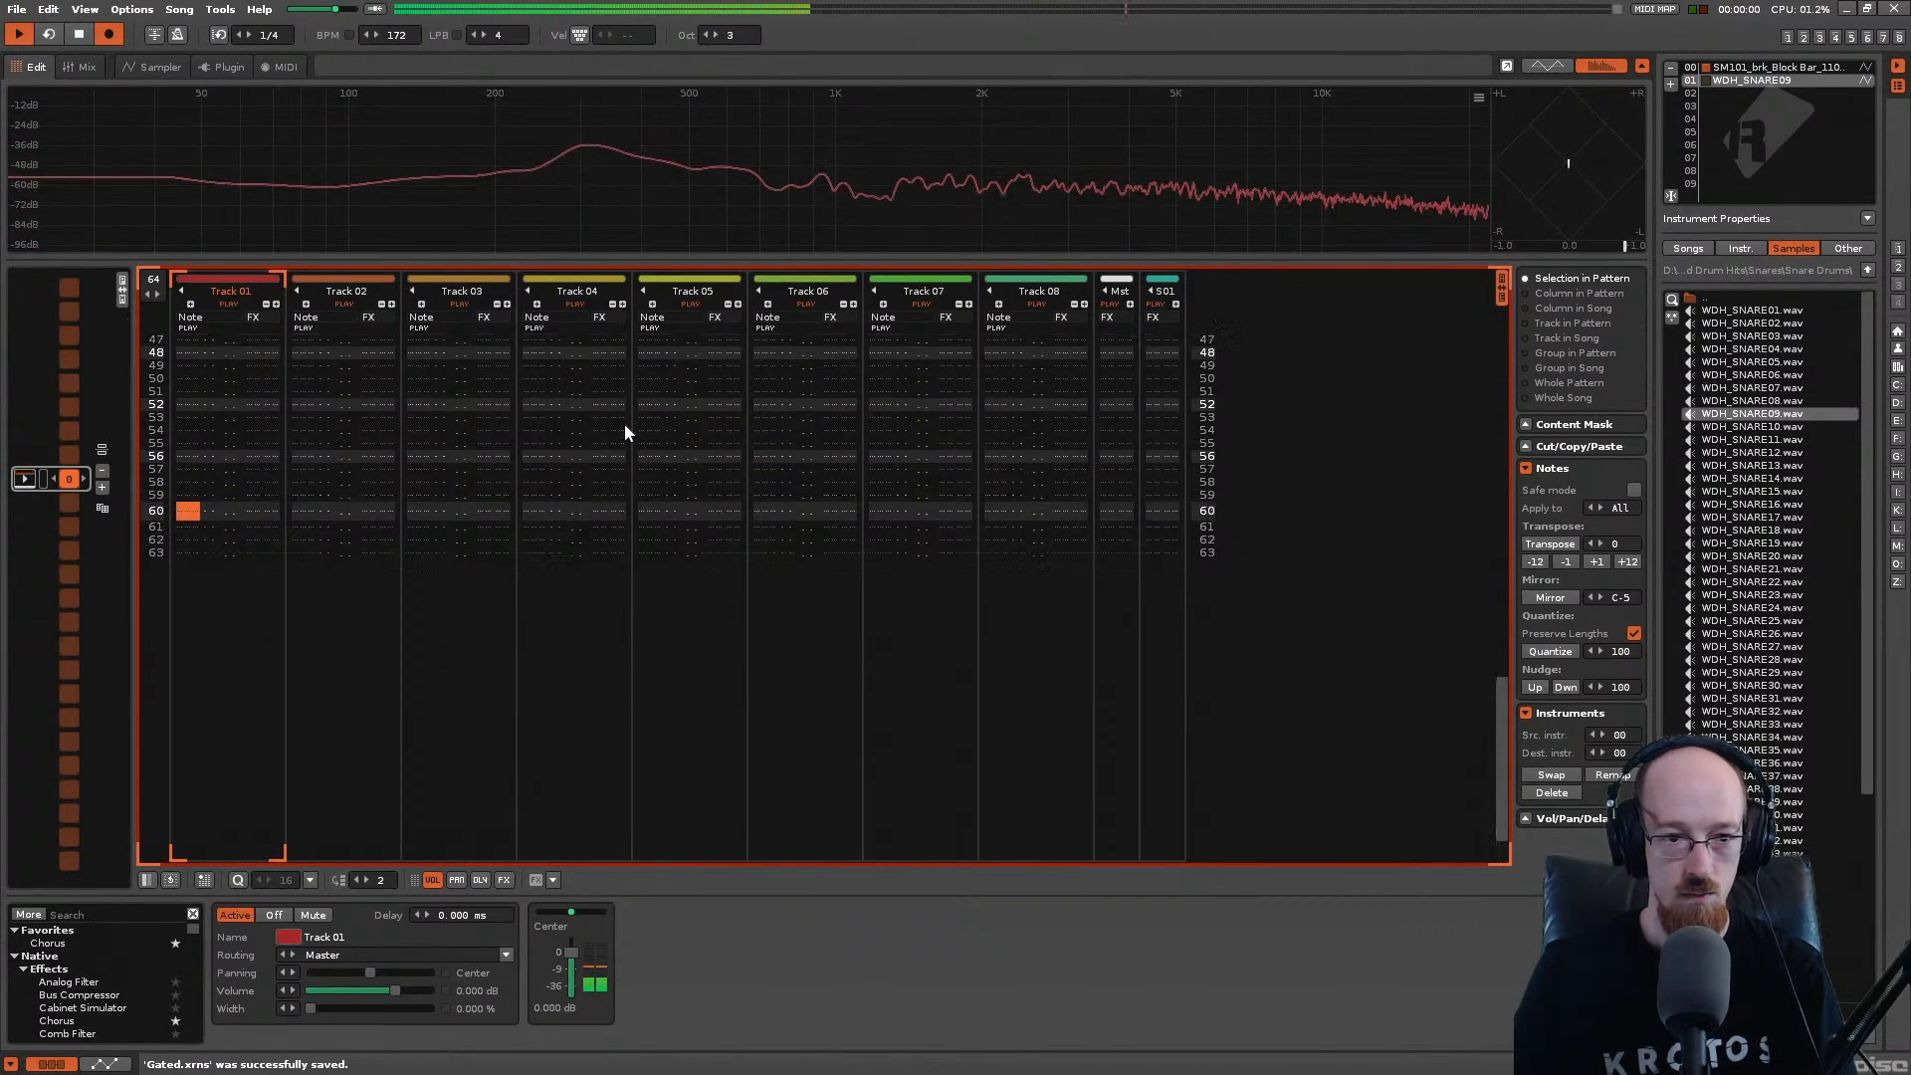
key(Down)
key(Down)
key(Down)
key(space)
Step: Replace the note on line 14 of Track 01 with D-3 from break instrument 00 and play back the pattern
key(Down)
key(Down)
key(Down)
key(Down)
key(Down)
key(Down)
key(Down)
key(Down)
key(Down)
key(Down)
key(Down)
key(Down)
key(Down)
key(Down)
key(3)
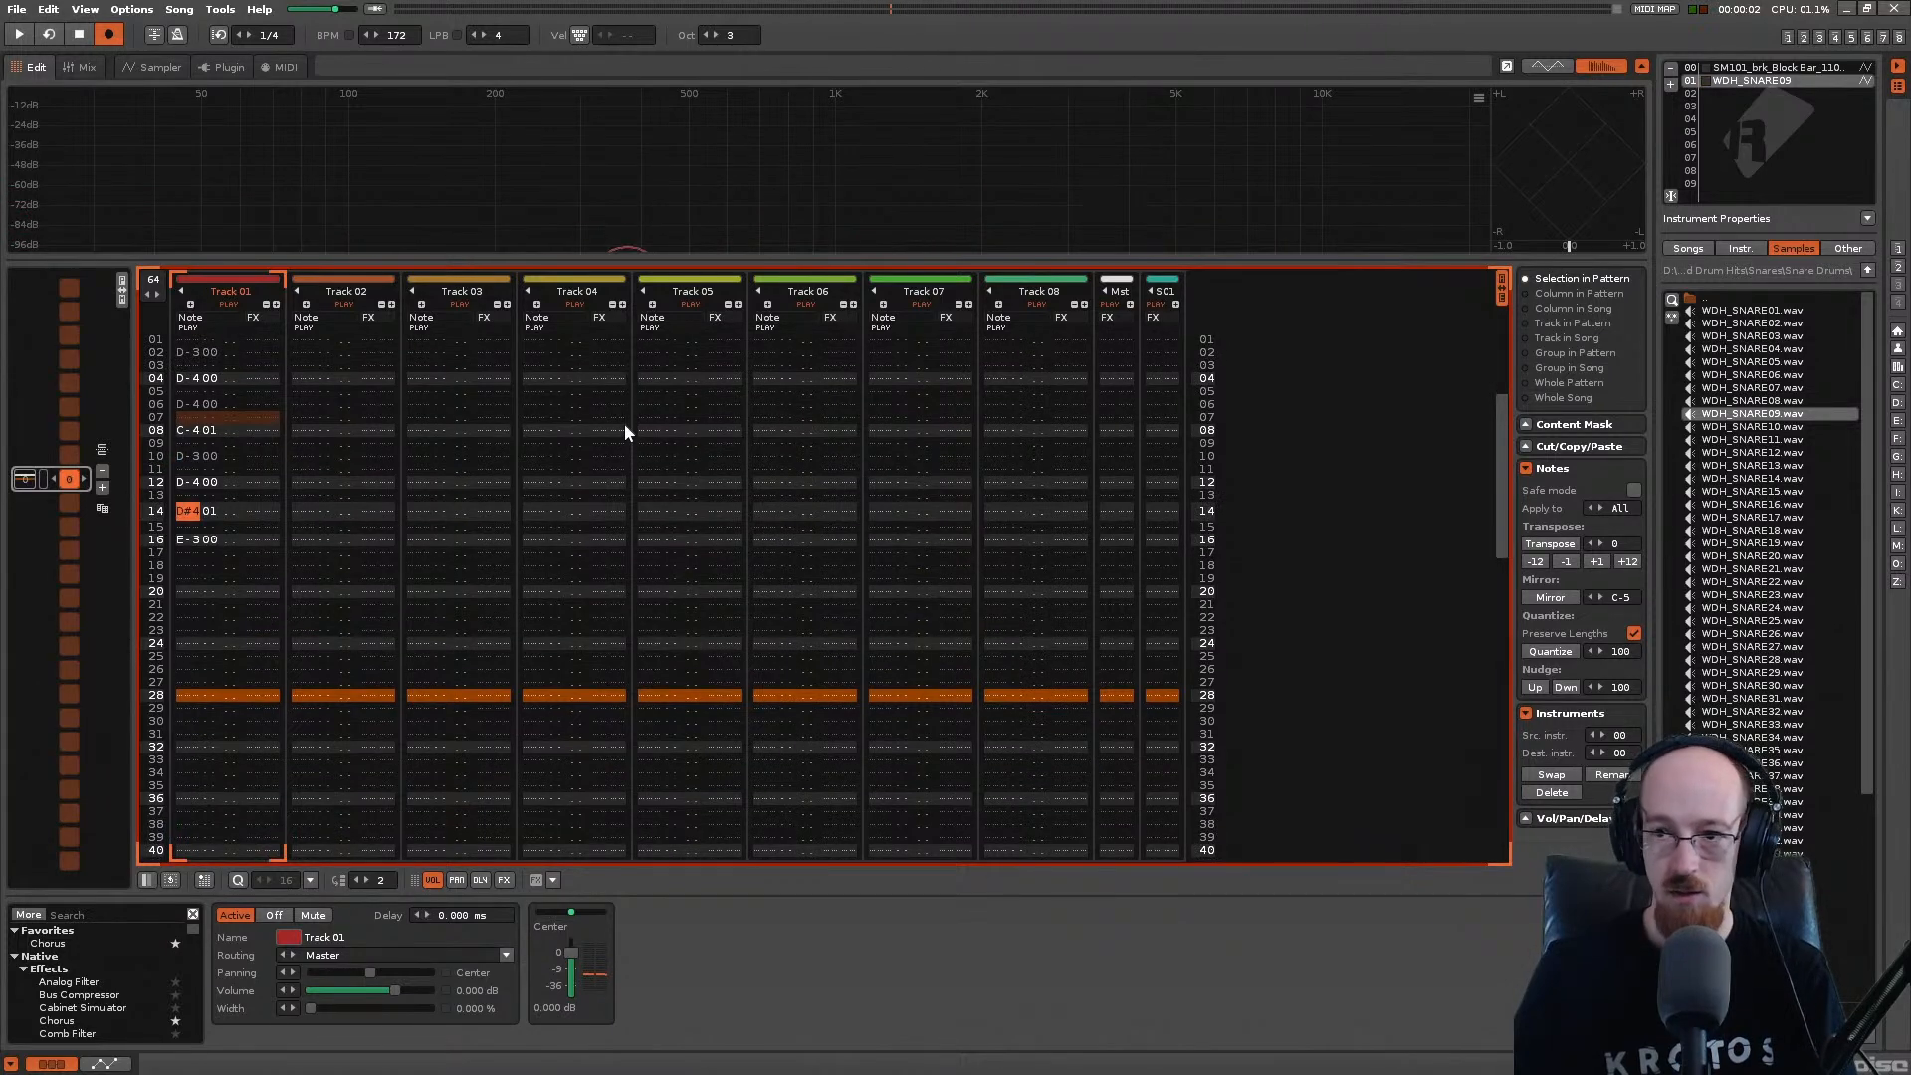
key(ctrl+Up)
key(2)
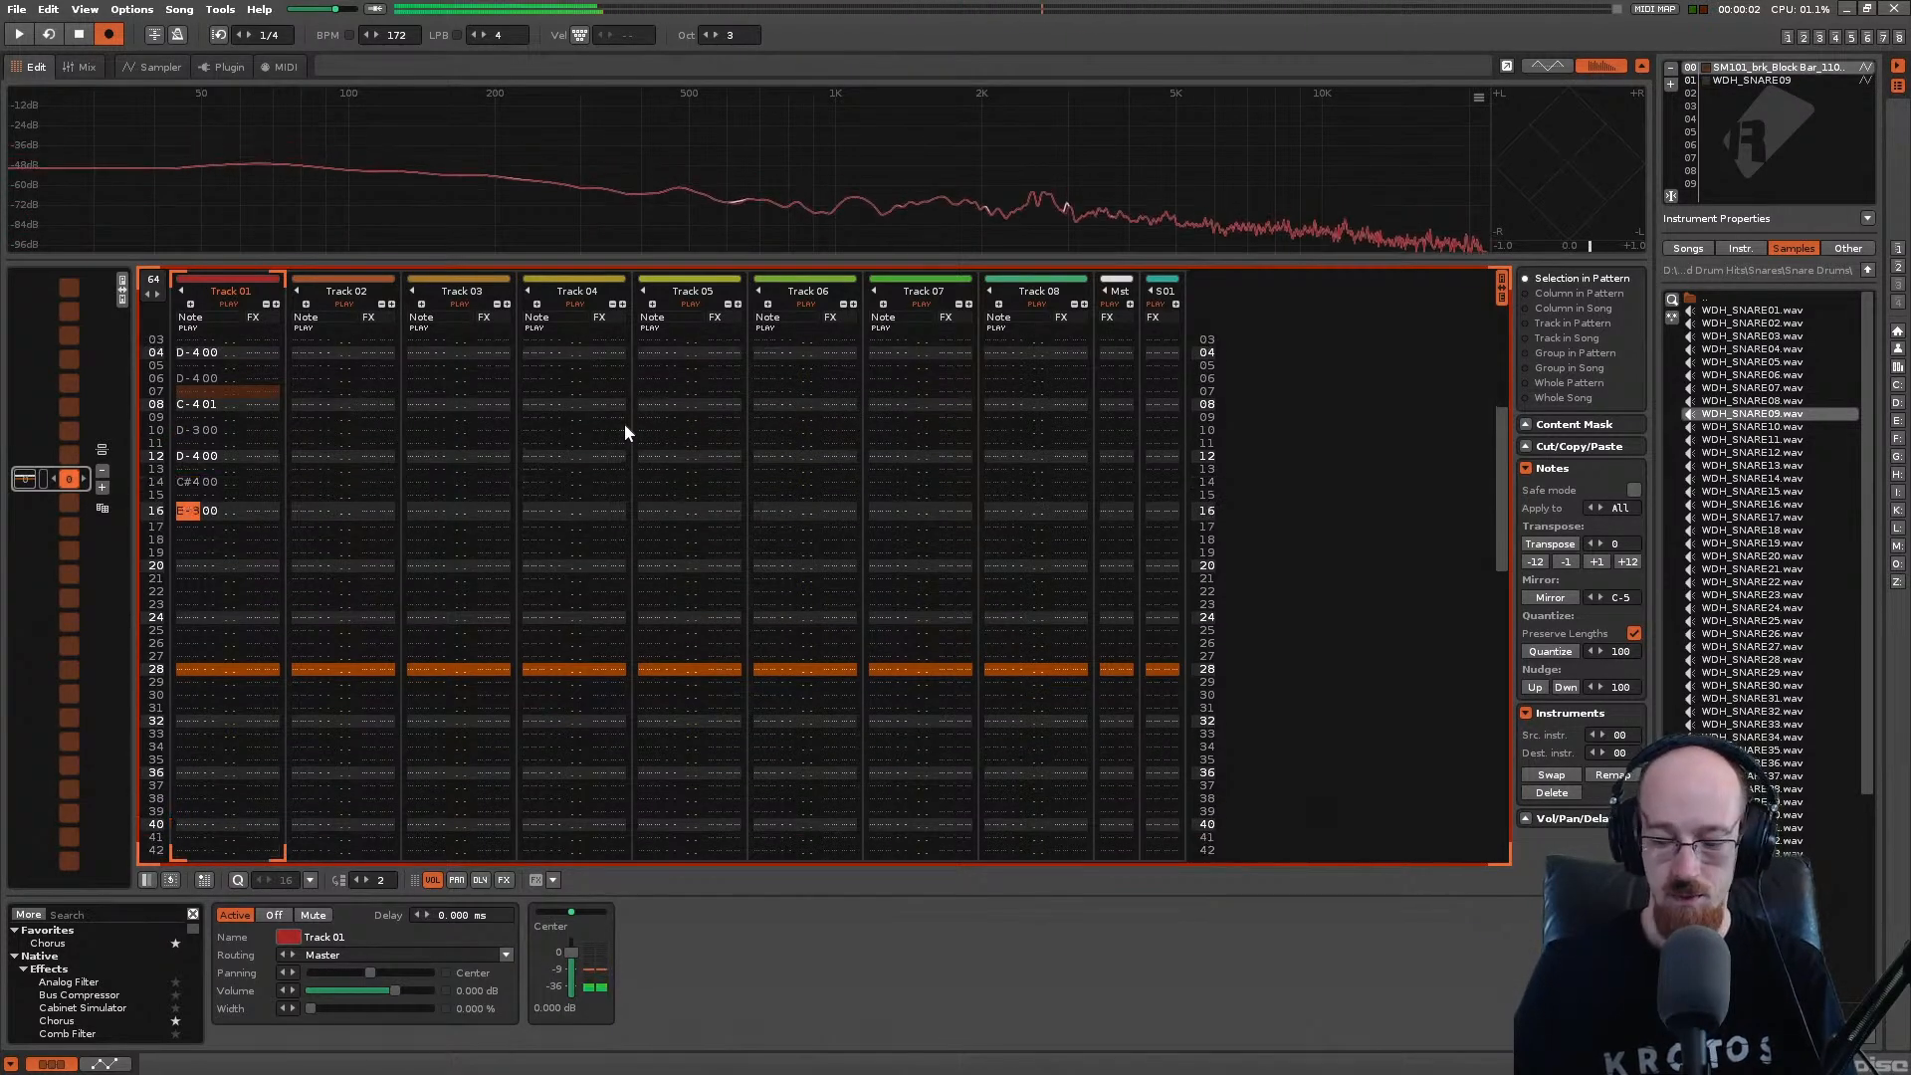
key(Up)
key(Up)
key(KP_Divide)
key(2)
key(Up)
key(Up)
key(w)
key(Up)
key(Up)
key(space)
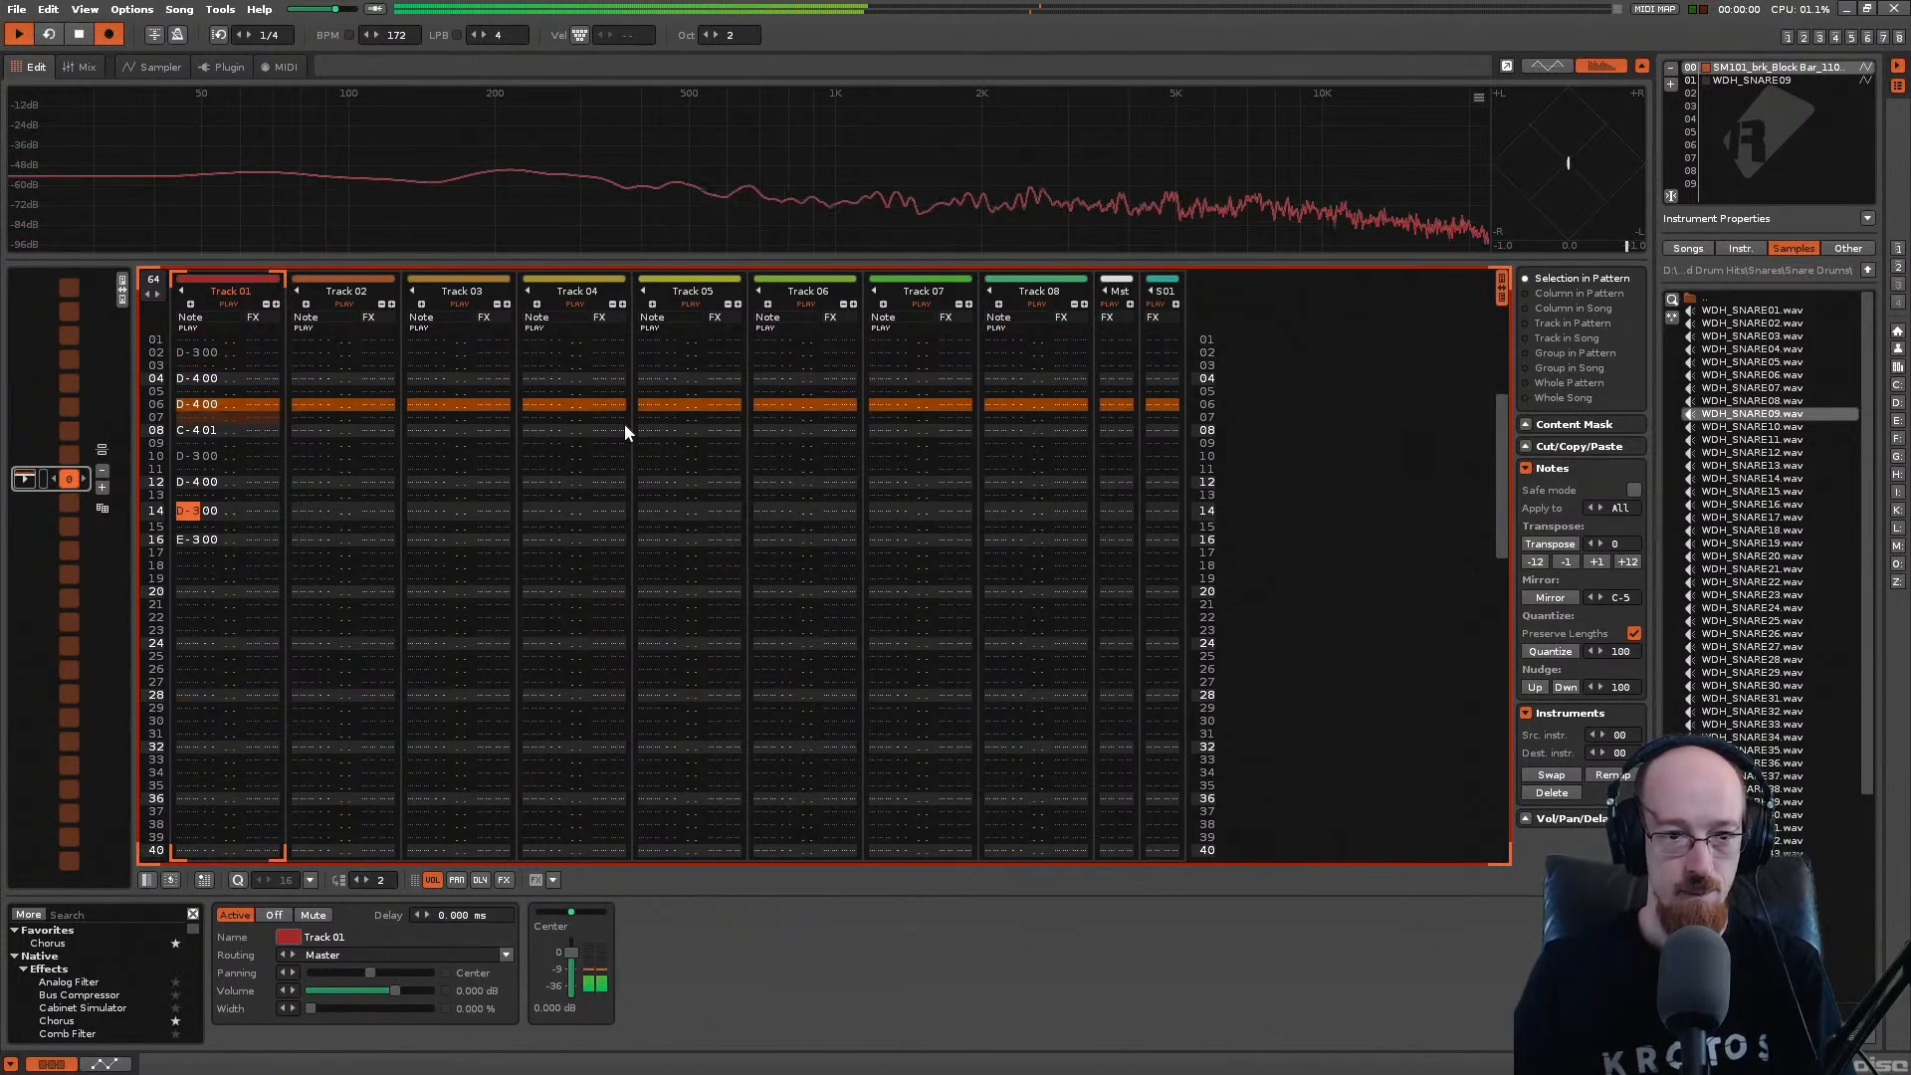
key(space)
key(Down)
key(Down)
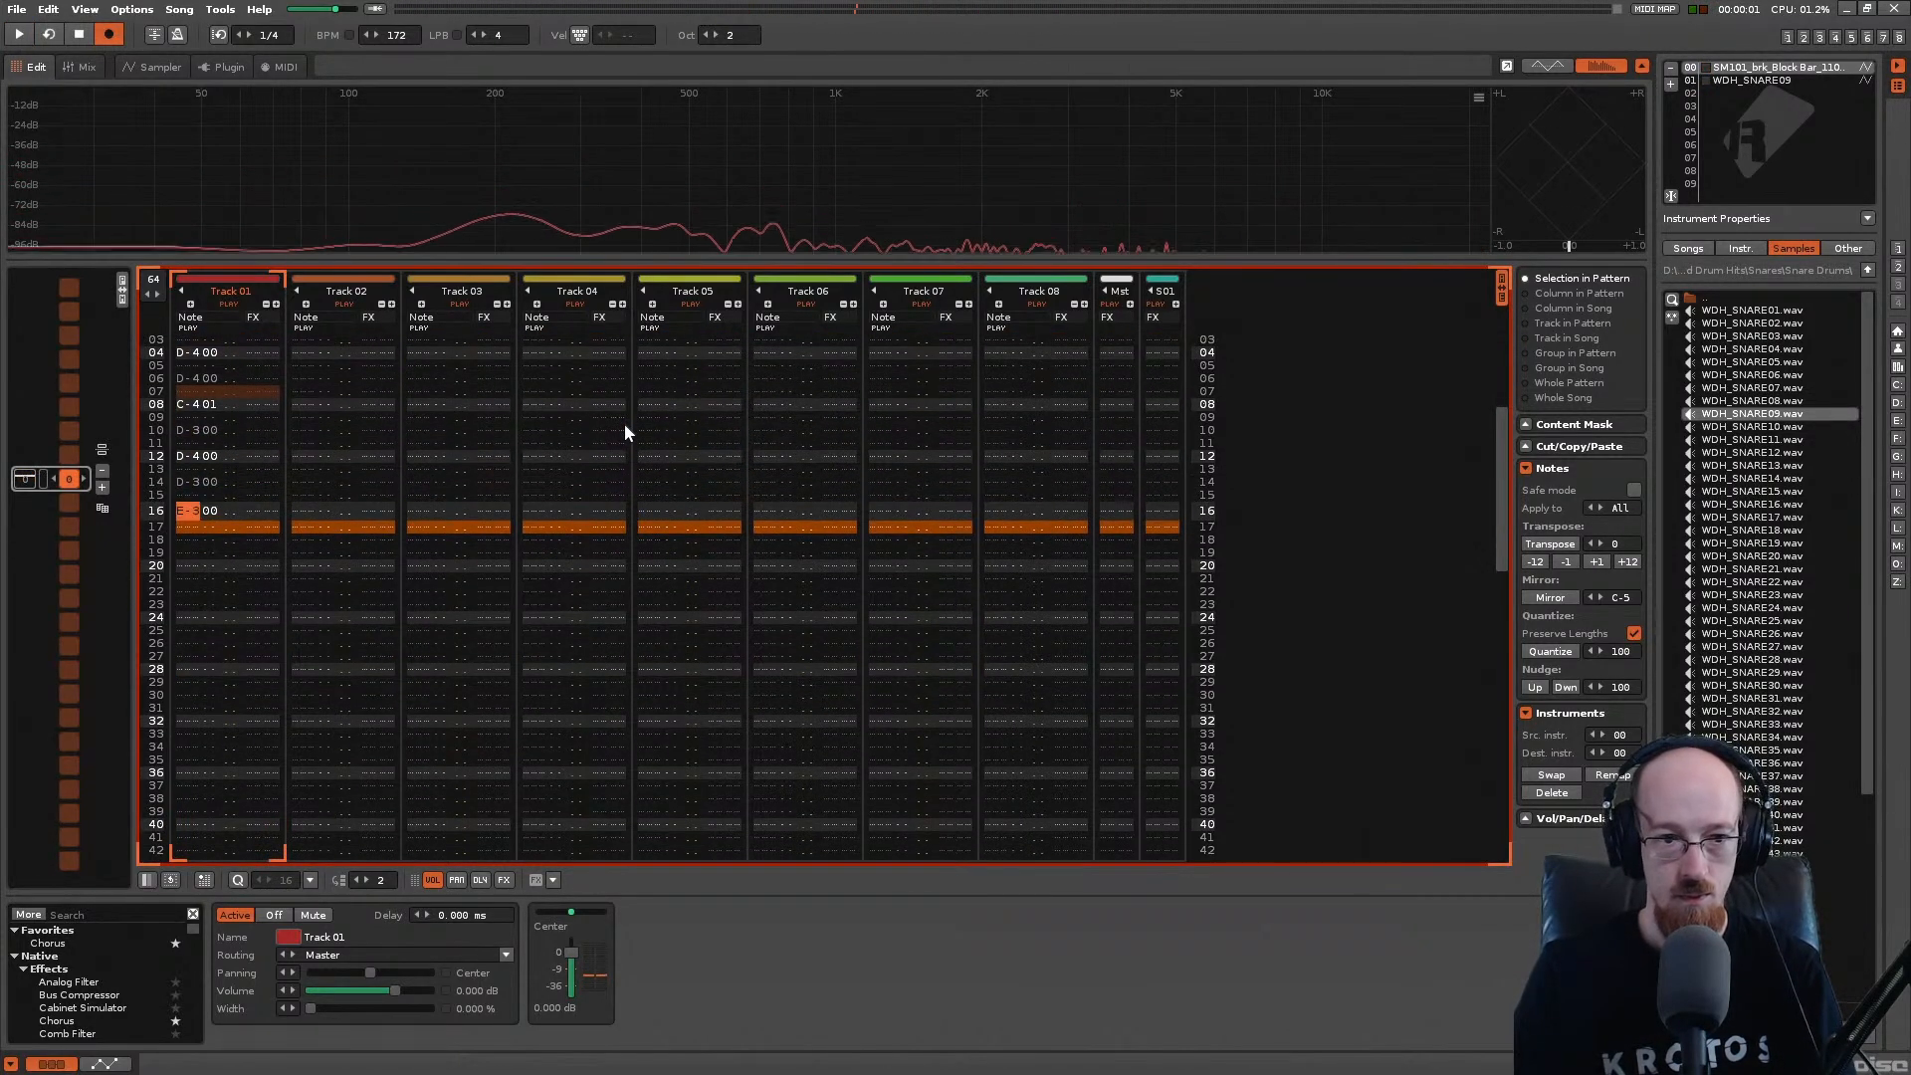
Step: Replace the kick notes on lines 16 and 00 of Track 01 with C#3 from instrument 00
key(q)
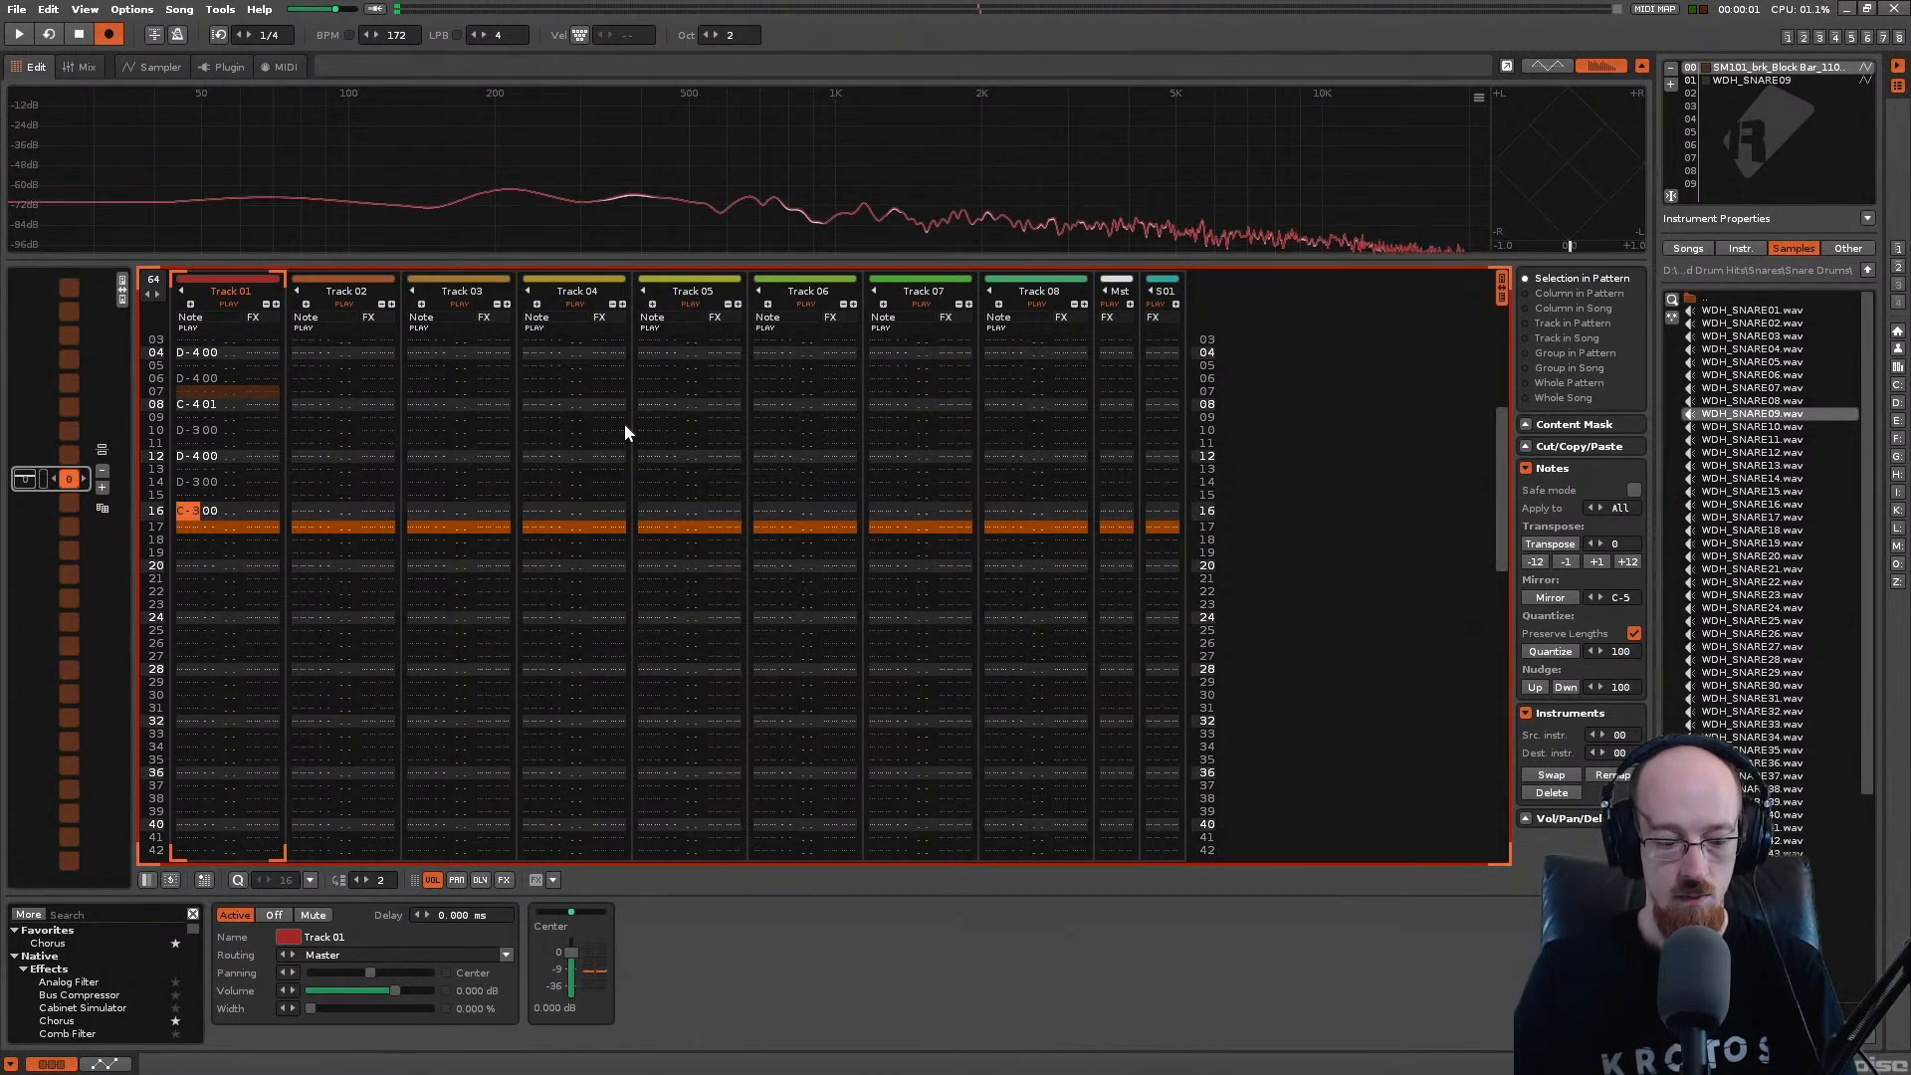
key(2)
key(Up)
key(Up)
key(Up)
key(Up)
key(Up)
key(Up)
key(Up)
key(Up)
key(Up)
key(Up)
key(Up)
key(Up)
key(Up)
key(Up)
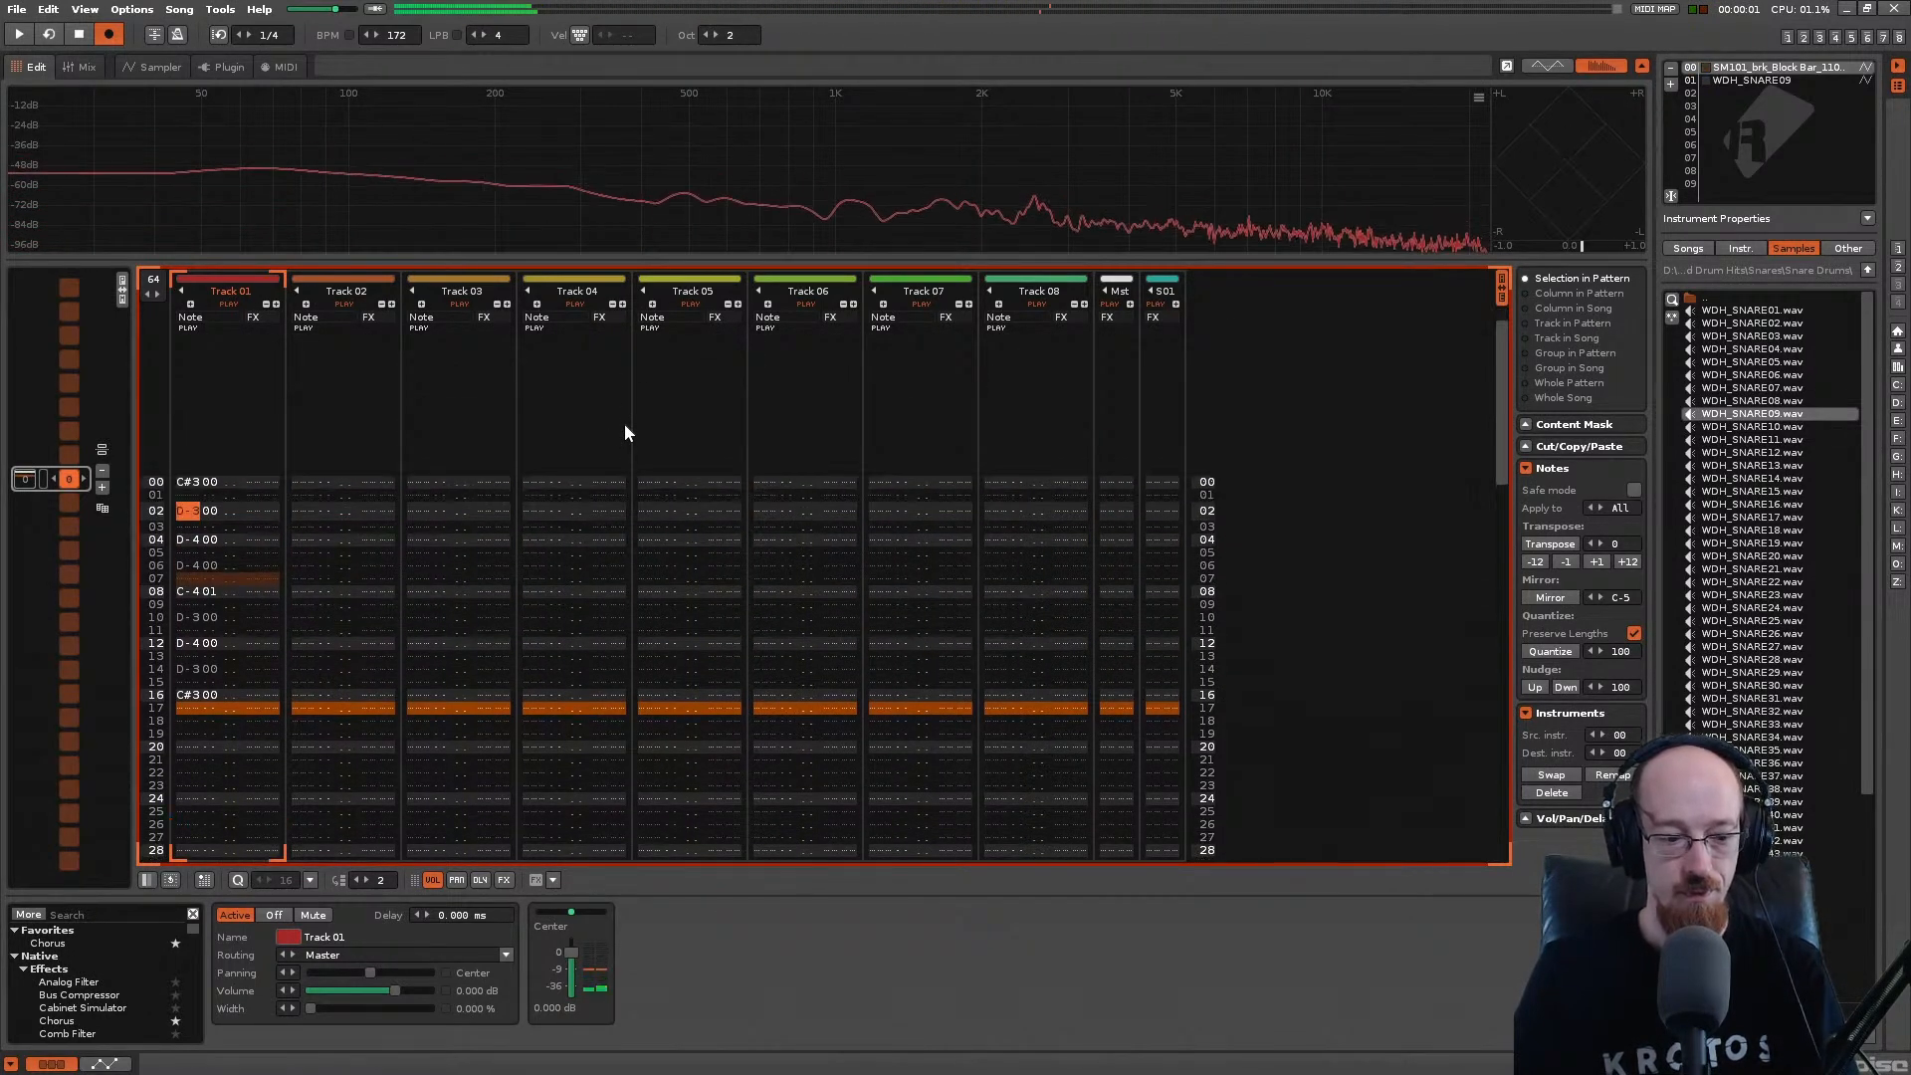
Step: Play back the revised Track 01 pattern and go to line 16
key(space)
key(Down)
key(Down)
key(Down)
key(Down)
key(Down)
key(Down)
key(Down)
key(Down)
key(space)
key(Down)
key(Down)
key(Down)
key(Down)
key(Down)
key(Down)
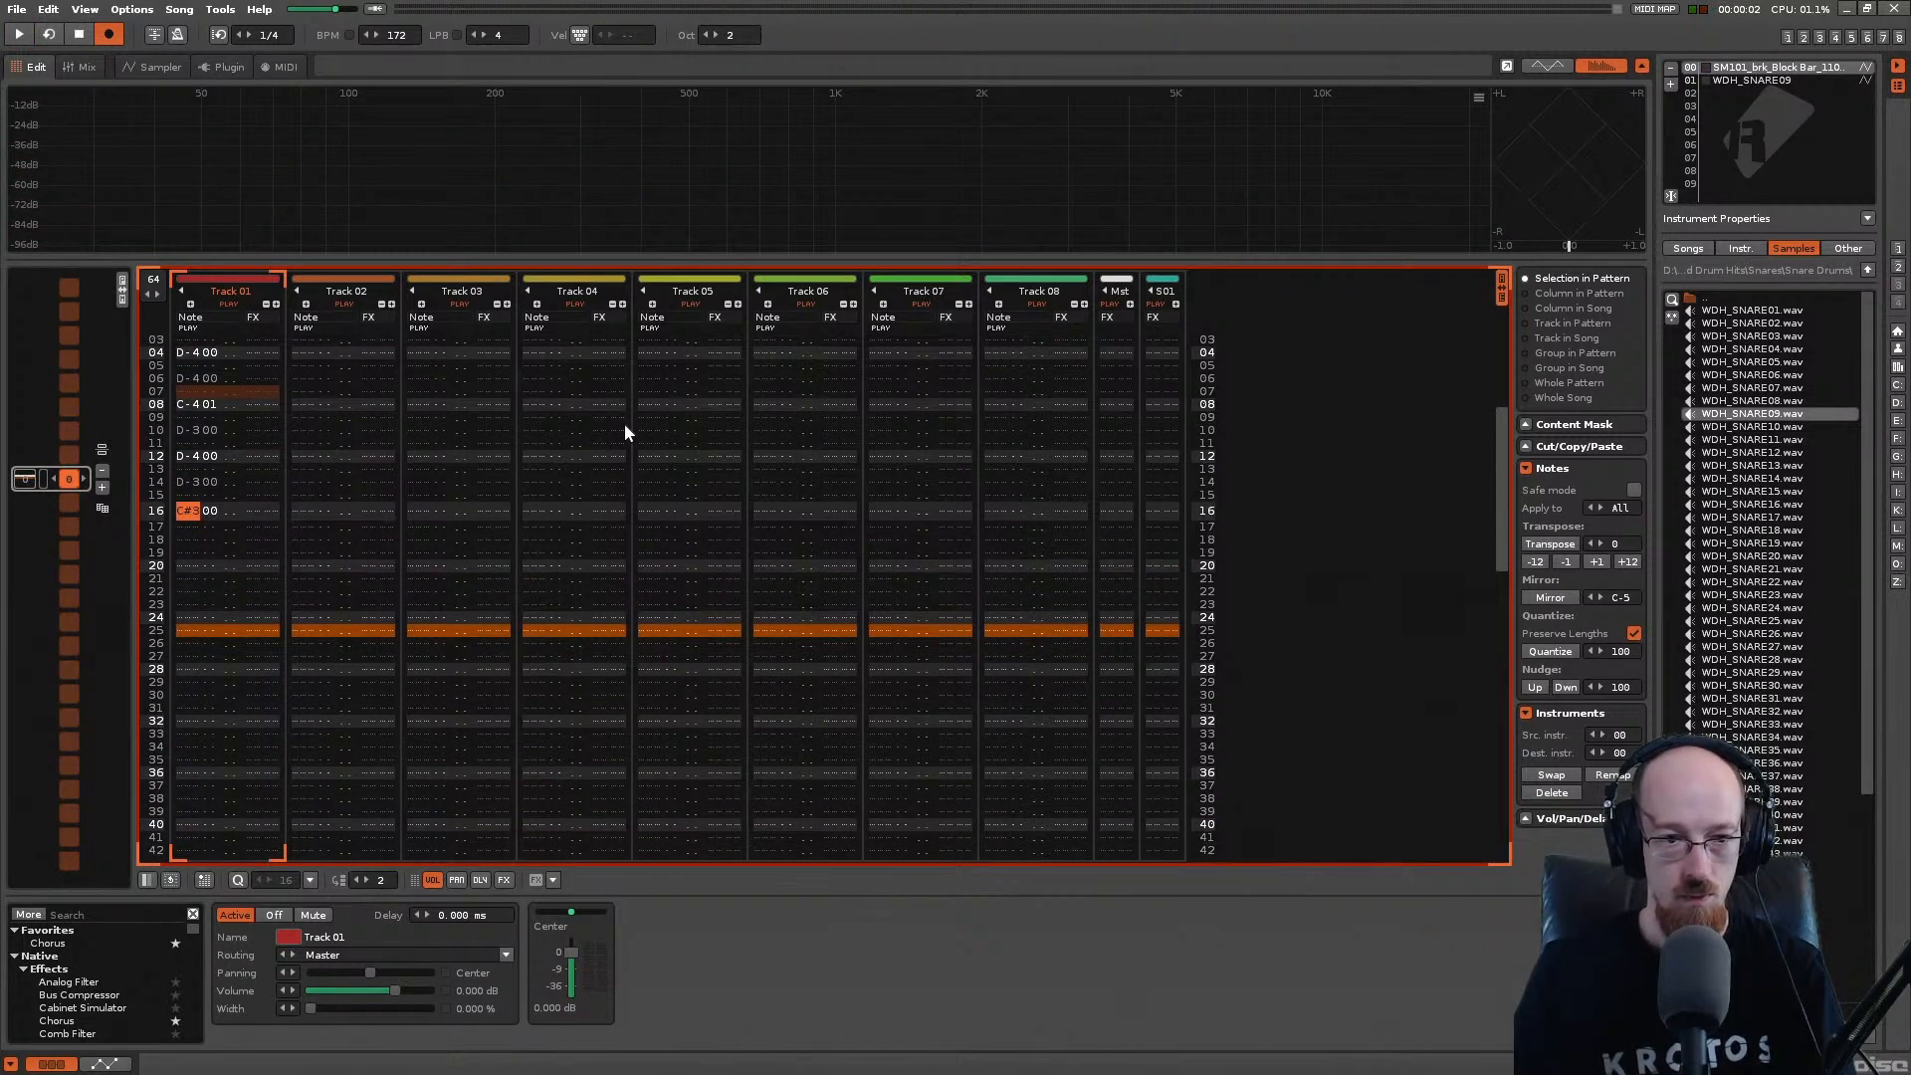
Step: Enter break instrument 00 notes on Track 01: D-3 on lines 16 and 18, and C#3 on lines 20 and 23
key(w)
key(Up)
key(Down)
key(Down)
key(Up)
key(w)
key(2)
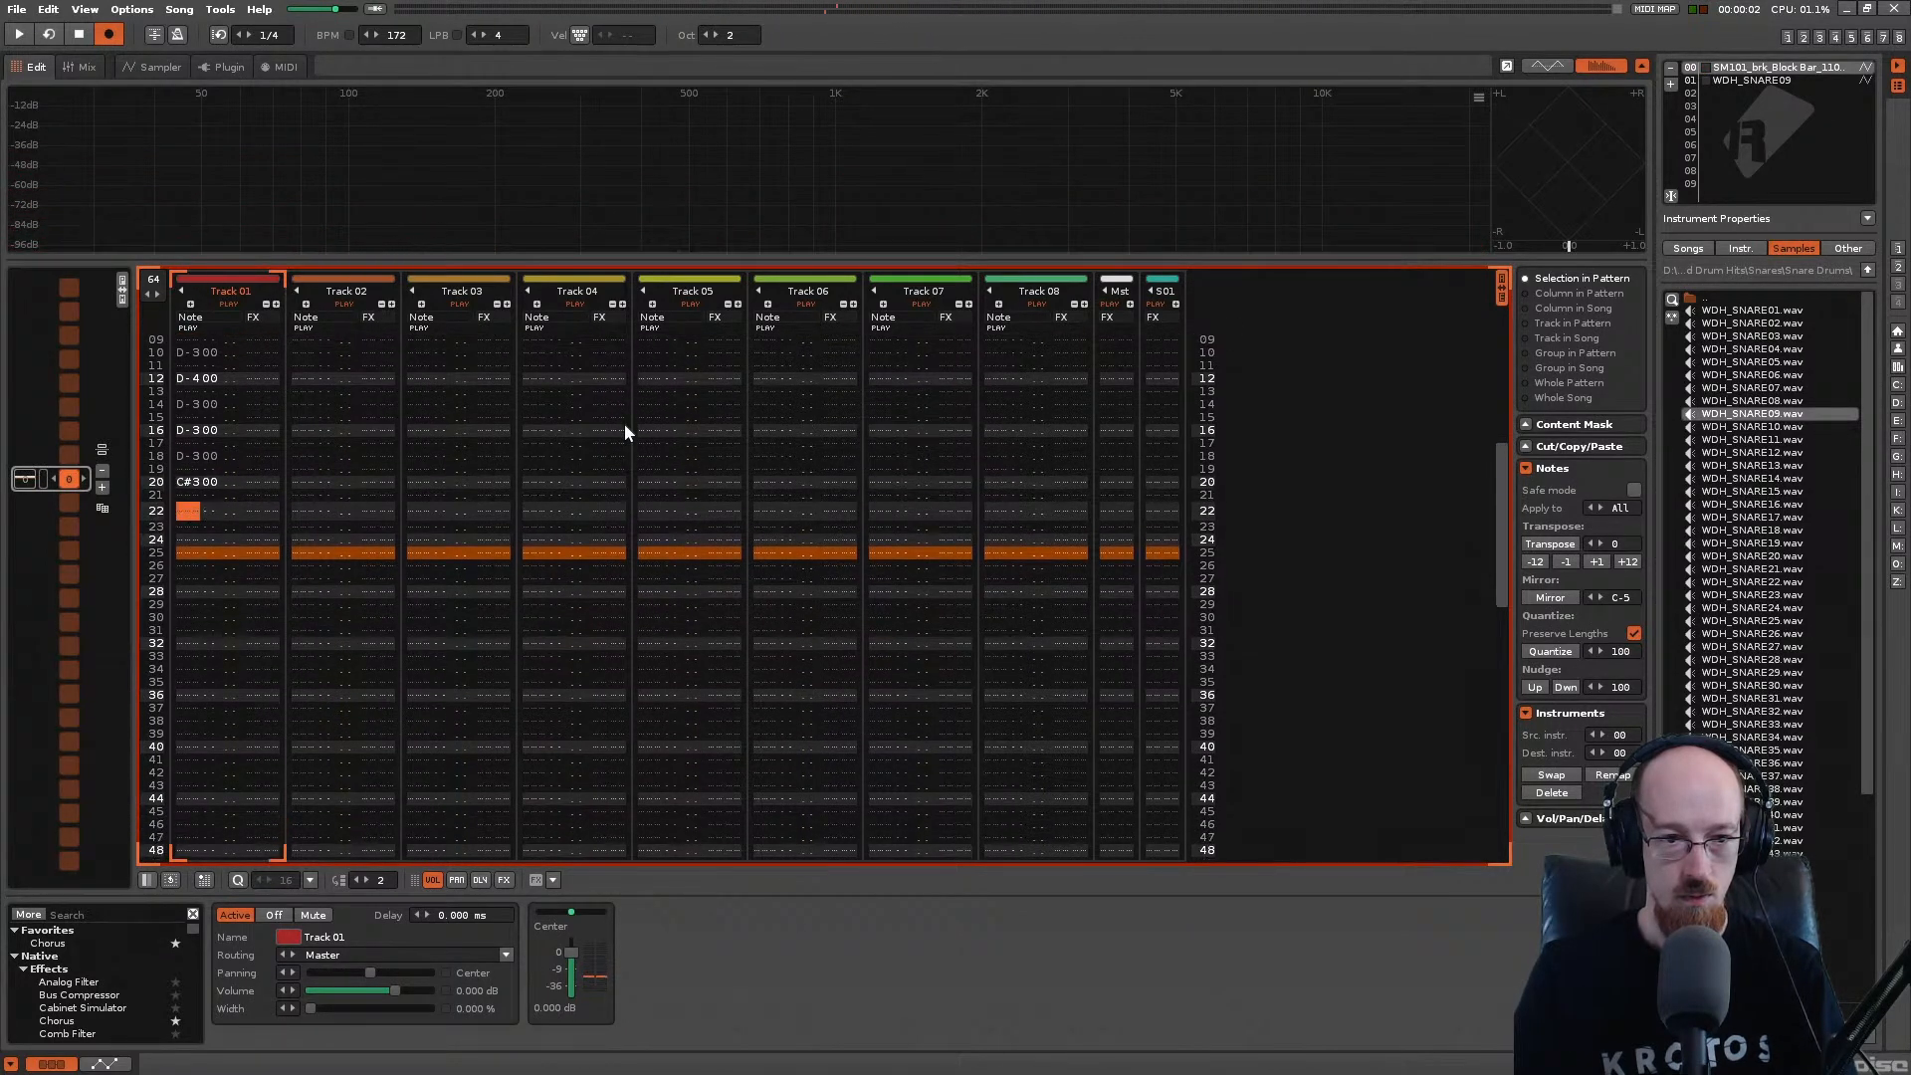
key(2)
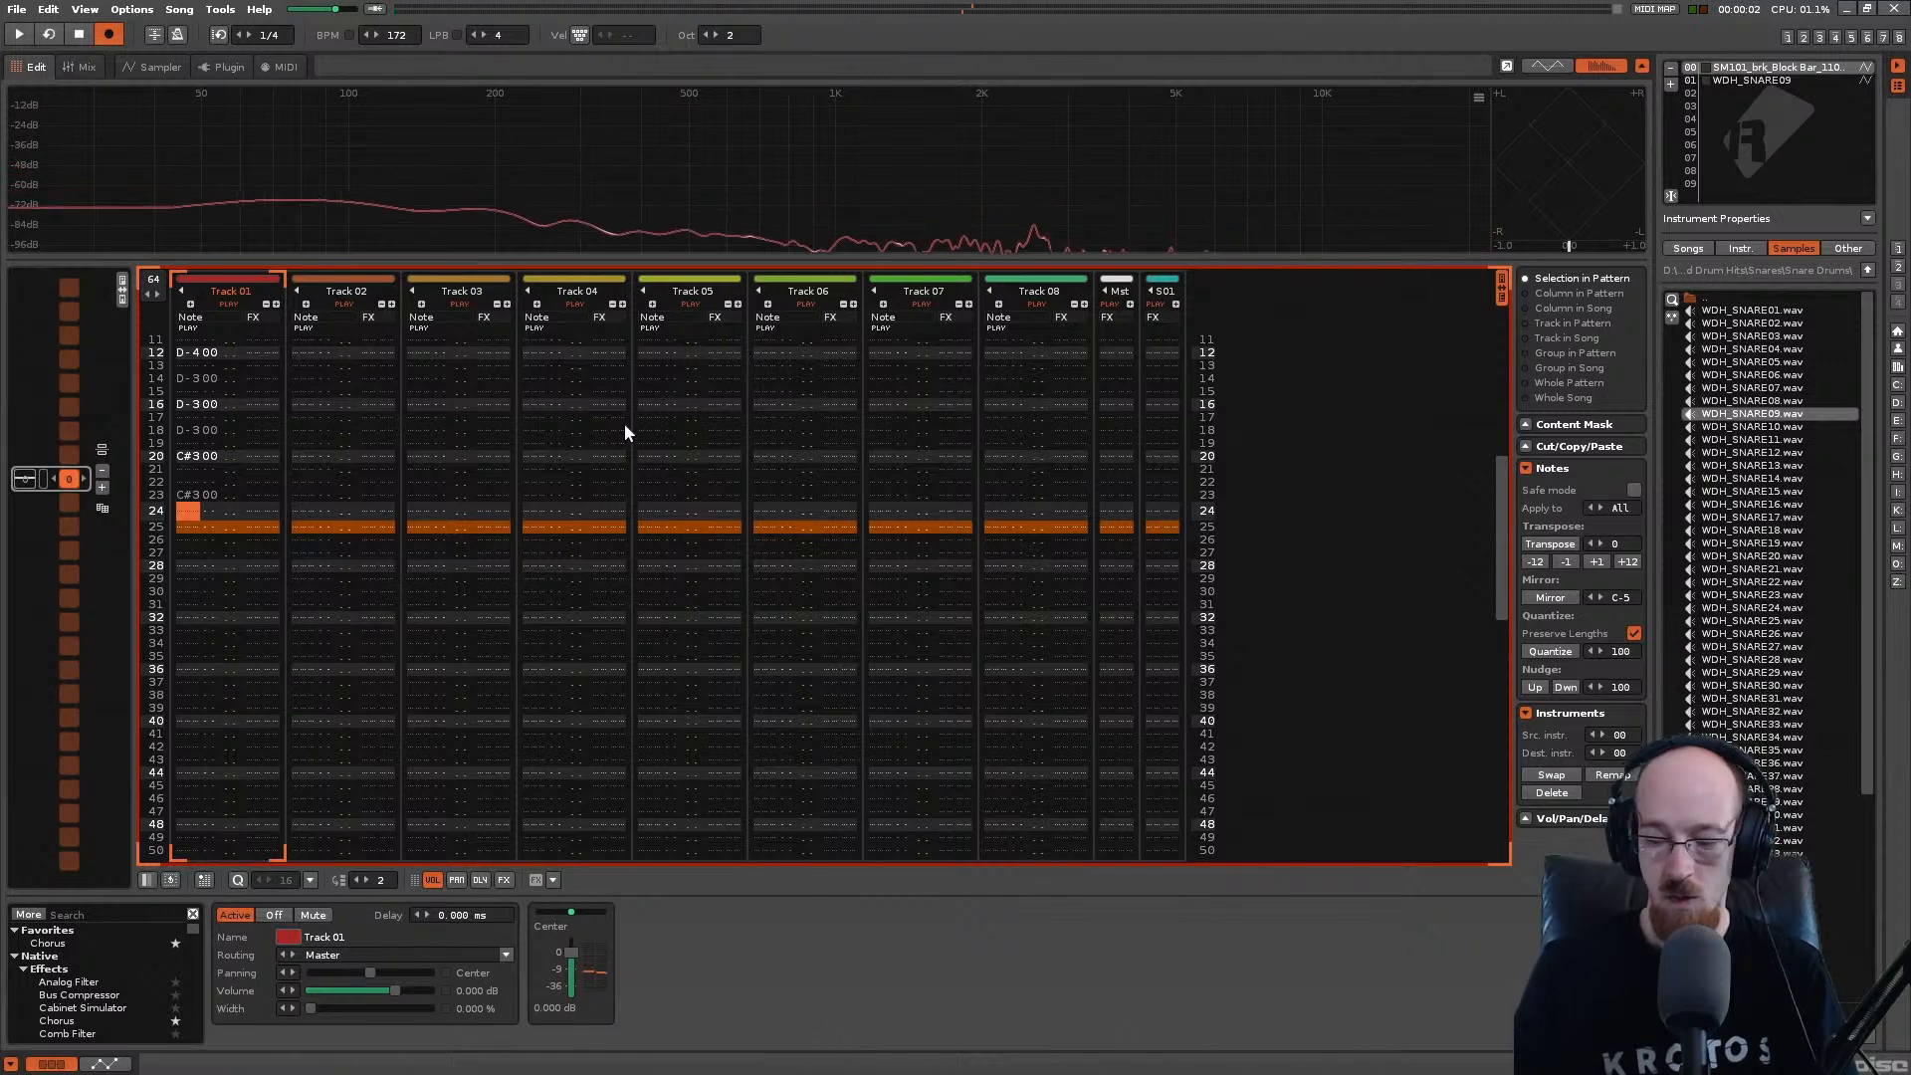
Step: Place the snare from instrument 01 as C-4 on line 24 of Track 01 and play back the pattern
key(ctrl+Down)
key(q)
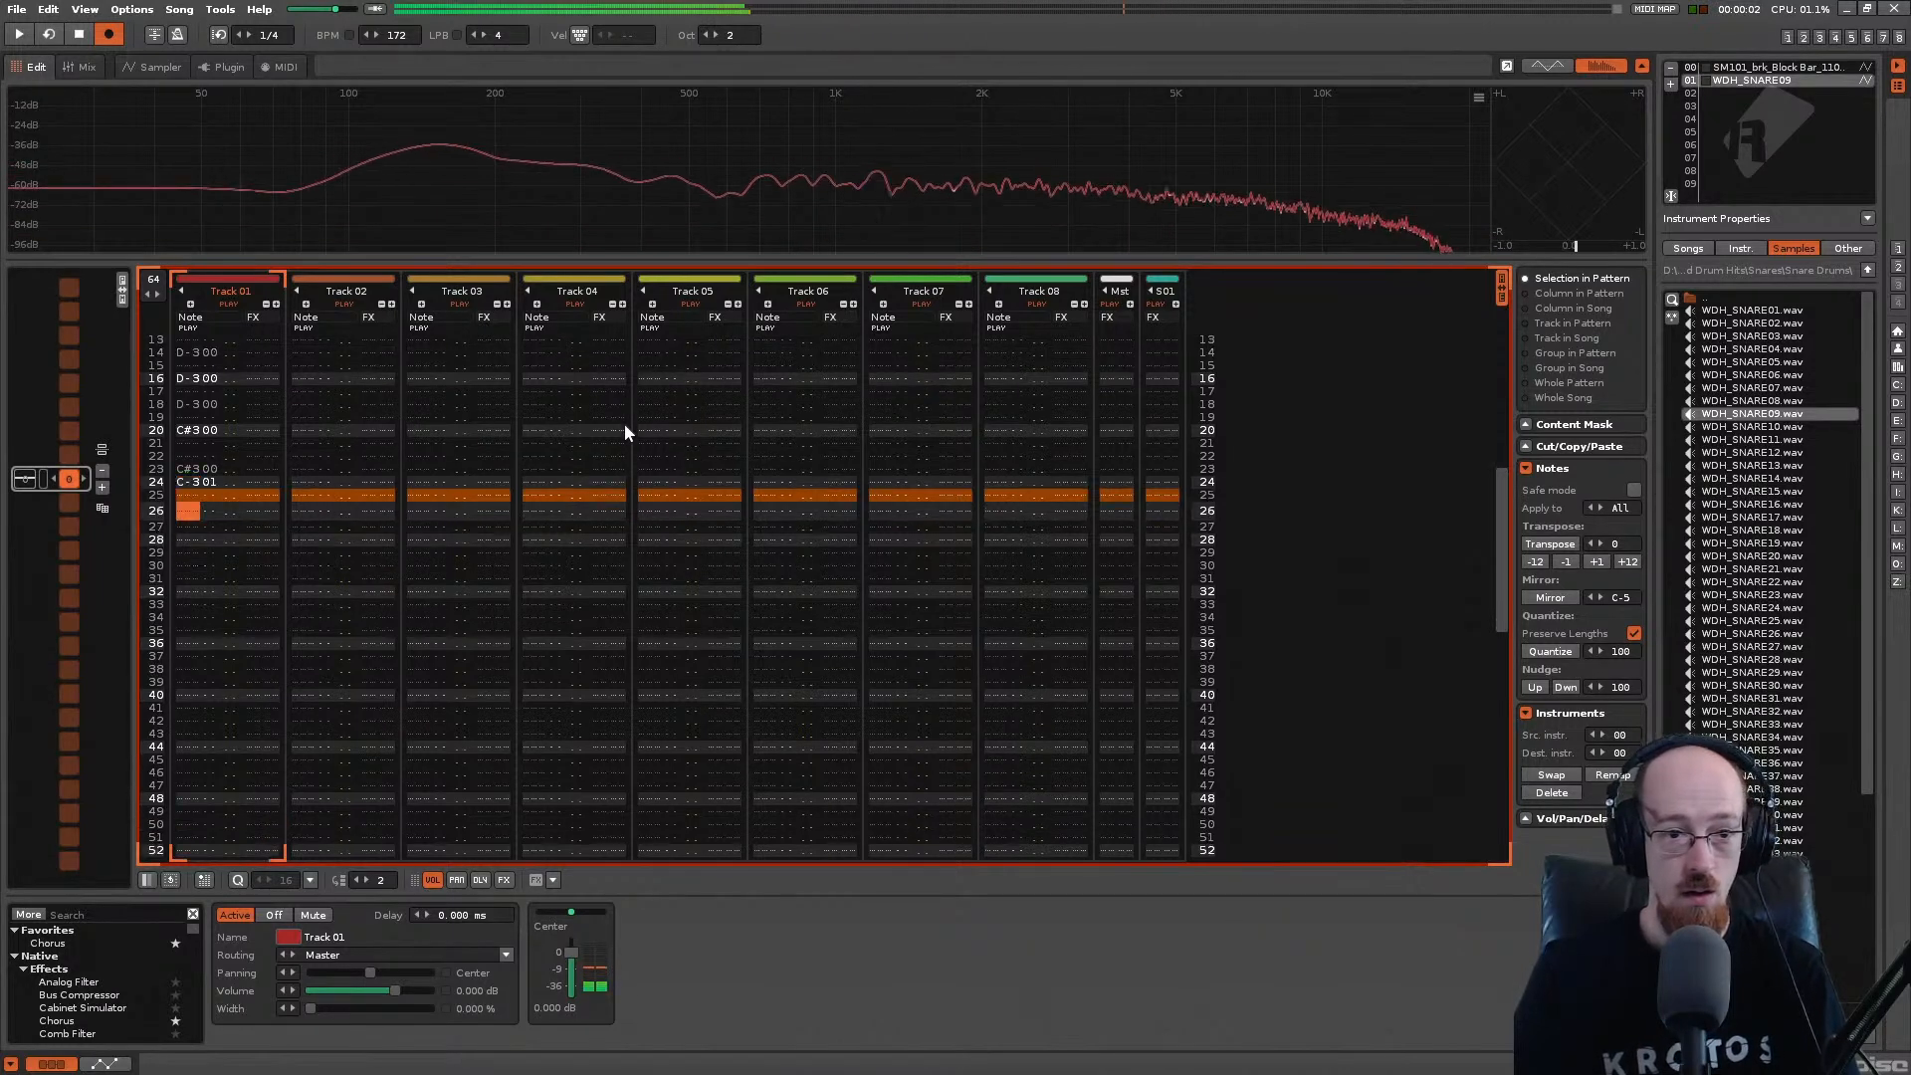
key(Up)
key(KP_Multiply)
key(space)
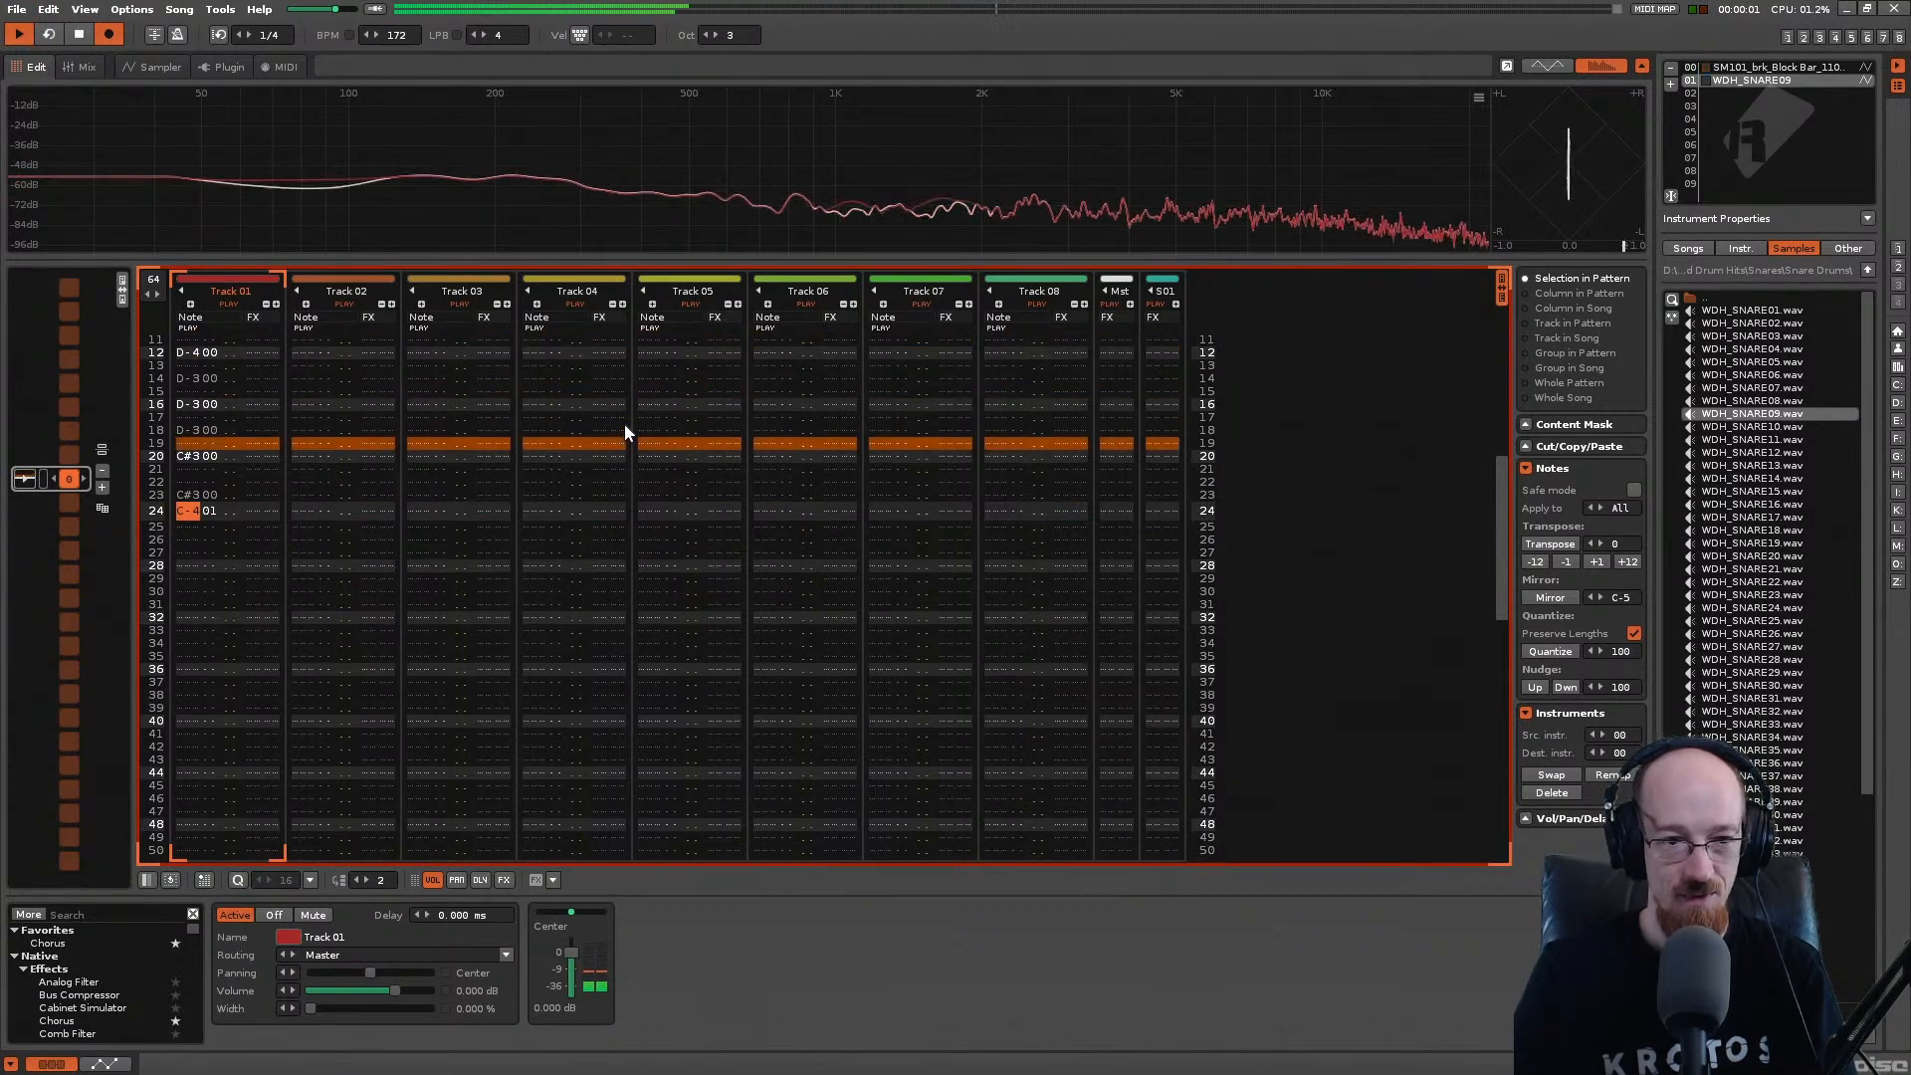
key(space)
Step: Enter D-4 from break instrument 00 on lines 26, 28 and 30 of Track 01
key(Down)
key(Down)
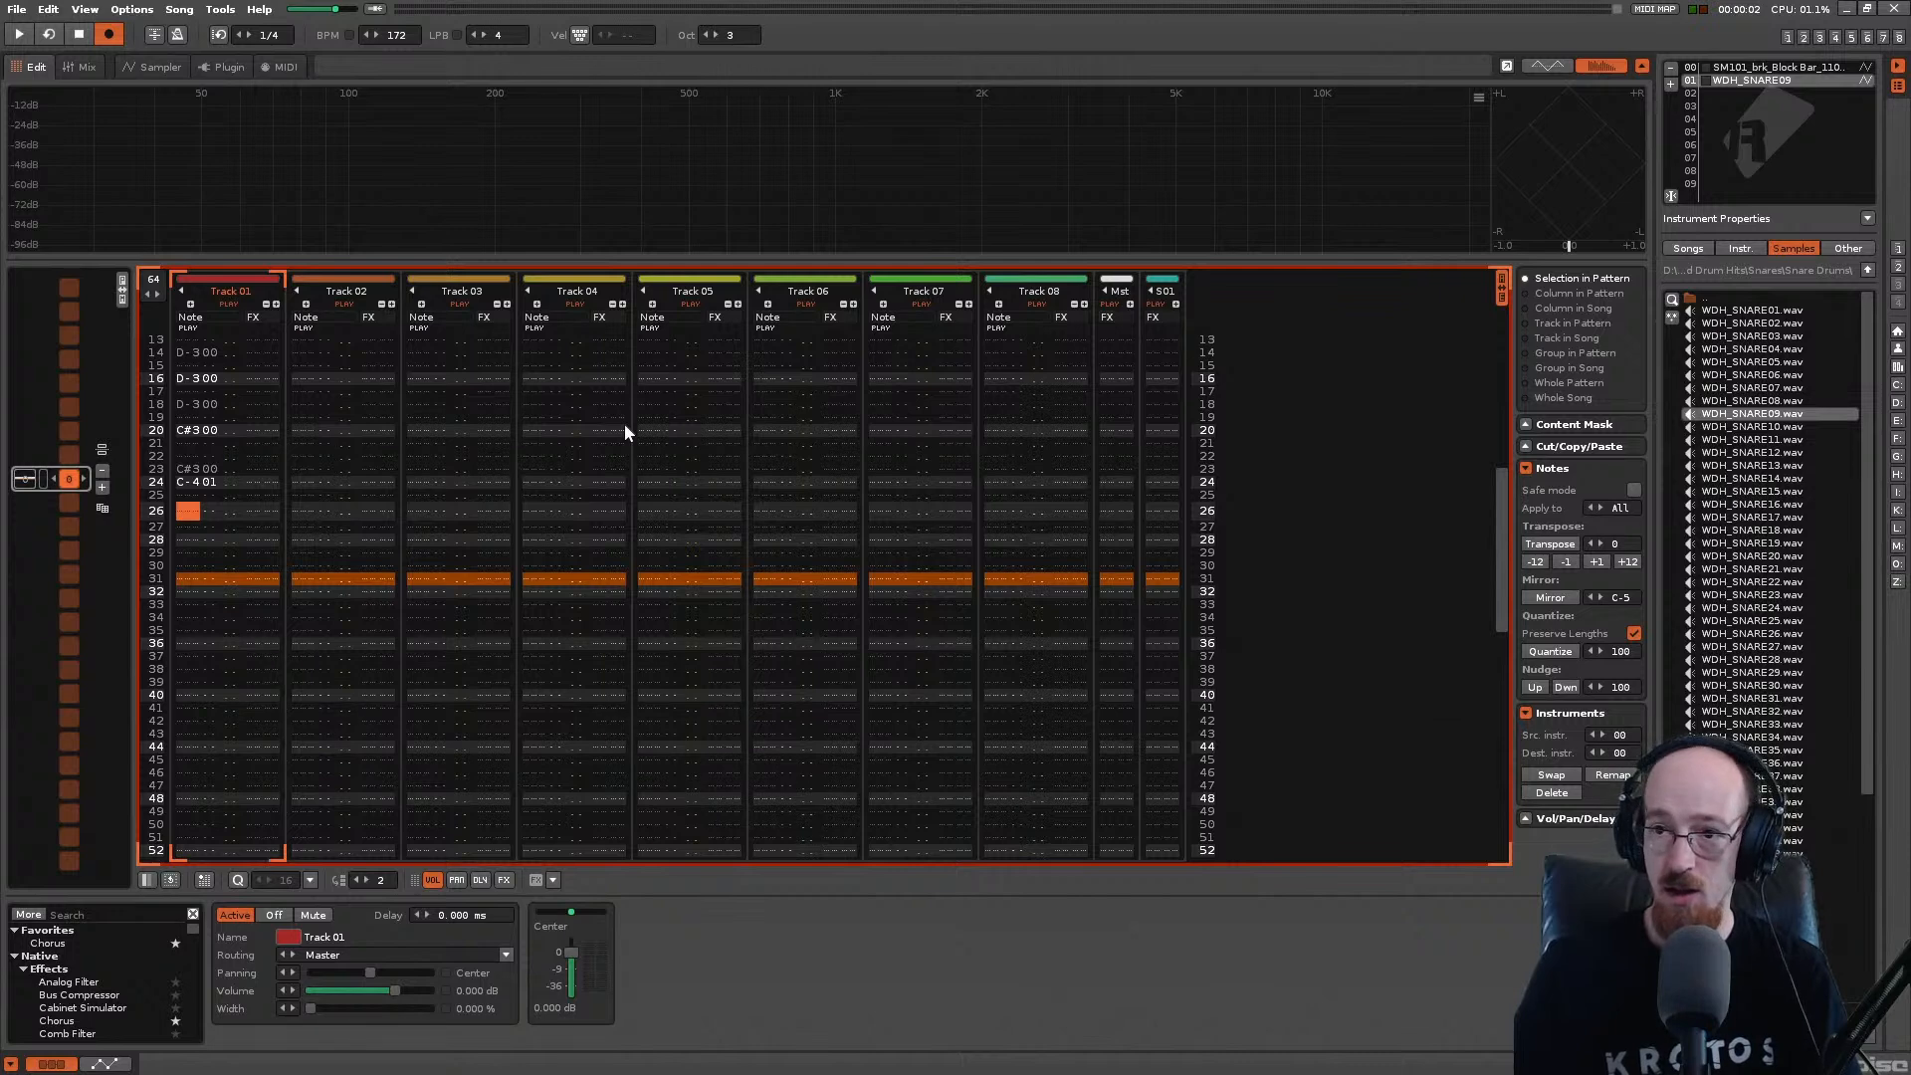
key(alt+Up)
key(w)
key(w)
key(Up)
key(Down)
key(w)
key(Up)
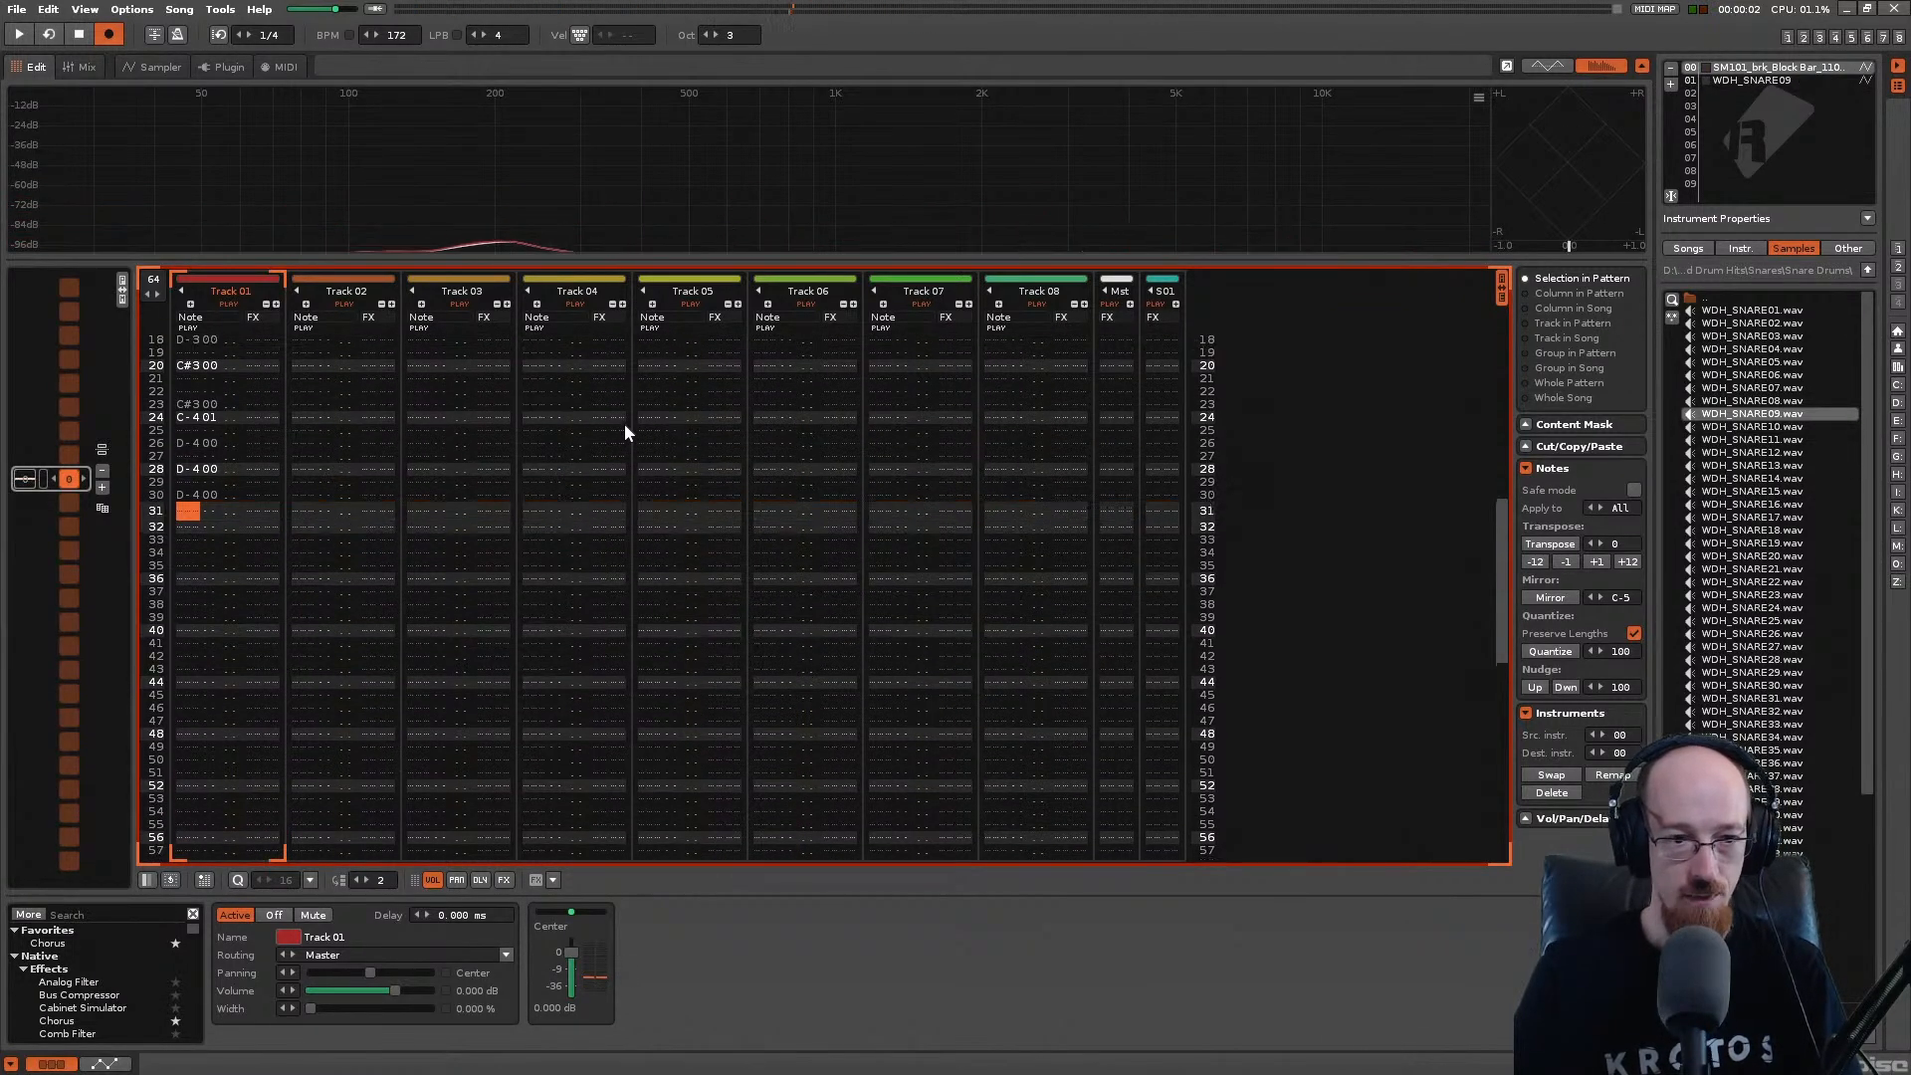
Step: Copy the drum pattern from the first half of Track 01, starting at line 00, and paste it at line 32
key(shift+Down)
key(F9)
key(ctrl+a)
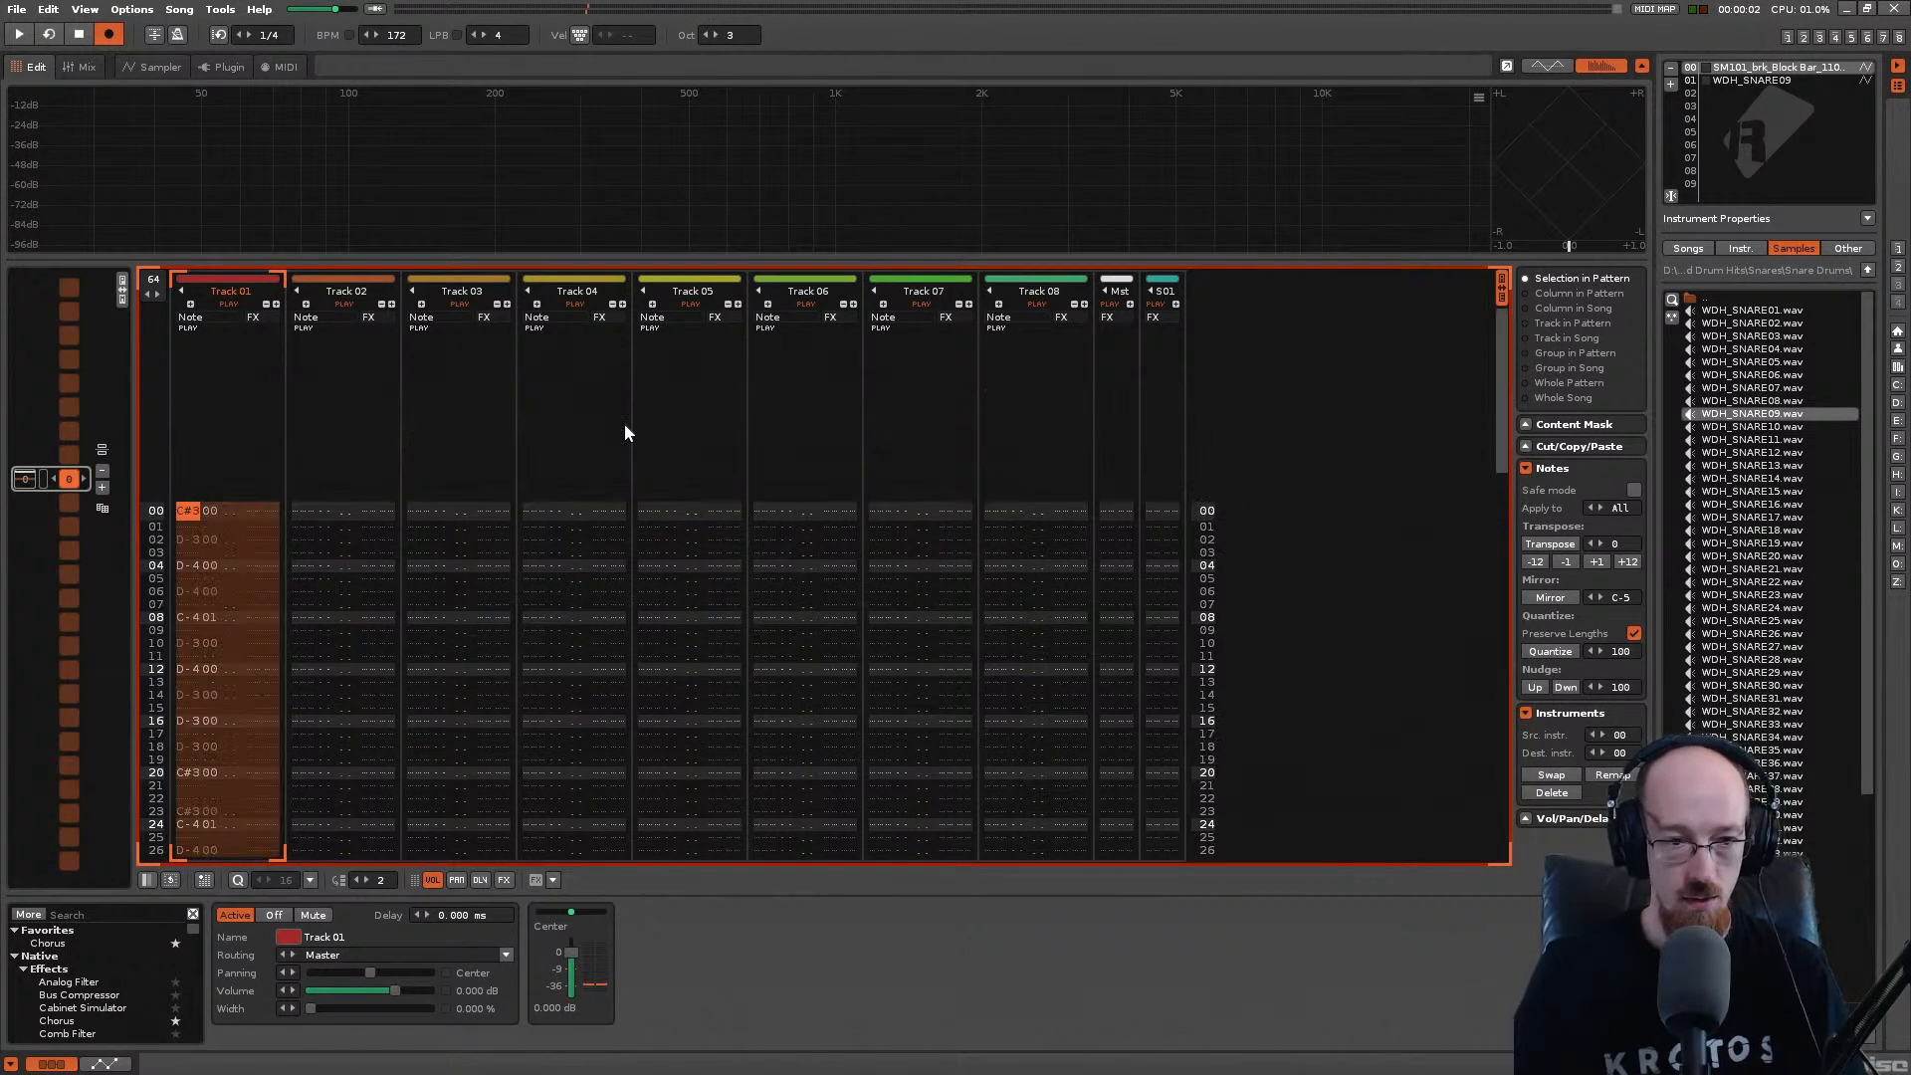
key(space)
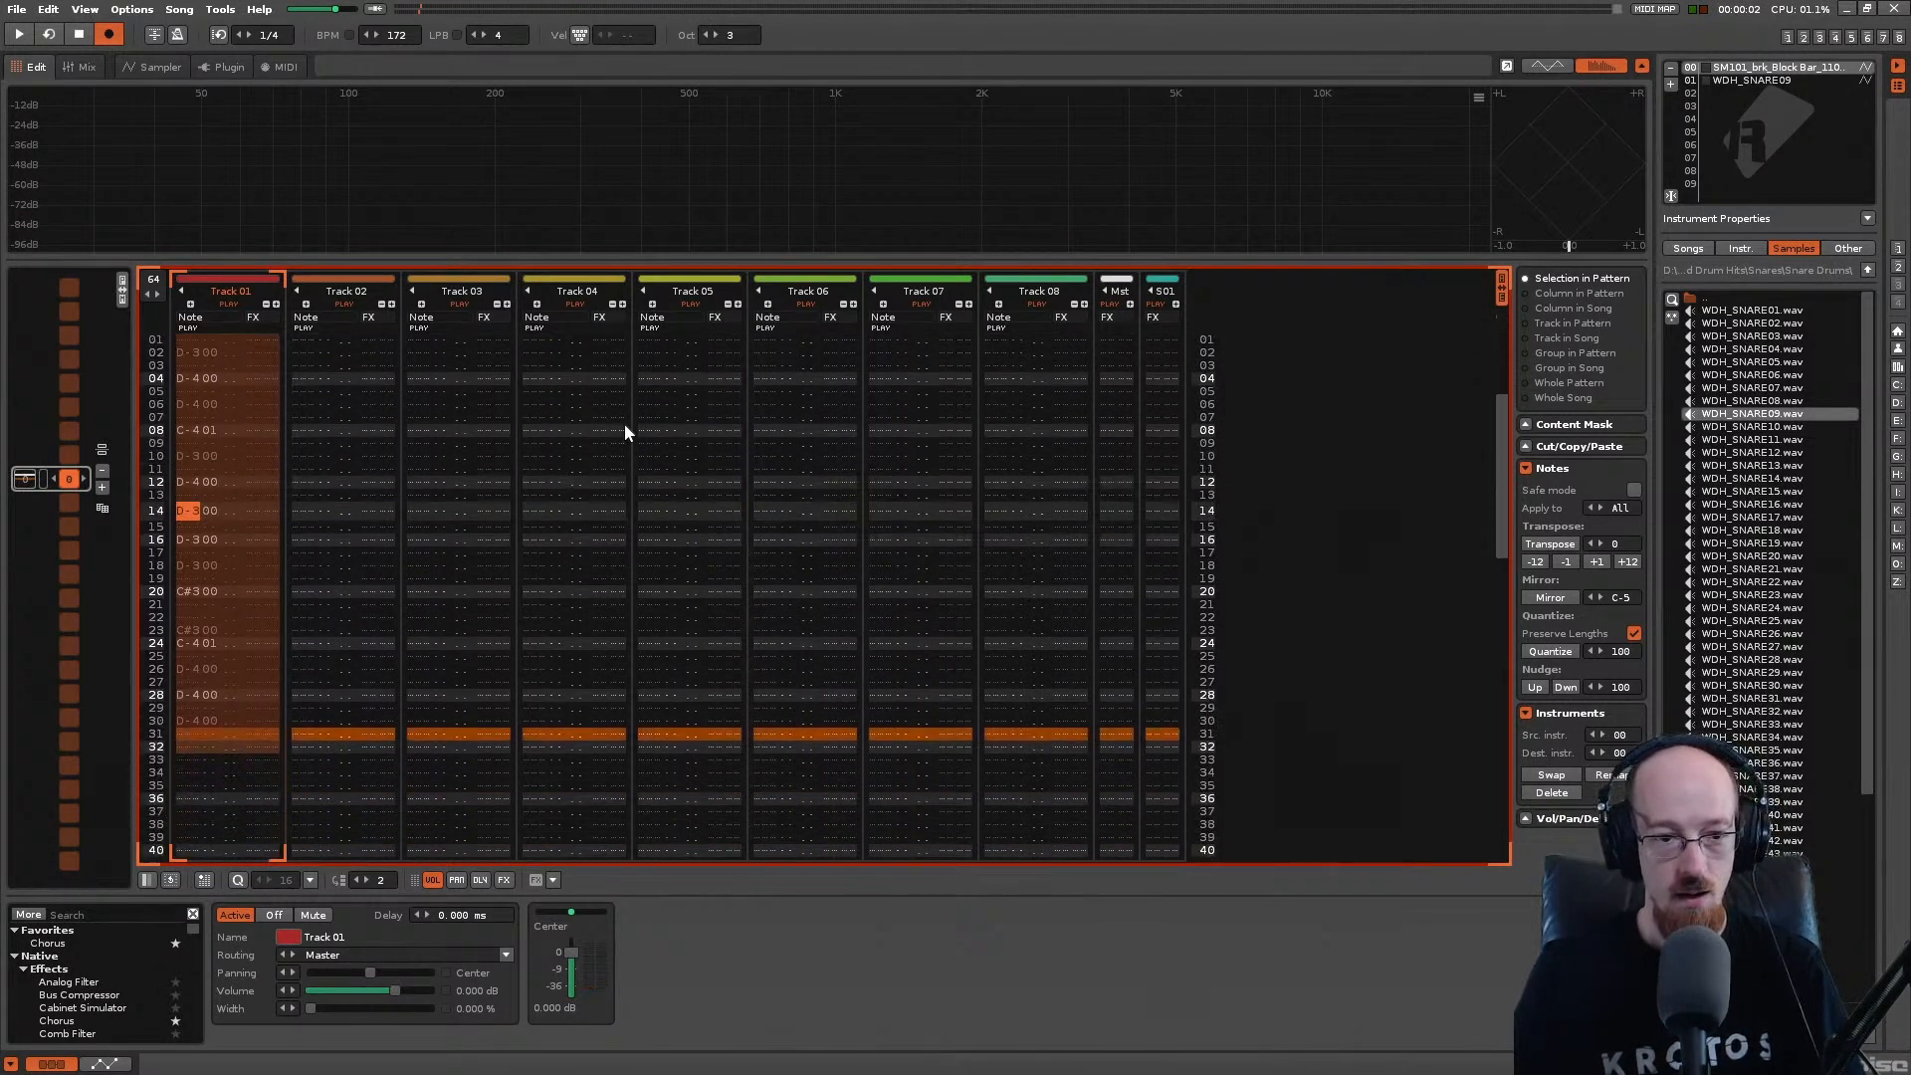
key(Down)
key(Down)
key(Down)
key(Down)
key(Down)
key(Down)
key(Down)
key(Down)
key(ctrl+v)
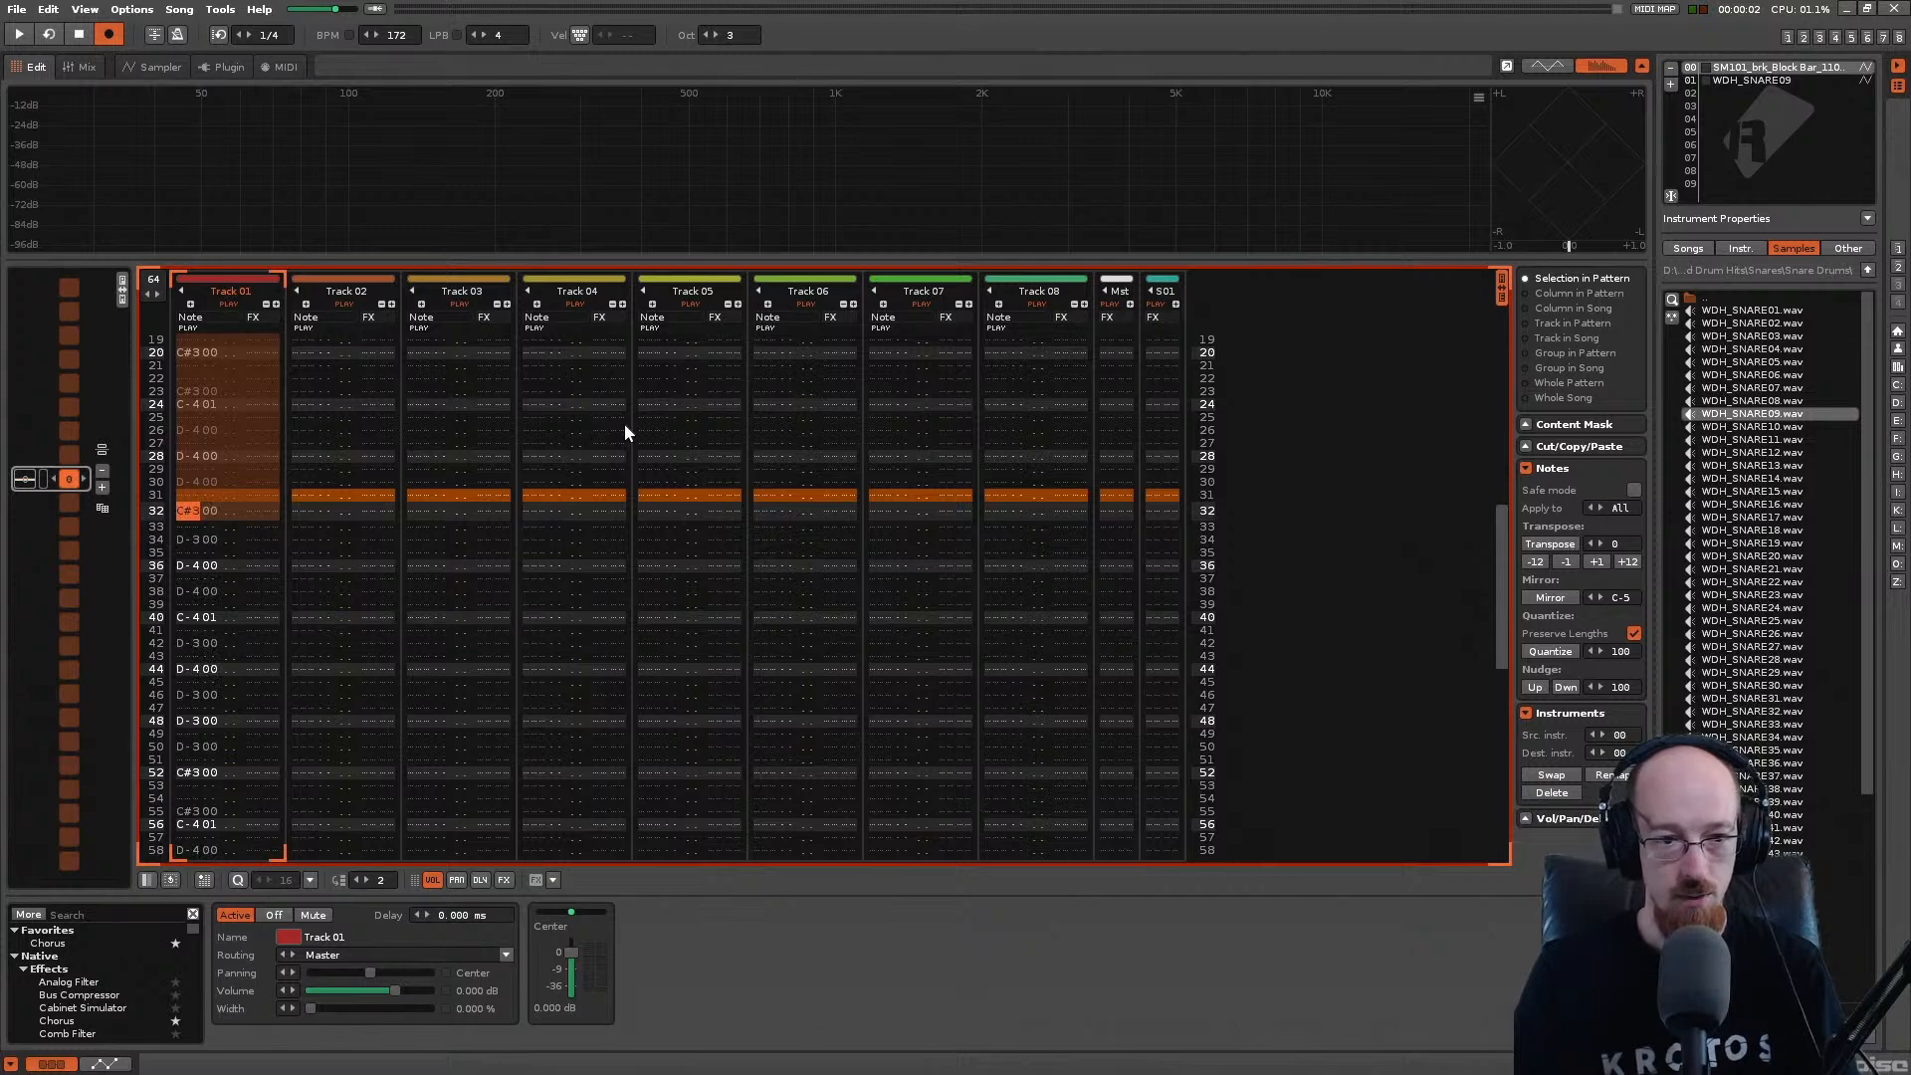
Step: Show the delay column of Track 01, set a delay of 40 on the line 23 note, and save the song
key(space)
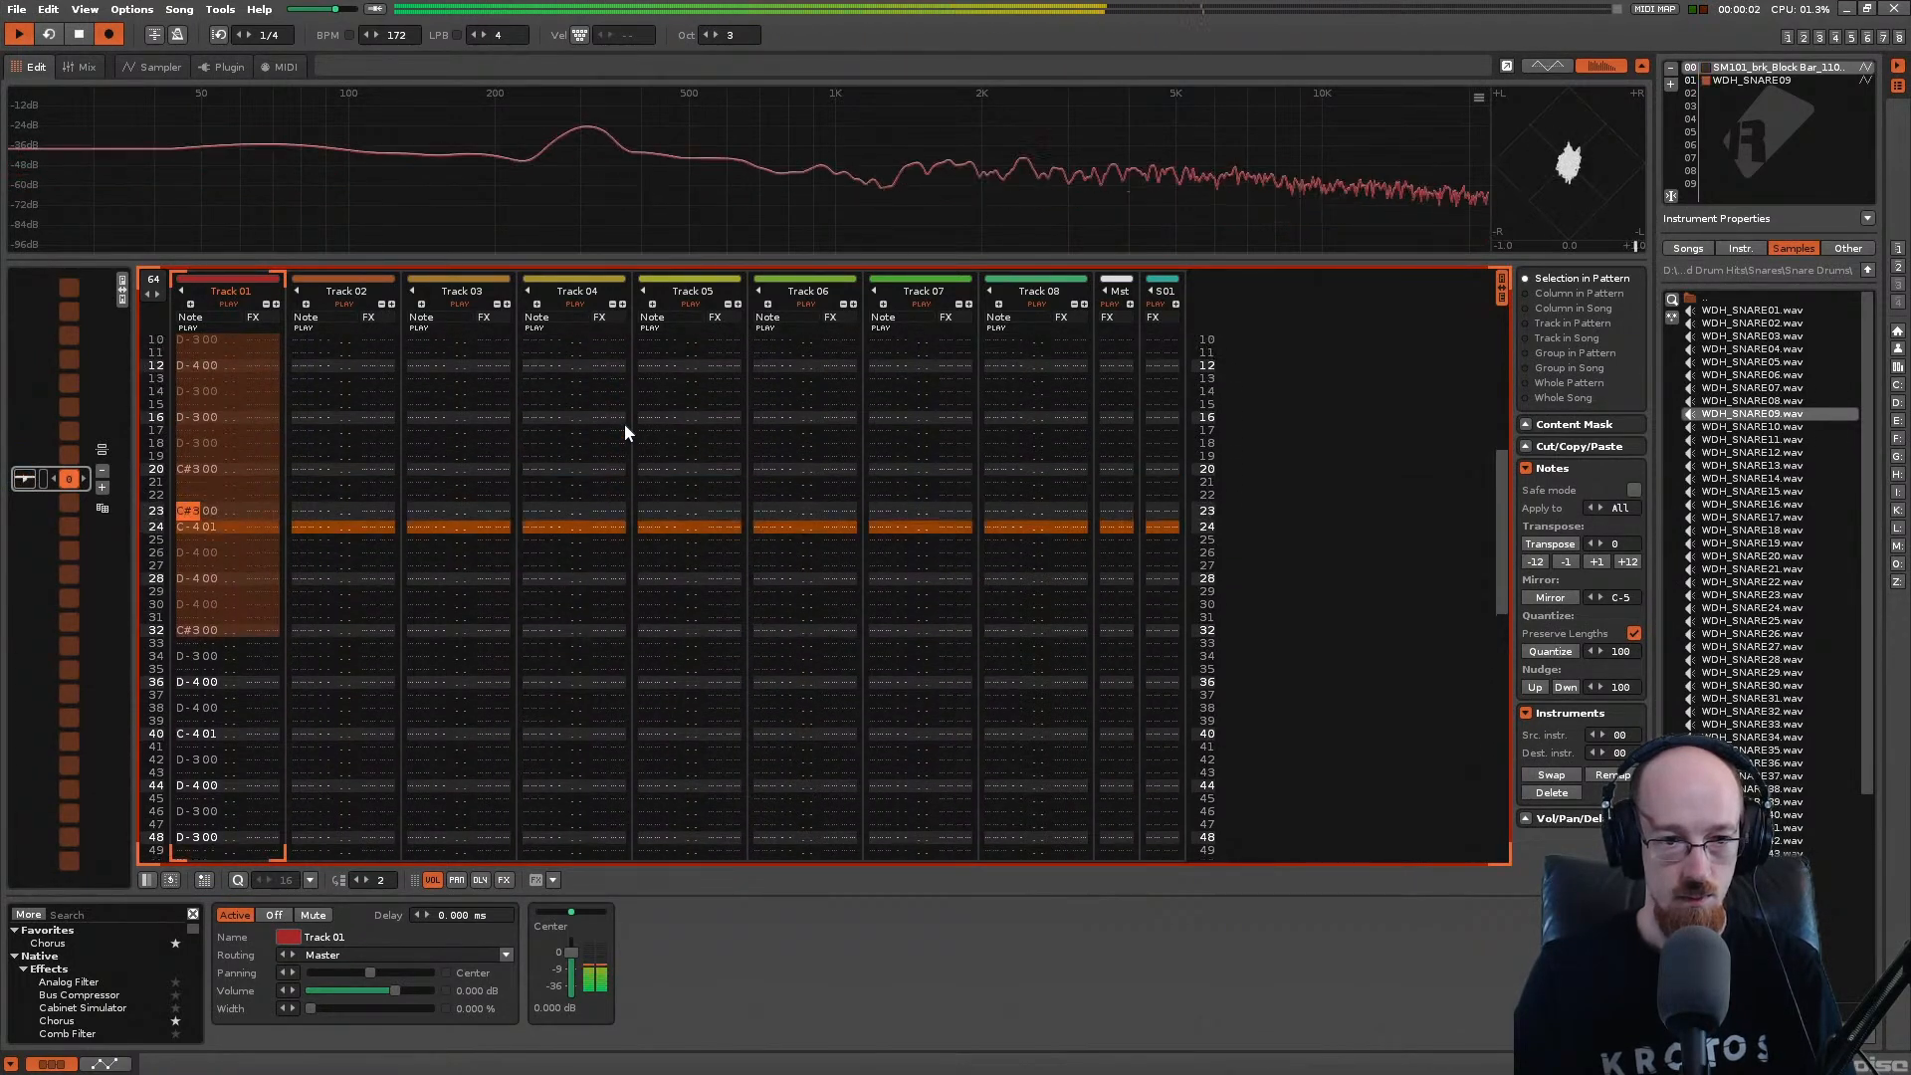
key(ctrl+alt+d)
key(Right)
text(4)
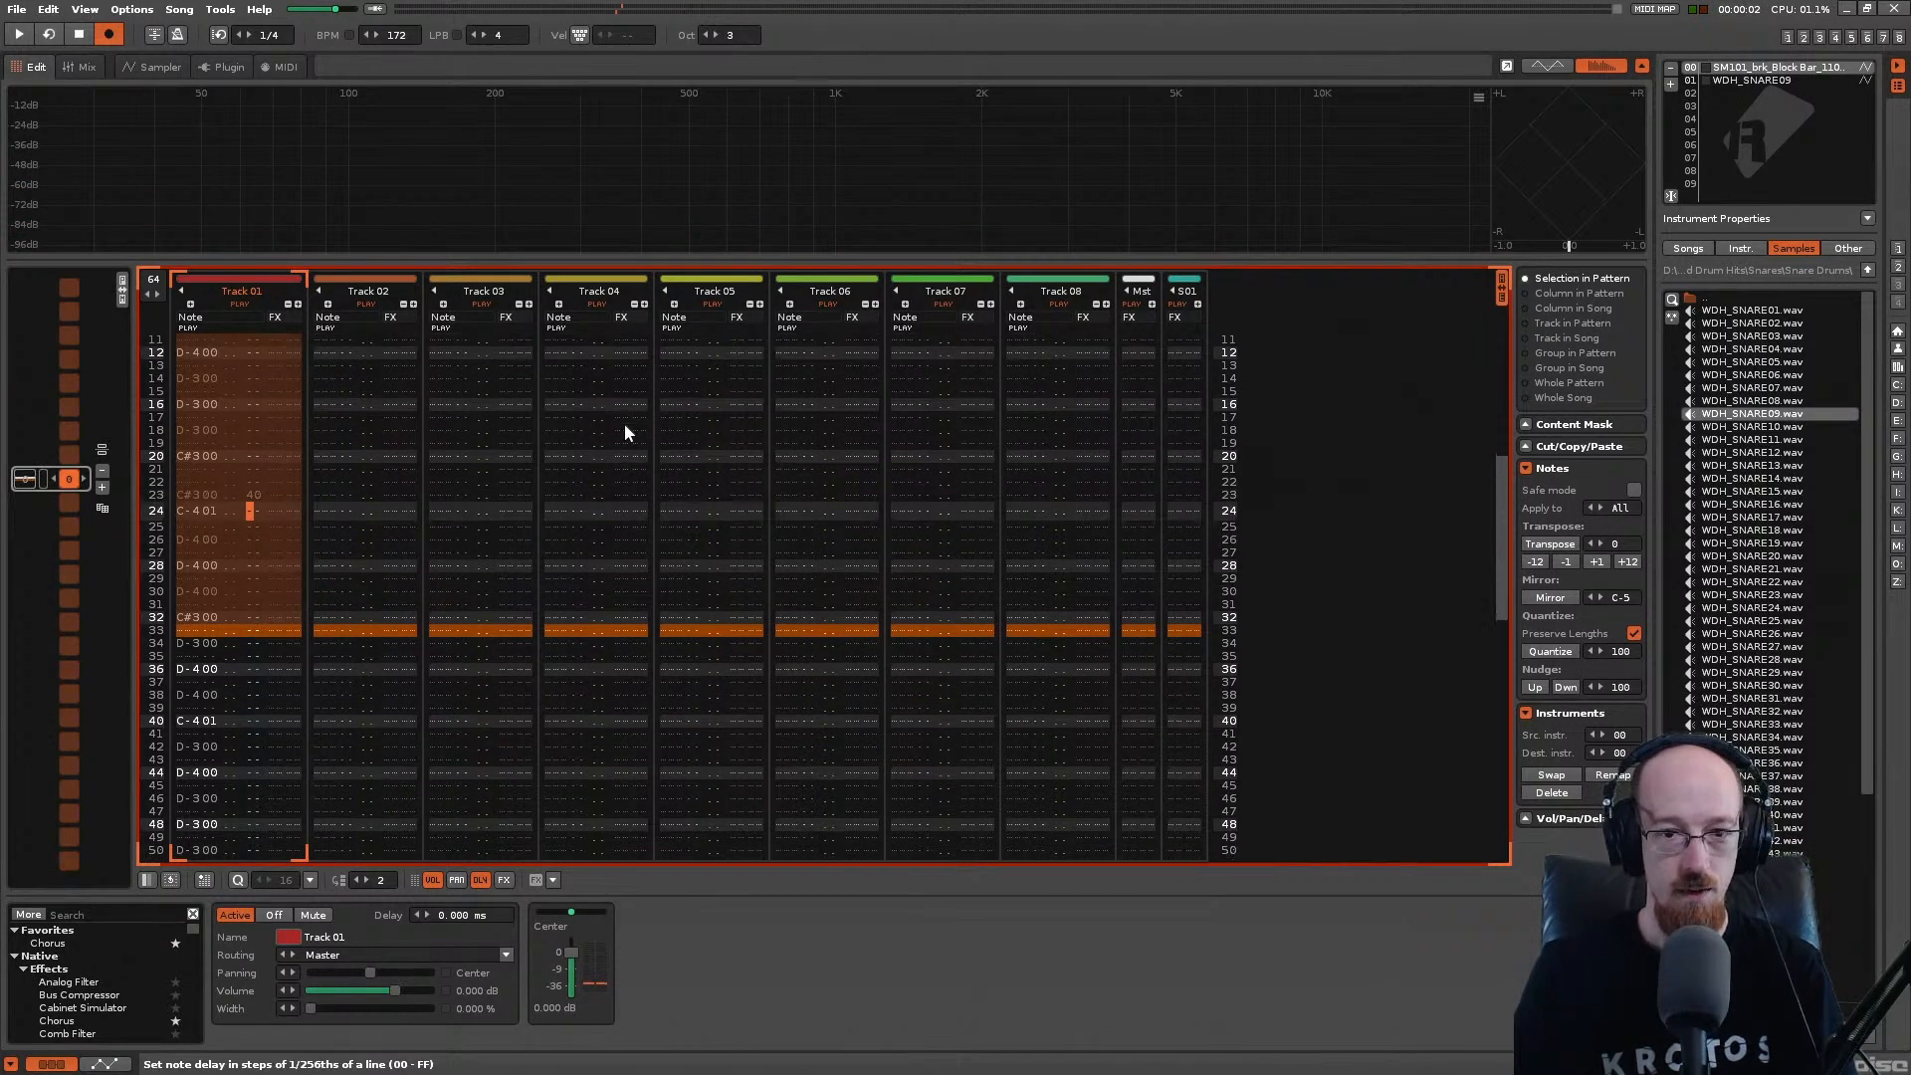
key(ctrl+s)
Step: Play back the pattern and enter break instrument 00 notes E-4 on line 54 and D-4 on line 56
scroll(625, 430, up, 13)
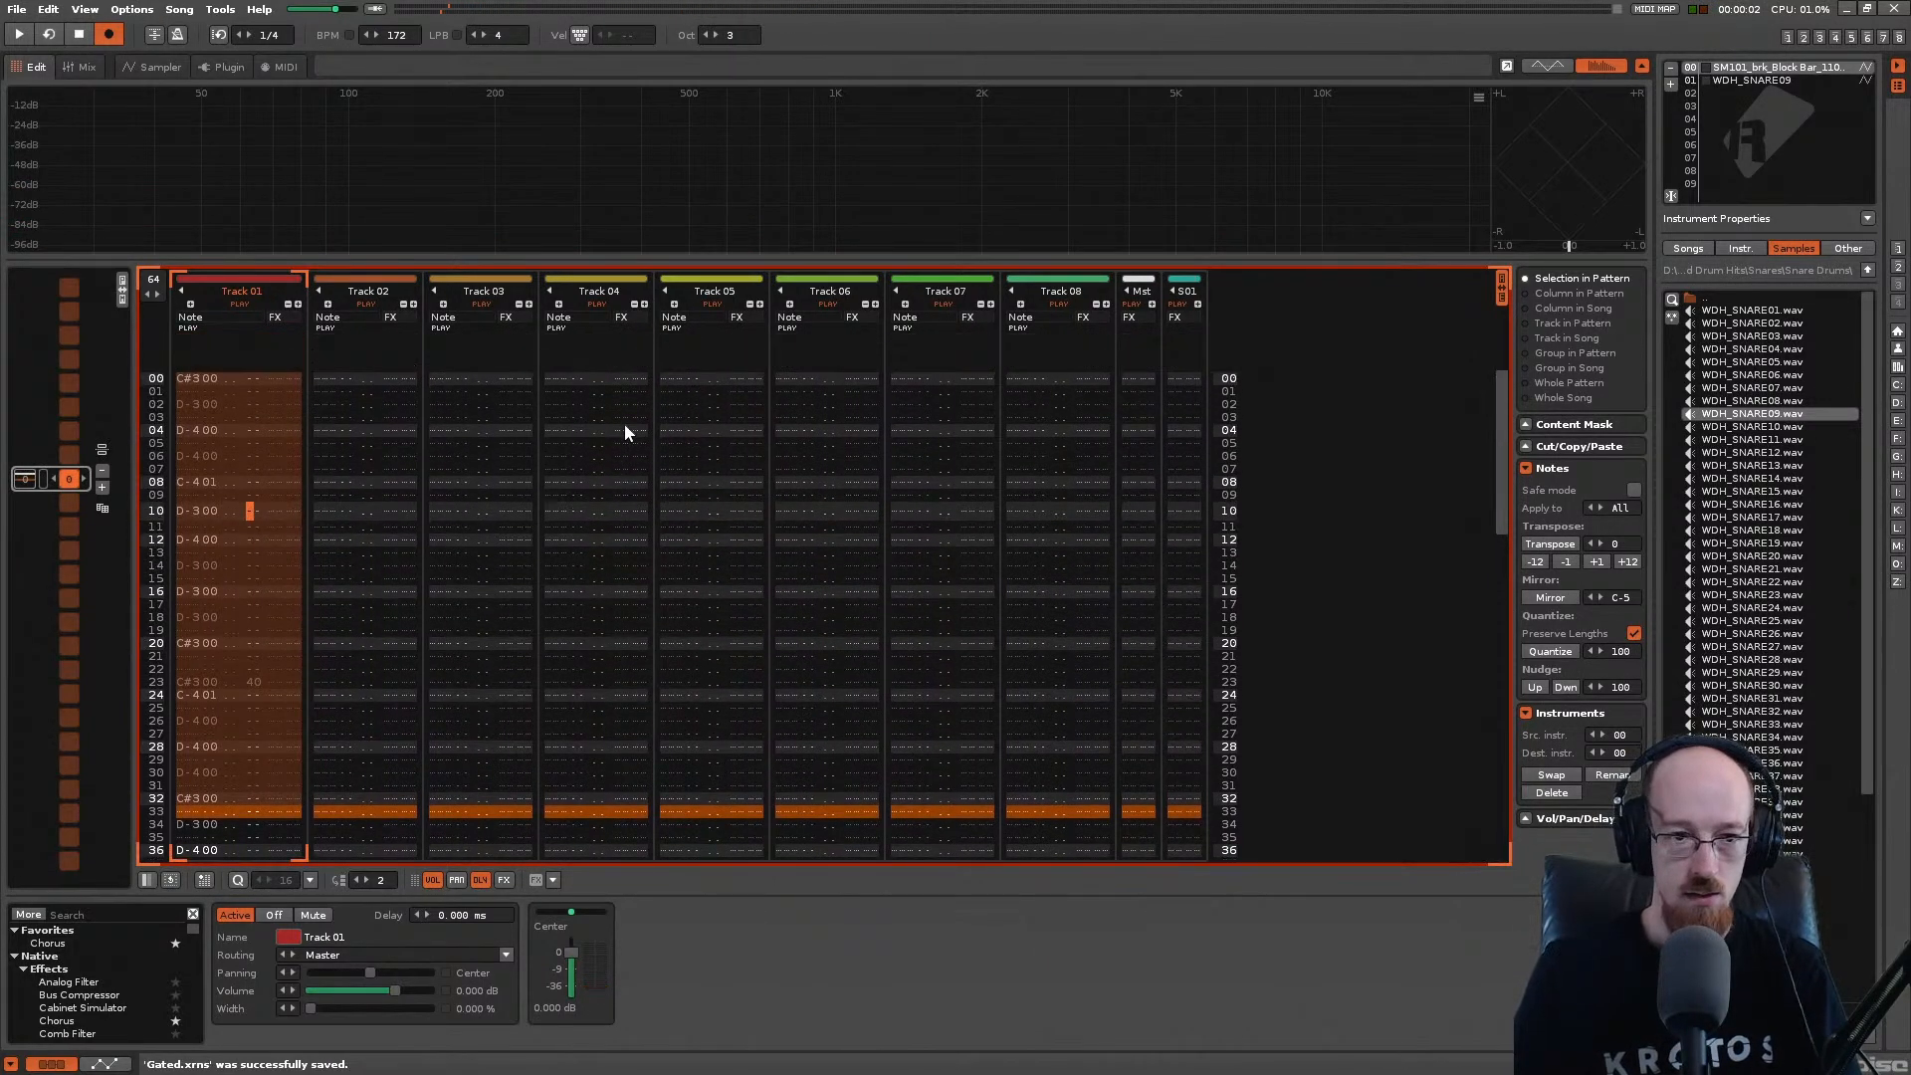
key(space)
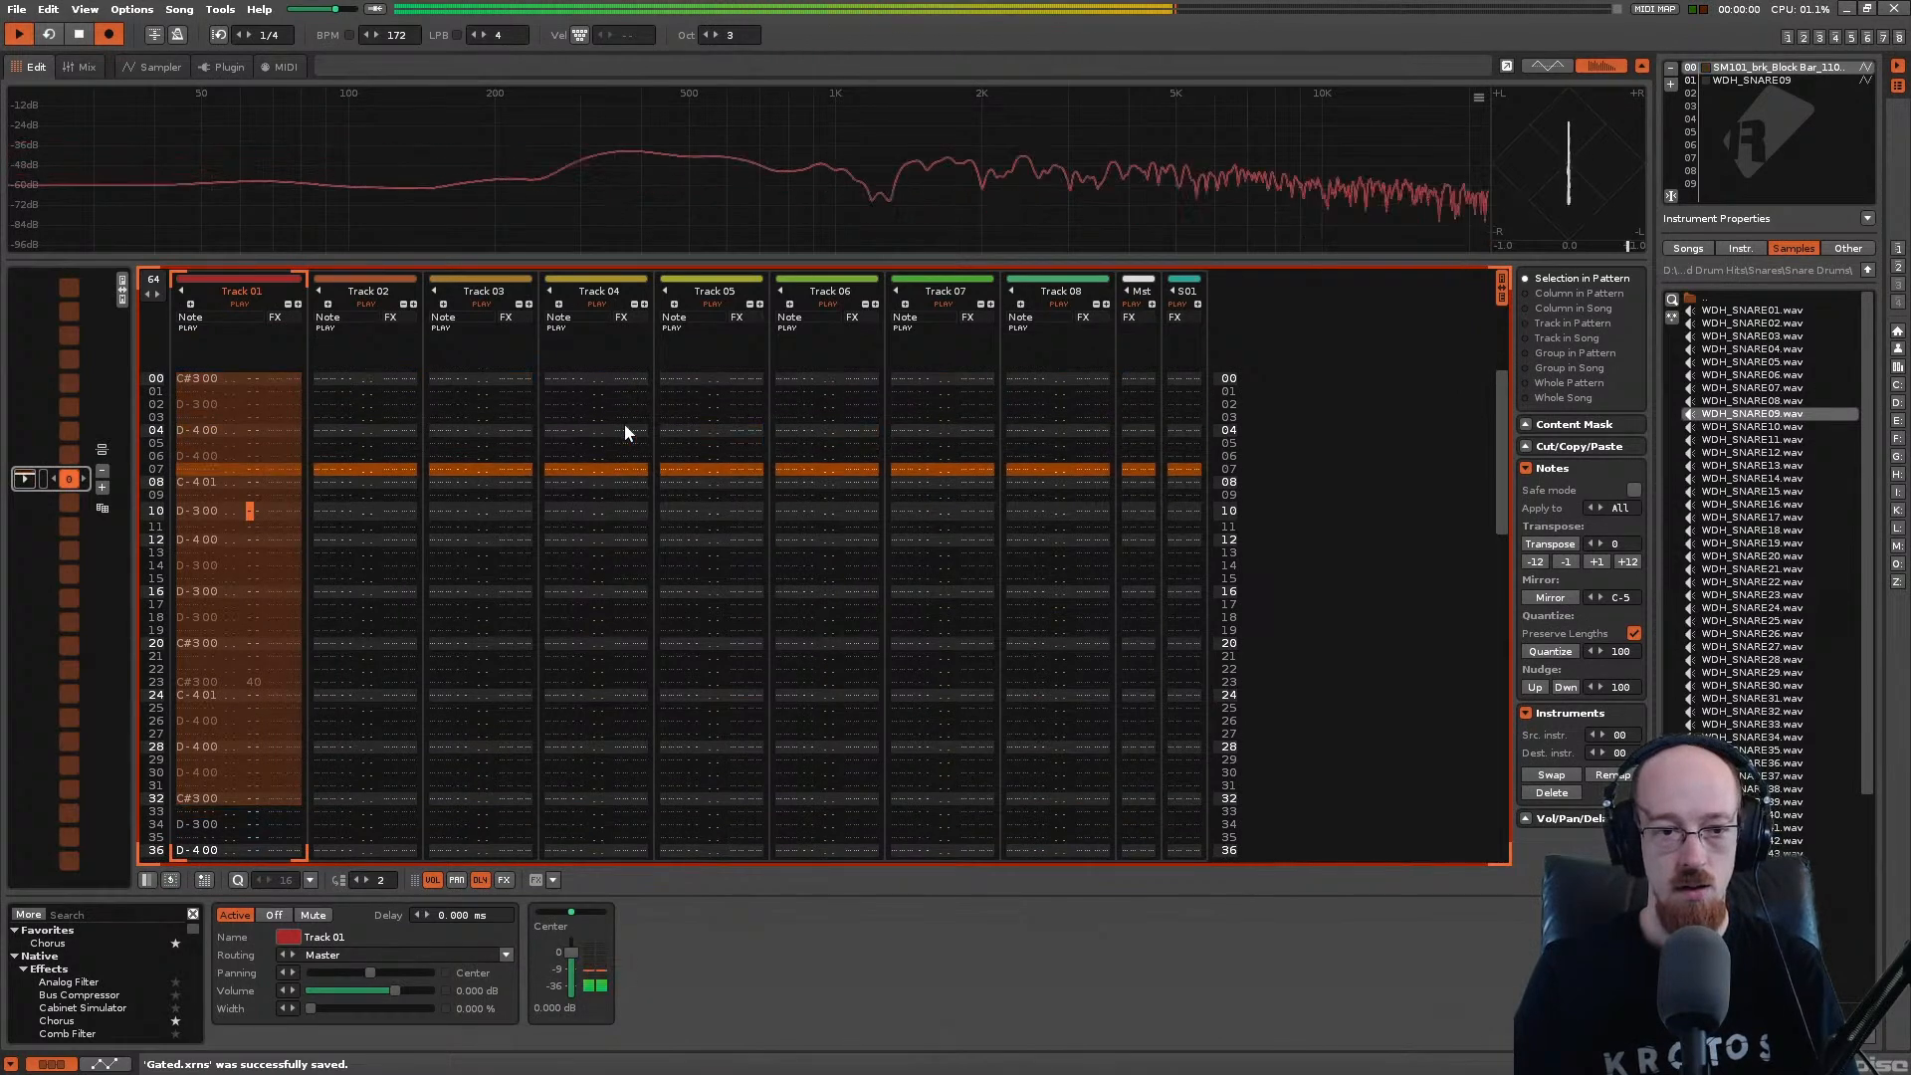
scroll(624, 422, down, 7)
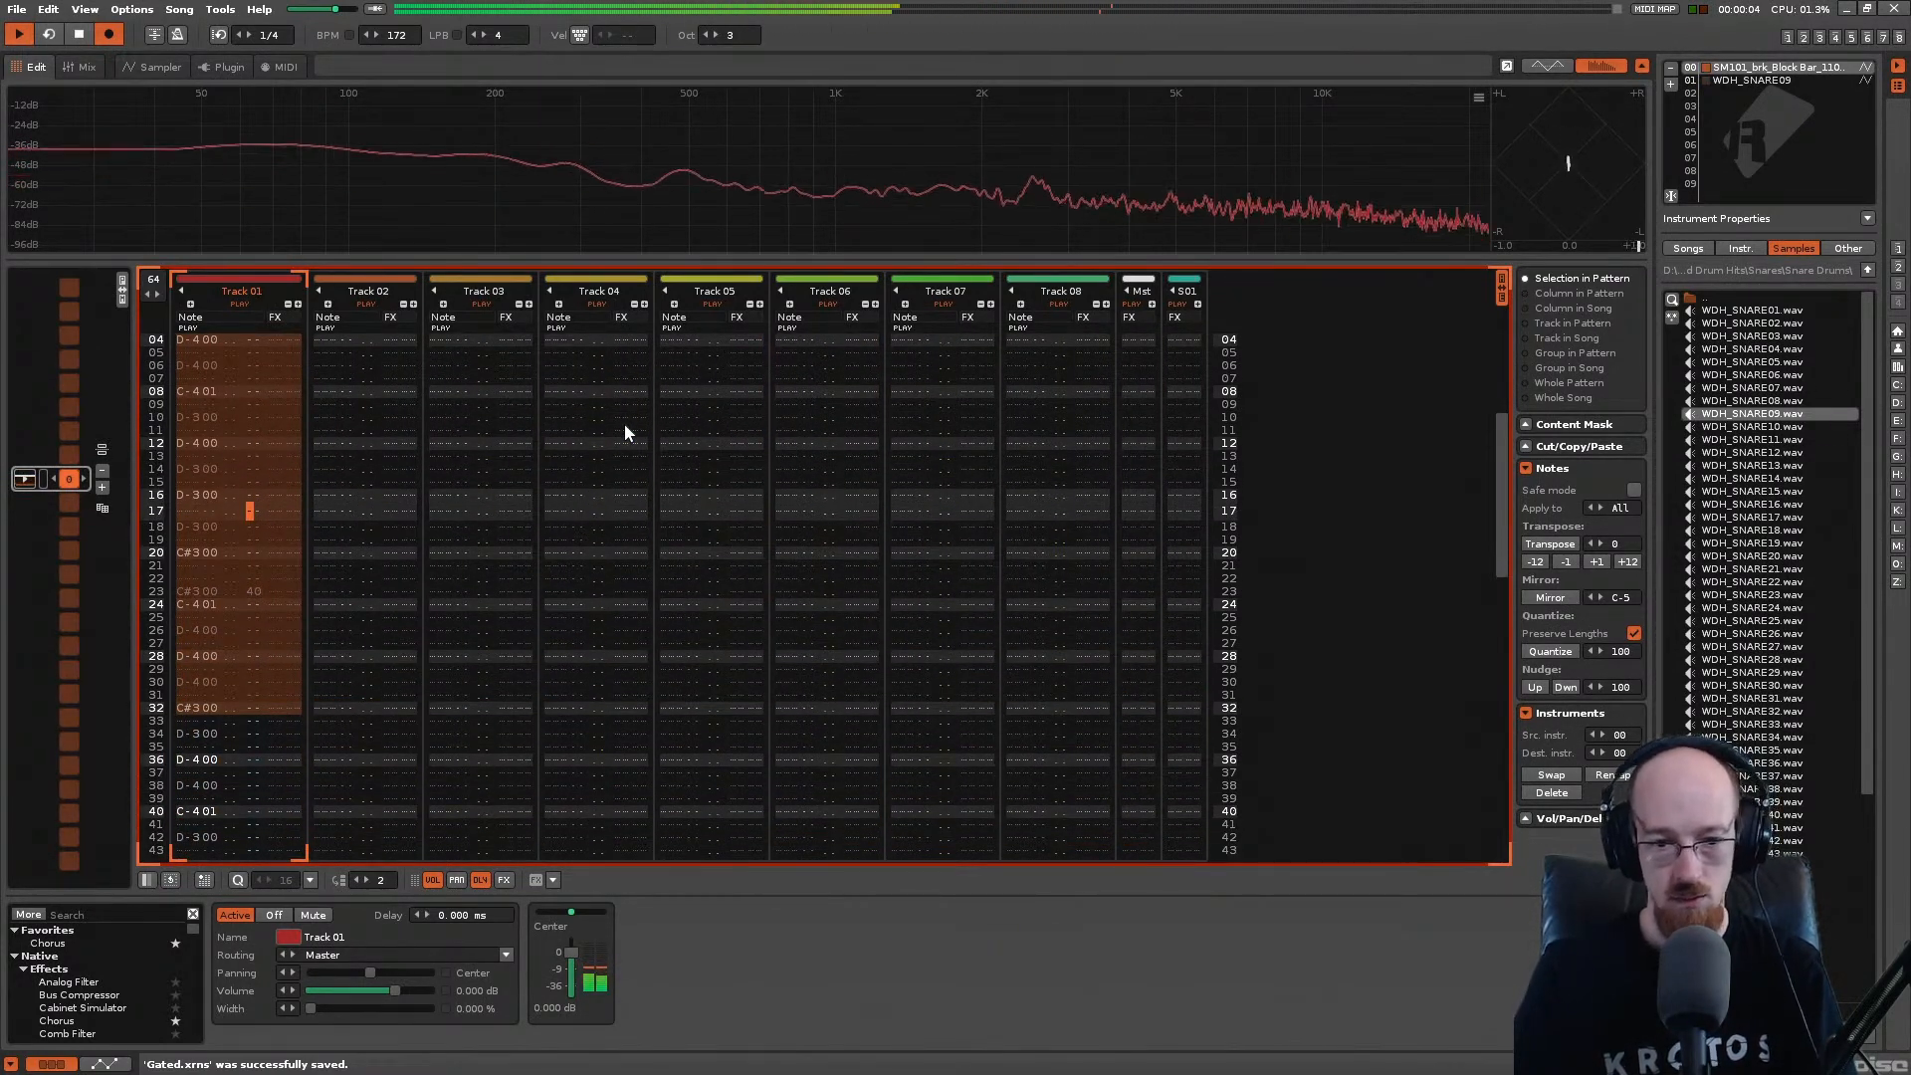
scroll(624, 432, down, 1)
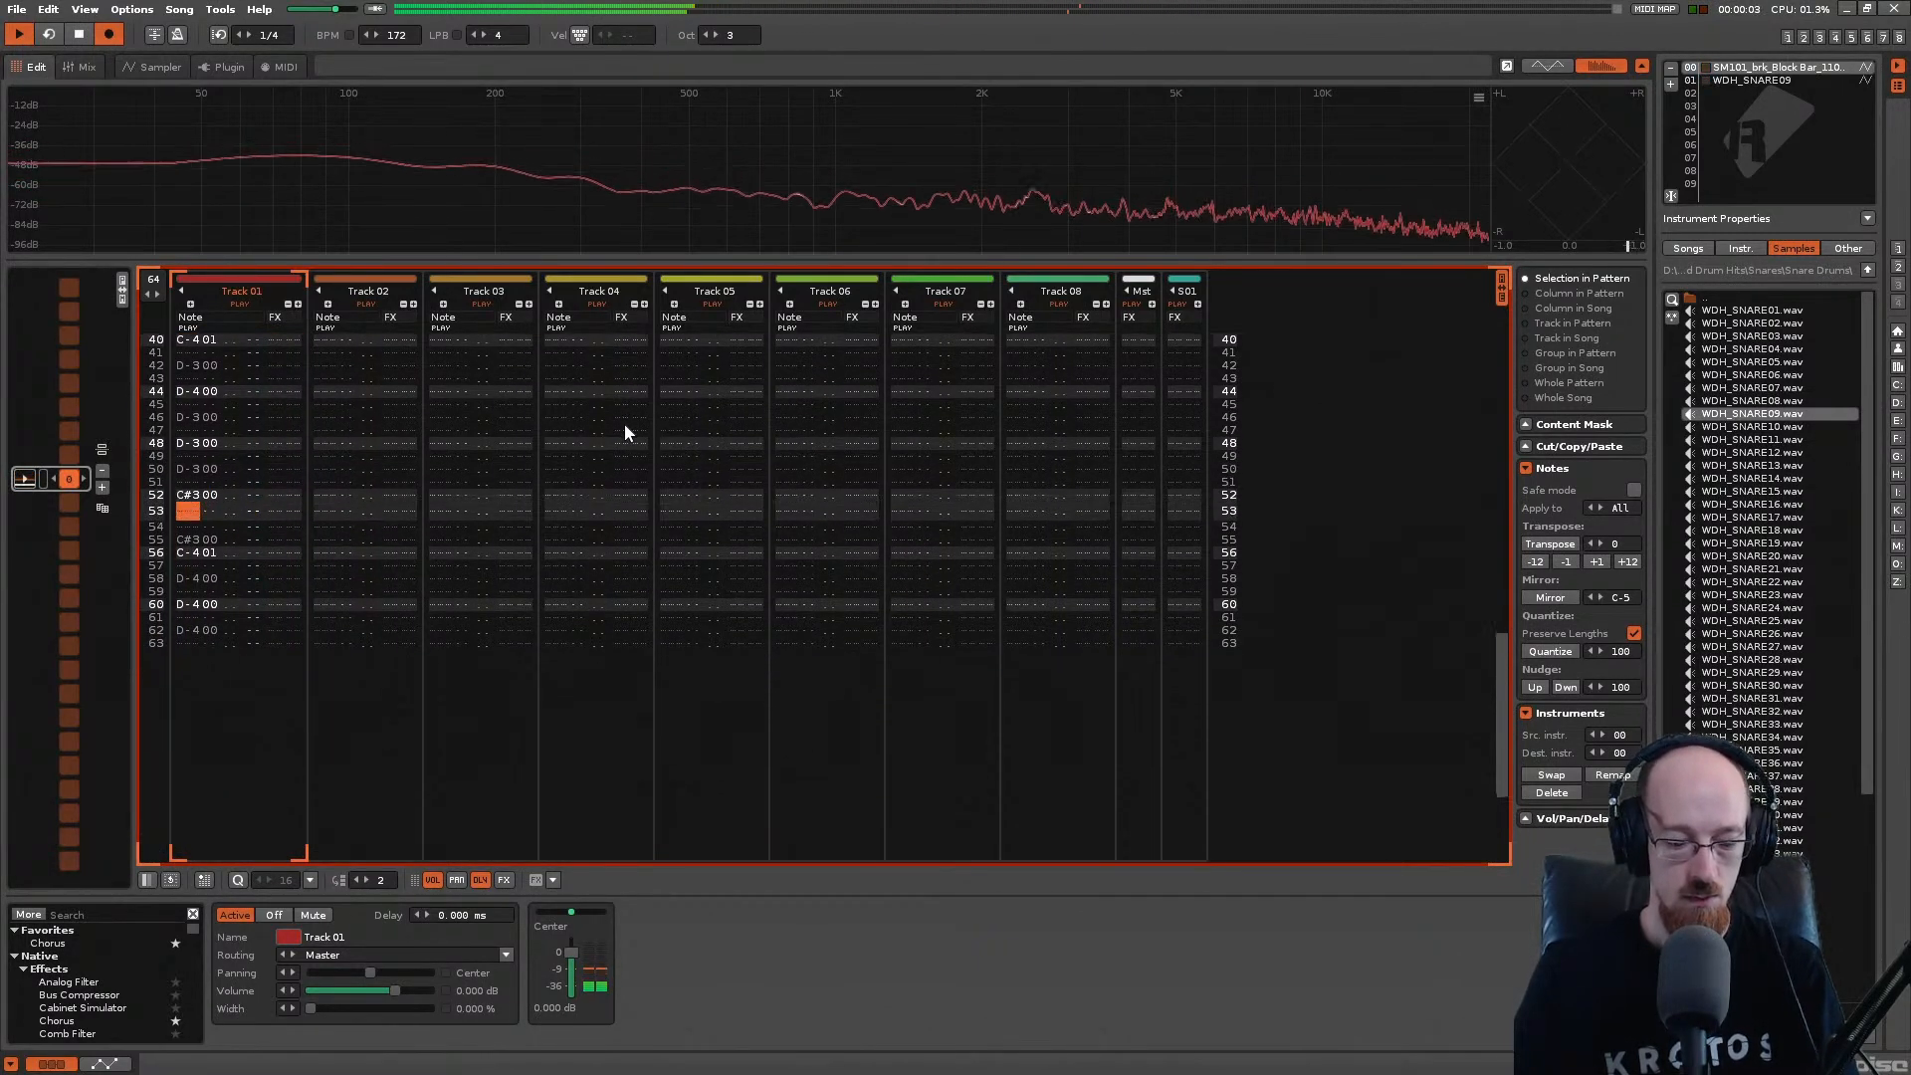
key(e)
key(w)
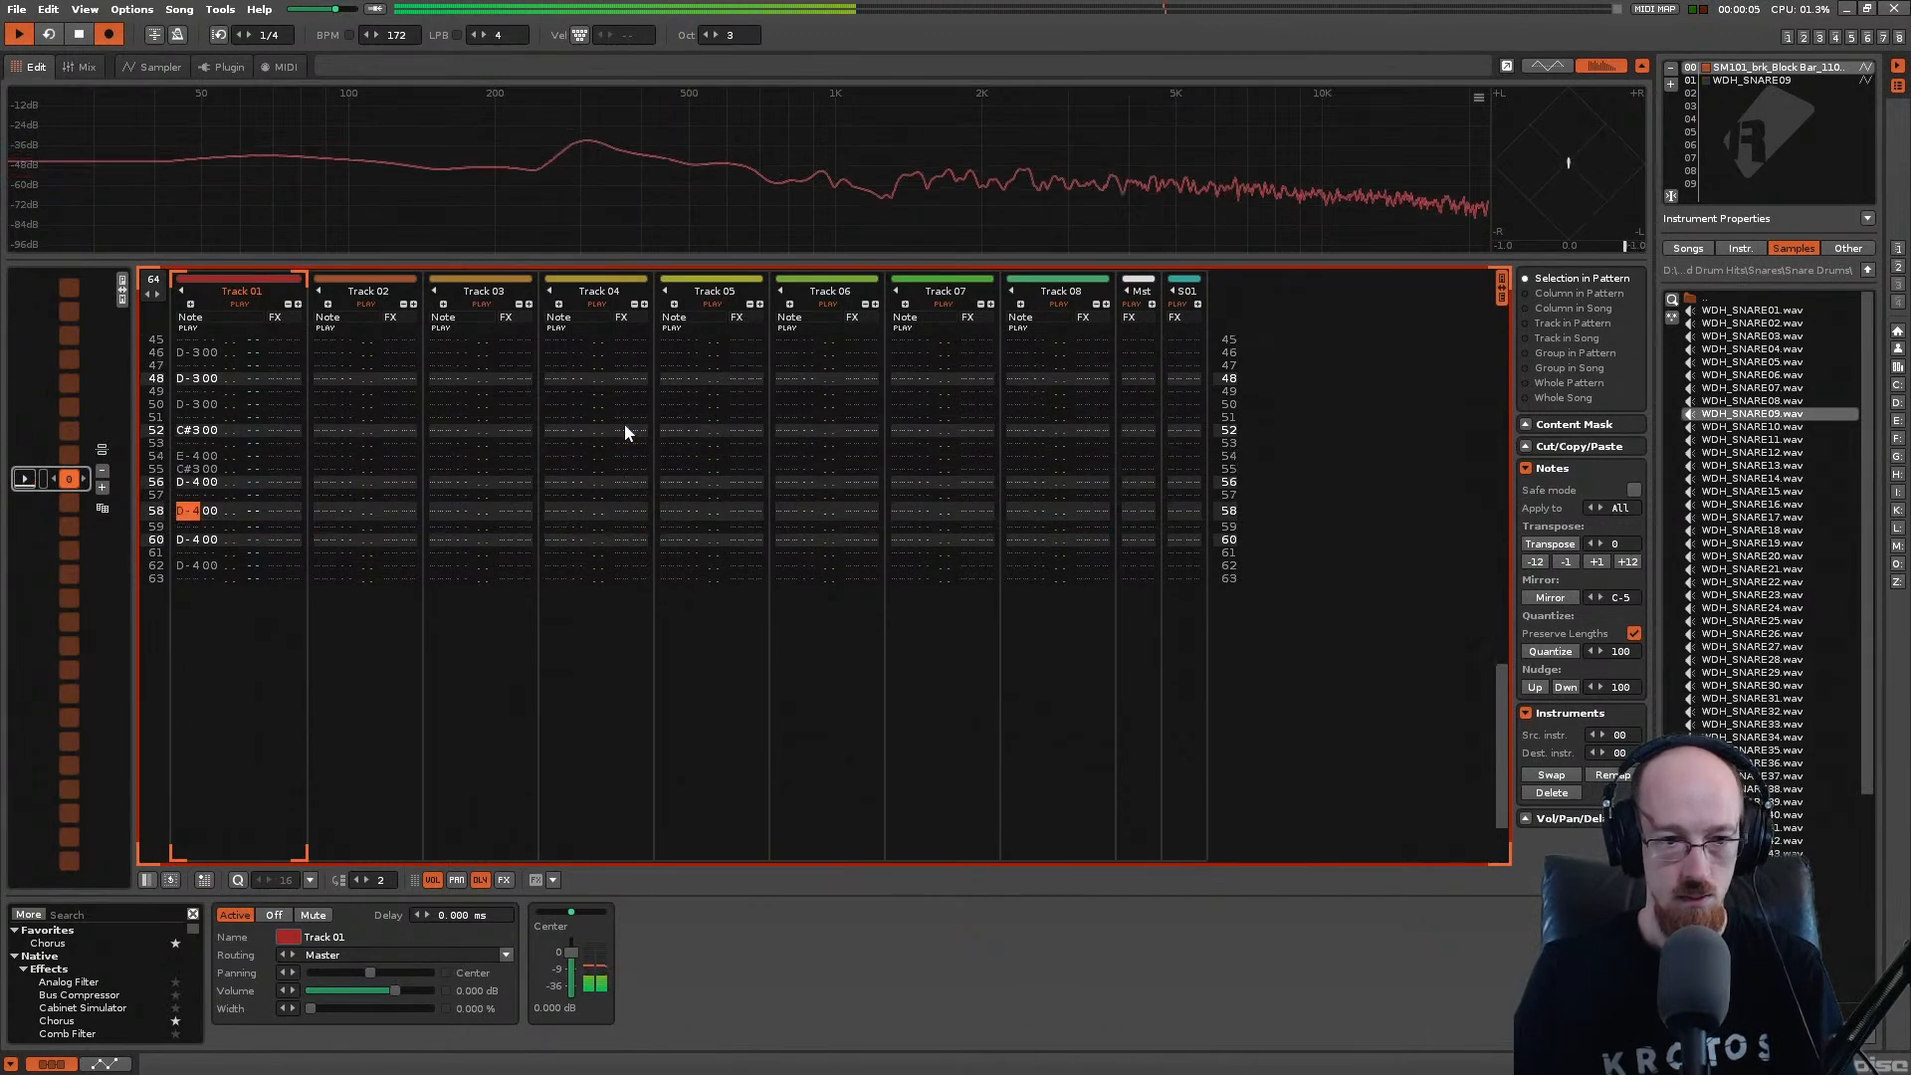
Step: Stop playback and replace the note on line 54 of Track 01 with D-4 from instrument 00
key(Up)
key(Up)
key(Up)
key(Up)
key(Up)
key(Up)
key(Up)
key(Up)
key(Up)
key(space)
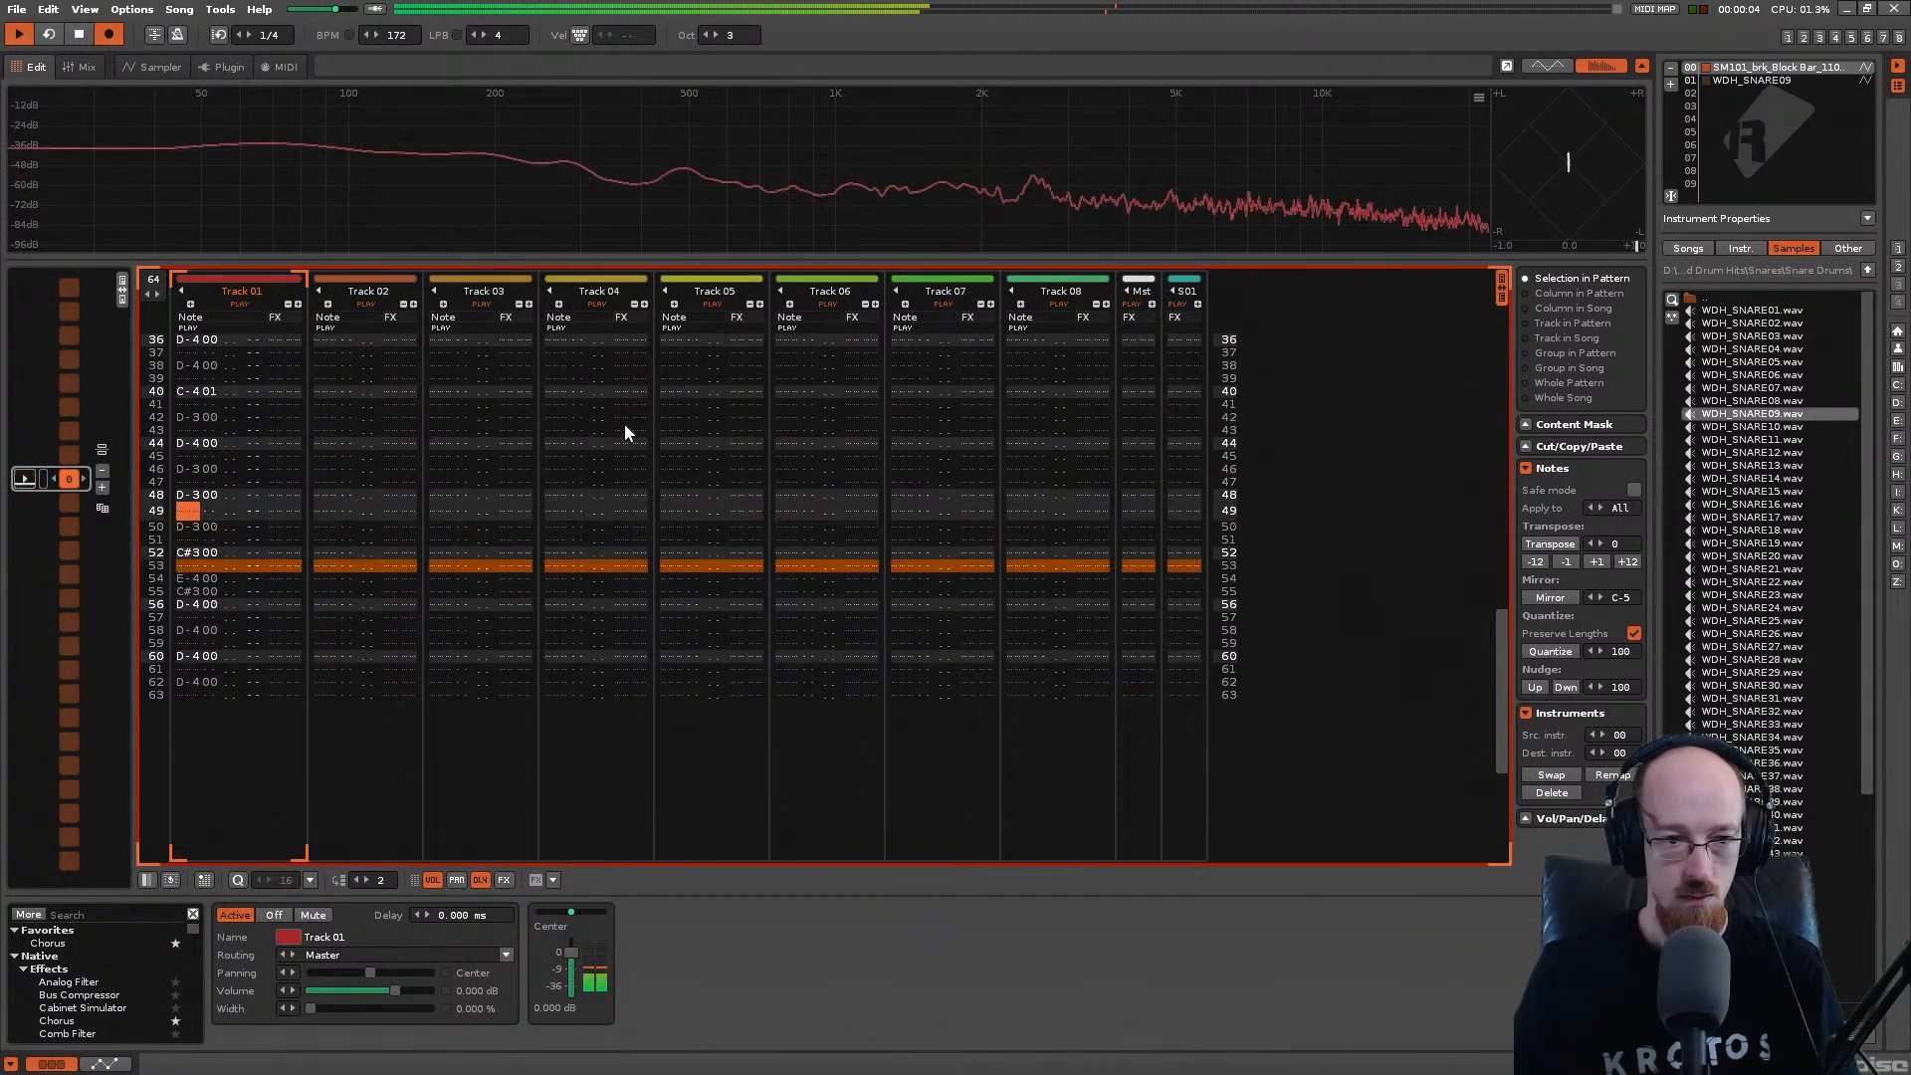
key(Down)
key(Down)
key(Down)
key(Down)
key(Down)
key(Down)
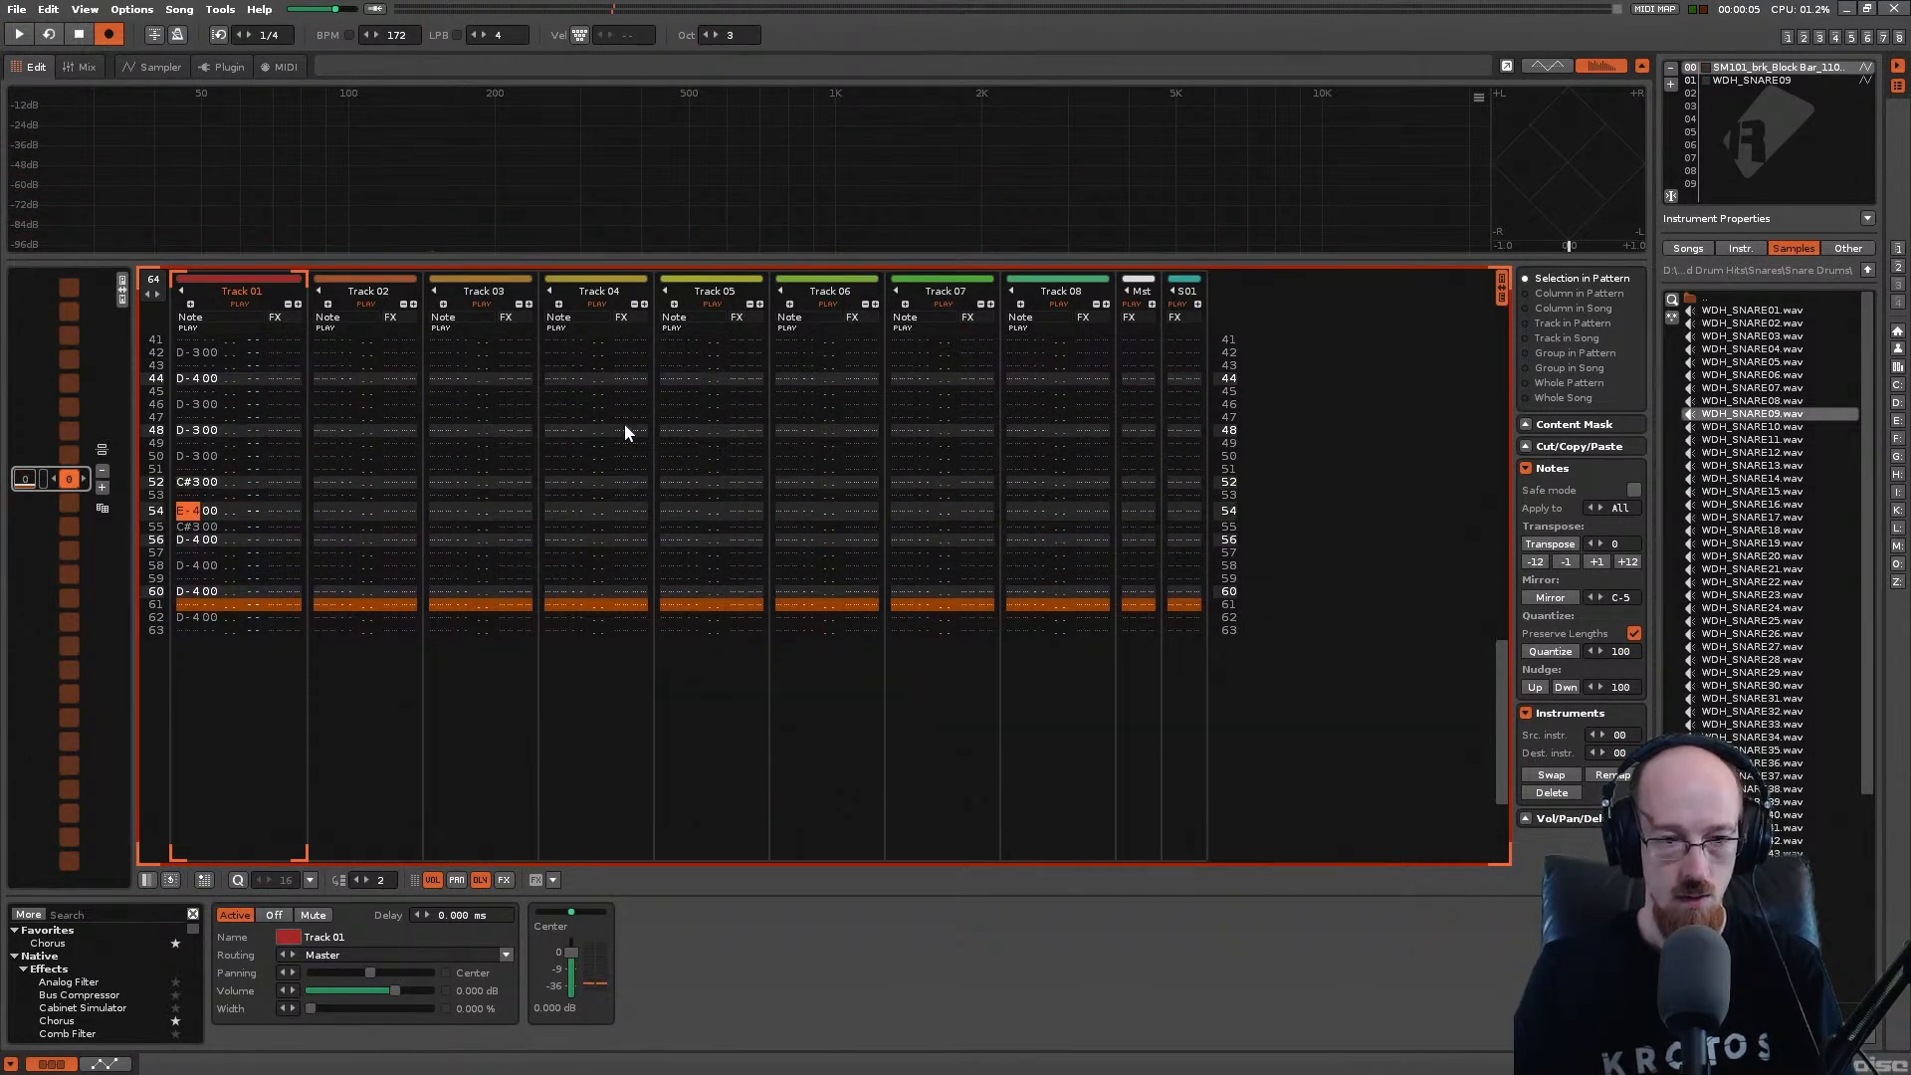
key(Up)
key(w)
Step: Play back the Track 01 pattern to judge the added hits on lines 52 to 56
key(Up)
key(Up)
key(Up)
key(Up)
key(Up)
key(Up)
key(Up)
key(Up)
key(Up)
key(Up)
key(Up)
key(Up)
key(Up)
key(Up)
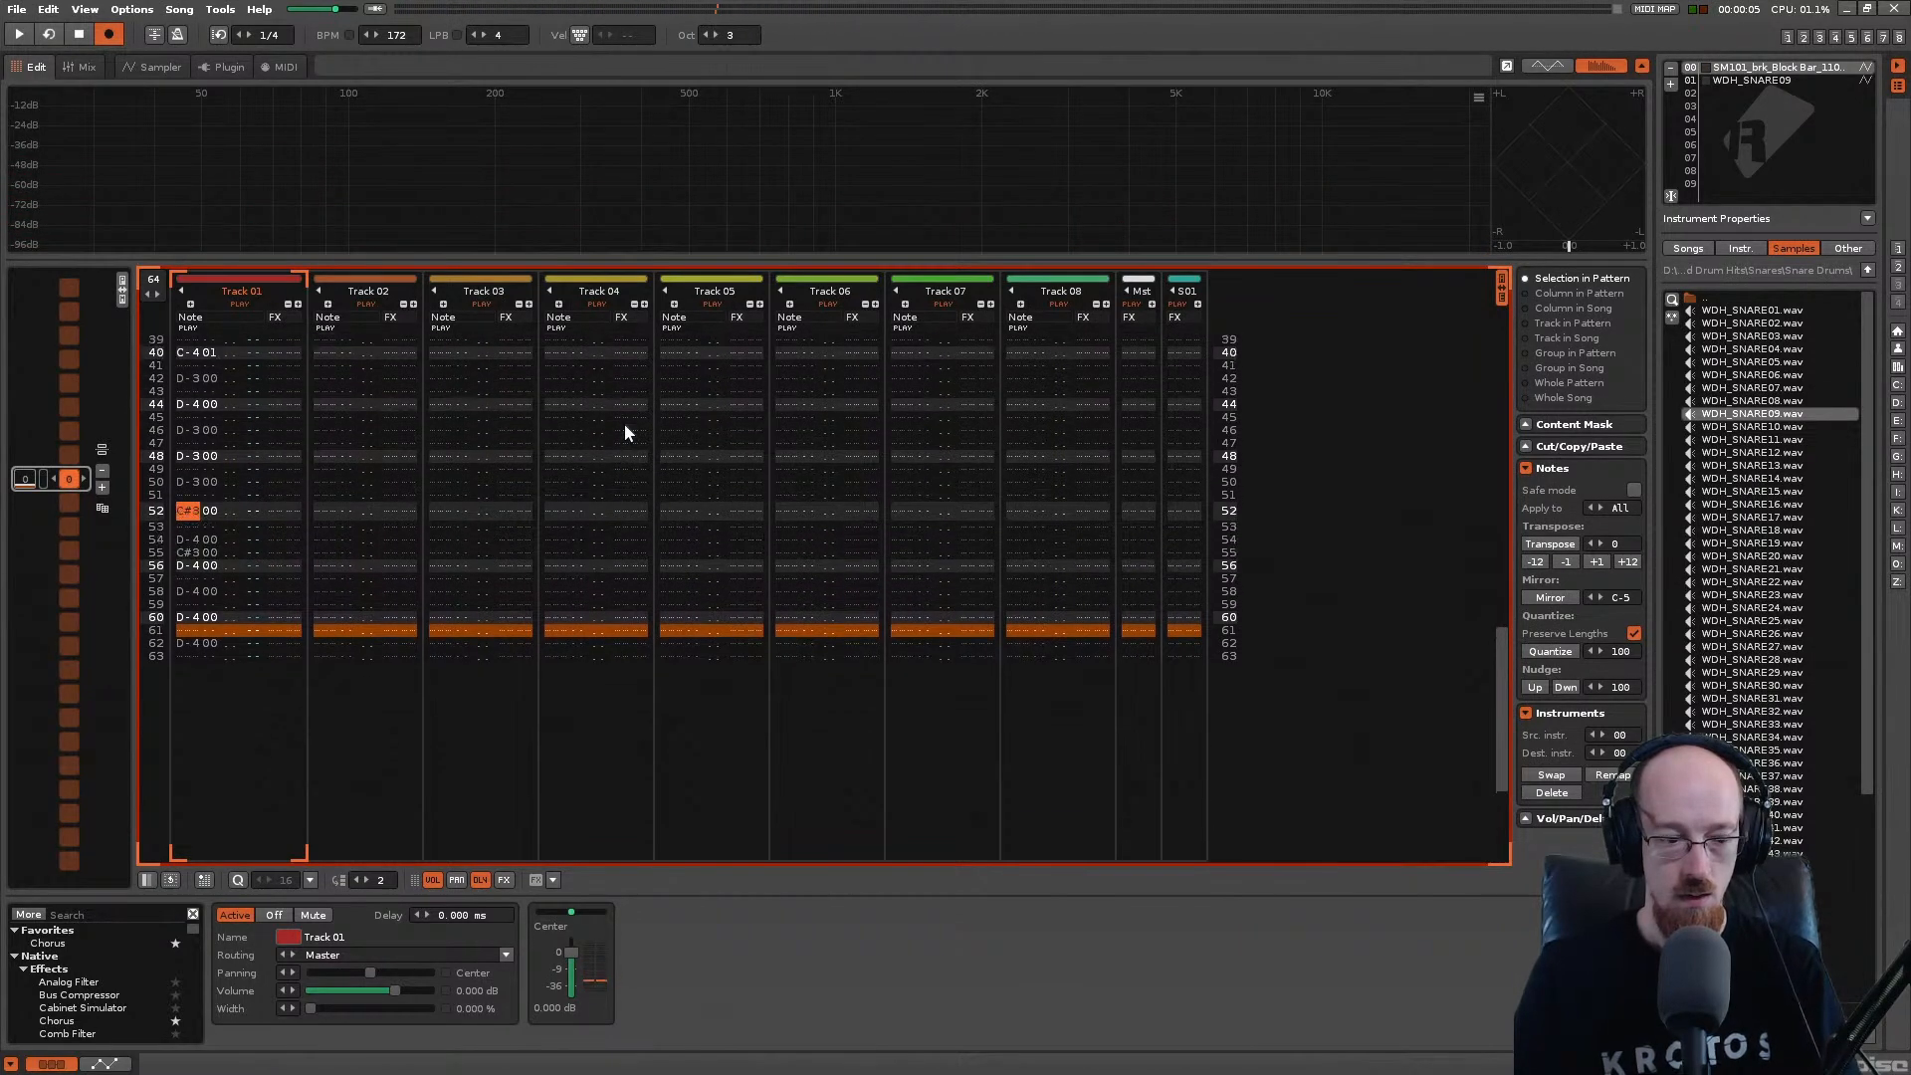
key(space)
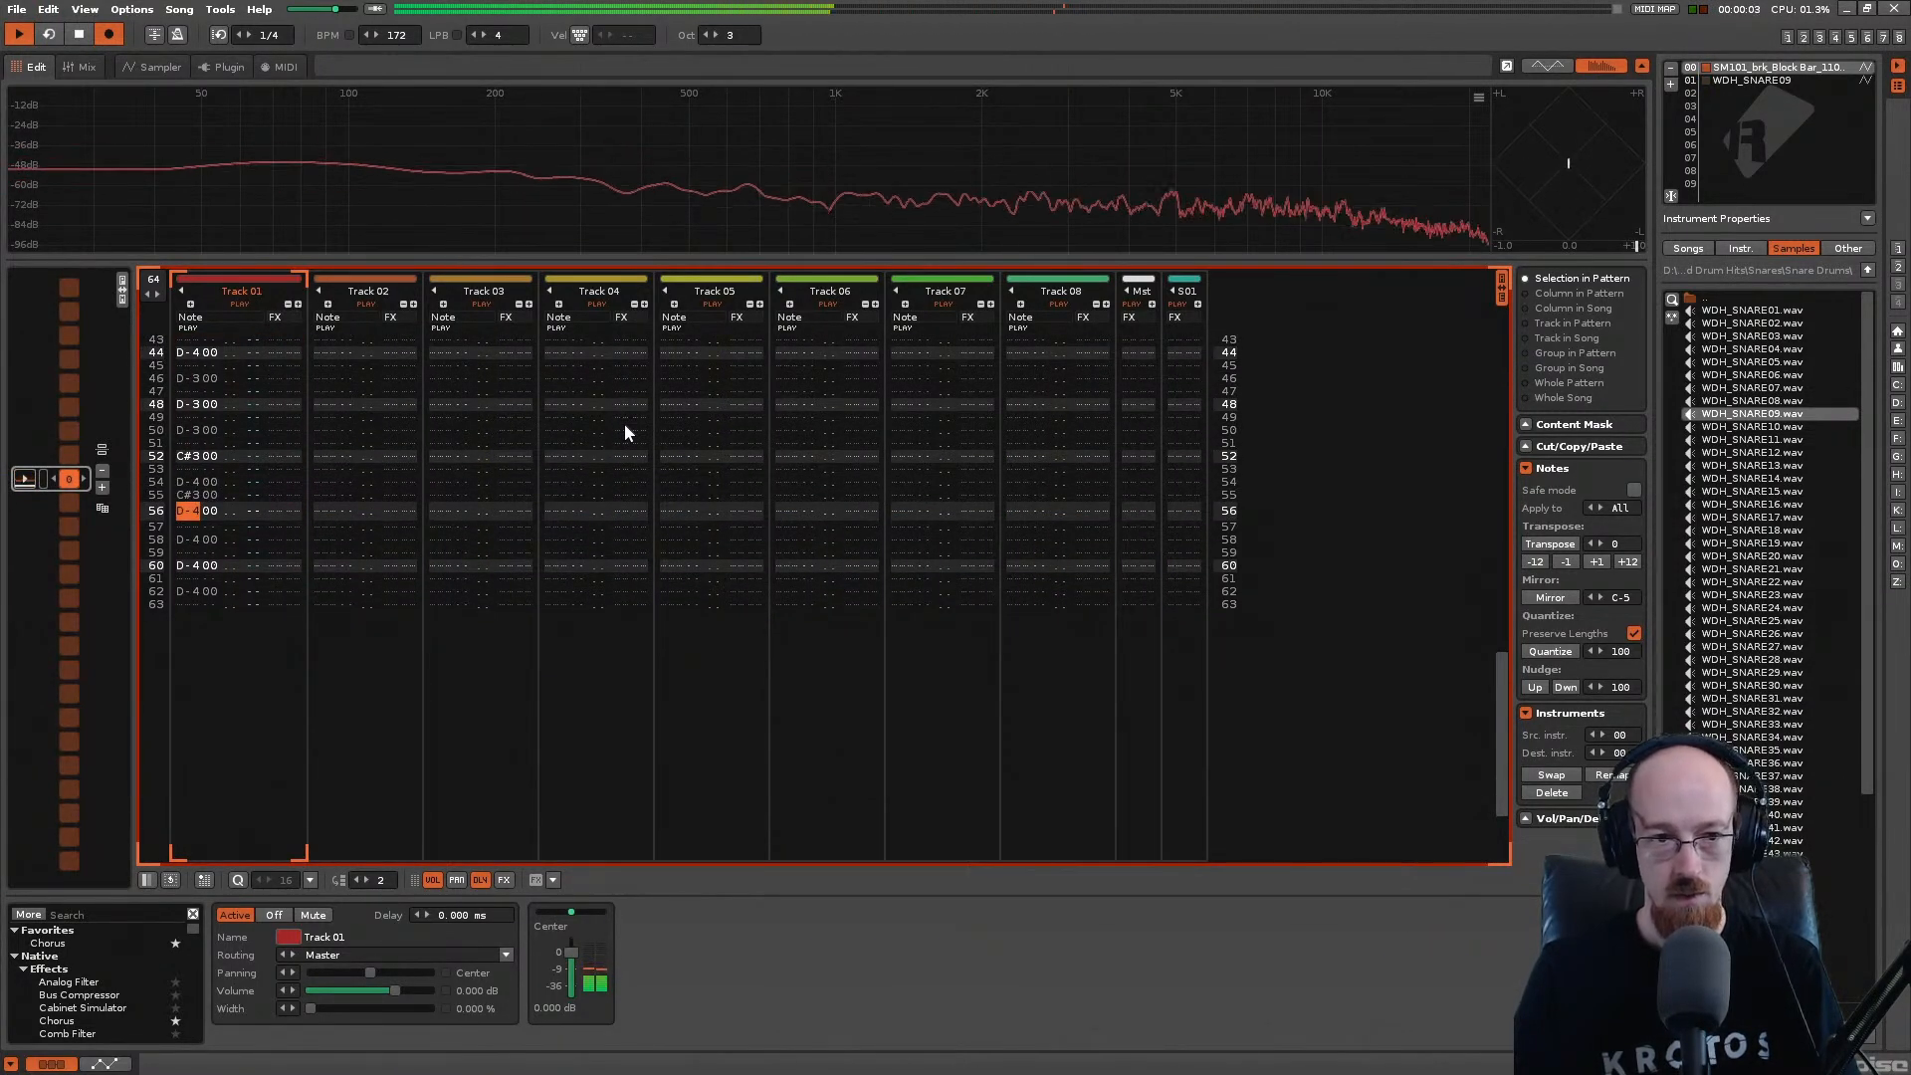
key(space)
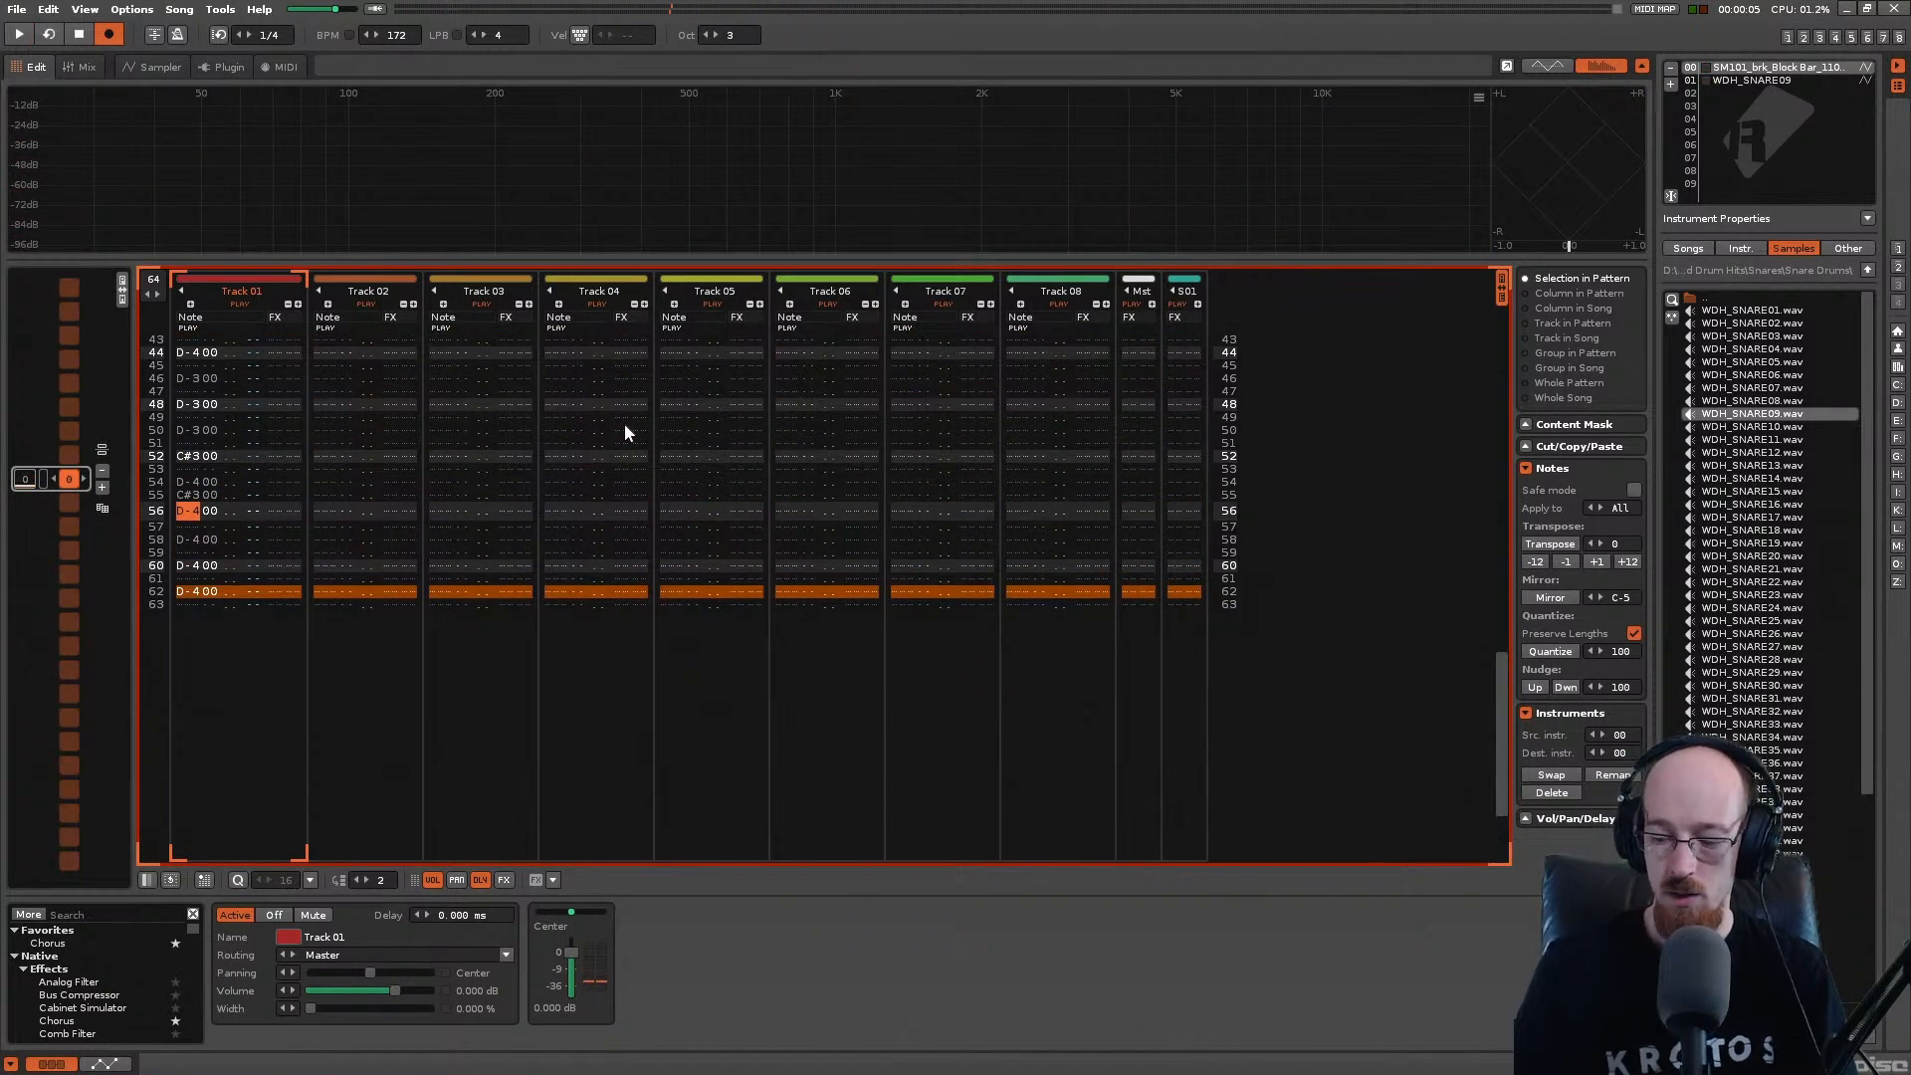
Step: Enter the snare from instrument 01 as C-4 on line 56 of Track 01 and play back the full pattern
key(ctrl+Down)
key(q)
key(space)
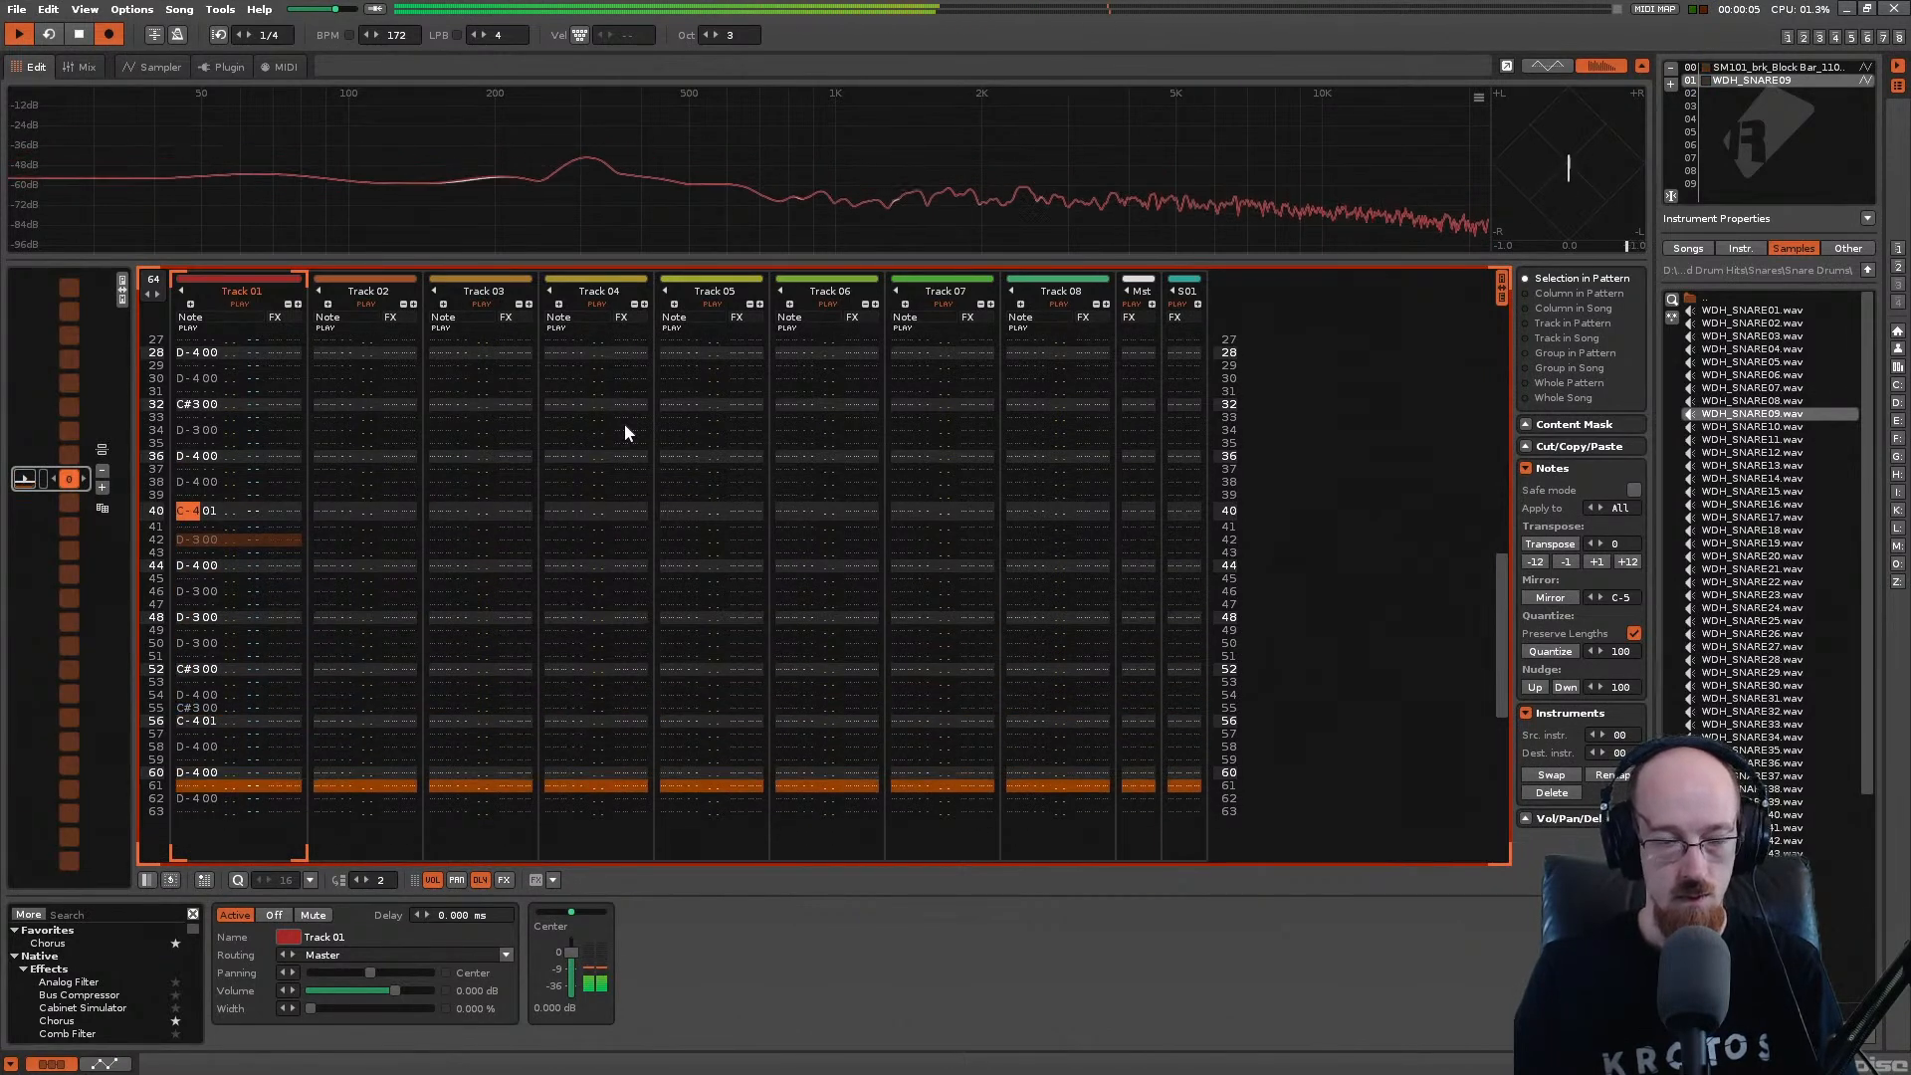
key(Down)
key(Up)
key(Up)
key(Up)
key(Up)
key(Up)
key(Up)
key(Up)
key(Up)
key(Up)
key(Up)
key(Up)
key(Up)
key(Up)
key(Up)
key(Up)
key(Up)
key(space)
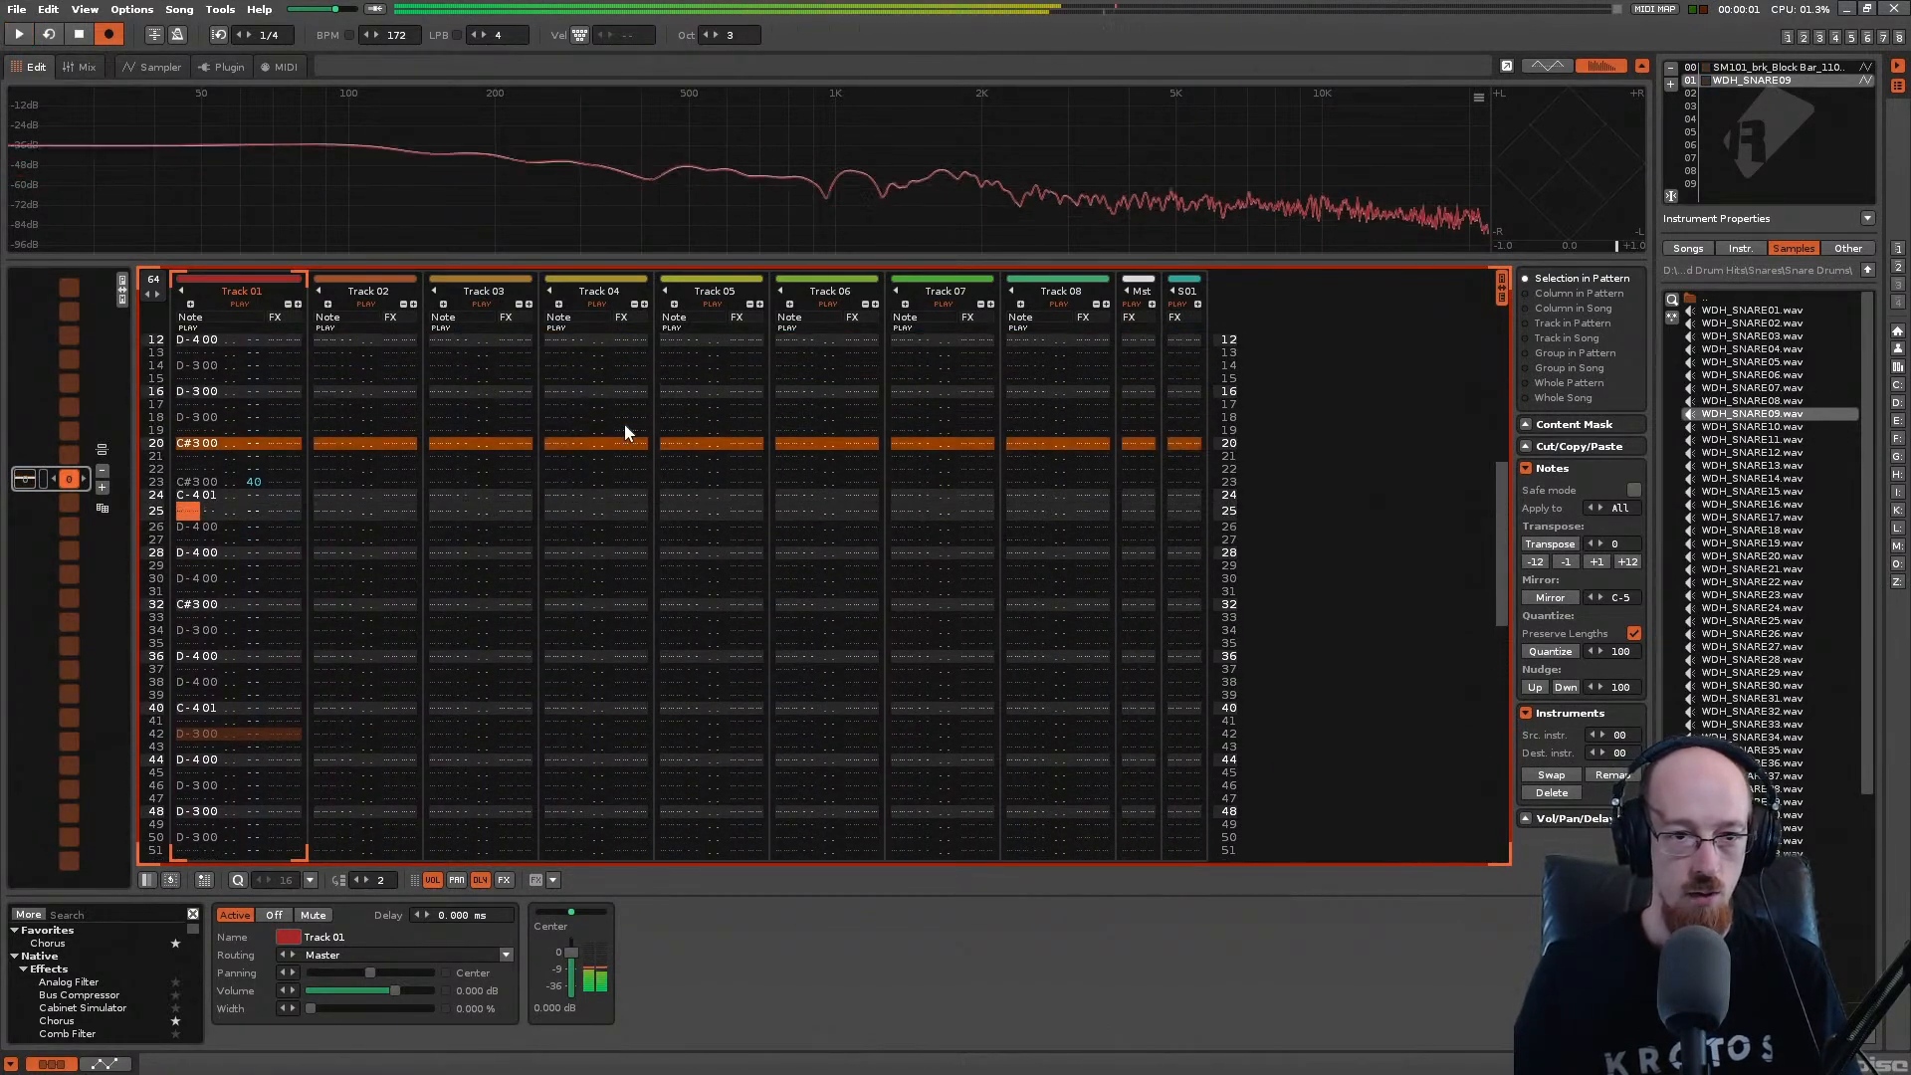
Step: Rename Track 01 as Drums and save the song
double_click(221, 287)
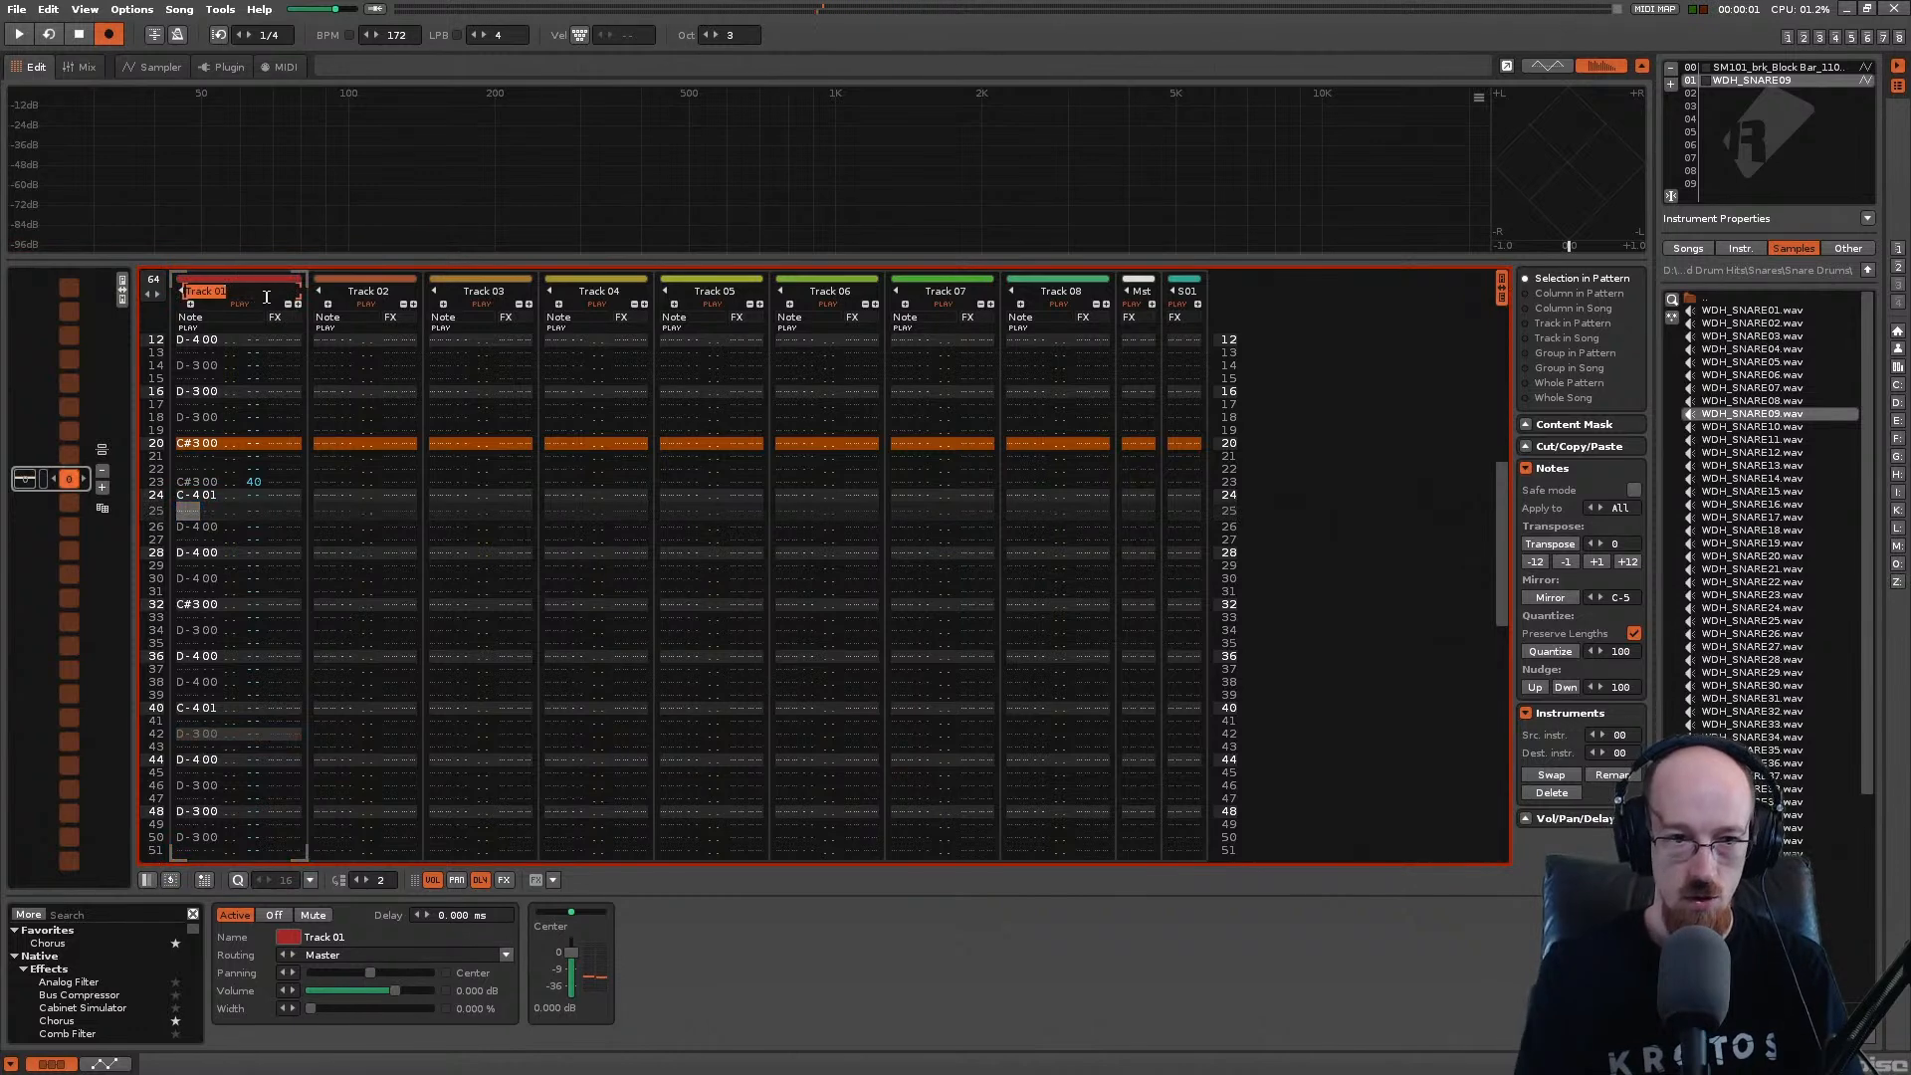
key(Return)
key(ctrl+s)
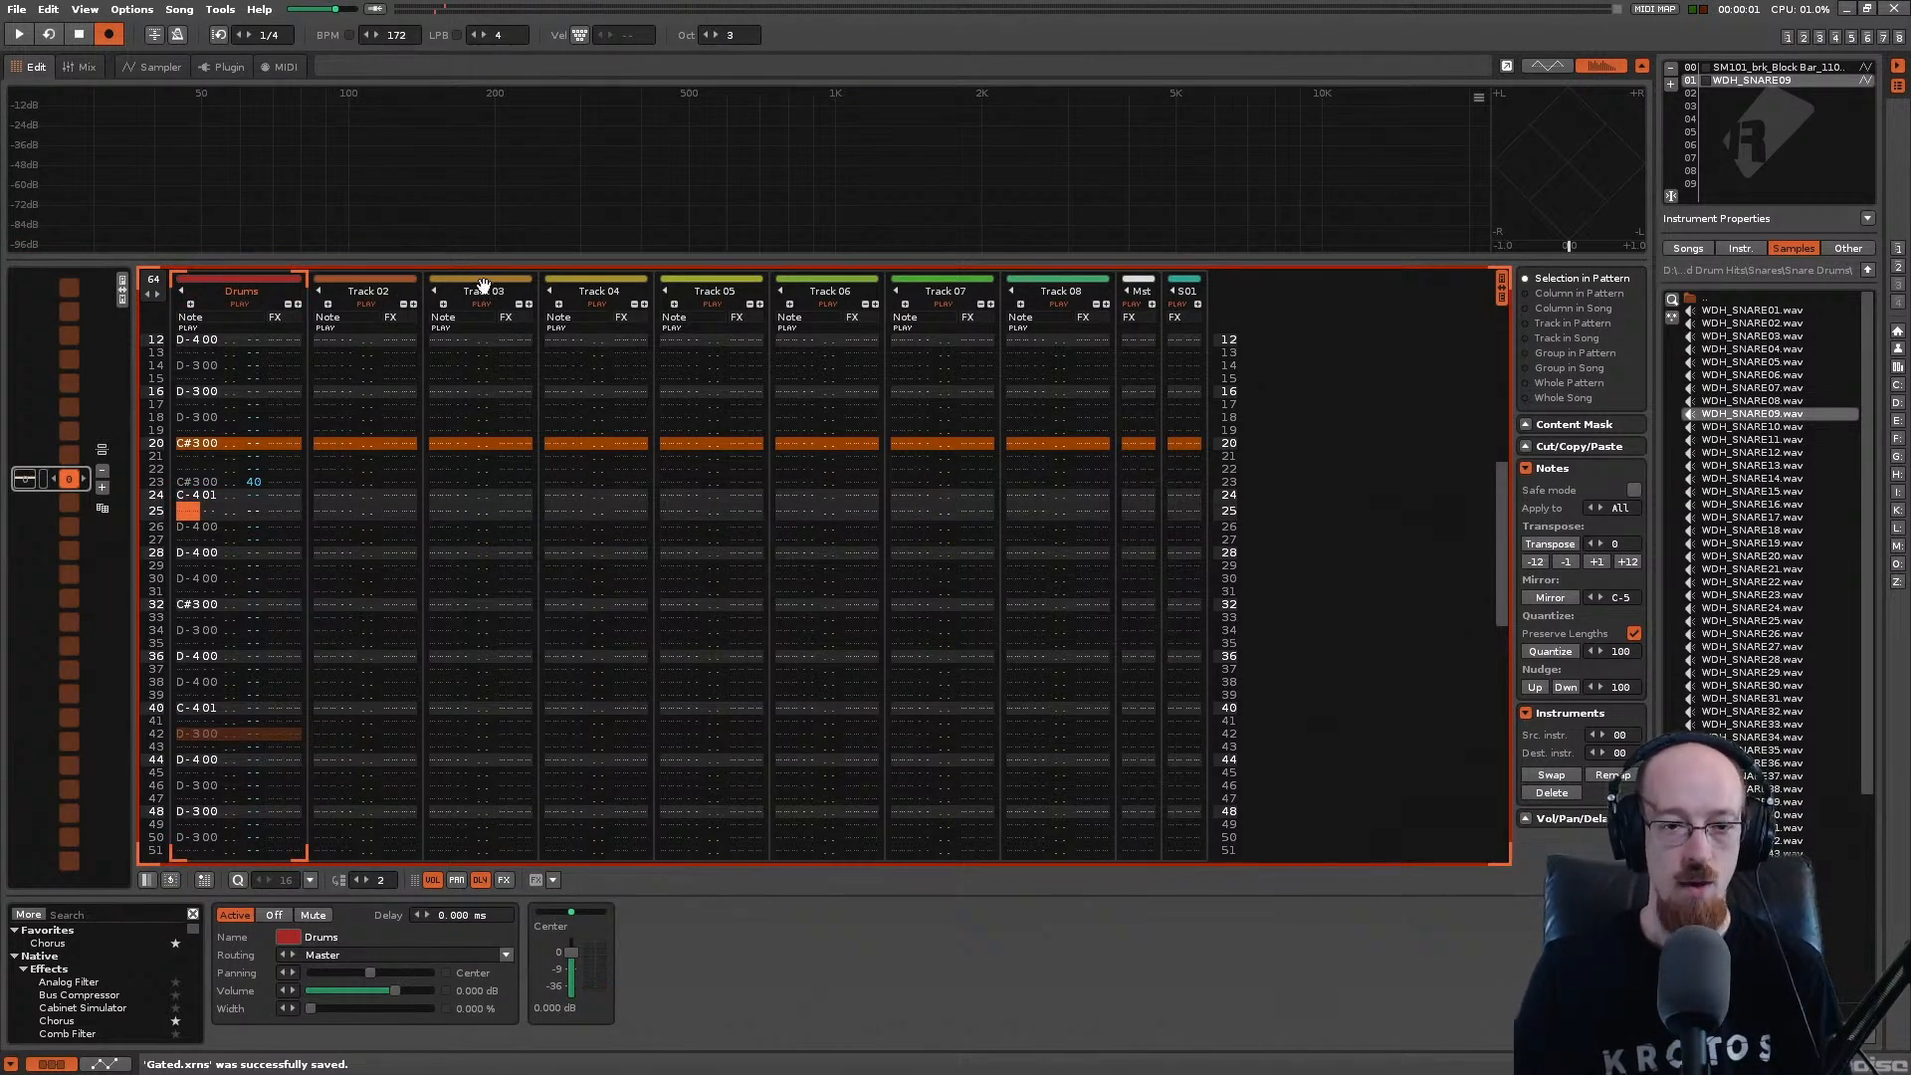
Step: Select the empty instrument slot 04, go up one folder from the snare samples, and make Track 02 active
click(483, 286)
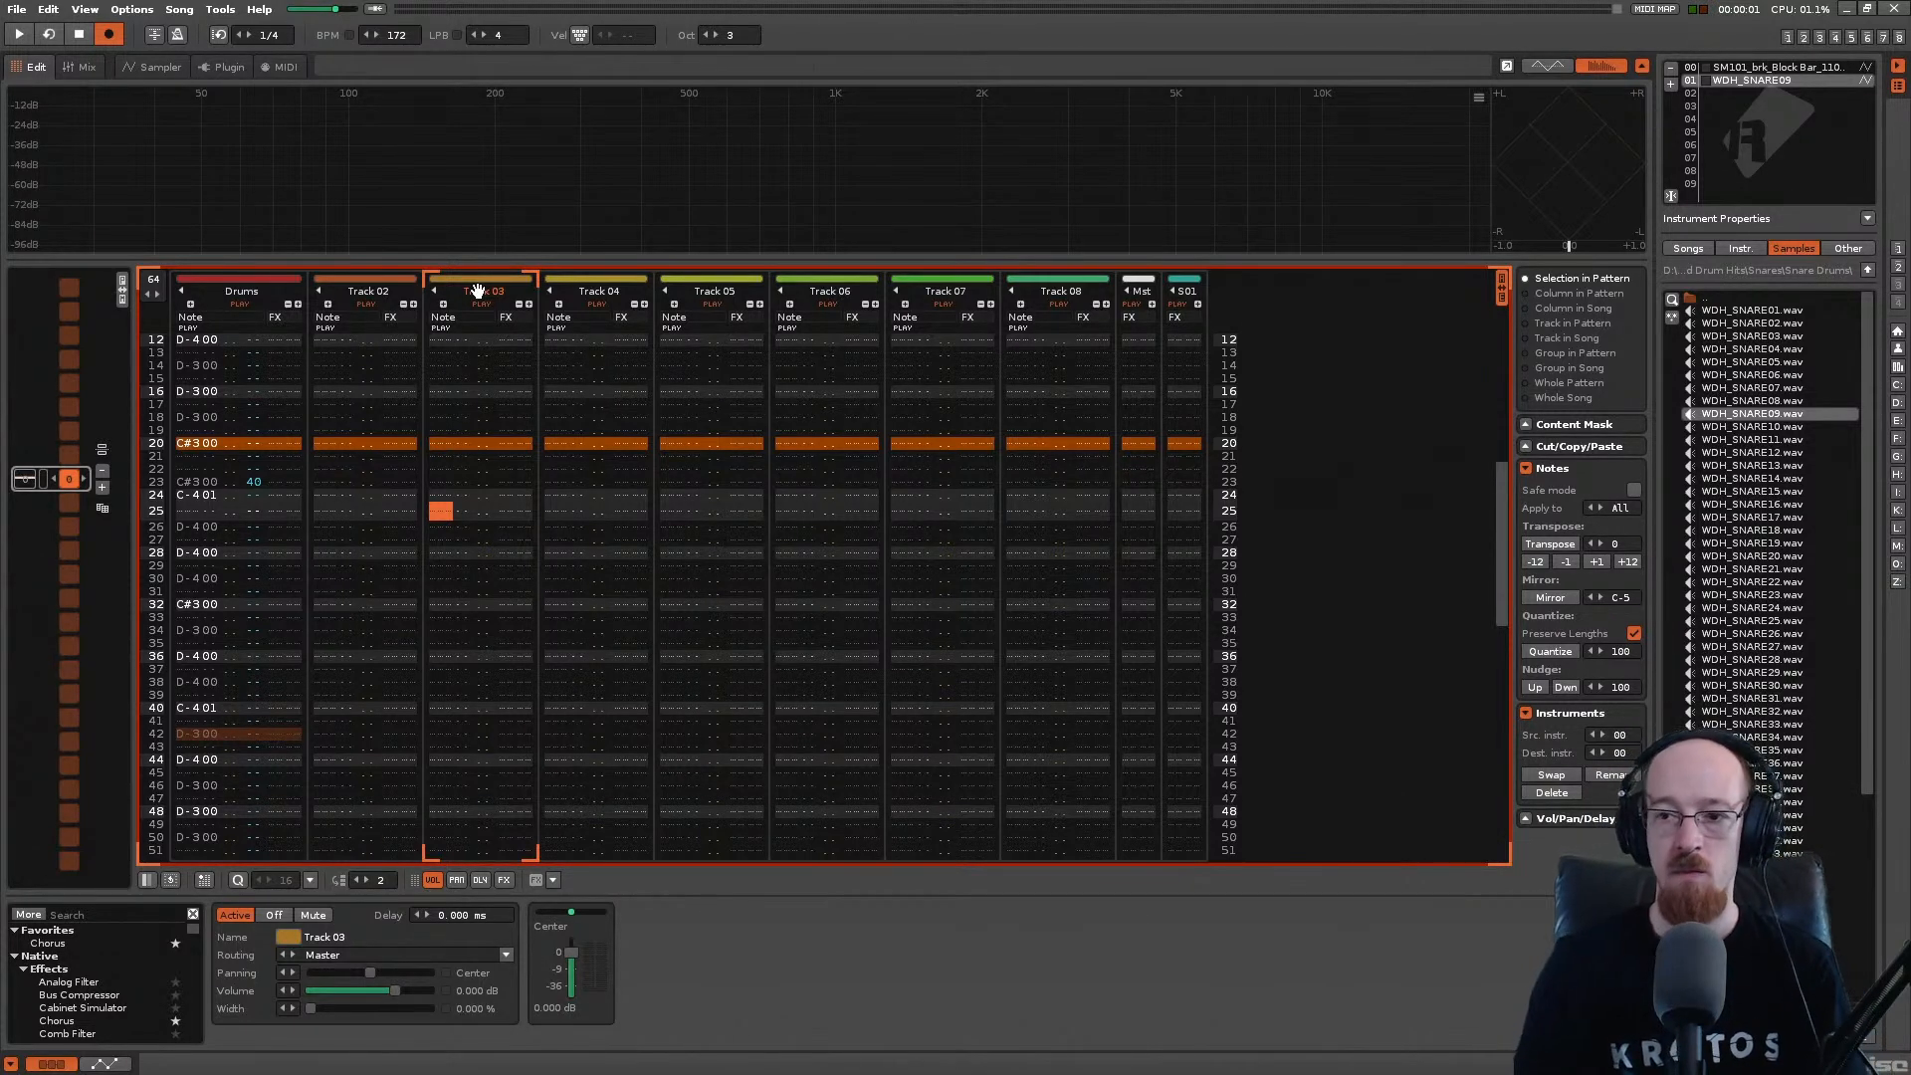
click(1733, 118)
double_click(1721, 298)
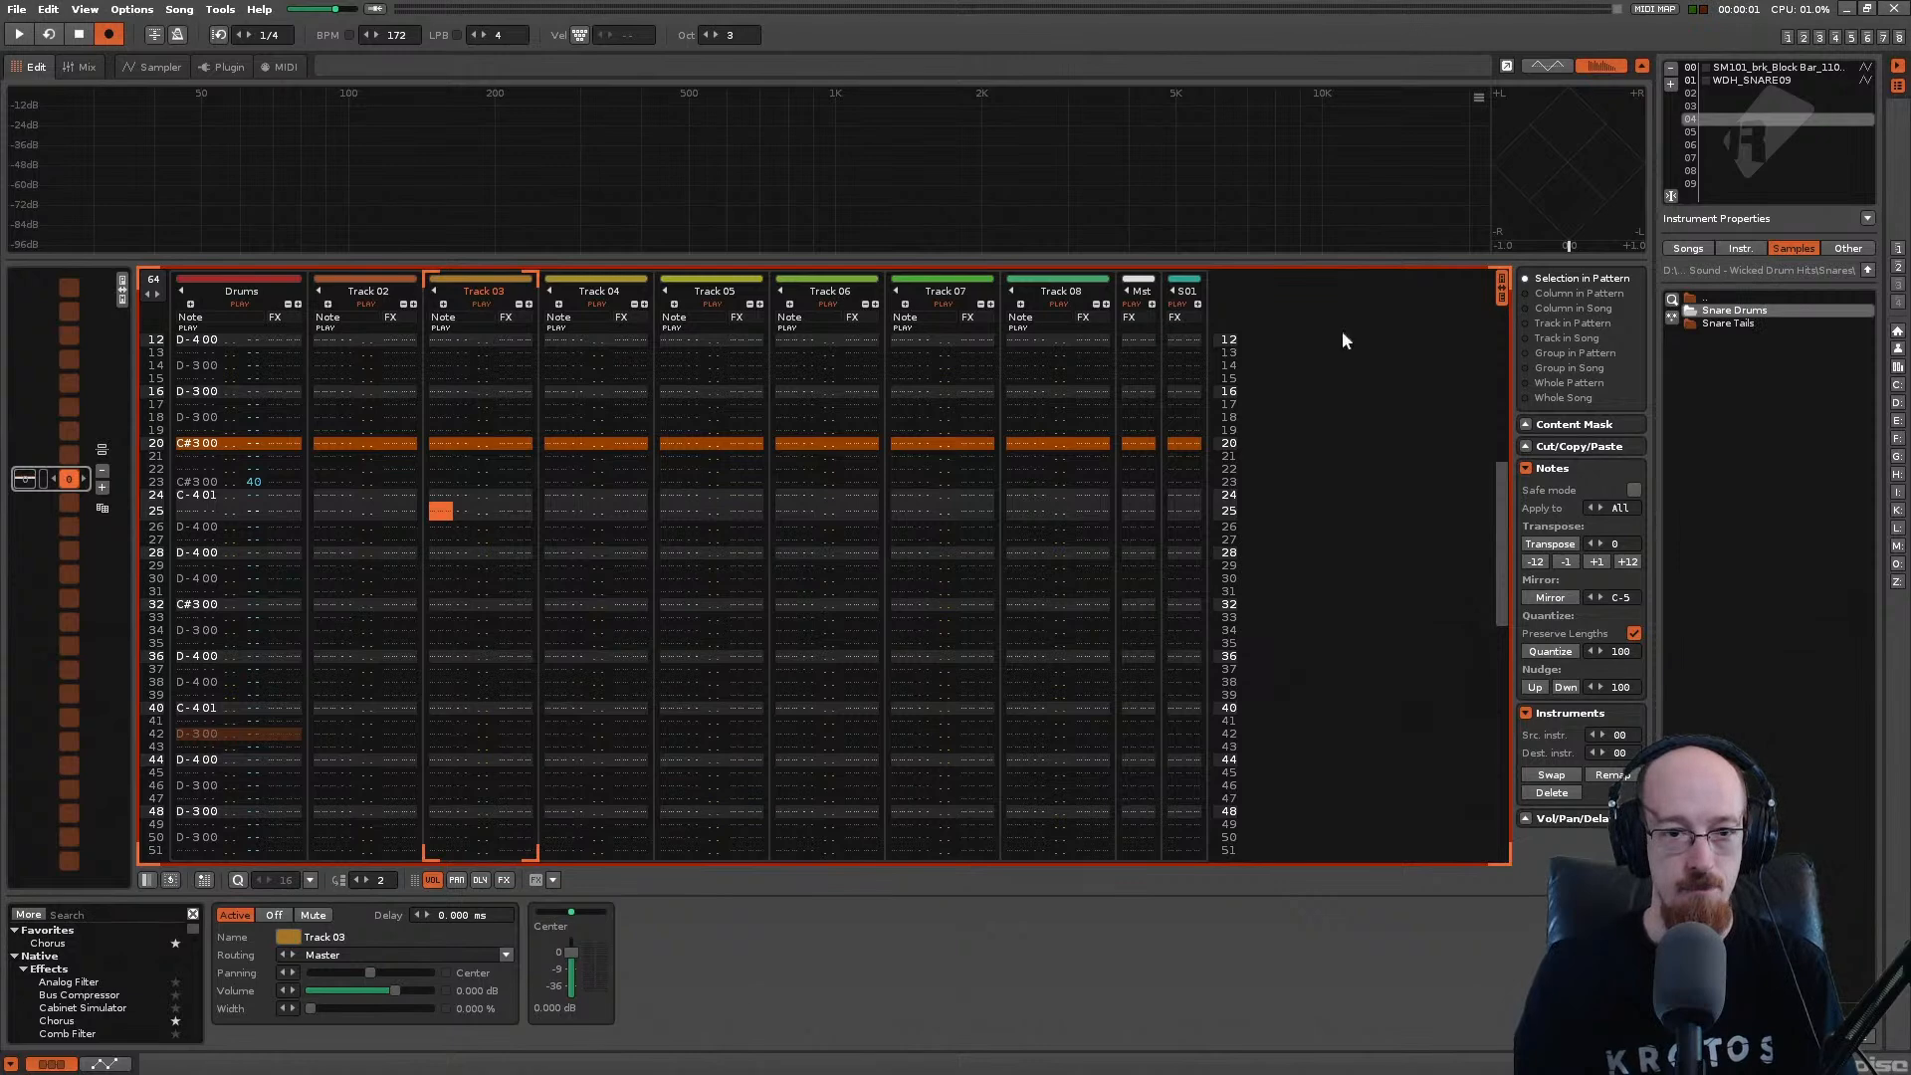
scroll(761, 485, up, 10)
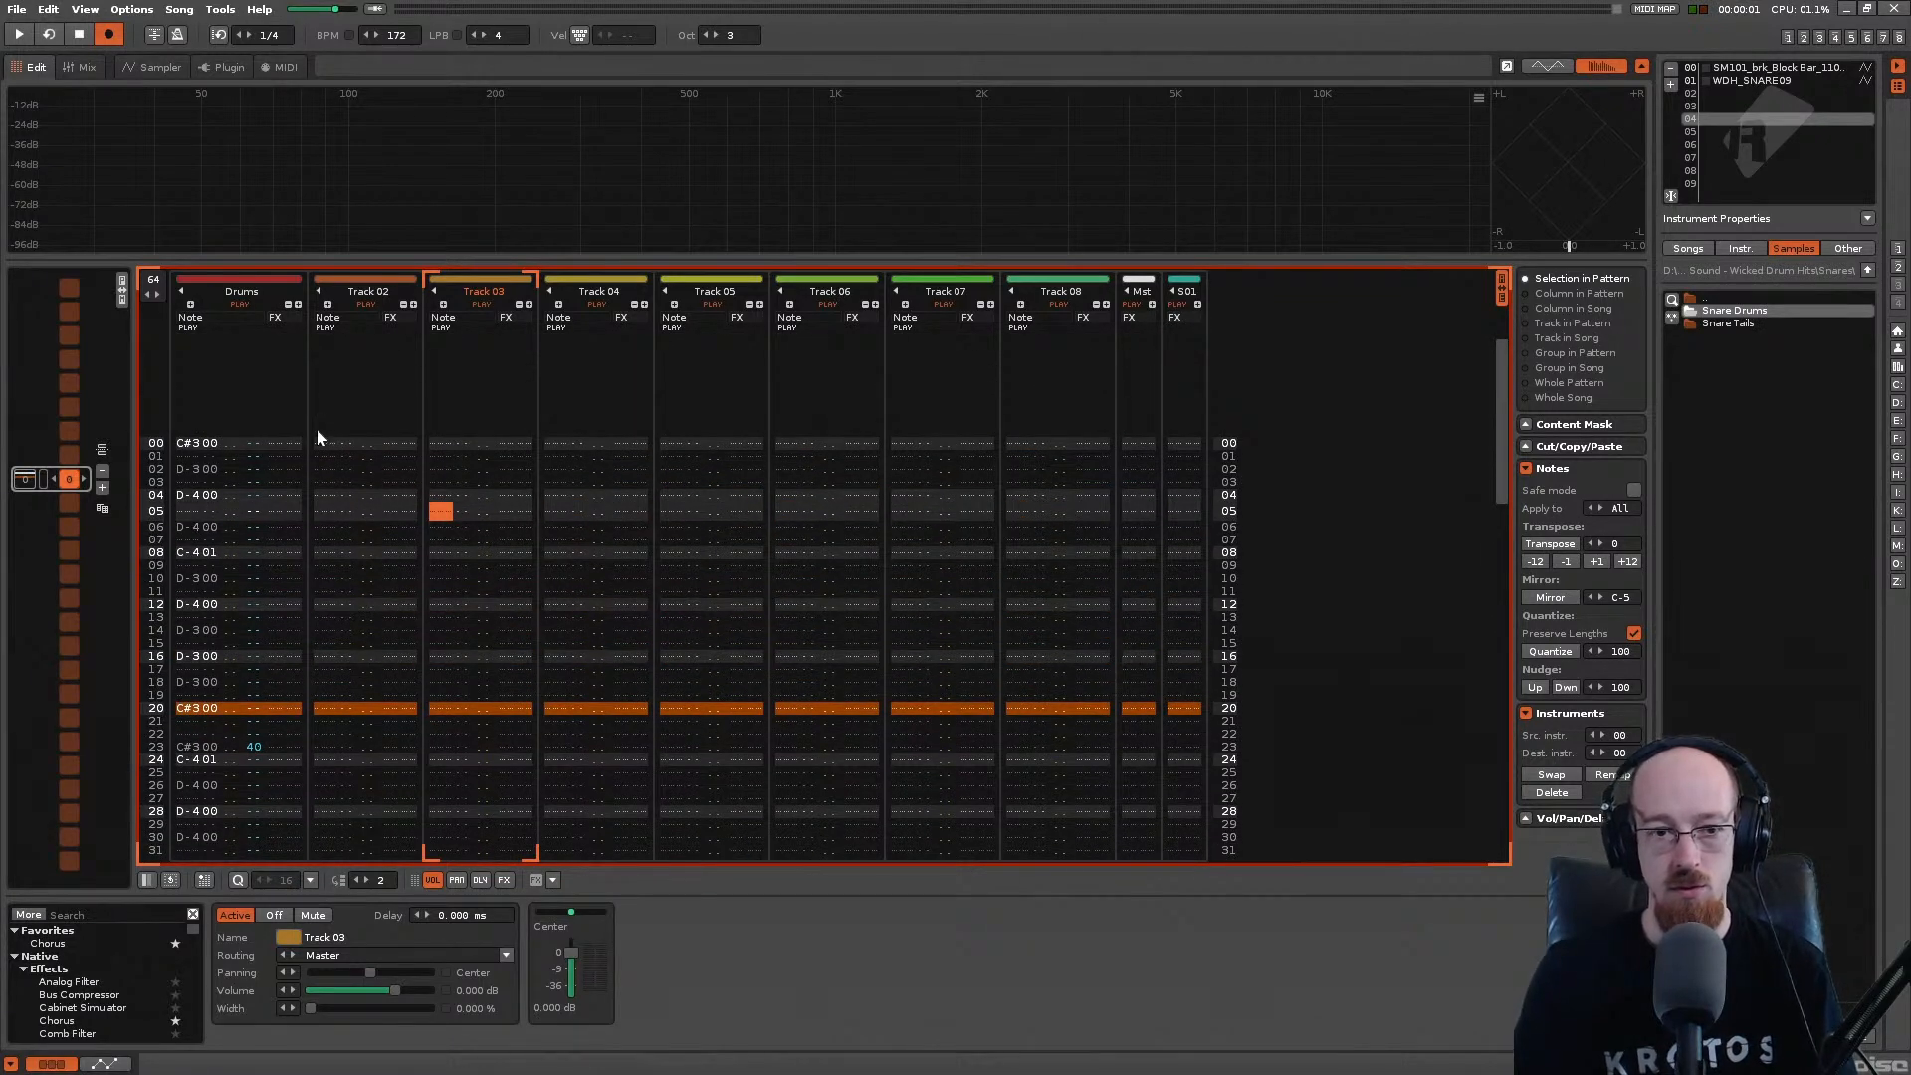
click(354, 302)
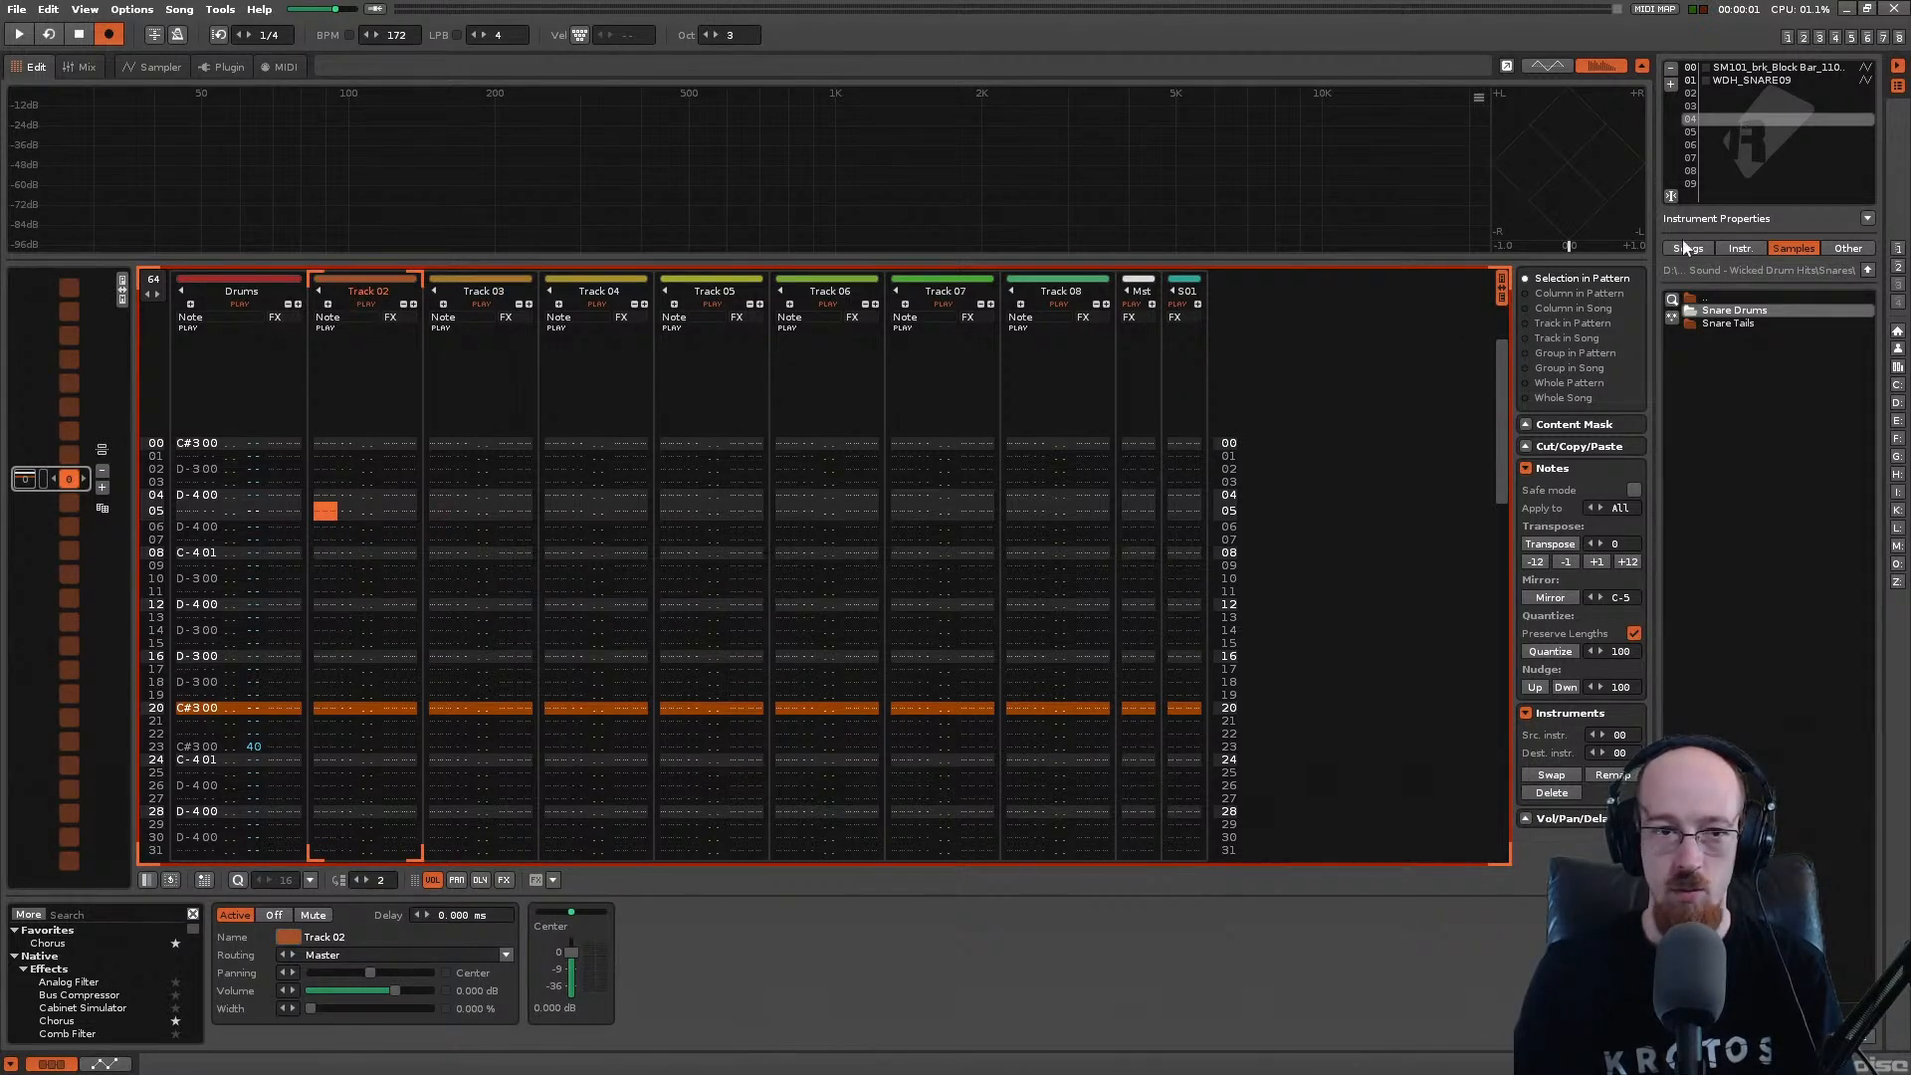
Step: Search the instrument plugins for "kontakt" and load Kontakt into instrument slot 04
click(159, 72)
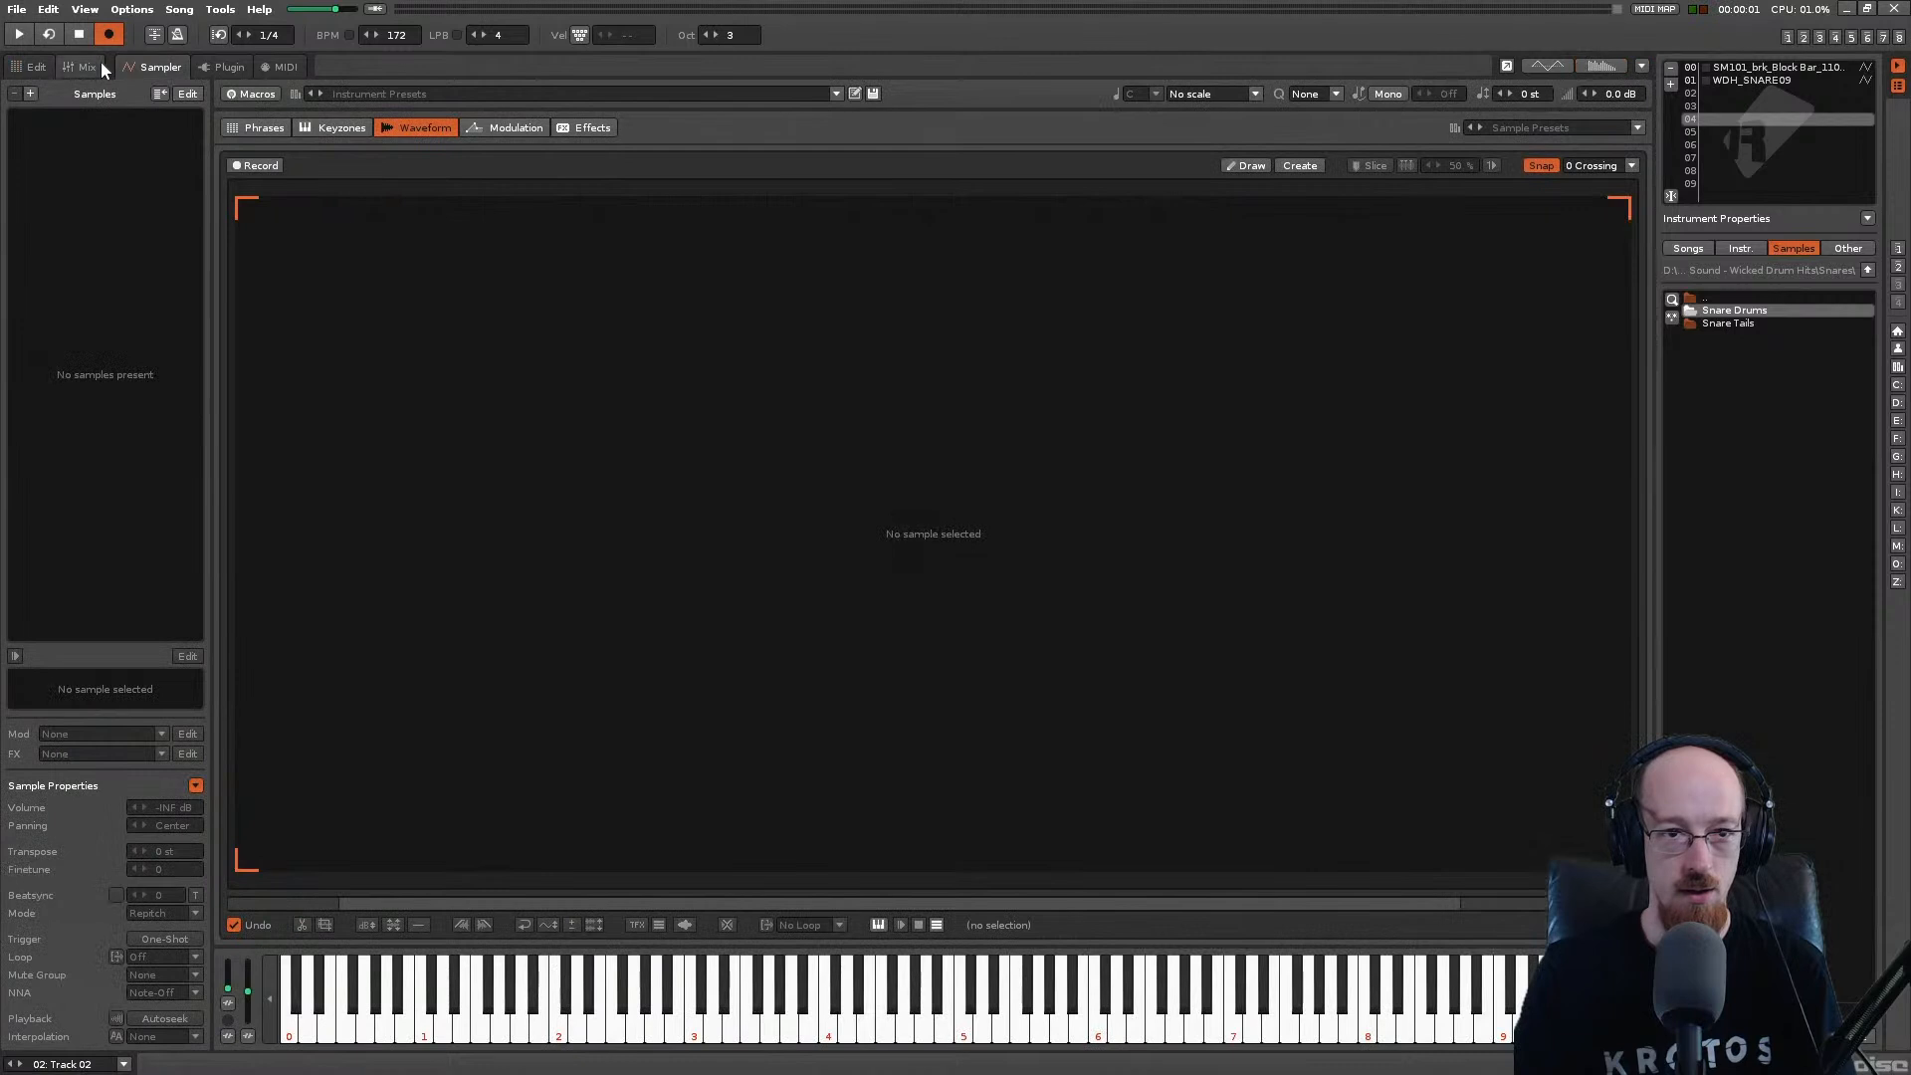
click(224, 68)
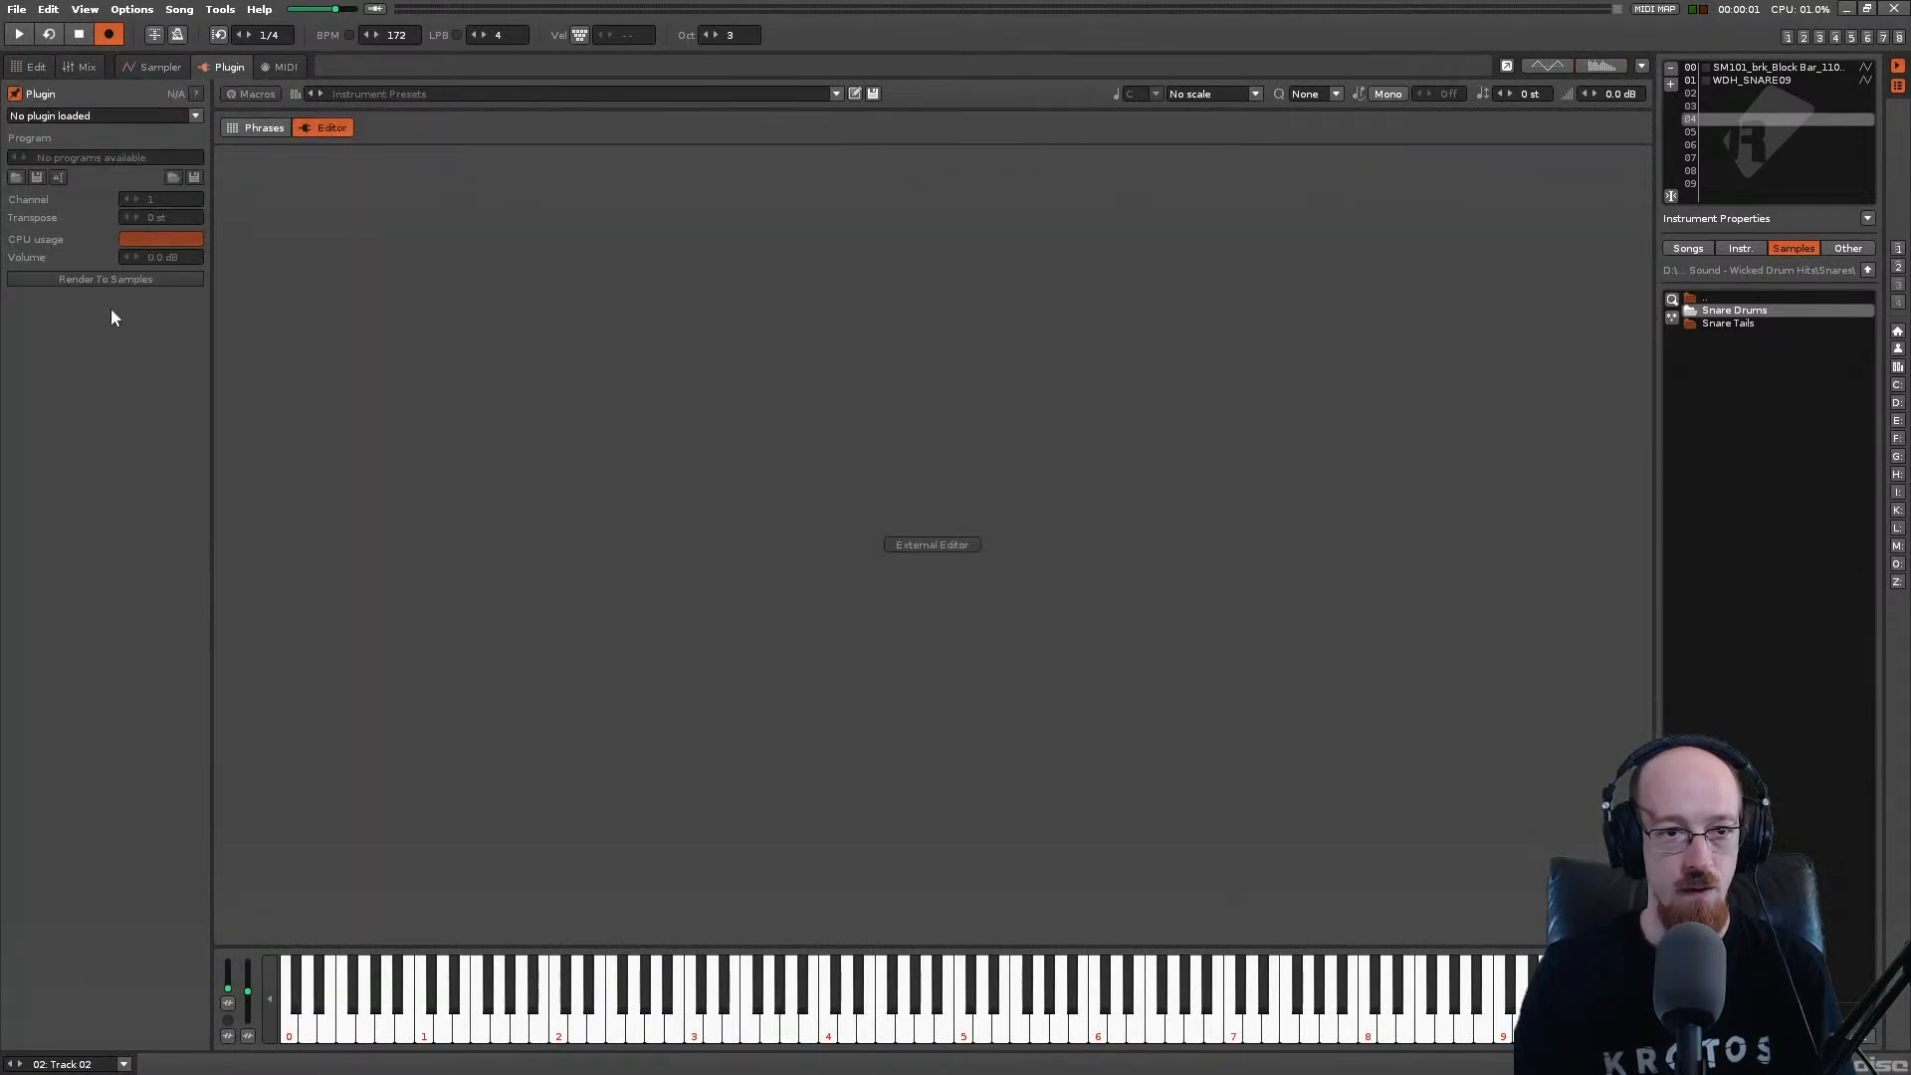
click(155, 114)
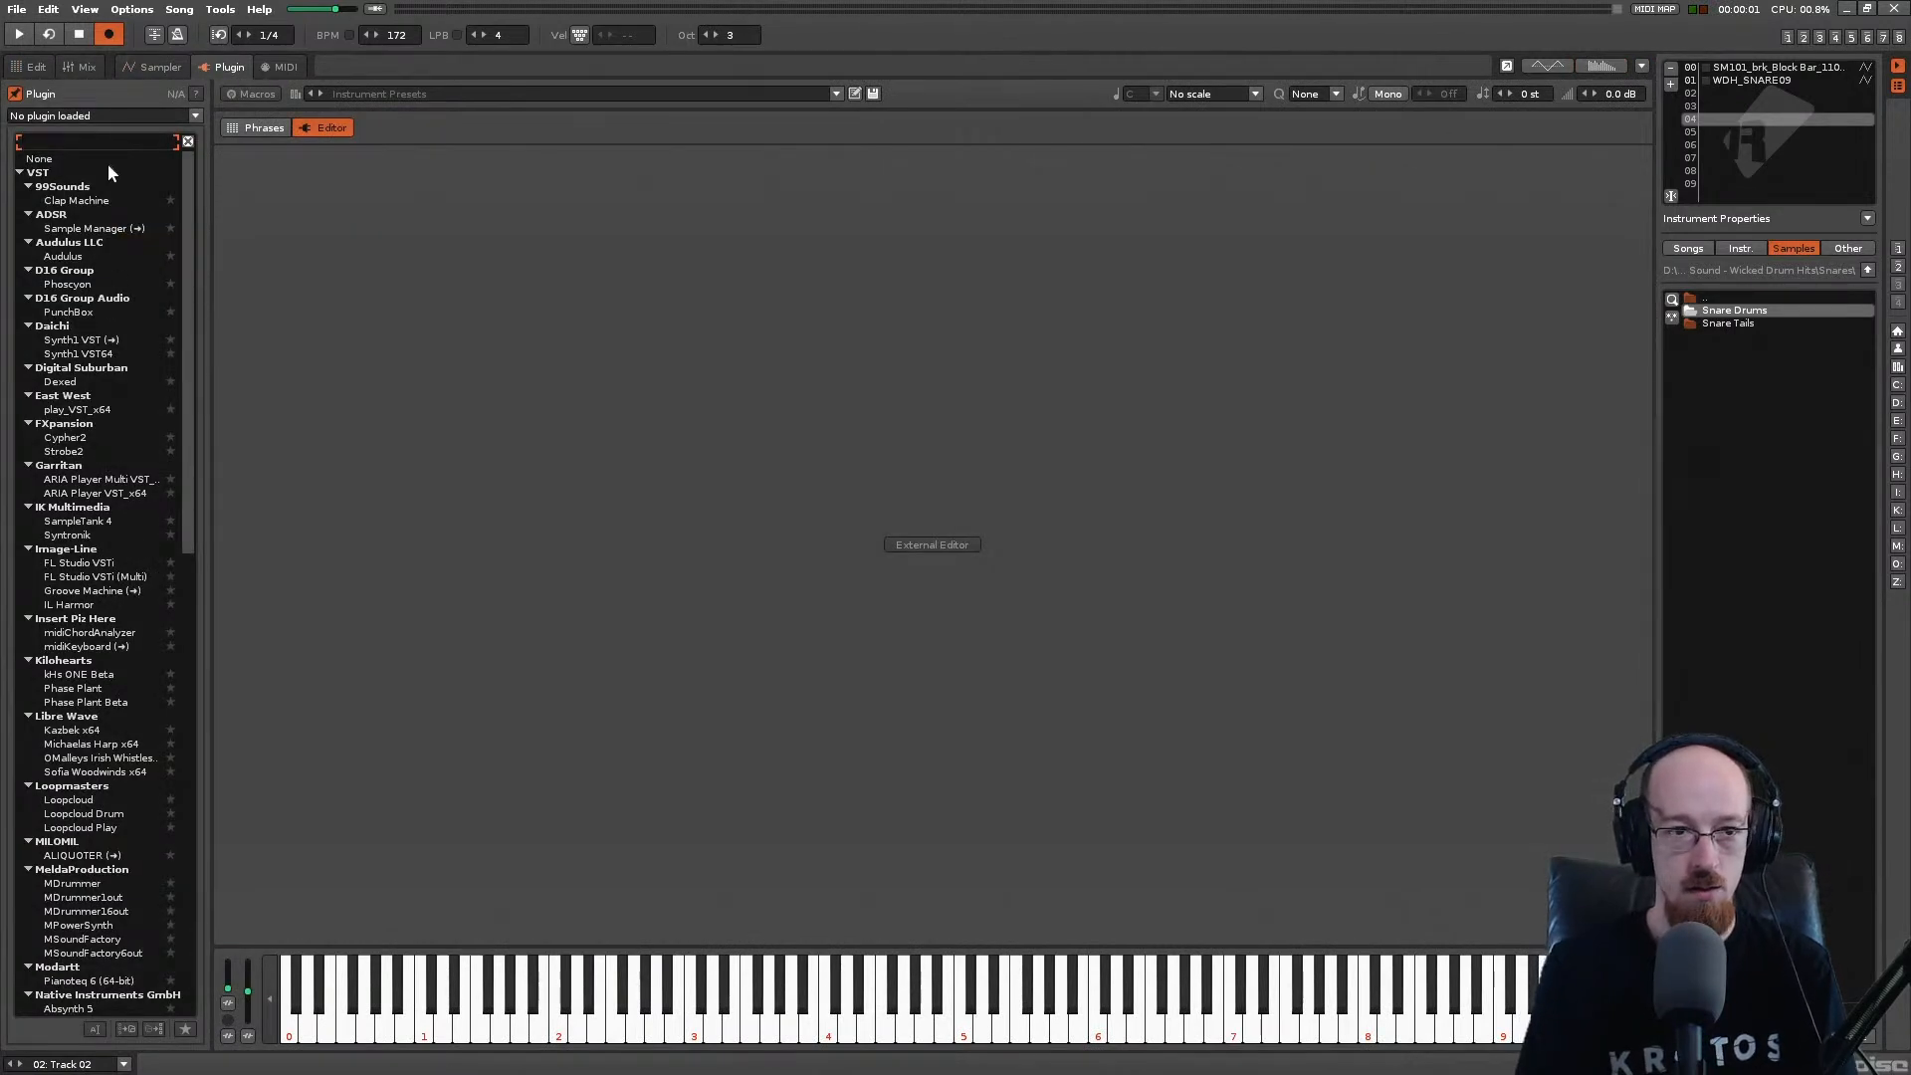
text(kontakt)
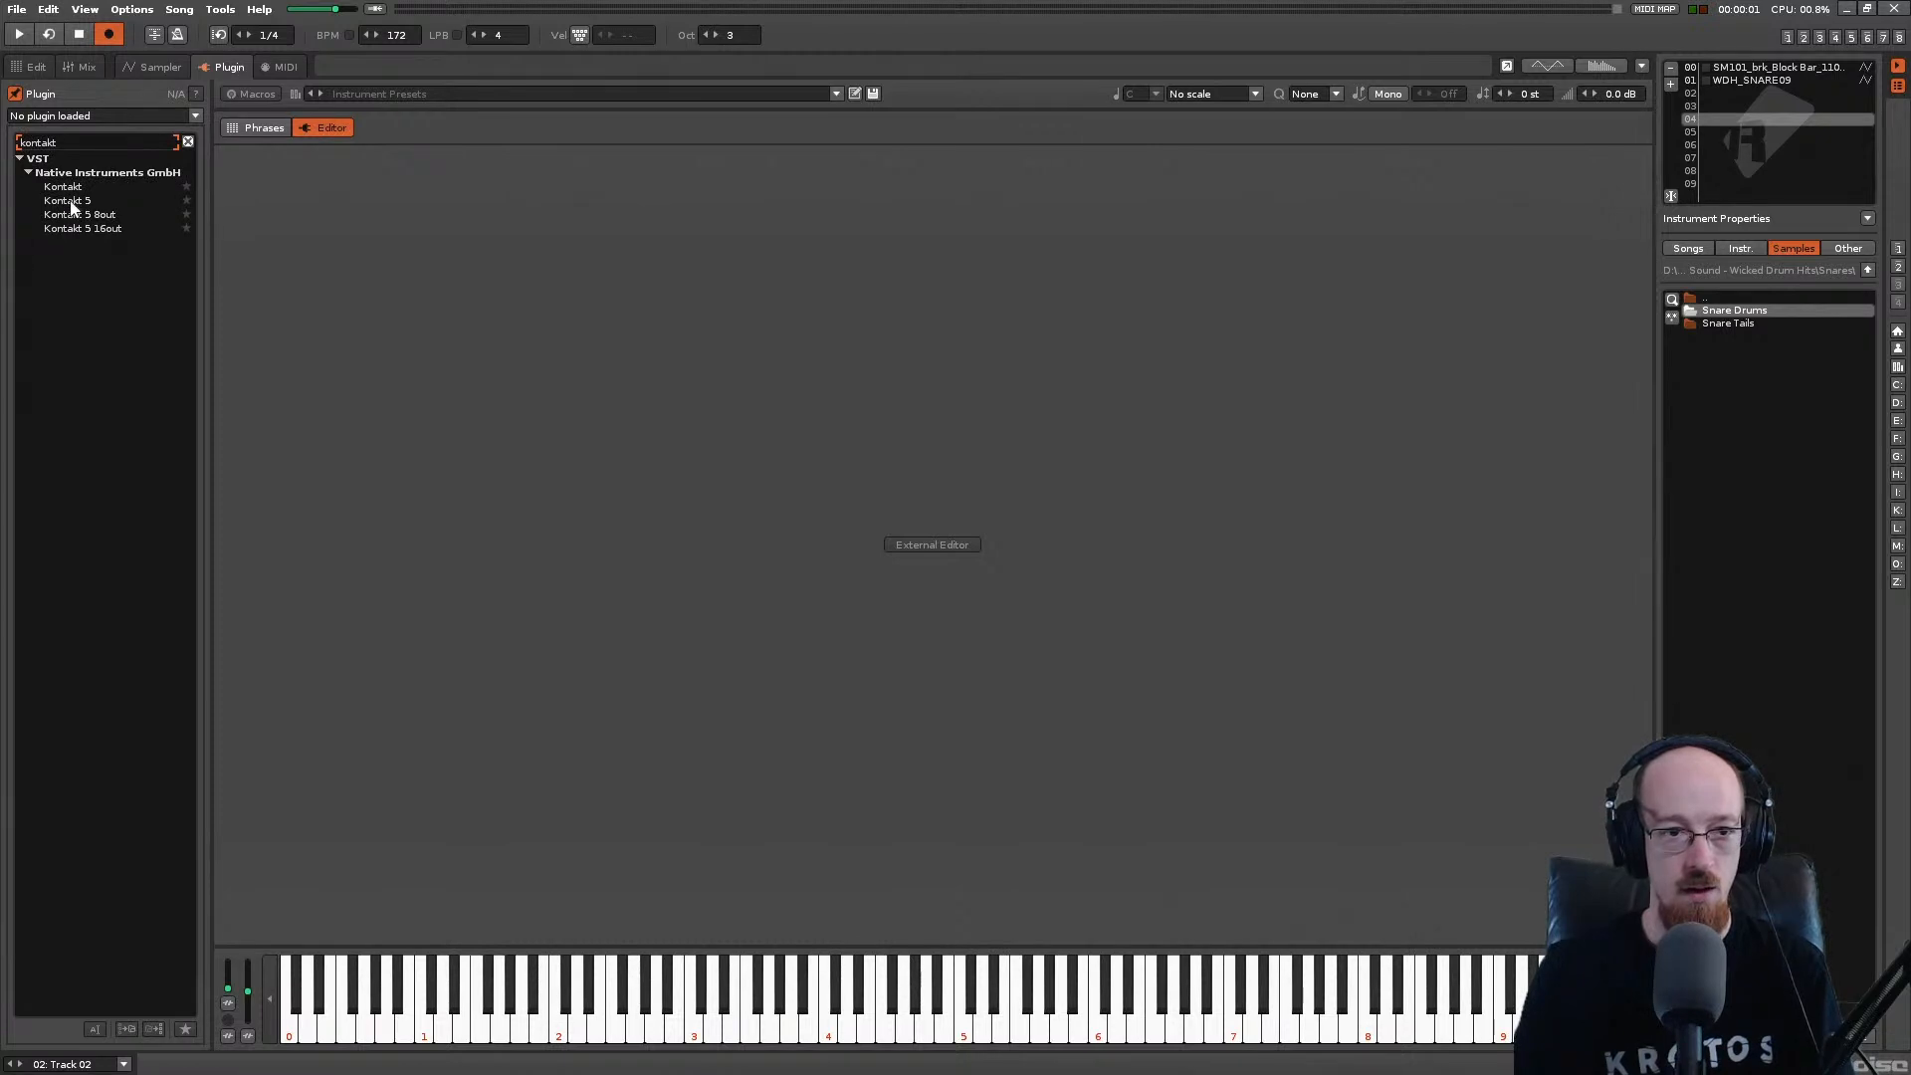
click(60, 198)
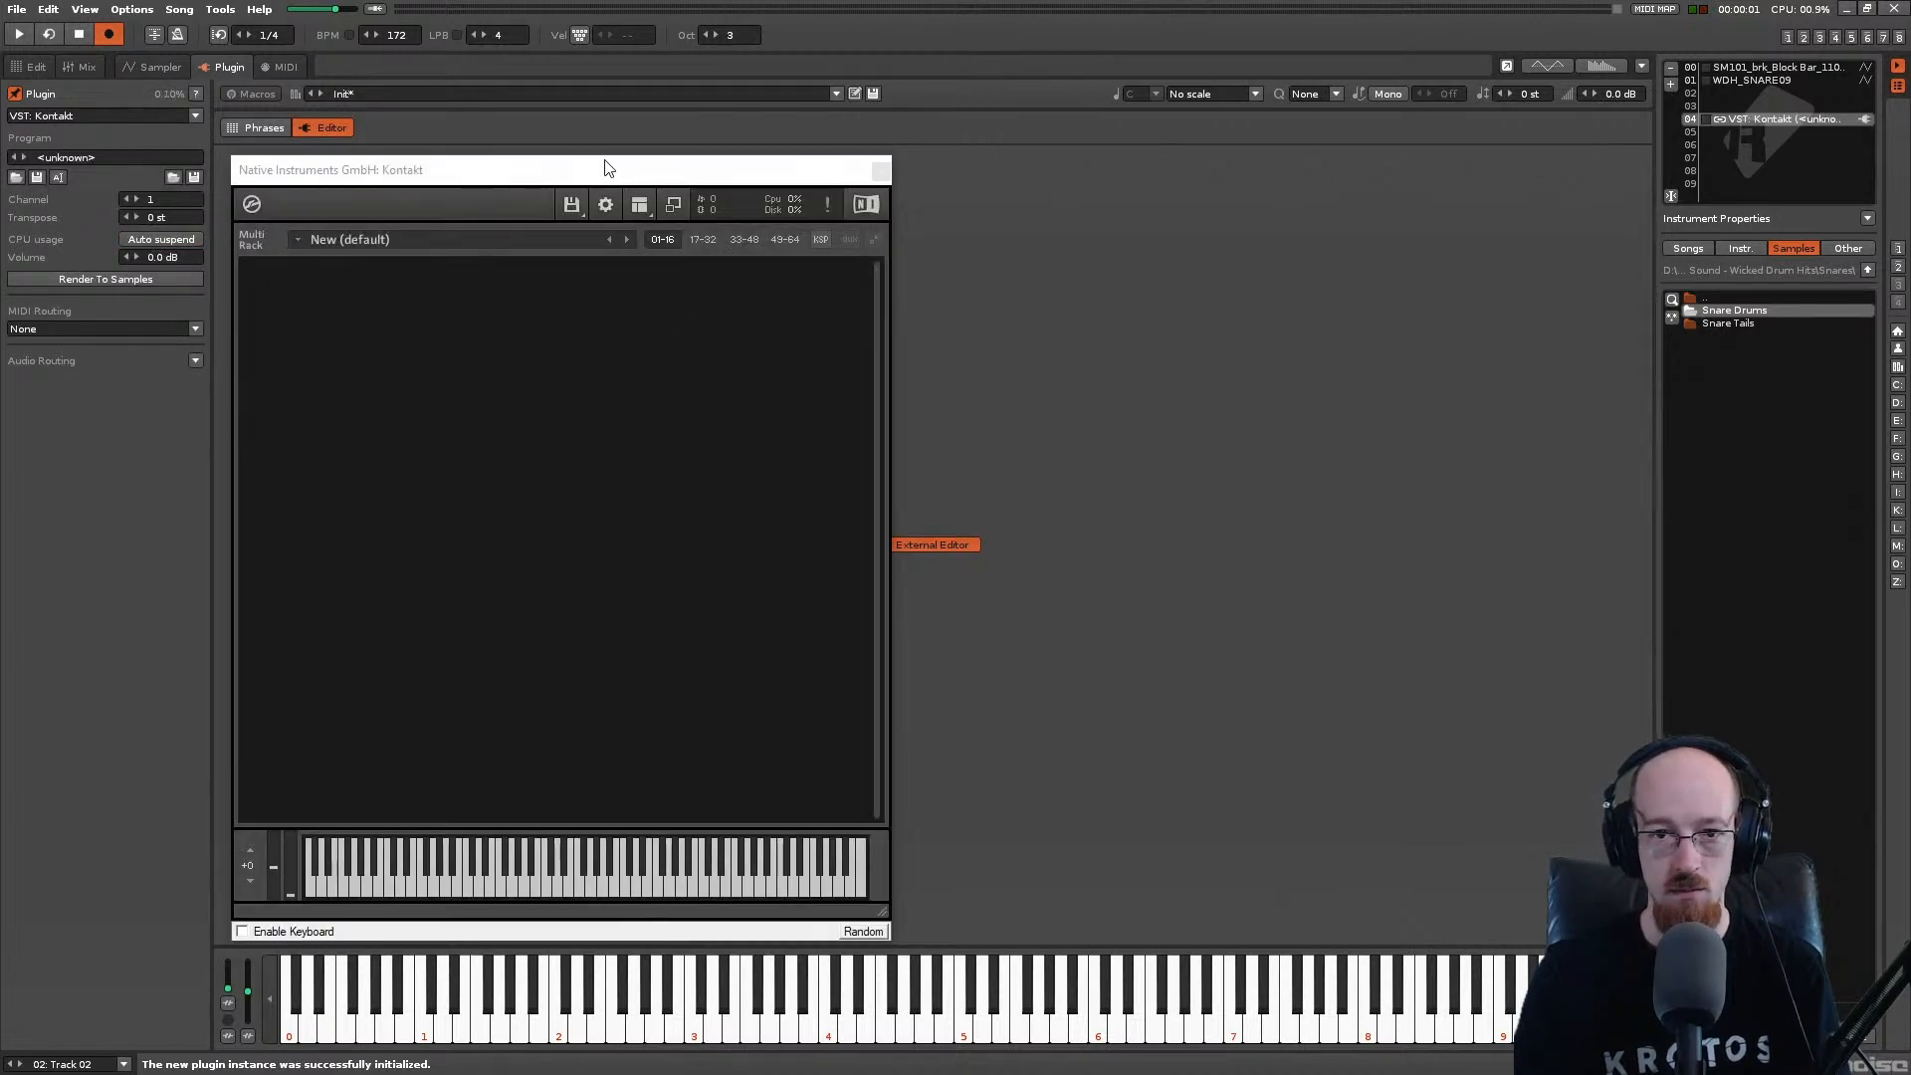
Step: Move the Kontakt window clear of the side panels, show its browser, and switch the browser to the file view
drag(608, 159, 874, 155)
click(895, 177)
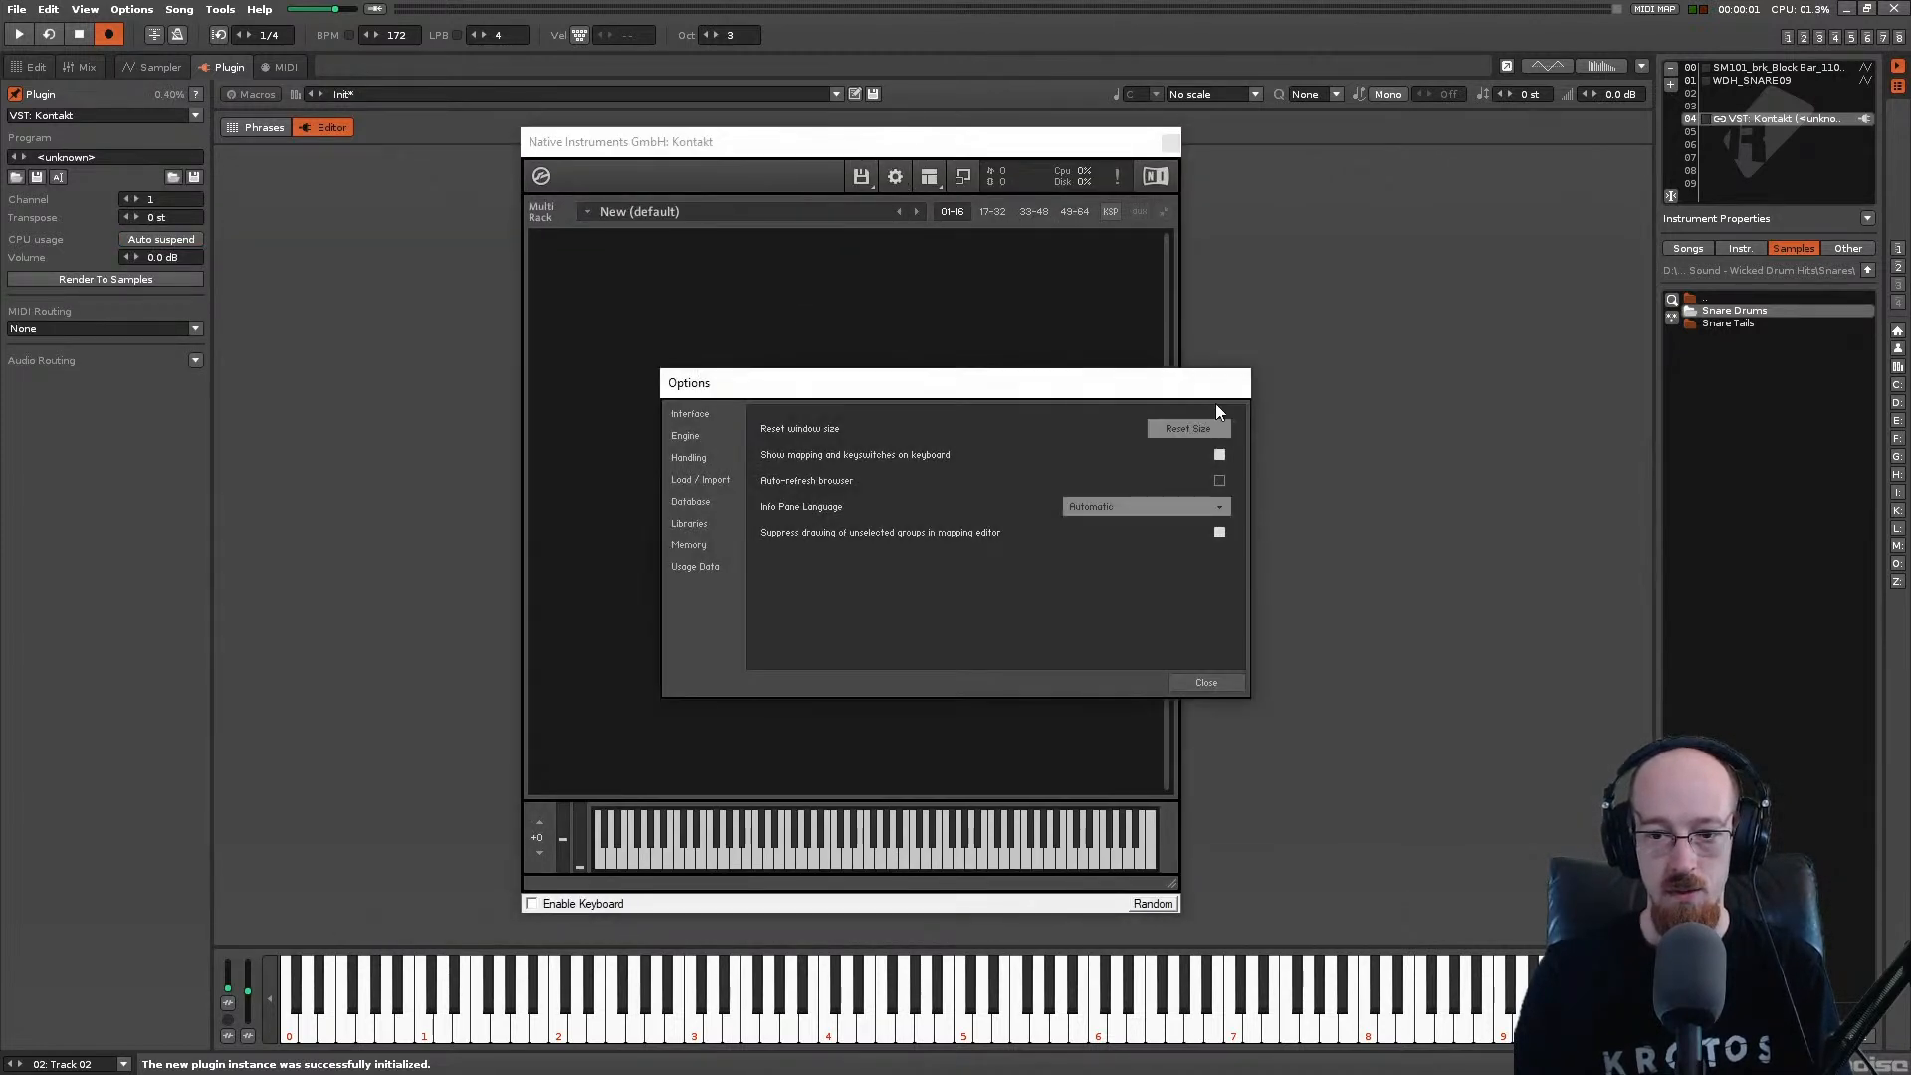
click(1206, 683)
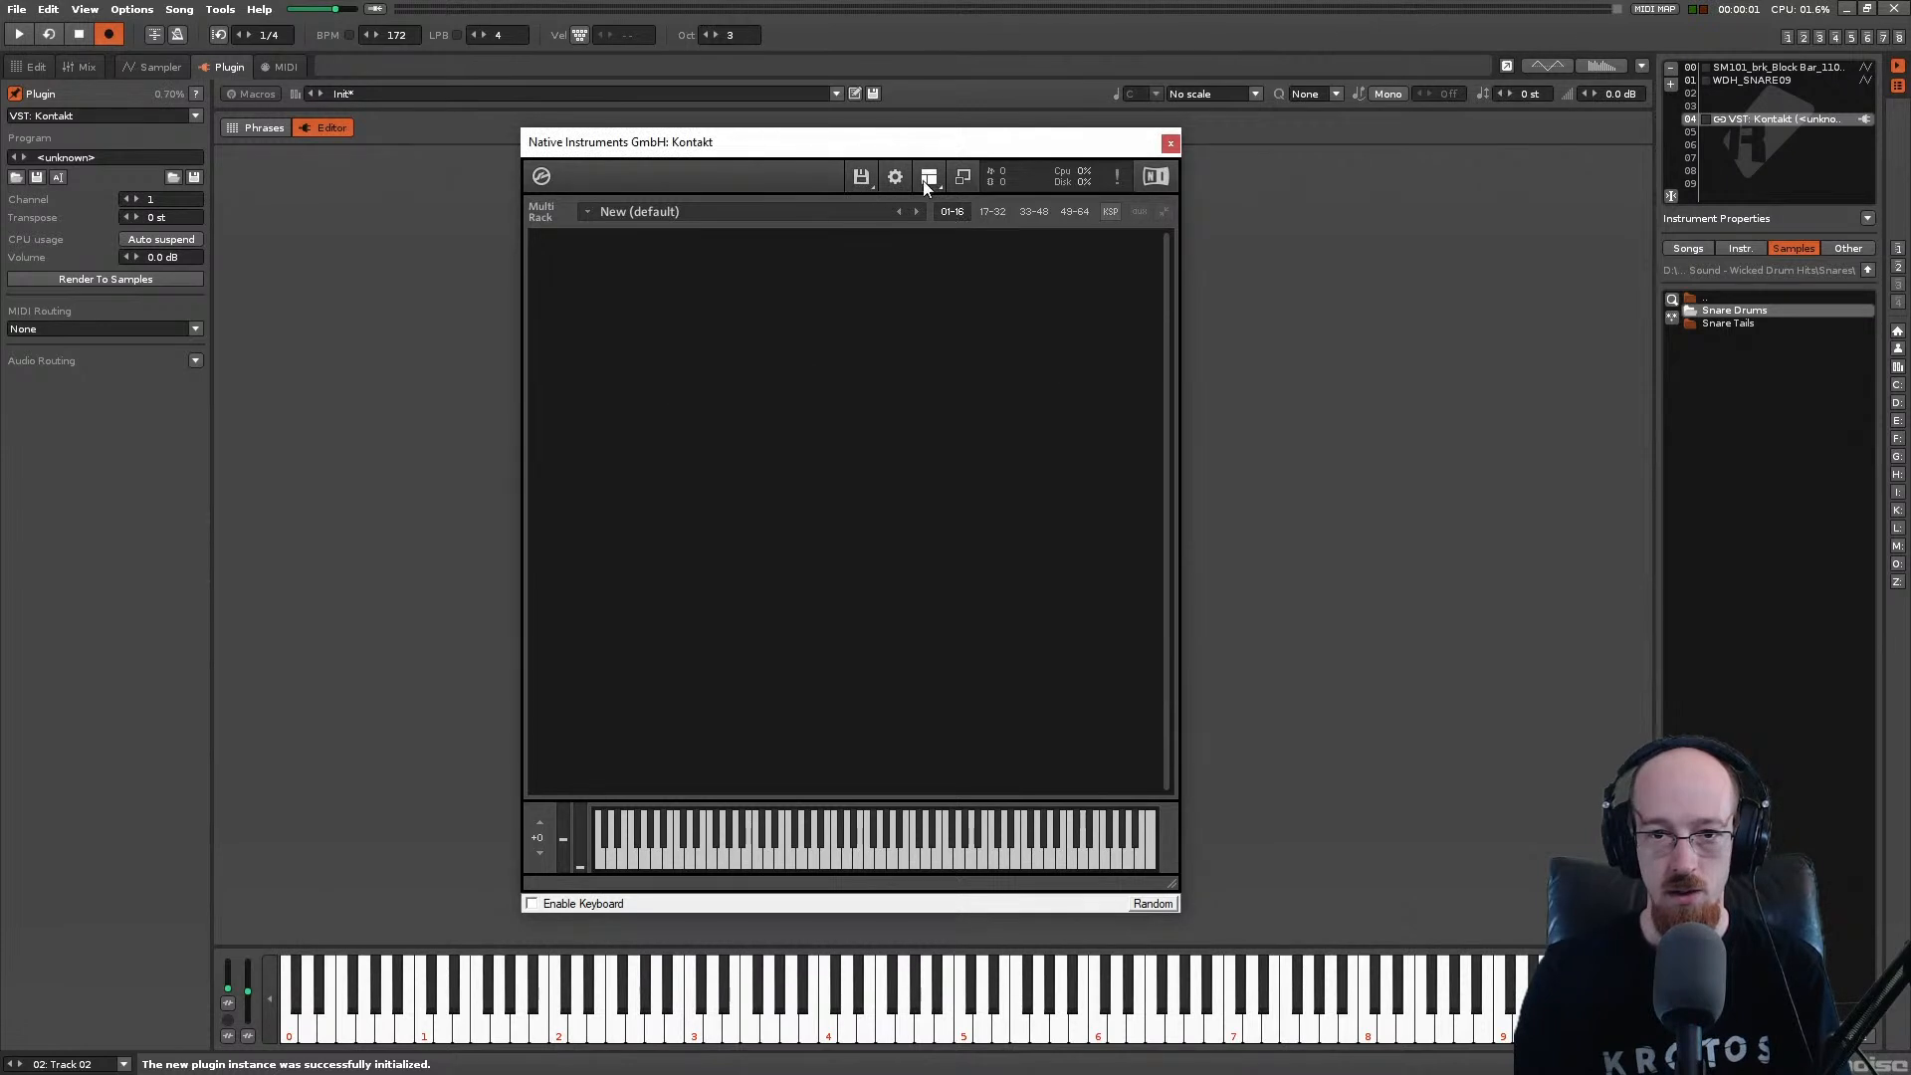
click(928, 177)
click(910, 215)
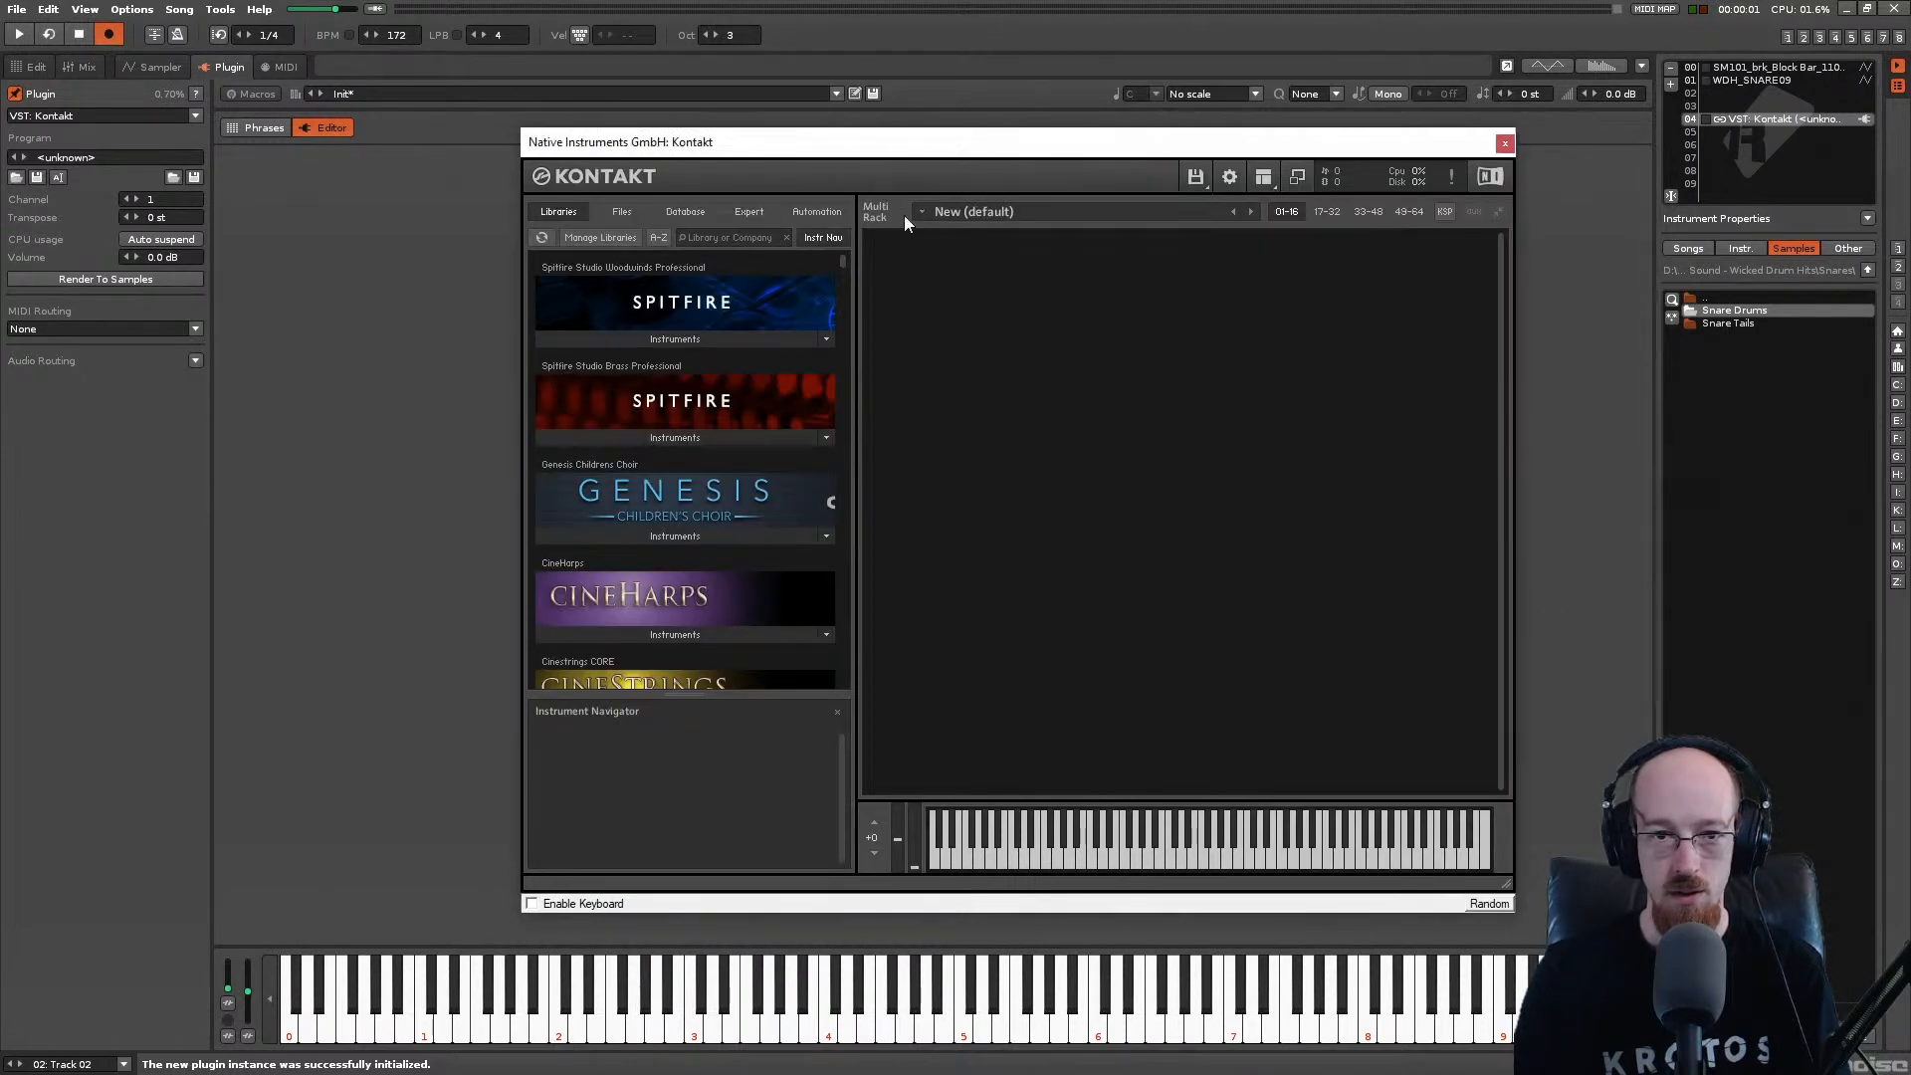
click(620, 218)
Step: Collapse the expanded 8DIO folder in Kontakt's file tree
scroll(576, 299, up, 10)
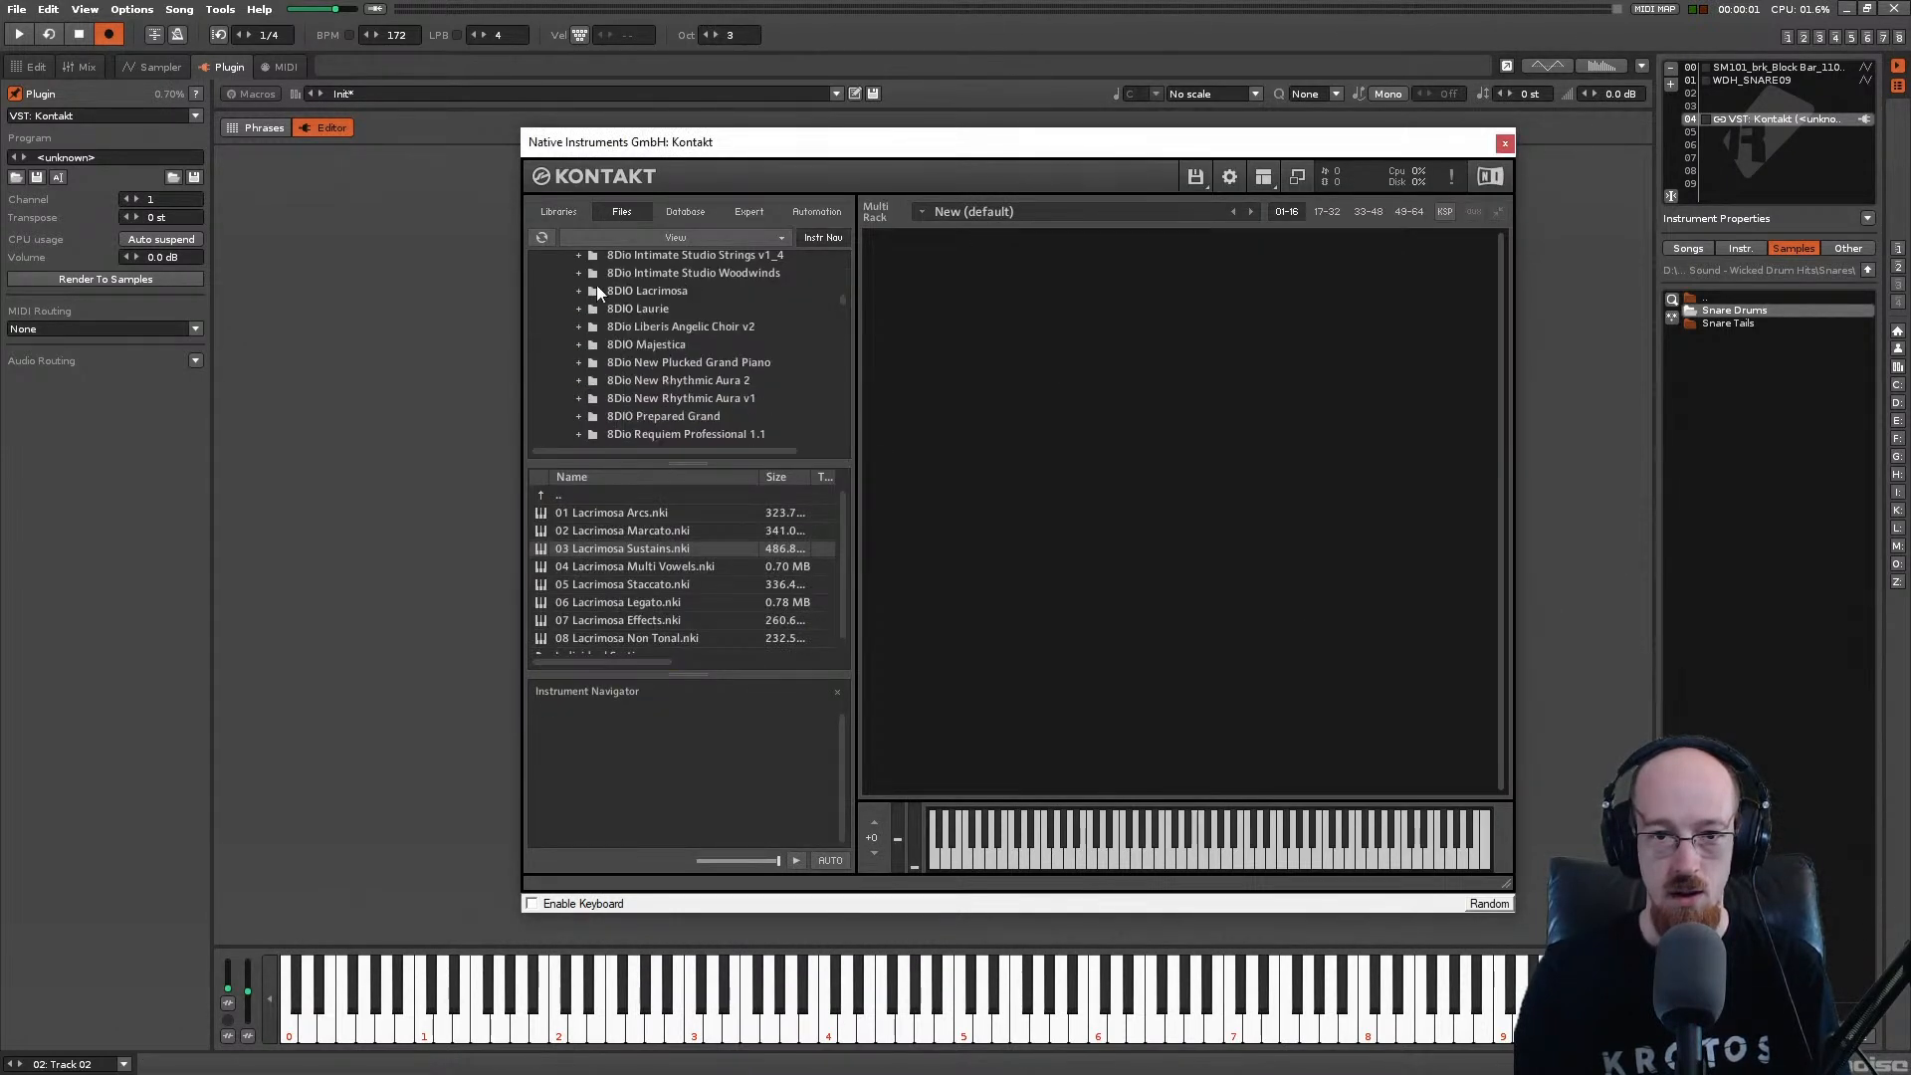
scroll(571, 307, up, 10)
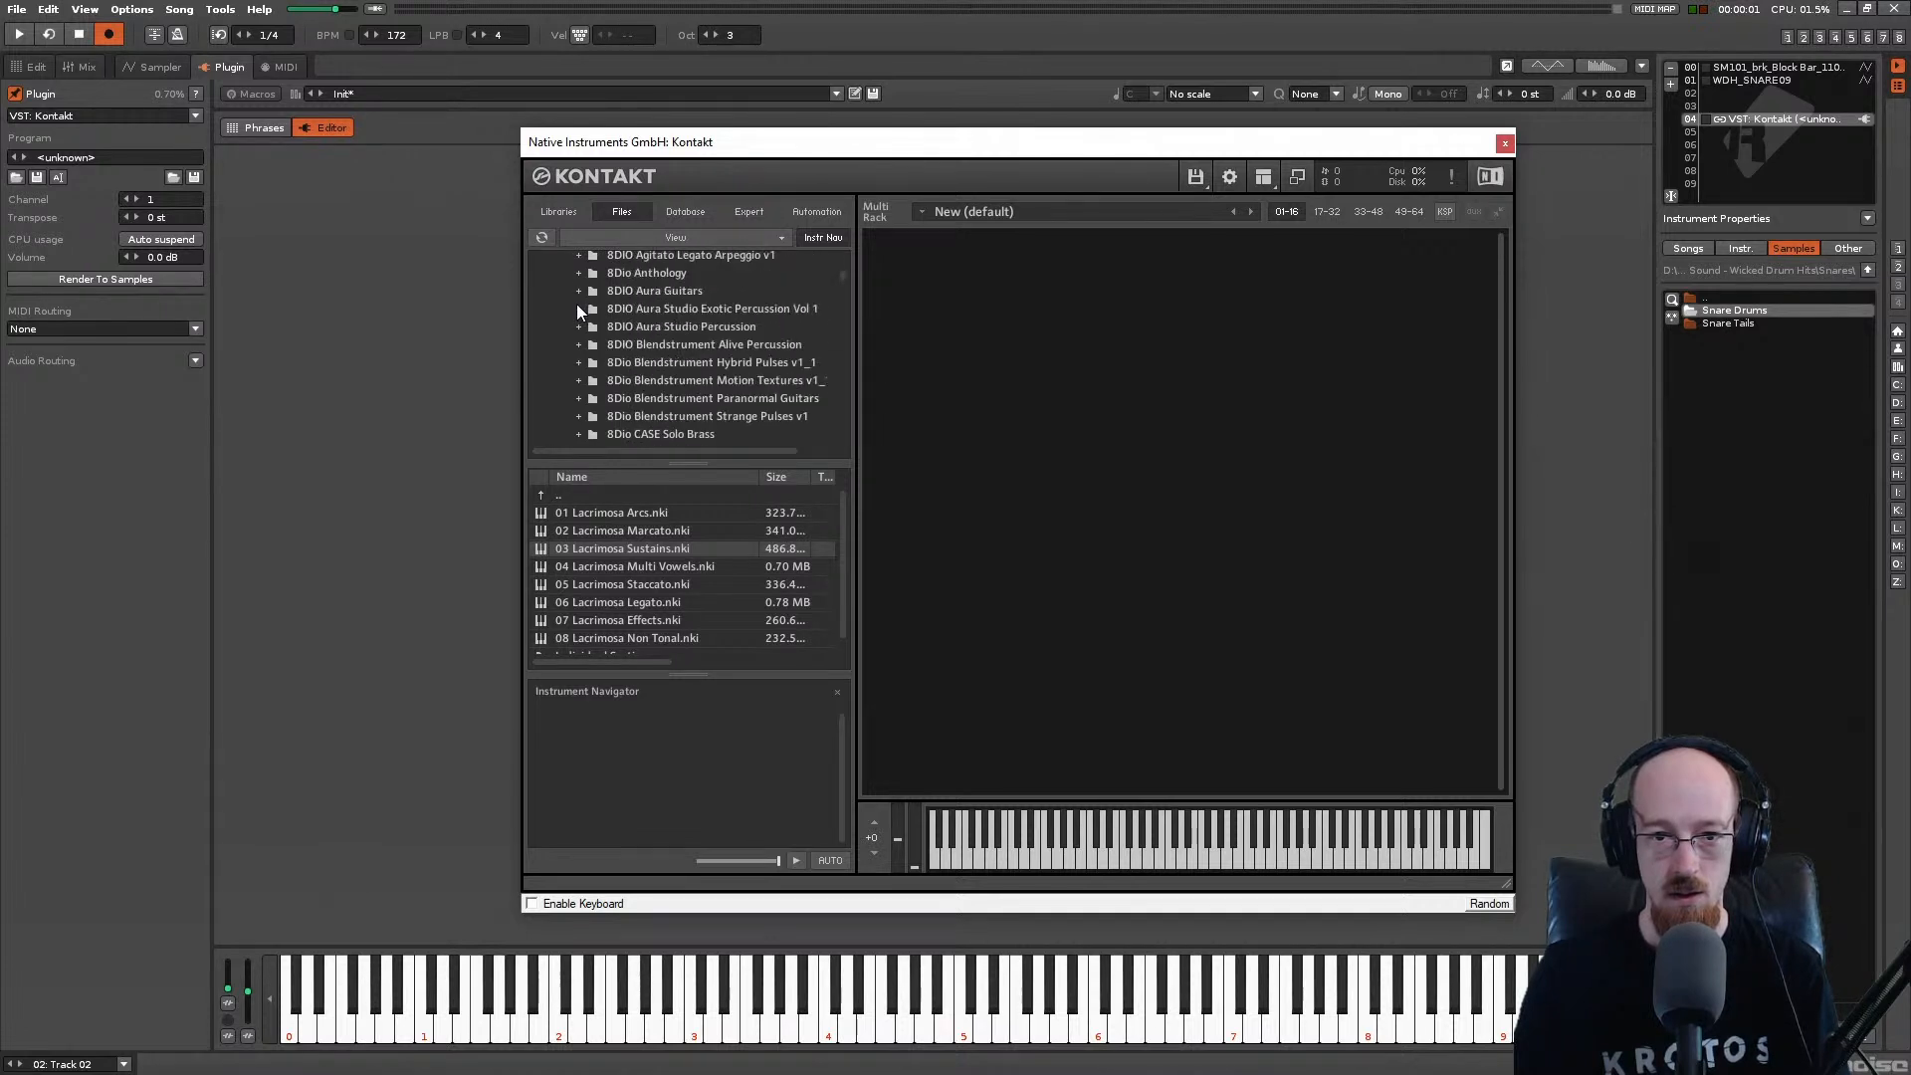
click(569, 309)
Step: Look through the library folders inside Kontakt Instruments for an instrument to use
scroll(690, 295, down, 1)
scroll(697, 308, down, 10)
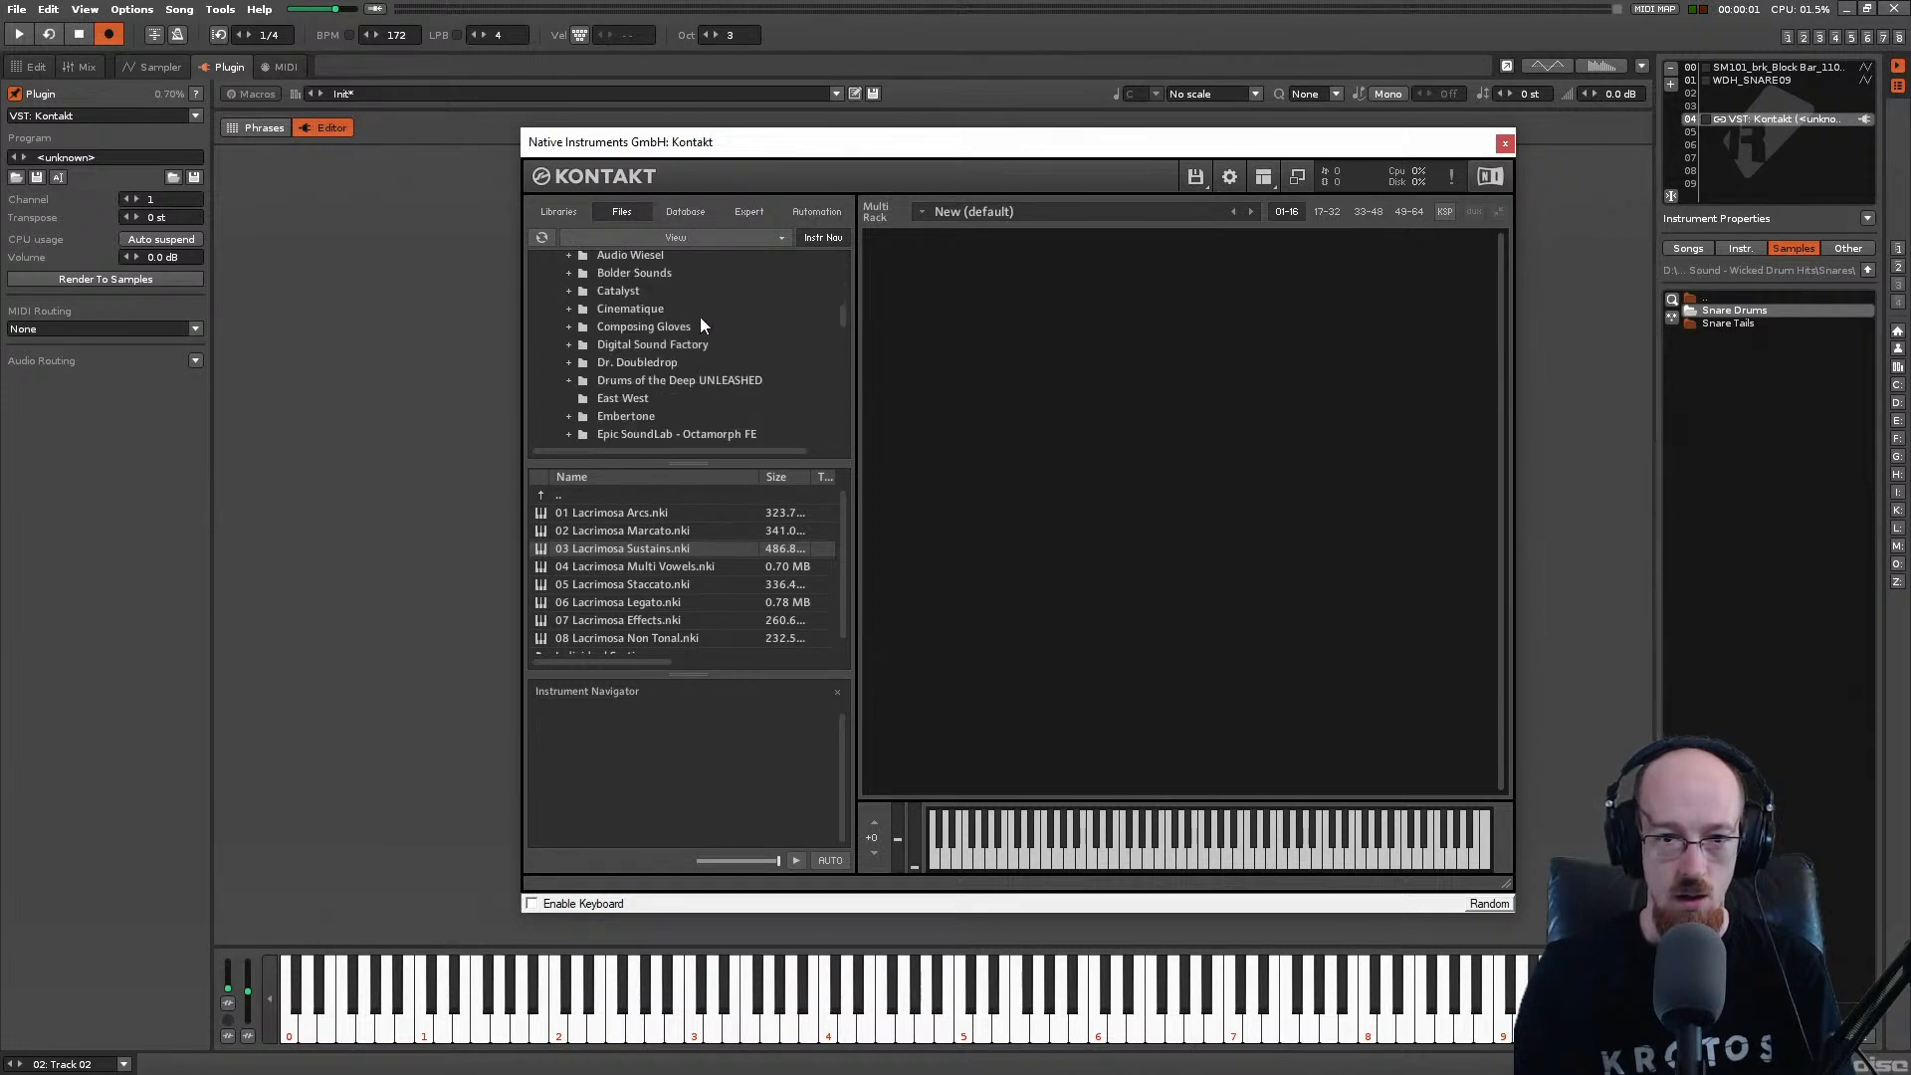
scroll(707, 330, down, 10)
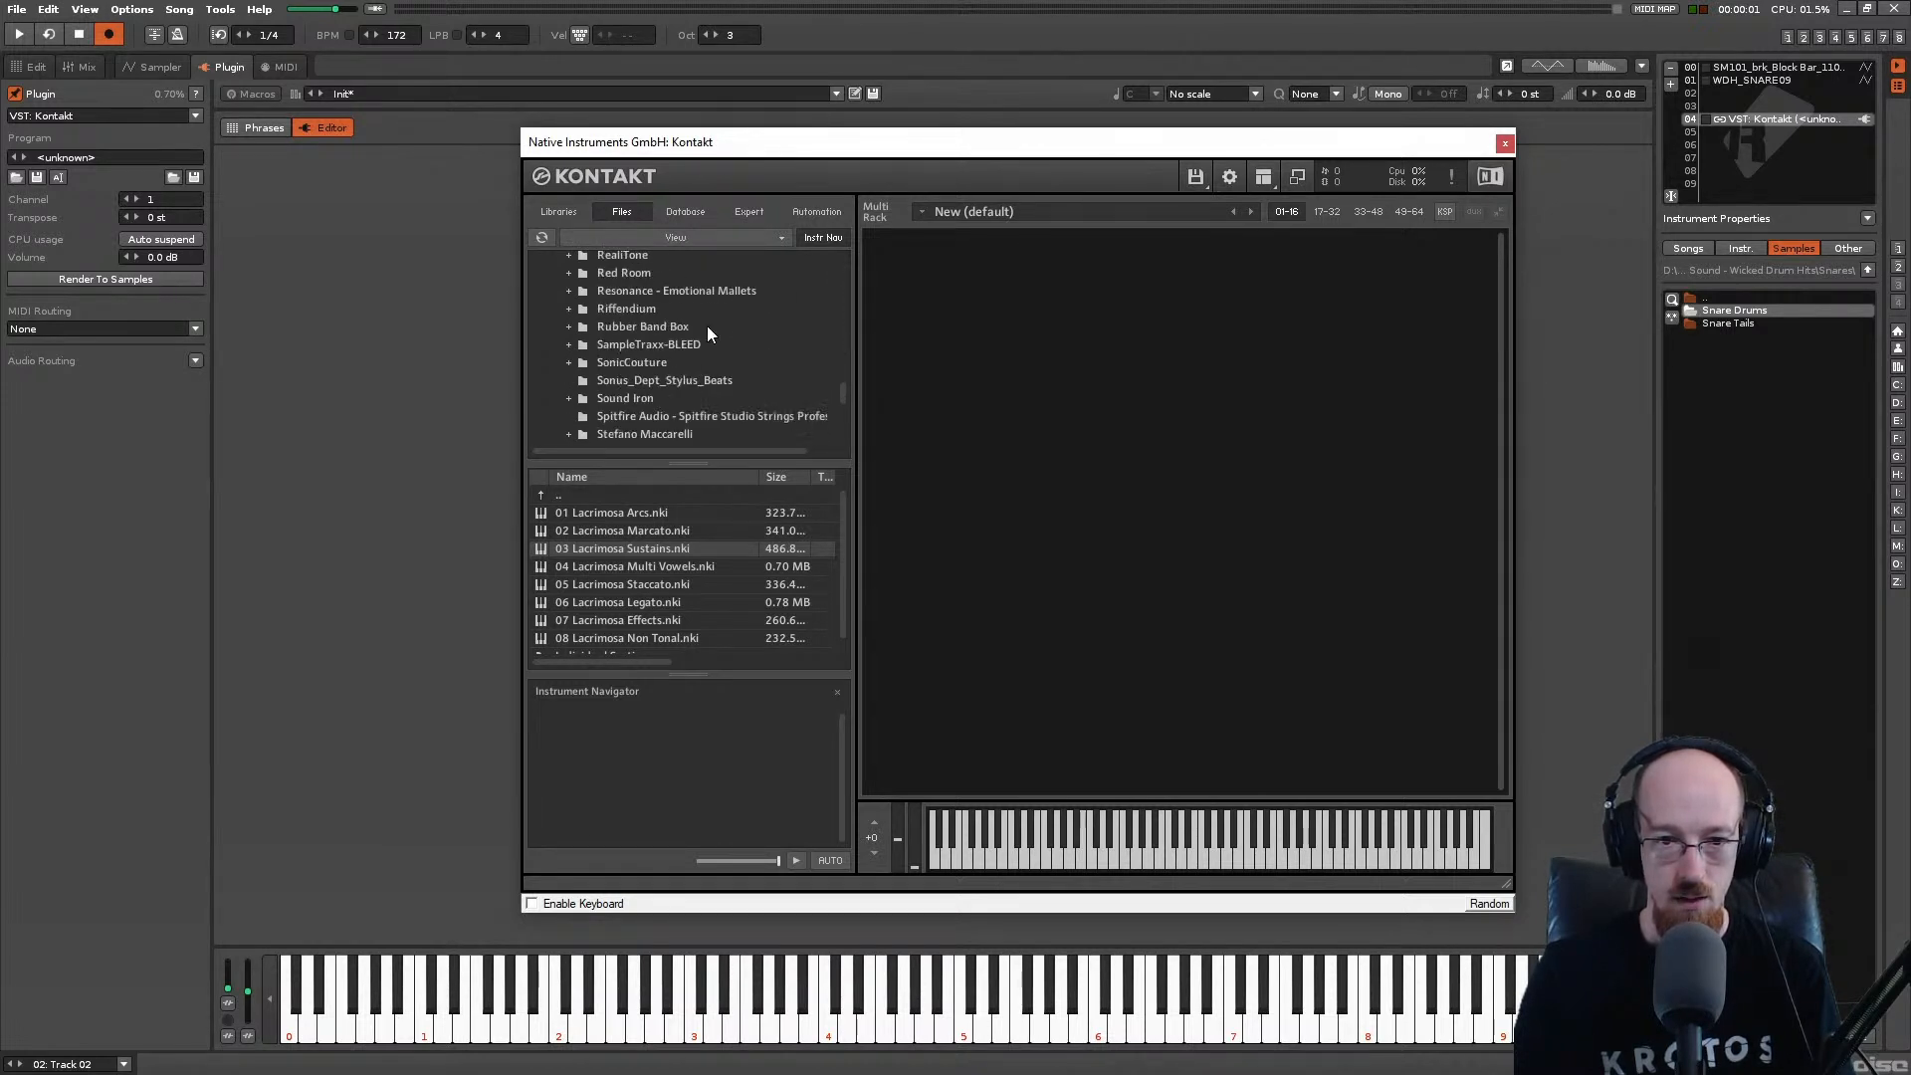
scroll(655, 348, up, 12)
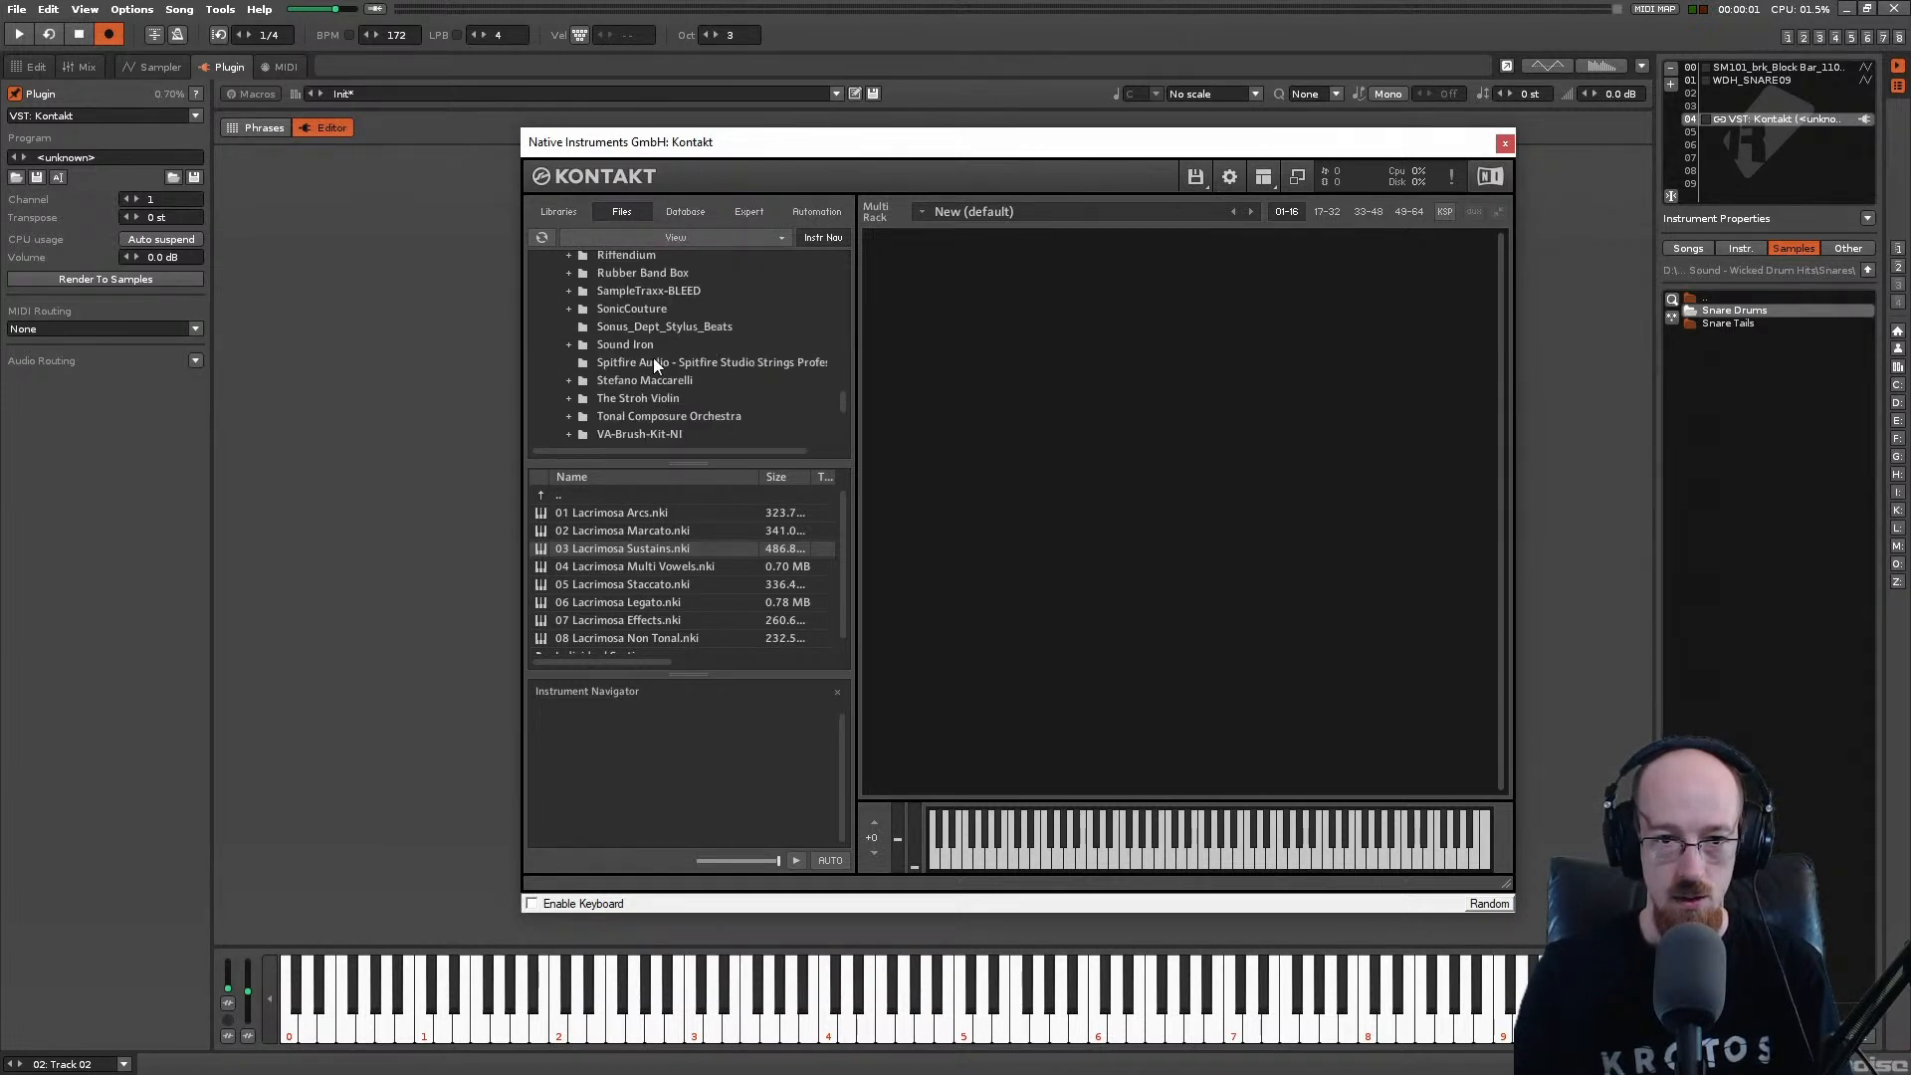
scroll(624, 360, up, 8)
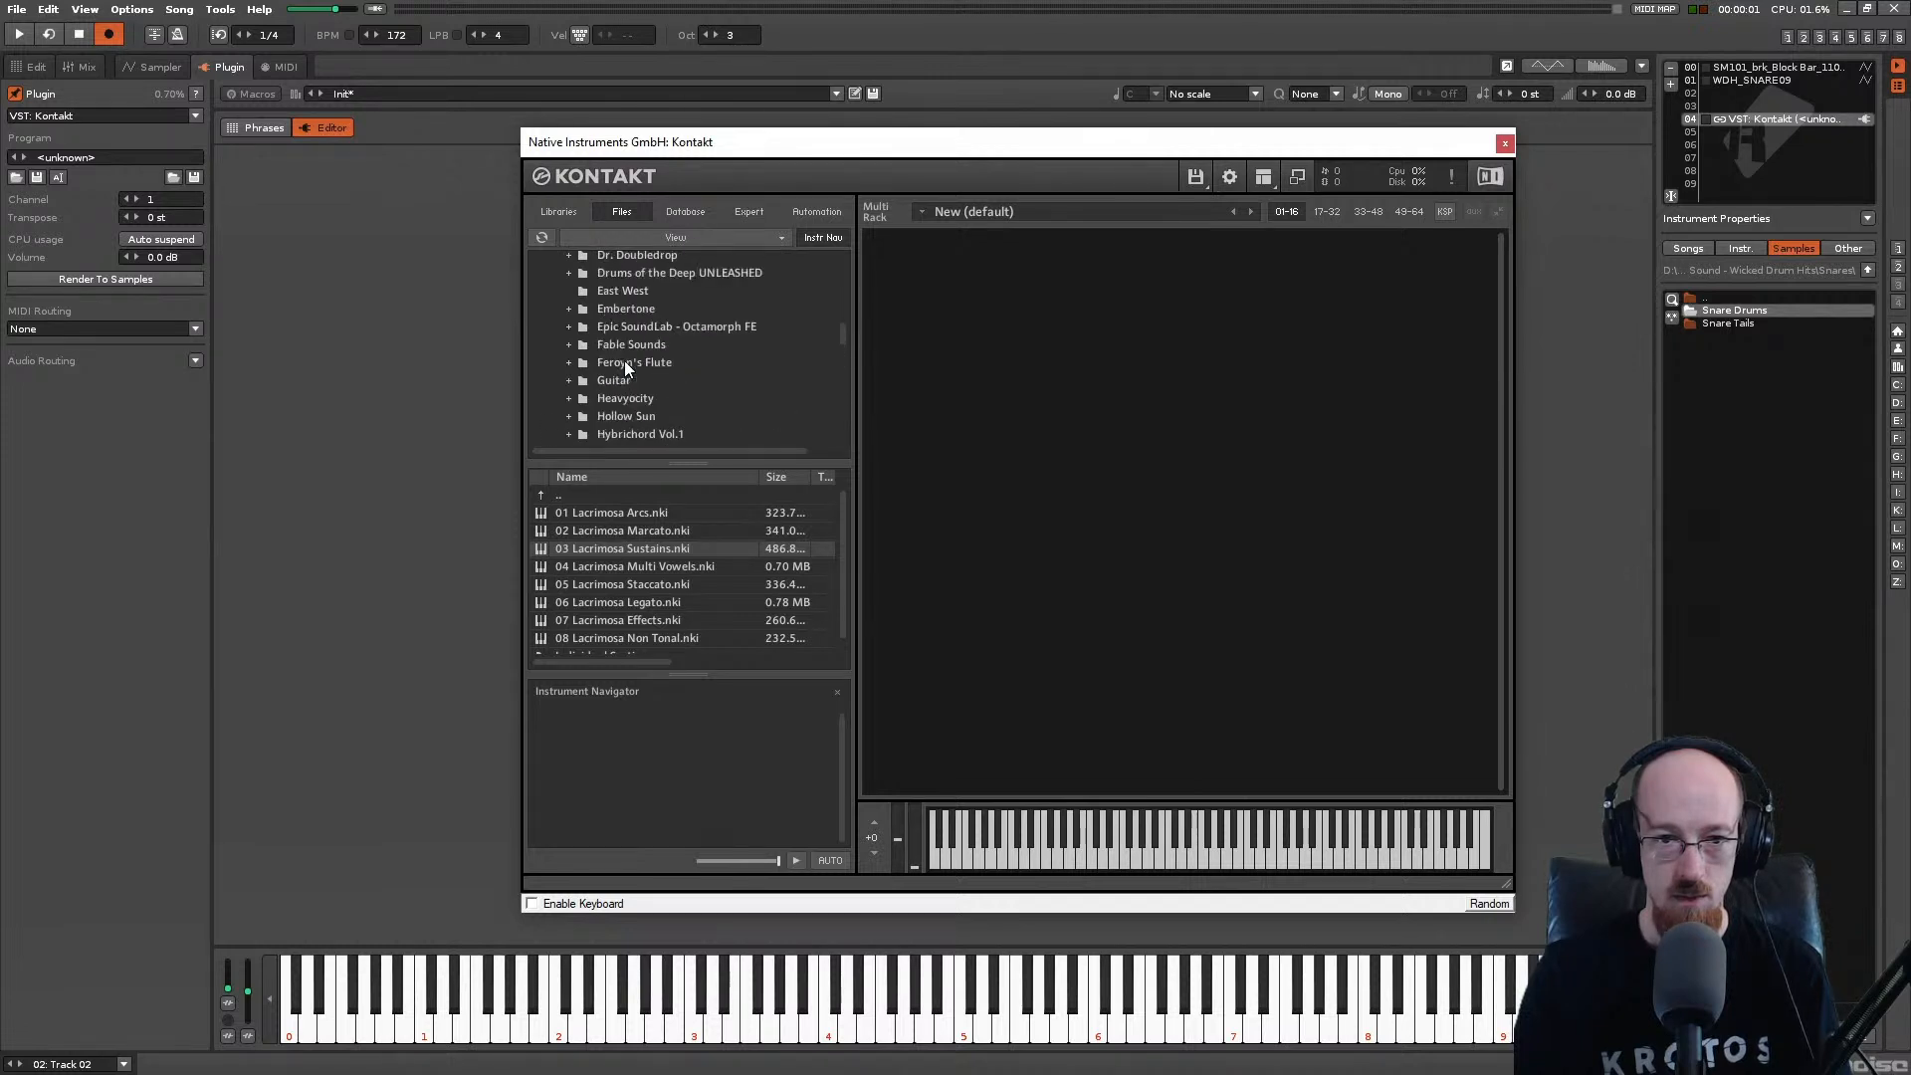
scroll(624, 360, up, 3)
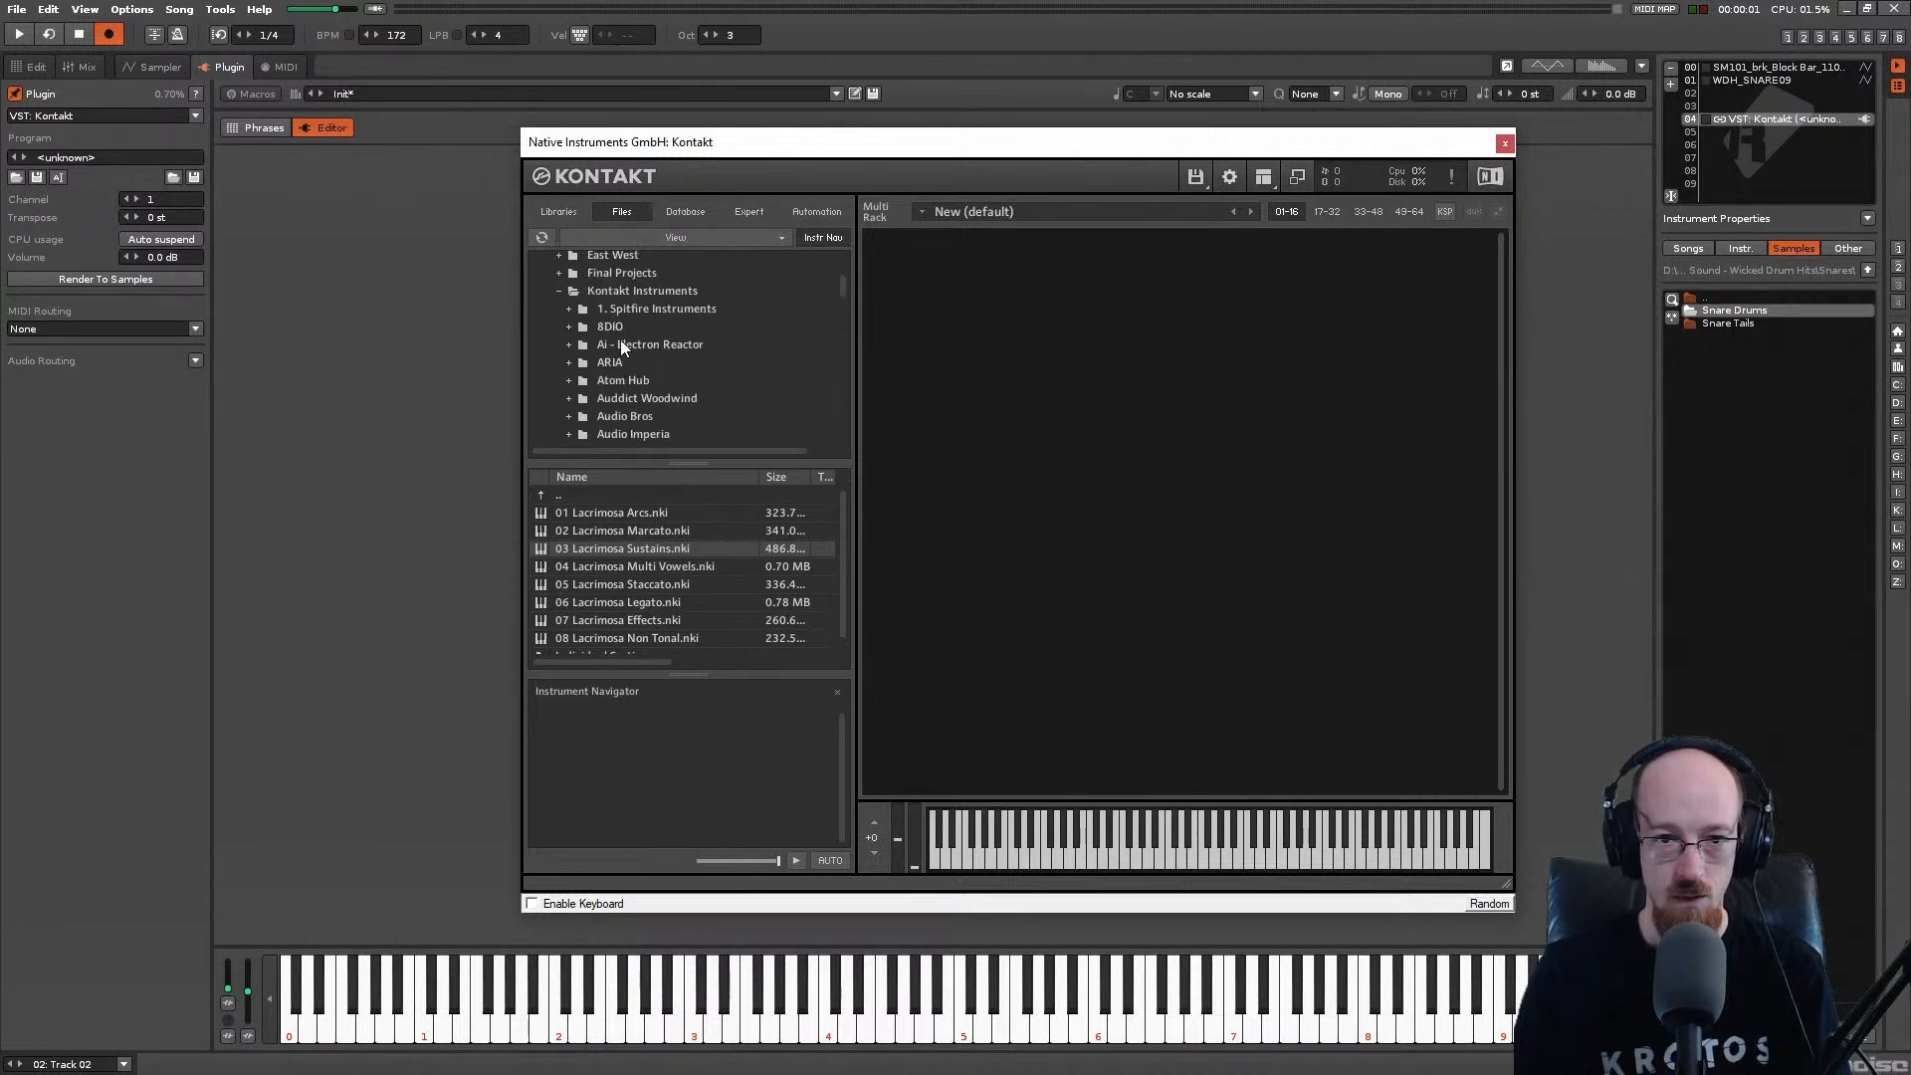
scroll(629, 343, down, 1)
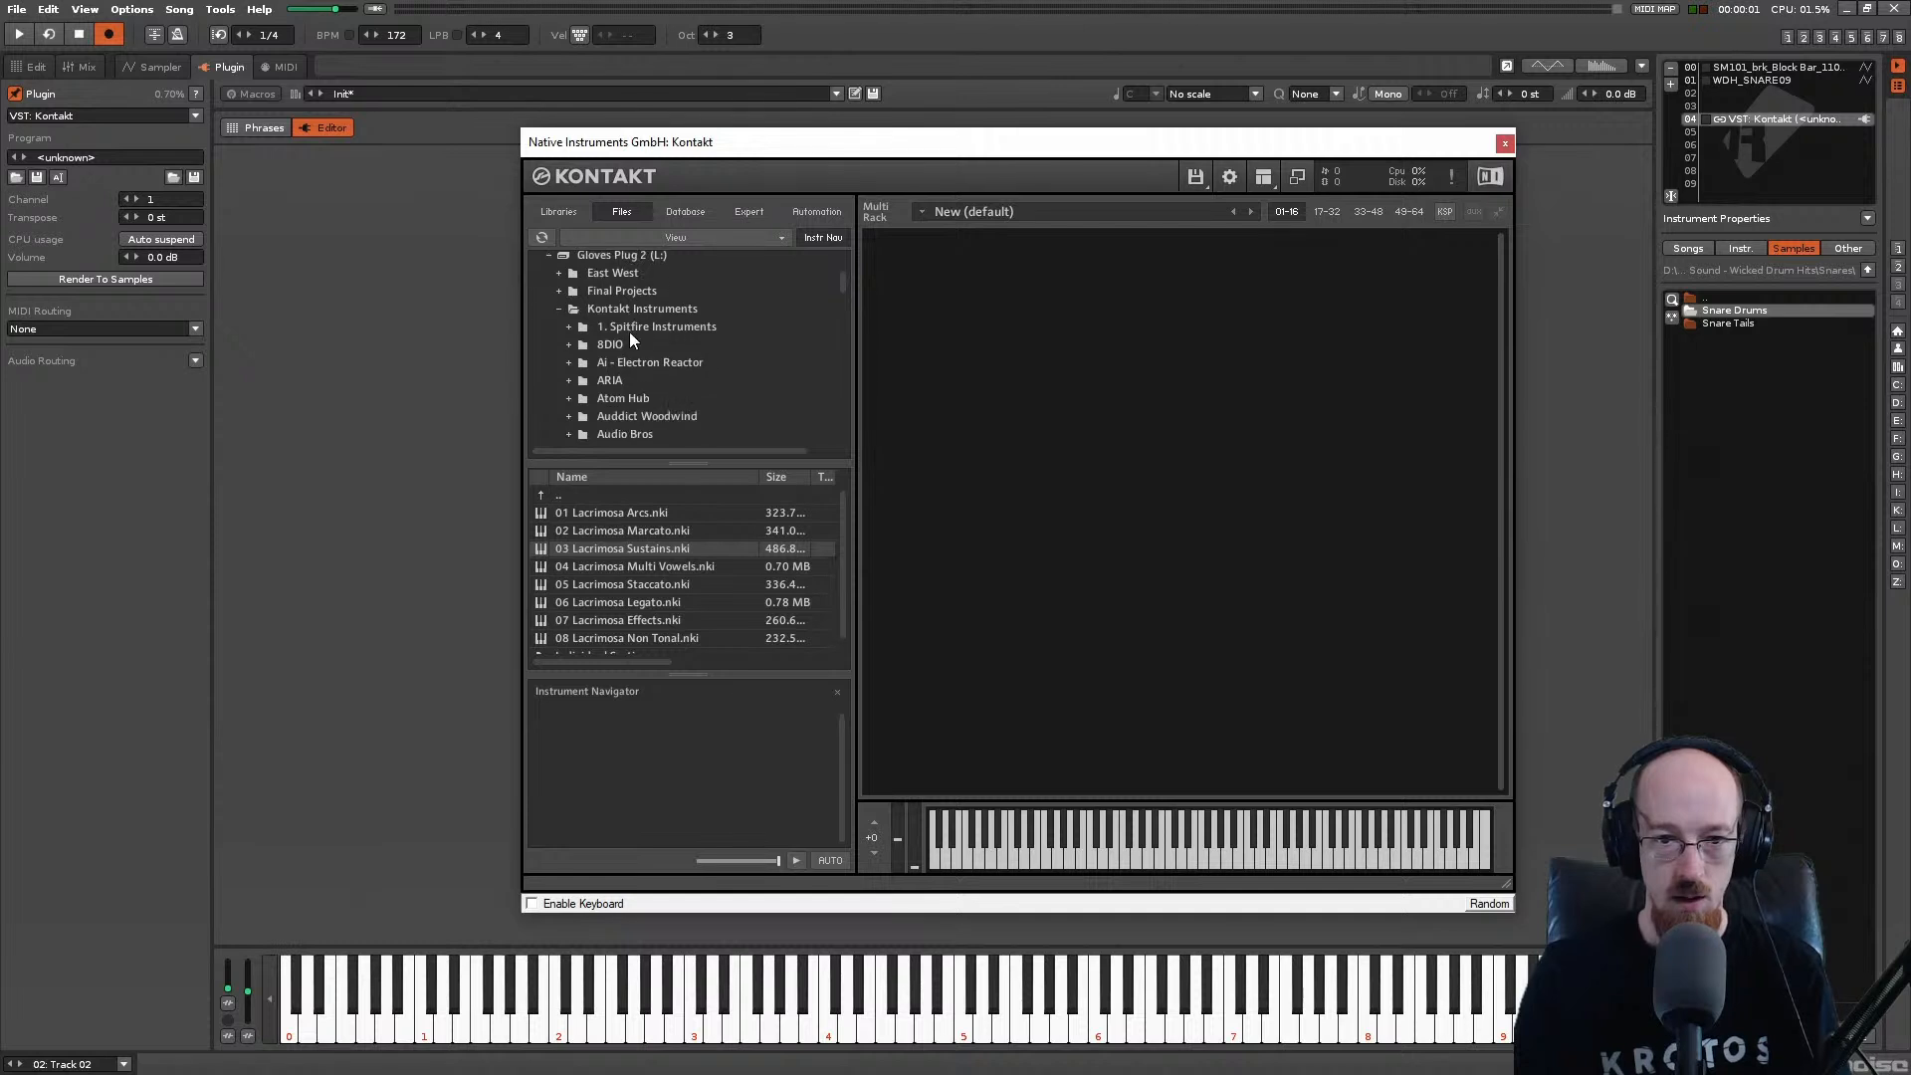
scroll(629, 340, down, 1)
scroll(627, 362, down, 1)
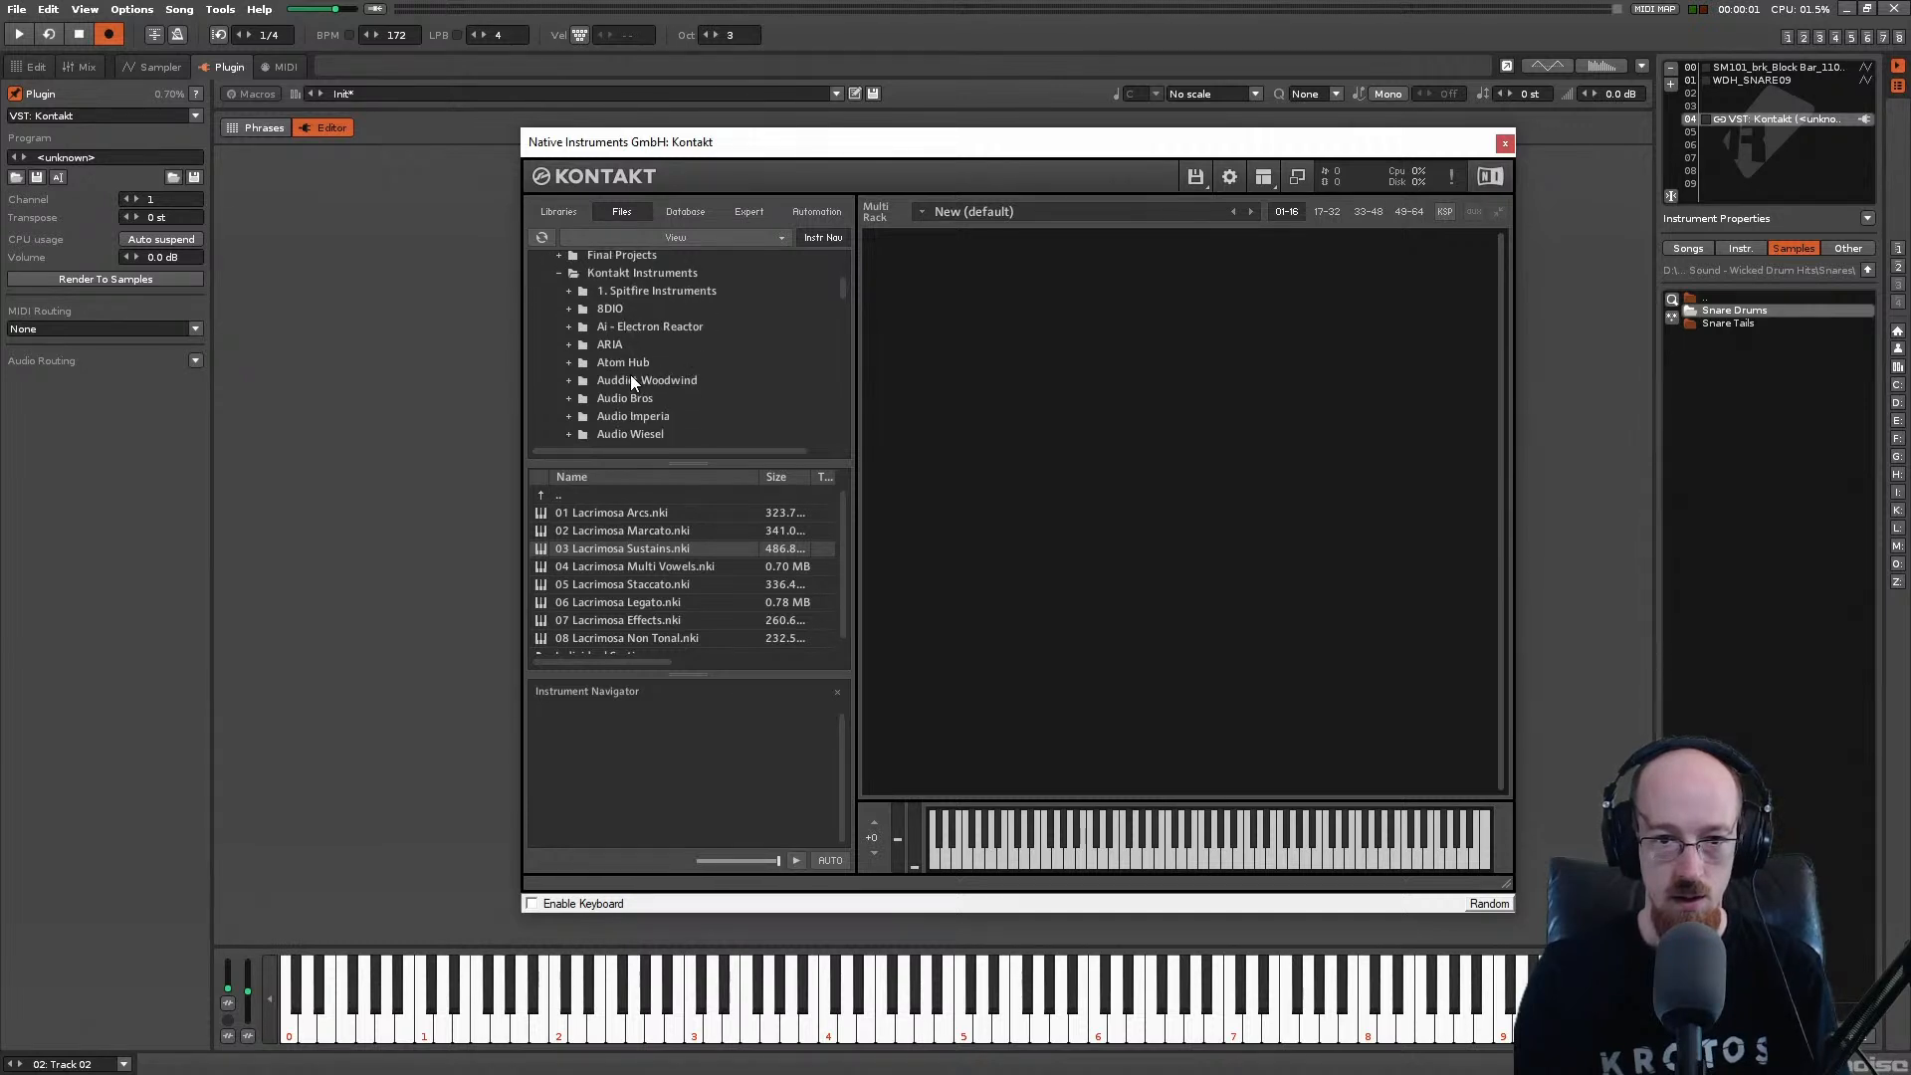
scroll(673, 384, down, 3)
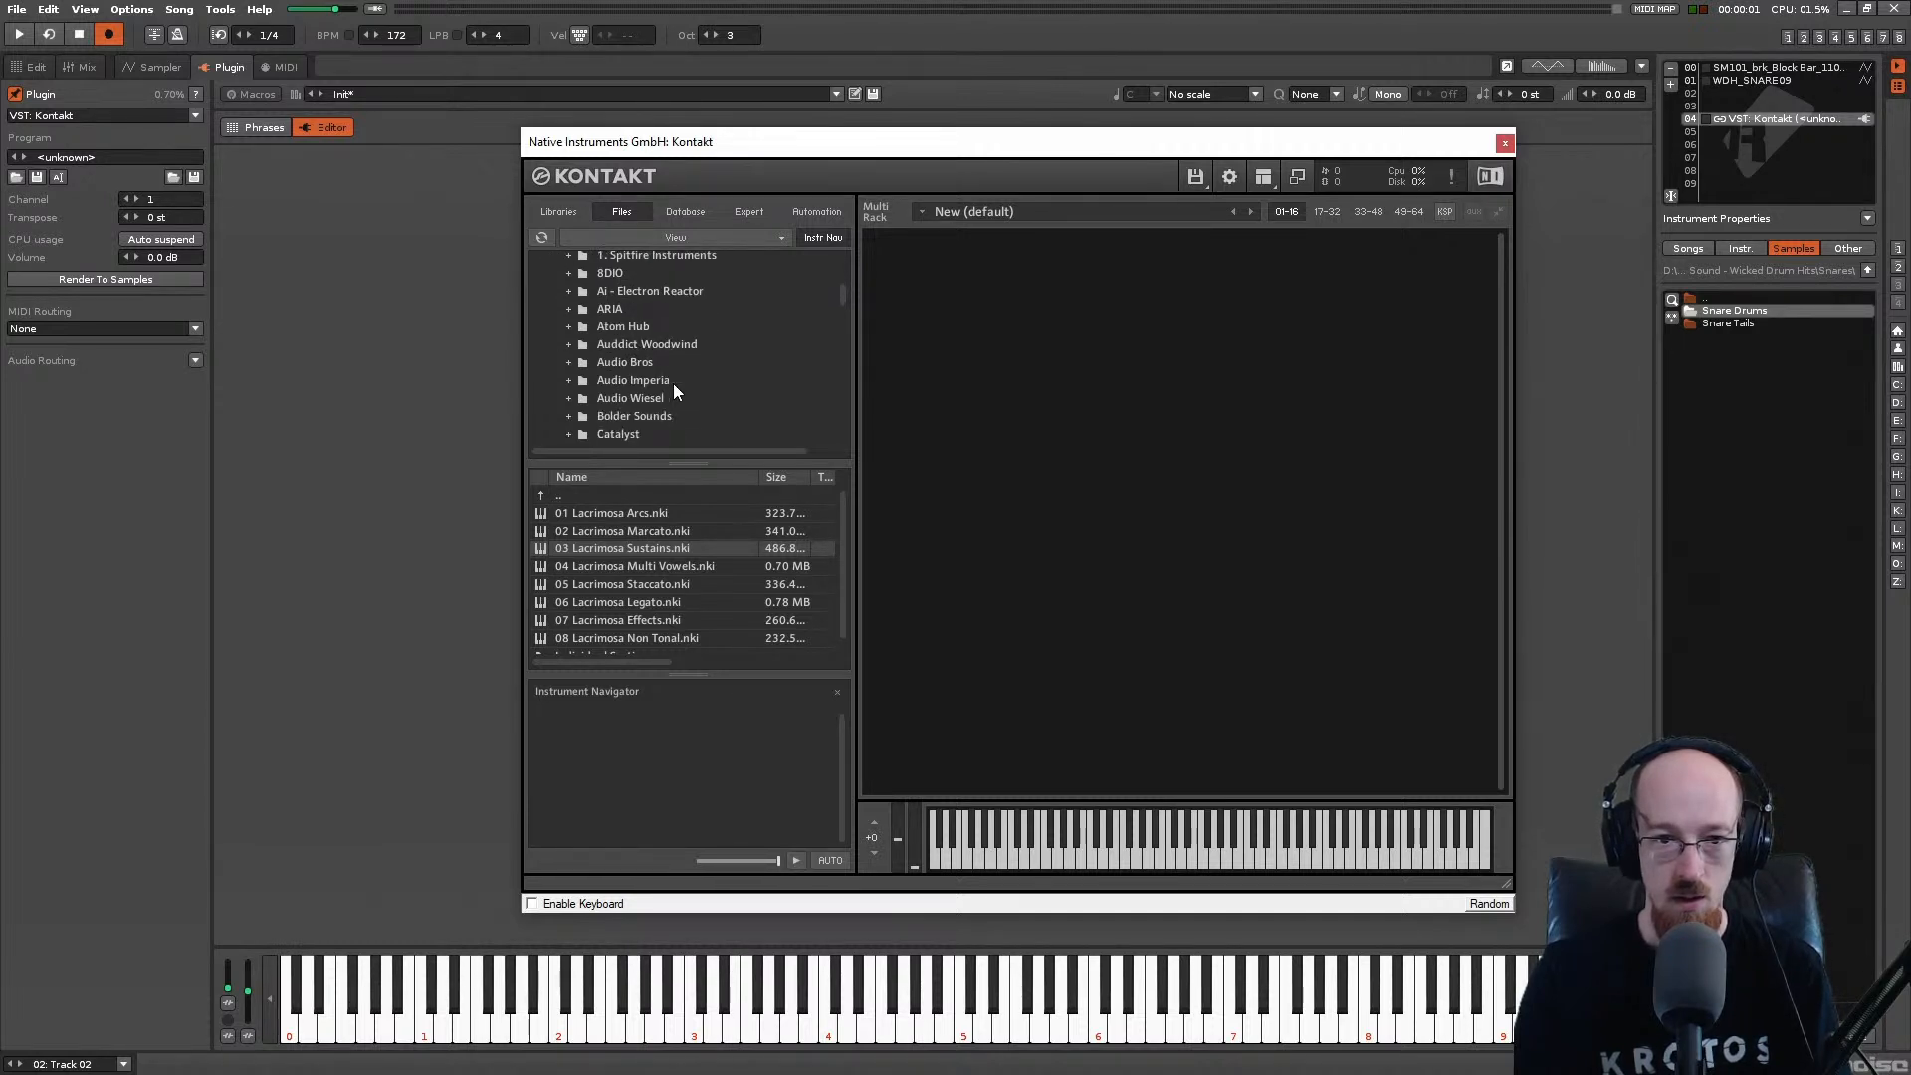
scroll(672, 384, down, 4)
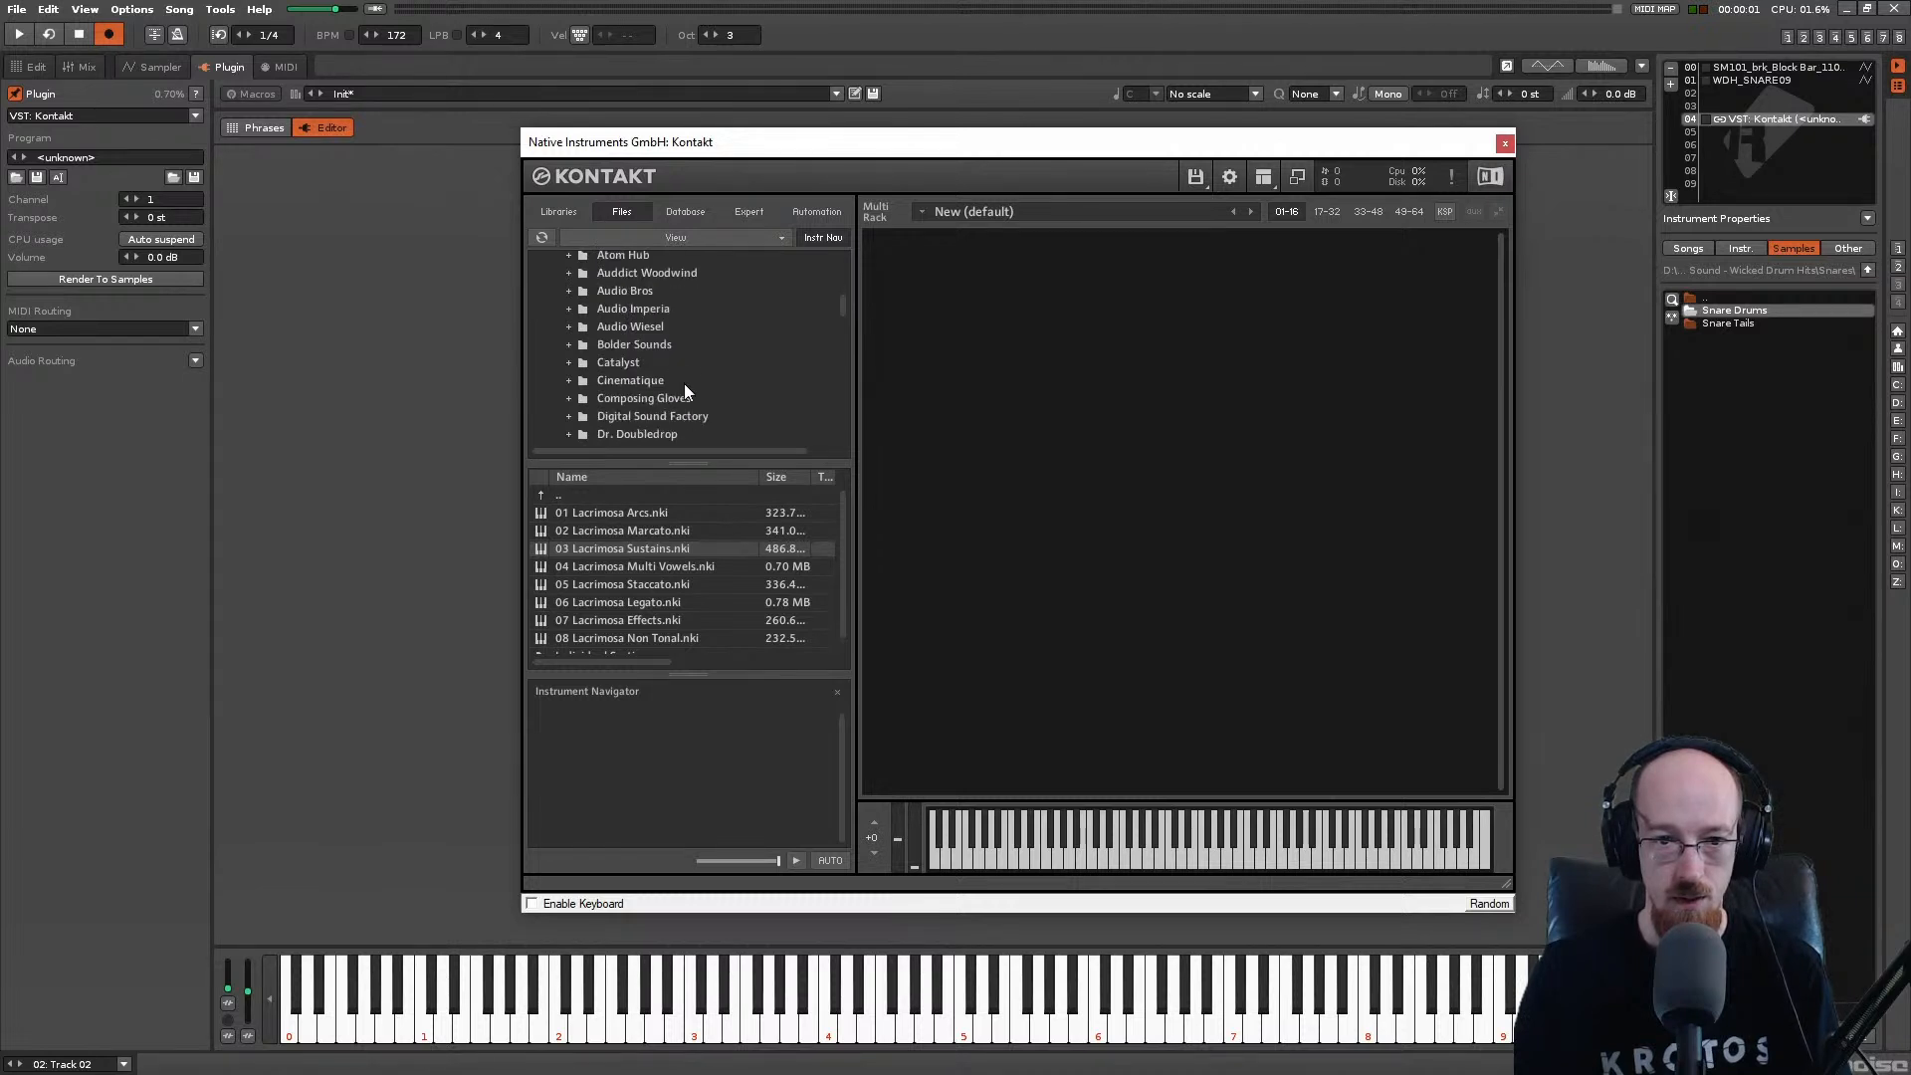
scroll(715, 404, down, 3)
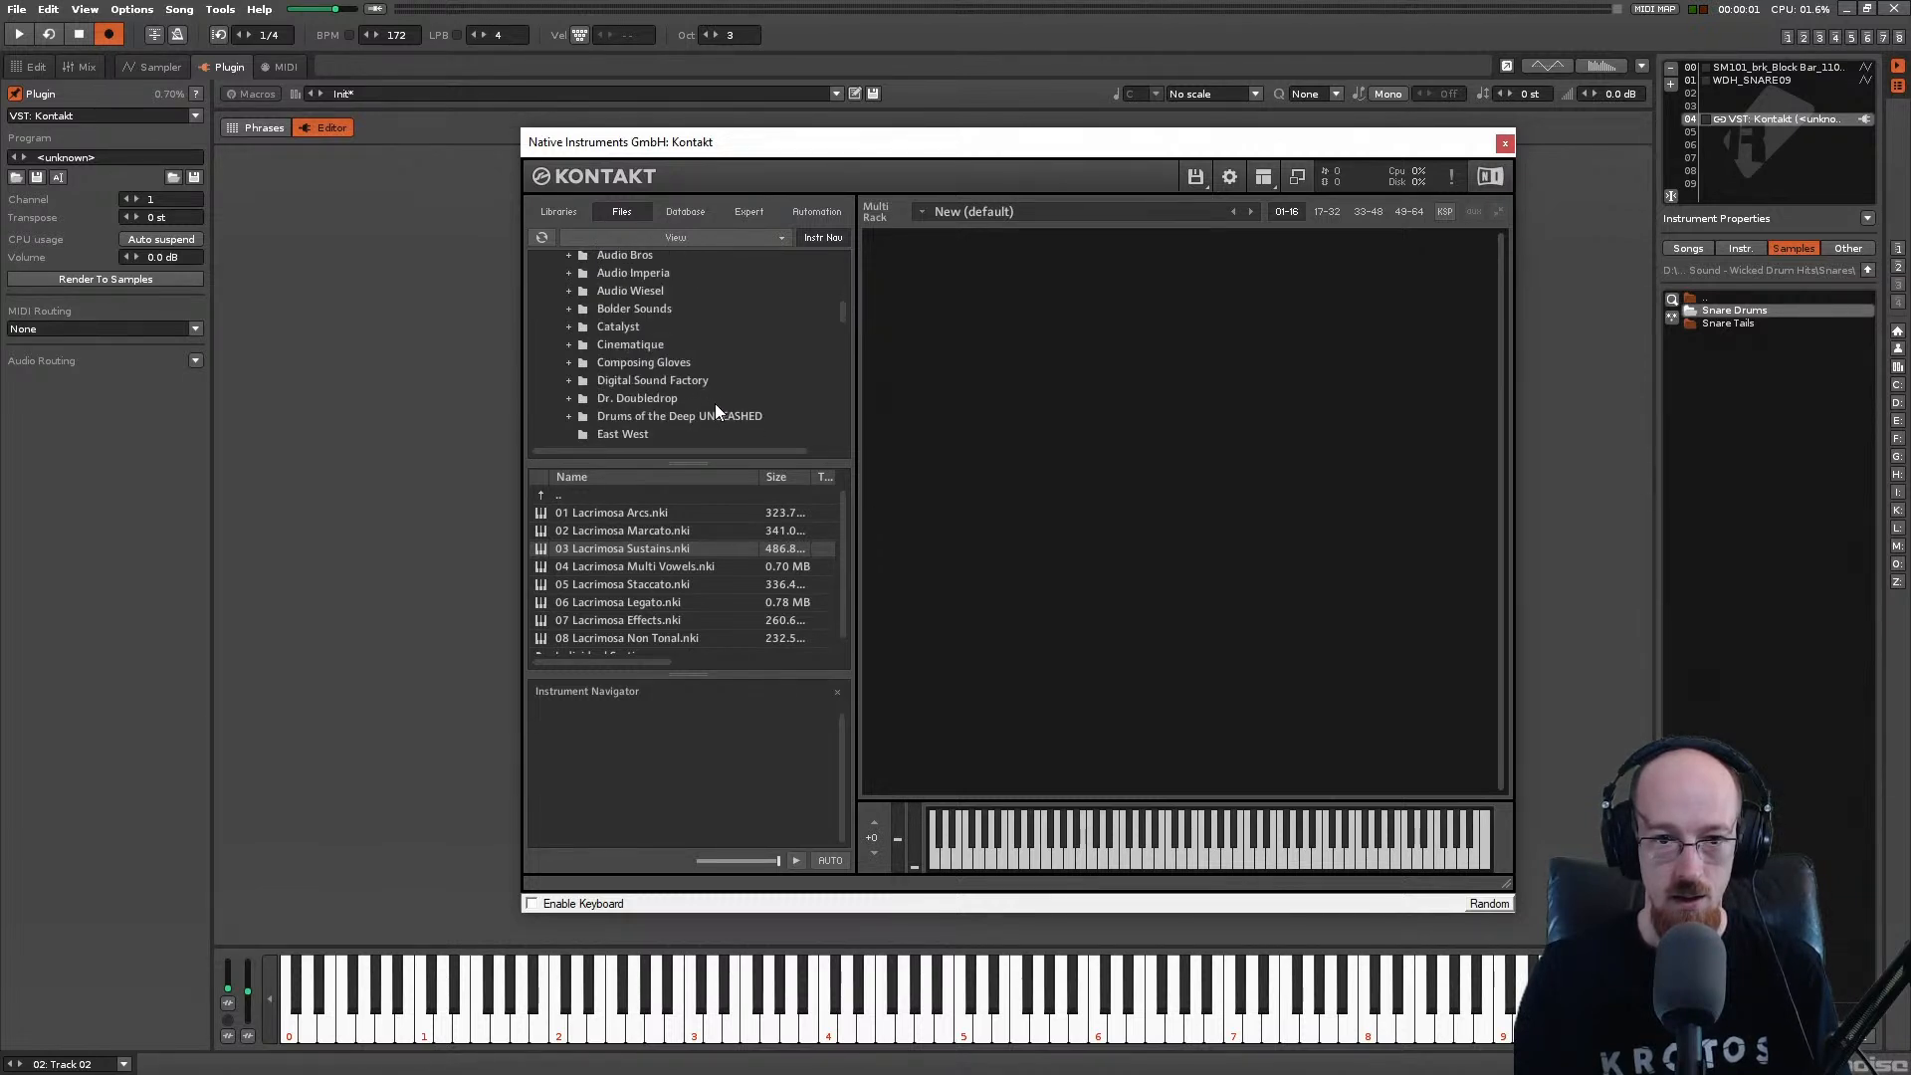
scroll(714, 385, down, 6)
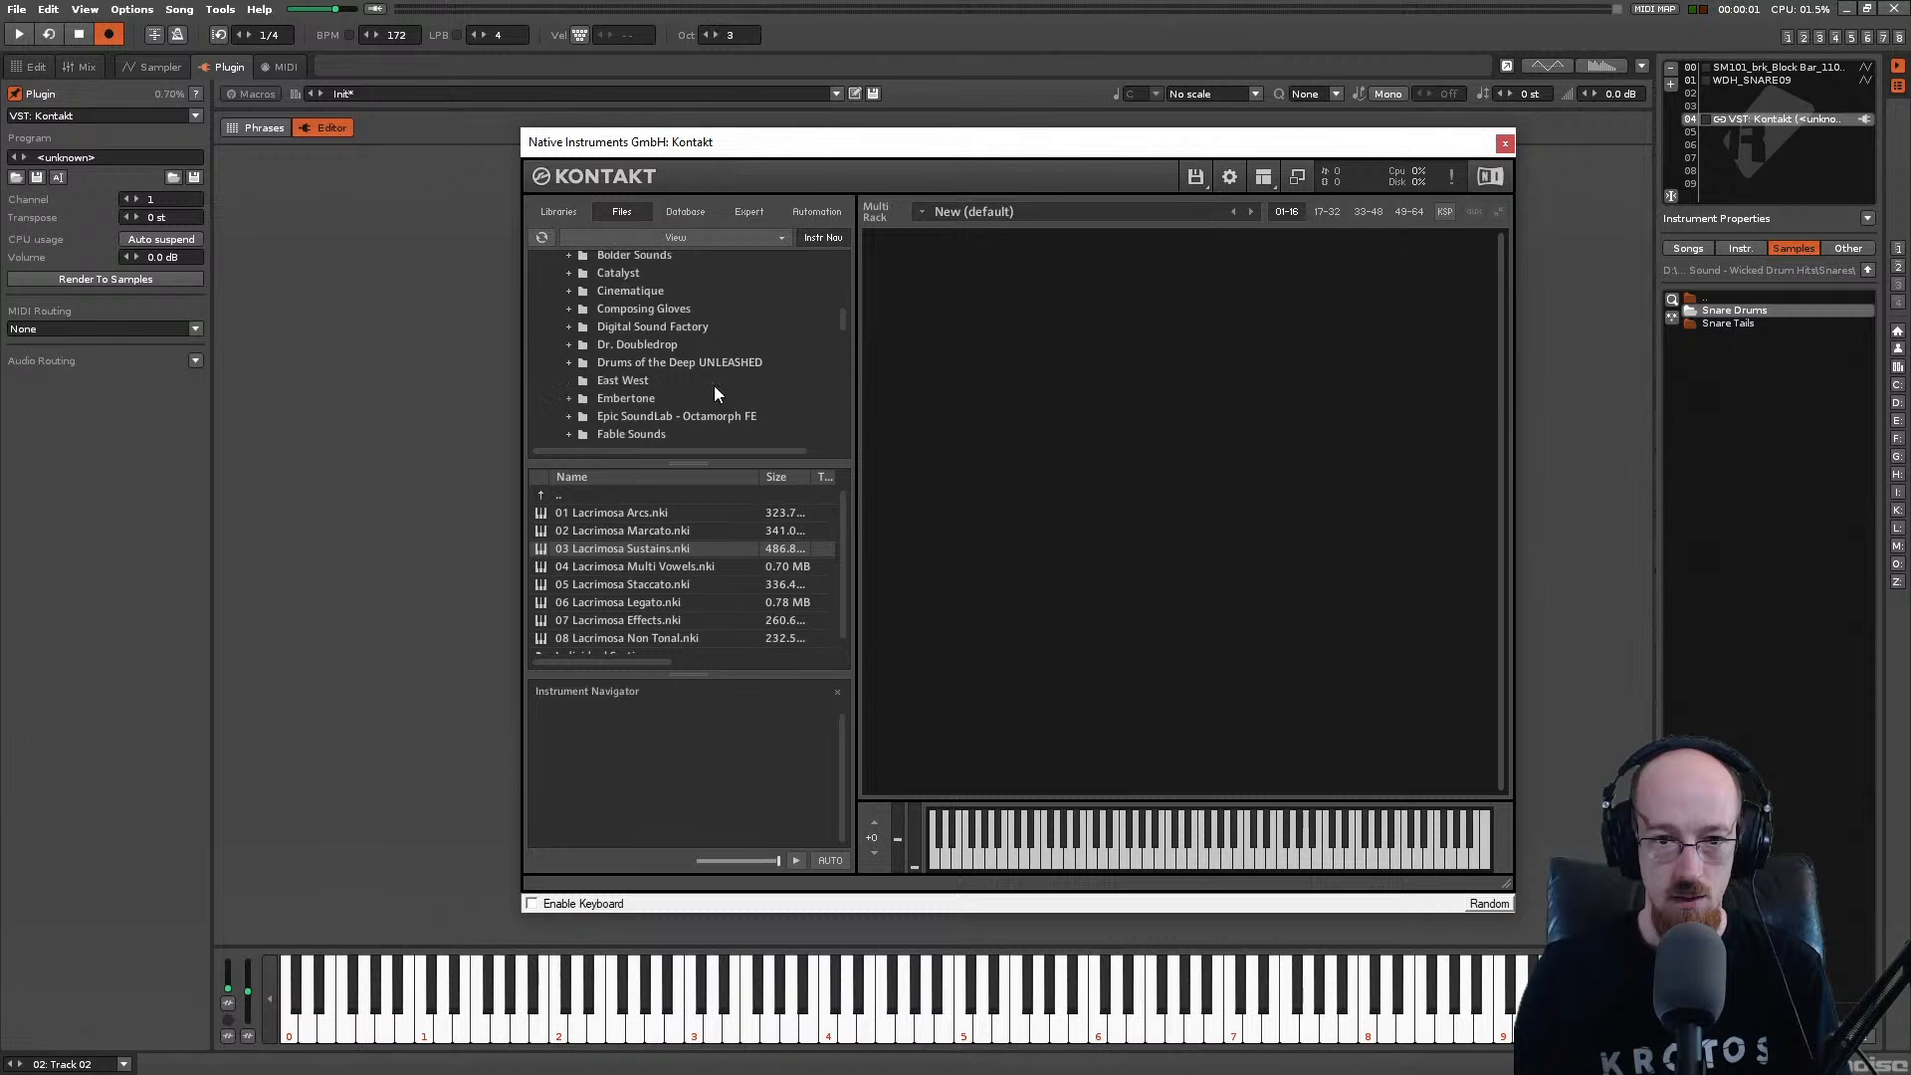
scroll(713, 393, down, 3)
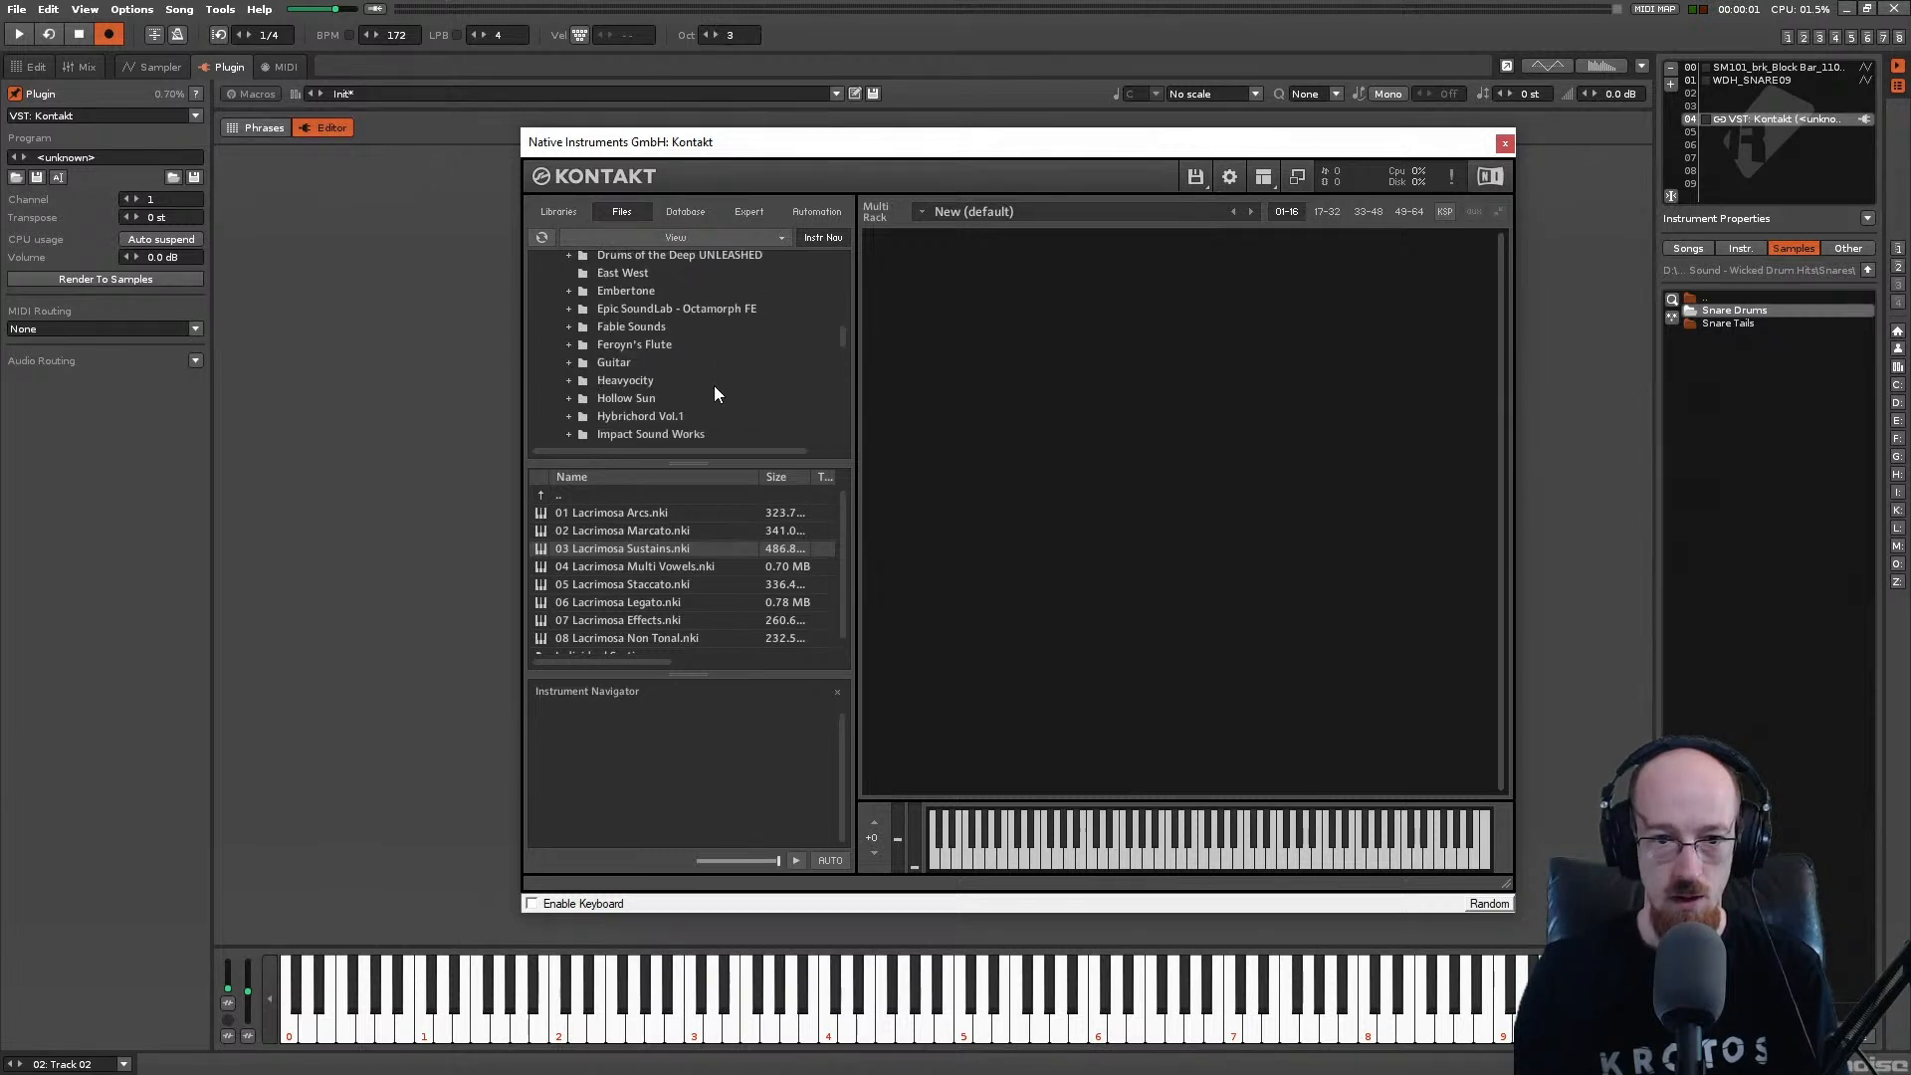
key(alt+Tab)
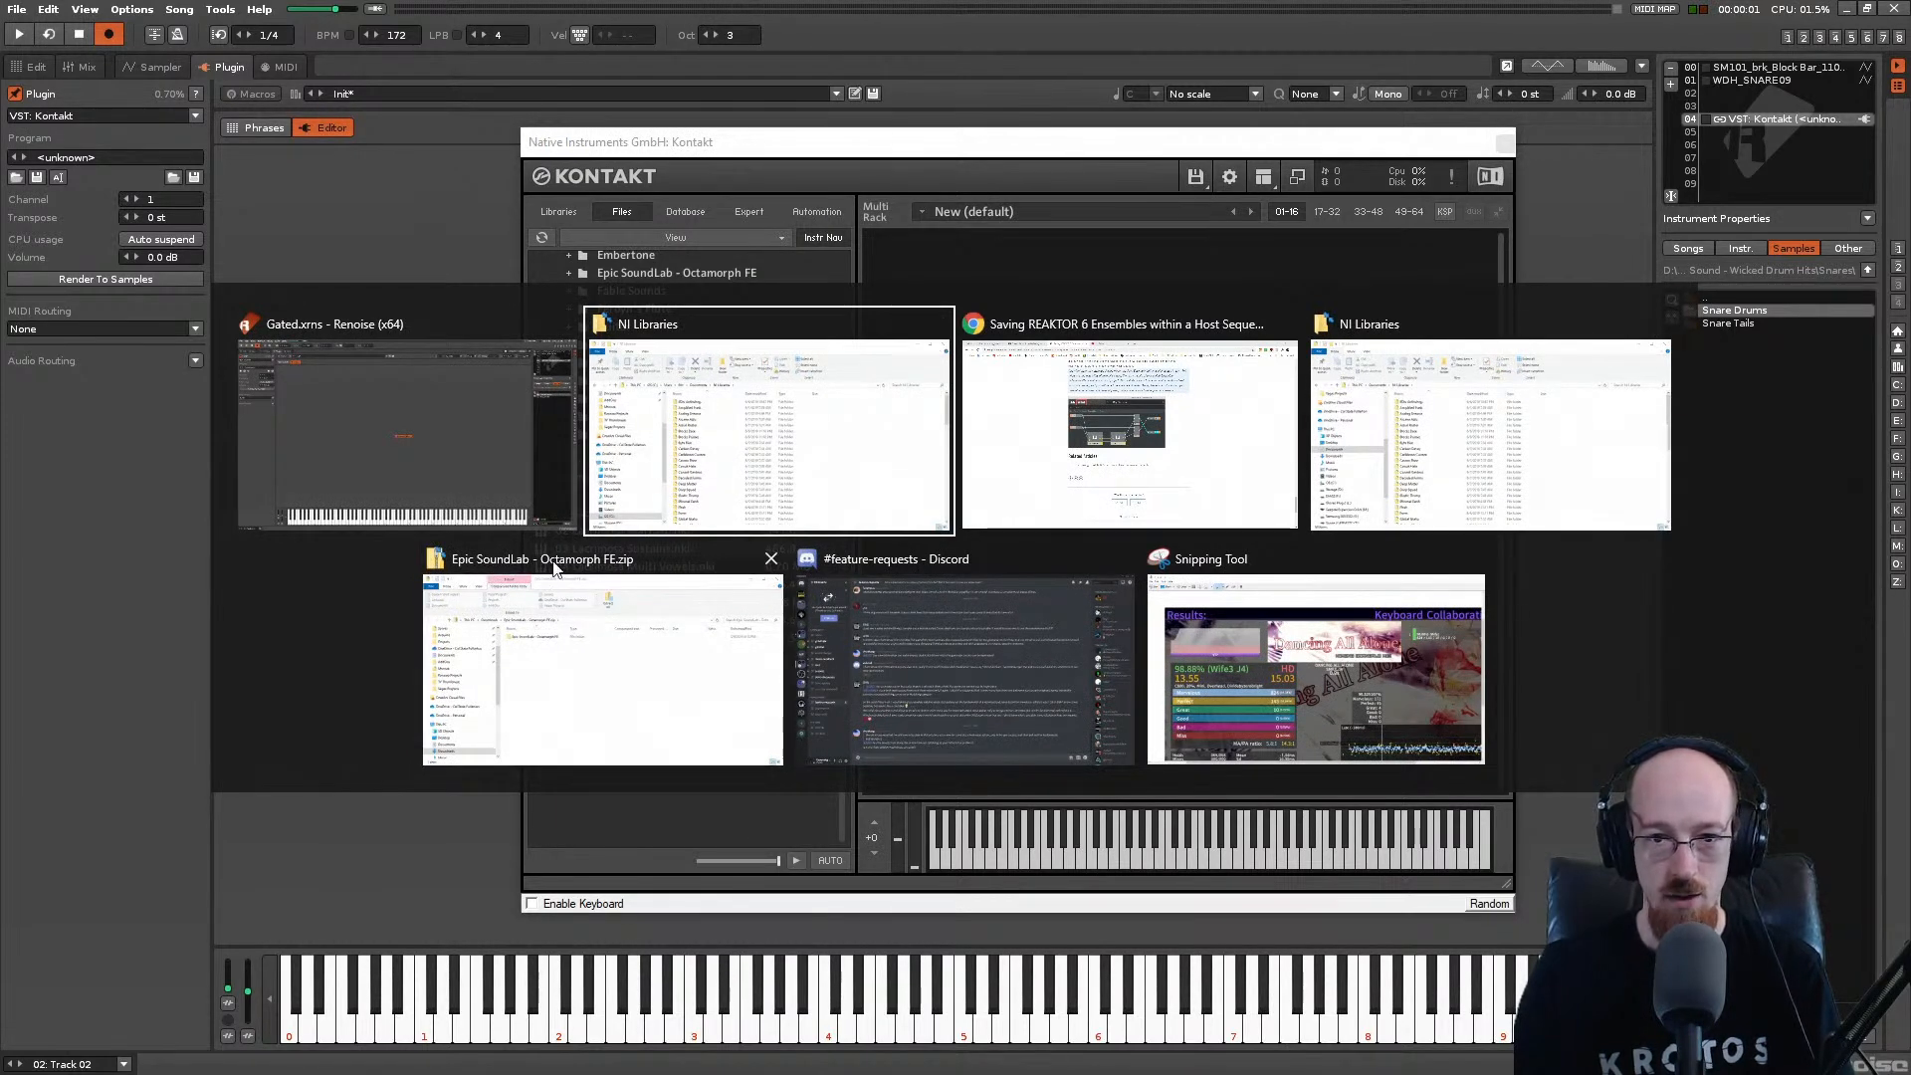
key(Escape)
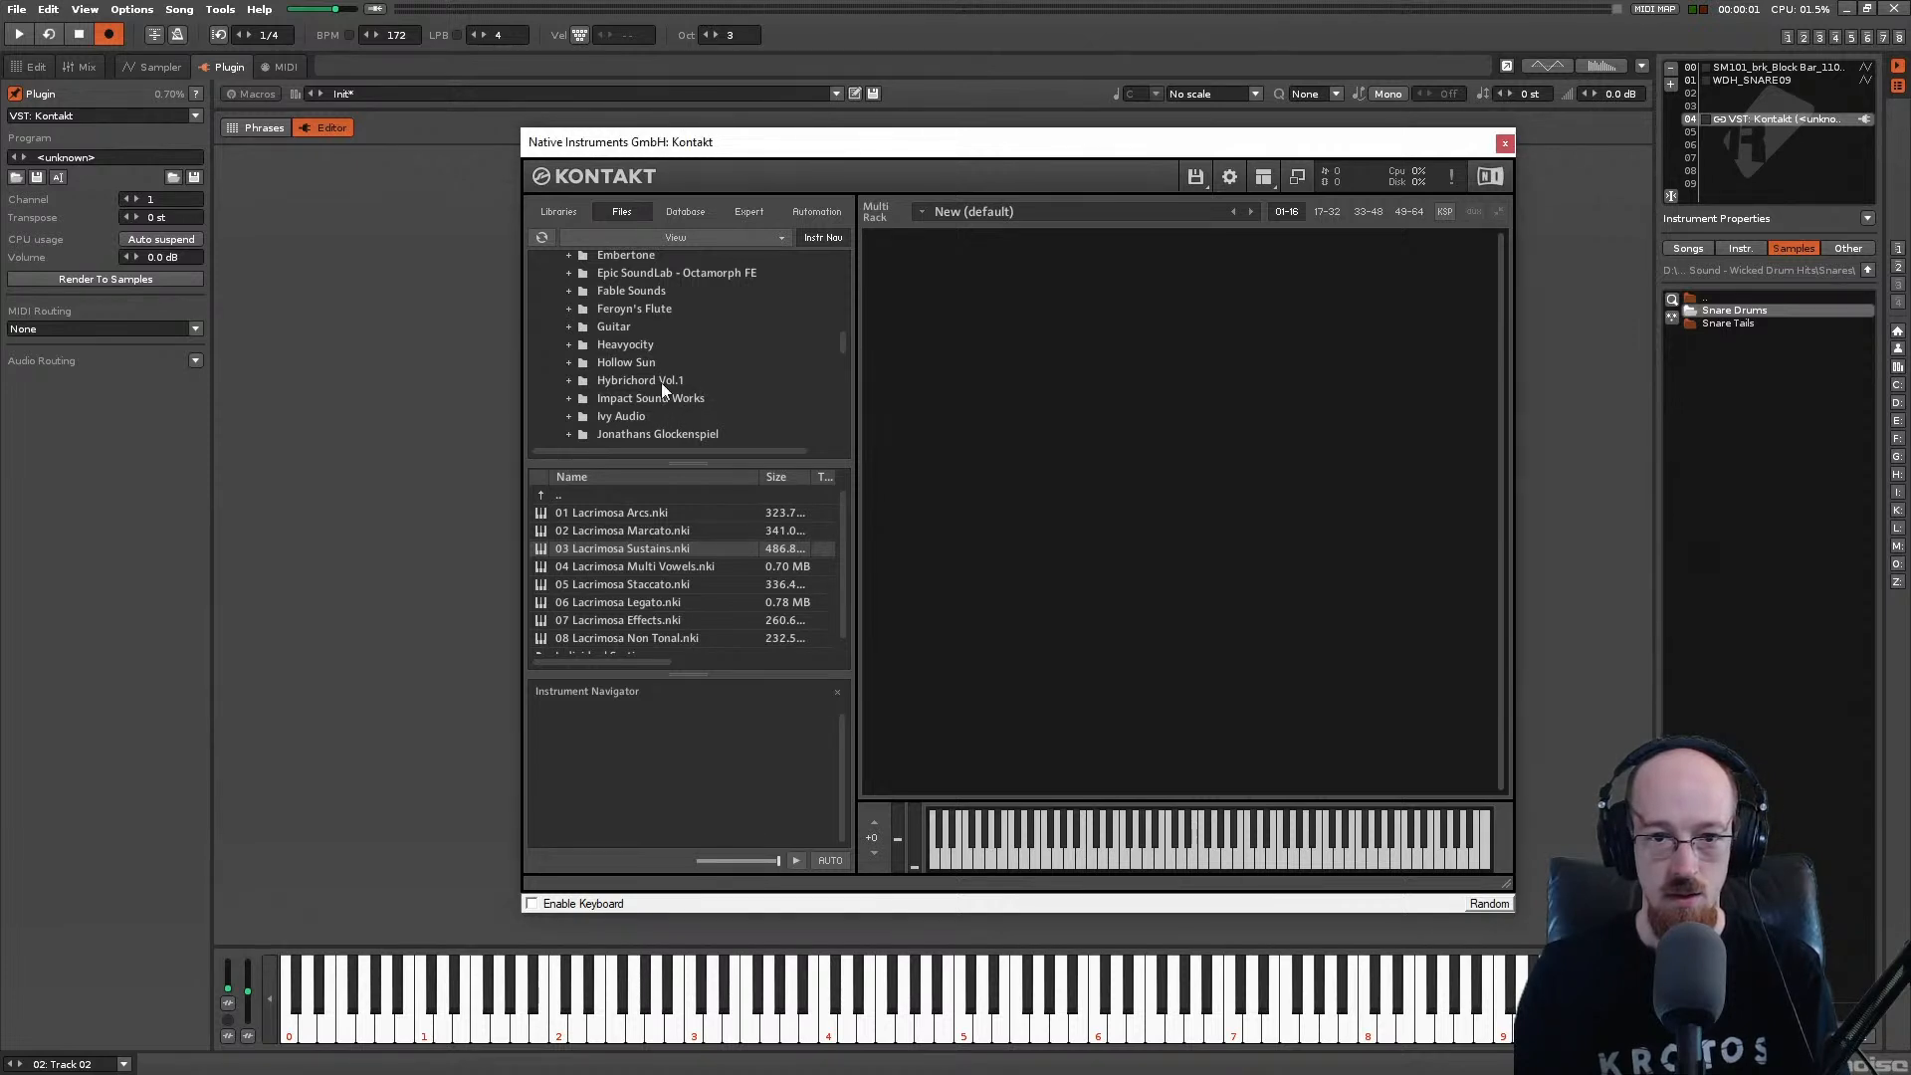
Step: Expand the Epic SoundLab - Octamorph FE folder, show its Instruments folder, and load Octamorph FE - Init.nki
drag(846, 345, 838, 320)
click(679, 410)
click(570, 410)
scroll(662, 396, down, 1)
scroll(672, 349, down, 2)
click(652, 376)
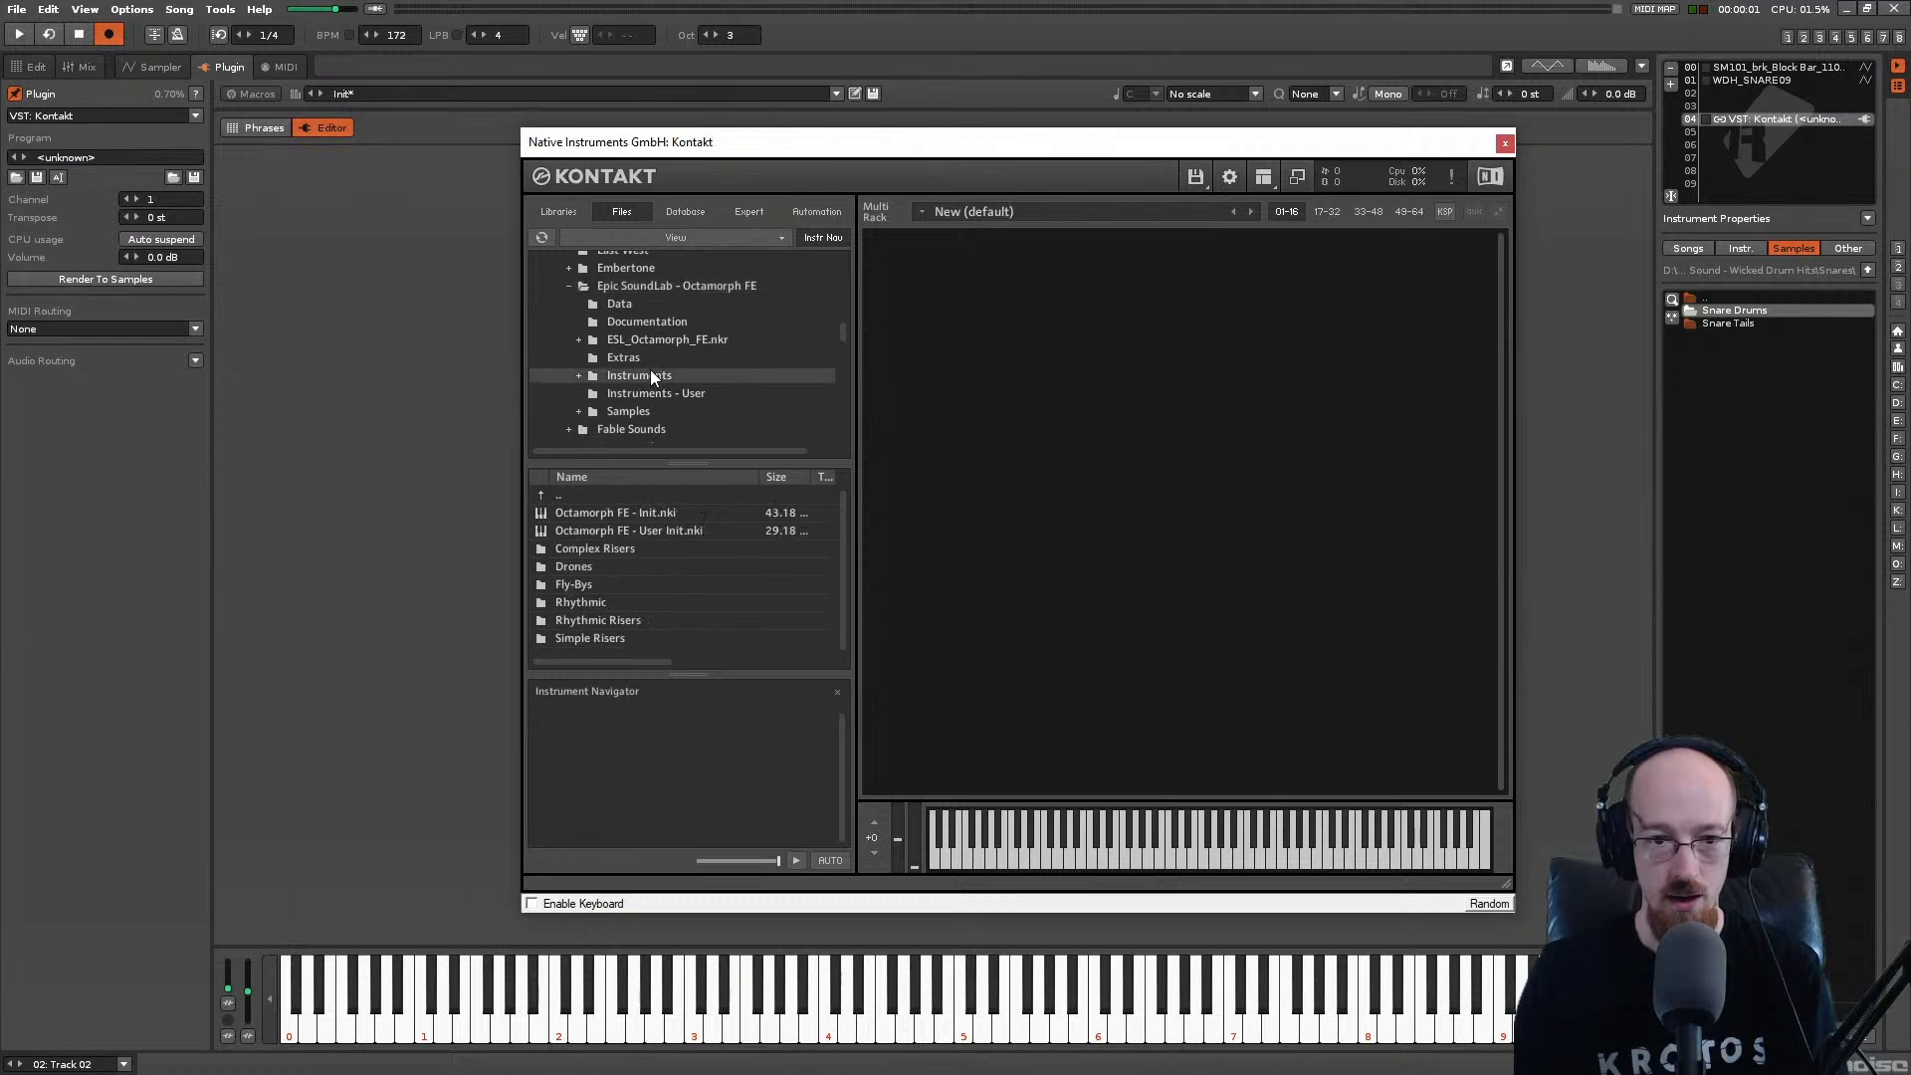
click(606, 516)
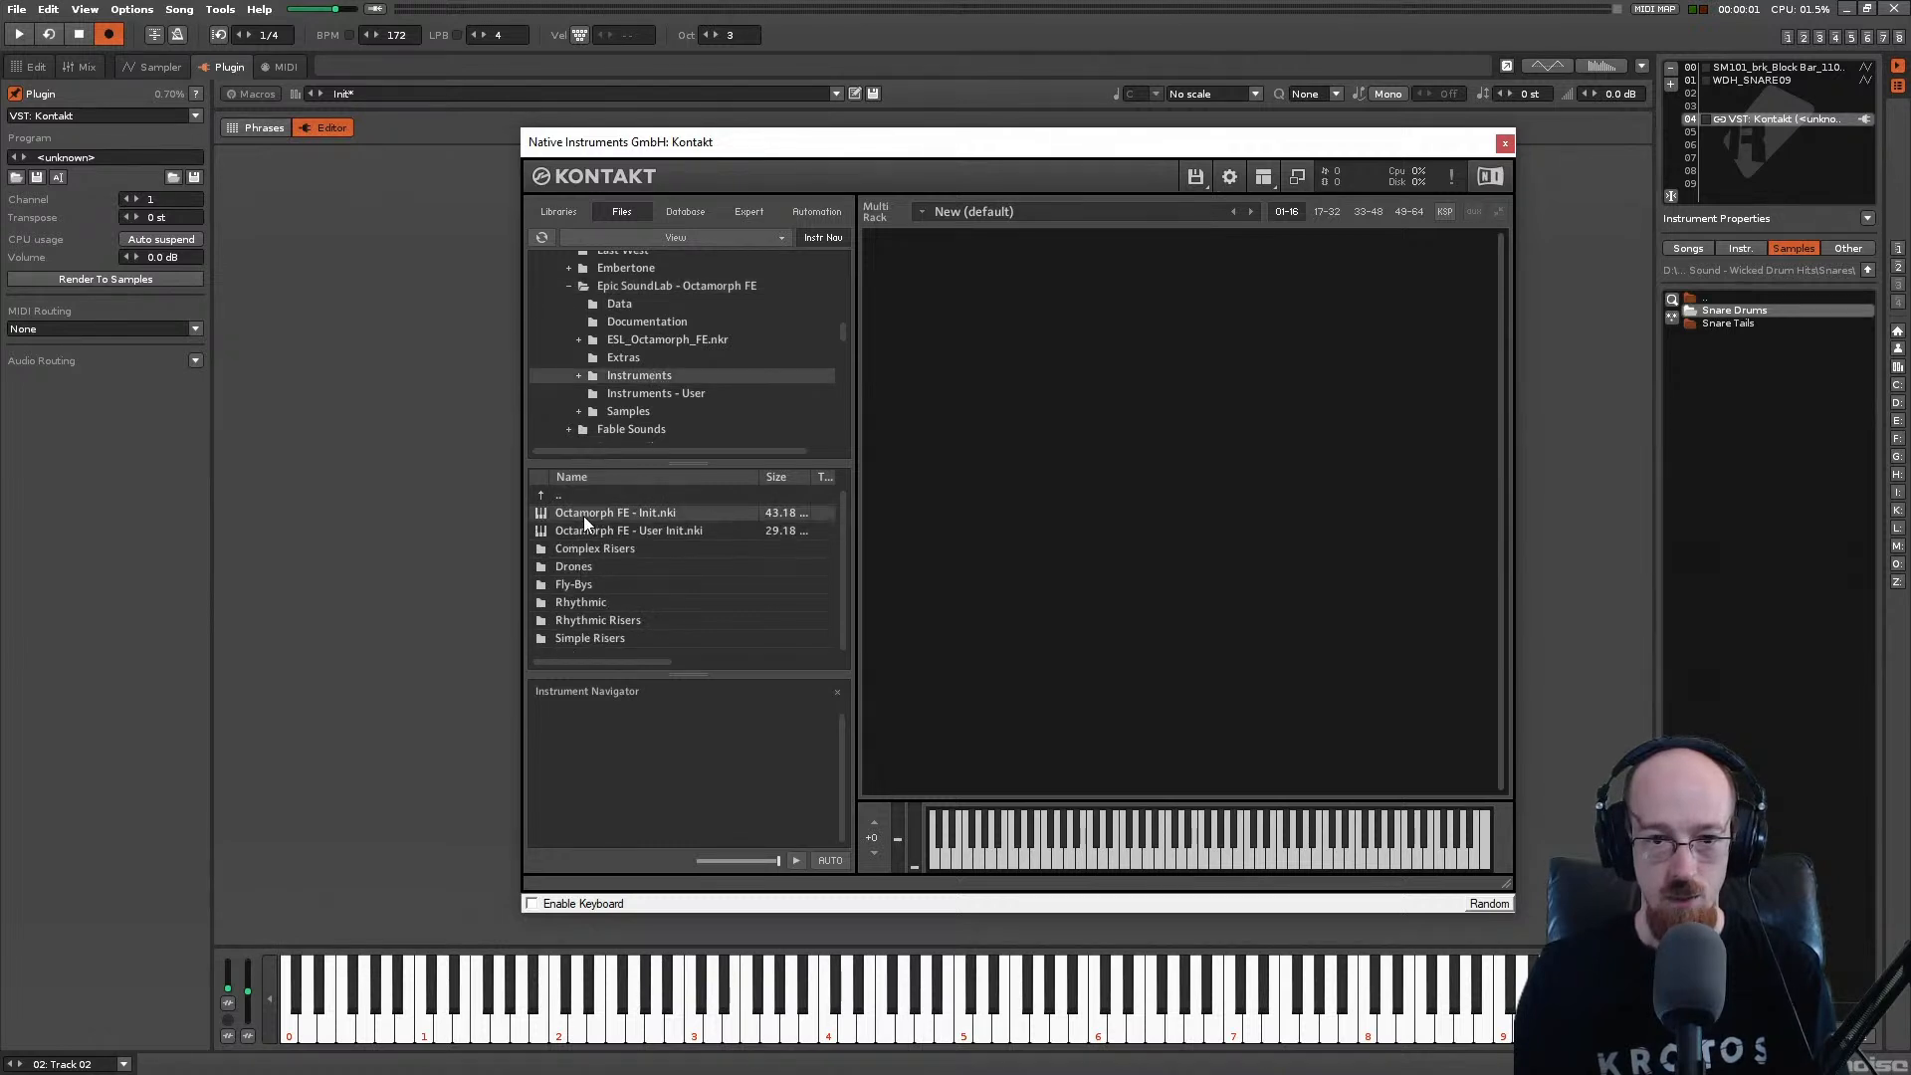
click(585, 529)
double_click(606, 514)
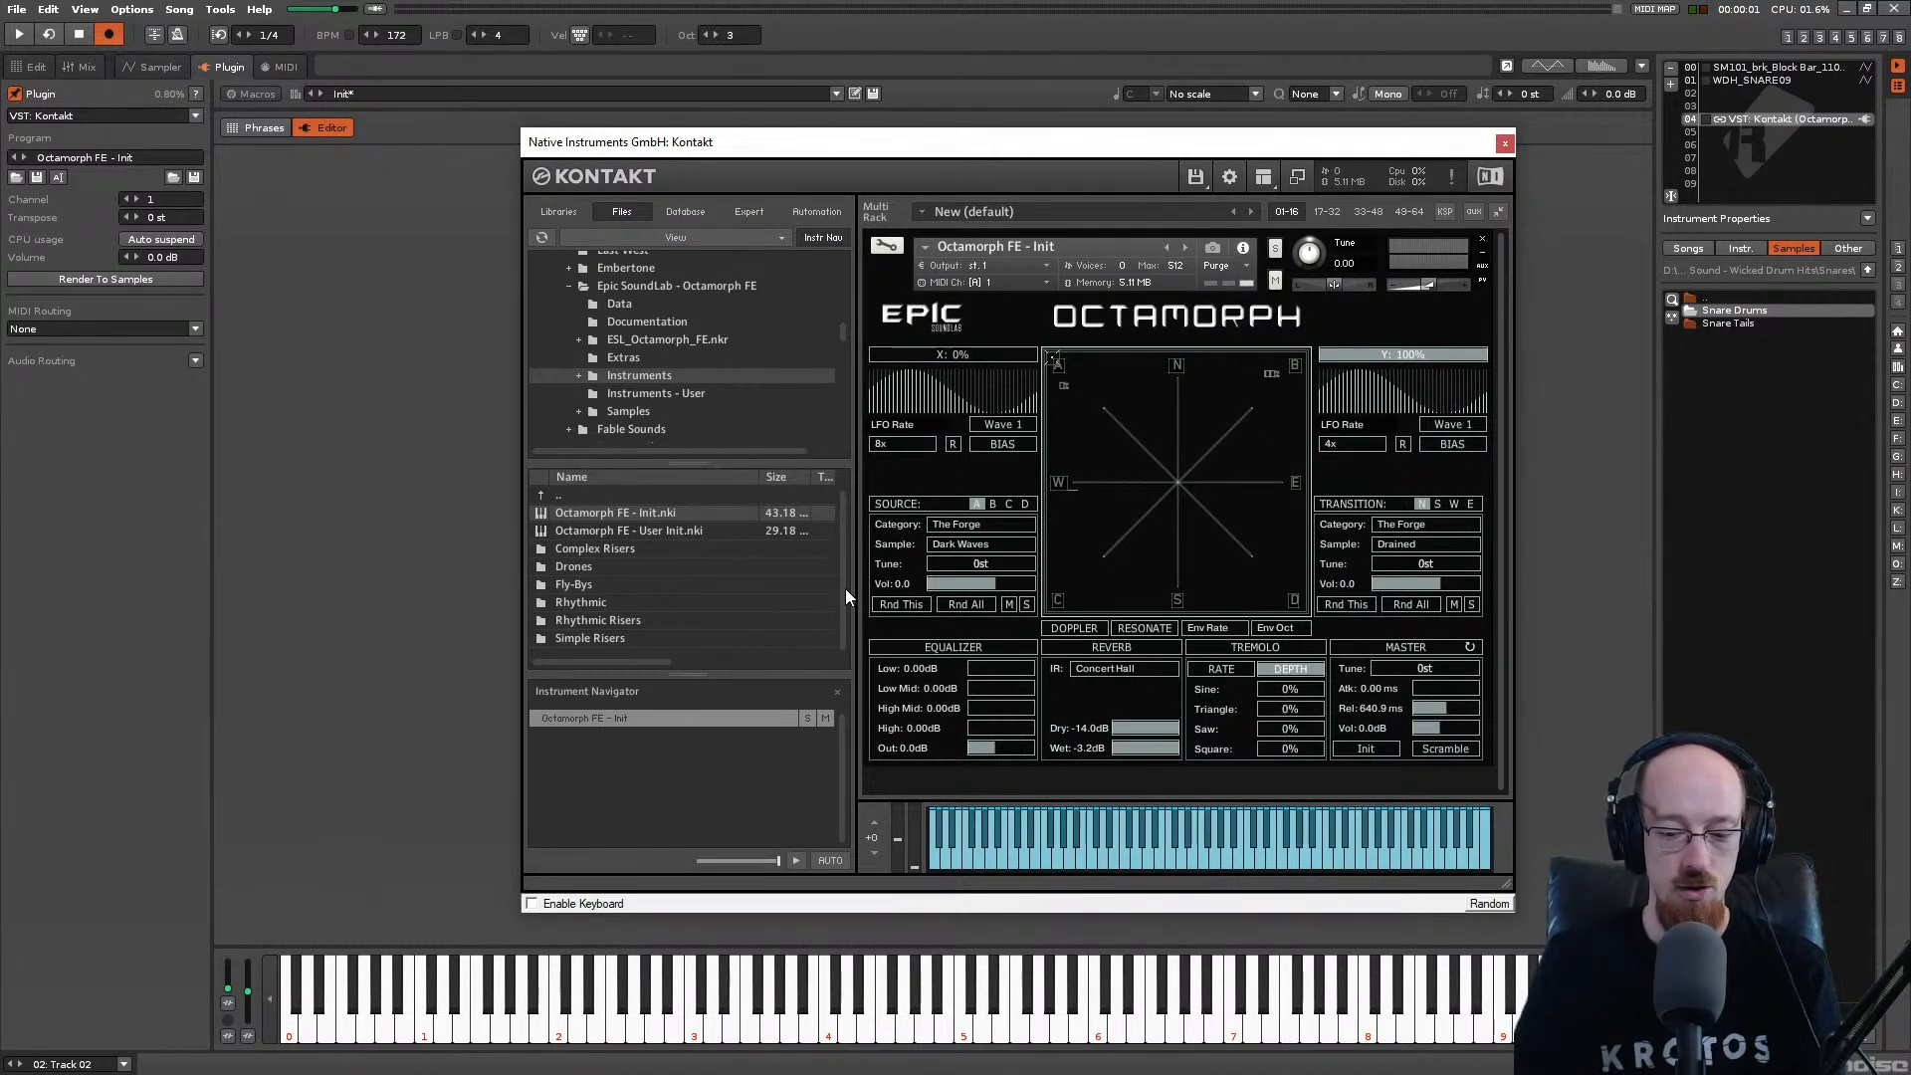
Step: Audition the Octamorph FE - Init patch with several low and high notes
key(q)
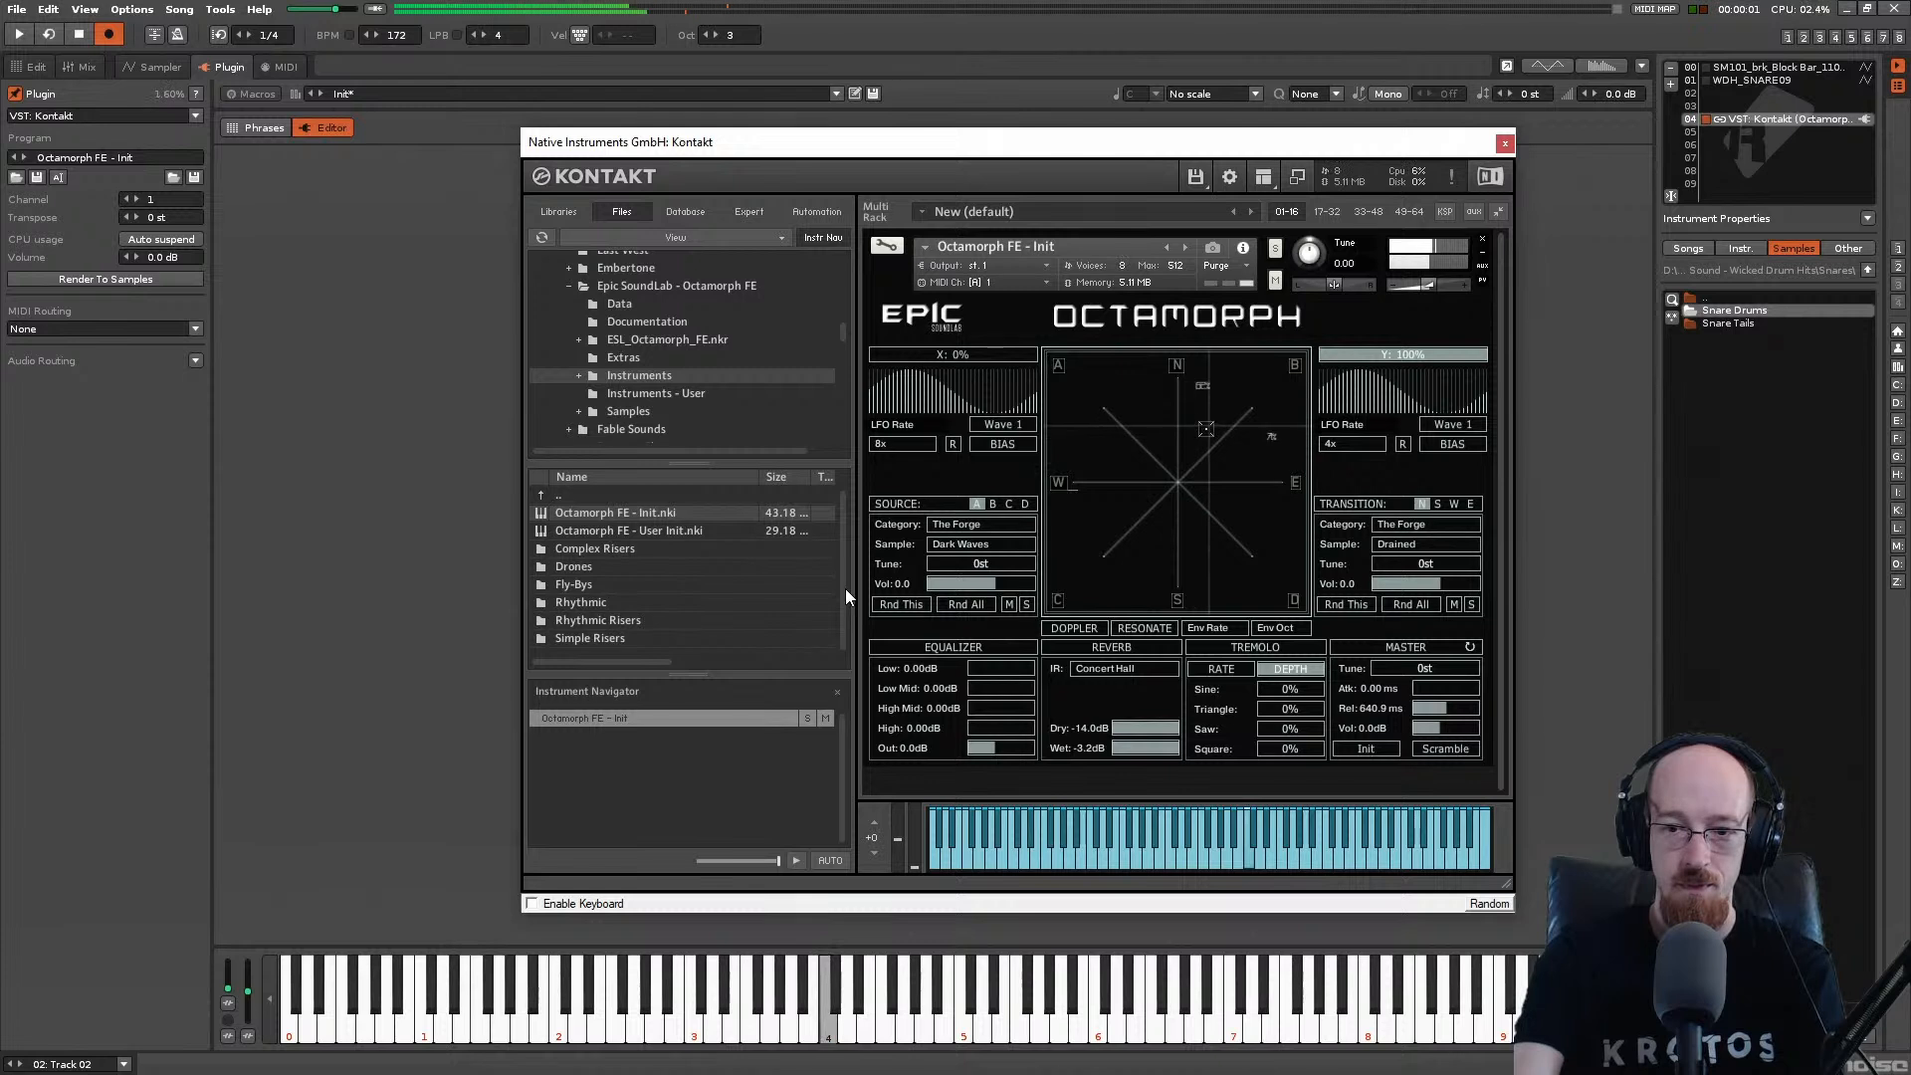
key(r)
key(t)
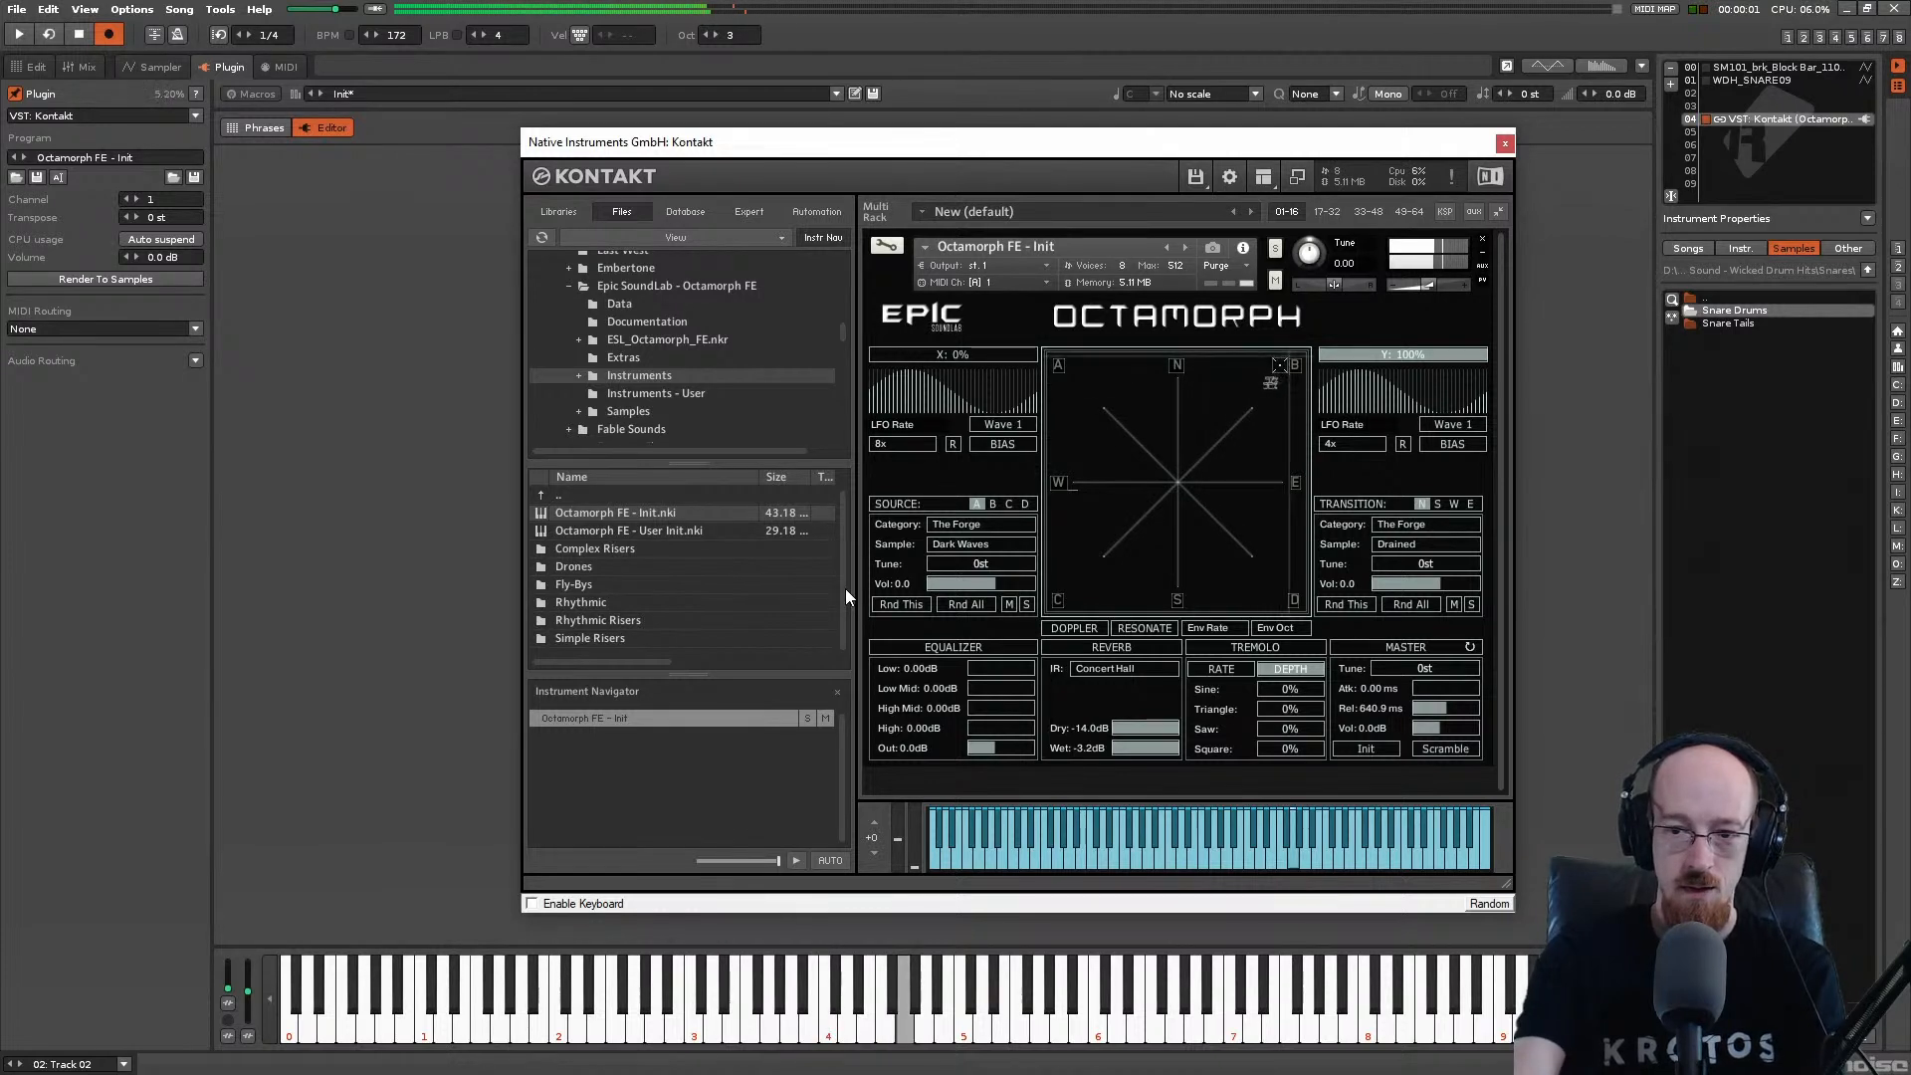
key(b)
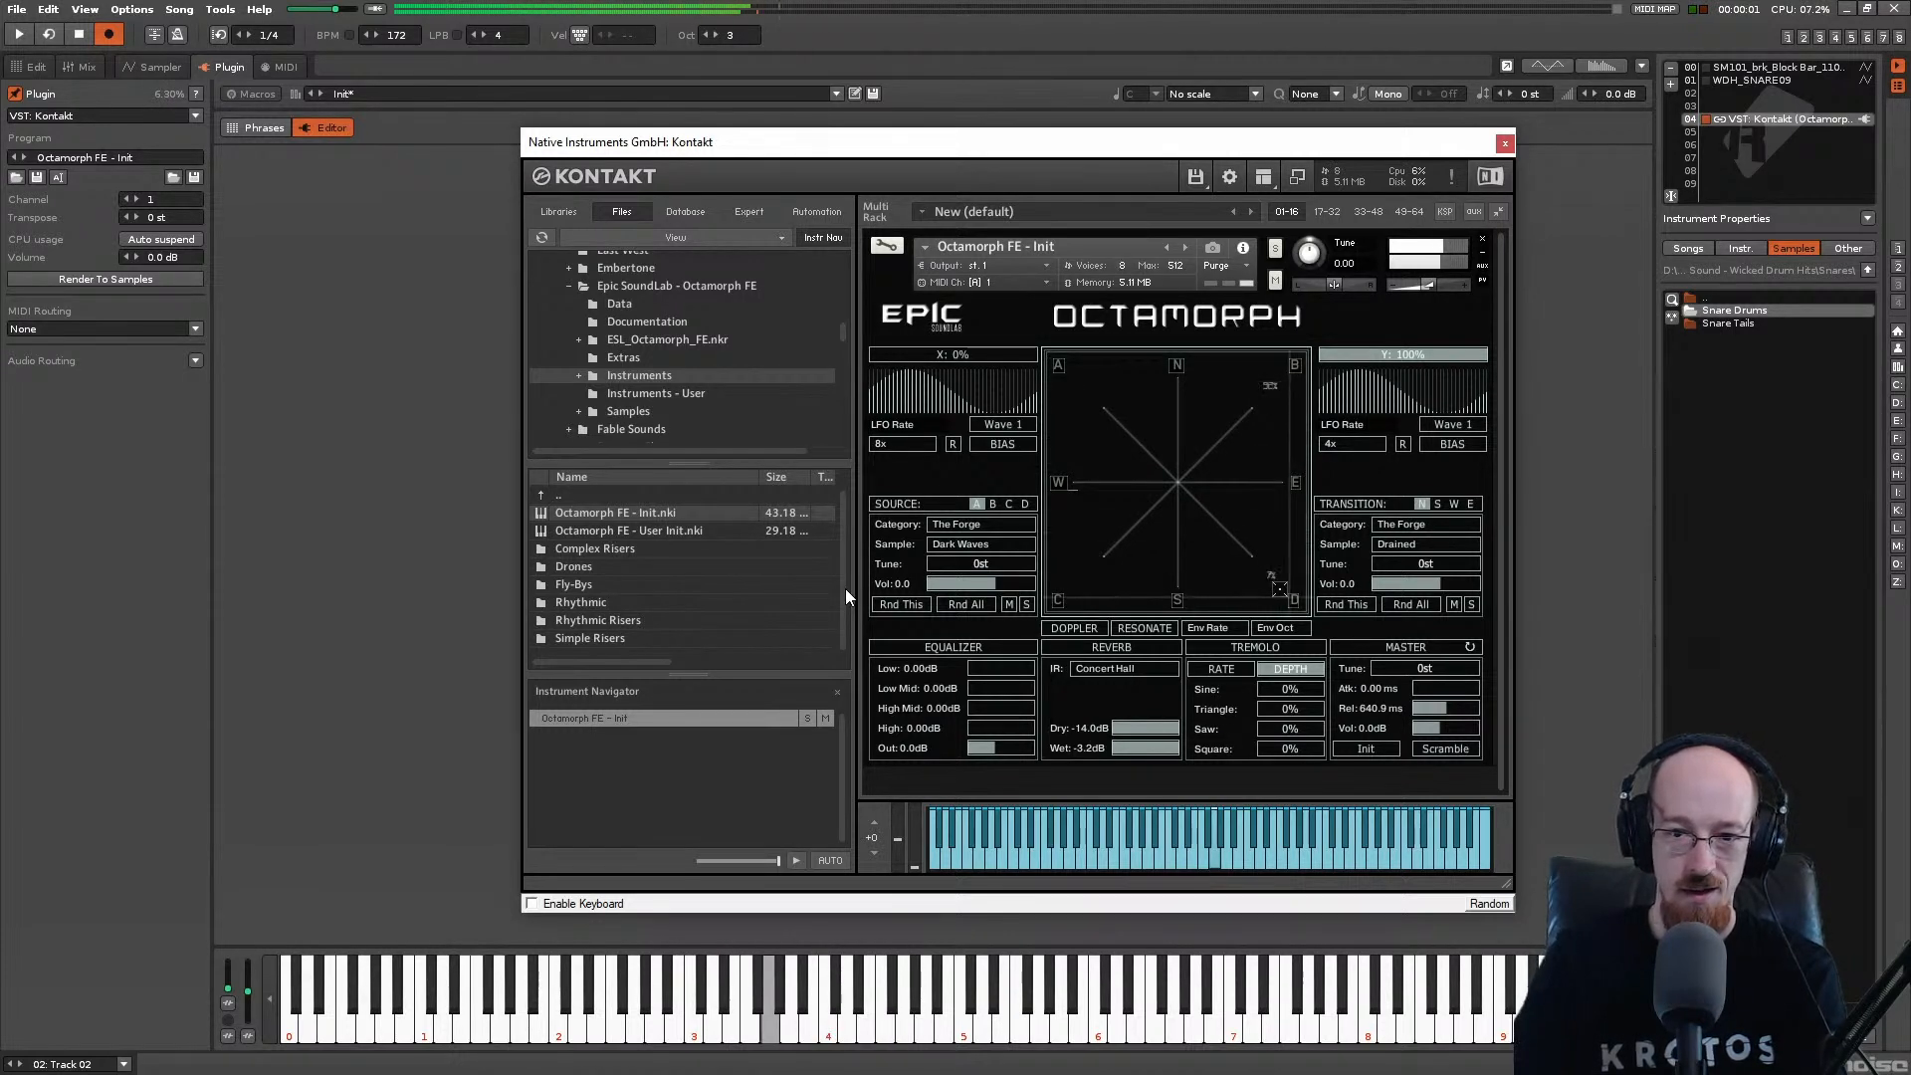
key(z)
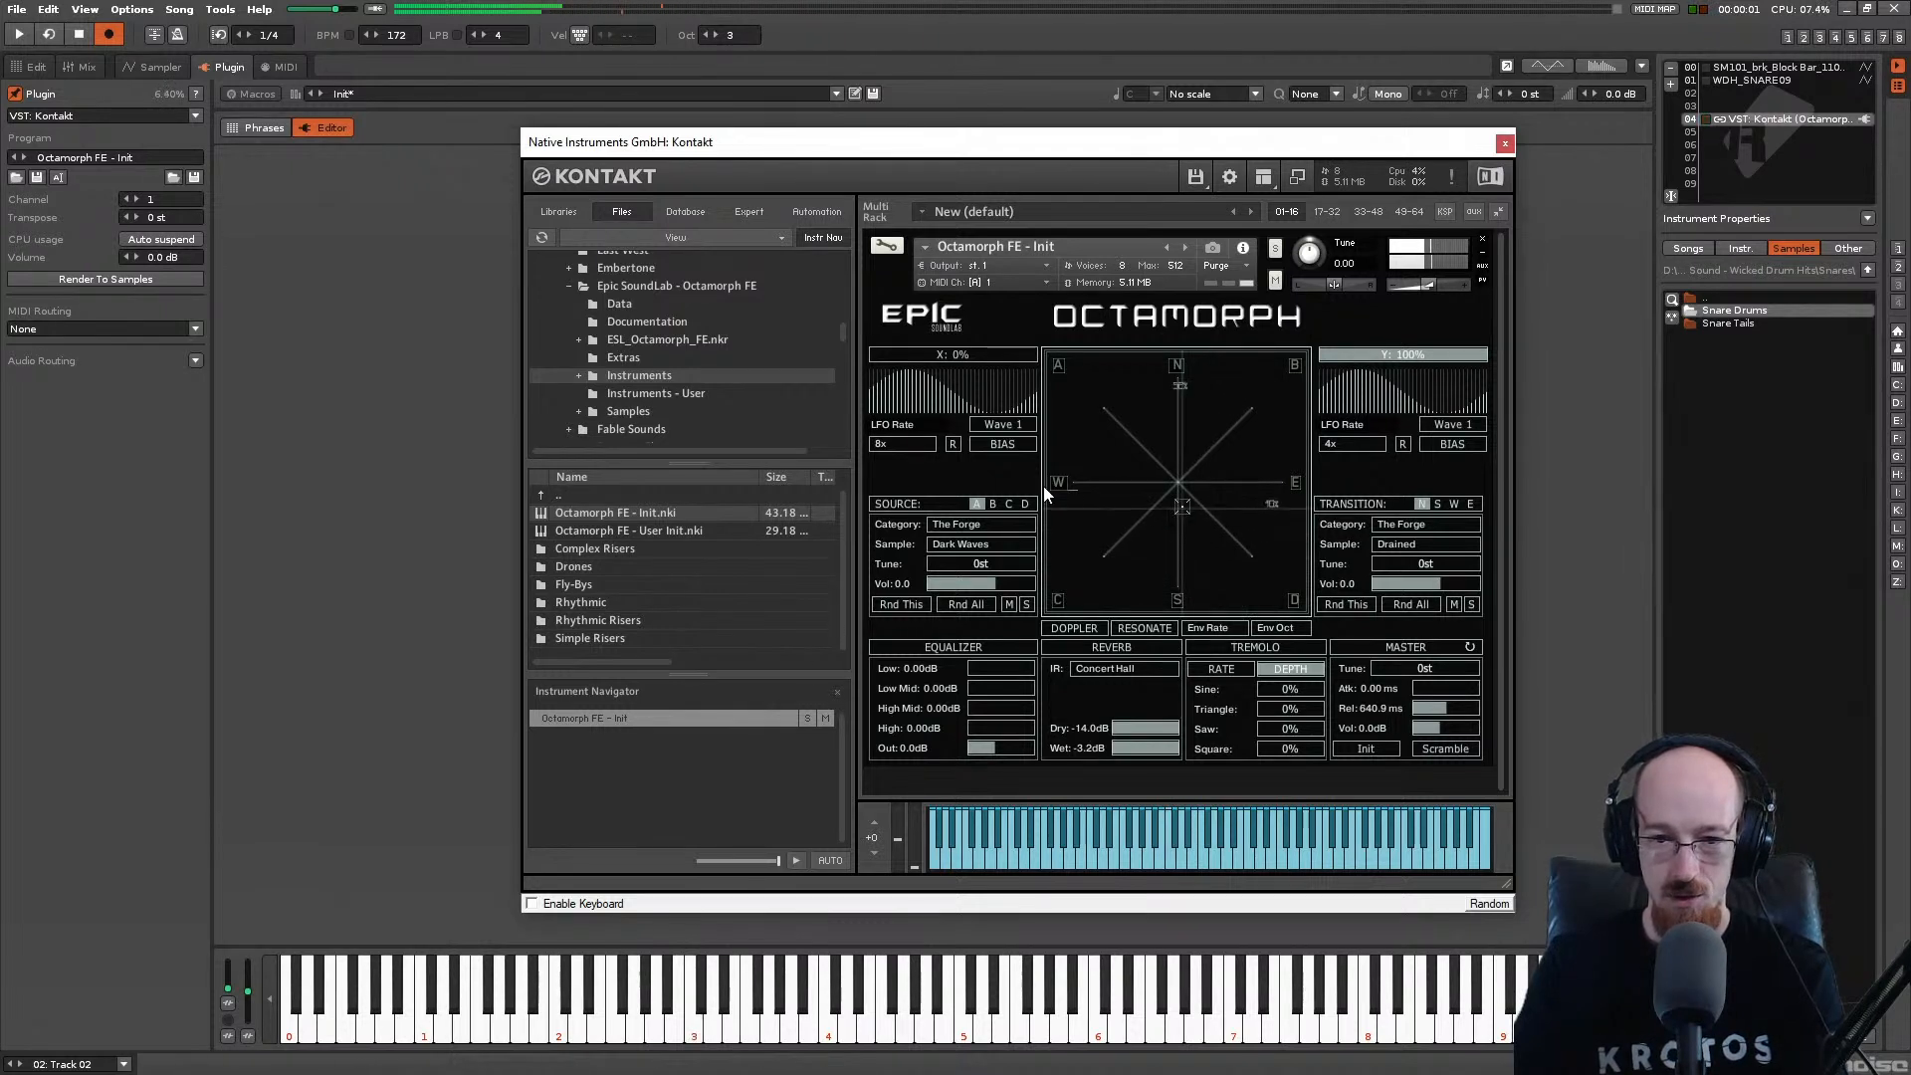
Step: Check Octamorph's sources B and C while playing a note, and set source A's sample to Astraural
click(993, 505)
key(b)
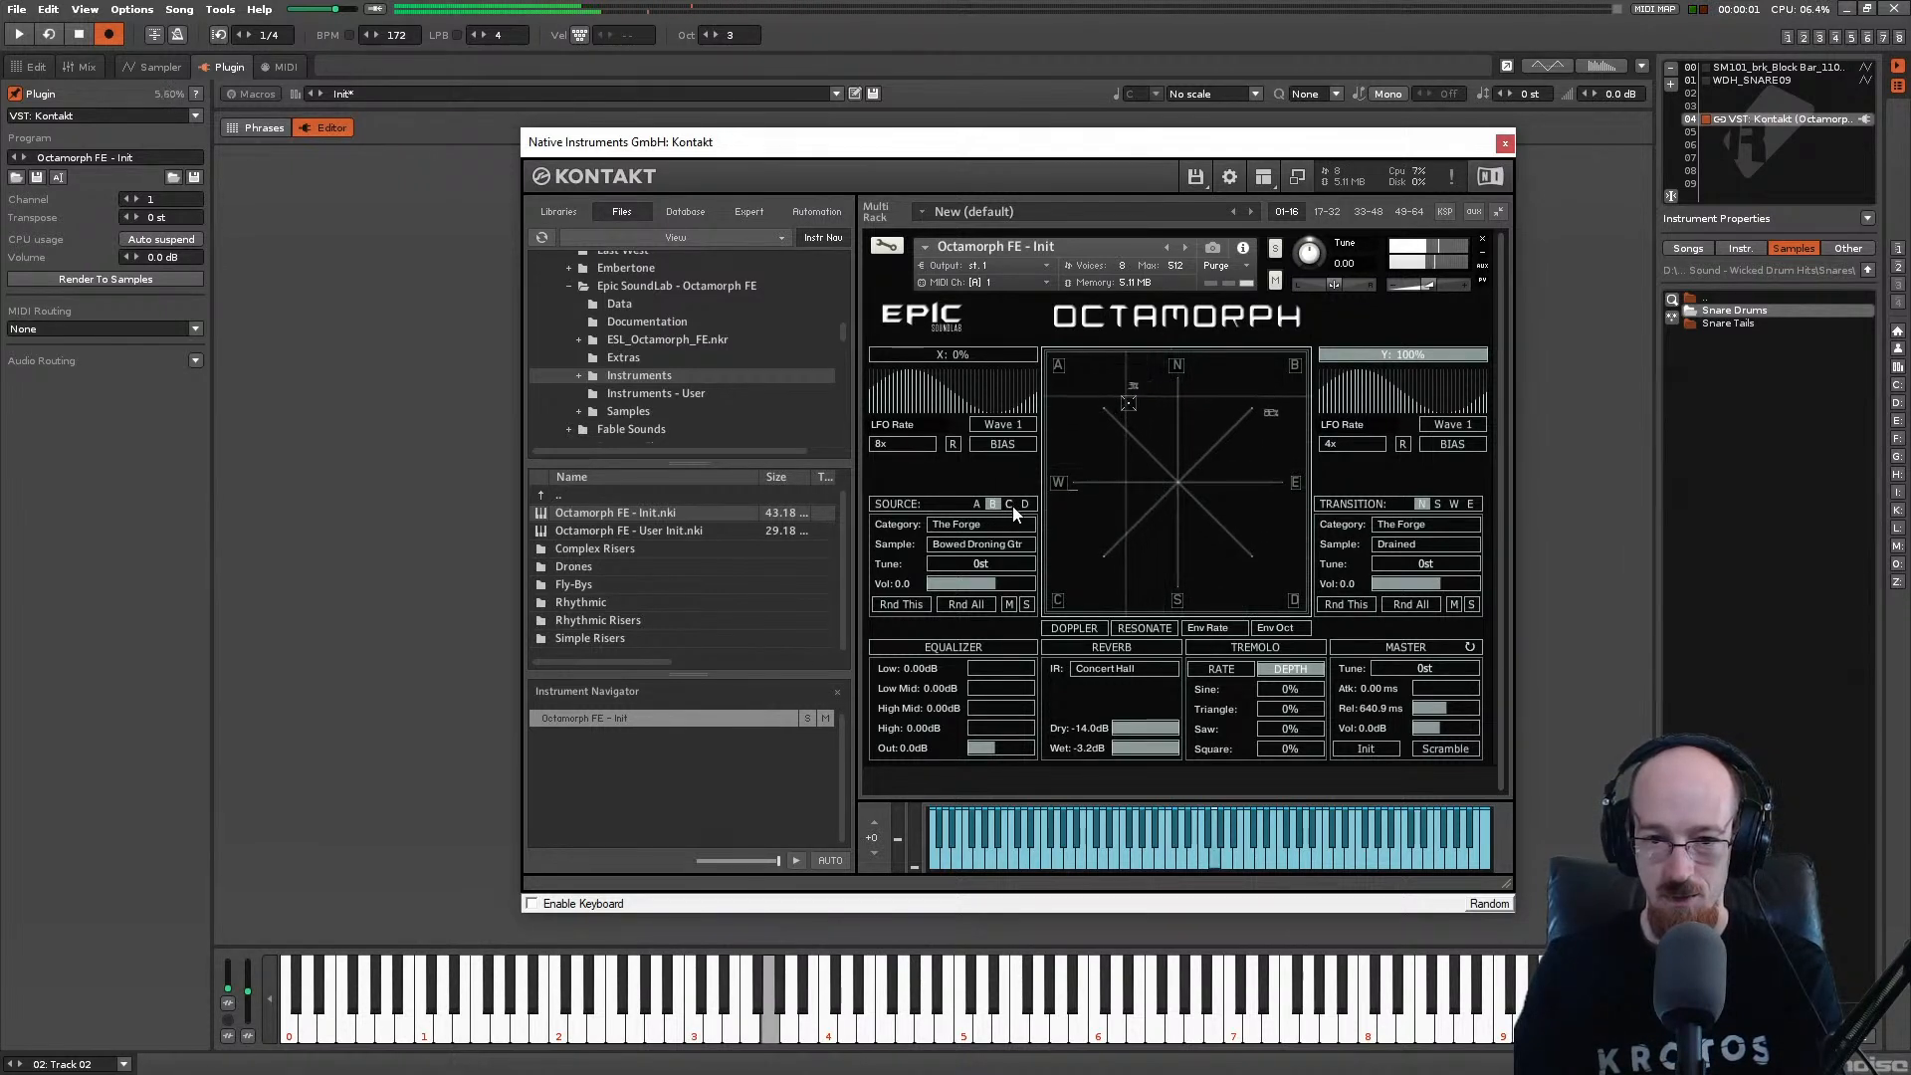
click(1008, 504)
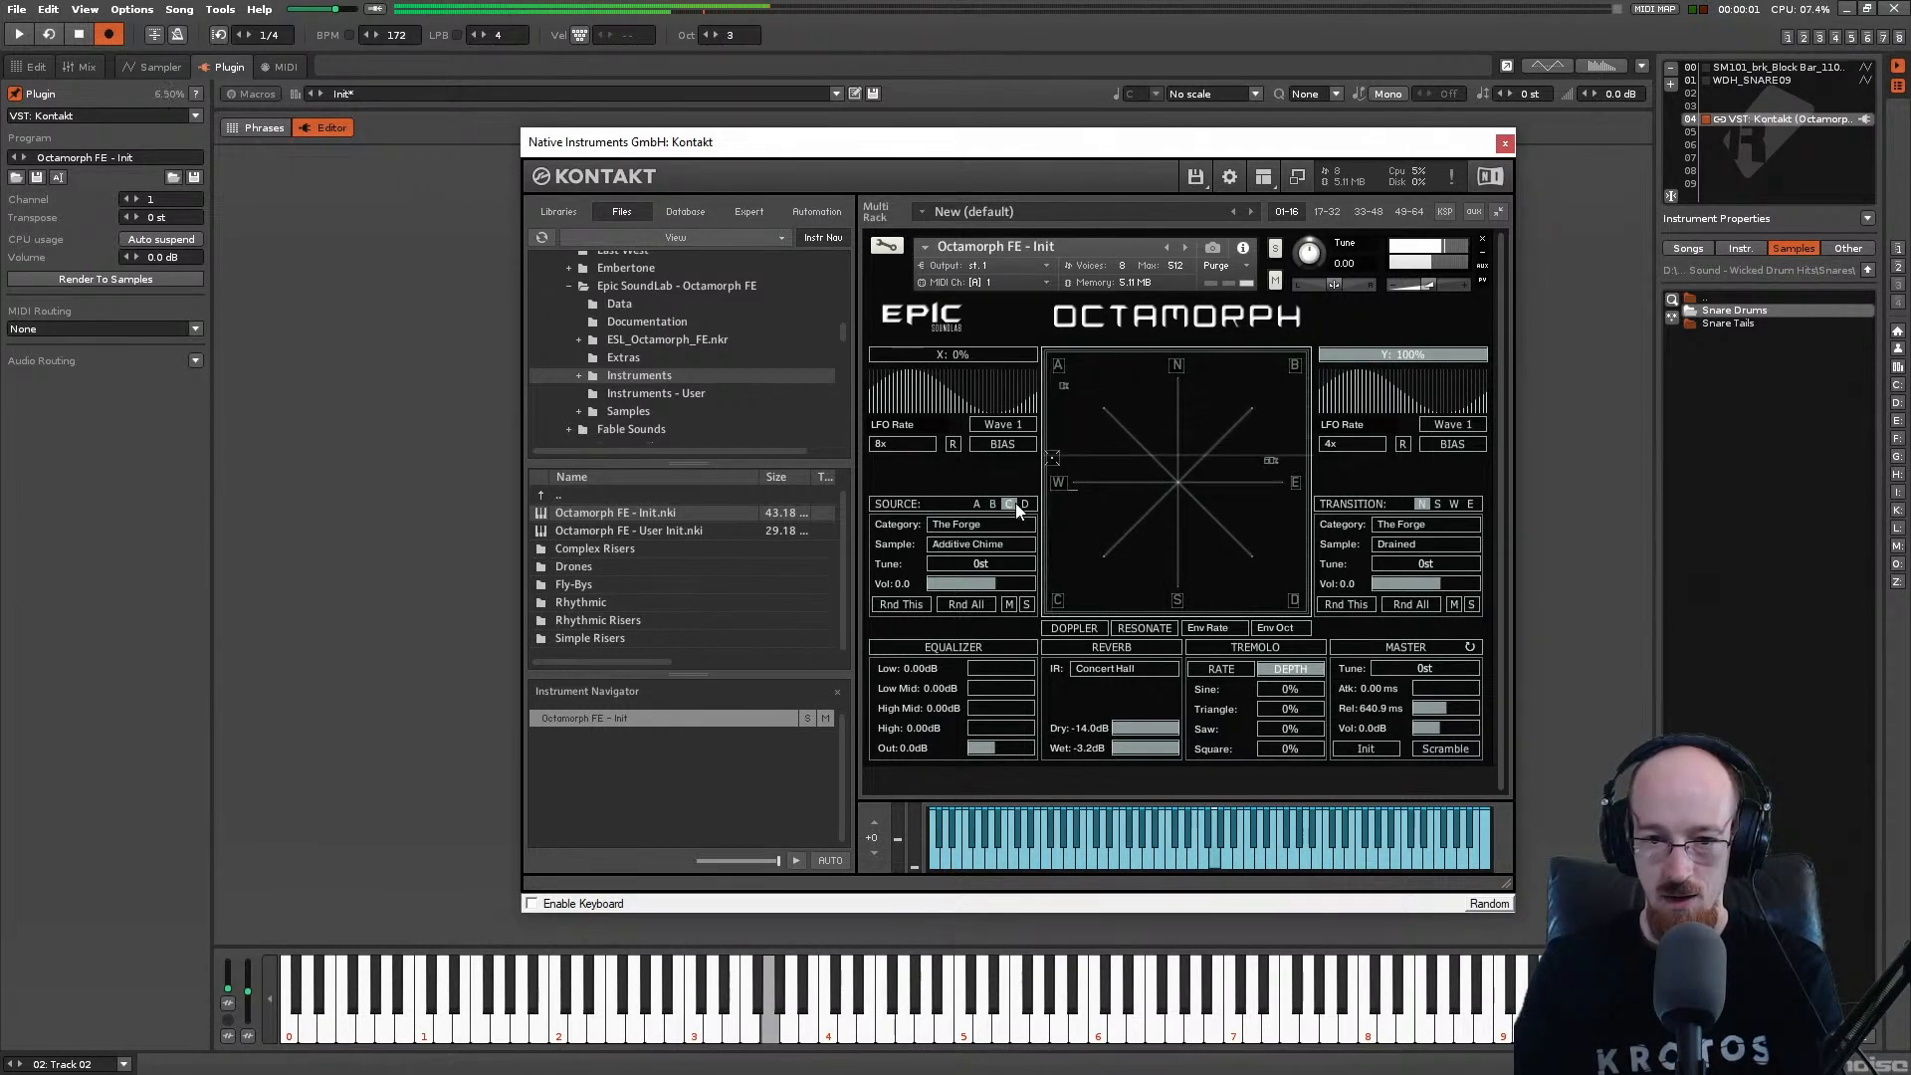
click(979, 543)
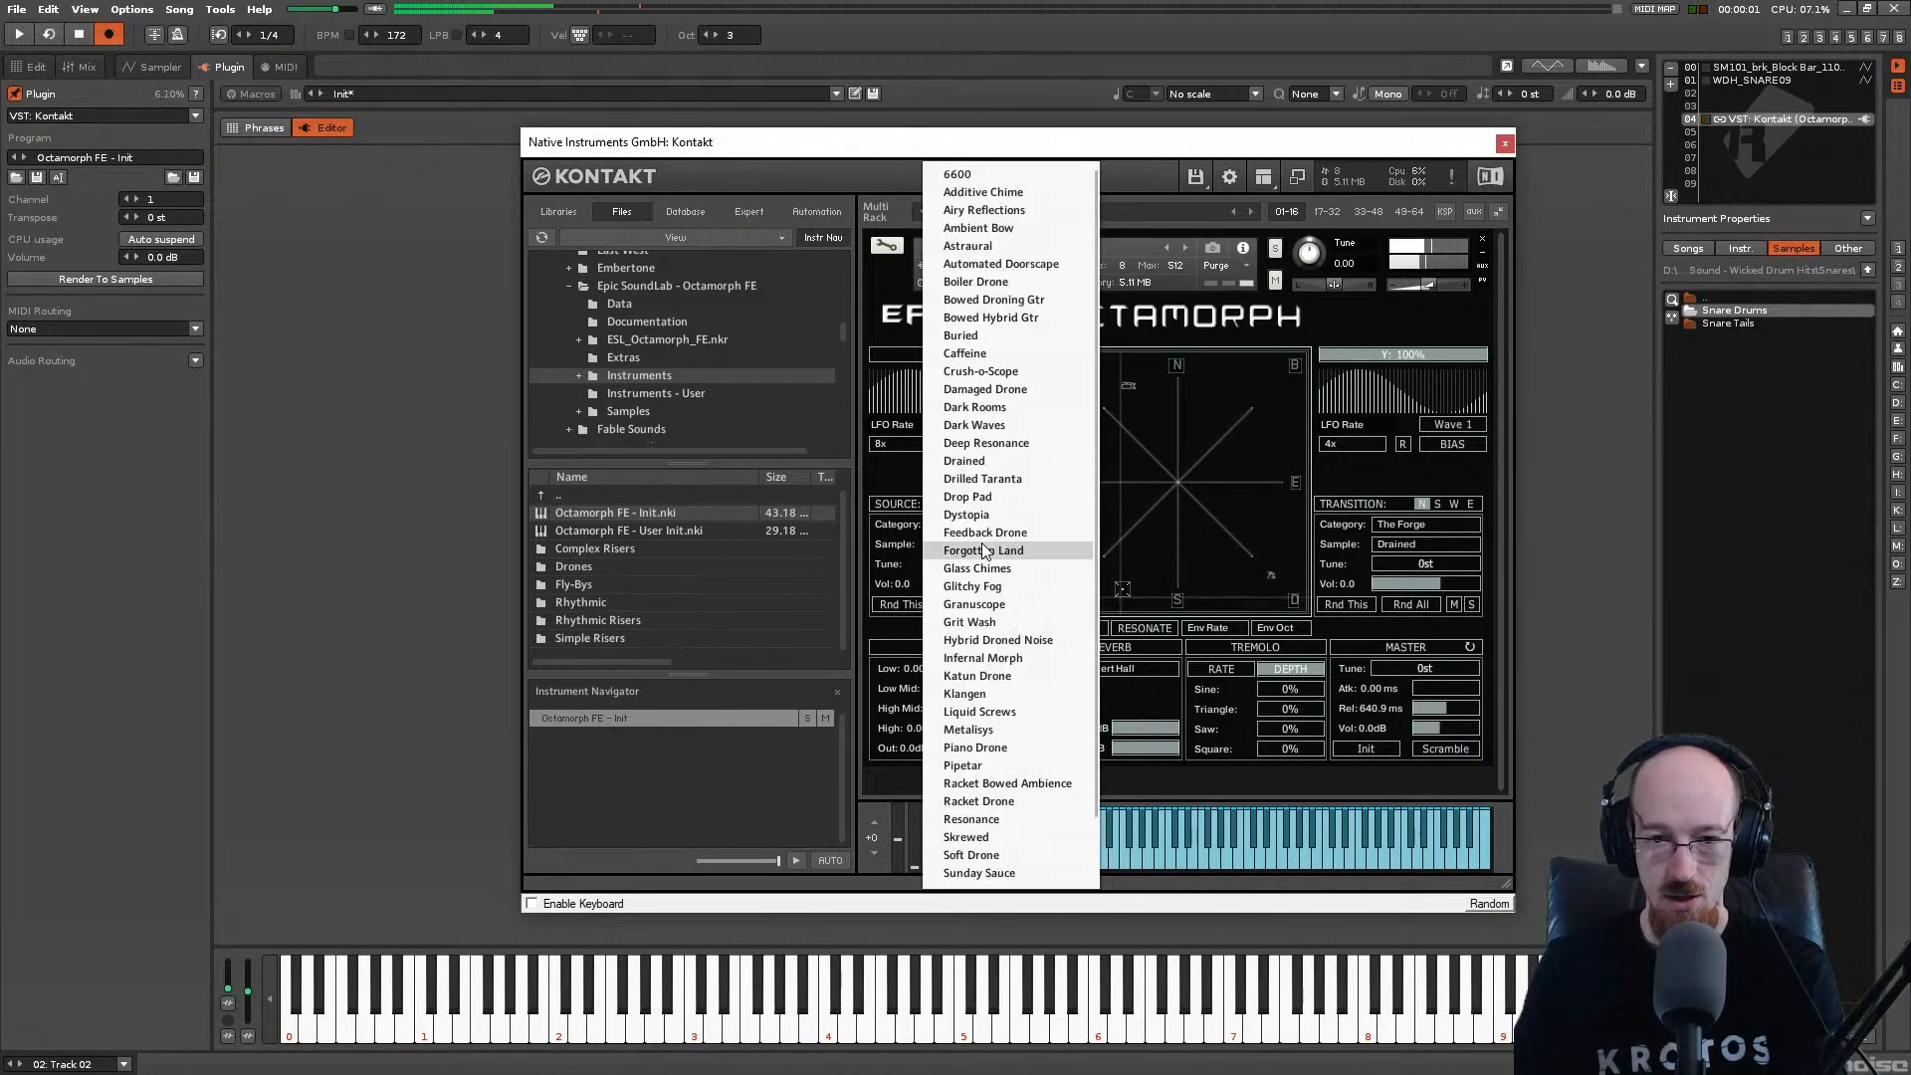
click(970, 246)
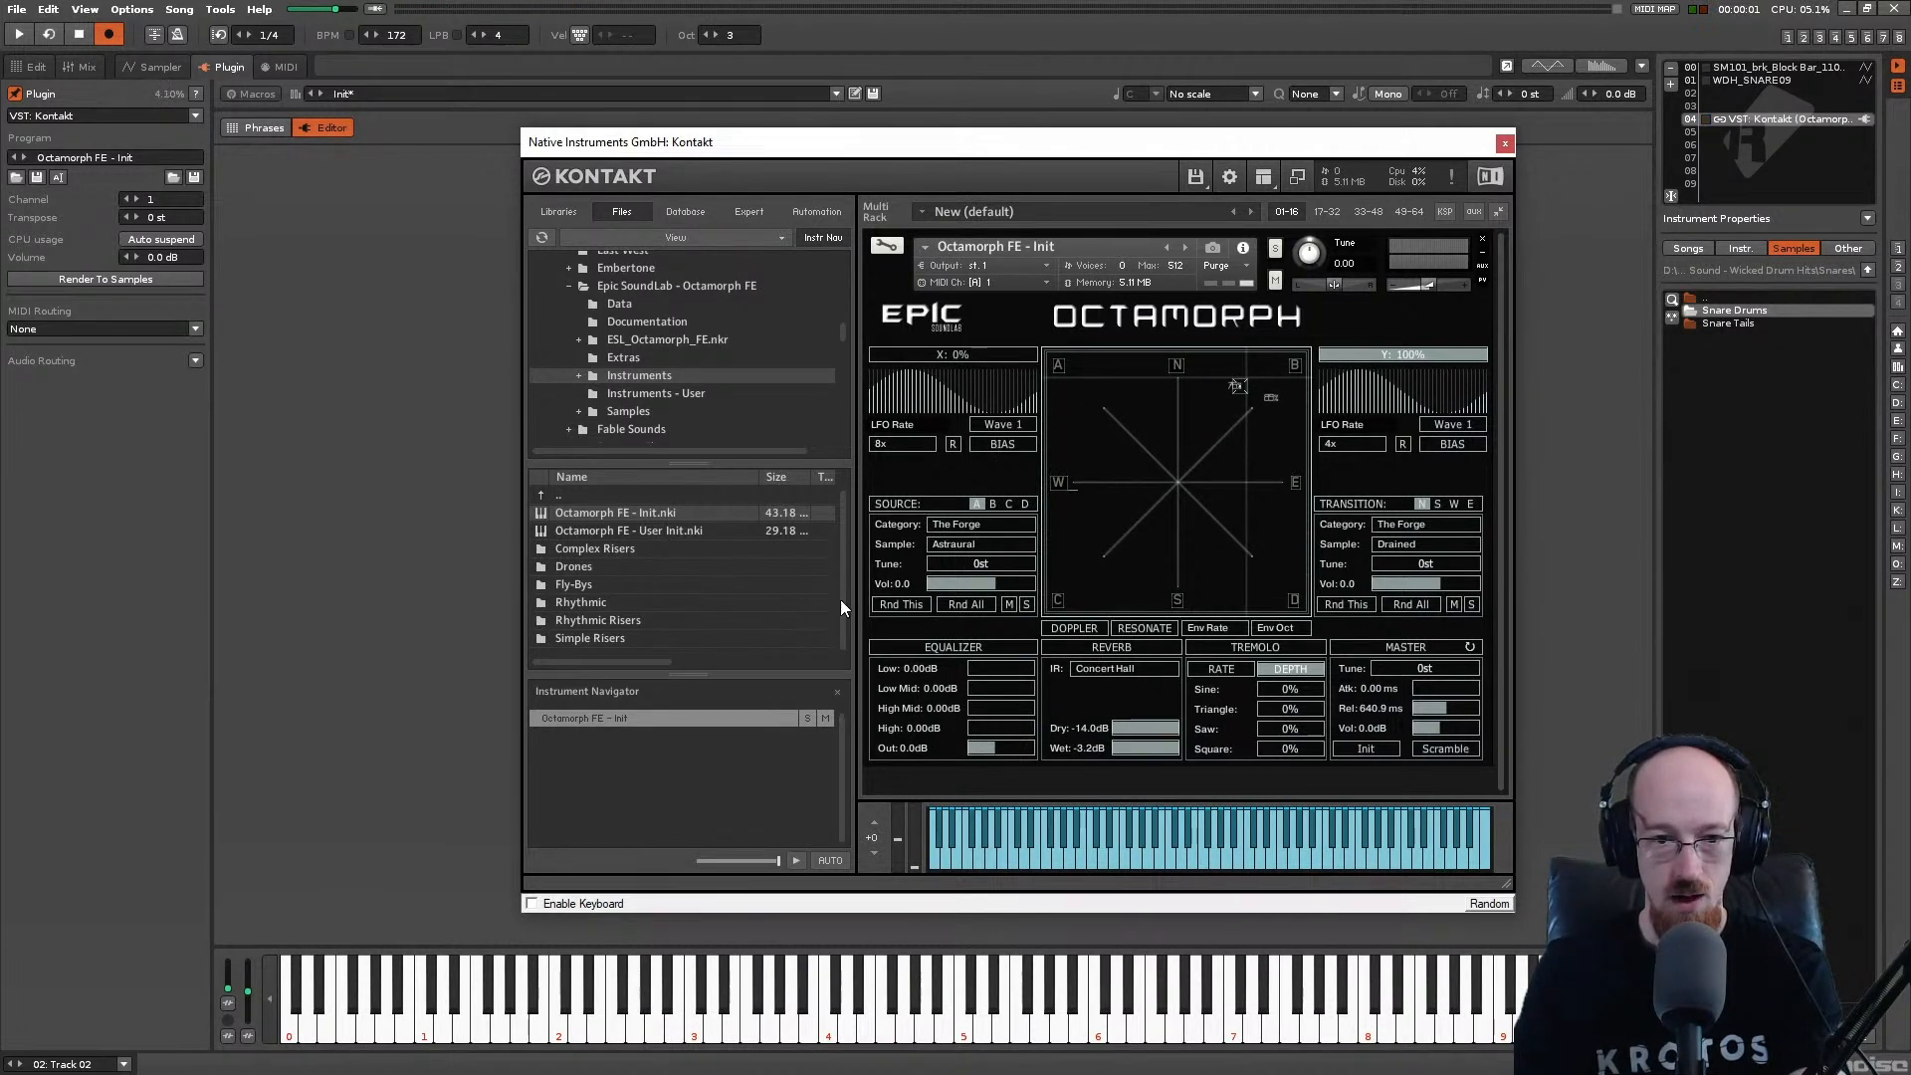
Step: Check the Complex Risers presets and the instrument's snapshot view, and return to the pattern editor
double_click(564, 547)
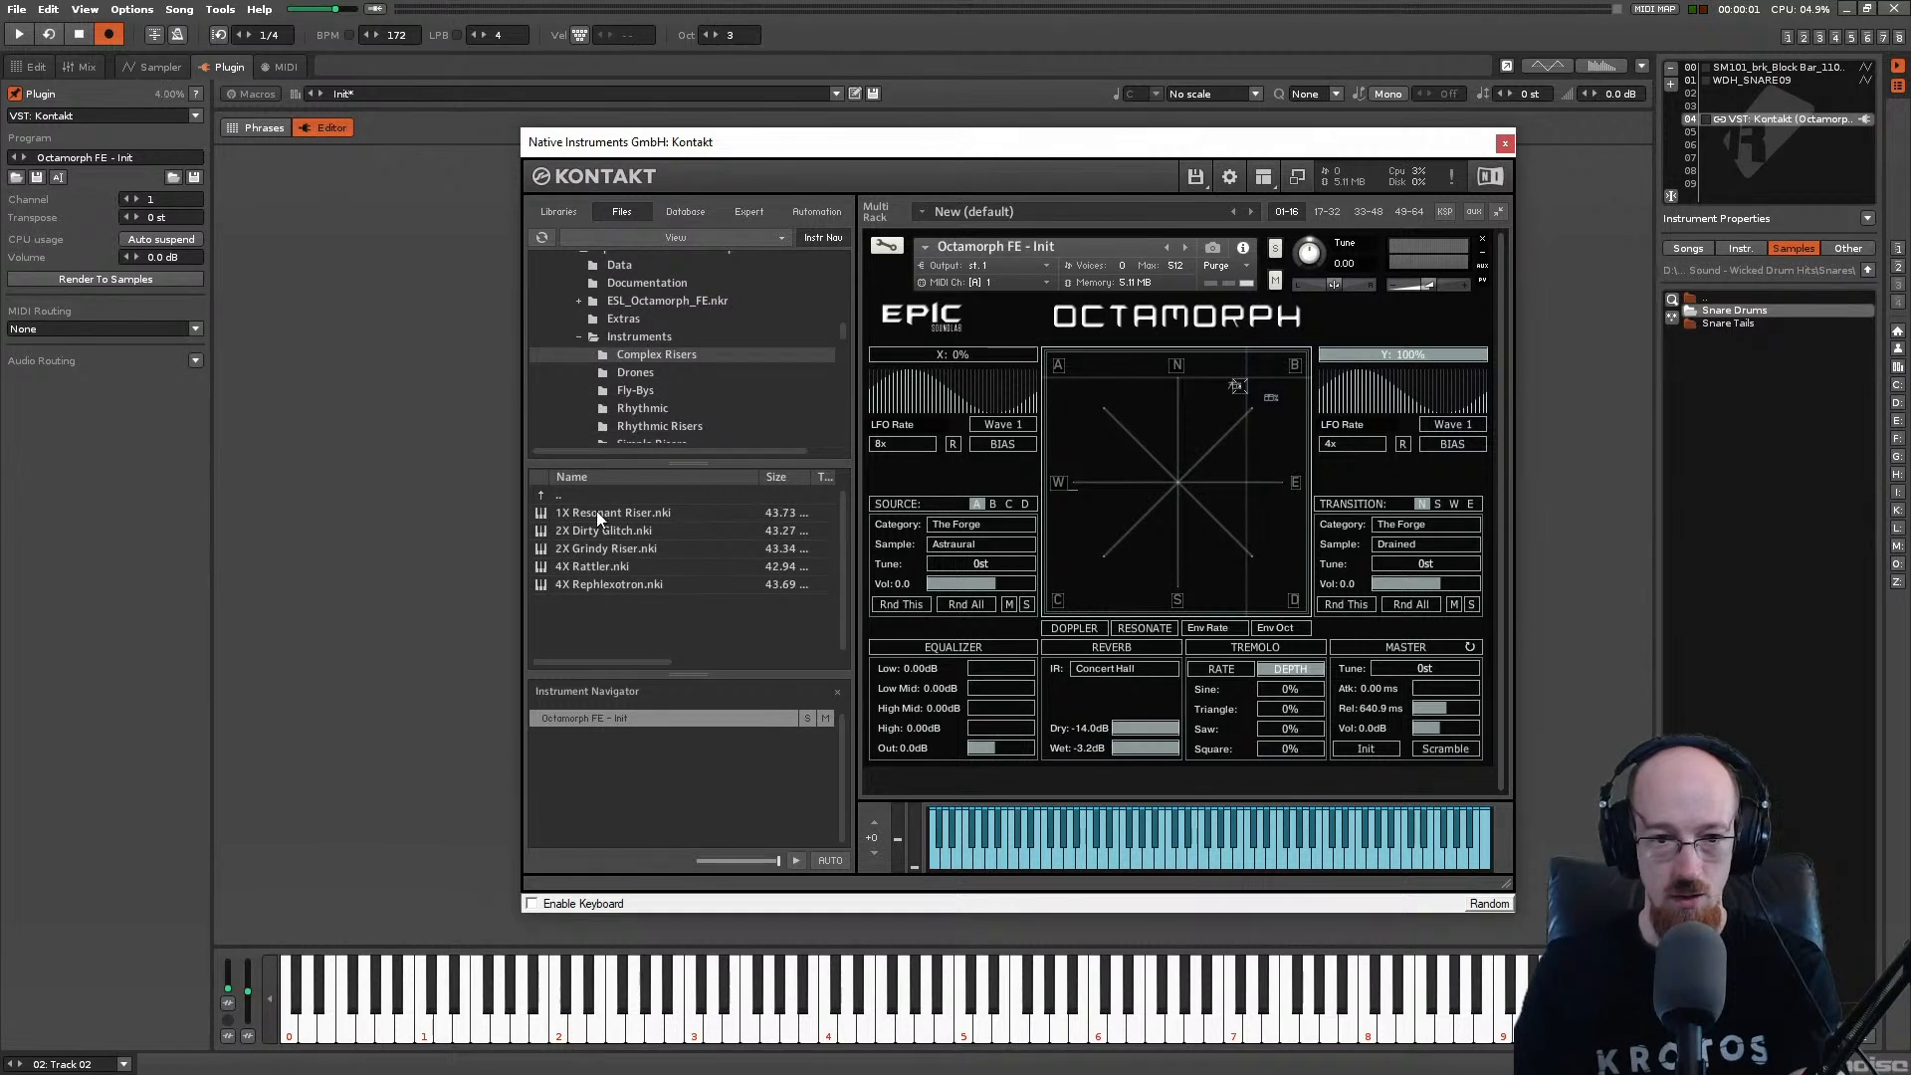
double_click(624, 496)
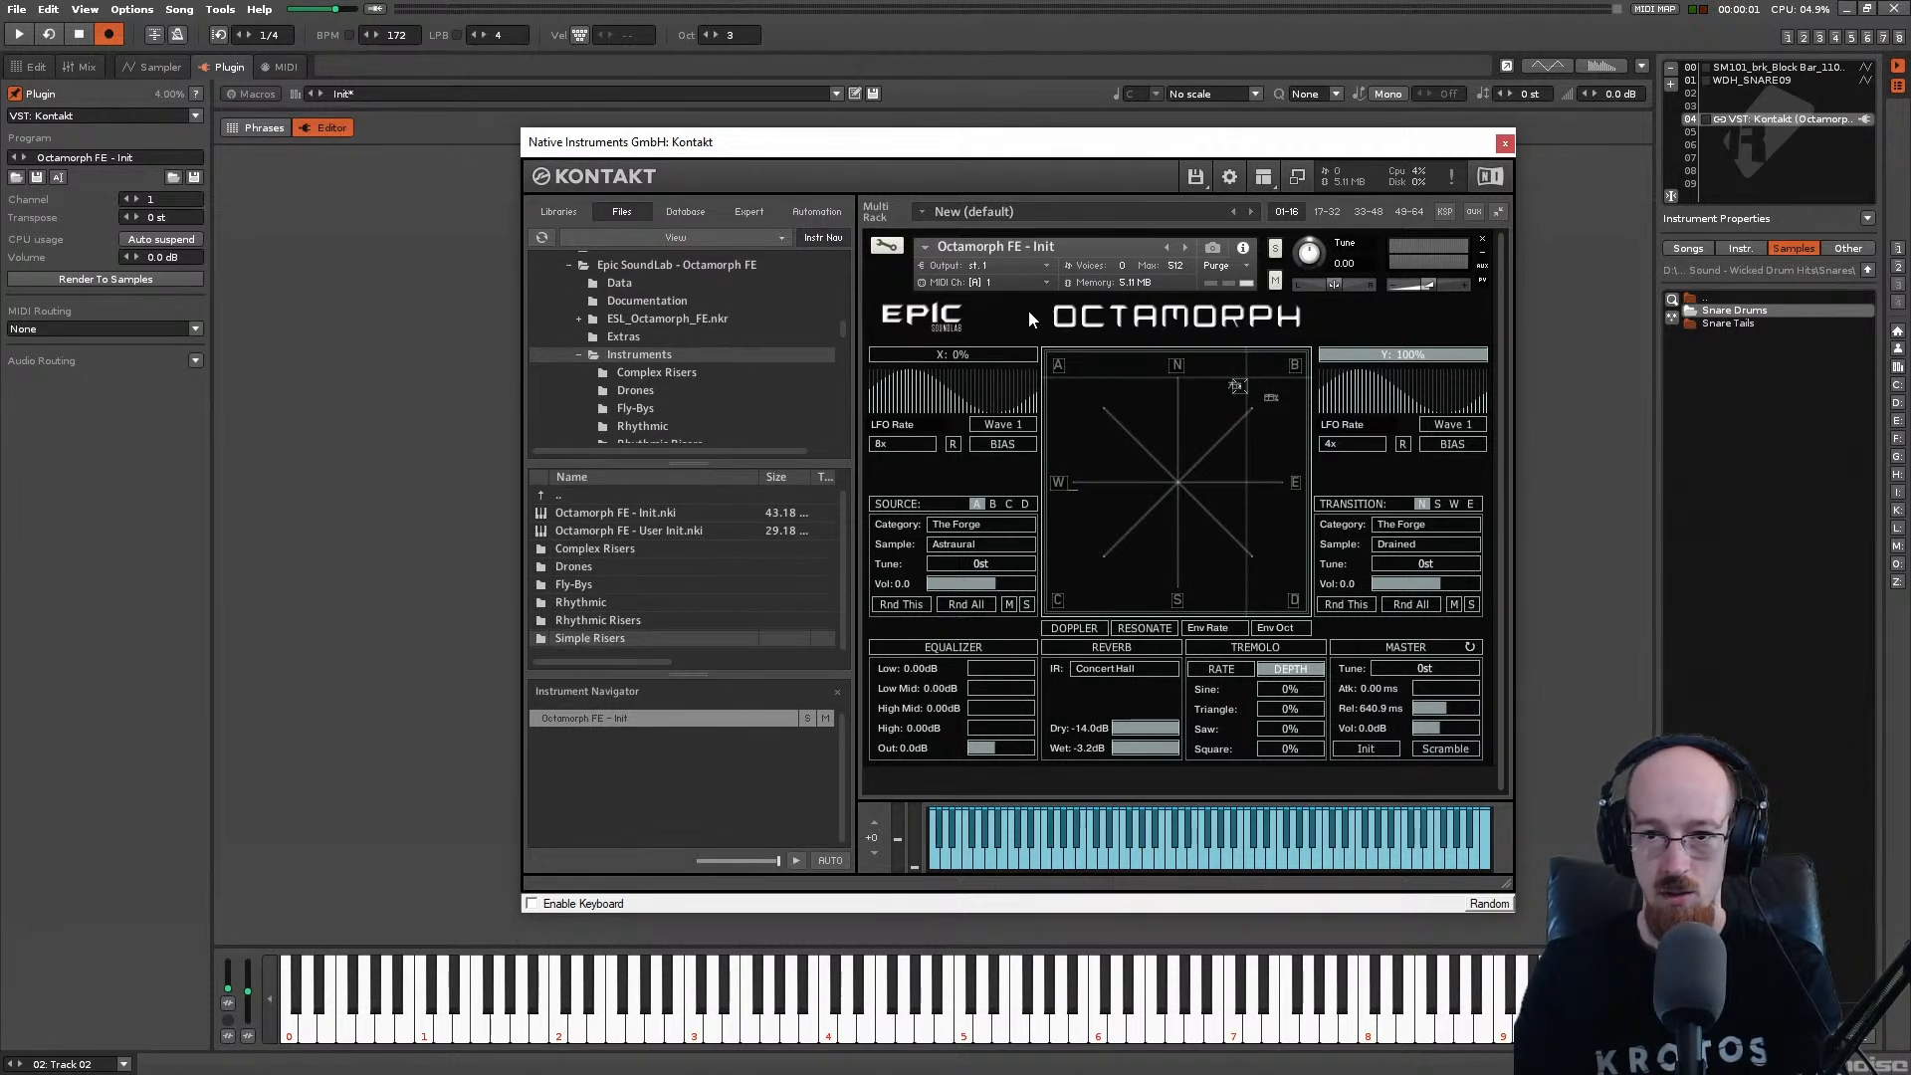
click(1213, 249)
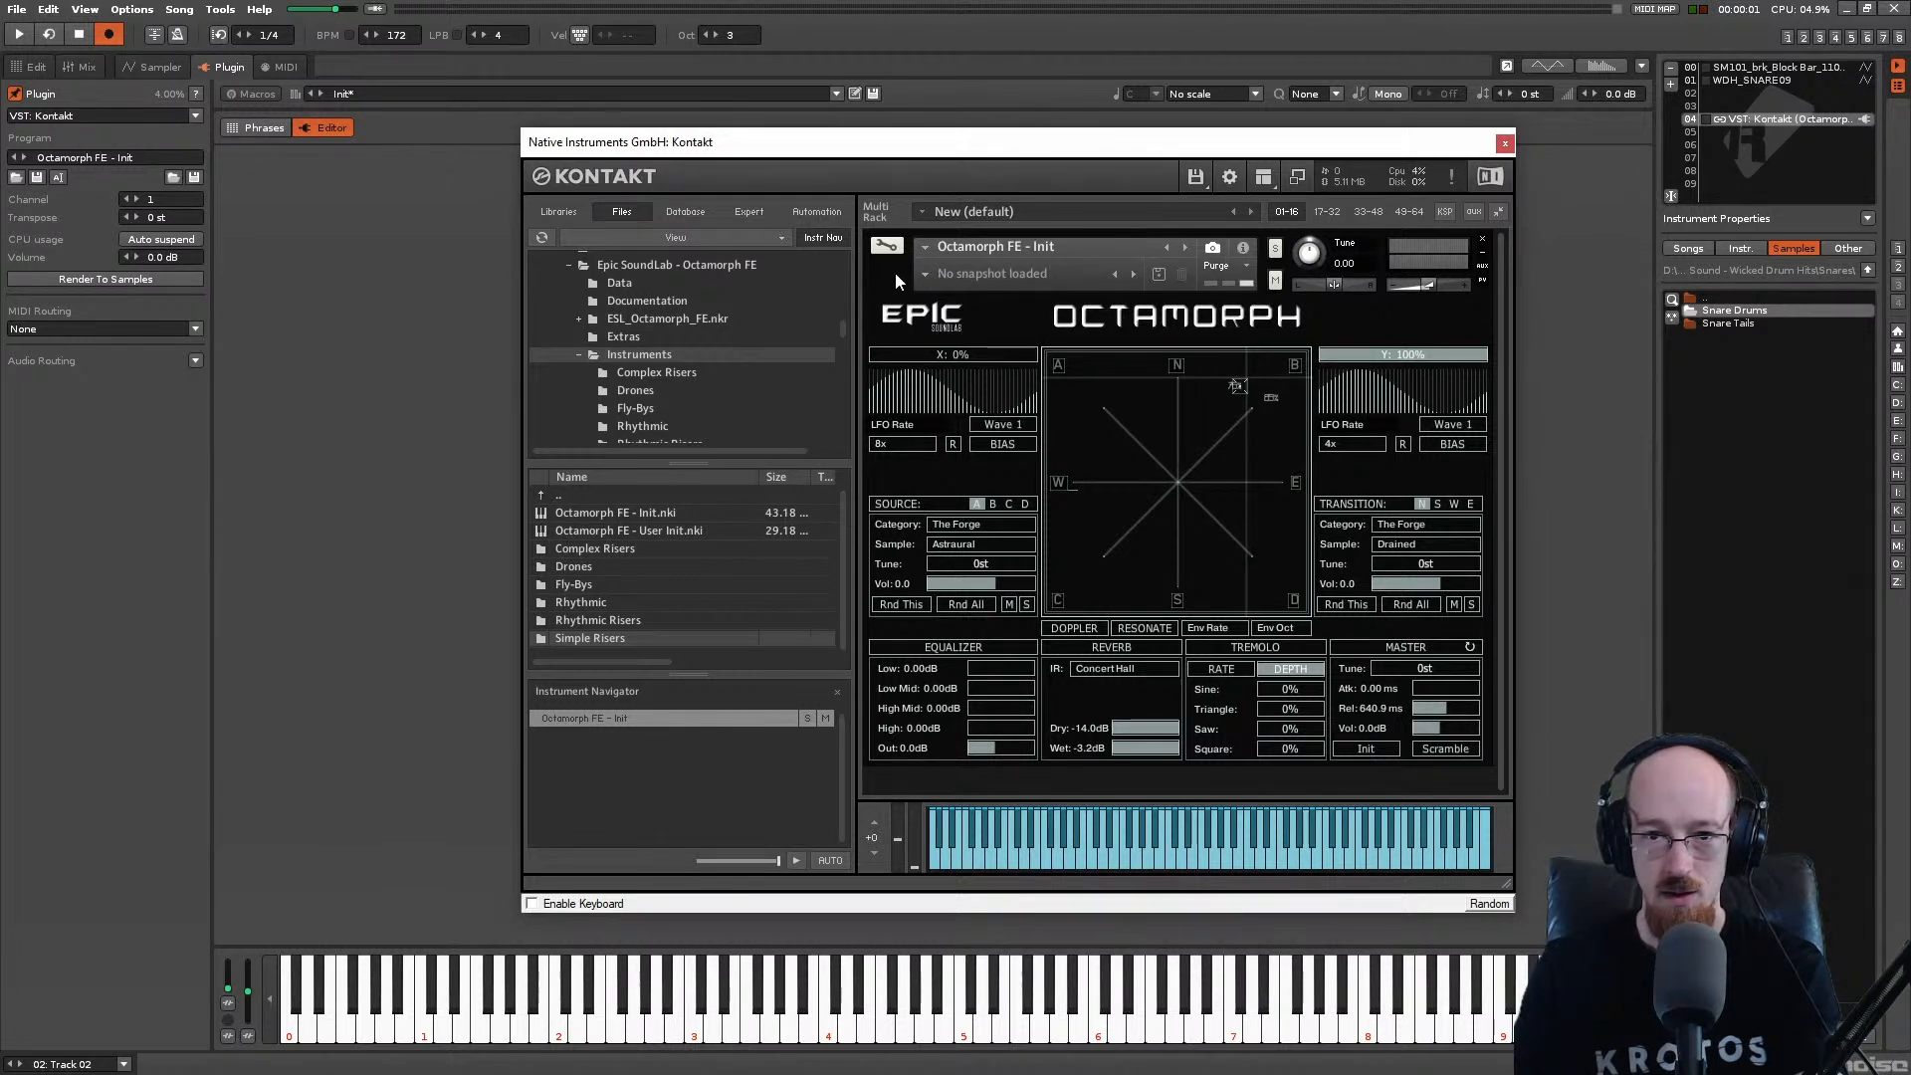
click(1215, 254)
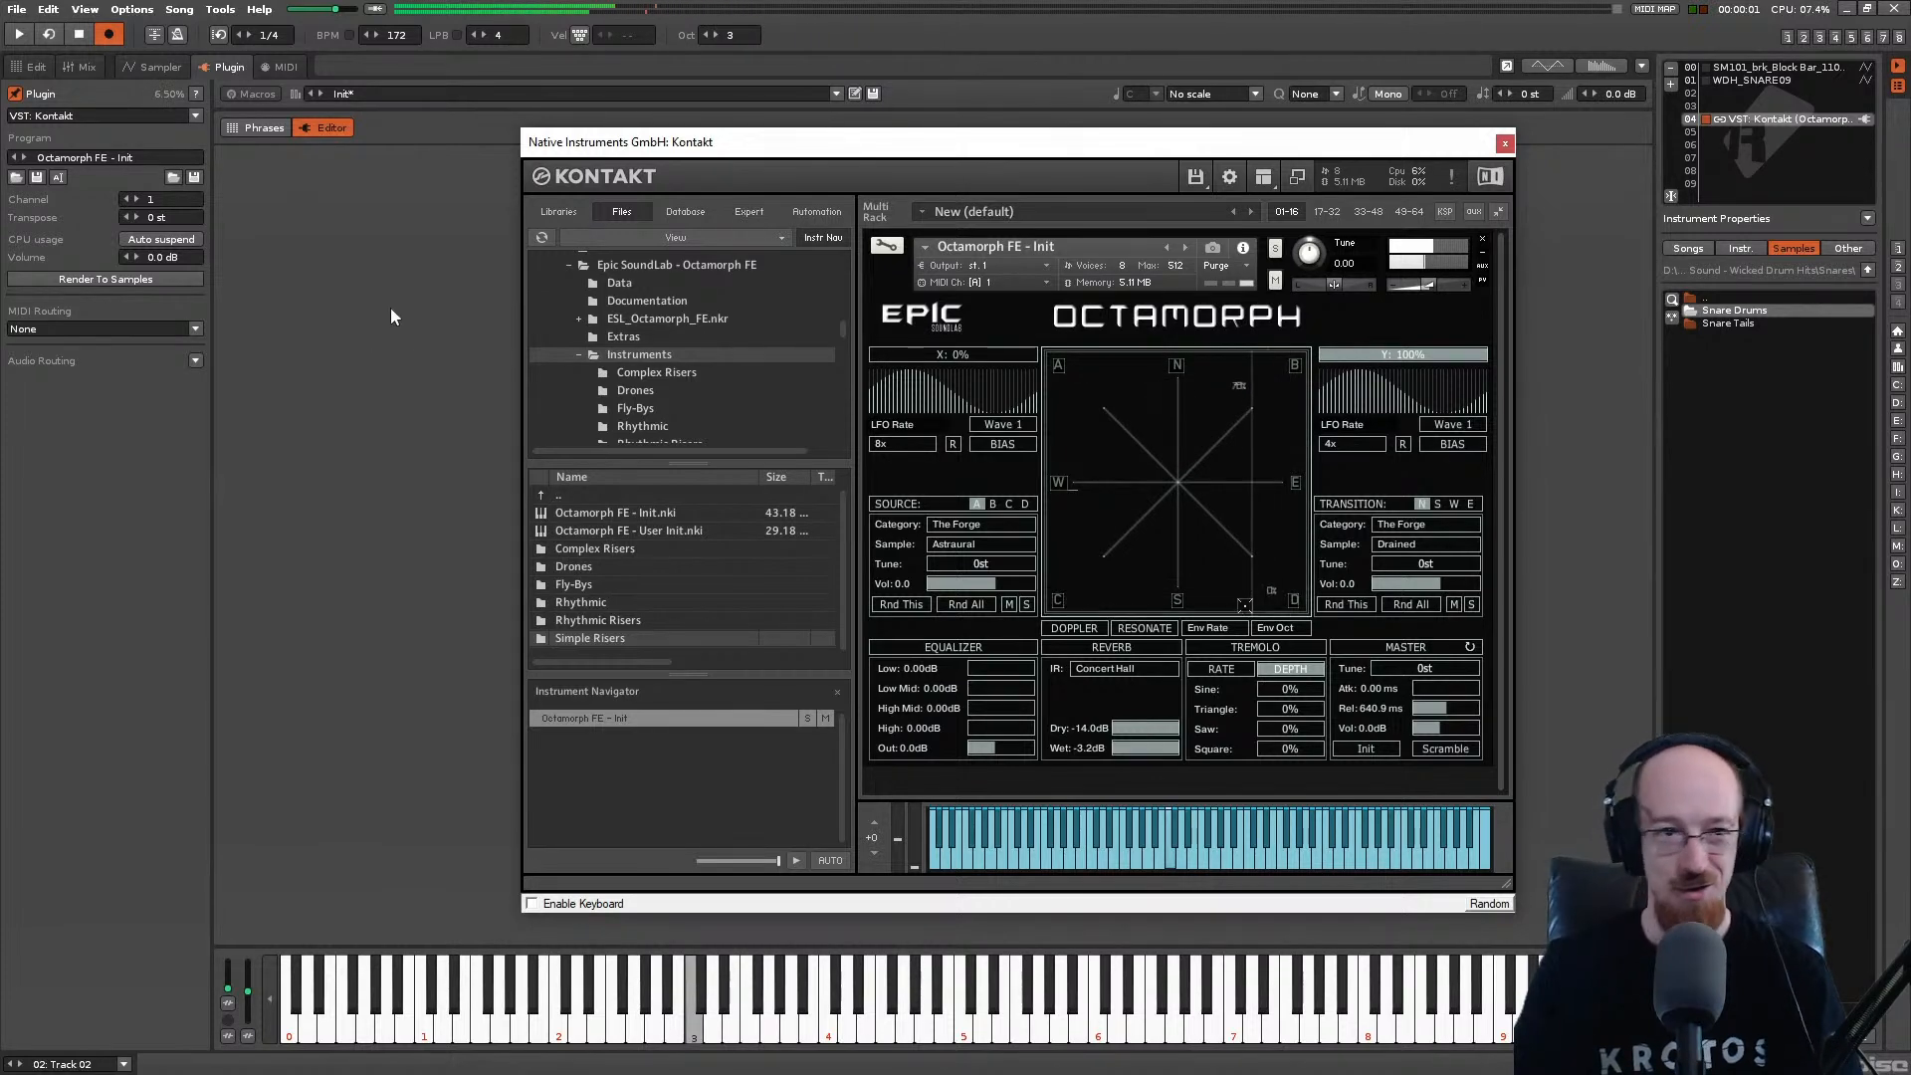
click(30, 67)
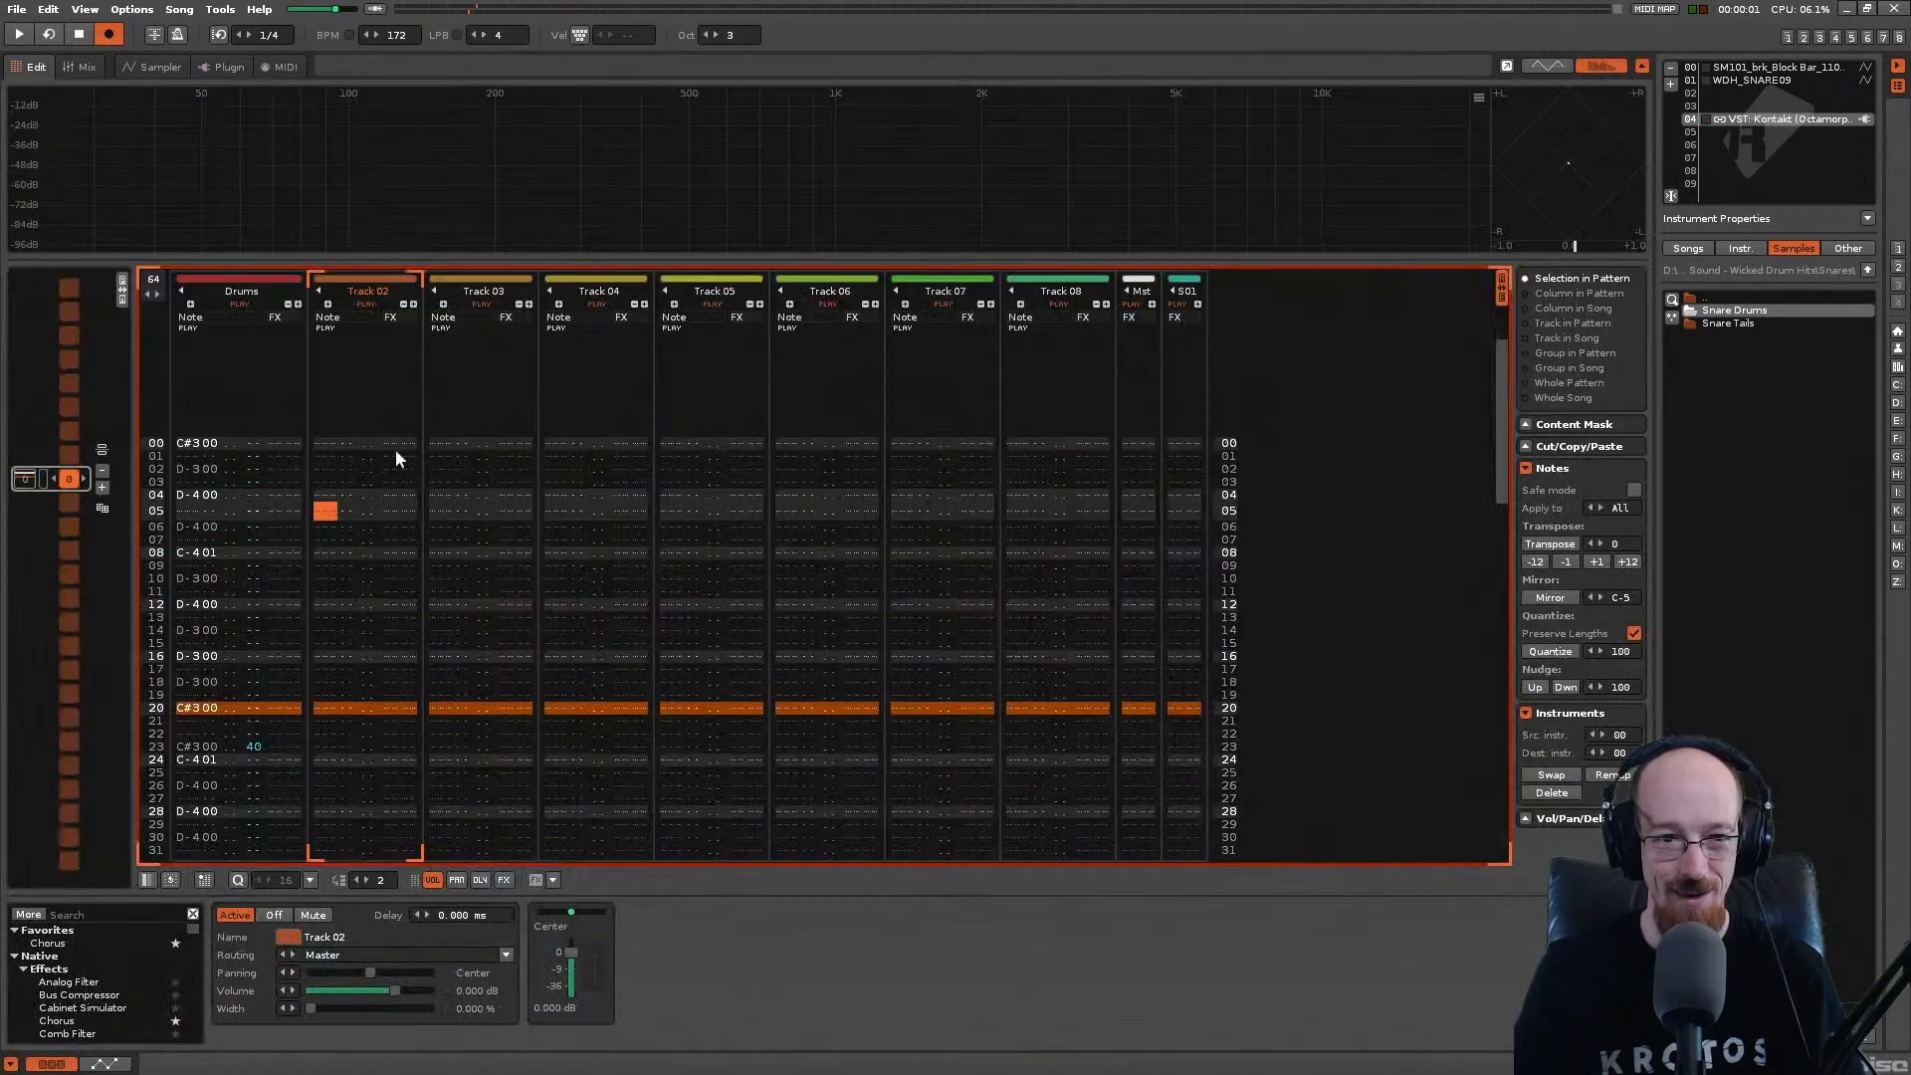
Step: Enter a C-4 note with instrument 04 on line 00 of Track 02 and play the pattern to hear it
drag(323, 438, 348, 471)
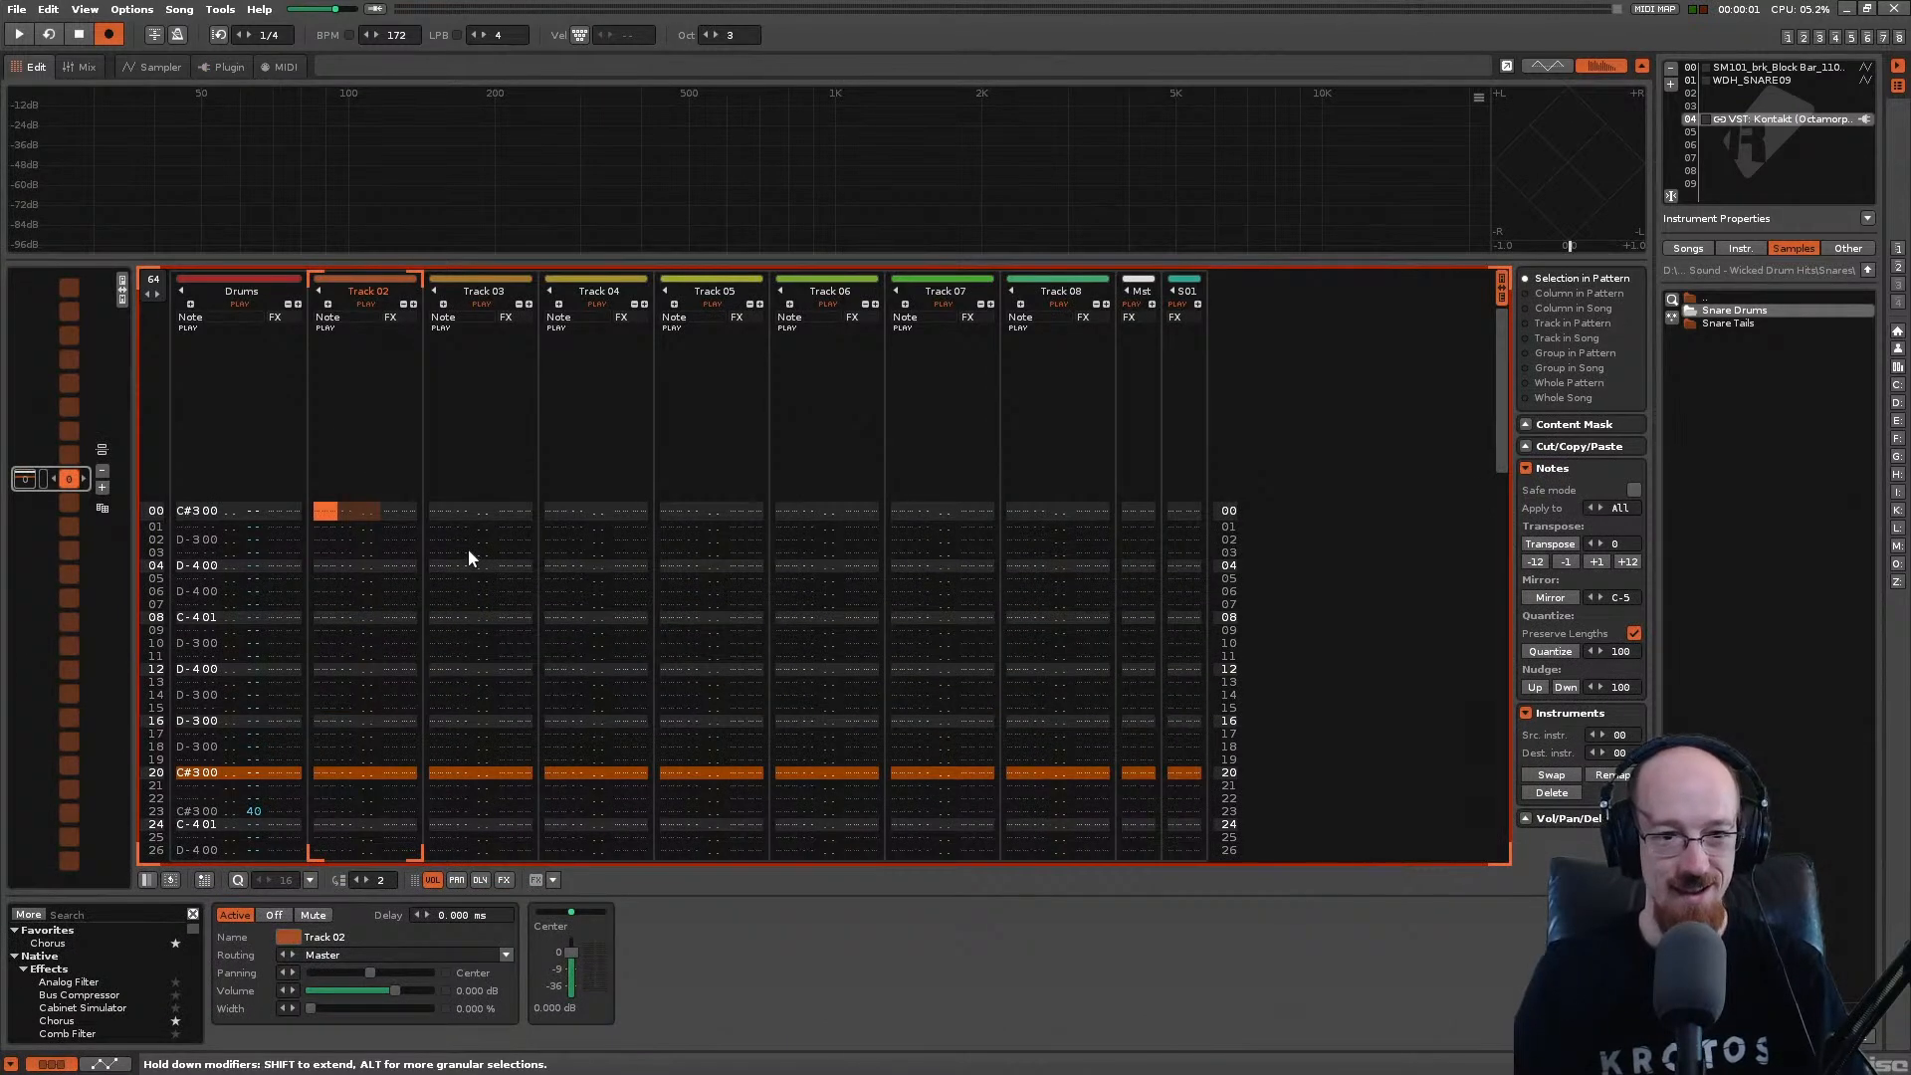
key(q)
key(space)
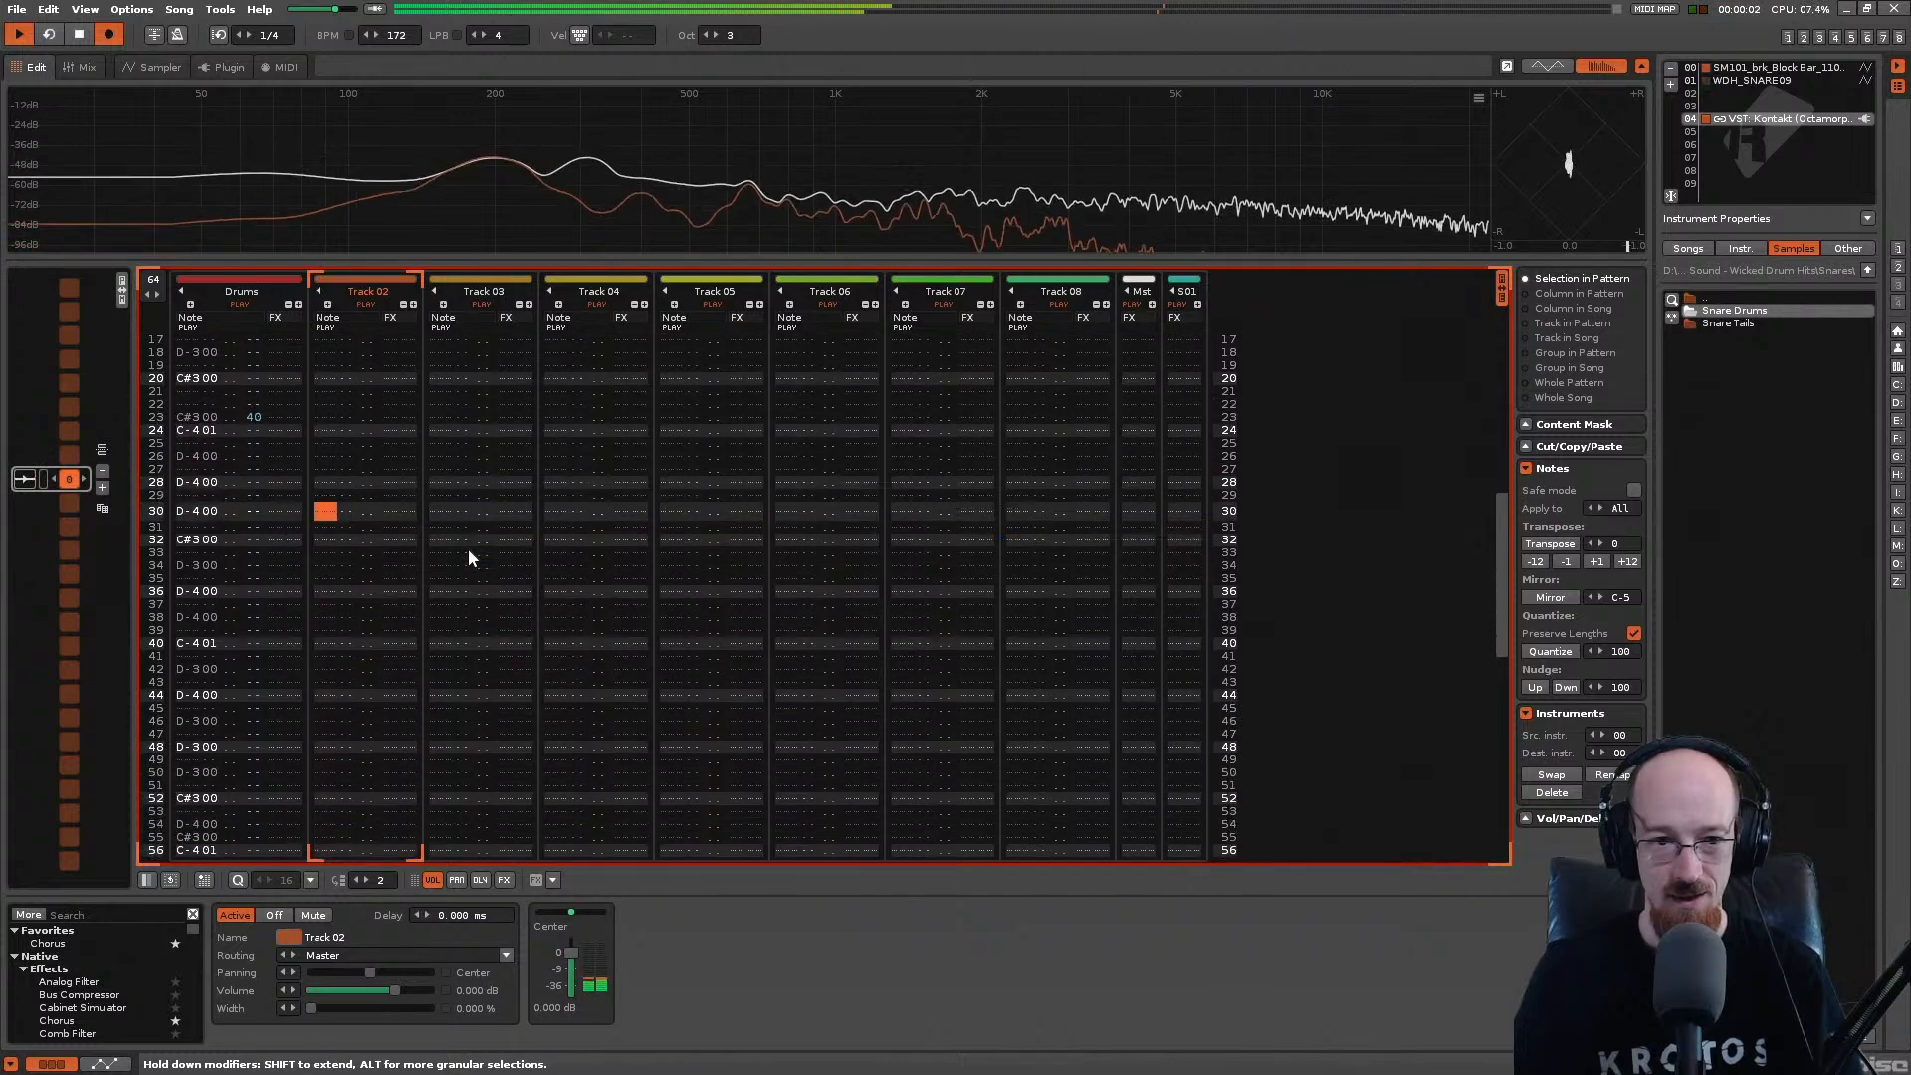
key(Up)
key(Up)
key(Up)
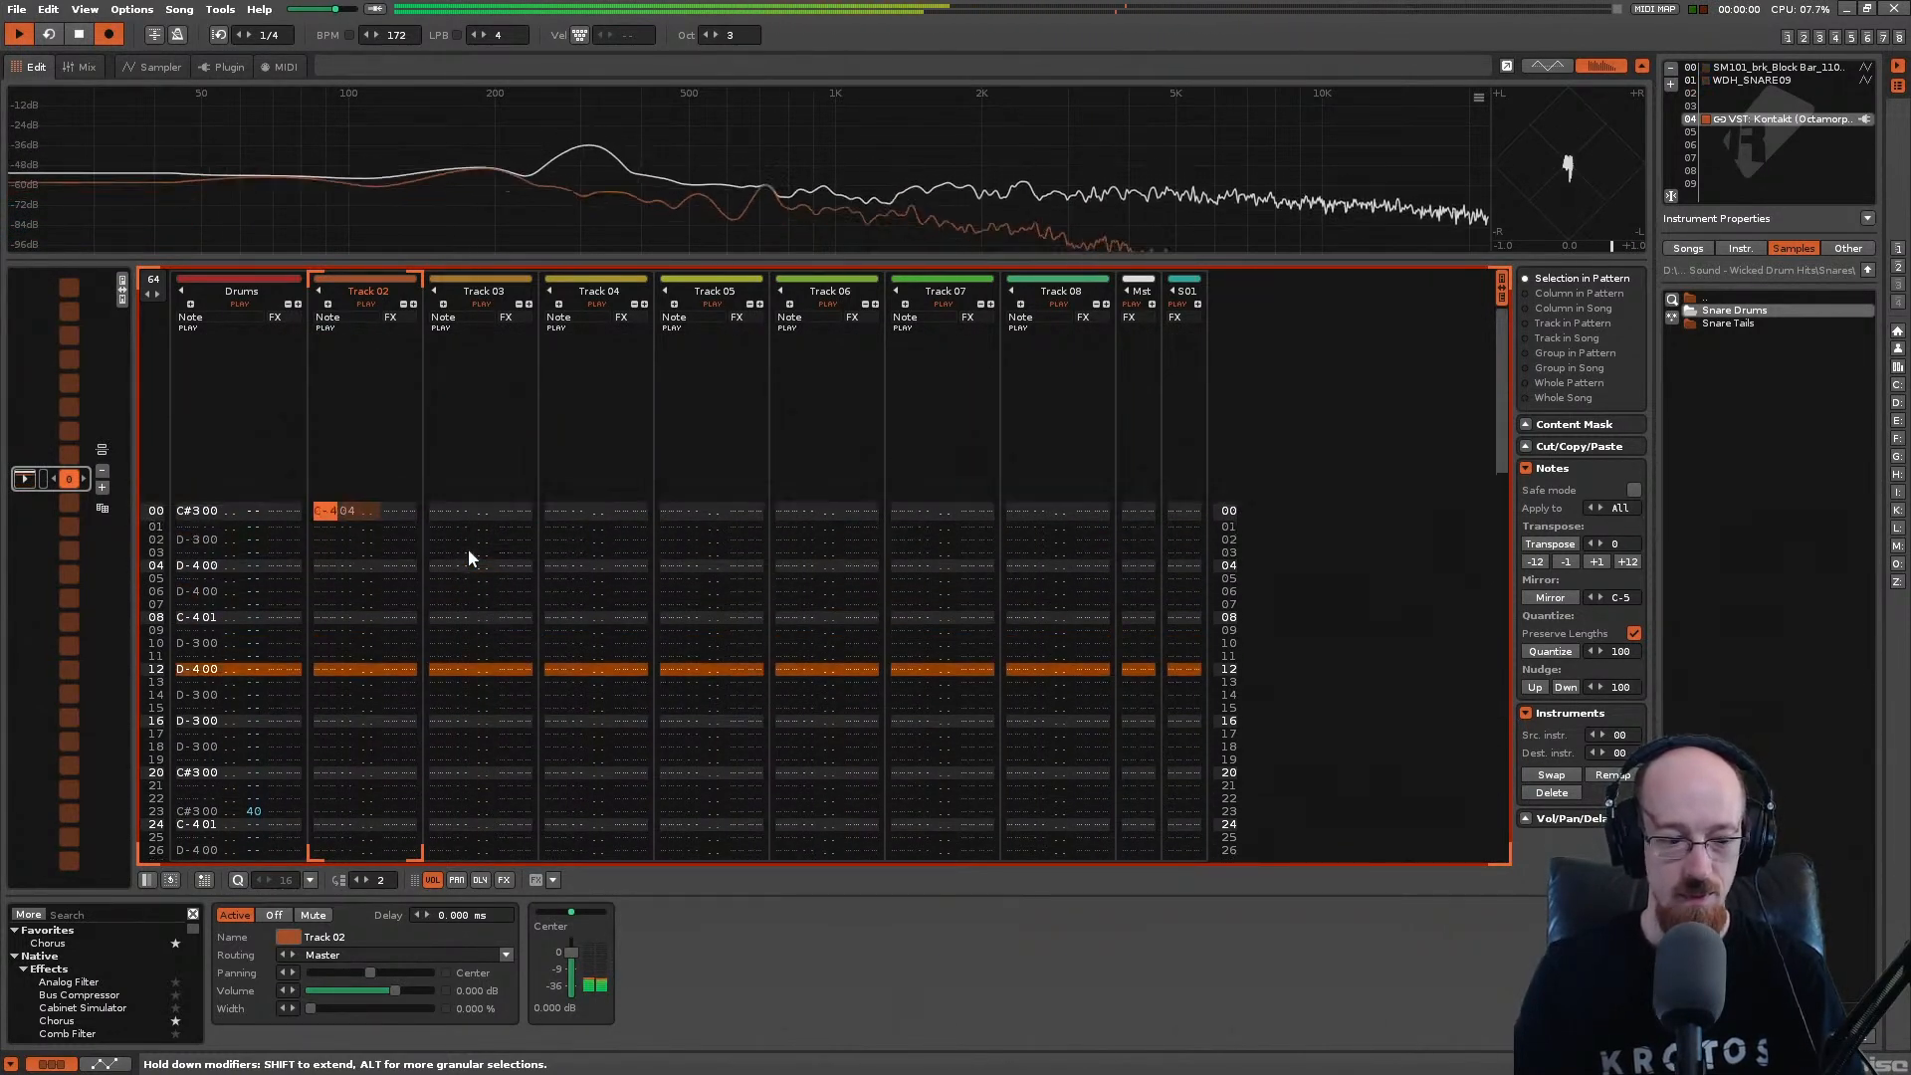
key(space)
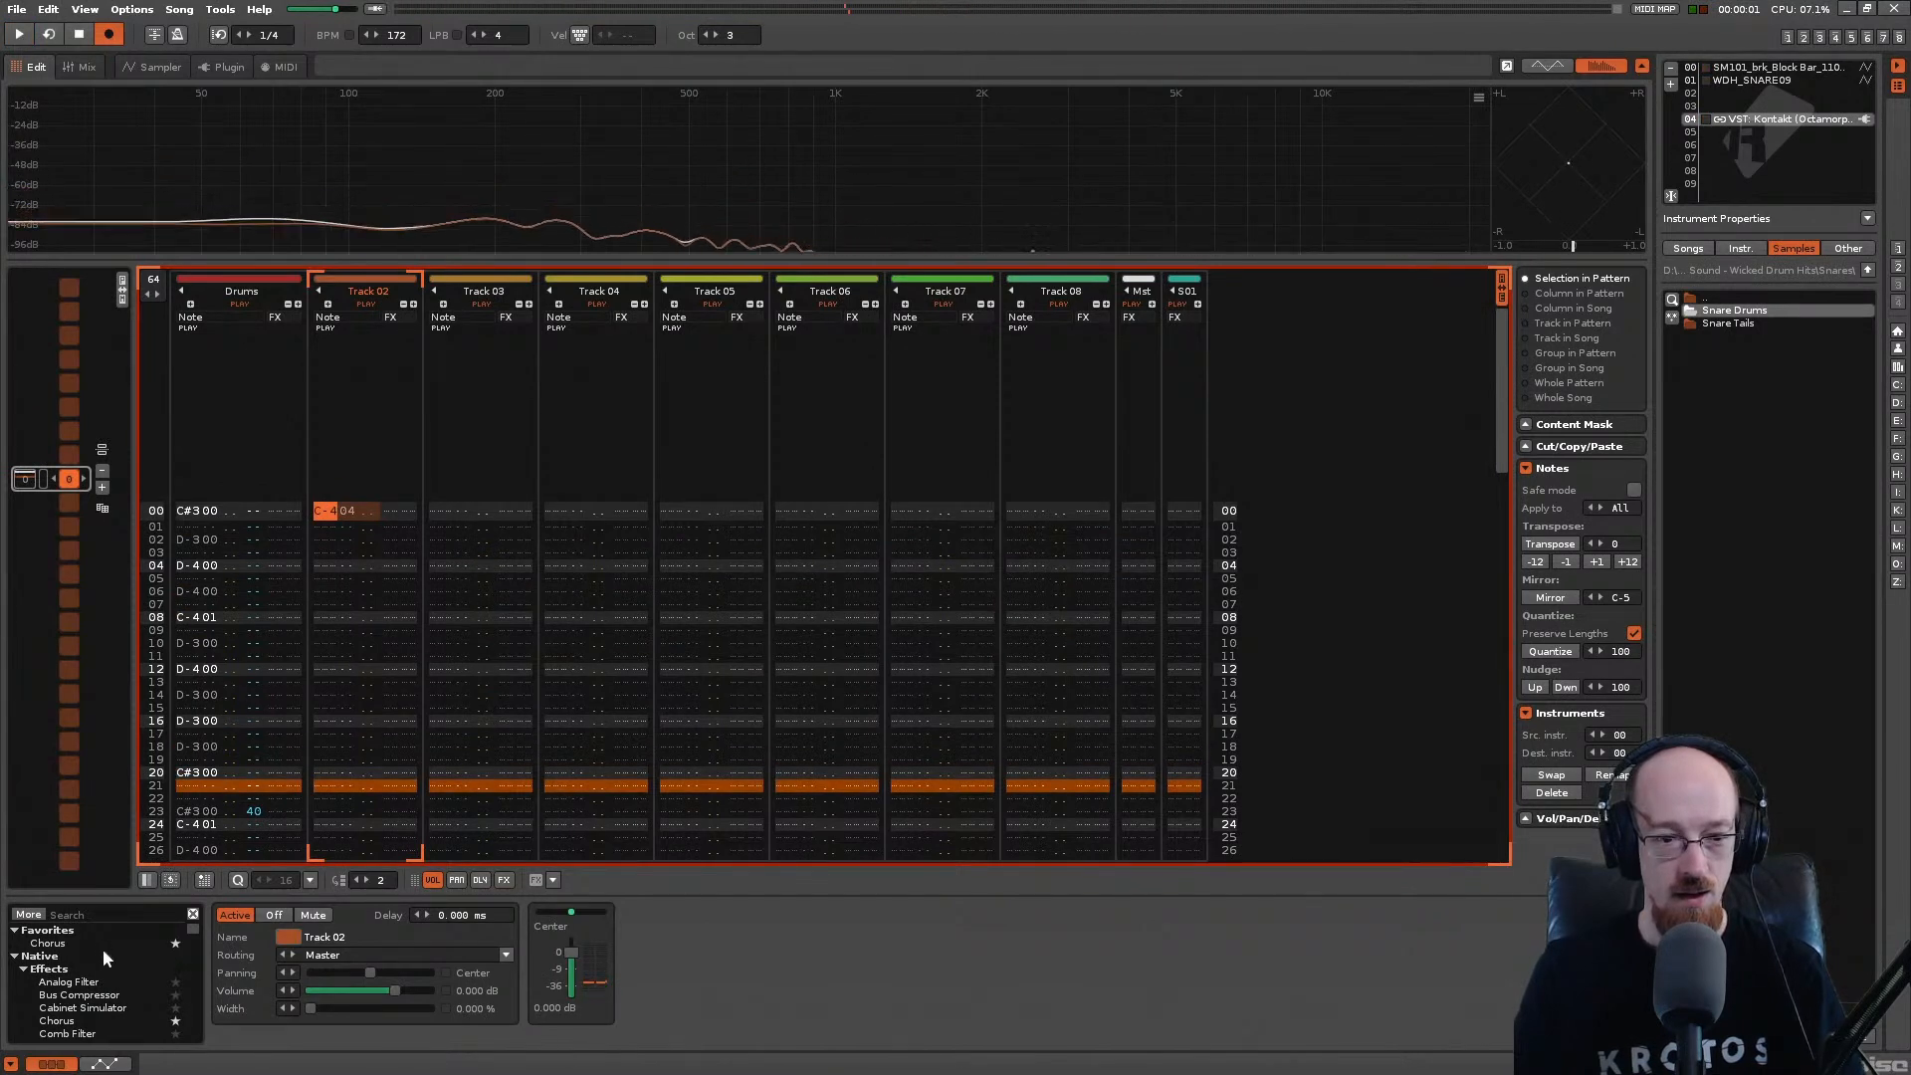
click(129, 912)
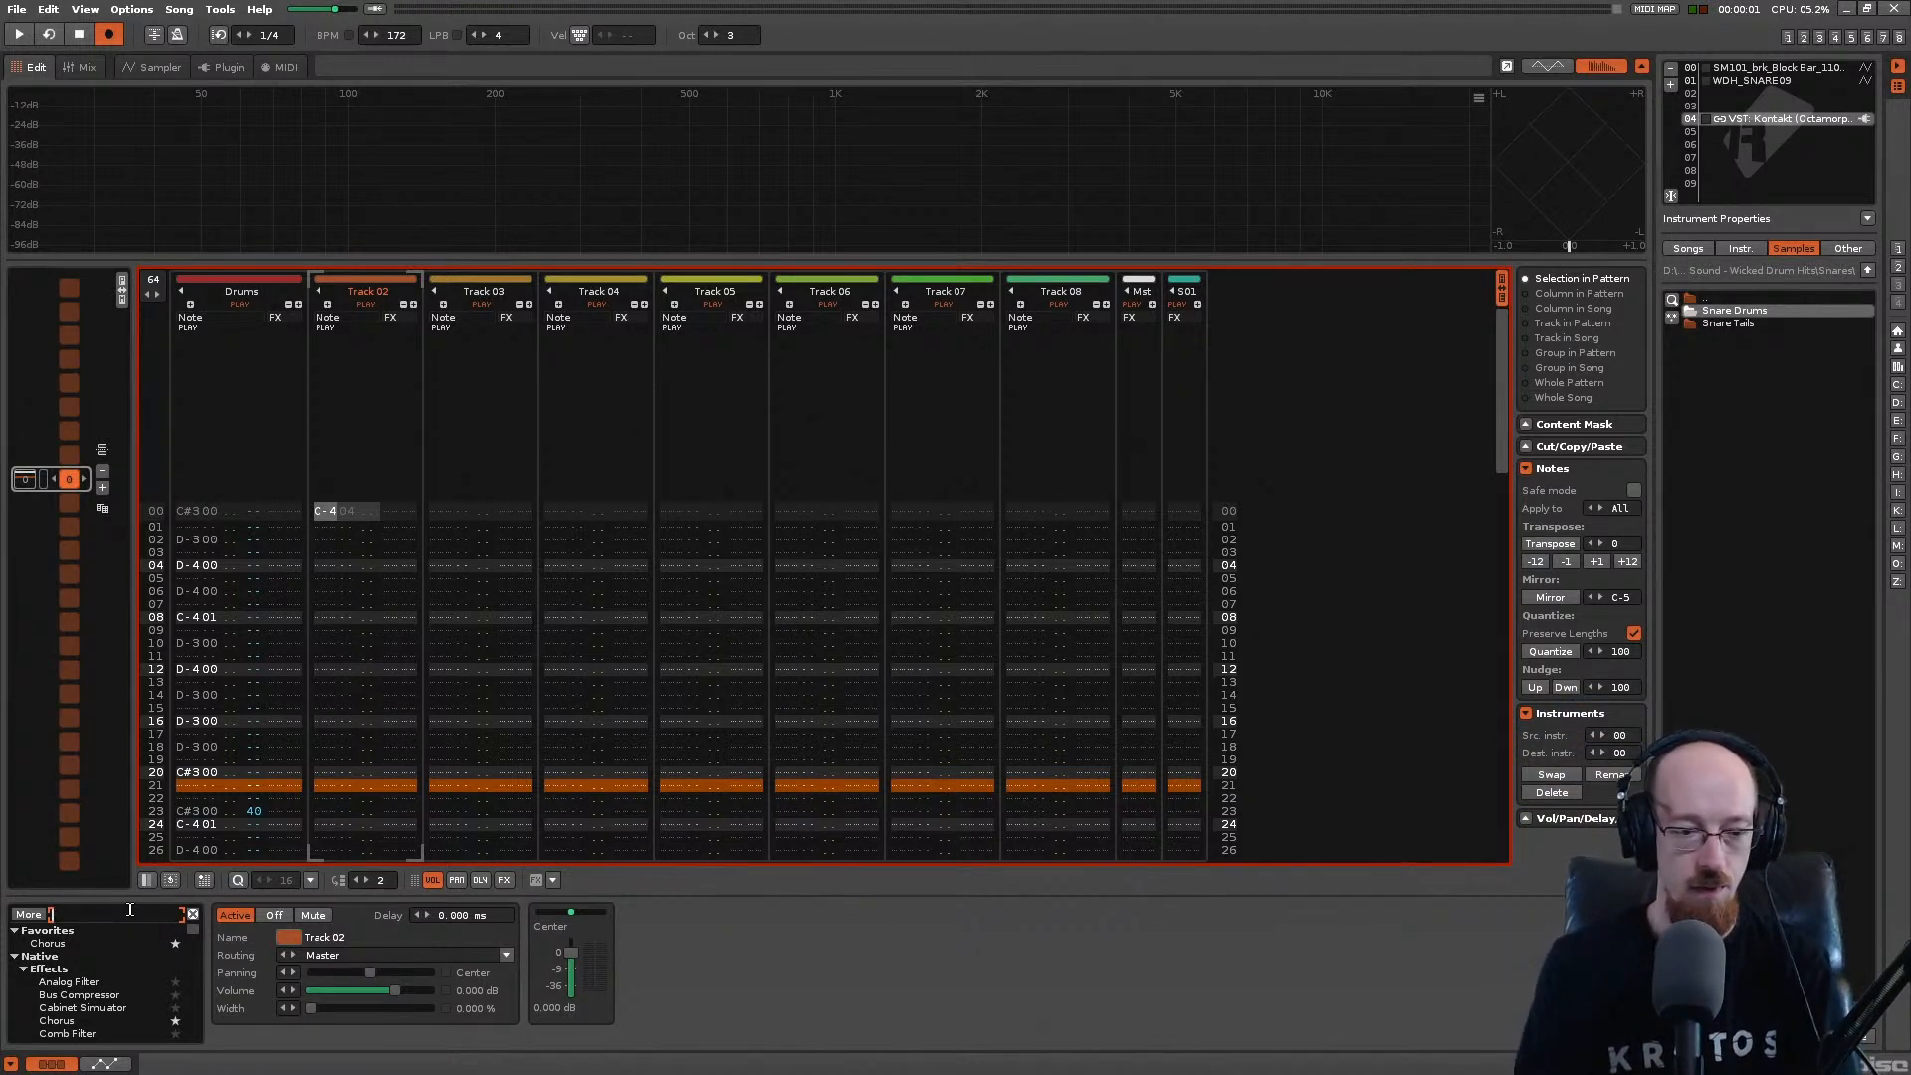
key(super)
text(renos)
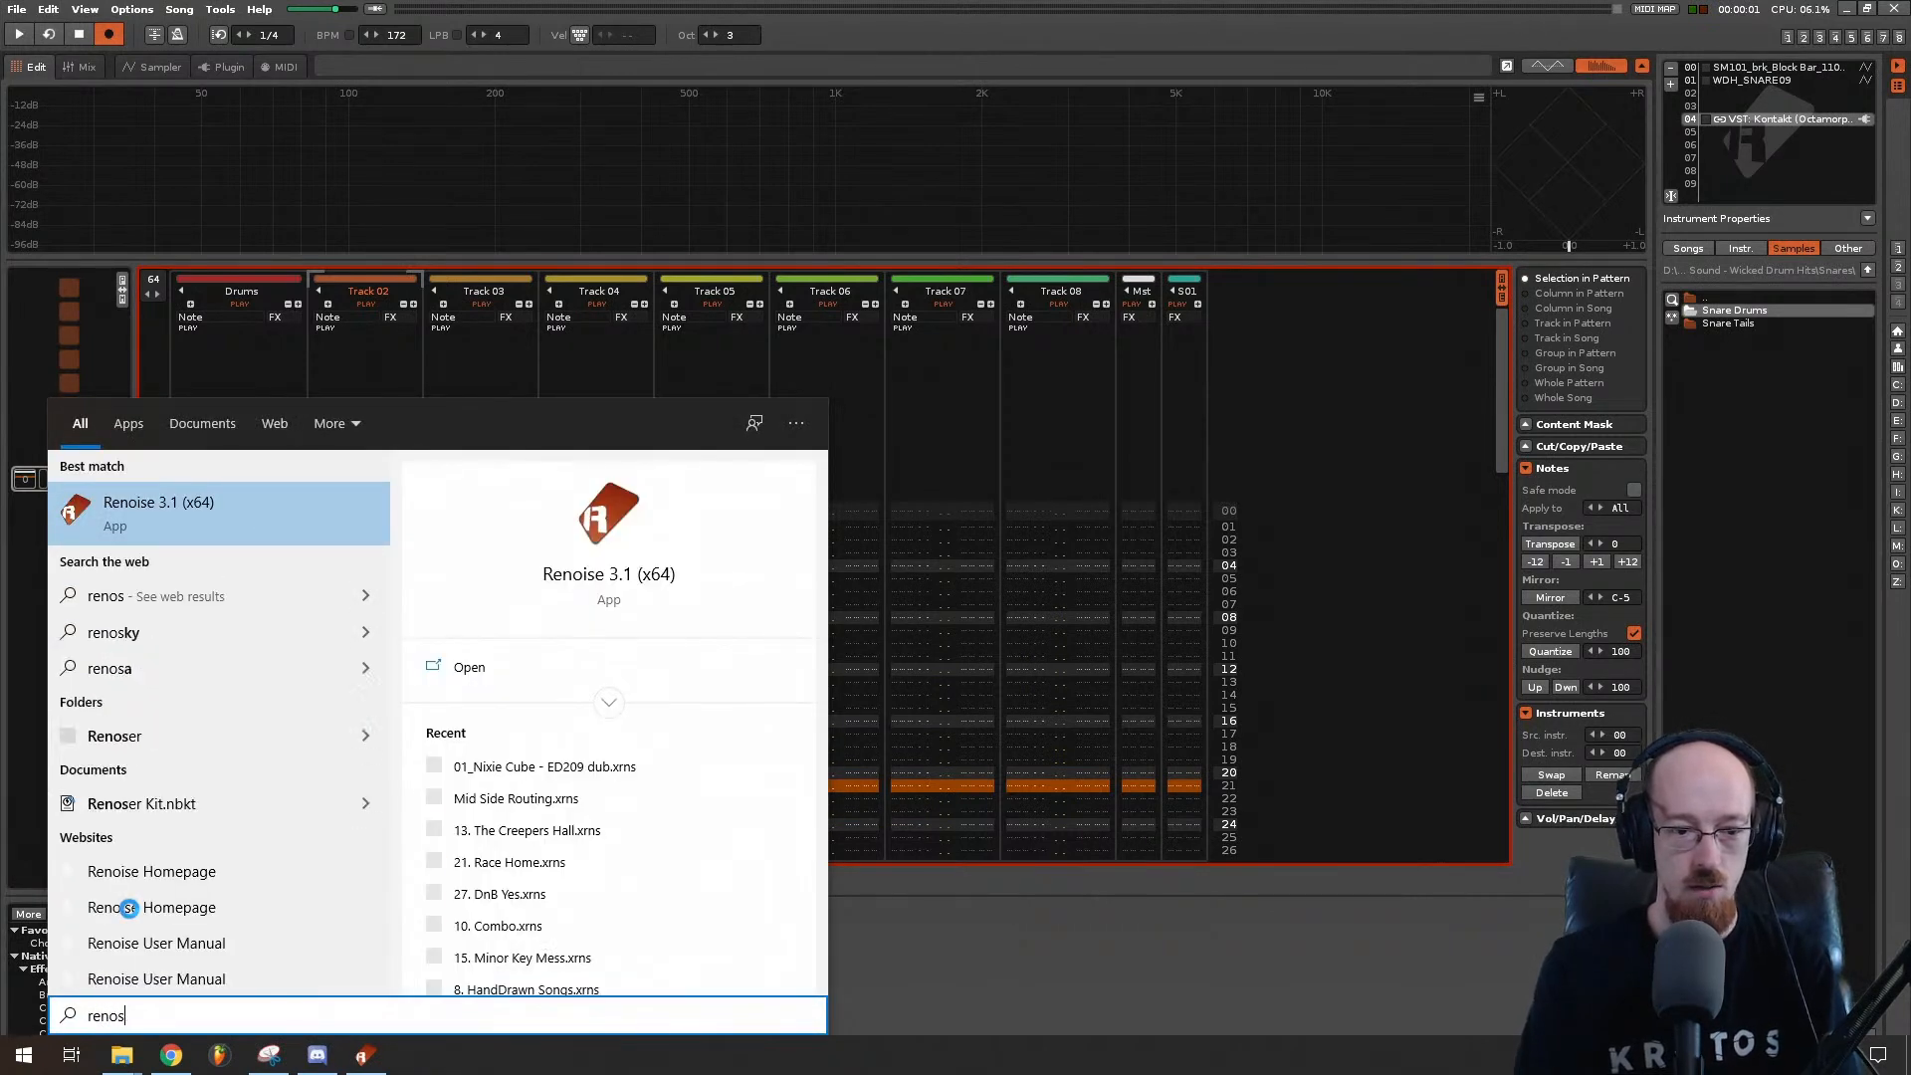
text(i)
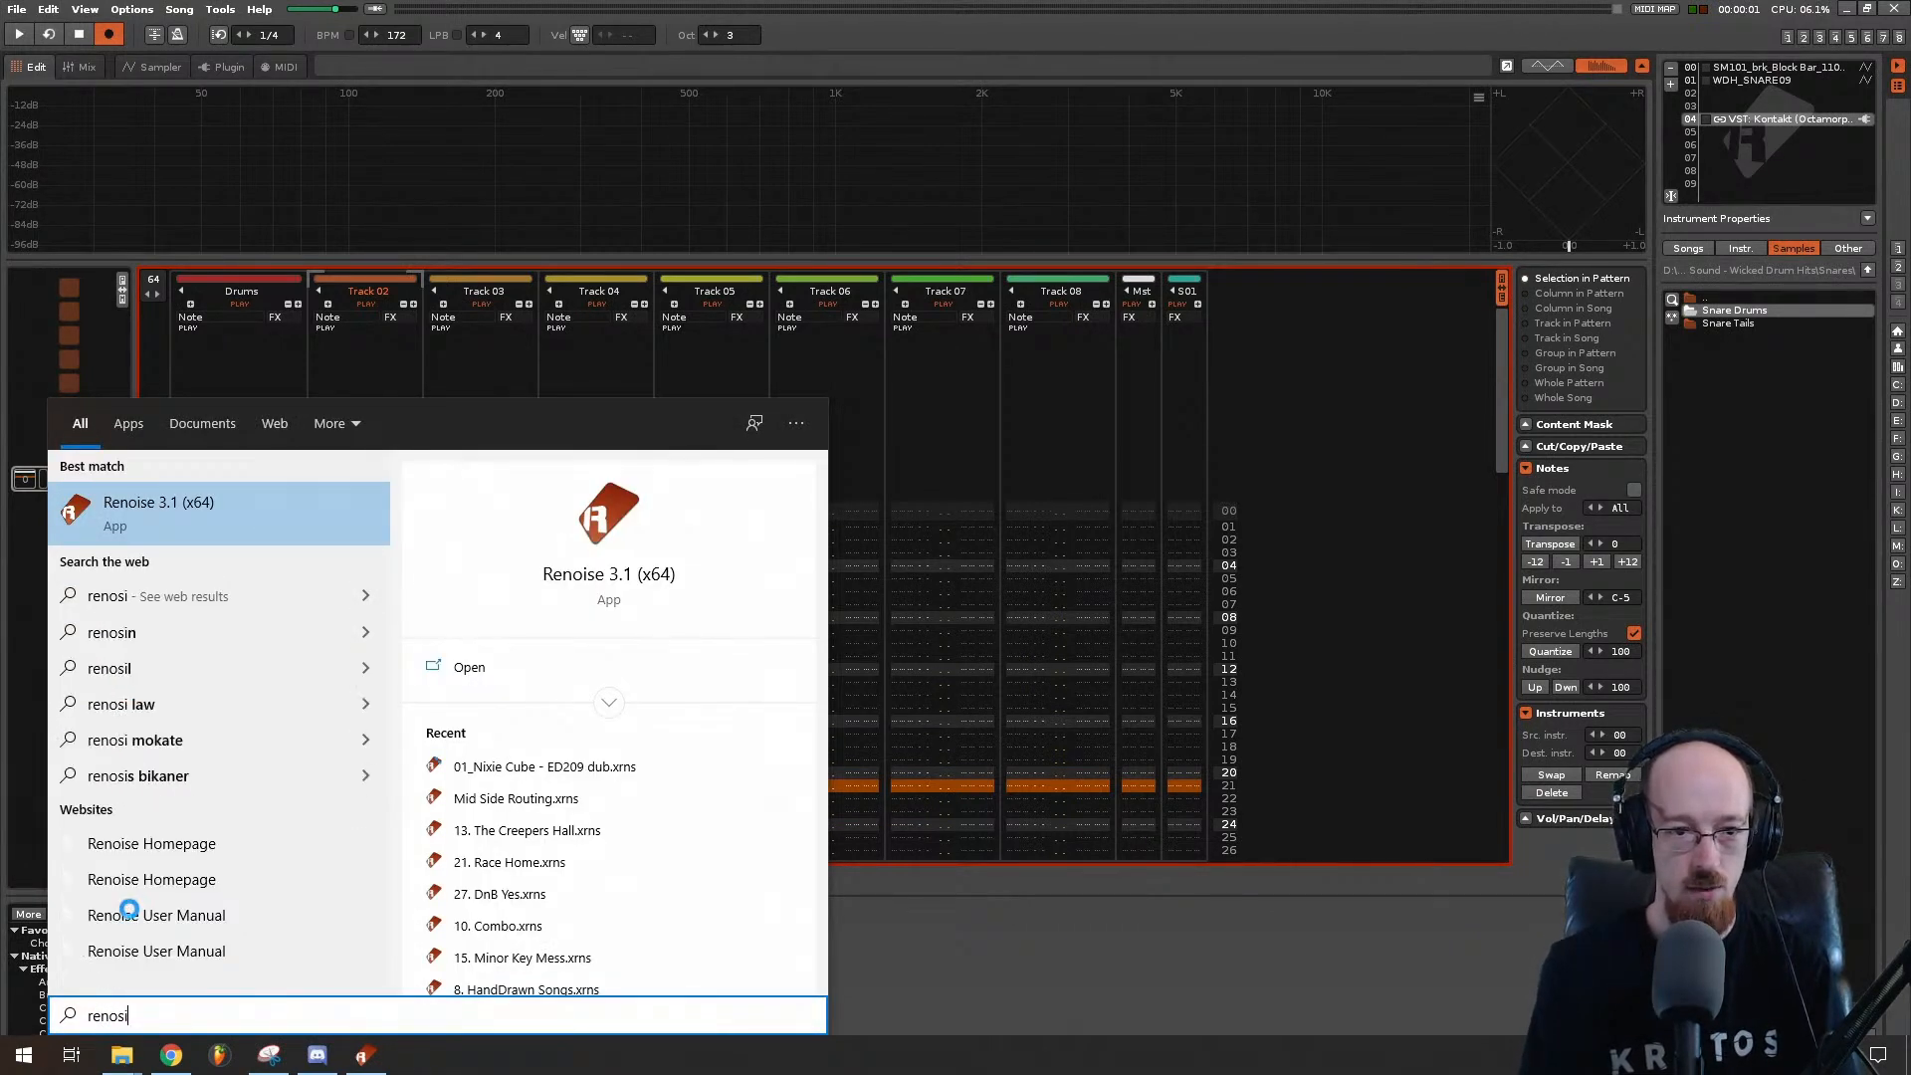
key(BackSpace)
key(BackSpace)
key(BackSpace)
key(BackSpace)
key(BackSpace)
key(BackSpace)
text(re)
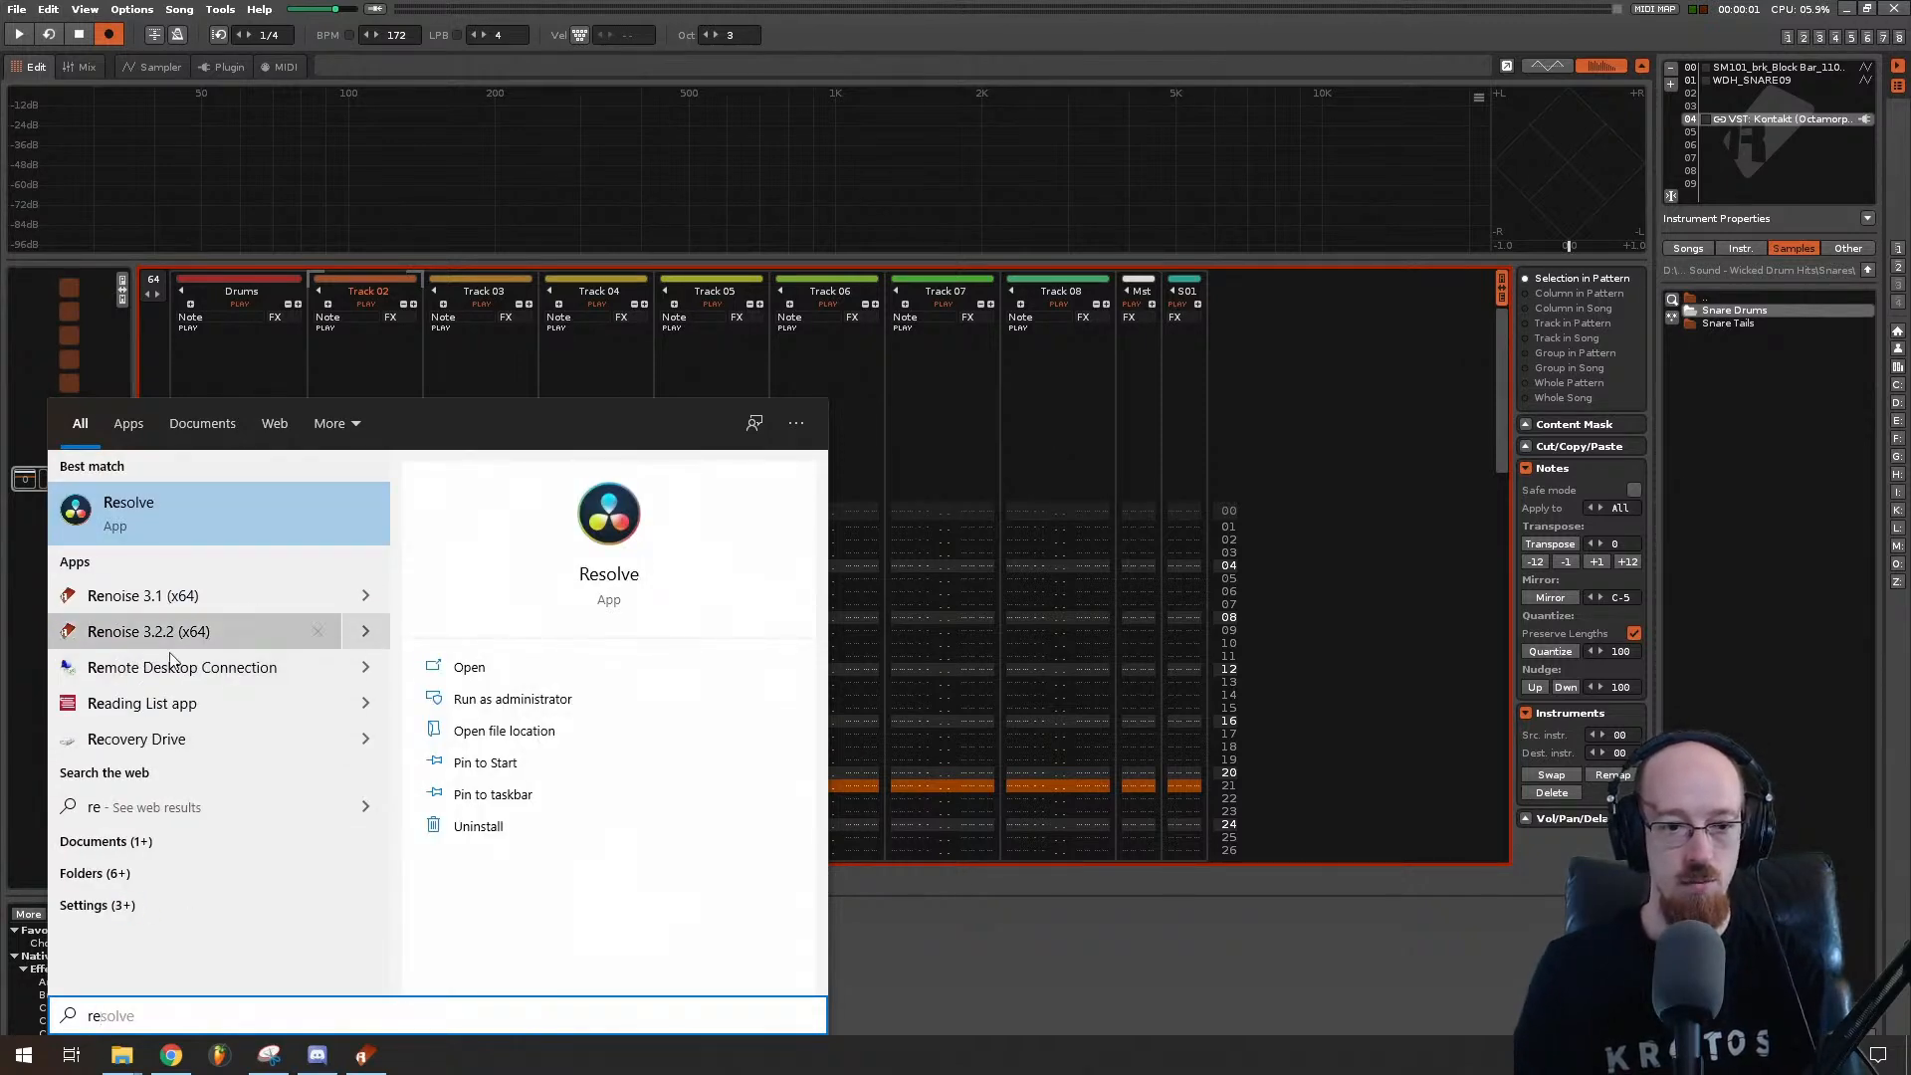
click(1123, 966)
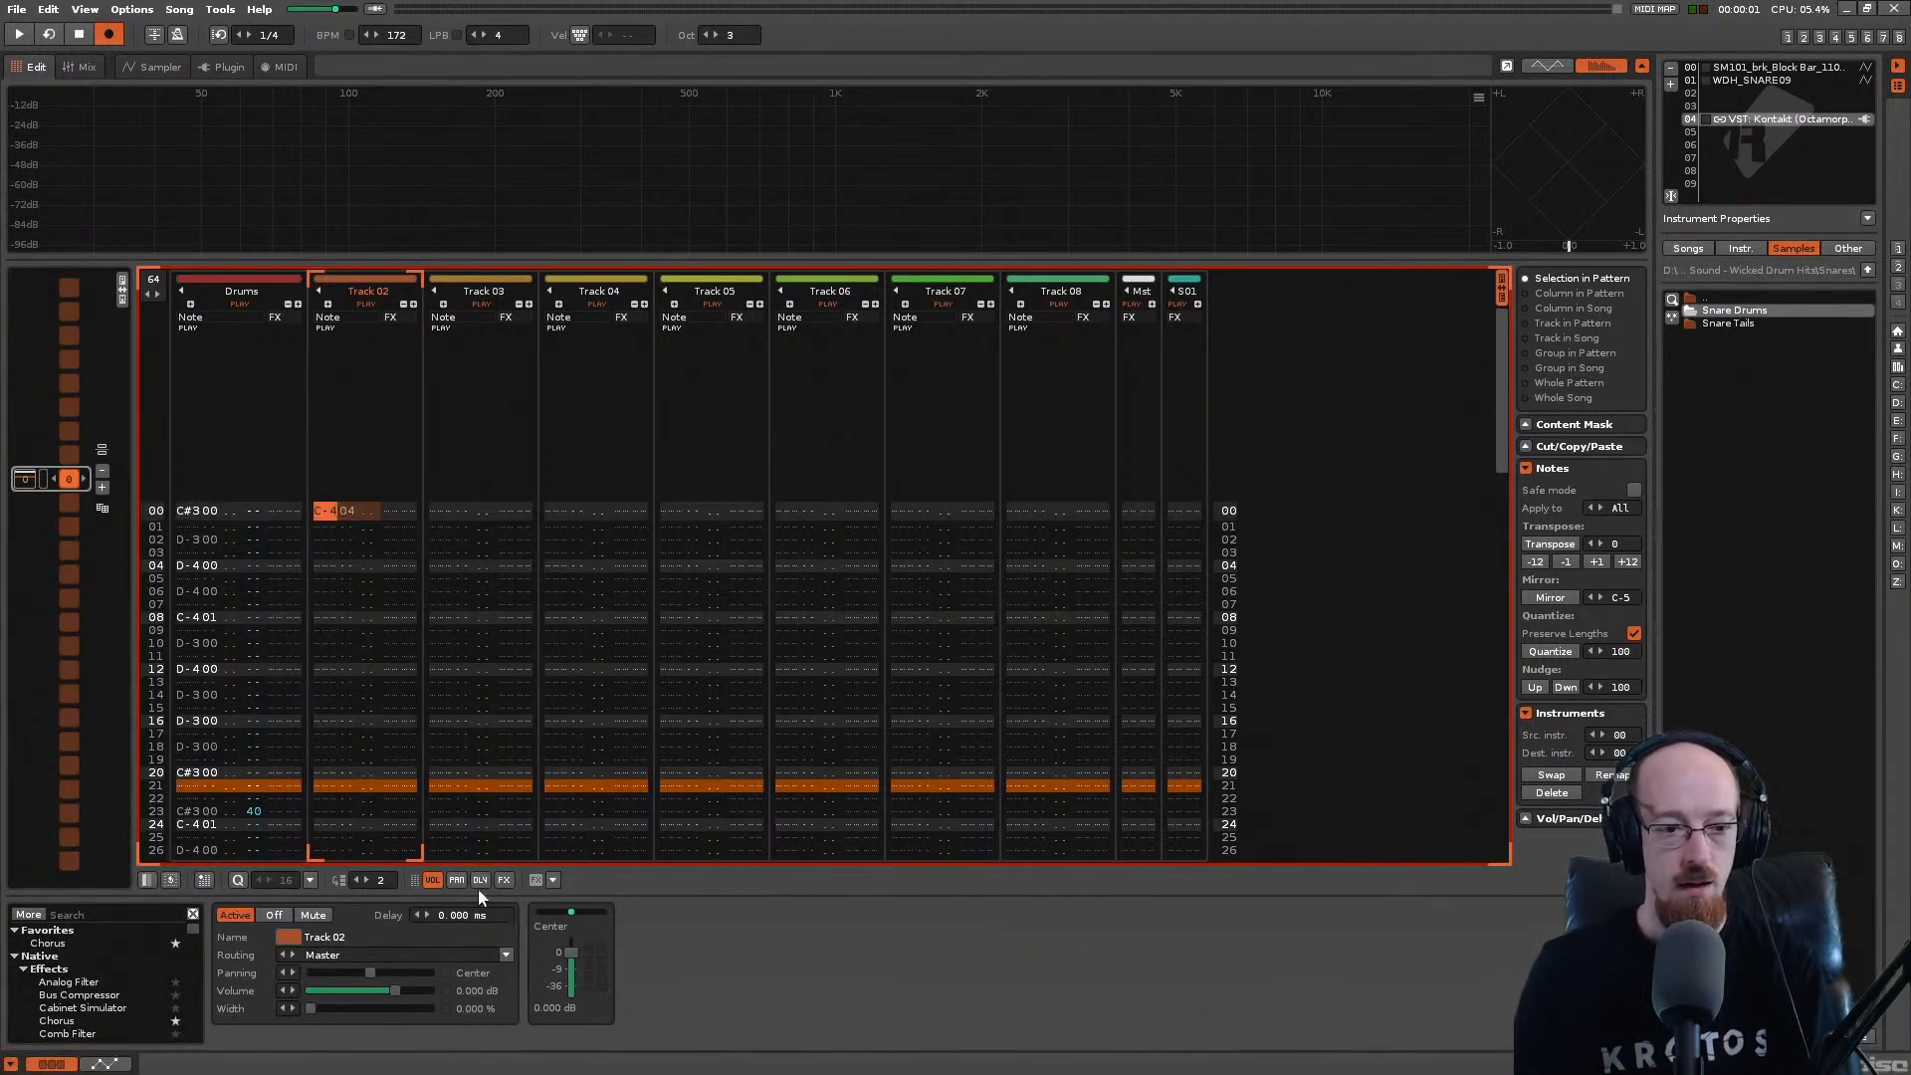
Step: Add the native Reverb effect to Track 02 and lower its wet mix slightly during playback
click(118, 916)
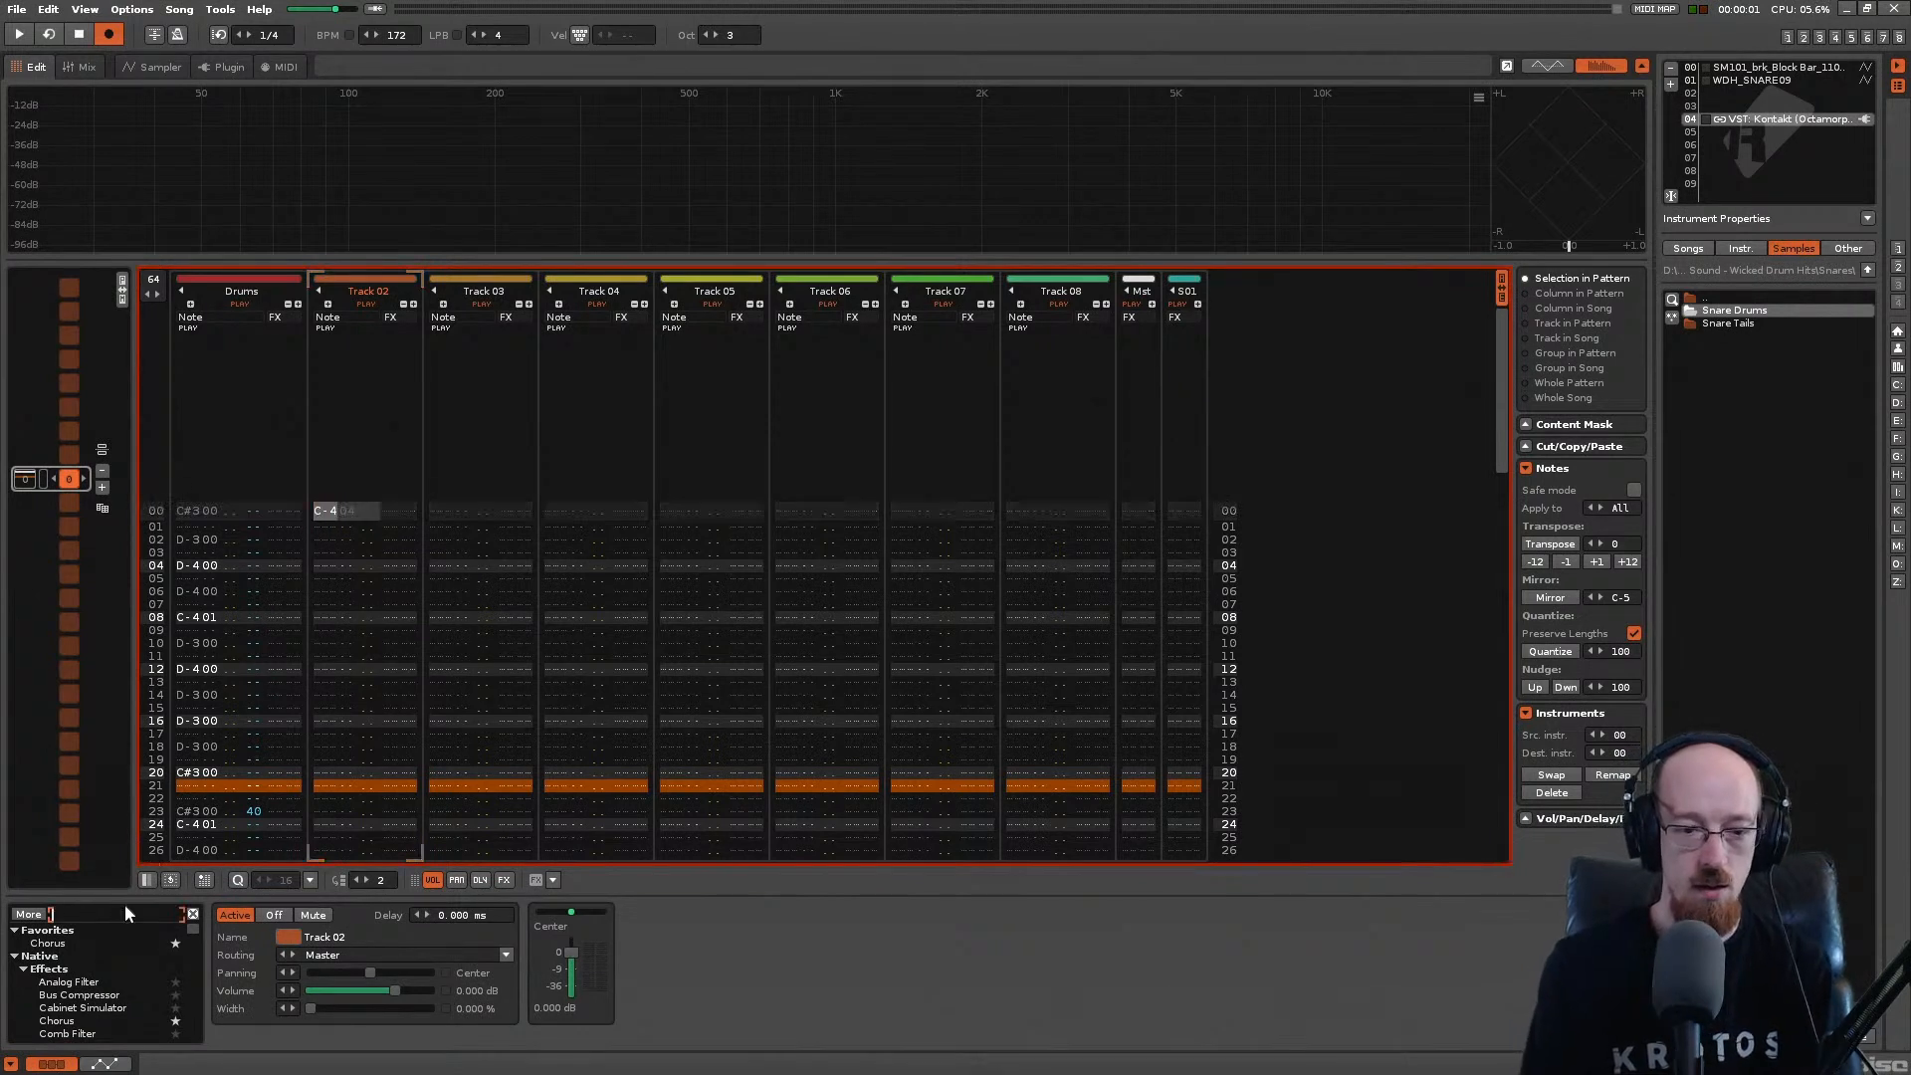
text(rev)
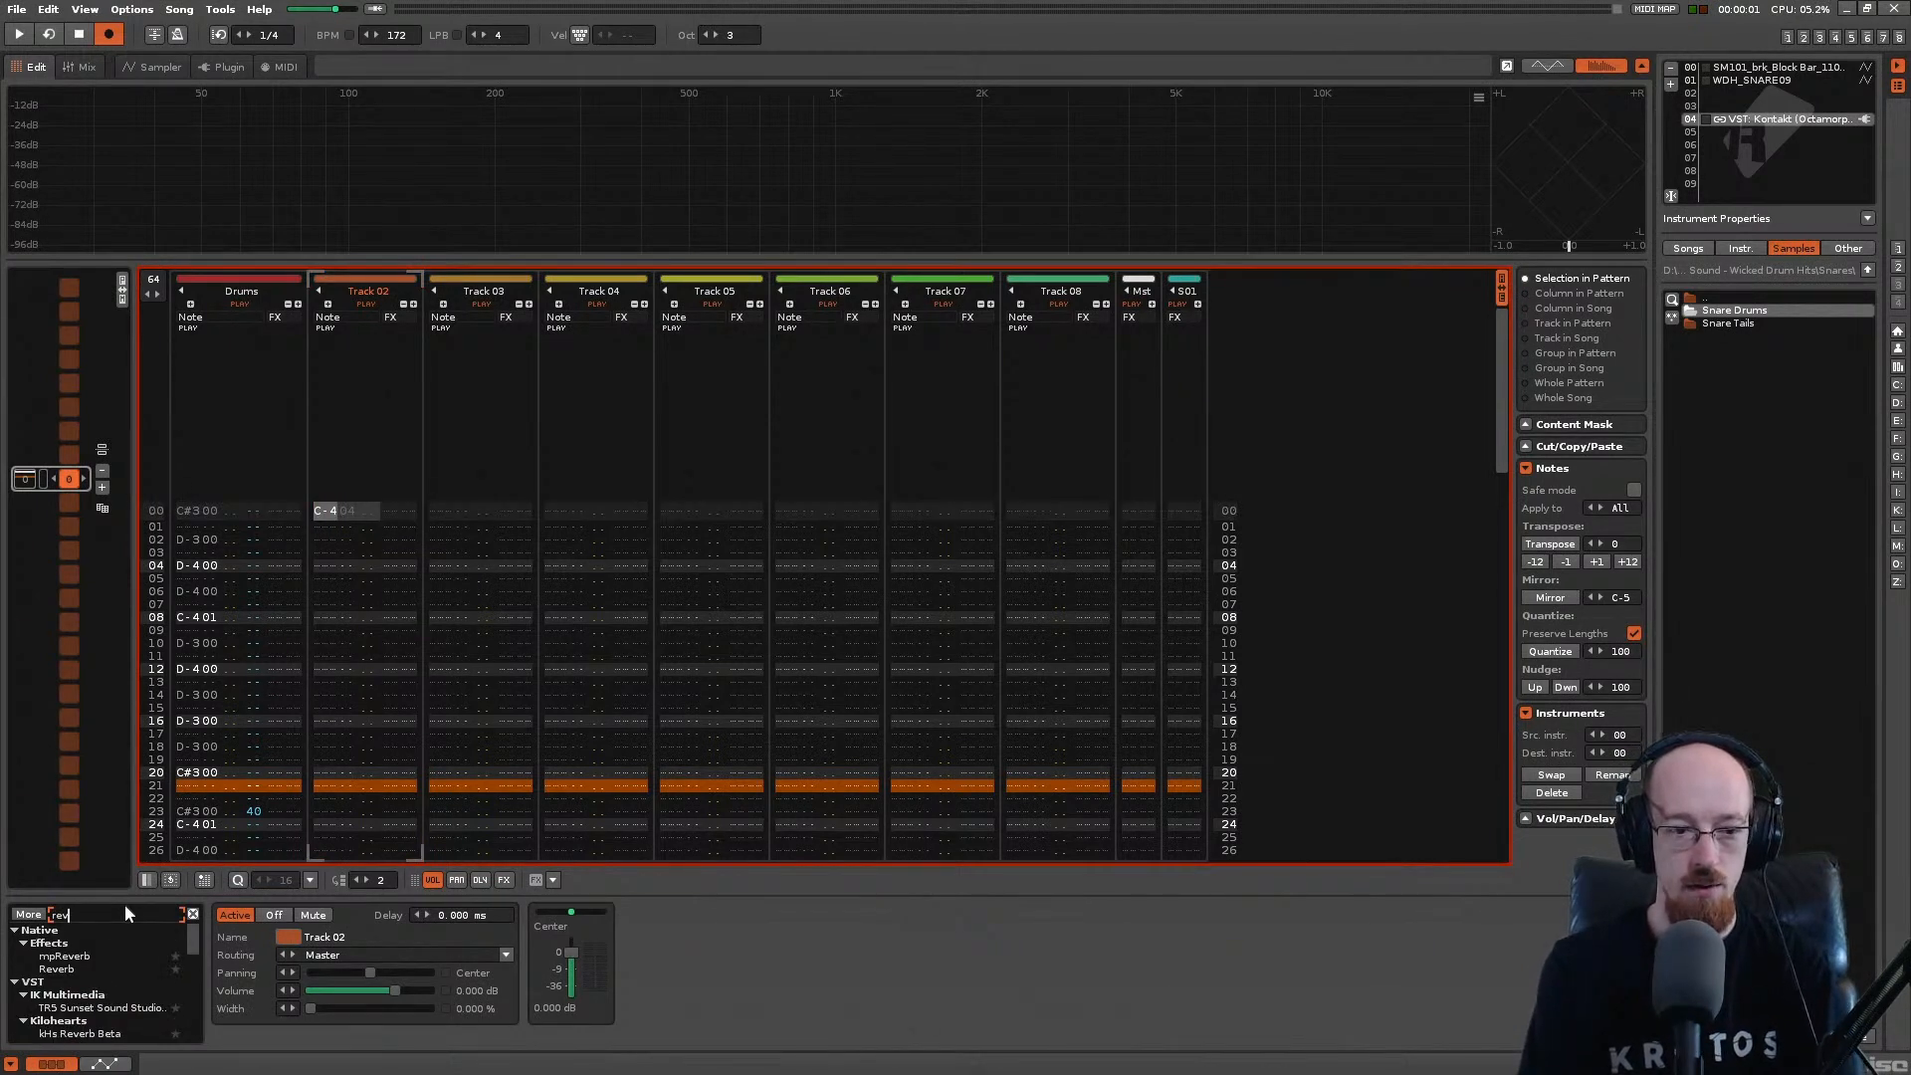
text(erb)
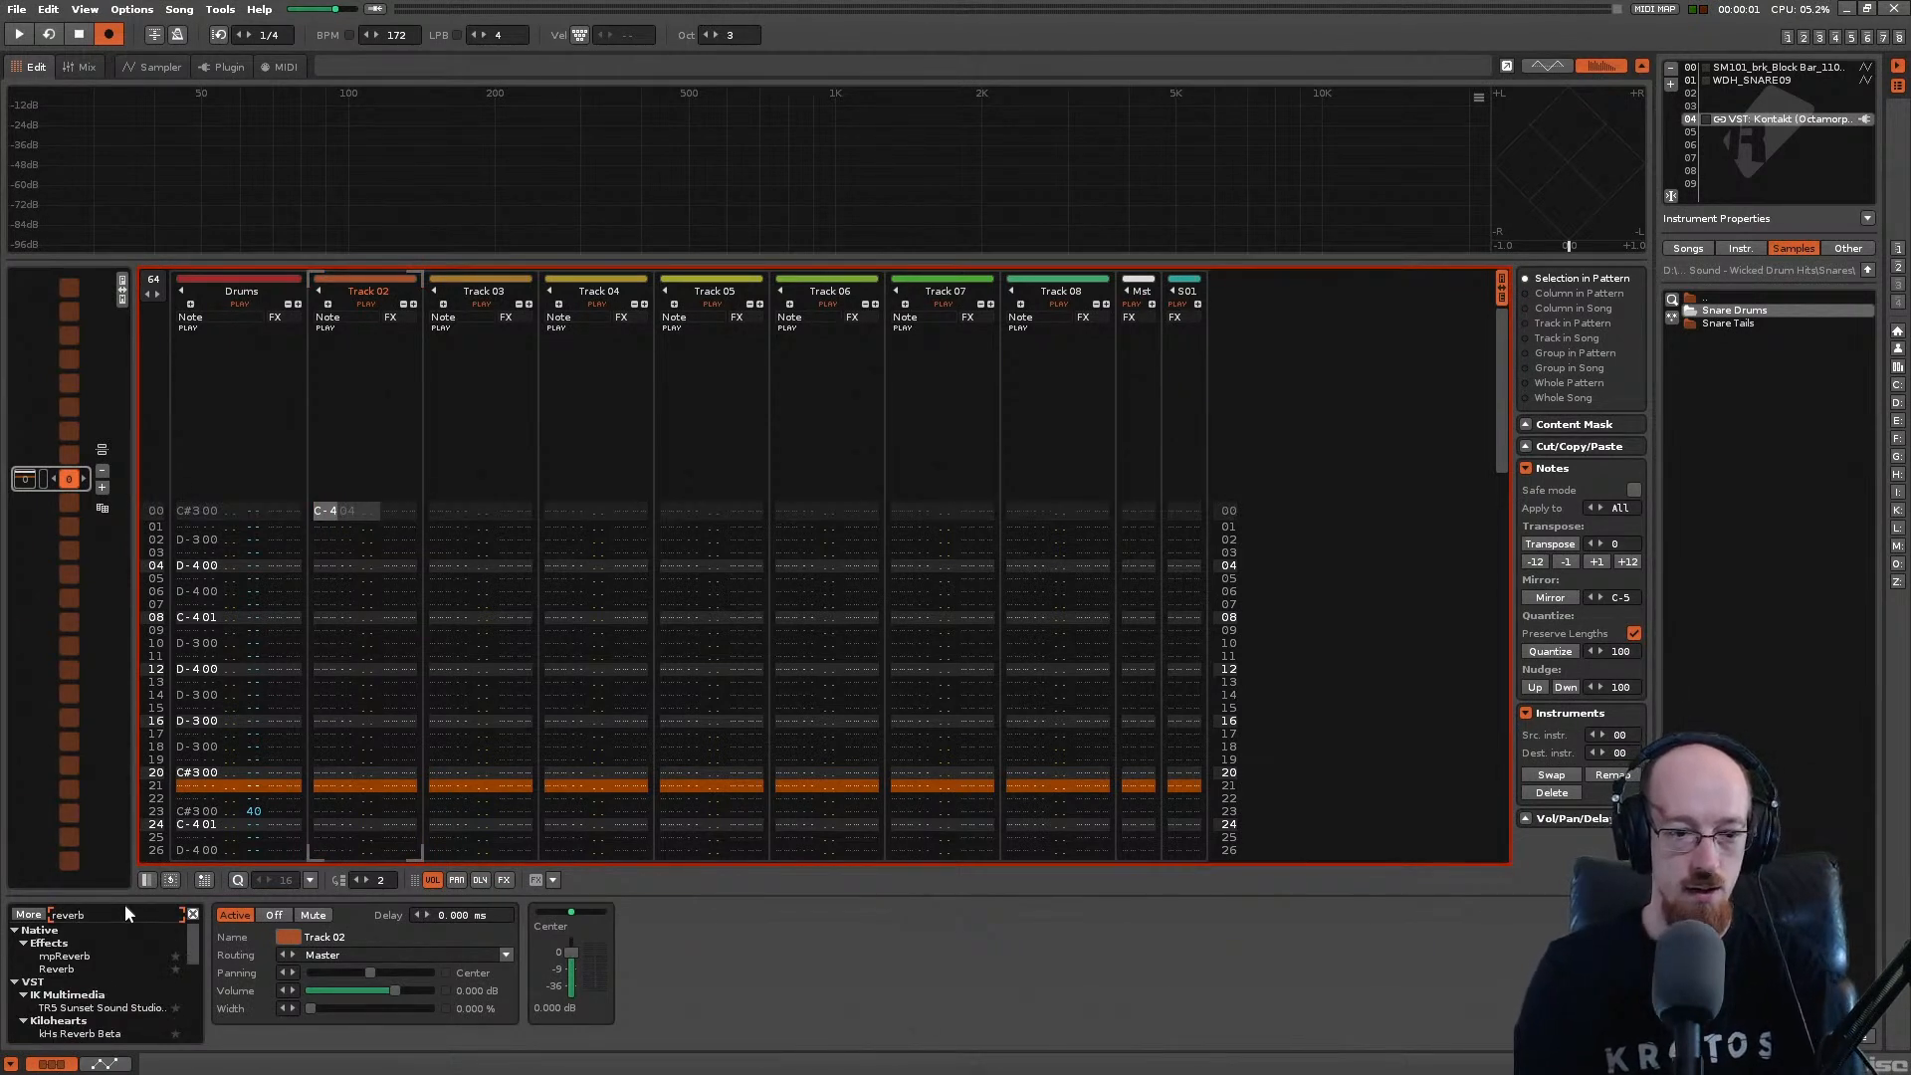
double_click(60, 969)
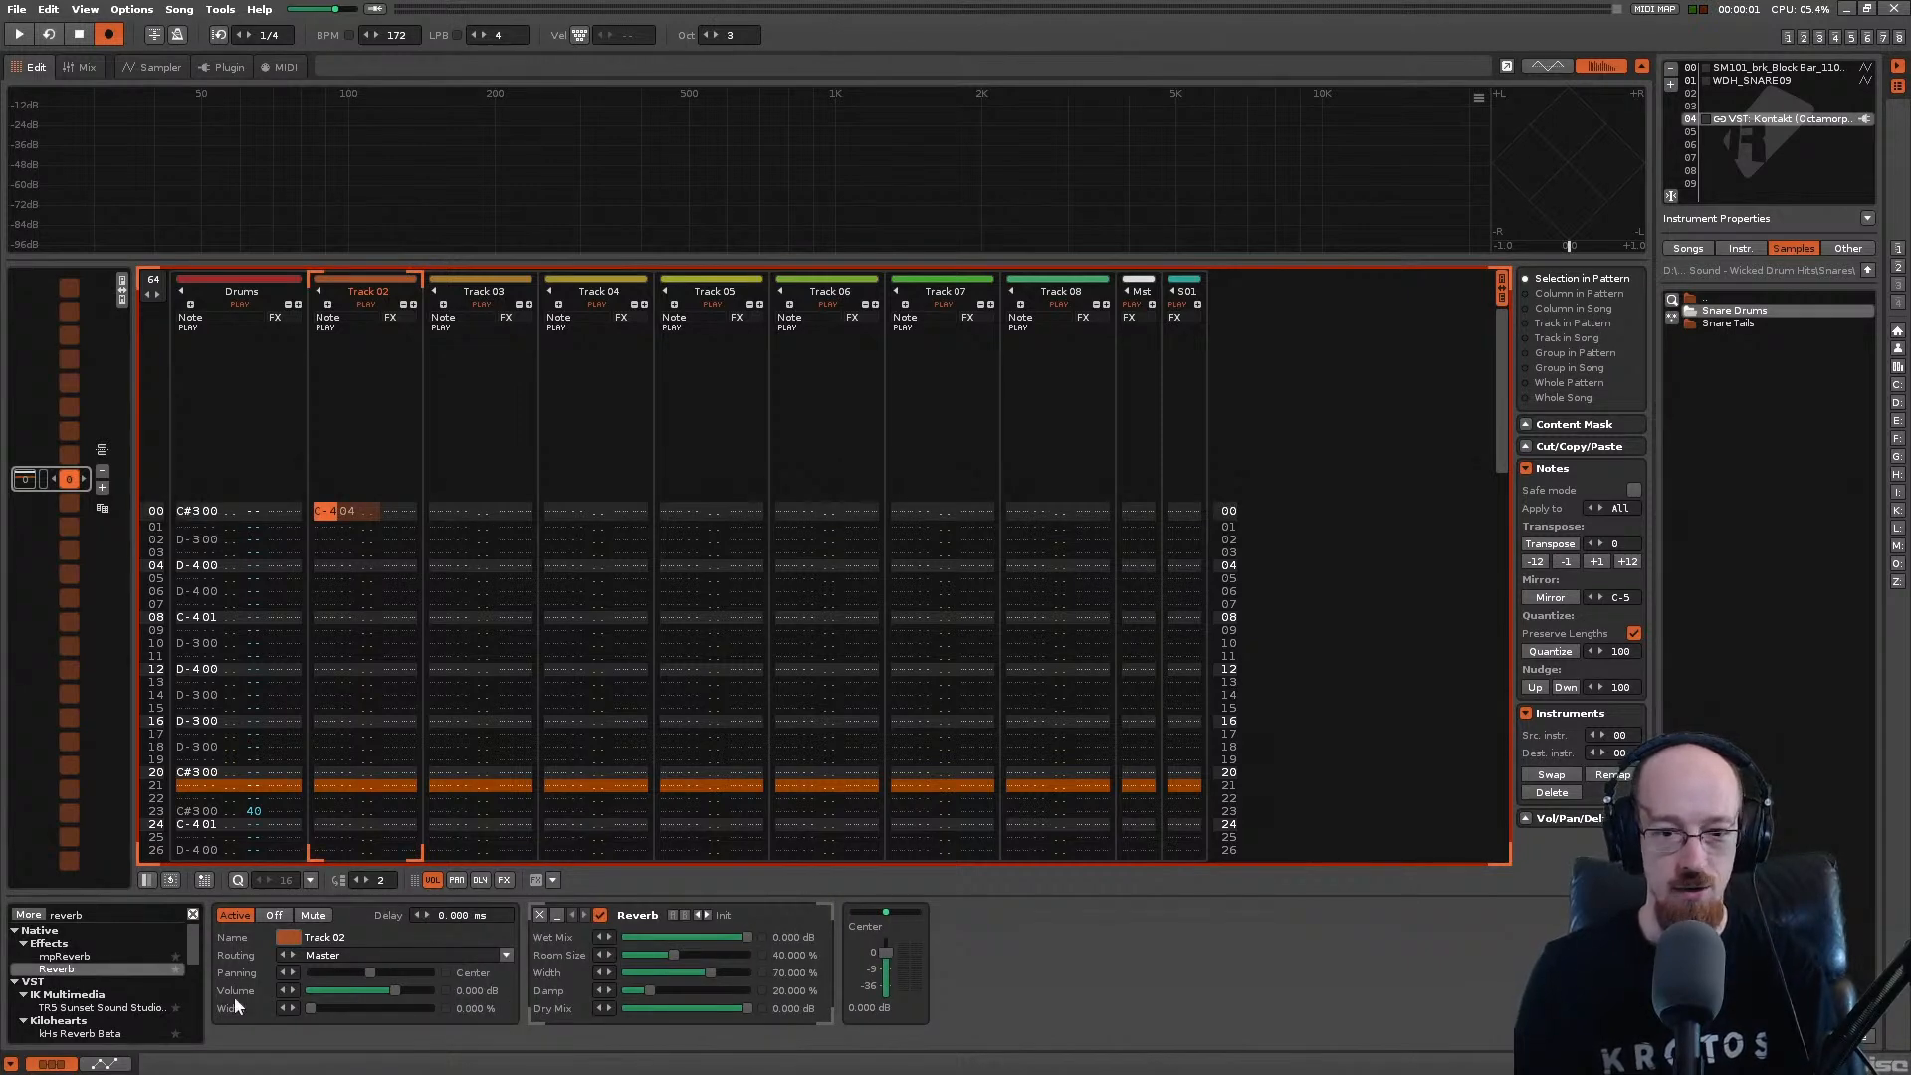
key(space)
drag(748, 941, 711, 958)
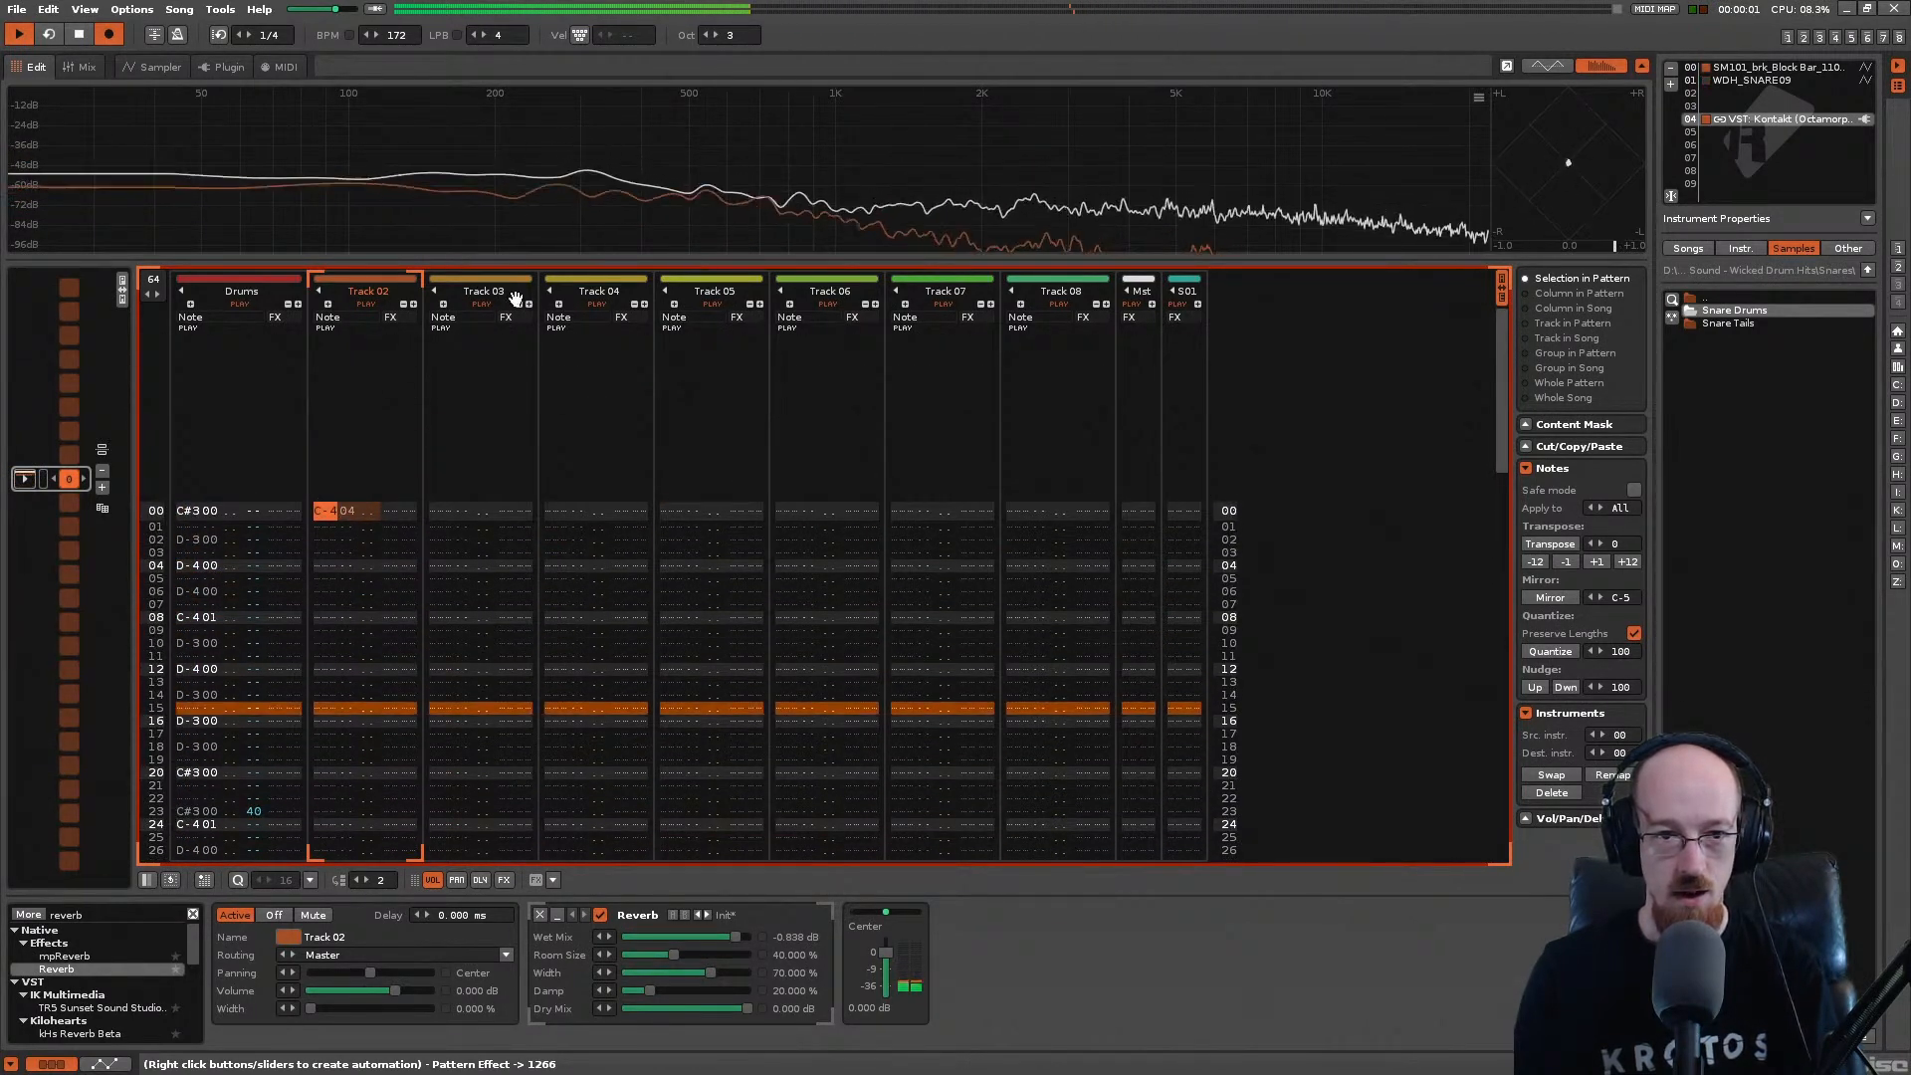
key(space)
Step: Rename Track 02 as Drone
double_click(383, 296)
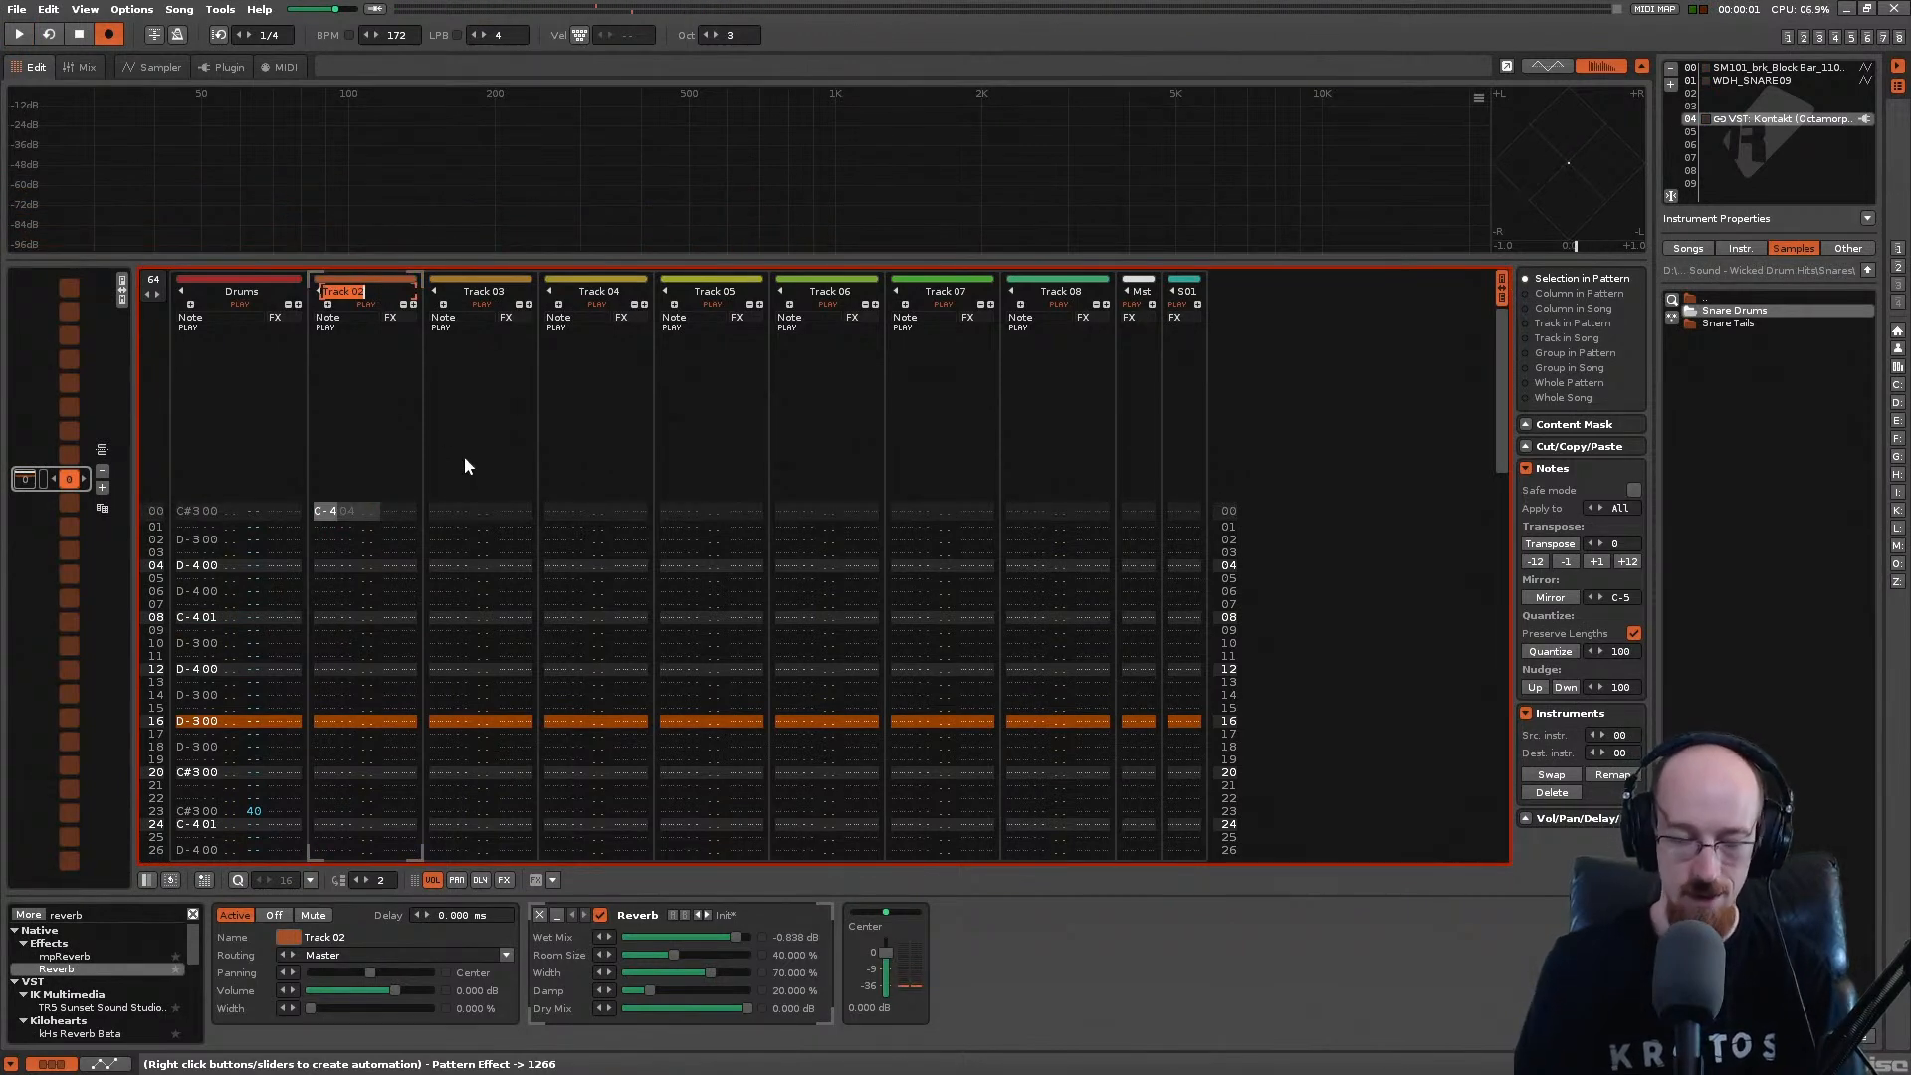
key(BackSpace)
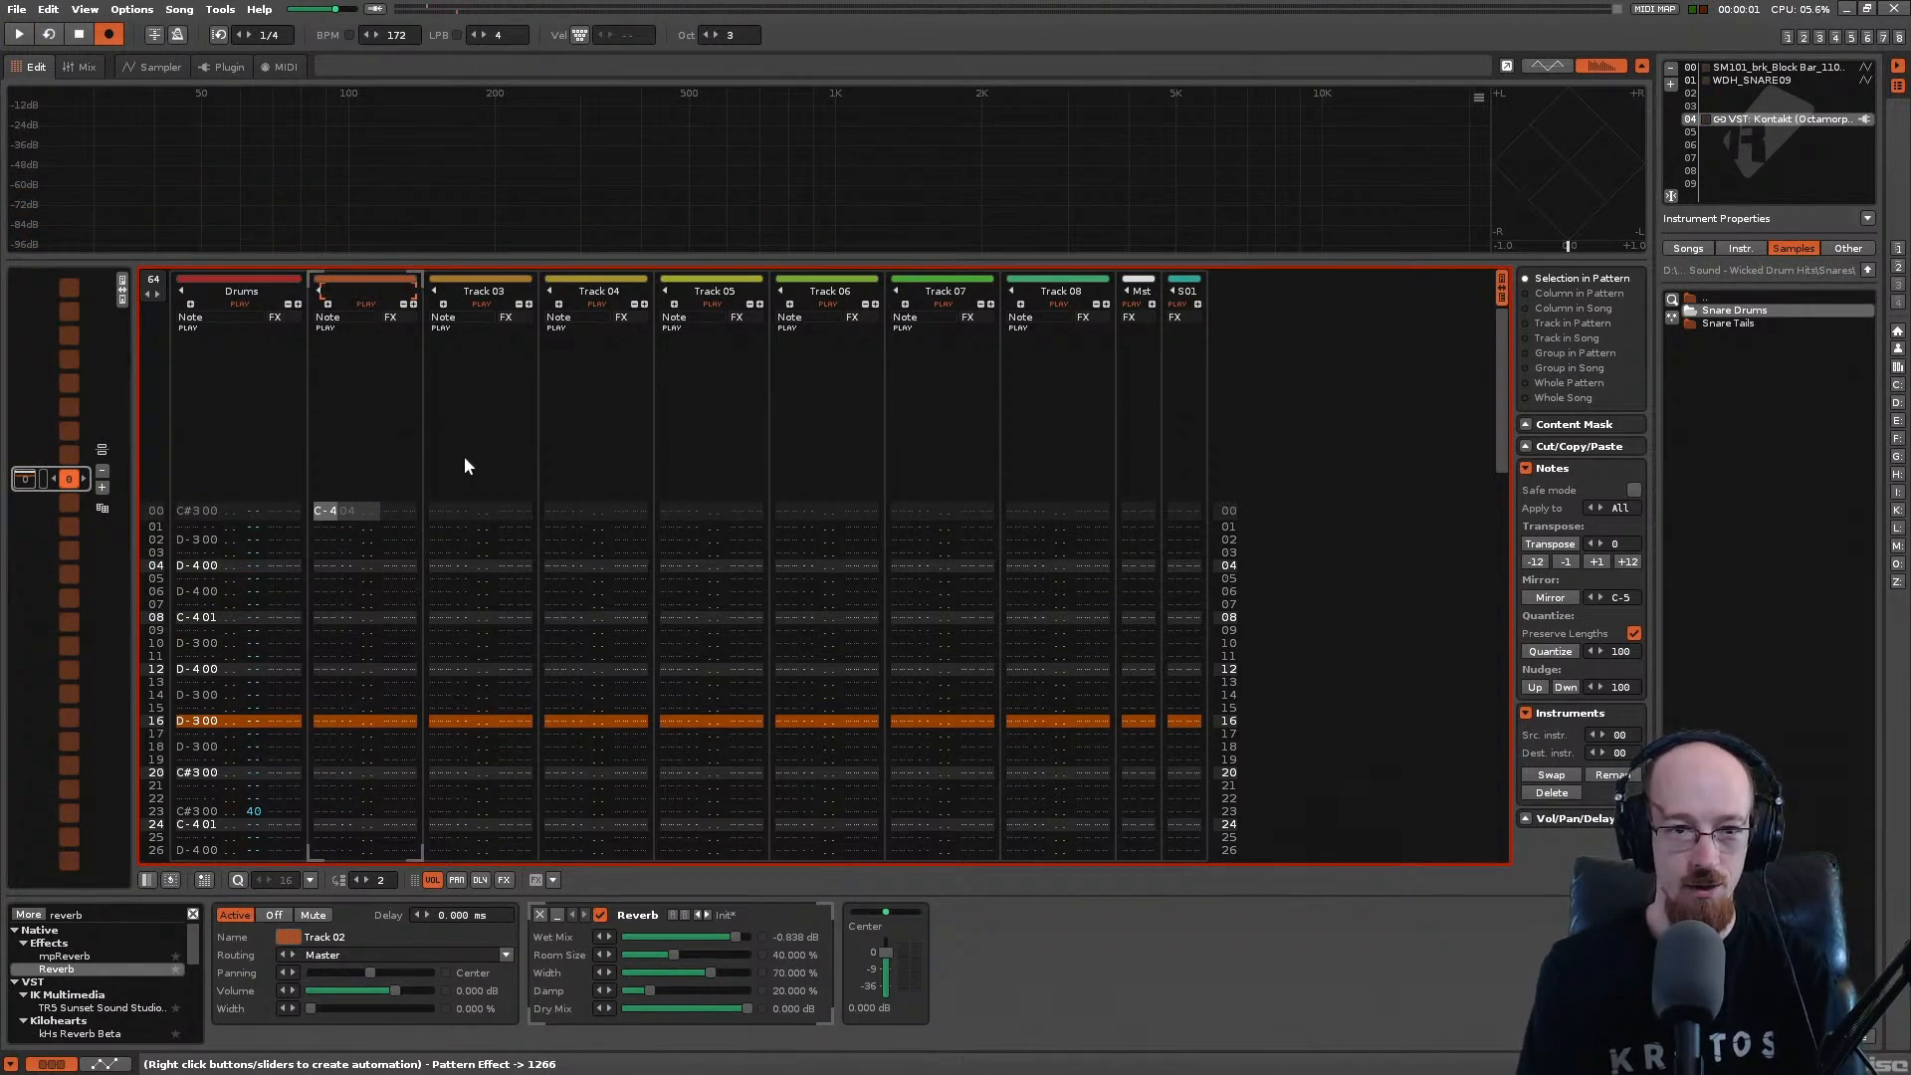
text(Drone)
key(Return)
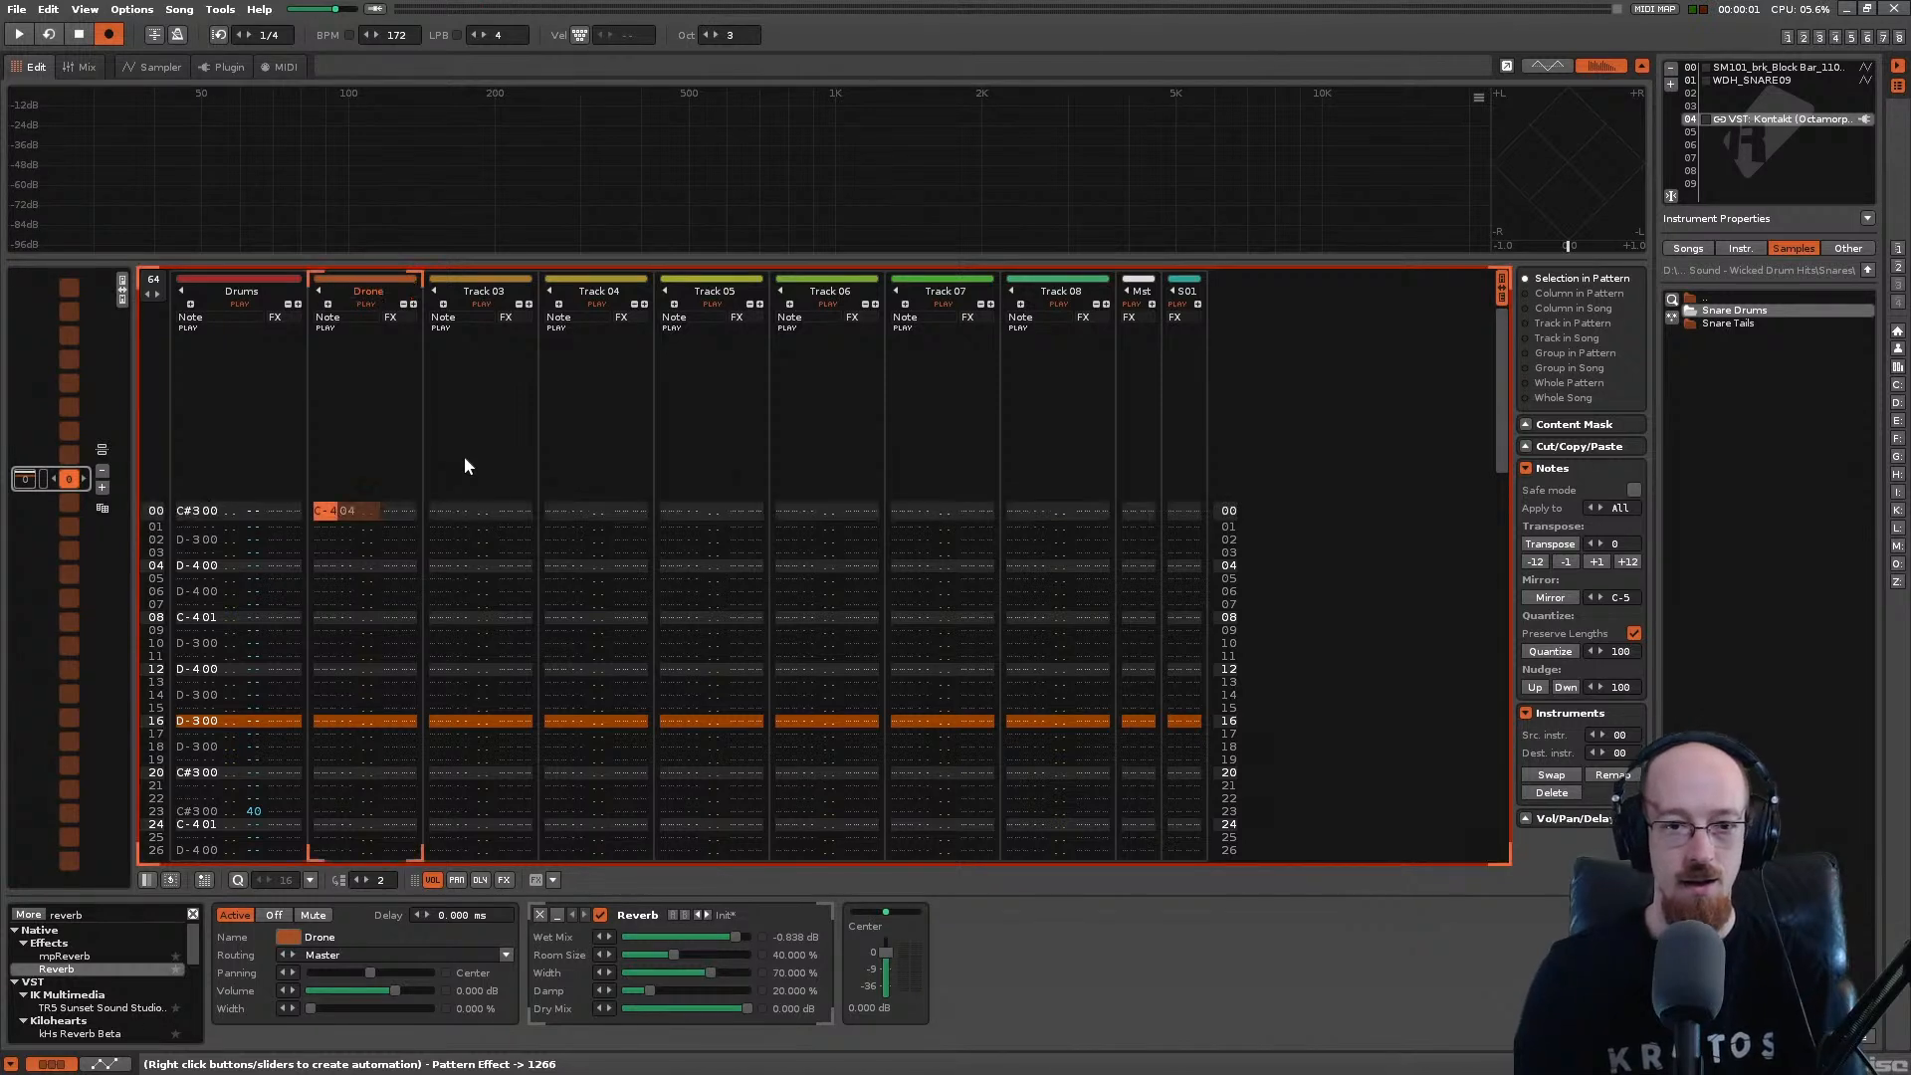
Step: Rename Track 03 as thing 1
double_click(502, 310)
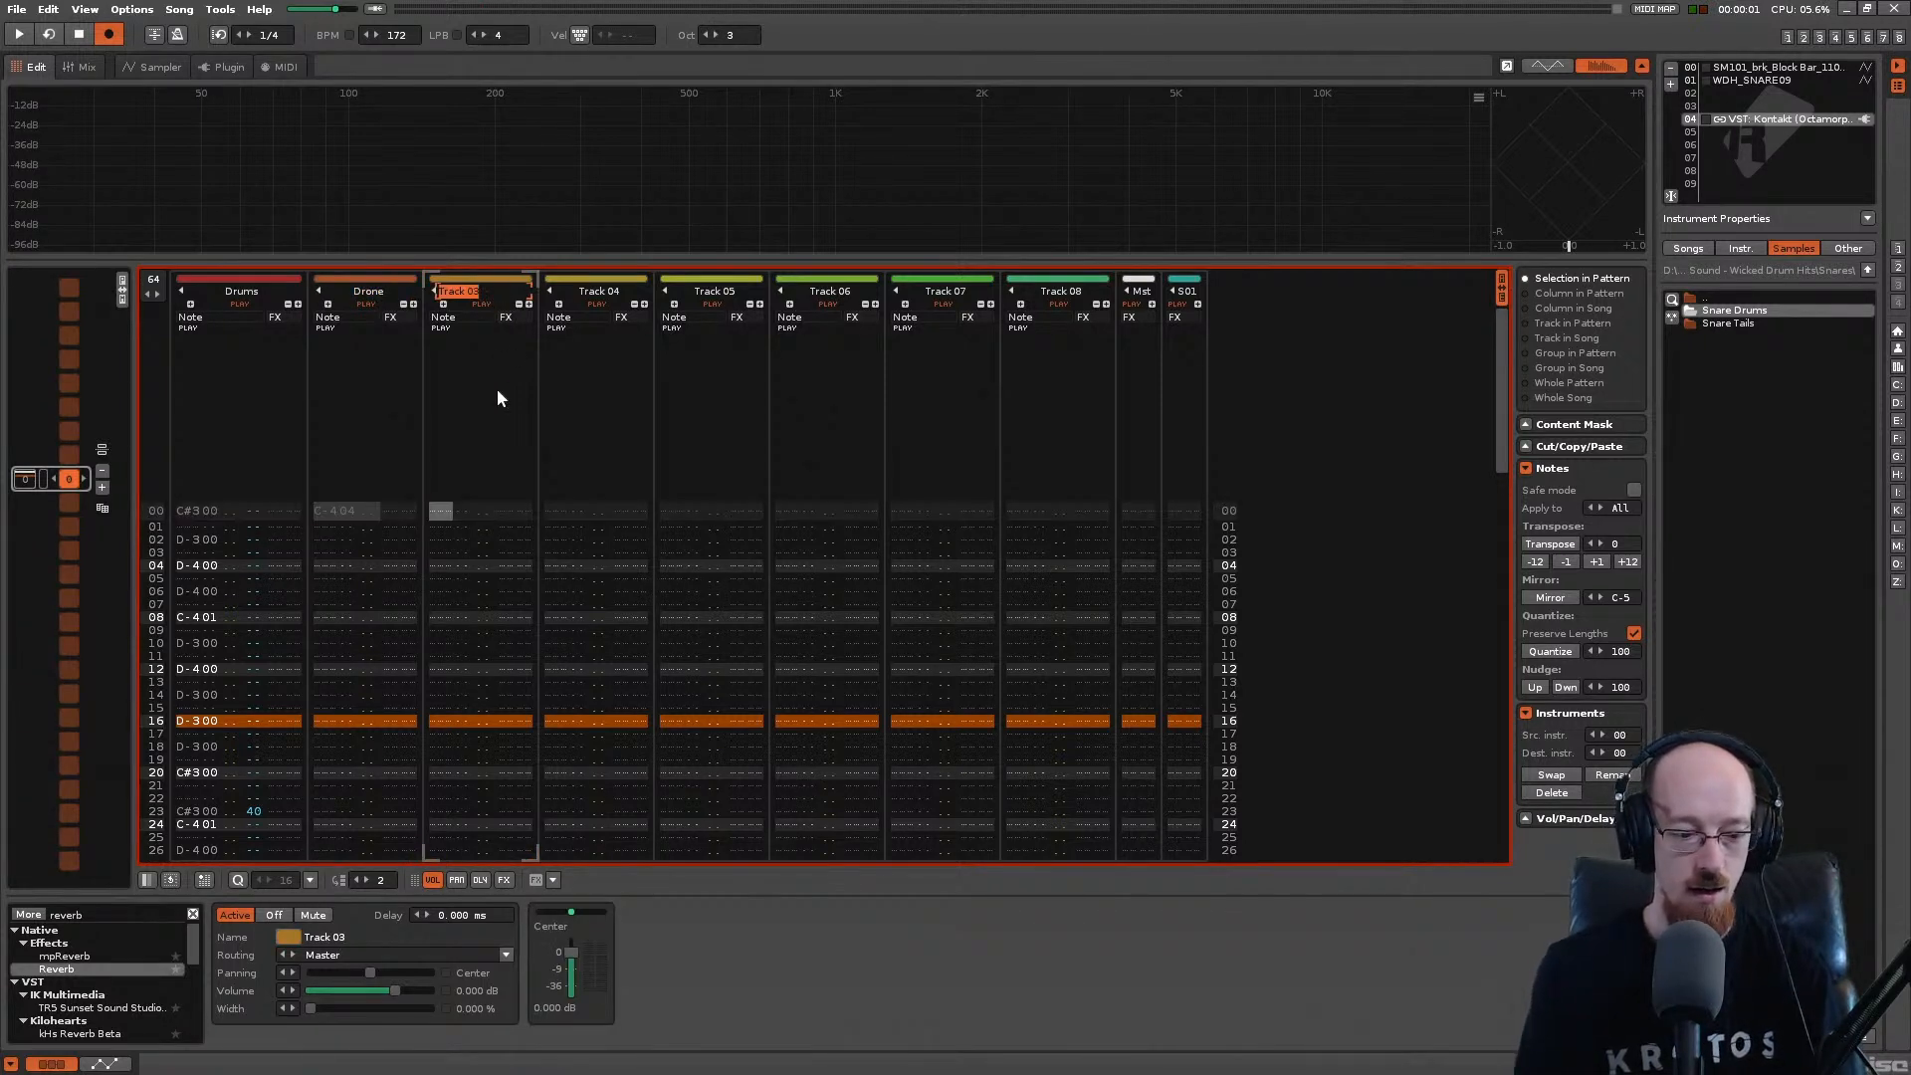
key(BackSpace)
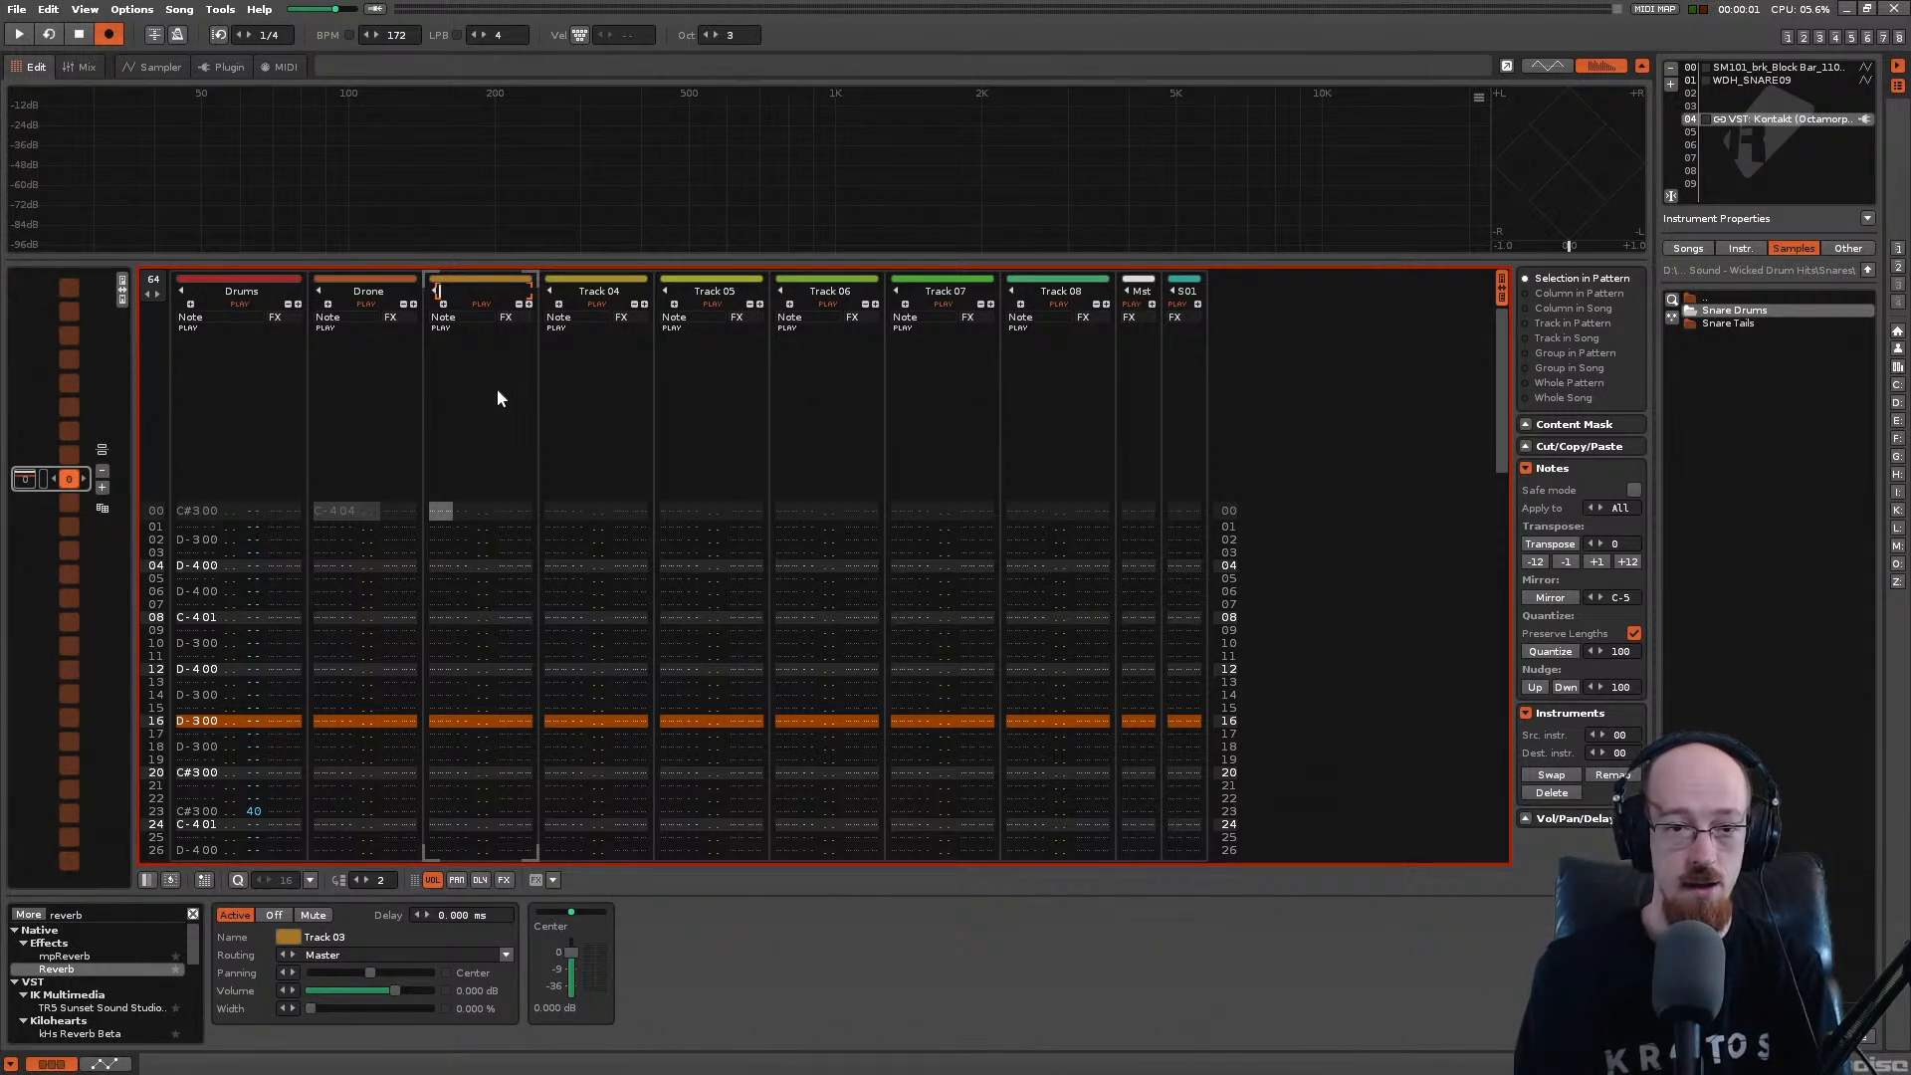
text(thing 1)
key(Return)
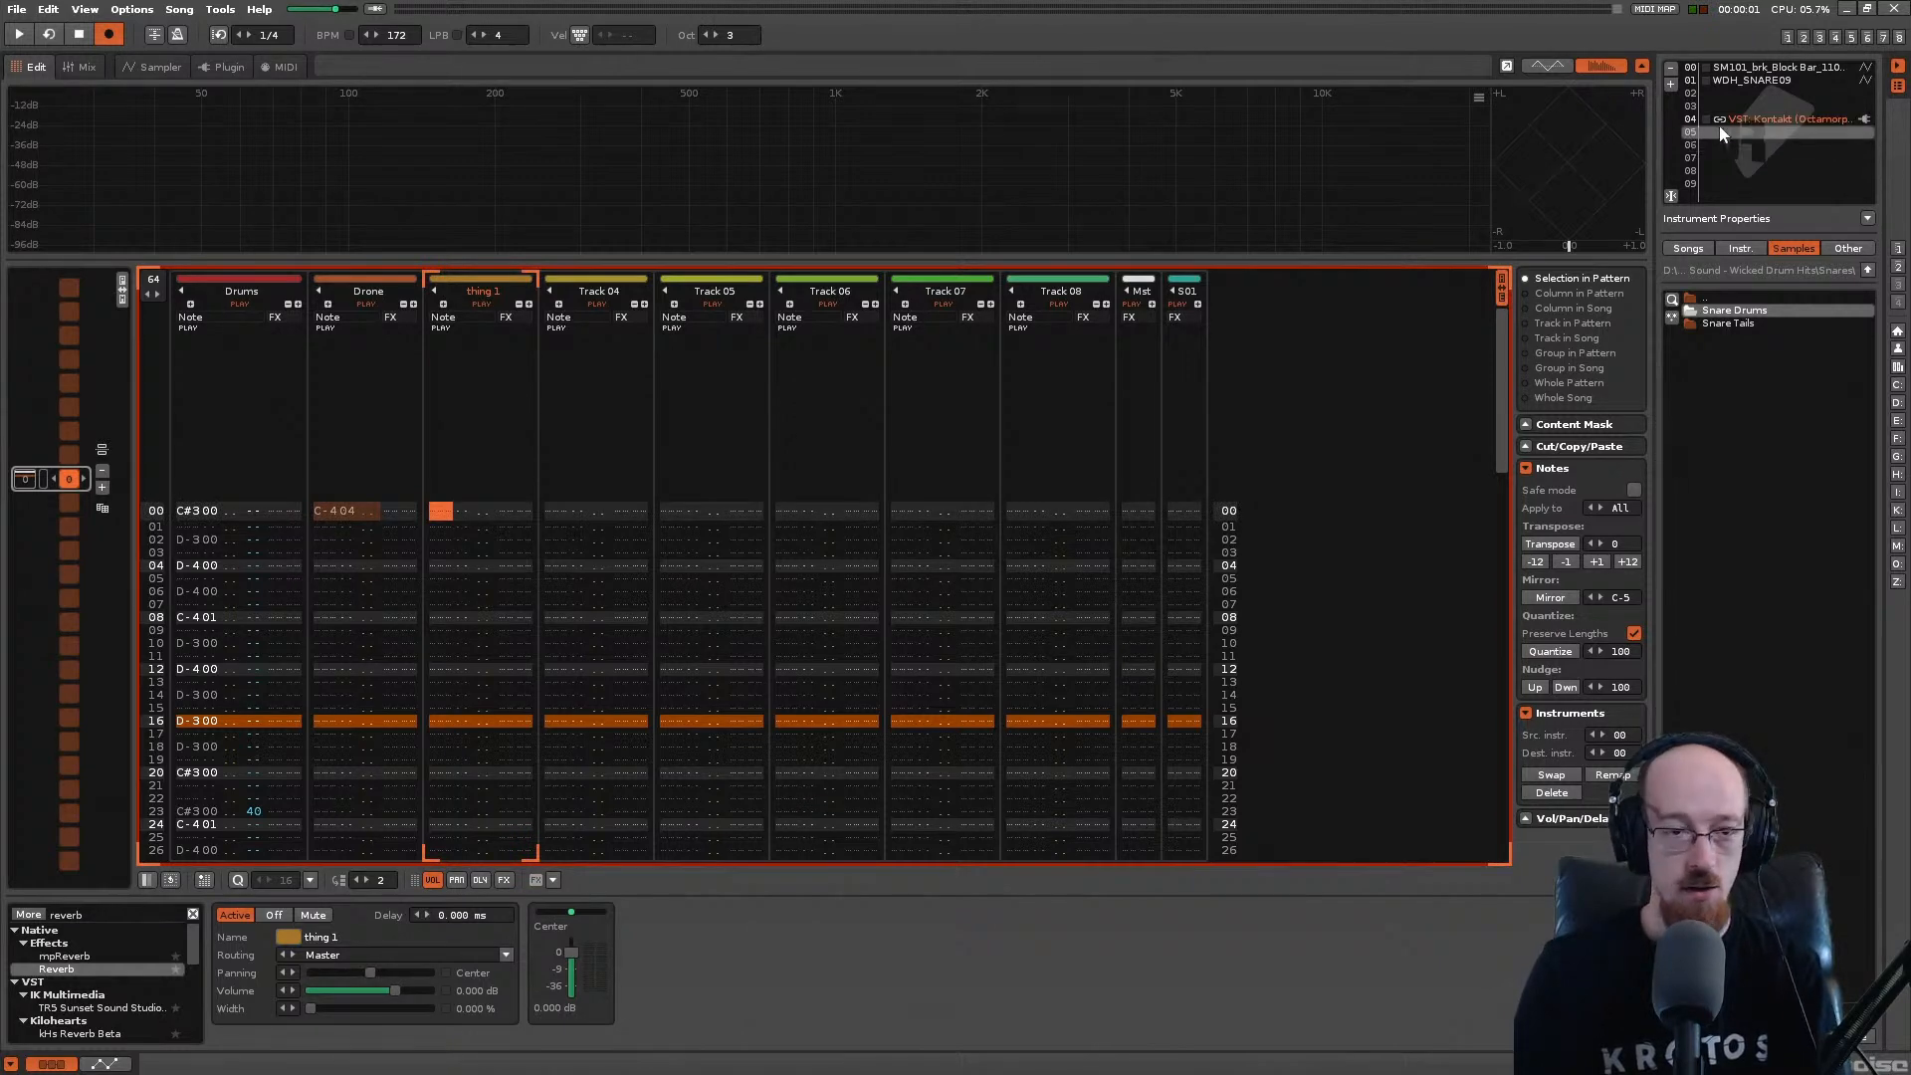
Step: Load the Kontakt plugin into empty instrument slot 05 and open Octamorph FE - Init.nki in it
click(221, 66)
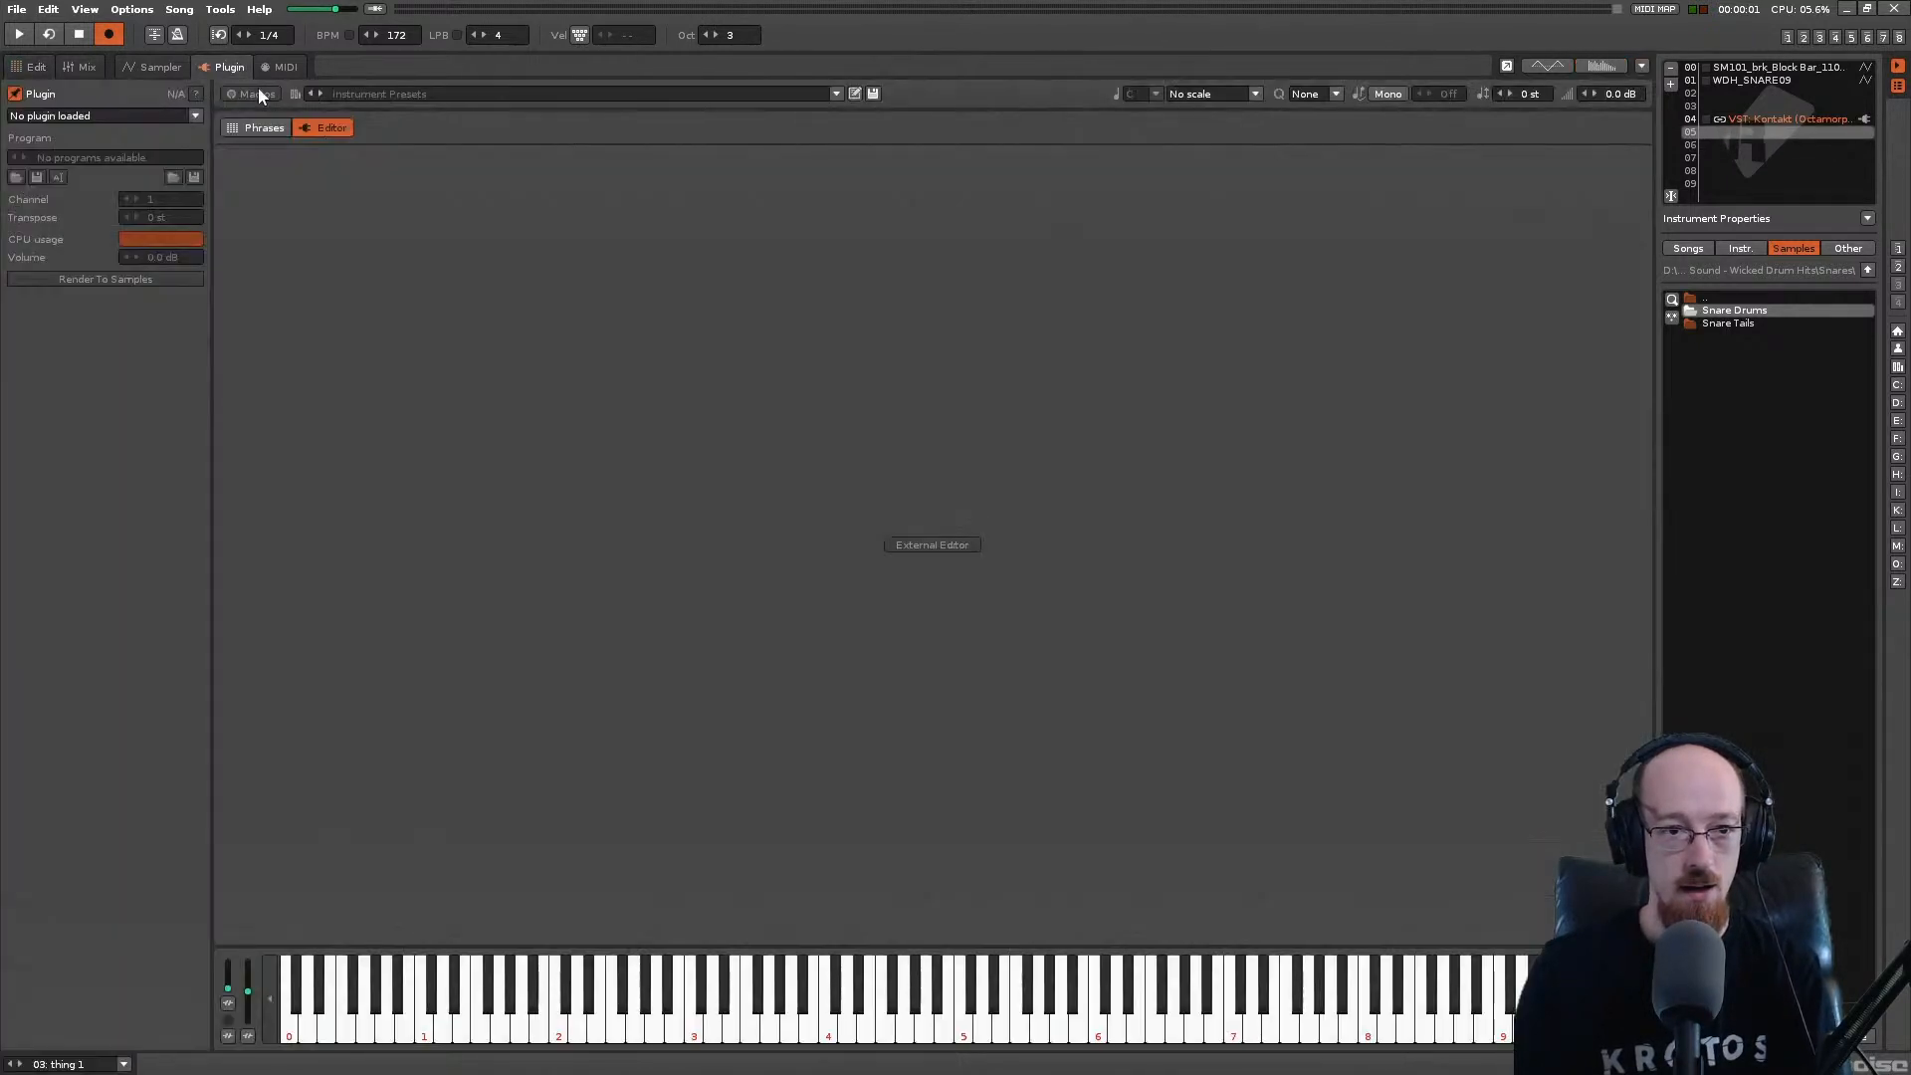
click(113, 117)
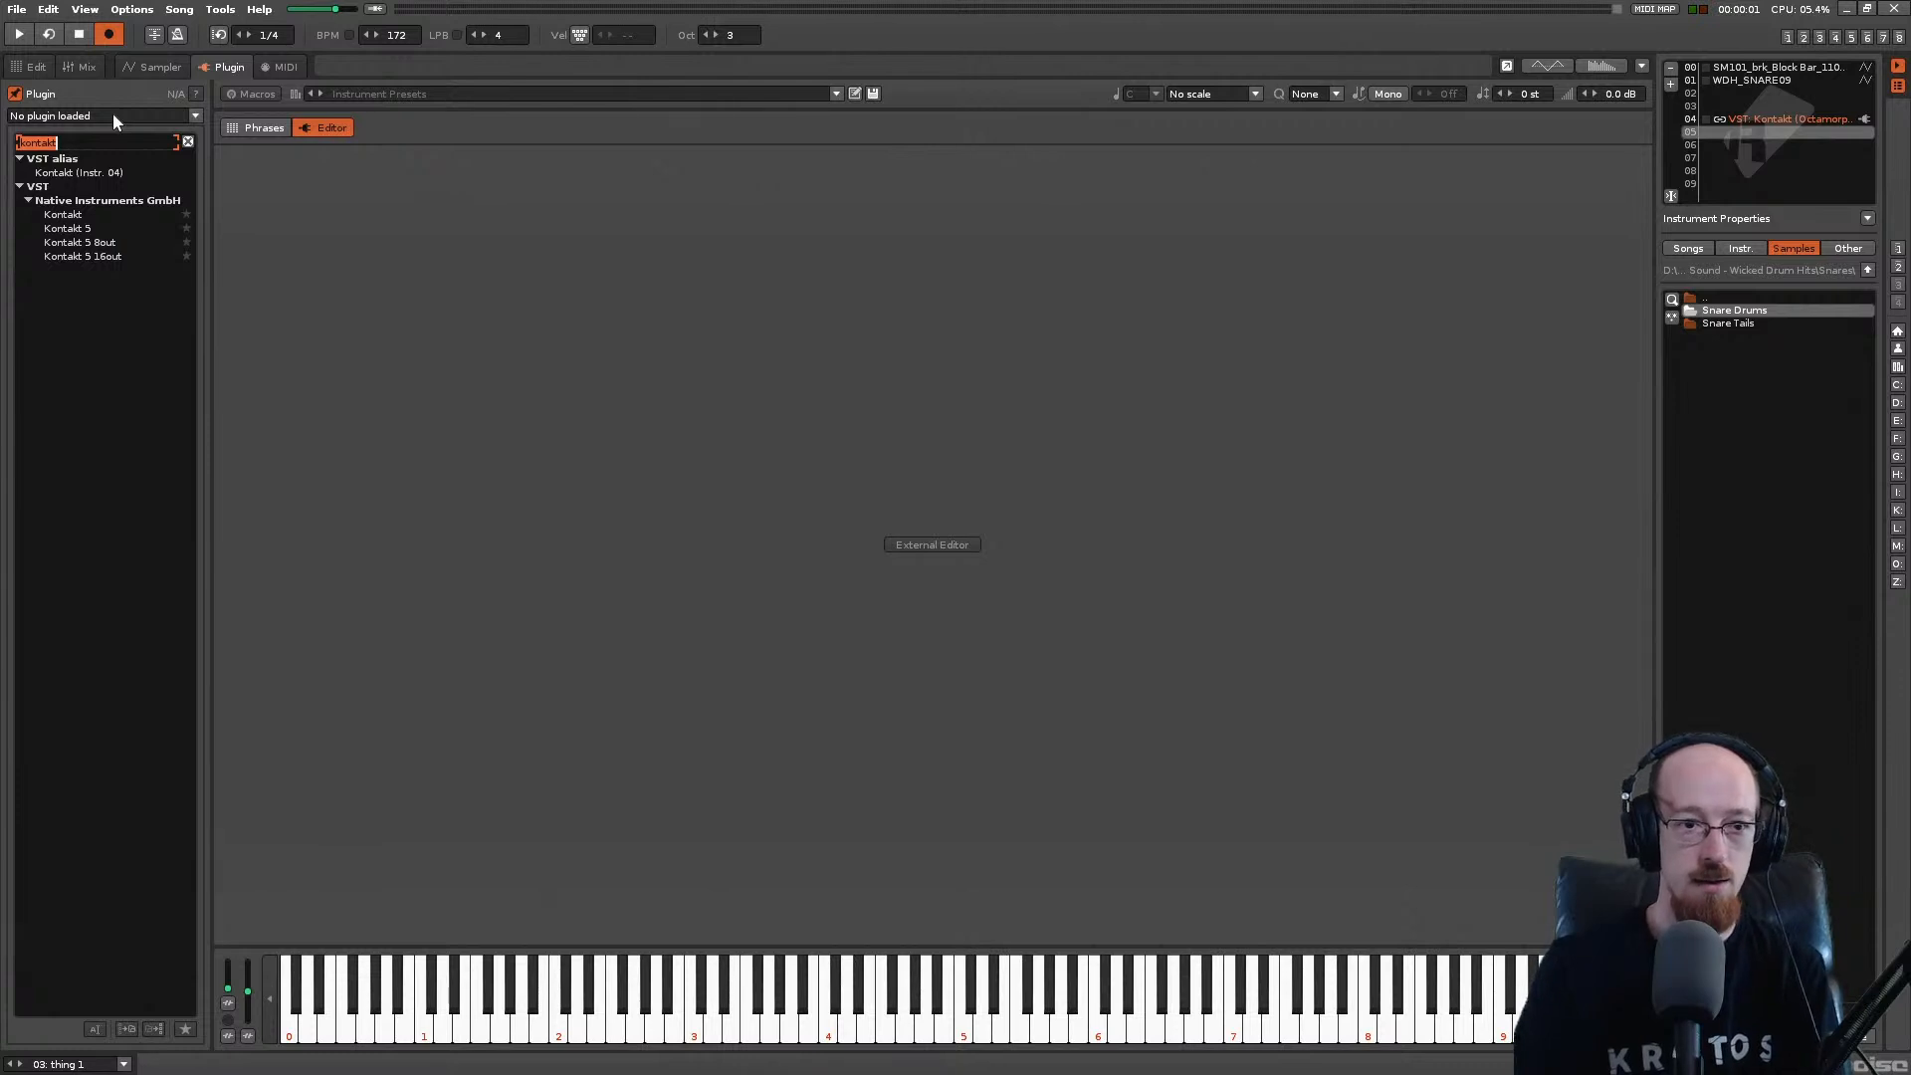
click(77, 217)
drag(657, 174, 807, 148)
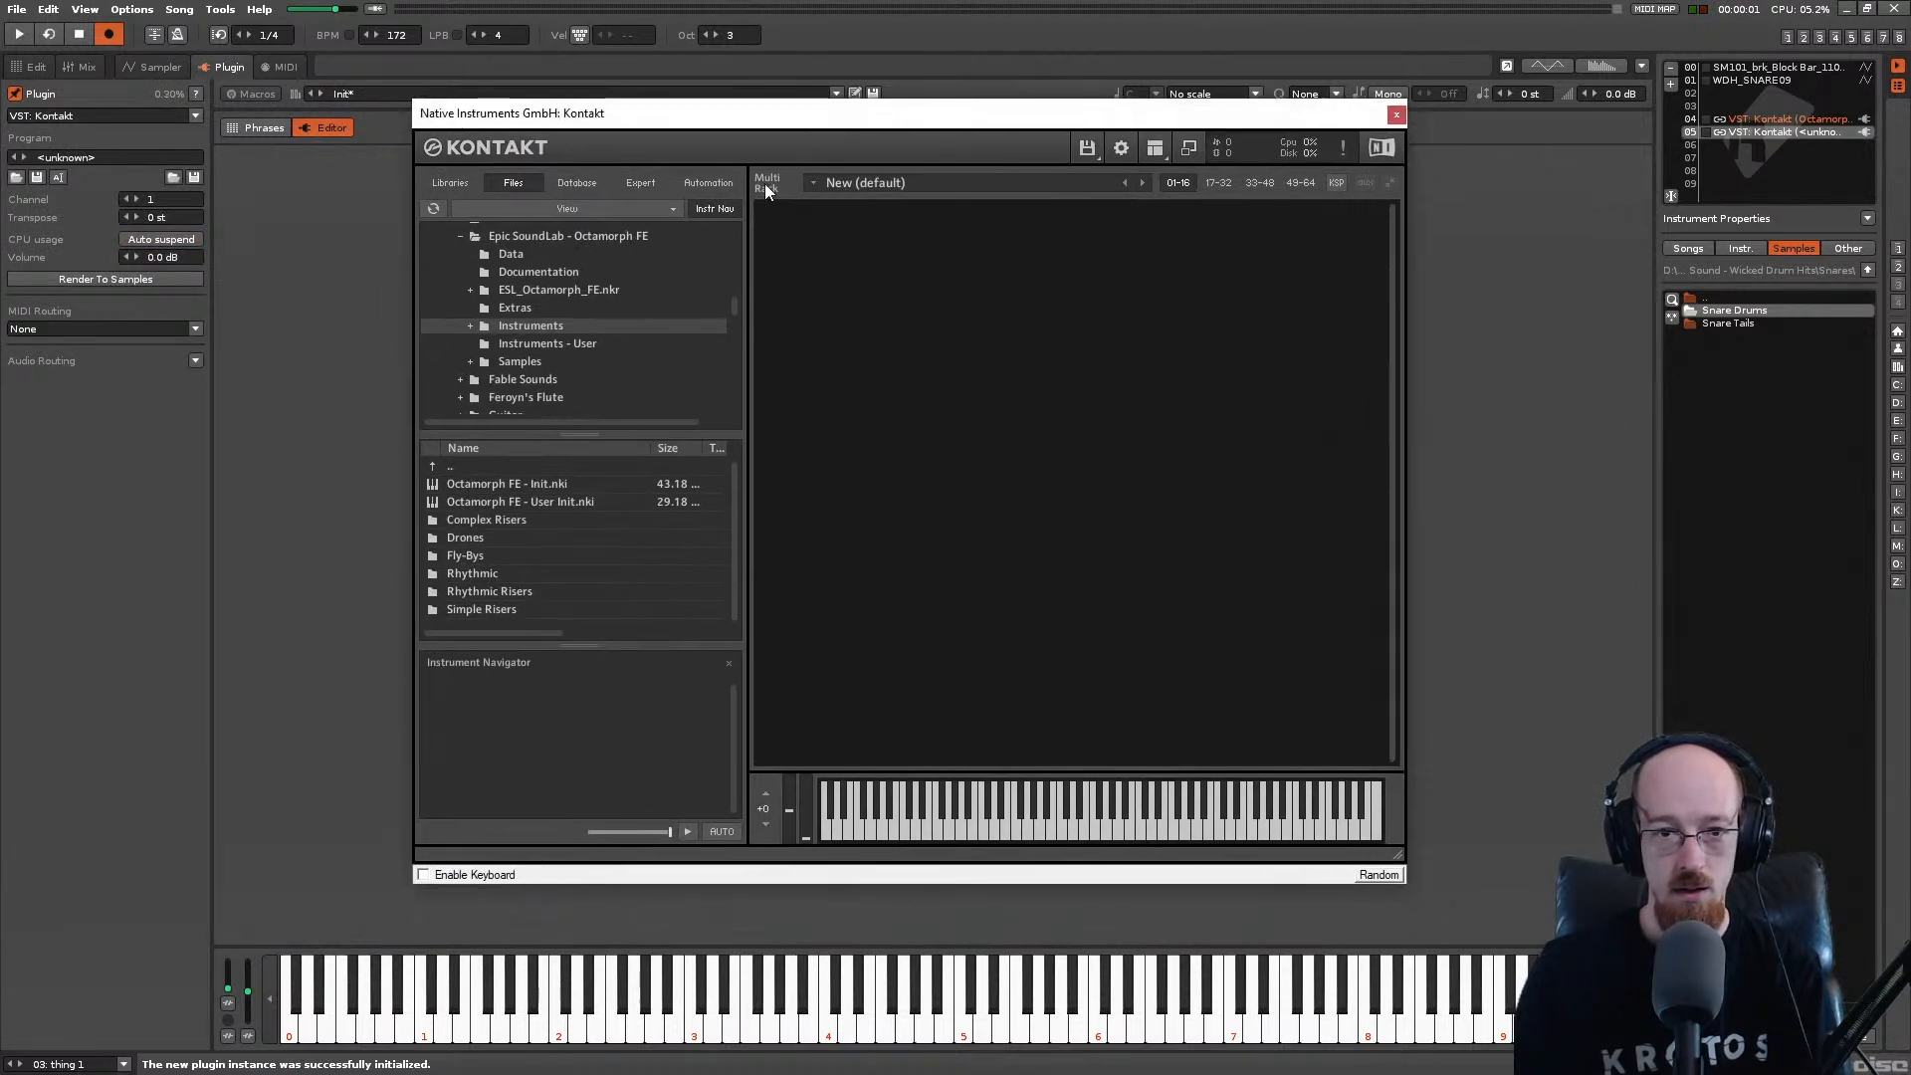
double_click(486, 485)
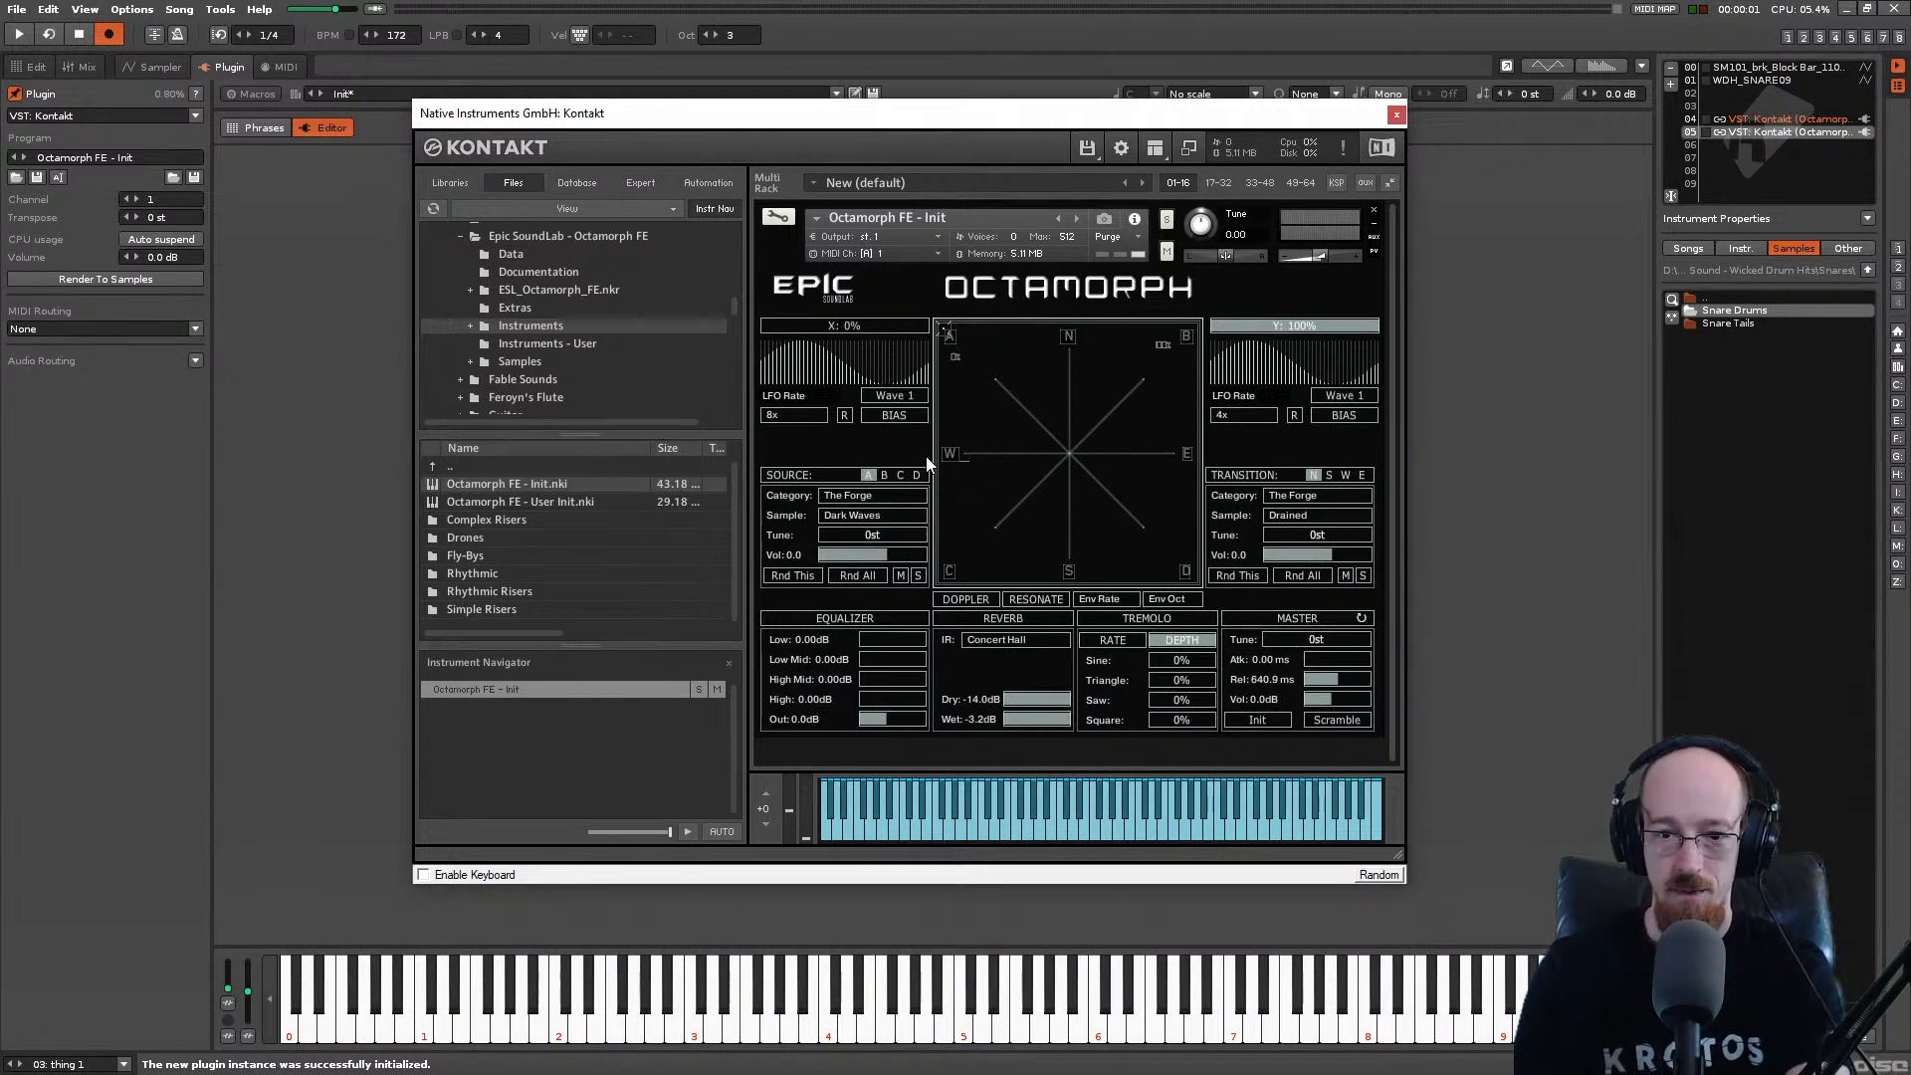
Step: Set Octamorph's source A sample to Damaged Drone and source B sample to Klangen
click(872, 508)
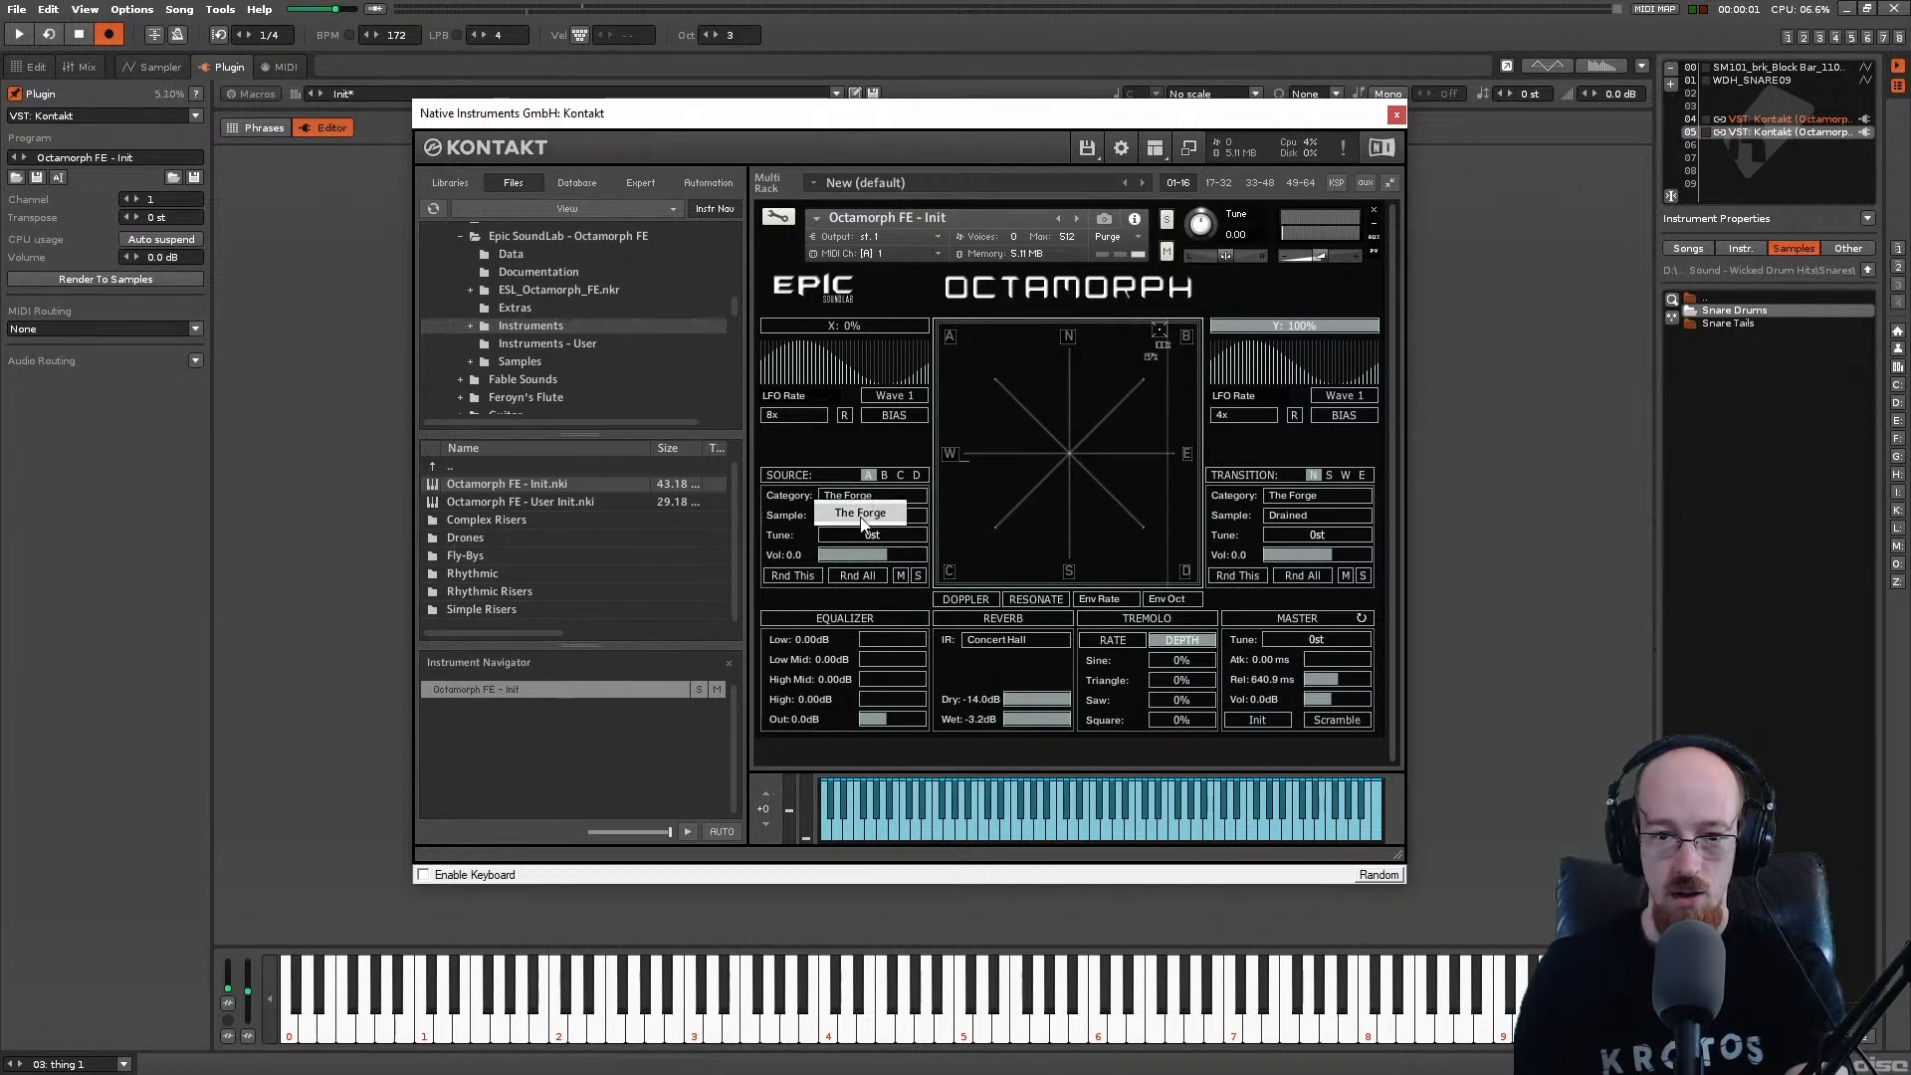
click(826, 515)
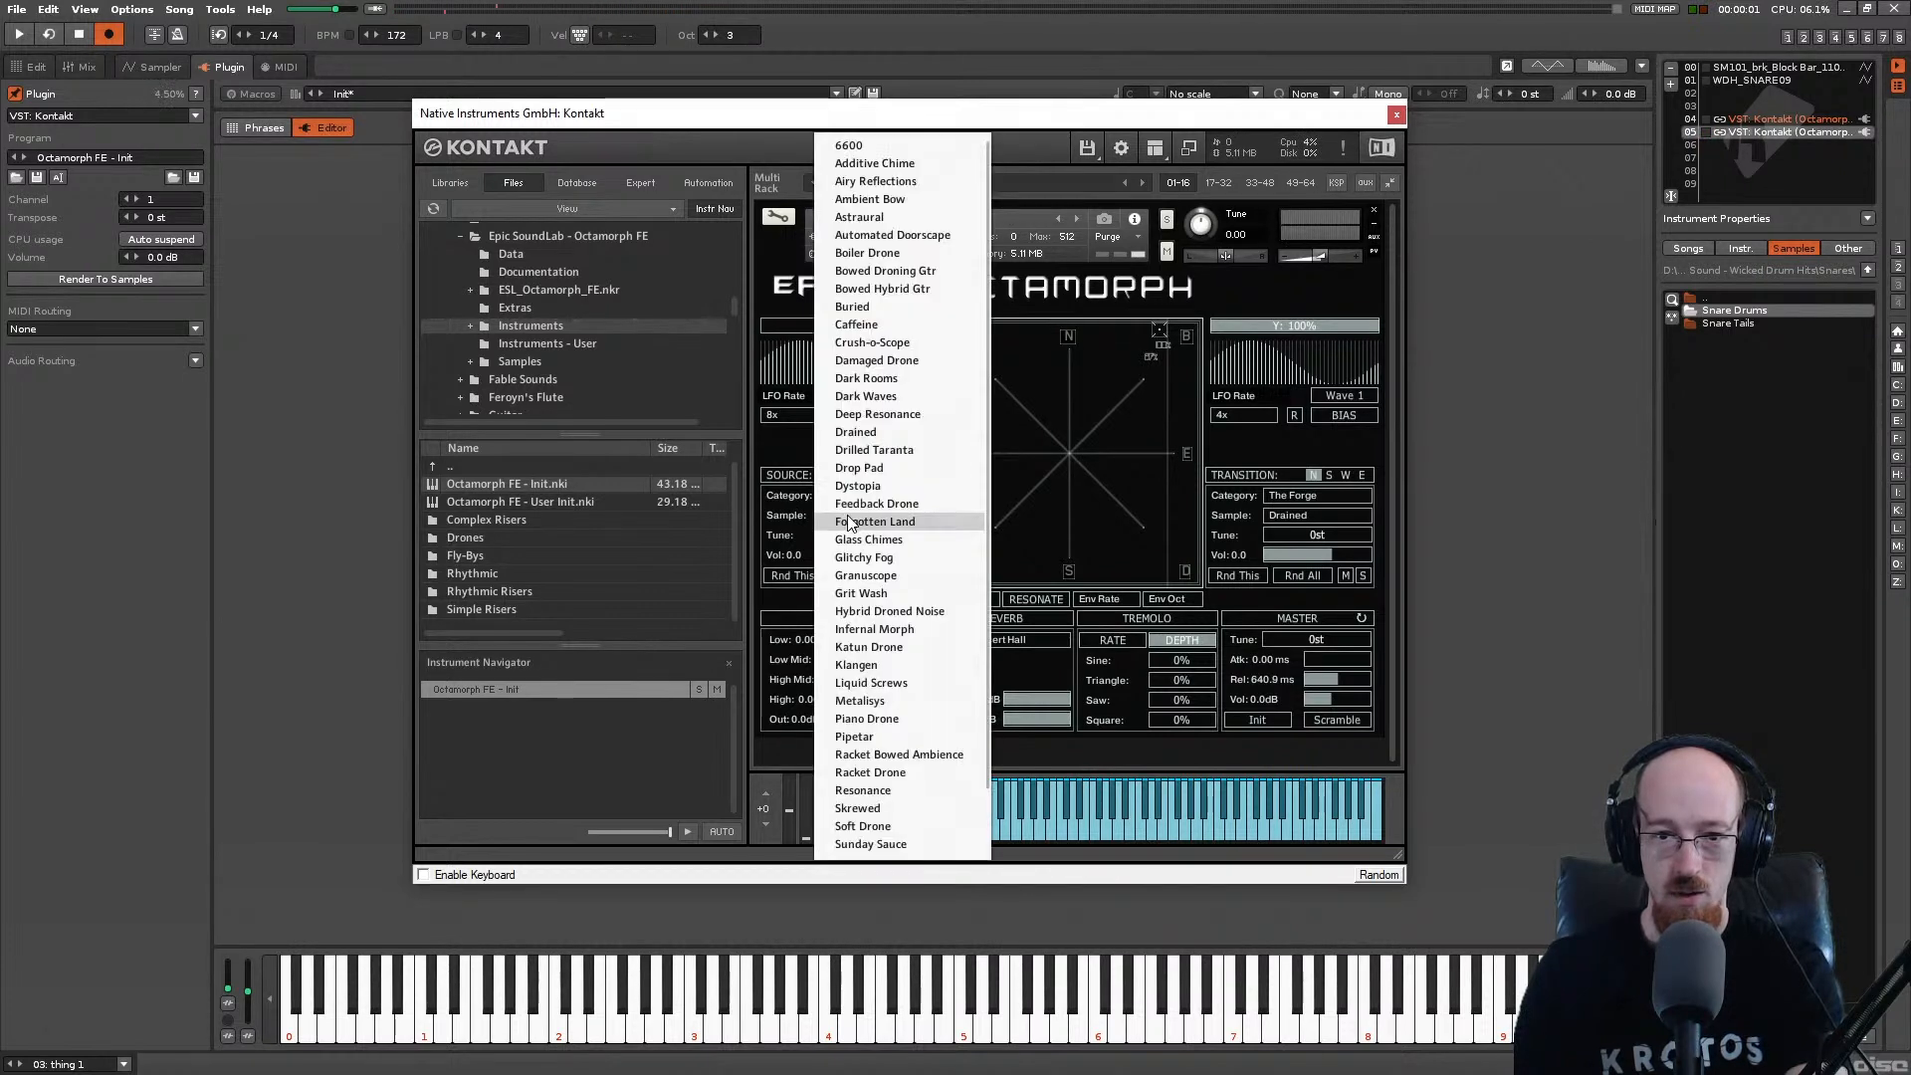
click(887, 356)
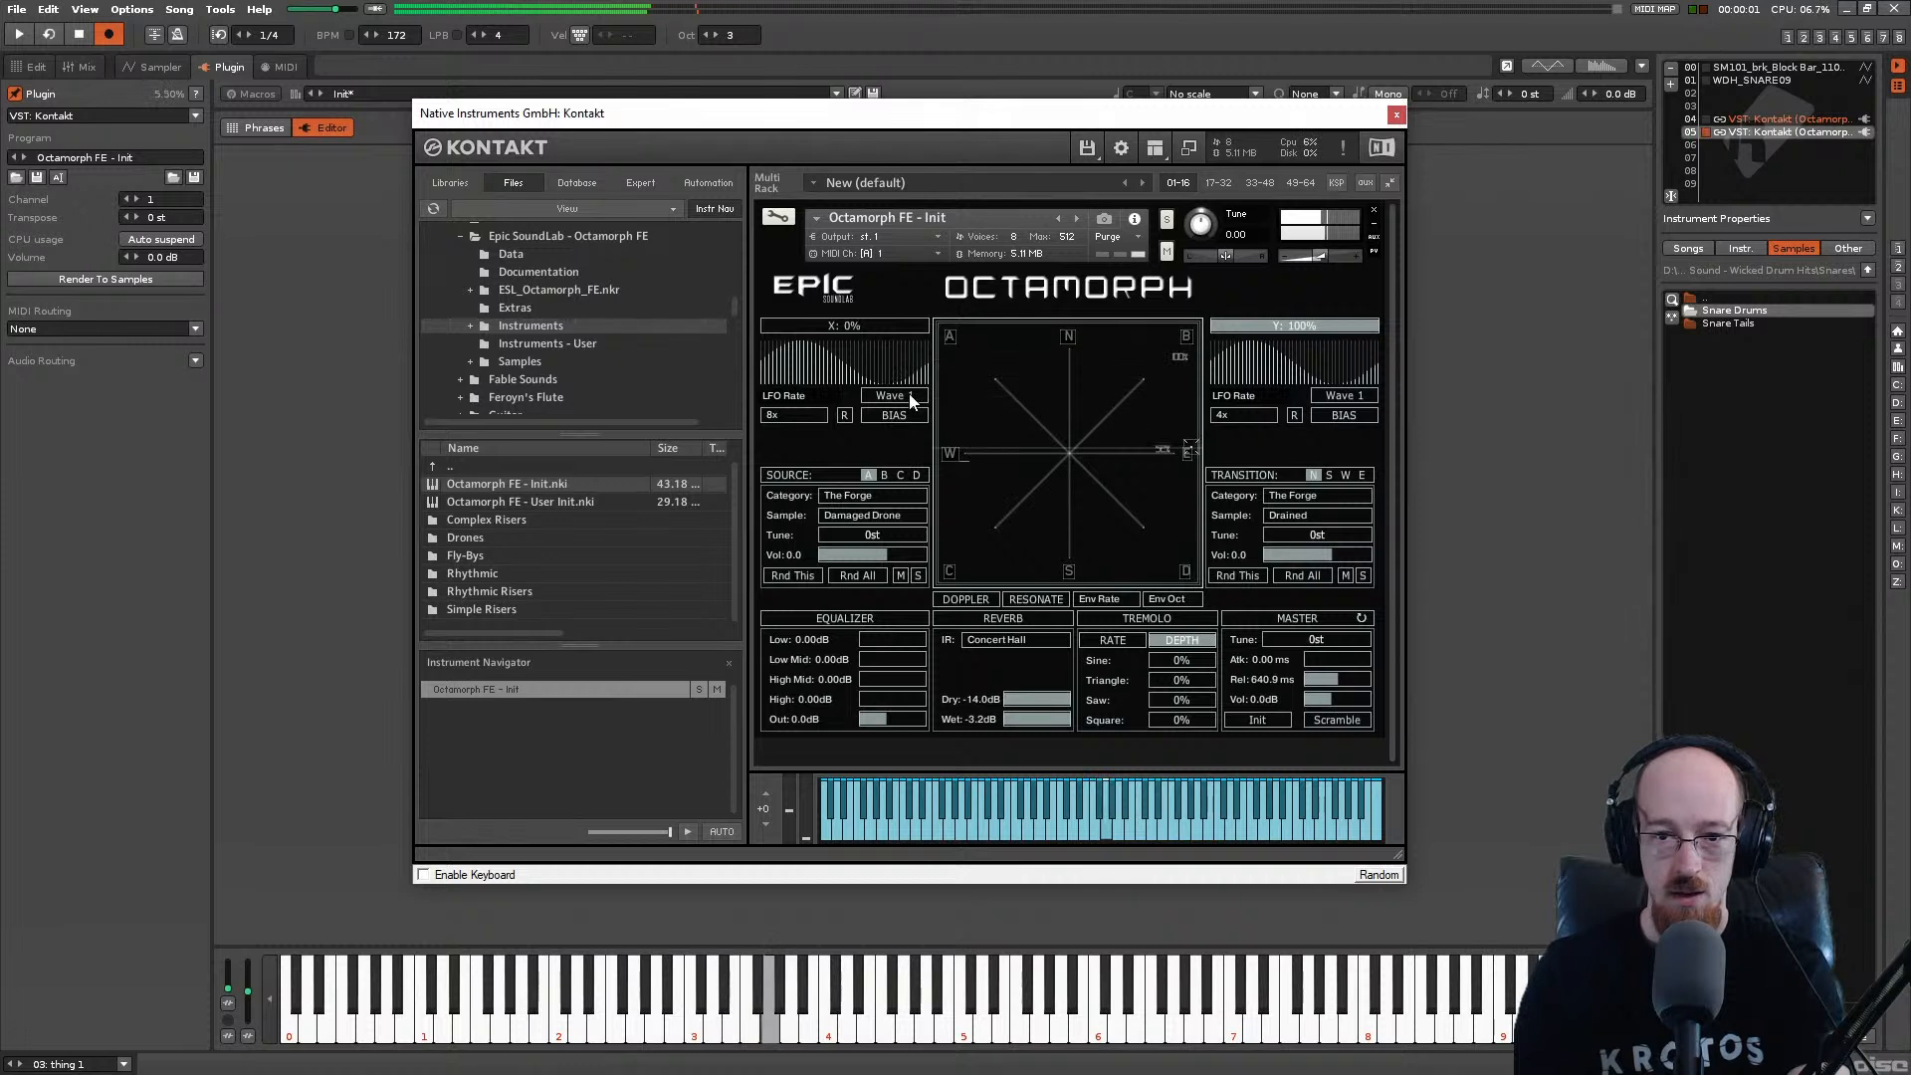
click(872, 515)
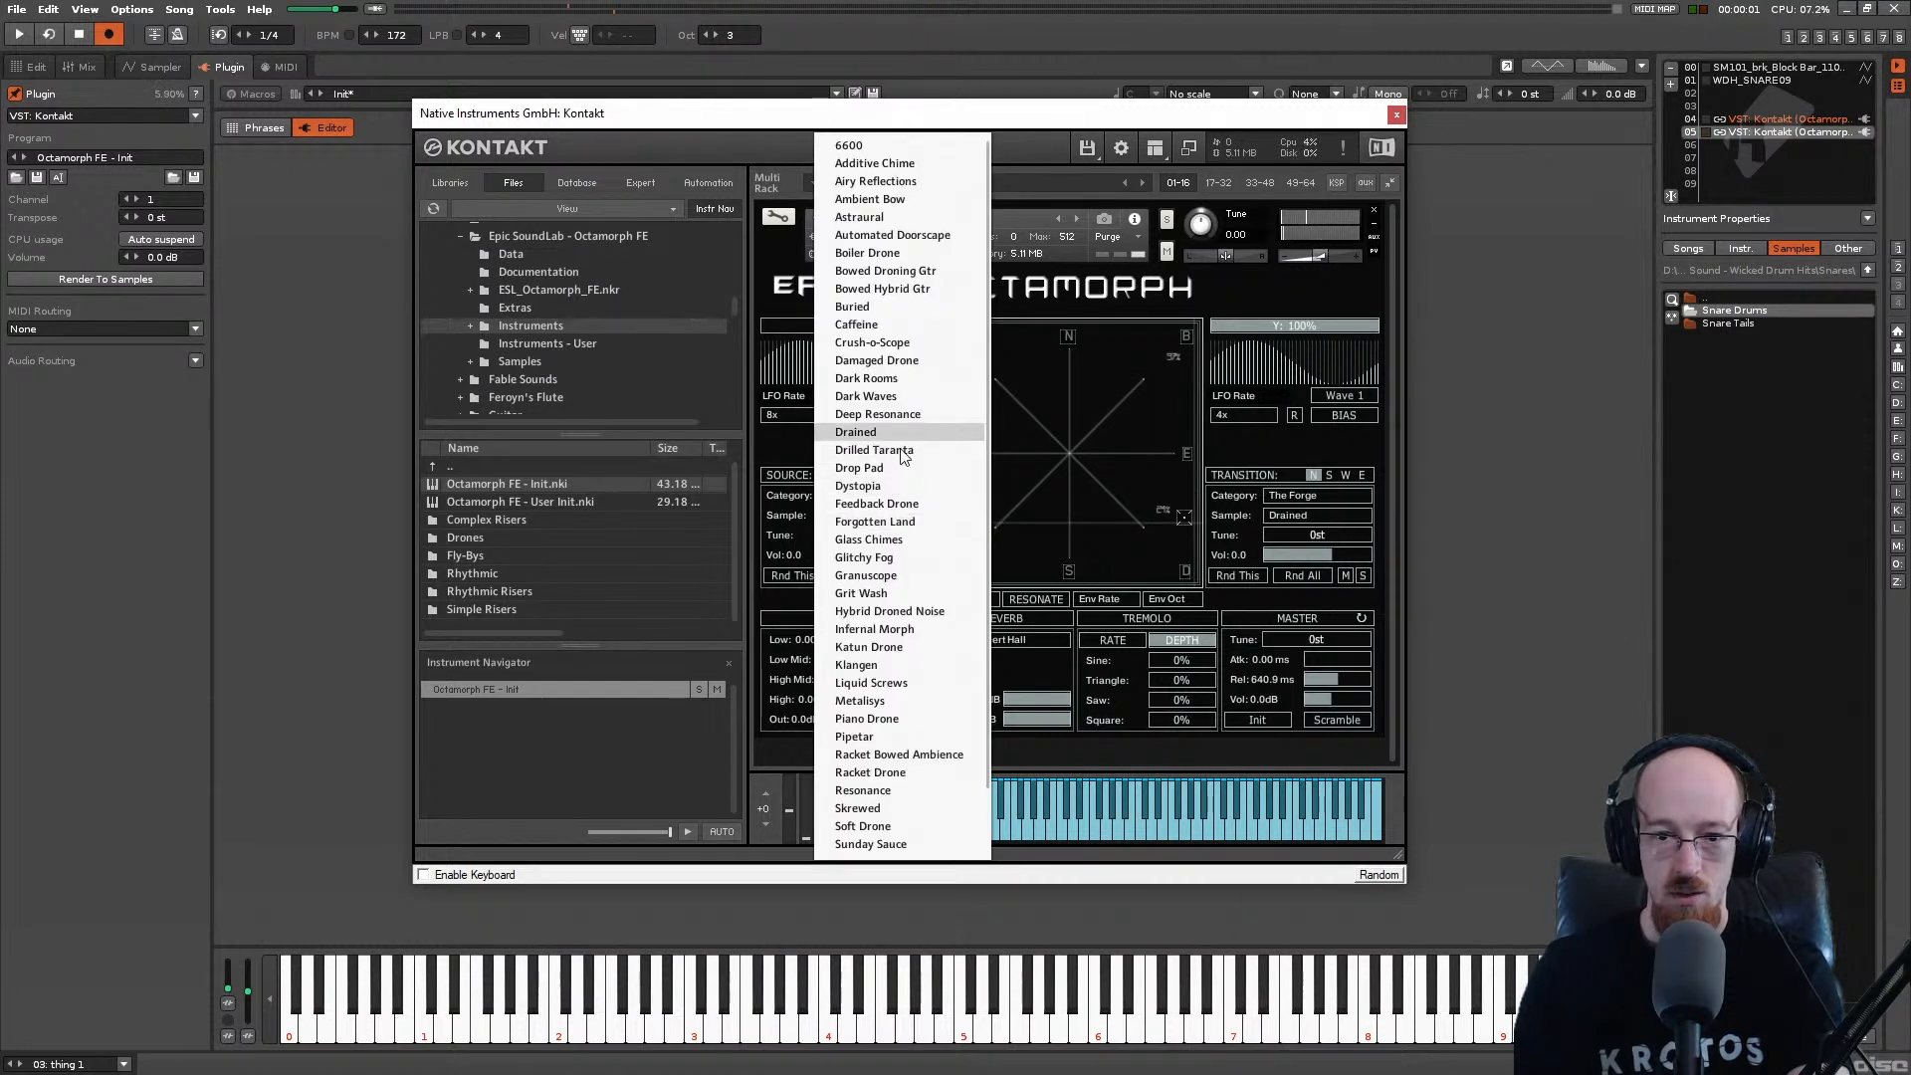
click(885, 665)
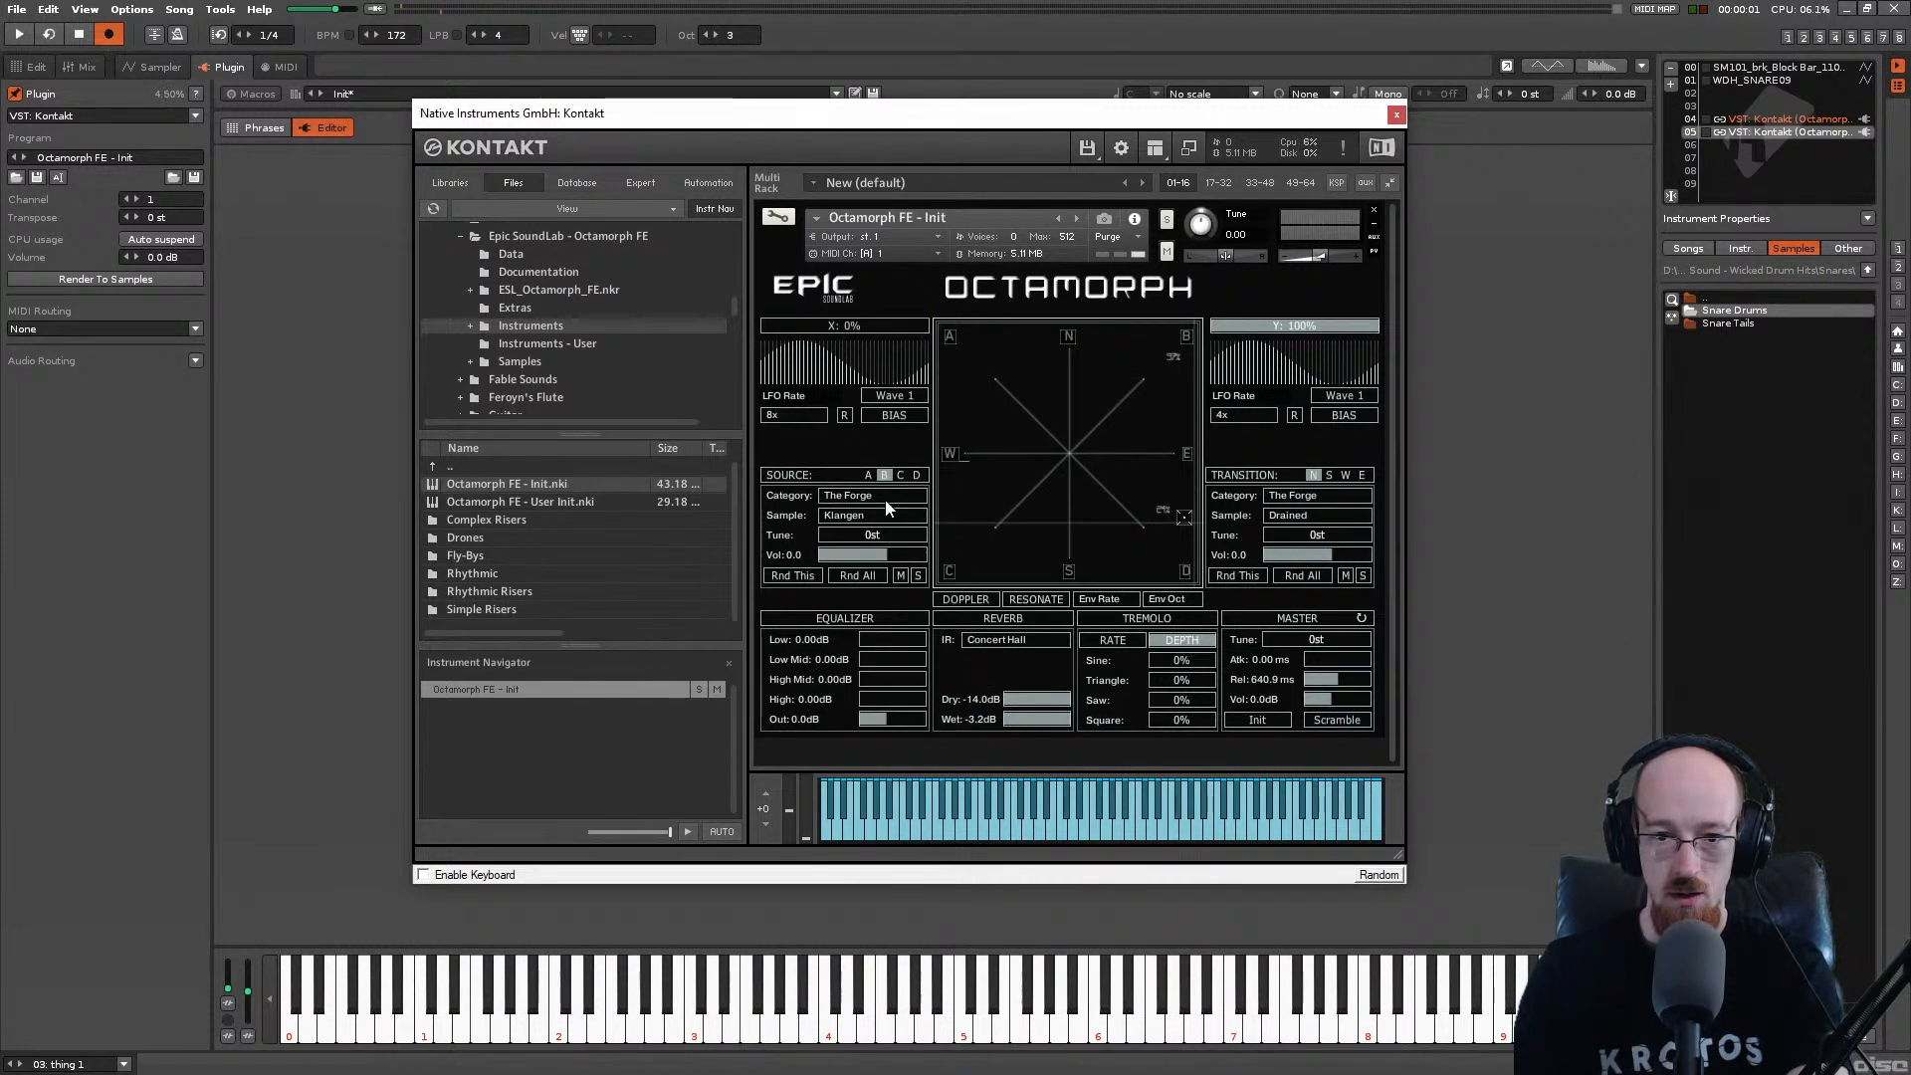
Step: Choose a new sample for Octamorph's source C and set source D's sample to Soft Drone
click(899, 475)
click(872, 514)
click(878, 742)
click(880, 517)
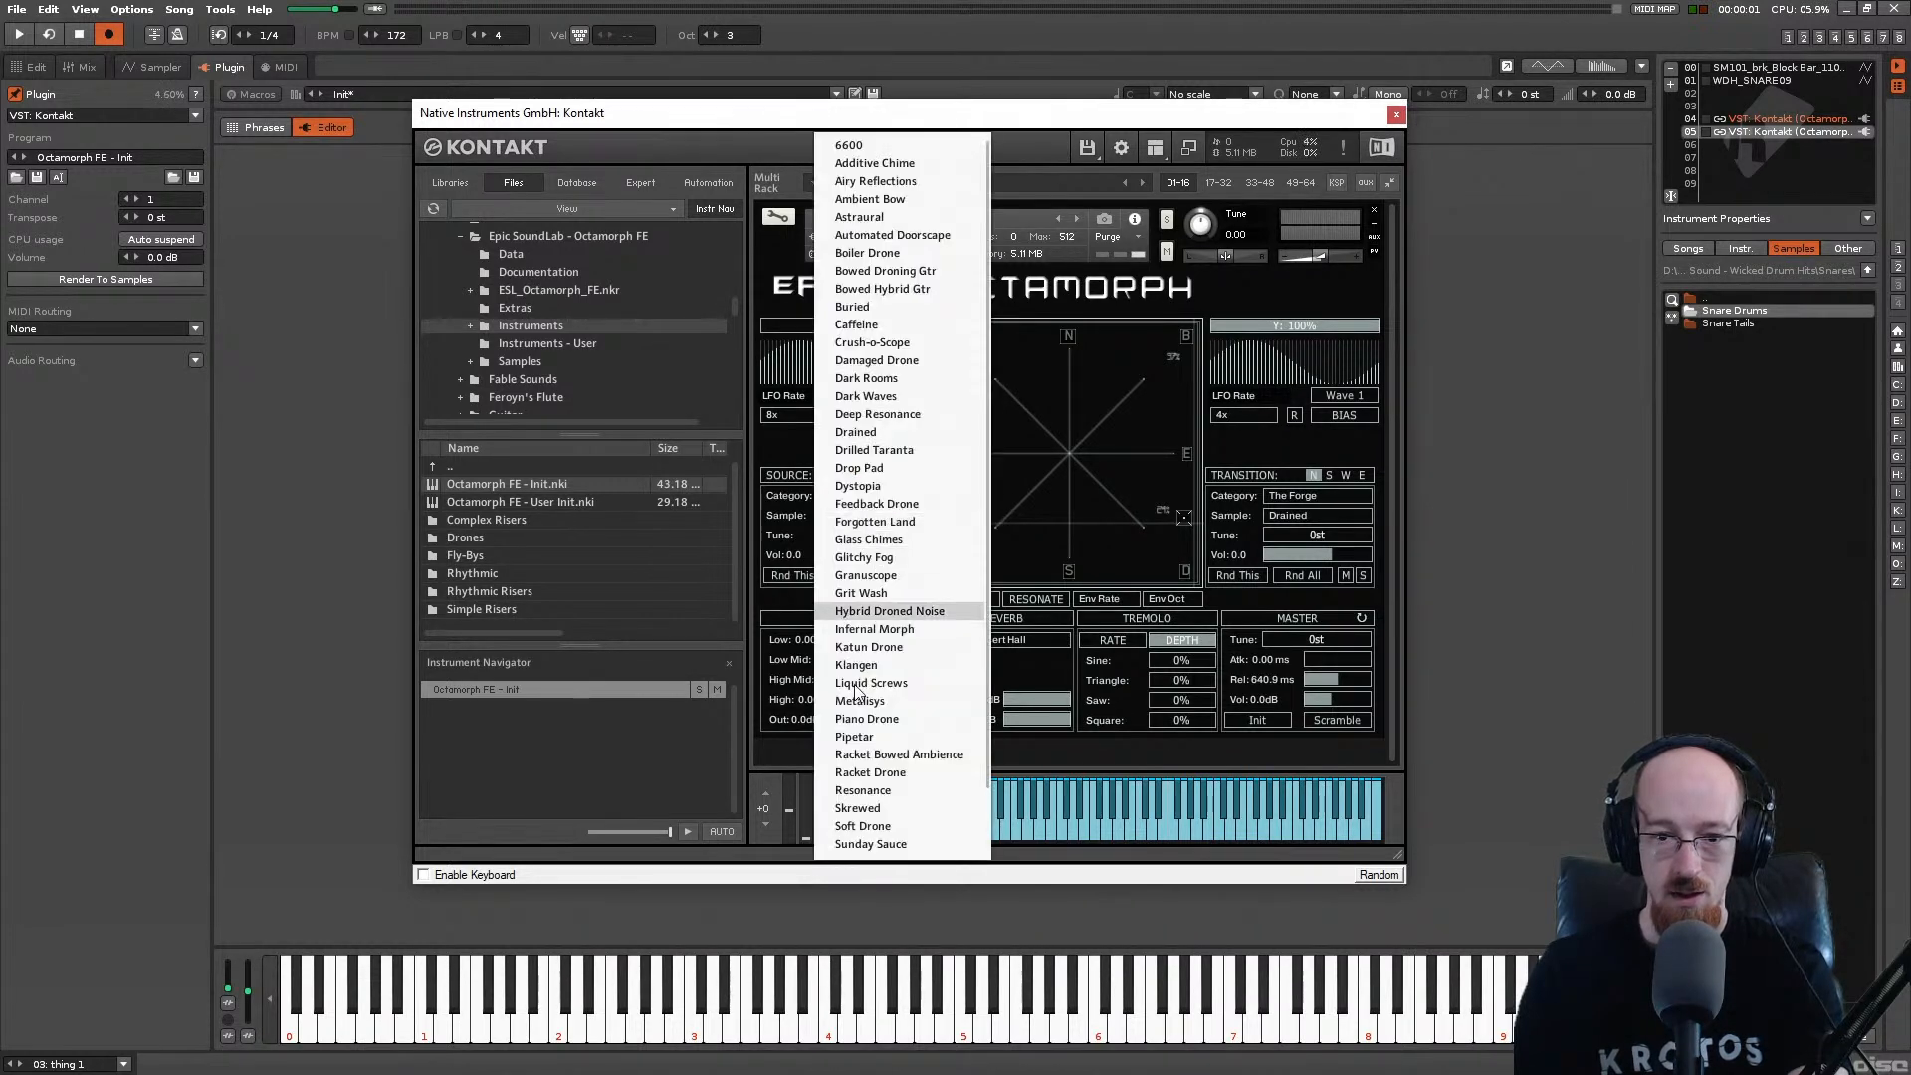
click(906, 828)
click(905, 802)
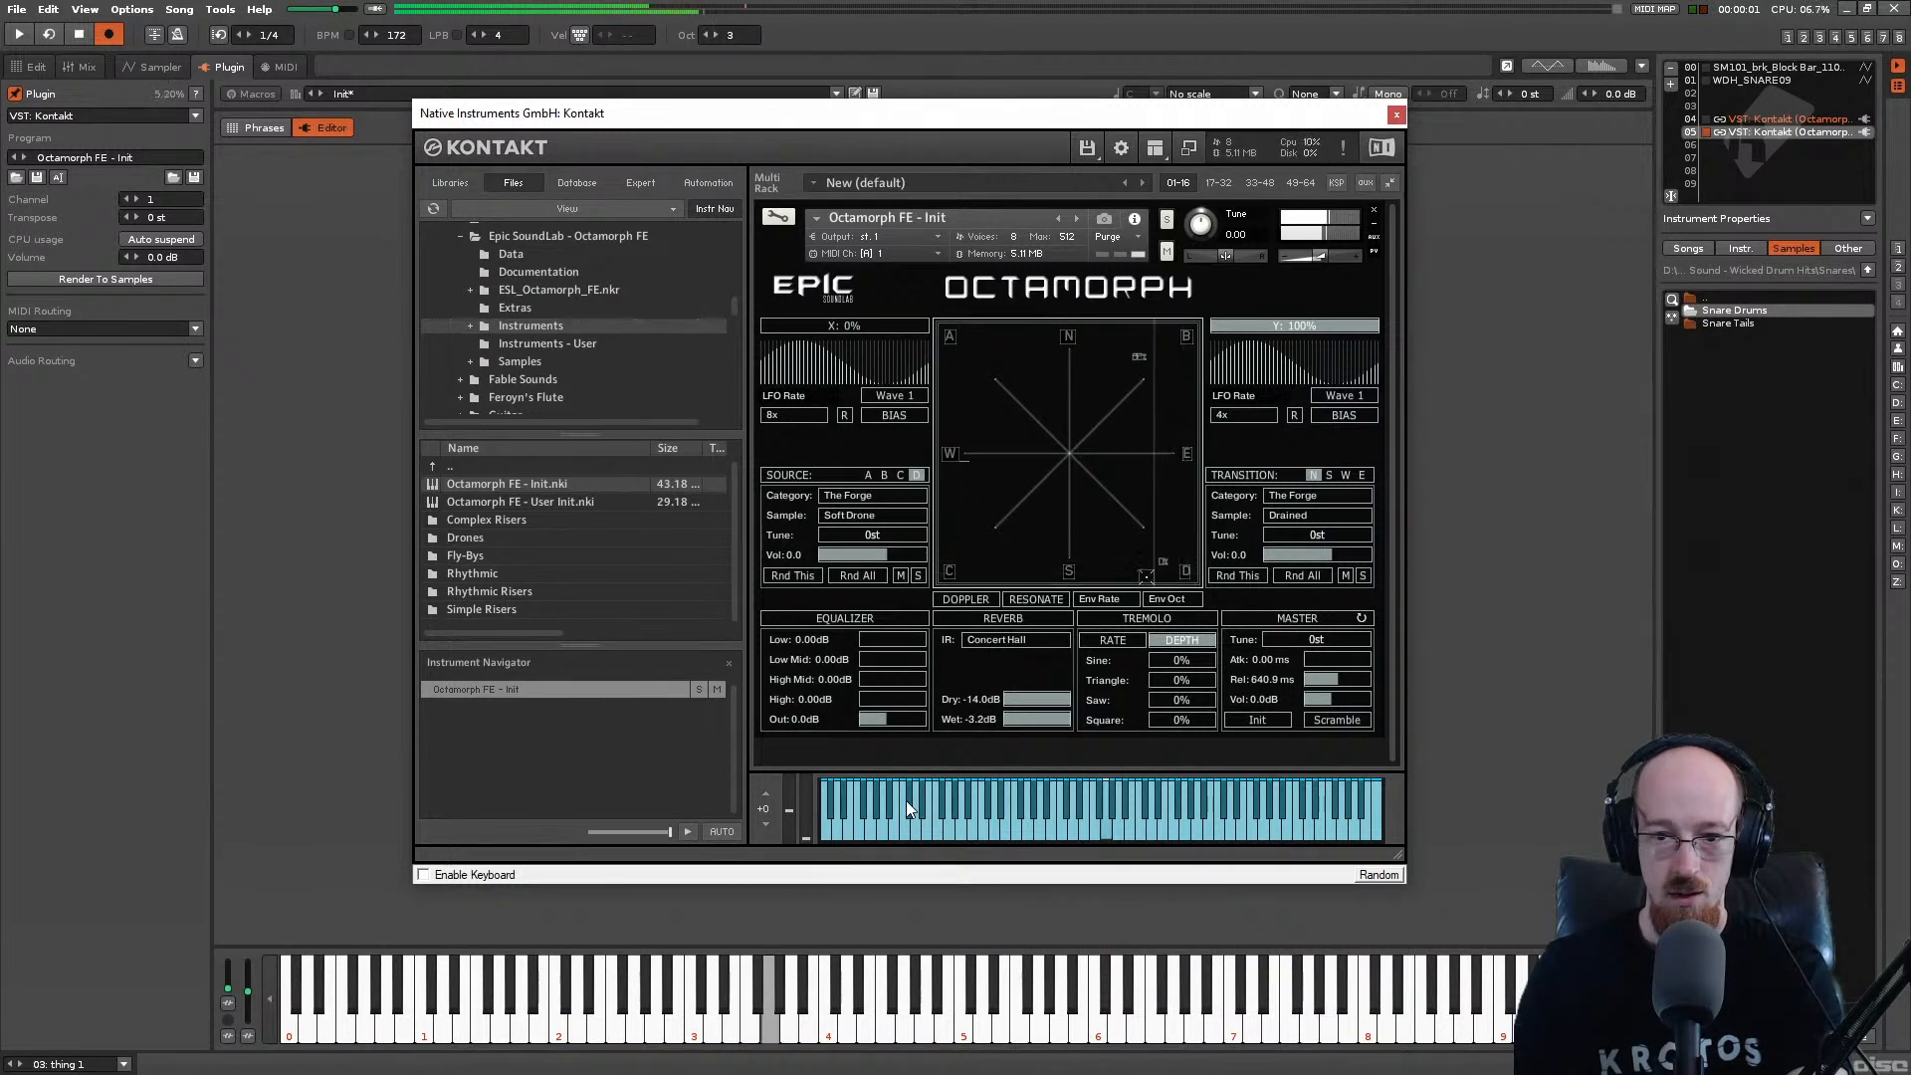
Step: Set the reverb impulse response in Octamorph to Ghost II while a note plays
click(989, 641)
click(1049, 645)
click(1017, 643)
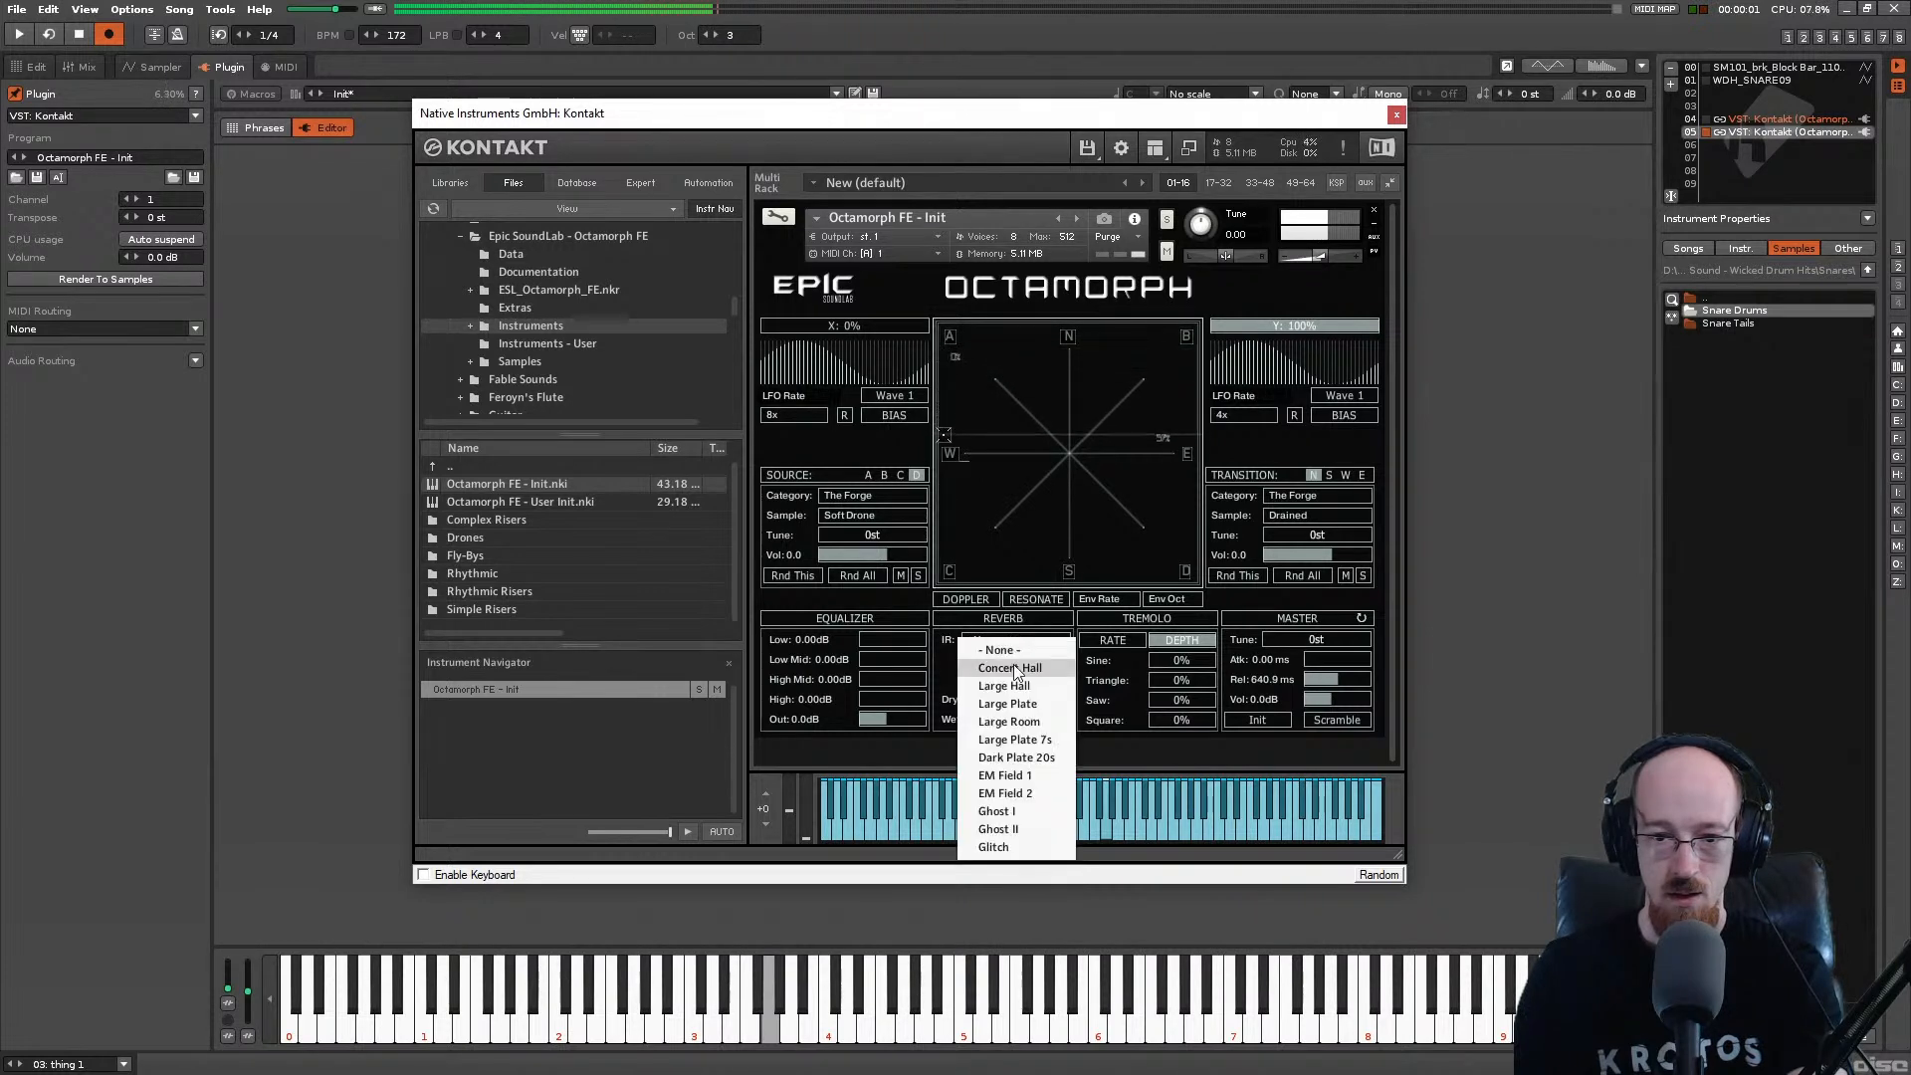
click(1023, 828)
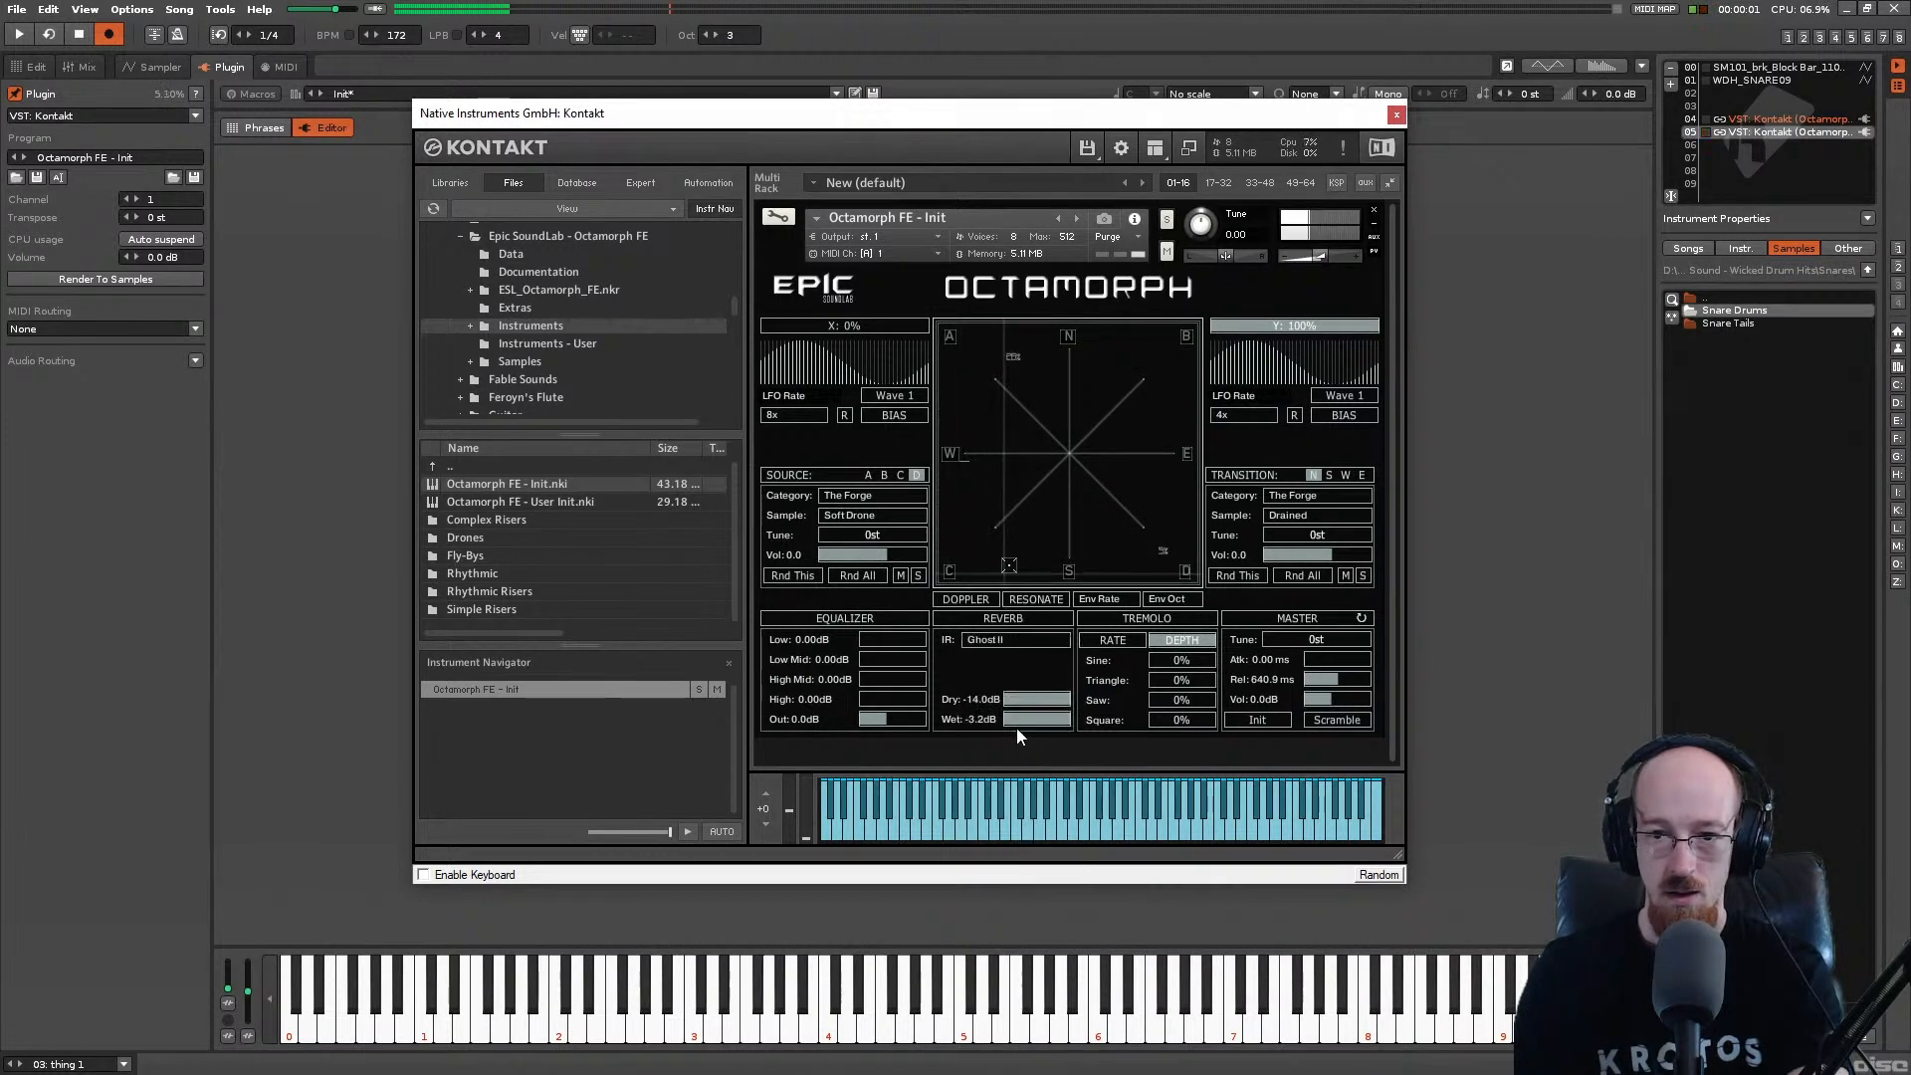
Step: Open Octamorph's Rhythmic folder, replace the current instrument with Biased.nki, and audition it
click(488, 522)
click(486, 576)
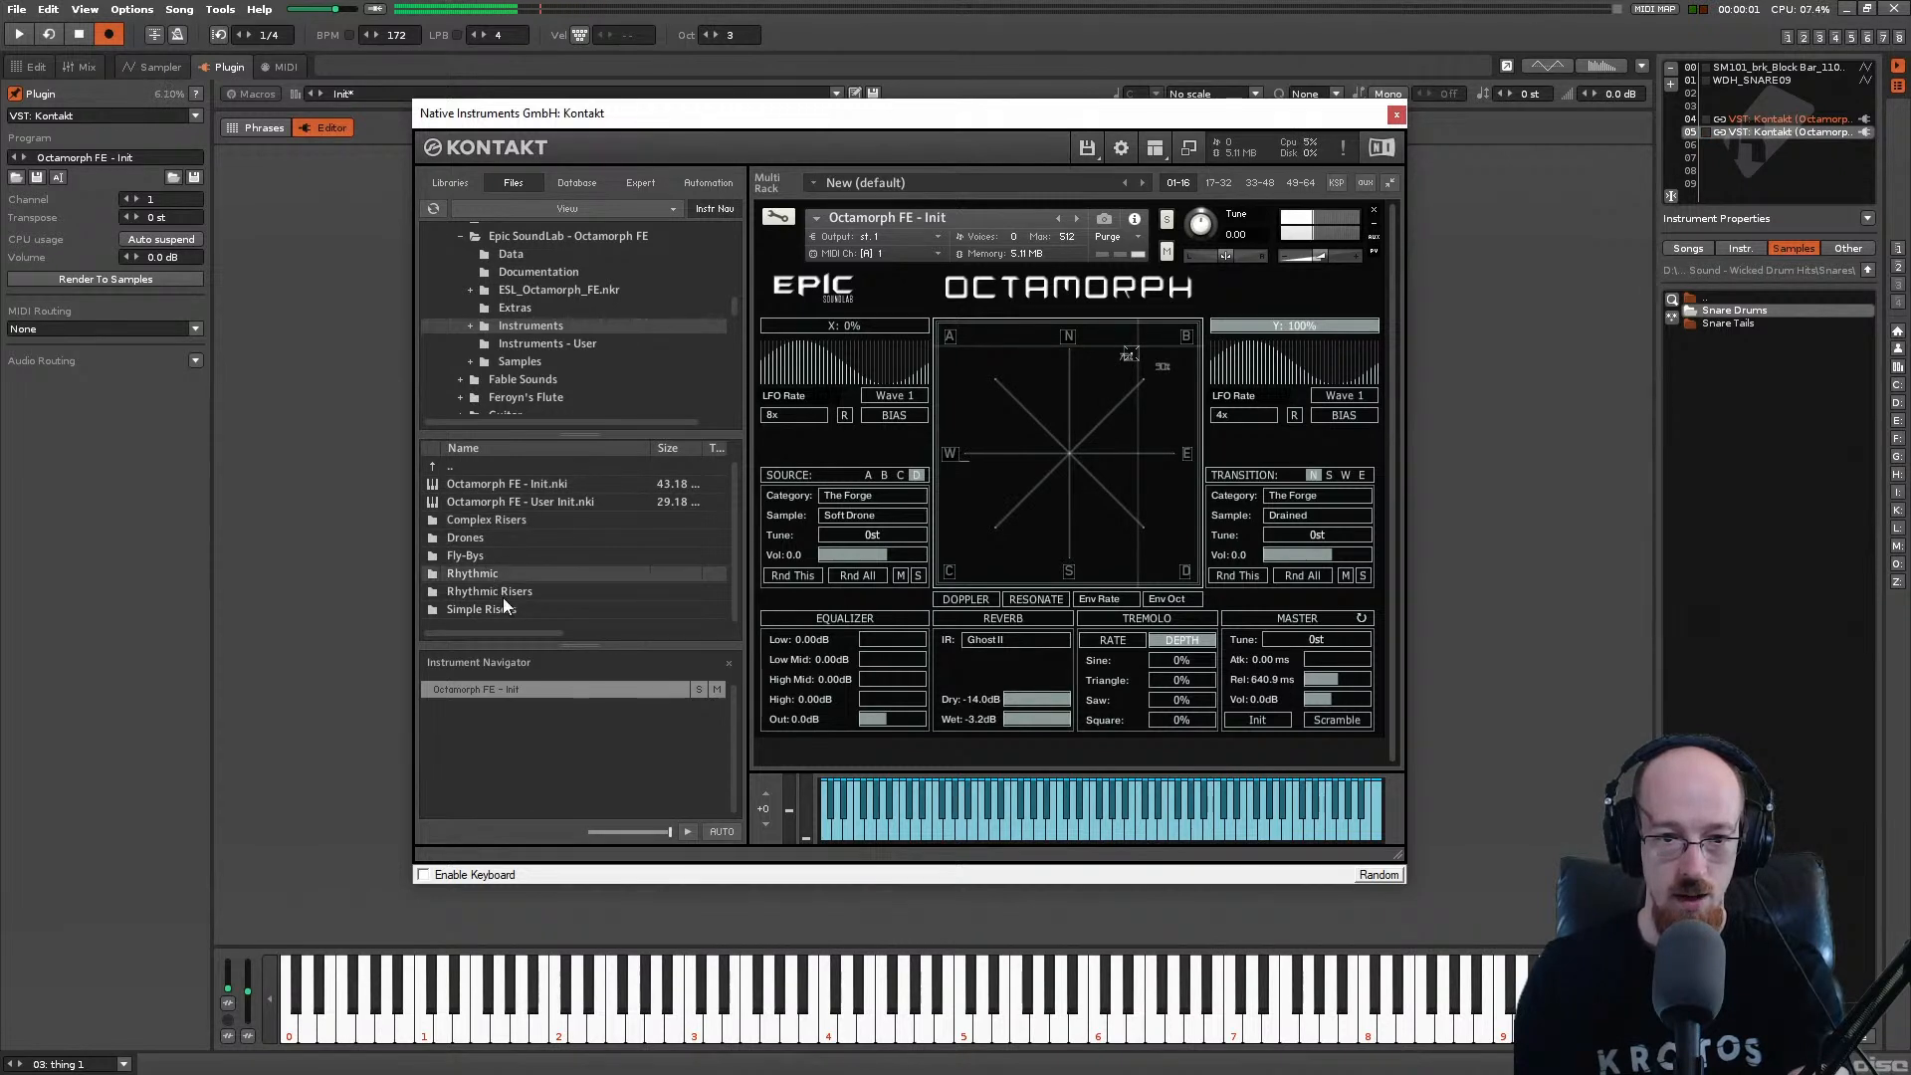
double_click(468, 573)
drag(464, 555, 1054, 462)
click(966, 619)
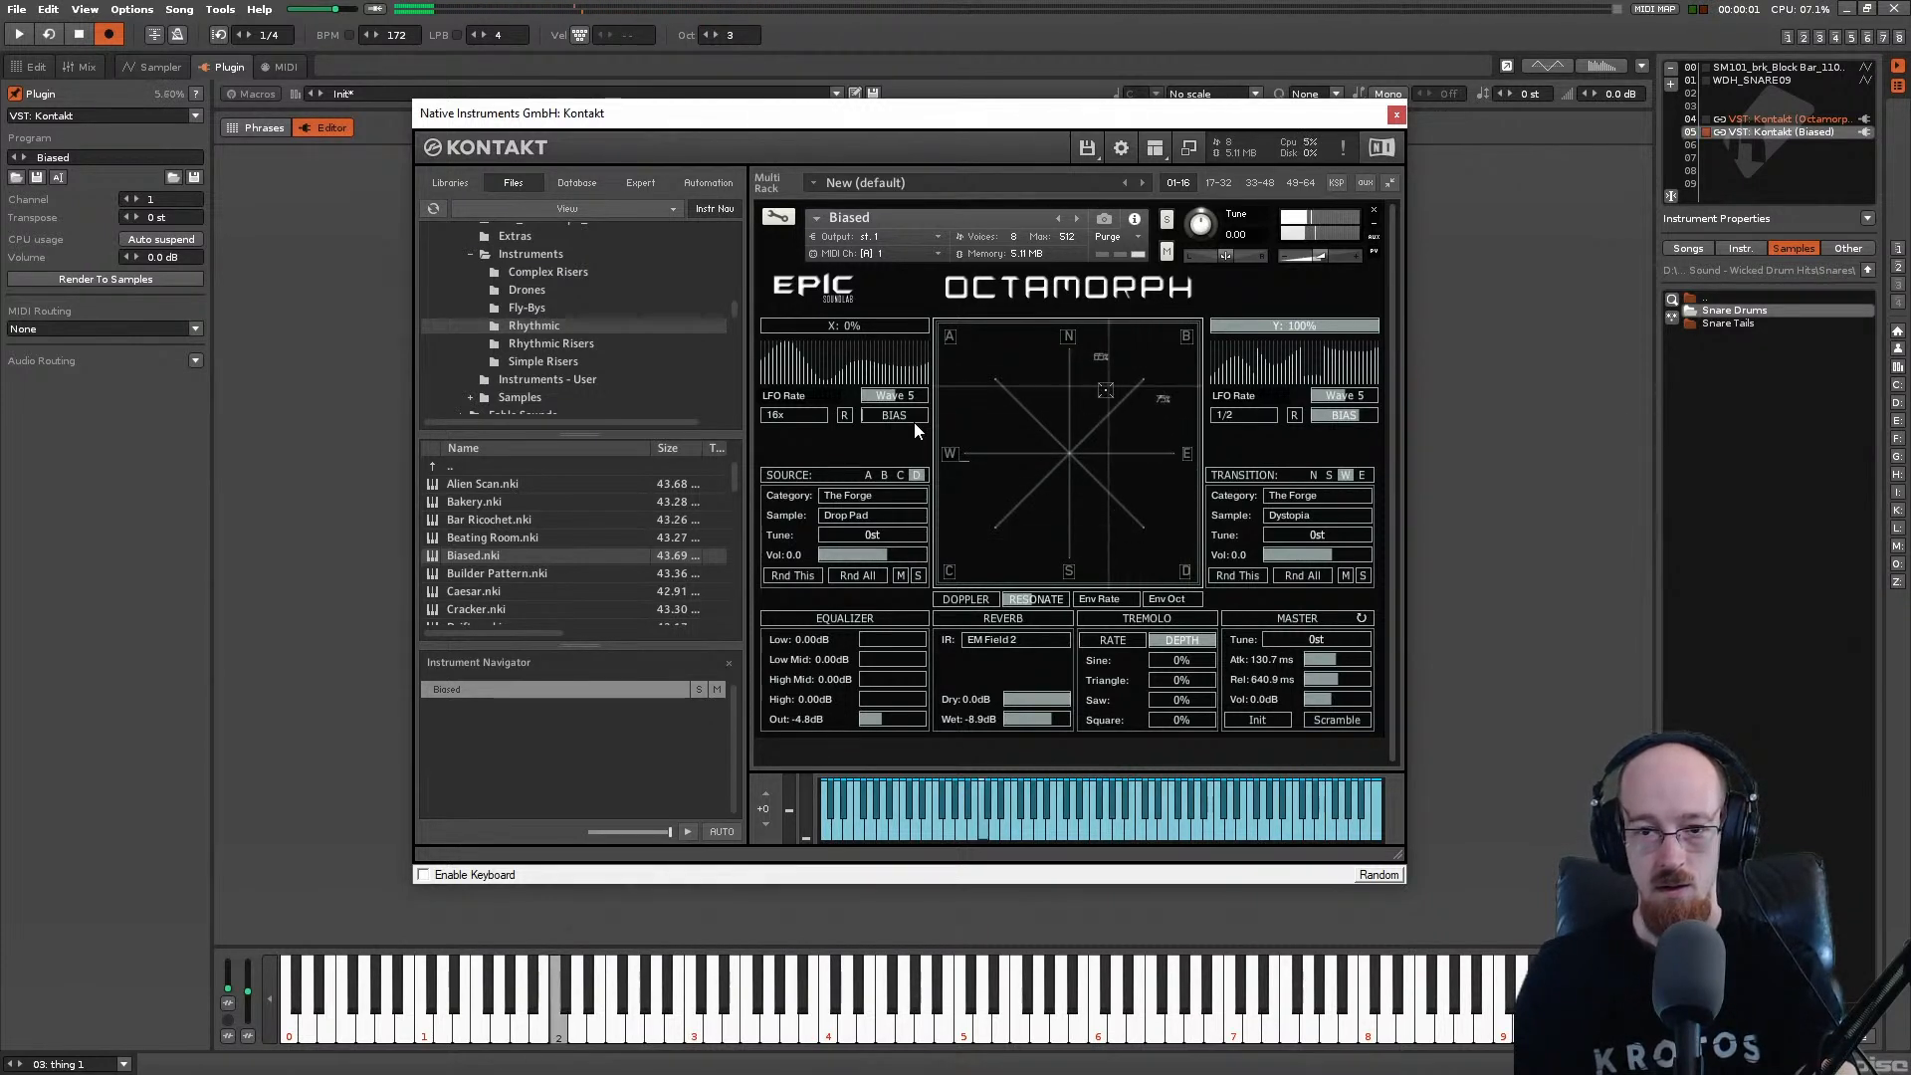
Step: Load Builder Pattern.nki in Kontakt and place a C-3 note for it at row 16 of the thing 1 track
double_click(478, 573)
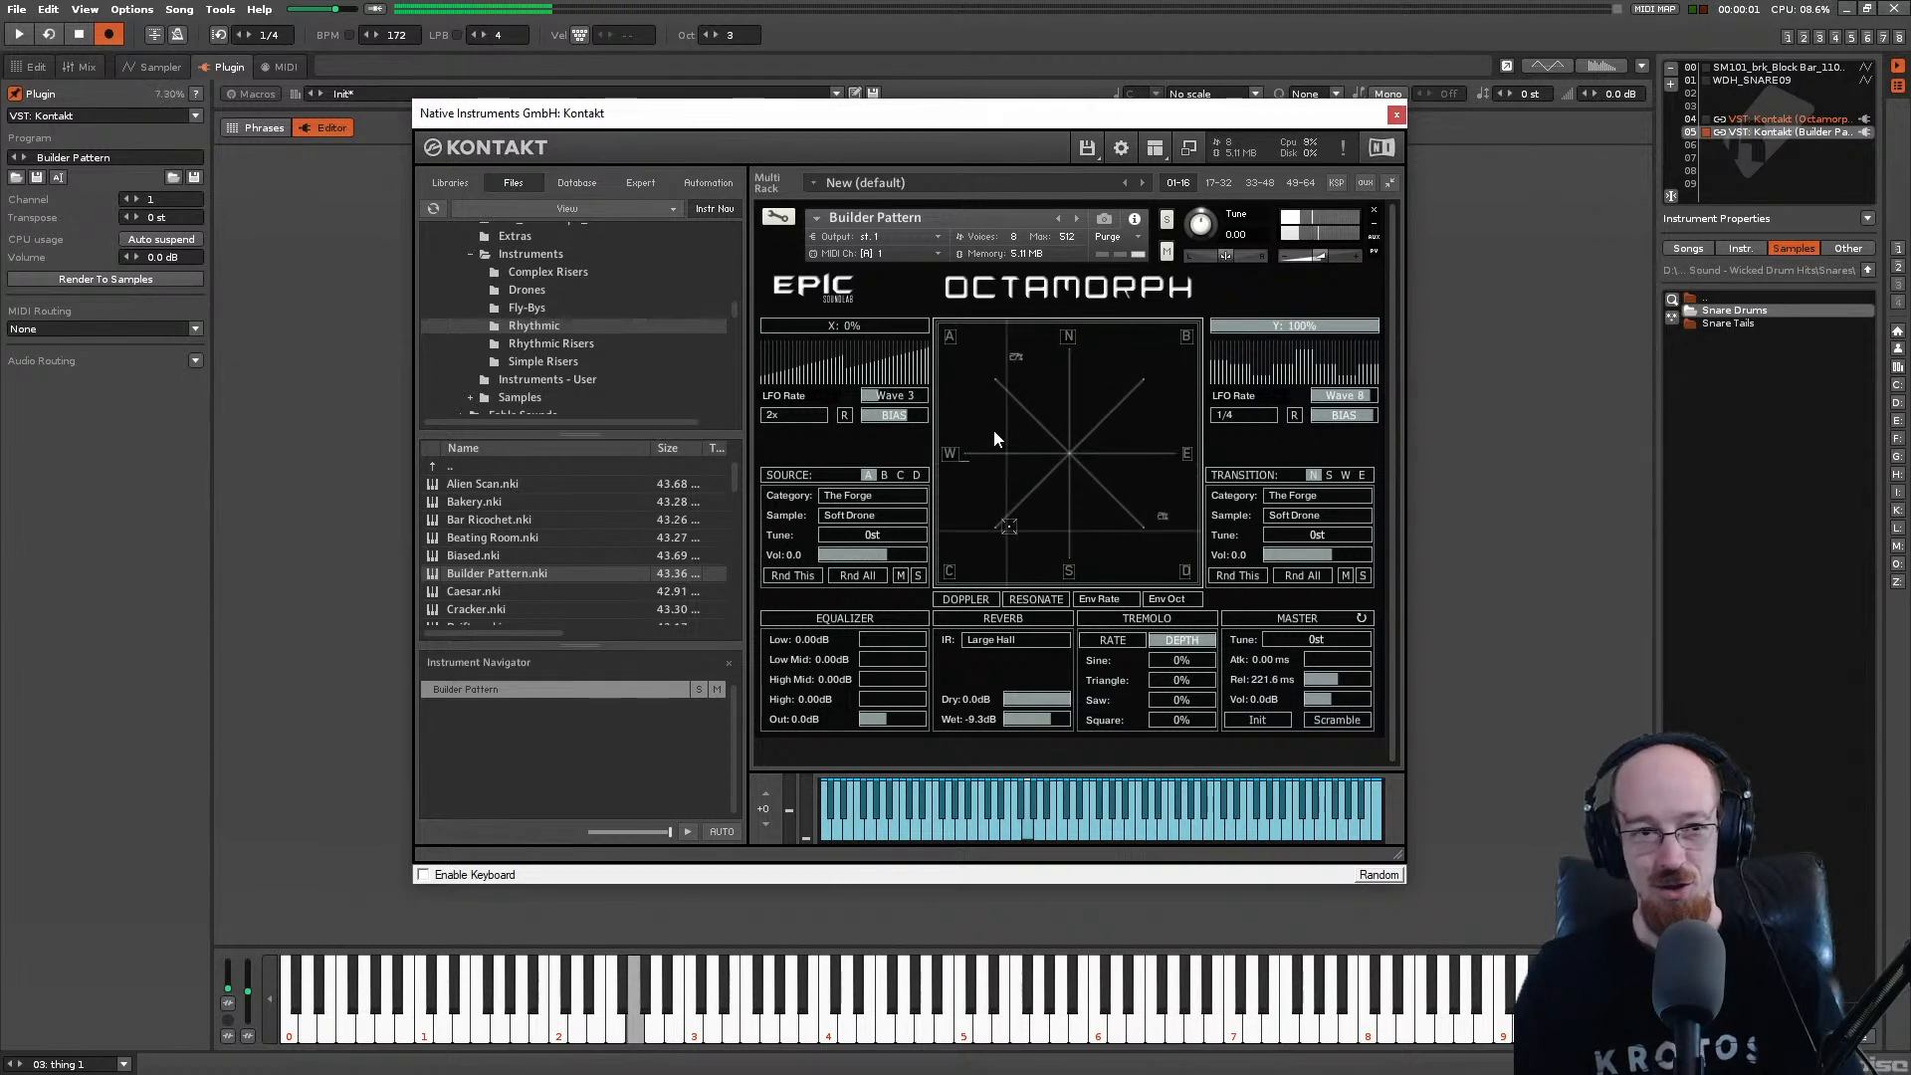
click(30, 66)
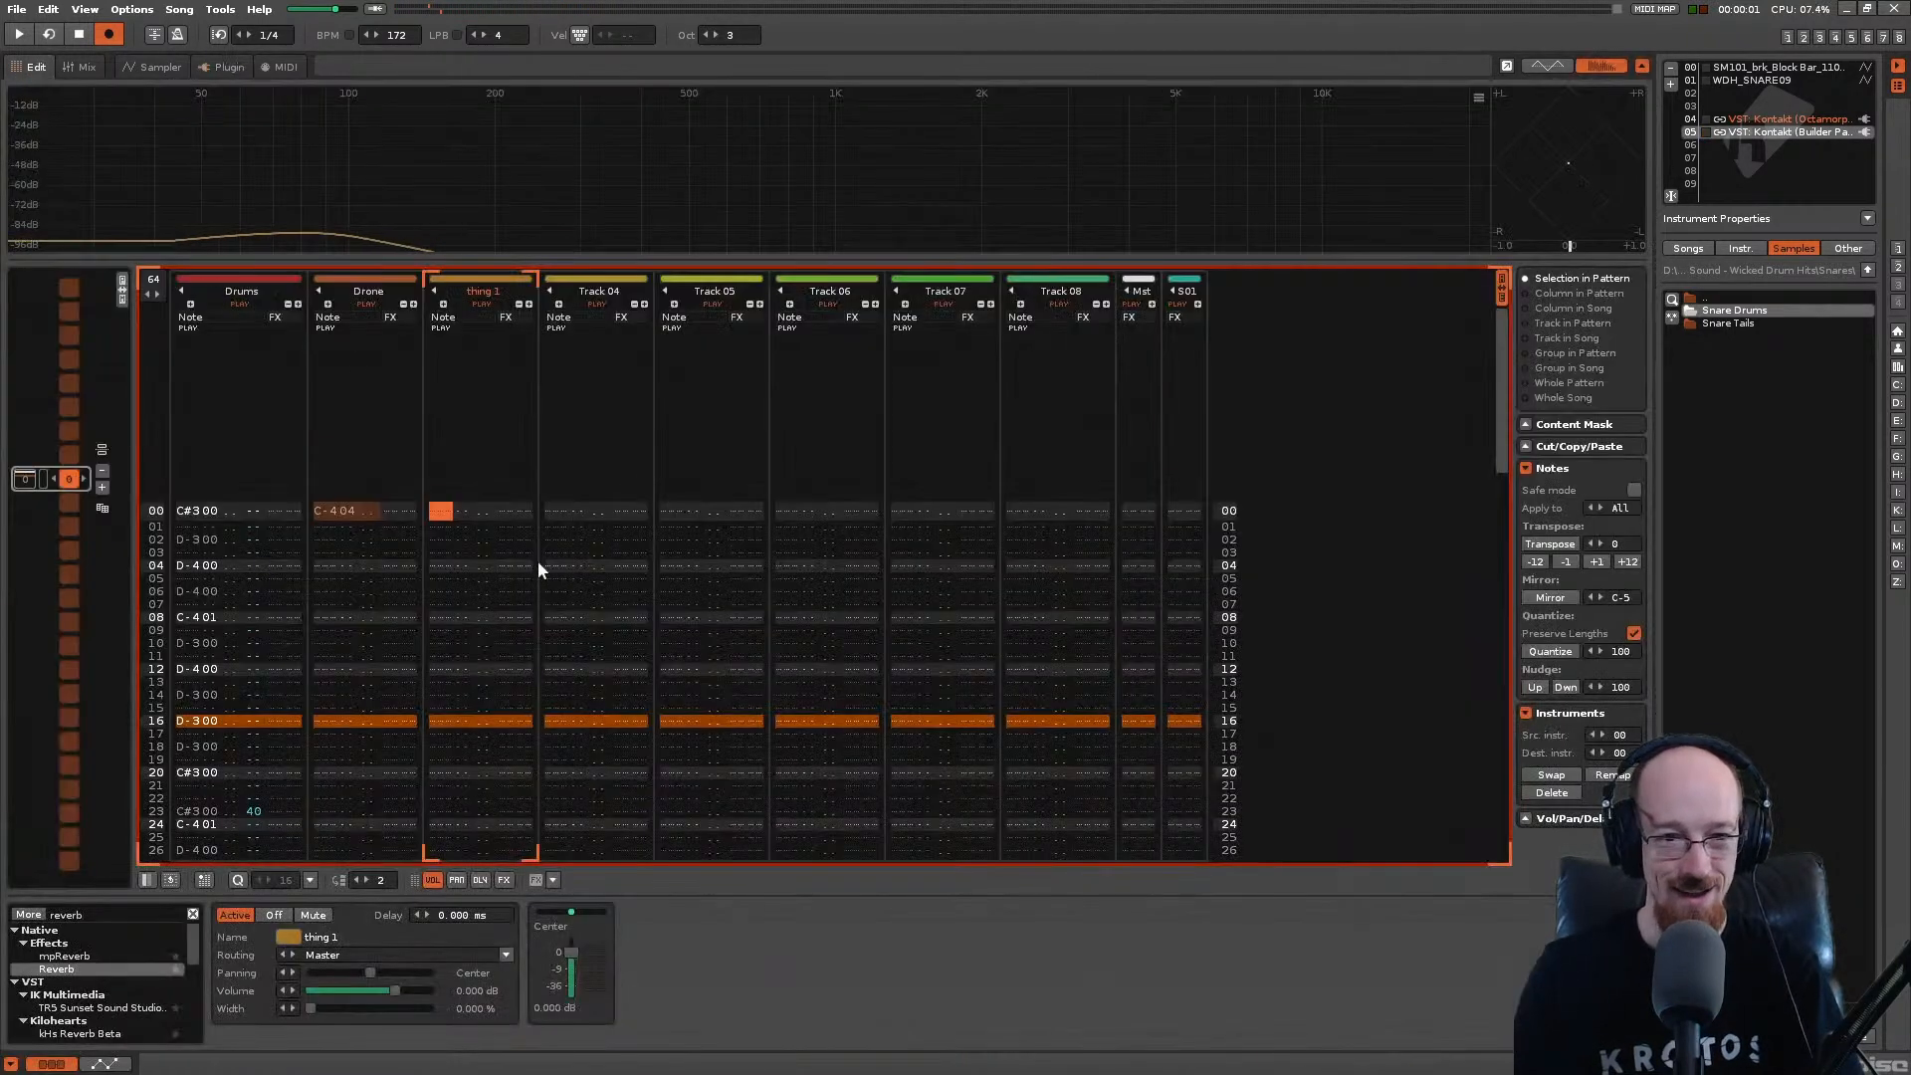
scroll(766, 624, down, 8)
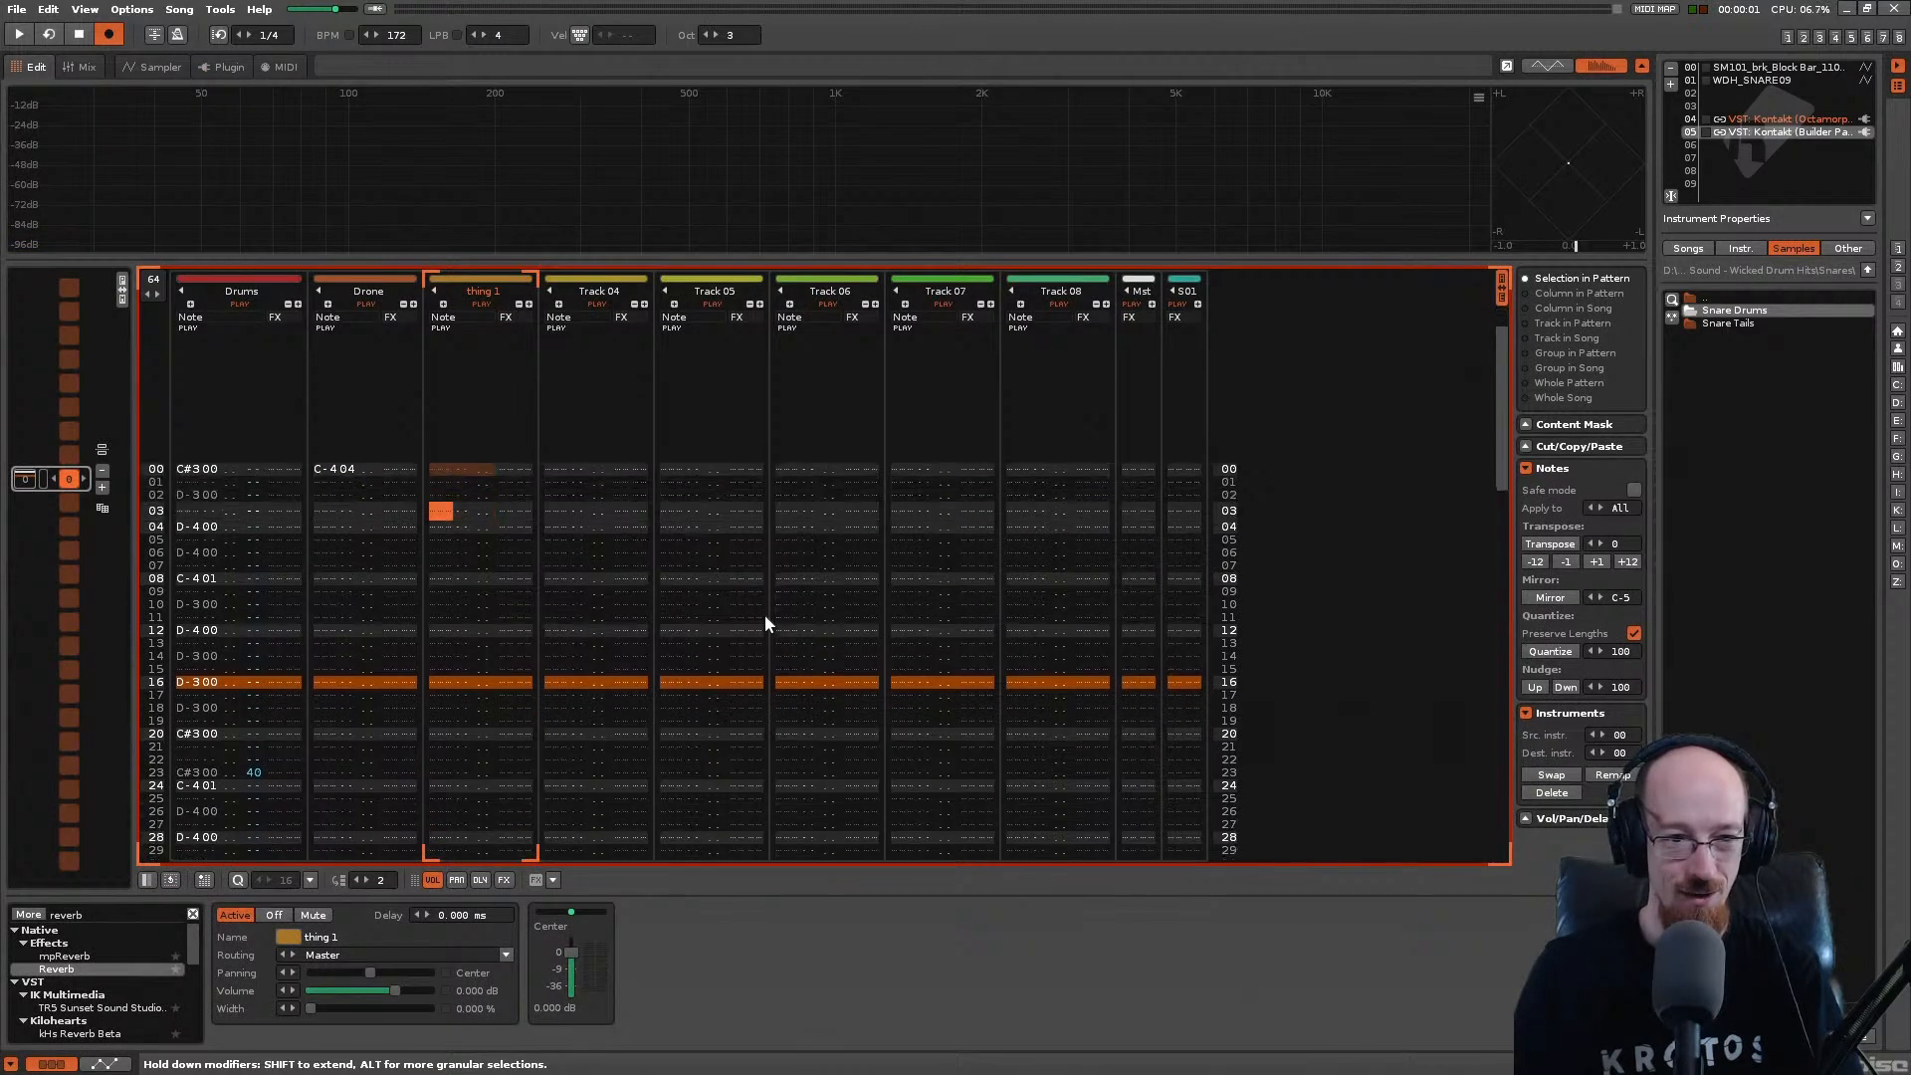
key(q)
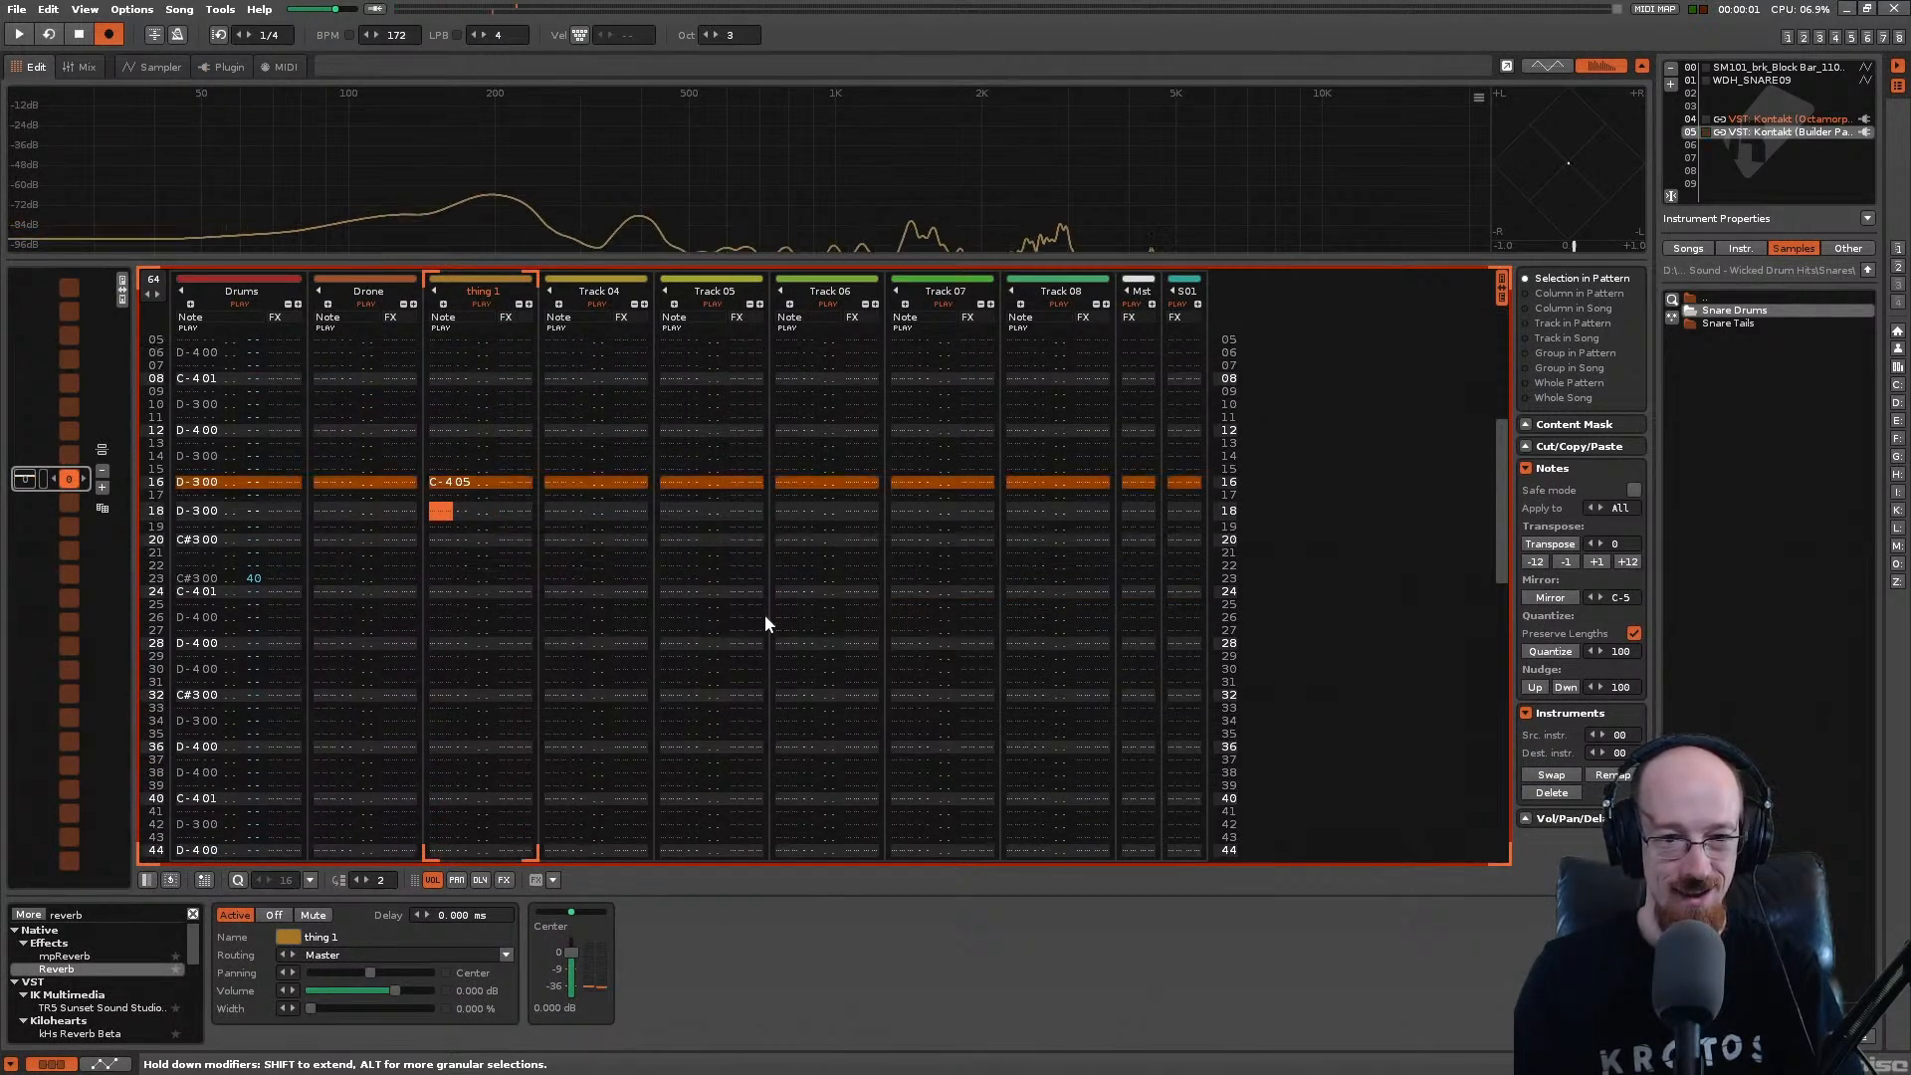
key(KP_Divide)
key(Up)
key(Up)
key(Up)
key(Up)
key(Up)
key(q)
Step: Add a C-4 note at row 44 of the thing 1 track, with note-offs at rows 32 and 63
scroll(767, 624, down, 7)
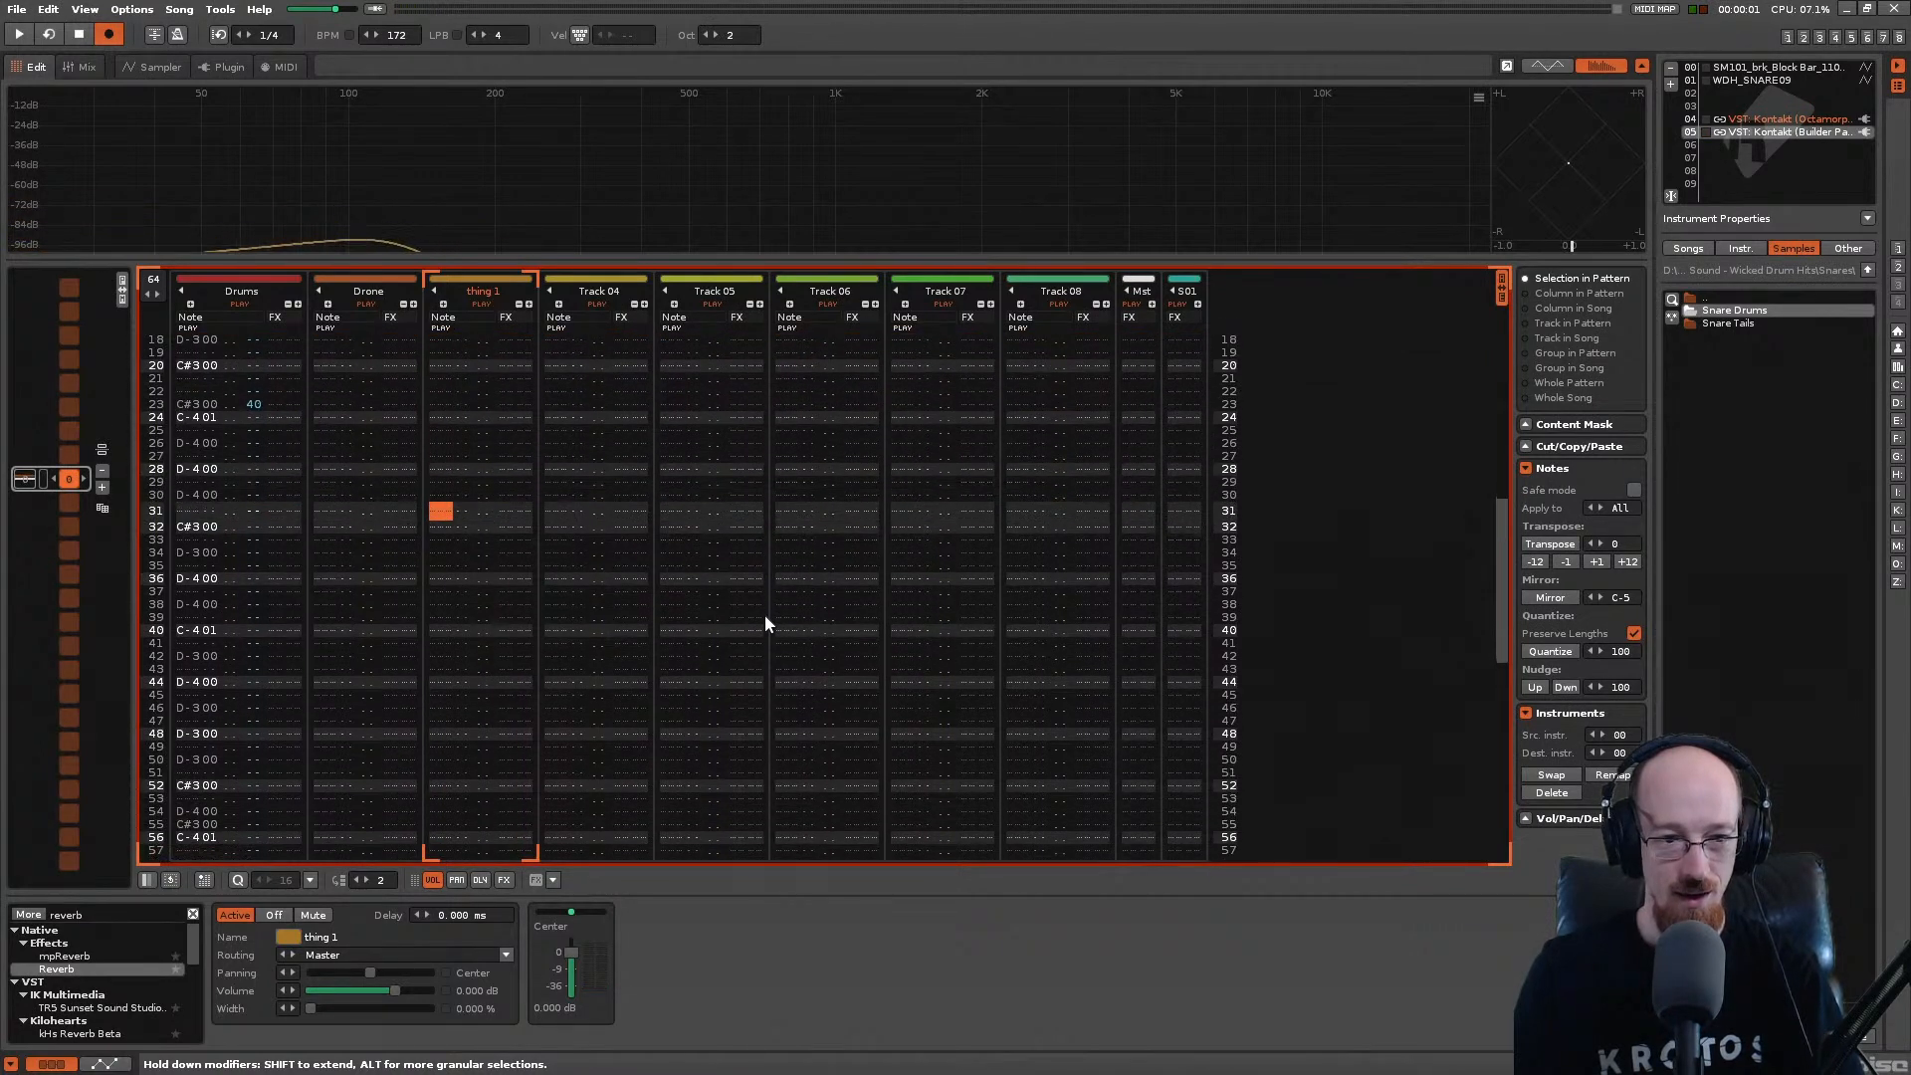
scroll(766, 623, down, 8)
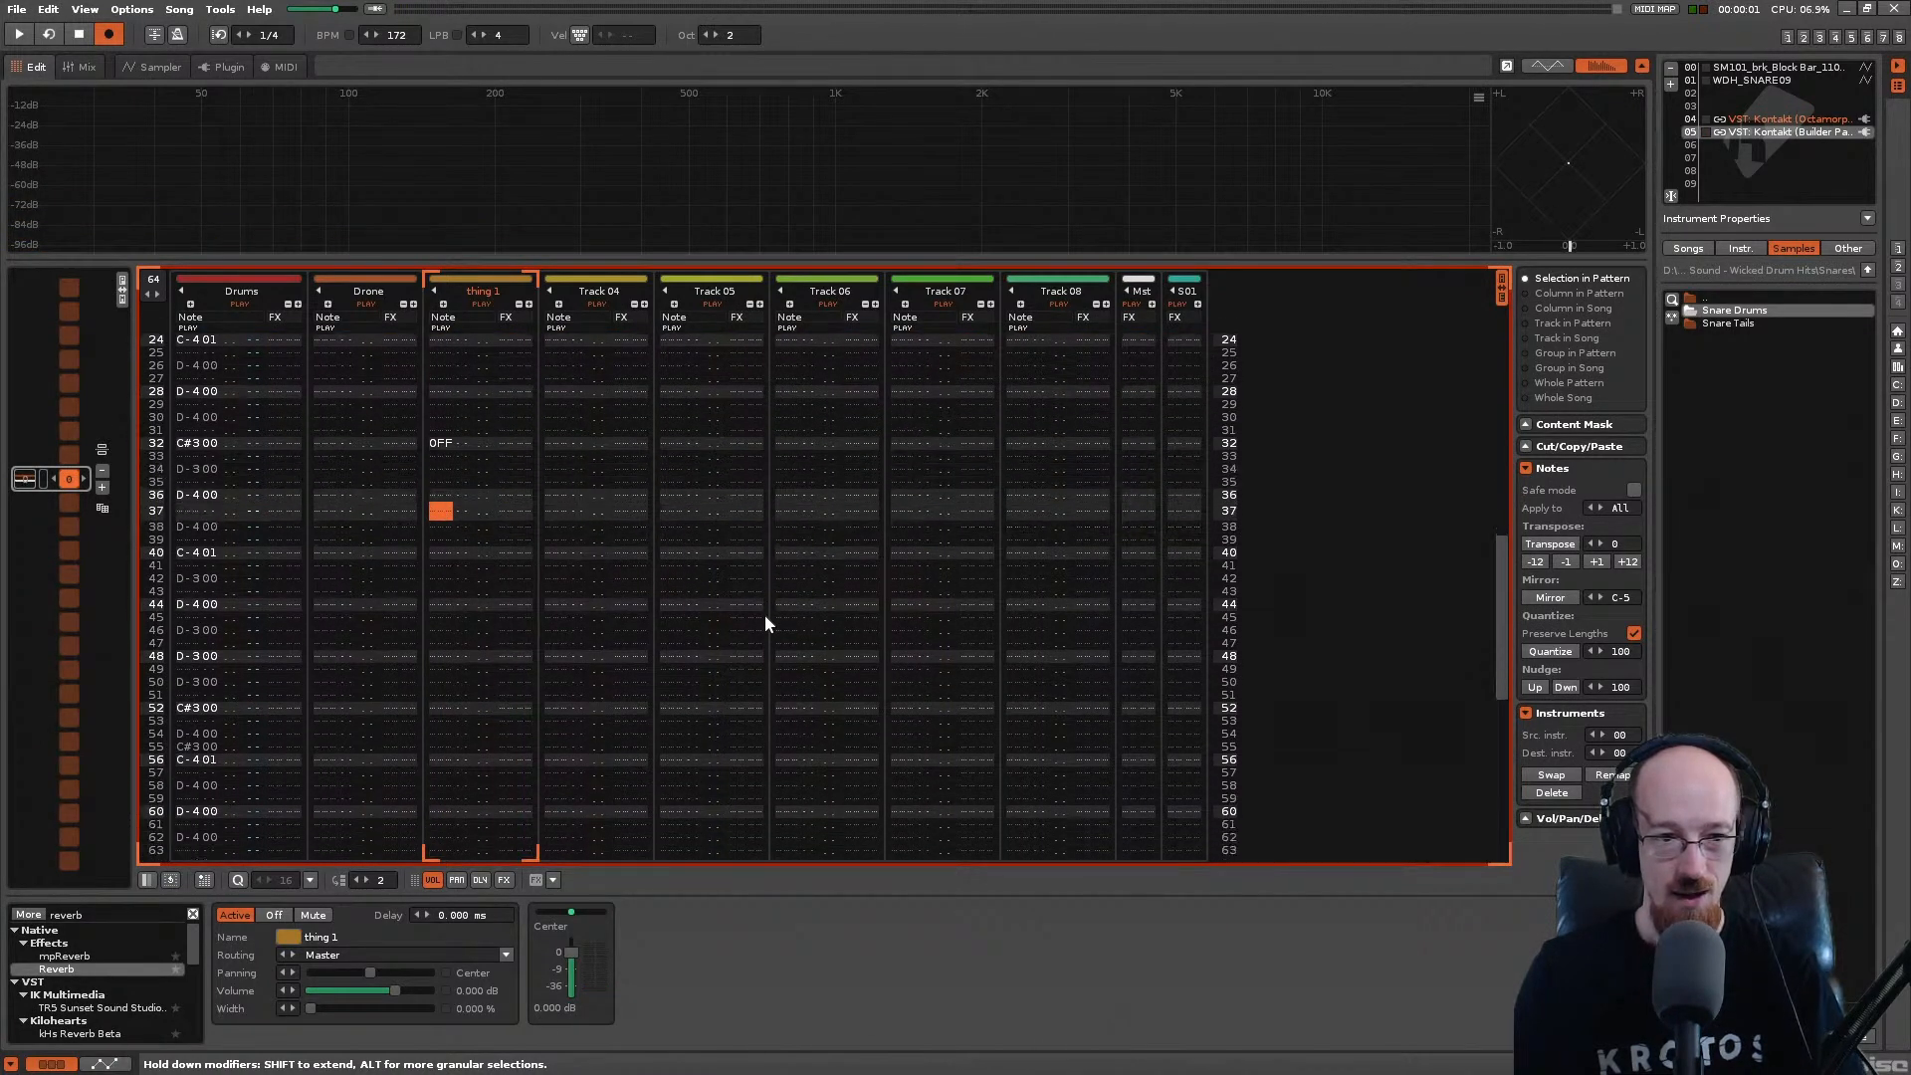
scroll(764, 623, up, 2)
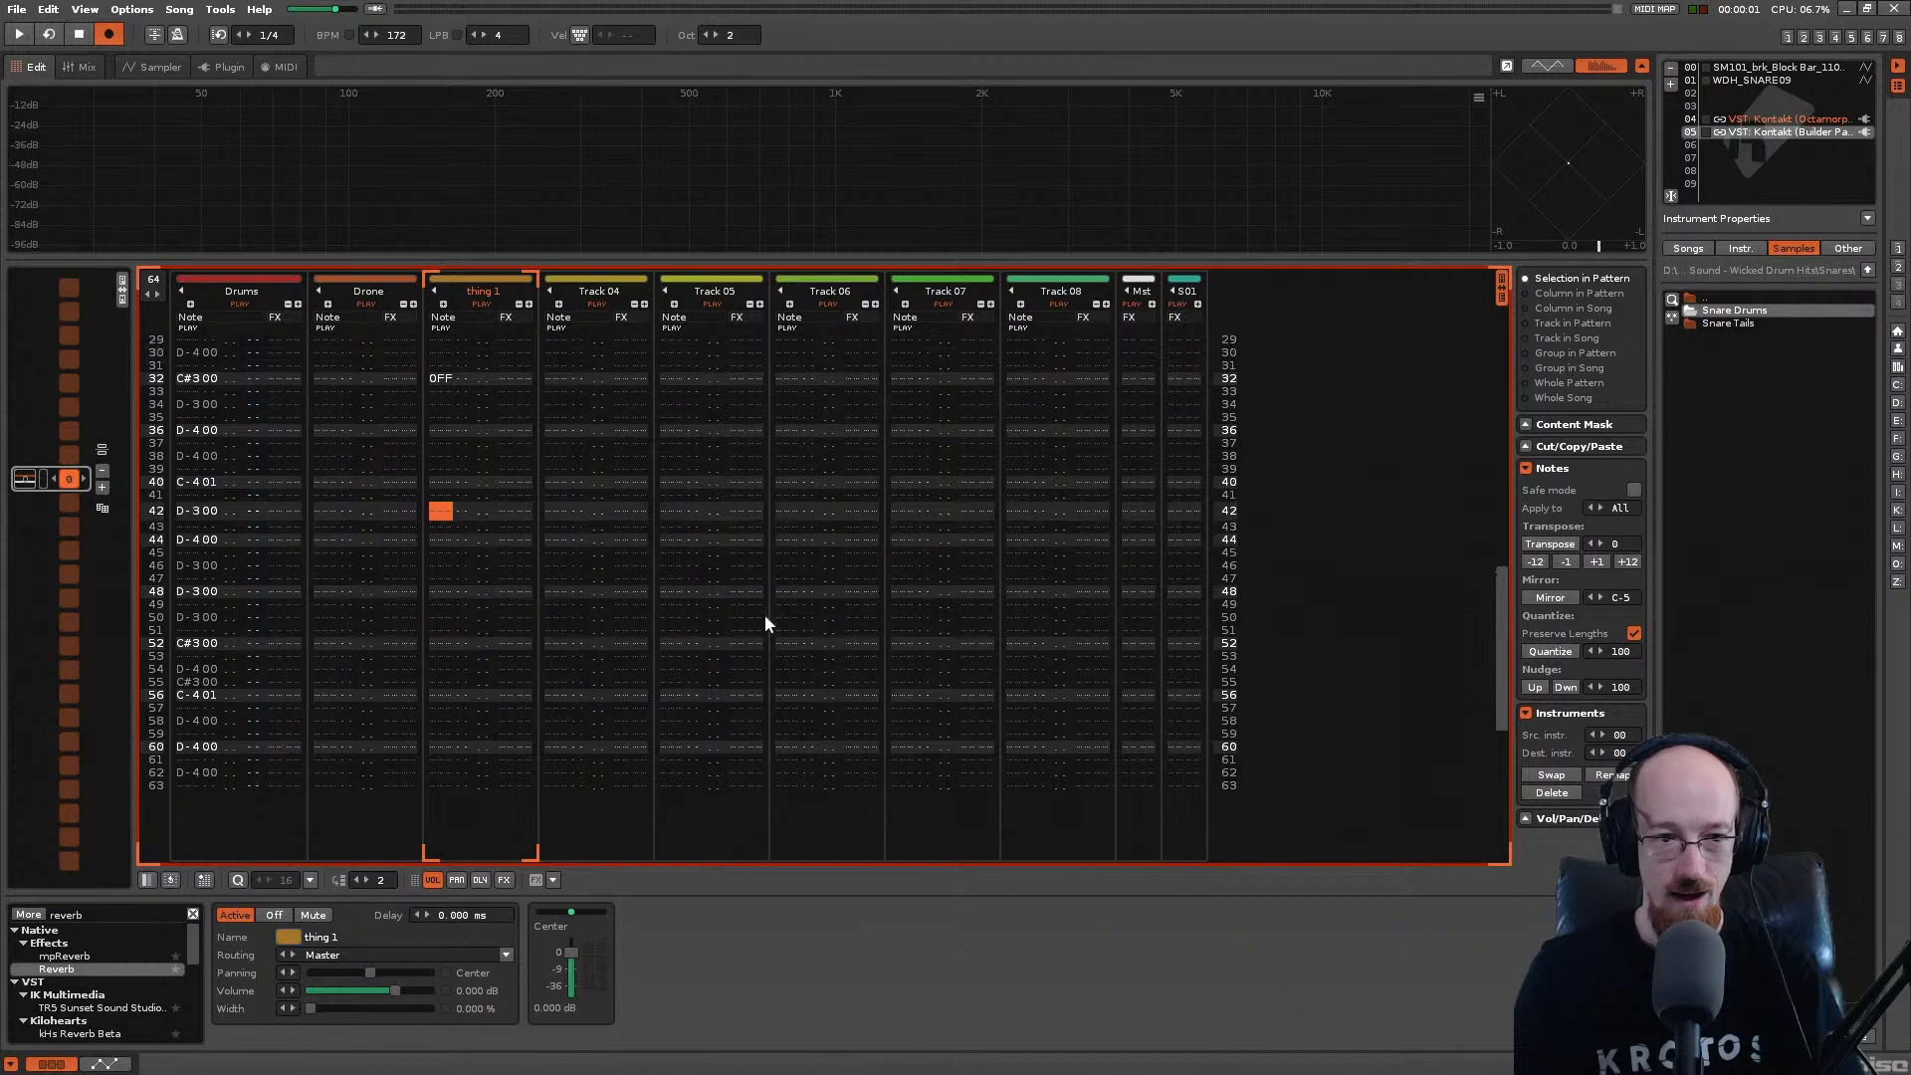
scroll(764, 623, down, 1)
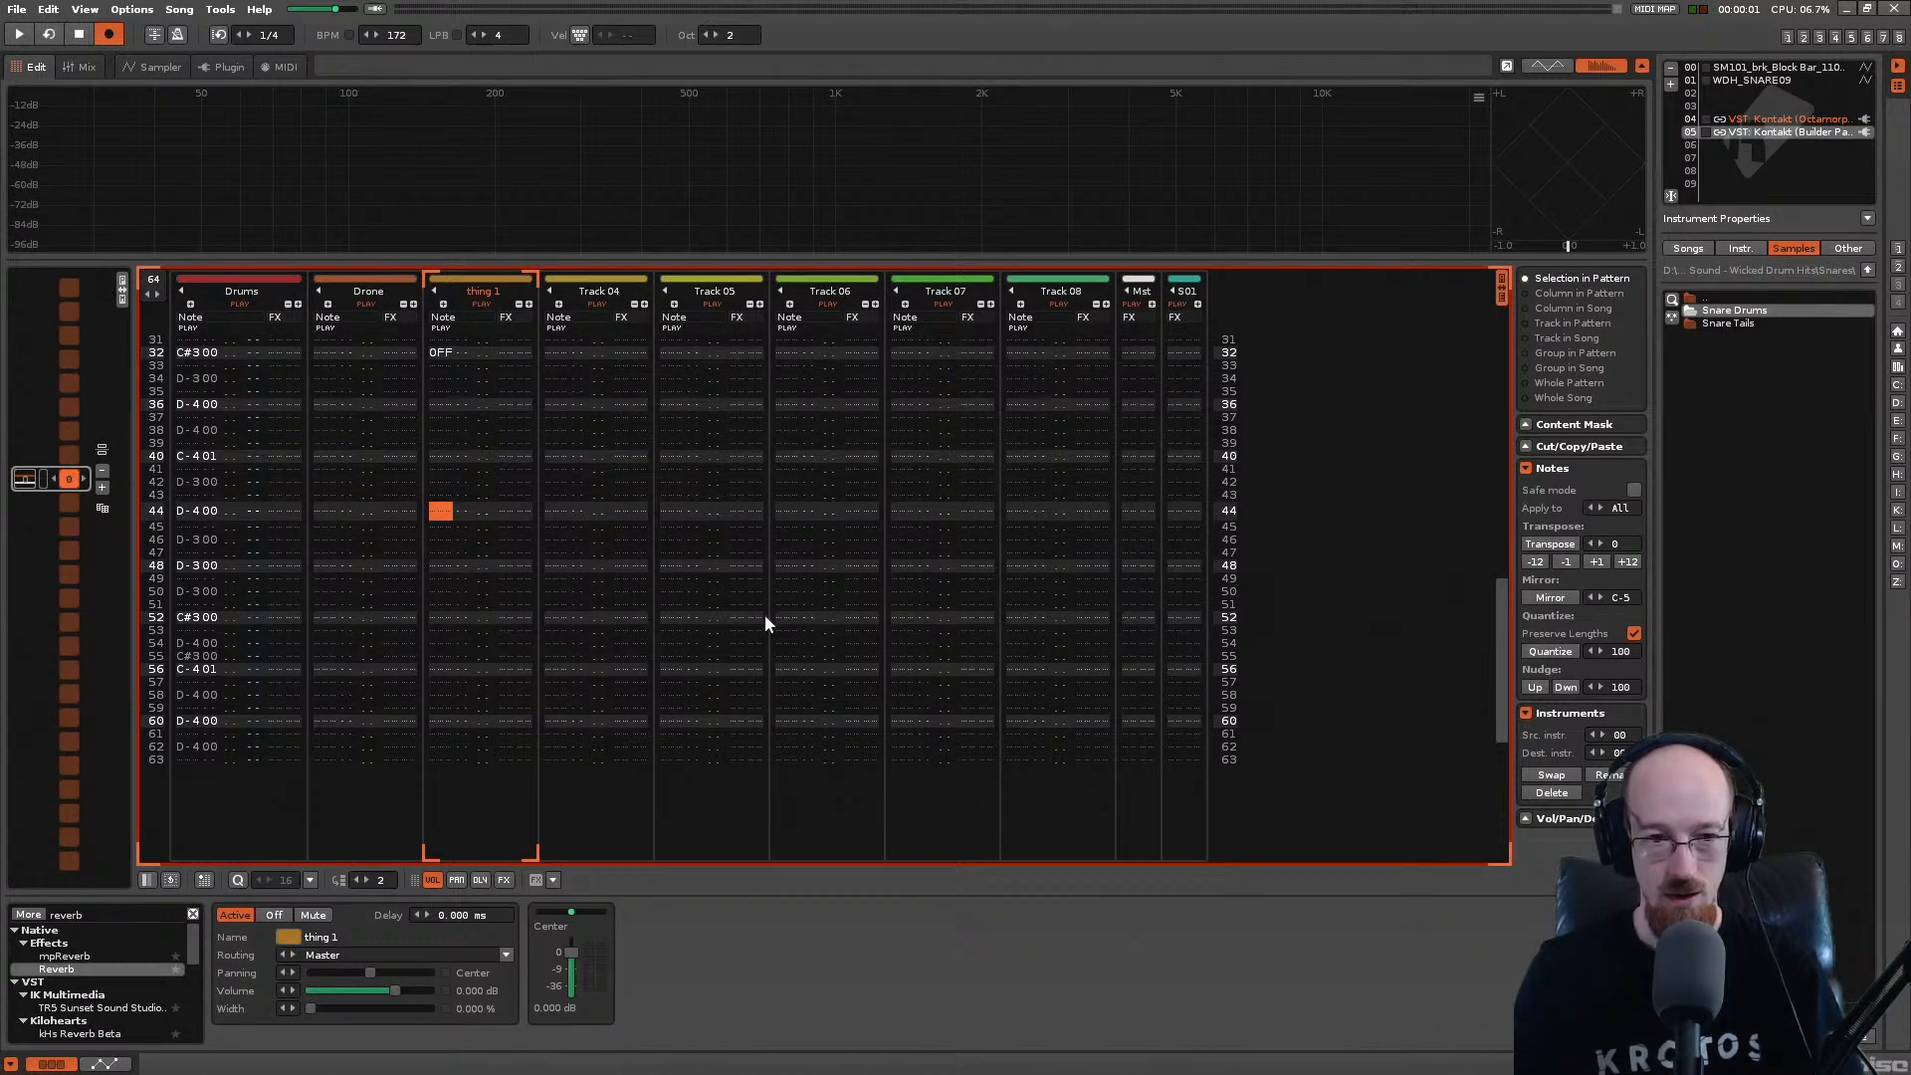
key(KP_Multiply)
key(q)
scroll(764, 617, down, 4)
scroll(764, 623, down, 7)
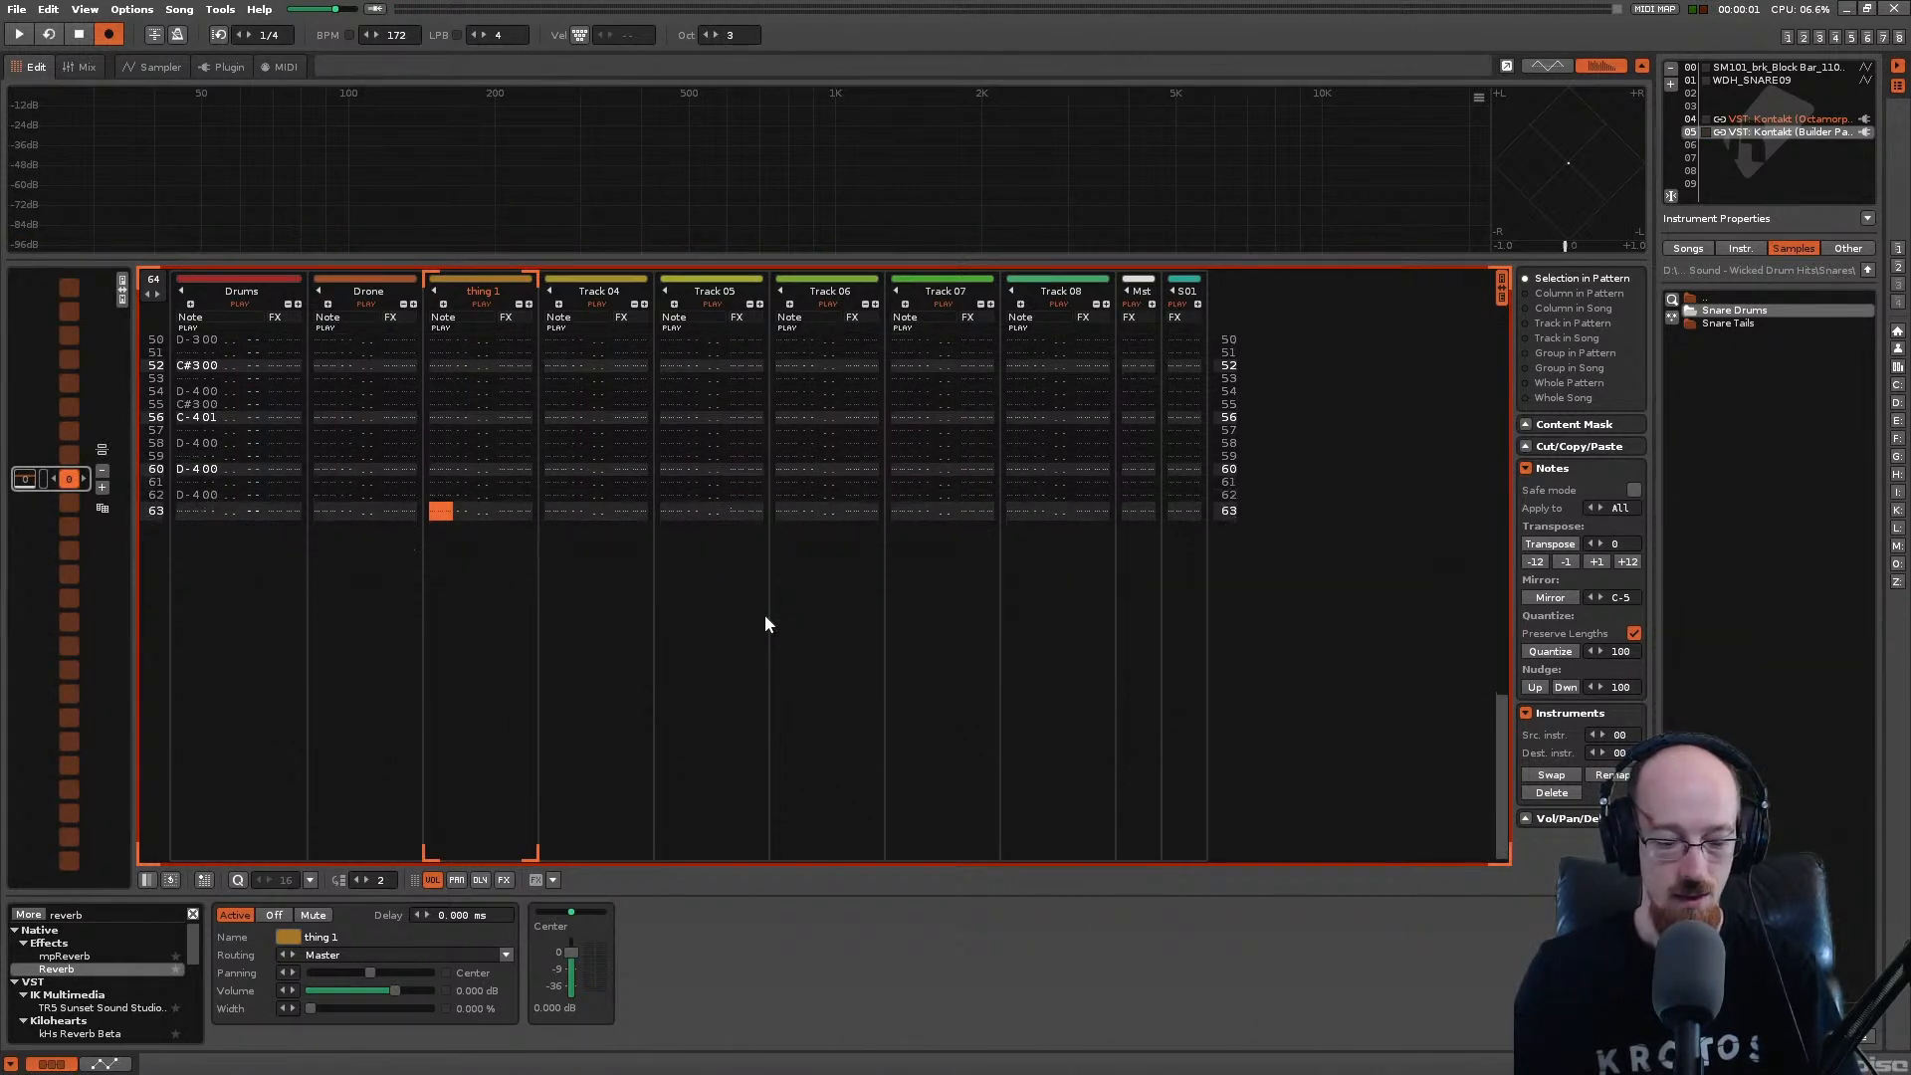
Step: Play the pattern with the track scopes shown and solo the thing 1 track
key(space)
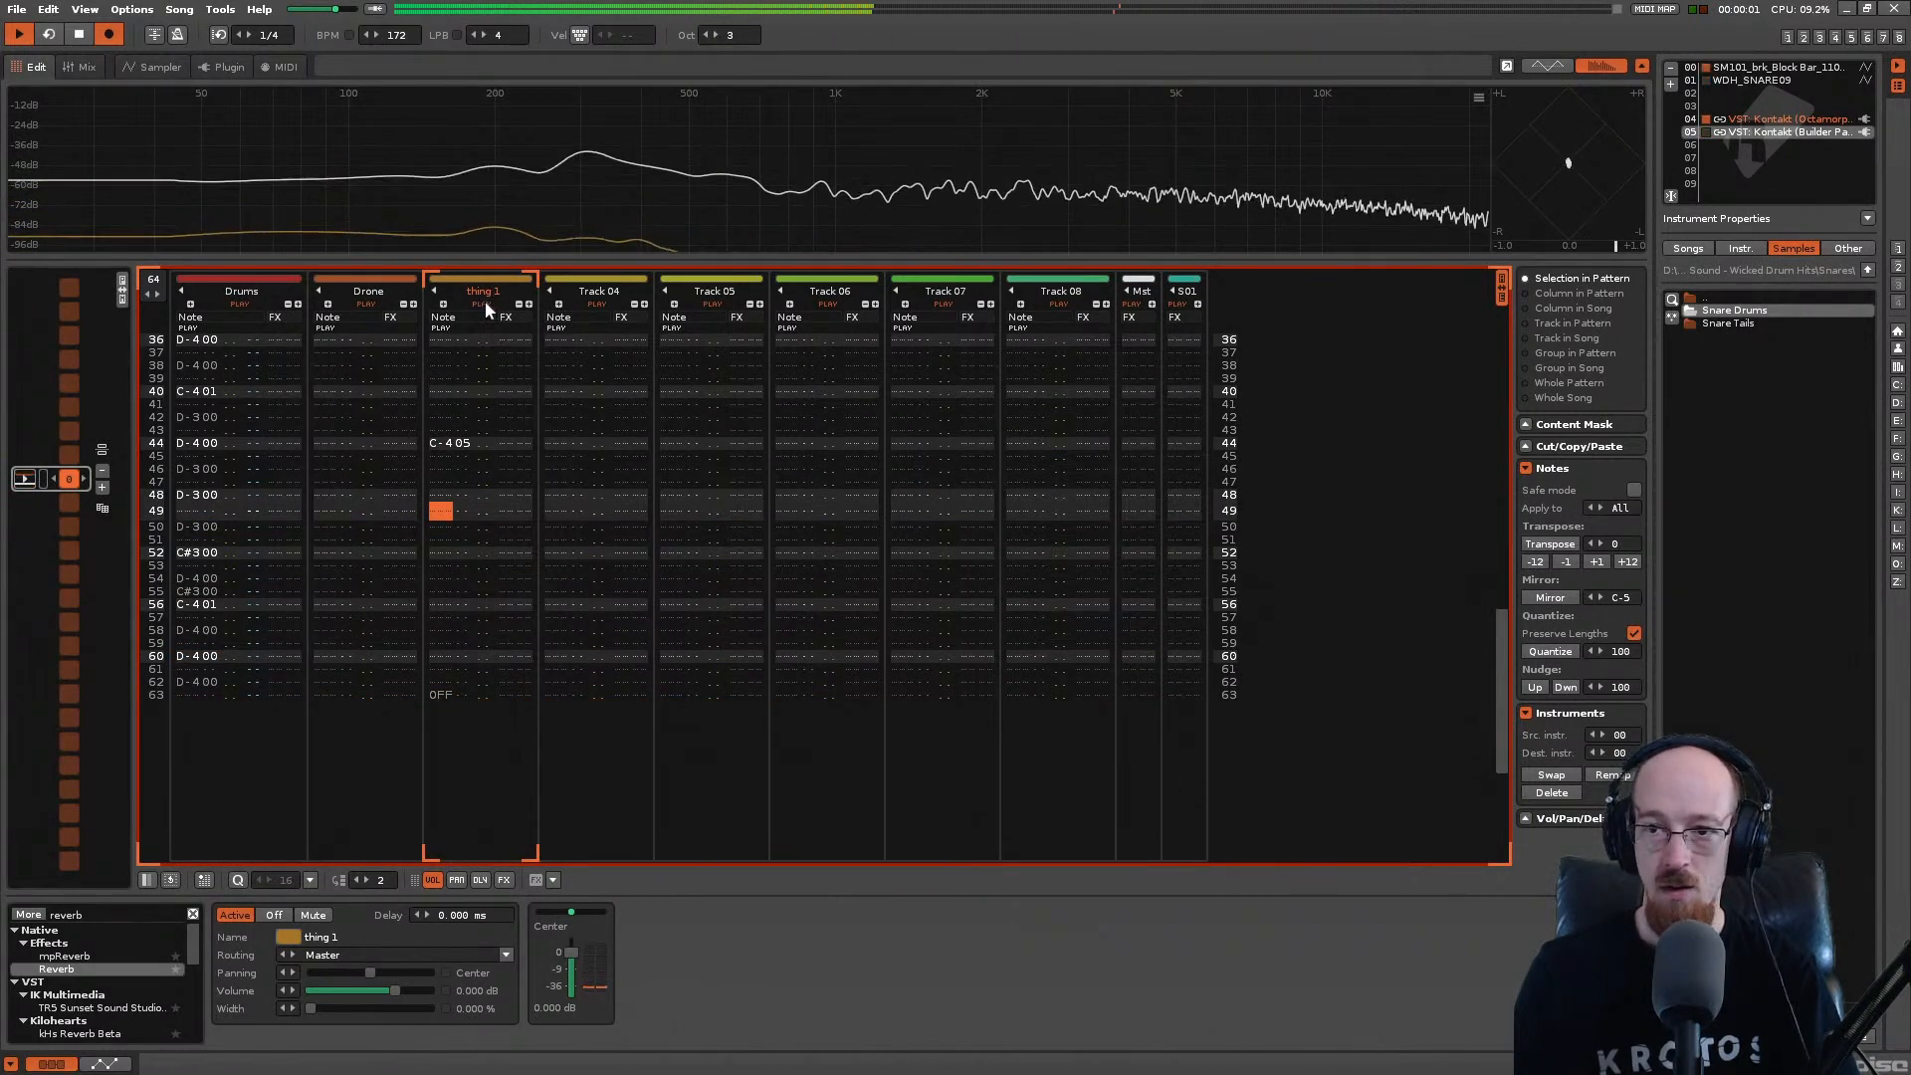
click(1533, 65)
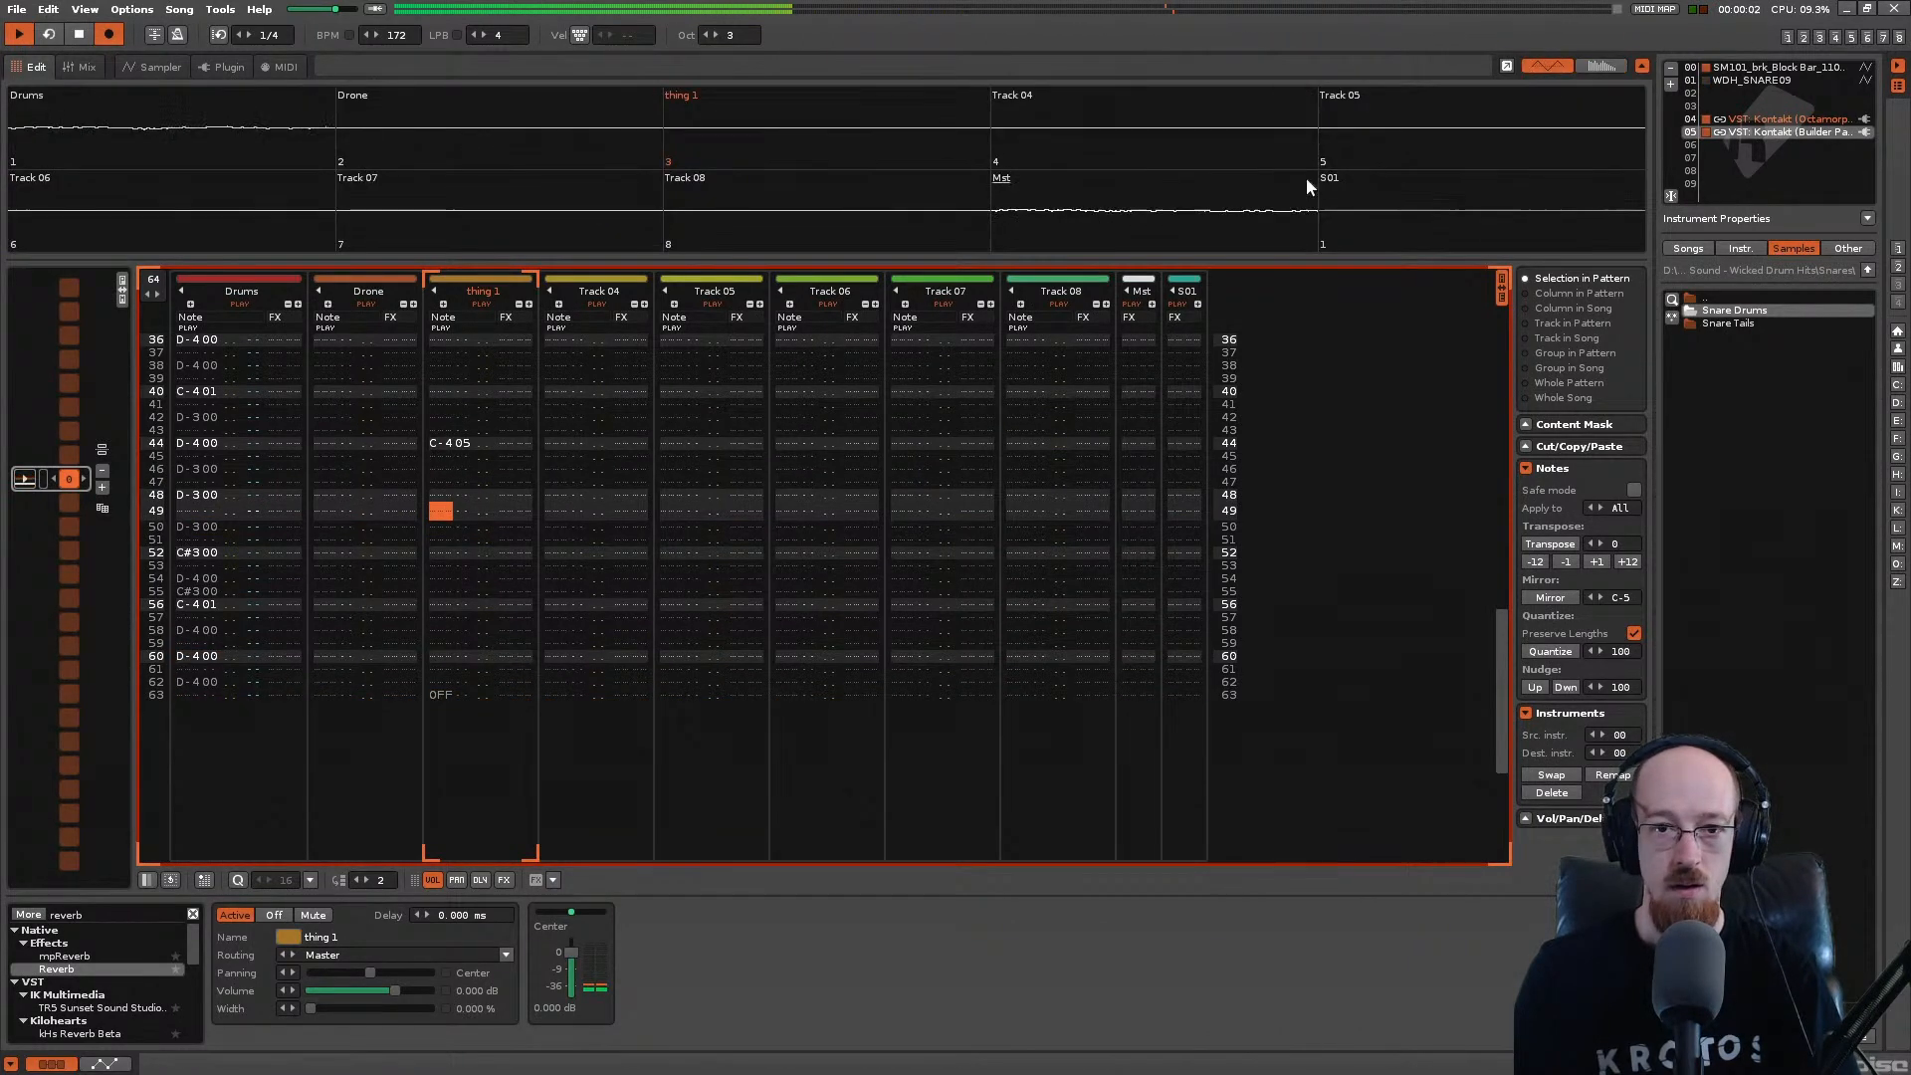
right_click(773, 135)
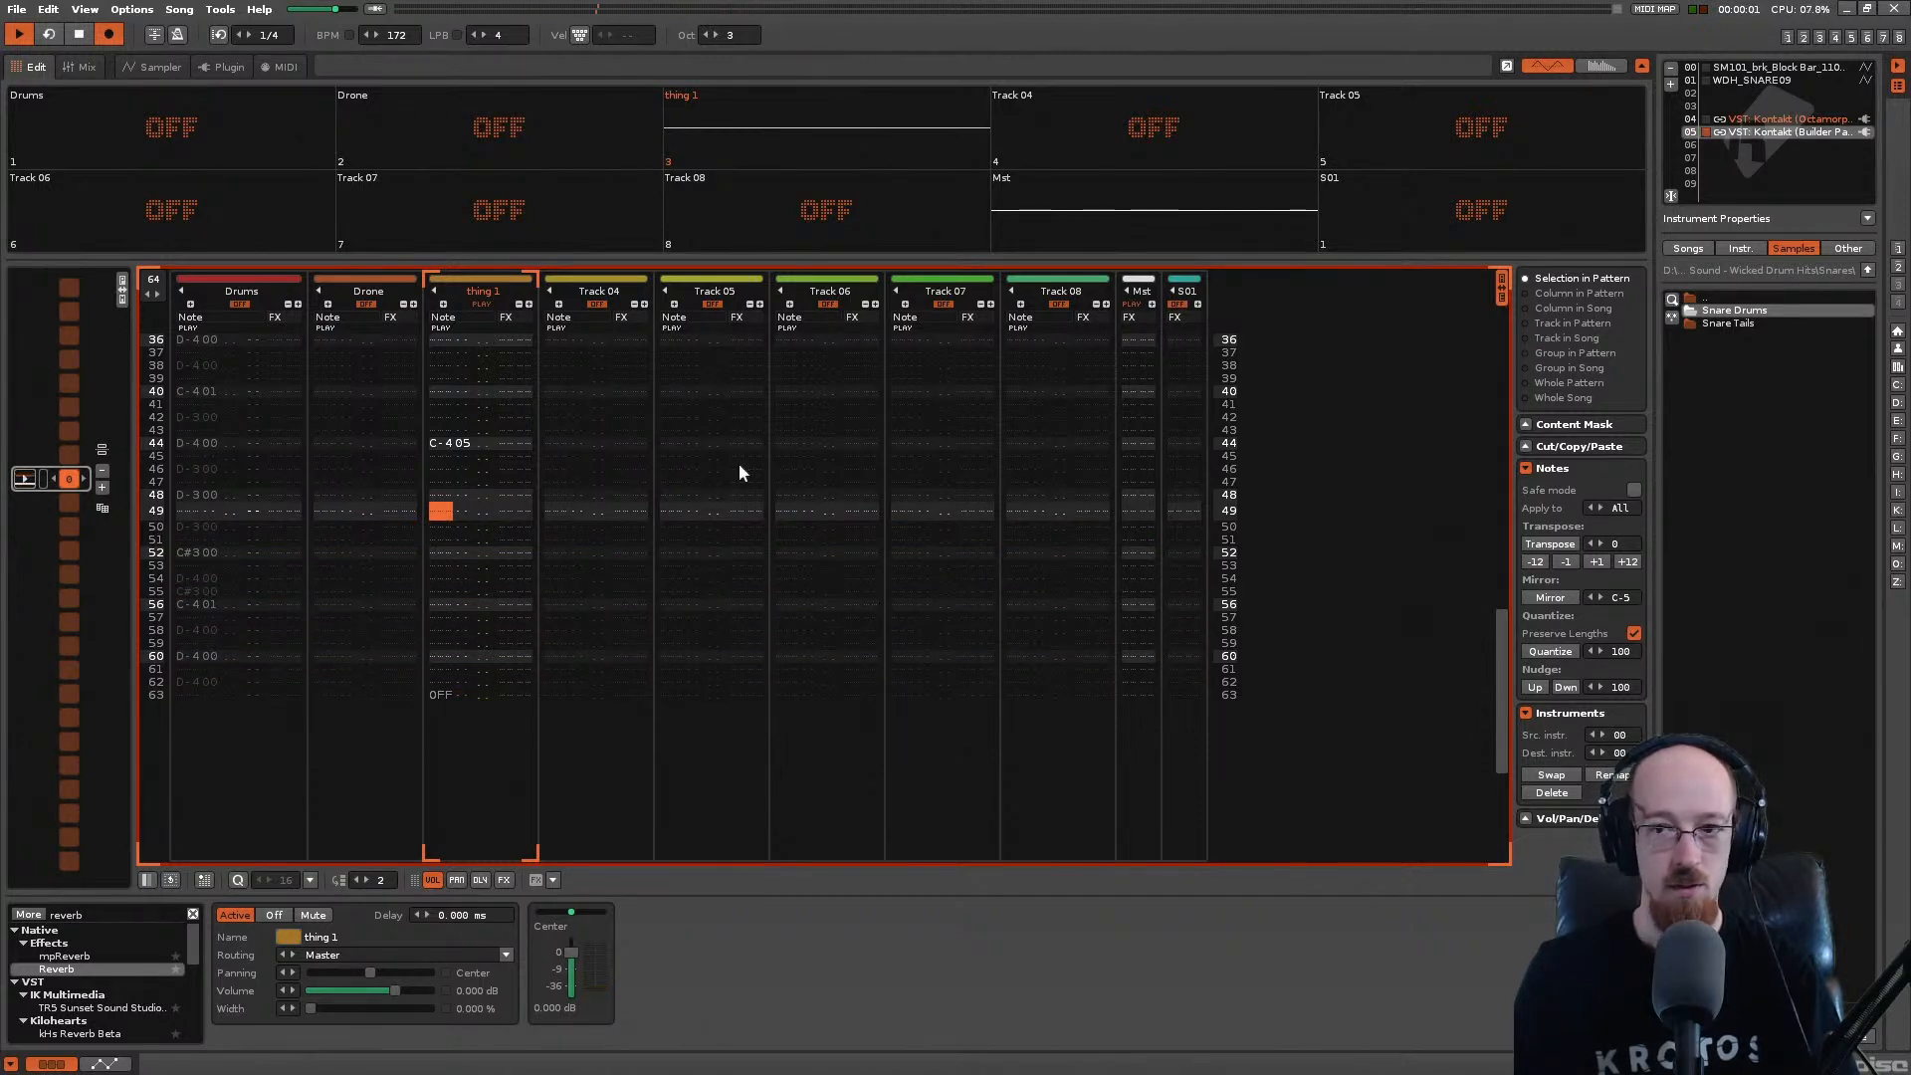
Step: Raise the Builder Pattern instrument's volume in Kontakt to 3.8 and unsolo the thing 1 track
key(ctrl+alt+p)
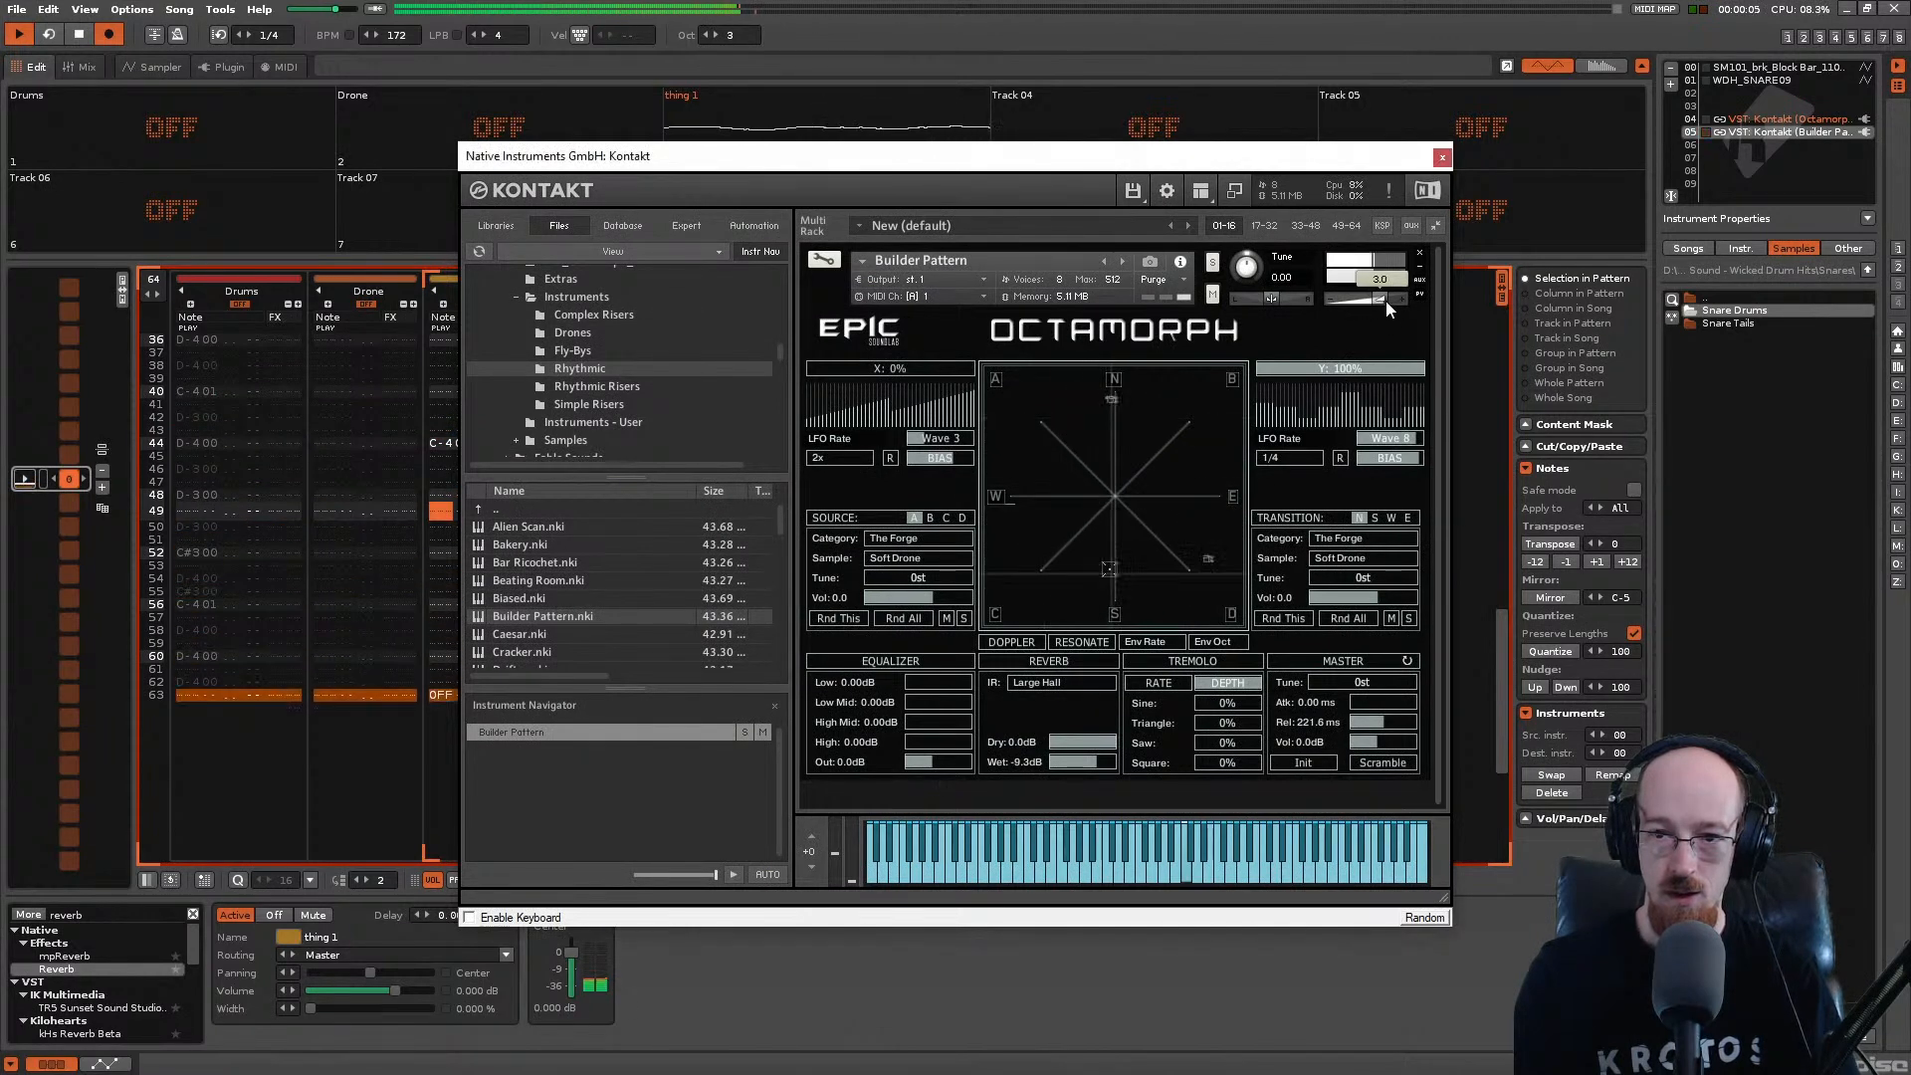
drag(1386, 301, 1386, 309)
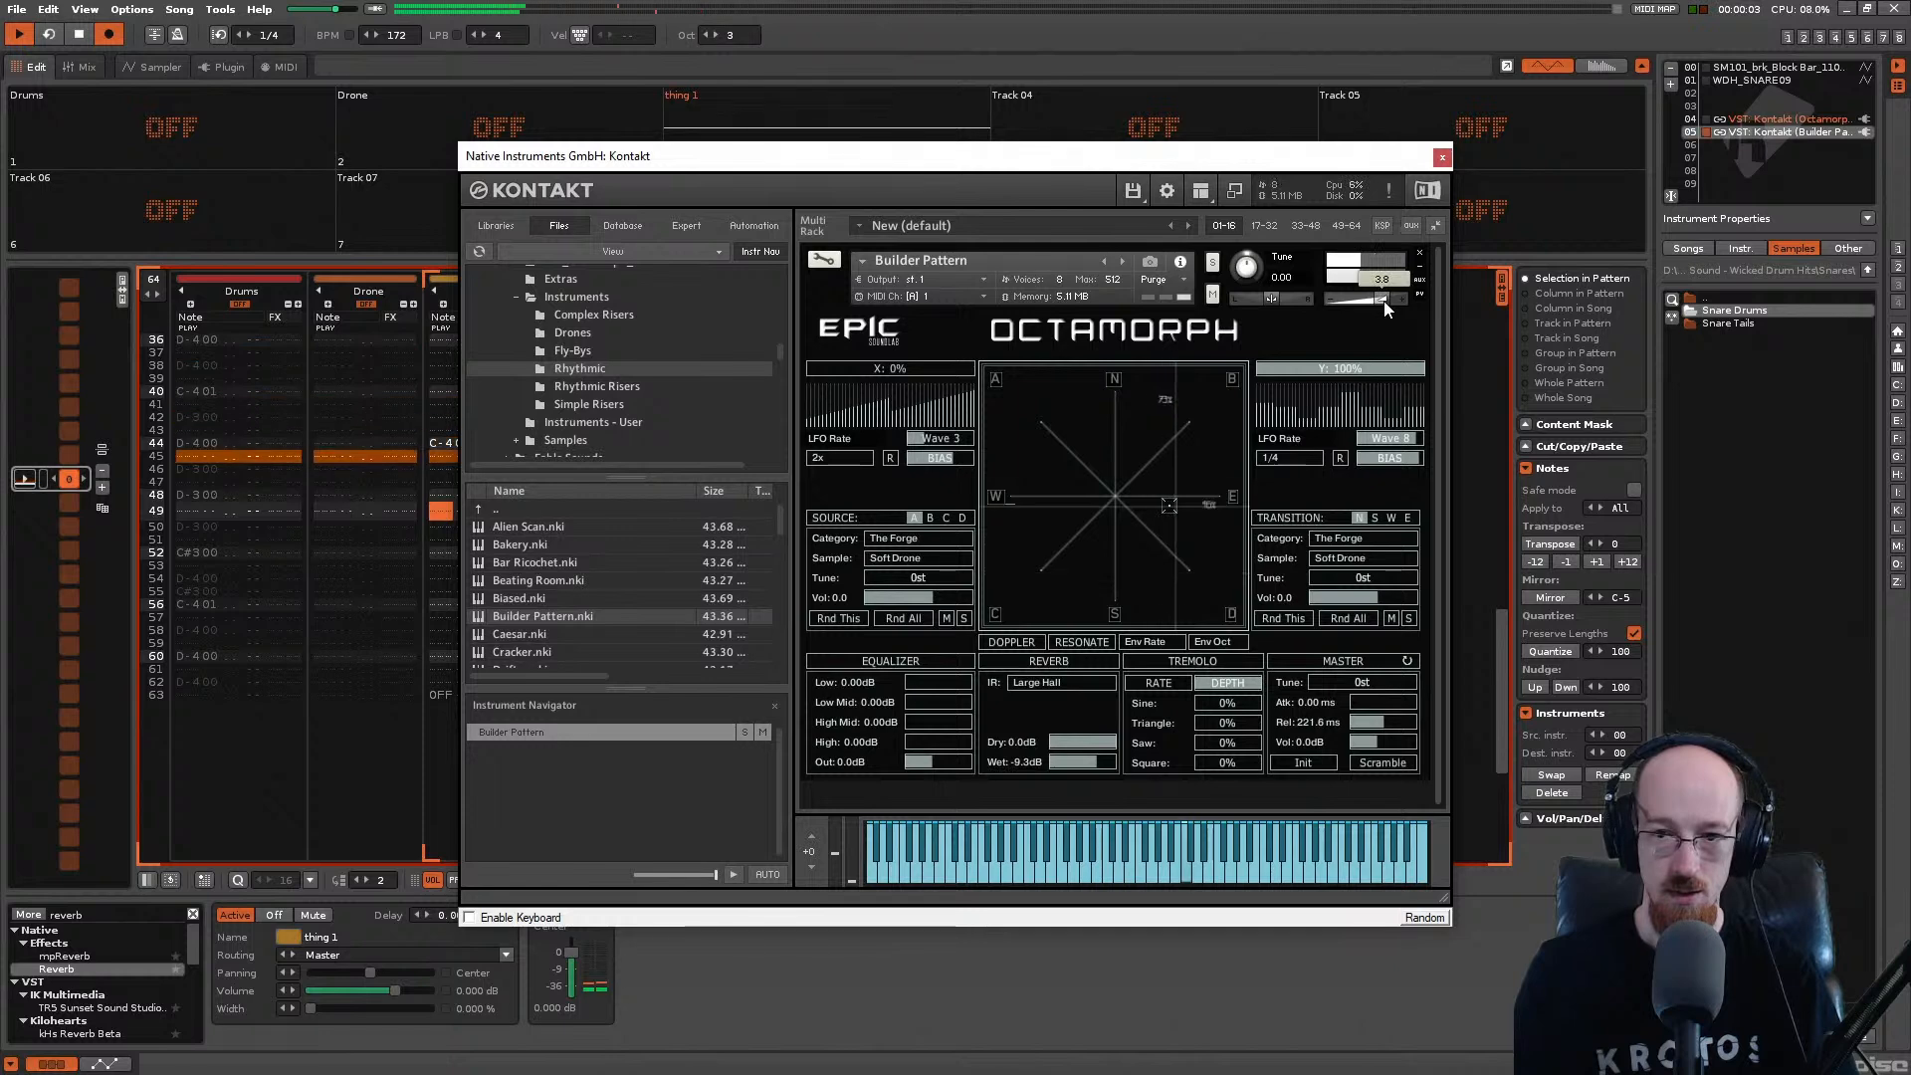
click(1442, 158)
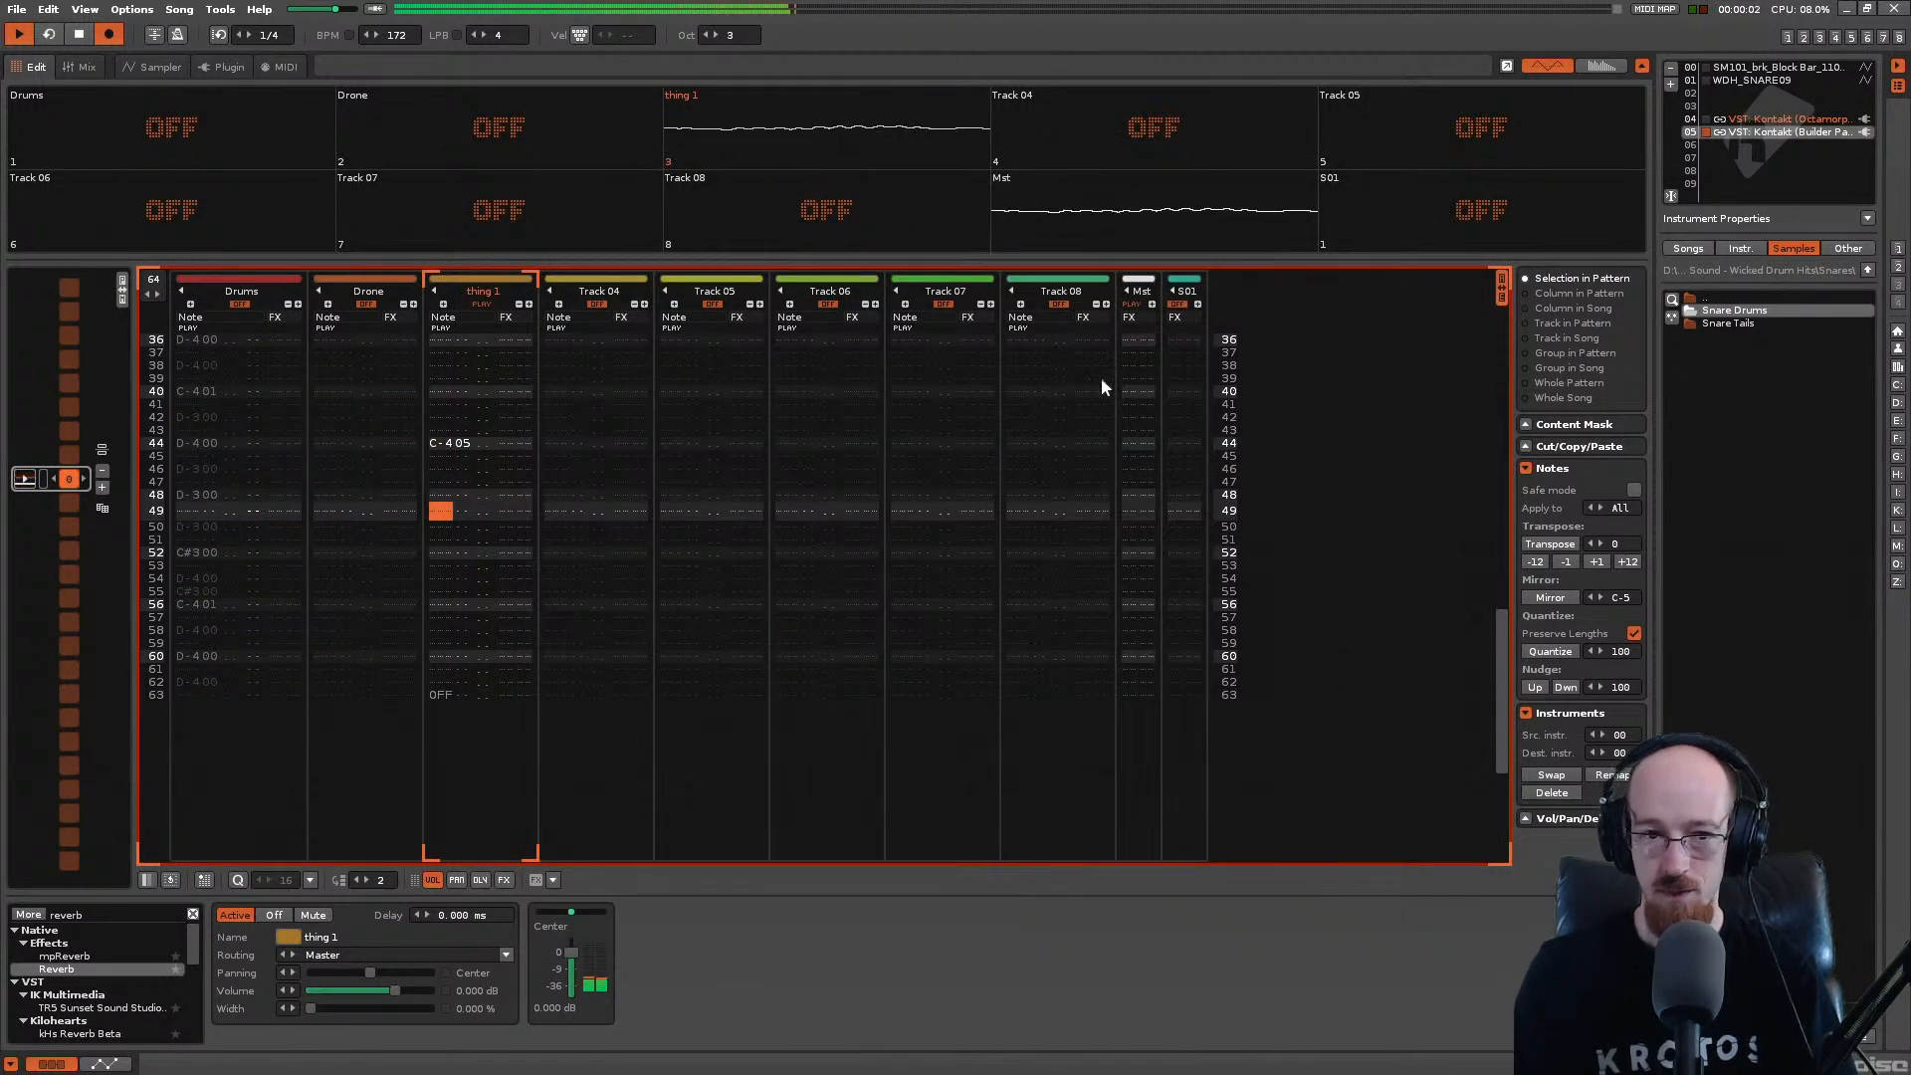
right_click(481, 304)
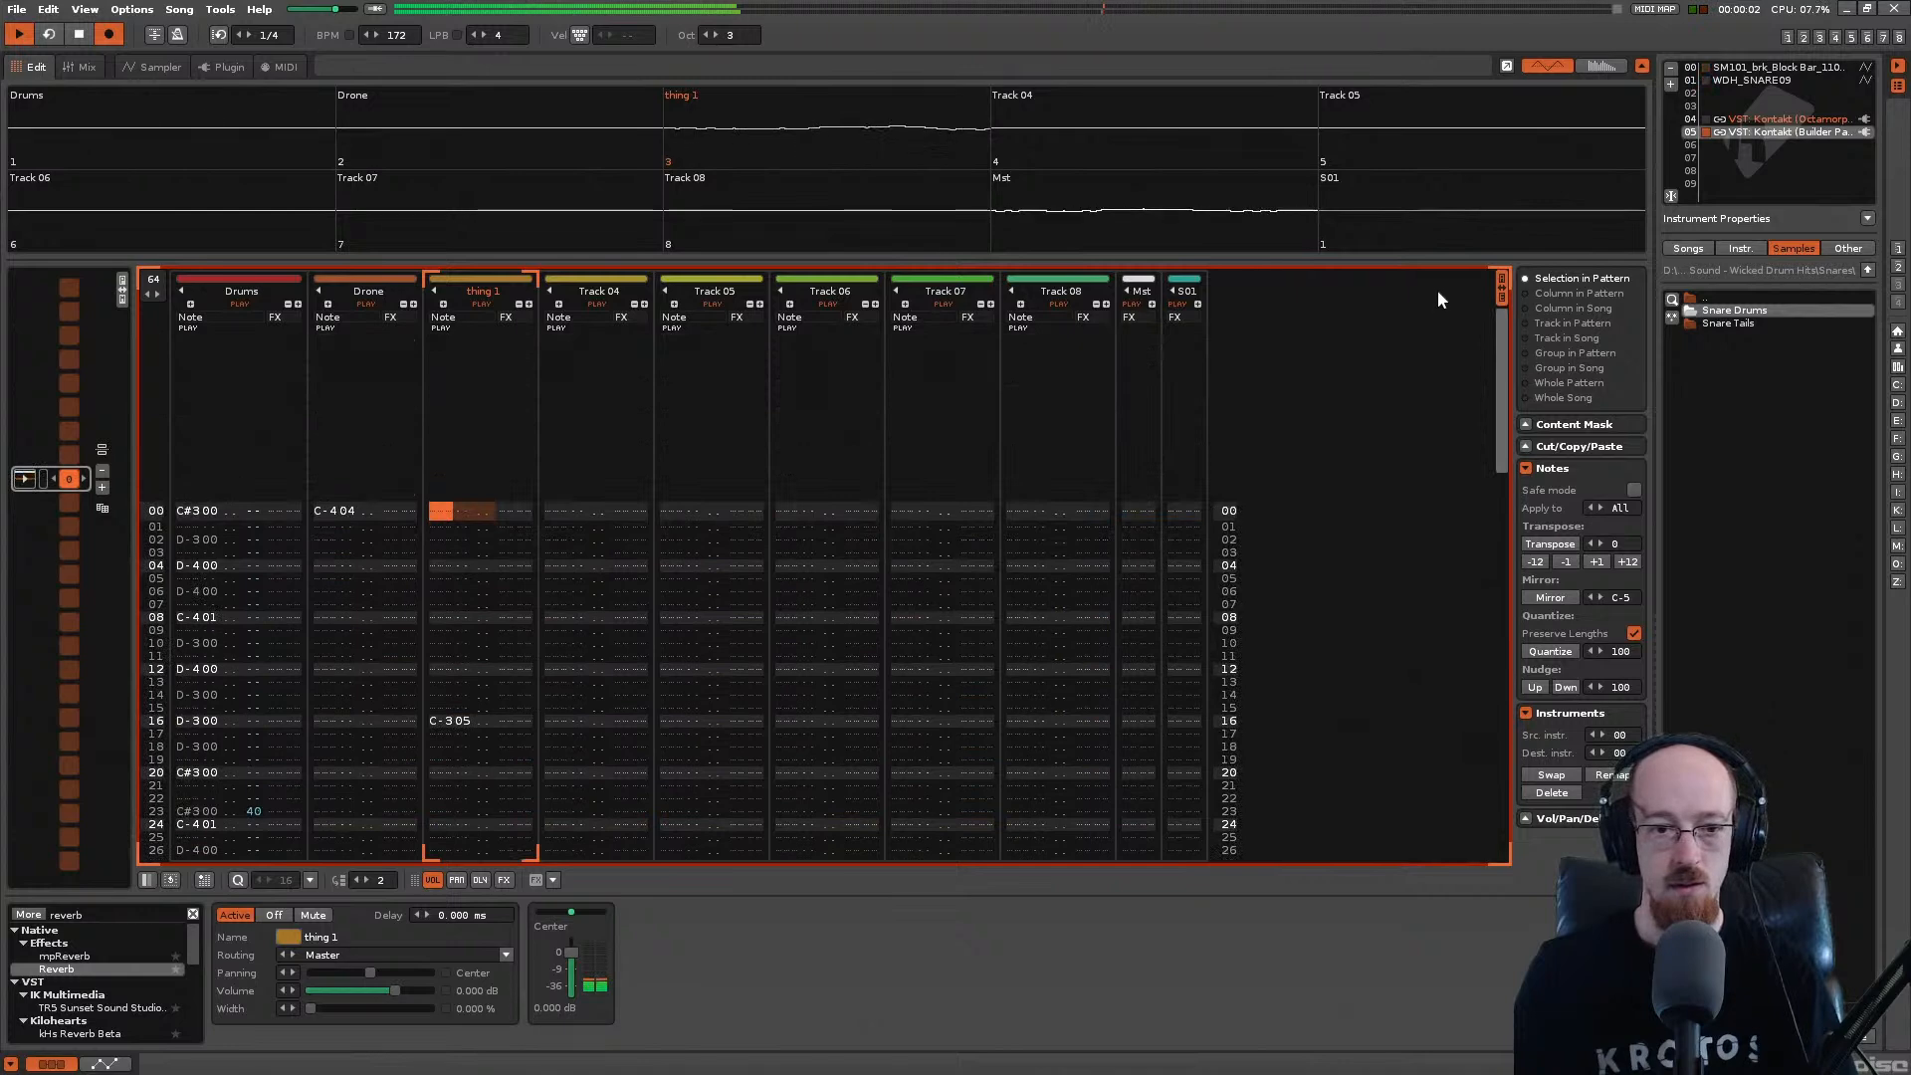
Step: Play back the full pattern with all tracks, stop it, and save the song
key(space)
key(space)
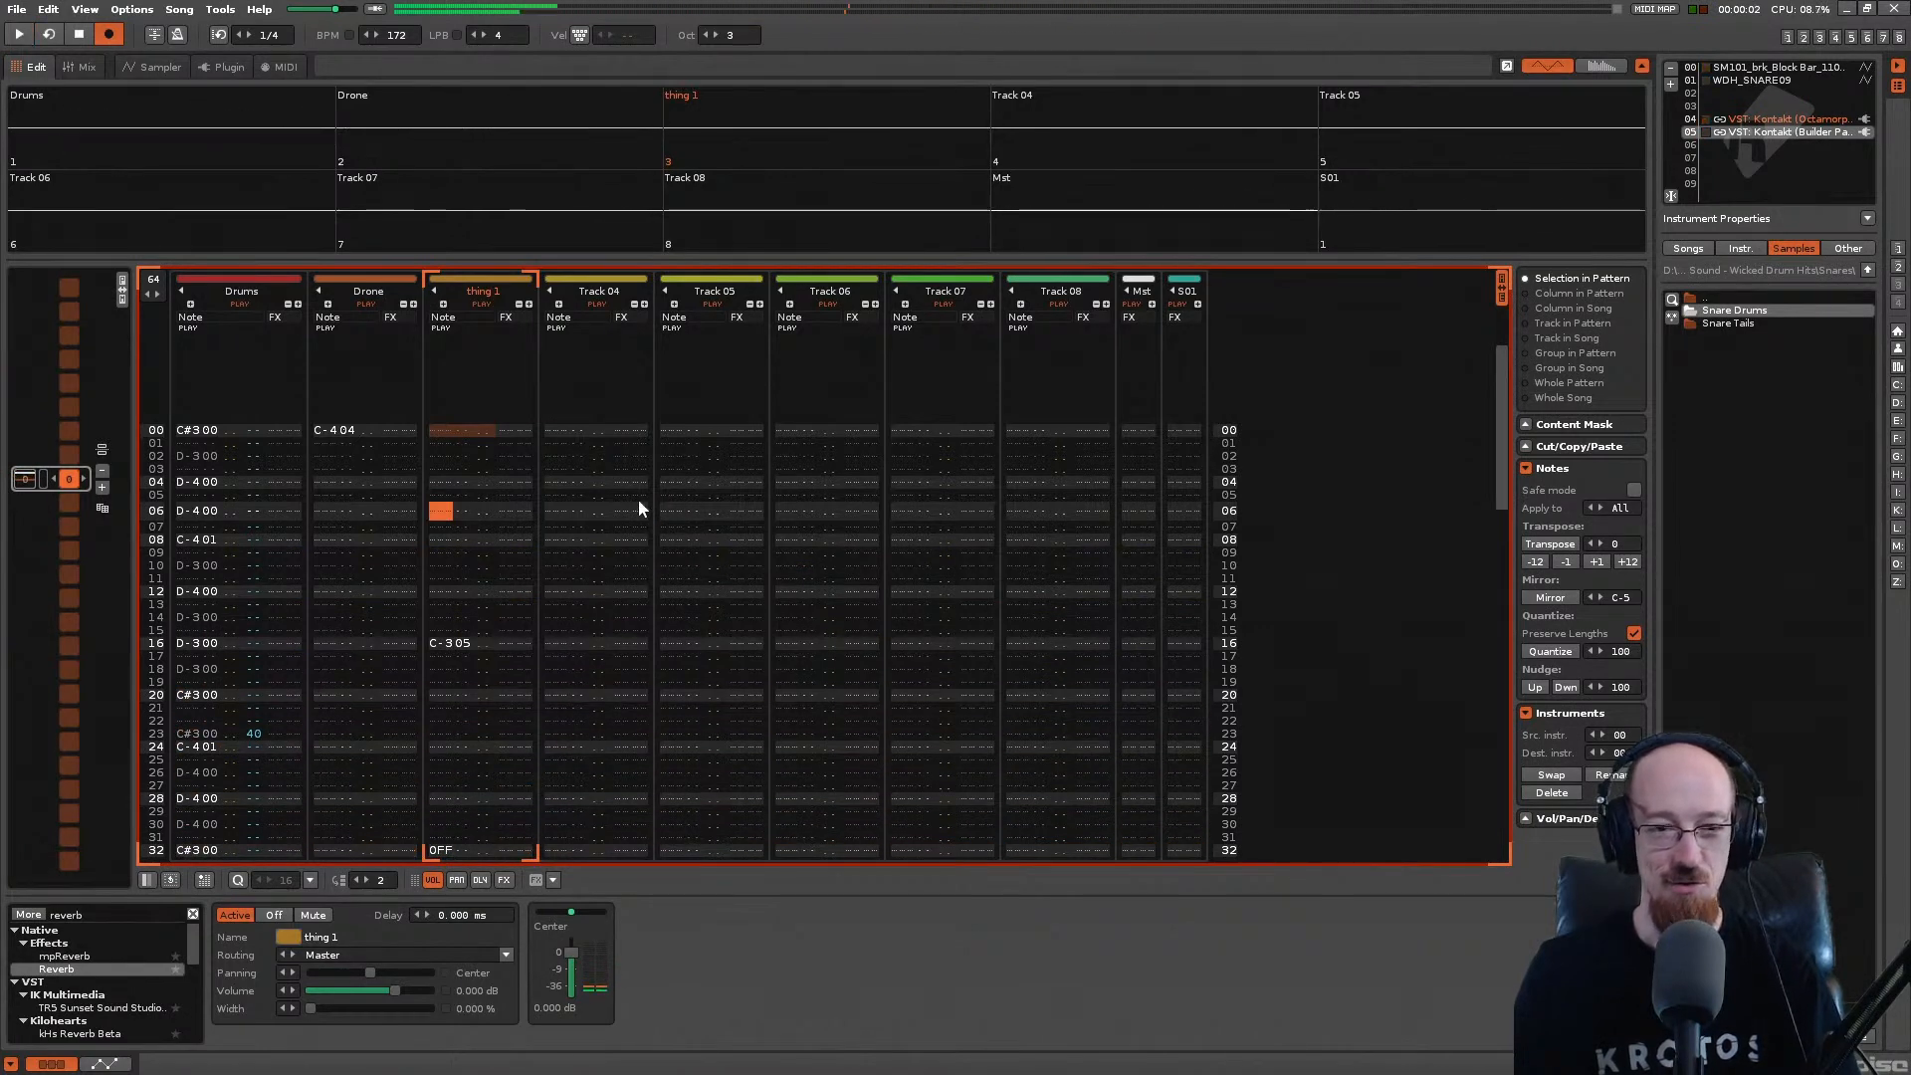
key(ctrl+s)
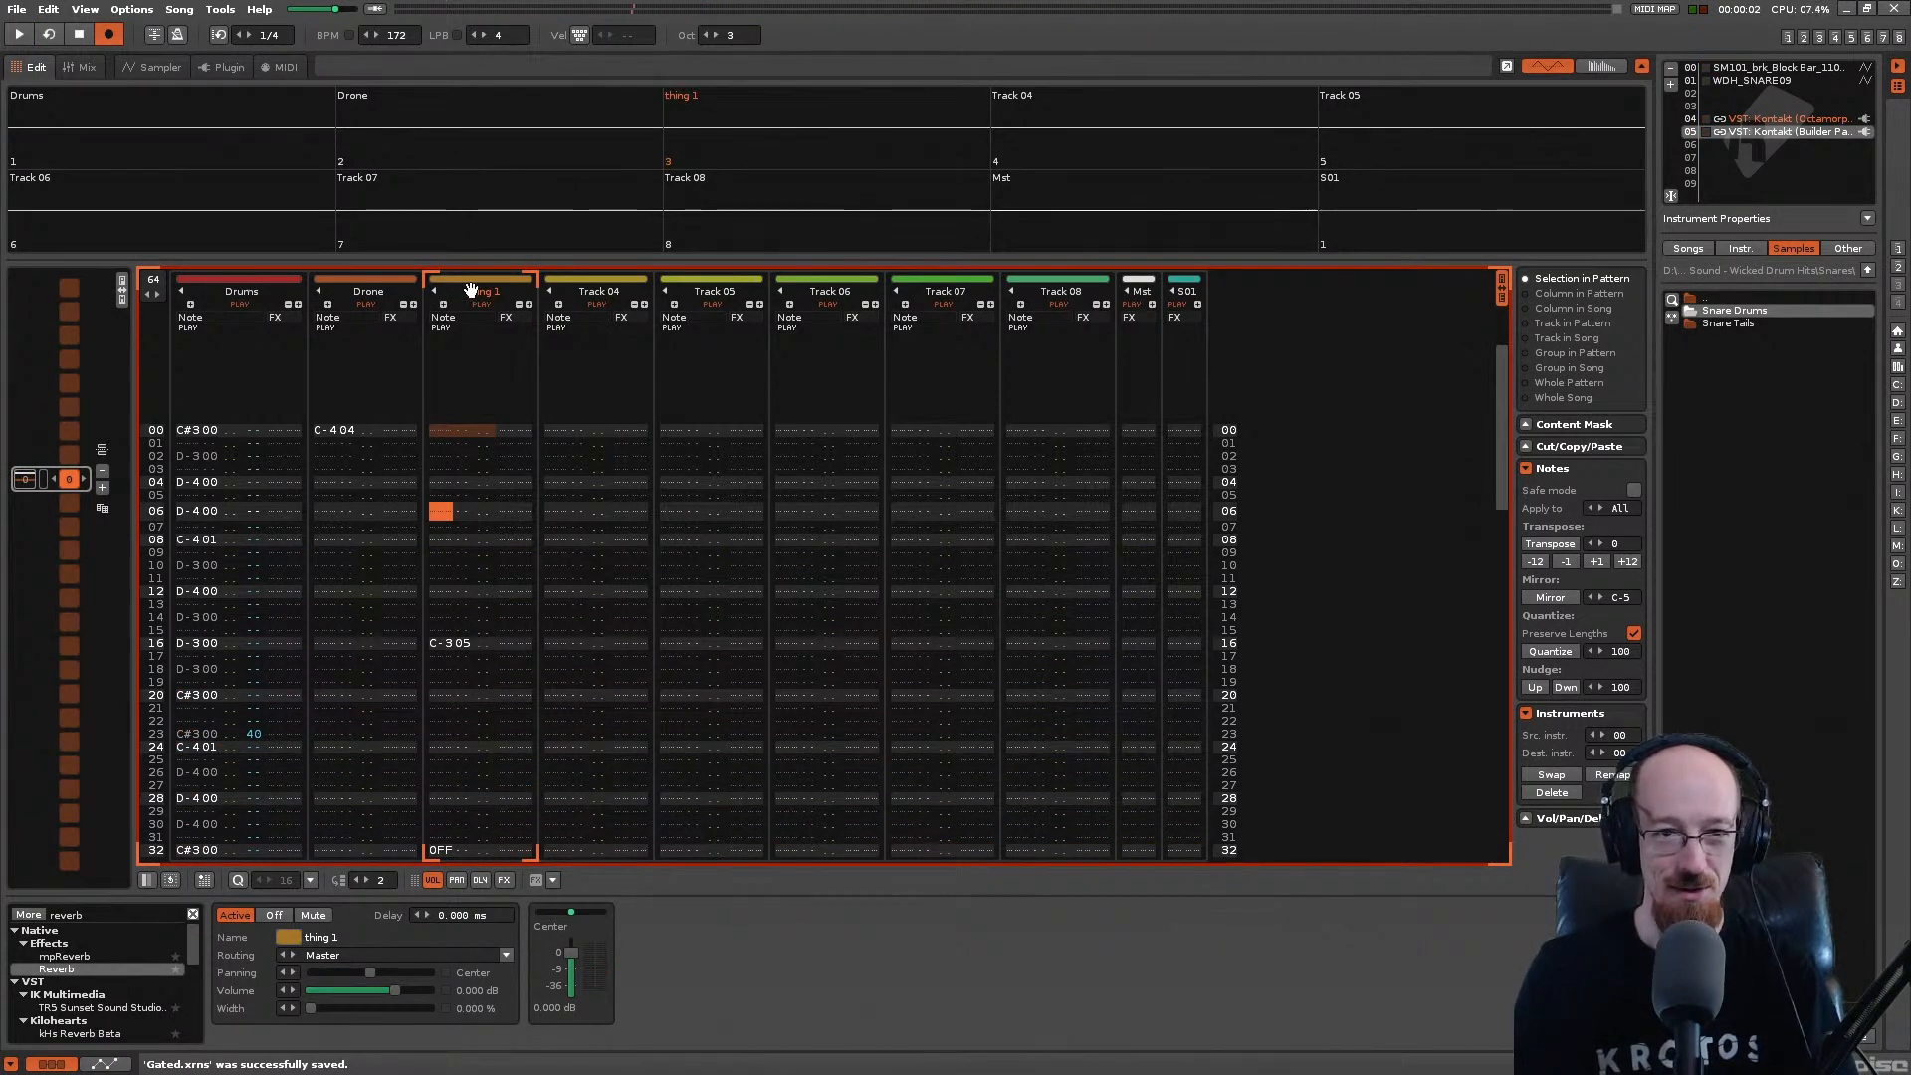
Step: Rename the thing 1 track to Atmos 1
double_click(498, 295)
text(At)
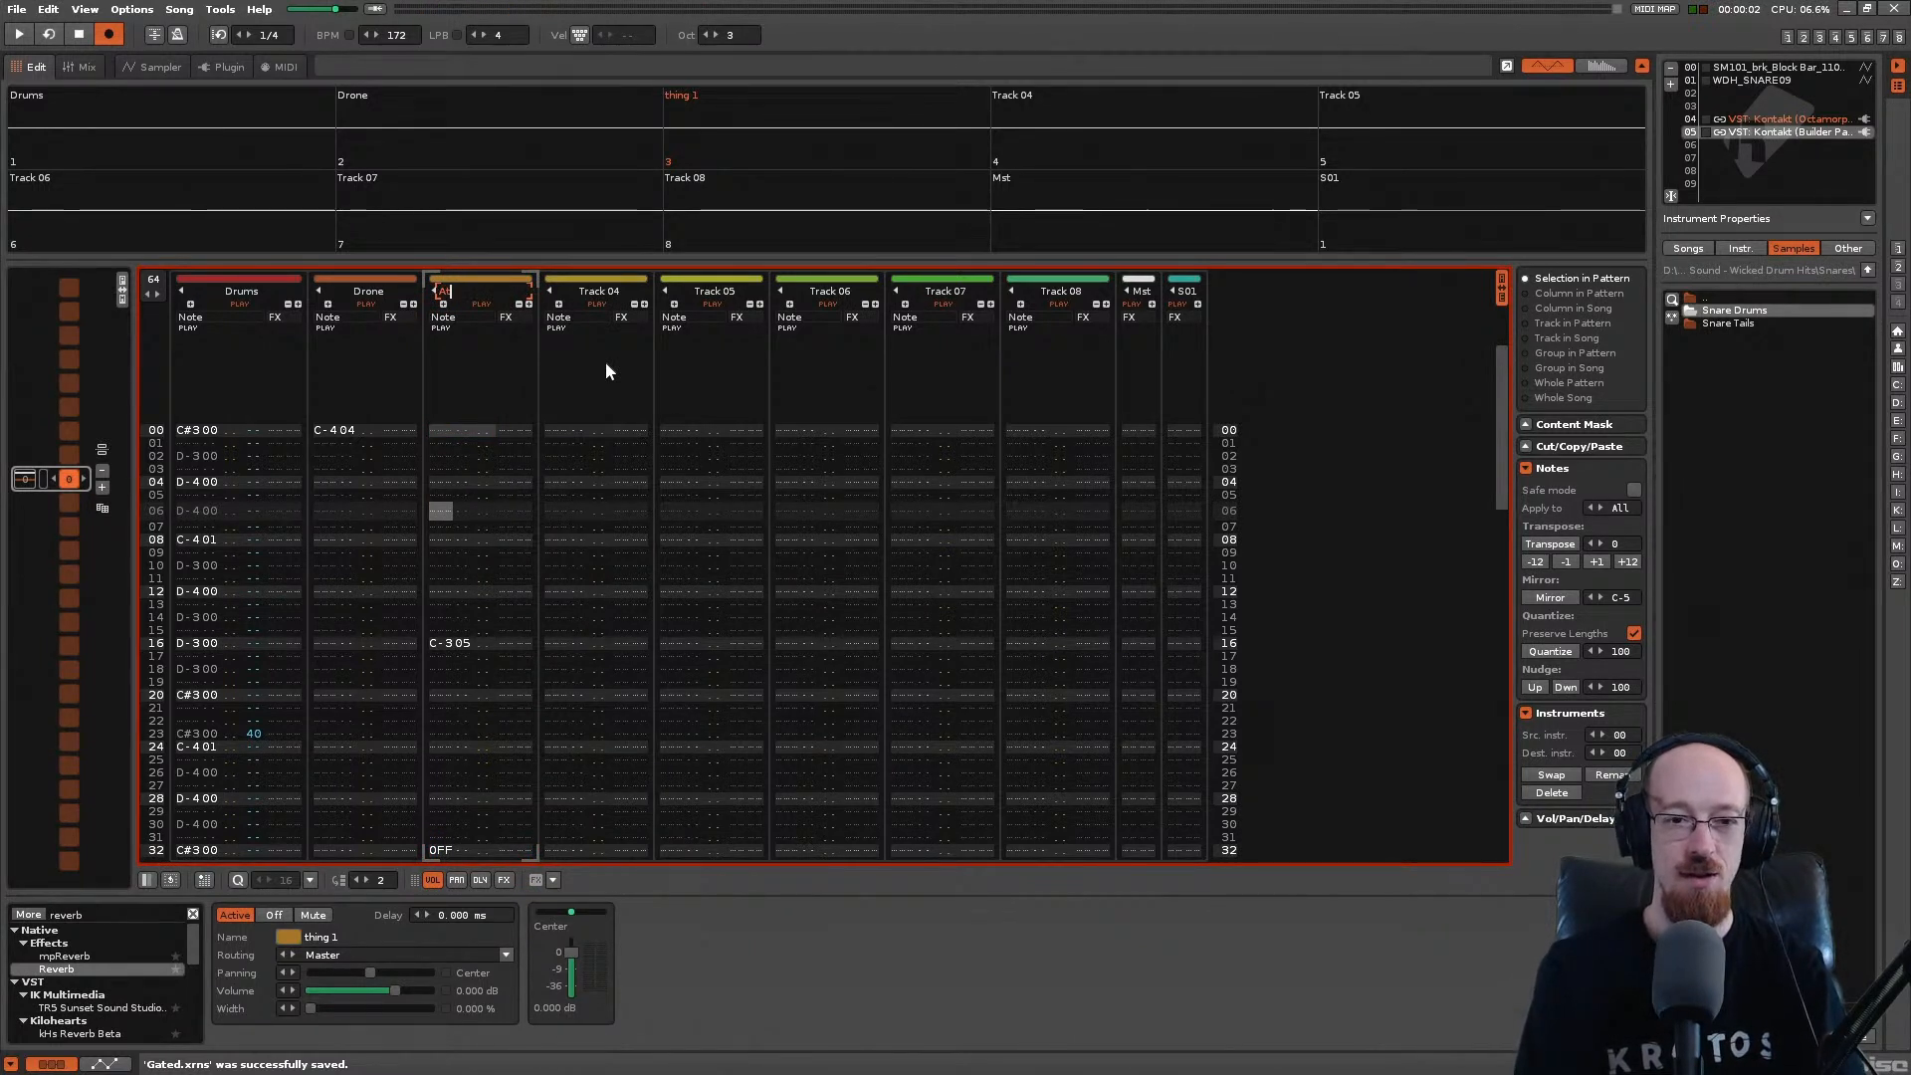
text(mos 1)
key(Return)
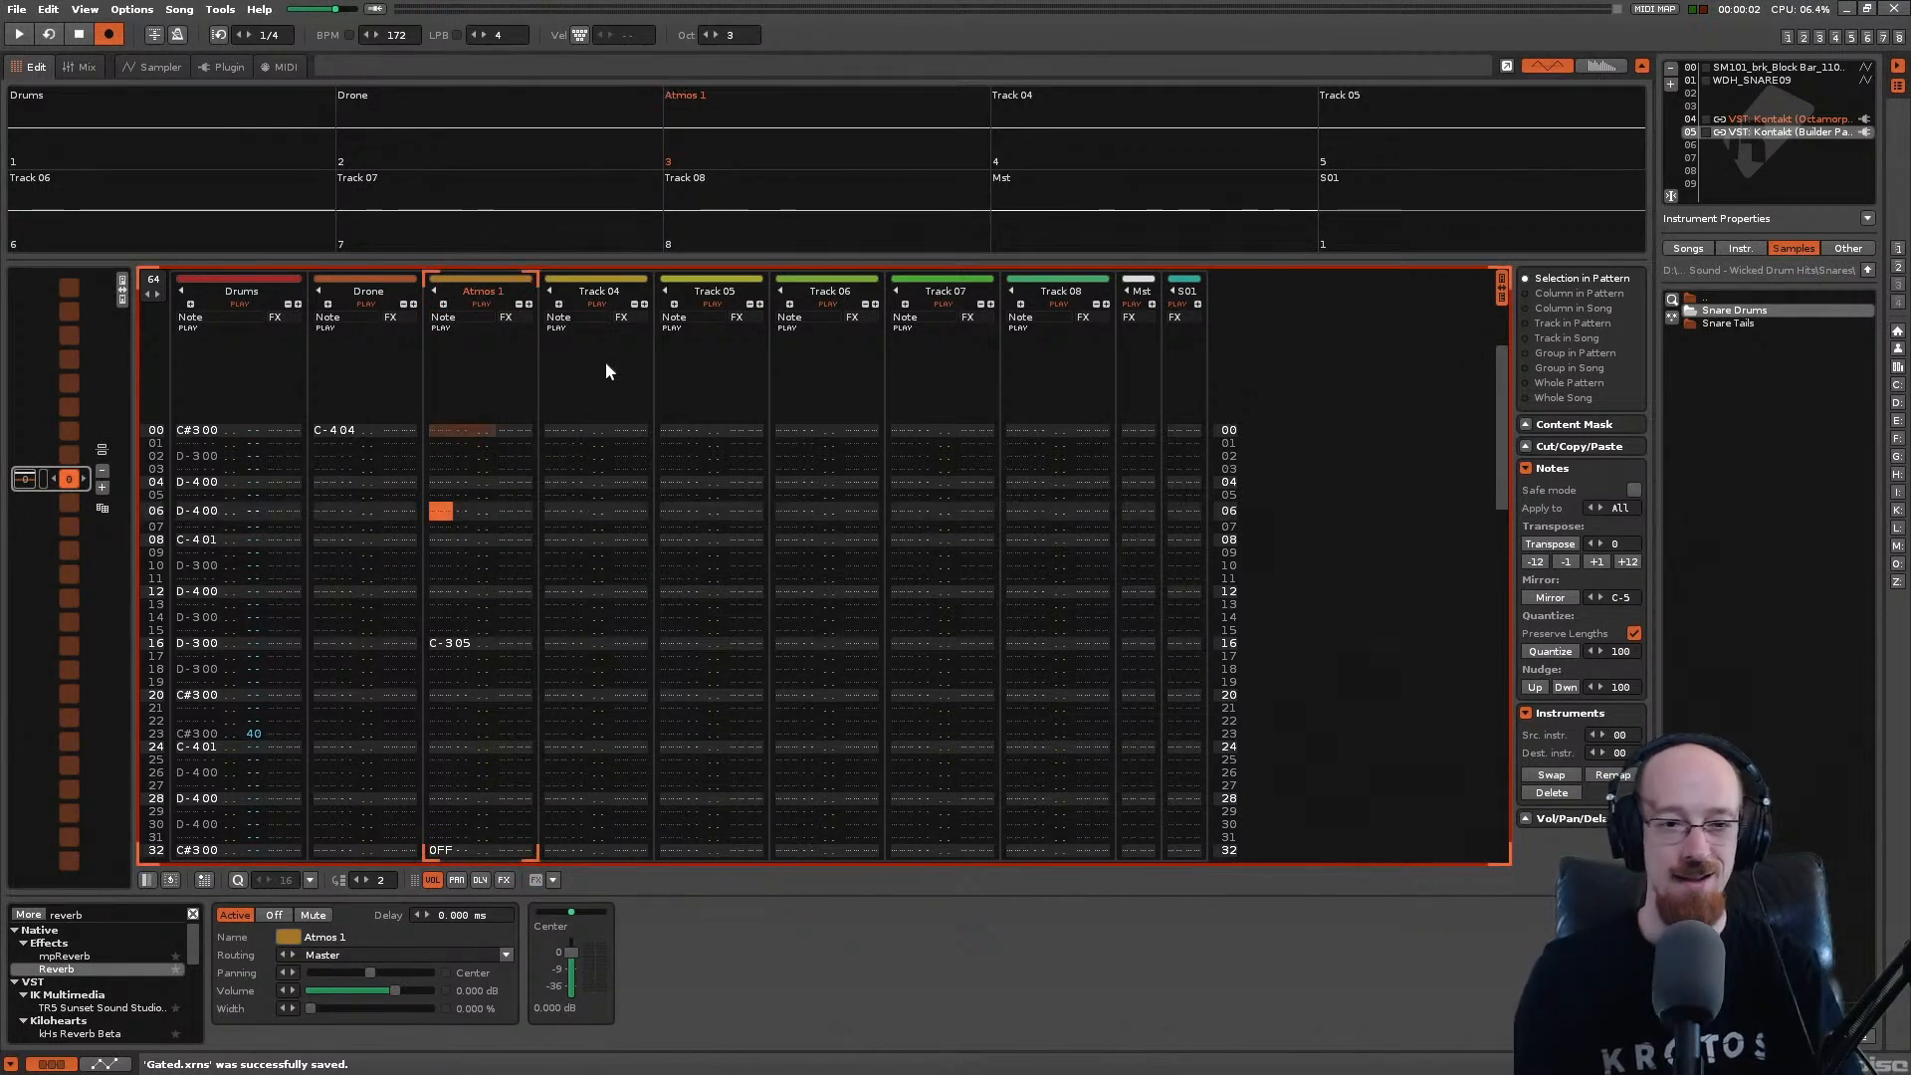
Step: Select Track 04, load Reaktor 6 into empty instrument slot 06, and choose Play on its welcome screen
click(606, 299)
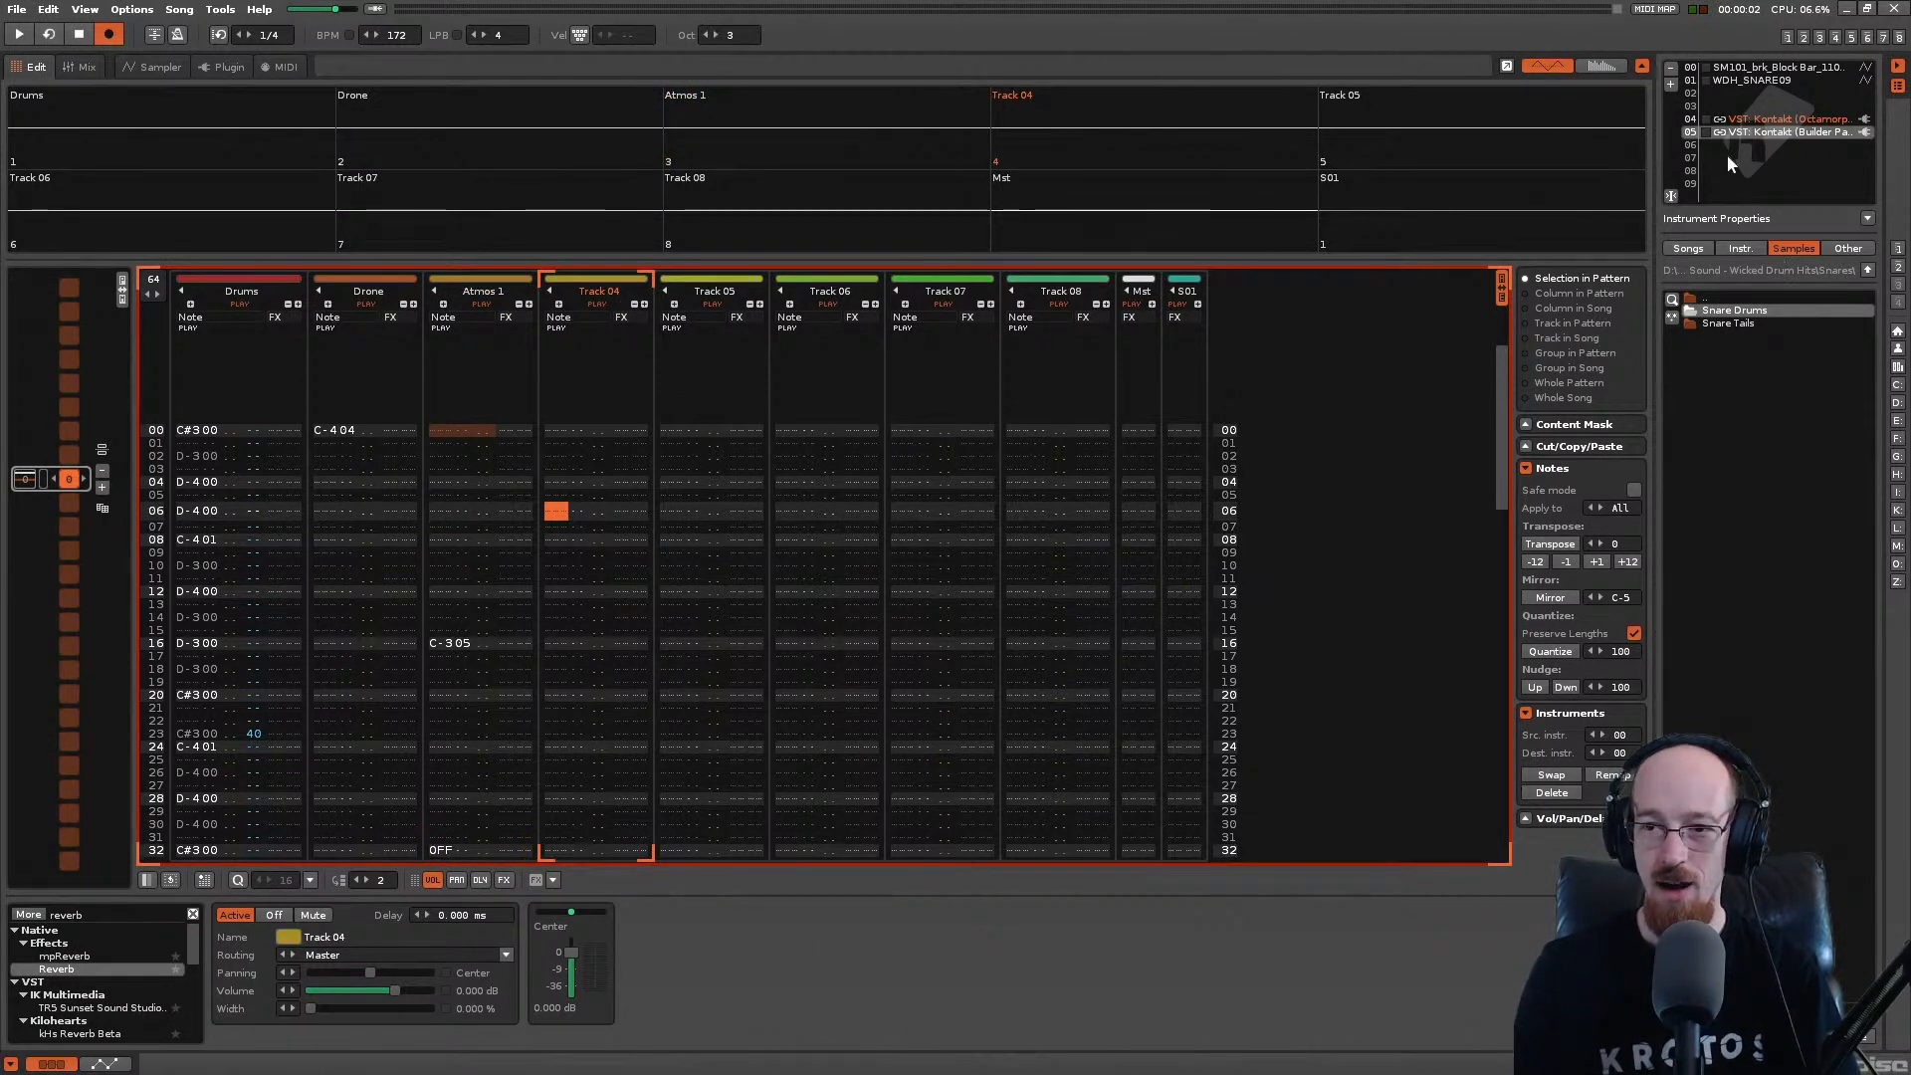
click(1714, 147)
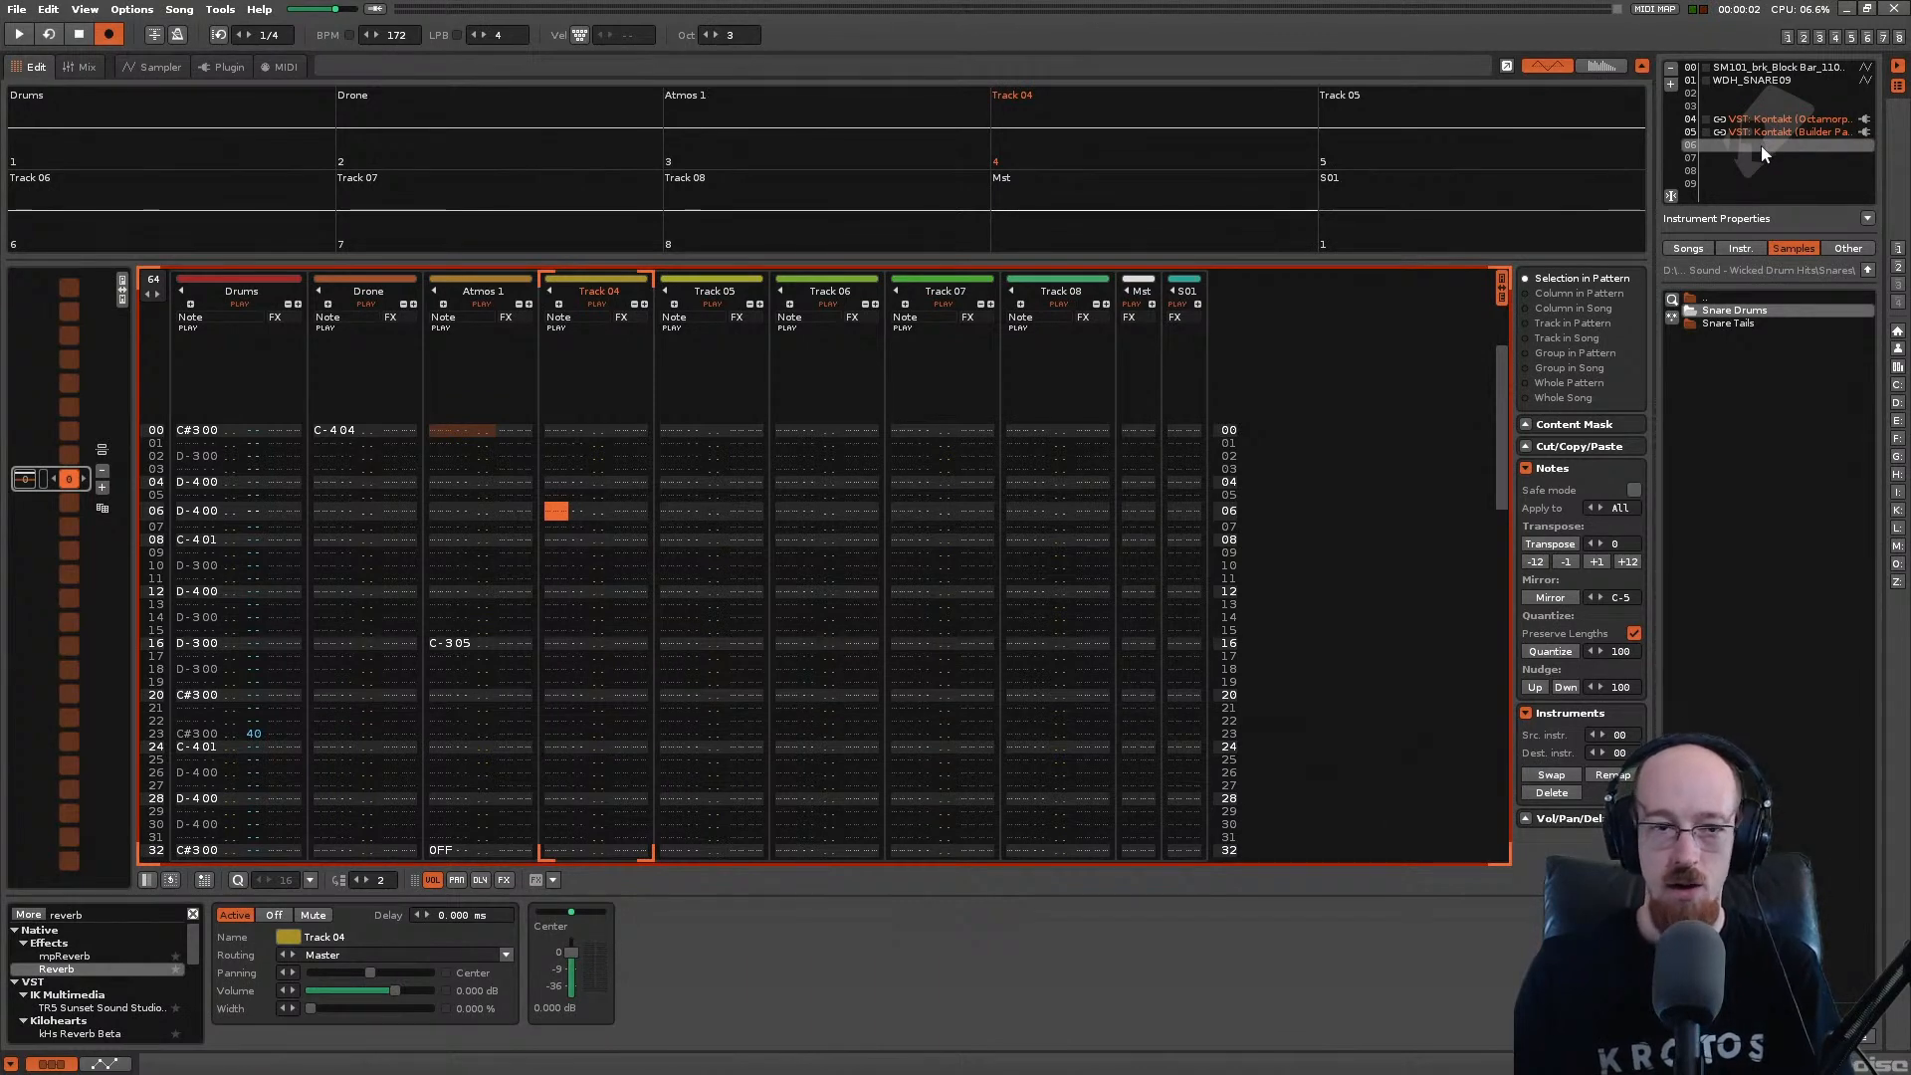
click(82, 66)
click(149, 67)
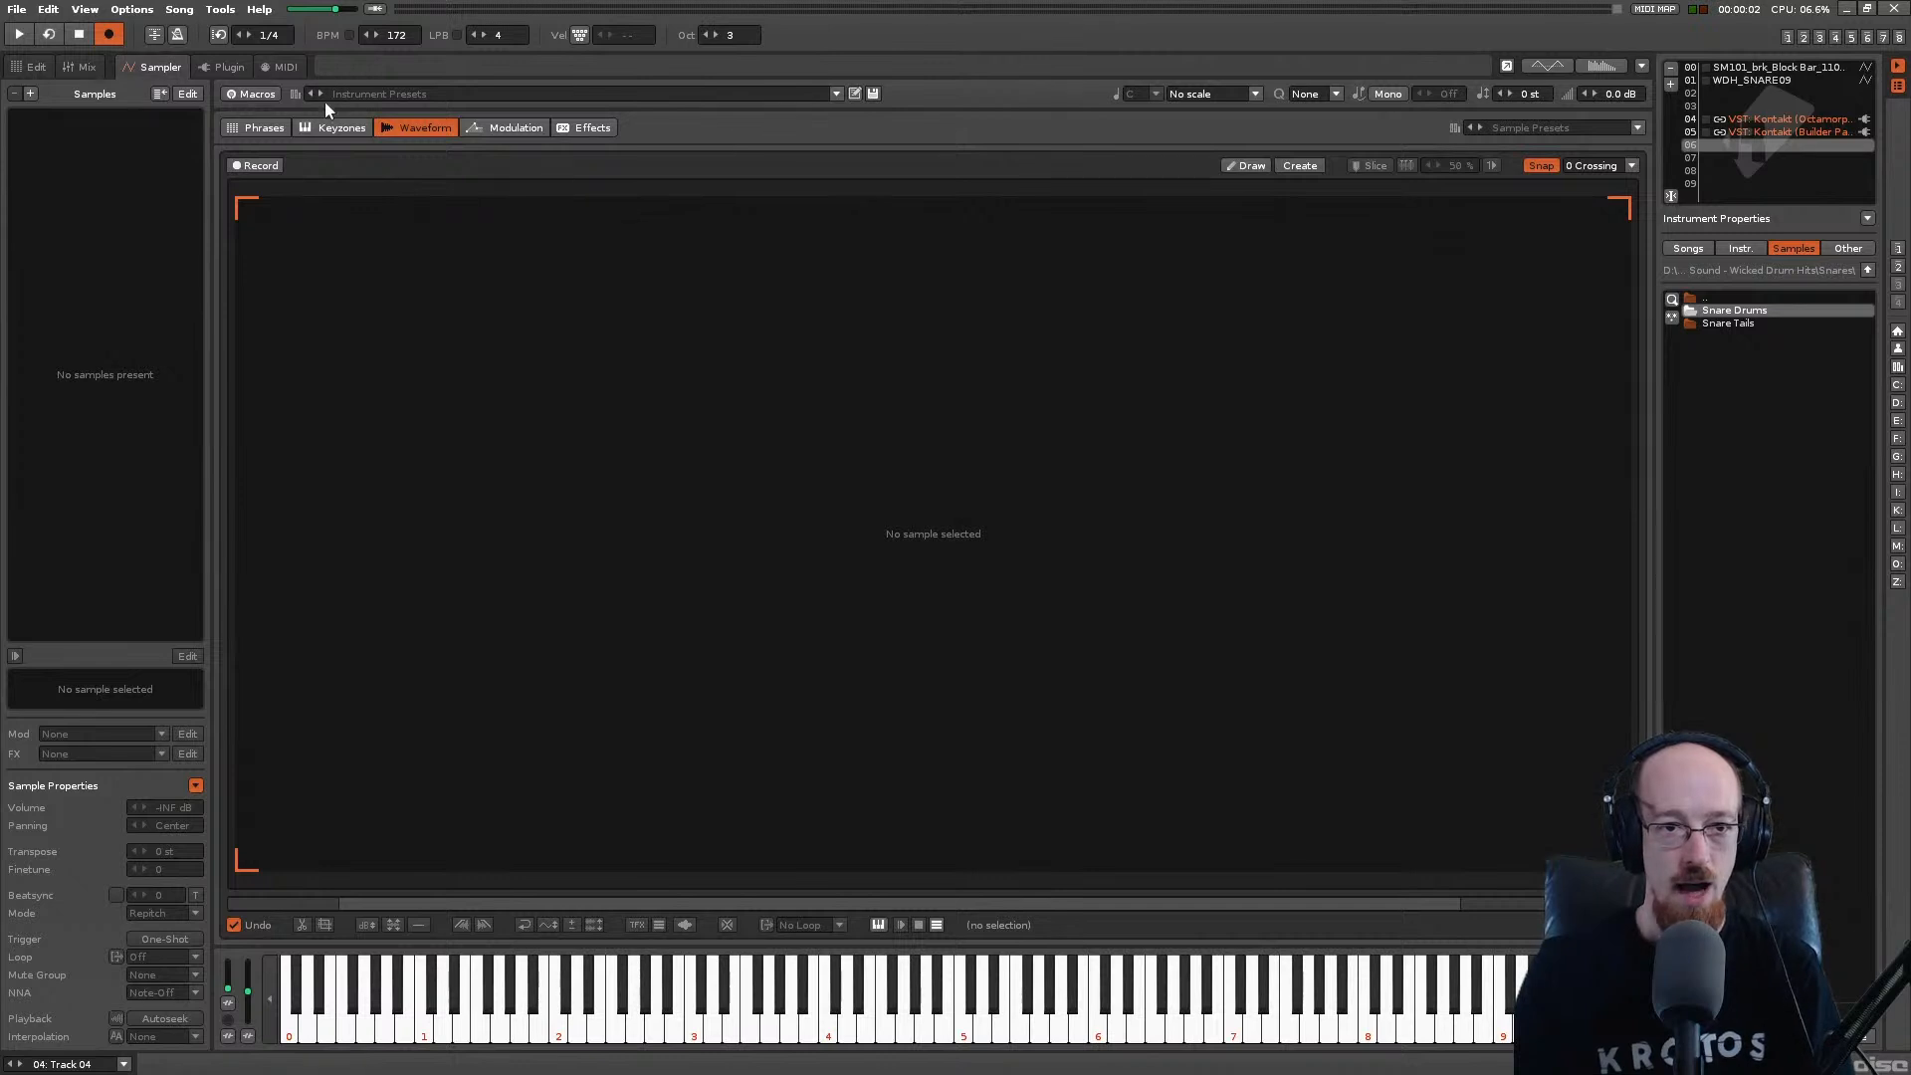
click(223, 66)
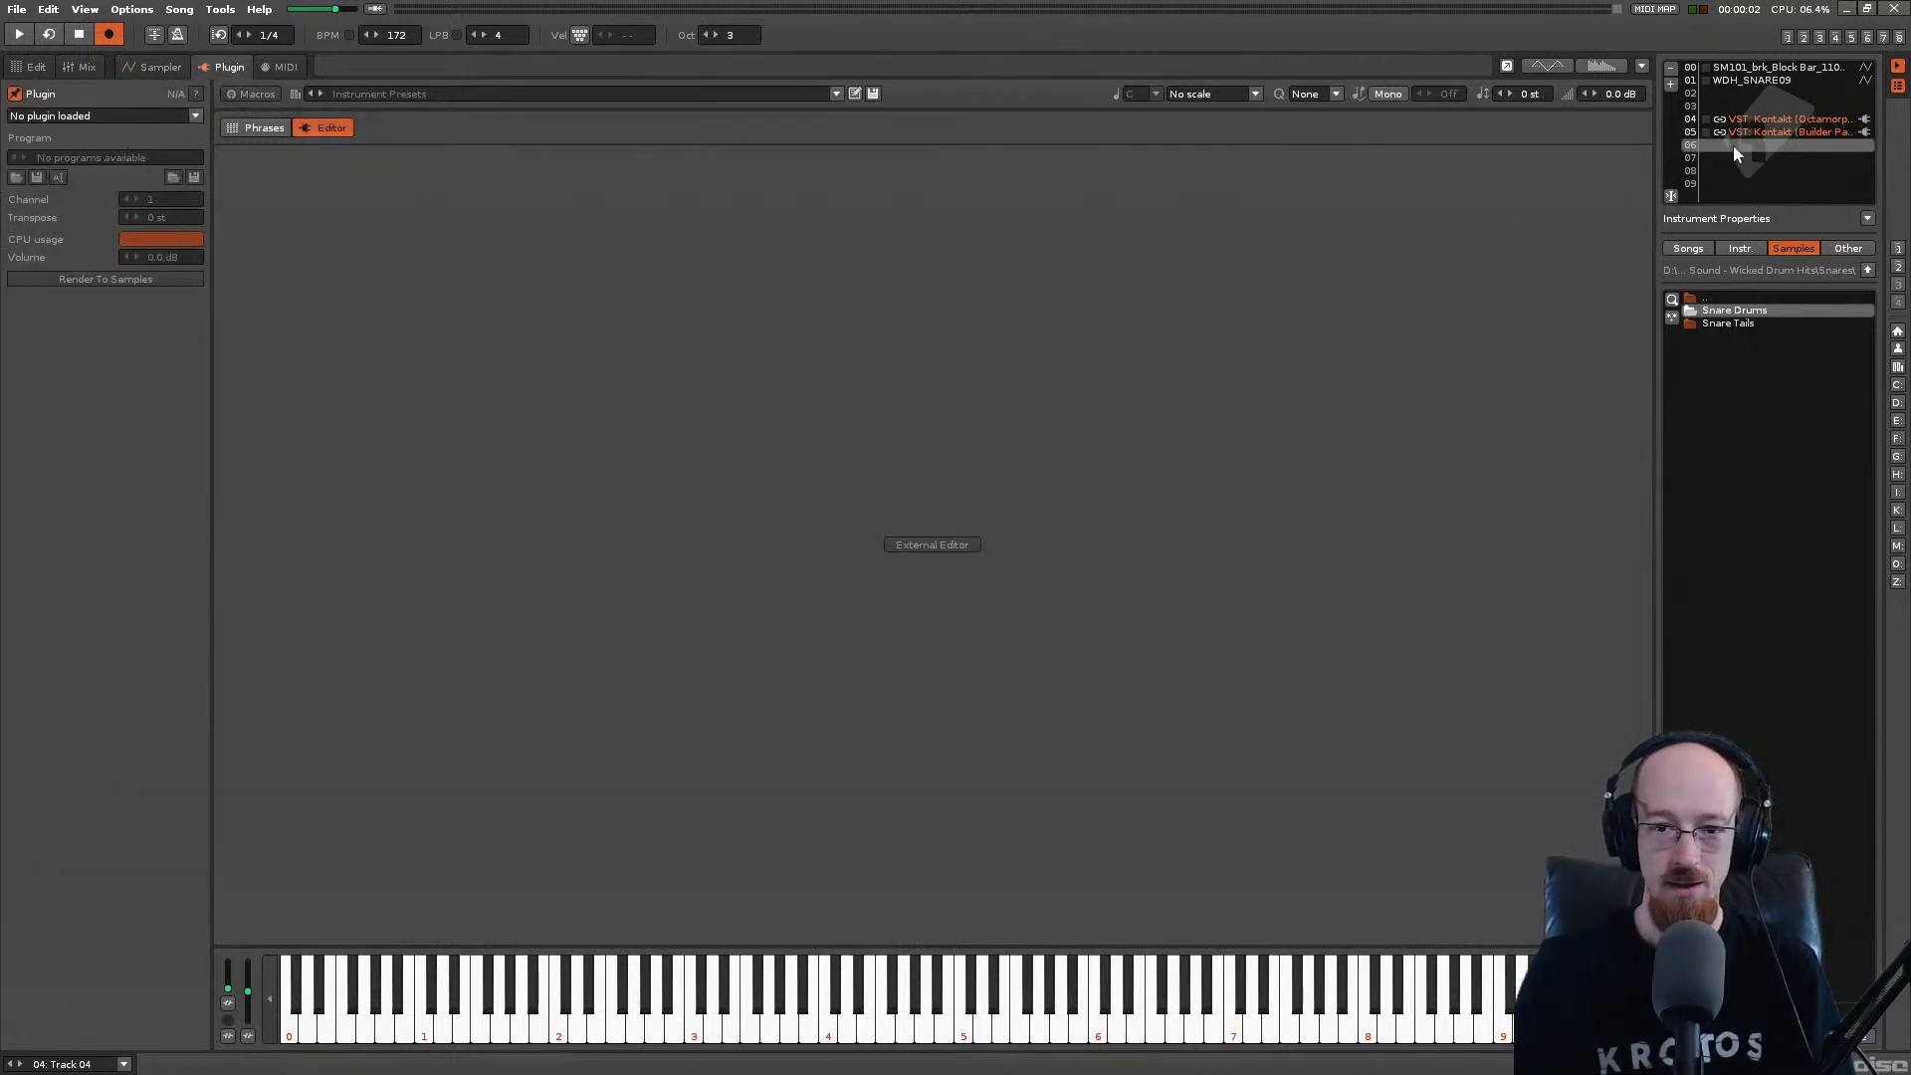
click(155, 116)
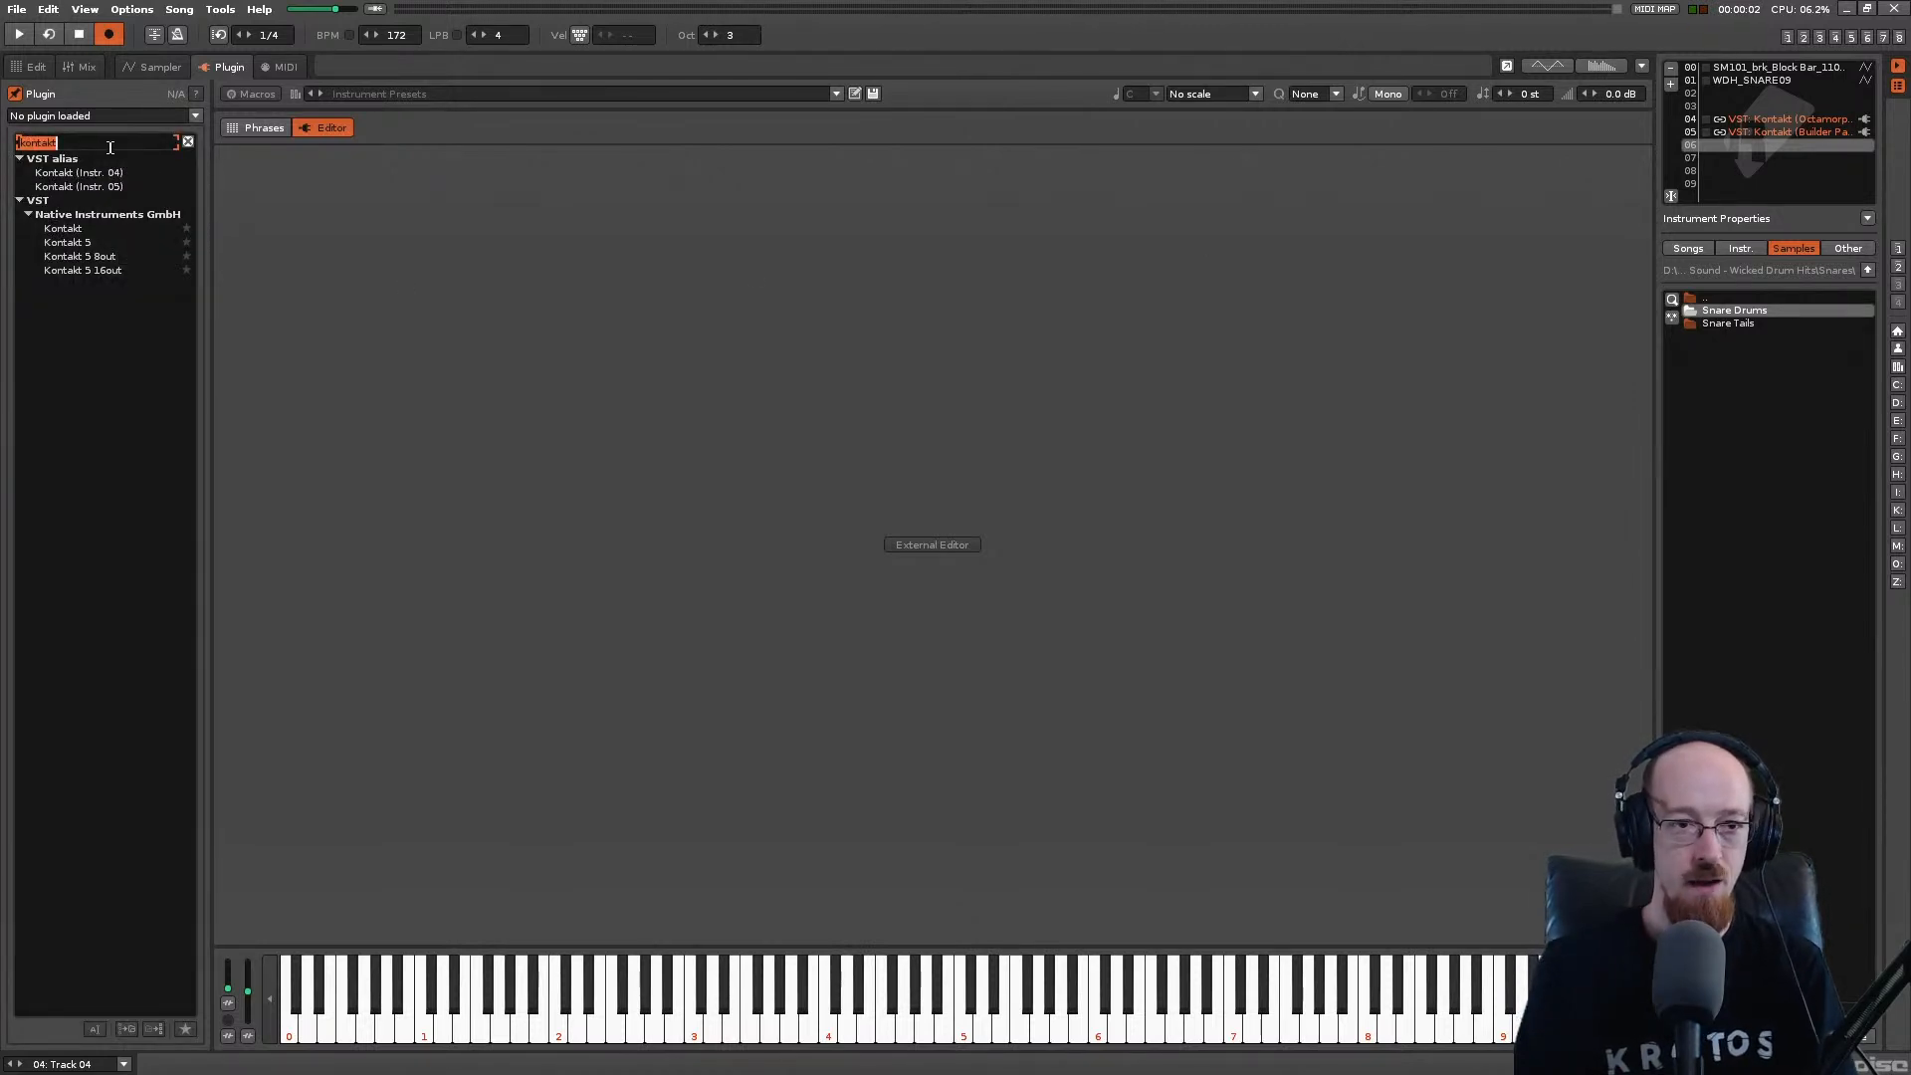
text(reaktor)
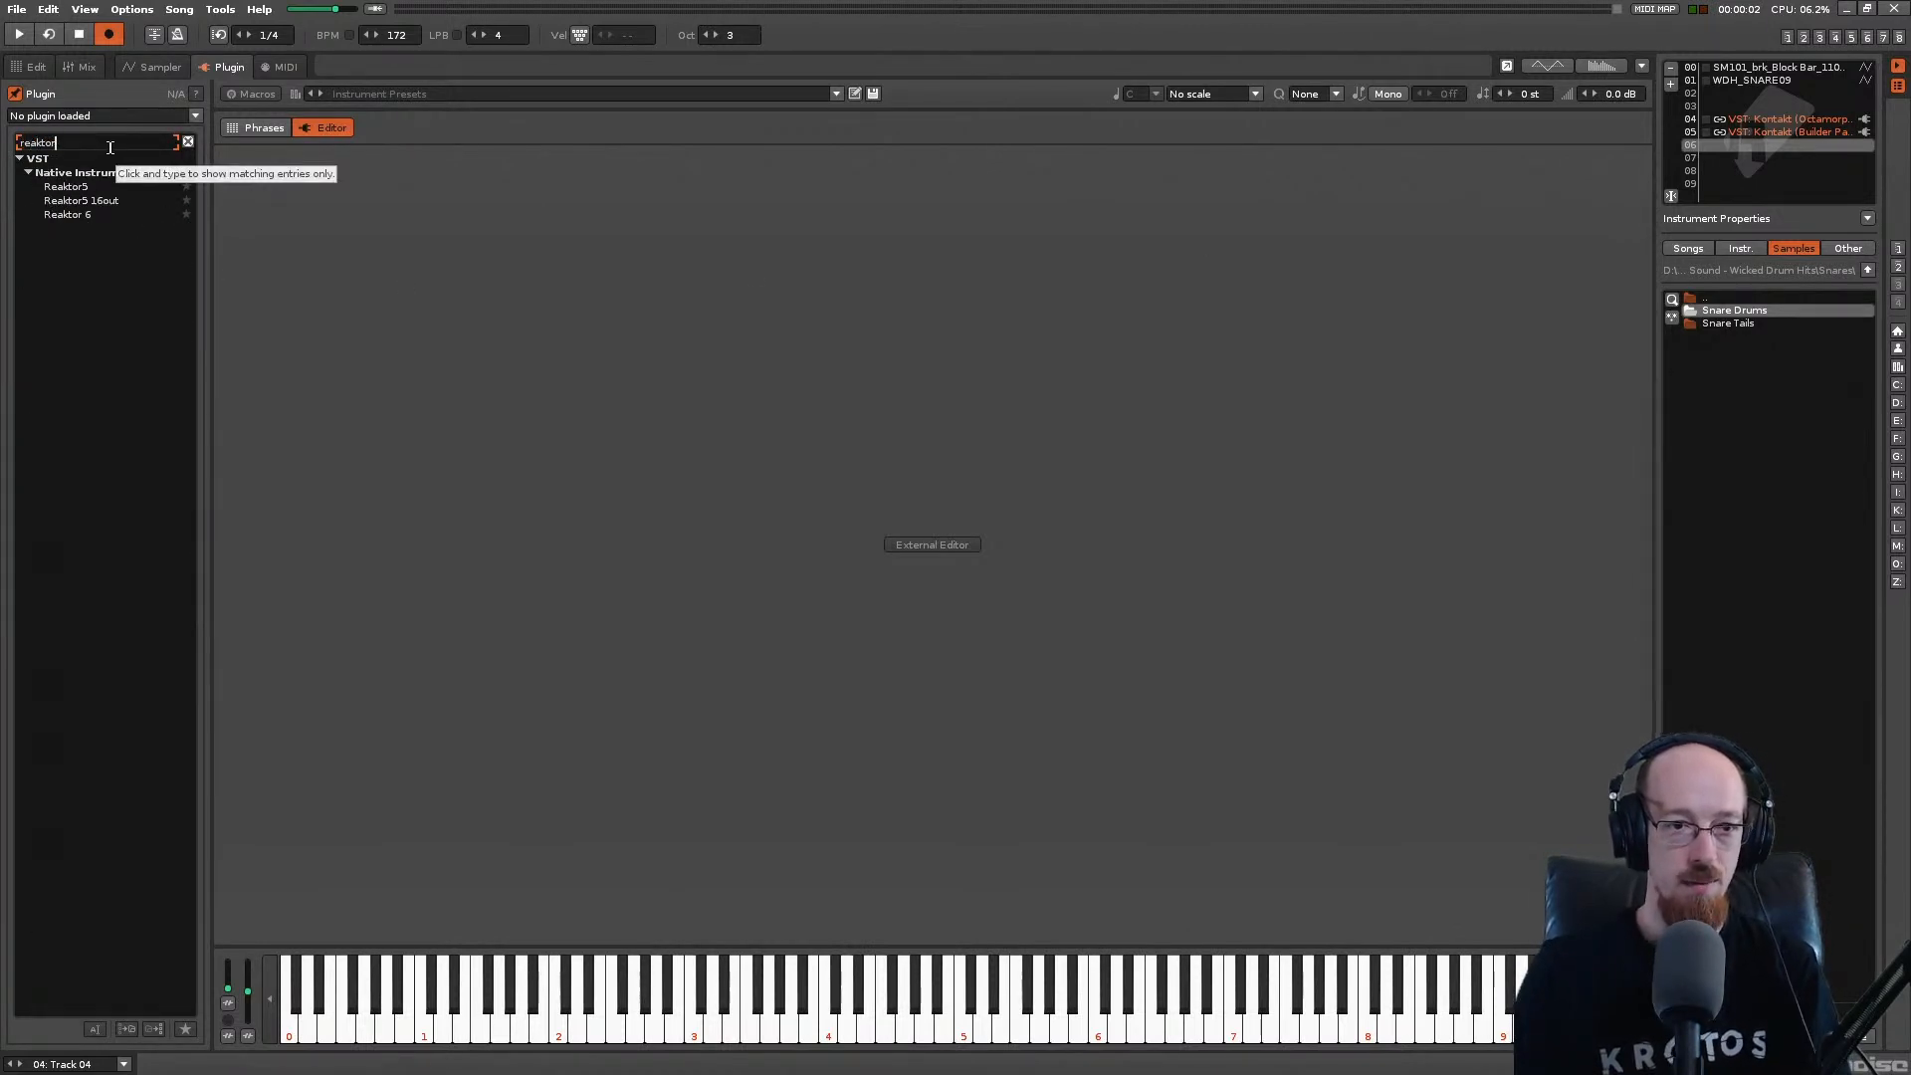
double_click(66, 214)
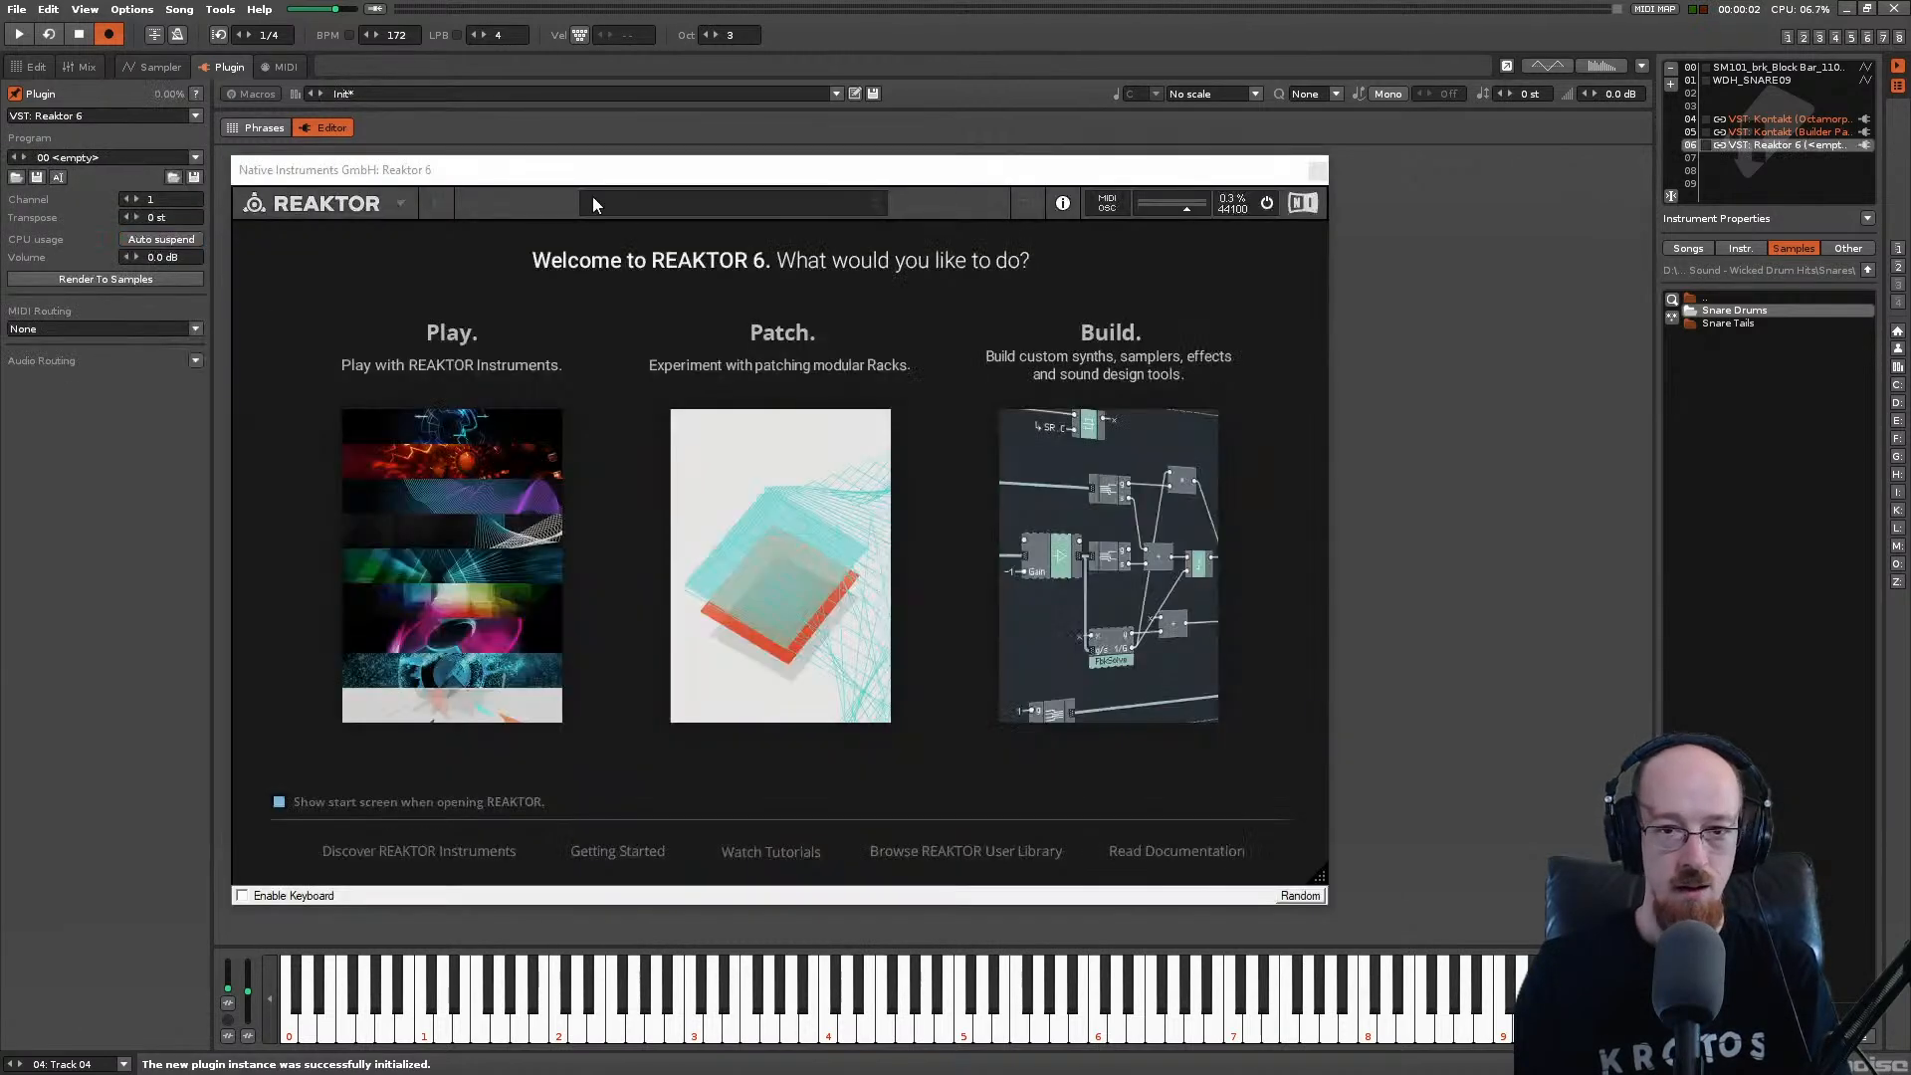
drag(741, 182, 757, 100)
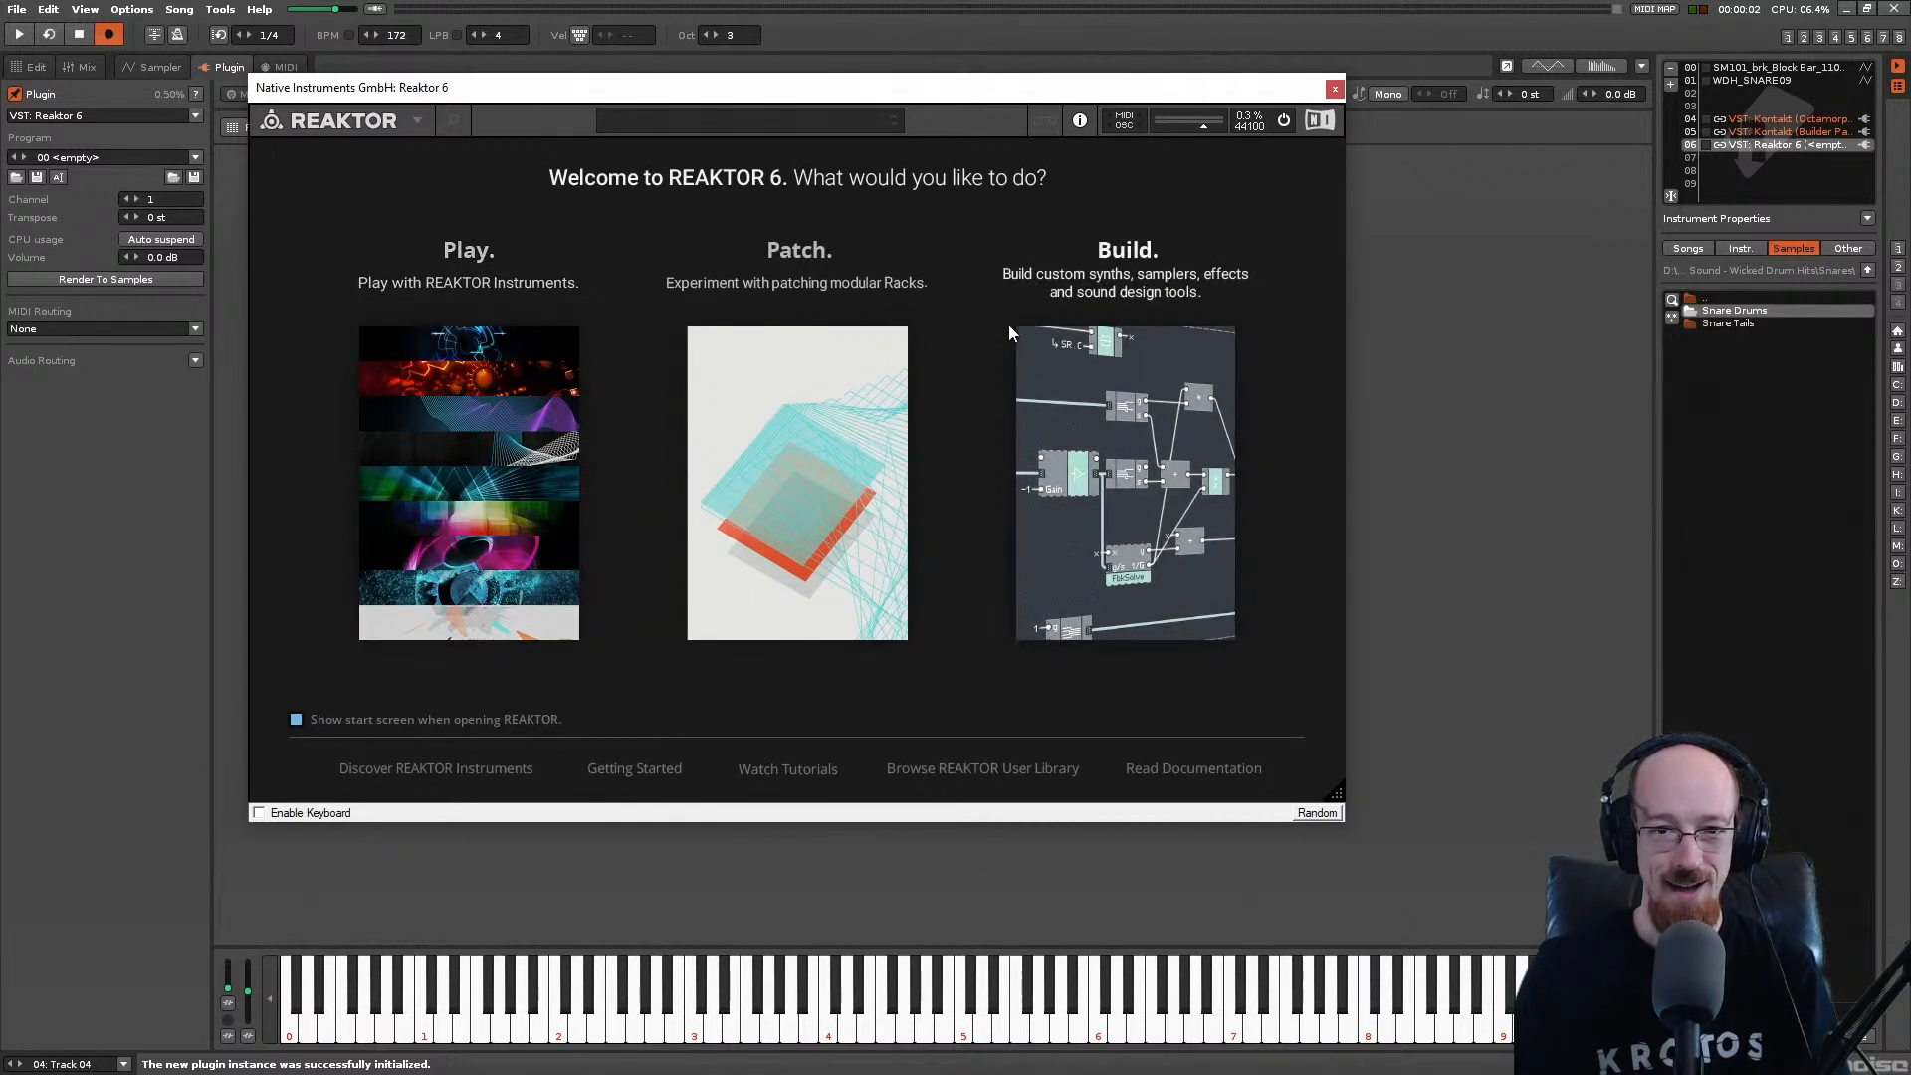
click(493, 398)
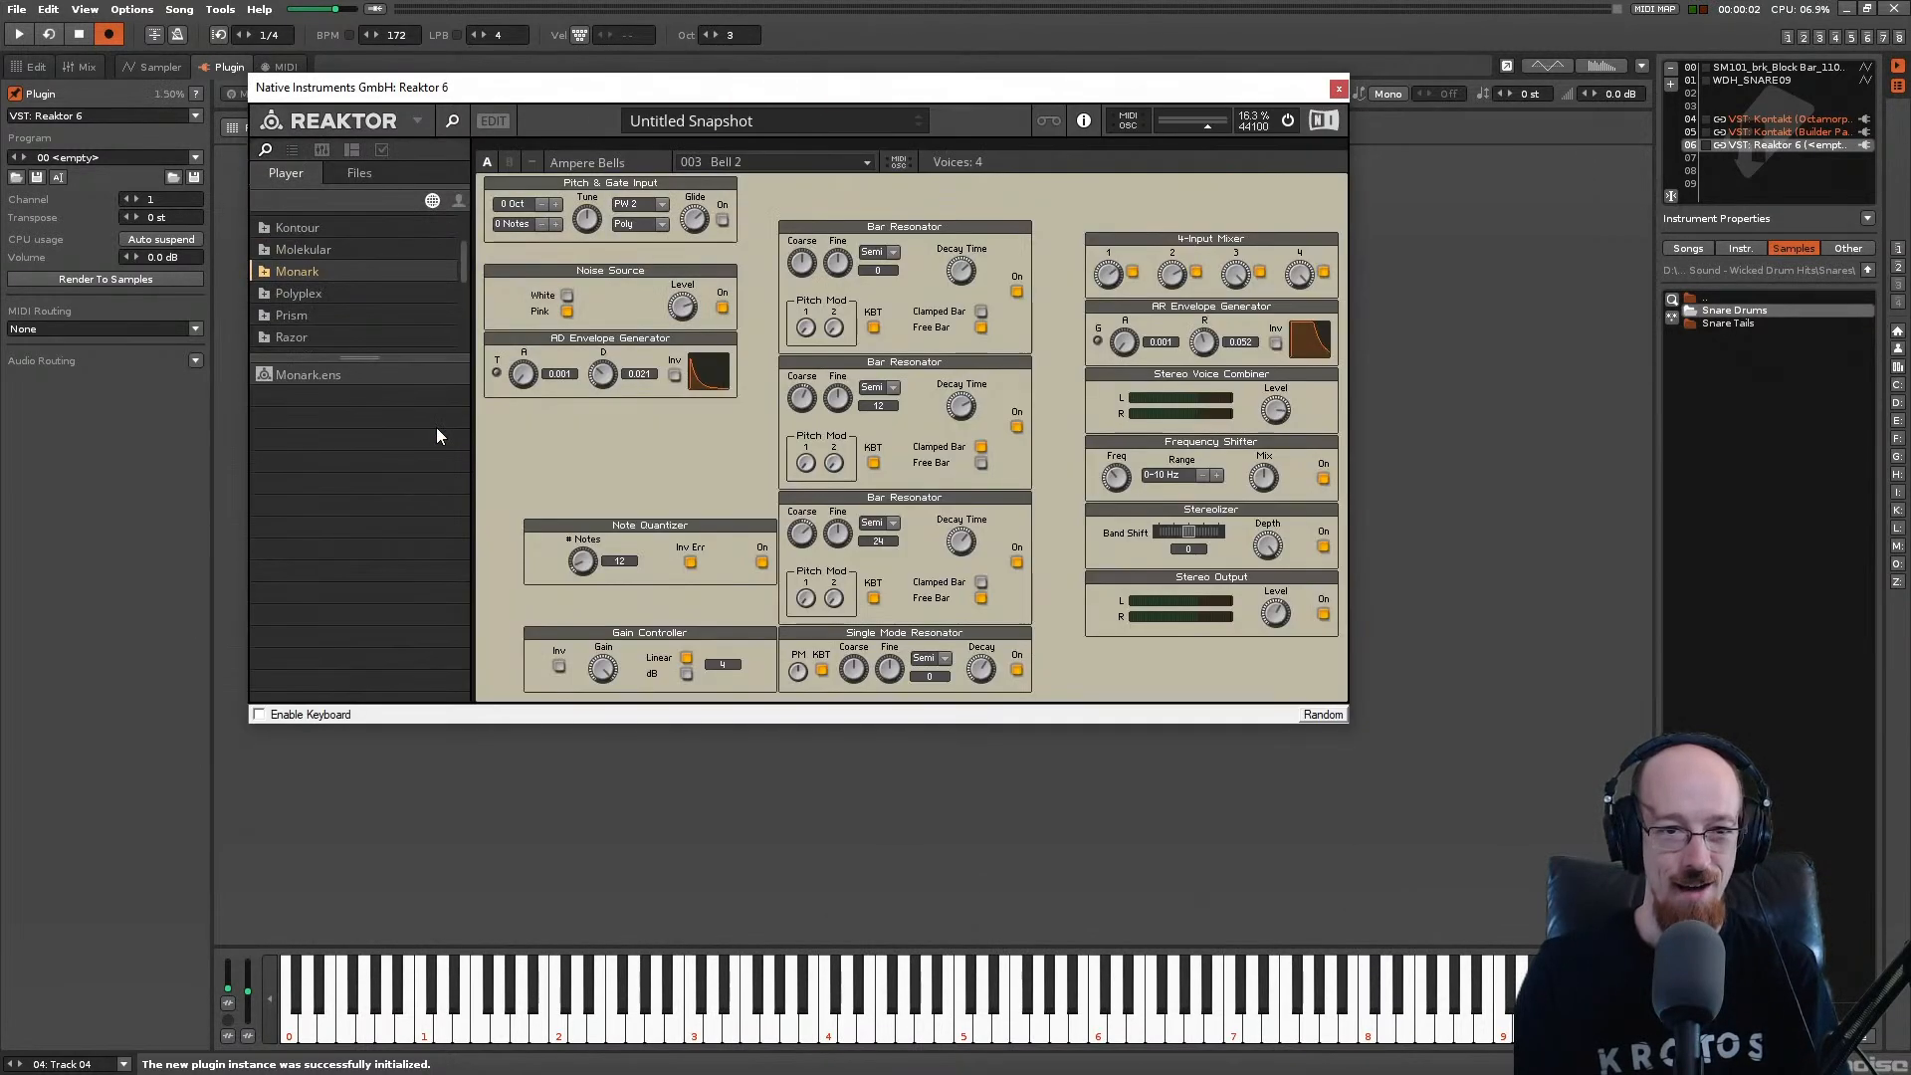
Step: Browse Reaktor's favorite ensemble files and its user player content for an instrument to load
click(357, 172)
mouse_move(462, 234)
mouse_down()
mouse_move(444, 306)
mouse_move(444, 227)
mouse_up()
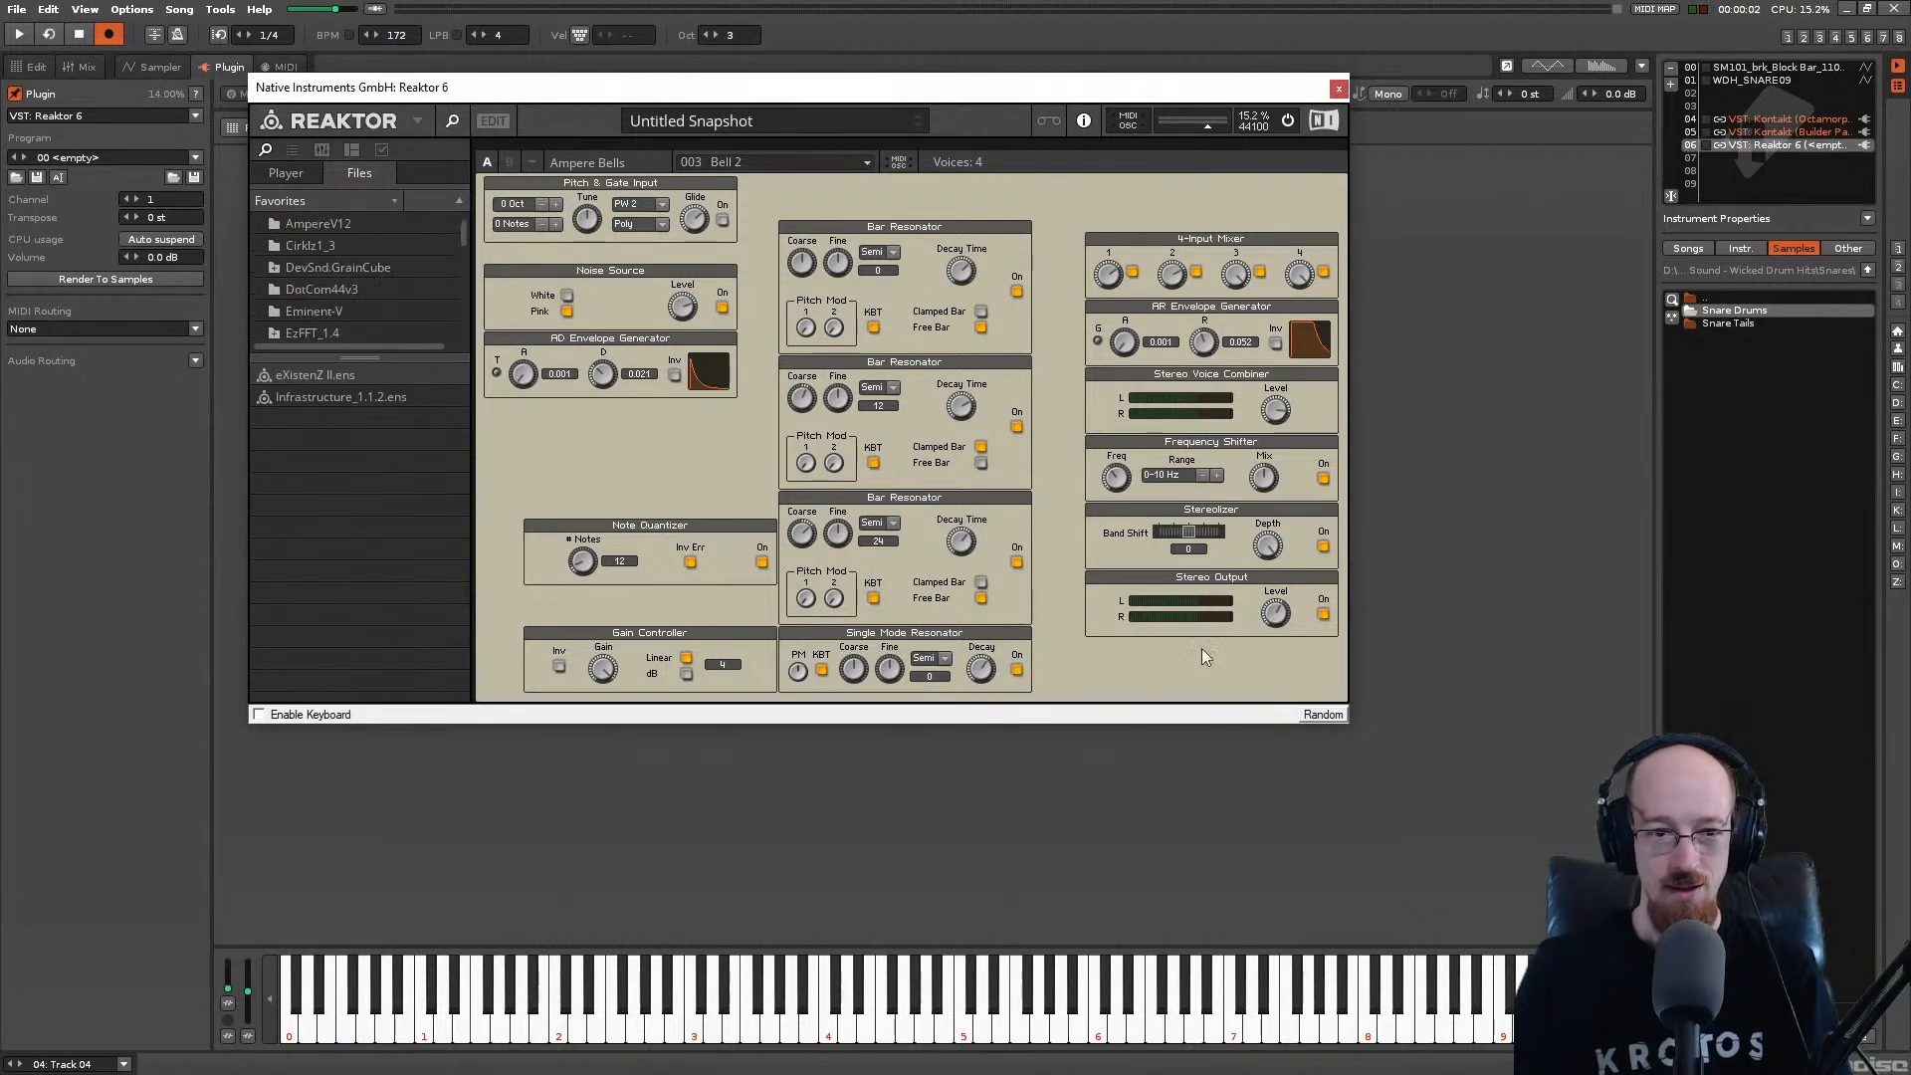
scroll(344, 267, down, 6)
scroll(356, 263, up, 1)
scroll(339, 282, up, 8)
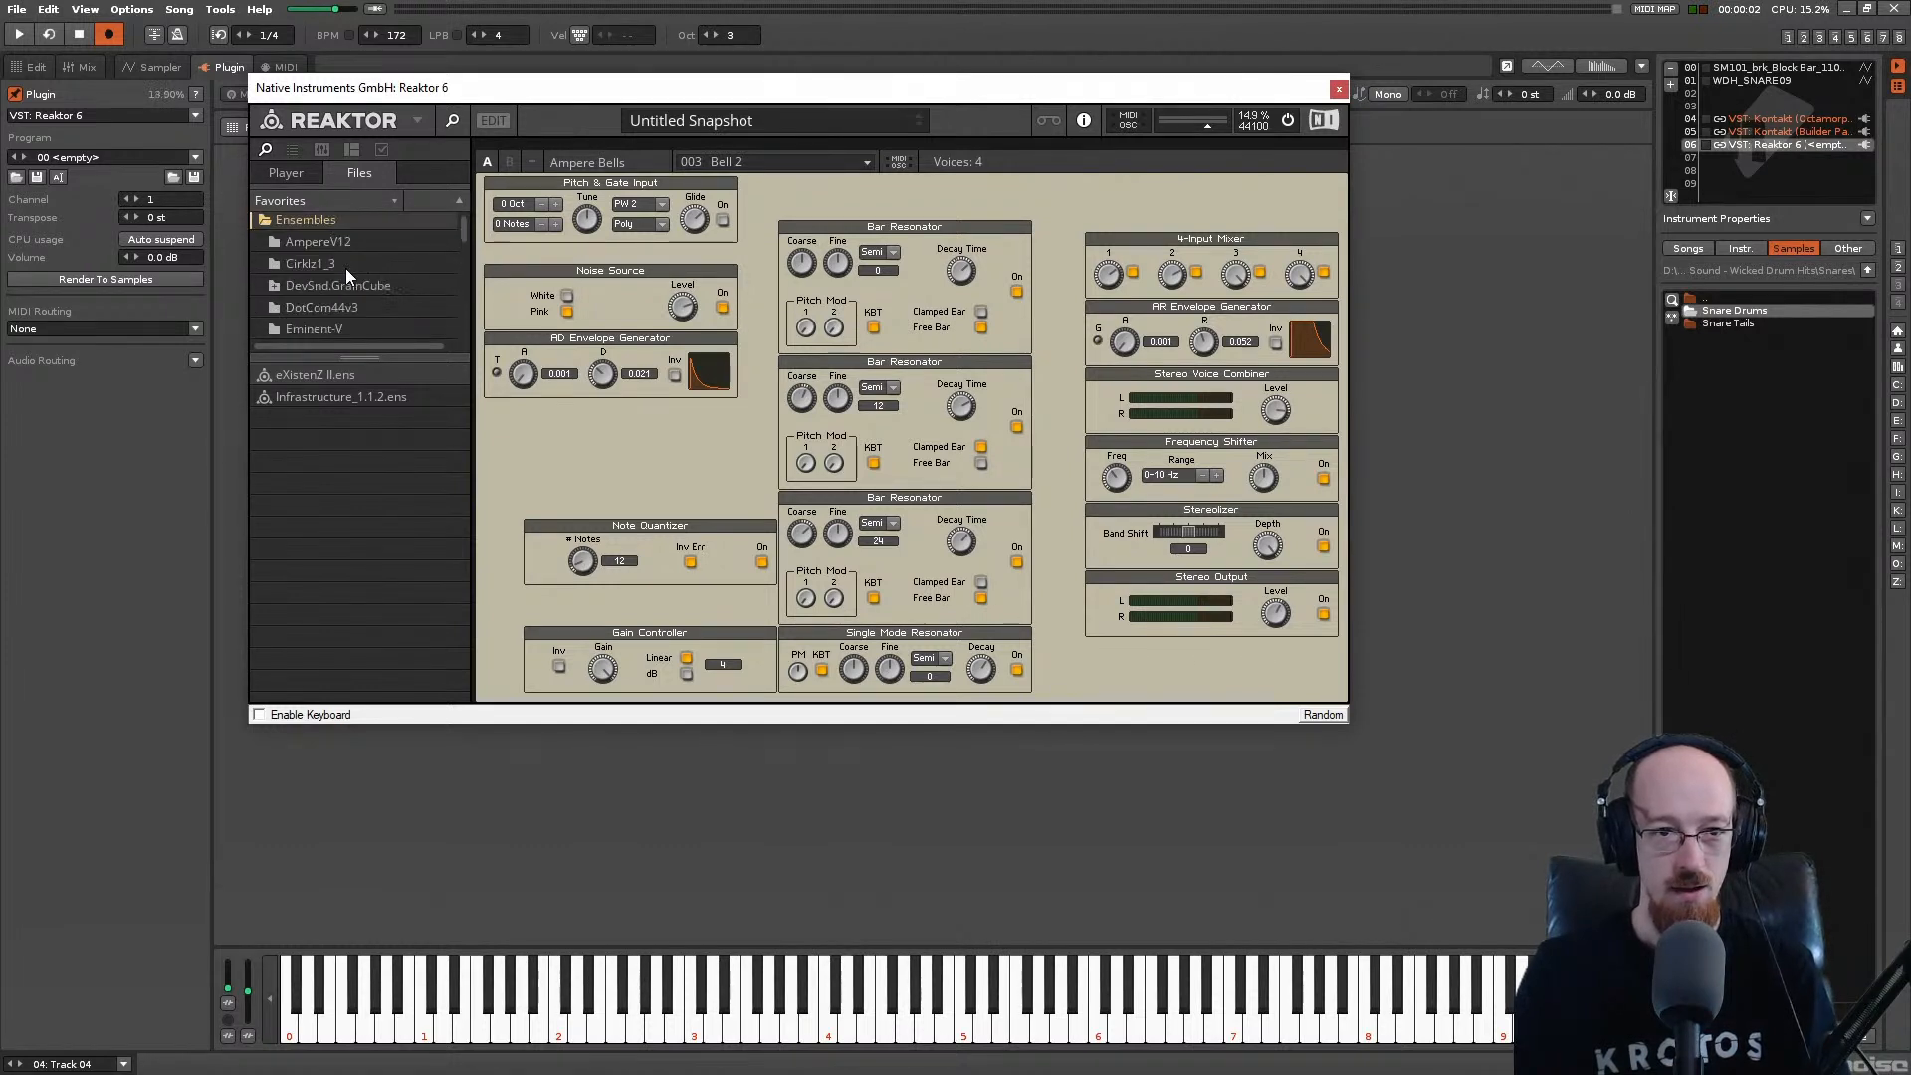
click(272, 174)
click(457, 201)
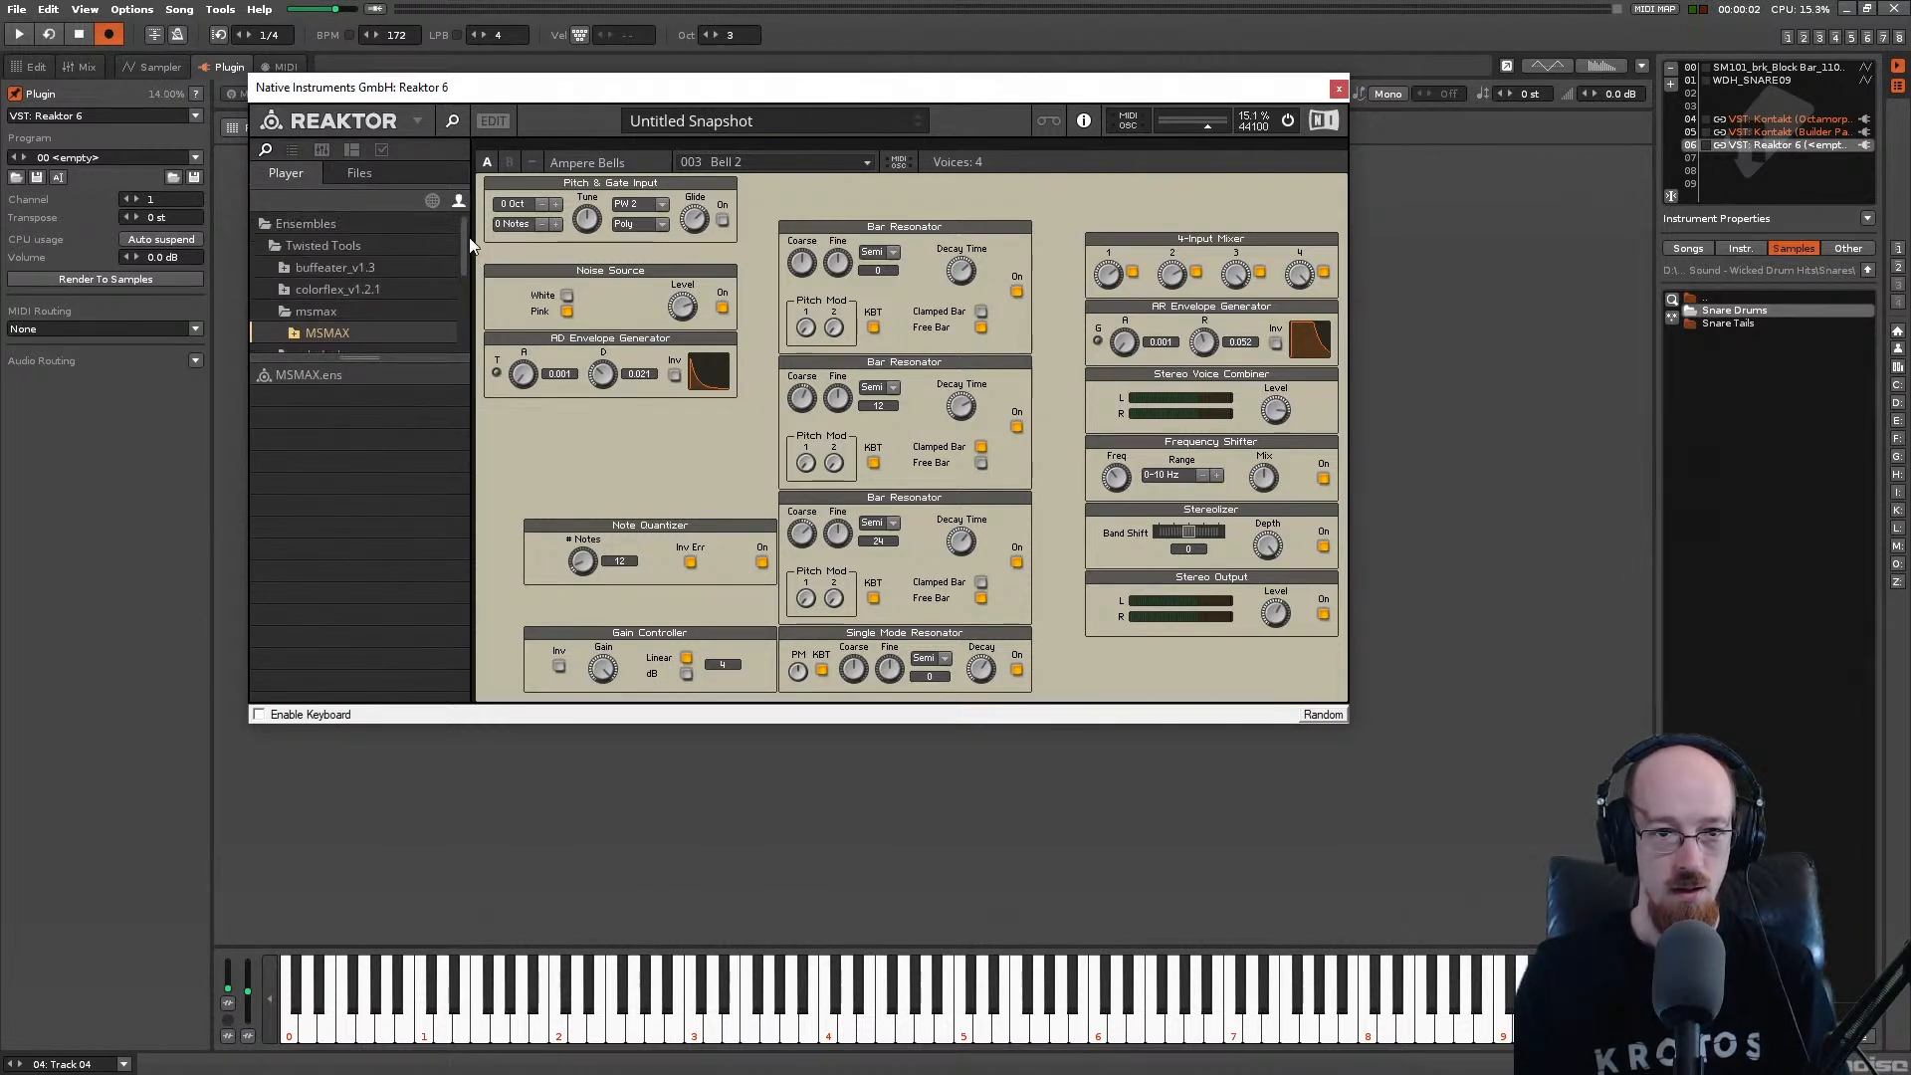
click(432, 201)
click(350, 171)
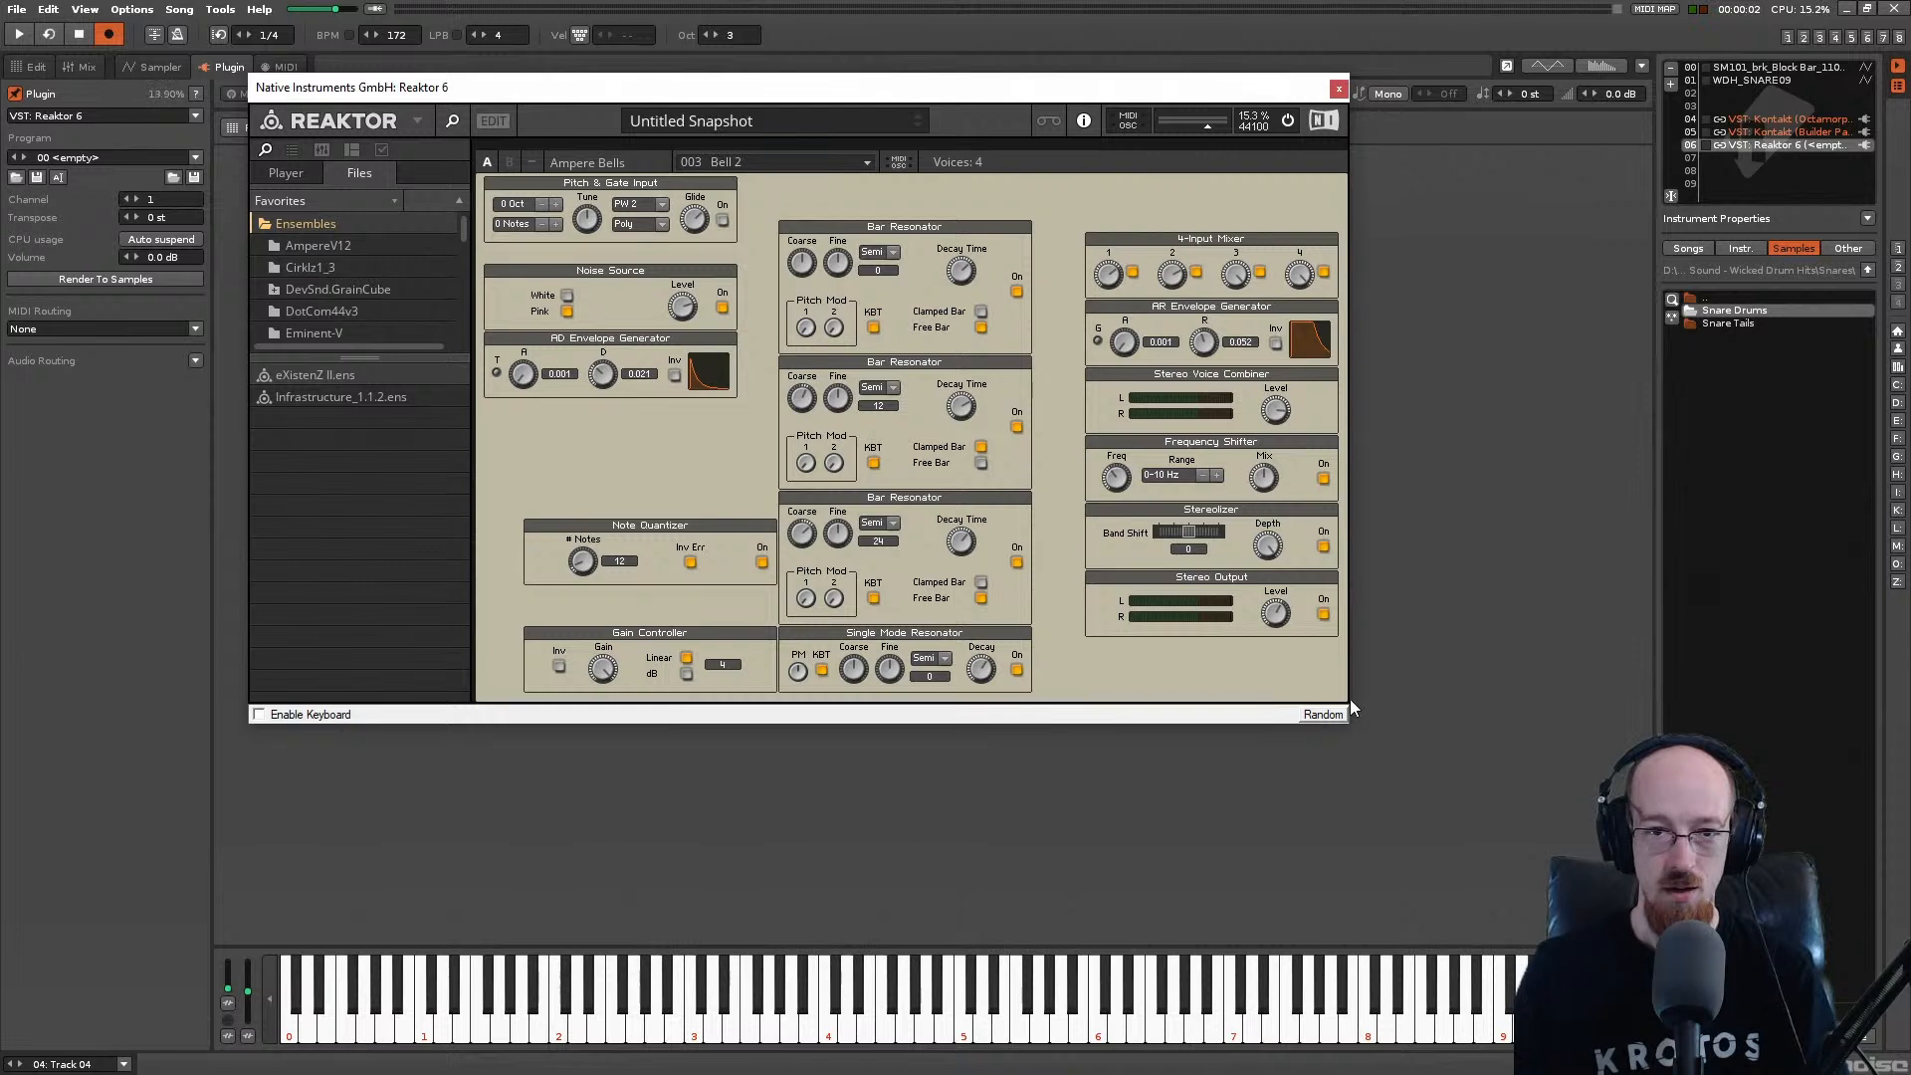
Step: Turn on Reaktor's edit mode and enlarge the plugin window
click(492, 121)
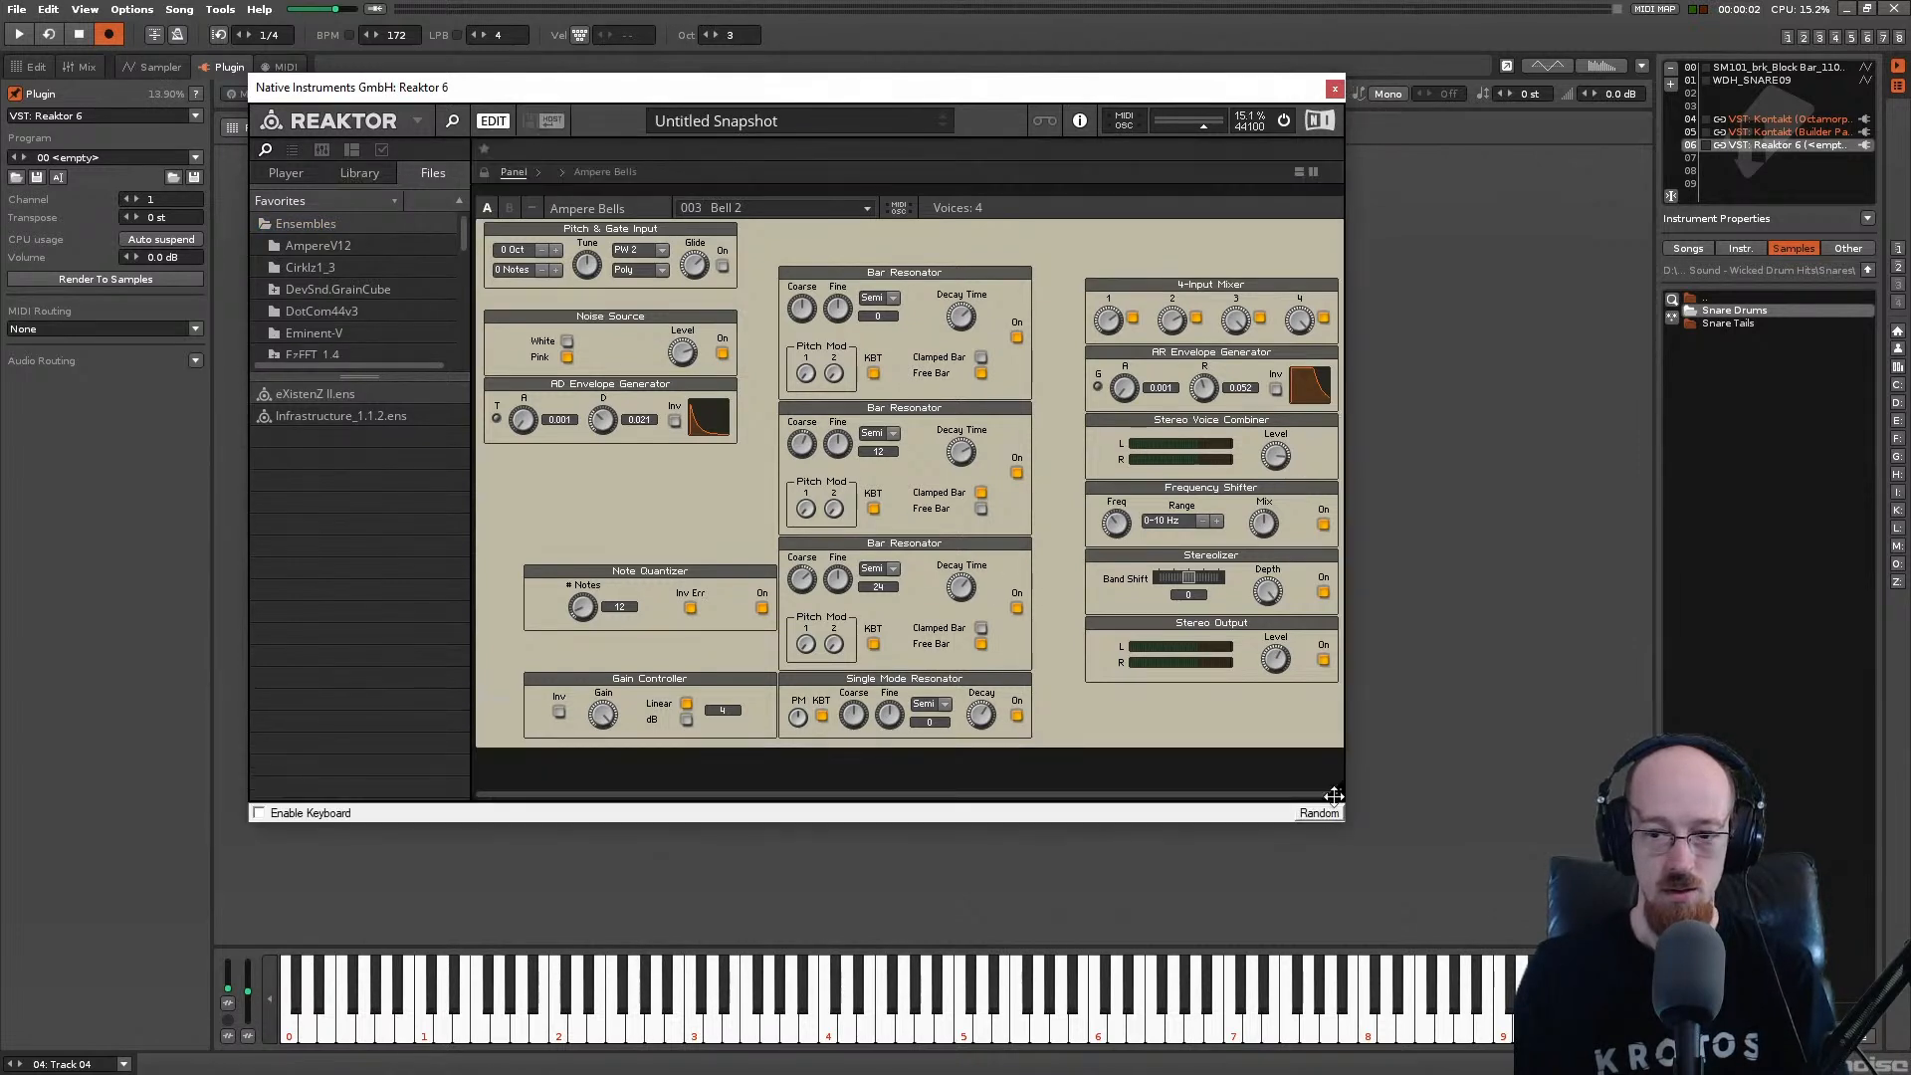
drag(1339, 792, 1573, 927)
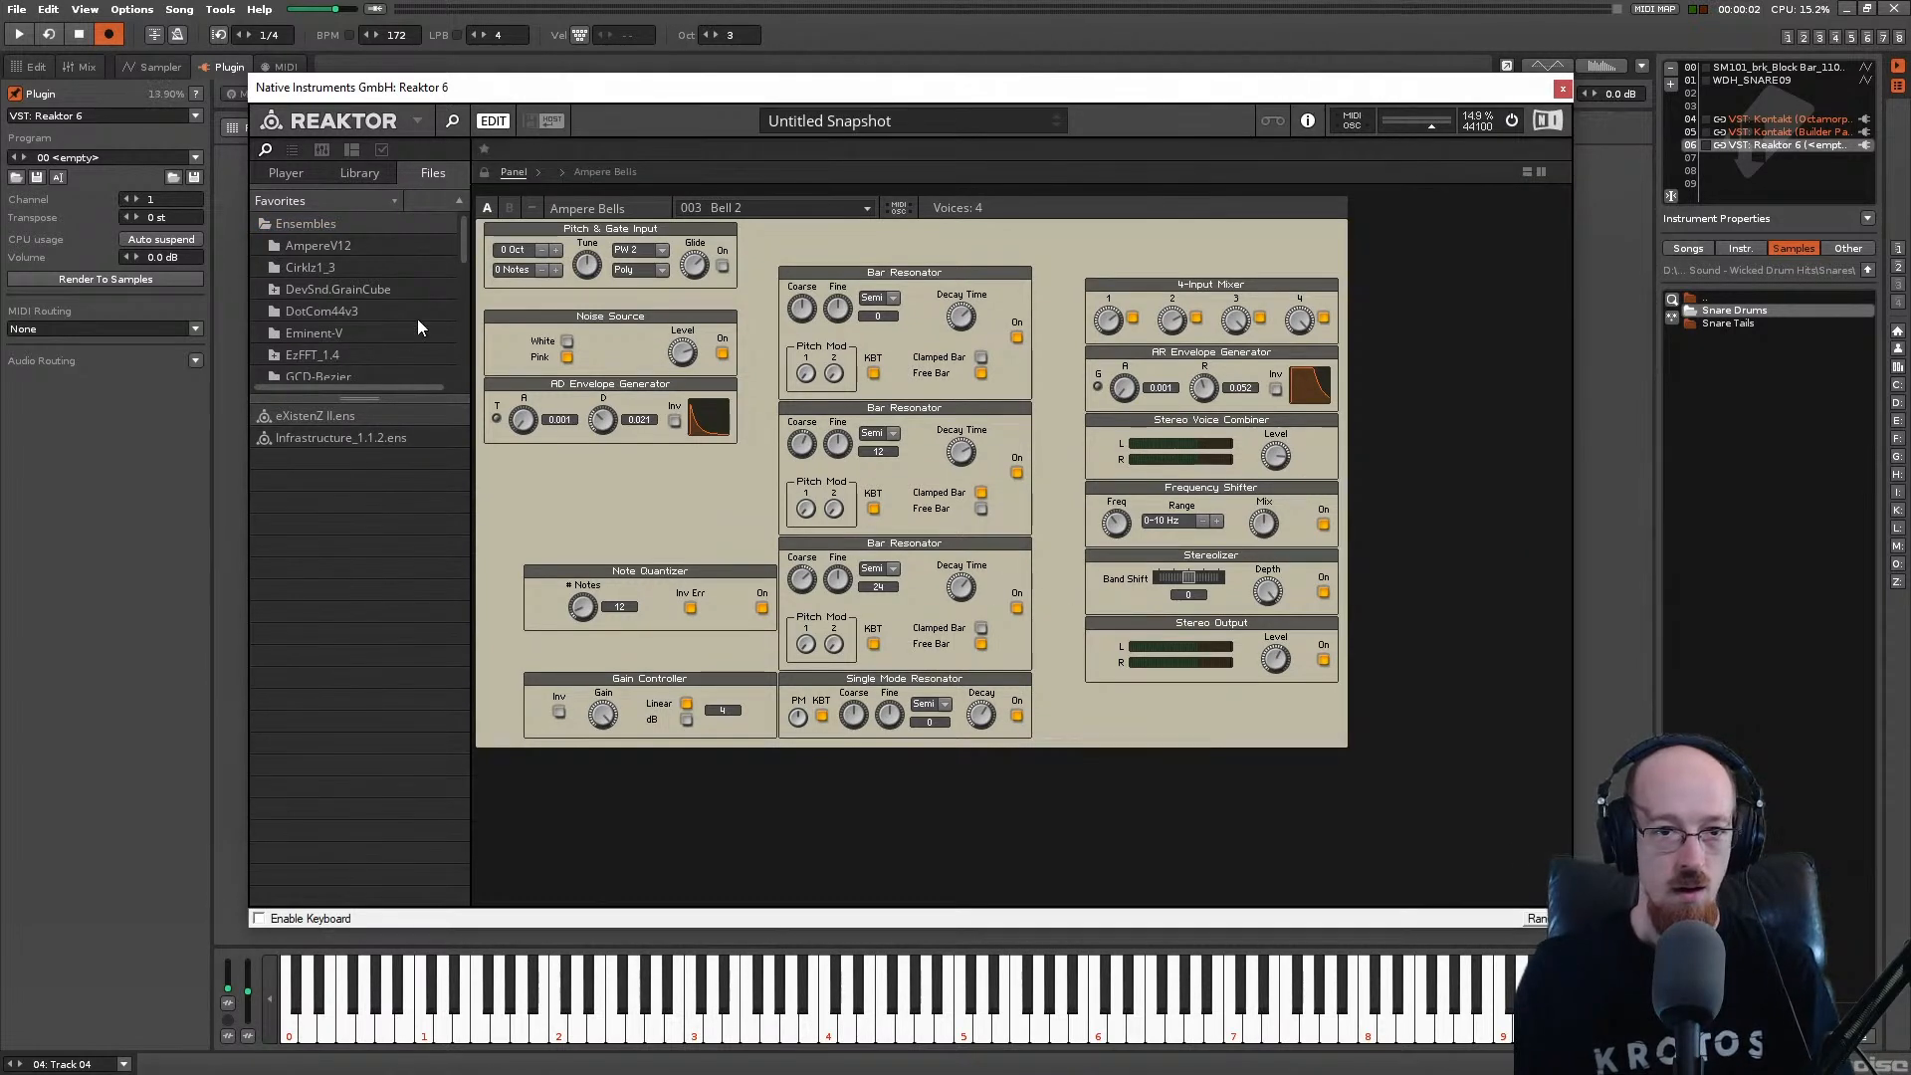
Step: Examine the instrument folders in Reaktor's library, including Effects and Sound Generators, and look at the ensemble's structure
mouse_move(473, 256)
mouse_down()
mouse_move(515, 260)
mouse_move(494, 388)
mouse_move(474, 227)
mouse_up()
click(272, 230)
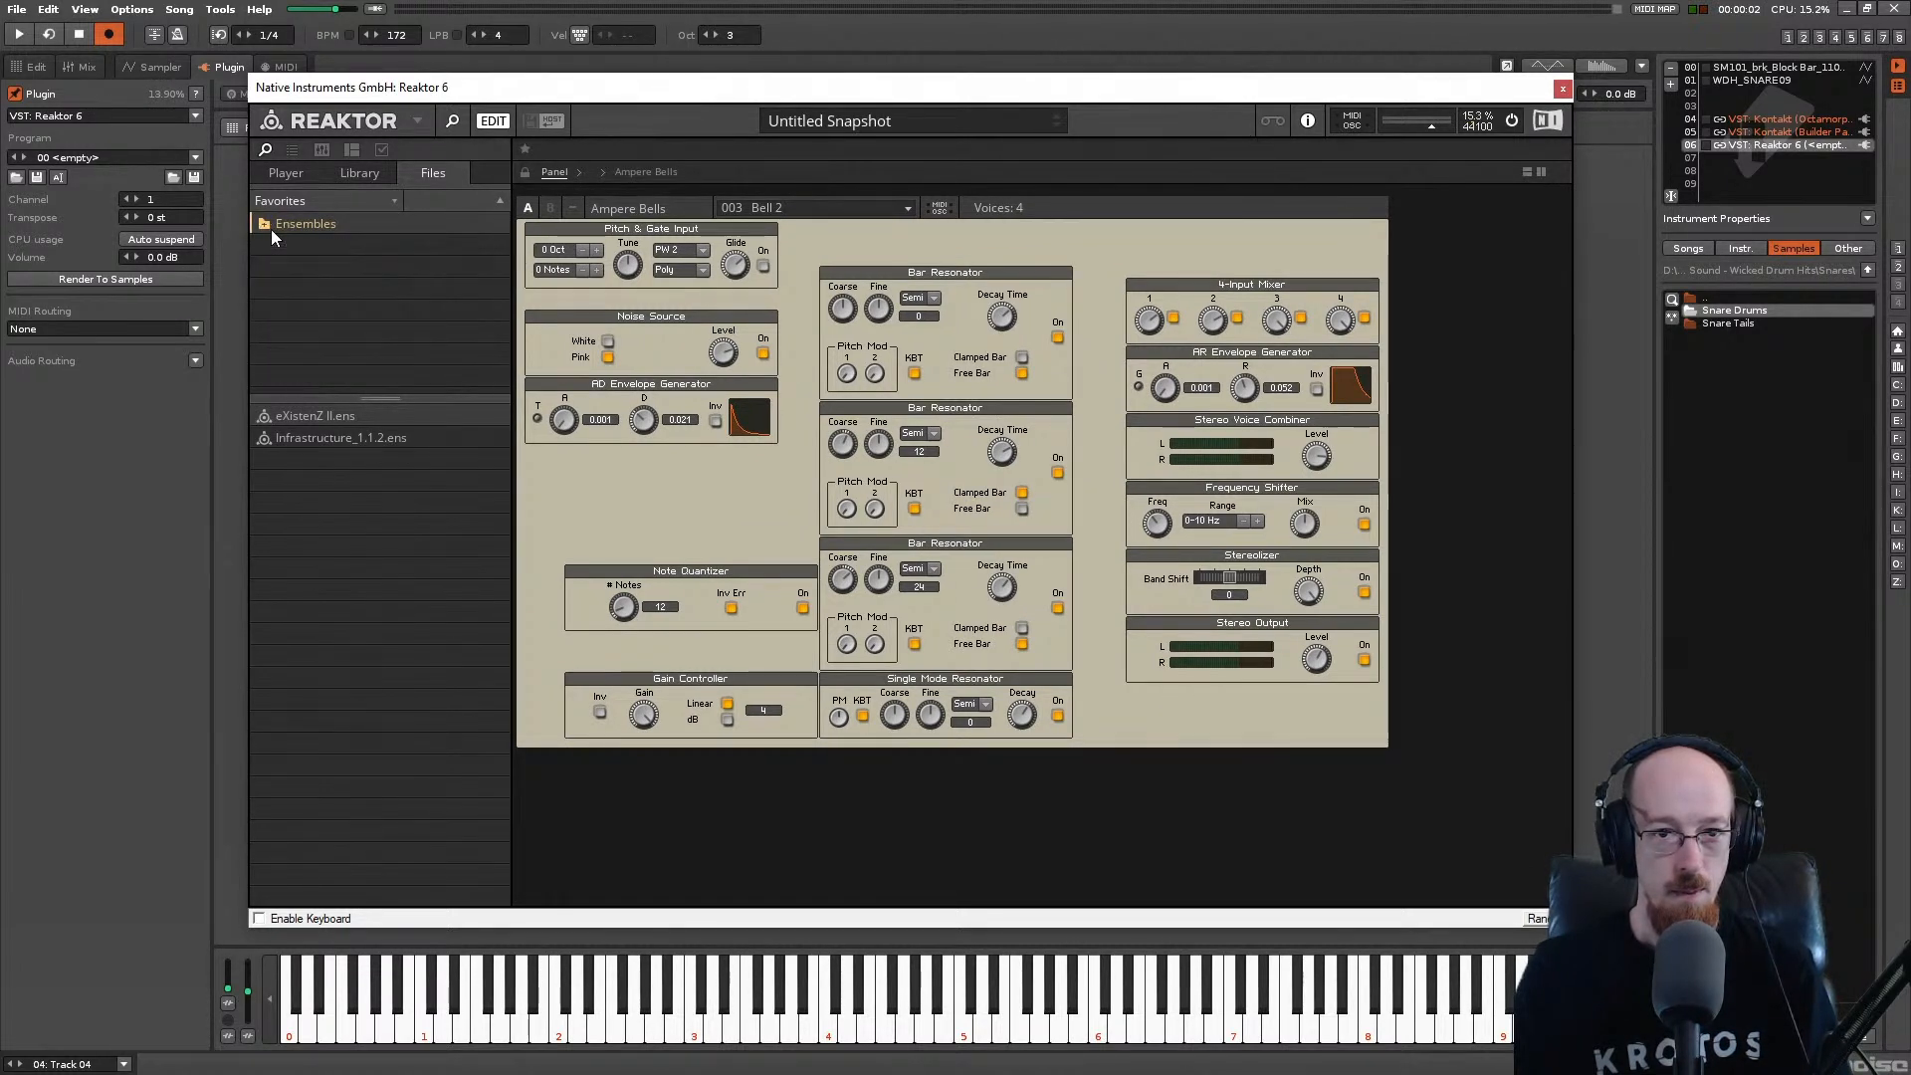
click(339, 170)
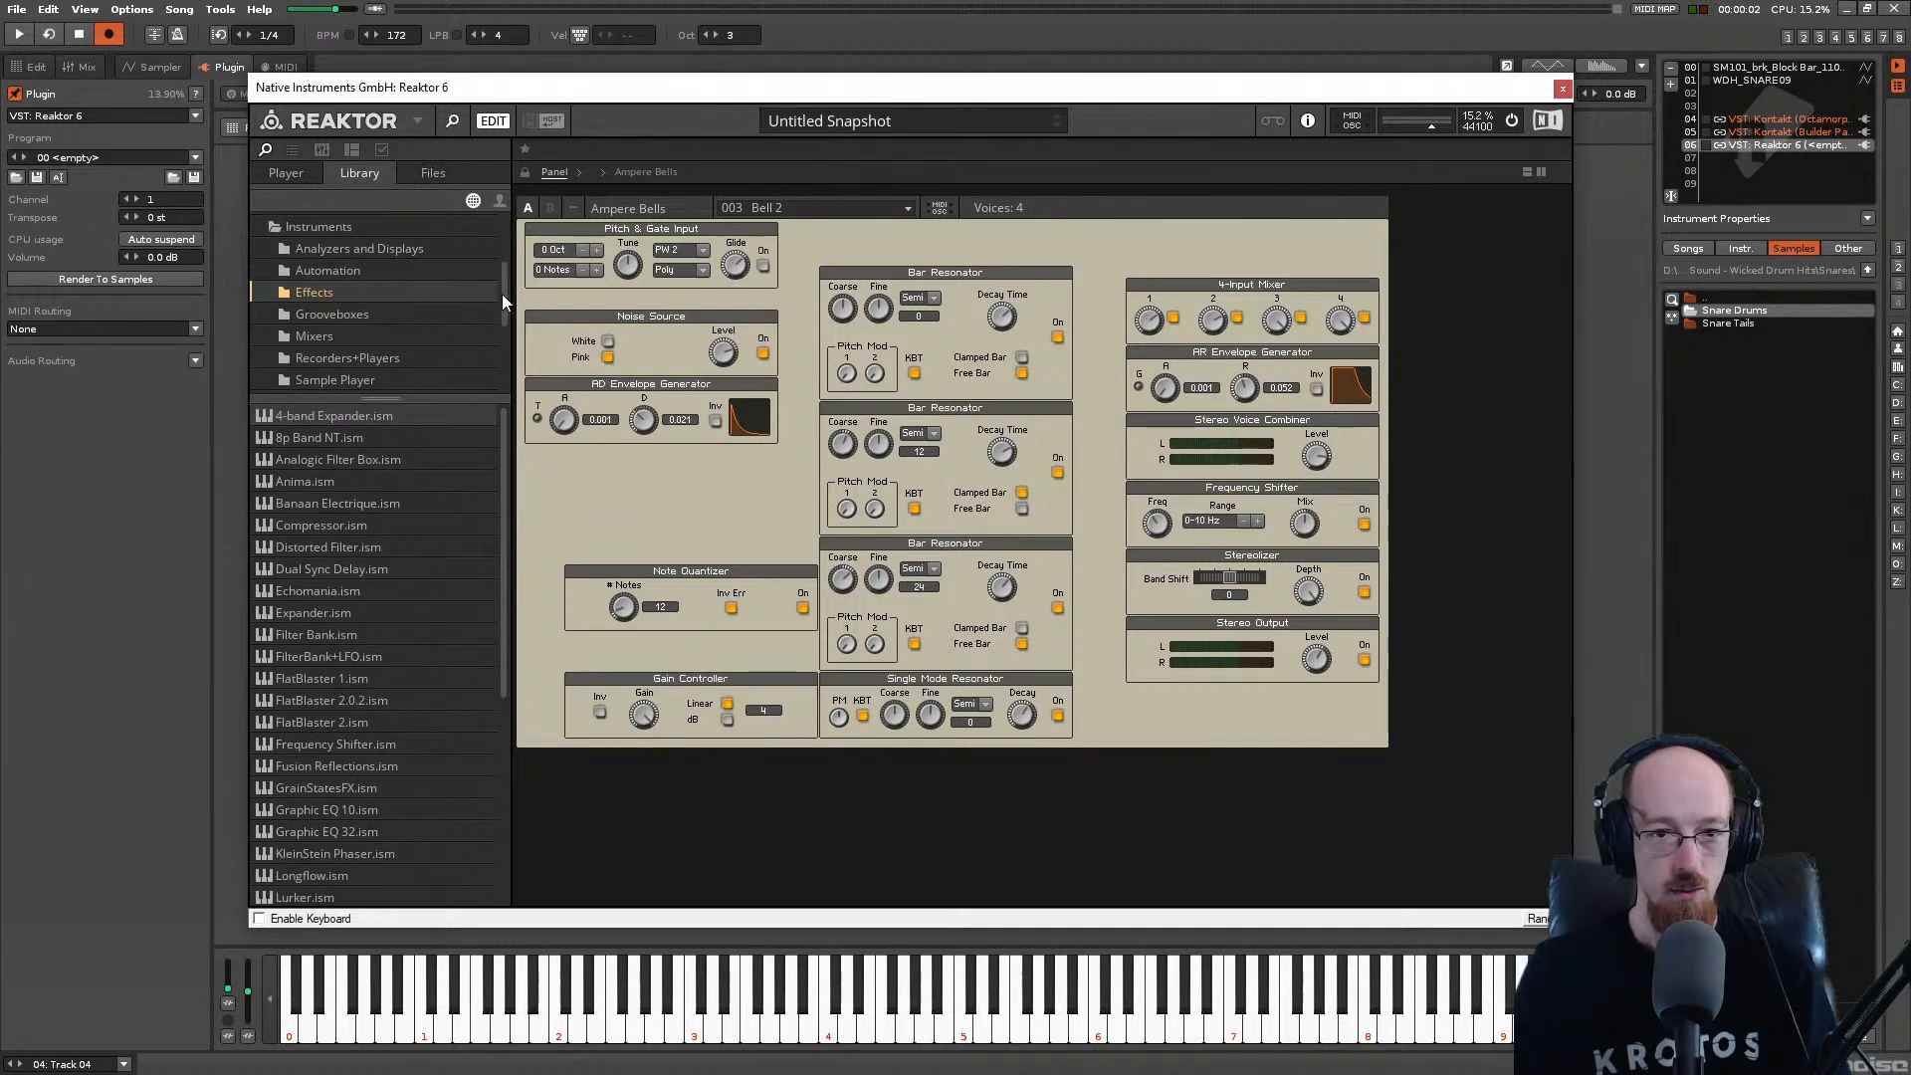
drag(507, 289, 505, 306)
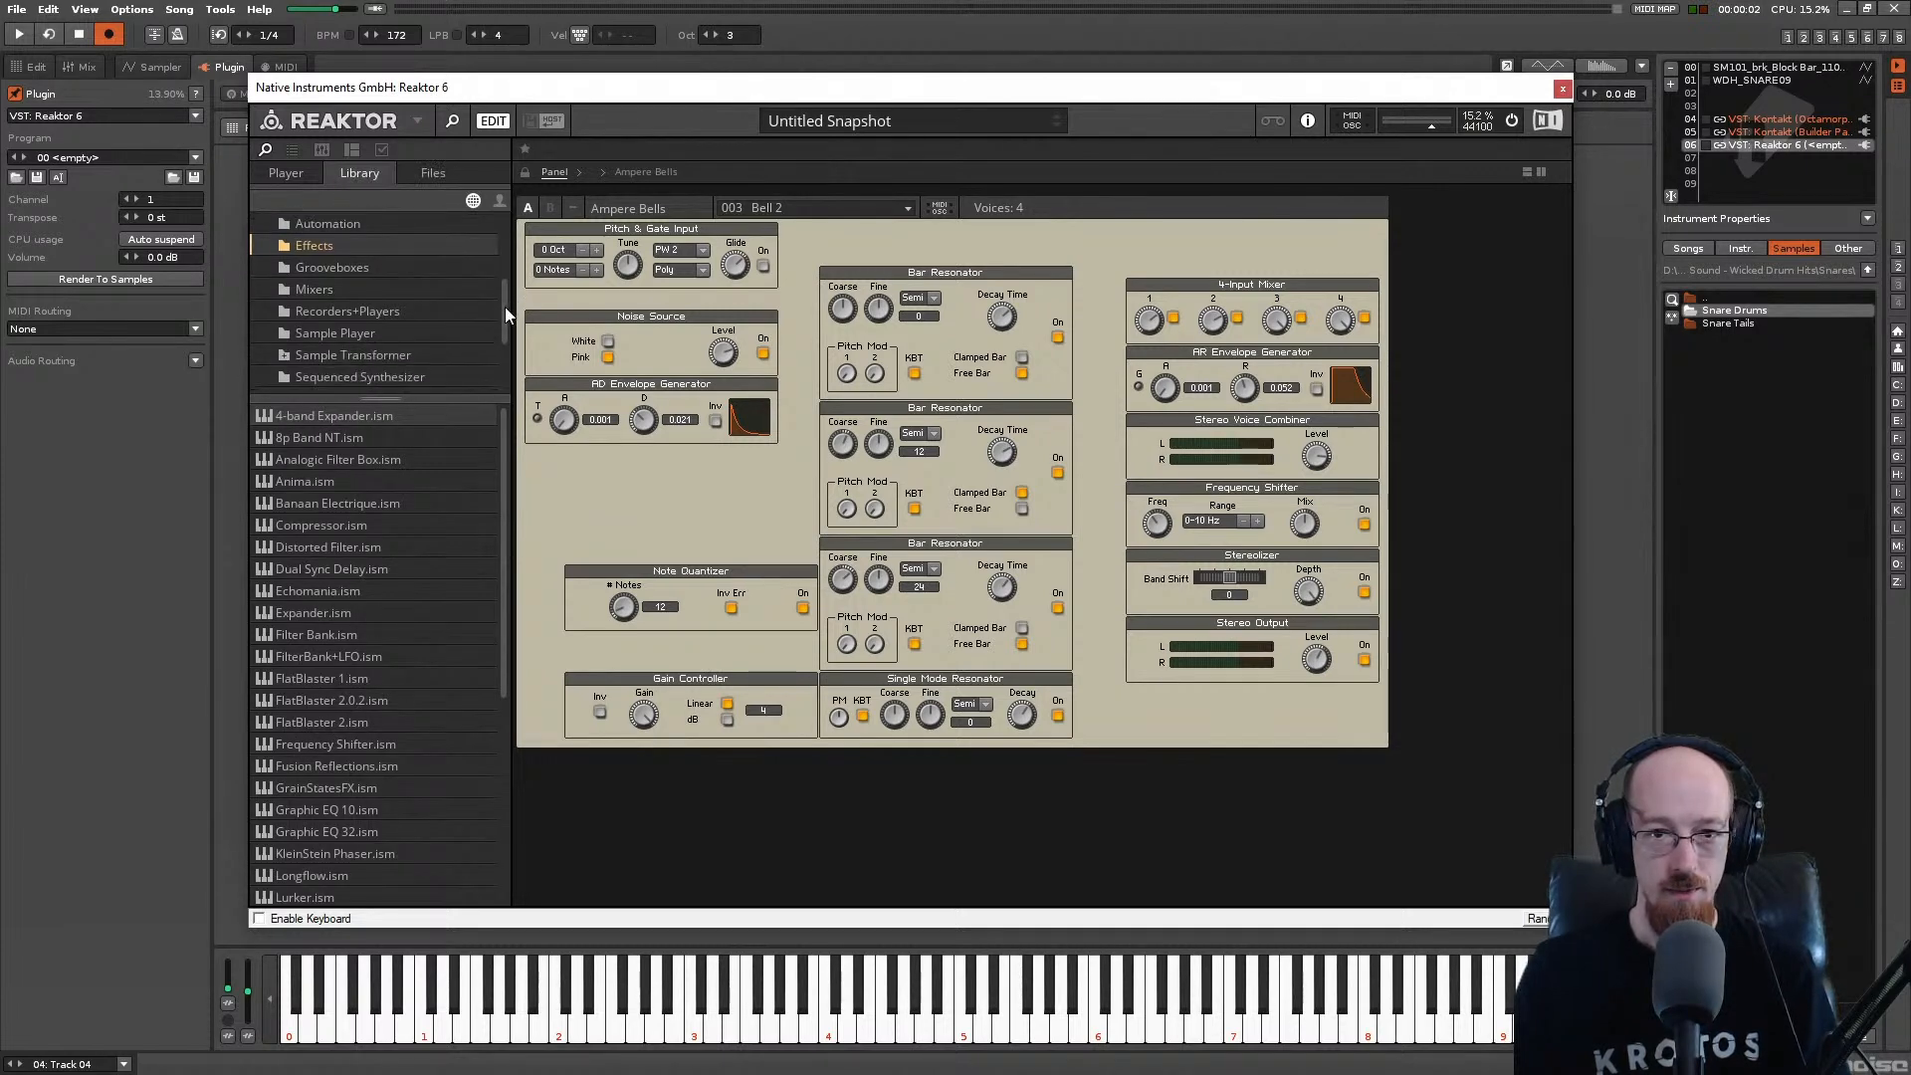
click(637, 173)
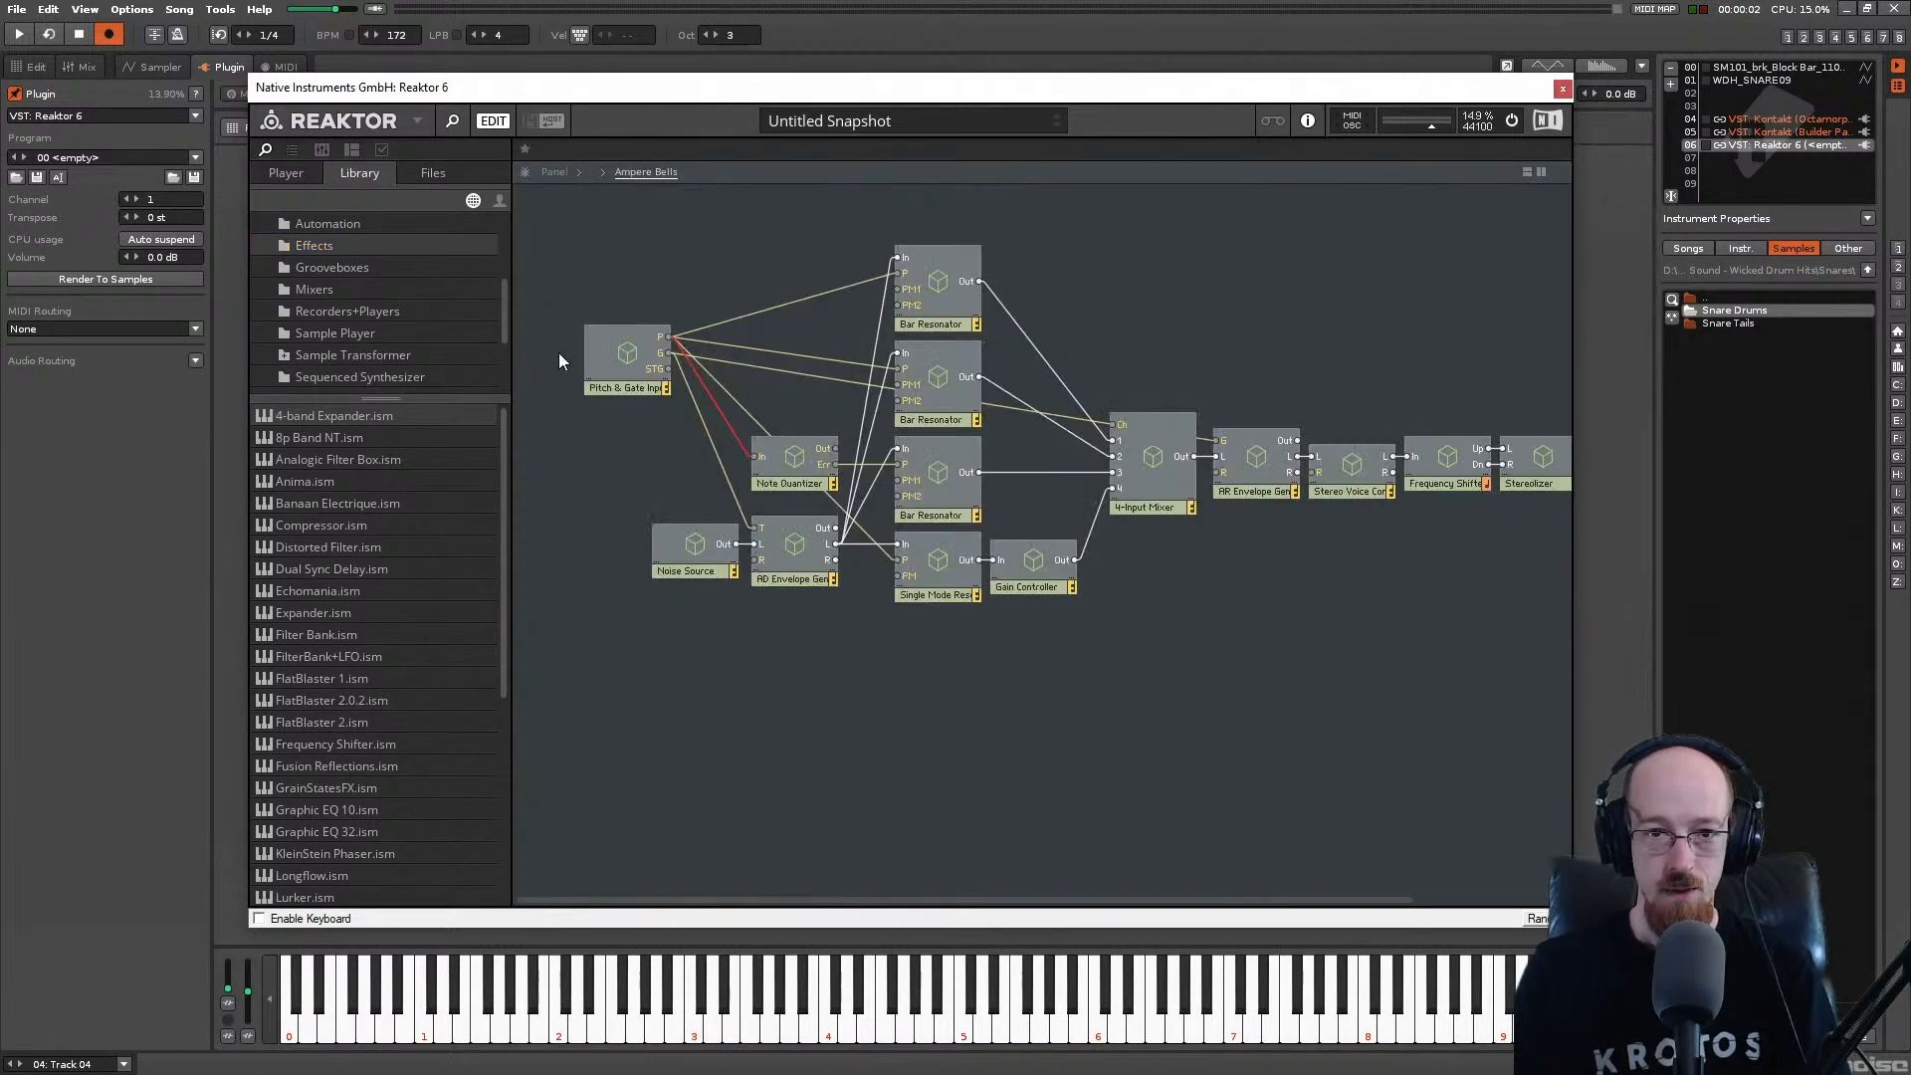
click(553, 171)
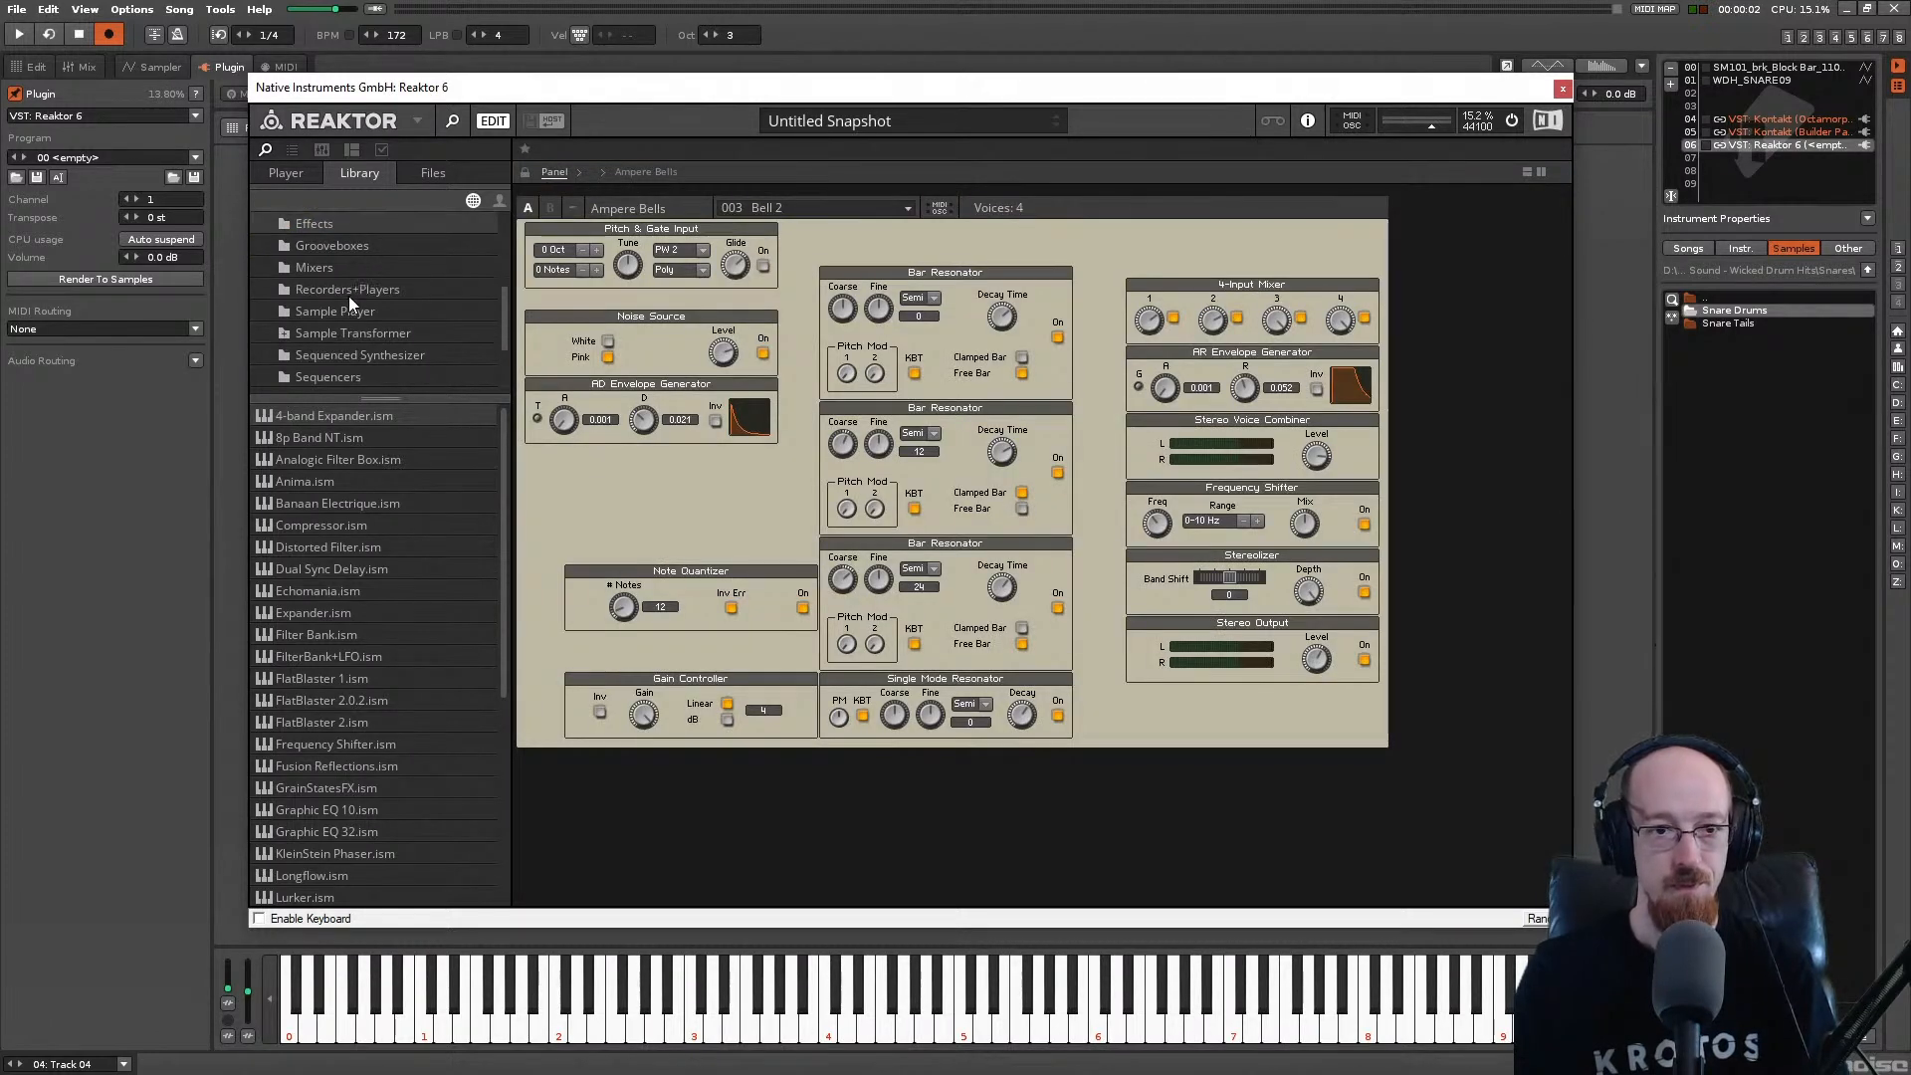
scroll(330, 273, down, 2)
scroll(318, 288, down, 2)
click(337, 335)
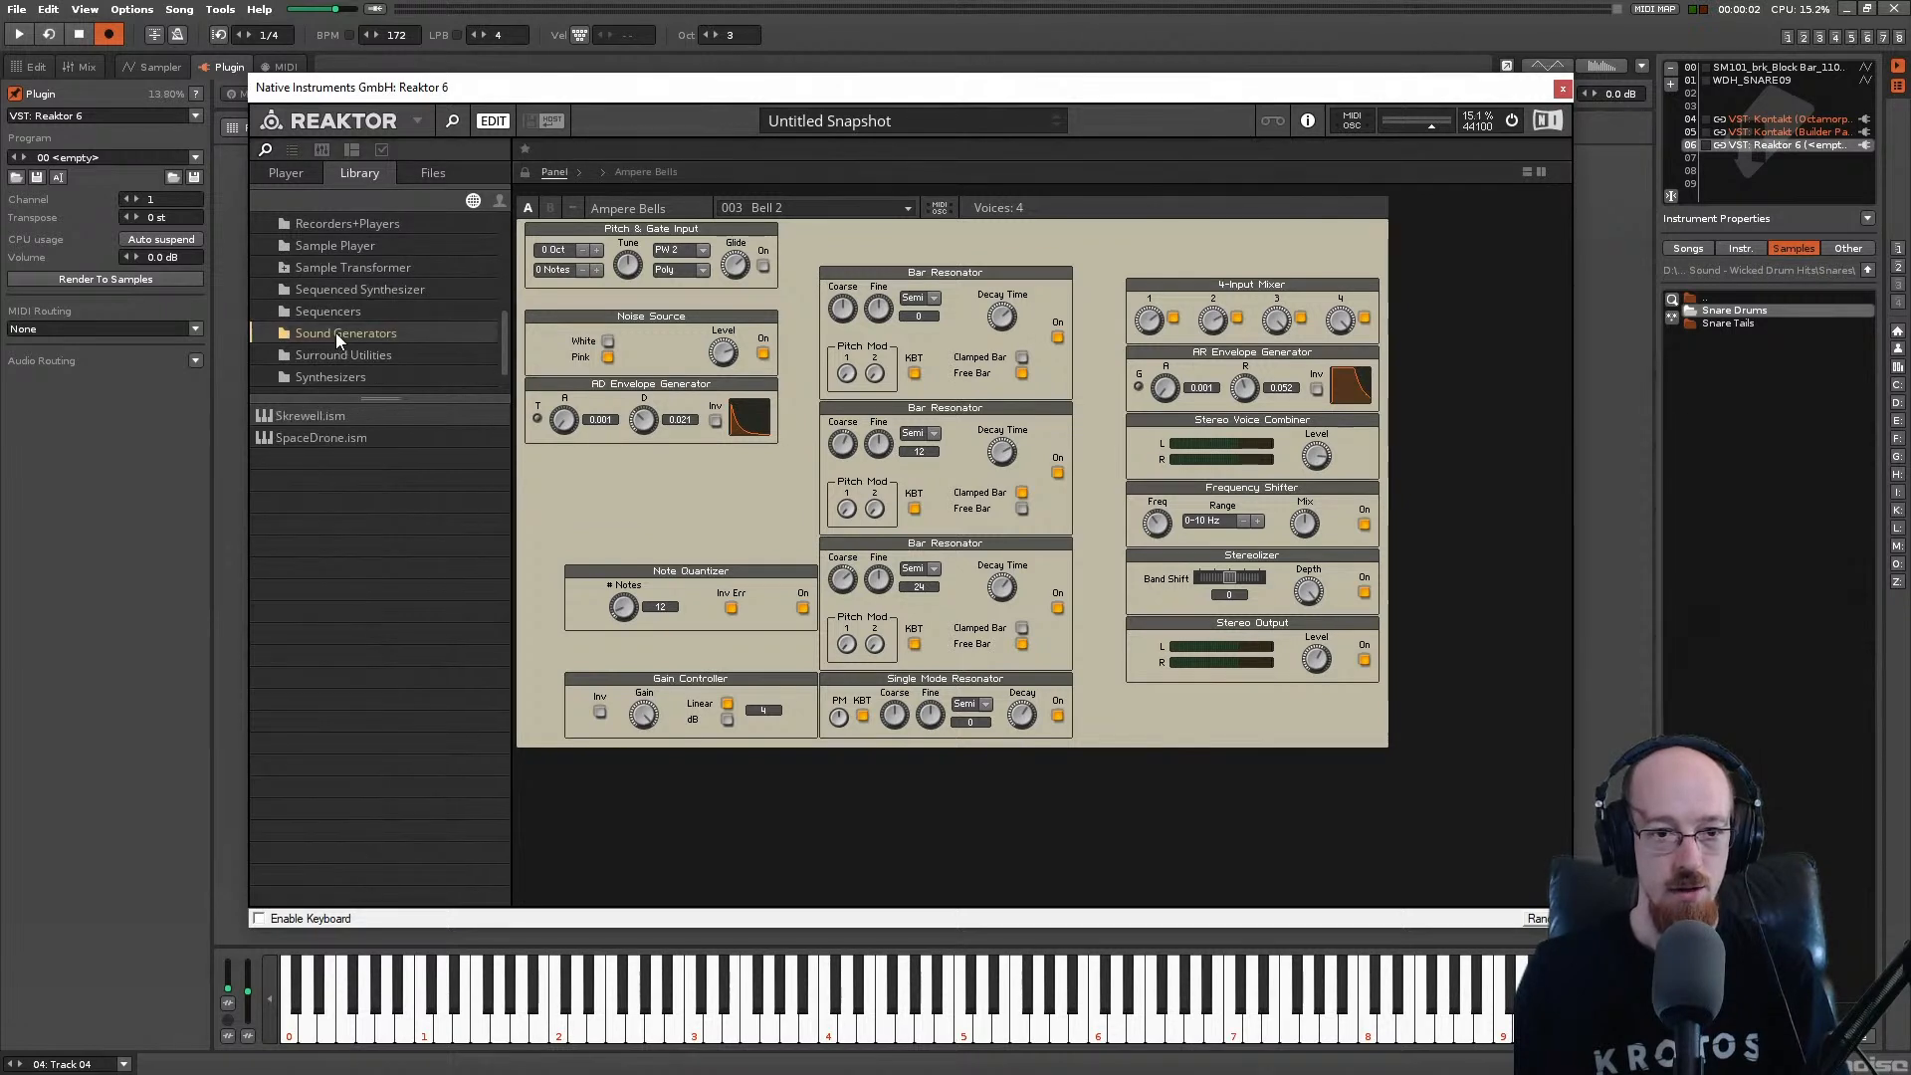
click(289, 416)
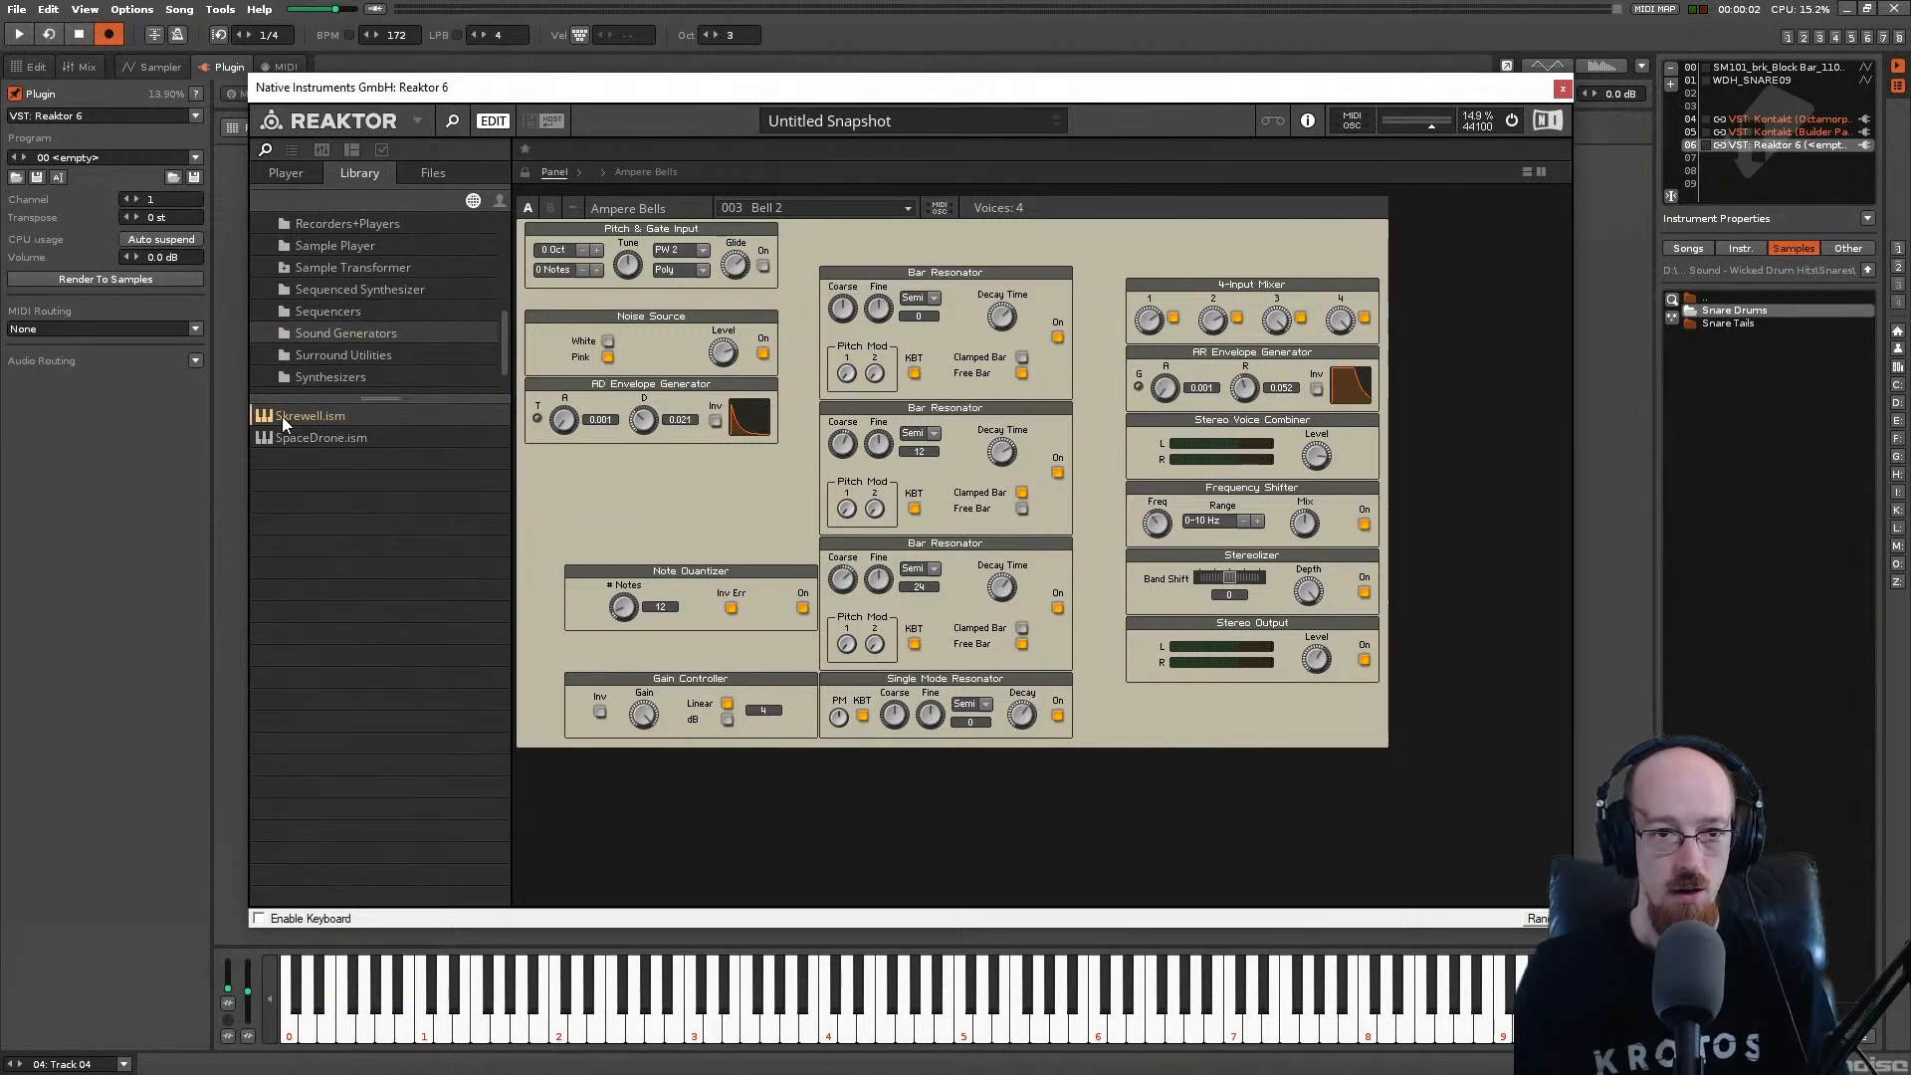
Step: Load the Green Matrix.ism instrument from the library's Synthesizers folder into the Reaktor ensemble
scroll(363, 324, down, 2)
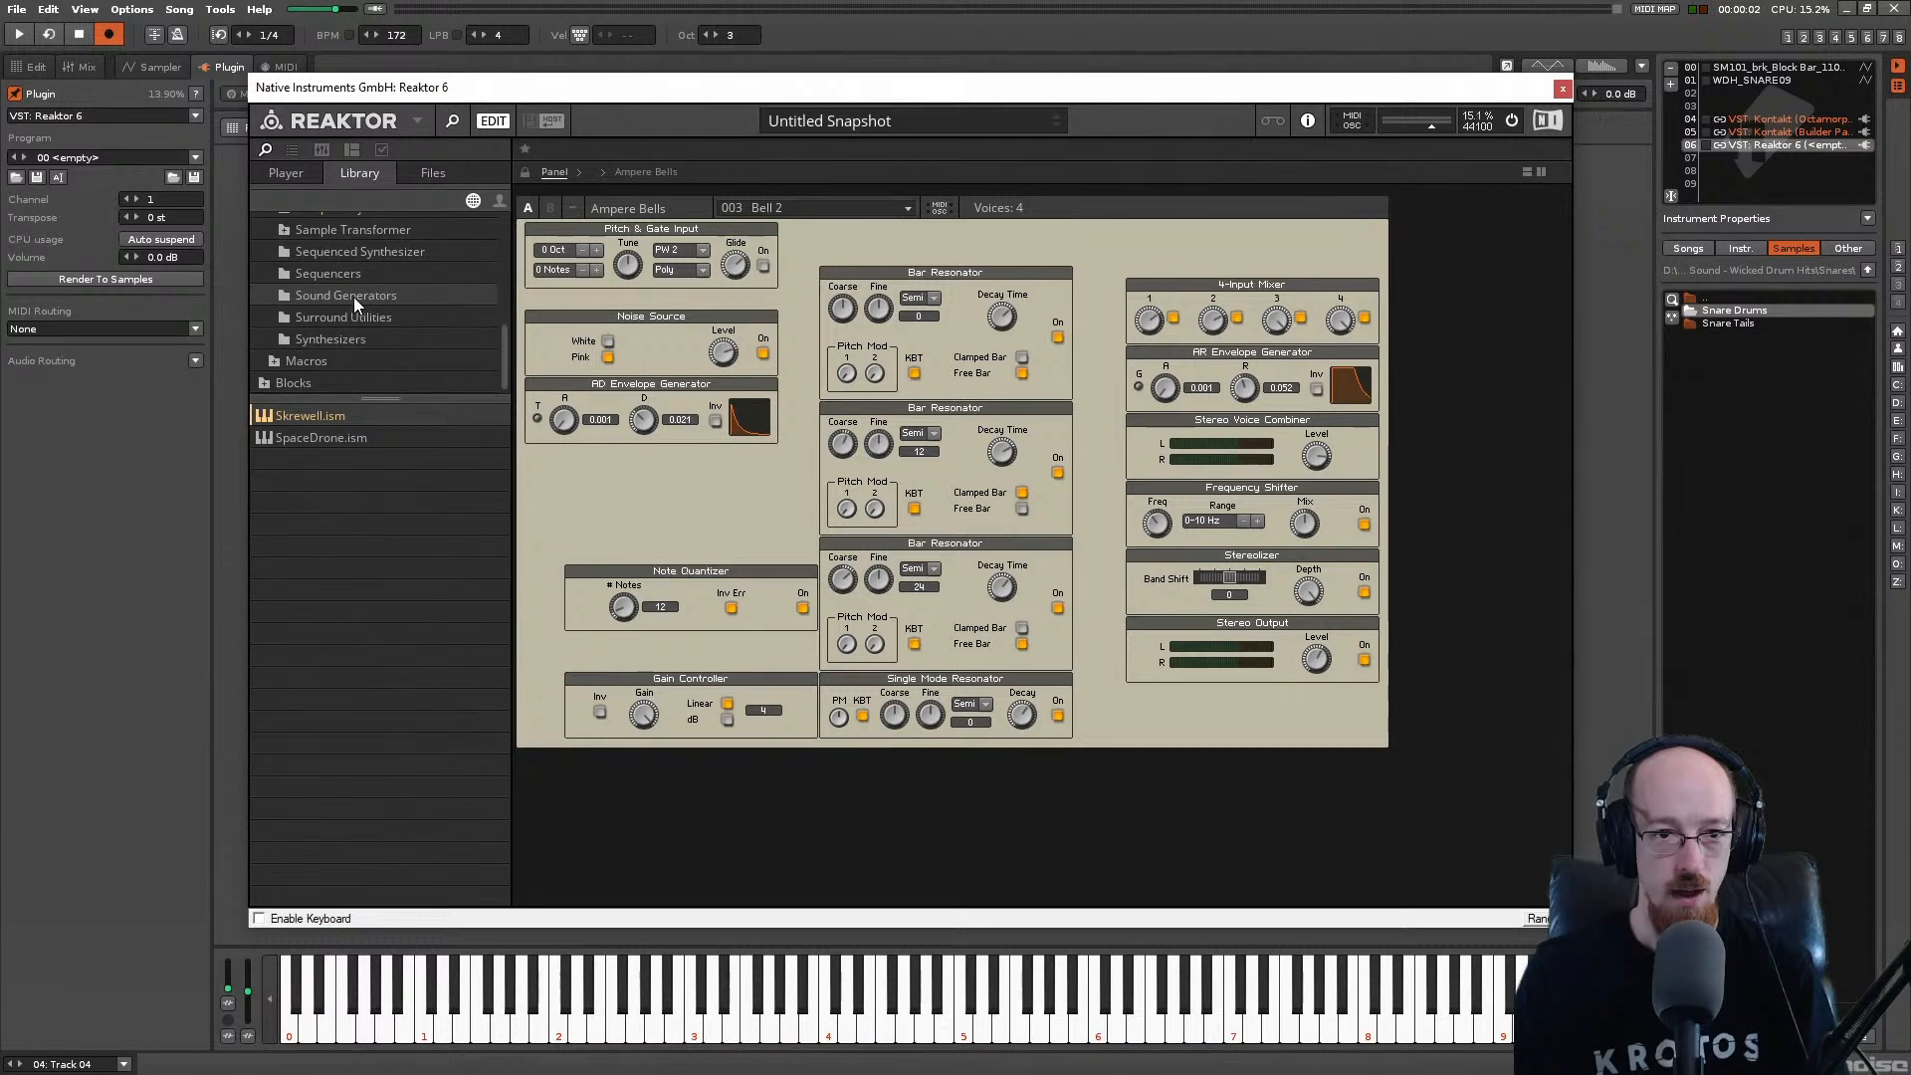
click(355, 318)
click(340, 338)
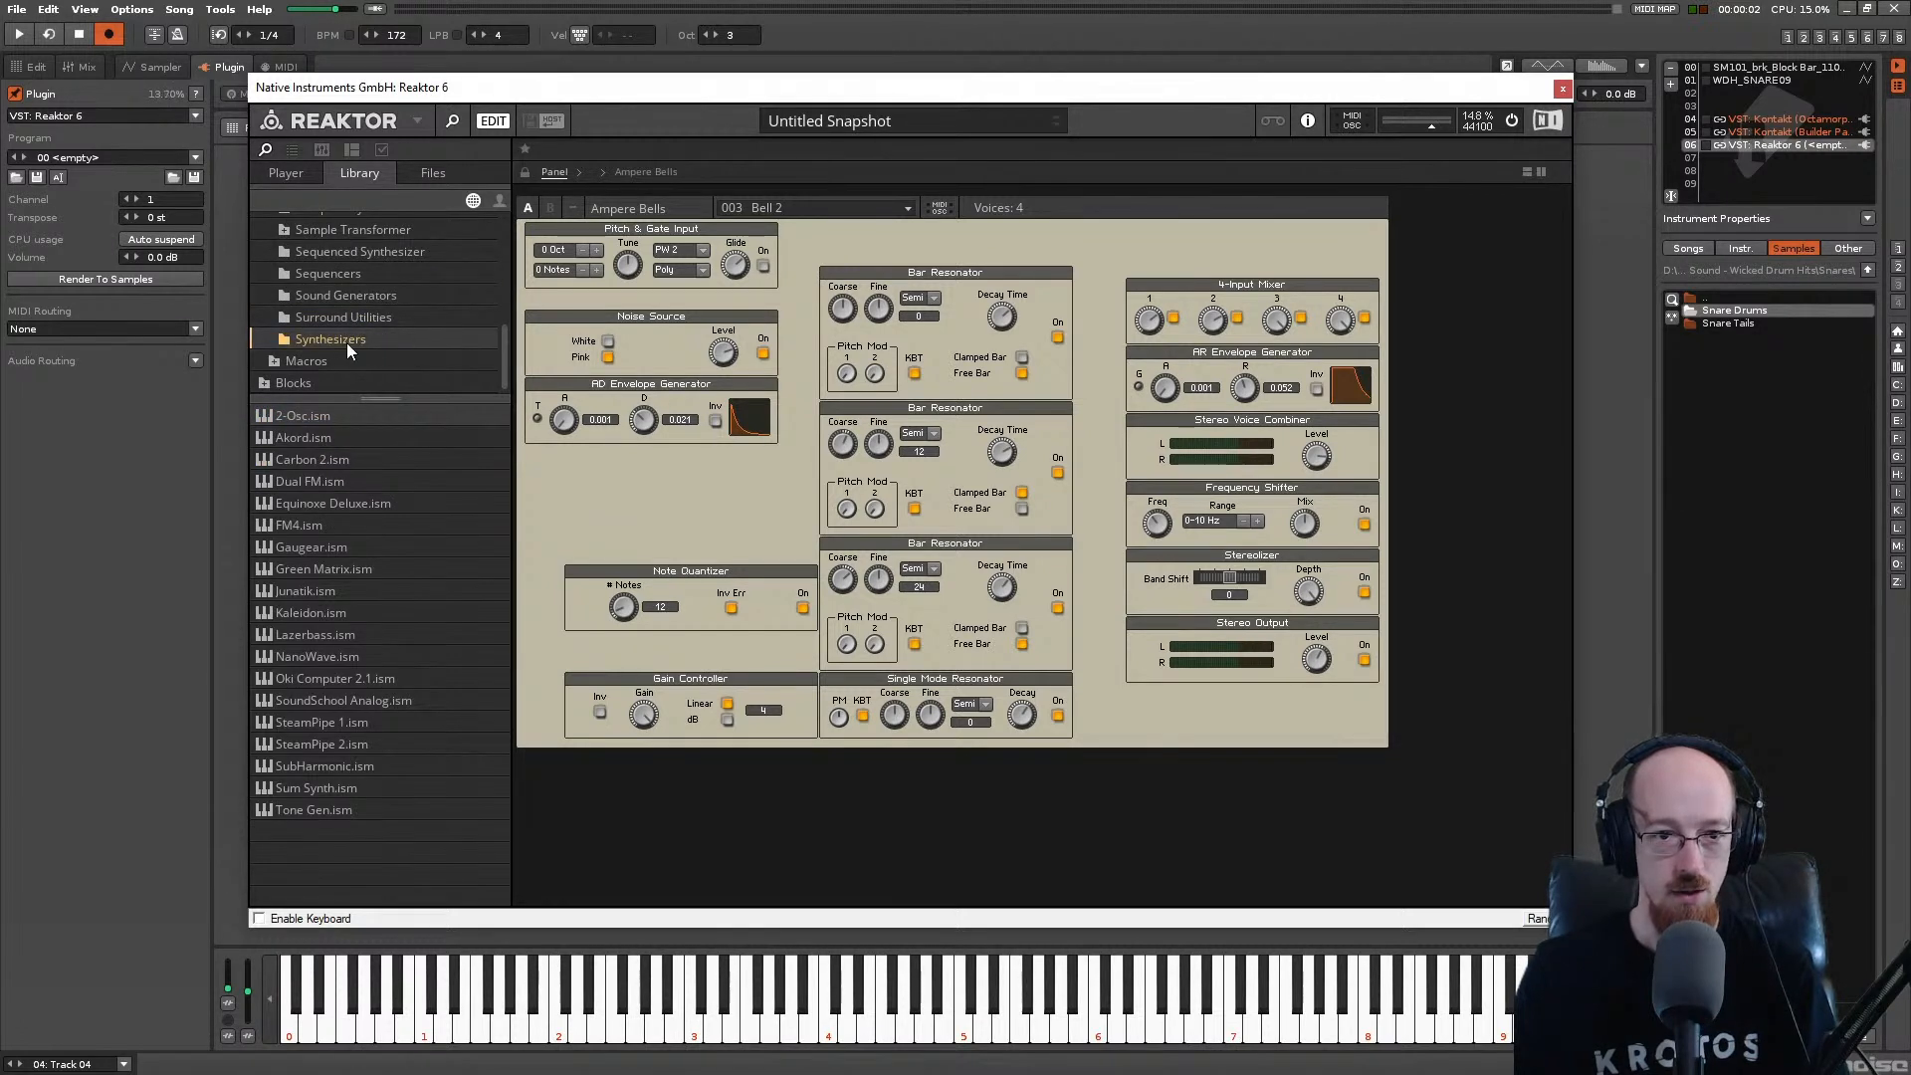
click(285, 570)
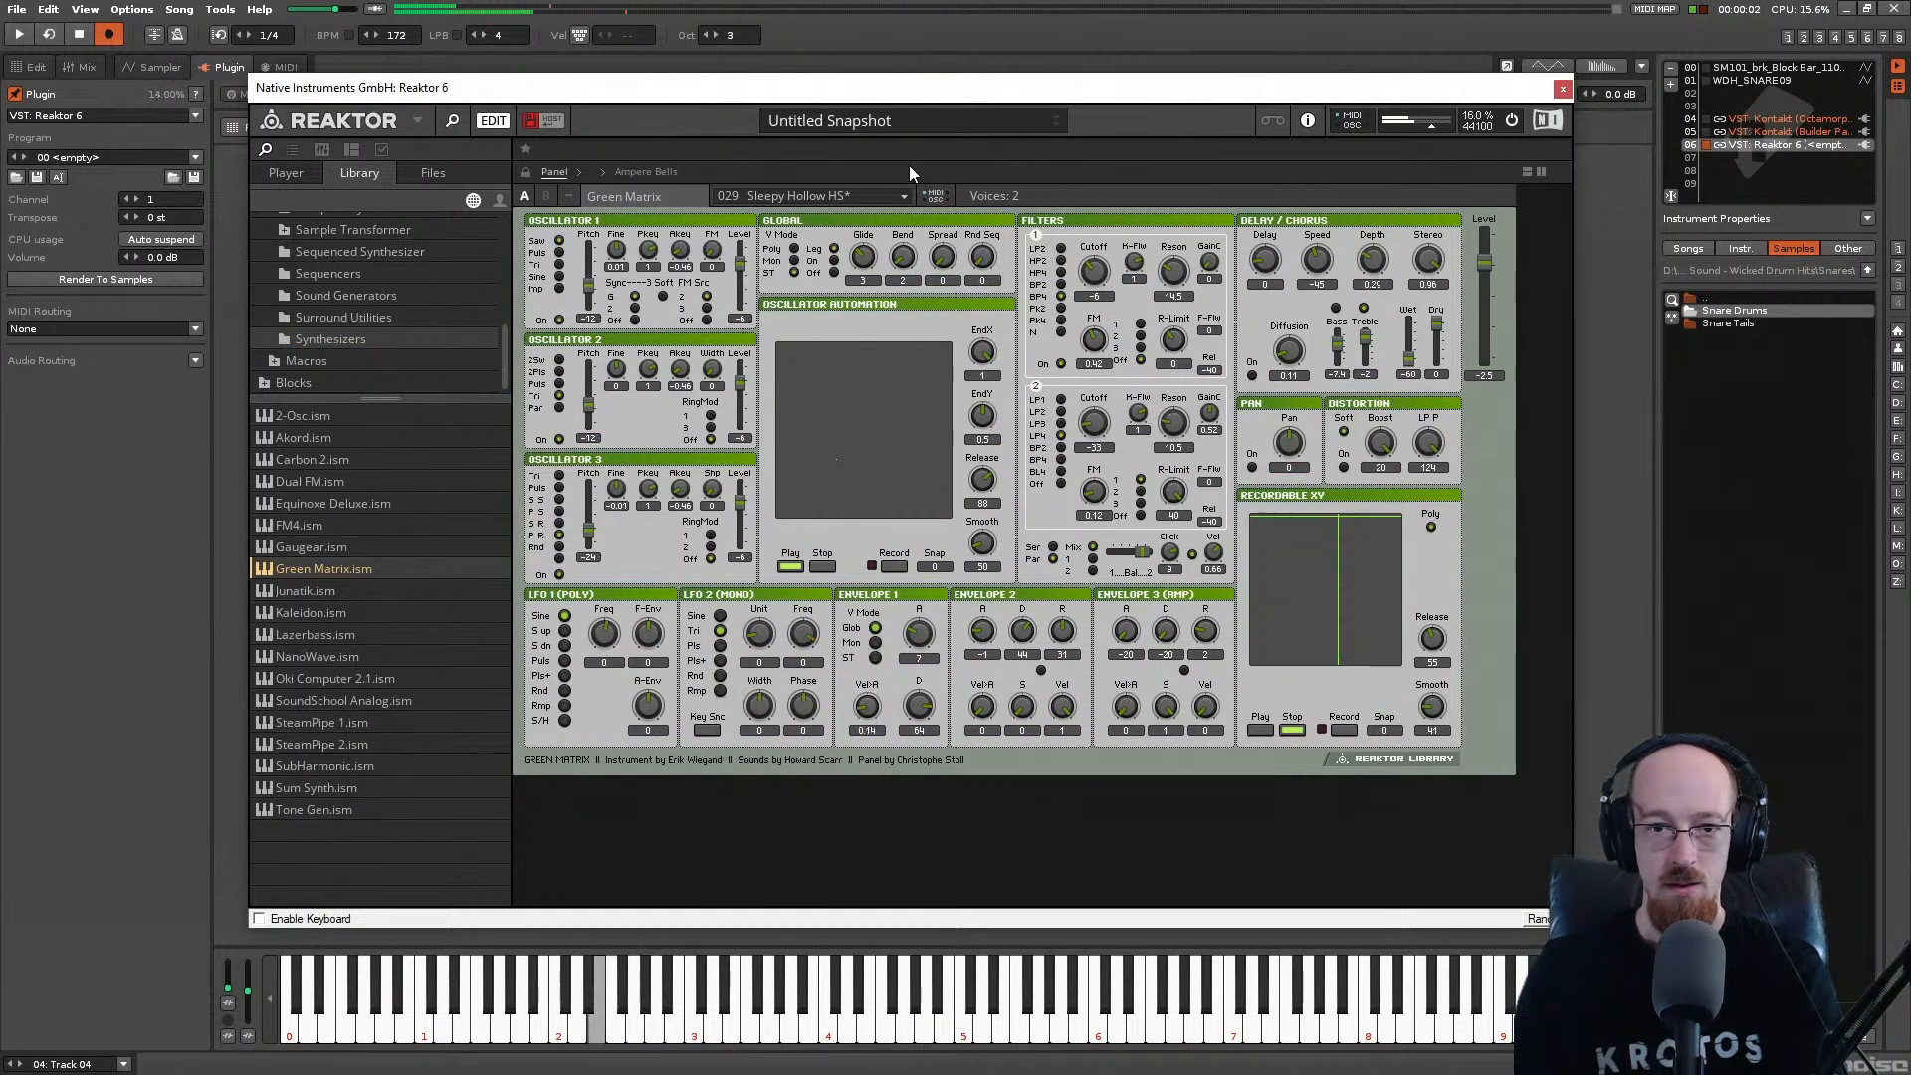
Step: Try the Green Matrix snapshots Dusty Footsteps HS, Poly-SH HS and Grand Vizir HS
click(890, 195)
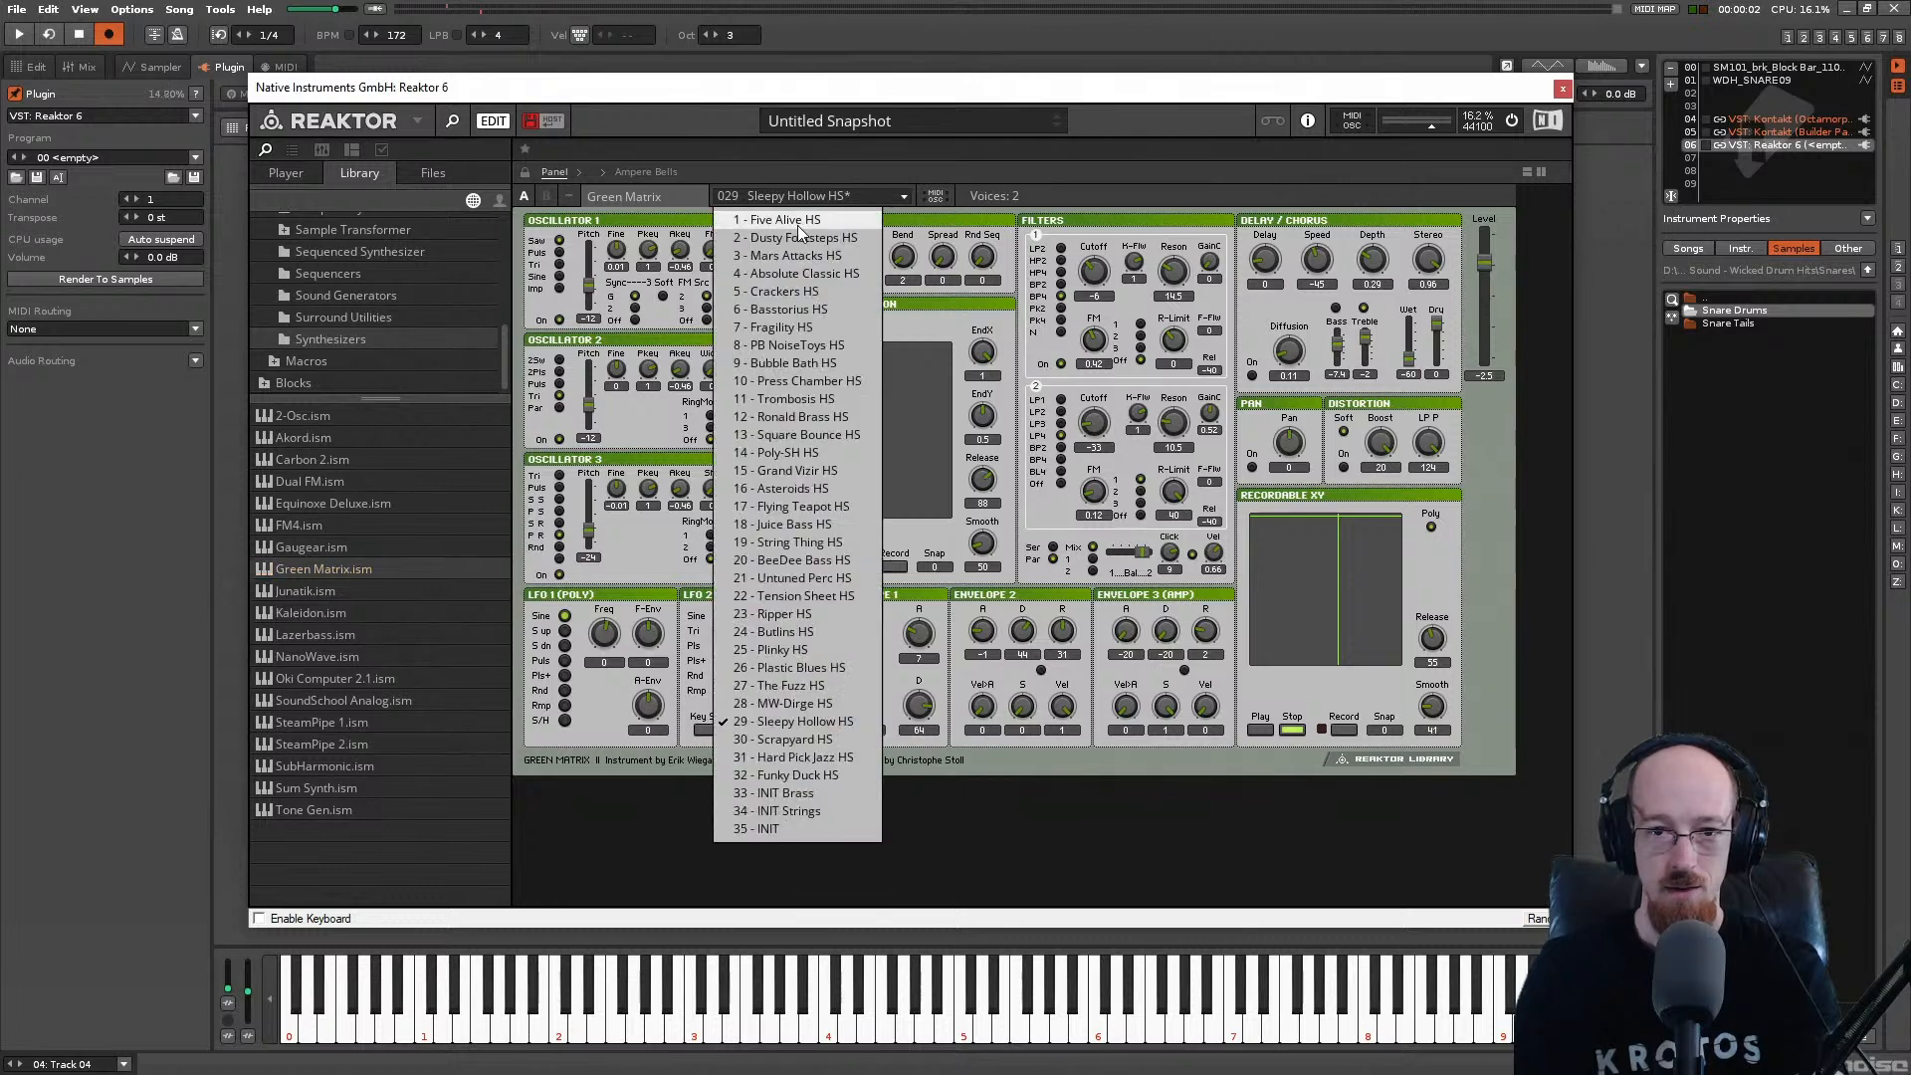
click(798, 229)
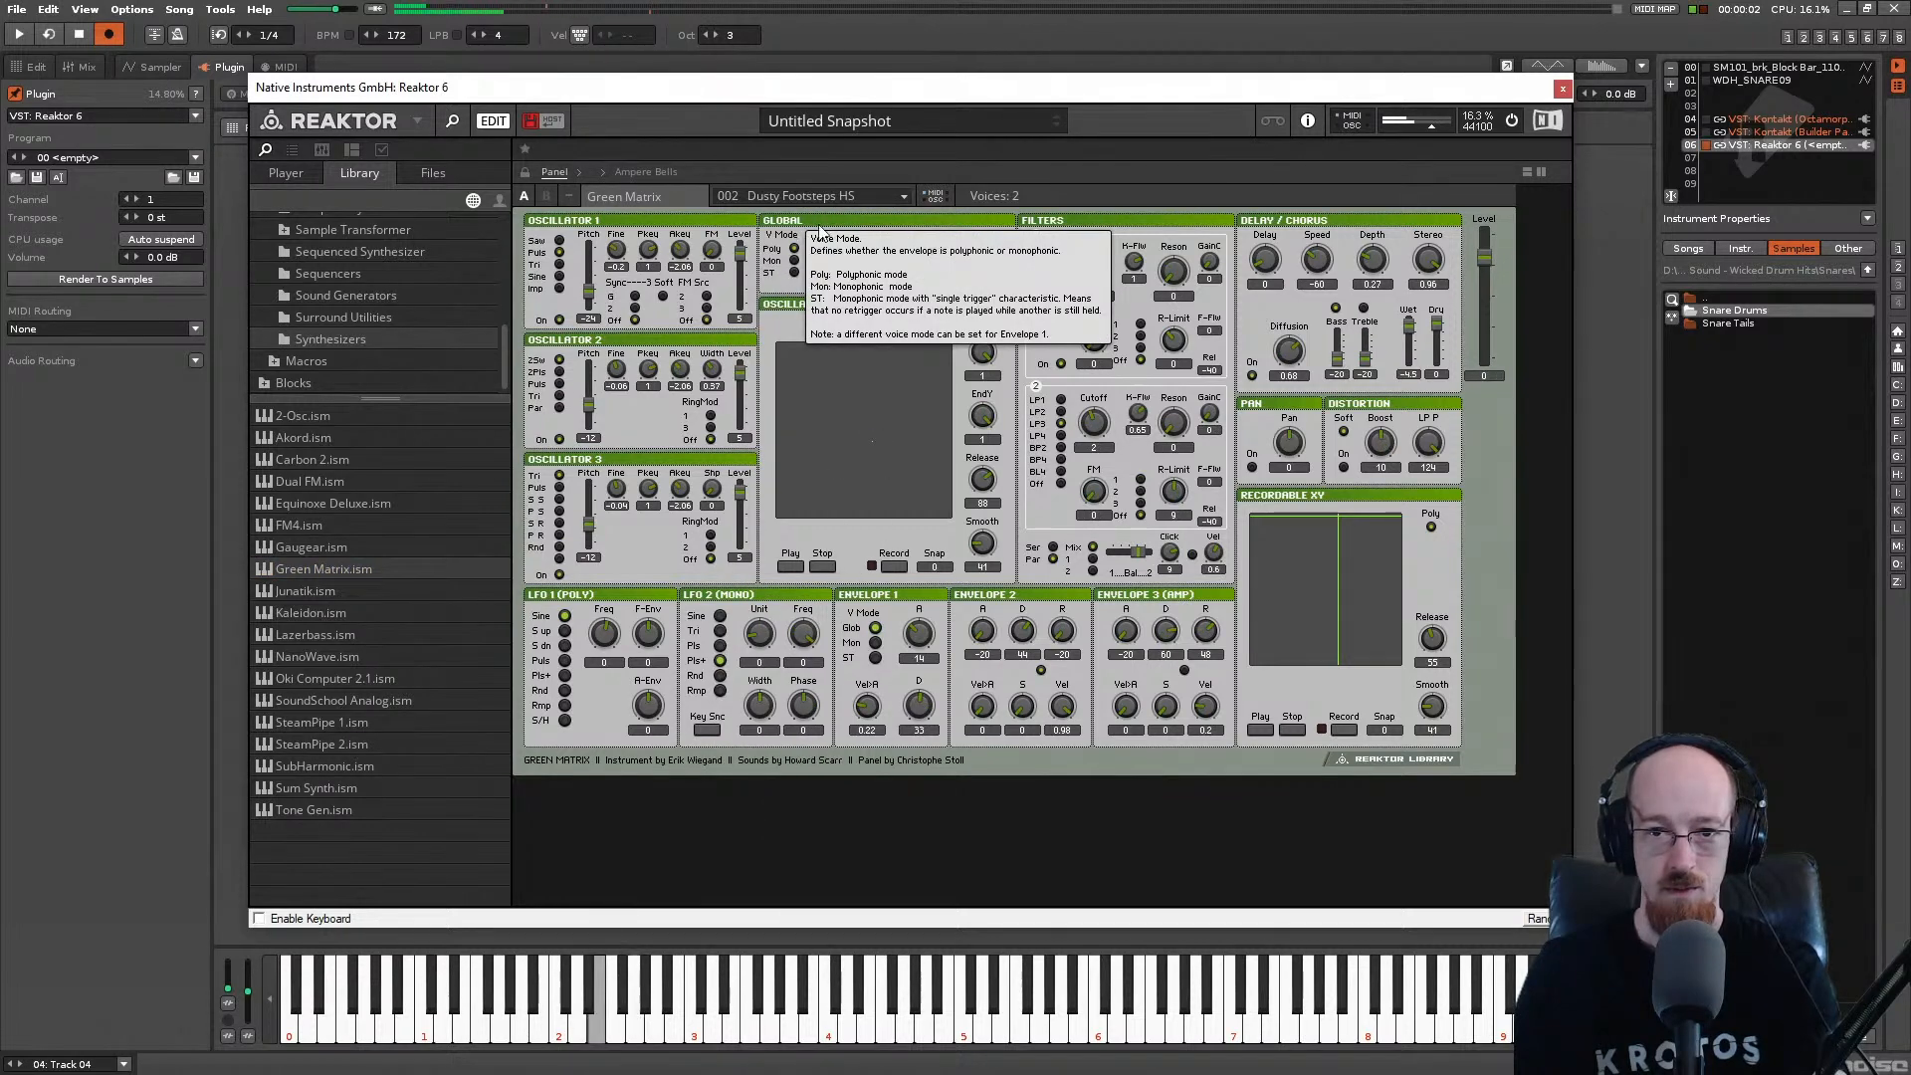
click(882, 196)
click(812, 453)
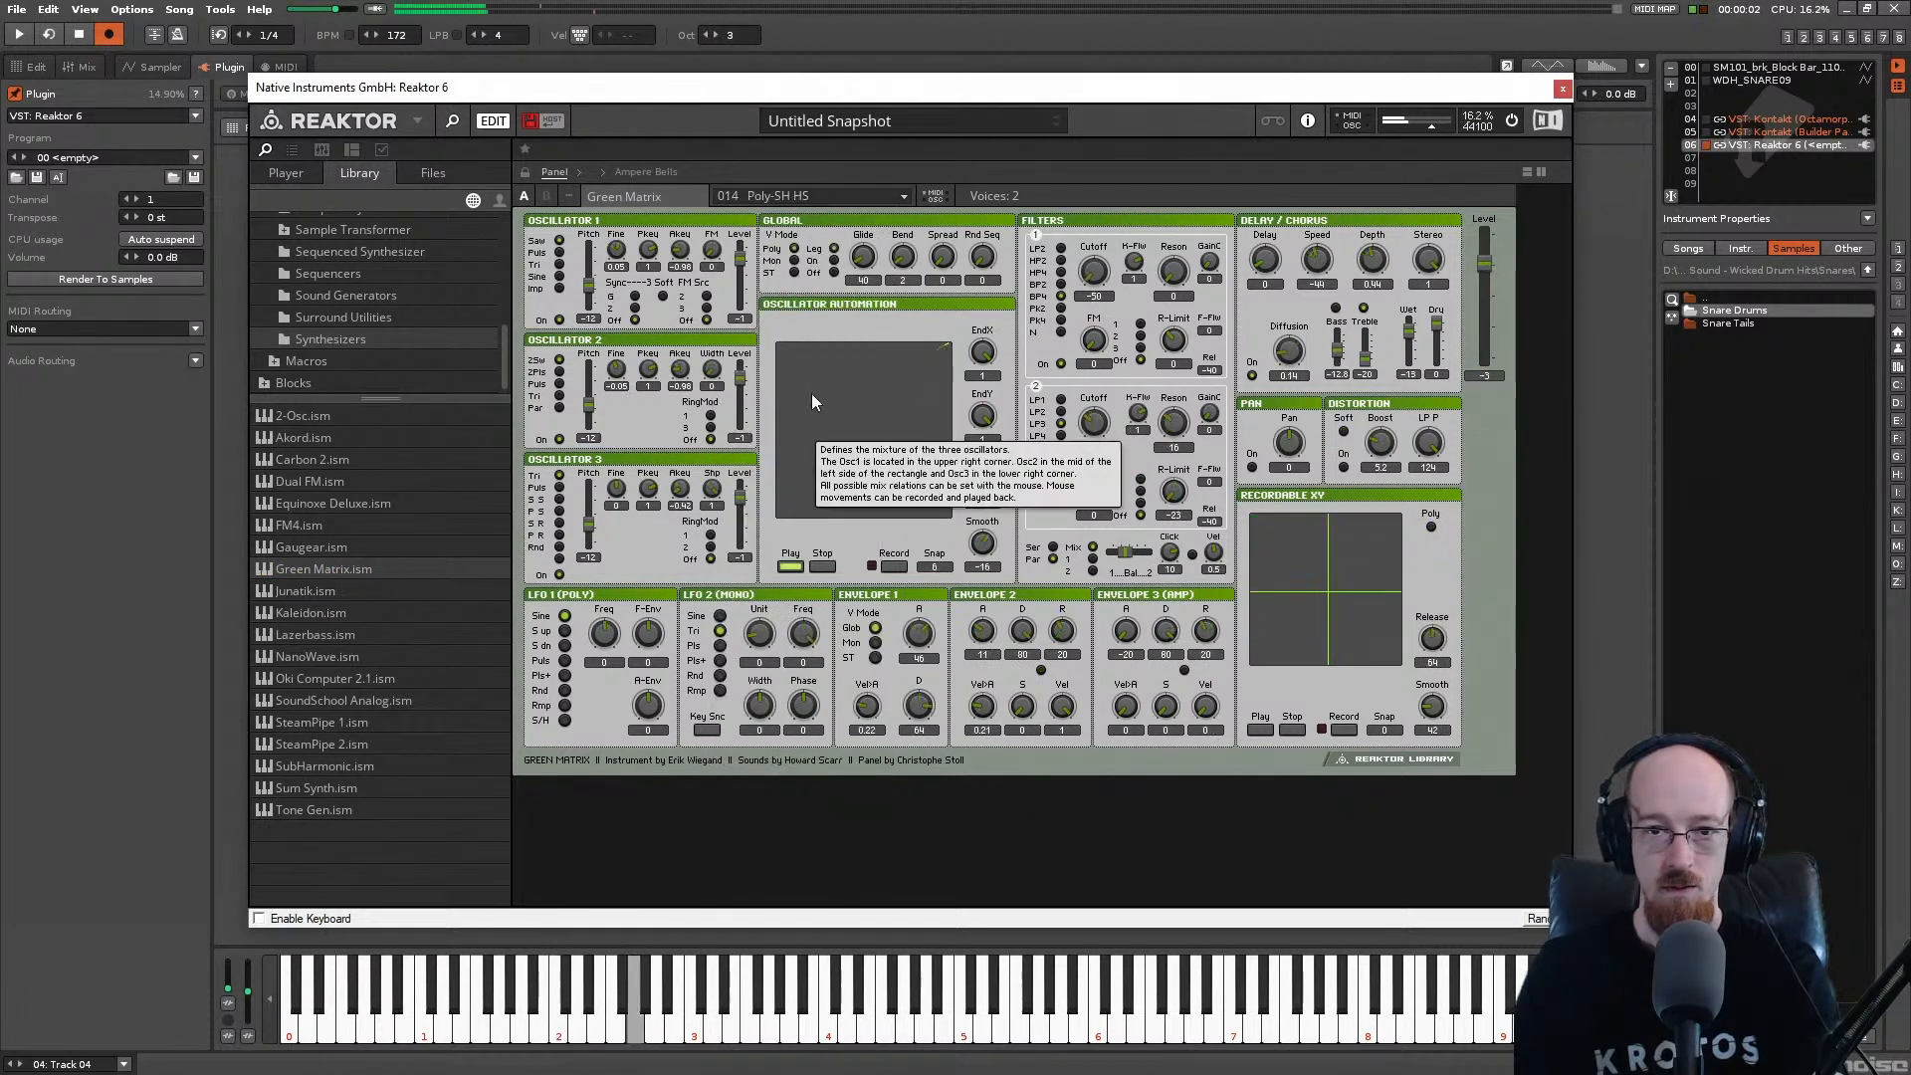
click(896, 198)
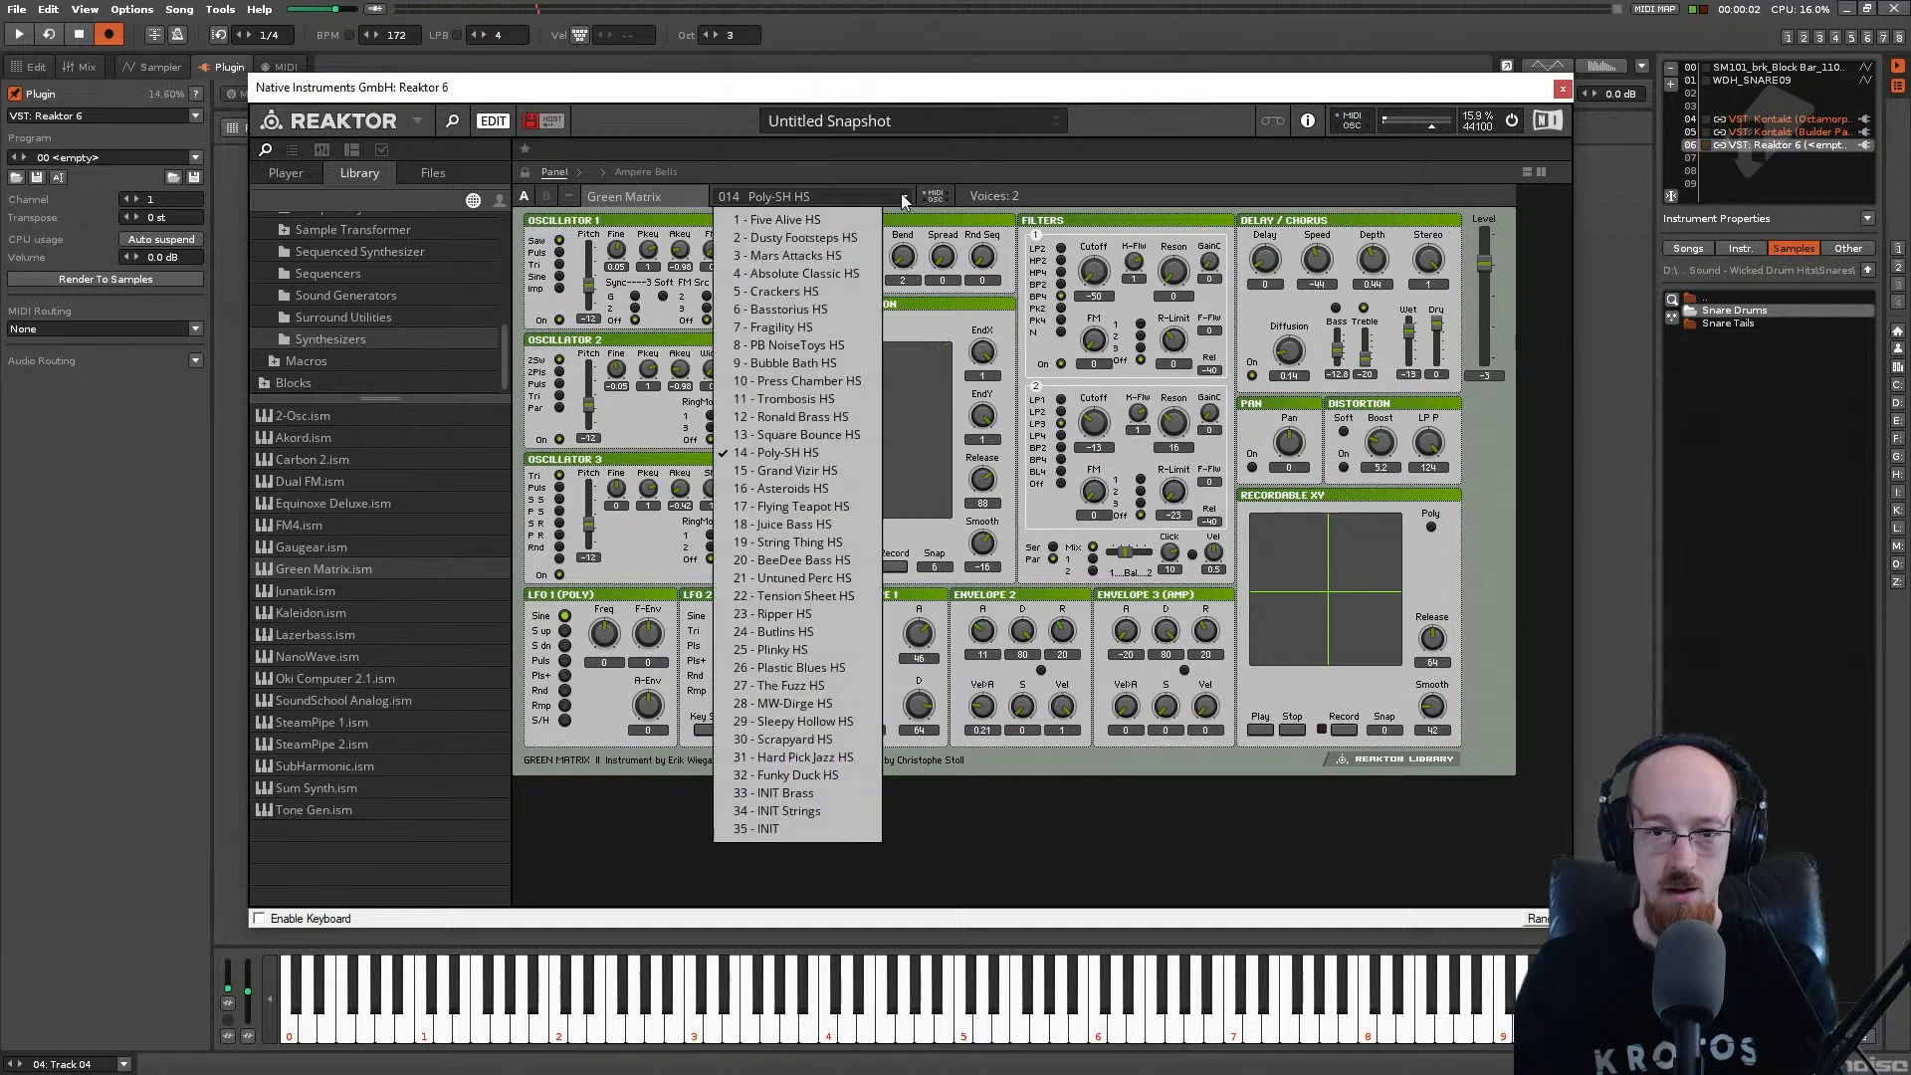
click(826, 469)
Step: Move Green Matrix clear of the Ampere Bells modules in the structure, then delete those modules, enlarging the plugin window to reach the rest
click(646, 169)
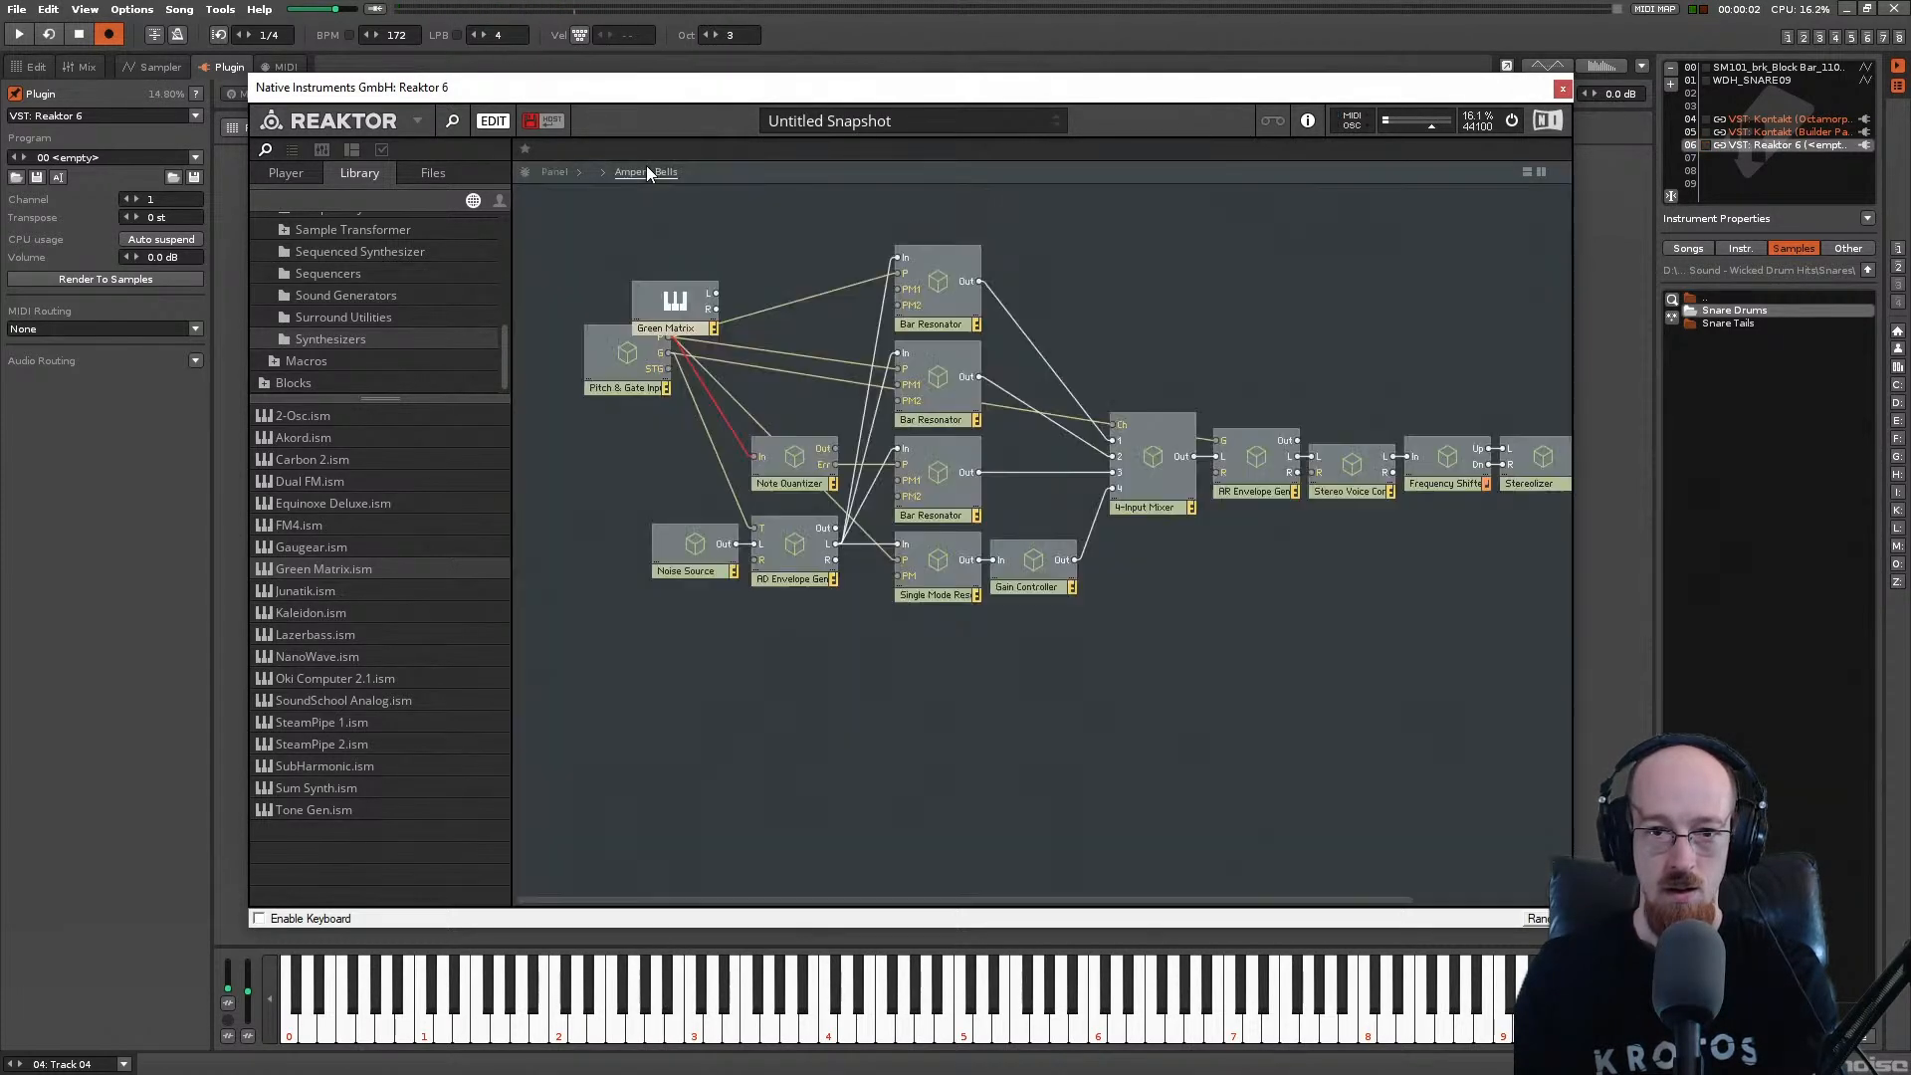
click(617, 236)
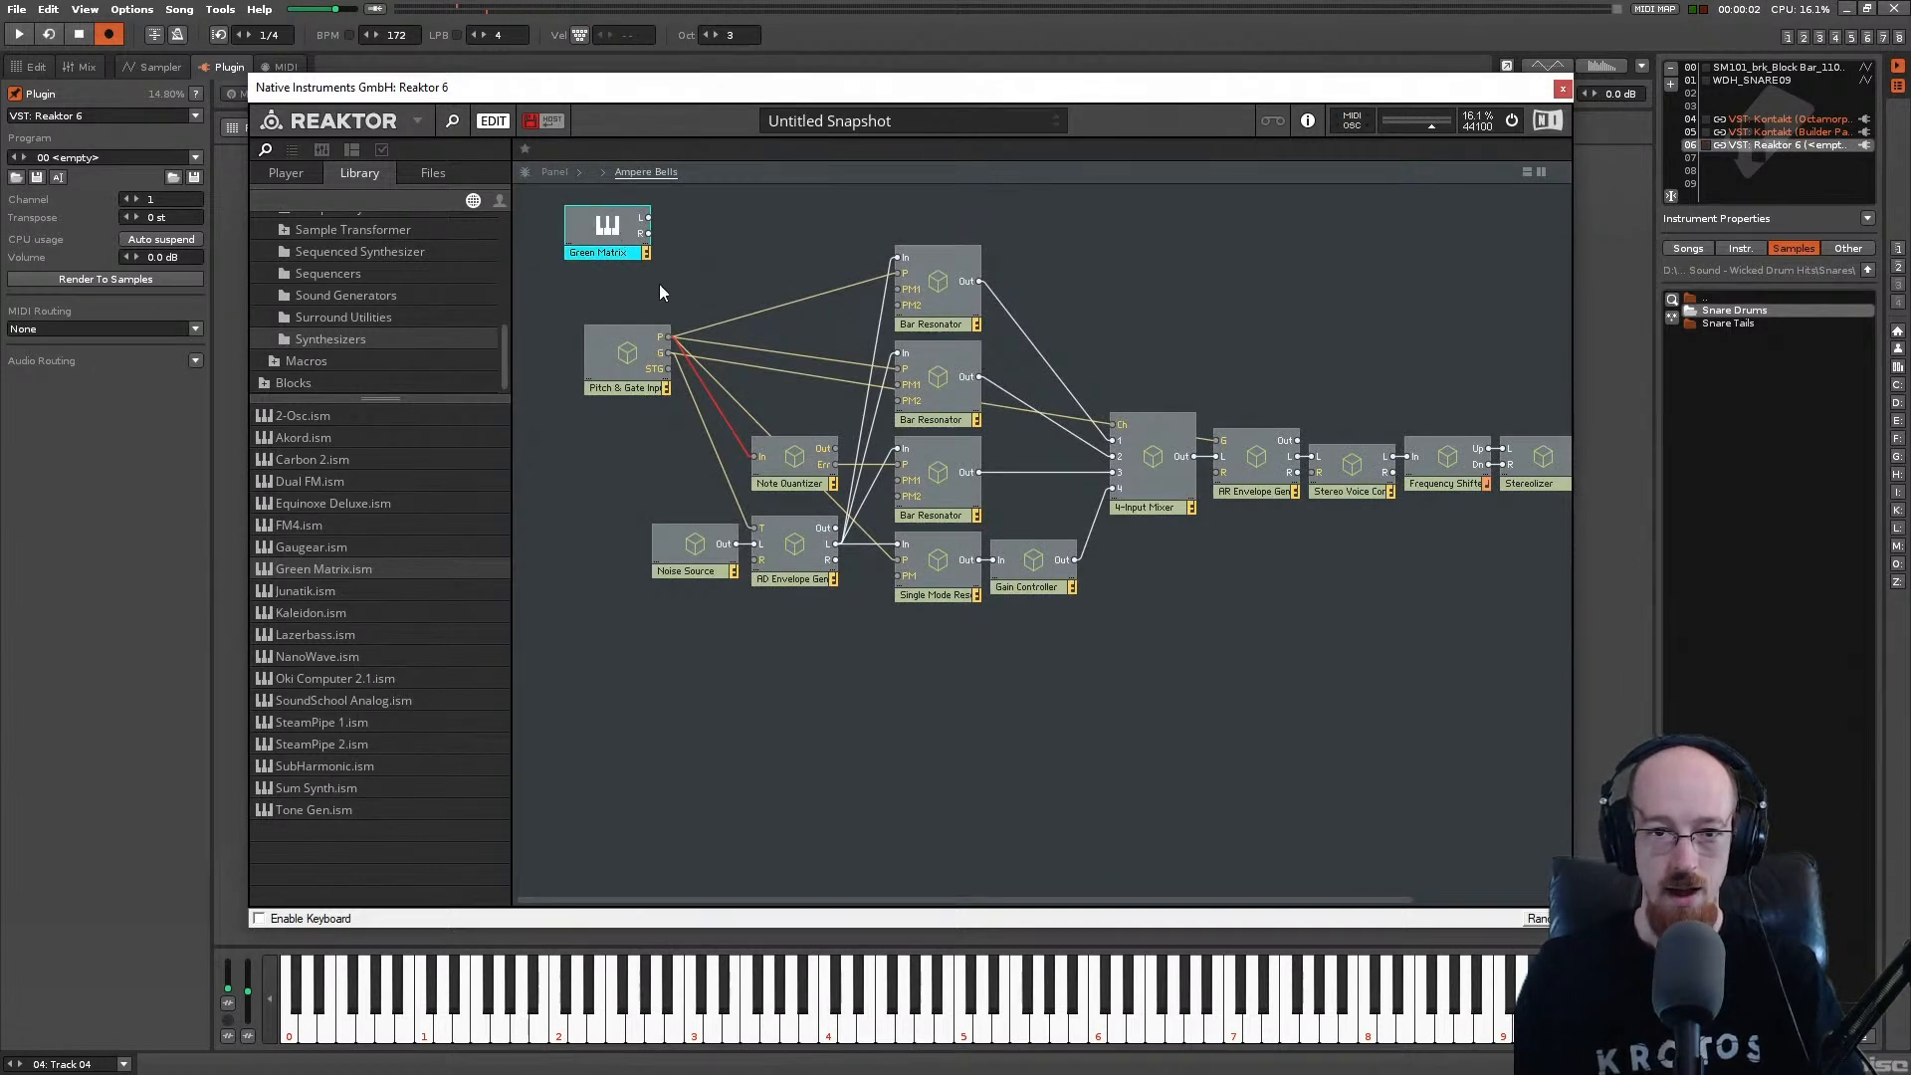
drag(585, 291, 1399, 644)
key(Delete)
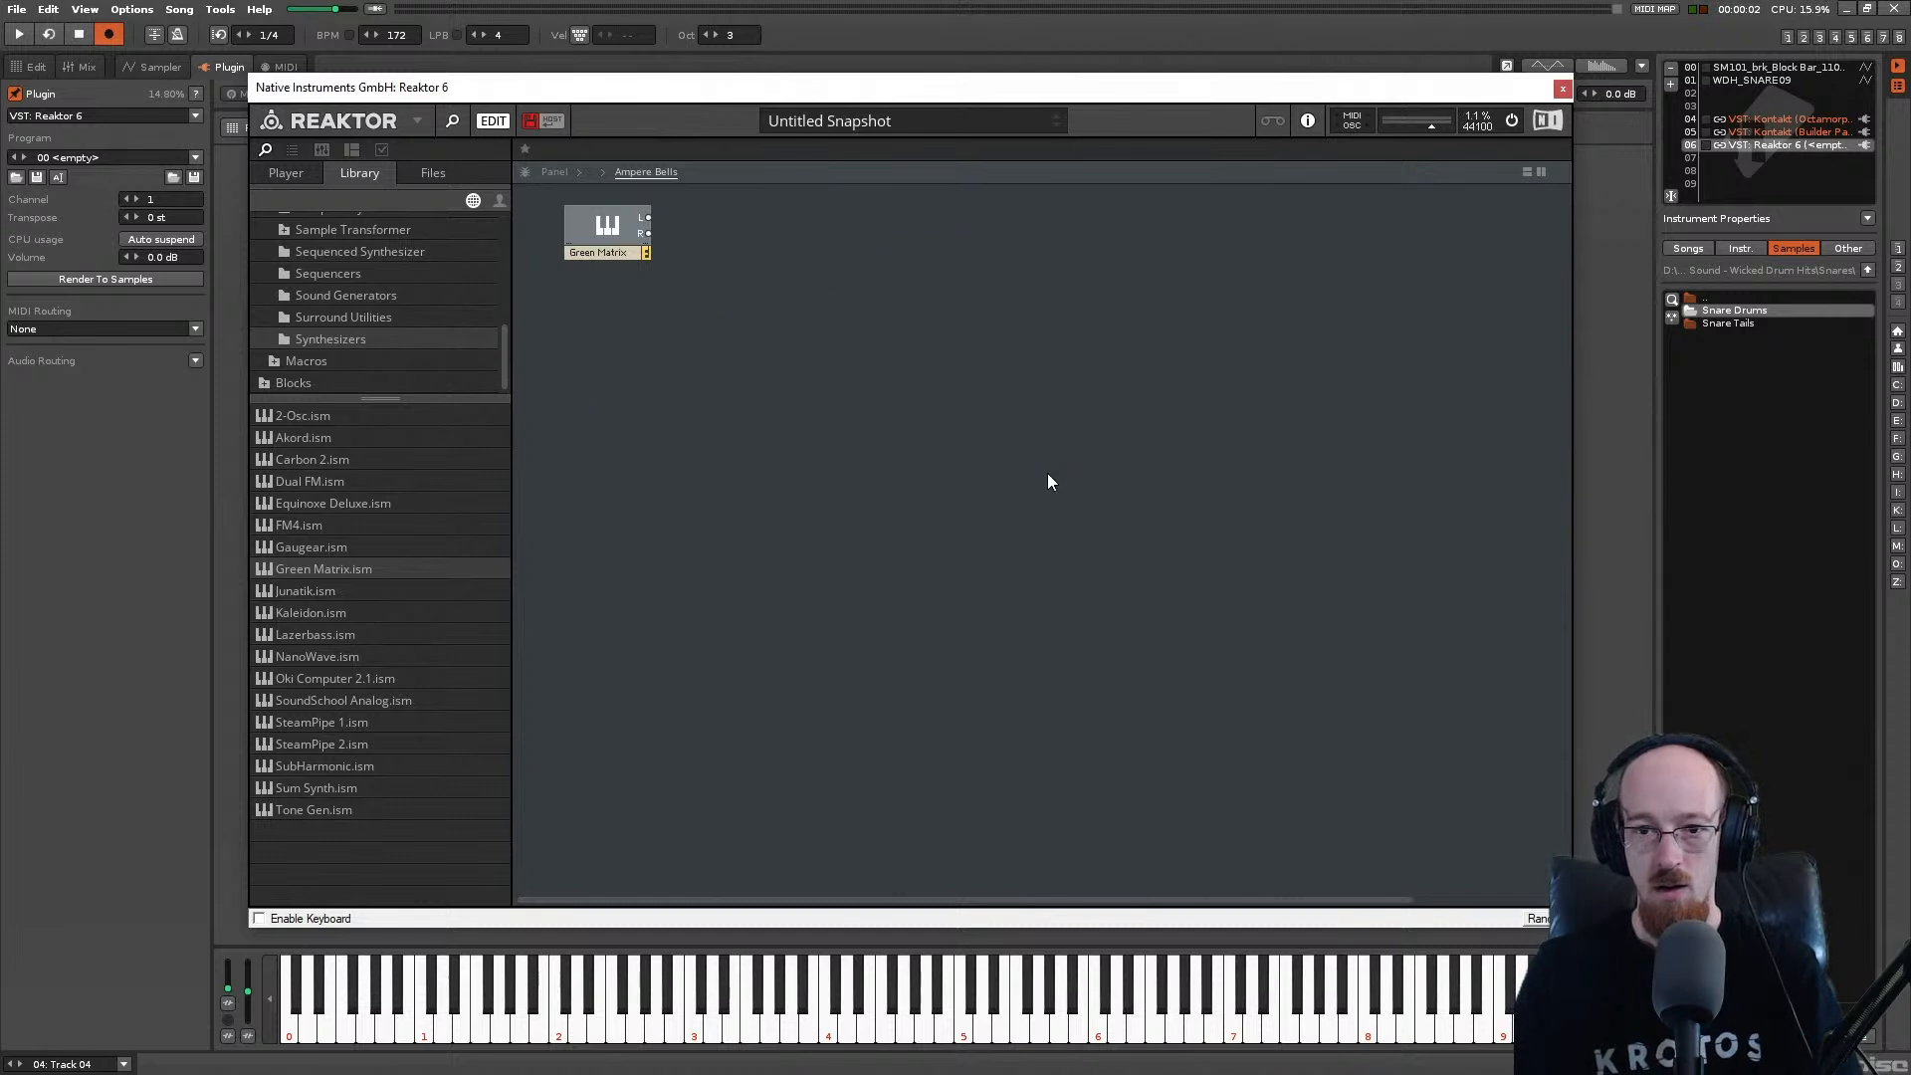
drag(1561, 901, 1823, 916)
drag(1585, 383, 1664, 543)
key(Delete)
Step: Place the two output terminals beside Green Matrix in the structure and wire its outputs to them
drag(1579, 332, 1782, 545)
drag(1713, 456, 862, 257)
drag(699, 217, 715, 224)
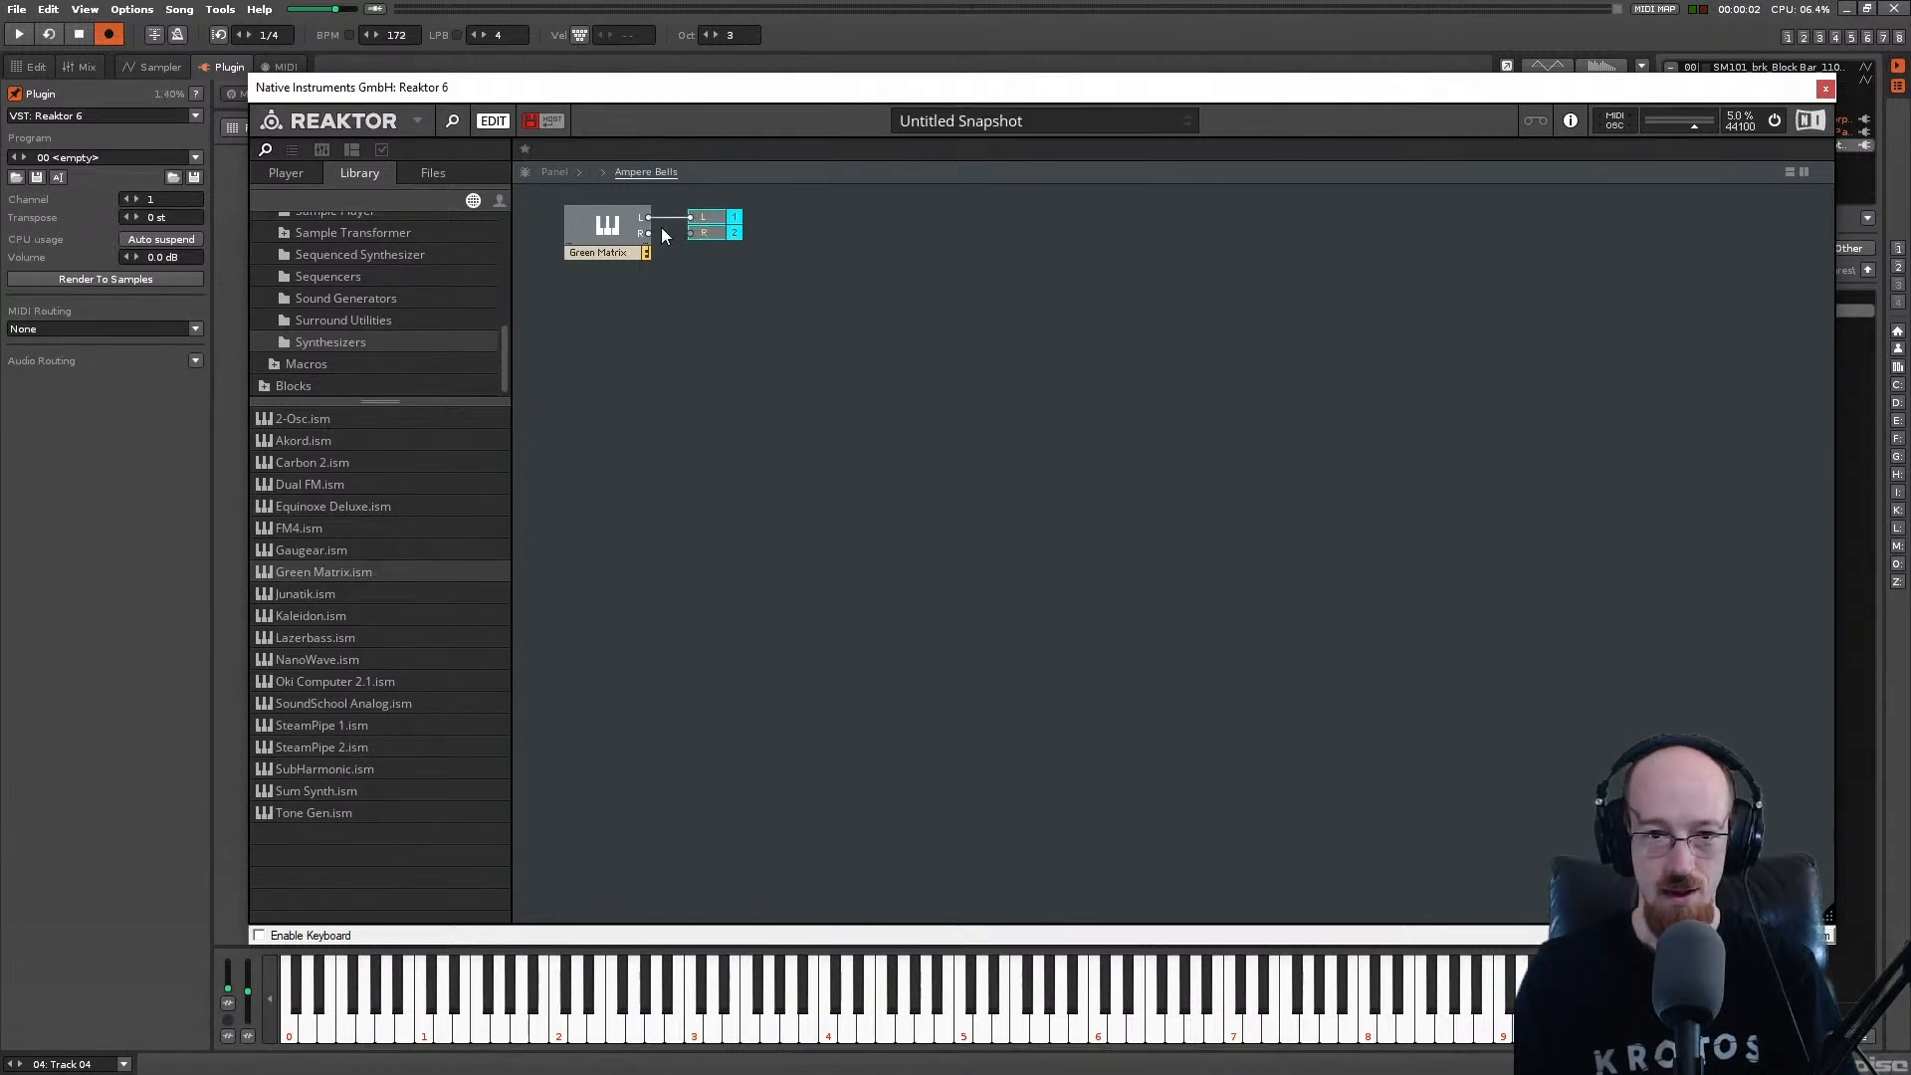
Step: Return to the panel view and audition the Green Matrix snapshots Five Alive HS, Dusty Footsteps HS and Mars Attacks HS
click(556, 171)
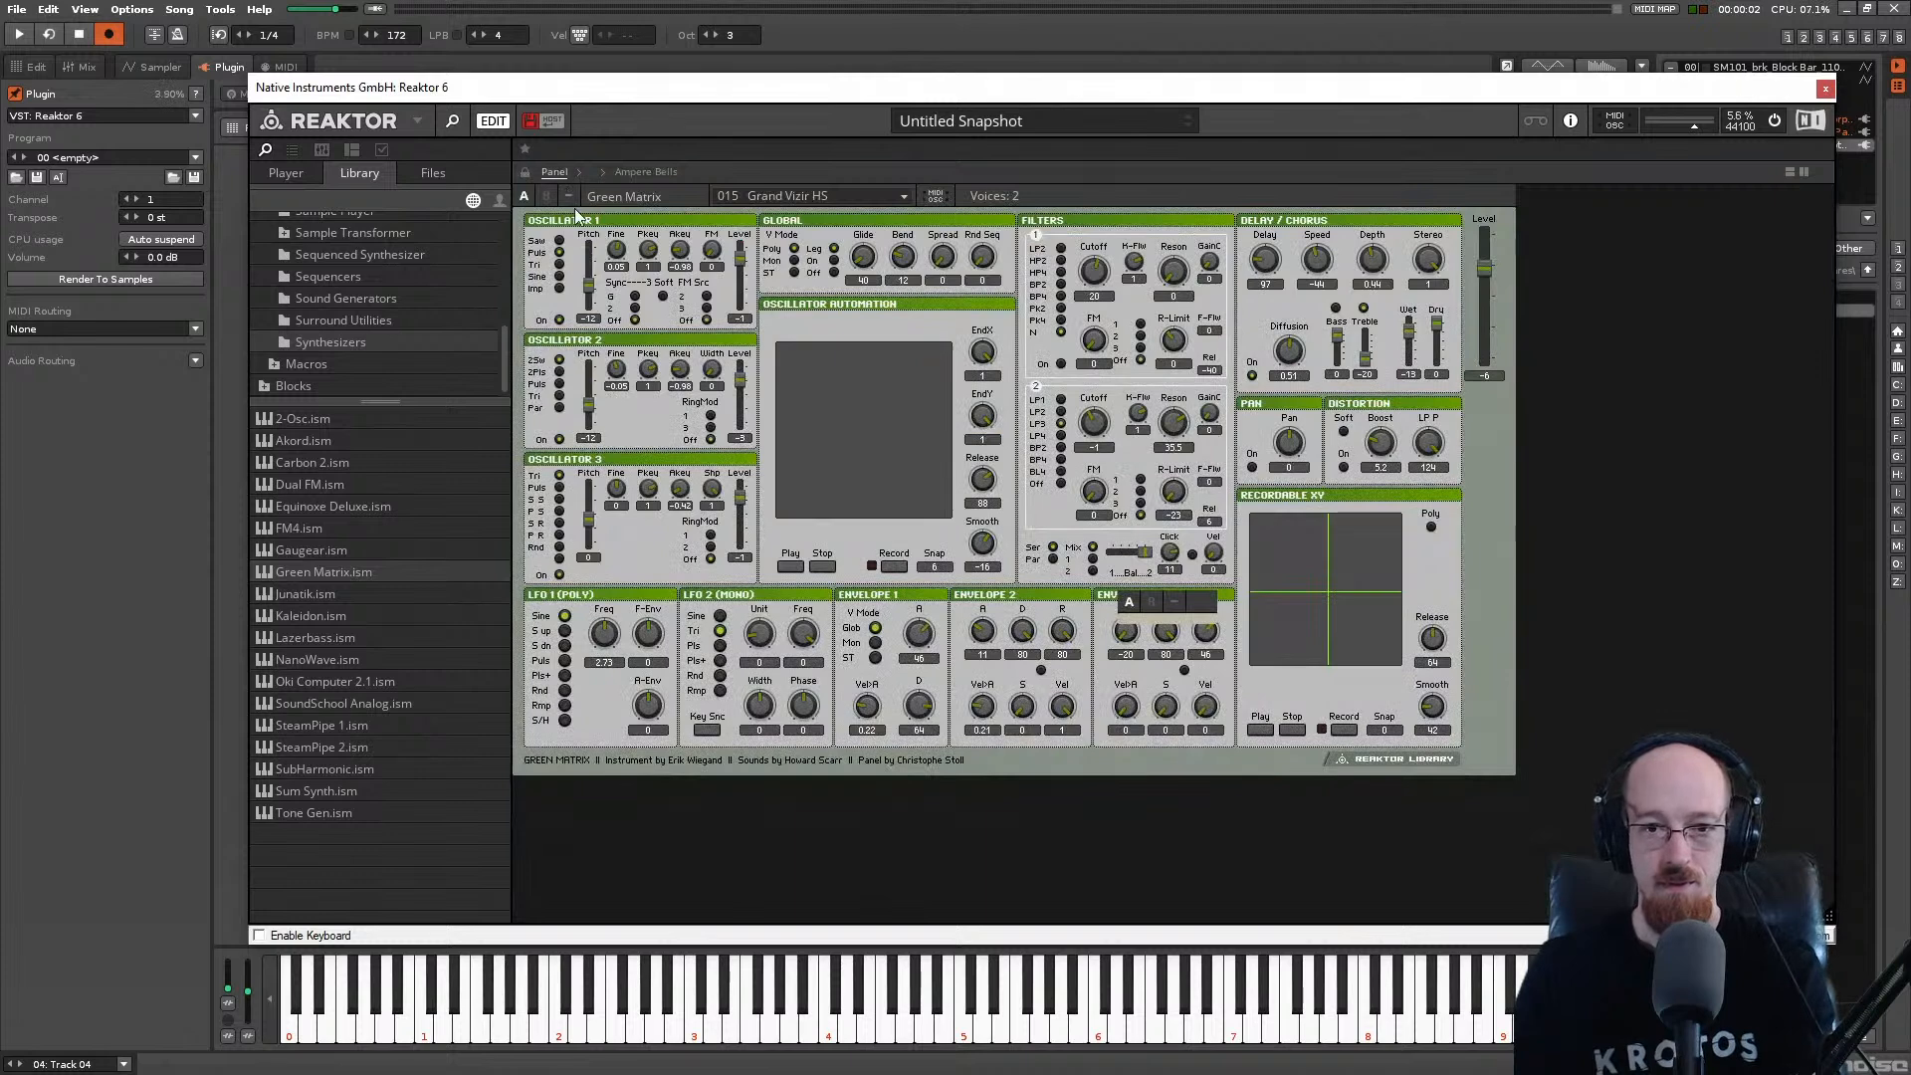
click(871, 193)
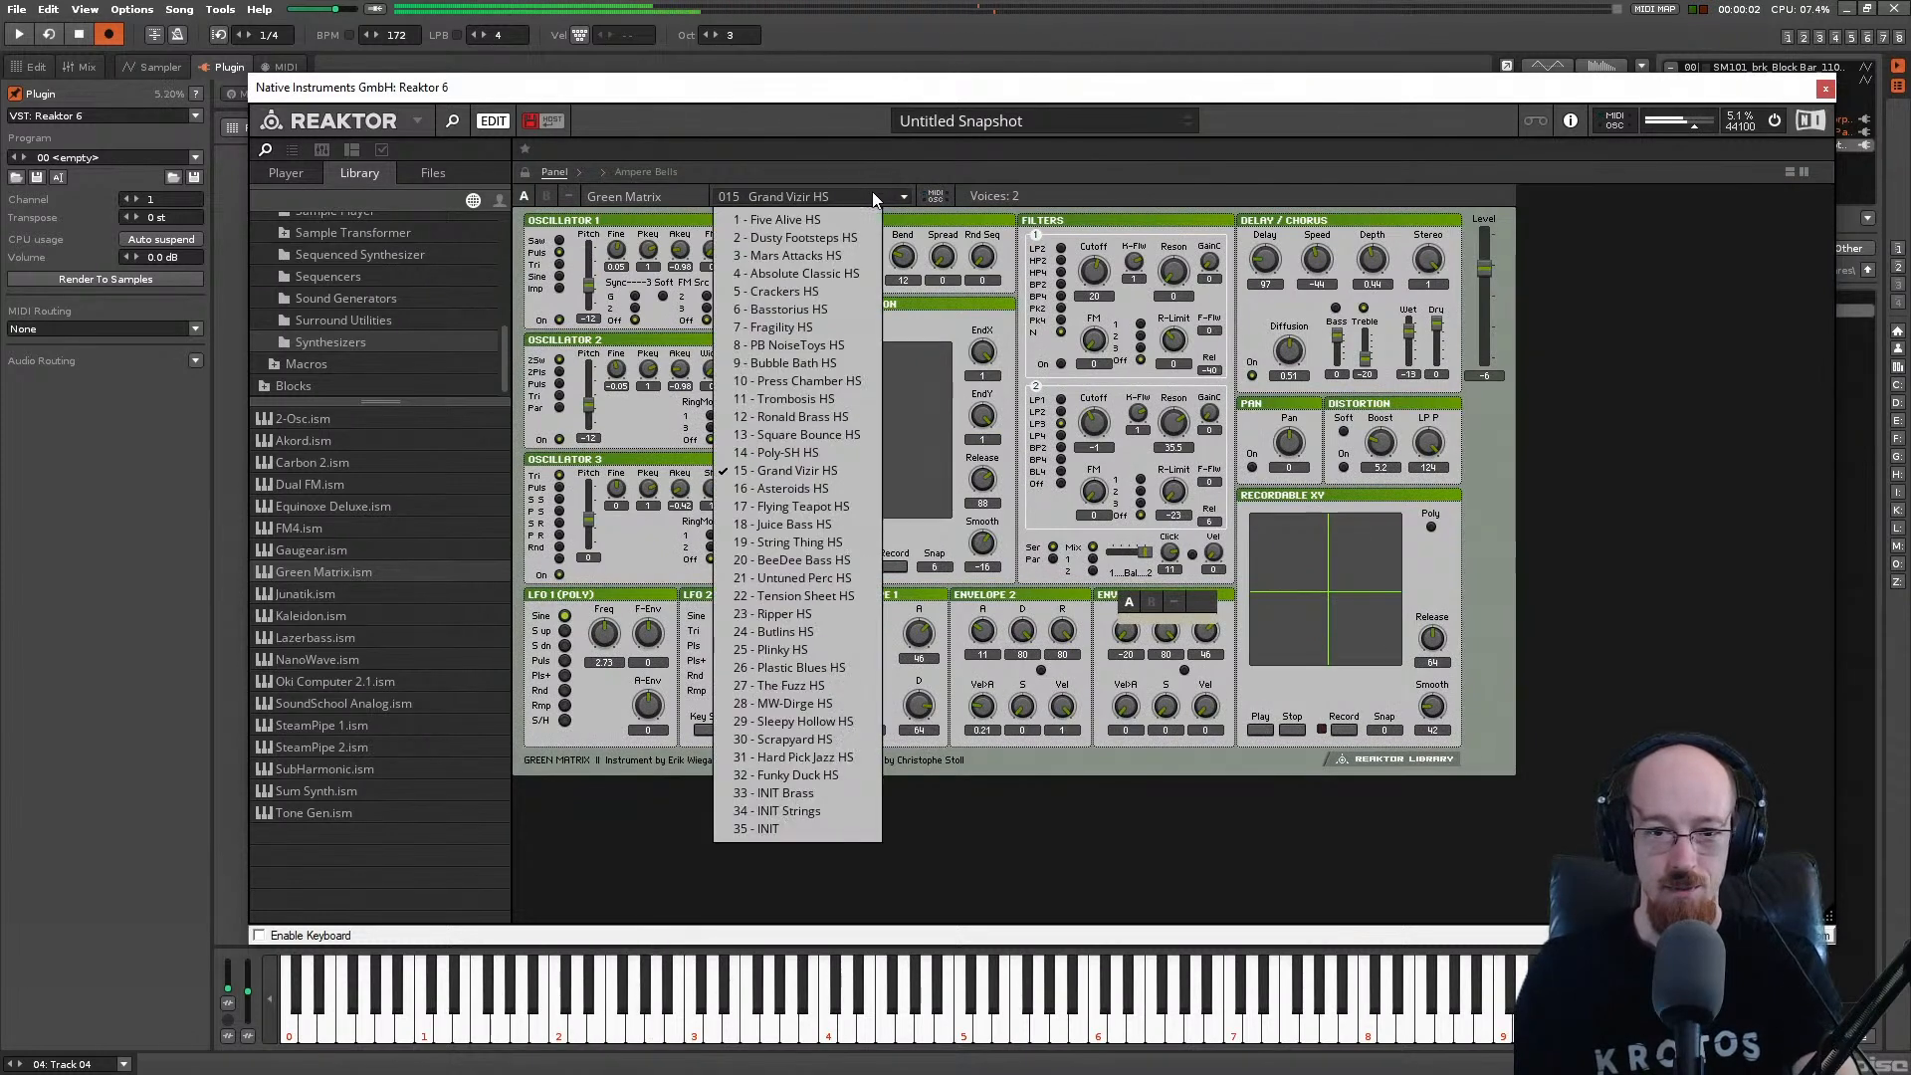
click(782, 219)
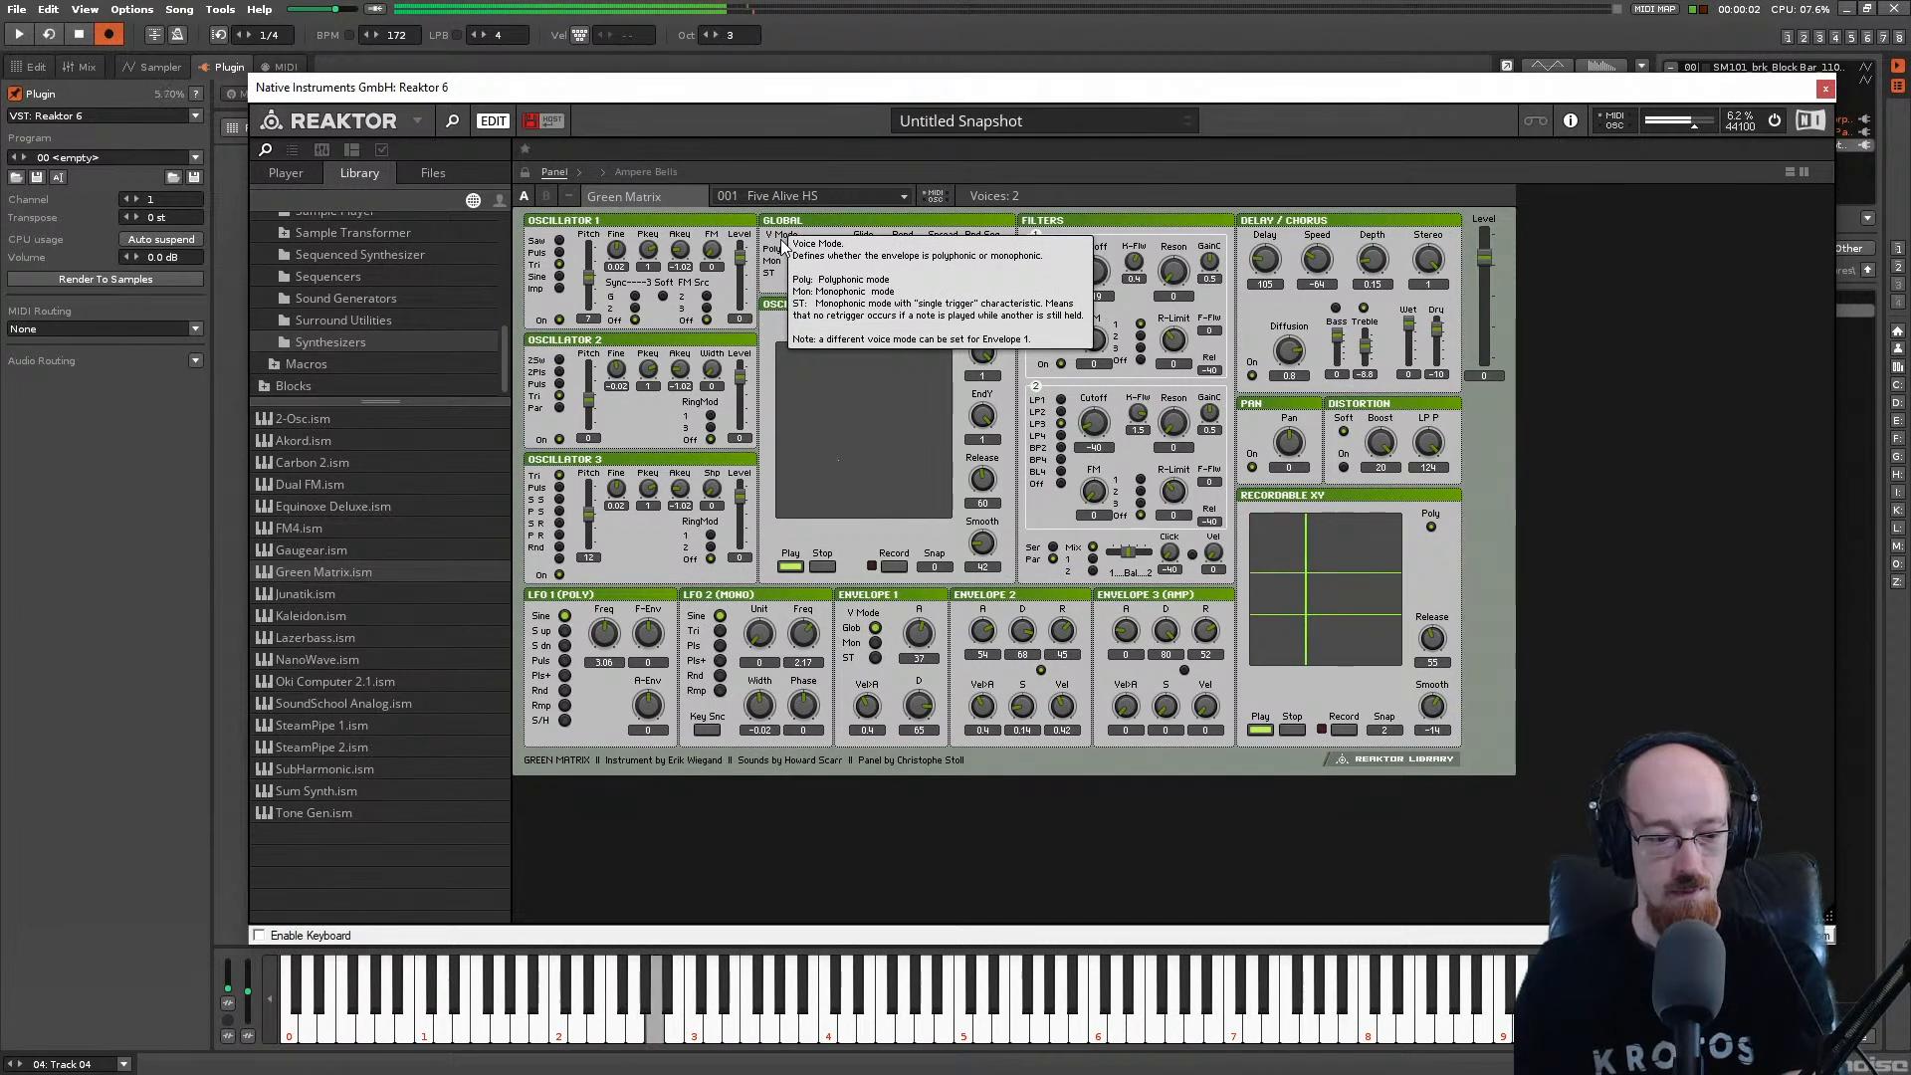
click(892, 195)
click(828, 242)
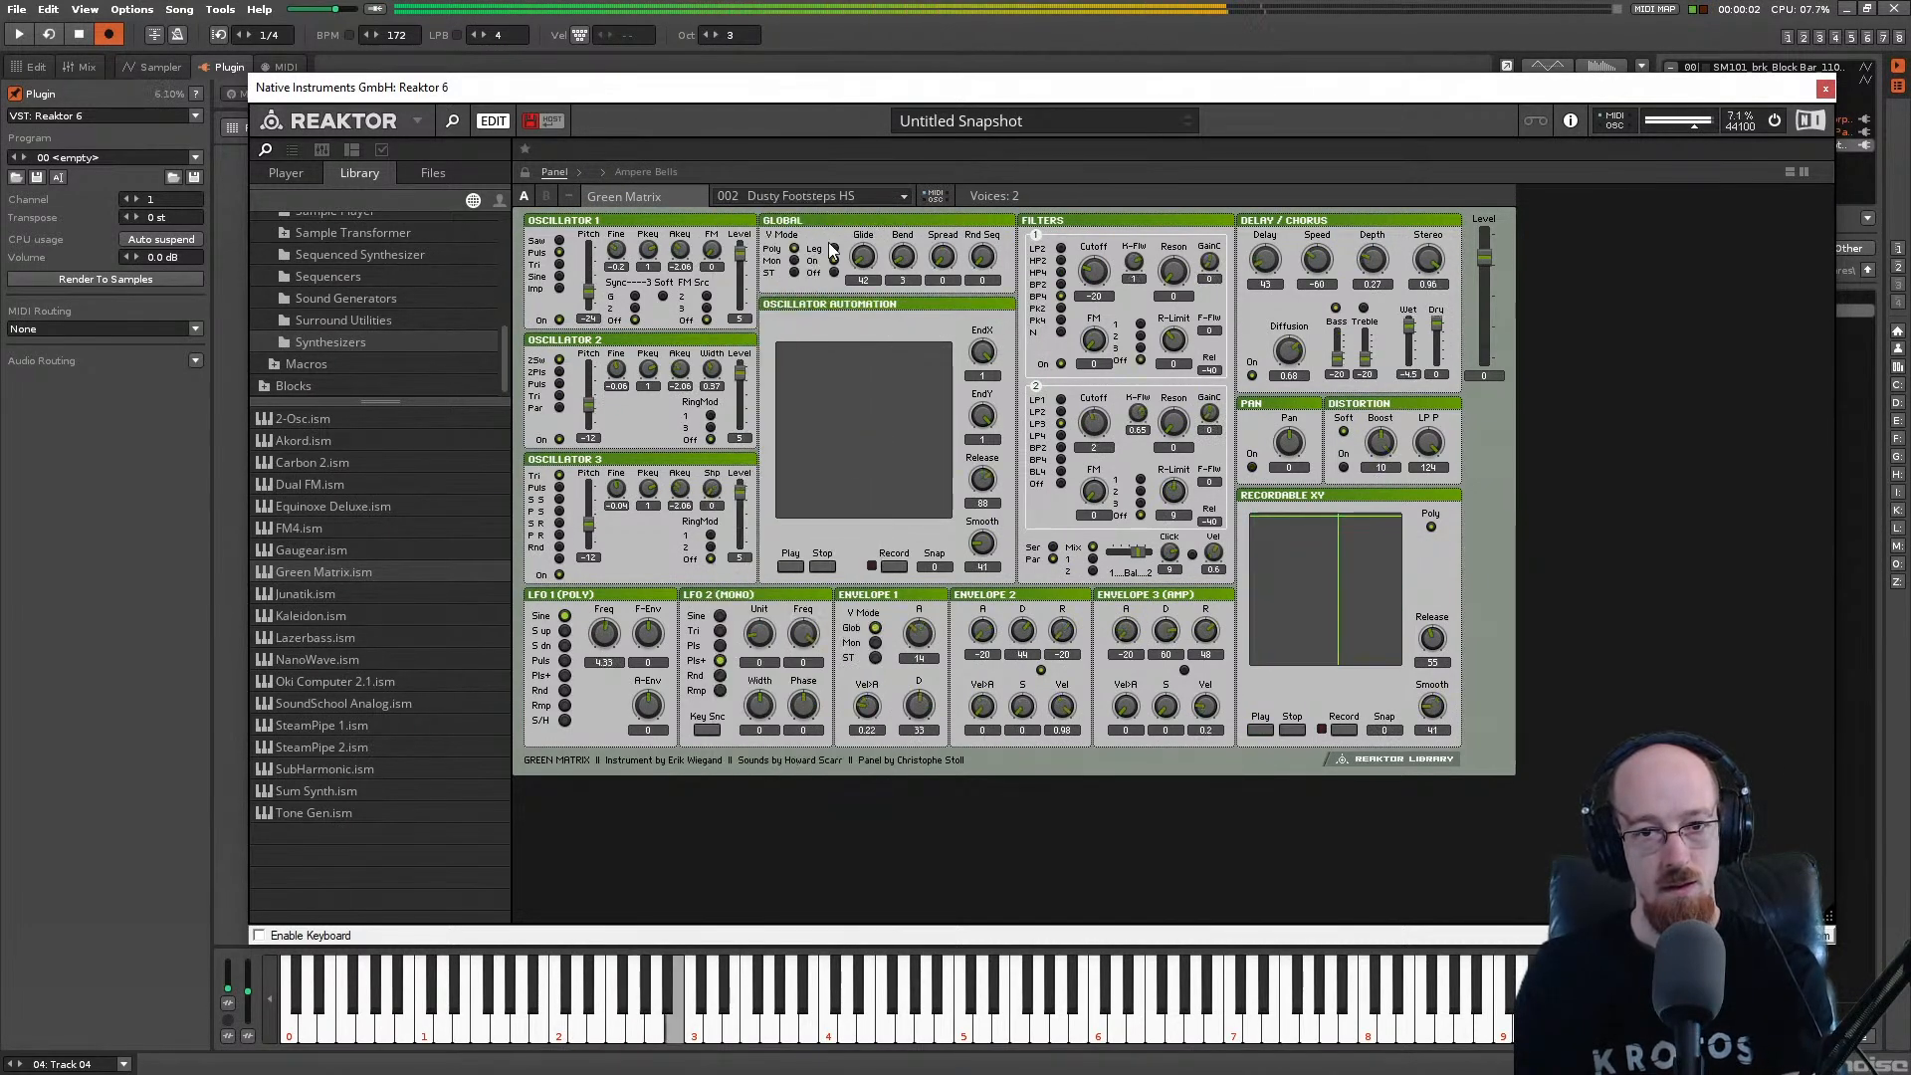
click(864, 195)
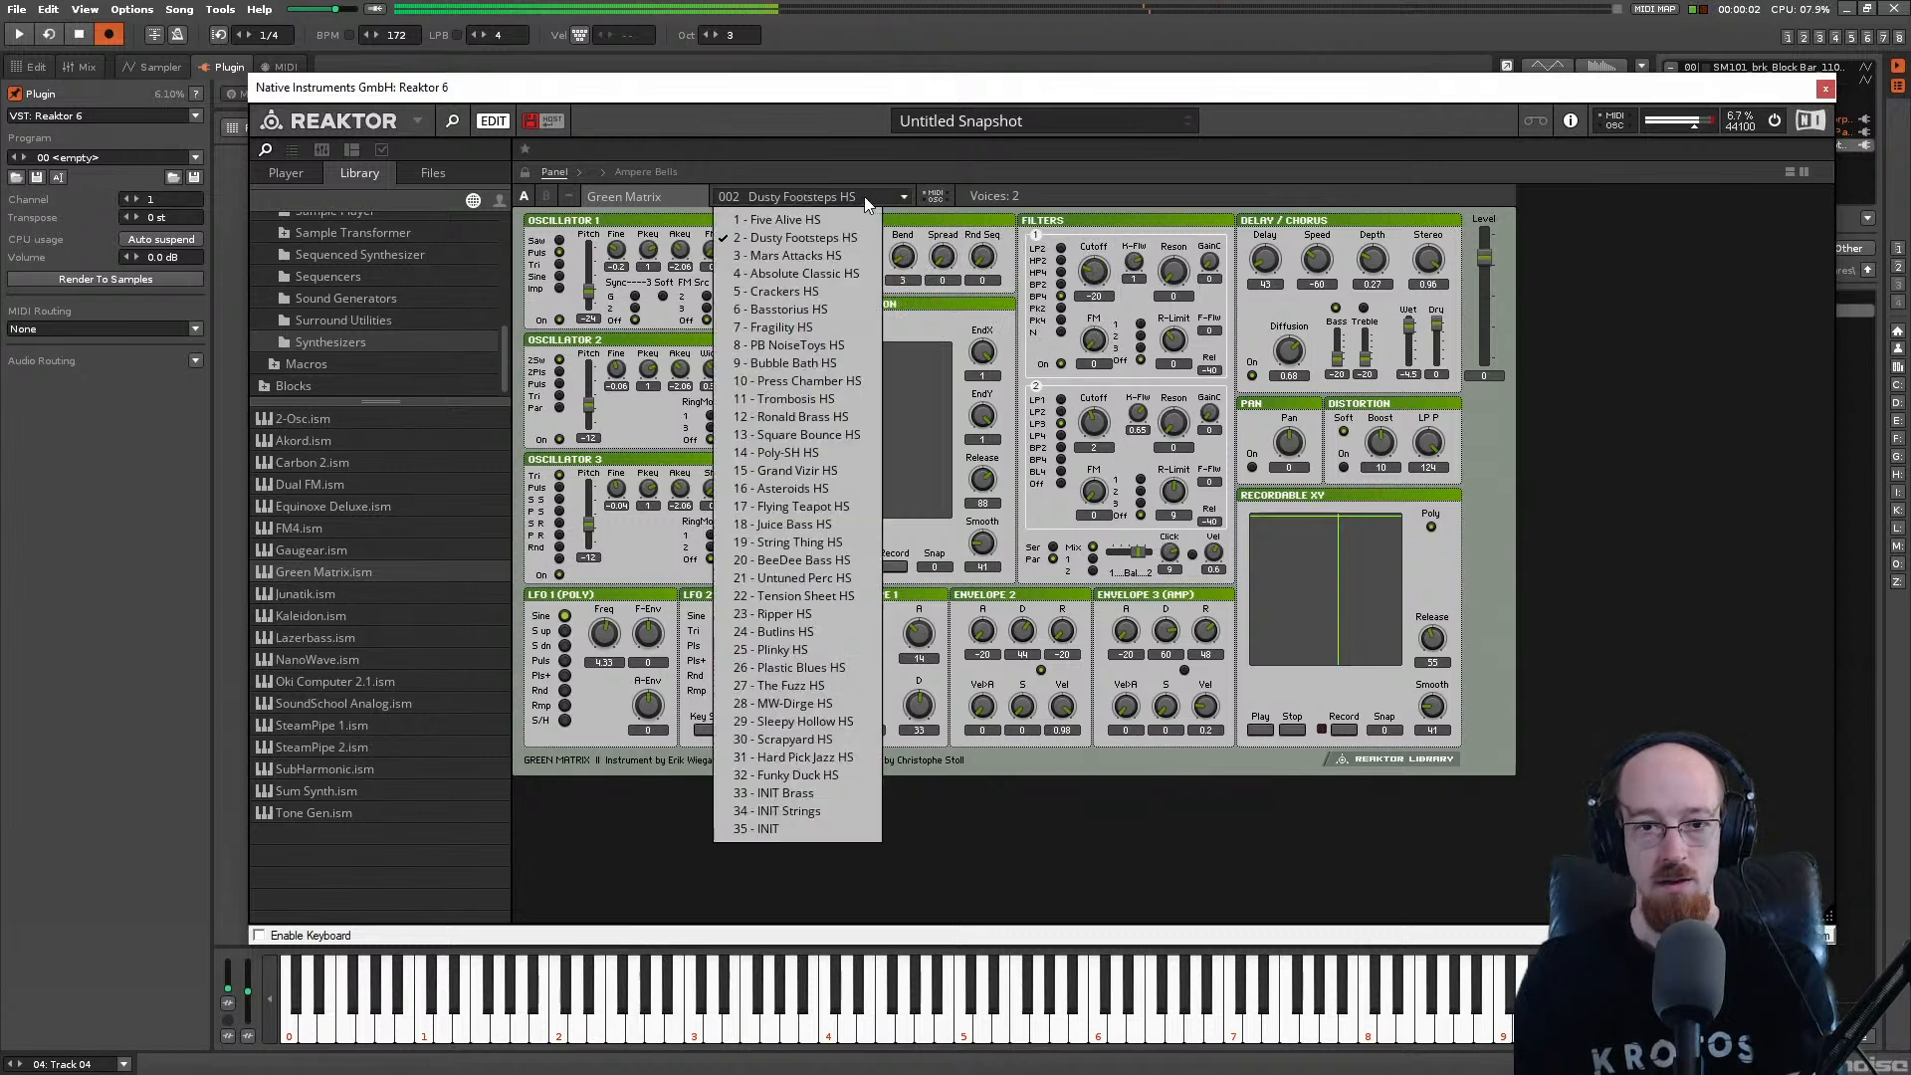
click(823, 256)
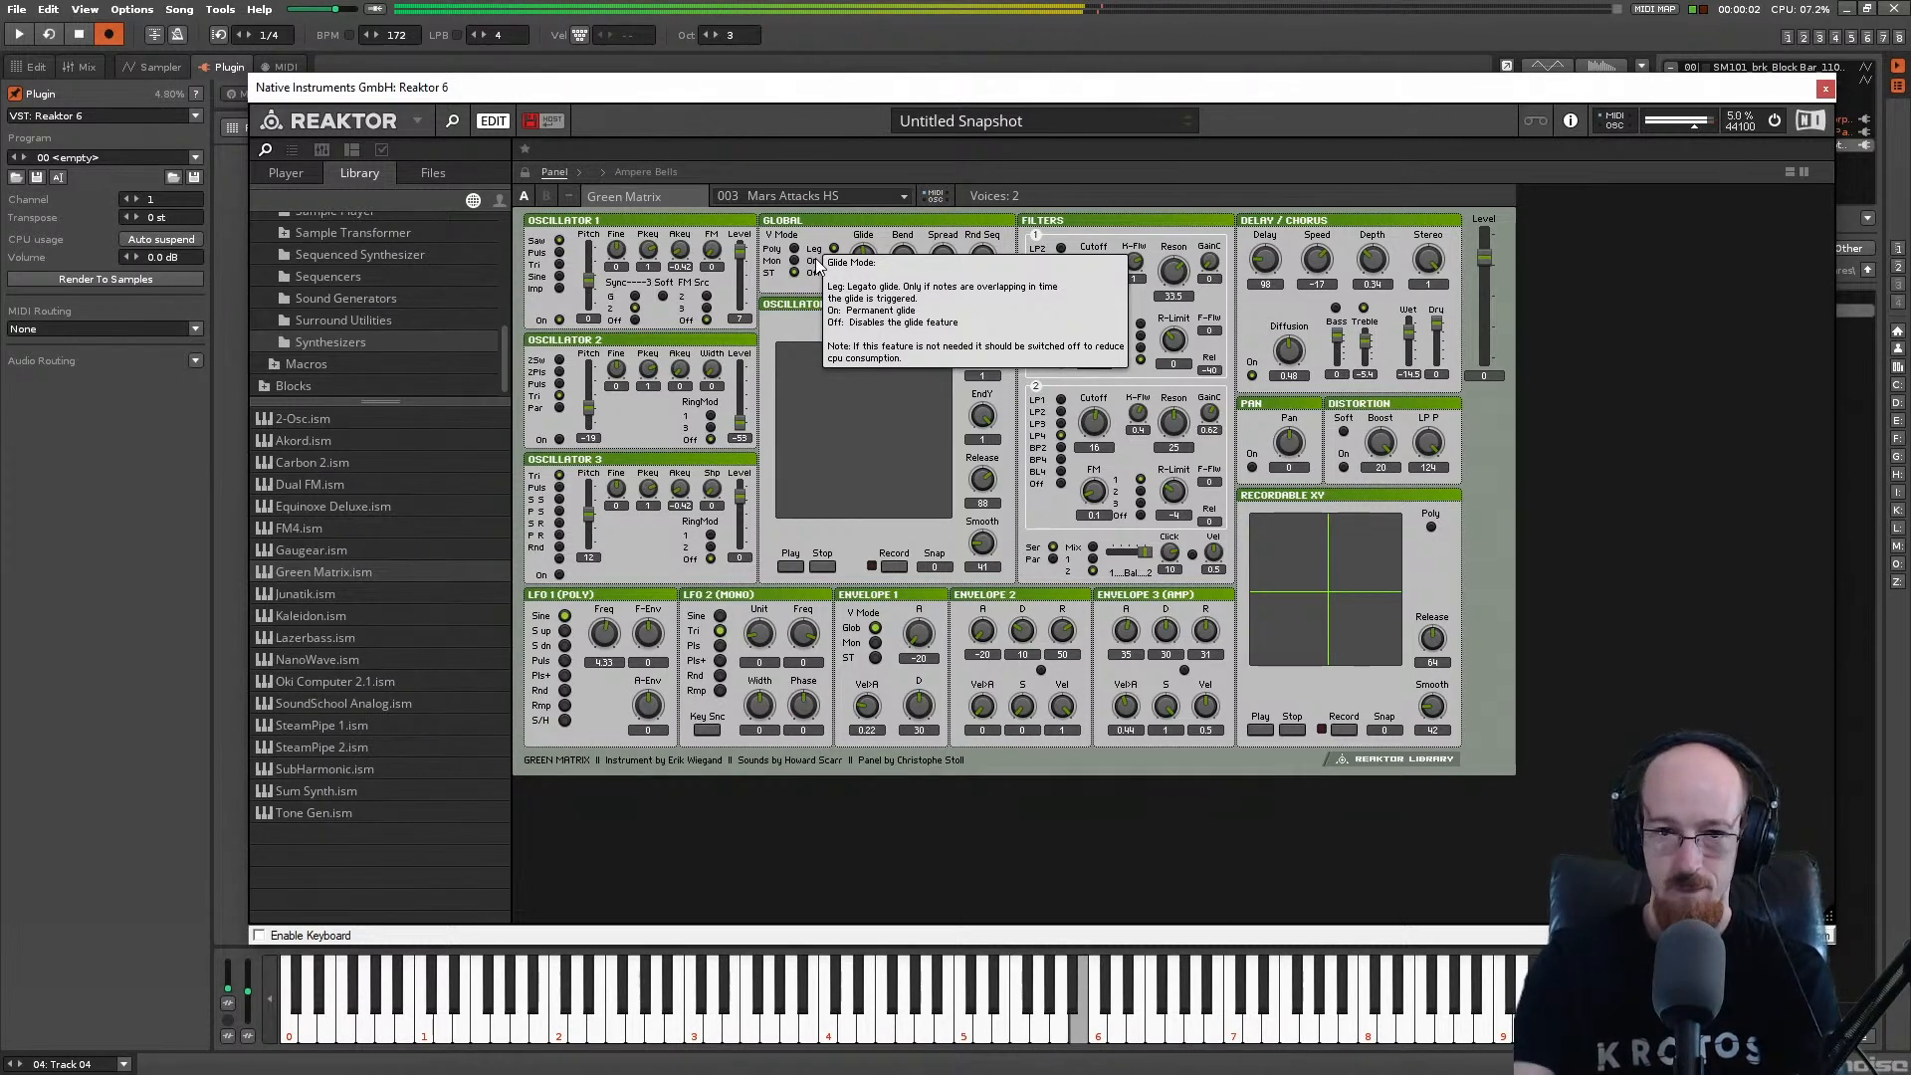
Step: Load the Green Matrix snapshot Absolute Classic HS, audition it, and close the Reaktor window
click(839, 197)
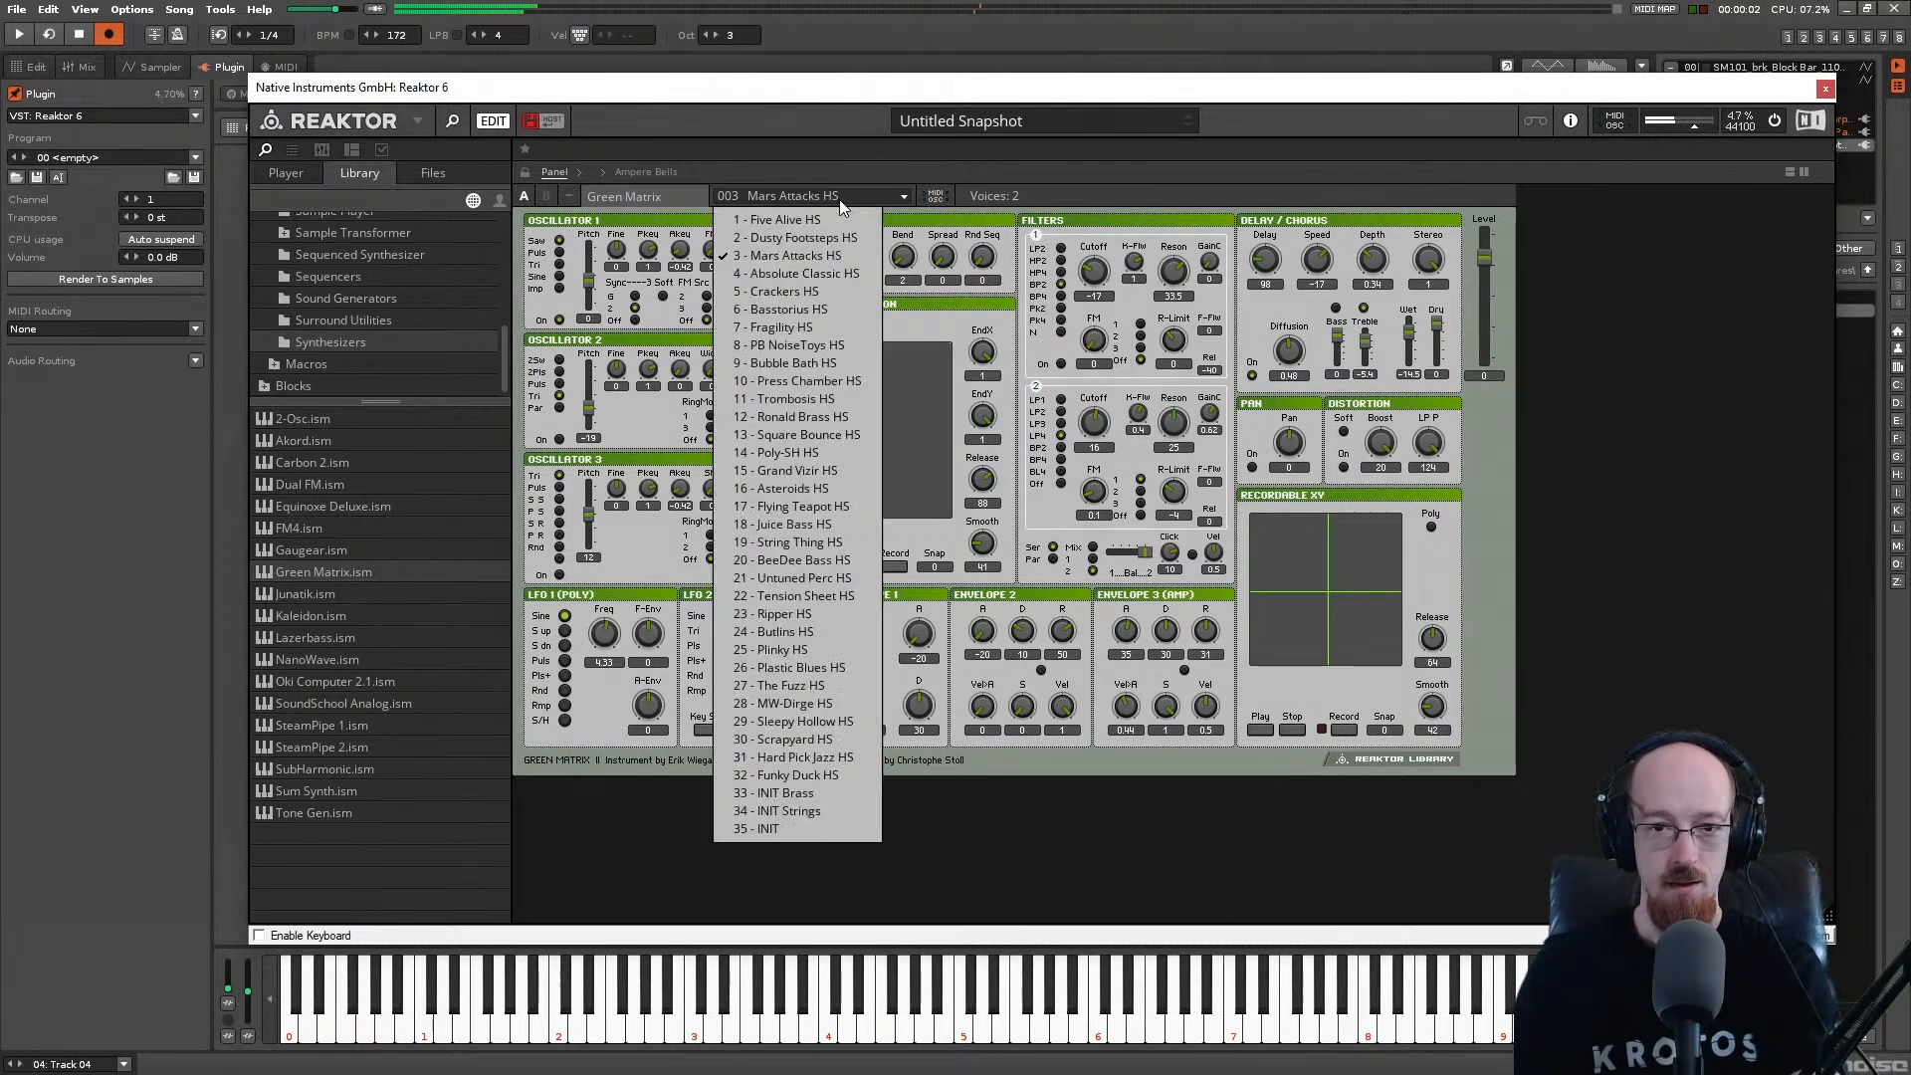
click(803, 275)
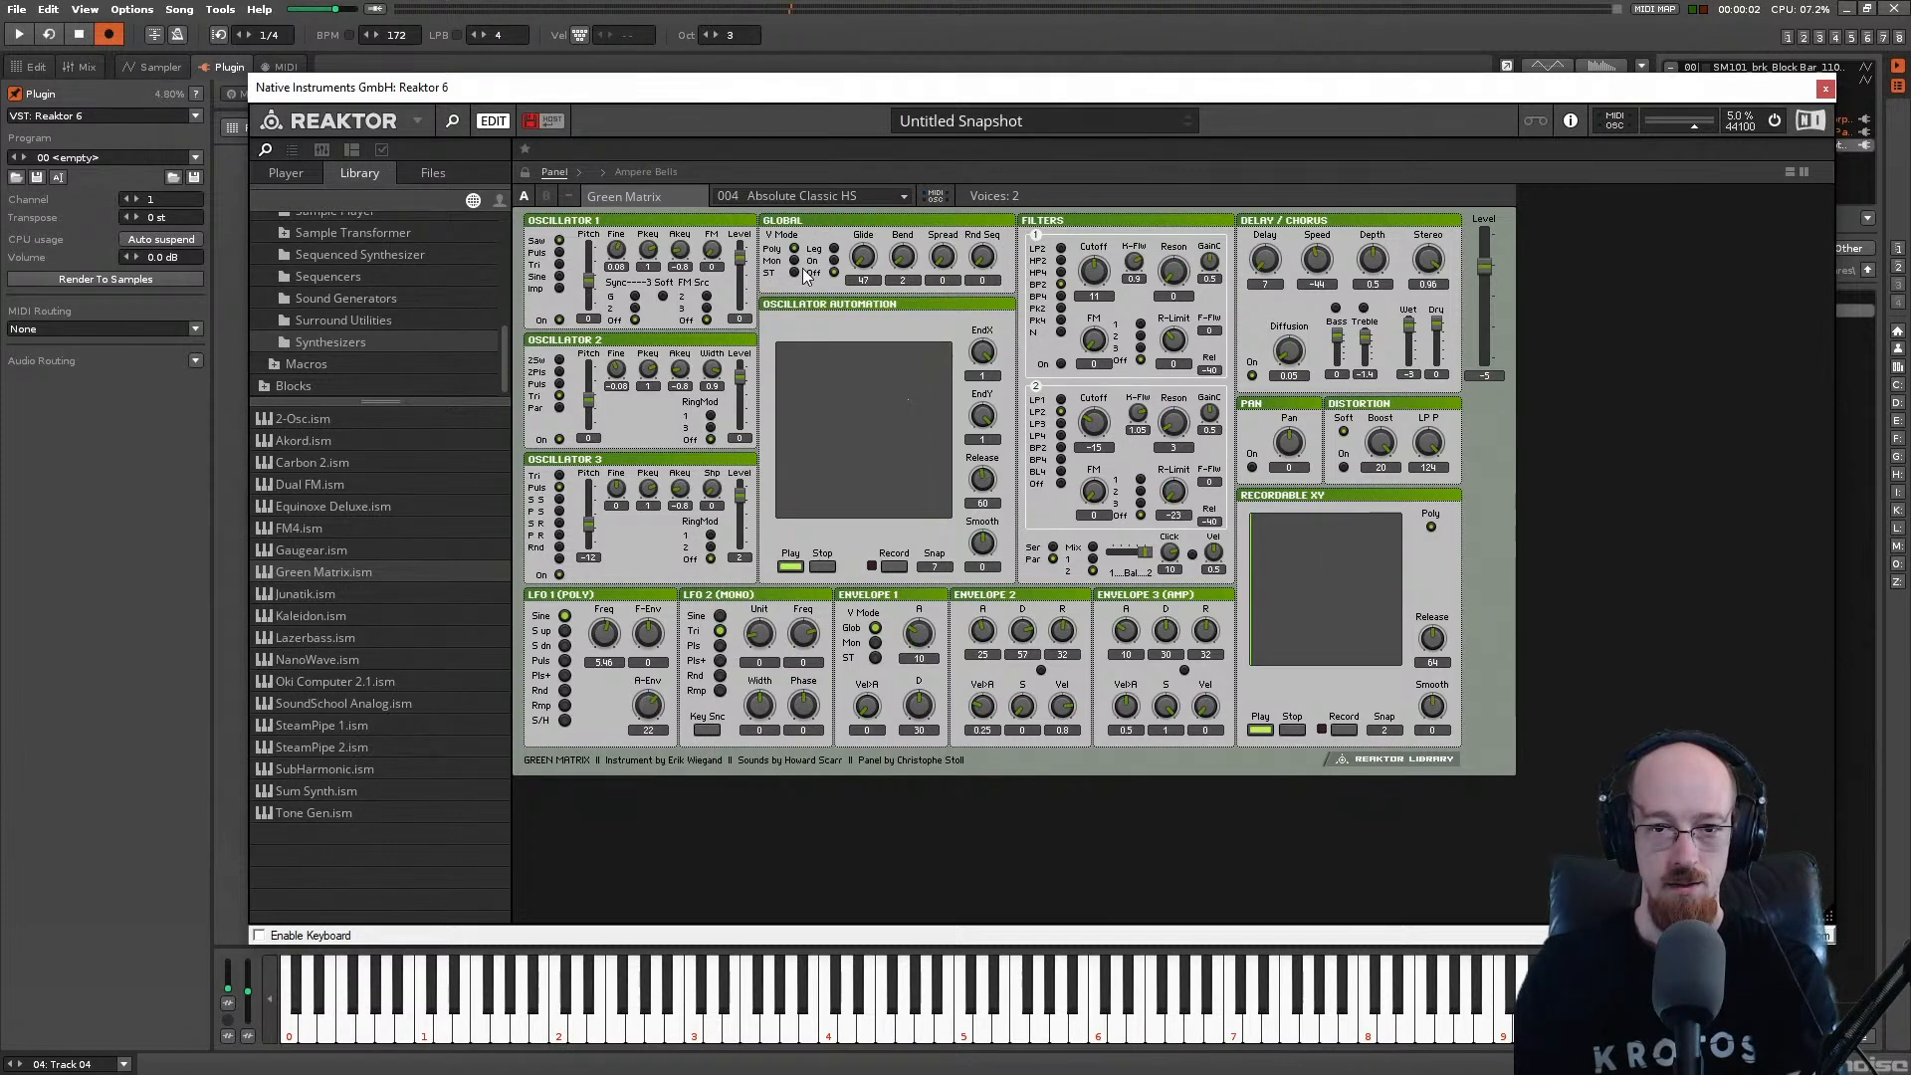
click(834, 196)
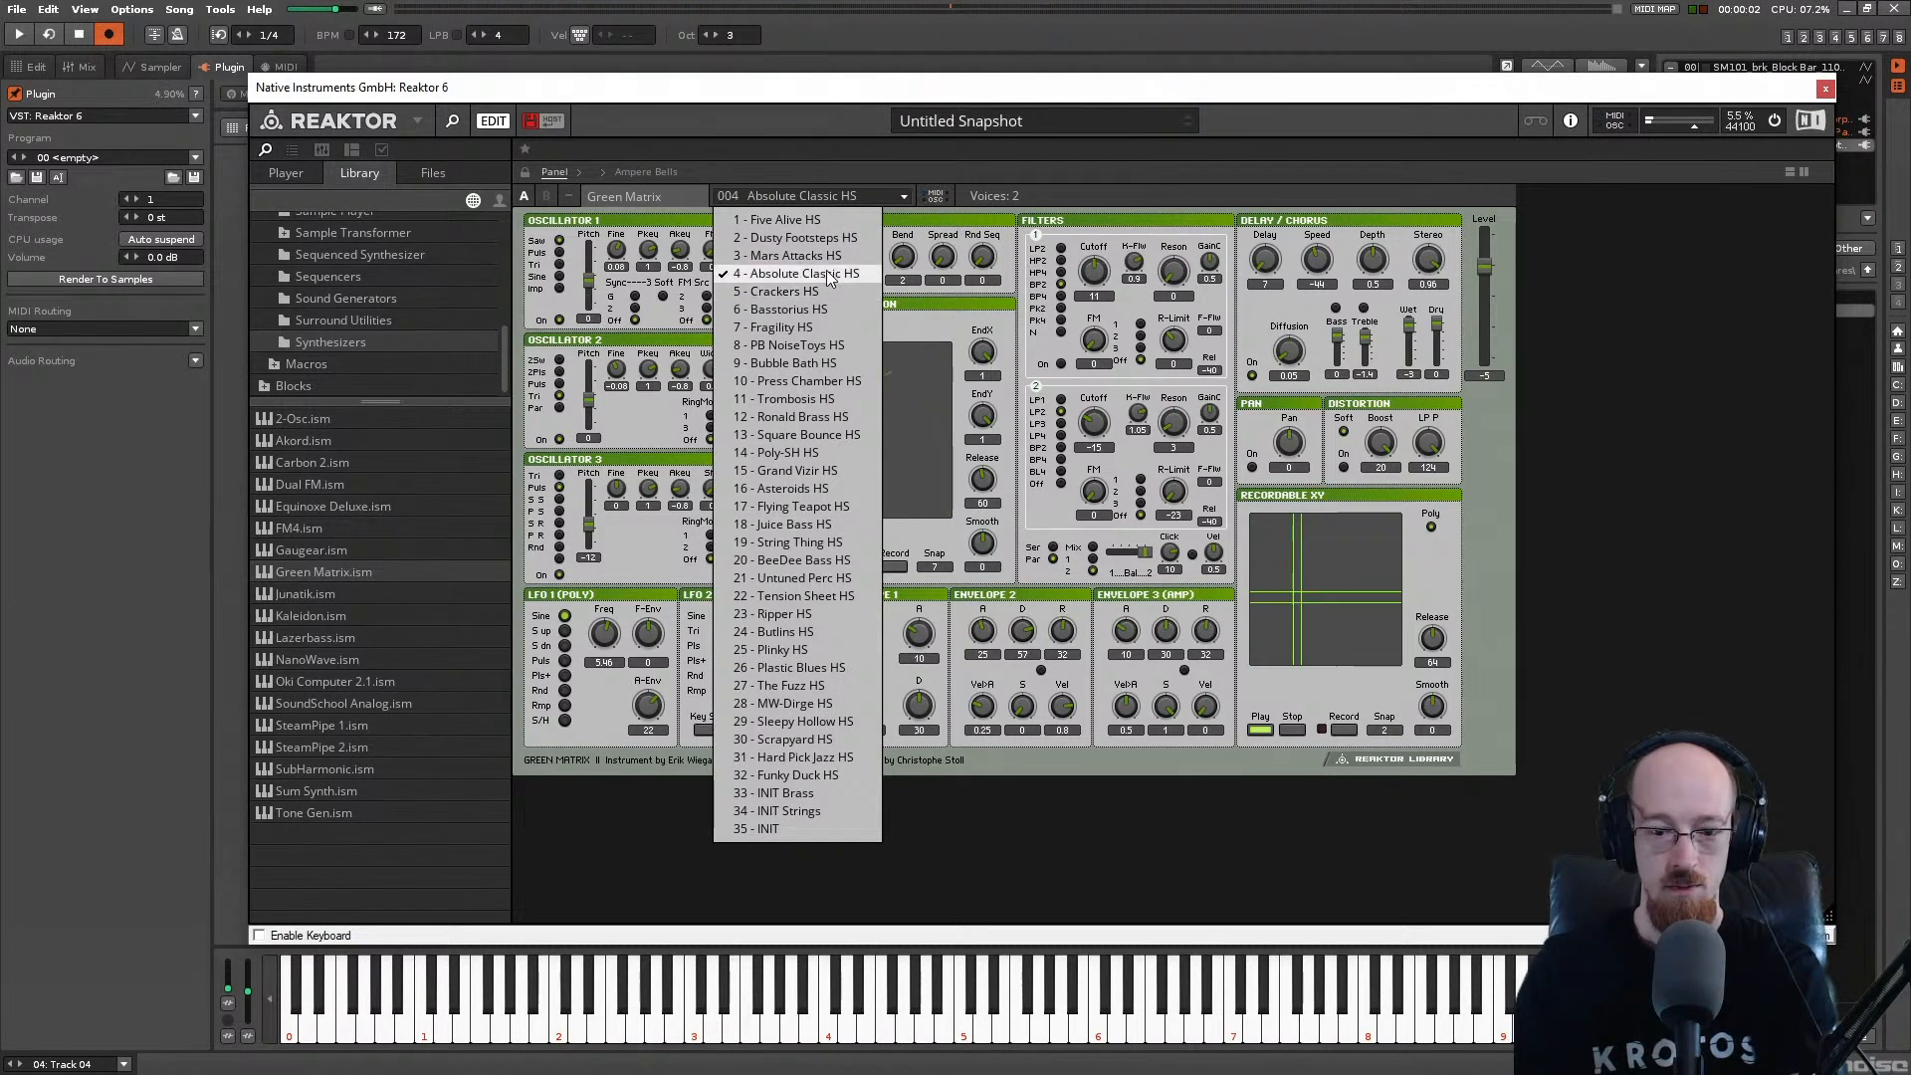
click(831, 273)
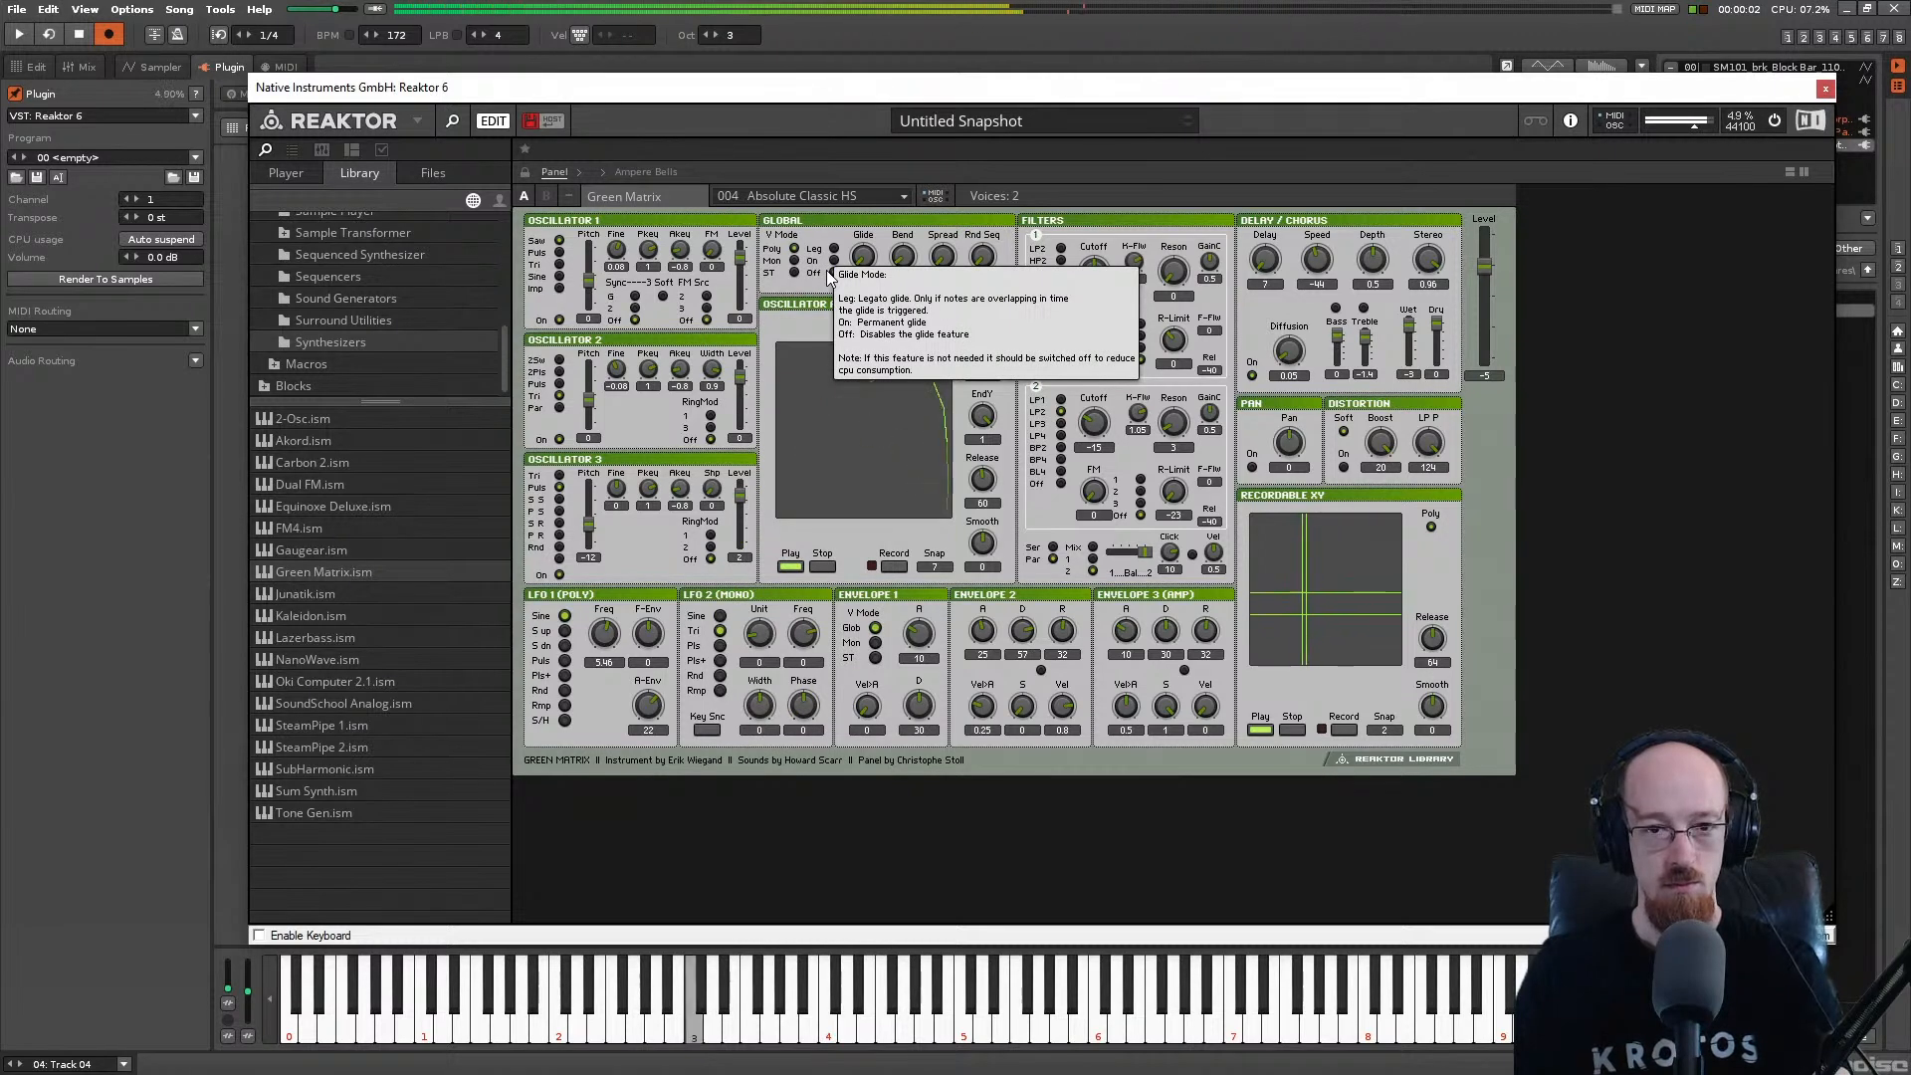
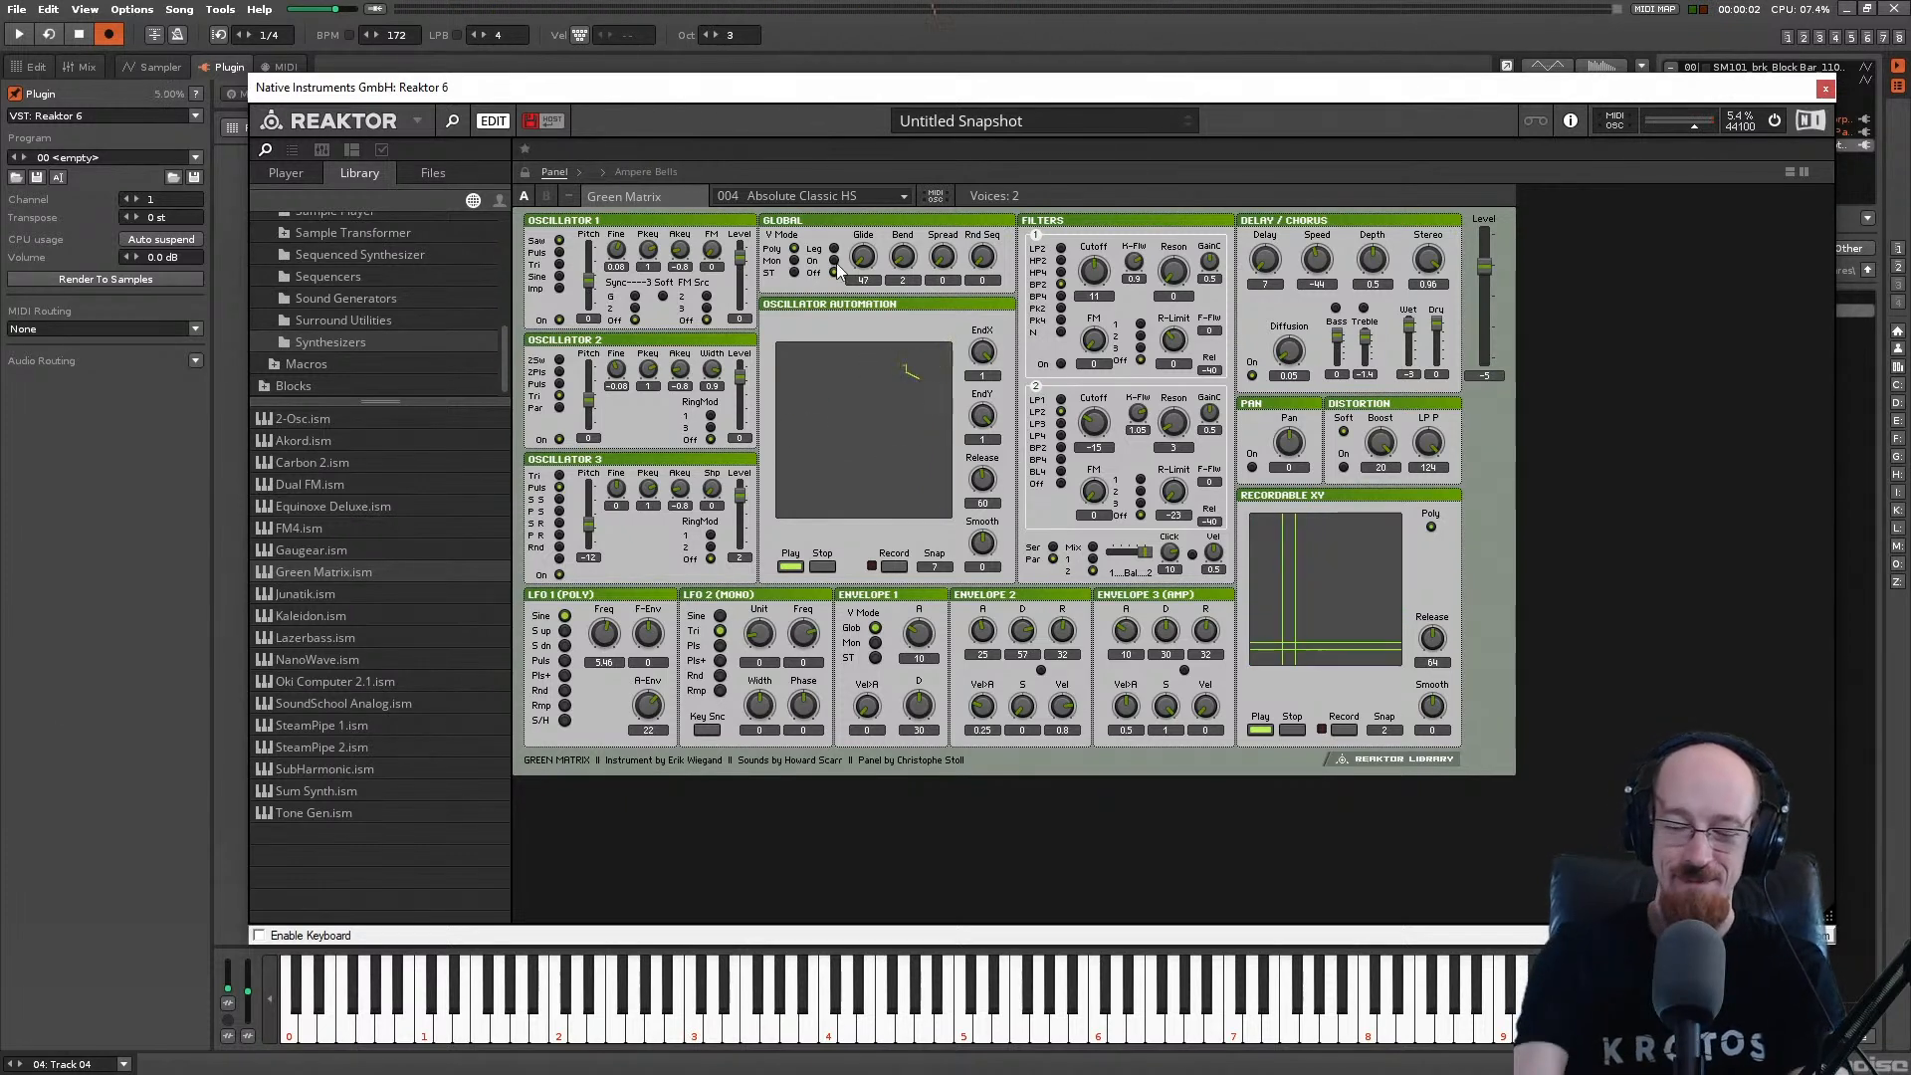
mouse_move(839, 269)
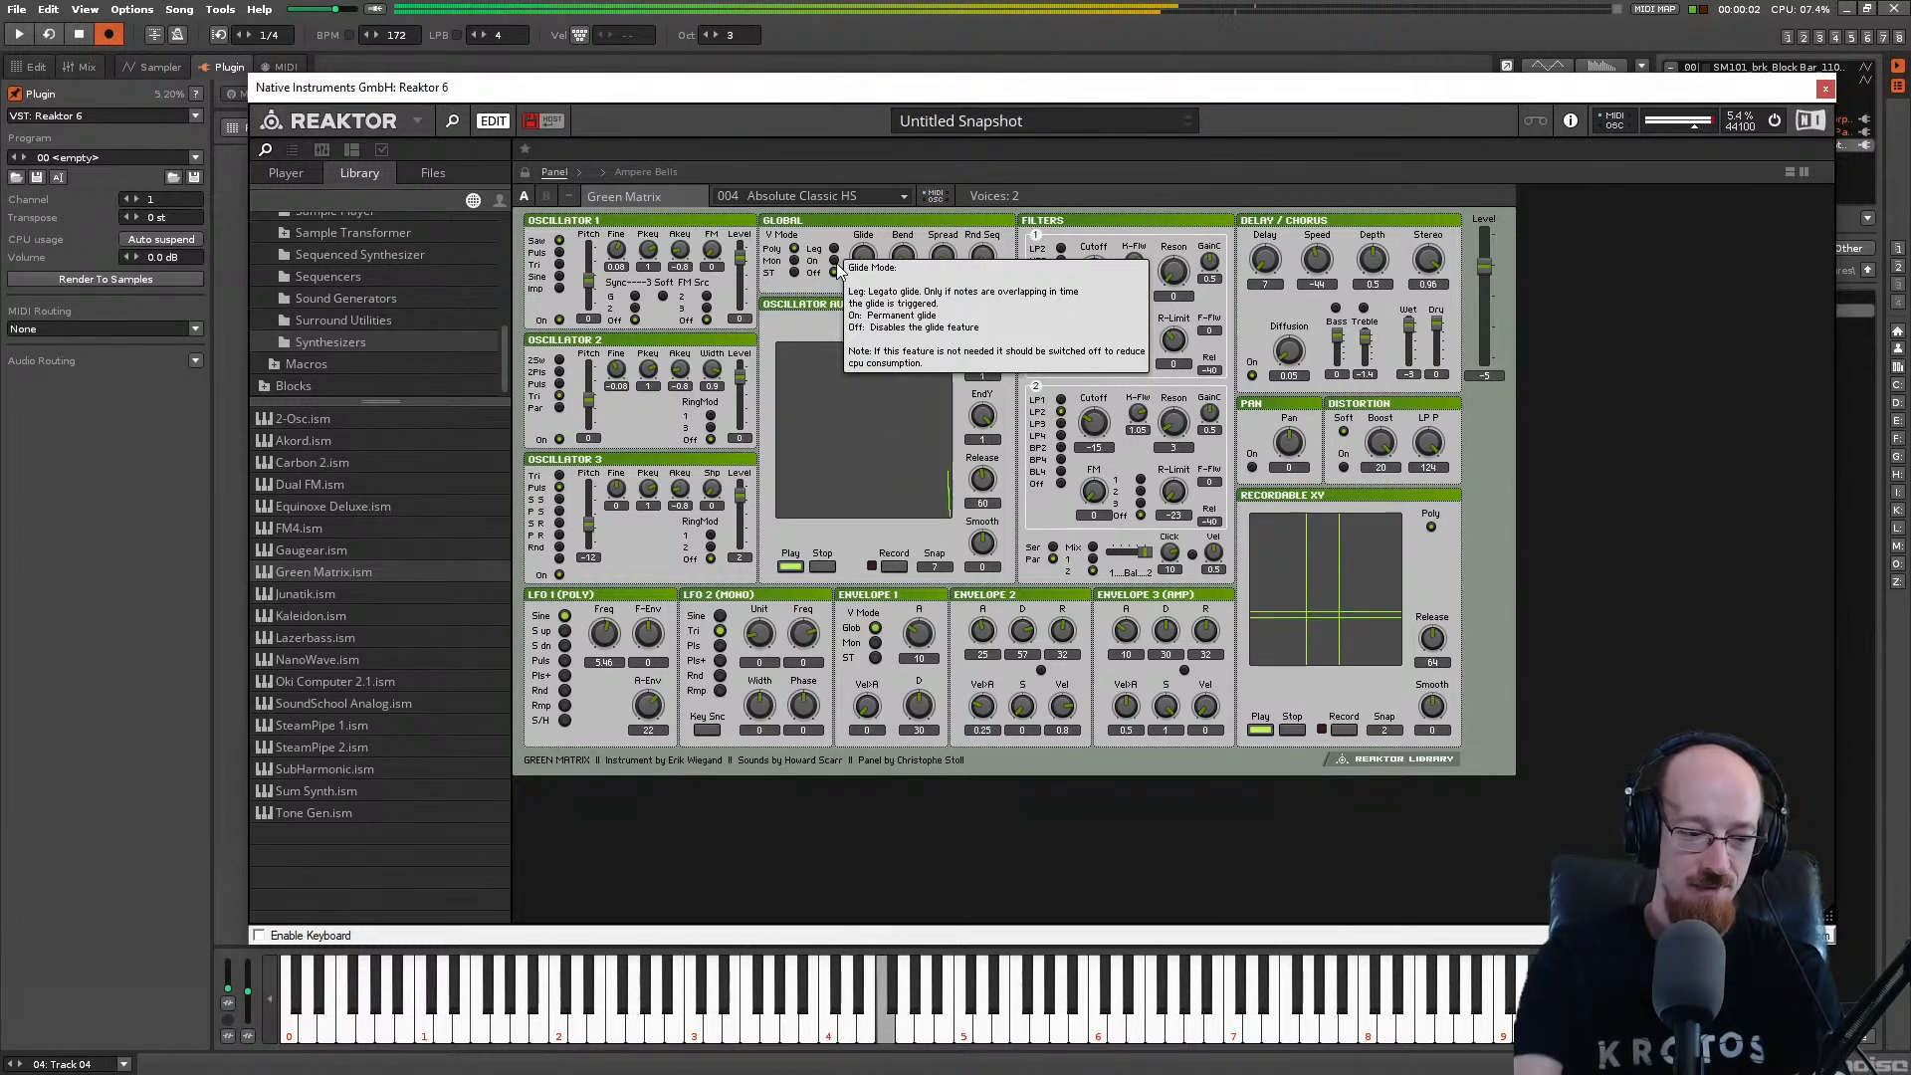
mouse_move(869, 383)
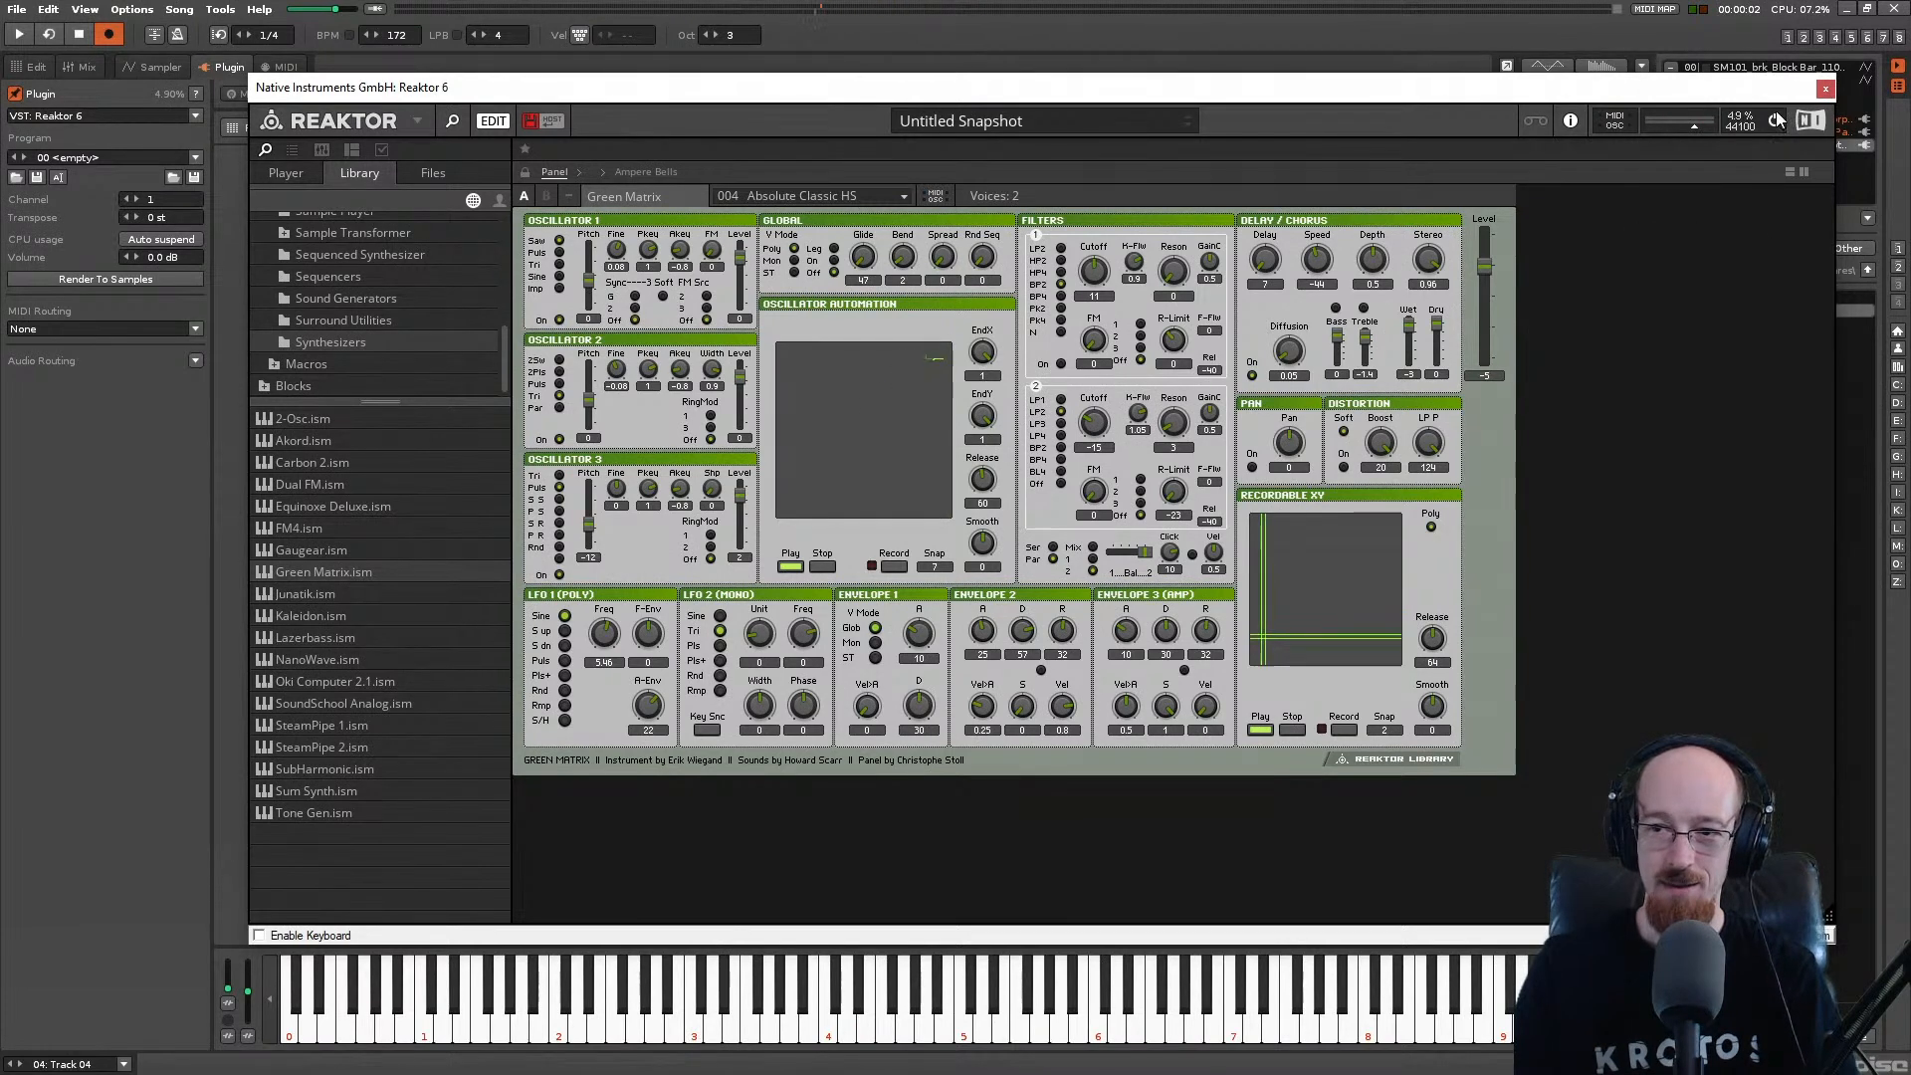
click(1825, 90)
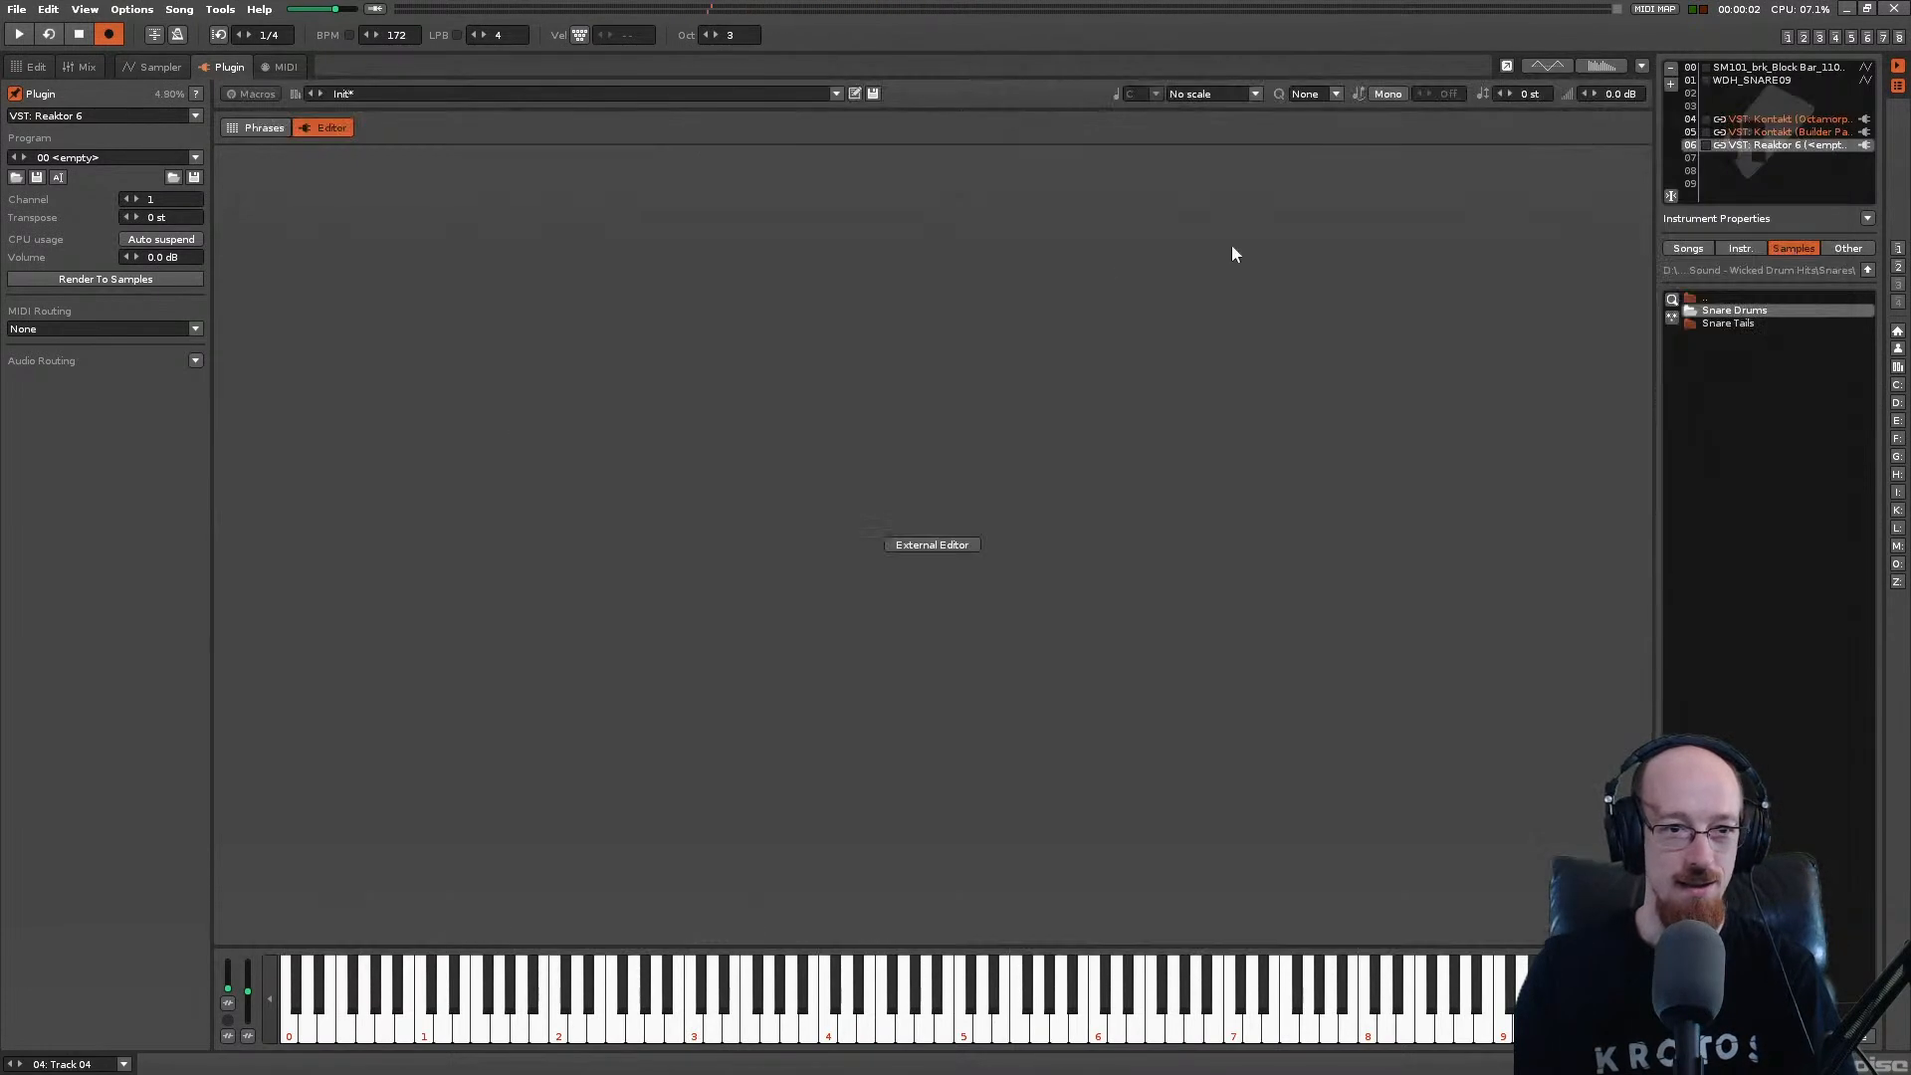
Step: Enter a C-3 note with instrument 06 on line 00 of Track 04 in the pattern editor
click(34, 67)
key(space)
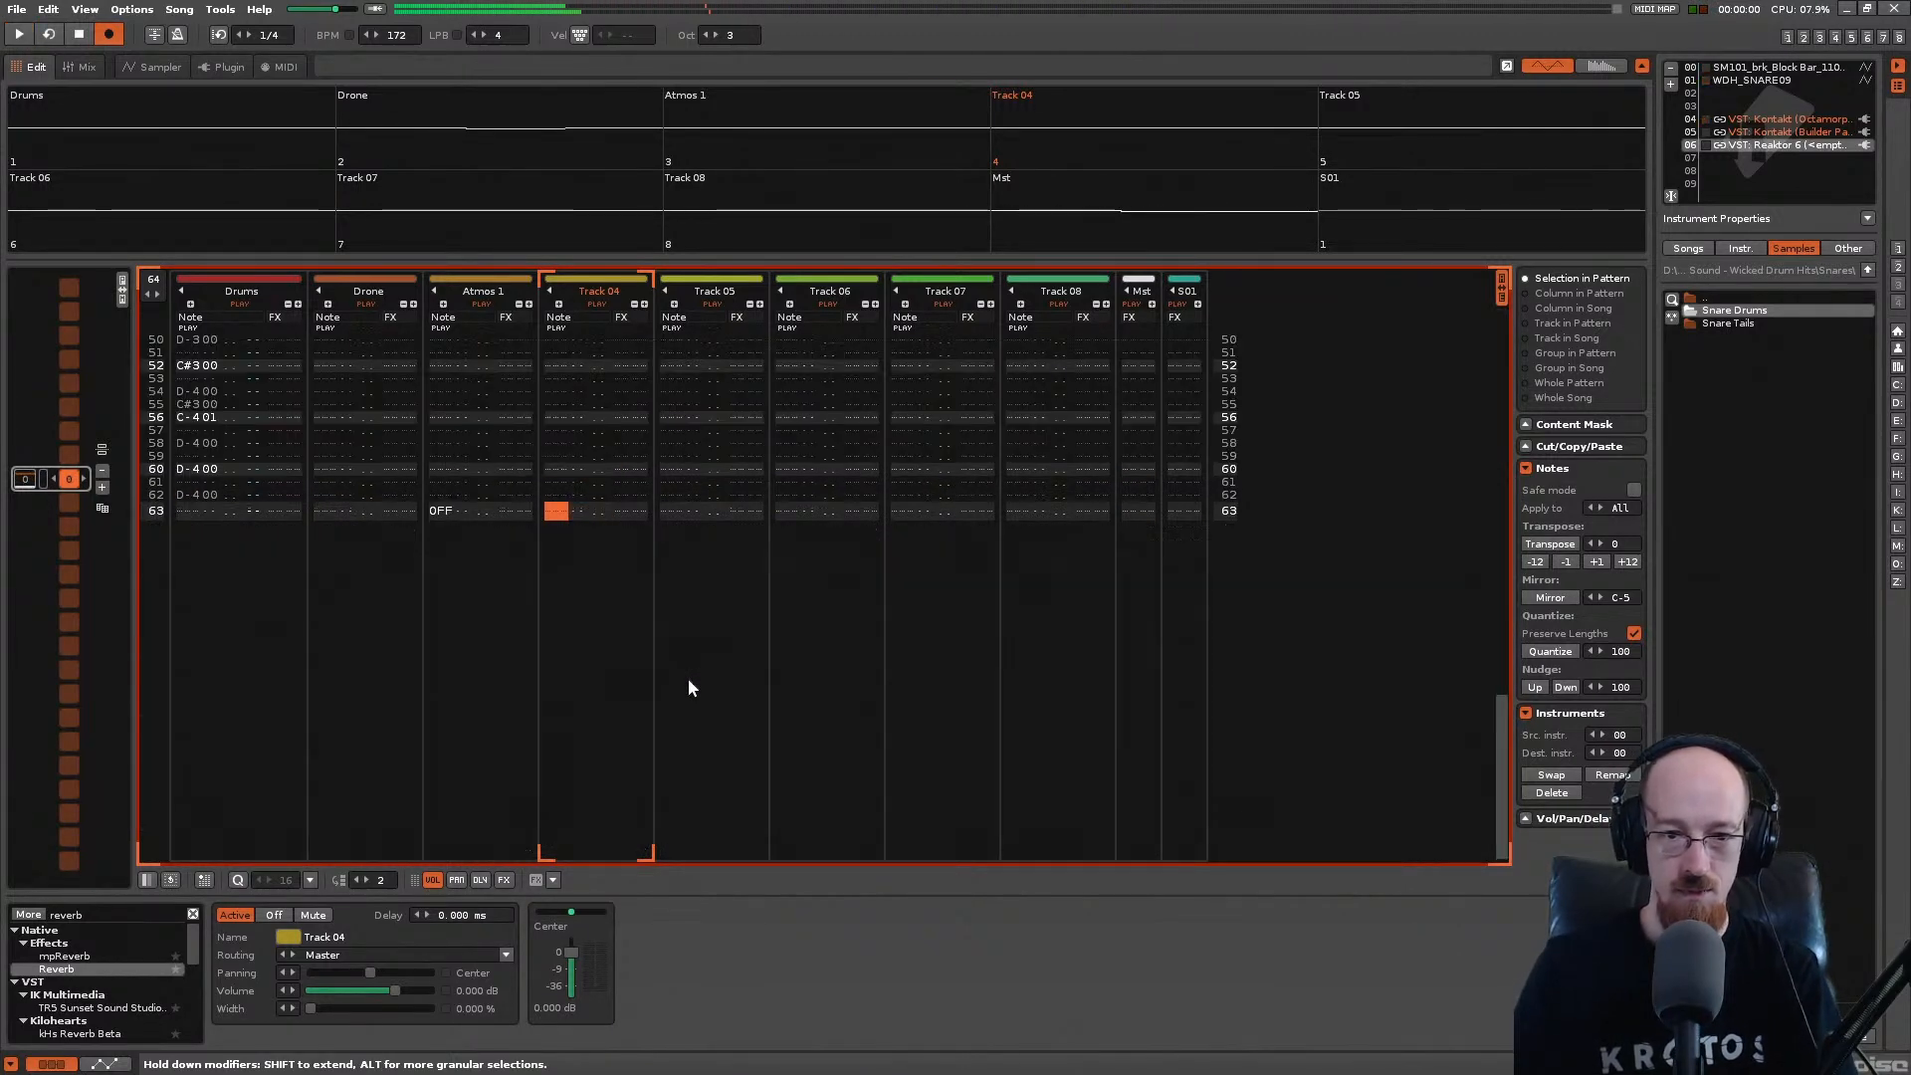
key(space)
key(q)
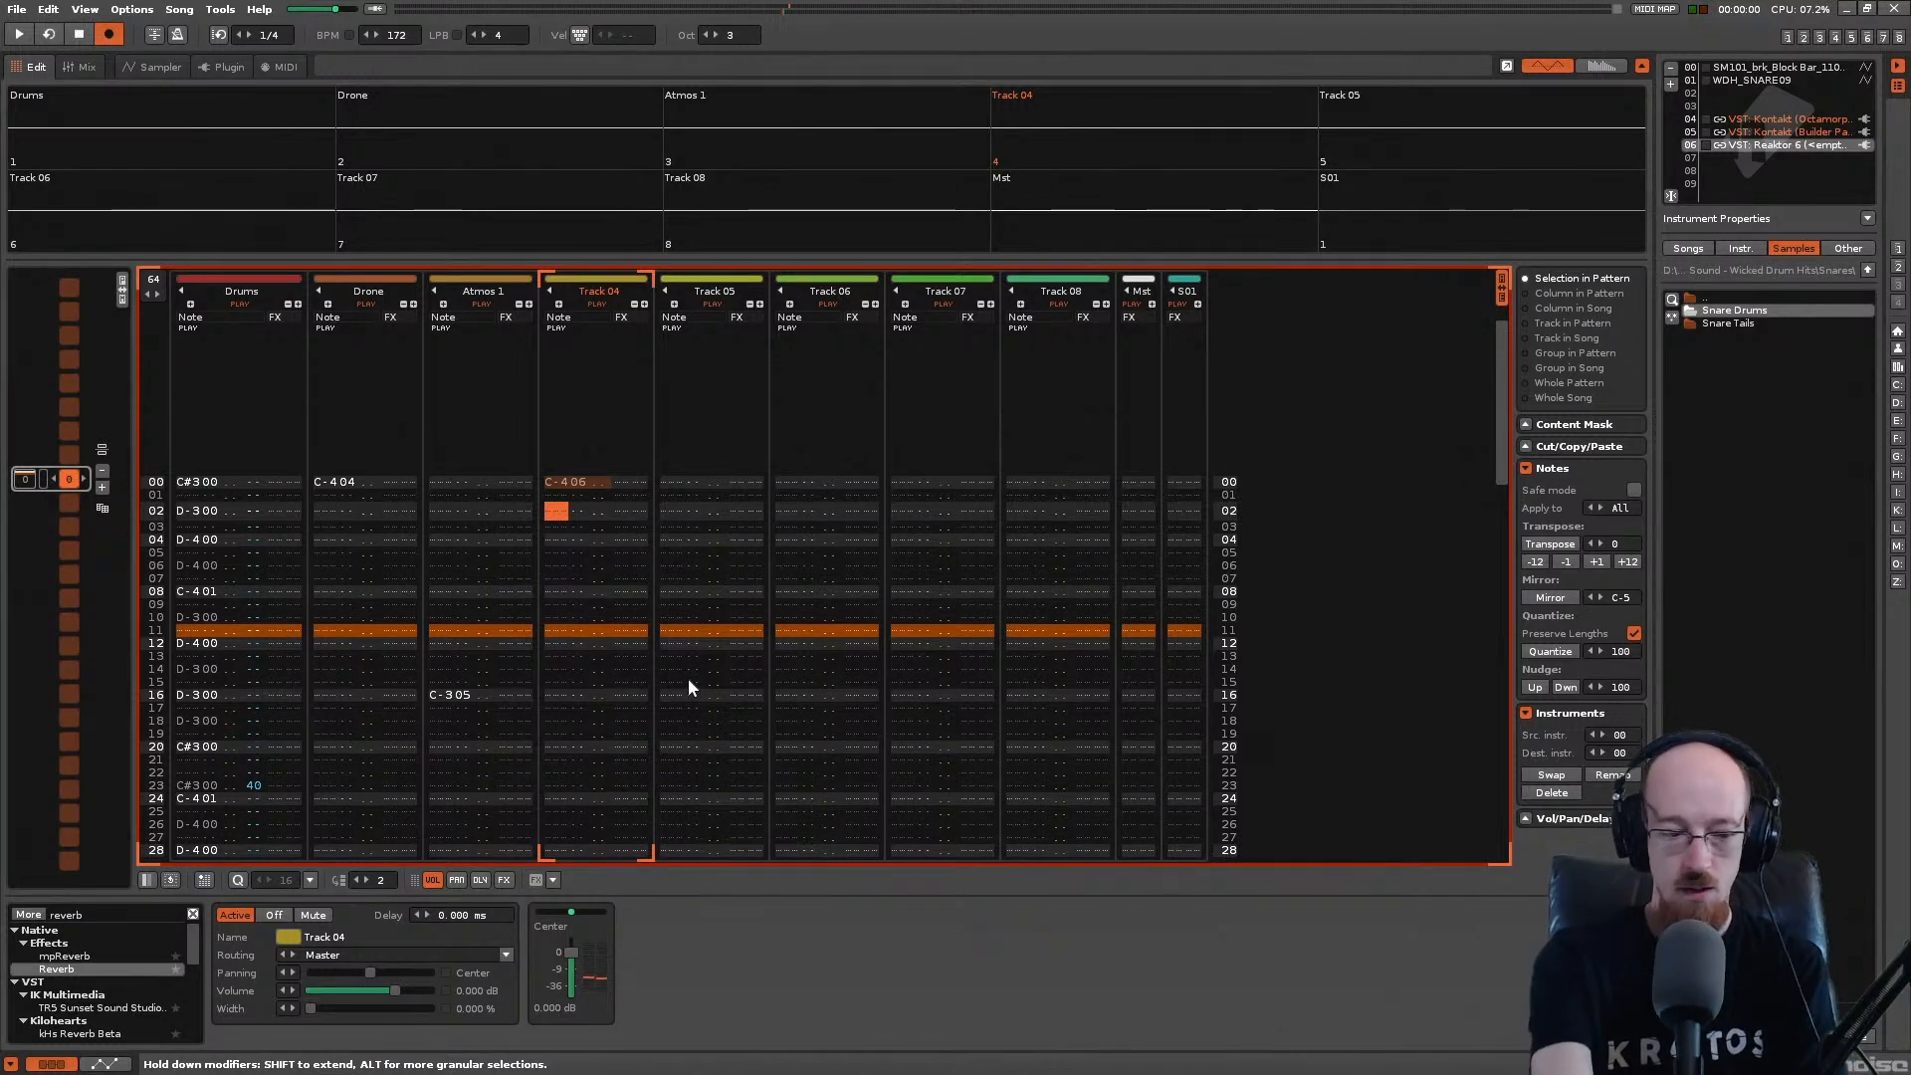
key(Up)
key(Up)
key(z)
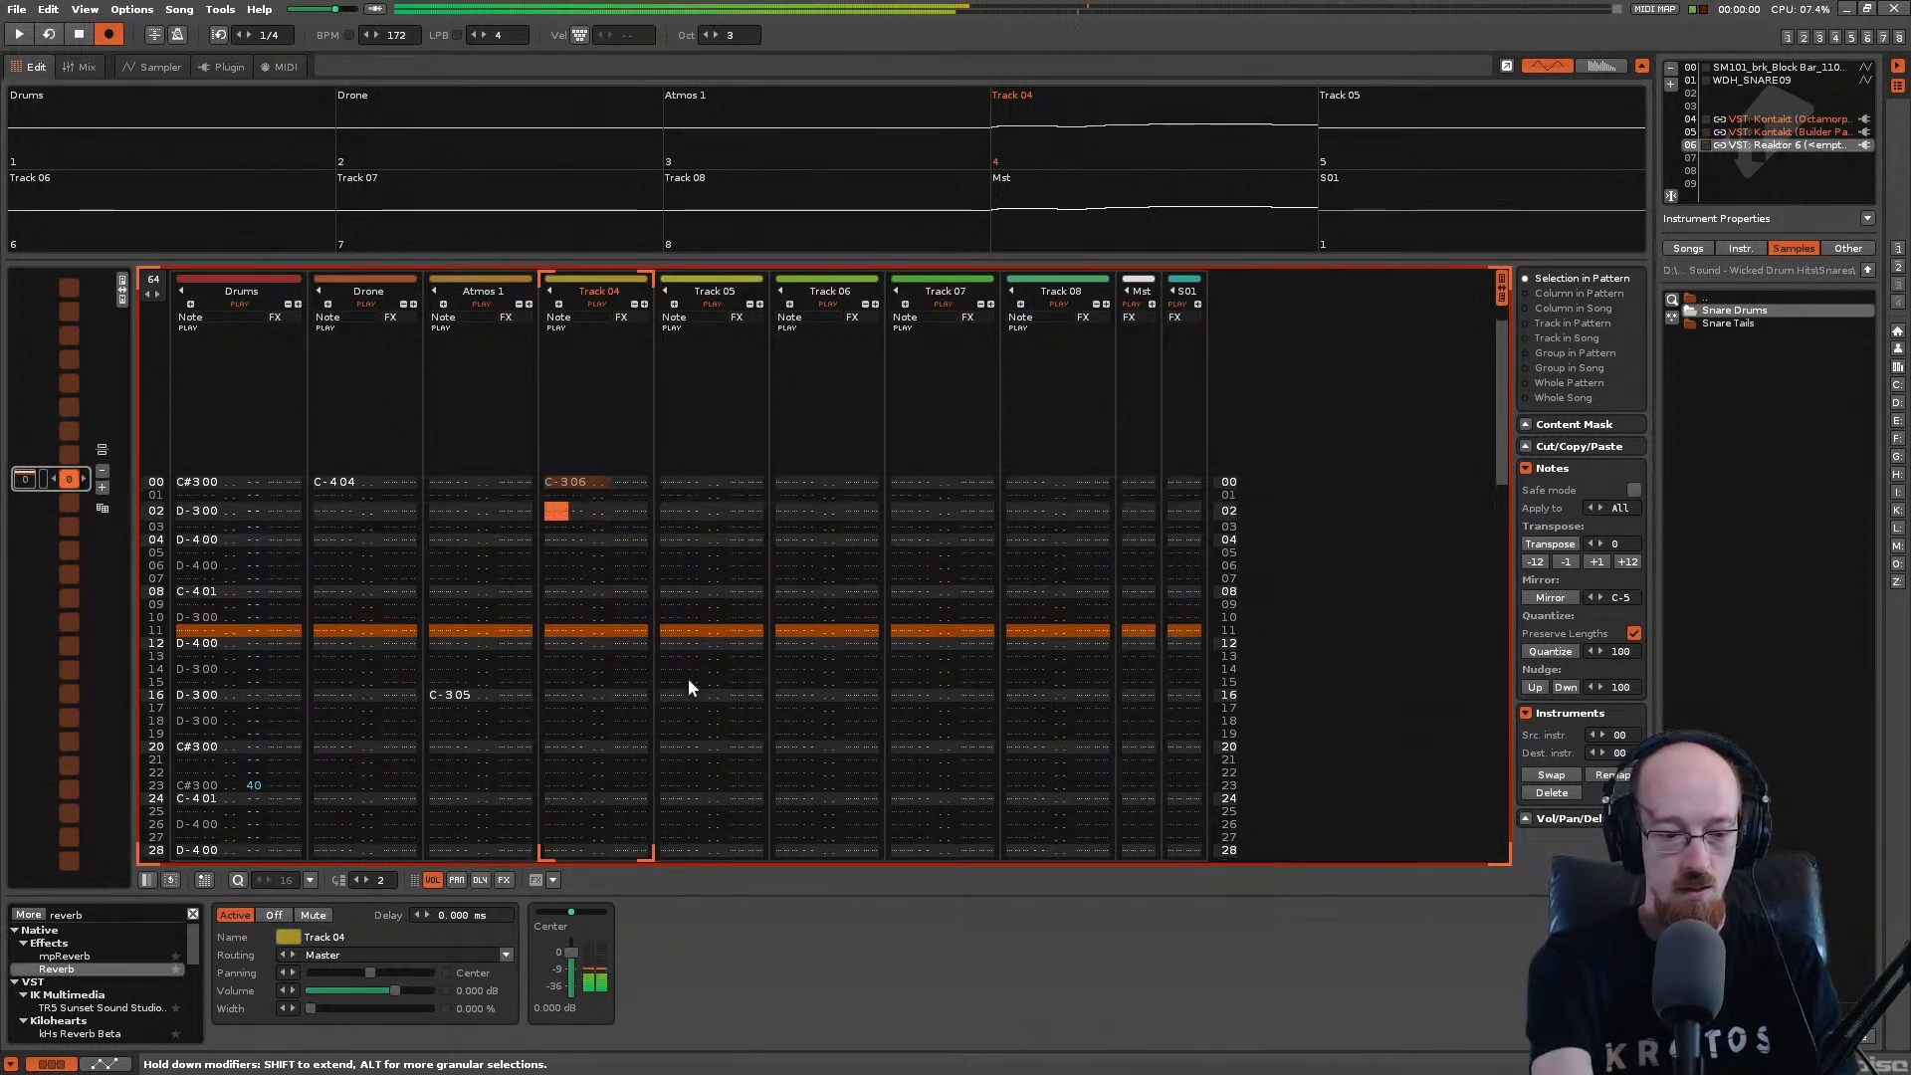
Step: Enter D-3 on line 01 and D#3 on line 03 of Track 04 with instrument 06, and play the pattern
key(Up)
key(Up)
key(Down)
key(Down)
key(Up)
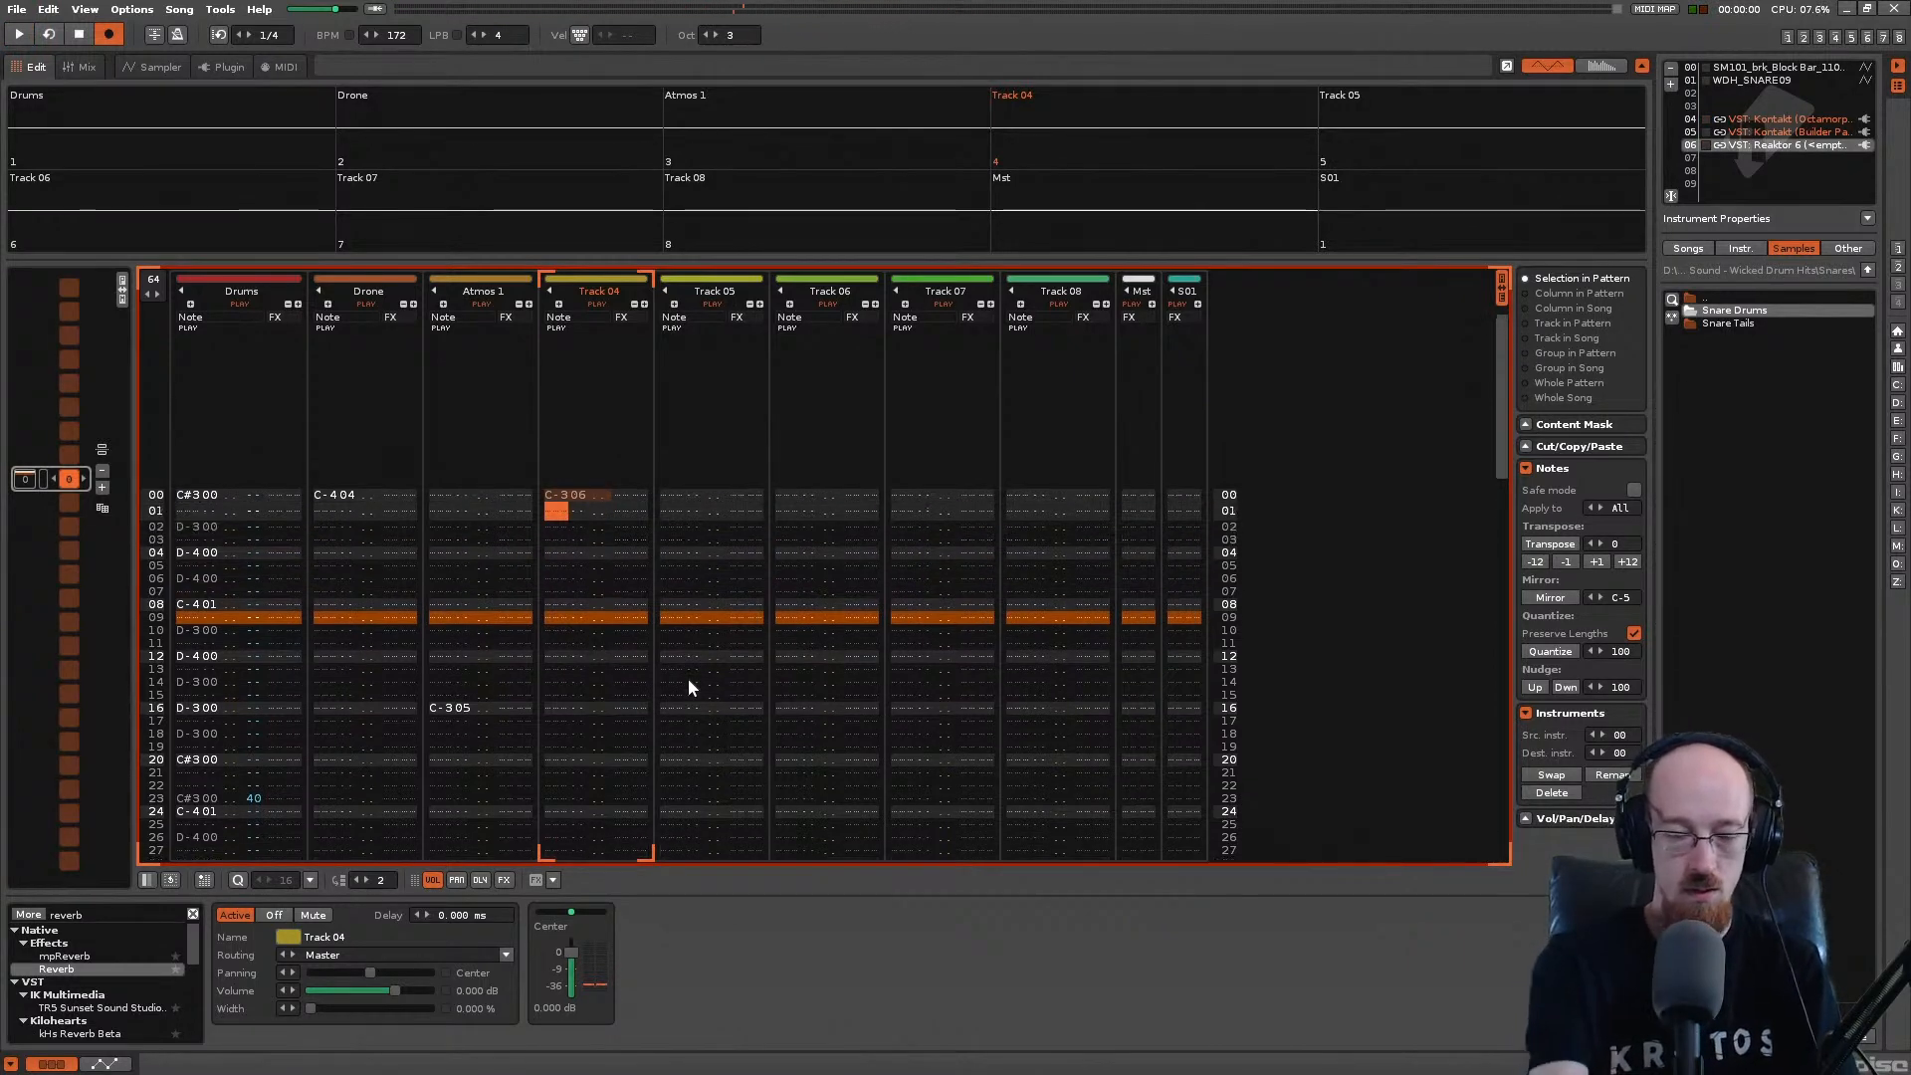
key(x)
key(d)
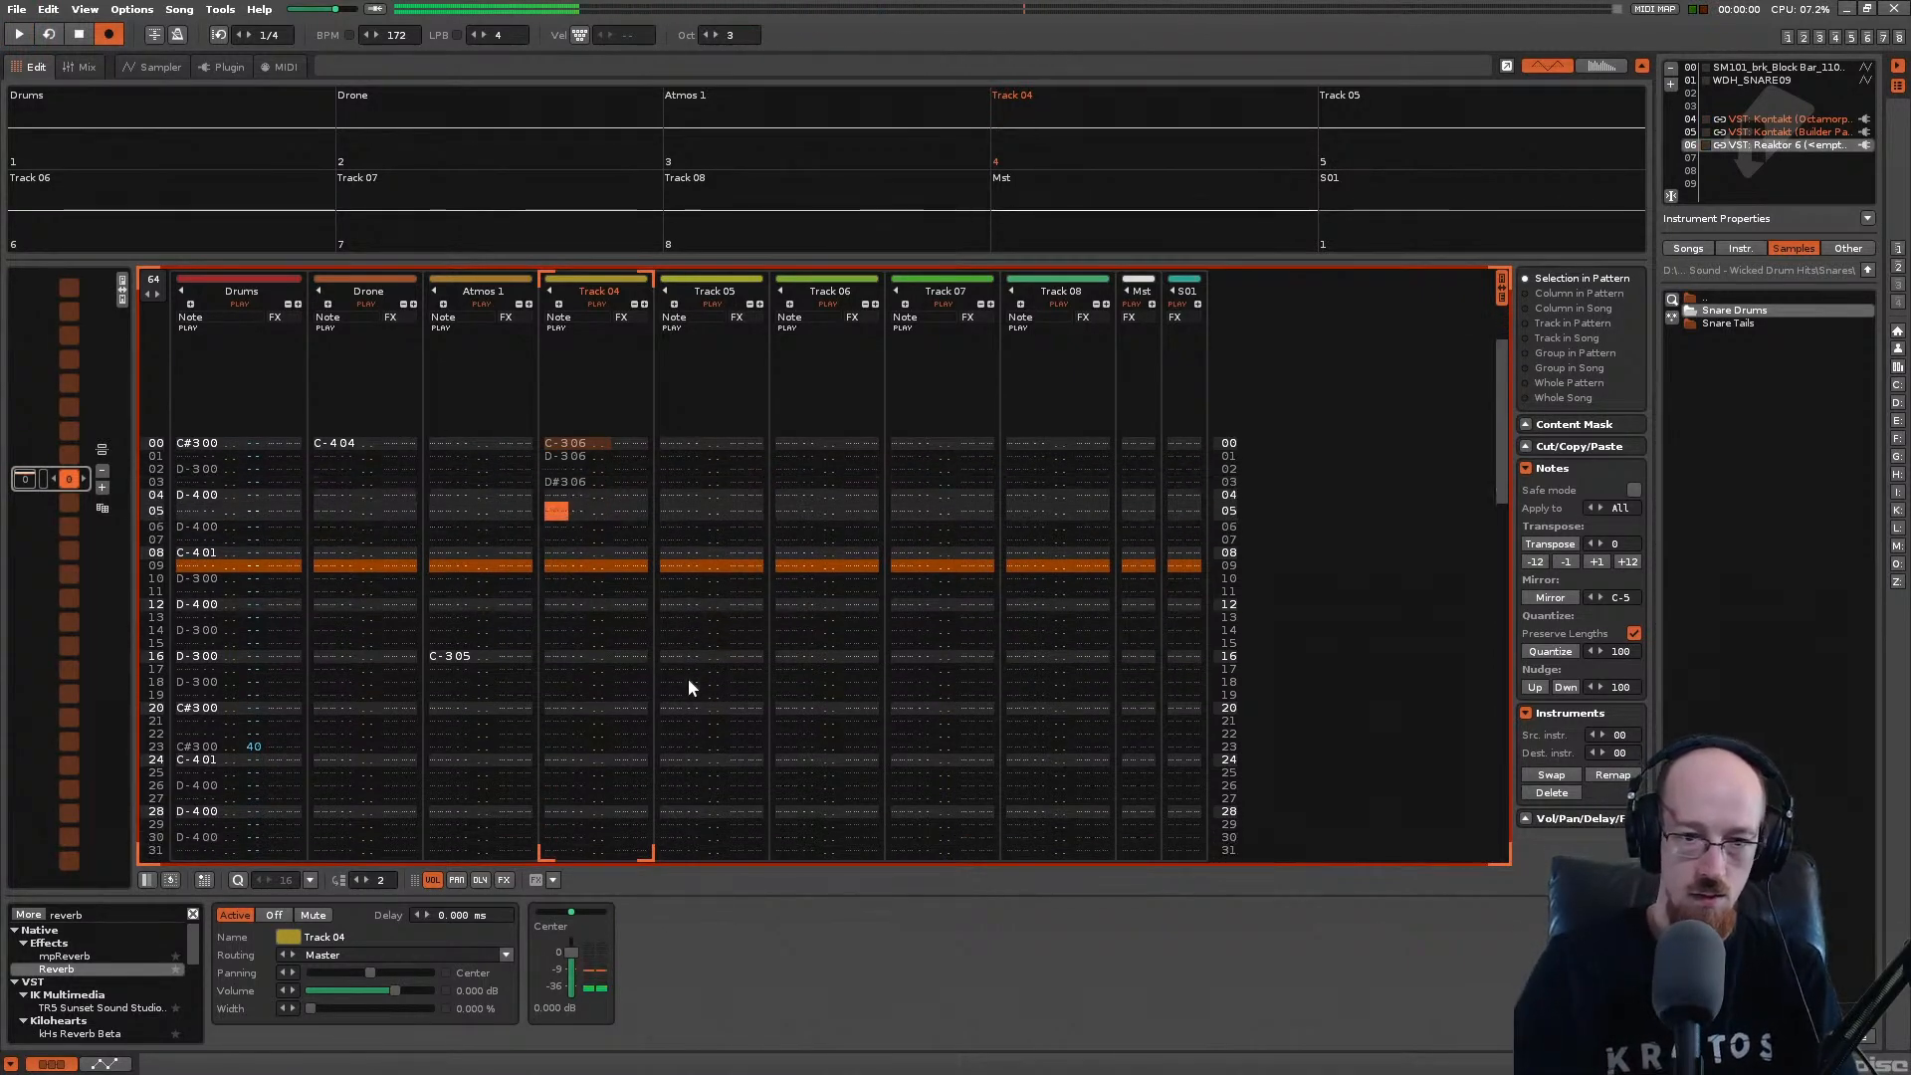
key(space)
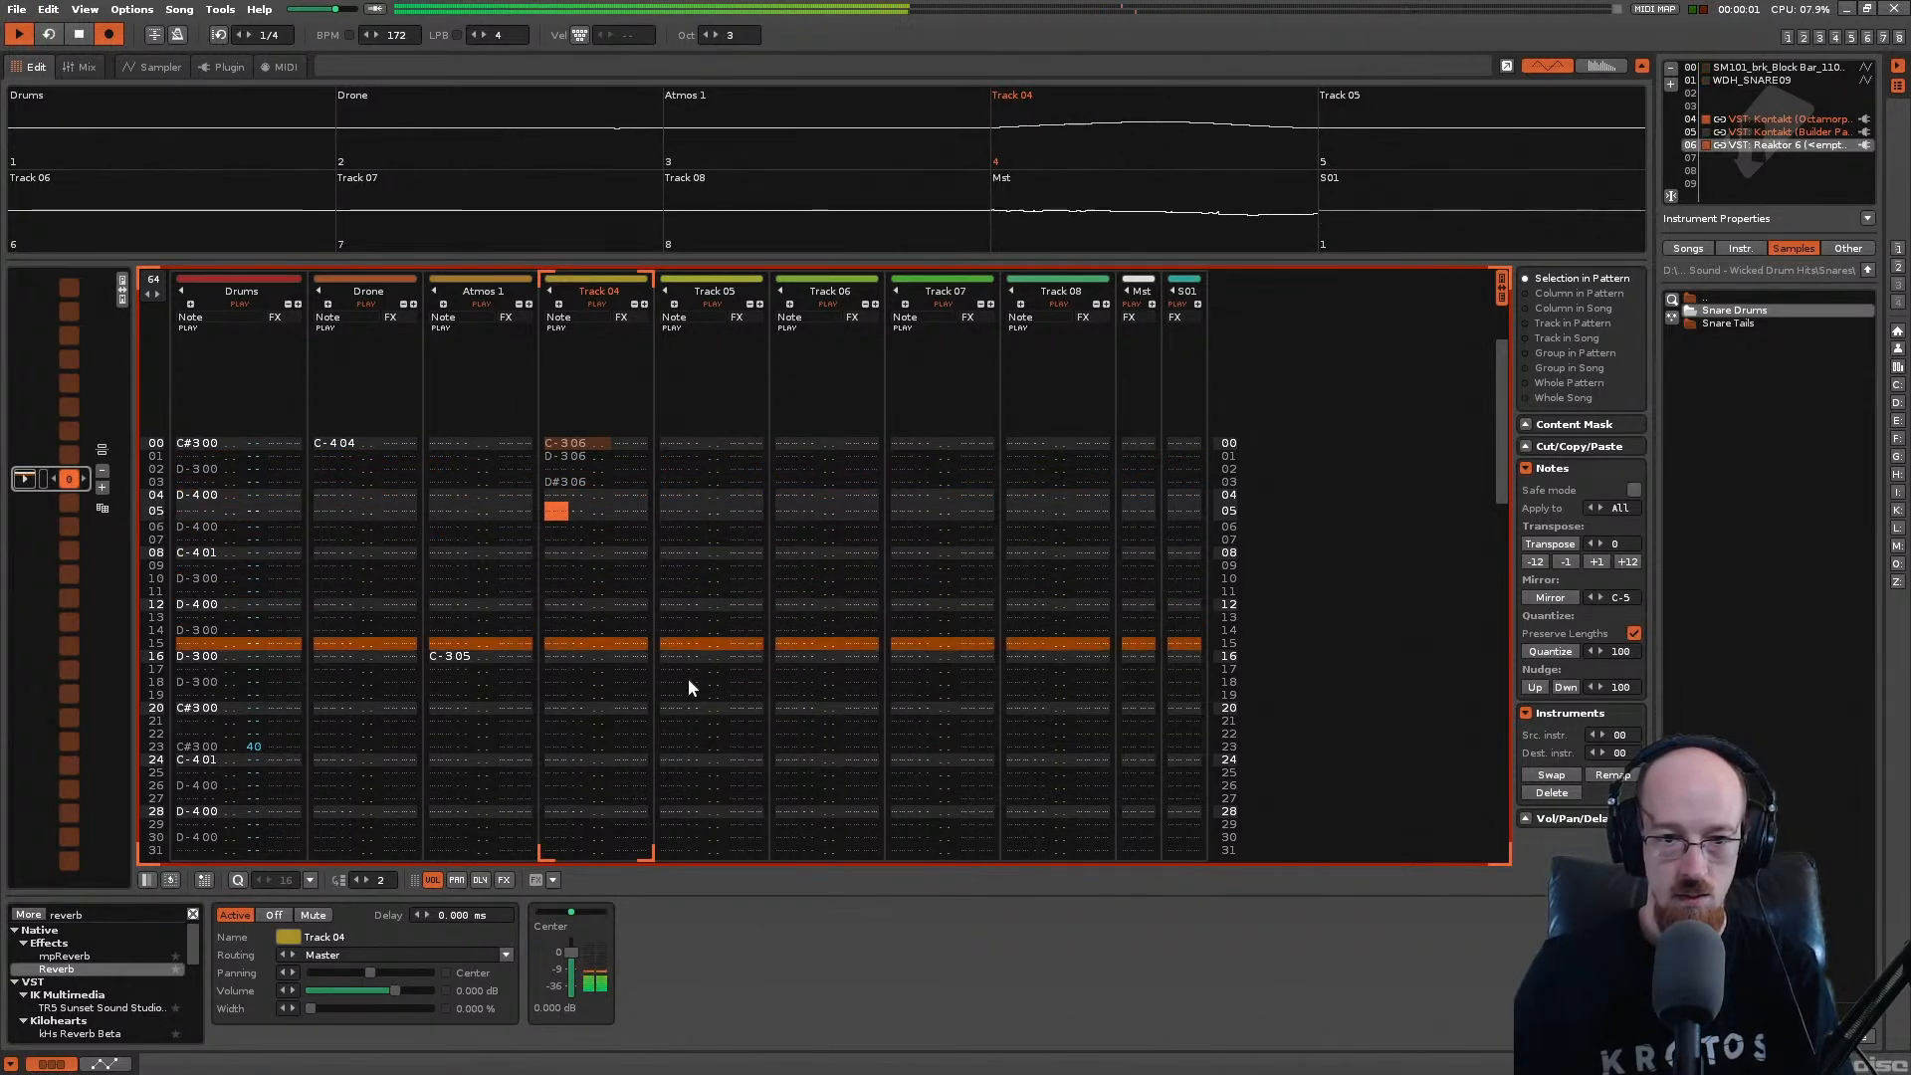
key(space)
key(space)
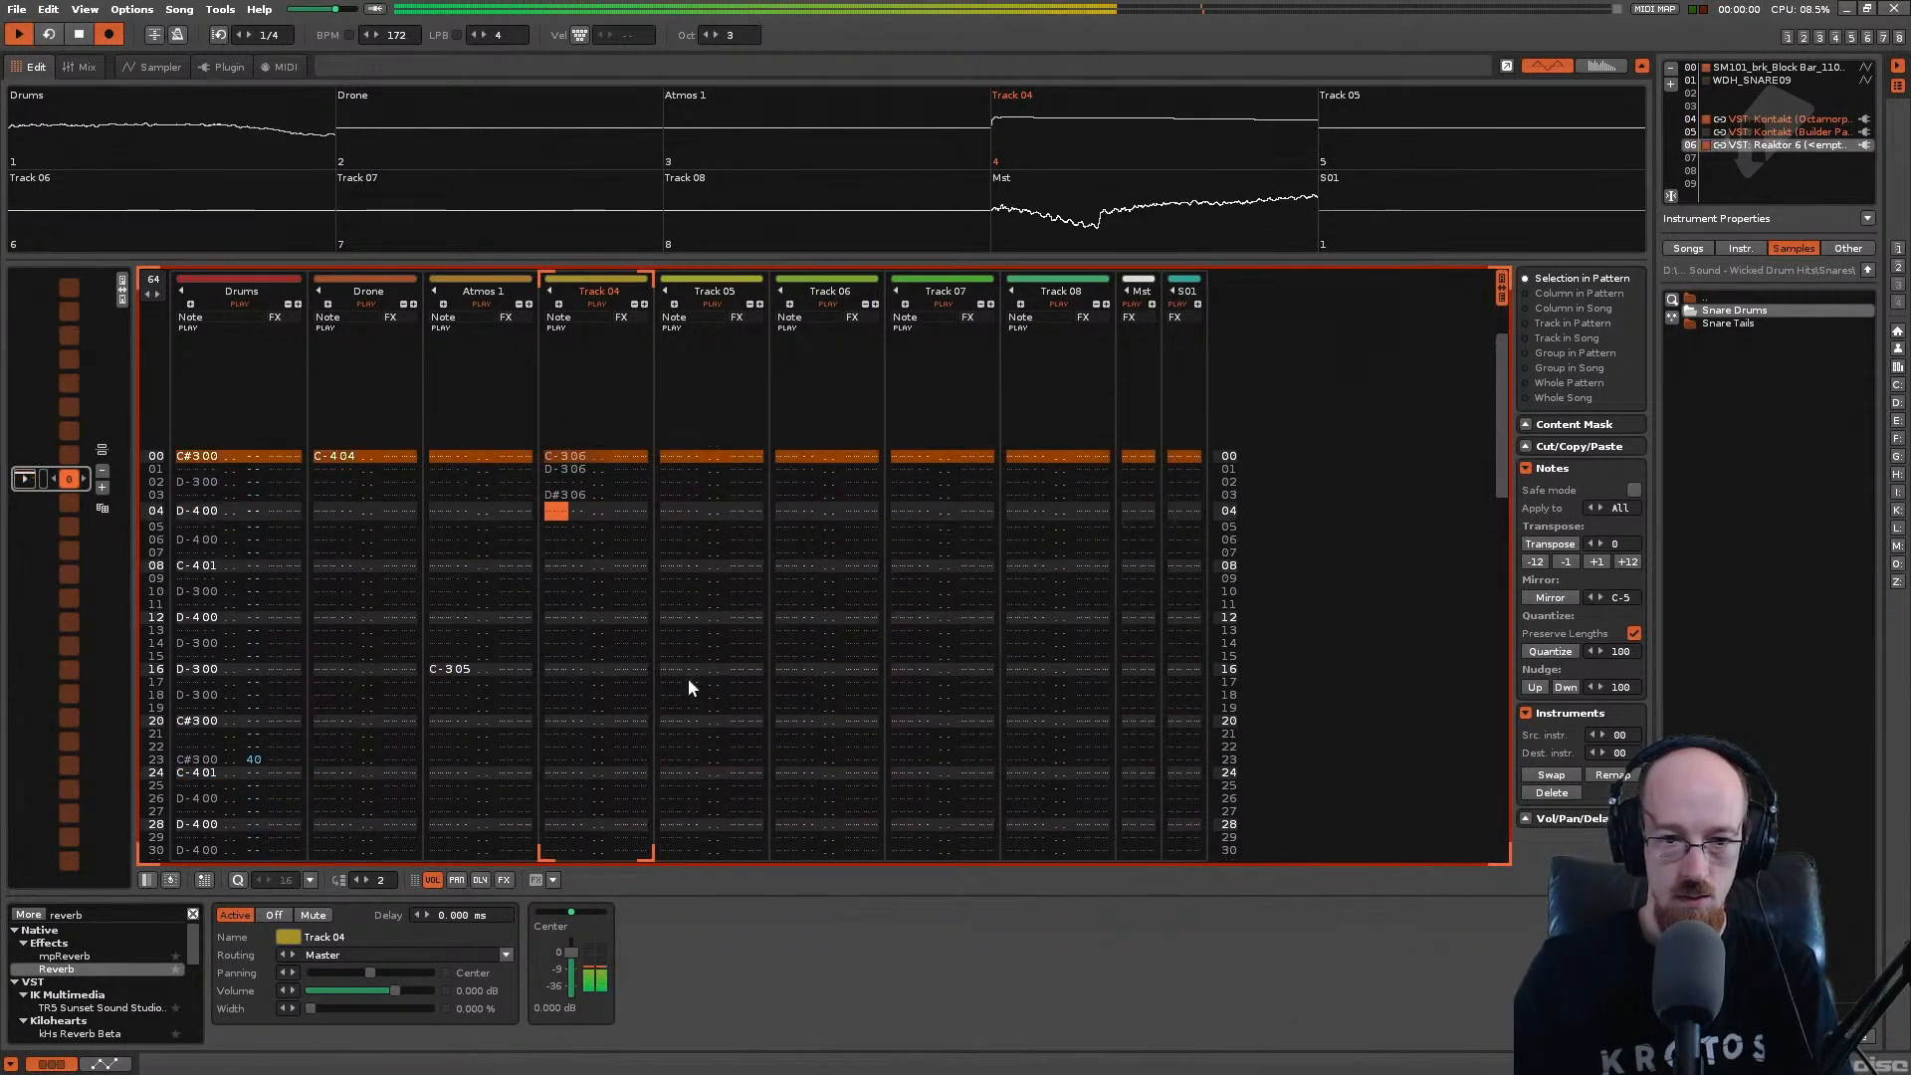
key(space)
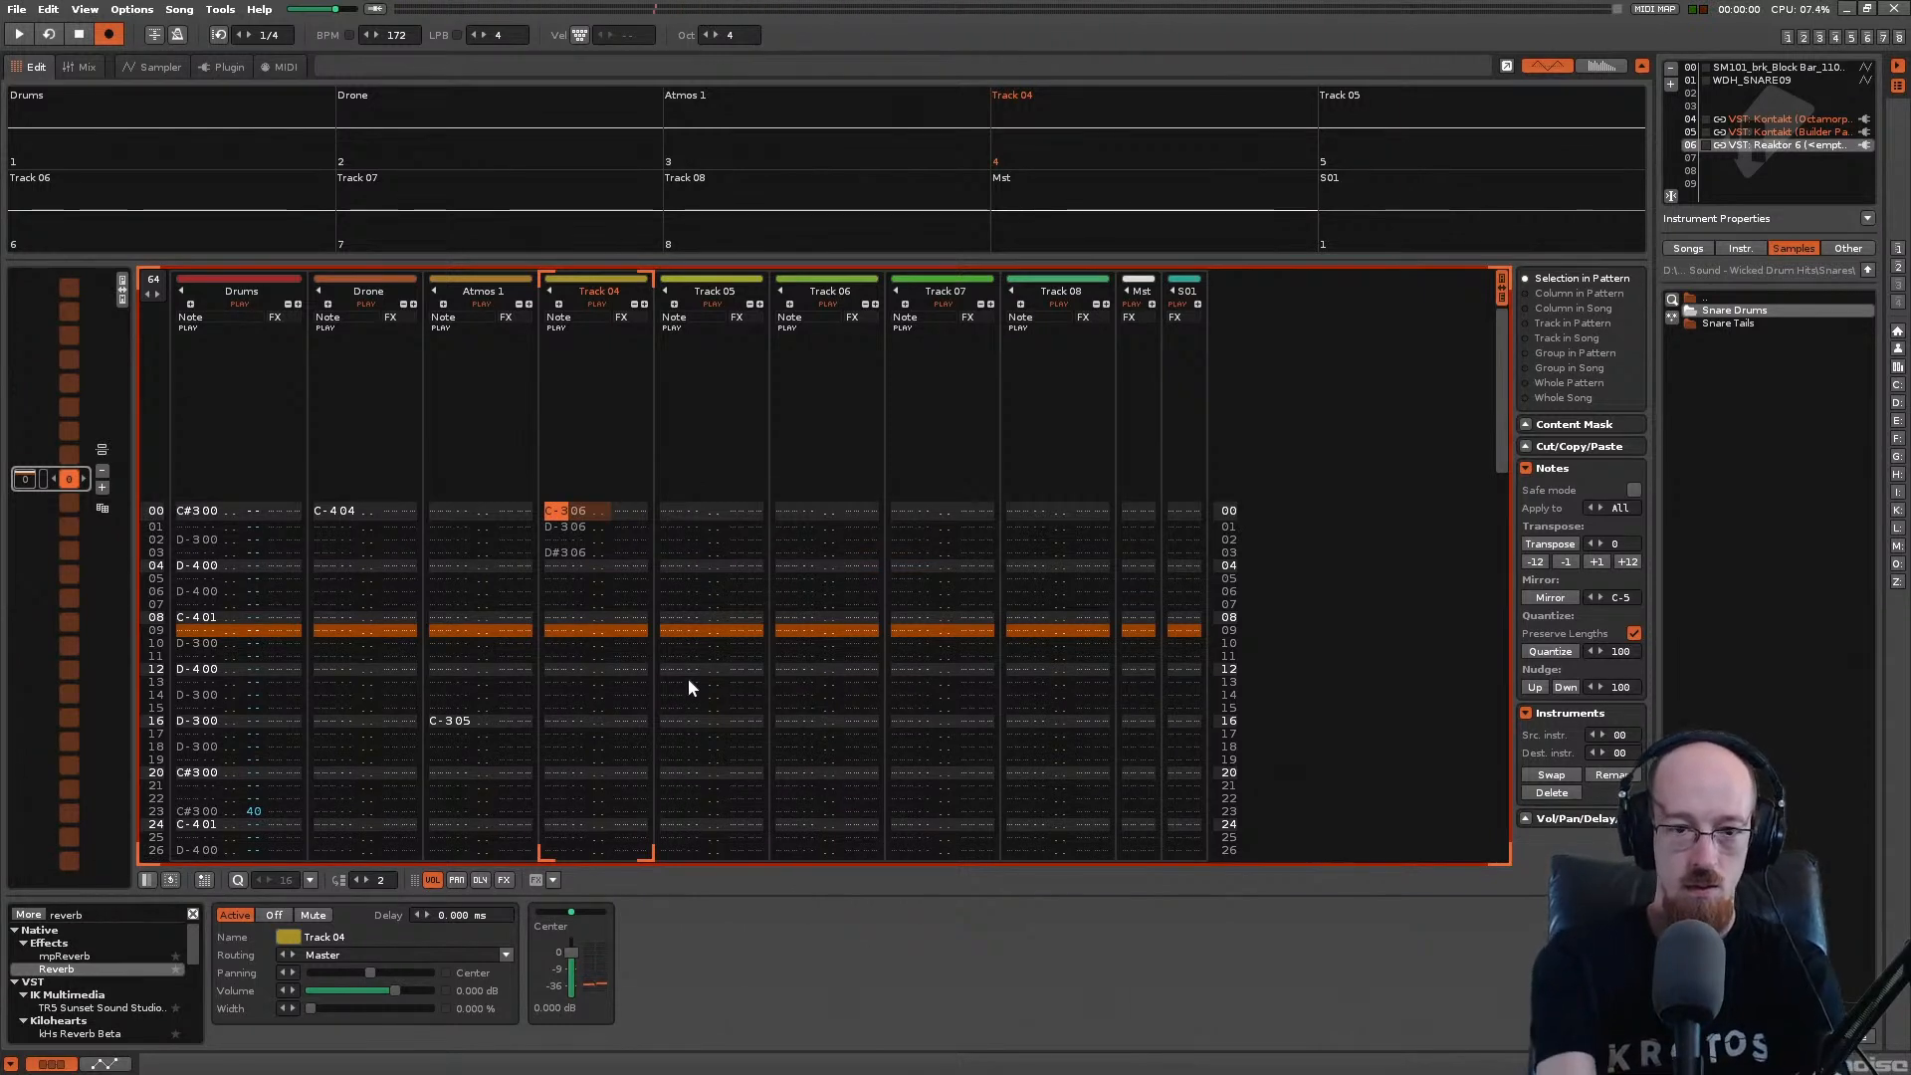
Step: Replace Track 04's opening notes an octave higher with C-4 on line 00, D-4 on line 01 and D#4 on line 03, and play the pattern
key(q)
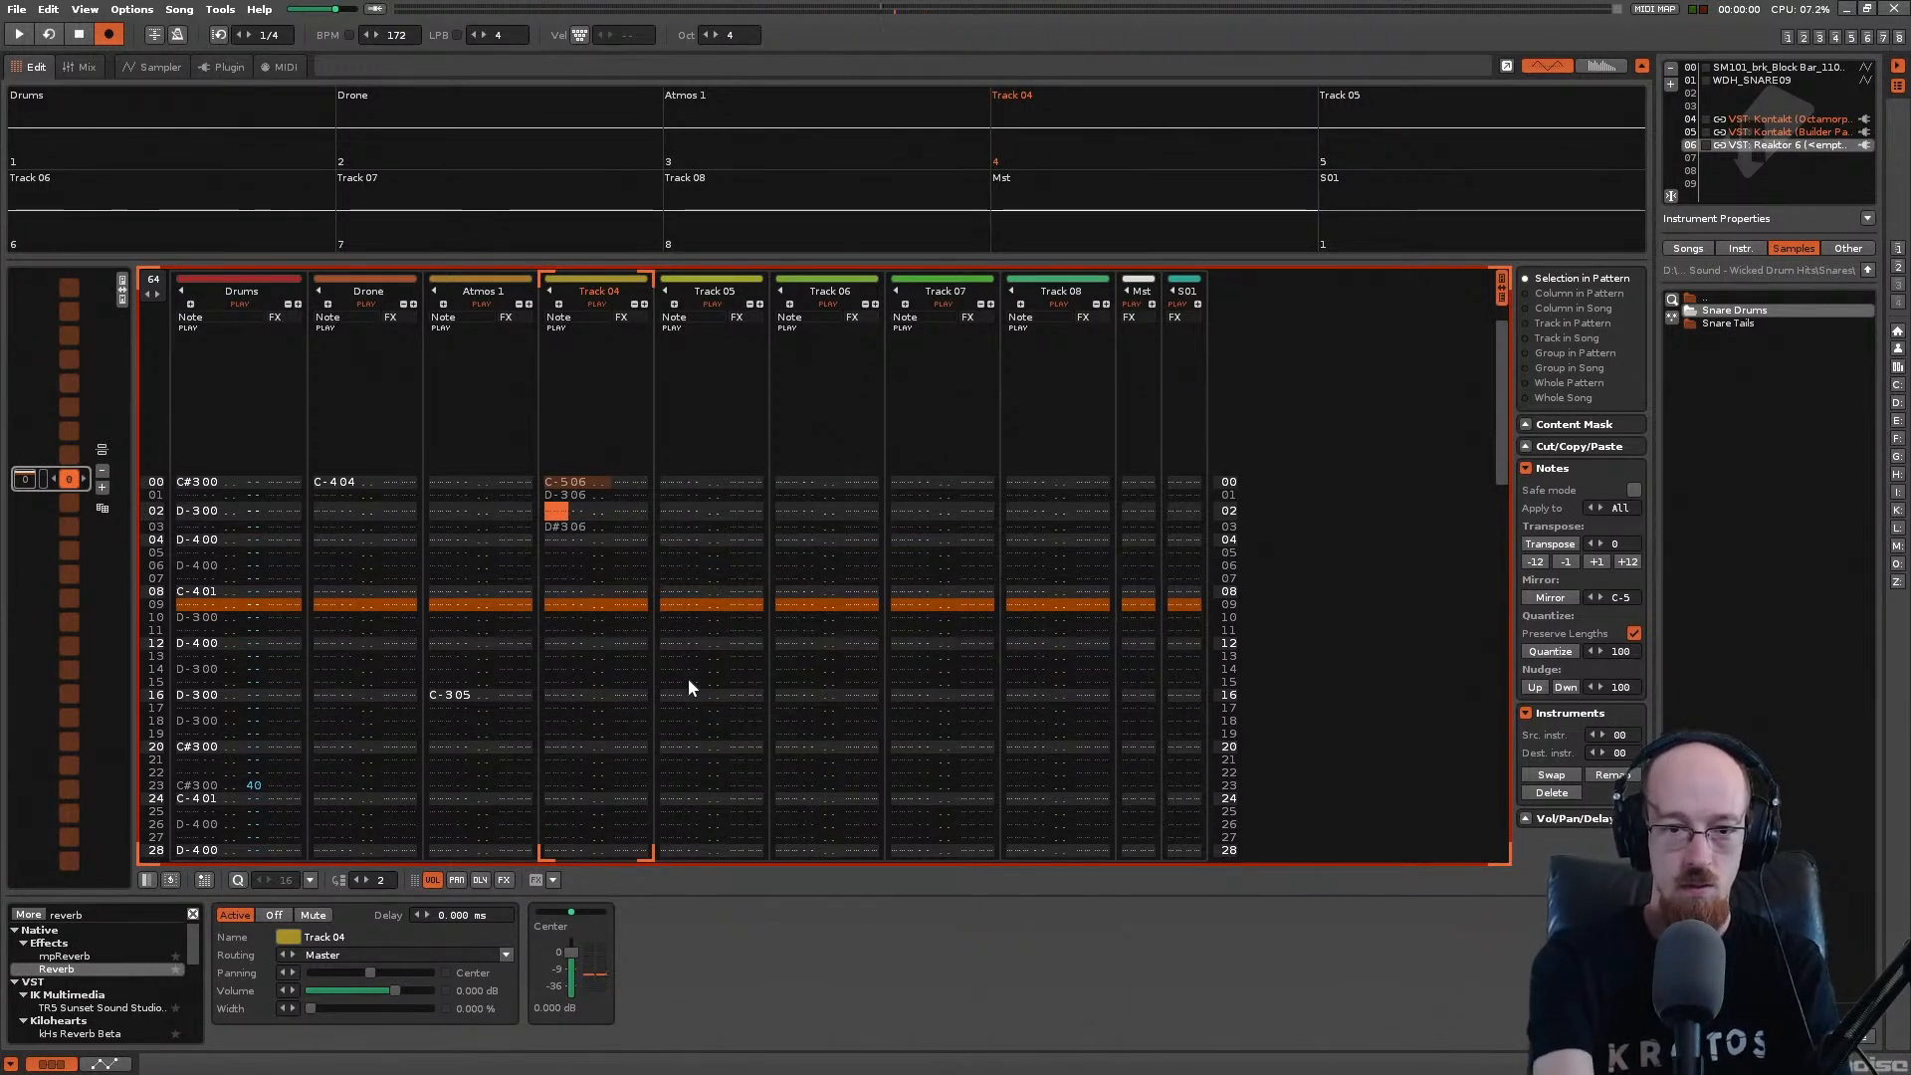
key(Up)
key(Up)
key(z)
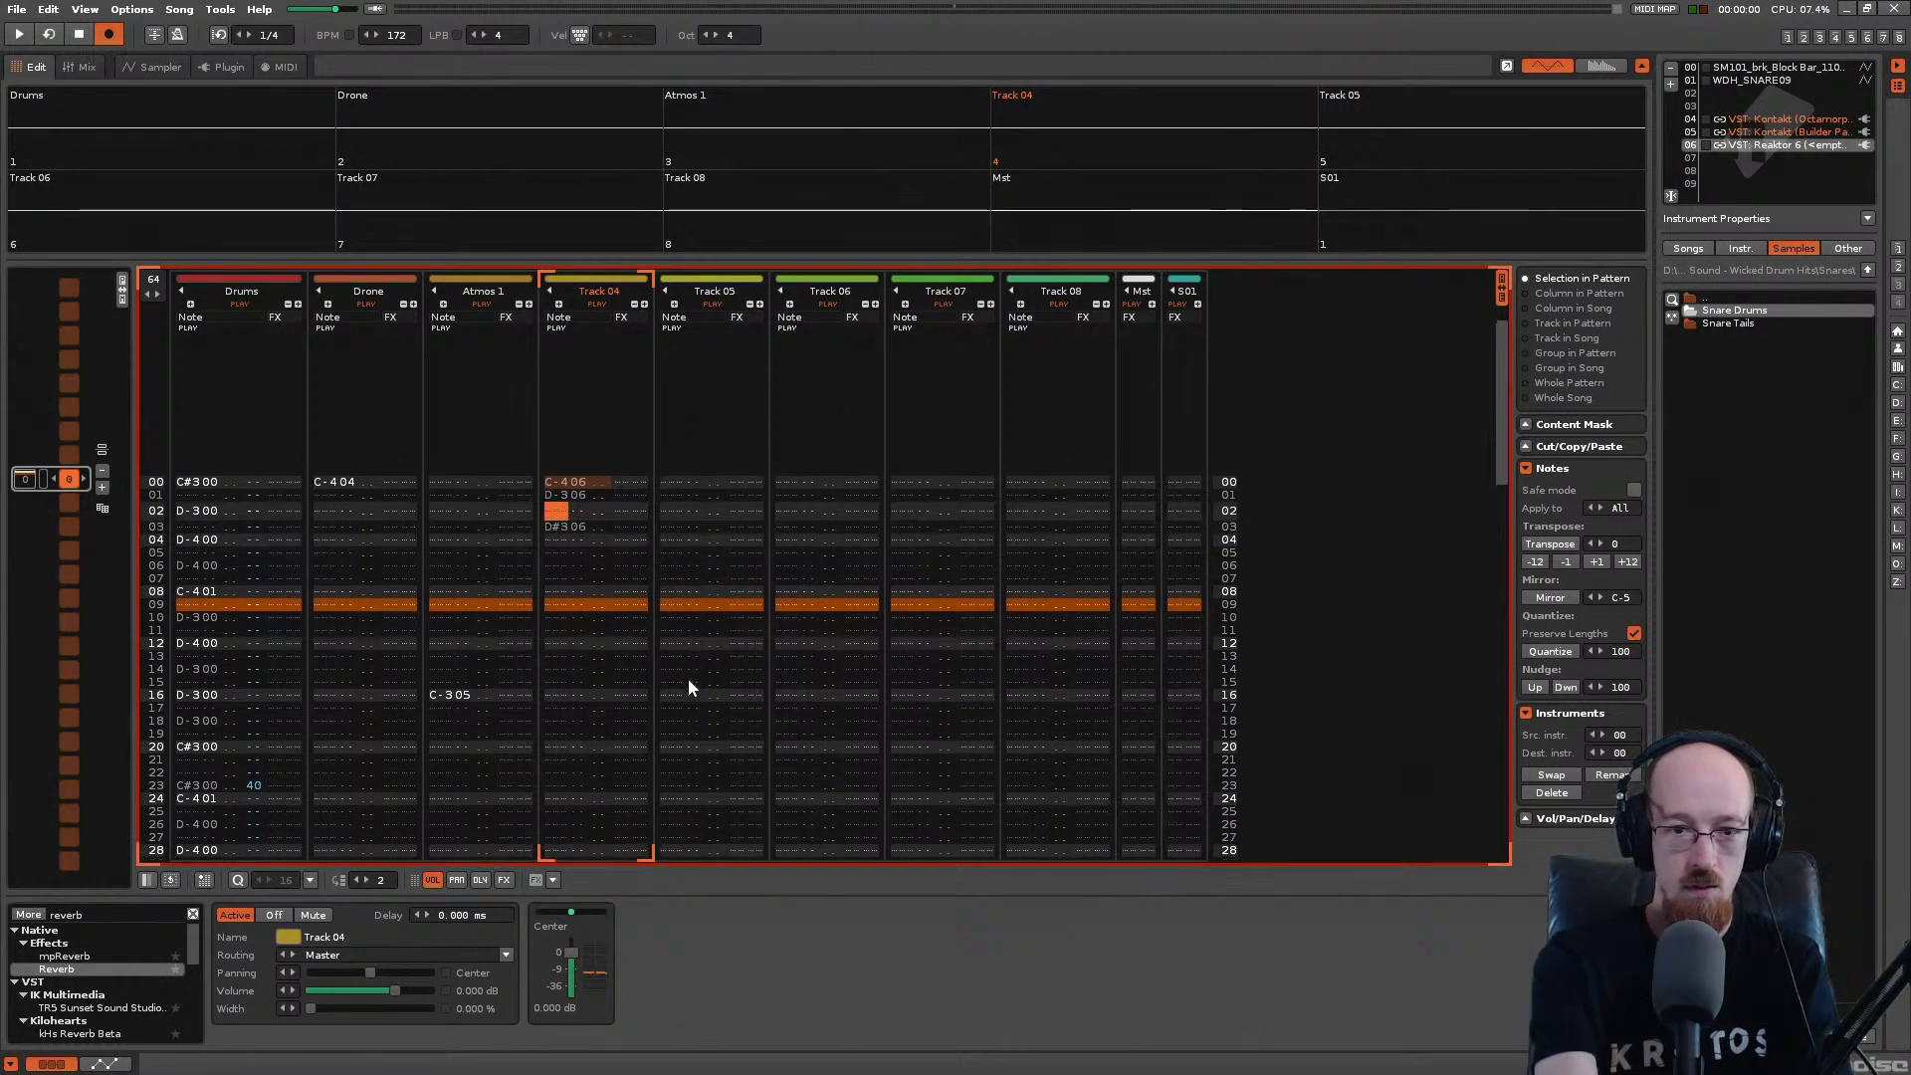
key(Up)
key(x)
key(d)
key(space)
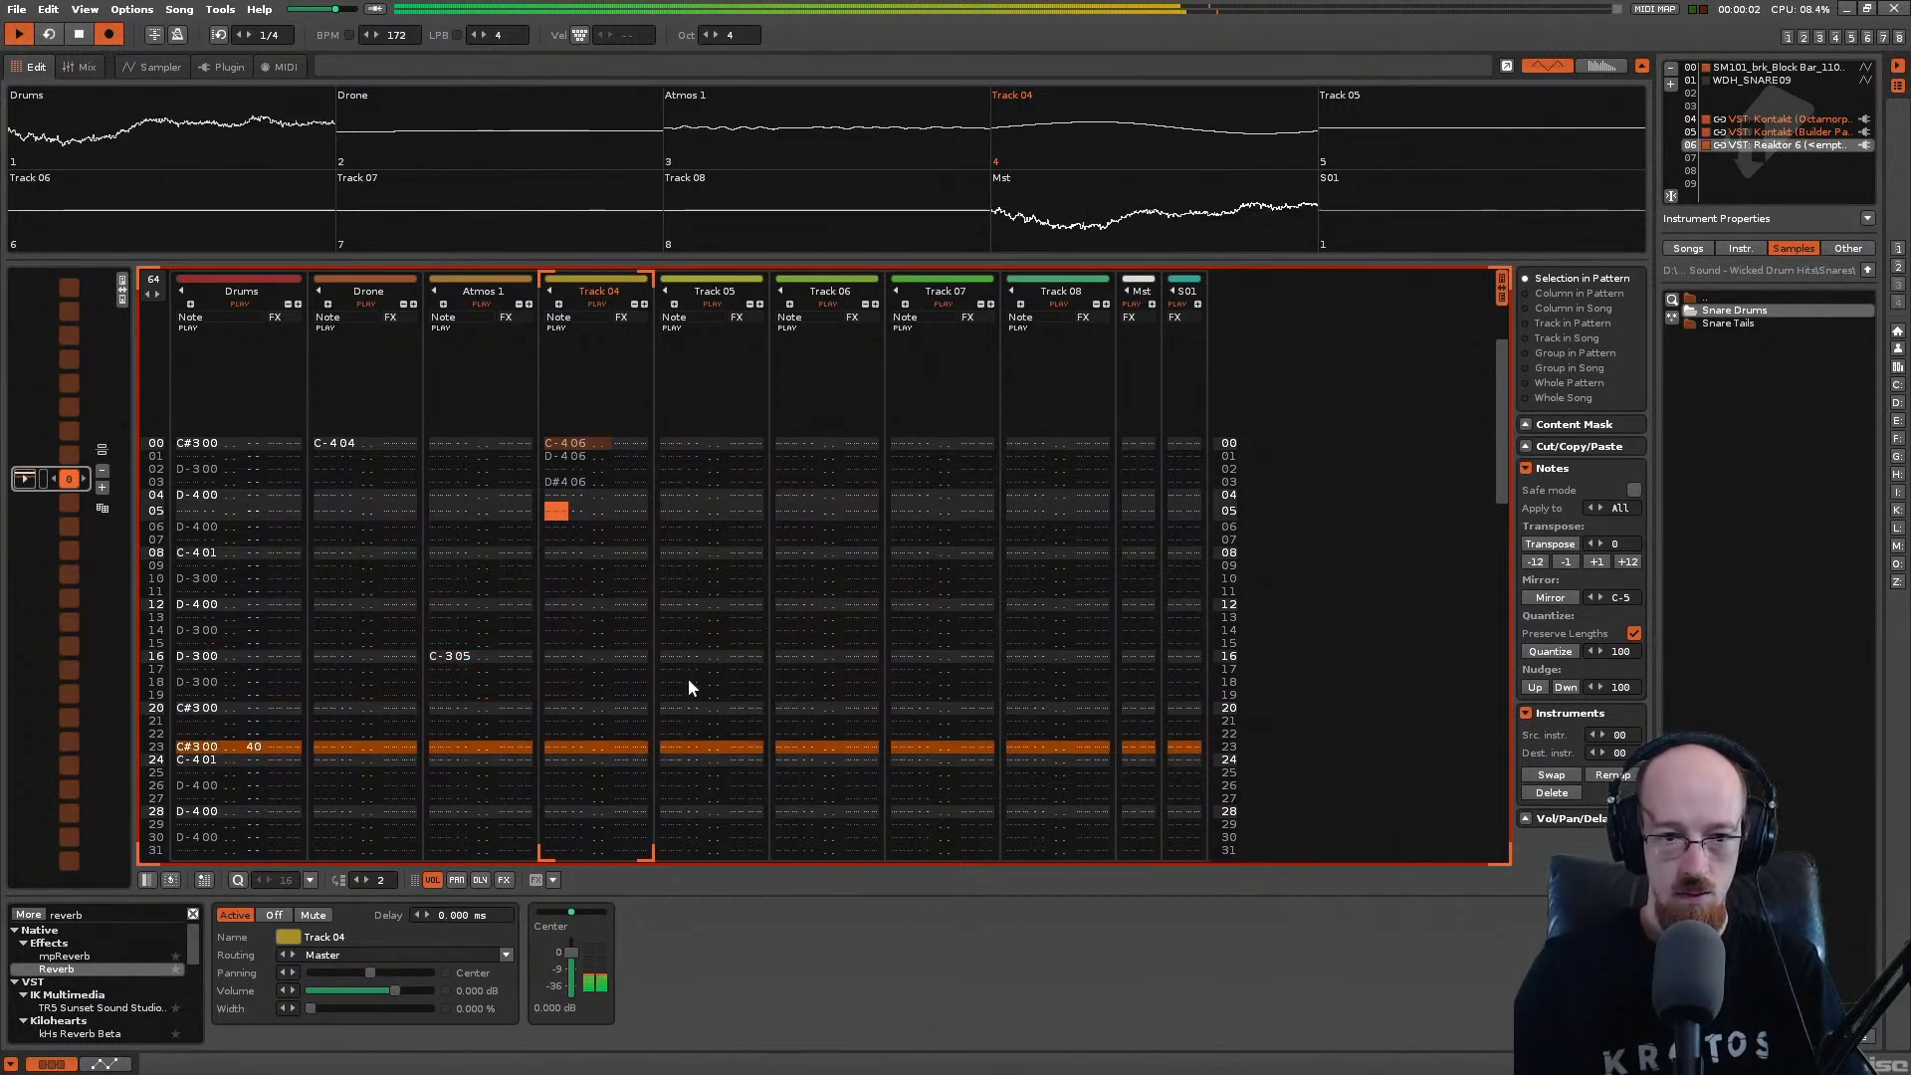
key(space)
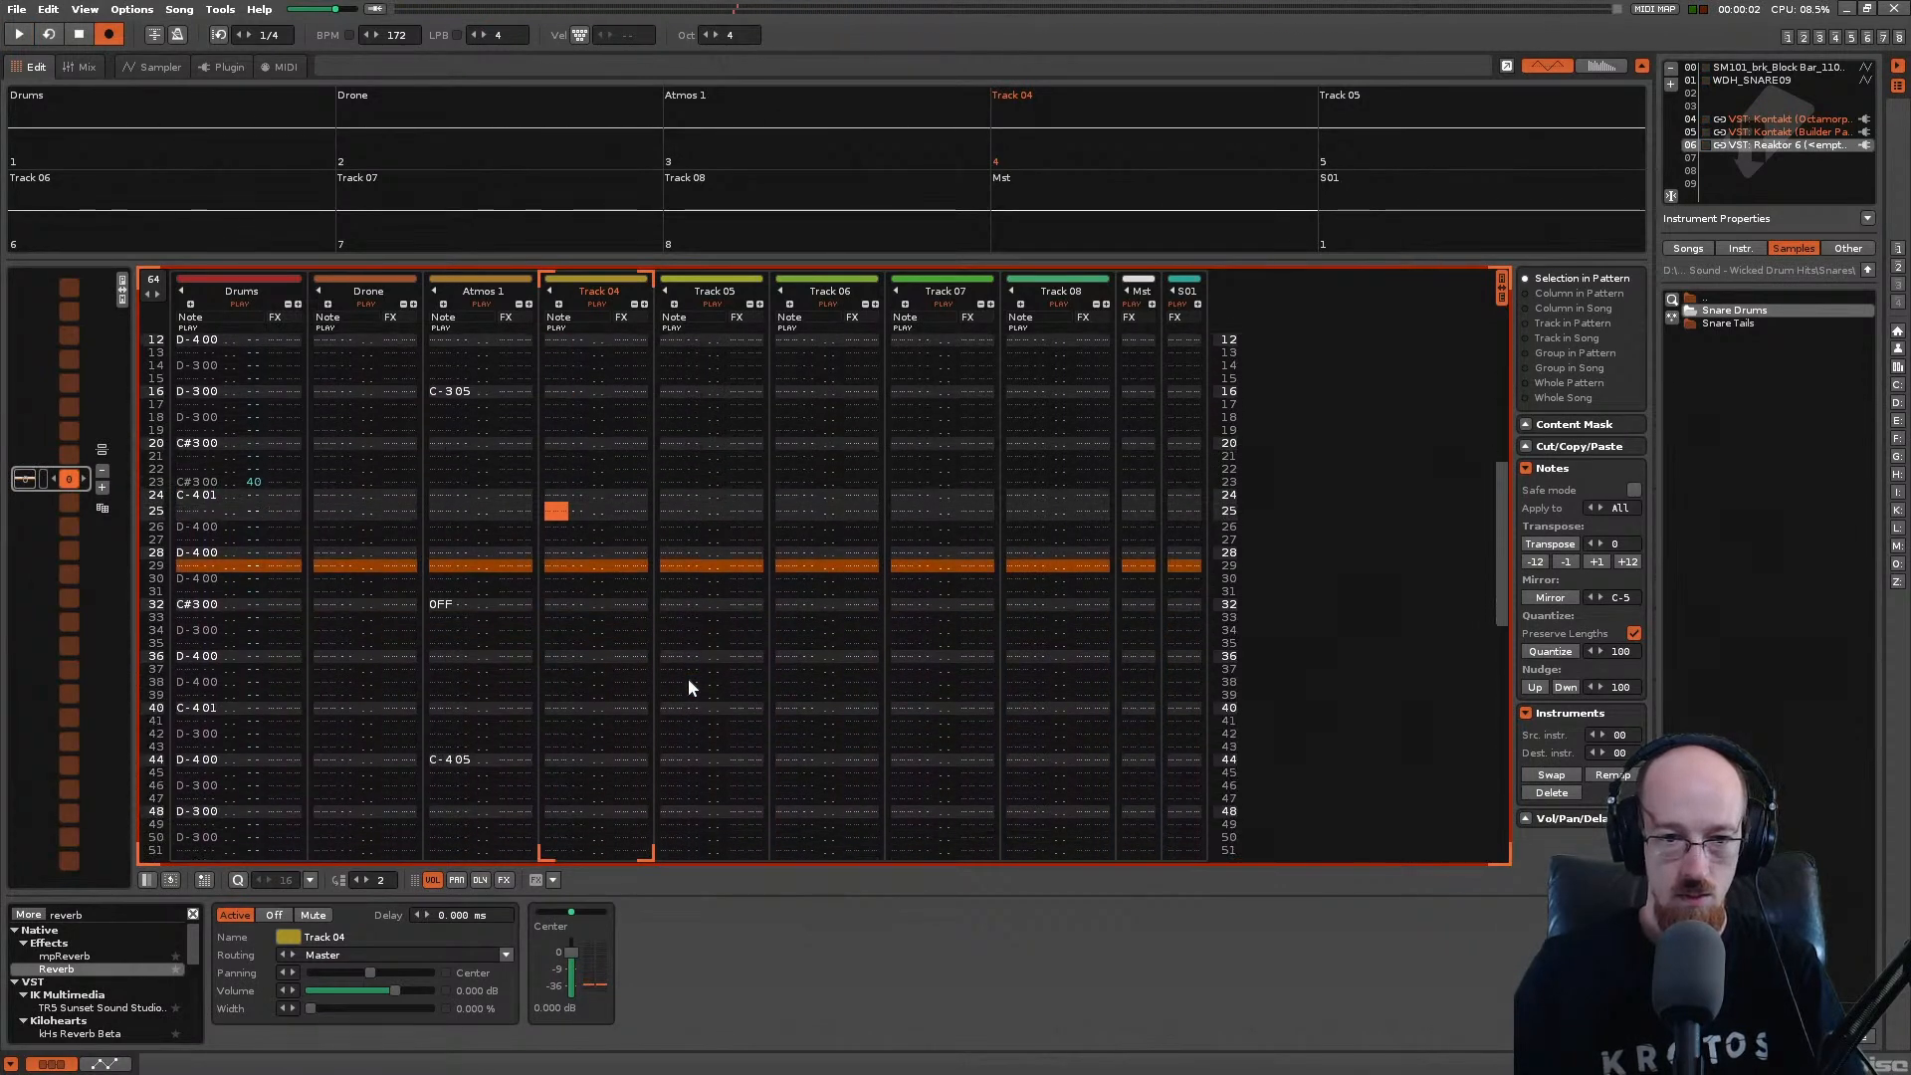
Step: Enter G-4 on line 32, G-3 on line 33 and C-4 on line 35 of Track 04, and play the pattern
key(Down)
key(Down)
key(Down)
key(Down)
key(Down)
key(Down)
key(Down)
key(d)
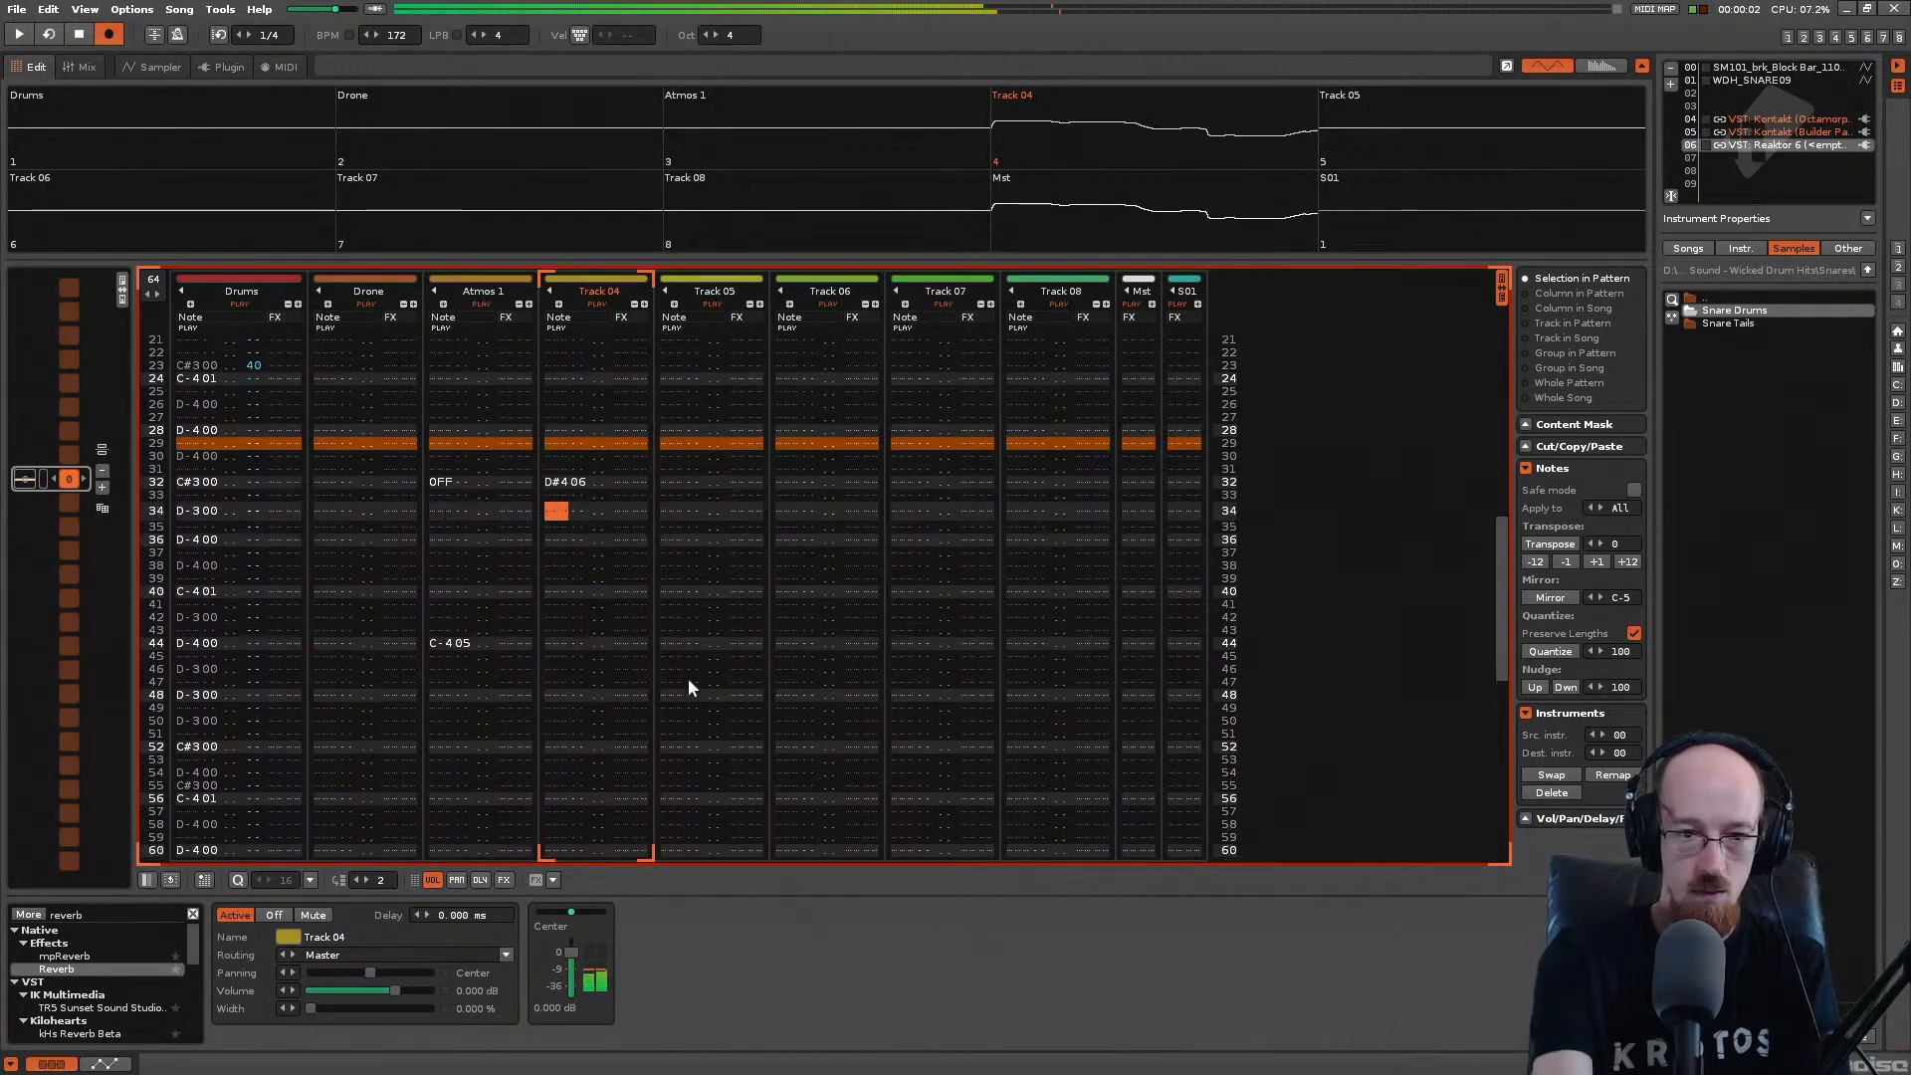
key(Up)
key(Up)
key(b)
key(Up)
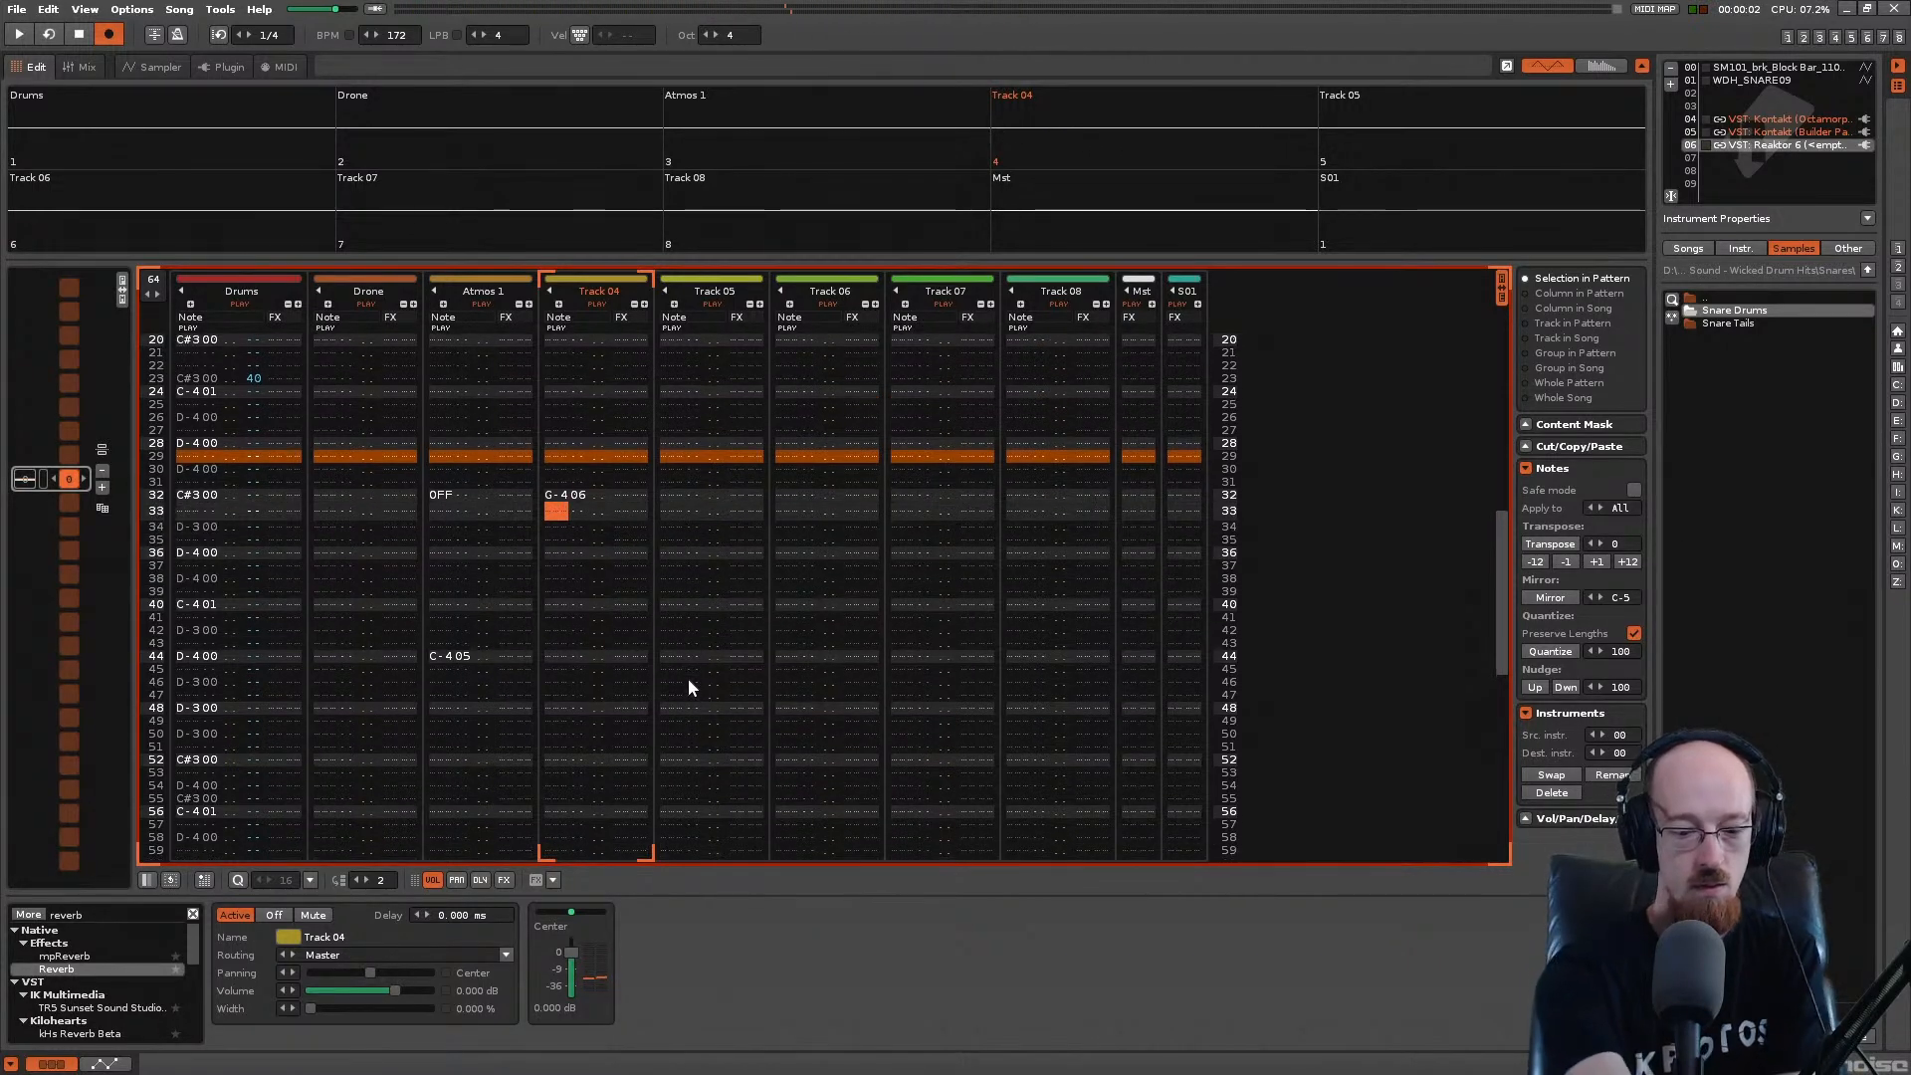
key(b)
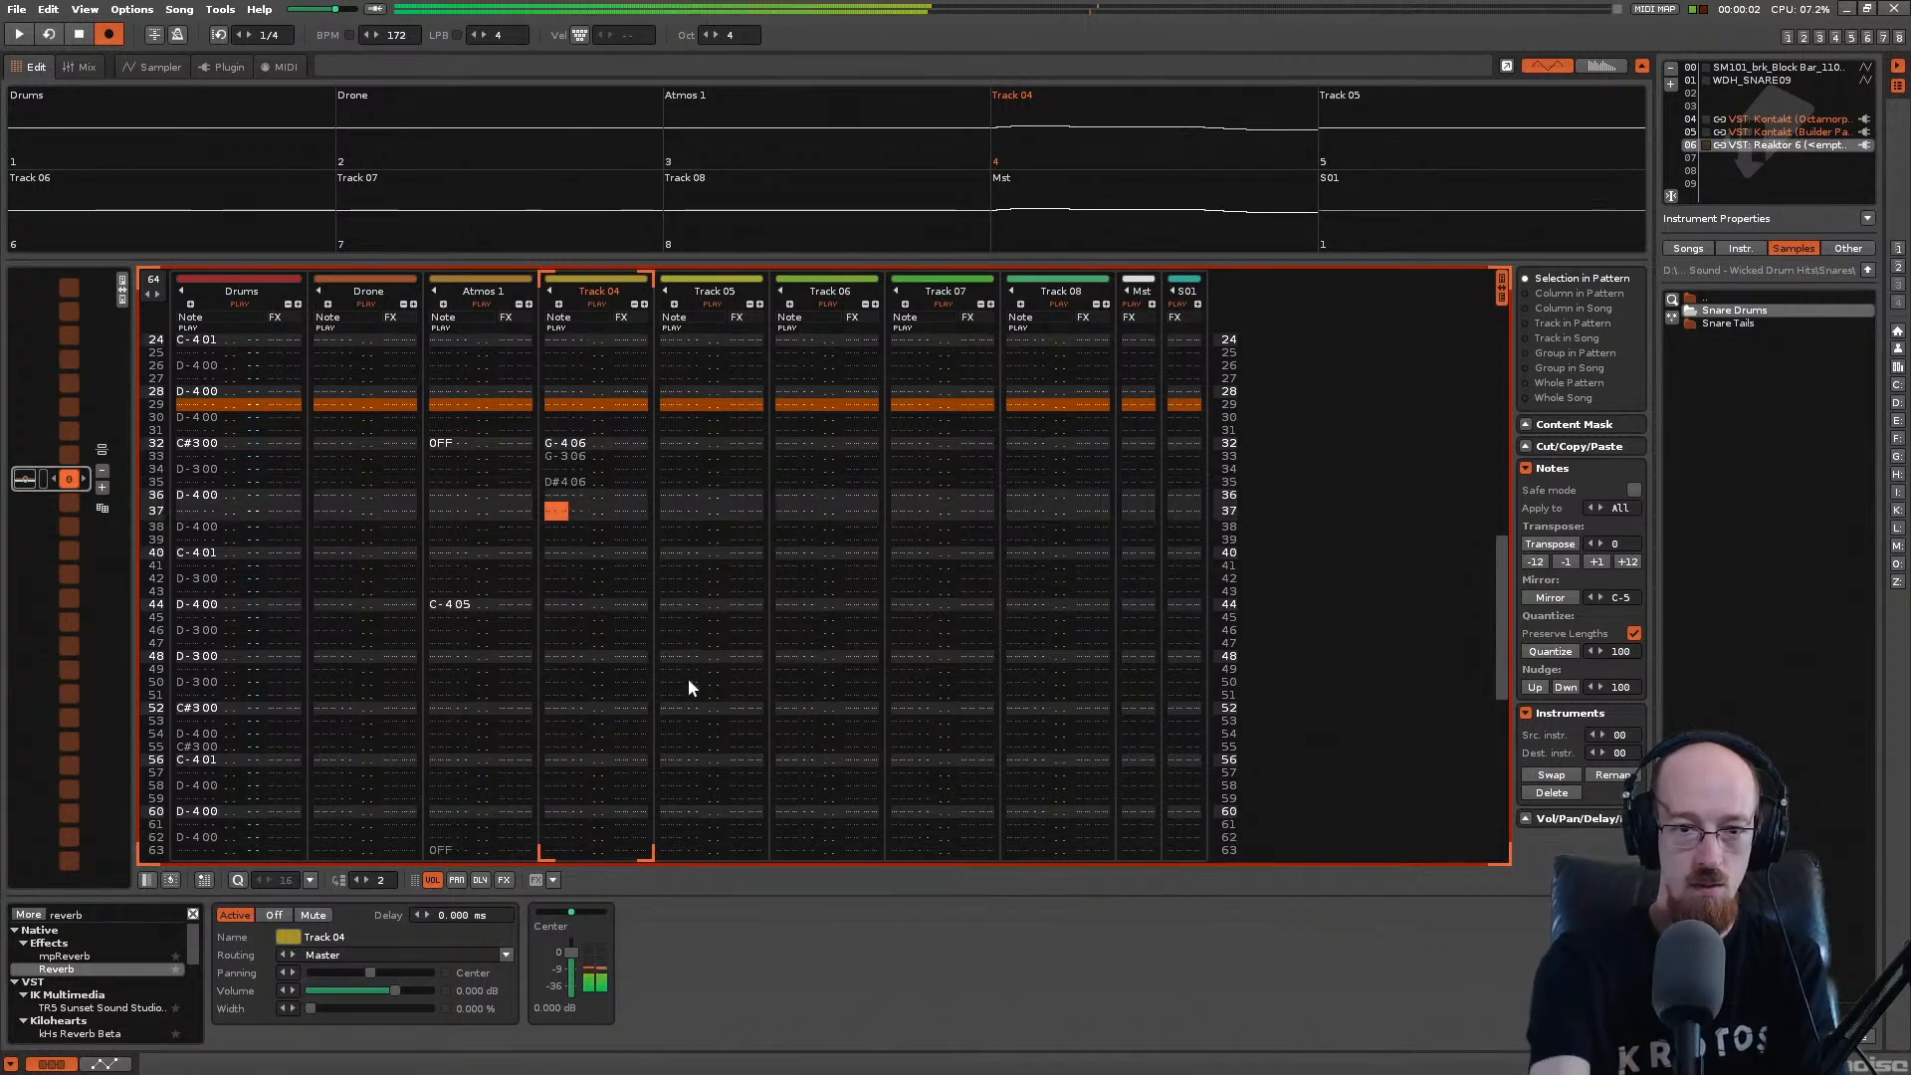
key(z)
key(space)
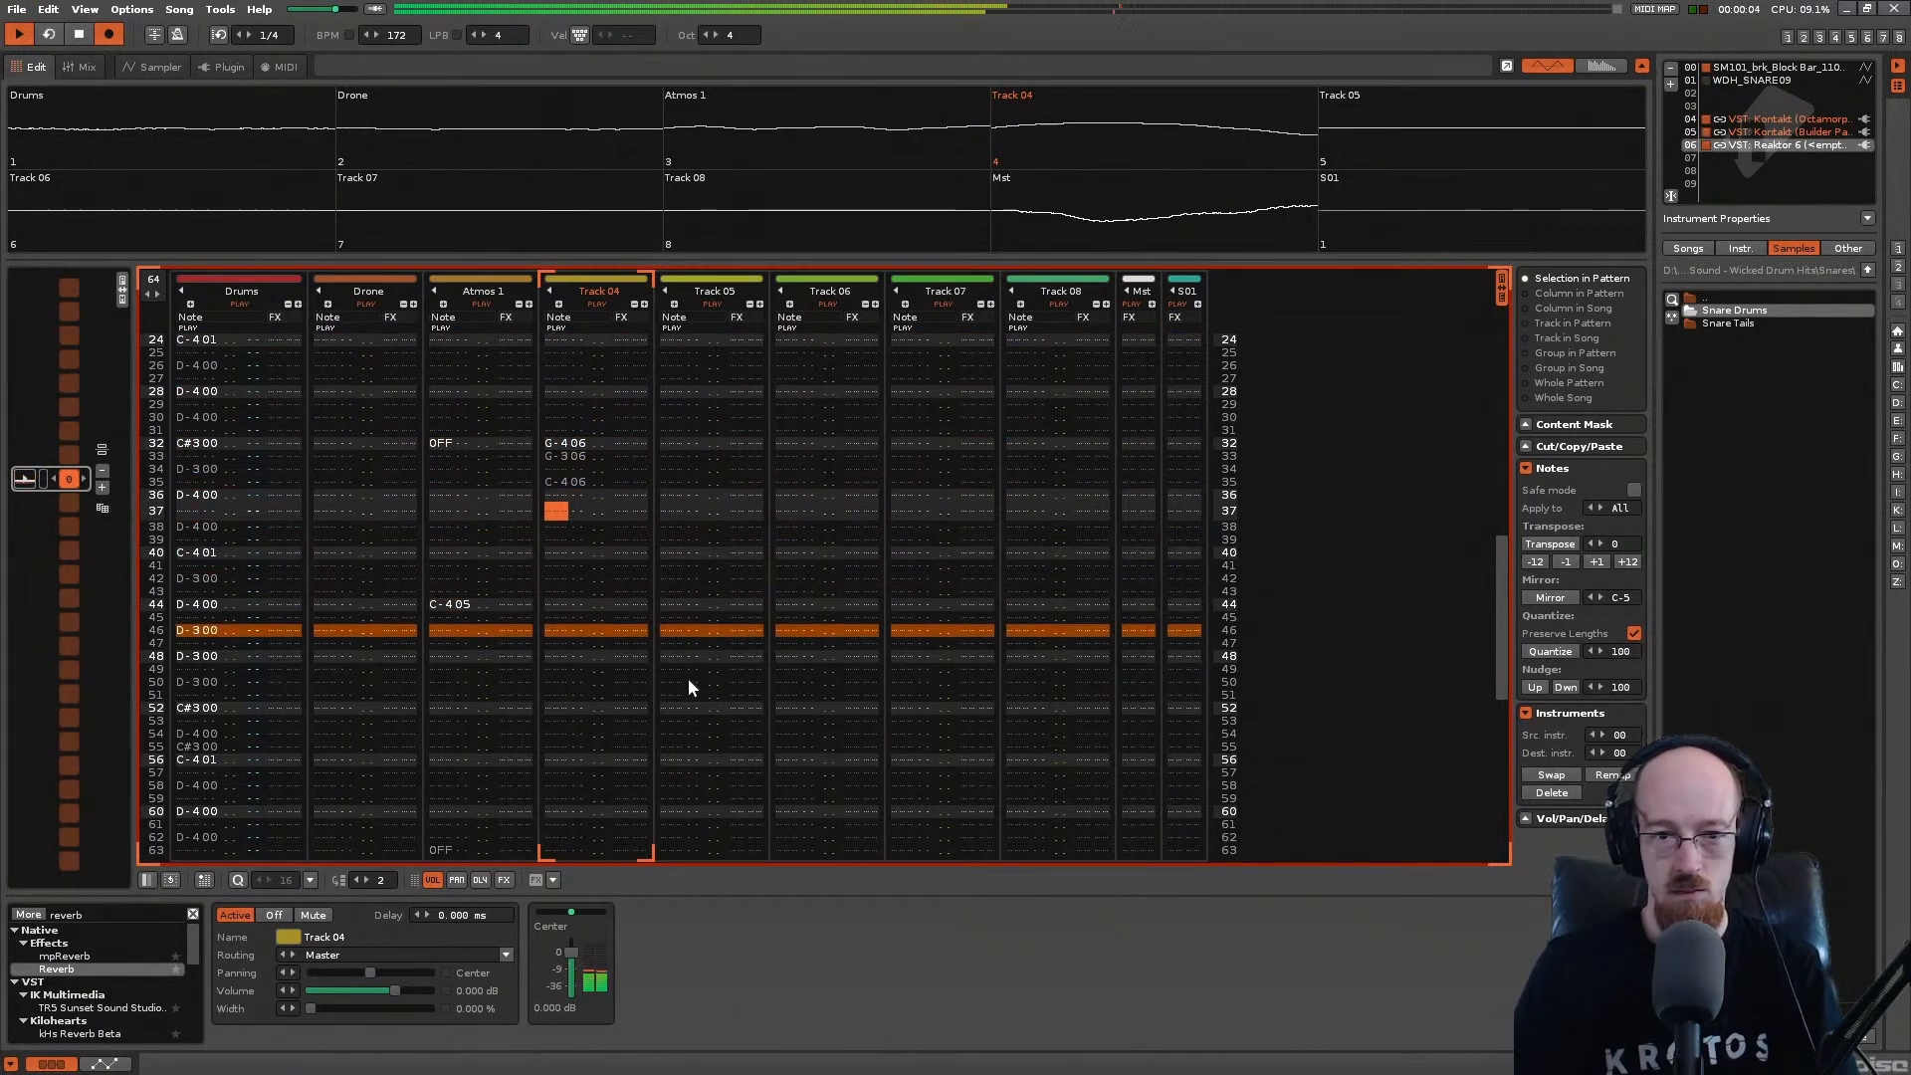
Step: Respace Track 04's opening notes so D-4 is on line 02 and D#4 is on line 04
scroll(689, 677, up, 5)
scroll(689, 677, up, 7)
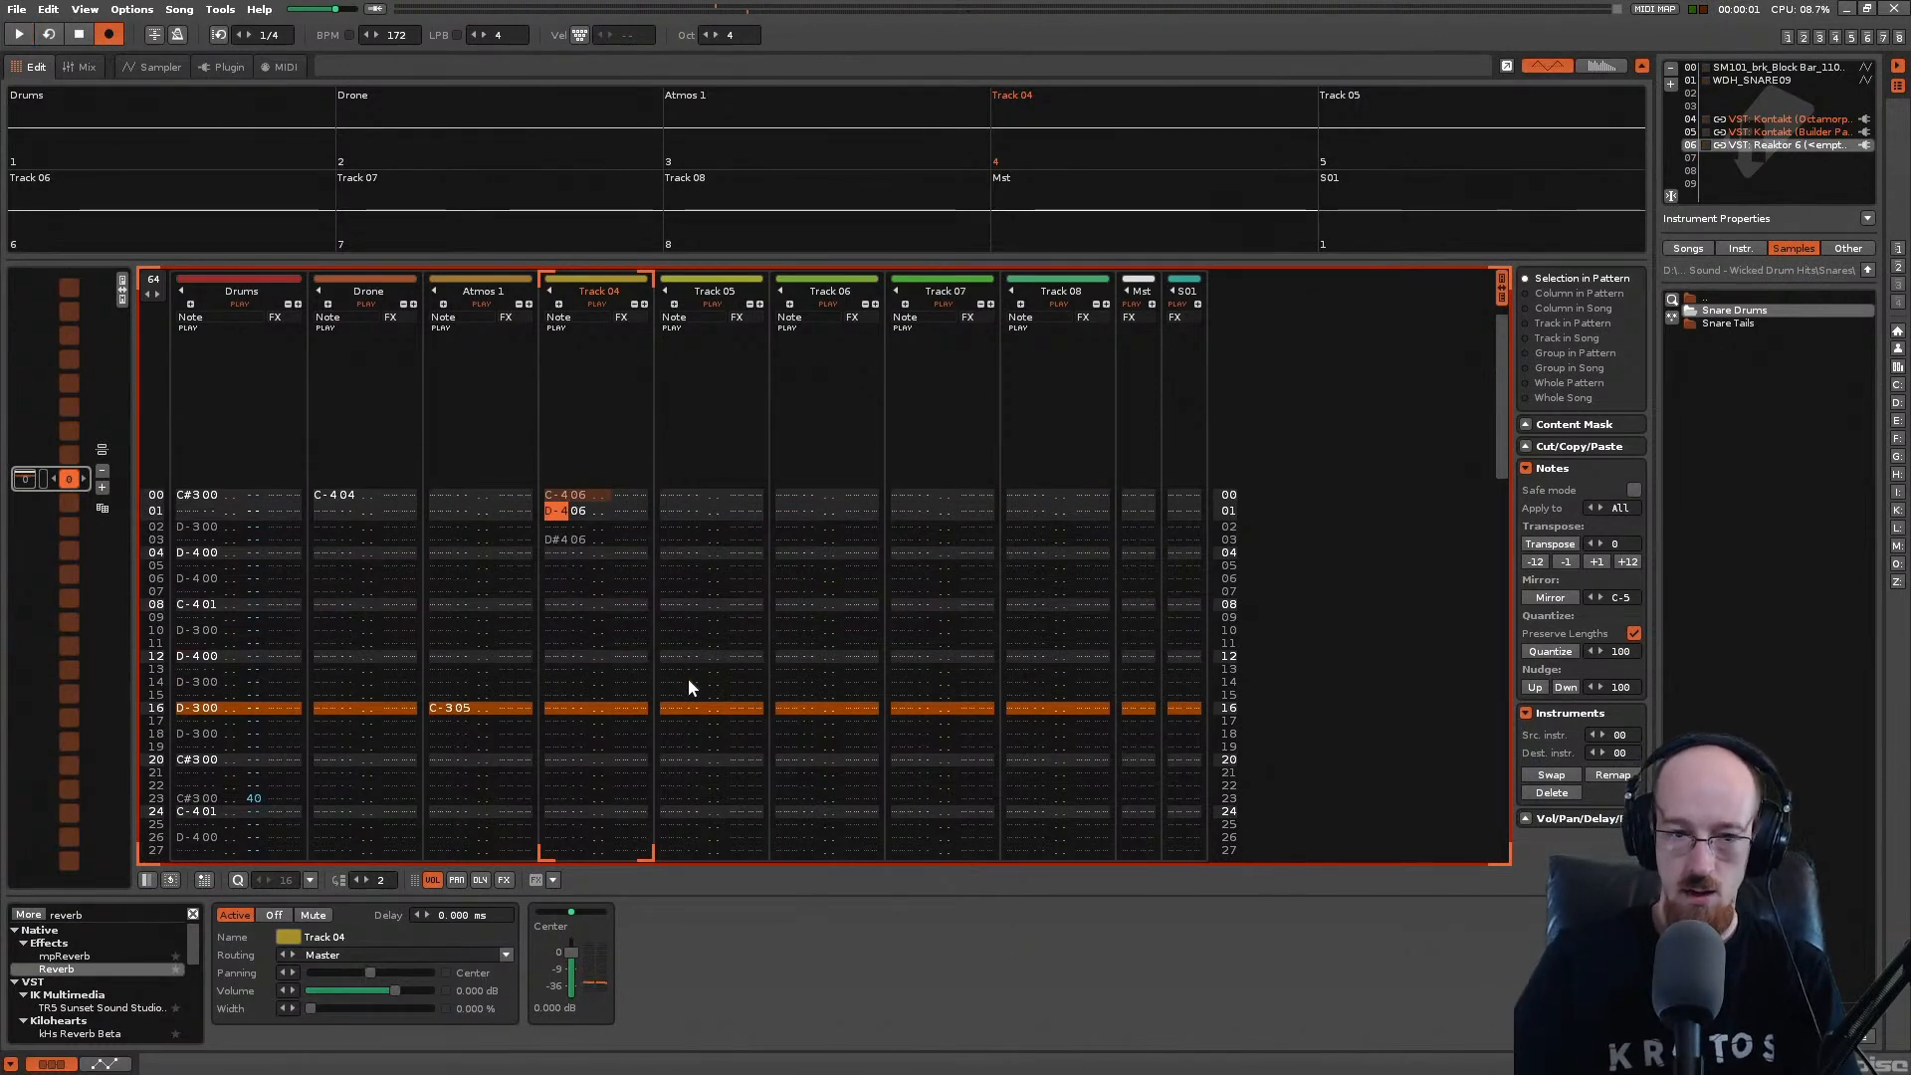
key(Delete)
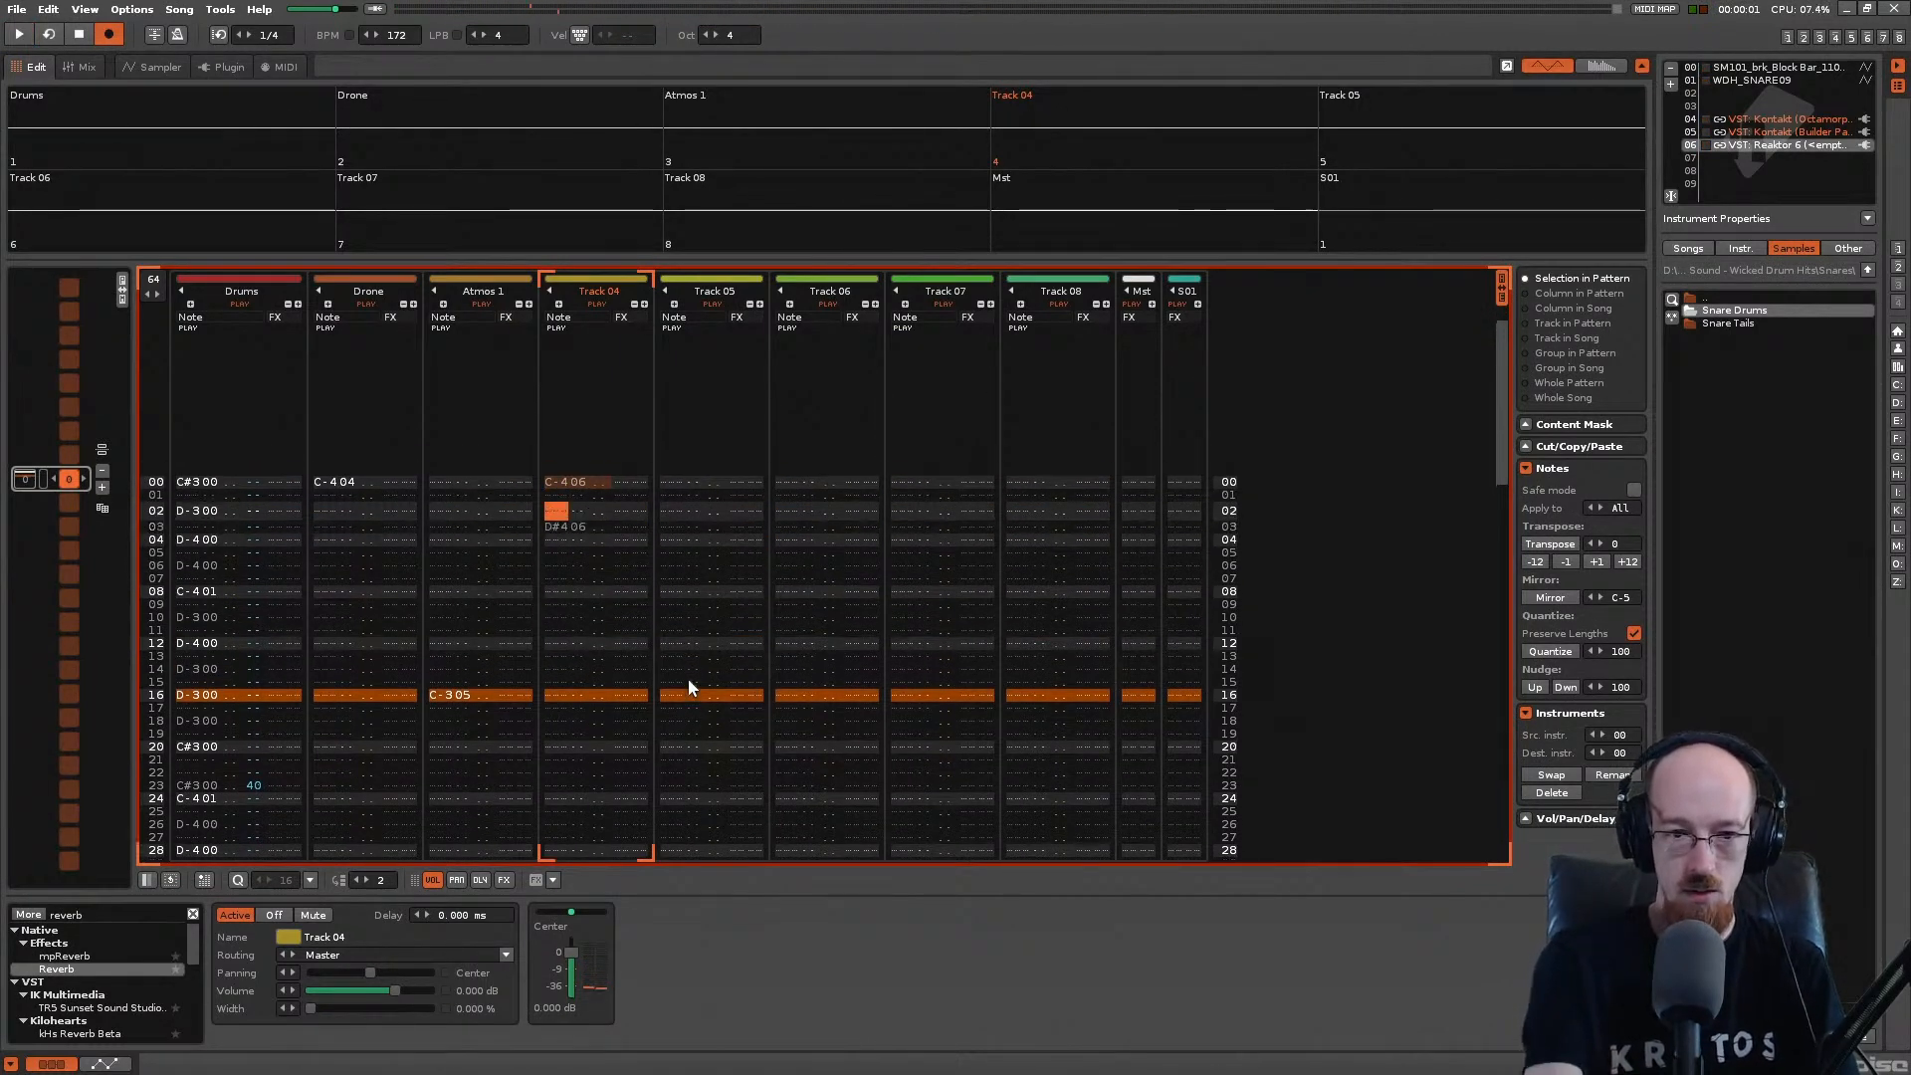
key(x)
key(Insert)
key(Insert)
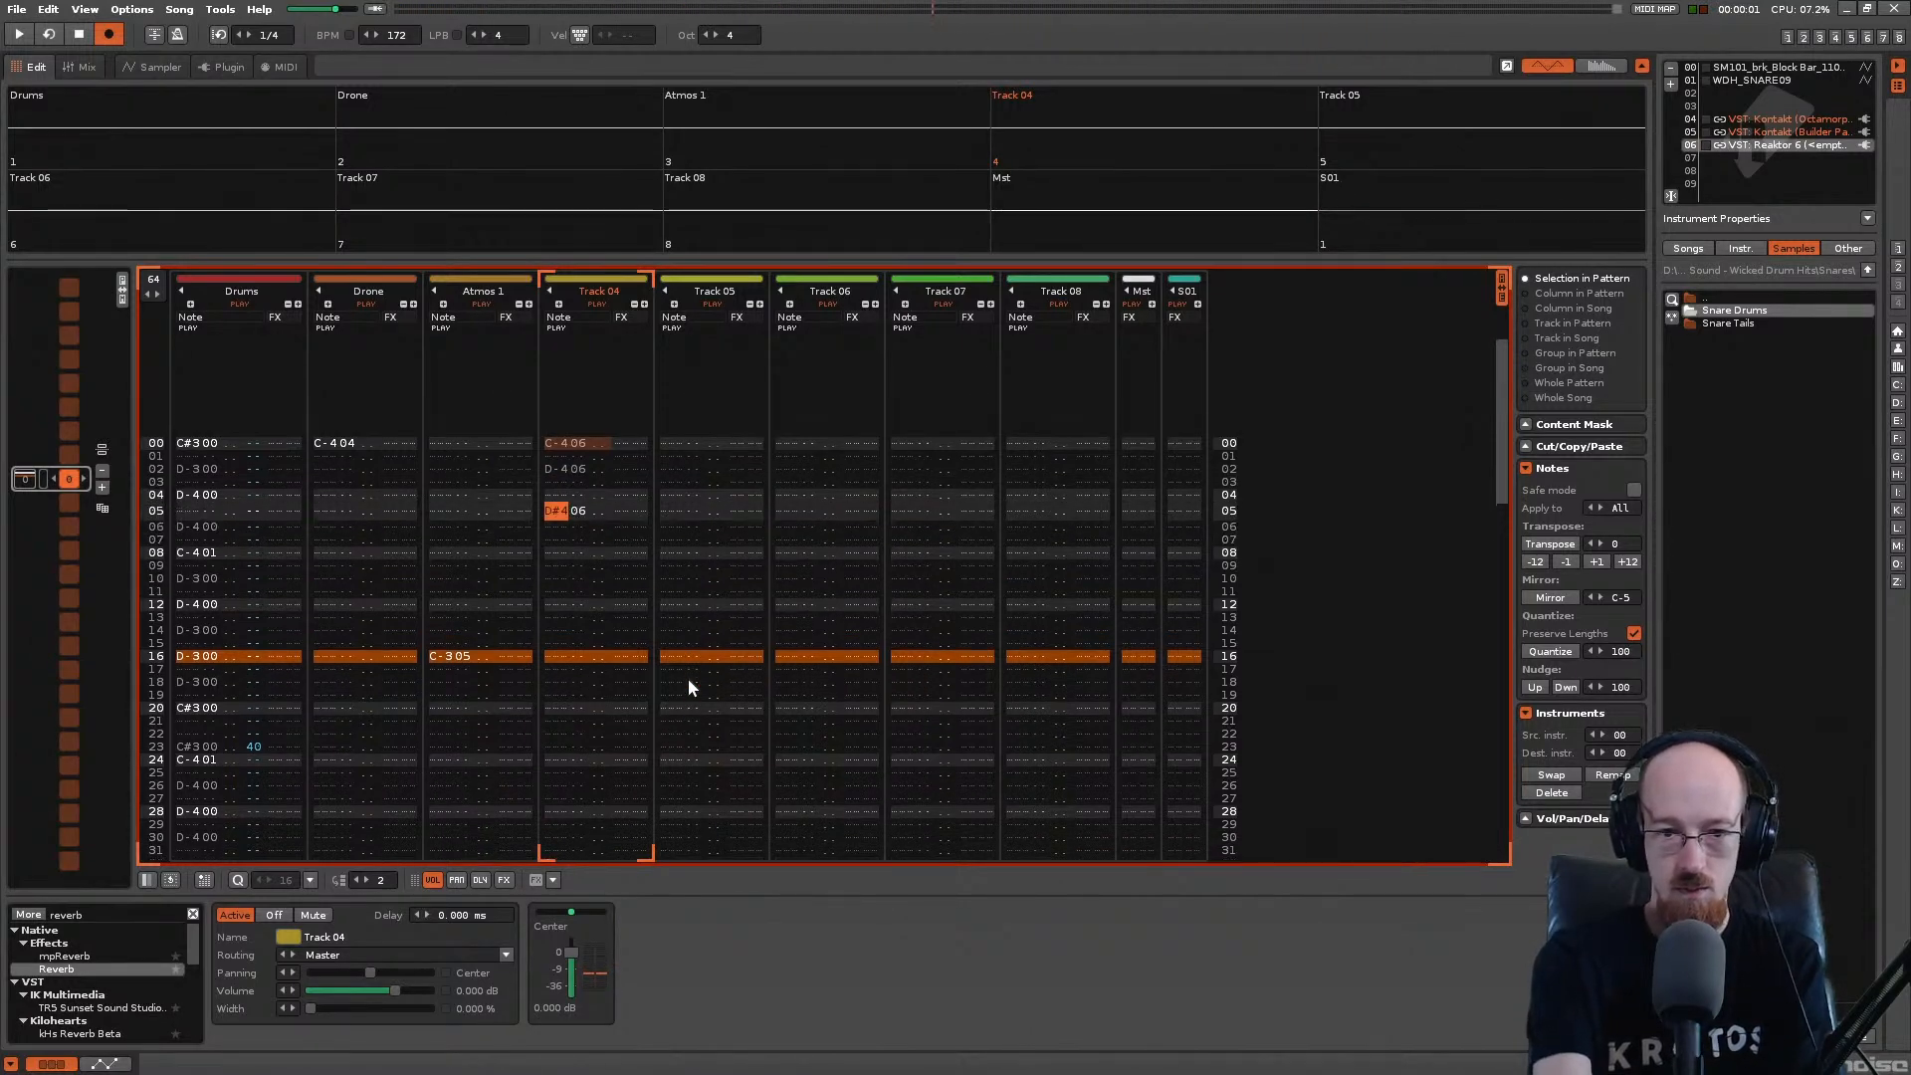
key(ctrl+m)
key(ctrl+m)
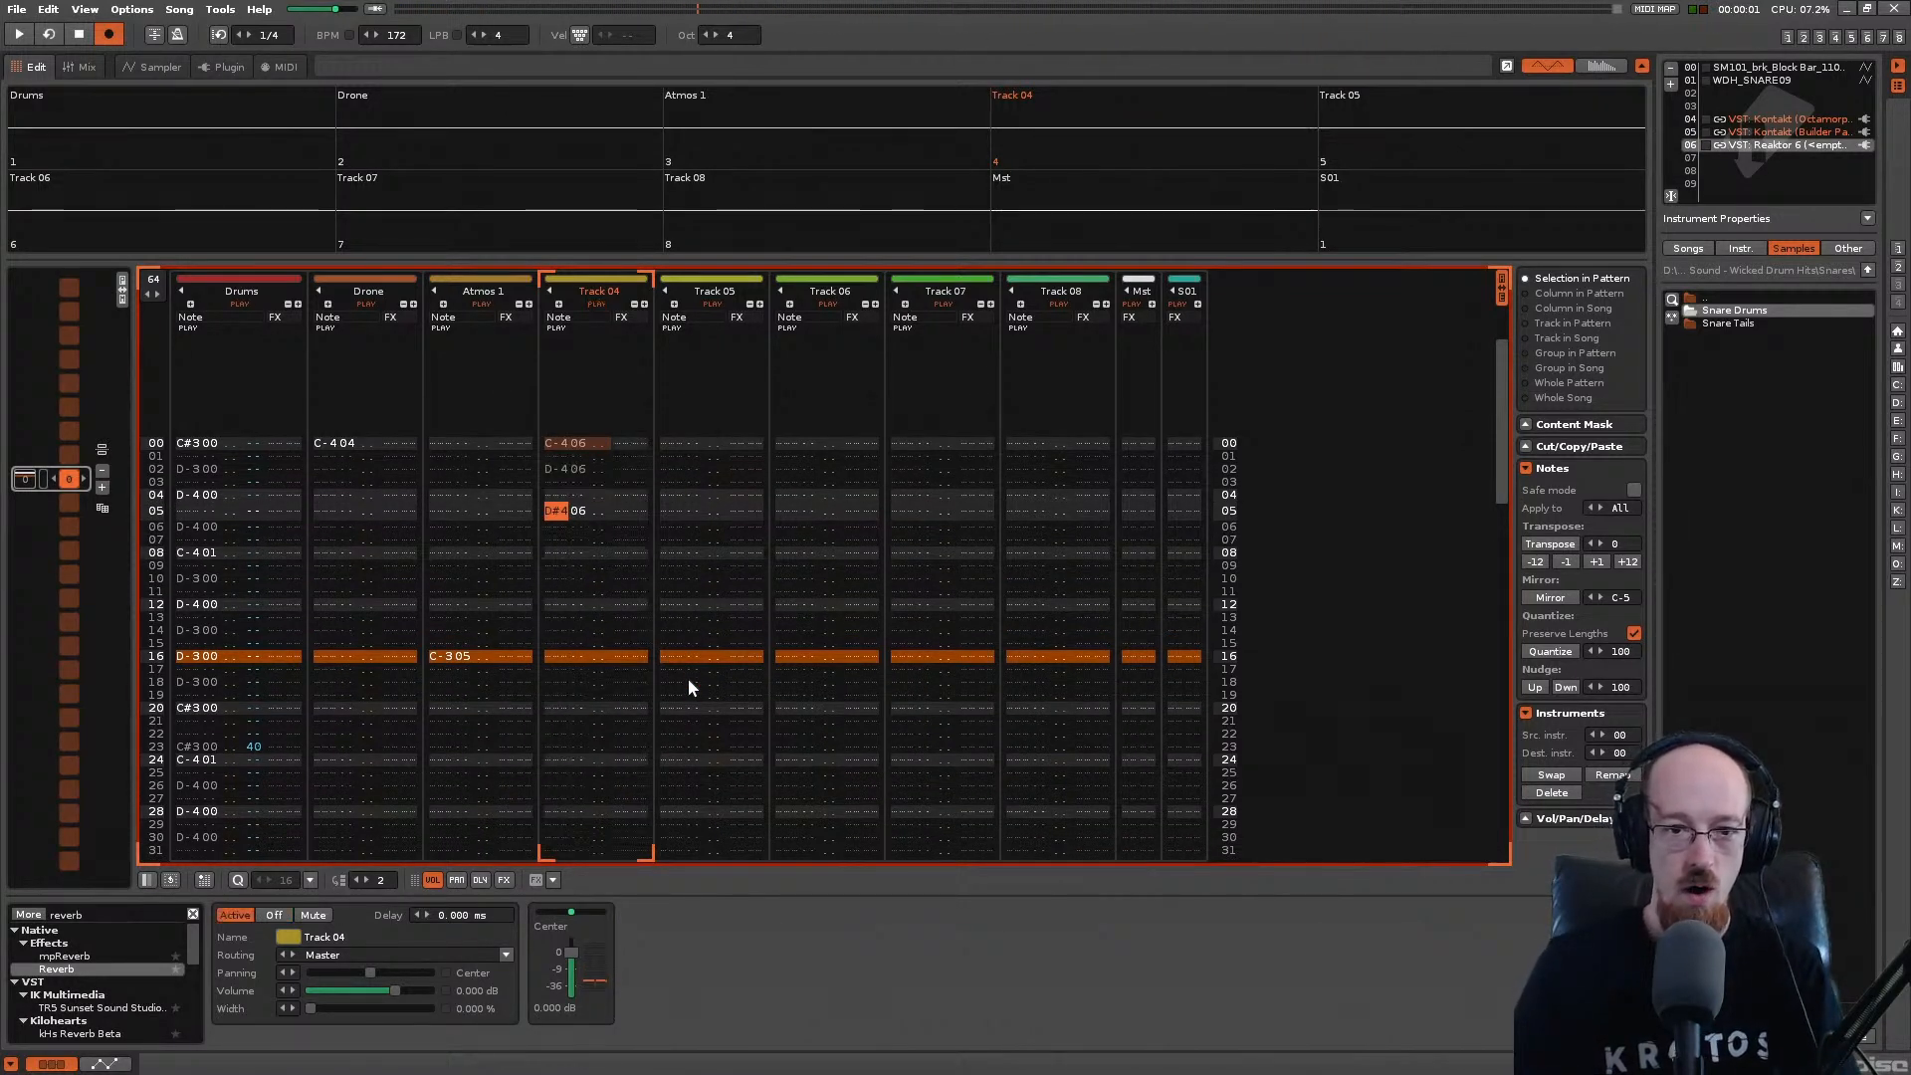
key(Up)
key(Delete)
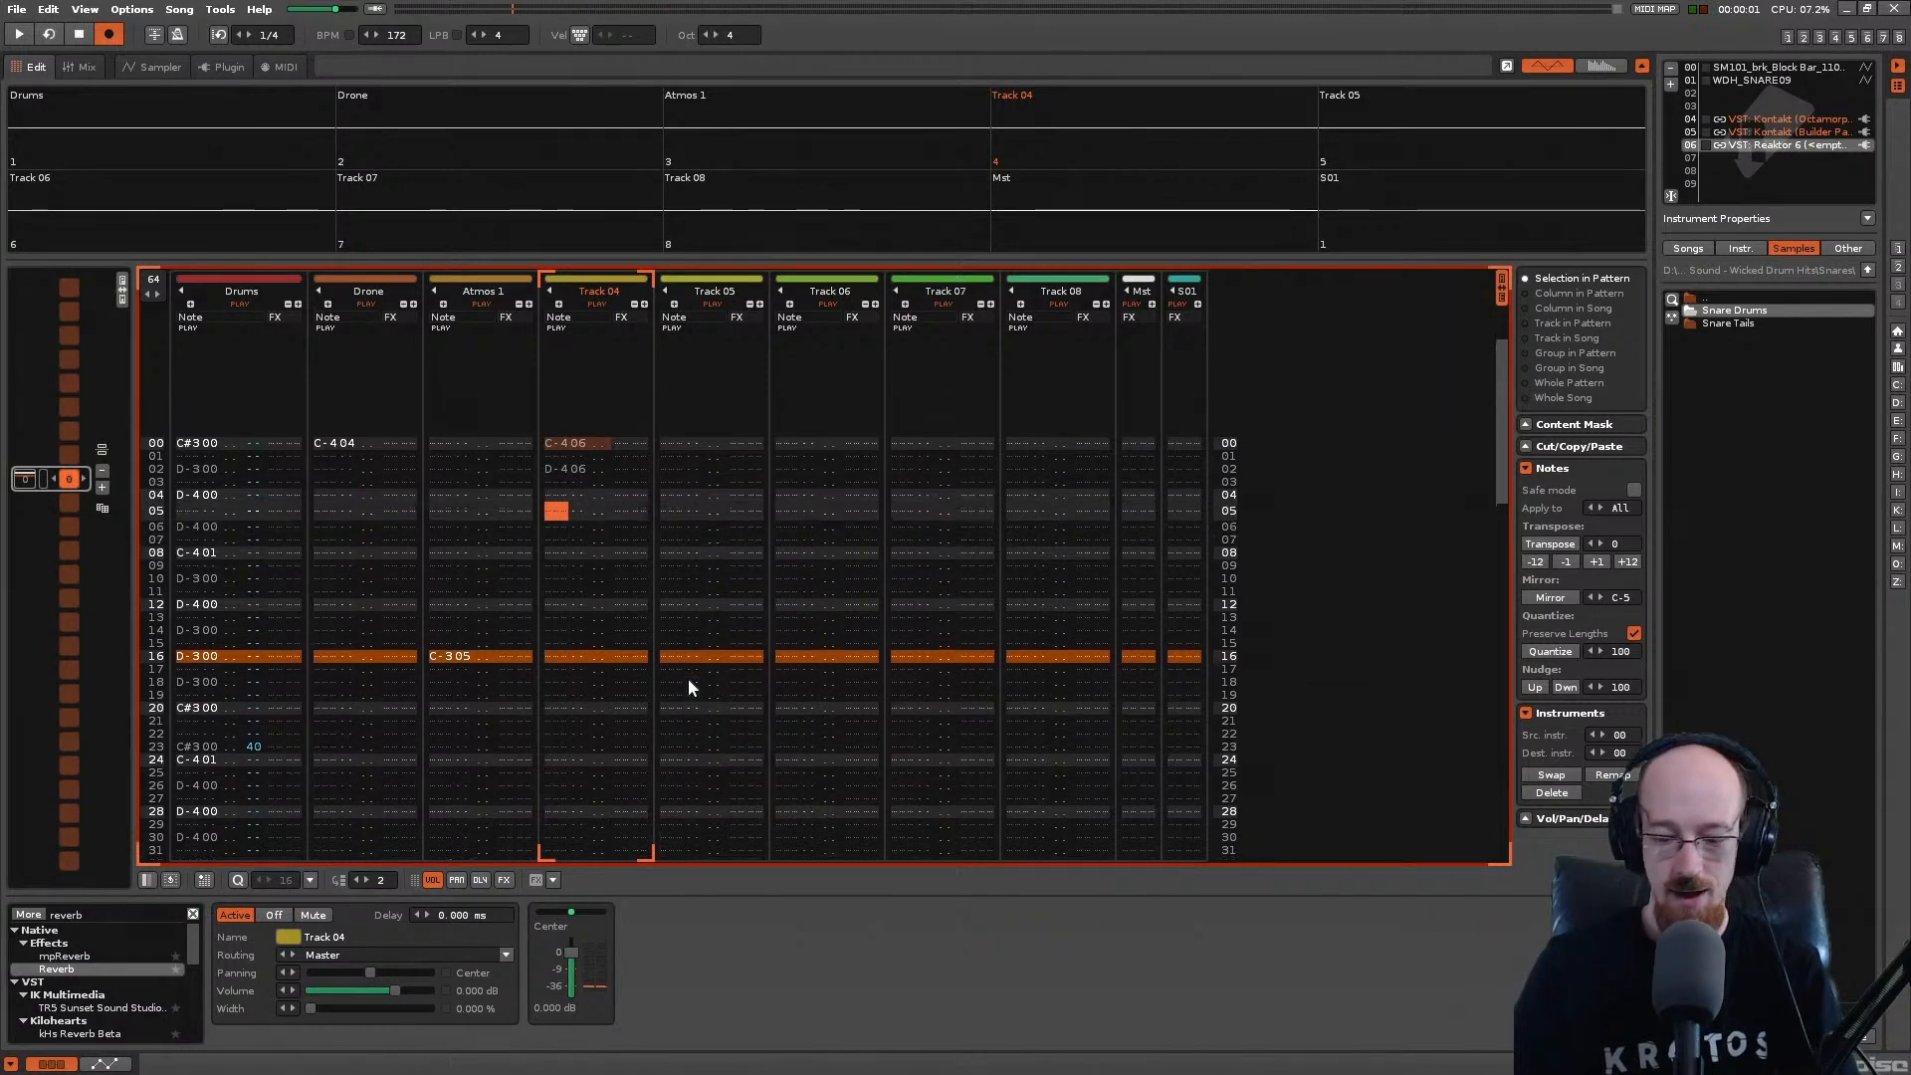
key(d)
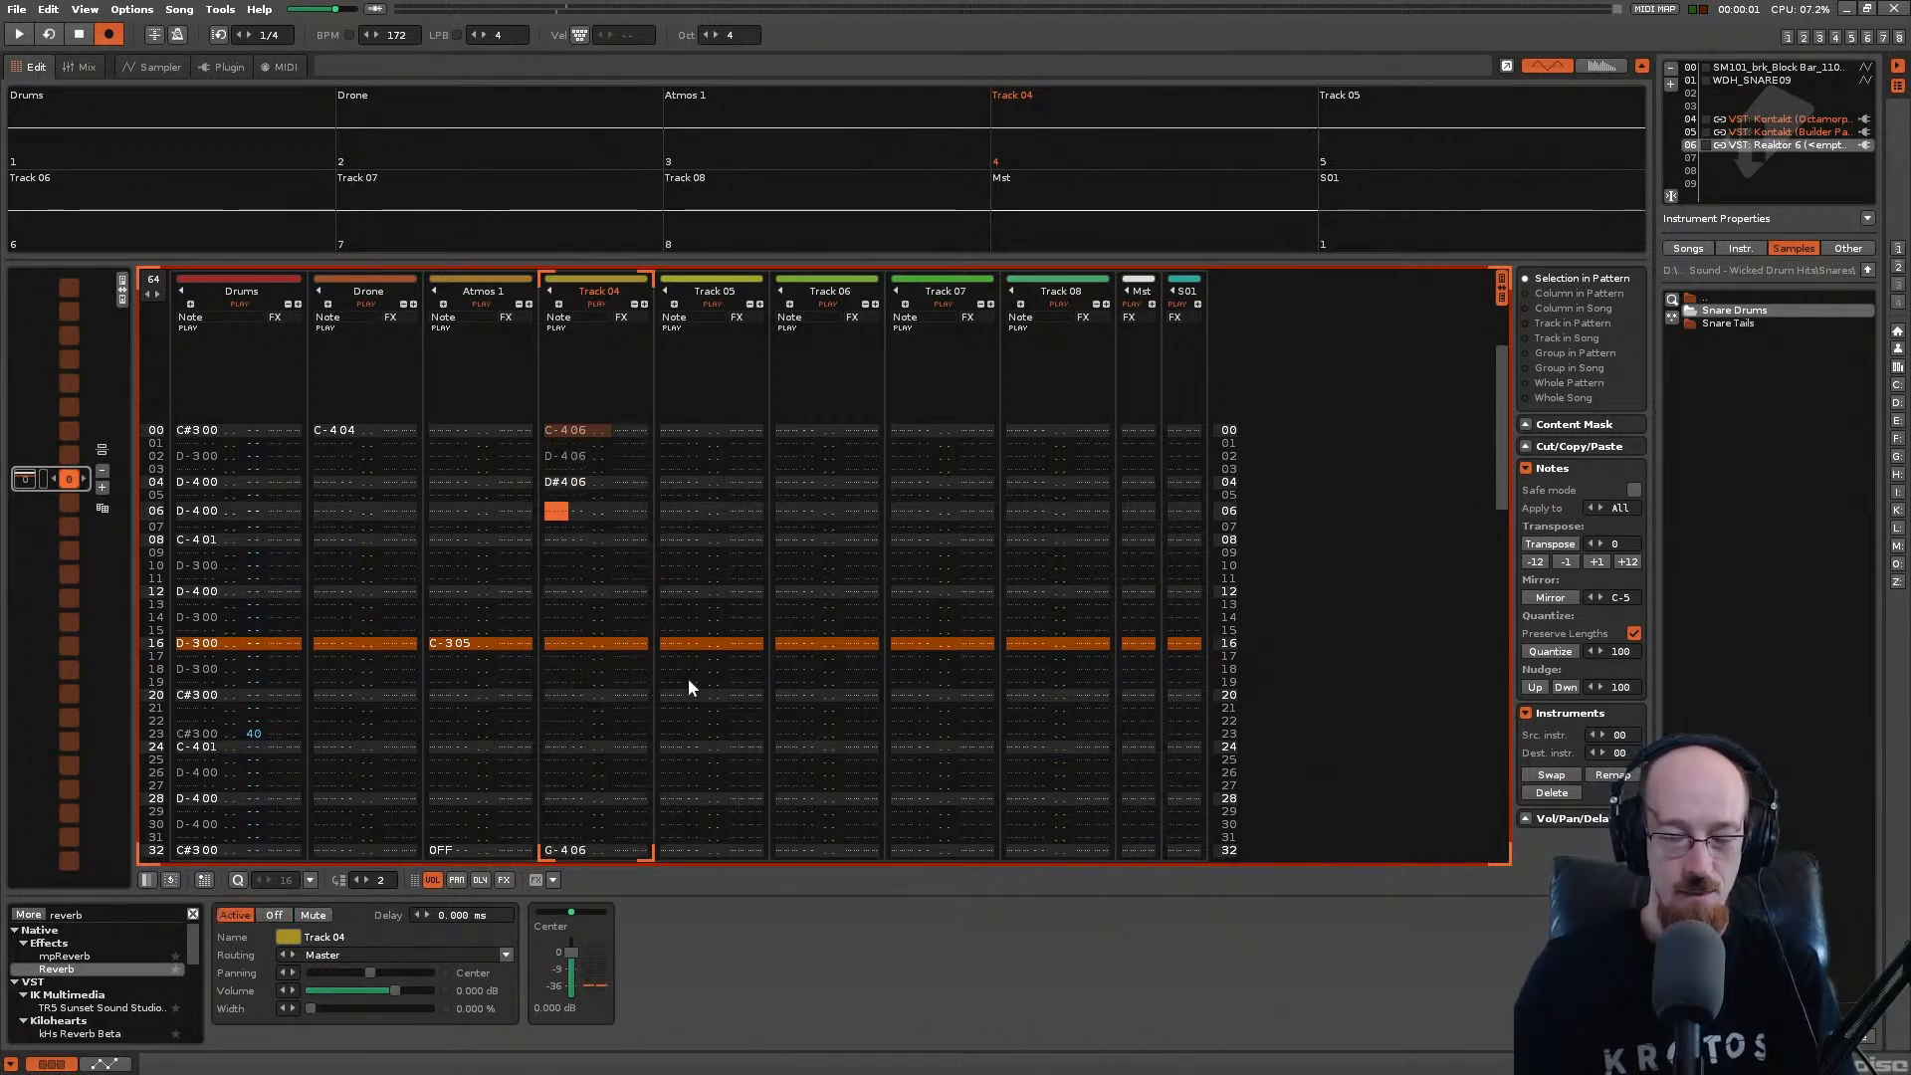
scroll(689, 678, down, 5)
scroll(688, 678, down, 3)
scroll(688, 678, up, 2)
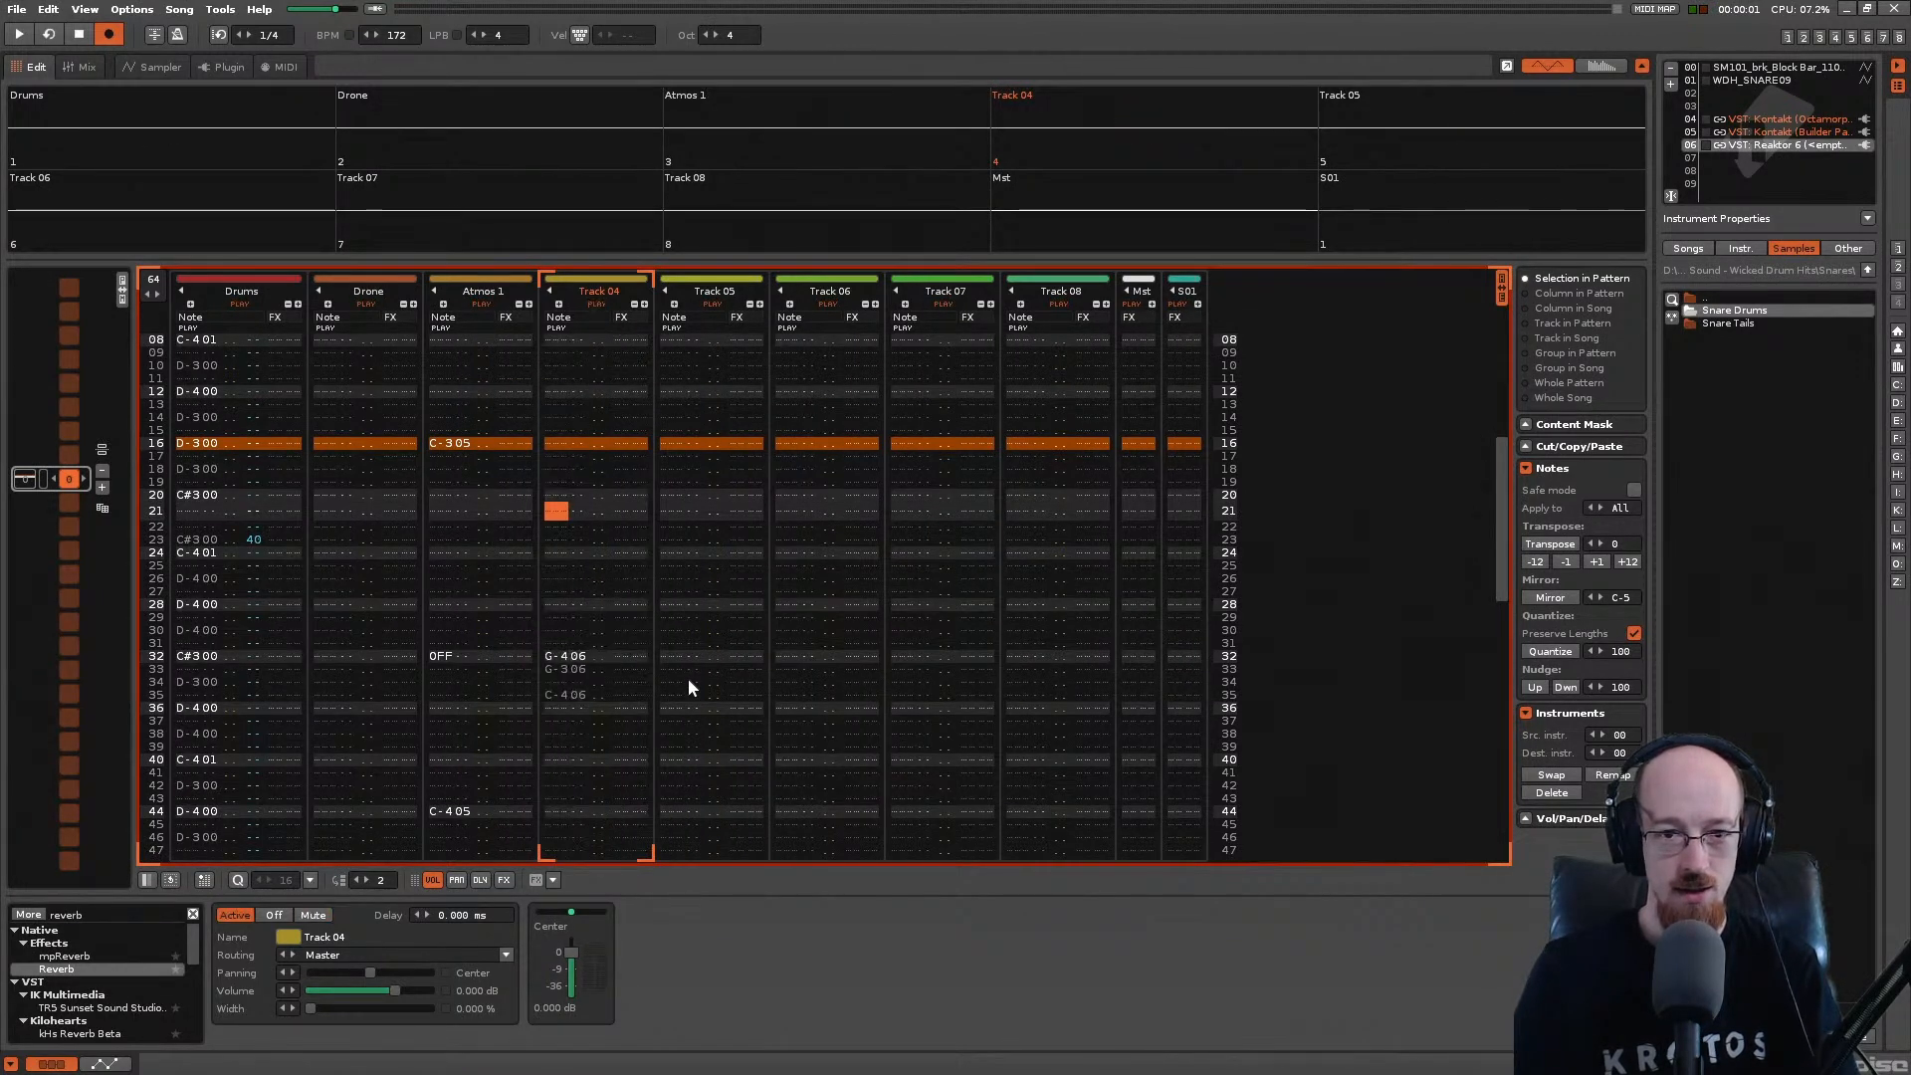
key(alt+F10)
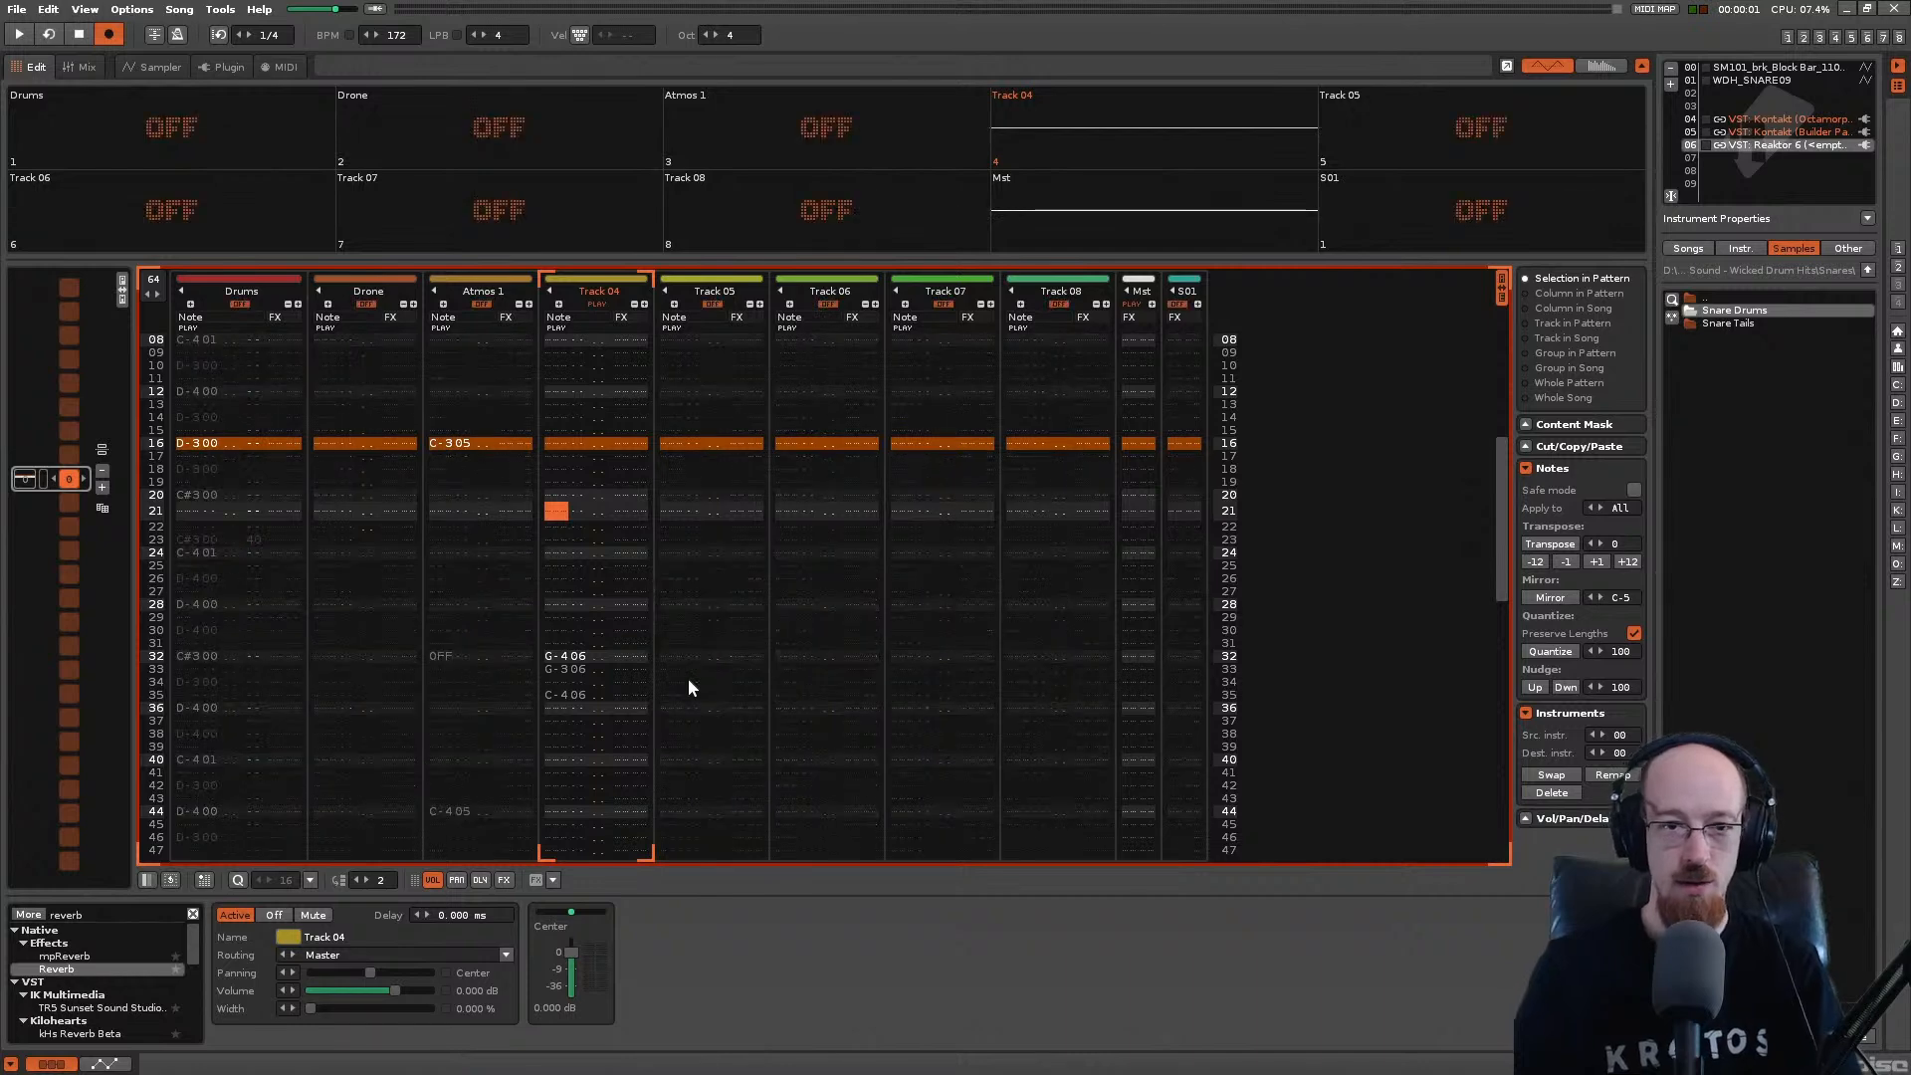
key(alt+F10)
Step: Clear Track 04's notes on lines 32 to 35 and enter G-4 on line 32, G-3 on line 34 and C-4 on line 36
scroll(689, 678, down, 5)
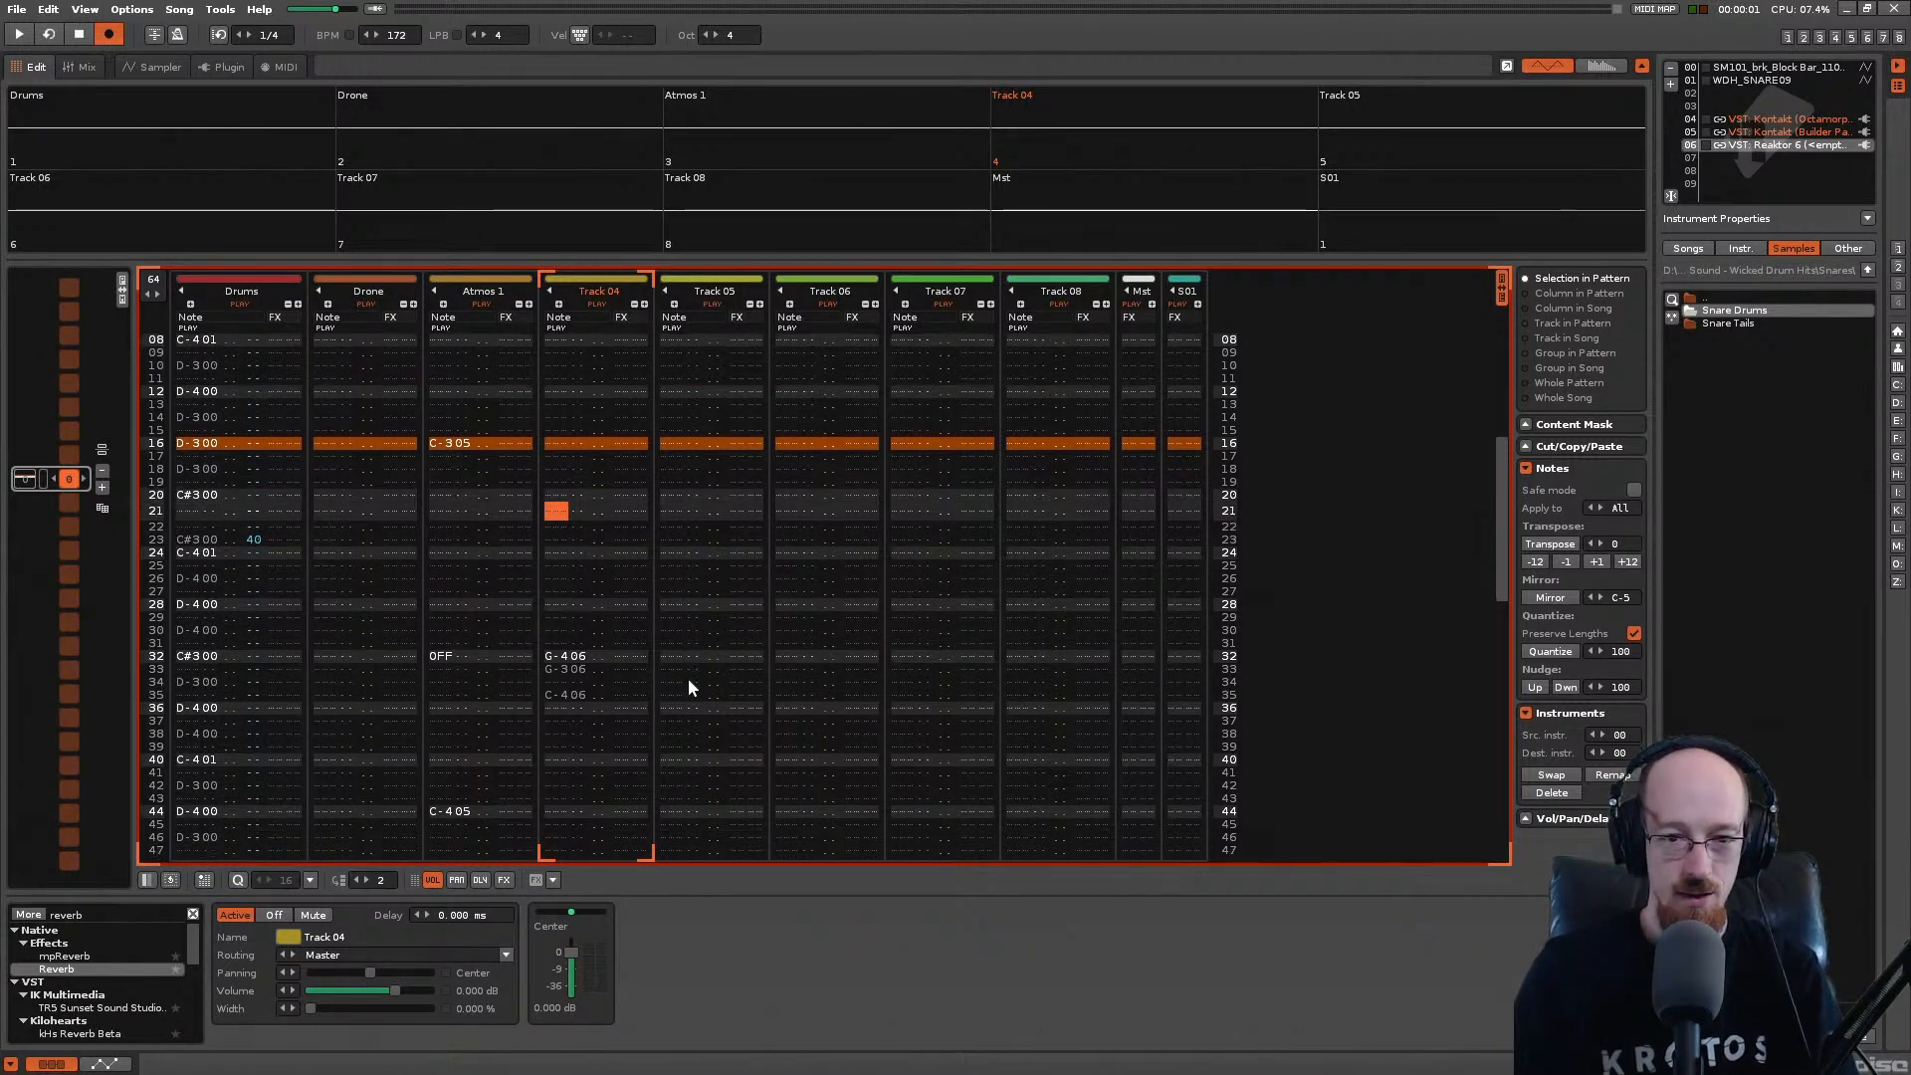
scroll(689, 686, down, 3)
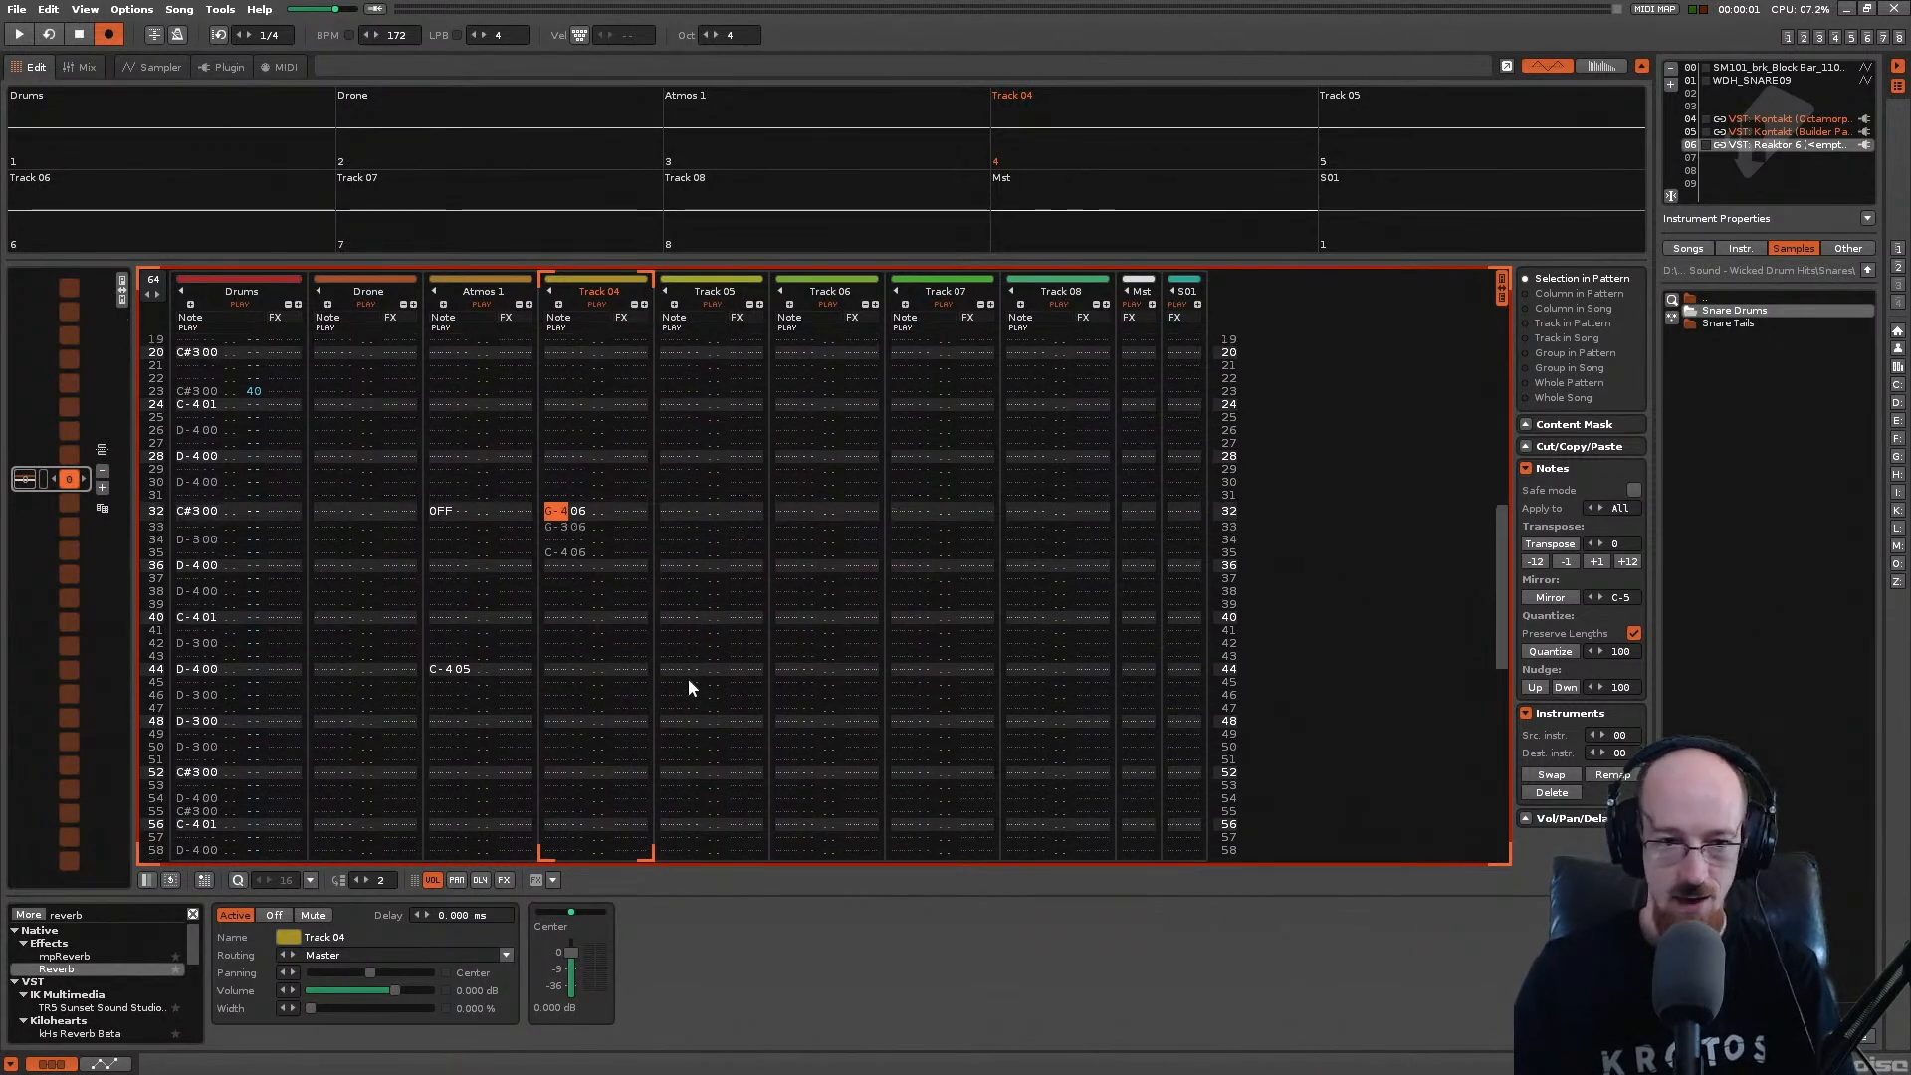
key(ctrl+z)
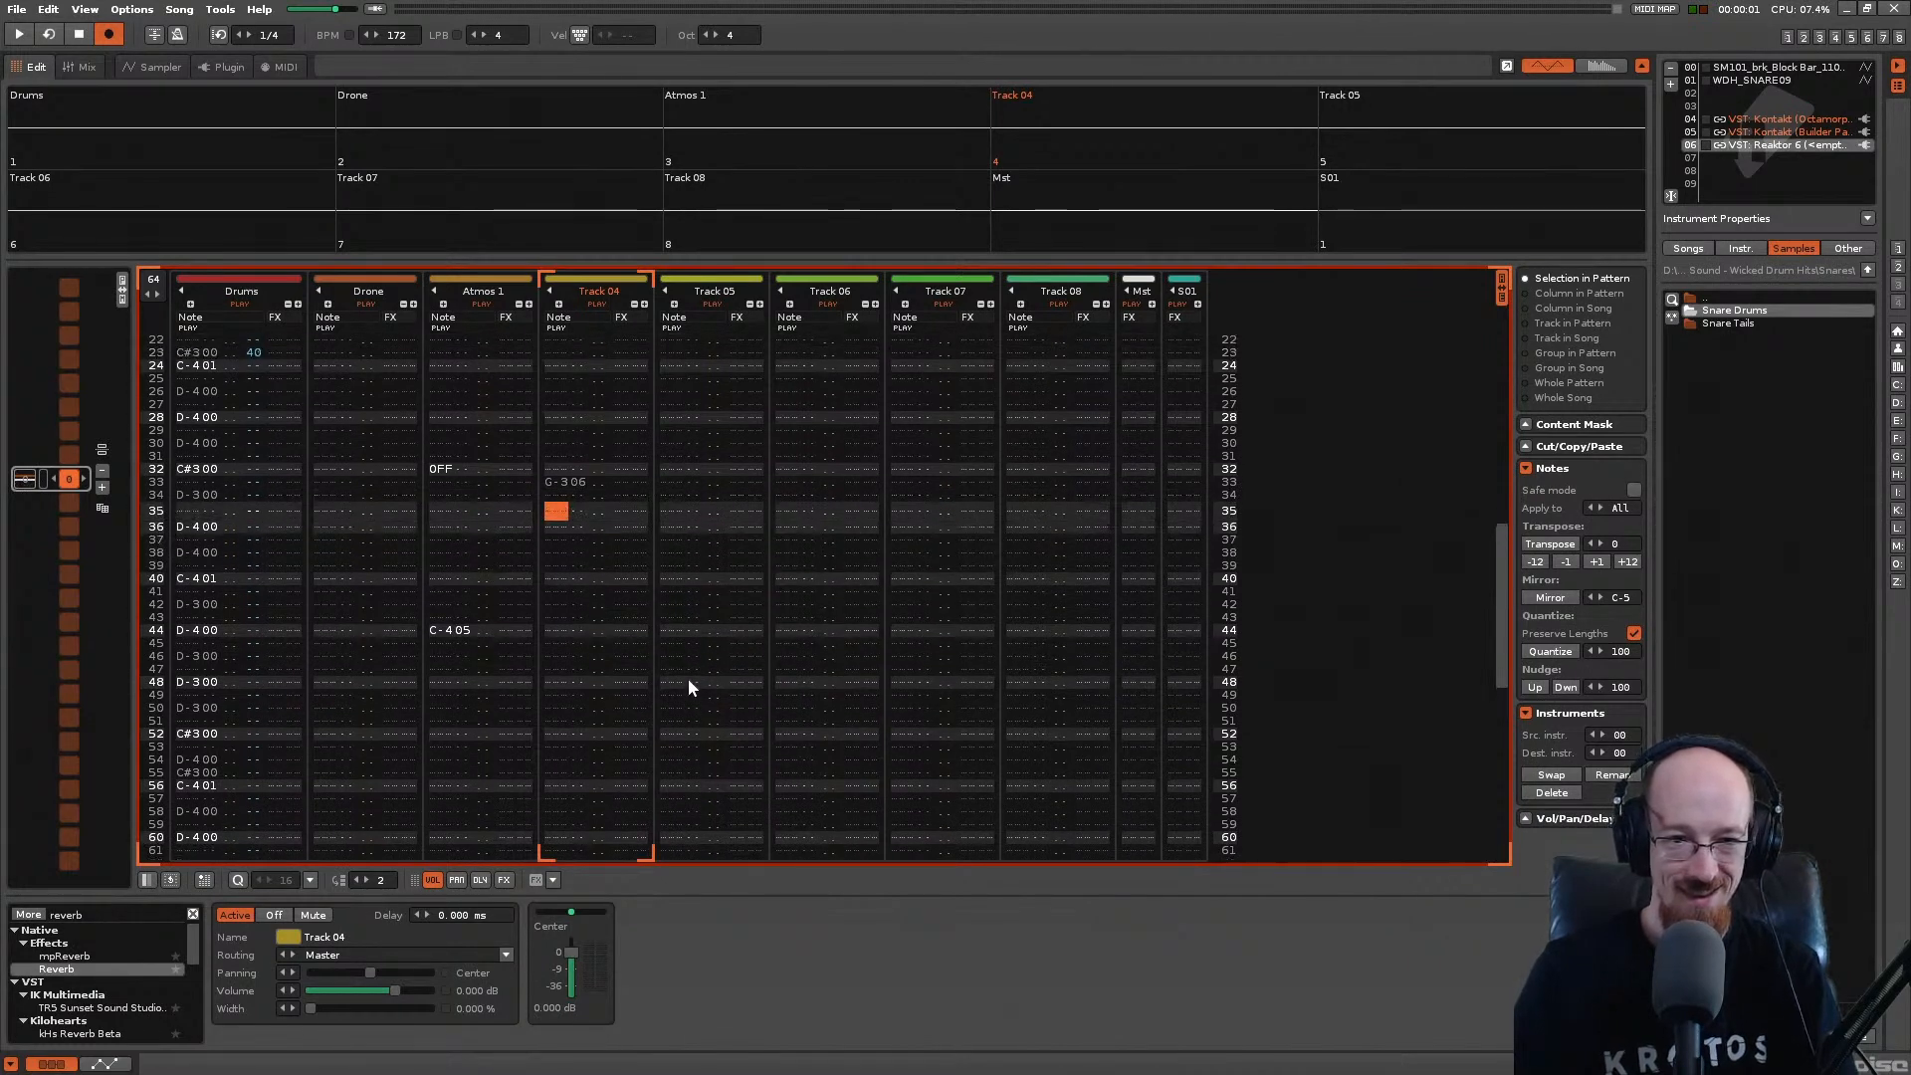
scroll(689, 687, up, 3)
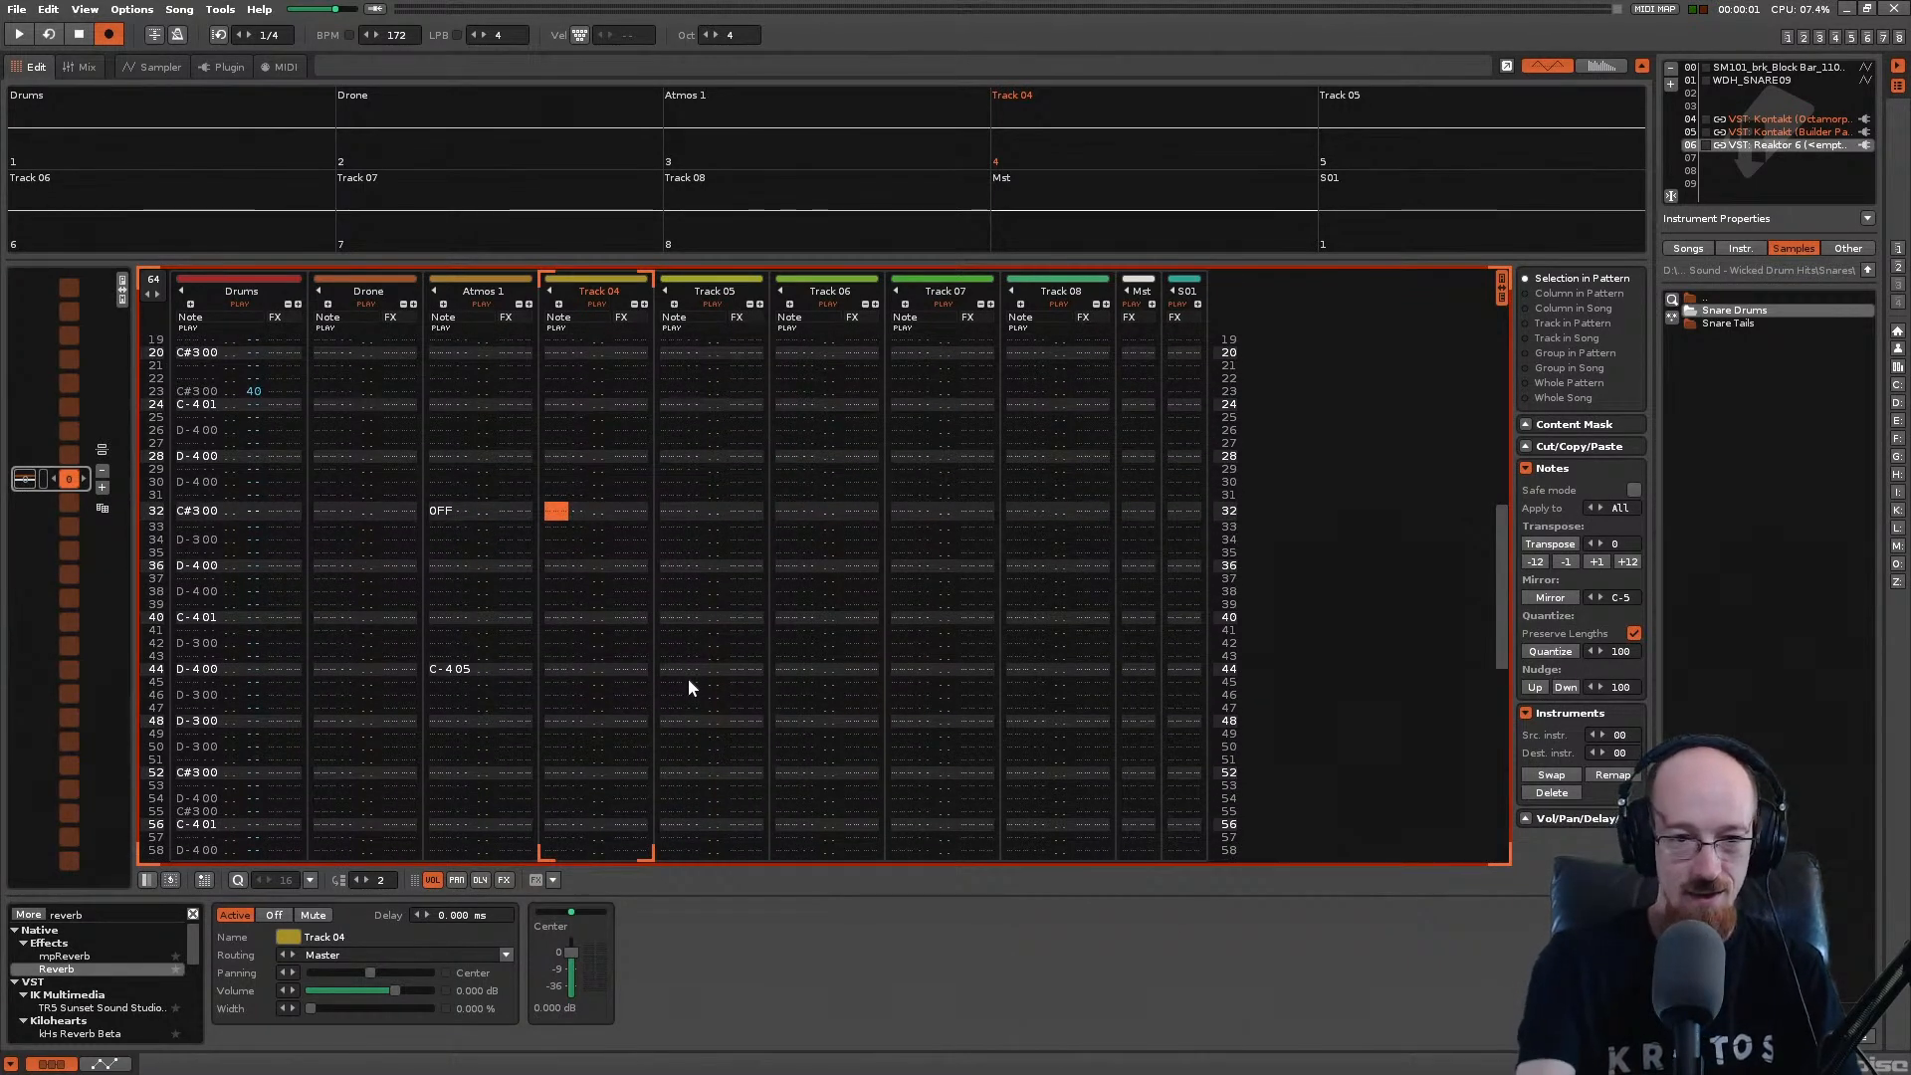
key(b)
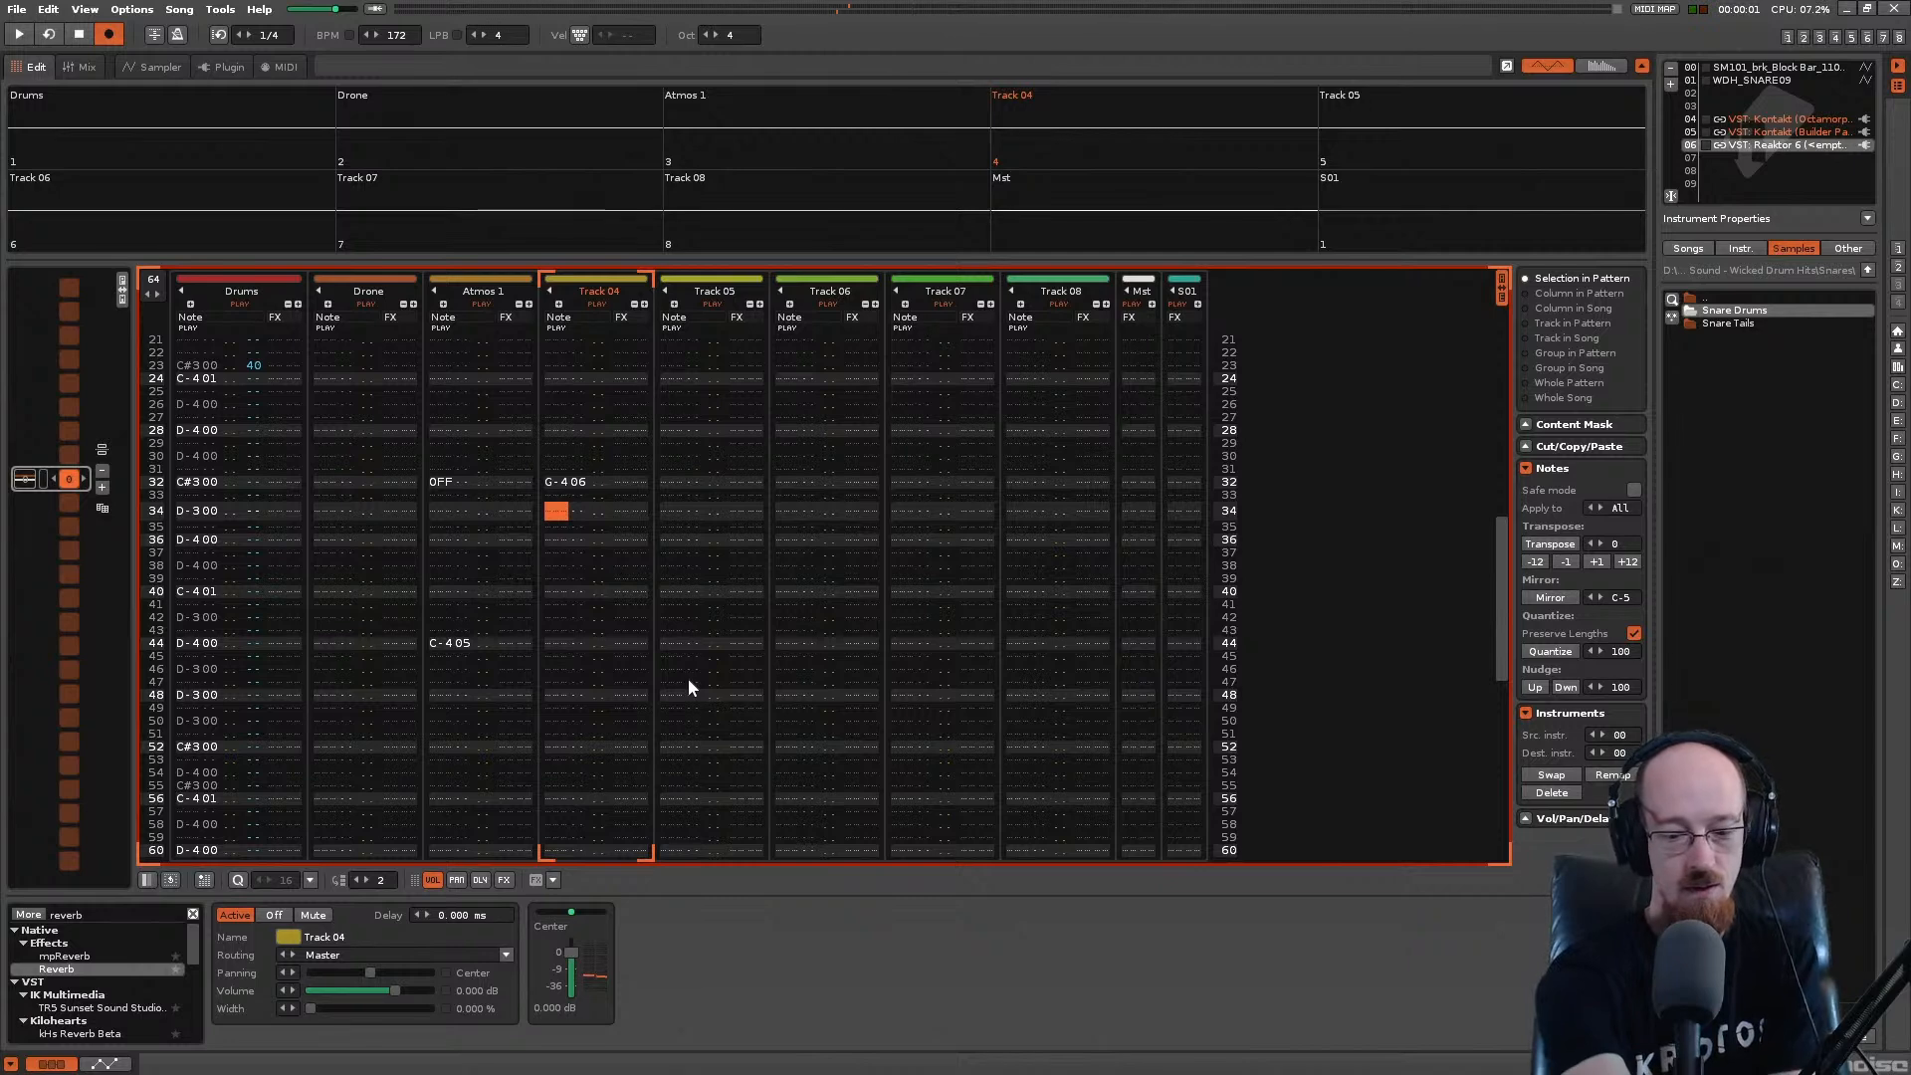
key(b)
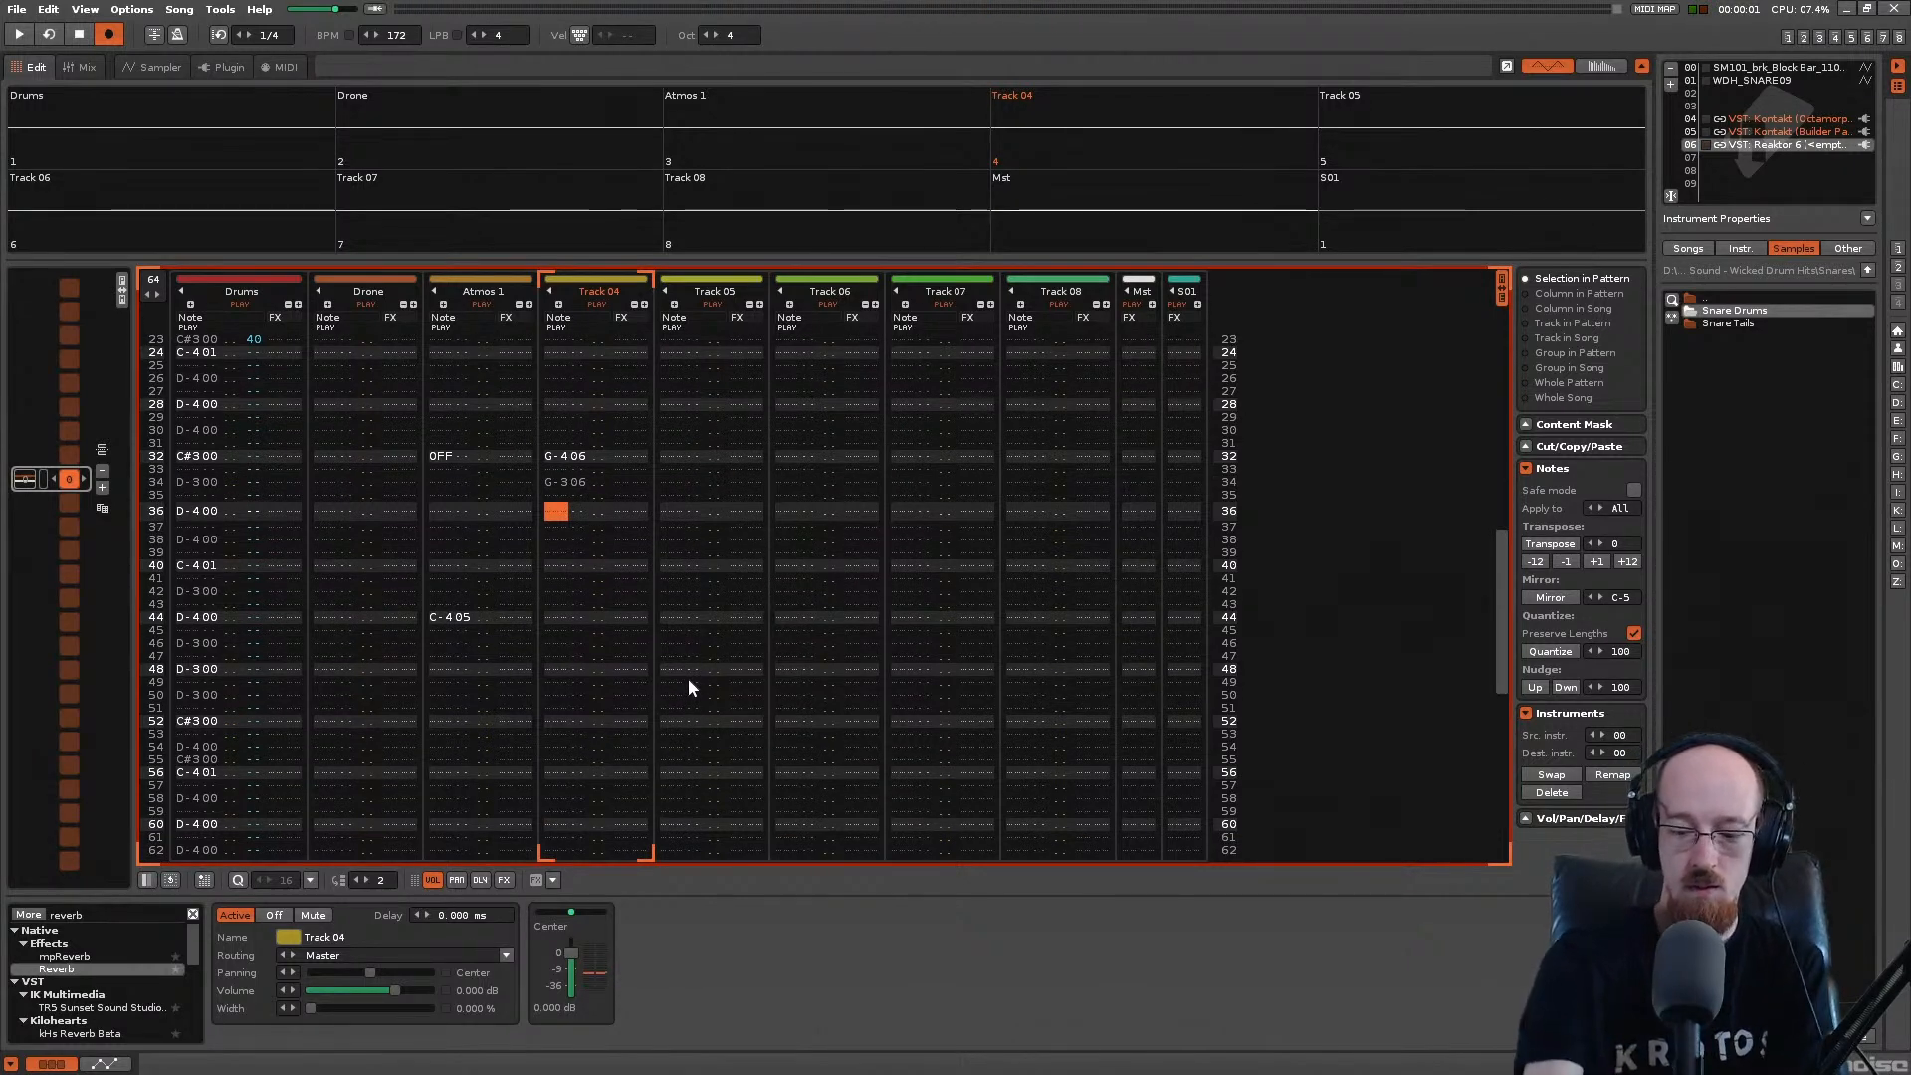
key(q)
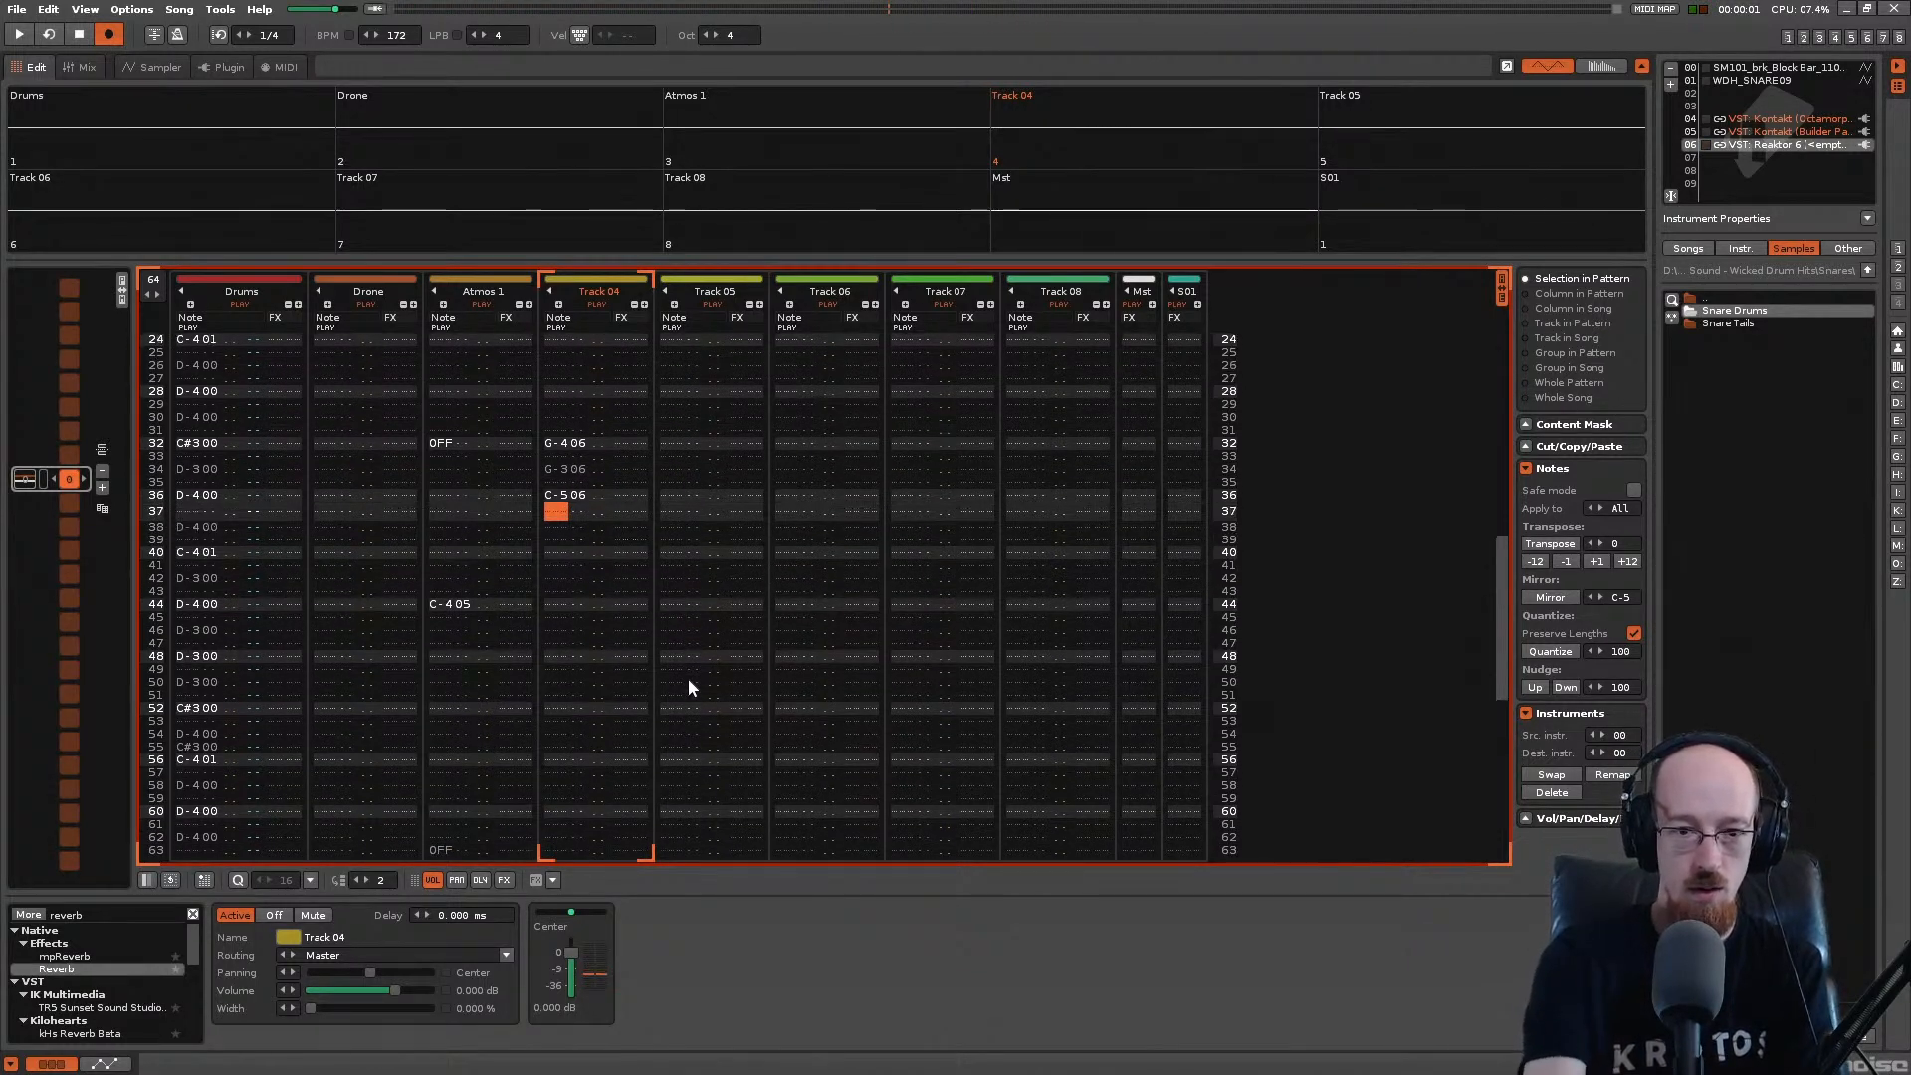
key(z)
Step: Play the pattern and check Track 04's respaced notes around lines 32 to 38
key(space)
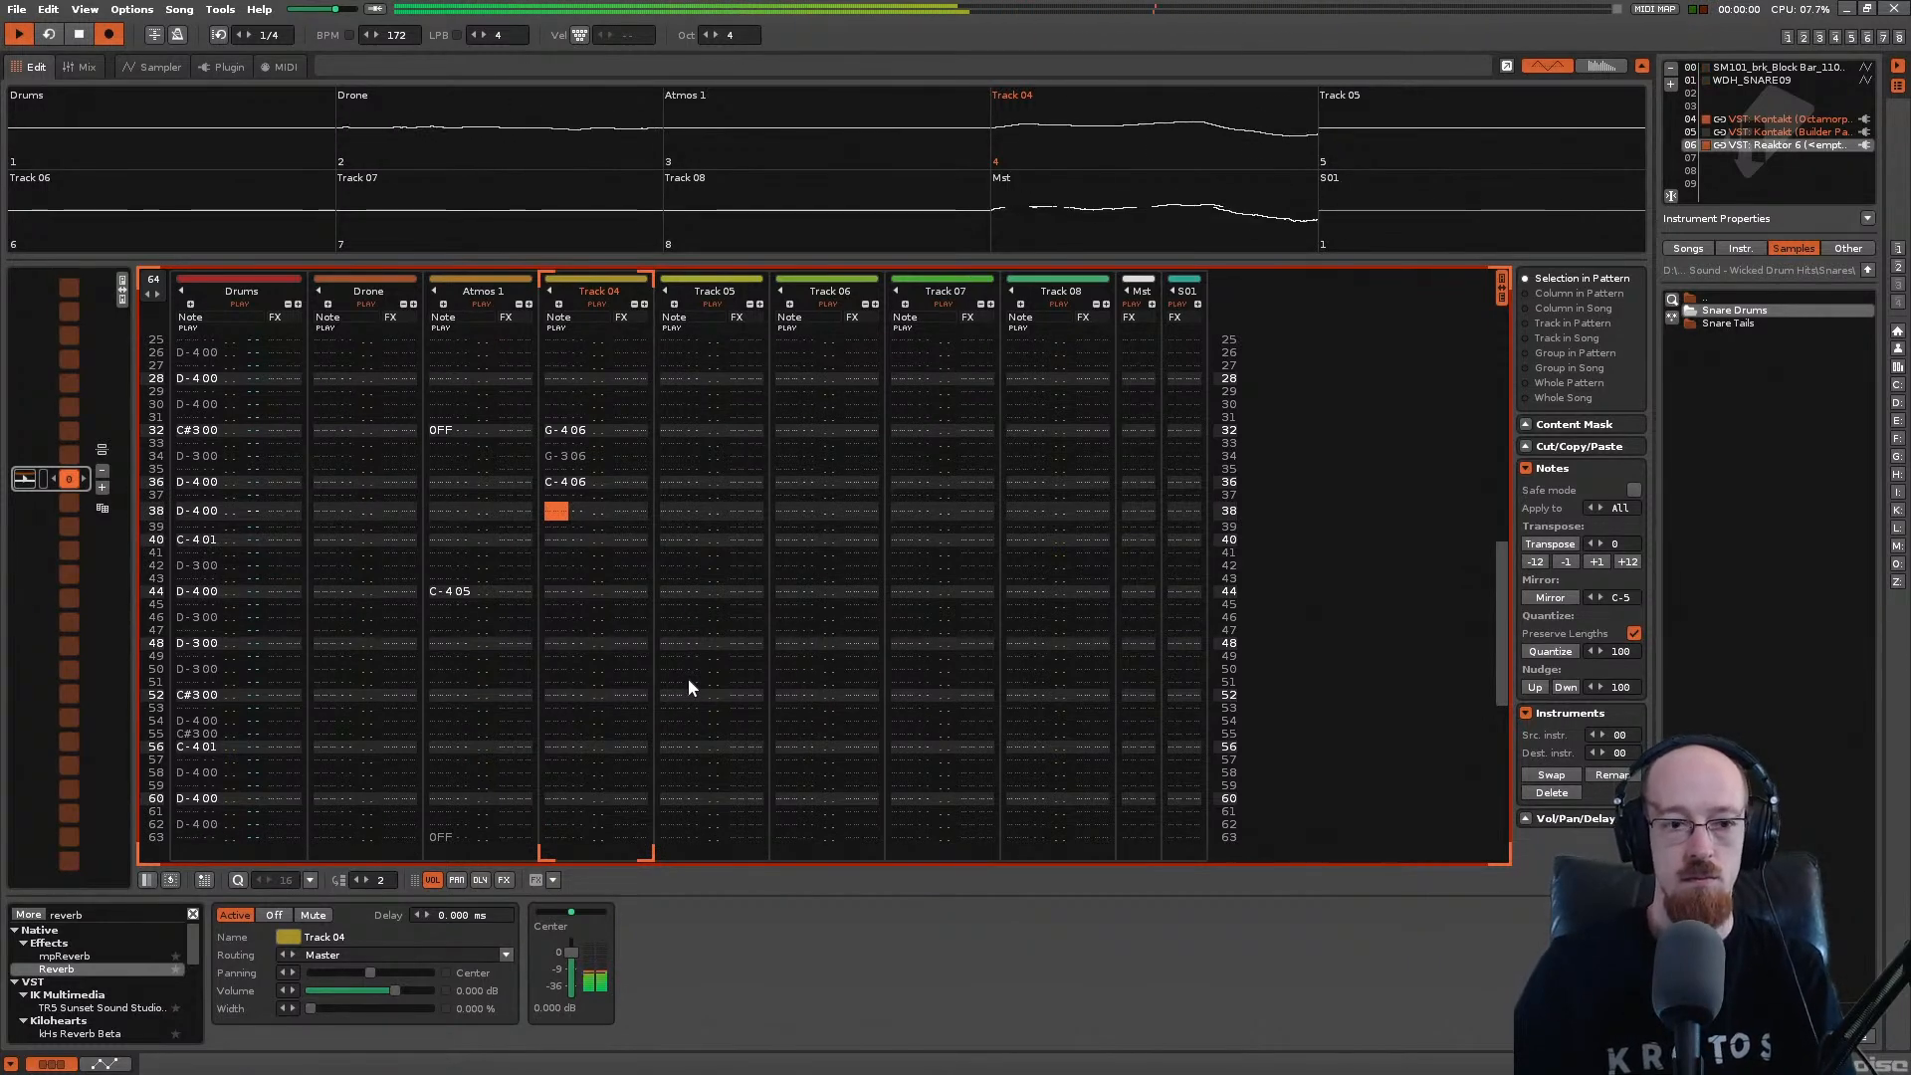
key(Up)
key(Up)
key(Up)
key(Up)
key(Up)
key(Up)
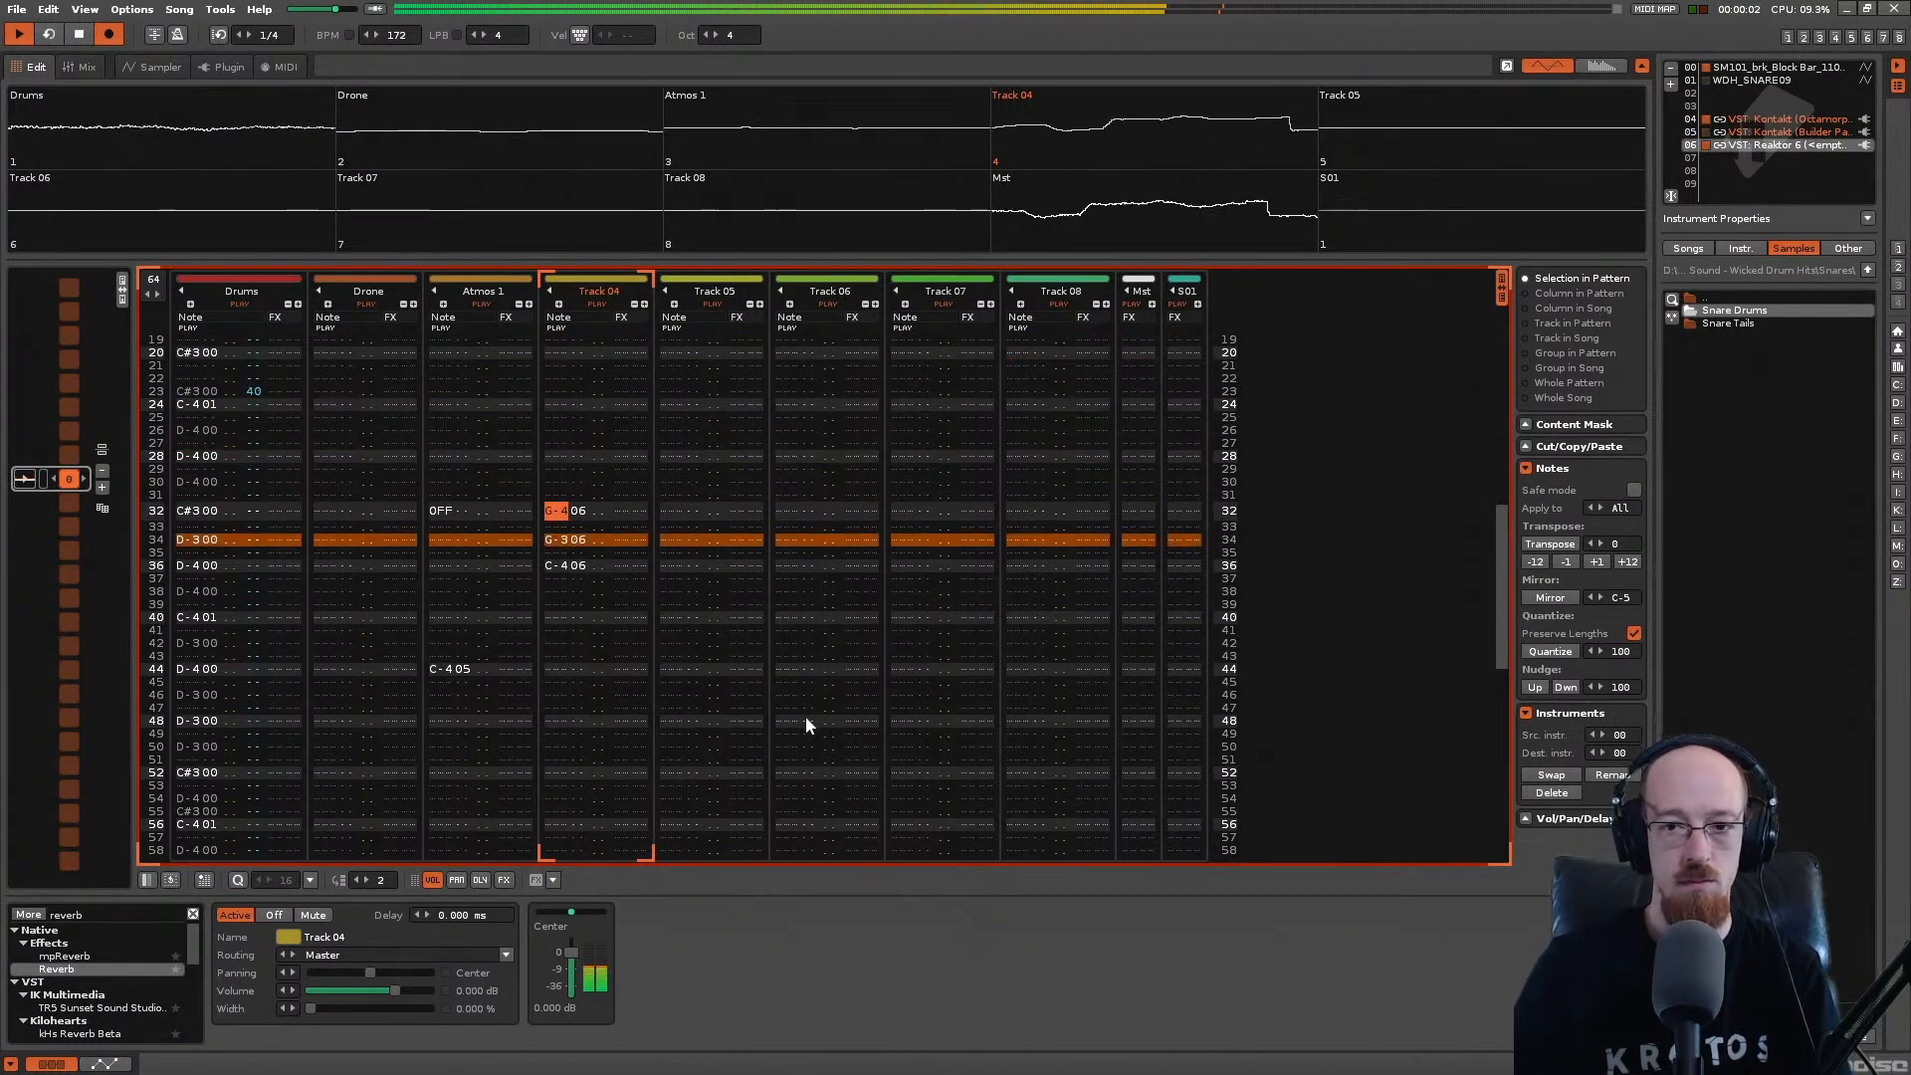
key(Down)
key(Down)
key(Down)
key(Down)
key(Down)
key(Down)
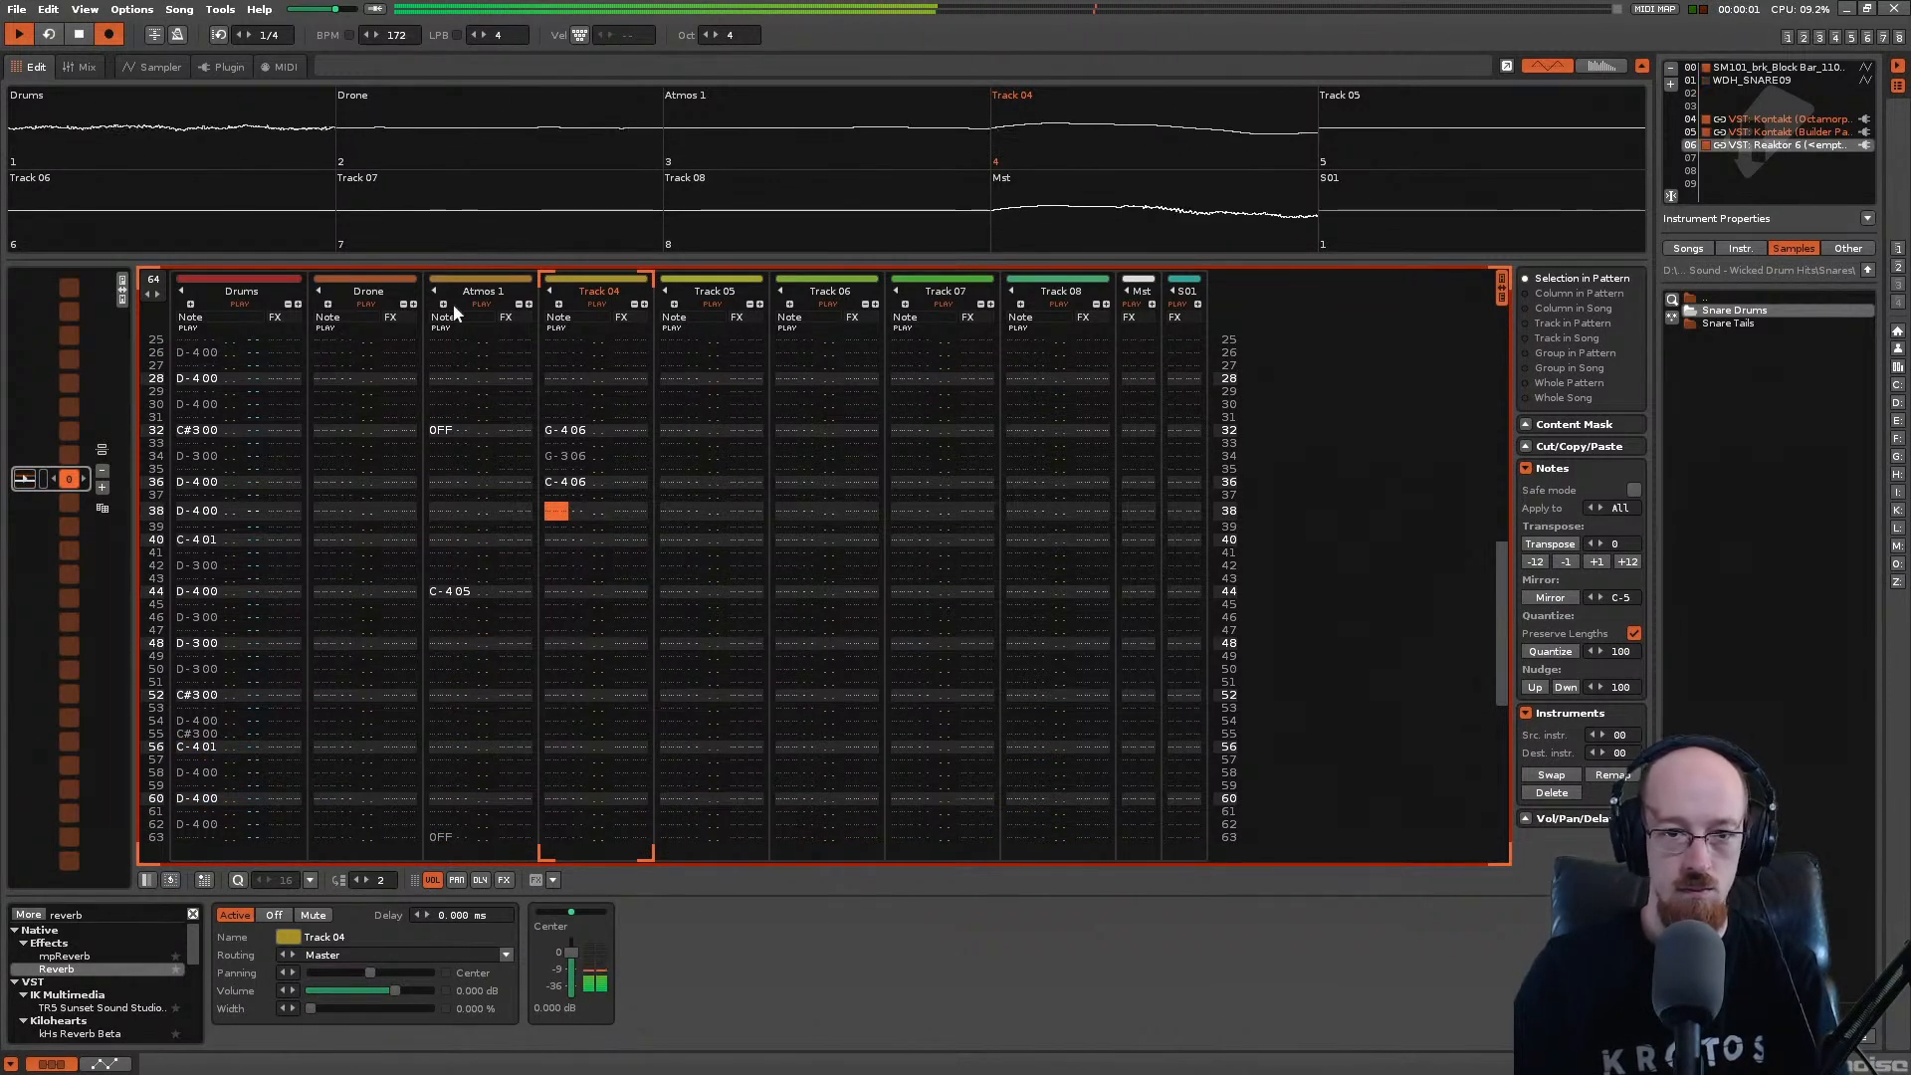
Step: Reset the Atmos 1 track's volume to 0.000 dB, stop playback and switch the track off
click(495, 314)
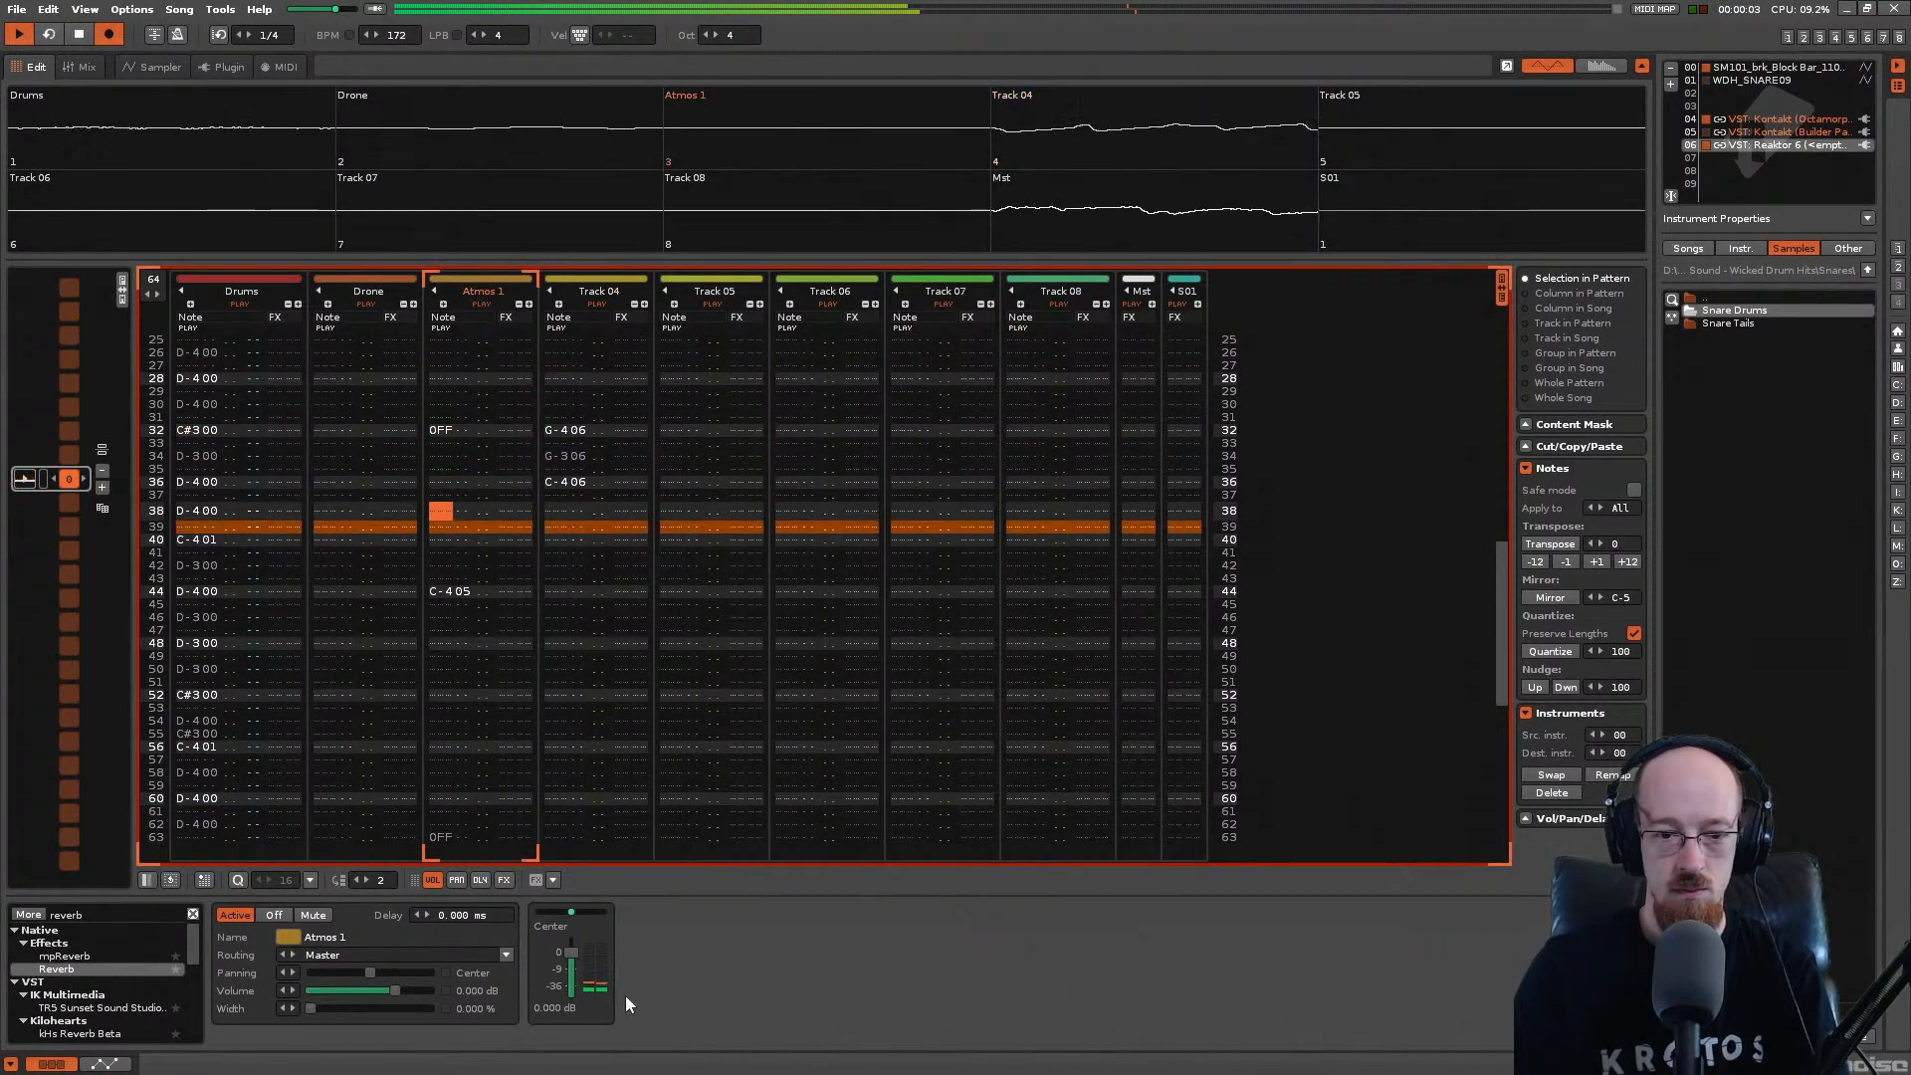
drag(571, 952, 573, 950)
double_click(572, 948)
key(space)
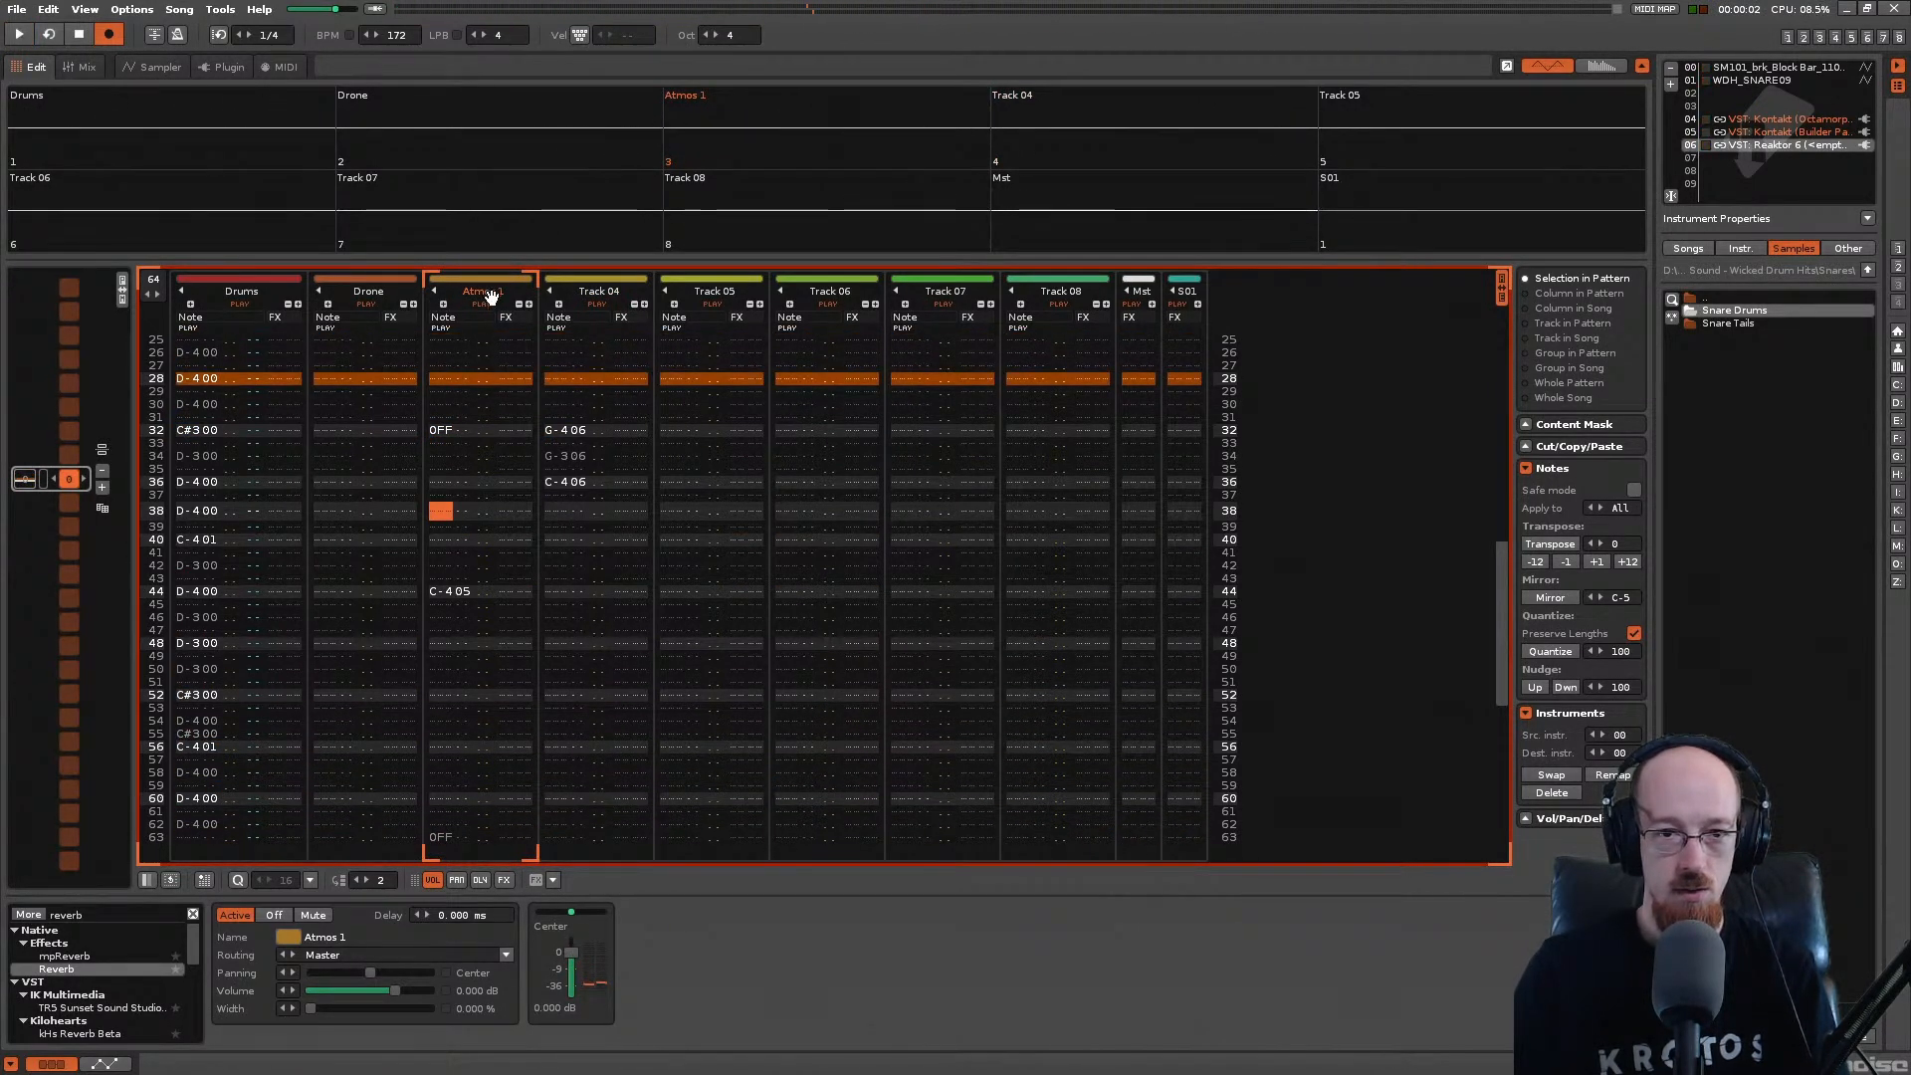
scroll(488, 390, up, 2)
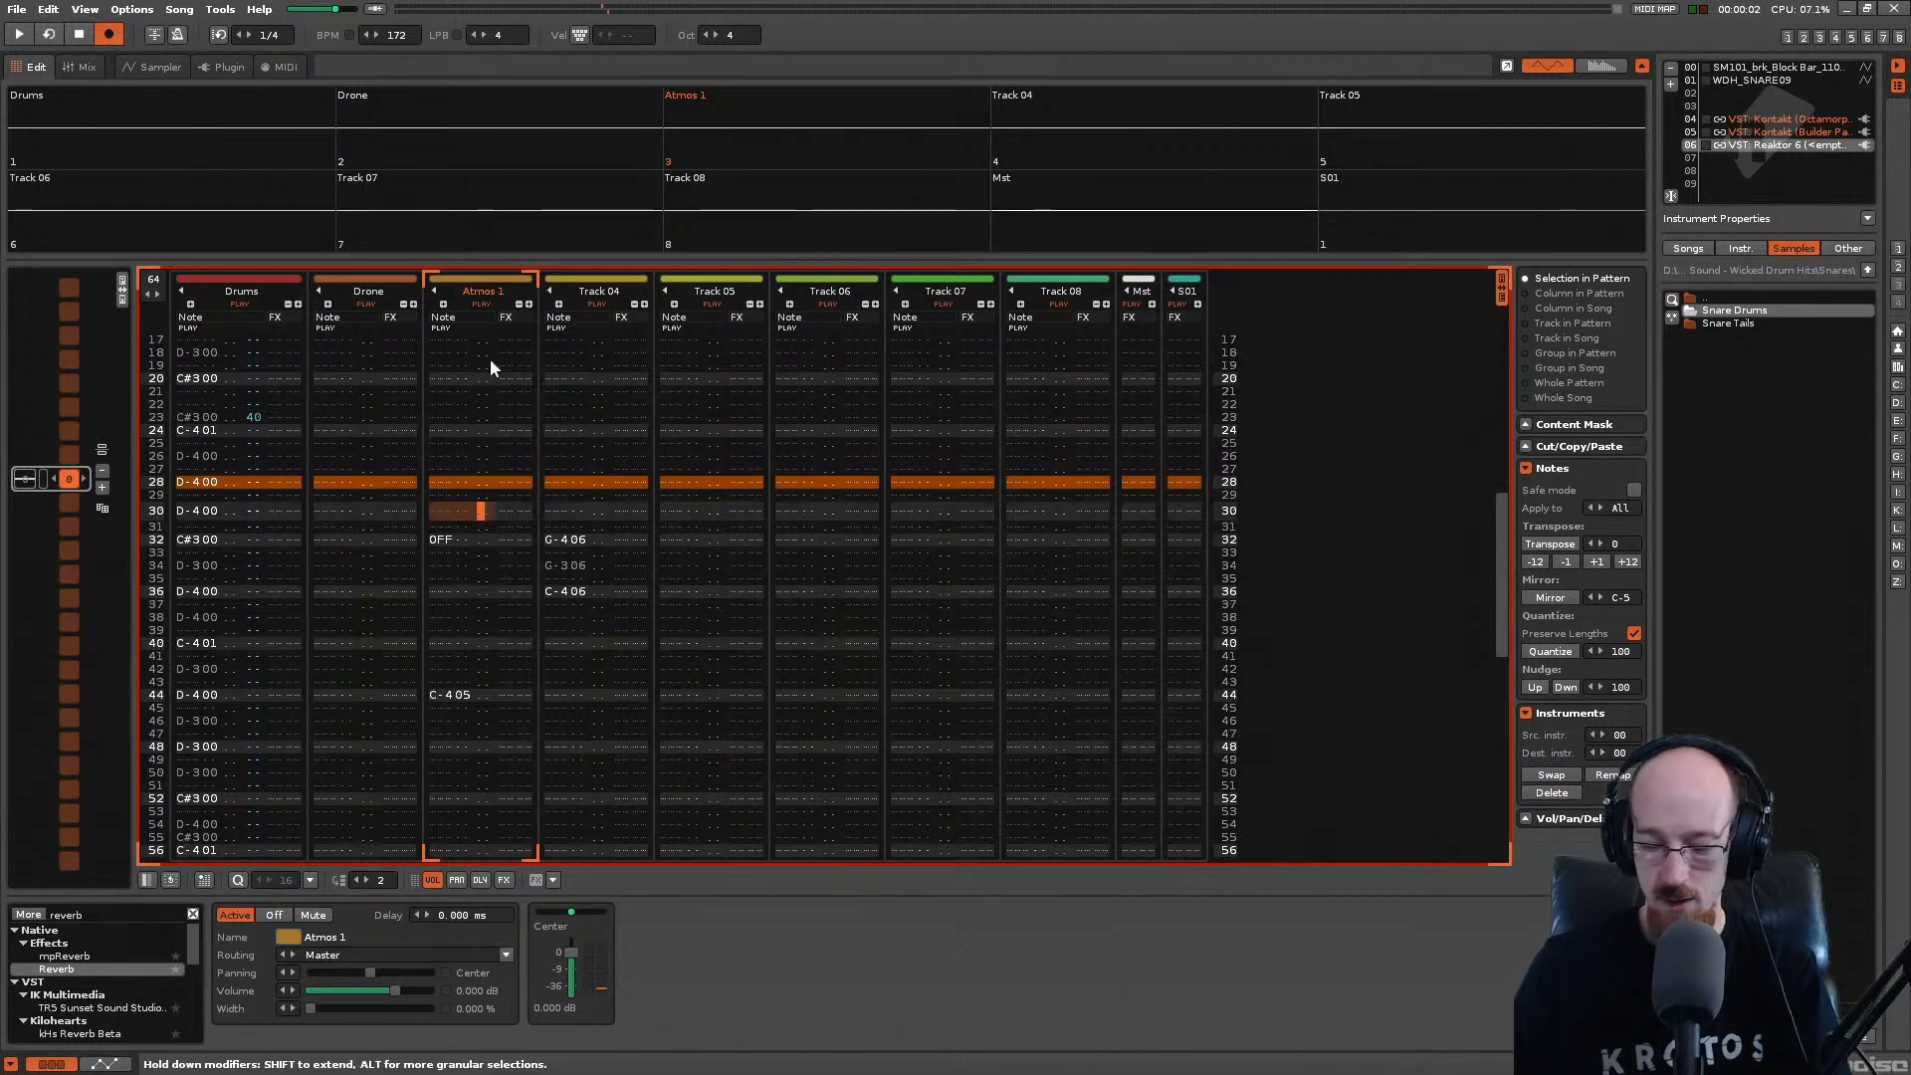
key(ctrl+backslash)
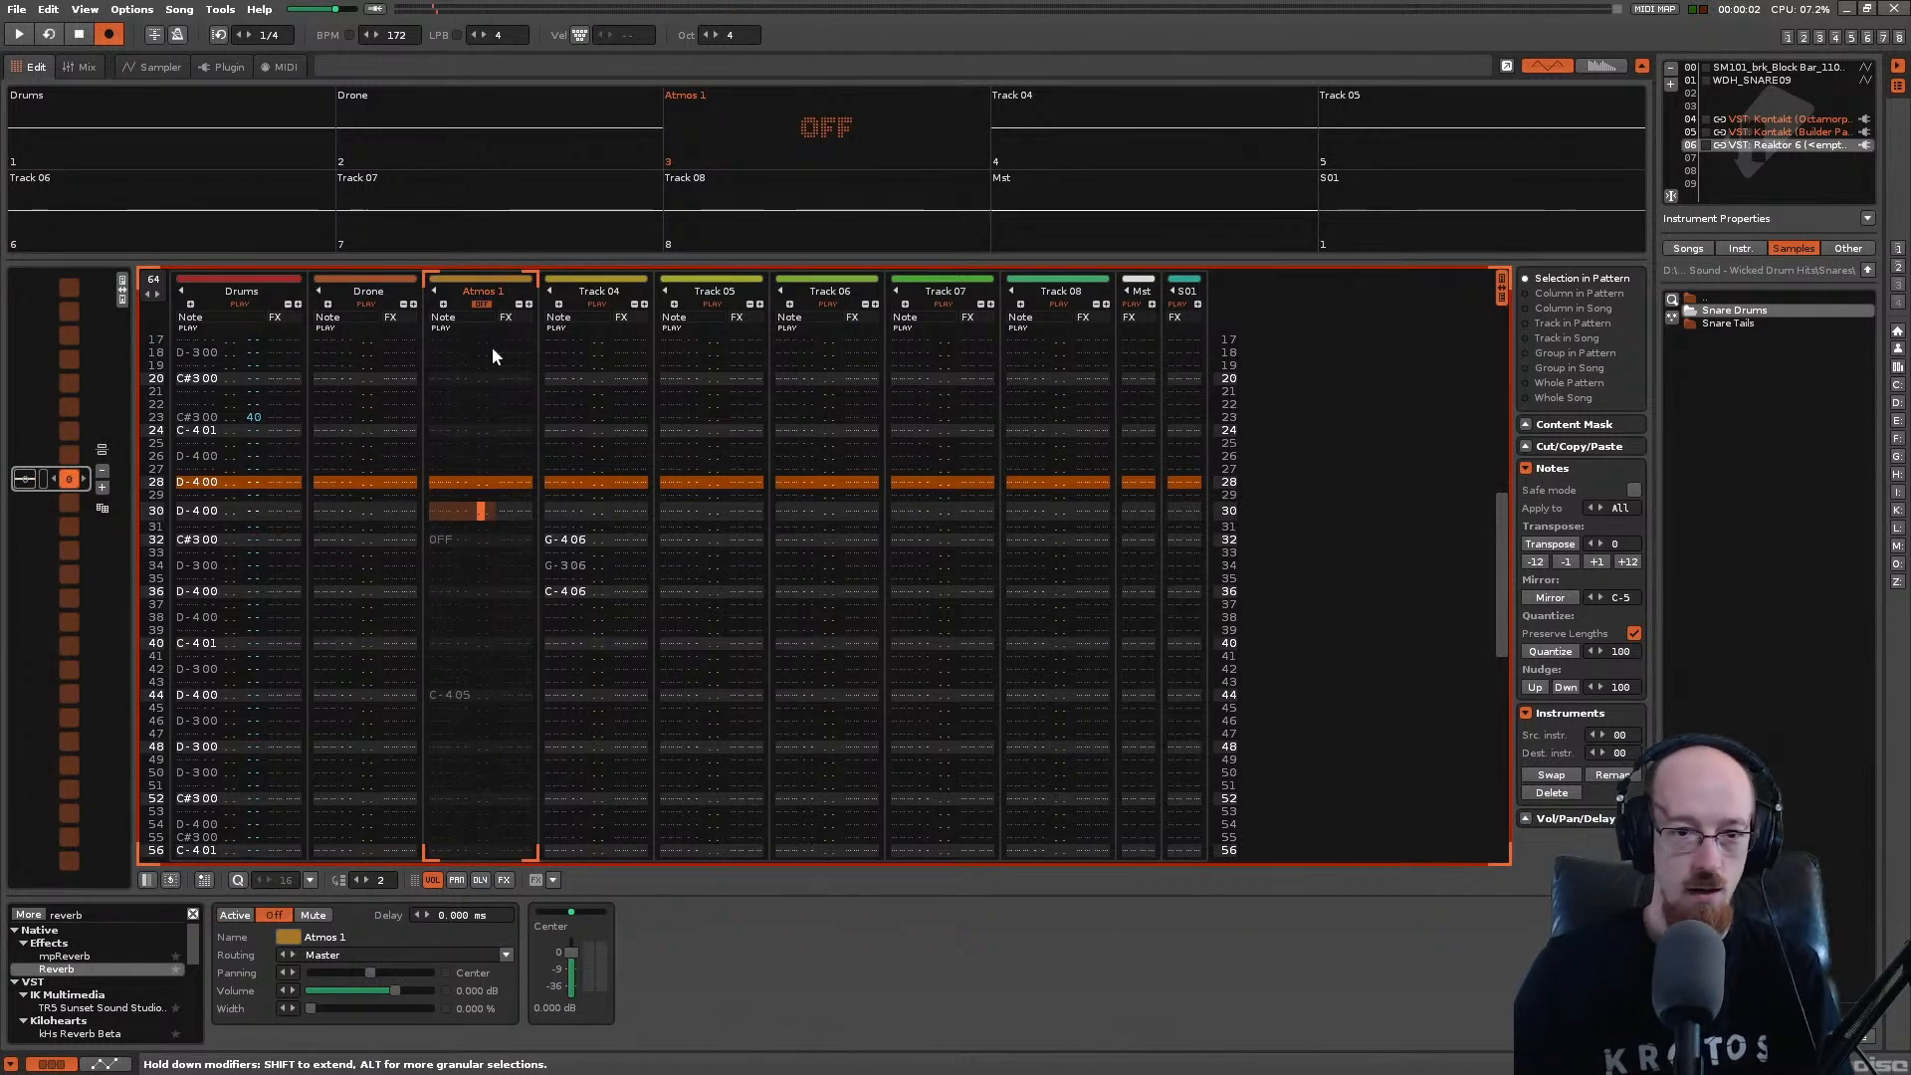
Step: Solo the Atmos 1 track and add the OTT_x64 effect to its device chain
key(ctrl+shift+backslash)
click(112, 914)
text(OTT)
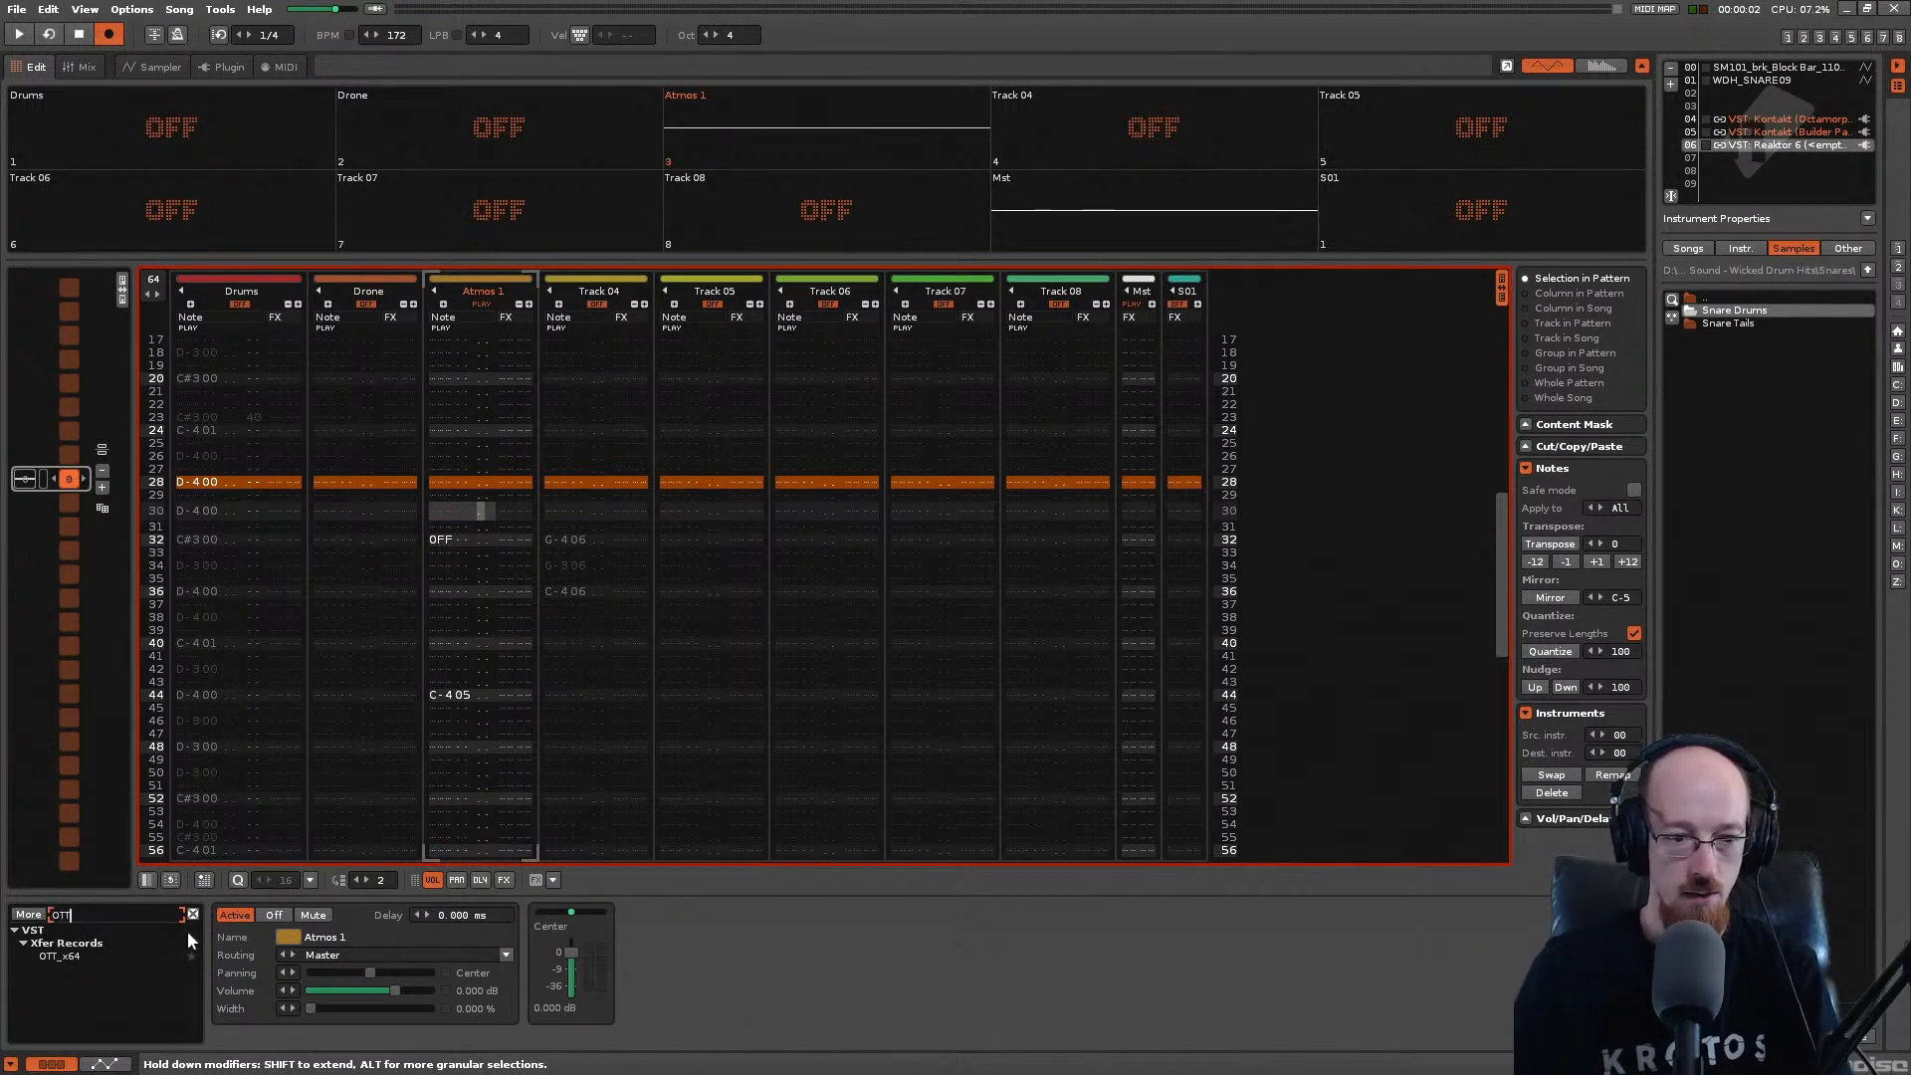
double_click(68, 957)
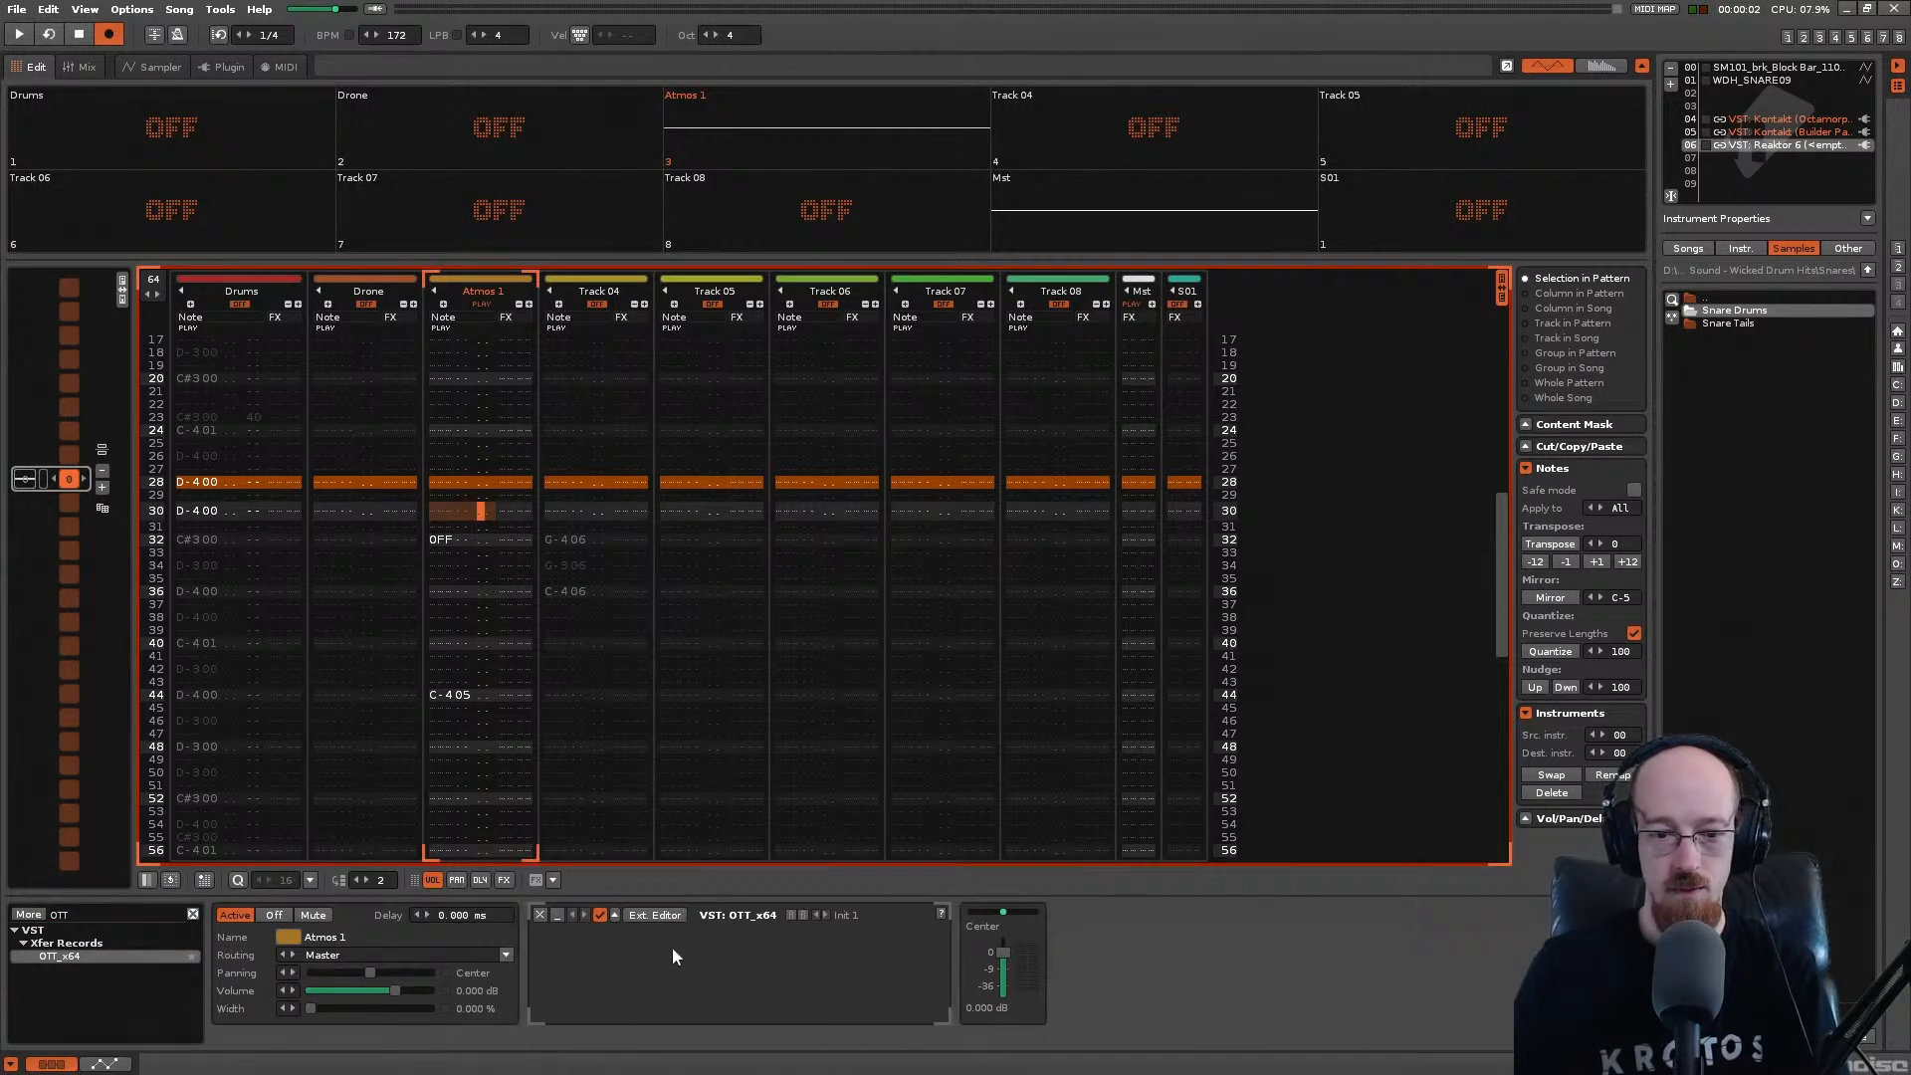
Step: Play the pattern around lines 26 to 44 and listen to the soloed Atmos 1 track through OTT
key(space)
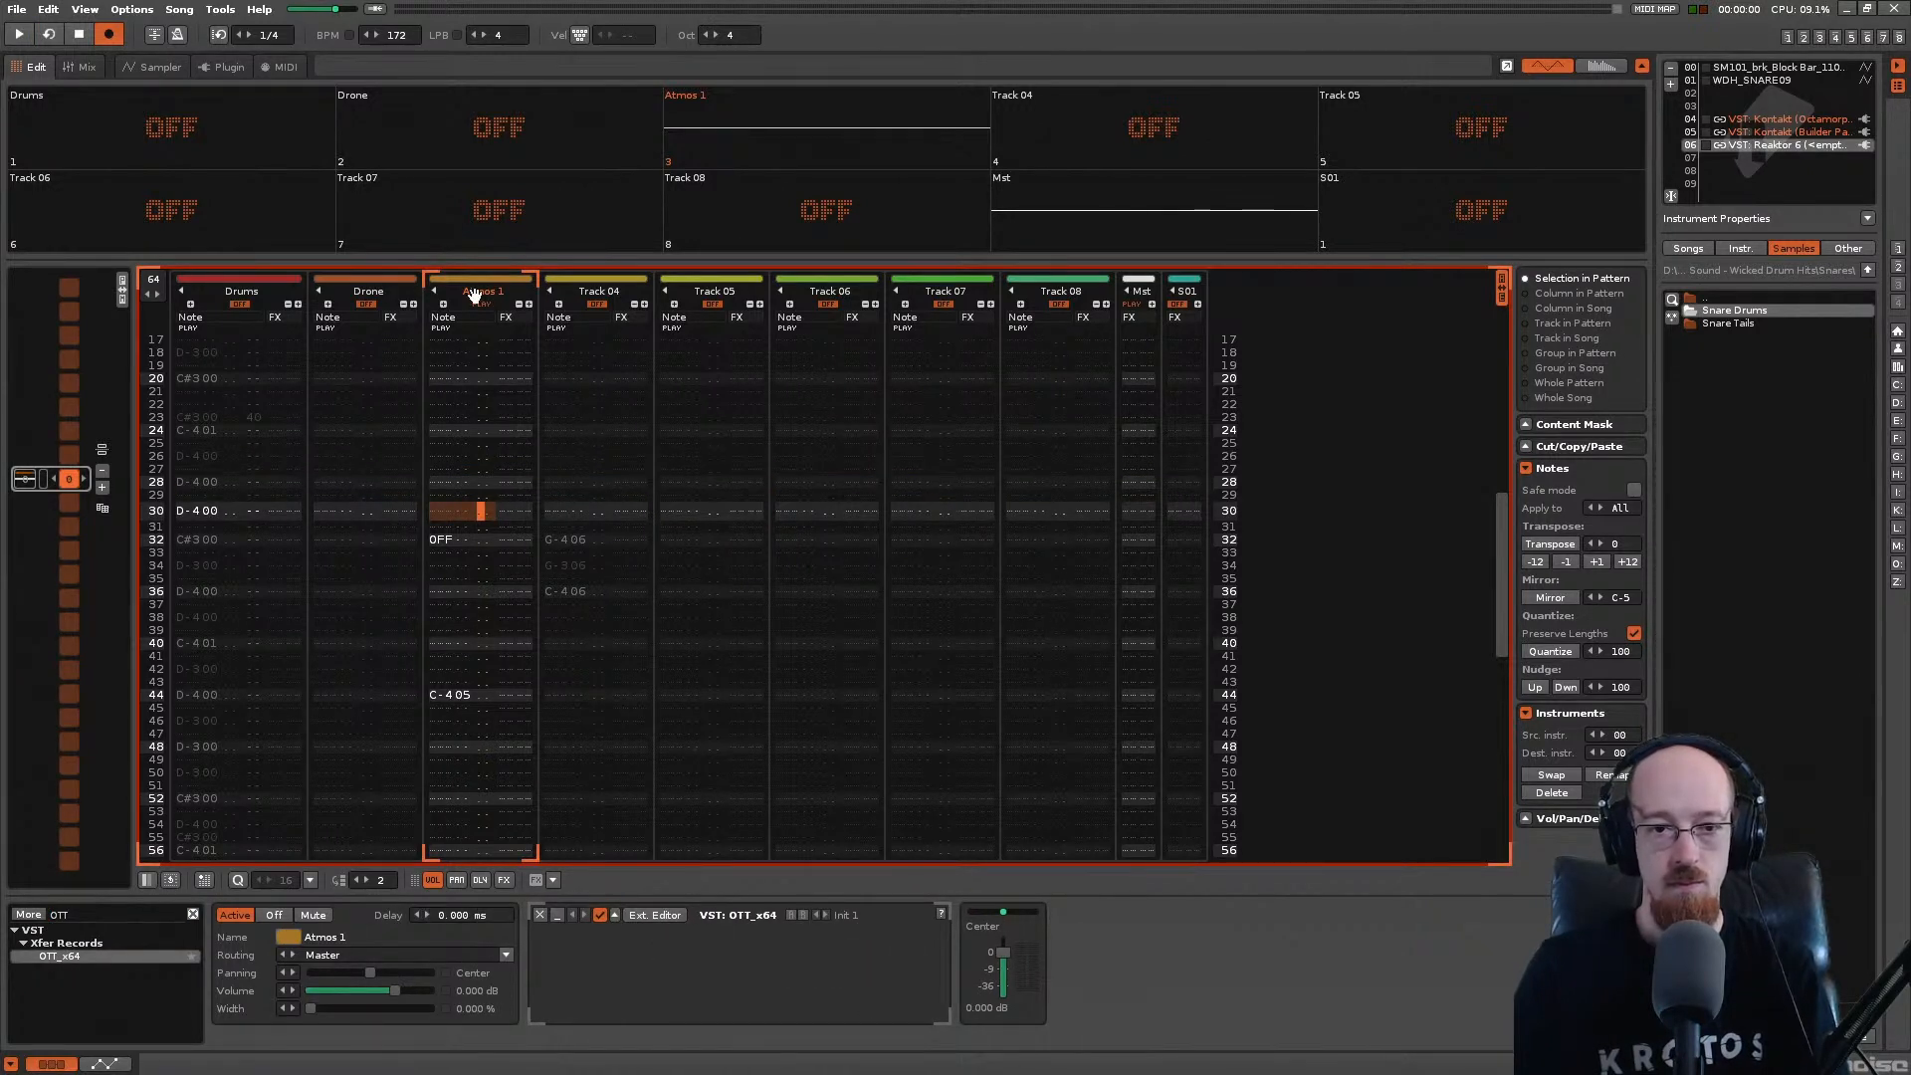
click(457, 482)
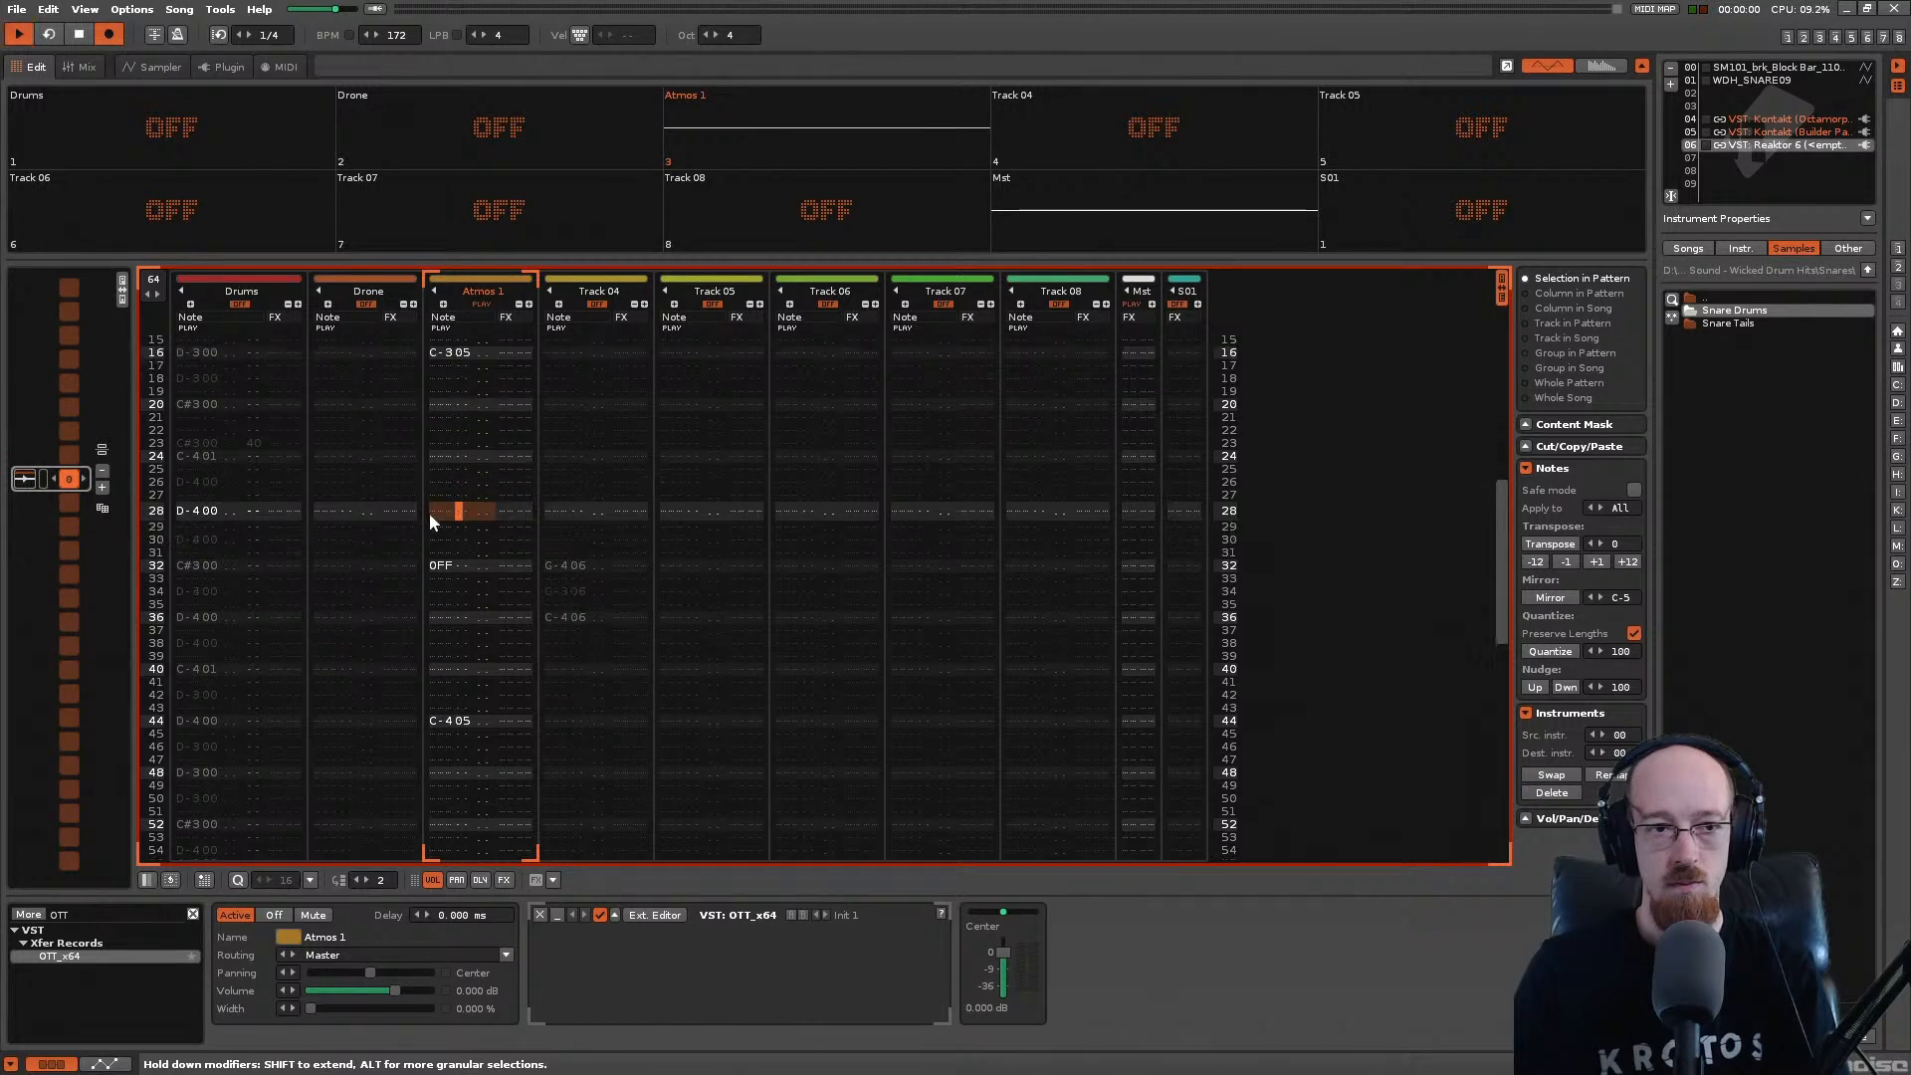
key(space)
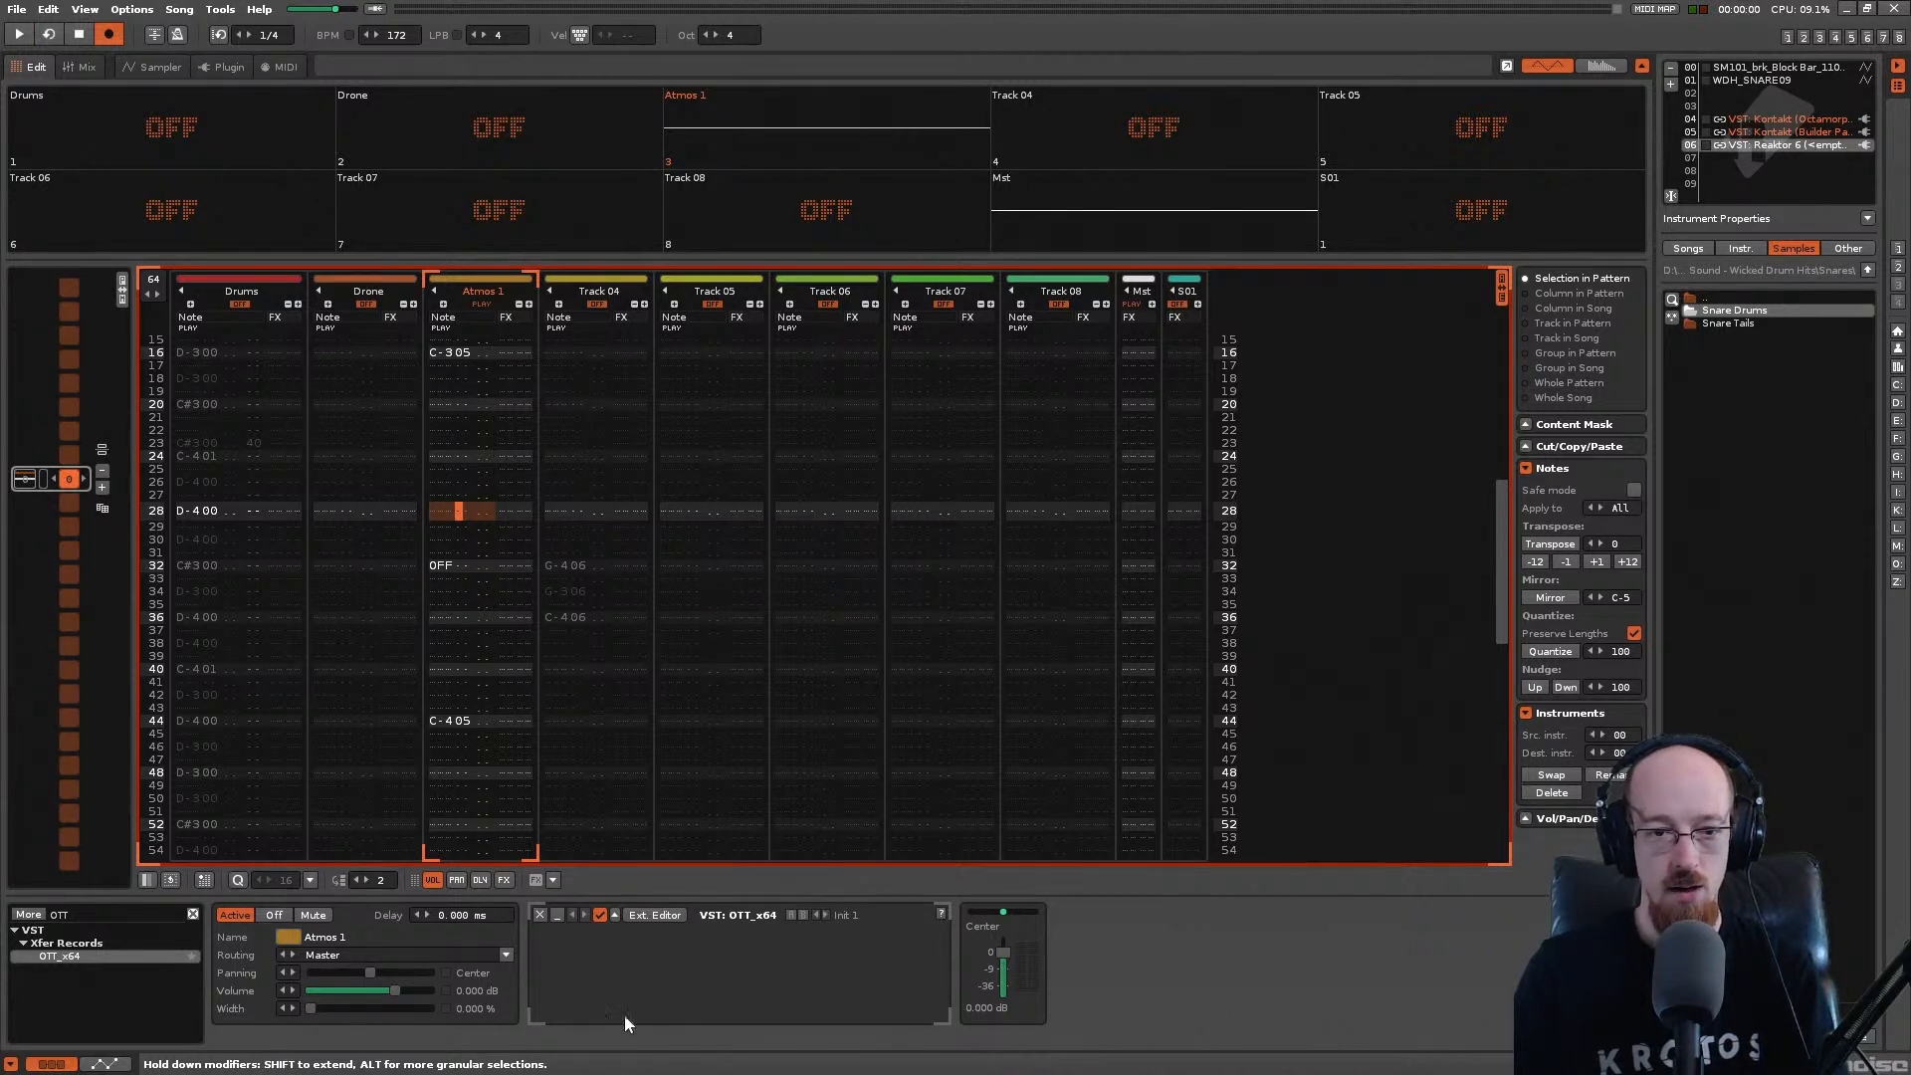
scroll(439, 468, up, 2)
key(space)
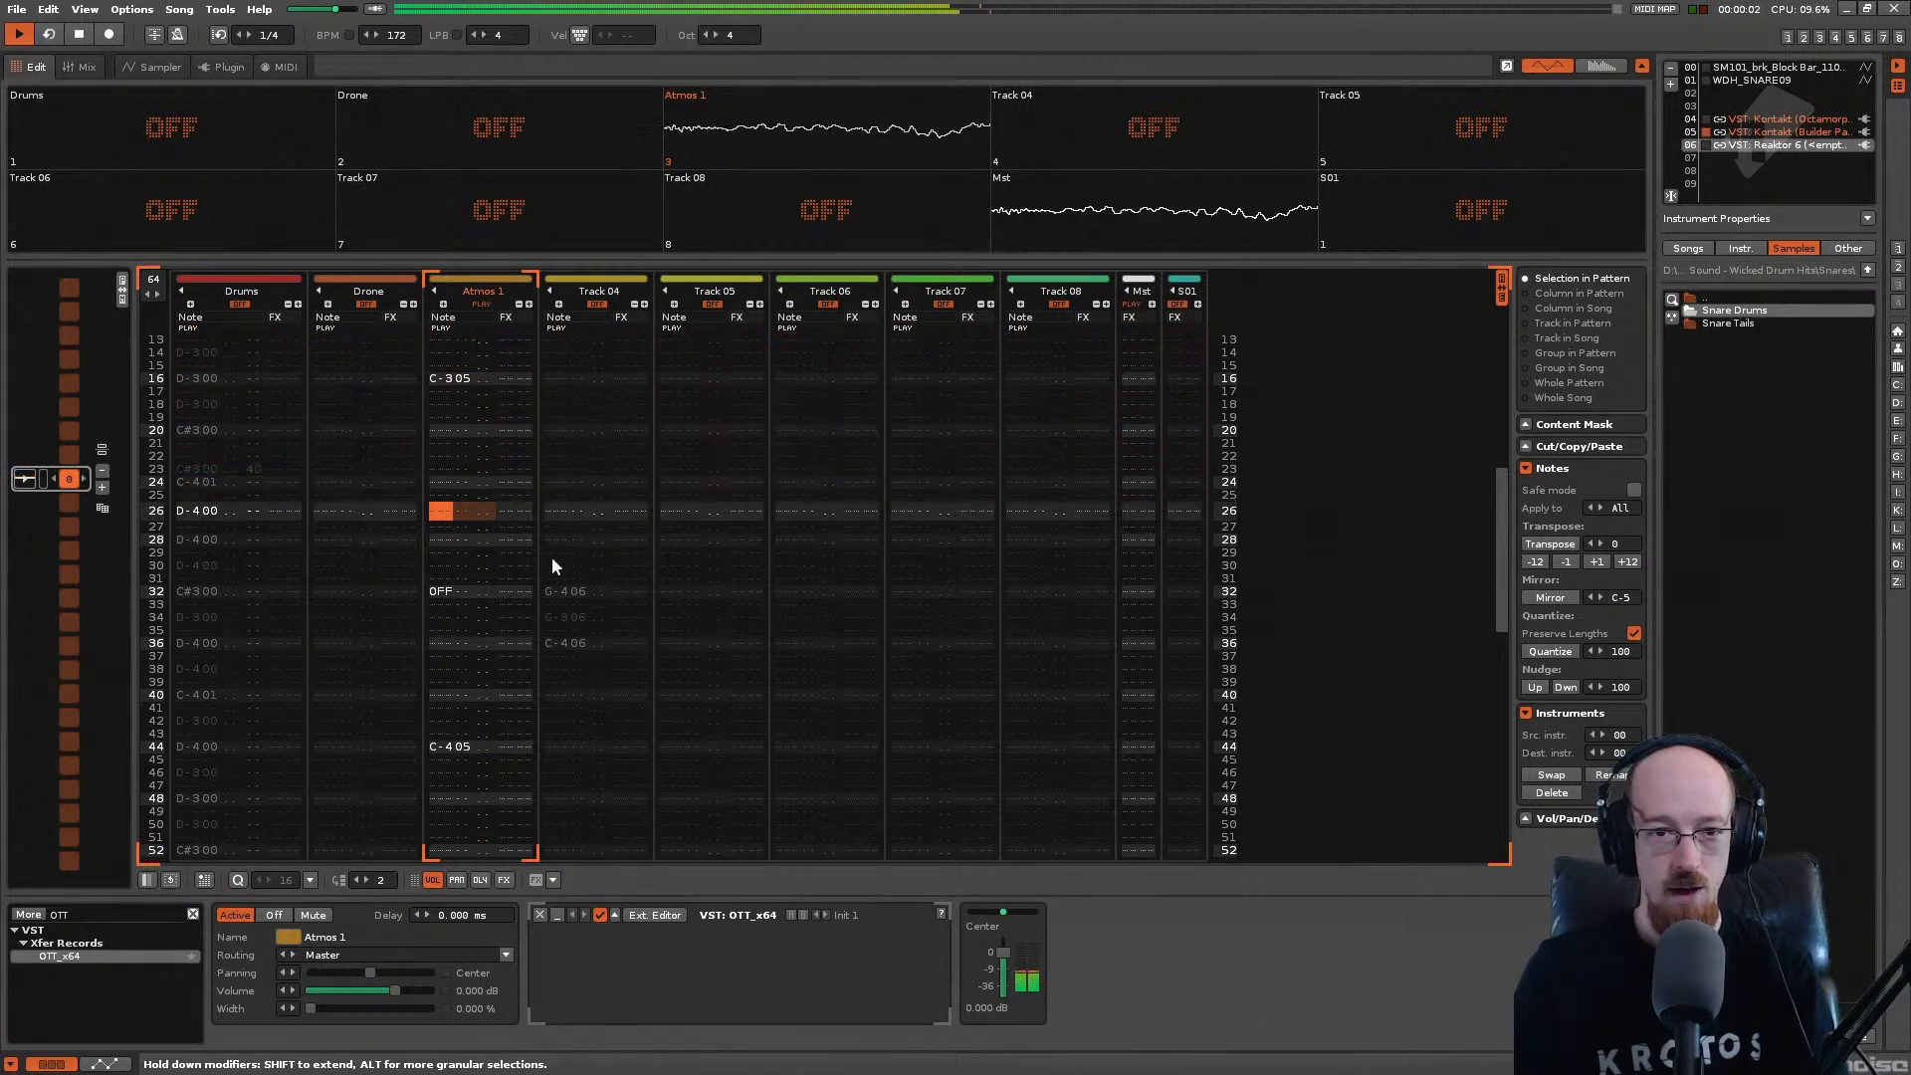
scroll(560, 562, up, 8)
scroll(569, 574, down, 2)
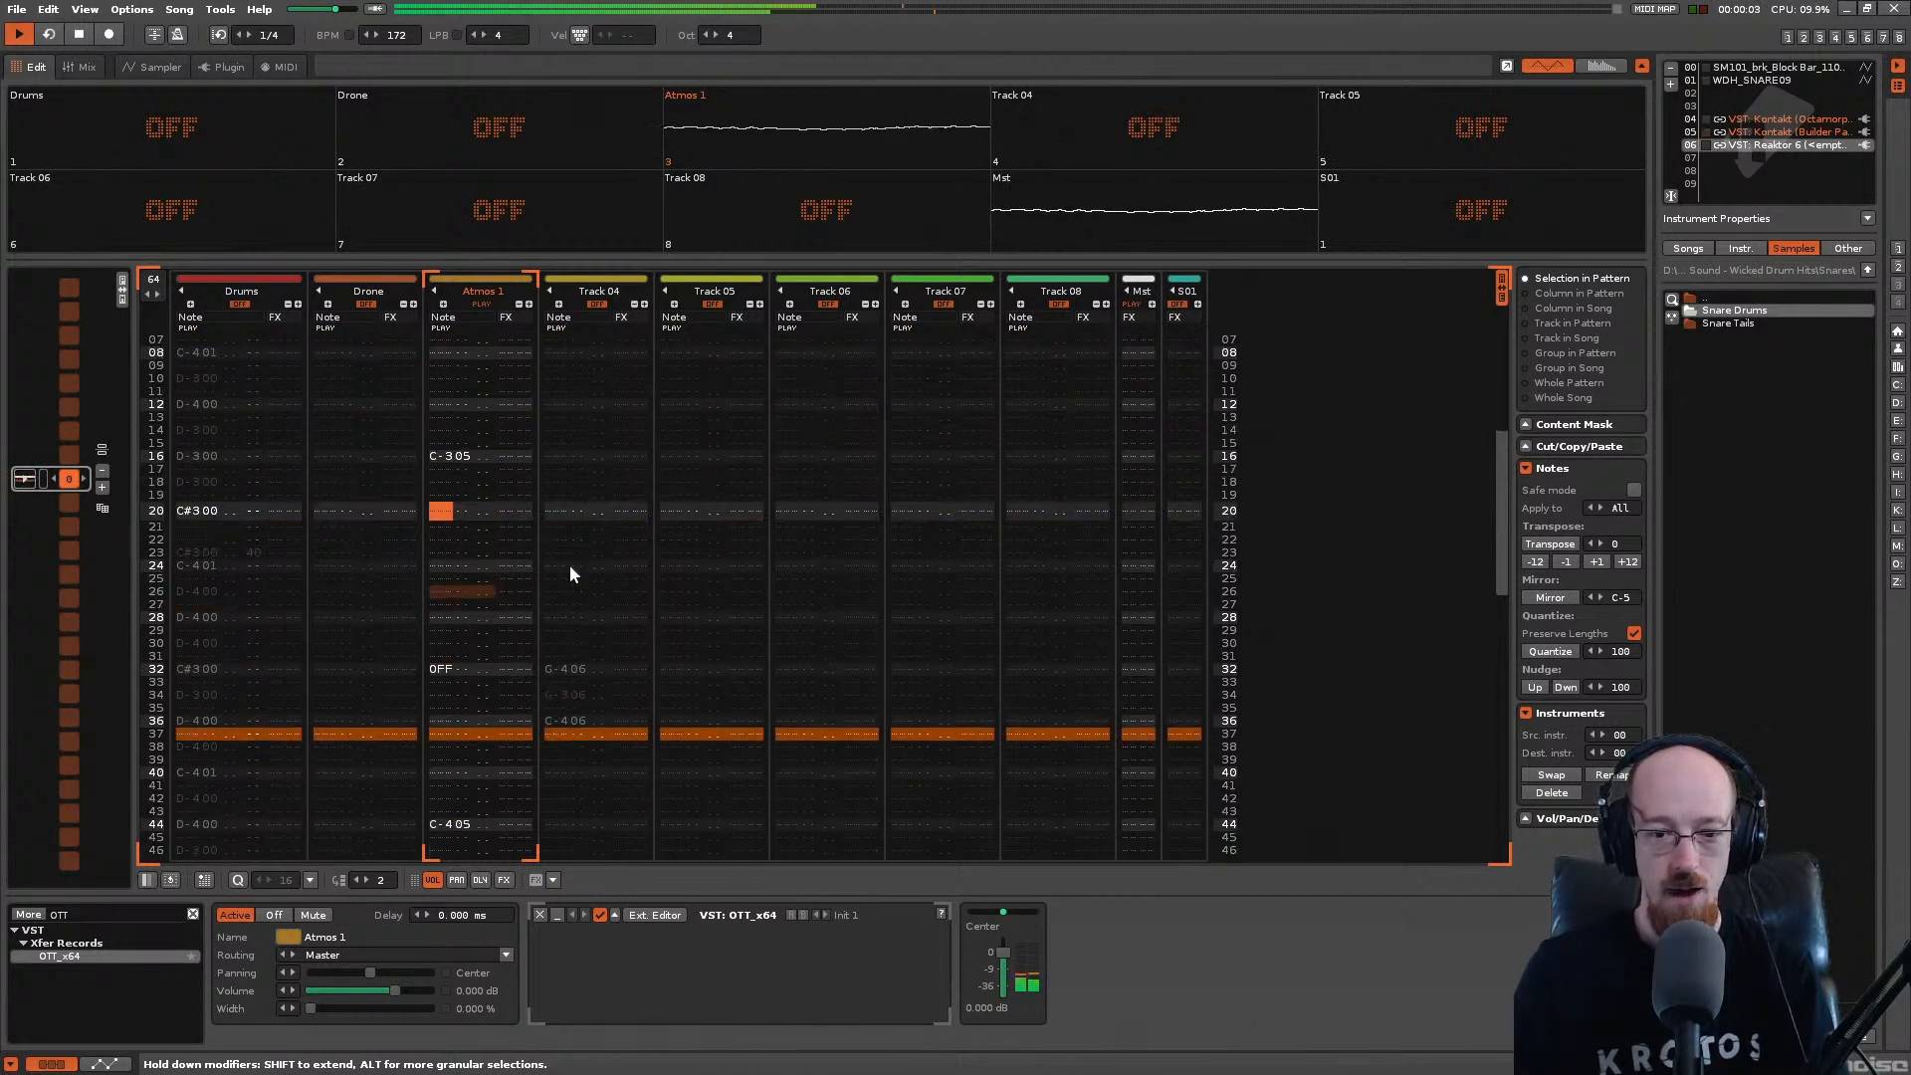
Step: Adjust OTT's mid-band gain and lower Atmos 1's post-effect volume to -2.323 dB
click(667, 913)
click(1063, 585)
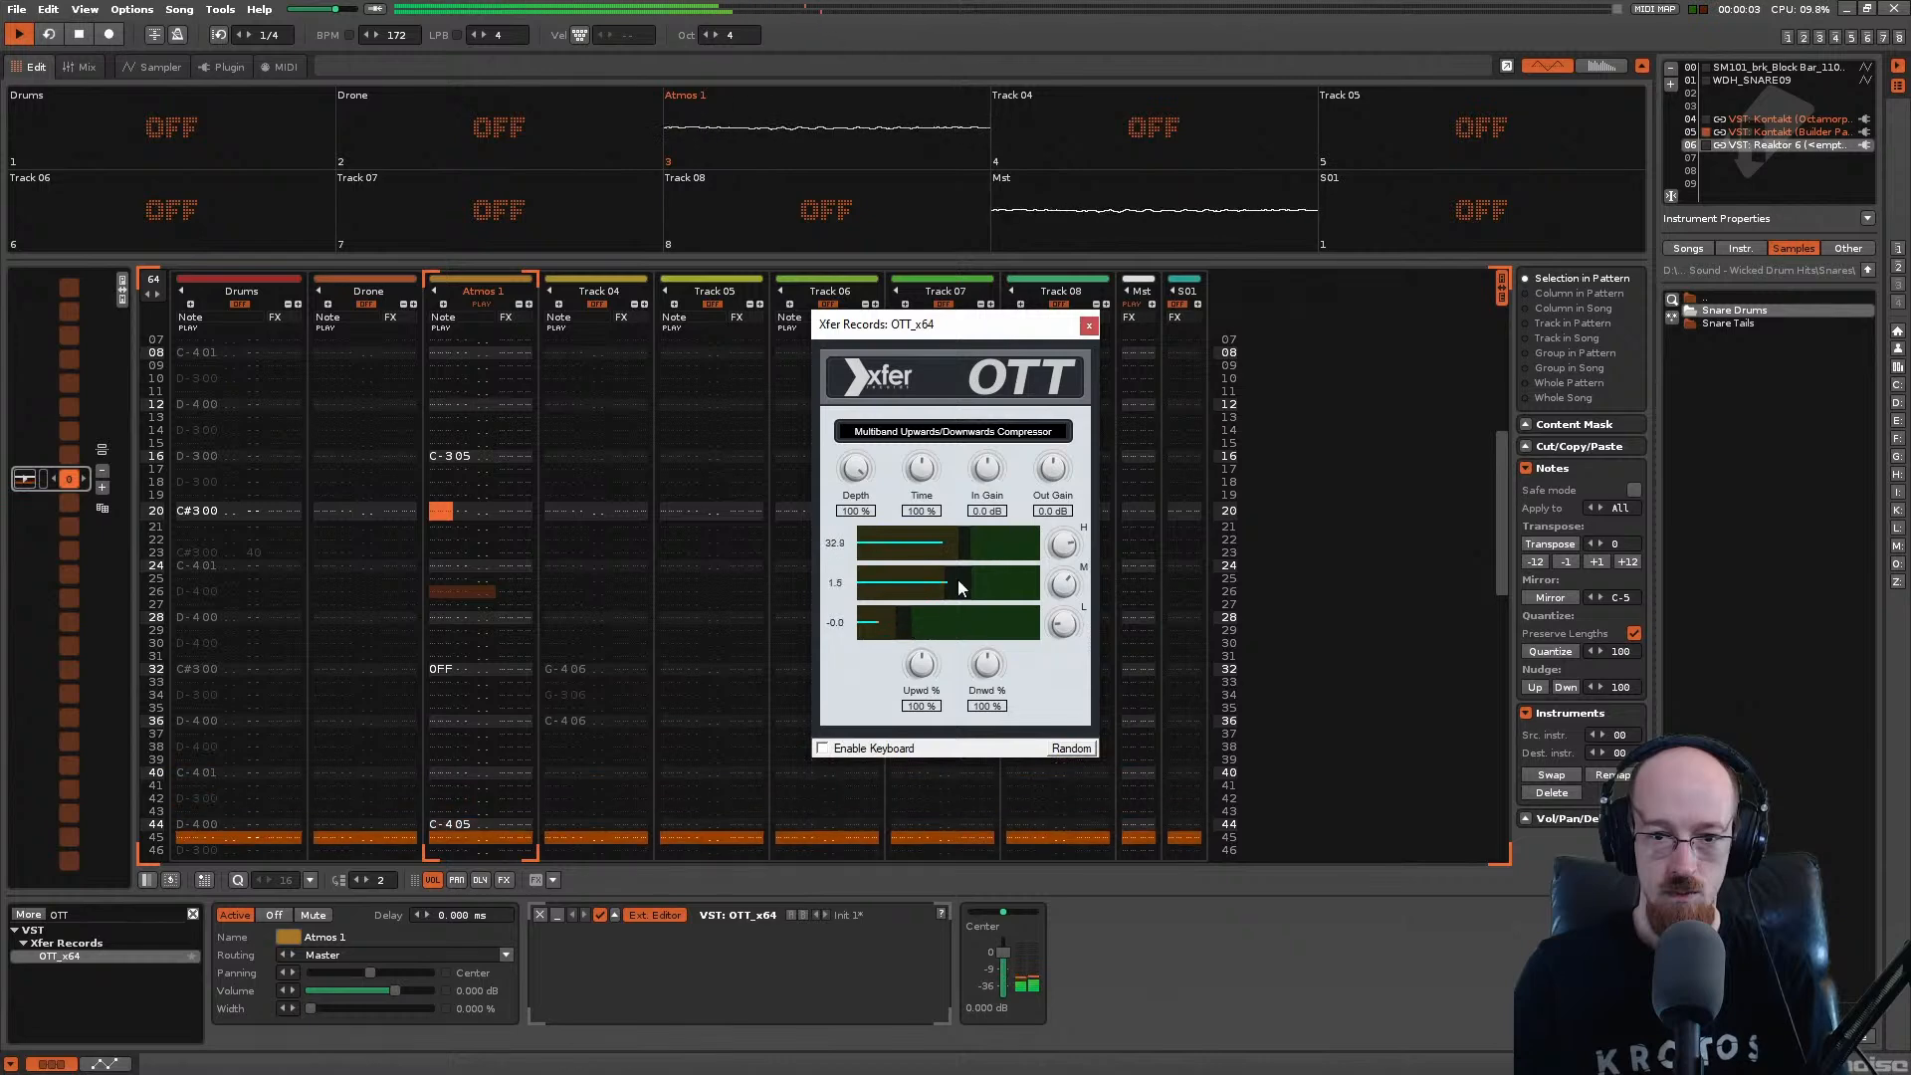
click(1089, 324)
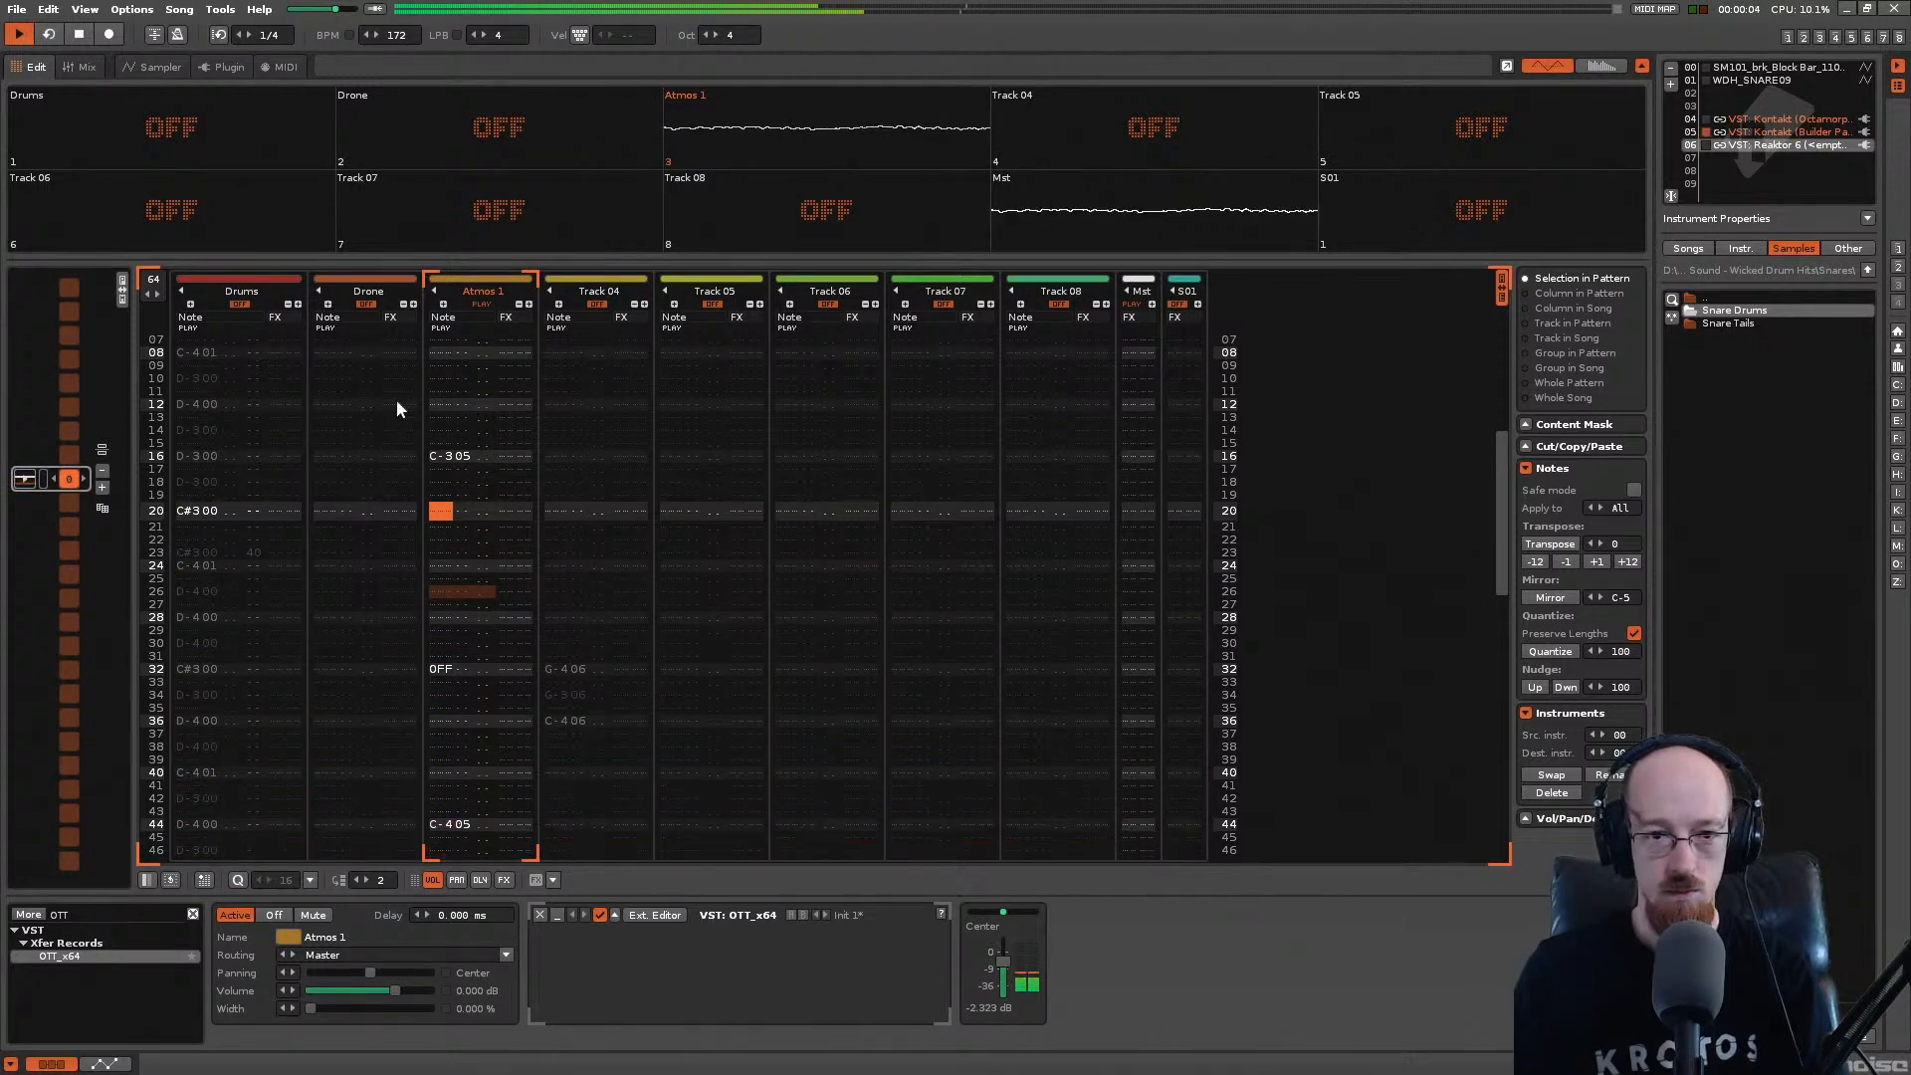
Step: Unsolo Atmos 1 and check the full mix from the start of the pattern
right_click(482, 302)
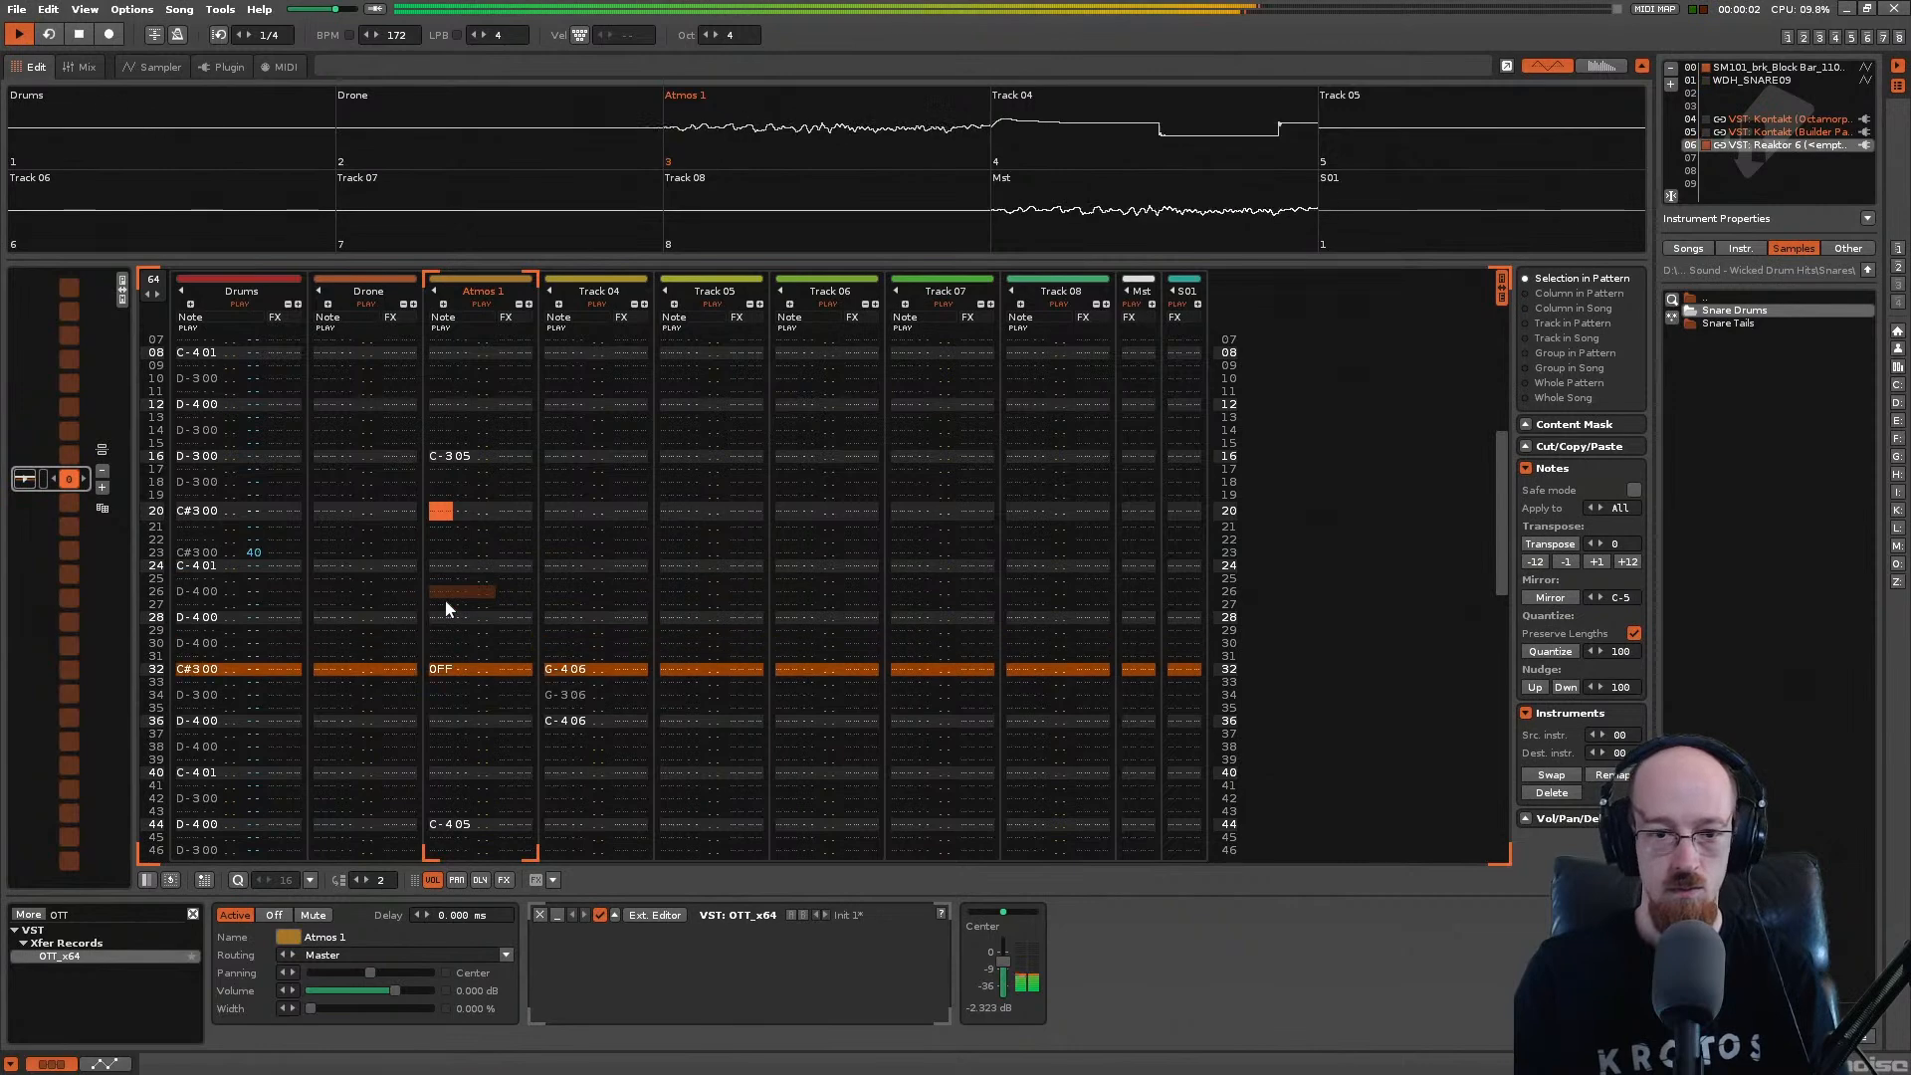
drag(1501, 541, 1492, 431)
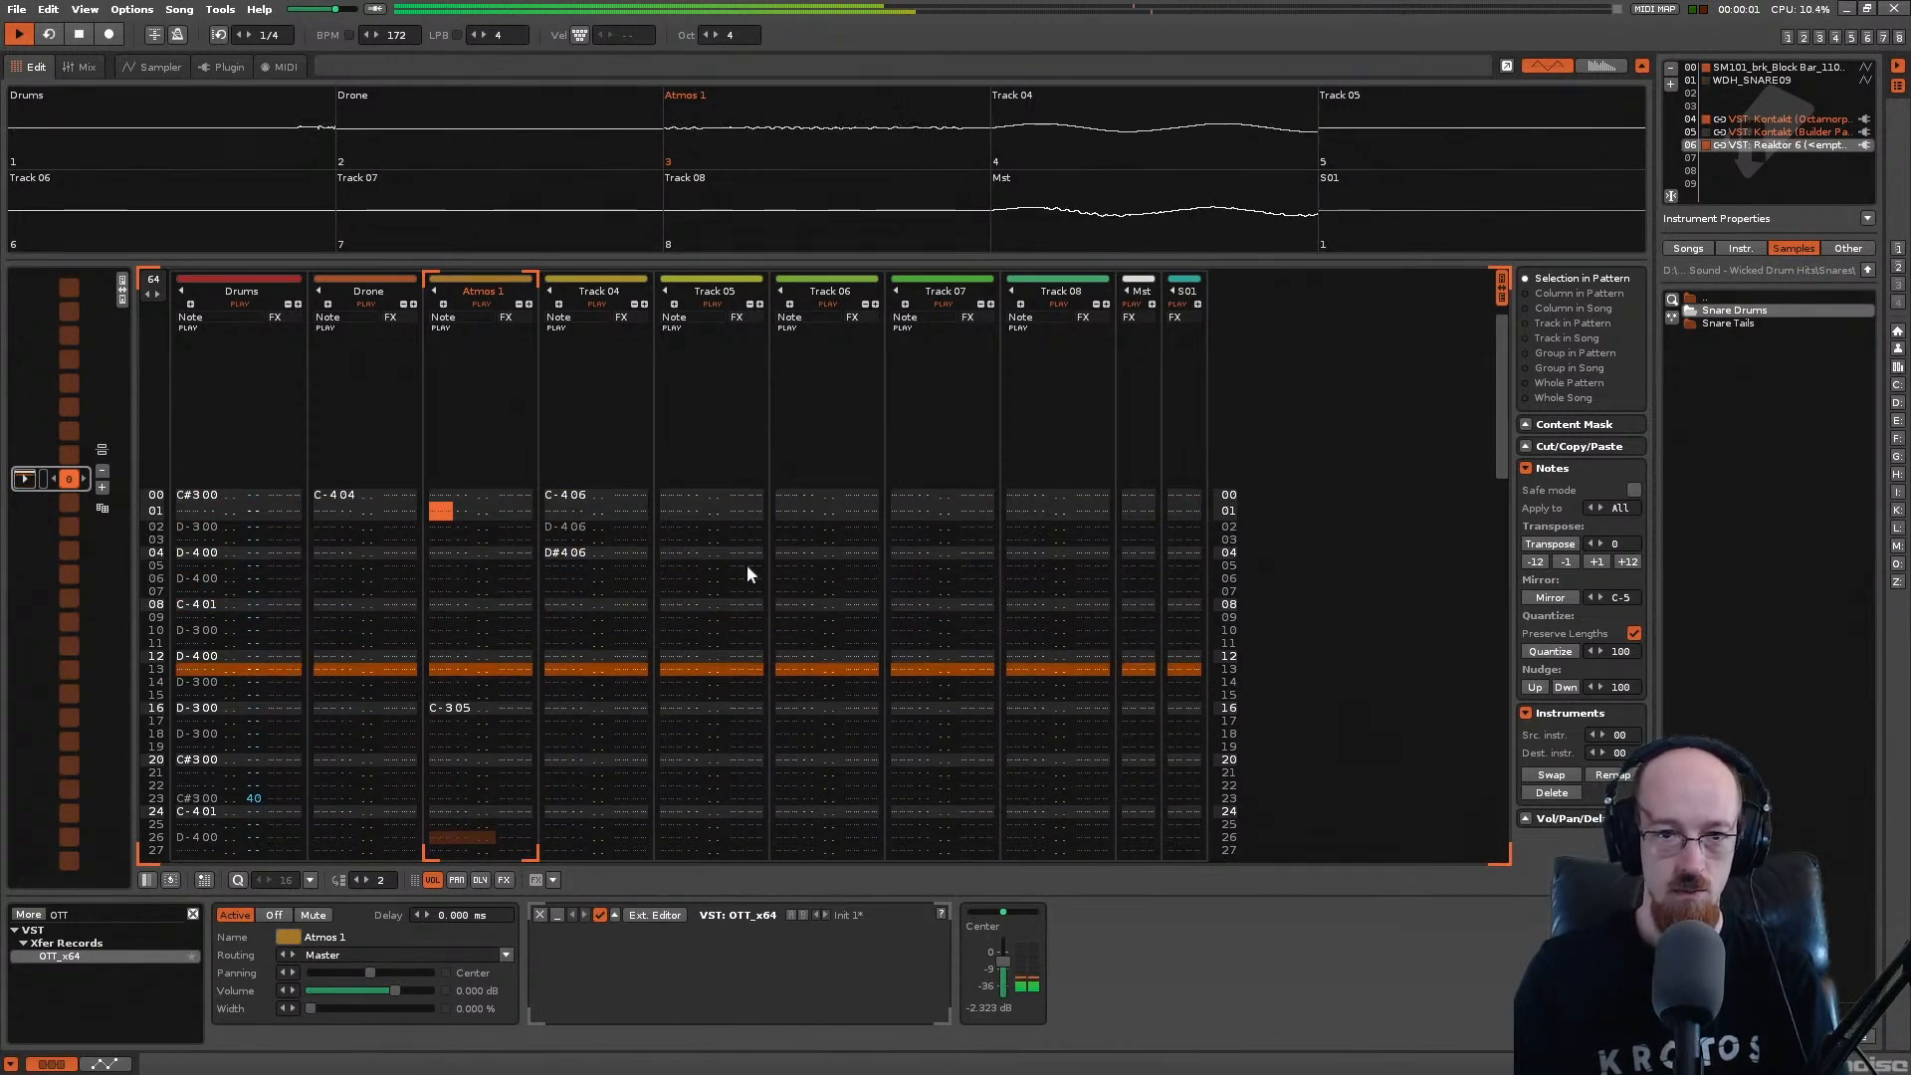
Step: Add an Analog Filter to Track 04, lower its cutoff to 2.58 kHz and stop playback
click(627, 291)
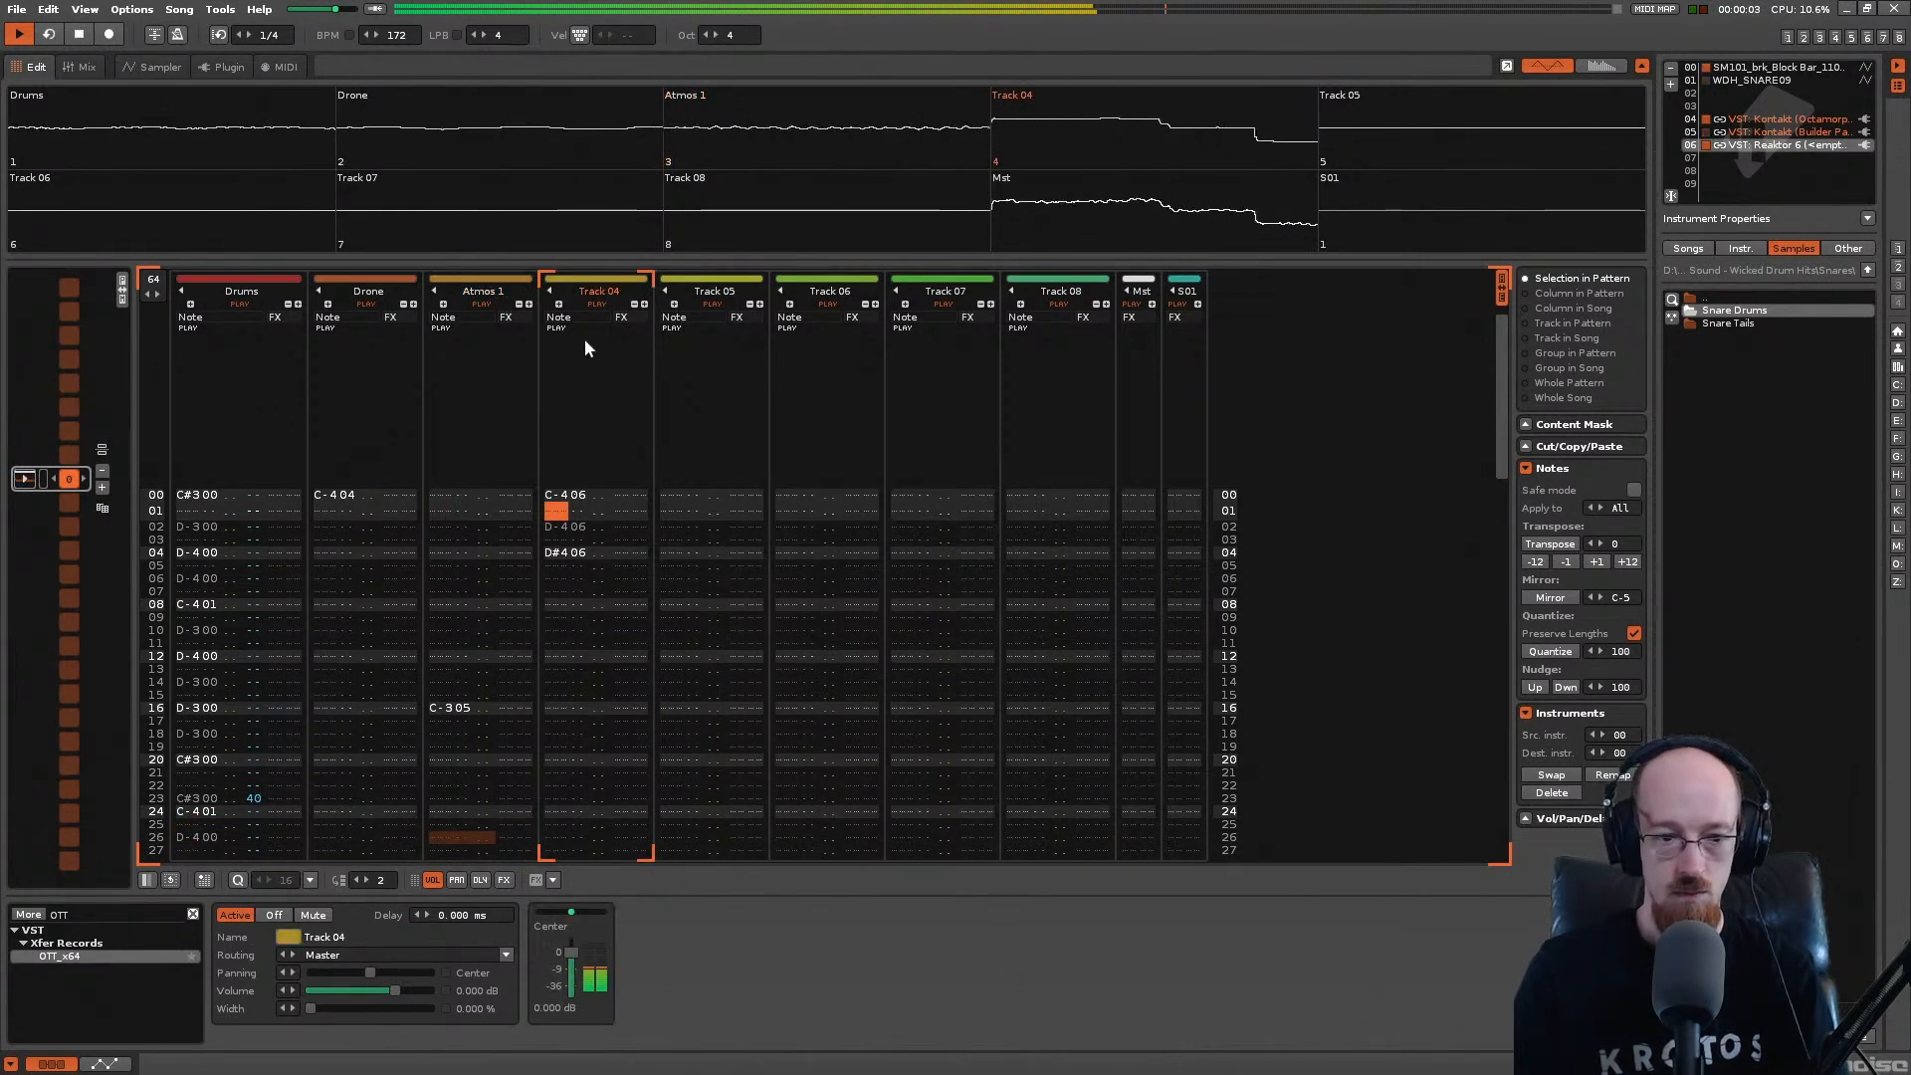
click(99, 914)
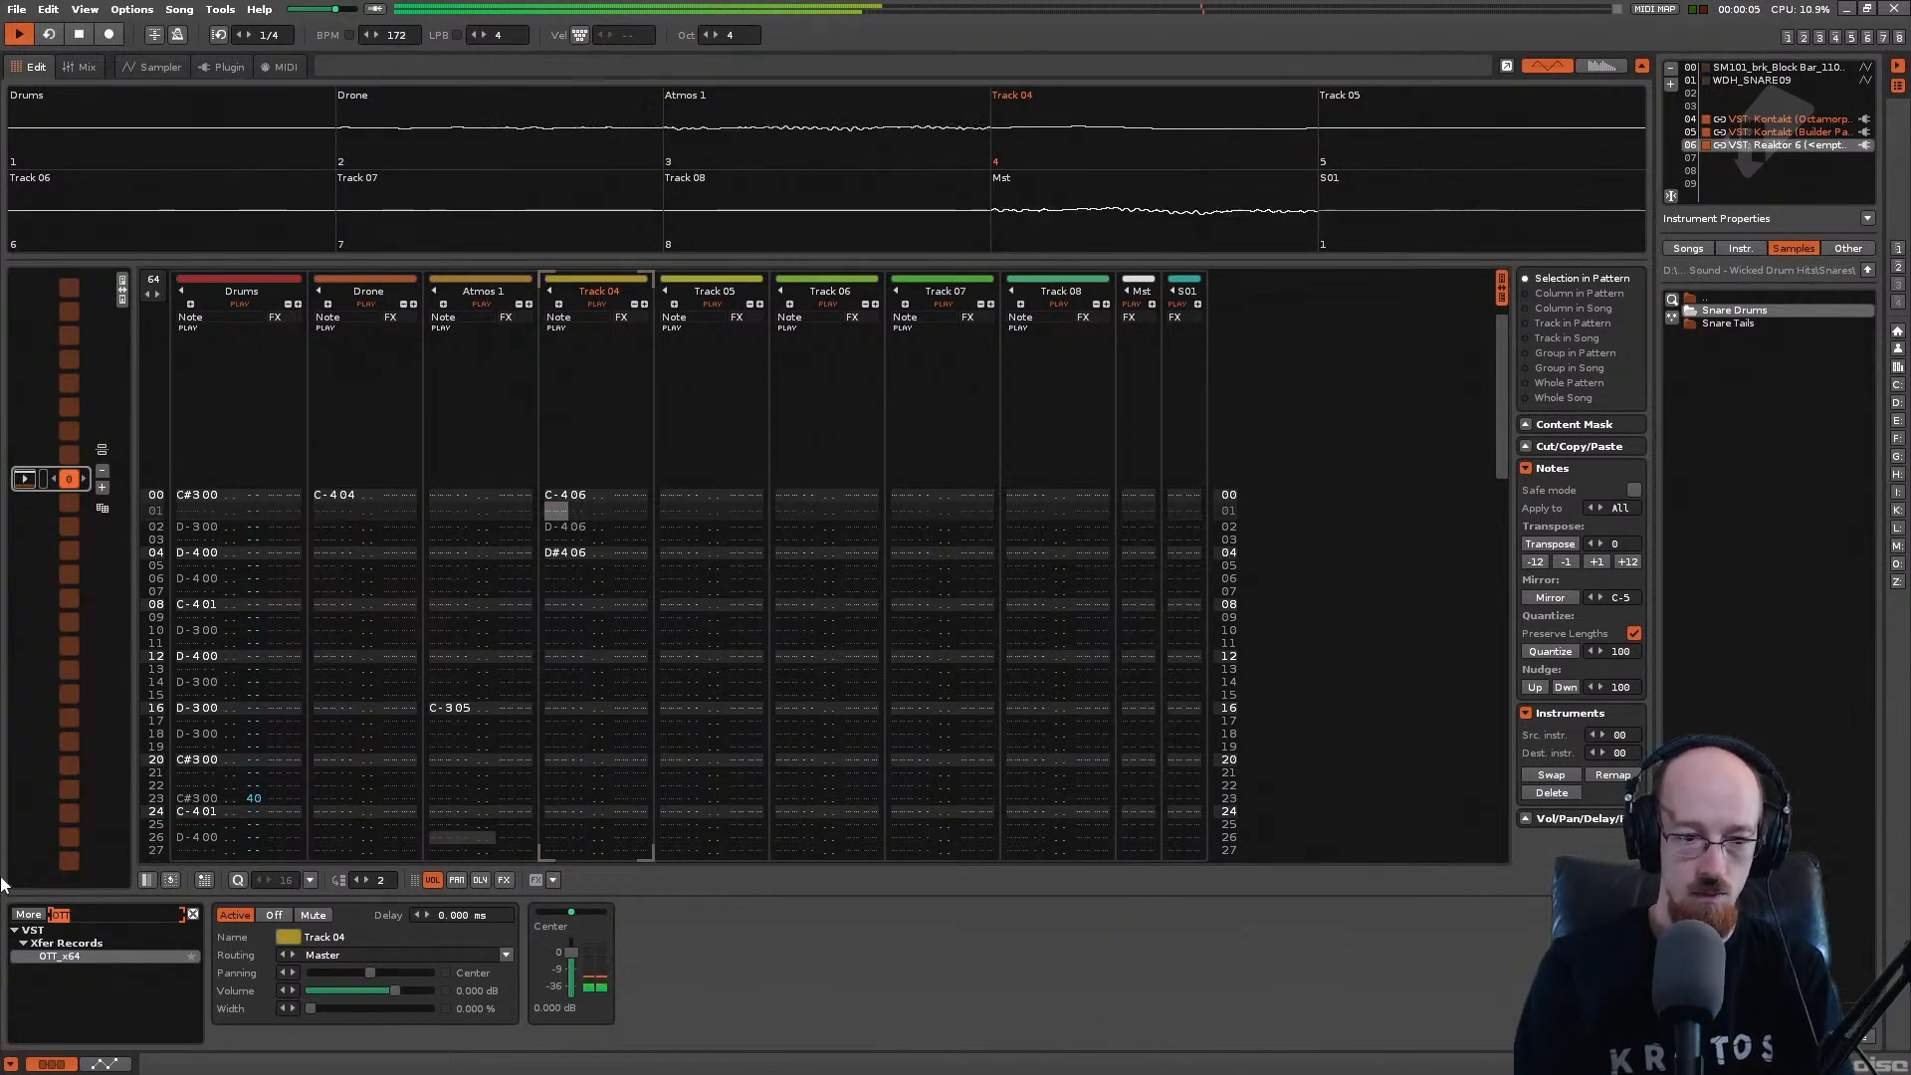
text(filter)
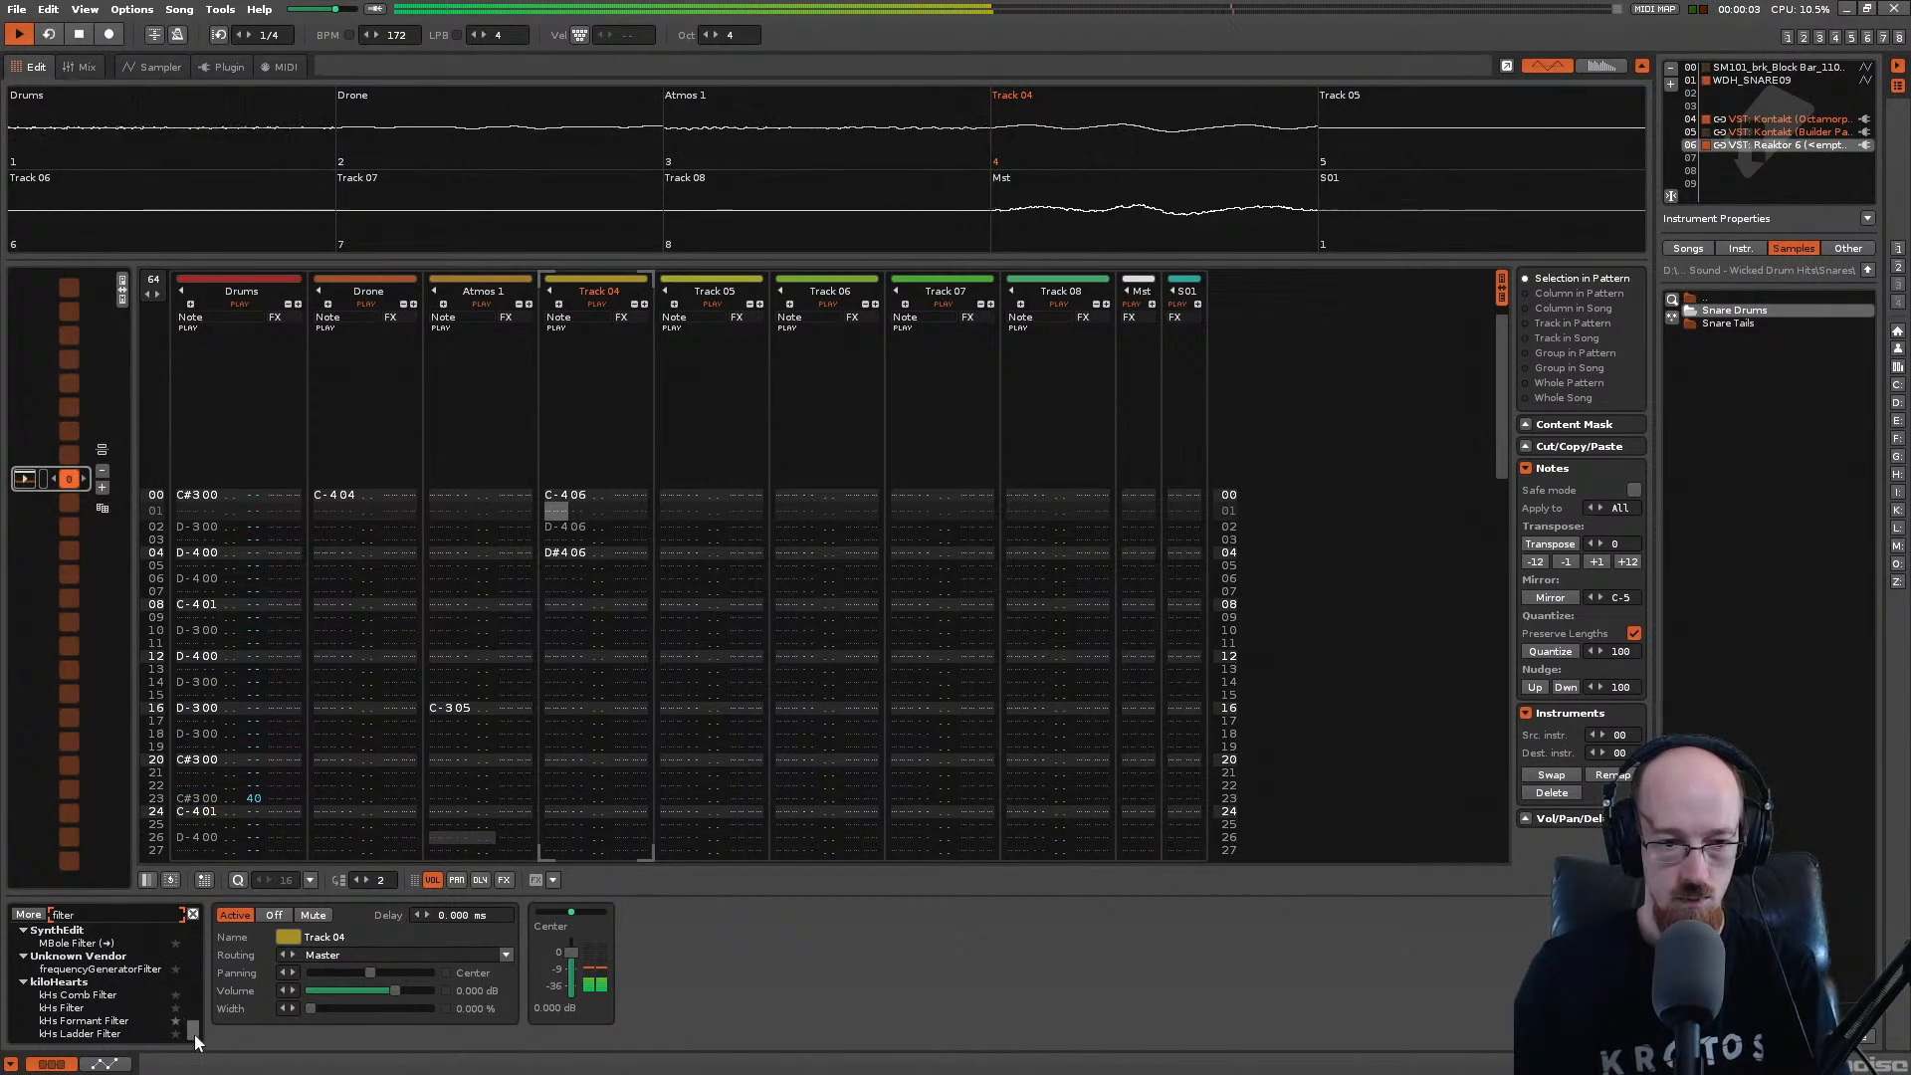
drag(195, 1035, 189, 934)
double_click(97, 957)
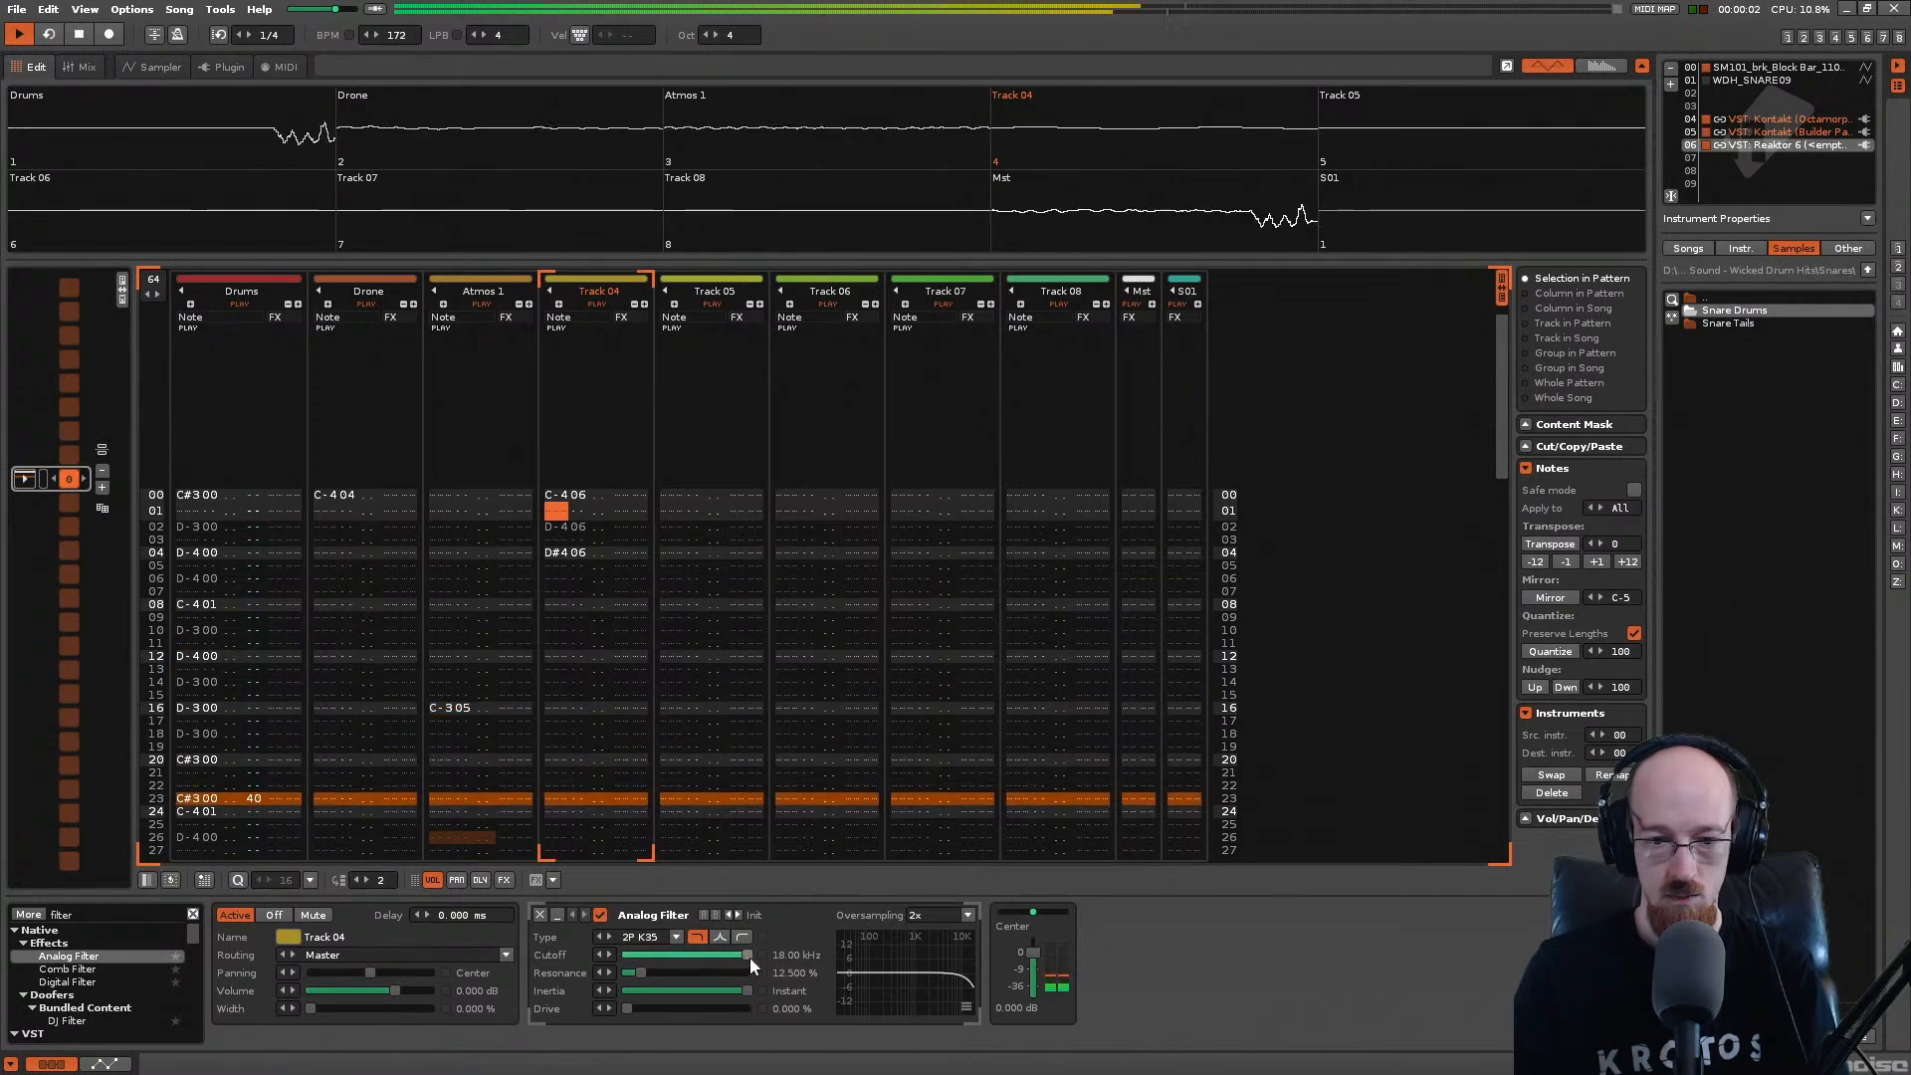
drag(749, 956, 688, 955)
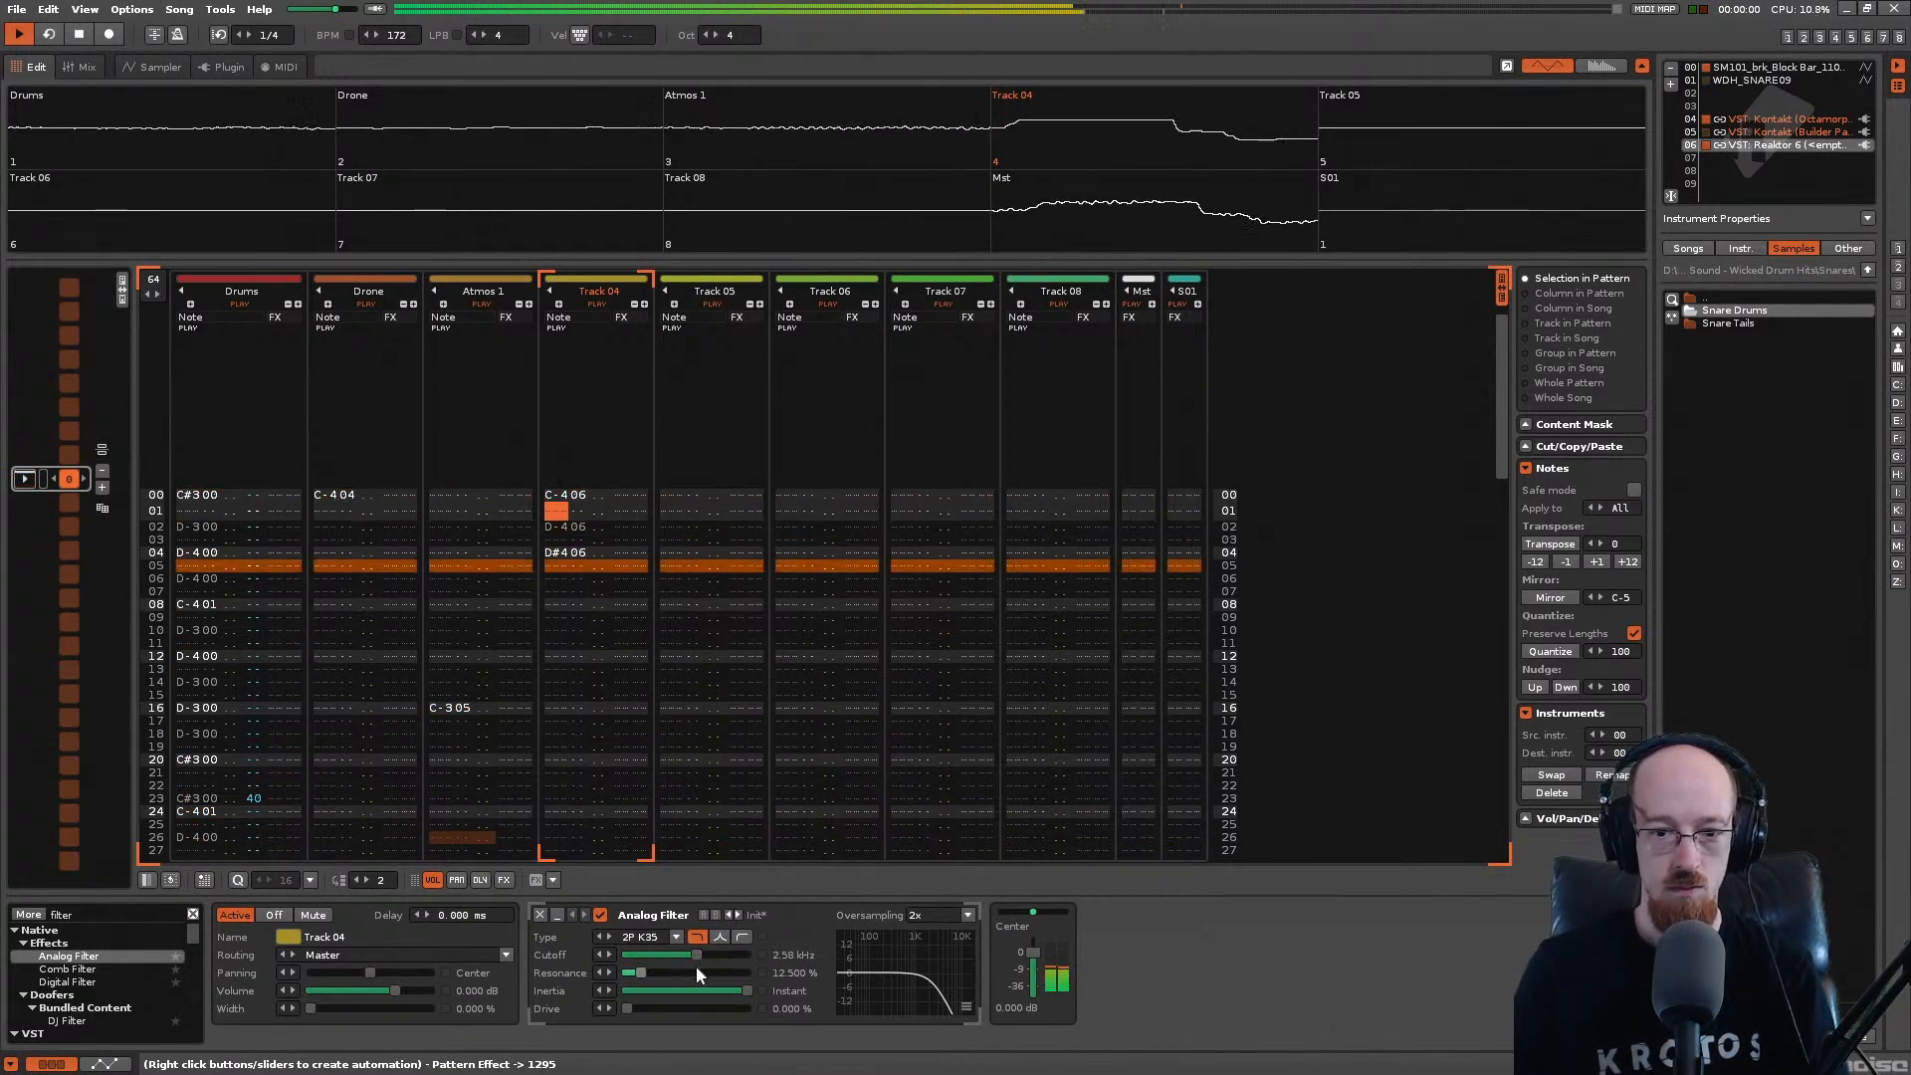
key(space)
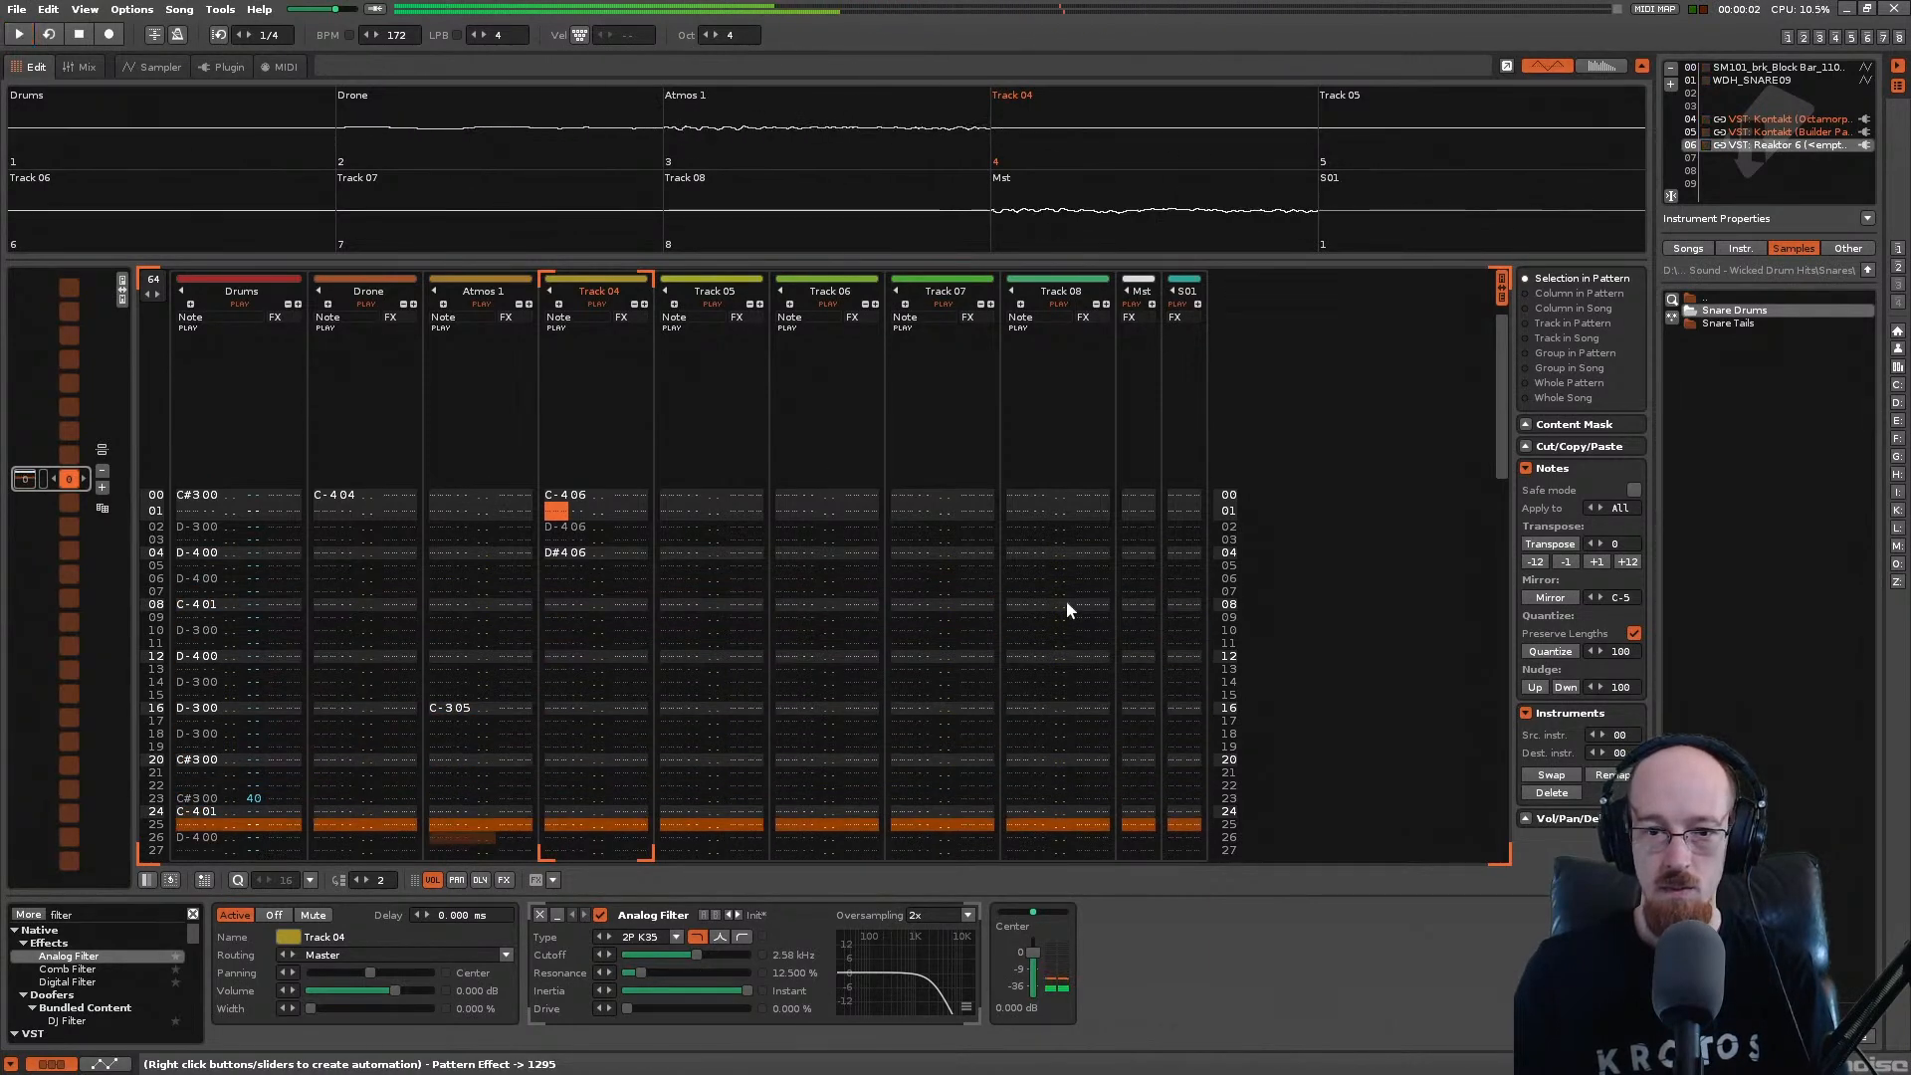
Step: Rename Track 05 as SAW
click(1308, 375)
double_click(729, 293)
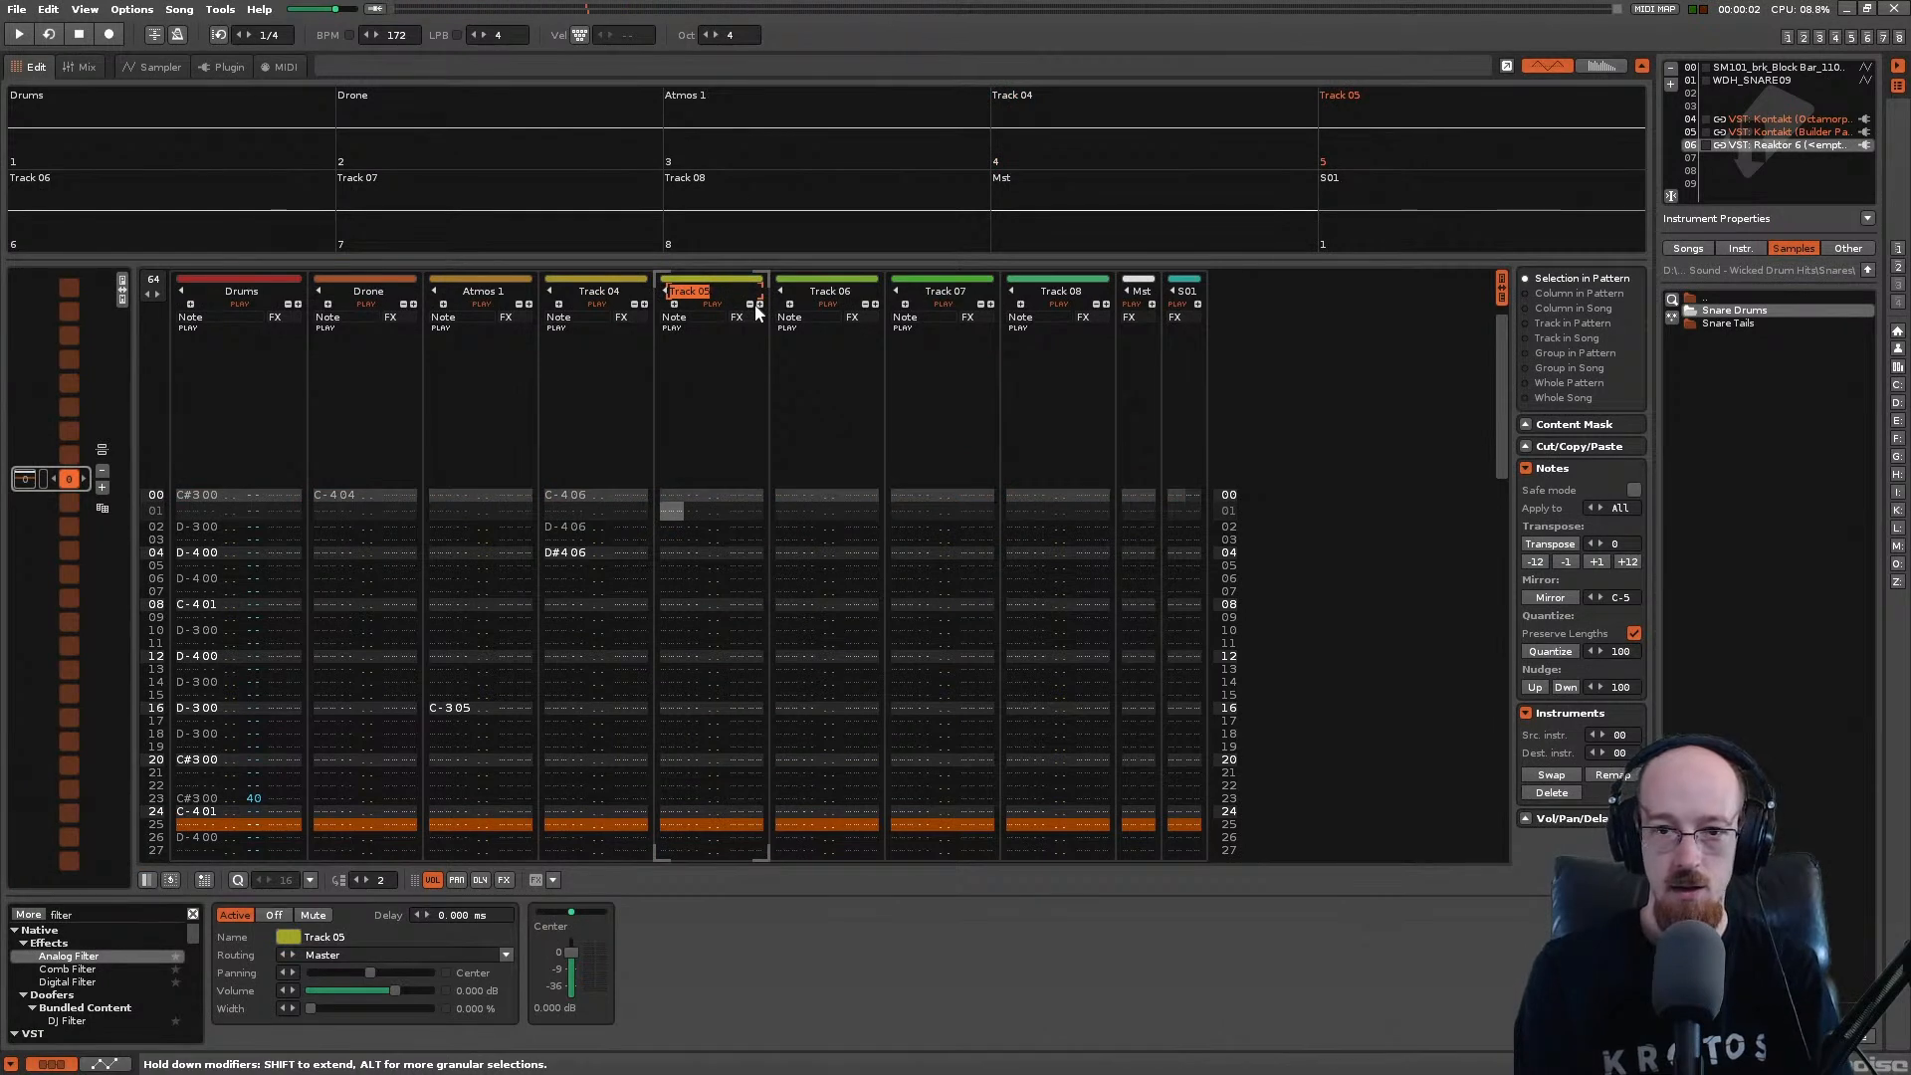
text(SAW)
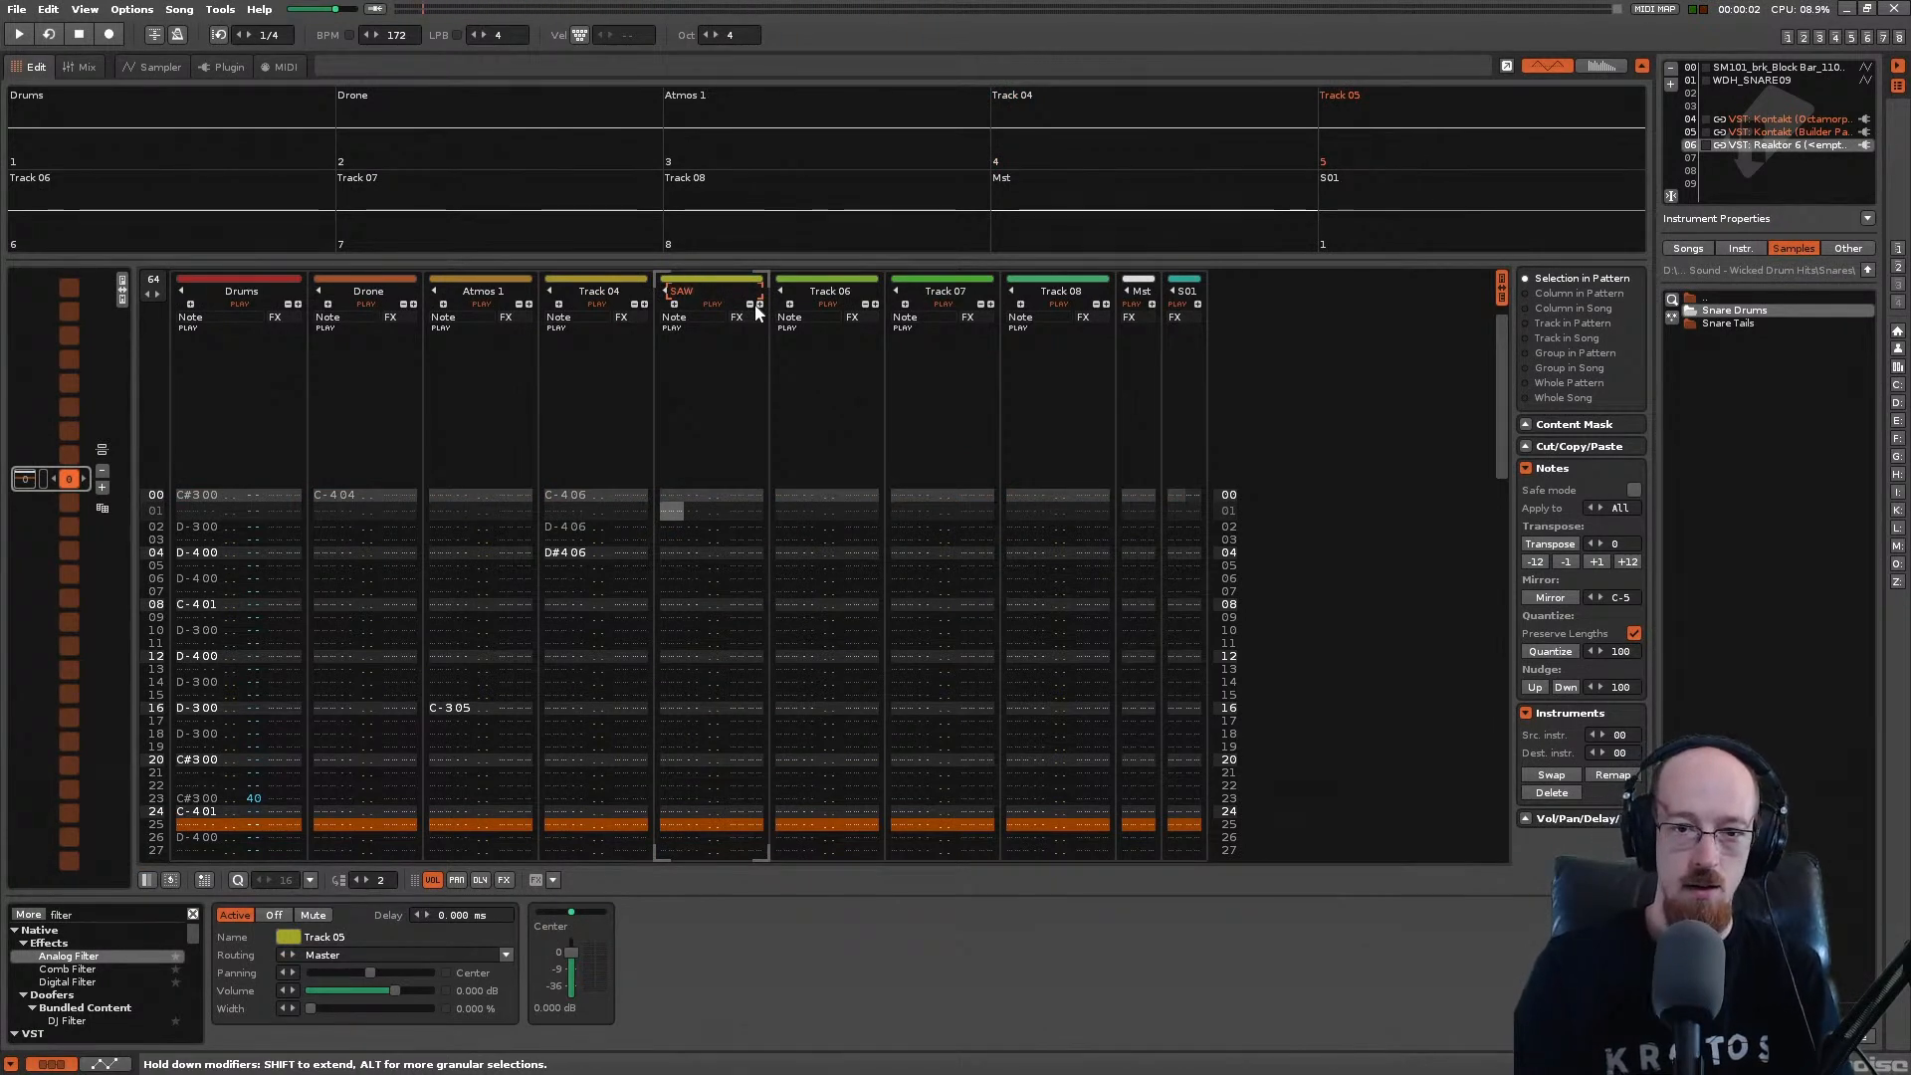
key(Return)
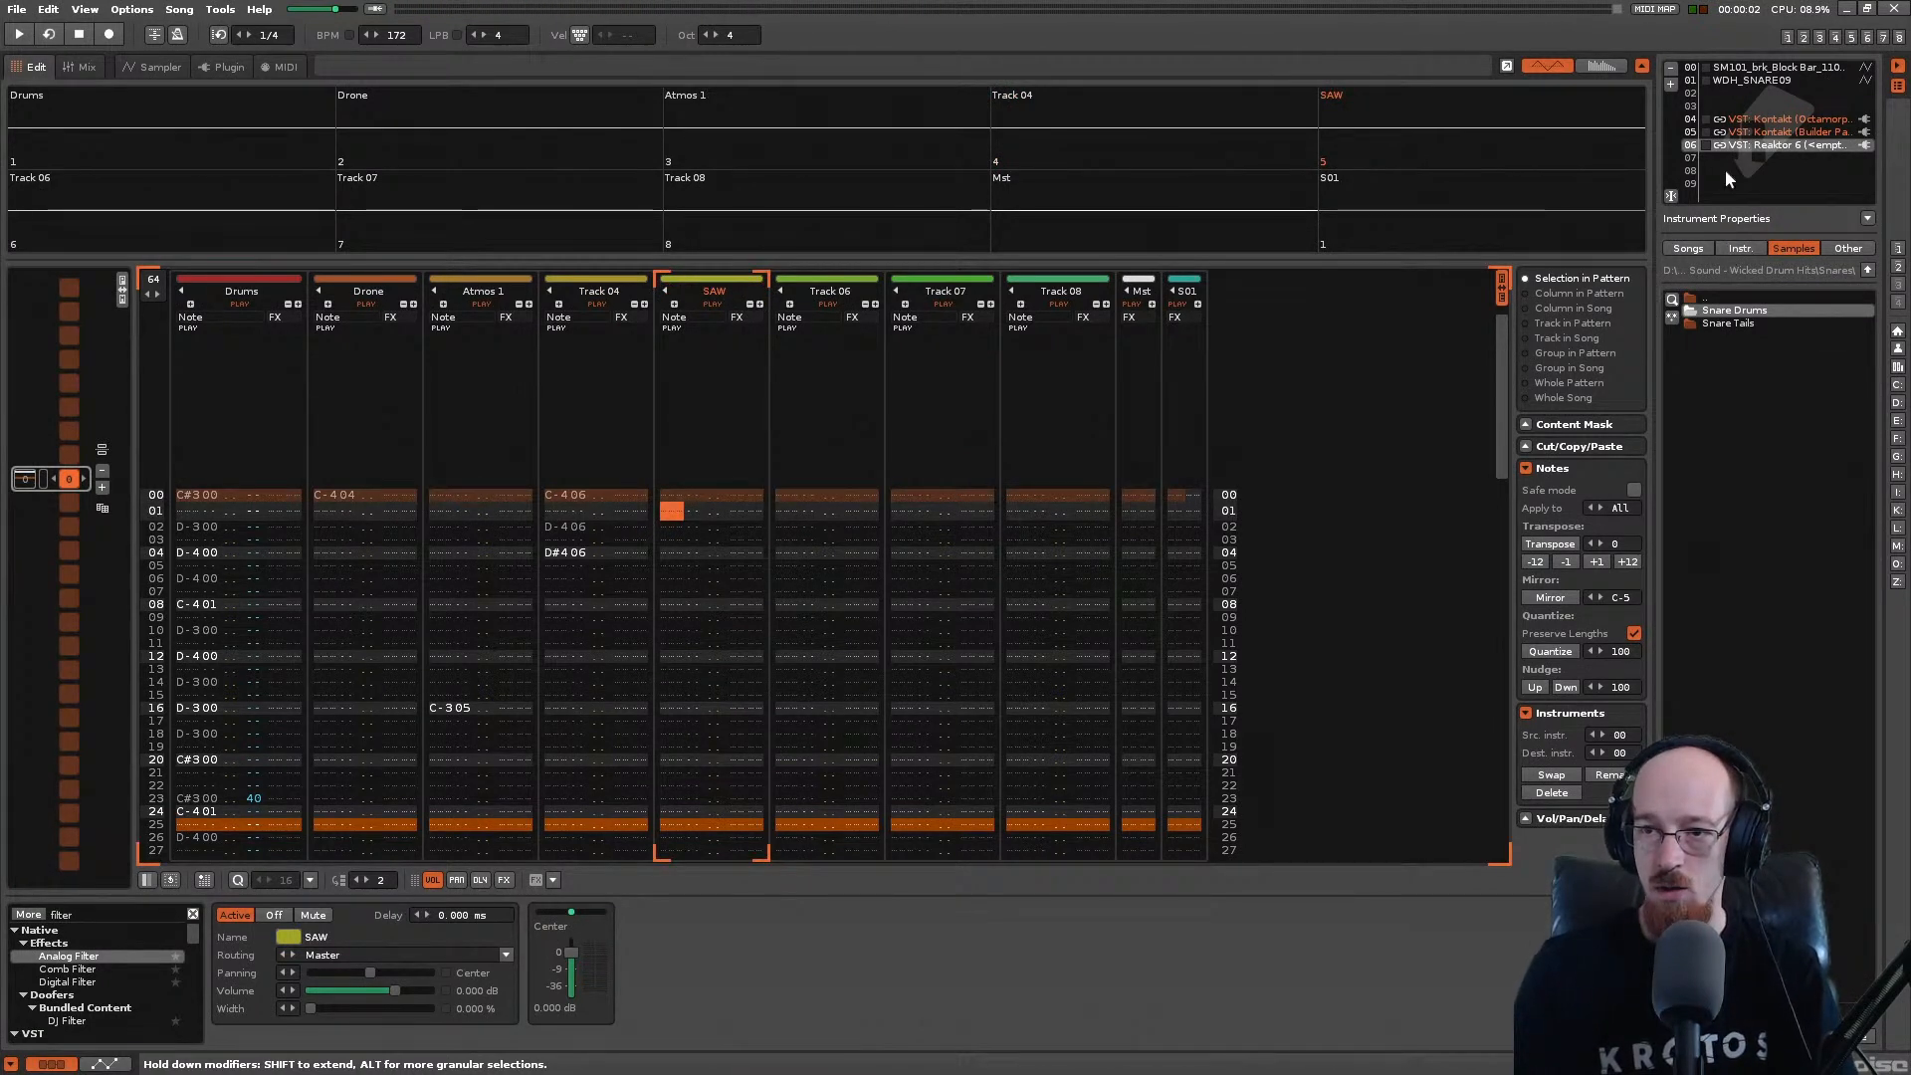
Step: Select empty instrument slot 07 and open the Basics folder of the Renoise sample library
click(1712, 94)
click(1712, 156)
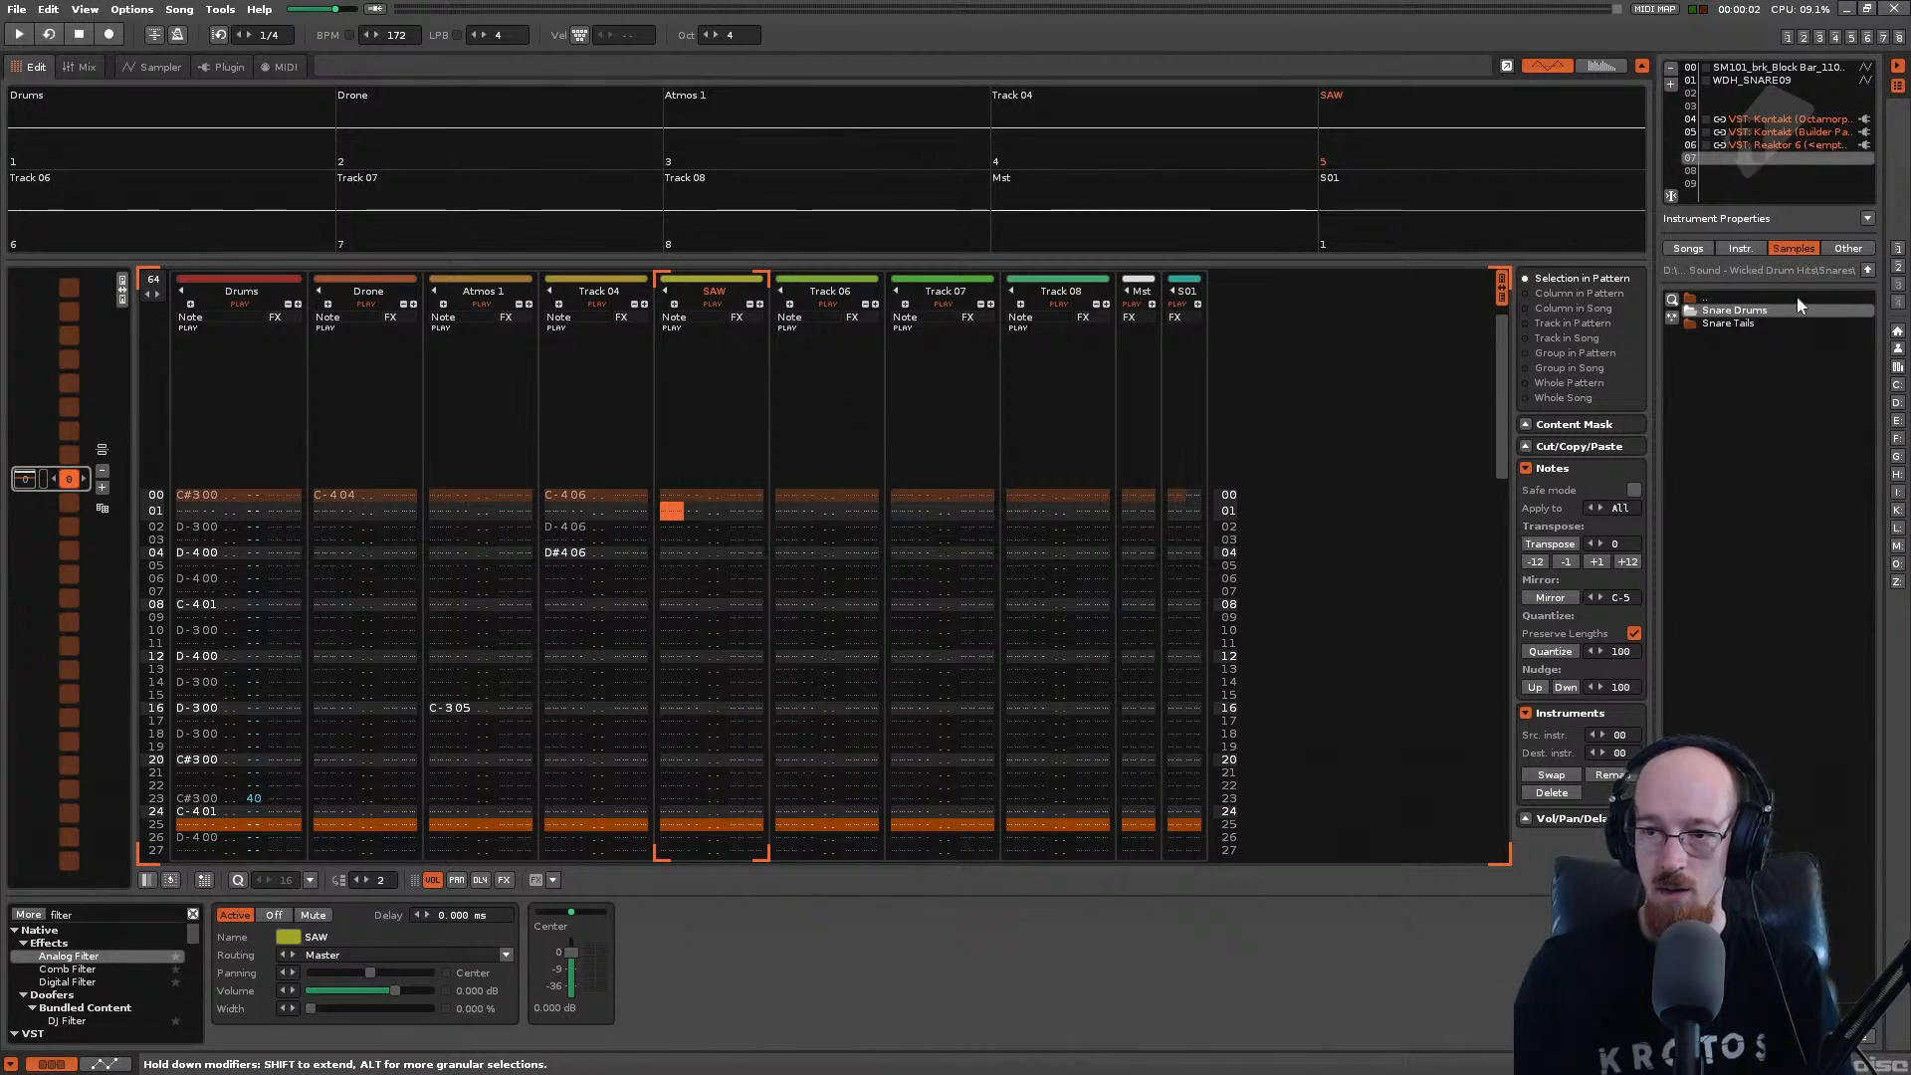
click(1720, 249)
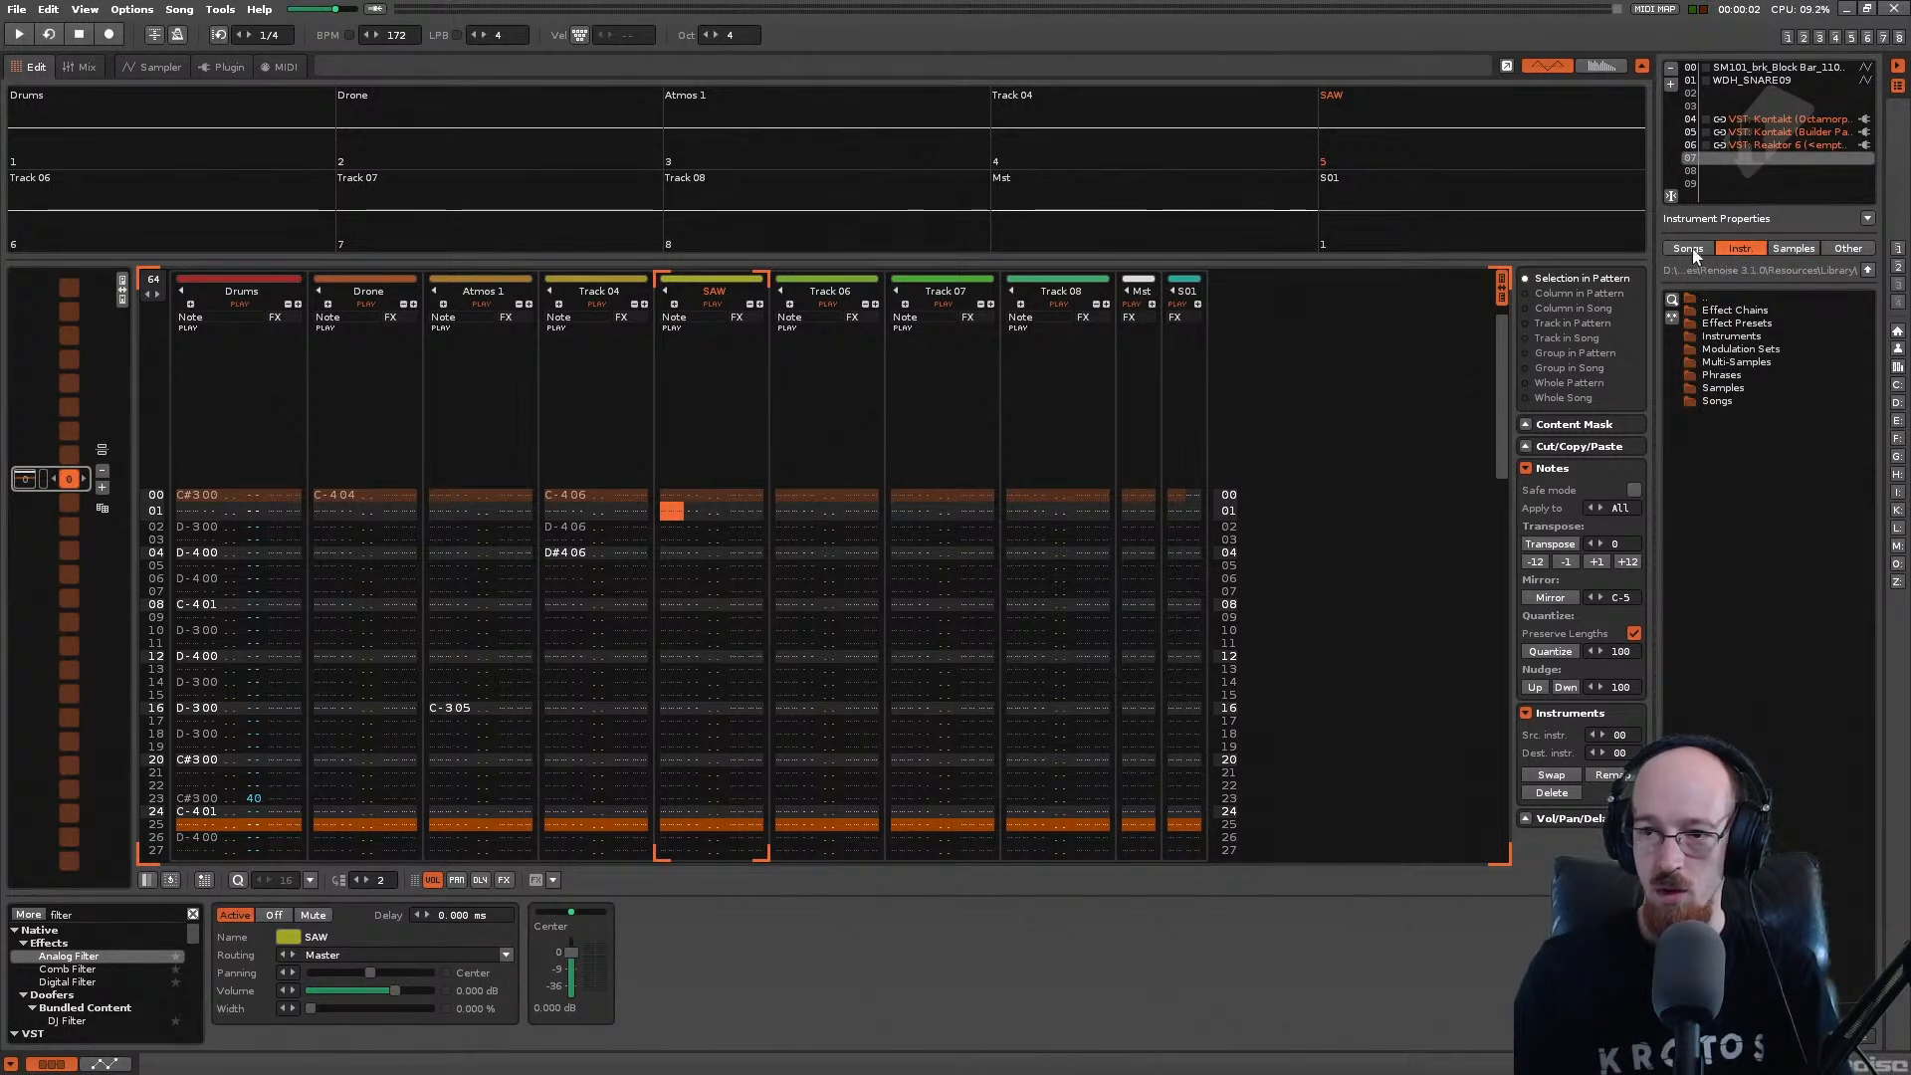
click(1726, 251)
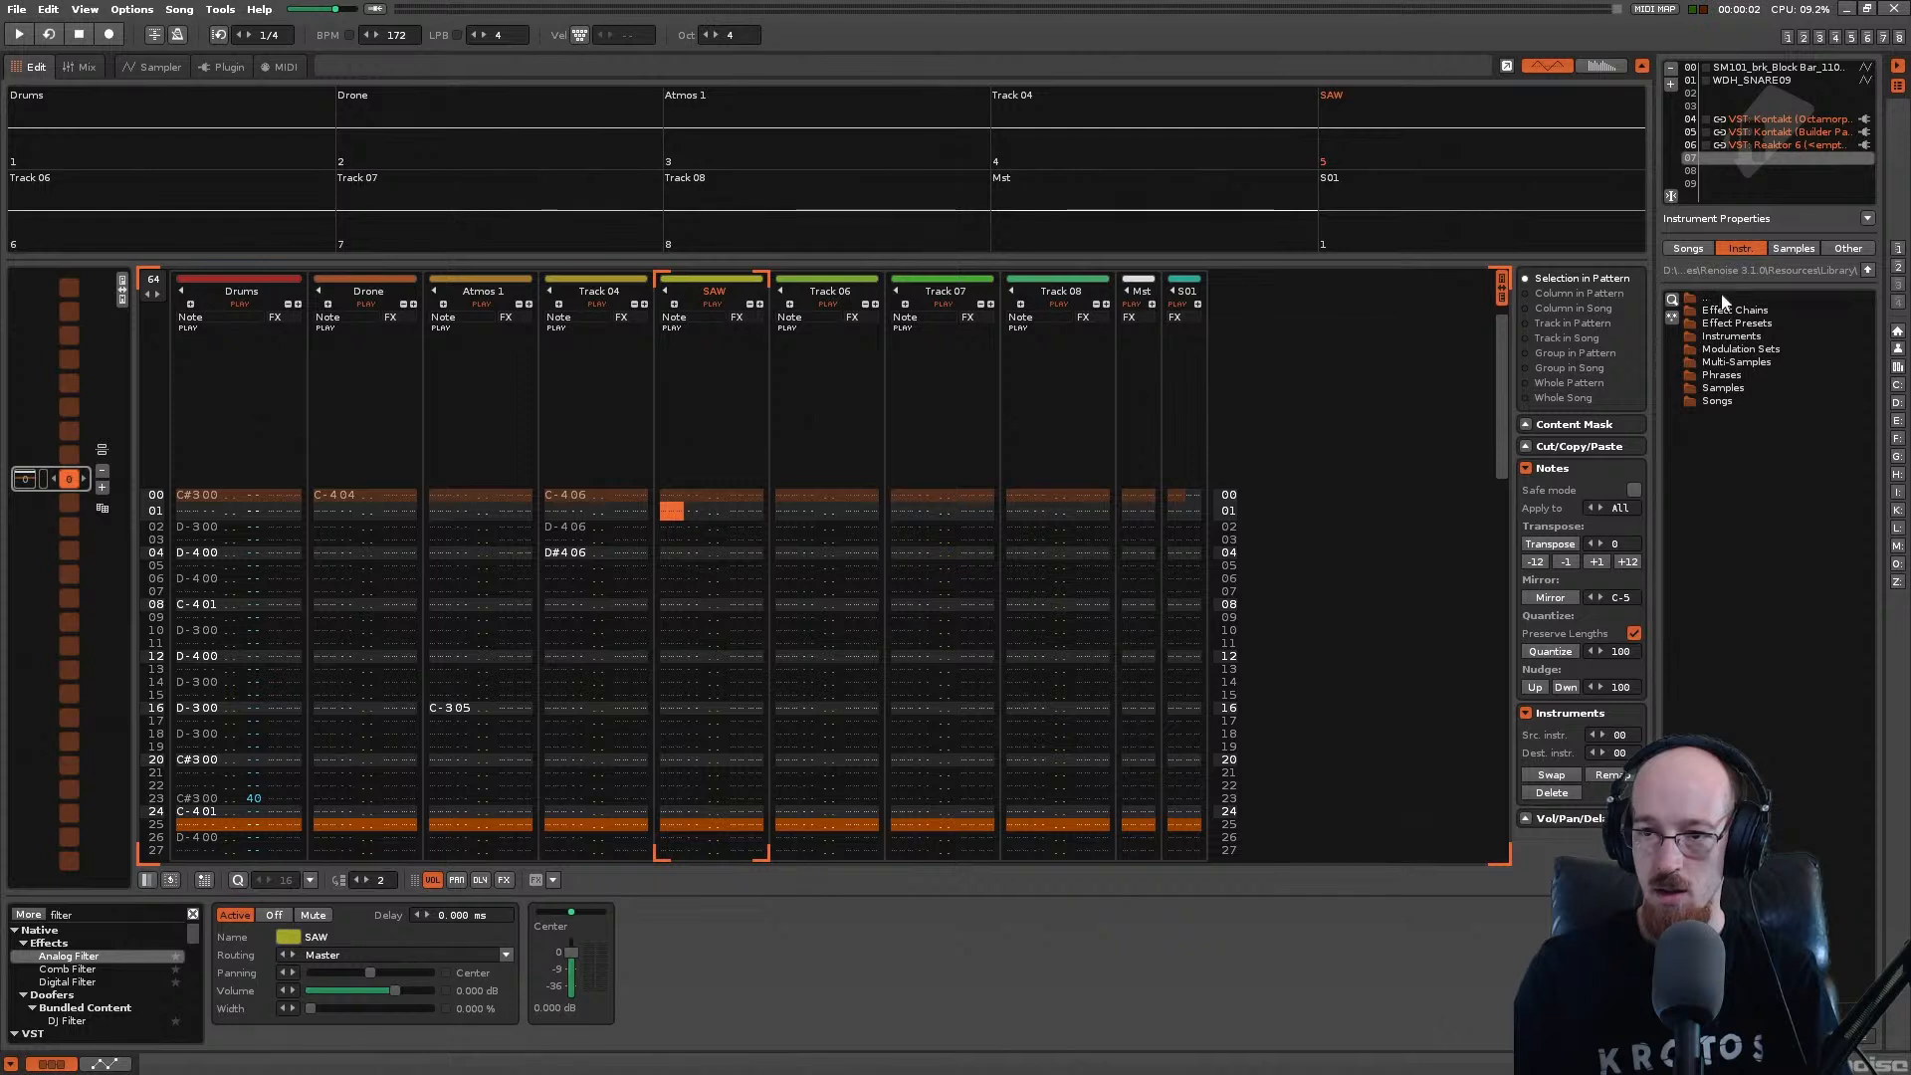
click(1815, 248)
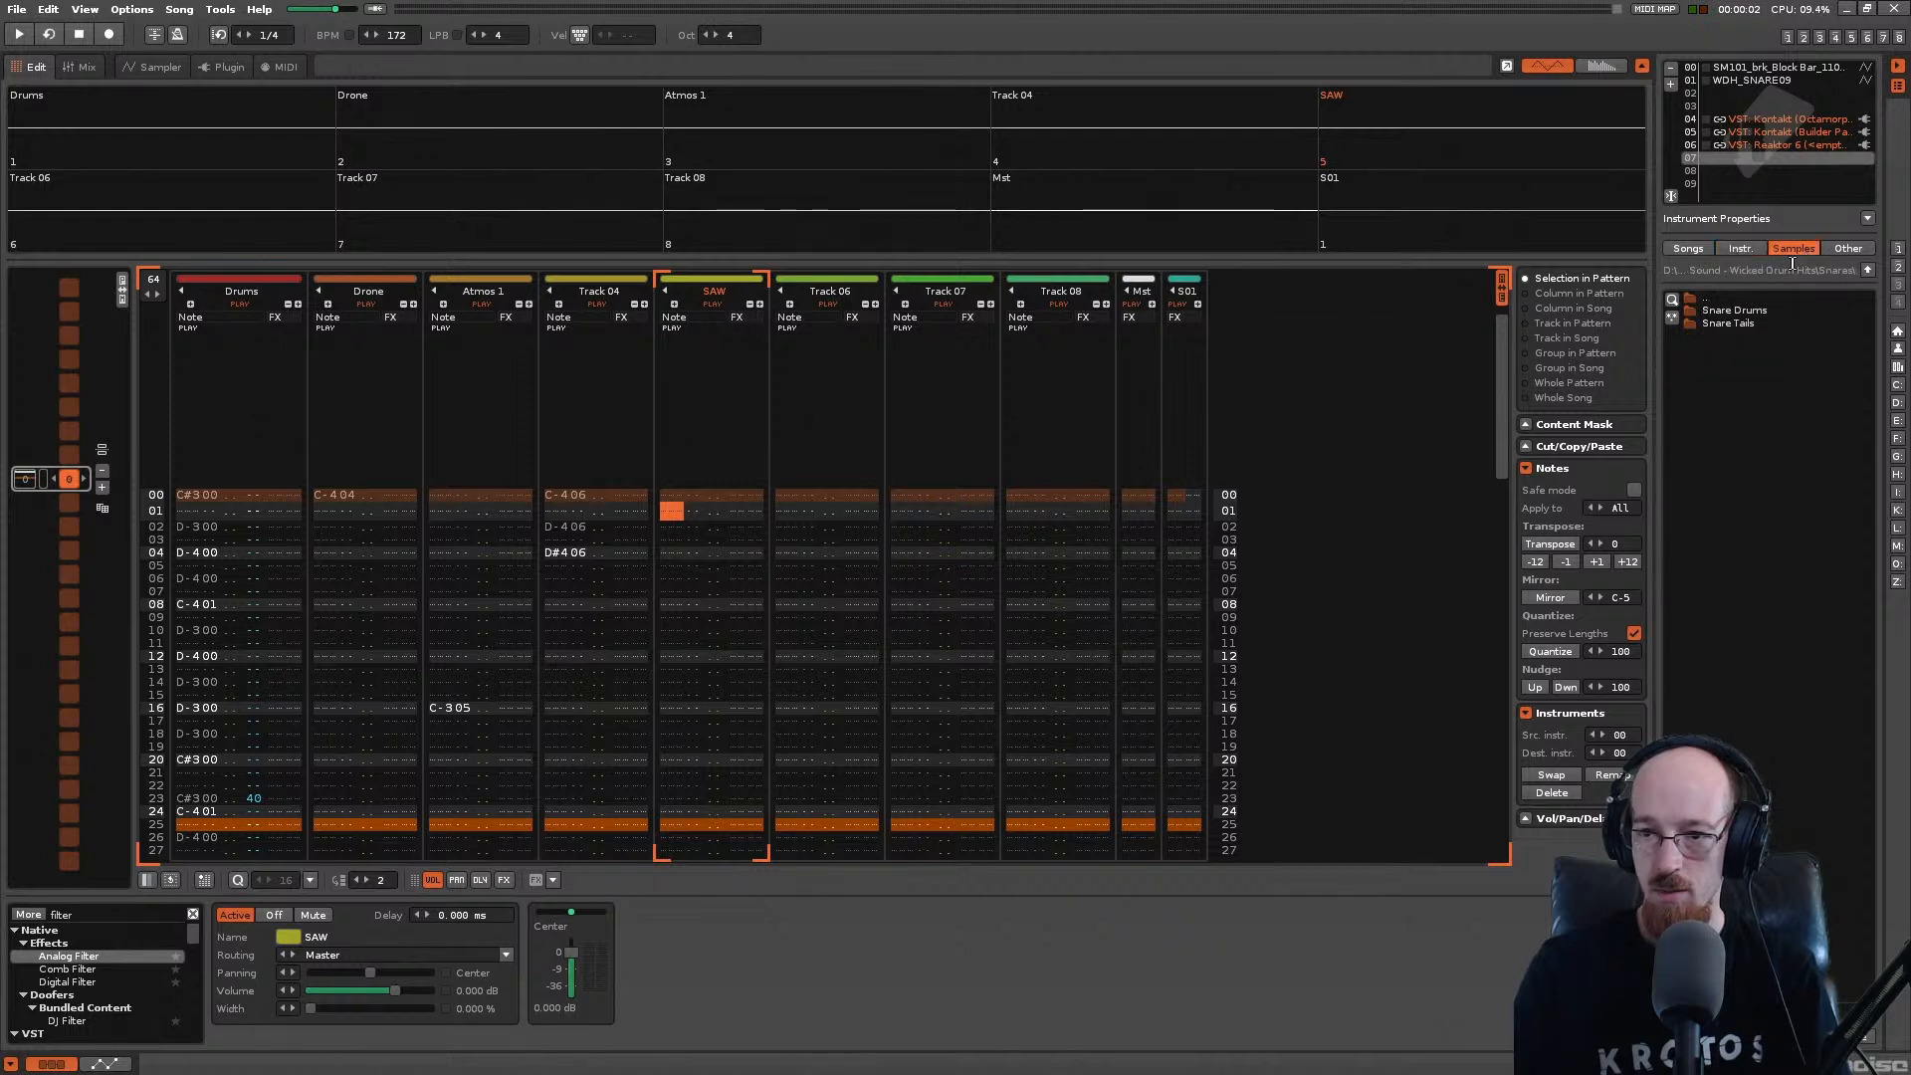
click(1722, 300)
click(1896, 255)
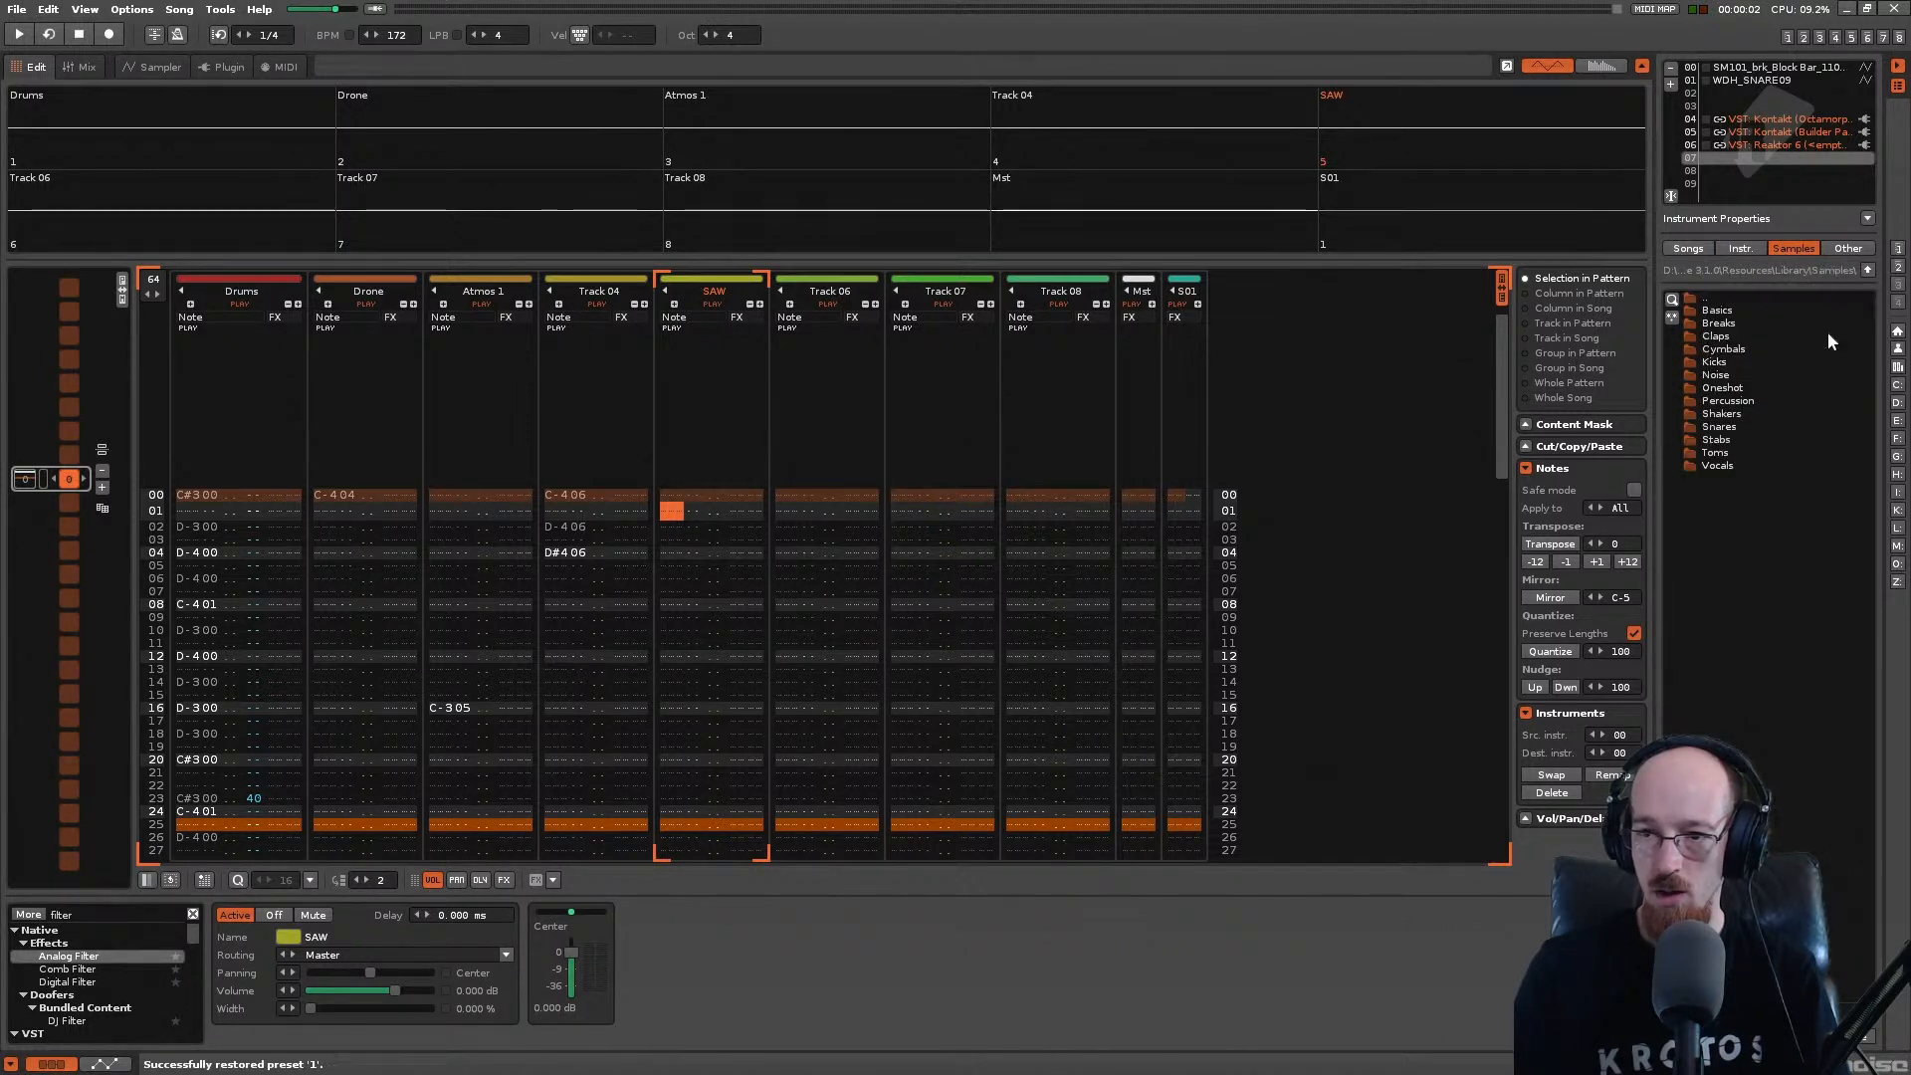
double_click(1718, 317)
Step: Audition samples from the Basics folder and load elm_b_shortsaw_1.flac into instrument slot 07
click(1751, 374)
click(1736, 413)
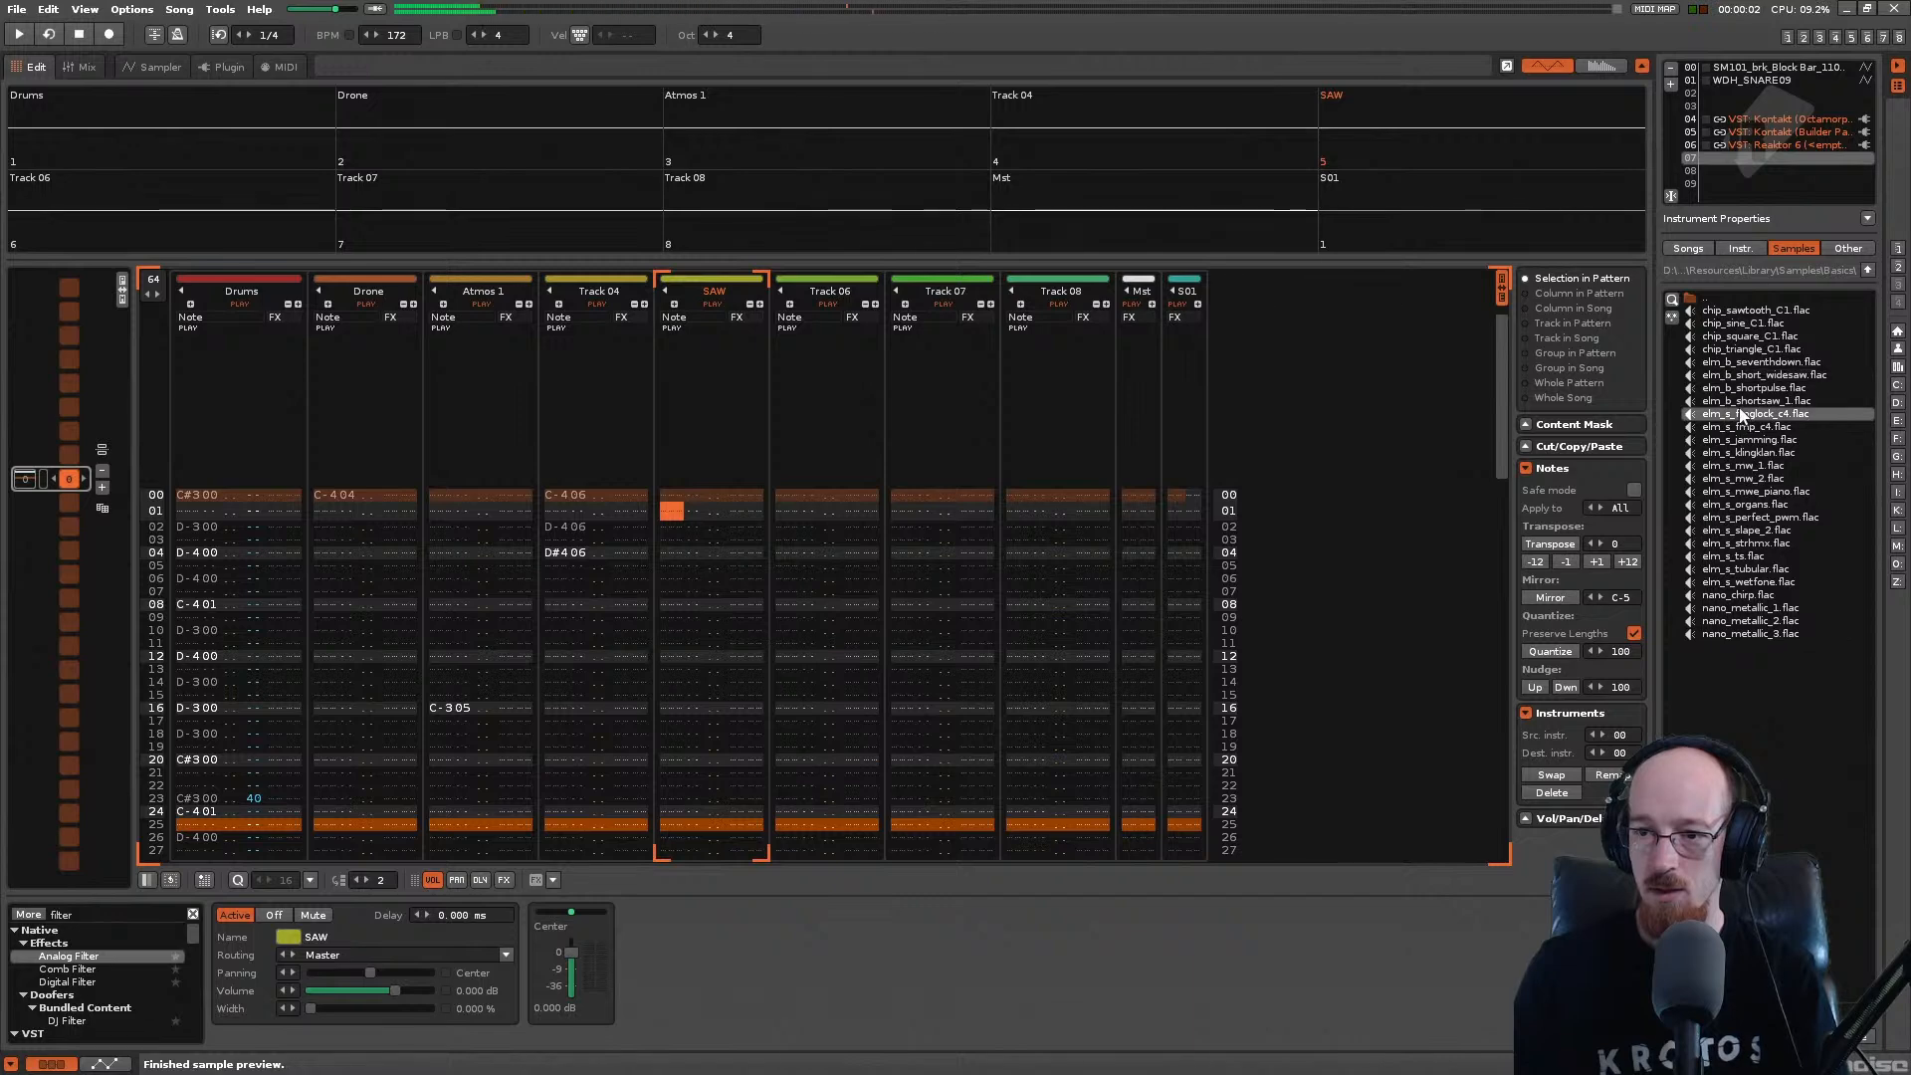
click(1734, 401)
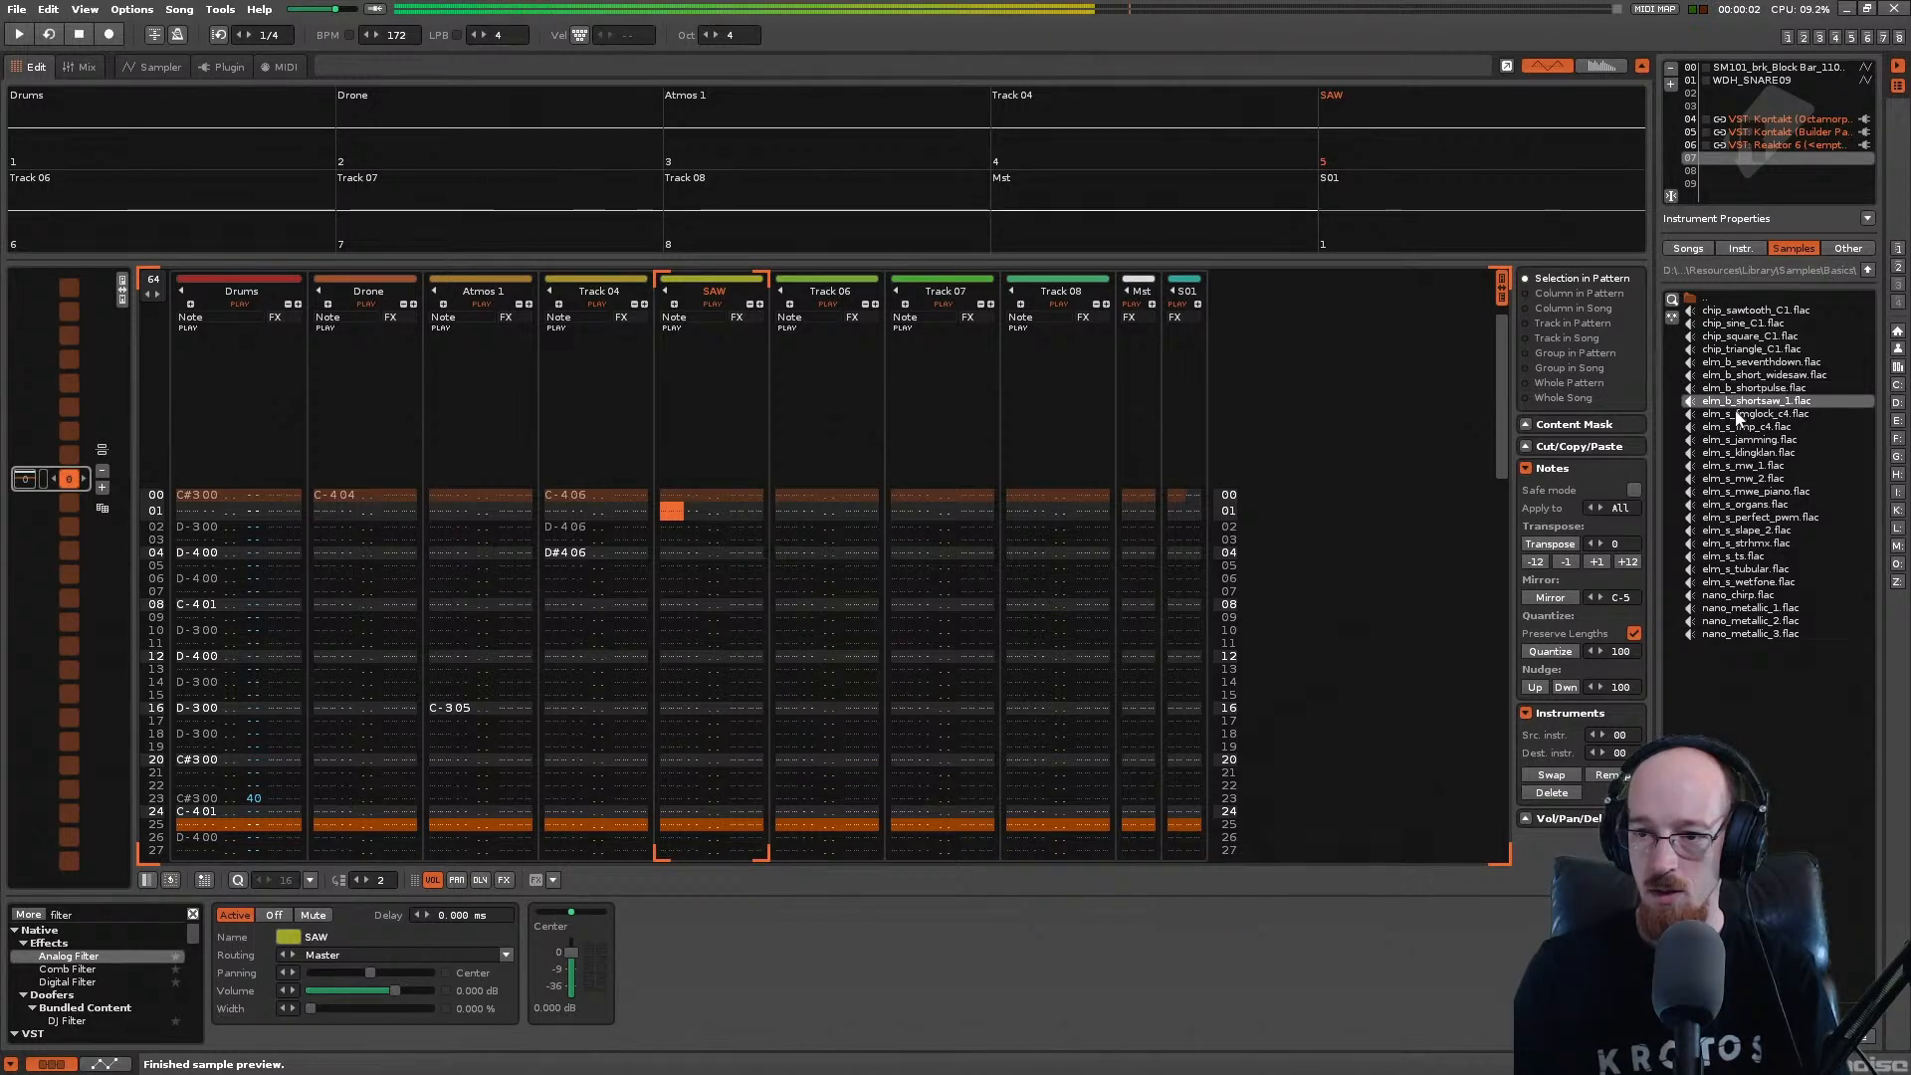
click(1735, 403)
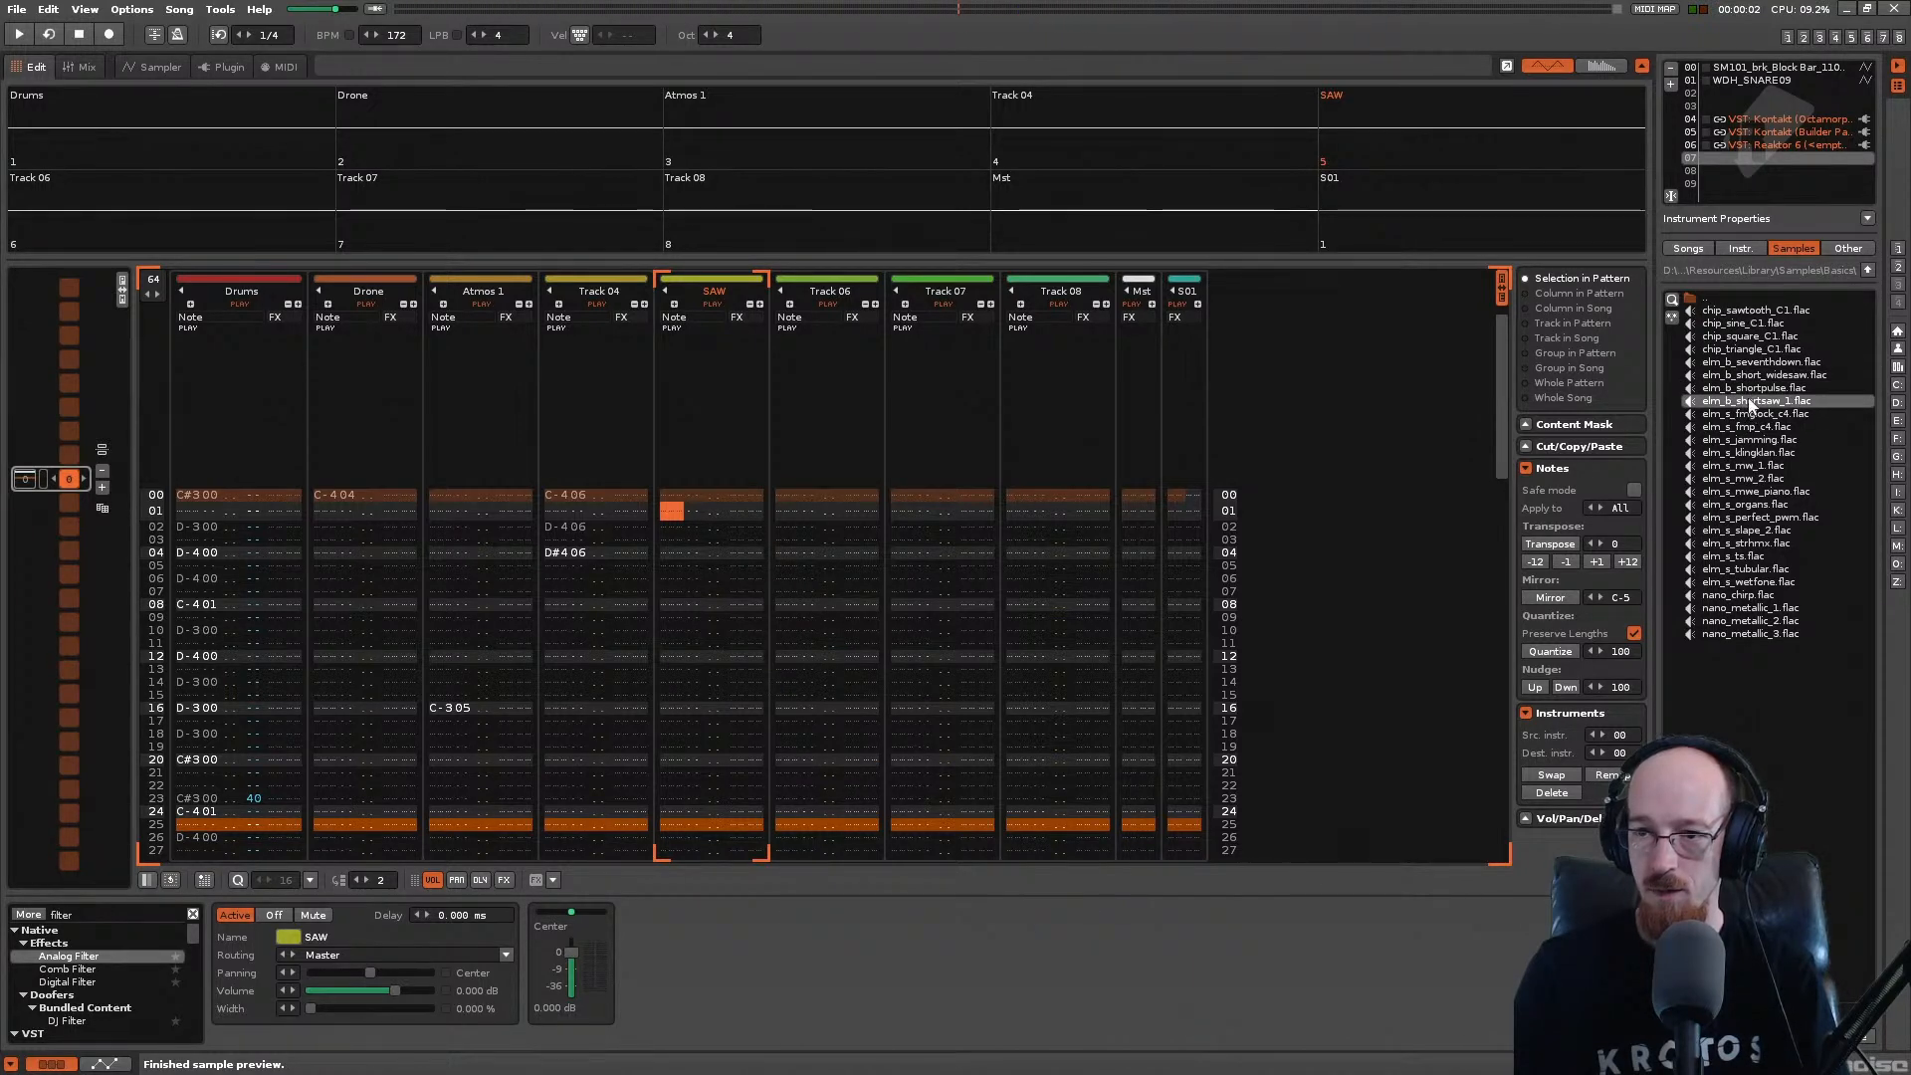
double_click(1749, 403)
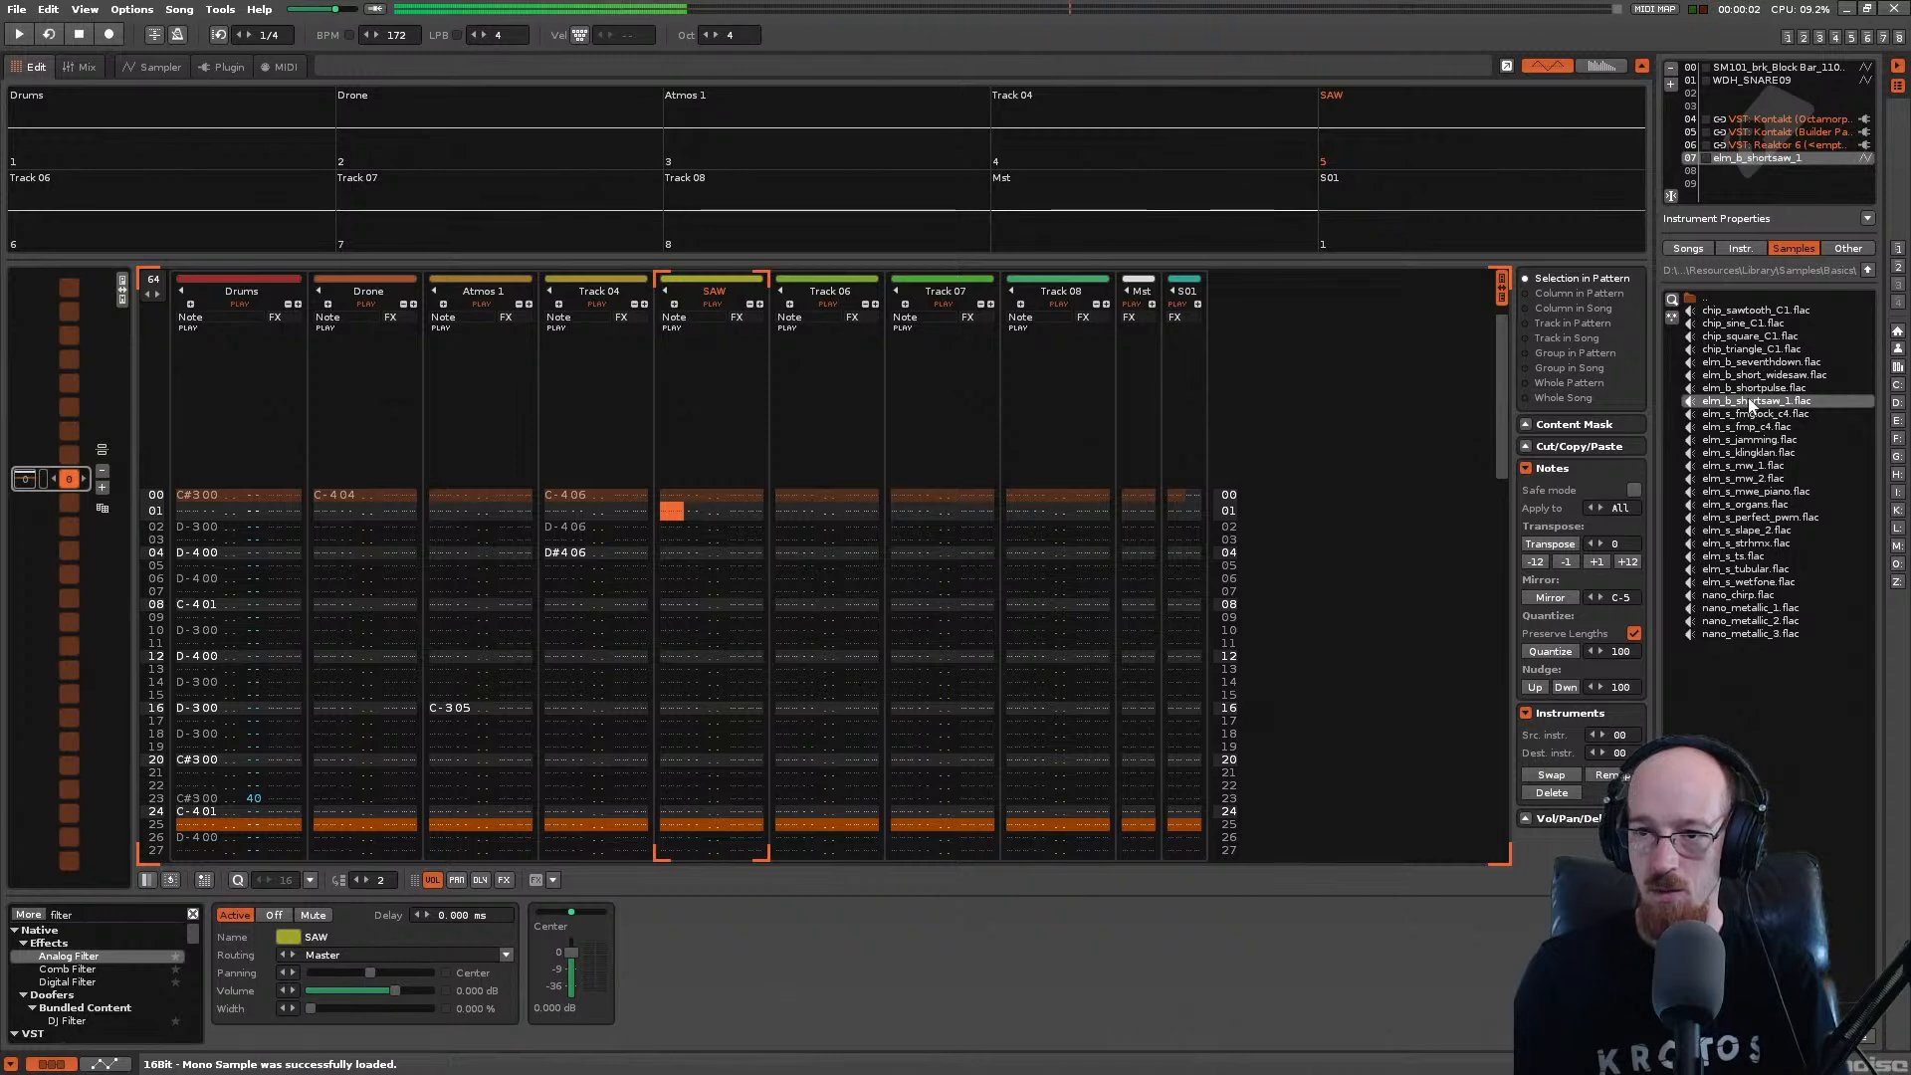
Step: Audition the chip waveform samples and load chip_sawtooth_C1.flac into instrument slot 07
click(1743, 339)
click(1738, 325)
click(1736, 339)
click(1737, 348)
click(1737, 312)
double_click(1737, 312)
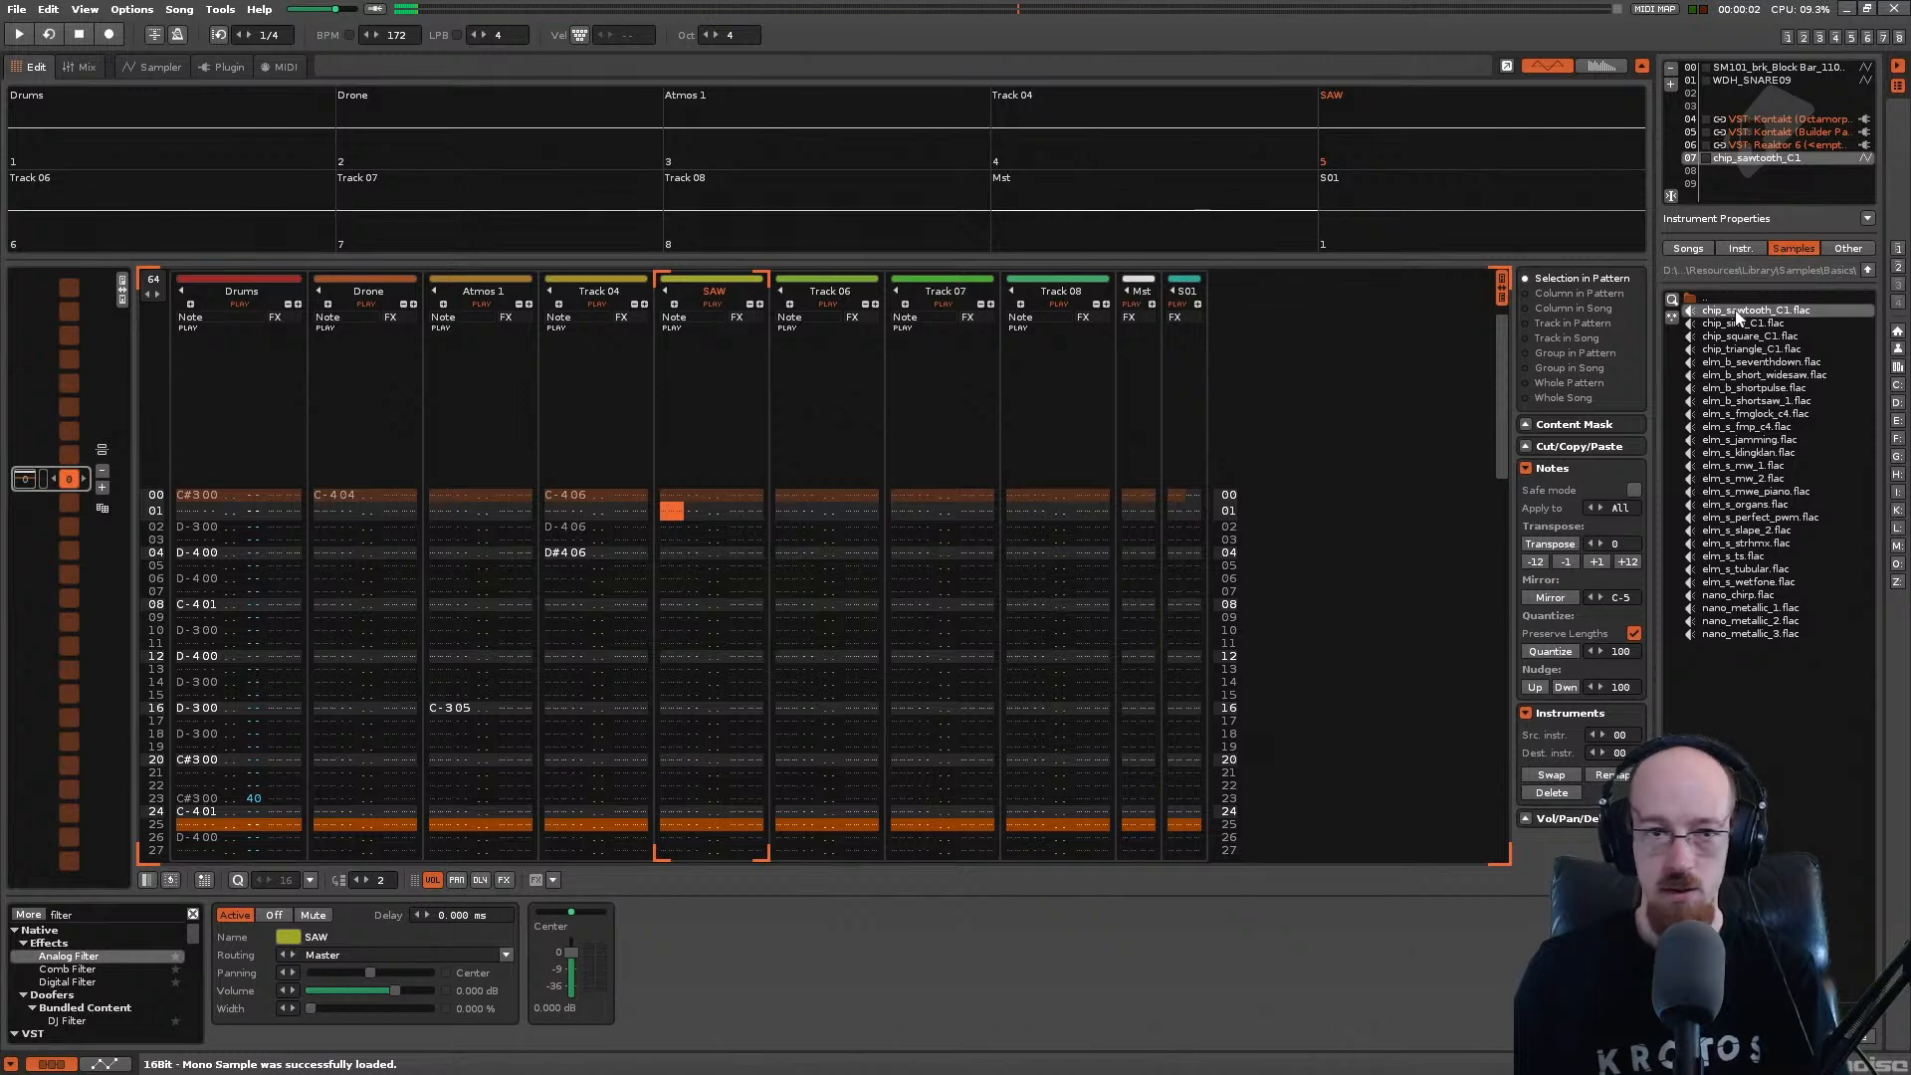
Step: Open chip_sawtooth_C1 in the sampler and set its transpose to 36 st
click(83, 67)
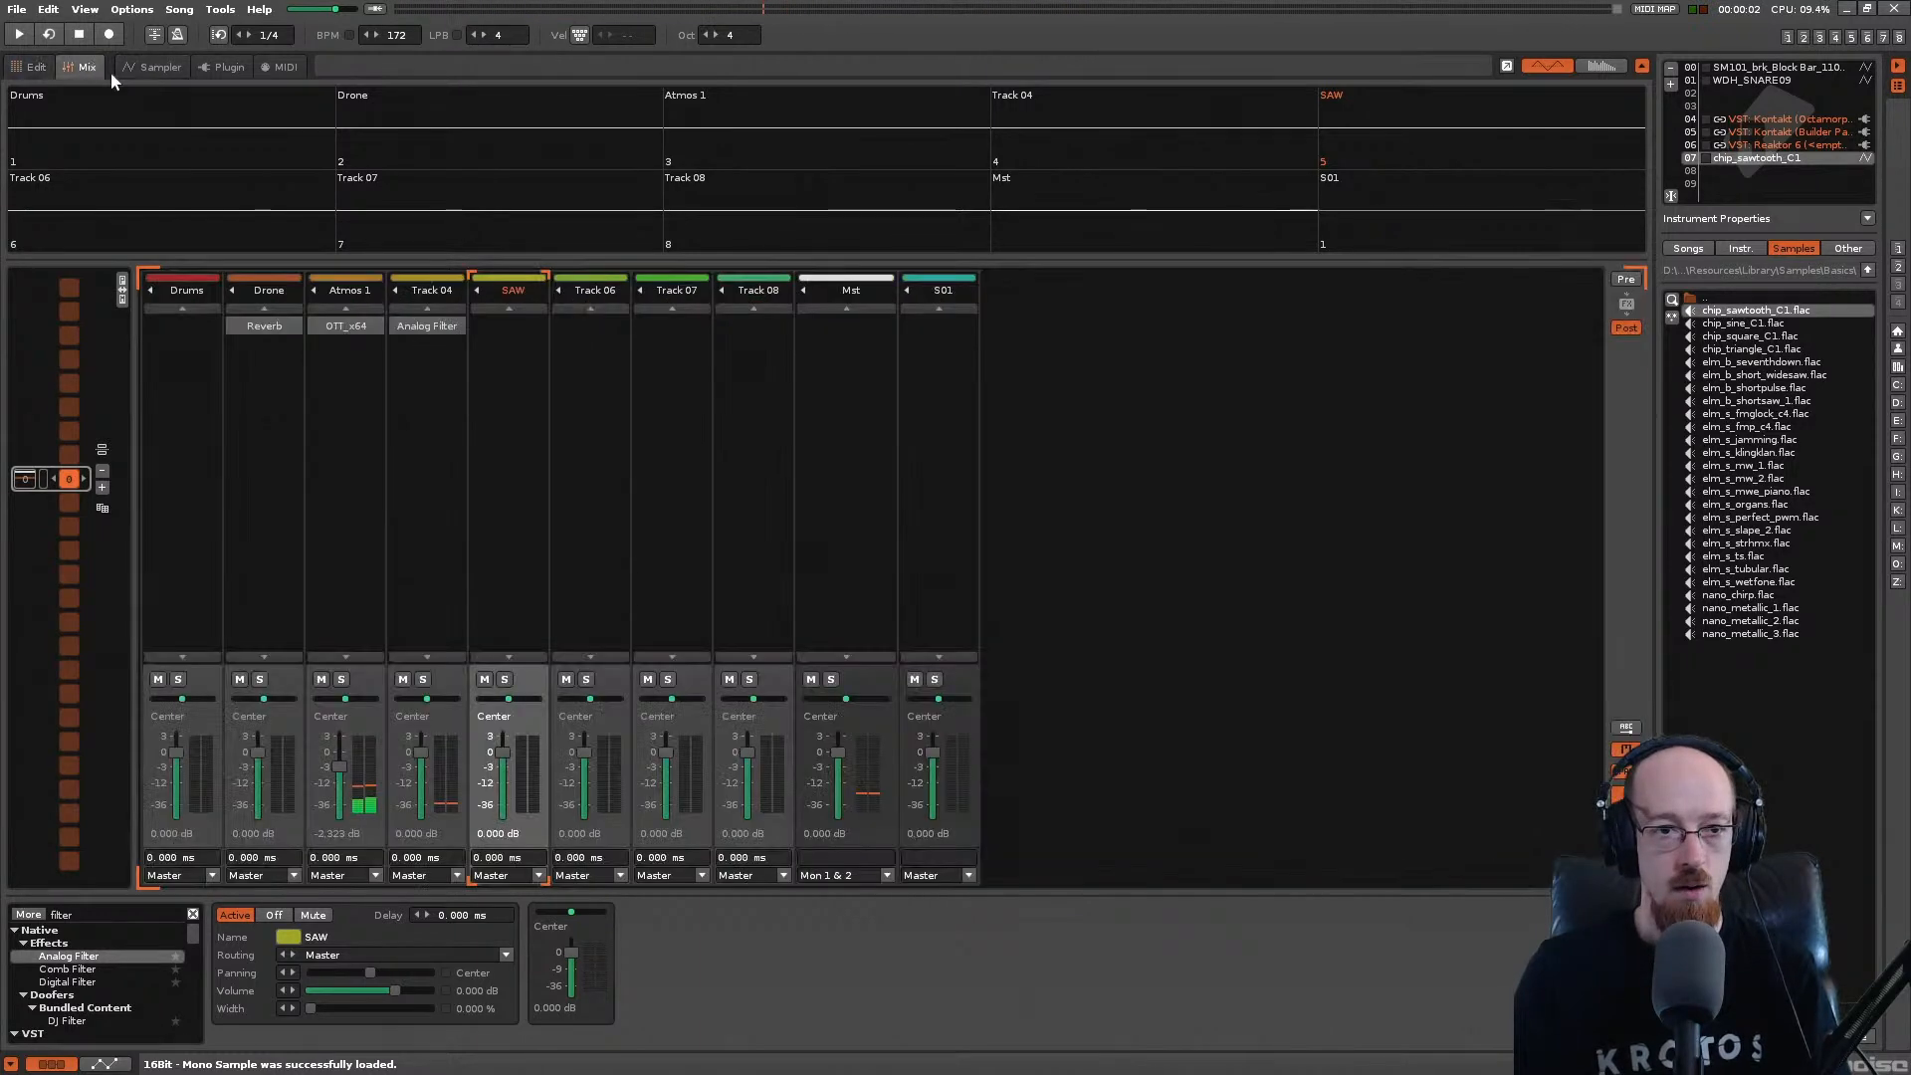
click(162, 67)
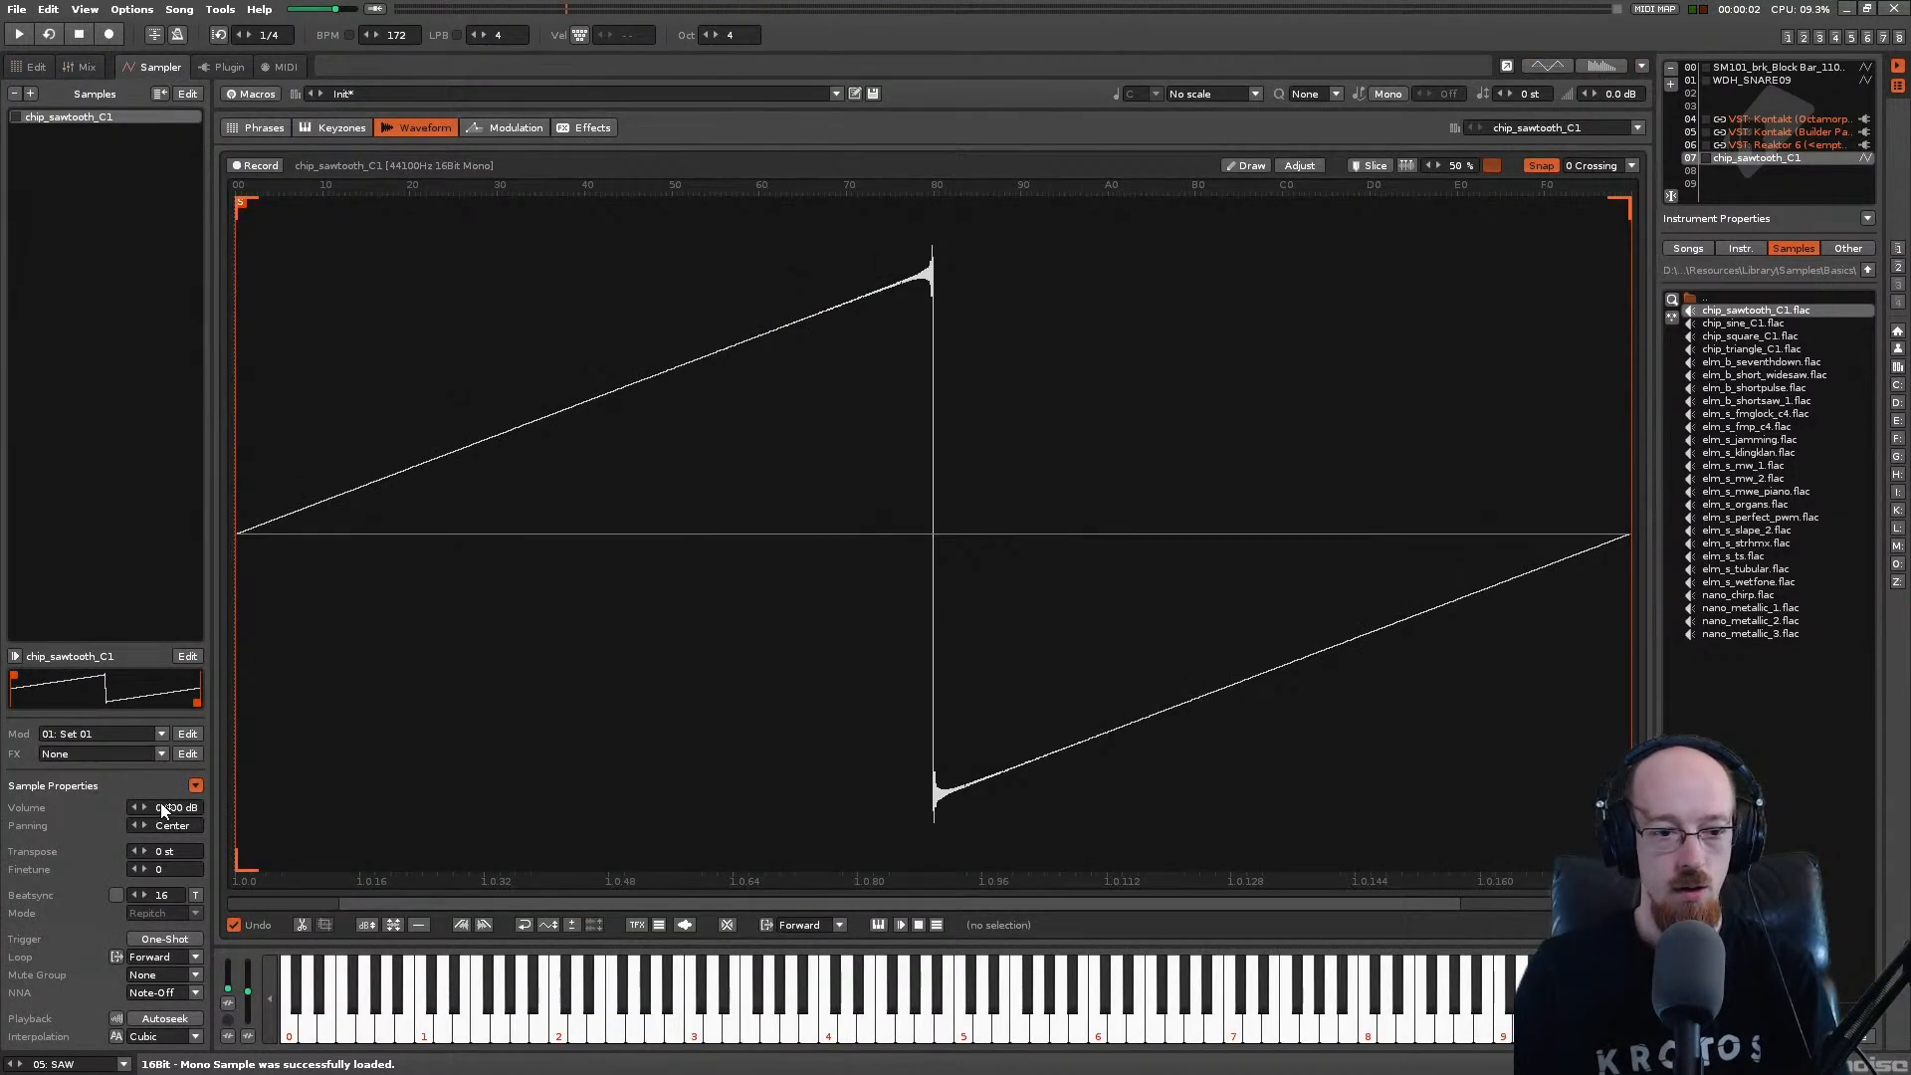
double_click(159, 851)
text(36)
key(Return)
Step: Audition the transposed sawtooth on several notes and set its interpolation to Sinc
key(z)
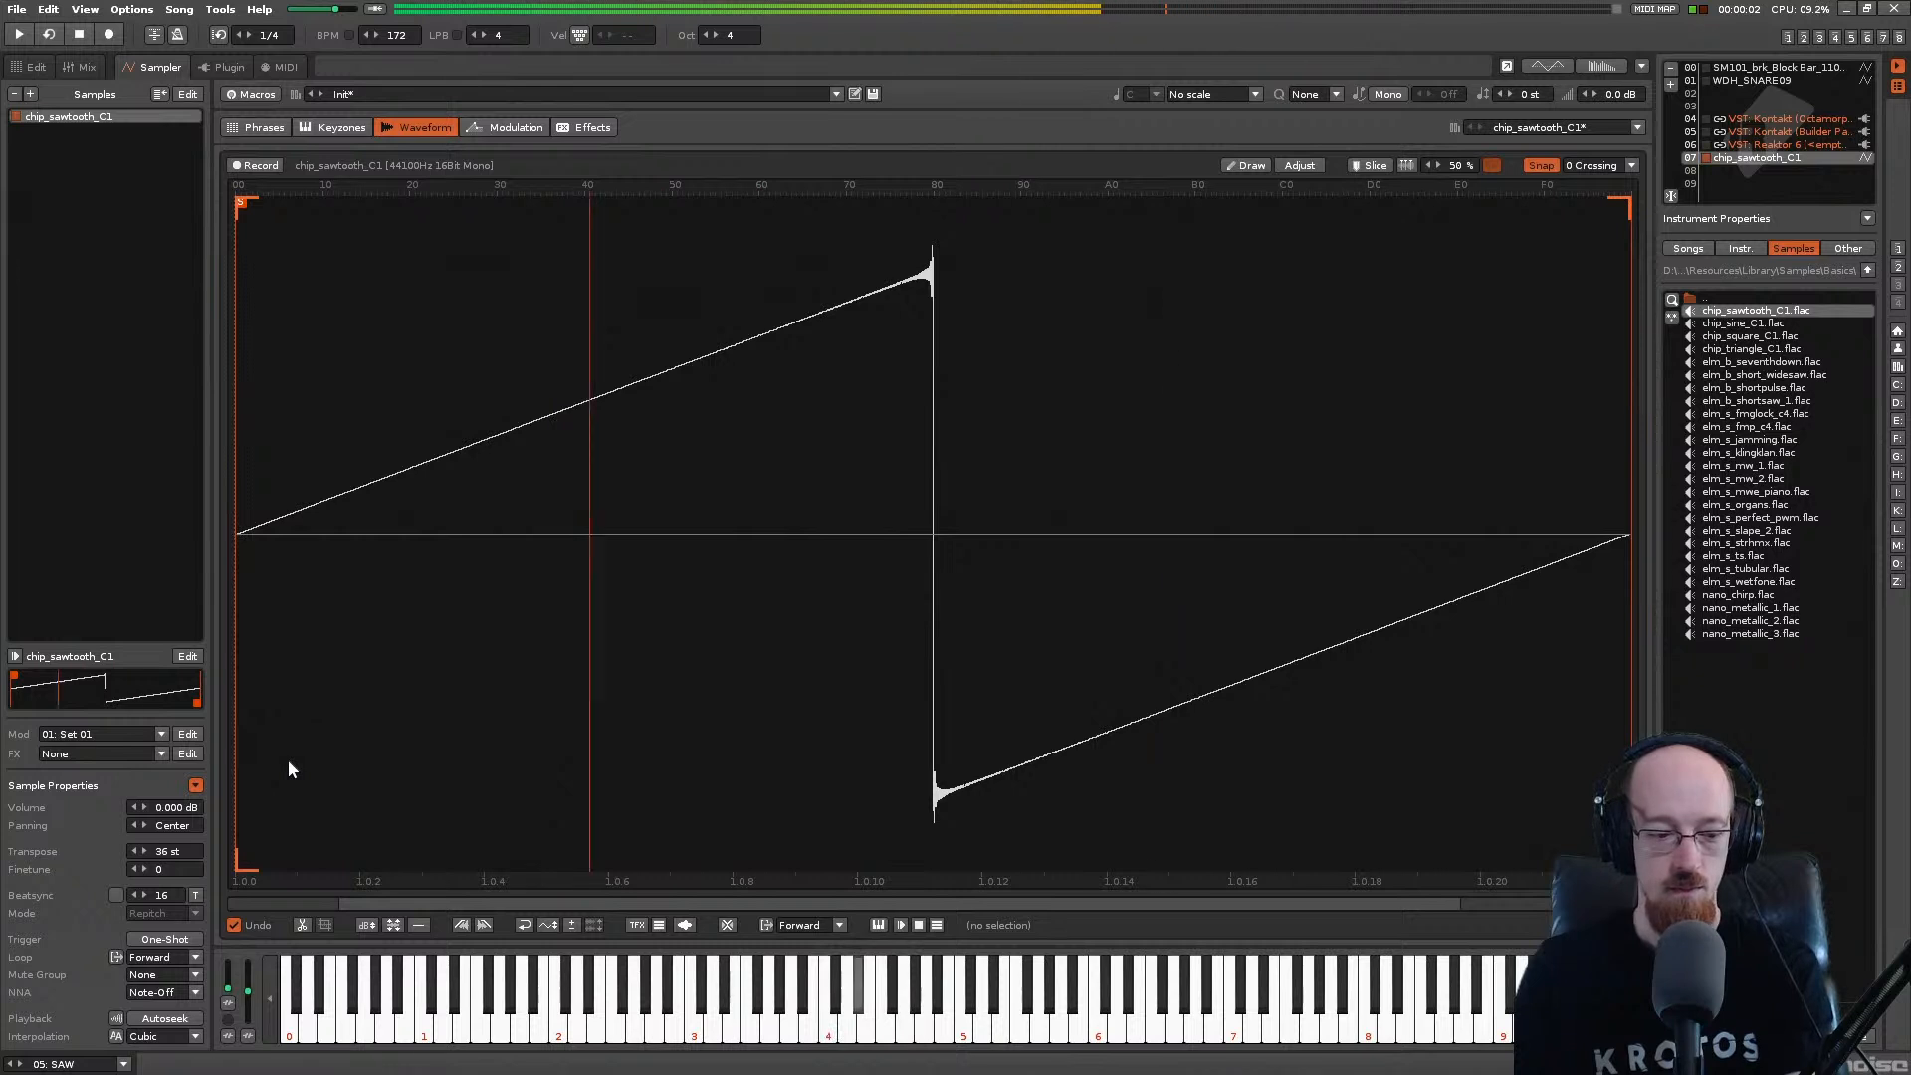
key(z)
key(q)
key(i)
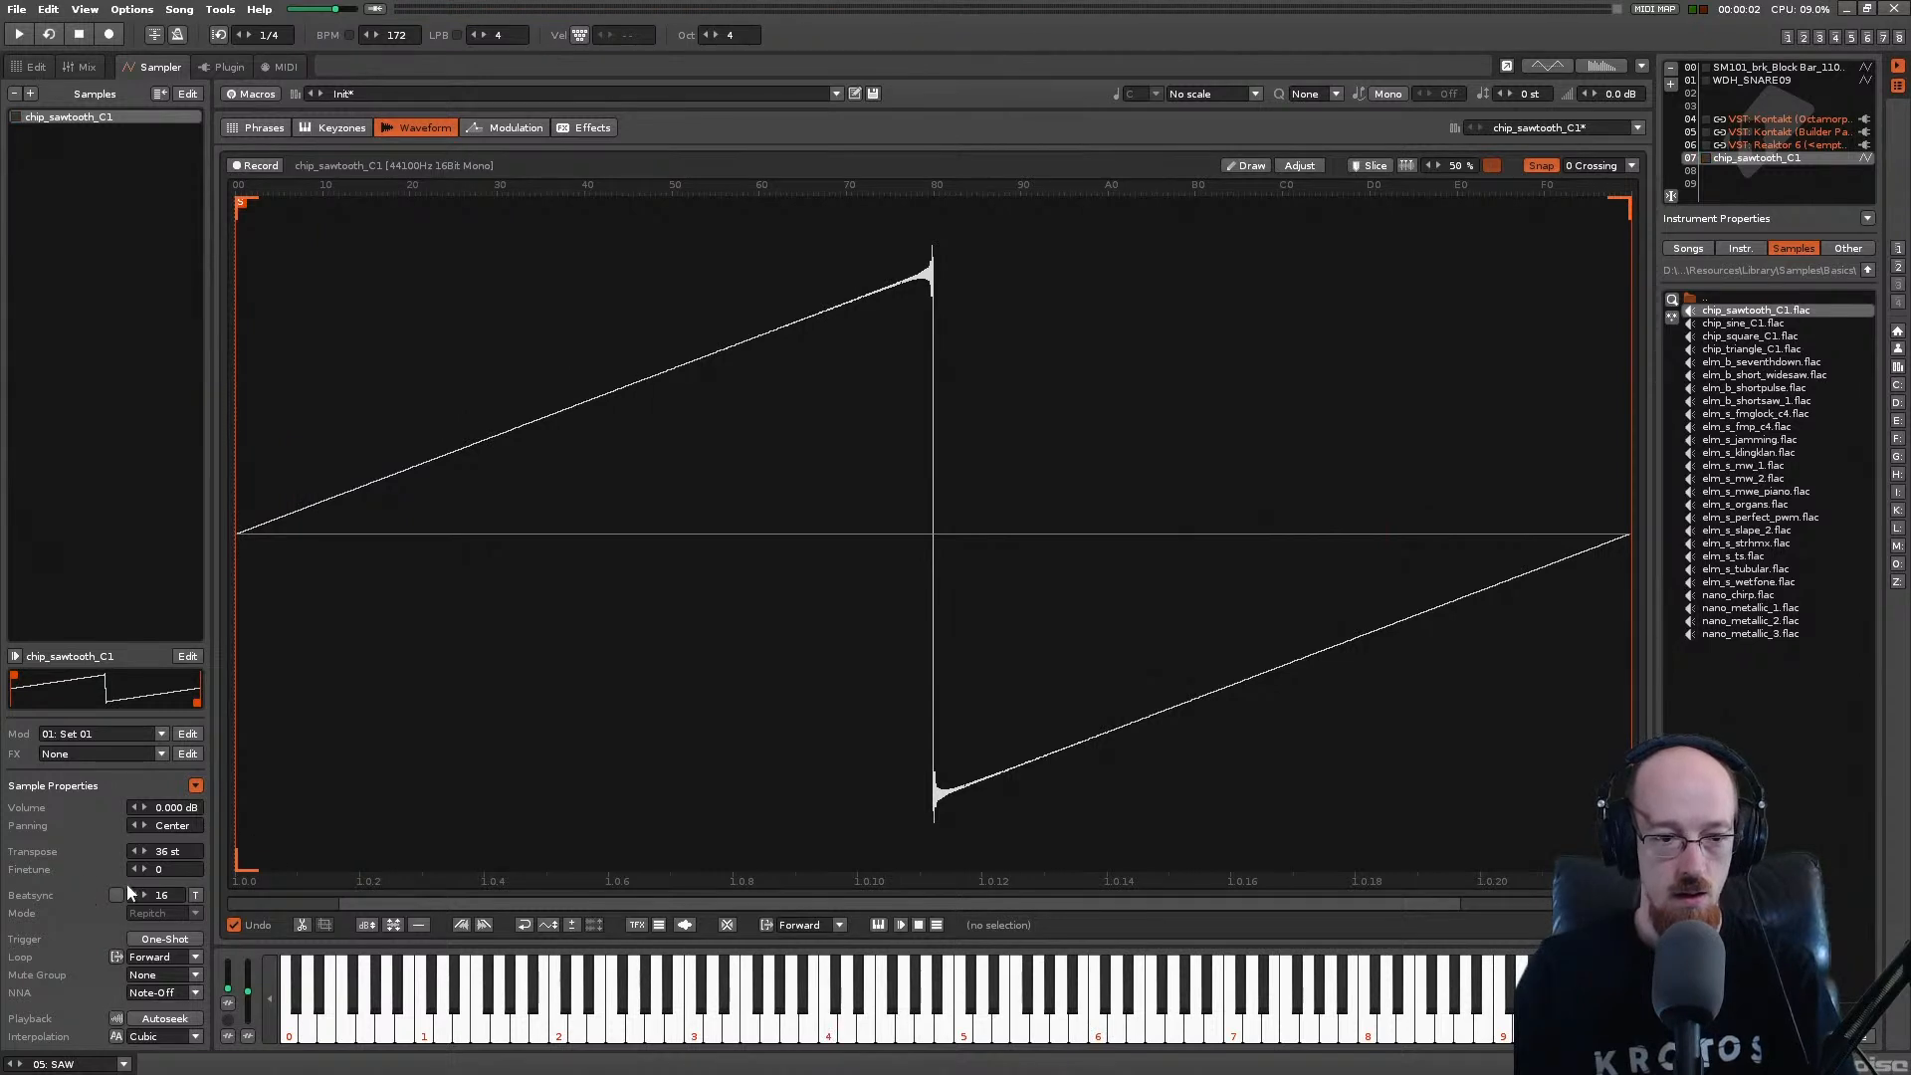
click(154, 1019)
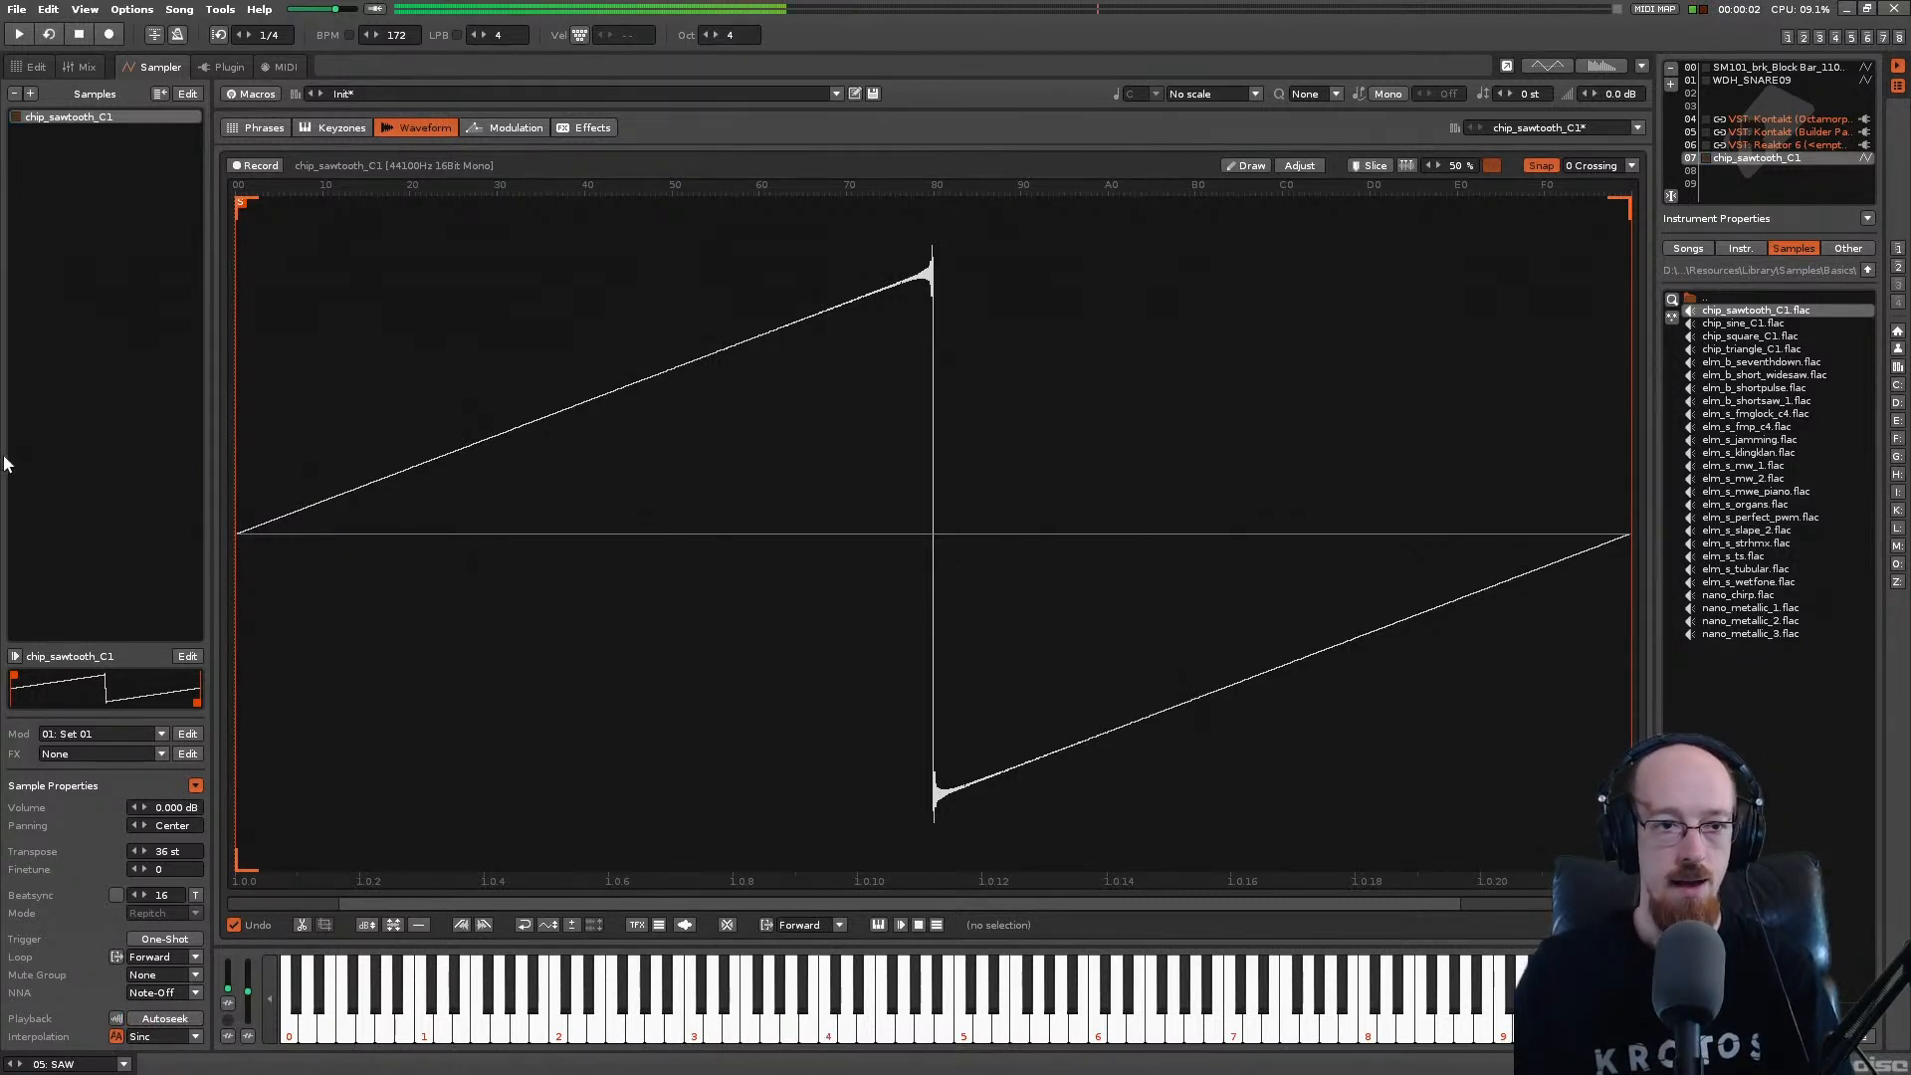
Step: Return to the pattern, play it briefly, and enter a C-5 sawtooth note on line 12 of the SAW track
click(37, 67)
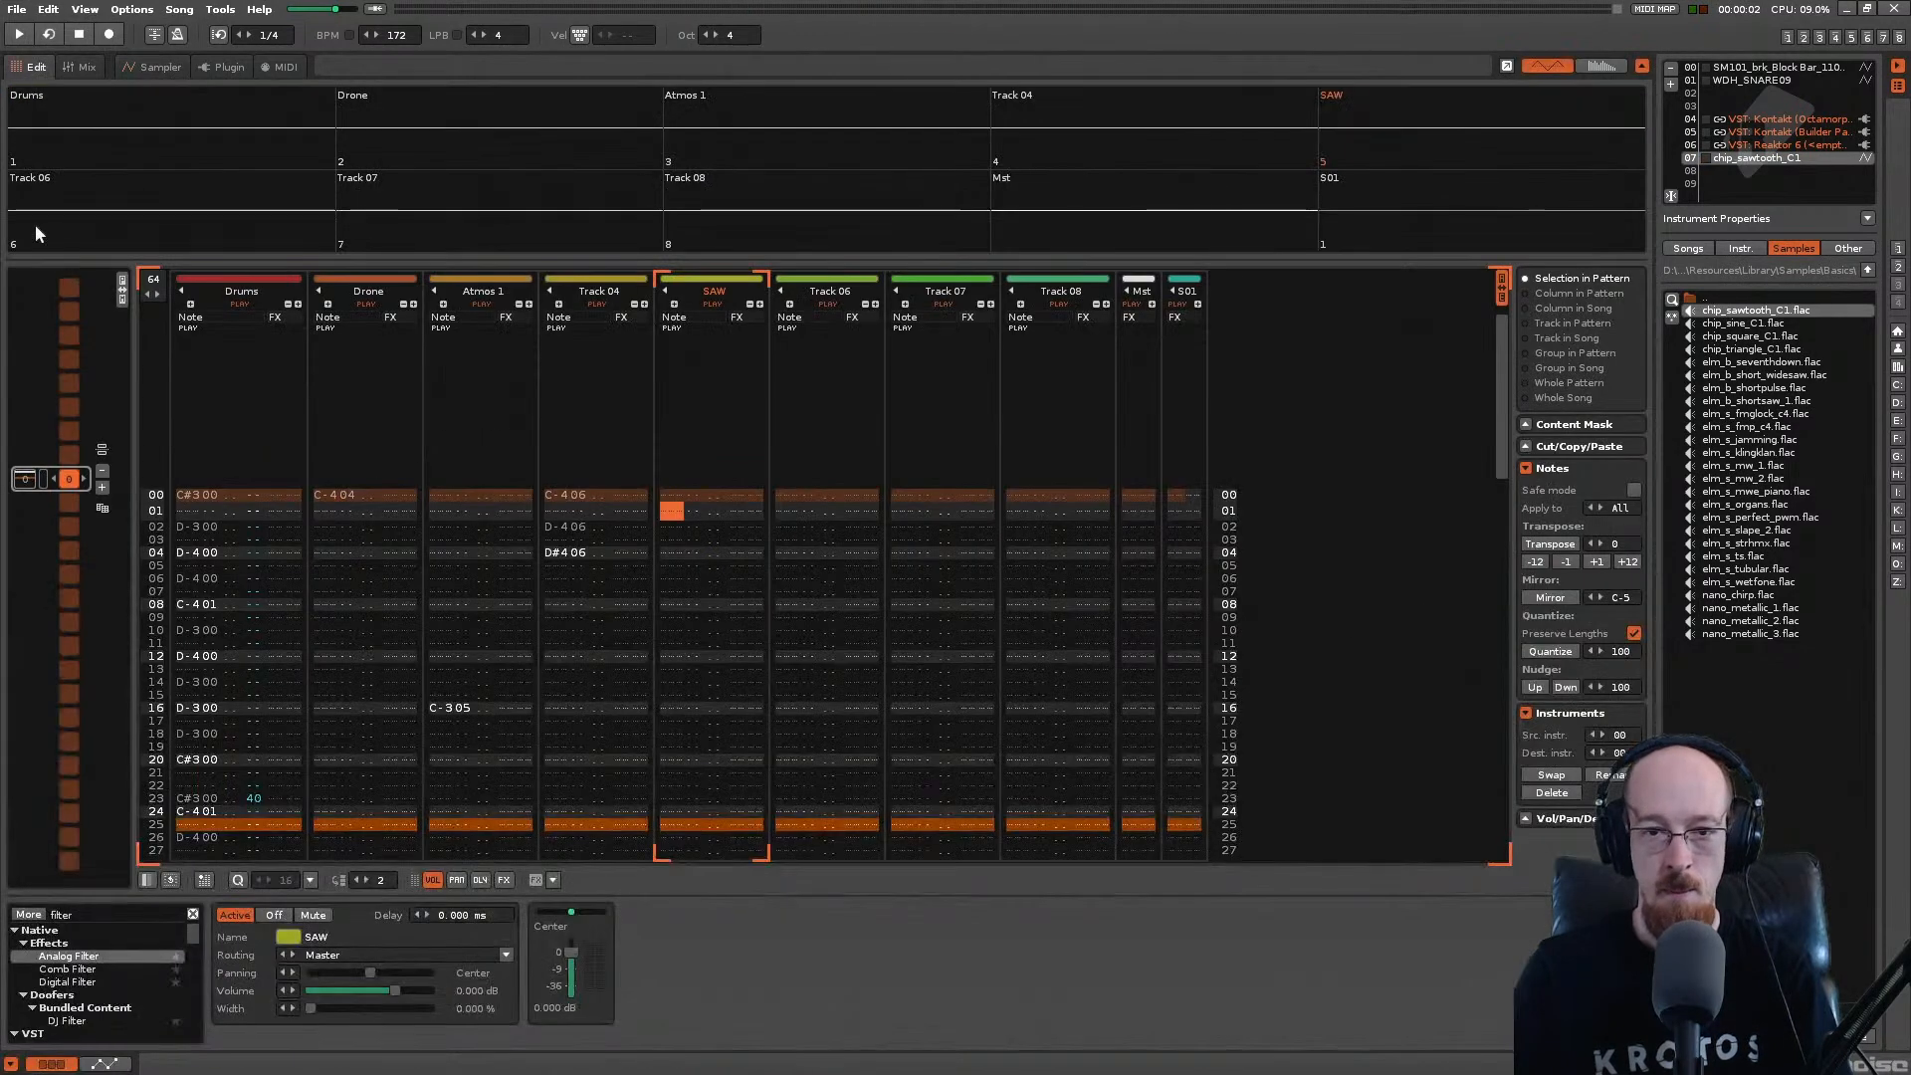
key(space)
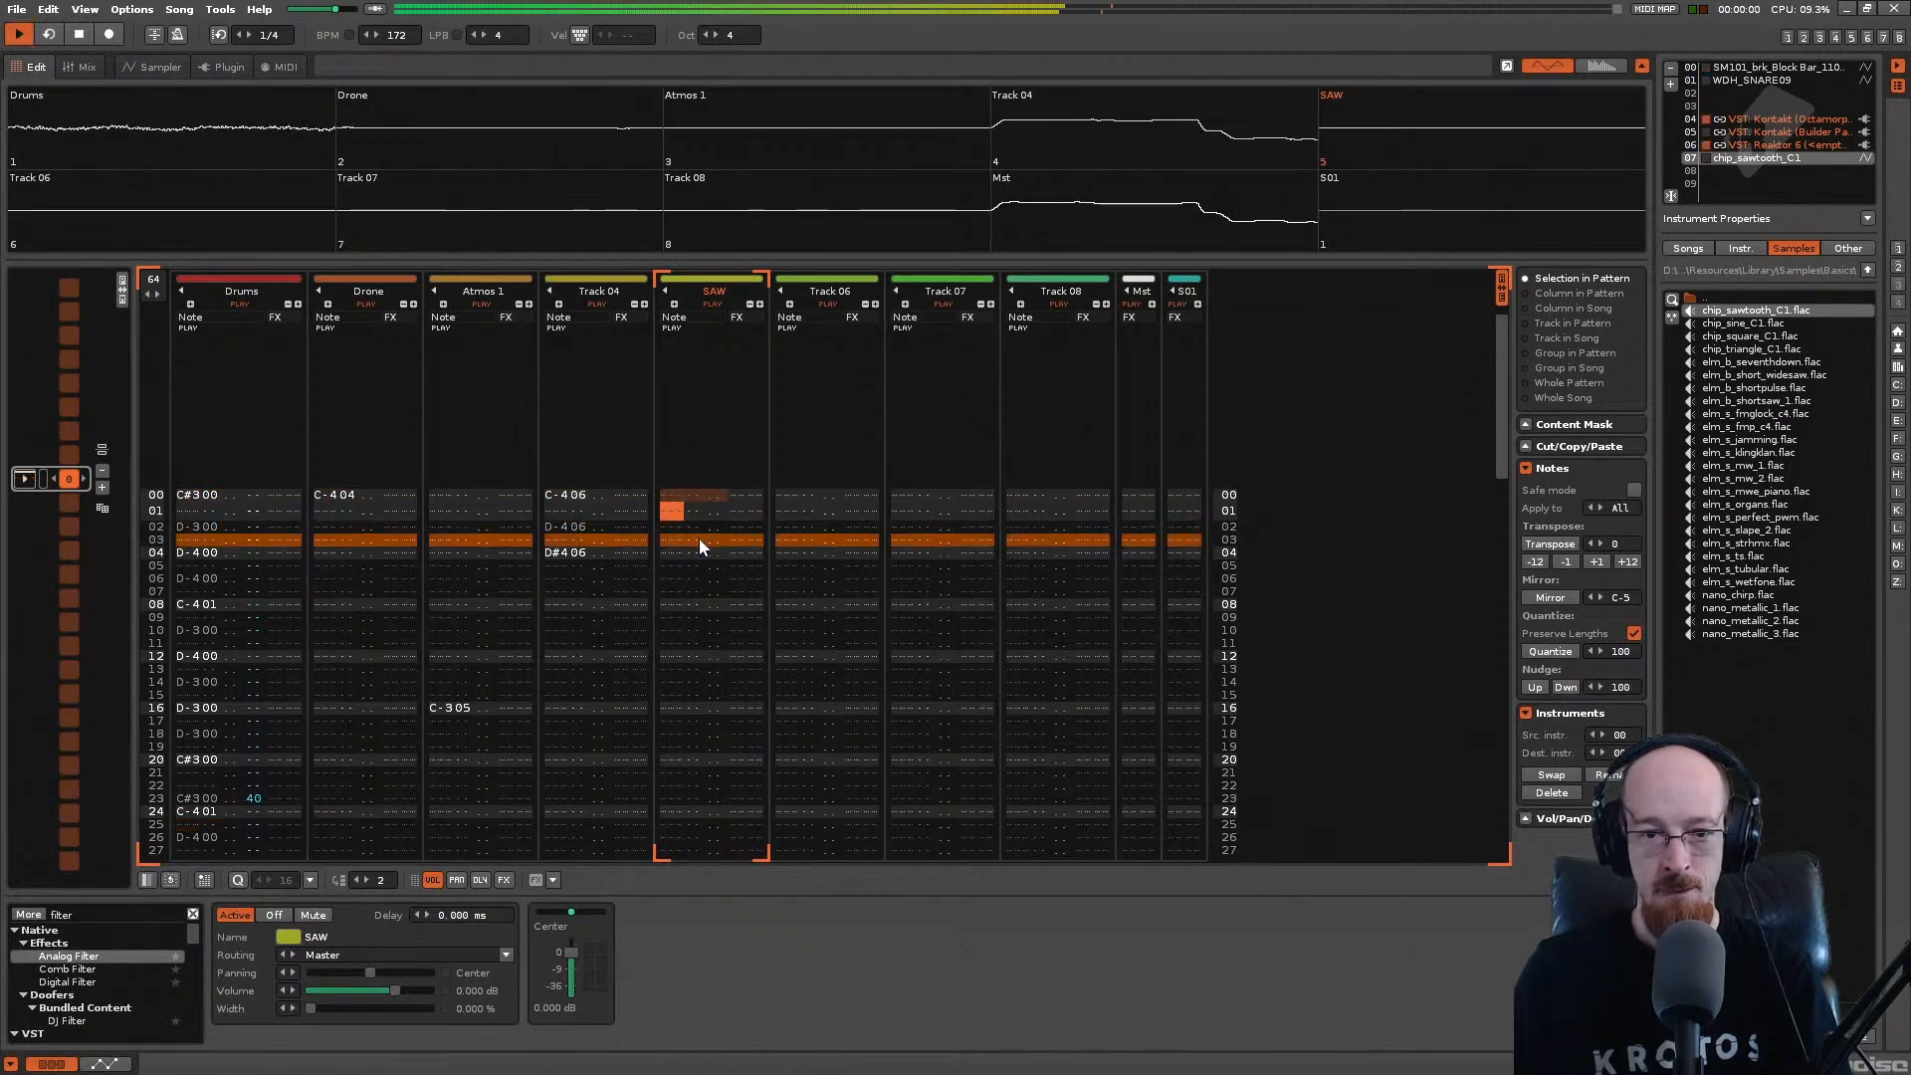
key(space)
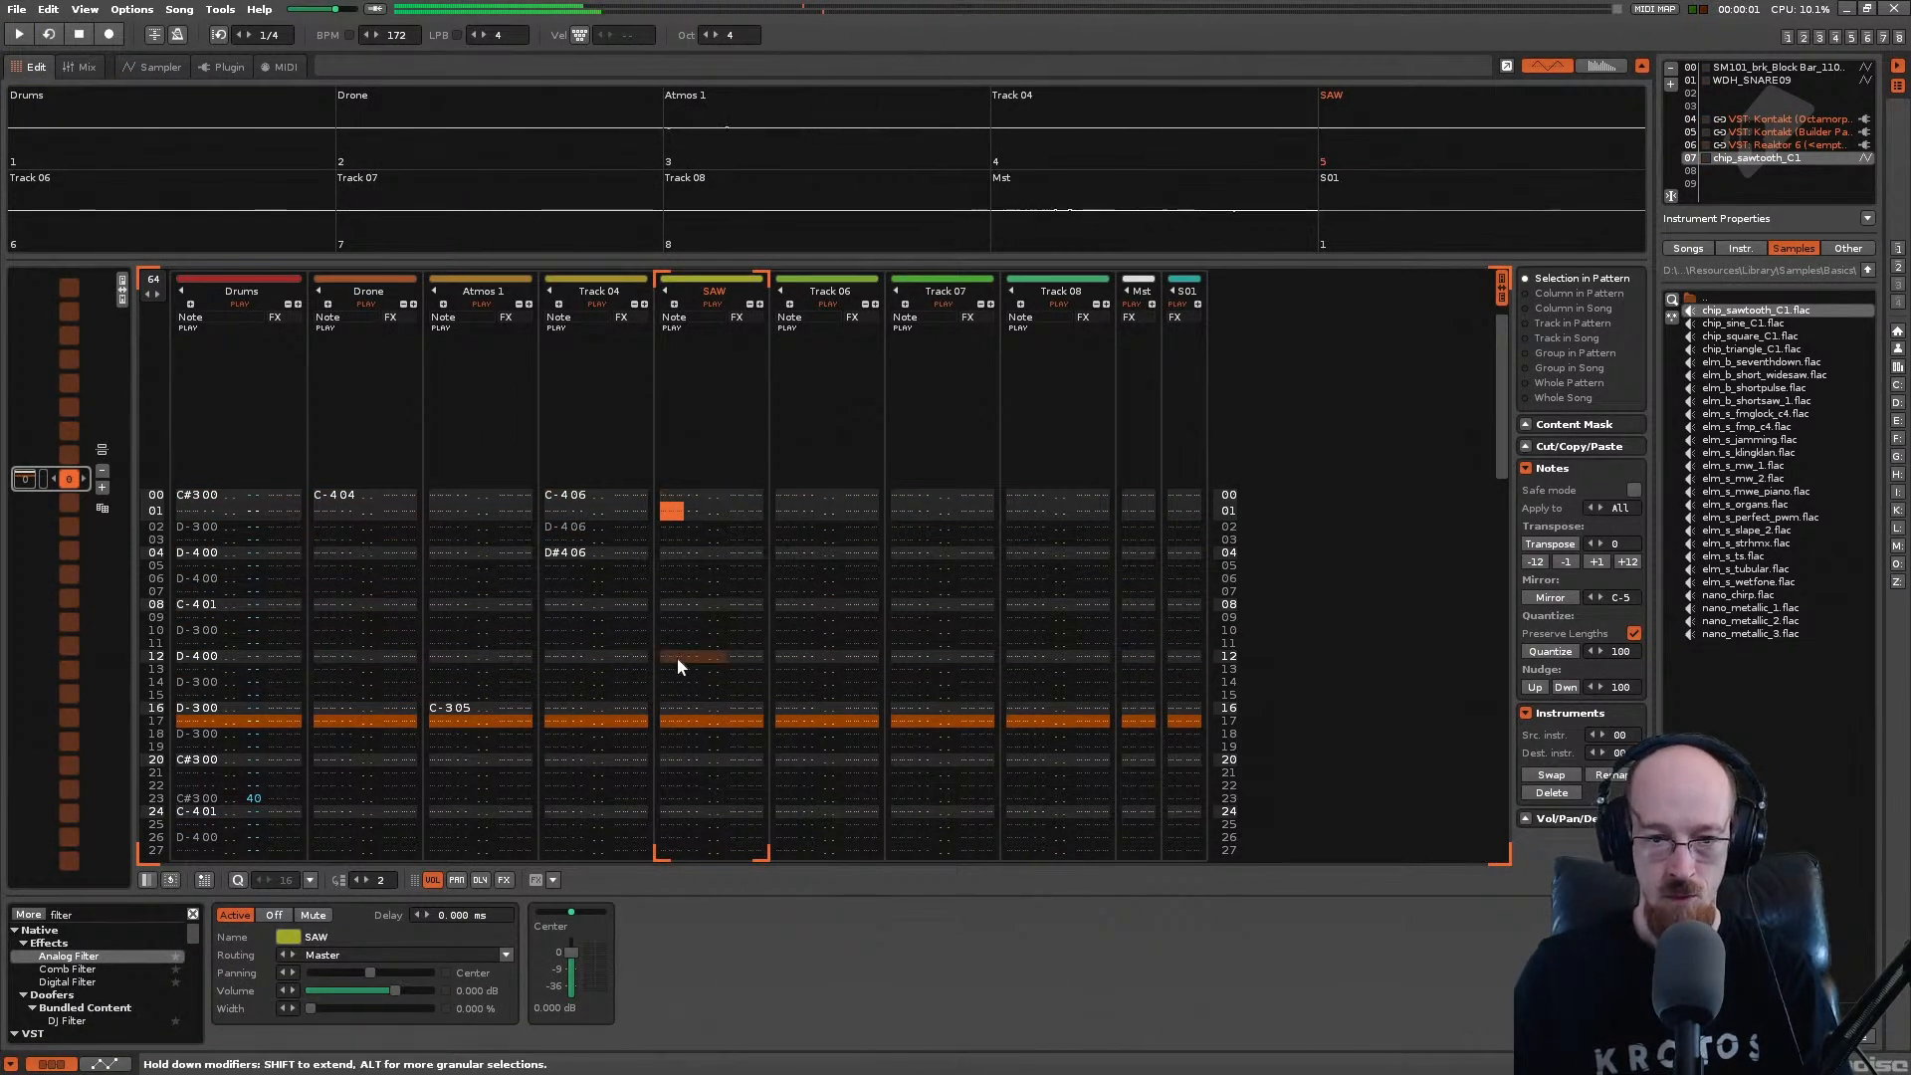
scroll(695, 660, down, 9)
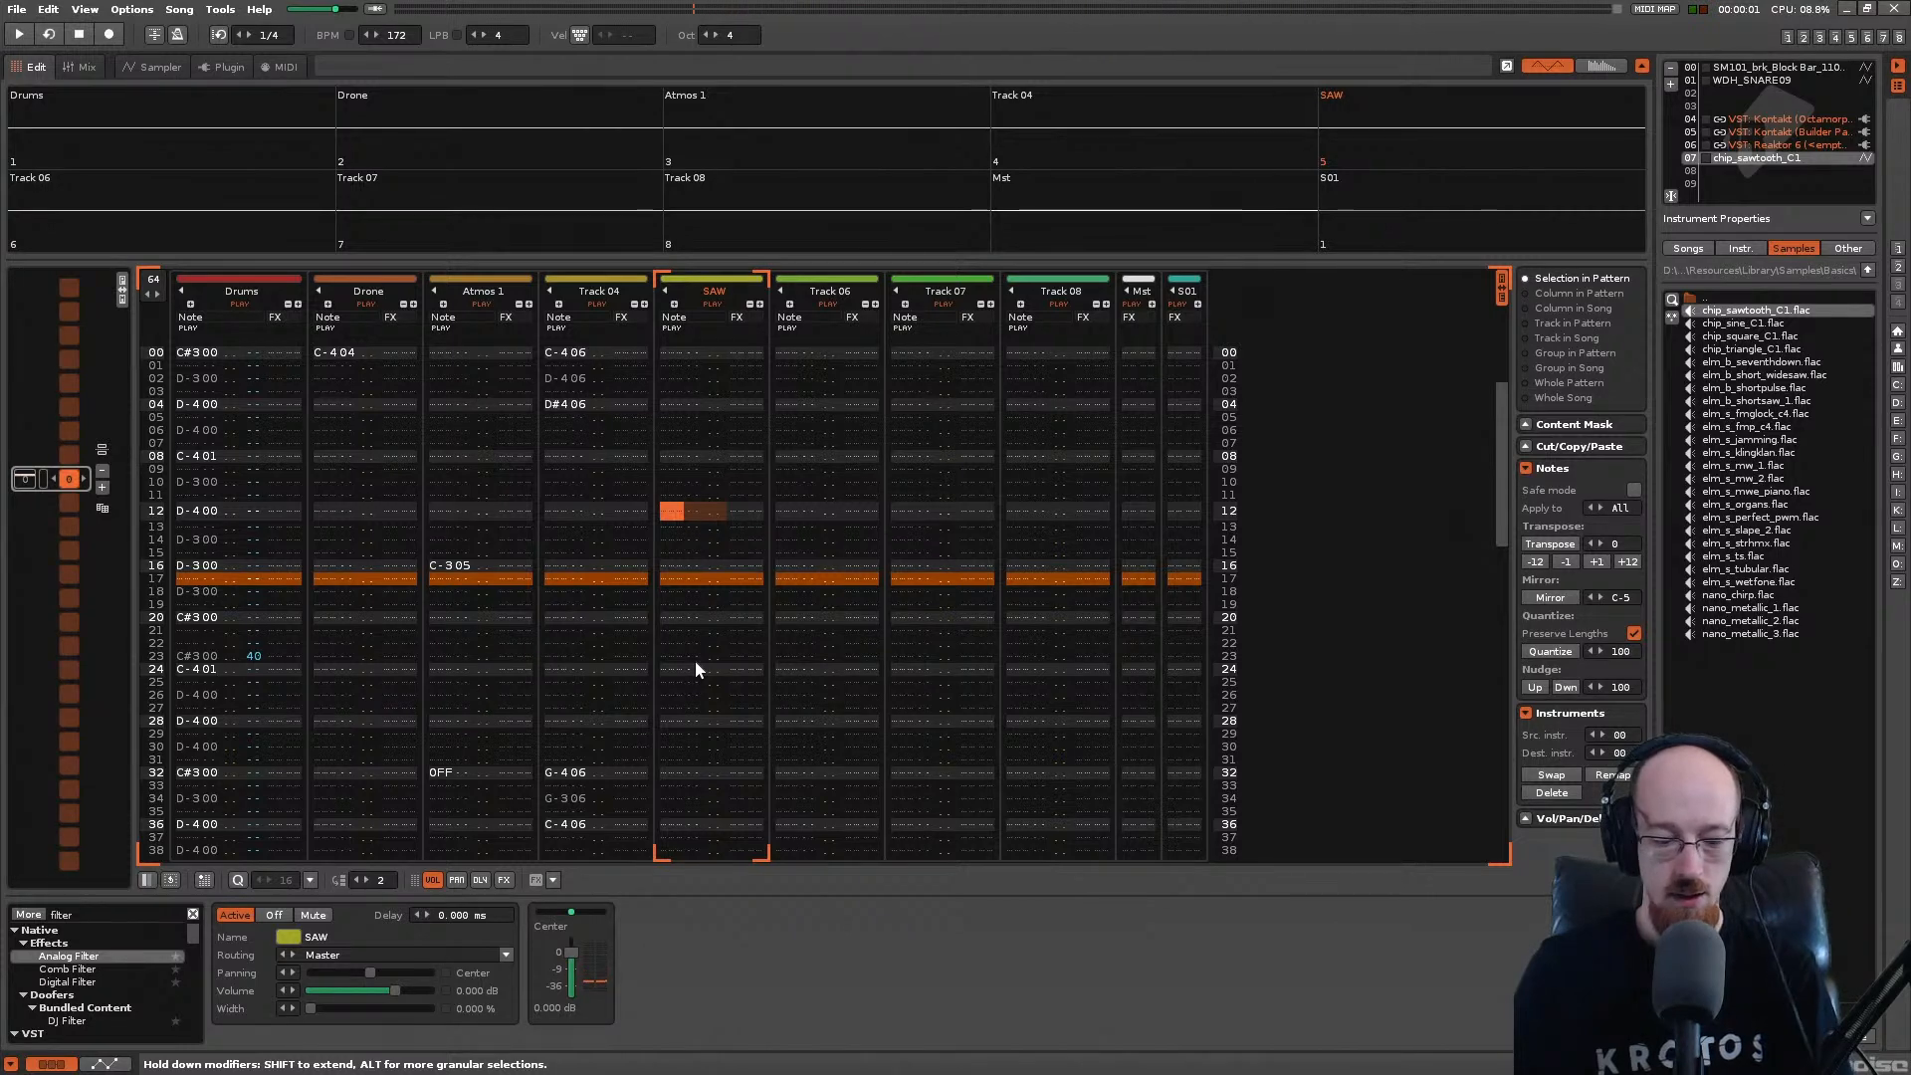
key(Escape)
key(q)
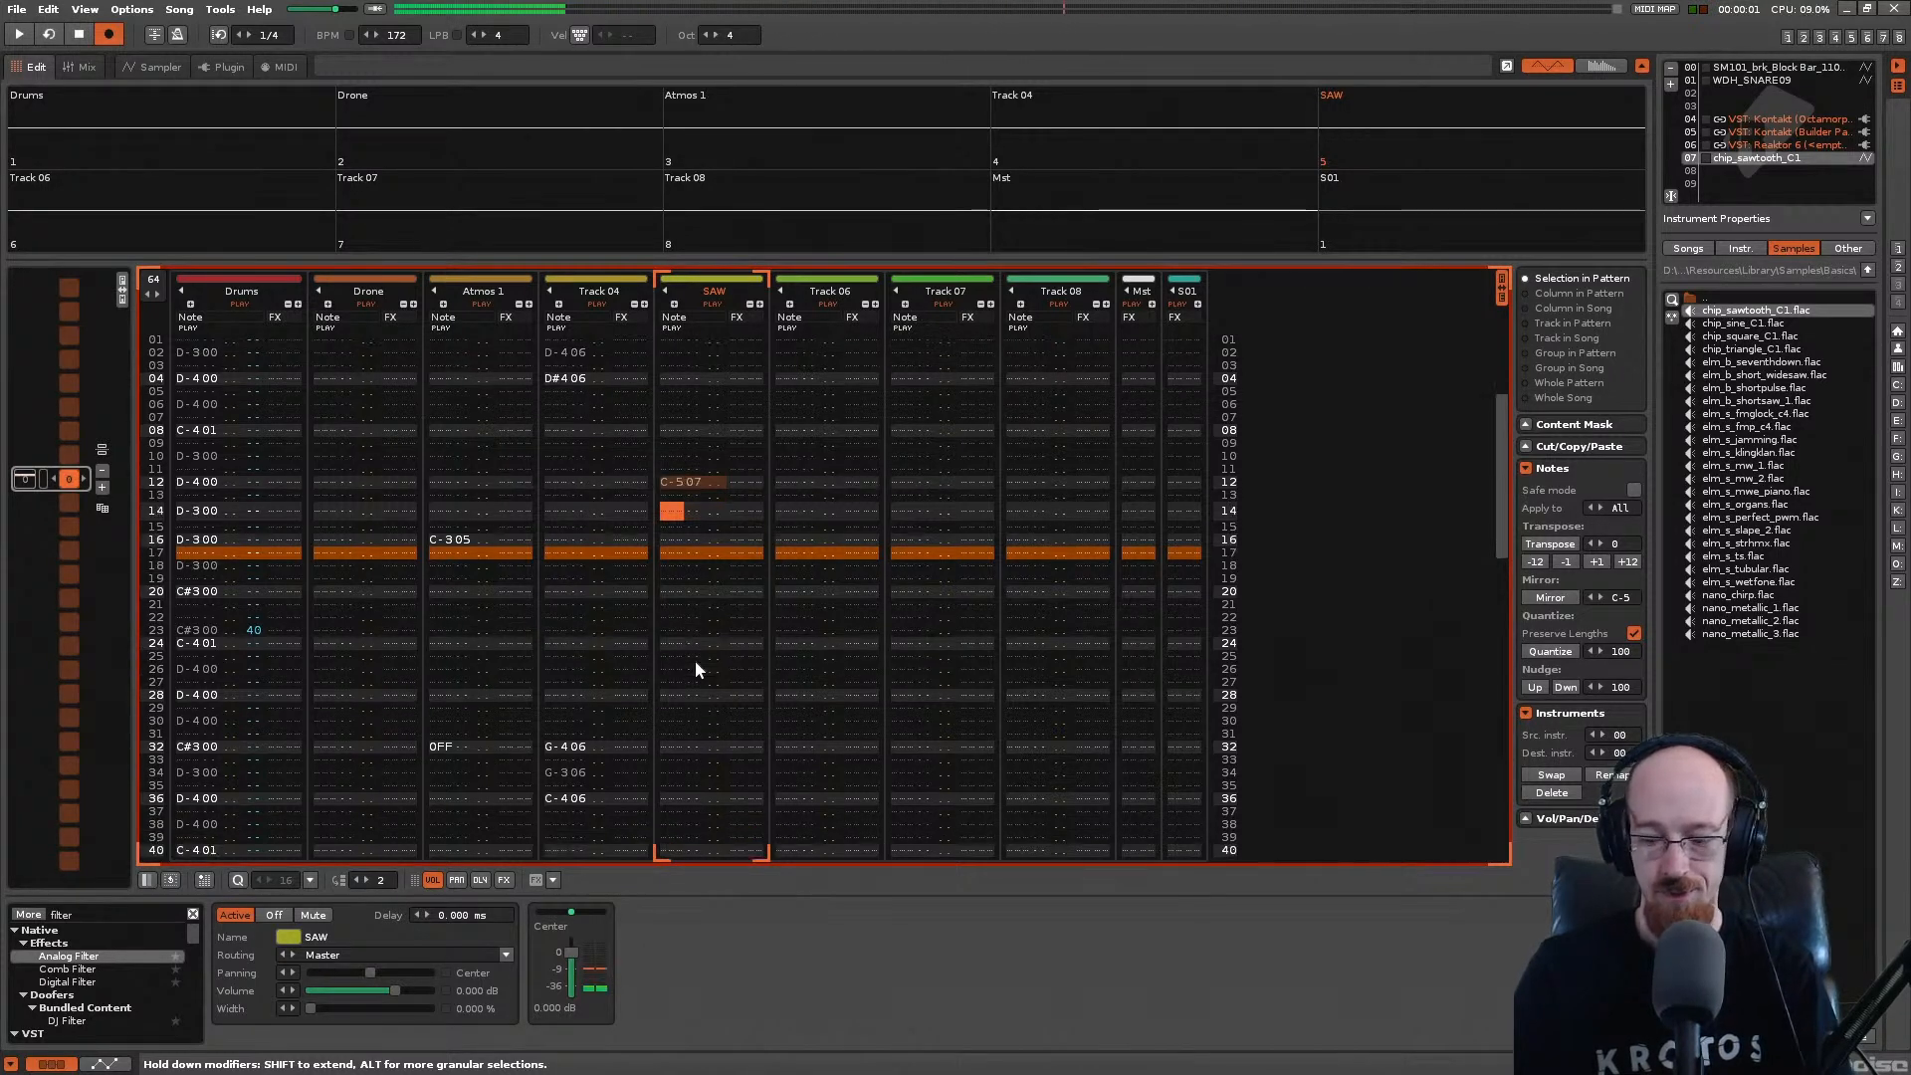
Step: Lower the SAW track's output level to about -14.26 dB
key(Right)
key(Right)
key(Right)
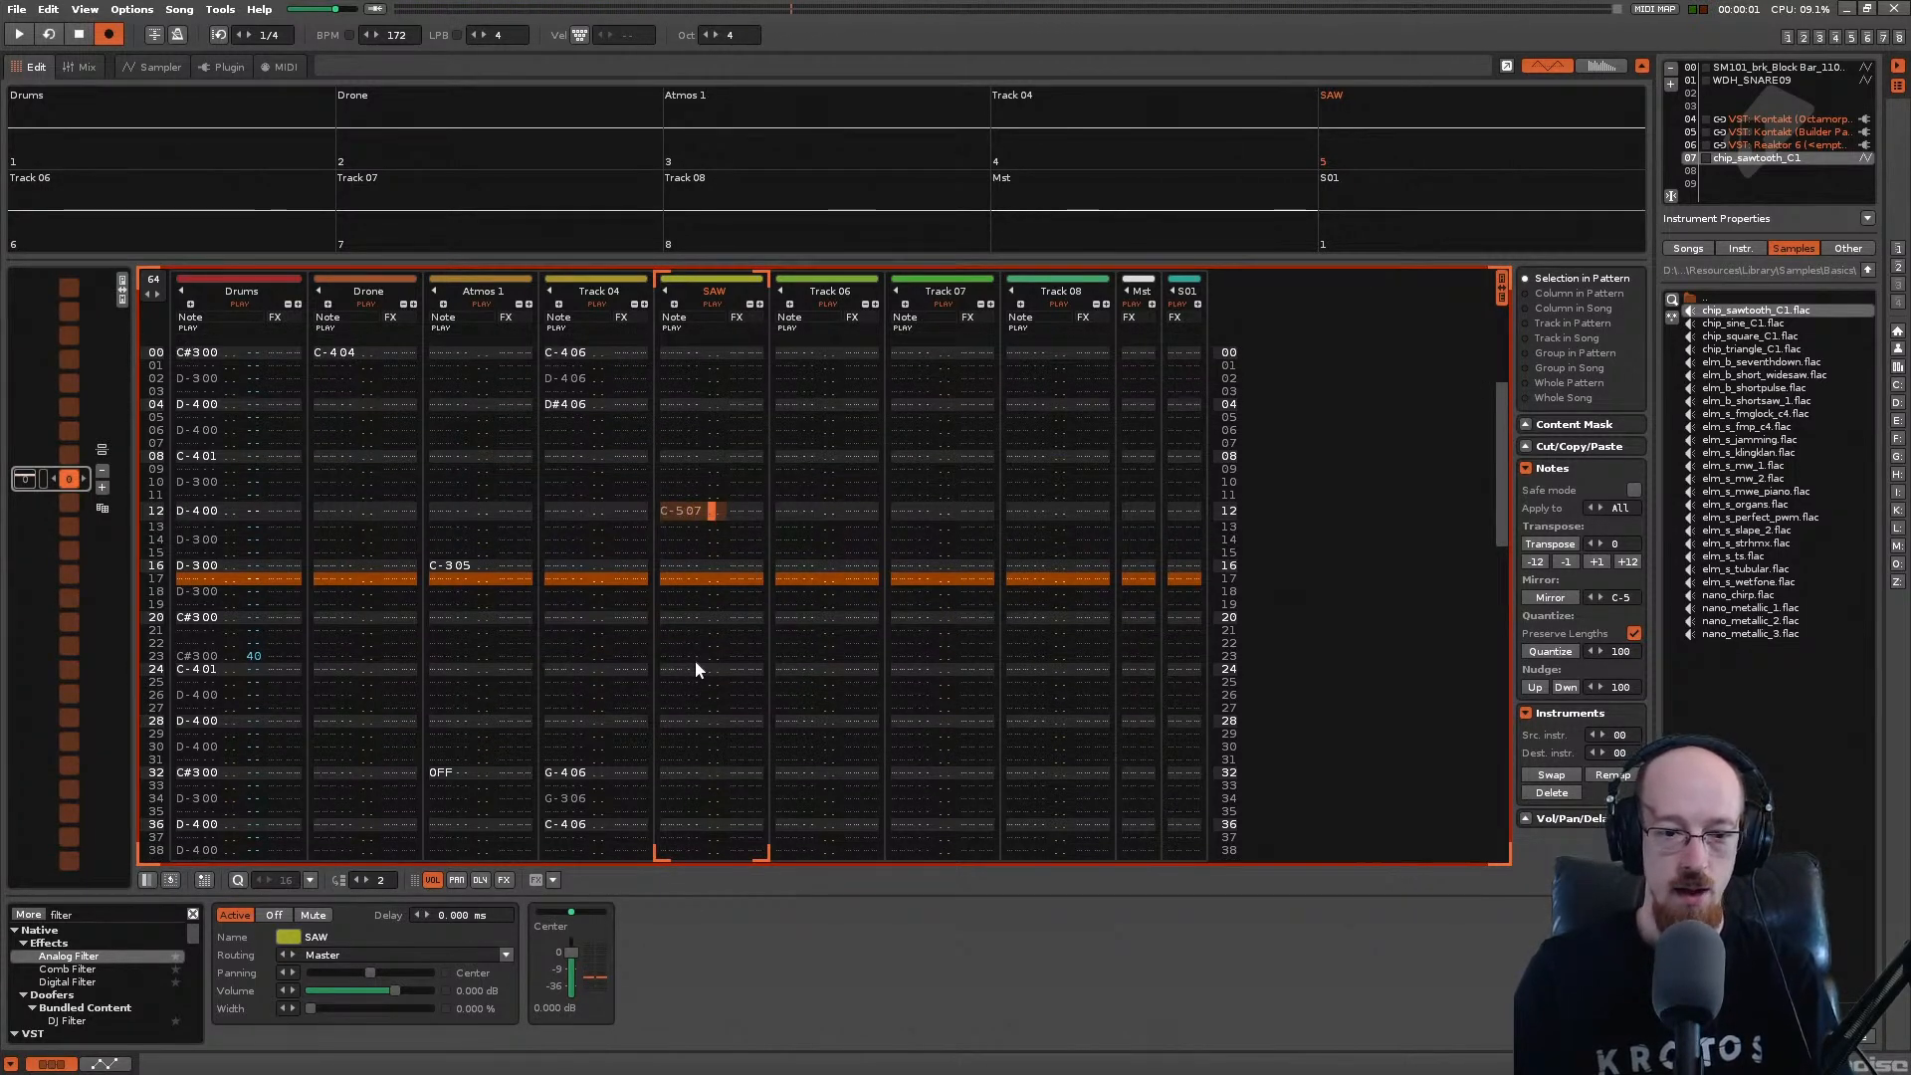
drag(571, 952, 570, 964)
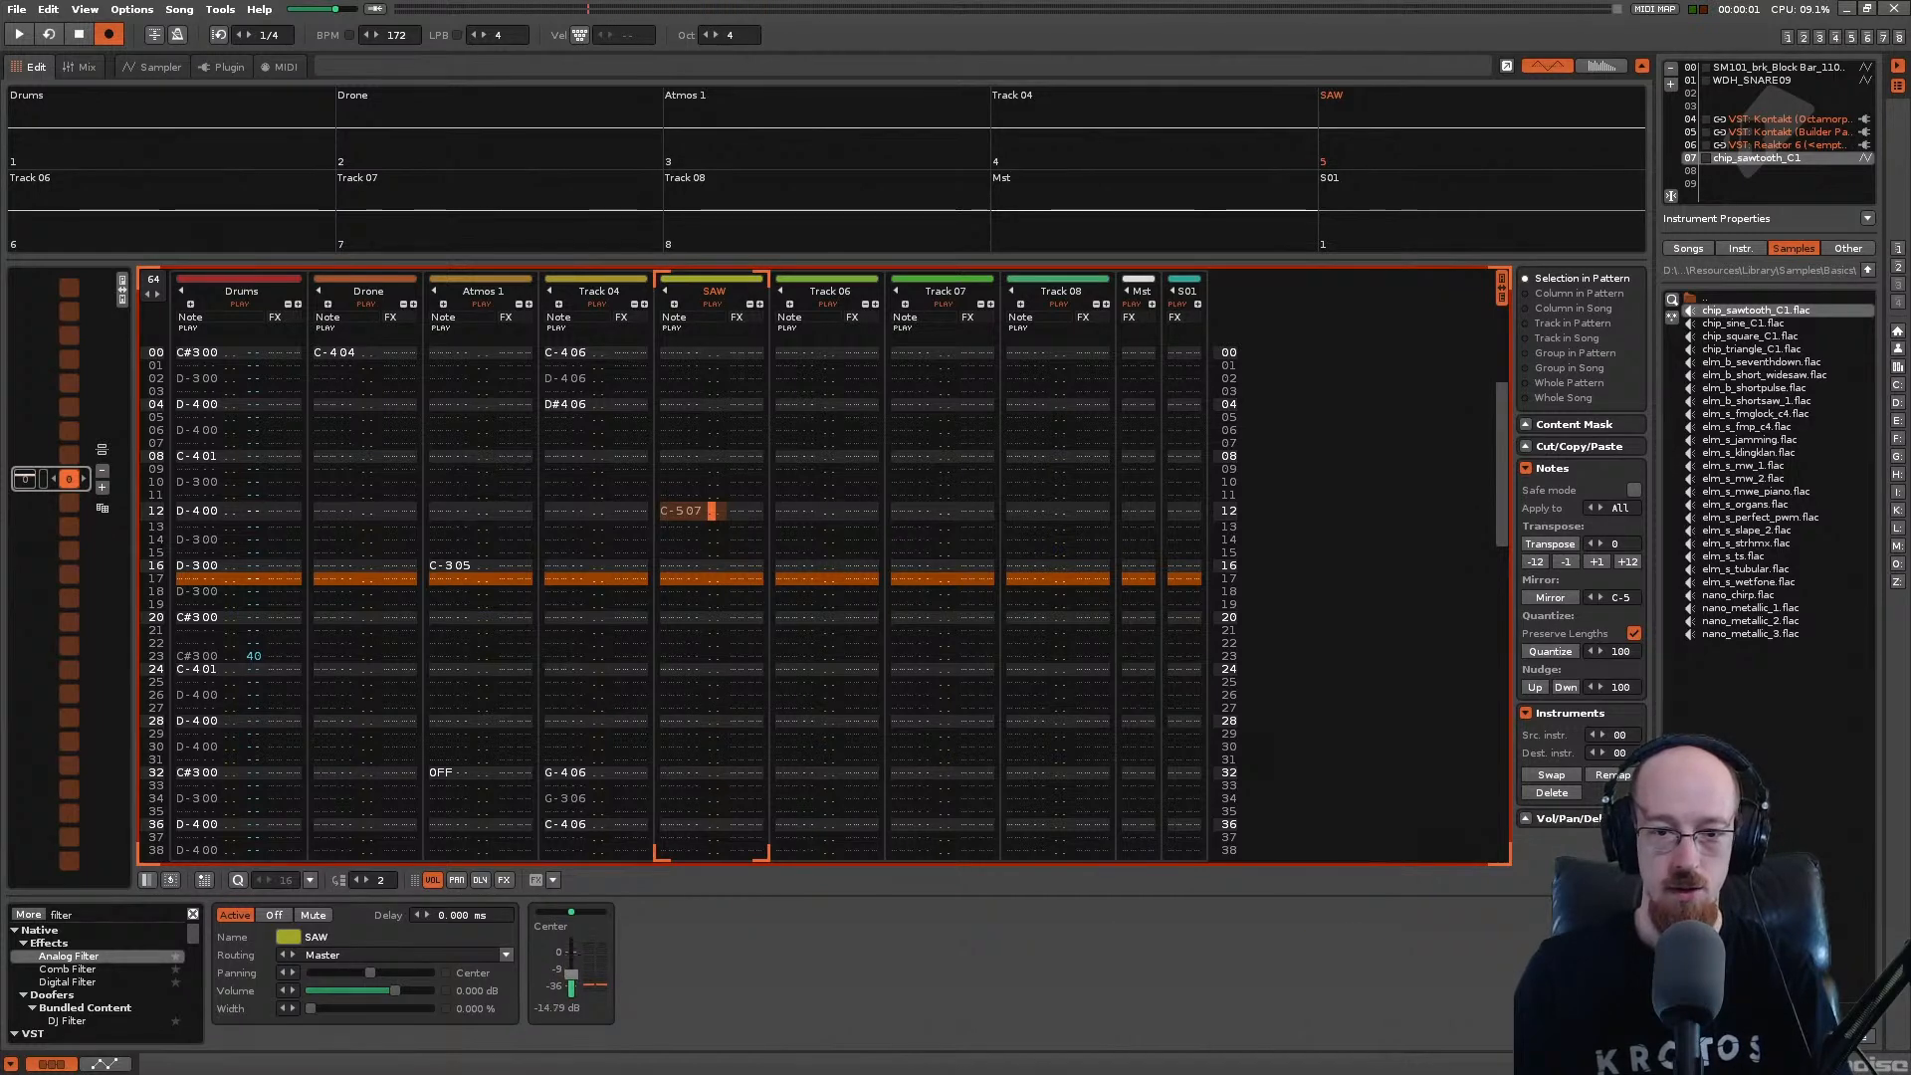
Step: Add the arpeggio effect 0A37 to the C-5 note on line 12 of the SAW track
click(734, 510)
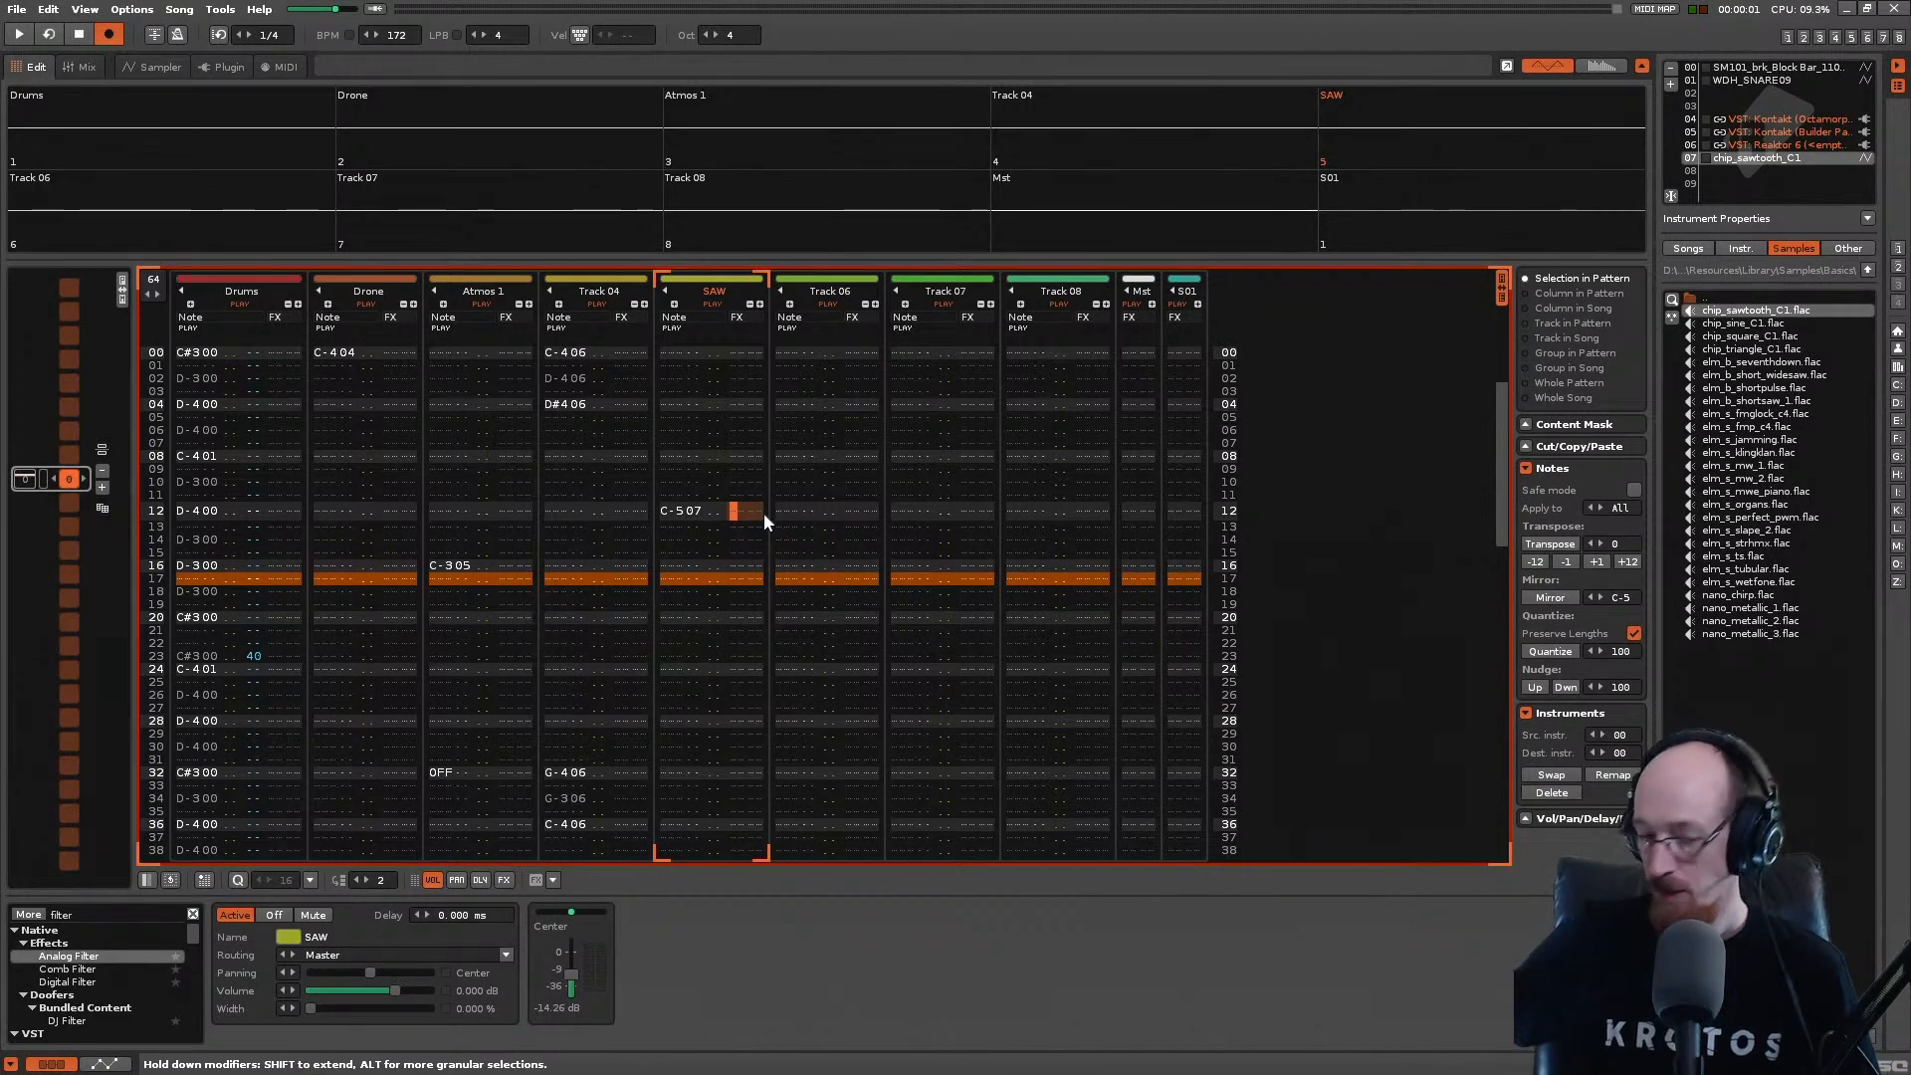
text(0a)
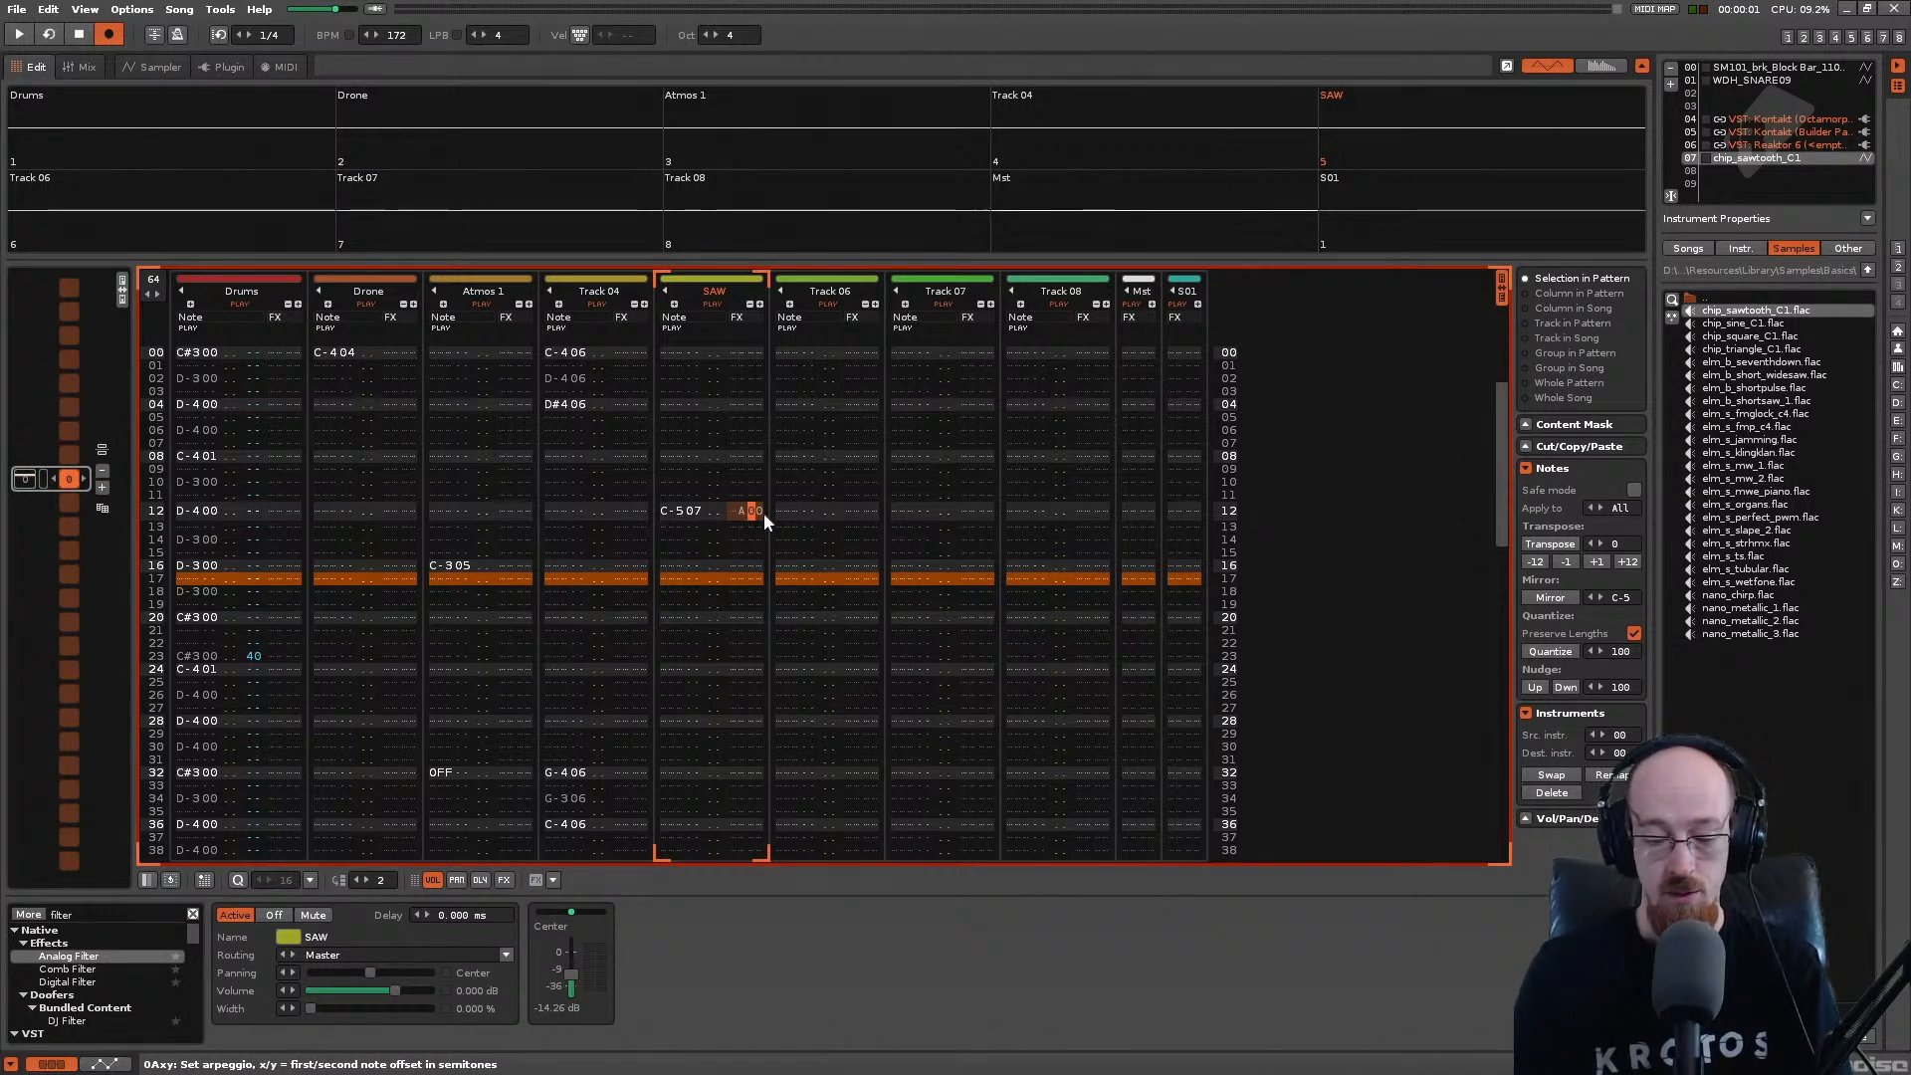
text(3)
key(Up)
key(Up)
text(7)
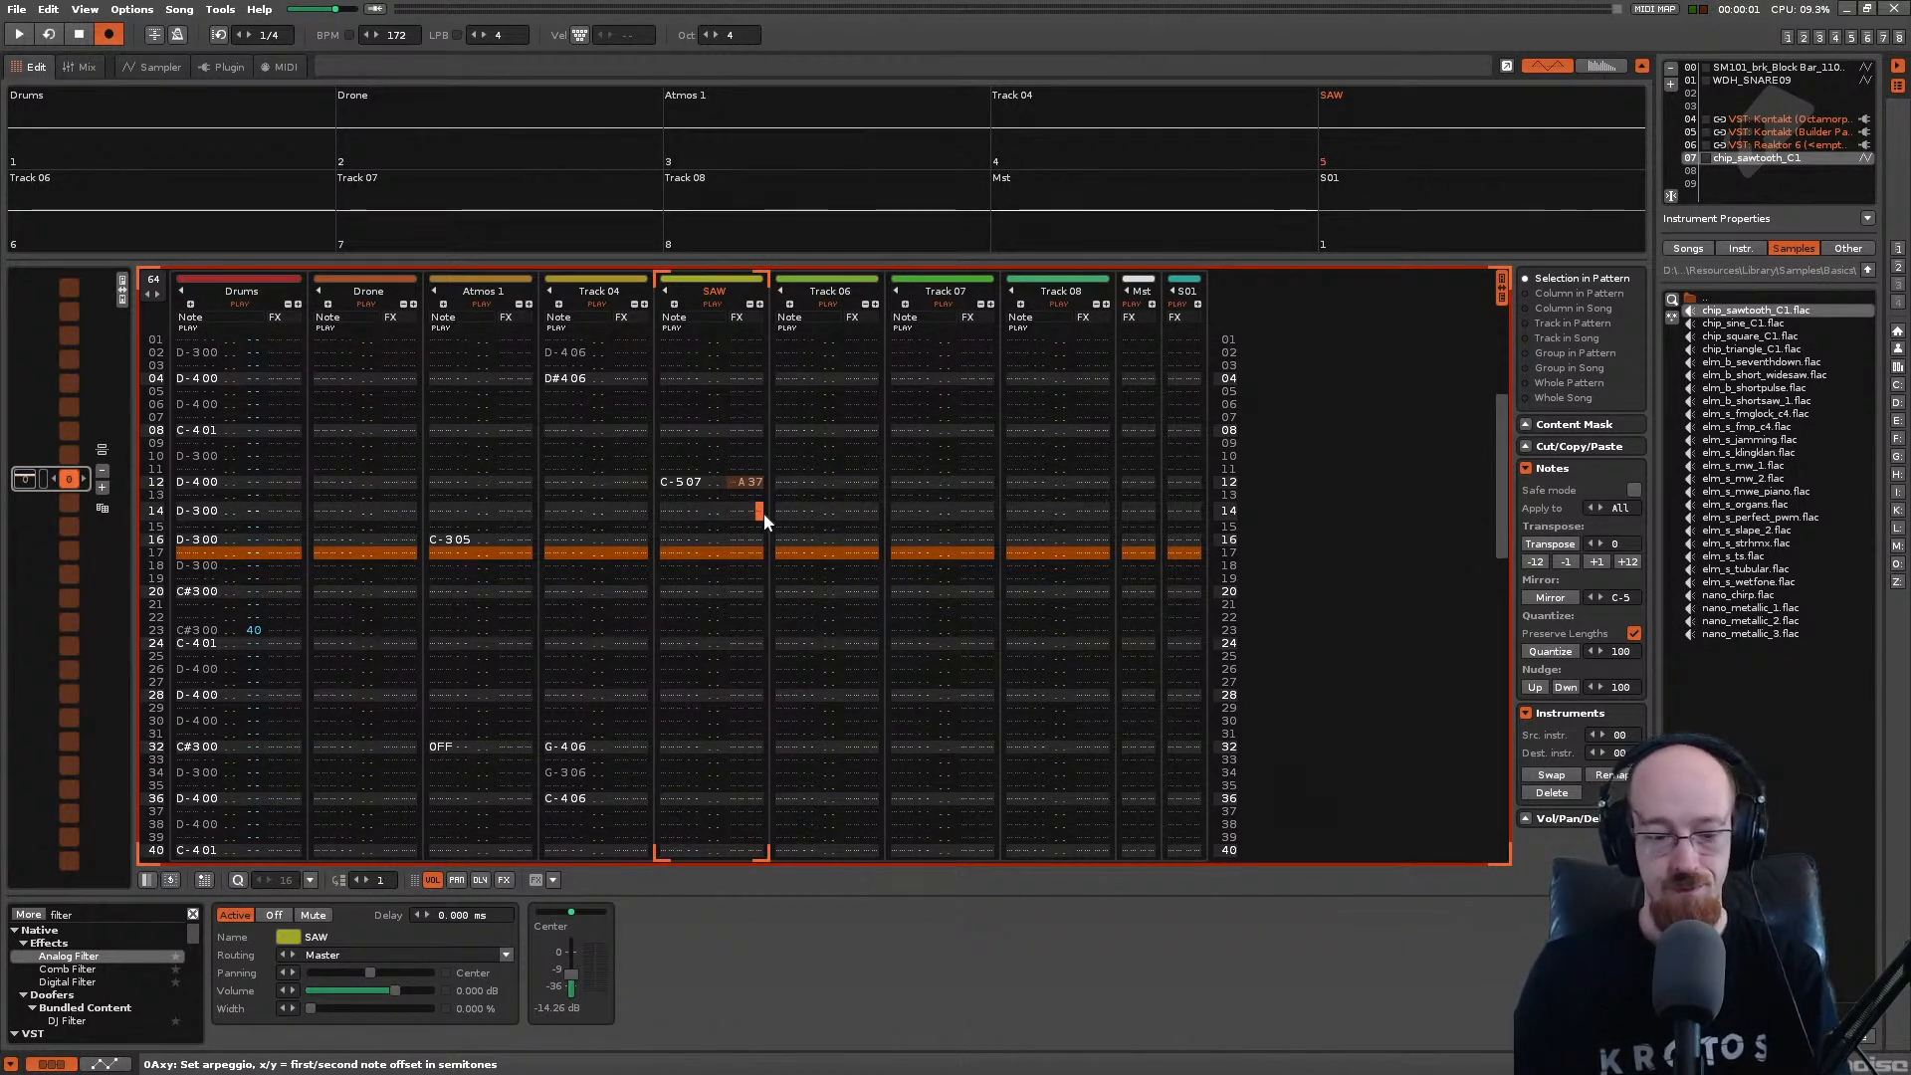
Step: Set the edit step to 0 and audition the arpeggiated sawtooth note
key(ctrl+1)
key(Up)
key(ctrl+0)
key(space)
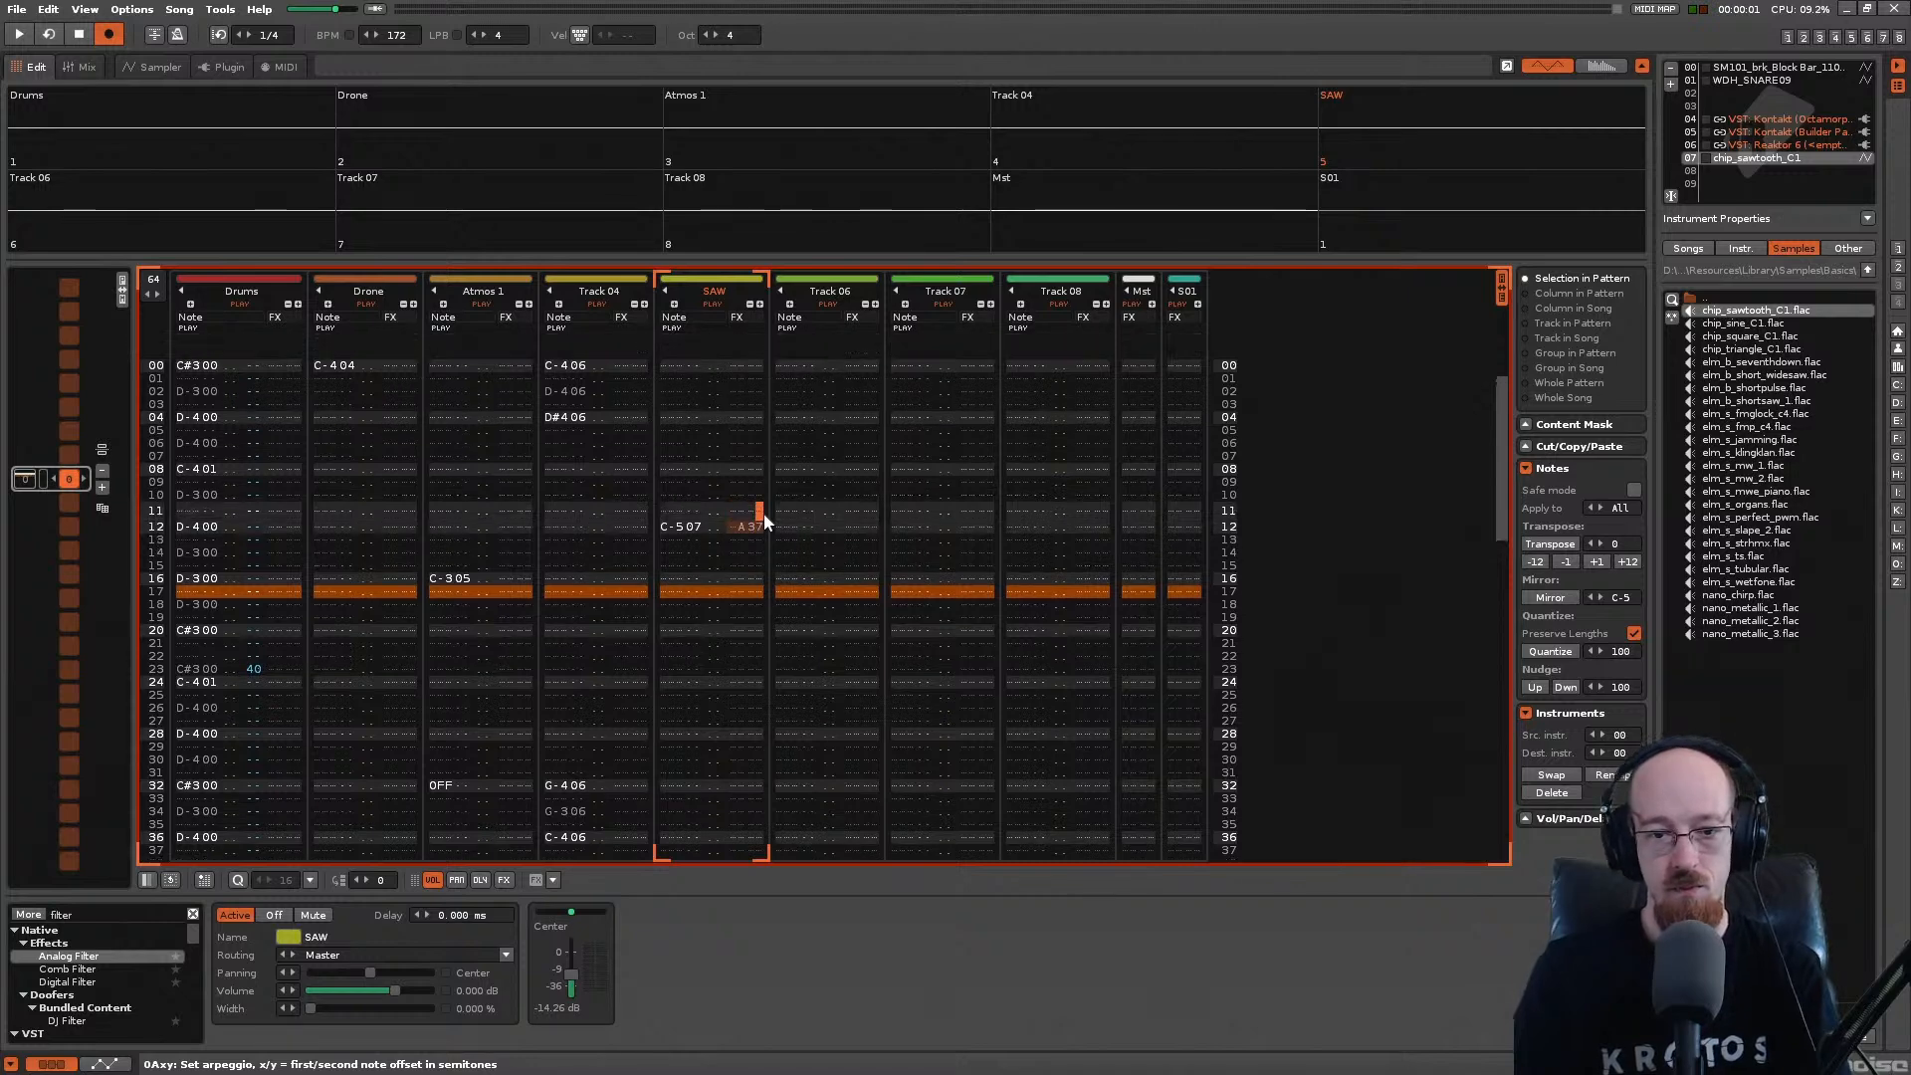
key(space)
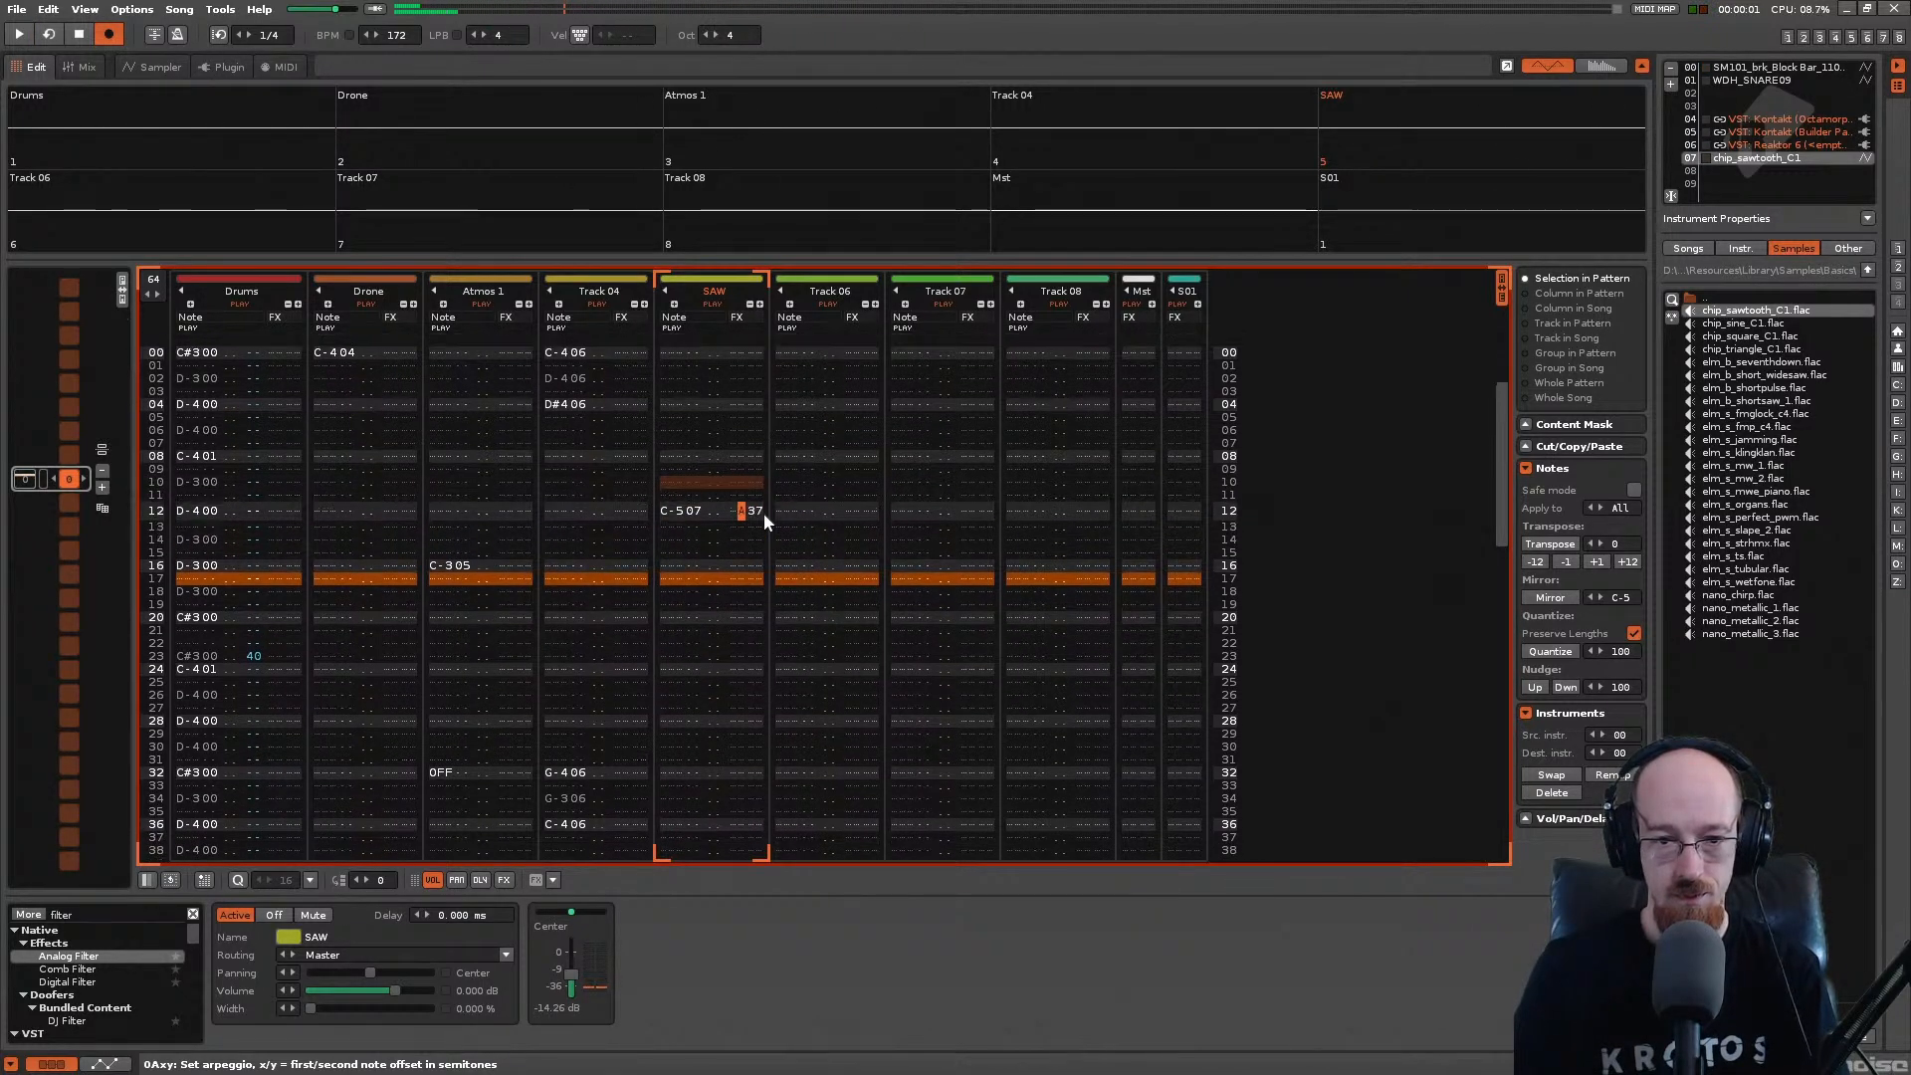
Step: Raise the keyboard octave to 5 and enter a C-6 sawtooth note on line 13 of the SAW track
key(Left)
key(Left)
key(Left)
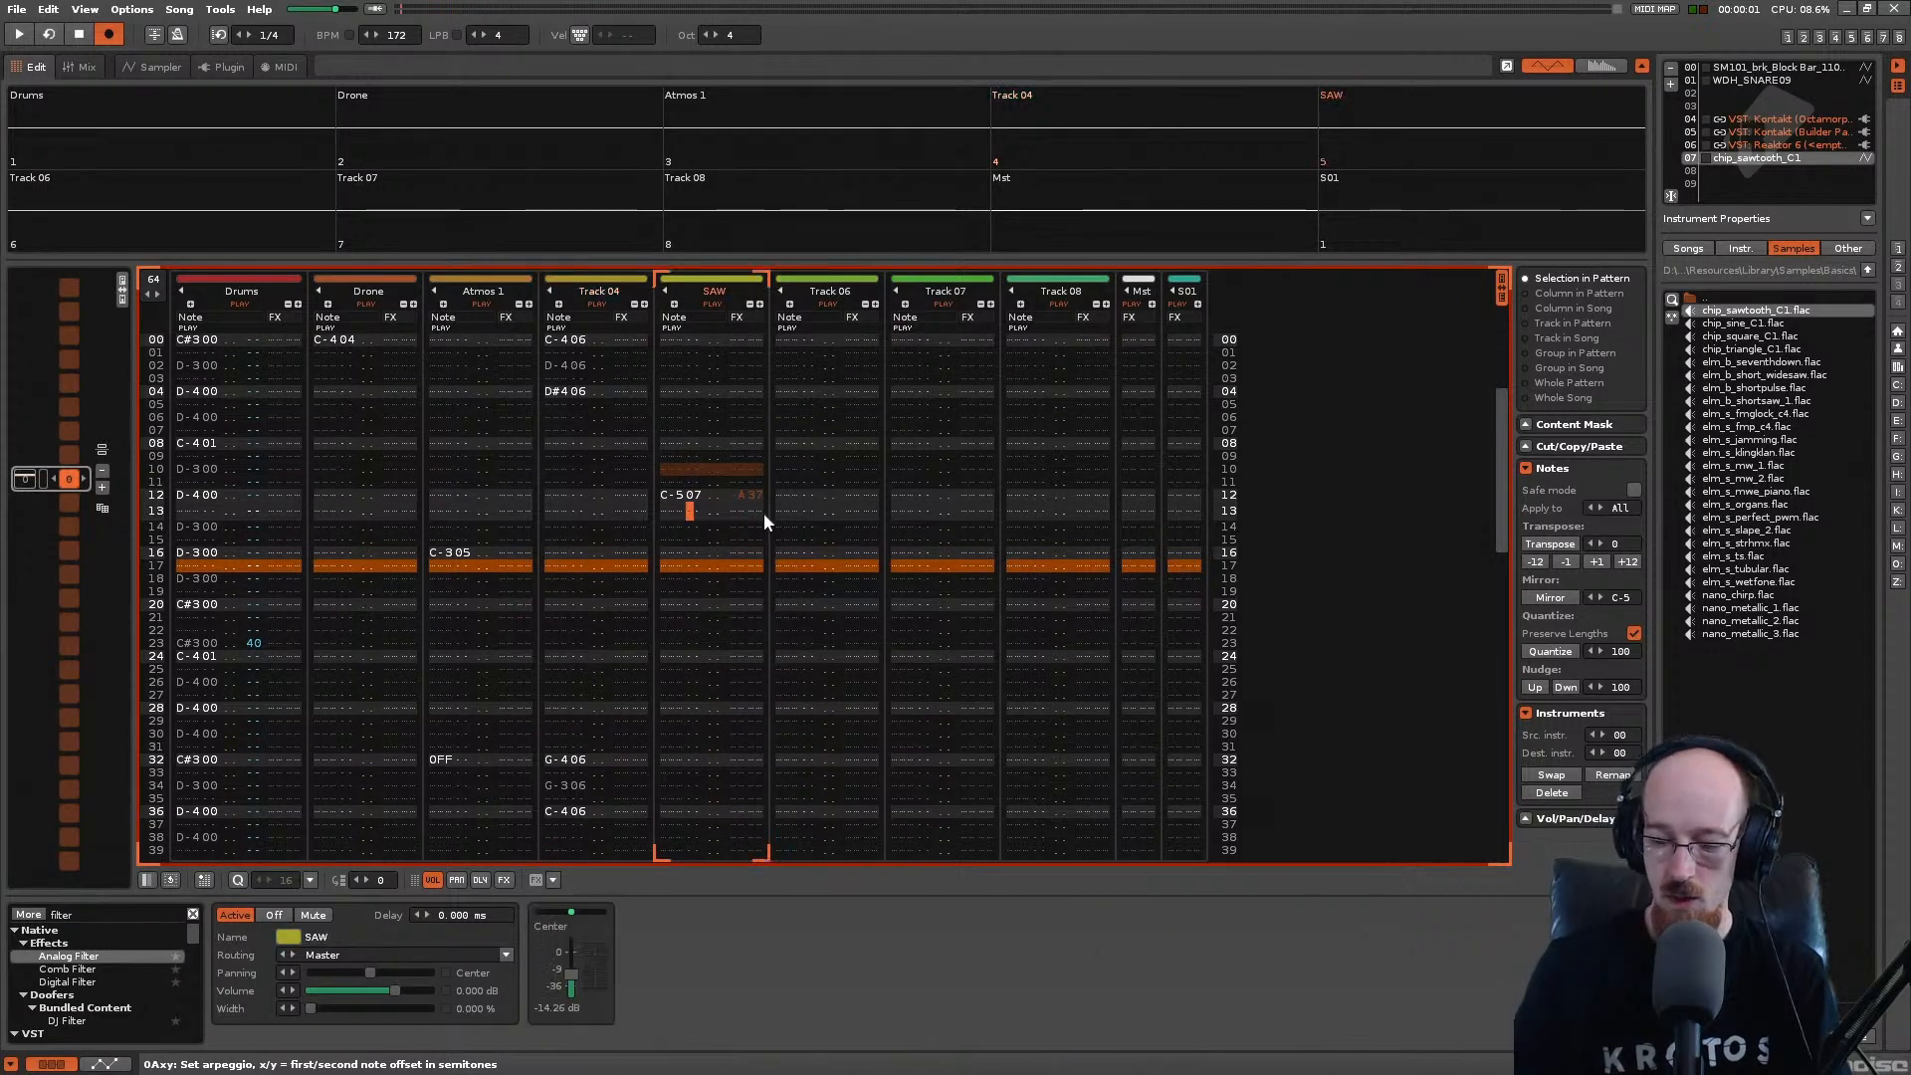
key(Left)
key(Down)
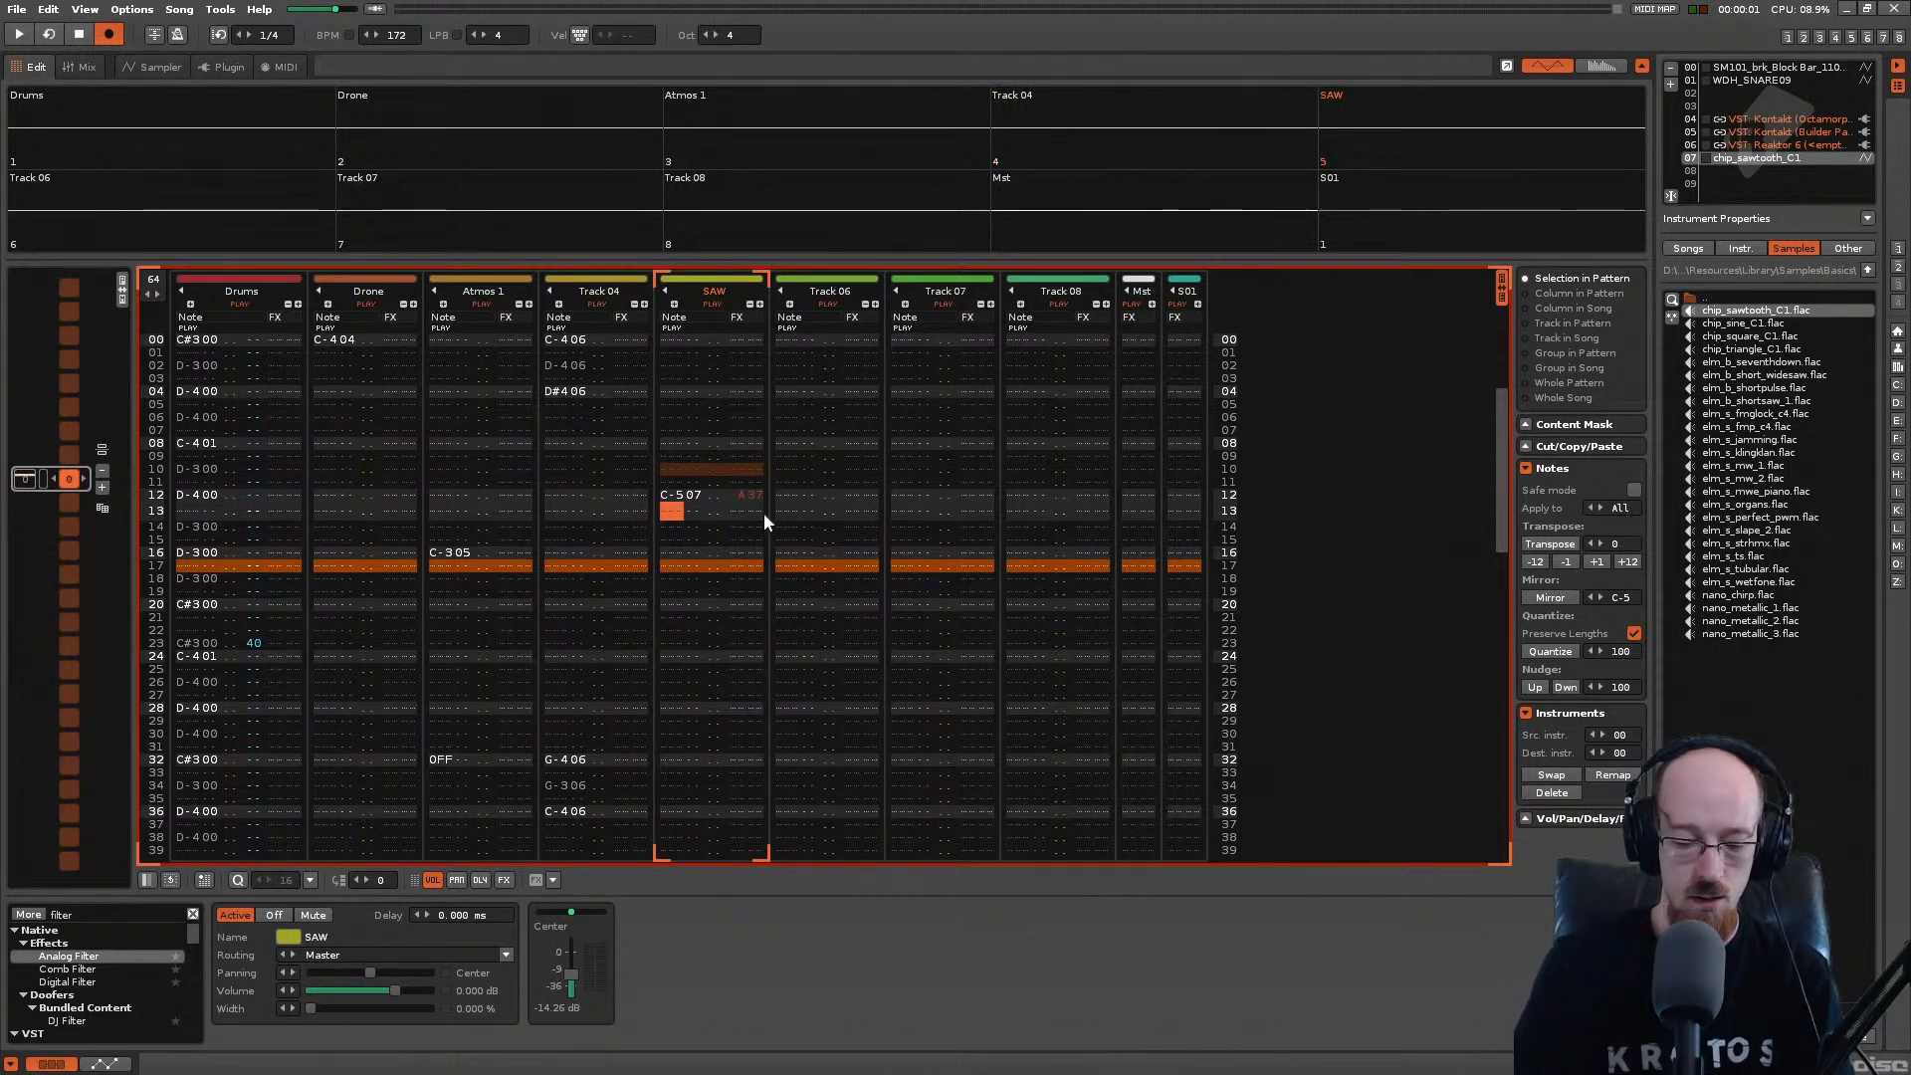
key(KP_Multiply)
key(q)
Step: Insert a note-off on line 14 of the SAW track
key(Right)
key(Right)
key(Right)
key(Down)
key(Left)
key(Left)
key(Left)
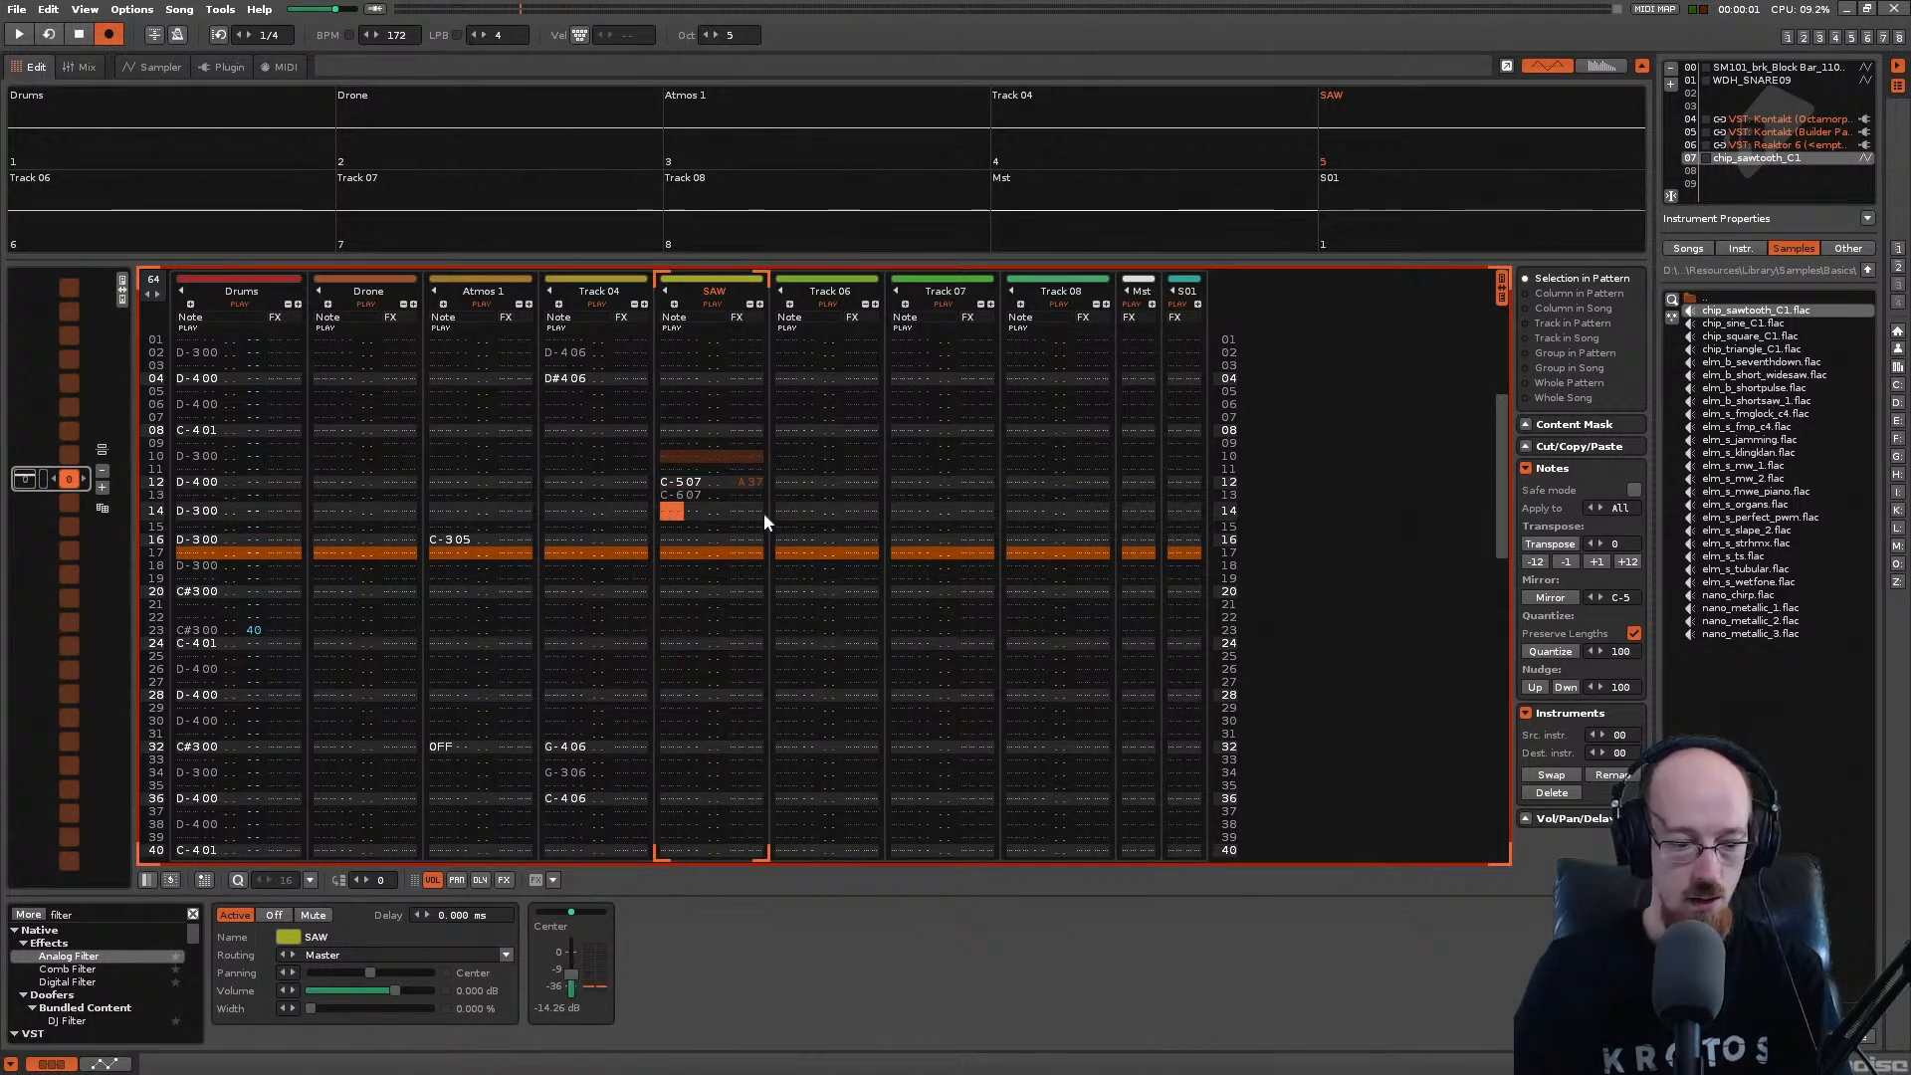
key(Caps_Lock)
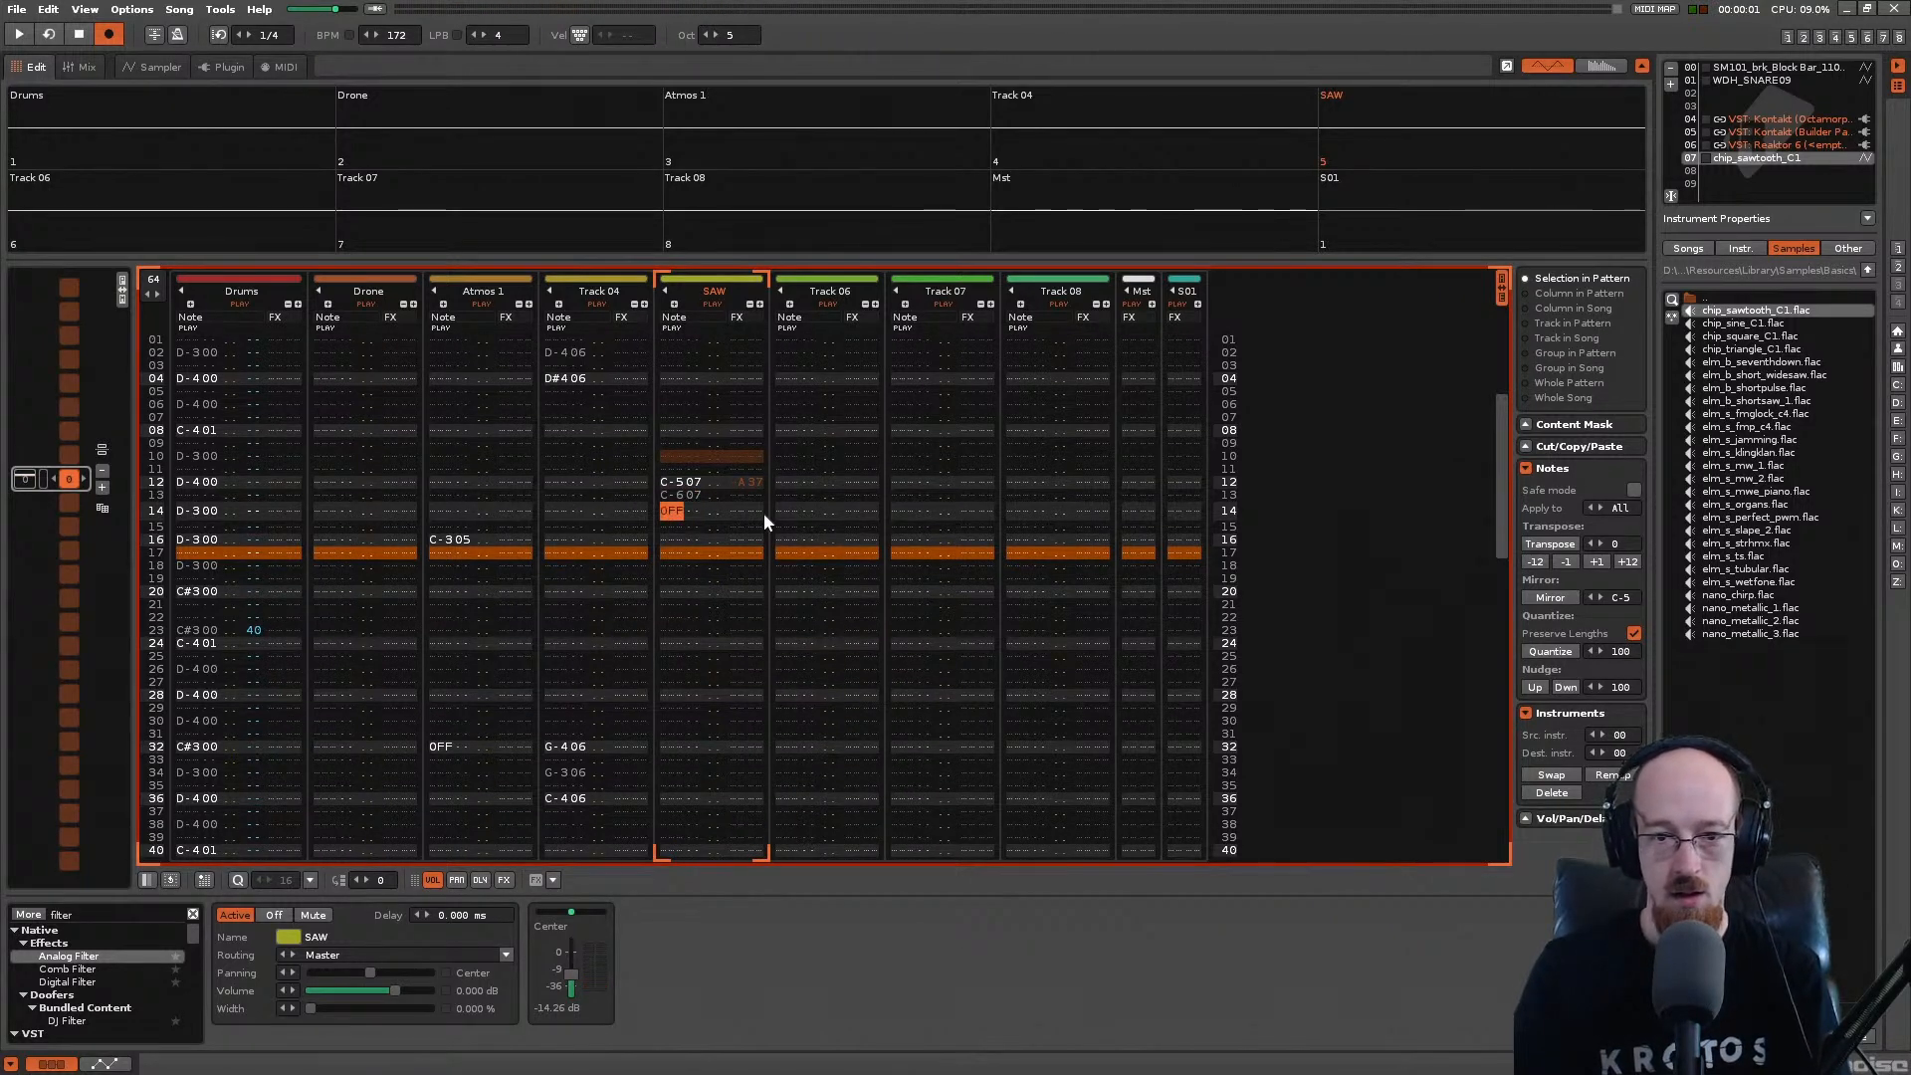
Step: Add the arpeggio effect A37 to the C-6 note on line 13 of the SAW track and play the pattern
key(space)
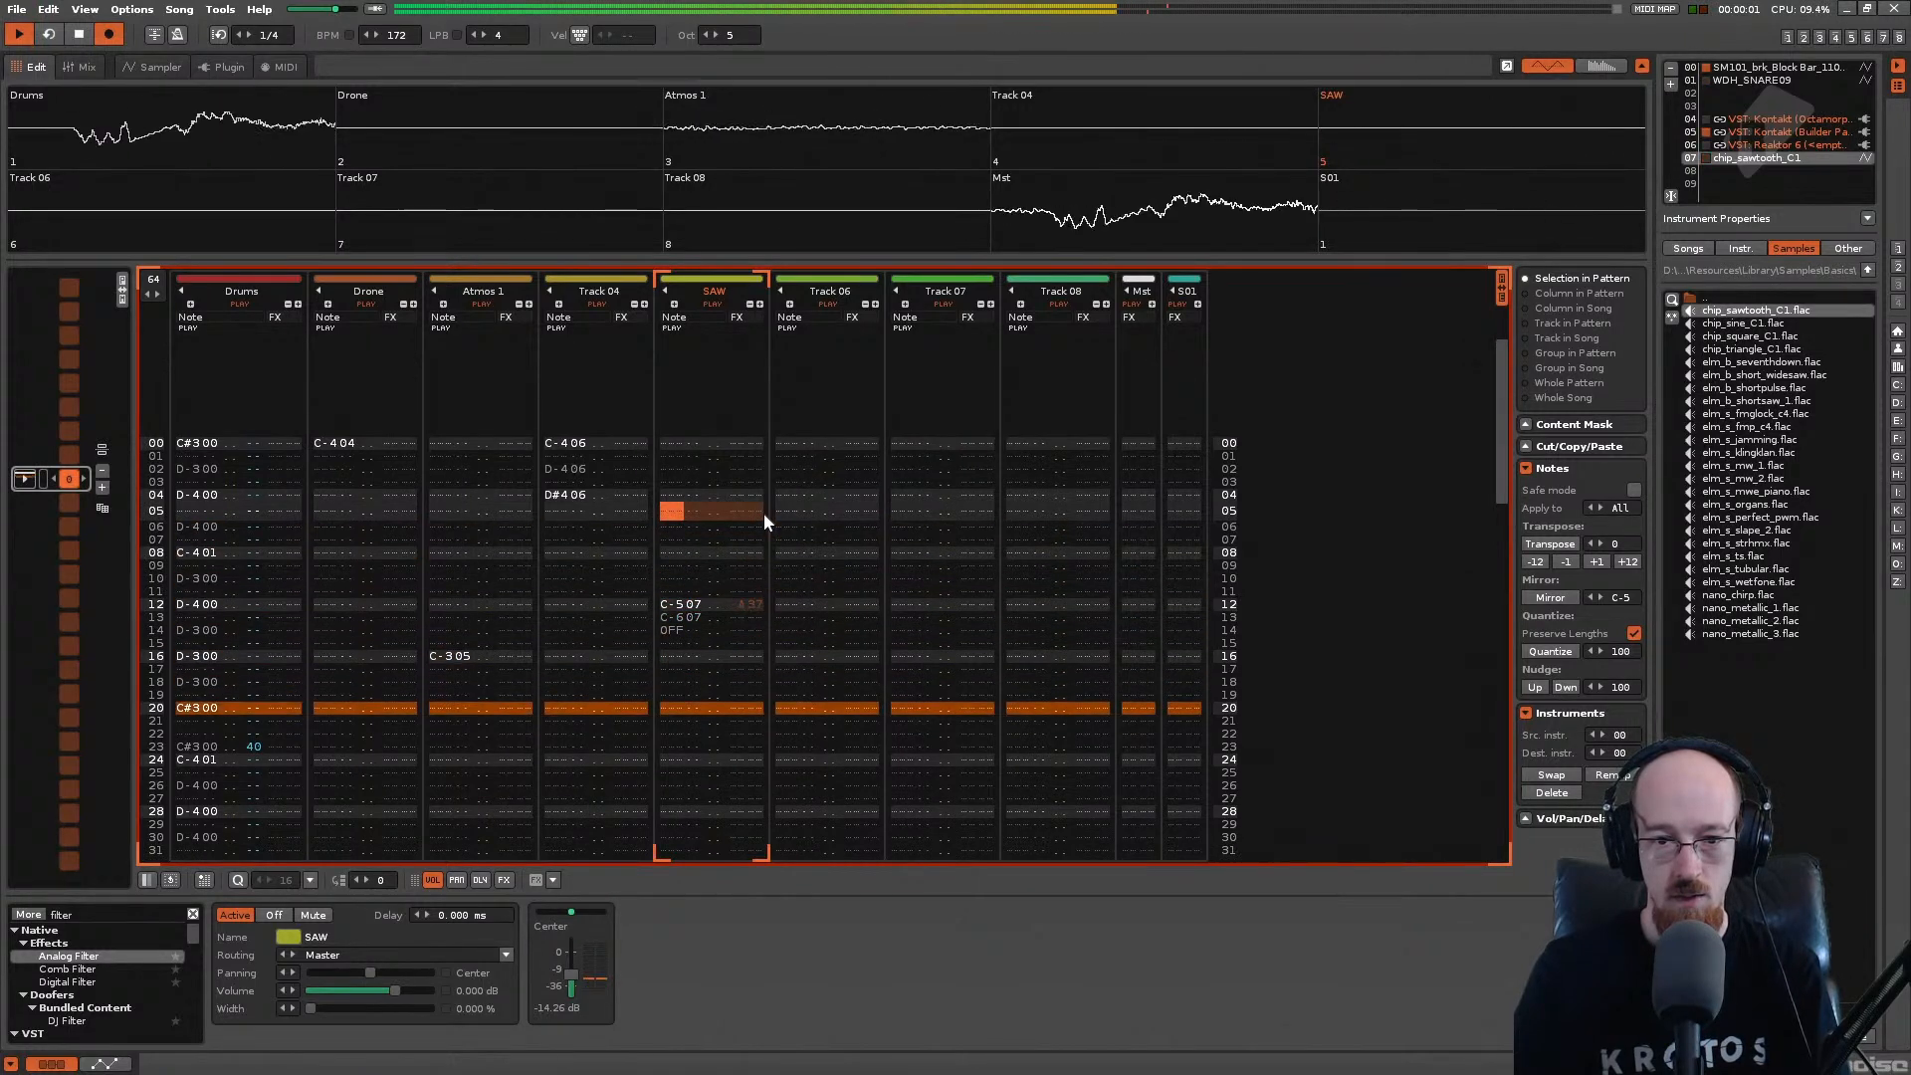
key(Down)
key(Right)
key(Right)
key(Right)
key(Right)
key(Right)
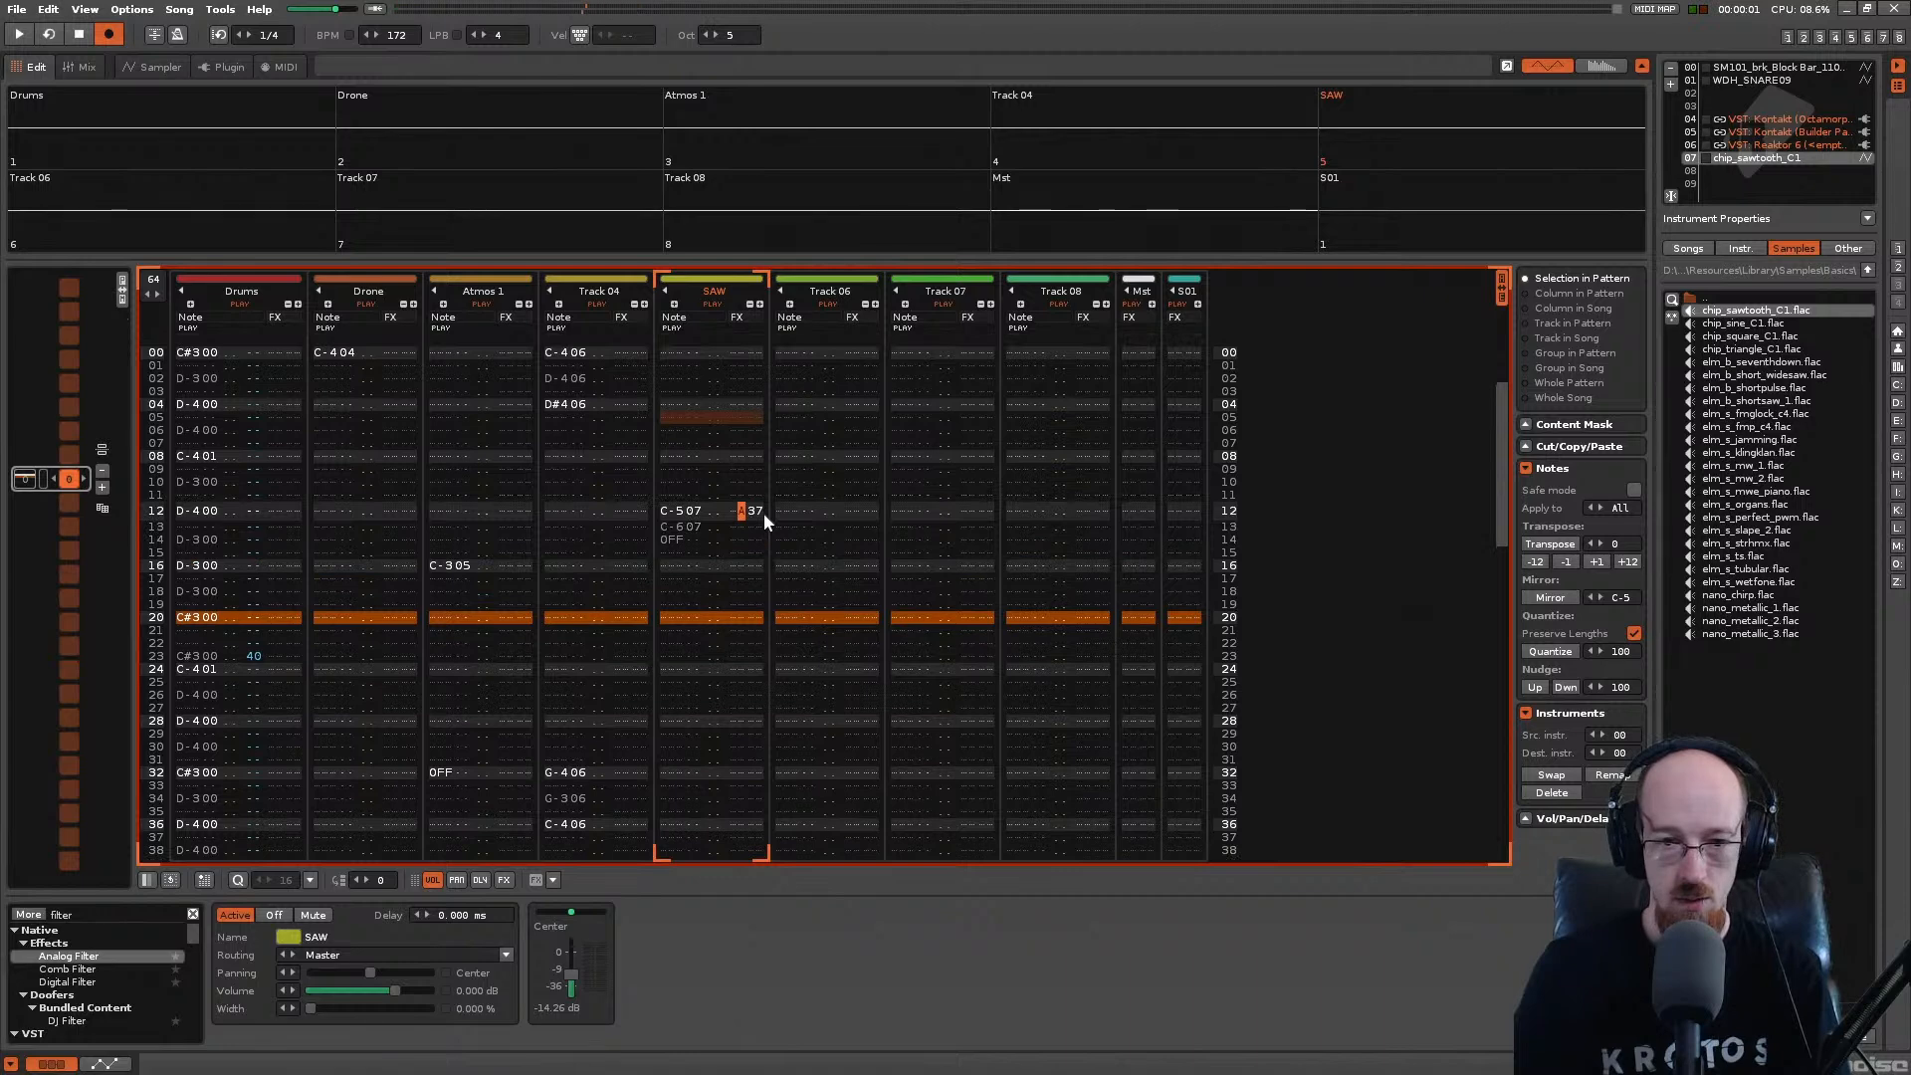
text(a37)
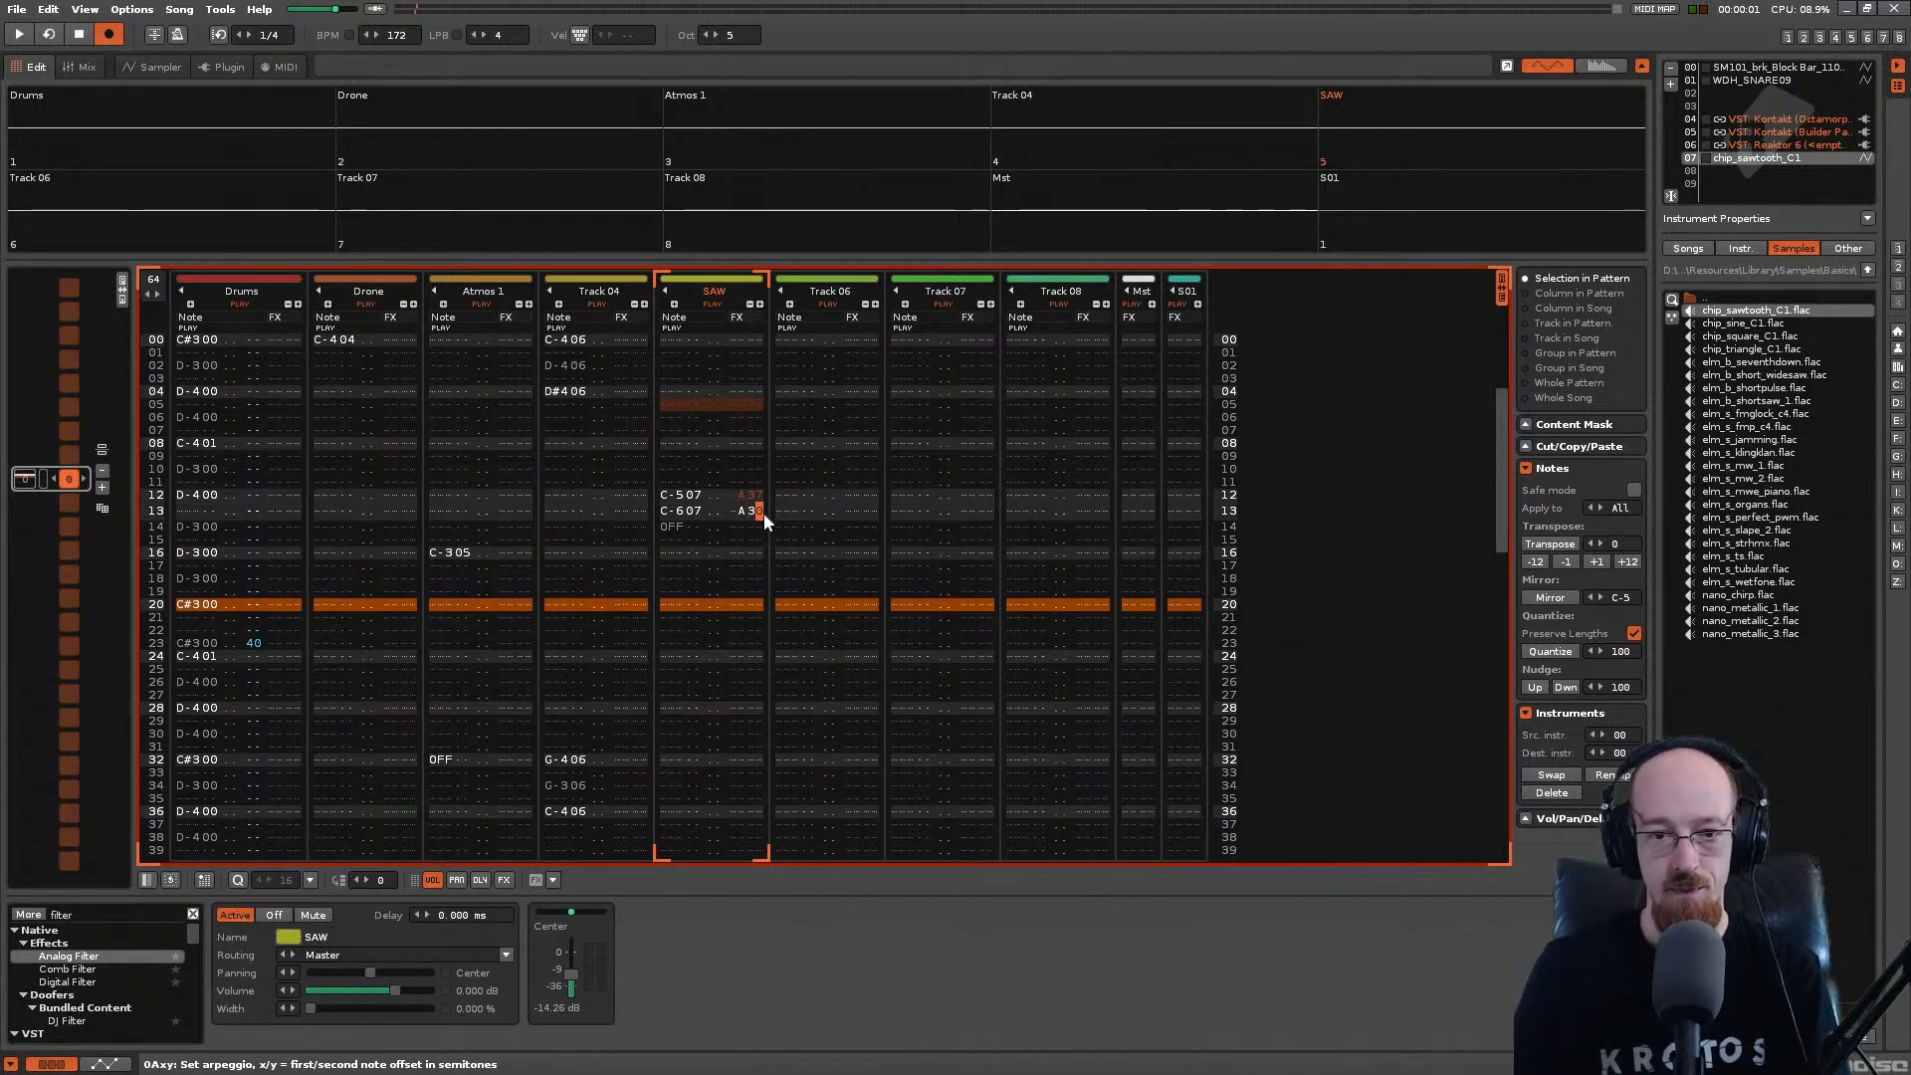
key(space)
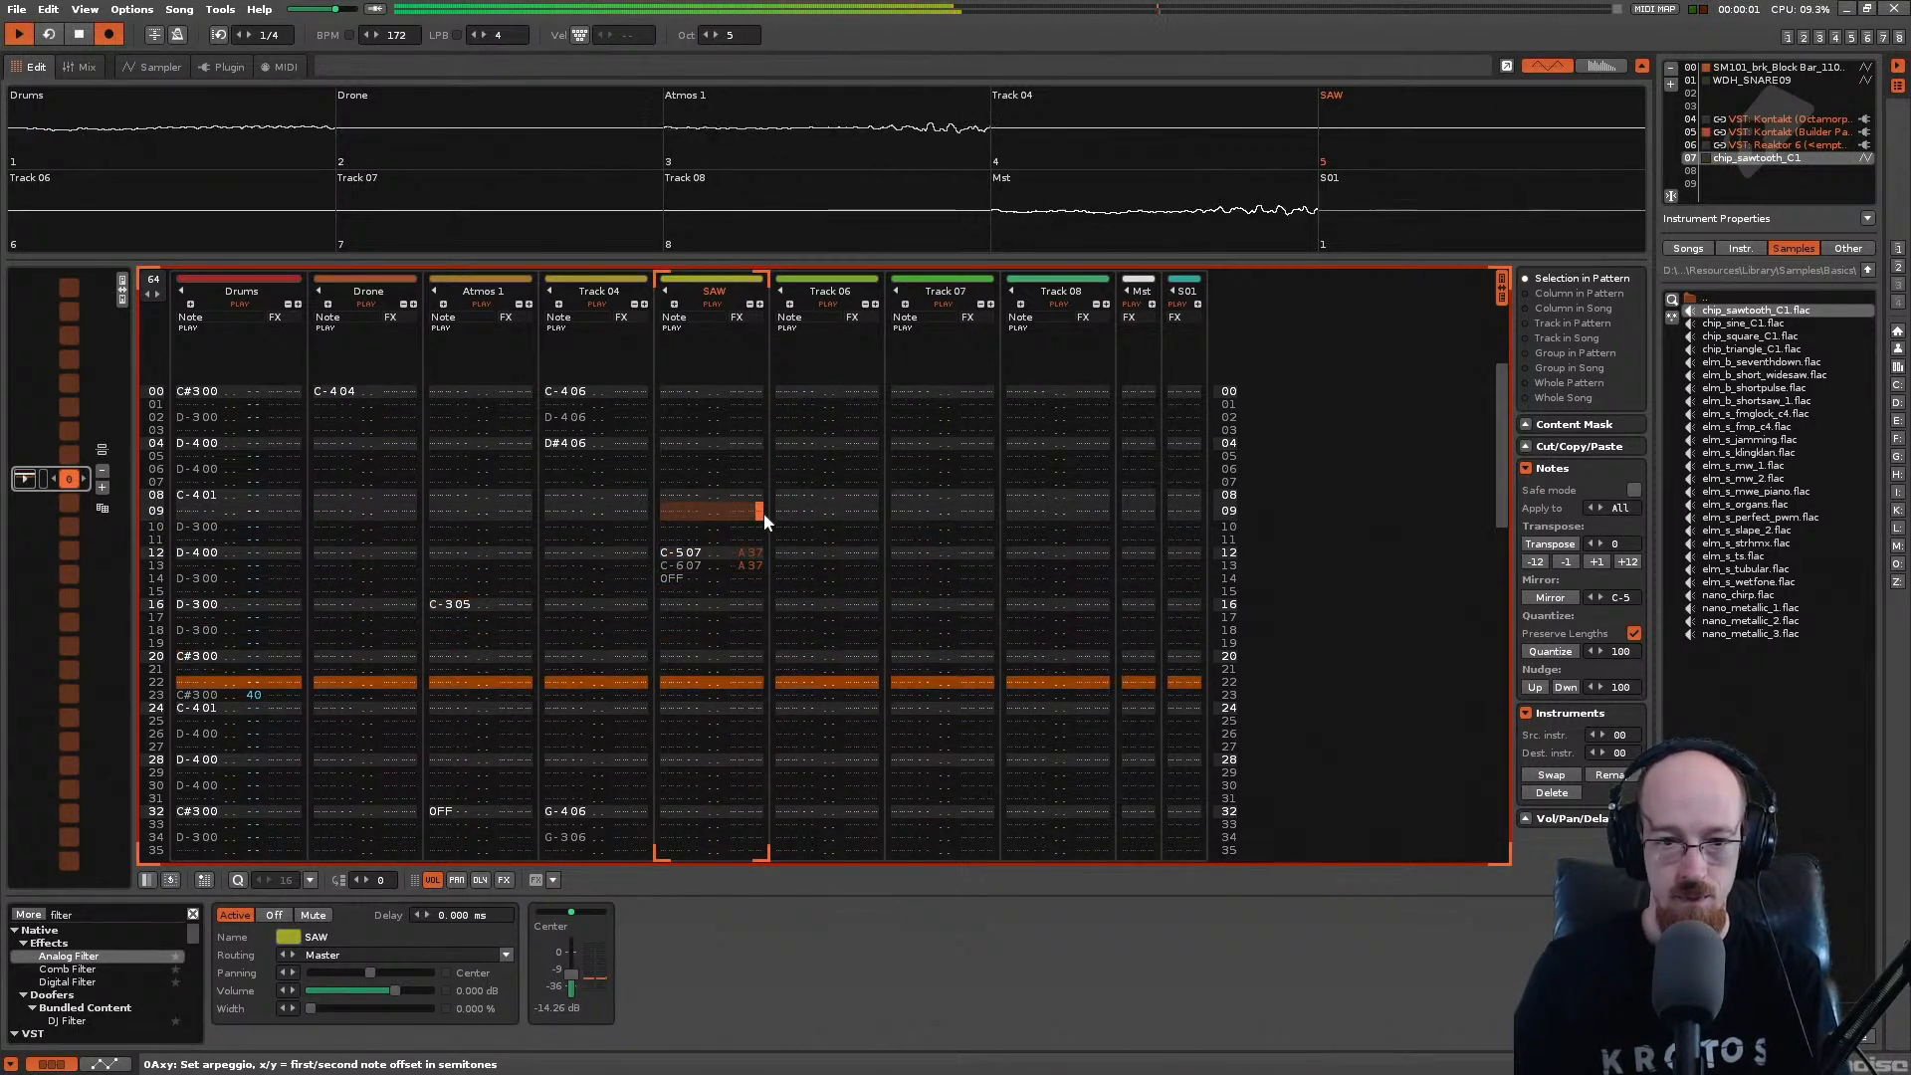
key(space)
key(Down)
key(Down)
key(Down)
key(Left)
key(Left)
key(Left)
key(Left)
key(Left)
key(Left)
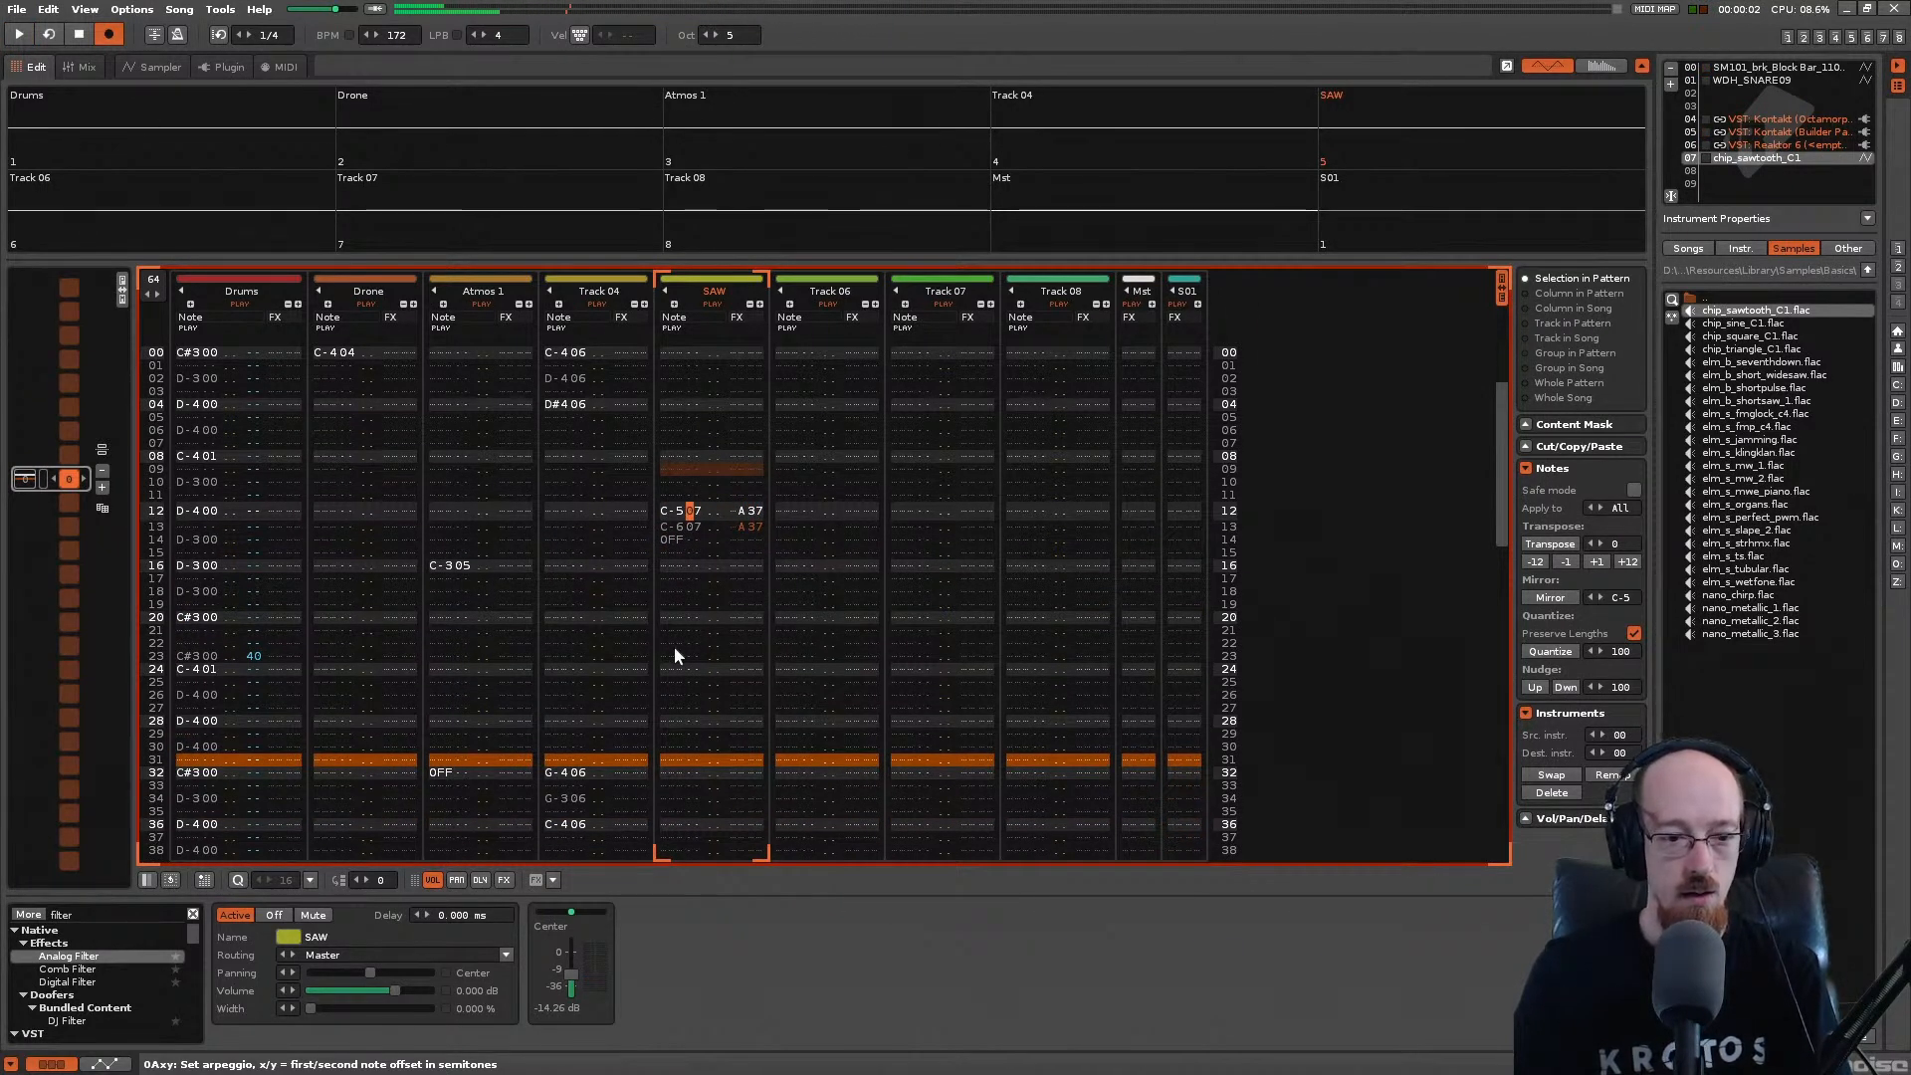
Step: Search the effects for "re" and add mpReverb to the SAW track
drag(87, 914, 21, 910)
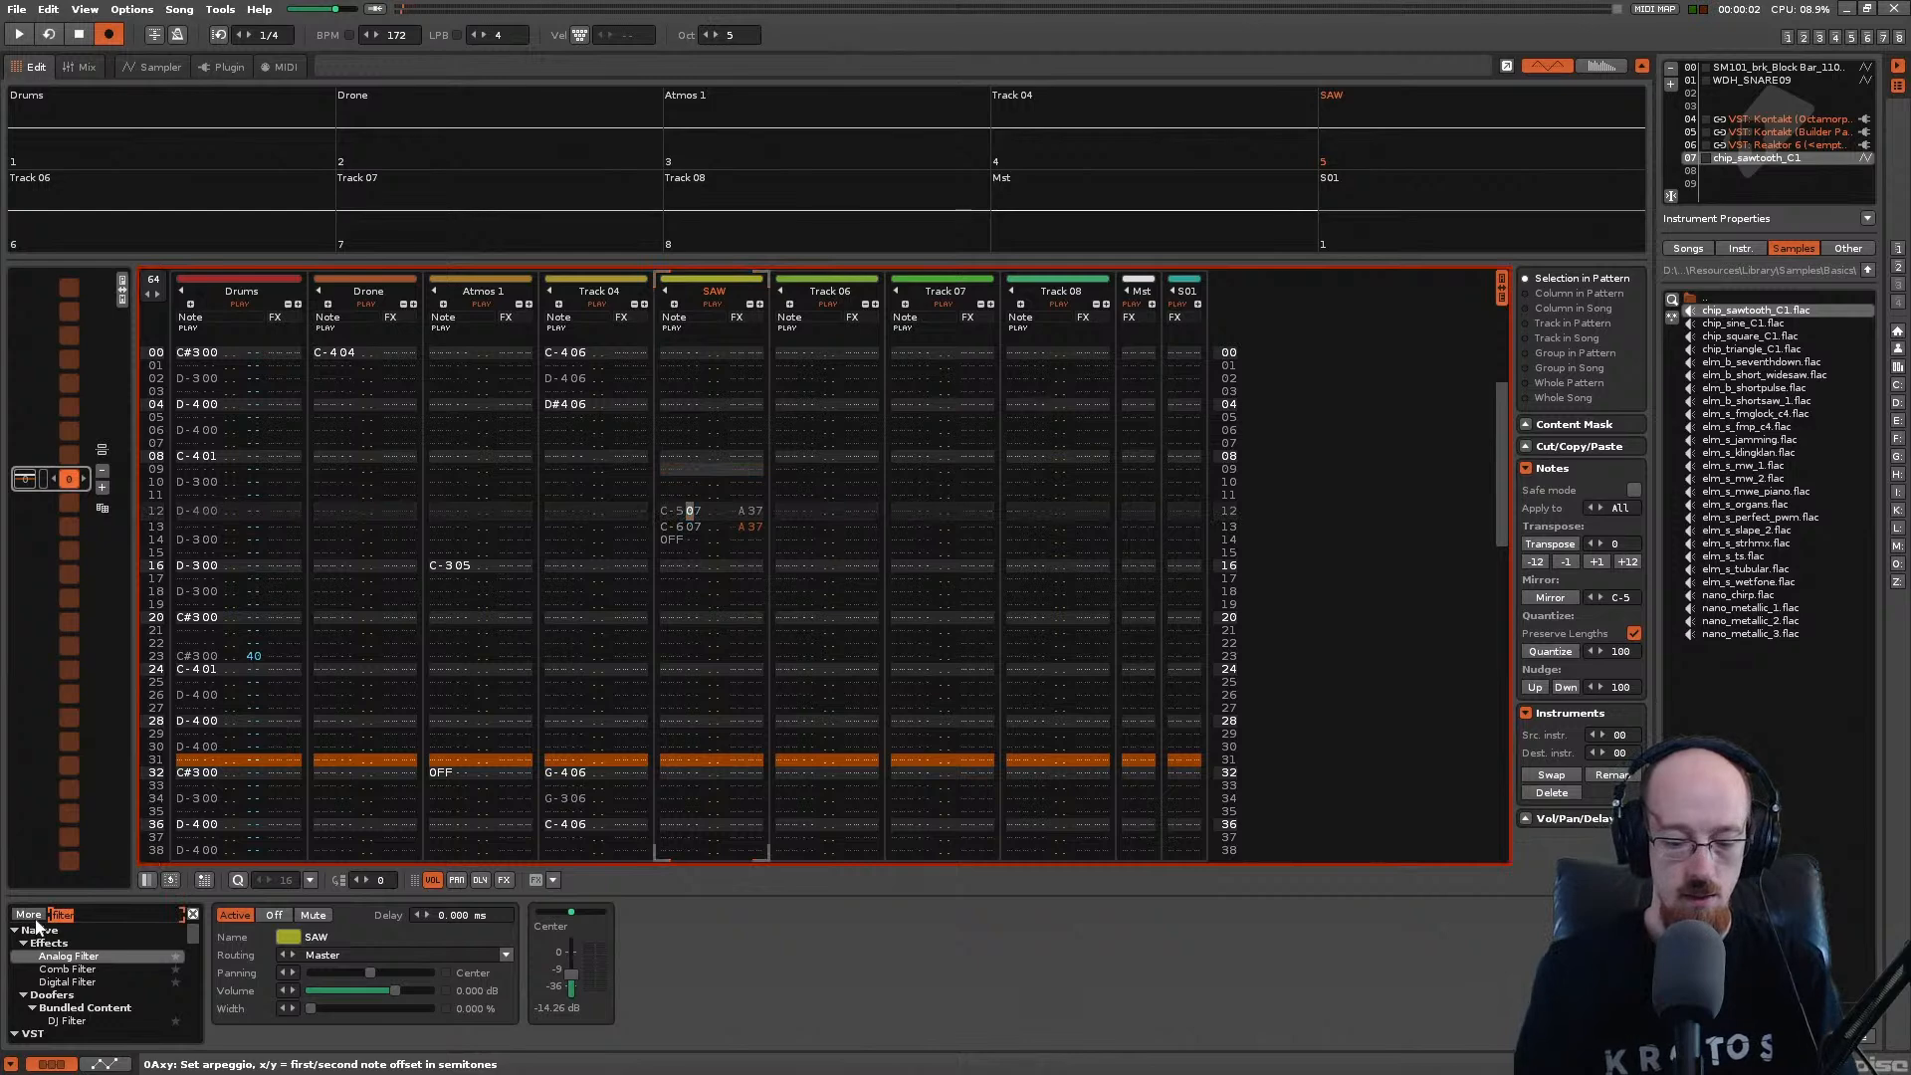
text(re)
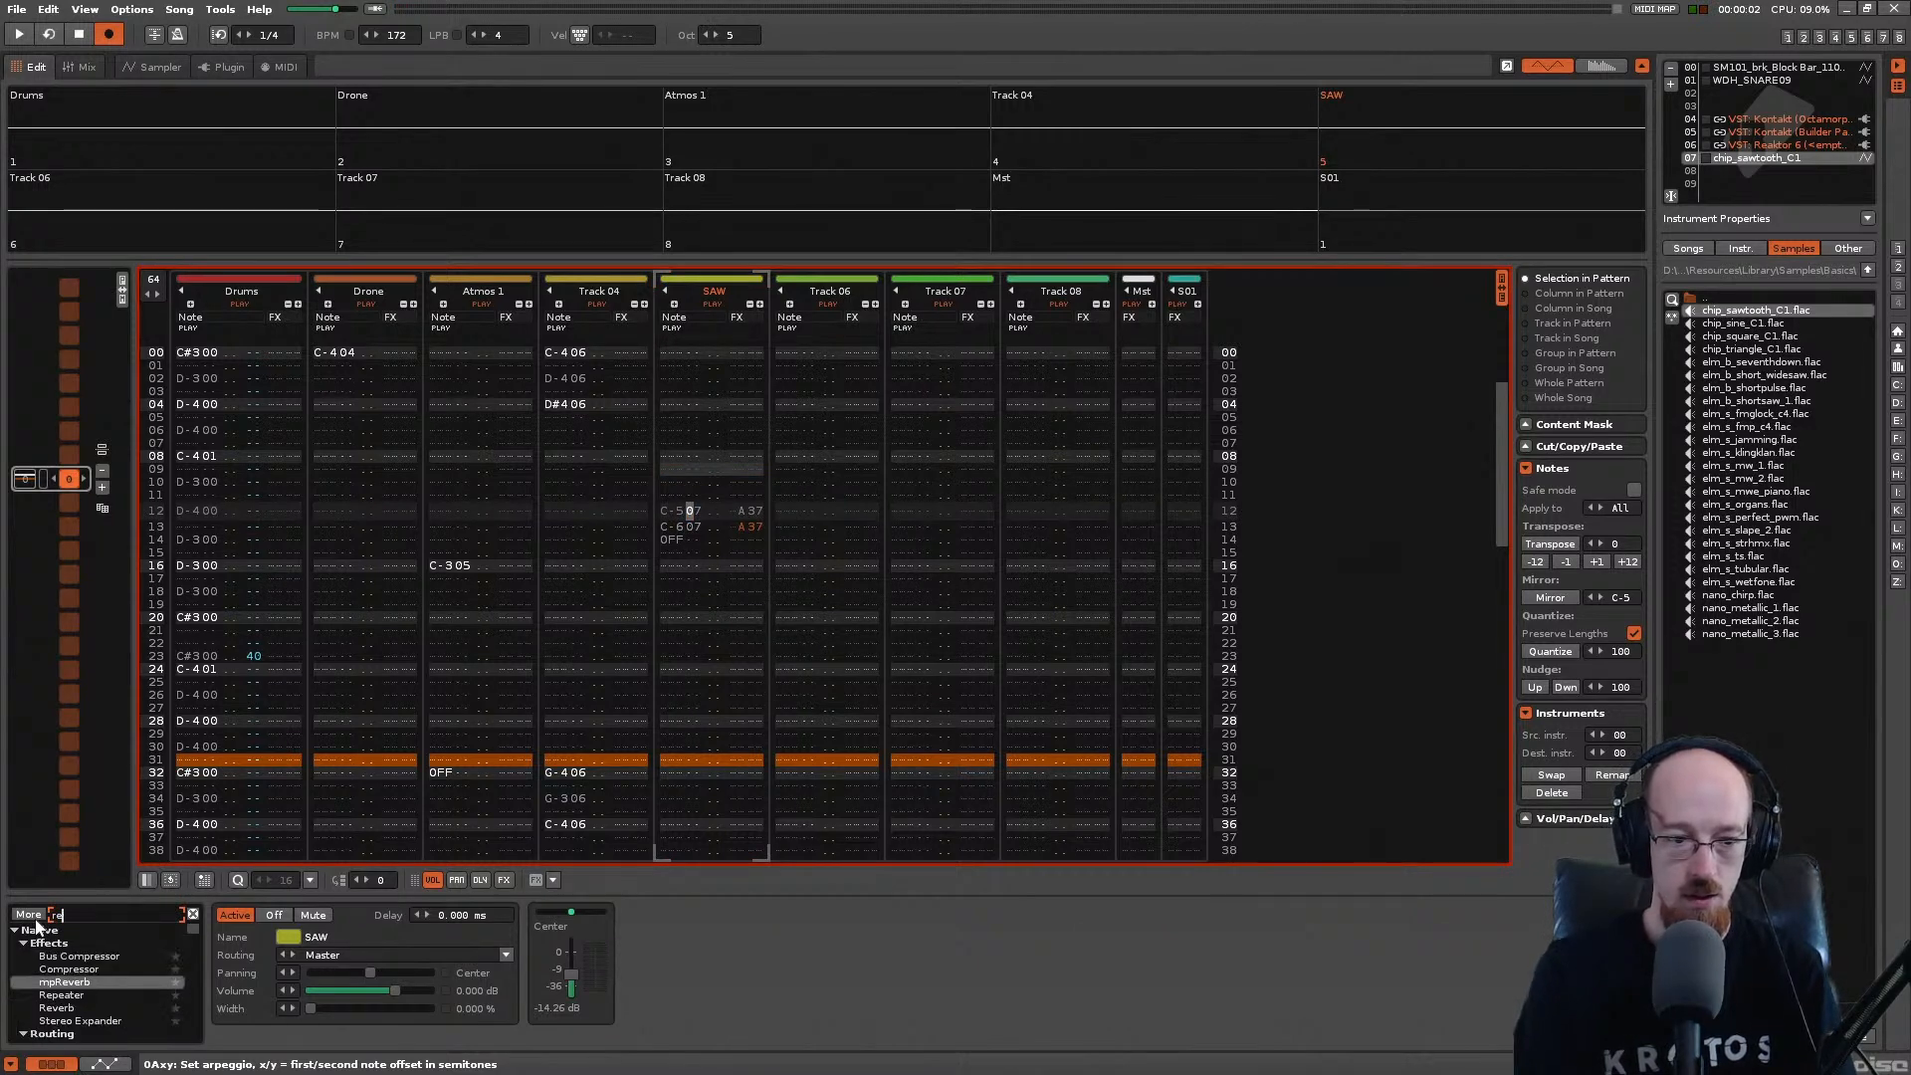
key(Return)
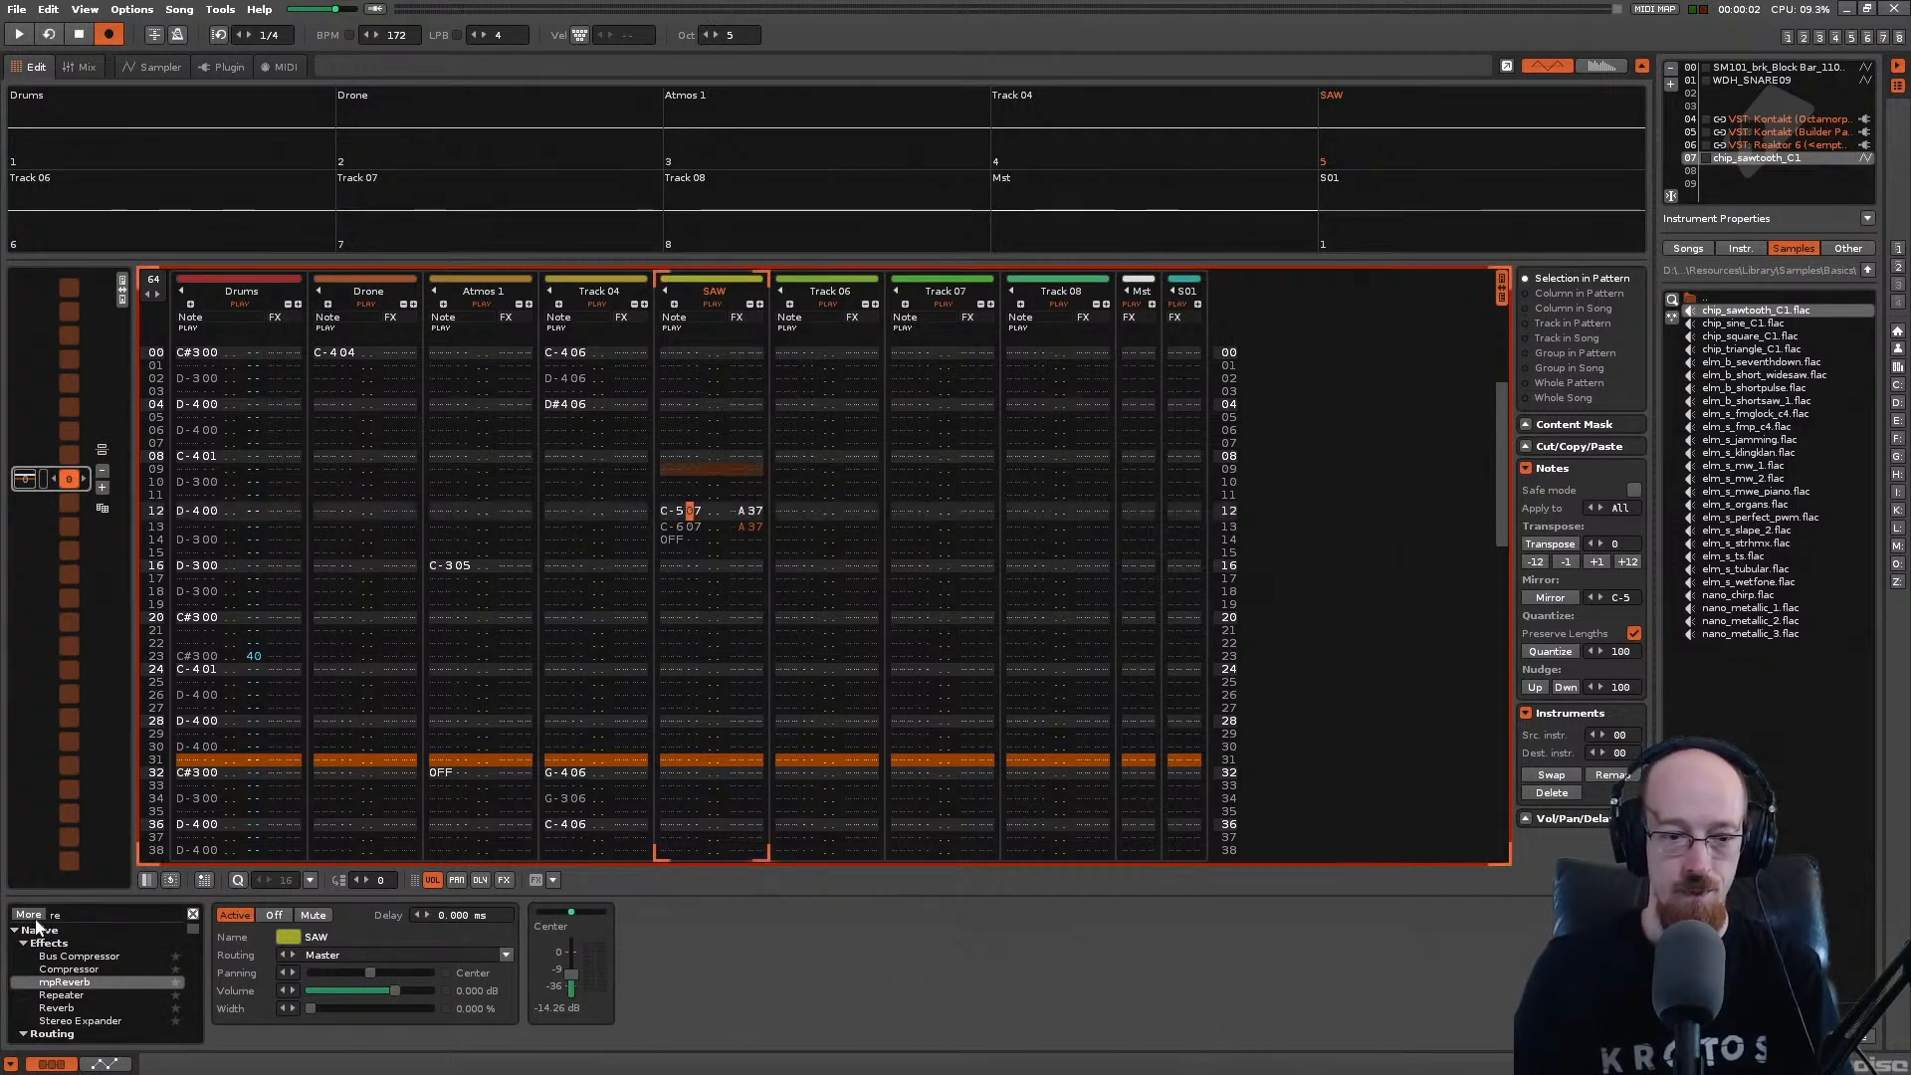
double_click(110, 982)
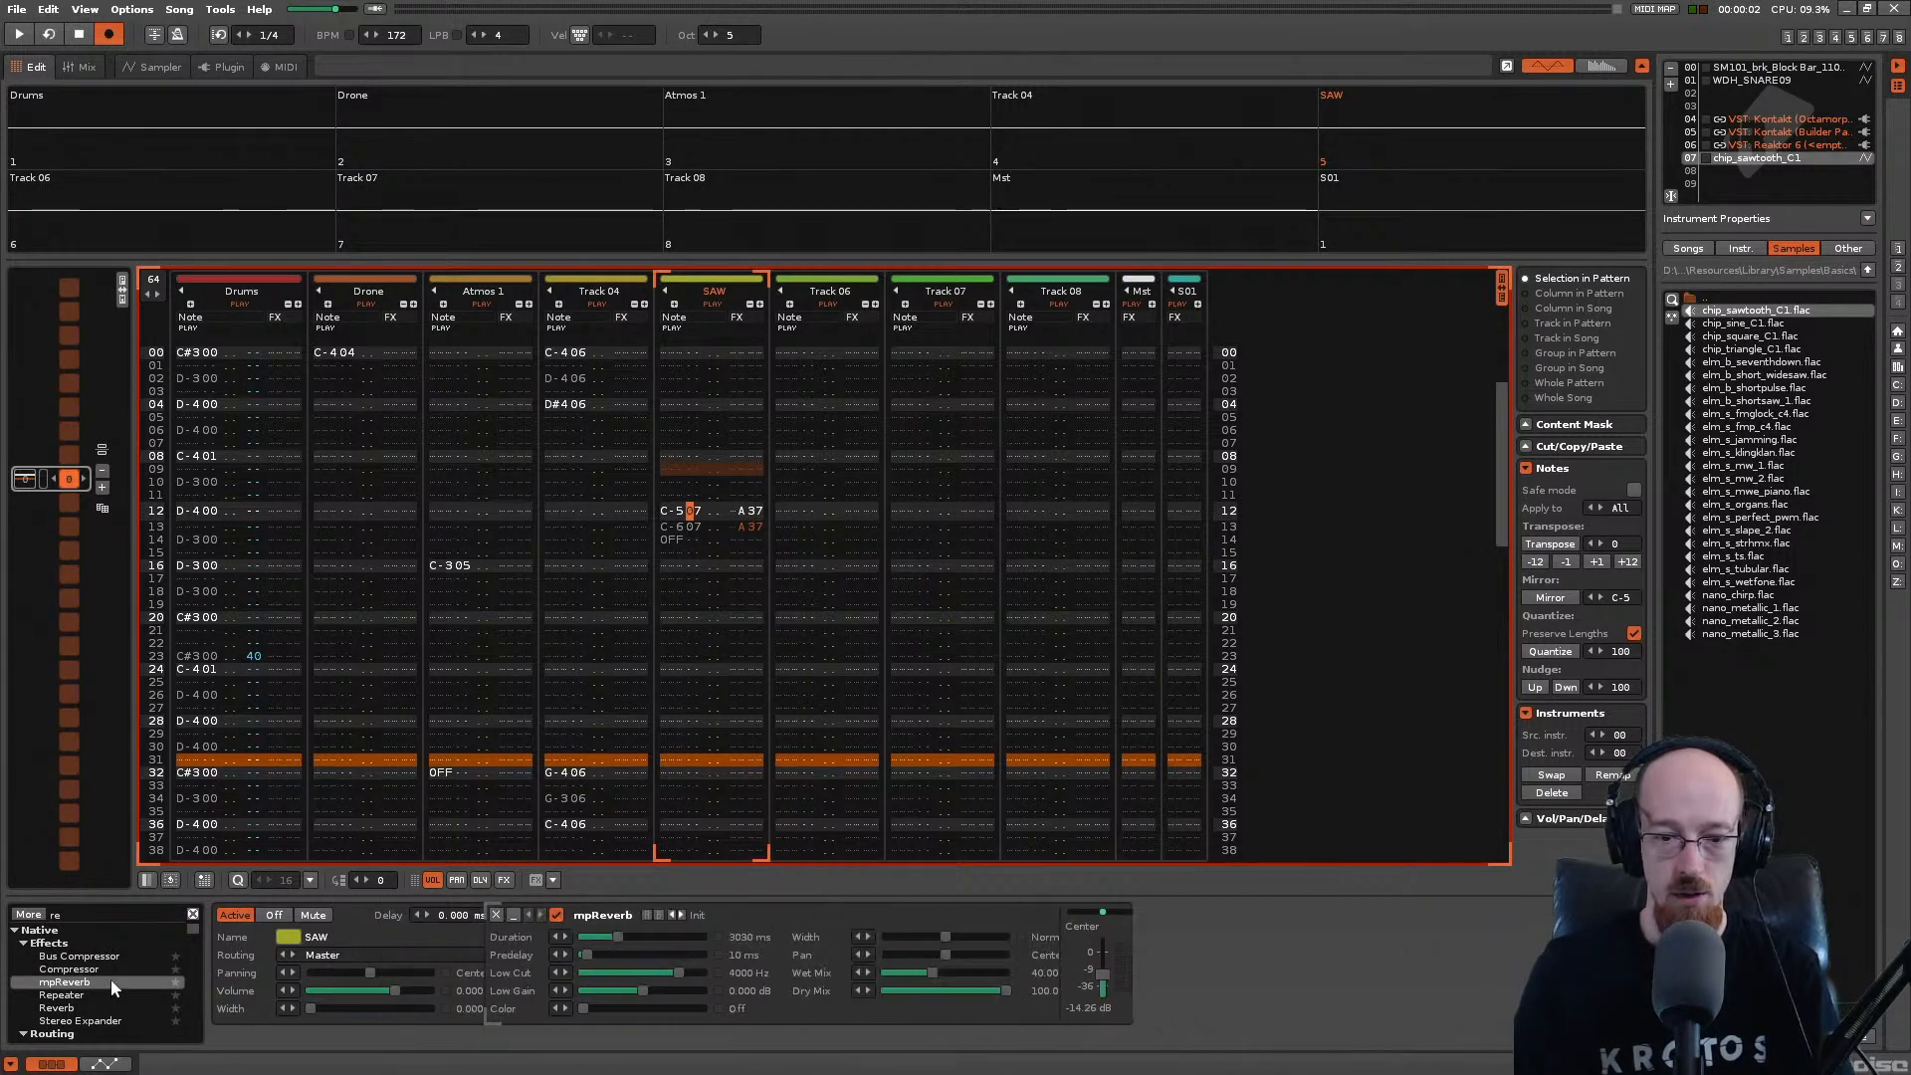
Step: During playback, set mpReverb's duration to 6396 ms, low cut 2563 Hz, low gain 8.496 dB, color 1530 Hz and wet mix 49.2%
key(space)
drag(663, 940, 716, 988)
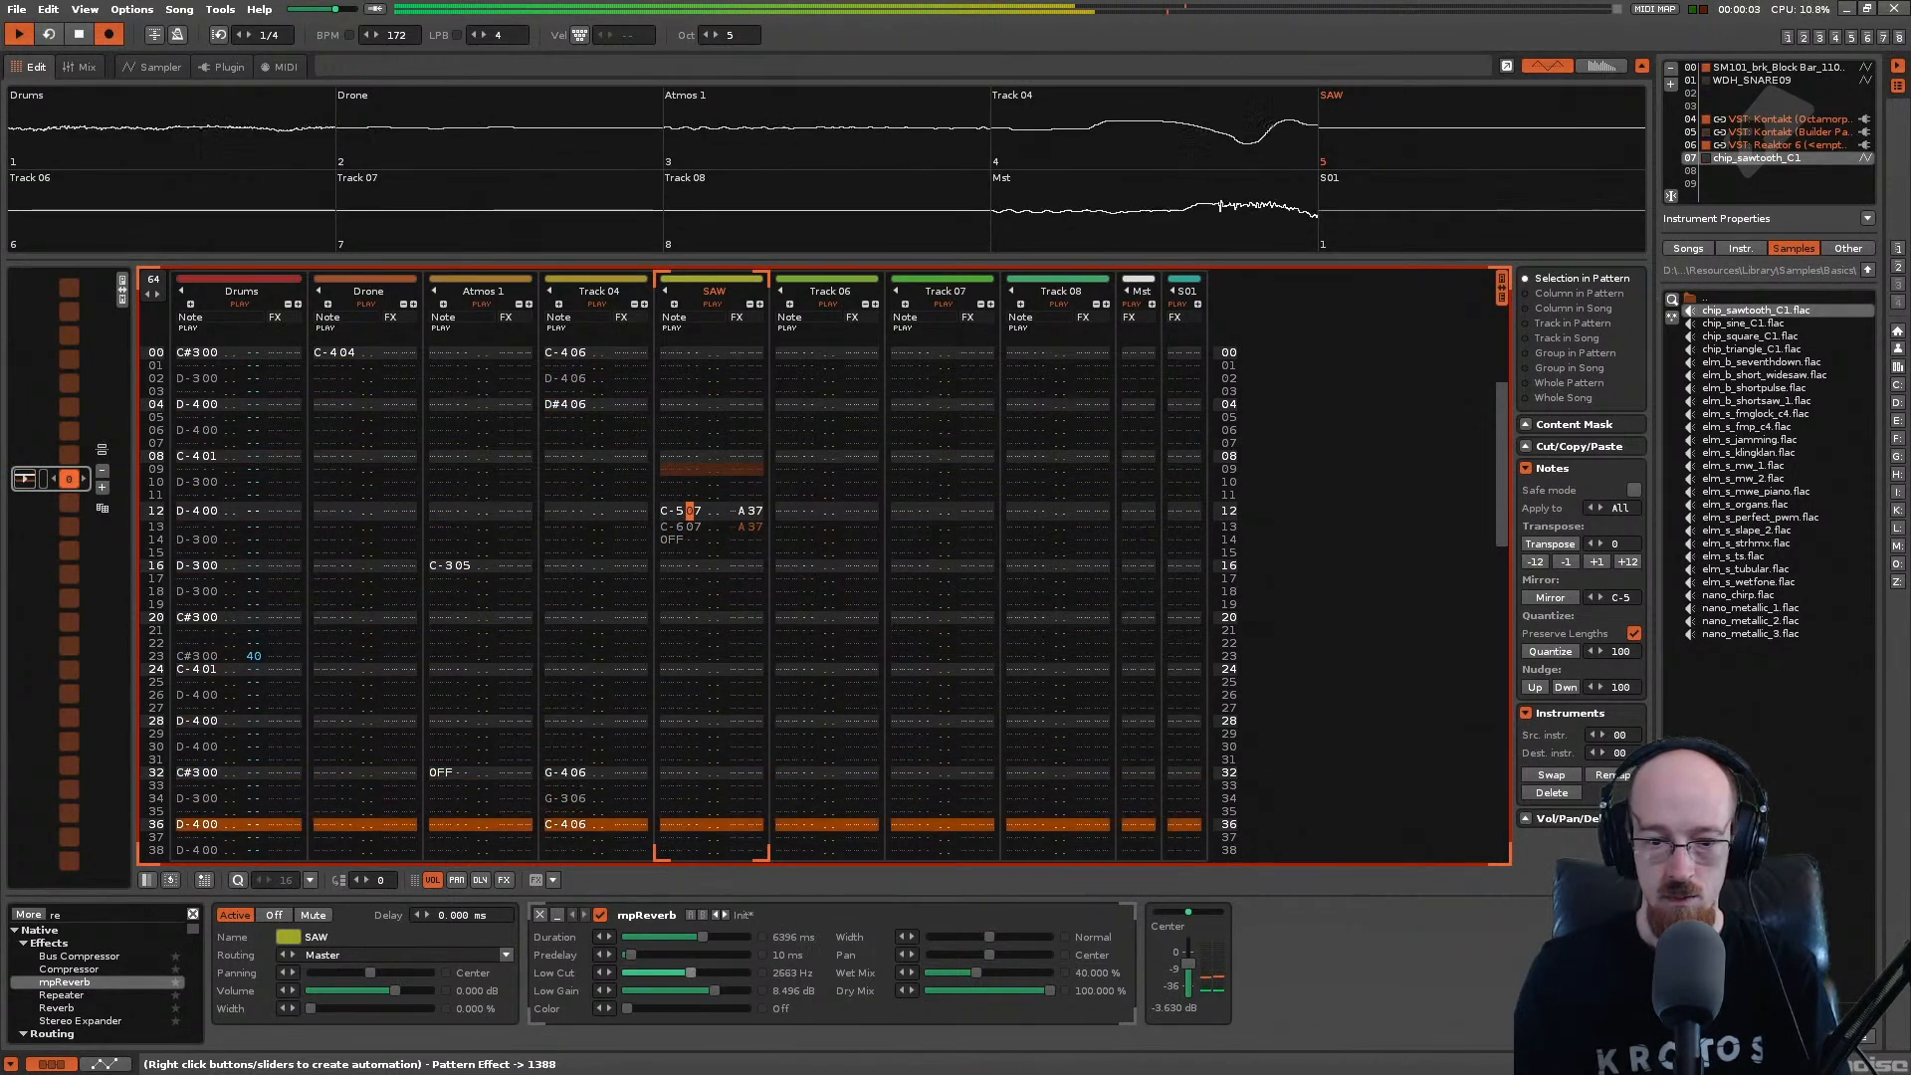
drag(621, 1009, 697, 1041)
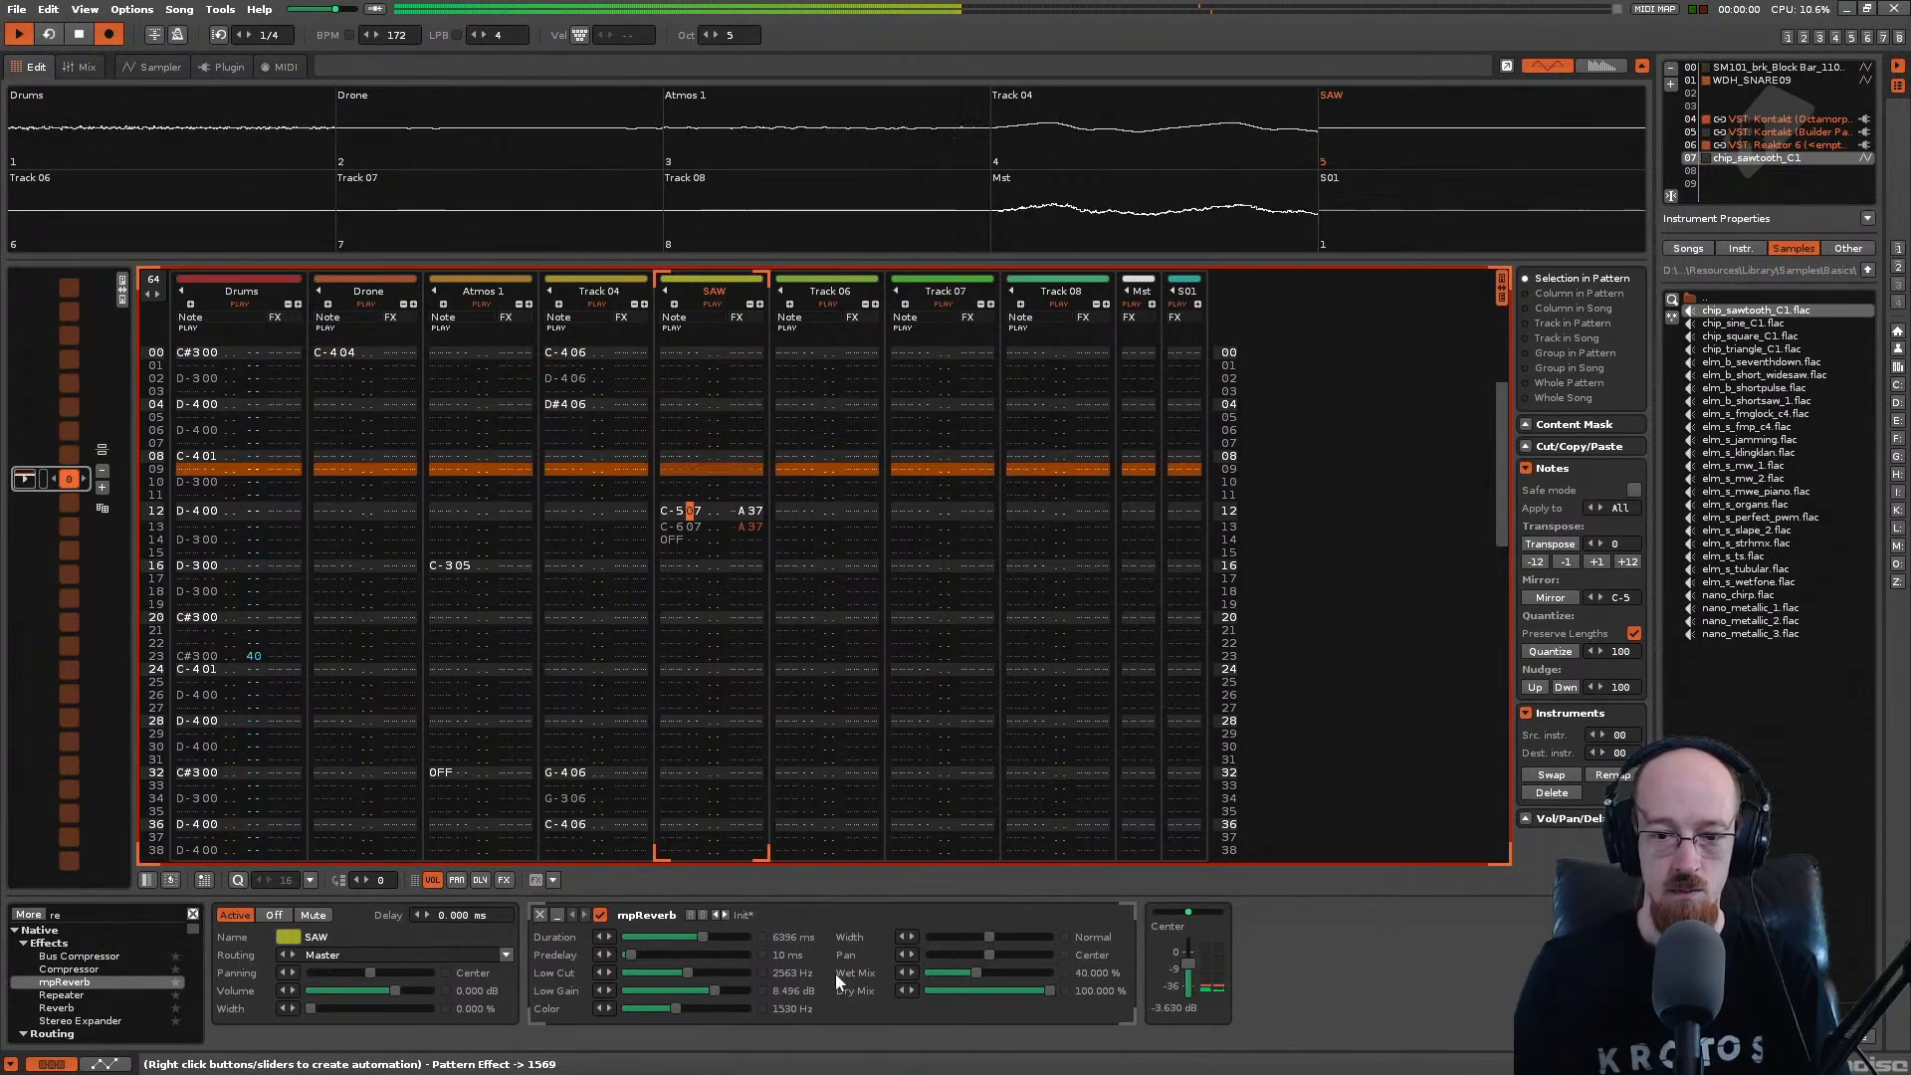
drag(970, 978, 988, 973)
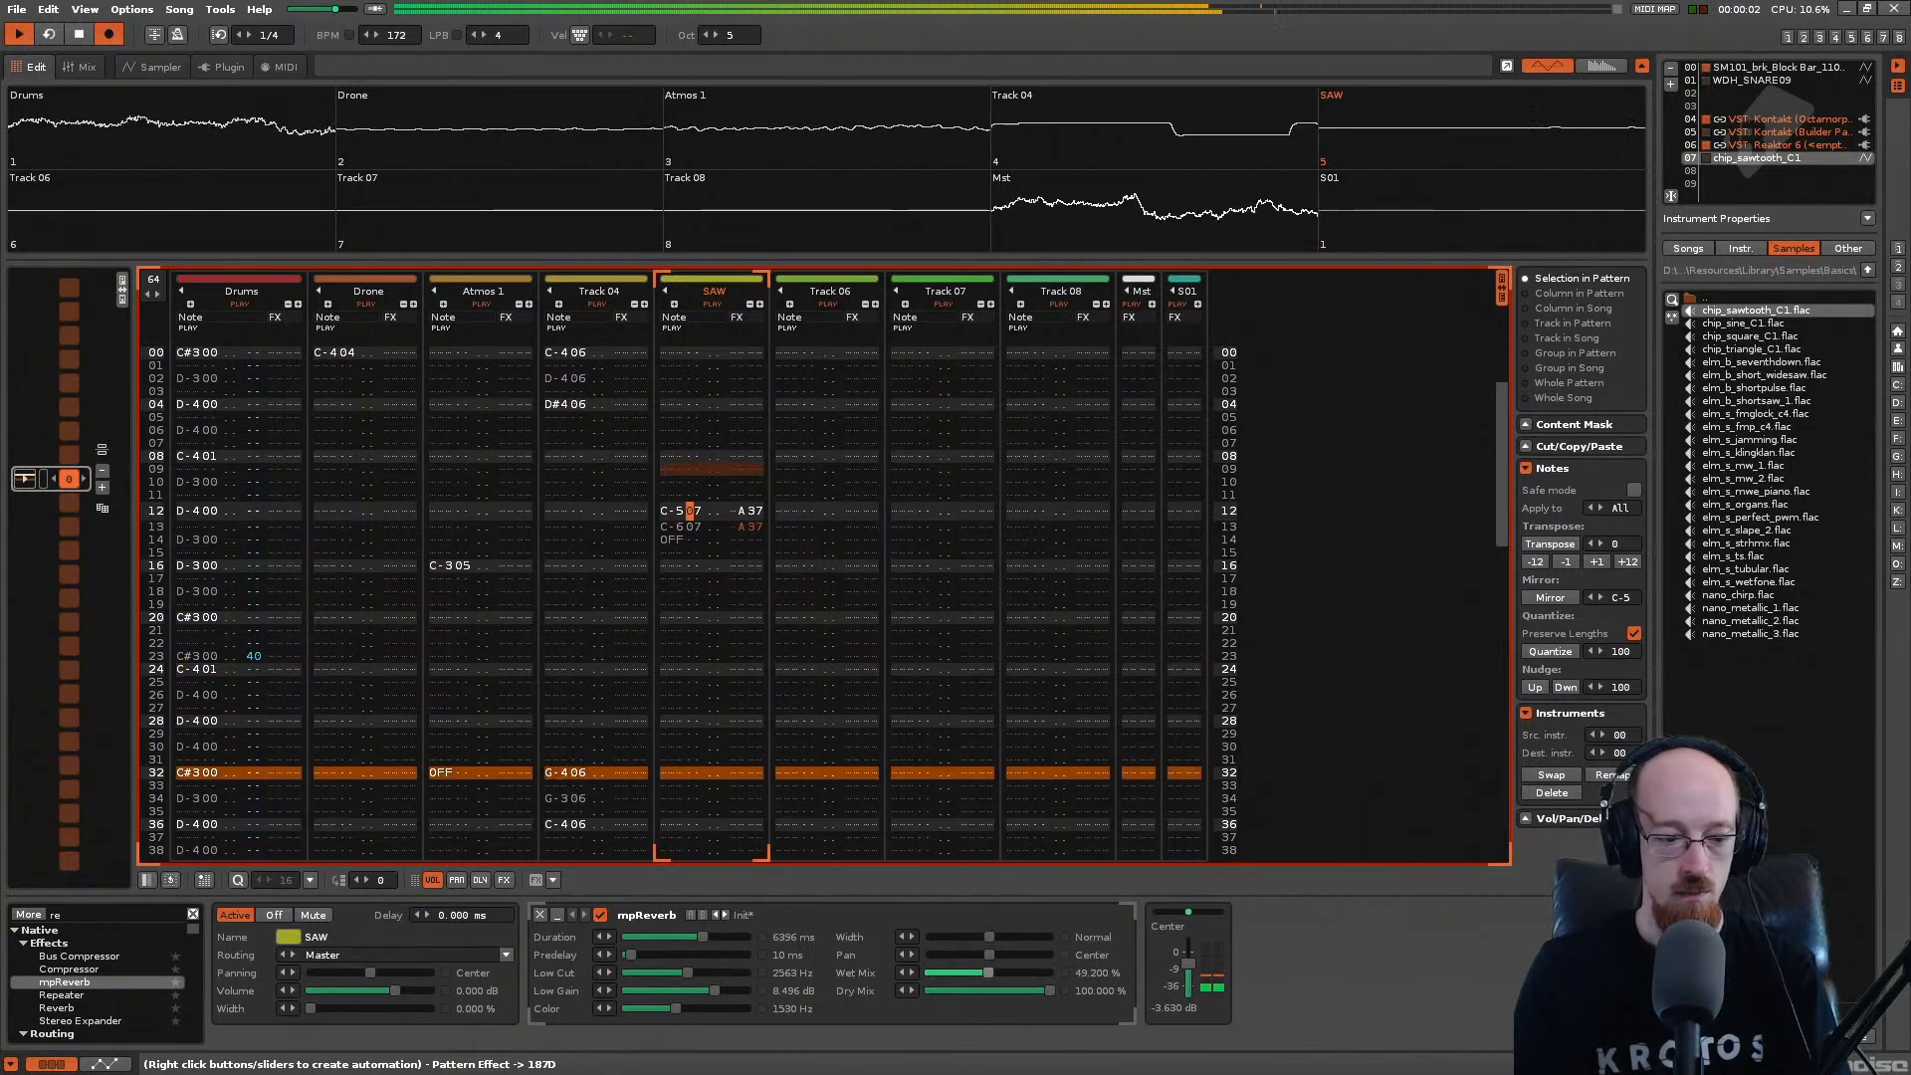
key(space)
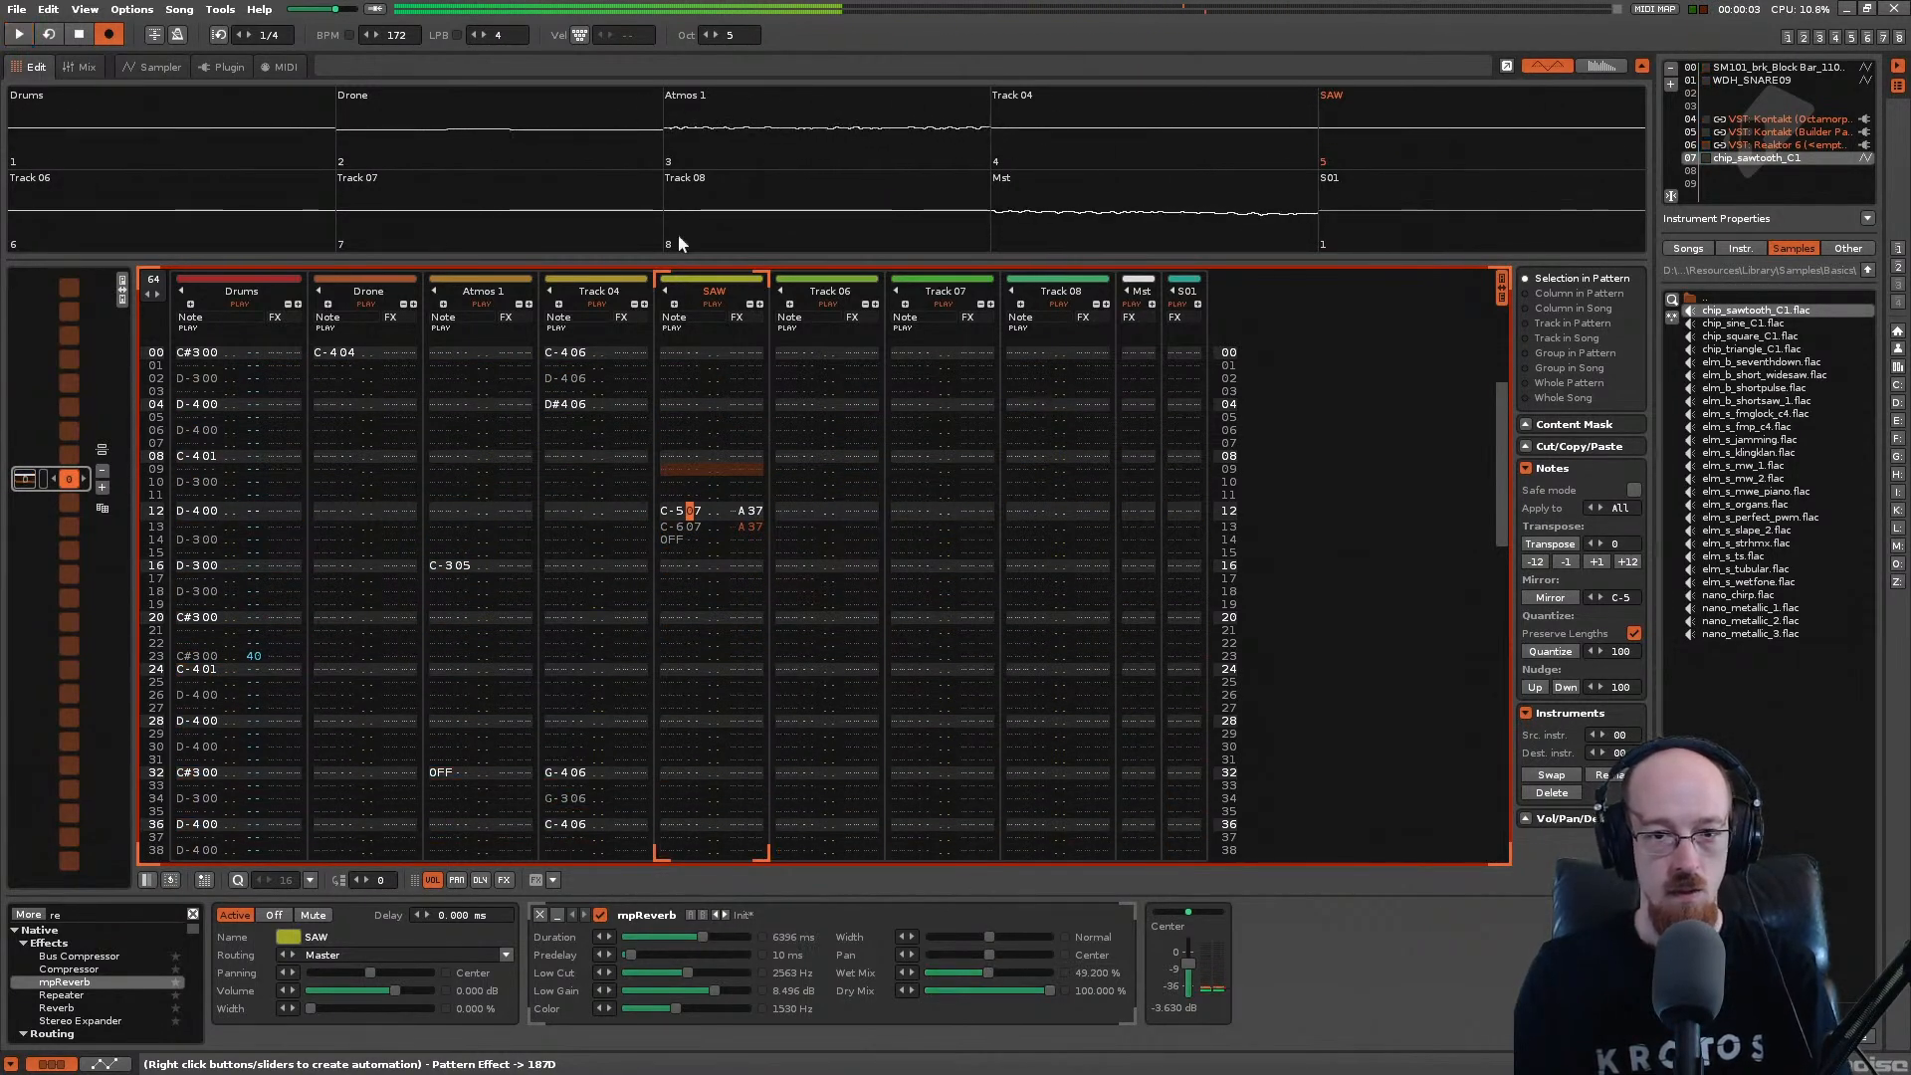
Step: Open the volume modulation of the chip_sawtooth_C1 instrument in the sampler
click(85, 67)
click(151, 67)
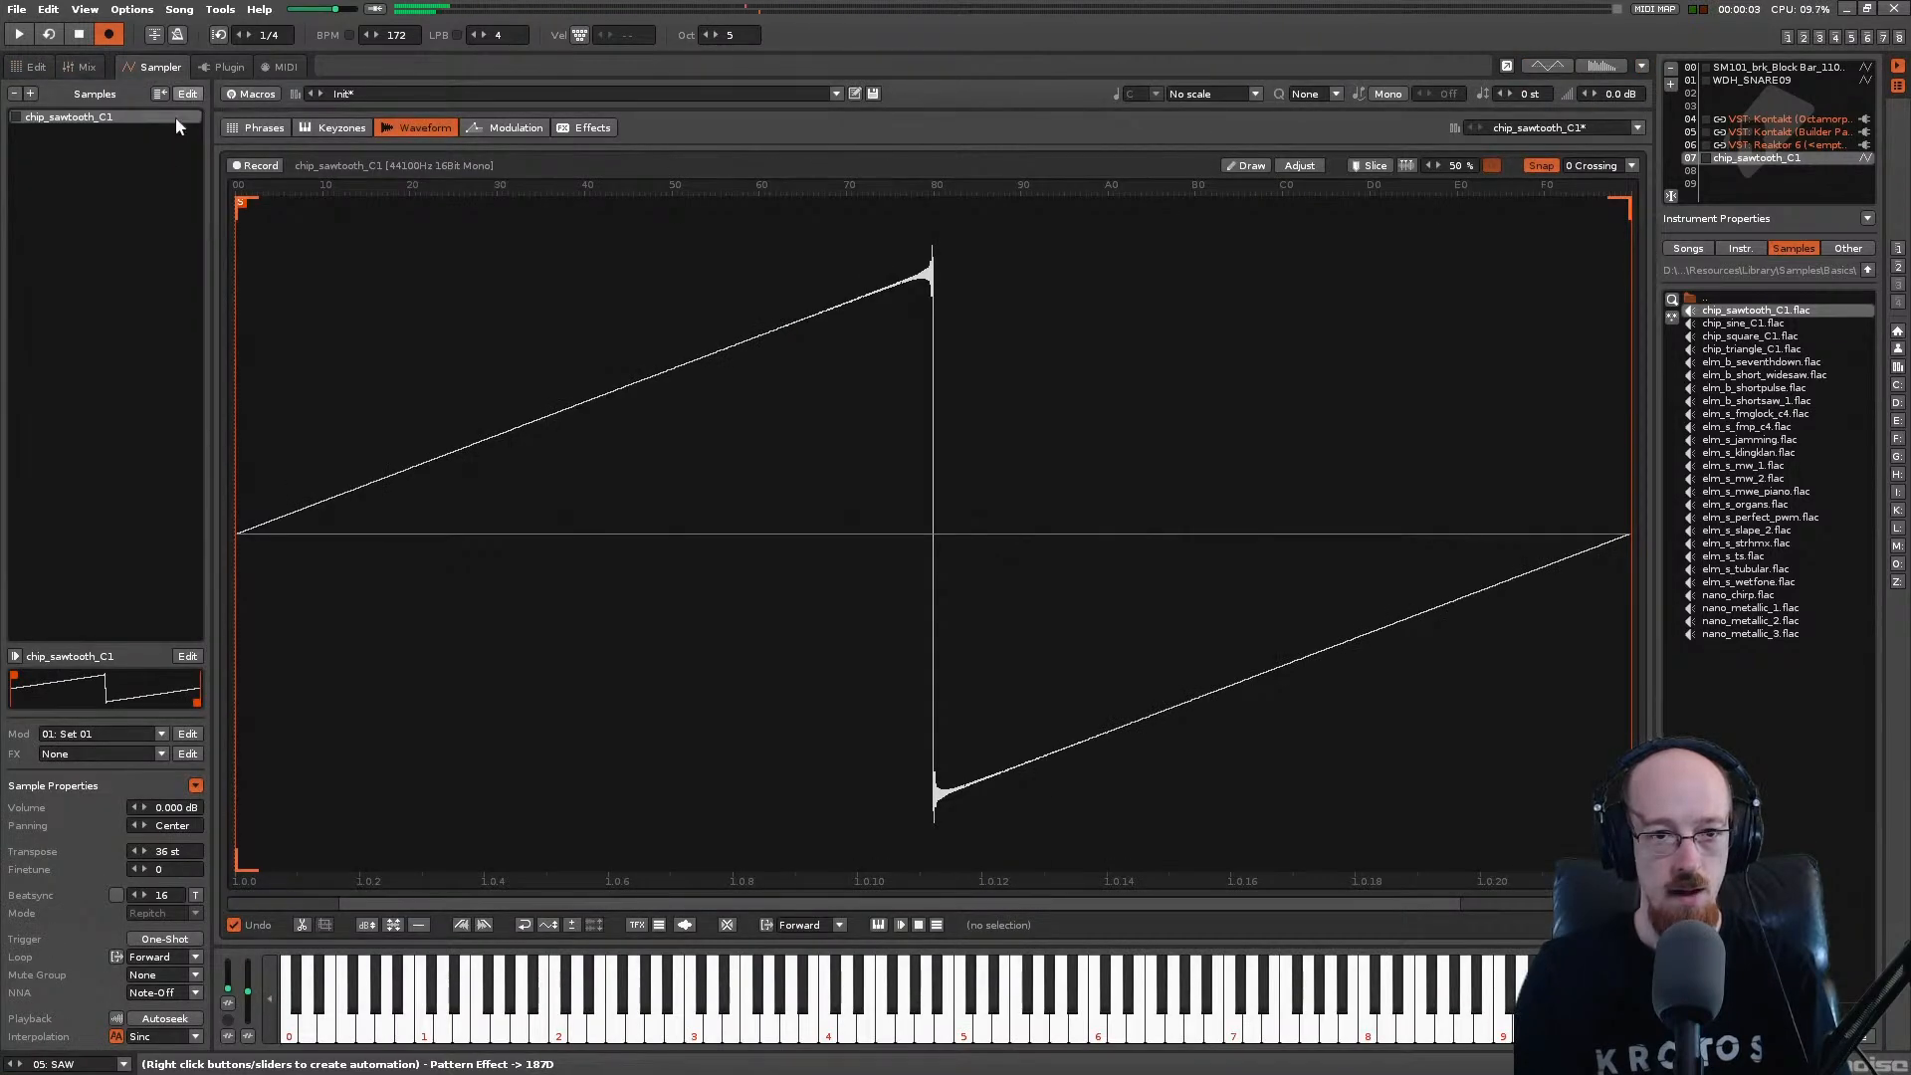
click(516, 129)
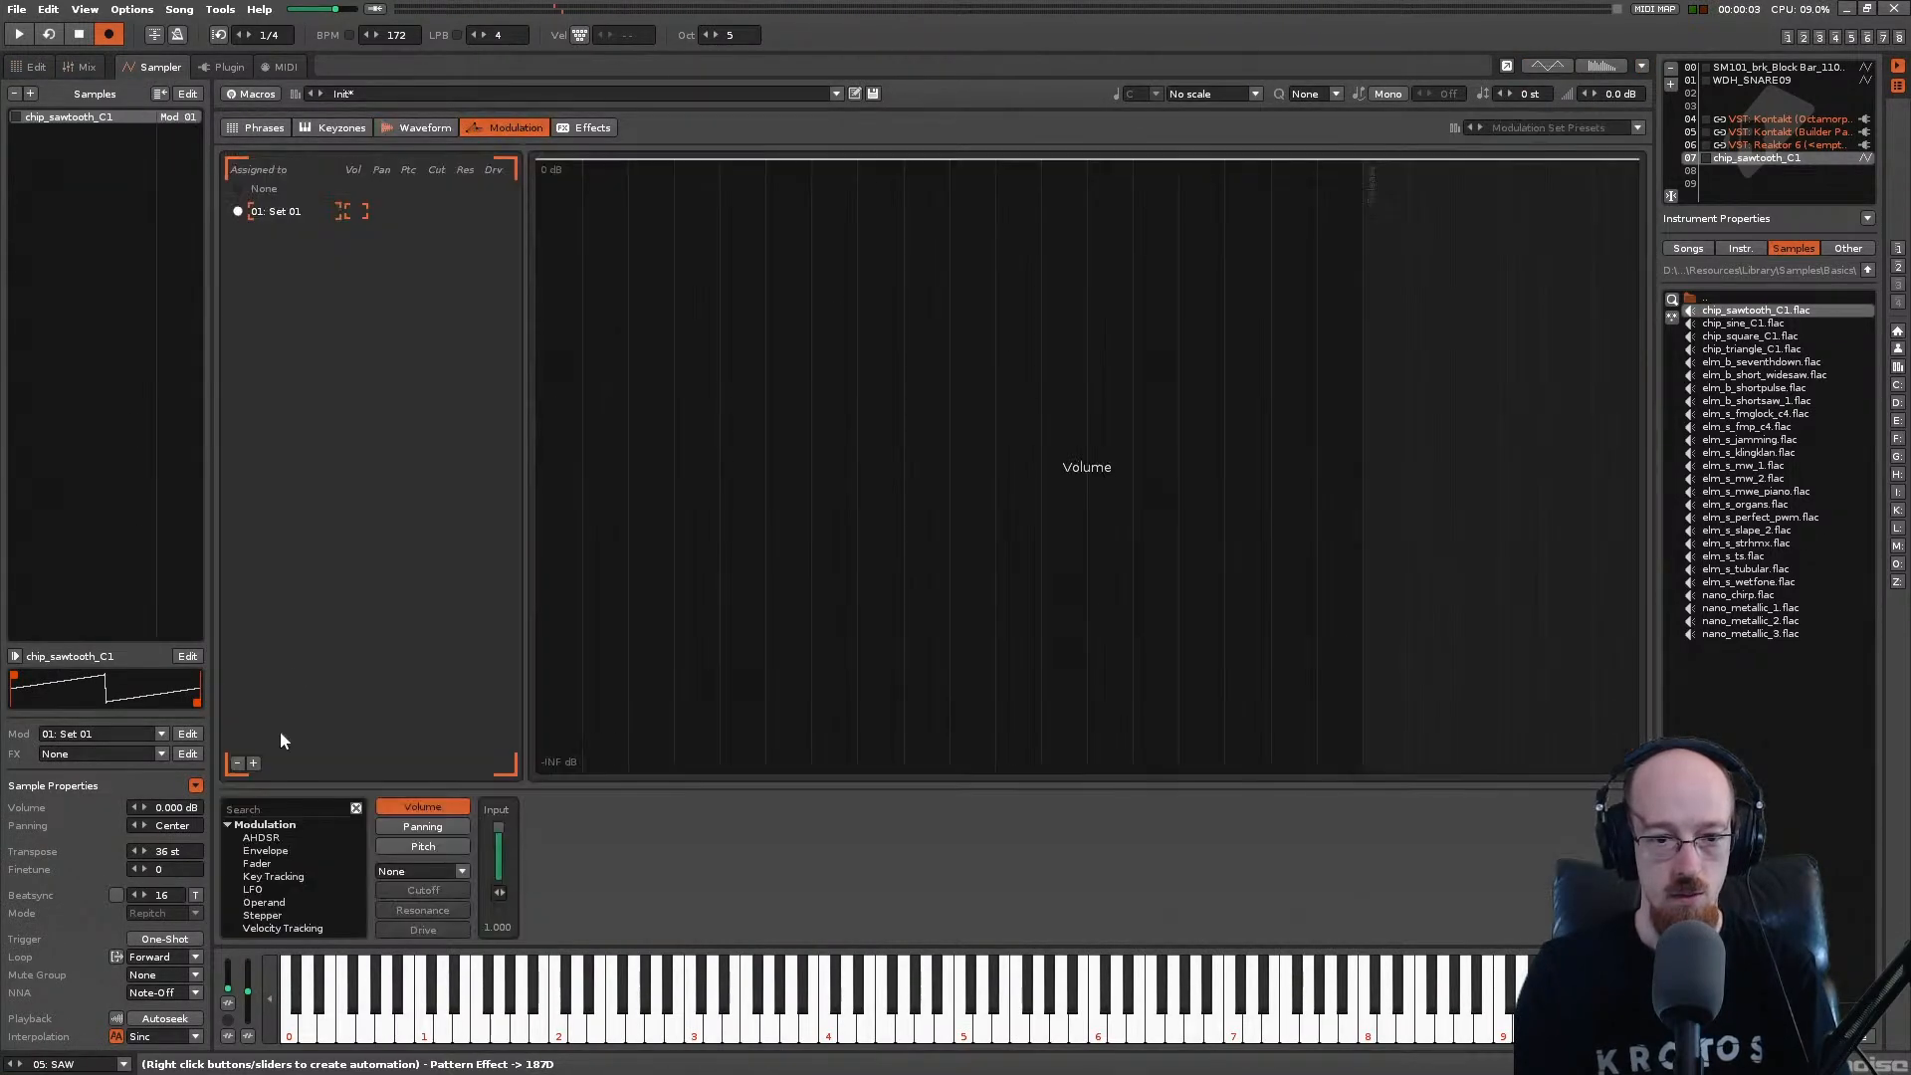
double_click(274, 853)
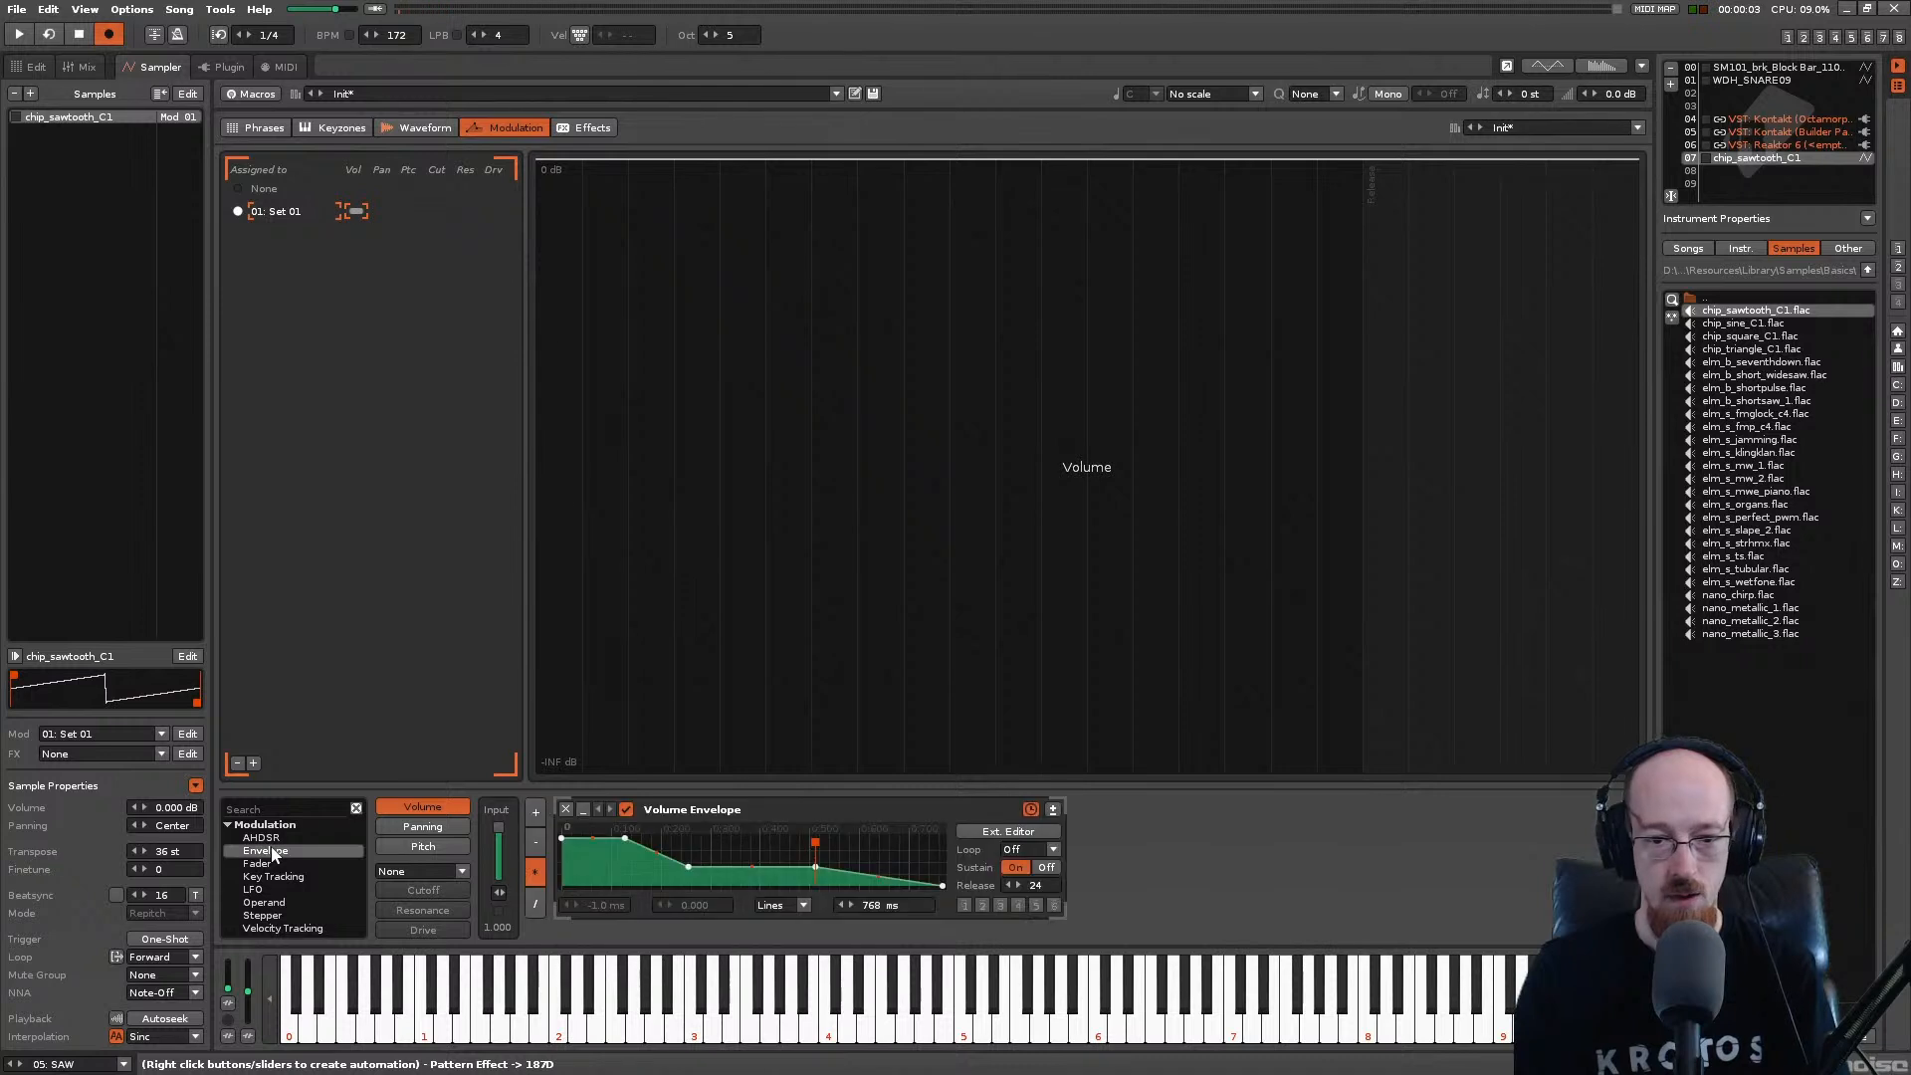
click(945, 814)
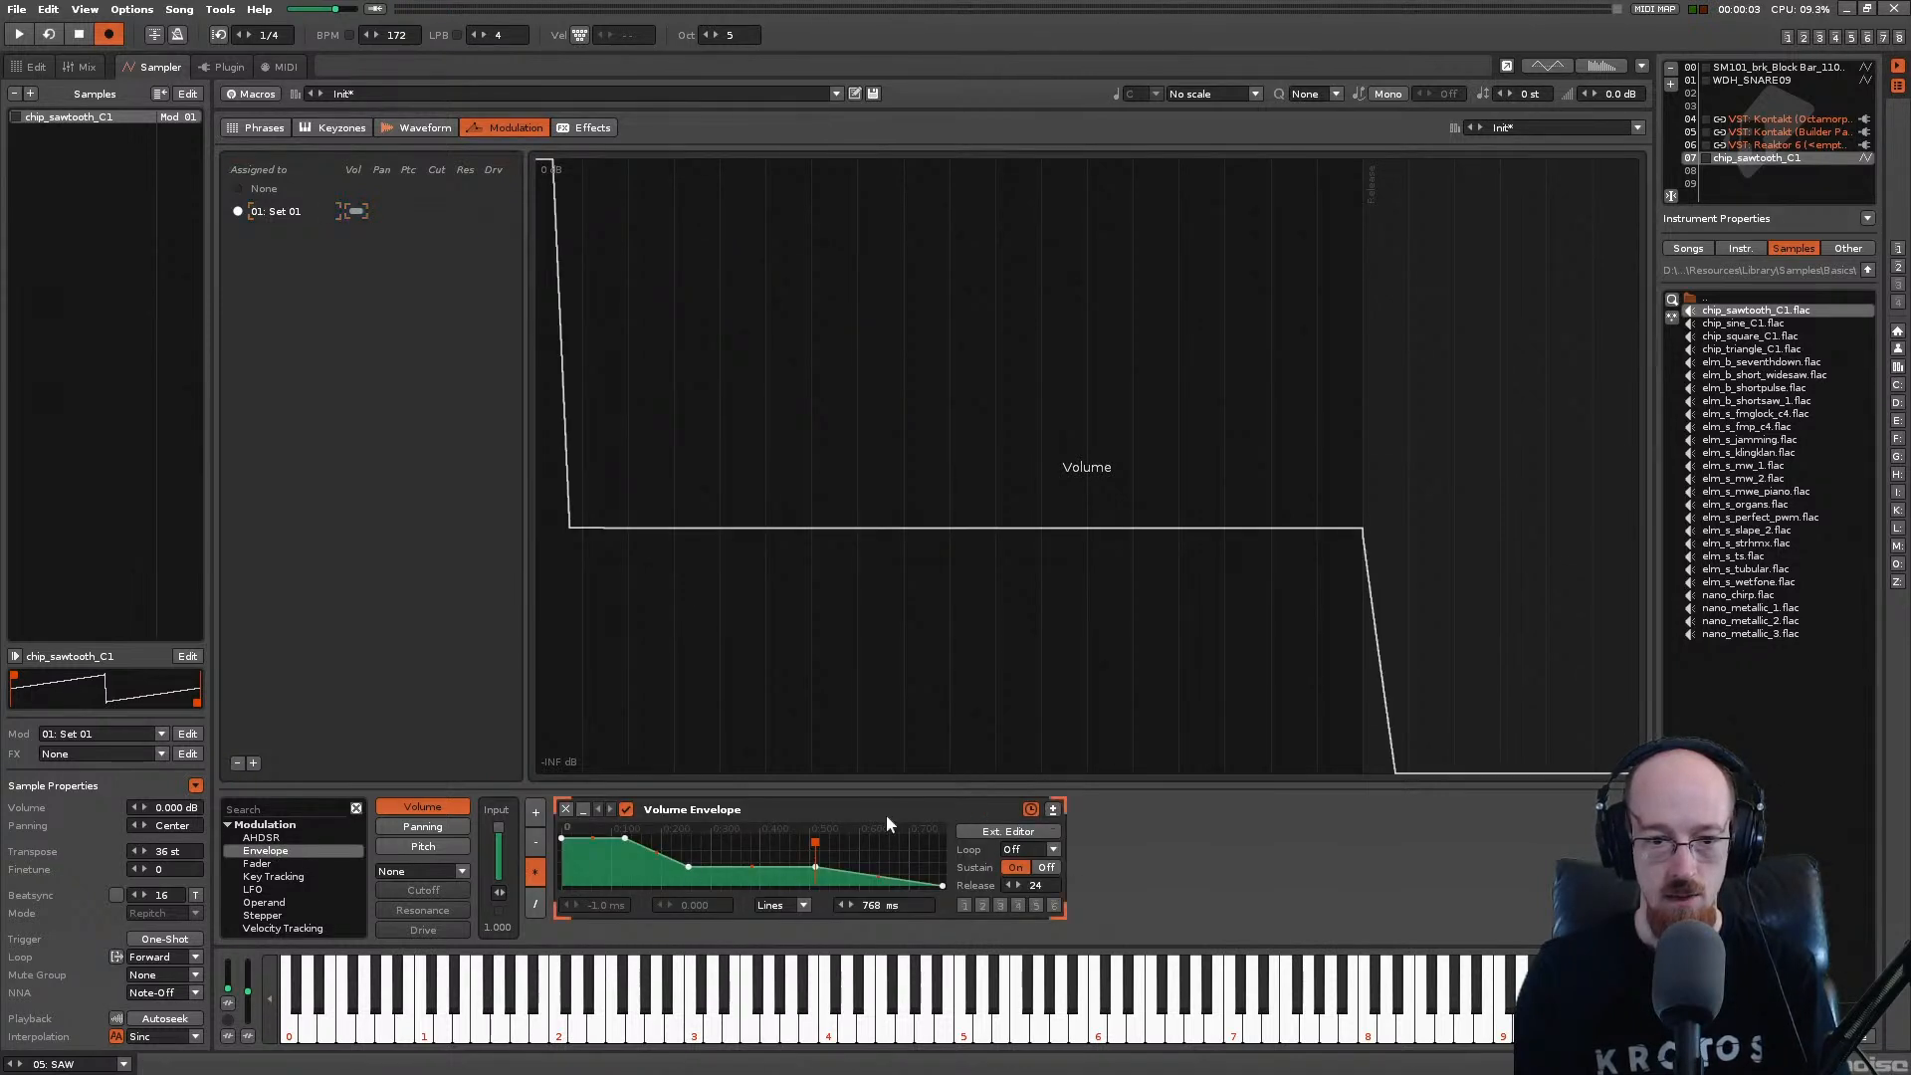
click(565, 809)
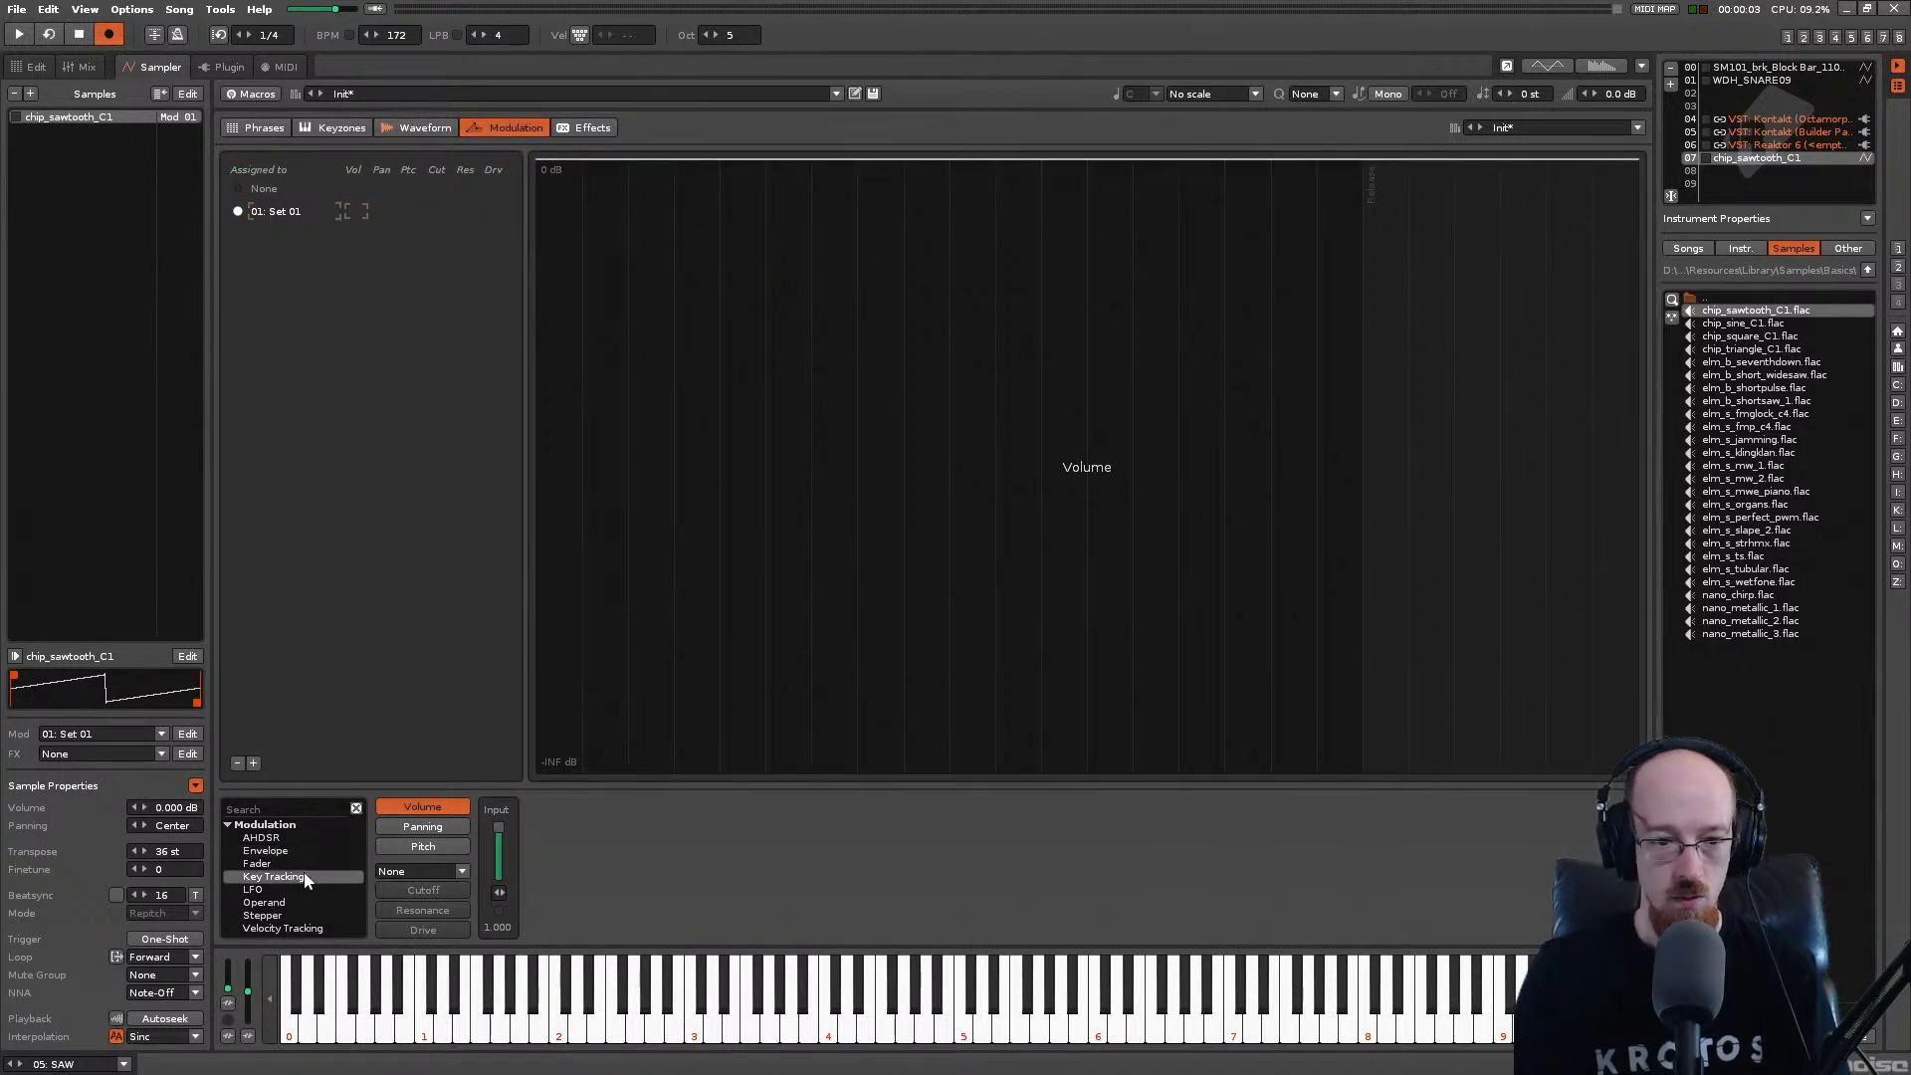
Step: Add a volume AHDSR with attack 0.1 ms, hold 0 ms, decay 186 ms, sustain 0 and release 0 ms, auditioning it during playback
double_click(271, 839)
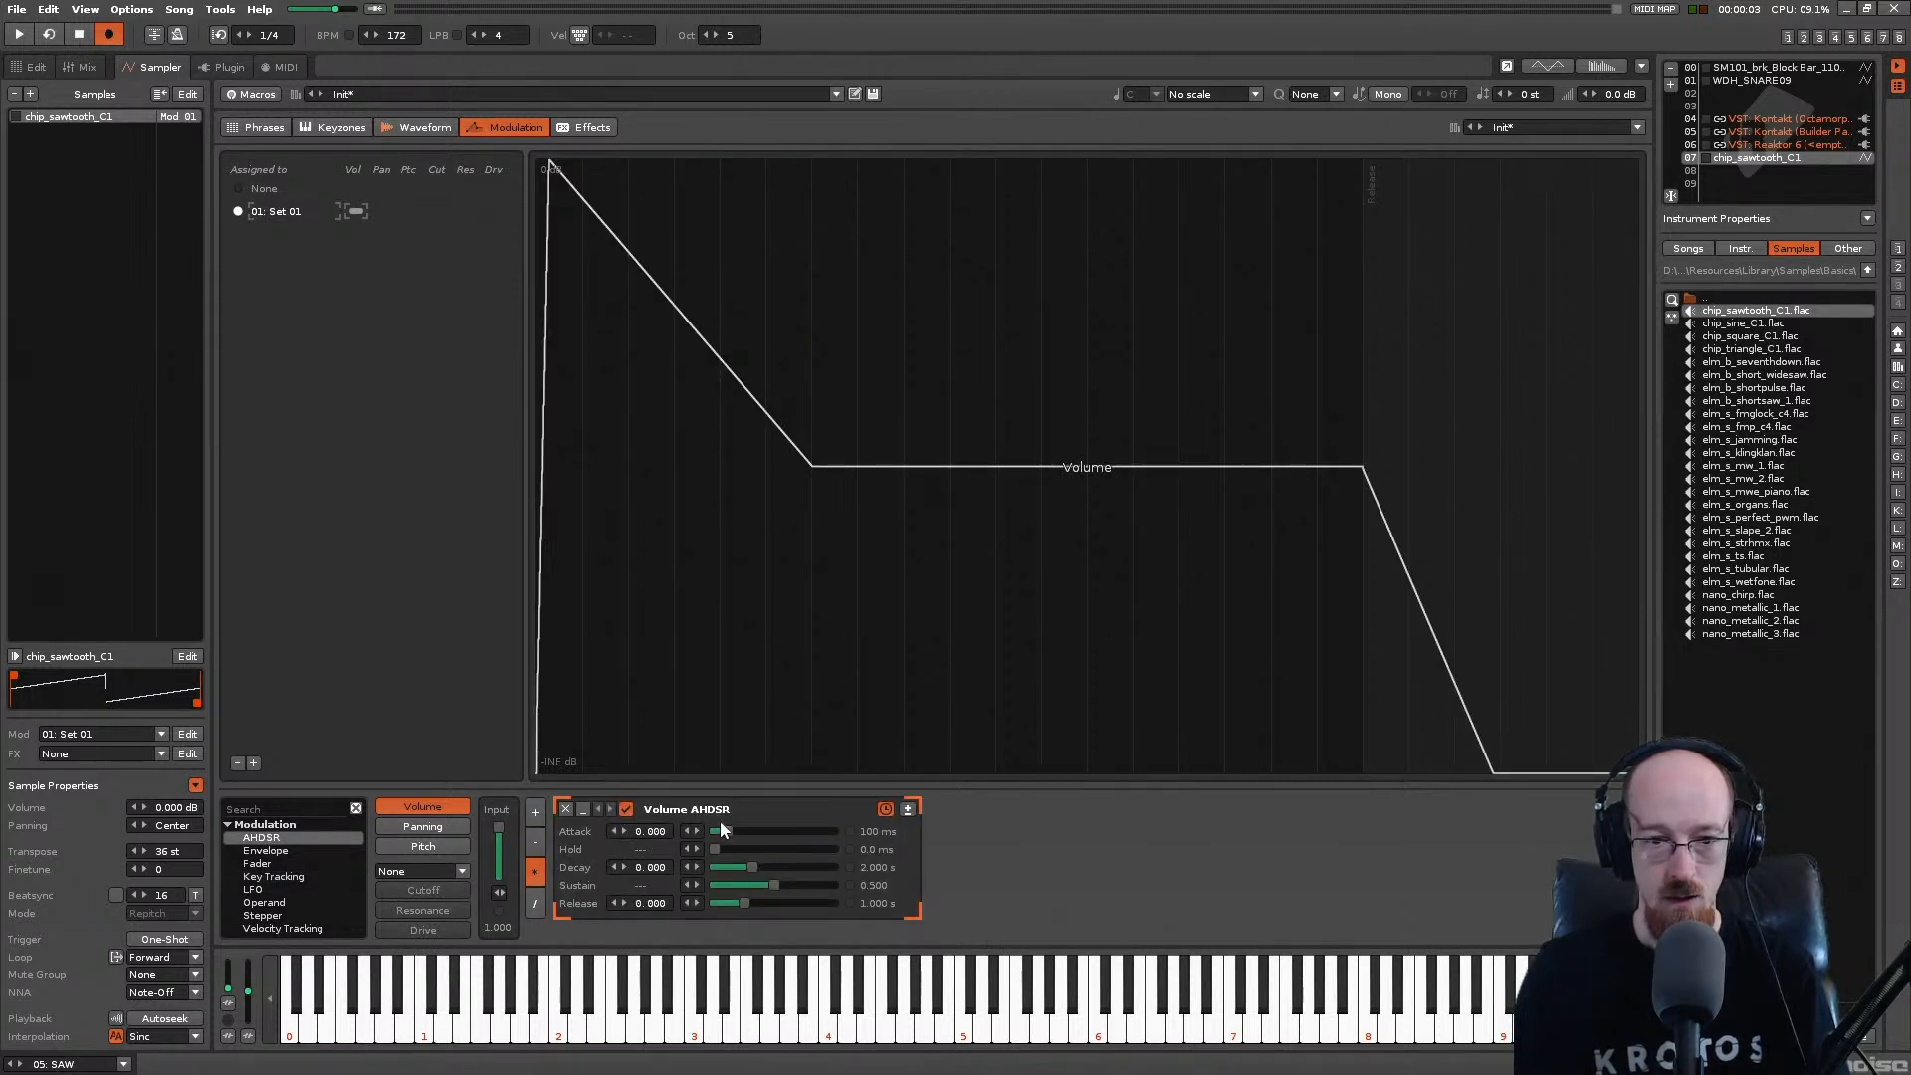
drag(725, 839, 710, 889)
key(space)
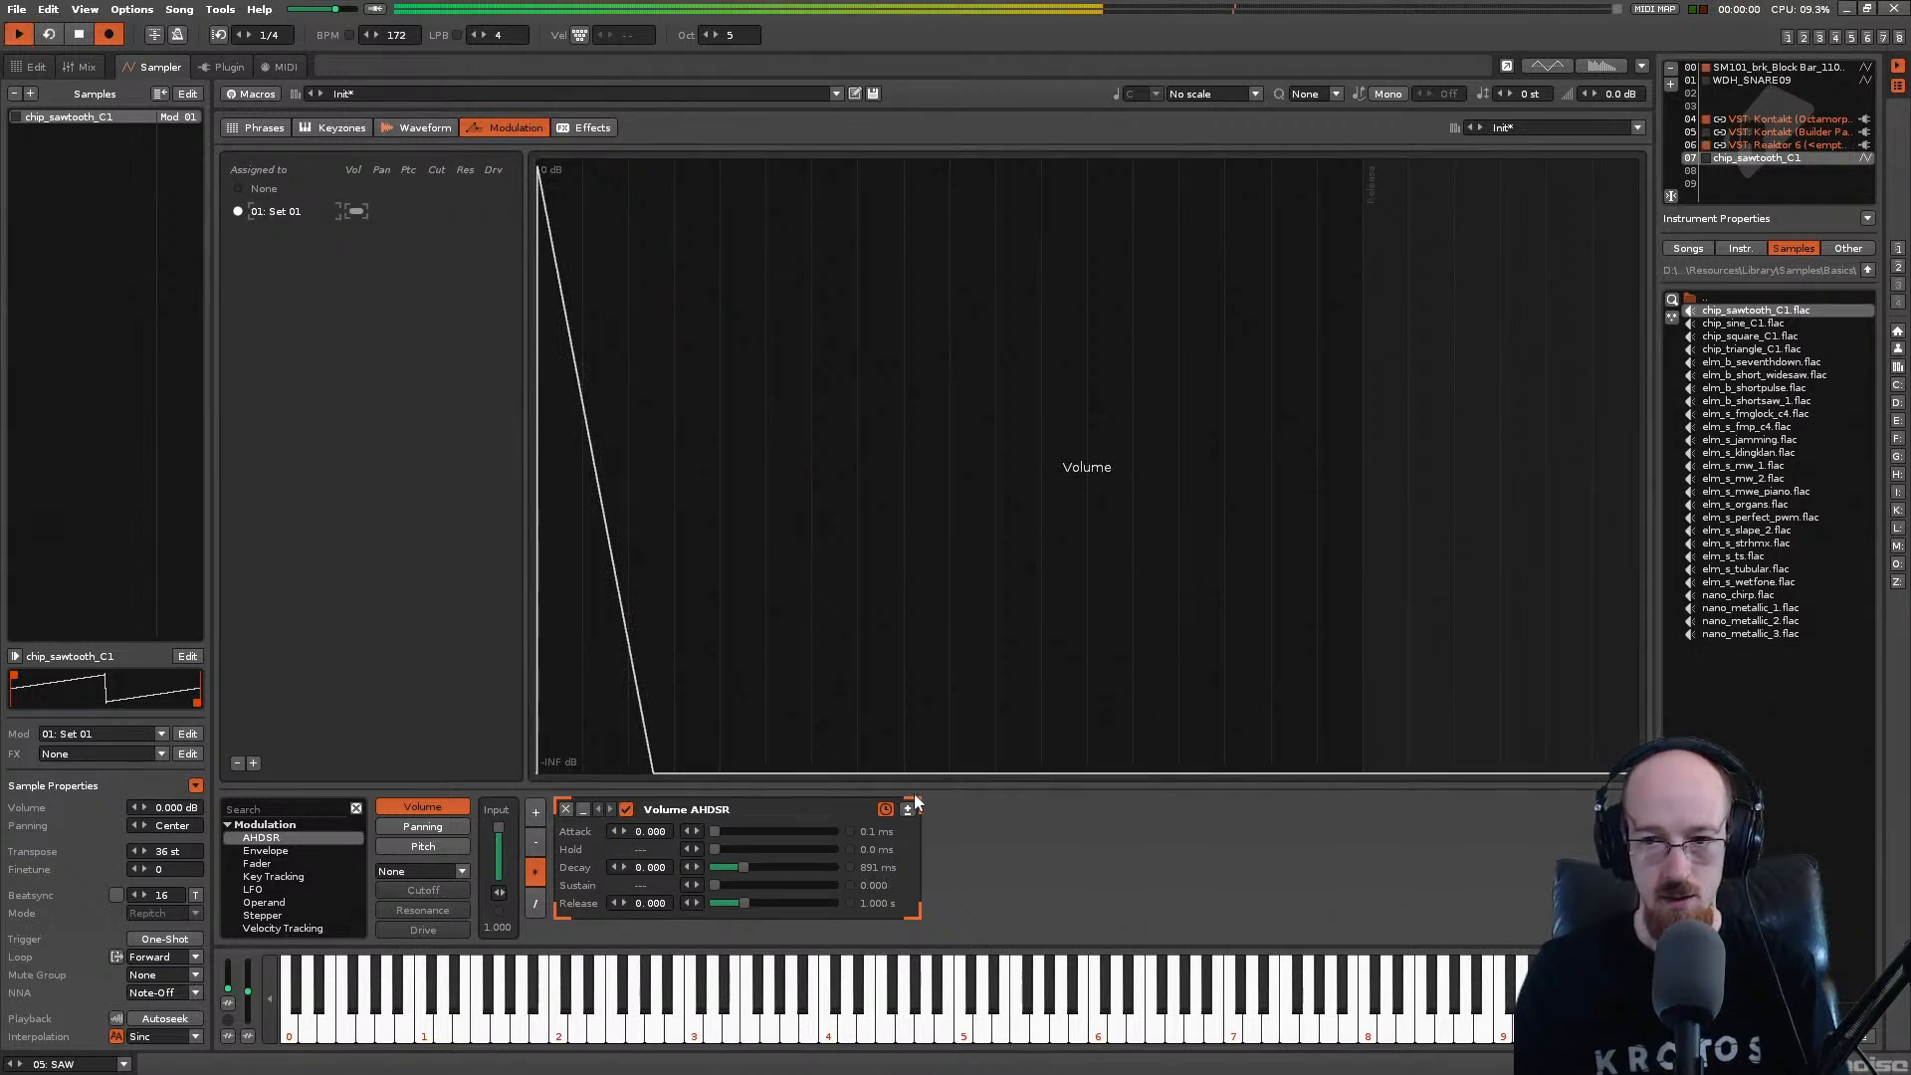
key(space)
key(space)
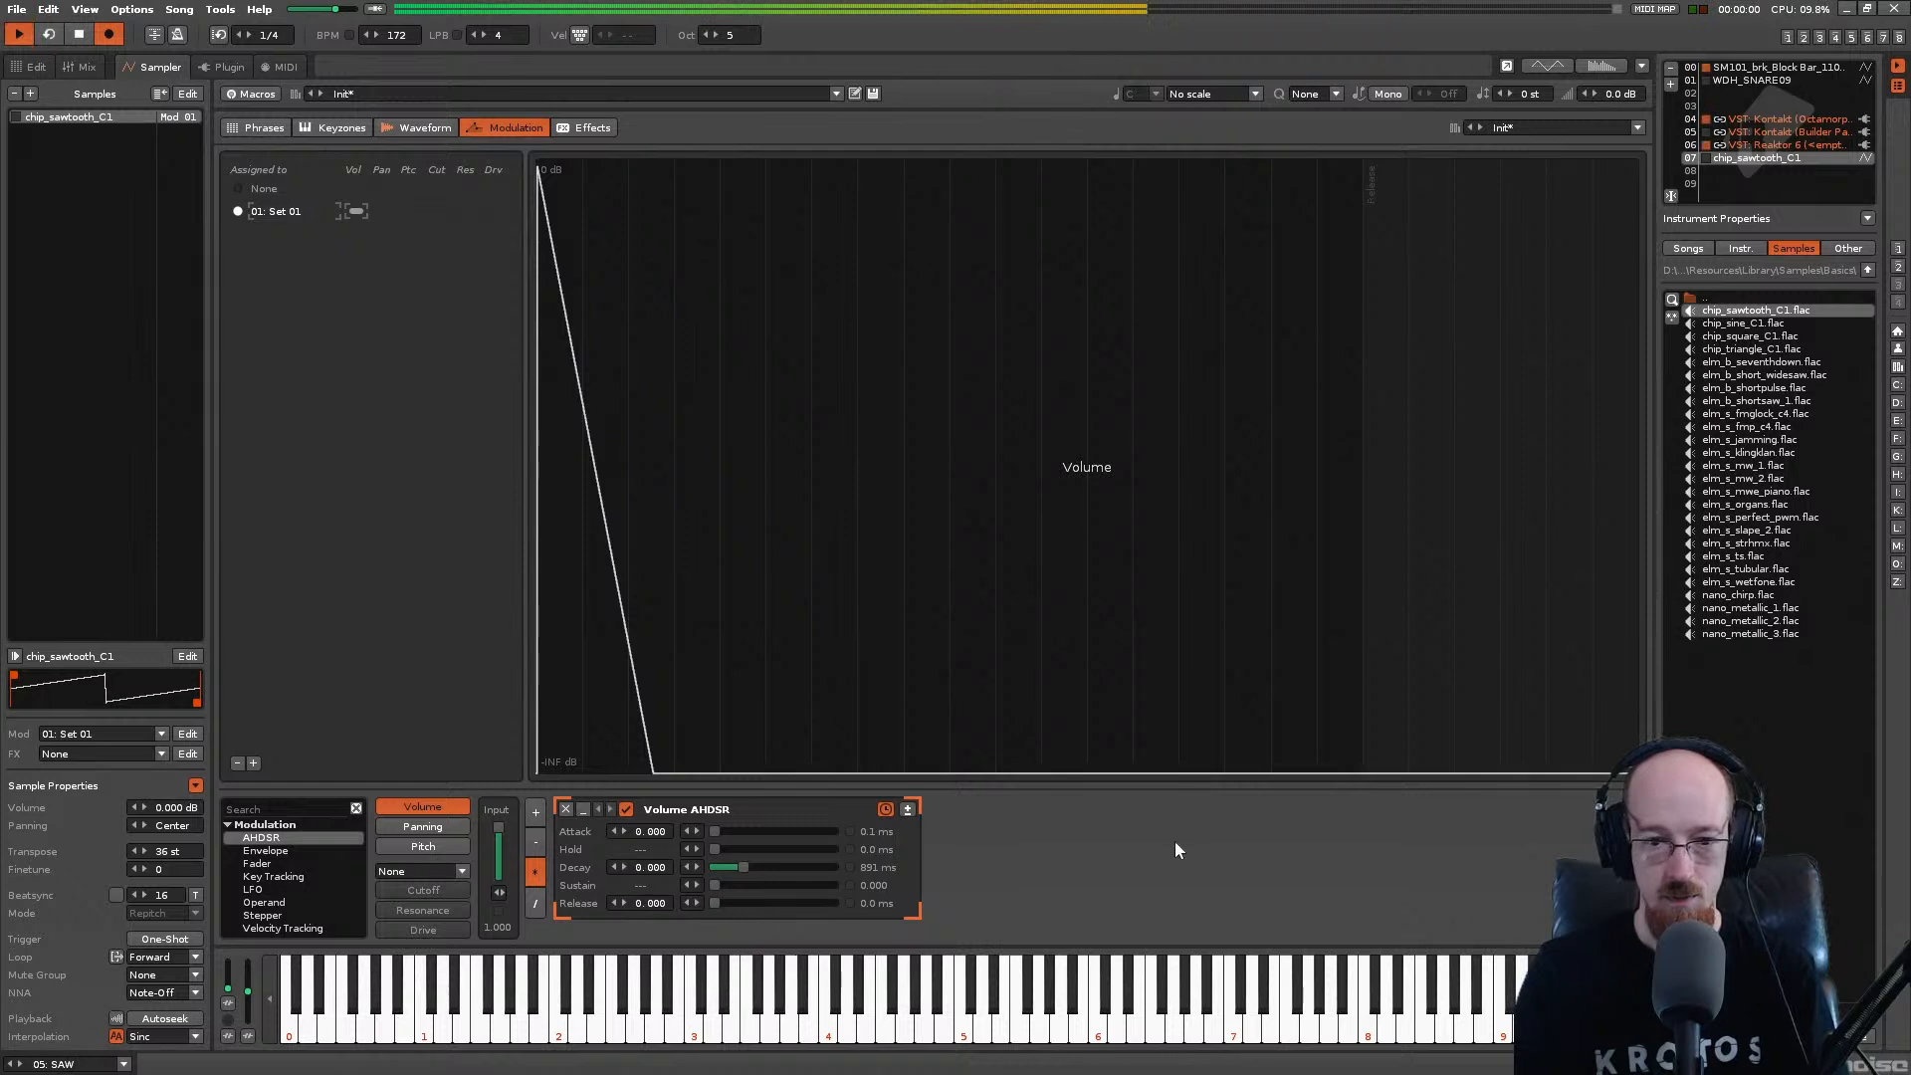
drag(746, 865, 730, 868)
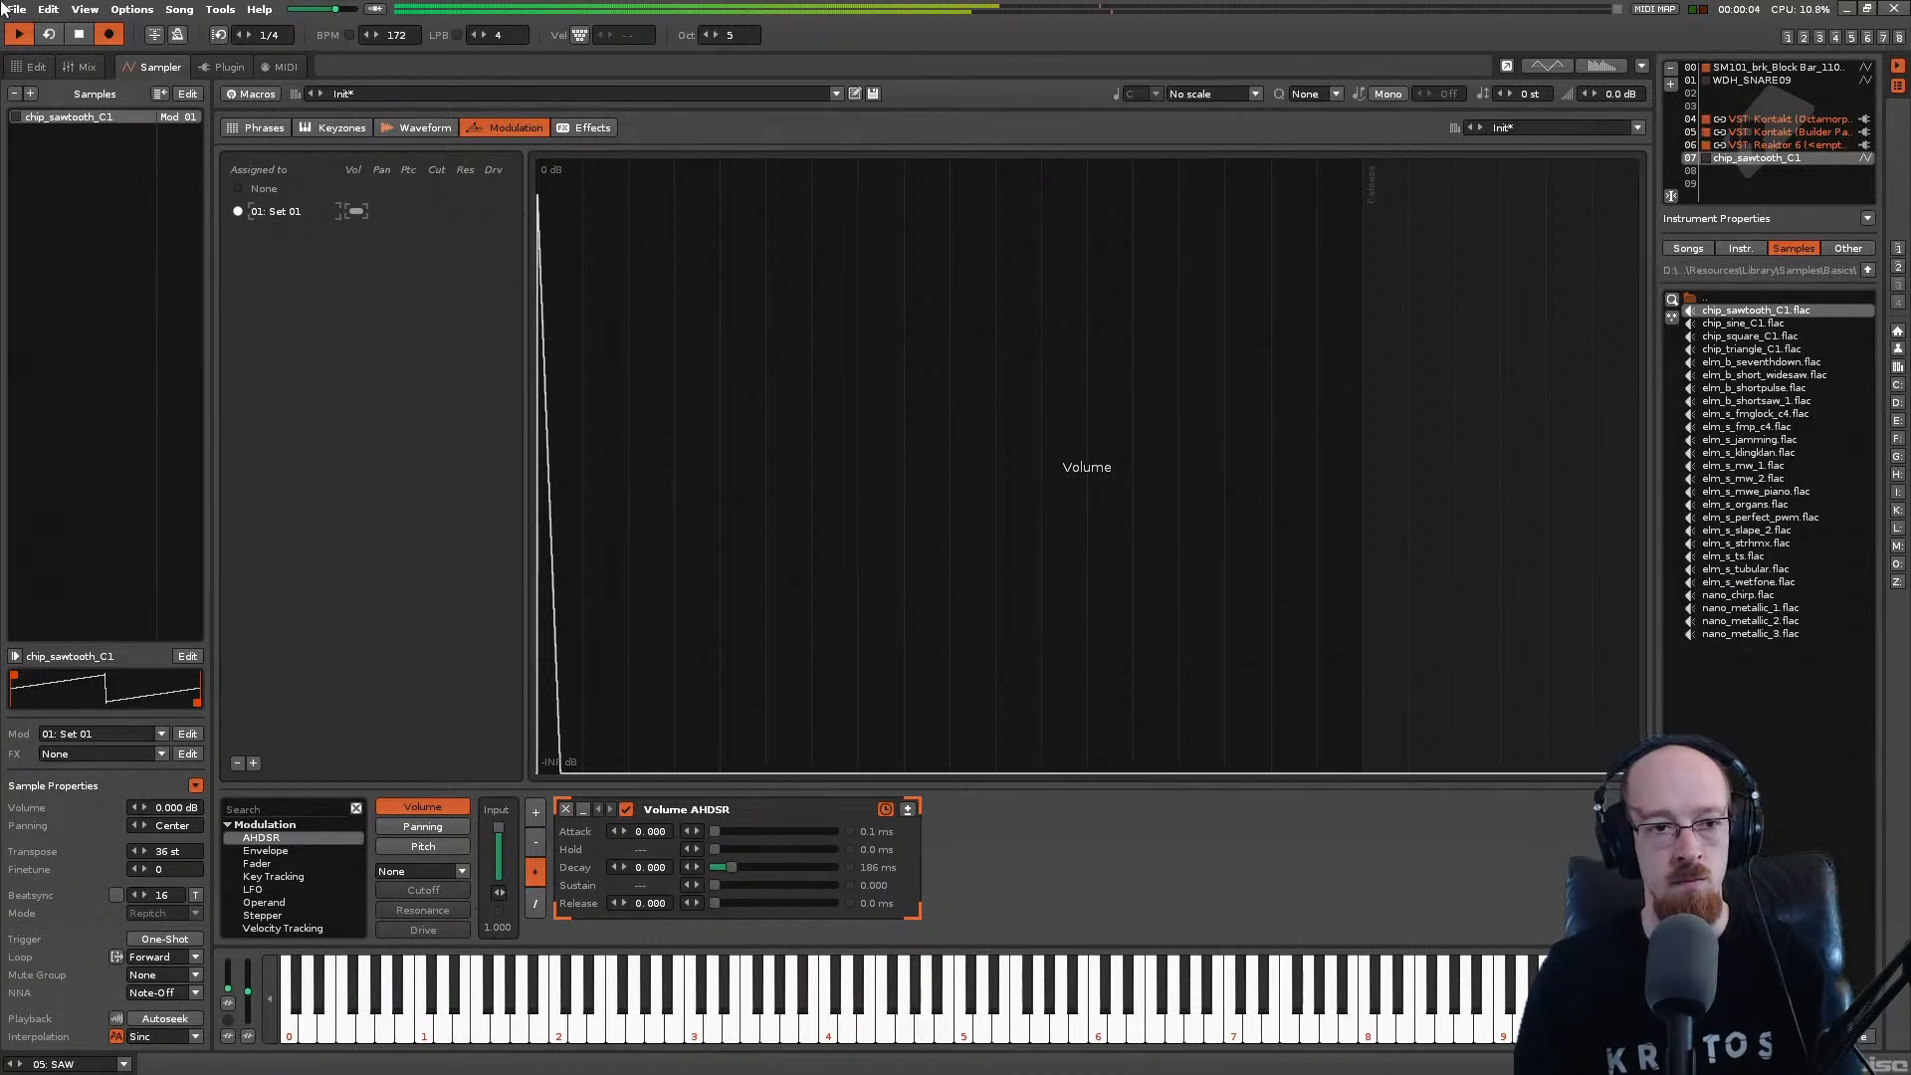
Step: Insert a new pattern after pattern 0 in the pattern matrix and copy the Drums through SAW blocks into it
click(36, 72)
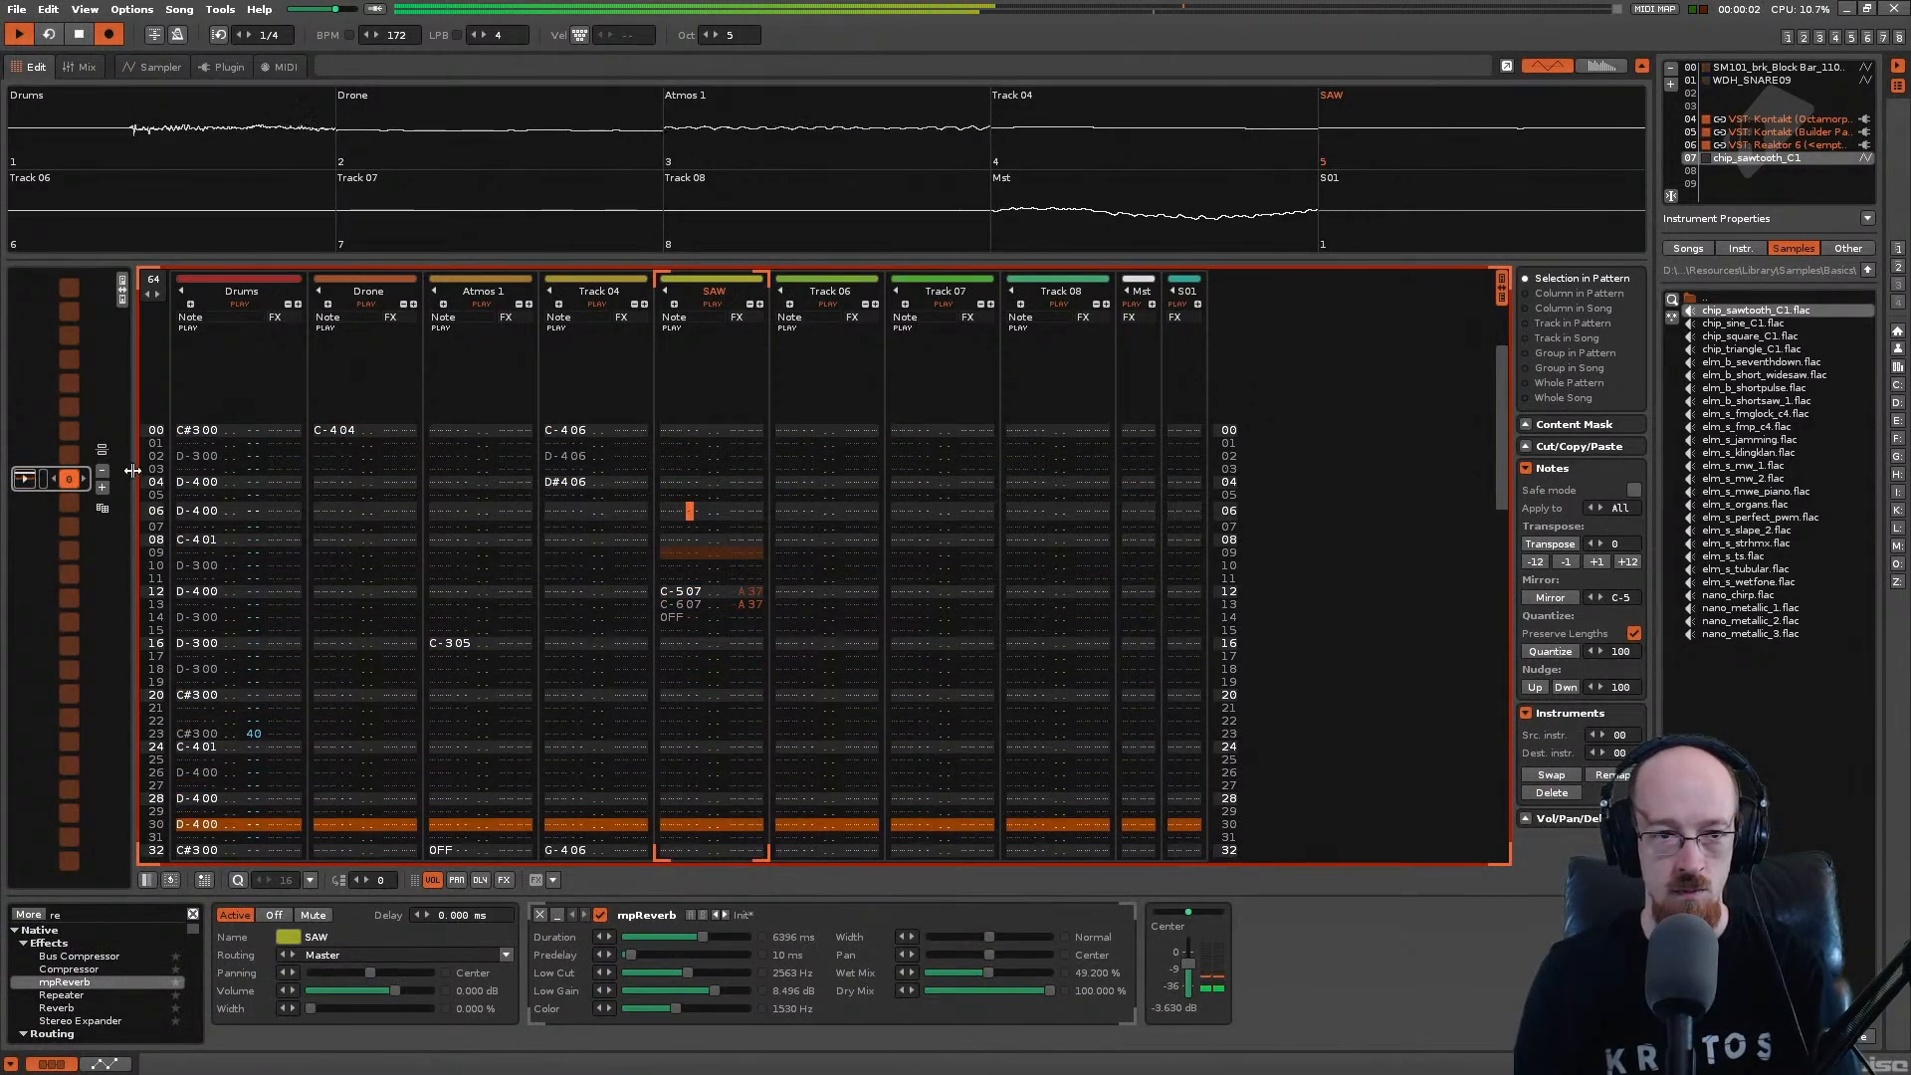
click(127, 296)
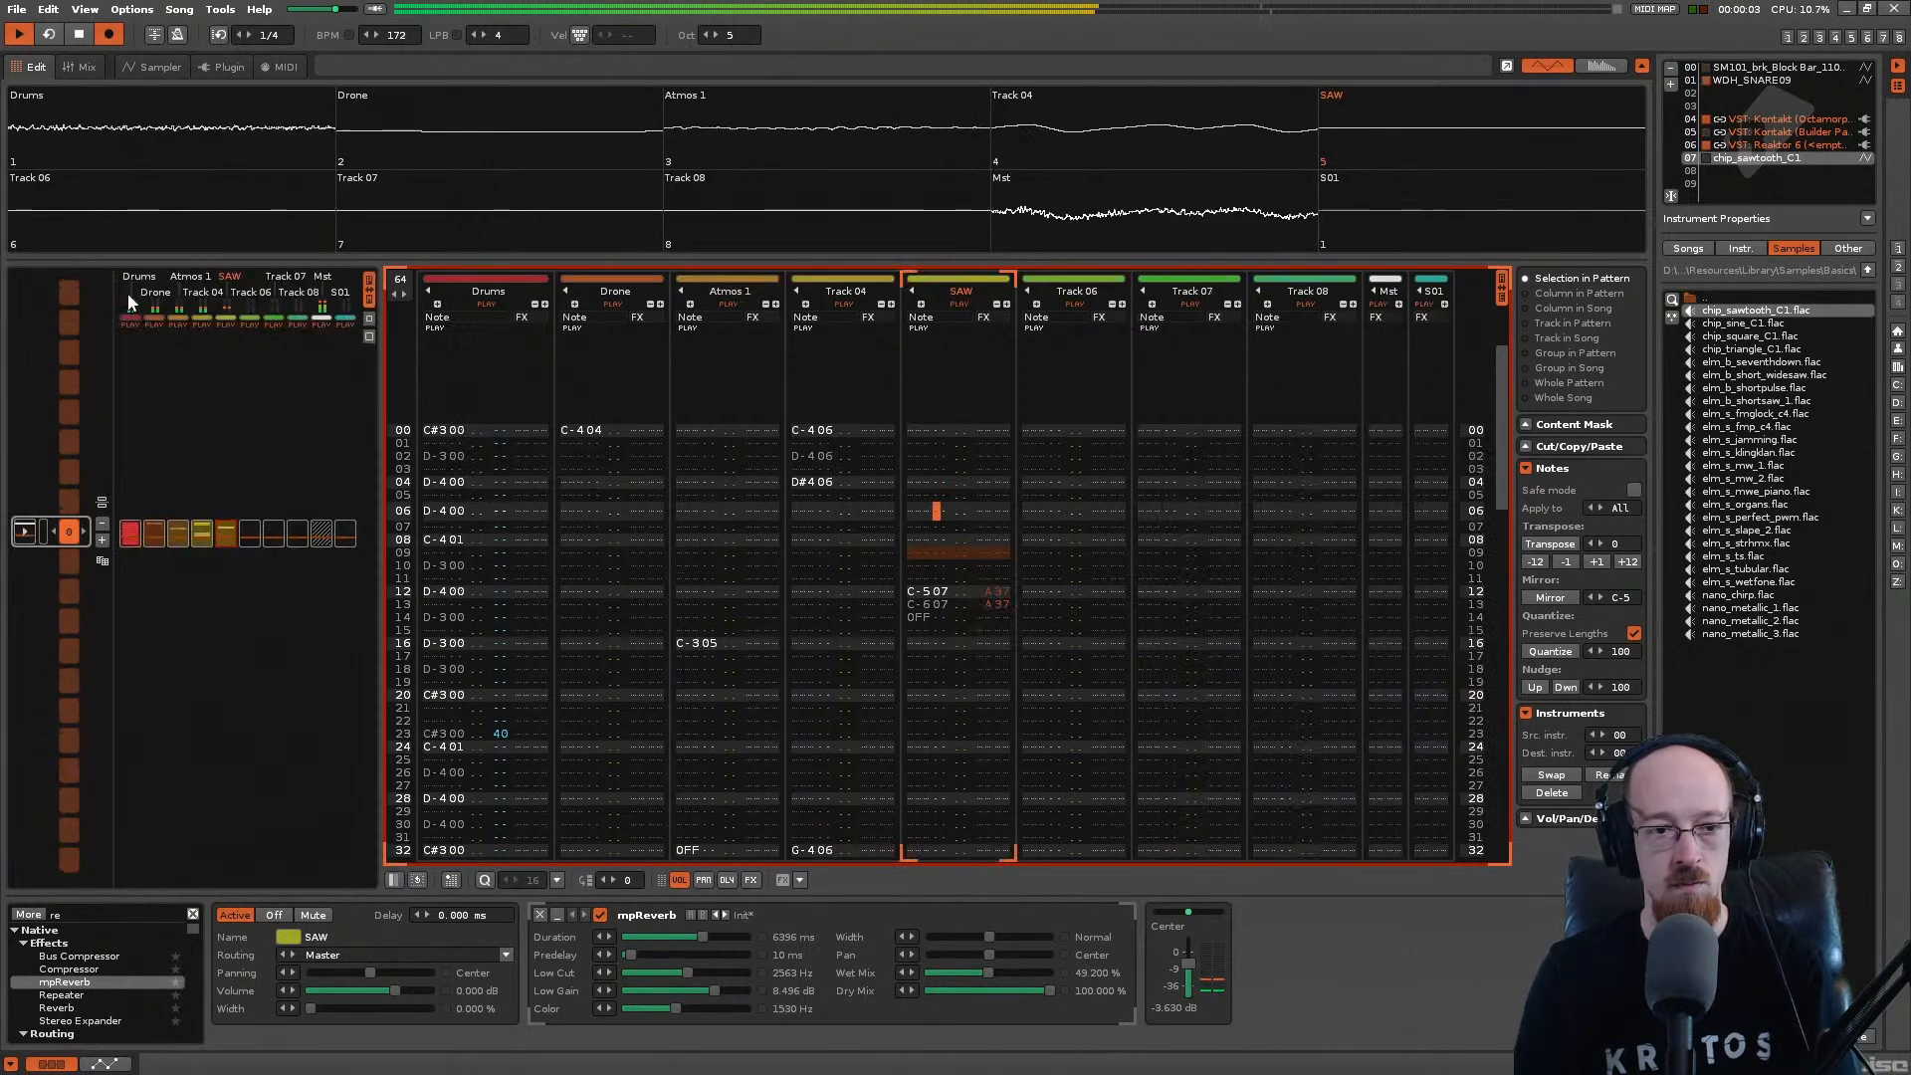
click(102, 560)
click(130, 508)
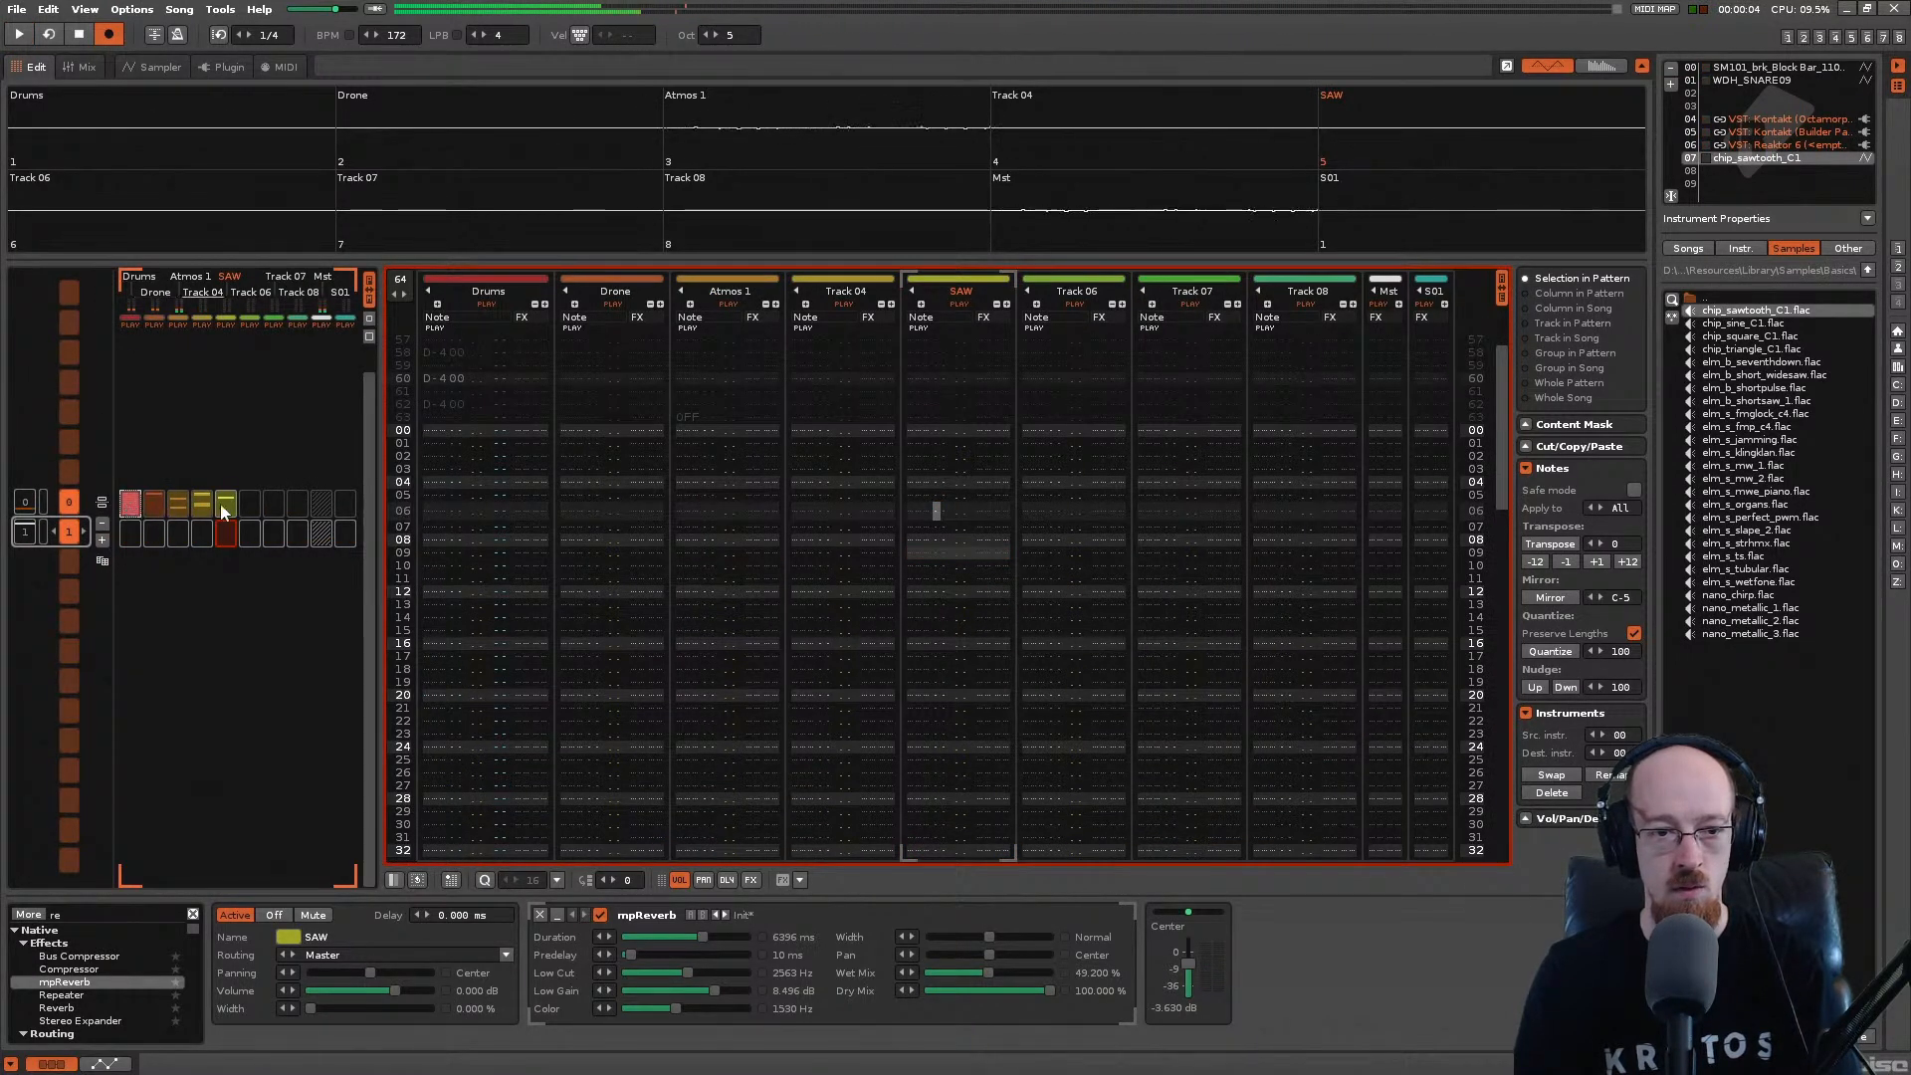
drag(133, 510, 134, 533)
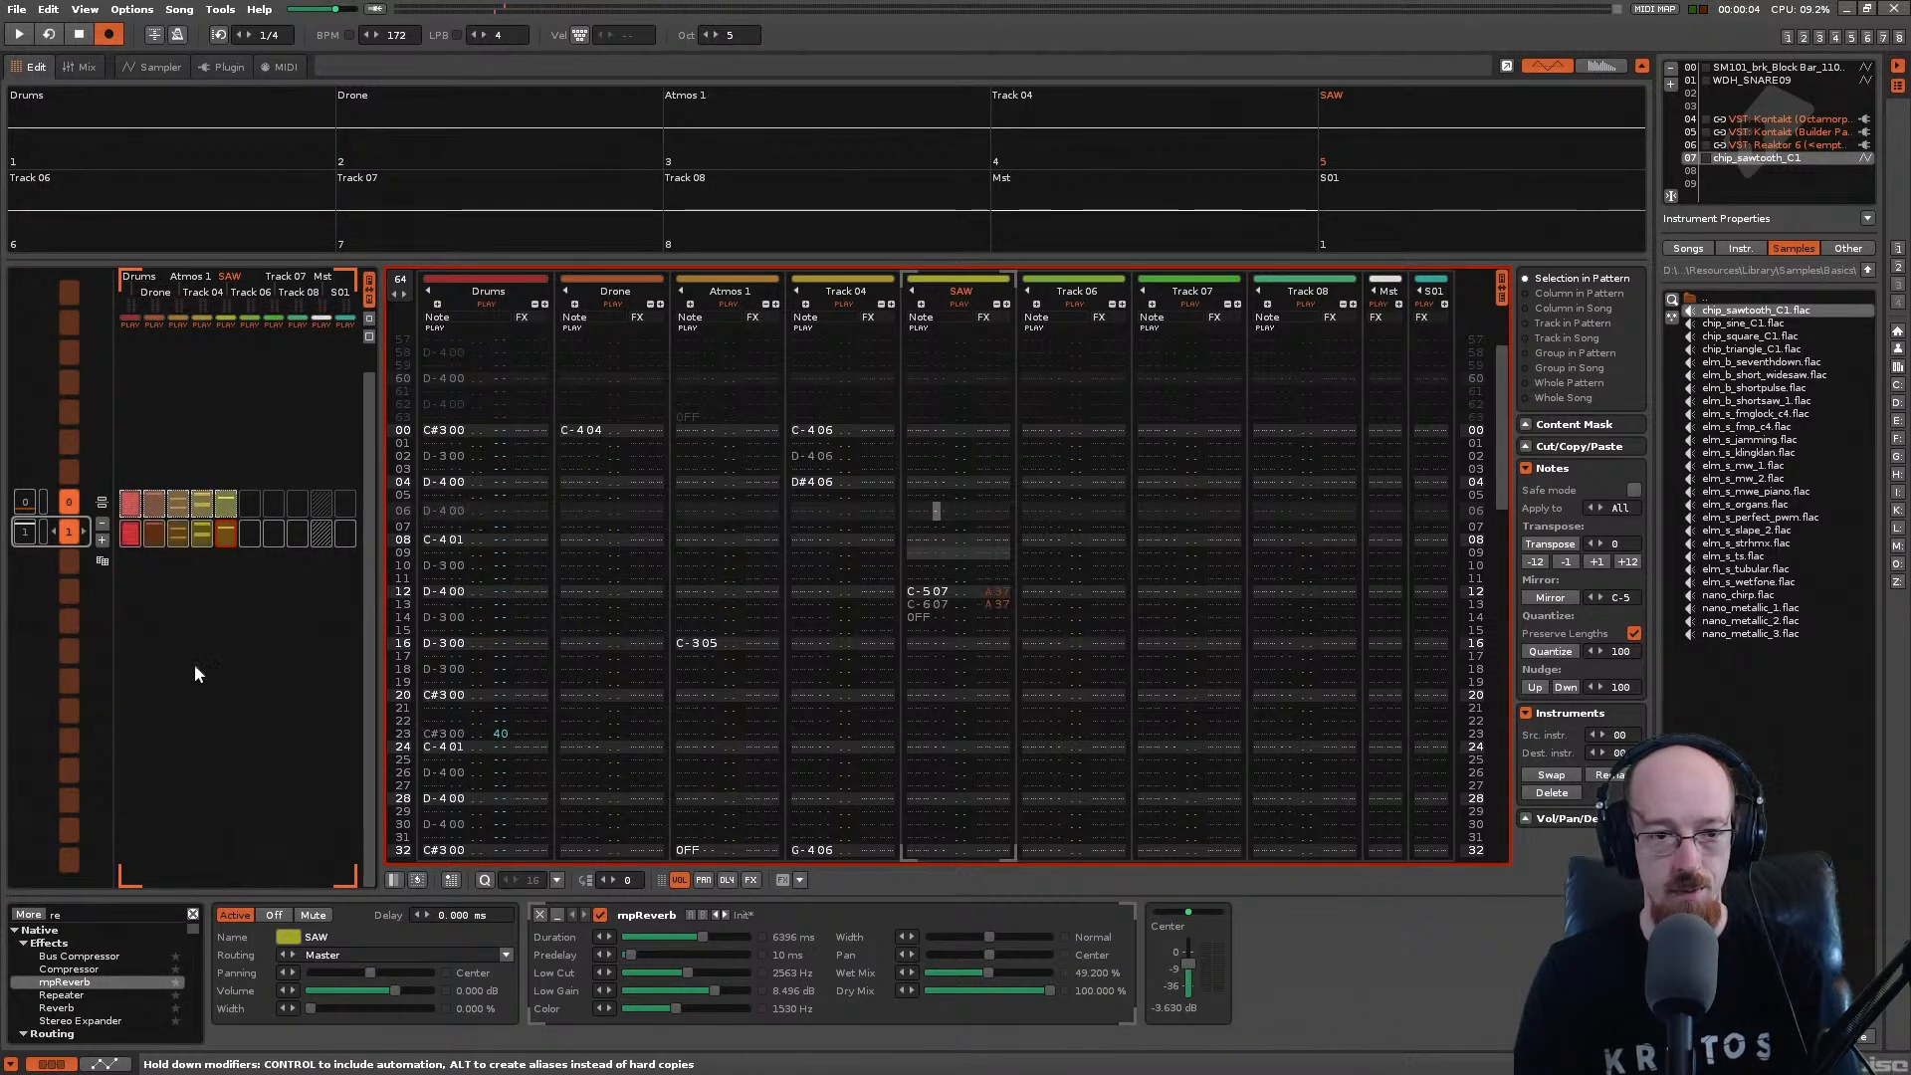
Step: Save the song and briefly play back the new pattern
key(ctrl+s)
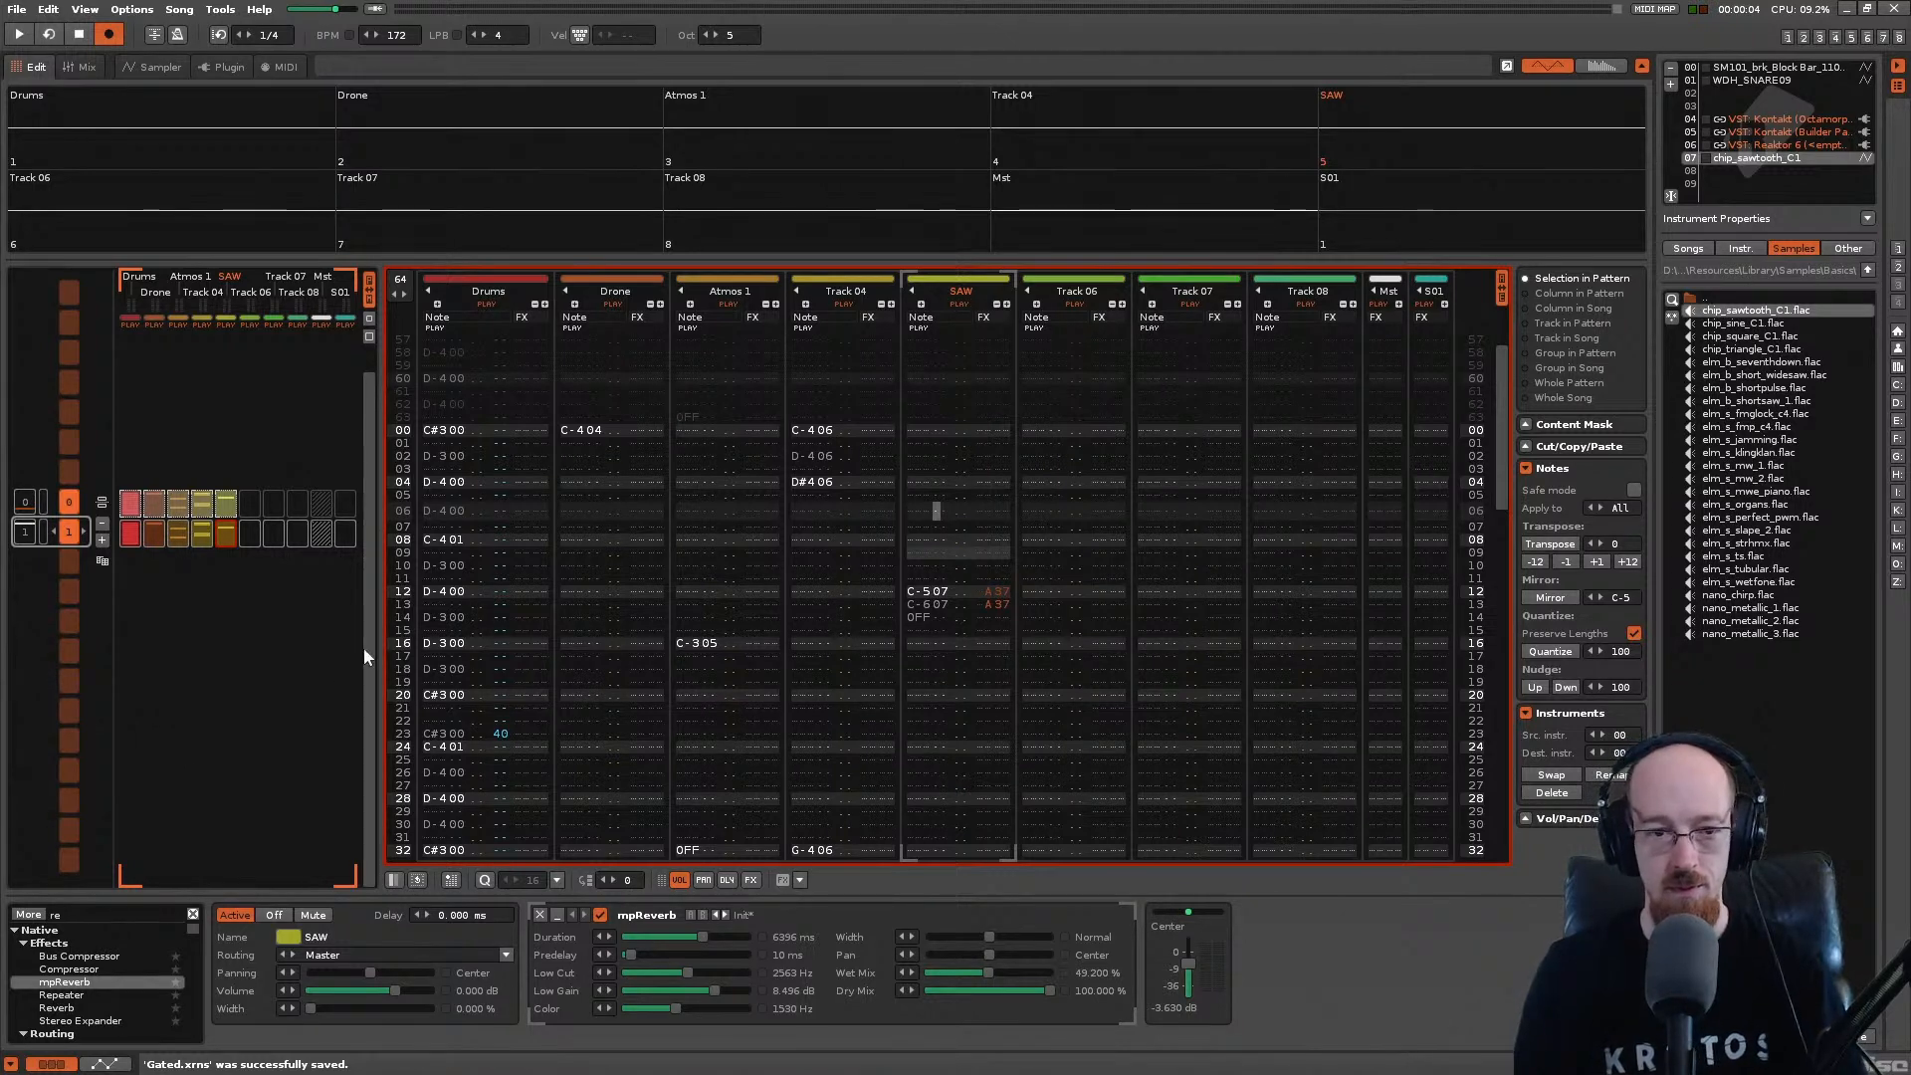
key(space)
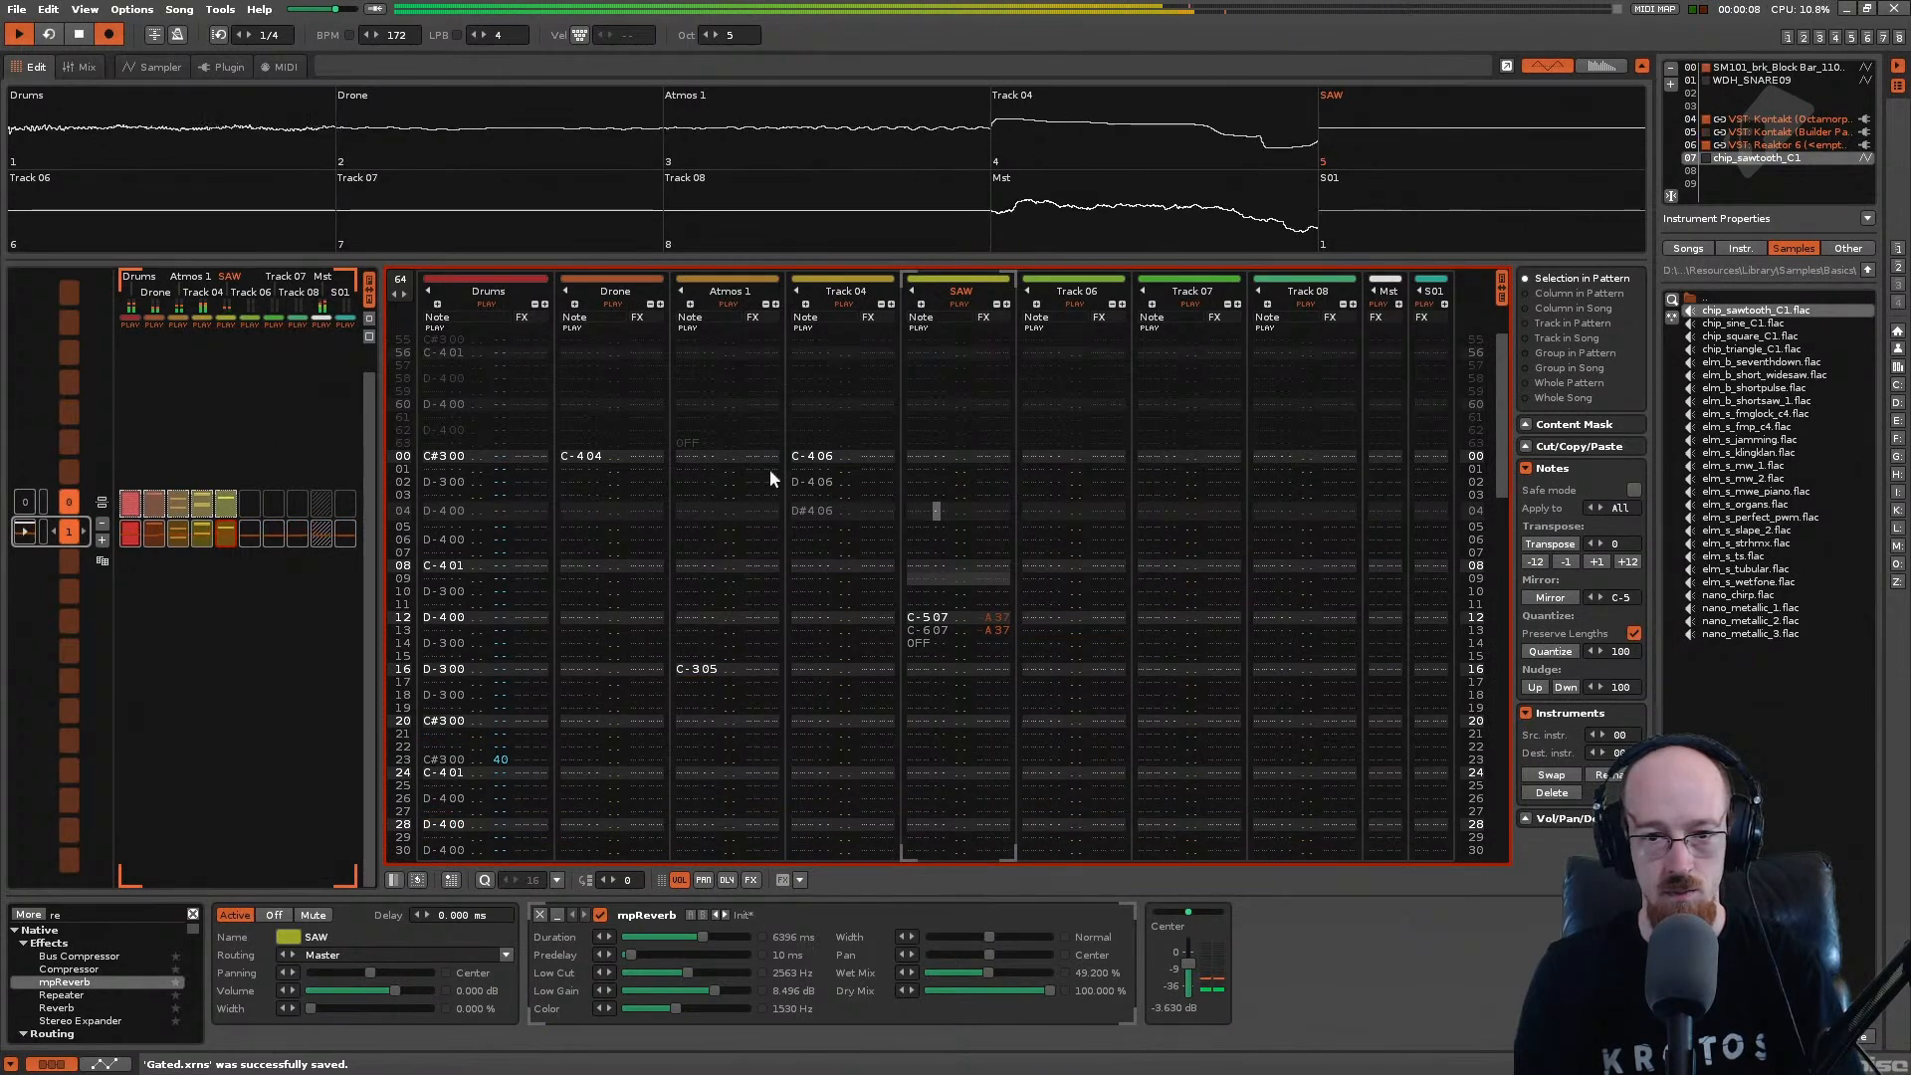
key(space)
Step: Enter a C-4 note with the Reaktor 6 instrument on line 00 of Track 04 in the new pattern
click(868, 517)
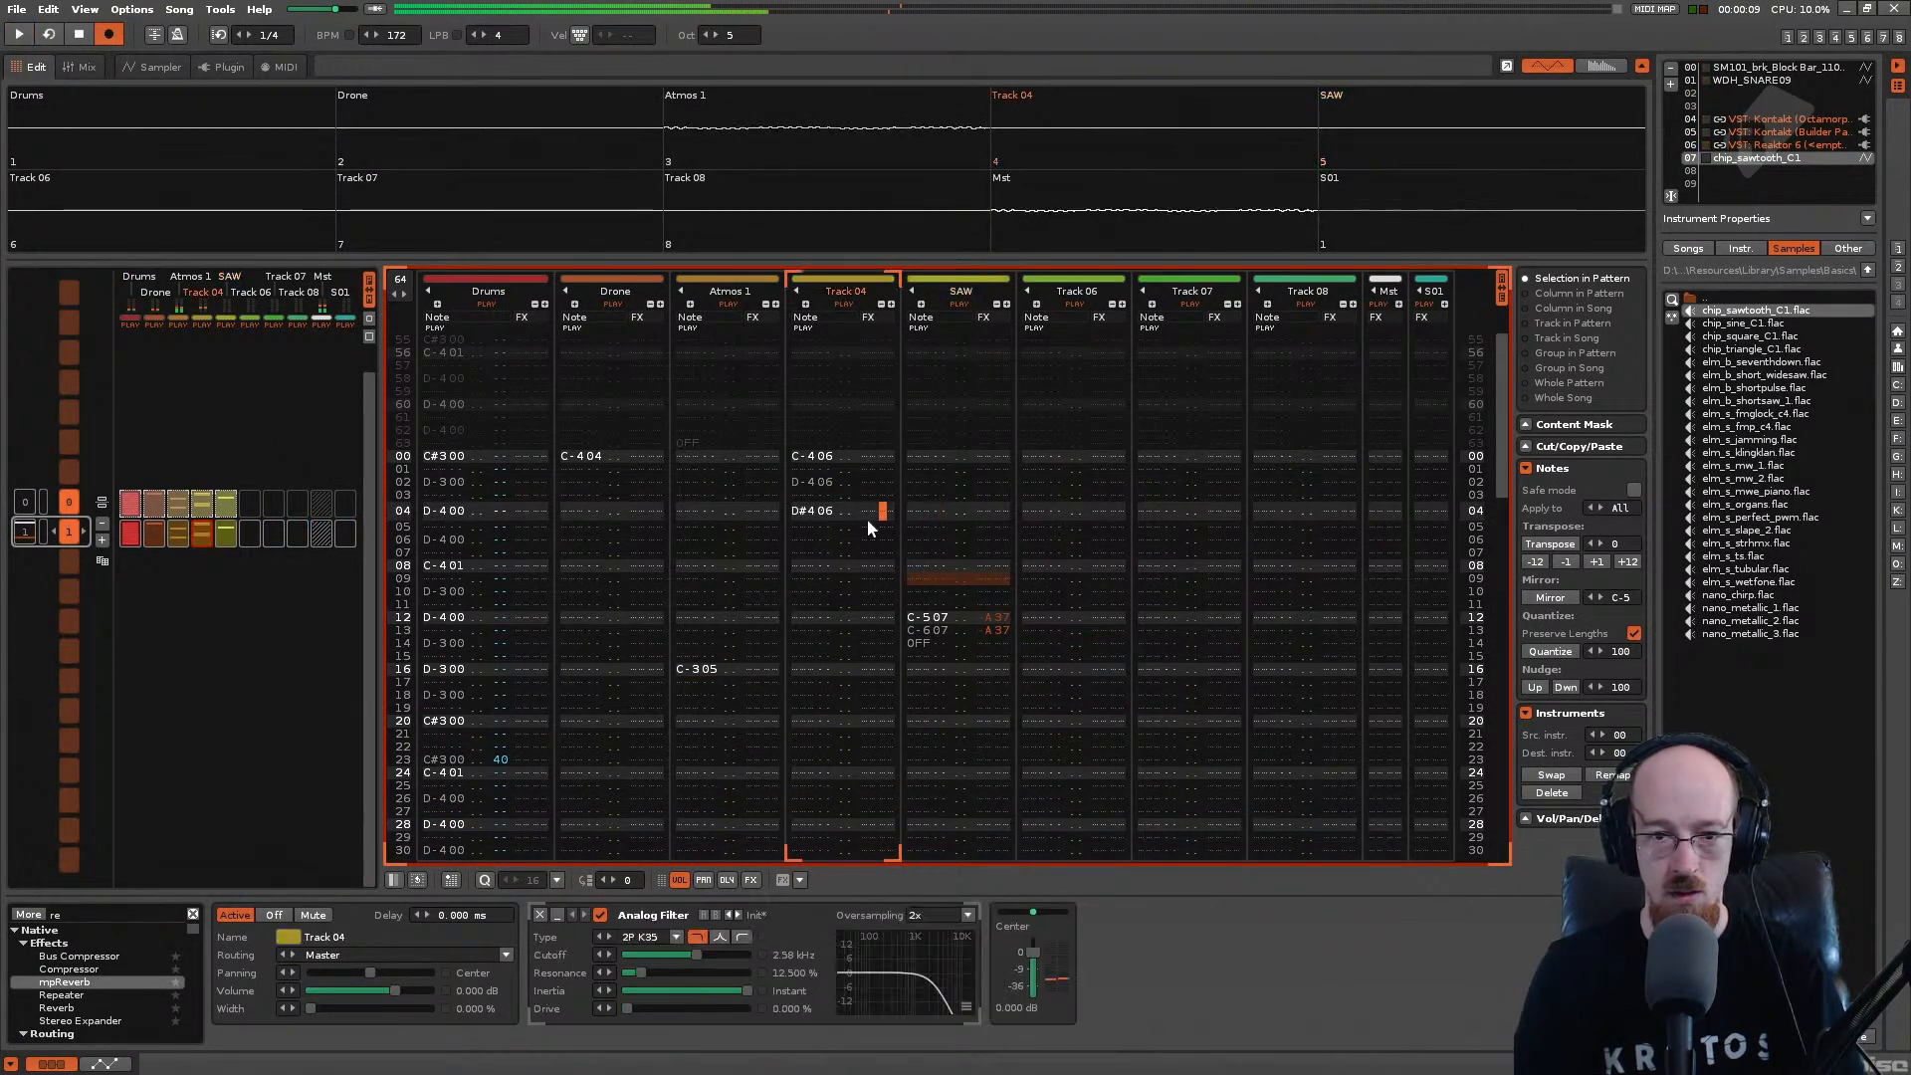
key(Left)
key(Left)
key(Left)
key(Up)
key(Up)
key(Left)
key(Up)
key(Up)
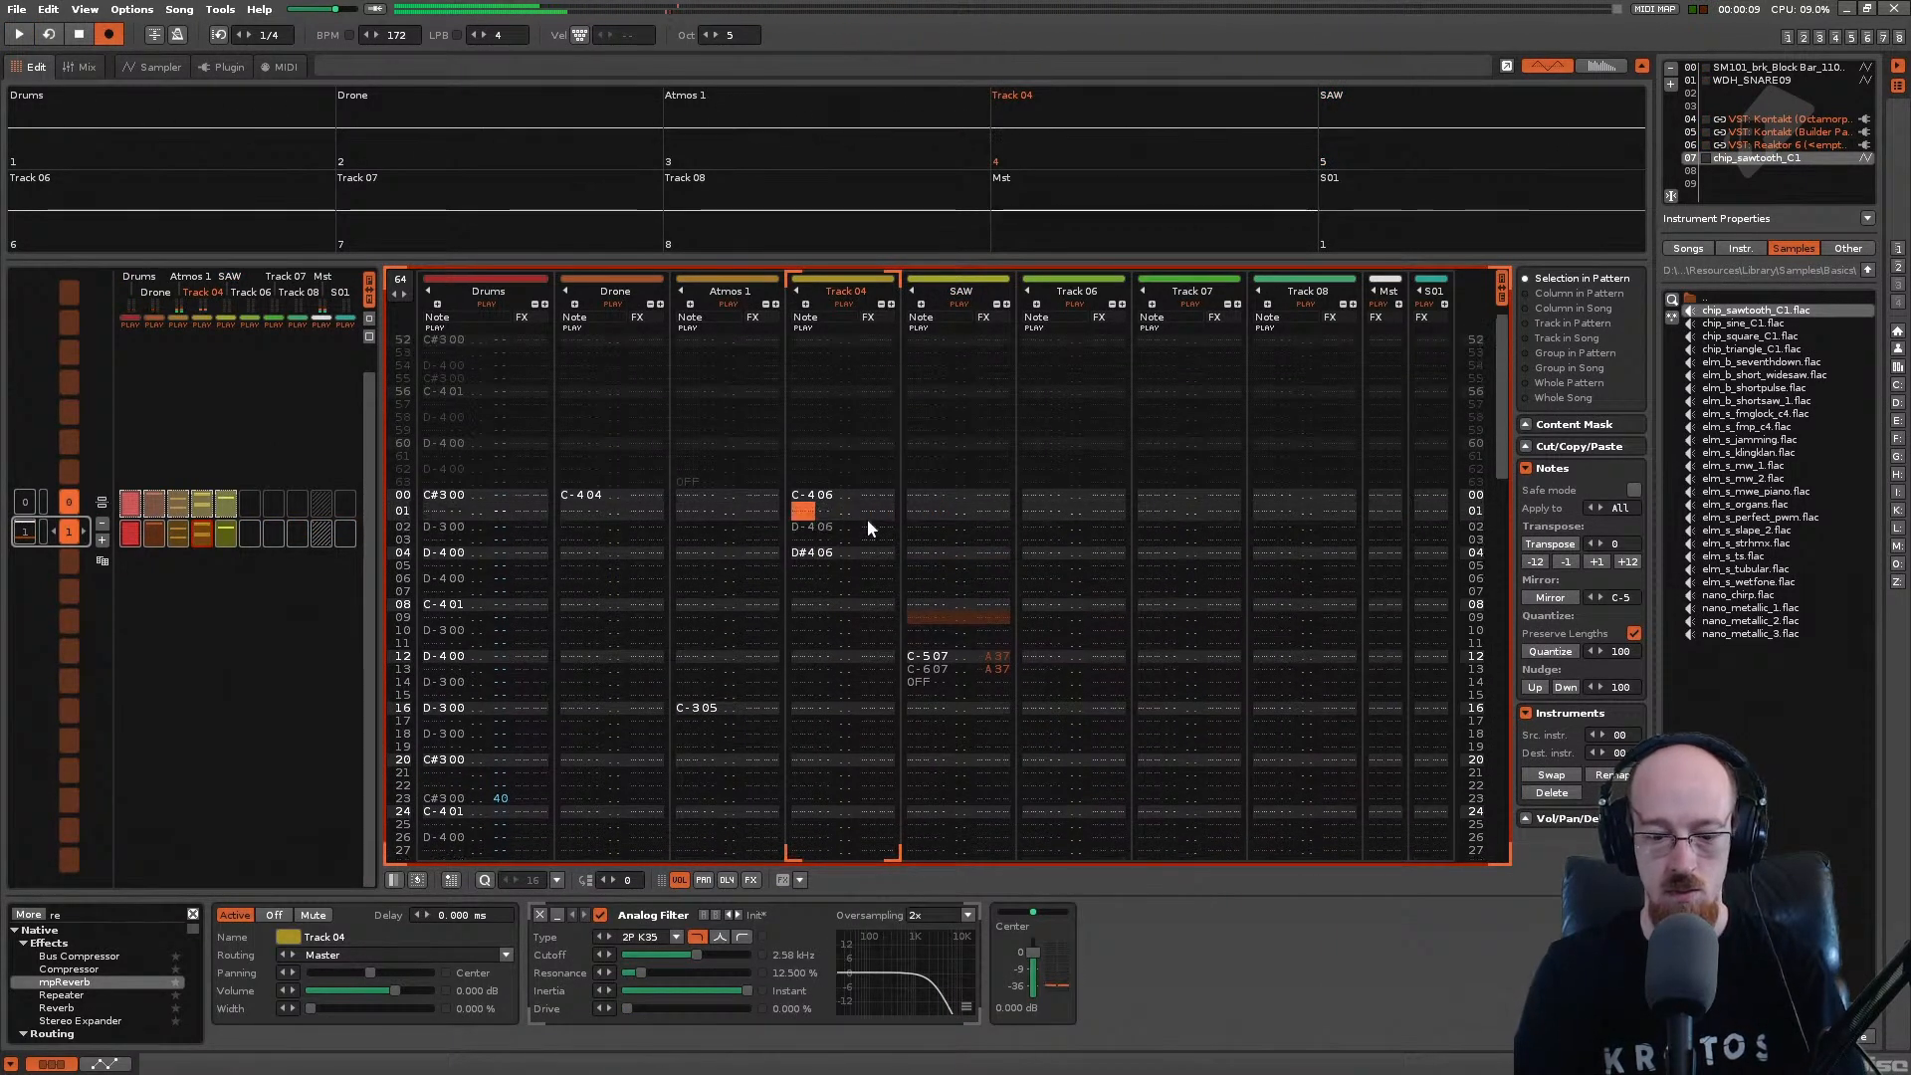
key(z)
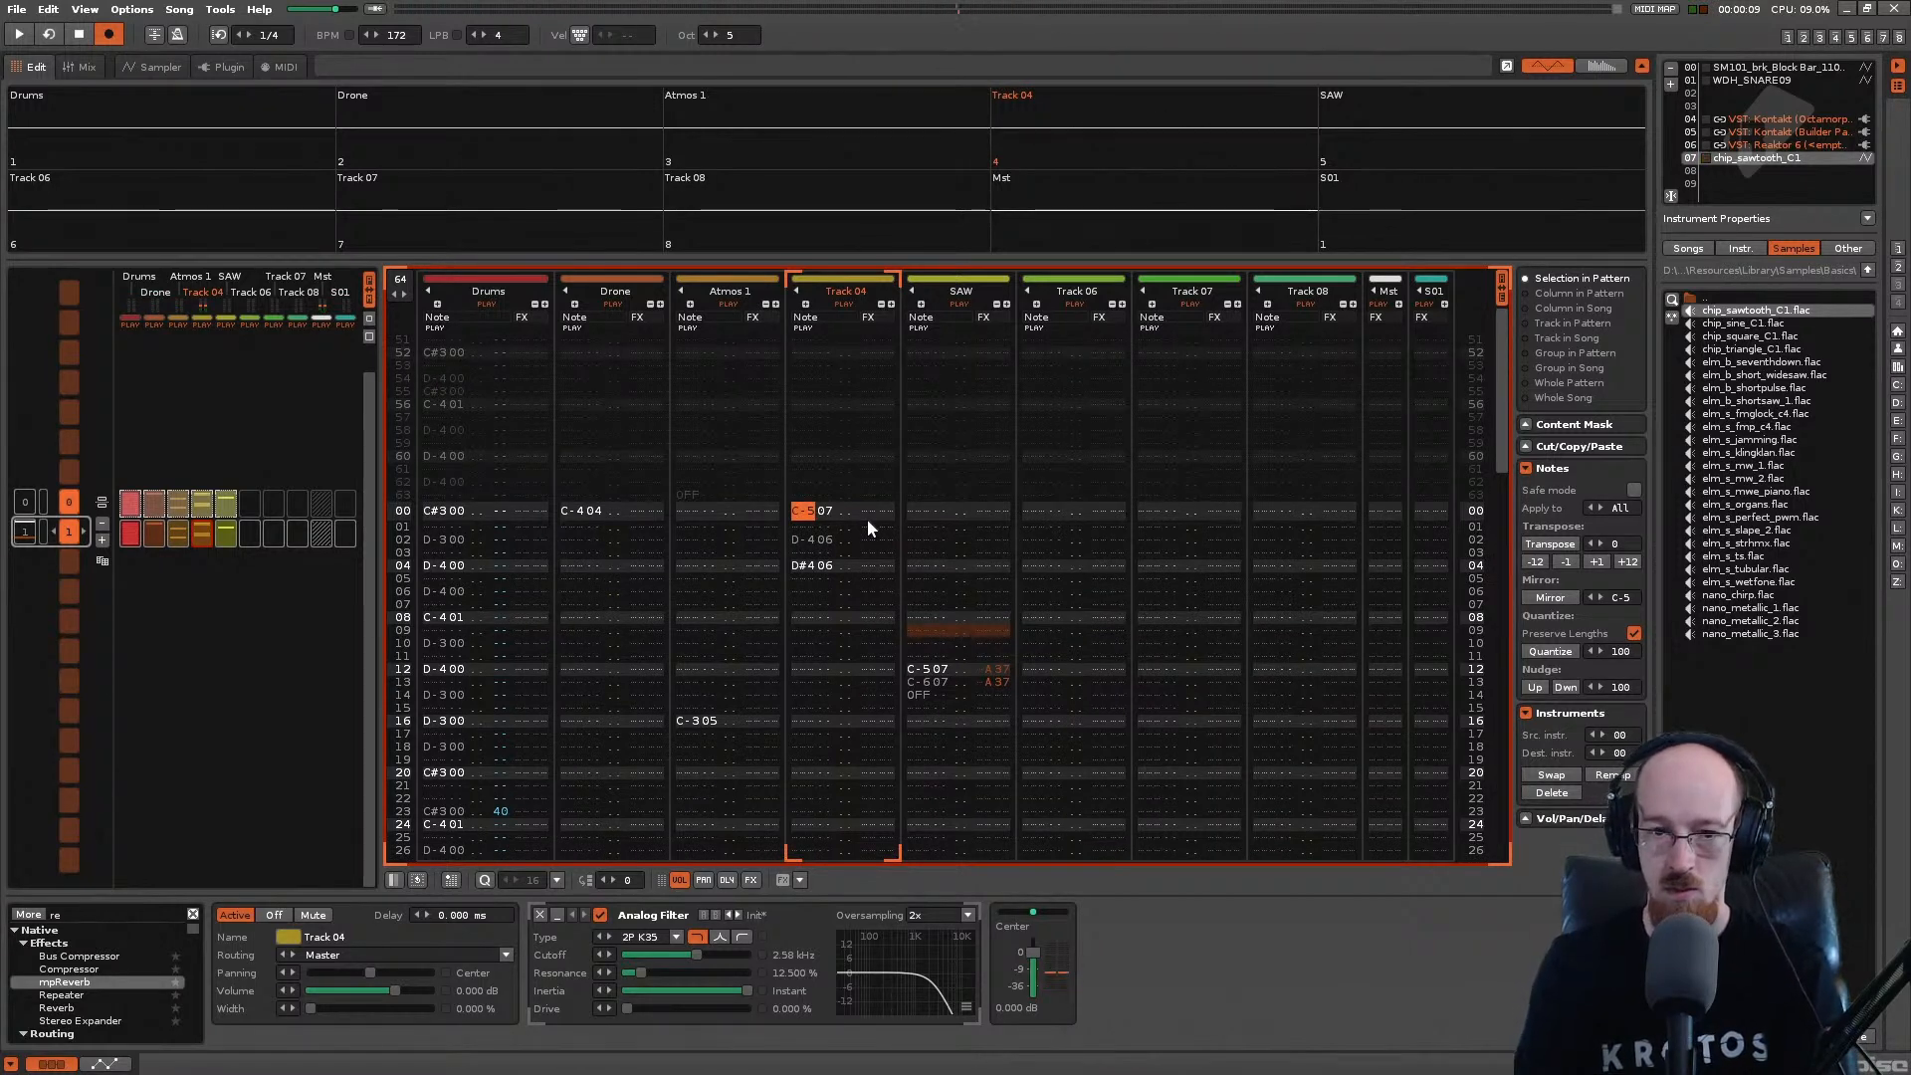
click(1777, 146)
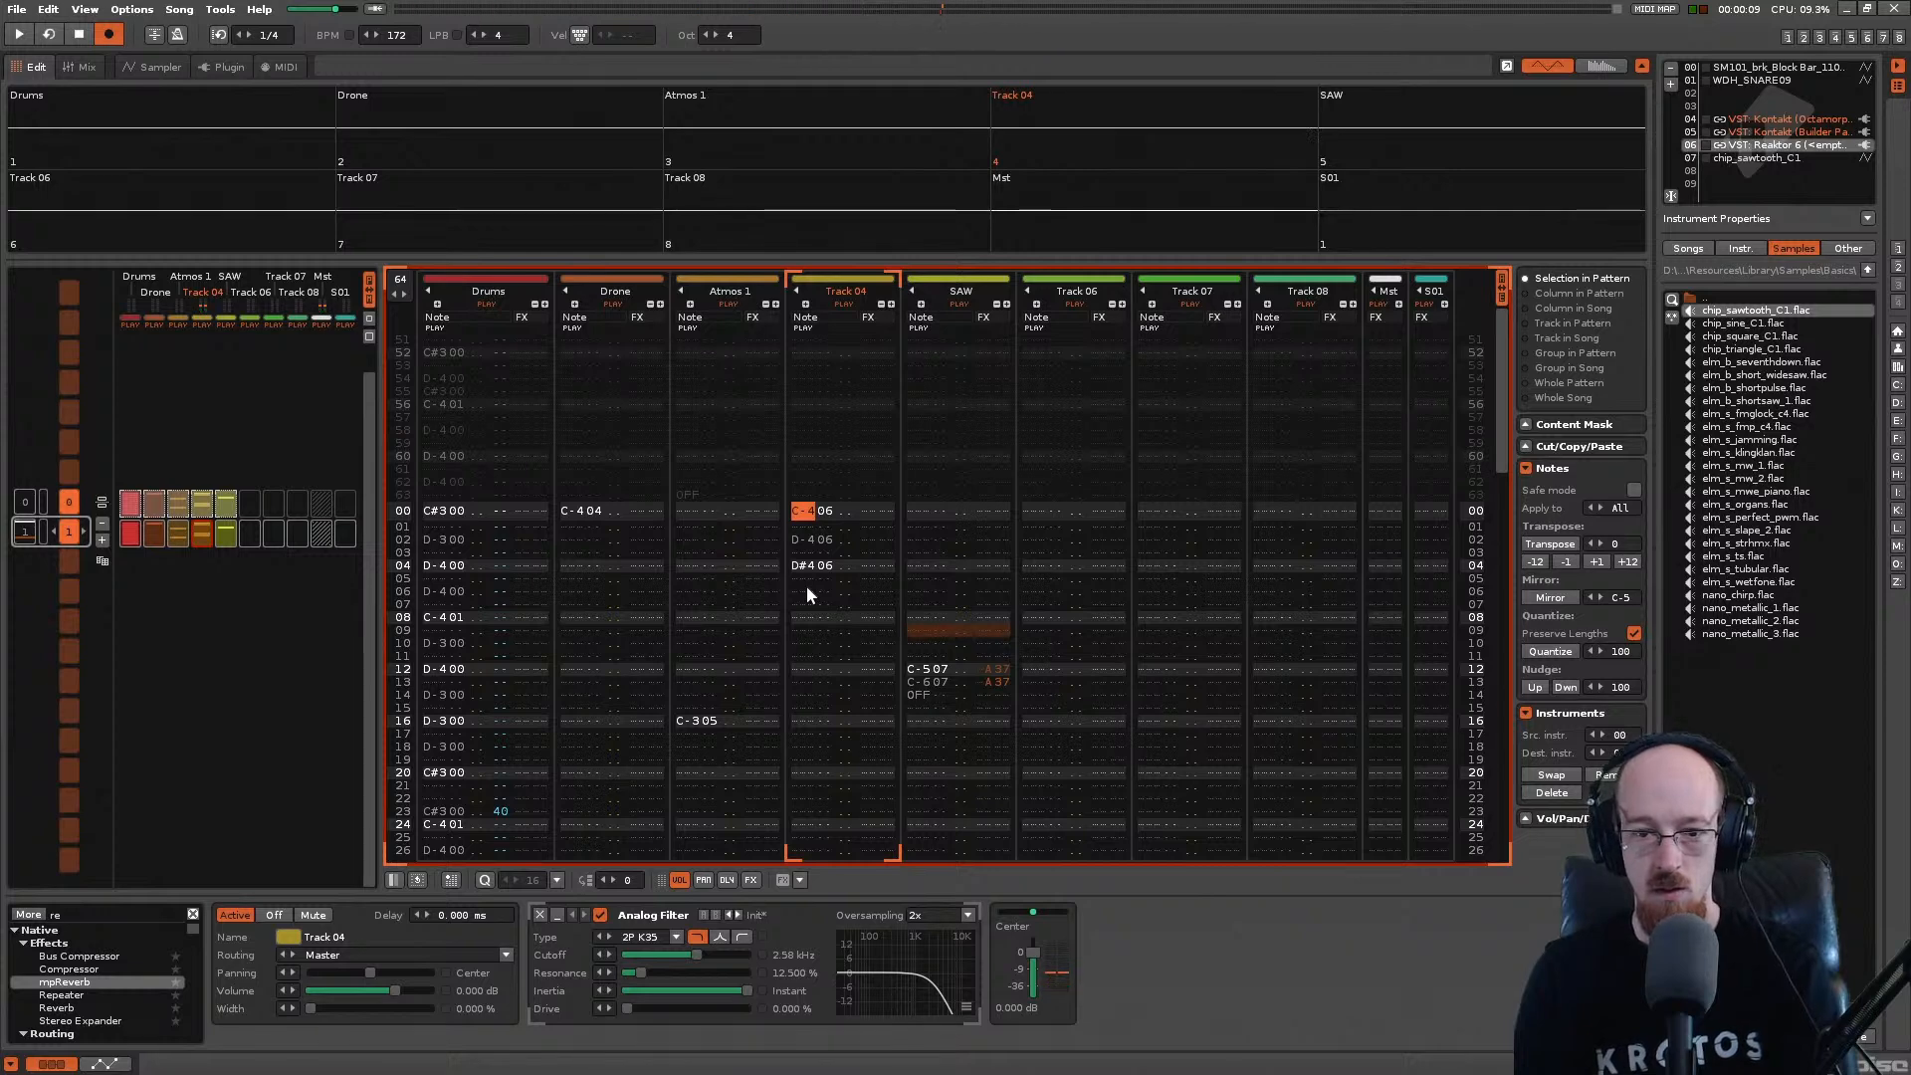
key(z)
Step: Change the Track 04 note on line 04 of the new pattern to A#4 with instrument 06
key(Down)
key(Down)
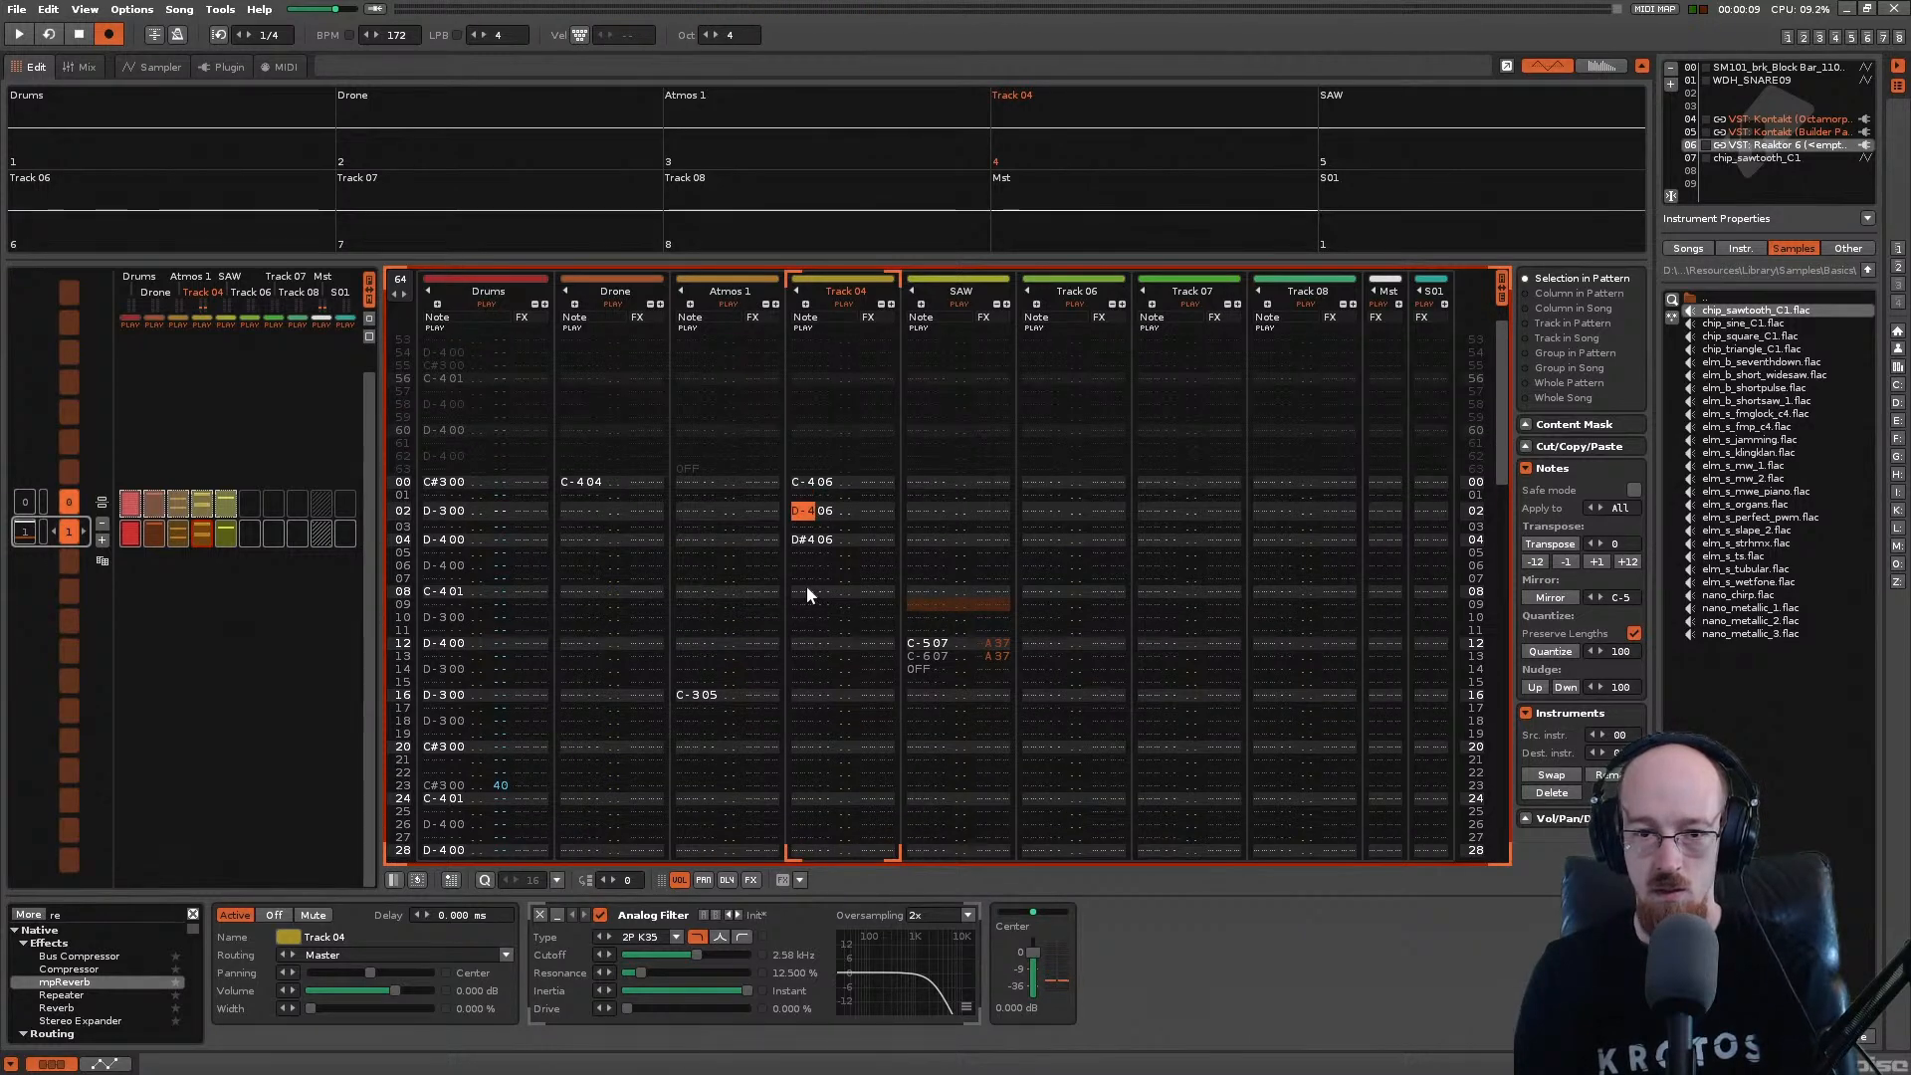
key(Down)
key(Down)
key(j)
key(Down)
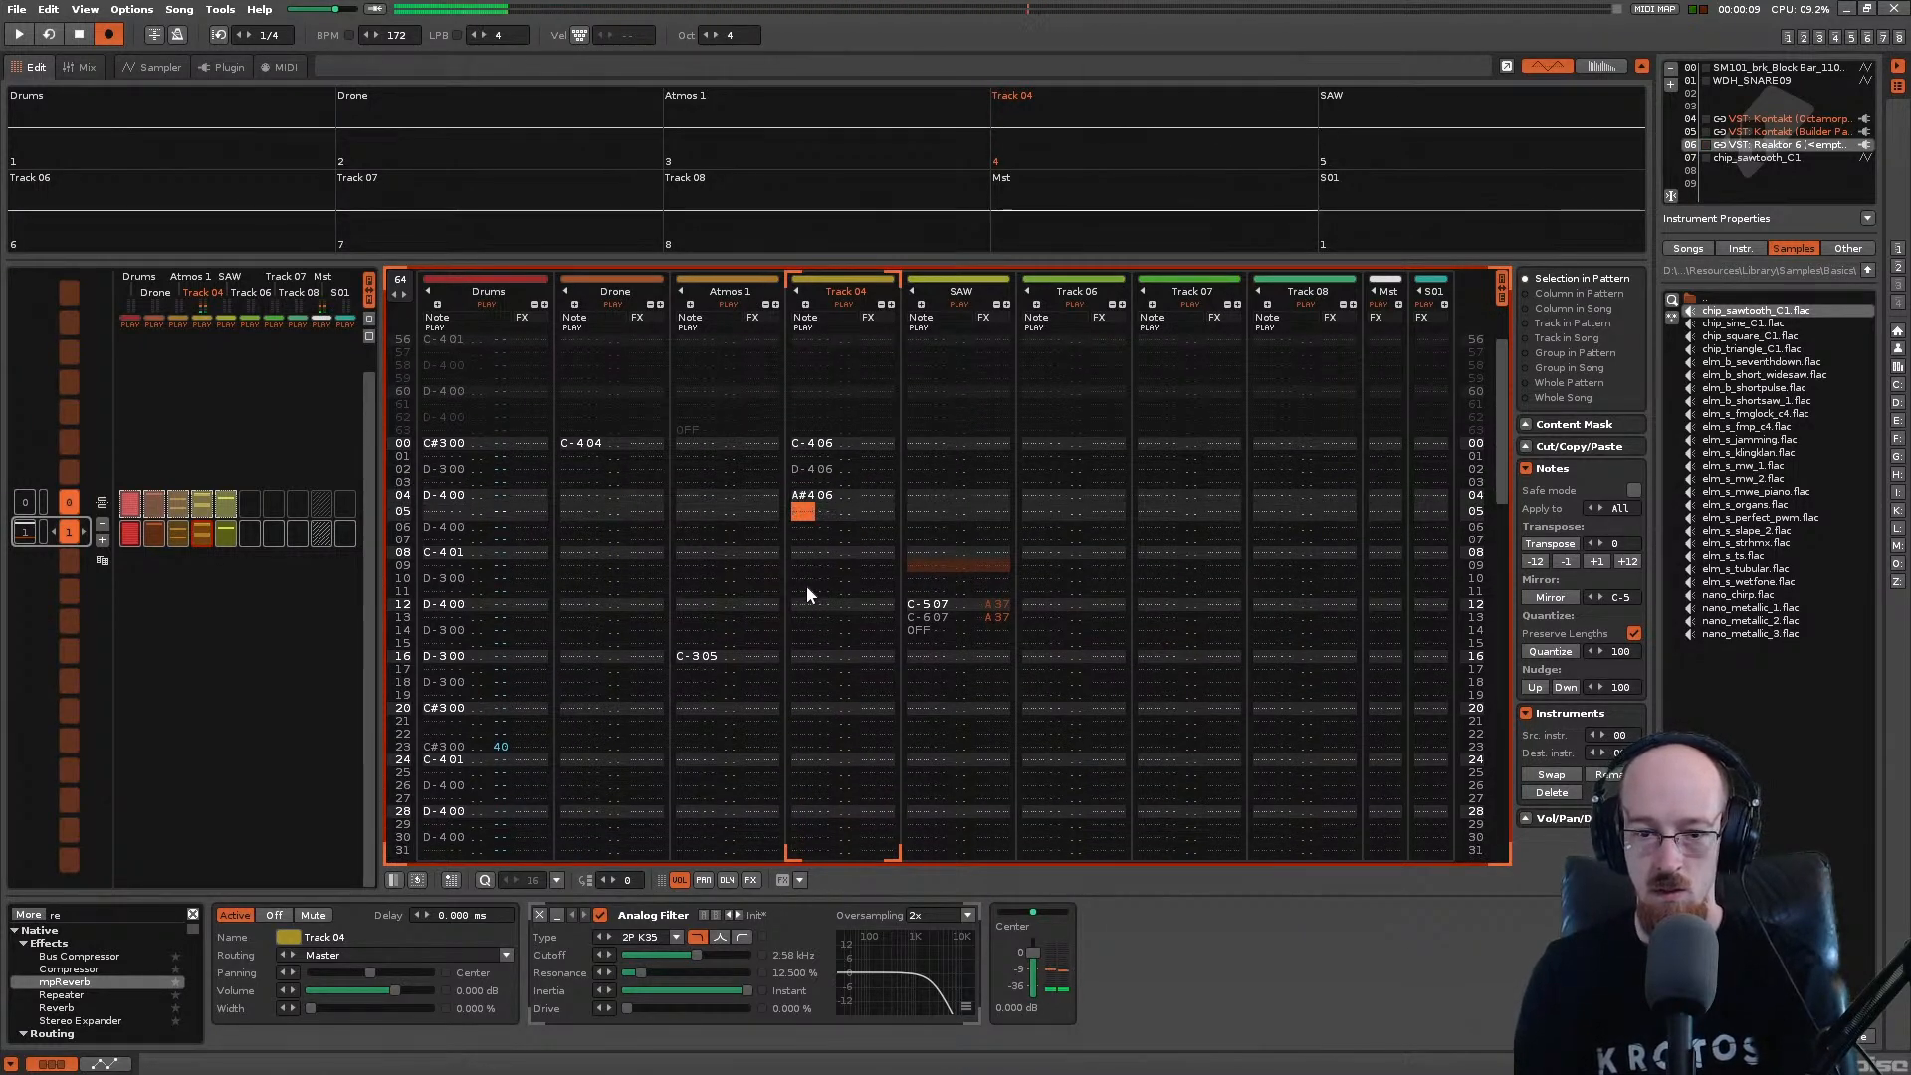
Step: Change the Track 04 notes in the second pattern to F-4 on line 32, G#4 on line 34 and G-4 on line 36
key(Down)
key(Down)
key(Down)
key(Down)
key(Down)
key(Down)
key(Down)
key(Down)
key(Down)
key(Down)
key(Down)
key(Down)
key(Down)
key(Down)
key(Down)
key(Down)
key(Down)
key(Down)
key(Down)
key(Down)
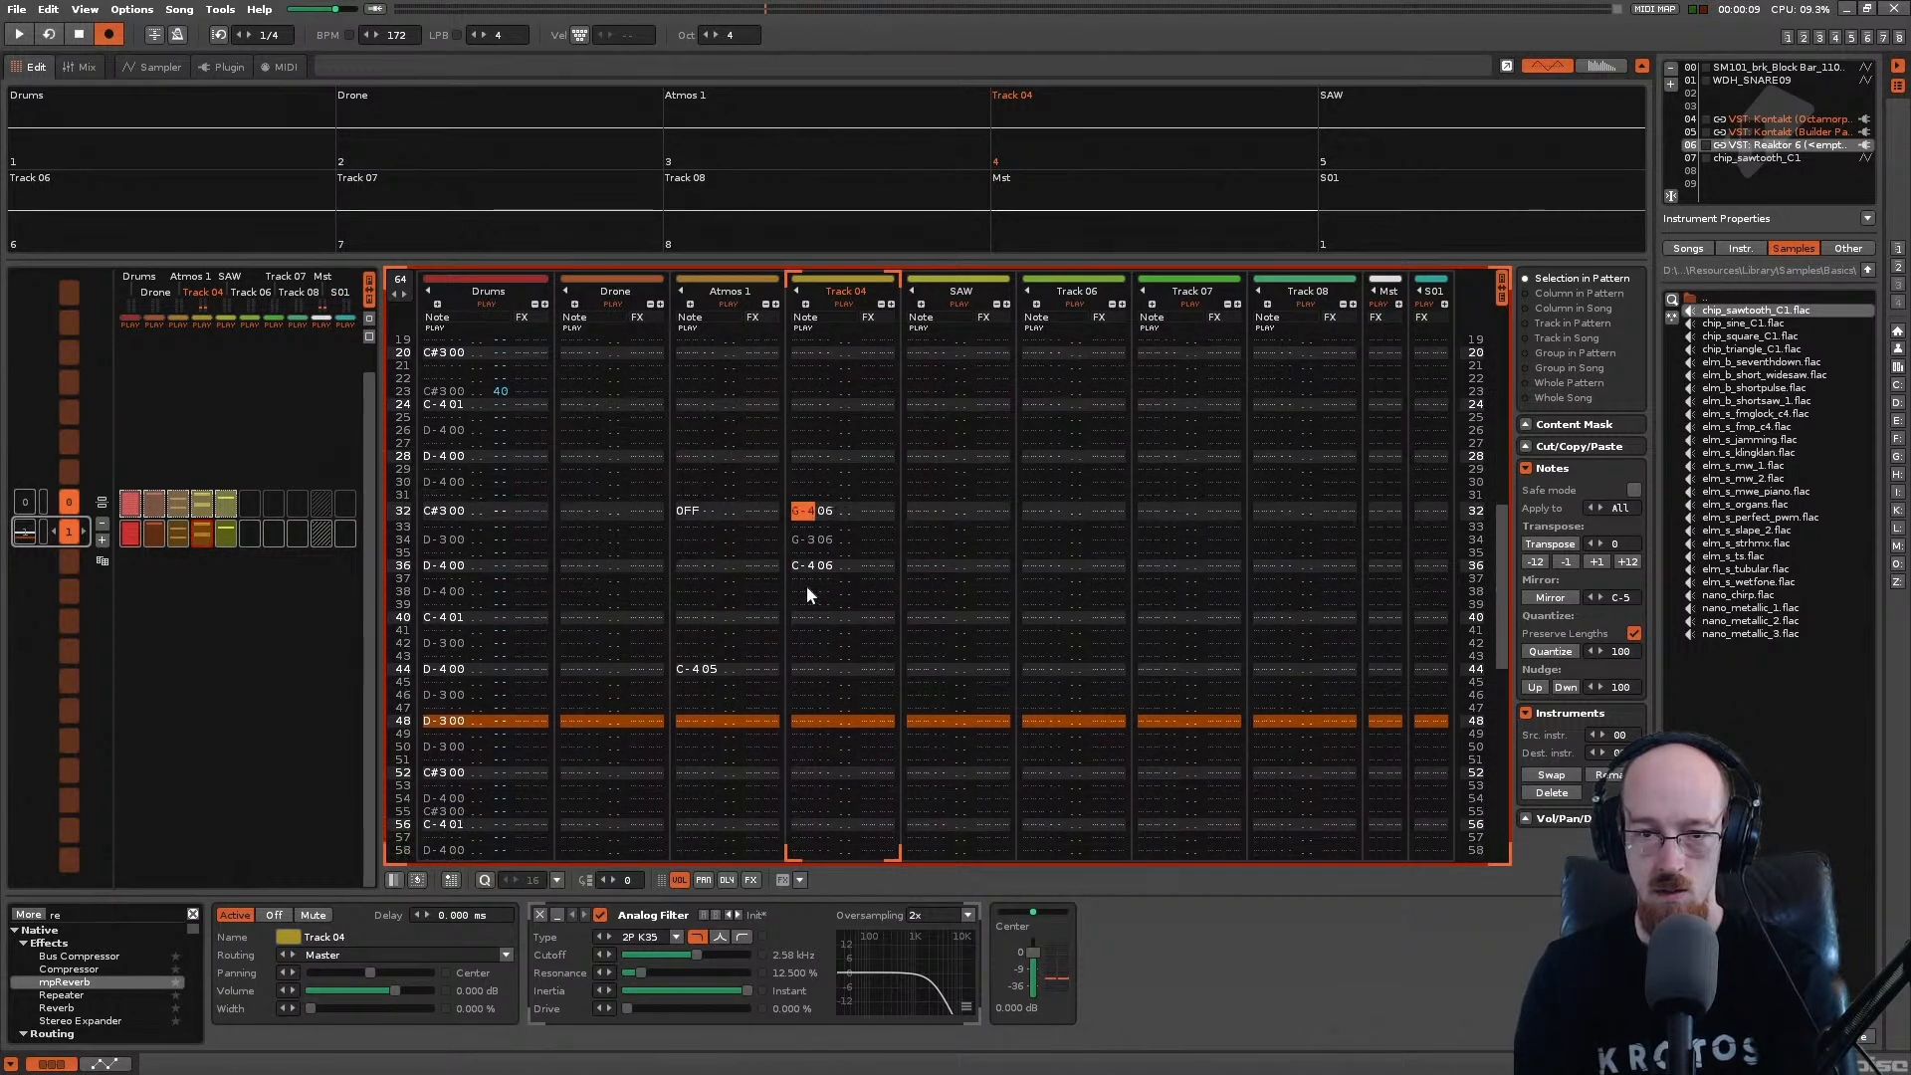
key(v)
key(Down)
key(Down)
key(h)
key(Down)
key(Down)
key(b)
Step: Play back the second pattern to hear the altered Track 04 melody, and review its upper lines
key(Up)
key(Up)
key(Up)
key(Up)
key(Up)
key(Up)
key(Up)
key(Up)
key(Up)
key(Up)
key(Up)
key(Up)
key(space)
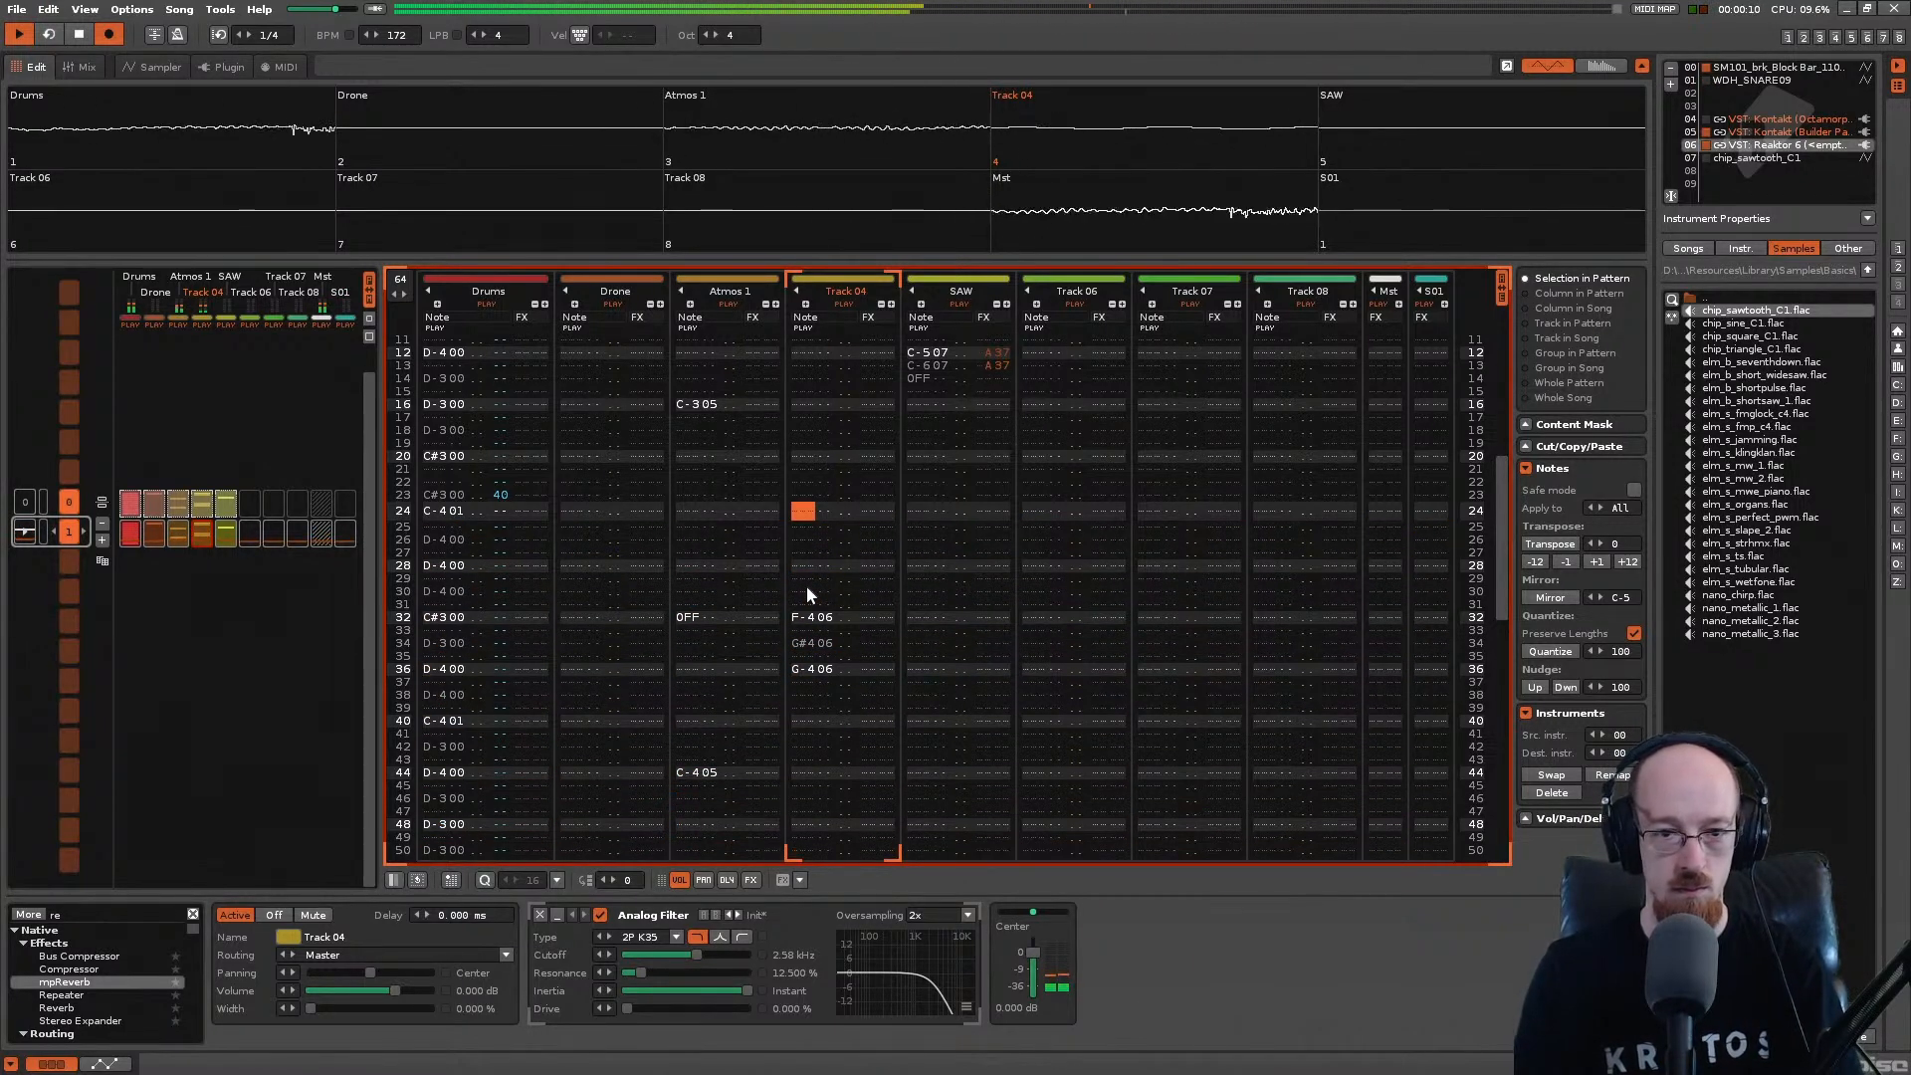
scroll(672, 582, up, 4)
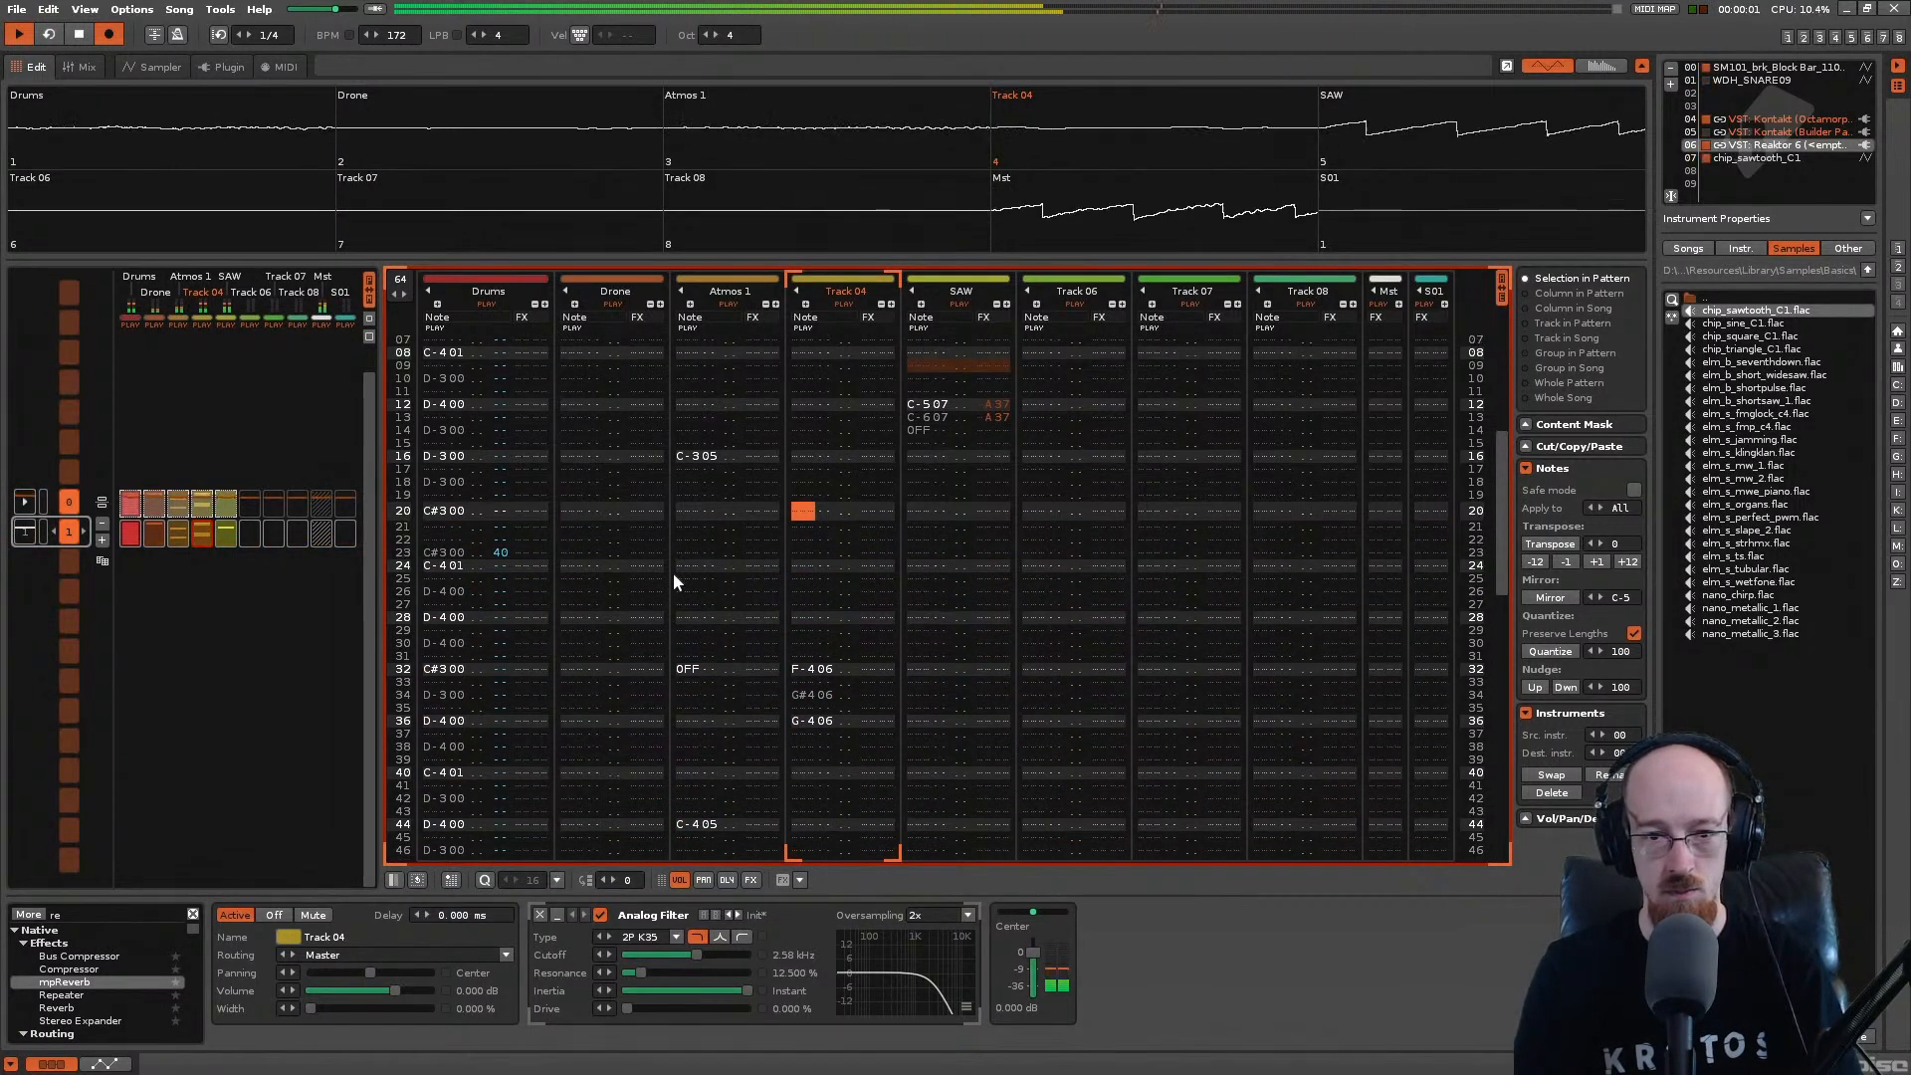
scroll(673, 582, up, 6)
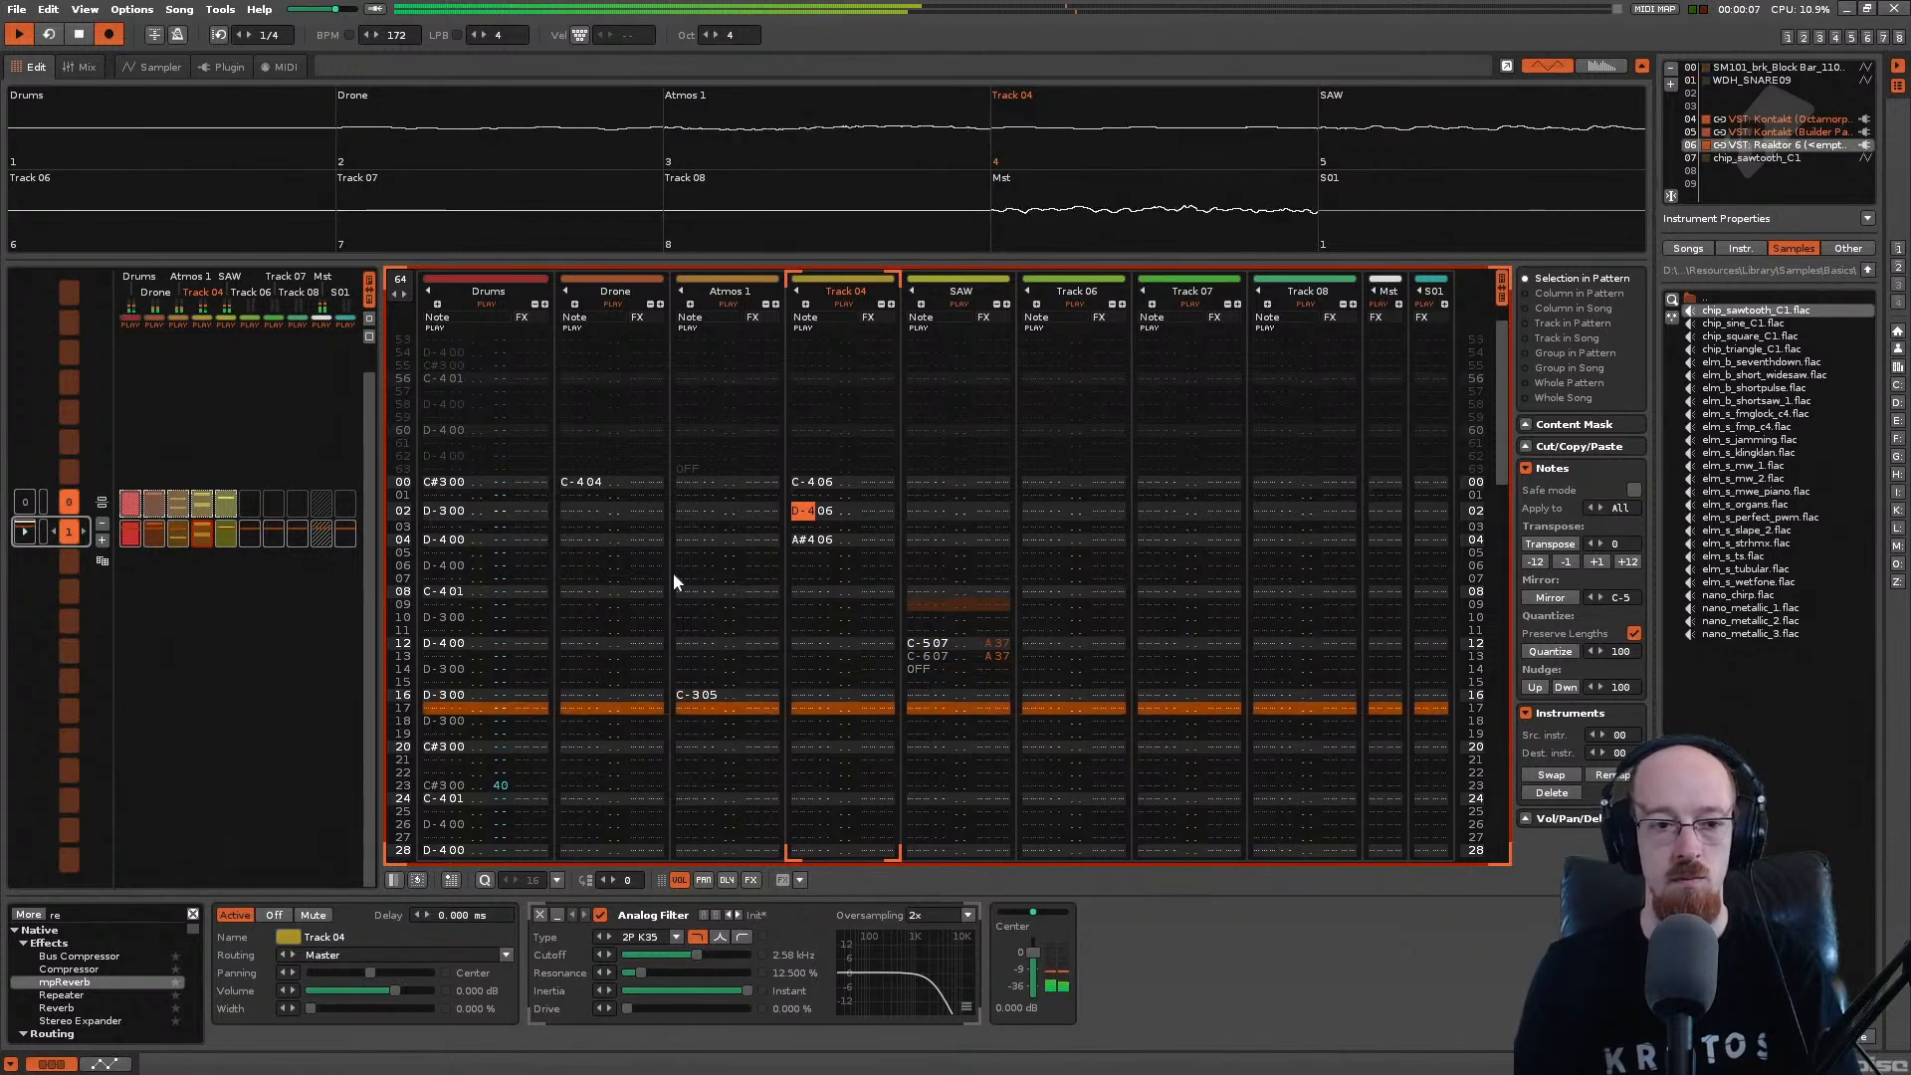
scroll(673, 593, down, 1)
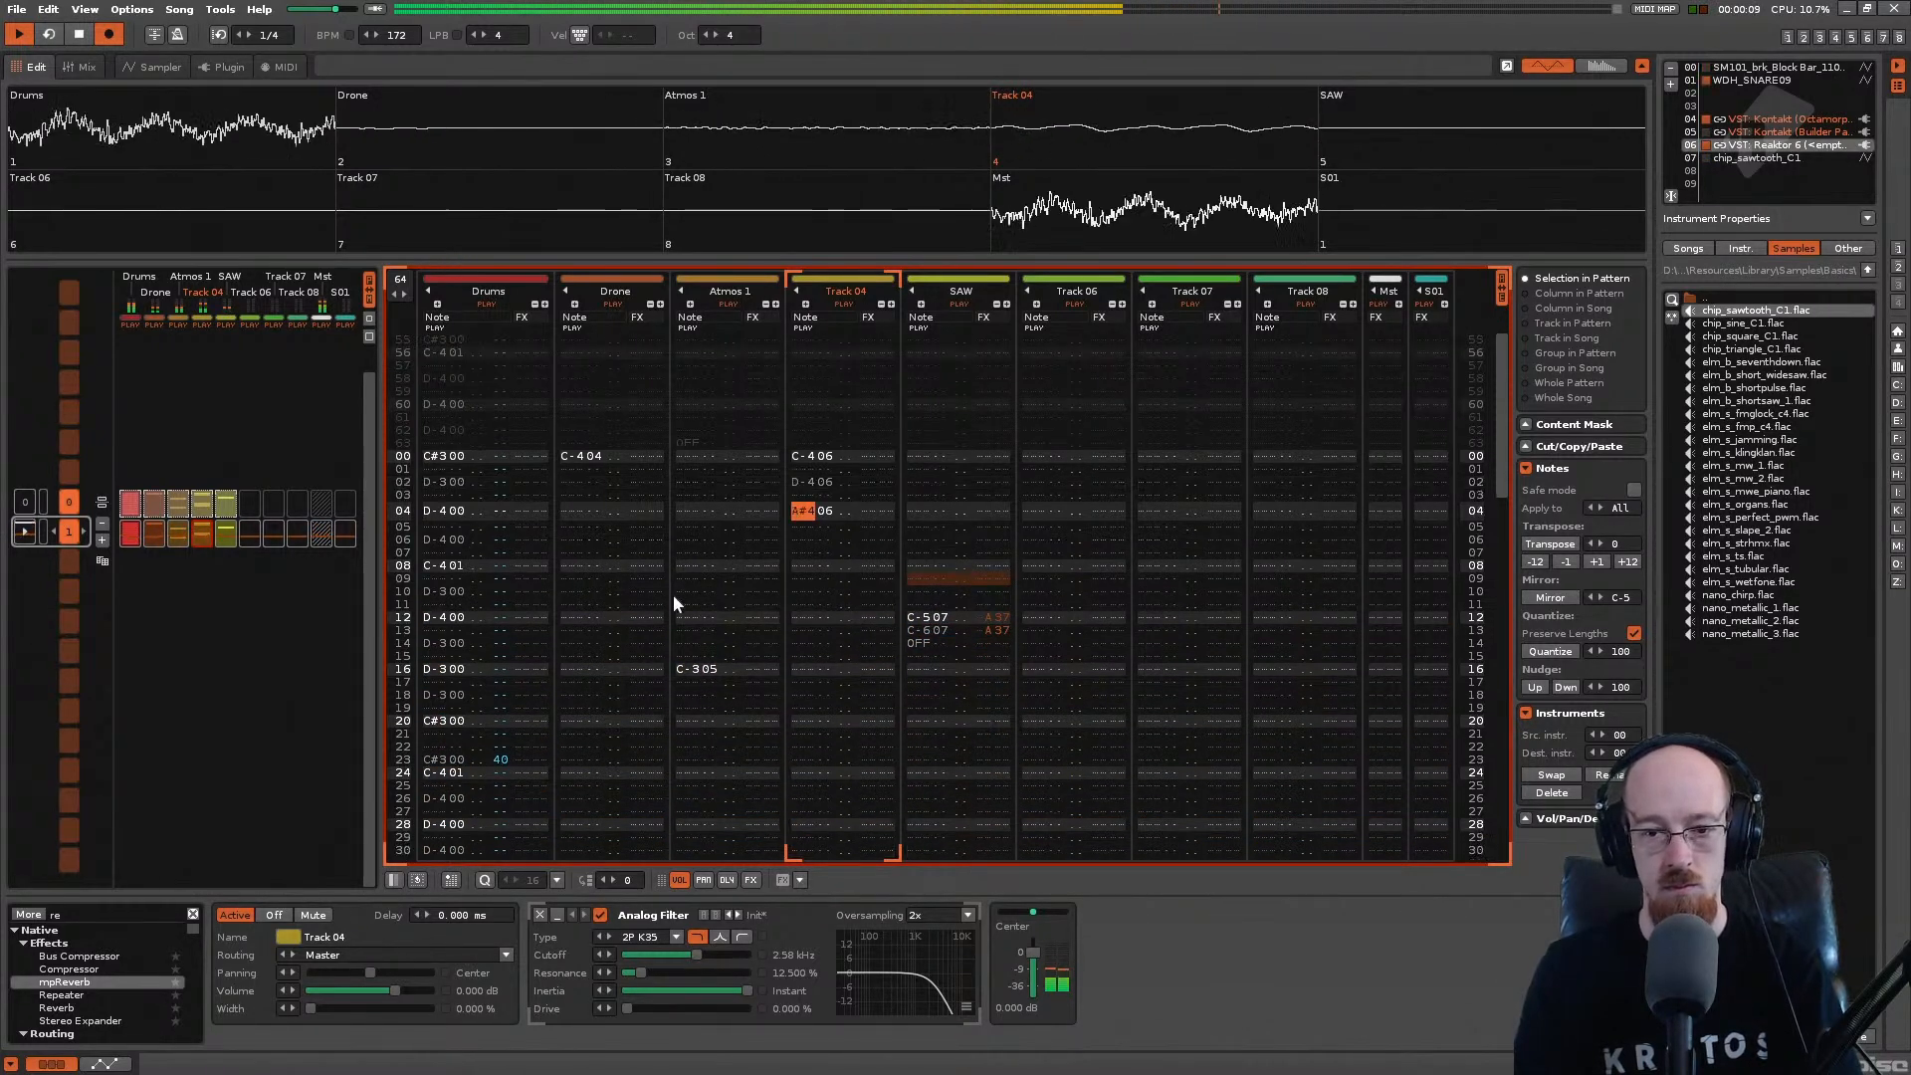
scroll(676, 587, down, 4)
key(space)
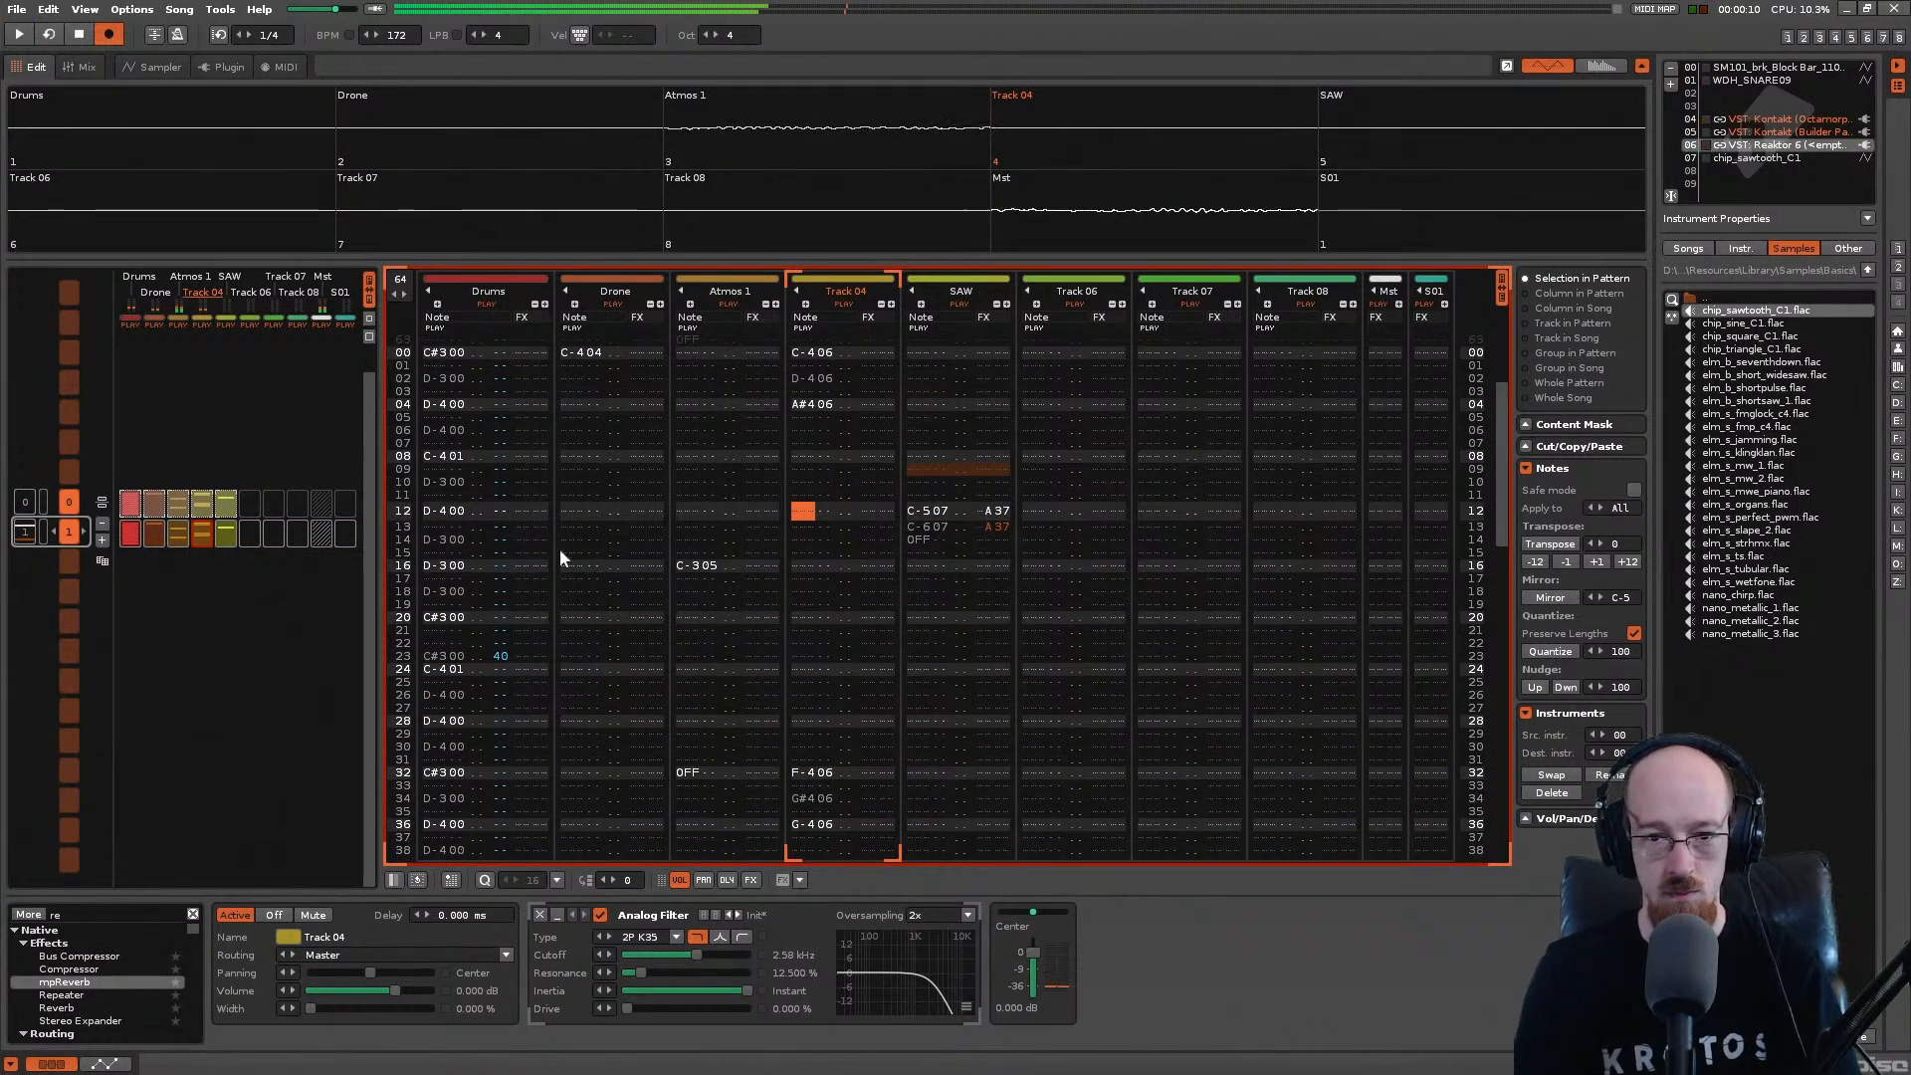
Step: Change the SAW notes on lines 12 and 13 to G-5 and G-4 with instrument 06
click(921, 514)
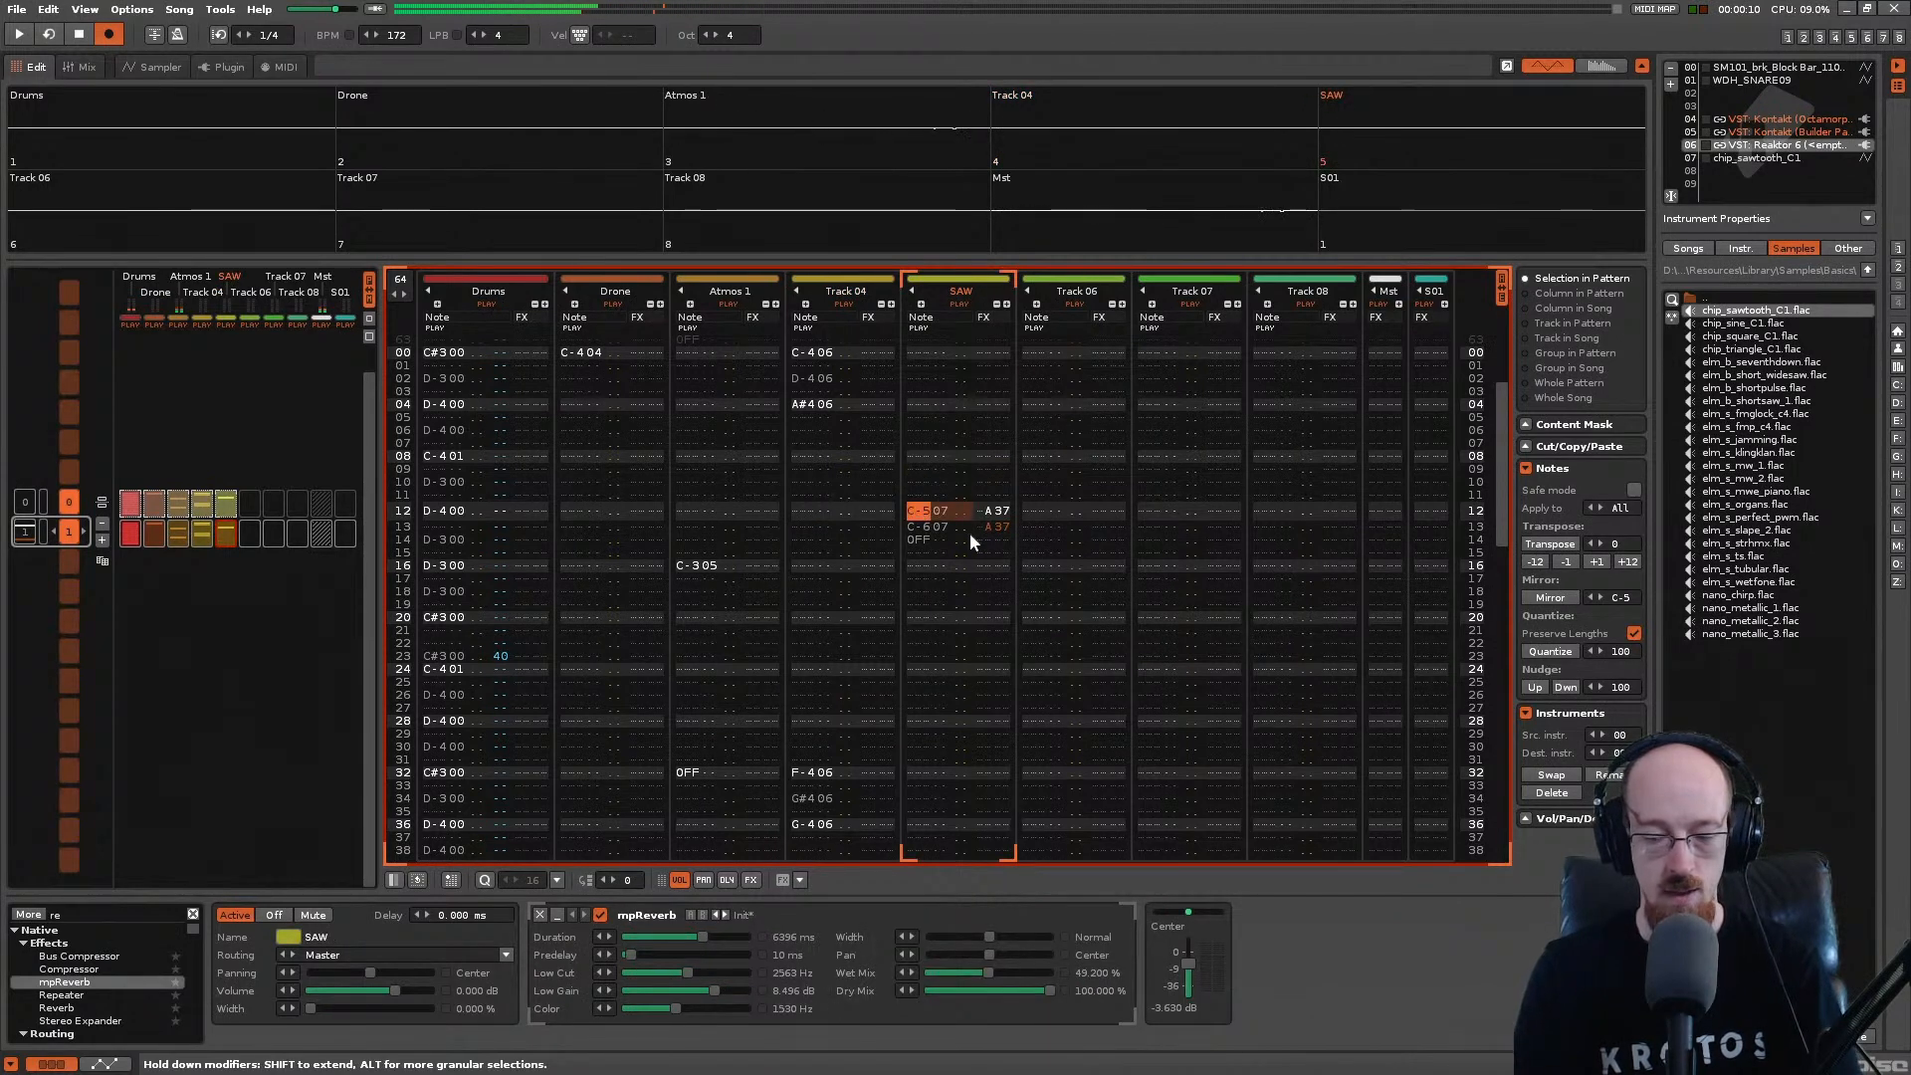
key(t)
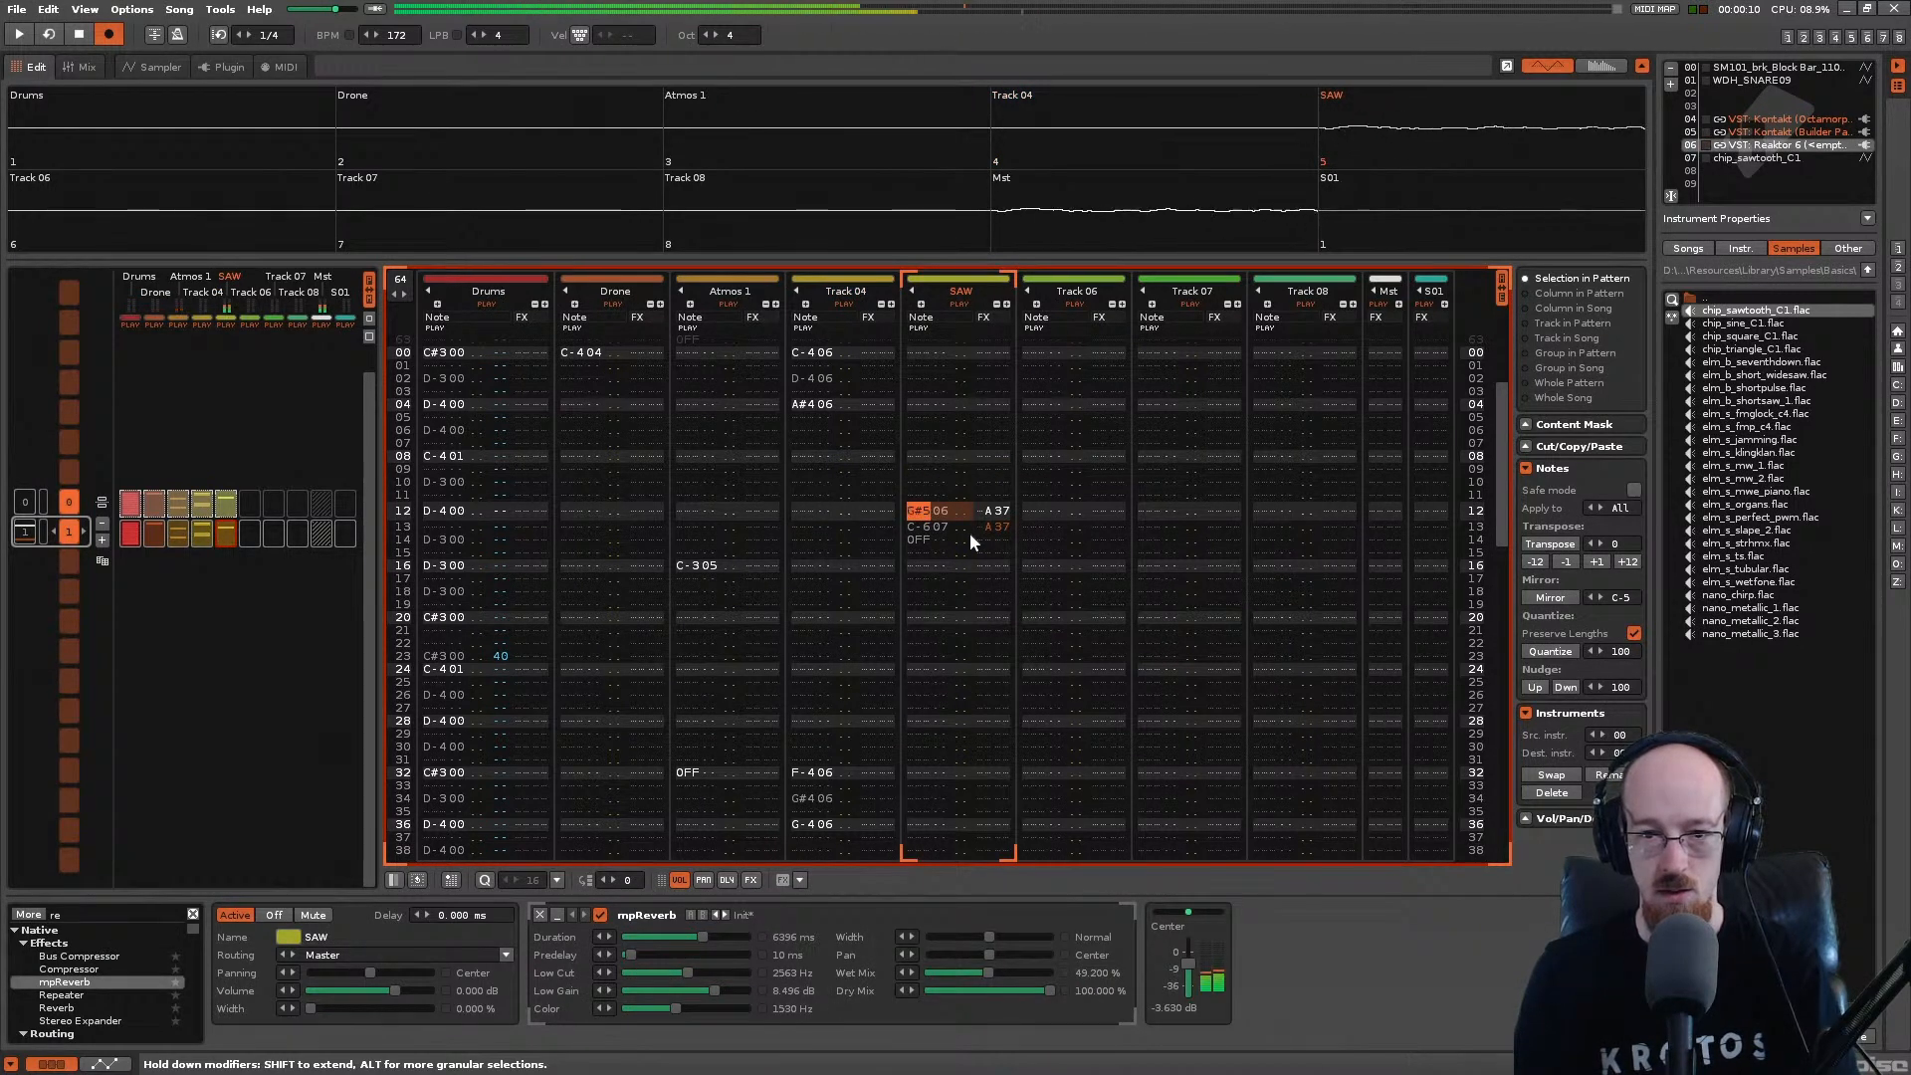
key(Down)
key(t)
key(t)
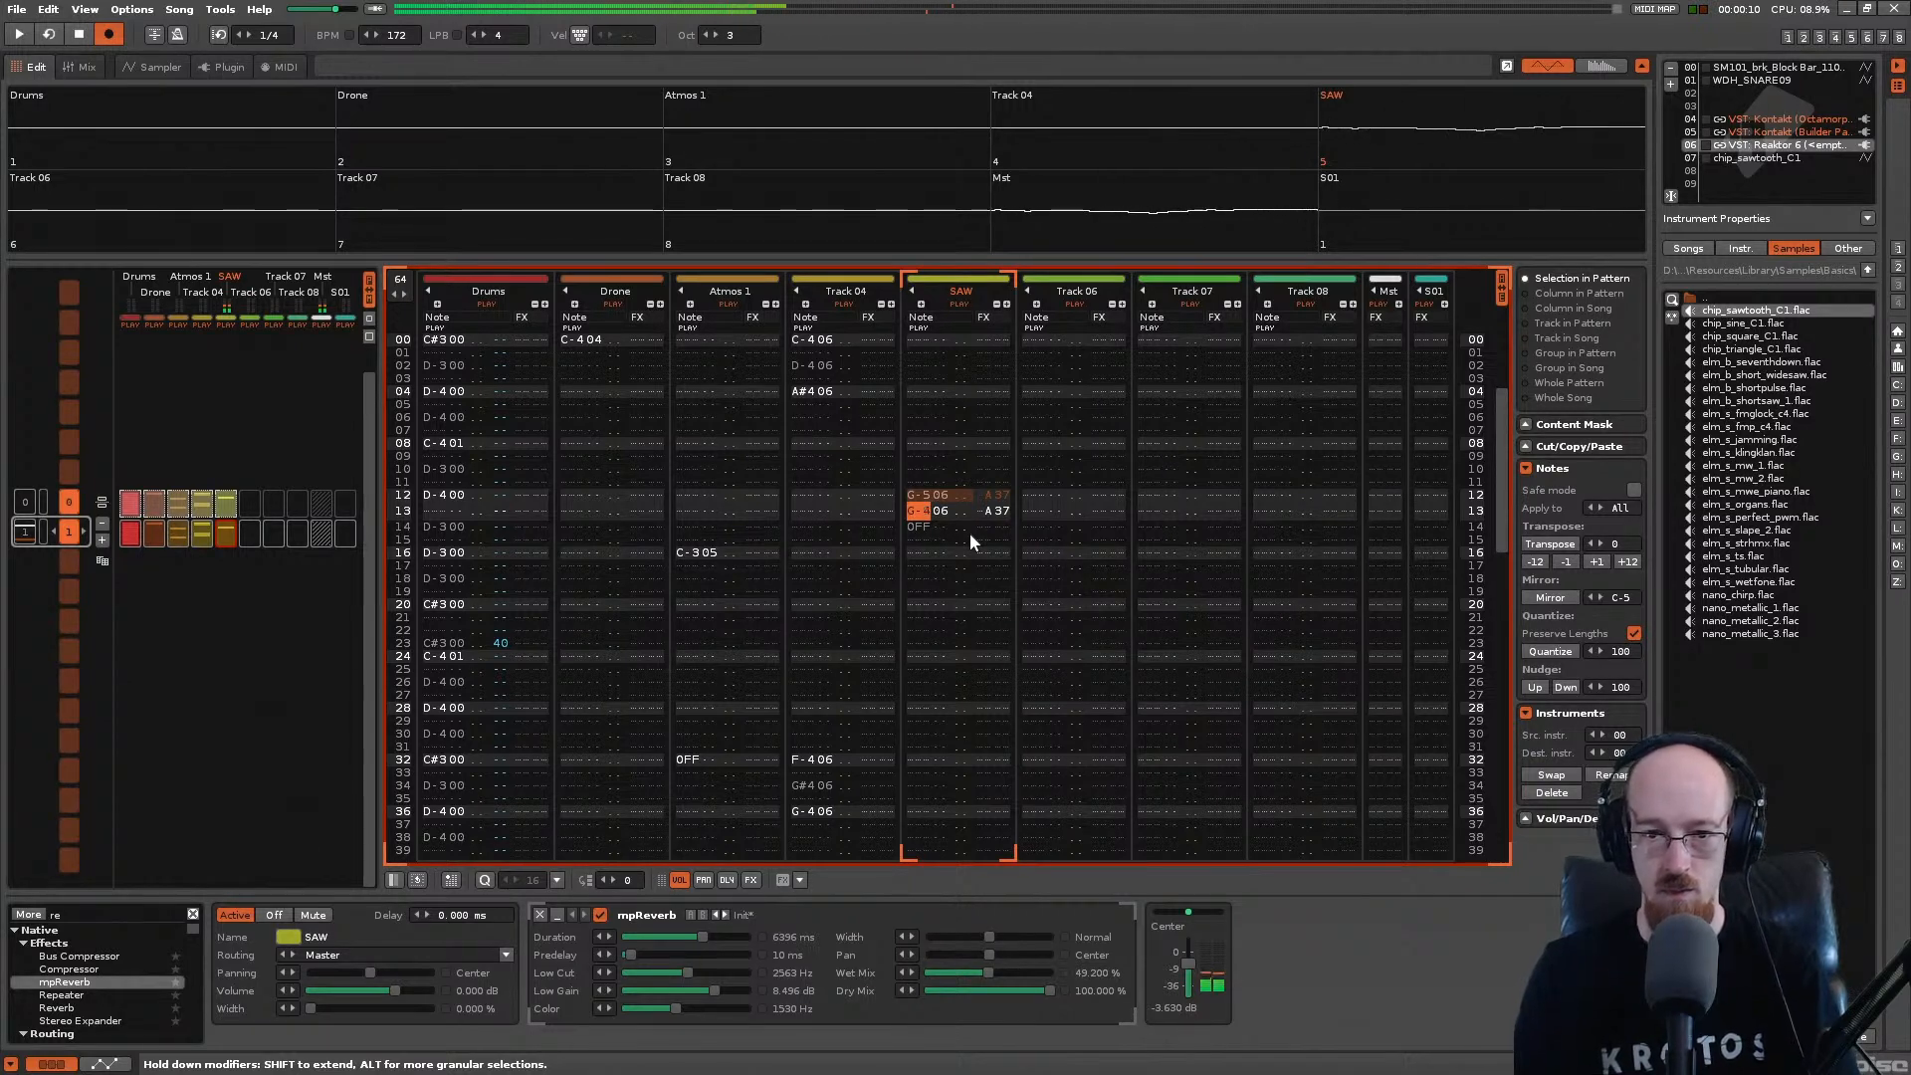
Step: Play back the second pattern to check the changed SAW stab
key(space)
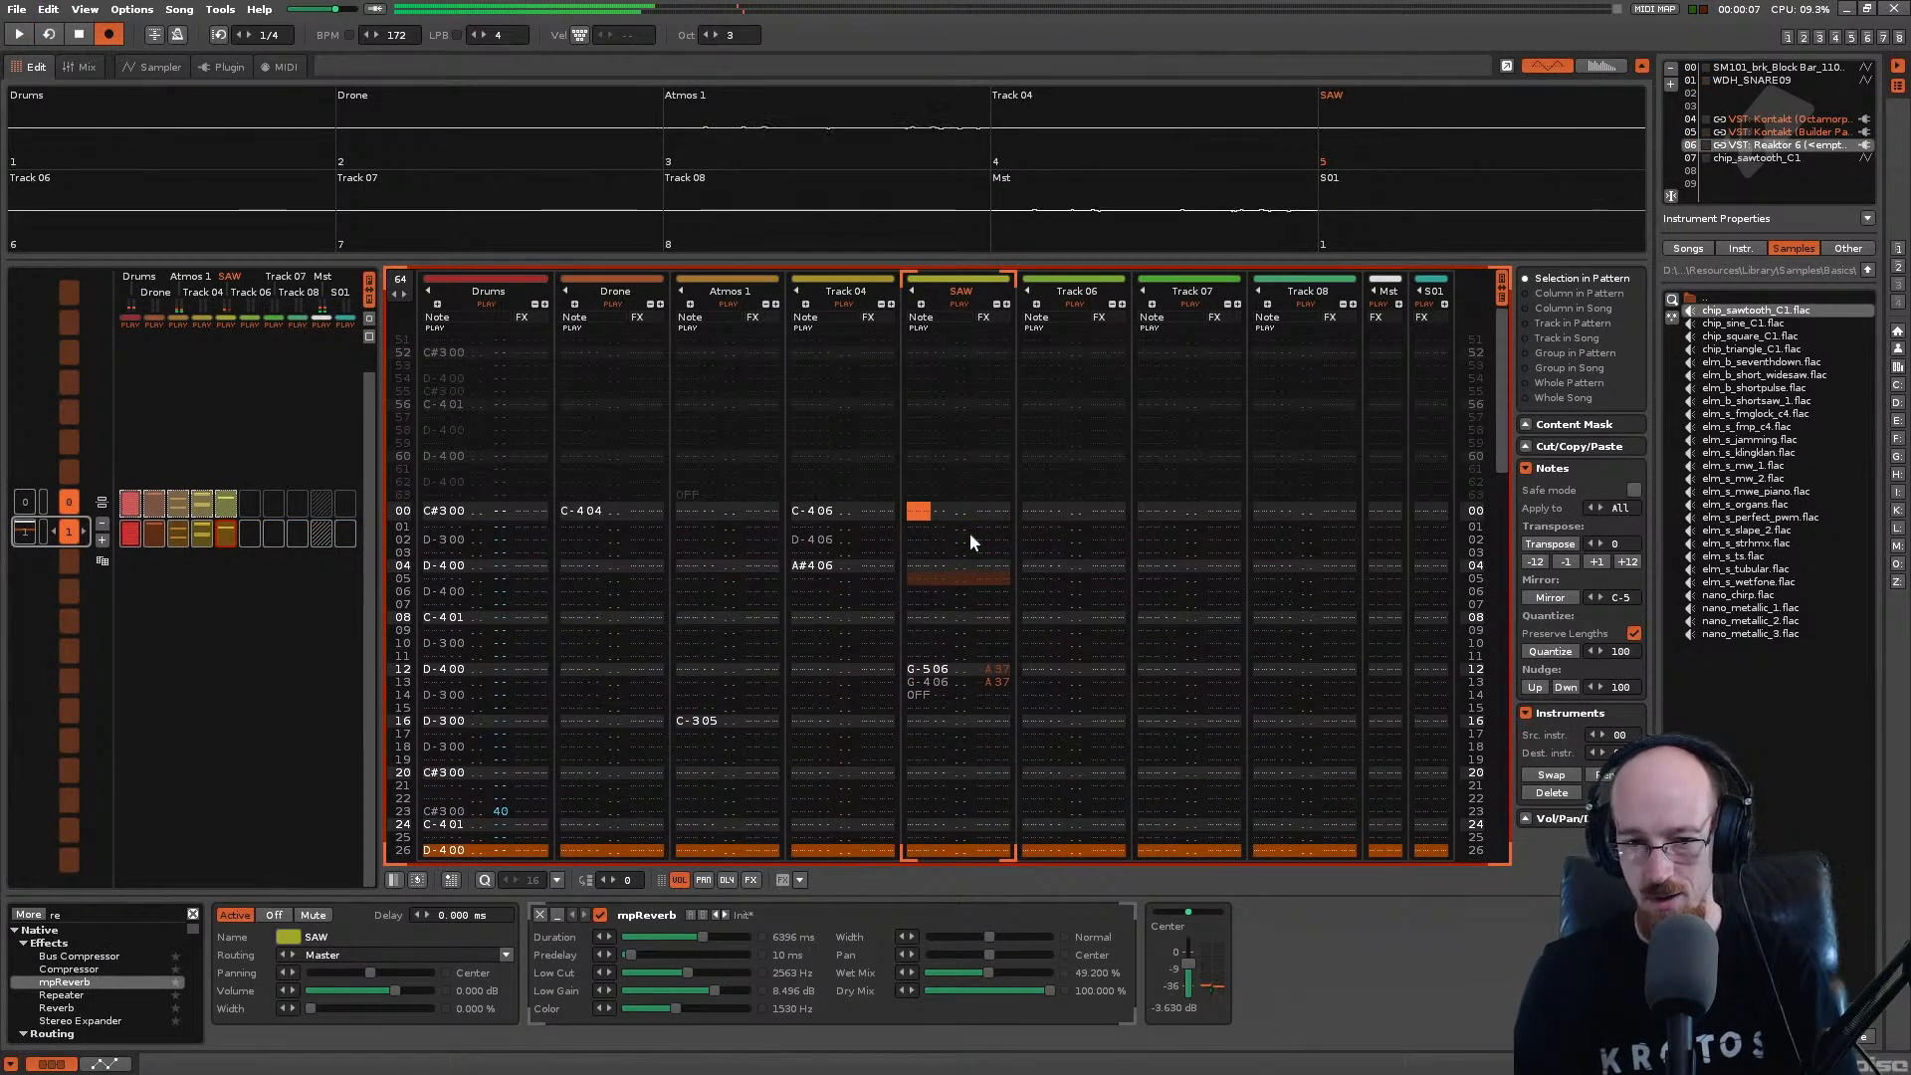
key(space)
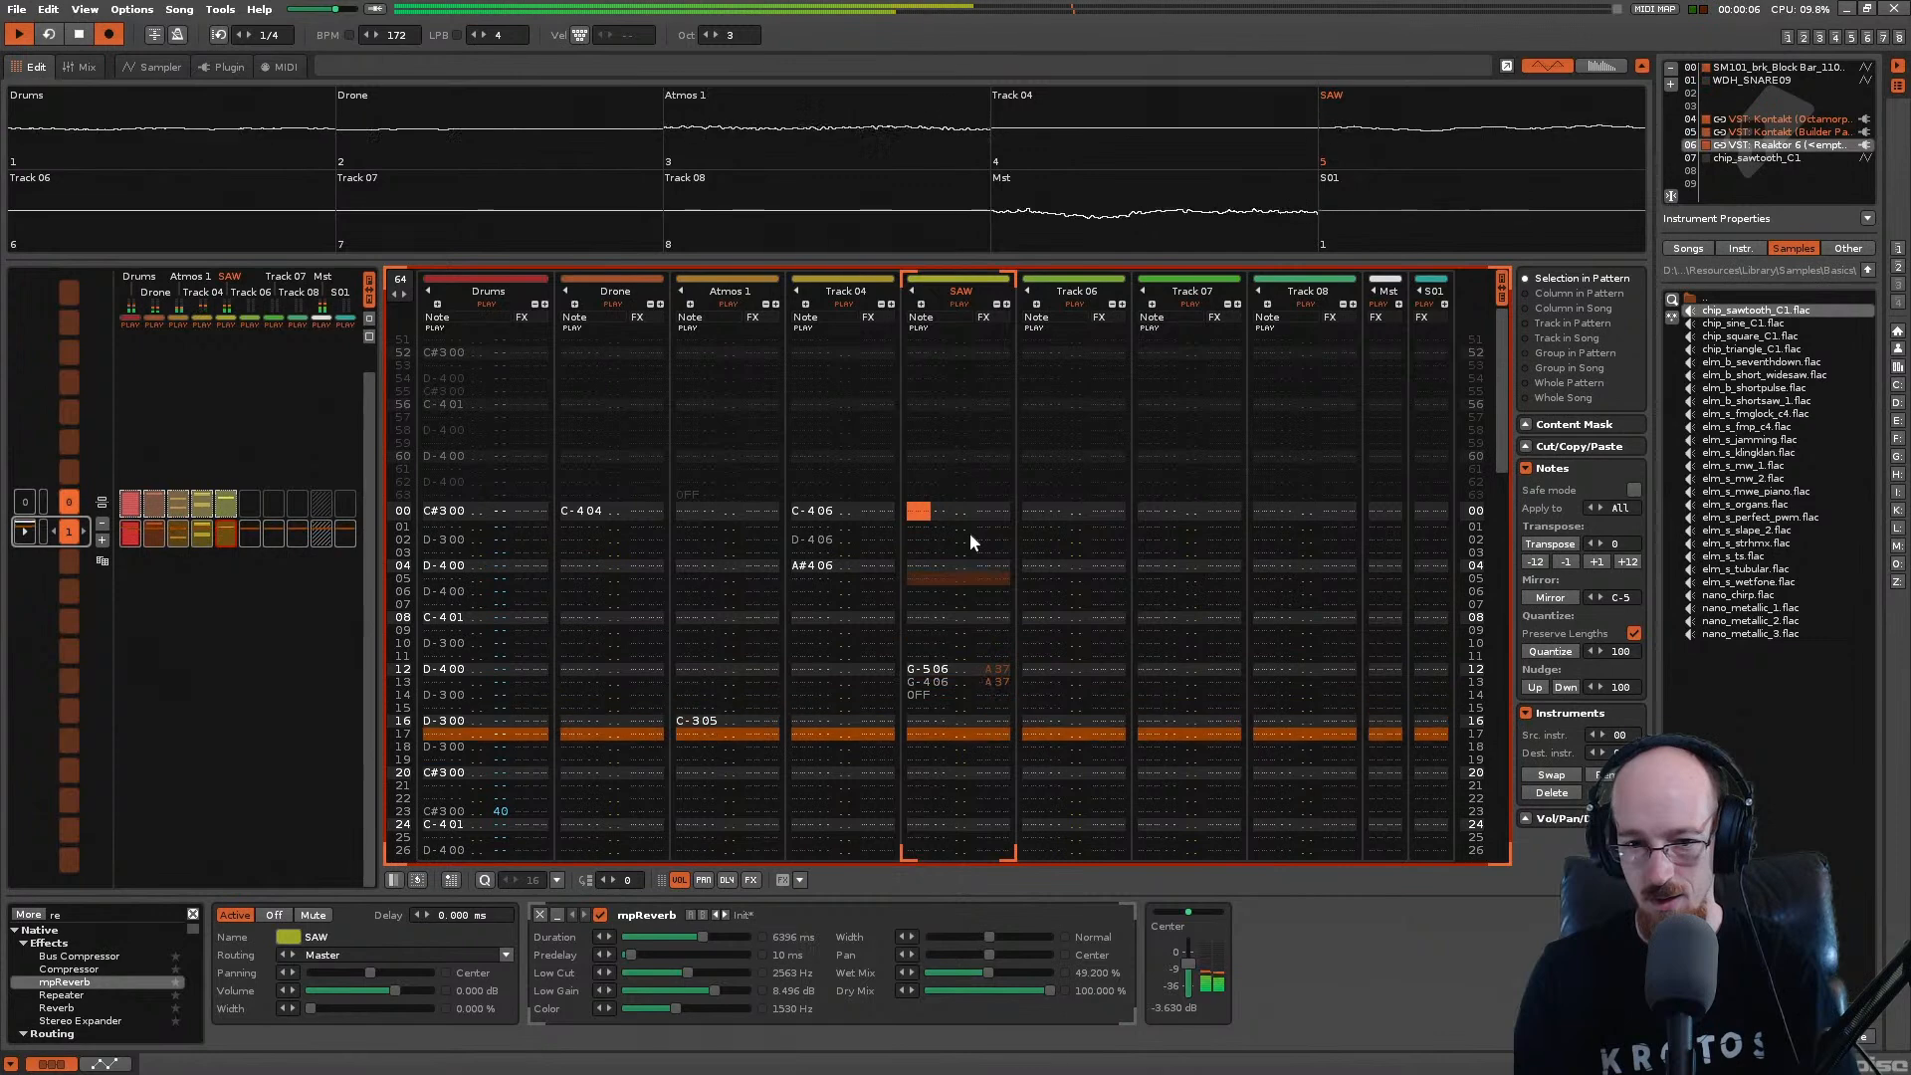
key(space)
Step: Re-enter the SAW notes on lines 12 and 13 as G-5 and G-4 with the chip_sawtooth_C1 instrument, and save the song
key(Down)
key(Down)
key(Down)
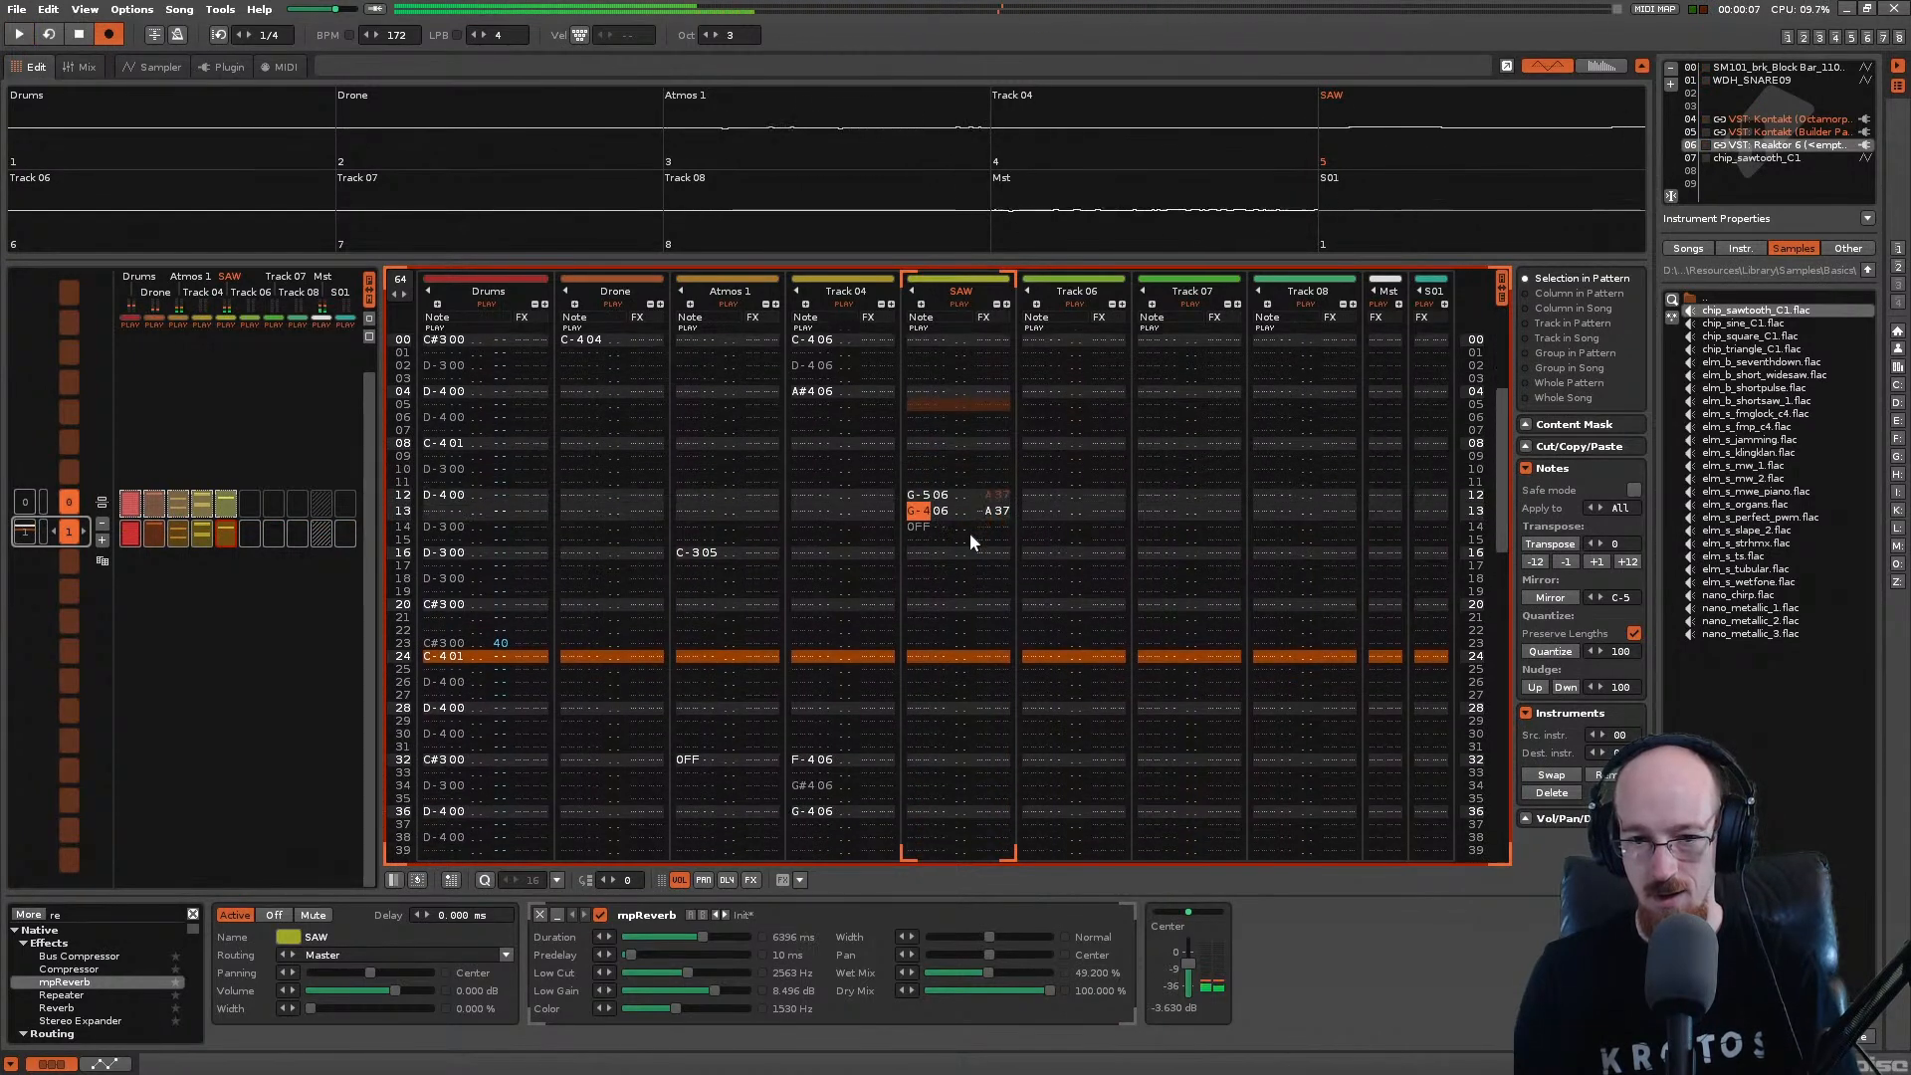
key(Right)
key(Right)
key(Right)
key(Up)
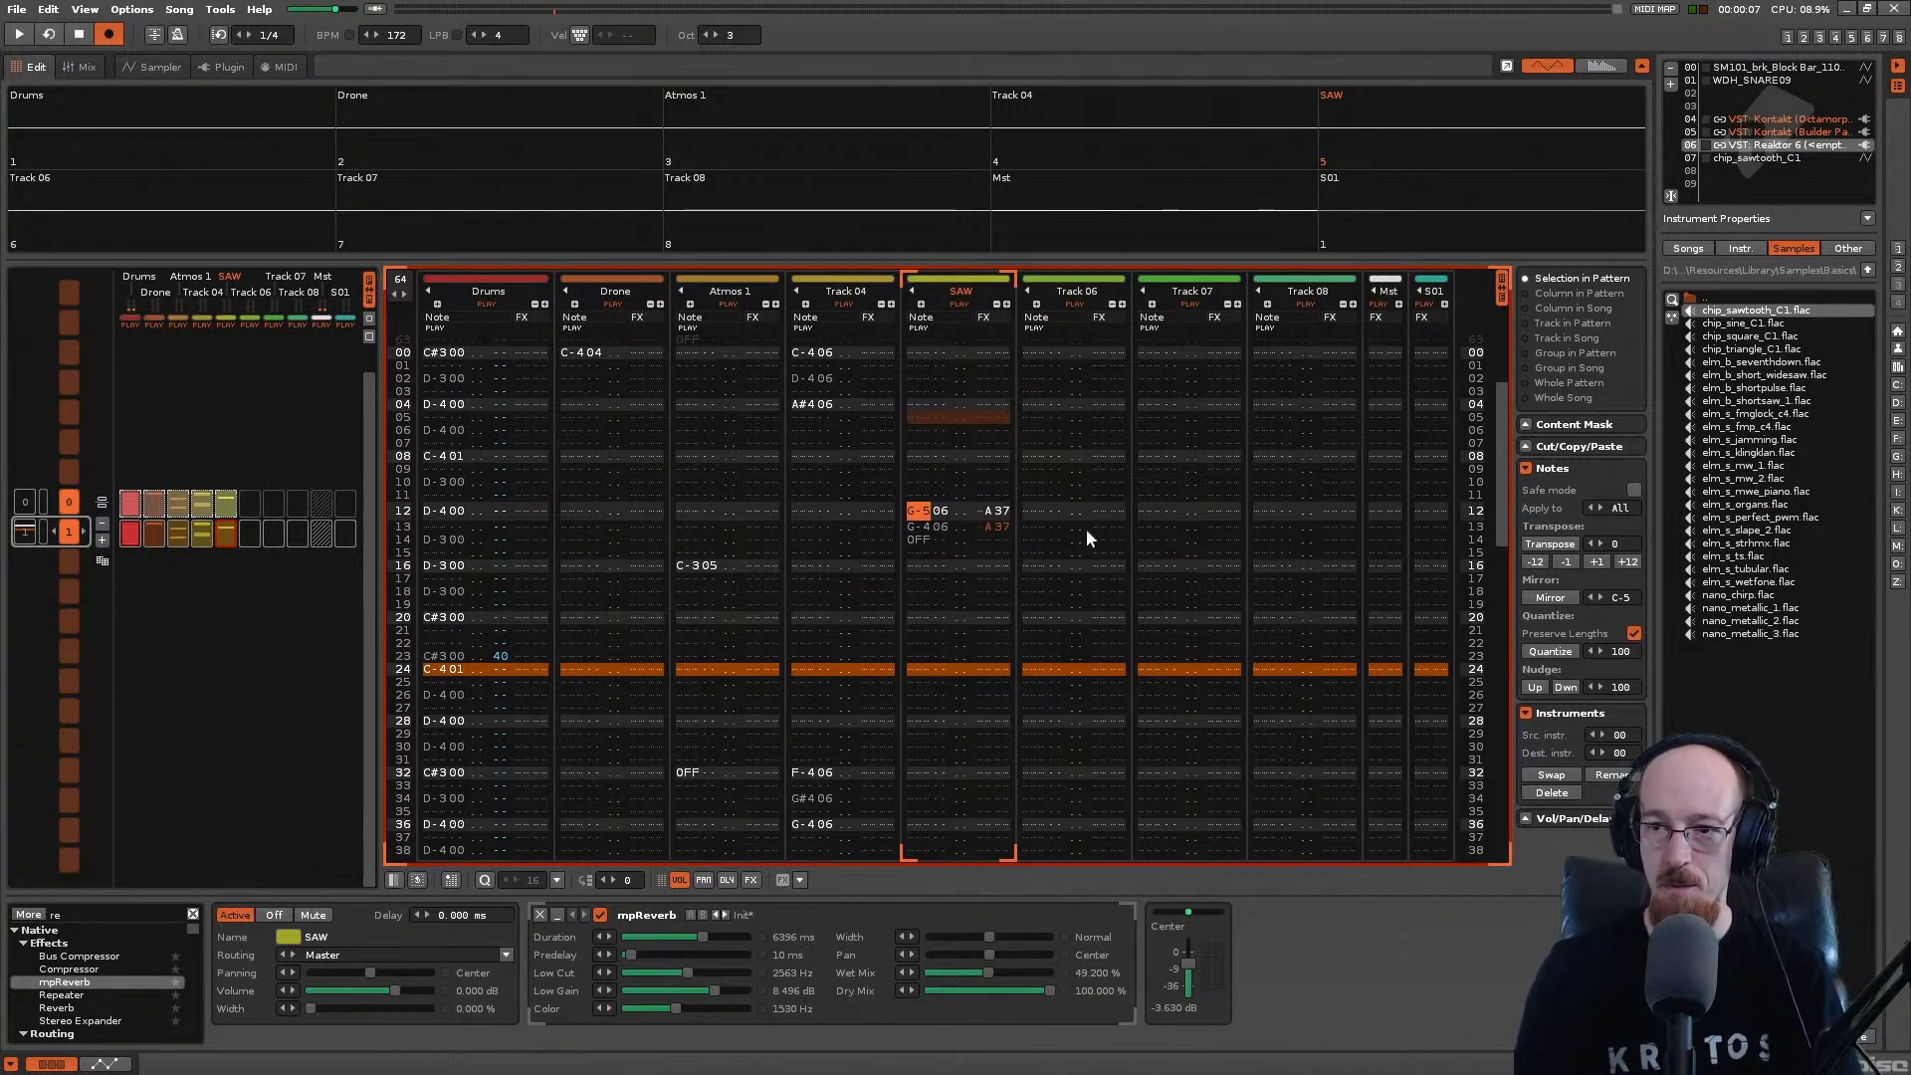
click(1757, 160)
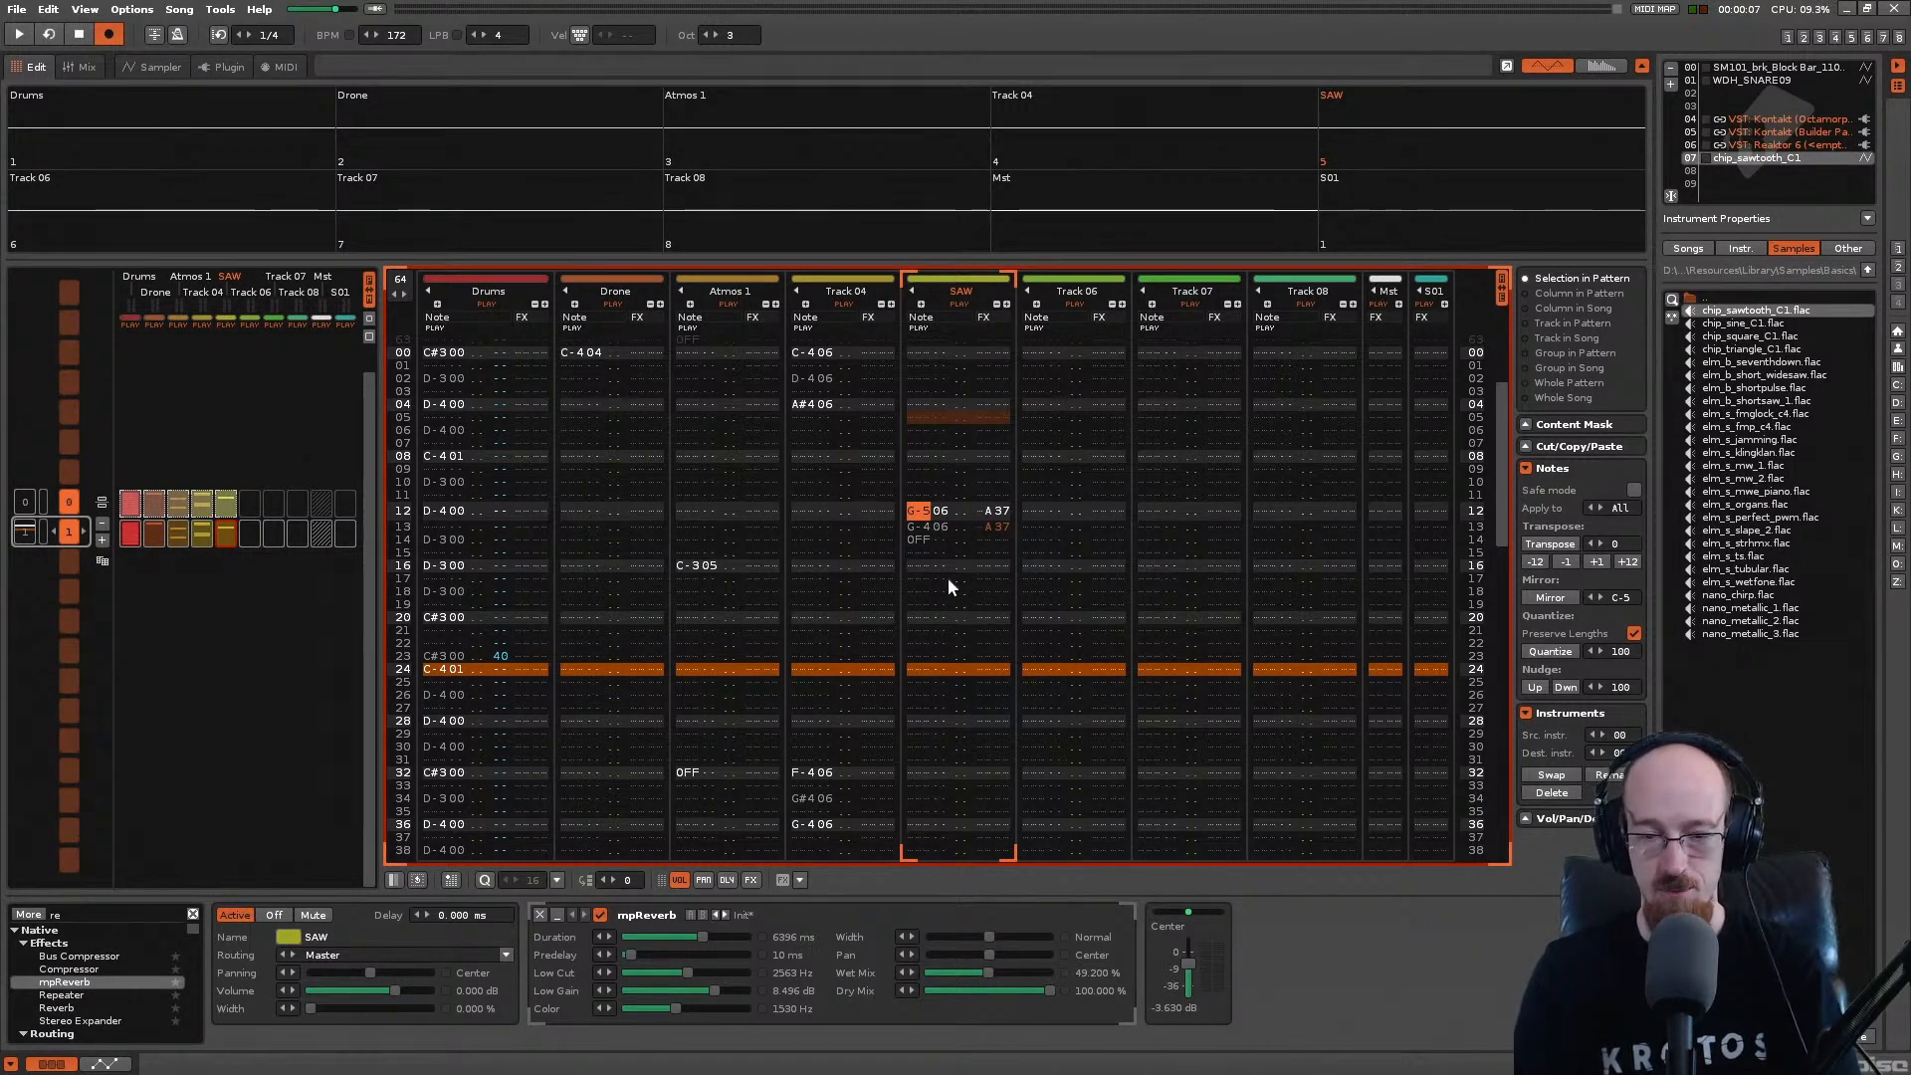
key(t)
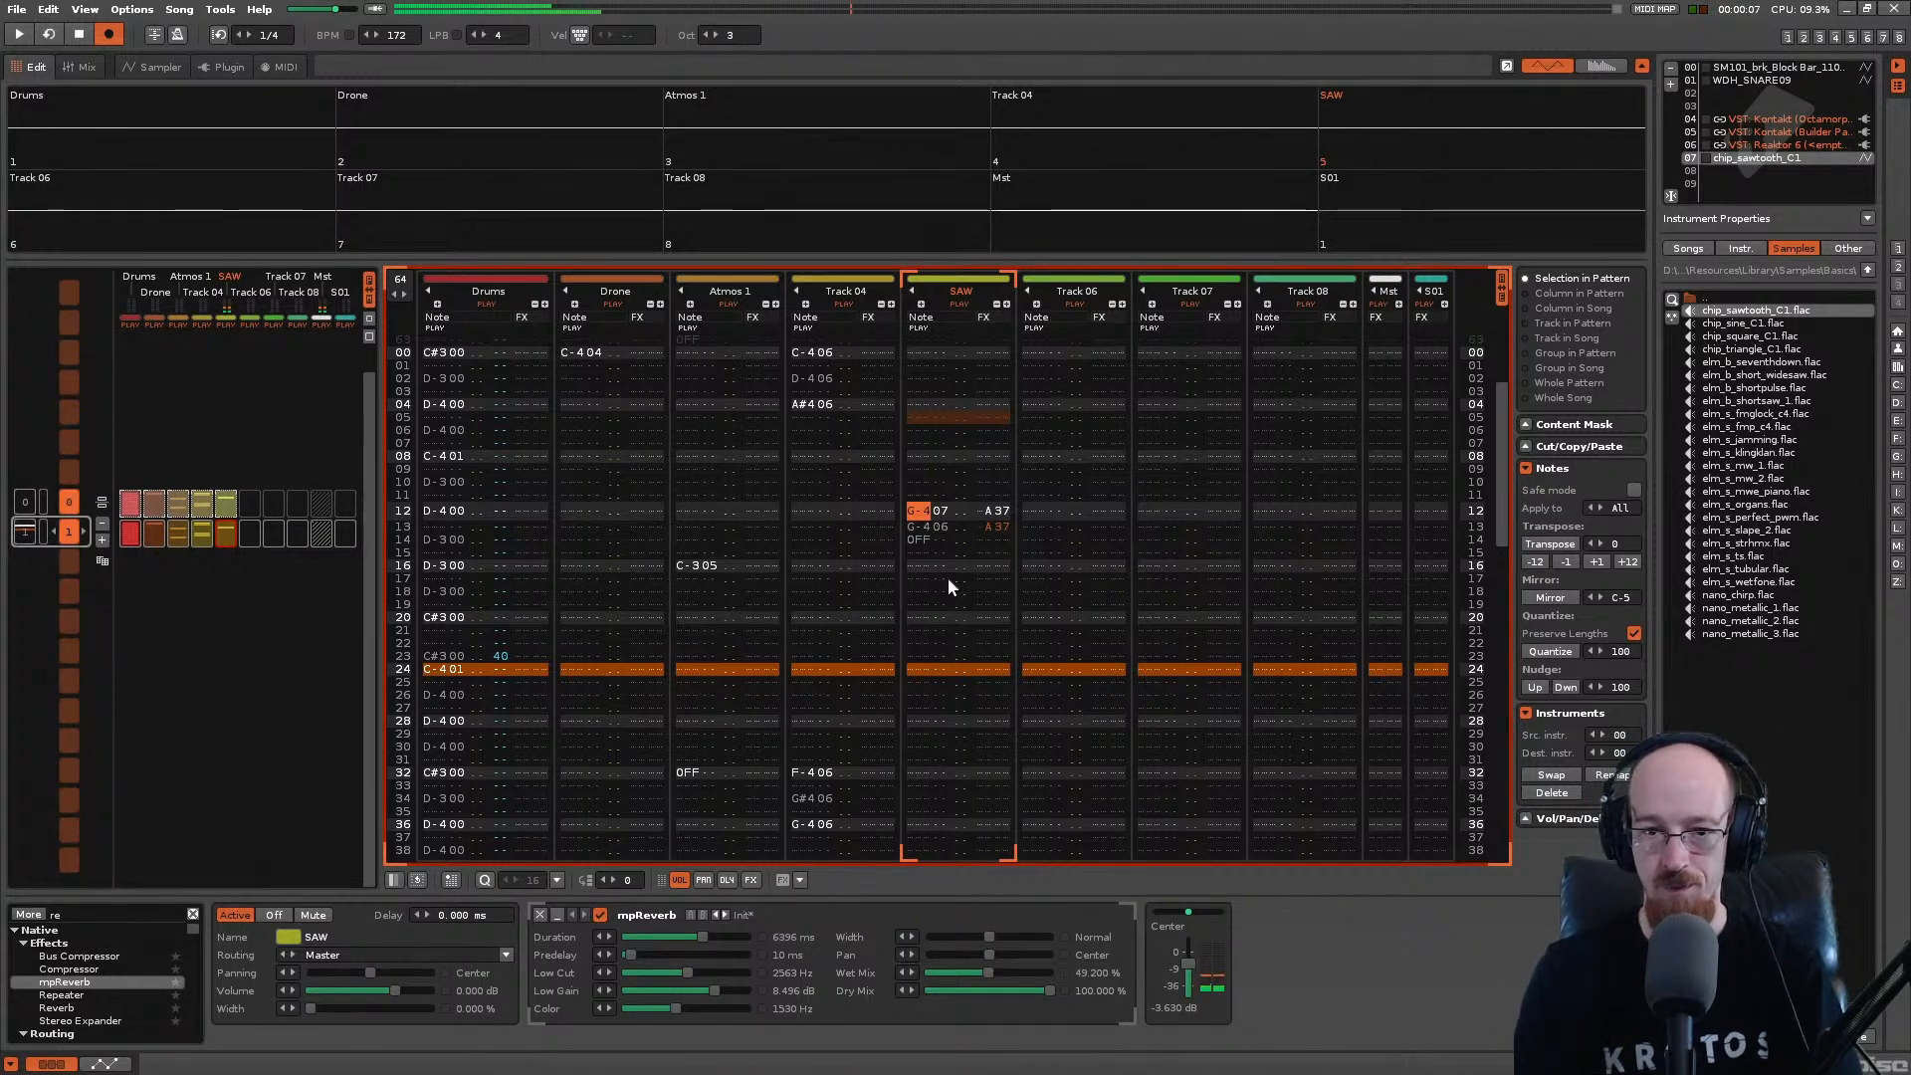
key(KP_Multiply)
key(t)
key(Down)
key(KP_Divide)
key(t)
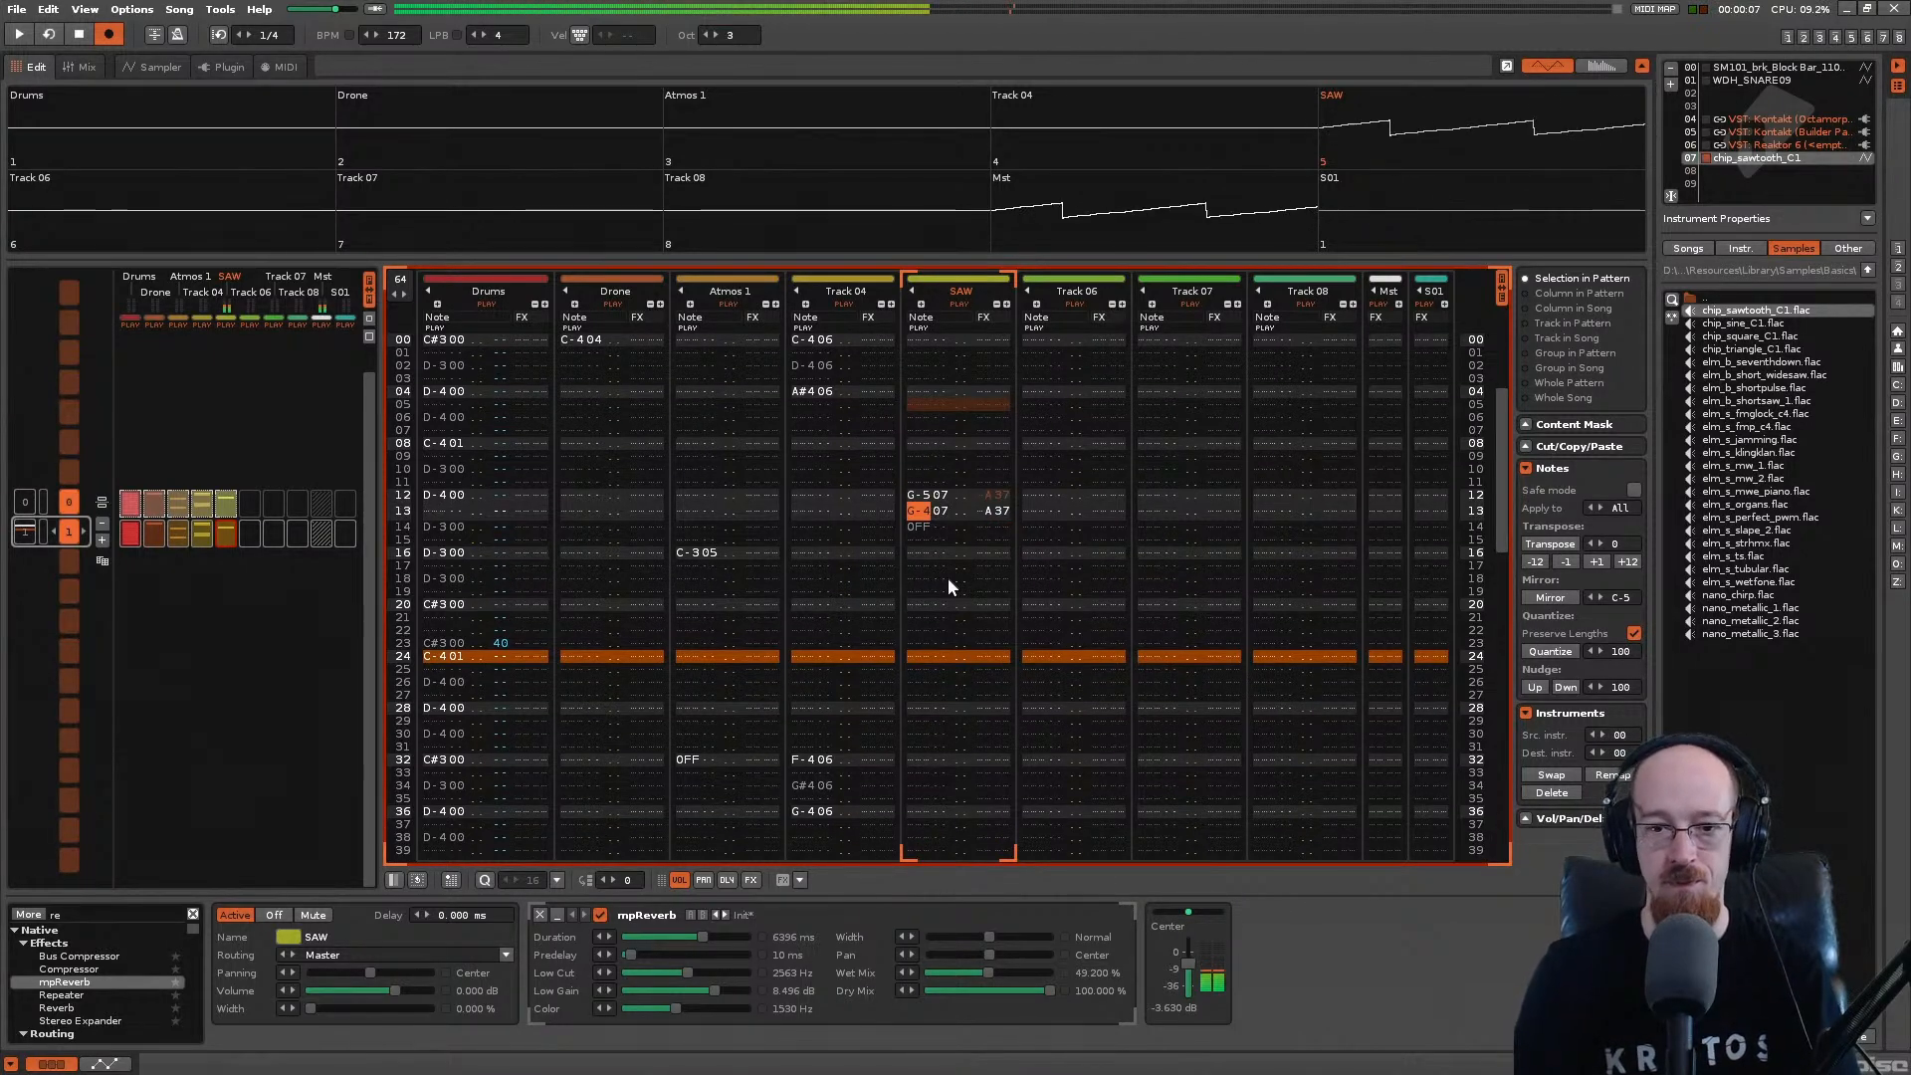
key(space)
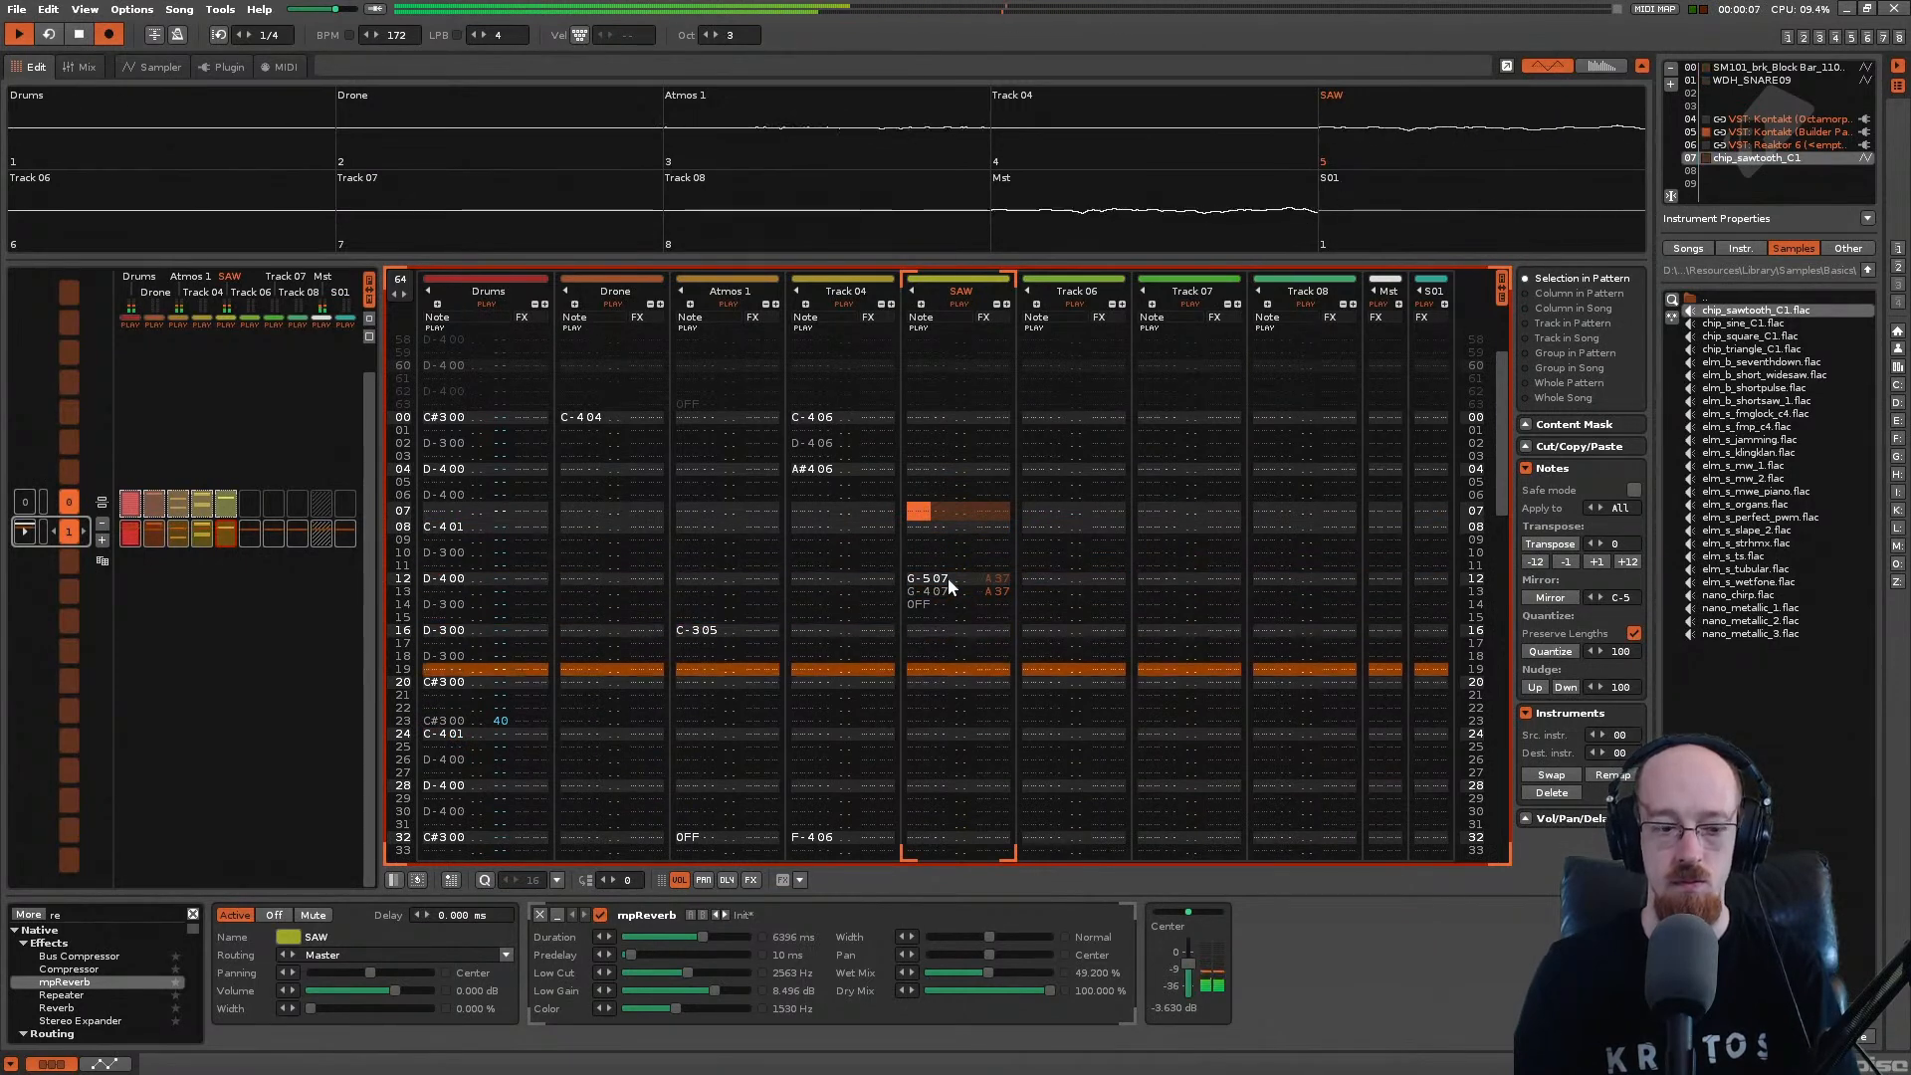
key(ctrl+s)
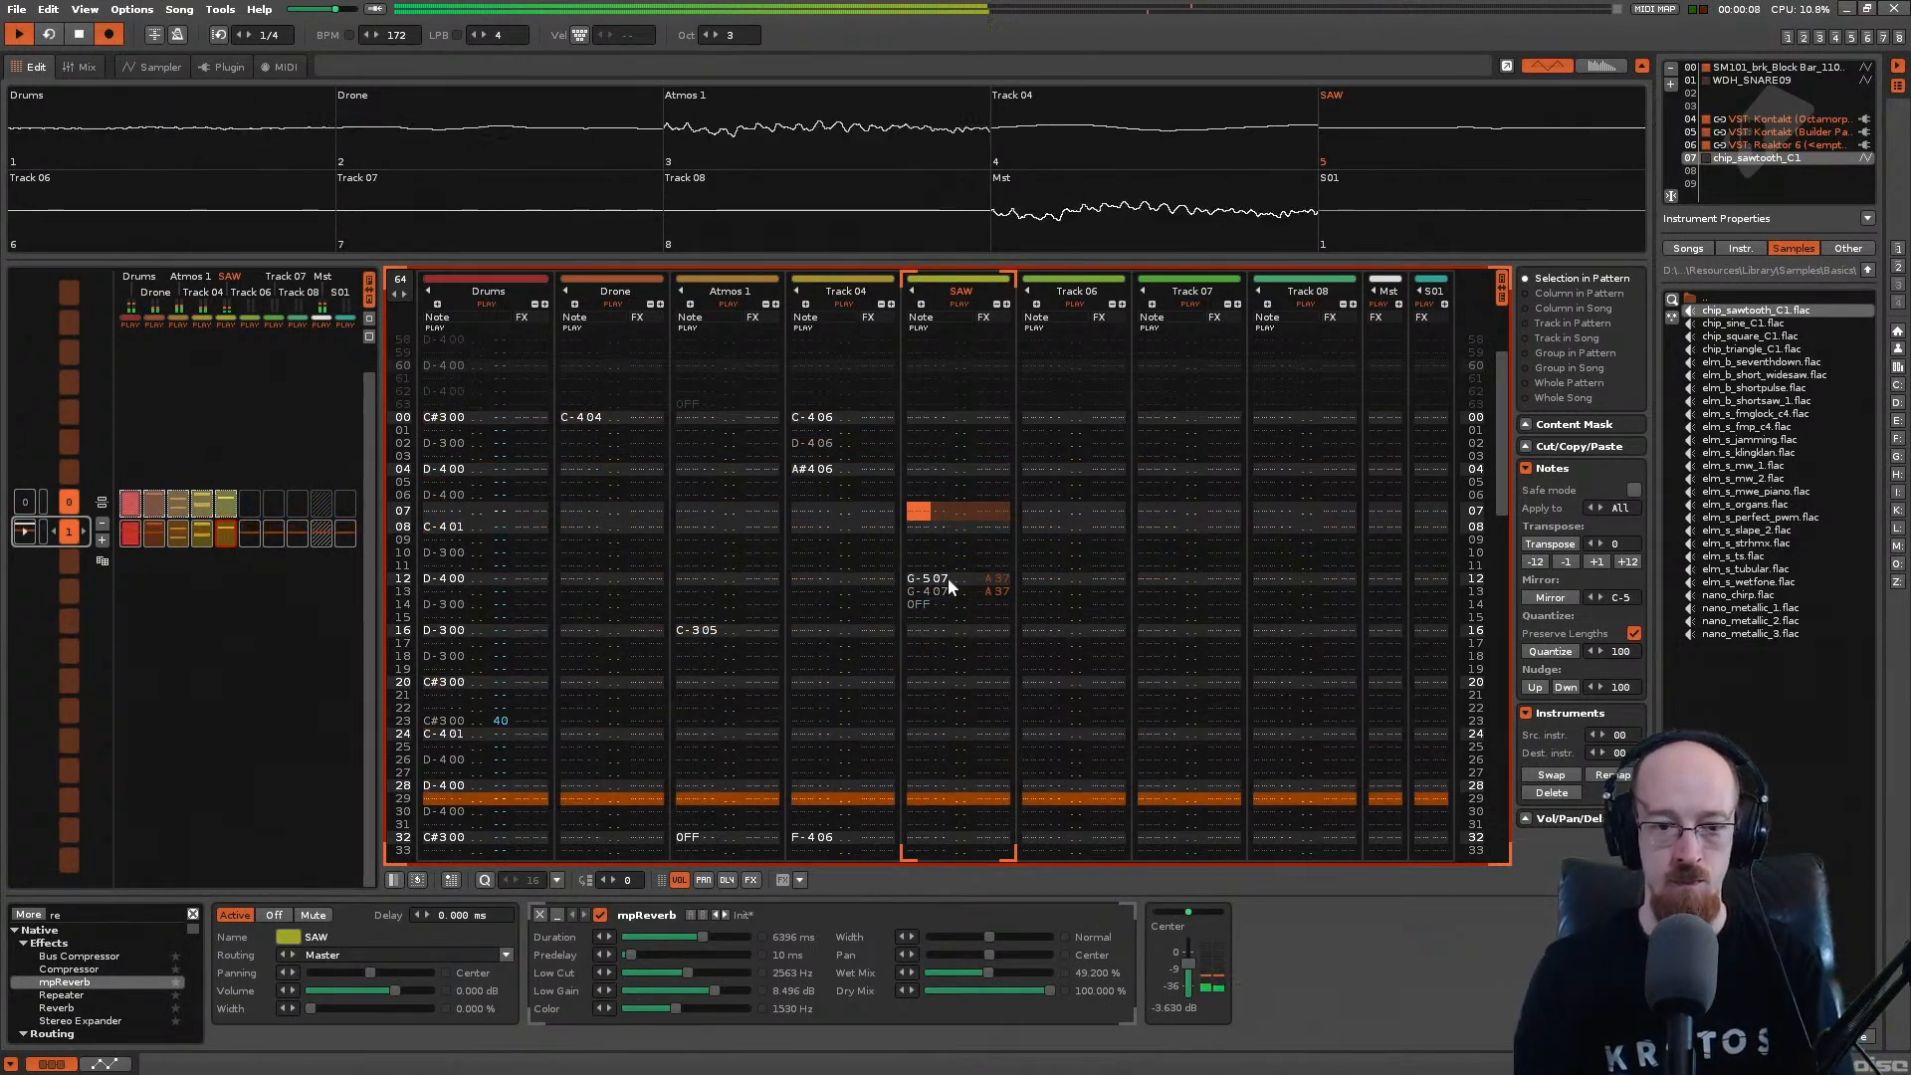
Step: Add the retrigger effect RA3 to the Drums snare note on line 08 and play it back
key(Left)
key(Left)
key(Left)
key(Left)
key(Left)
key(Left)
key(Left)
key(Left)
key(Left)
key(Left)
key(Left)
key(Left)
key(Left)
key(Left)
key(Left)
key(Left)
key(Left)
key(Left)
key(Left)
key(Left)
key(Left)
key(Left)
key(Left)
key(Left)
key(Left)
key(Left)
key(Left)
key(Left)
key(Left)
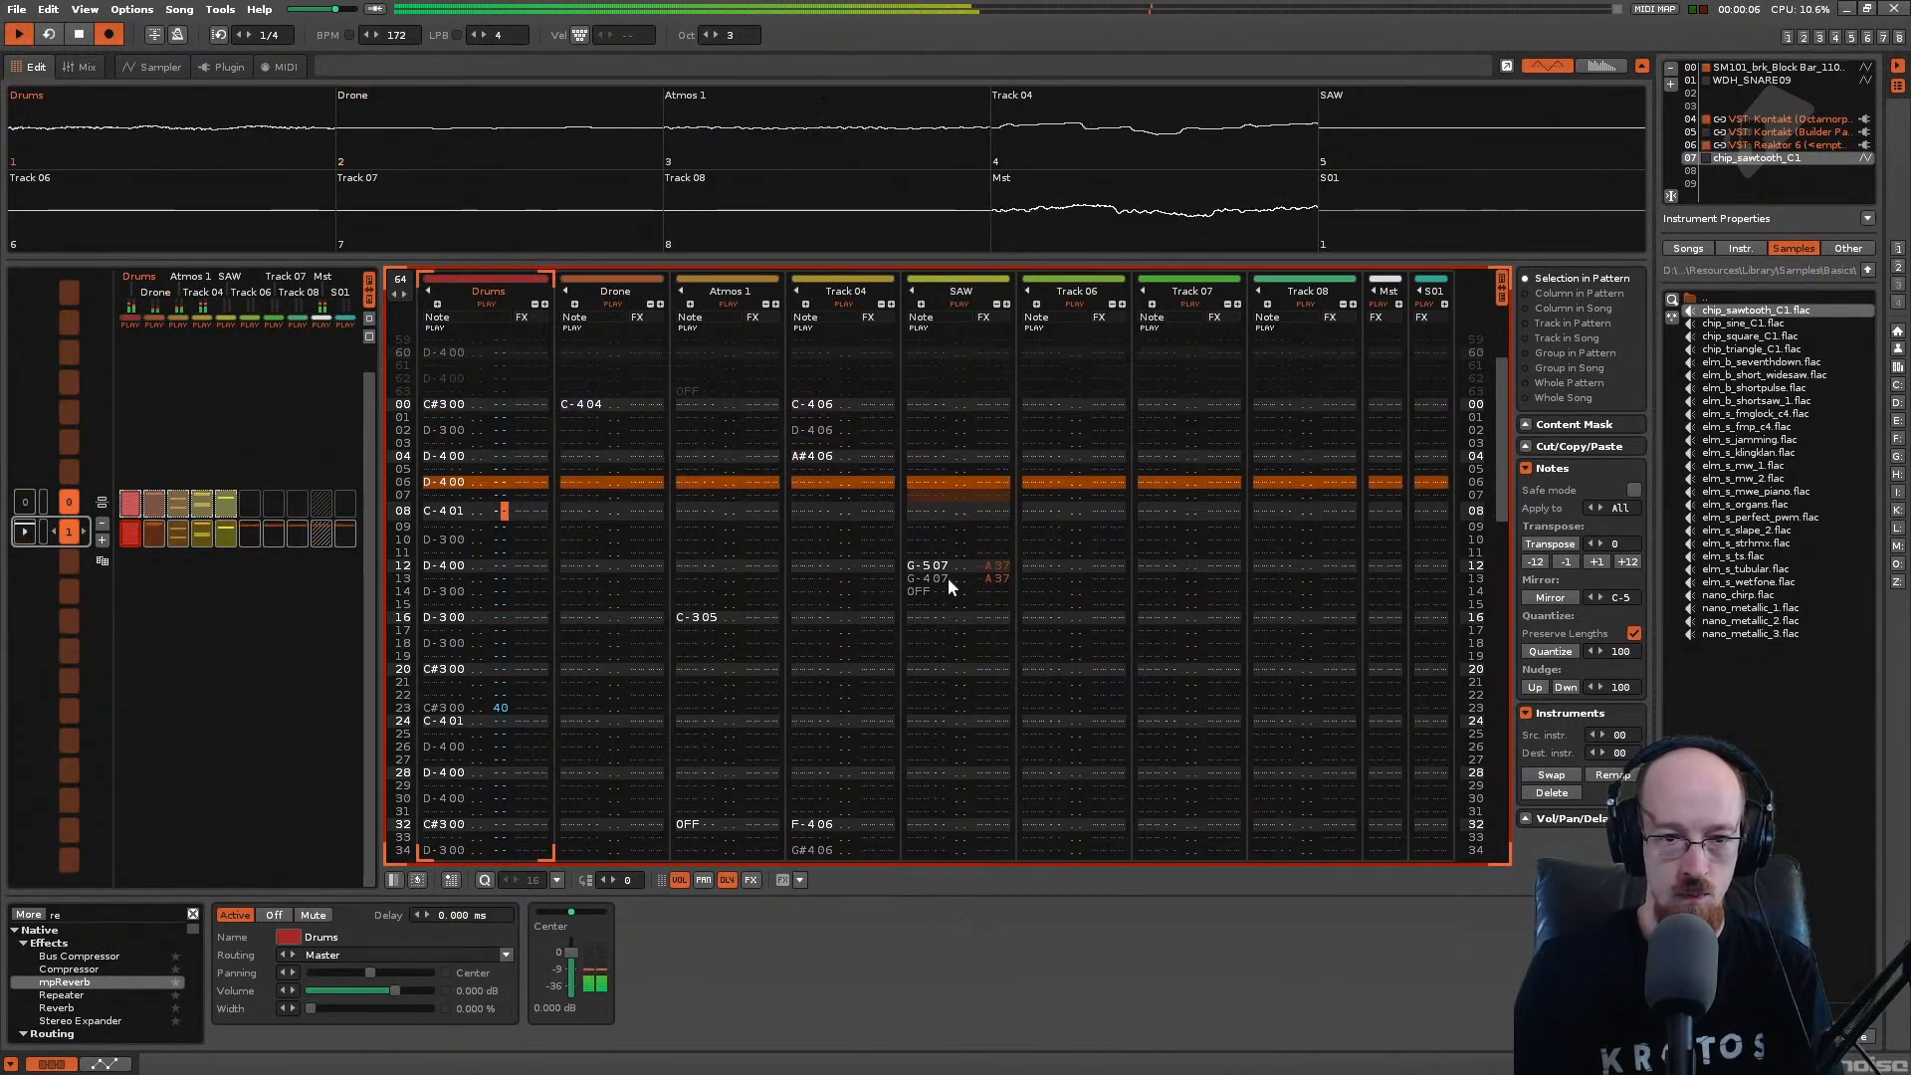
text(r)
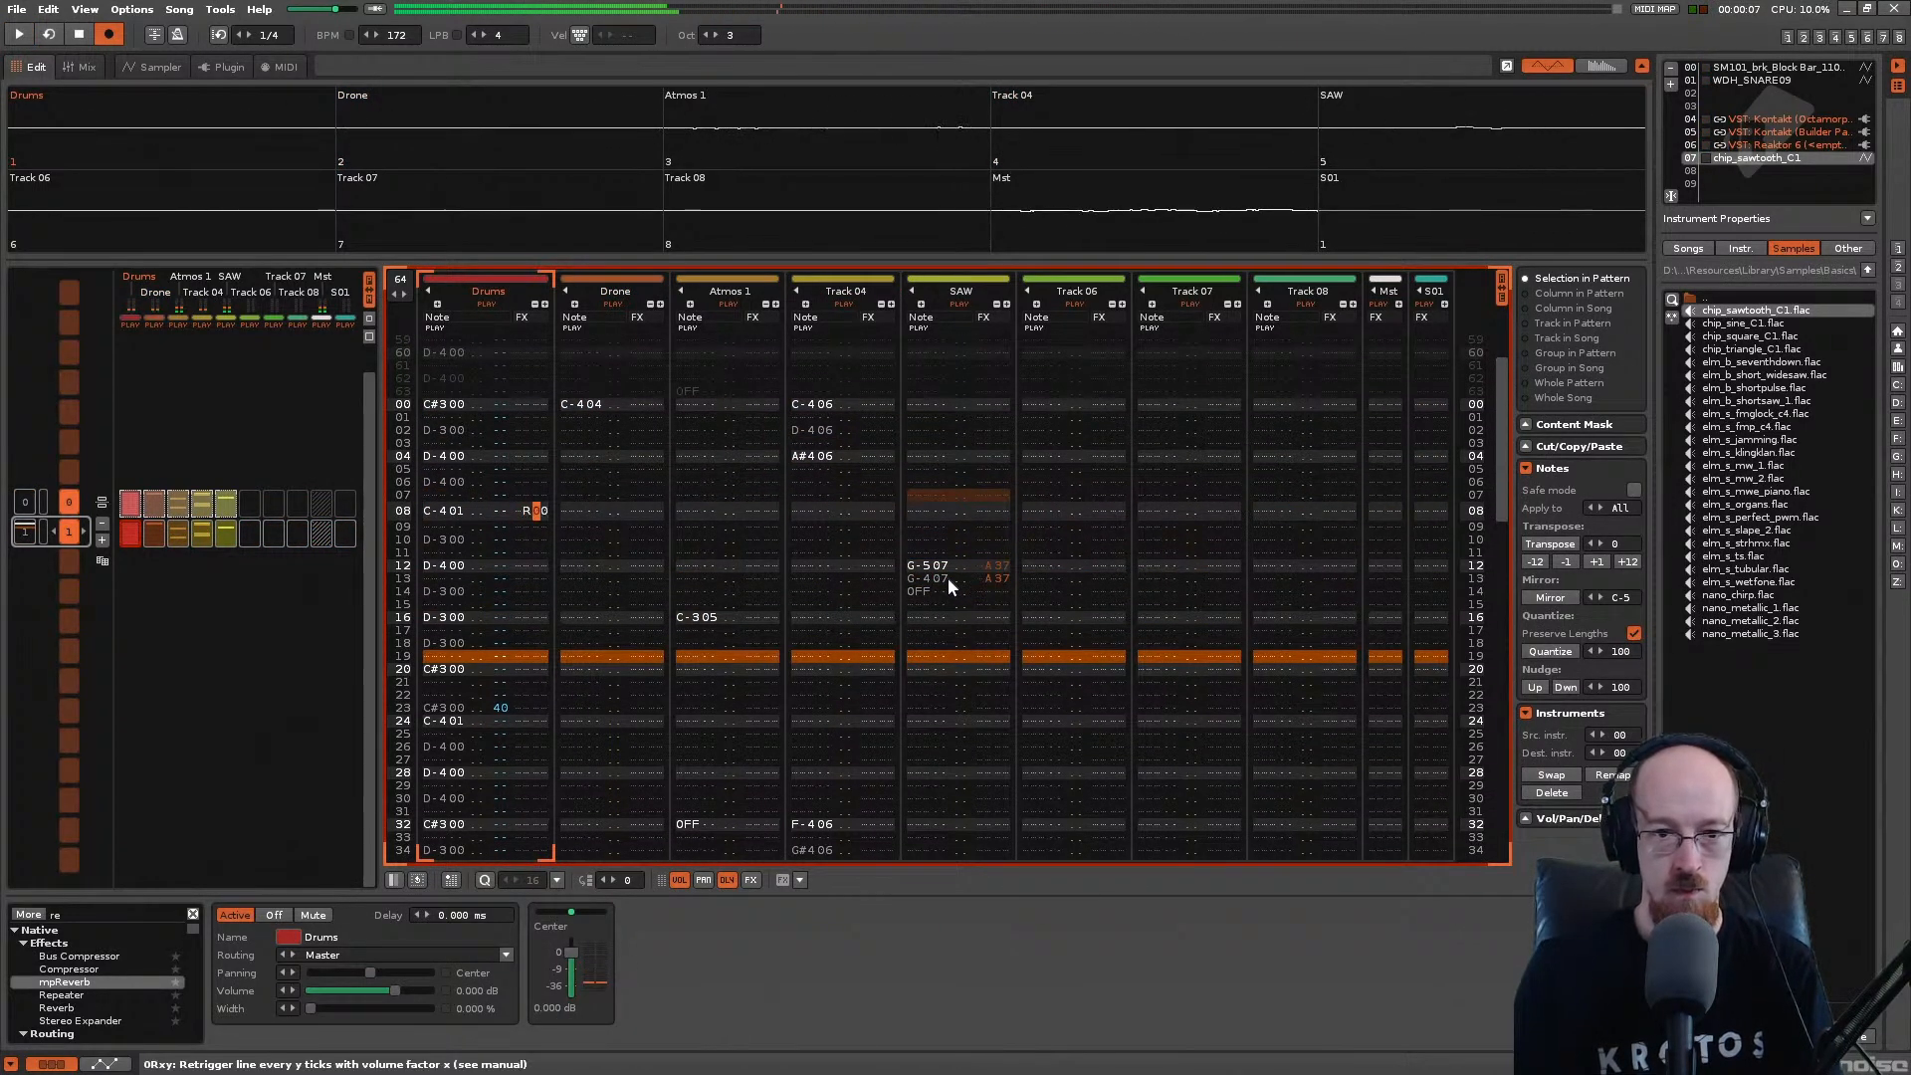
text(a3)
key(space)
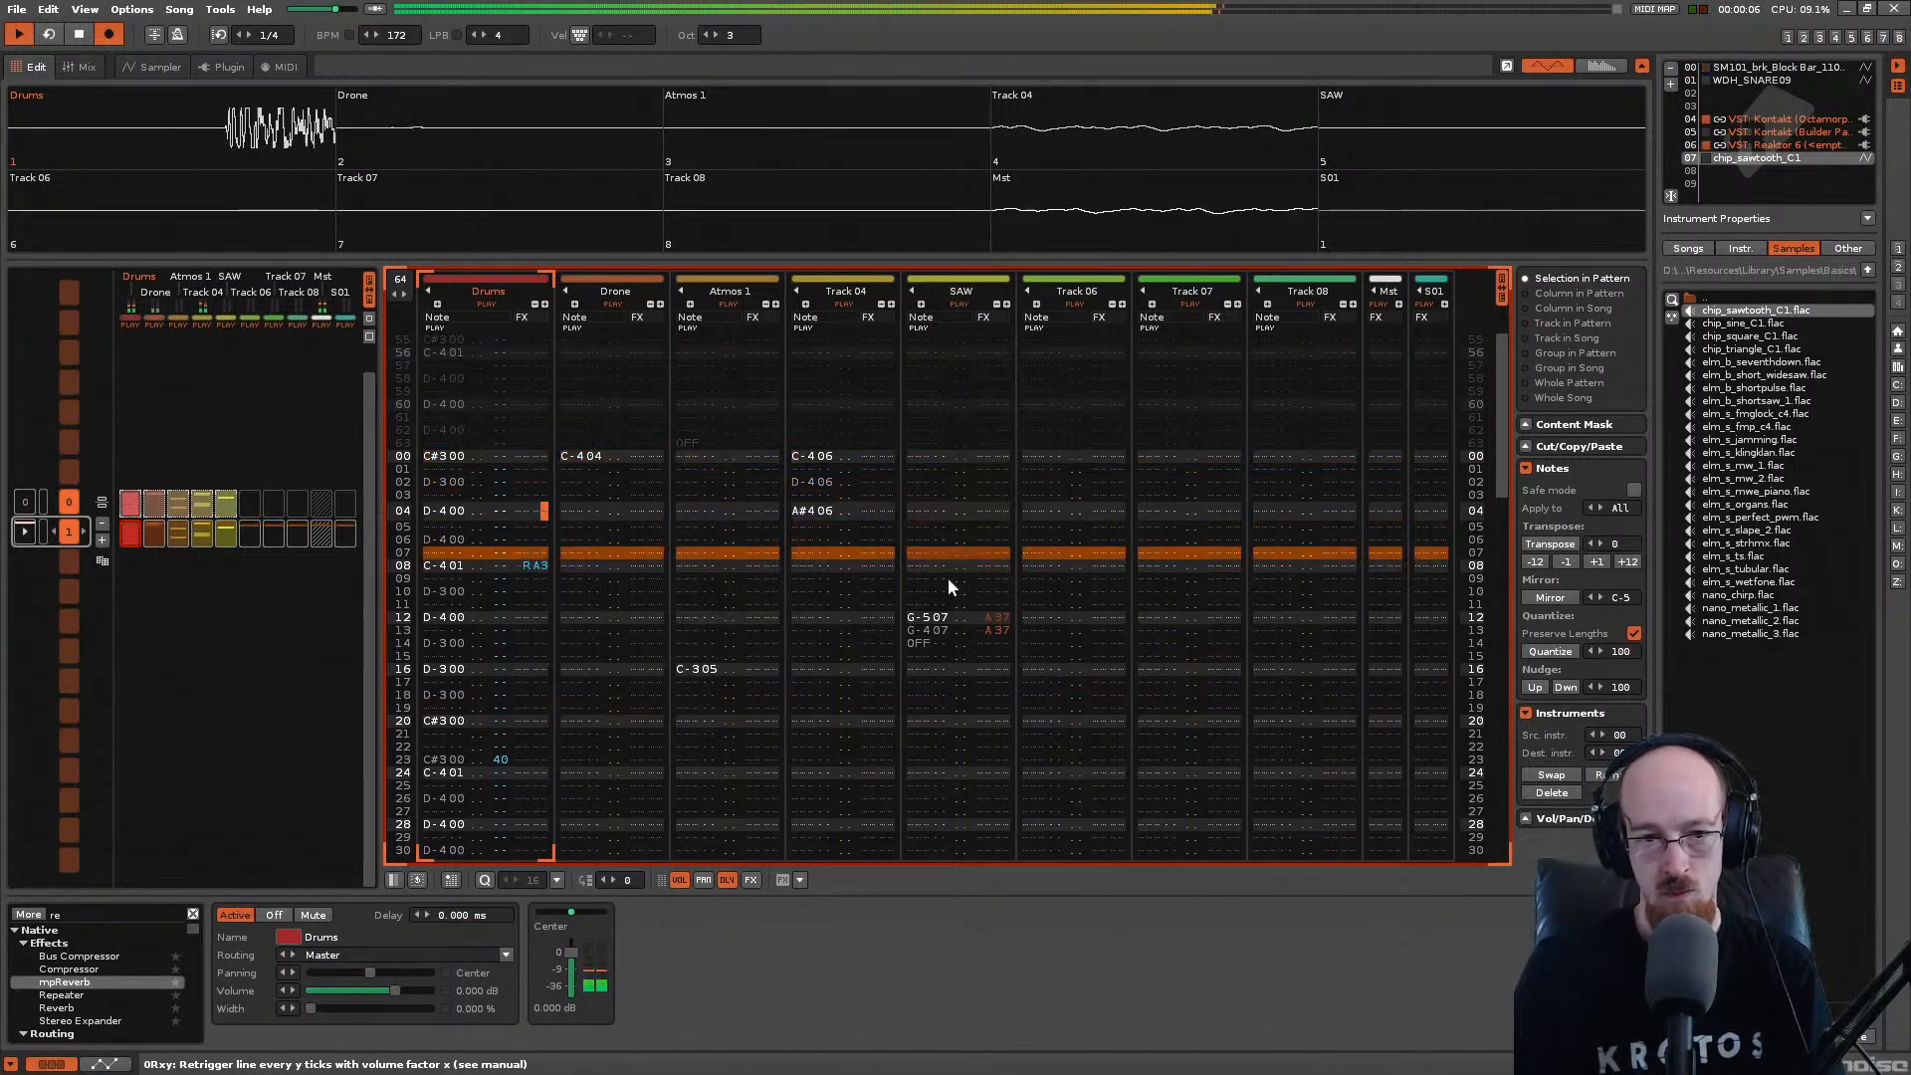
key(space)
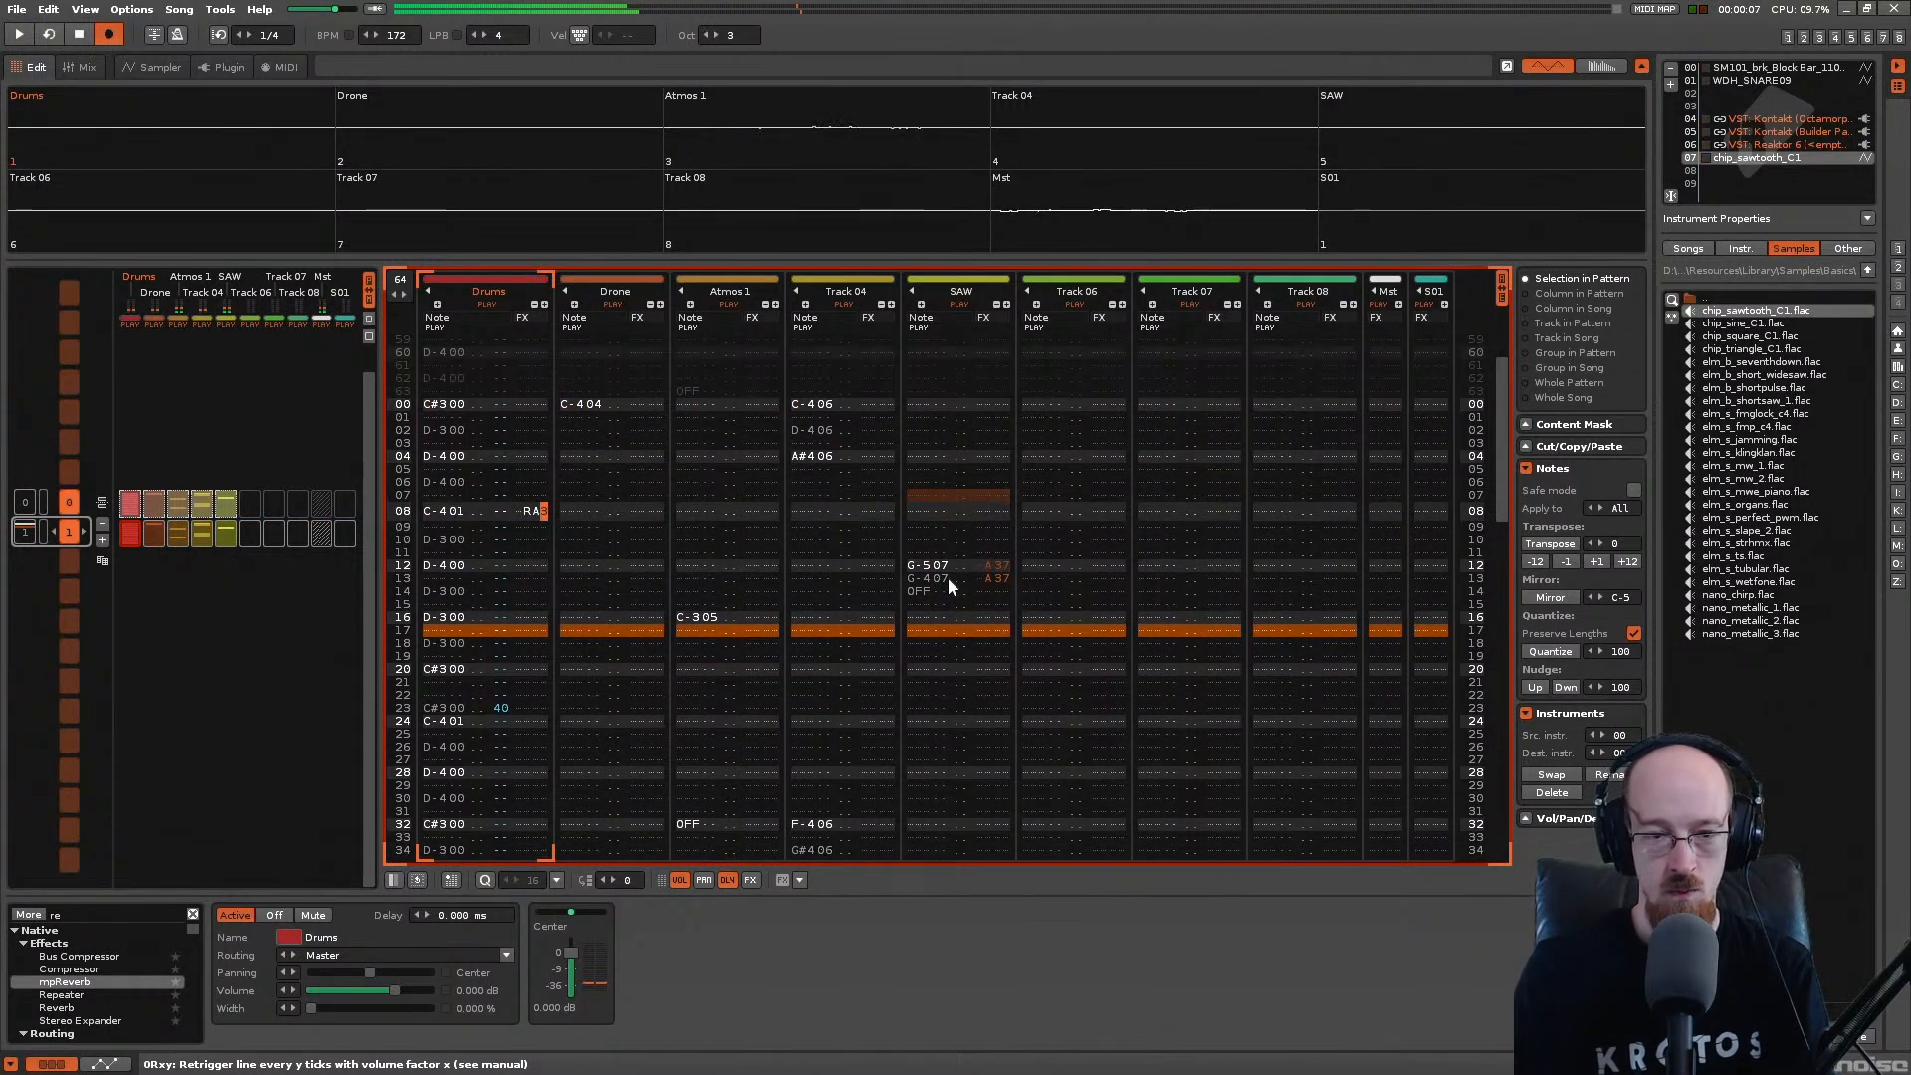
Step: Audition the line 08 snare retrigger with a second digit of 8, and set the effect to RA4
text(8)
key(space)
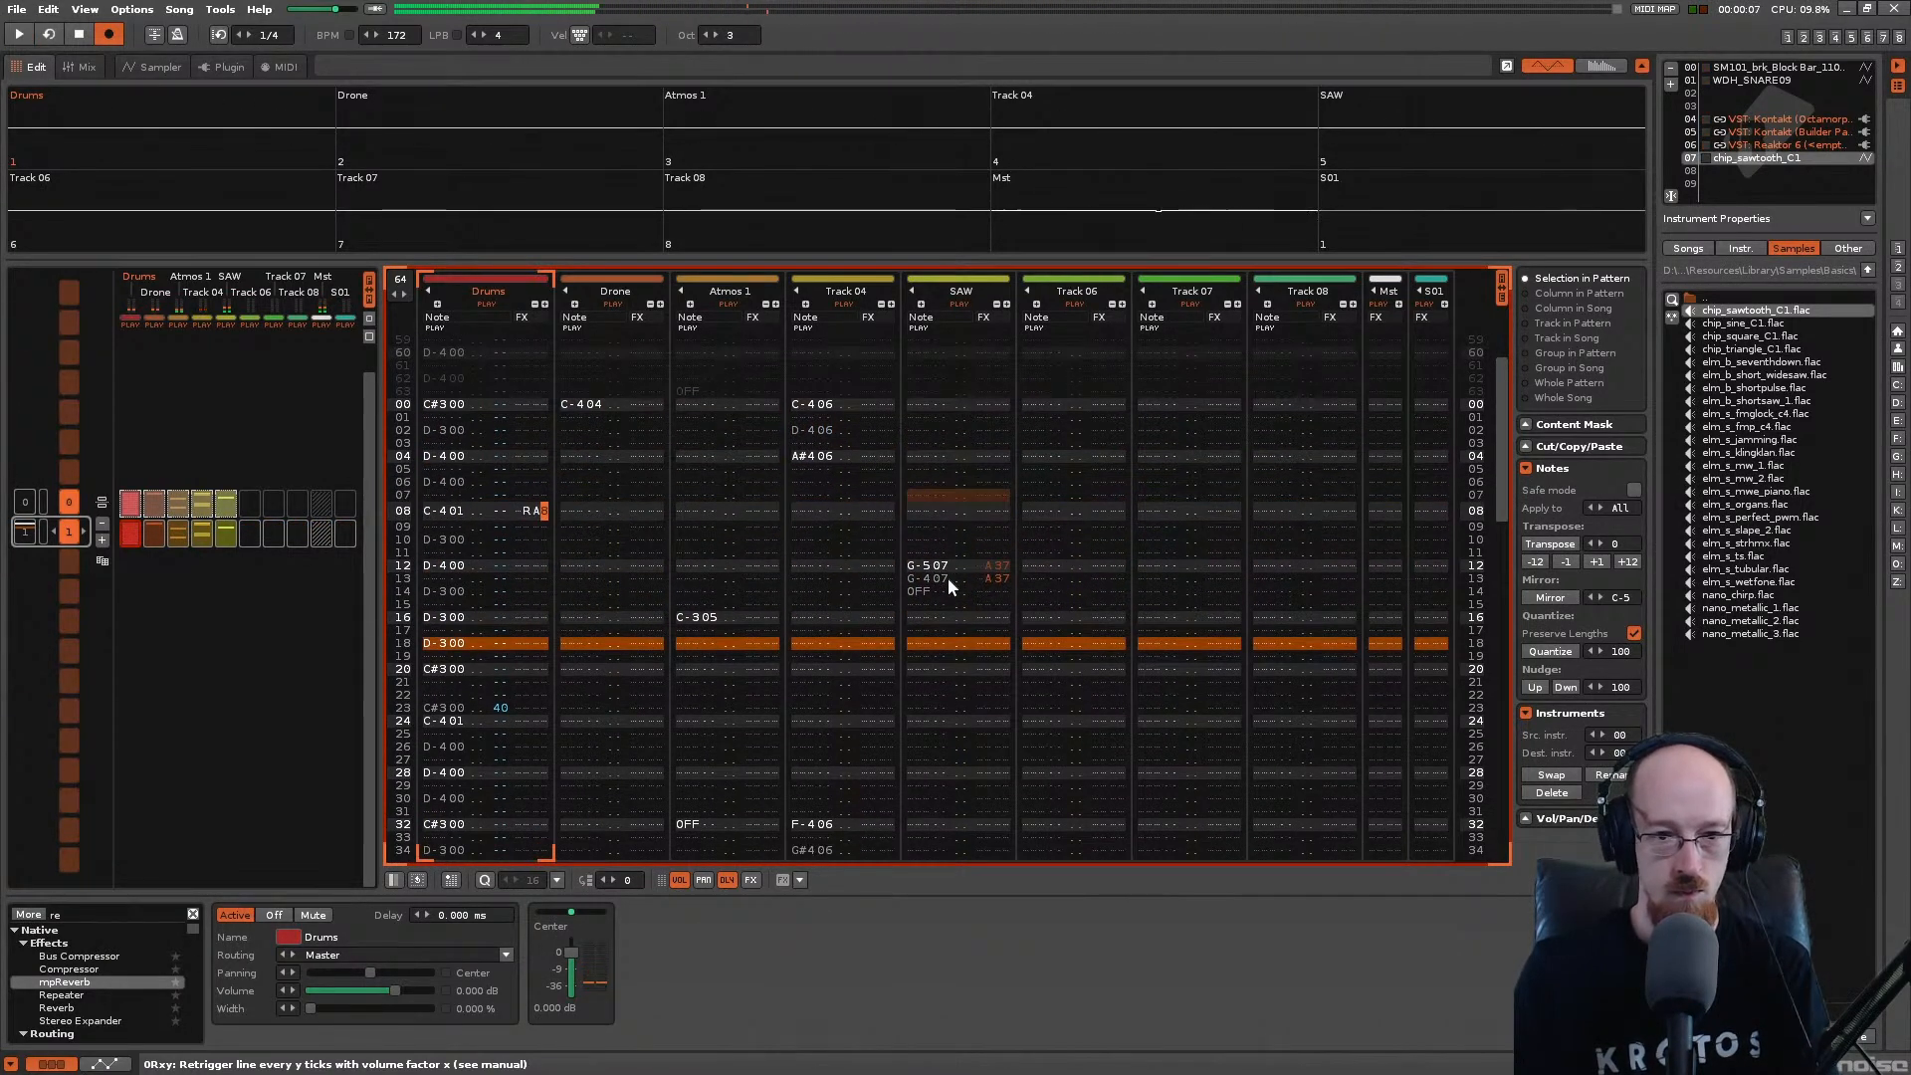
key(space)
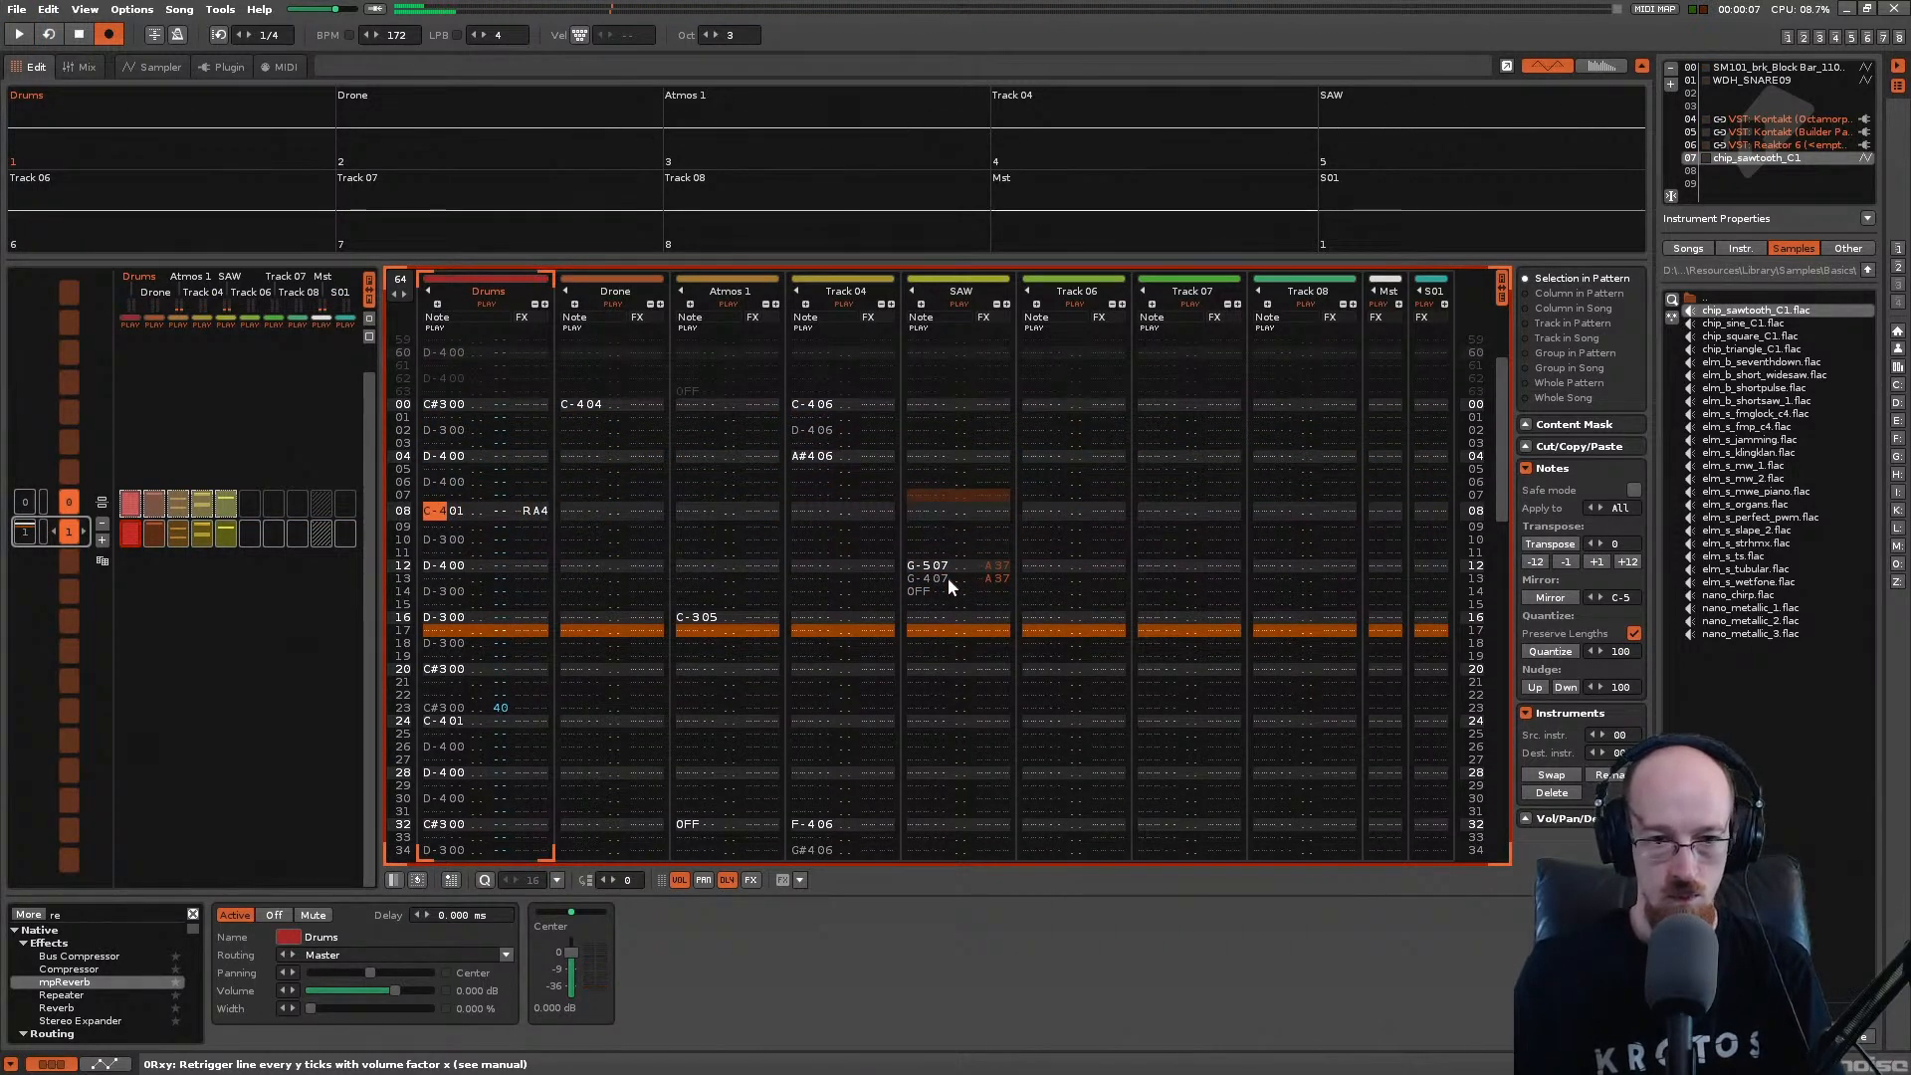
Step: Copy the retriggered snare from line 08 to line 09 of Drums, set its effect to RA8 and start playback
key(Down)
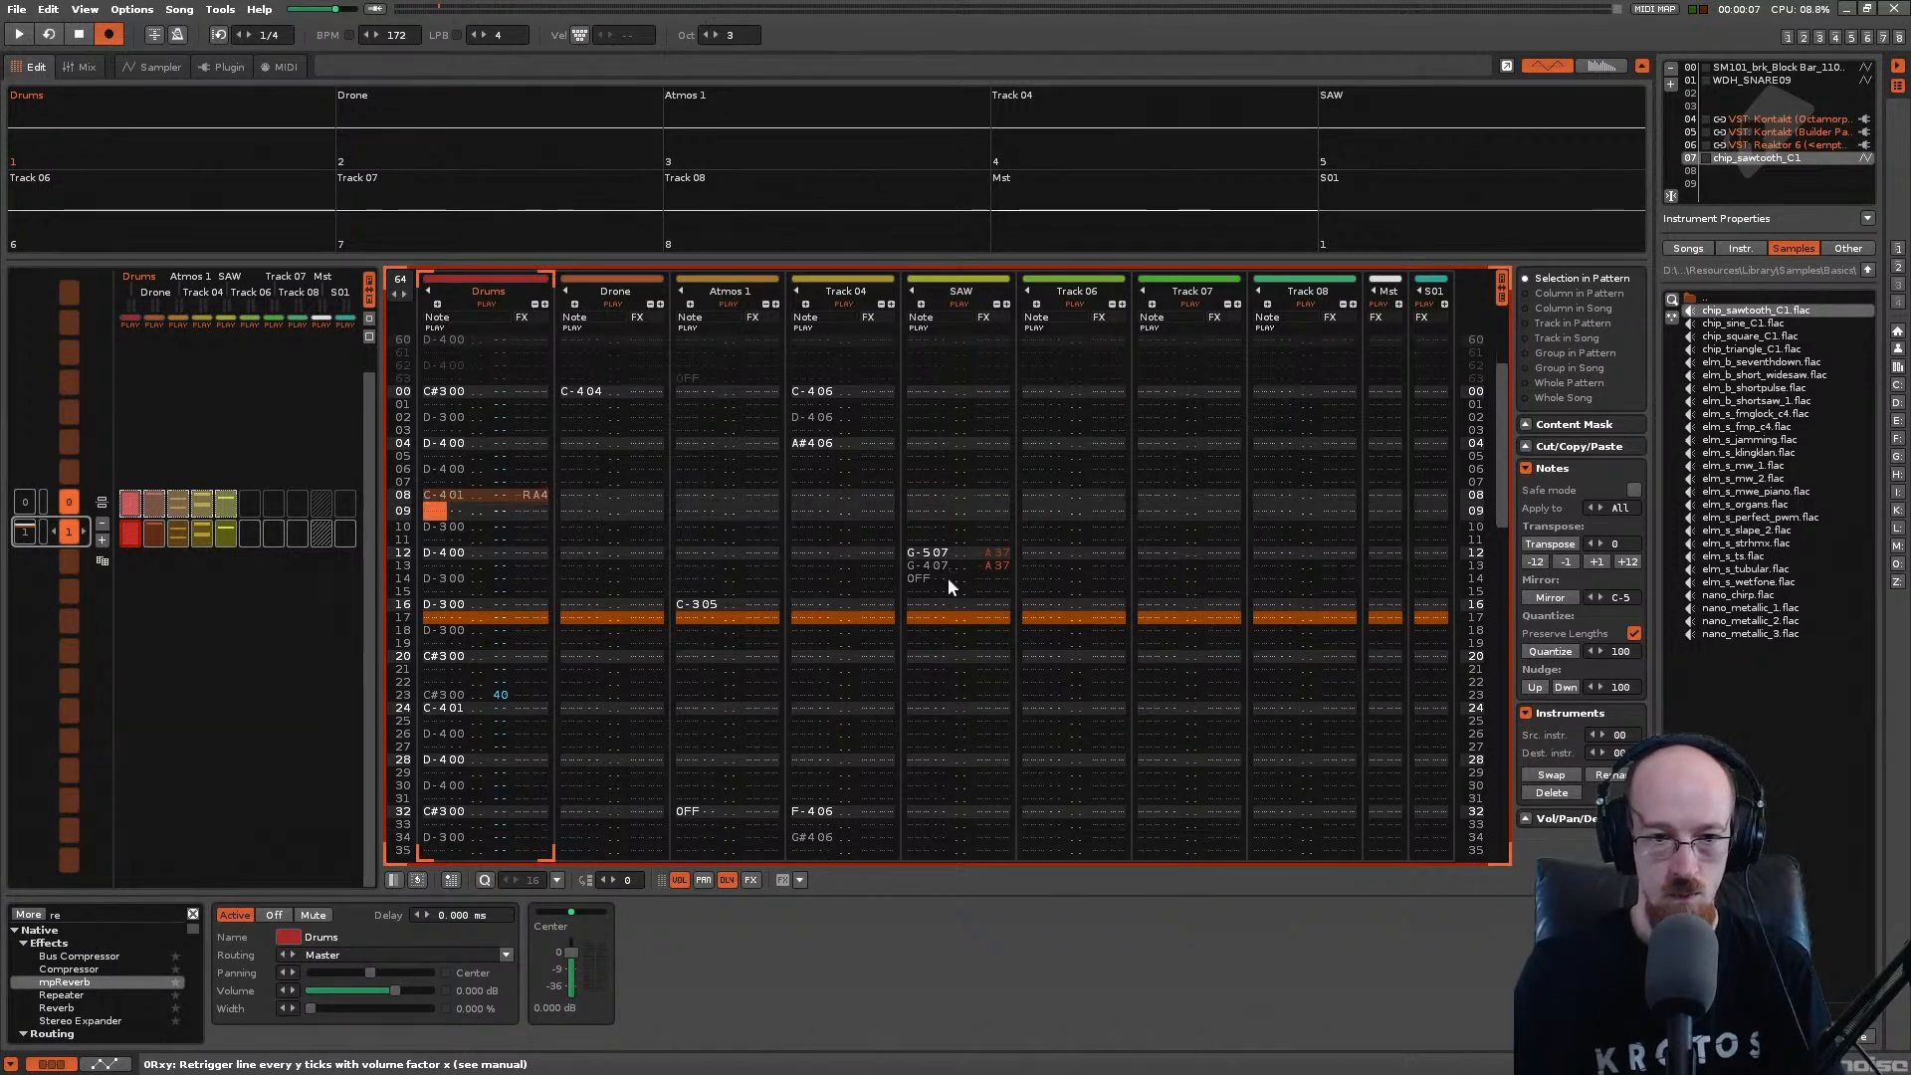
key(ctrl+v)
key(Up)
key(Down)
key(Right)
key(Right)
key(Right)
text(8)
key(space)
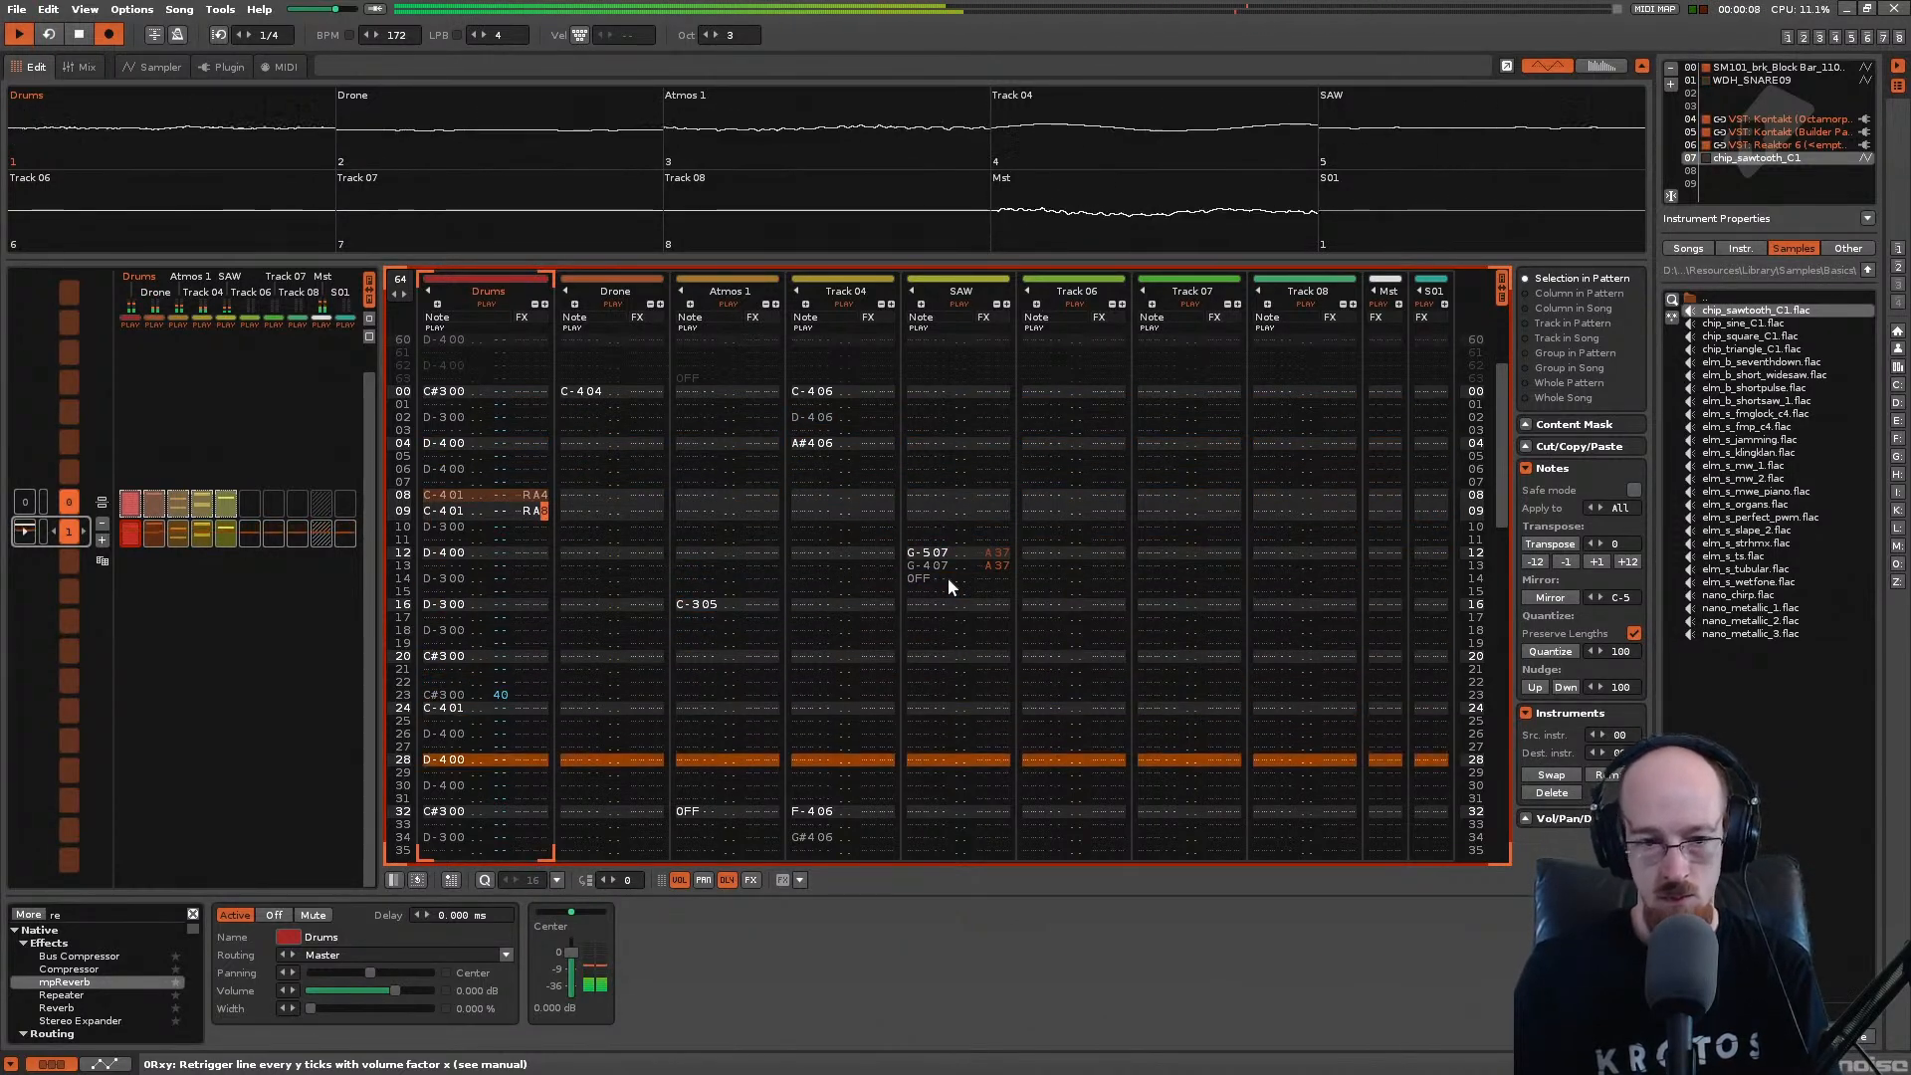
Step: Add the reverse playback effect B00 to the Drums notes on lines 52 and 55
key(Down)
key(Down)
key(Down)
key(Down)
key(Down)
key(Down)
key(Down)
key(Down)
key(Down)
key(Down)
key(Down)
key(Down)
key(Down)
key(Down)
key(Down)
key(Down)
key(Down)
key(Down)
key(Down)
key(Down)
key(Down)
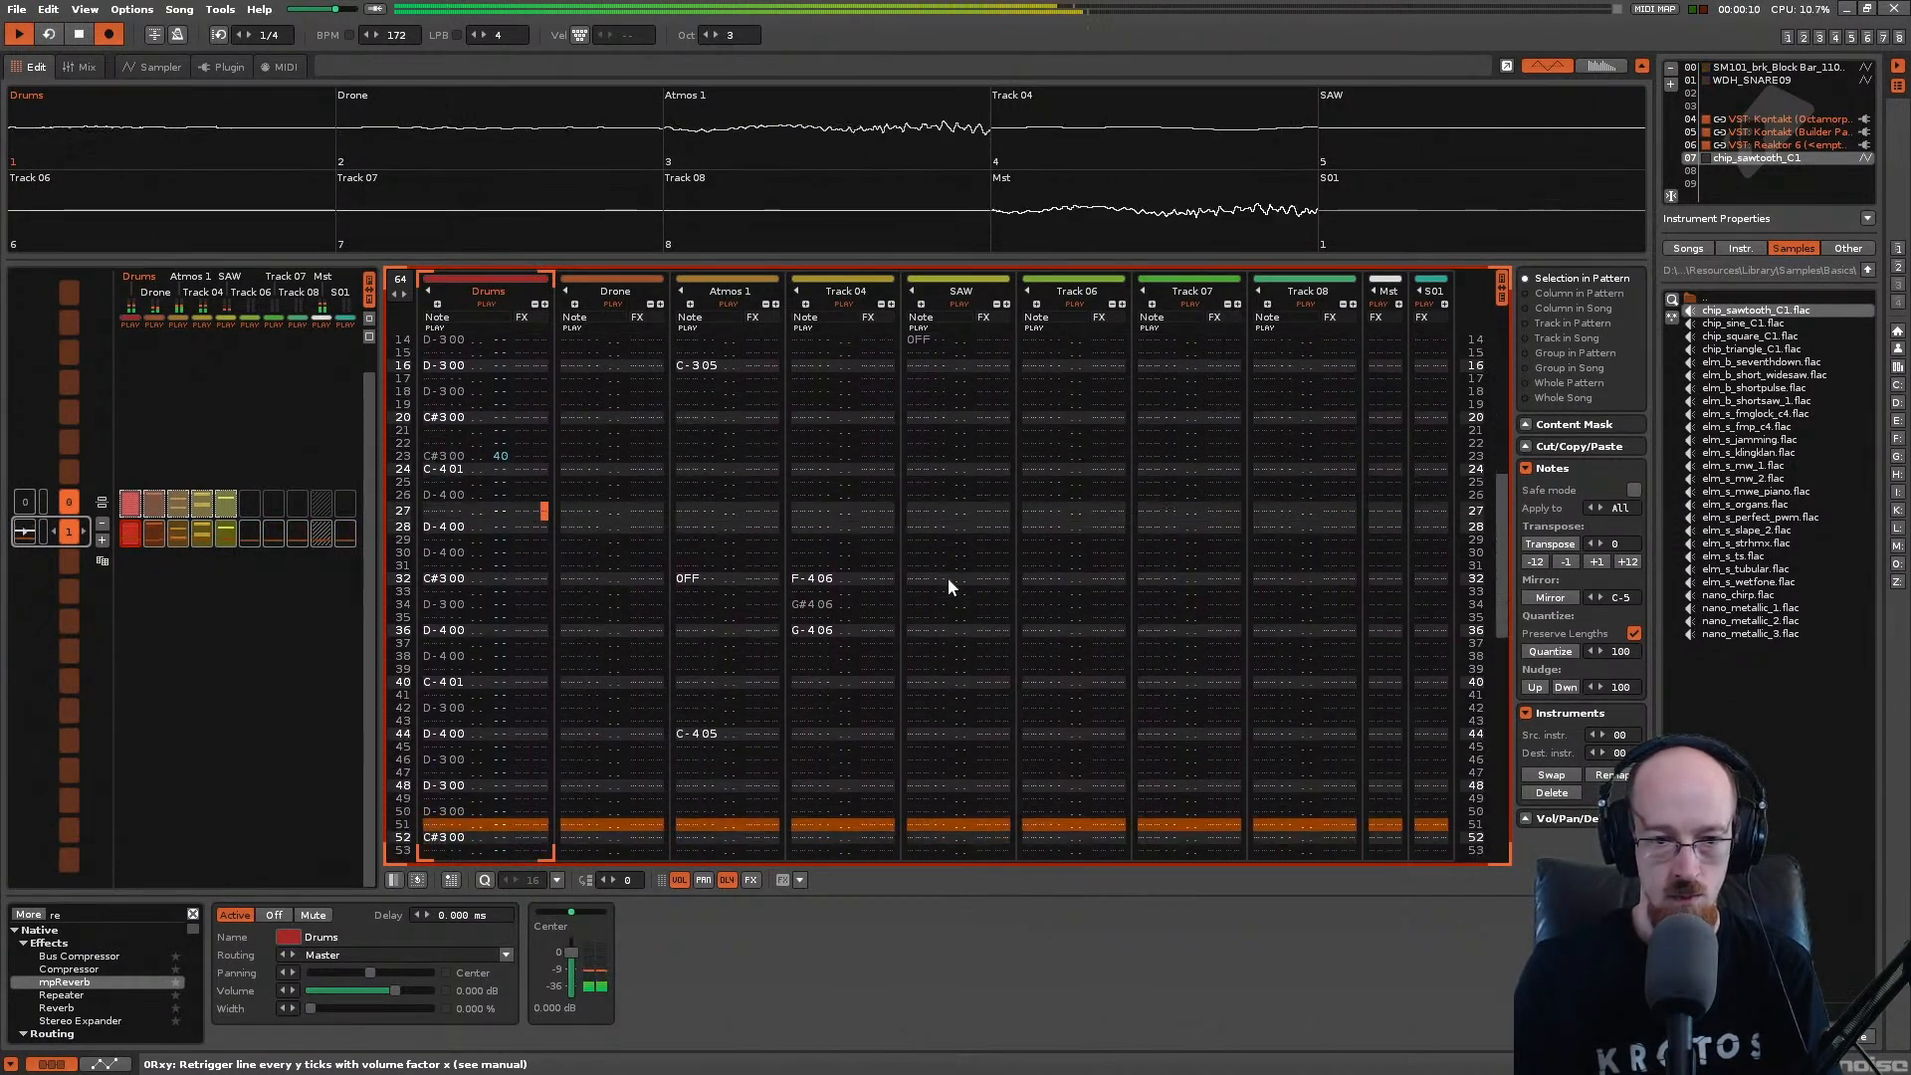
key(space)
key(Down)
key(Down)
key(Down)
key(Down)
key(Down)
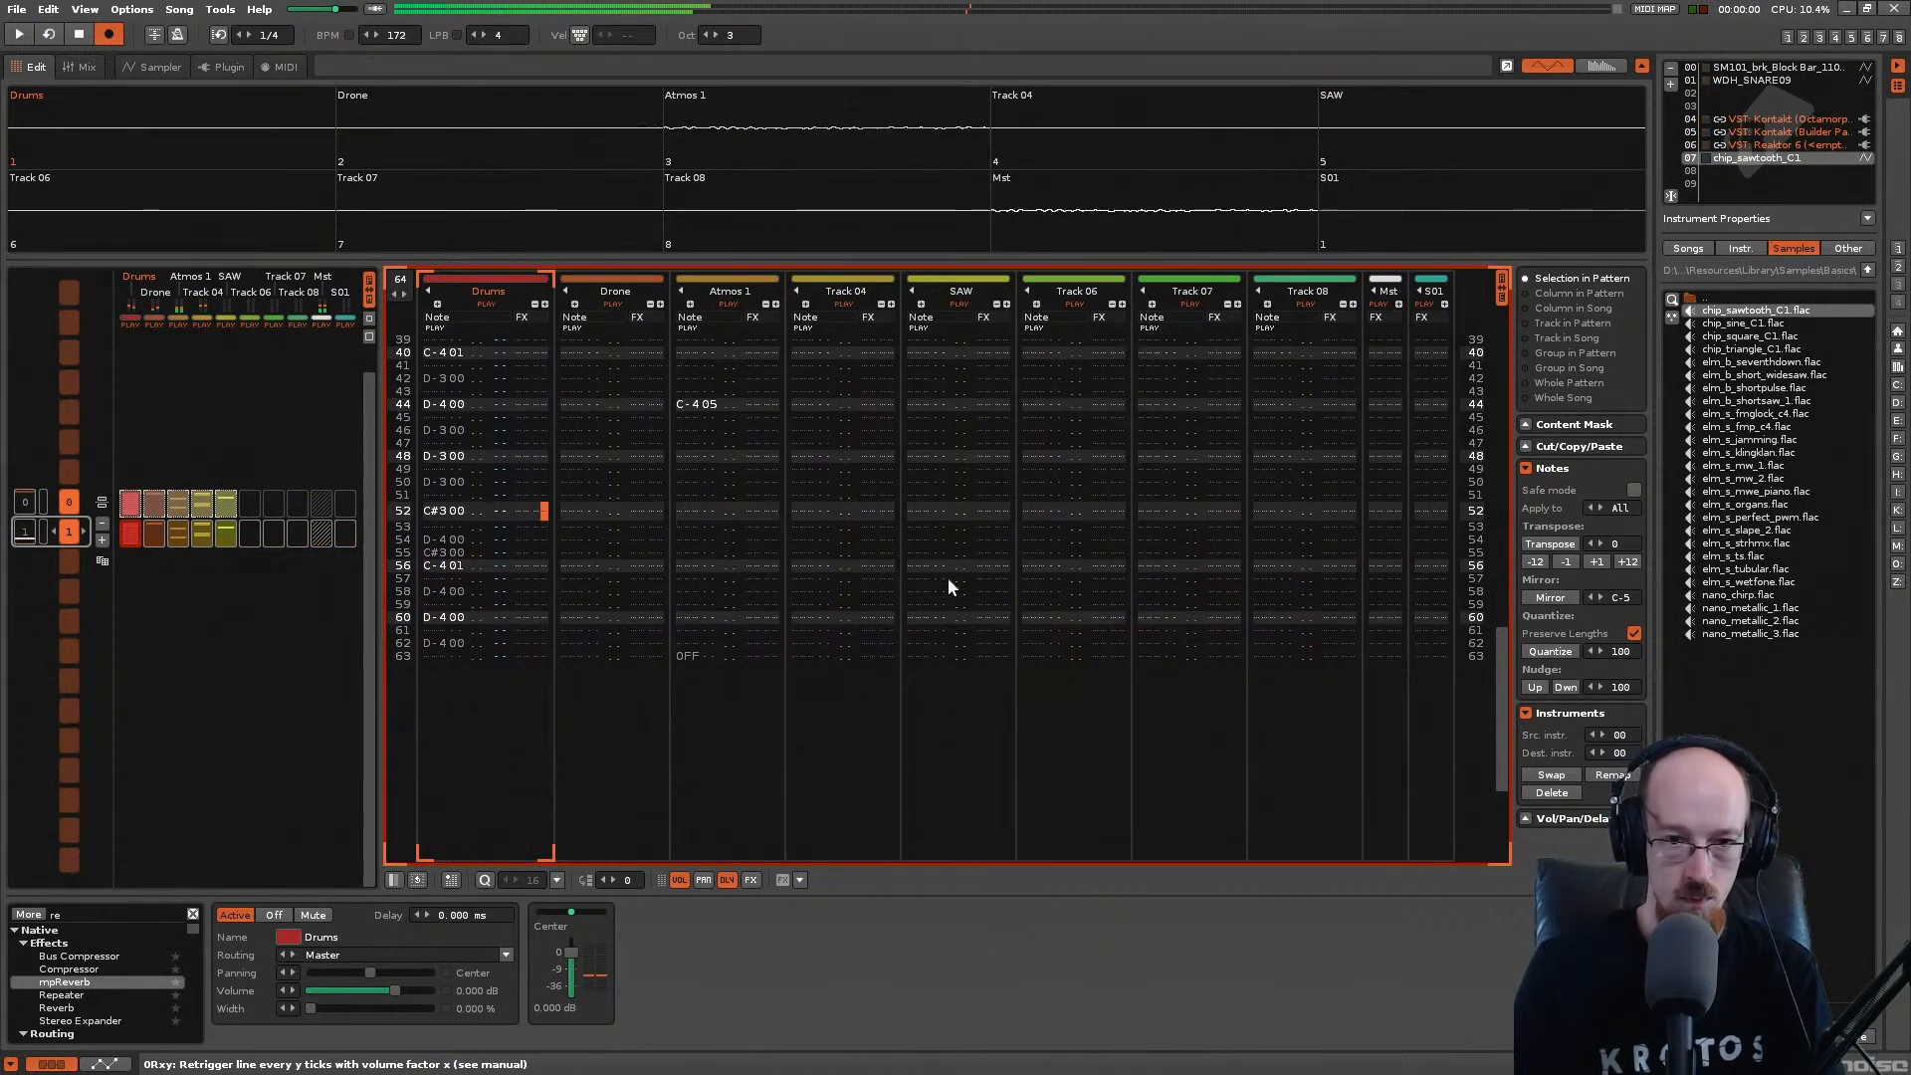
text(b00)
key(Down)
key(Down)
key(Down)
text(b00)
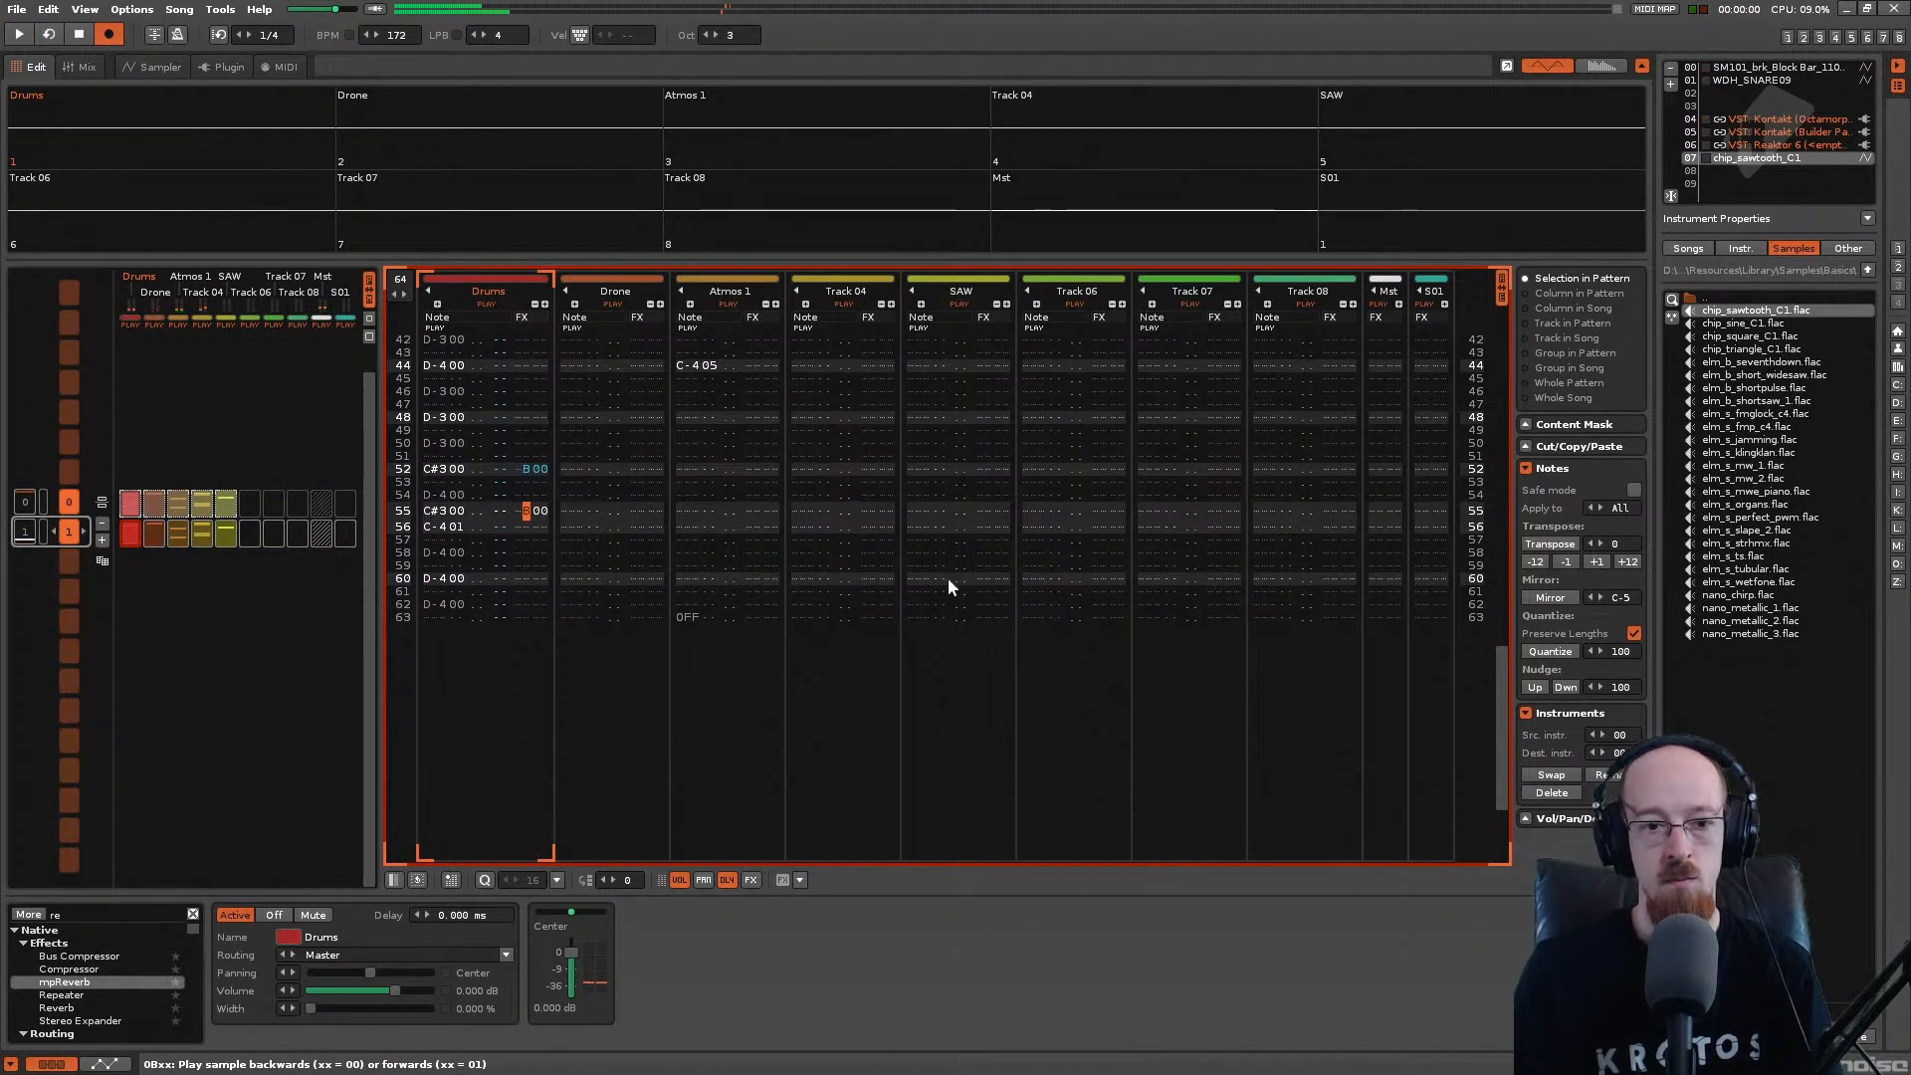
Step: Play back the second pattern with the reversed and retriggered drums, and save the song
key(Up)
key(Up)
key(Up)
key(Up)
key(Up)
key(Up)
key(Up)
key(Up)
key(space)
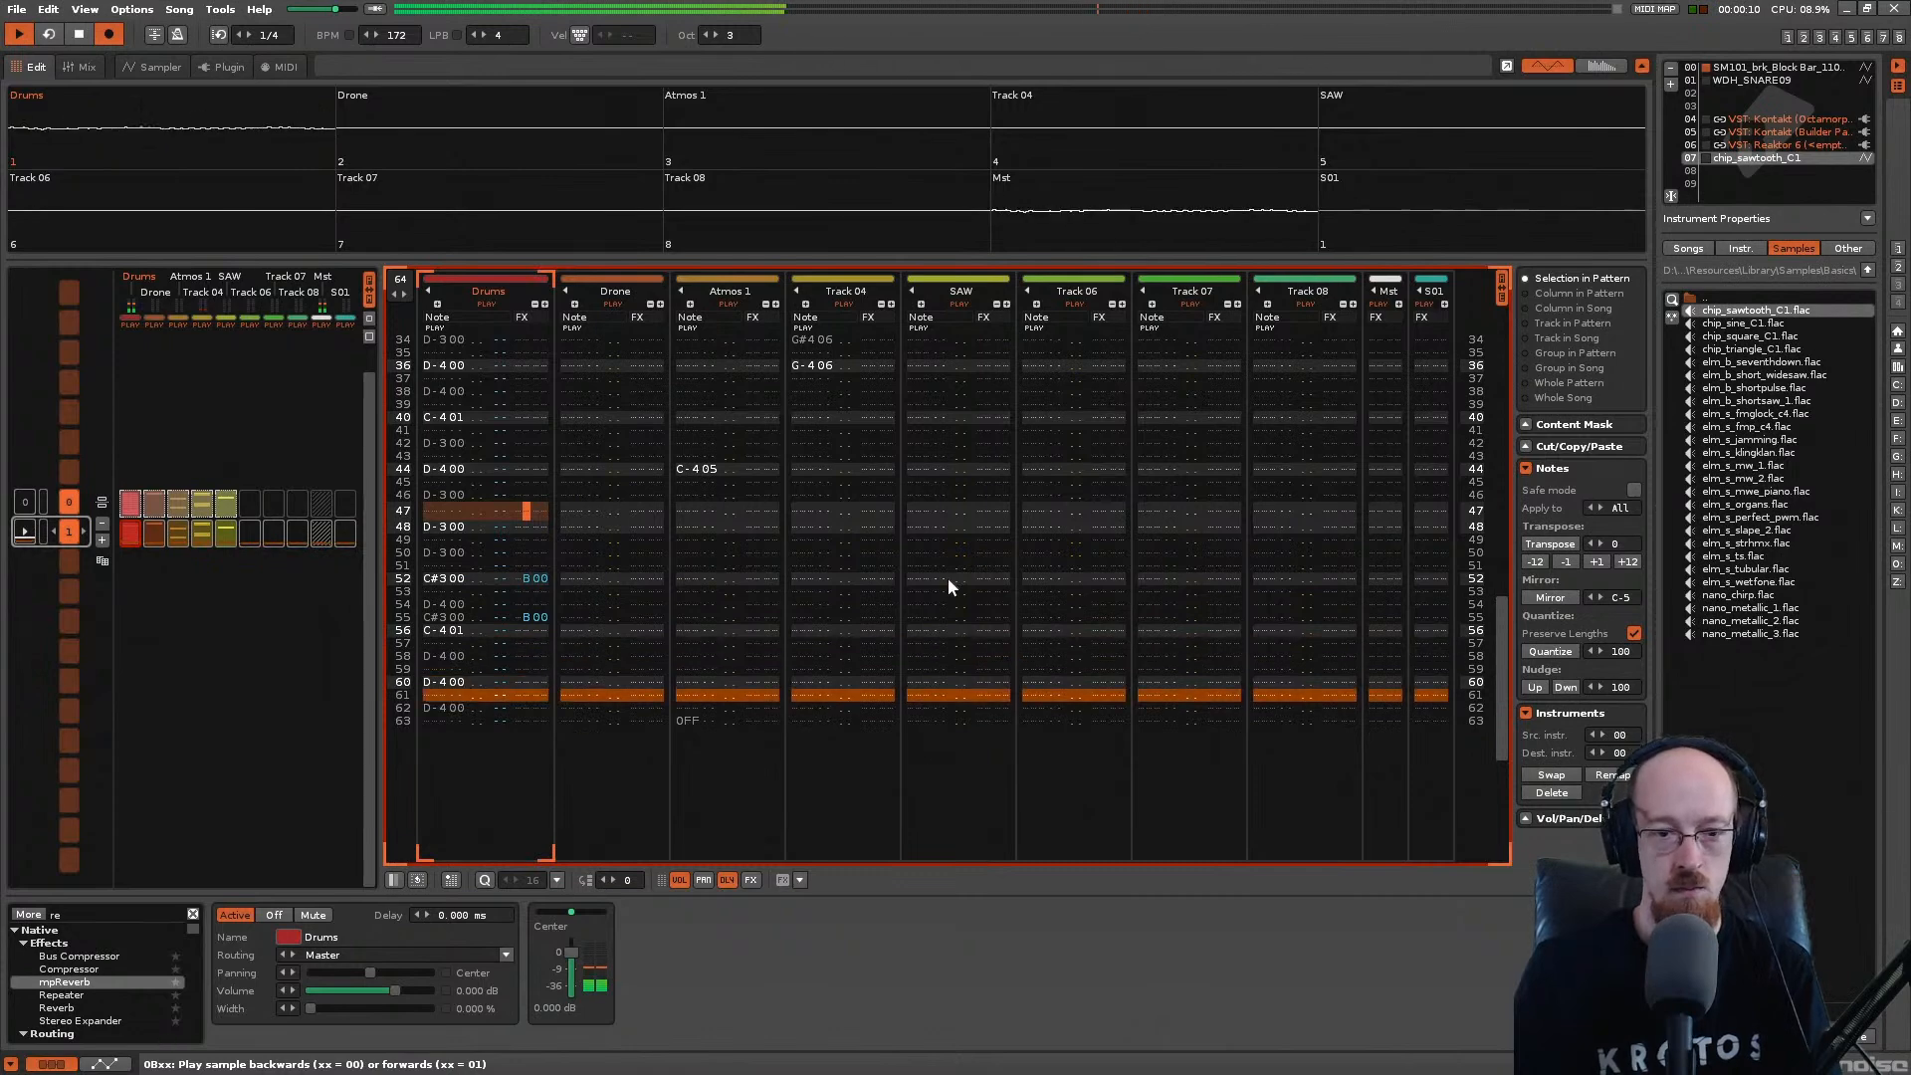
key(ctrl+s)
key(Up)
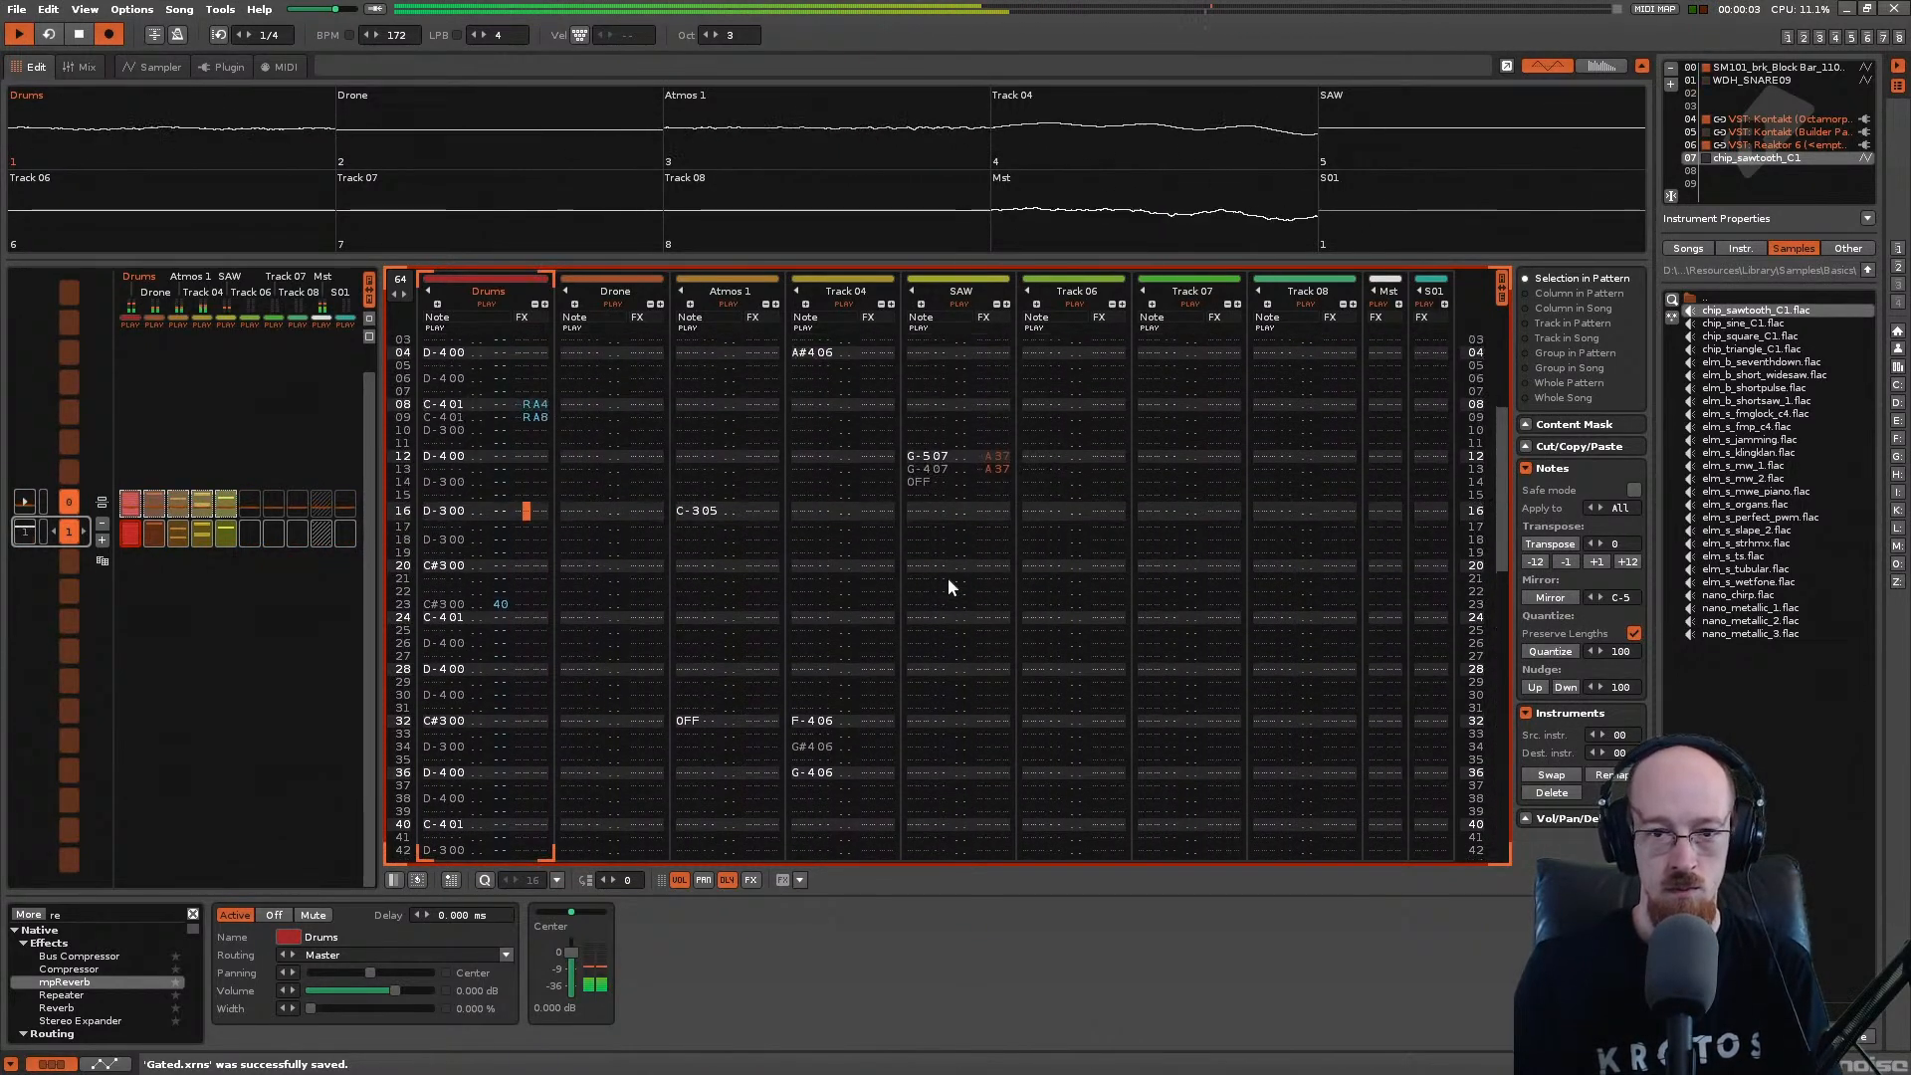
scroll(947, 577, up, 1)
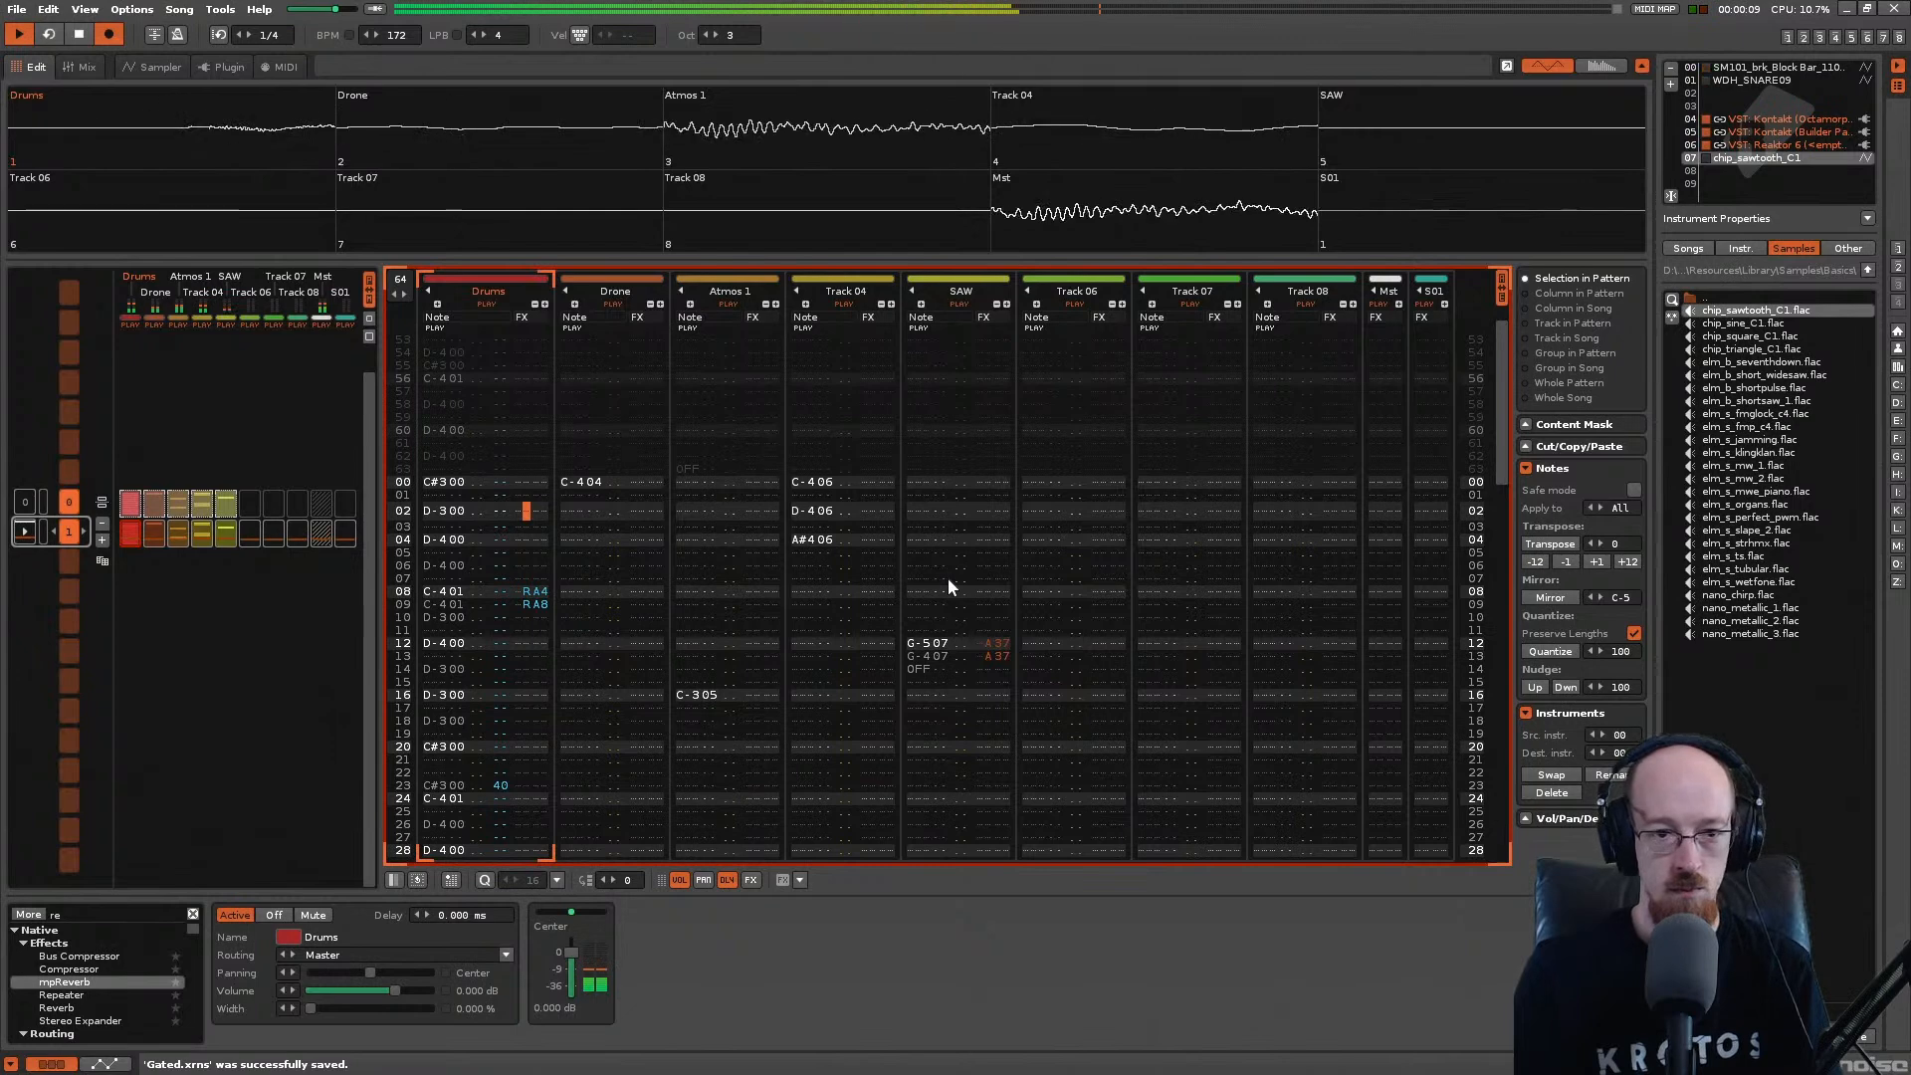
key(ctrl+s)
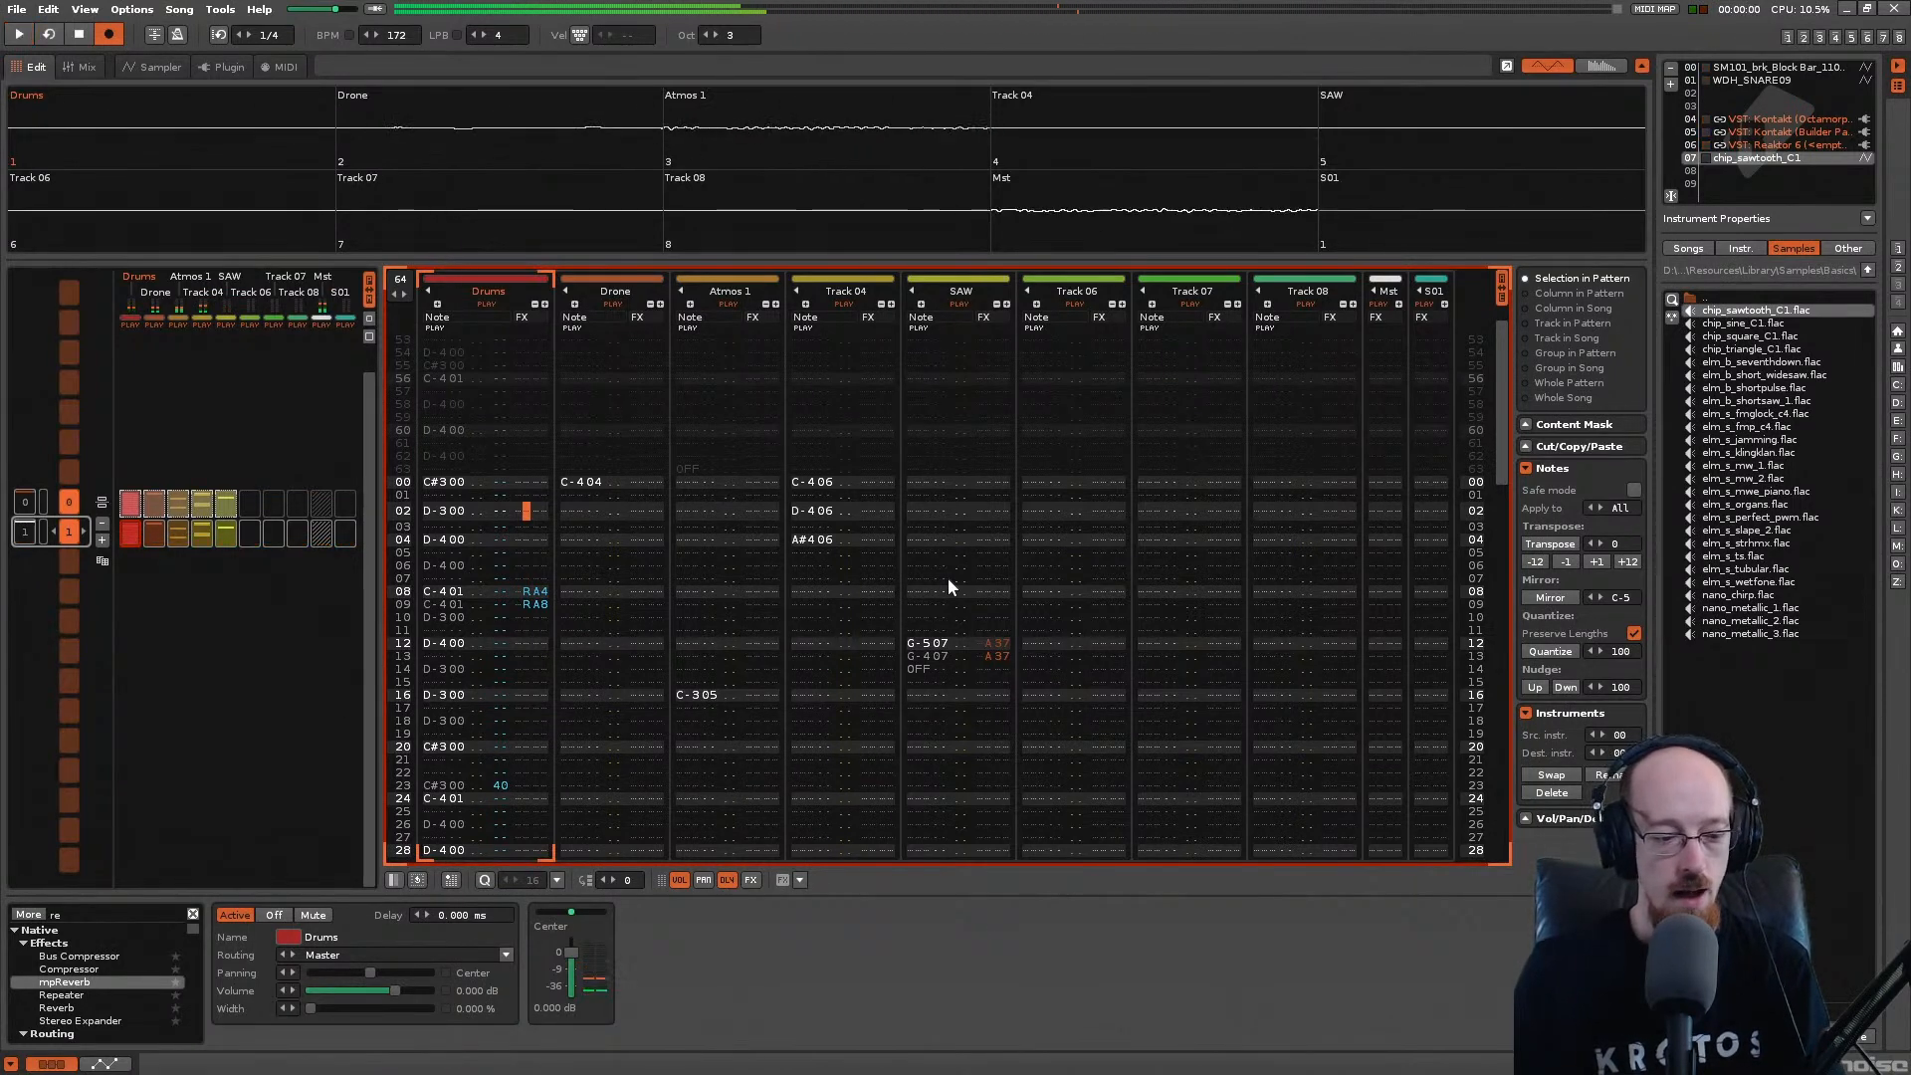
key(Down)
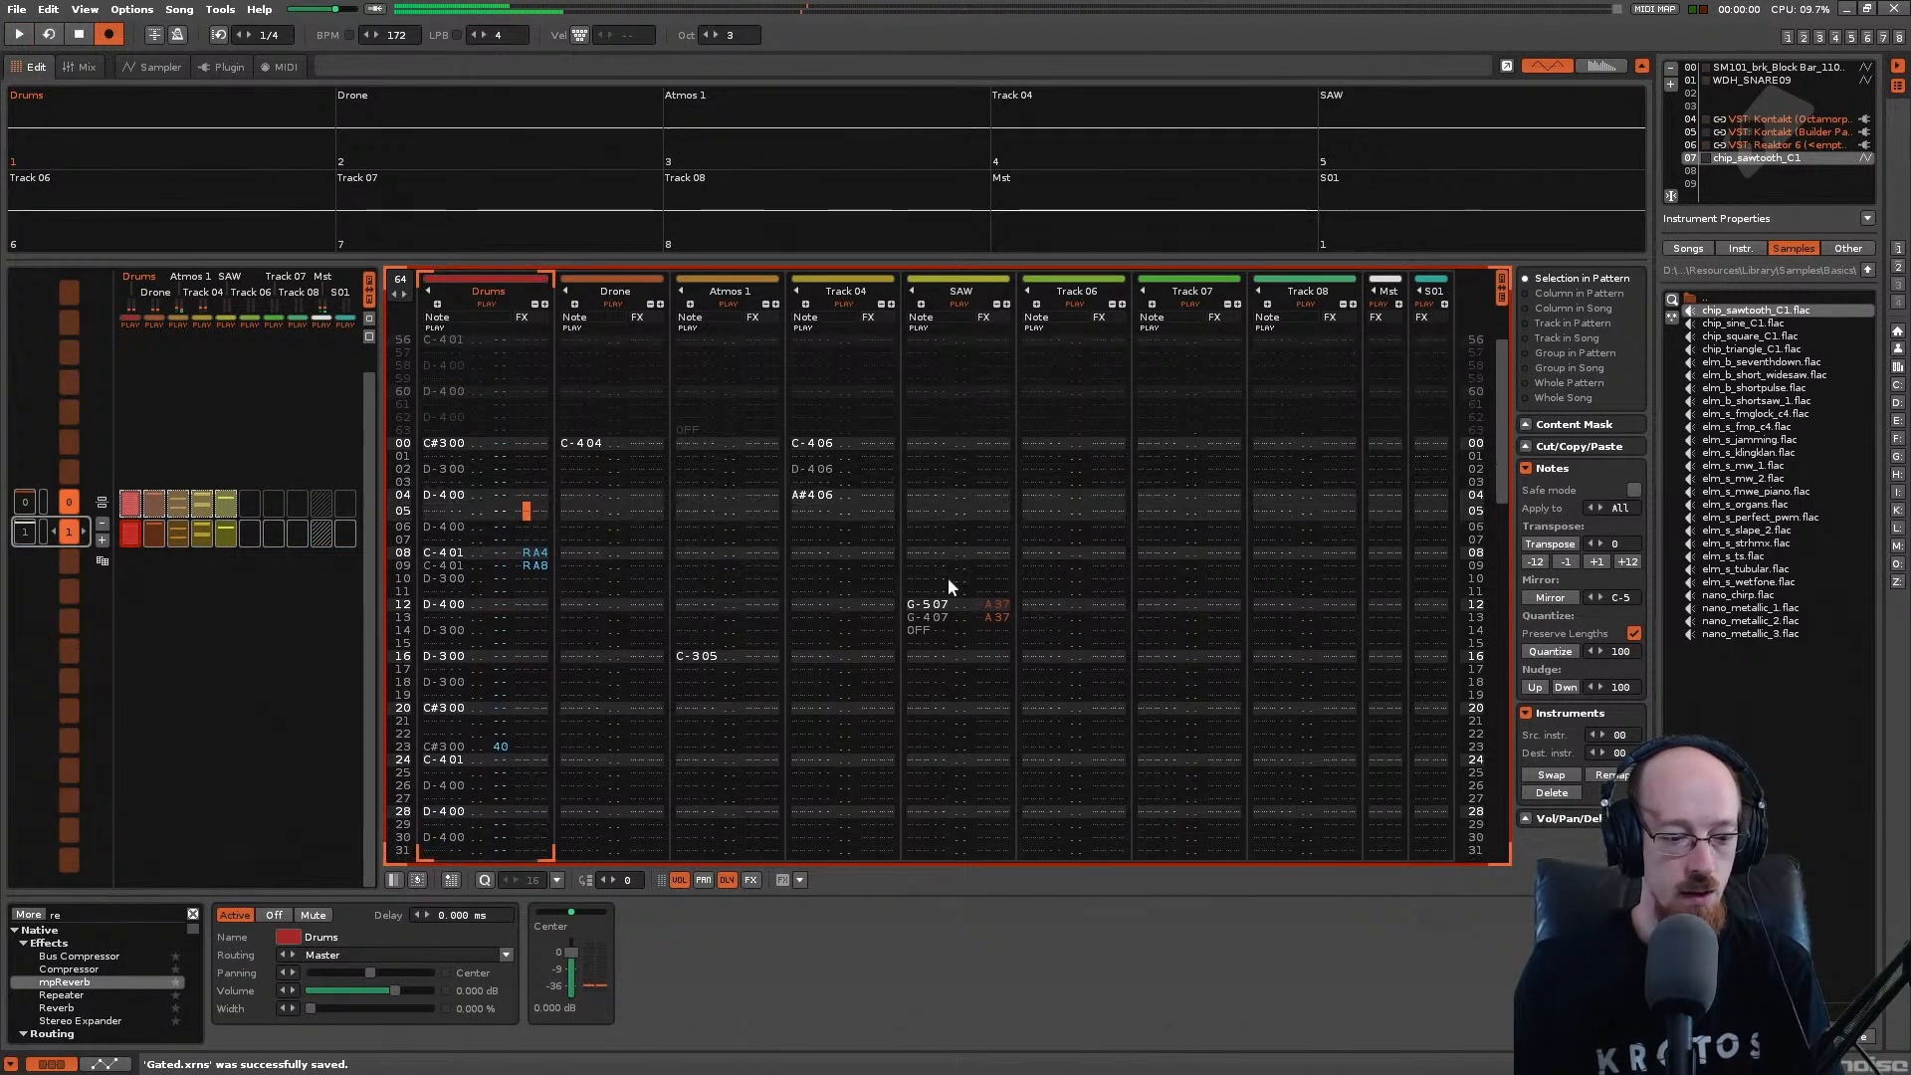
Step: Look through the Drums notes and effects at the start and end of the second pattern
key(Up)
key(Up)
key(Up)
key(Up)
key(Up)
key(Up)
key(Up)
key(Up)
key(Up)
key(Up)
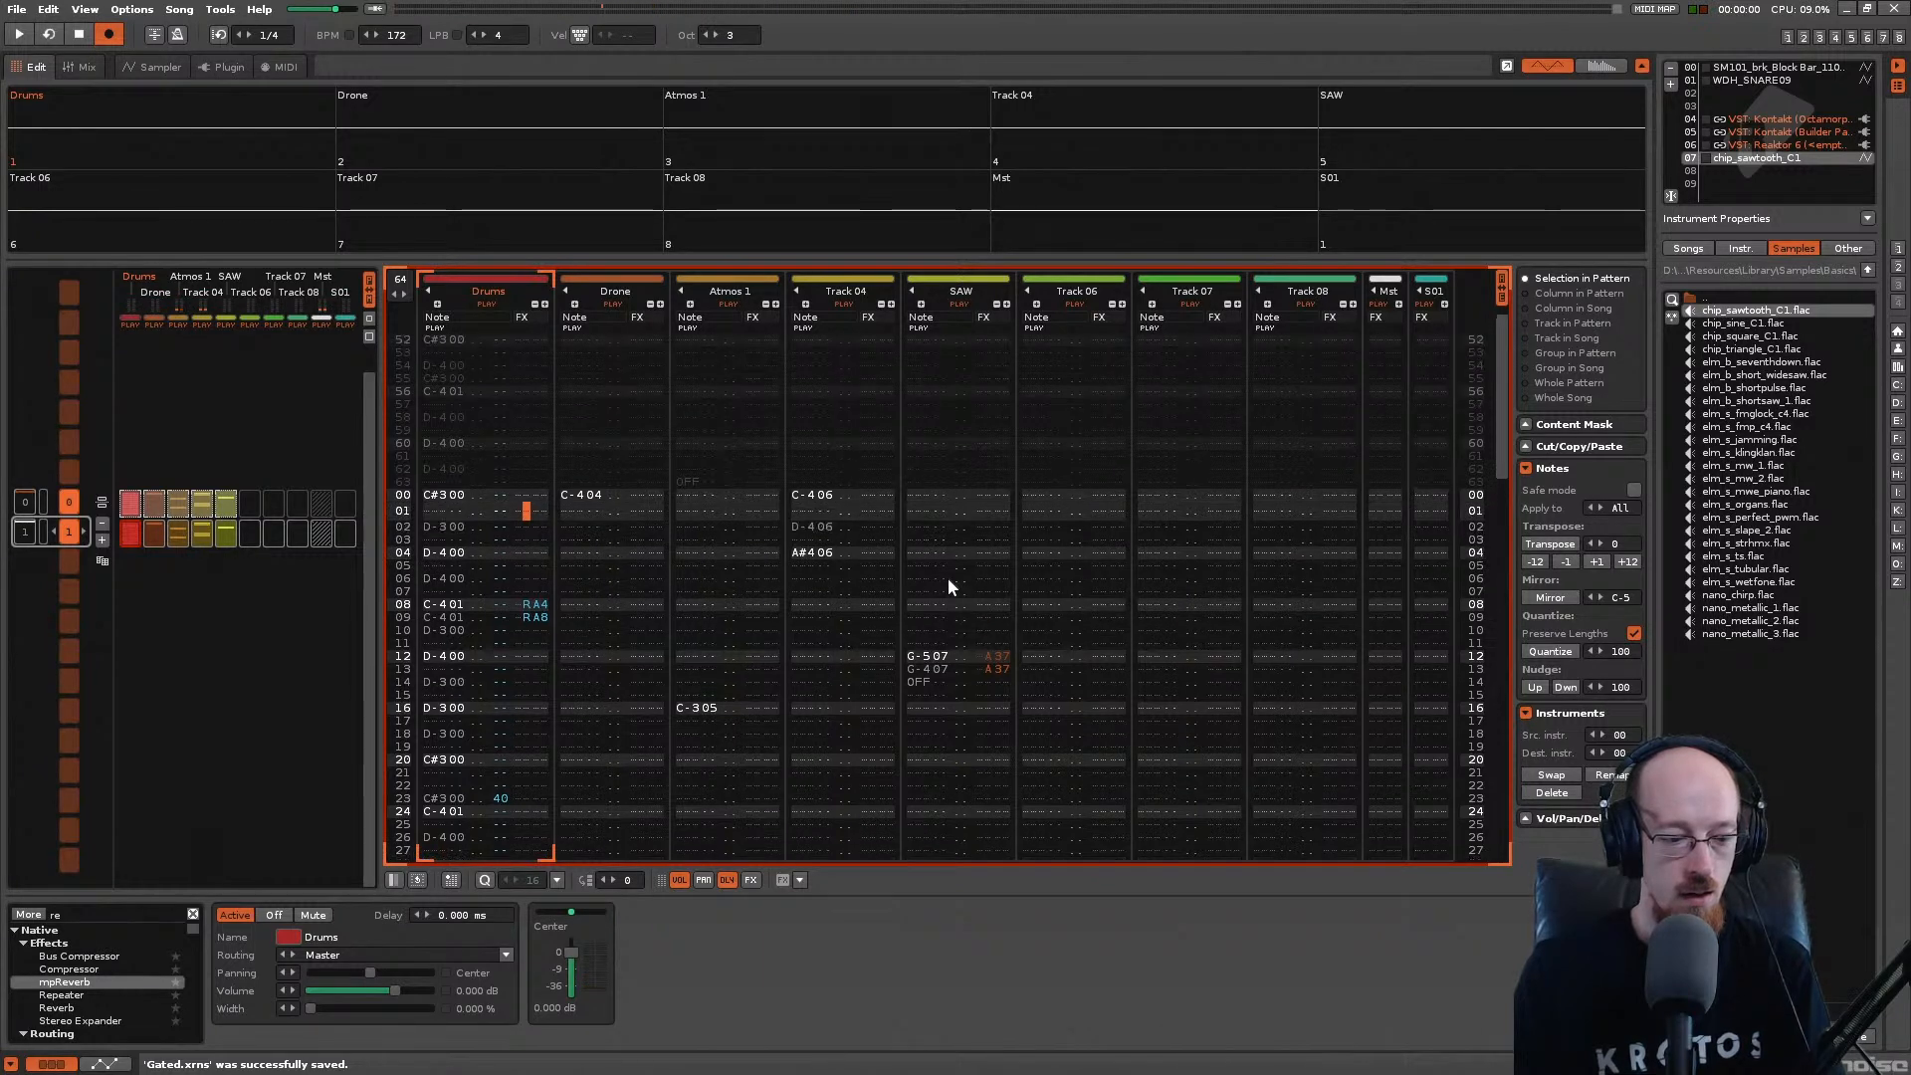
key(Down)
key(Down)
key(Down)
key(Down)
key(Down)
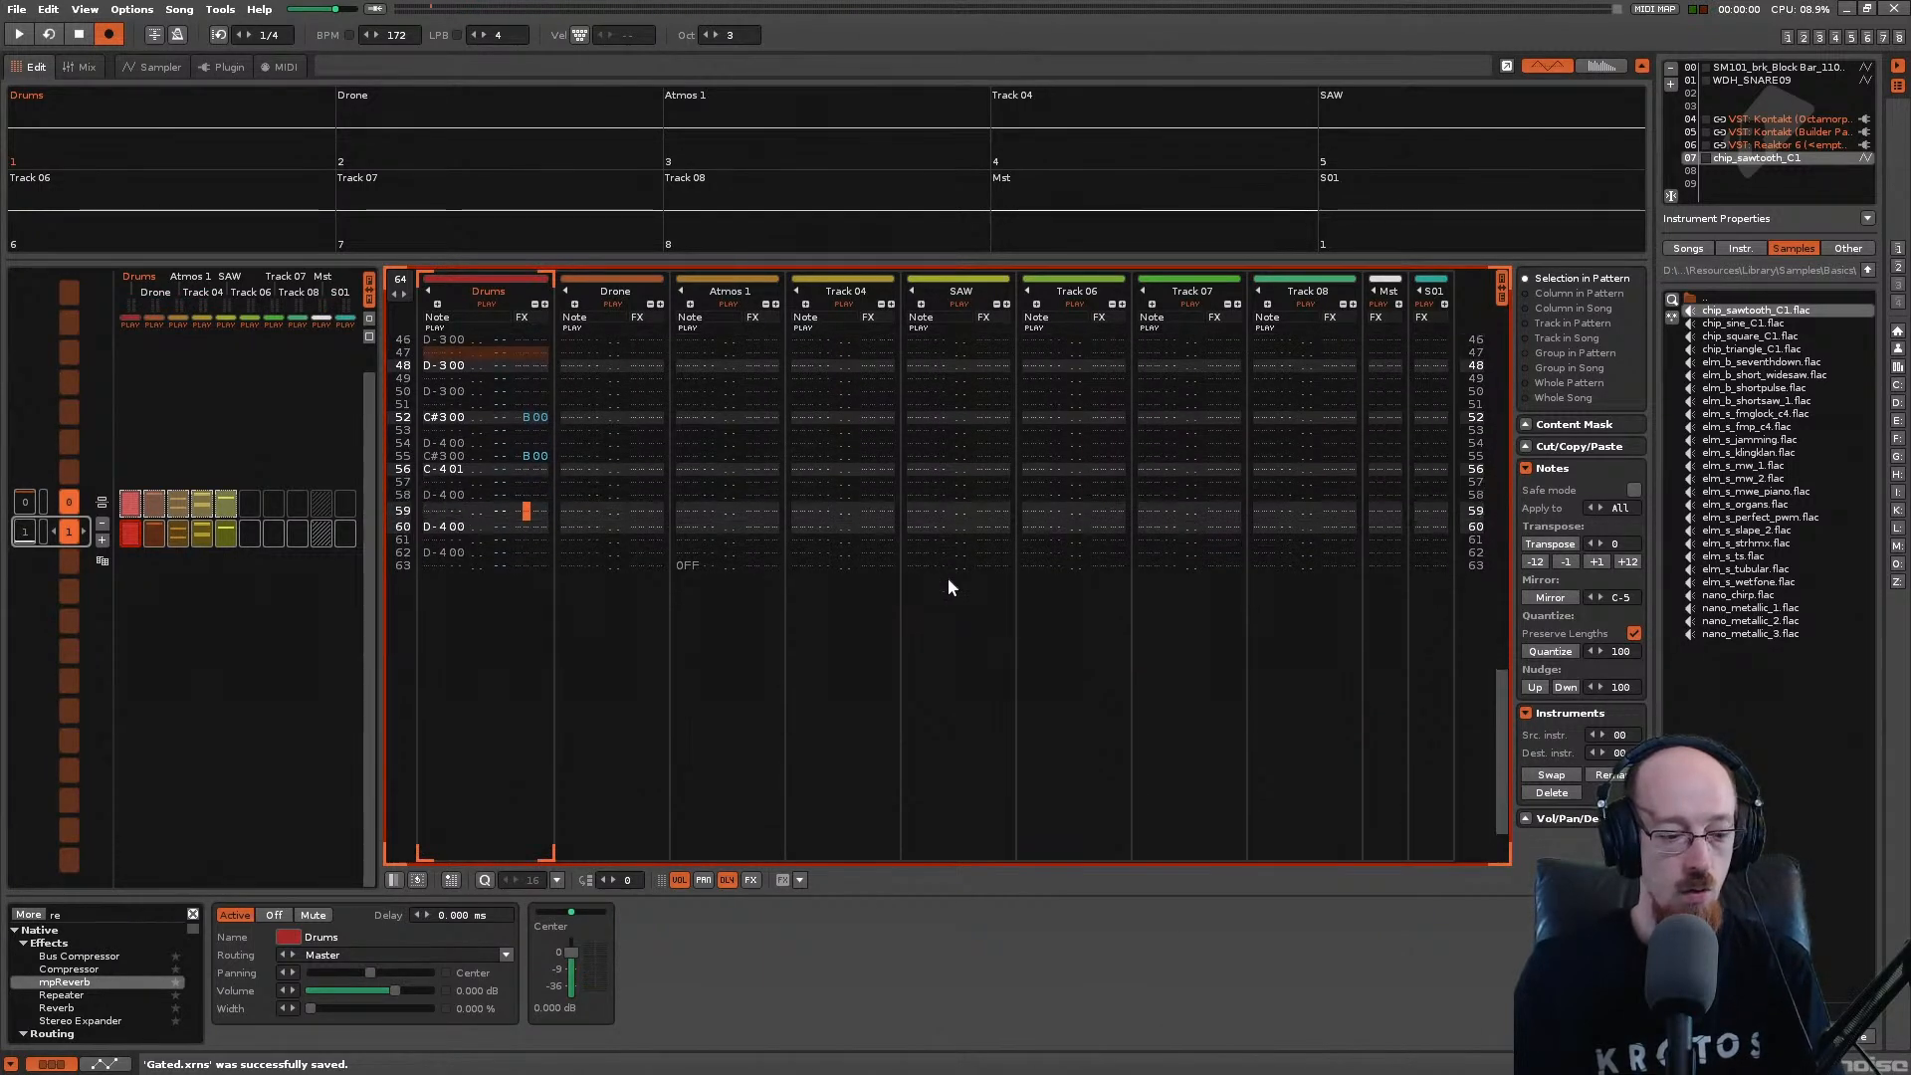
key(Down)
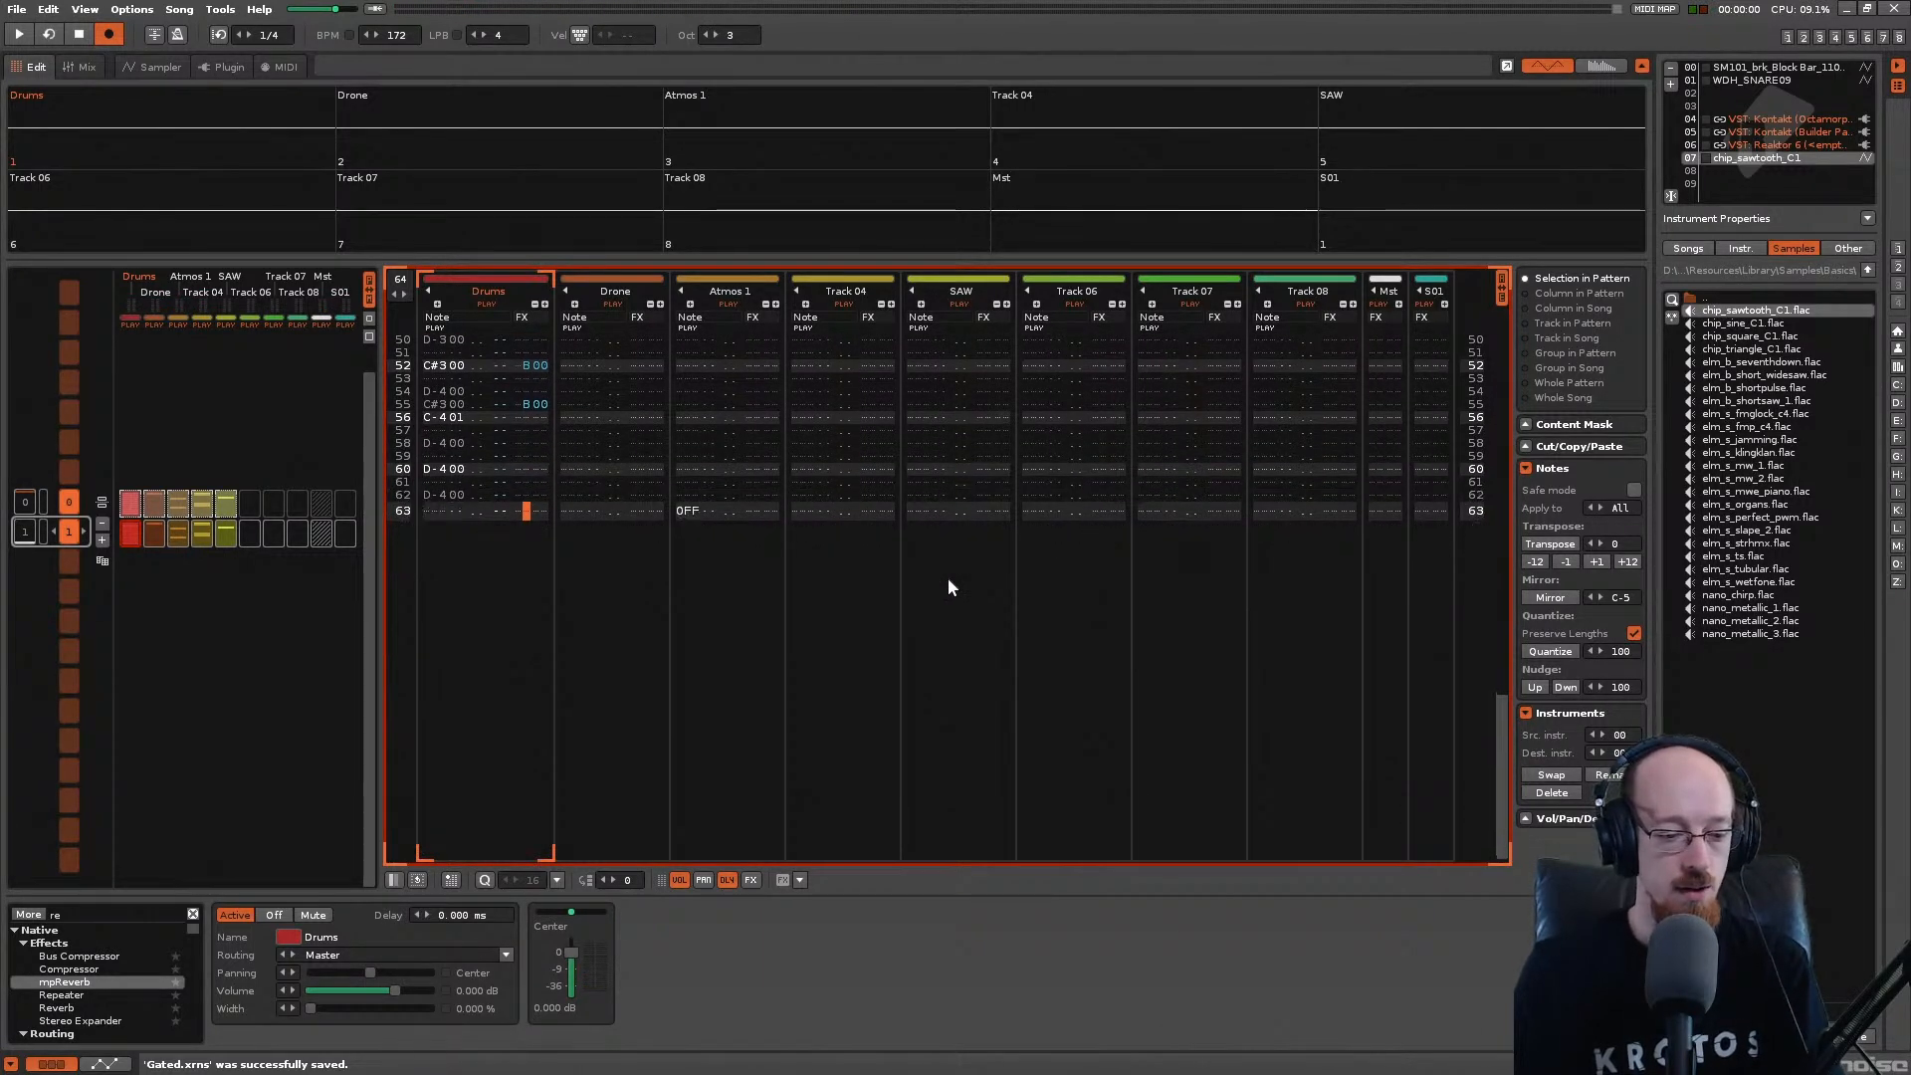
key(Down)
key(Down)
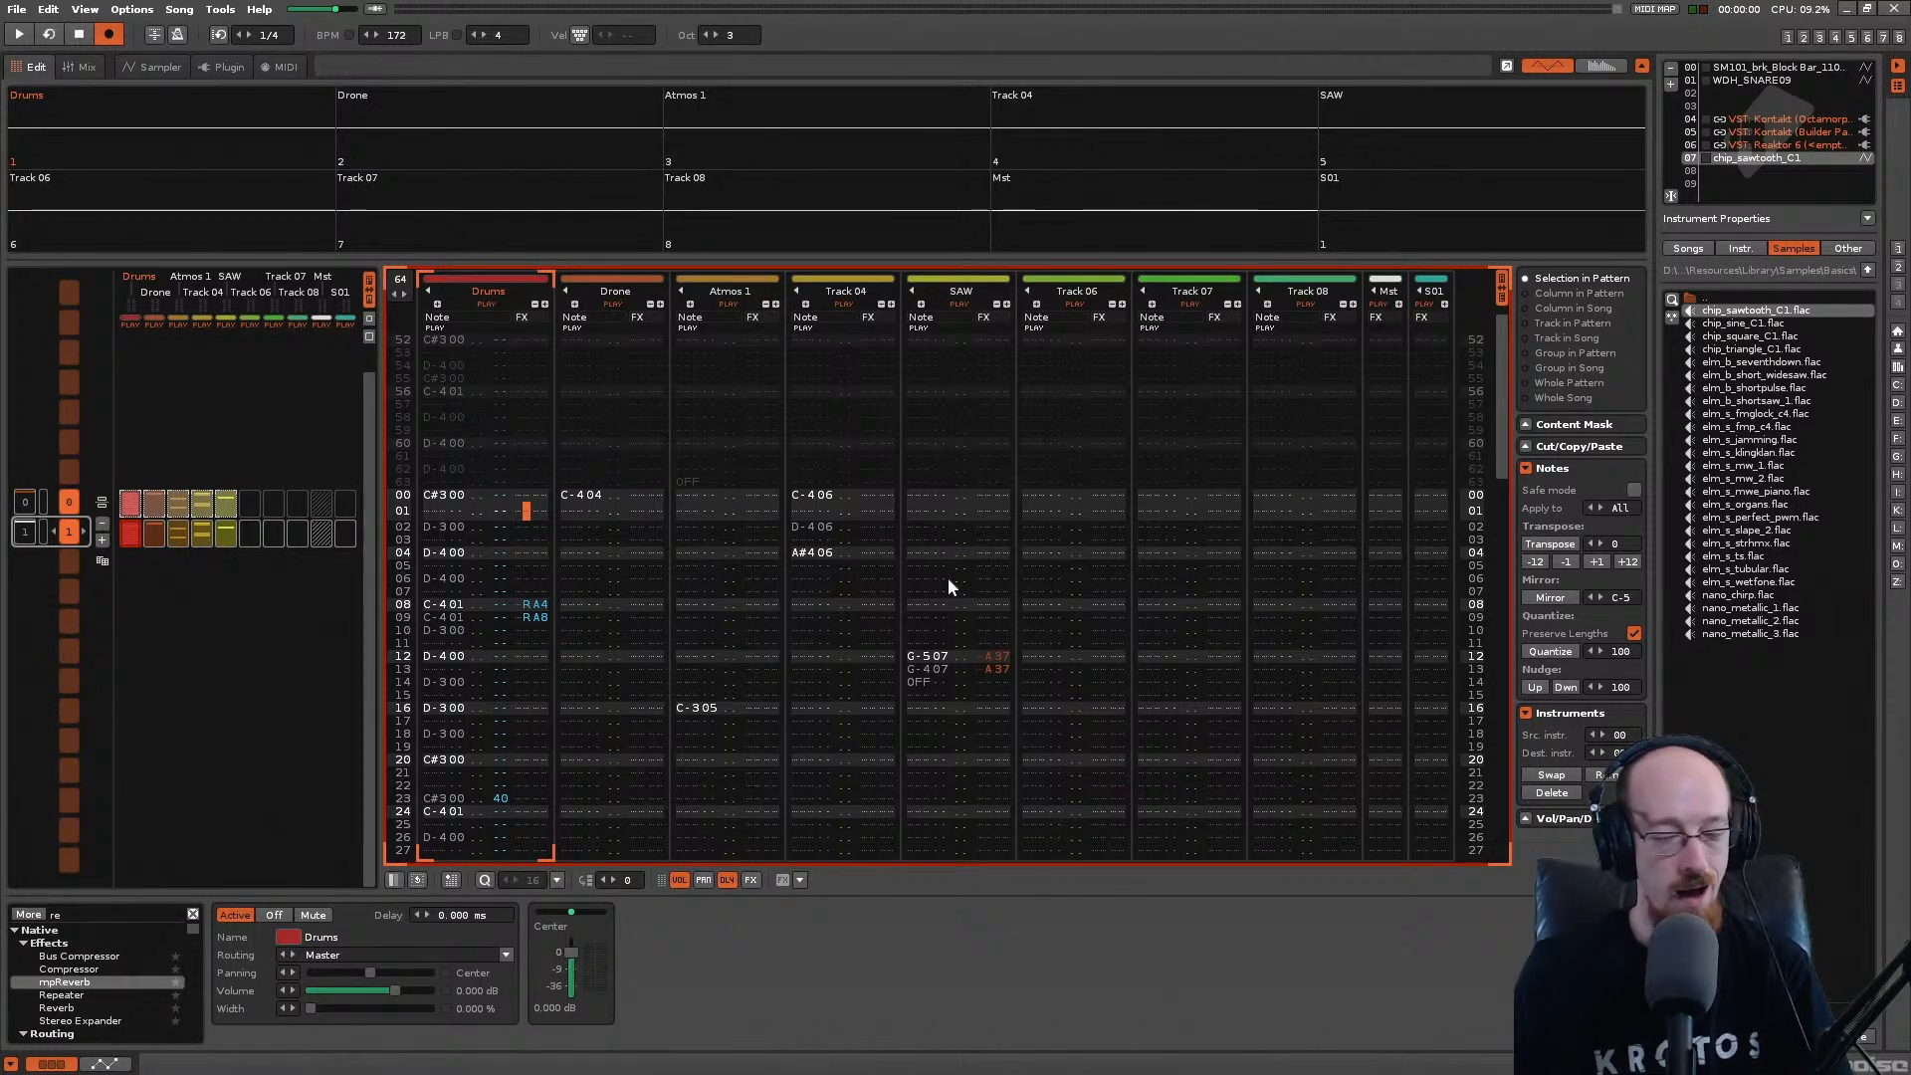
key(Up)
key(Up)
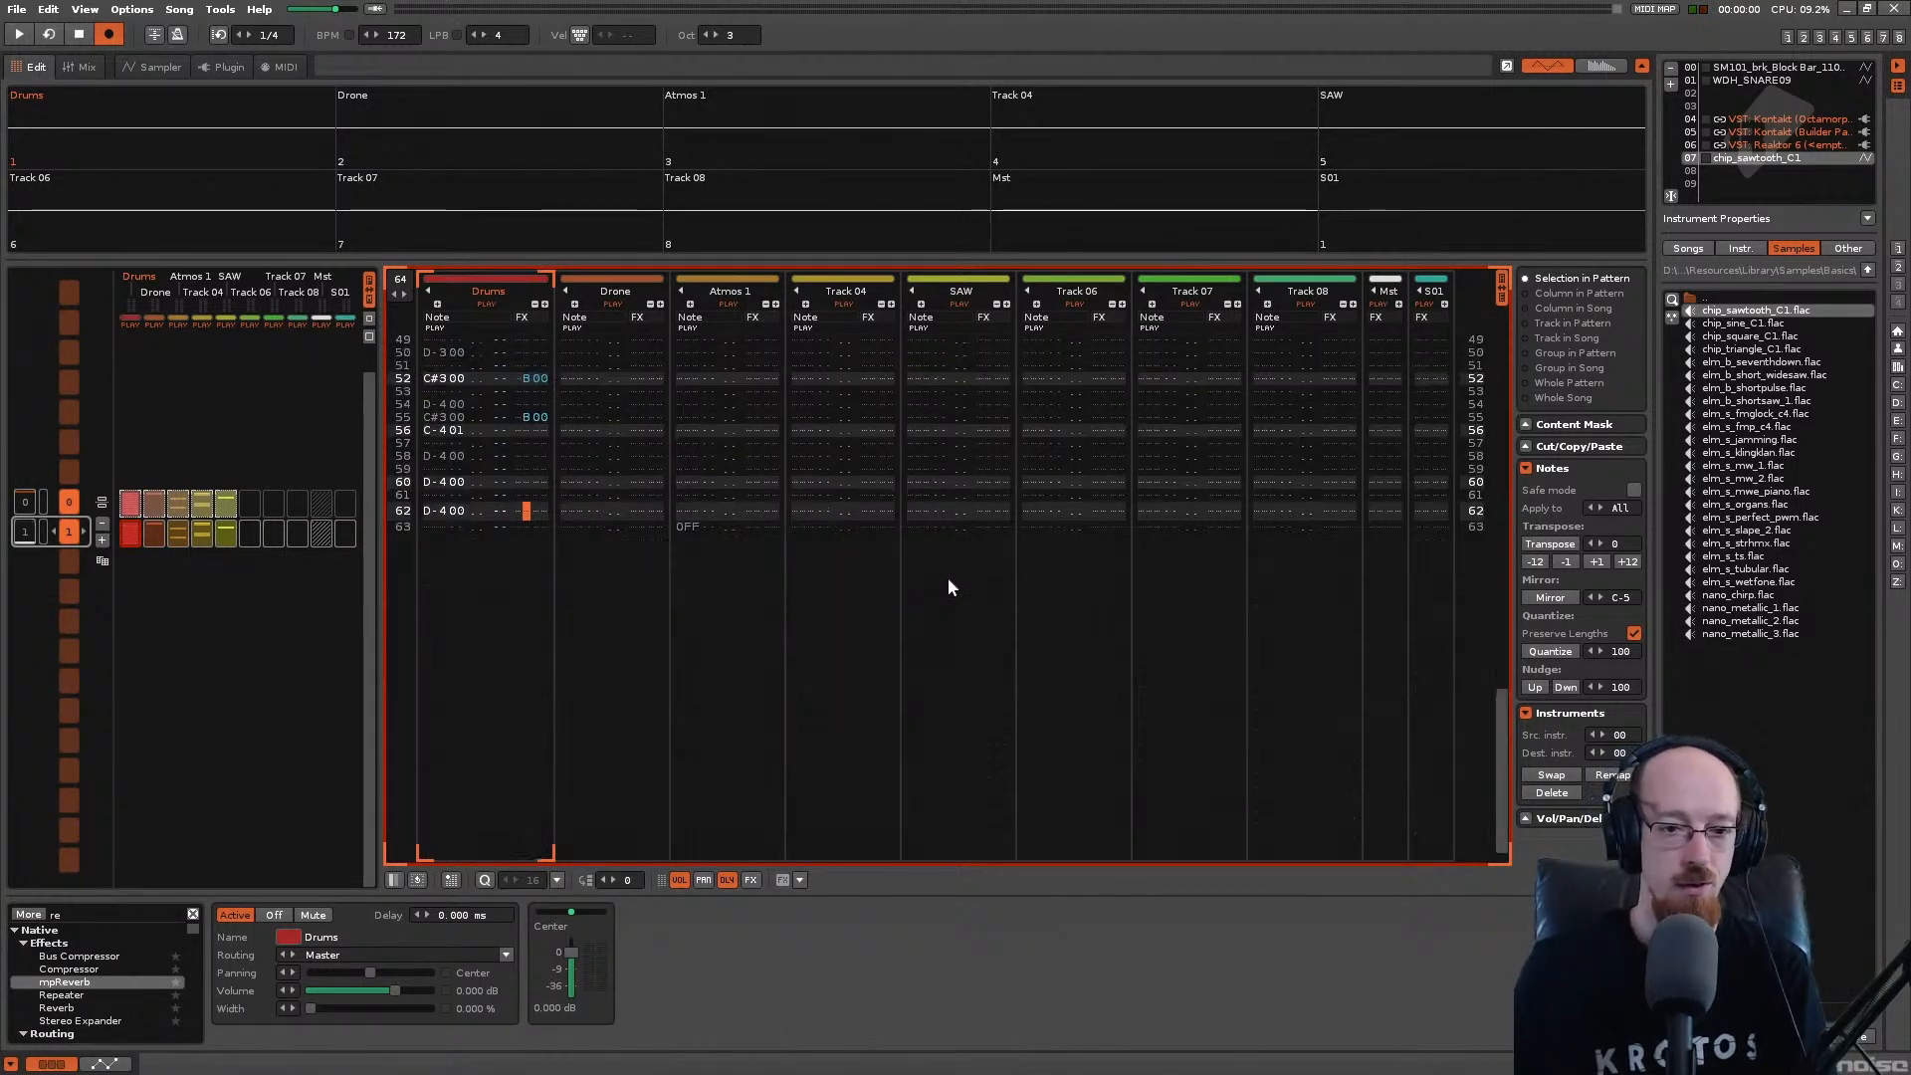
key(Down)
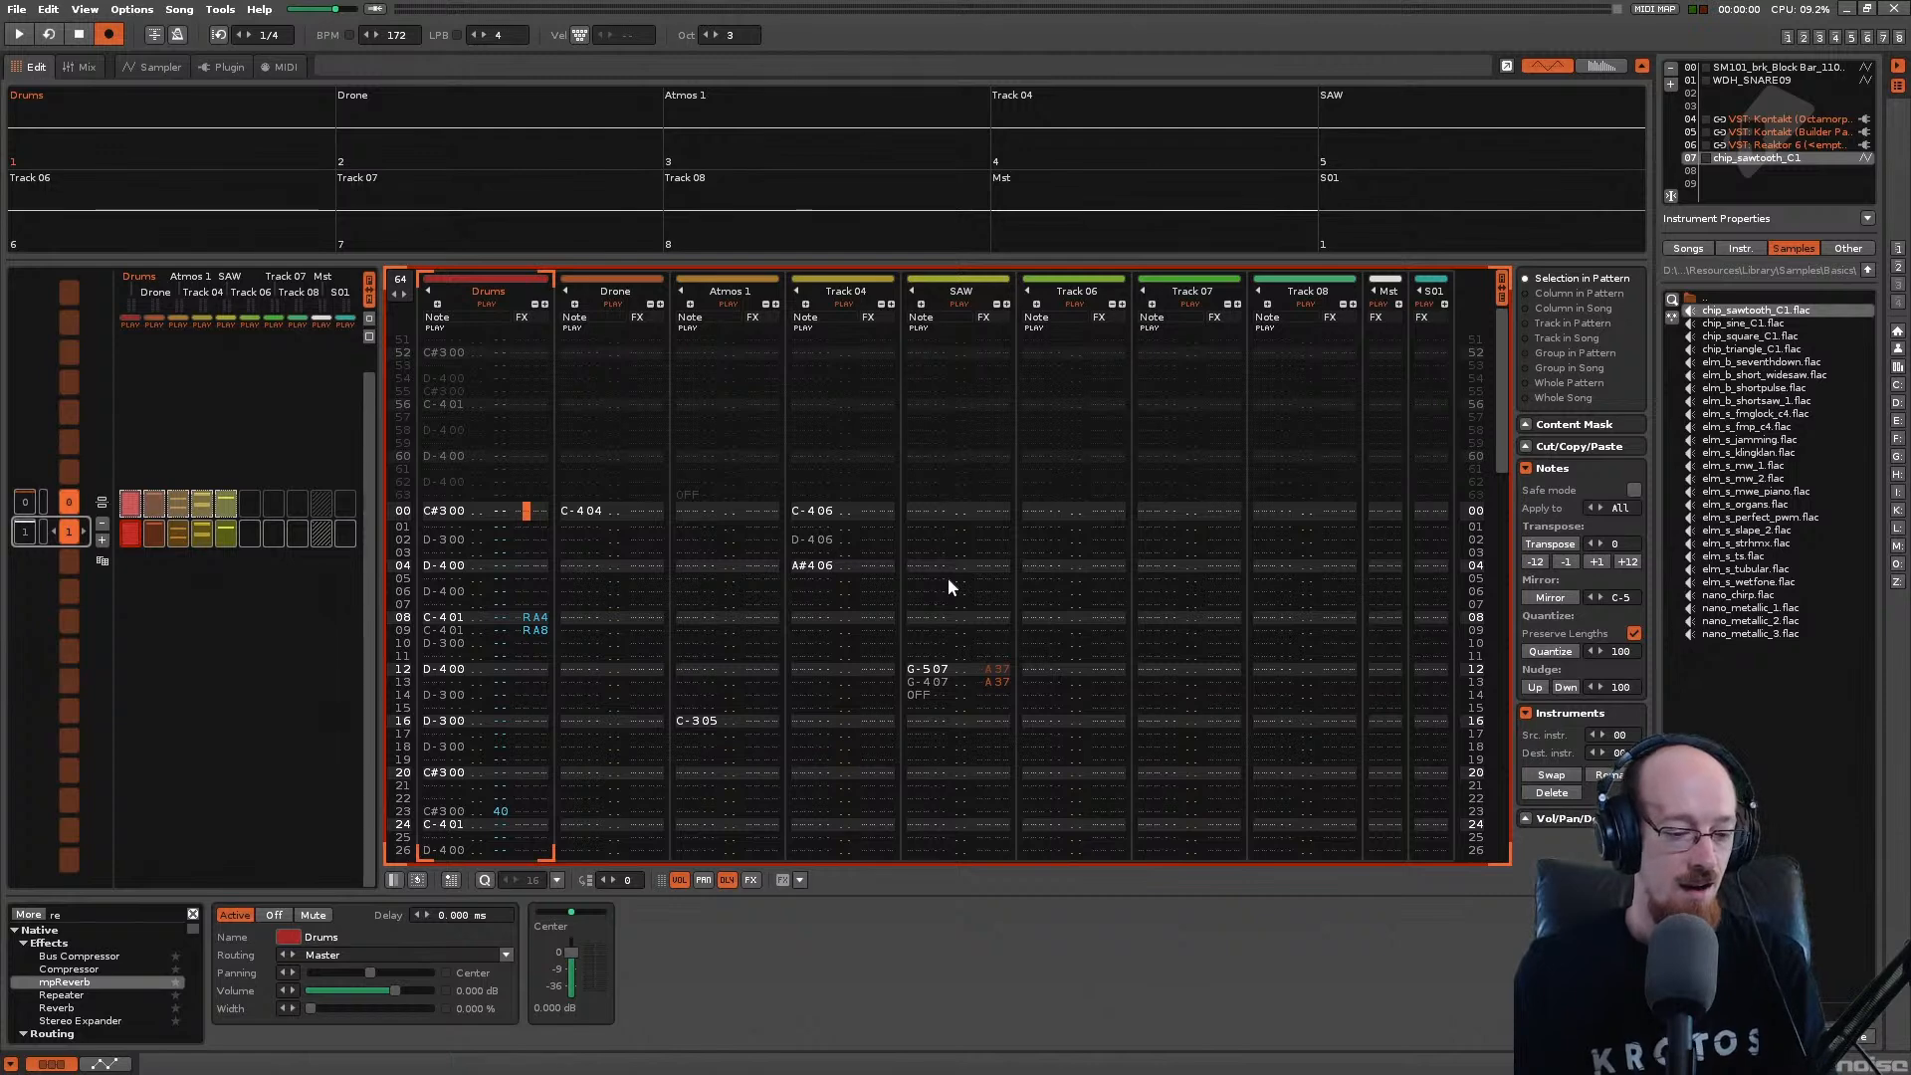
Step: Save the song
key(Up)
key(Up)
key(Up)
key(Up)
key(Up)
key(Up)
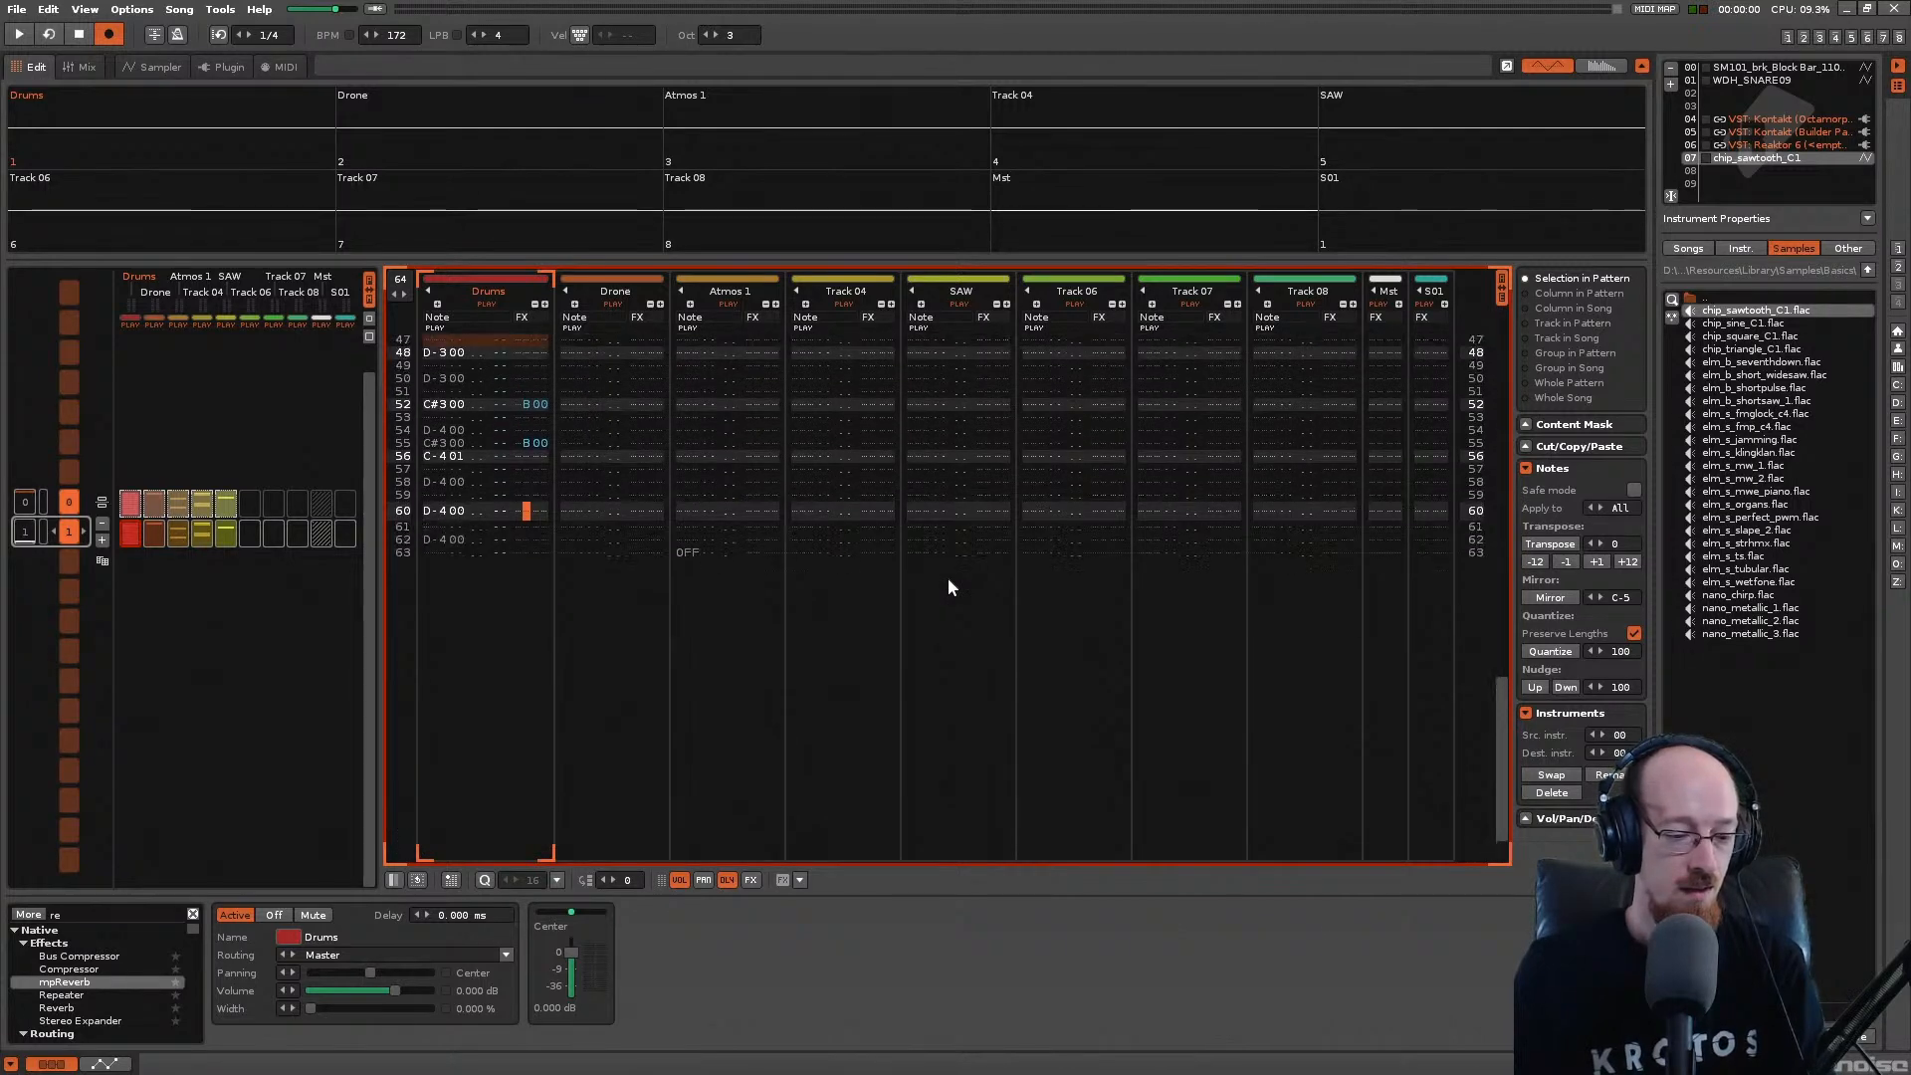
key(Up)
key(Up)
key(Up)
key(ctrl+s)
Step: Go back through the second pattern to its first line and play its opening lines
key(Up)
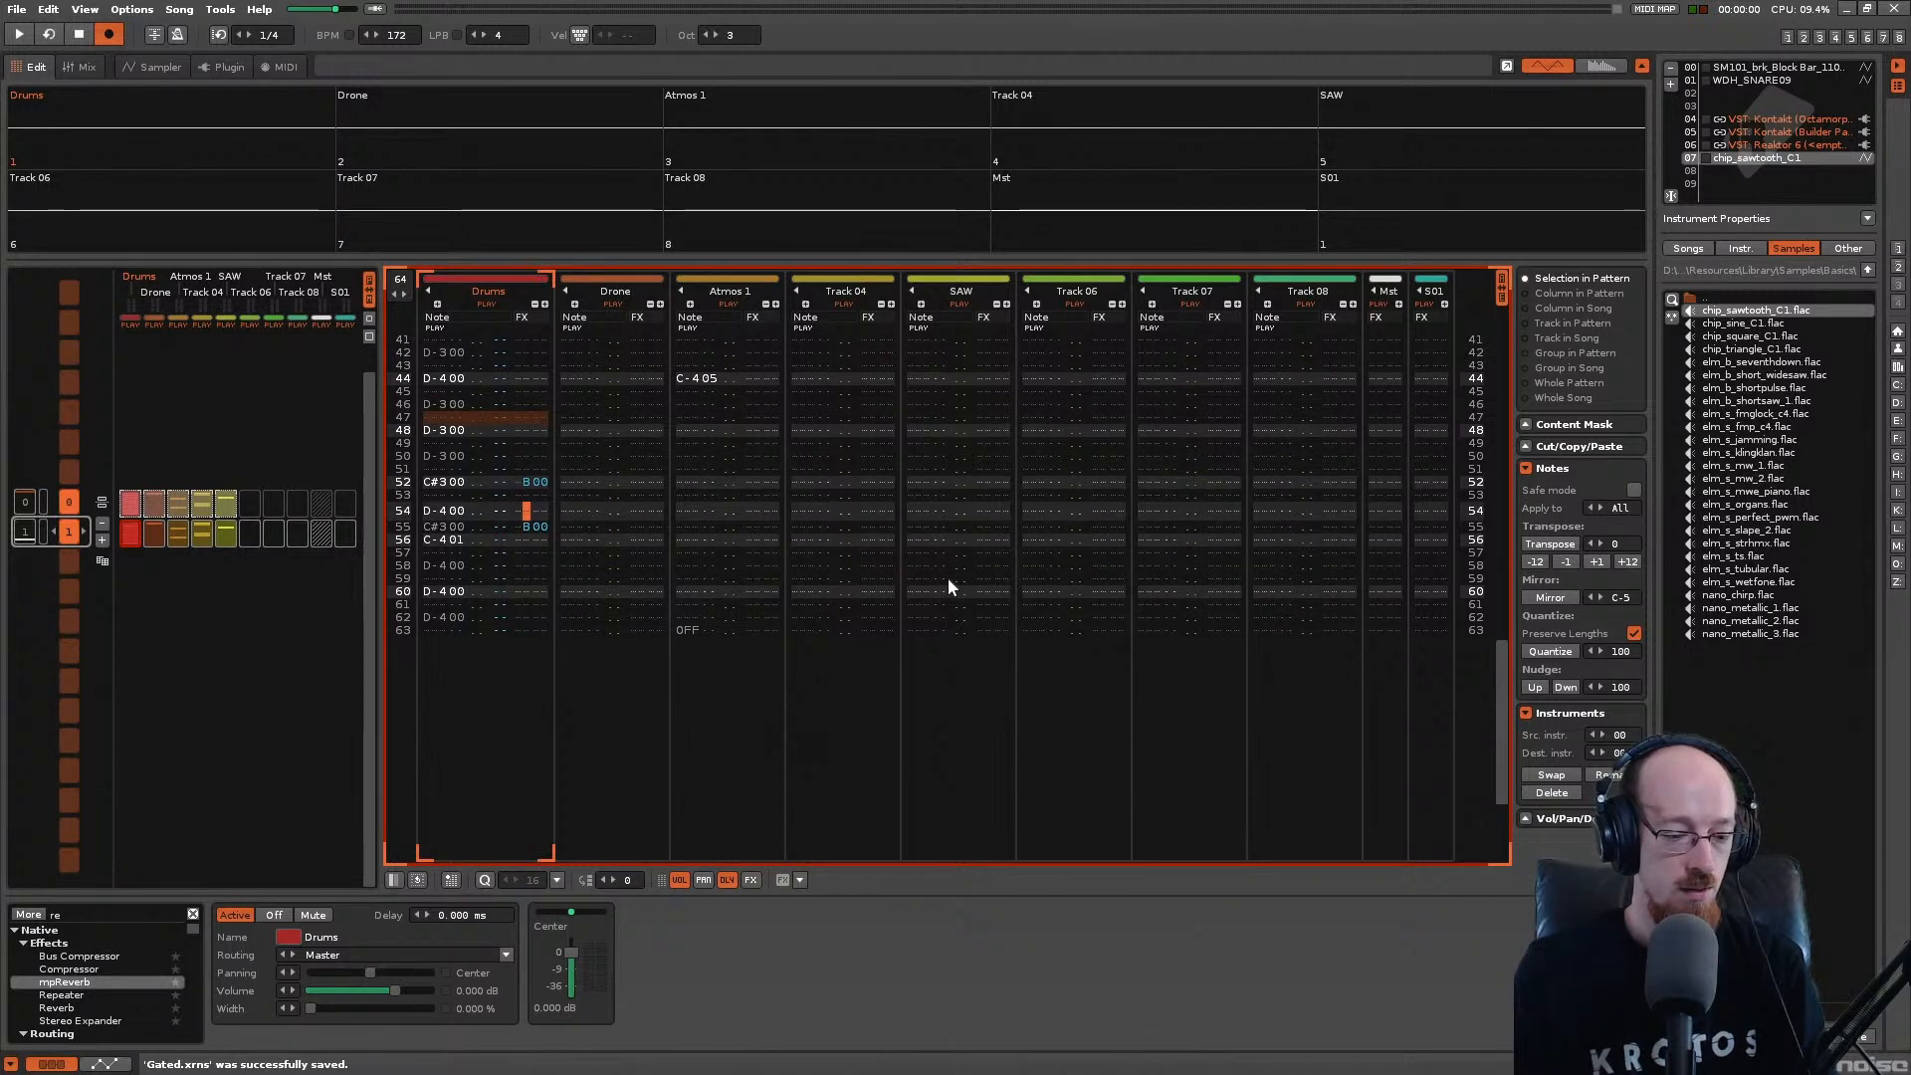
key(Up)
key(Up)
key(Up)
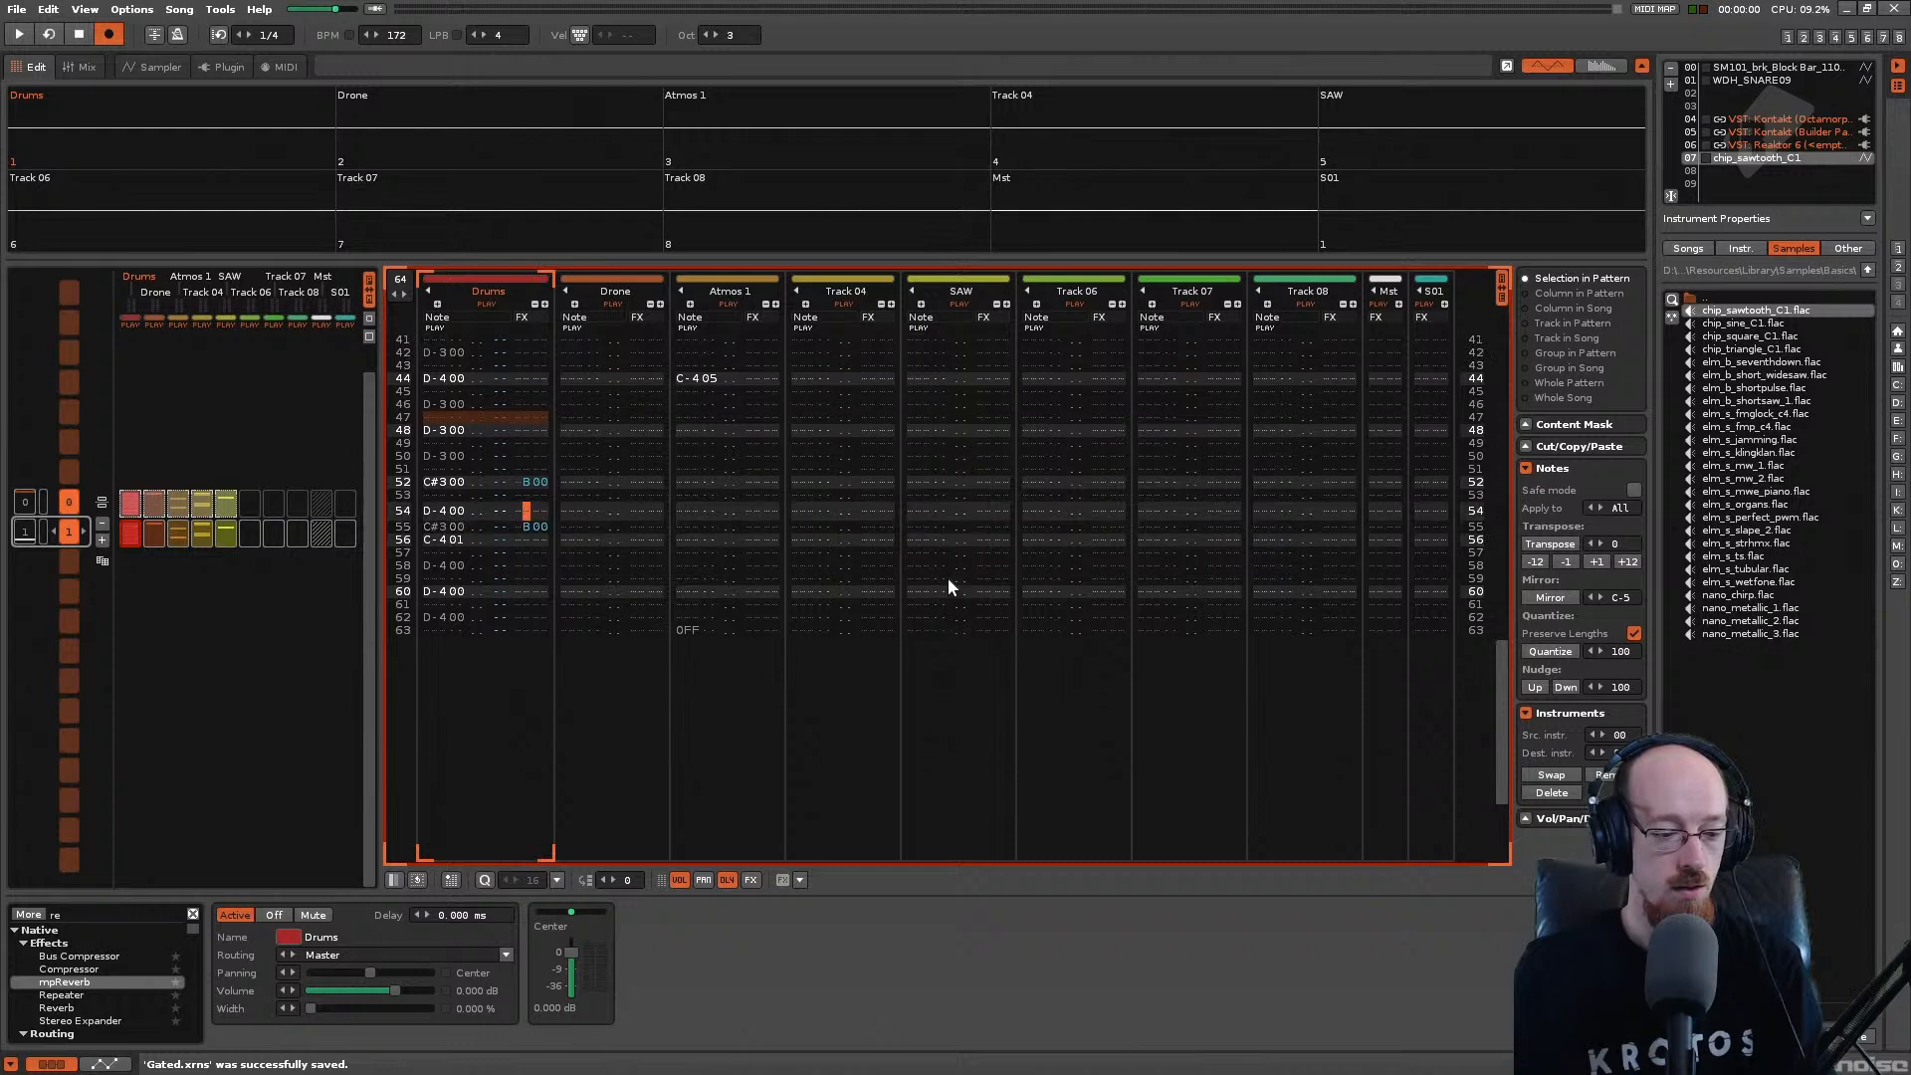
key(Up)
key(Up)
key(Up)
key(Up)
key(Up)
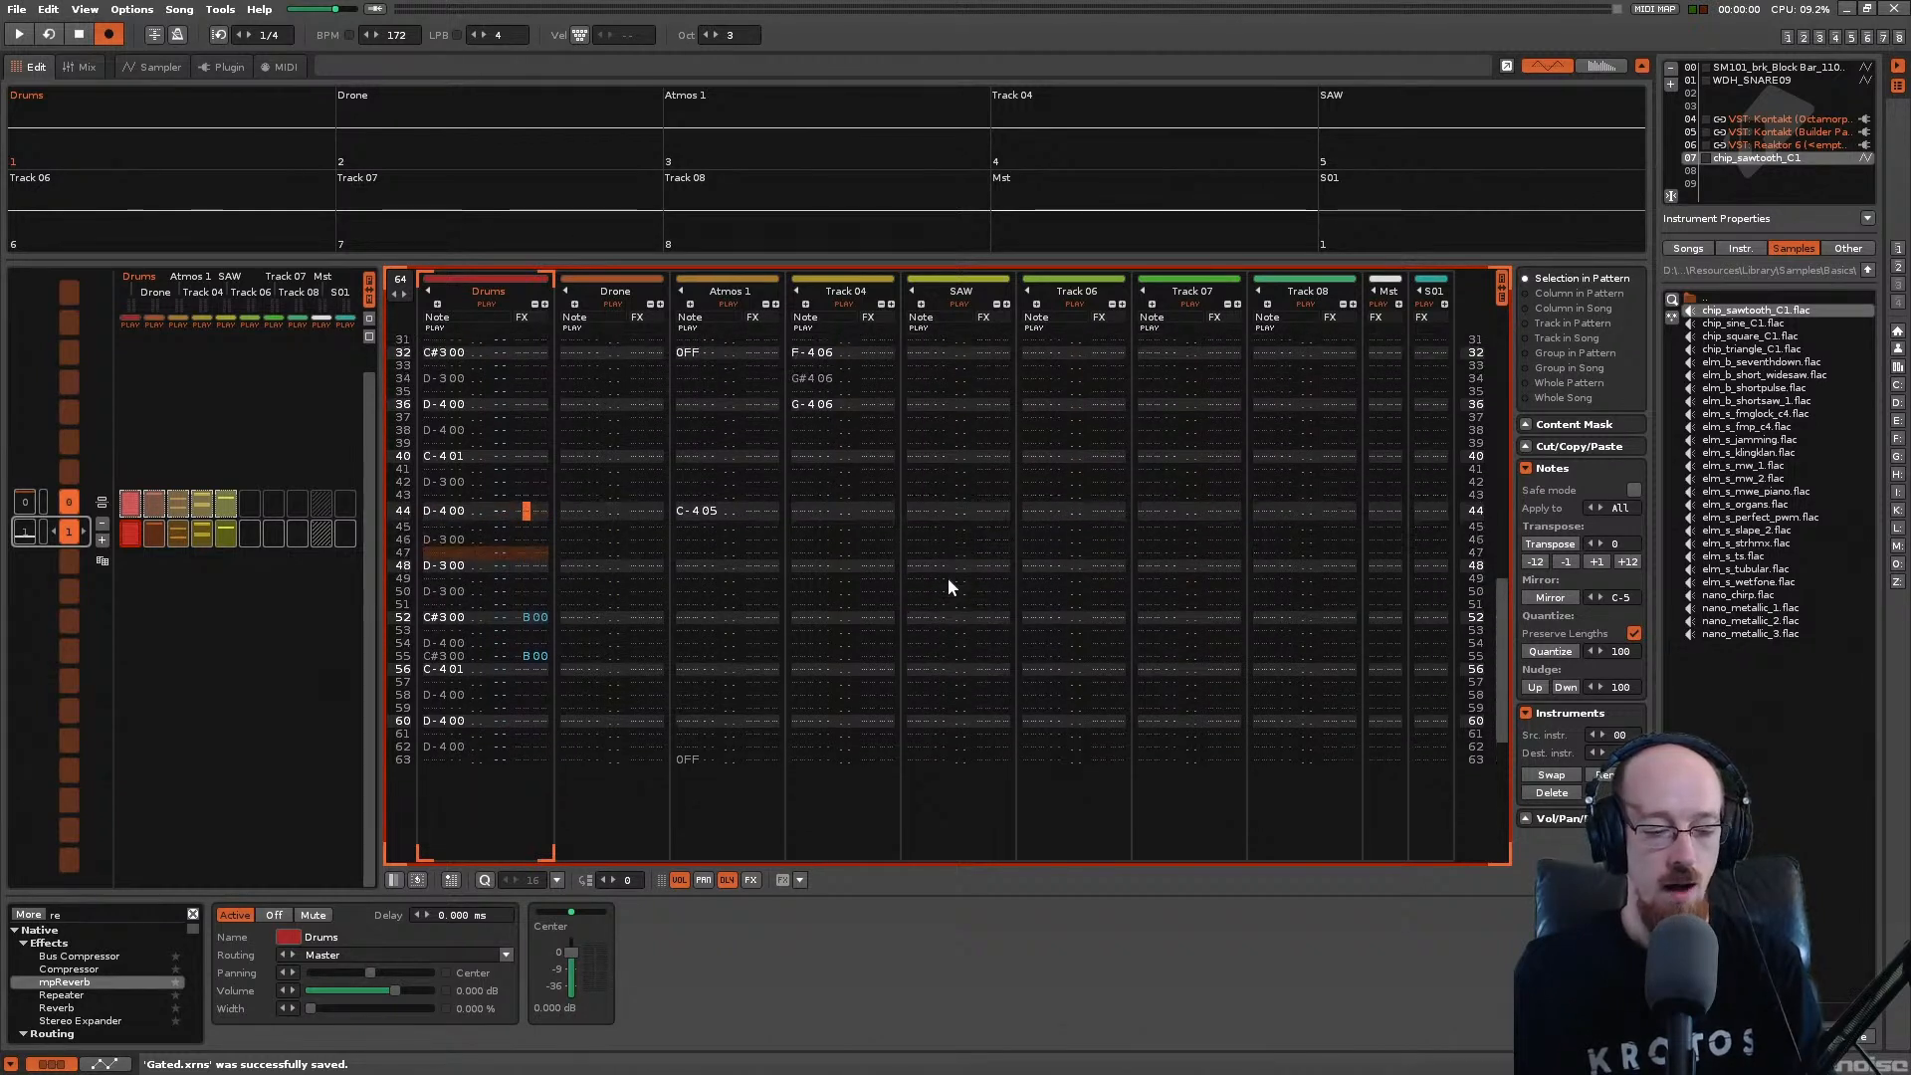
key(Down)
key(Down)
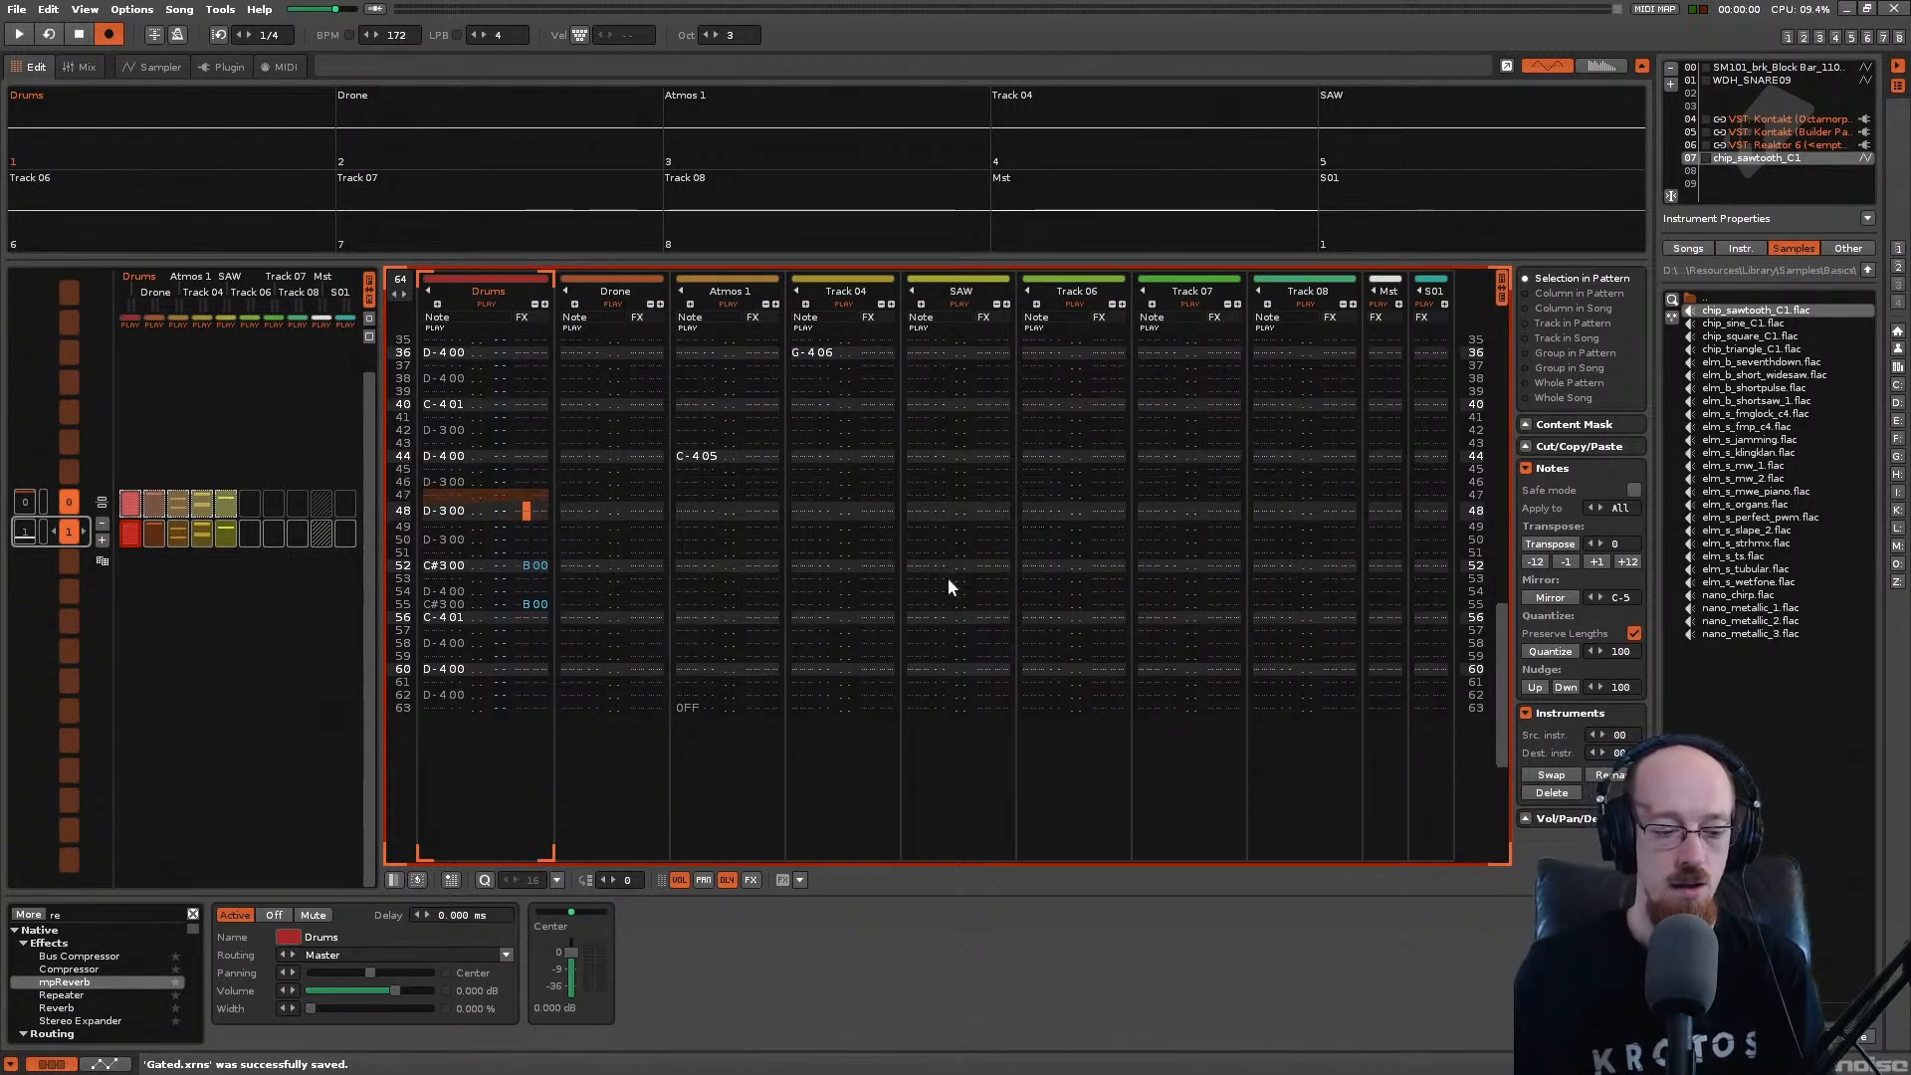
key(Up)
key(Up)
key(Up)
key(Up)
key(Up)
key(Up)
key(Up)
key(Up)
key(Up)
key(Up)
key(Up)
key(Up)
key(Up)
key(Up)
key(Up)
key(Up)
key(Up)
key(Up)
key(Up)
key(Up)
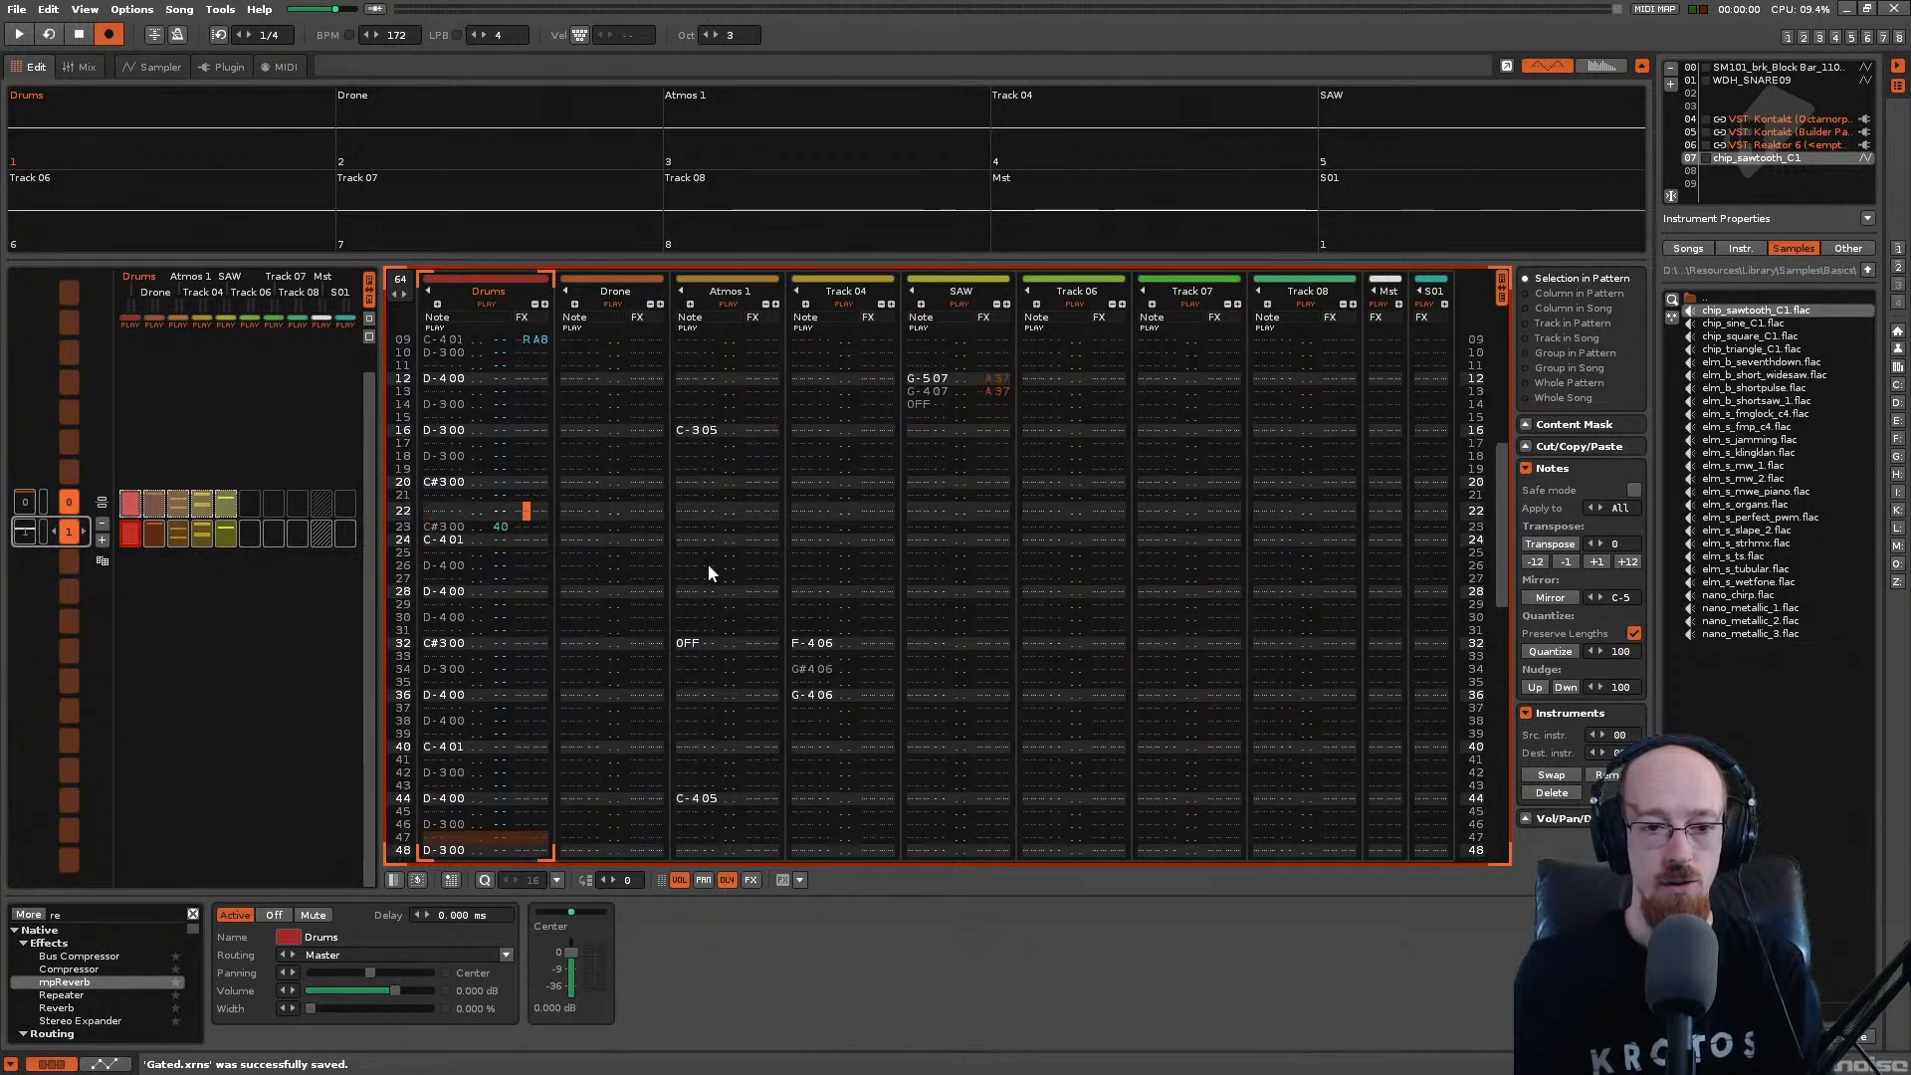
key(Up)
key(Up)
key(Up)
key(Up)
key(Up)
key(Up)
key(Up)
key(Up)
key(Up)
key(Up)
key(Up)
key(Up)
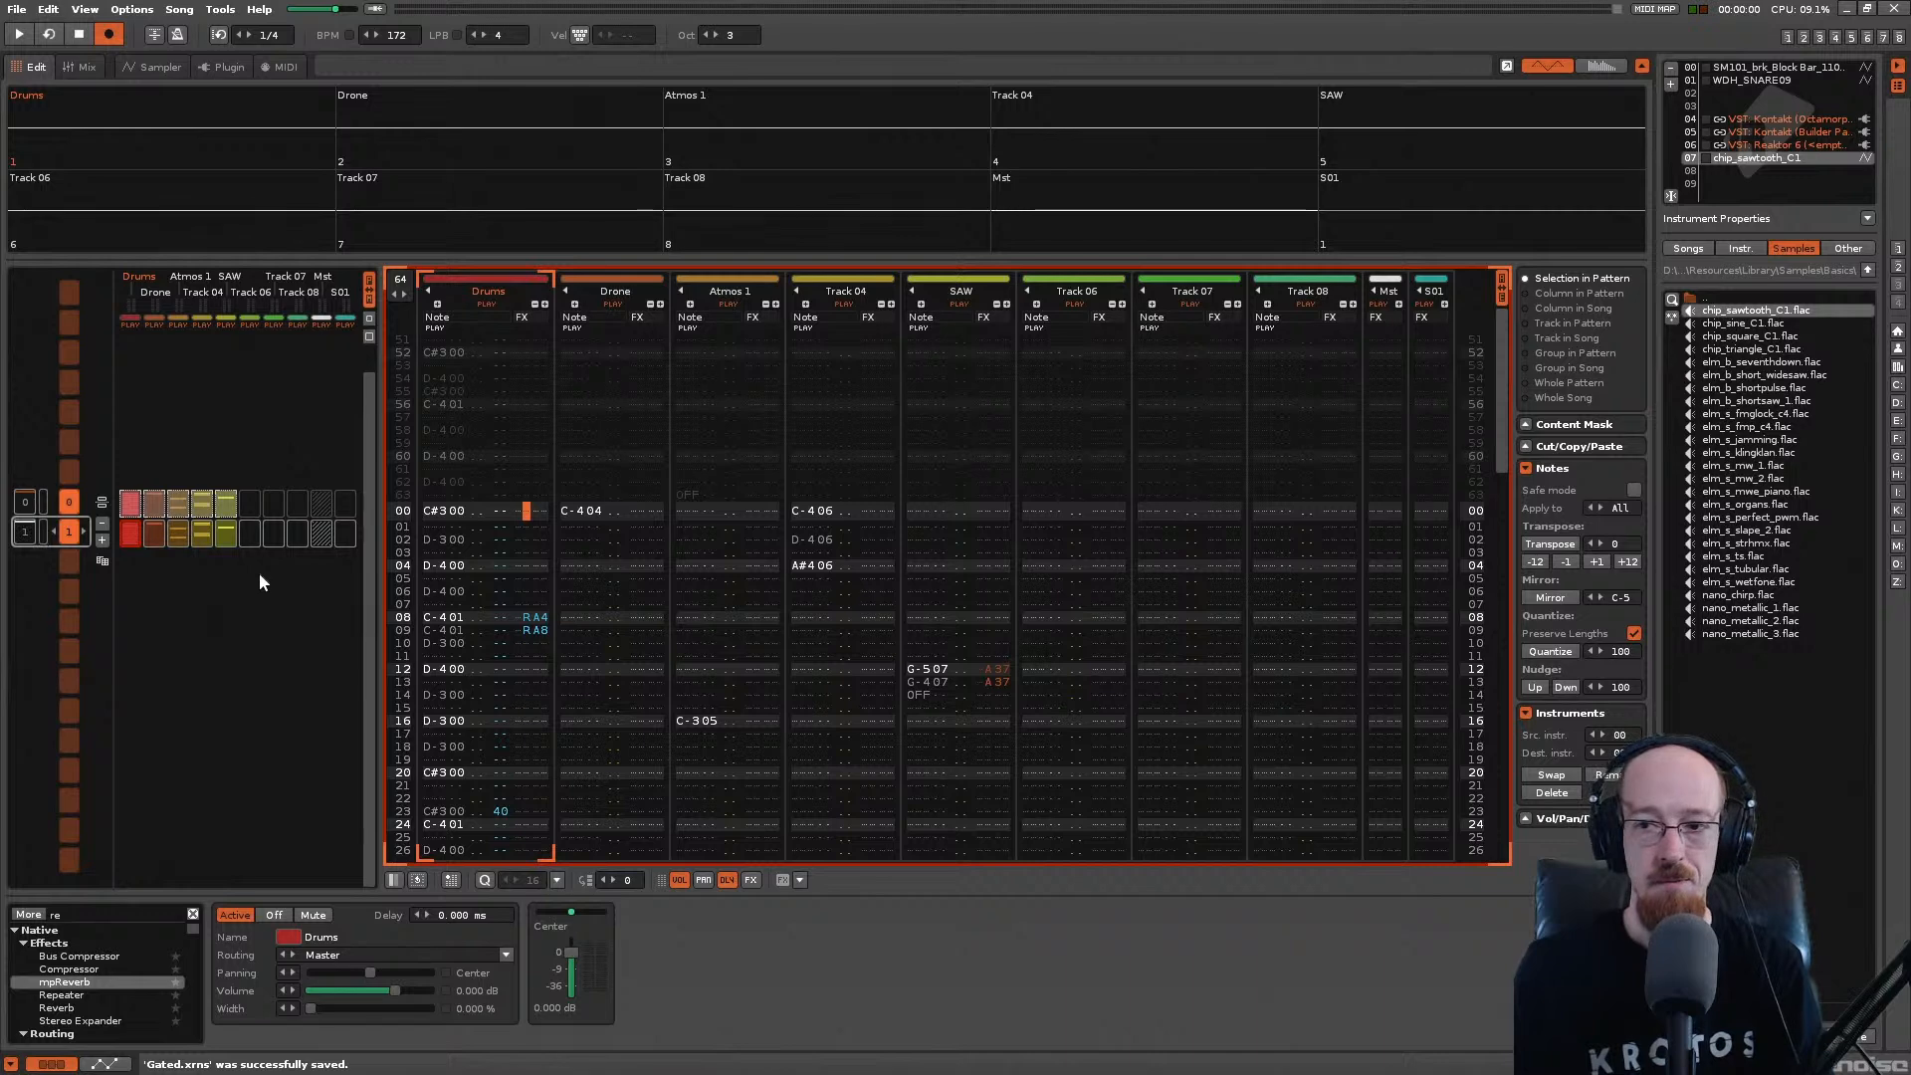
key(space)
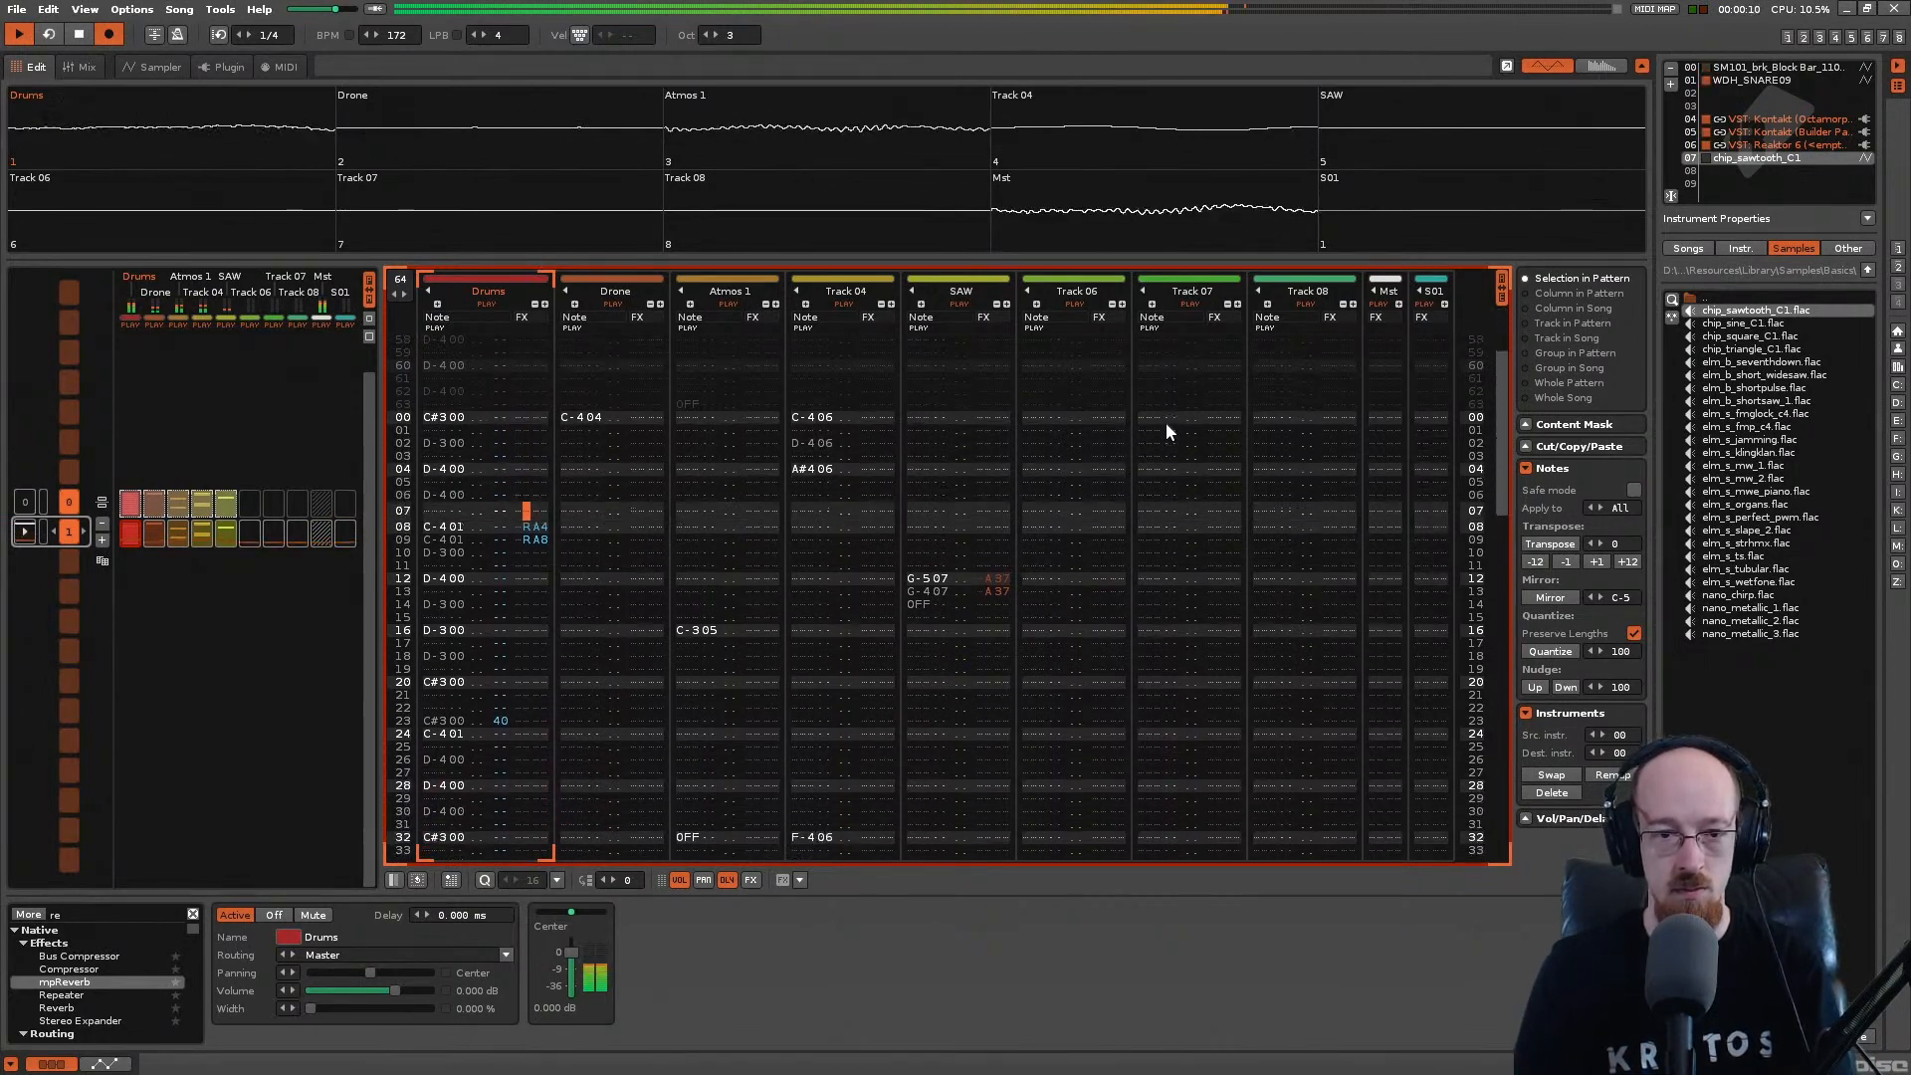
key(space)
Step: Enter a D#4 saw note with instrument 07 on line 60 of SAW in the second pattern
scroll(1167, 422, down, 8)
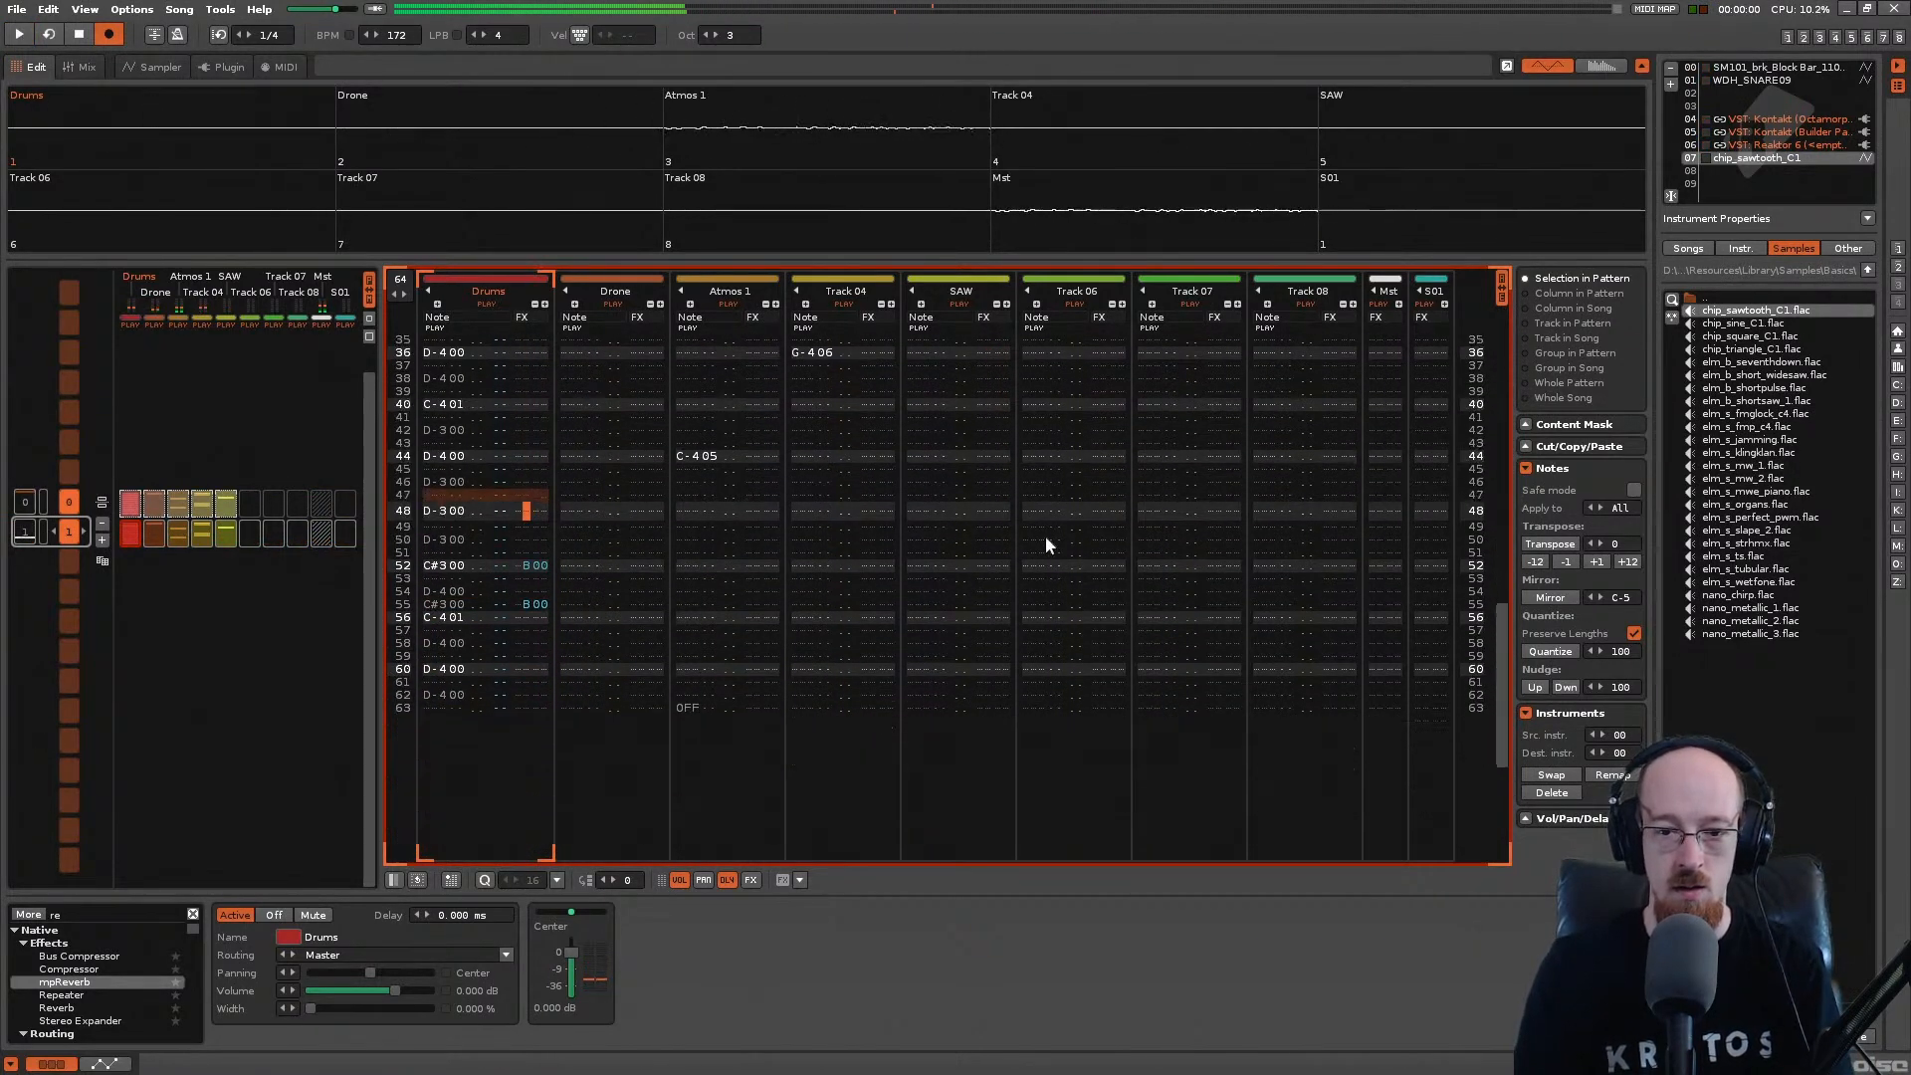
click(925, 629)
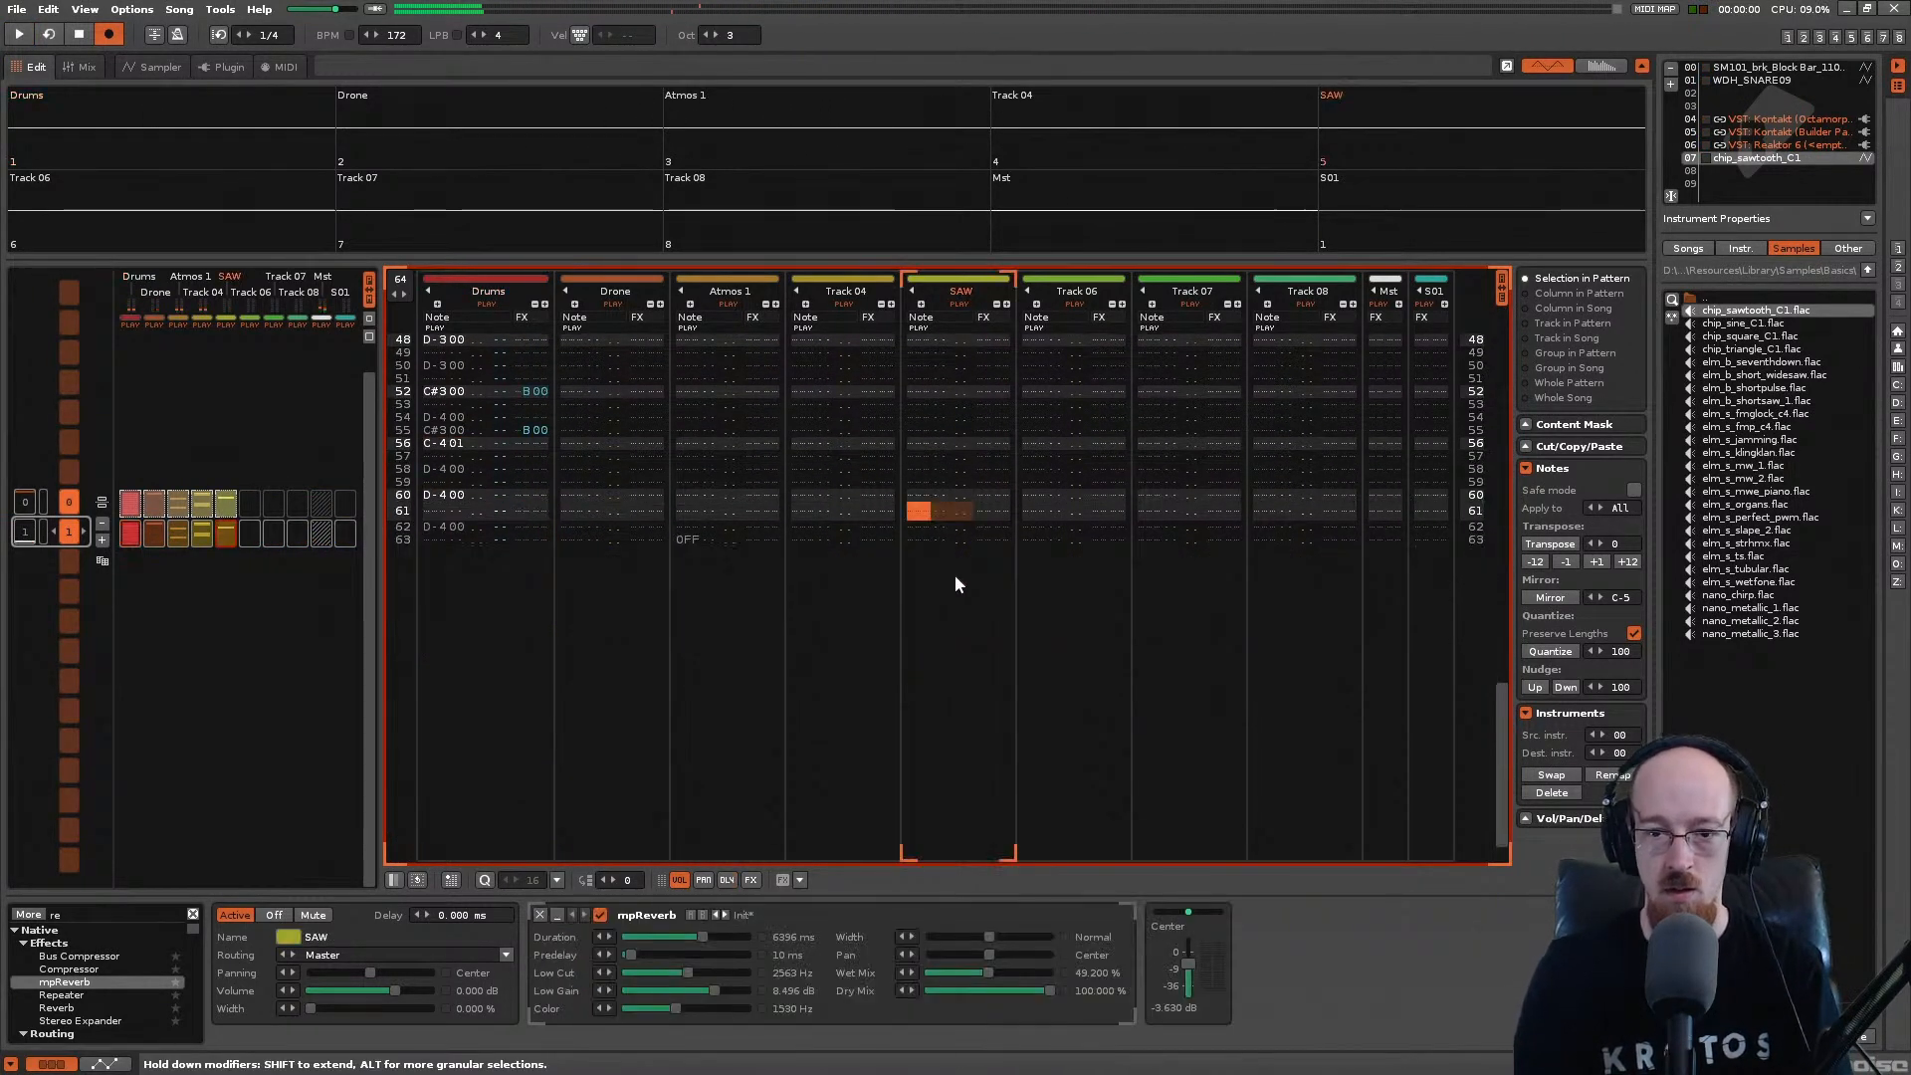
key(Up)
key(5)
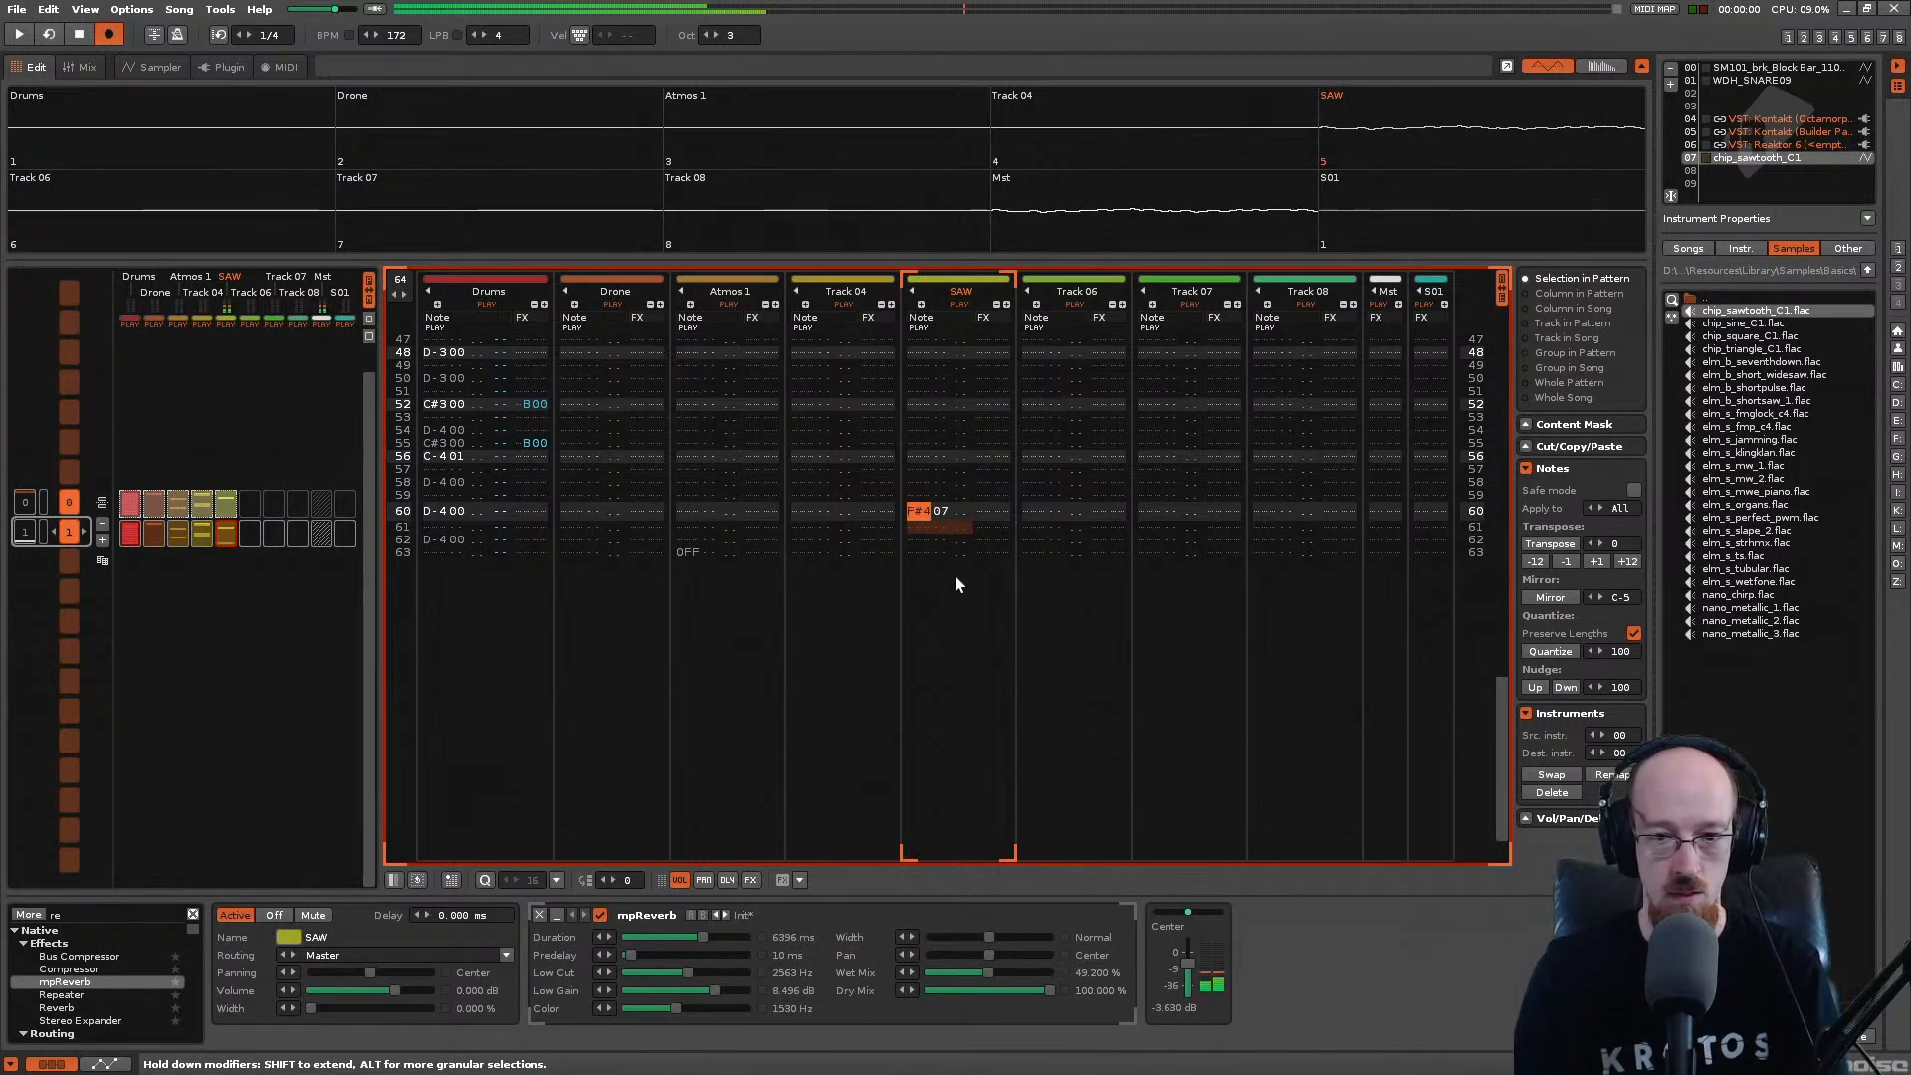
key(Up)
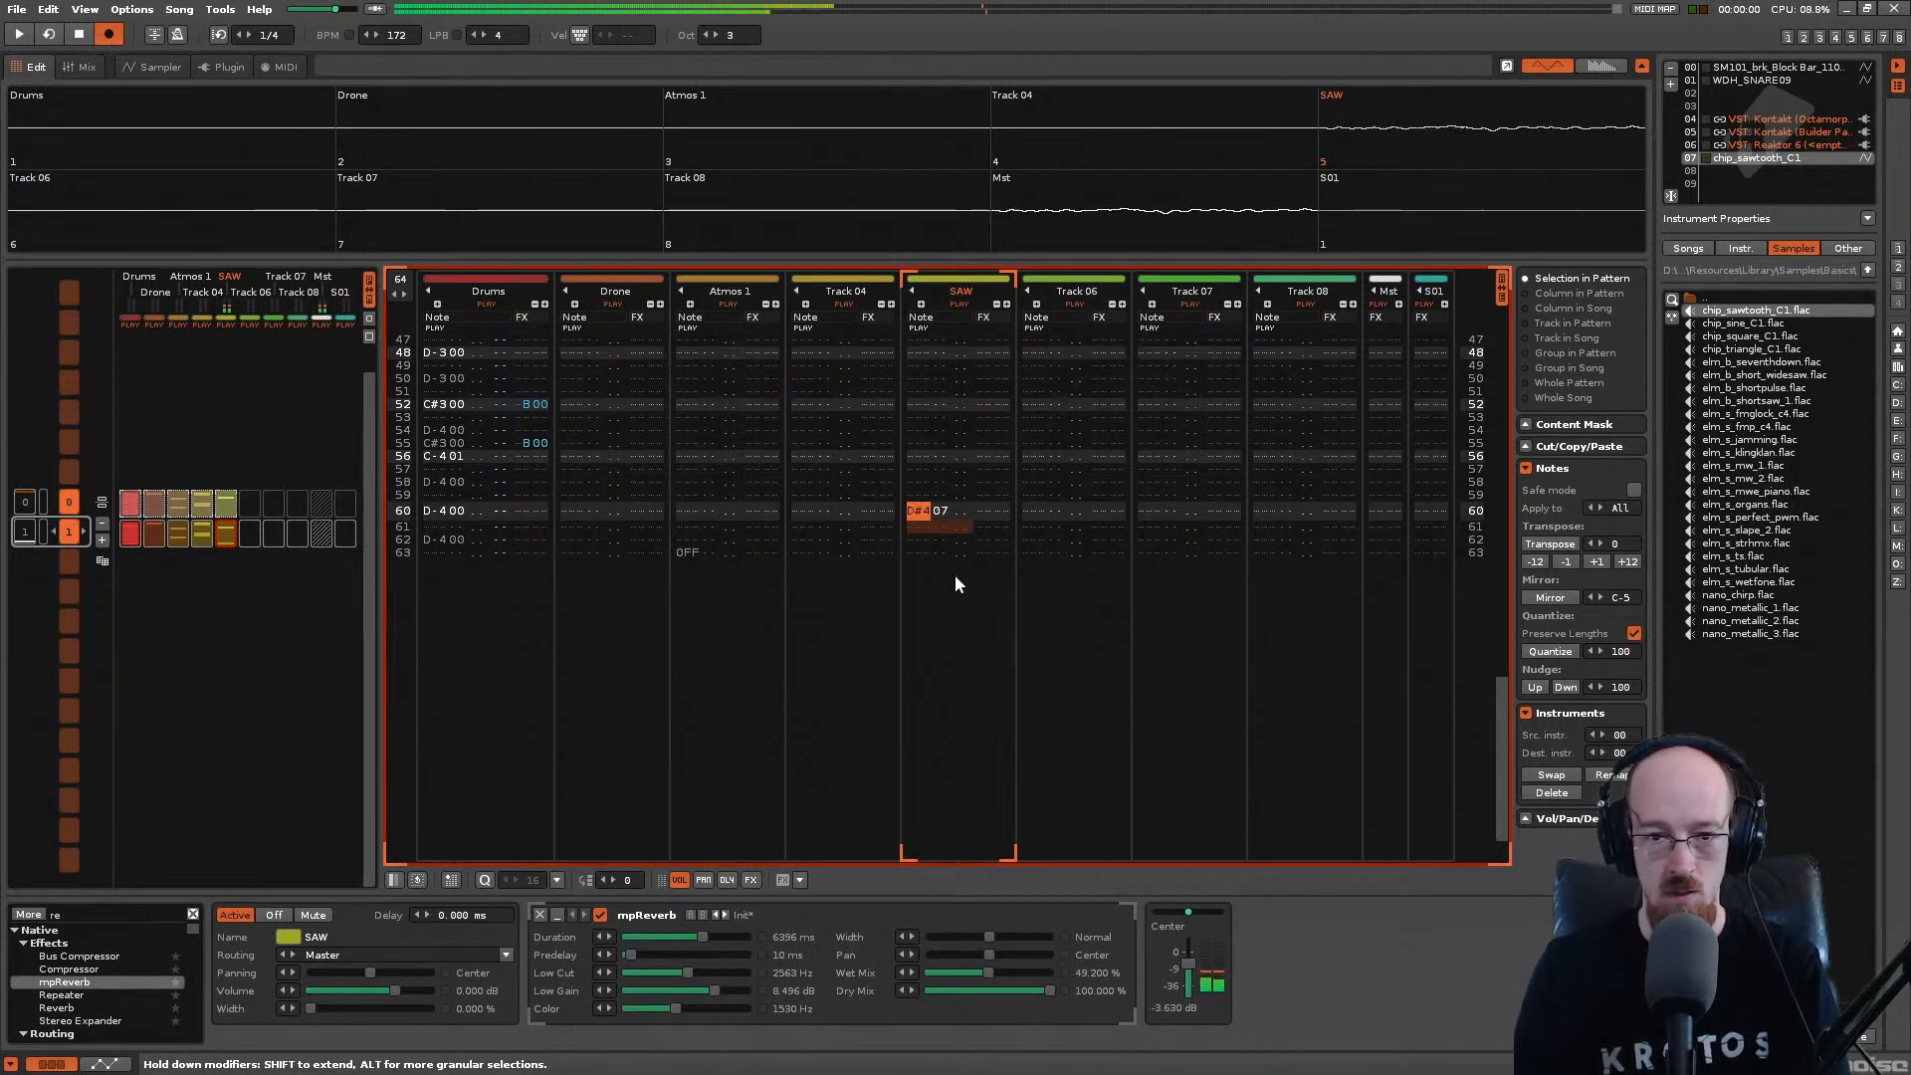
key(3)
key(Up)
key(Down)
key(Up)
key(Down)
Step: Add the pitch slide down effect D10 to lines 61, 62 and 63 of SAW
key(Right)
key(Right)
key(Right)
key(Right)
key(Right)
key(Right)
text(d)
key(Down)
text(d)
key(Down)
text(d)
key(Right)
key(Up)
key(Up)
text(1)
key(Down)
text(1)
key(Down)
text(1)
key(Up)
key(Up)
key(Up)
key(Up)
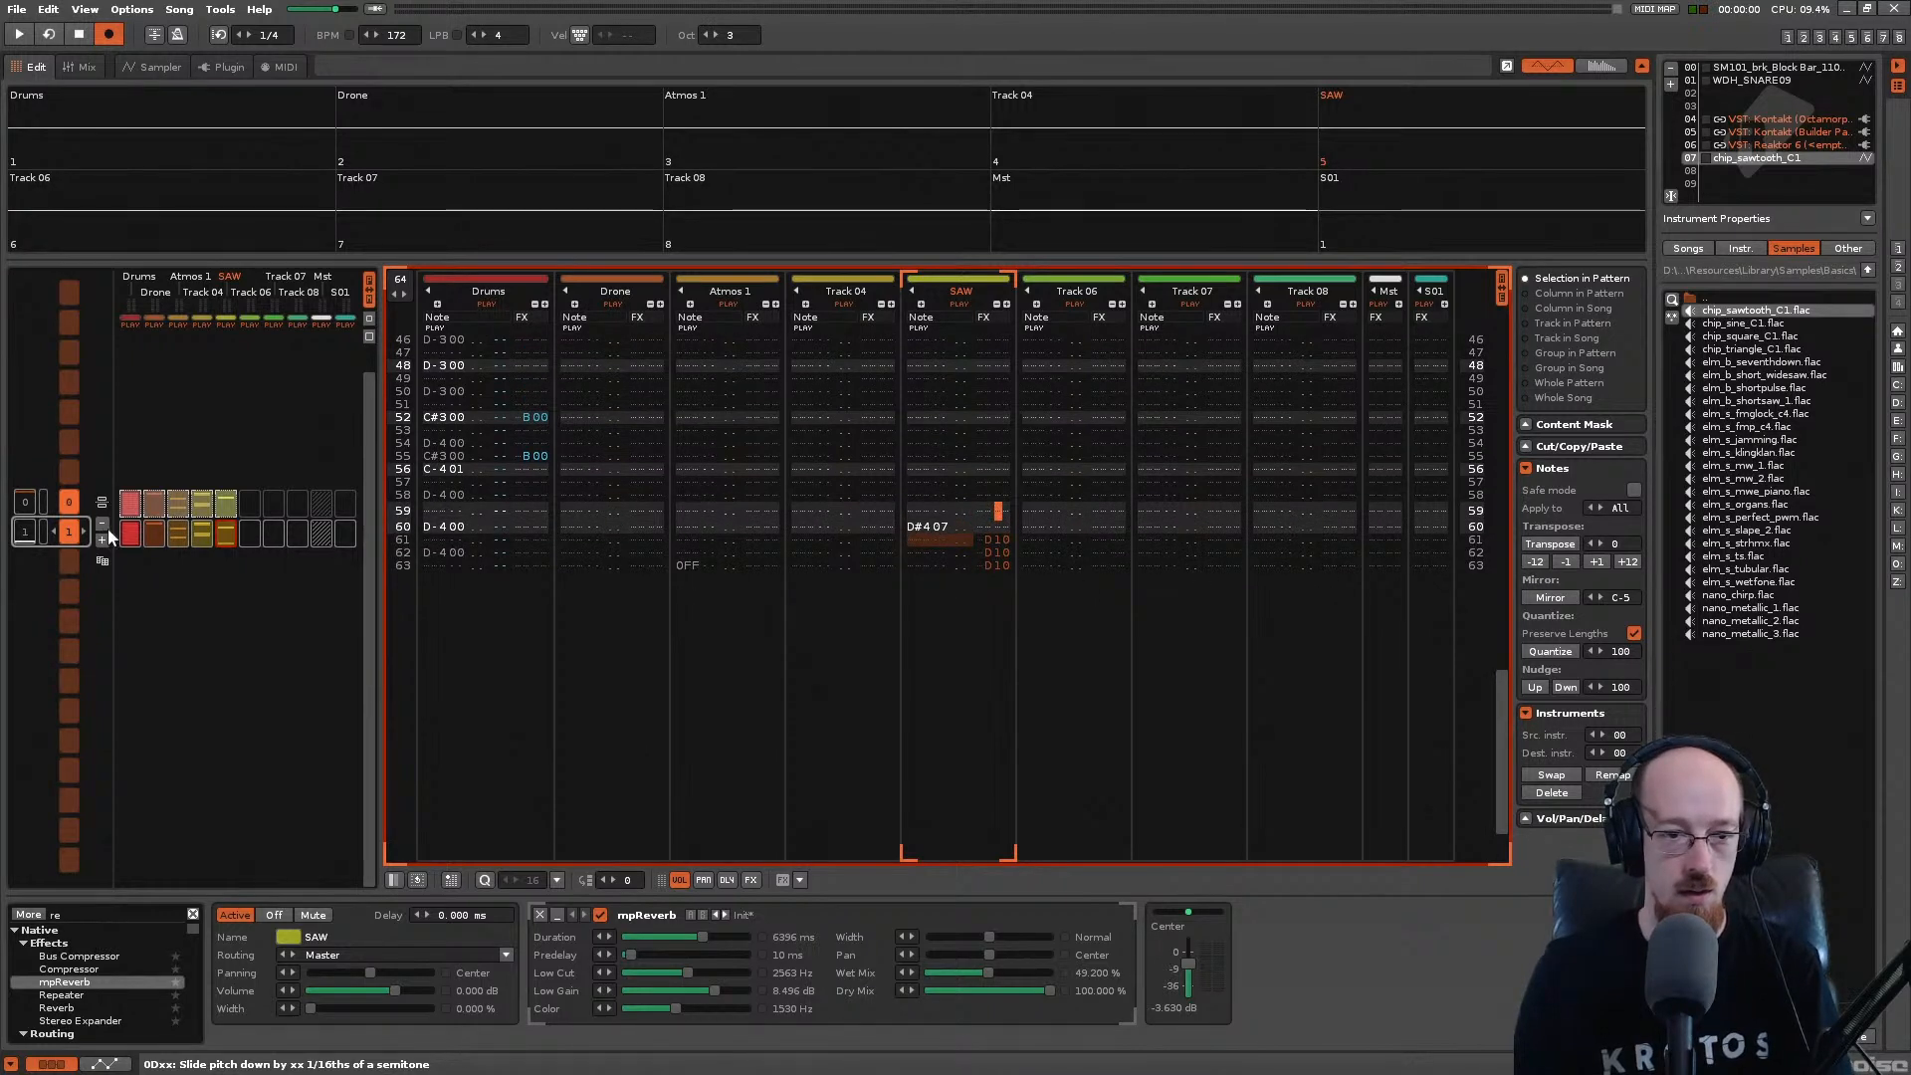
Step: Insert a third pattern after the second one and copy the second pattern's Drums block into it
click(102, 540)
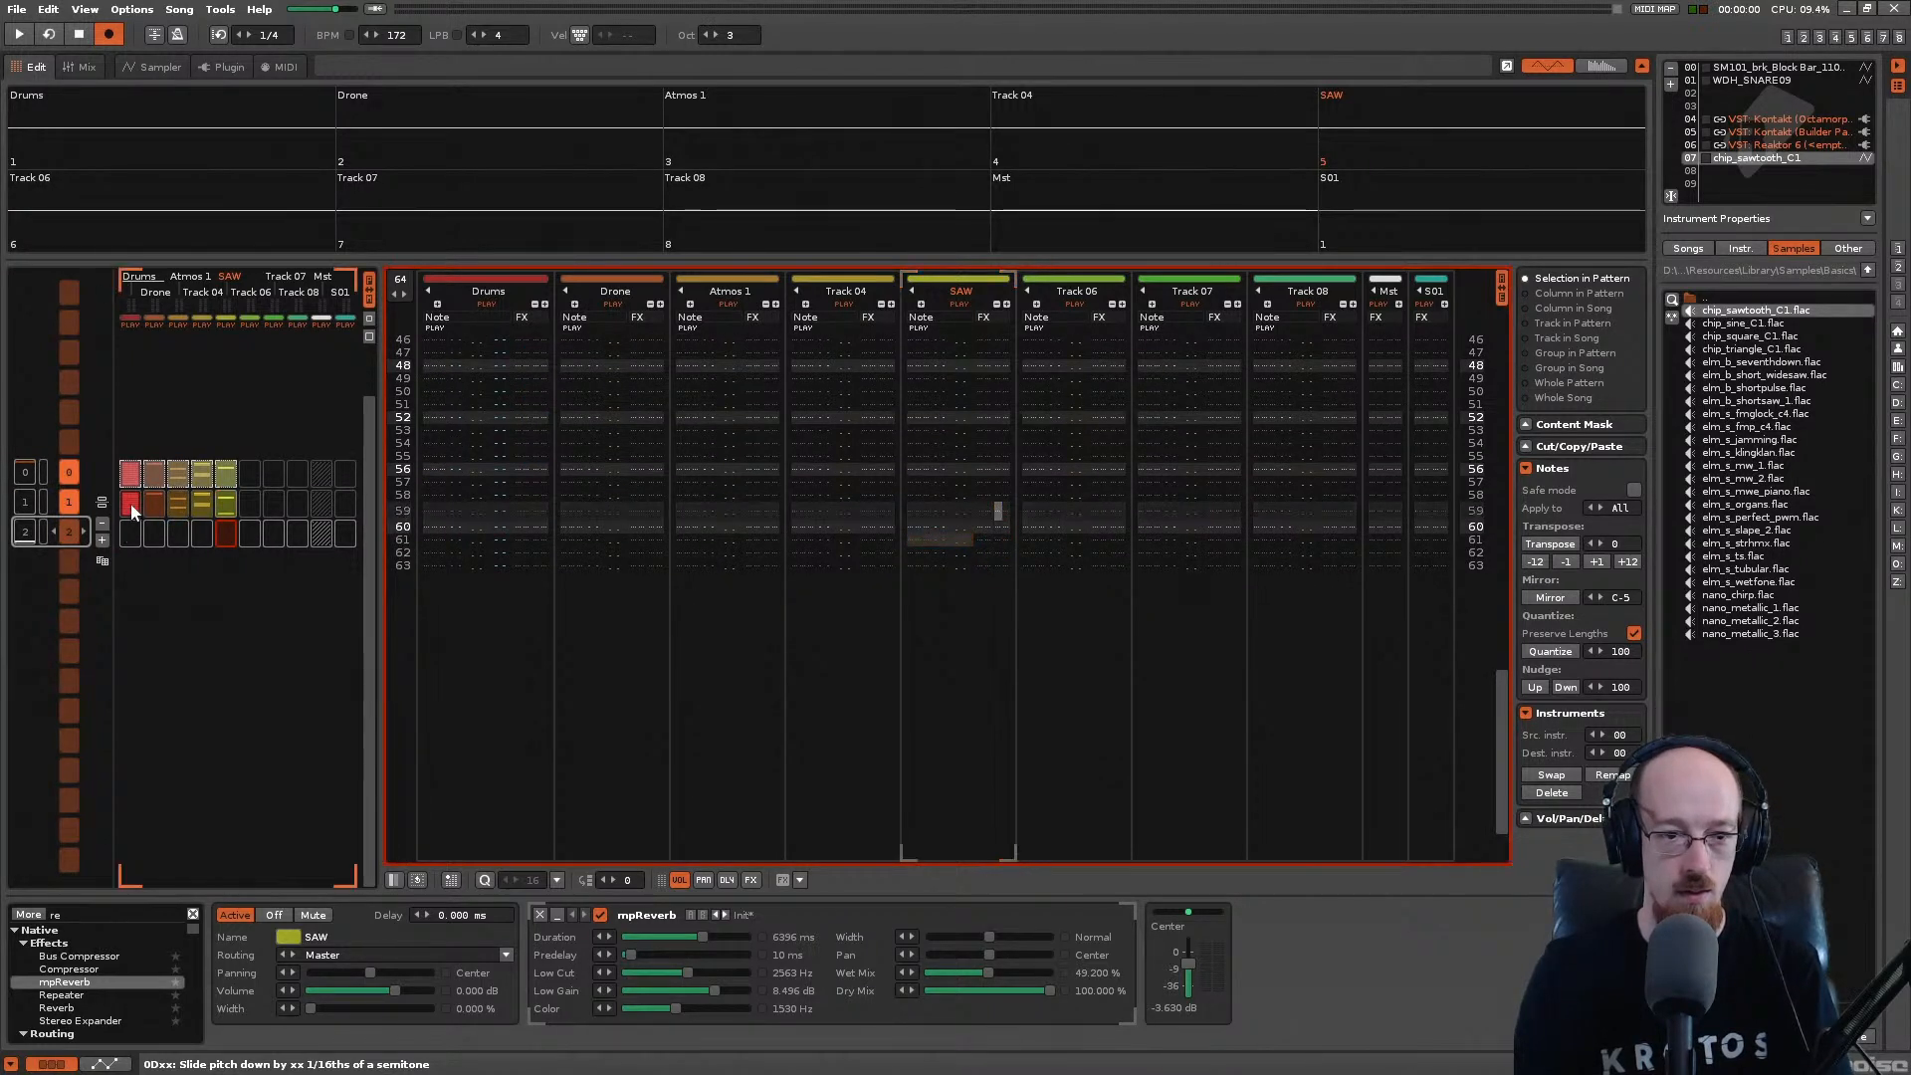
click(131, 531)
drag(128, 510, 132, 536)
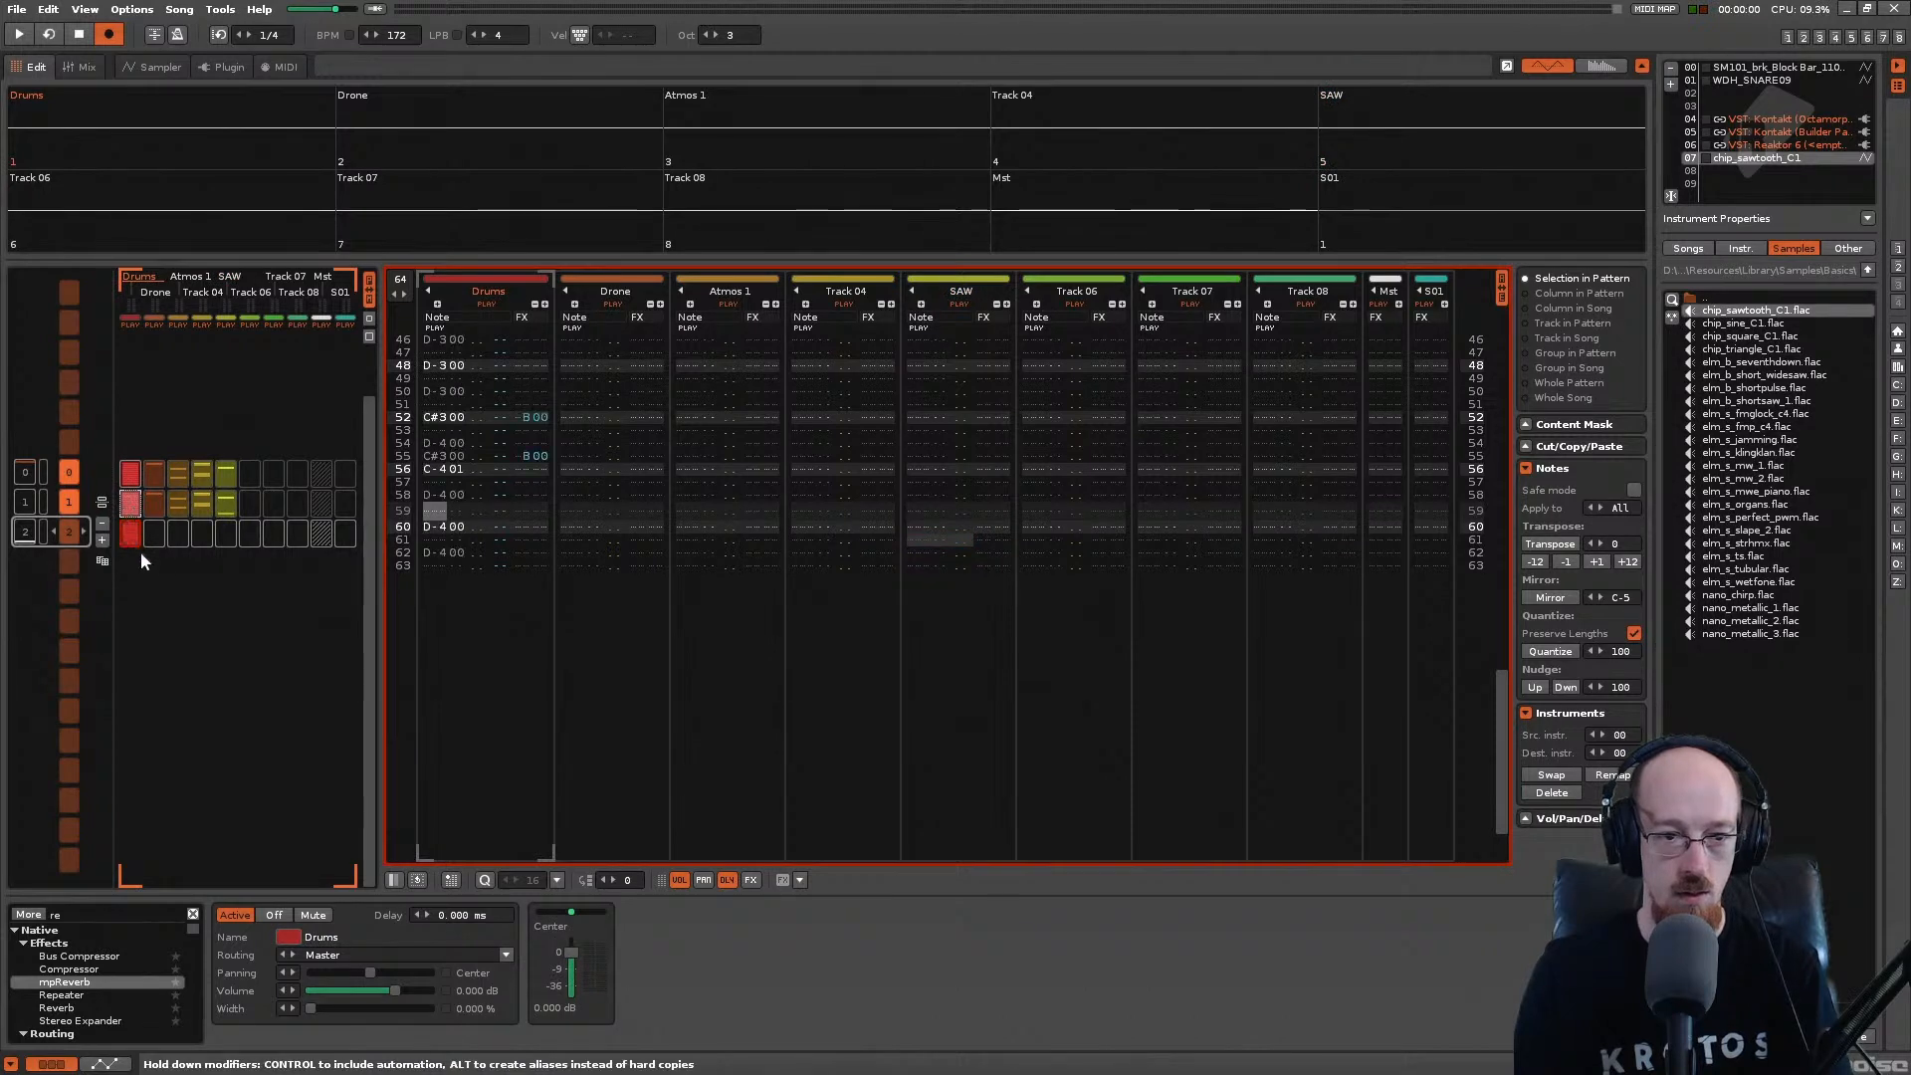
click(155, 532)
key(Tab)
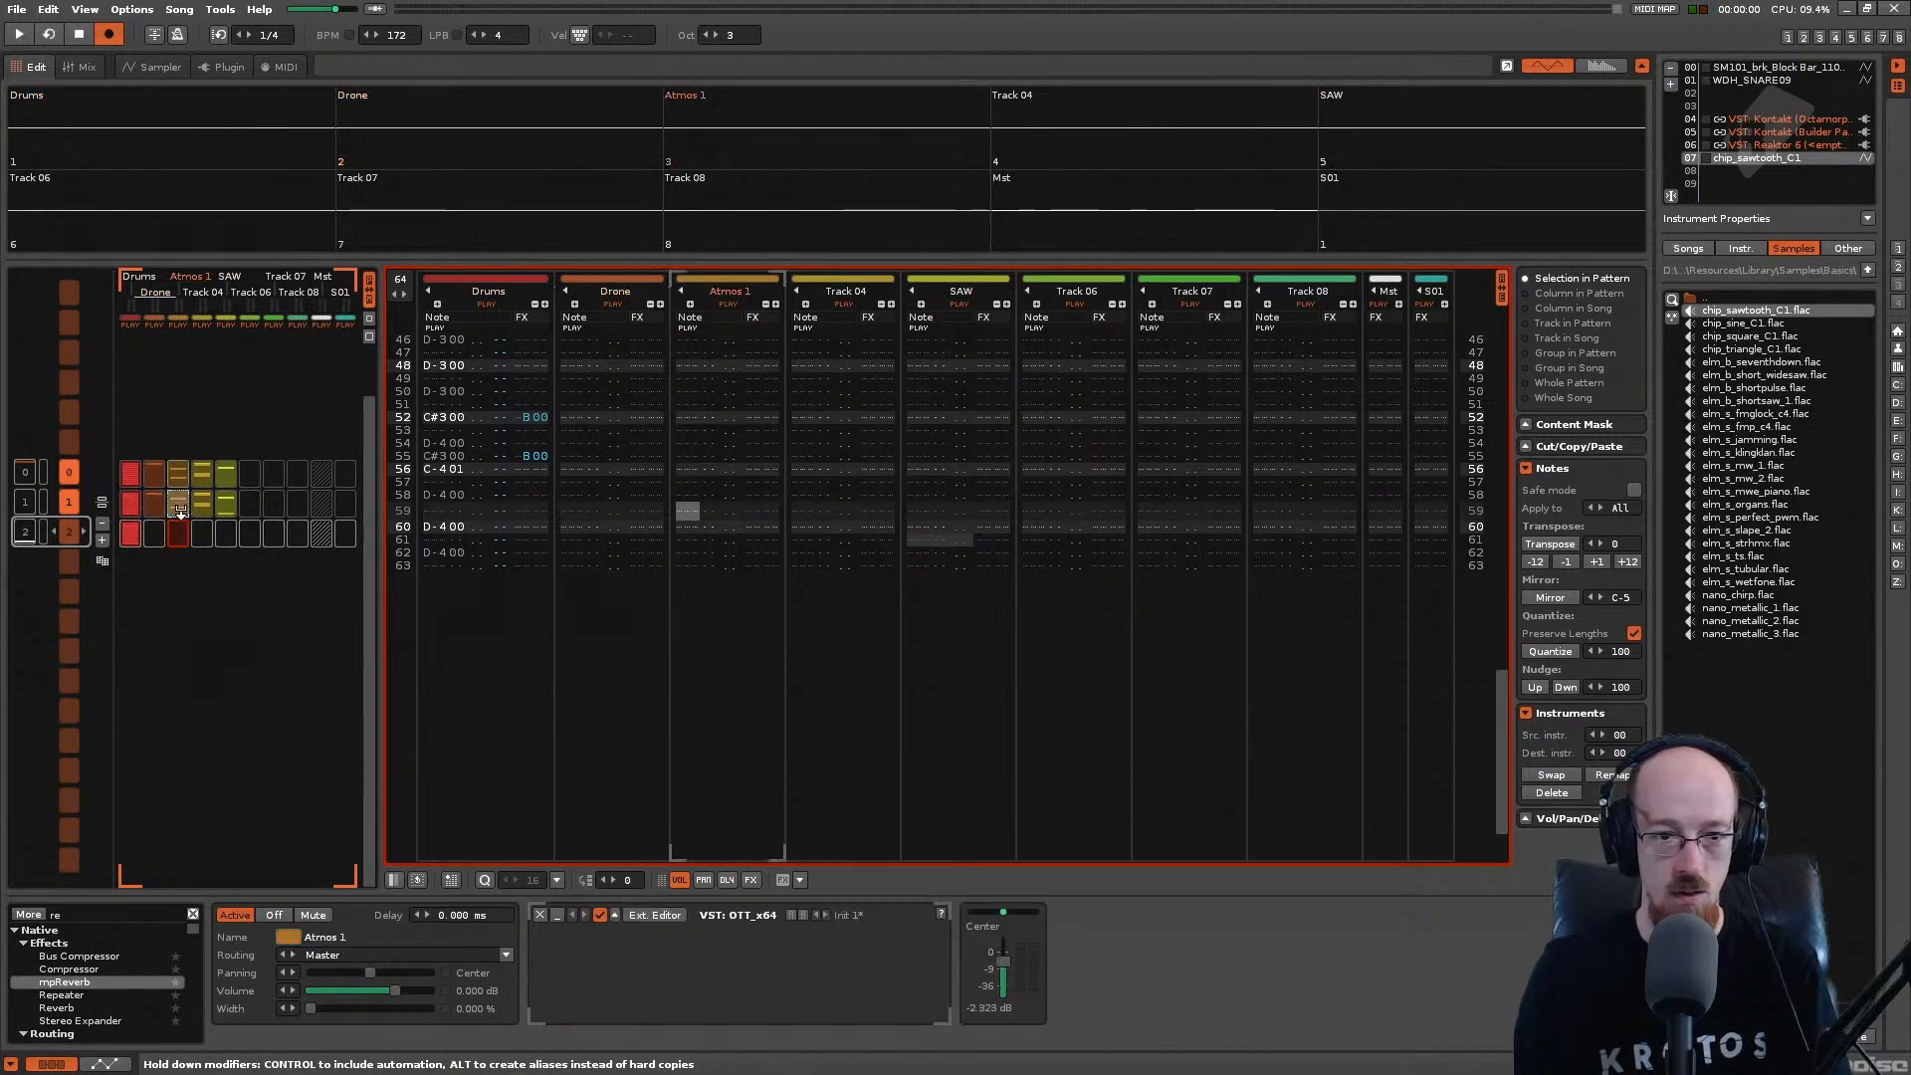
click(133, 536)
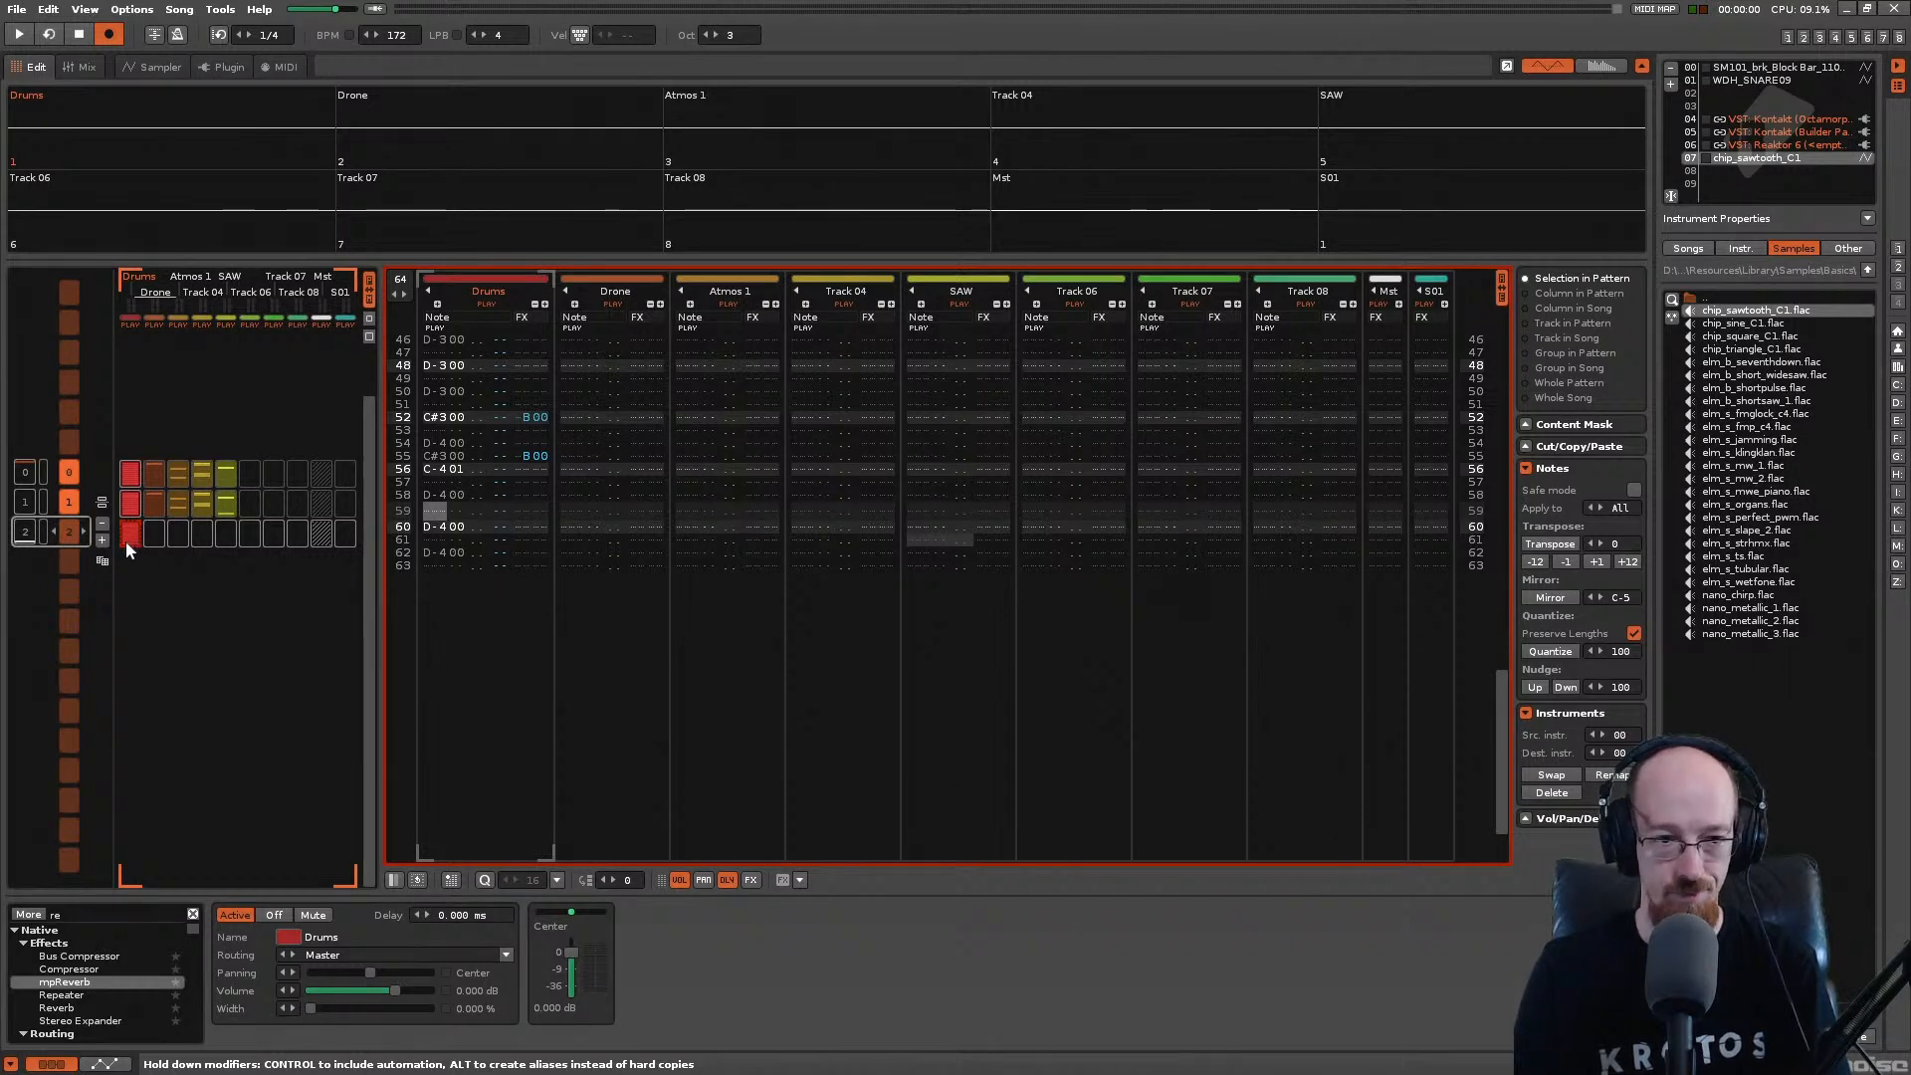
Step: Save the song and play back the new drums-only pattern
key(ctrl+s)
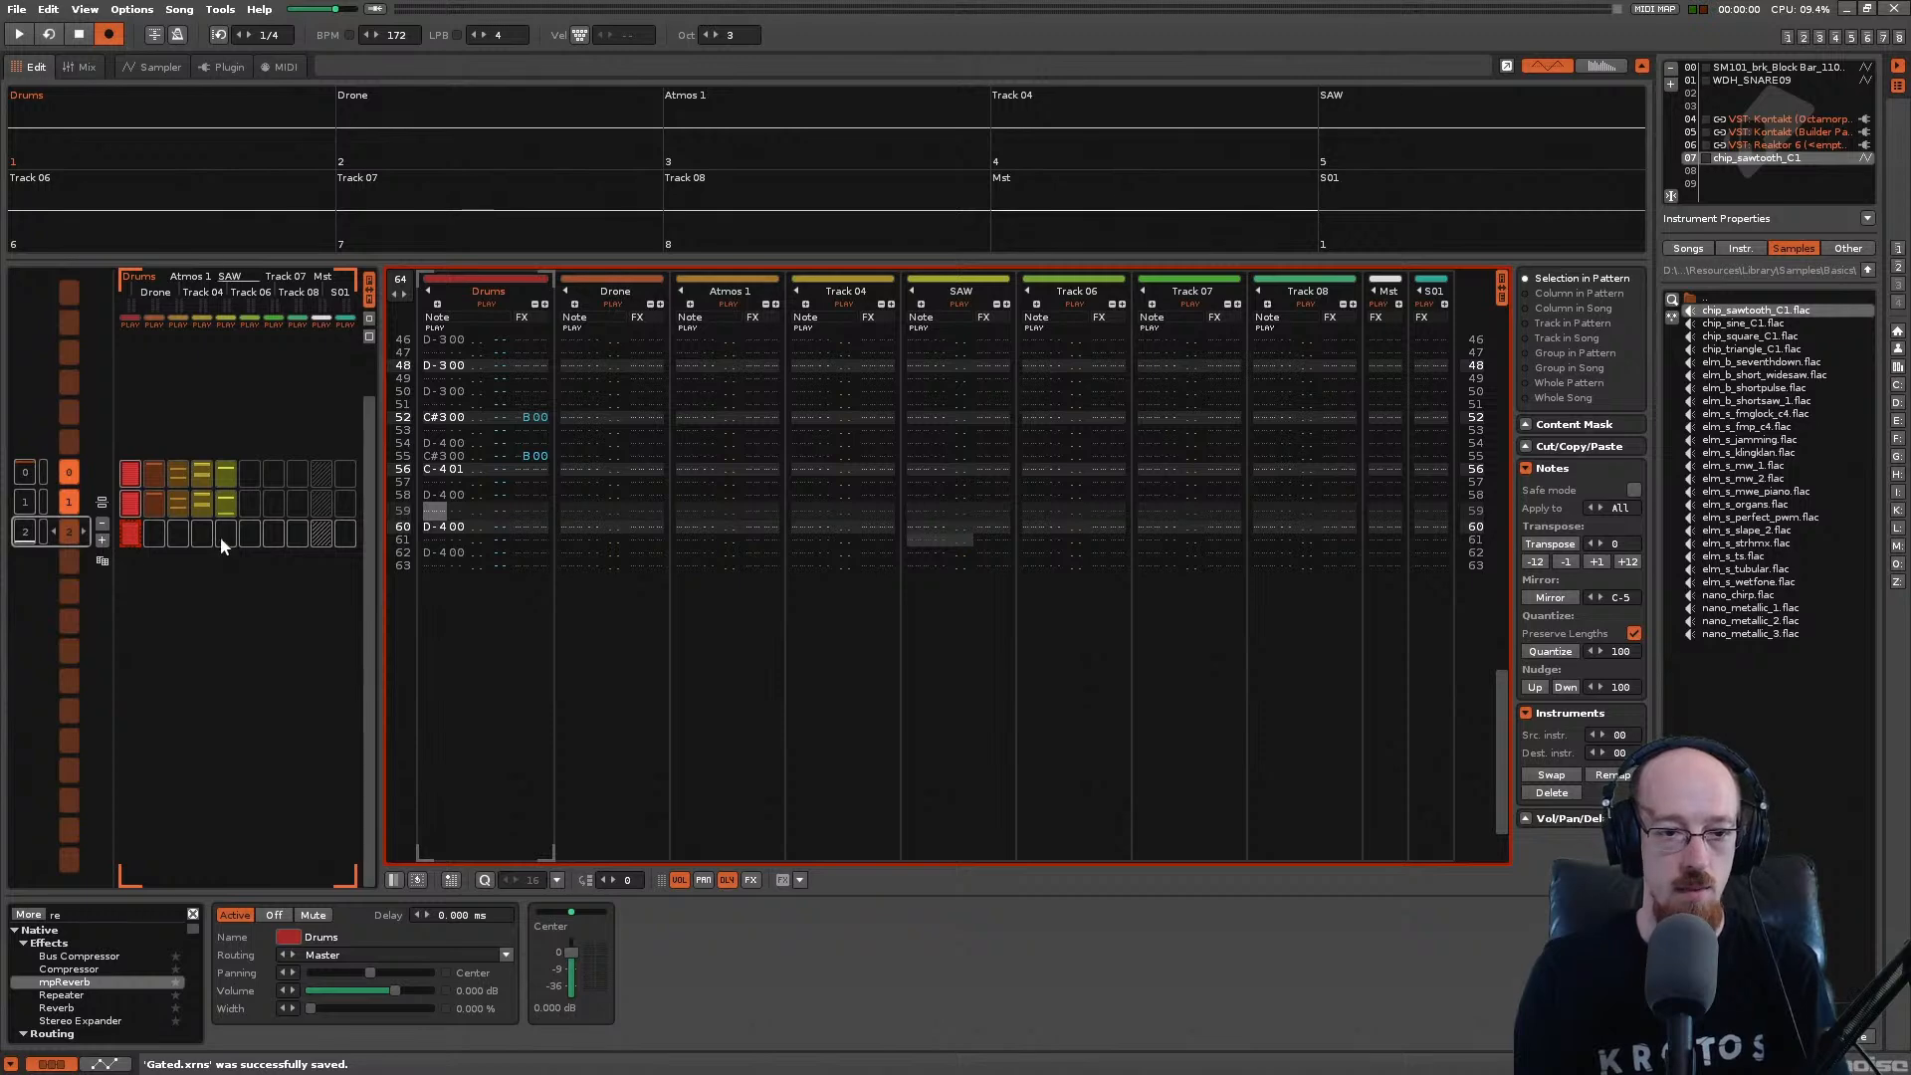
click(251, 541)
key(space)
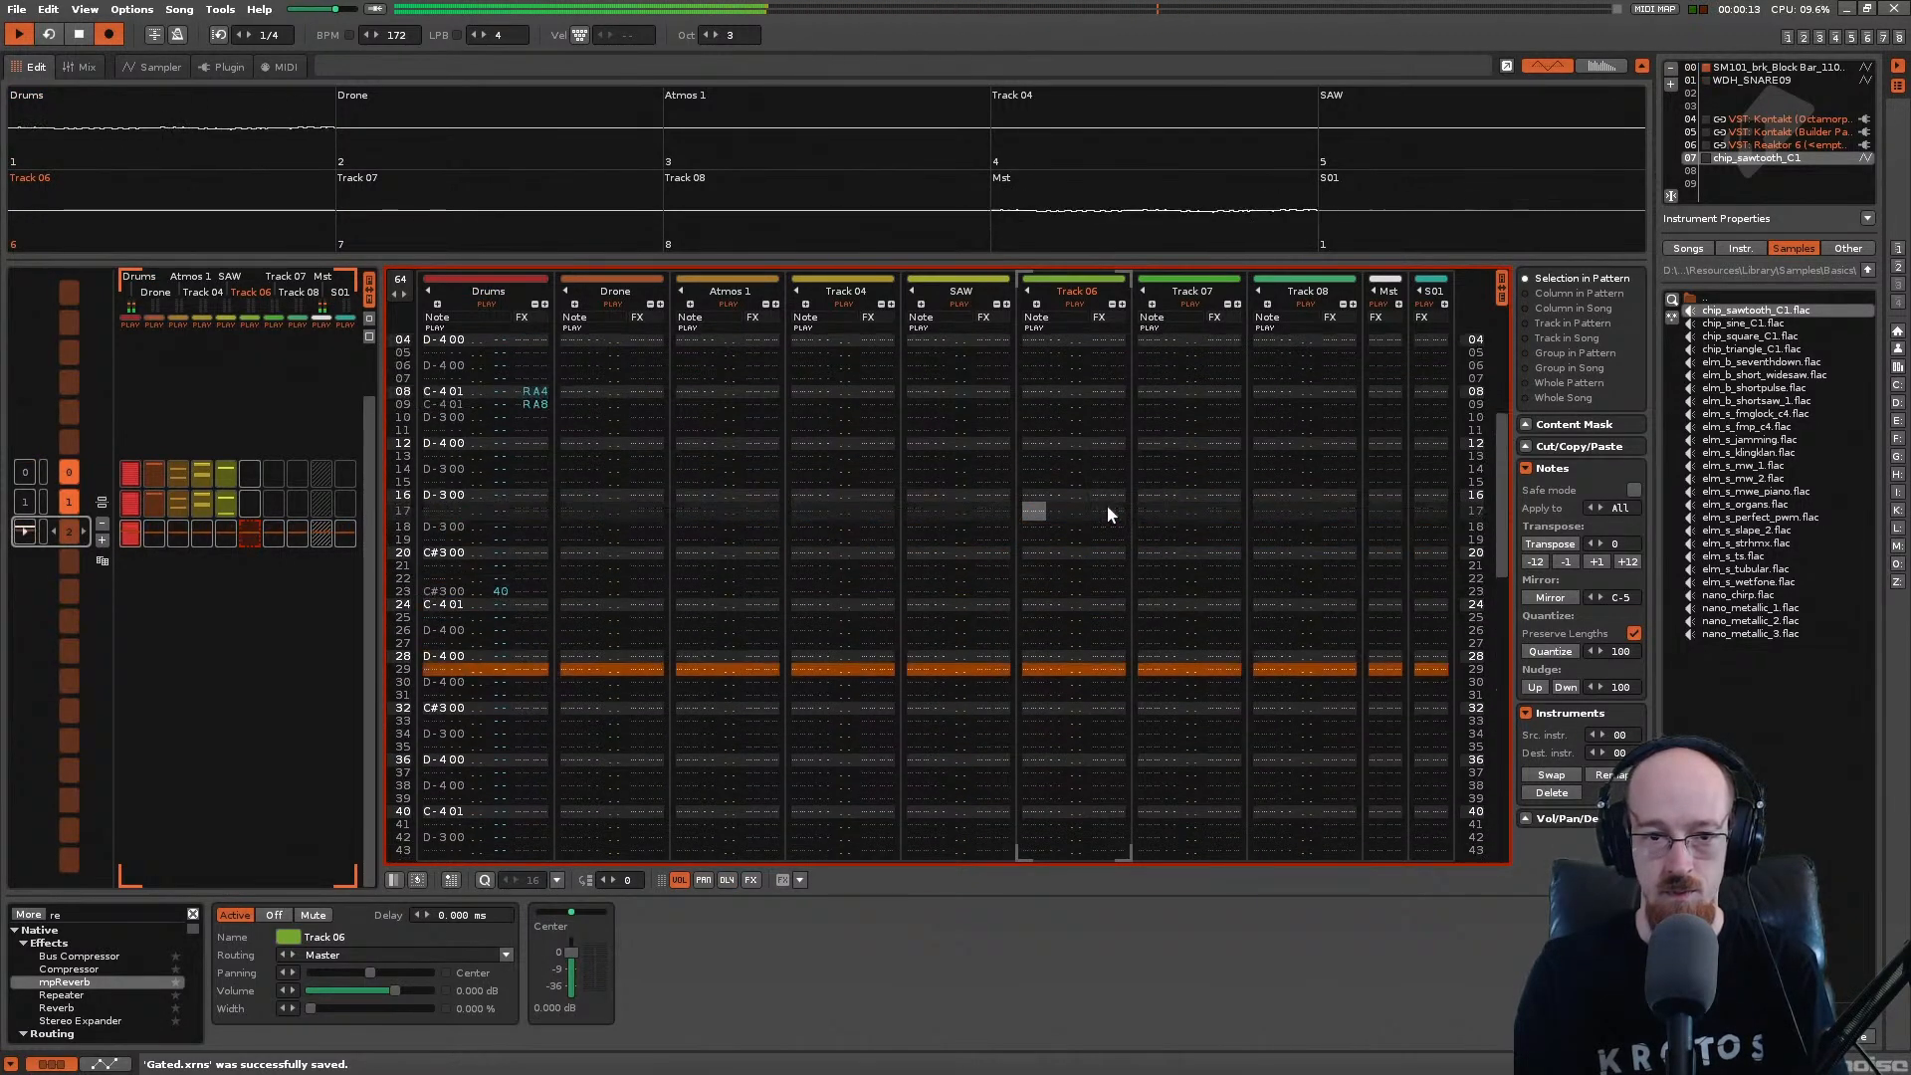
key(space)
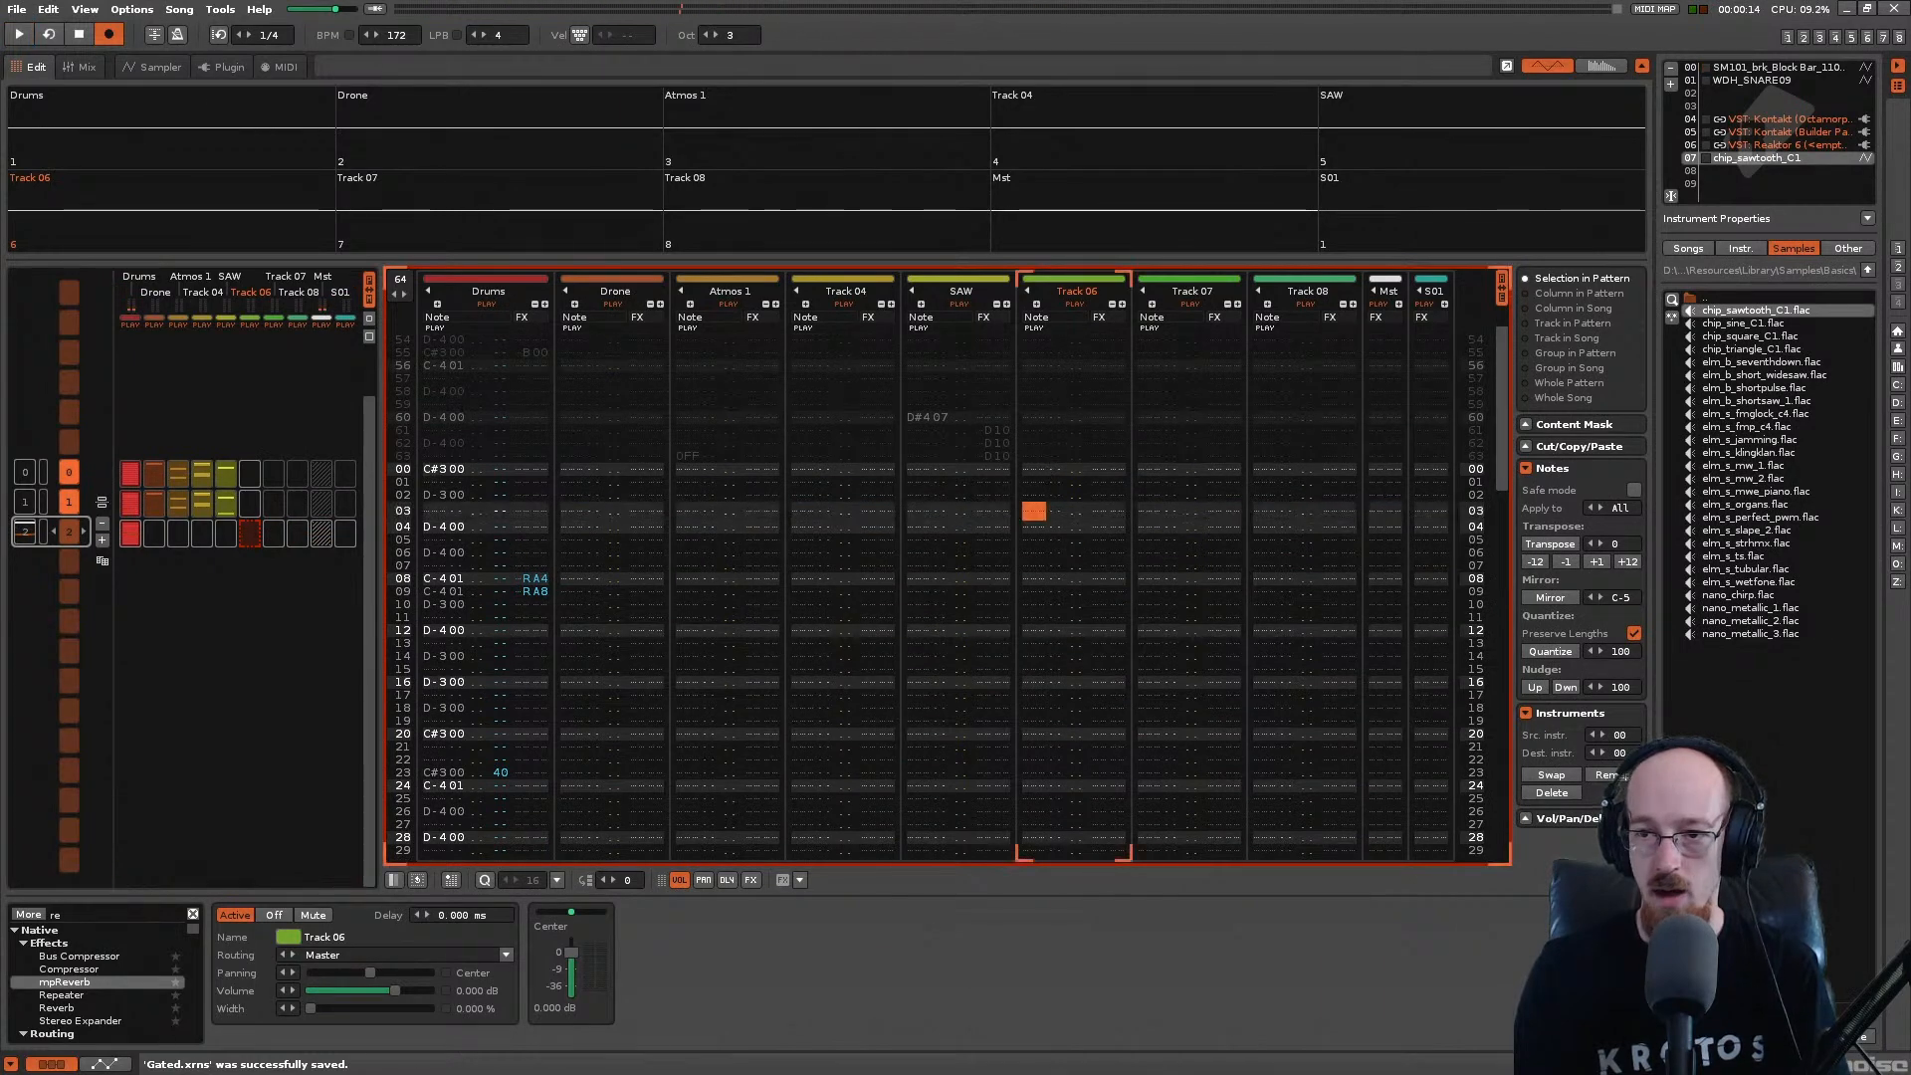
Step: Browse the project sample library to the Kicks Sharp folder of the Black Octopus Sound Wicked Drum Hits pack
click(1897, 269)
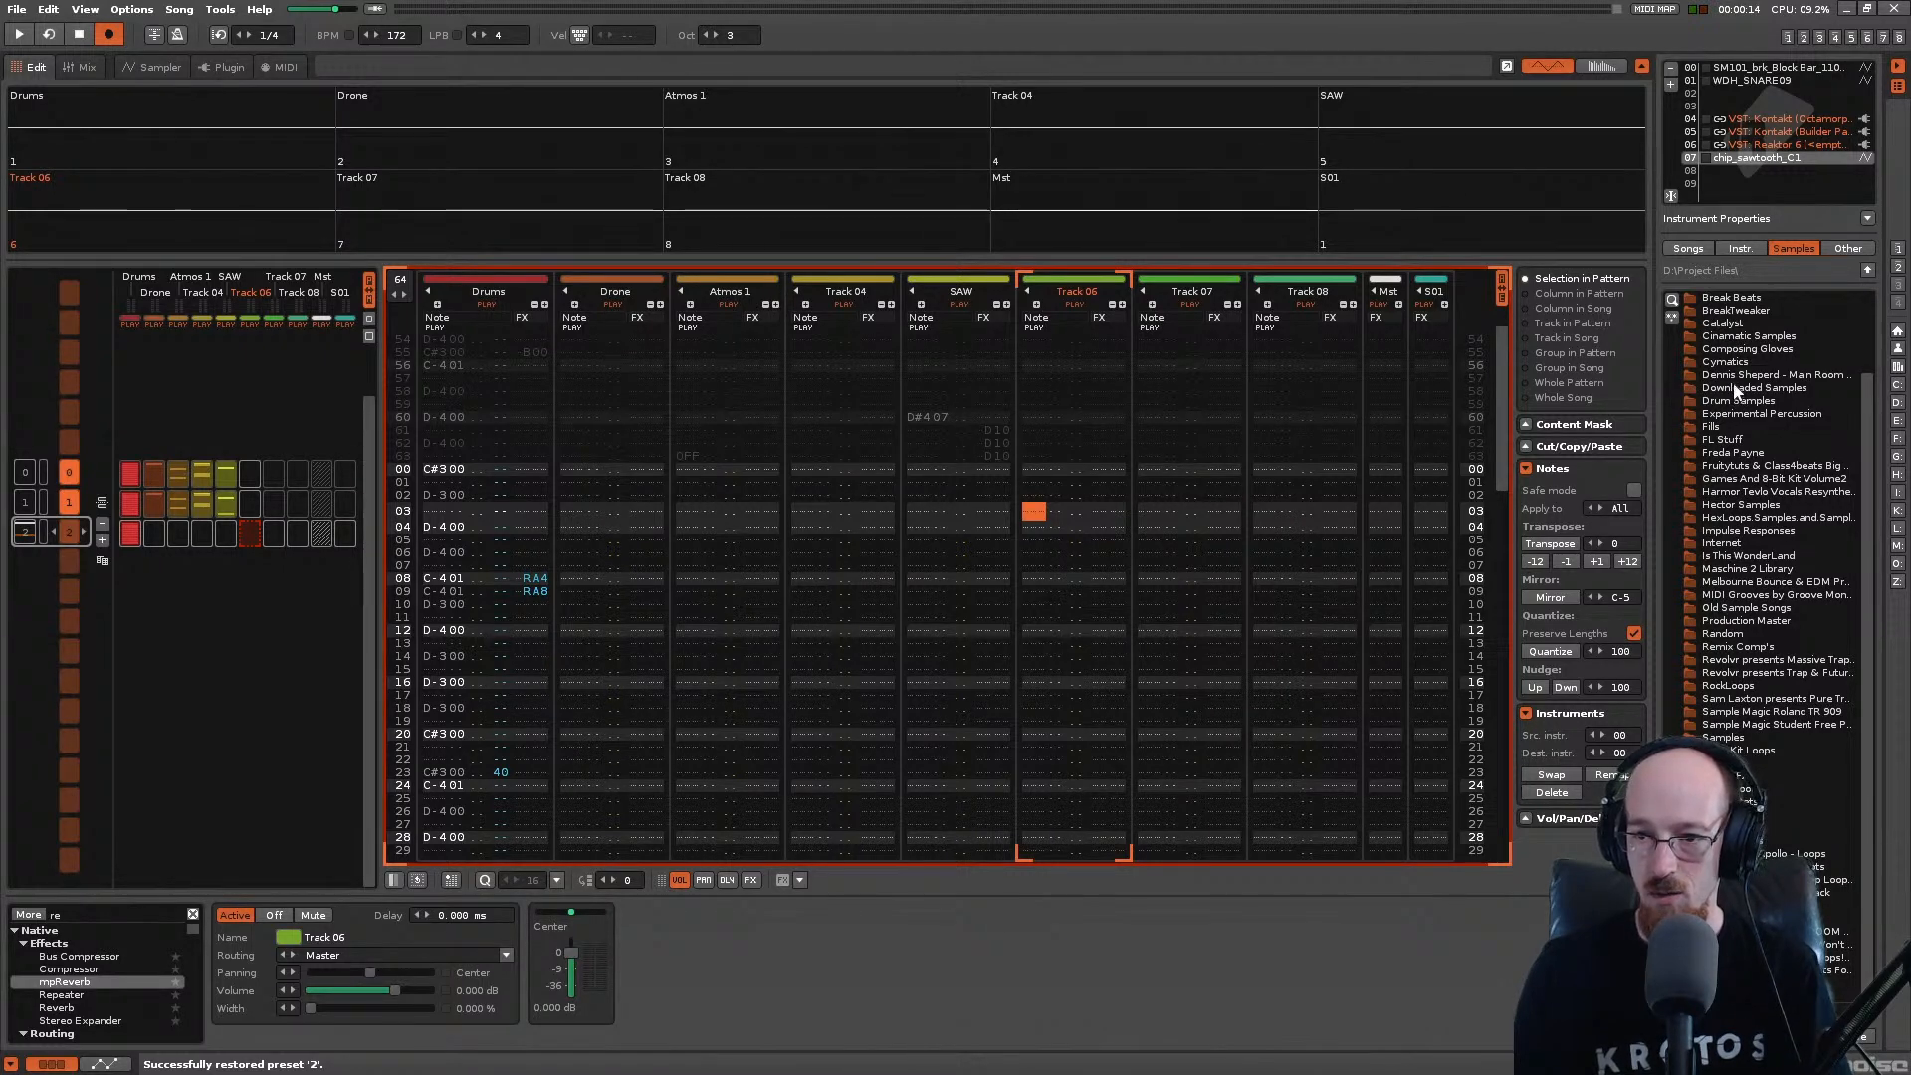
scroll(1732, 338, up, 3)
double_click(1731, 324)
double_click(1831, 801)
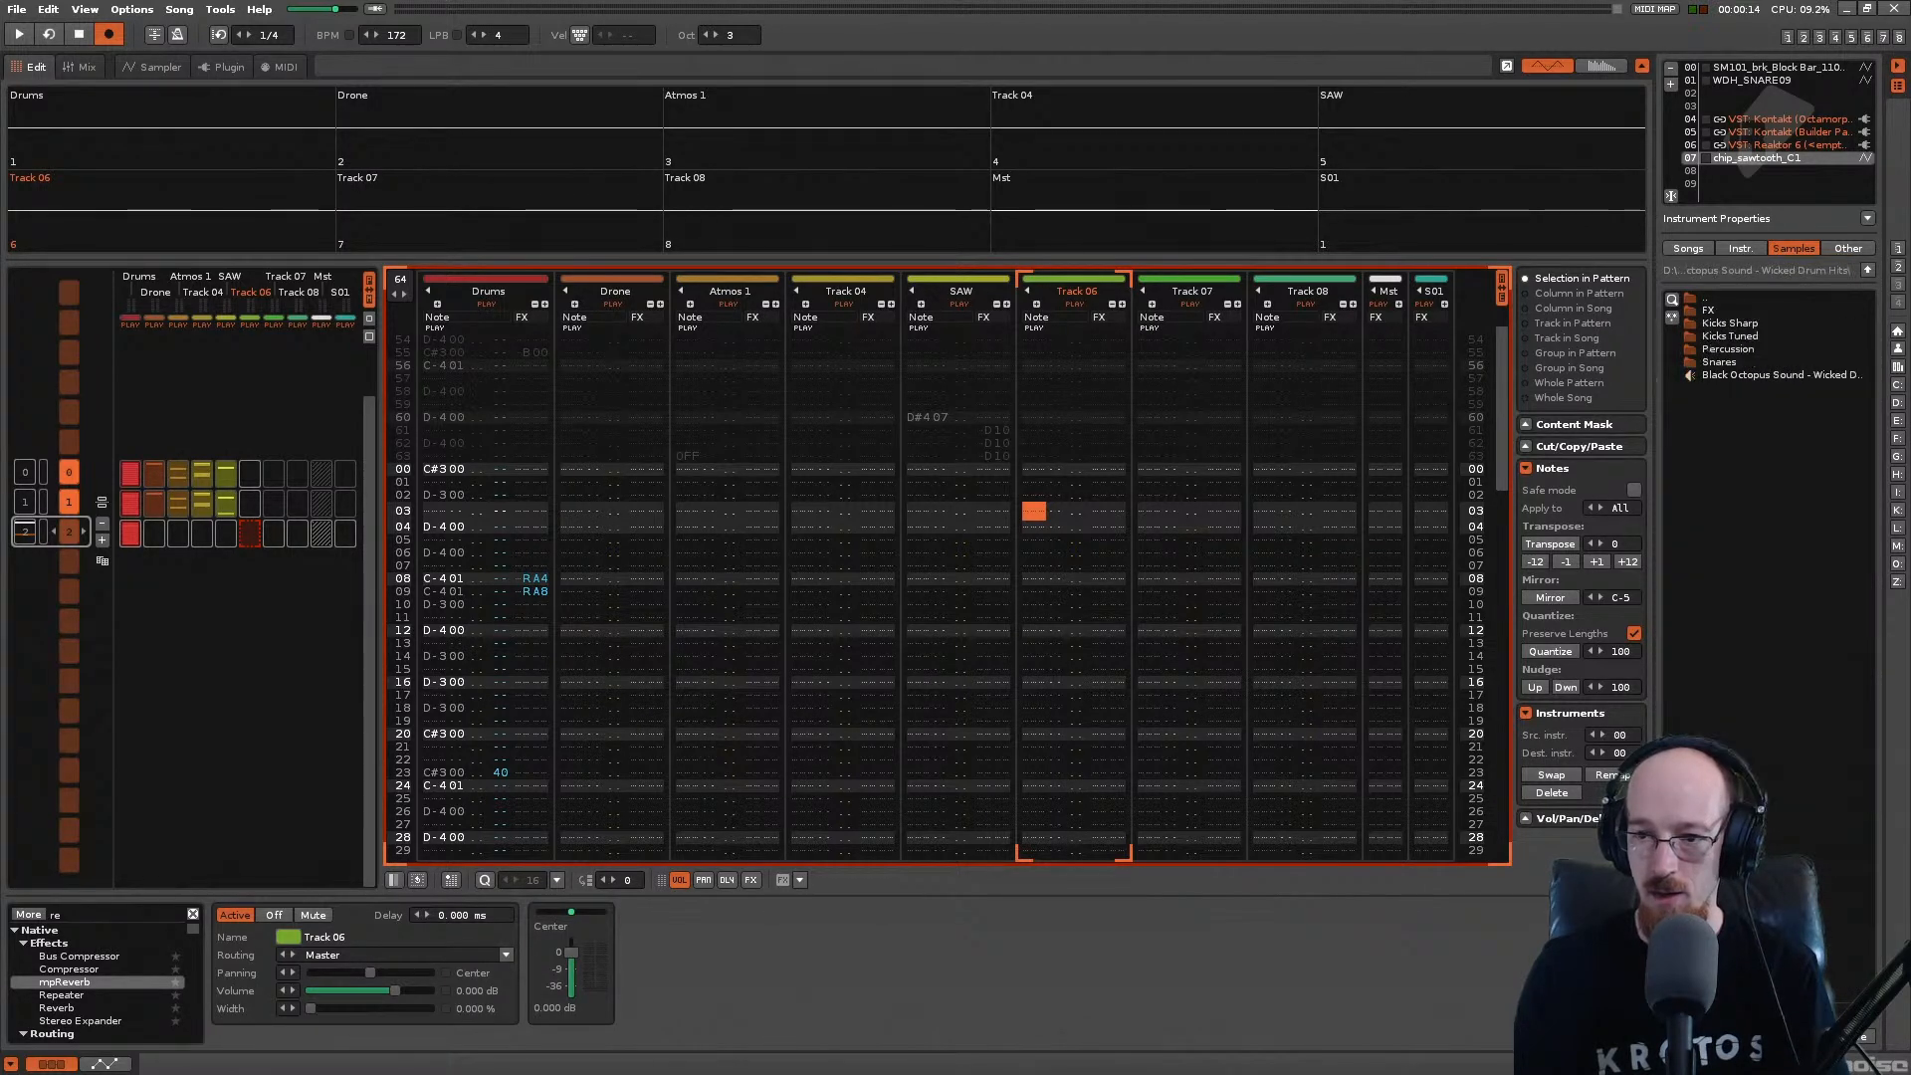
double_click(1719, 325)
Step: Audition the sharp kick samples and load WDH_KICK009.wav into instrument slot 02
click(1737, 387)
key(Down)
key(Down)
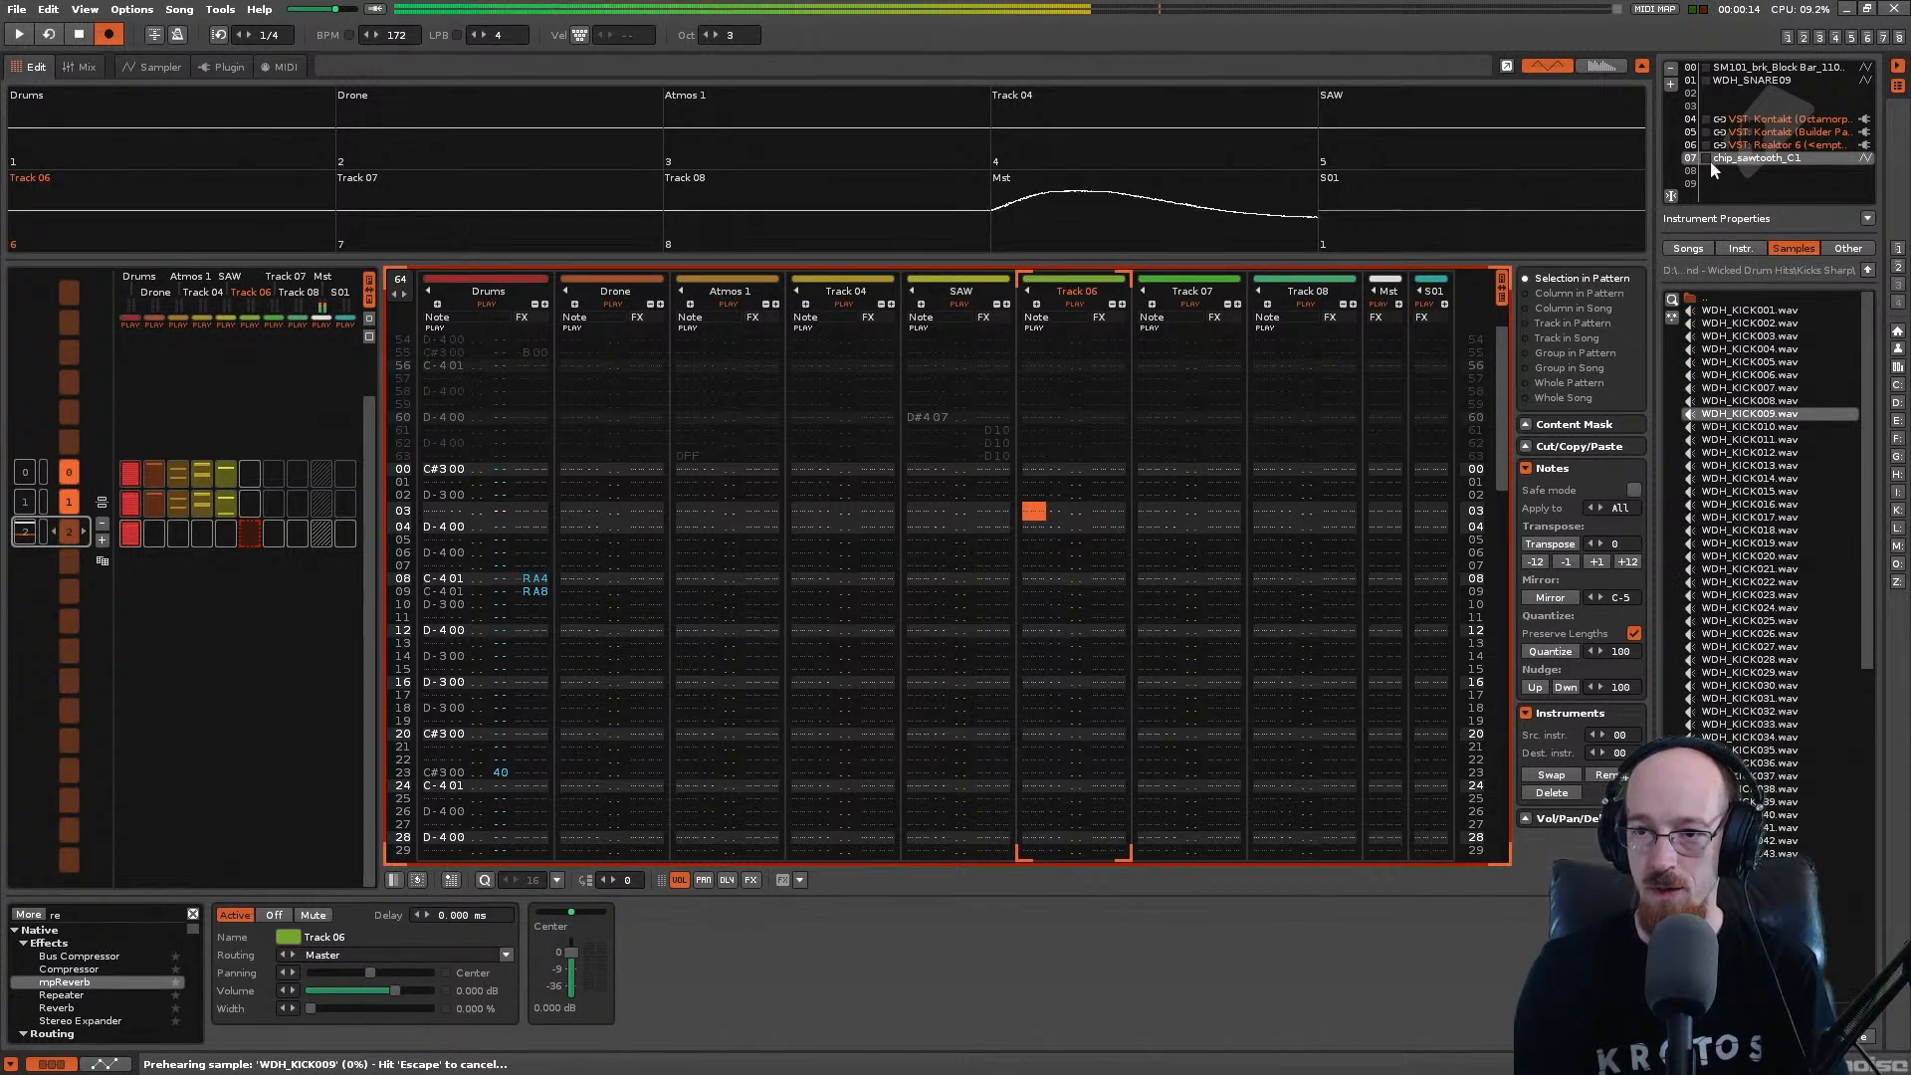
click(1712, 92)
double_click(1750, 415)
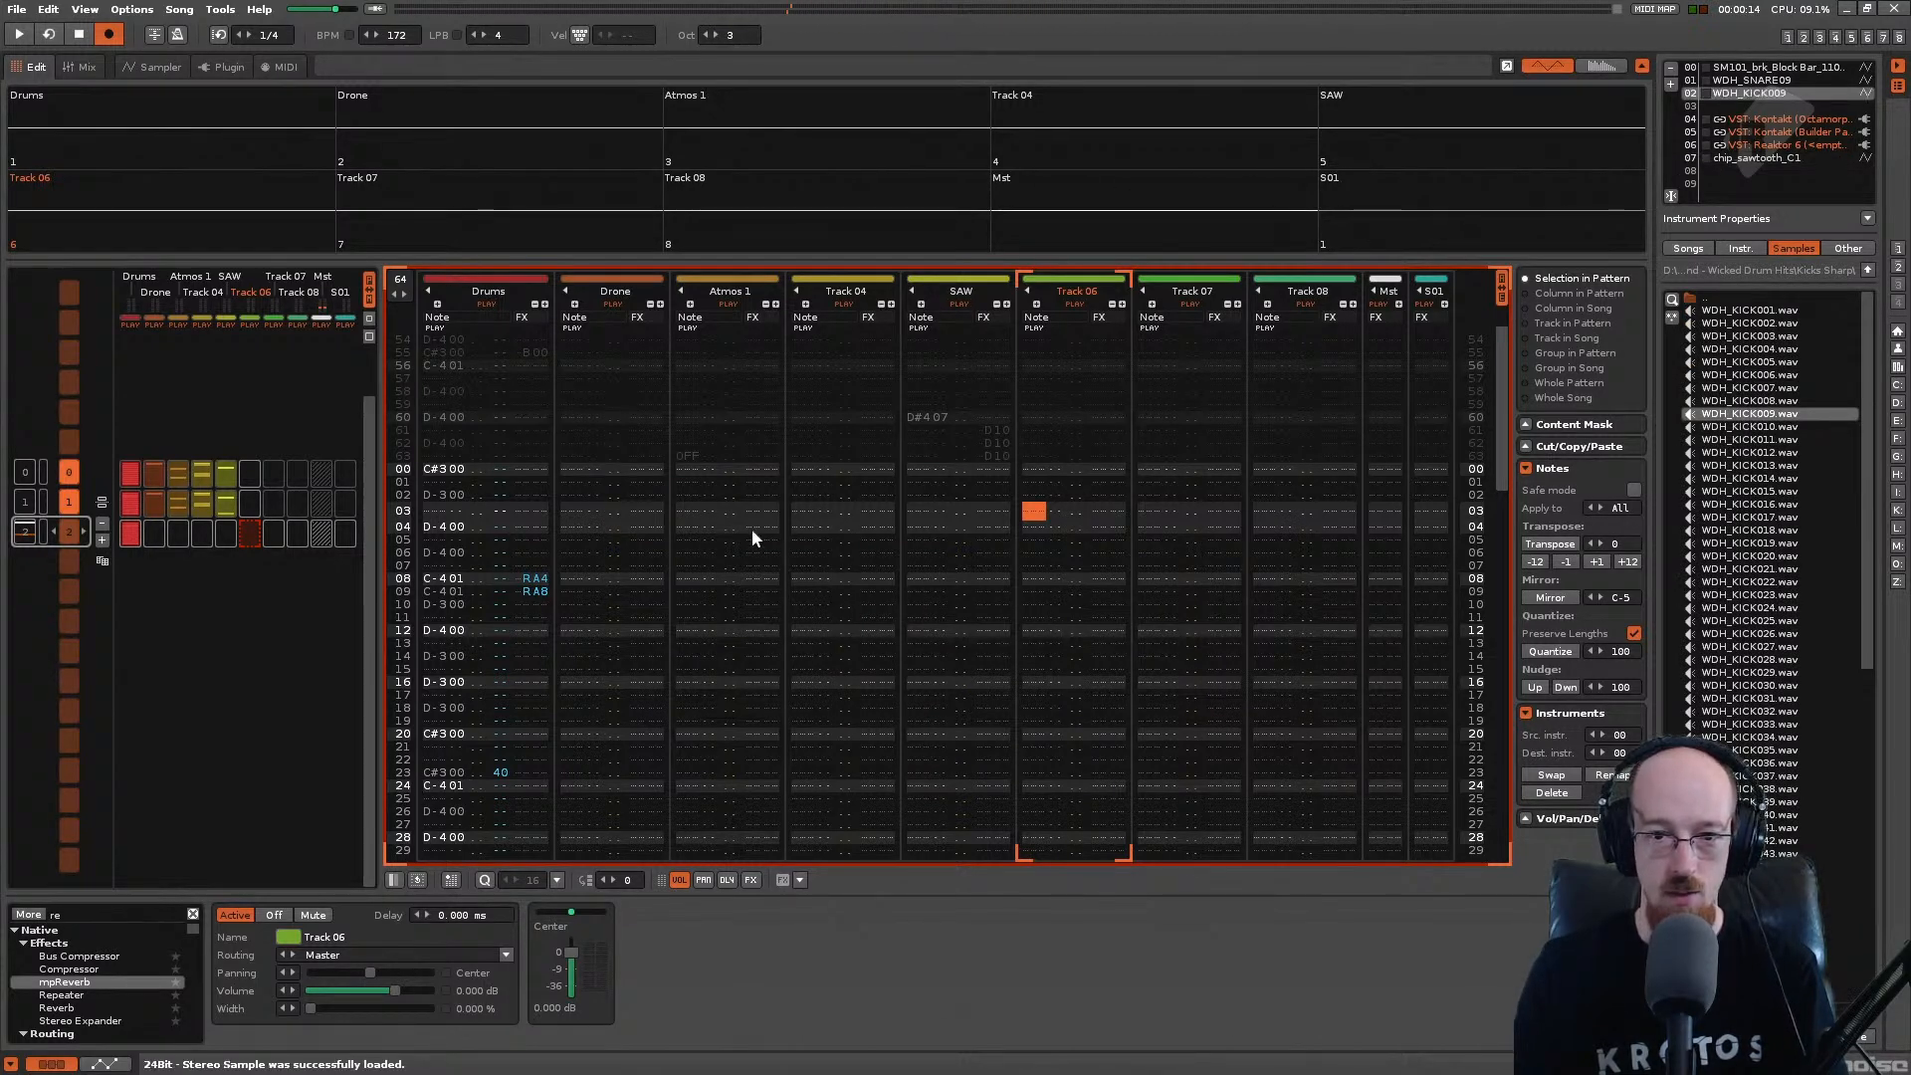
Step: Rename Track 06 as Kick and move it directly after the Drums track
click(1031, 474)
double_click(1085, 295)
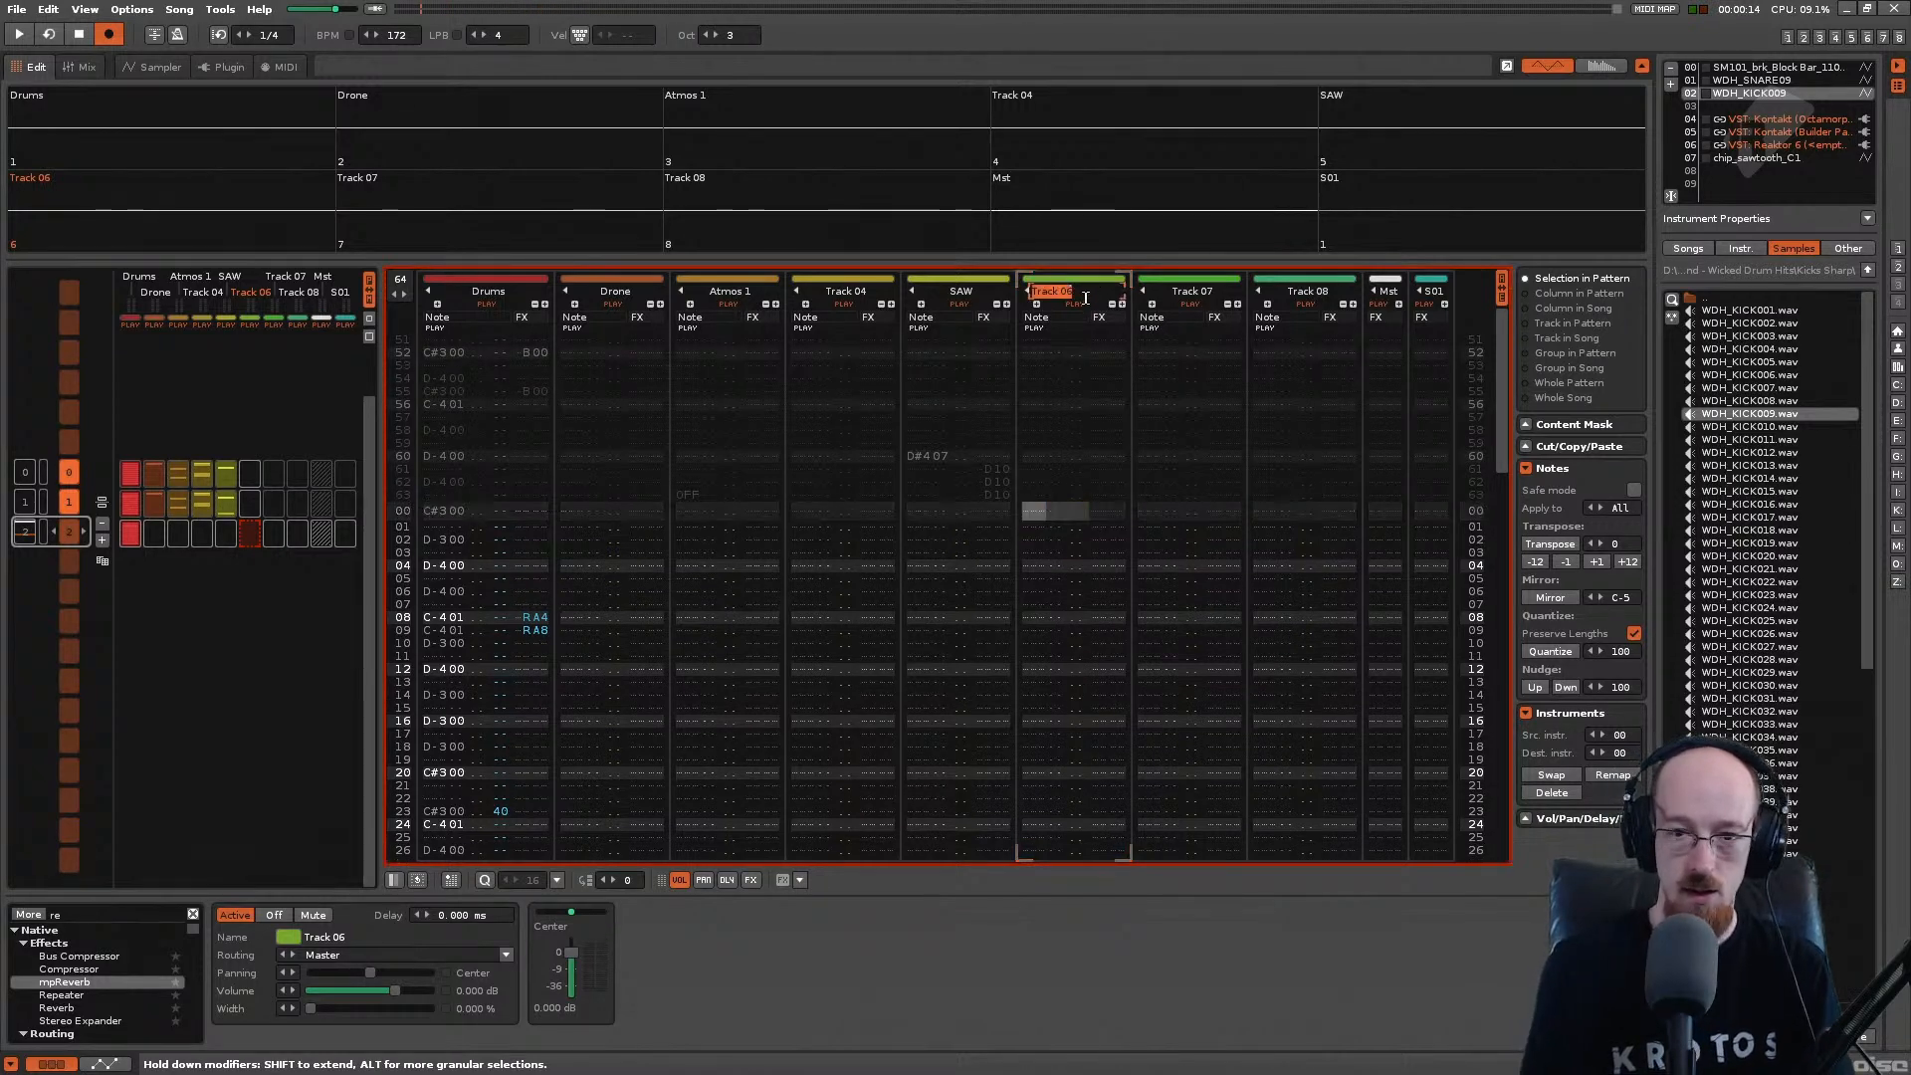
key(Return)
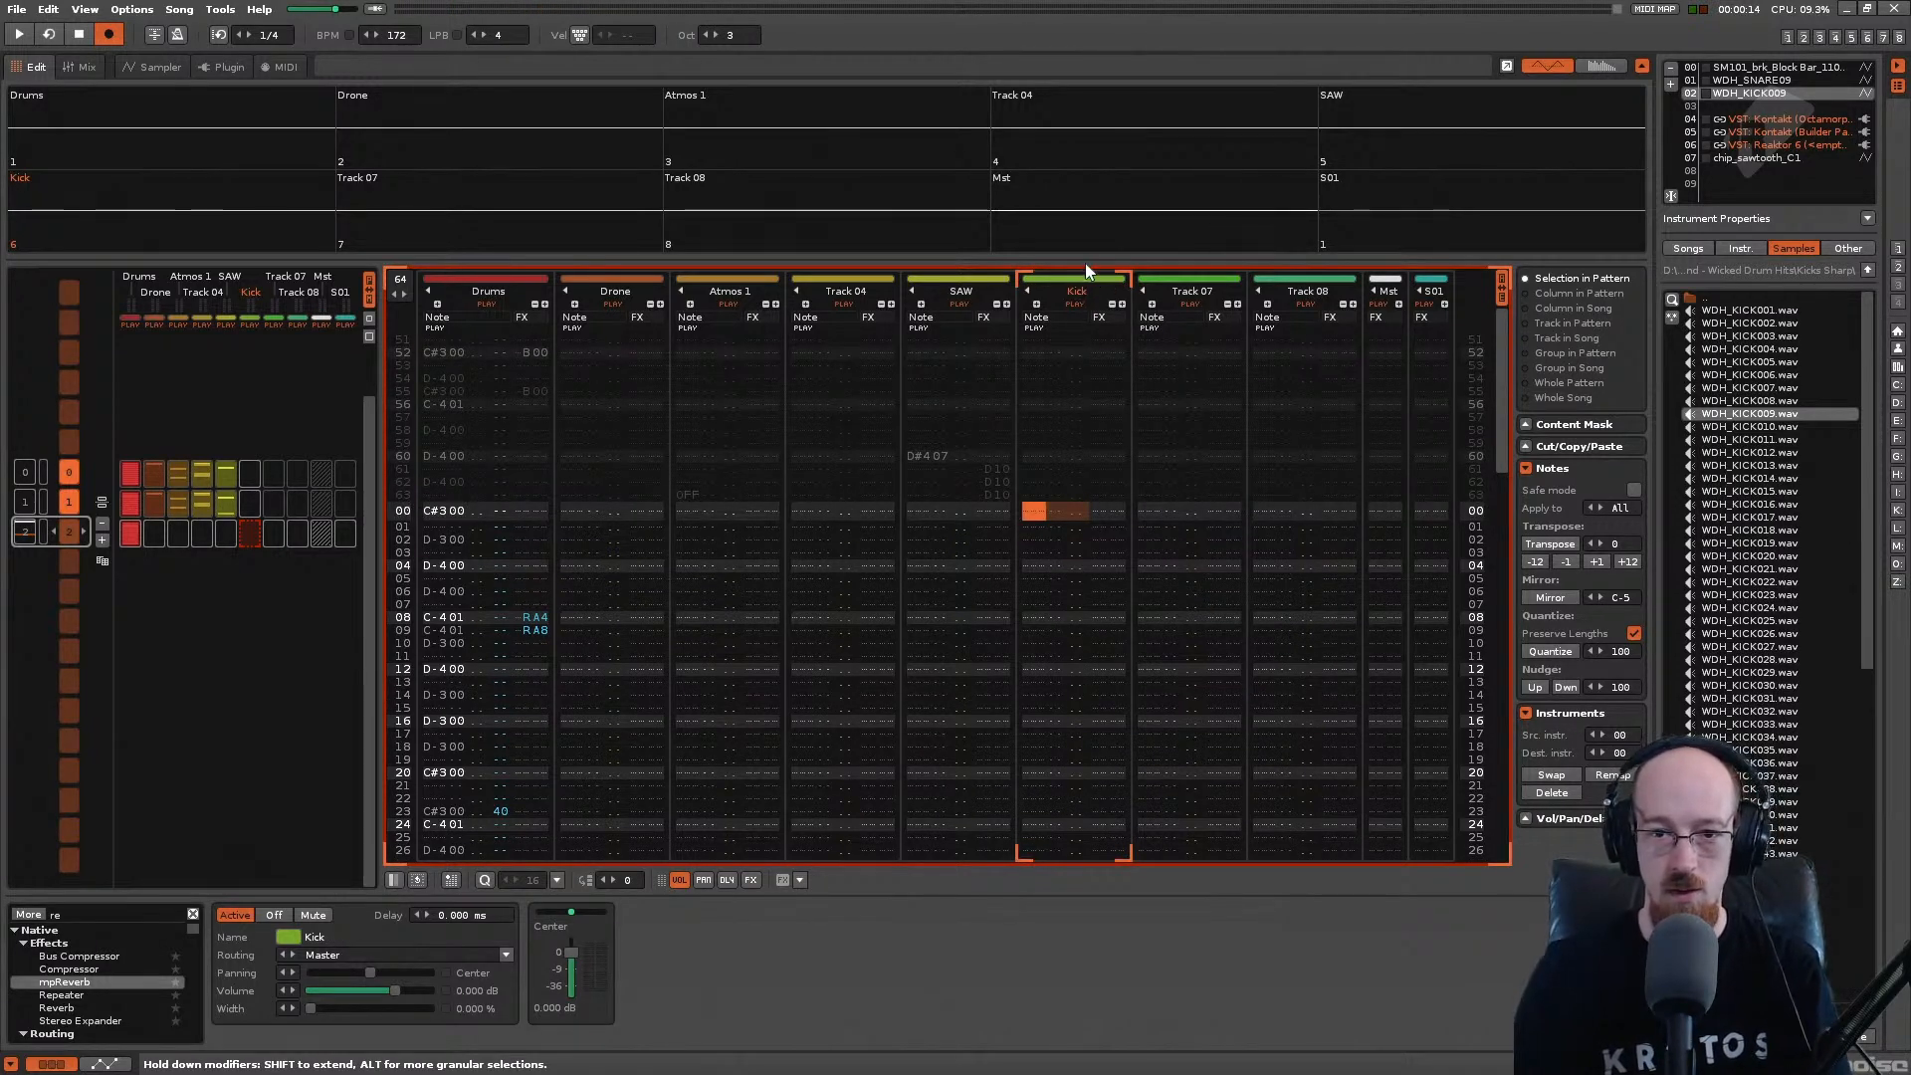
mouse_move(1075, 290)
mouse_down()
mouse_move(484, 307)
mouse_move(564, 355)
mouse_up()
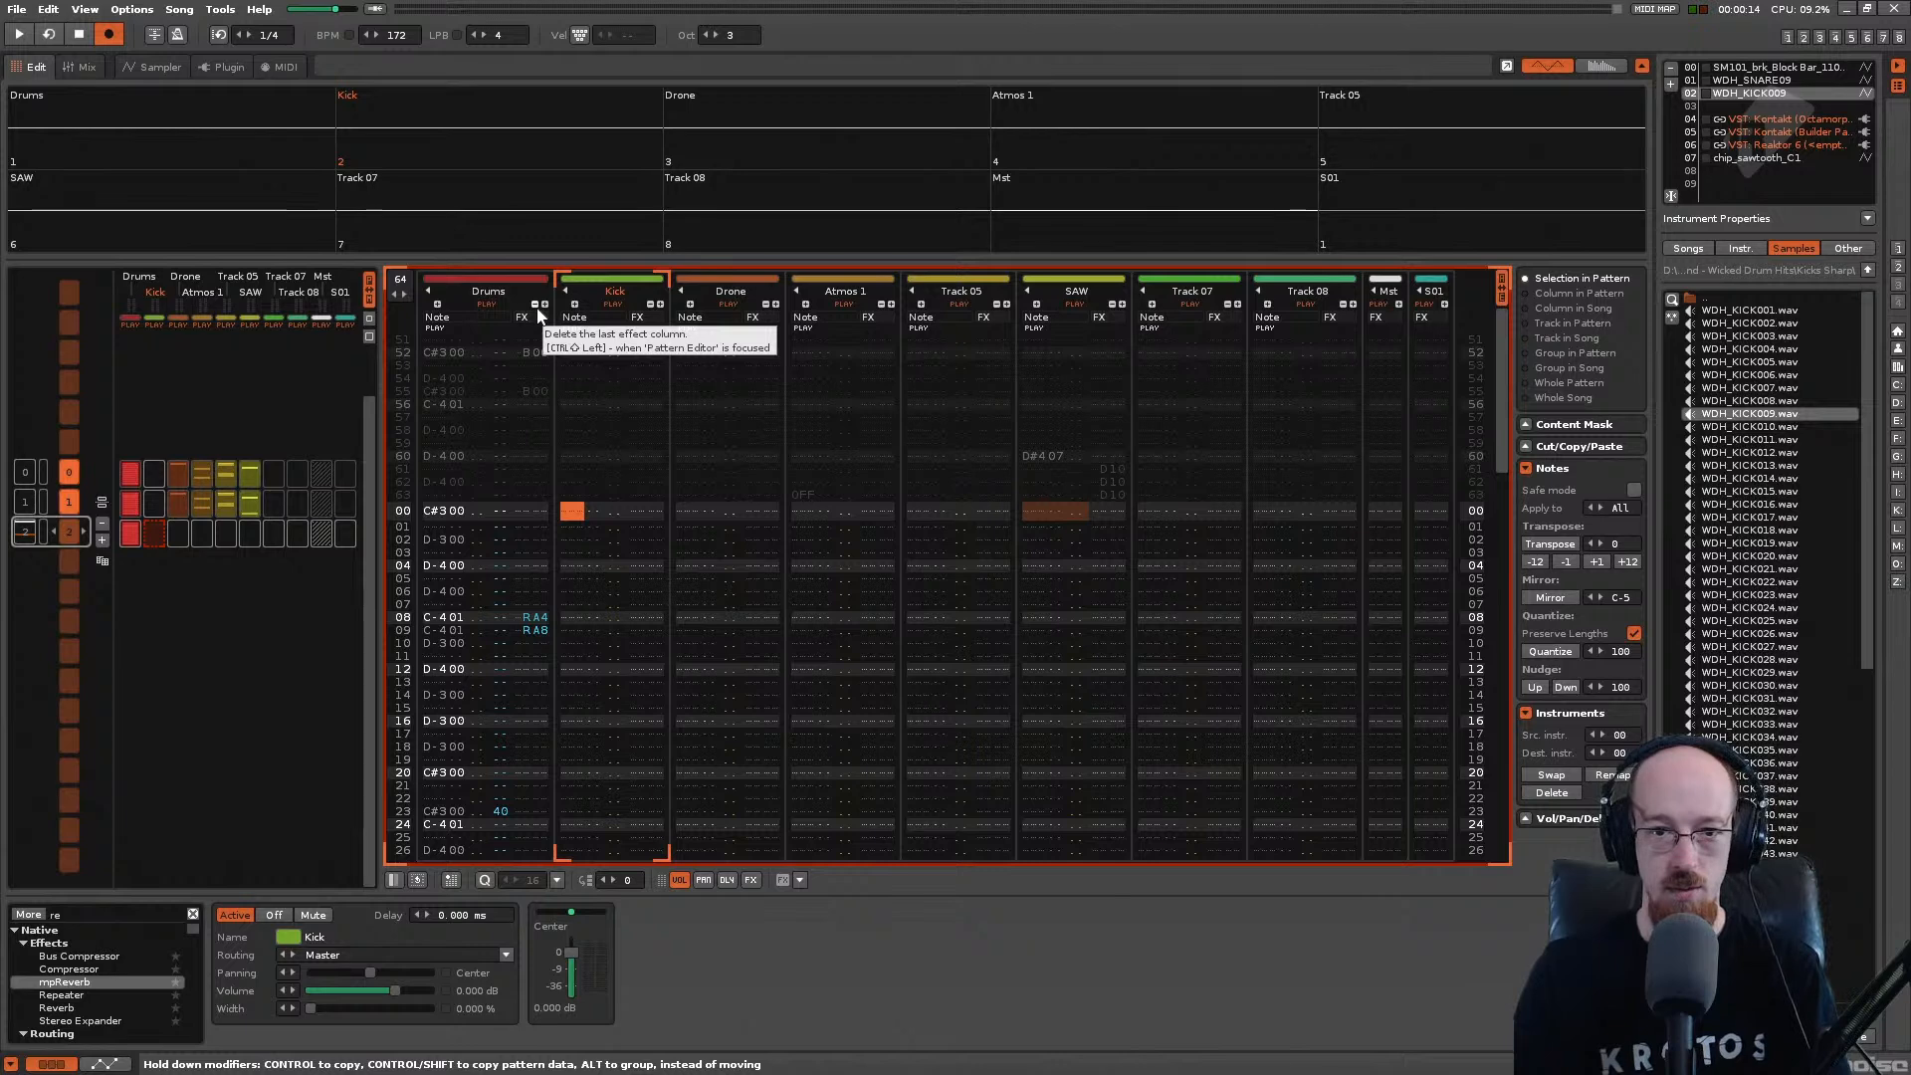
Step: Put the Kick track in a new group and name the group Drums
key(ctrl+g)
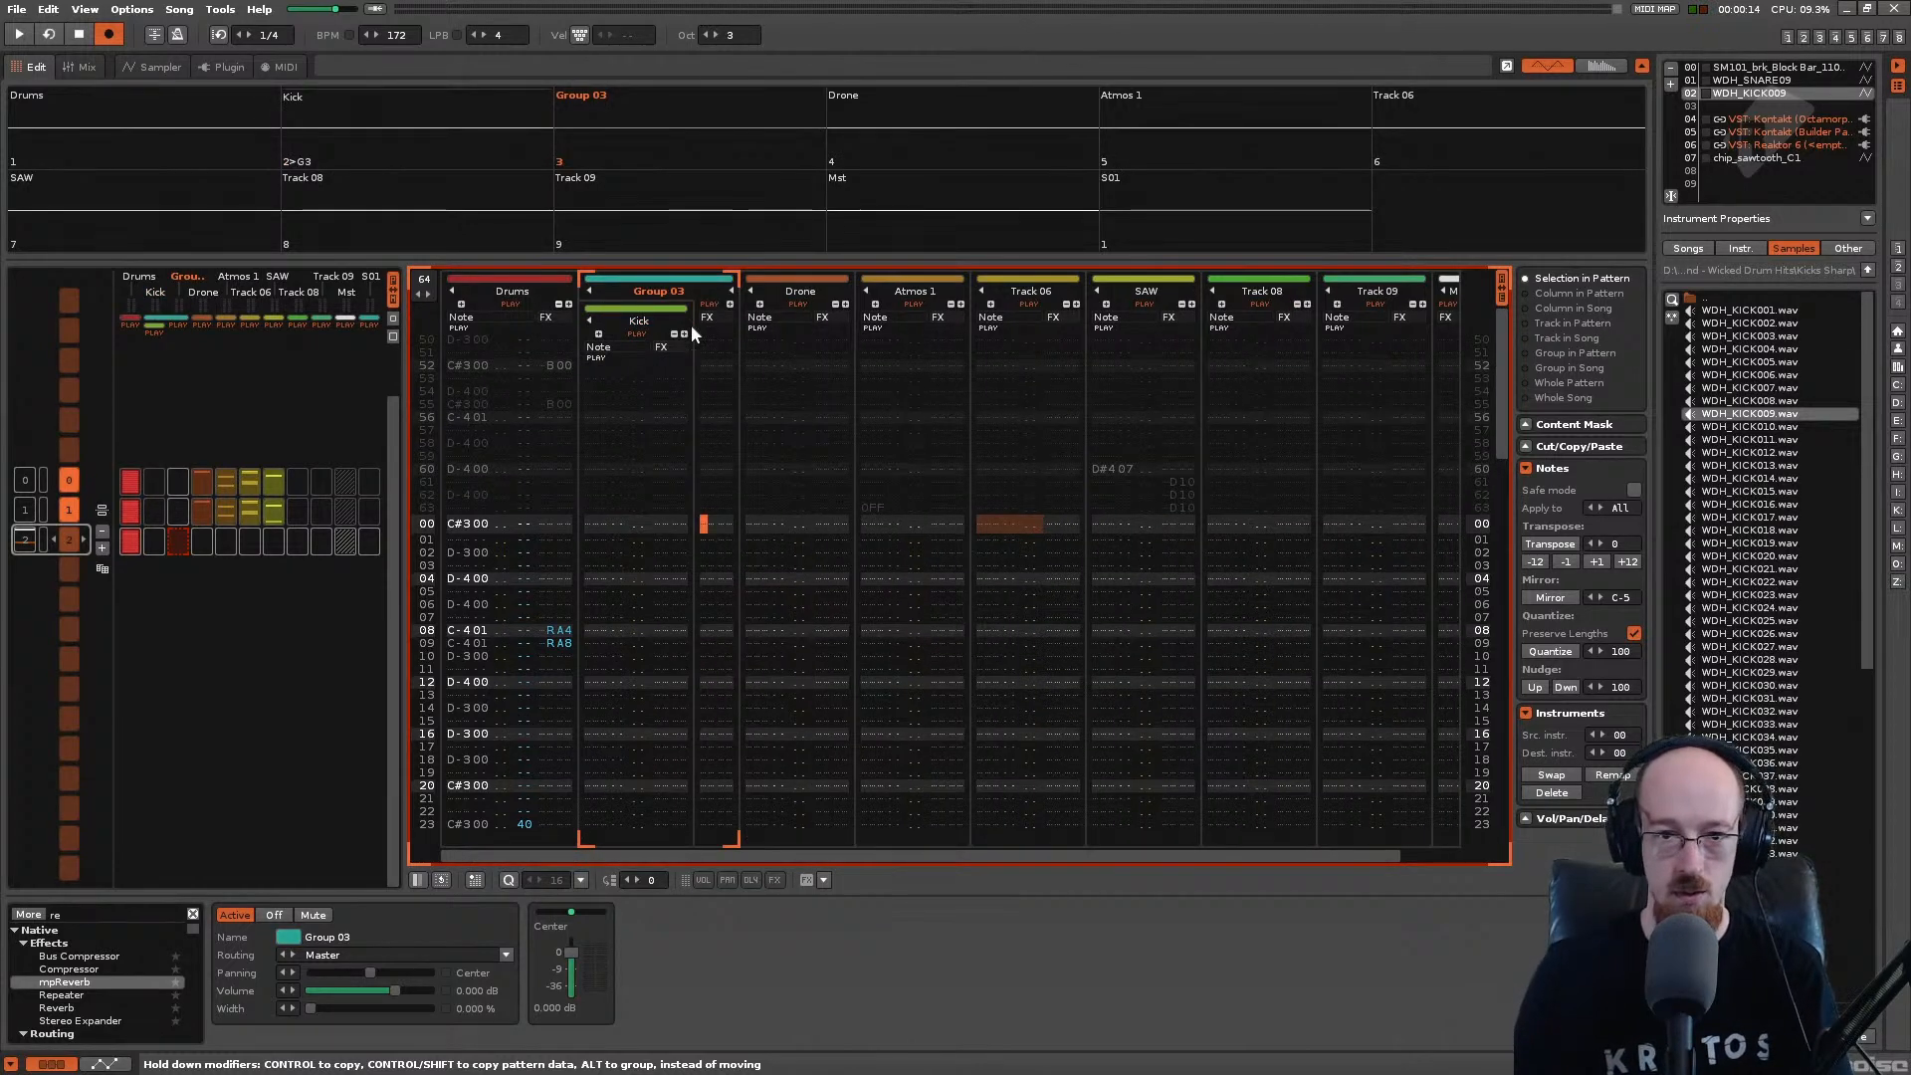
double_click(673, 293)
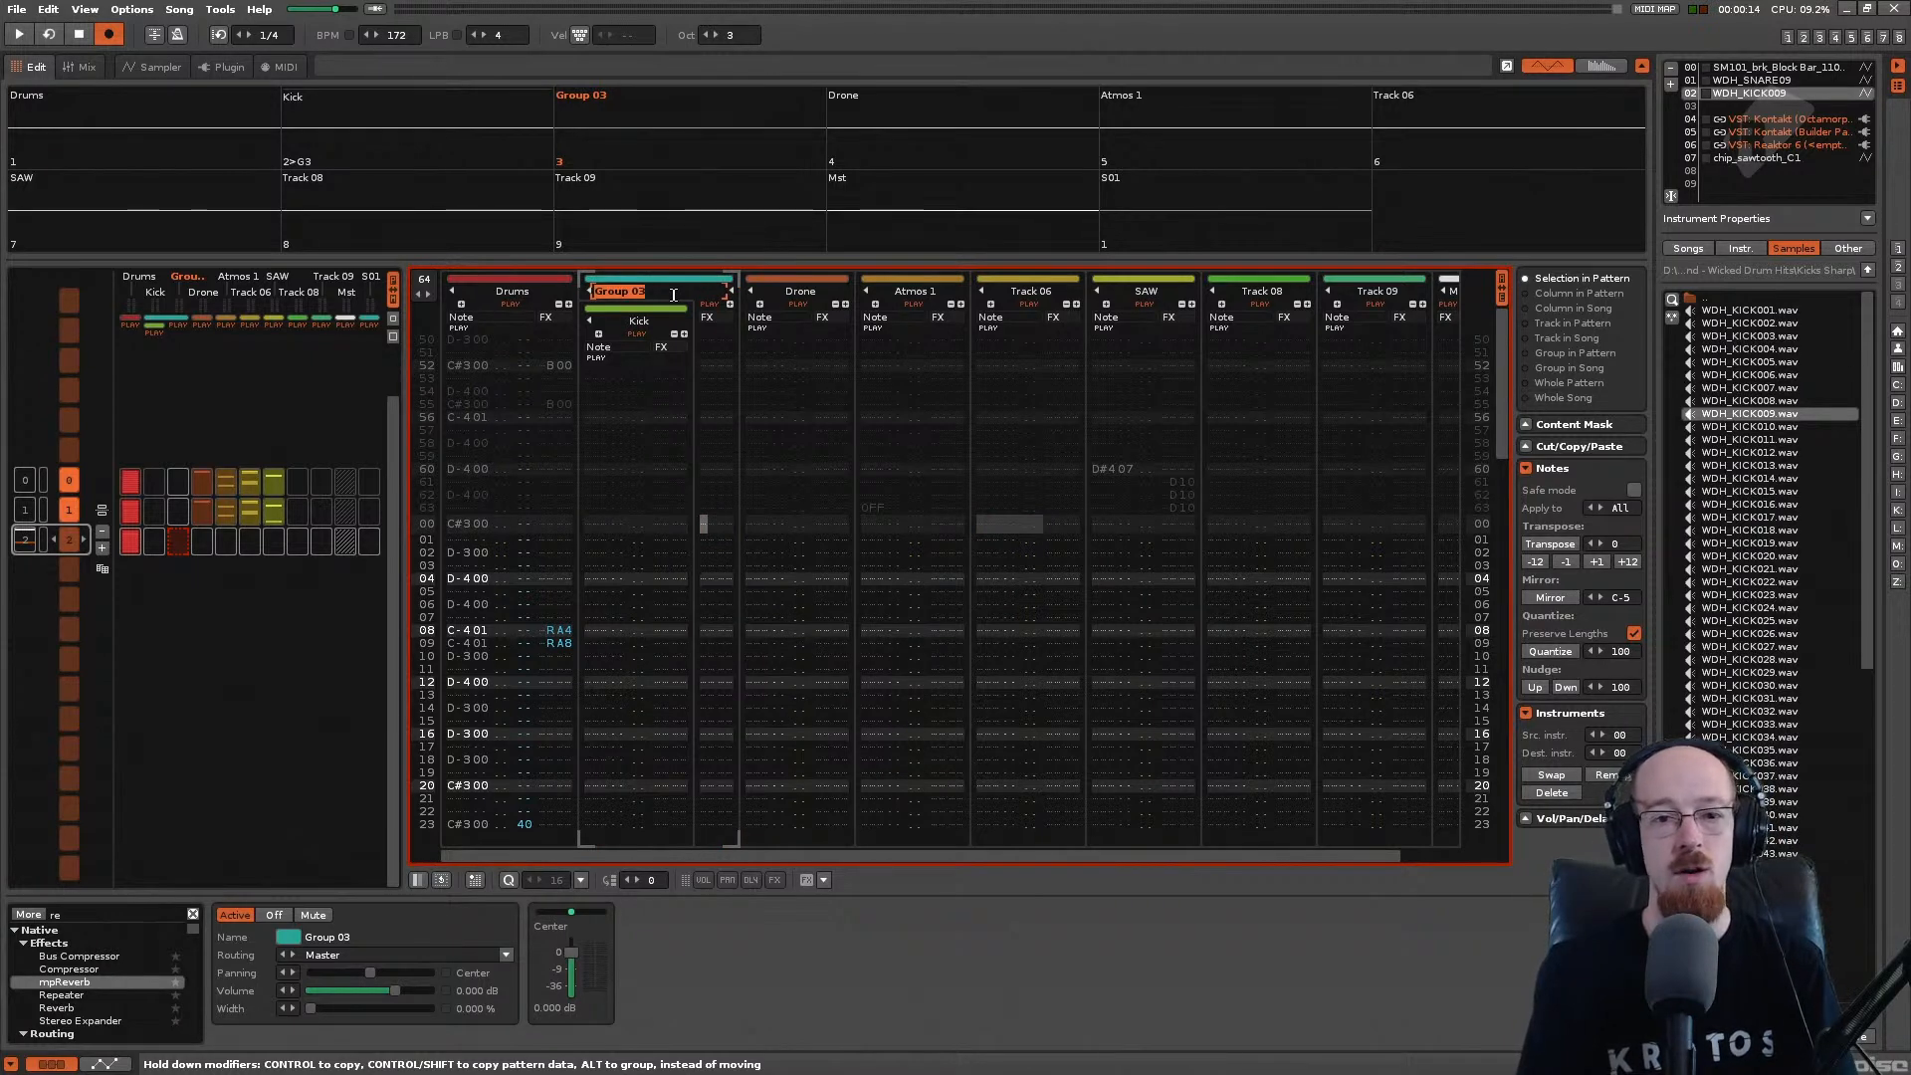
text(Drums)
key(Return)
Step: Move the Drums track into the Drums group next to the Kick track and save the song
drag(513, 290, 622, 340)
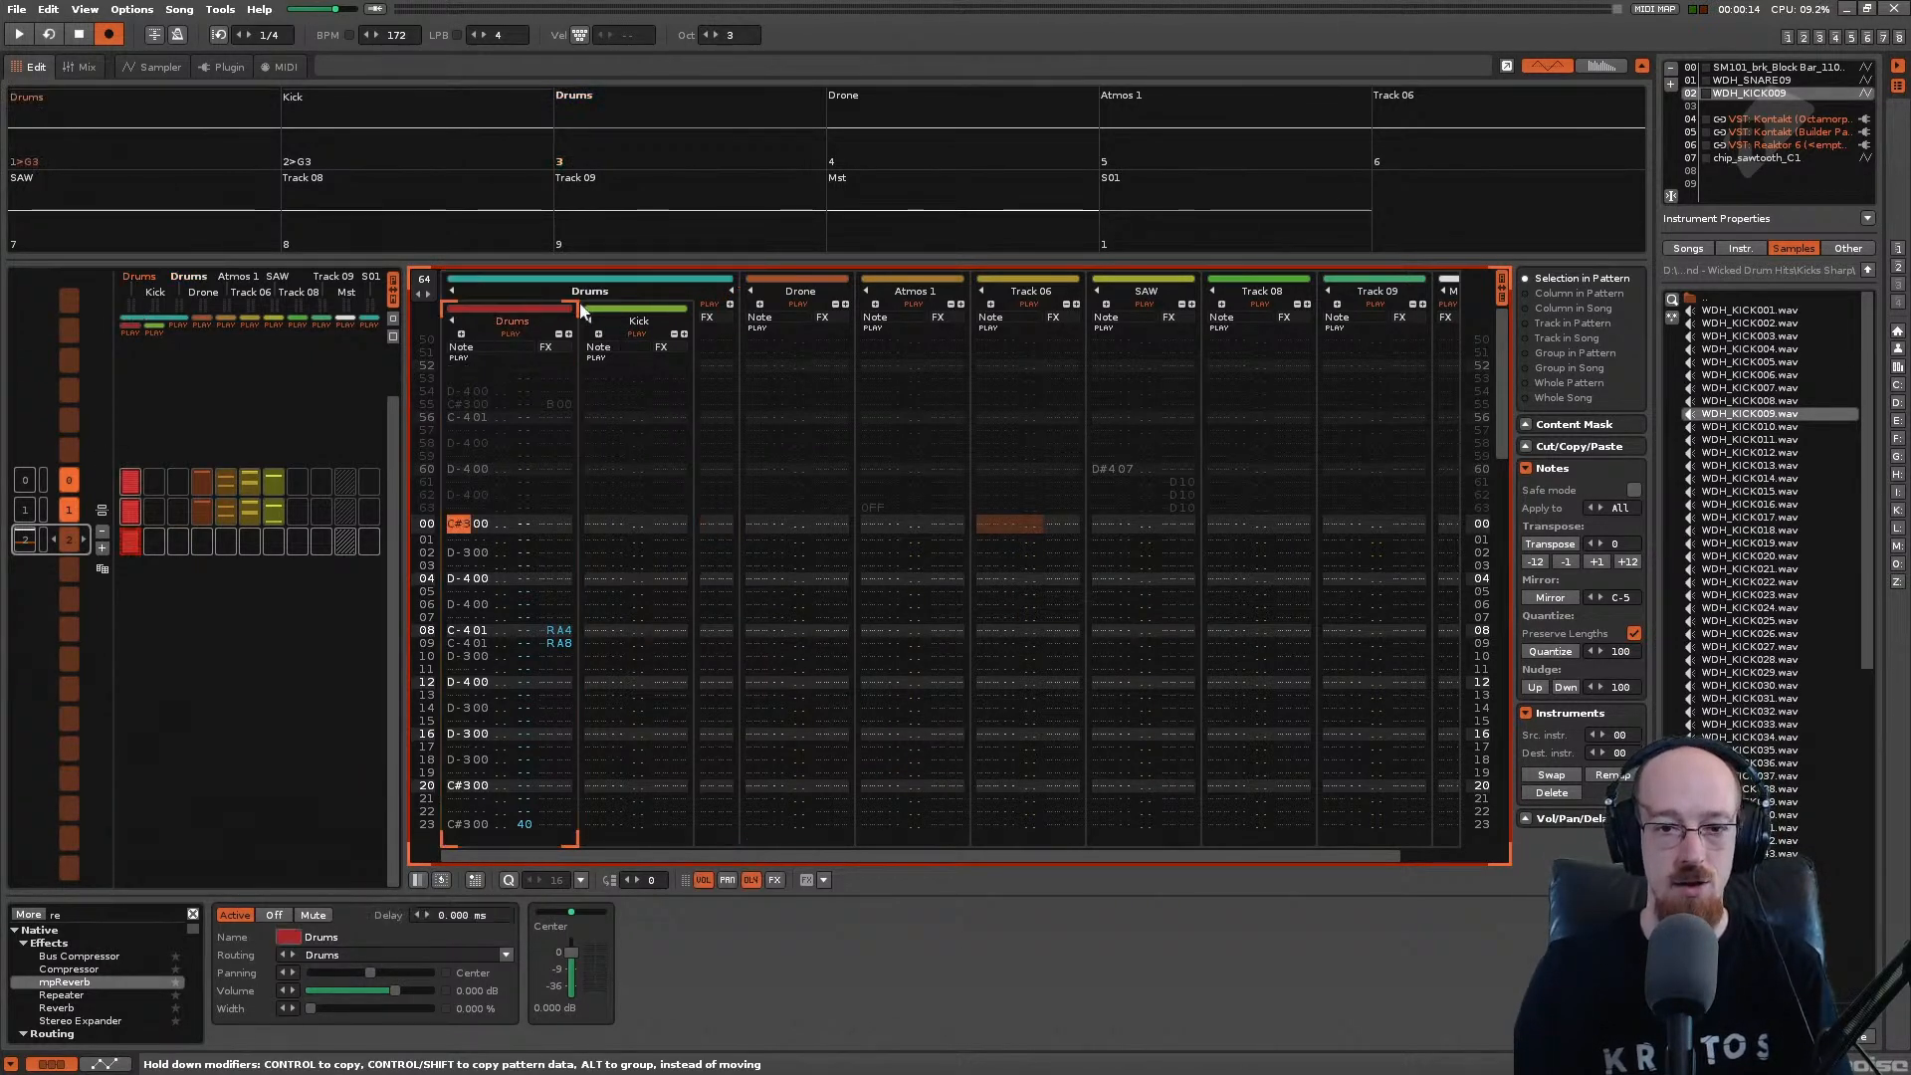
click(637, 297)
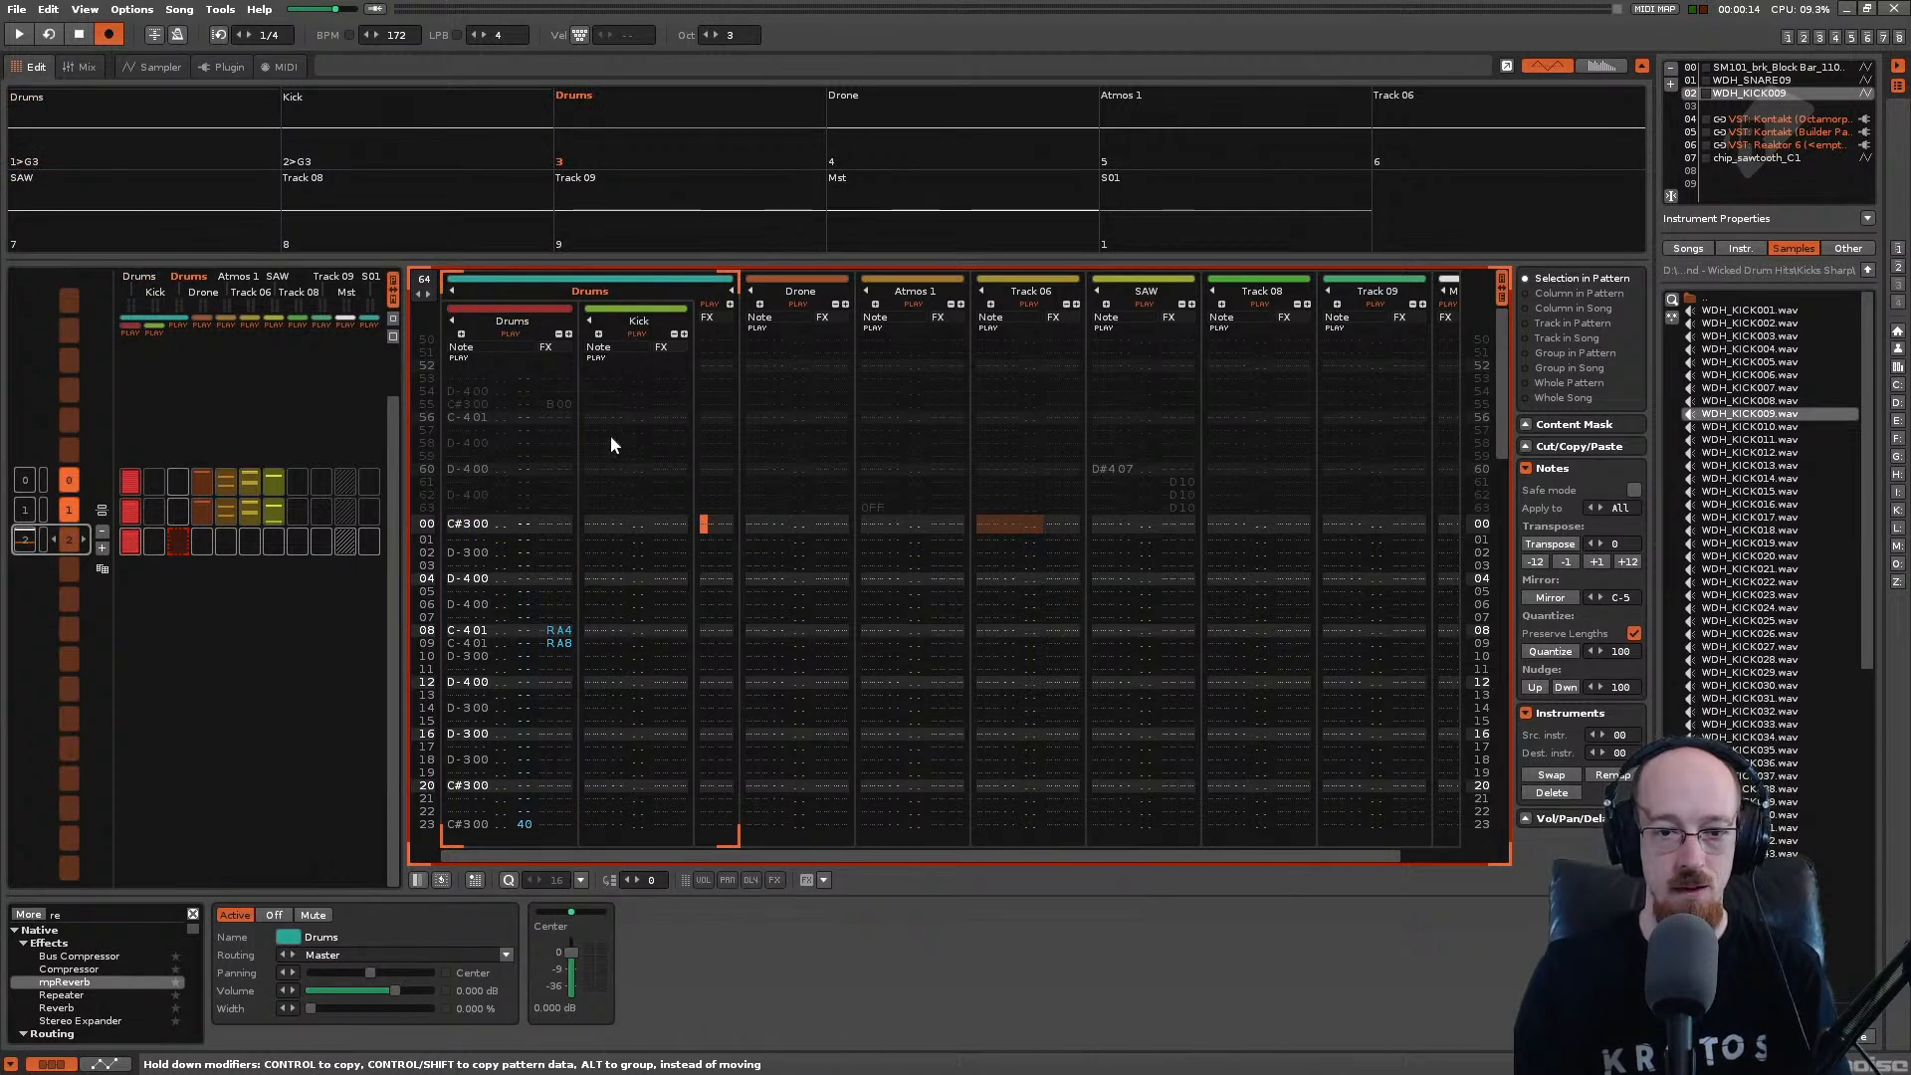
scroll(619, 523, down, 5)
key(ctrl+s)
scroll(667, 453, up, 5)
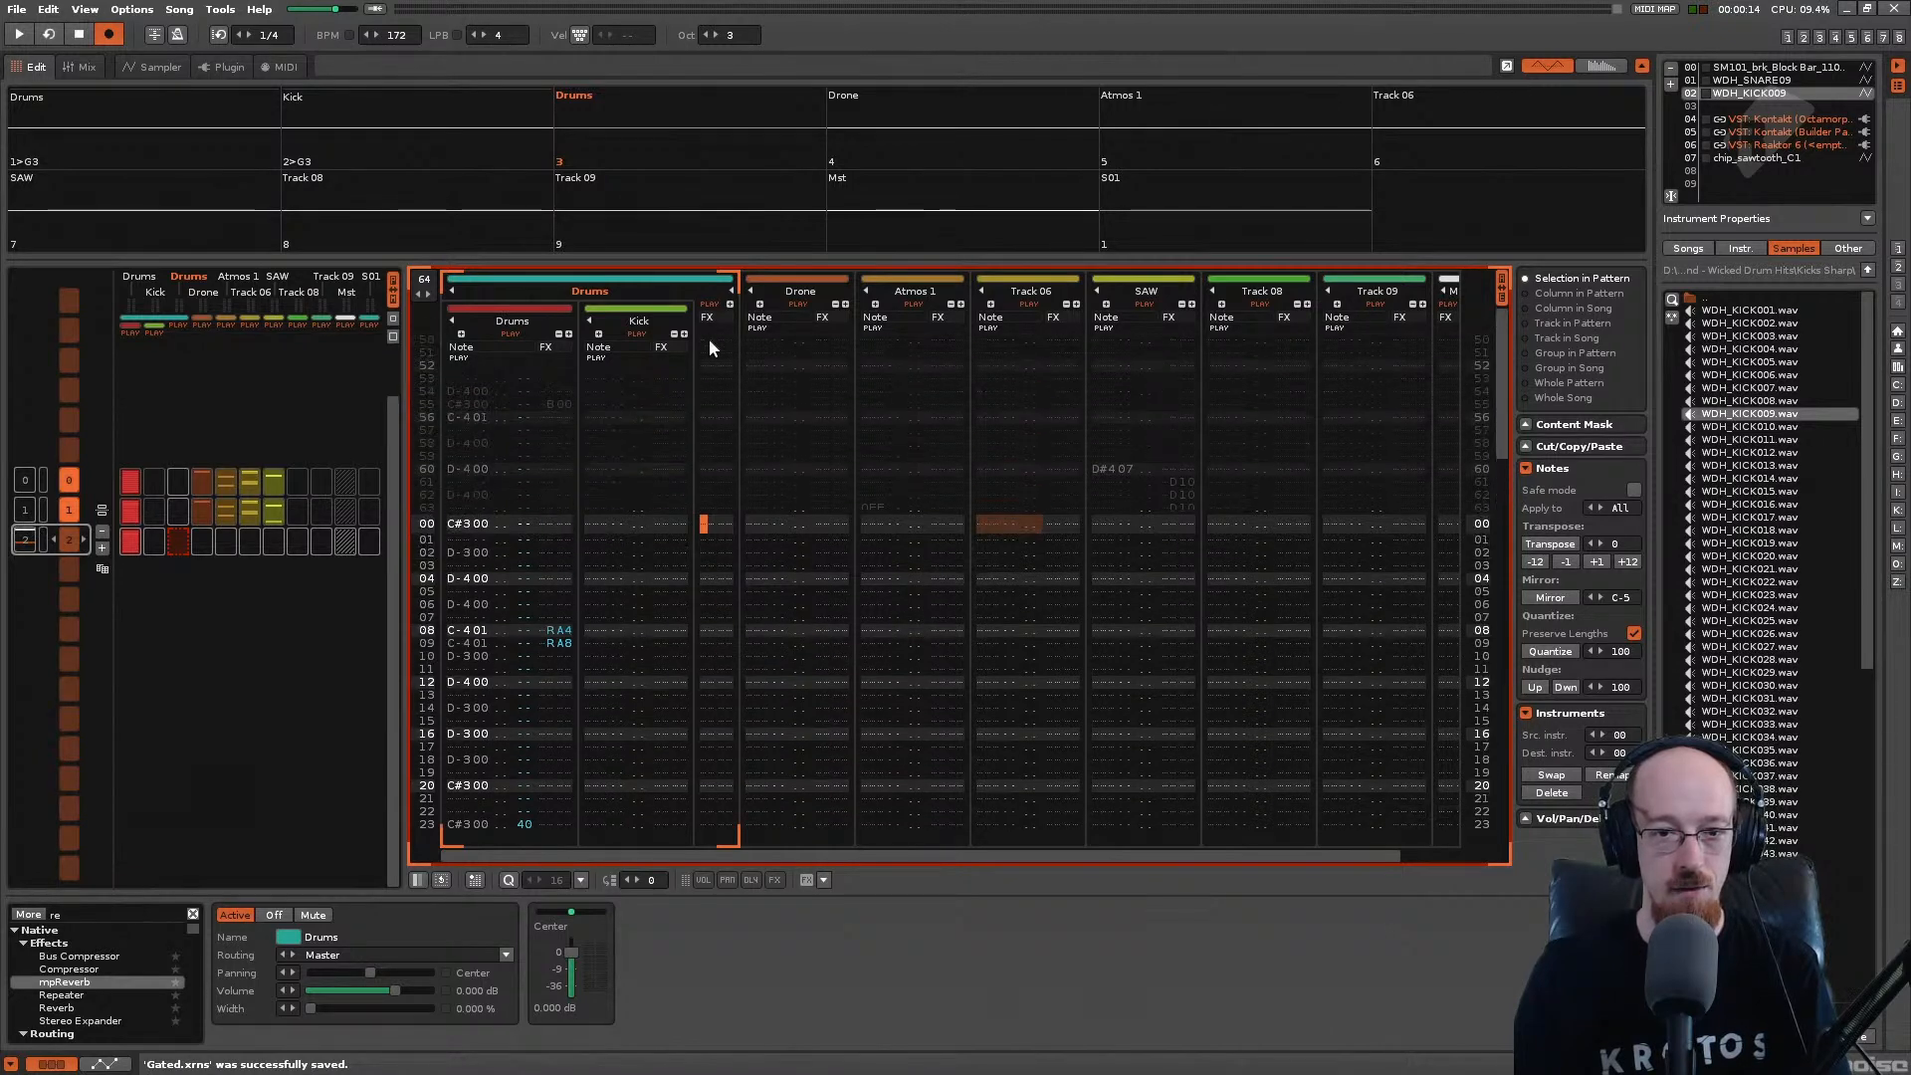
Step: Enter a C-4 note with instrument 02 on line 00 of the Kick track in the third pattern
click(602, 526)
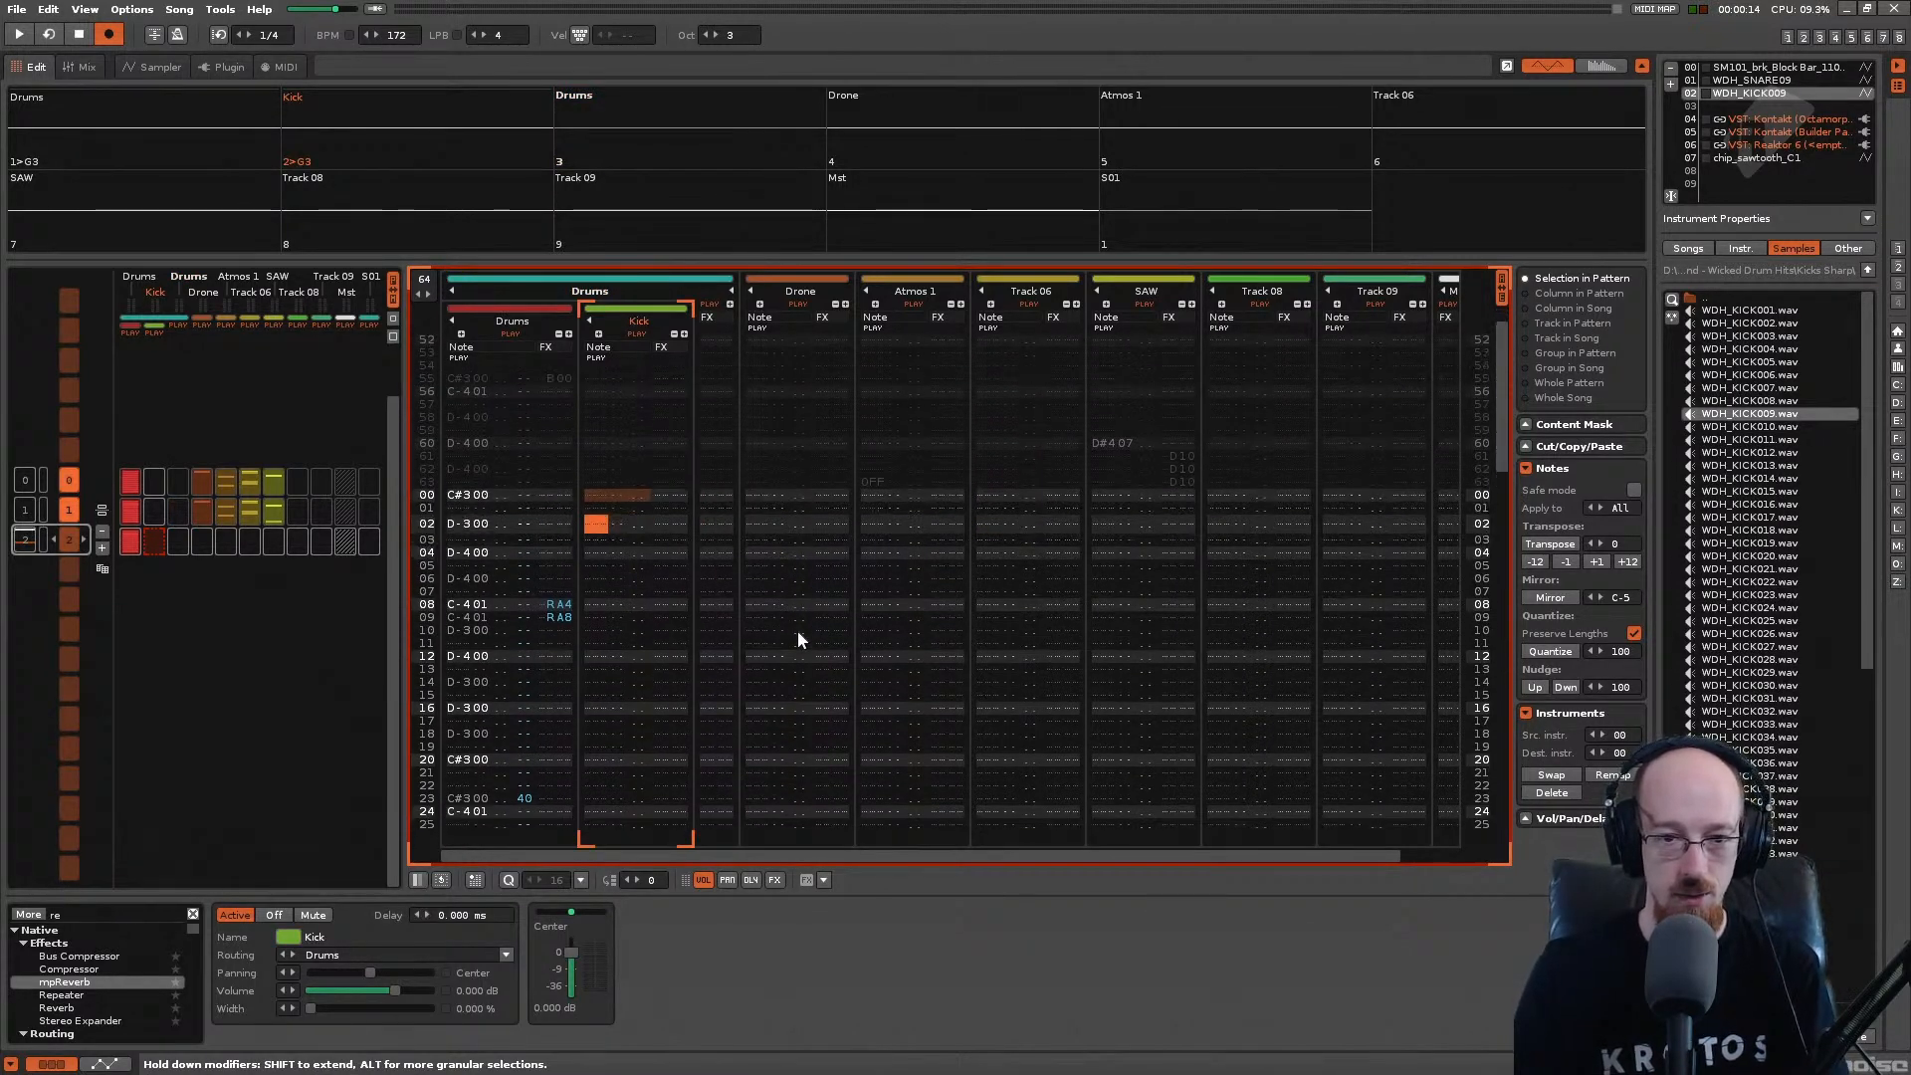
key(q)
Step: Try a C-4 kick on line 08 of the Kick track, listen to it, and delete that note
key(Down)
key(Down)
key(Down)
key(Down)
key(Down)
key(Down)
key(Up)
key(Up)
key(Up)
key(Down)
key(Down)
key(Down)
key(Down)
key(Down)
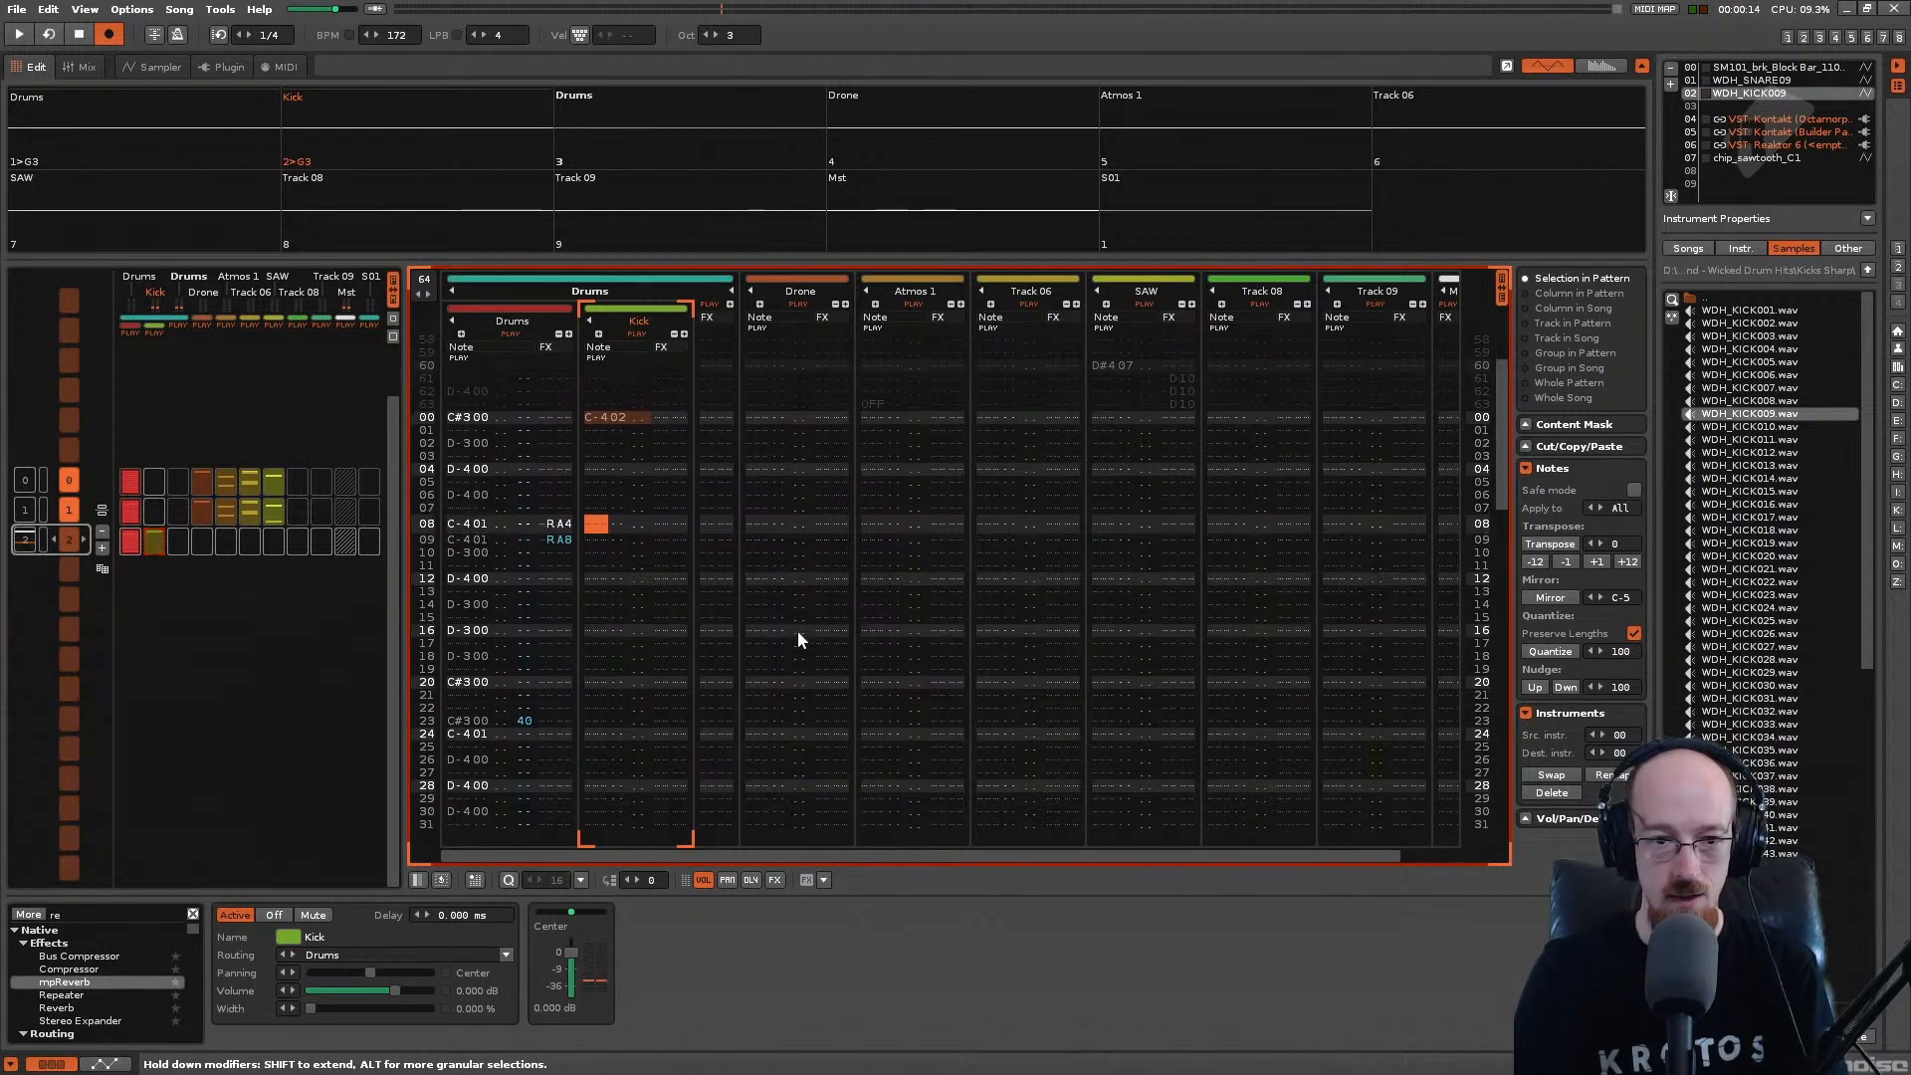
key(q)
key(space)
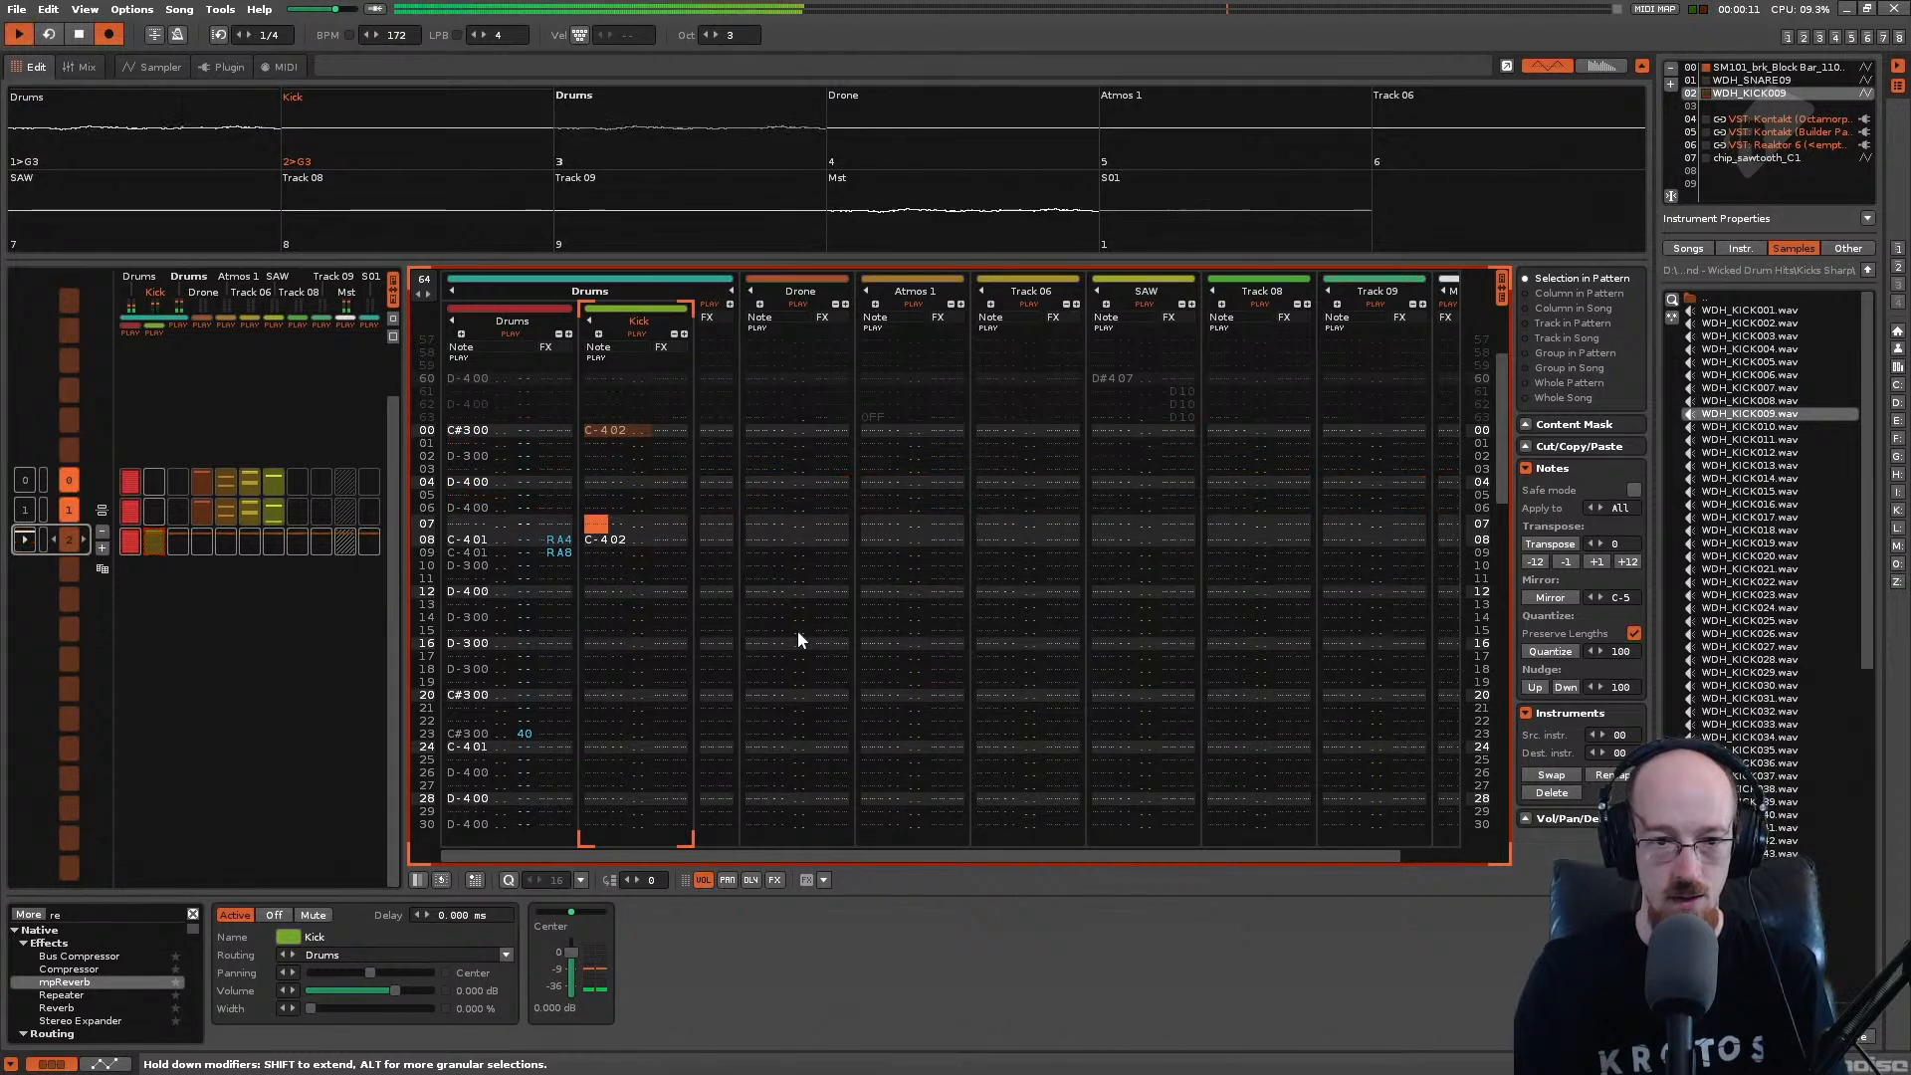
key(Down)
key(Delete)
Step: Enter C-4 kicks with instrument 02 on lines 52 and 55 of the Kick track and play the pattern
key(Down)
key(Down)
key(Down)
key(Down)
key(Down)
key(Down)
key(Down)
key(Down)
key(Down)
key(Down)
key(Down)
key(Down)
key(Down)
key(Down)
key(Down)
key(Down)
key(Down)
key(Down)
key(Down)
key(Down)
key(Down)
key(Down)
key(Down)
key(Down)
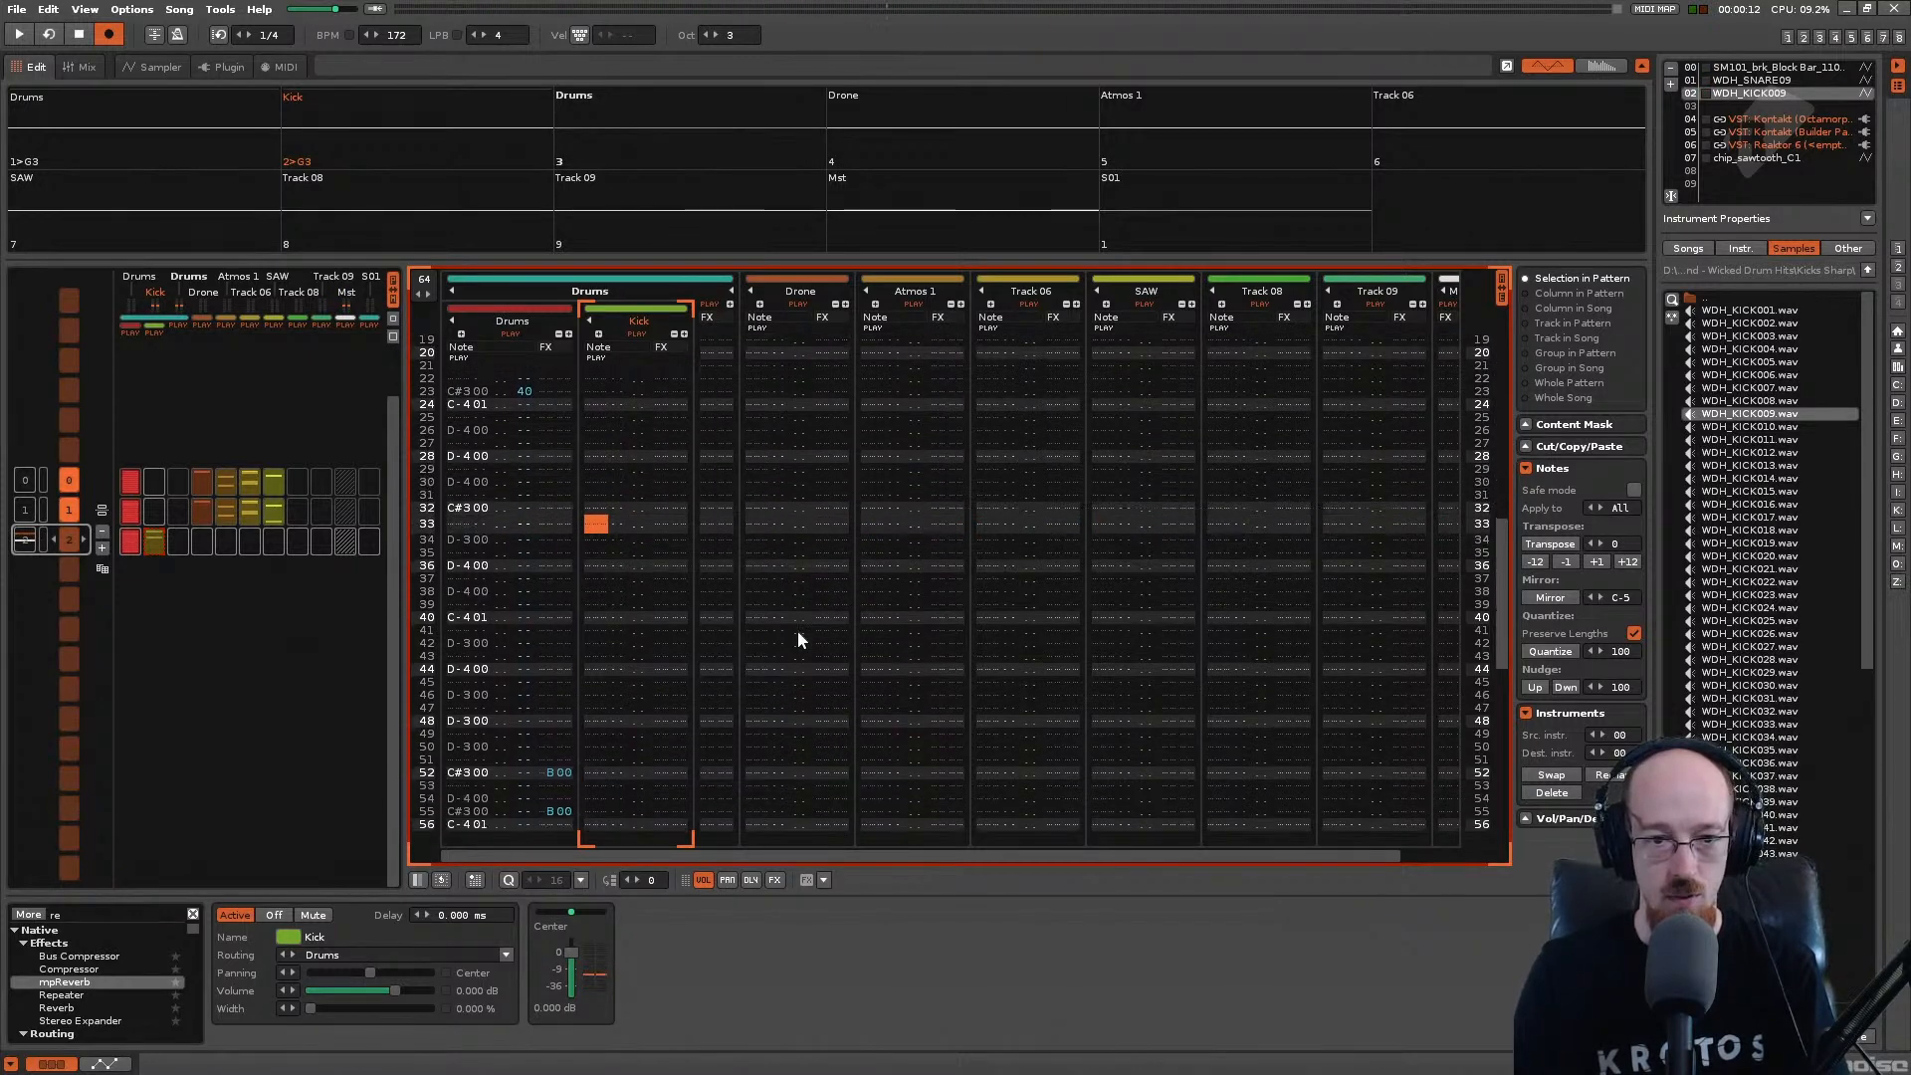
key(Down)
key(Down)
key(Down)
key(Down)
key(Down)
key(Down)
key(Down)
key(Down)
key(Down)
key(Down)
key(Down)
key(Down)
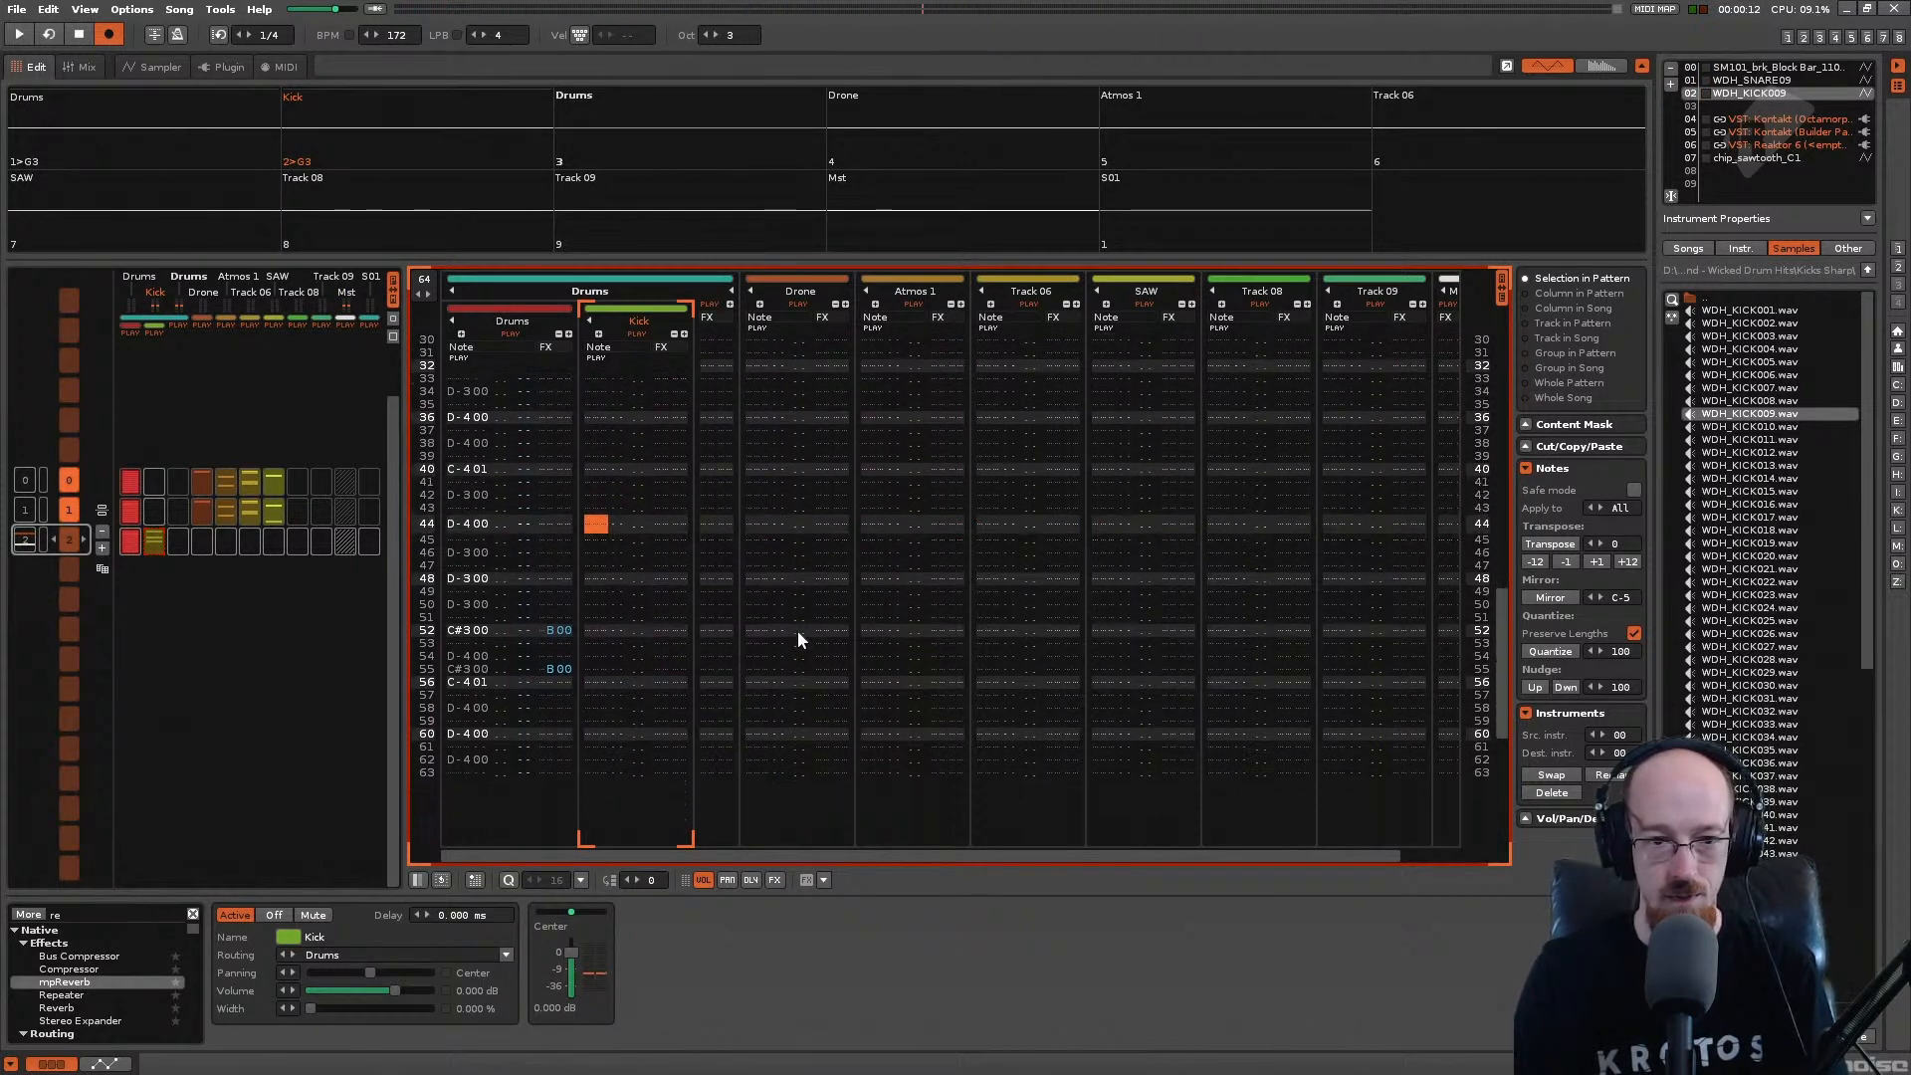
key(Down)
key(Down)
key(Down)
key(Down)
key(Down)
key(Down)
key(Down)
key(Down)
key(q)
key(Down)
key(Down)
key(Down)
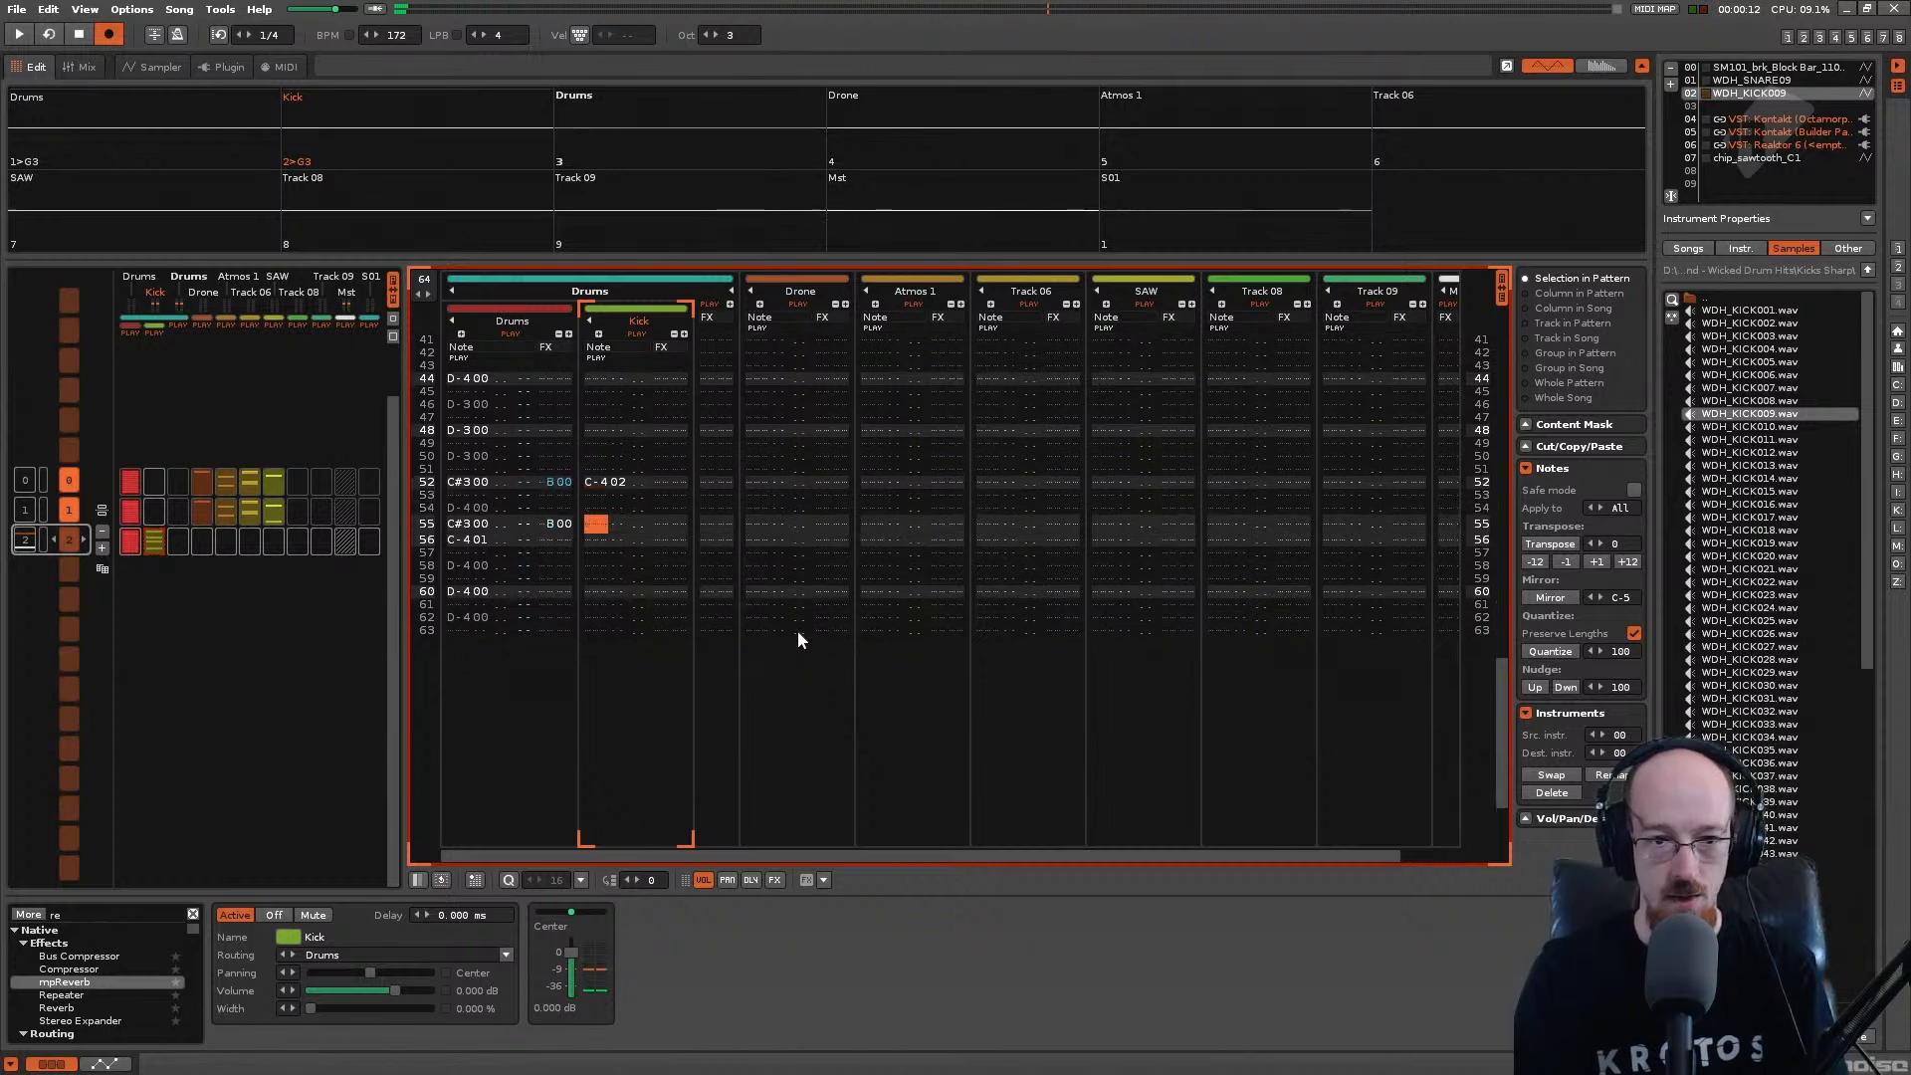
key(q)
key(Down)
key(Down)
key(Down)
key(Down)
key(space)
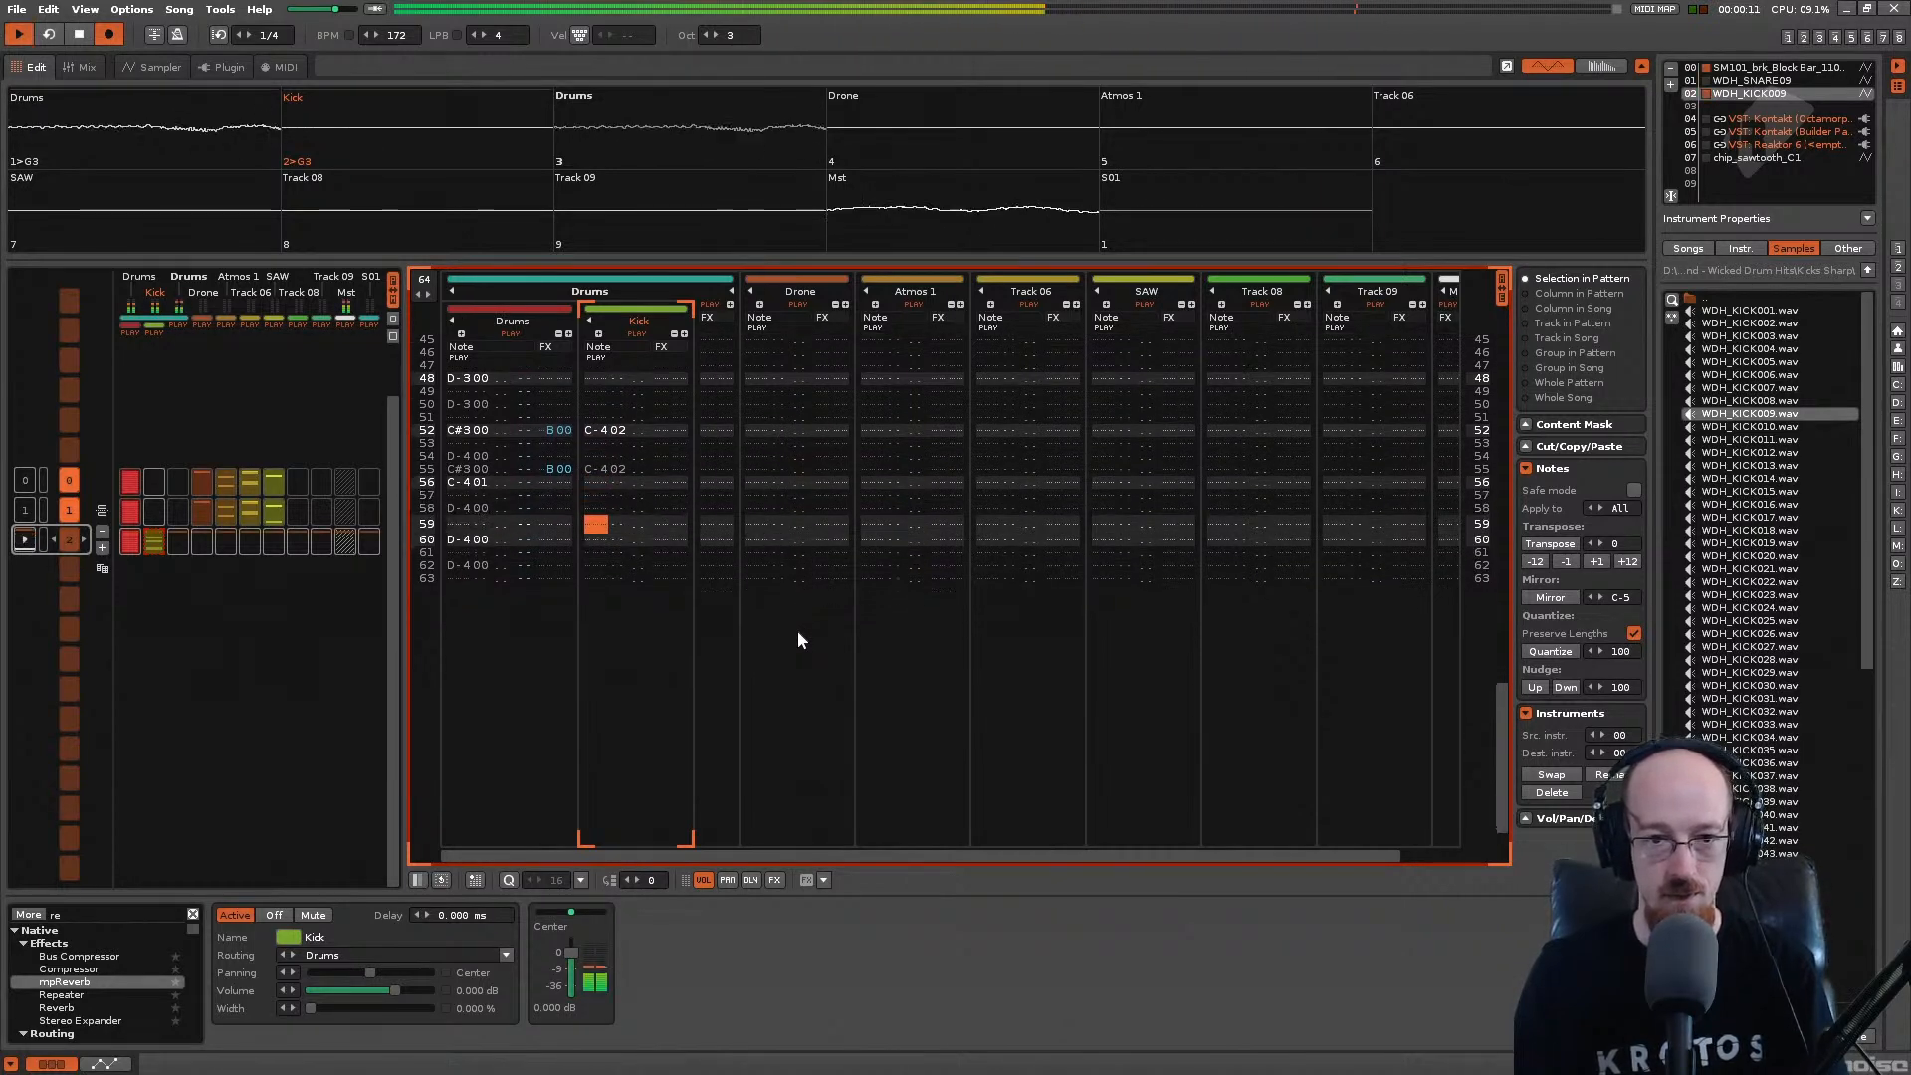
Step: Enter C-4 kicks with instrument 02 on lines 32 and 20 of the Kick track and save the song
key(Up)
key(Up)
key(Up)
key(Up)
key(Up)
key(Up)
key(Up)
key(Up)
key(Up)
key(Up)
key(Up)
key(Up)
key(Up)
key(Up)
key(Up)
key(Up)
key(Up)
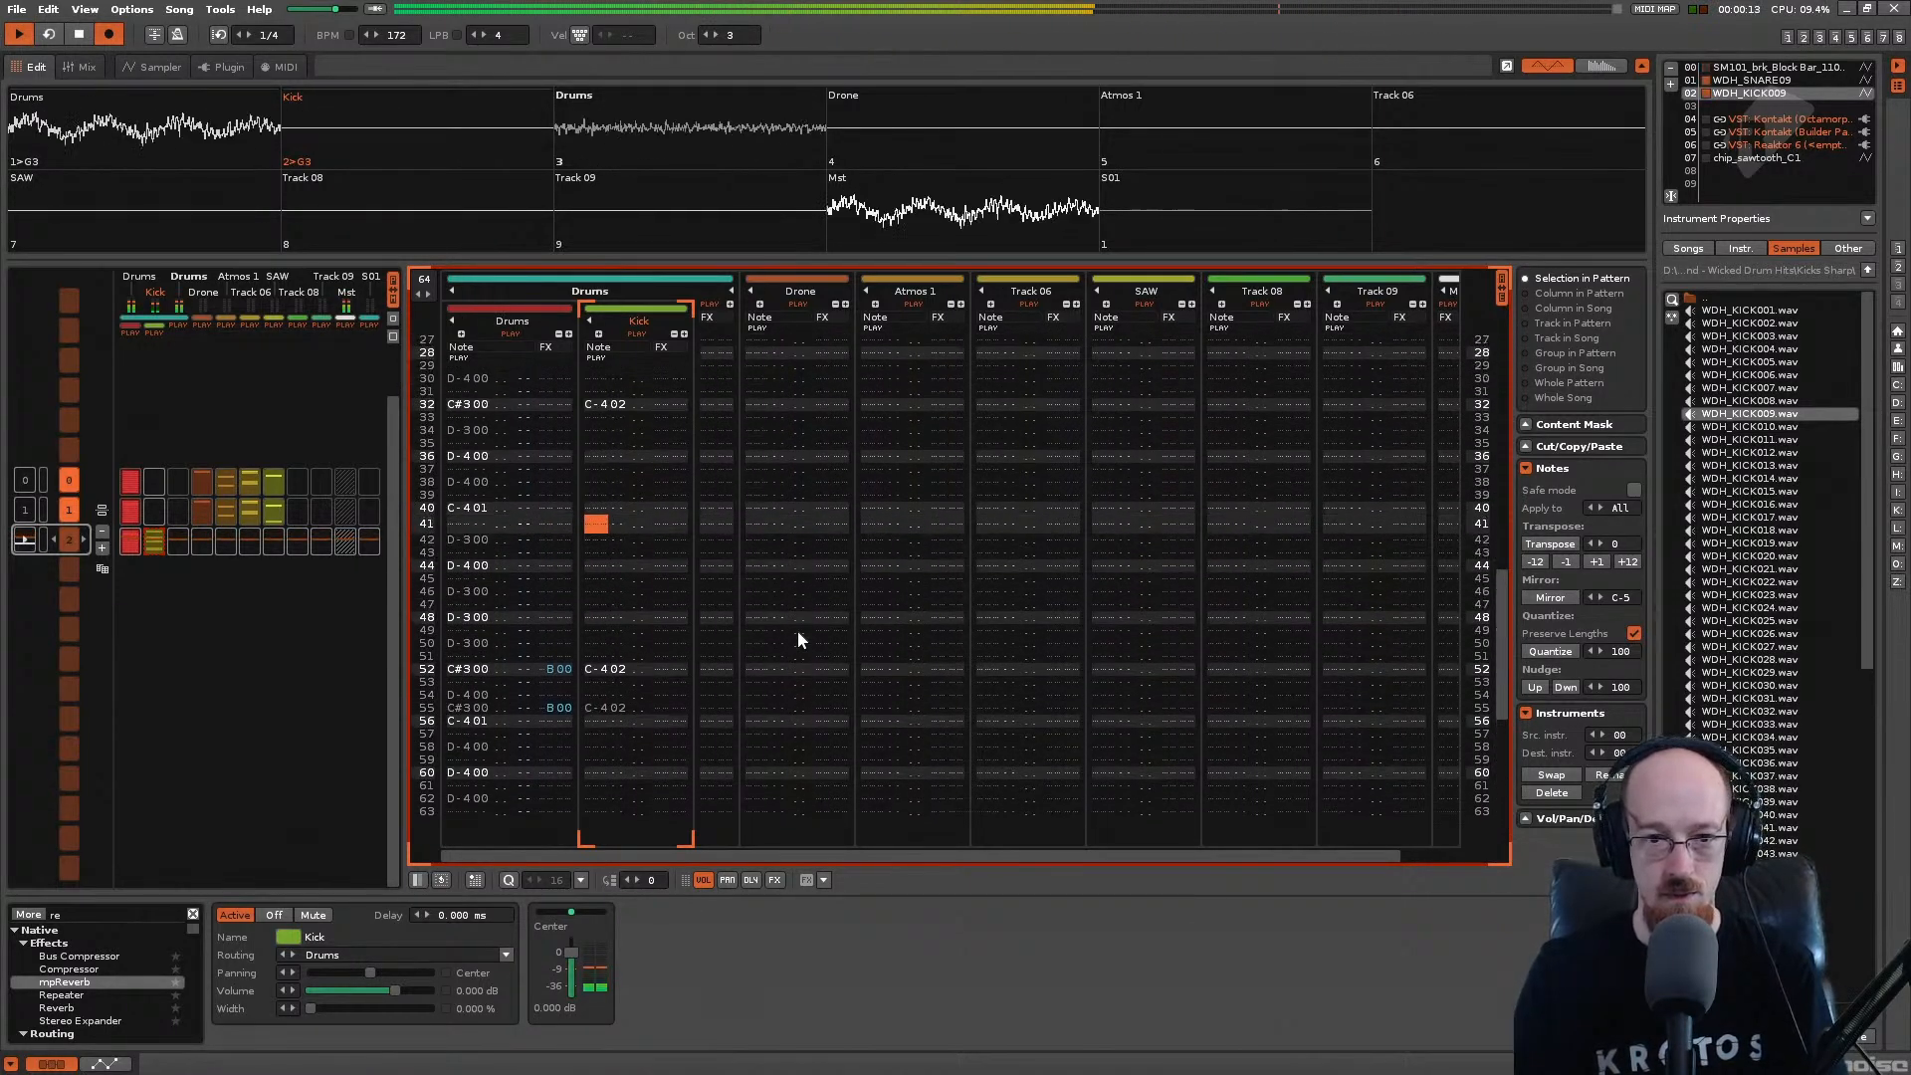
key(Up)
key(Up)
key(Up)
key(Up)
key(Up)
key(Up)
key(Up)
key(Up)
key(Up)
key(Up)
key(Up)
key(Up)
key(Up)
key(Up)
key(Up)
key(Up)
key(Up)
key(Up)
key(Up)
key(Up)
key(Up)
key(Up)
key(Up)
key(Up)
key(Up)
key(Up)
key(Up)
key(Up)
key(Up)
key(Up)
key(Up)
key(Up)
key(Up)
key(Up)
key(Up)
key(Up)
key(Up)
key(Up)
key(Up)
key(Up)
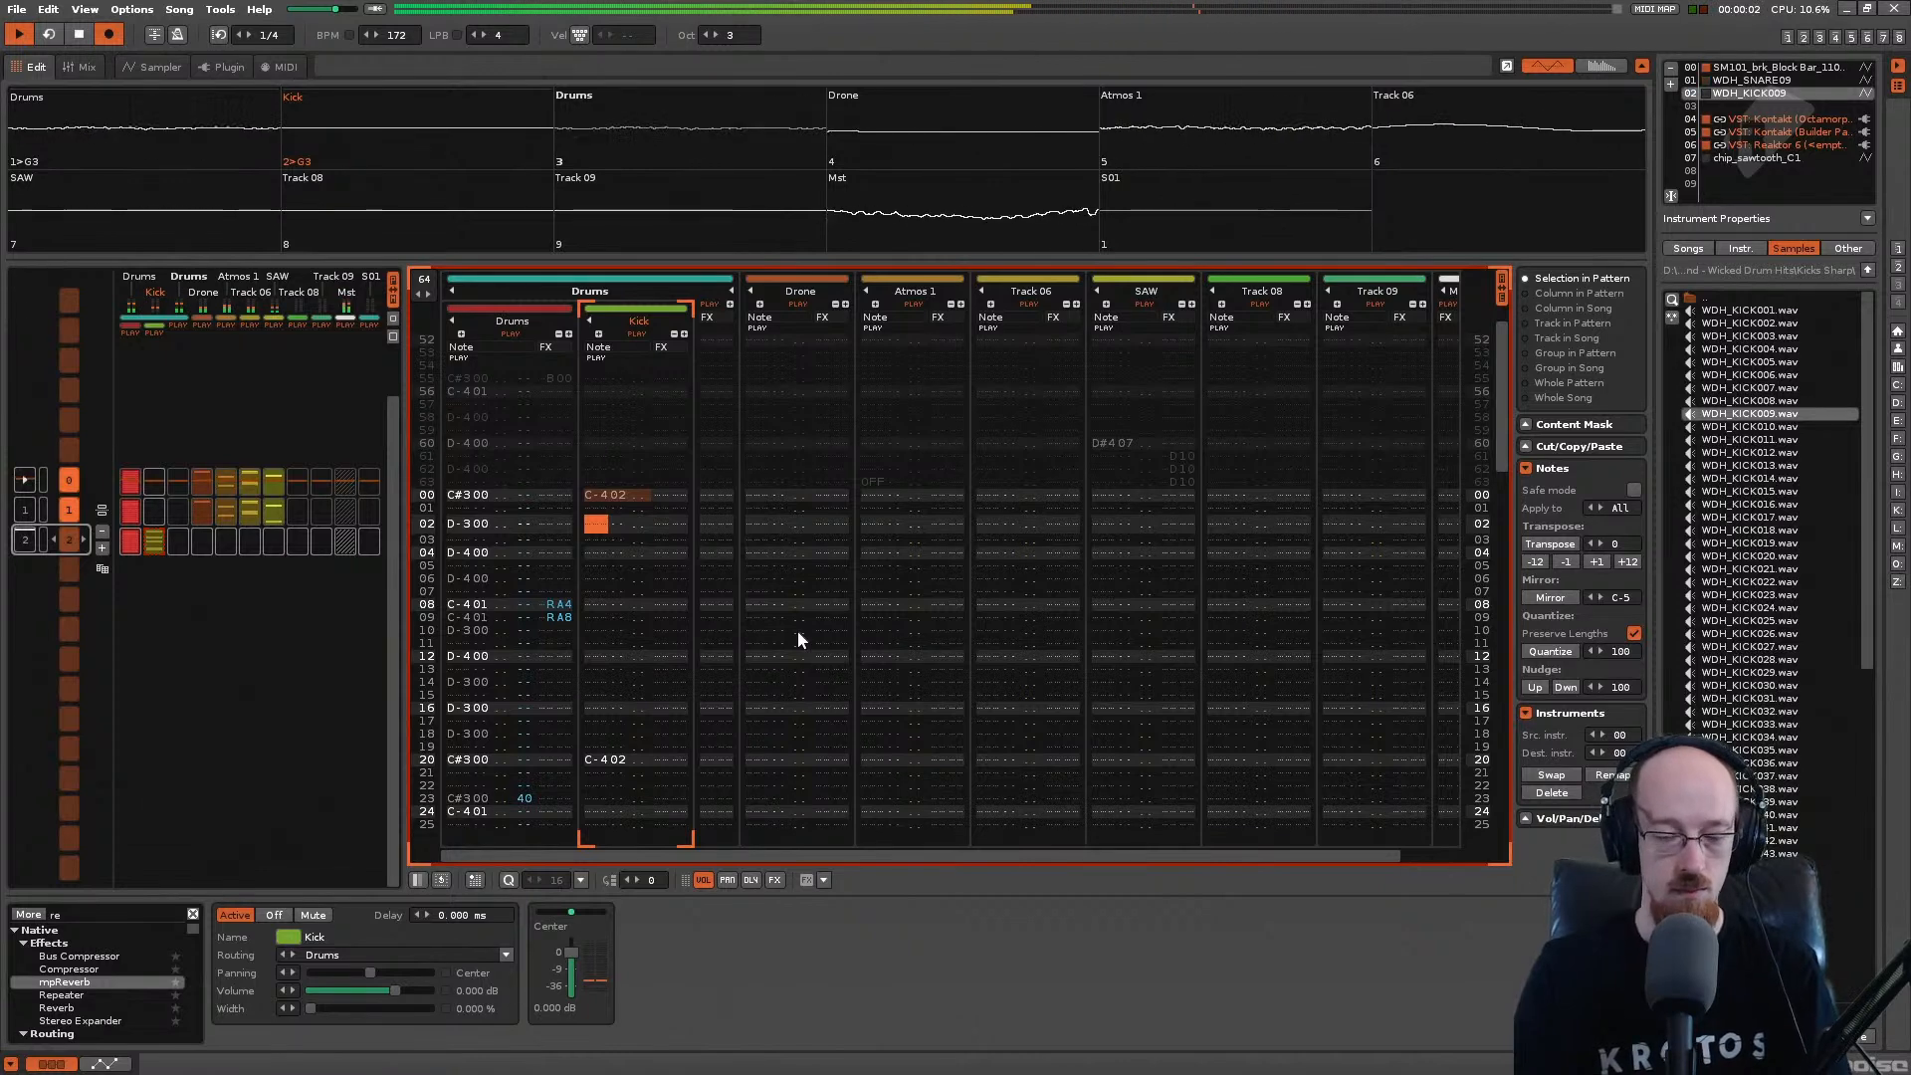
key(ctrl+s)
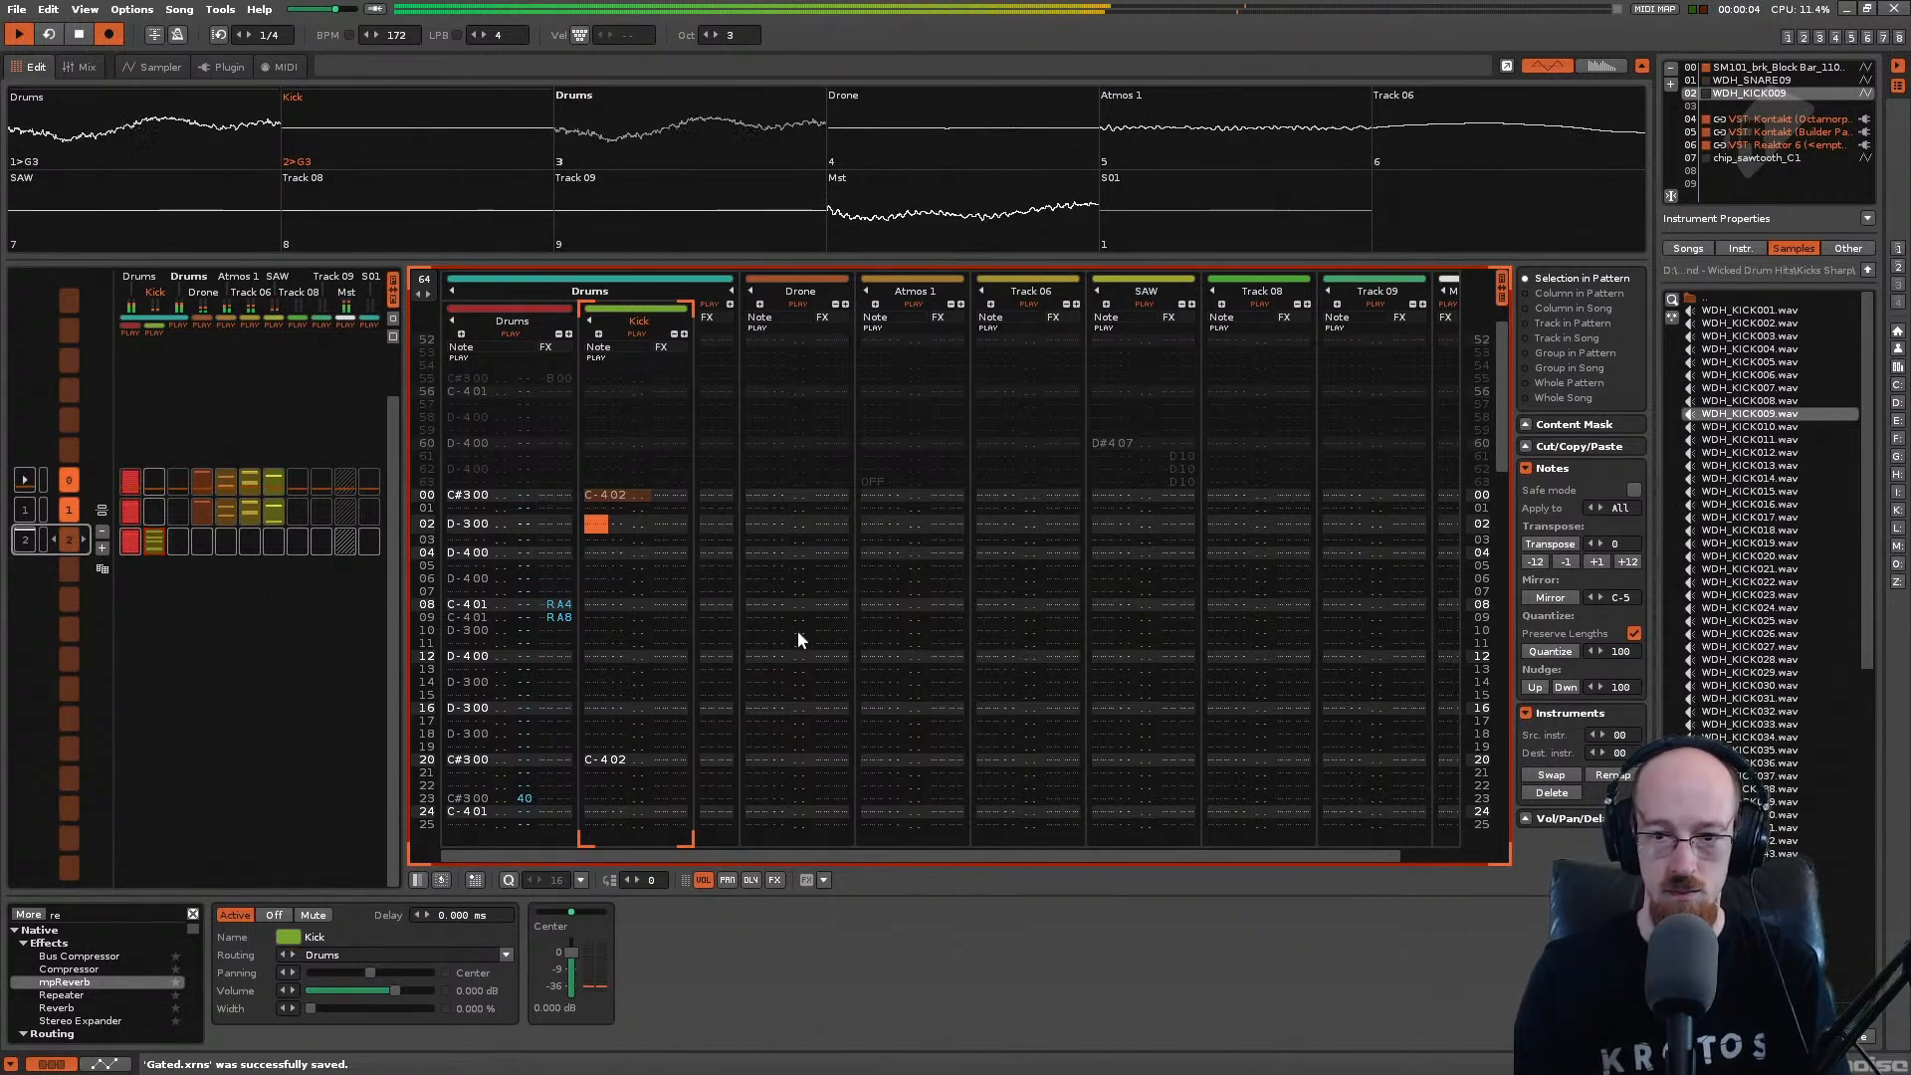
Step: Enter a C-4 note with the chip_sawtooth_C1 instrument on line 00 of the SAW track in the third pattern
click(1135, 498)
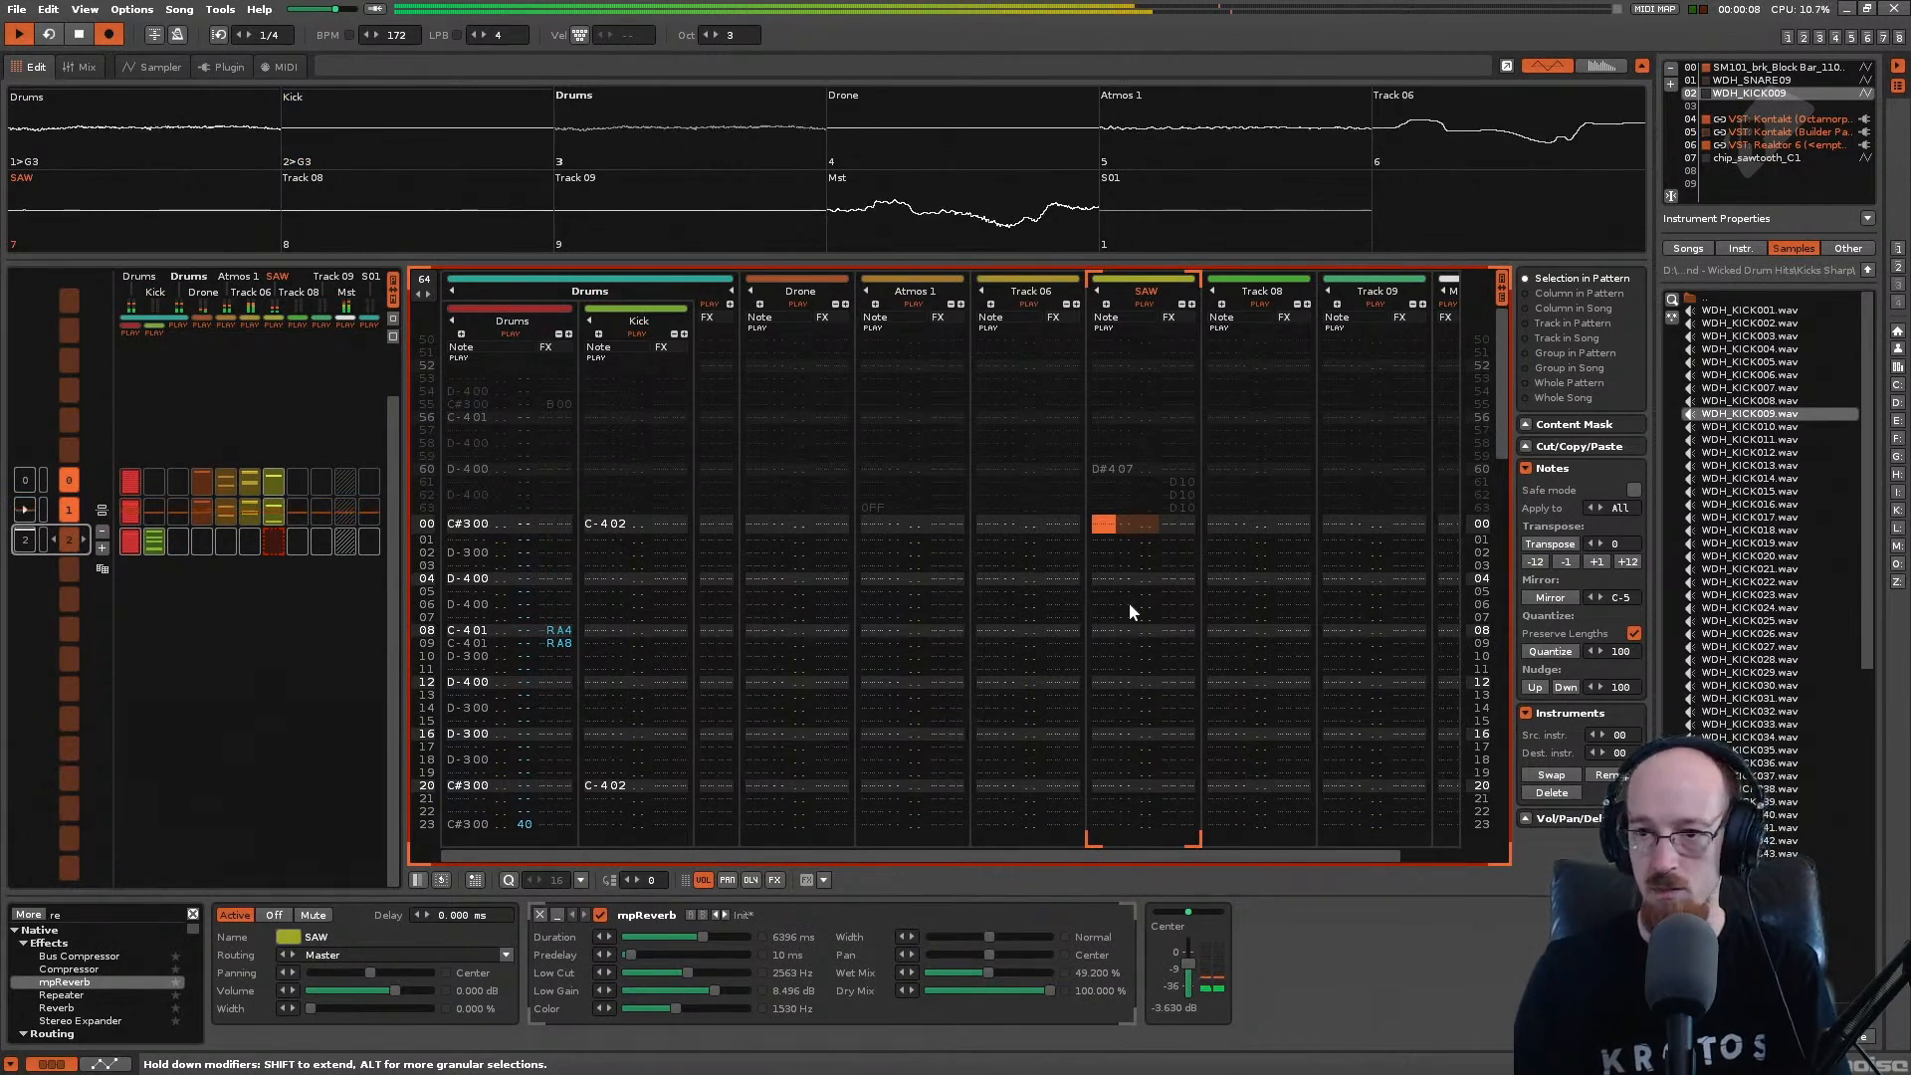
click(1749, 159)
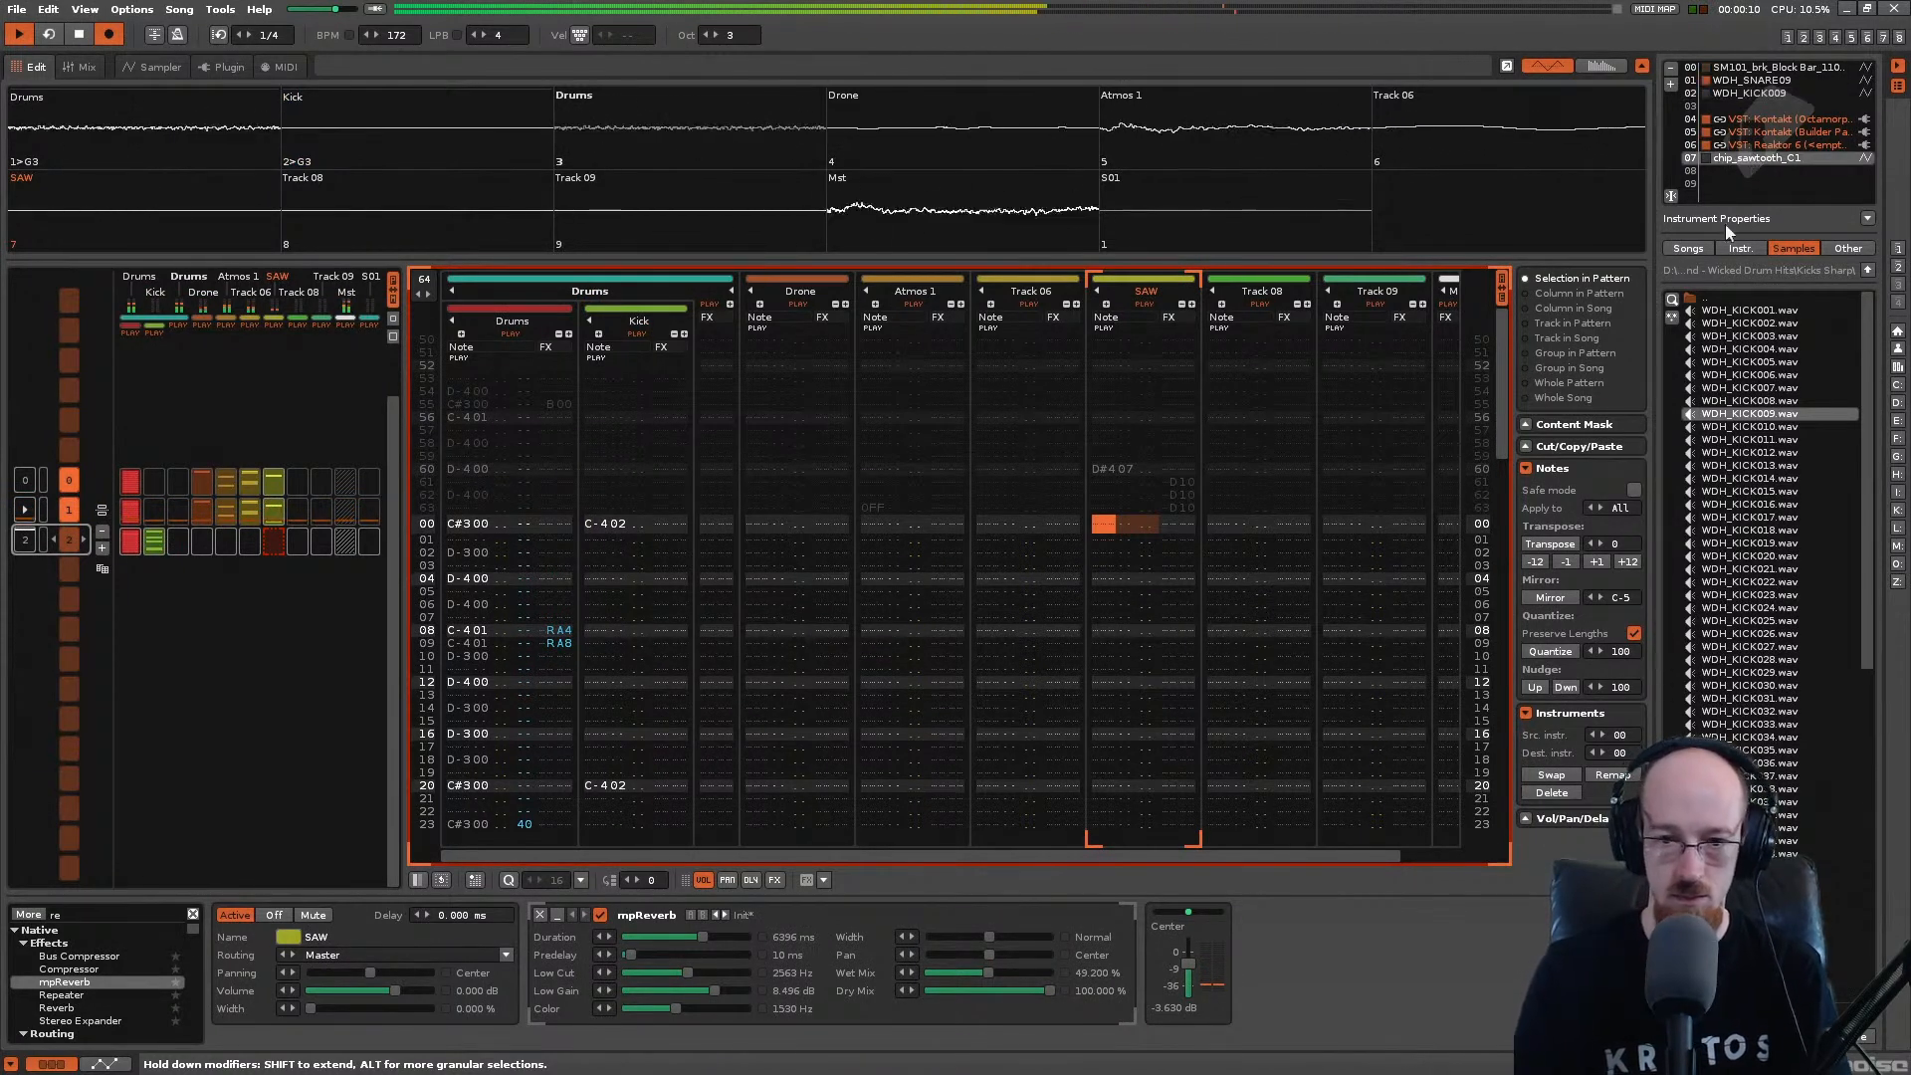
key(Up)
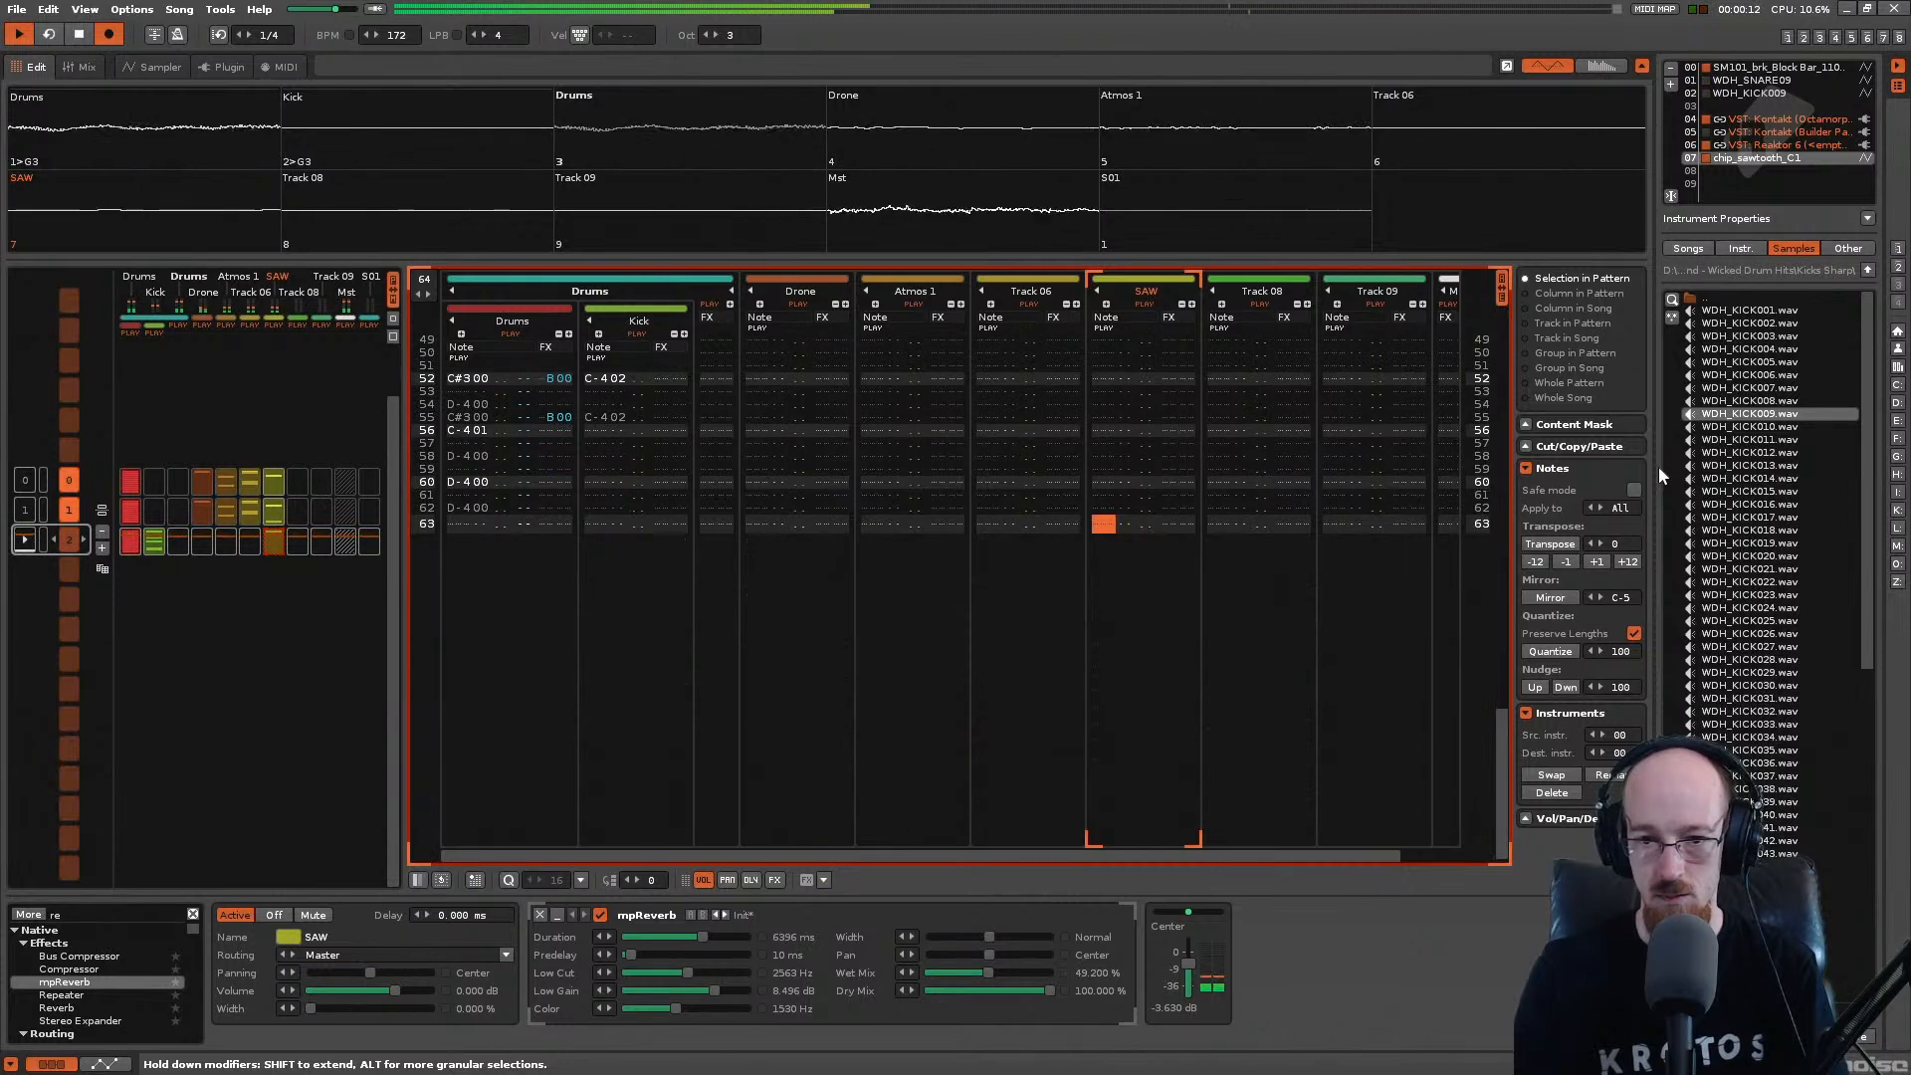
key(Down)
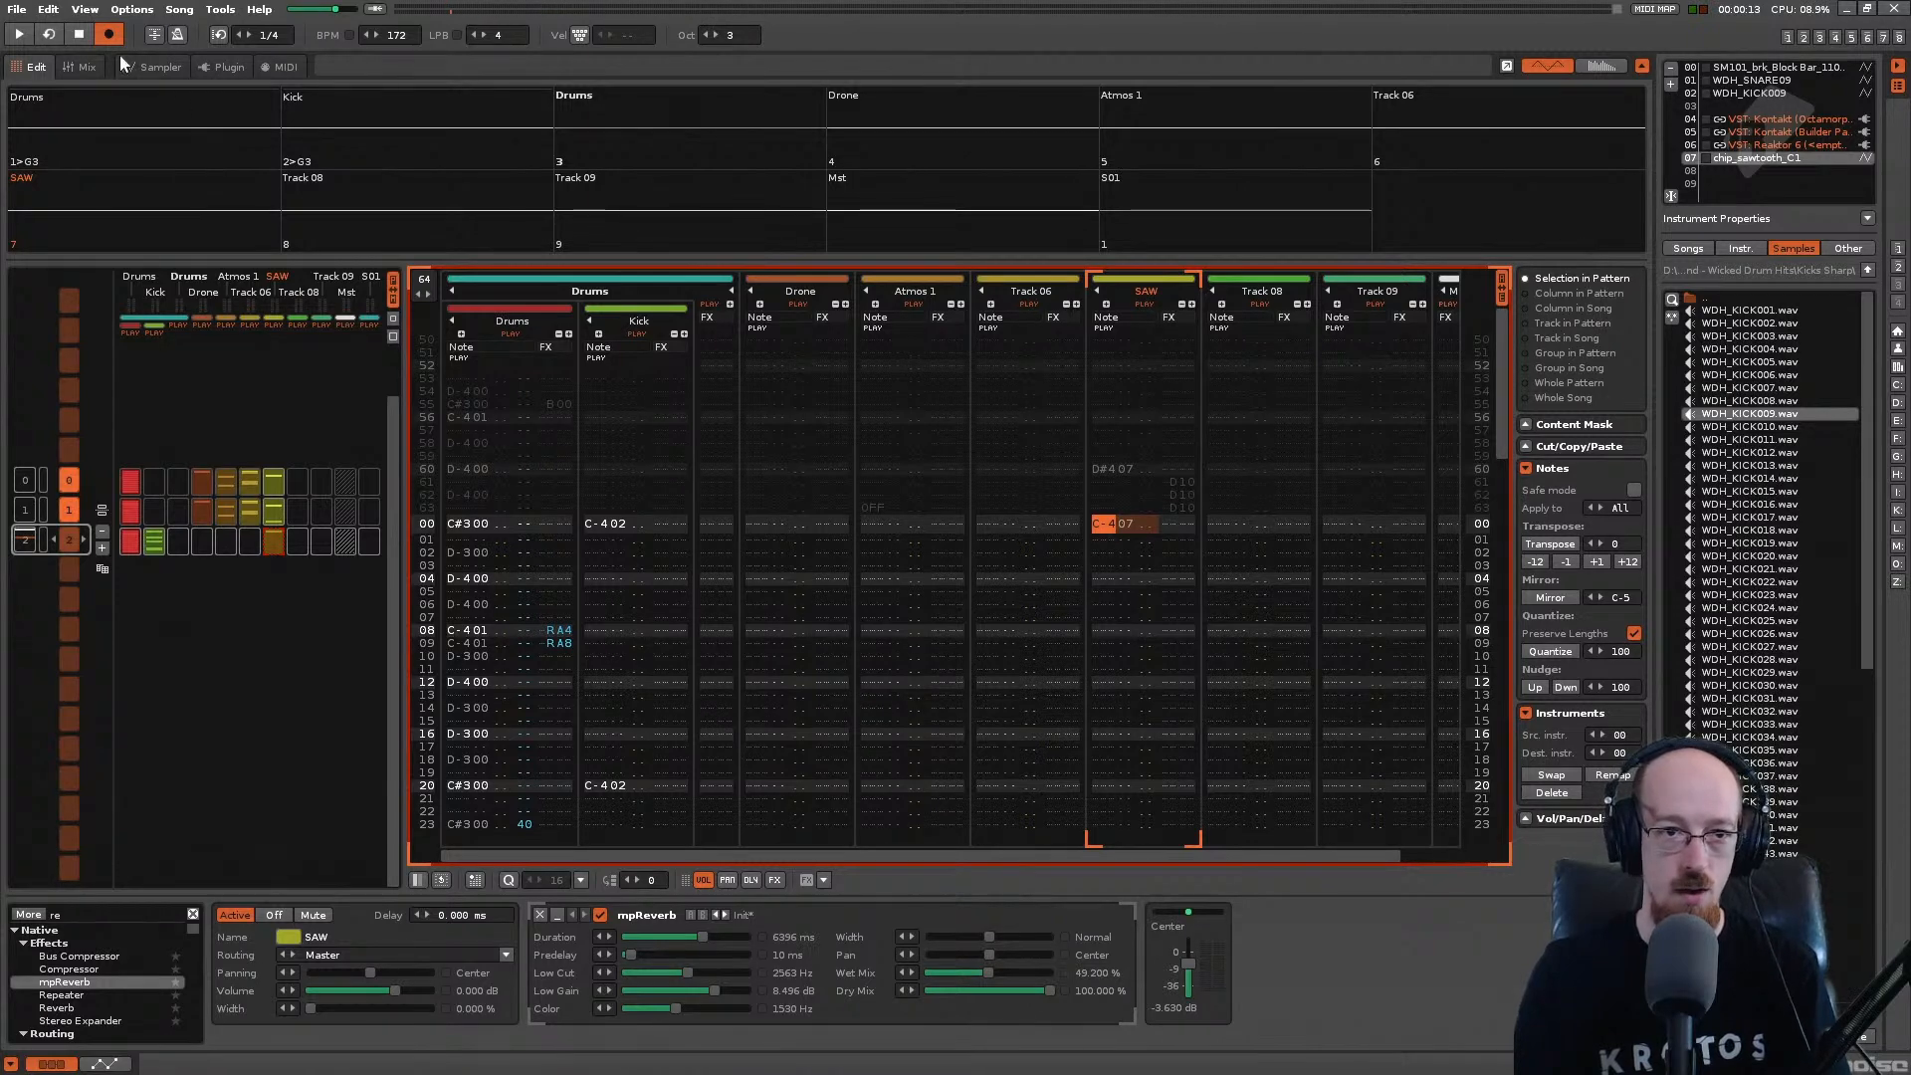
Step: Remove the Volume AHDSR modulation from the chip_sawtooth_C1 instrument and return to the pattern editor
click(149, 66)
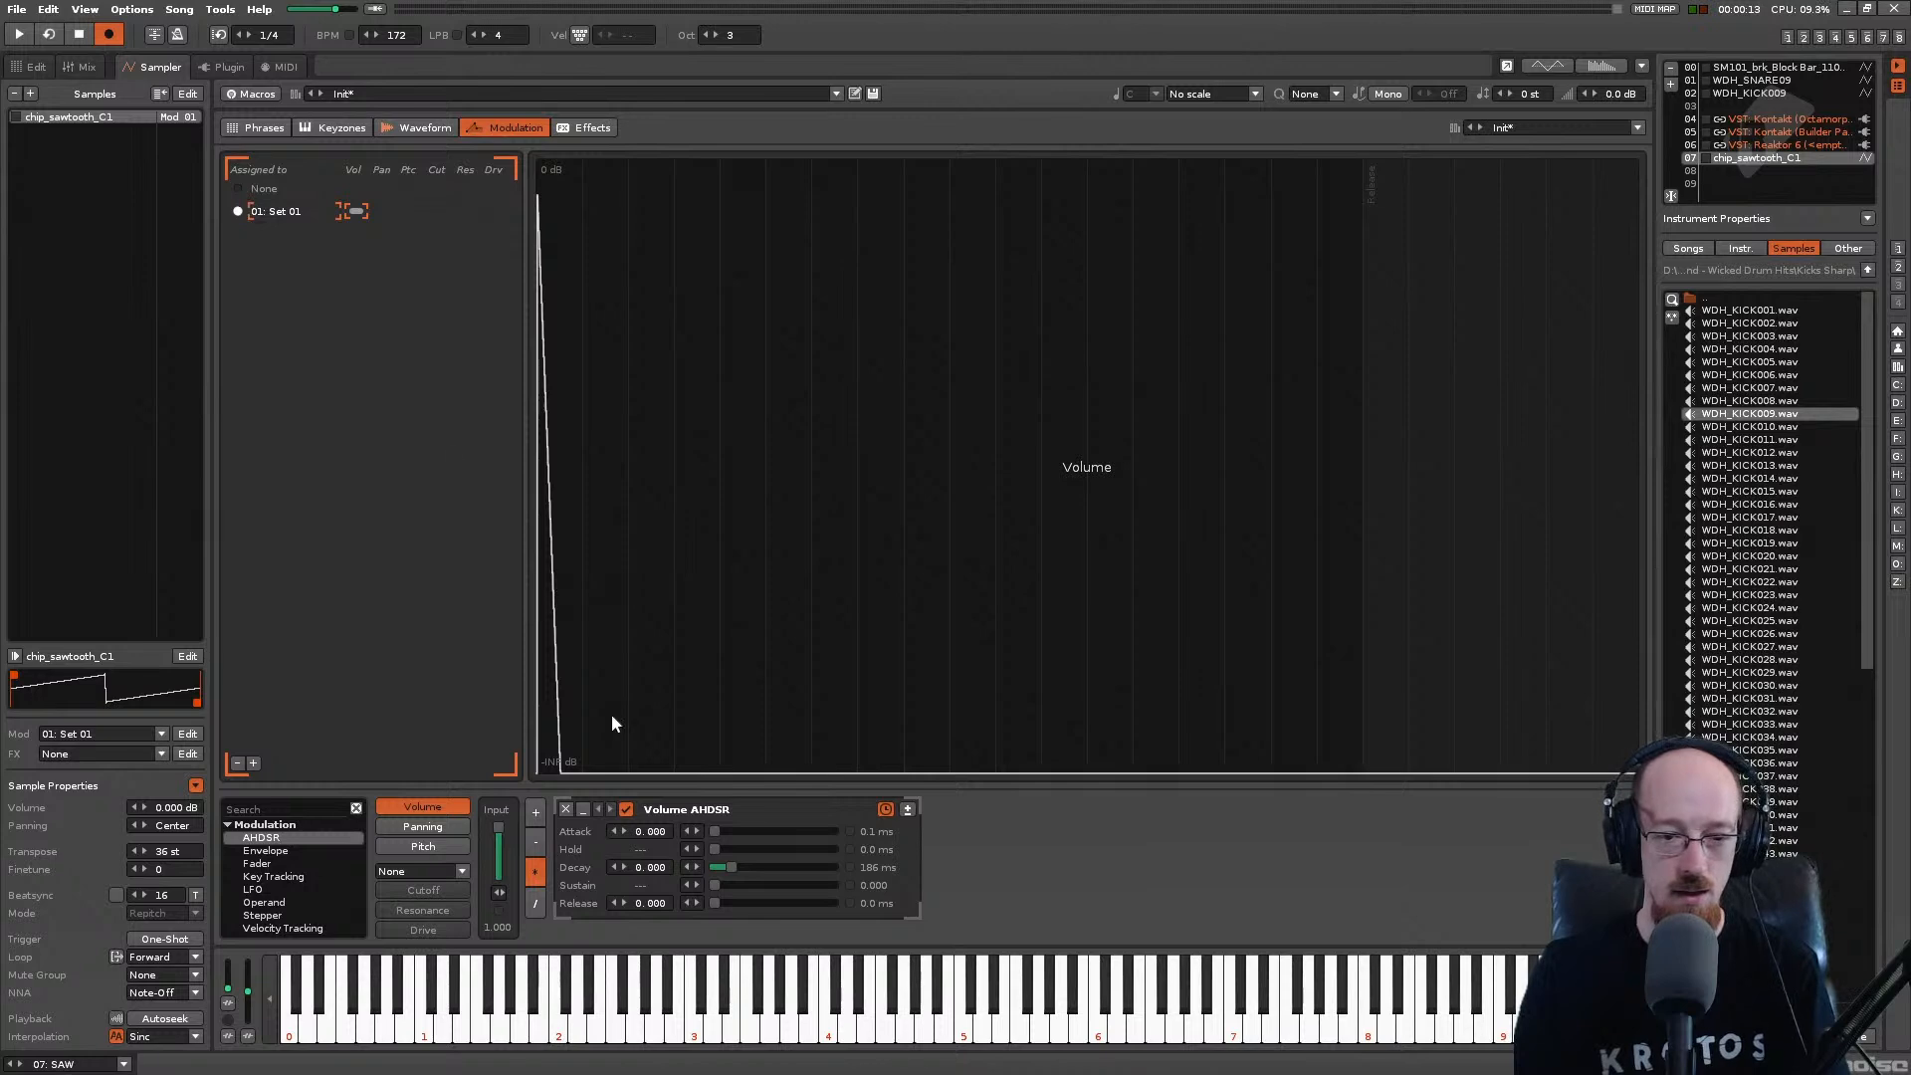
click(565, 810)
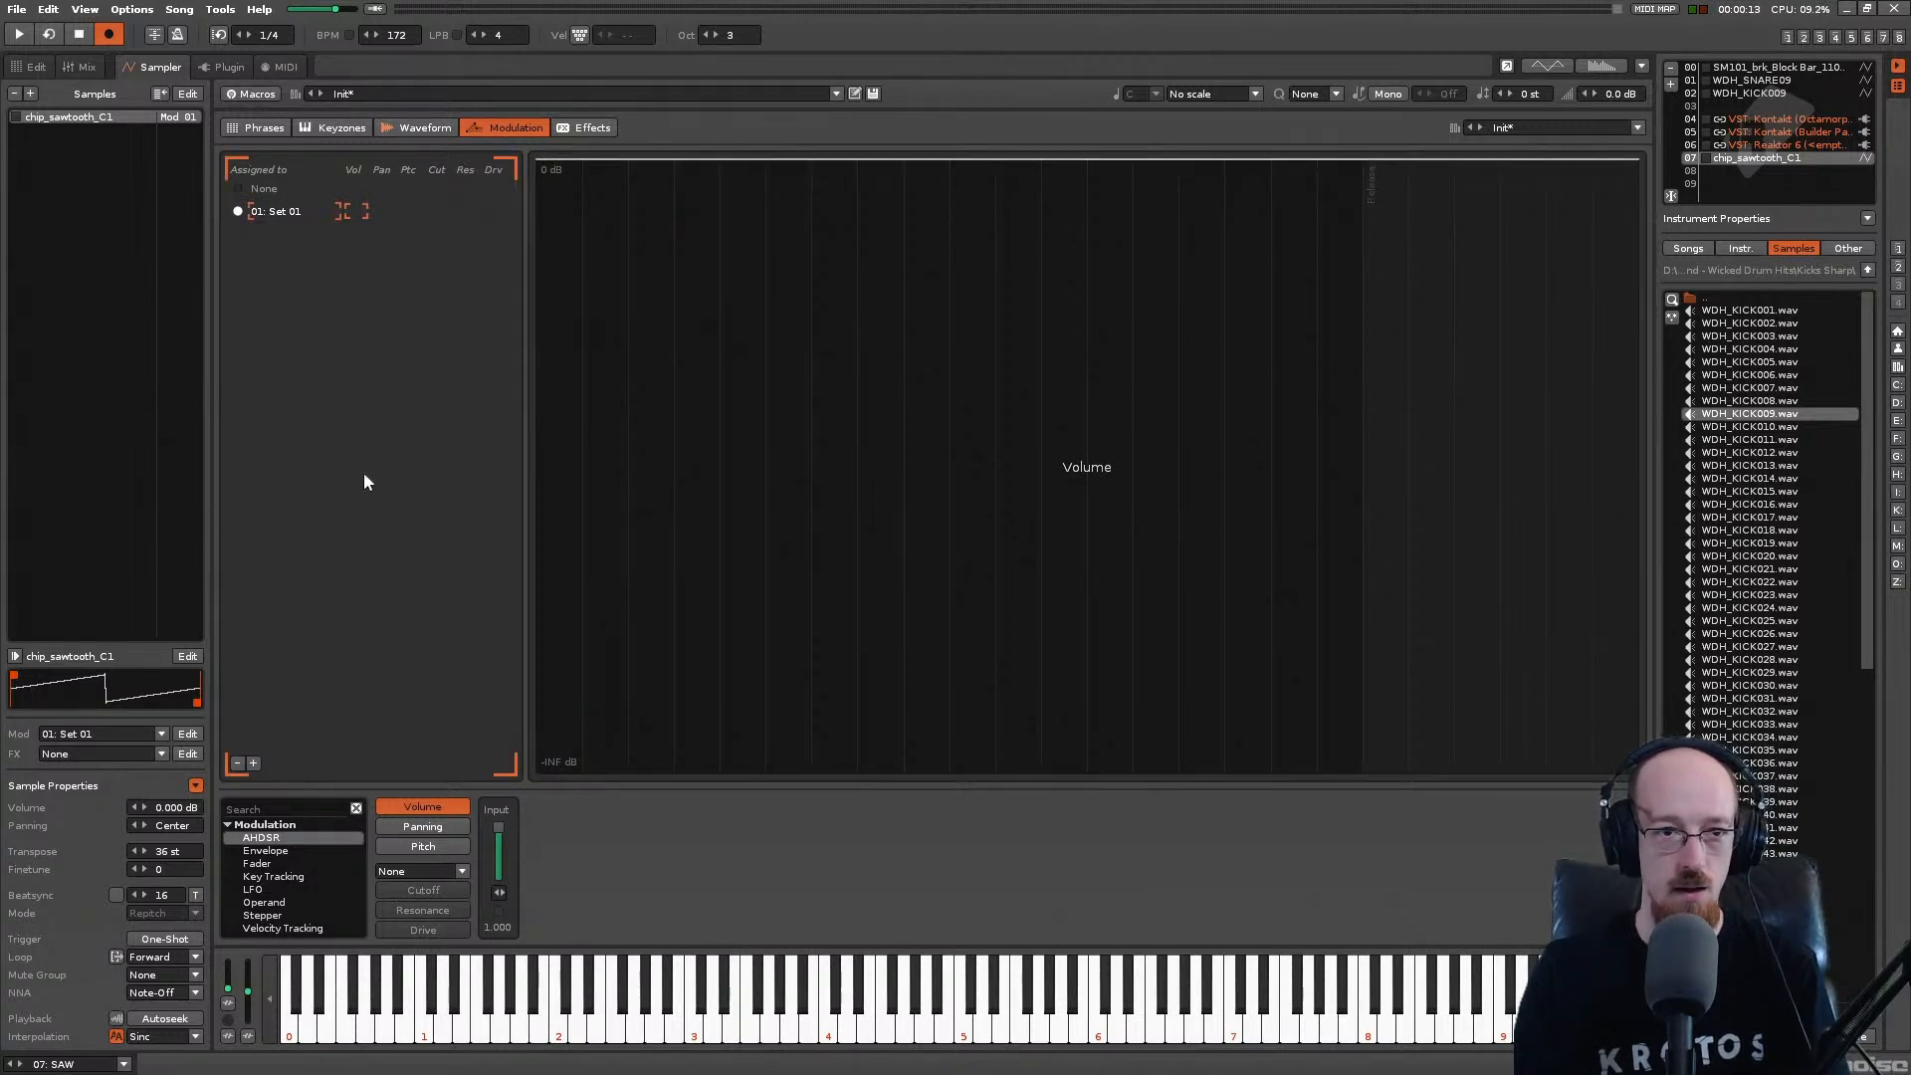
click(24, 67)
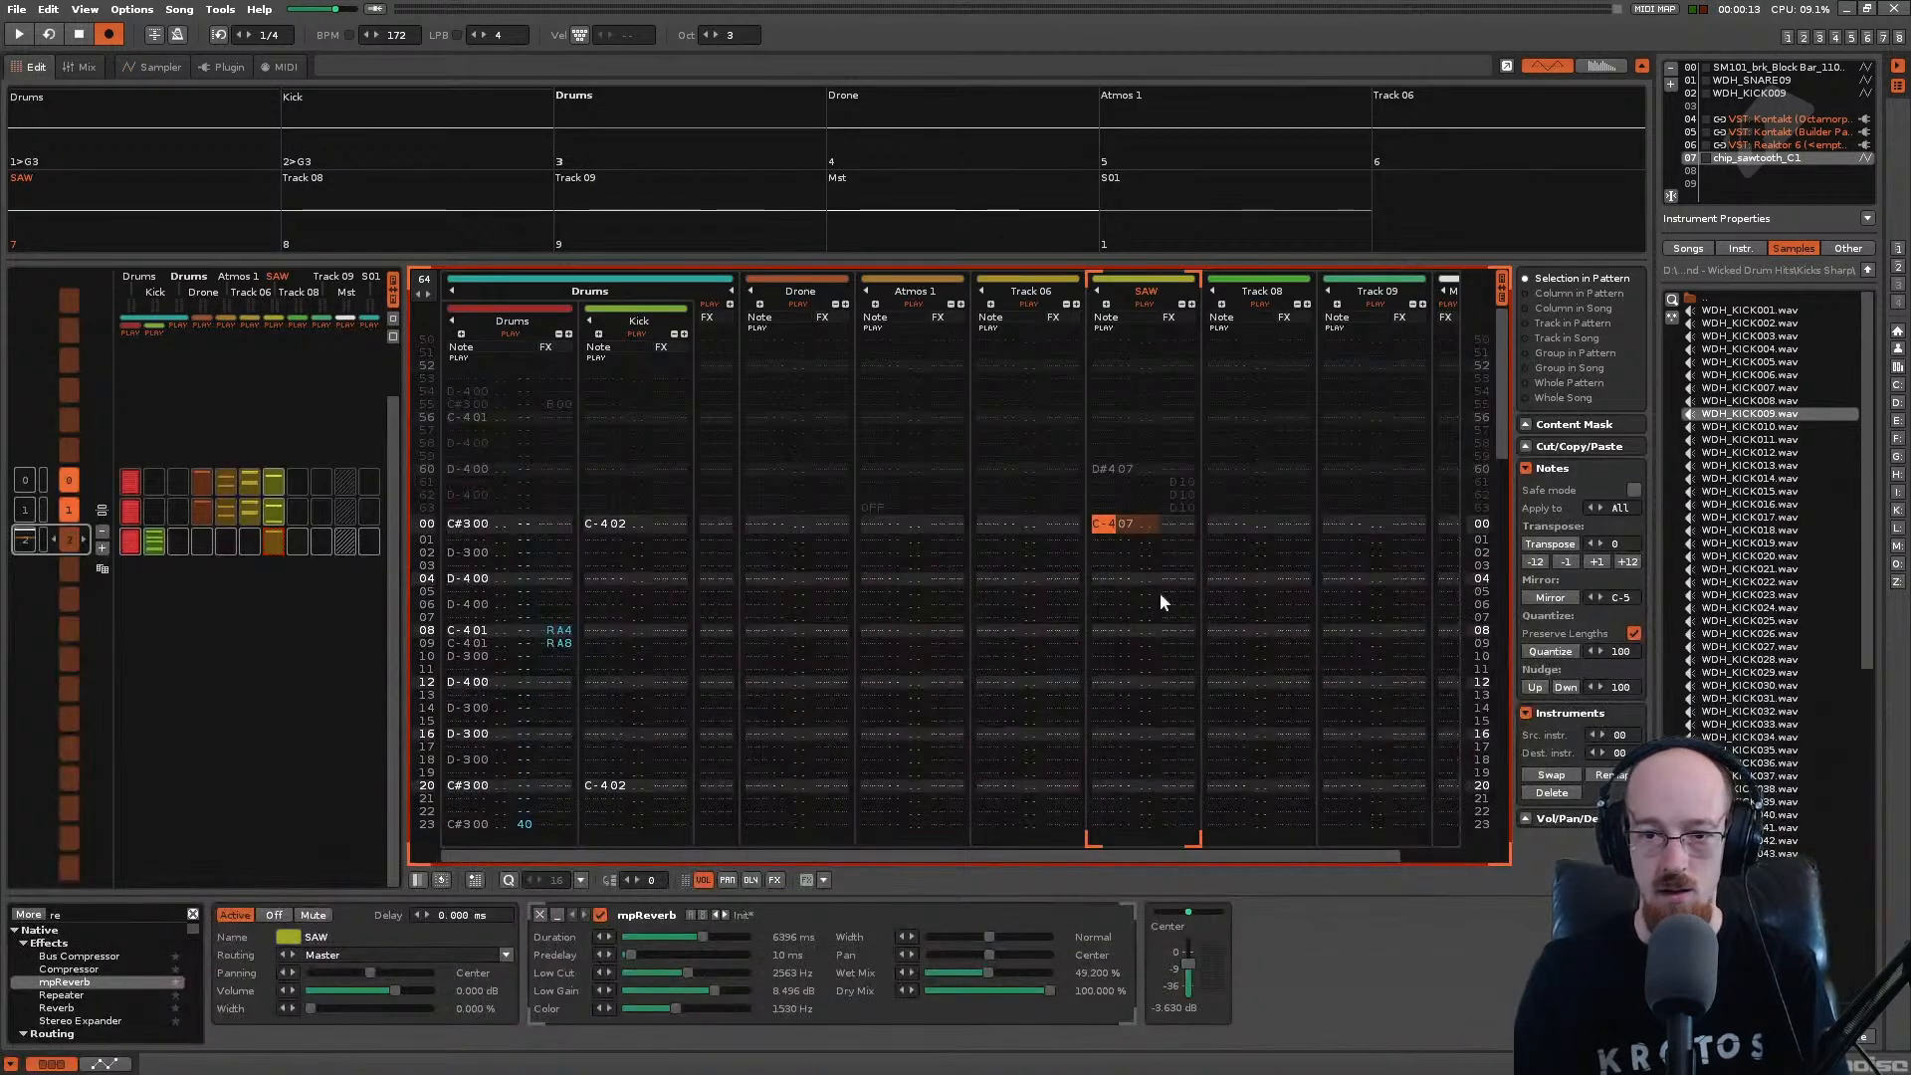
Step: Lower the note-entry octave to 2, replace the SAW note on line 00 with C-3, and play the pattern
key(space)
key(space)
key(KP_Divide)
key(q)
key(space)
key(space)
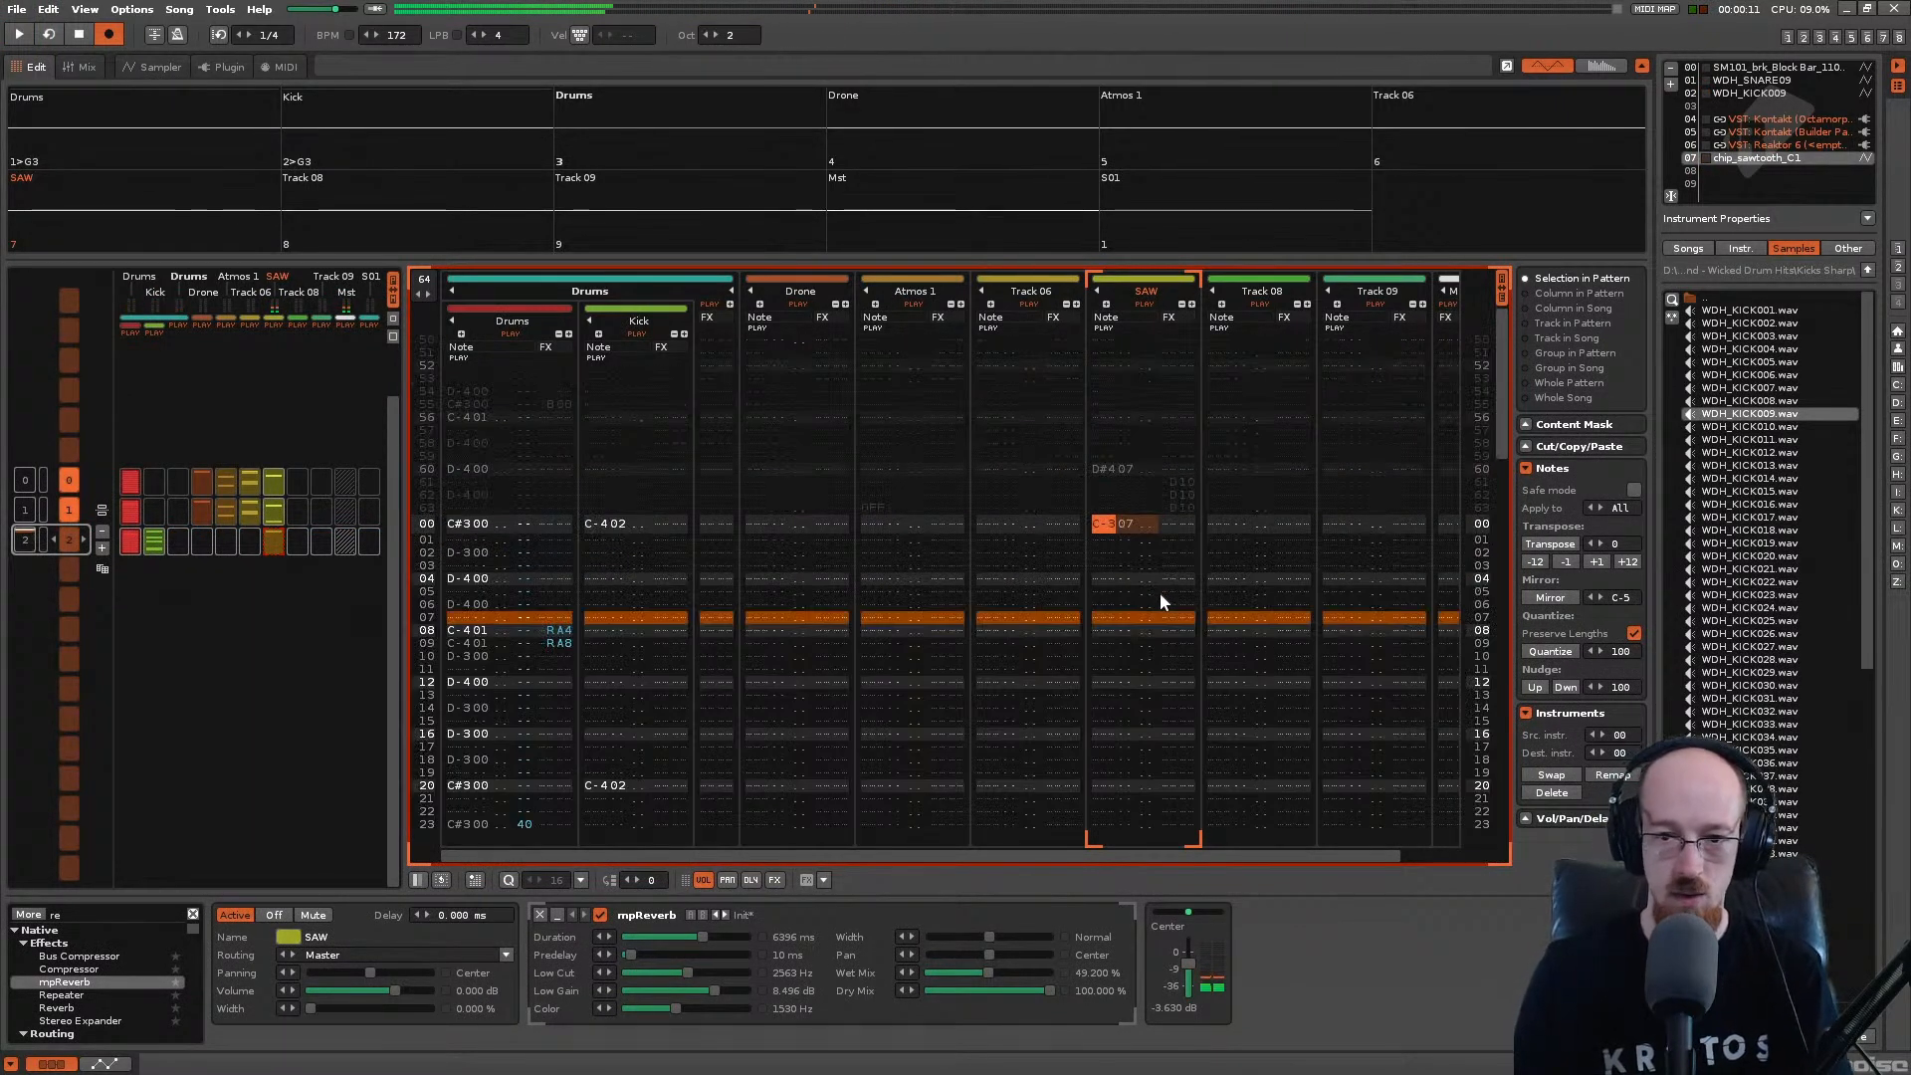
Step: Go to the end of the second pattern and play its transition into the third pattern
key(ctrl+Down)
key(space)
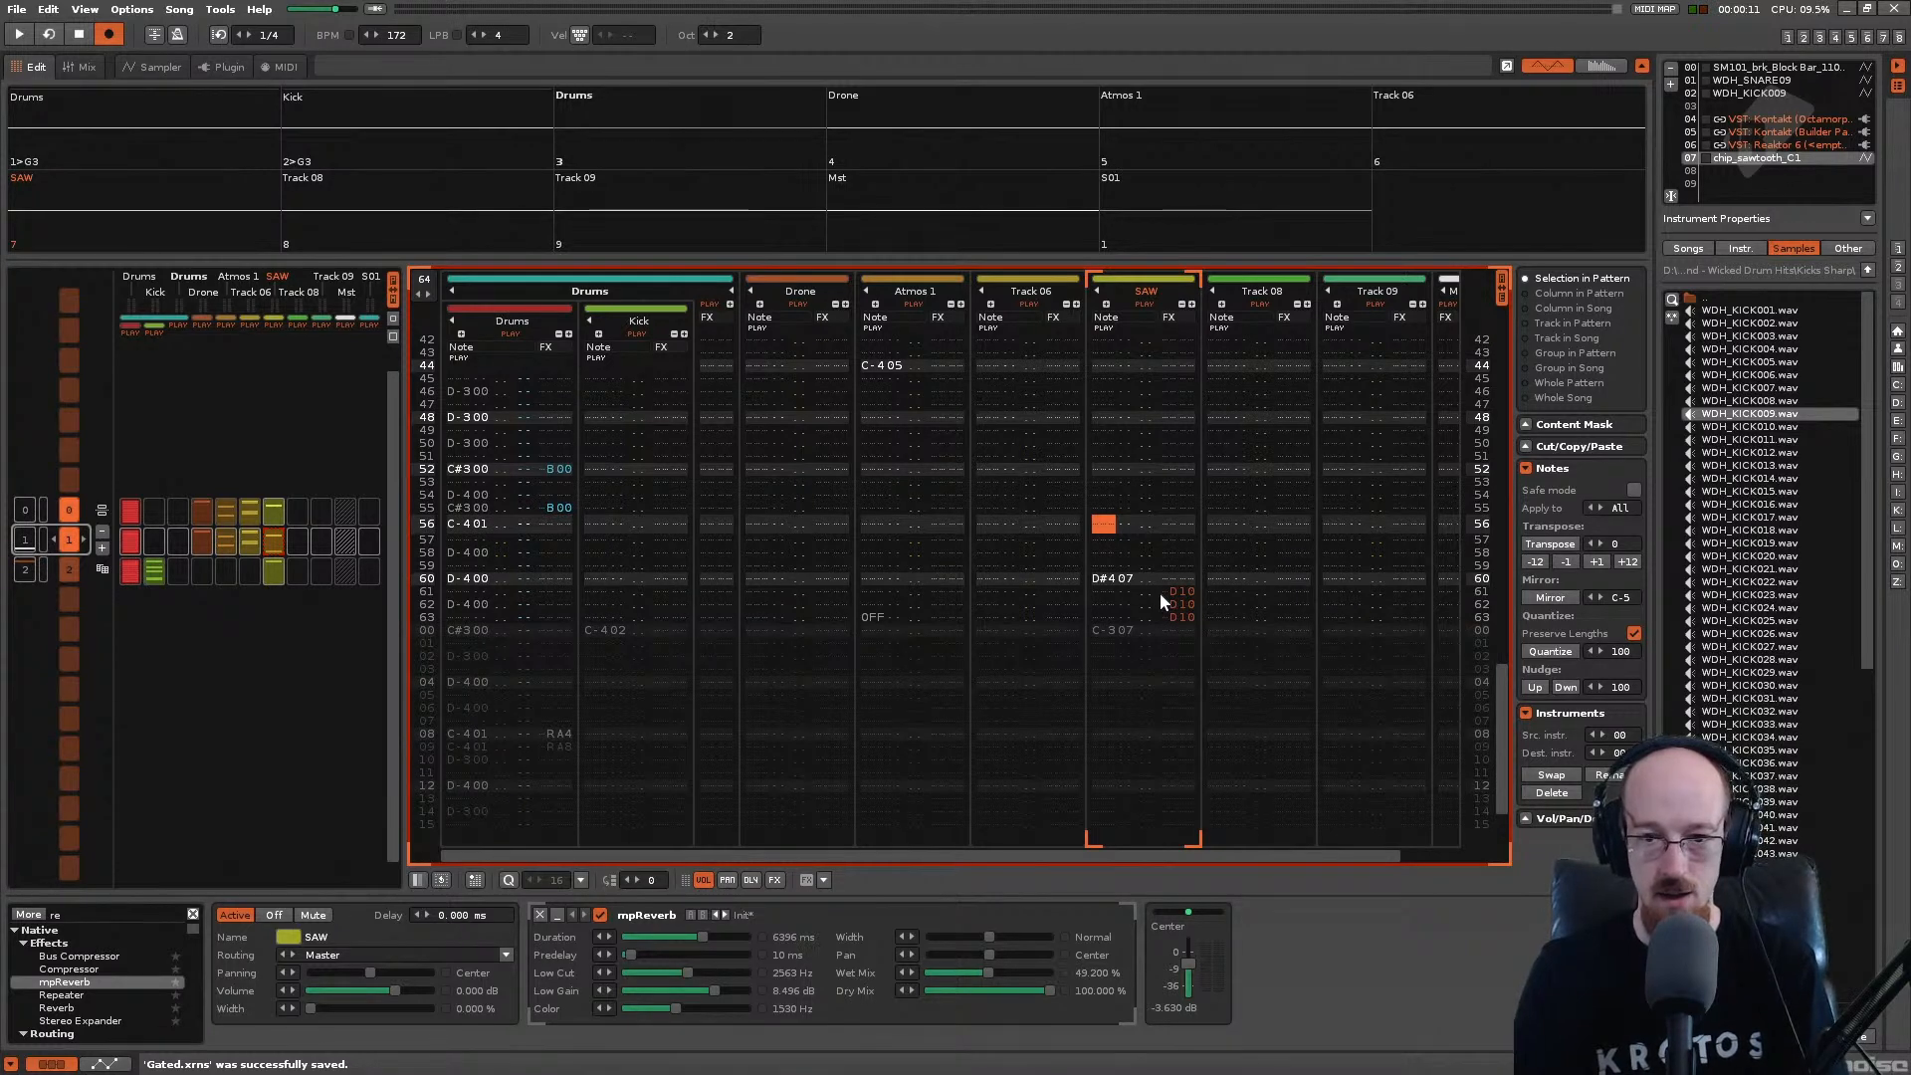
scroll(1161, 593, up, 8)
scroll(1160, 595, down, 5)
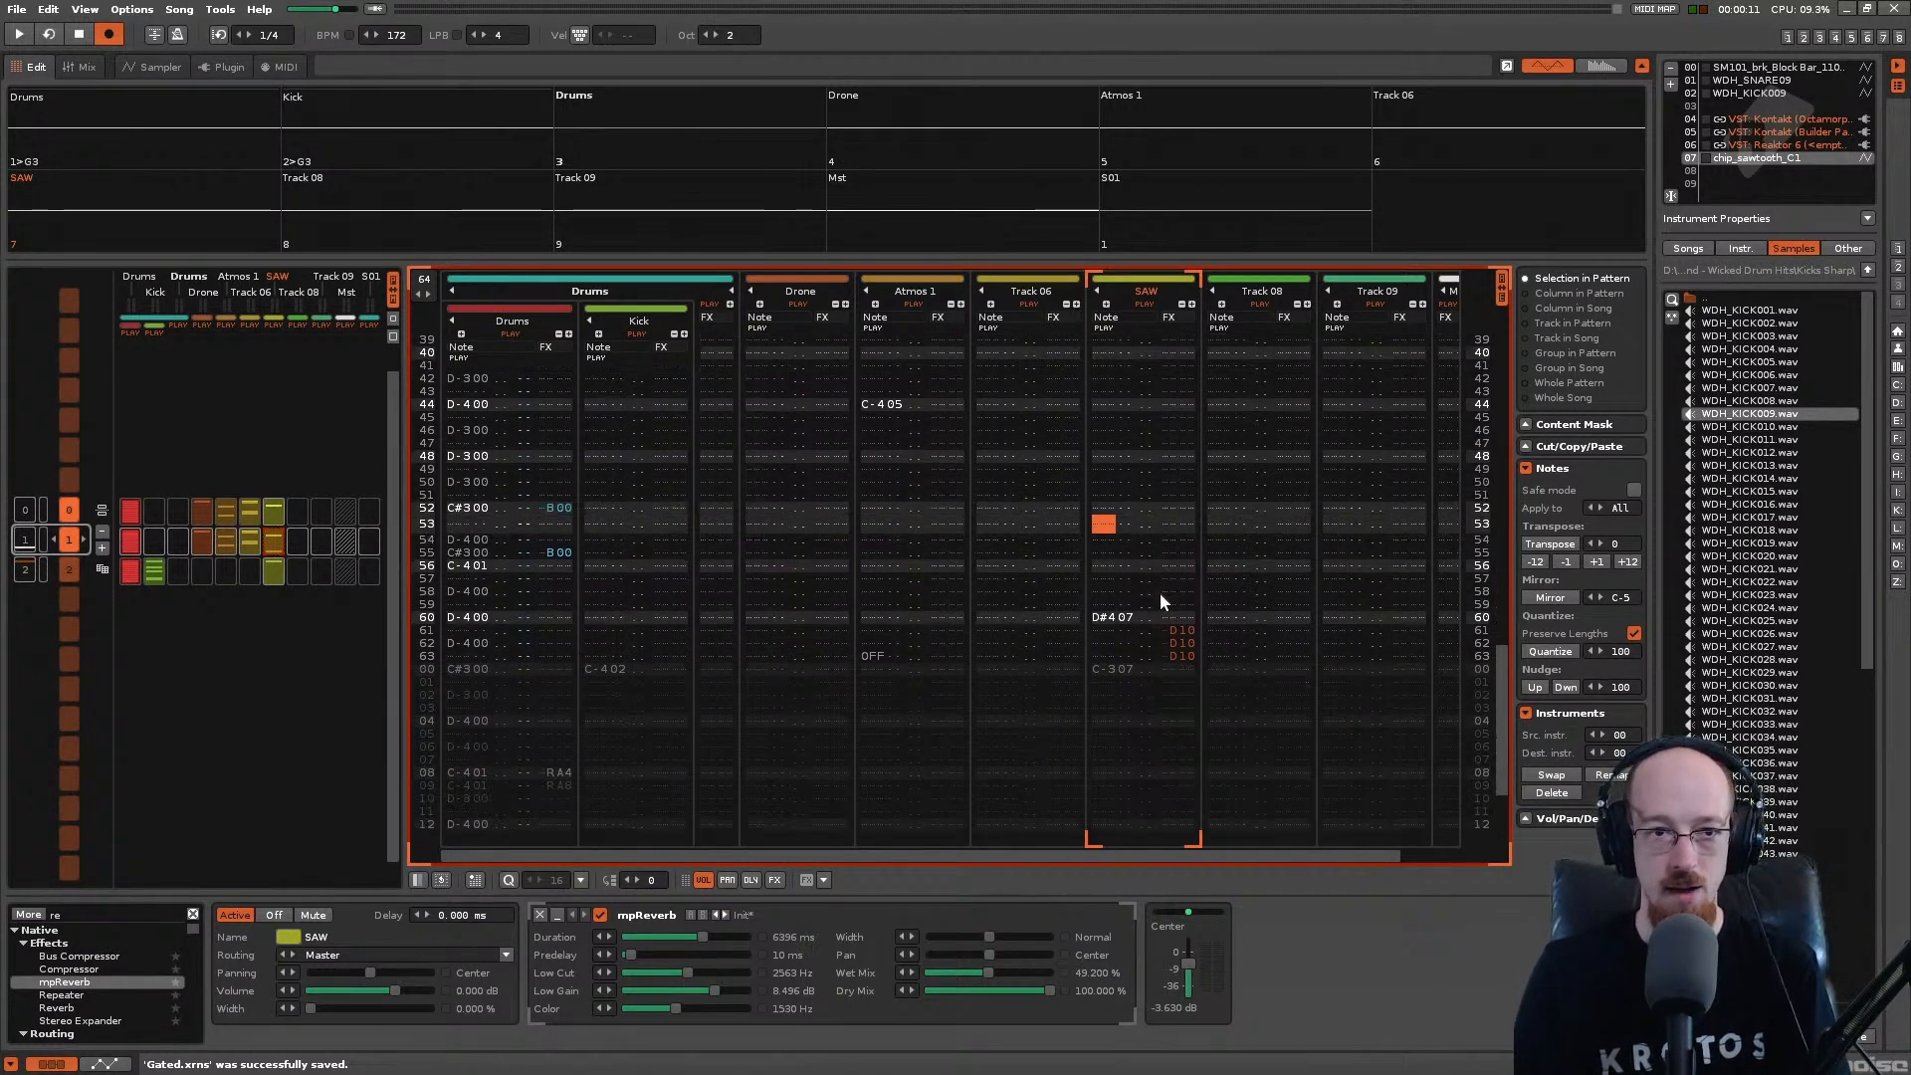
key(space)
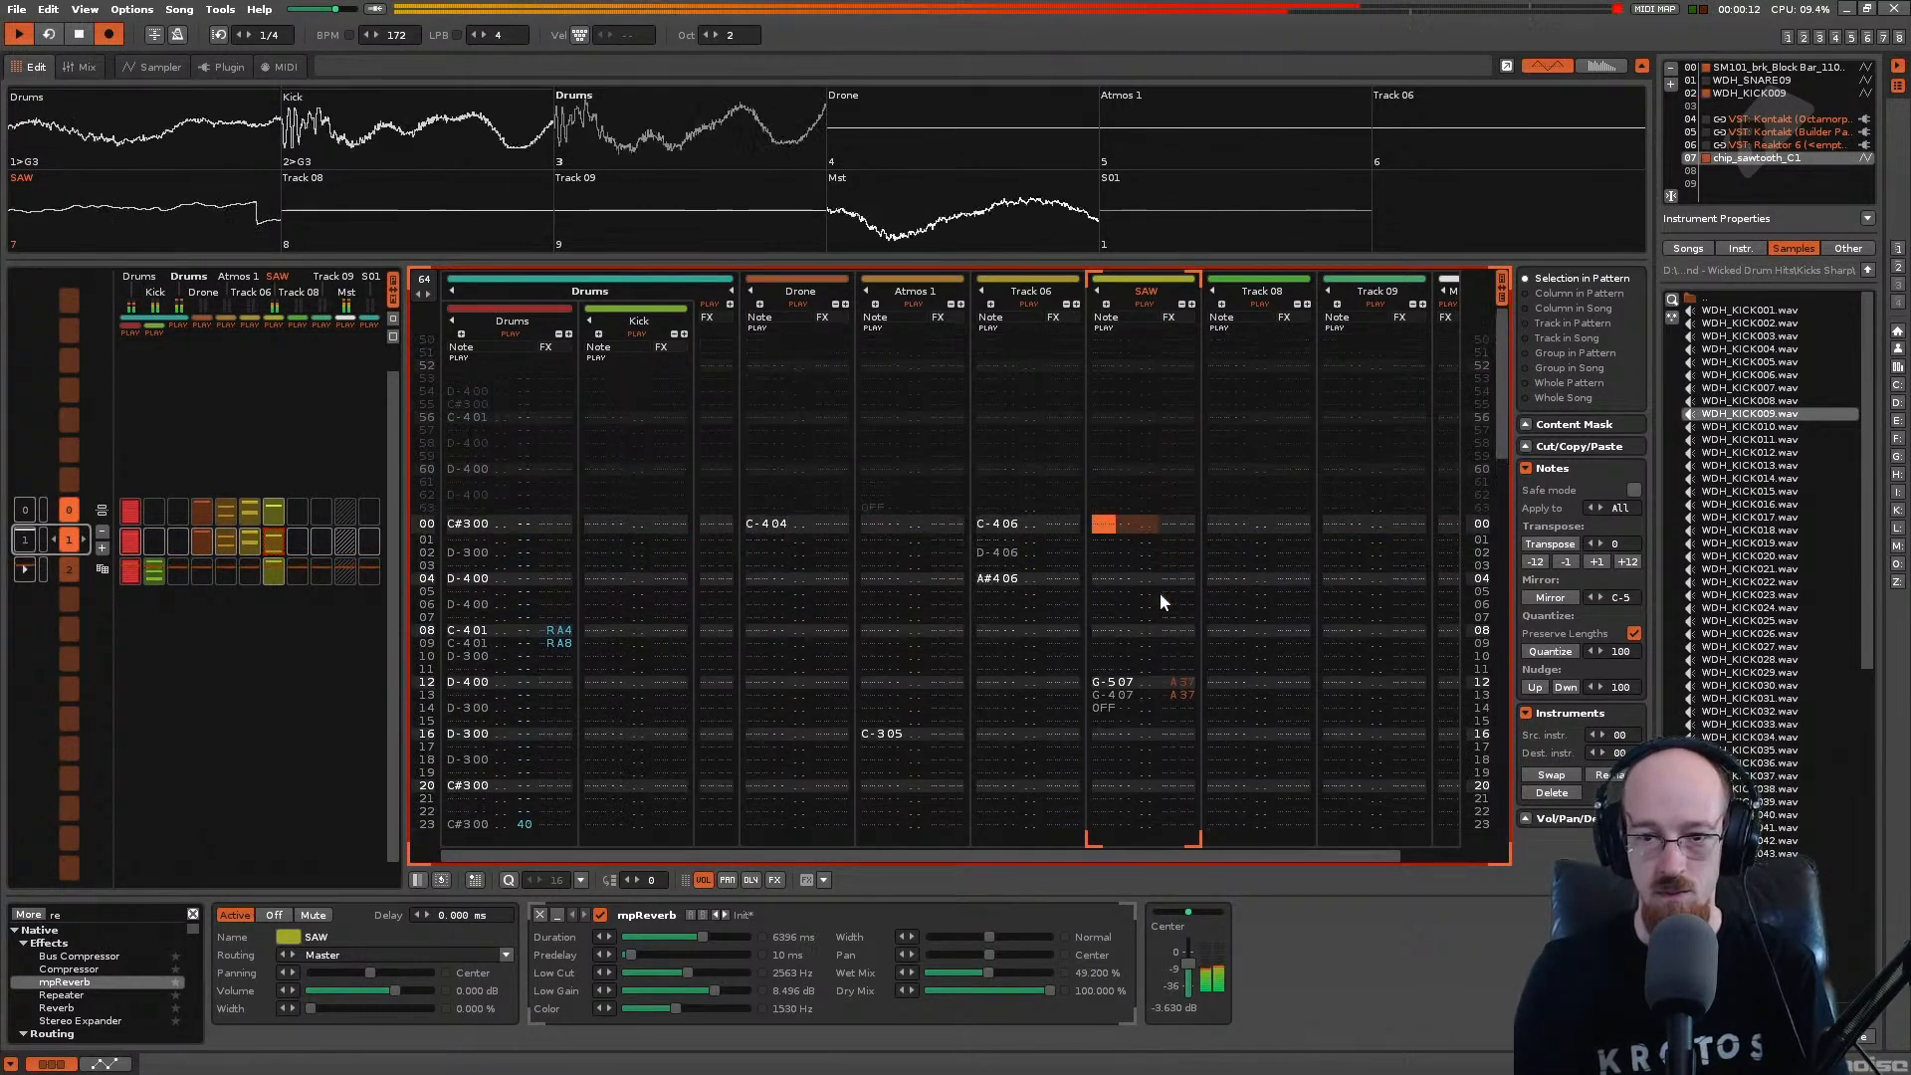
Step: Replace the SAW note on line 60 of the second pattern with D#3 and play its transition into the third pattern
key(space)
key(Up)
key(Up)
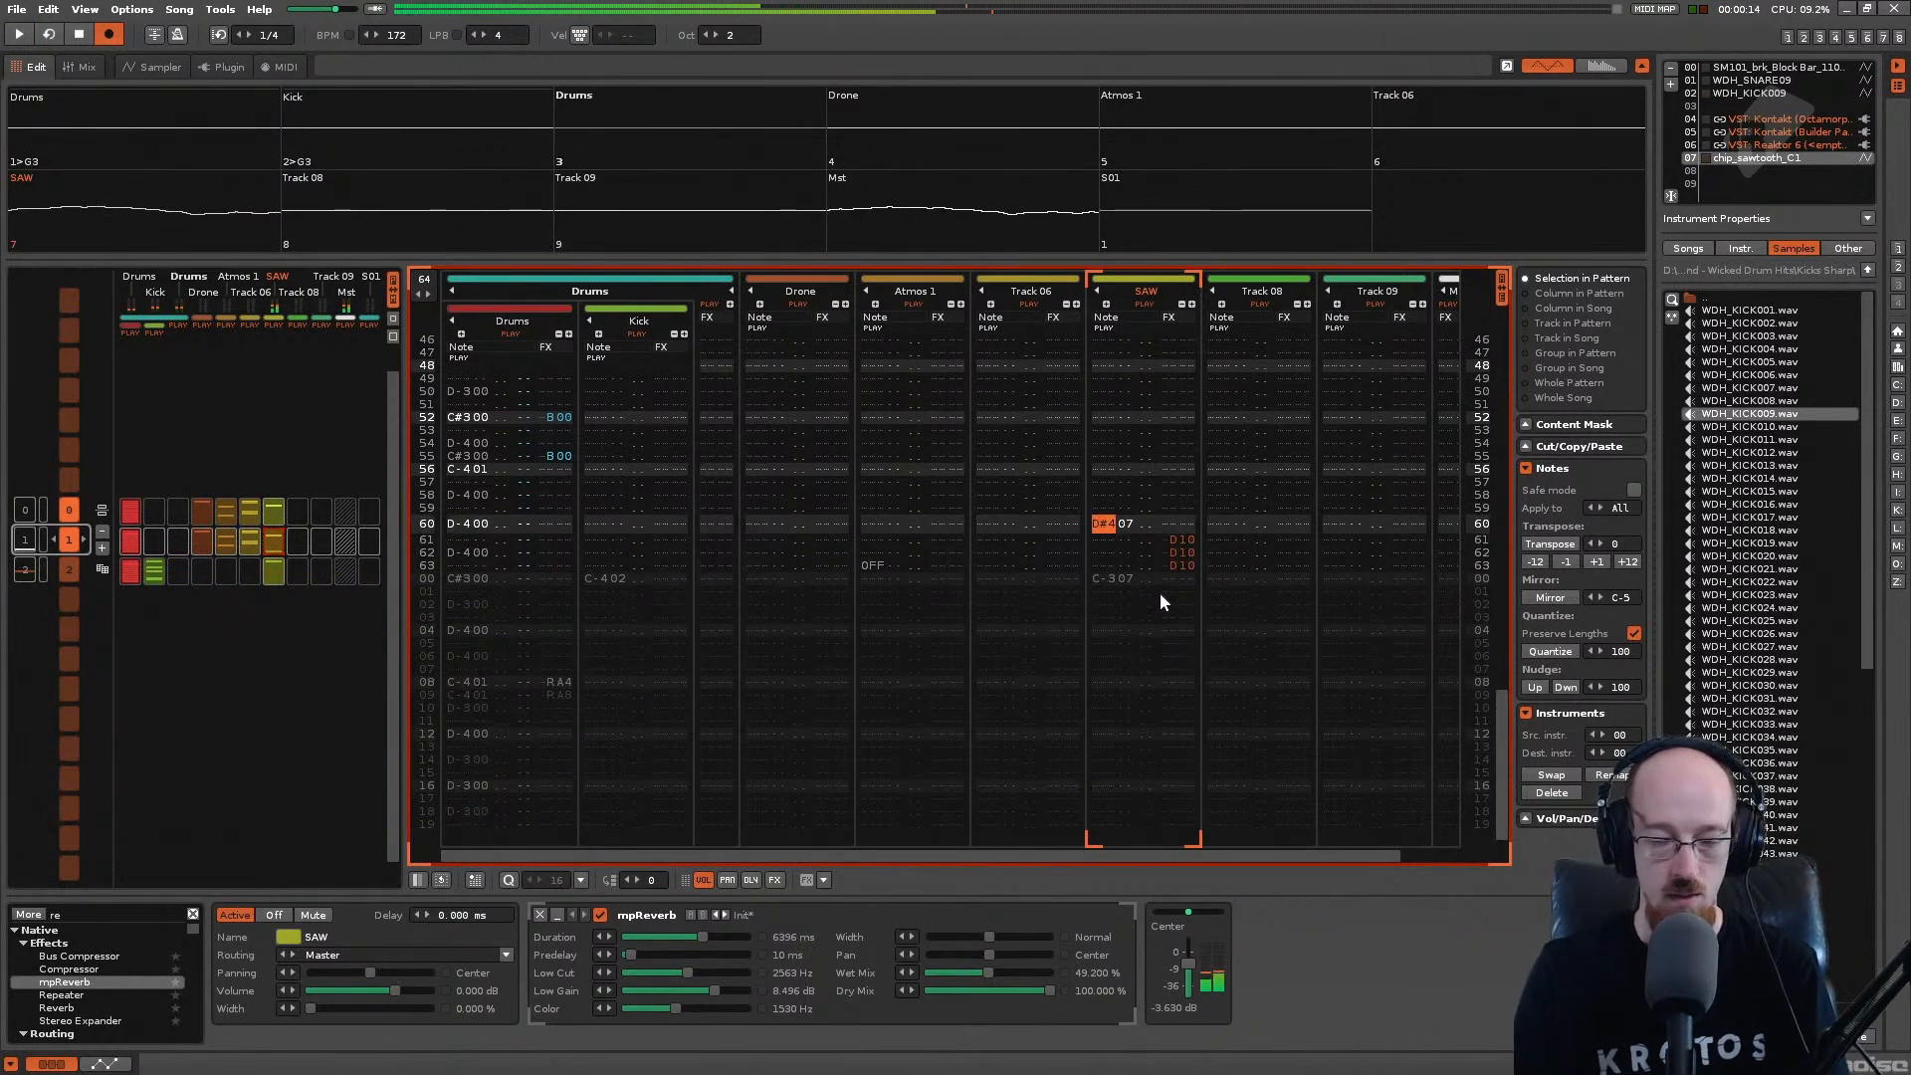
key(2)
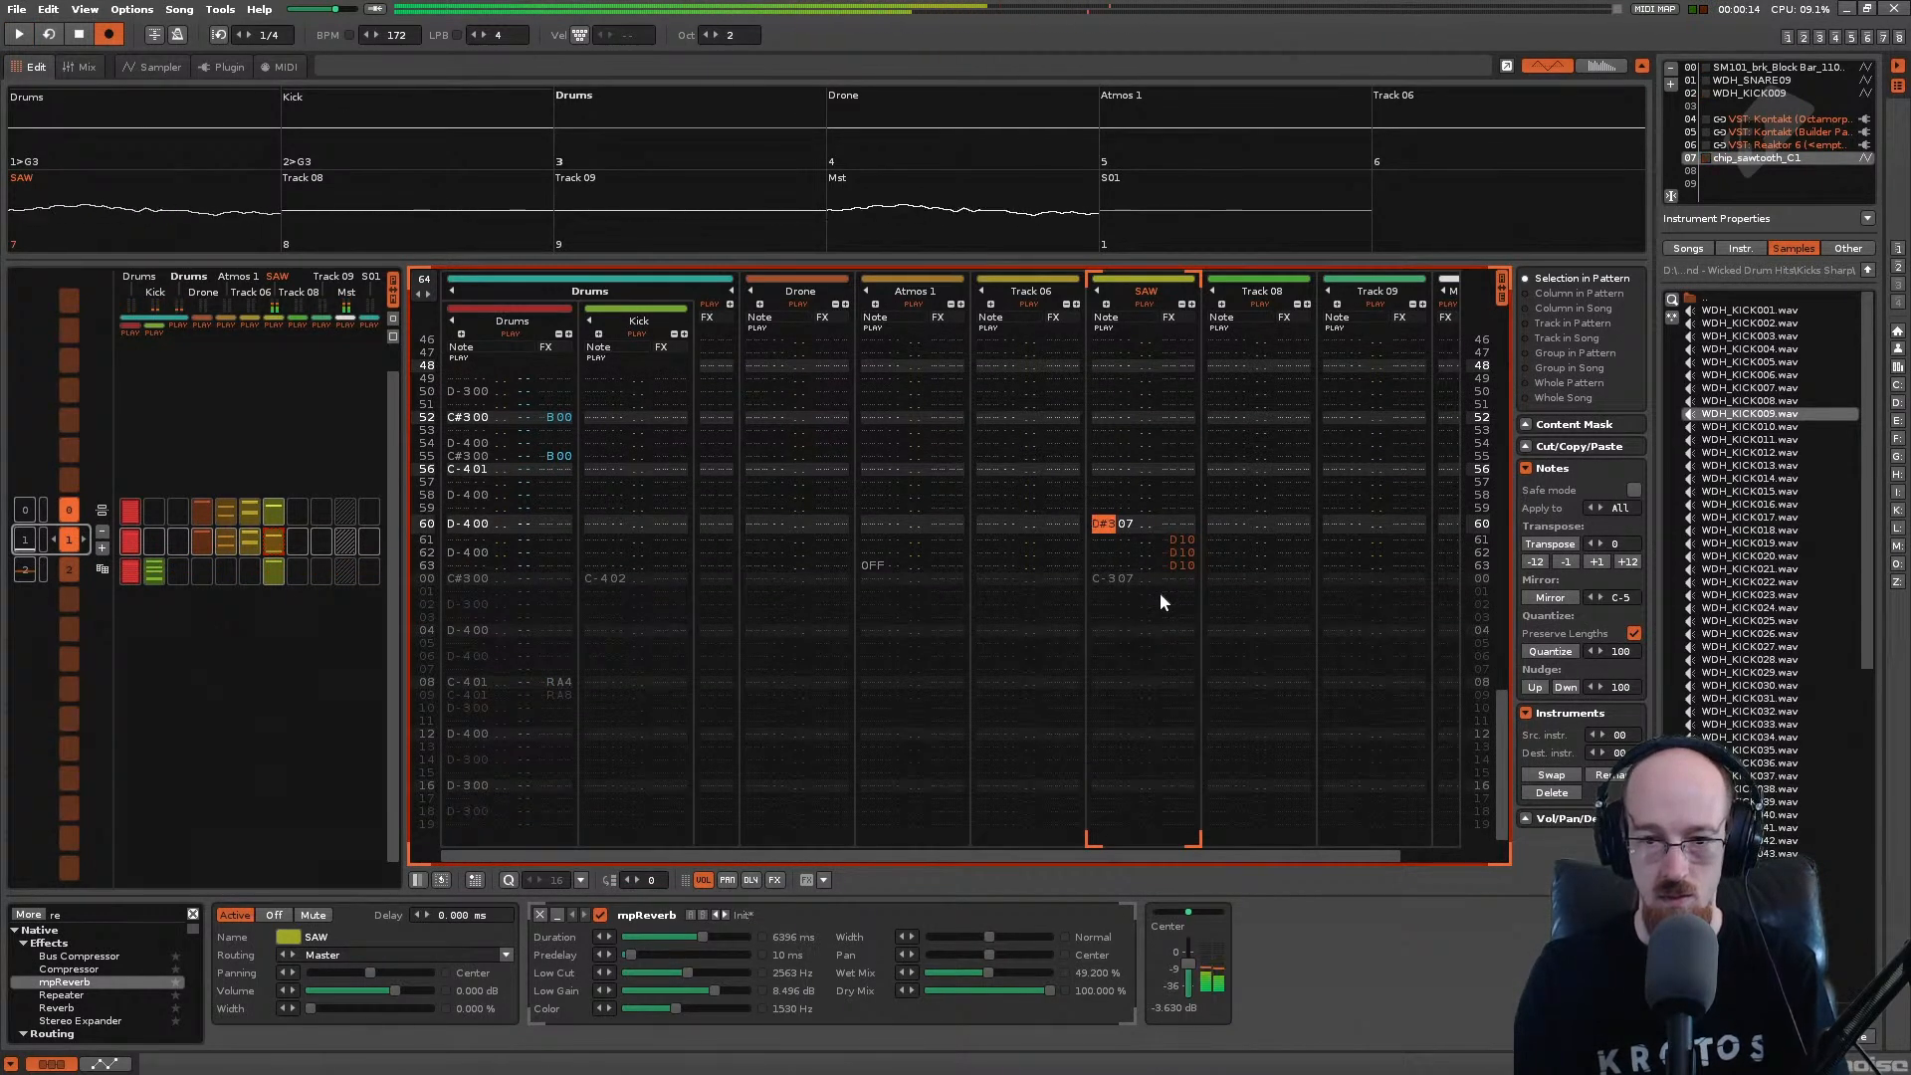
key(space)
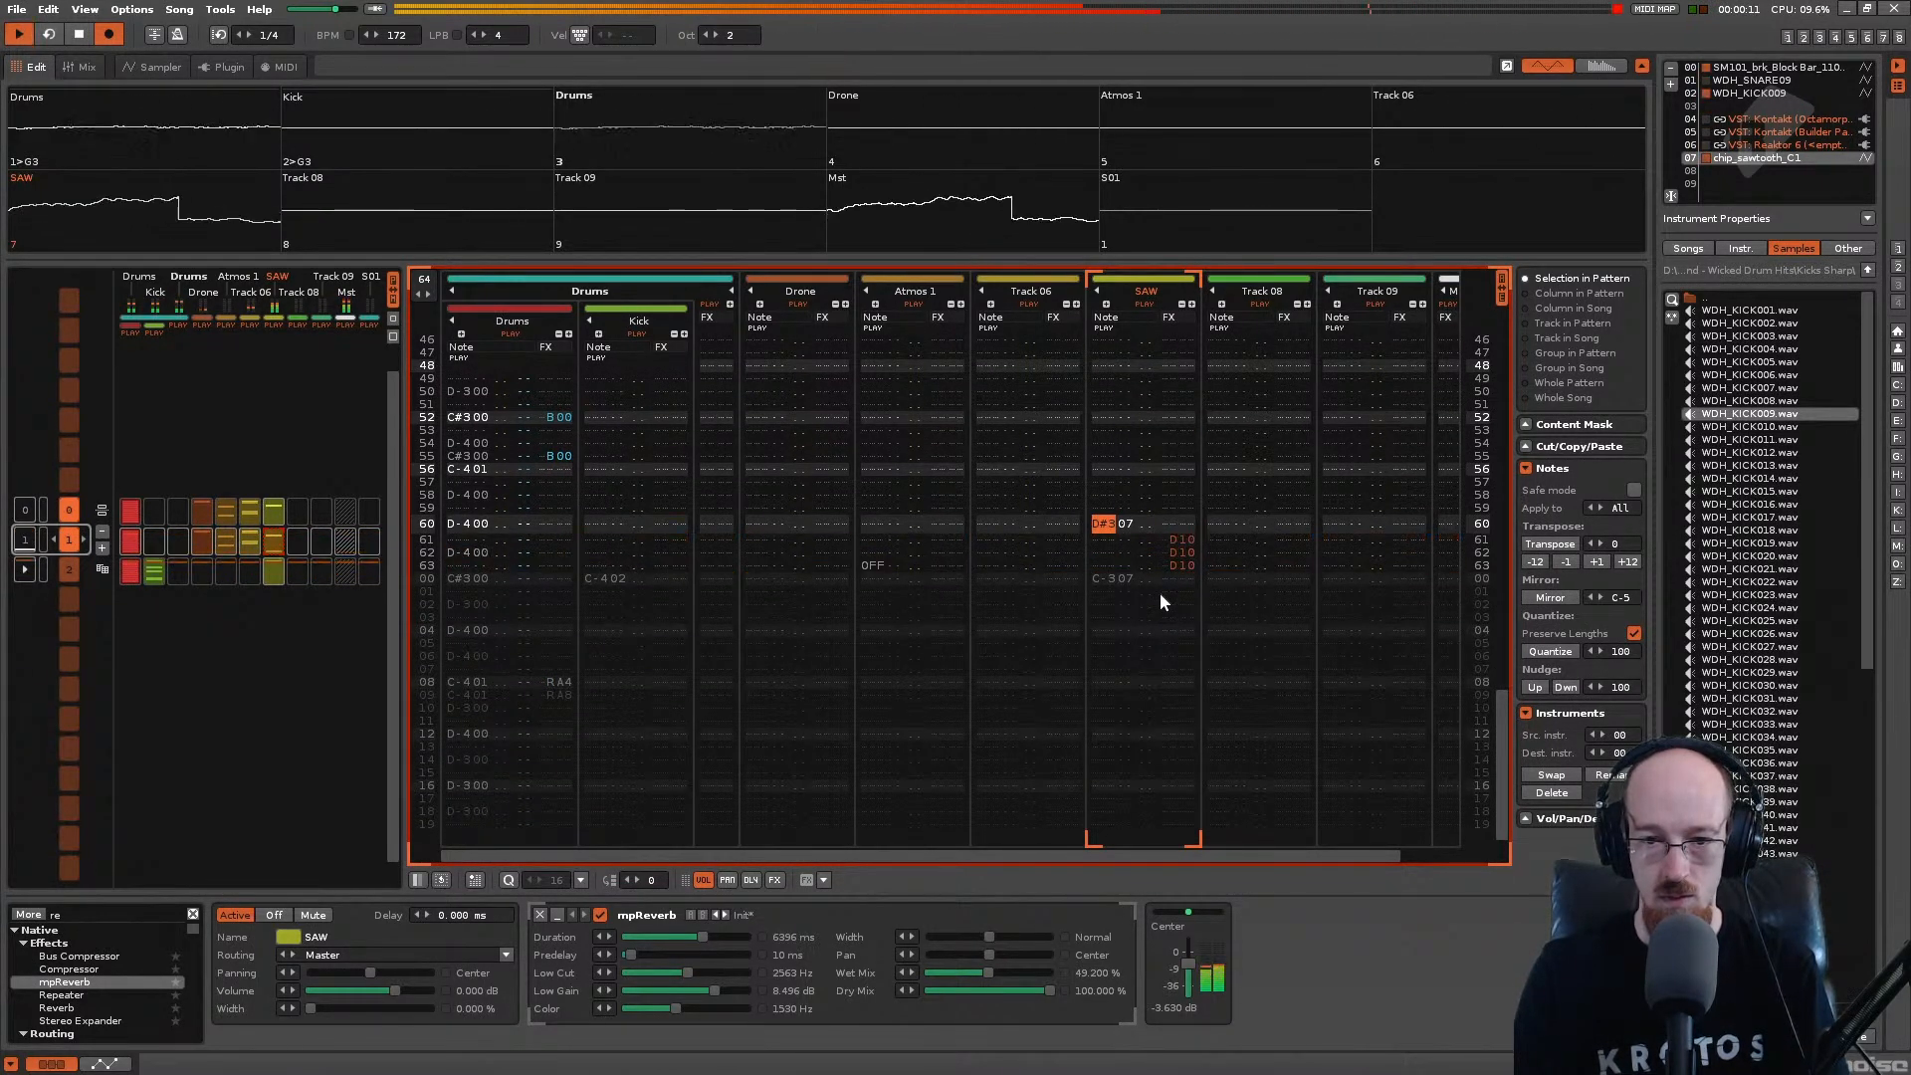
key(space)
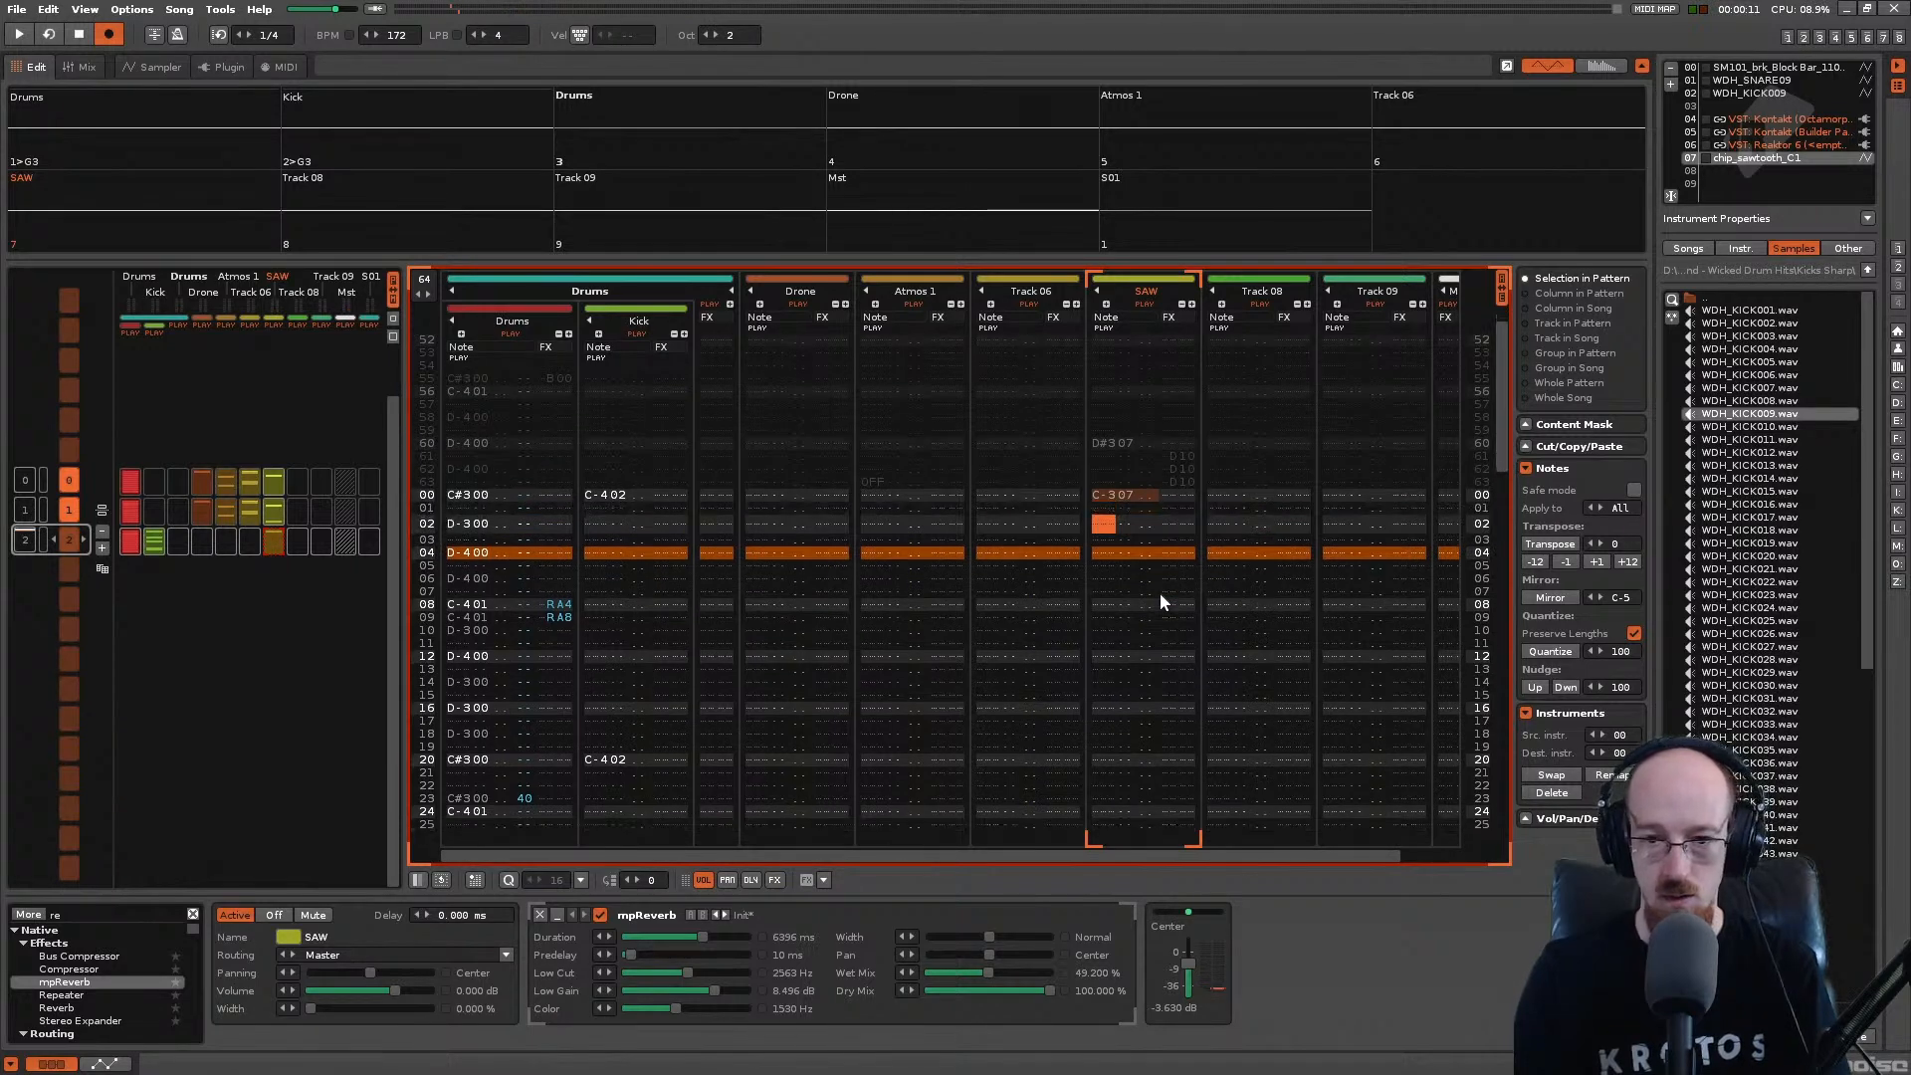
Step: Enter C-3 notes on lines 02, 04, 06 and 08 of the SAW track in the third pattern
key(q)
key(q)
key(q)
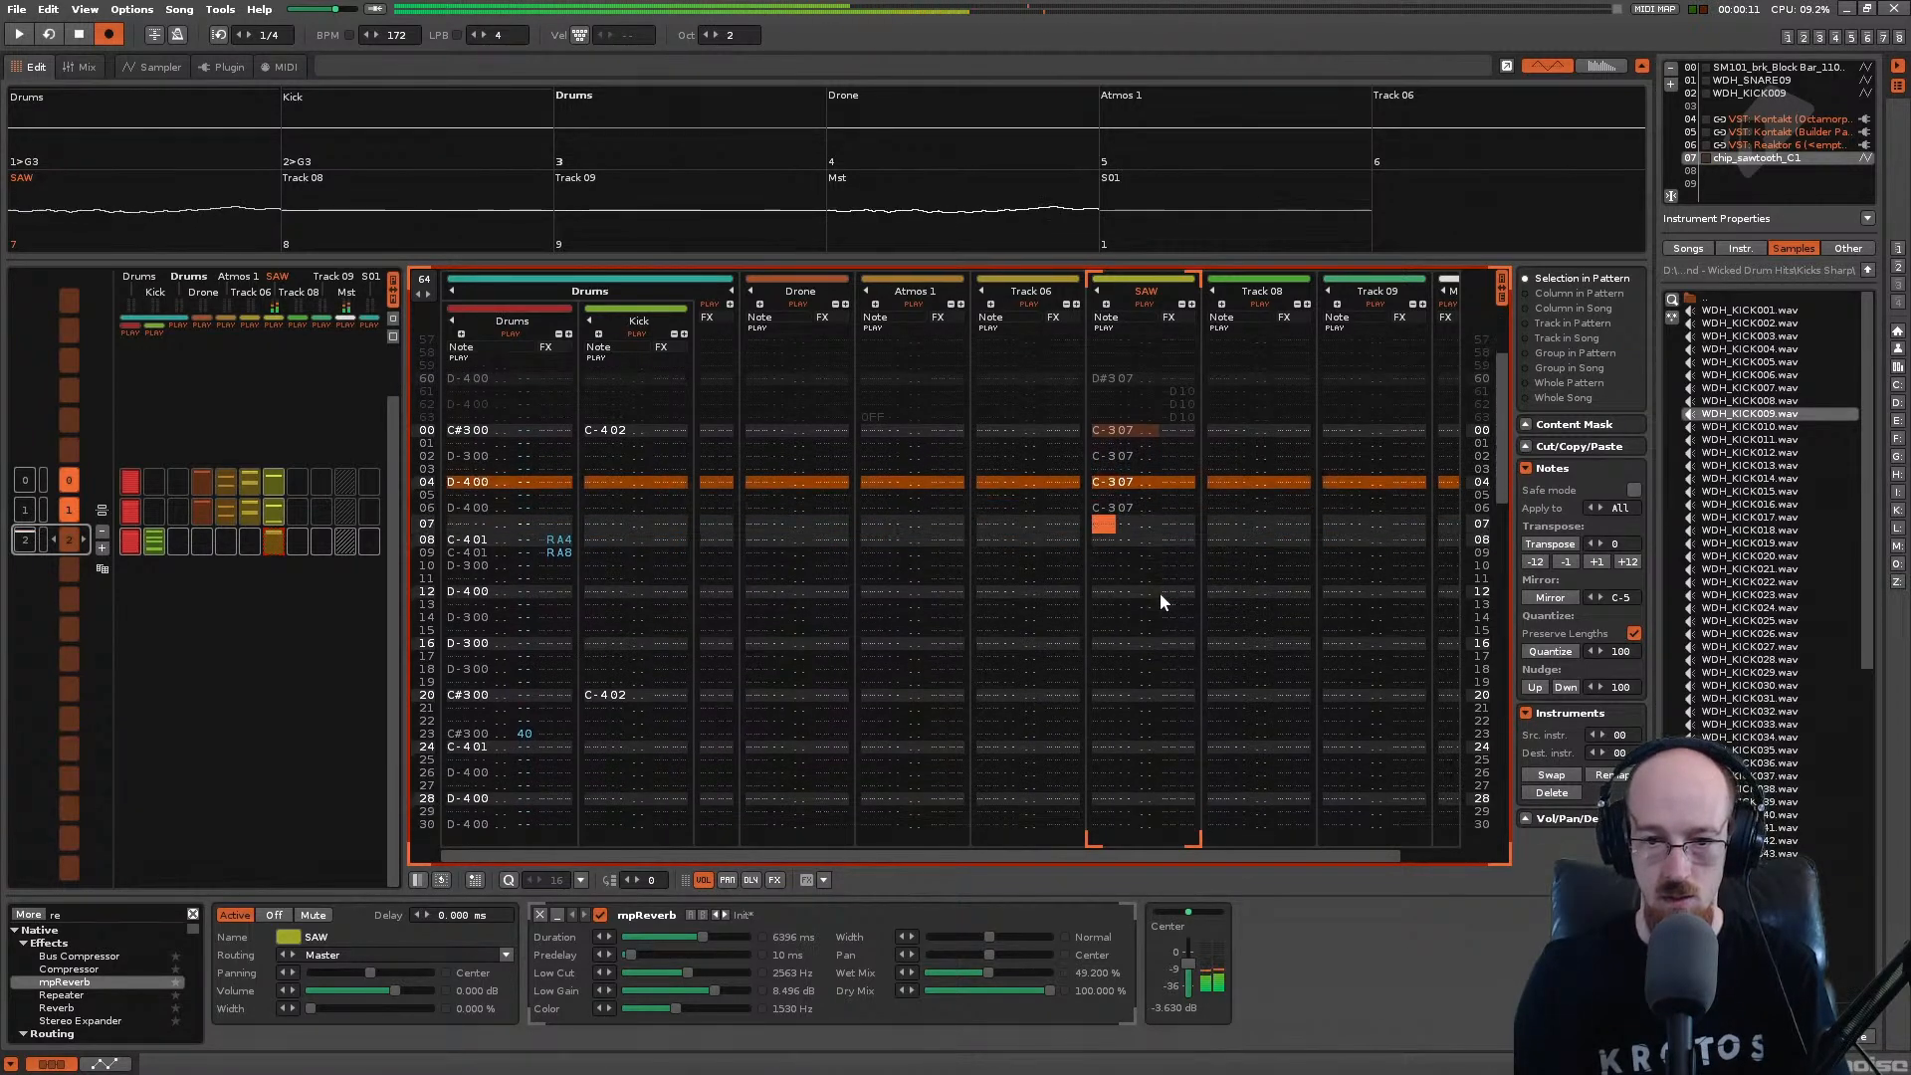
key(q)
key(q)
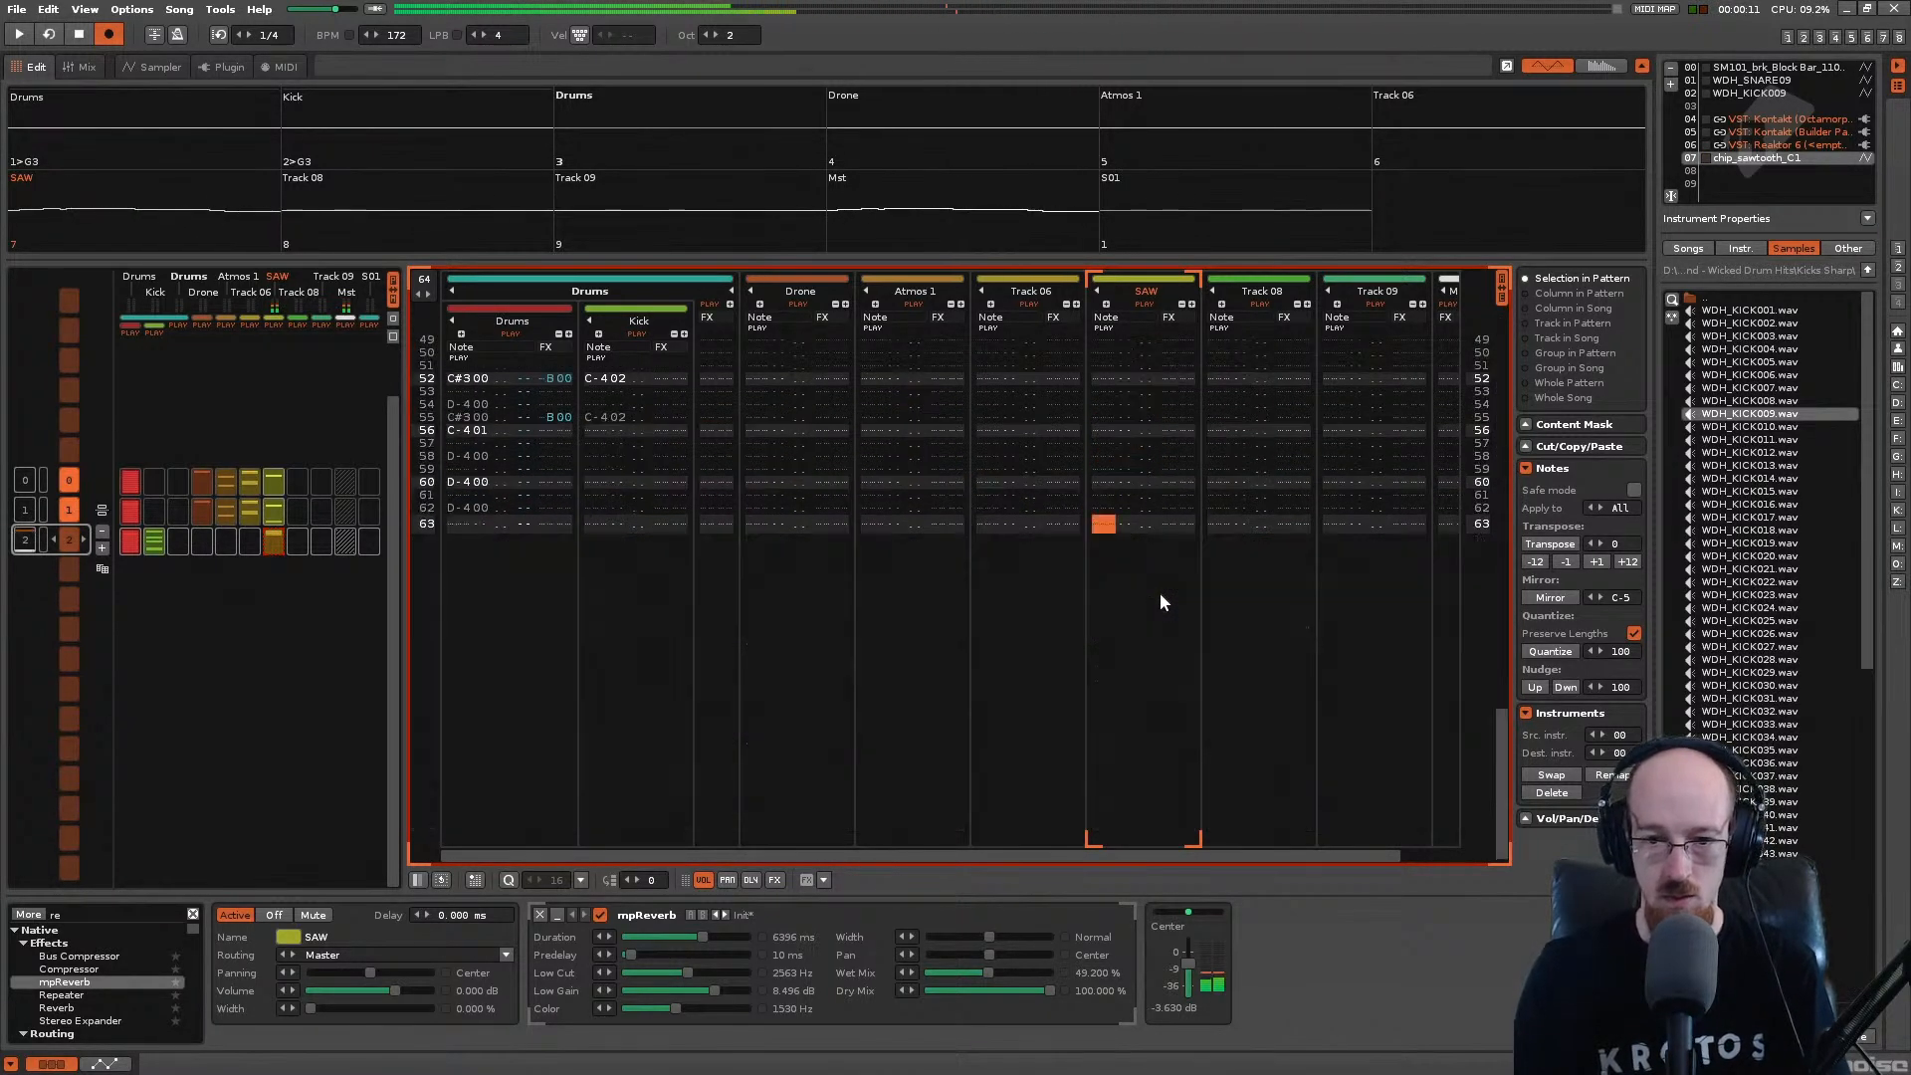
key(Down)
key(shift+Down)
key(Down)
key(Down)
key(Down)
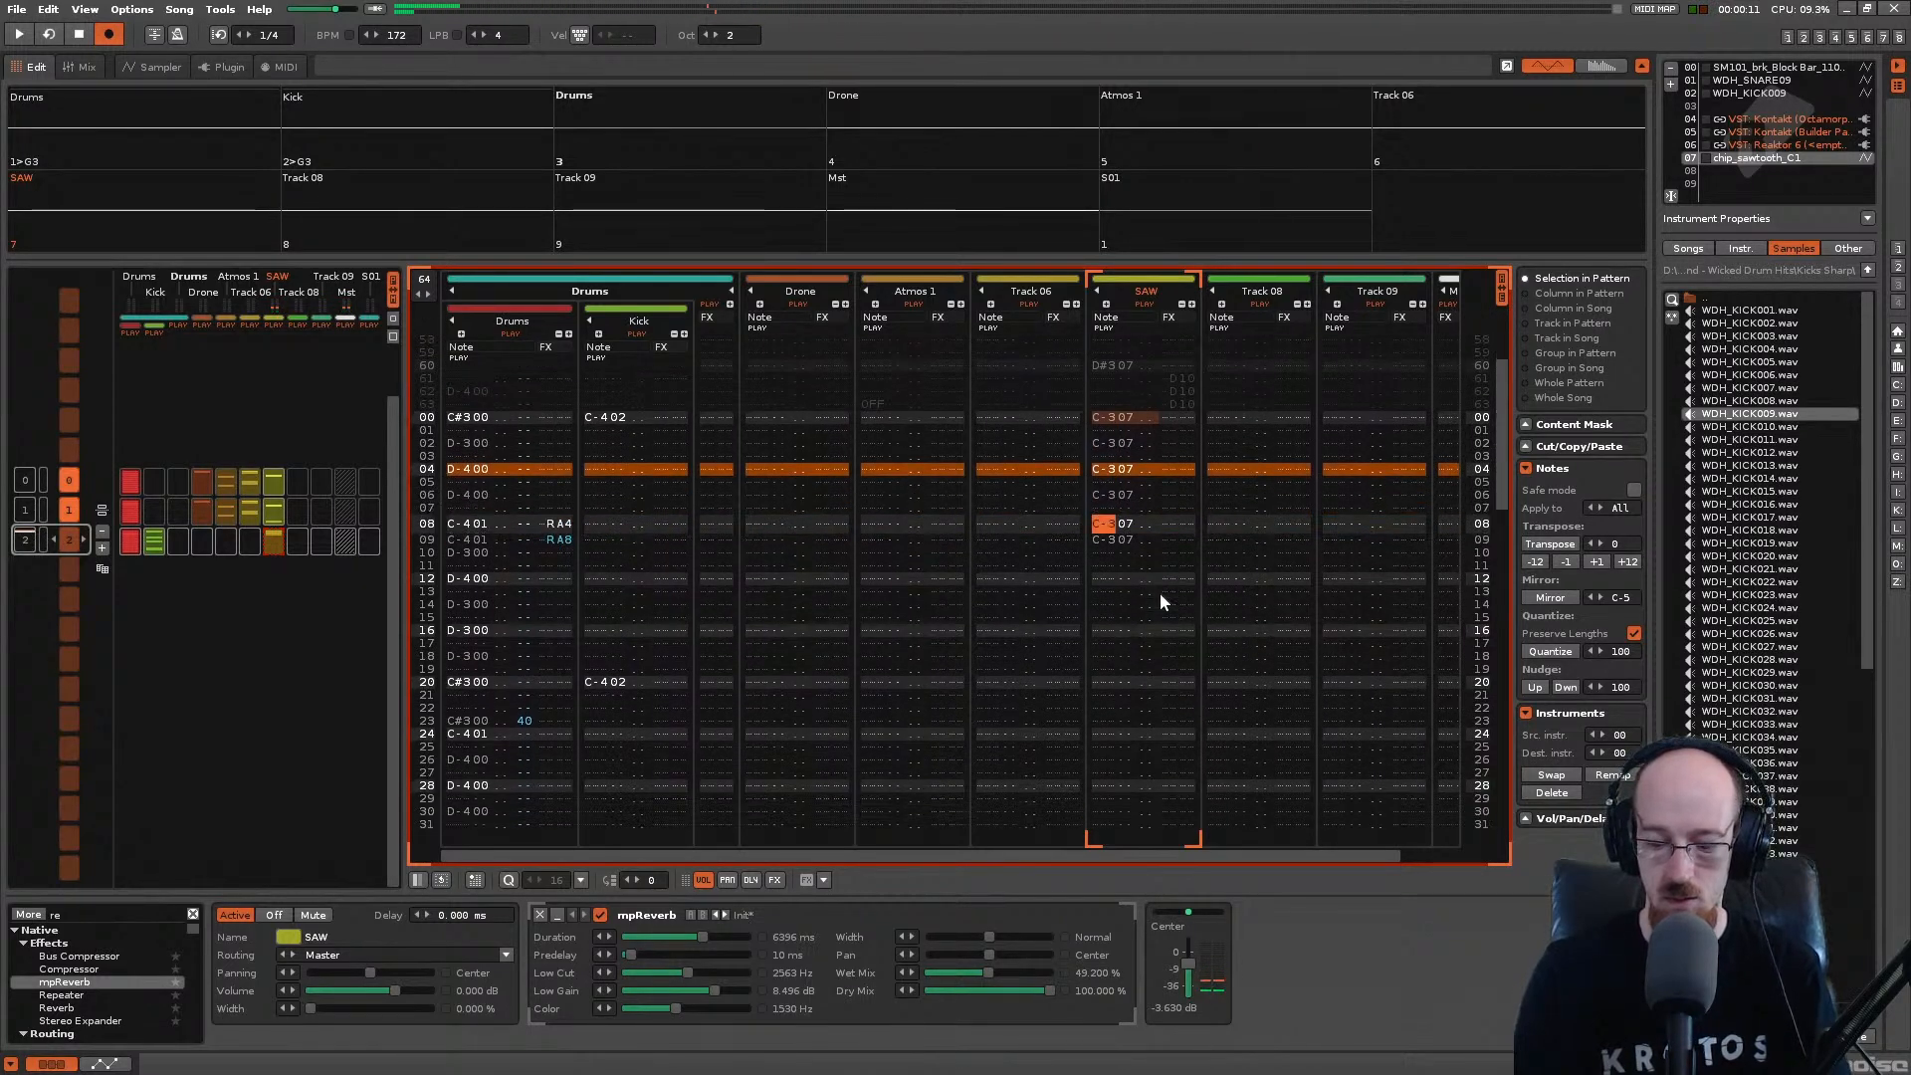
Step: Continue the SAW line with C-3 notes on lines 10, 12 and 14, clearing any stray notes between them
key(q)
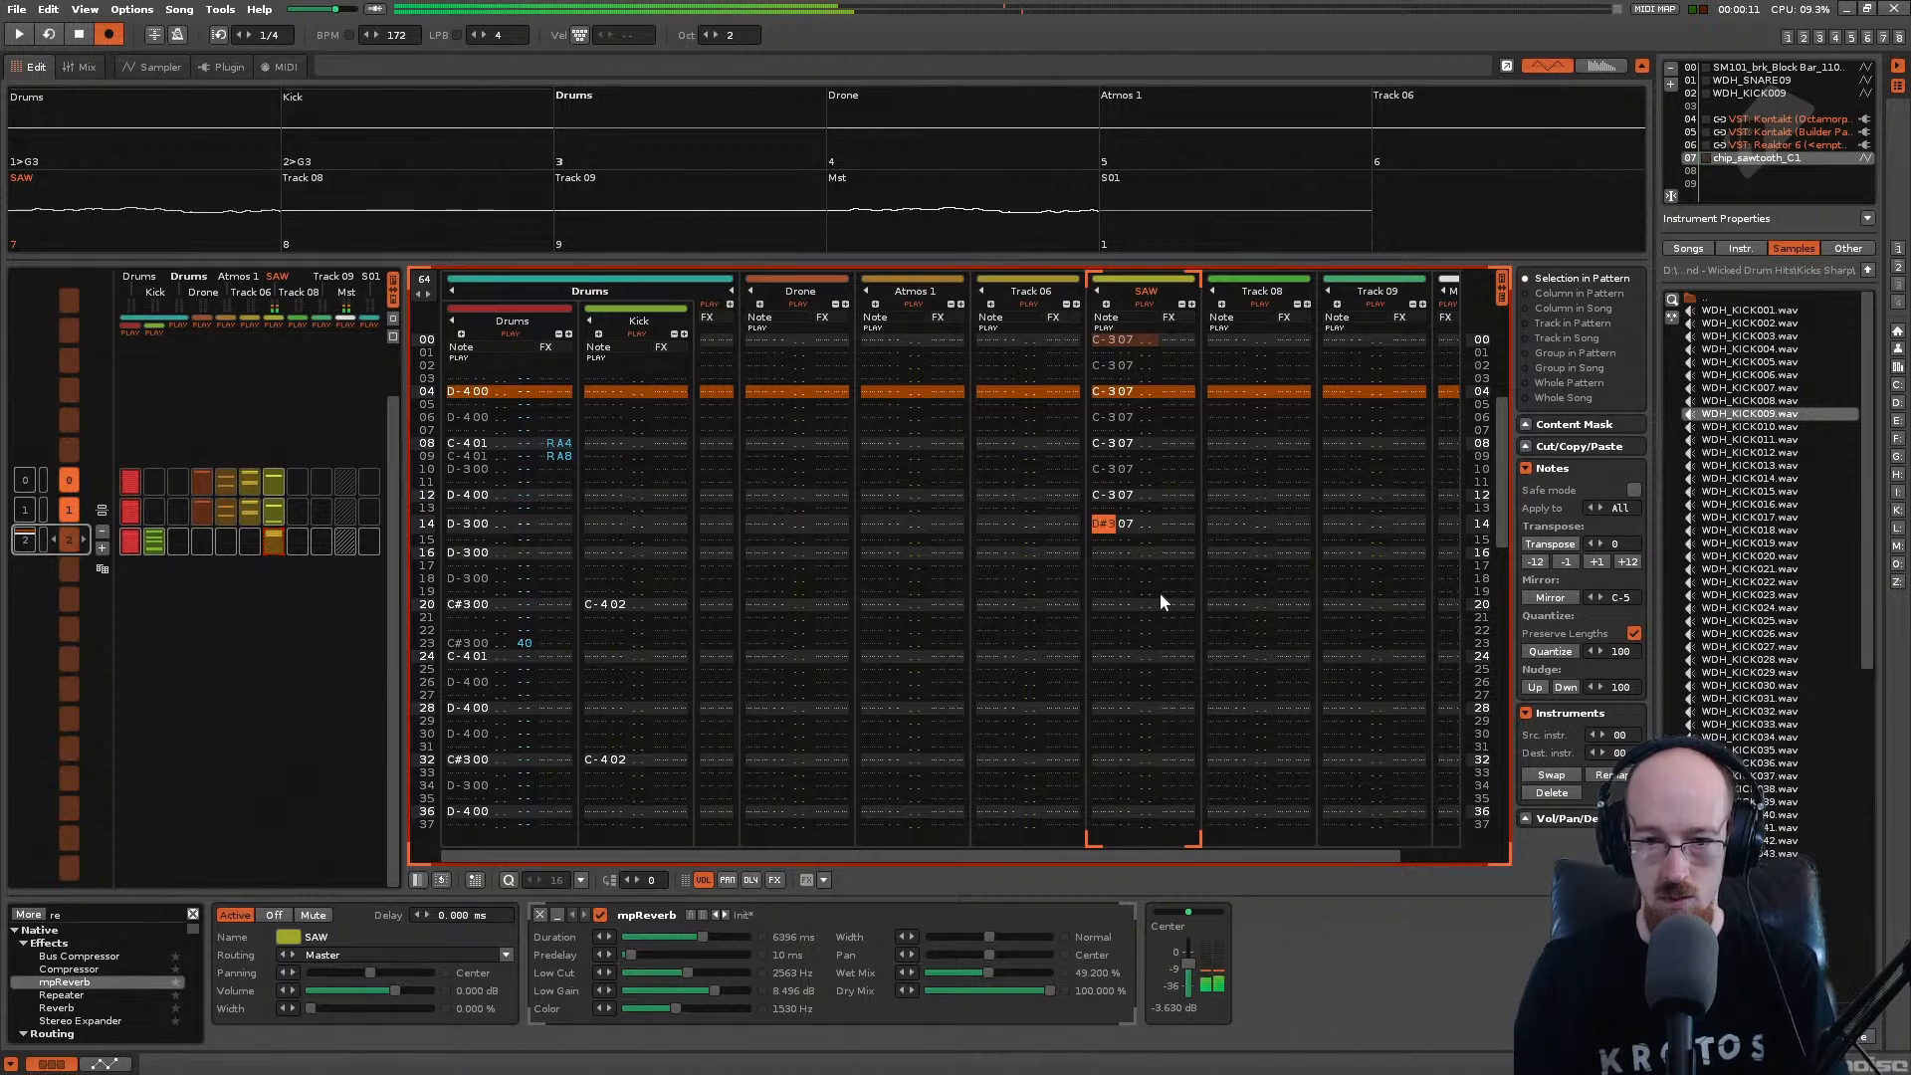
key(Up)
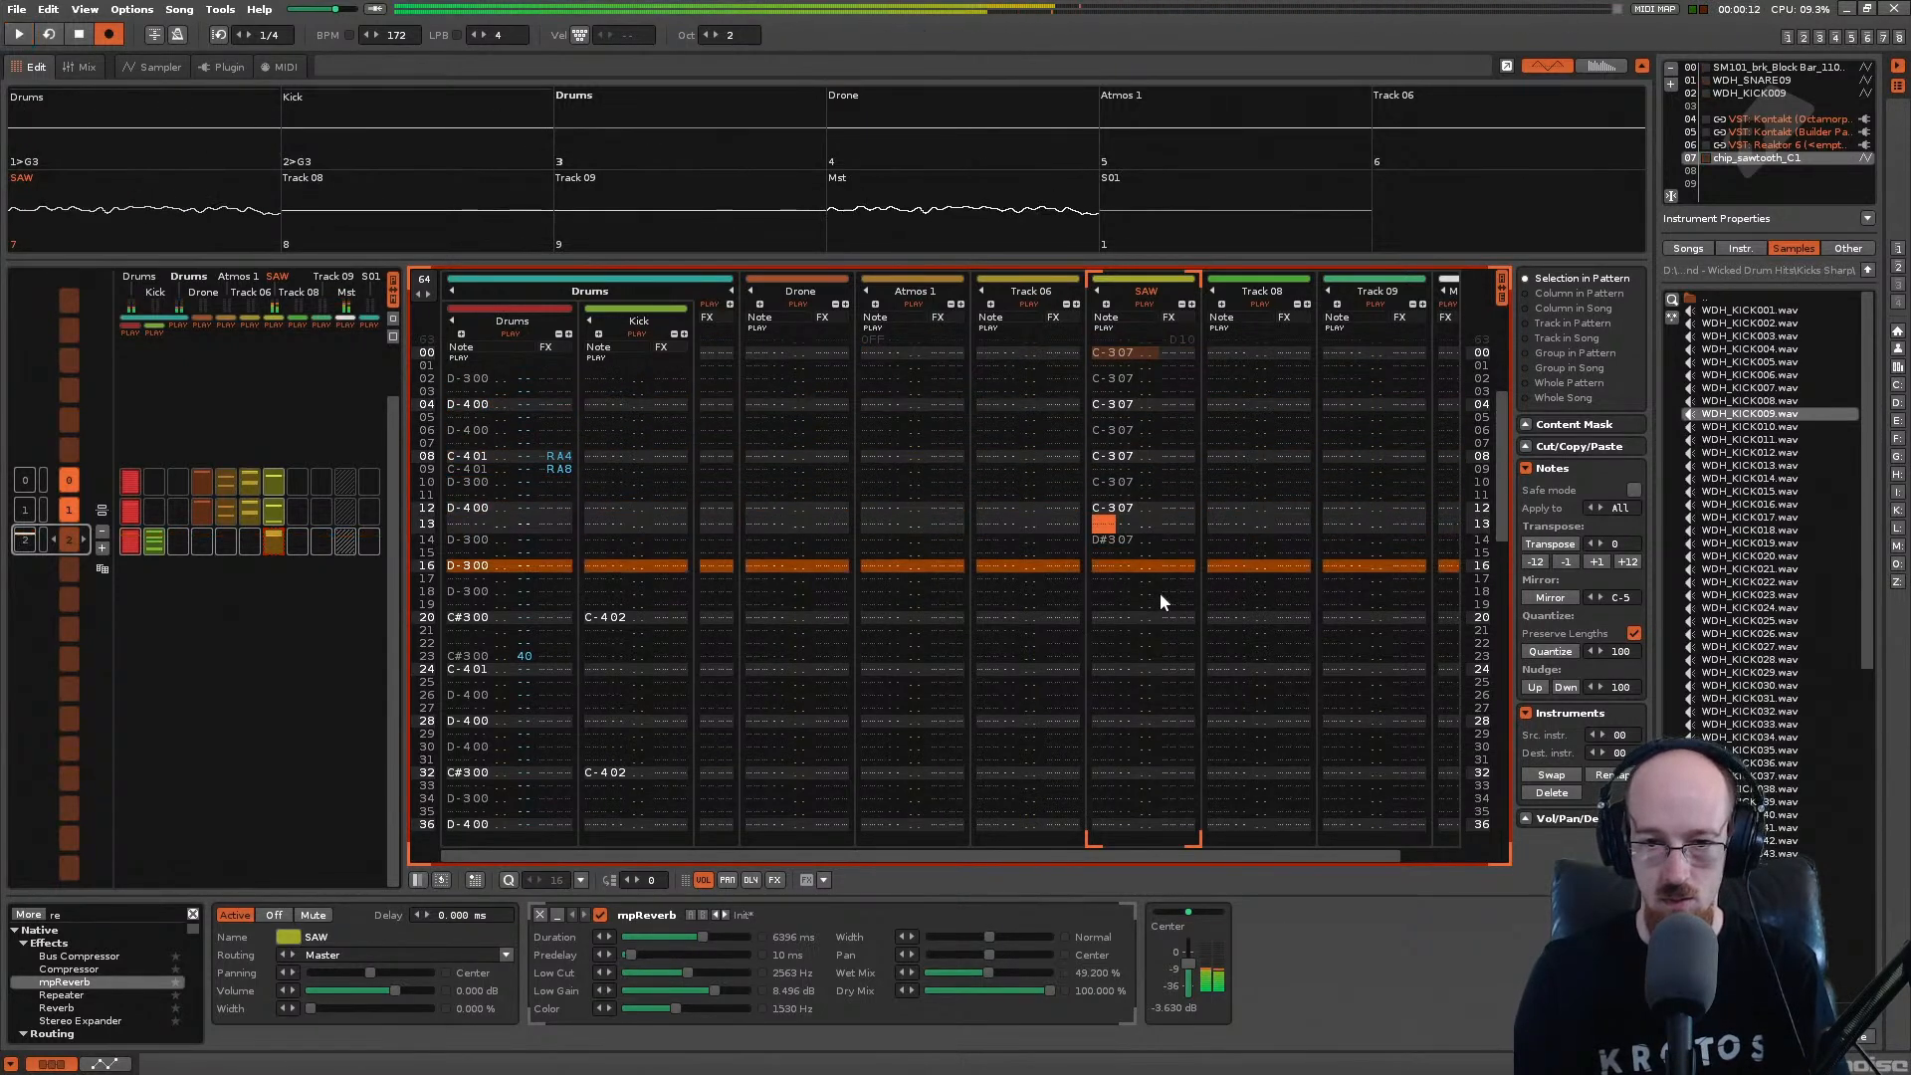
key(Down)
key(Down)
key(Up)
key(Delete)
key(Down)
key(q)
key(Up)
key(q)
key(Down)
key(Delete)
Step: Enter C-3 notes on lines 16, 18 and 20 of the SAW track and play the pattern
key(Down)
key(q)
key(Down)
key(Down)
key(q)
key(Down)
key(Down)
key(q)
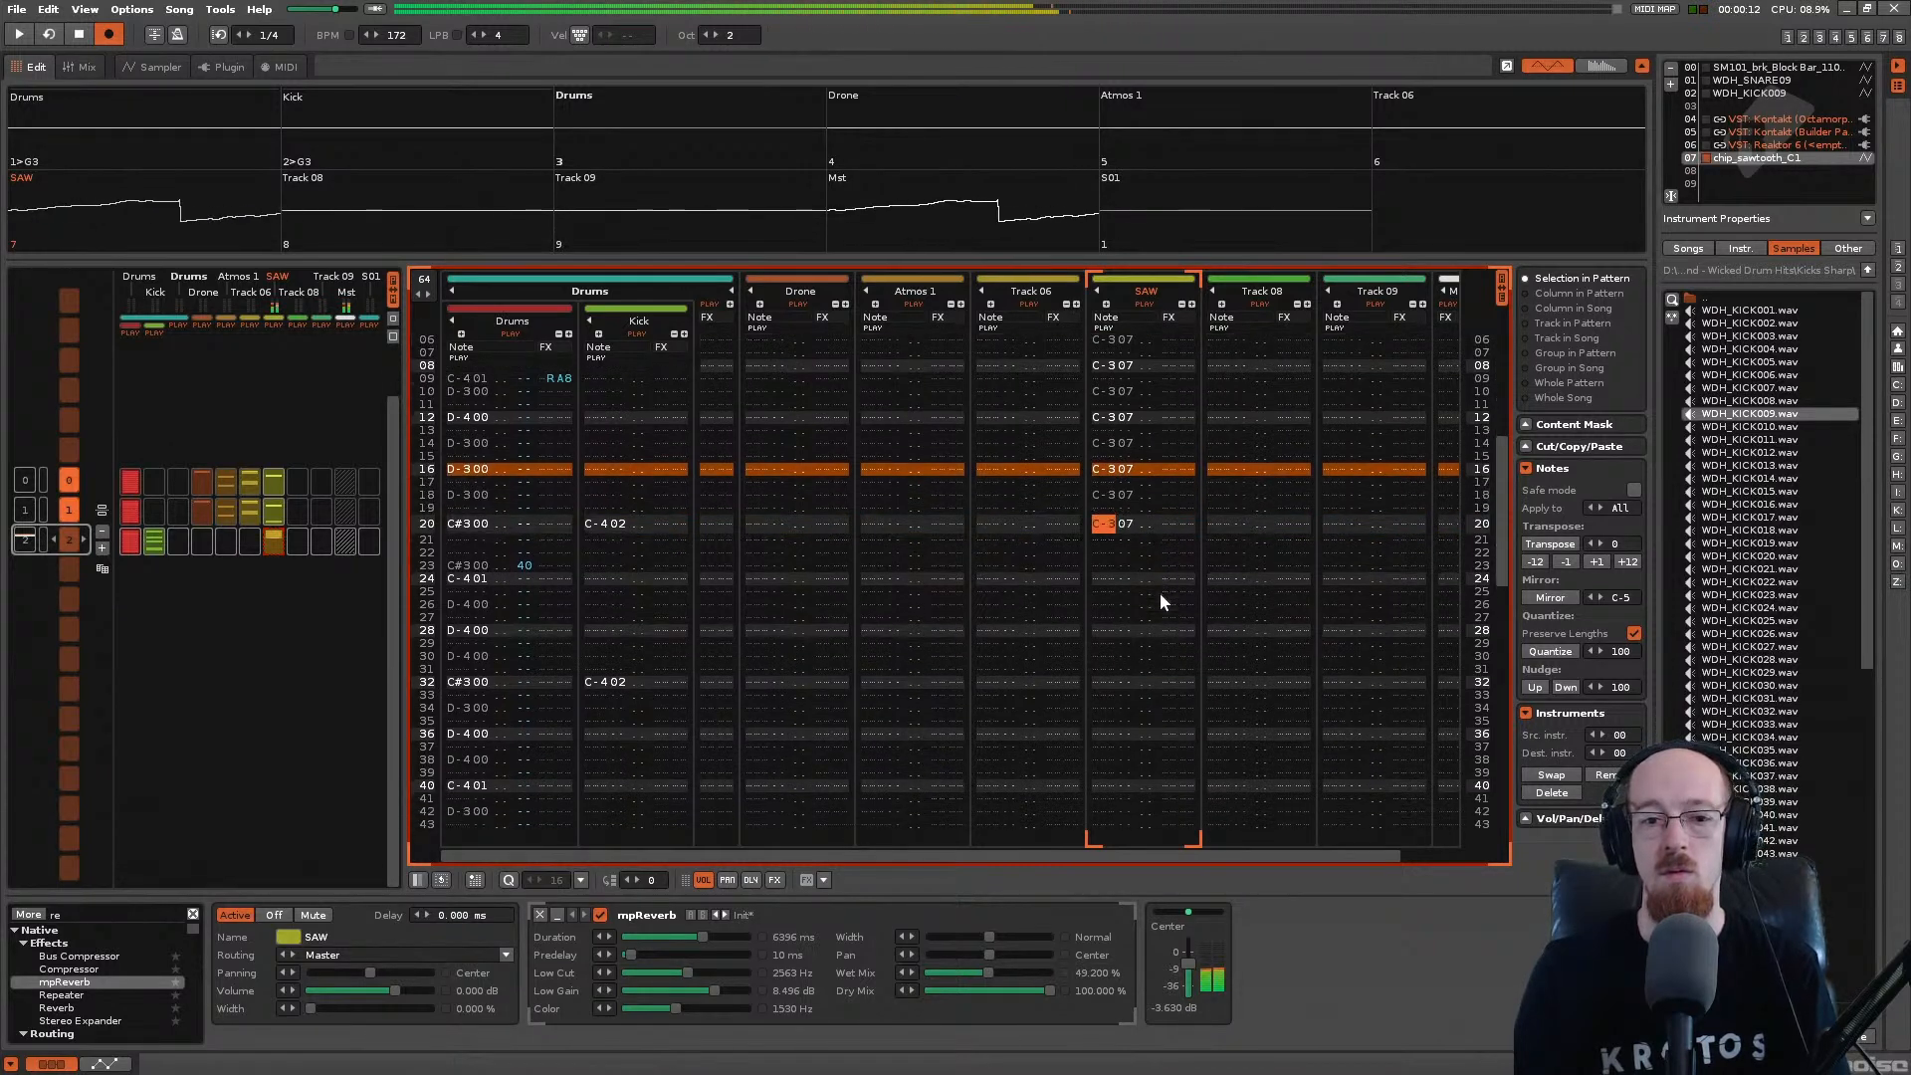
key(space)
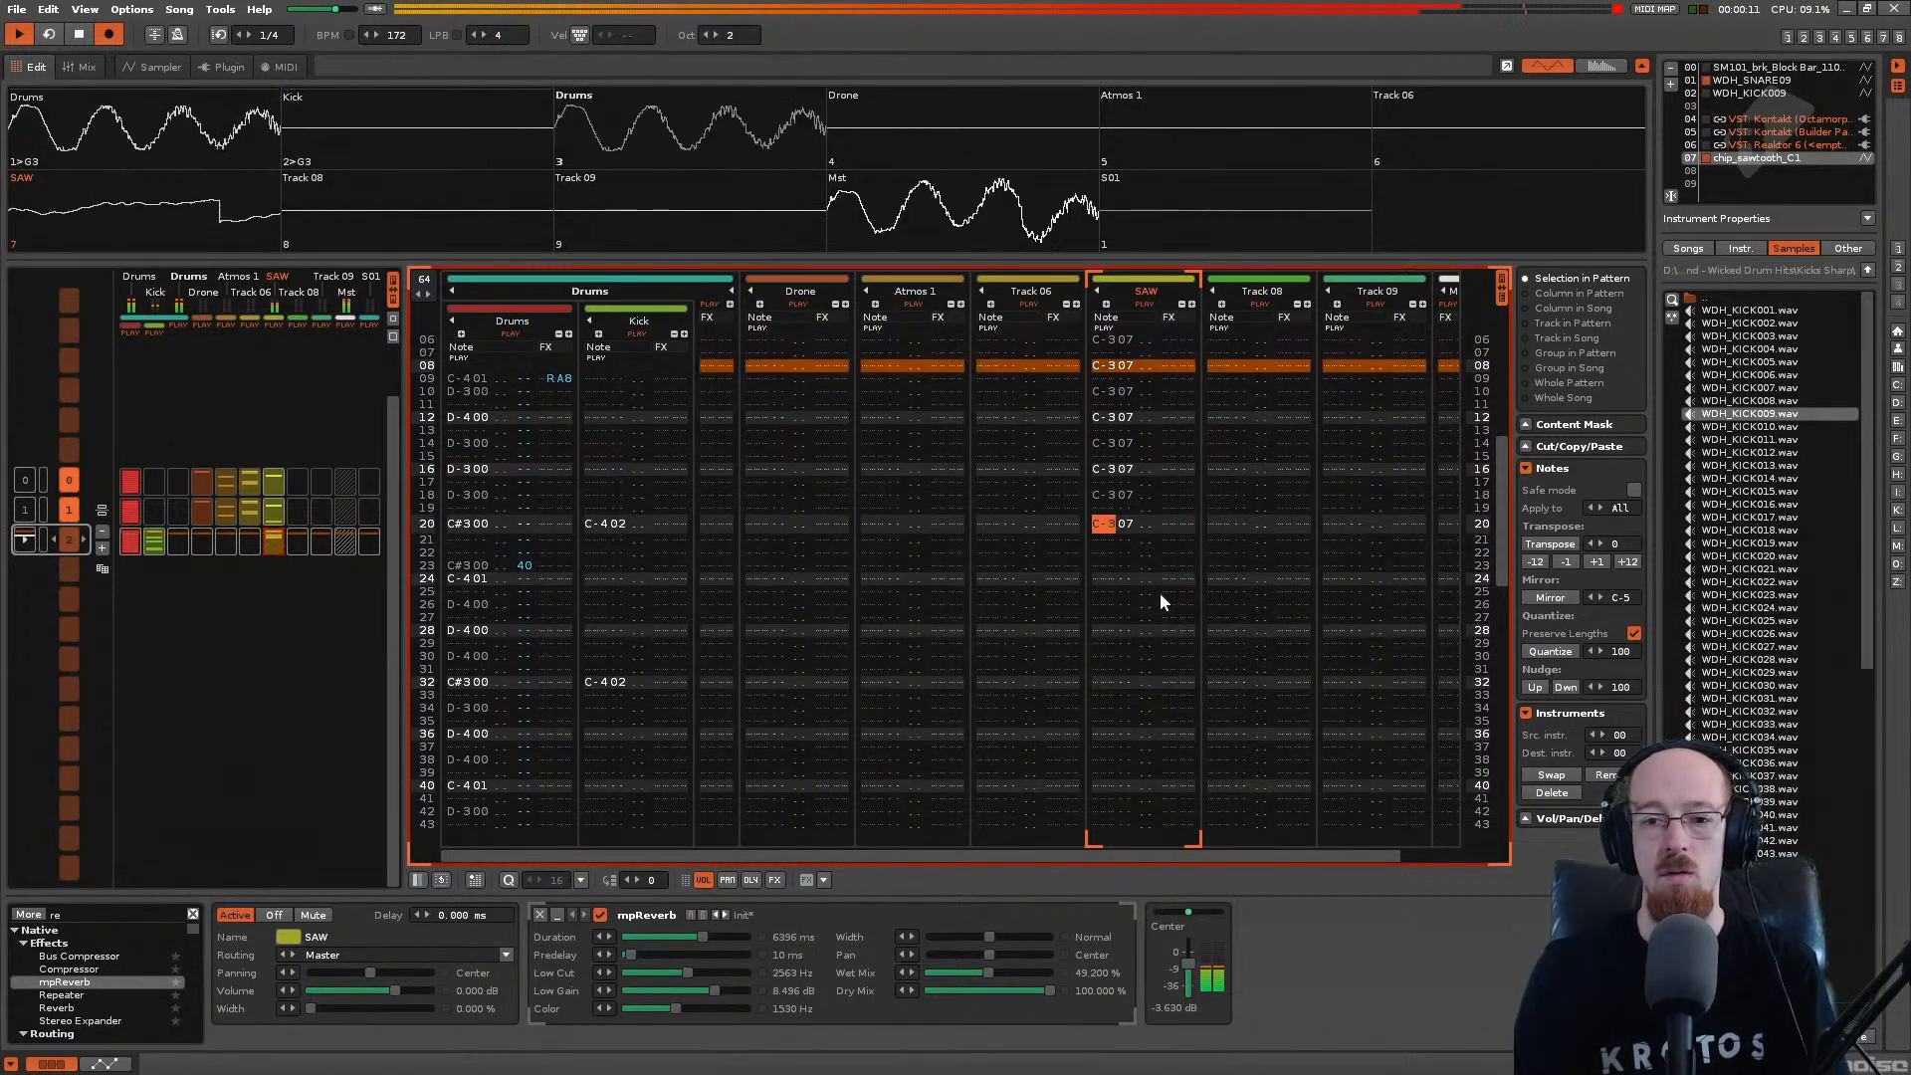
key(space)
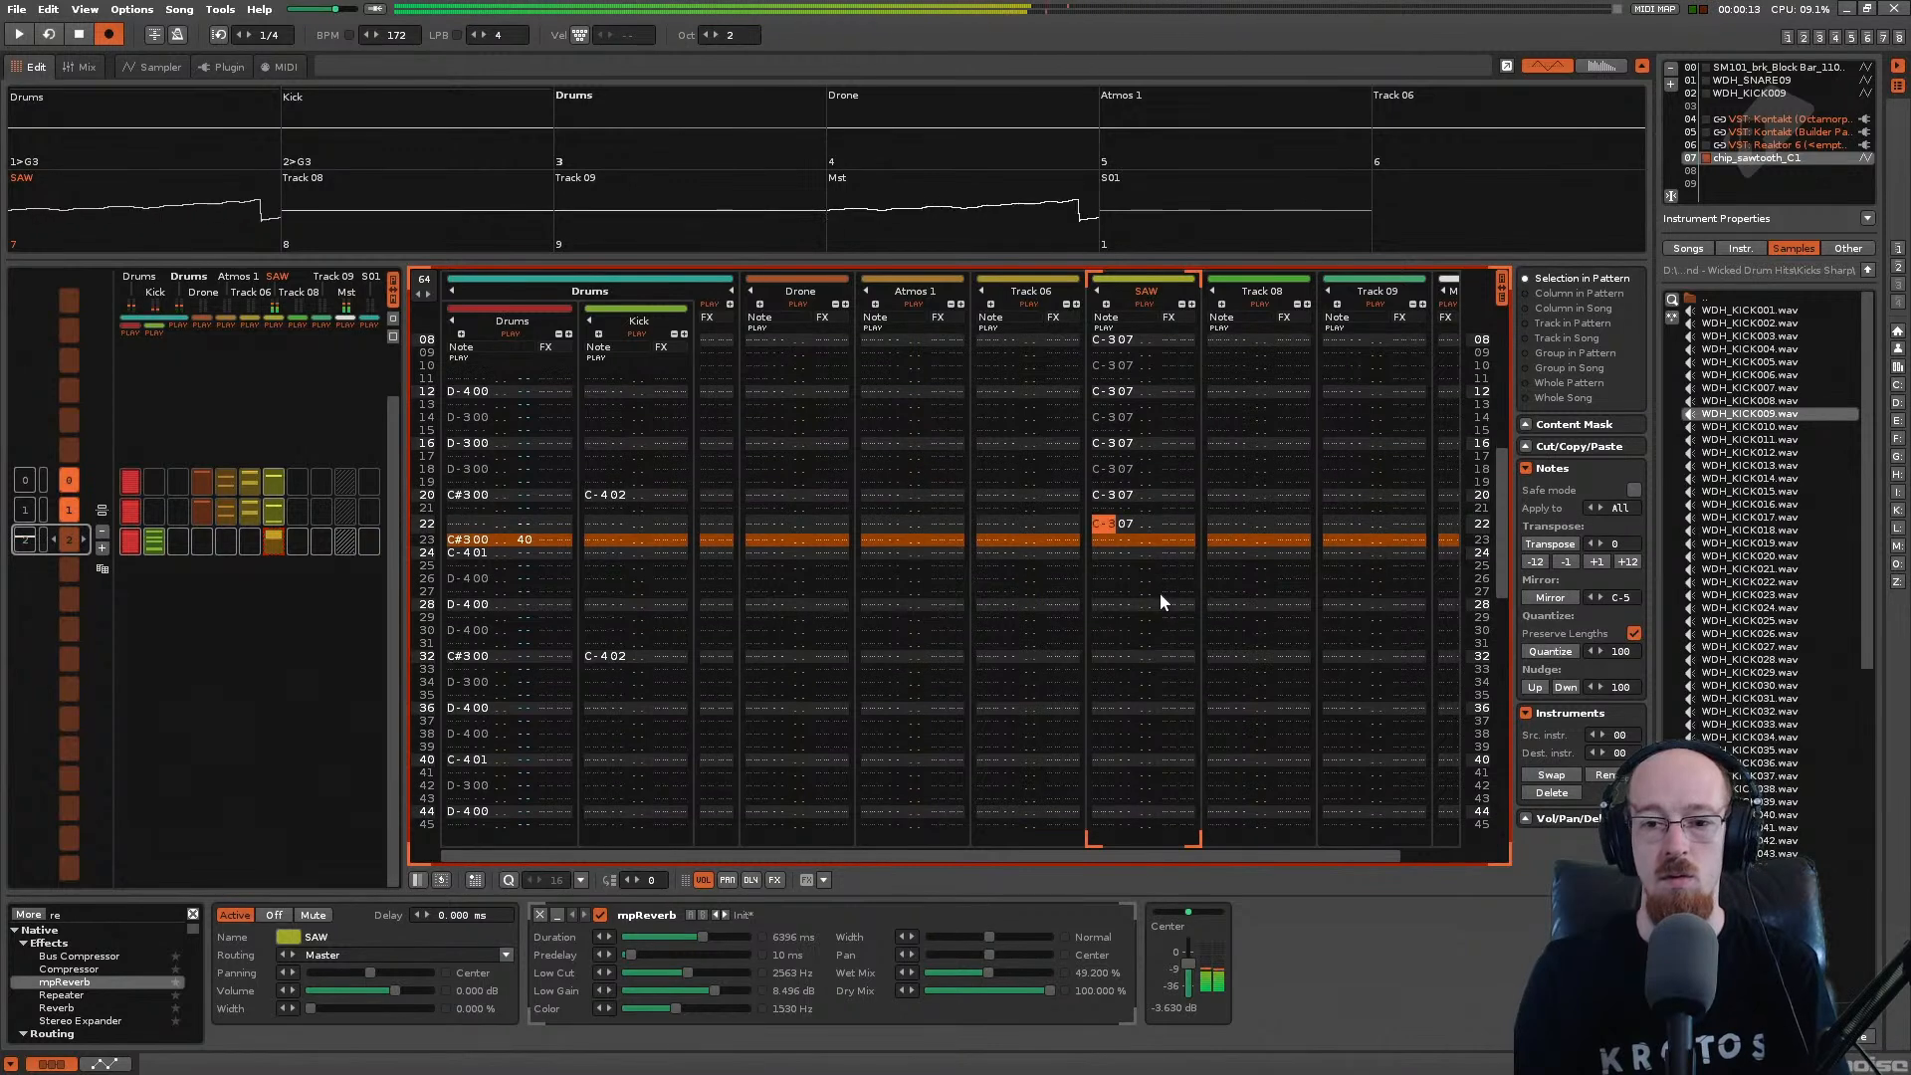
Step: Enter C-3 notes on lines 22 and 24 and a D#3 note on line 28 of the SAW track
key(Down)
key(Down)
key(Down)
key(Down)
key(Down)
key(Down)
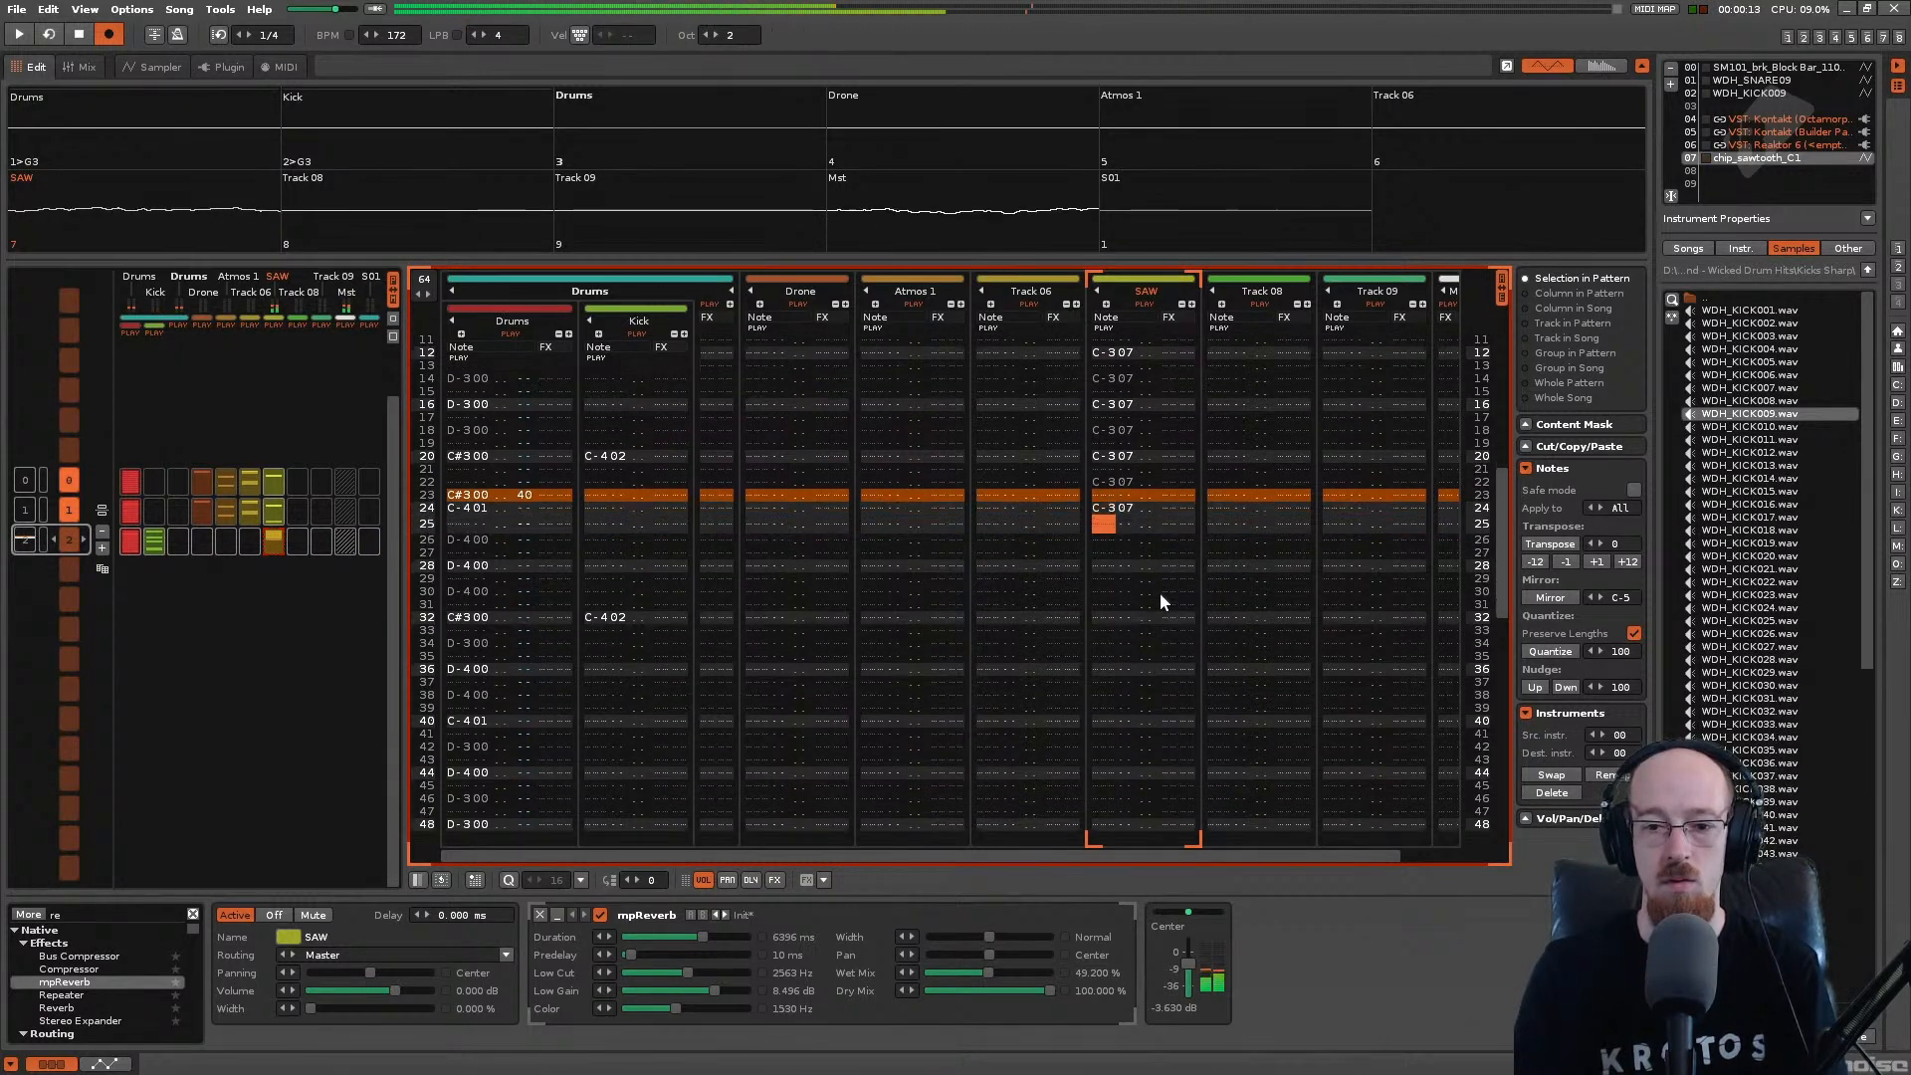
key(3)
Step: Play back the third pattern to check the SAW line through the D#3 note
key(Up)
key(Up)
key(Up)
key(Up)
key(Up)
key(Up)
key(Up)
key(Up)
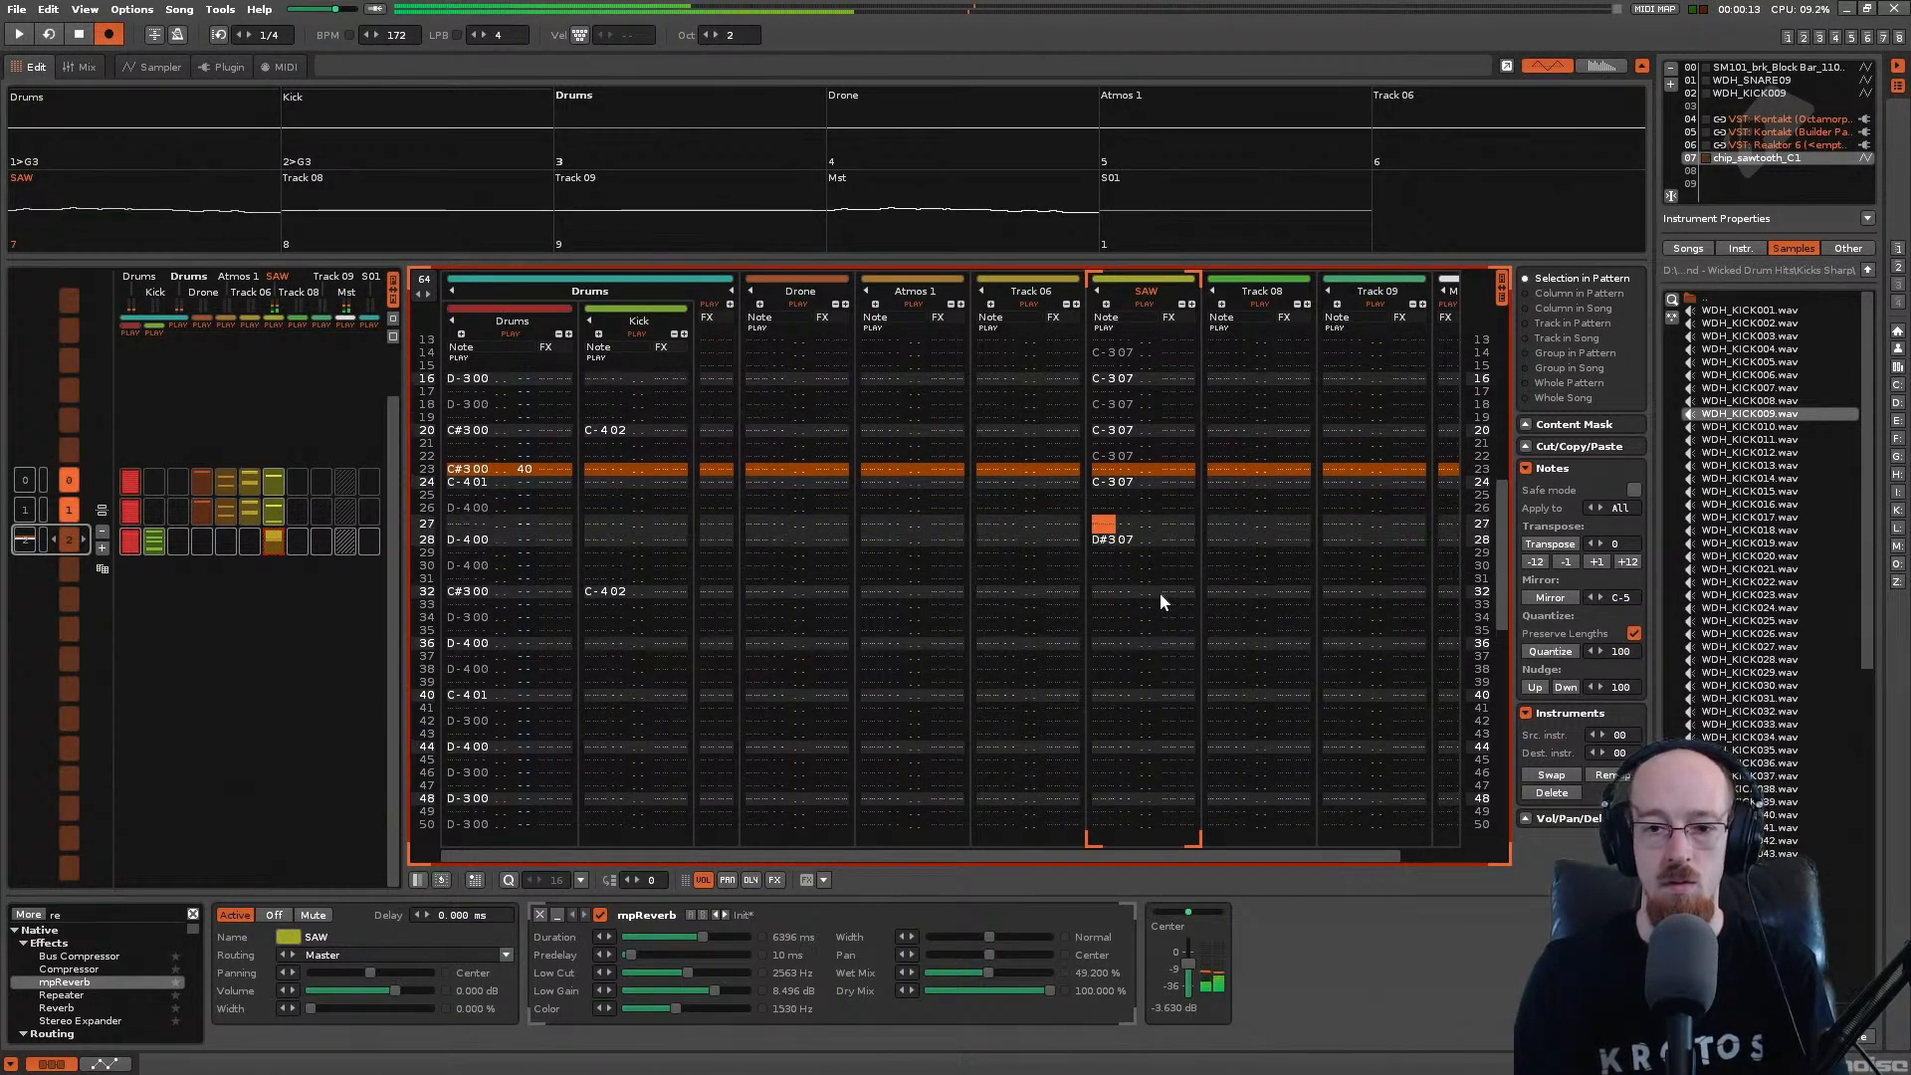
key(space)
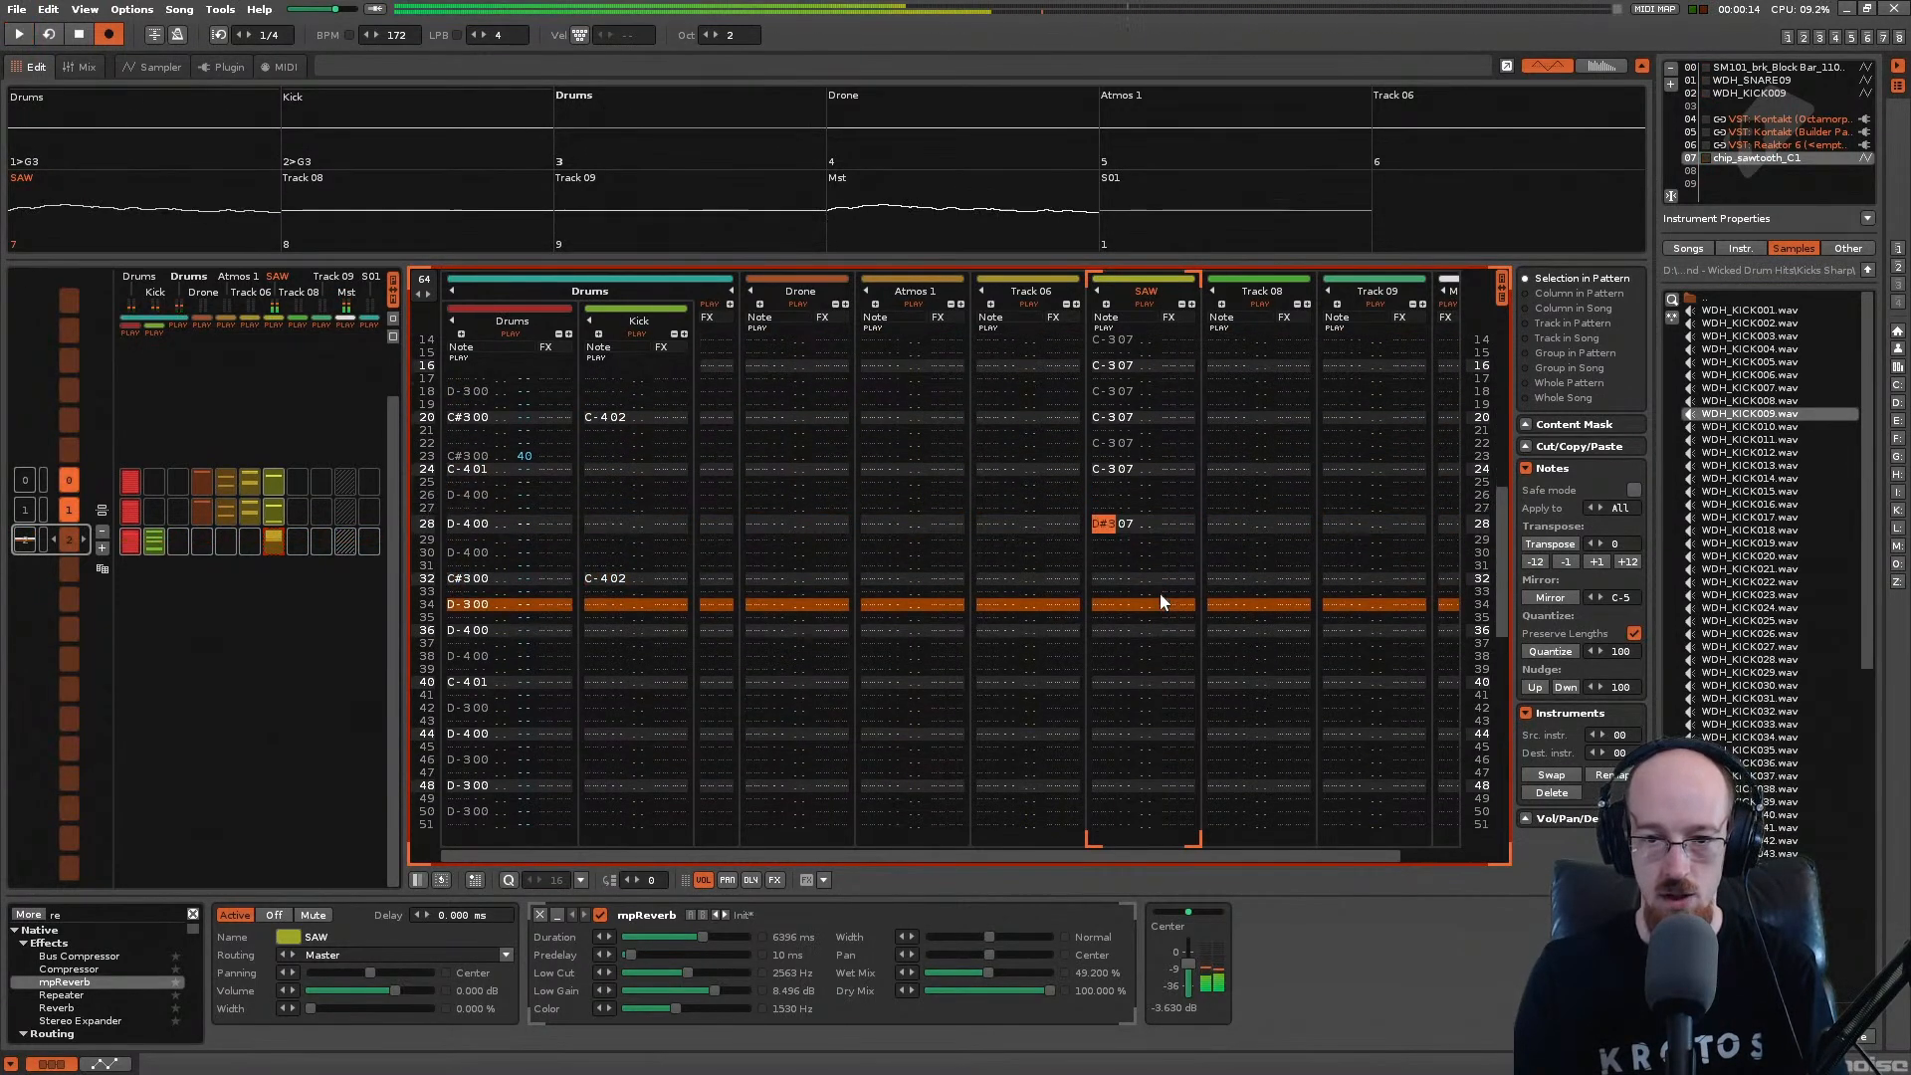
Step: Enter C-3 notes on lines 32, 34, 36 and 38 of the SAW track
key(q)
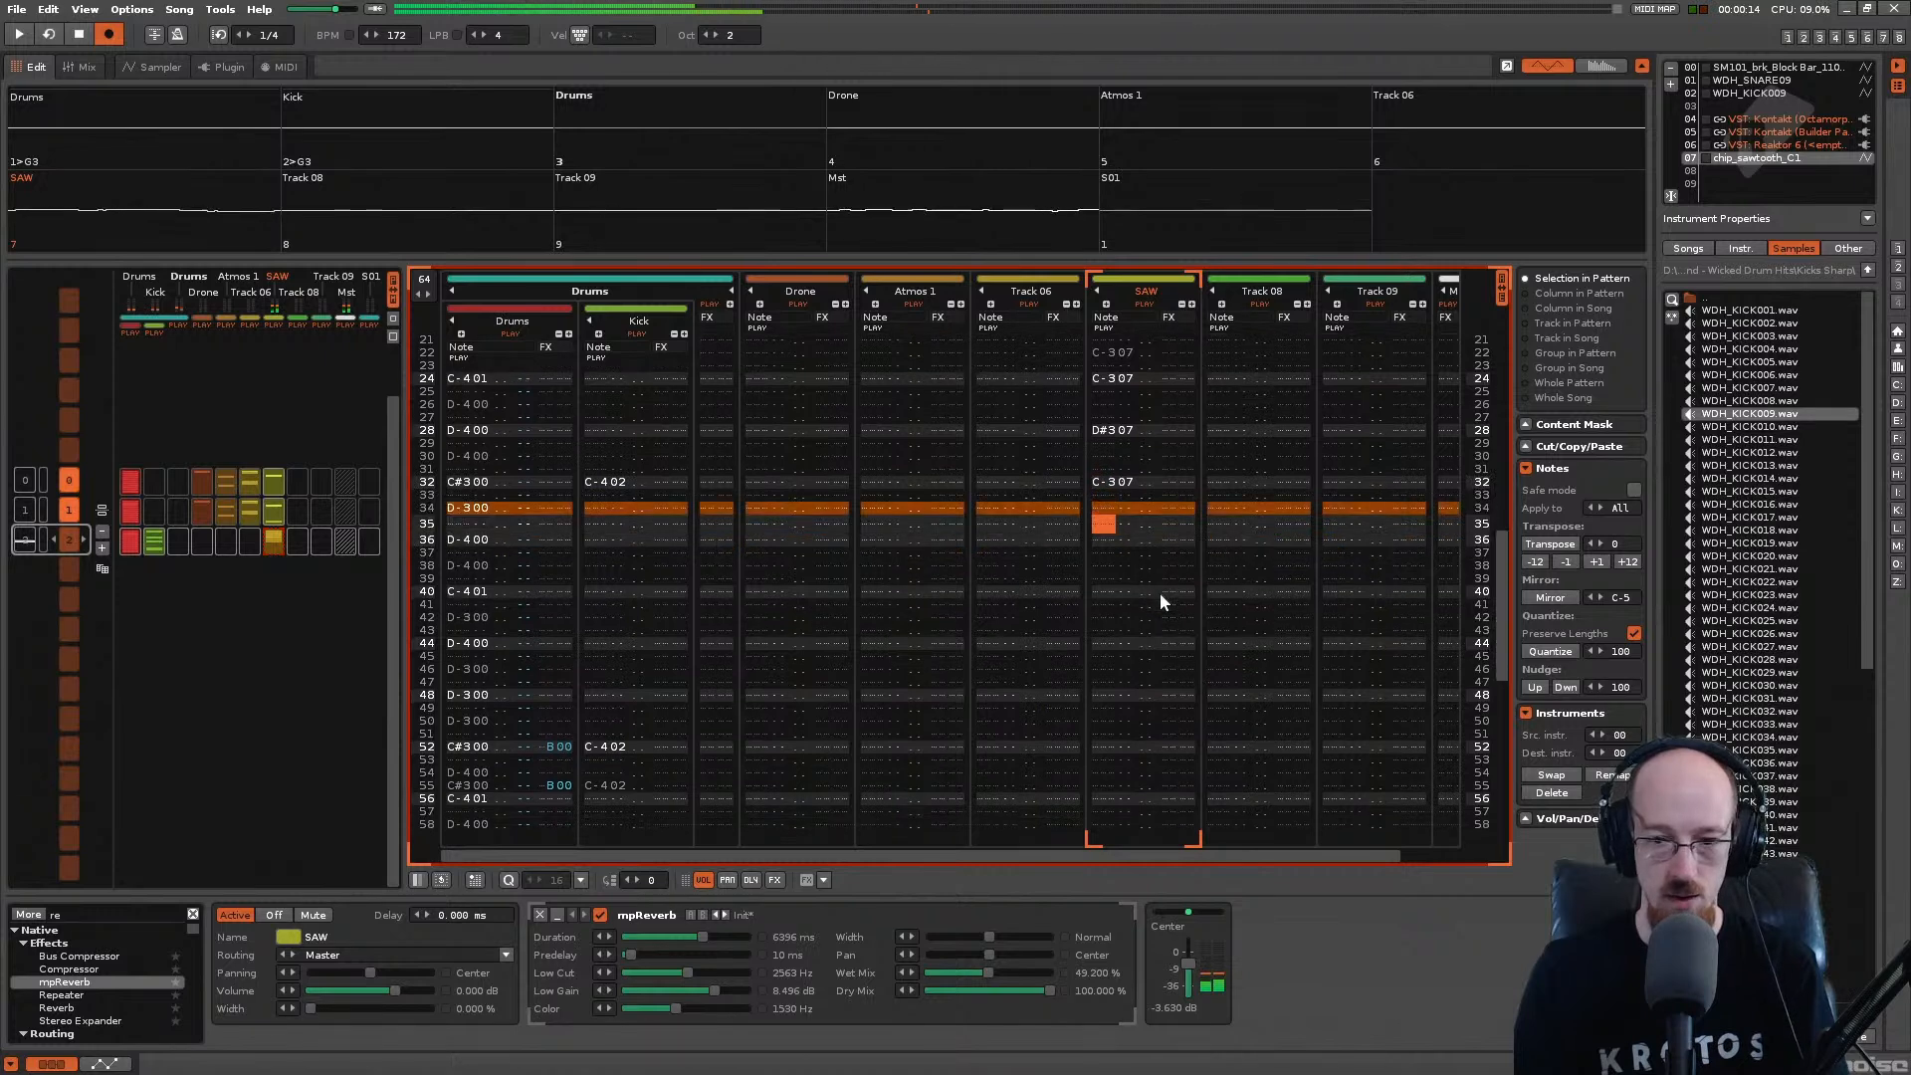
key(q)
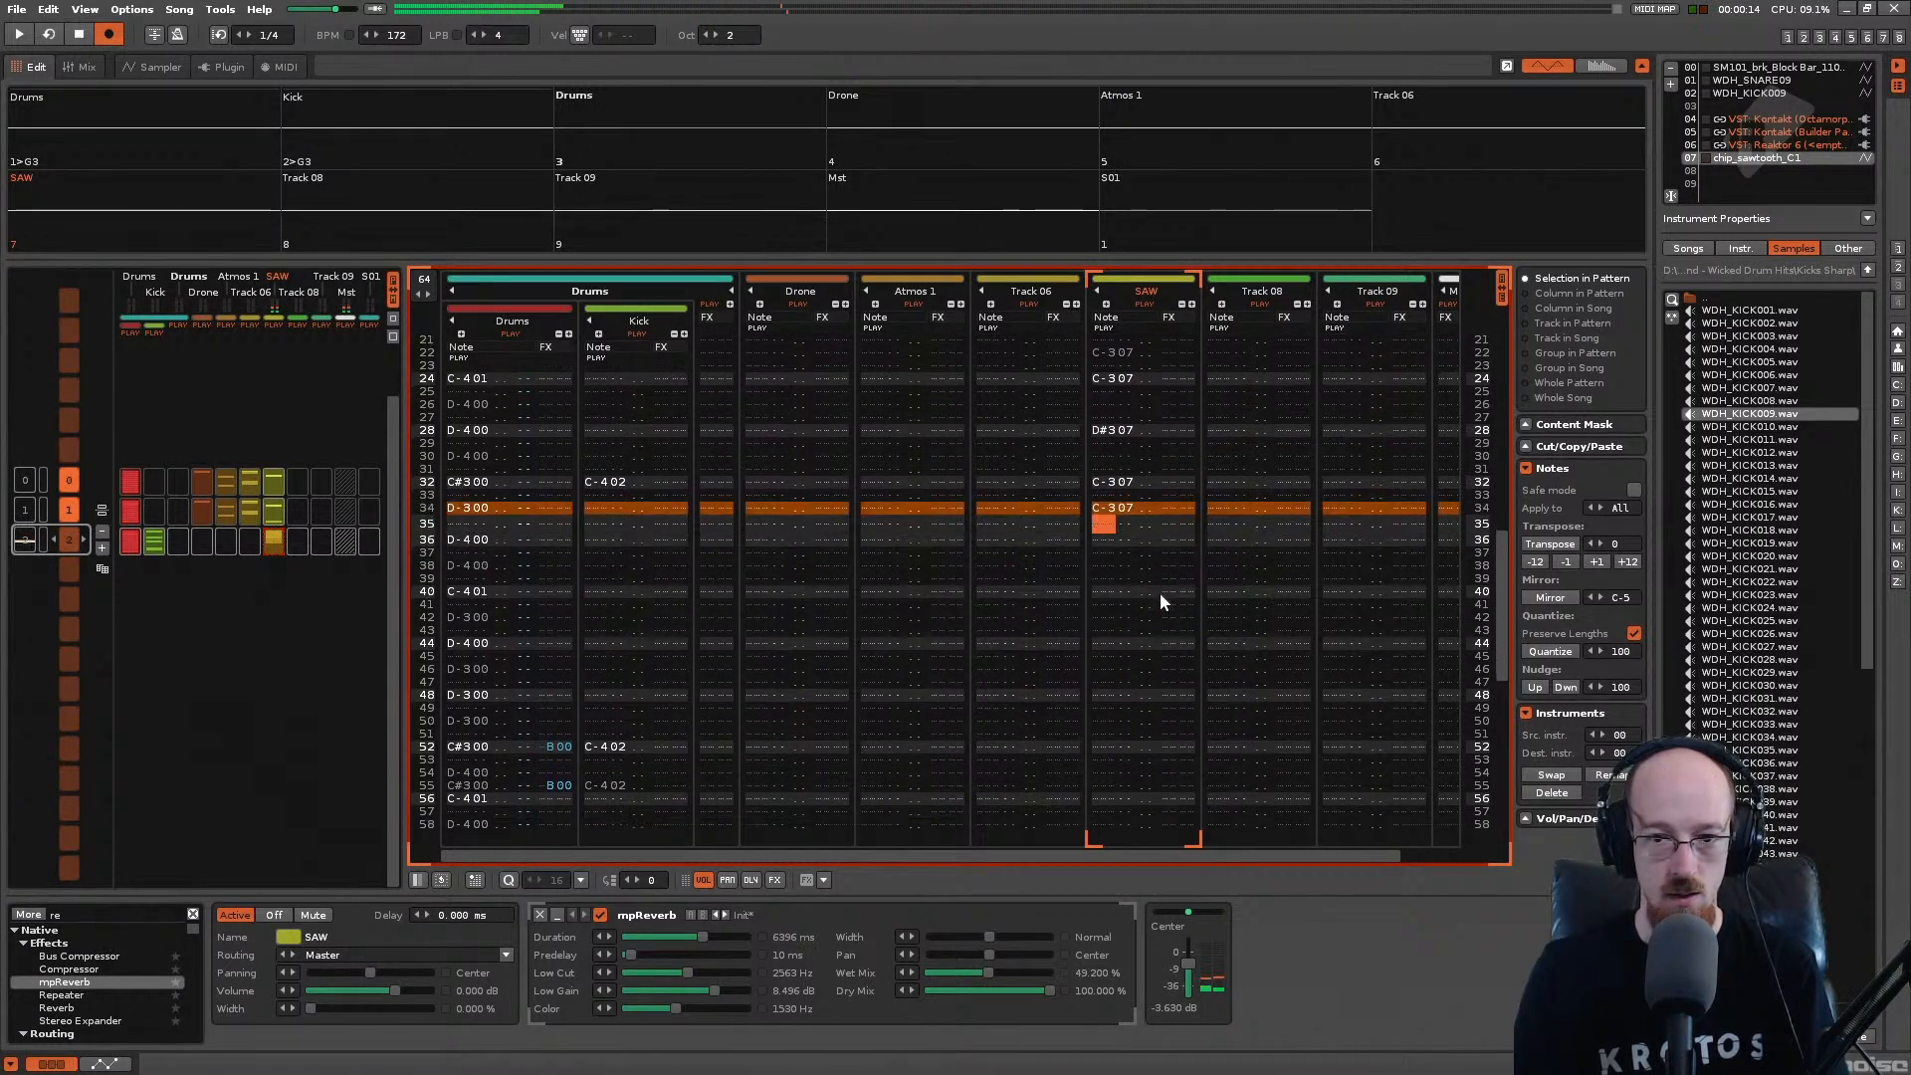
key(q)
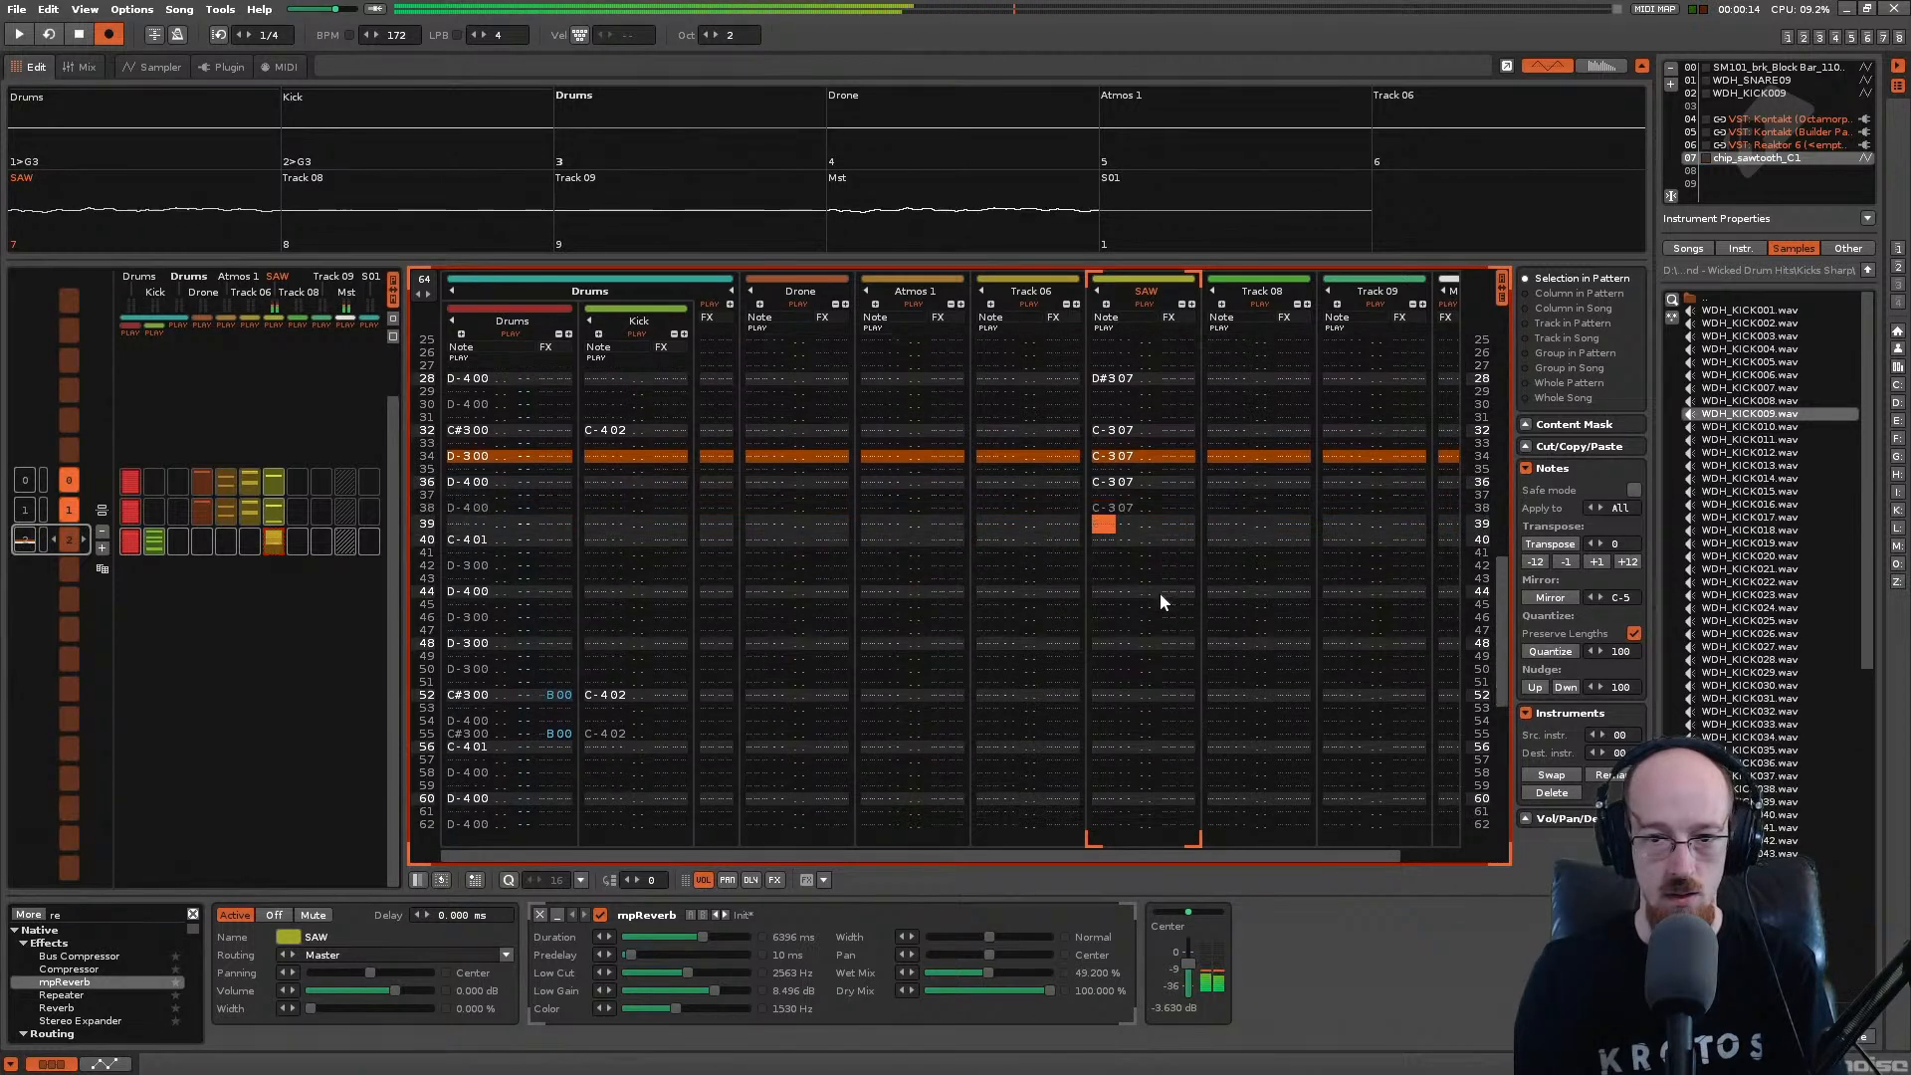
key(q)
key(q)
key(Up)
key(Up)
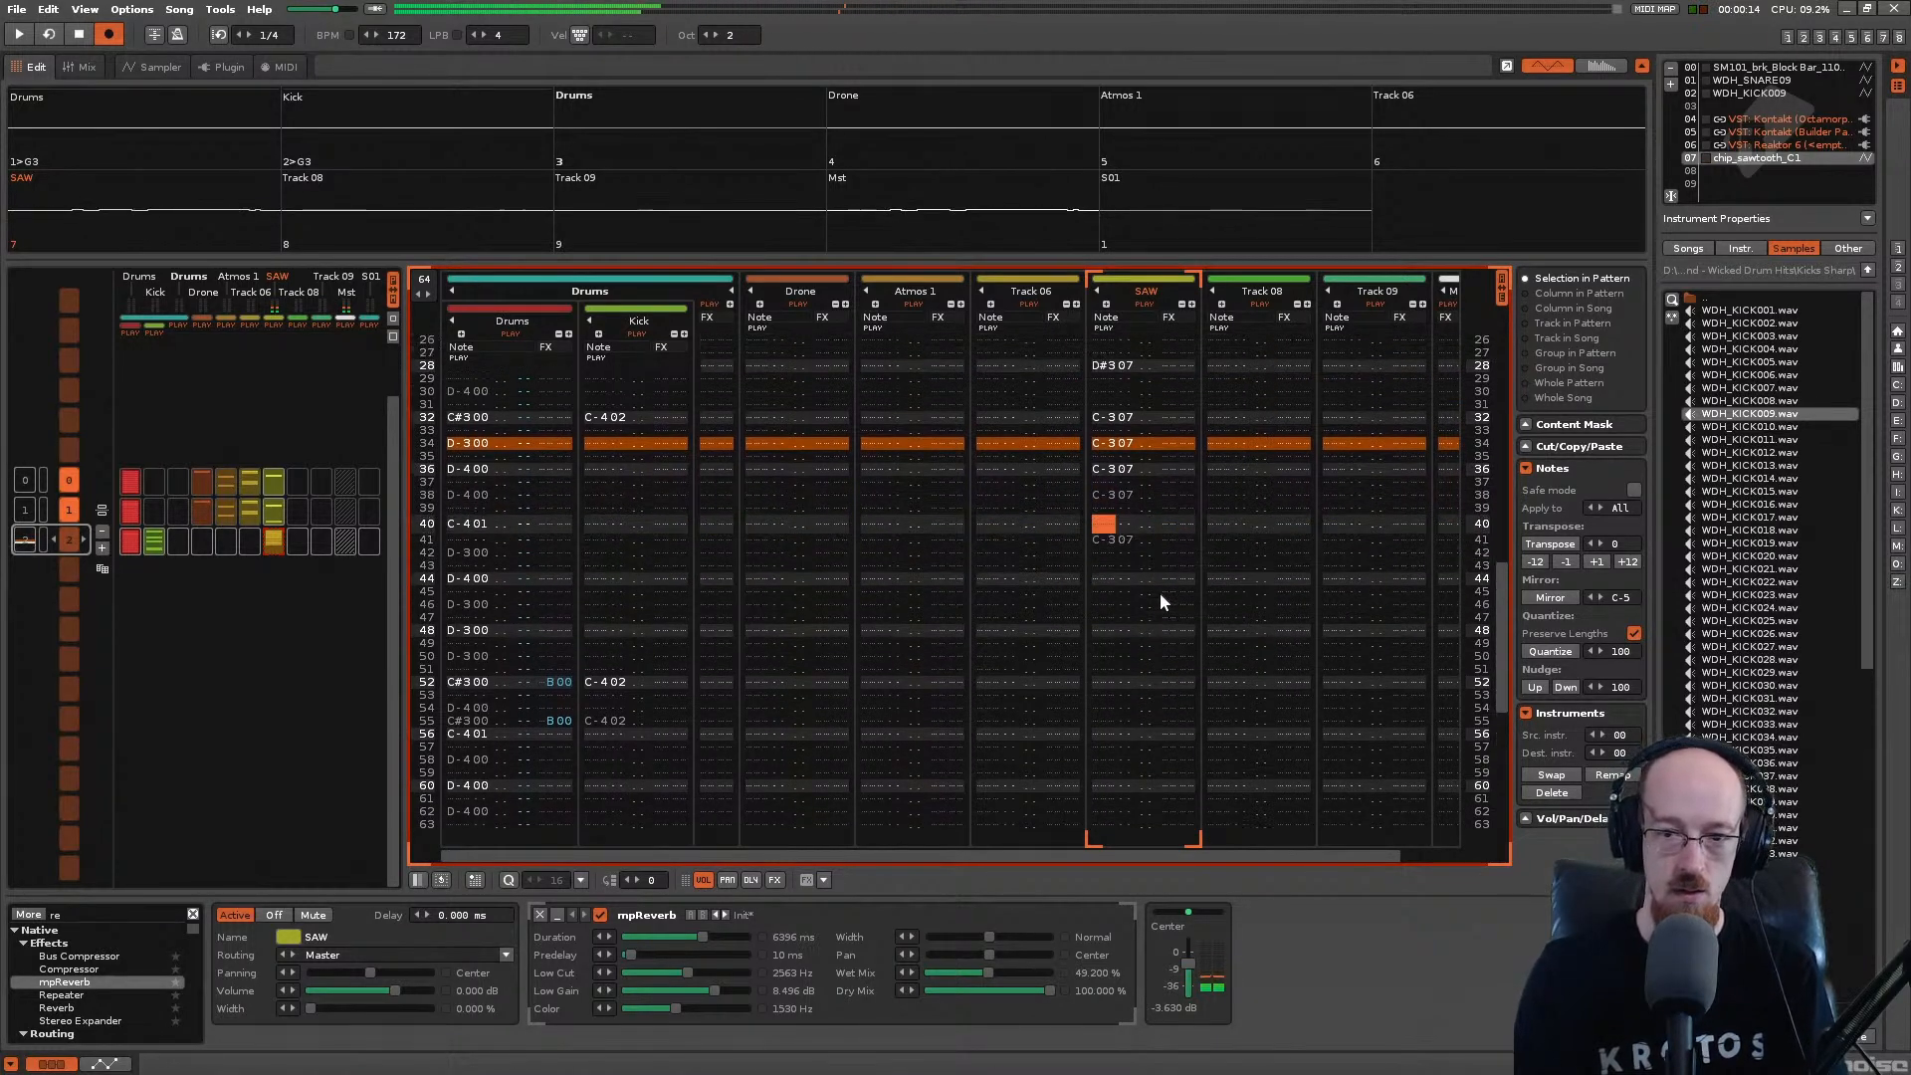
Step: Enter C-3 notes on every second line from 40 to 50 of the SAW track, clearing the stray note on line 41
key(q)
key(Down)
key(q)
key(Down)
key(Down)
key(q)
key(Down)
key(Down)
key(q)
key(Down)
key(Down)
key(q)
key(Down)
key(Down)
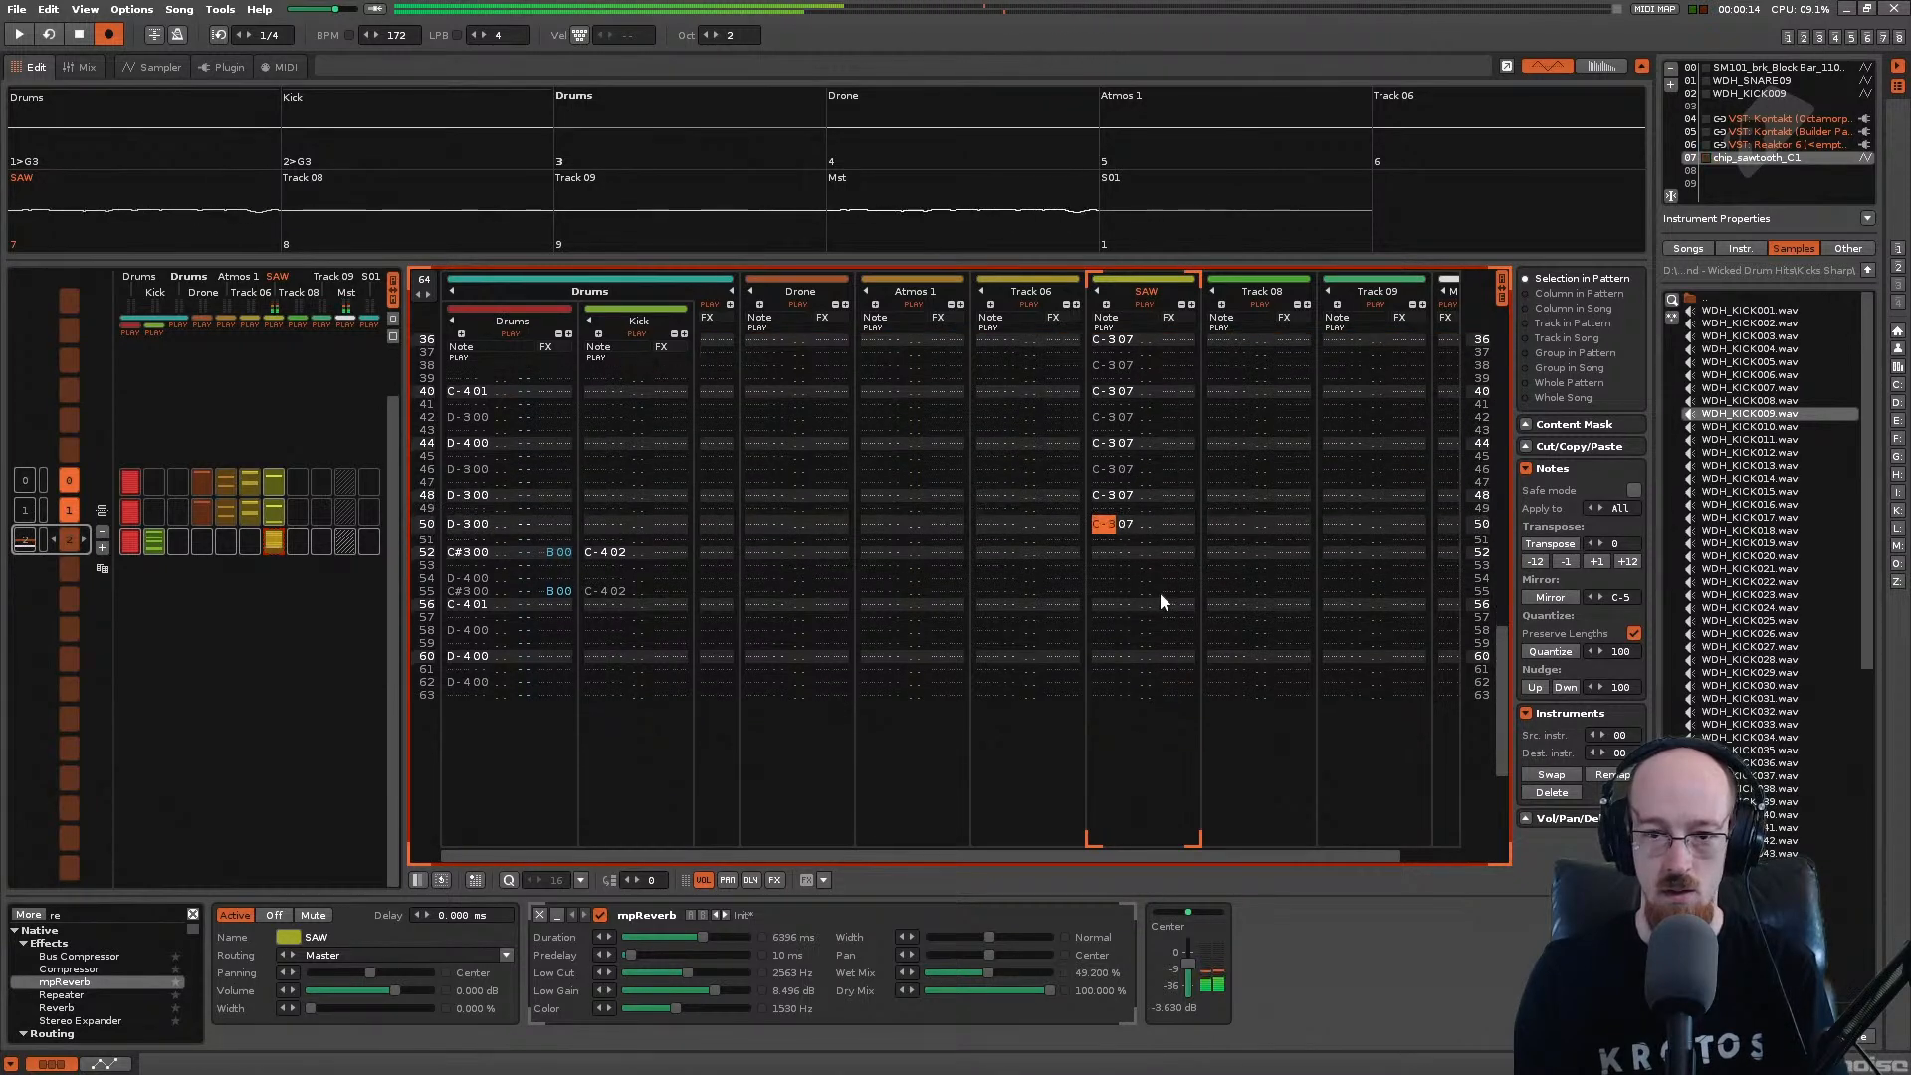
Step: Enter C-3 notes on lines 52 and 54 and a G#3 note on line 56 of the SAW track
key(Down)
key(Down)
key(Down)
key(Down)
key(q)
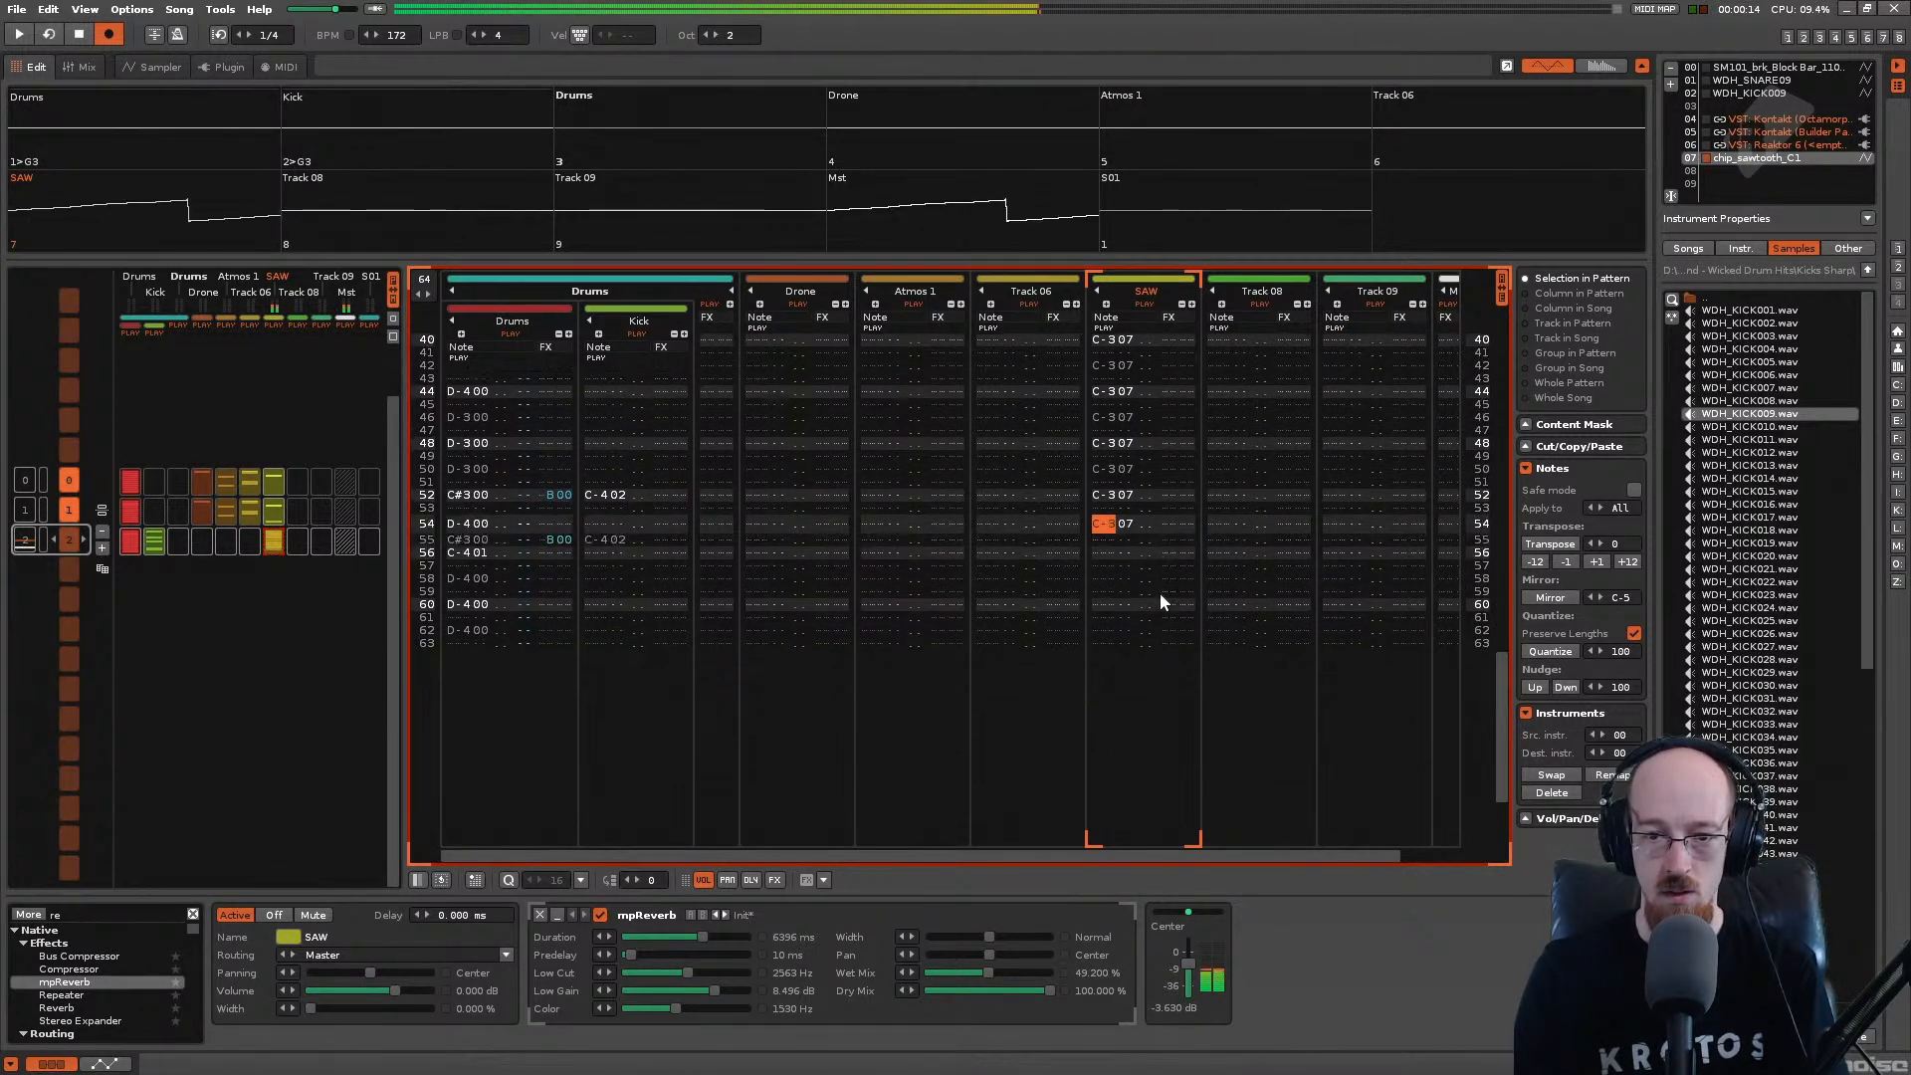
key(Down)
key(Down)
key(Down)
key(Down)
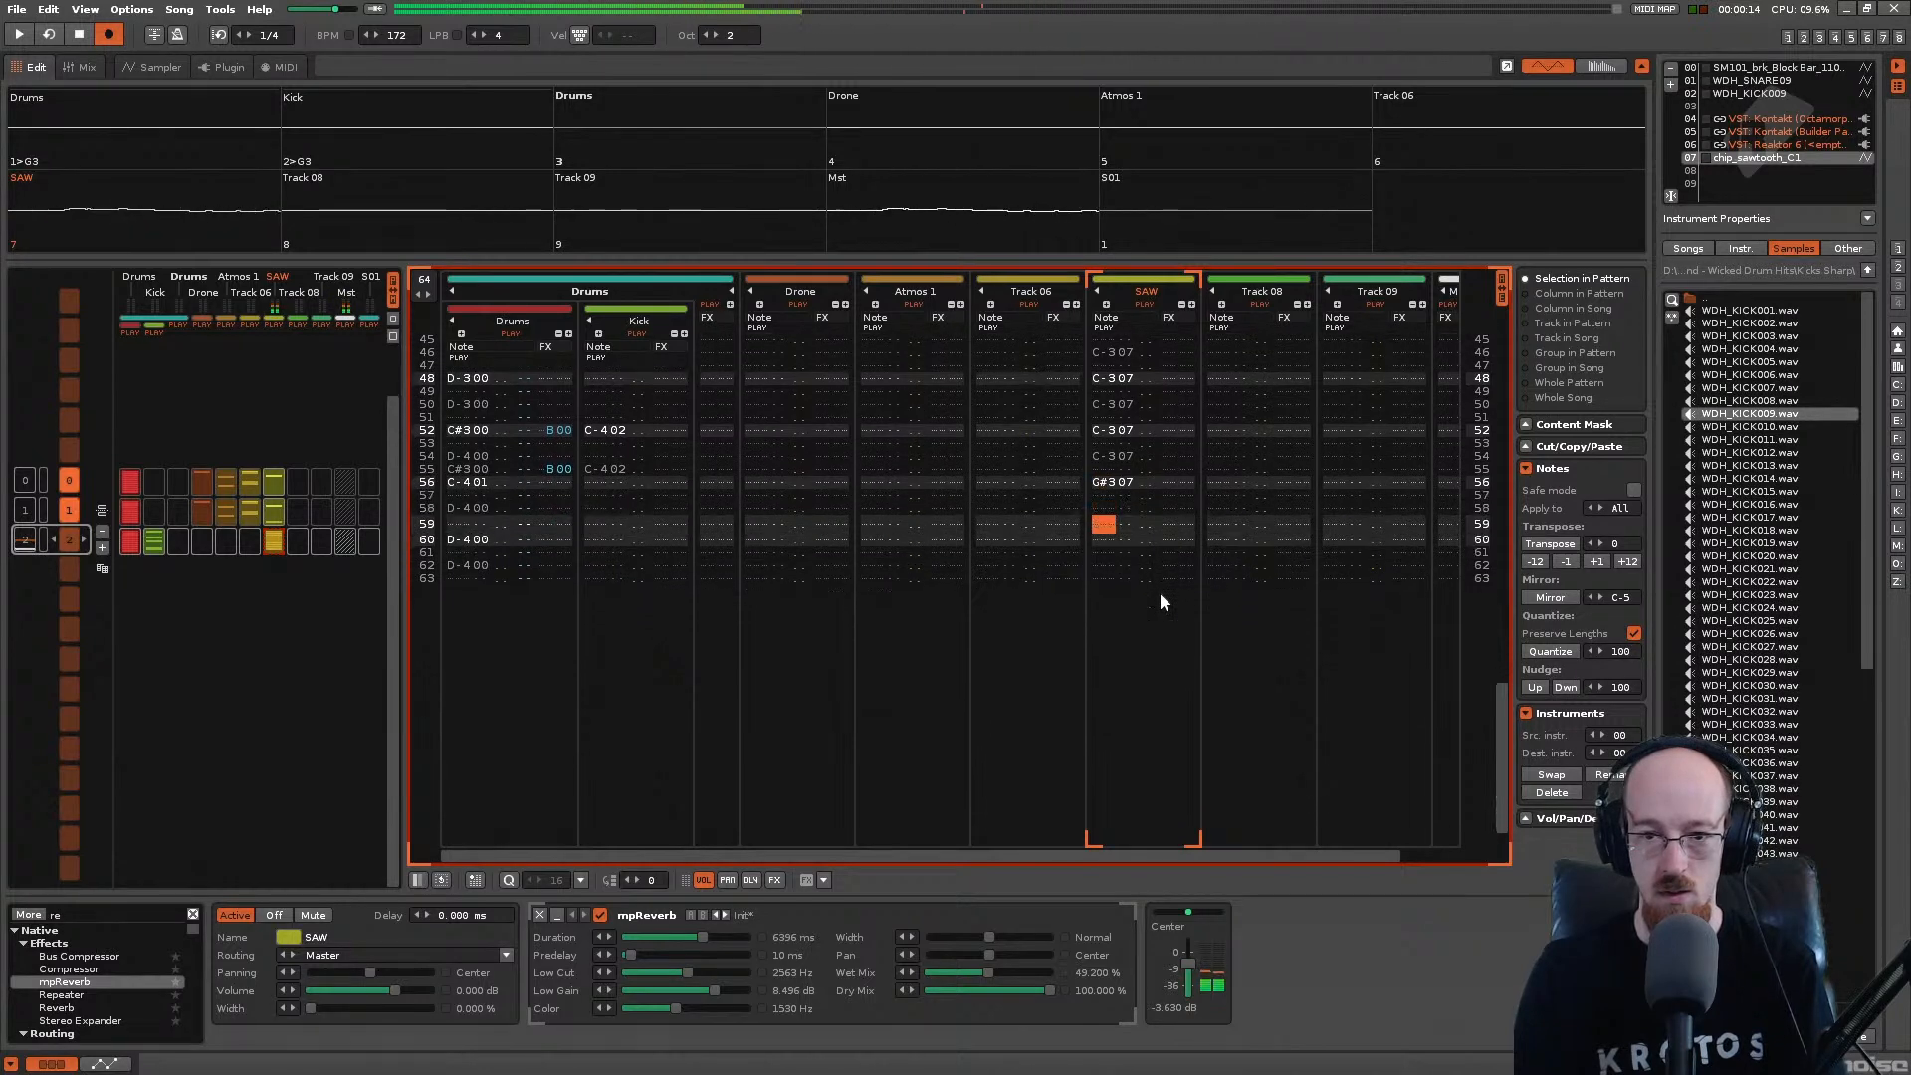
Step: Enter a G-3 note on line 60 of the SAW track and delete the stray G#3 on line 59
key(Down)
key(Down)
key(5)
key(Up)
key(Down)
key(t)
key(Up)
key(Down)
key(Up)
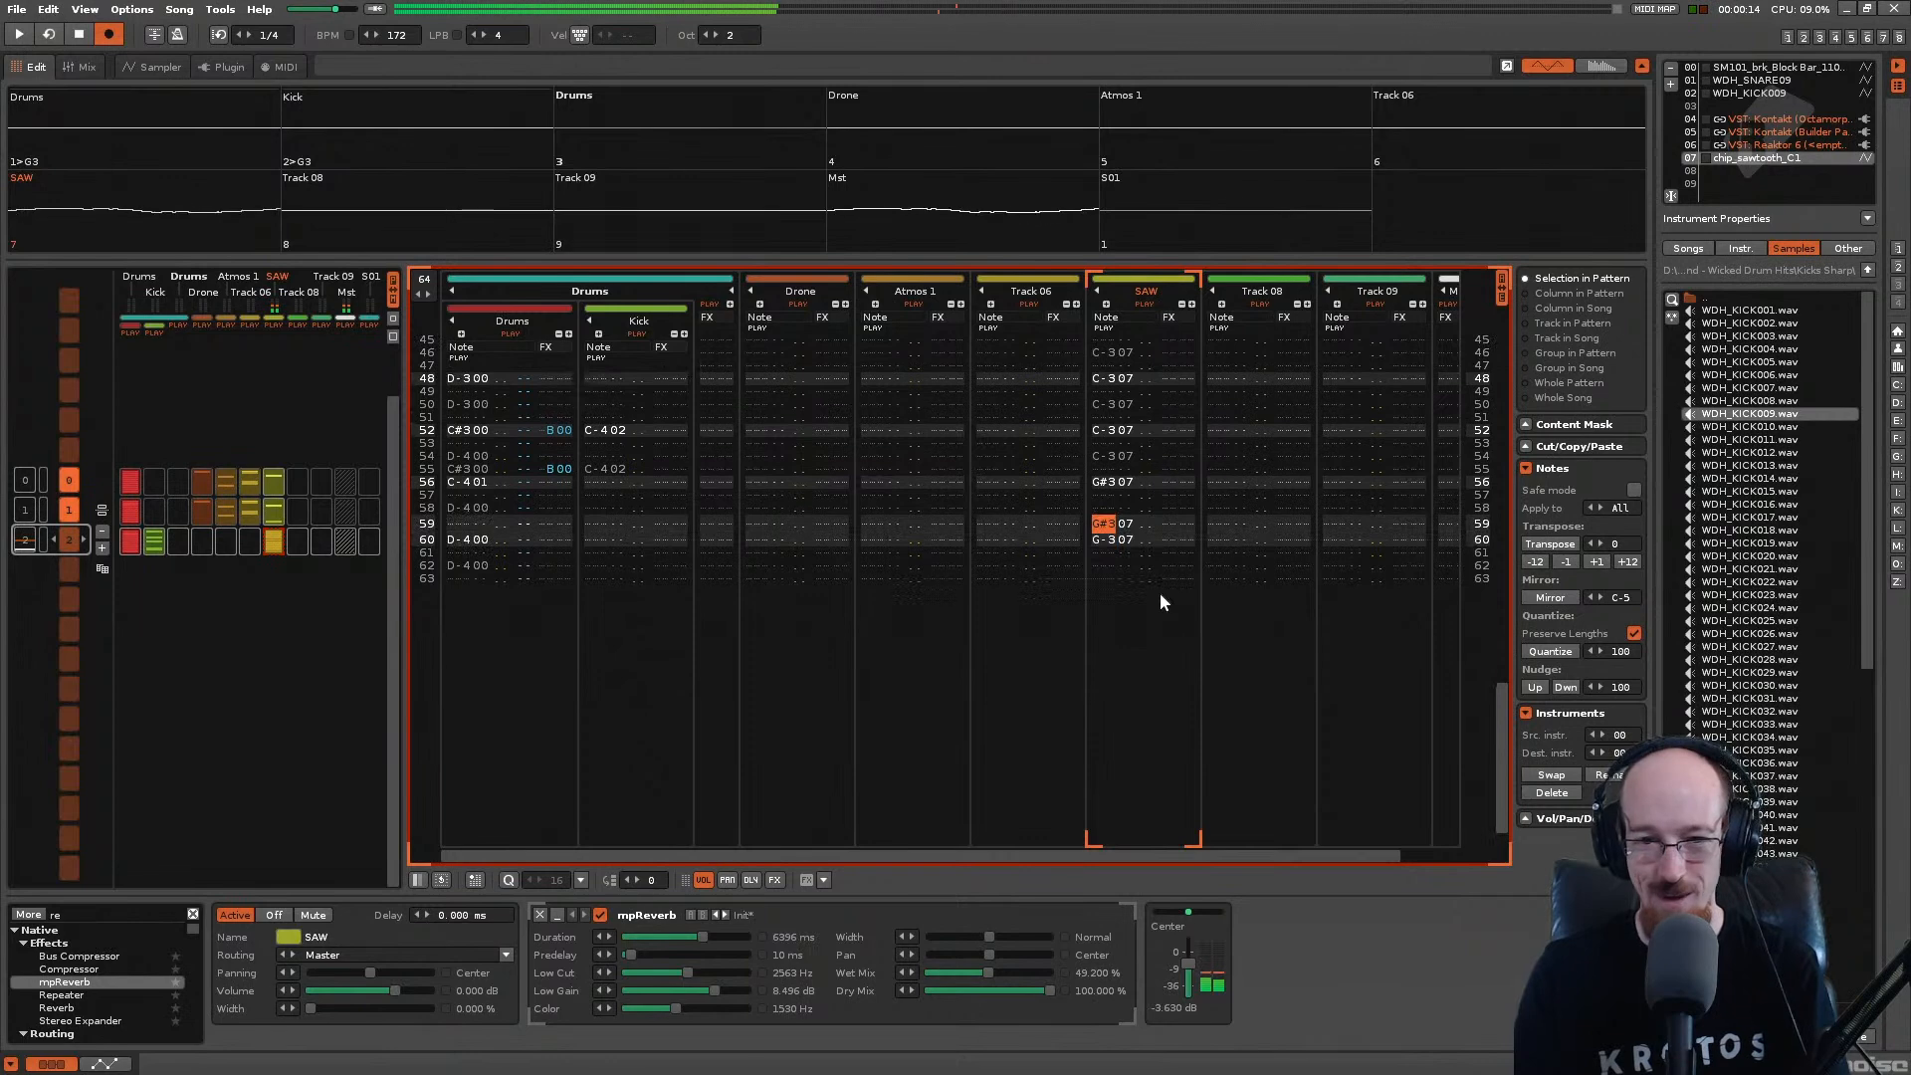
key(Delete)
key(Up)
Step: Save the song and play the third pattern with the completed SAW line
key(ctrl+s)
key(space)
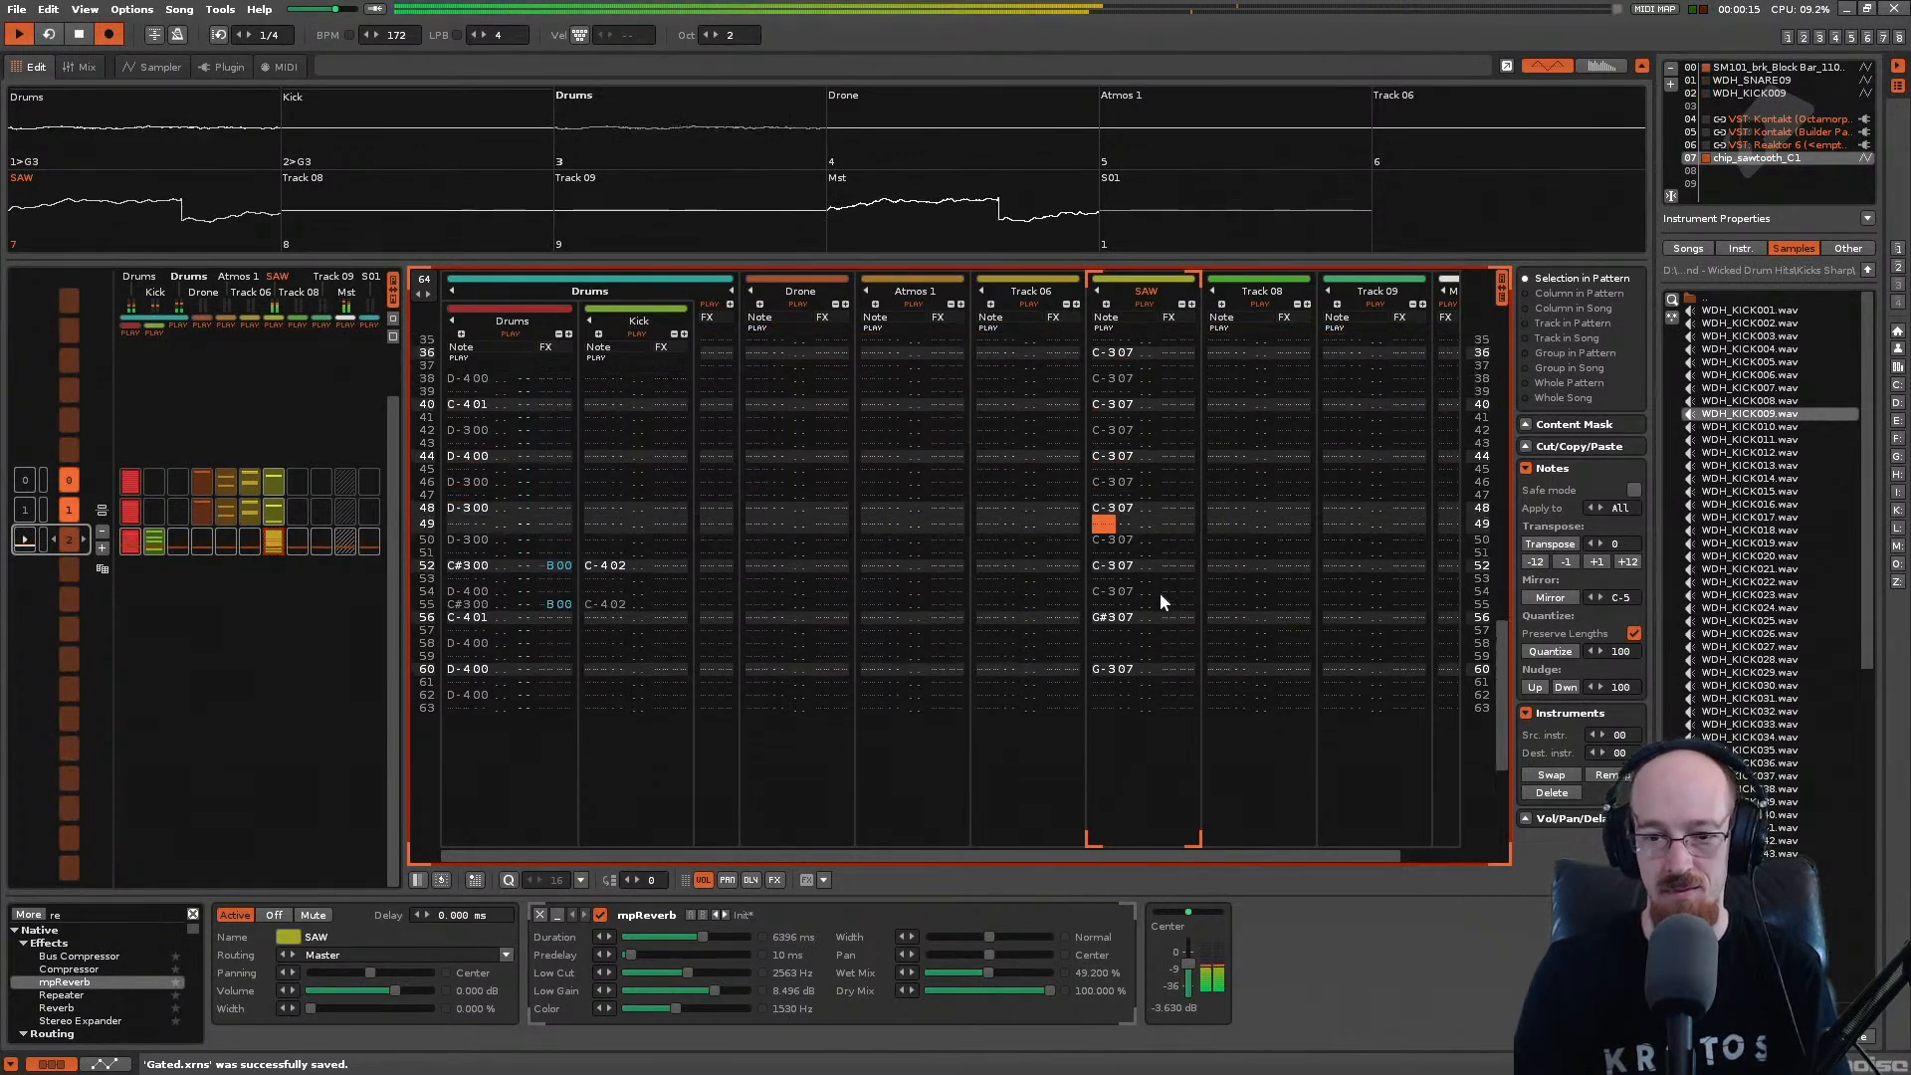
key(space)
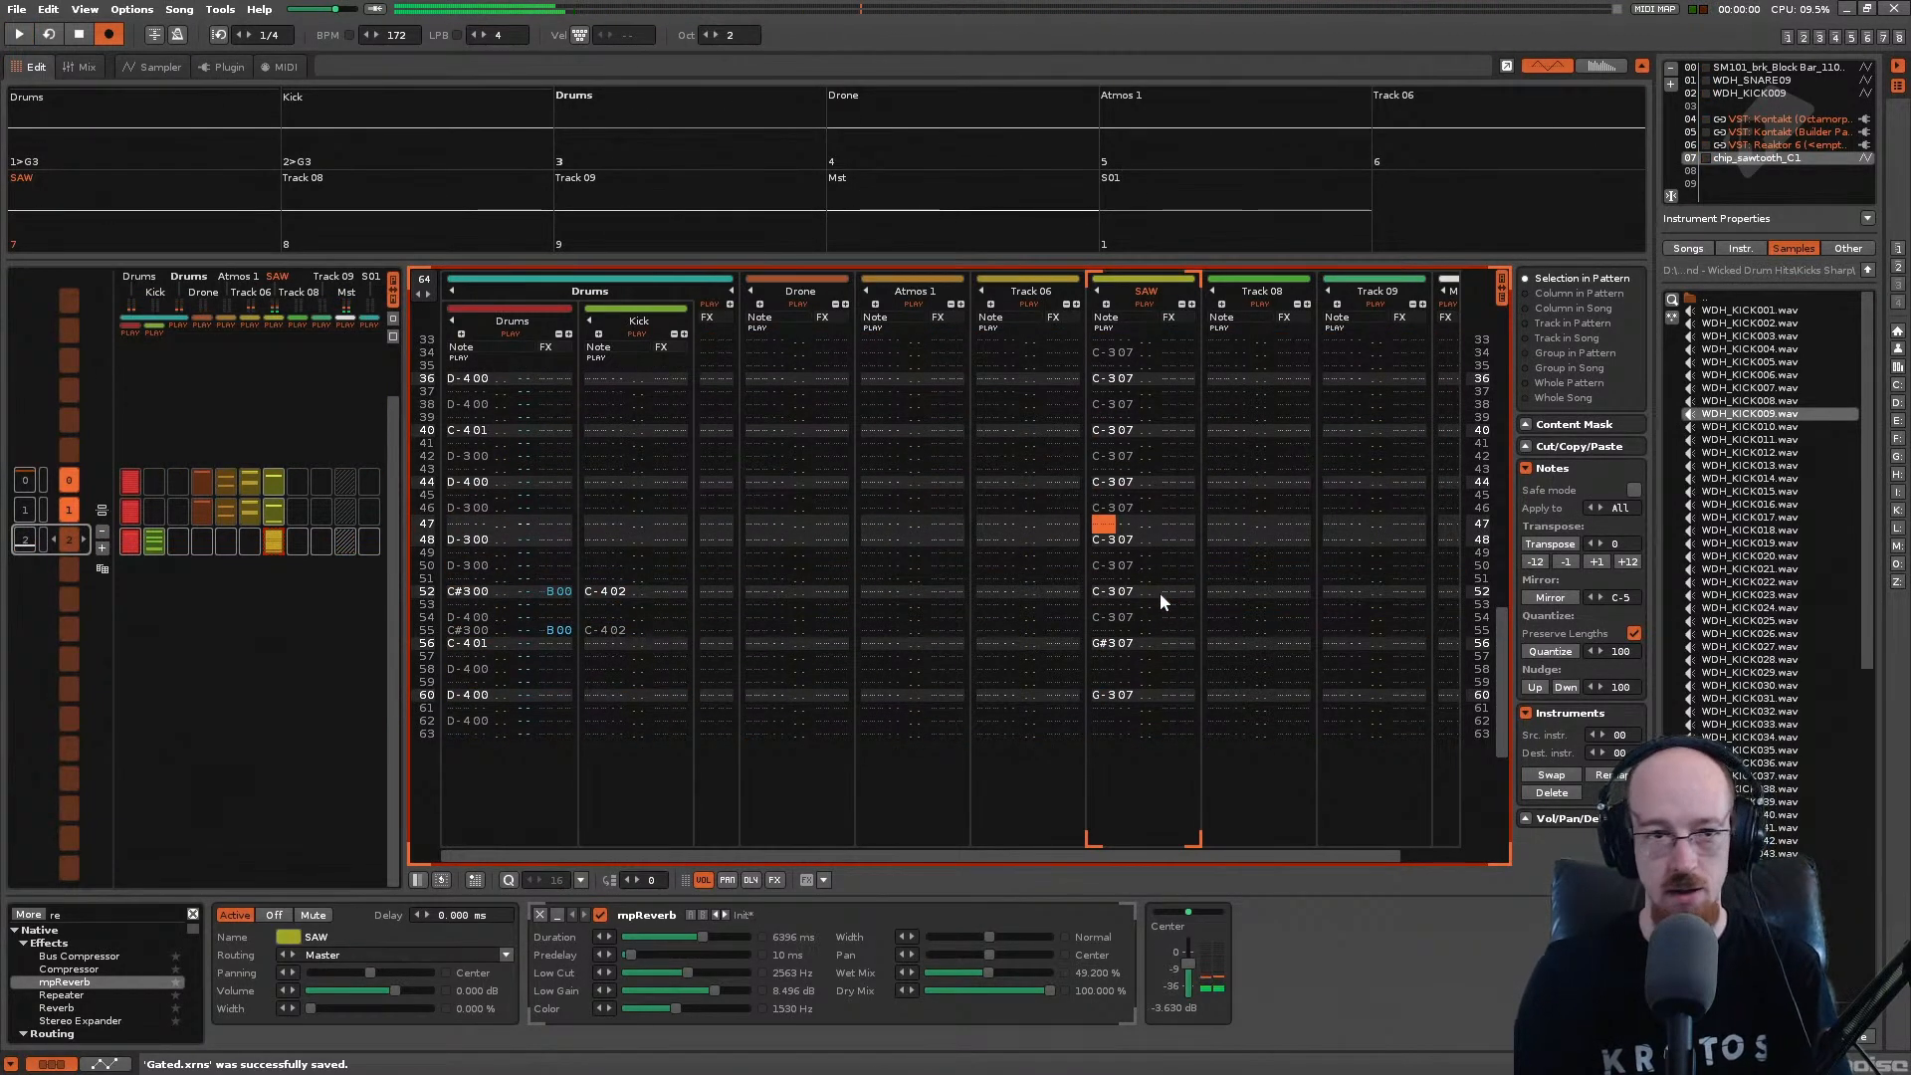
Step: Turn on pattern looping, play the third pattern in a loop, and save the song
scroll(1160, 601, up, 8)
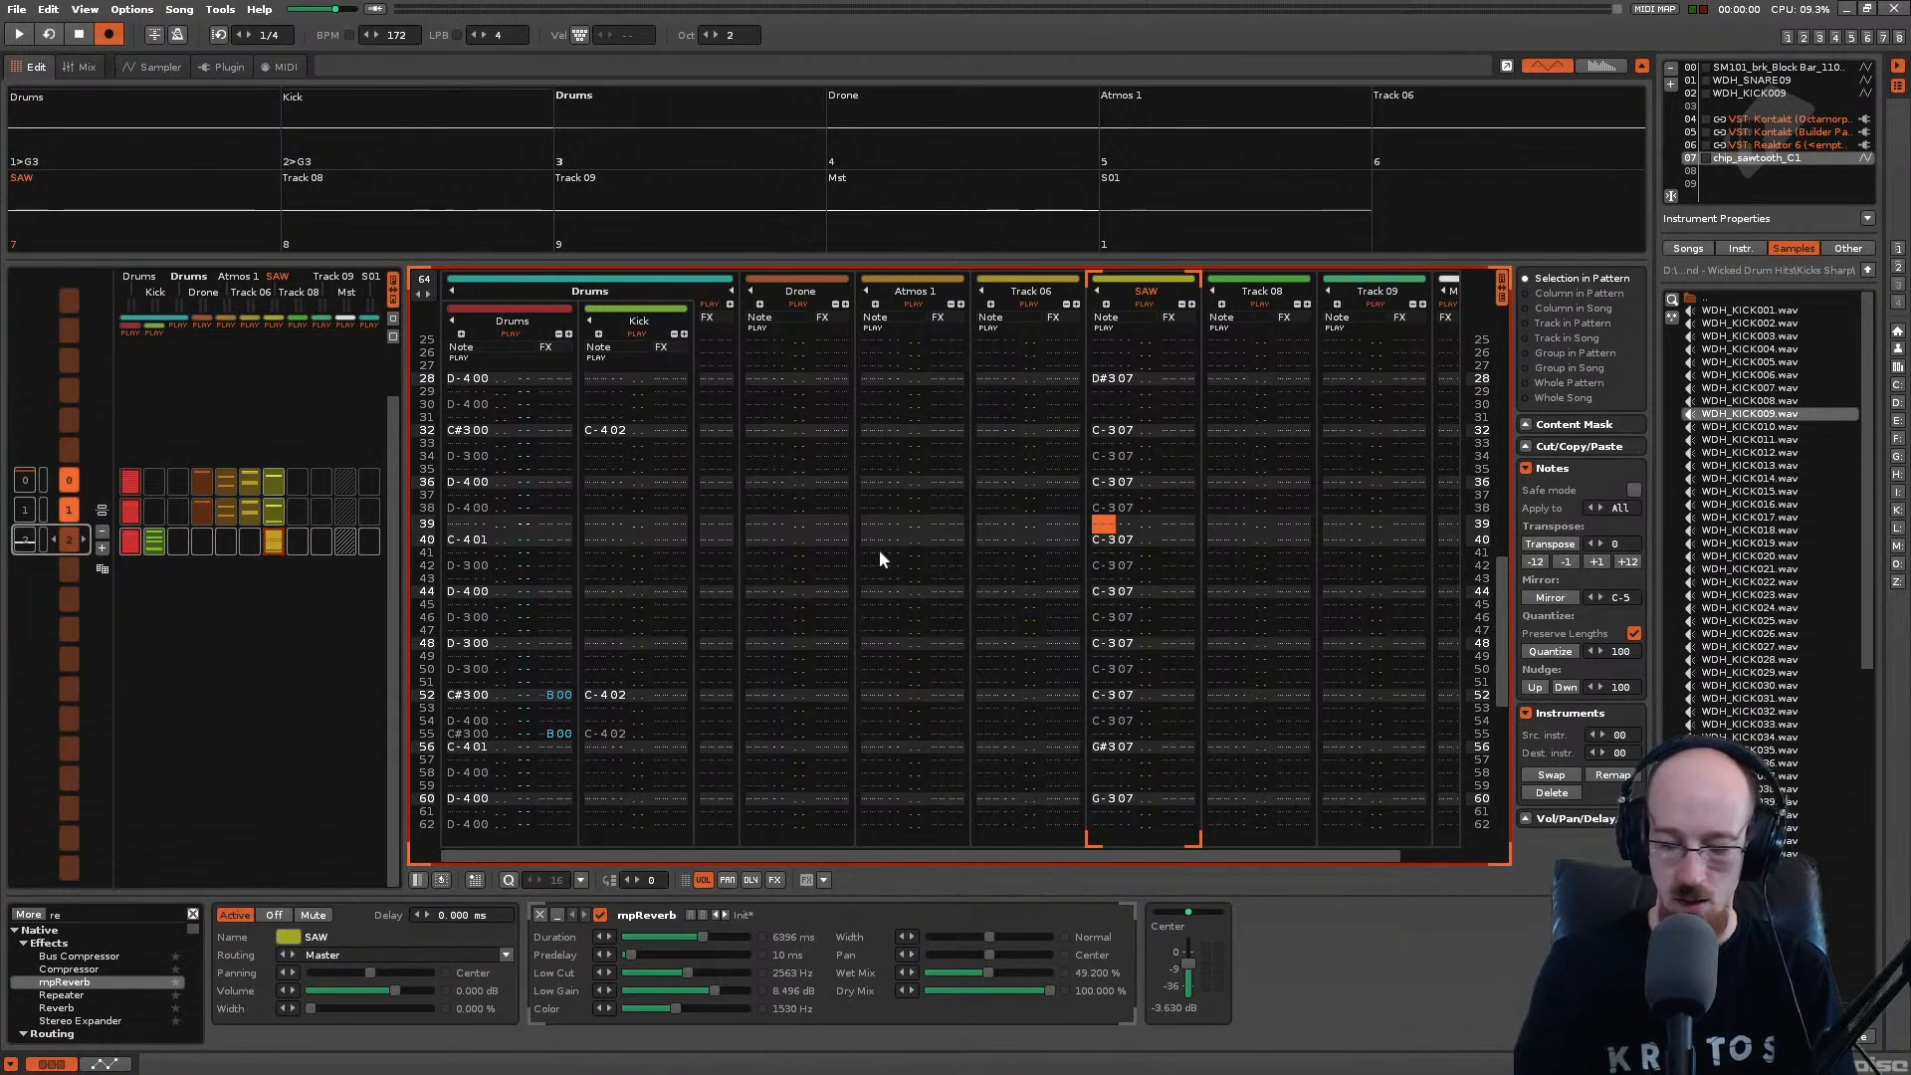
key(ctrl+l)
key(space)
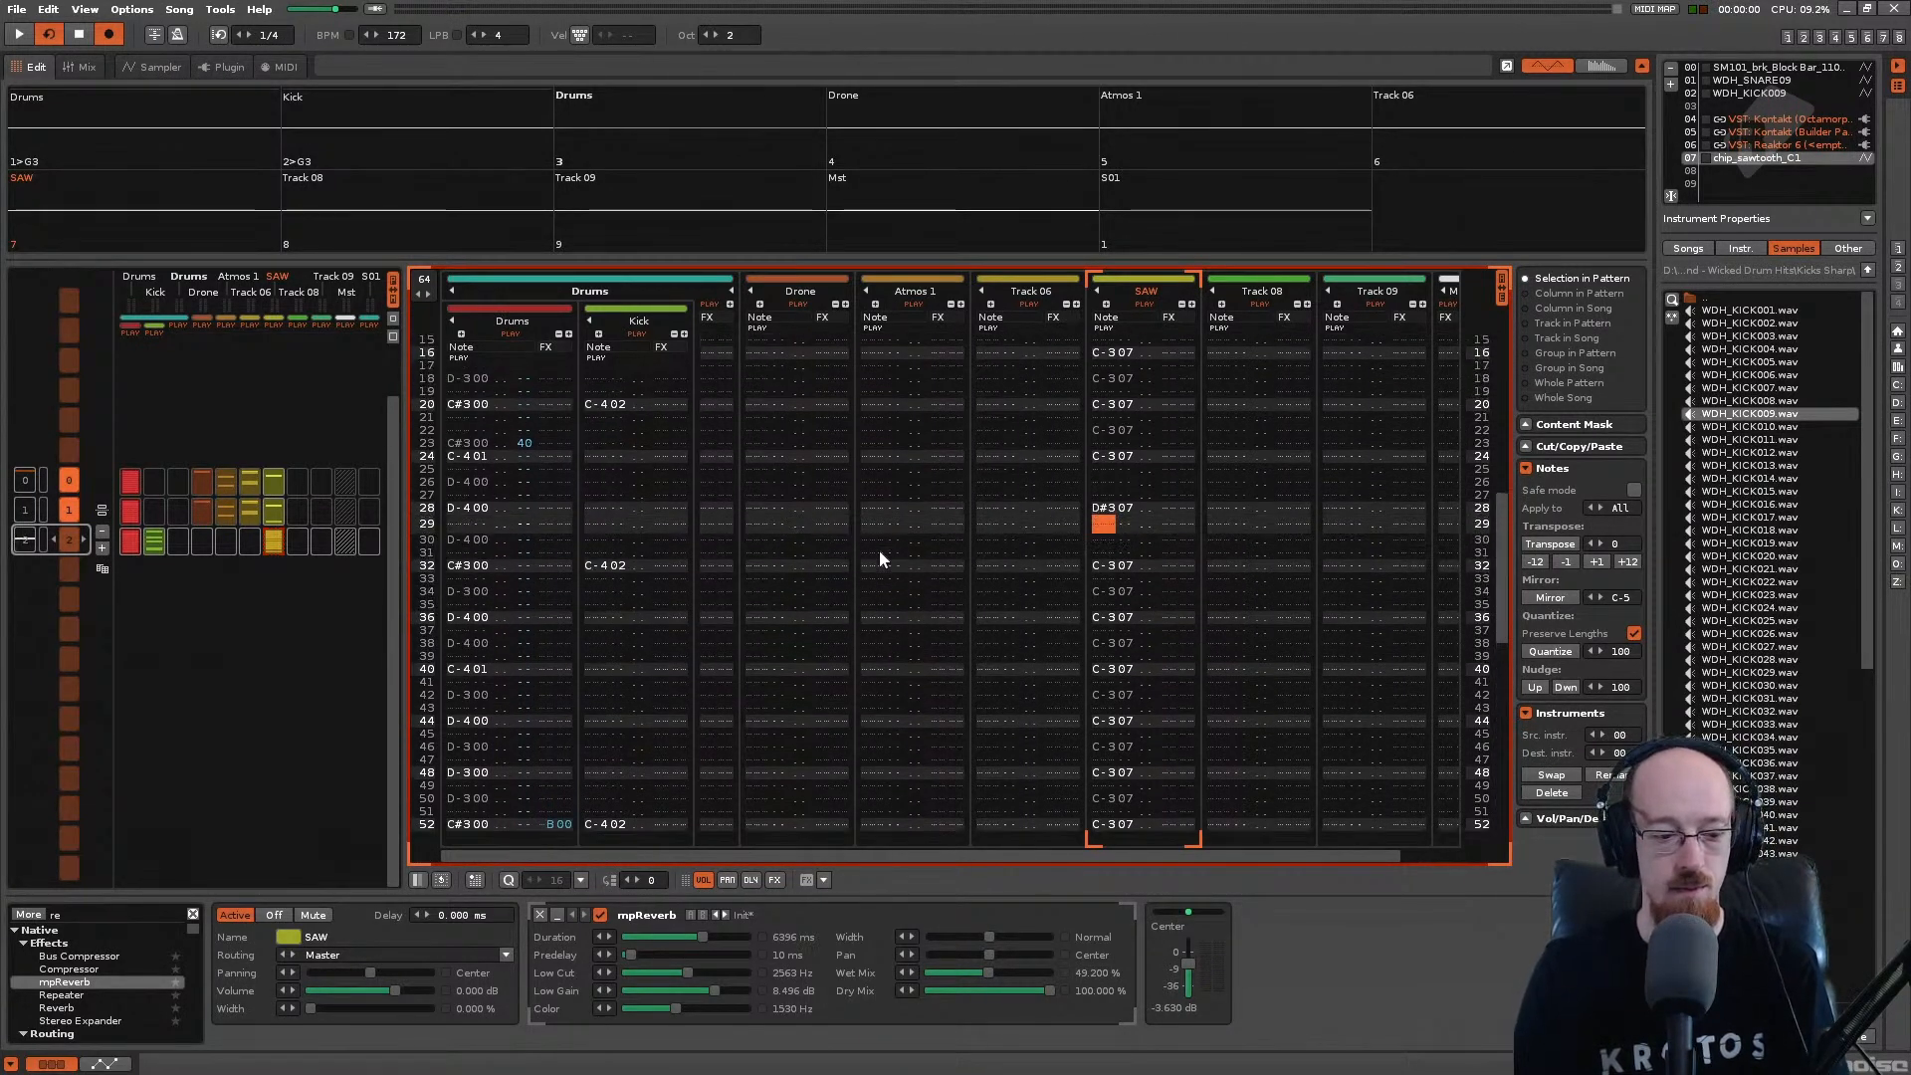
key(space)
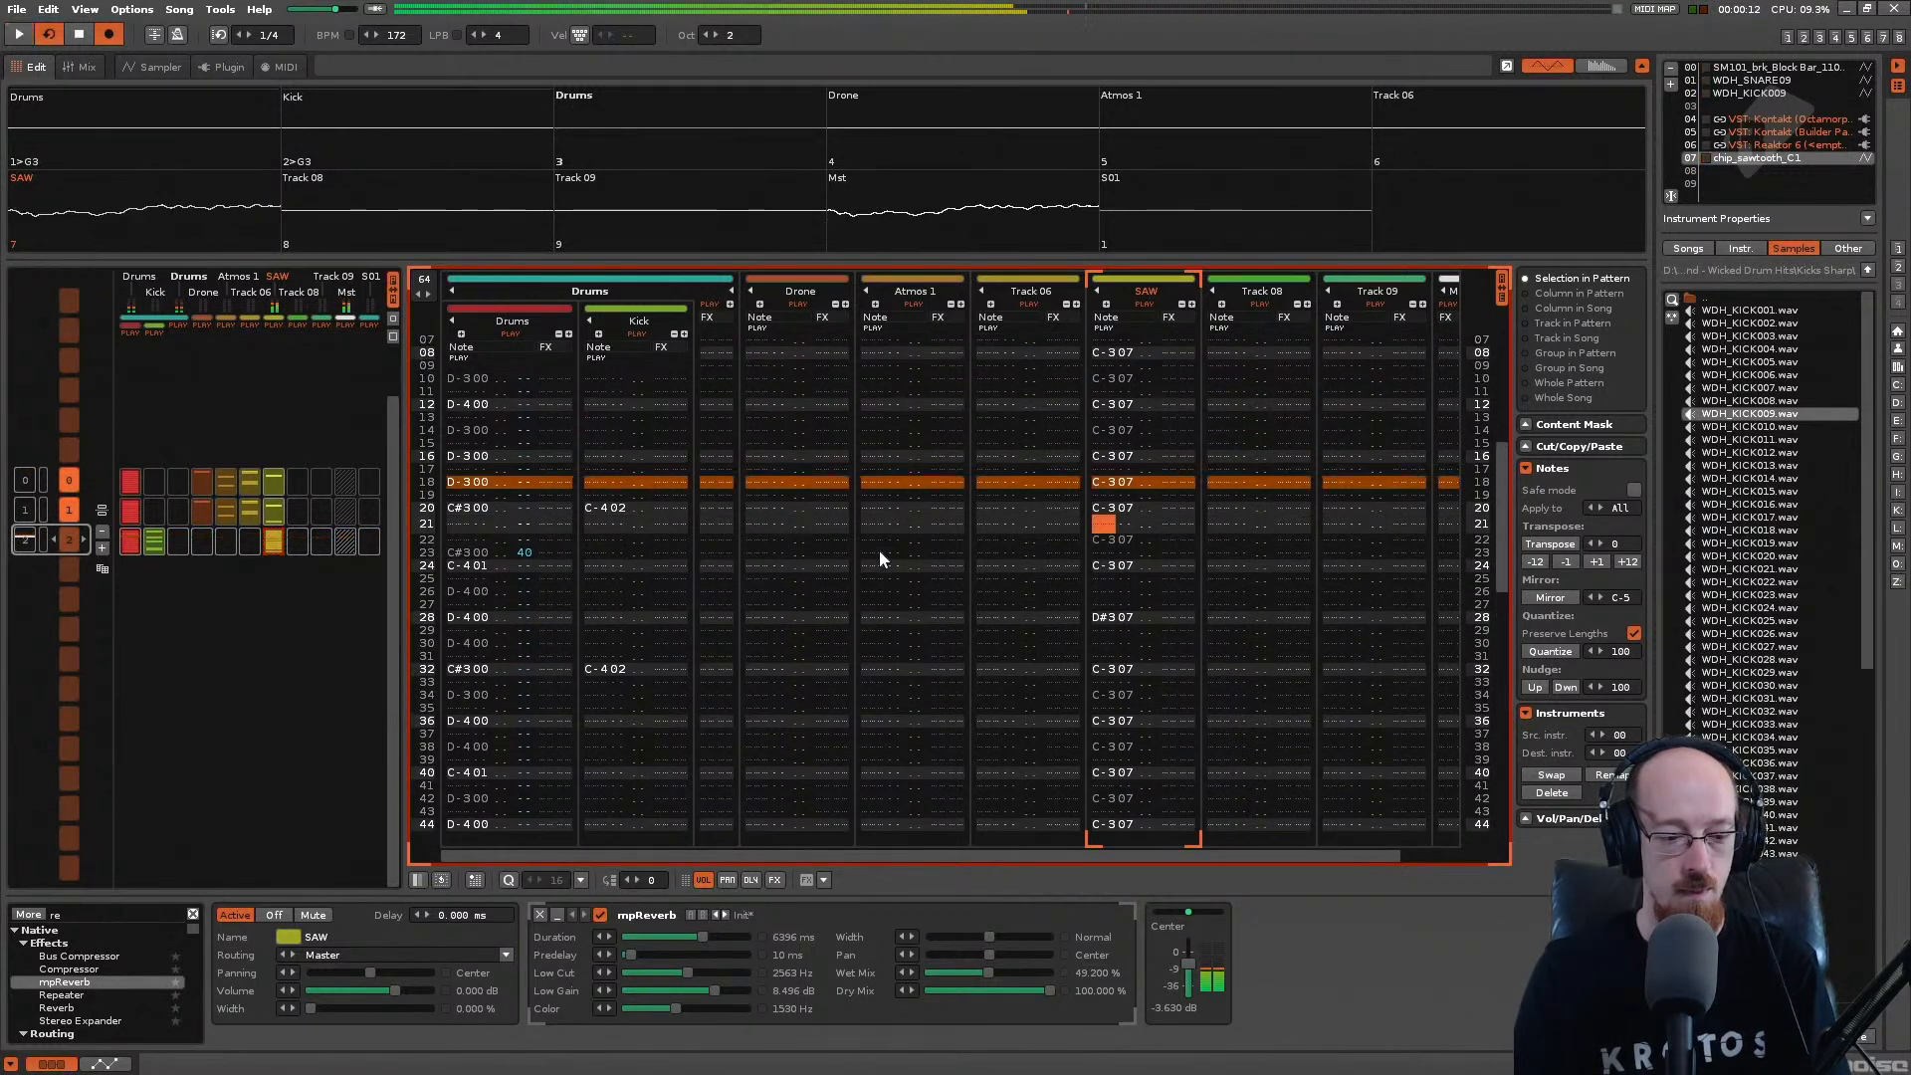
key(ctrl+s)
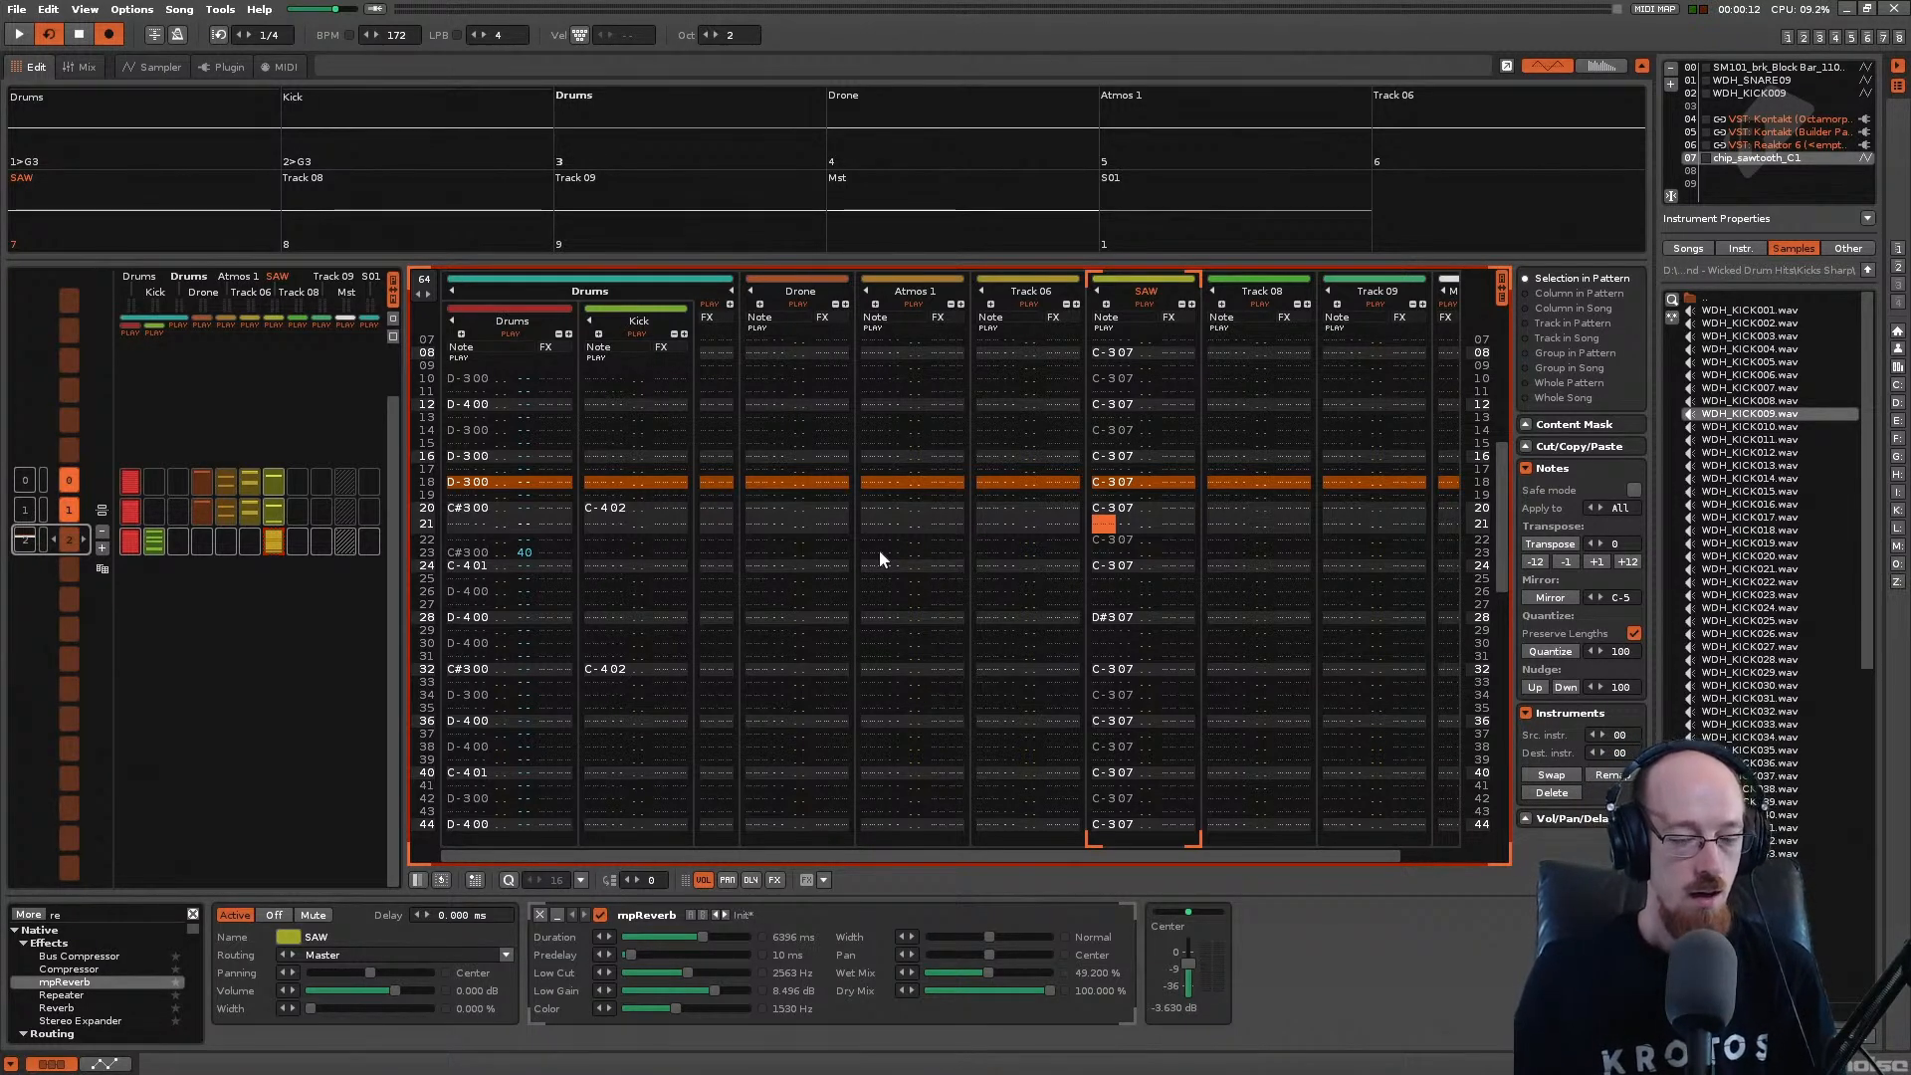
Step: Save the song and place the cursor in the SAW track's effect column on line 00 of the third pattern
scroll(880, 549, up, 5)
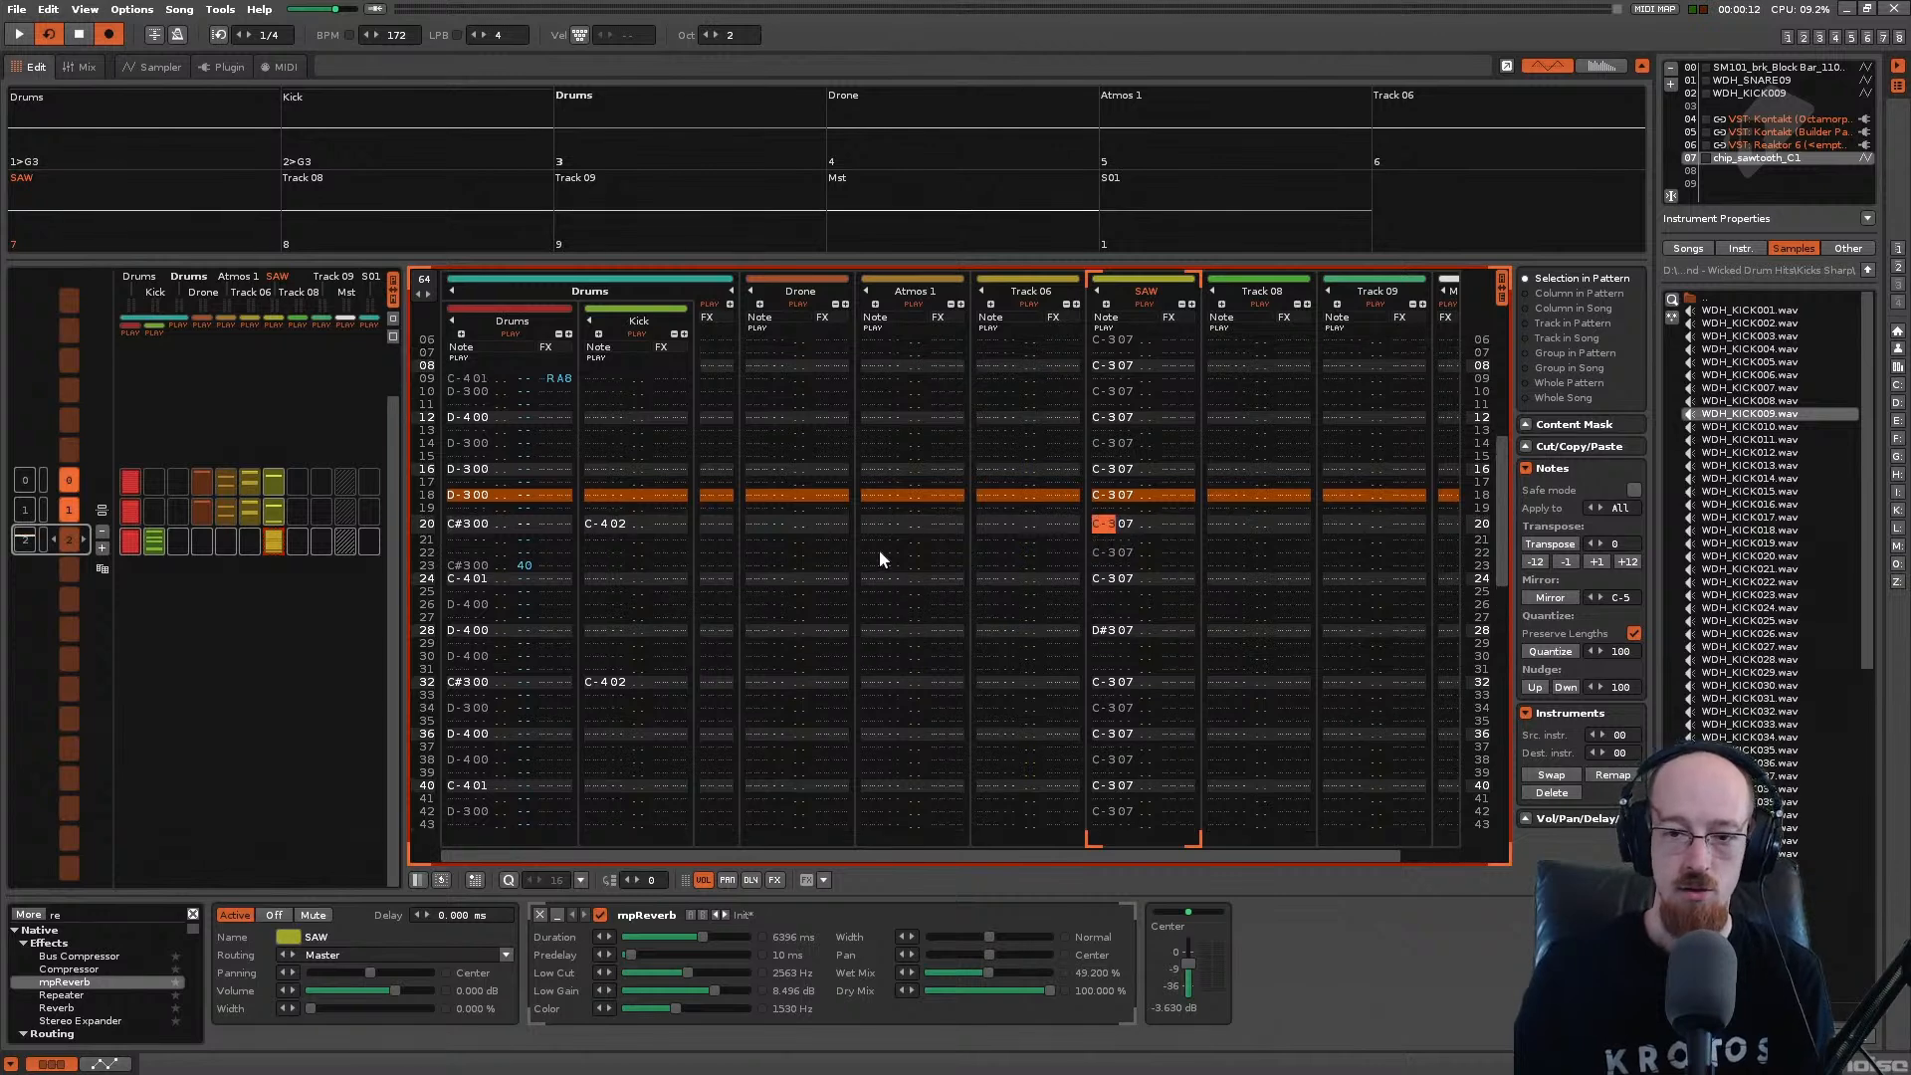
scroll(879, 549, up, 2)
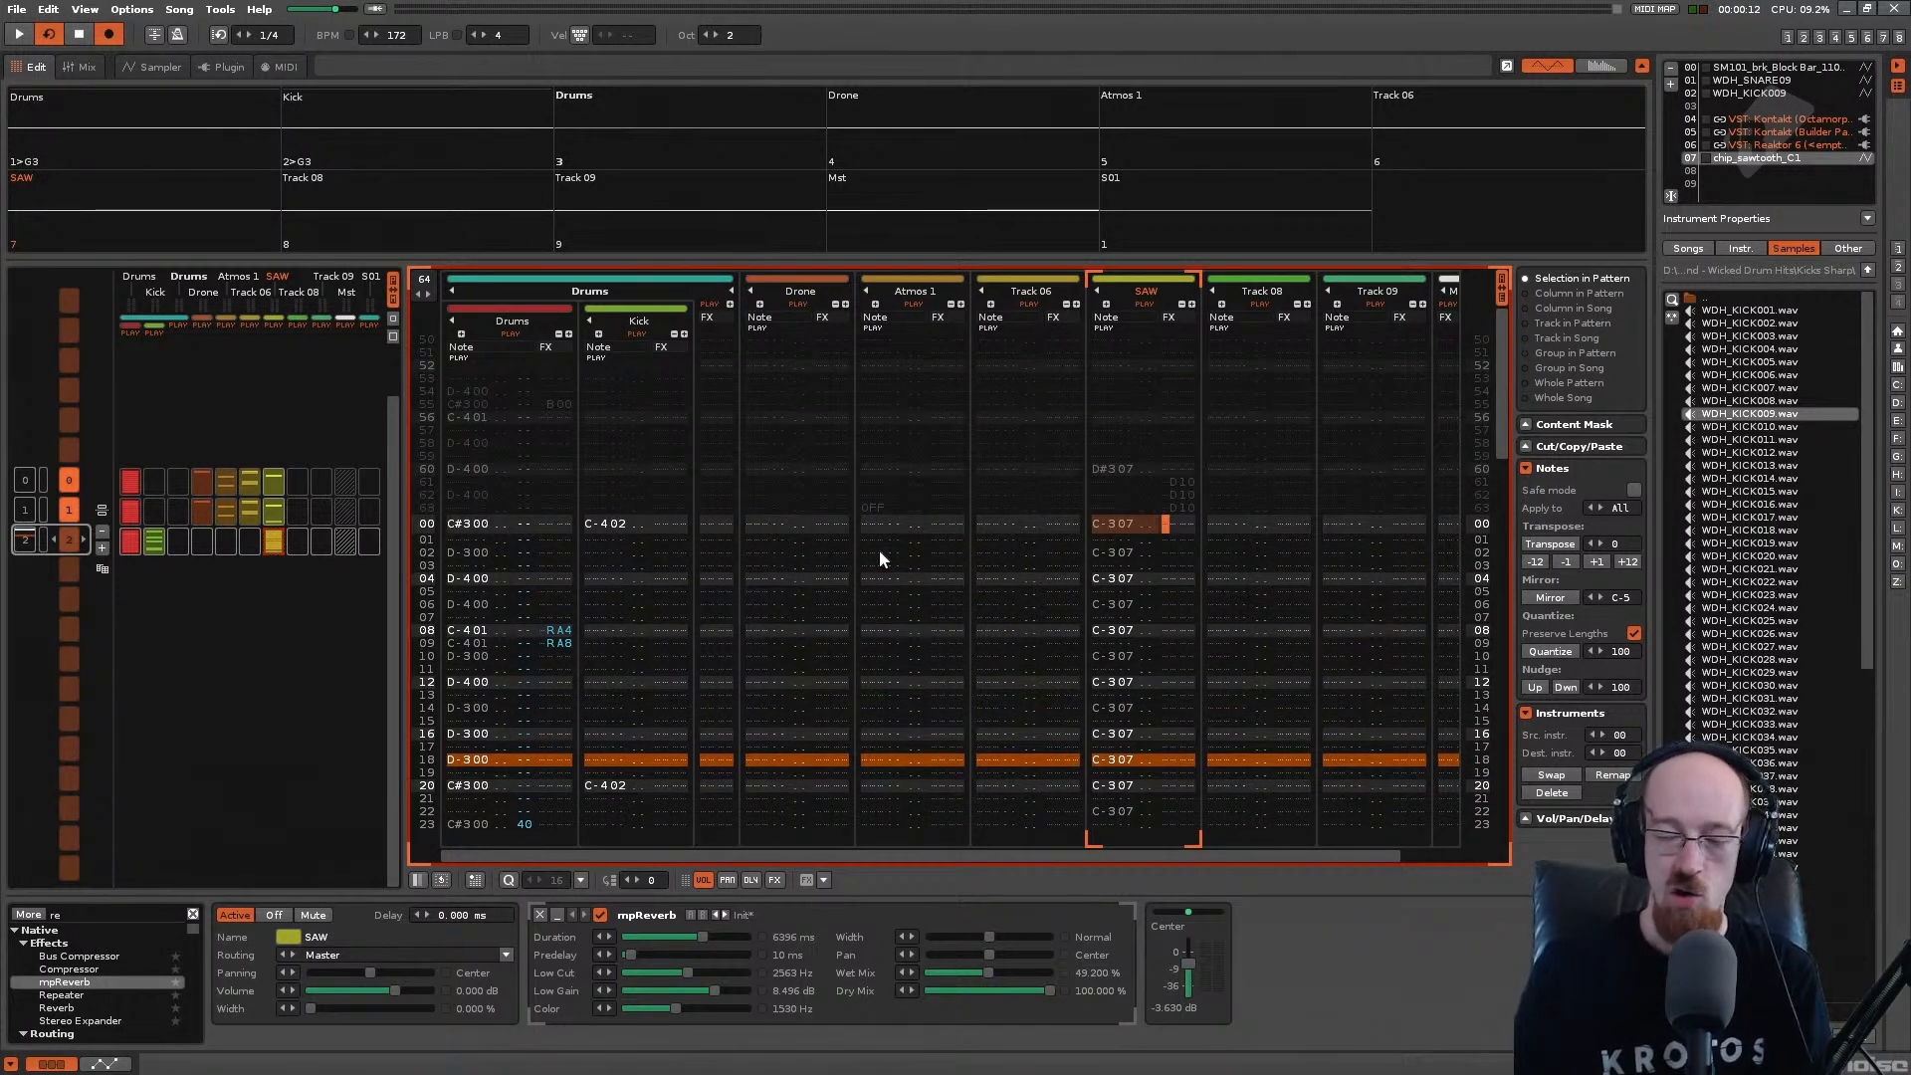
key(Right)
key(Right)
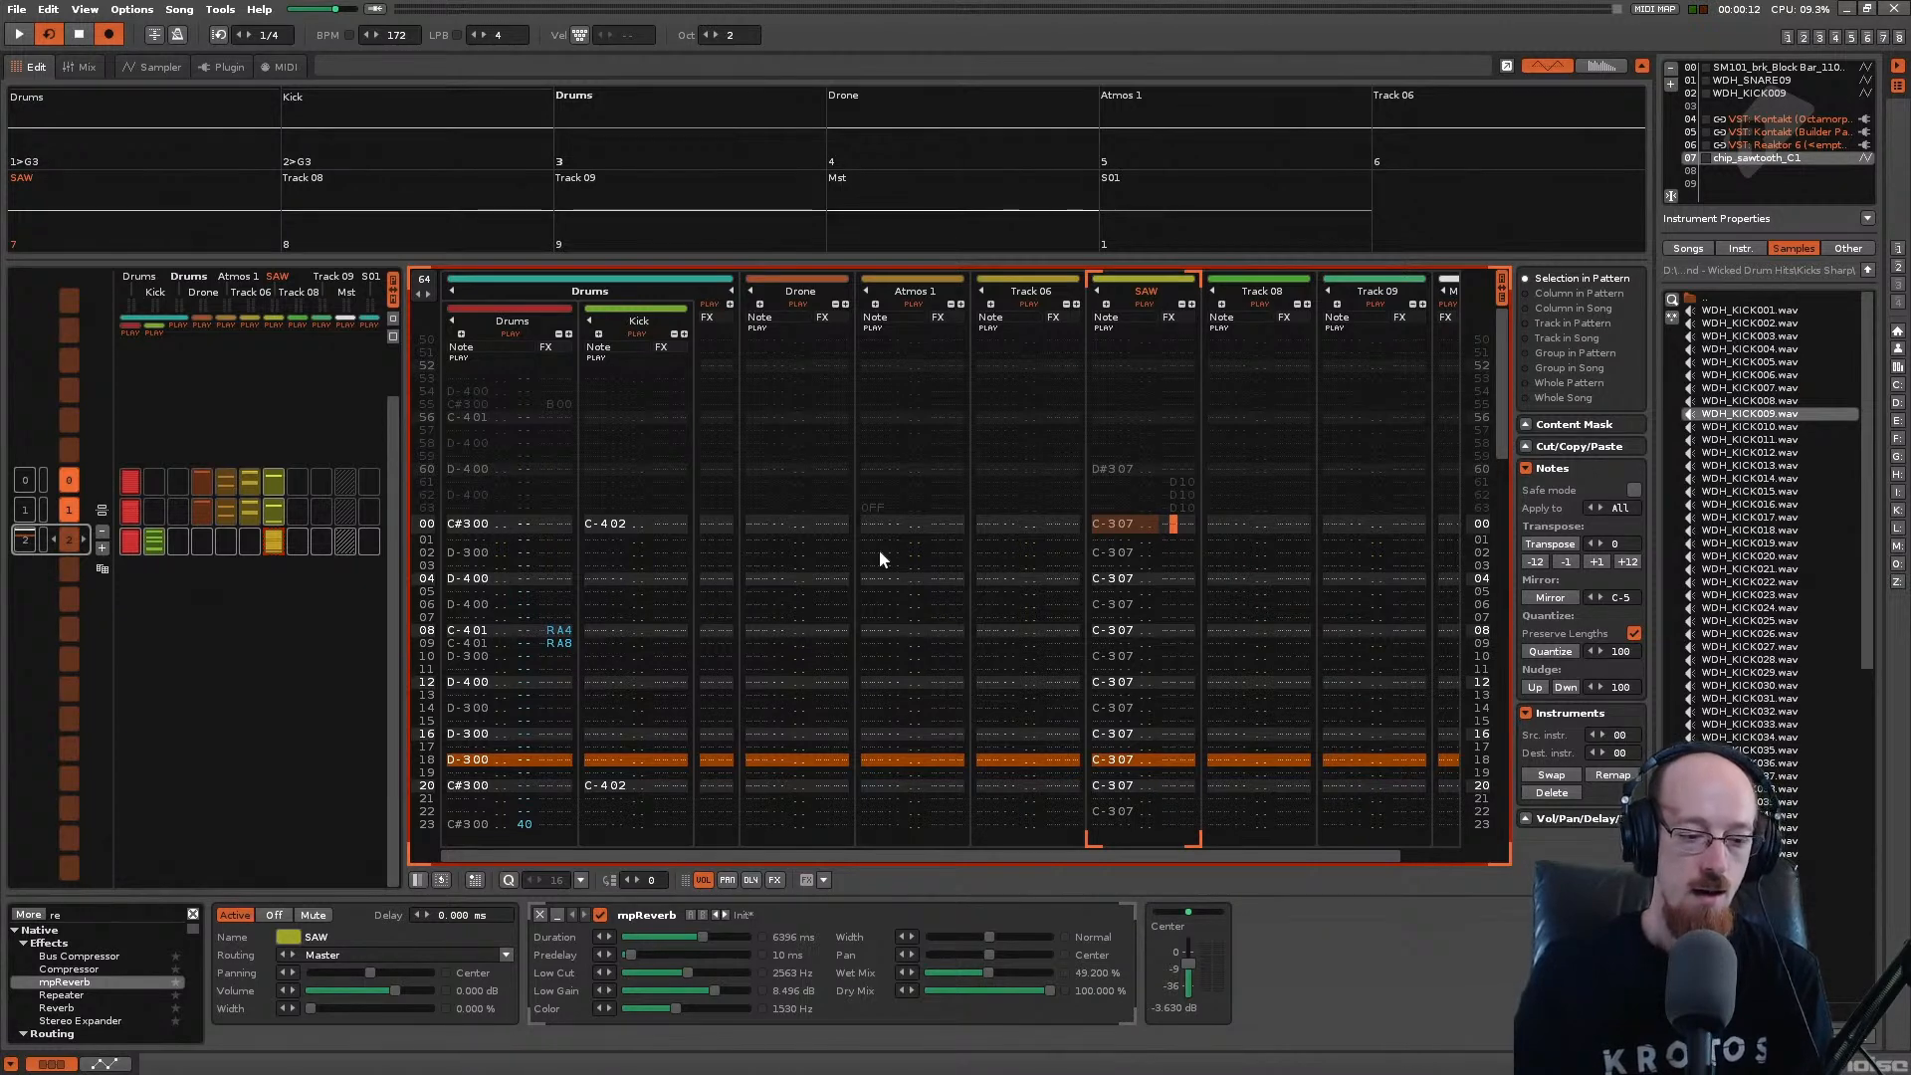
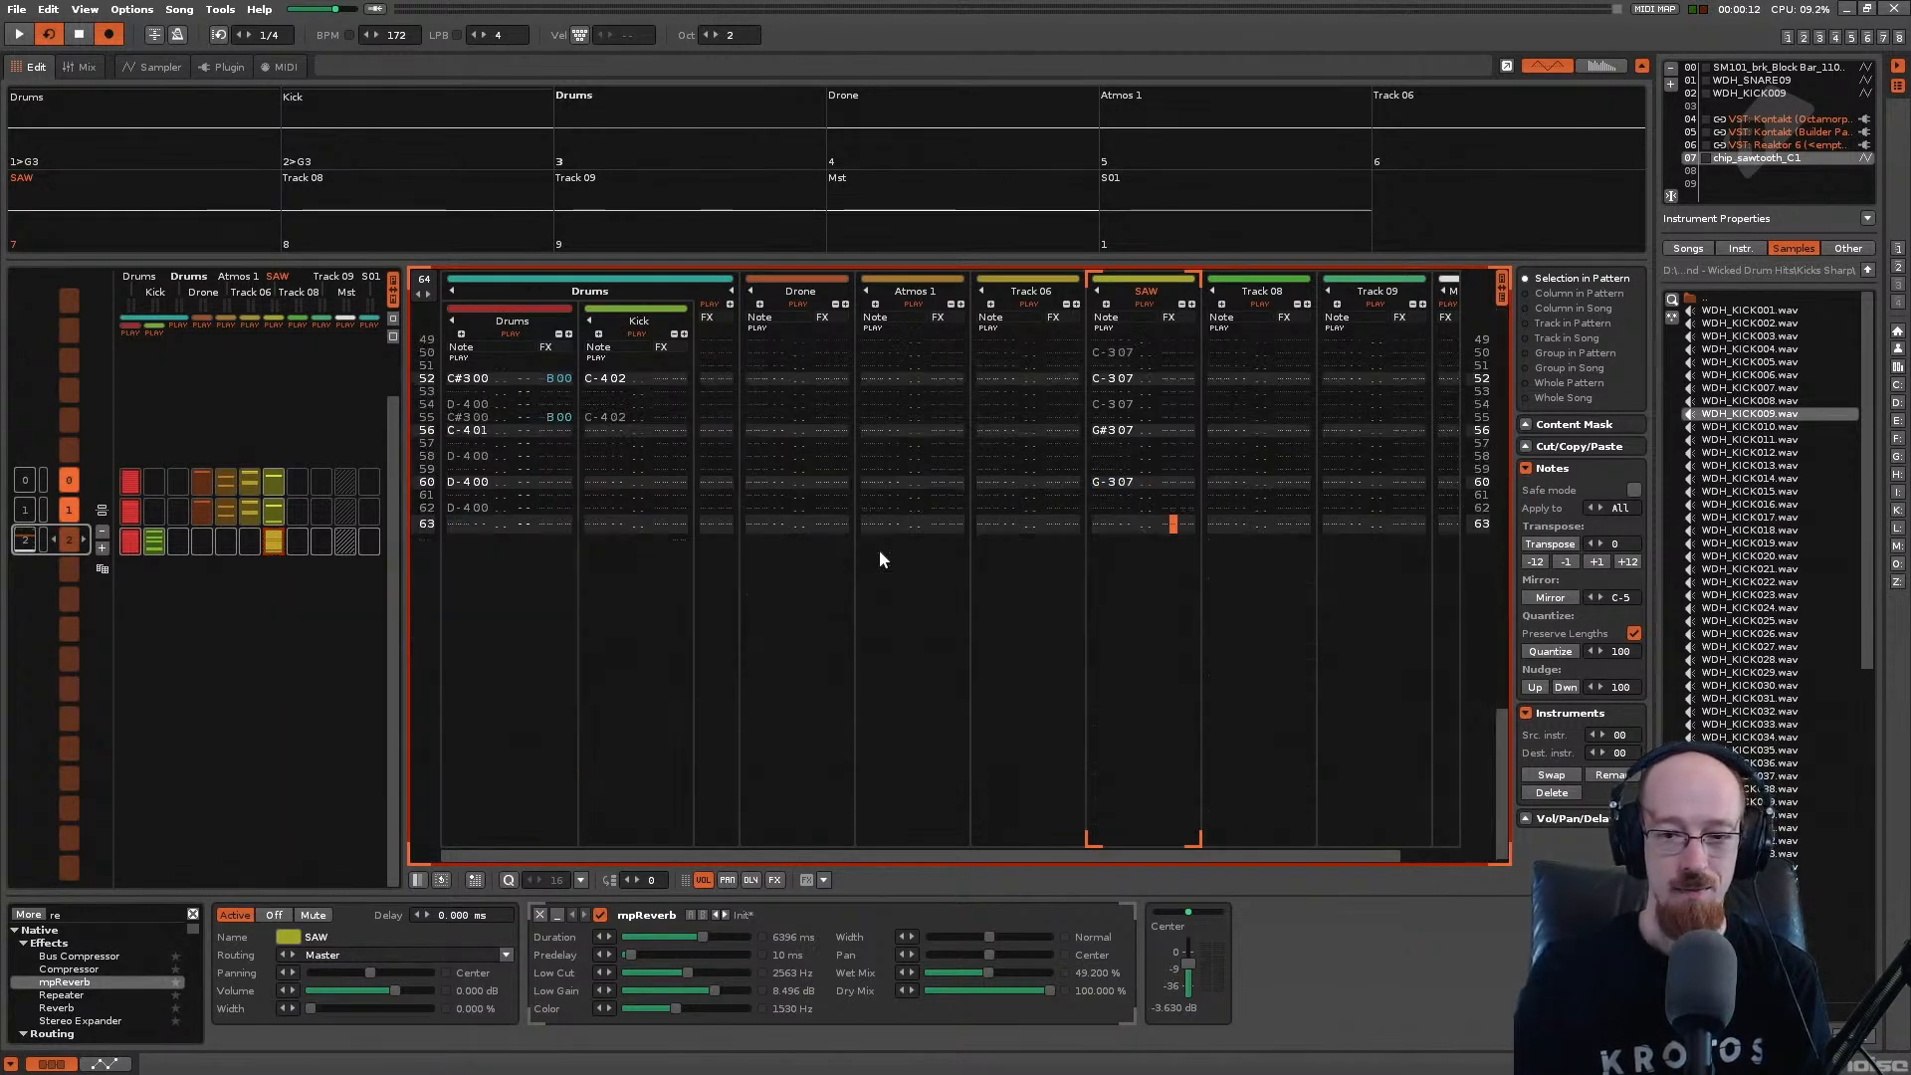
key(Down)
key(Down)
scroll(880, 557, up, 1)
key(ctrl+s)
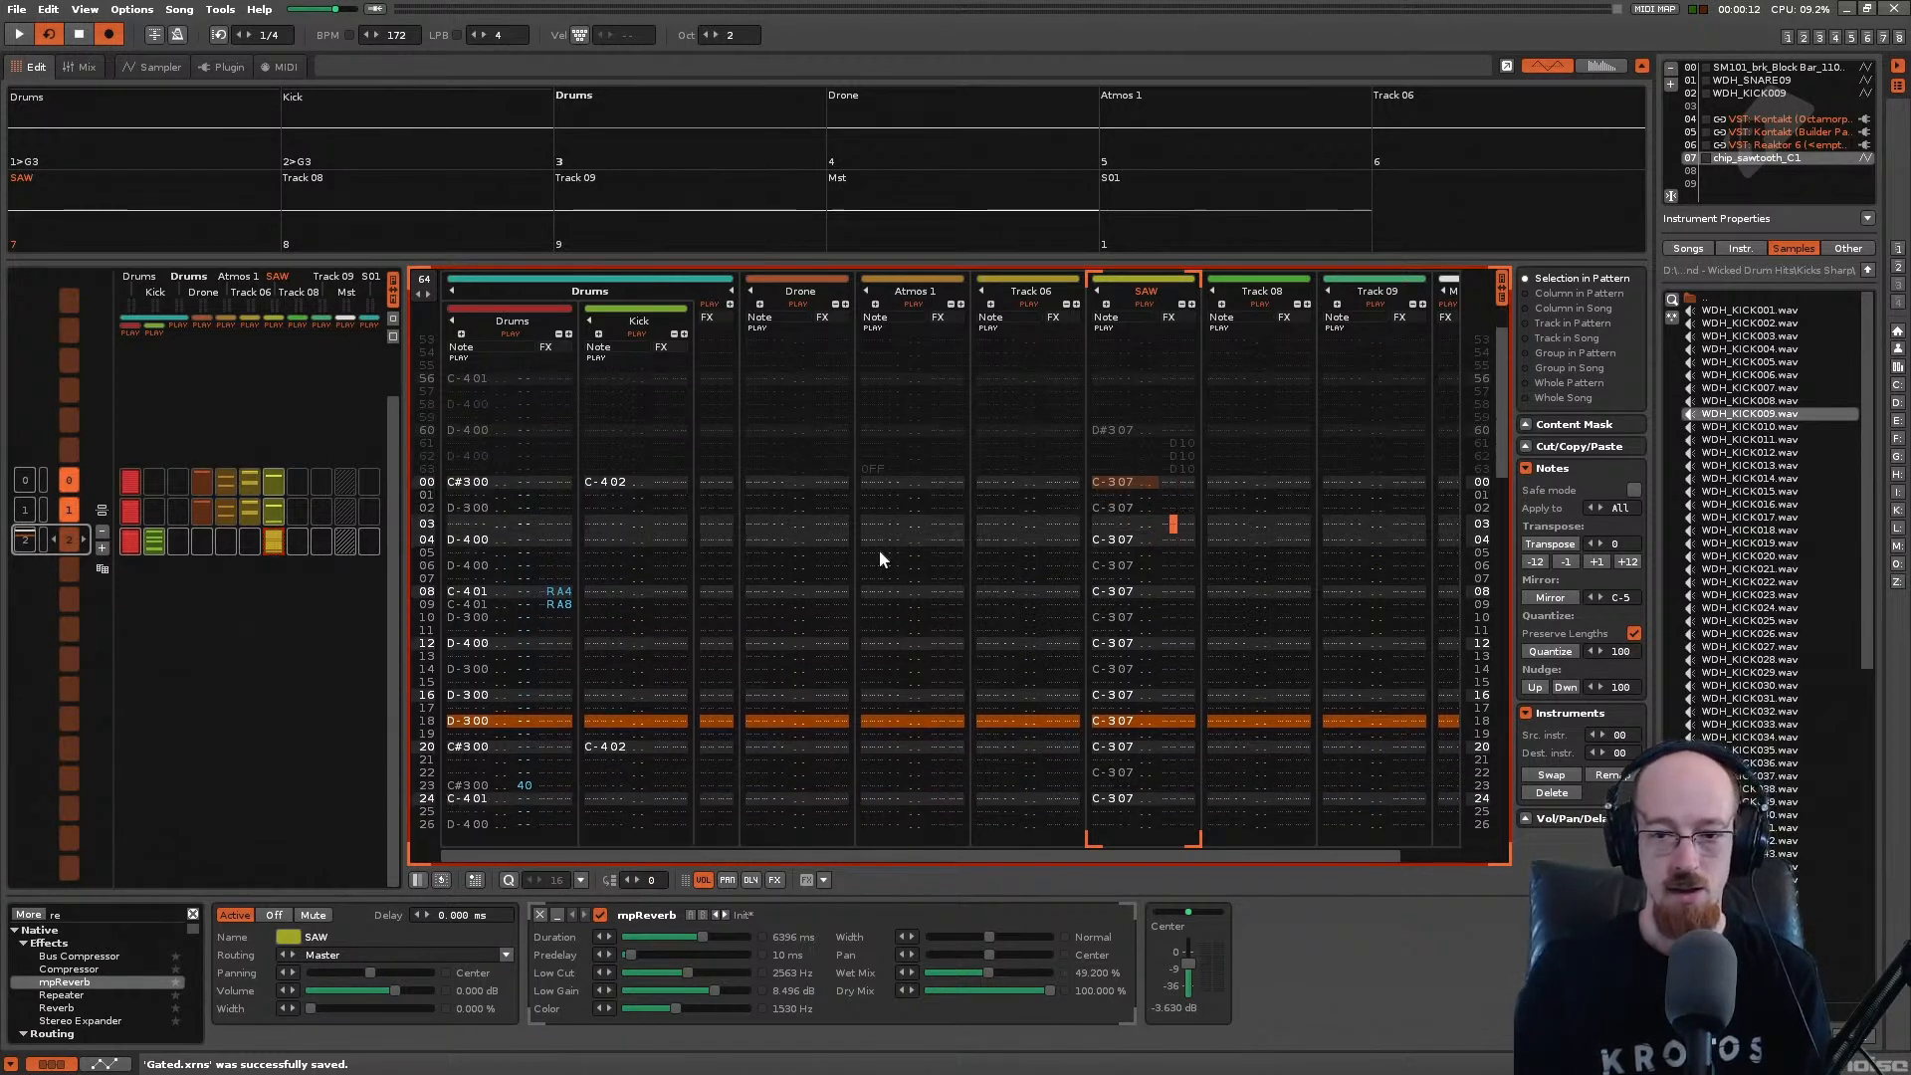
key(Down)
key(Up)
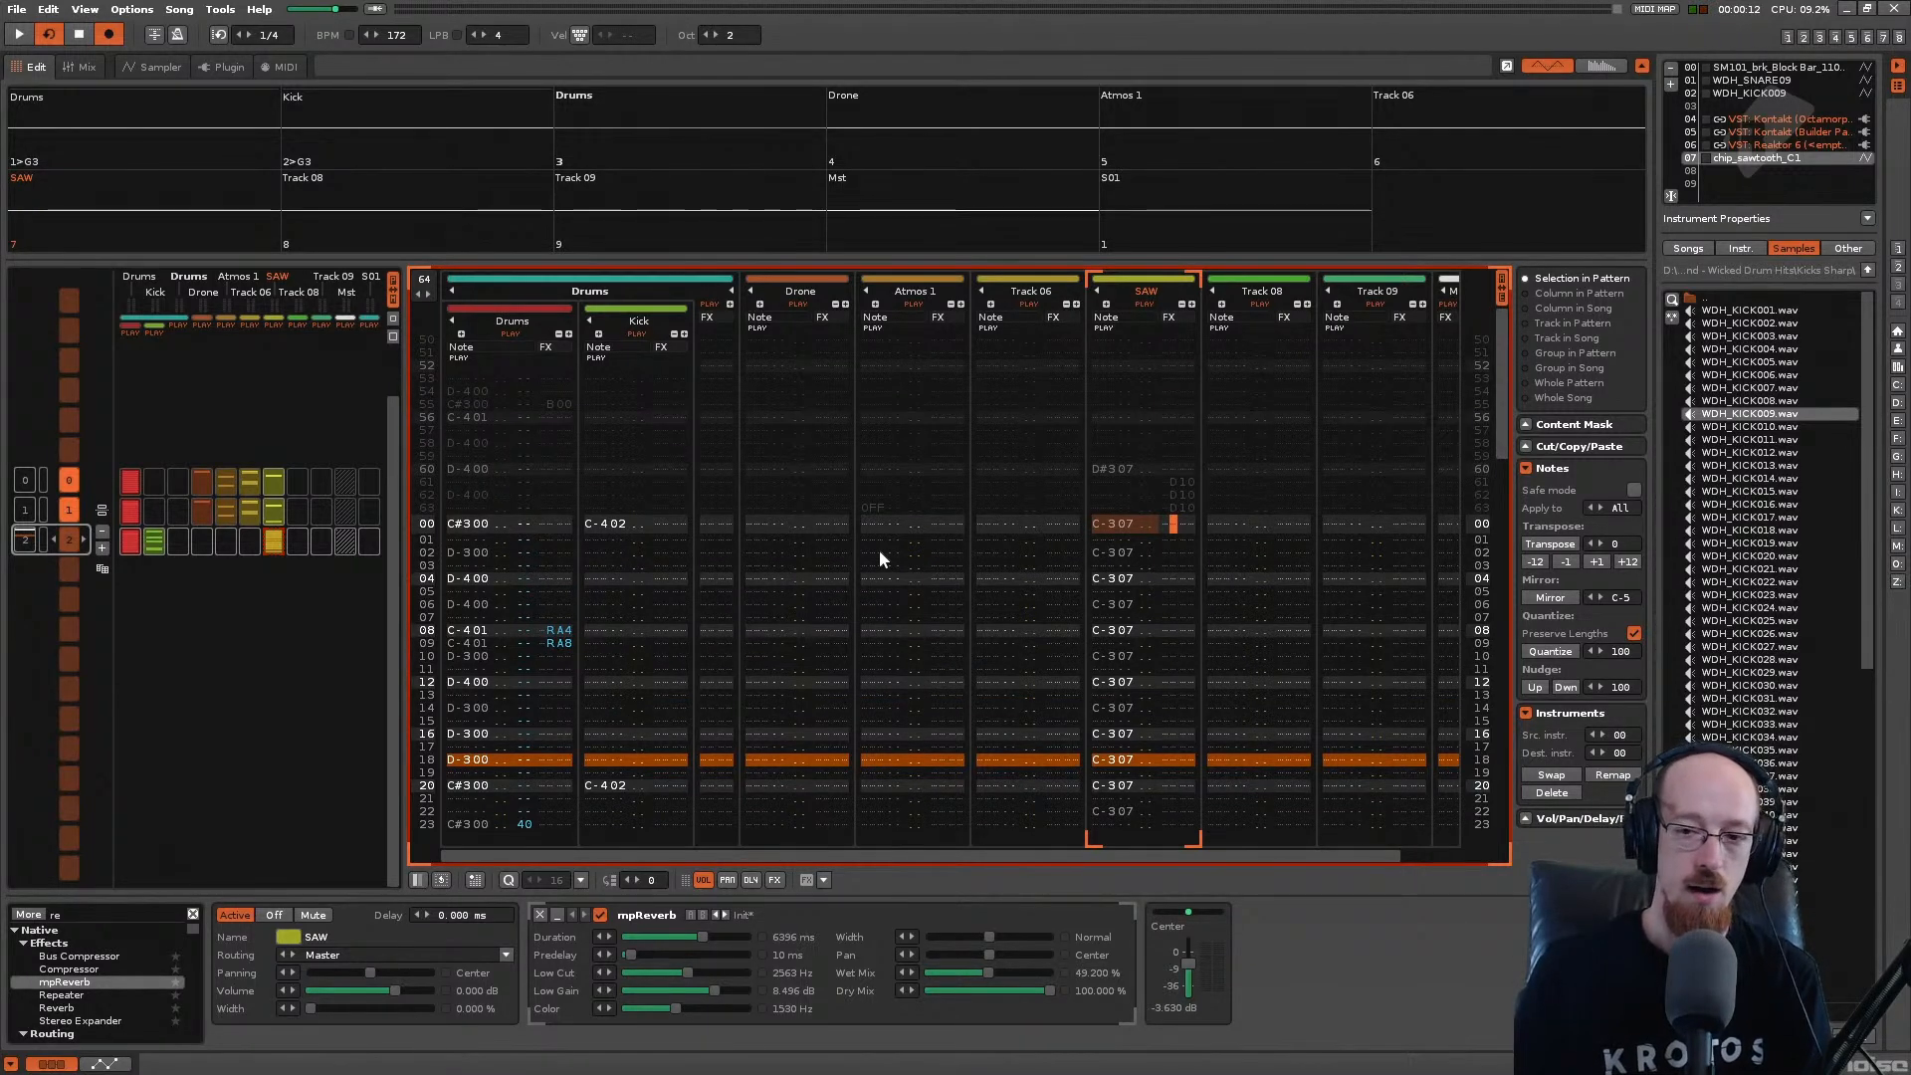
Step: Automate the wet mix of the SAW track's mpReverb in the third pattern with a point at 45.455% and play it
key(space)
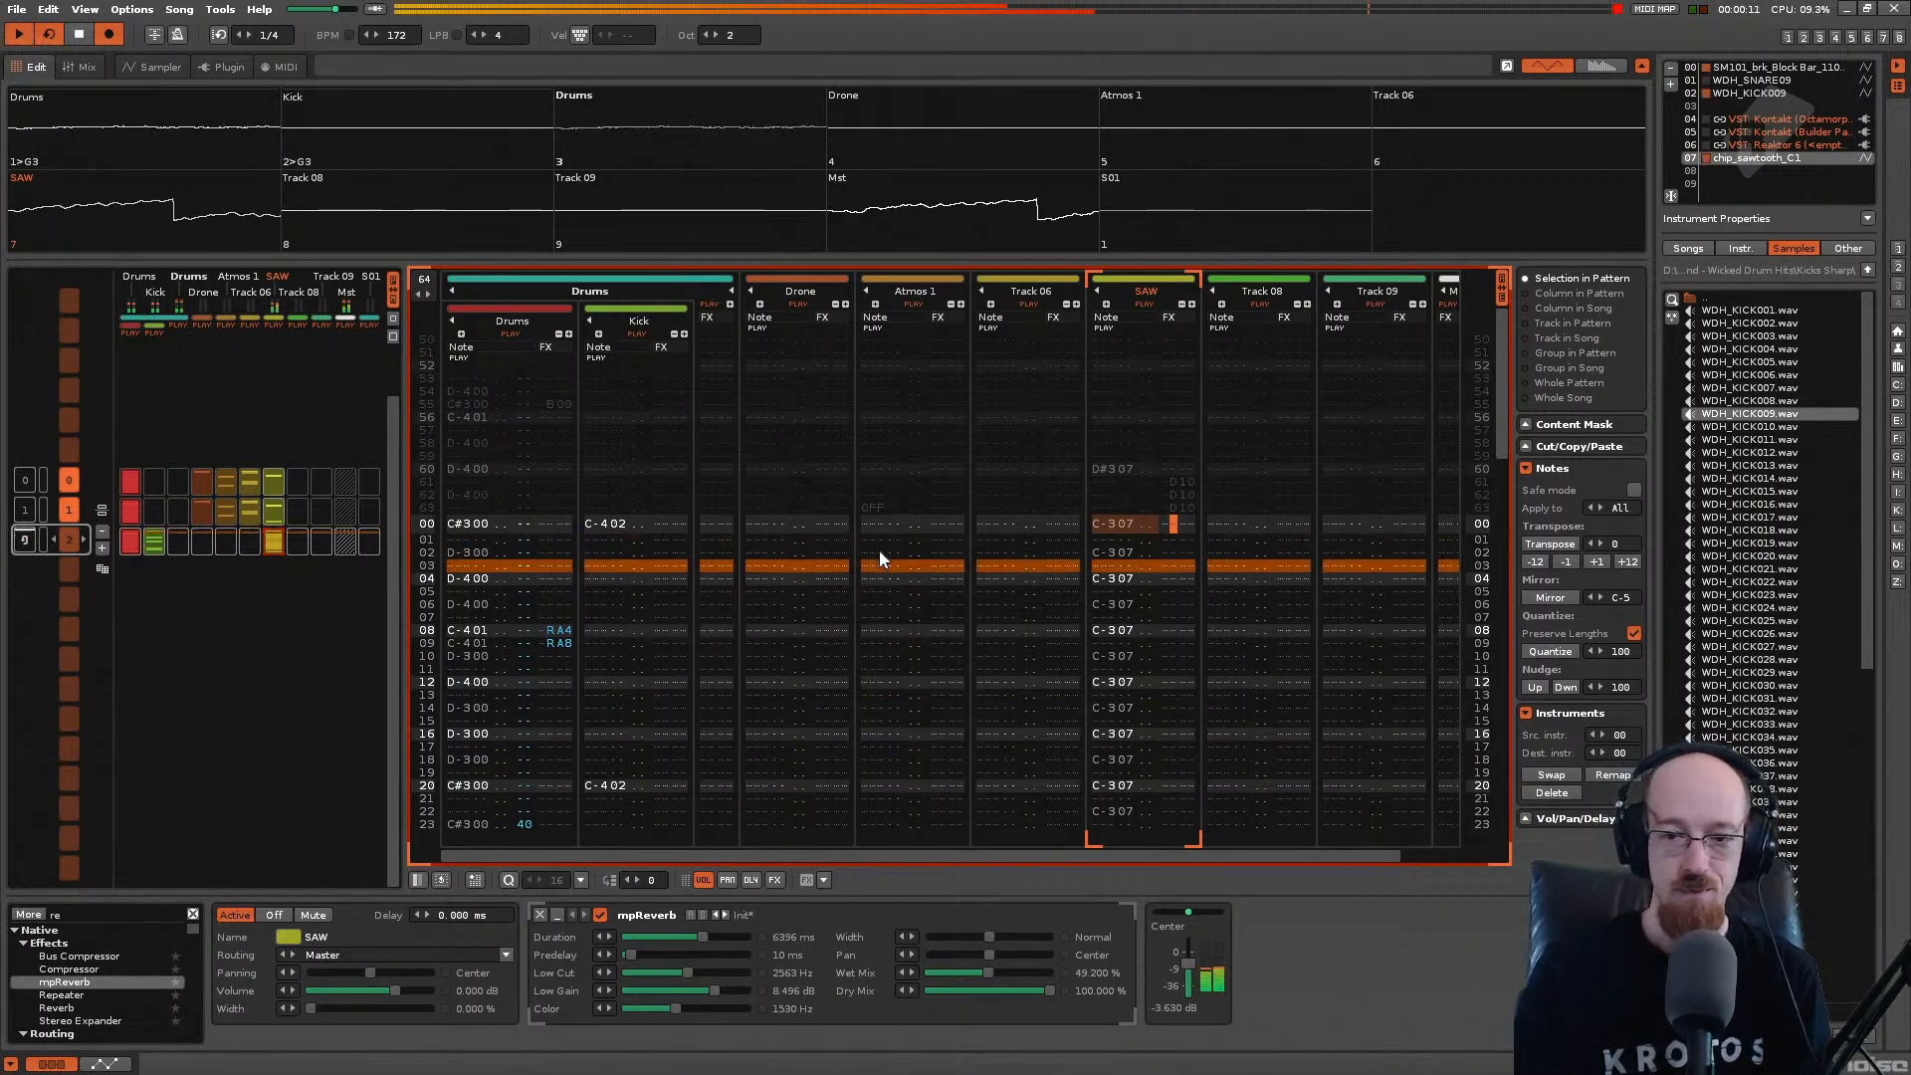
key(space)
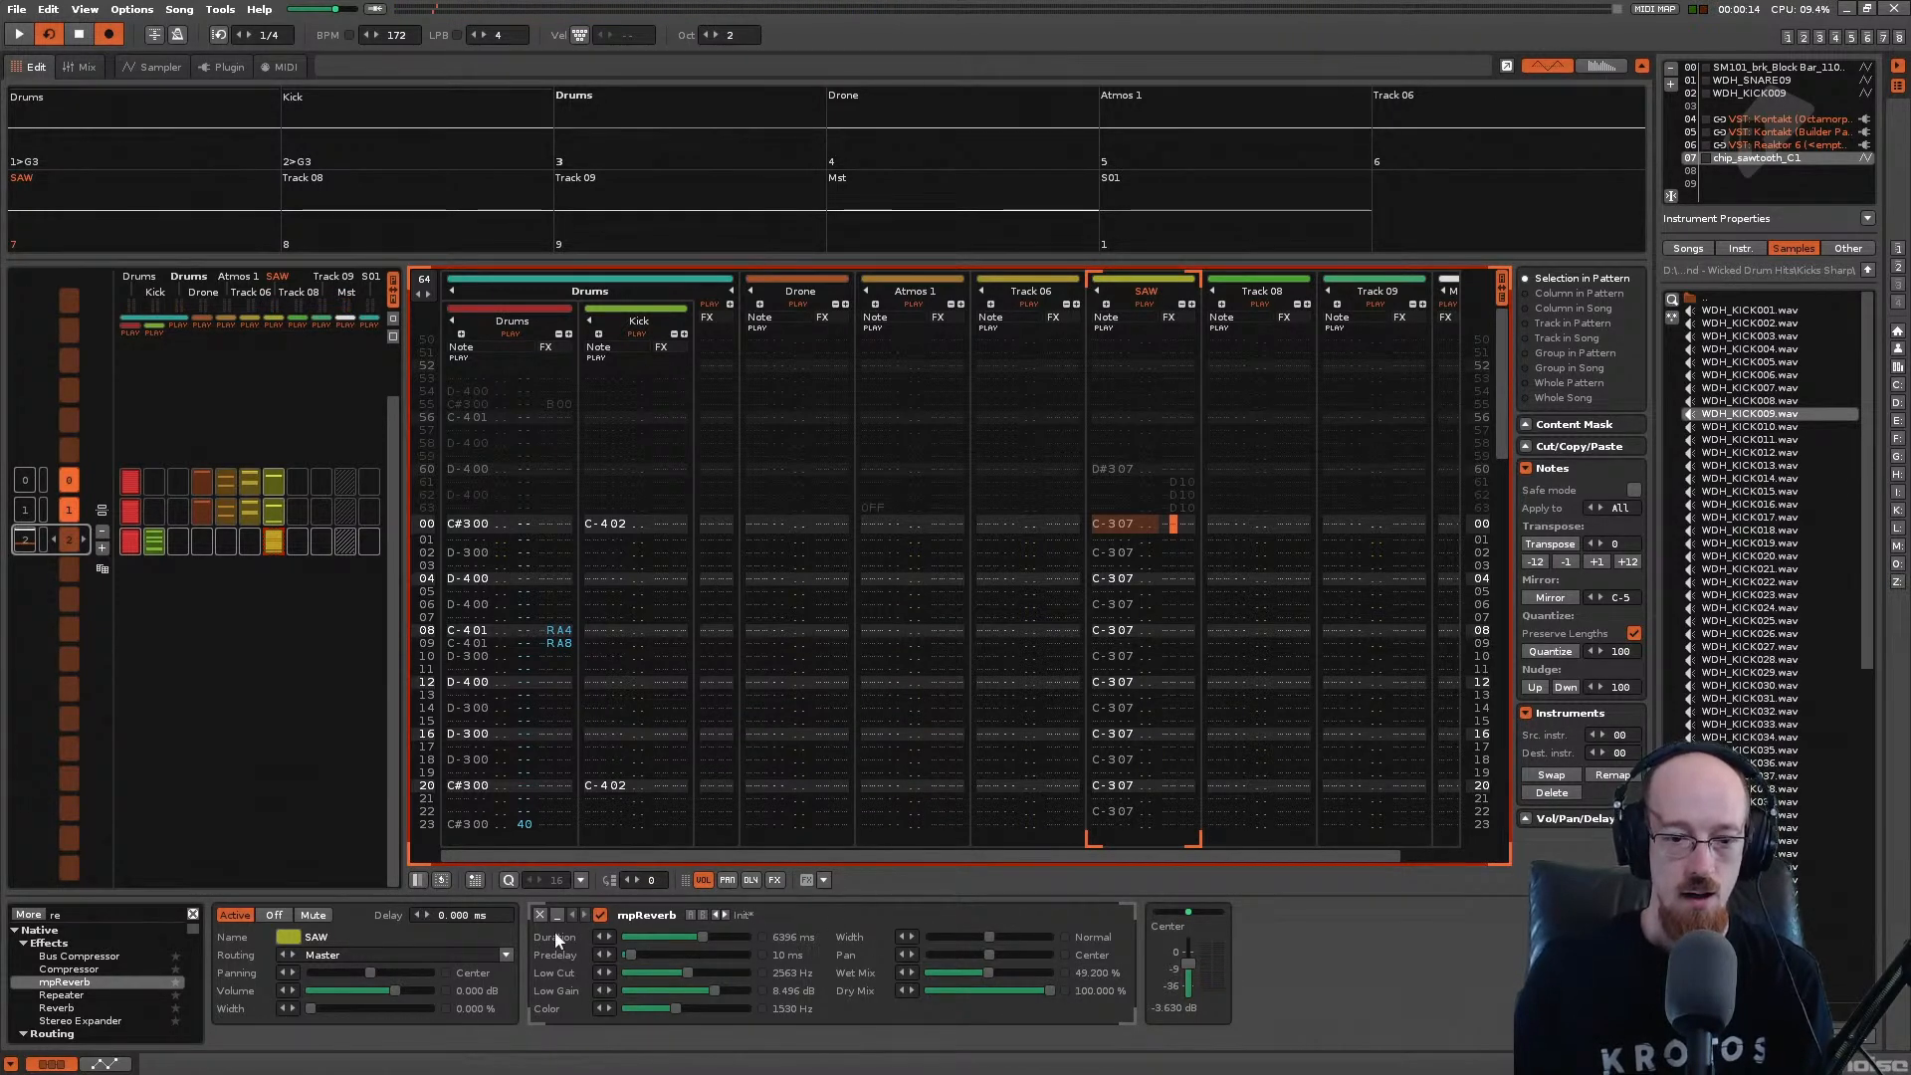
click(105, 1062)
scroll(185, 974, down, 3)
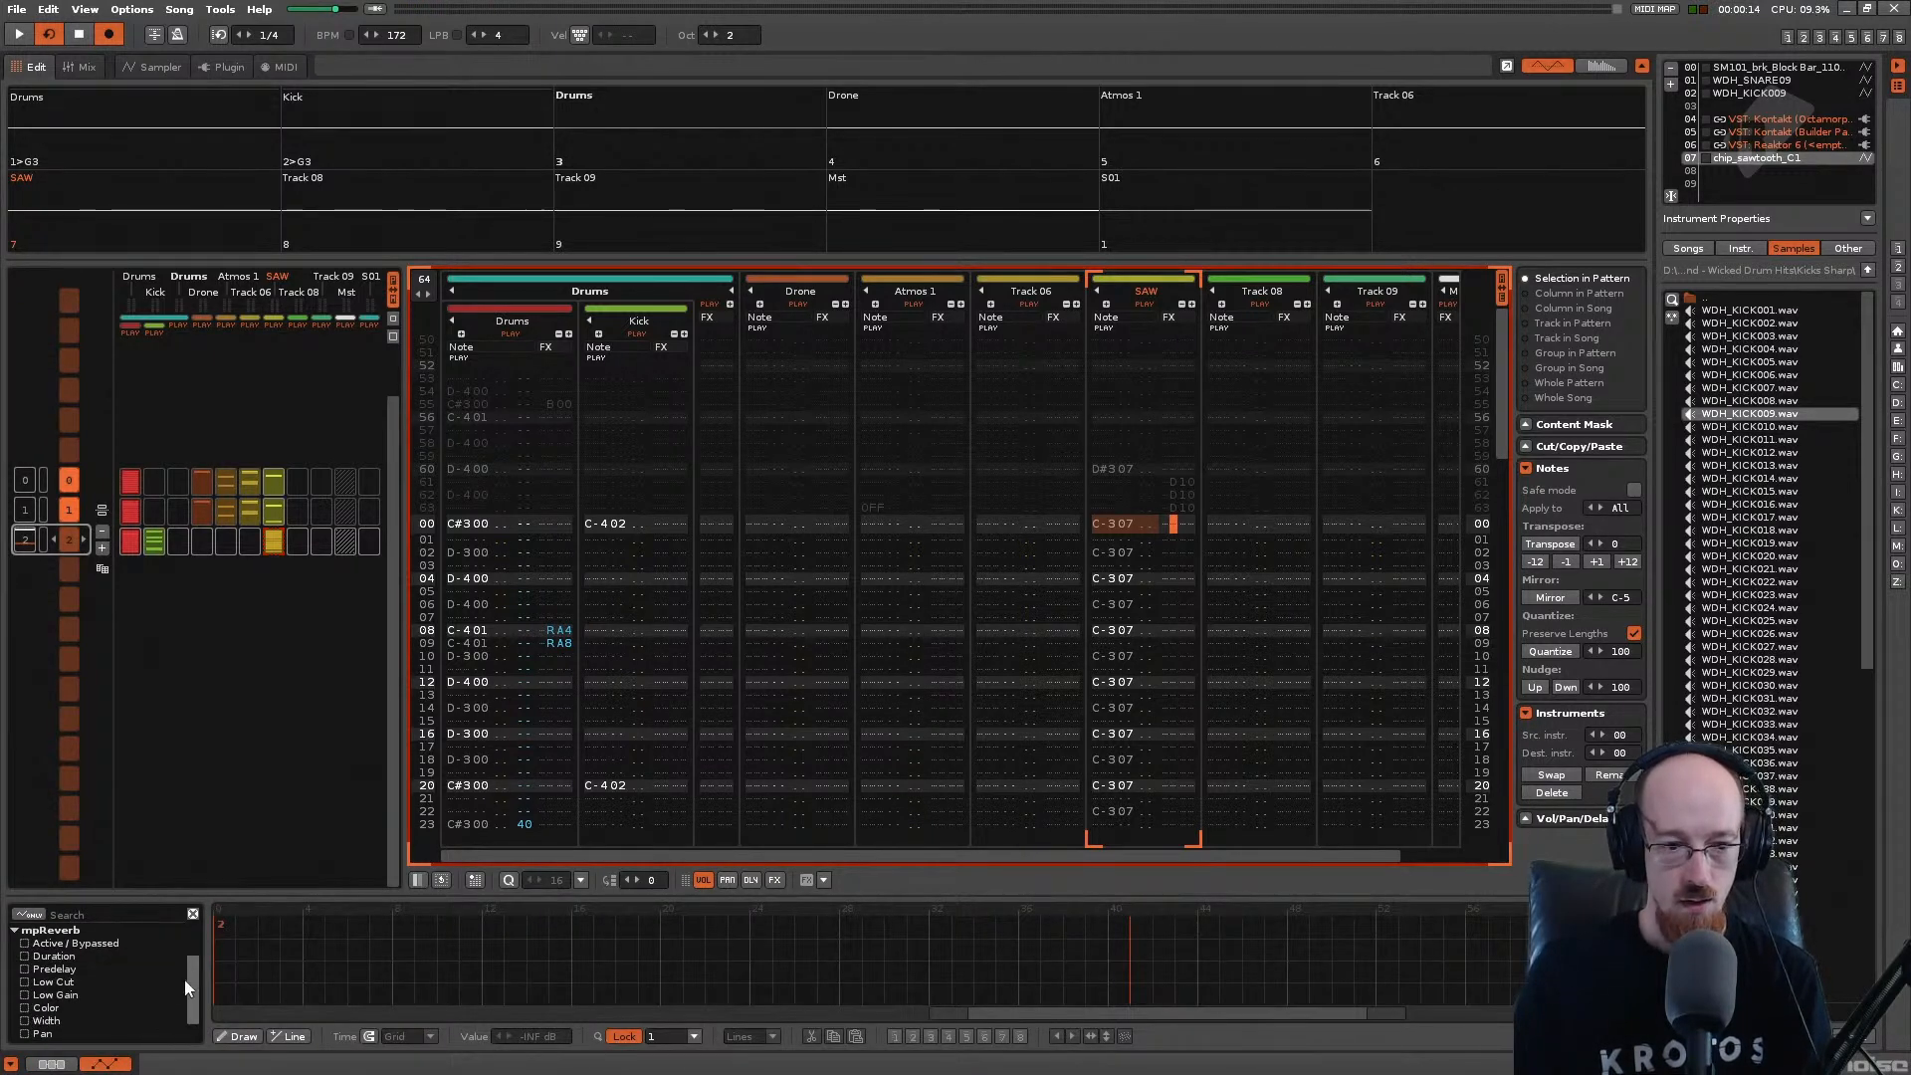
click(30, 1022)
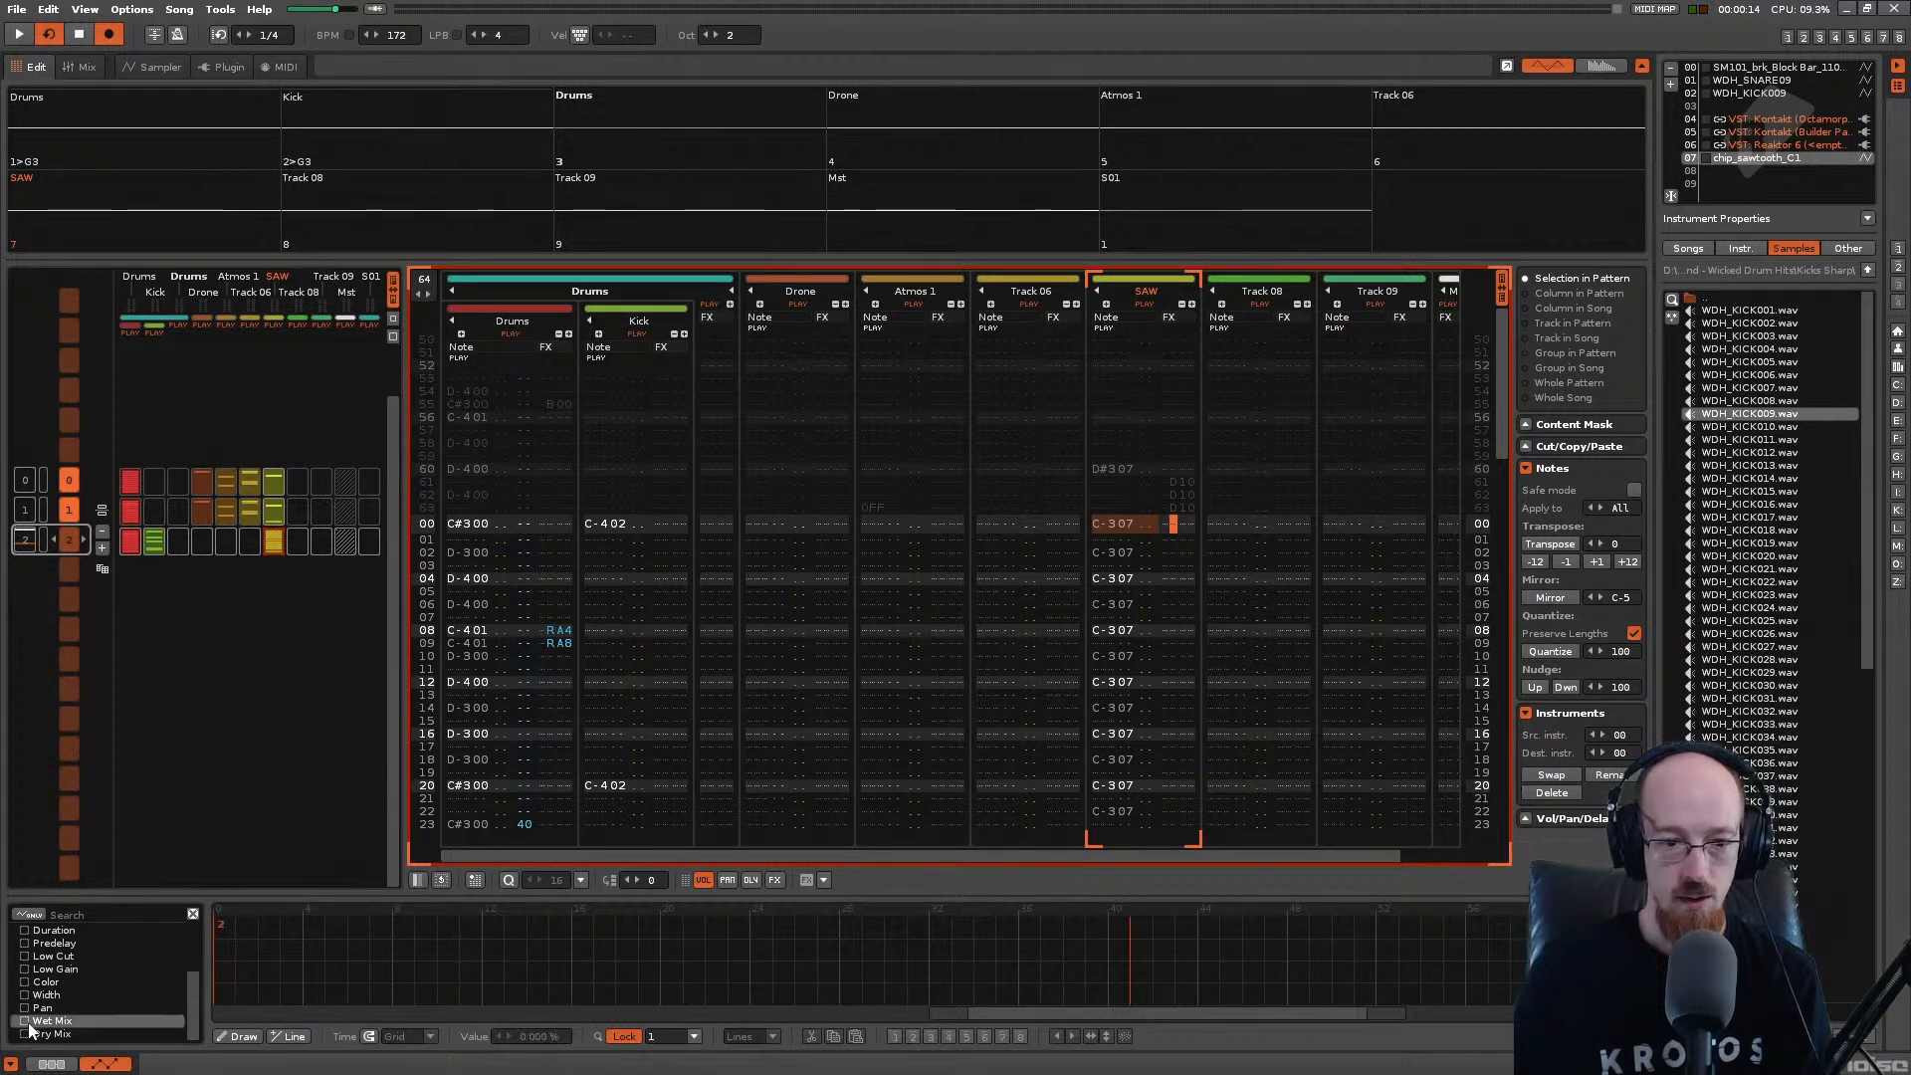
click(850, 934)
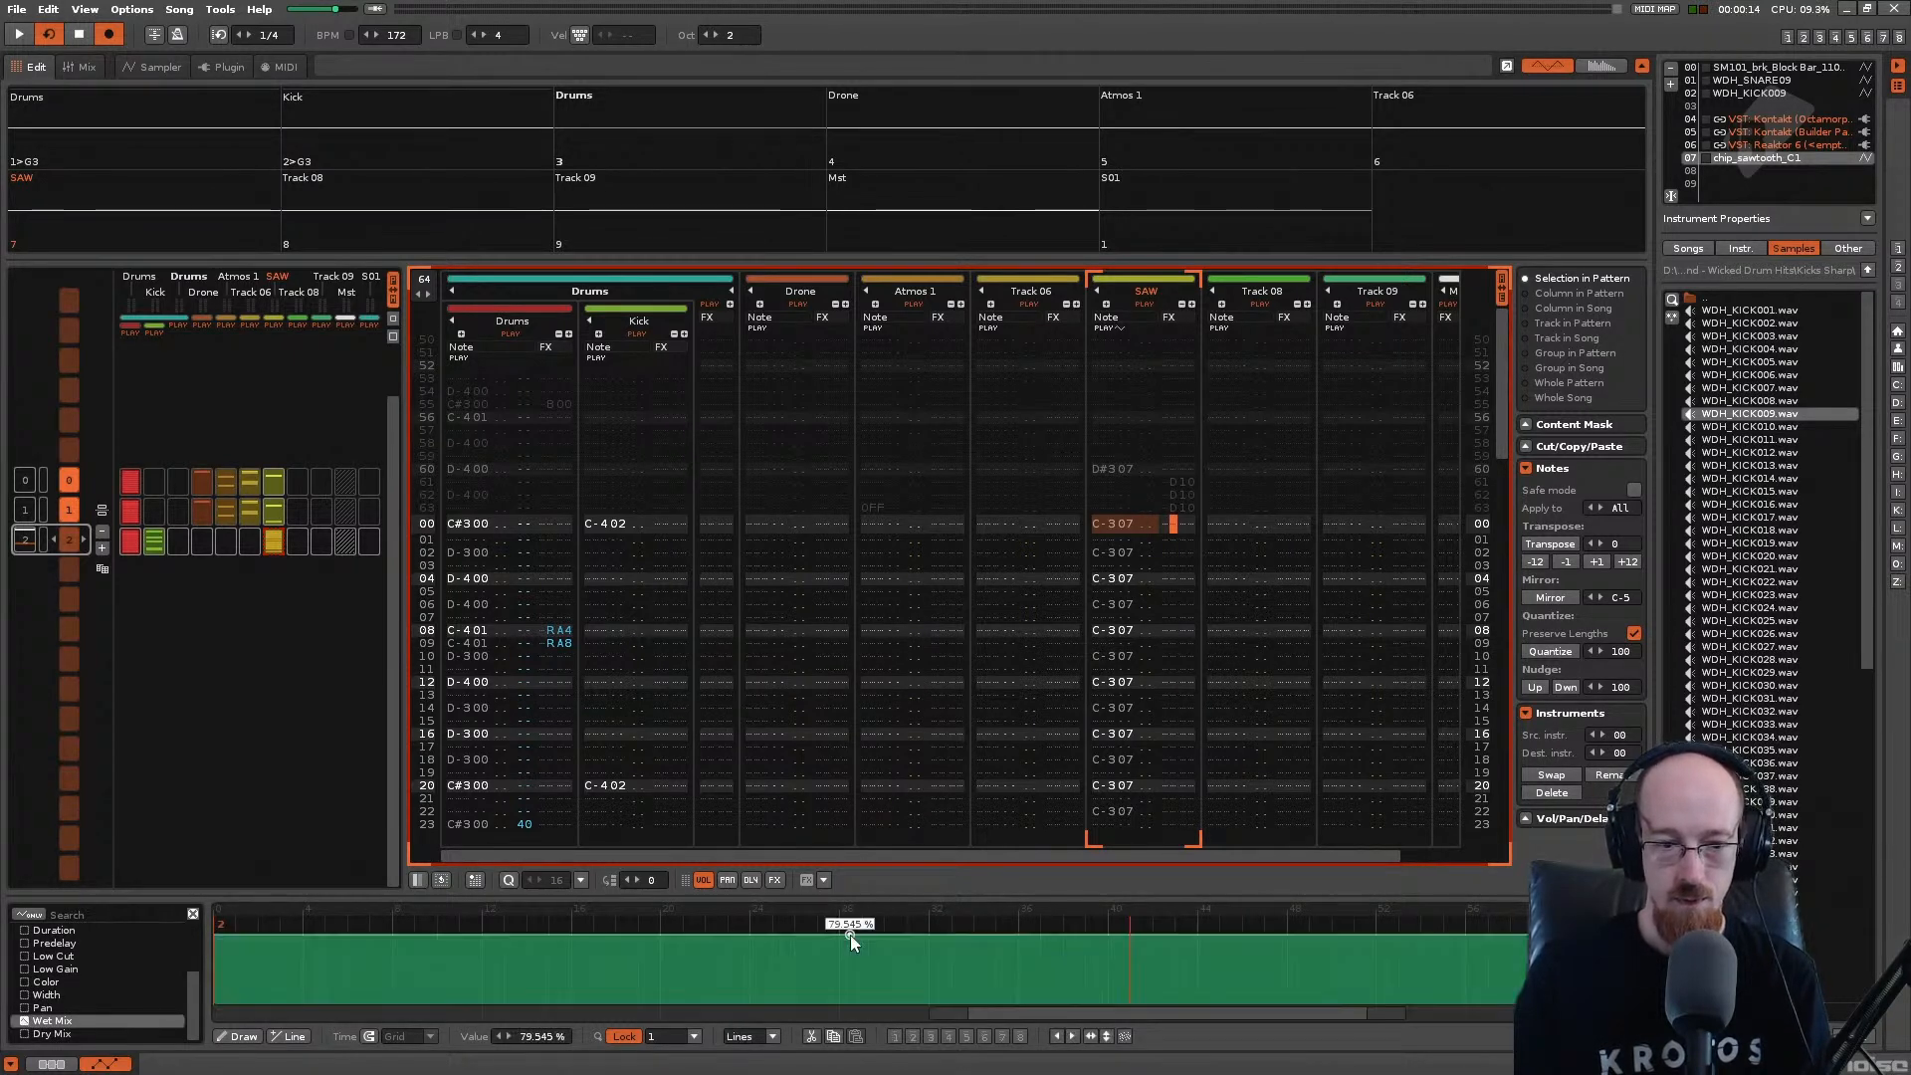
drag(845, 939, 802, 964)
key(space)
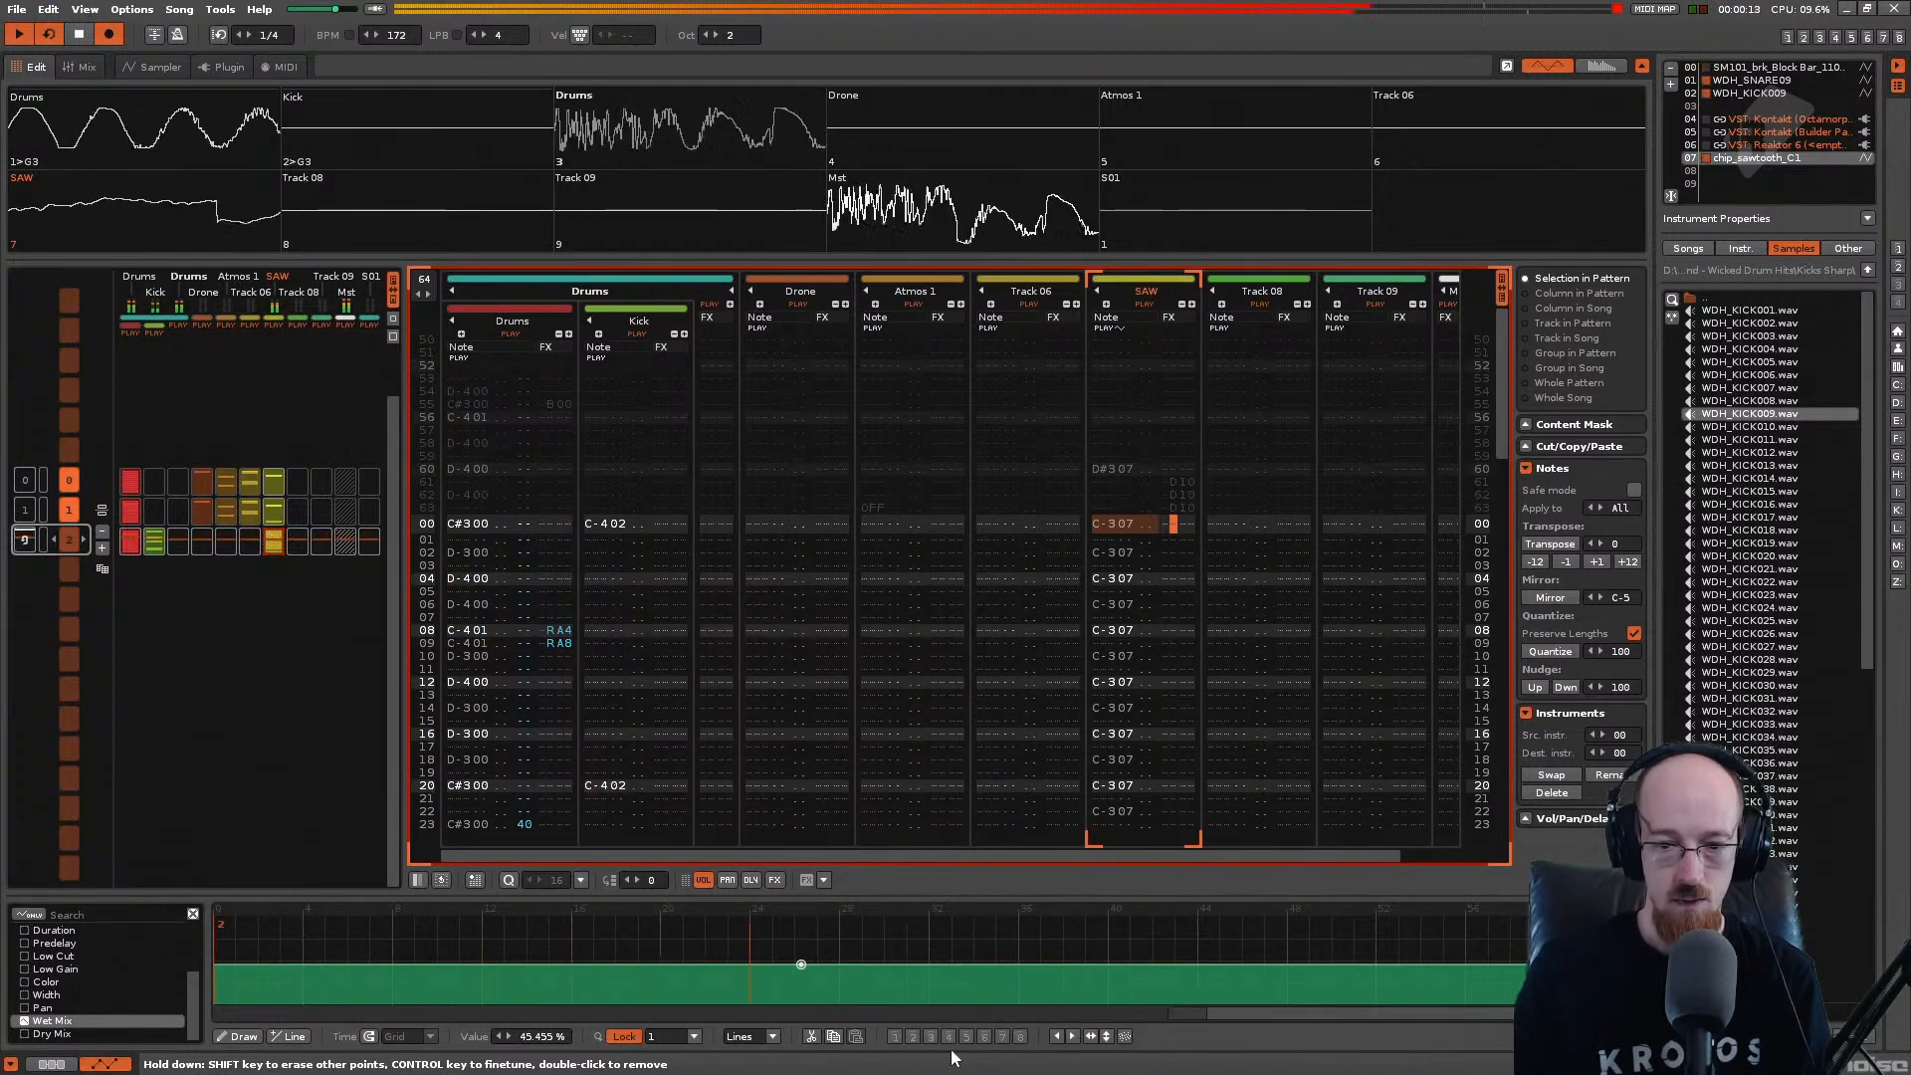
Step: Shape the reverb wet mix envelope to fall from 47.727% to 0% right after the third pattern starts
scroll(852, 947, down, 5)
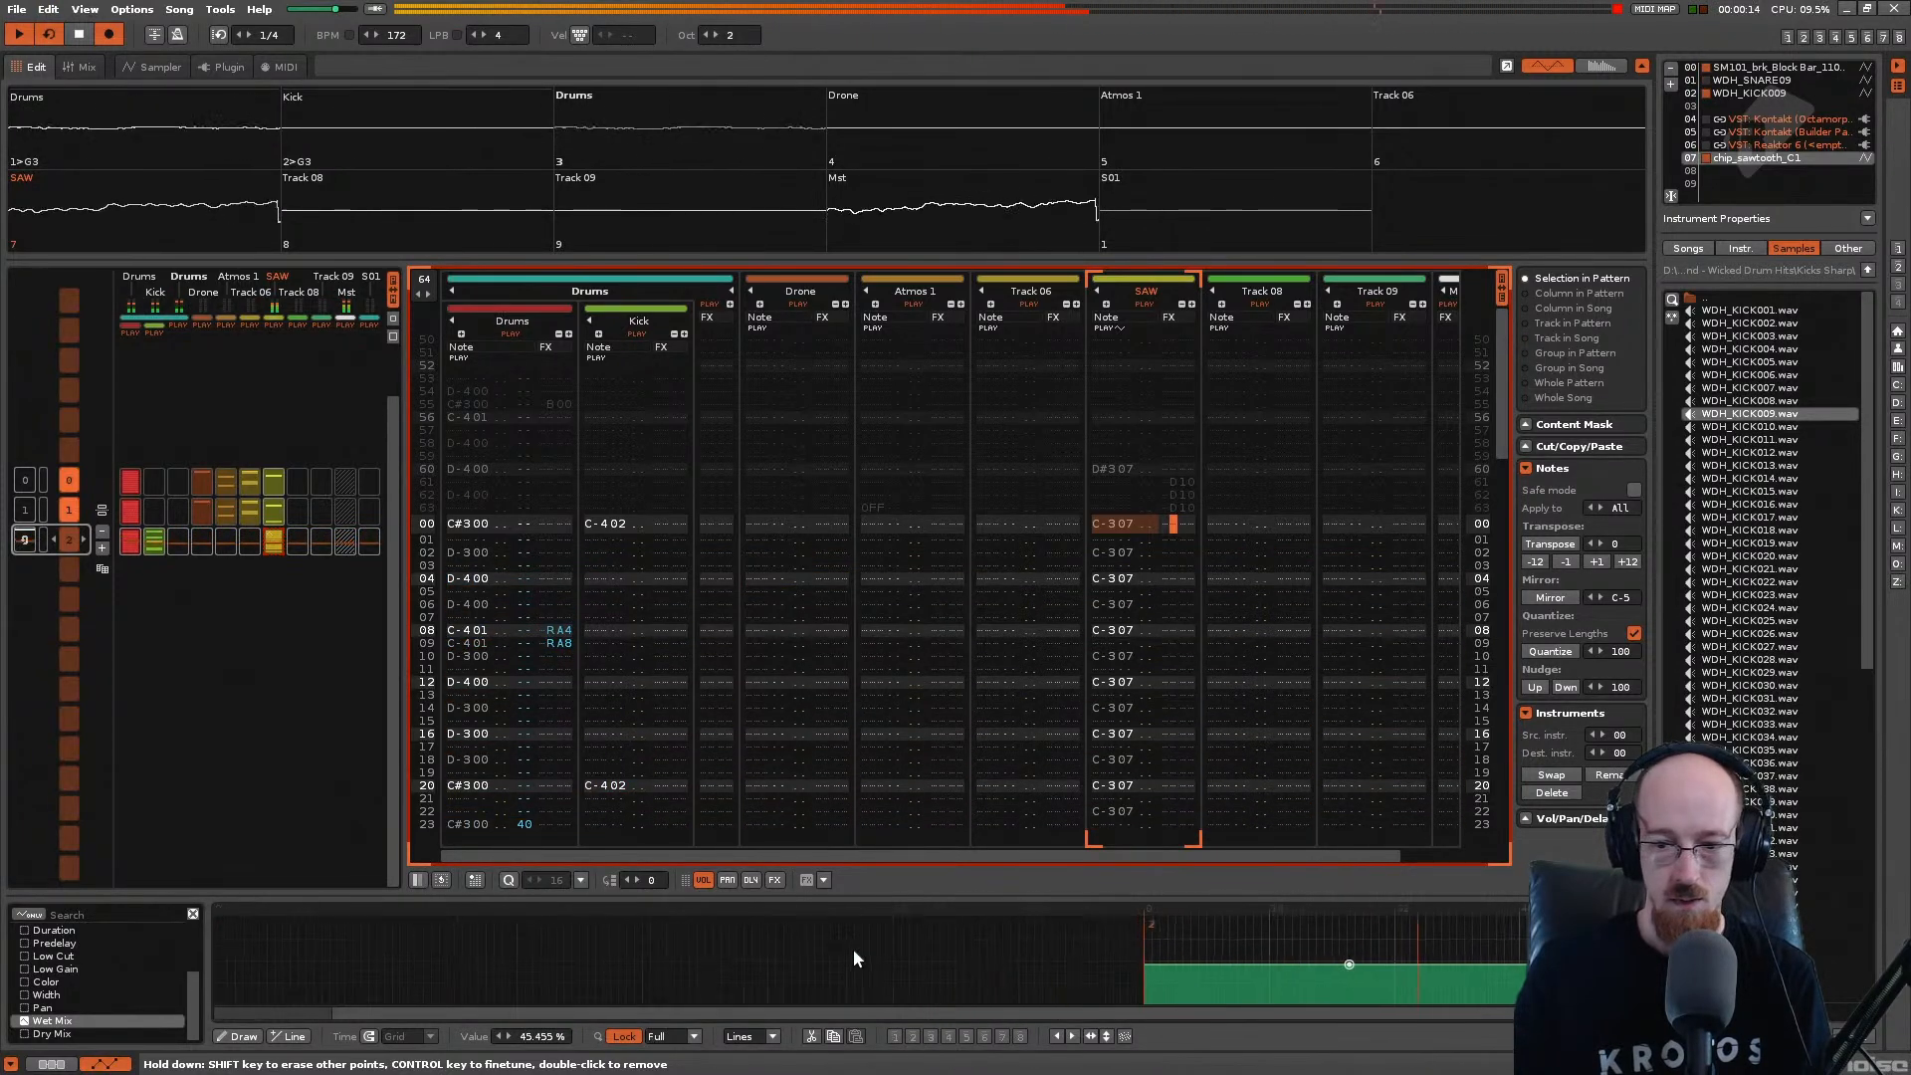
click(1169, 963)
drag(1363, 965, 1198, 1008)
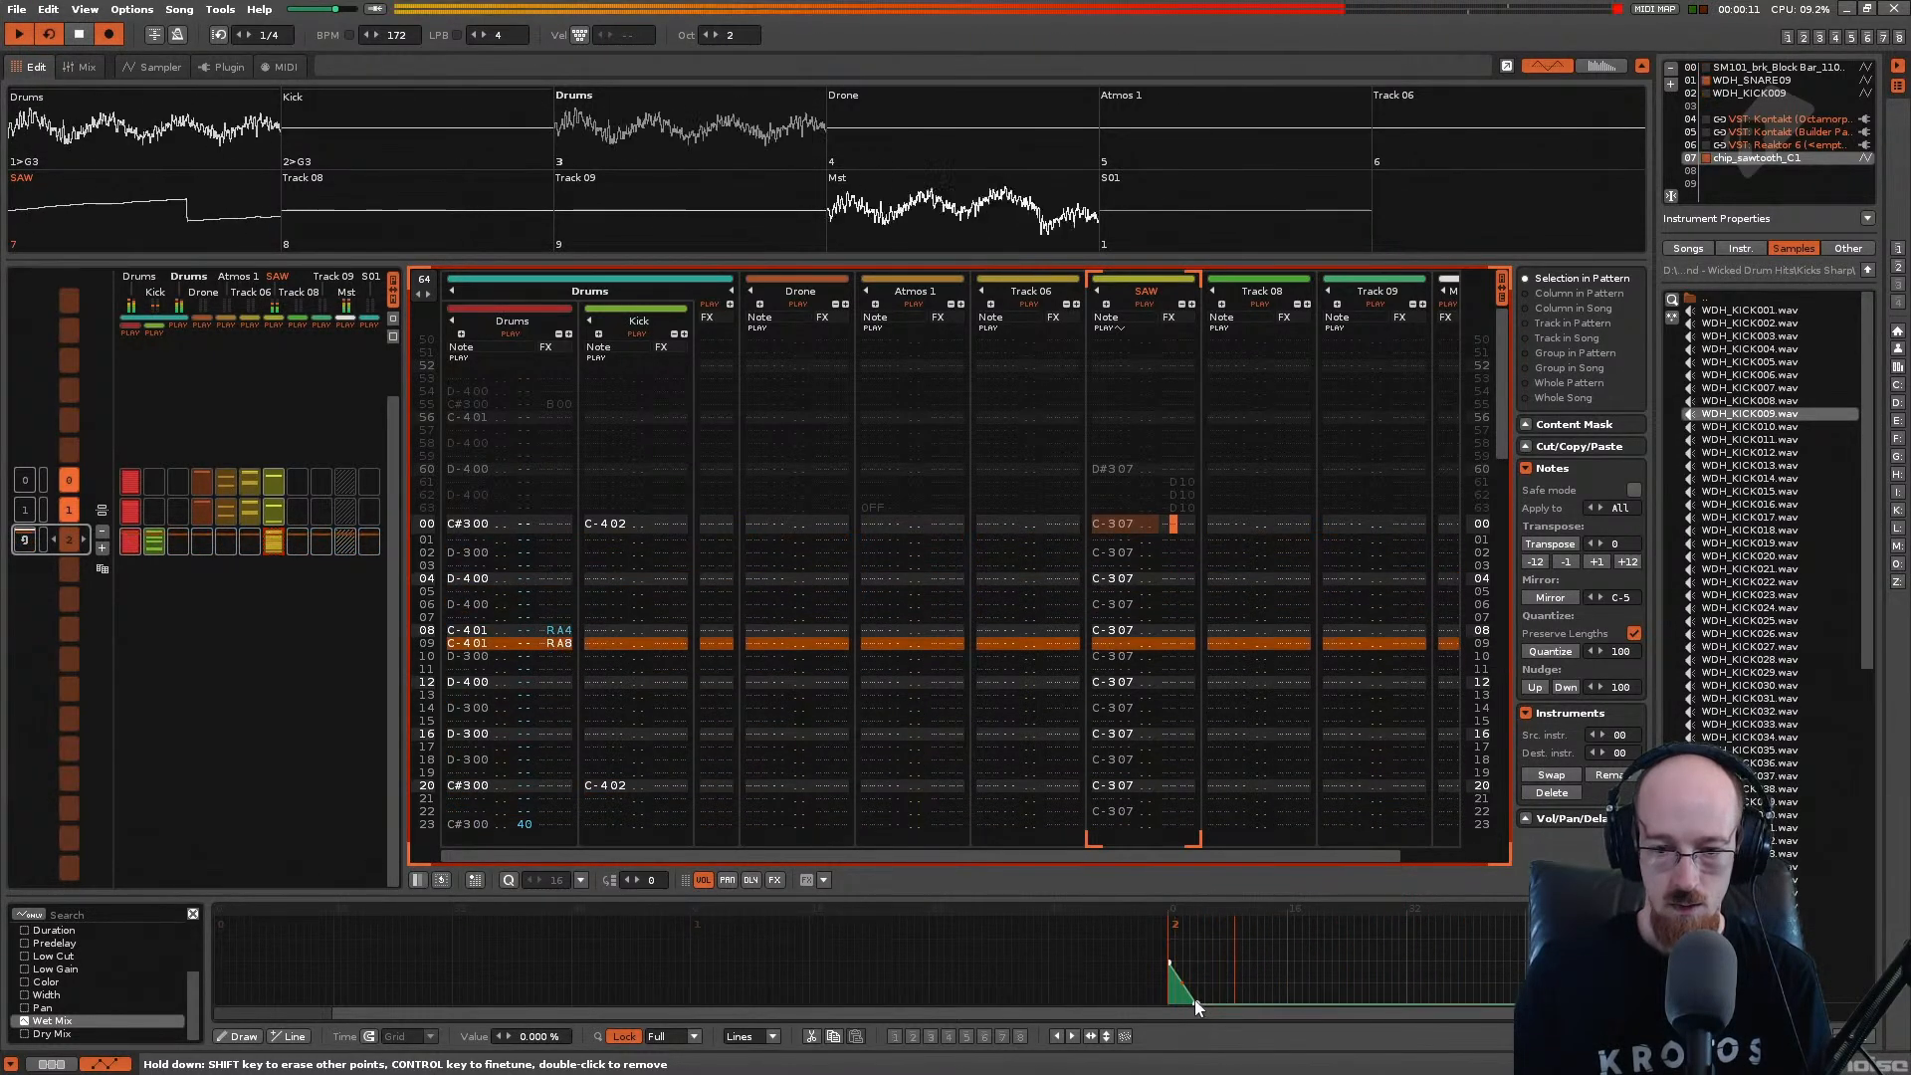
Step: Add reverb wet mix points near 50% in the first and second patterns, save the song and play it
click(746, 957)
drag(745, 960, 743, 963)
click(236, 961)
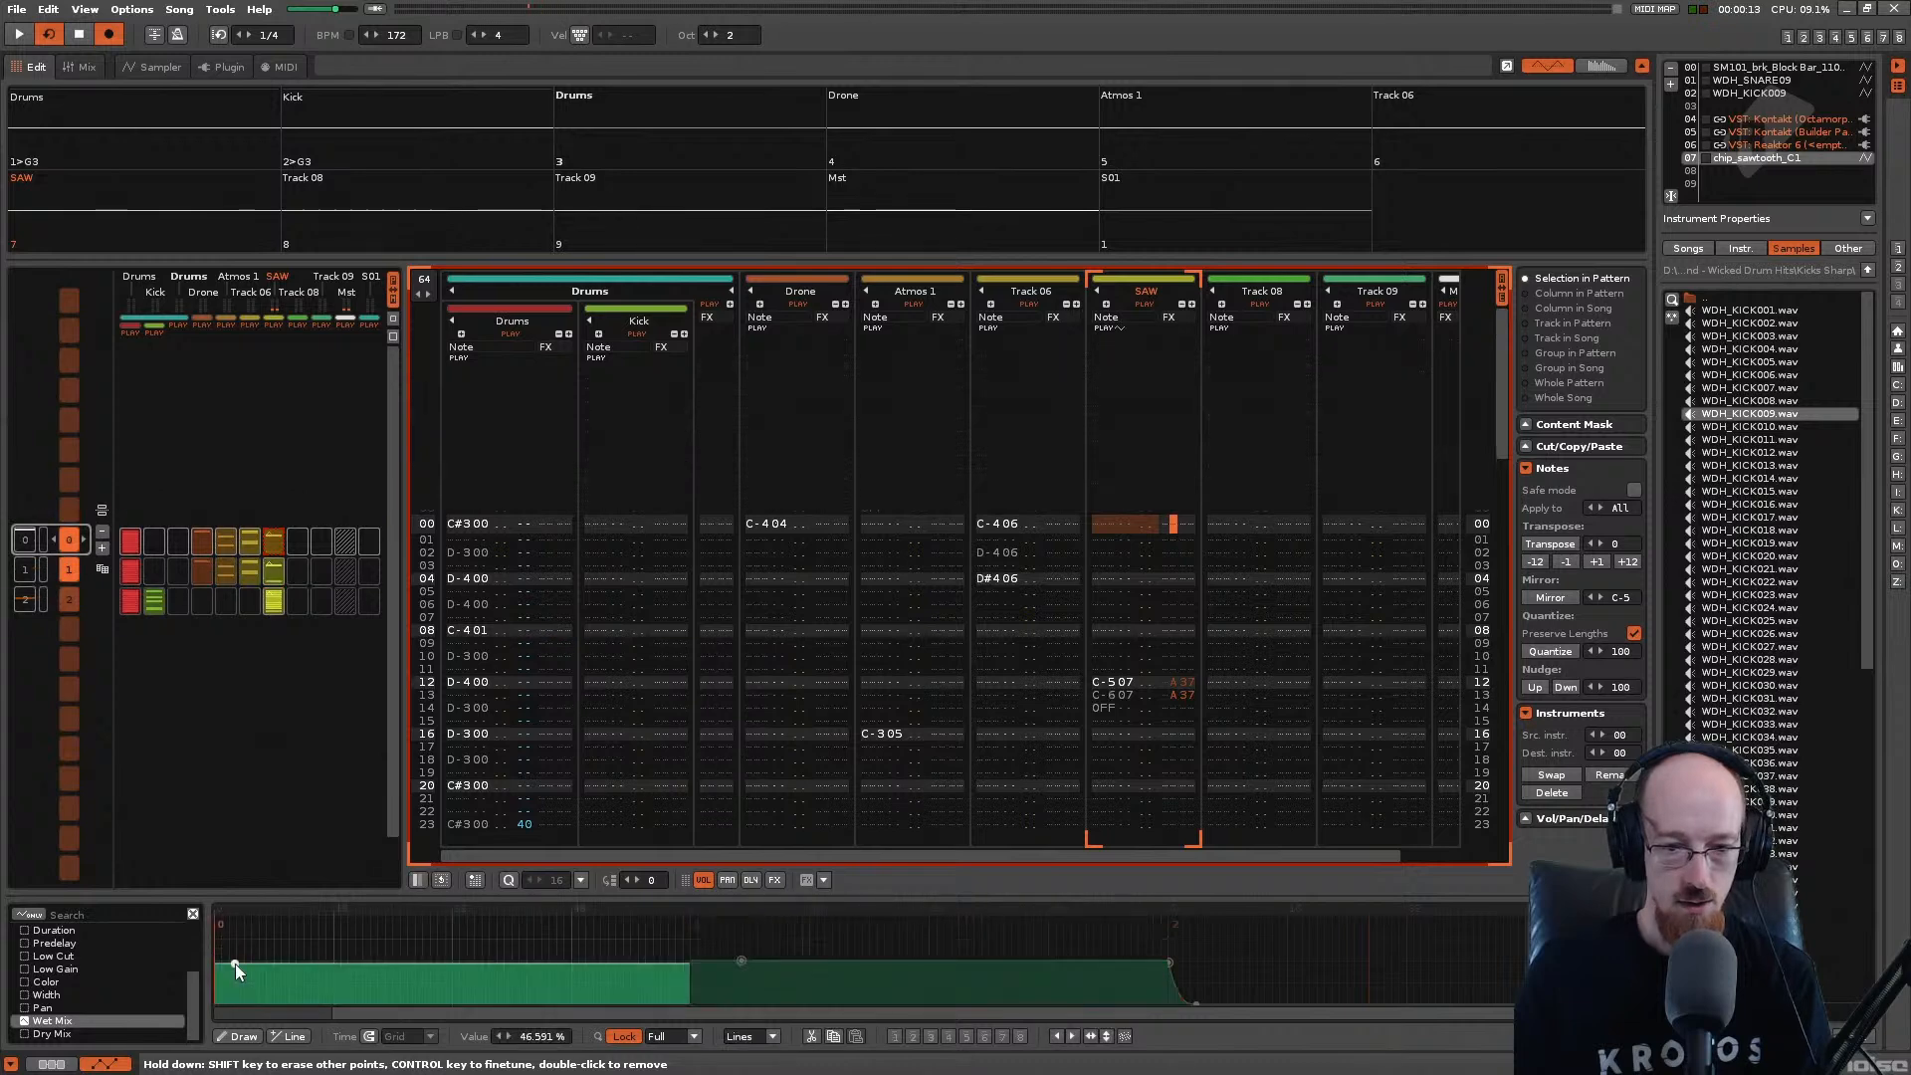
key(ctrl+s)
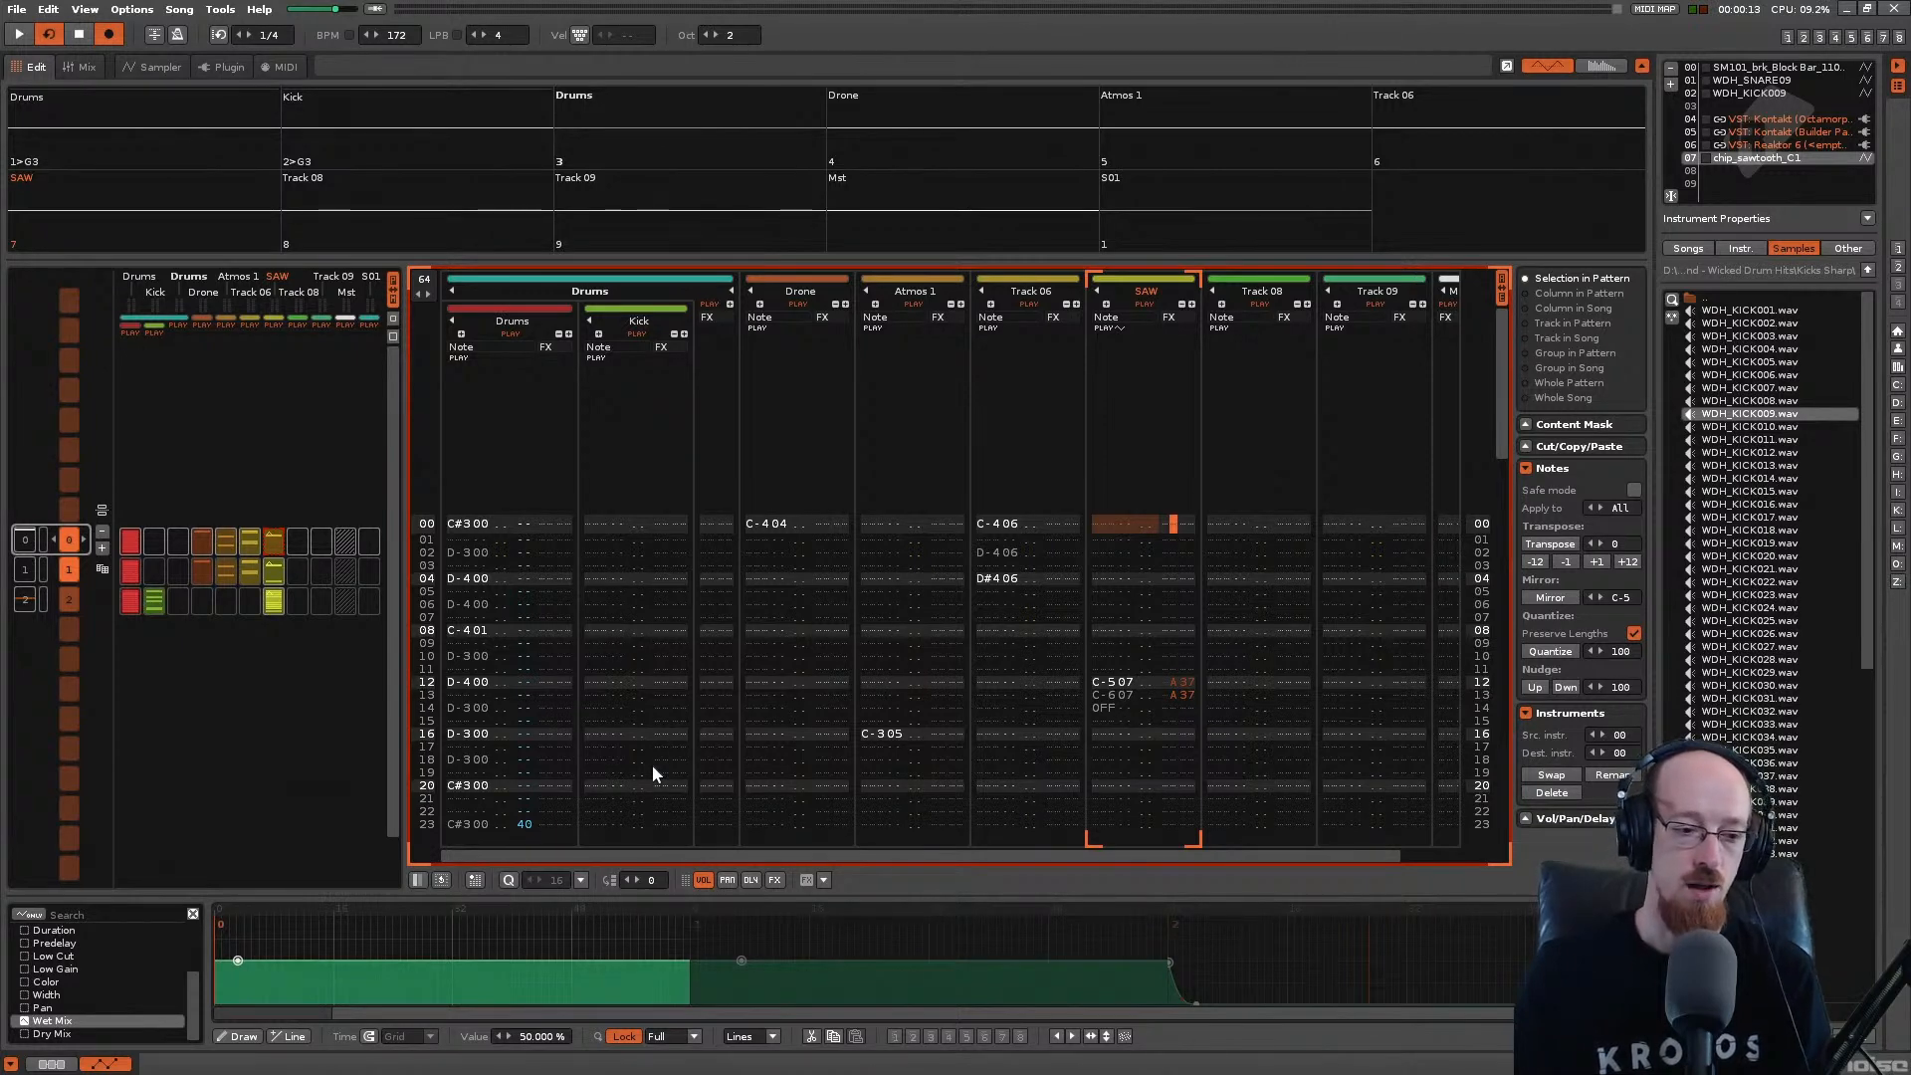
key(space)
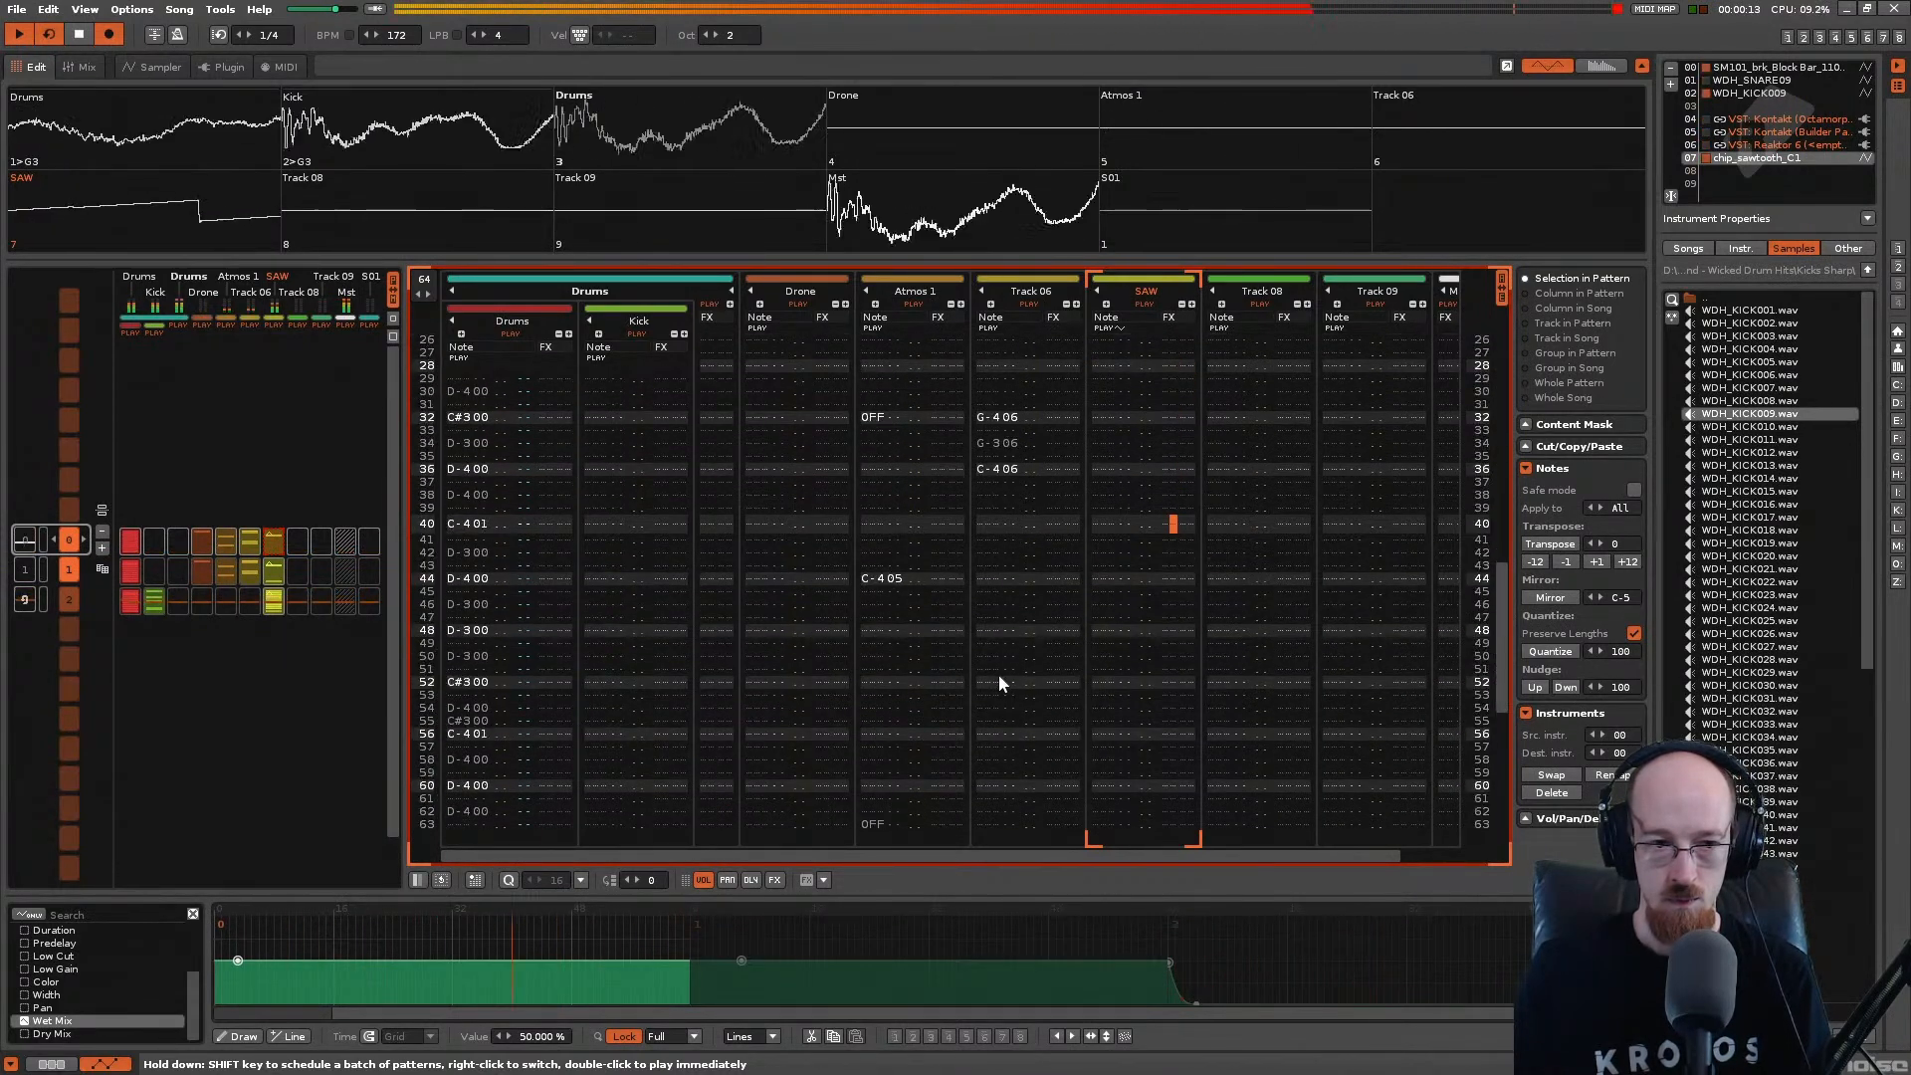
click(273, 605)
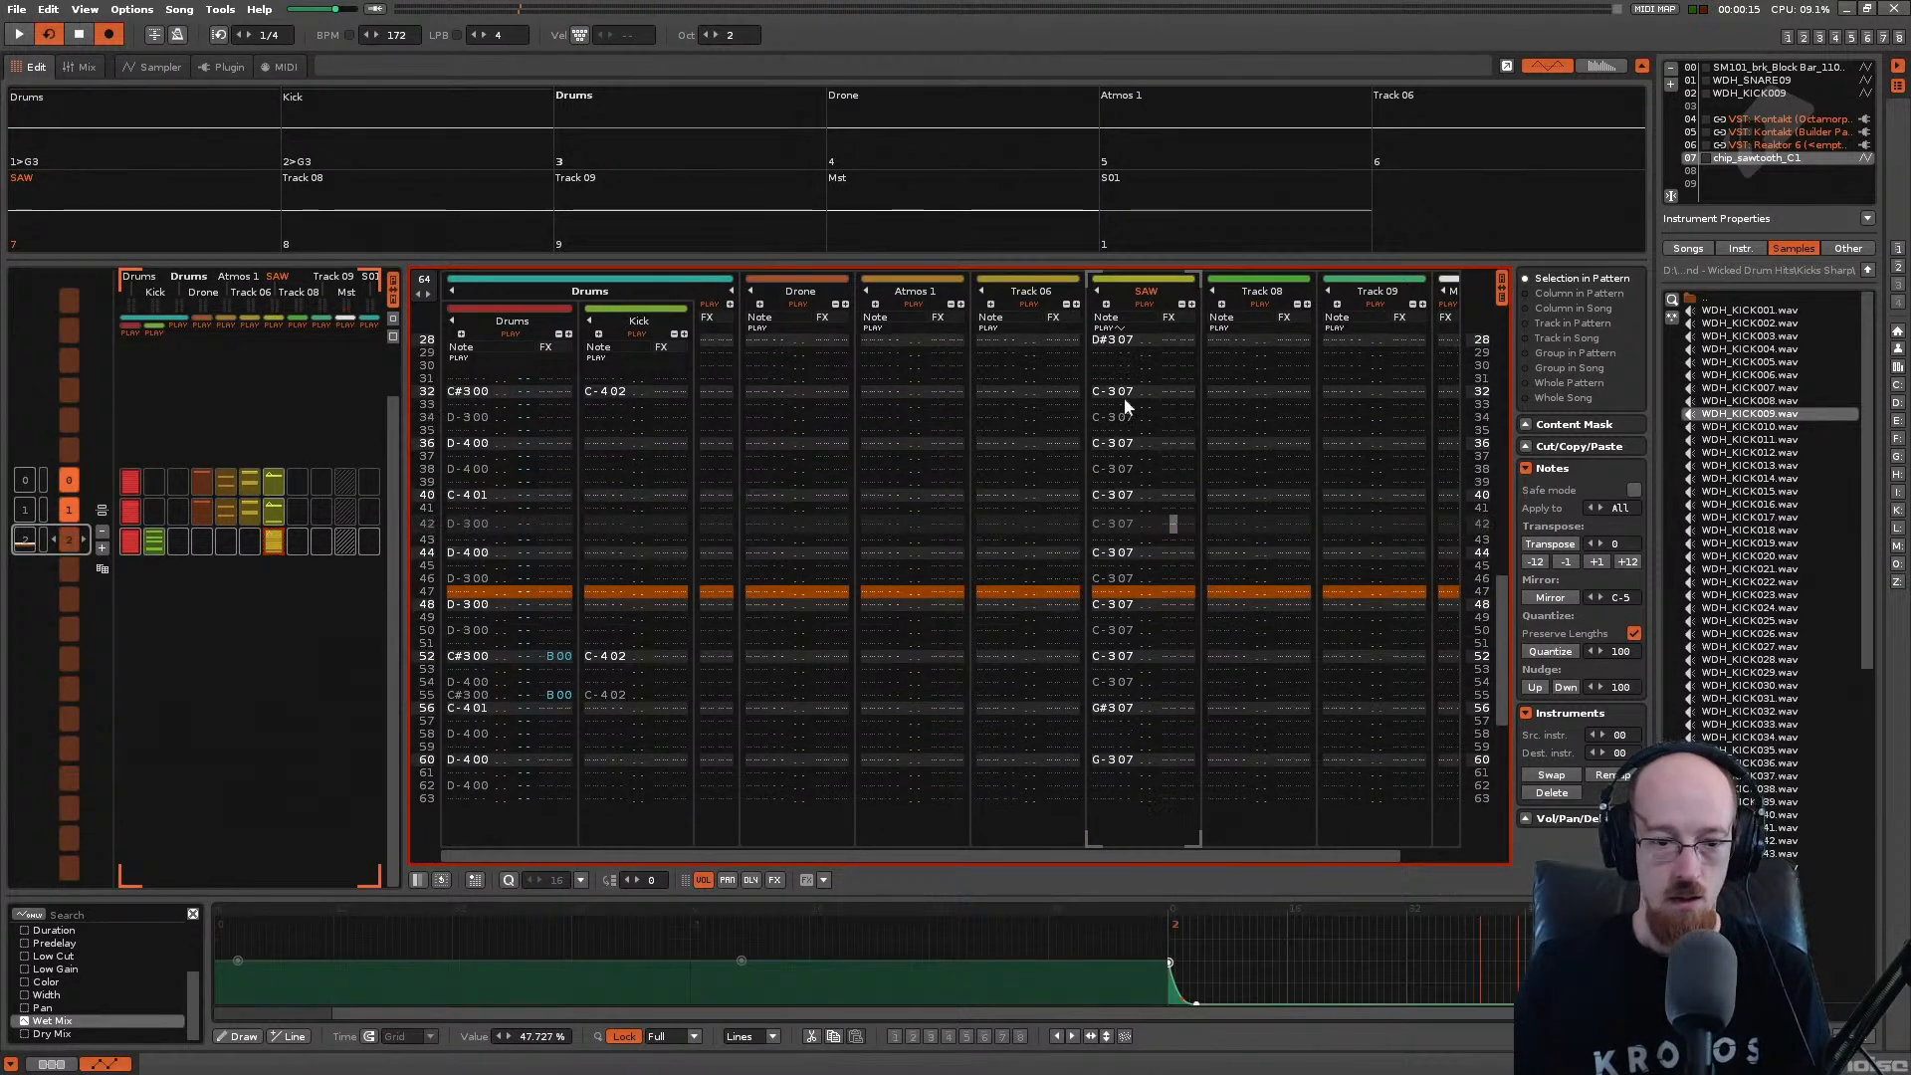
Step: Search the effects list for "dist" and add the native Distortion to the SAW track
click(45, 1065)
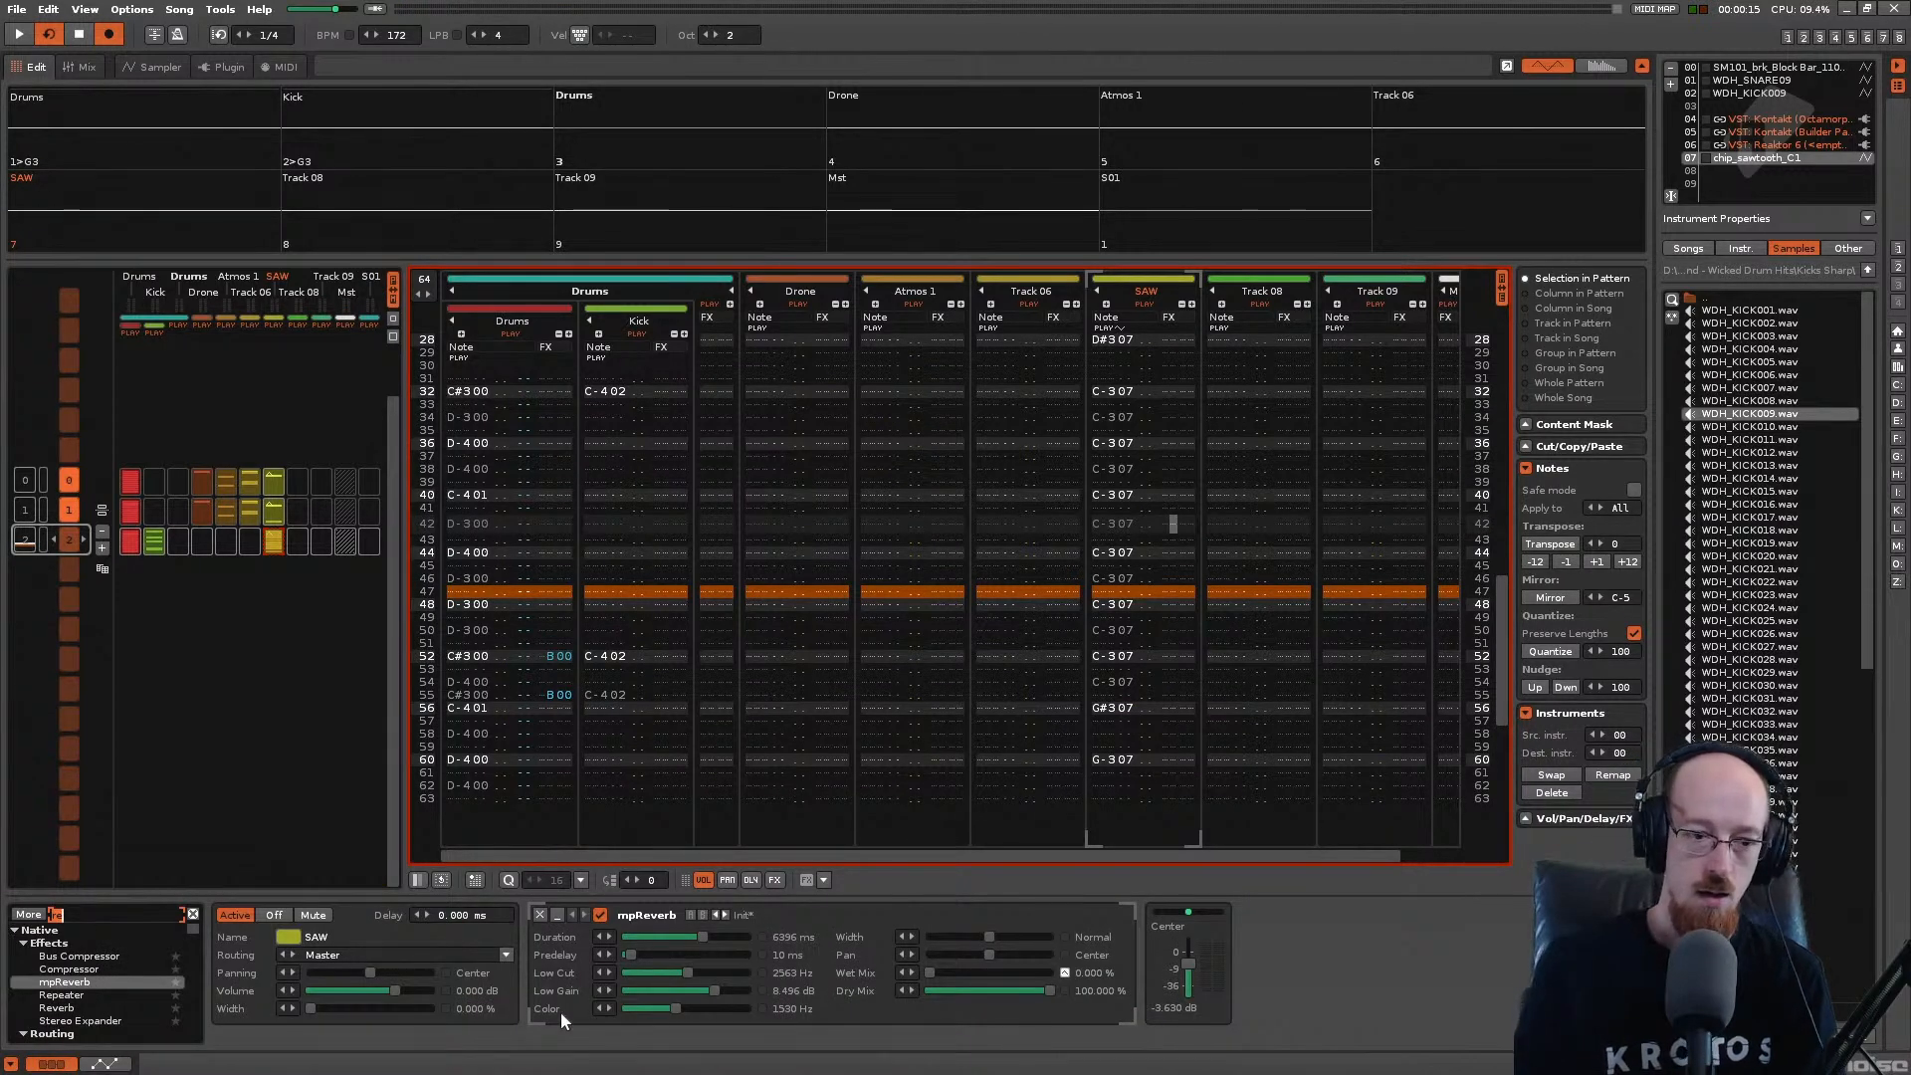
key(BackSpace)
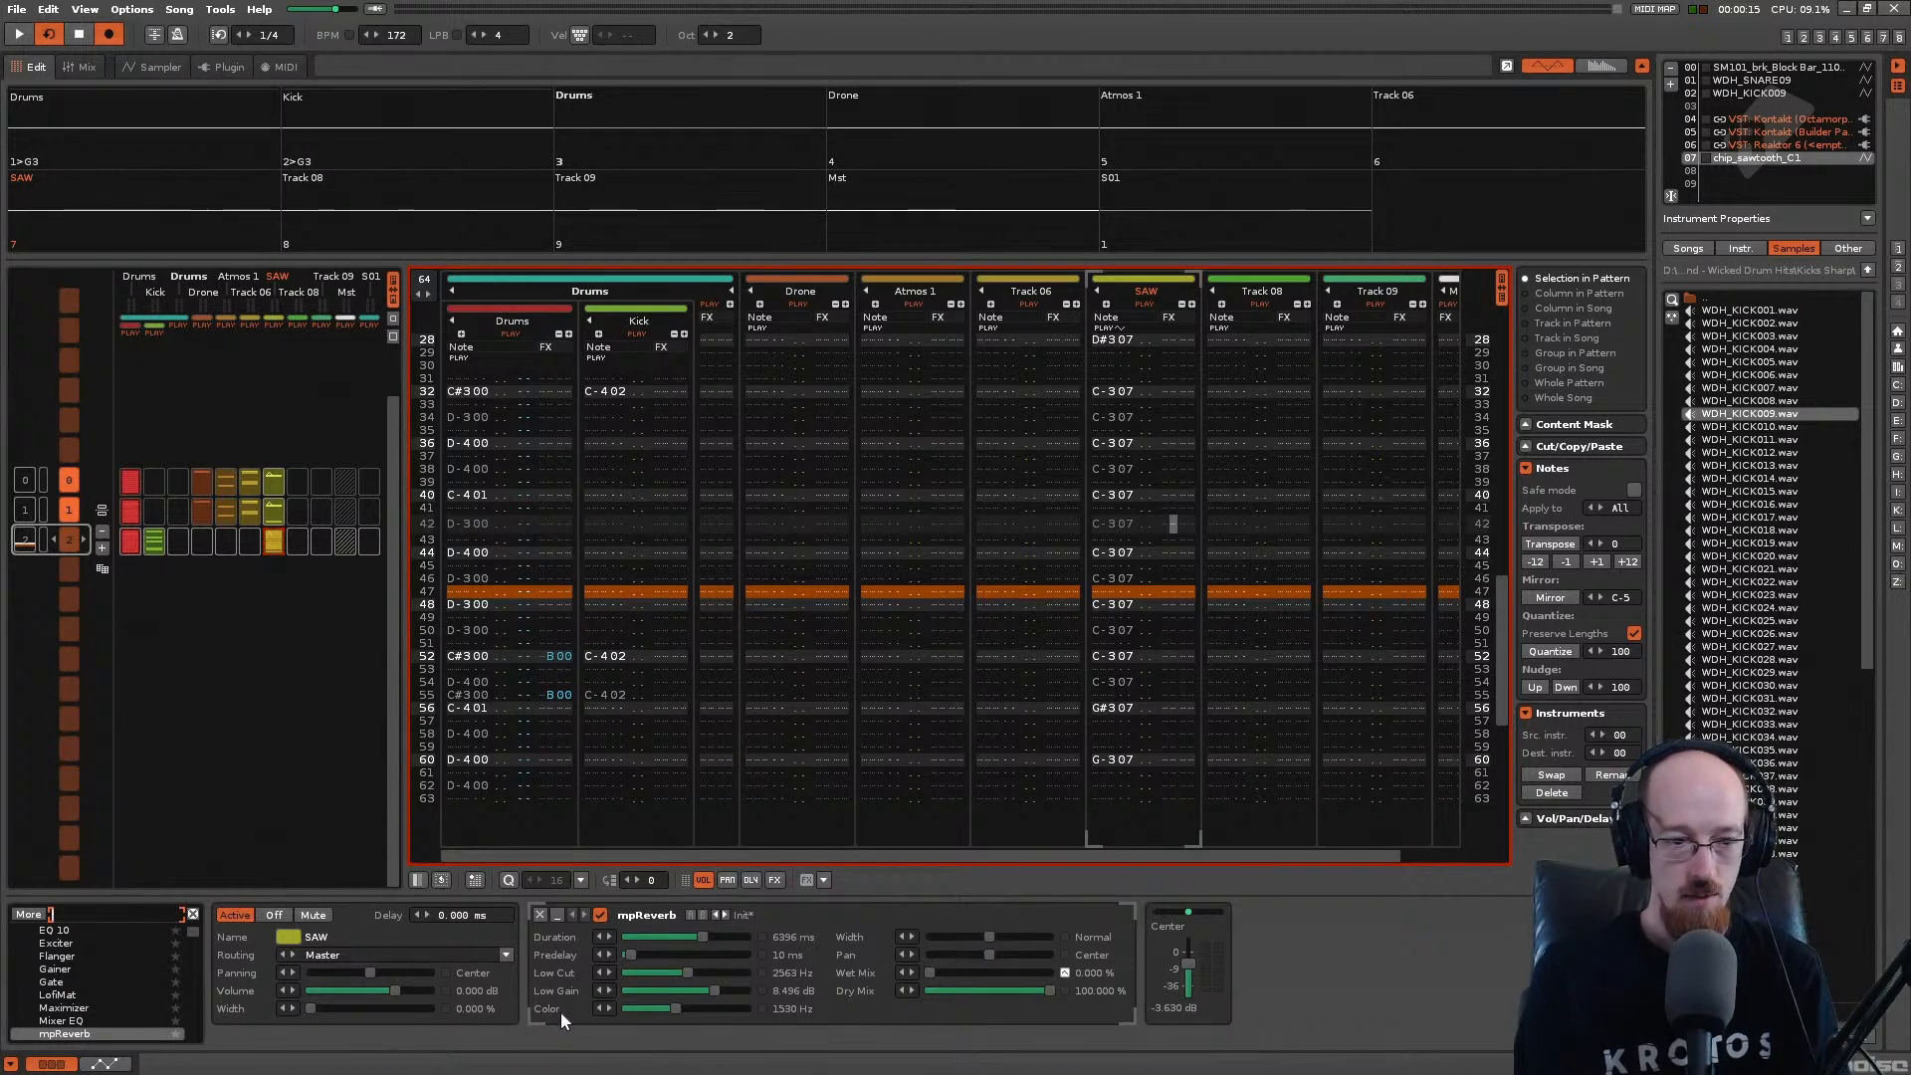
text(dist)
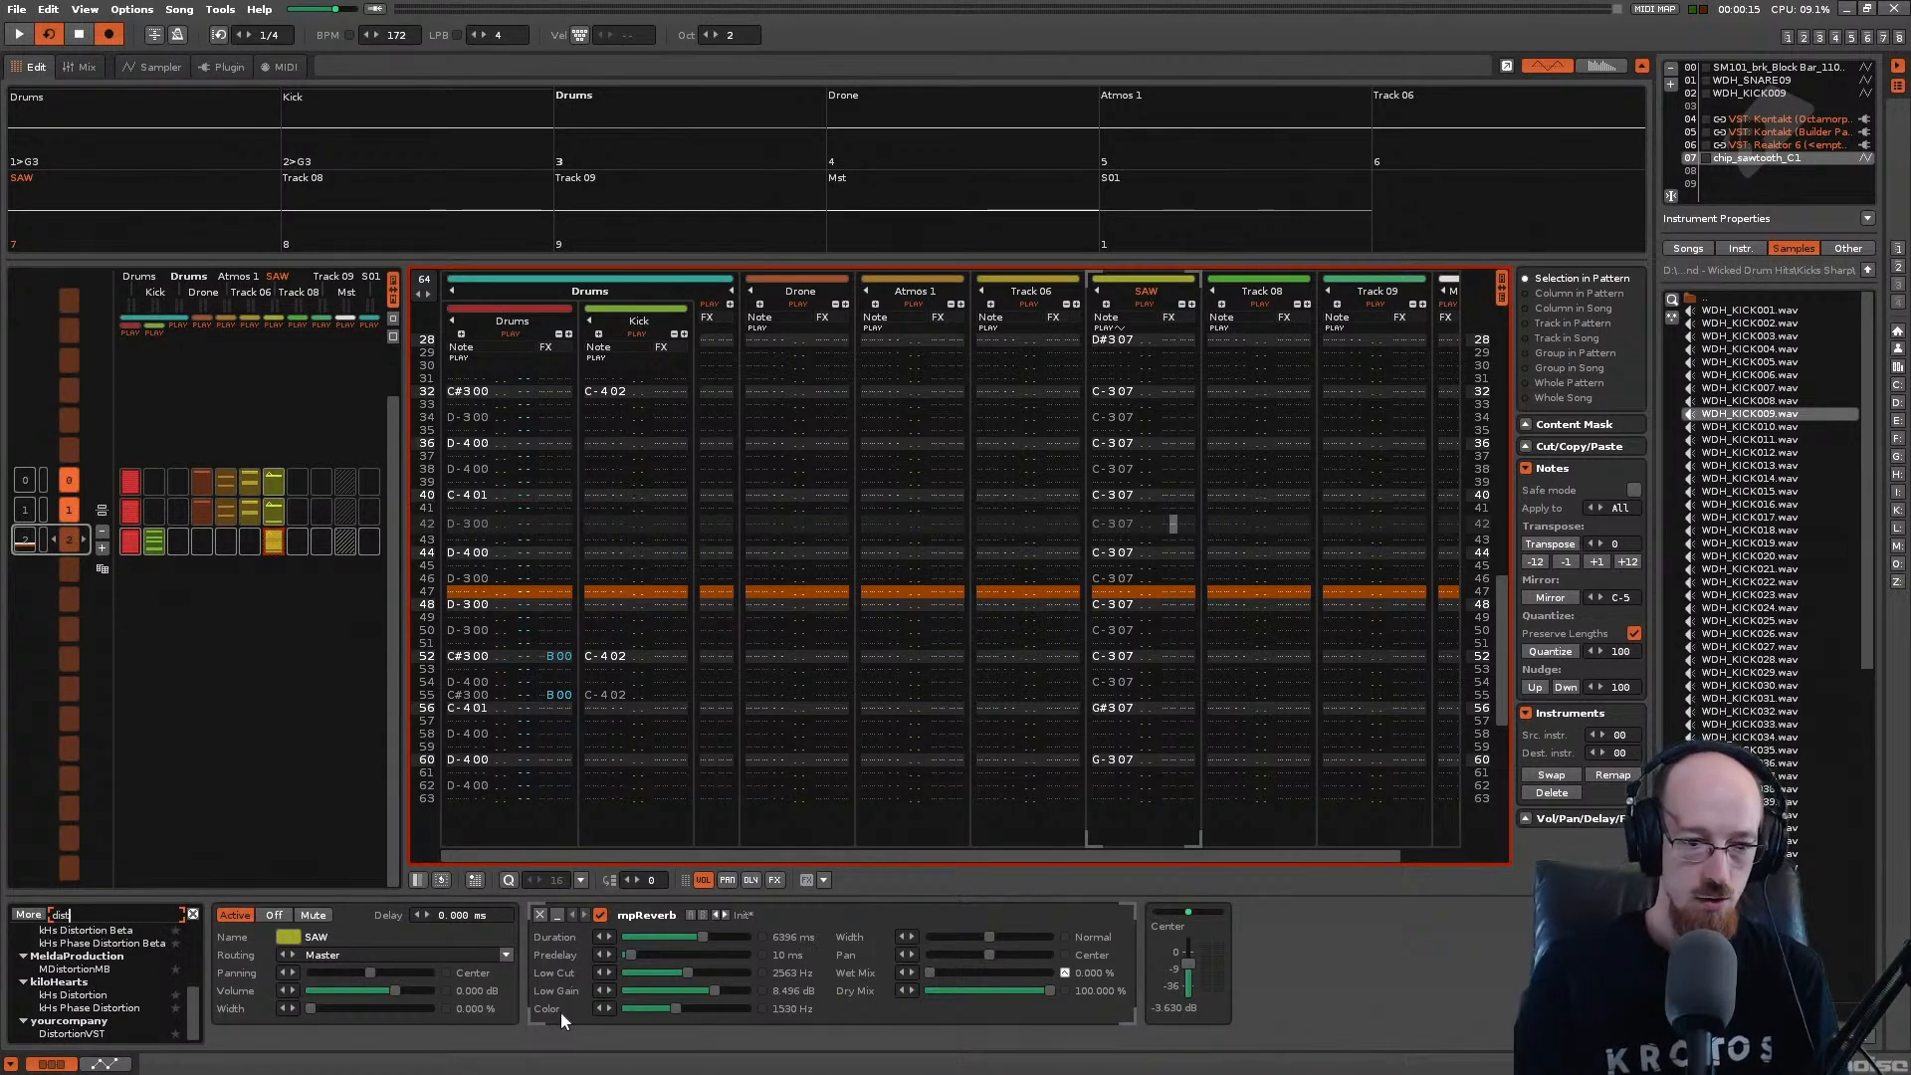
drag(188, 1009, 201, 927)
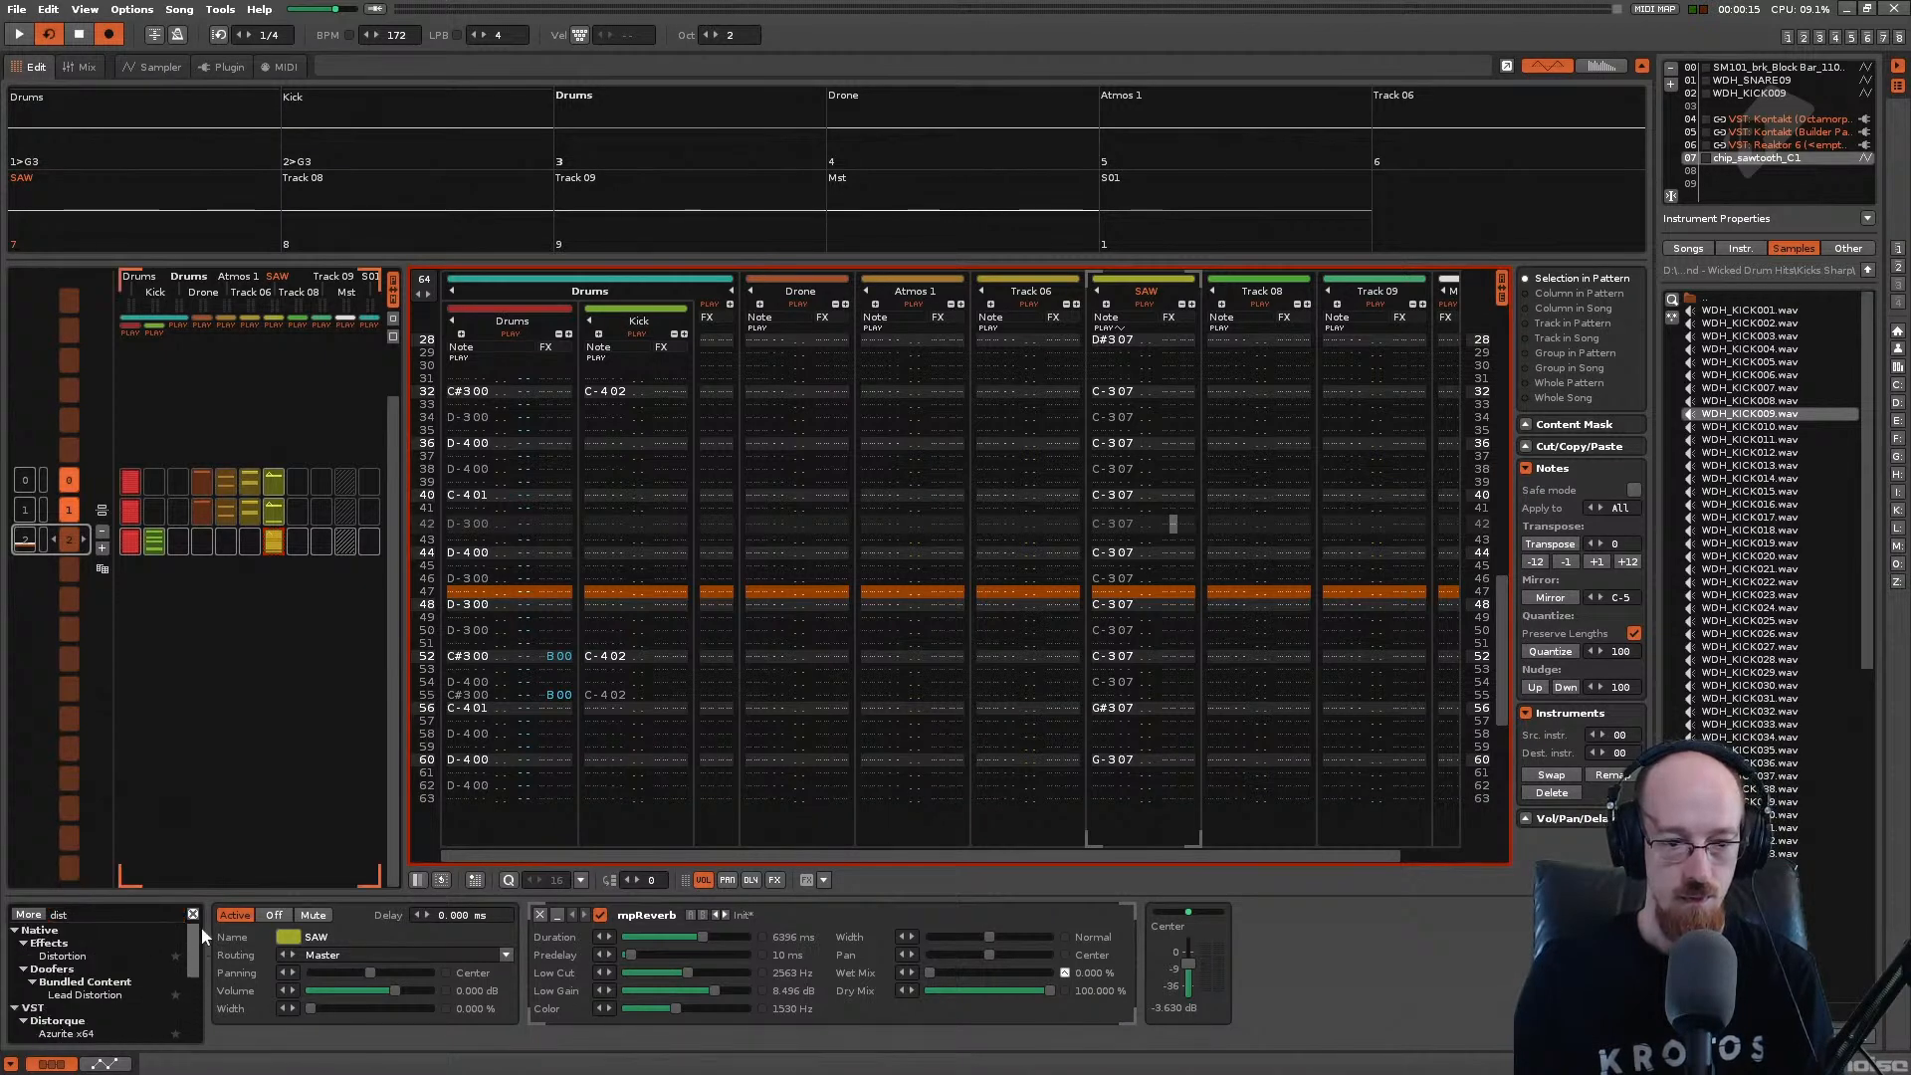
double_click(75, 957)
Step: Set the Distortion to Shape mode with 44.8% drive and its wet mix at the default level while the pattern plays
key(space)
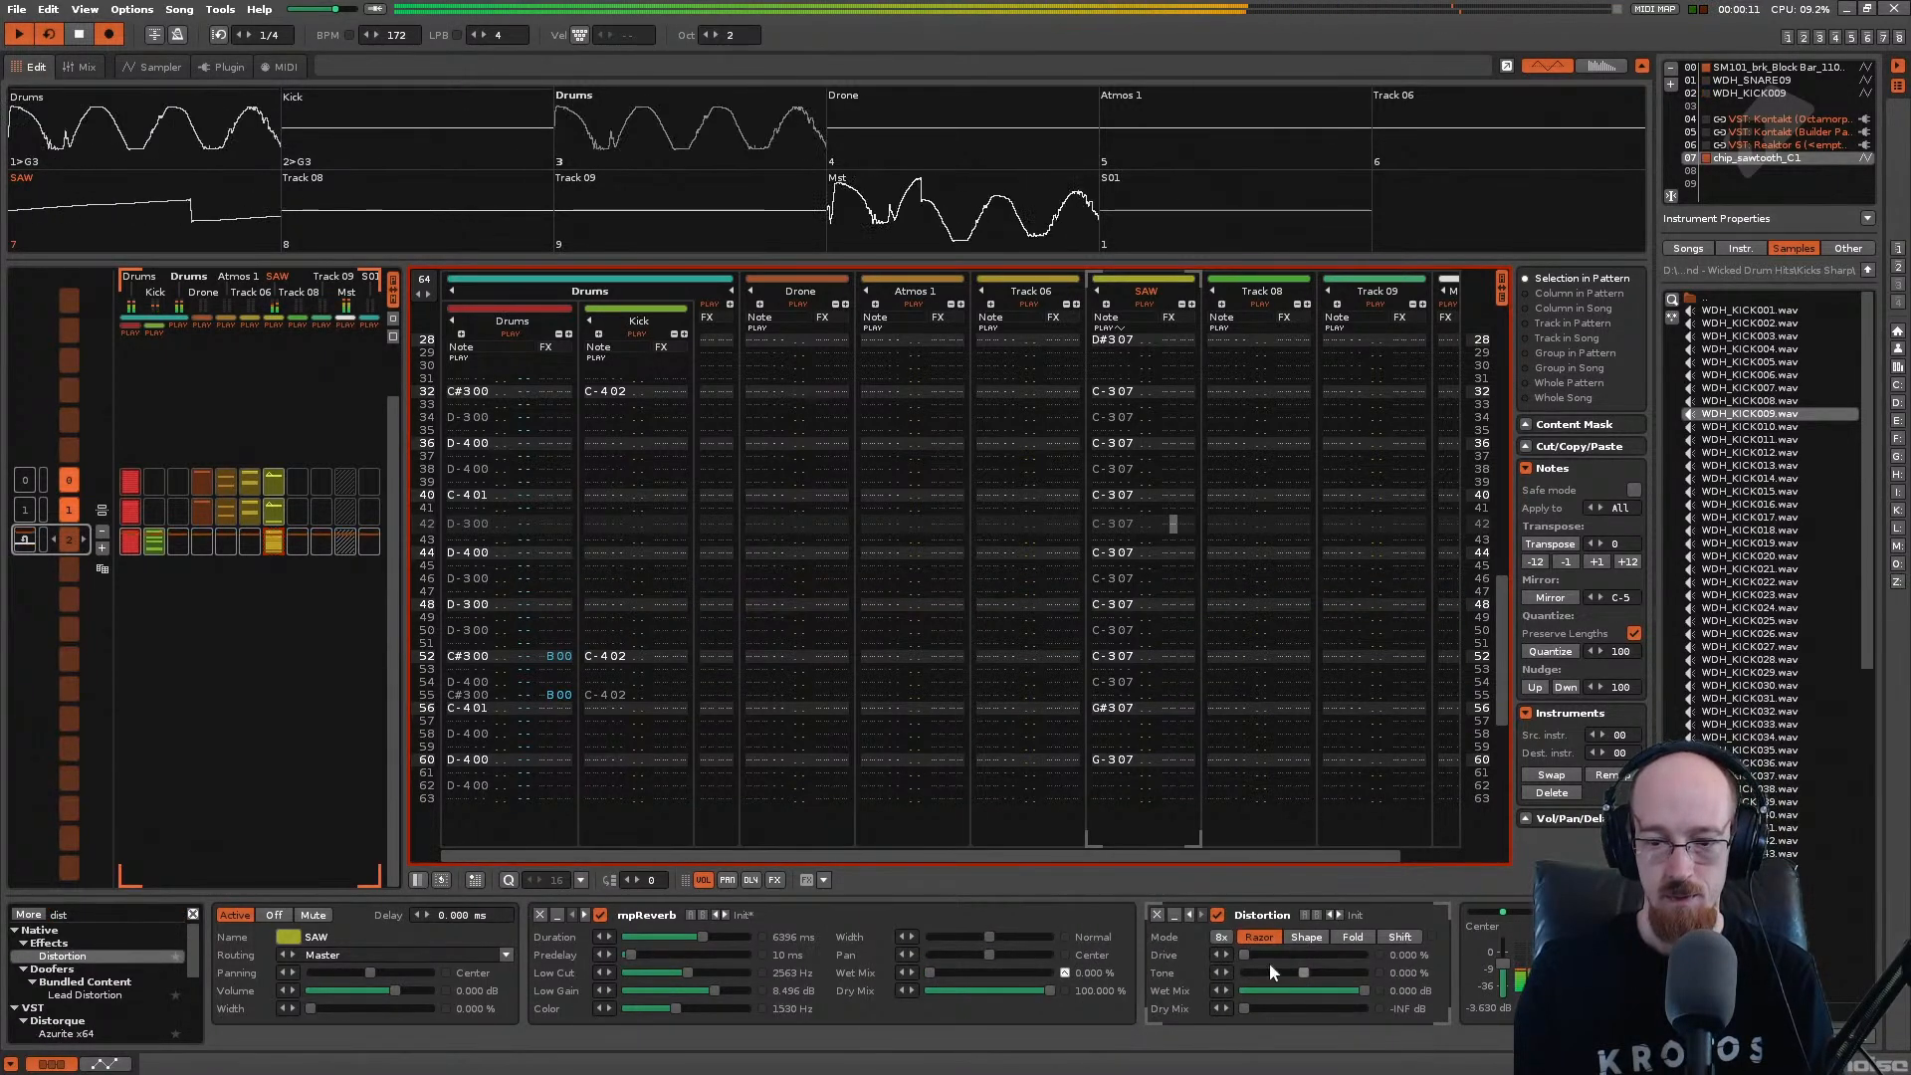
drag(1244, 955, 1296, 954)
click(1305, 940)
click(1353, 937)
click(1312, 936)
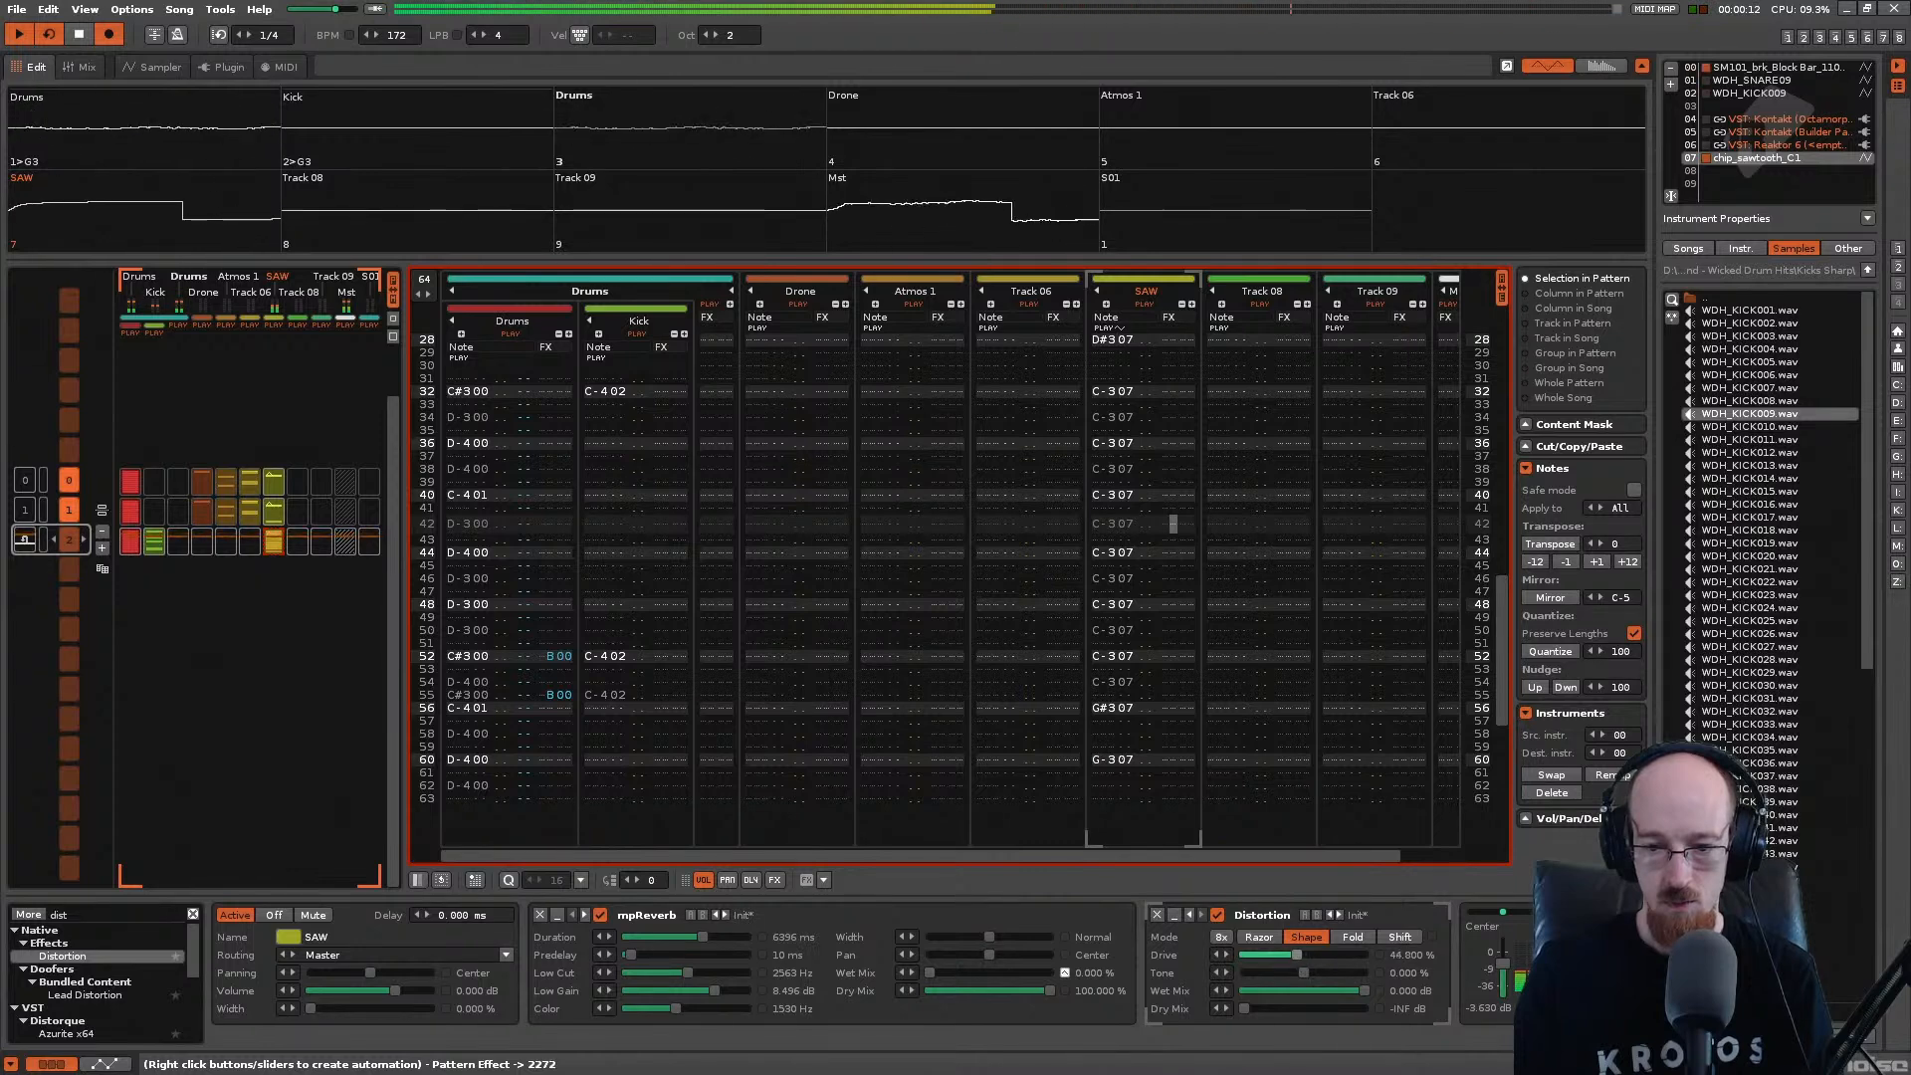
drag(1361, 990, 1320, 990)
double_click(1321, 990)
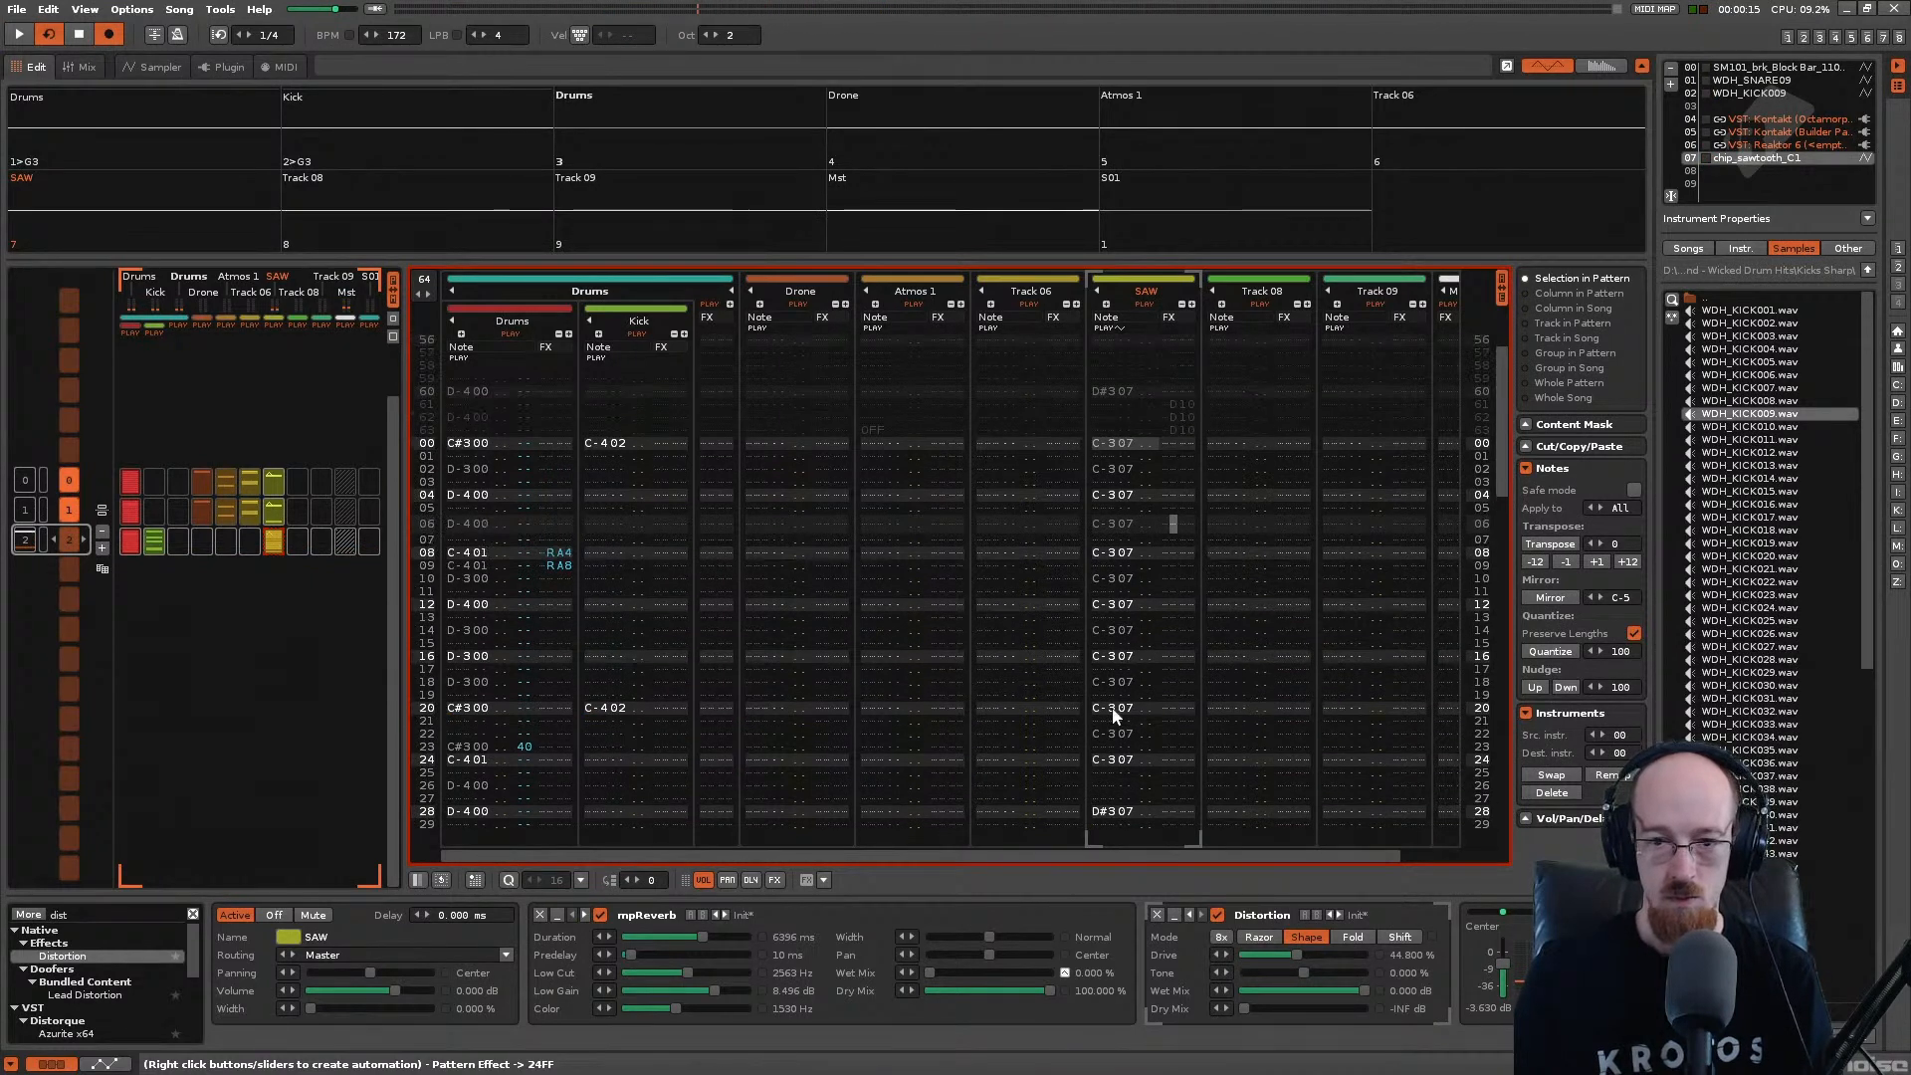
key(Tab)
key(shift+Tab)
key(Tab)
key(shift+Tab)
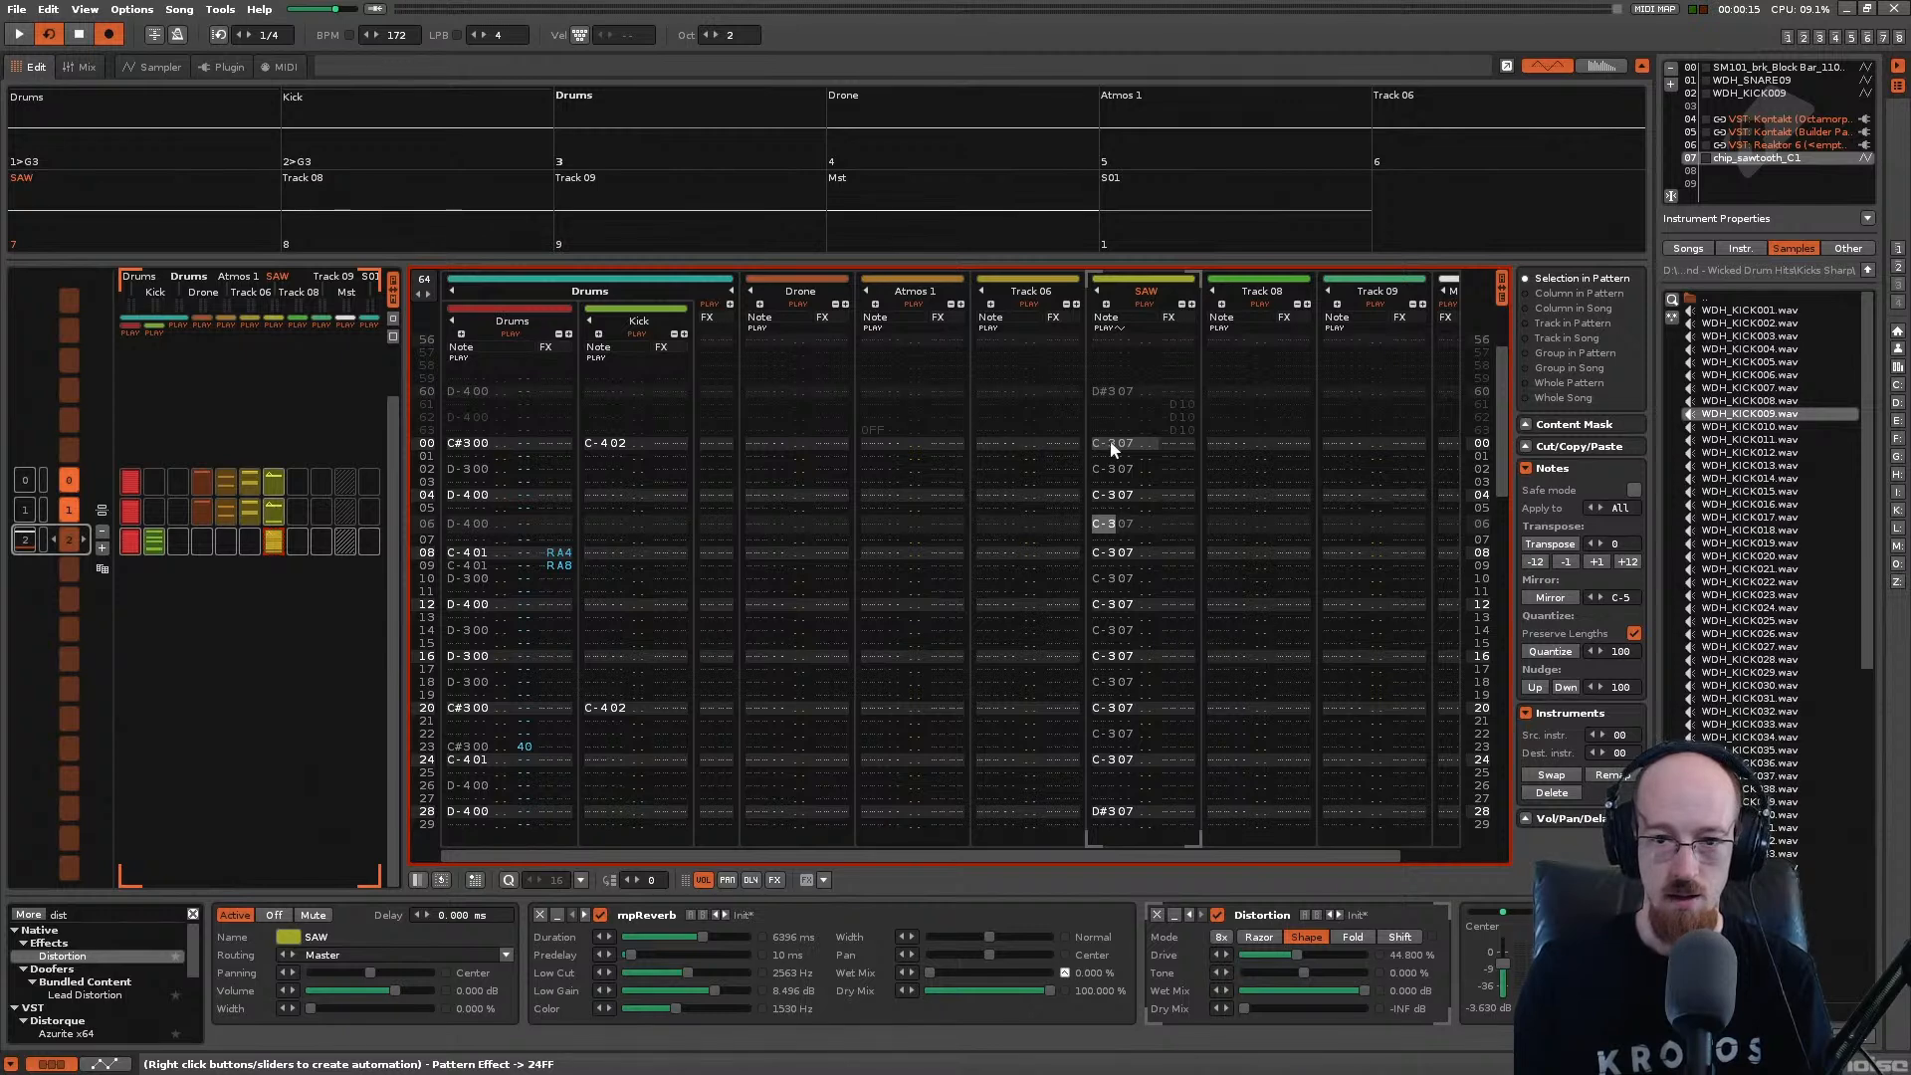
Step: Try an RA4 retrigger effect on line 24 of the SAW track and listen to it
click(1173, 499)
scroll(1178, 497, up, 4)
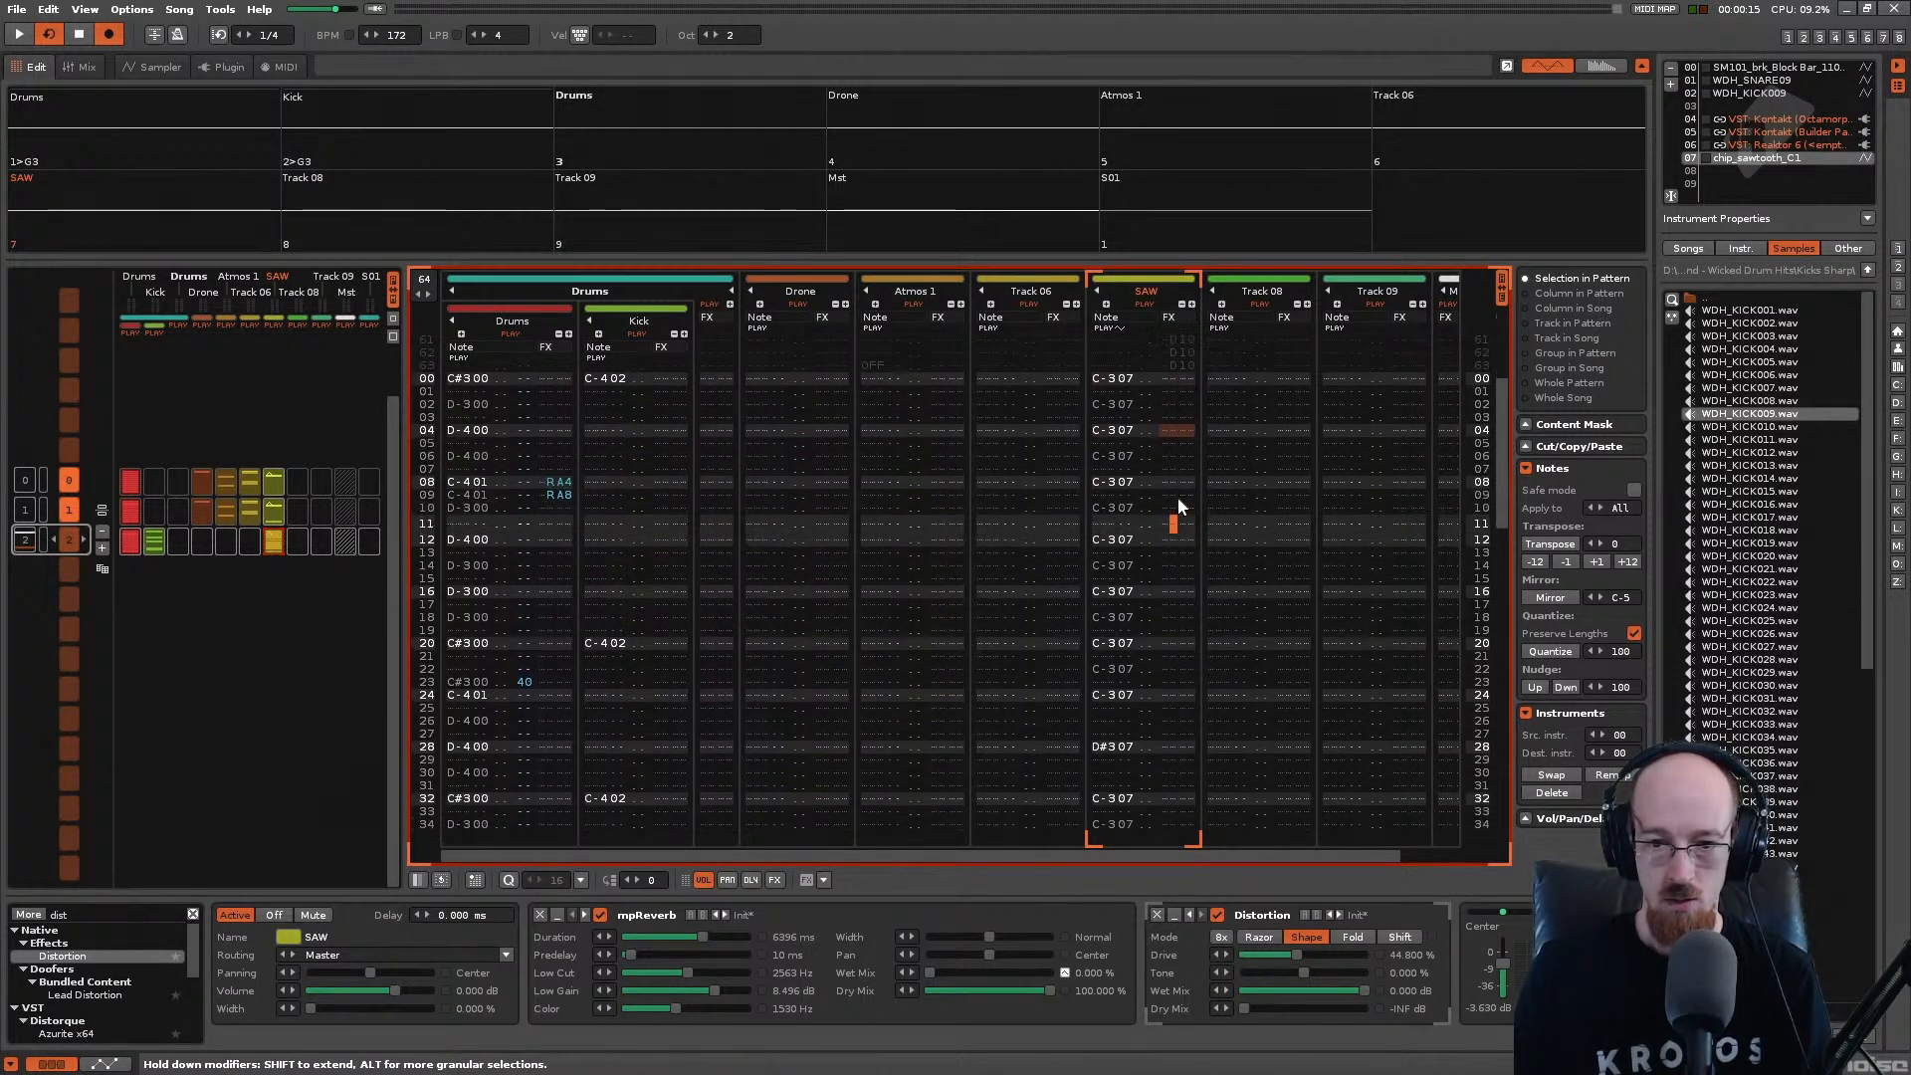
text(r)
key(Right)
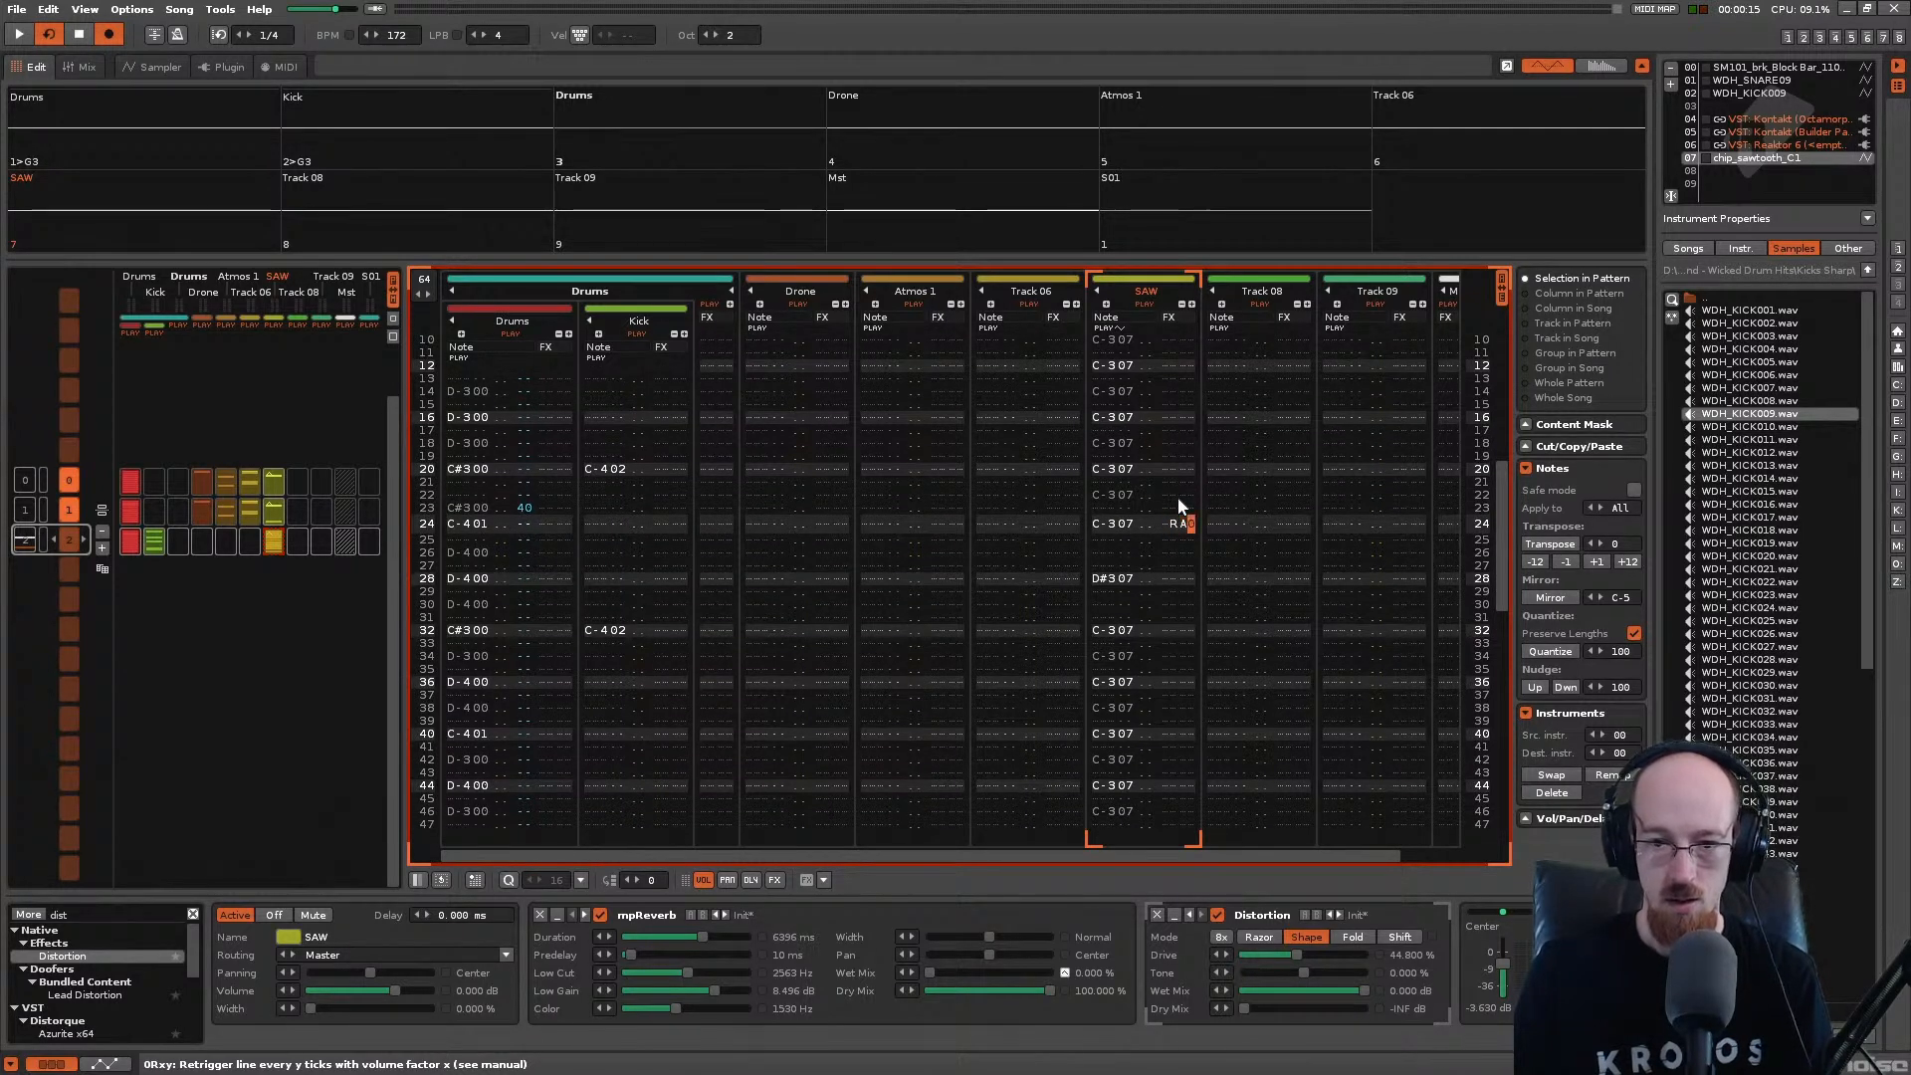
text(a4)
key(space)
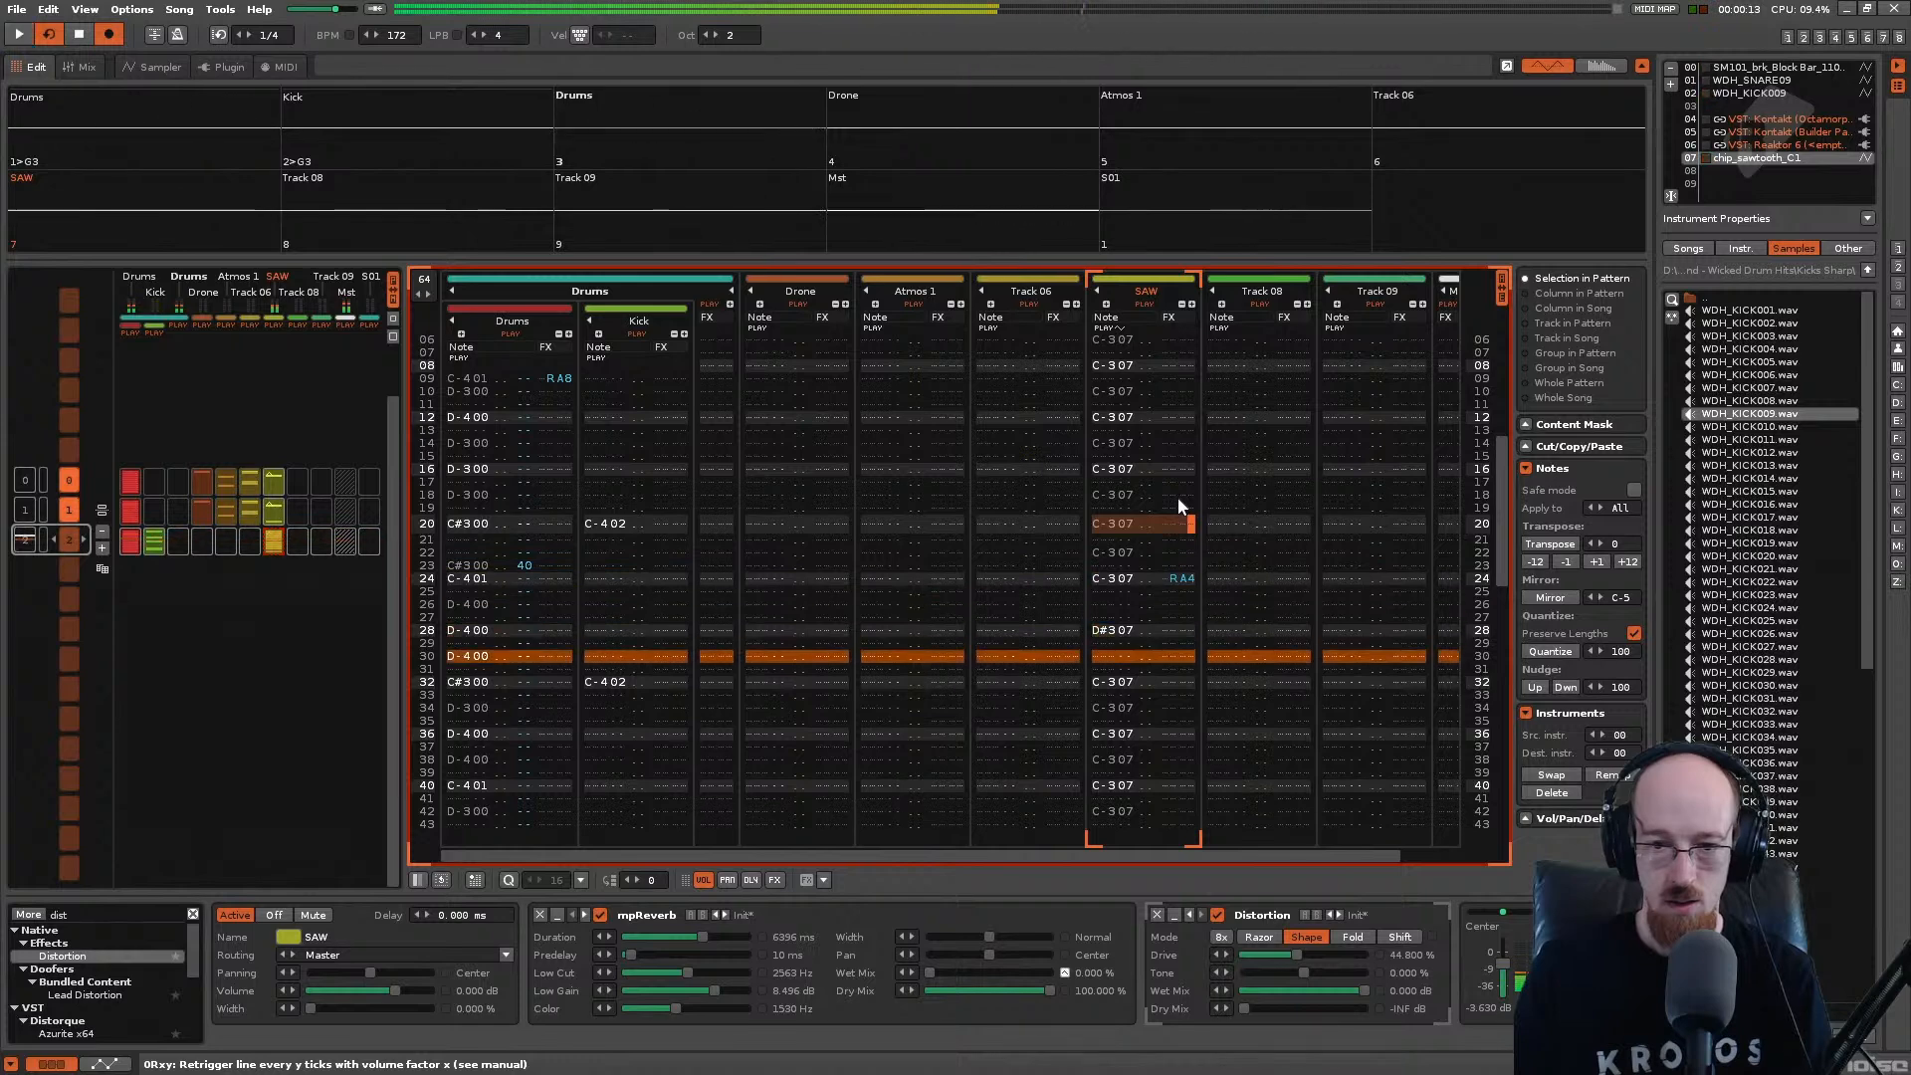
key(space)
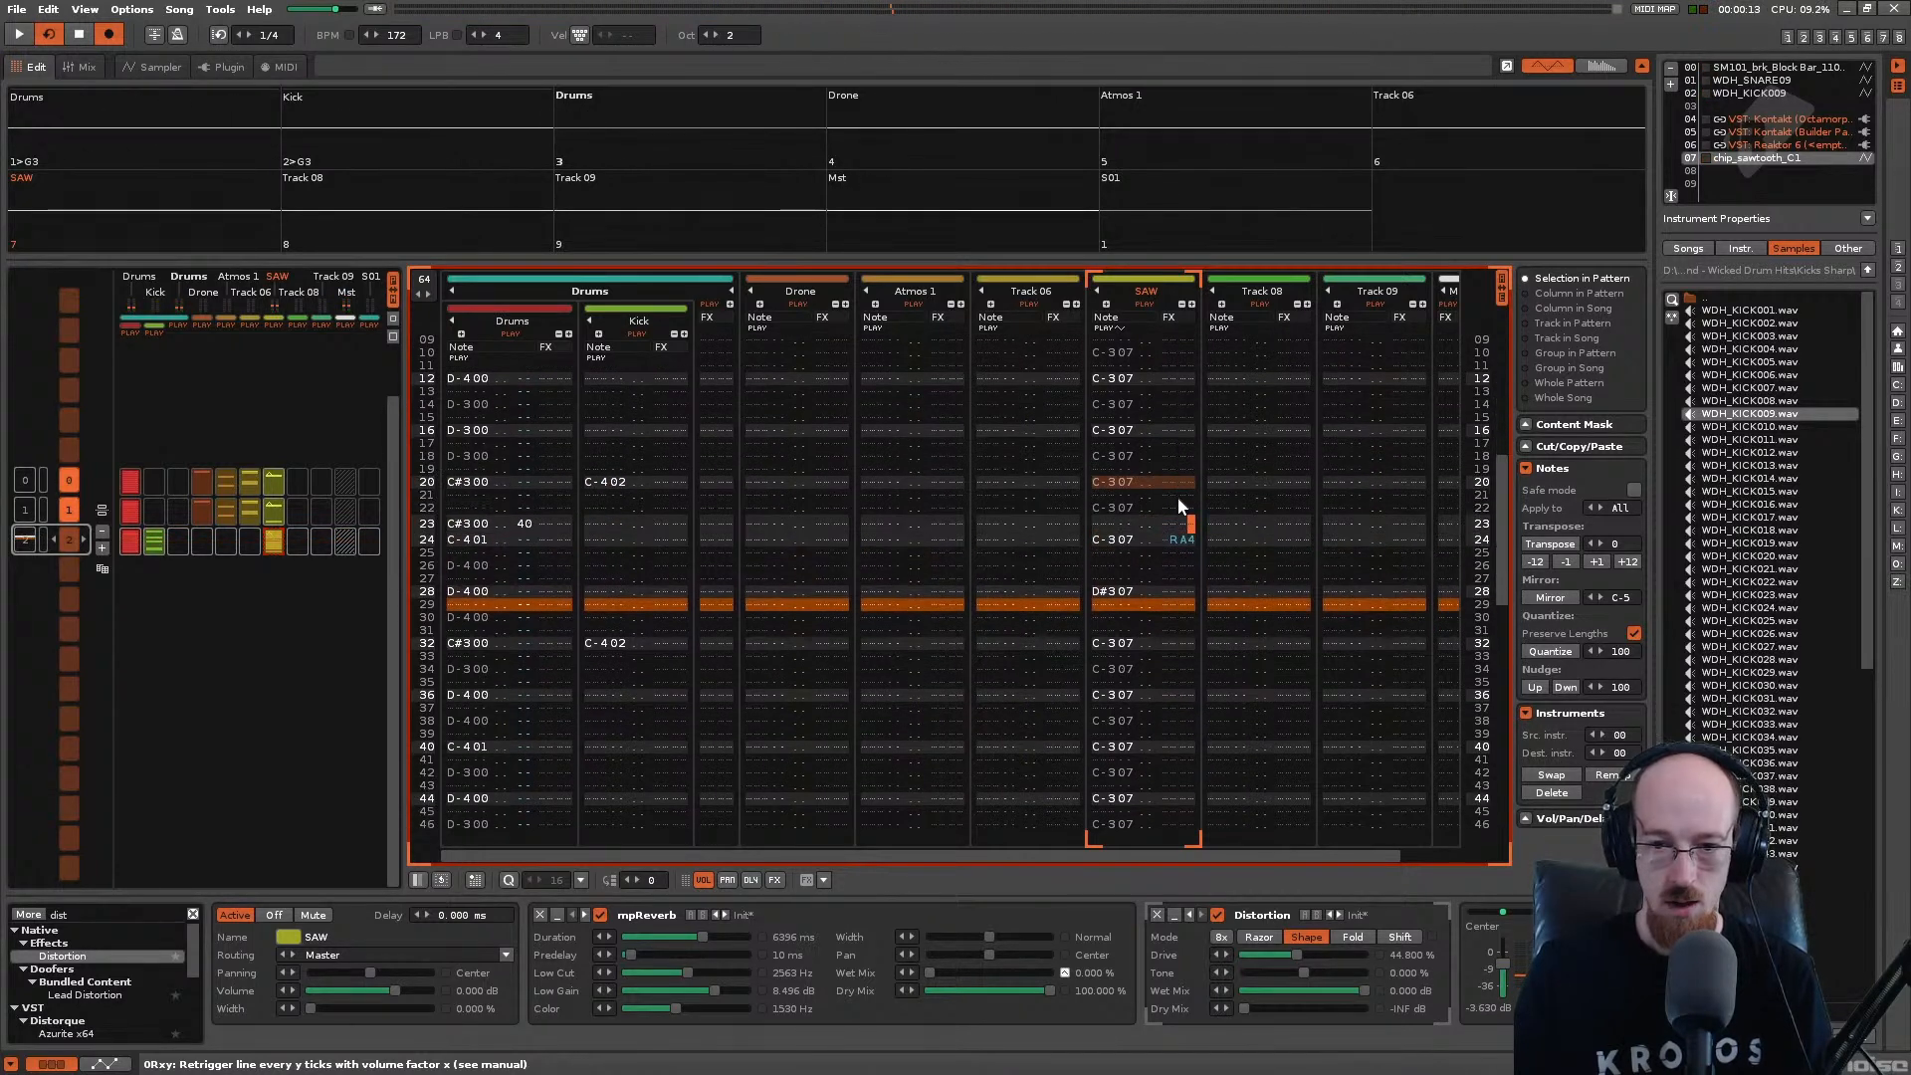
Step: Try a sample-offset effect and an A36 arpeggio on line 24 of the SAW track and listen to them
text(s)
key(space)
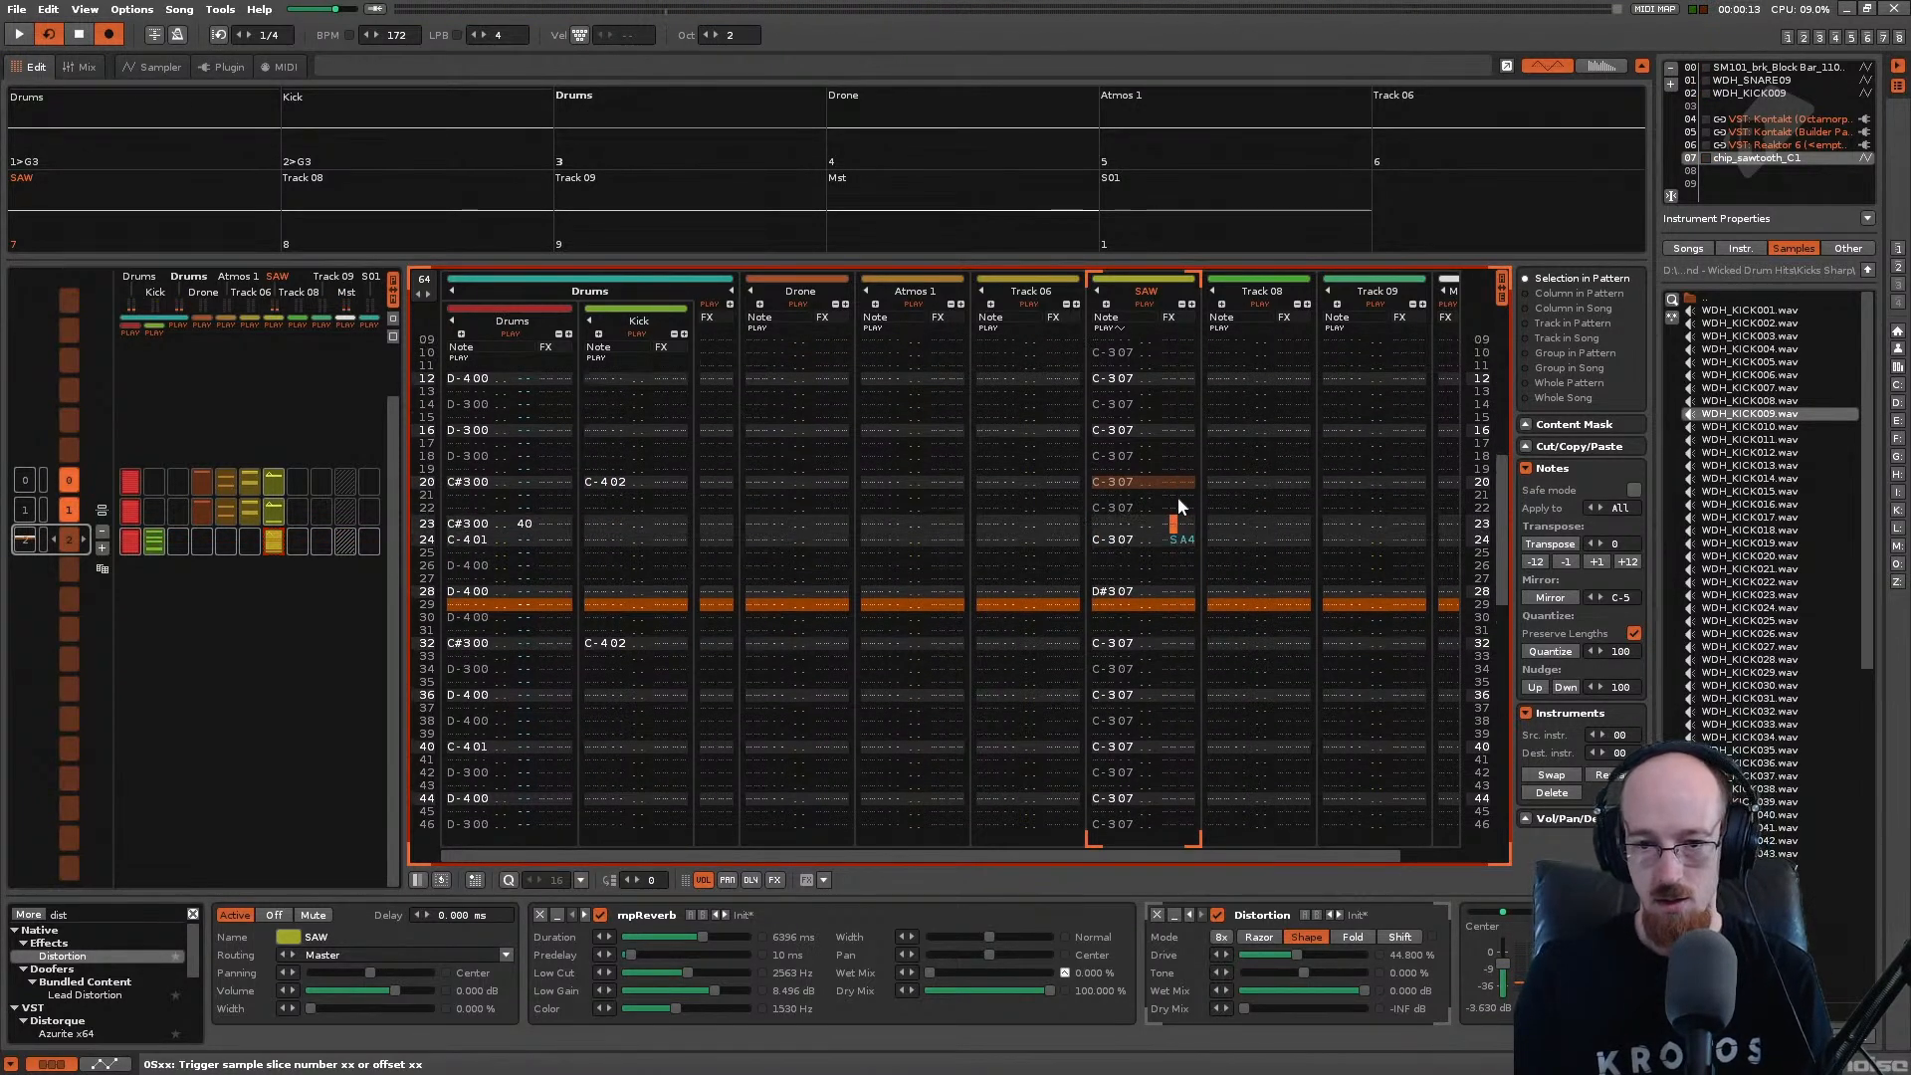
key(space)
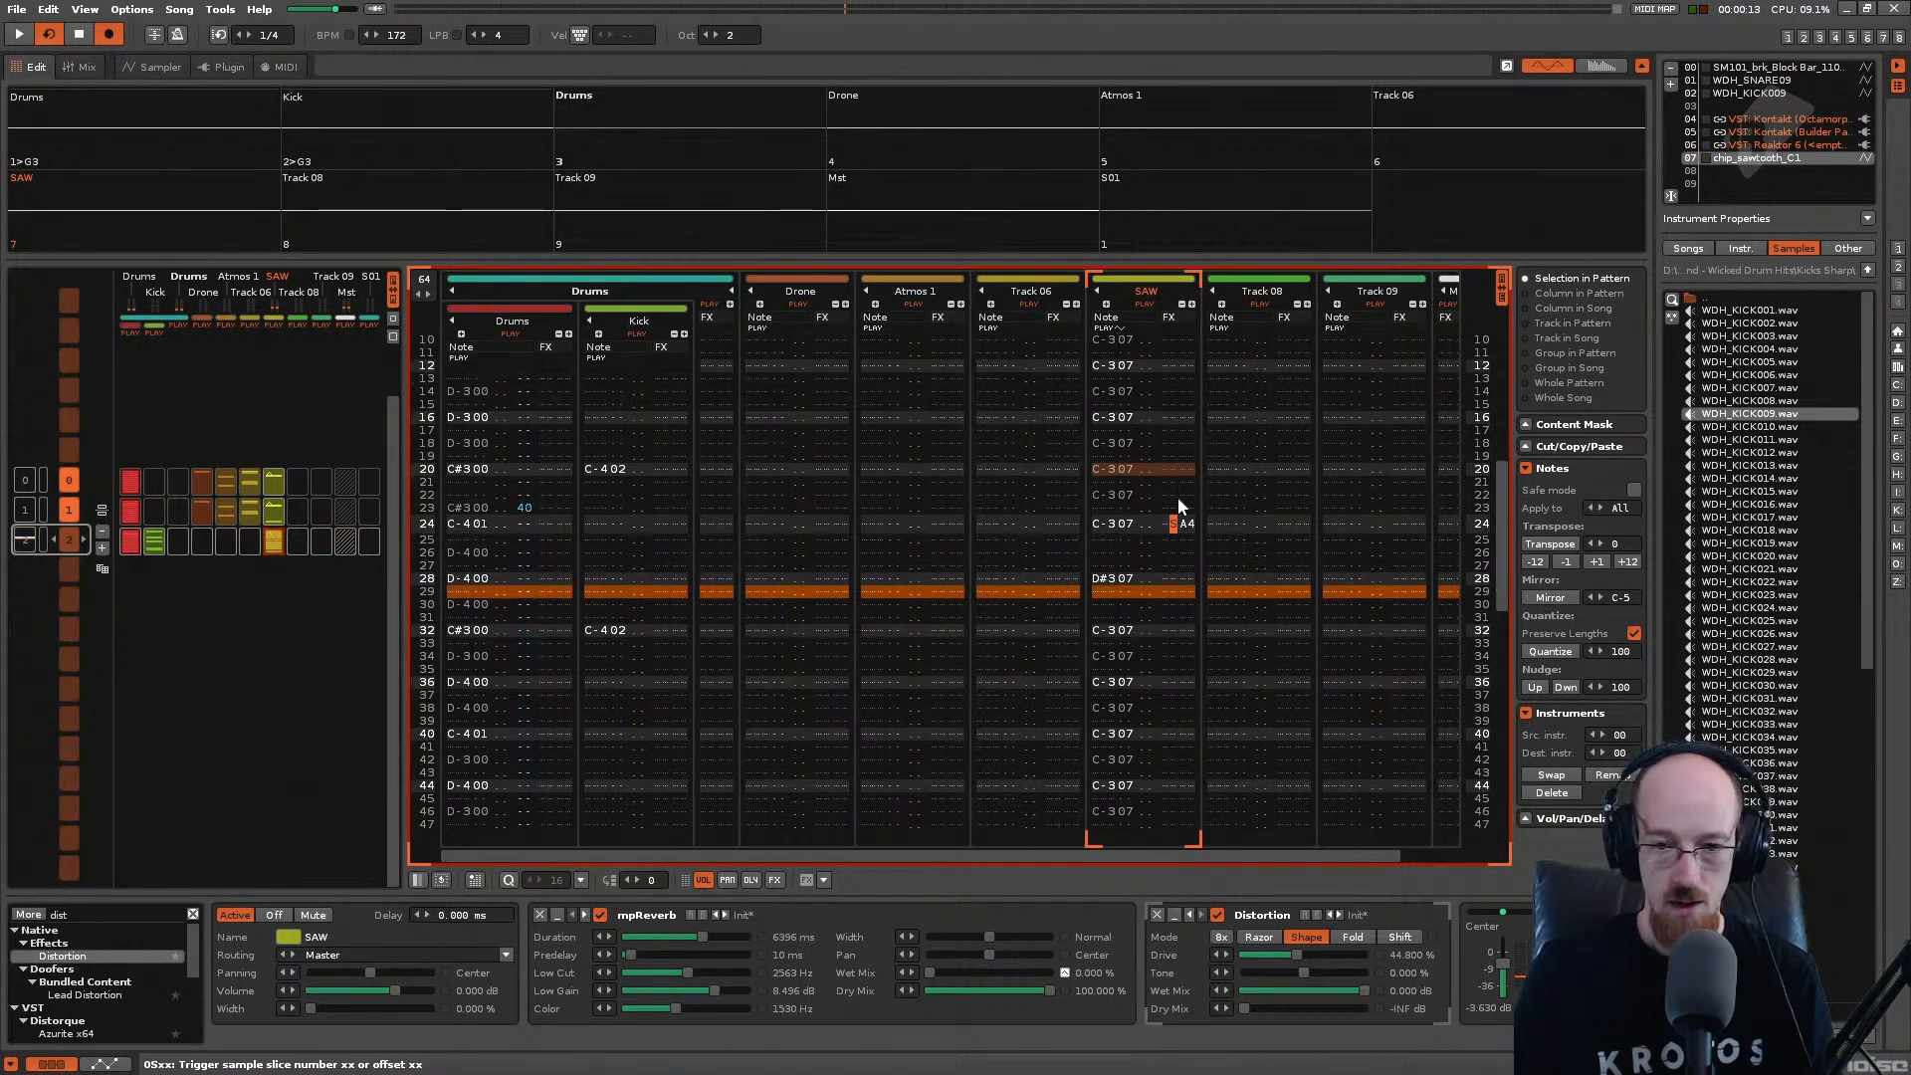
key(Right)
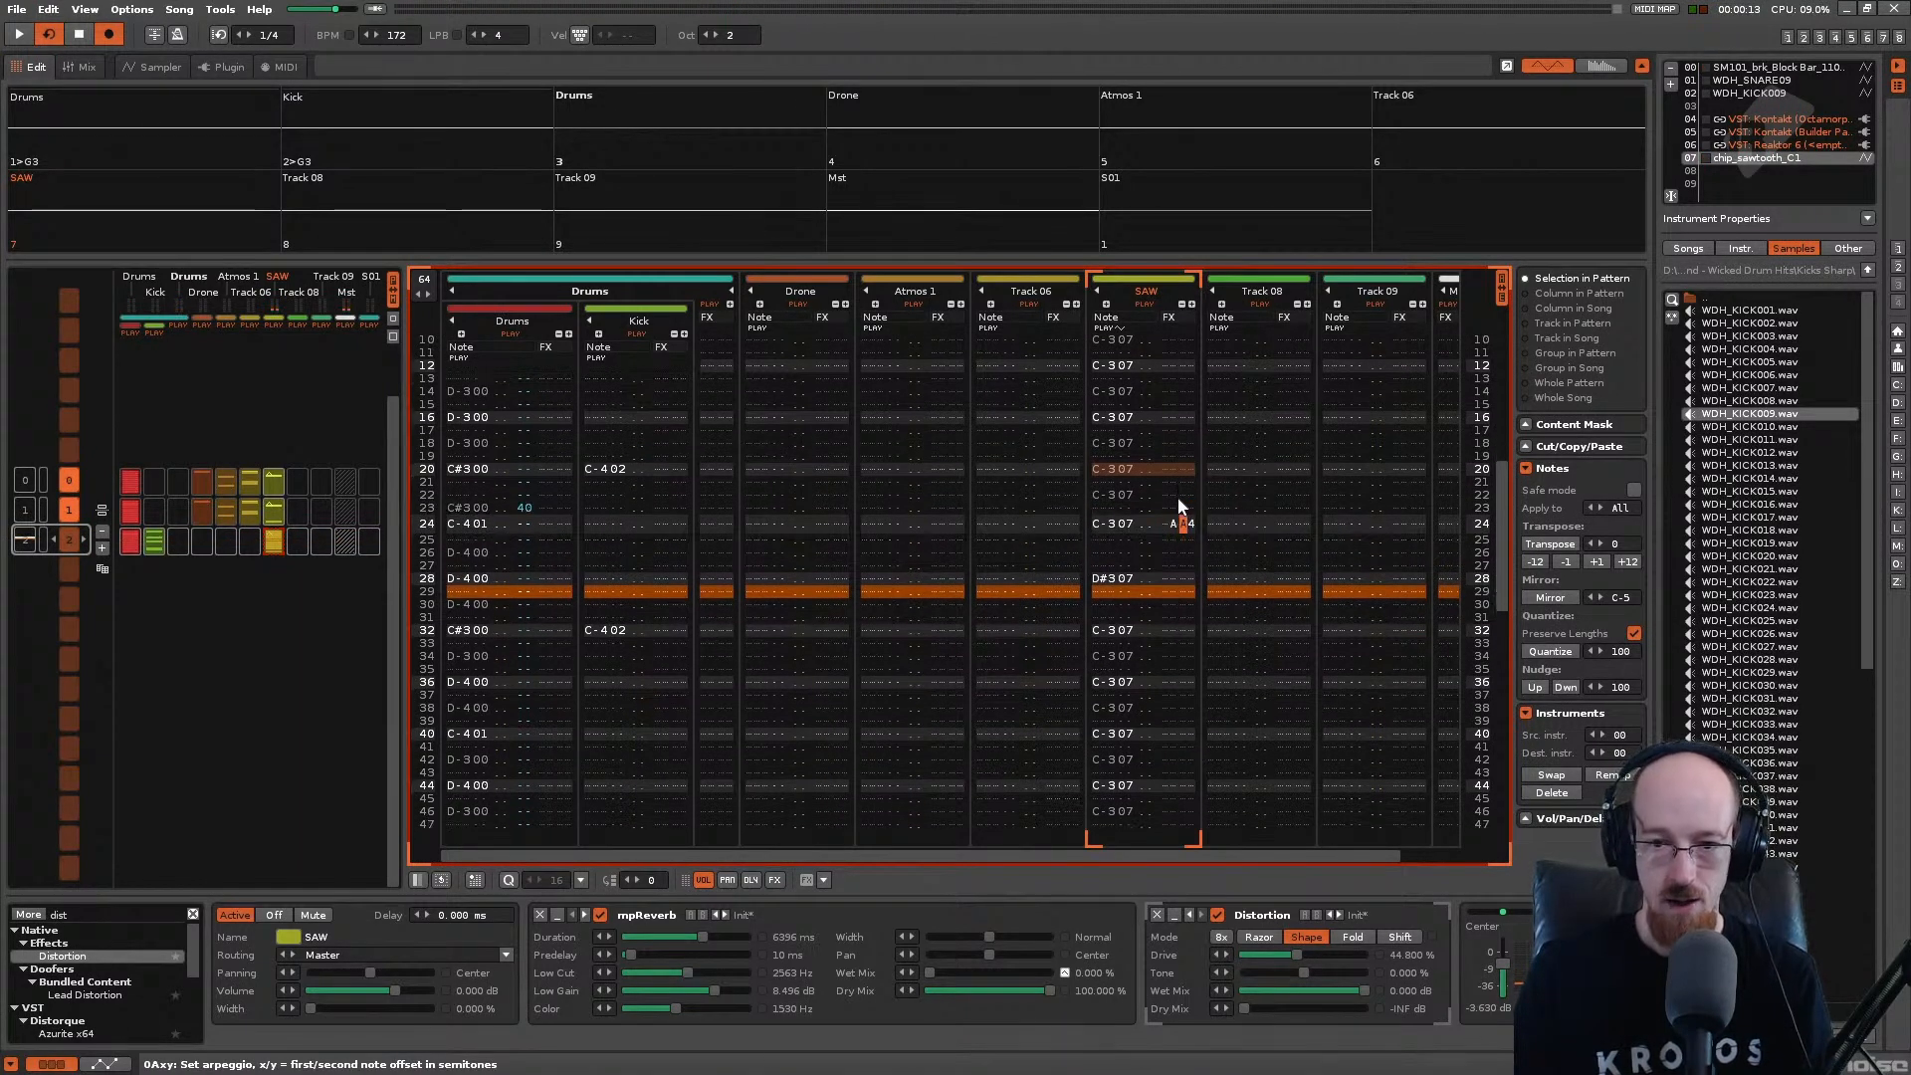
key(space)
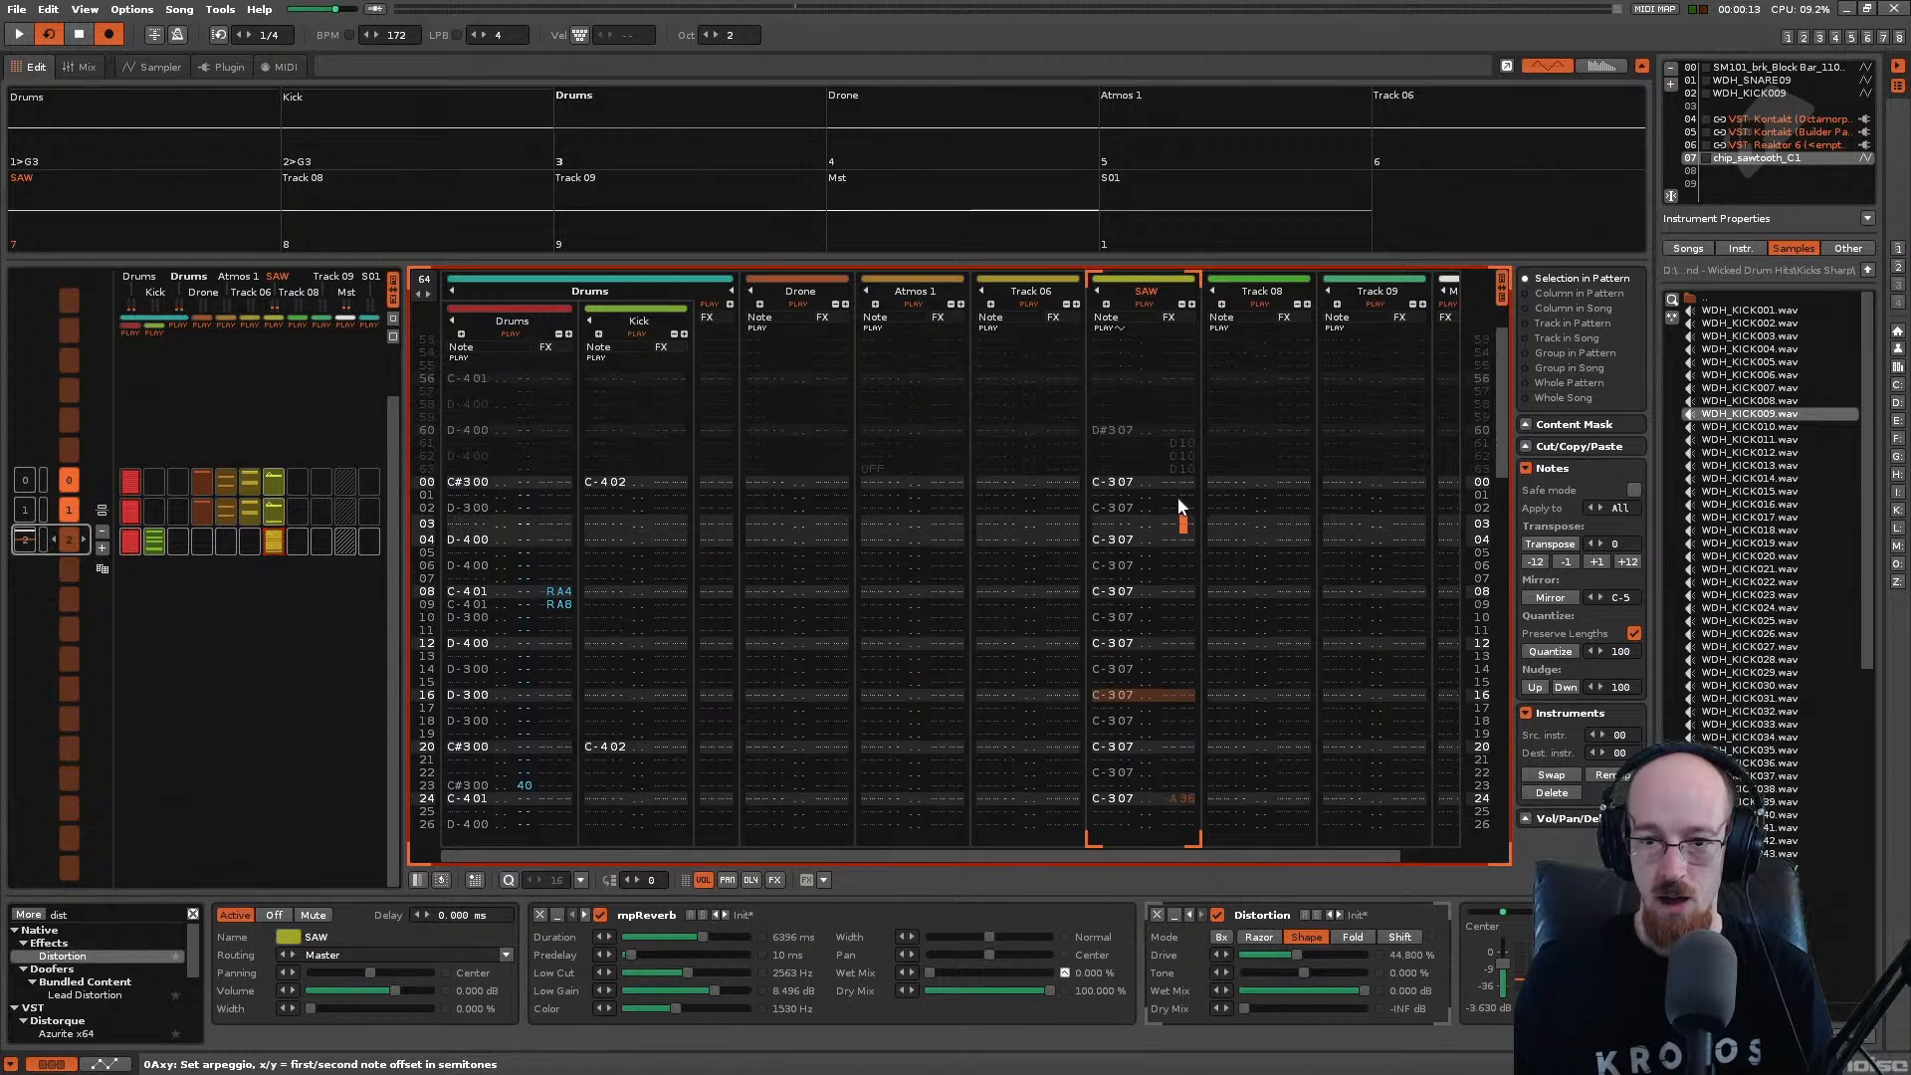
key(Left)
key(Left)
key(Left)
key(space)
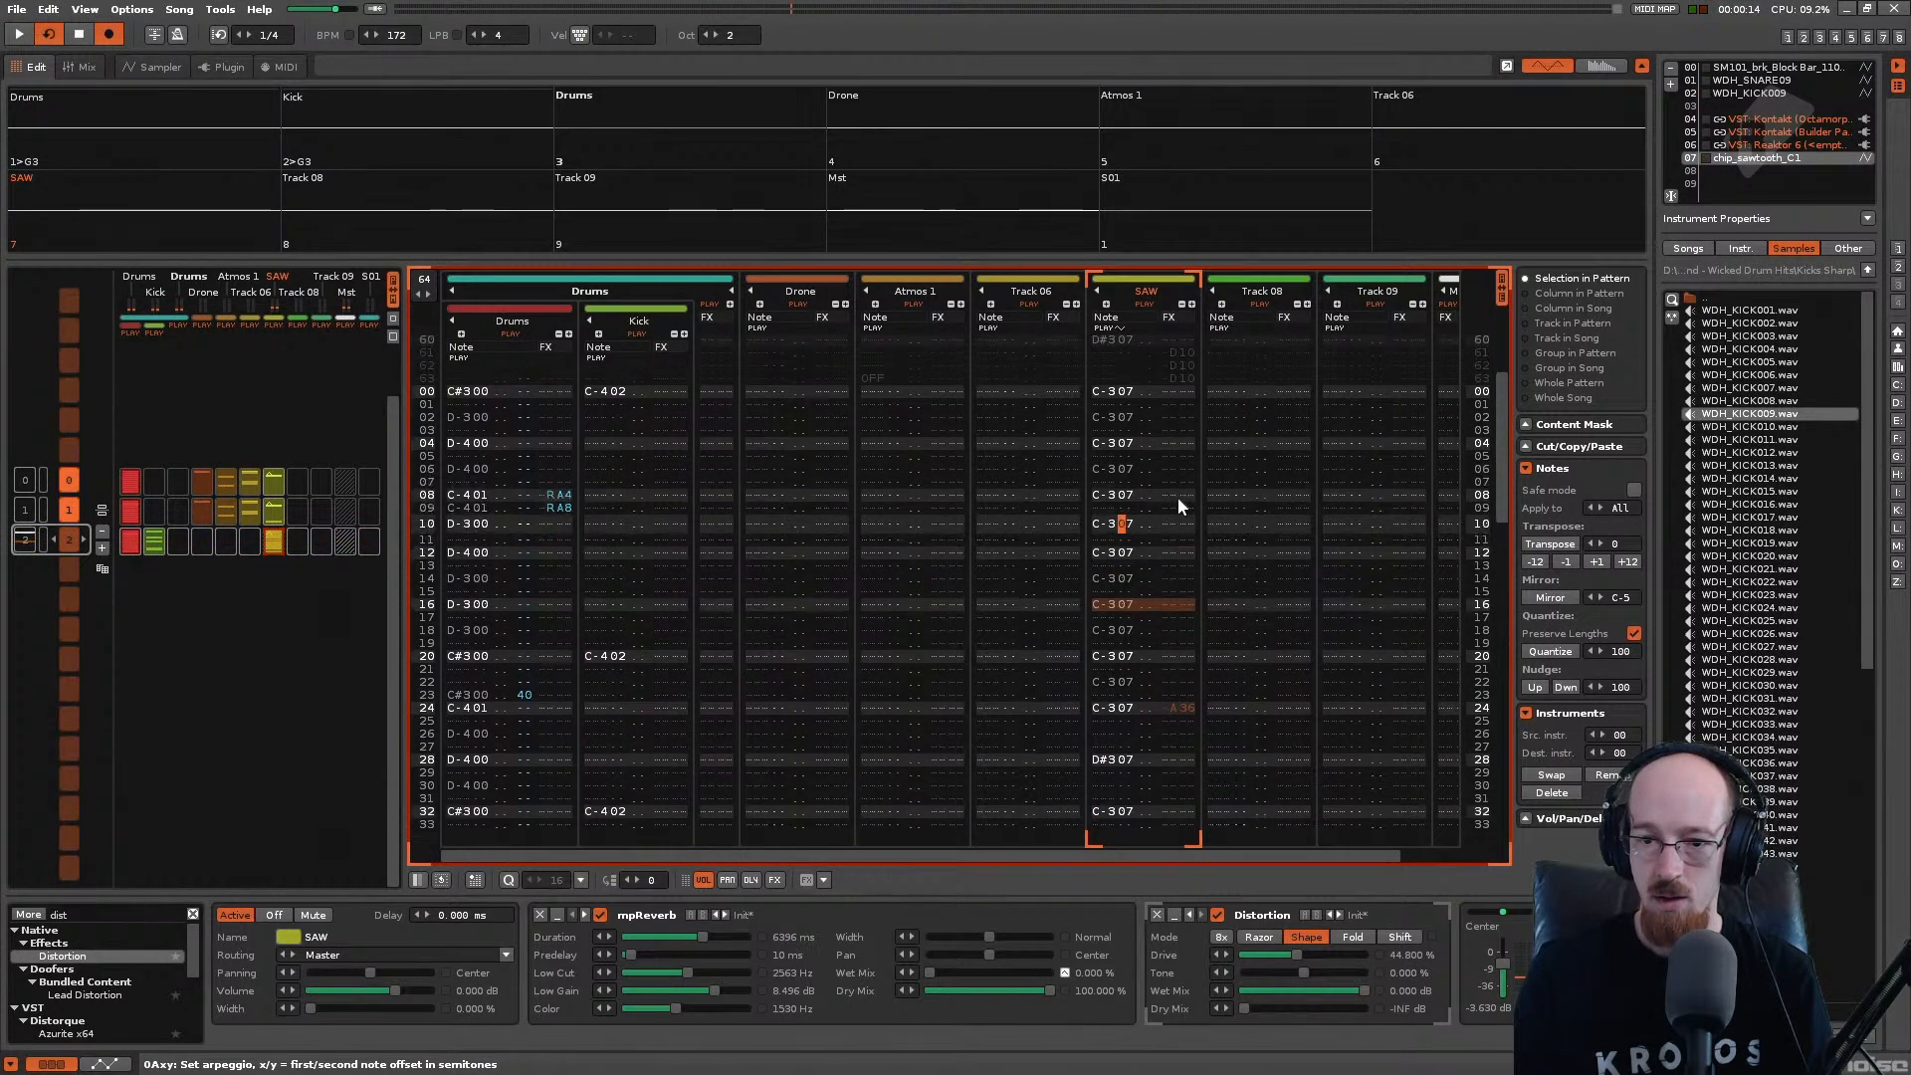
Step: Enter D10 pitch-slide-down effects on lines 24 to 27 of the SAW track and play that section
key(Right)
key(Right)
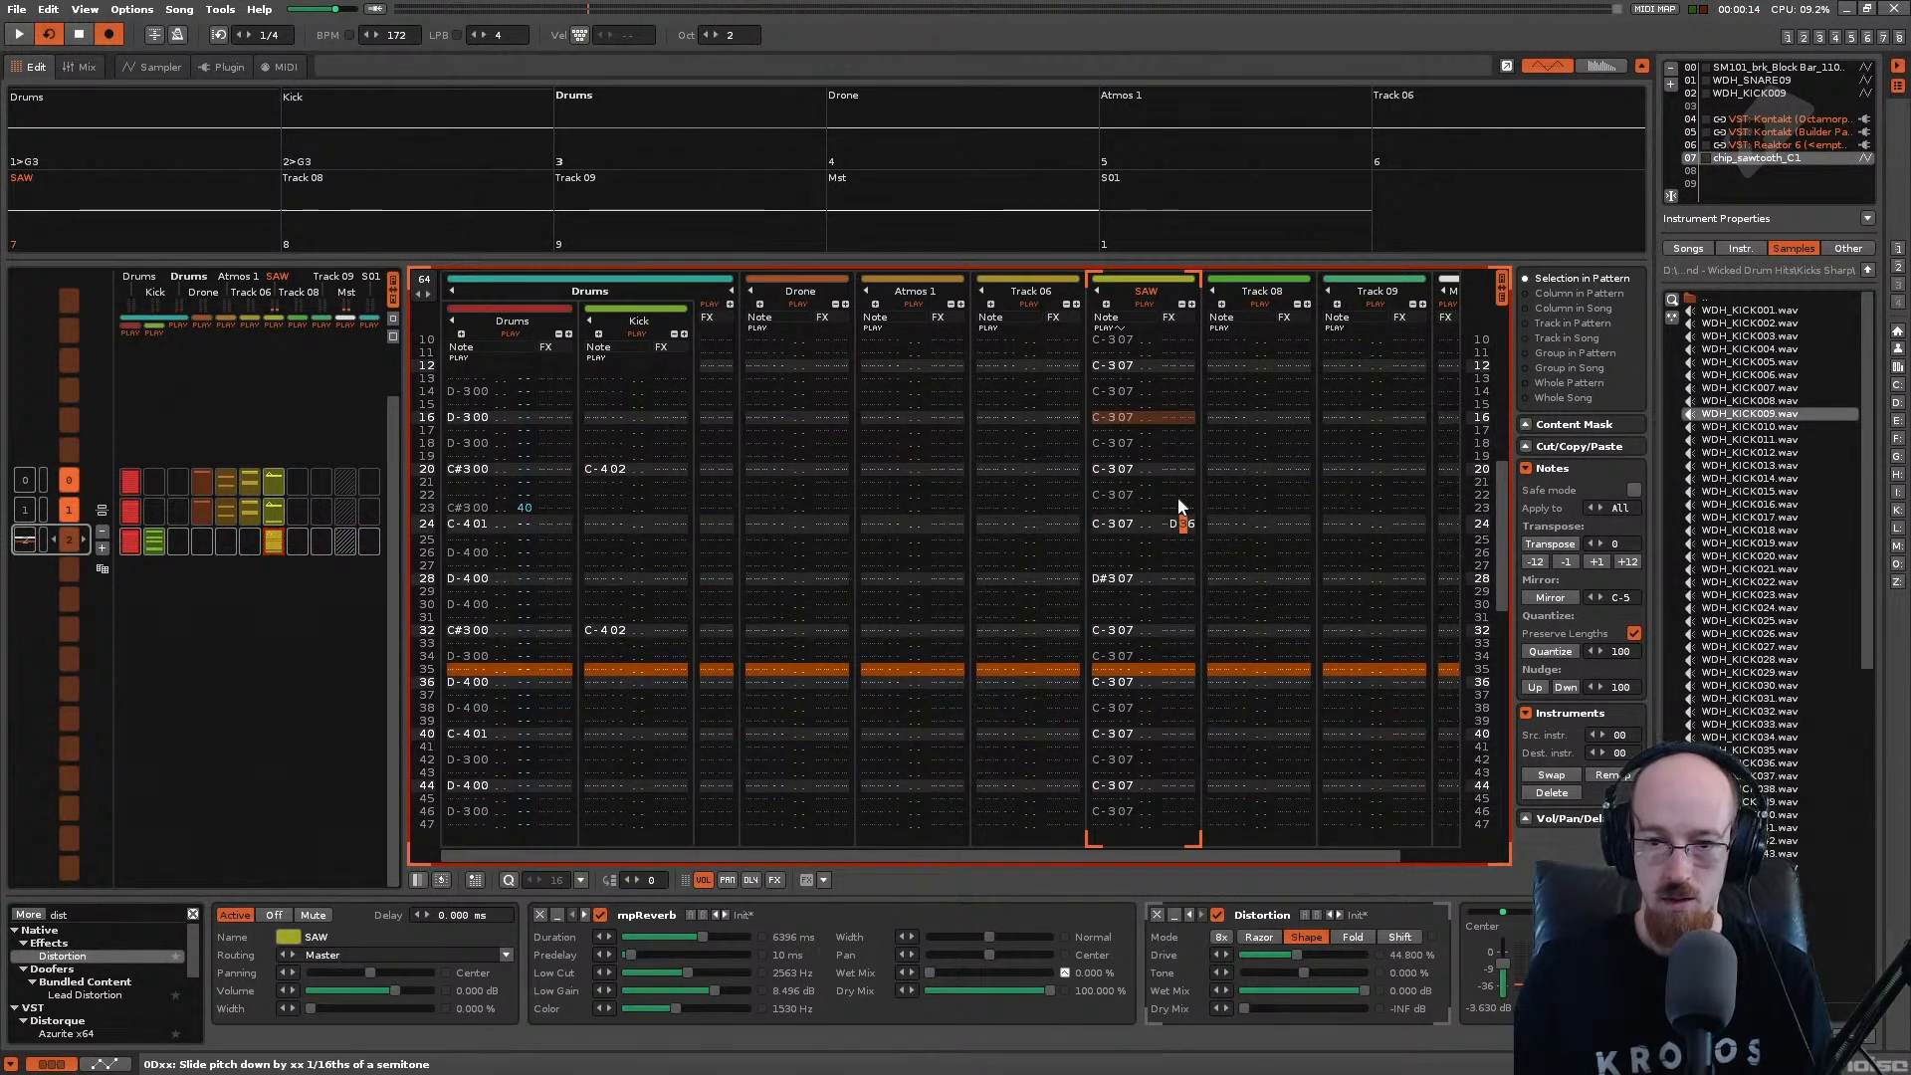
text(000)
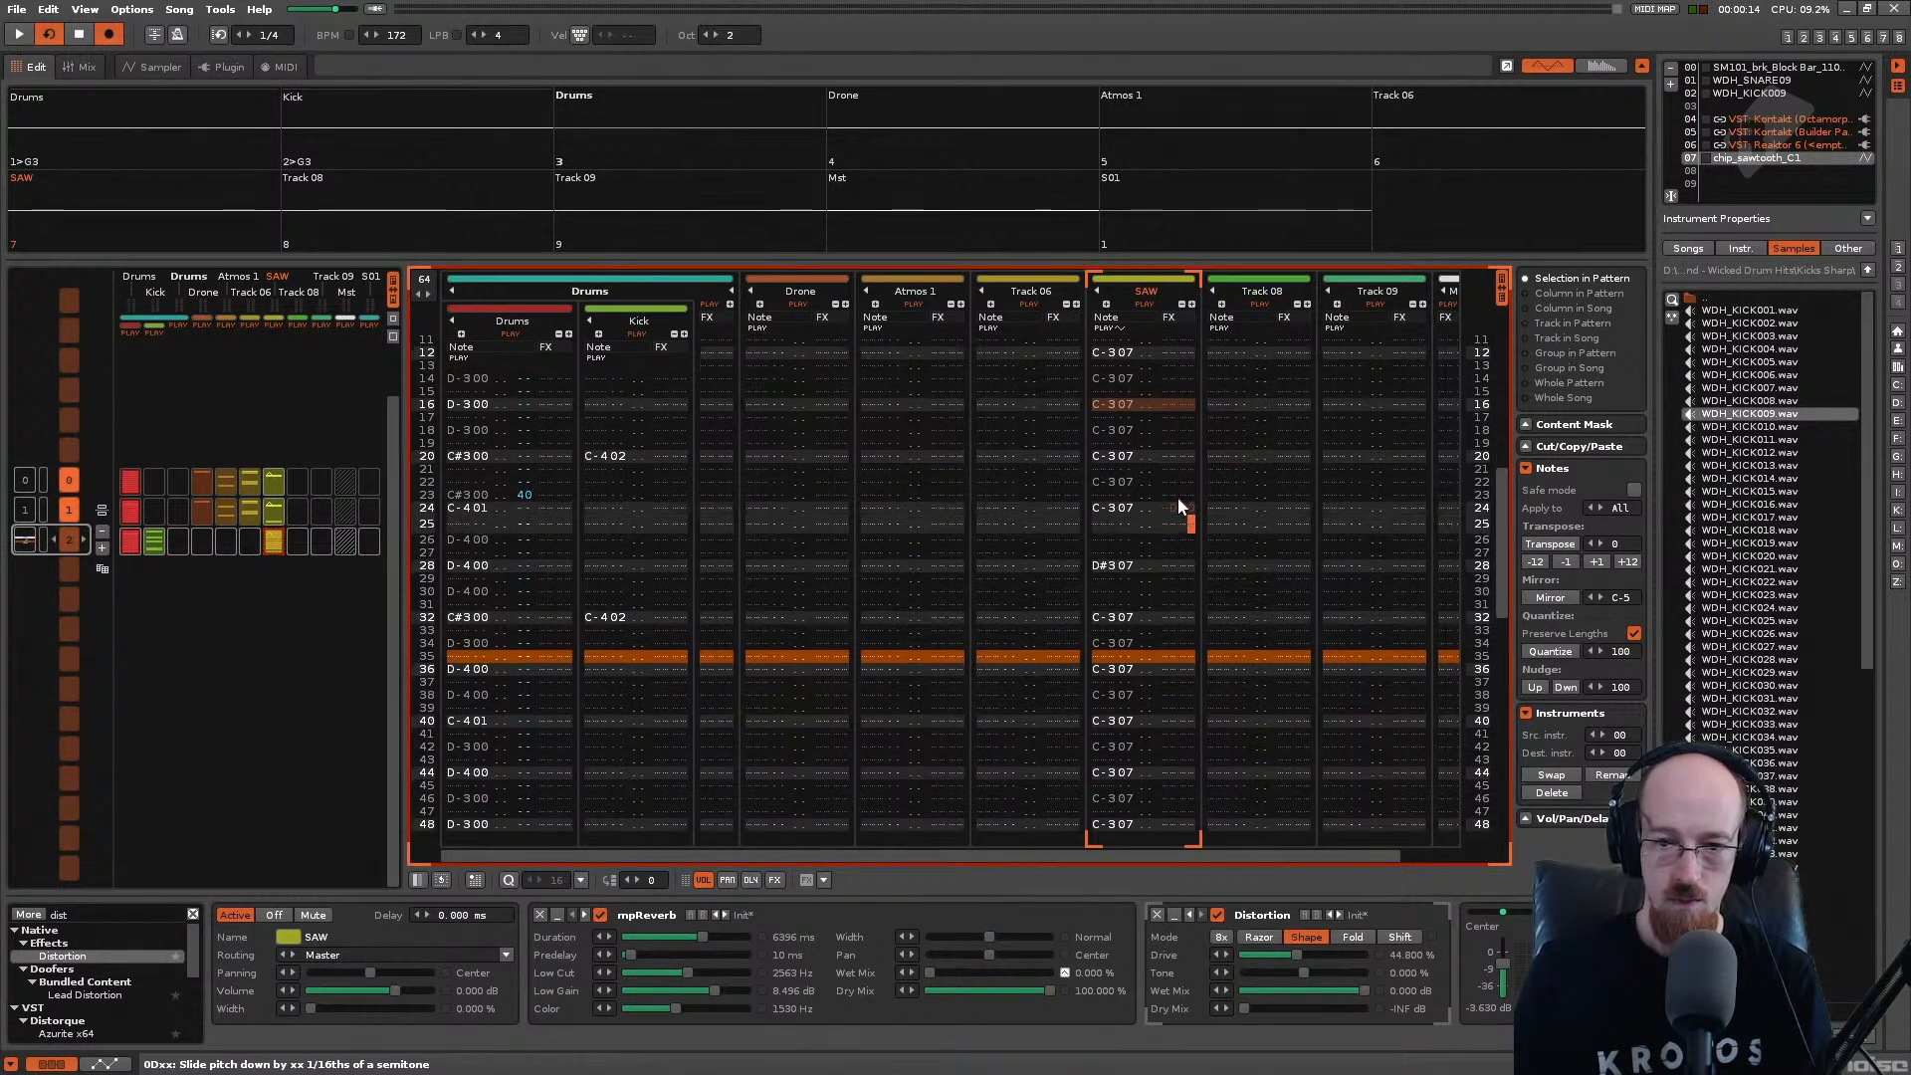
key(Up)
key(Up)
key(Up)
key(Up)
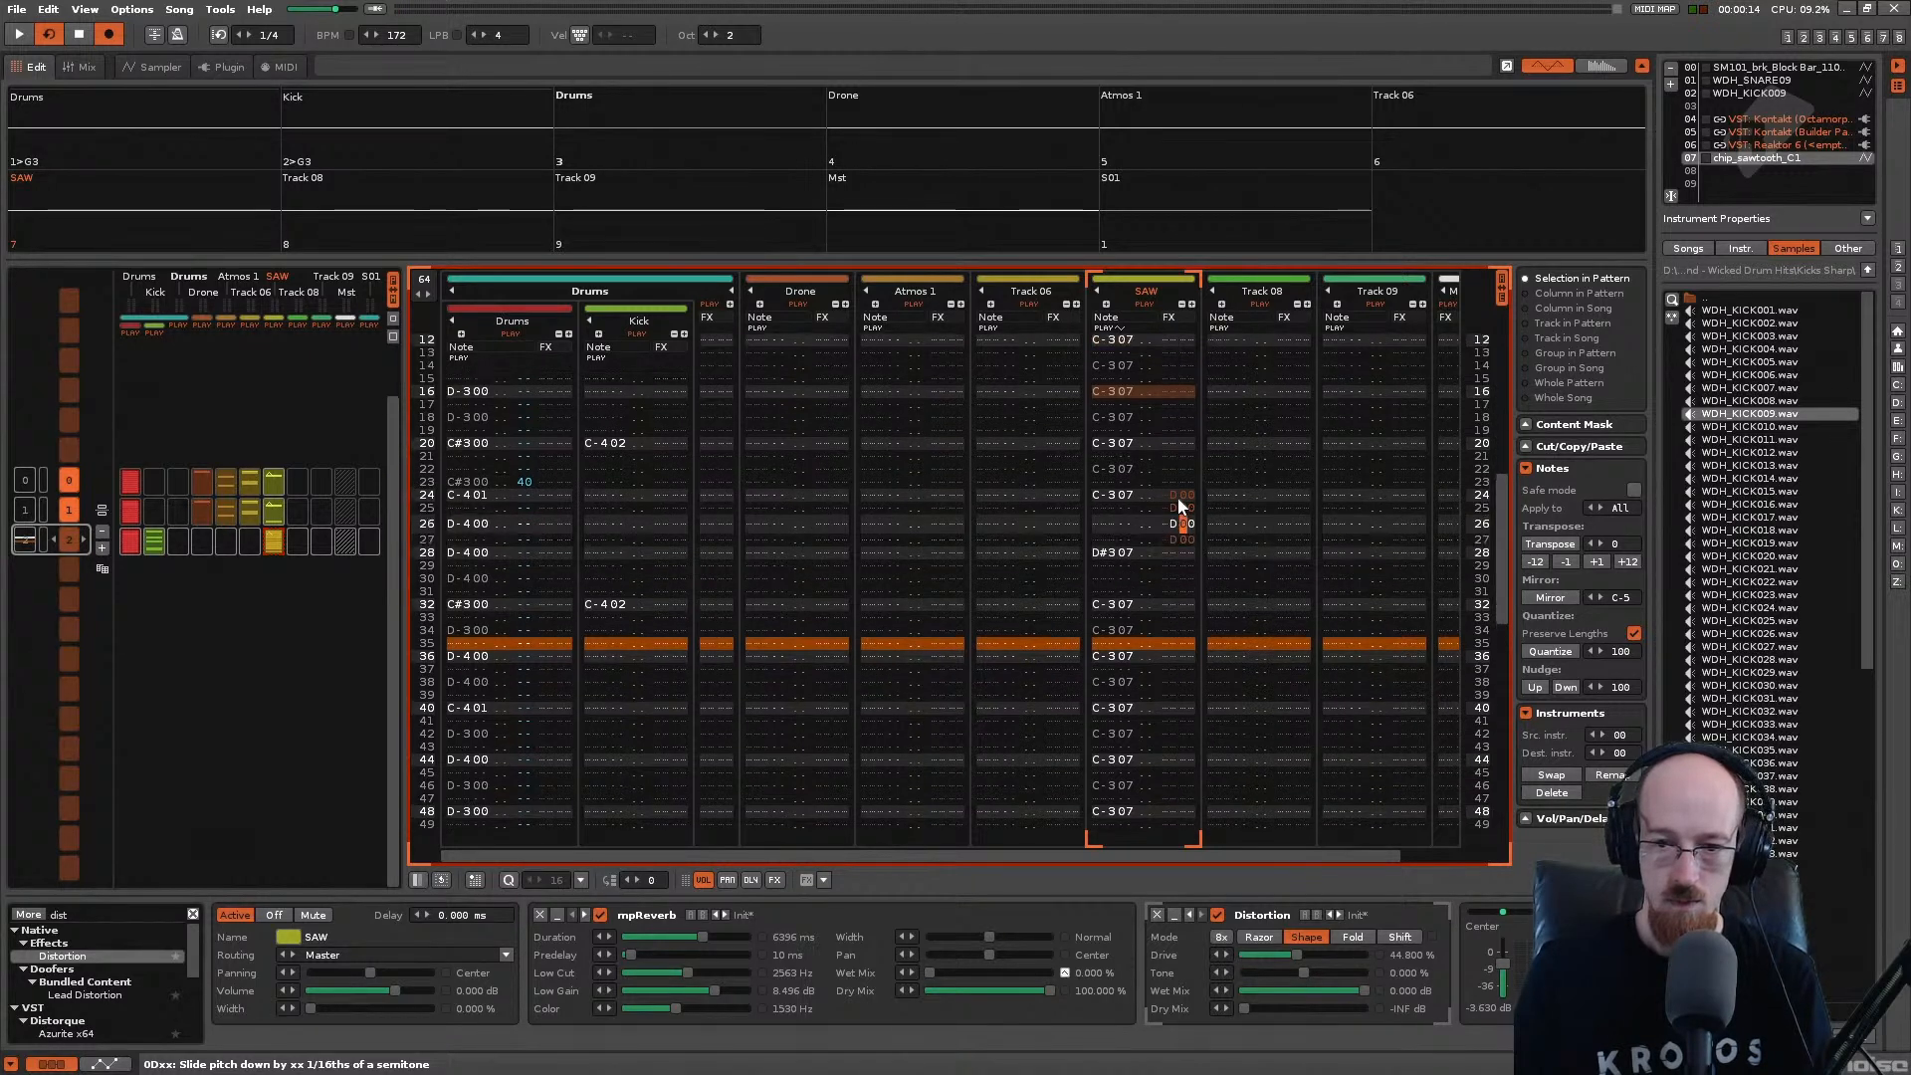
text(1111)
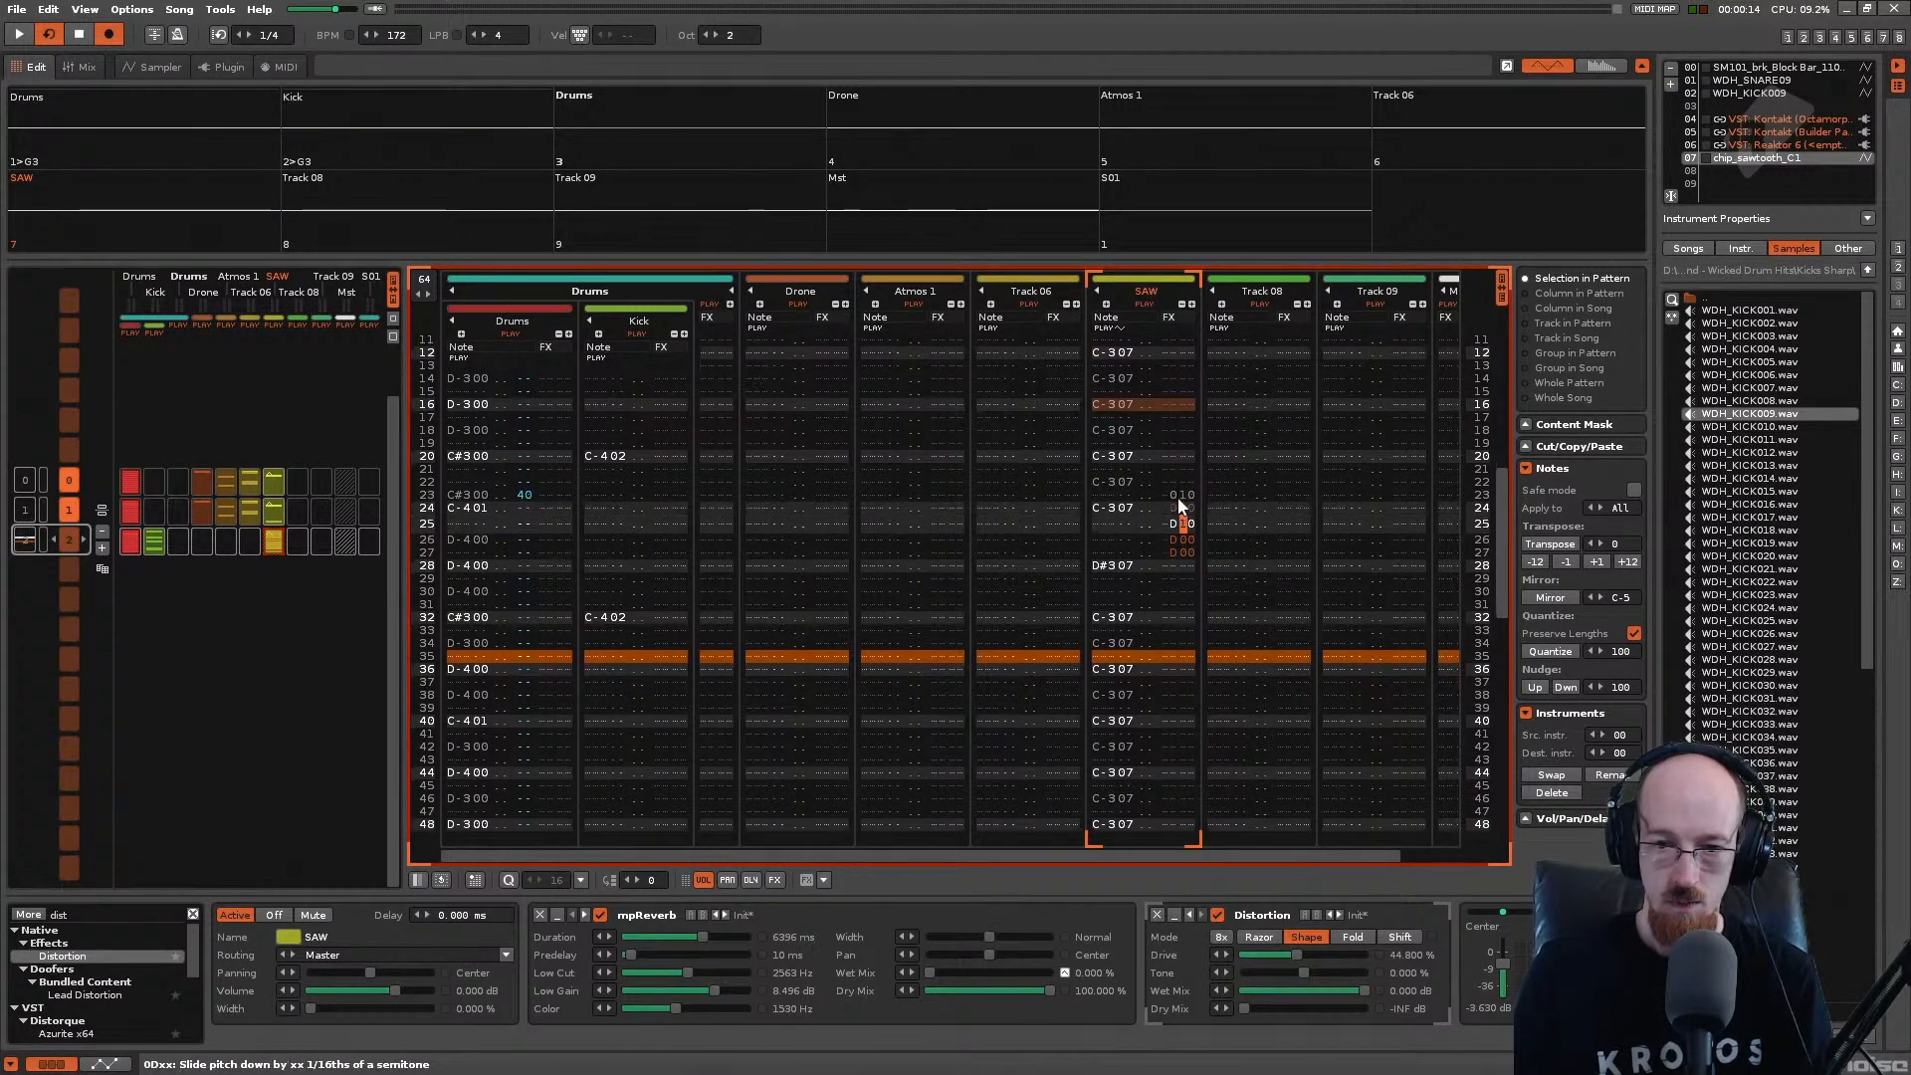
key(space)
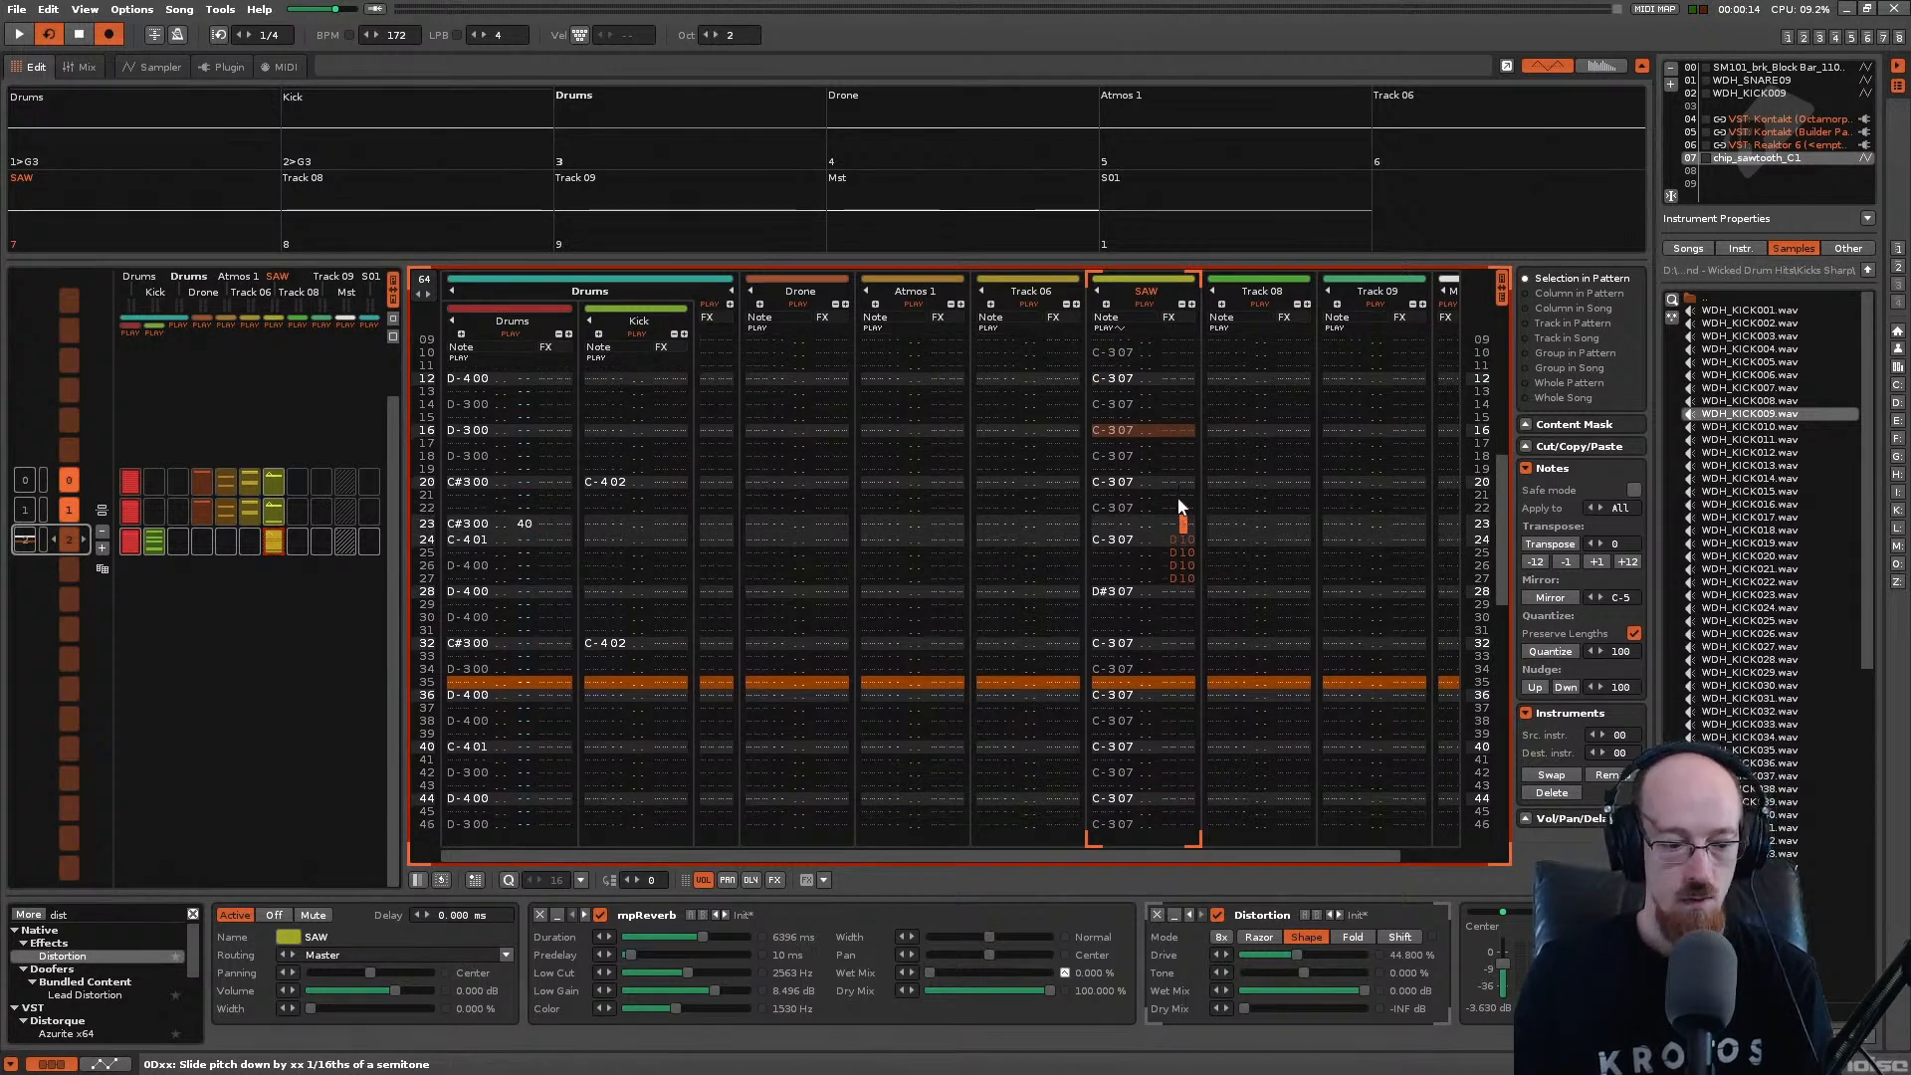
key(space)
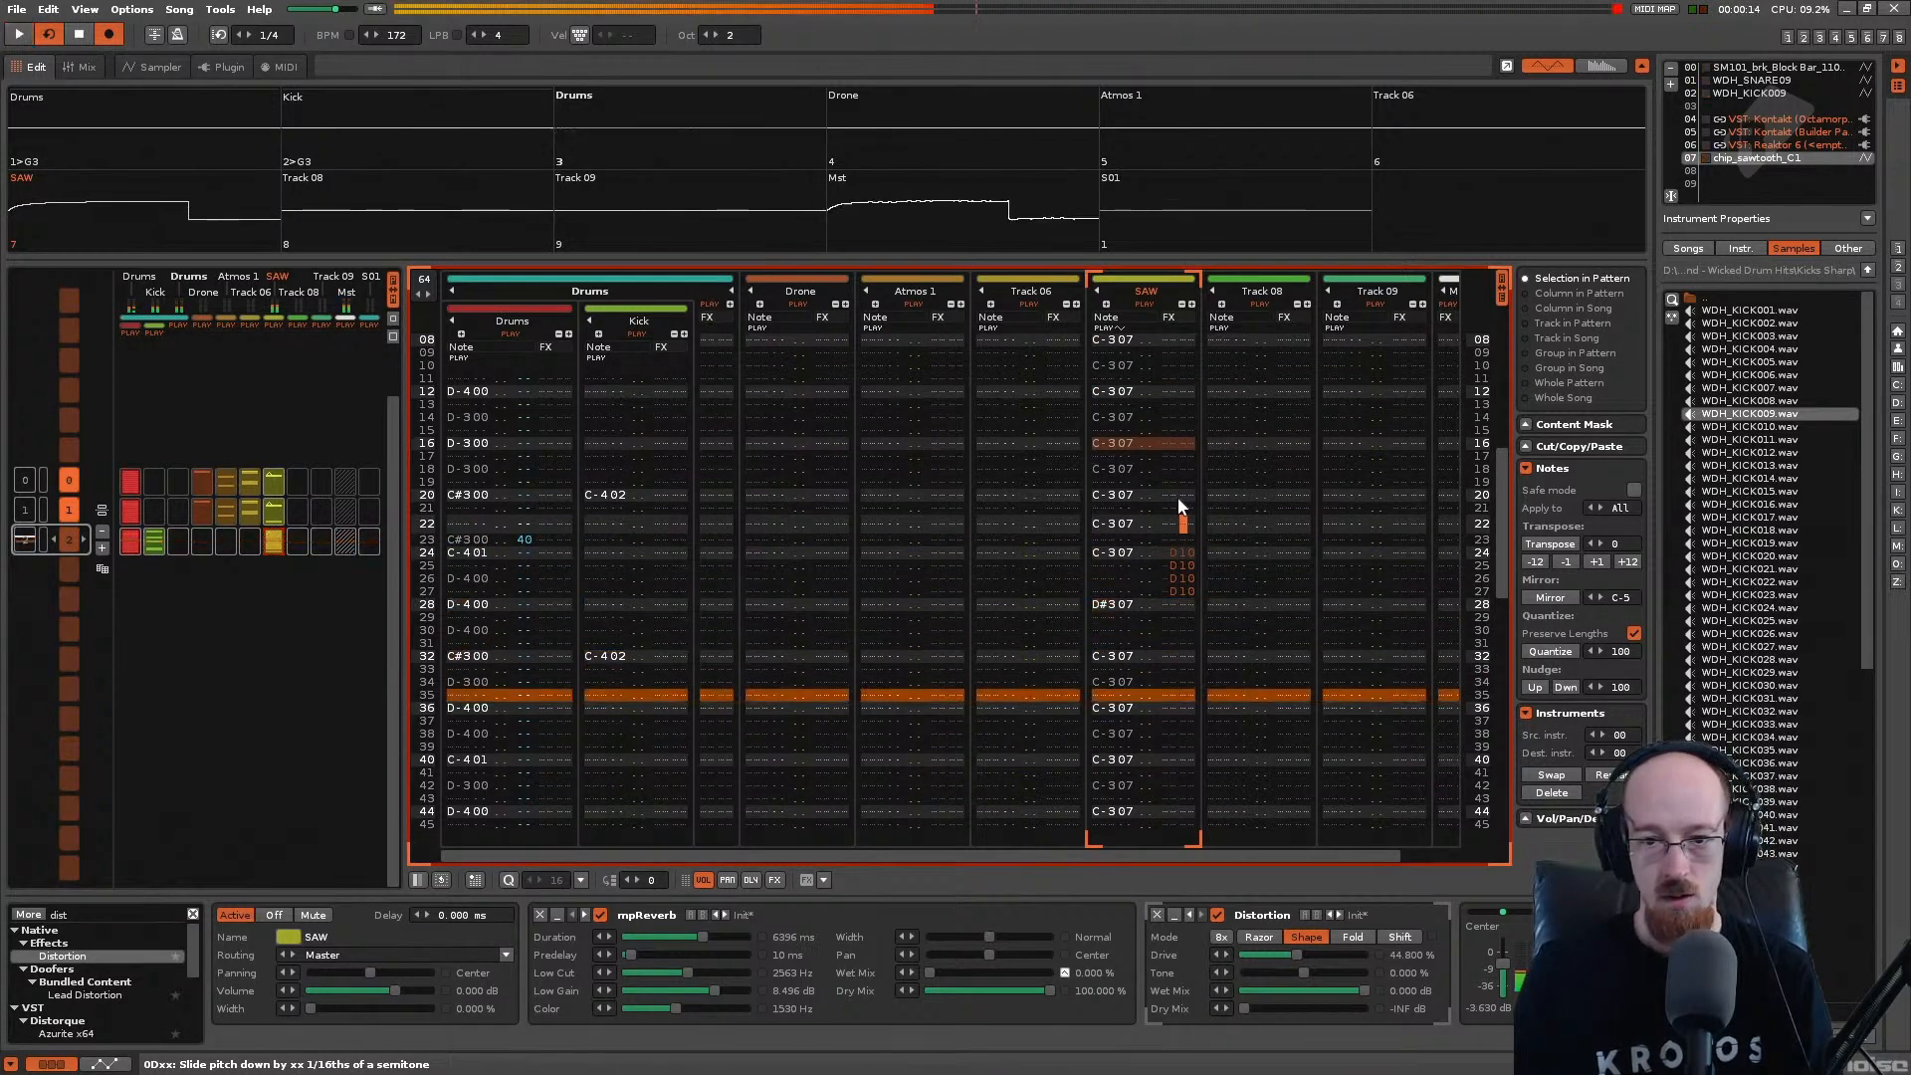
Step: Play the pattern from its start, then enter D10 pitch-slide-down effects on lines 58 and 59 of the SAW track
scroll(1182, 508, up, 10)
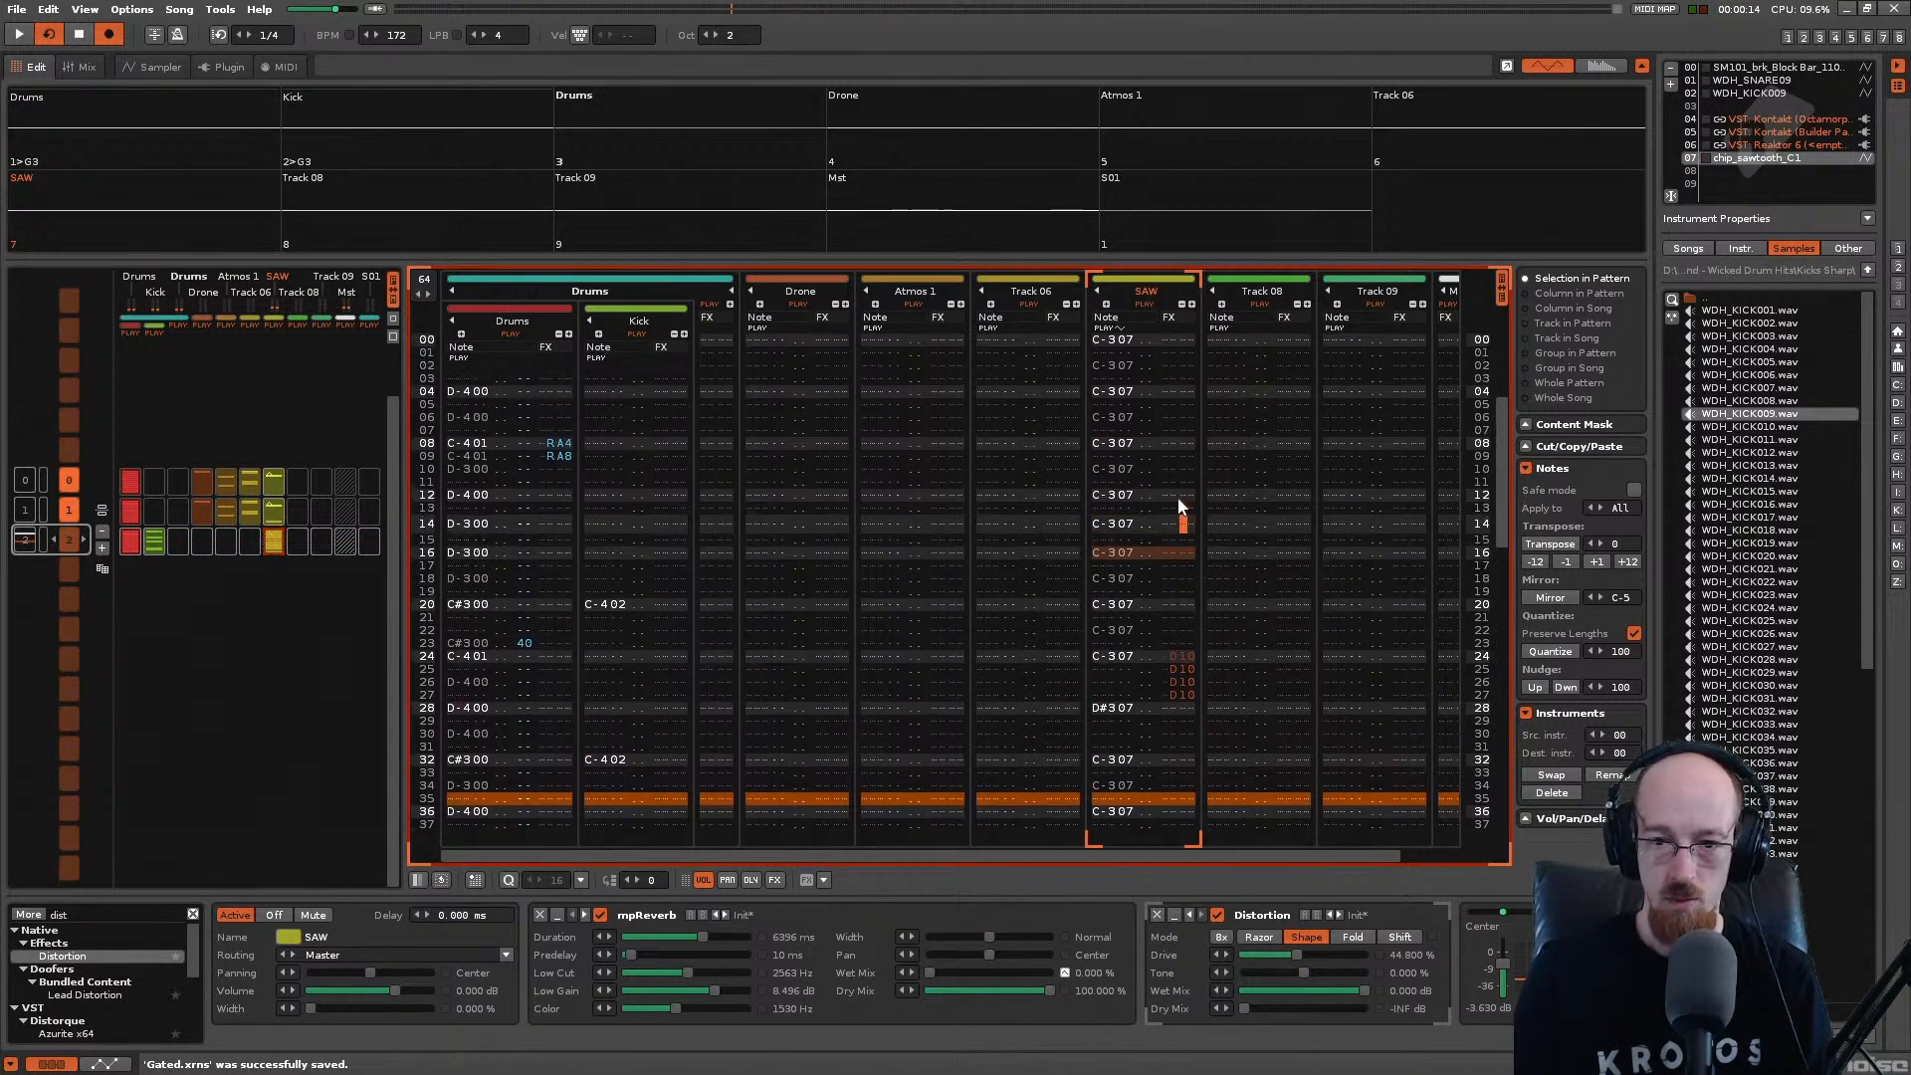
key(space)
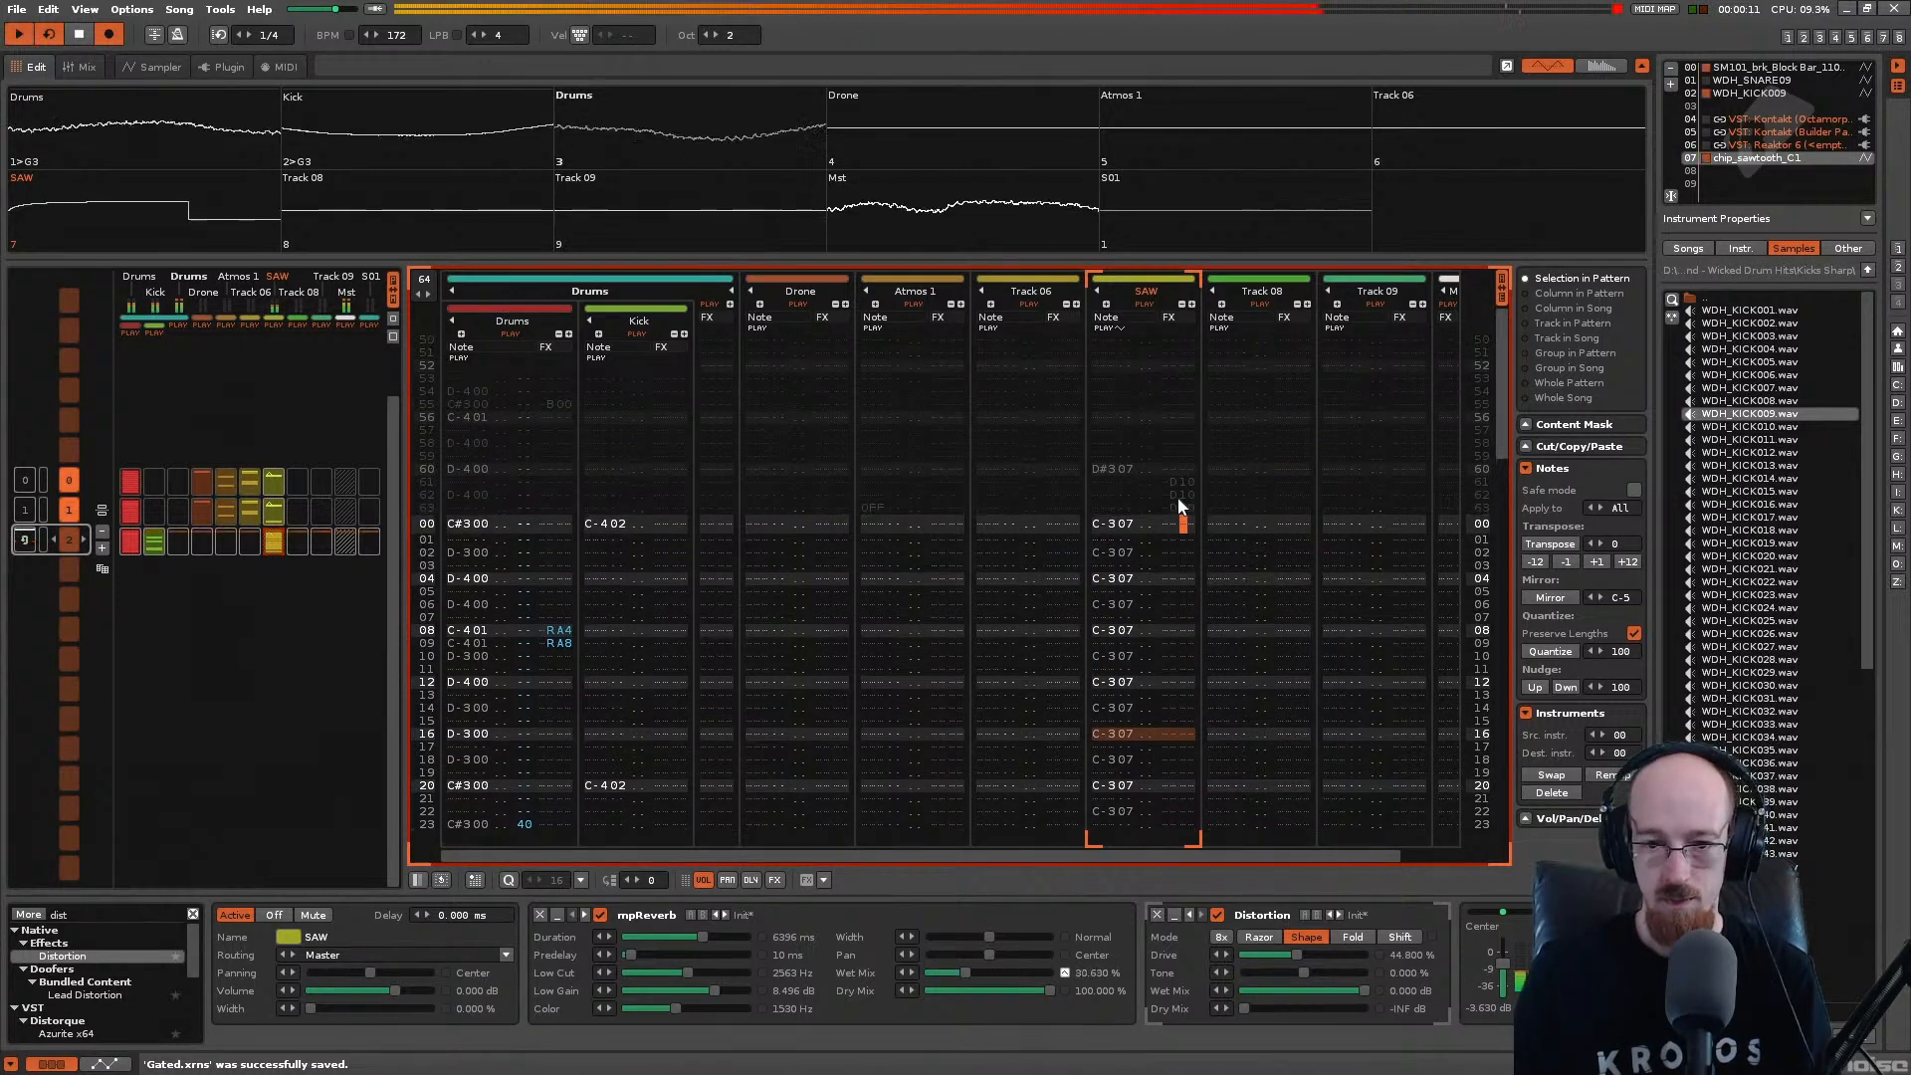
scroll(1179, 506, down, 3)
scroll(1179, 506, down, 12)
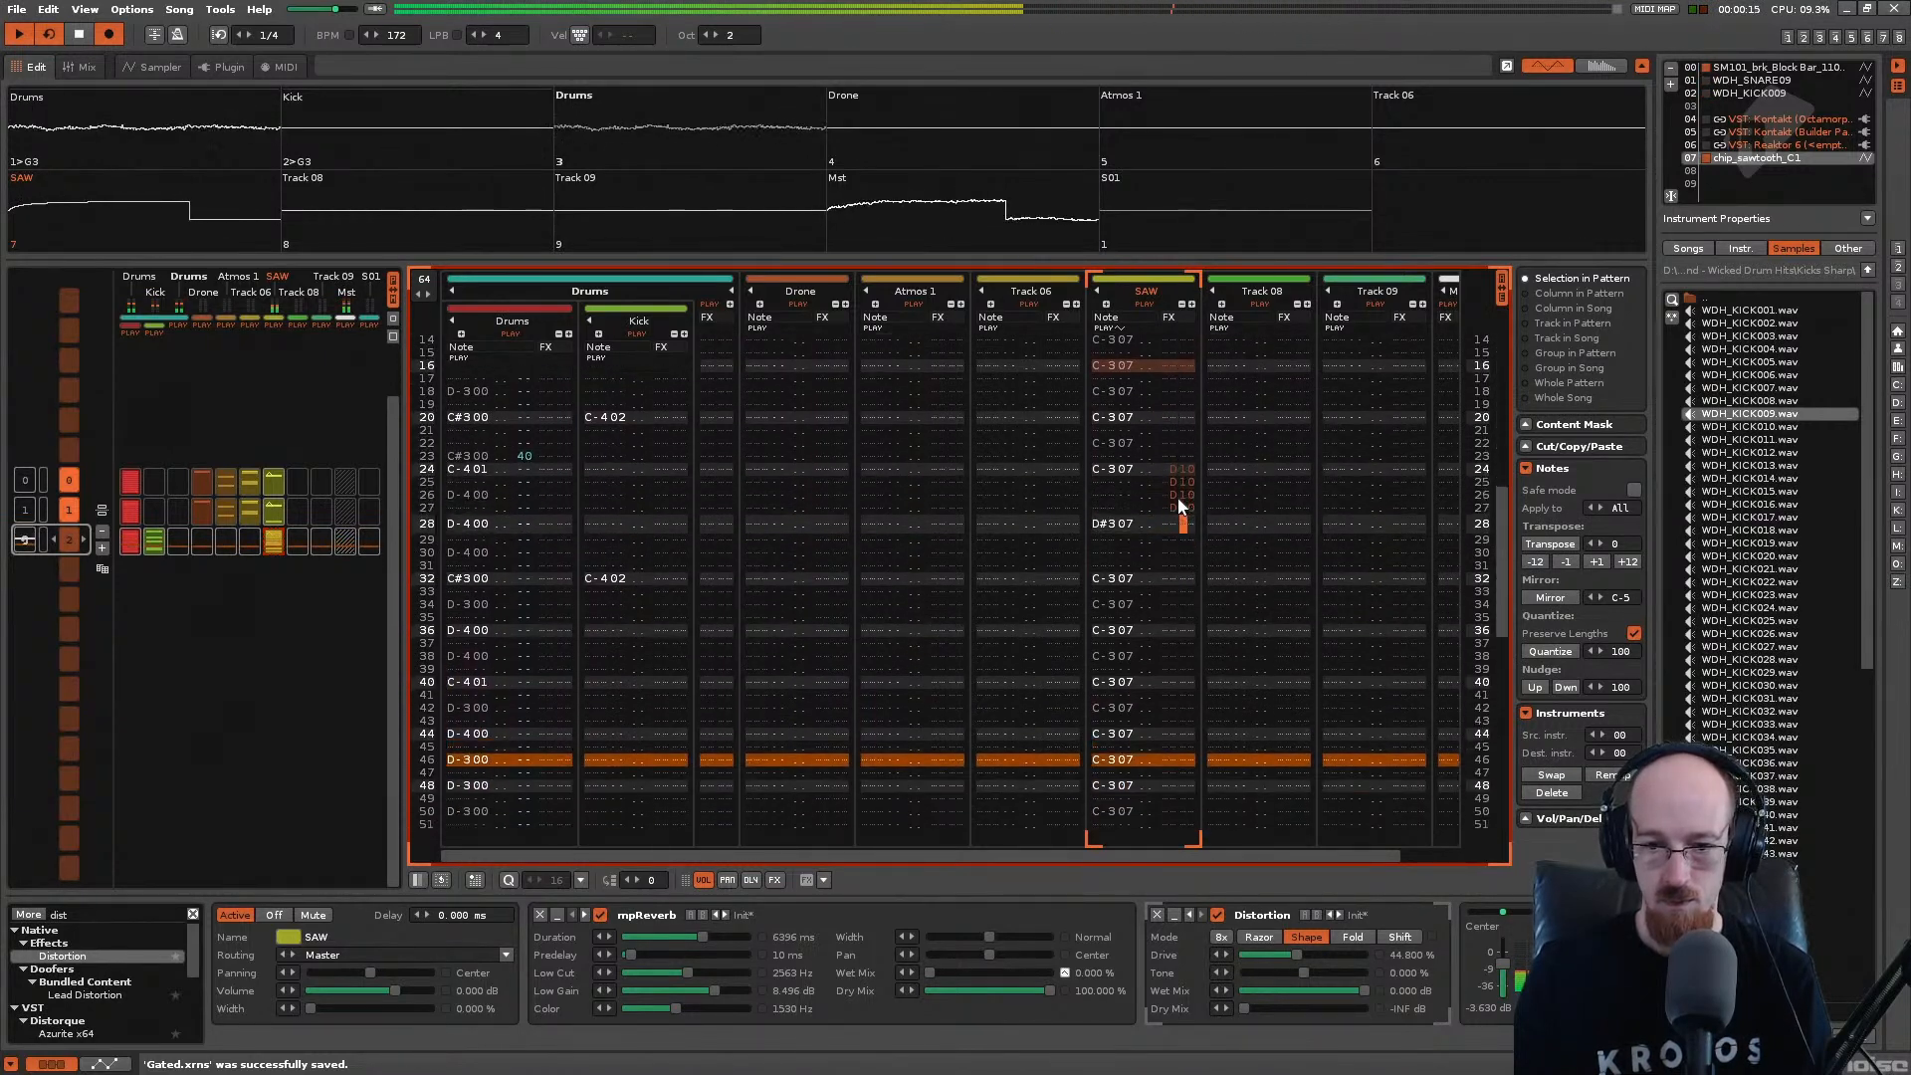
key(space)
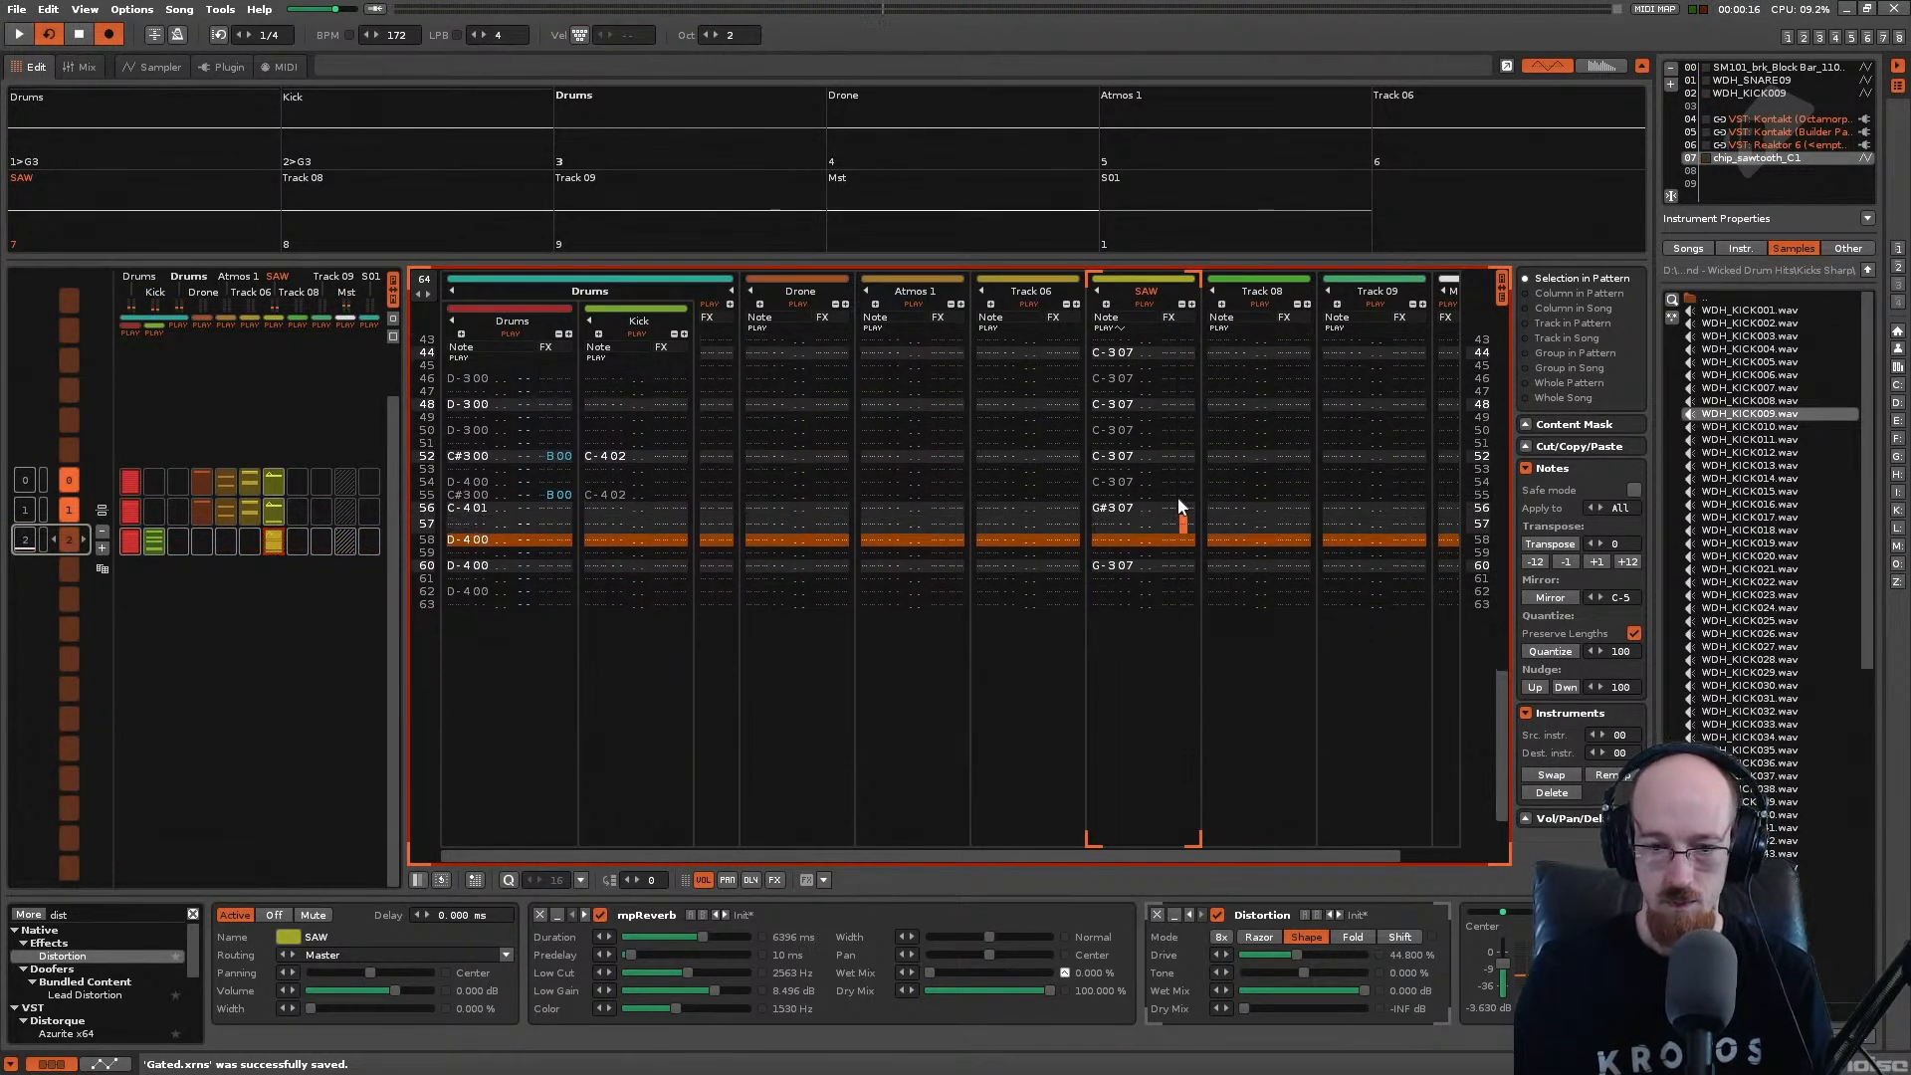
text(d10)
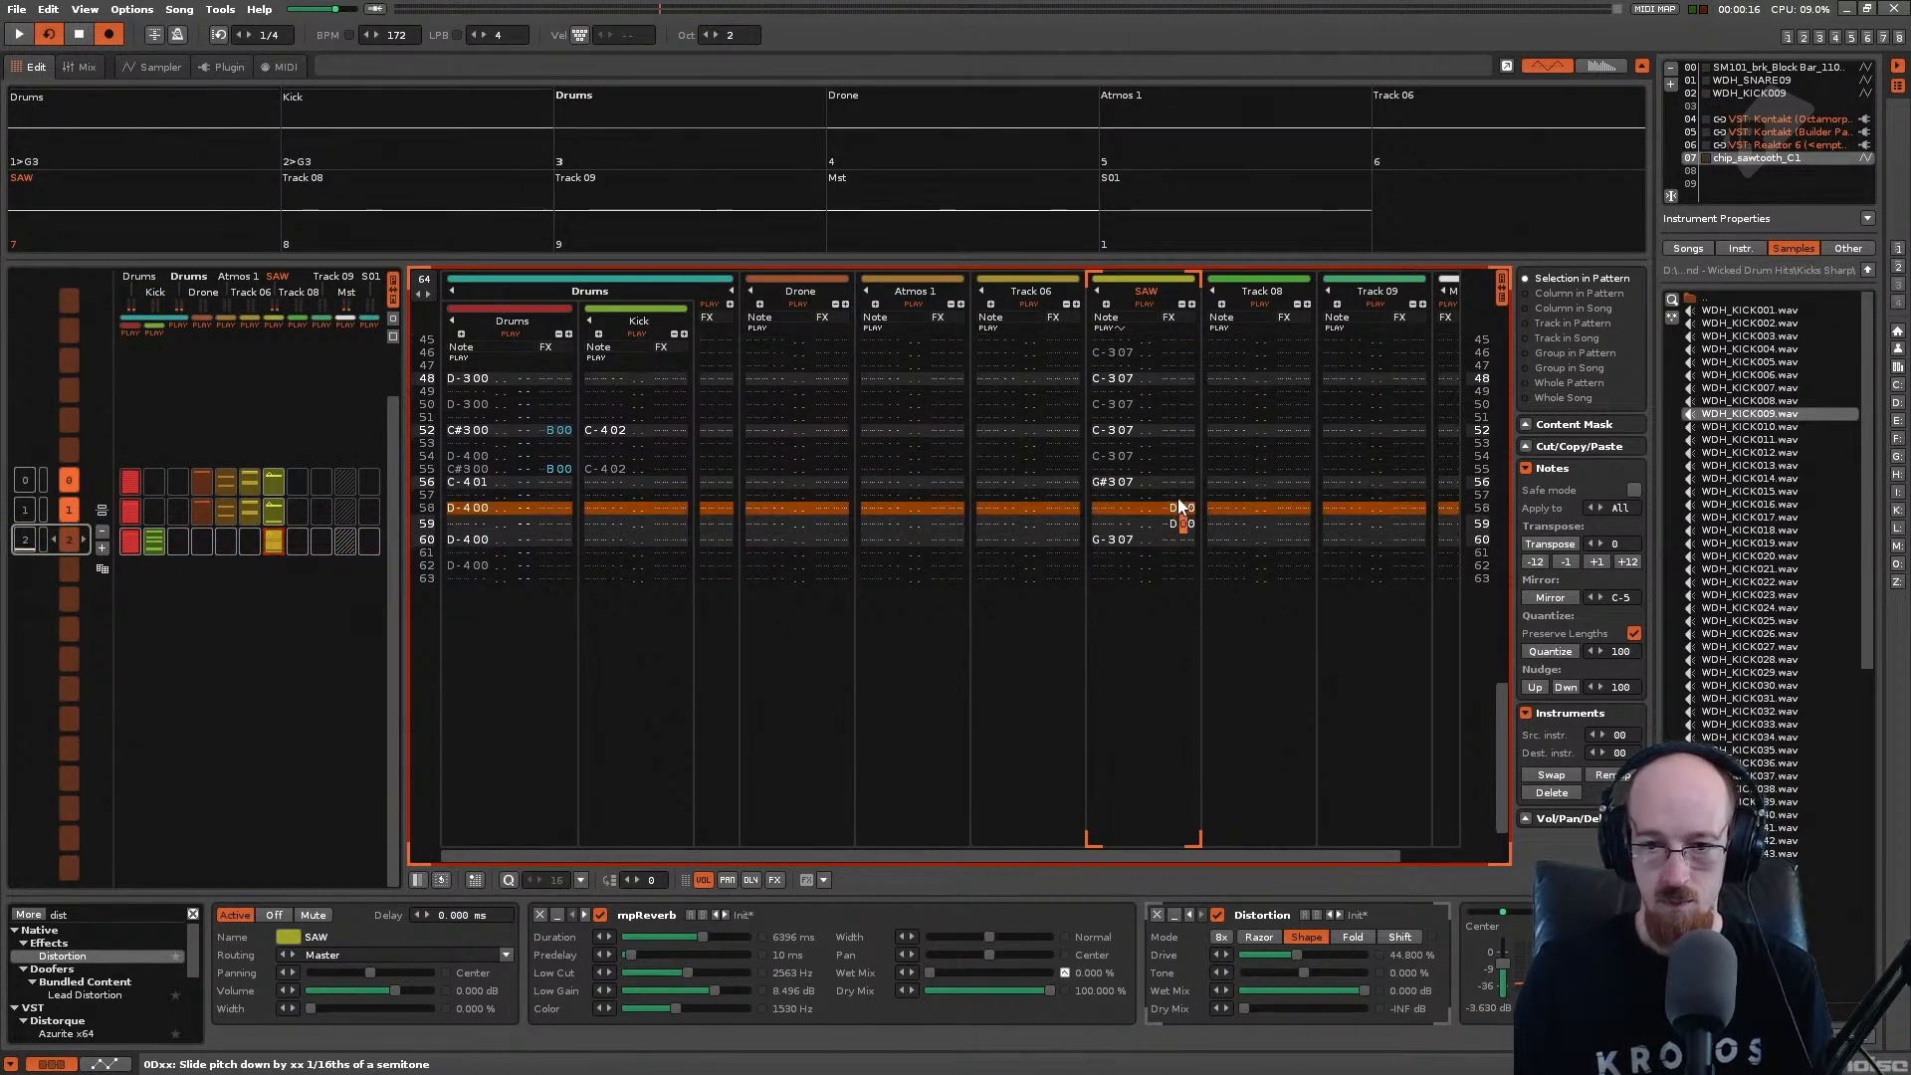
Step: Enter D10 pitch-slide-down effects on lines 62 and 63 of the SAW track and play the end of the pattern
key(Down)
key(Down)
key(Left)
key(Down)
text(d10)
key(Up)
key(Up)
key(Up)
key(Up)
key(Up)
key(Up)
key(Up)
key(Up)
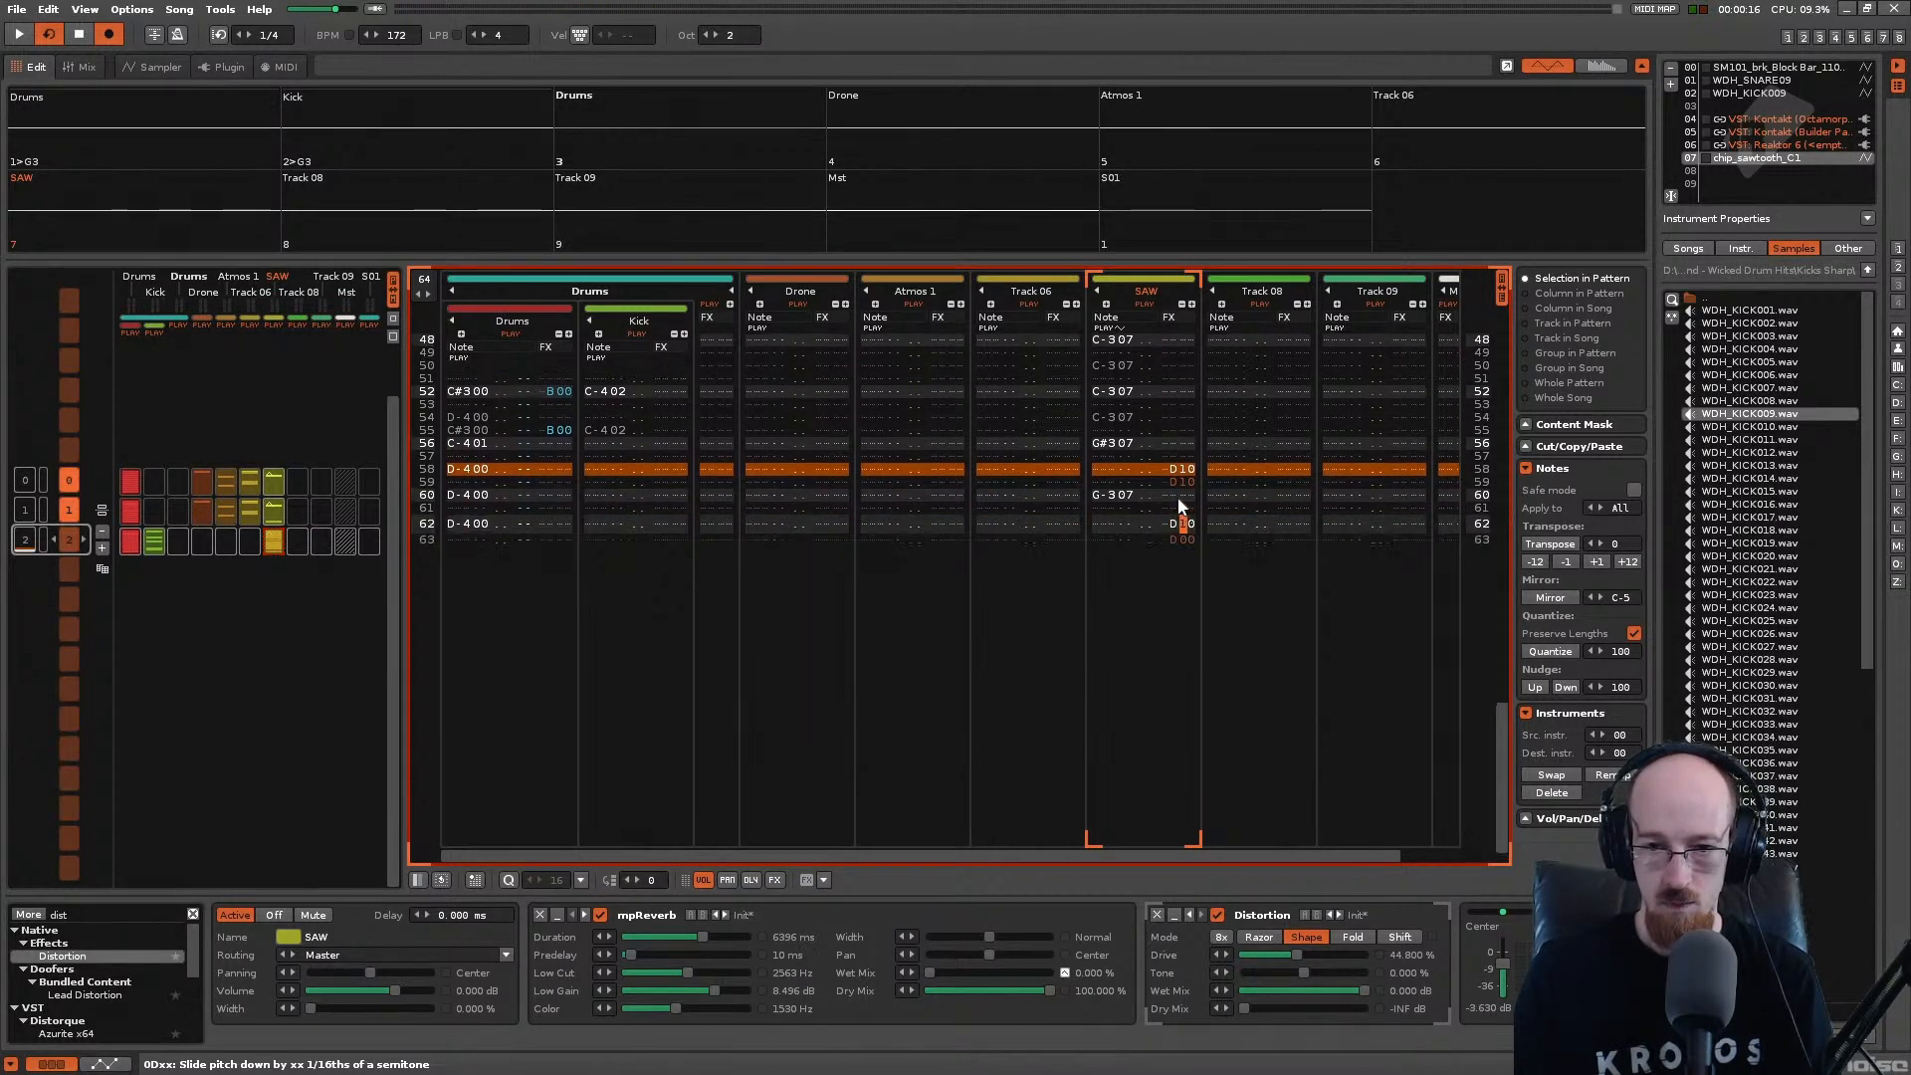
key(space)
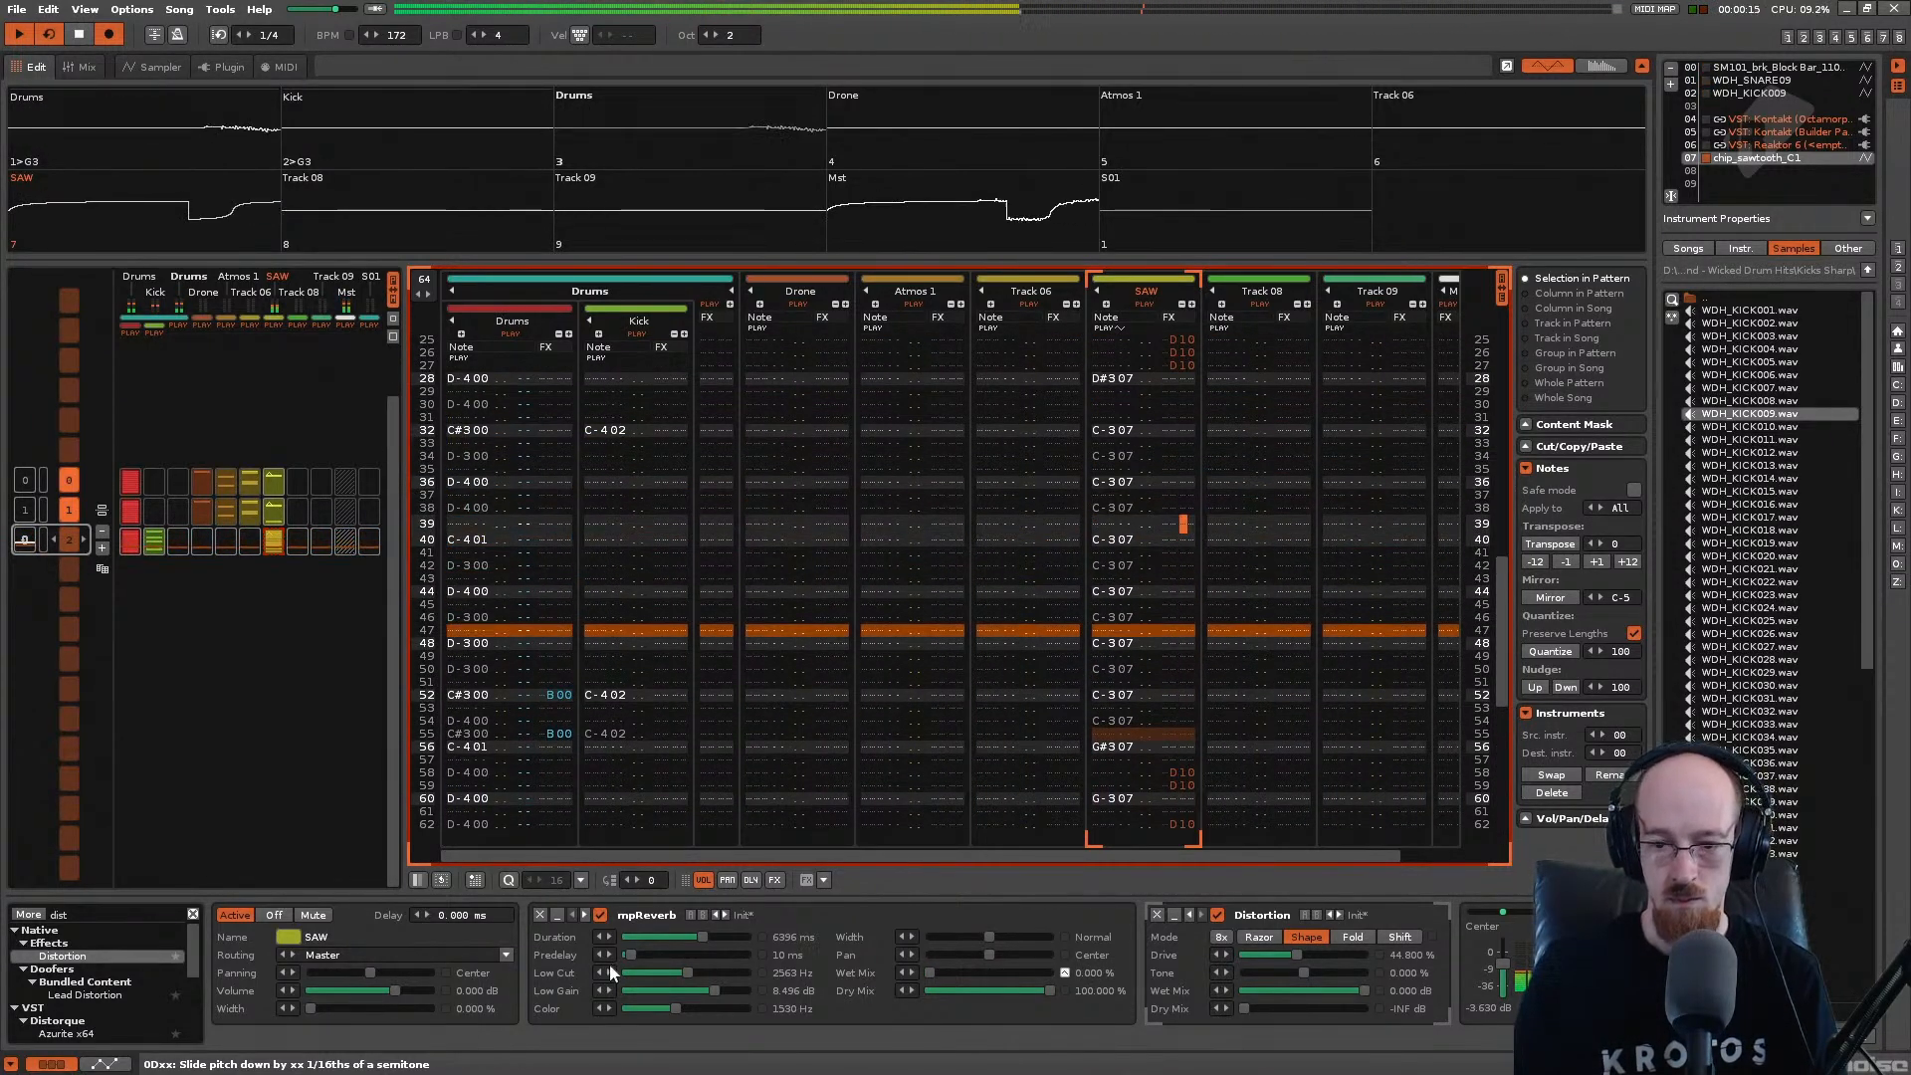
Step: Switch the SAW track's Distortion to Shift mode and set its drive to 50.8%
click(1352, 937)
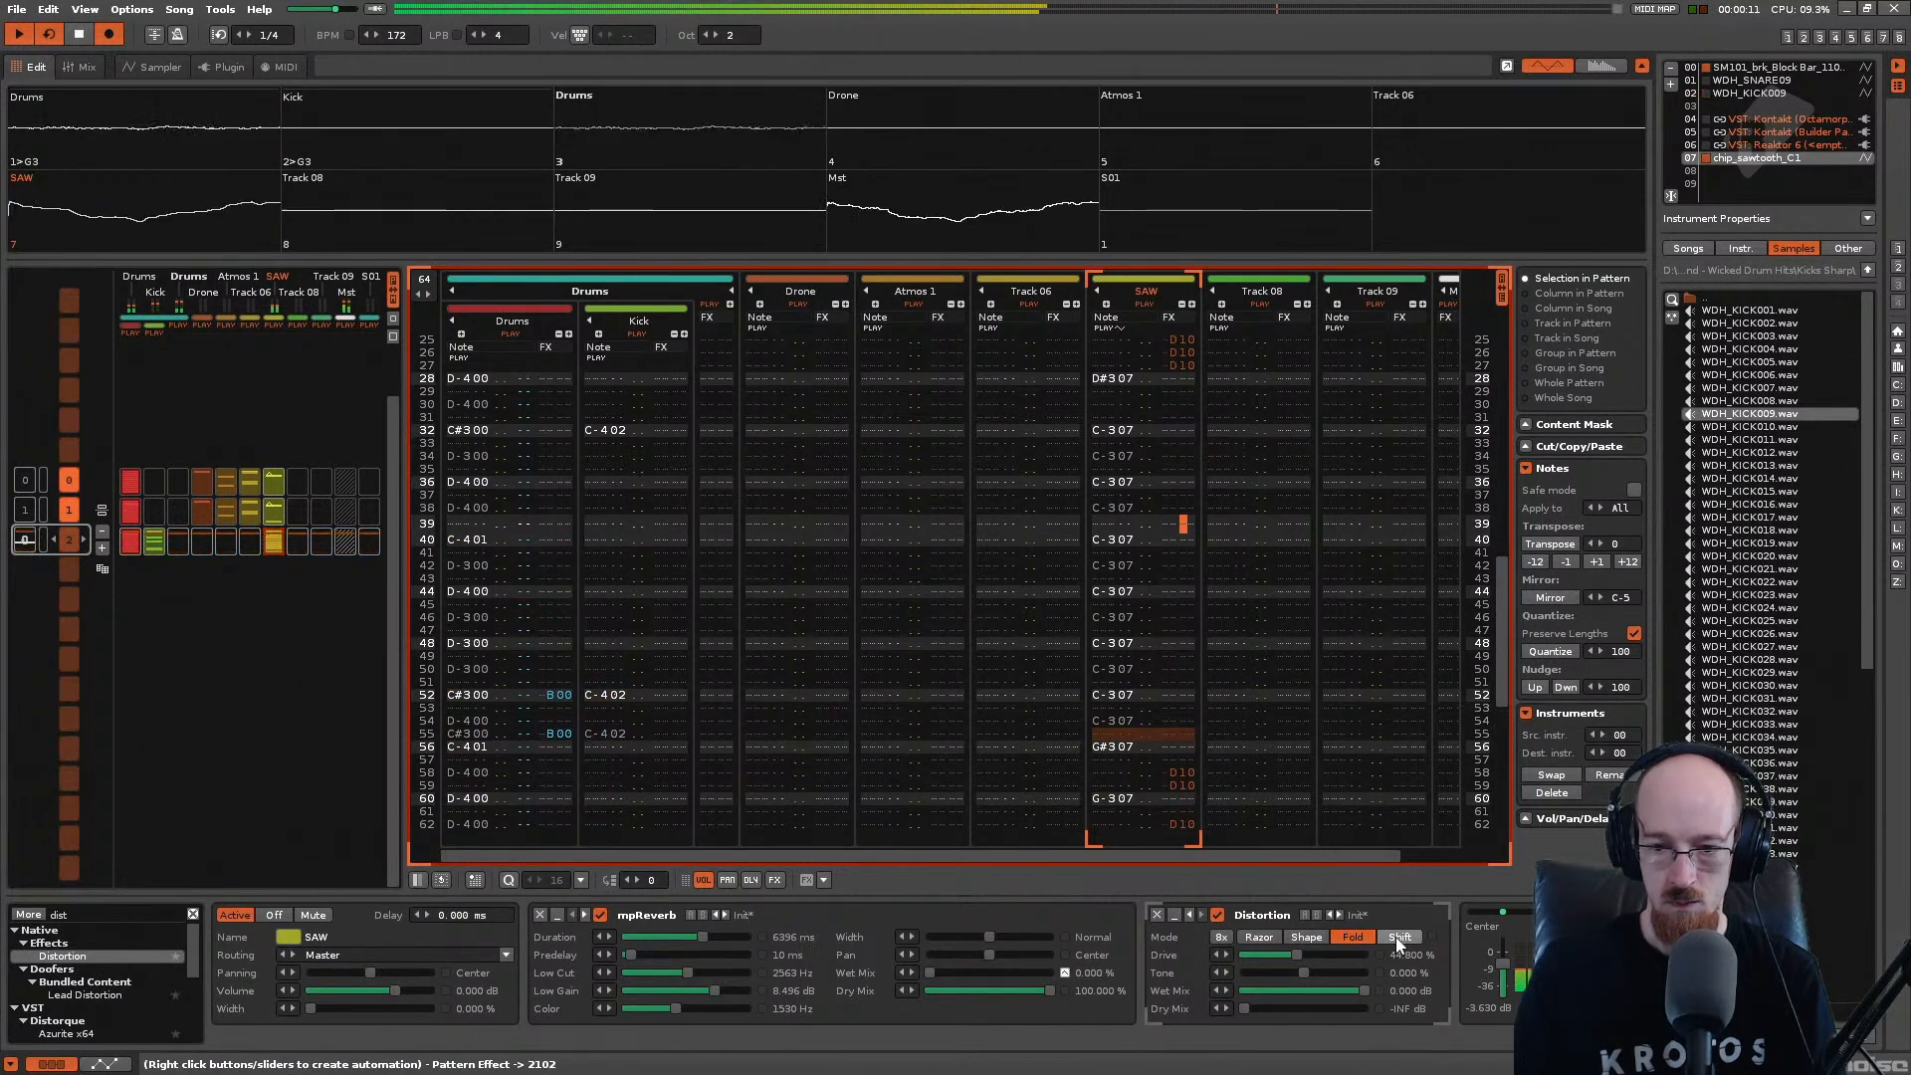
click(1398, 939)
drag(1304, 948, 1311, 948)
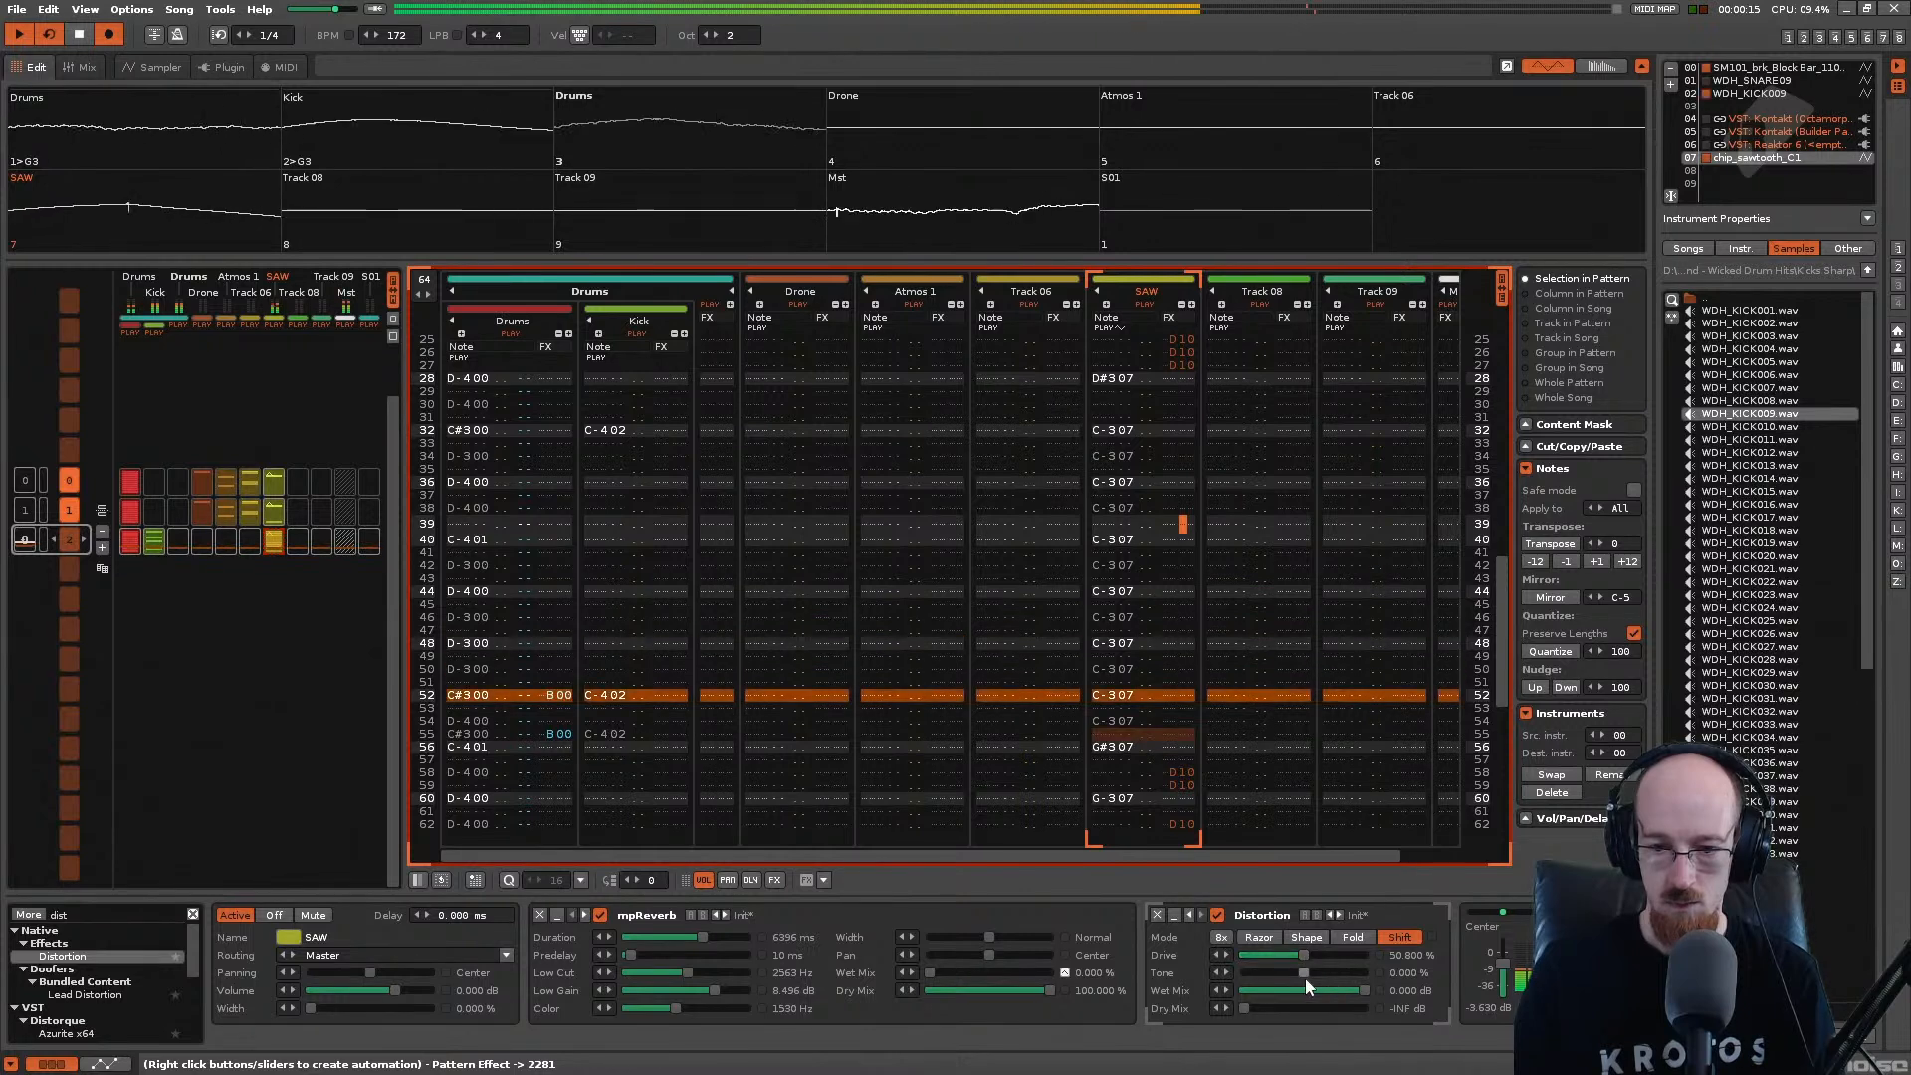
Step: Add a second Distortion to the SAW track, in Shape mode with a drive of about 69.4%
double_click(85, 957)
click(1406, 936)
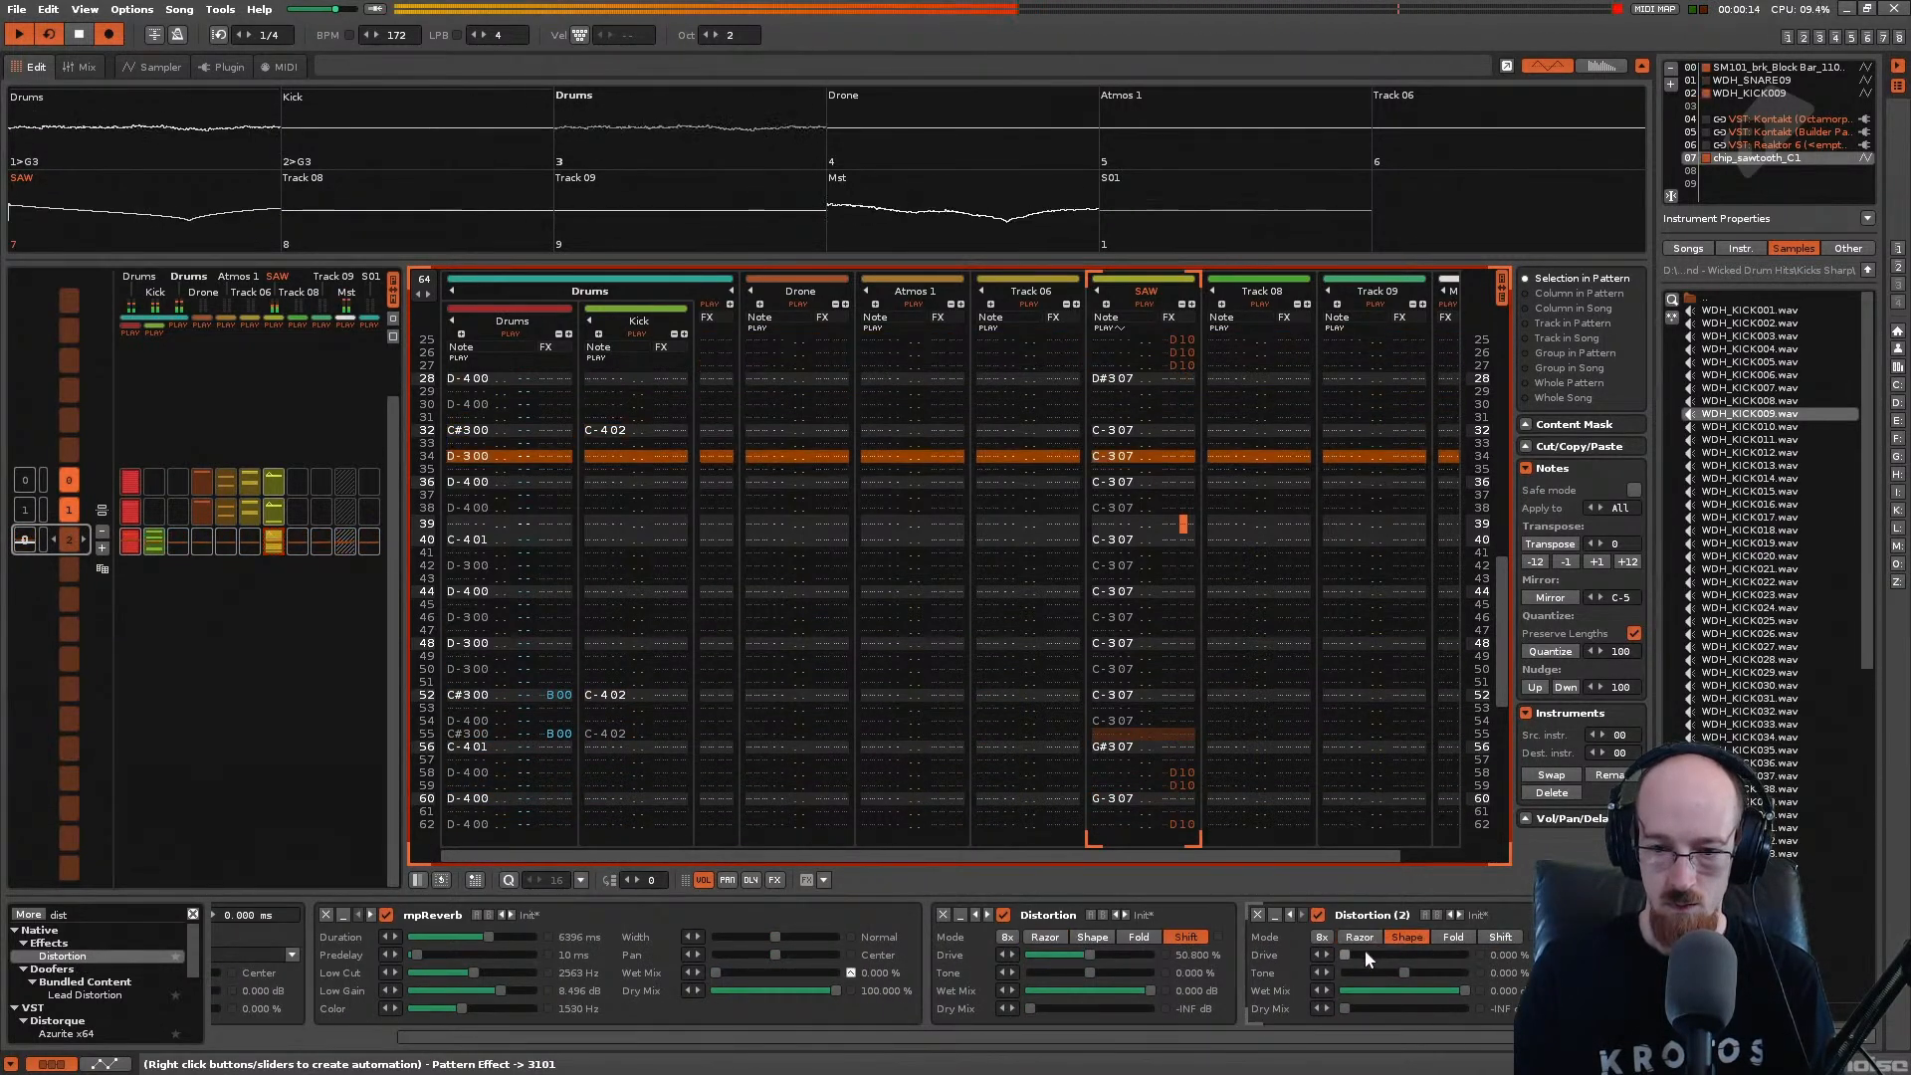
drag(1353, 953, 1414, 954)
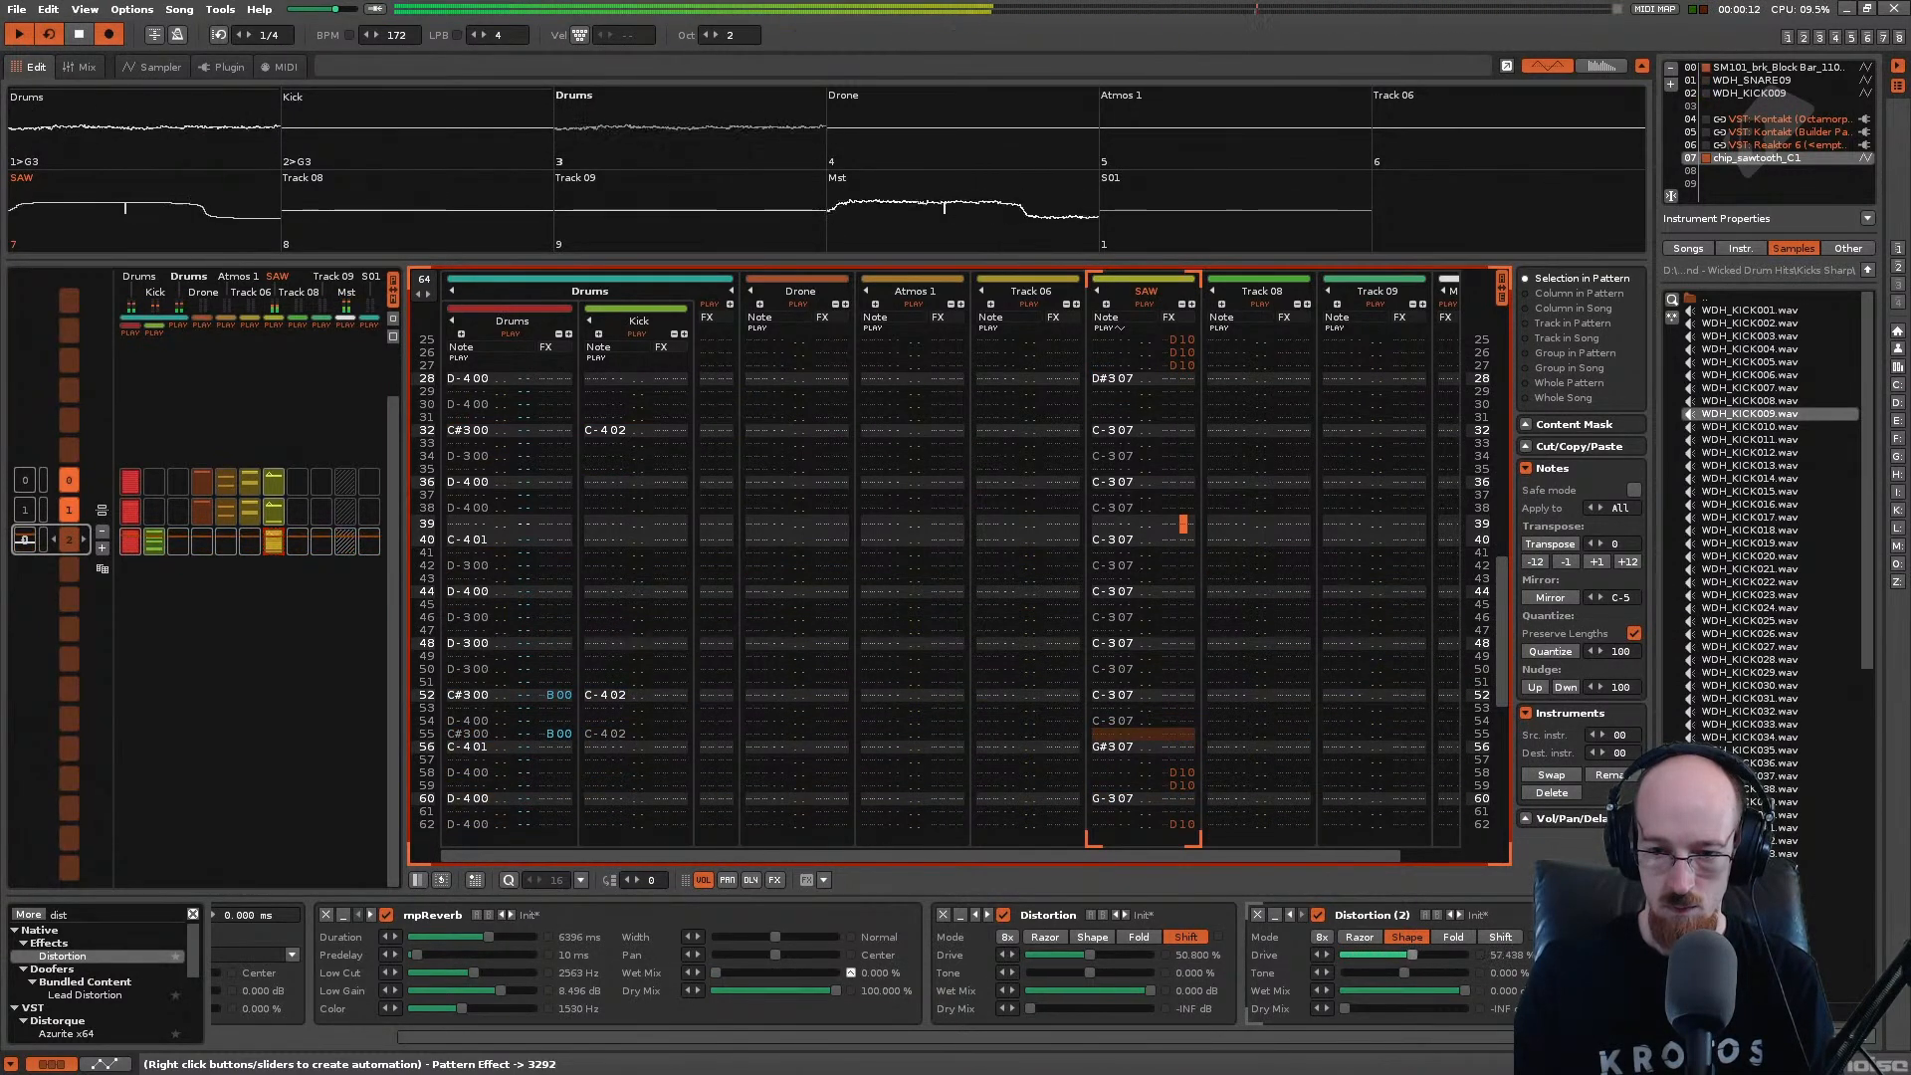
click(1370, 936)
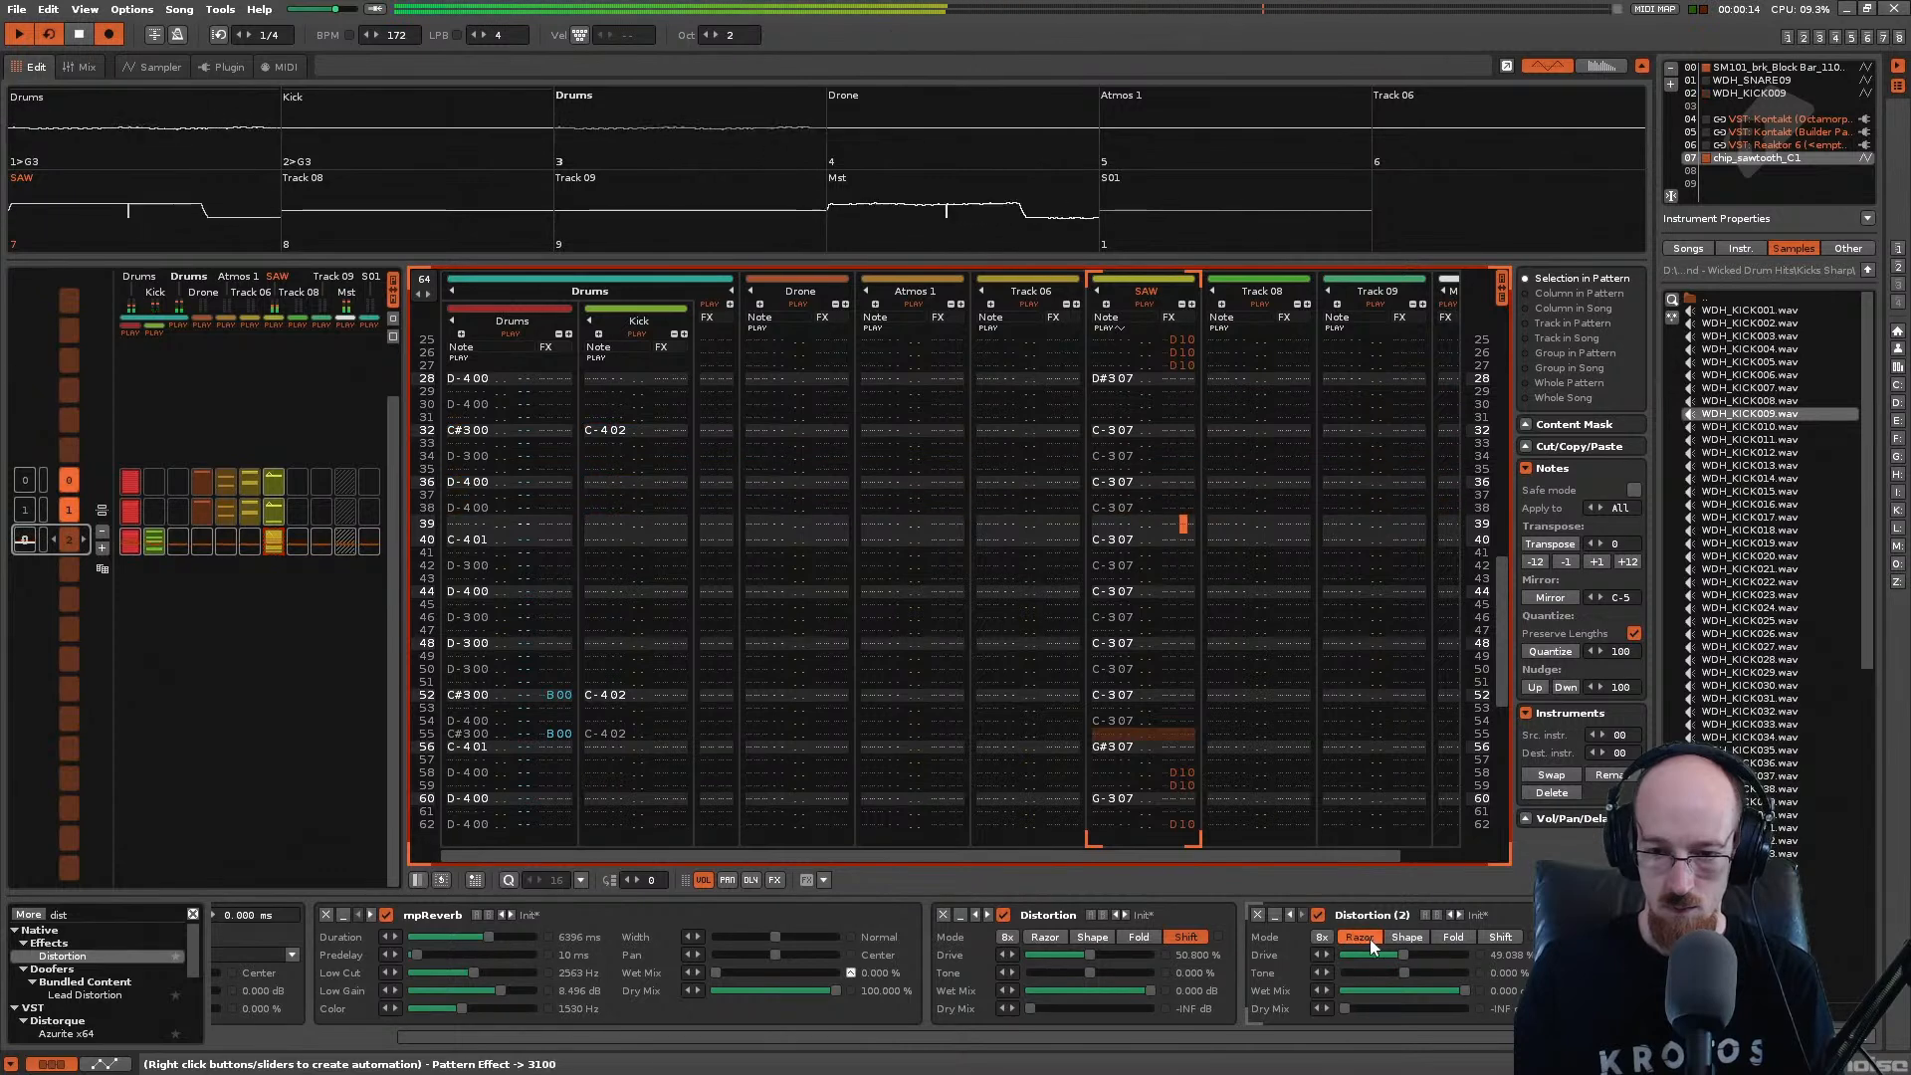
click(1406, 936)
drag(1403, 954, 1419, 953)
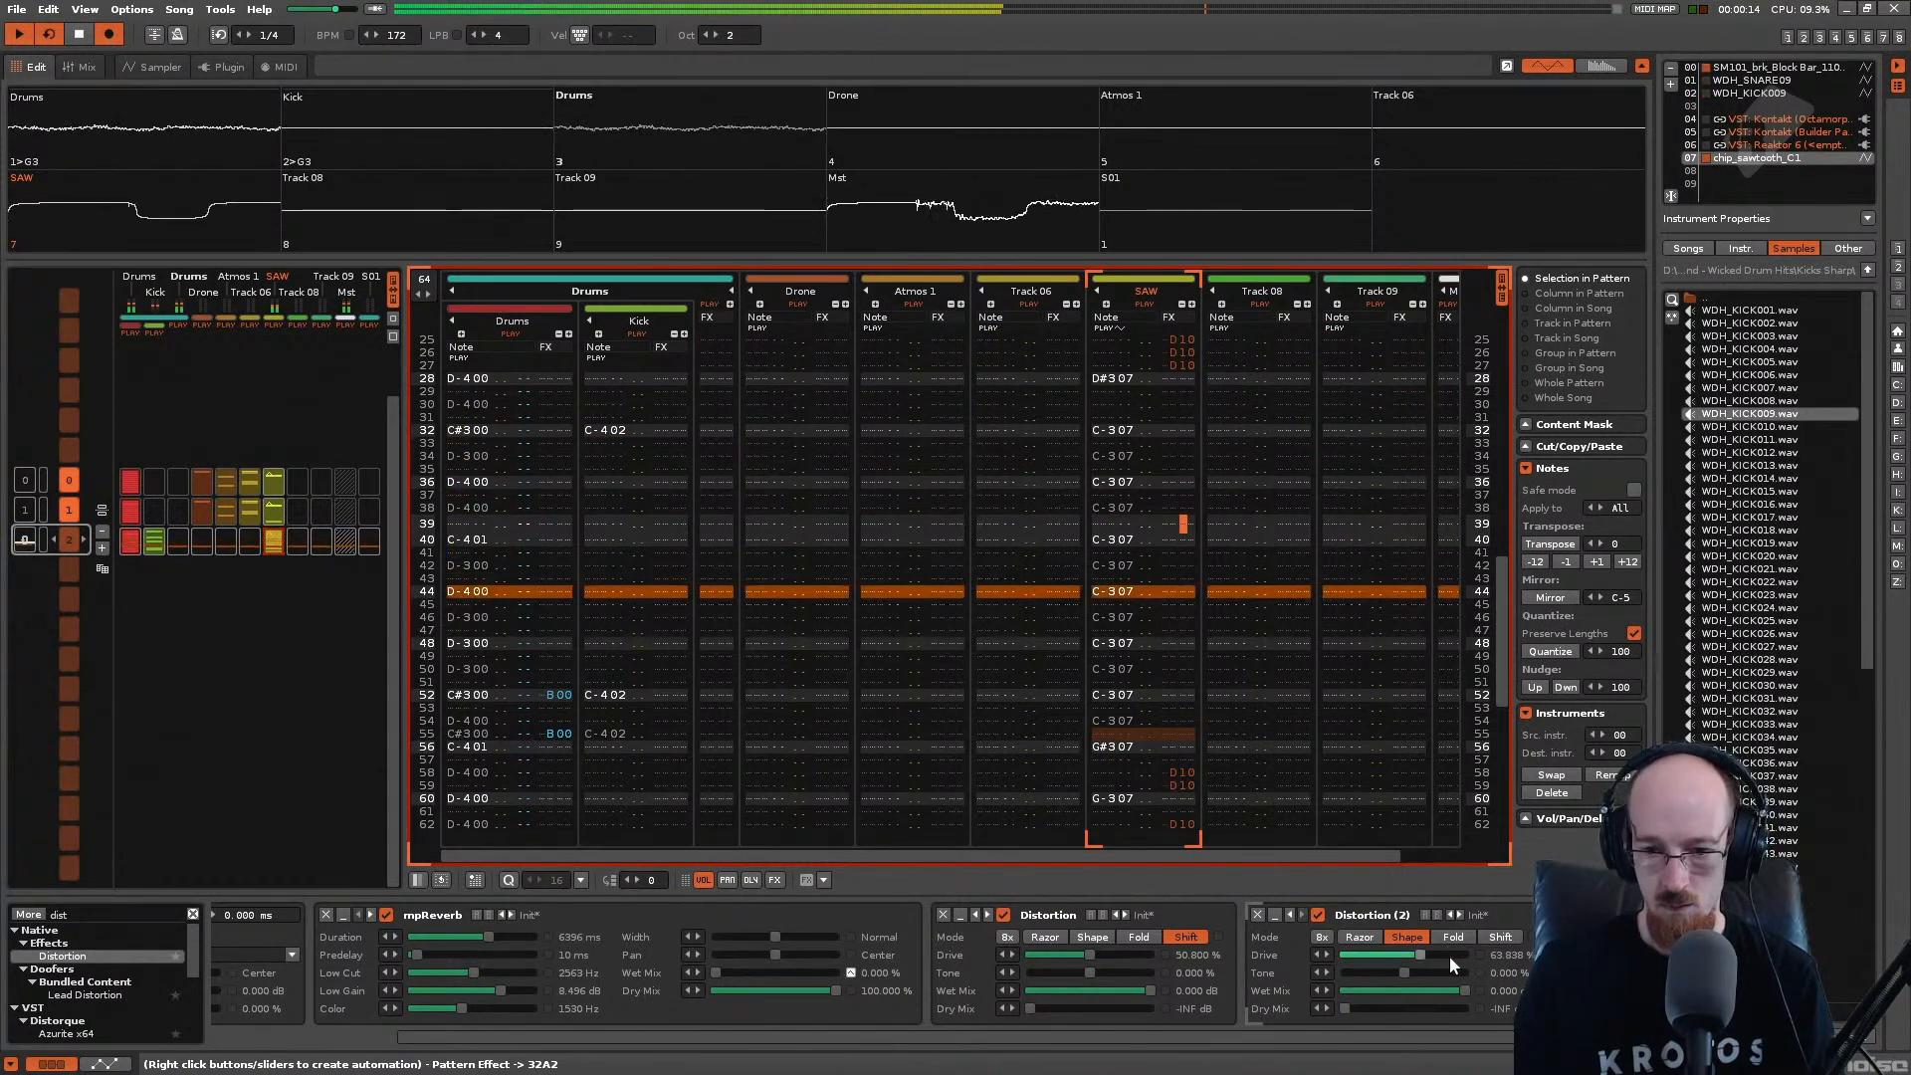
click(1425, 954)
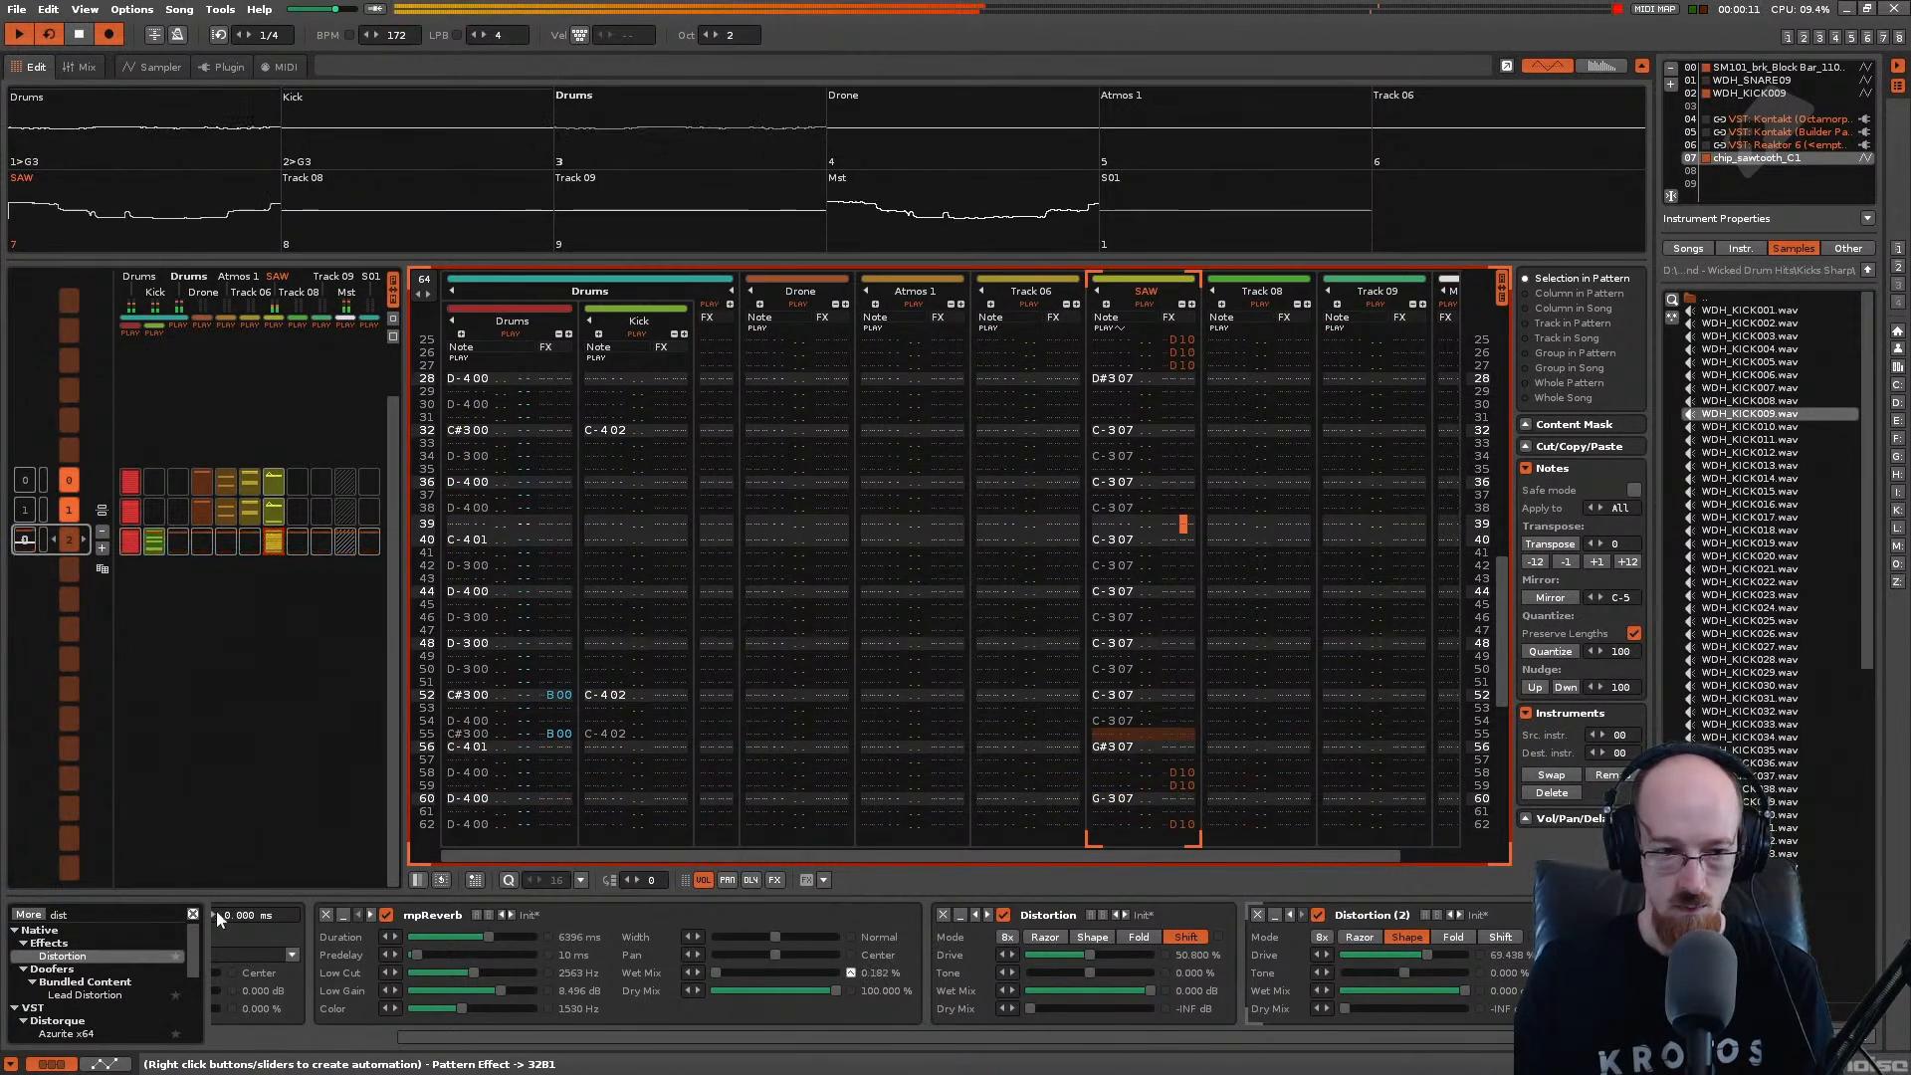
Step: Find the Comb Filter effect, add it after the second Distortion and set its note to B-2
click(120, 918)
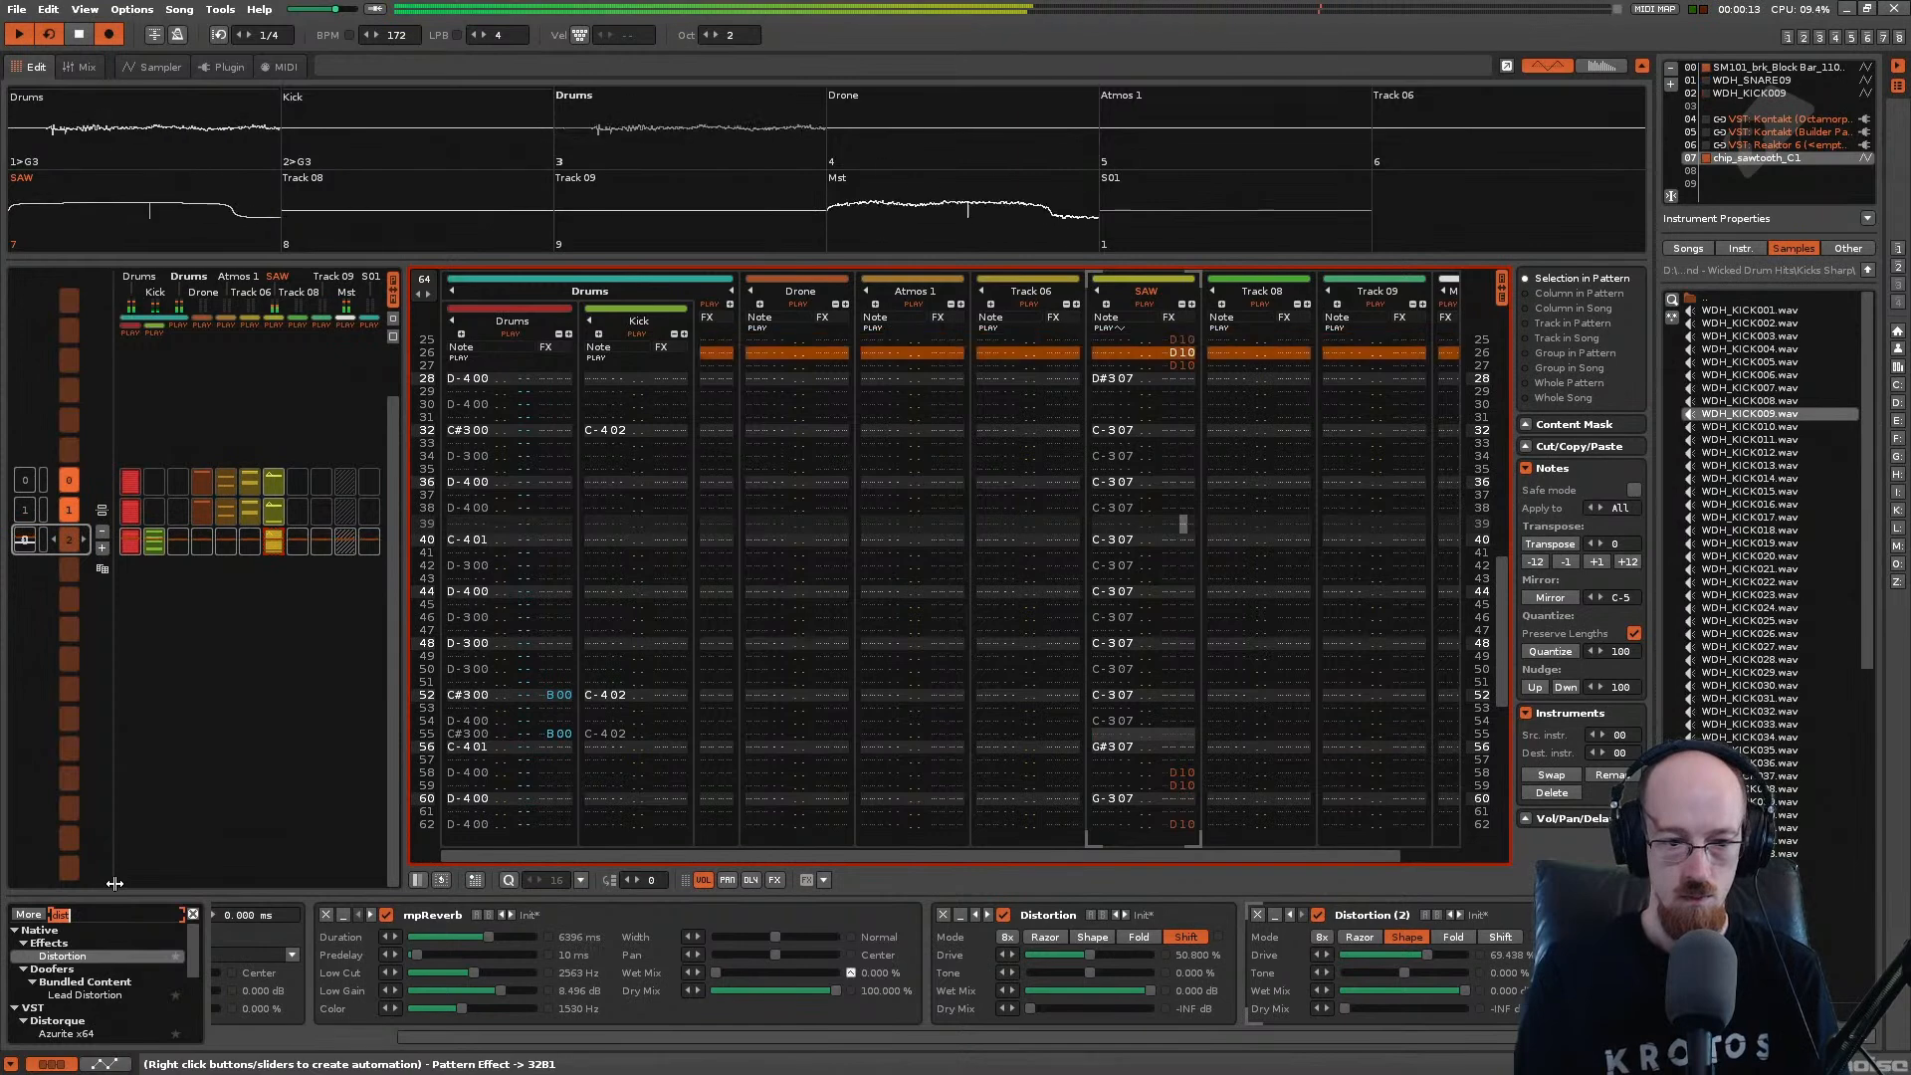
text(filter)
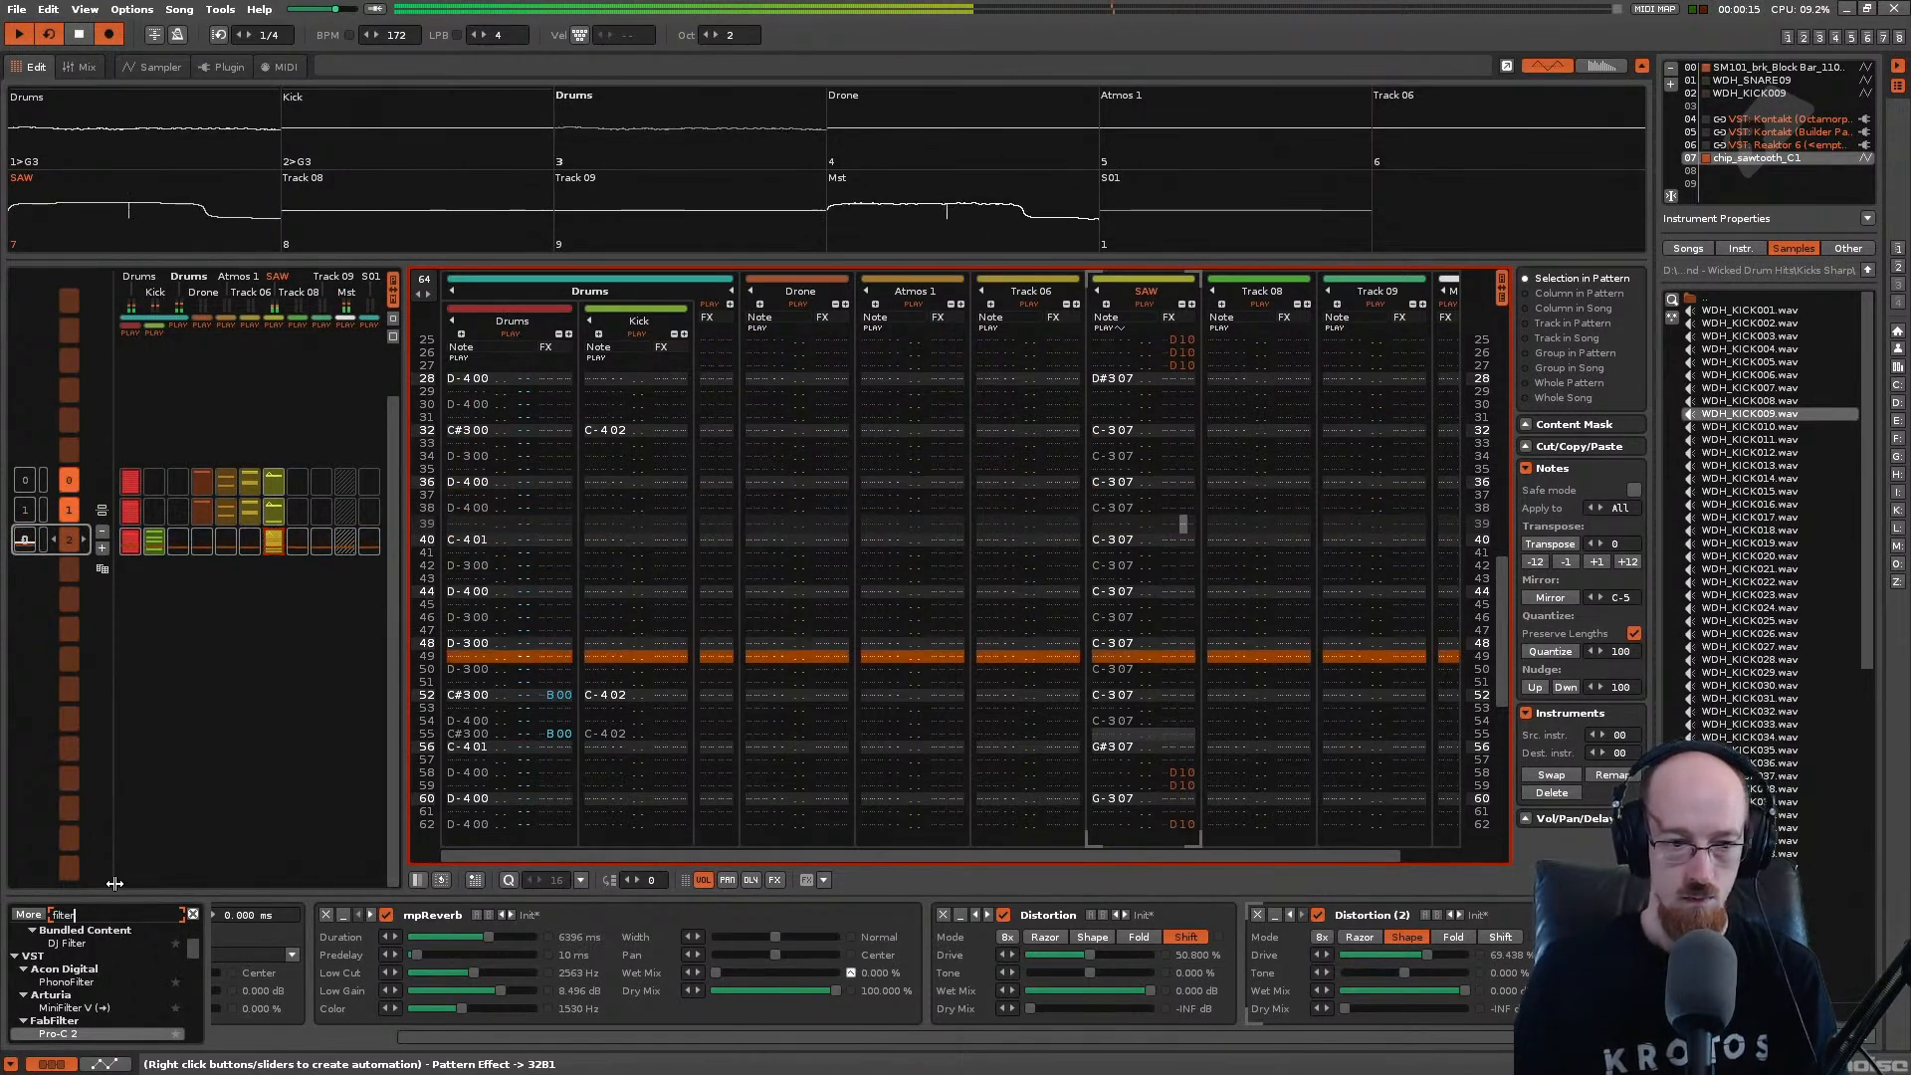
drag(194, 947, 195, 925)
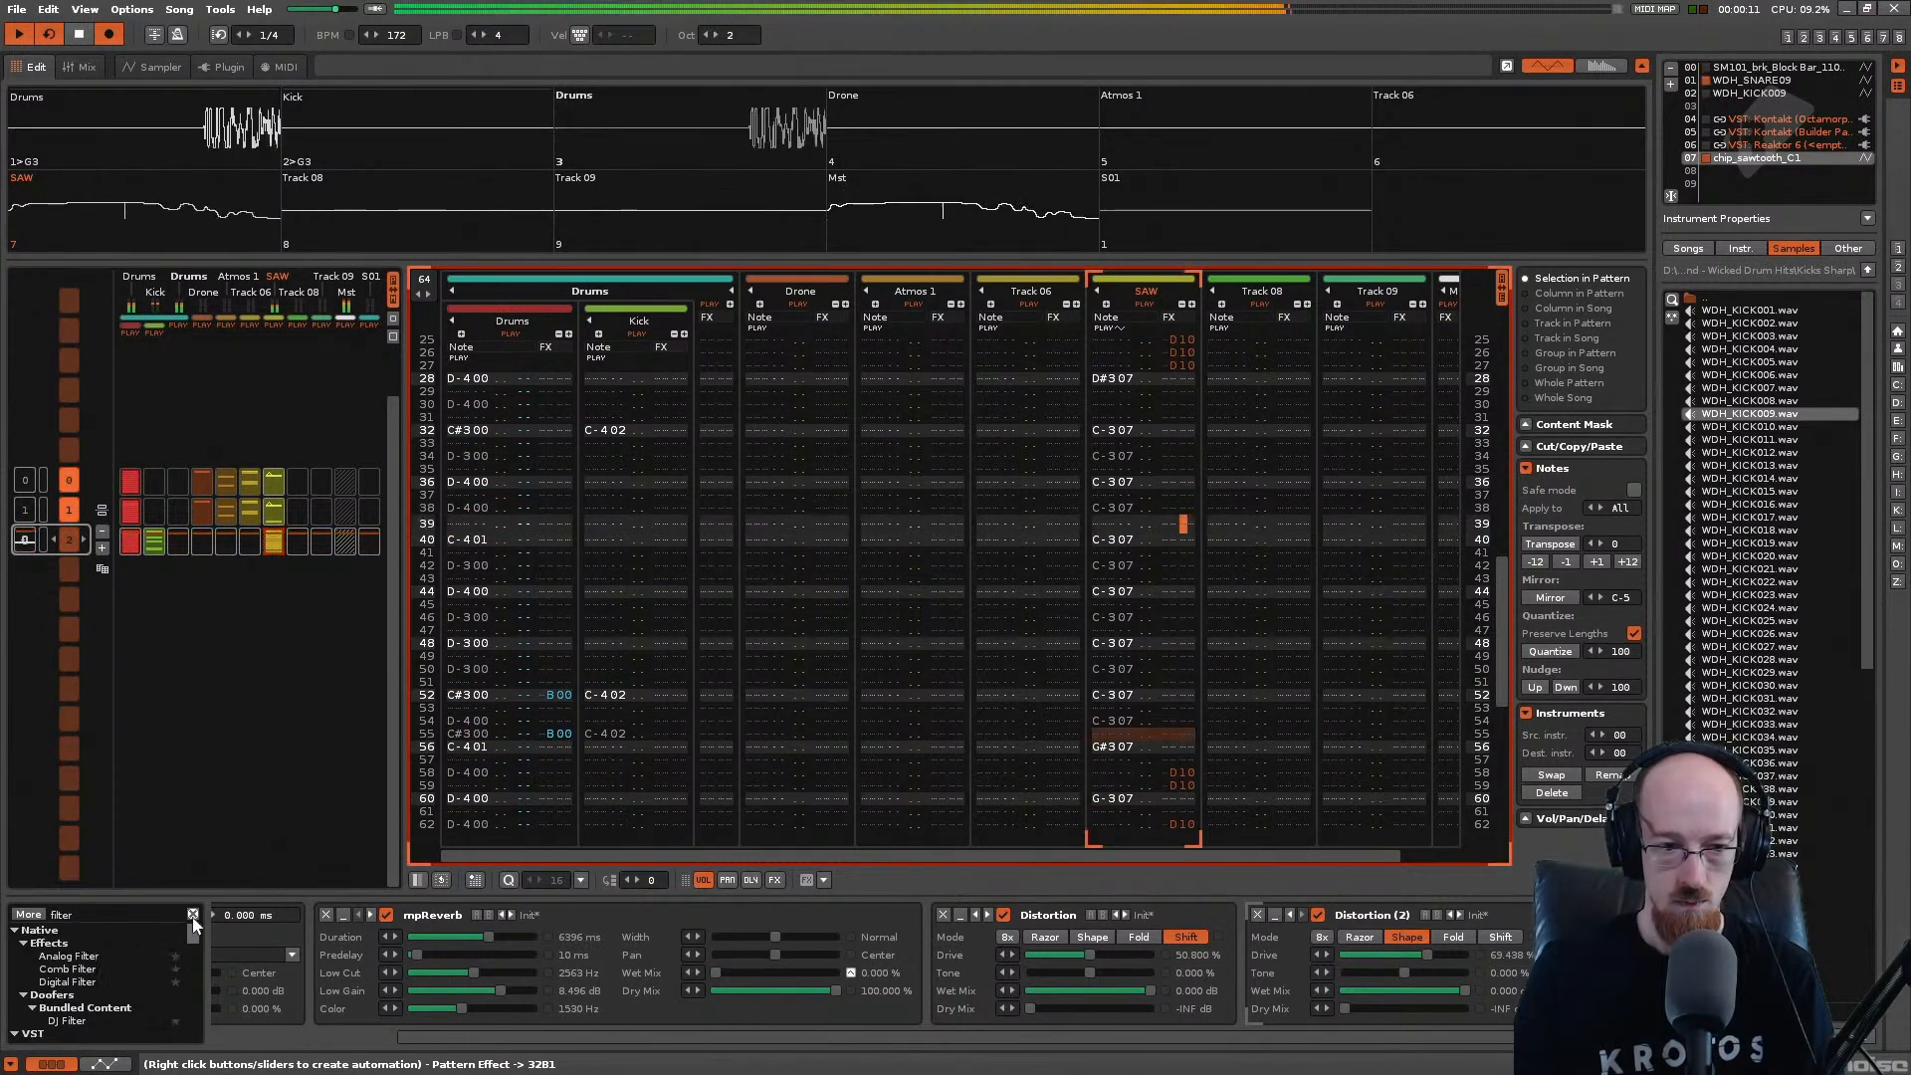
drag(68, 969, 1378, 936)
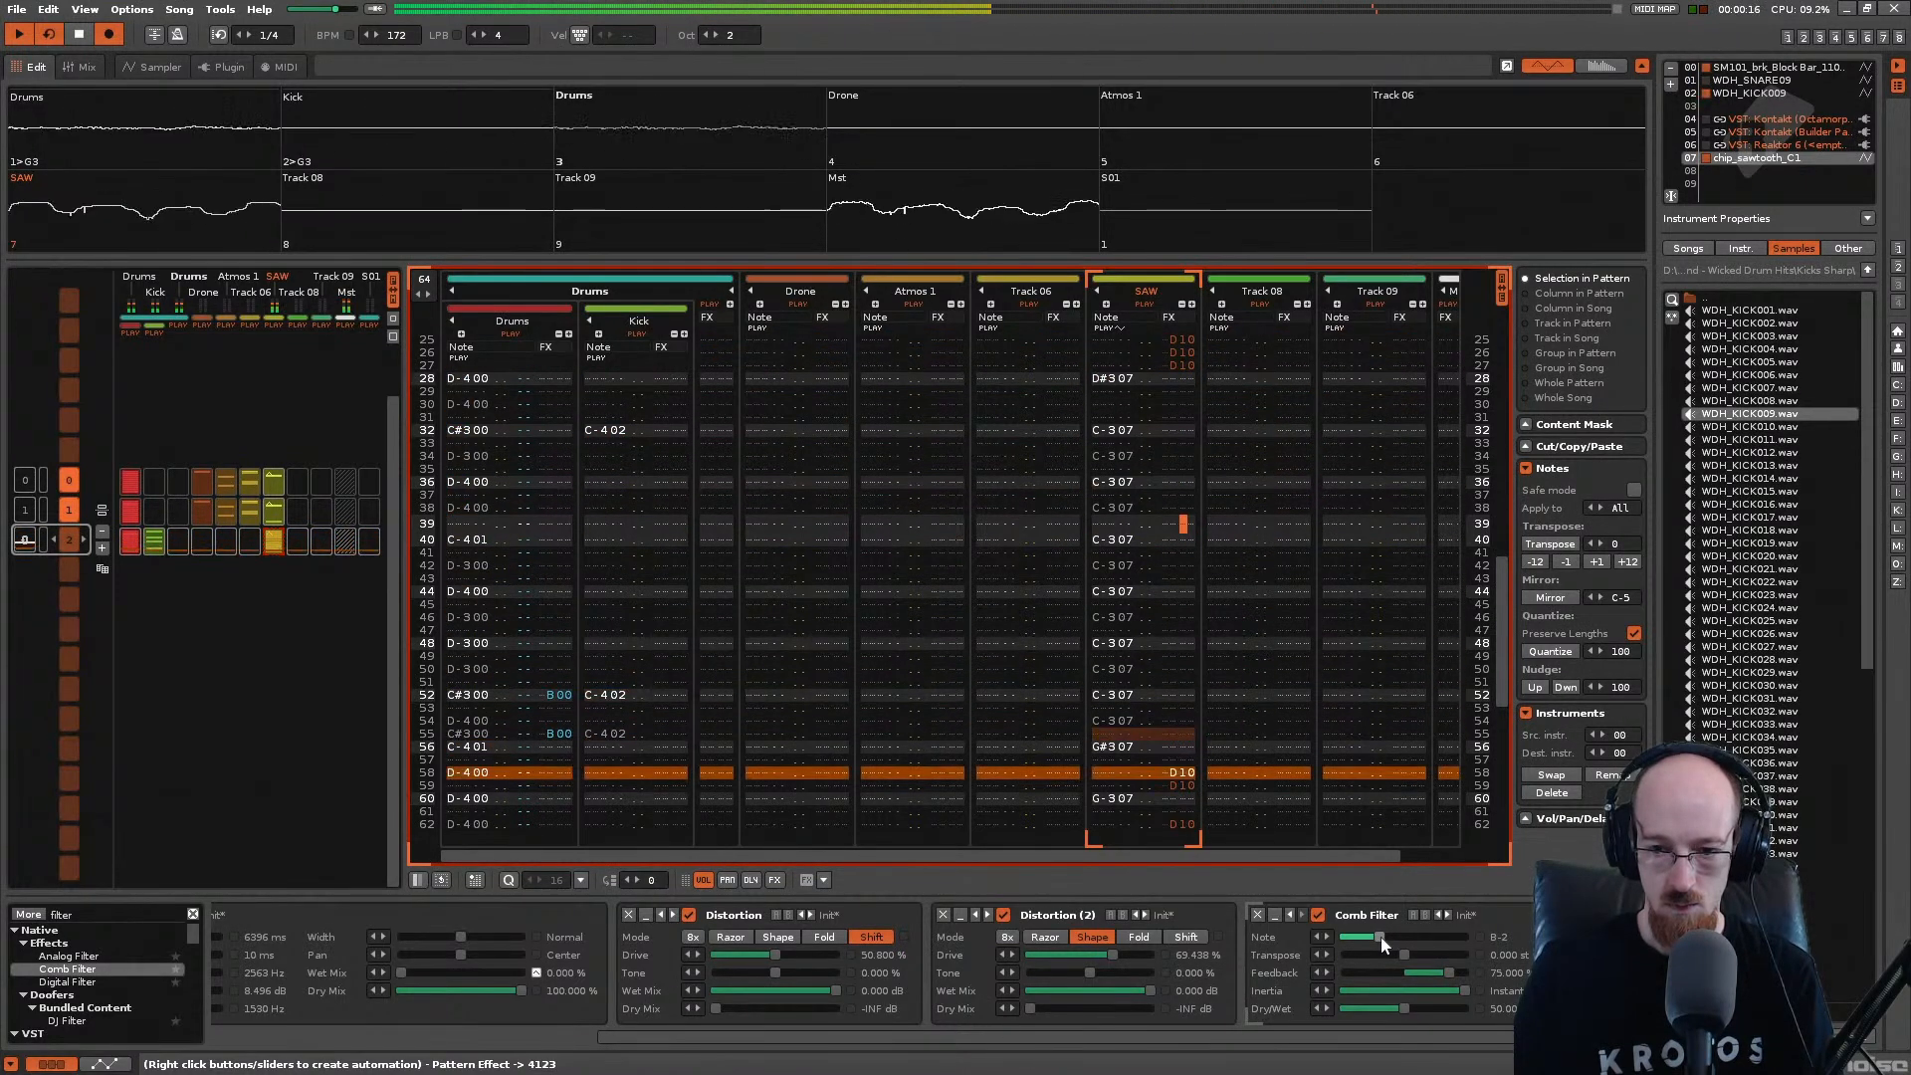
drag(1376, 943, 1381, 935)
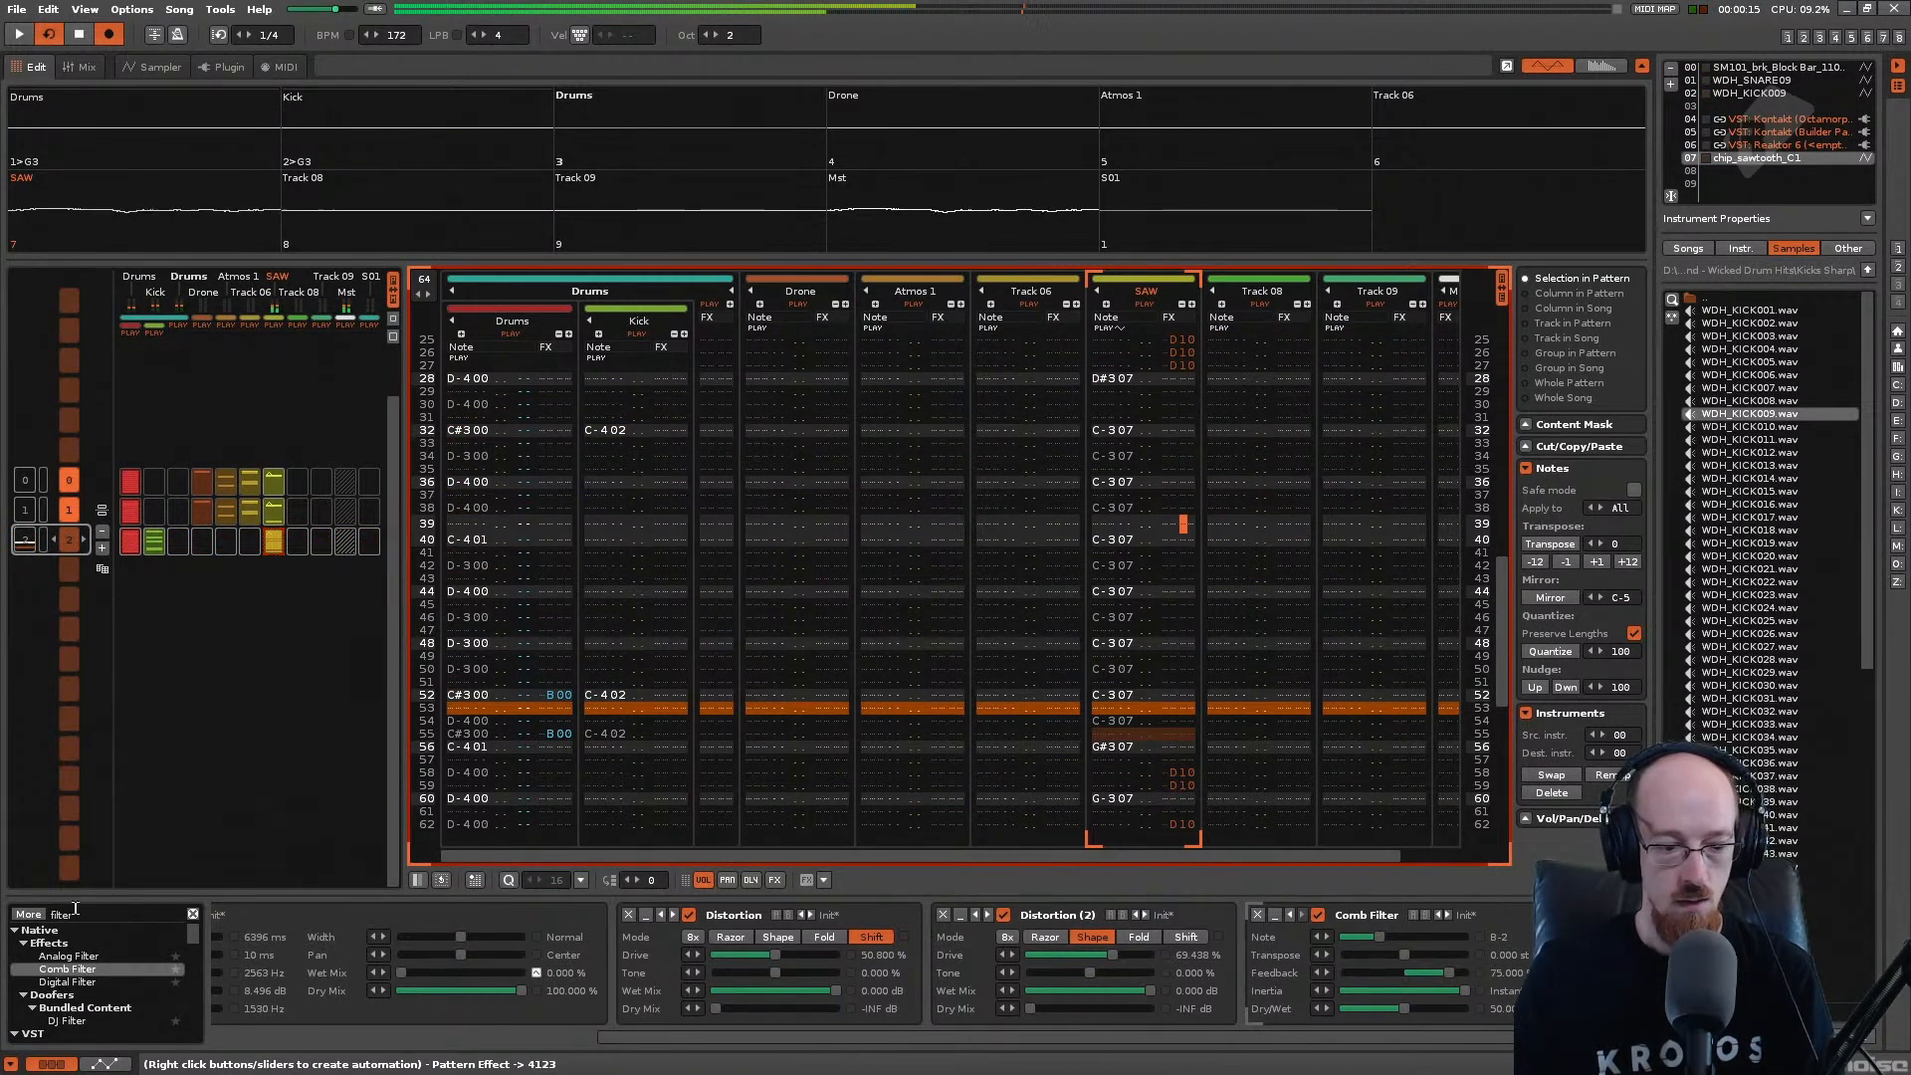
Step: Automate the Comb Filter's note with points at F-2 on line 0 and C-2 on about line 2 of the third pattern
click(106, 1064)
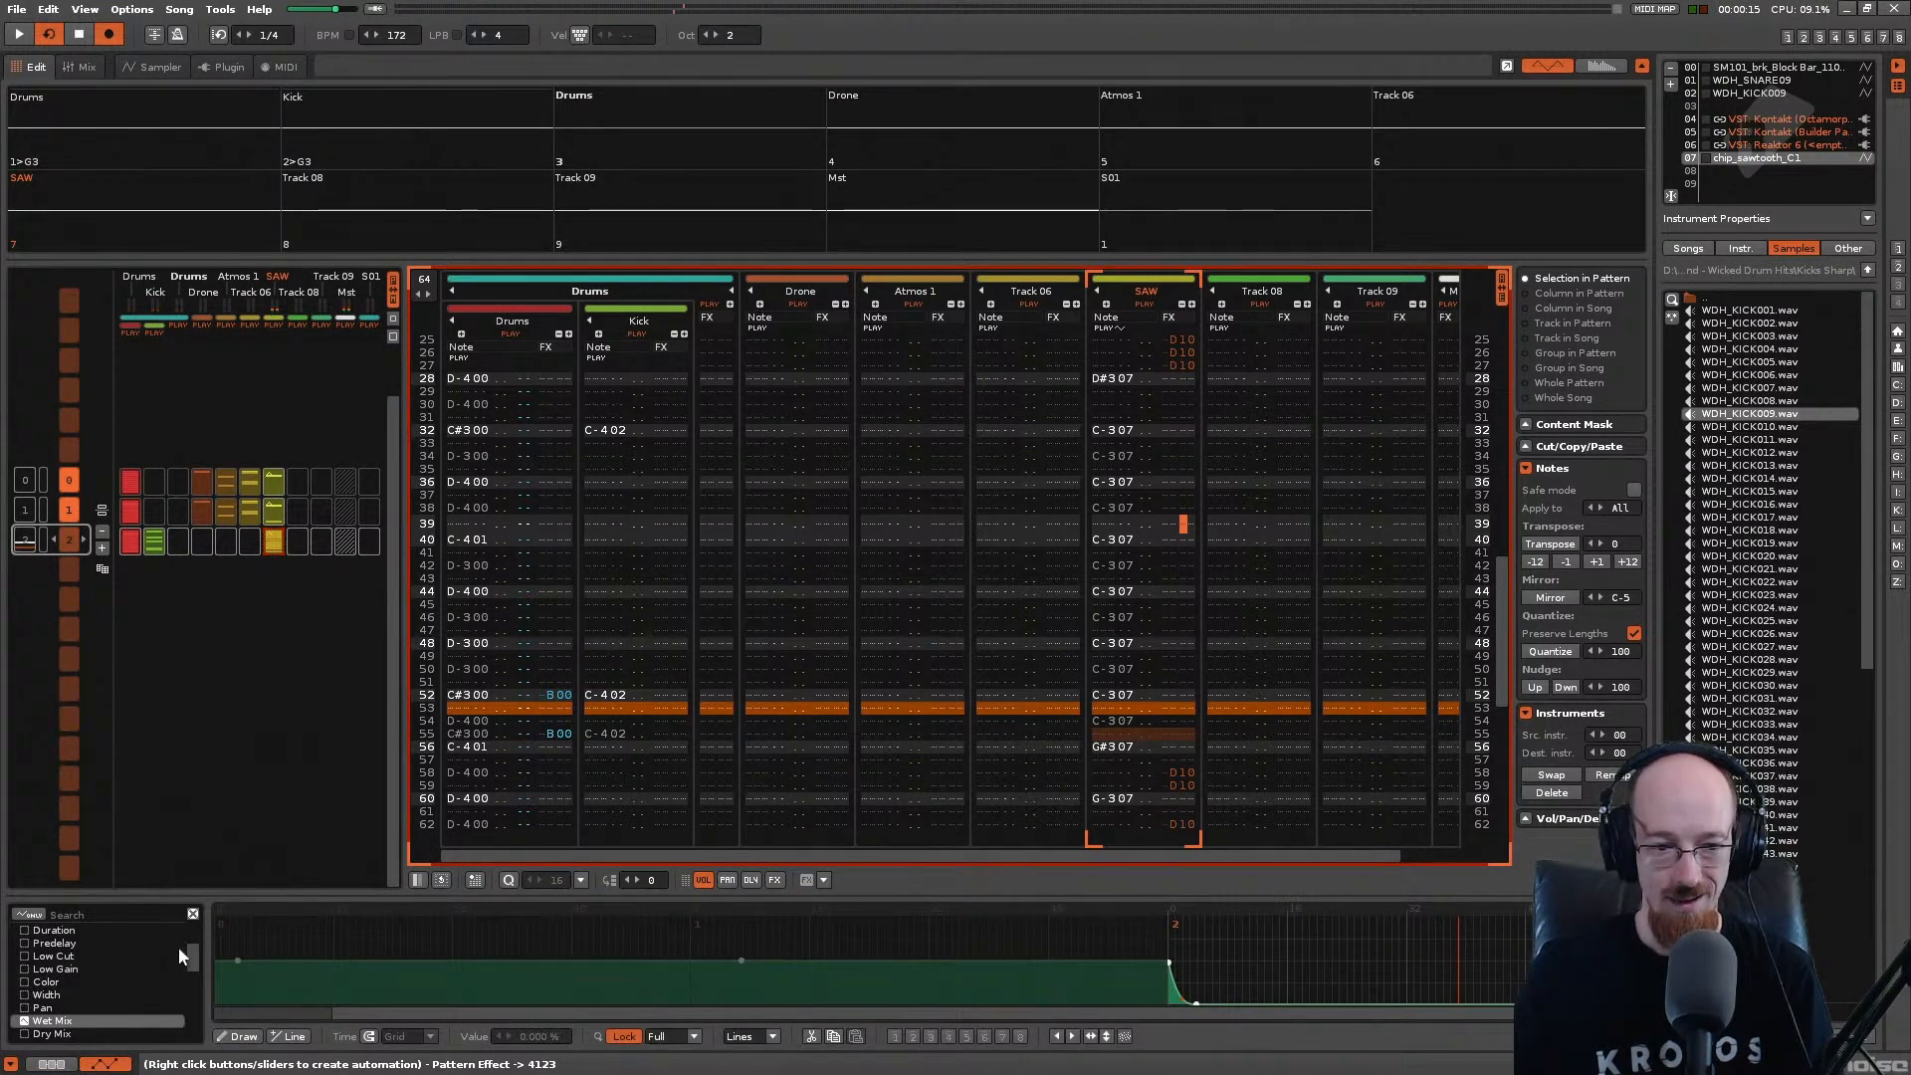
click(14, 982)
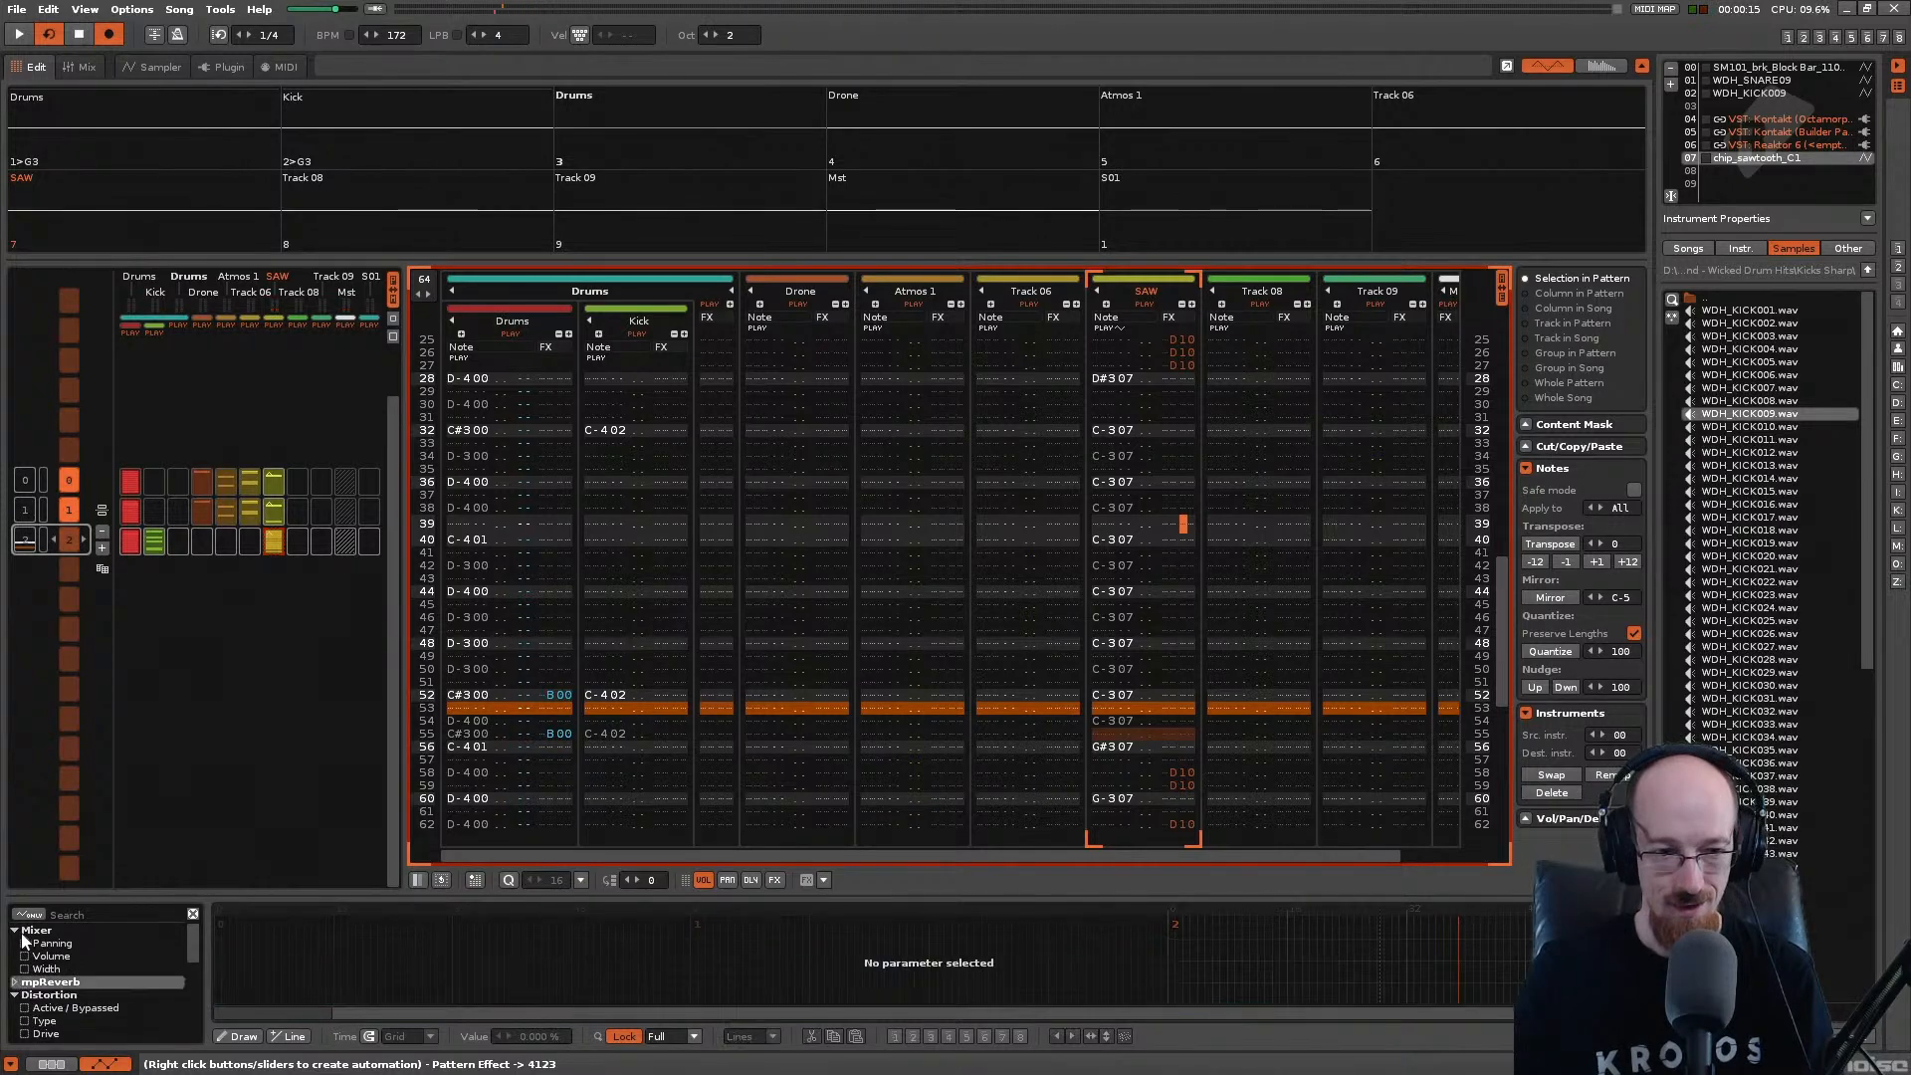
click(15, 930)
scroll(45, 950, down, 1)
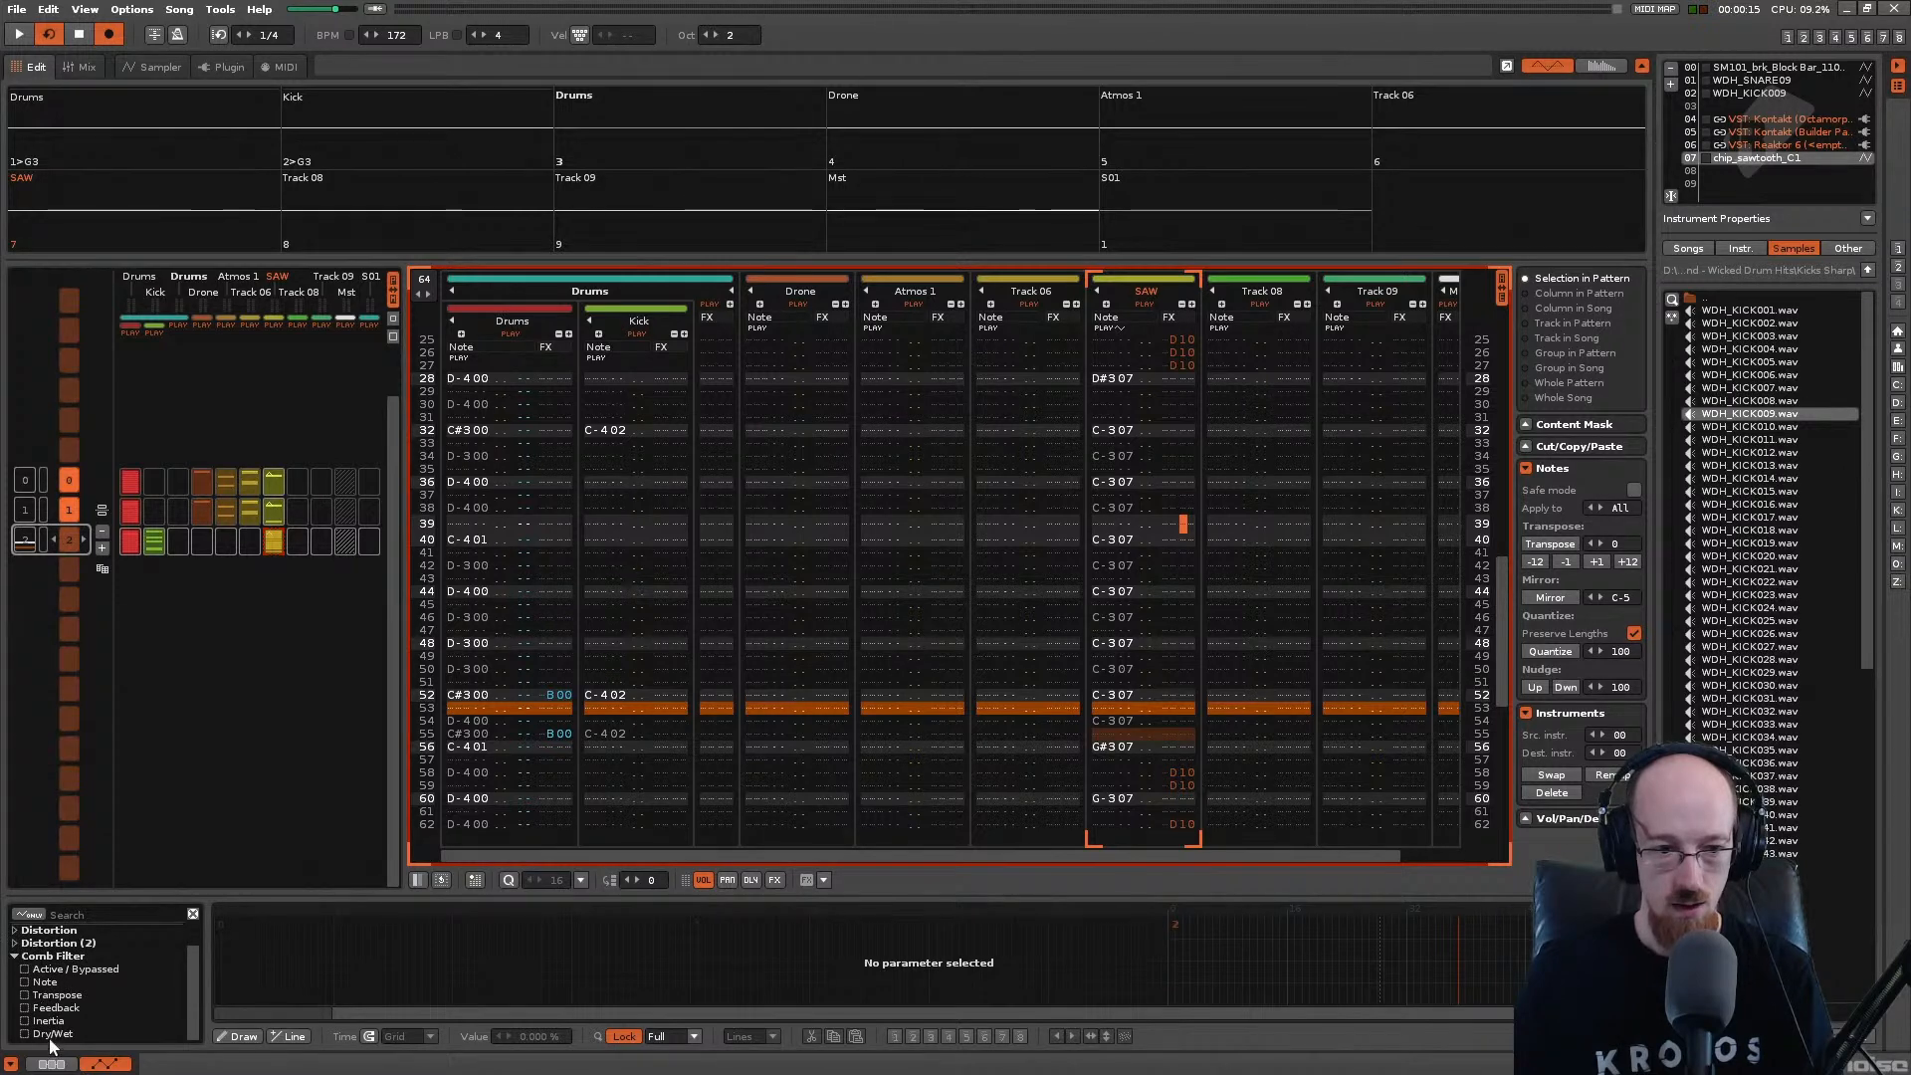
click(39, 982)
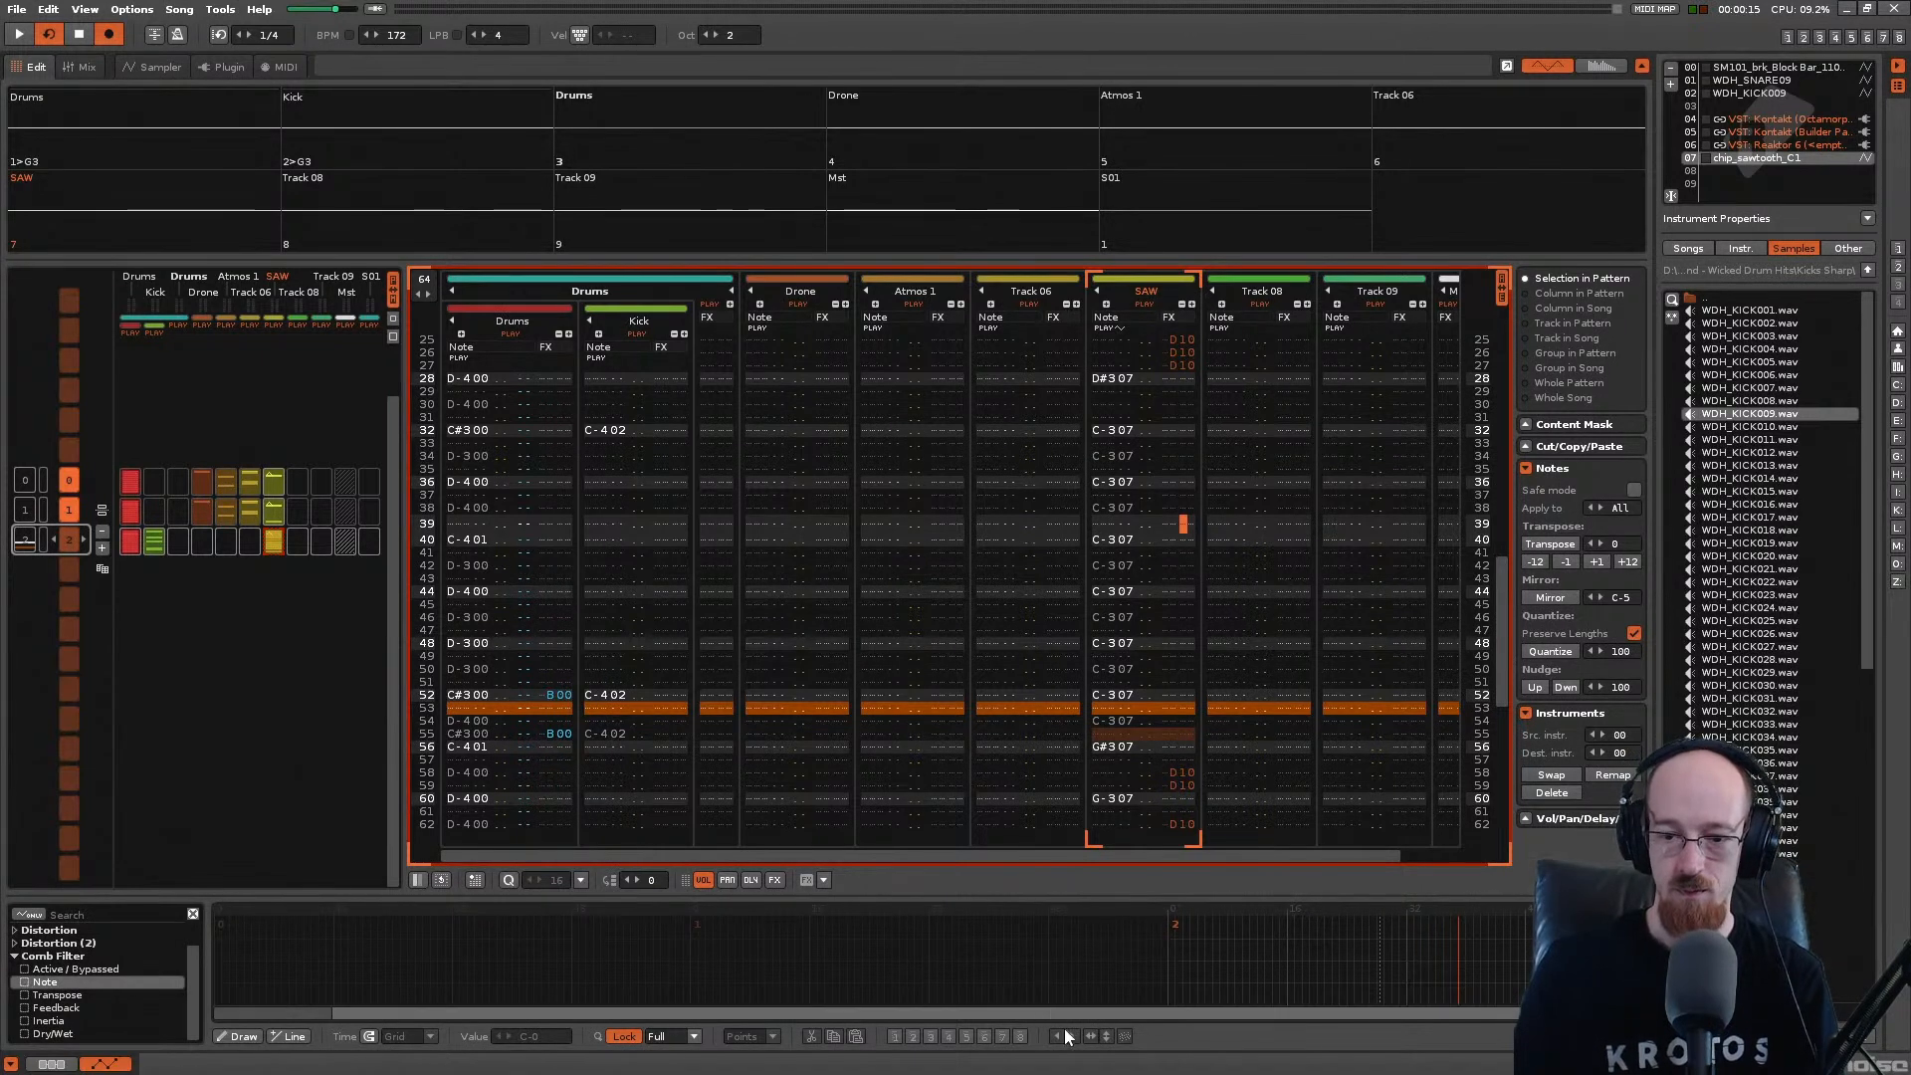
key(space)
click(1179, 976)
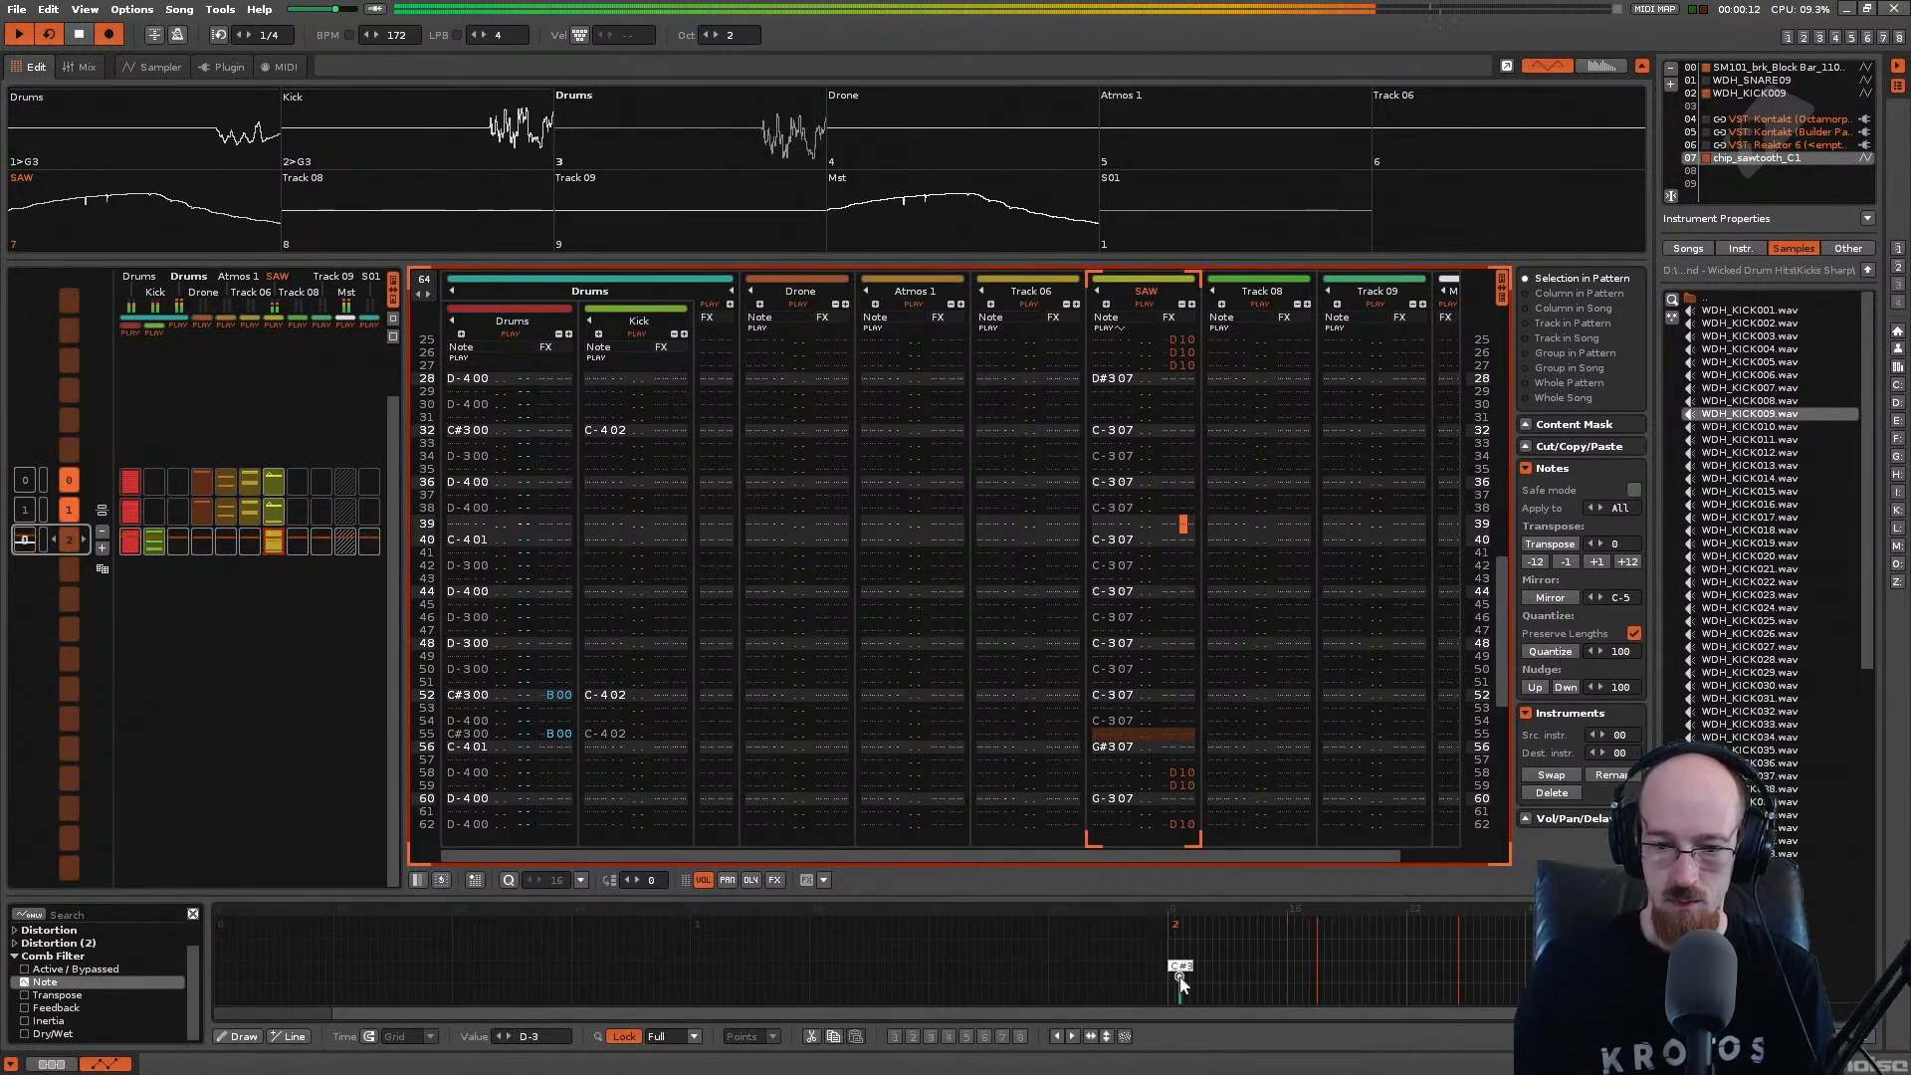
key(space)
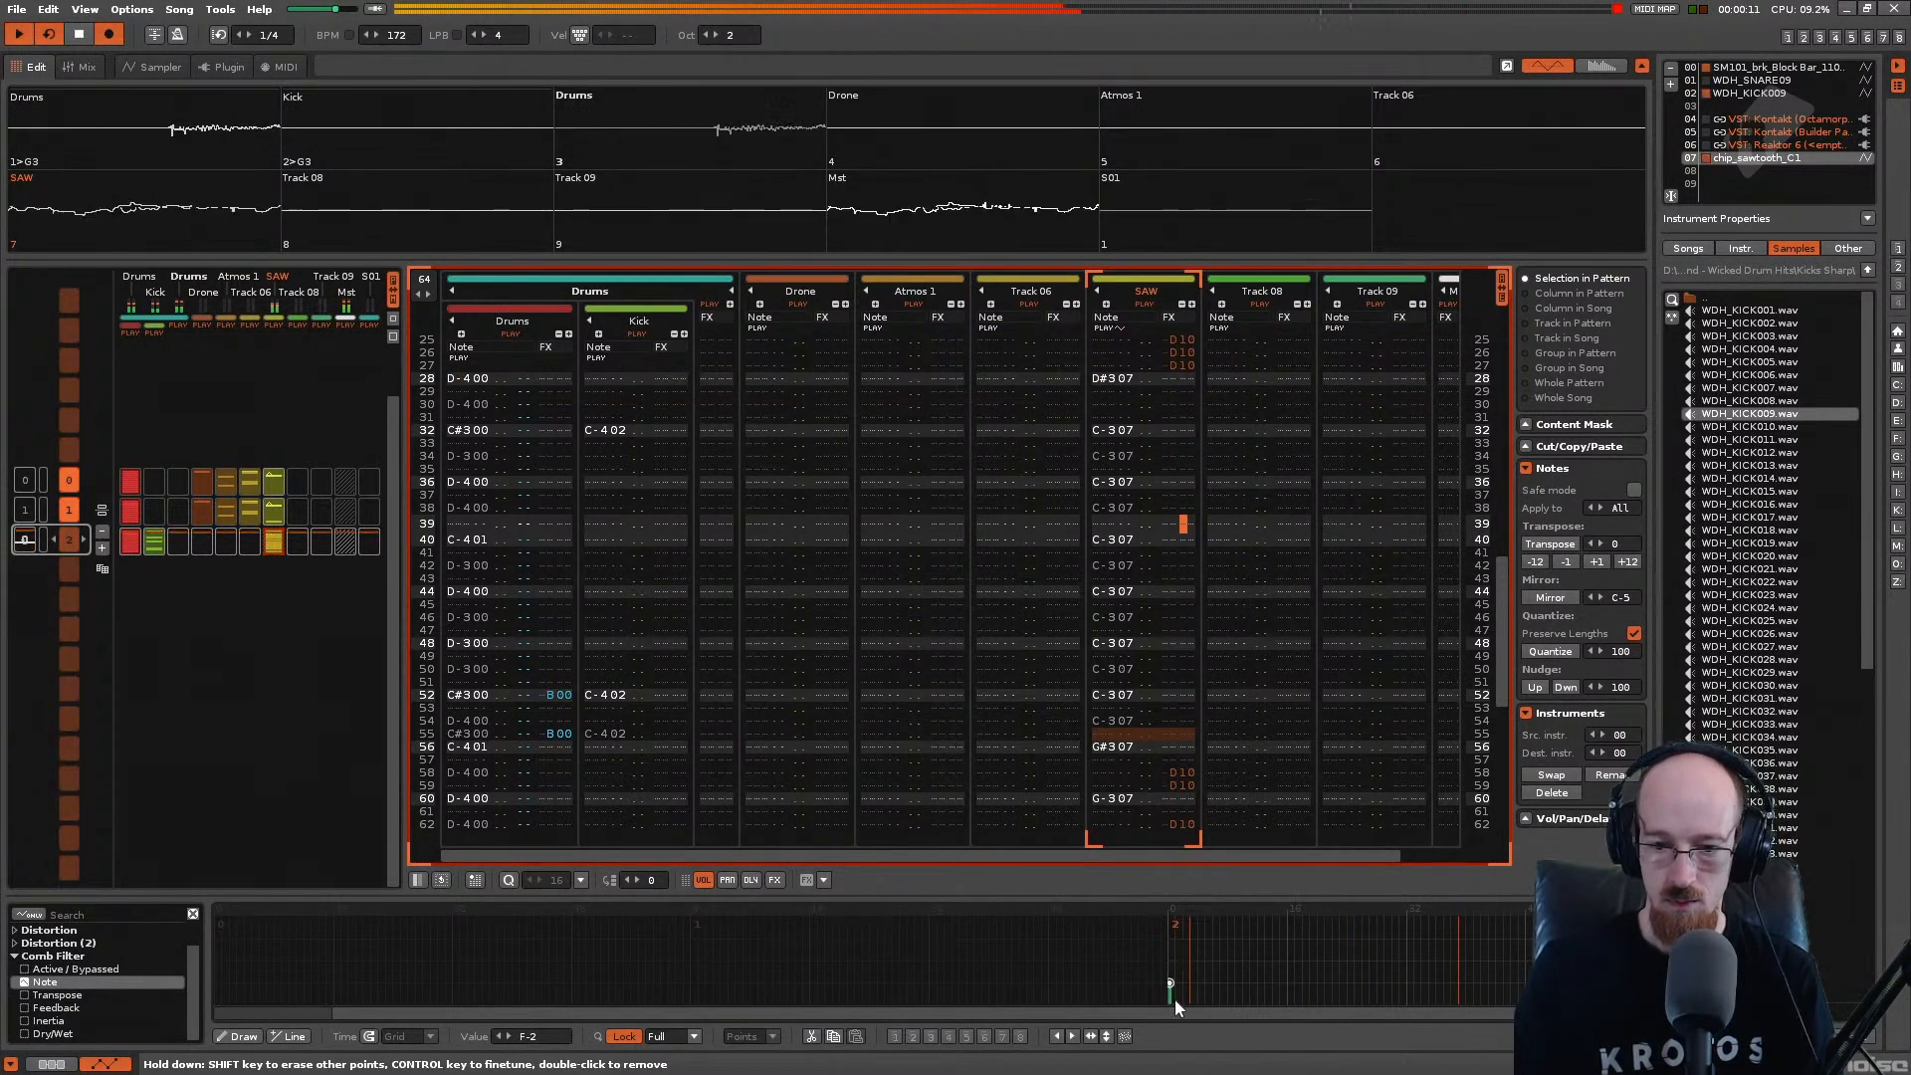
click(1184, 986)
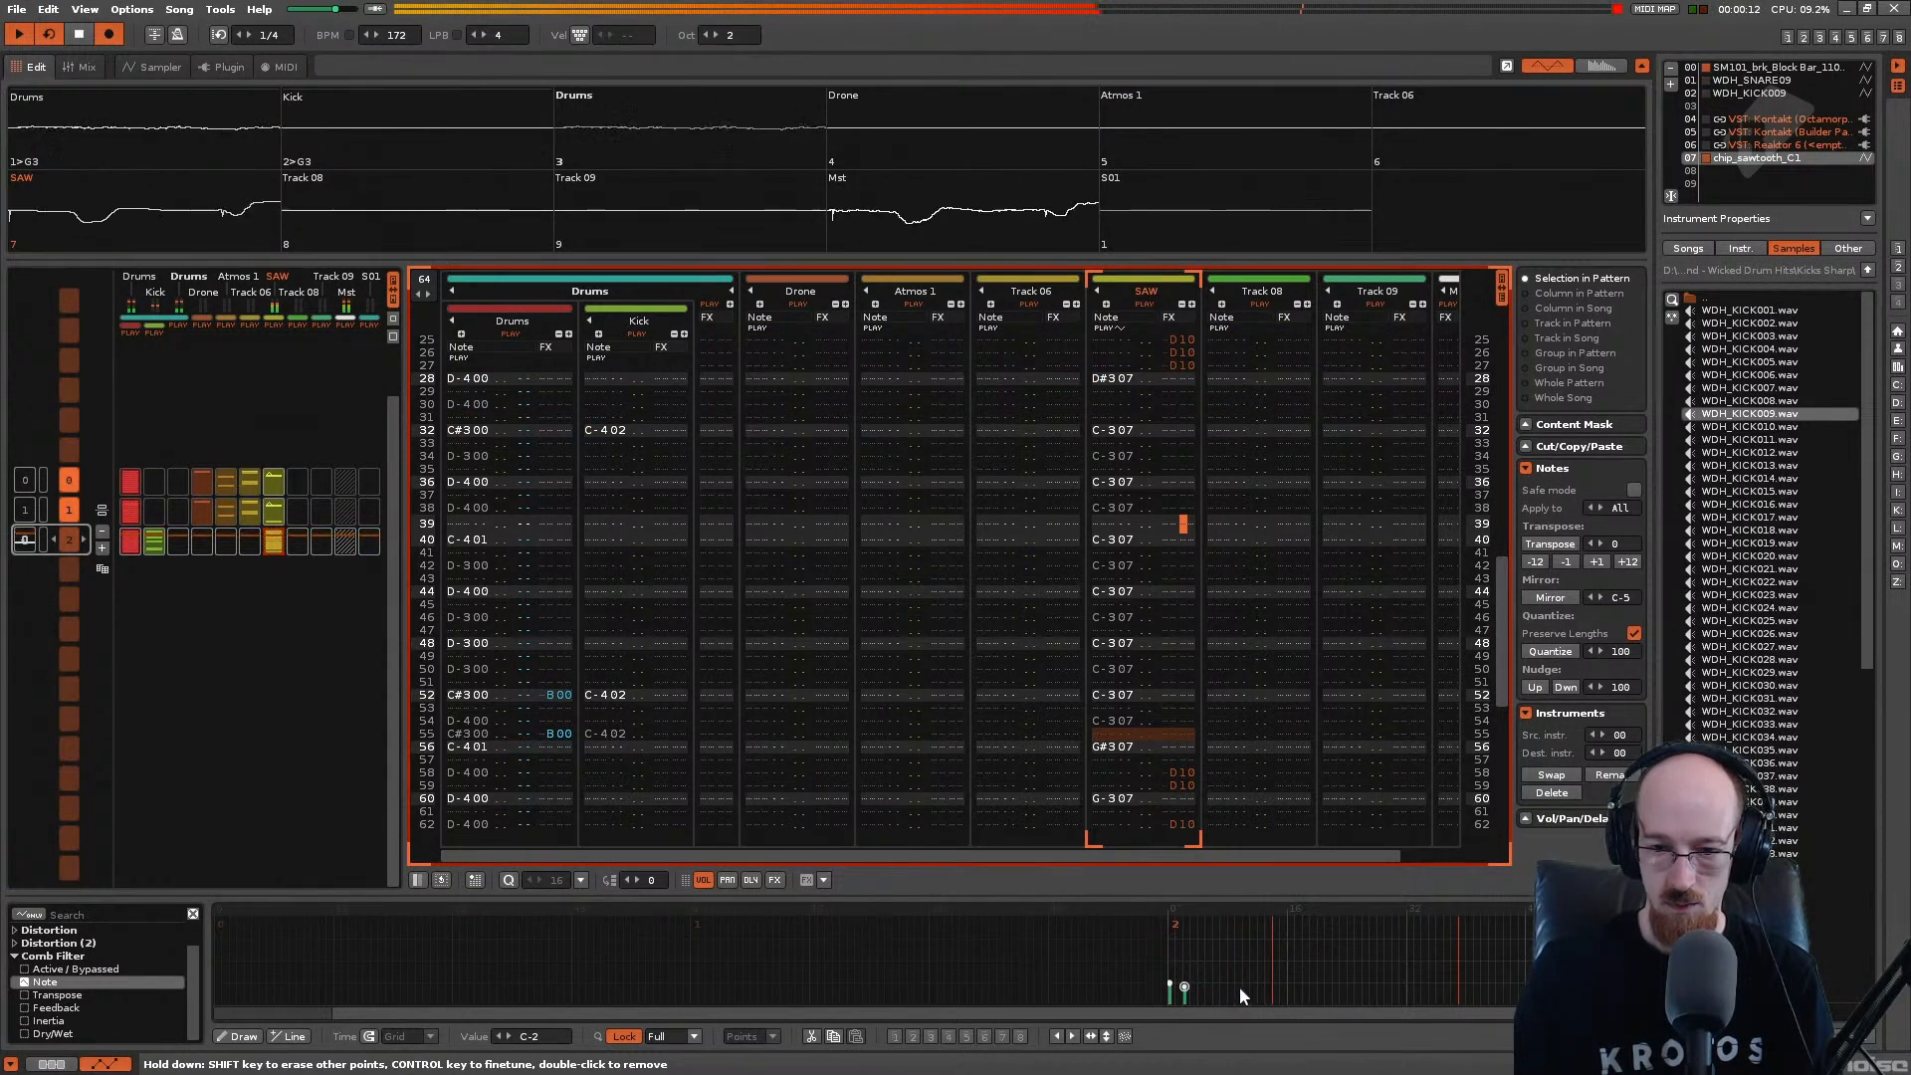
Step: Add Comb Filter note automation points at C-4, B-2 and D#2 around lines 16, 24 and 32, and listen to the pattern
click(1221, 985)
drag(1221, 972, 1220, 967)
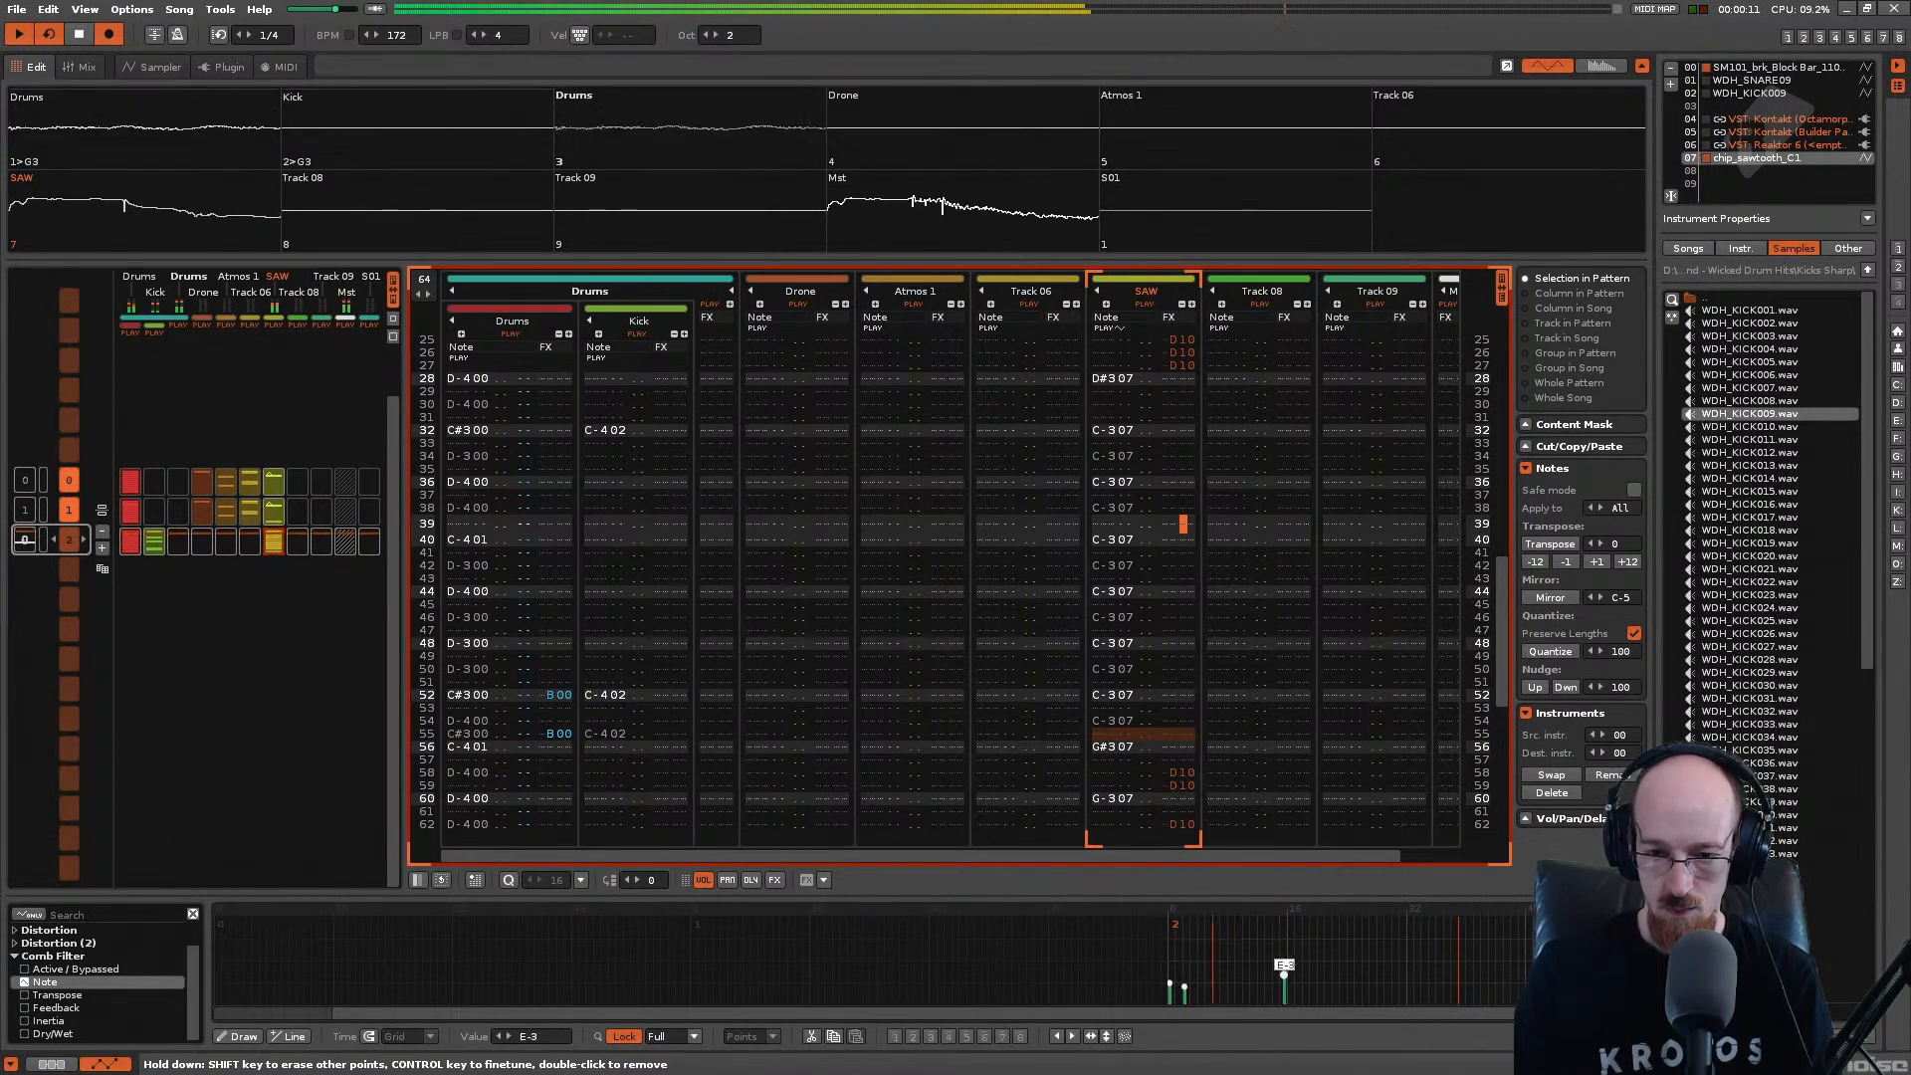
drag(1288, 982, 1288, 977)
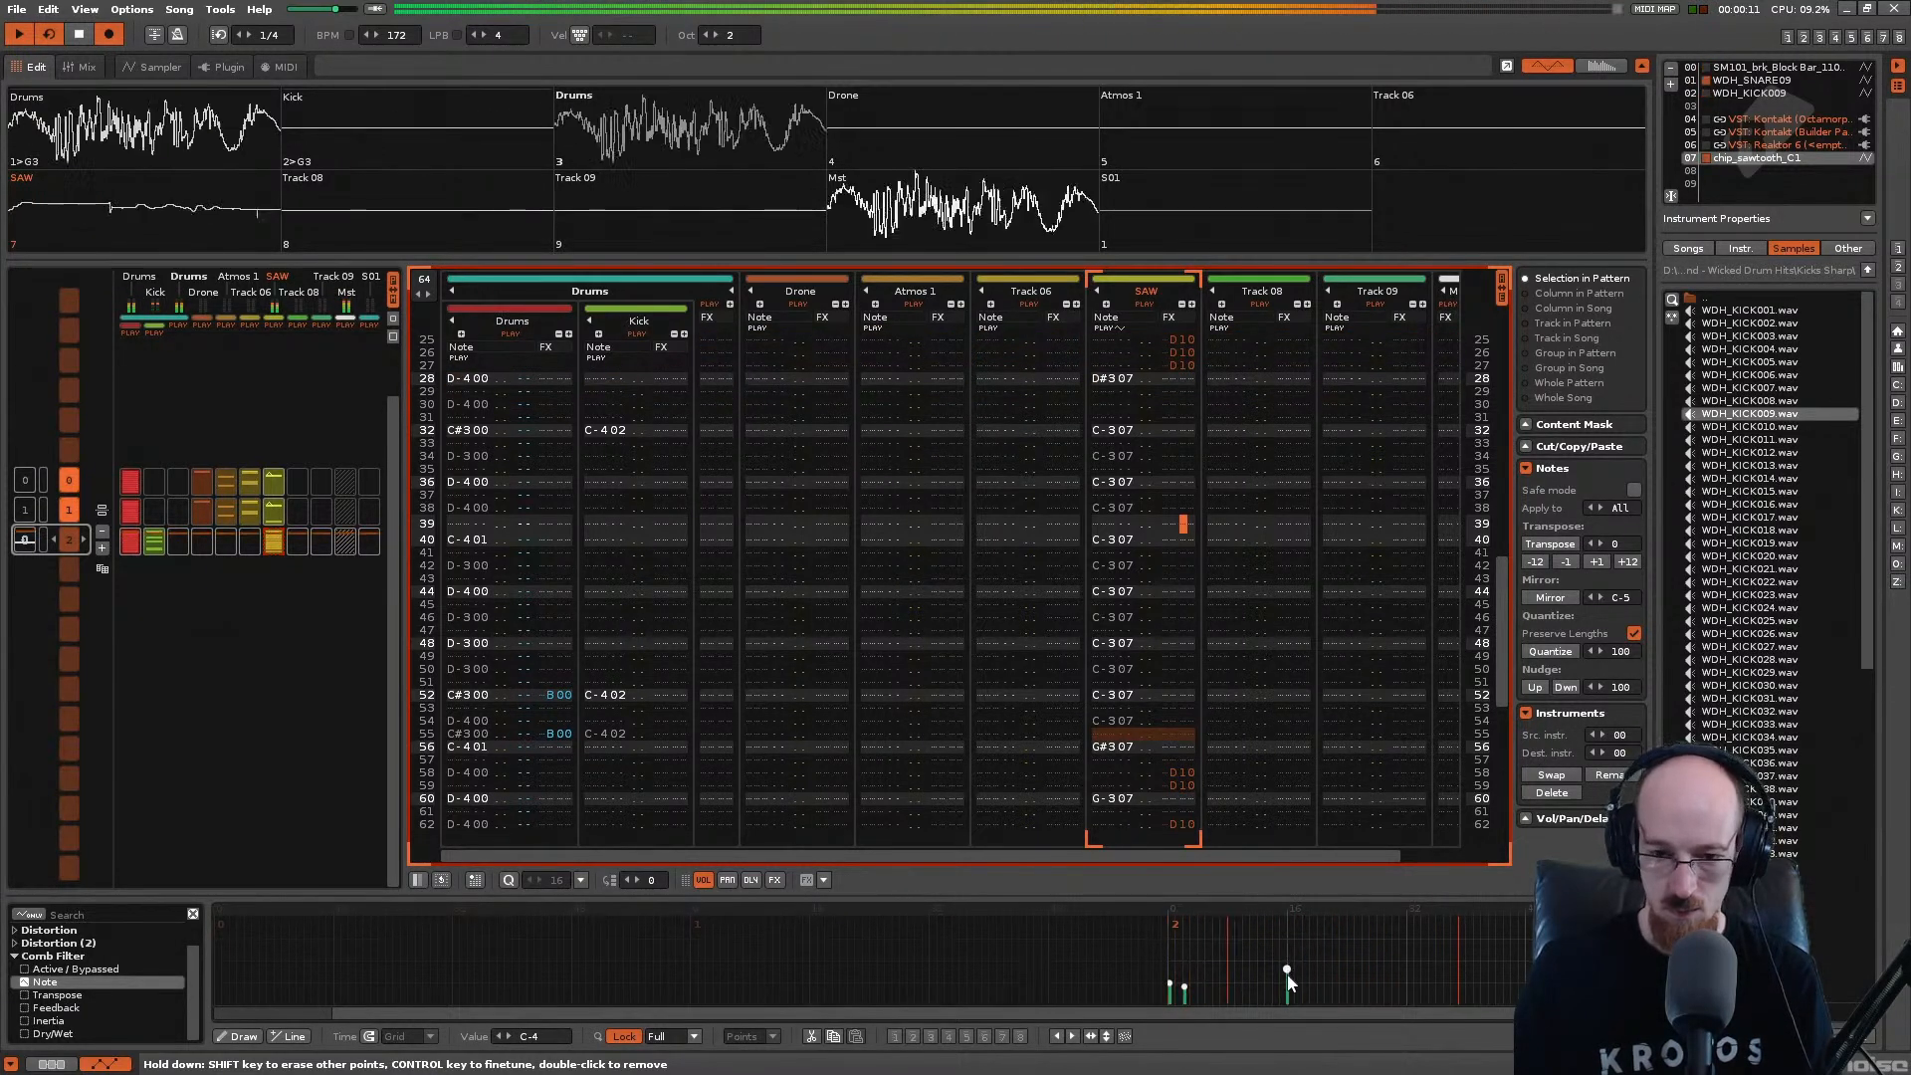
key(space)
click(1331, 978)
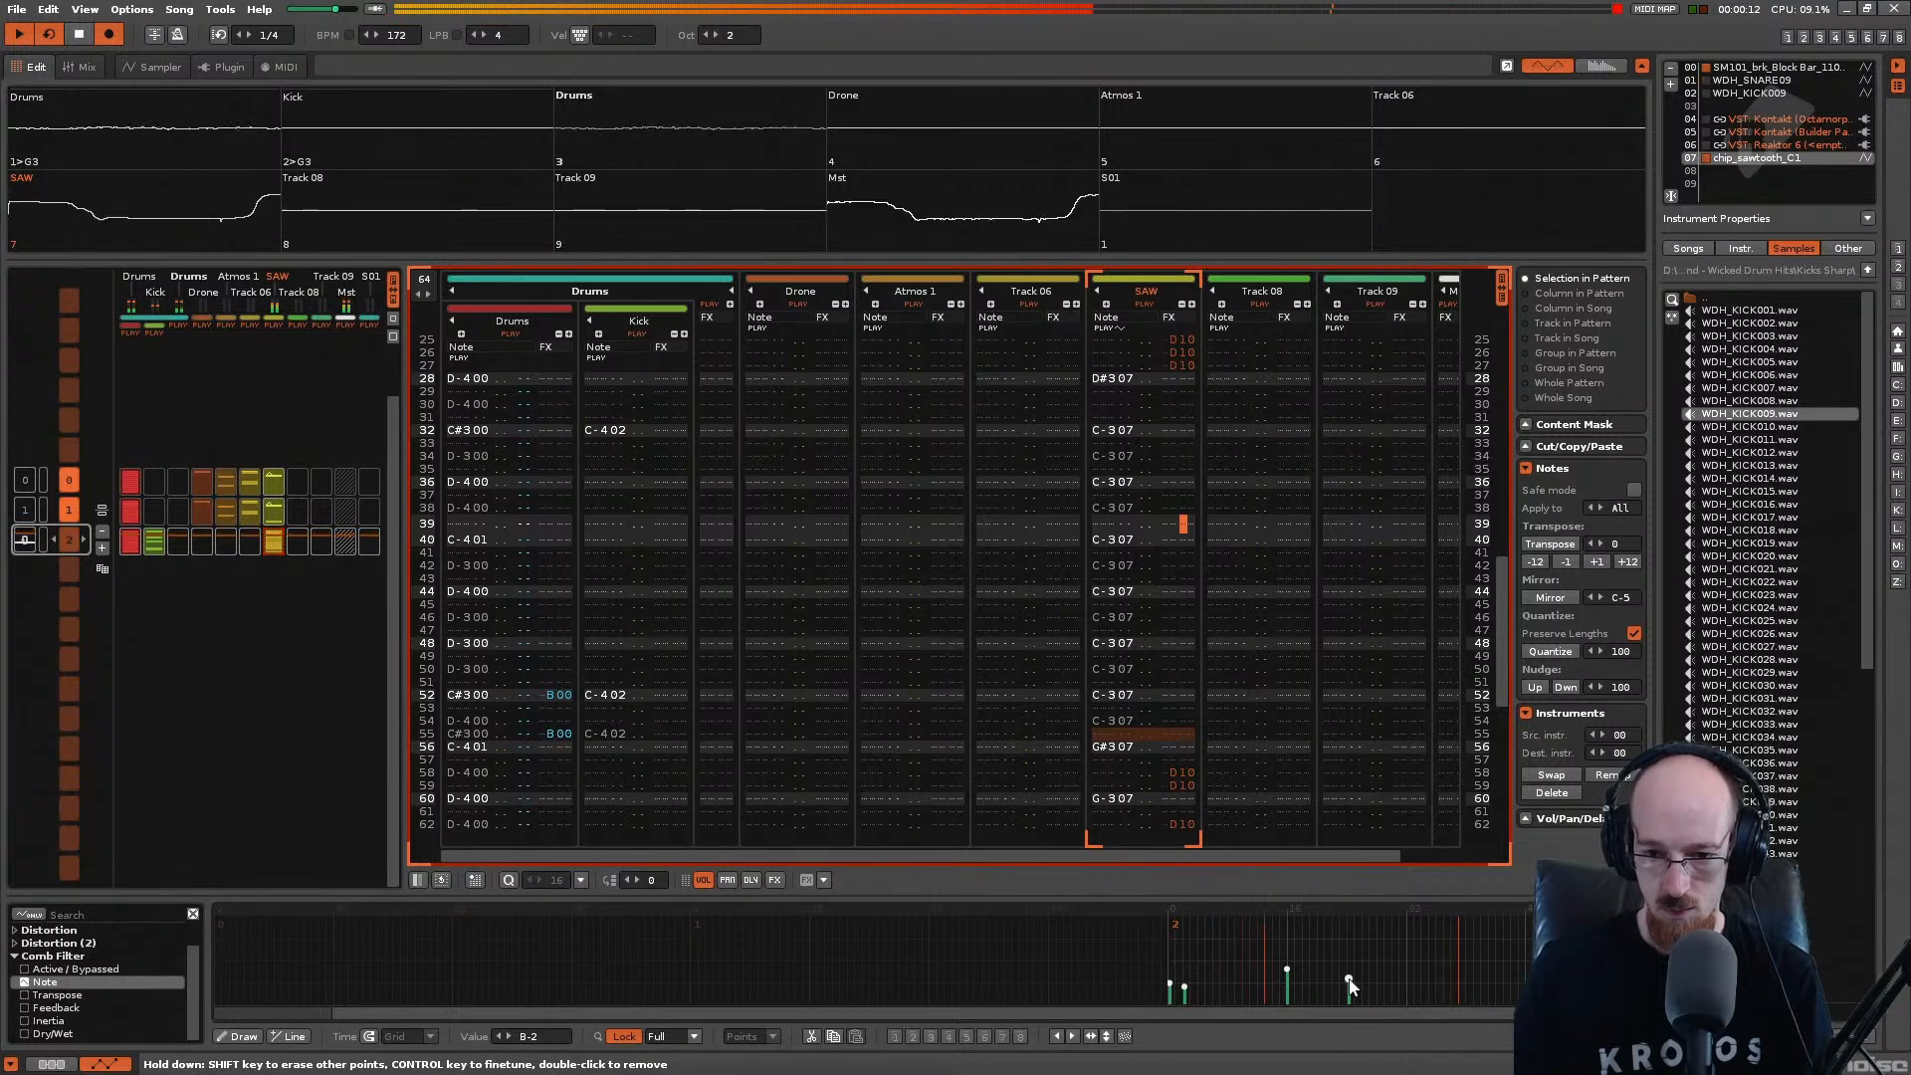
click(1405, 983)
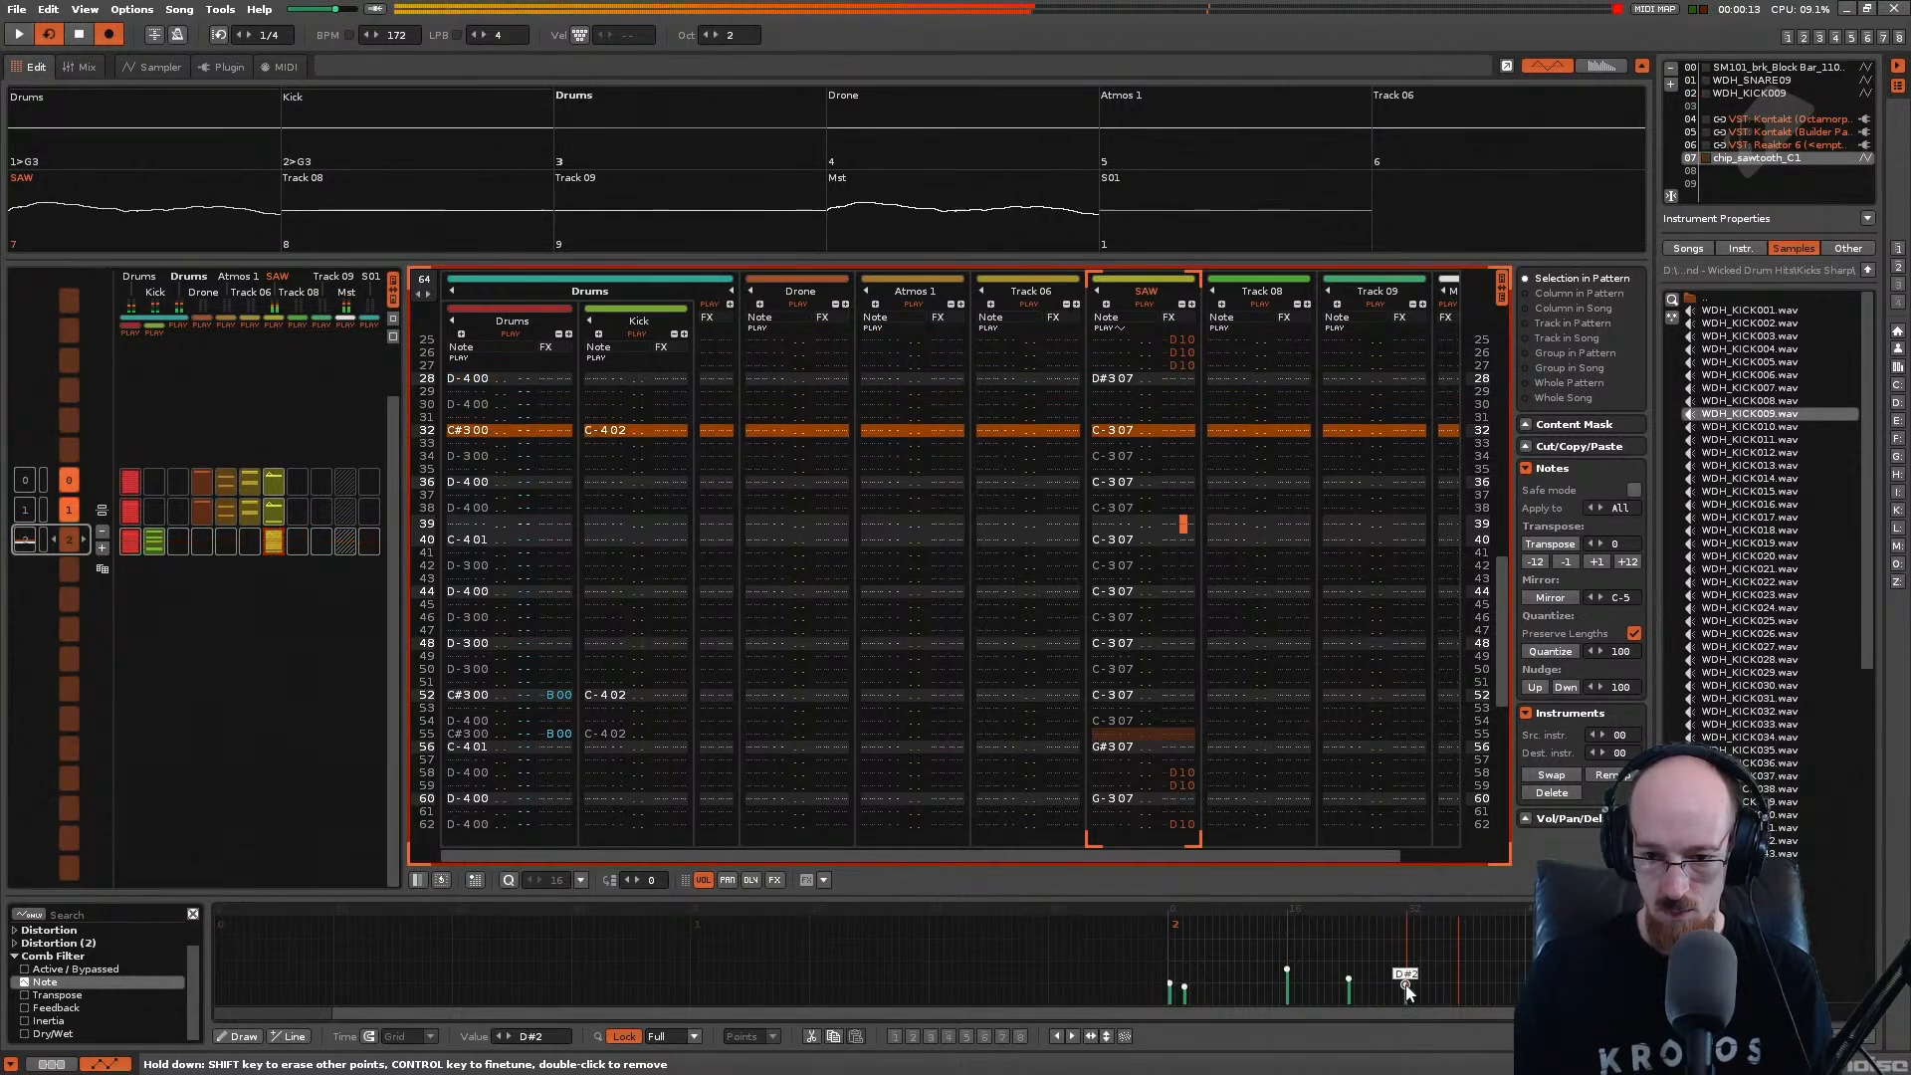
key(space)
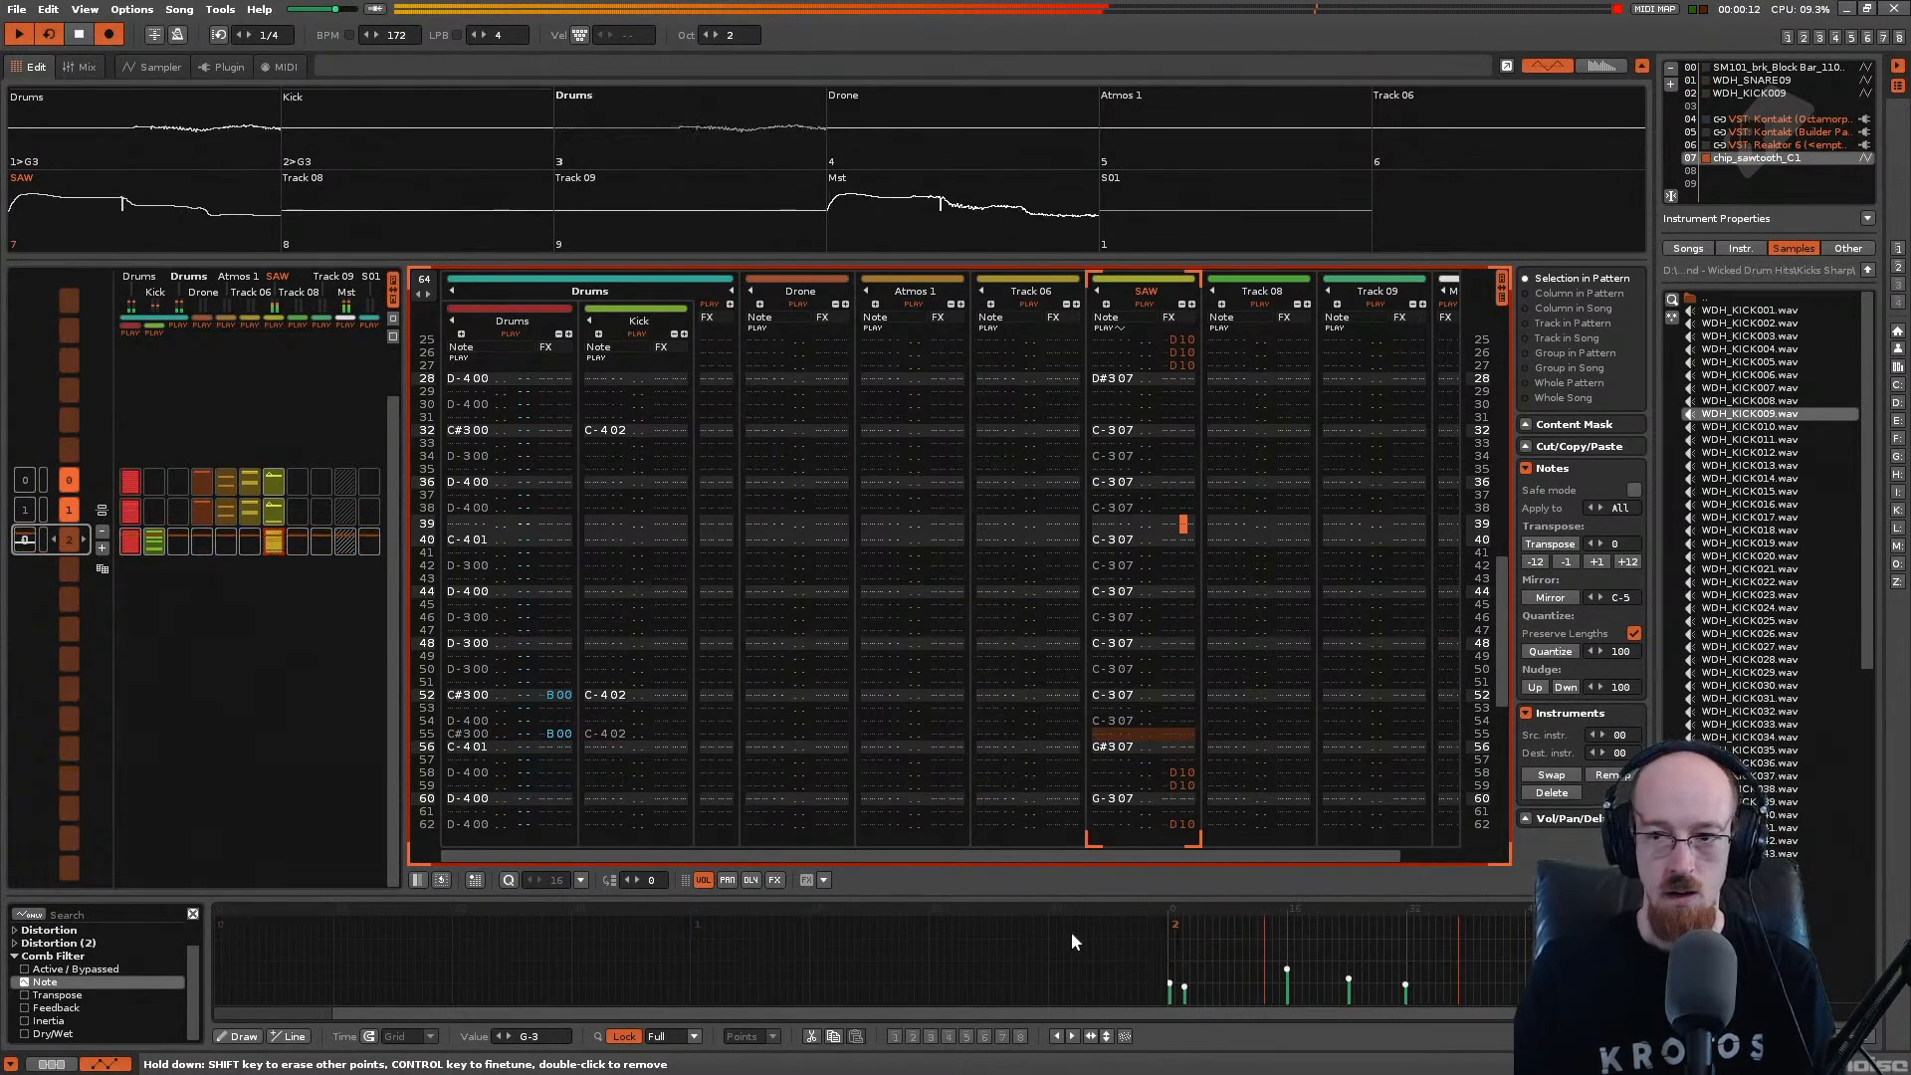
Step: Return to the SAW track's effect chain, set the Comb Filter's feedback to about 73.6% during playback and stop the song
click(48, 1063)
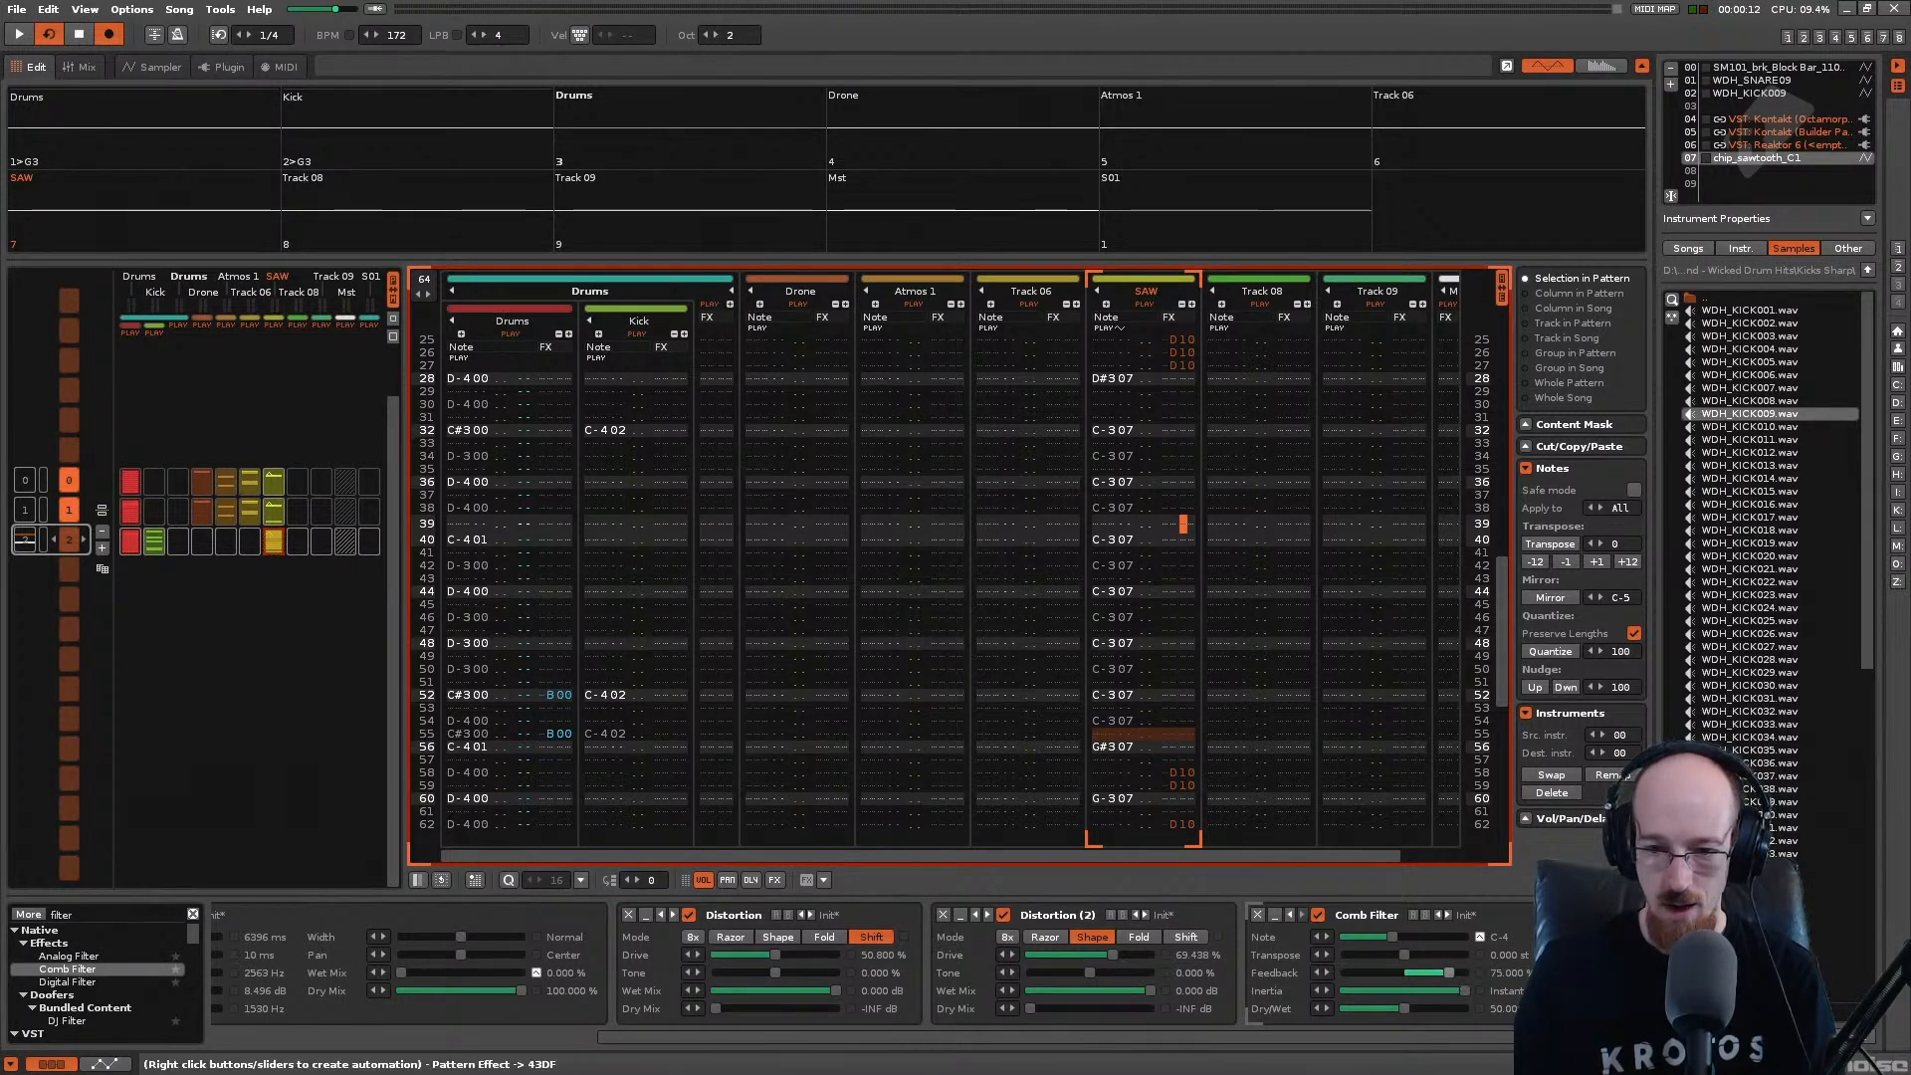
key(space)
drag(1417, 972, 1455, 979)
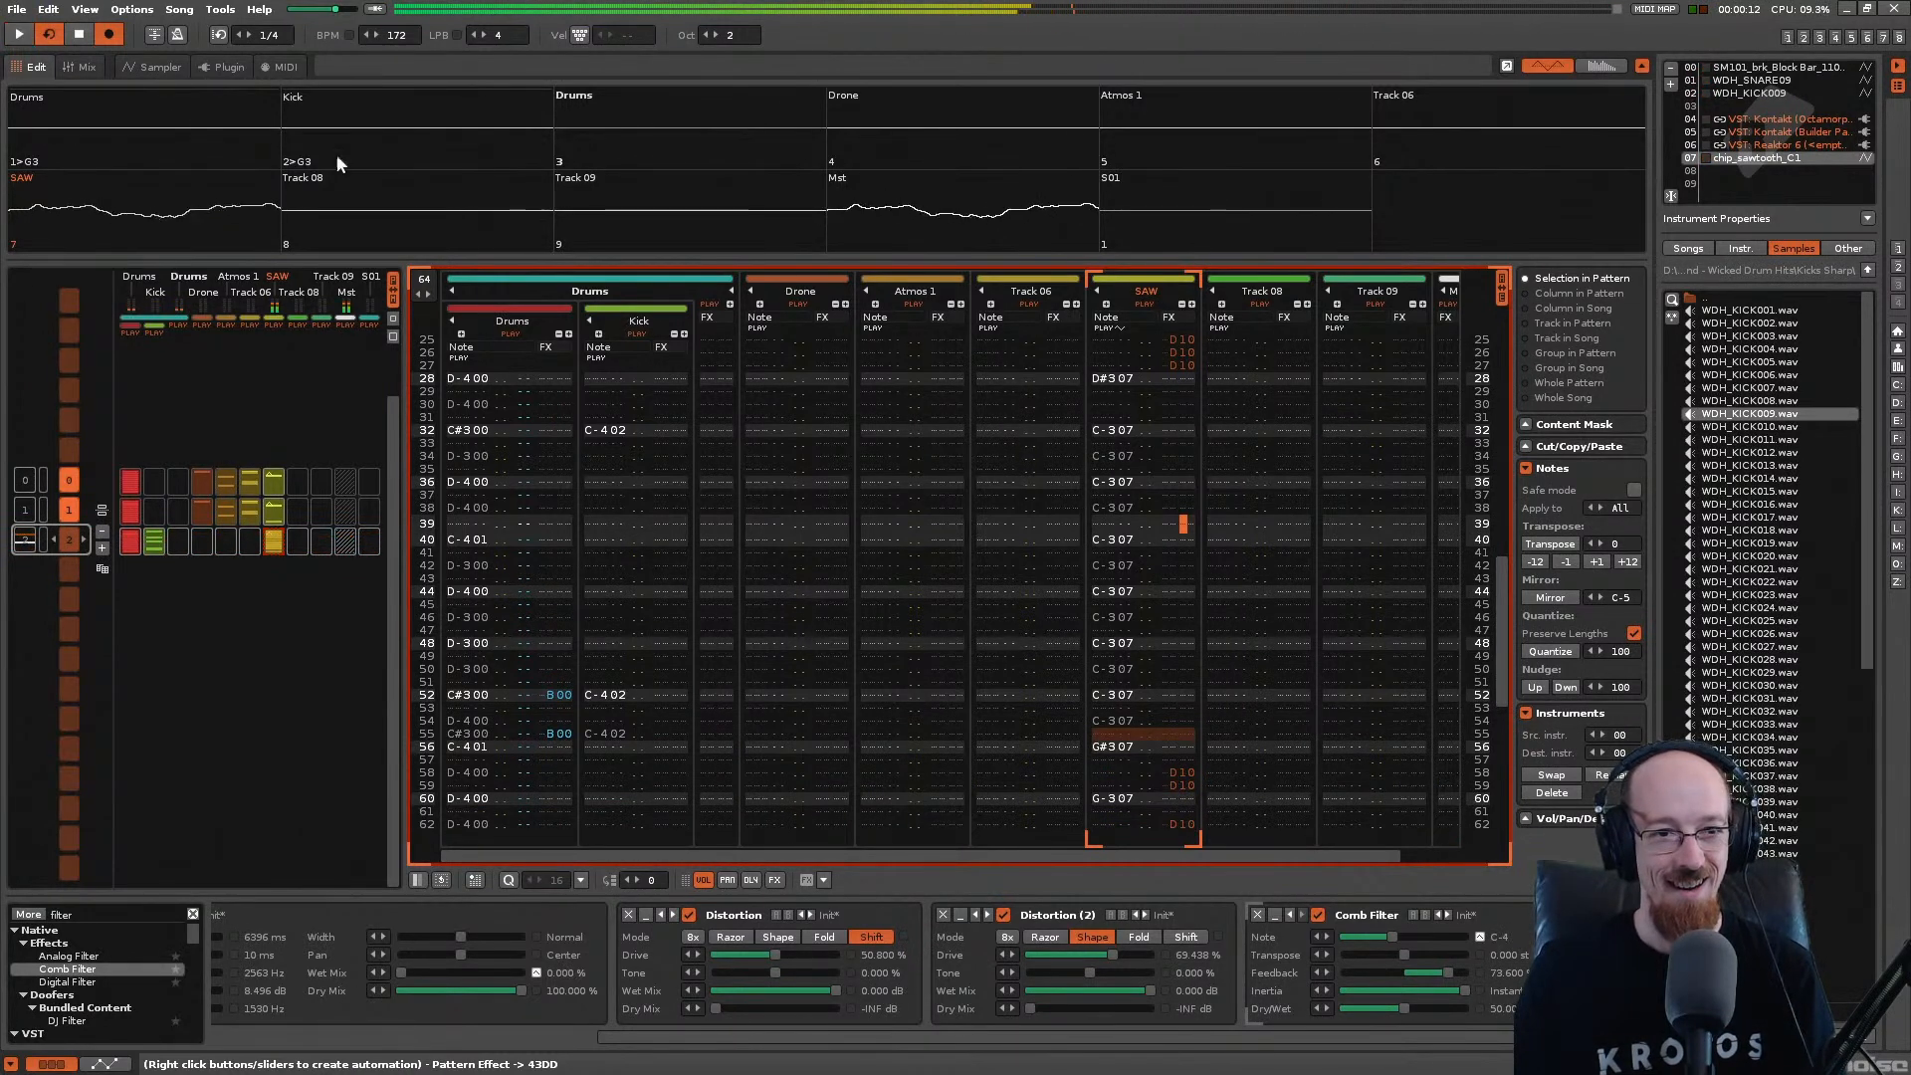
click(87, 35)
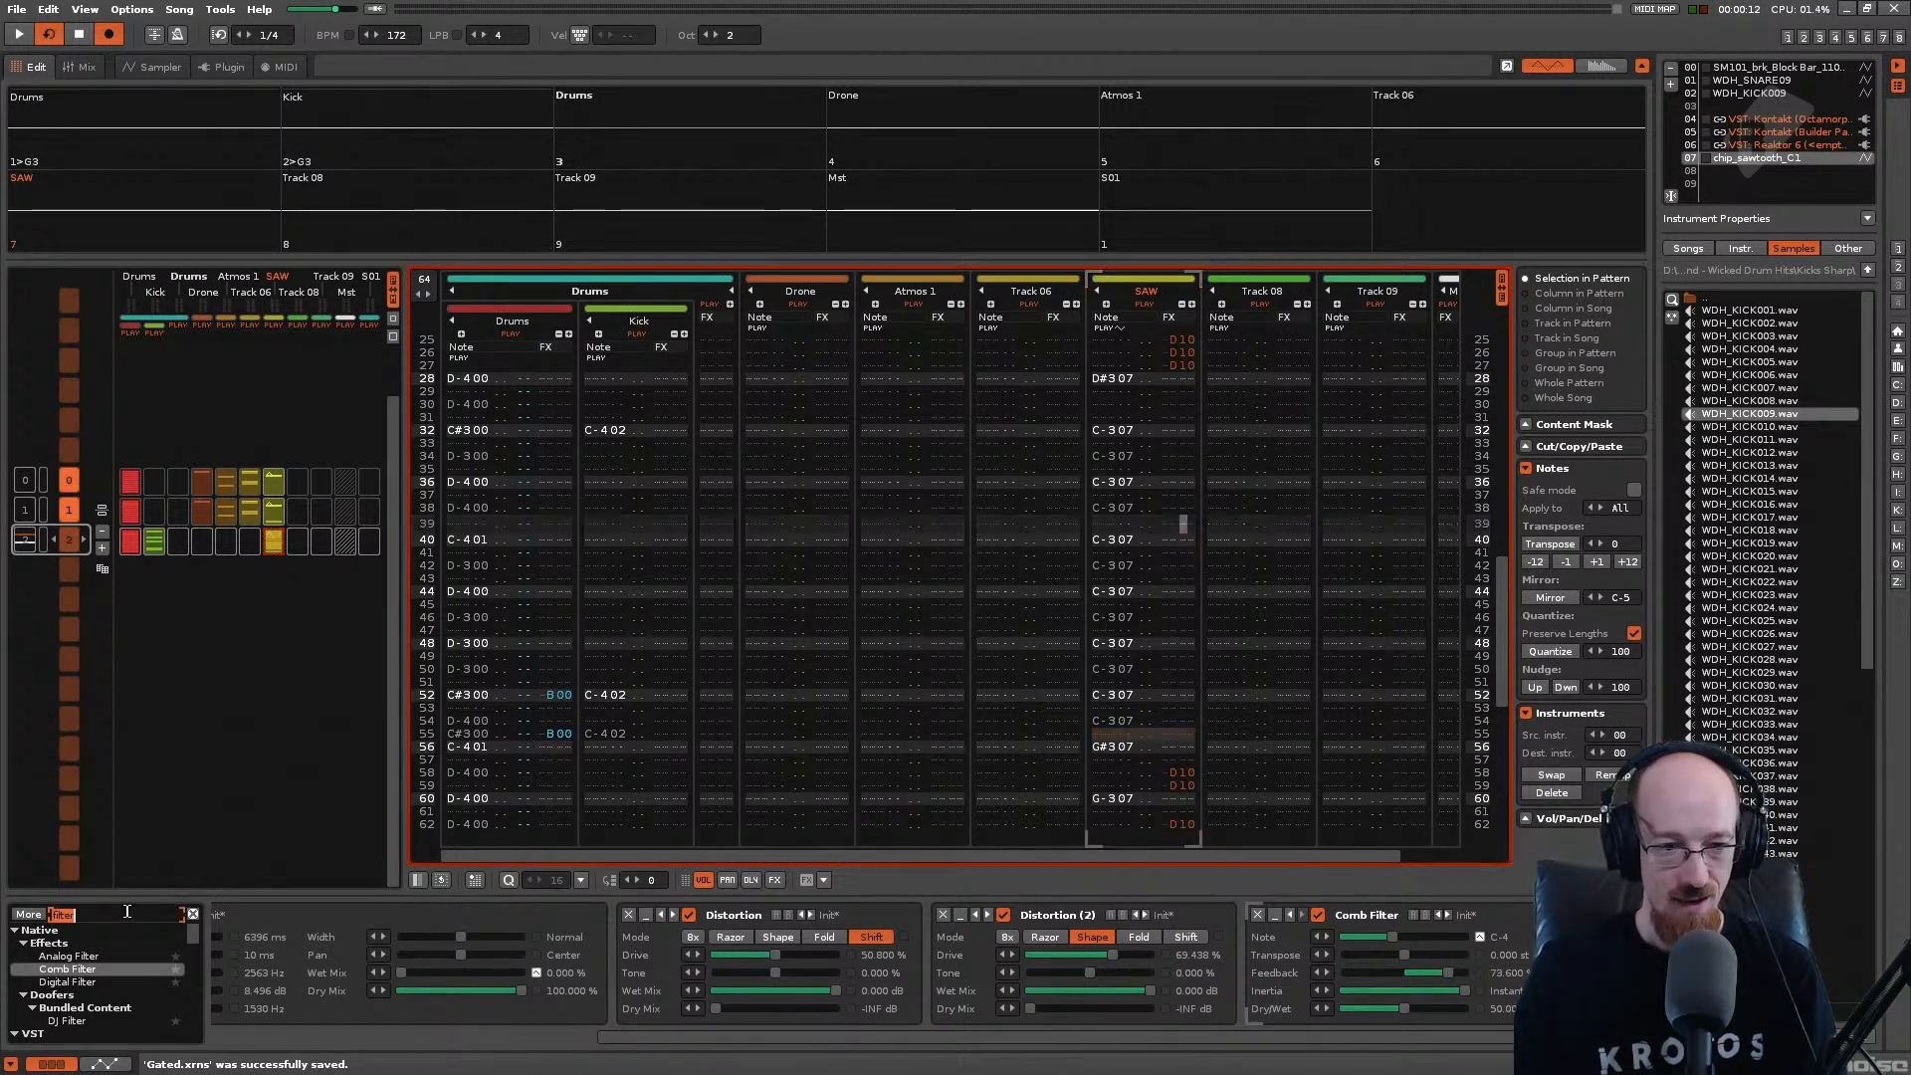
Step: Add an Analog Filter after the Comb Filter on the SAW track and set its cutoff to about 7.78 kHz during playback
double_click(79, 956)
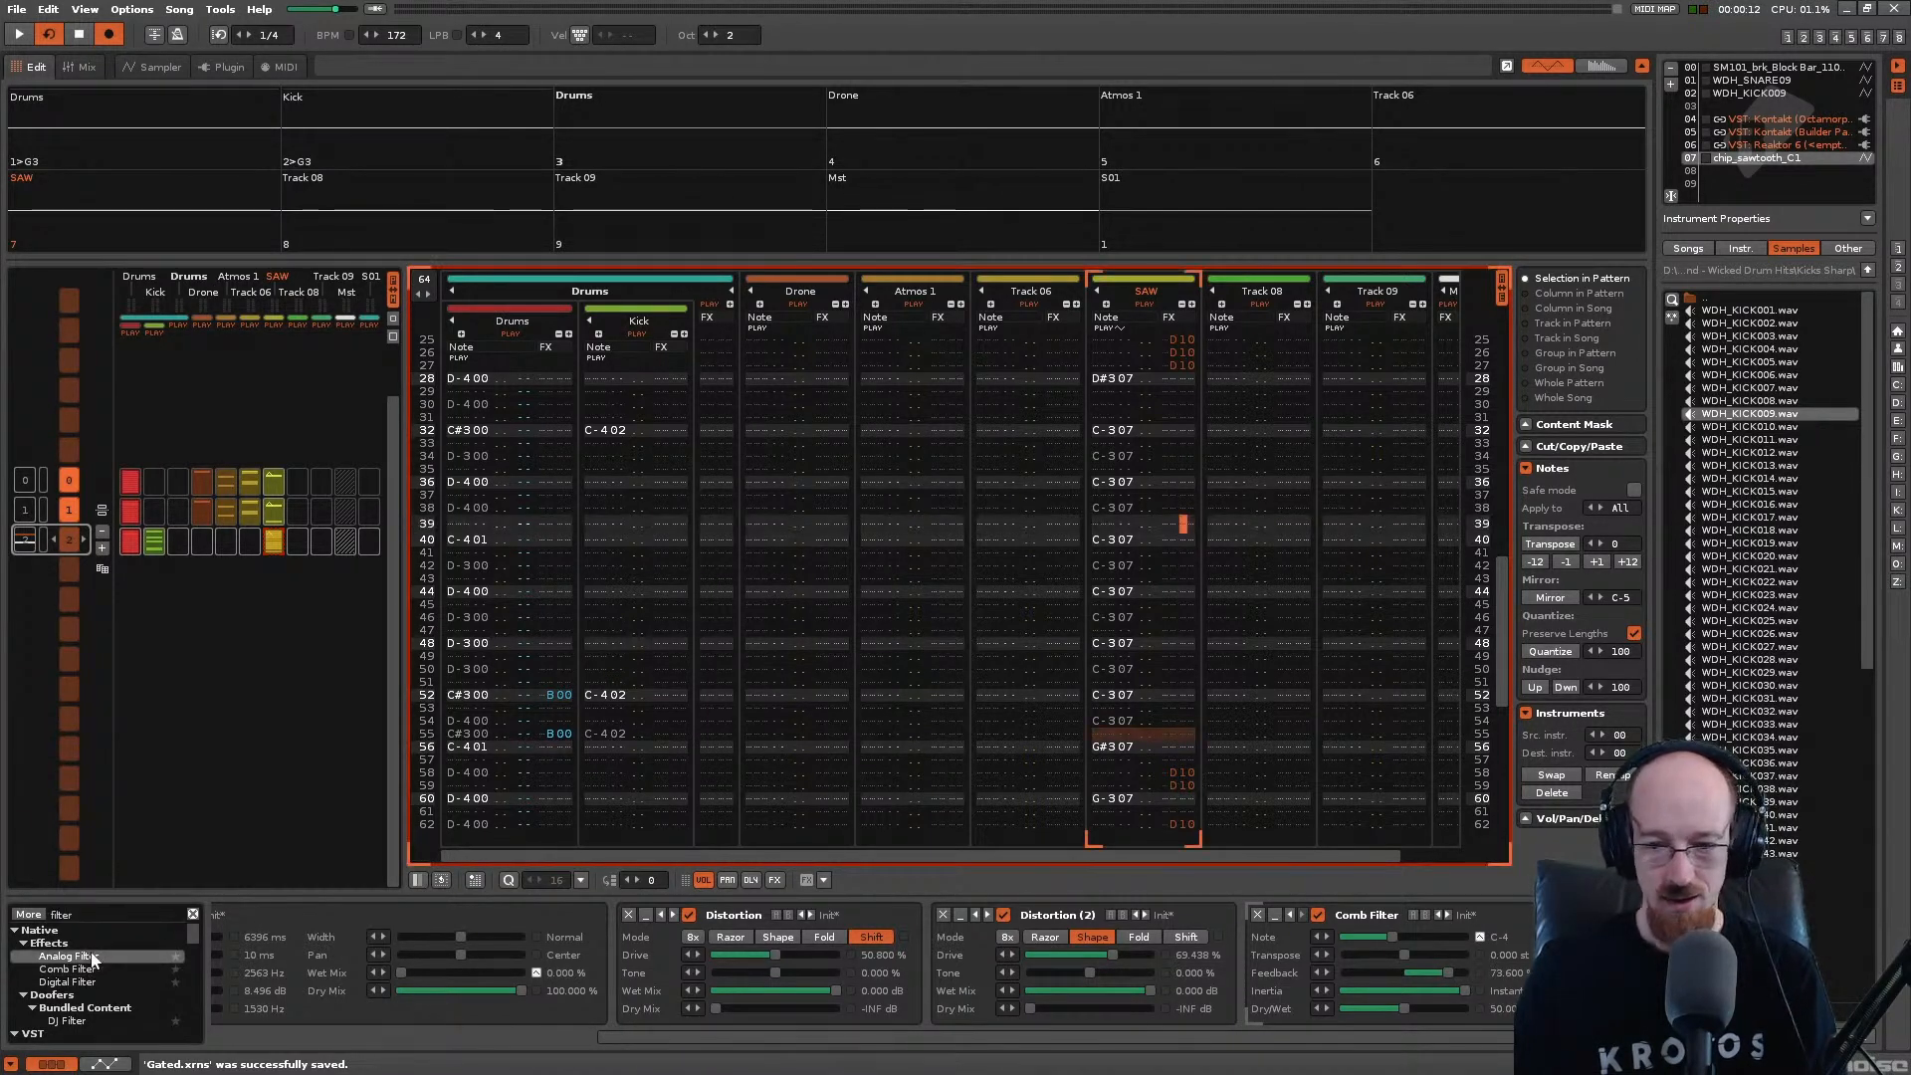
key(space)
mouse_move(1315, 959)
mouse_down()
mouse_move(1272, 955)
mouse_move(1294, 953)
mouse_up()
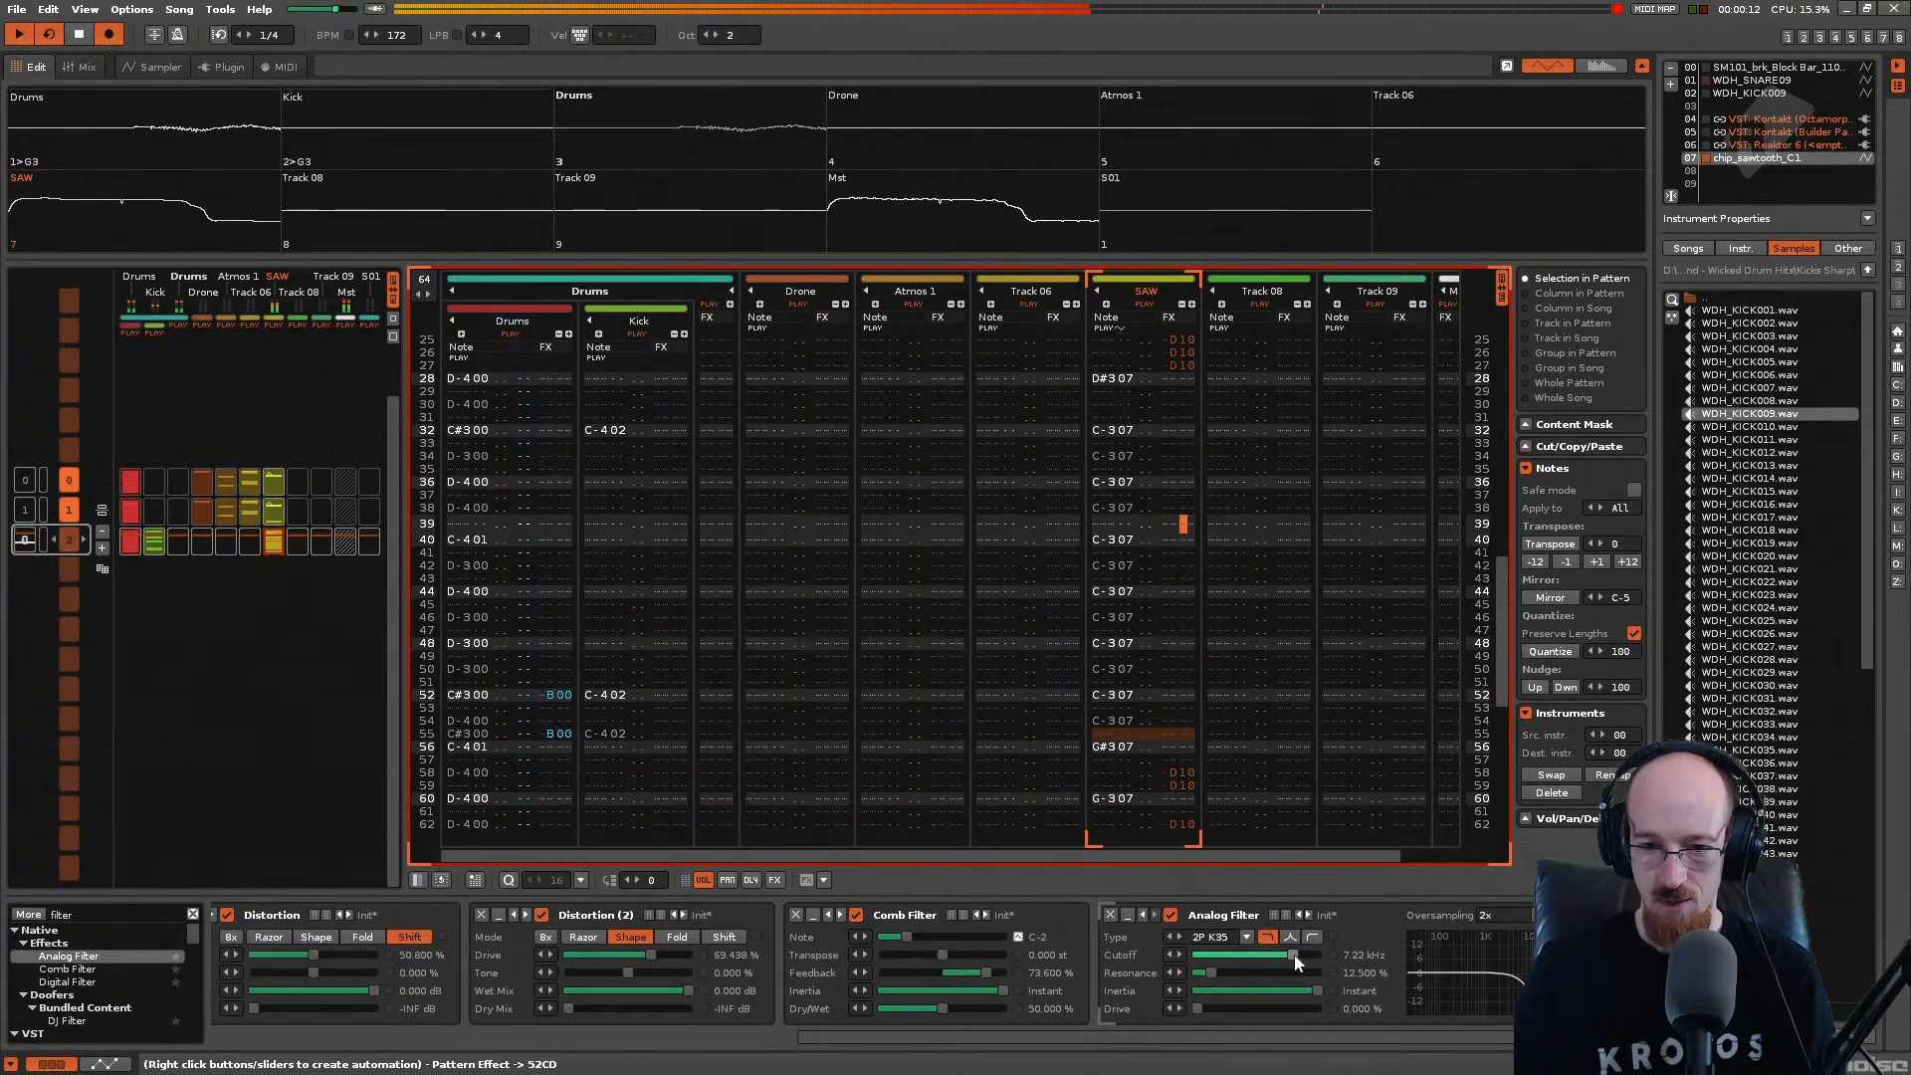
Step: Search the effects for dist and add a third Distortion after the Analog Filter
click(113, 911)
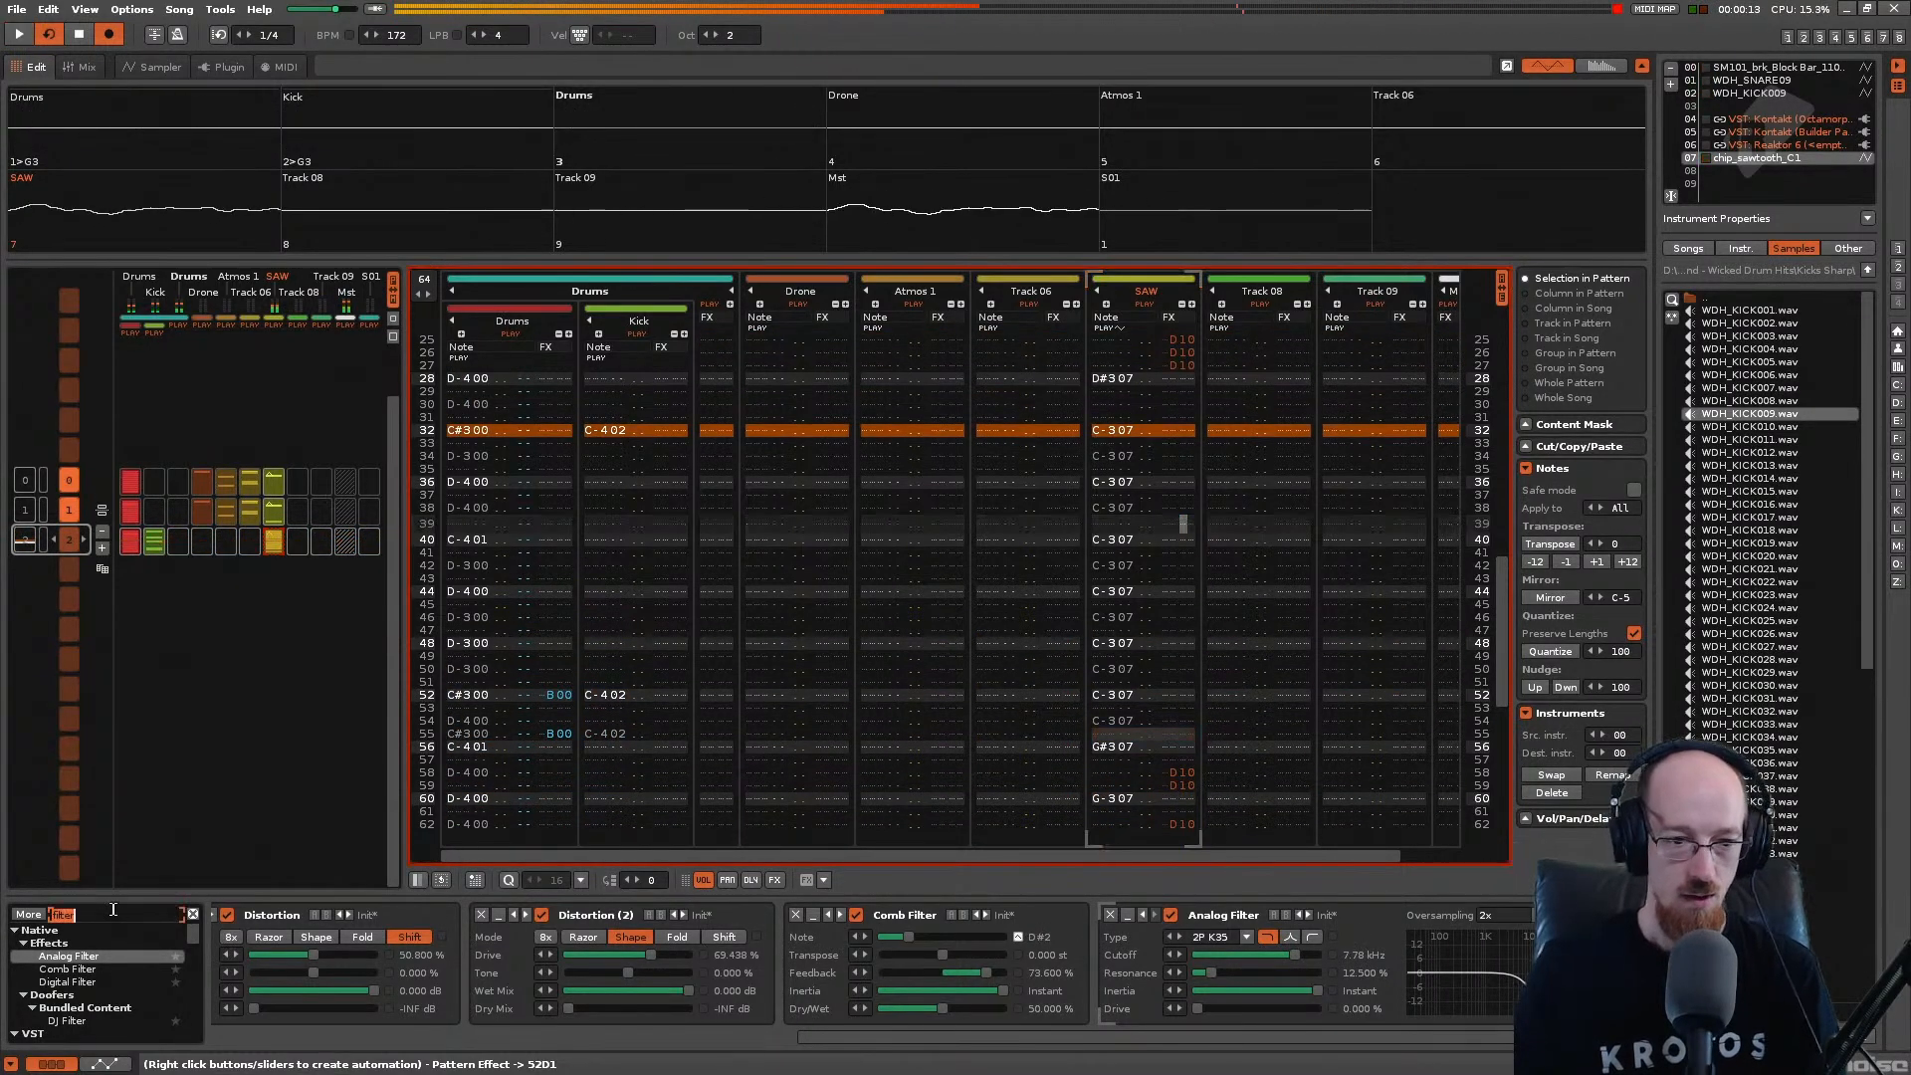
text(dist)
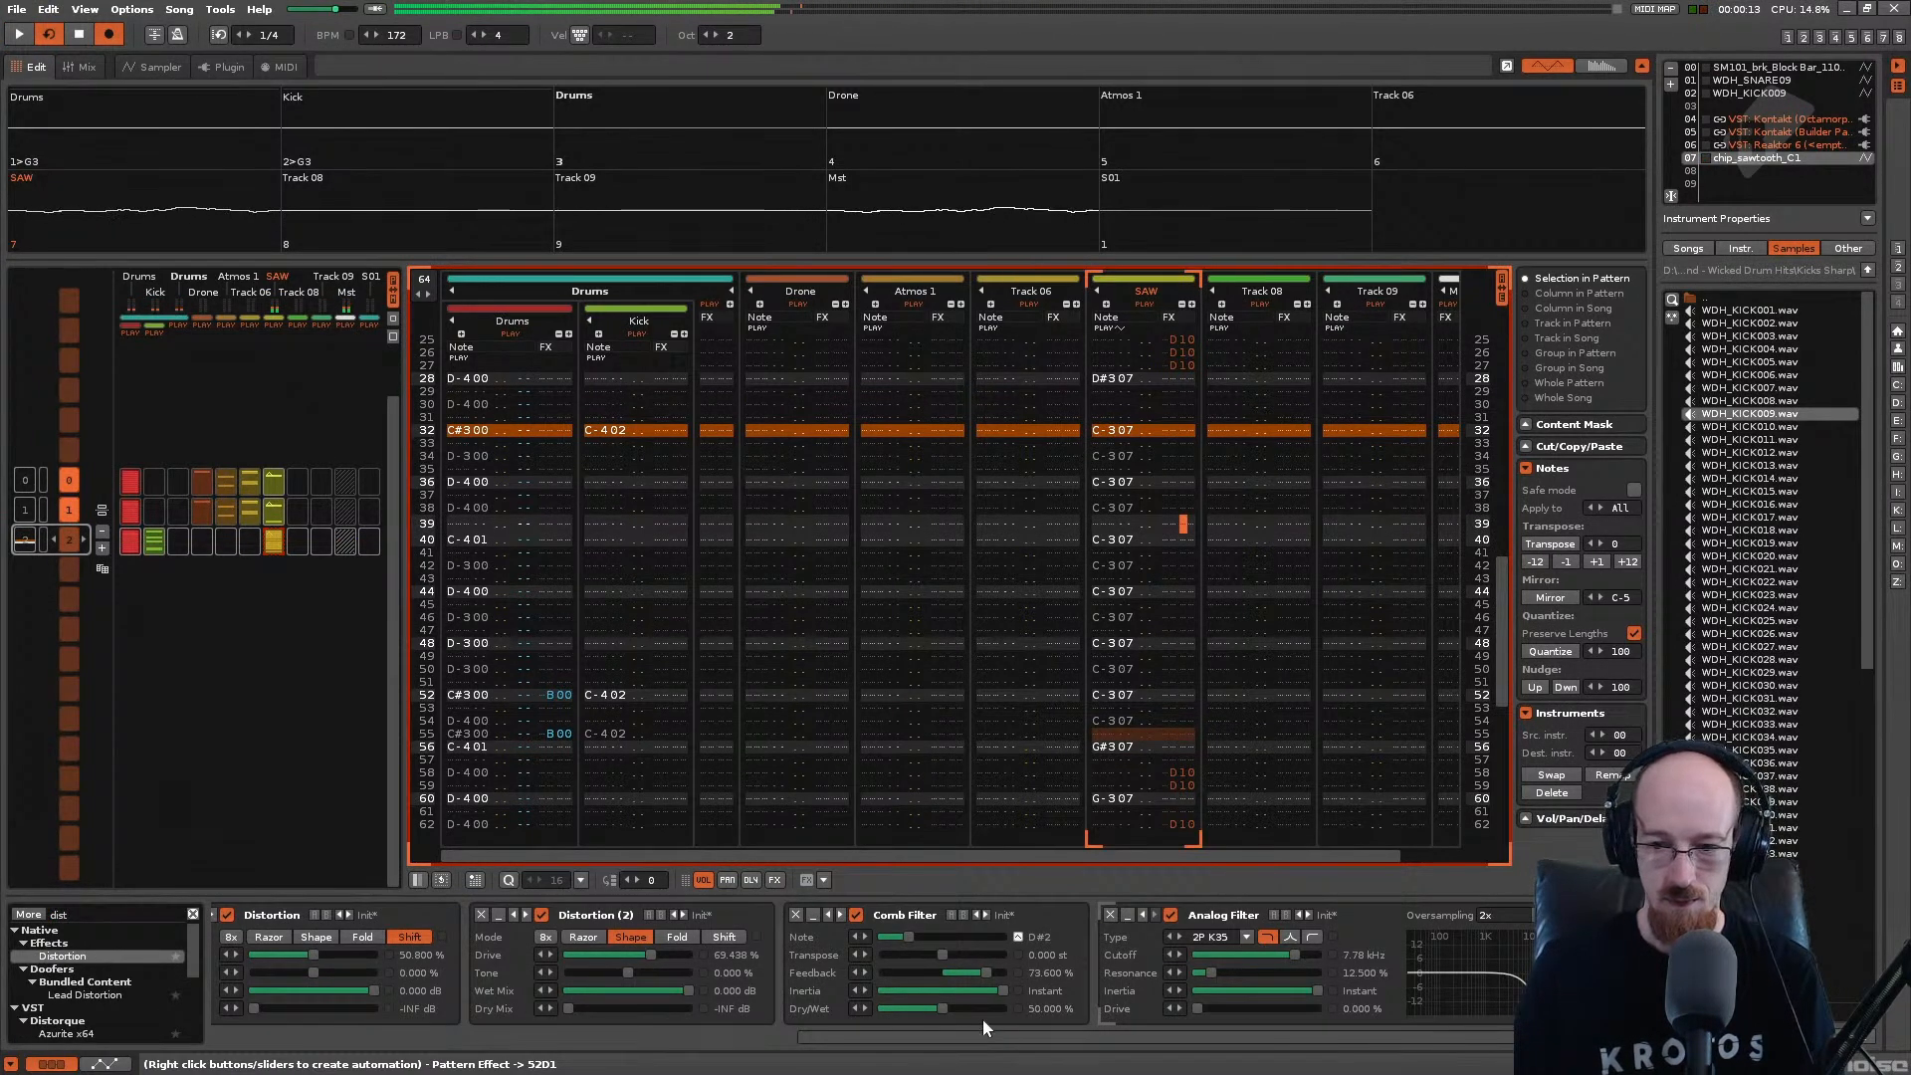
drag(97, 965, 1393, 961)
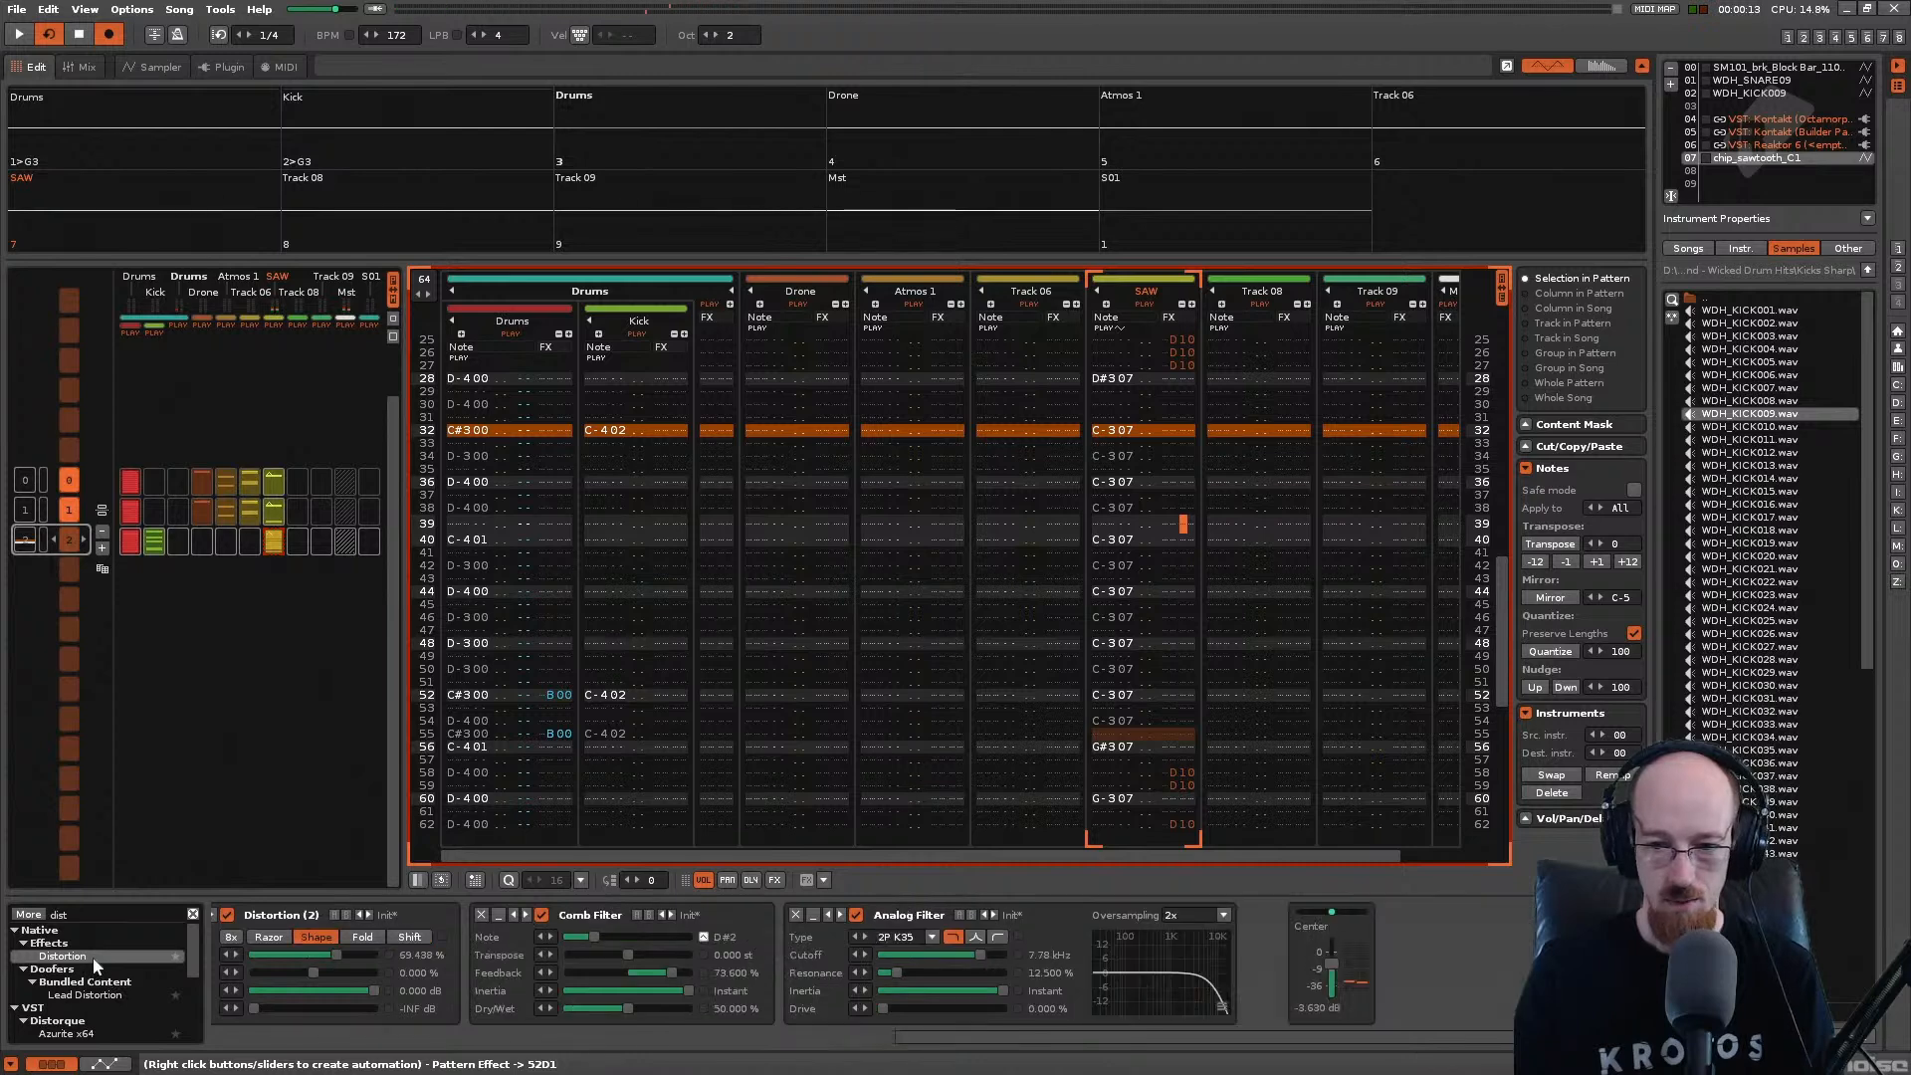
Step: Compare the third Distortion's modes during playback, settling on Fold with drive at 8% and tone at about 31.2%
key(space)
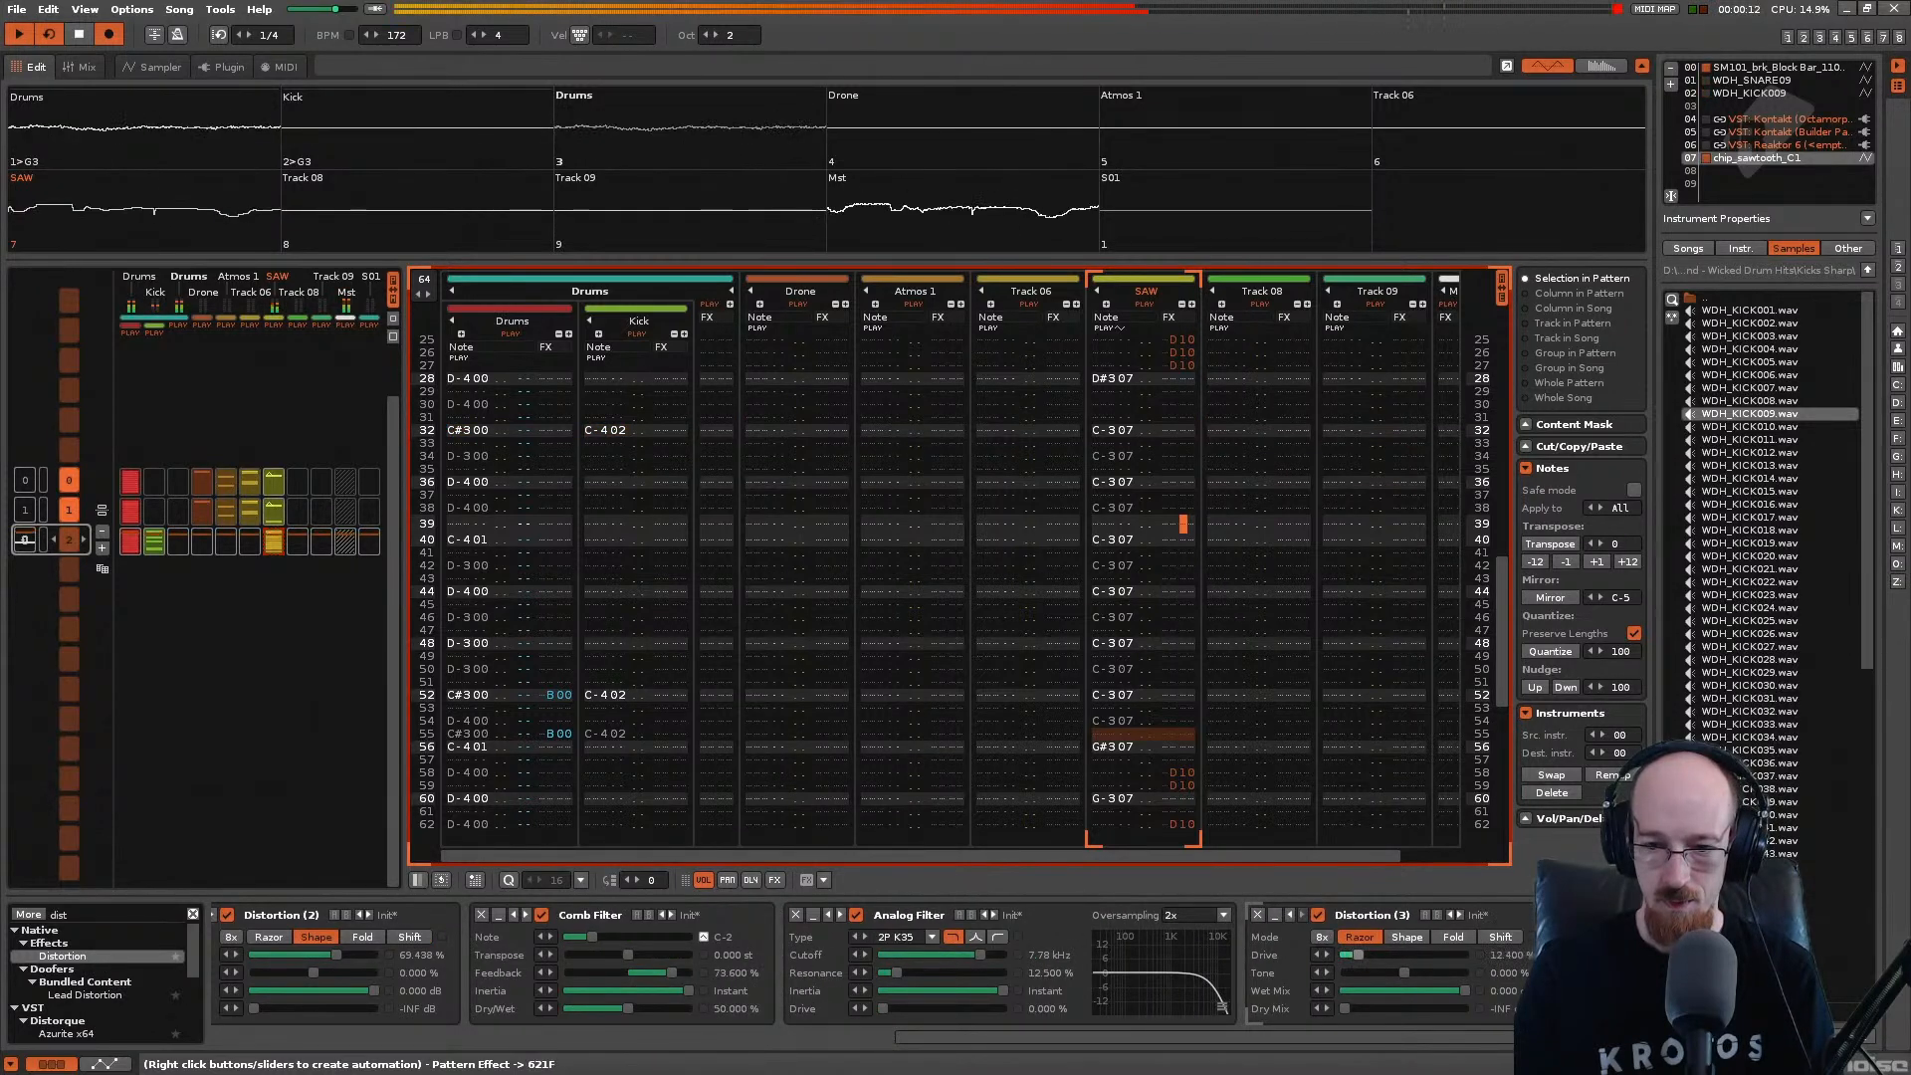
click(1407, 938)
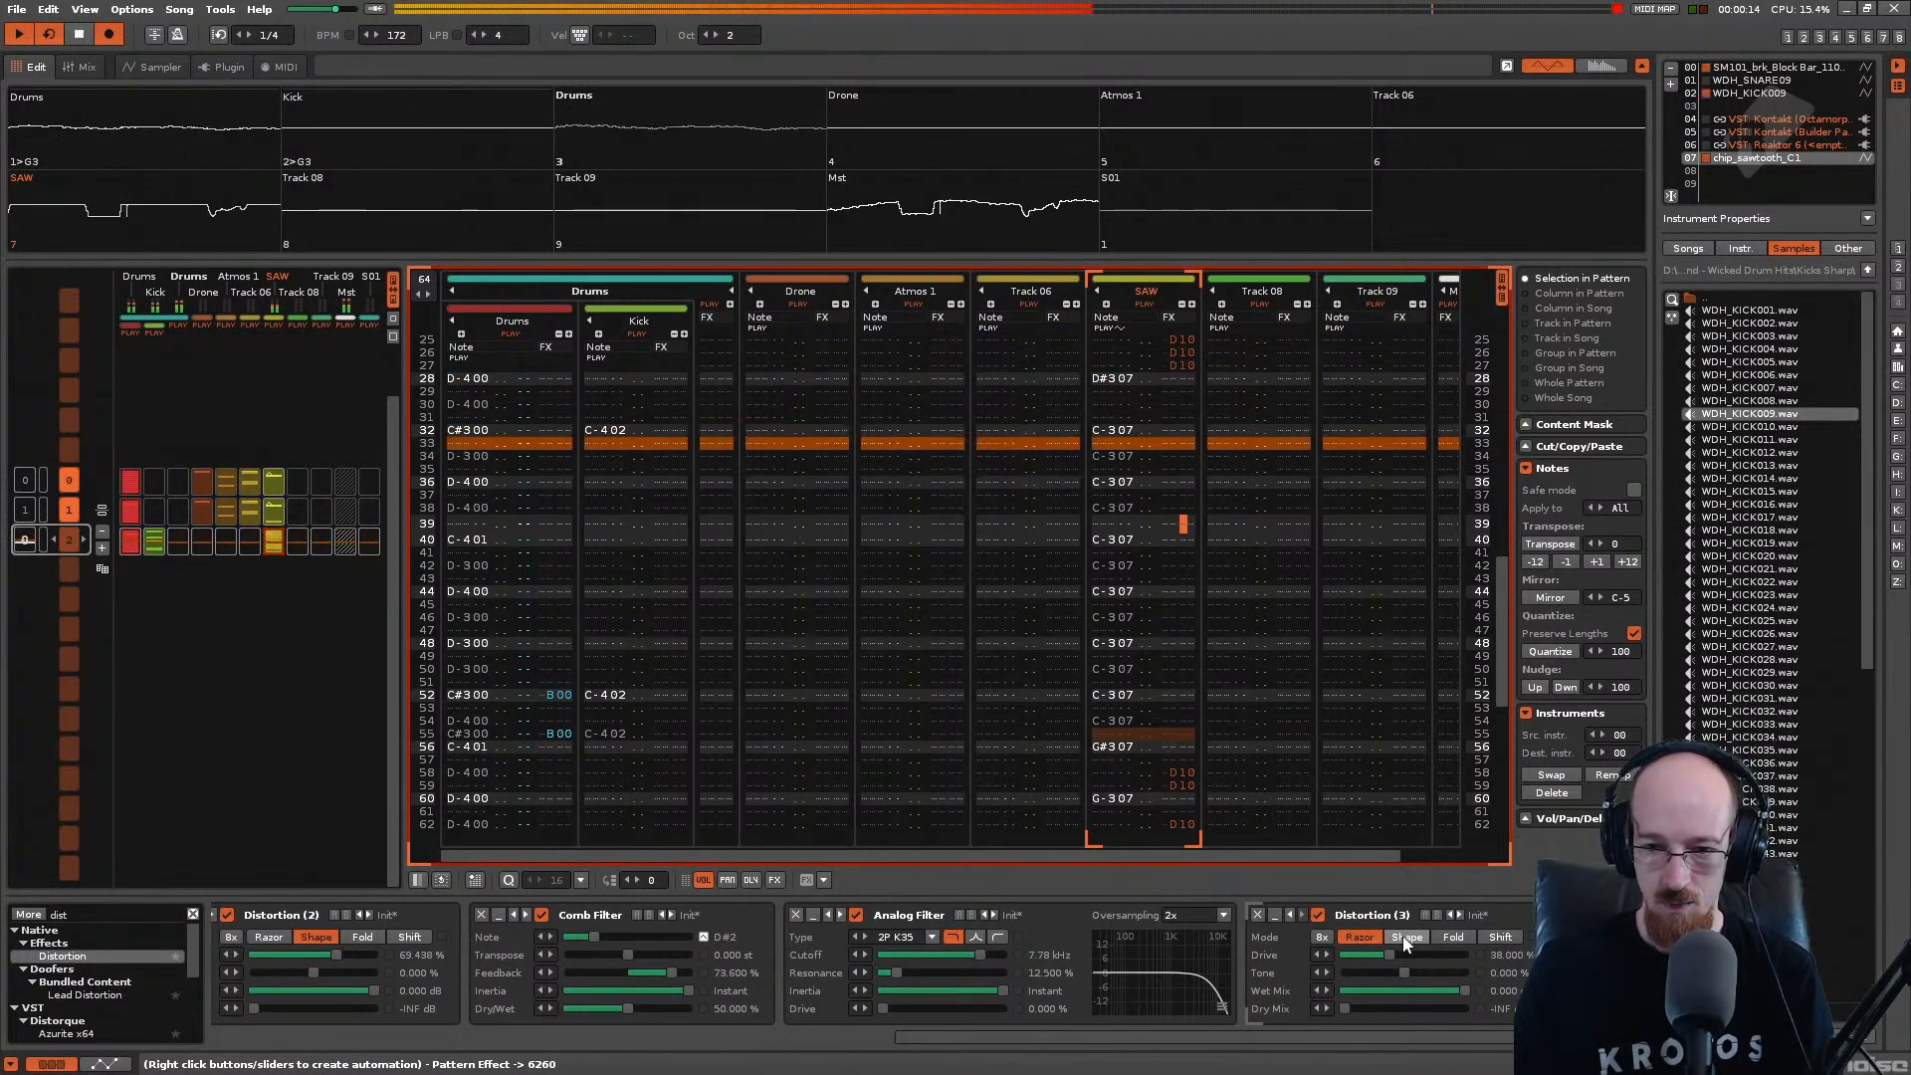
click(1455, 937)
drag(1389, 954, 1380, 957)
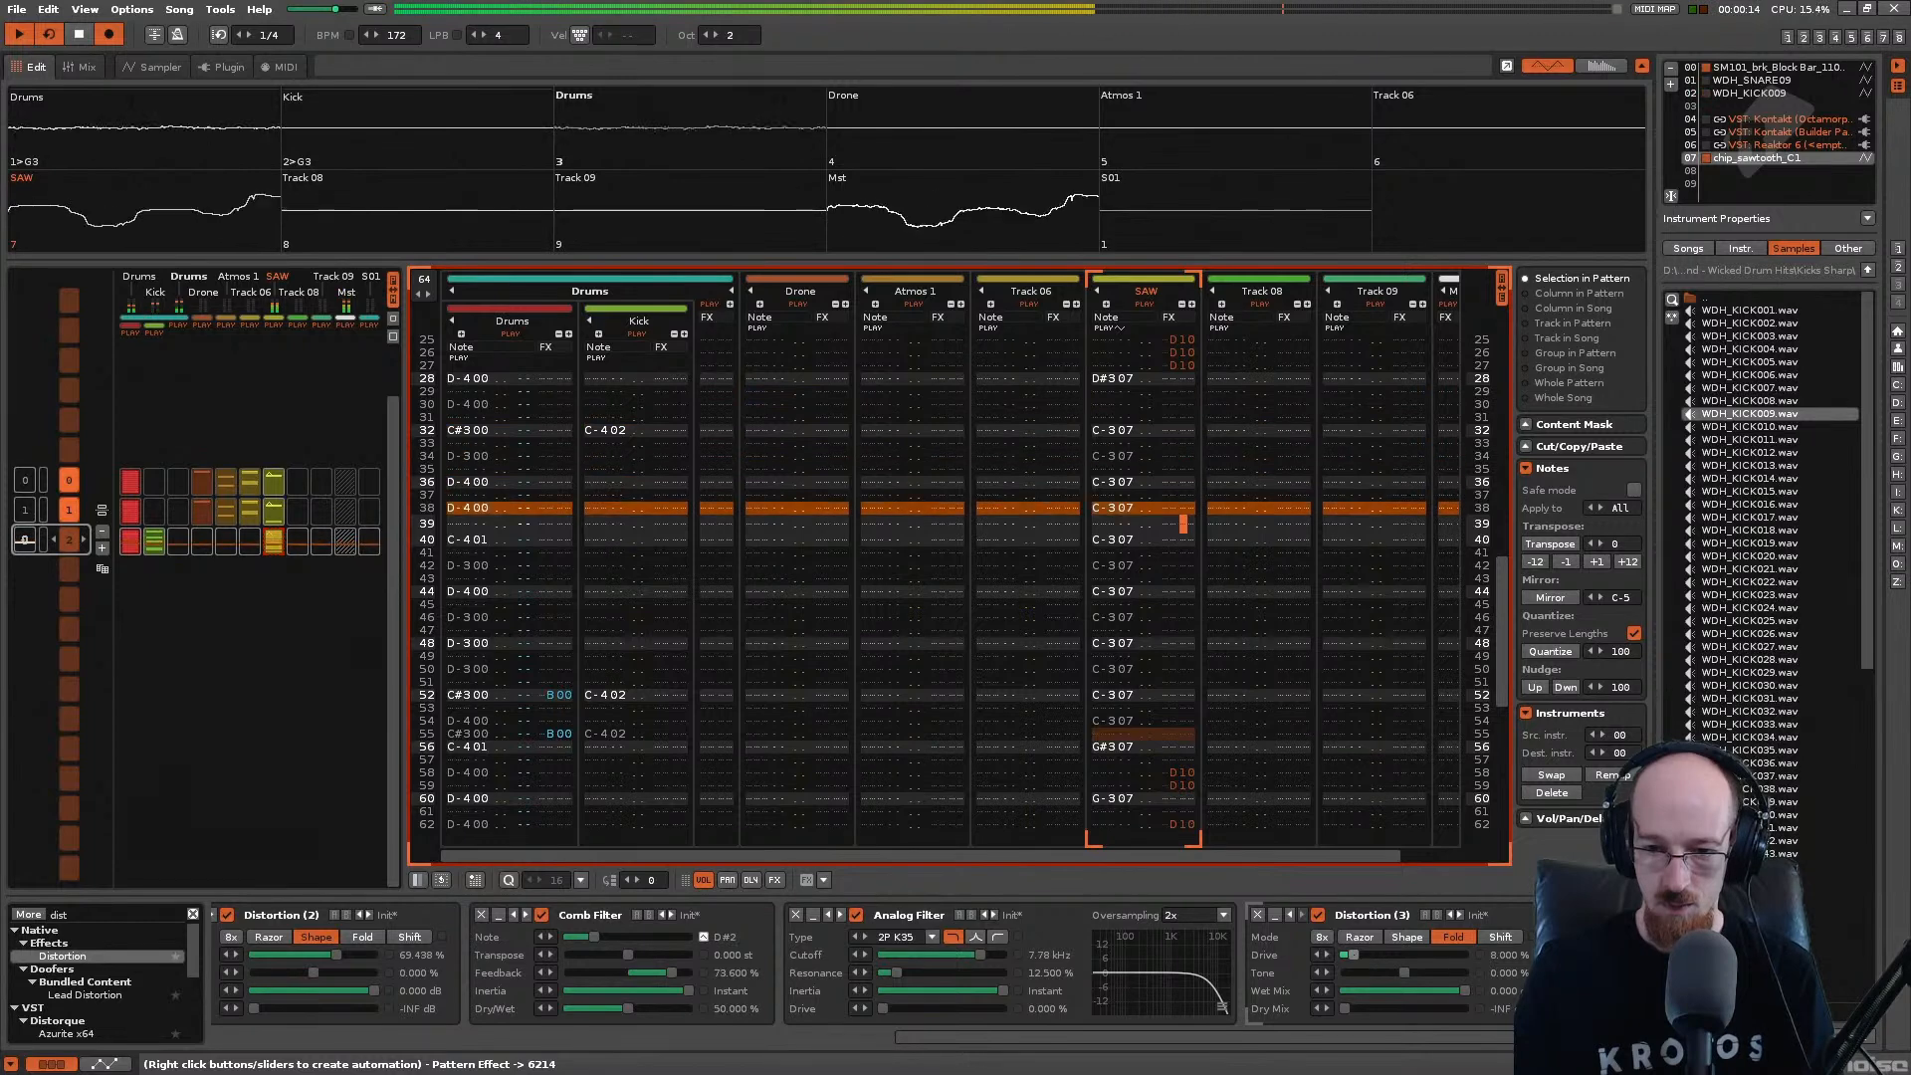
drag(1401, 970, 1419, 971)
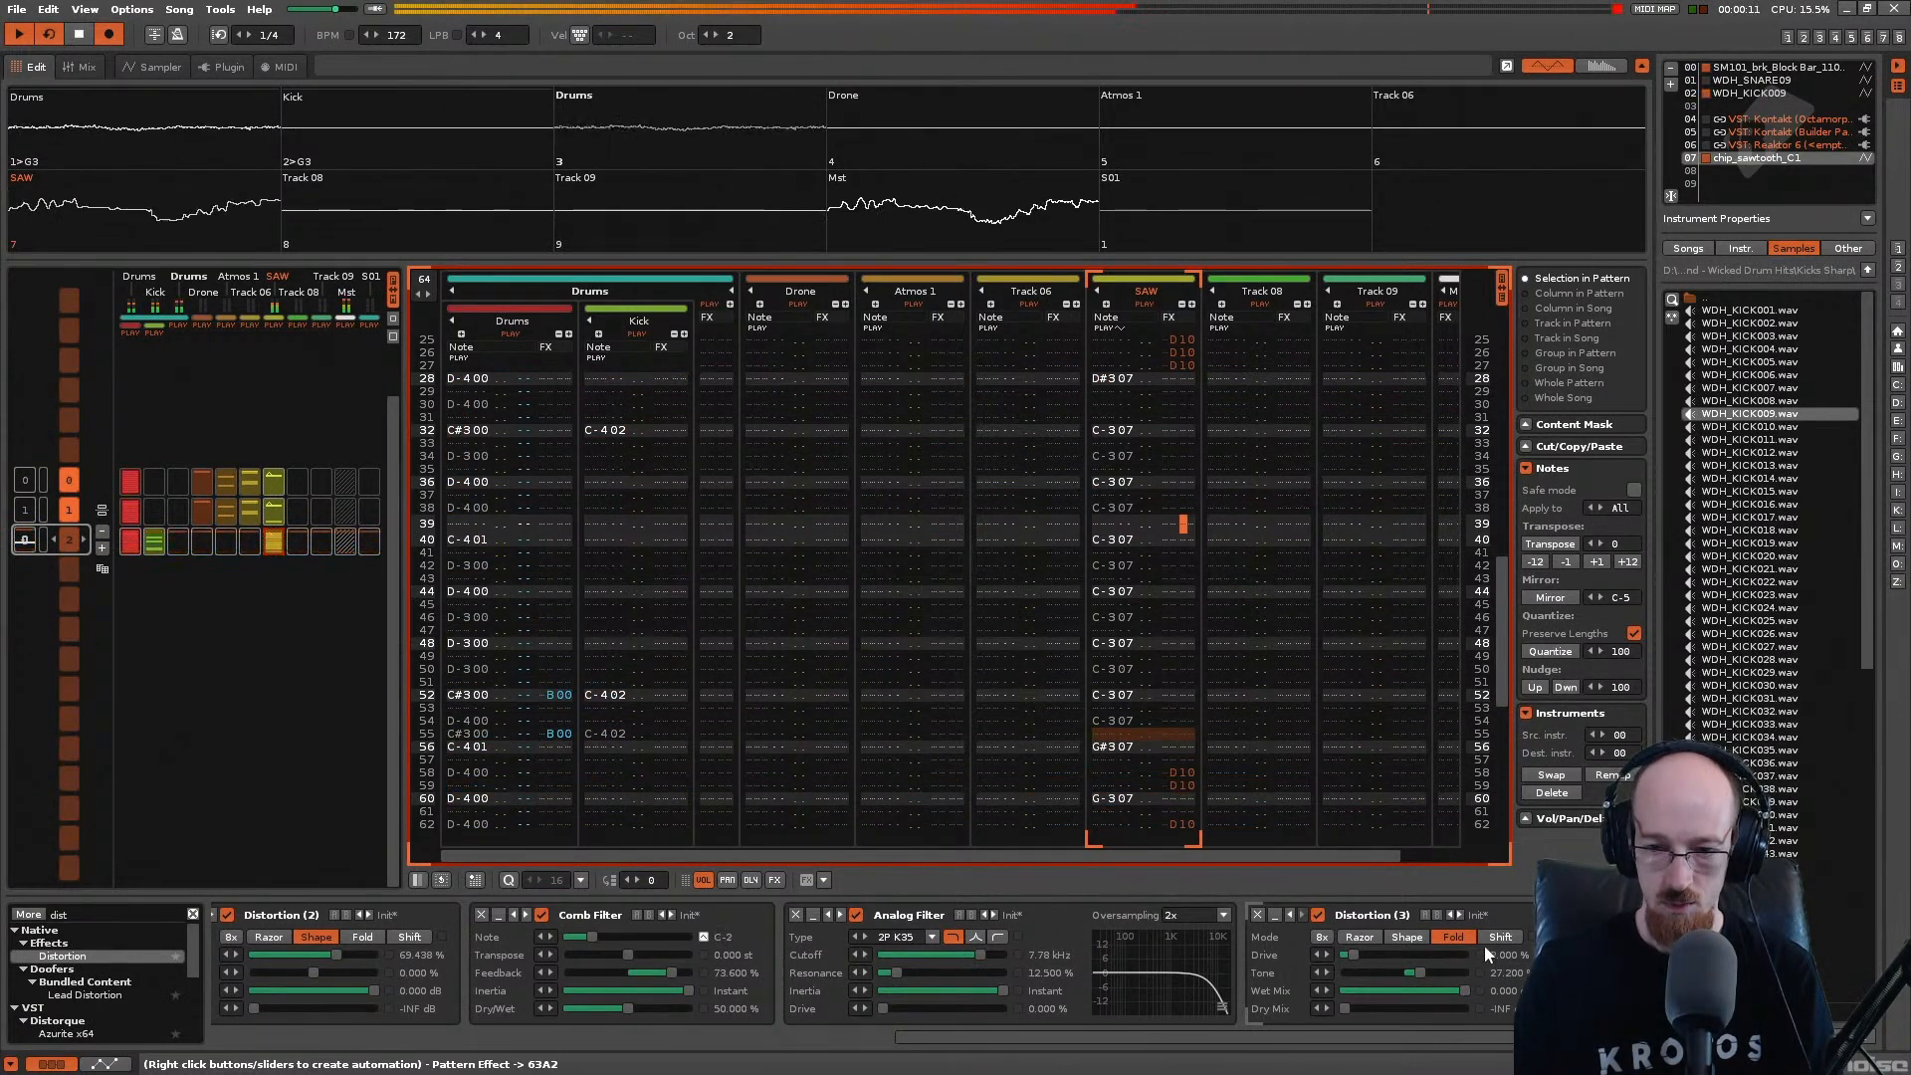
click(1452, 938)
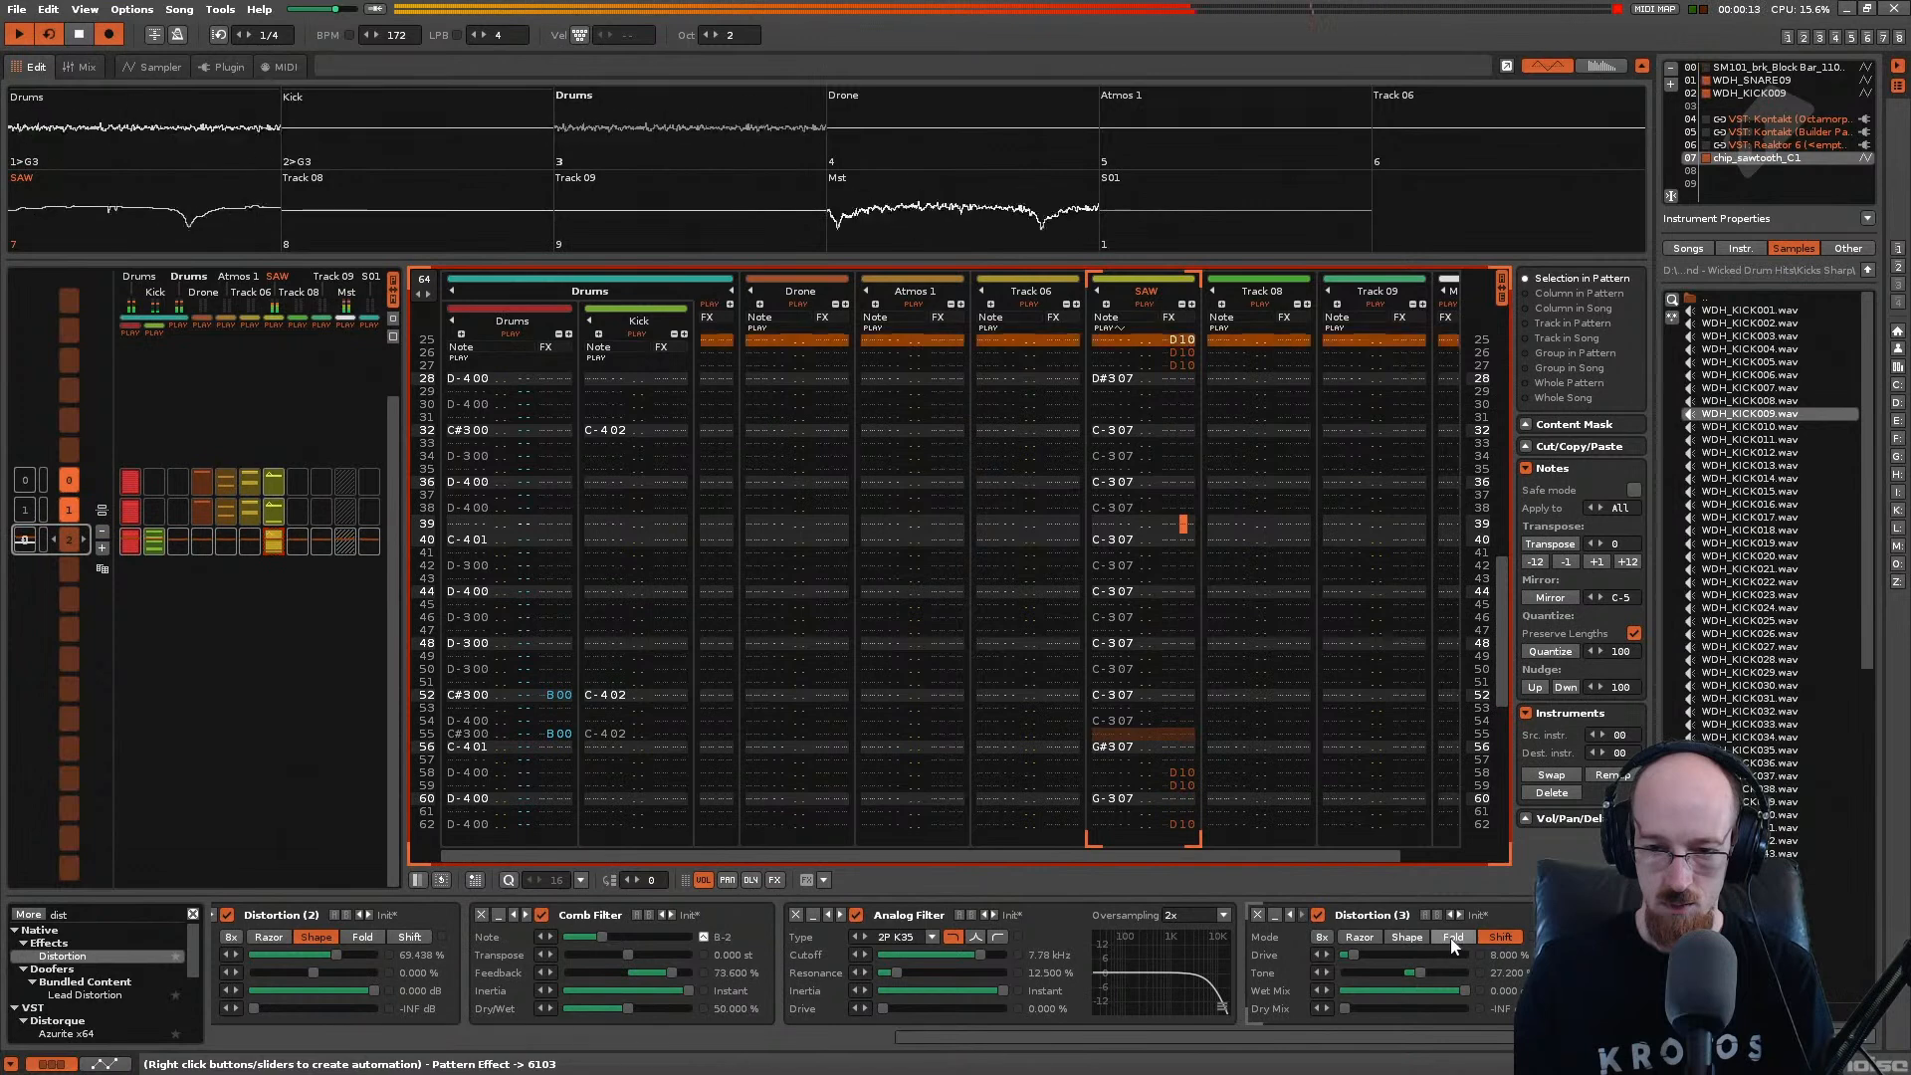
click(1367, 945)
drag(1423, 973, 1421, 972)
click(1452, 938)
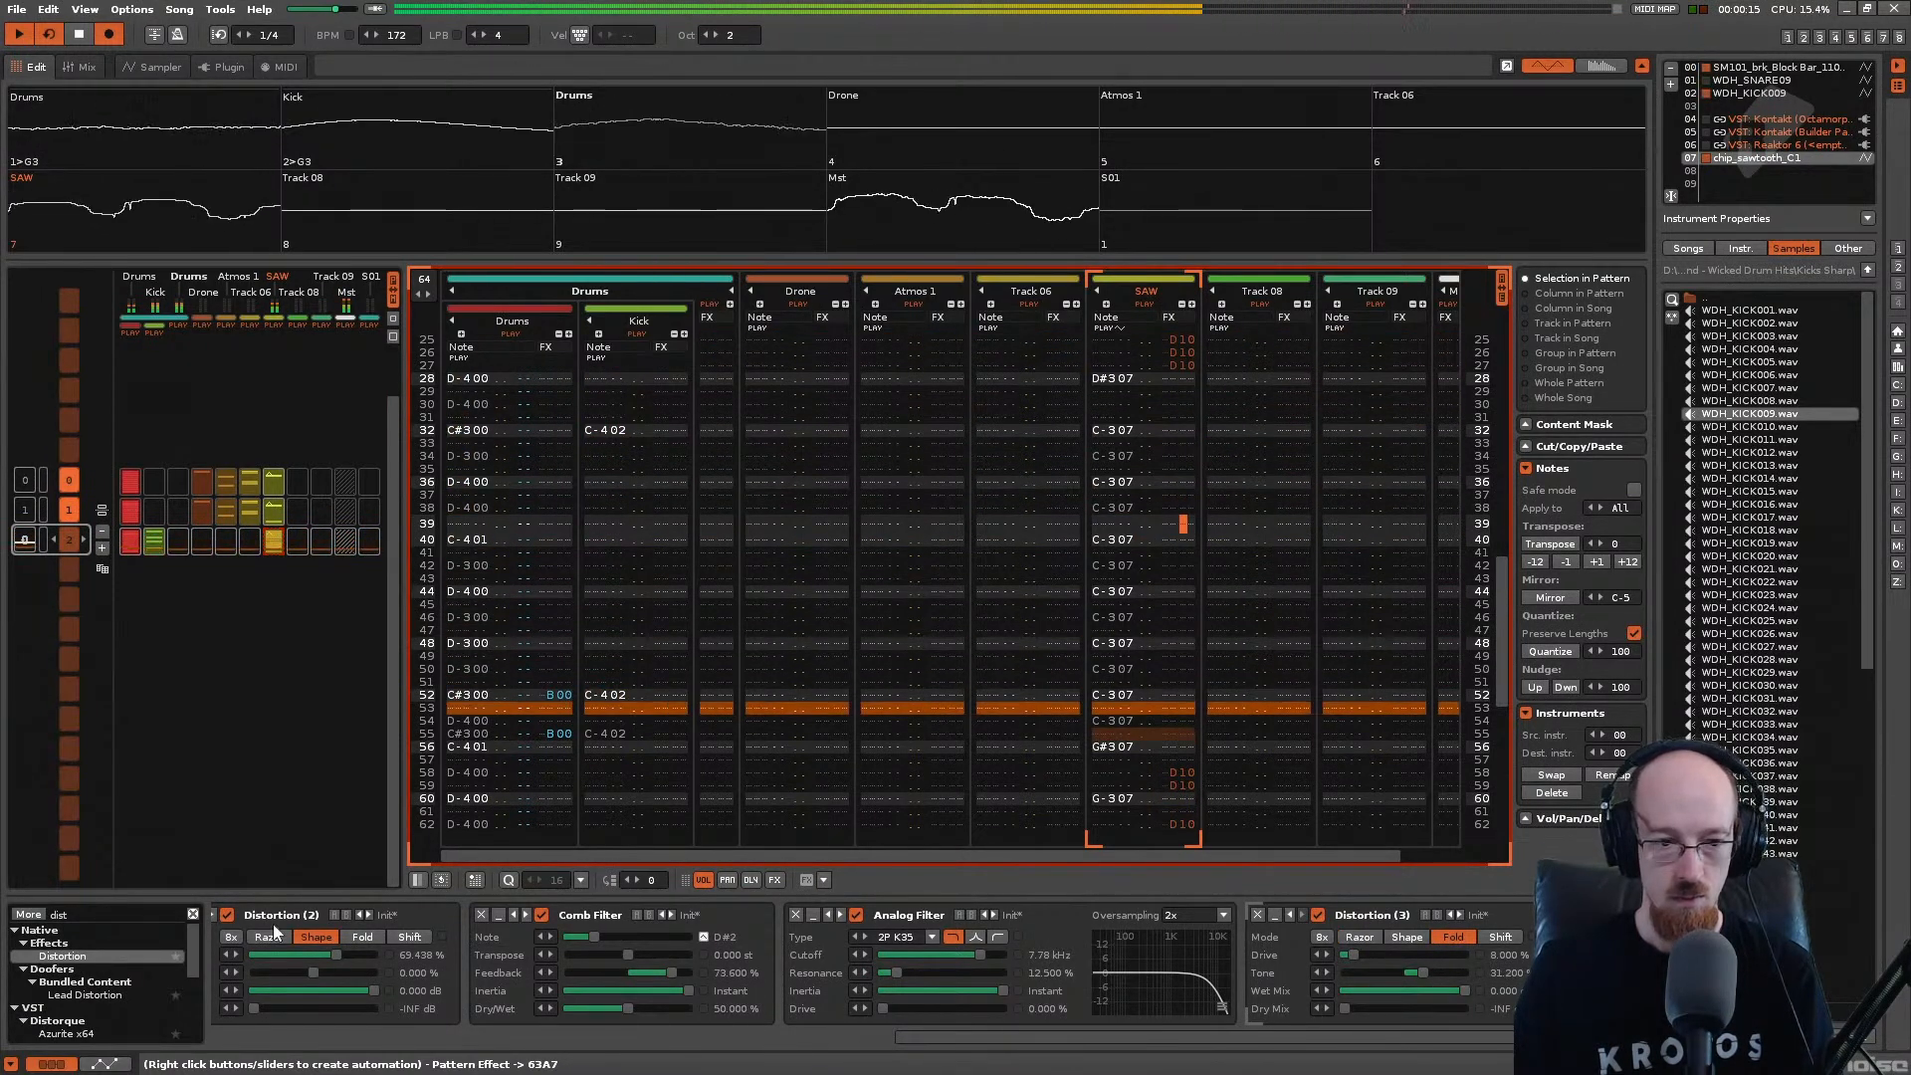
Step: Search the effects for ott and add OTT_x64 after the third Distortion
click(124, 912)
text(ott)
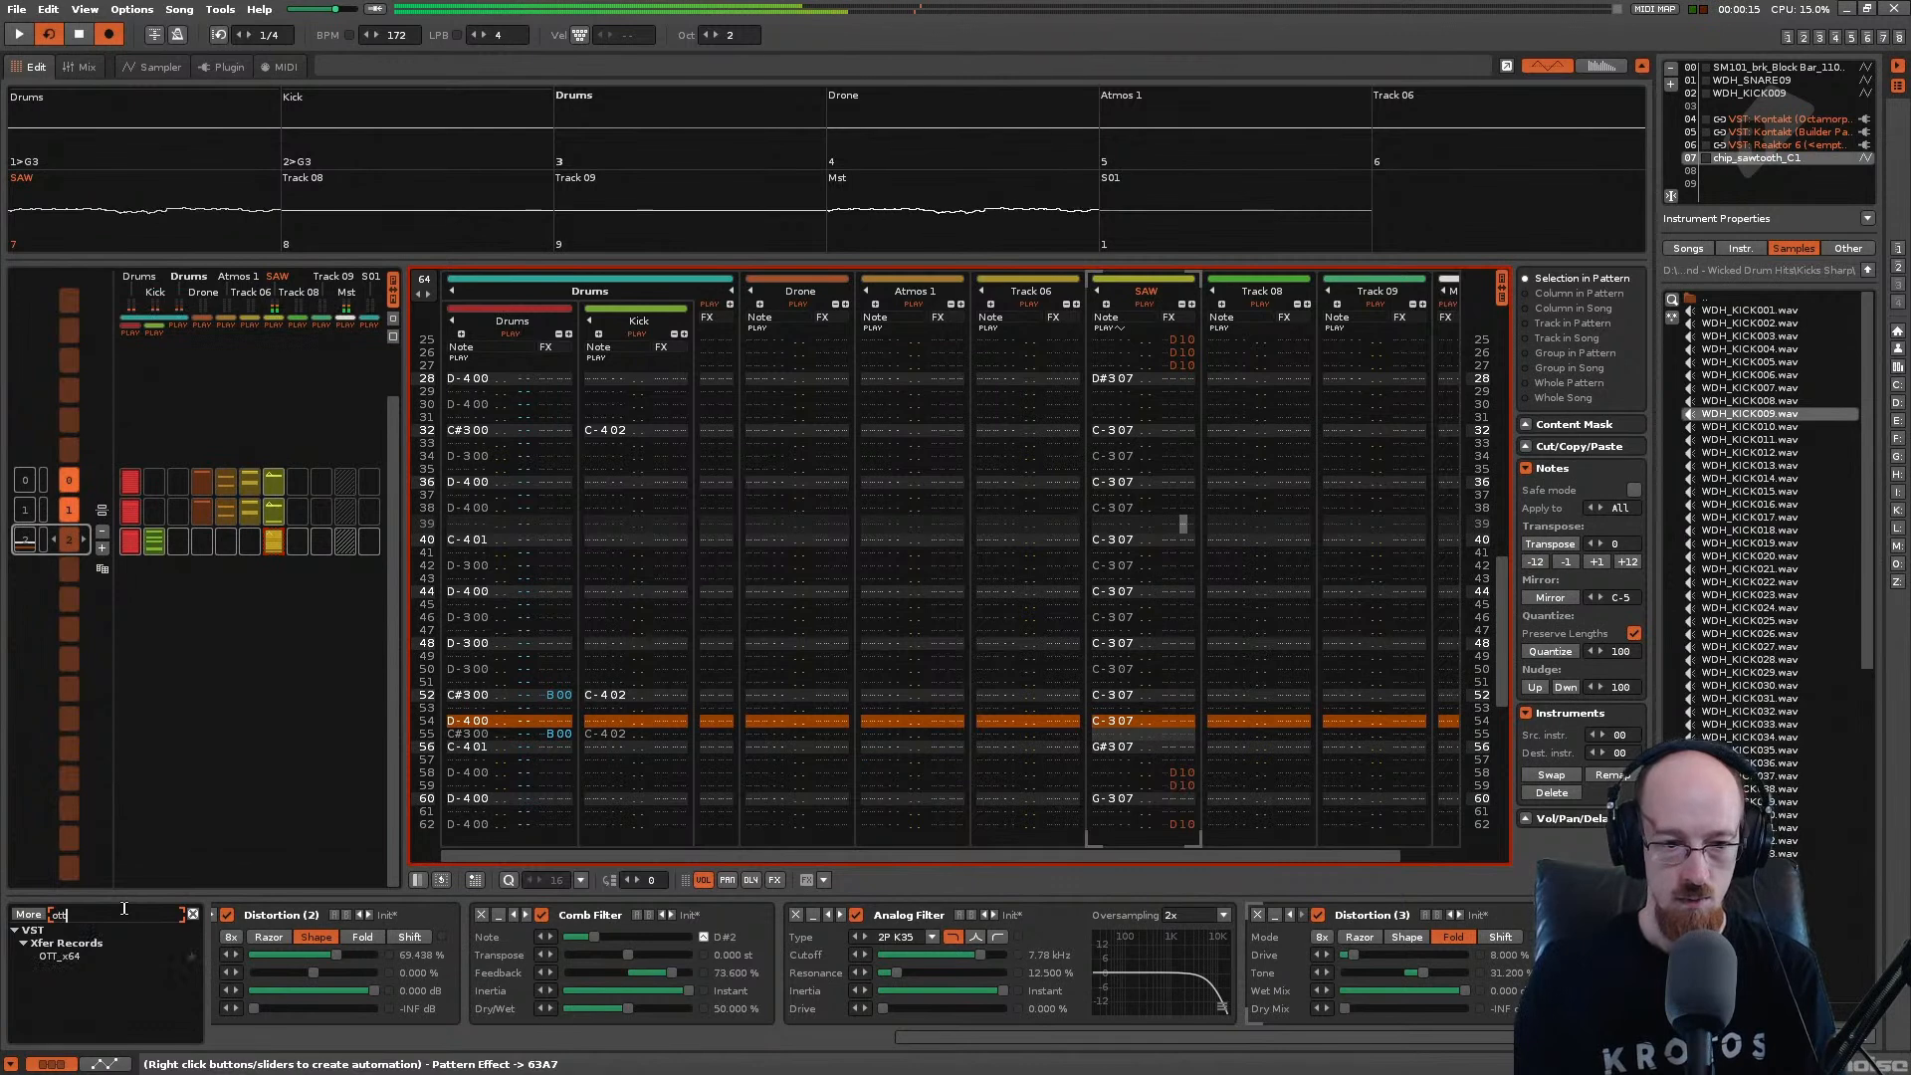
double_click(81, 957)
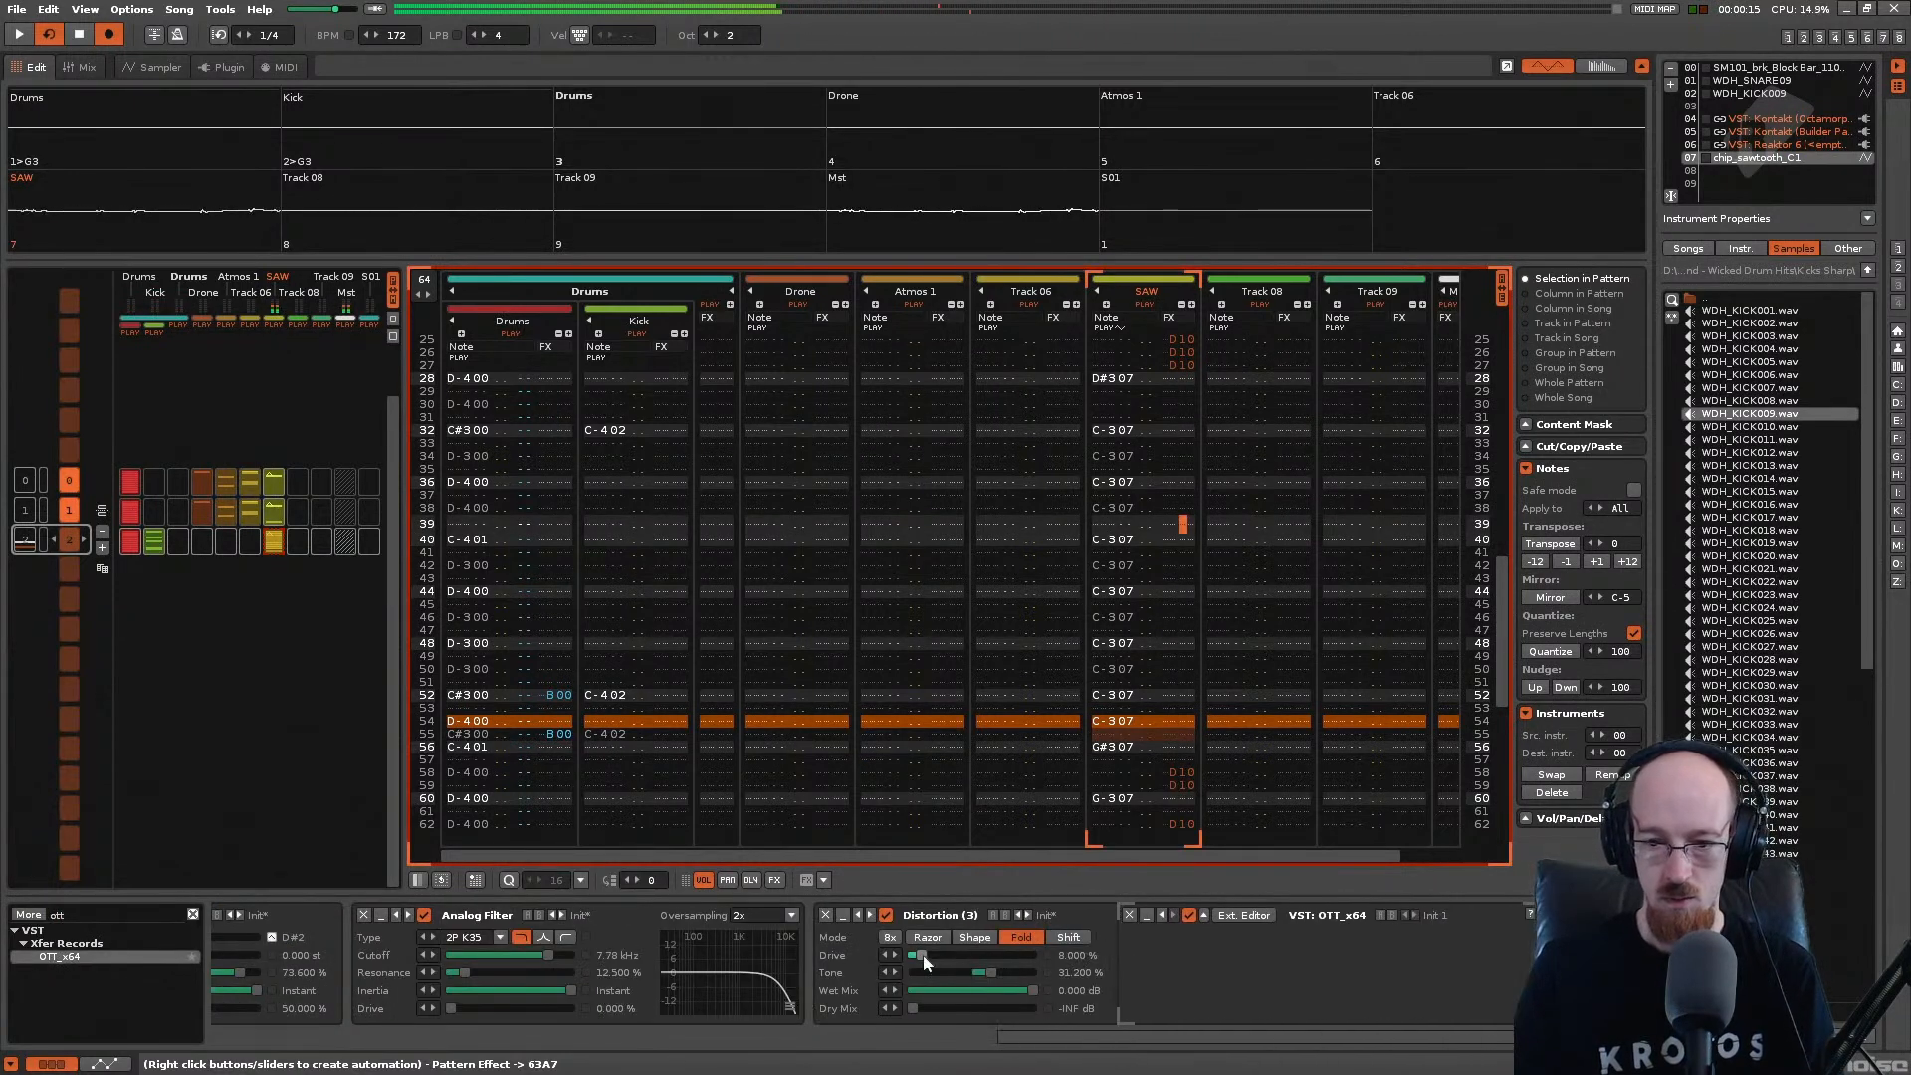
Step: Collapse the Analog Filter, Comb Filter and first two Distortion devices in the SAW track's effect chain
click(381, 914)
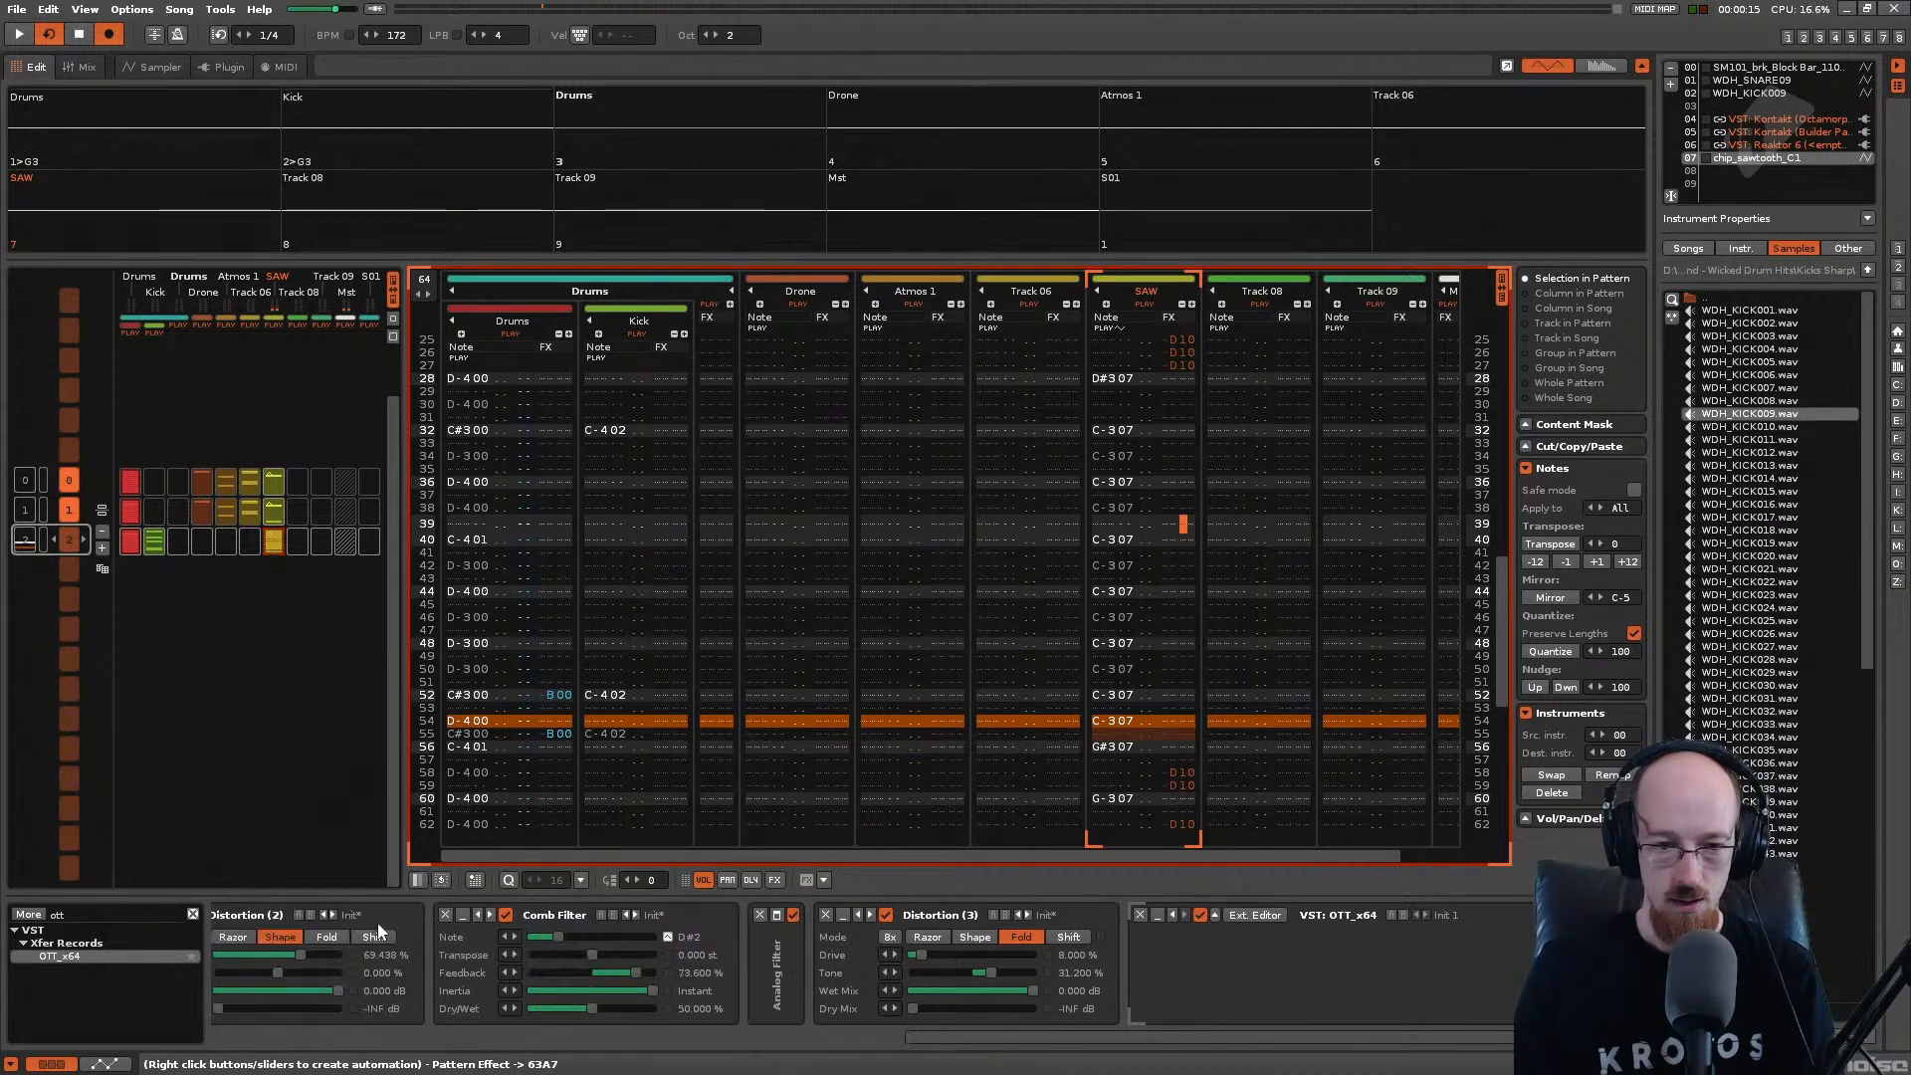
click(468, 915)
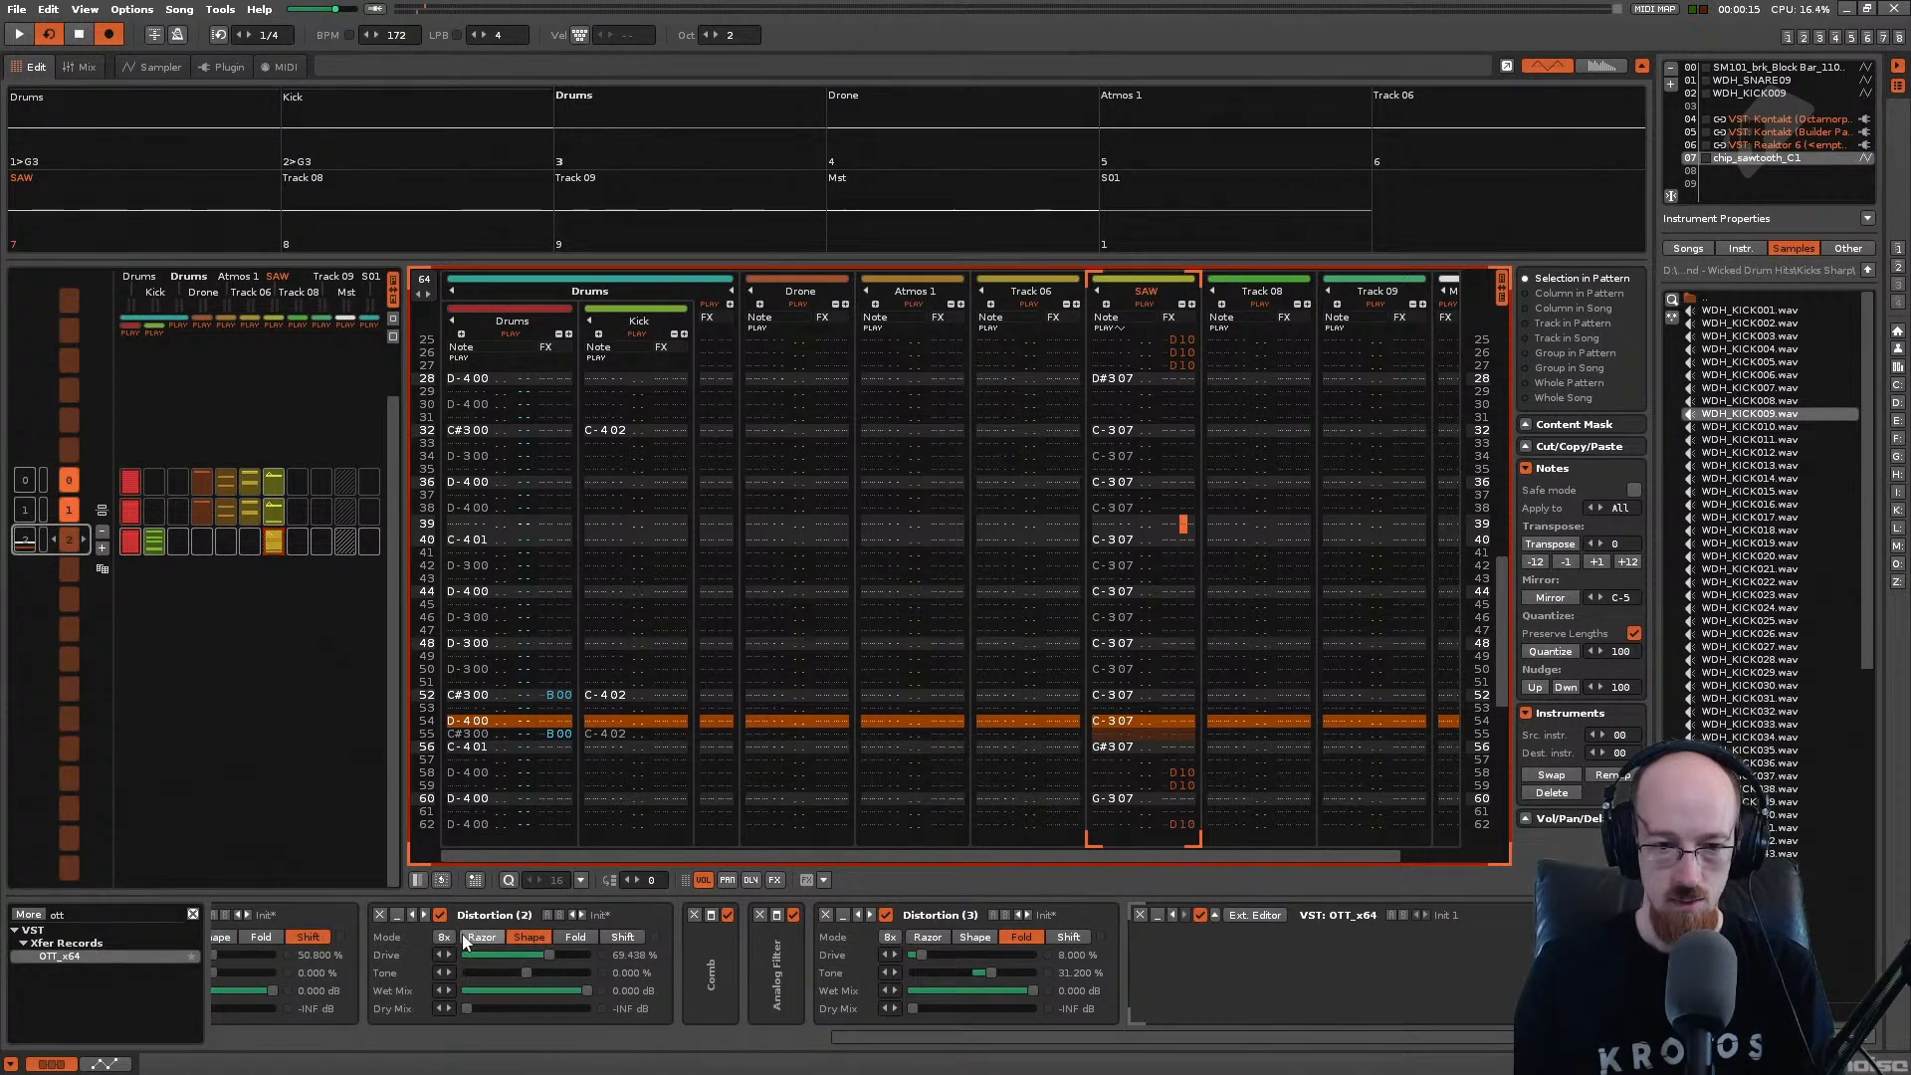
click(395, 917)
click(331, 915)
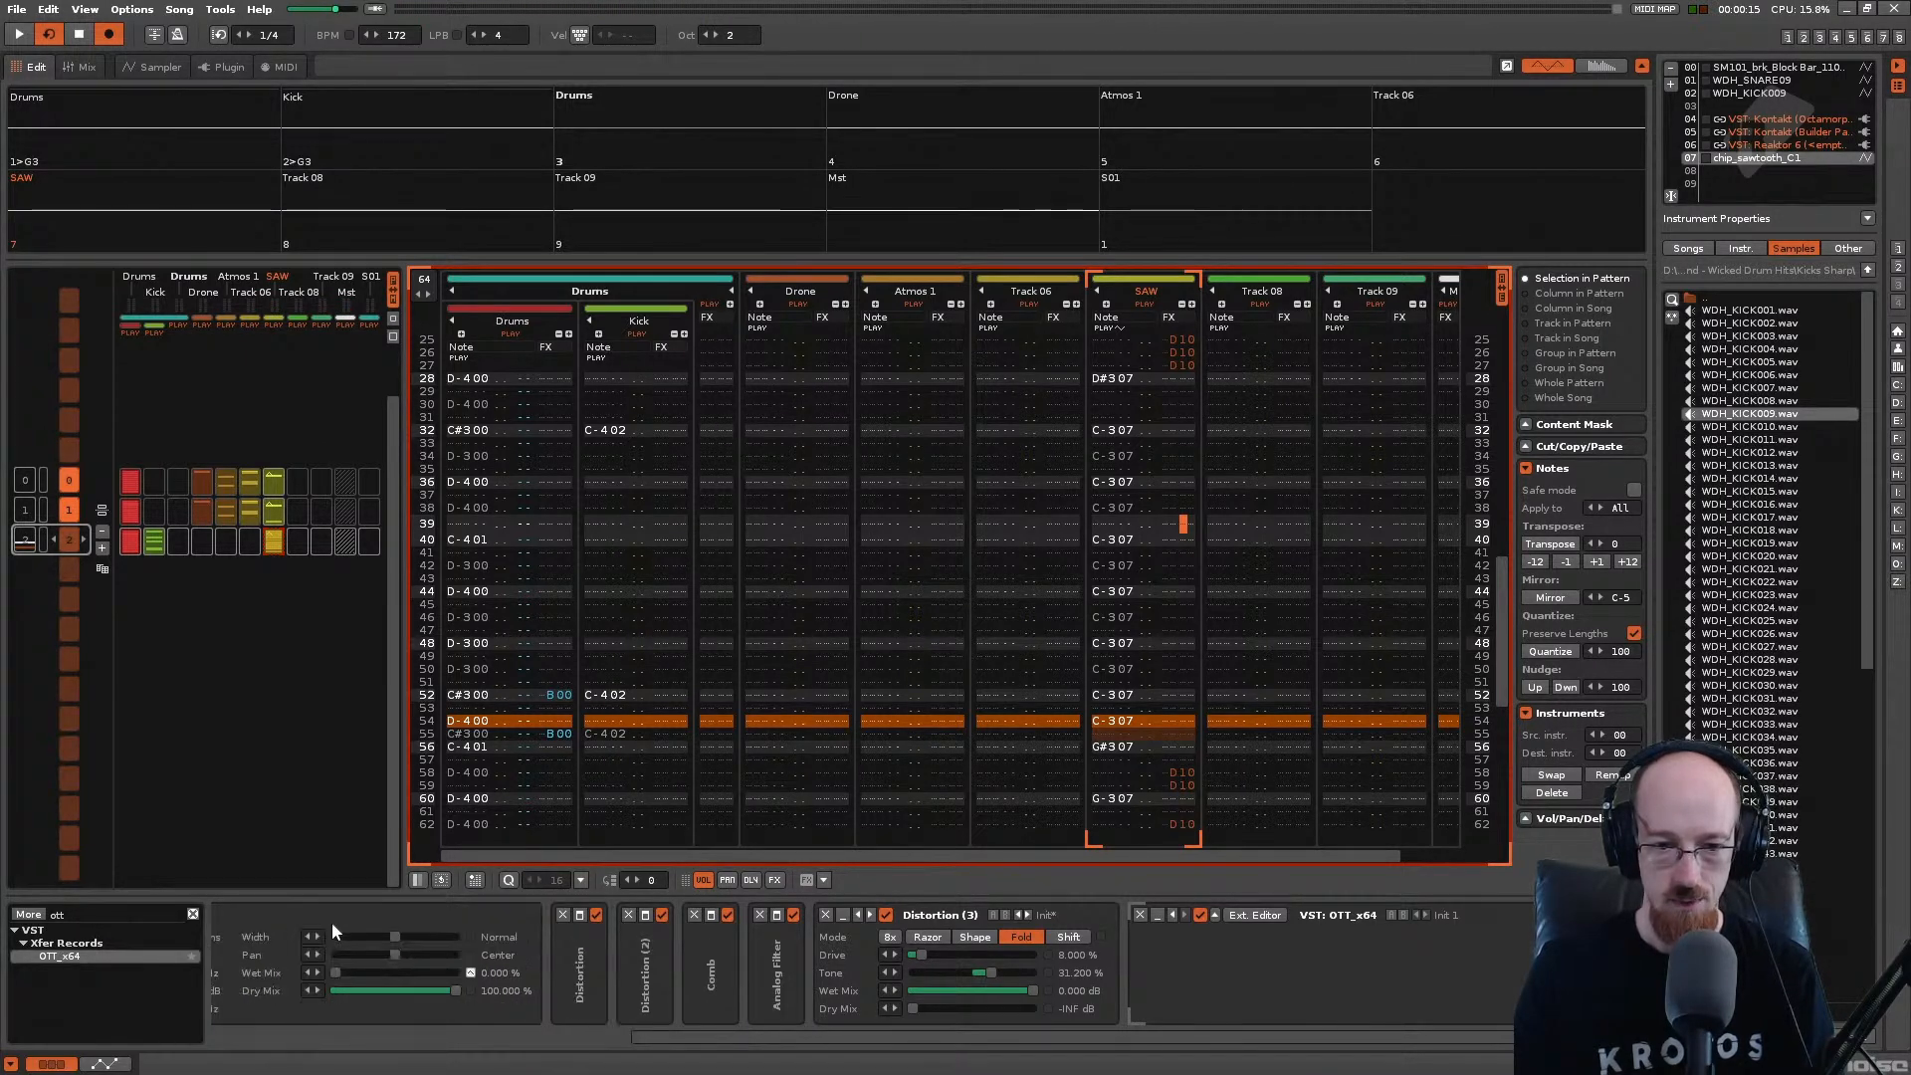
Step: Play the song, open OTT's external editor and set the third Distortion's drive to about 10.4%
key(space)
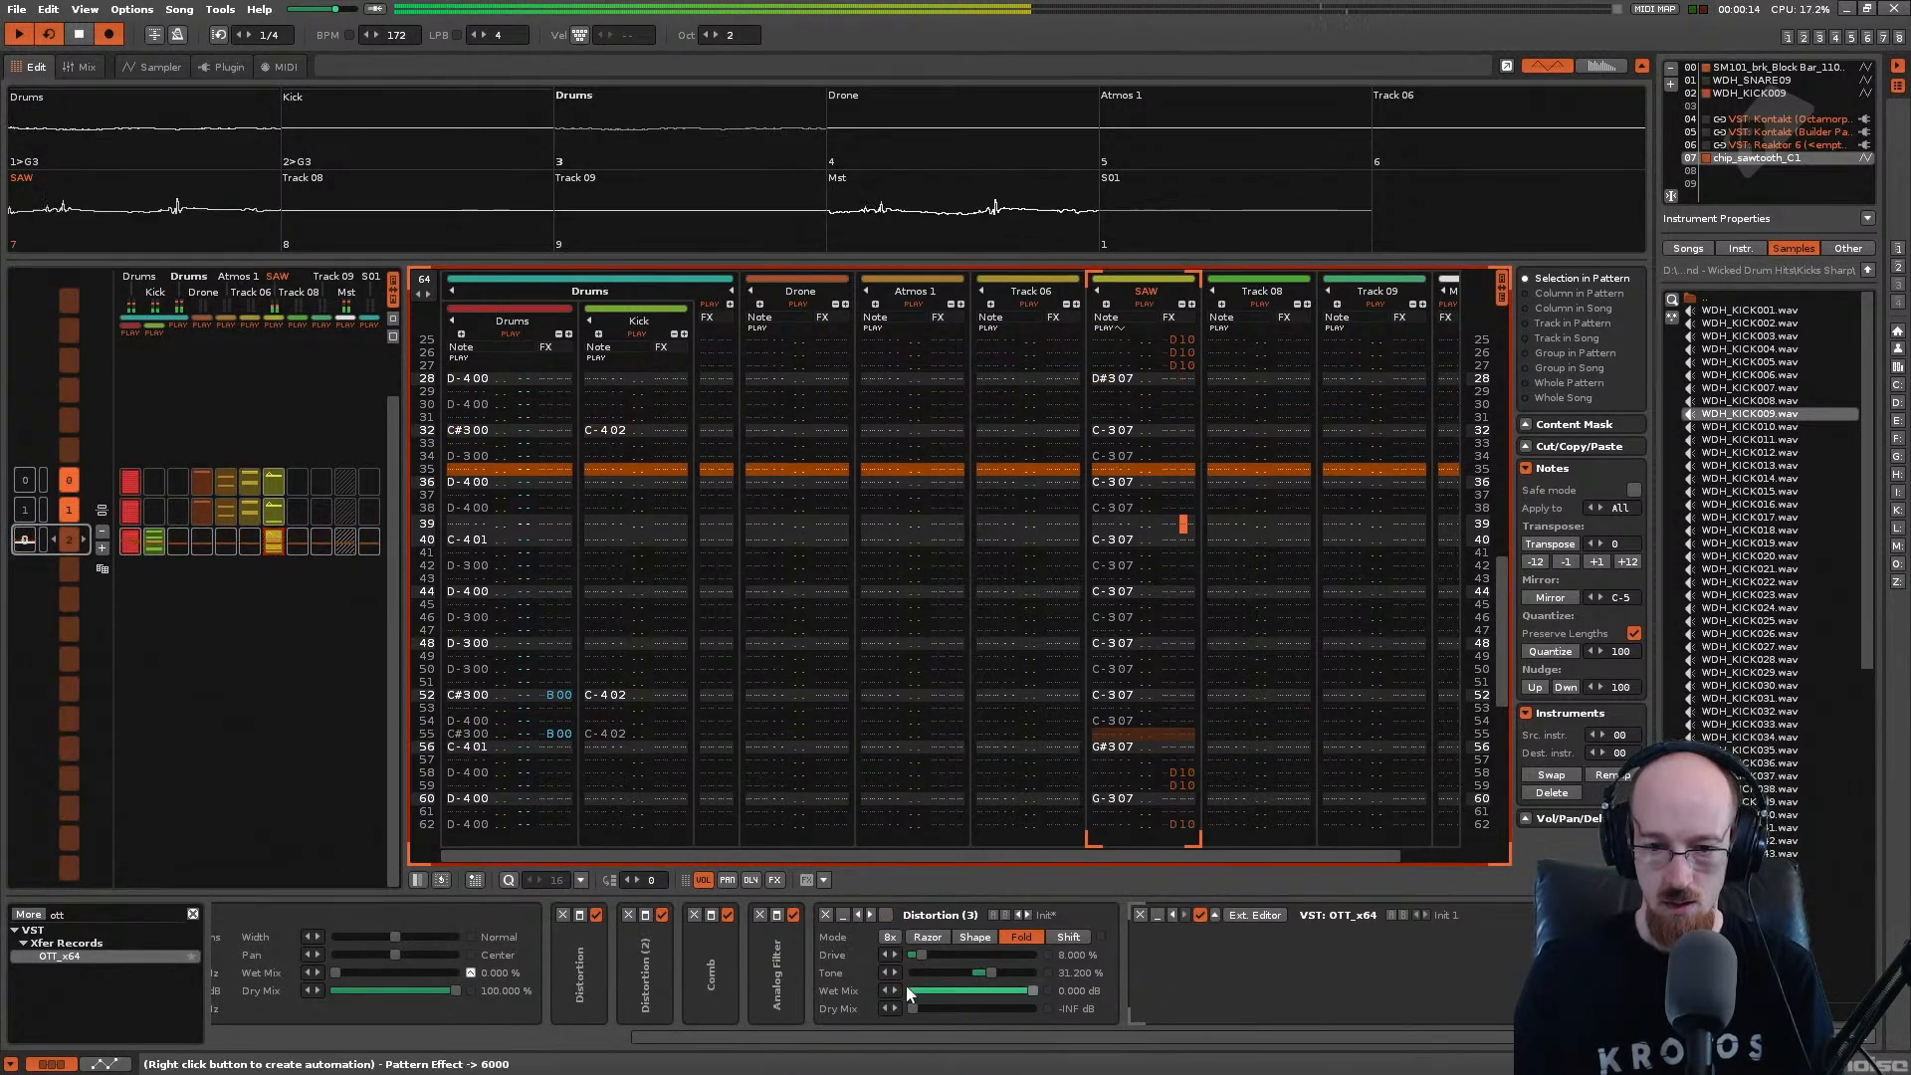
click(1254, 914)
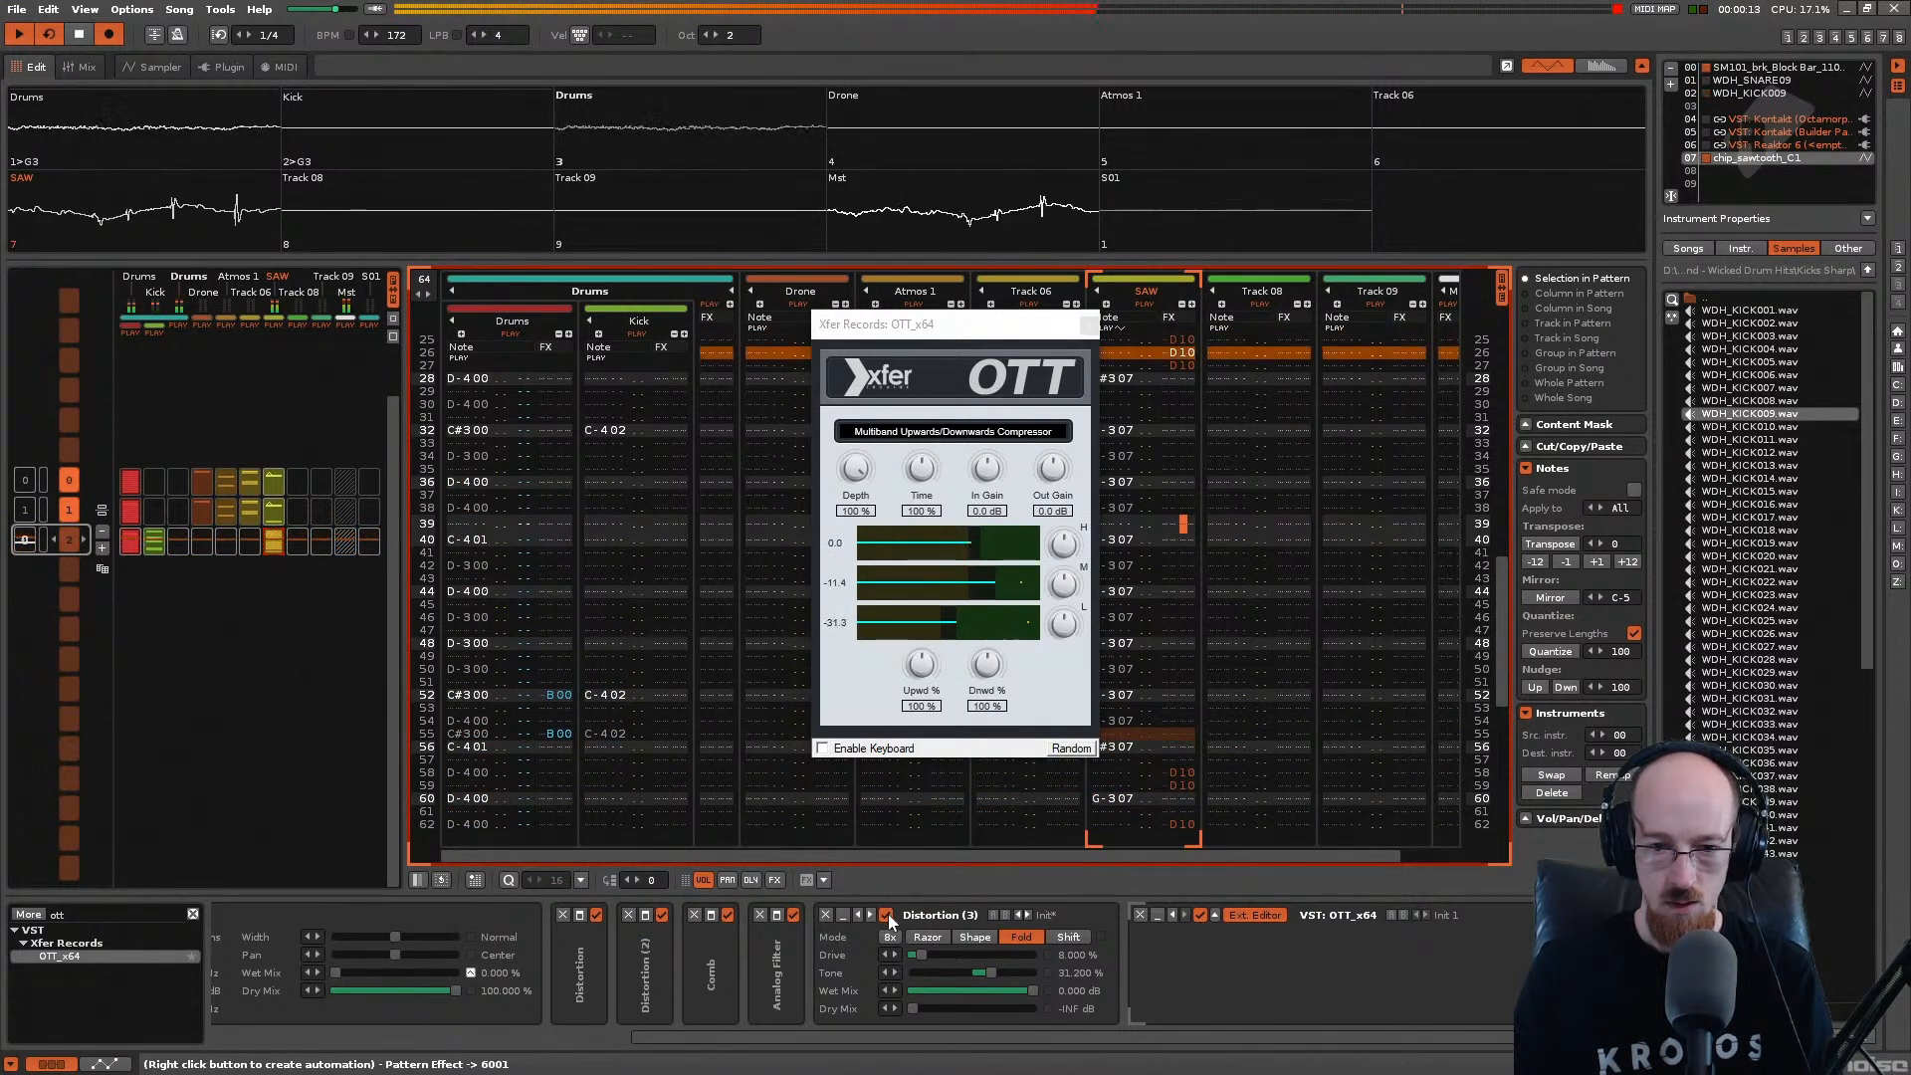
drag(921, 955, 931, 958)
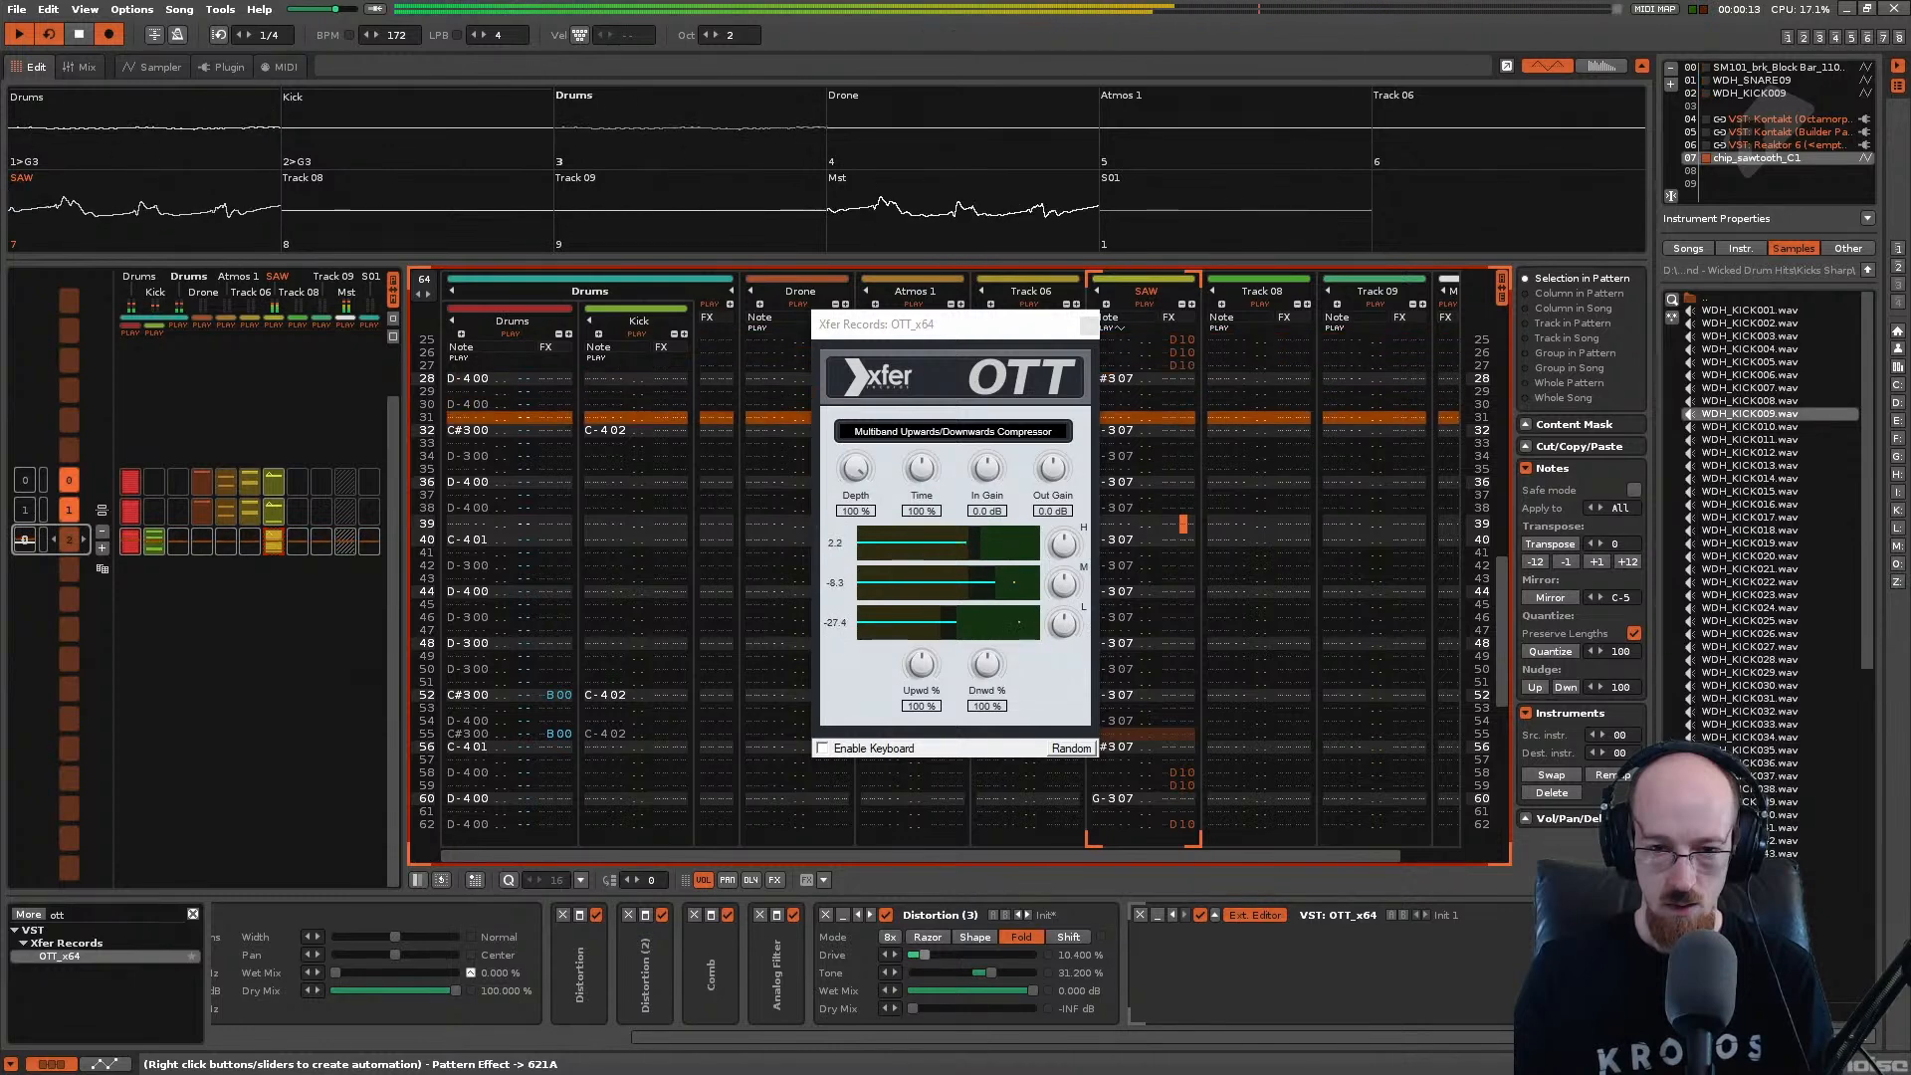
click(973, 635)
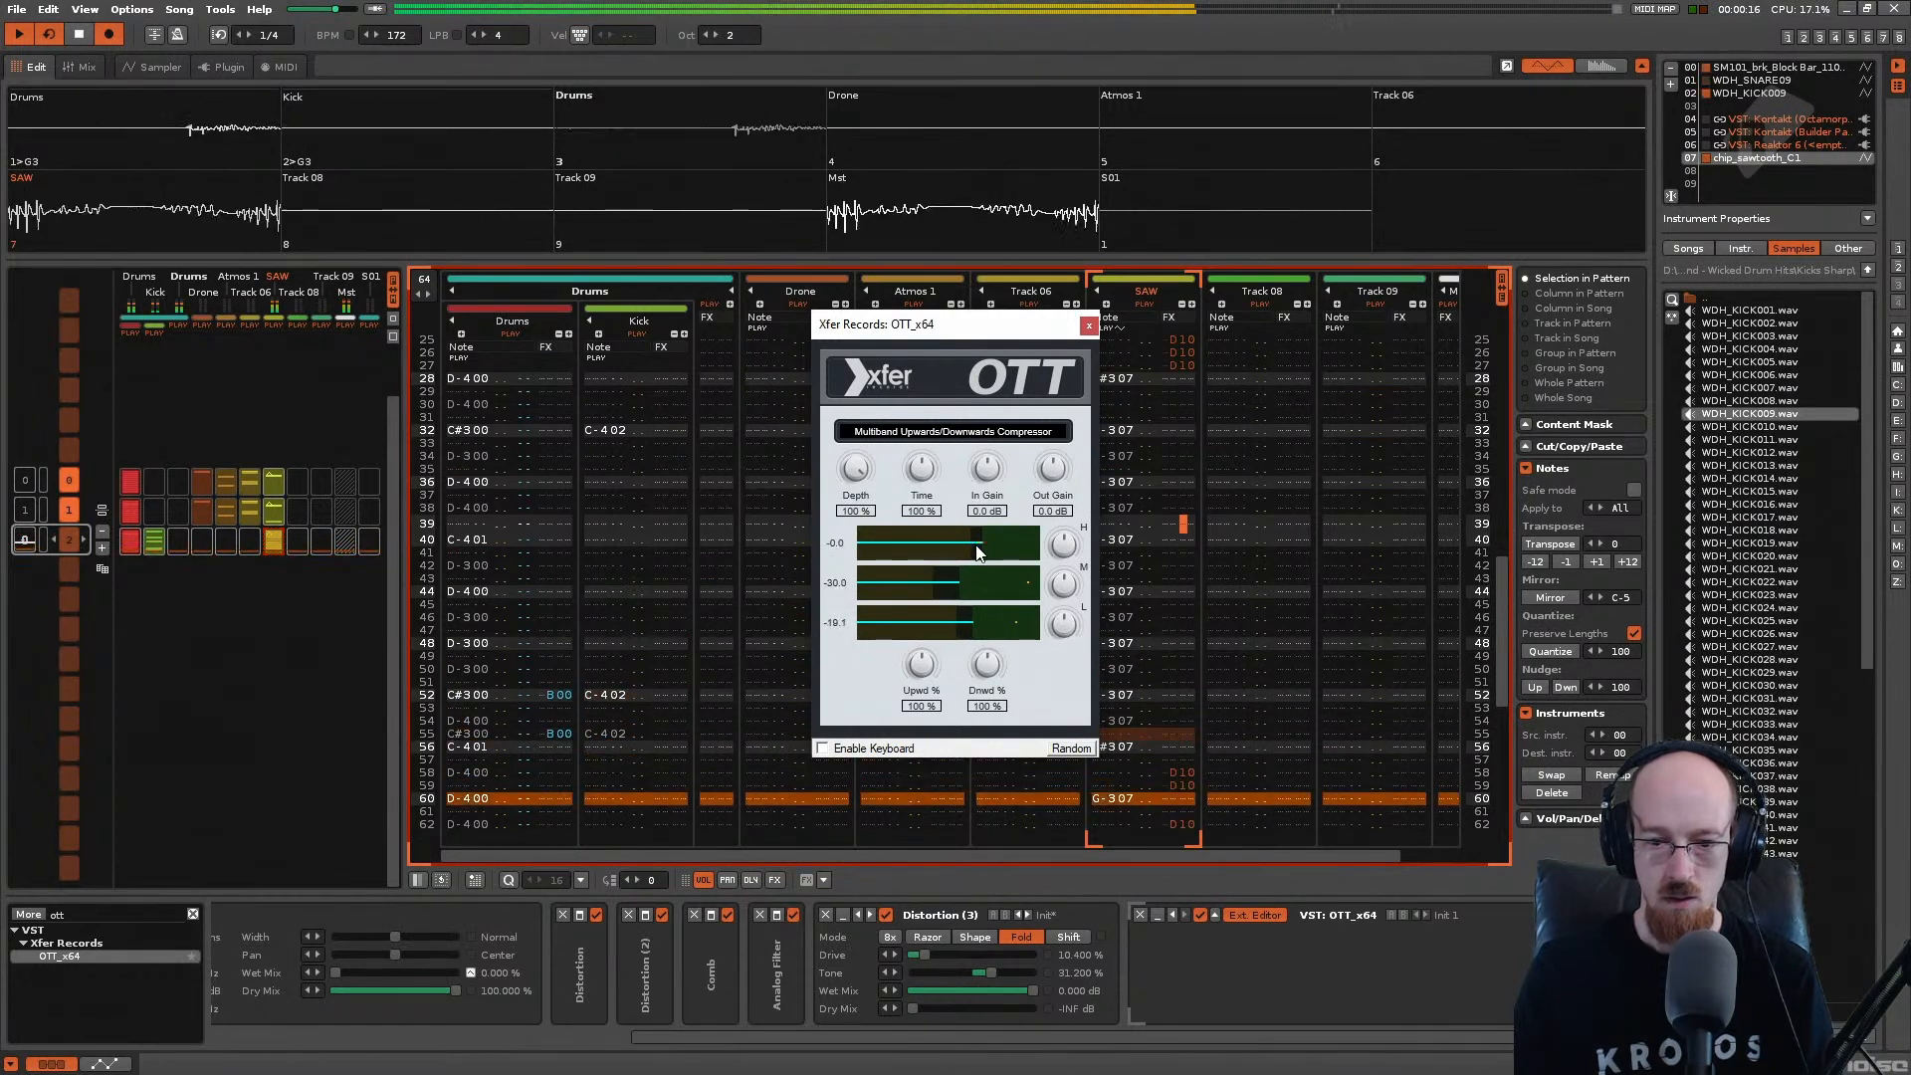
Step: Move OTT before the third Distortion, raise that Distortion's drive to about 27.6% and close the OTT editor
drag(1071, 899, 856, 935)
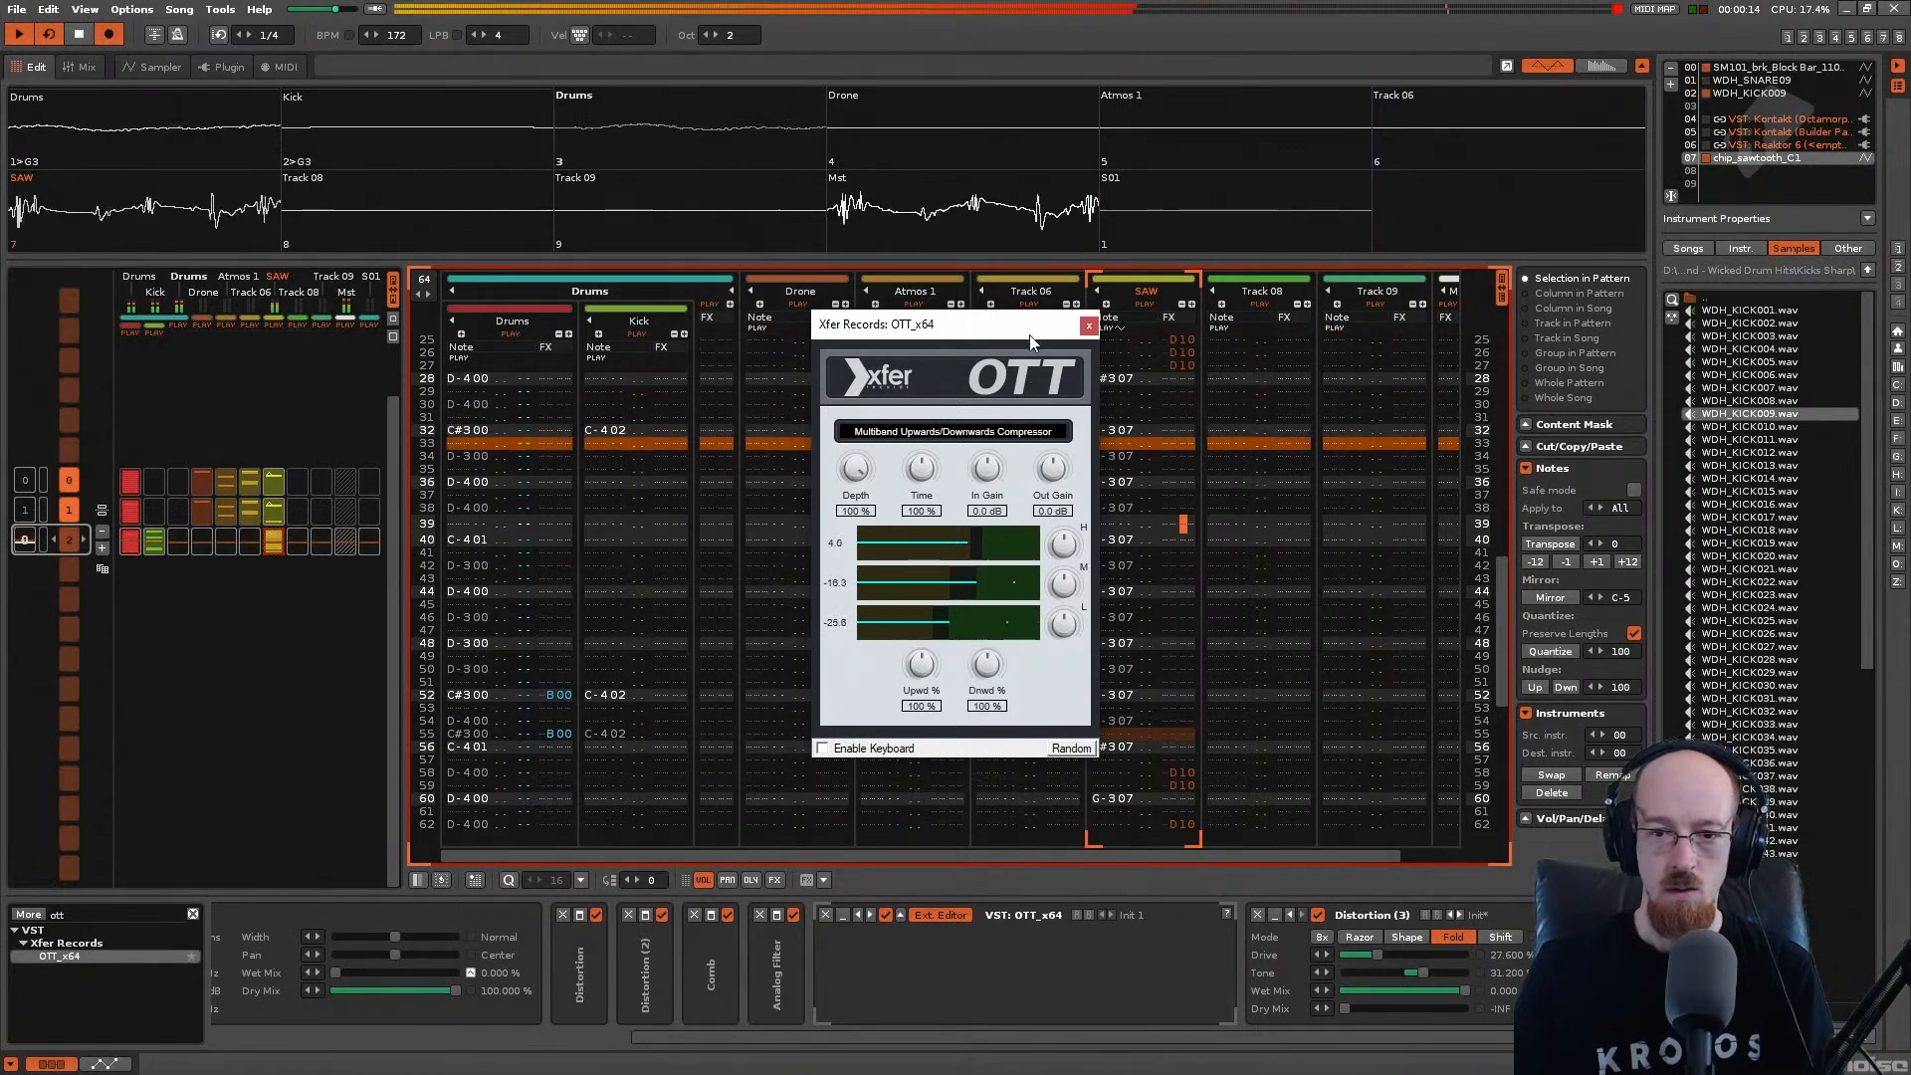
drag(1029, 328, 1010, 340)
click(1070, 338)
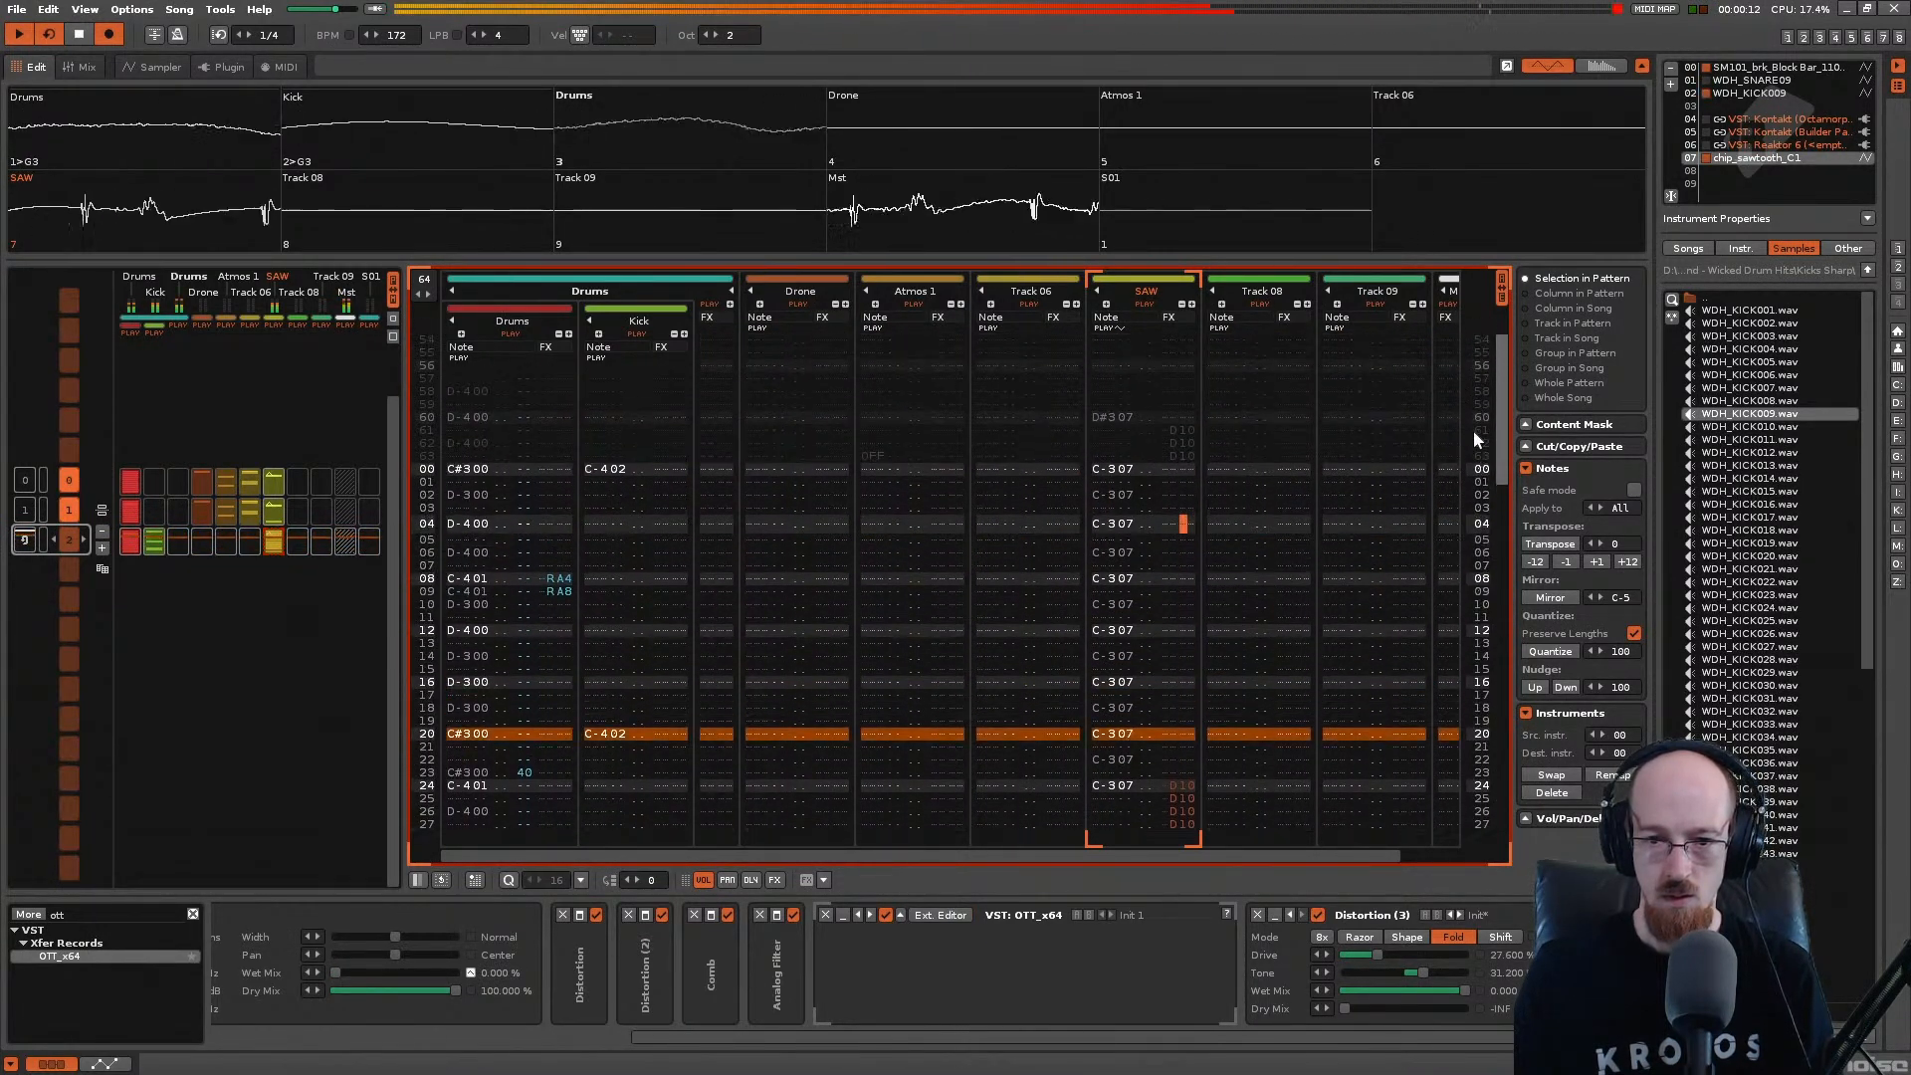
Step: Try removing the SAW notes on lines 2 and 4 of the third pattern, save the song and undo the removal
key(space)
click(1107, 498)
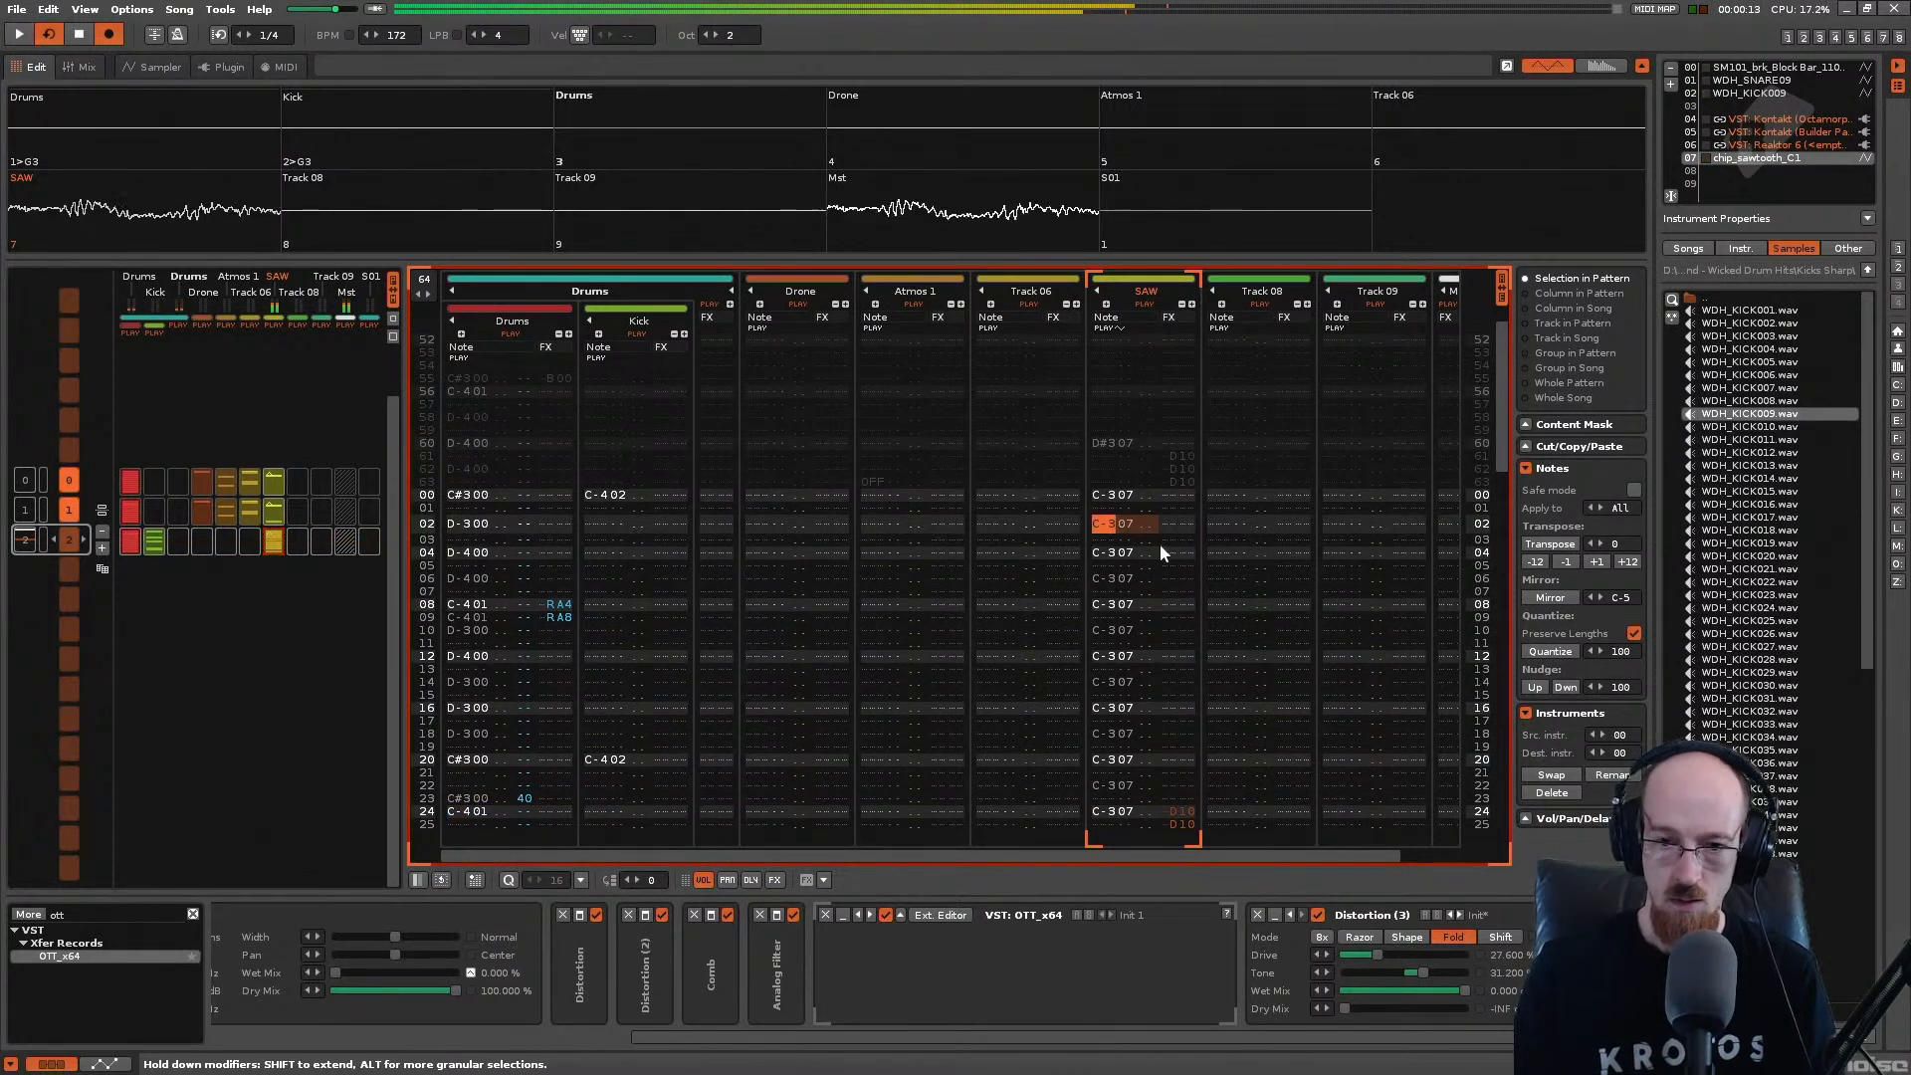
key(Down)
key(Down)
key(space)
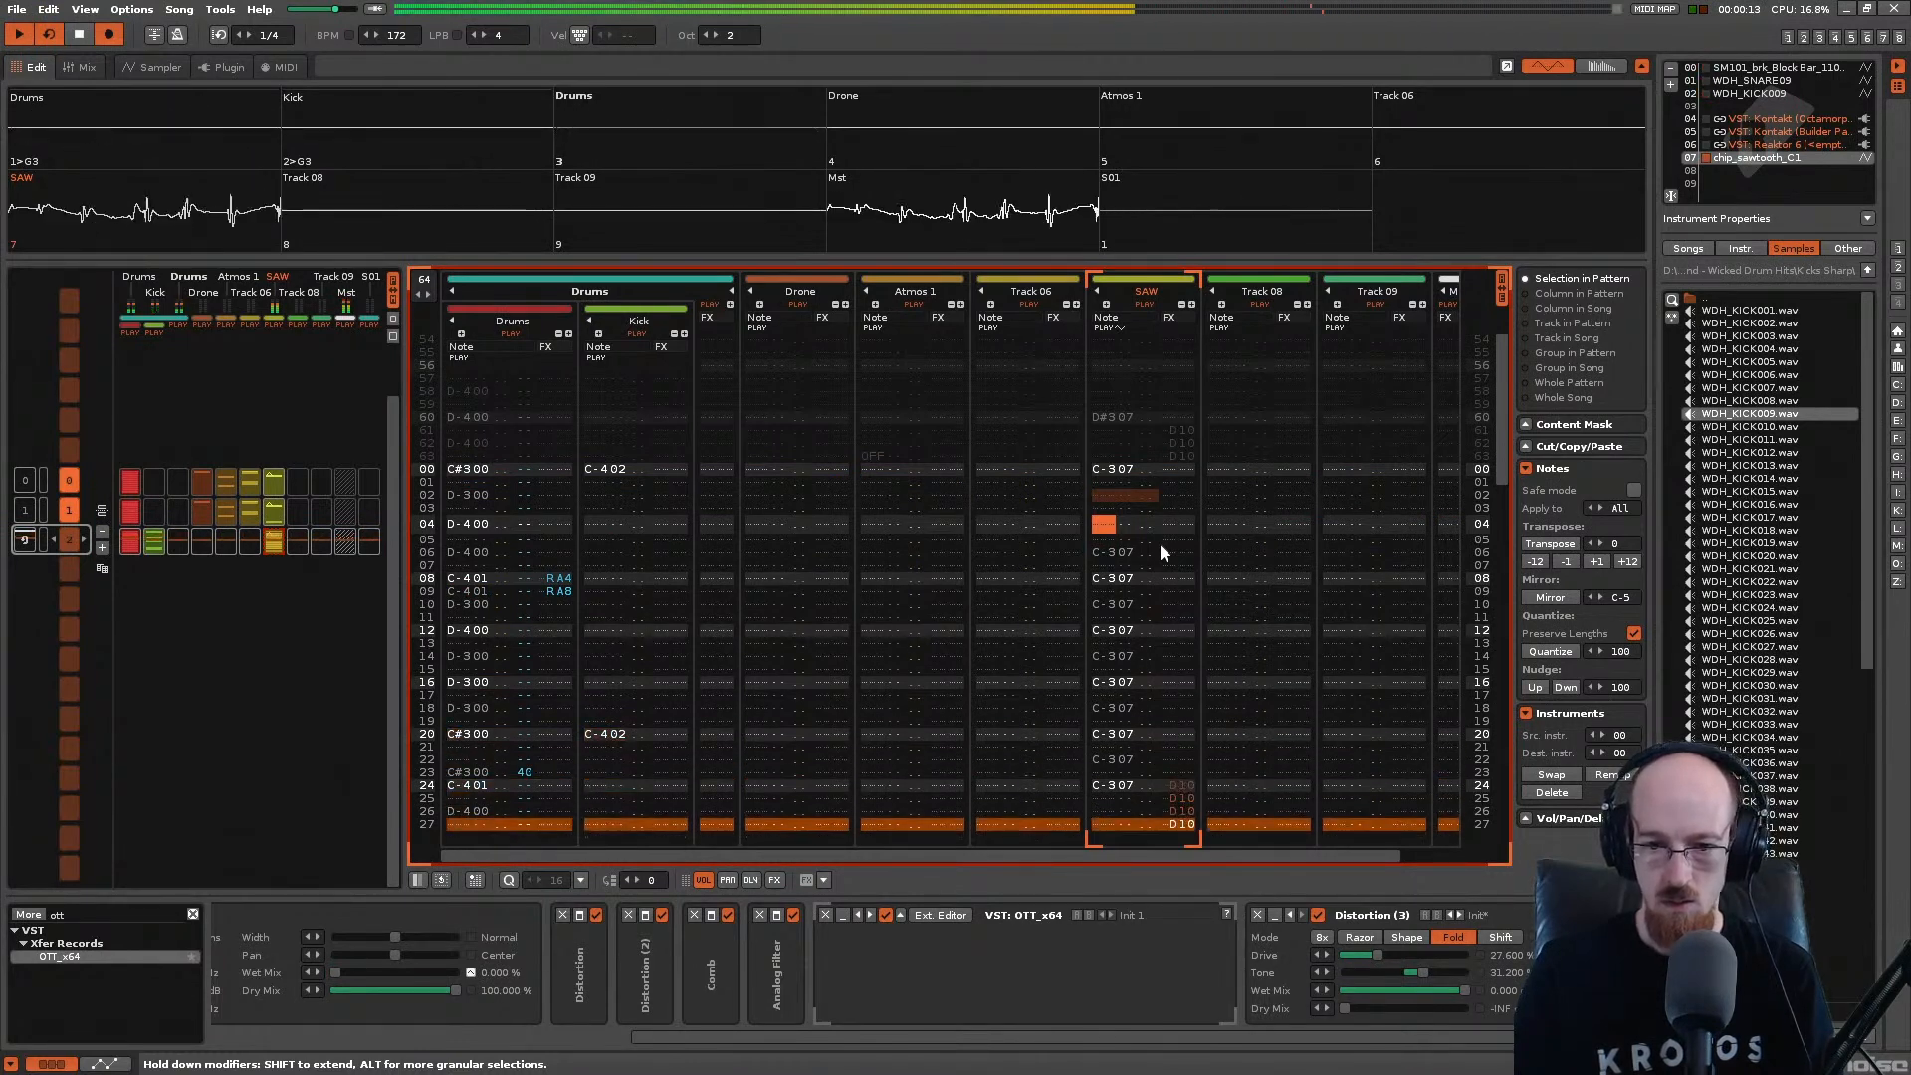
key(Down)
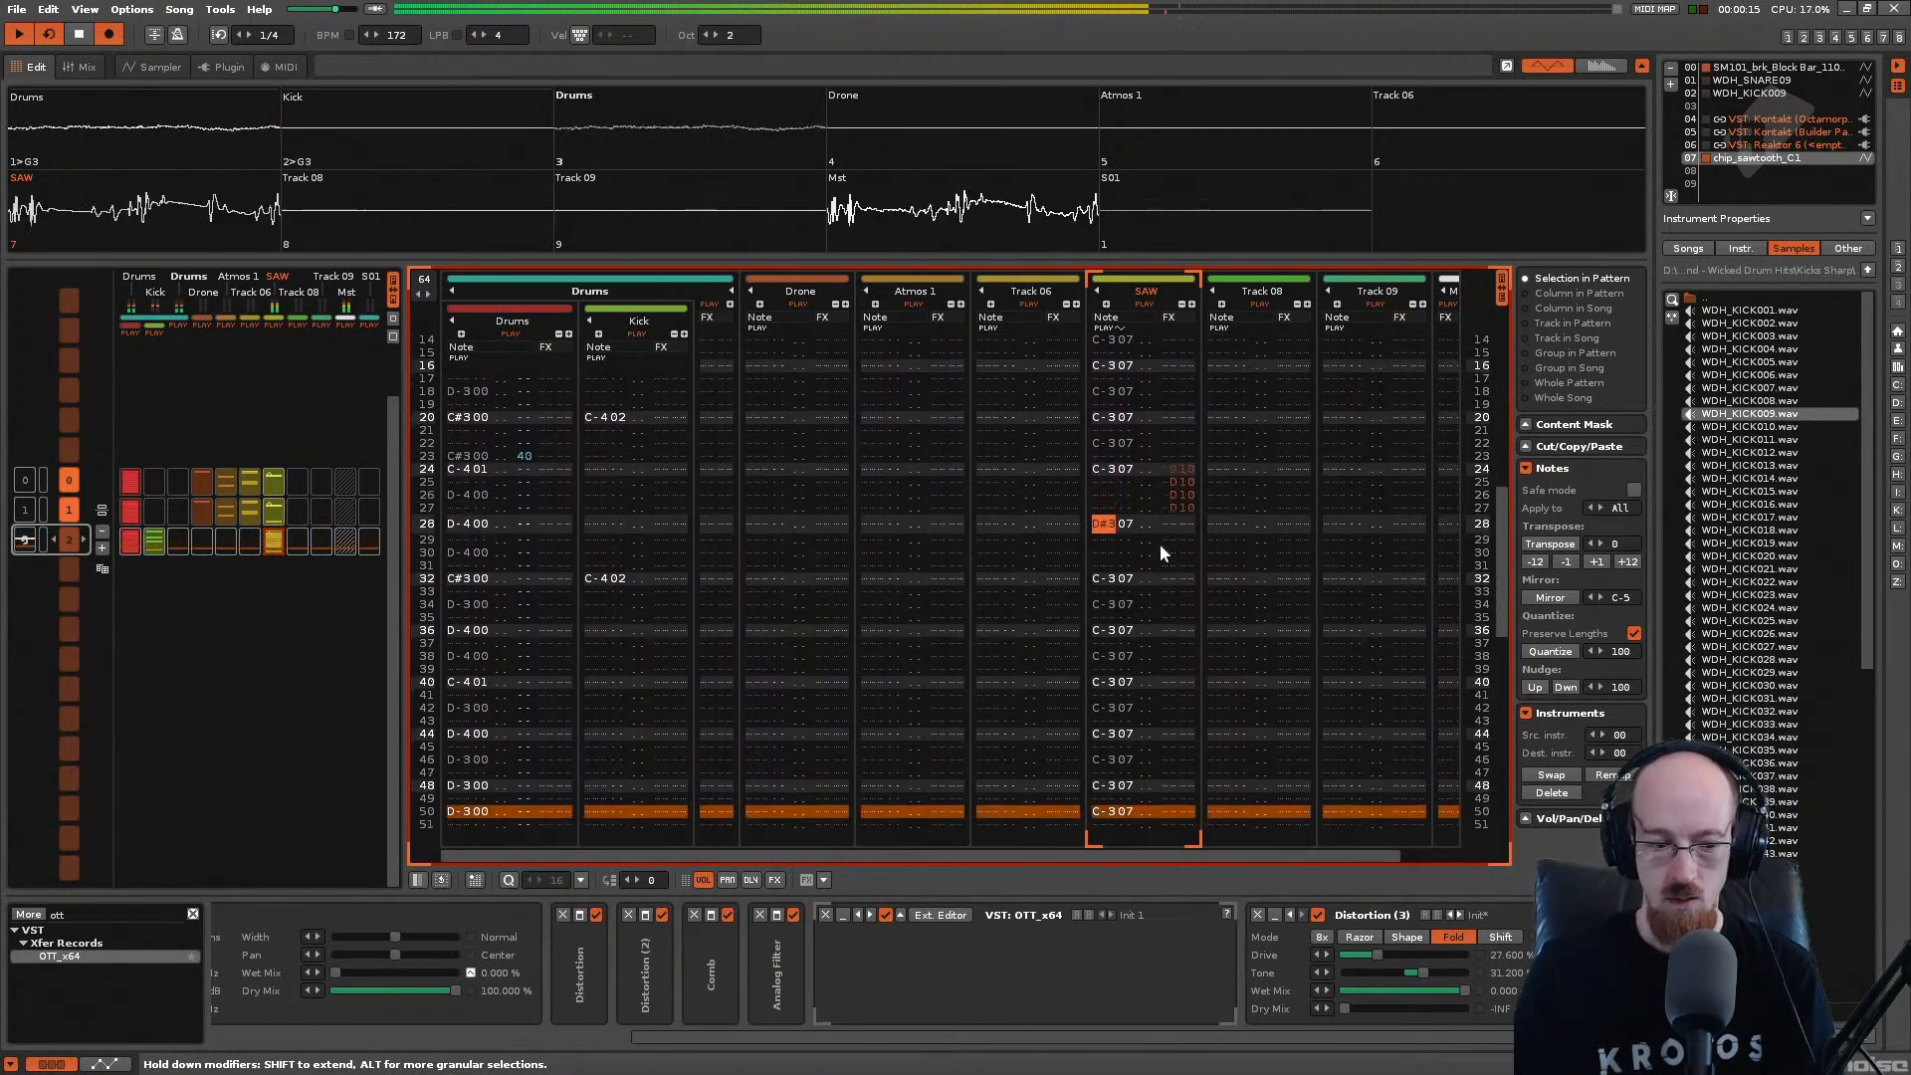
key(ctrl+s)
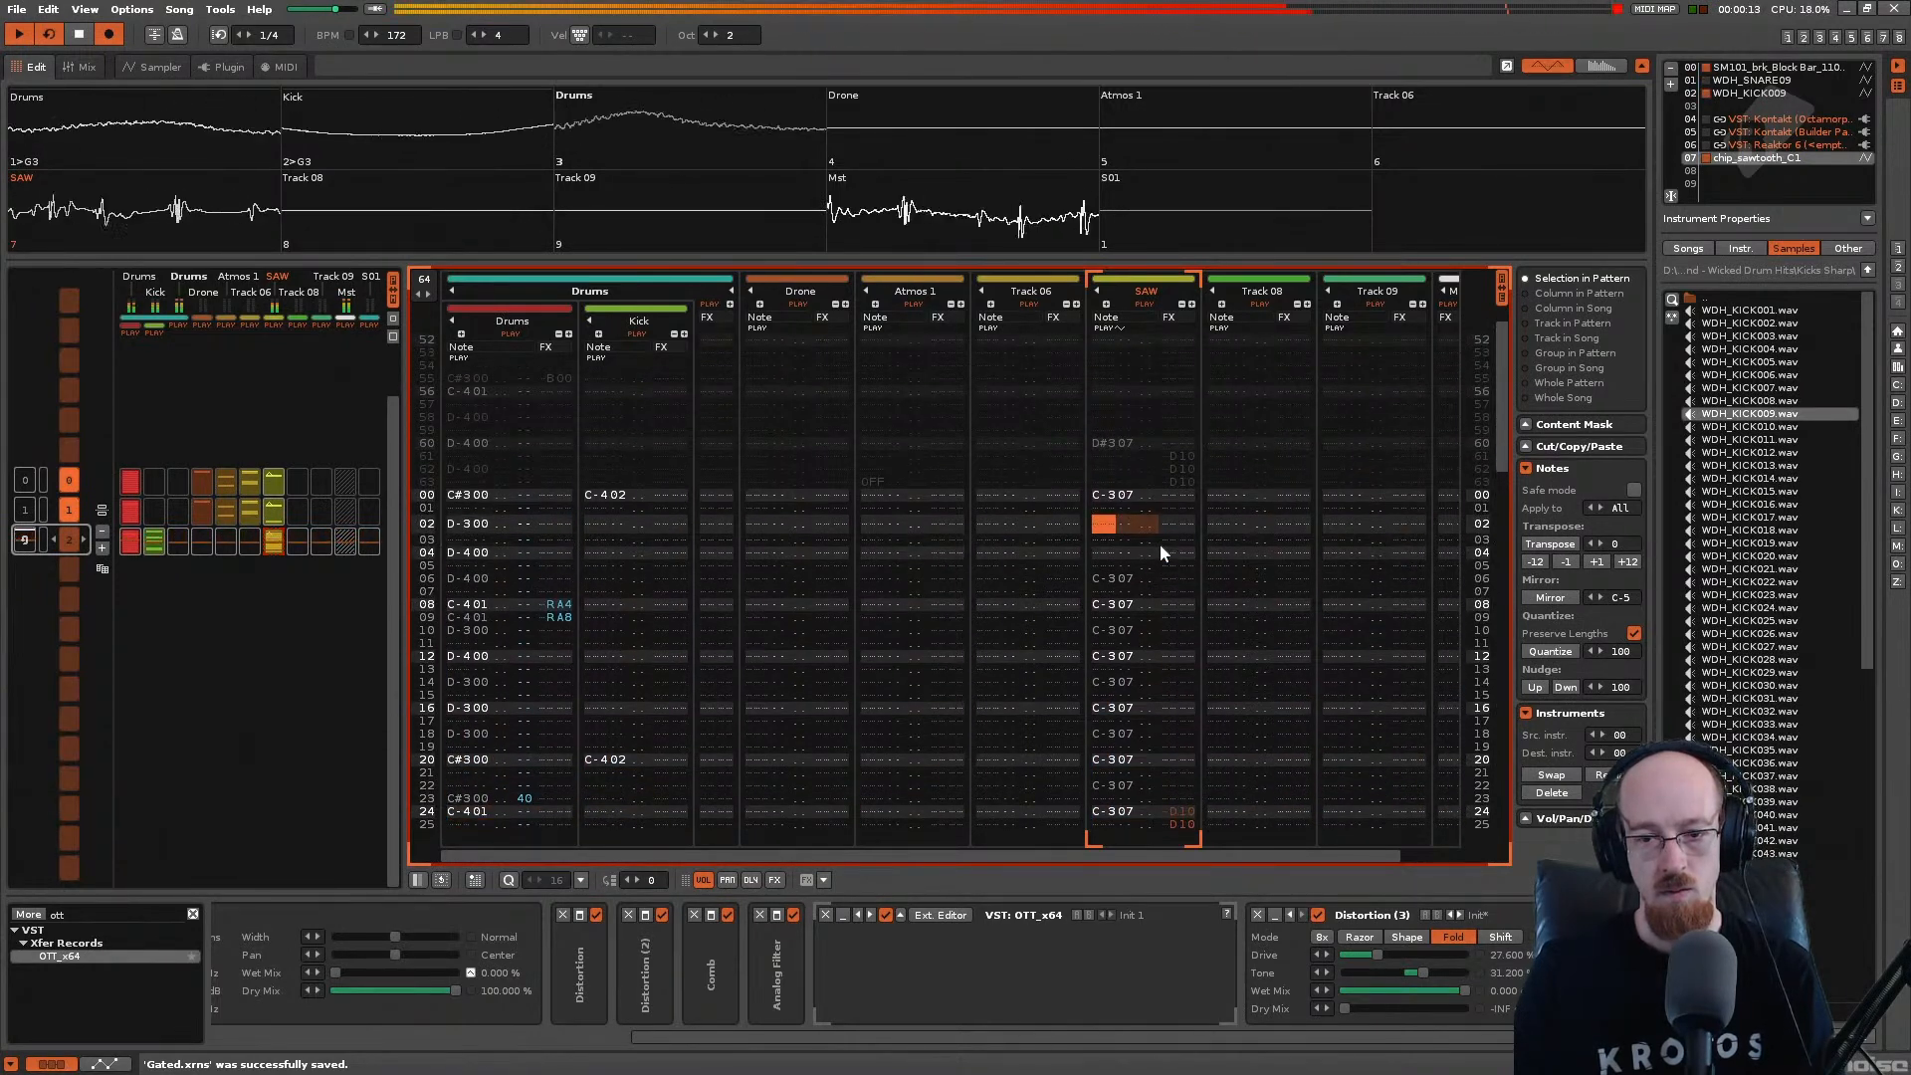
key(ctrl+z)
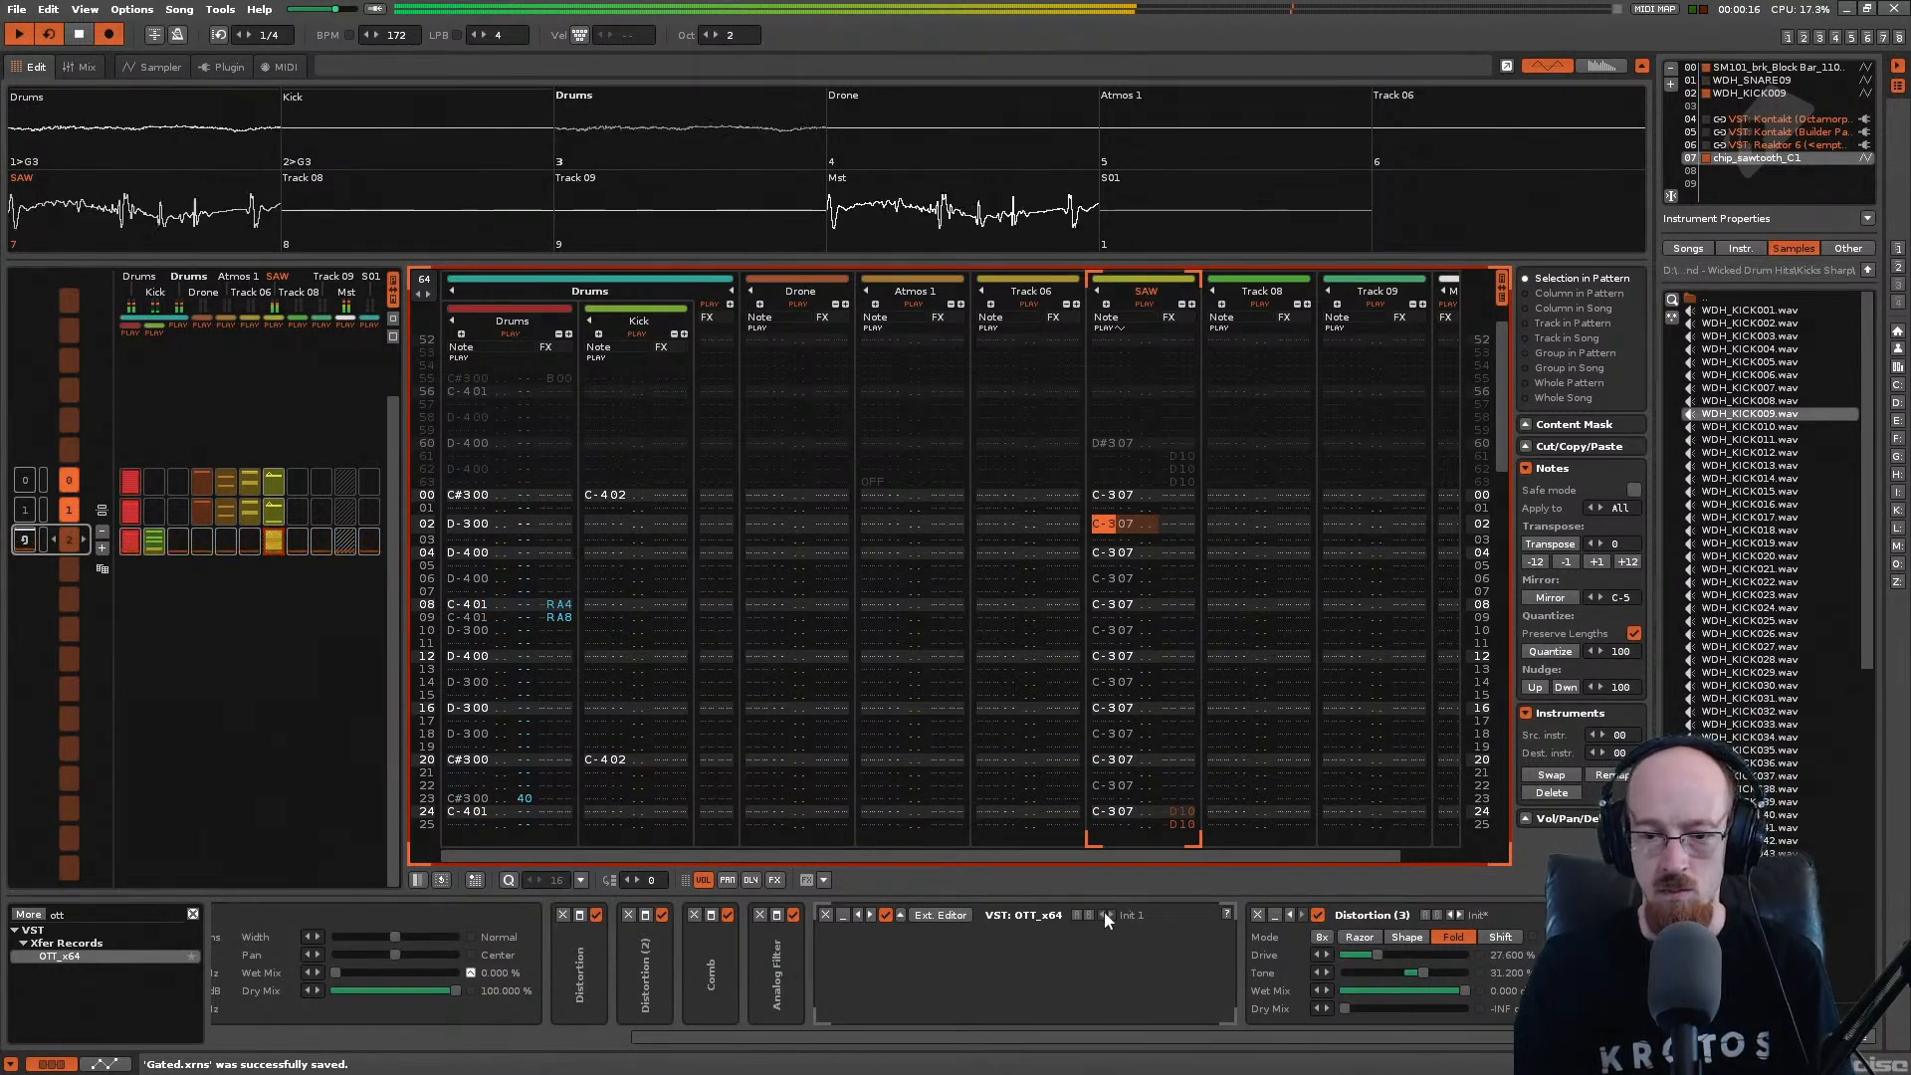
Step: Move OTT between the Comb Filter and the Analog Filter, open its external editor and stop the song
drag(1173, 917, 738, 974)
click(875, 916)
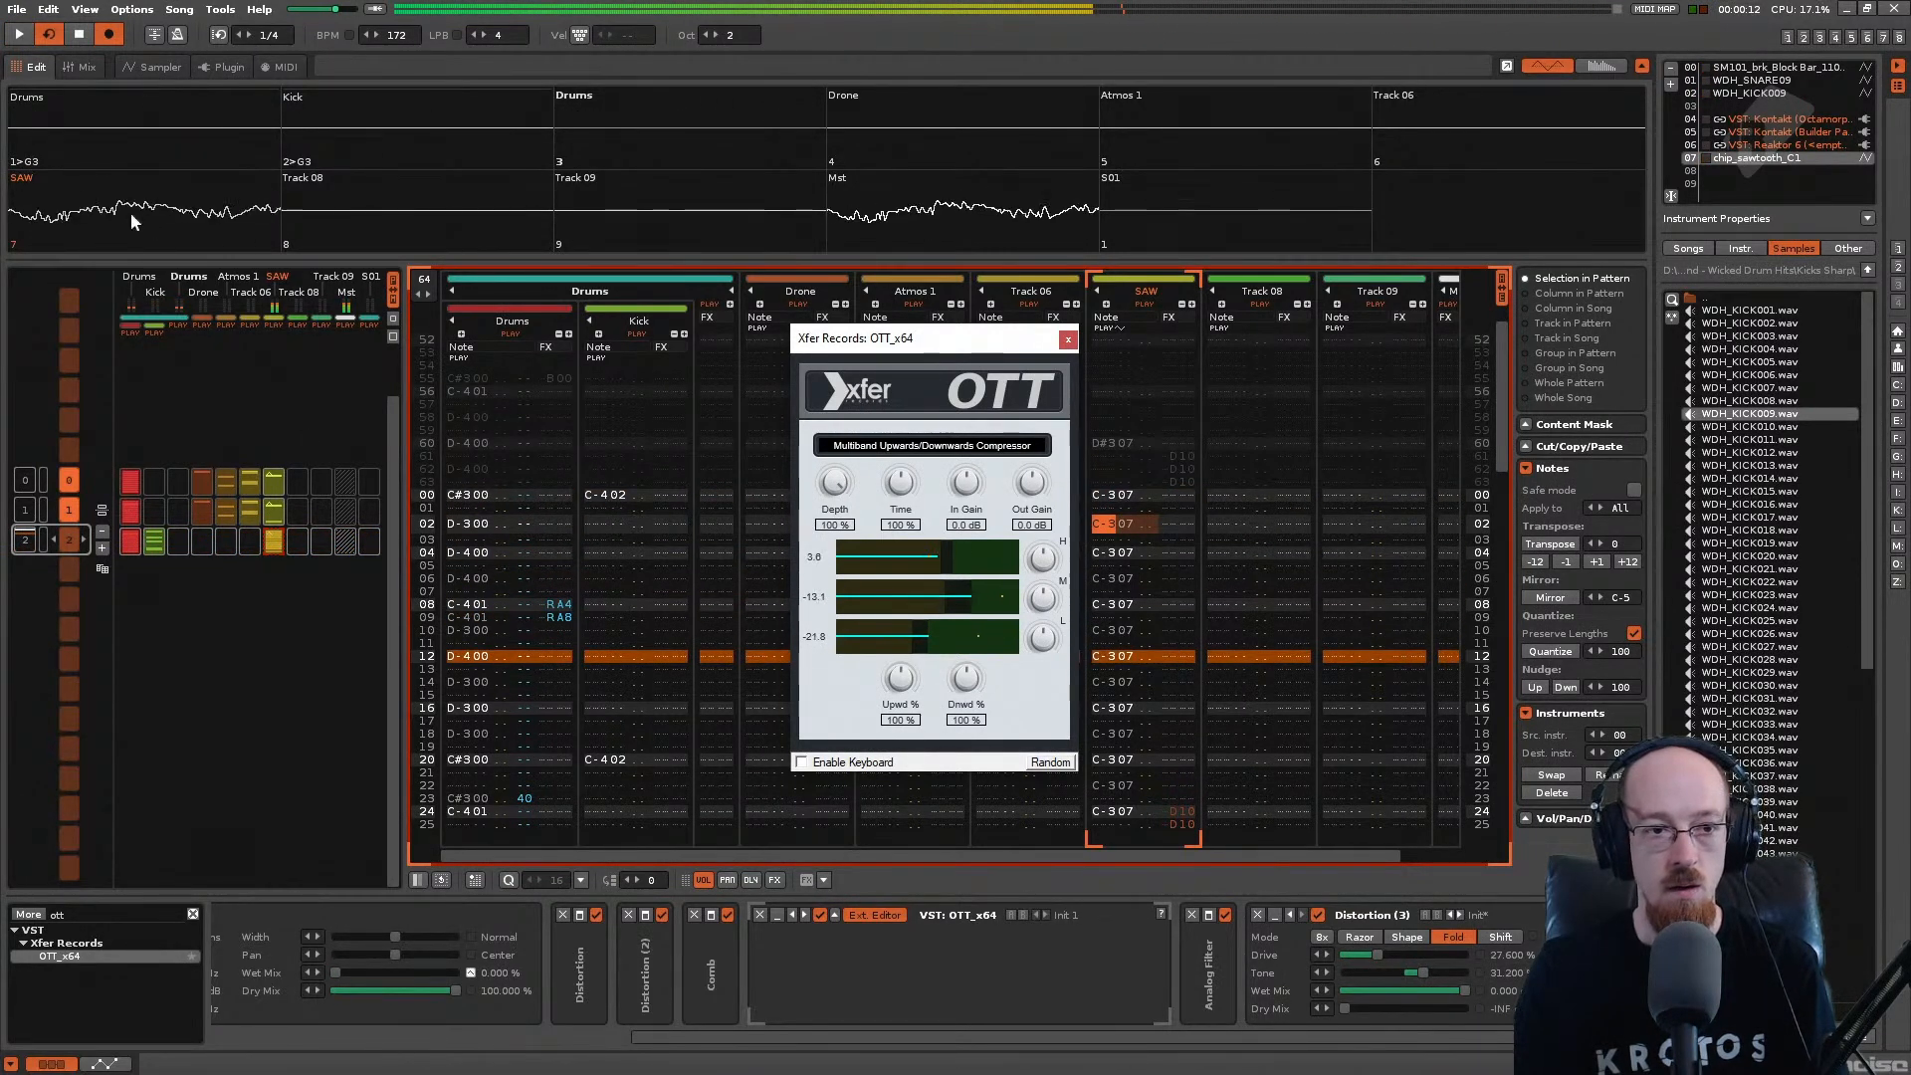
click(81, 35)
Step: Examine OTT's three compression bands while the song plays, and close its editor
click(970, 606)
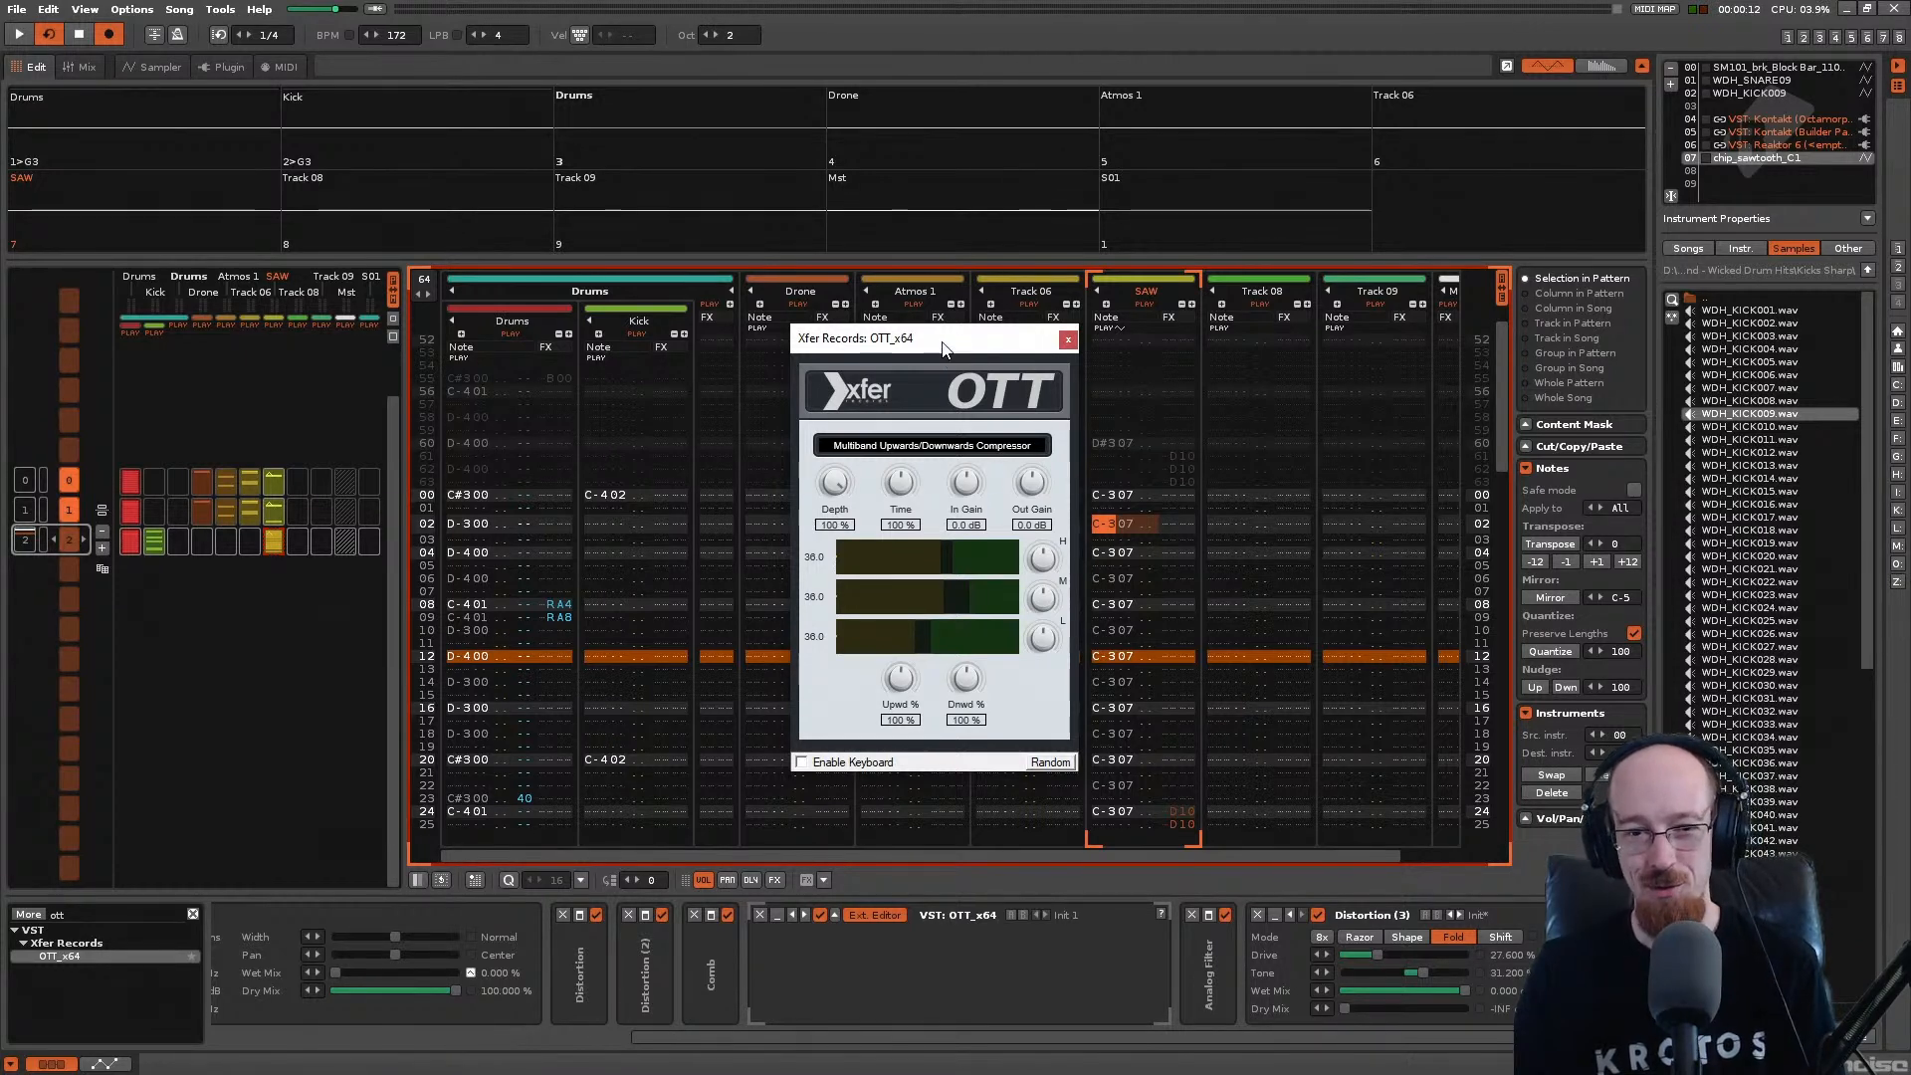
drag(943, 348, 938, 345)
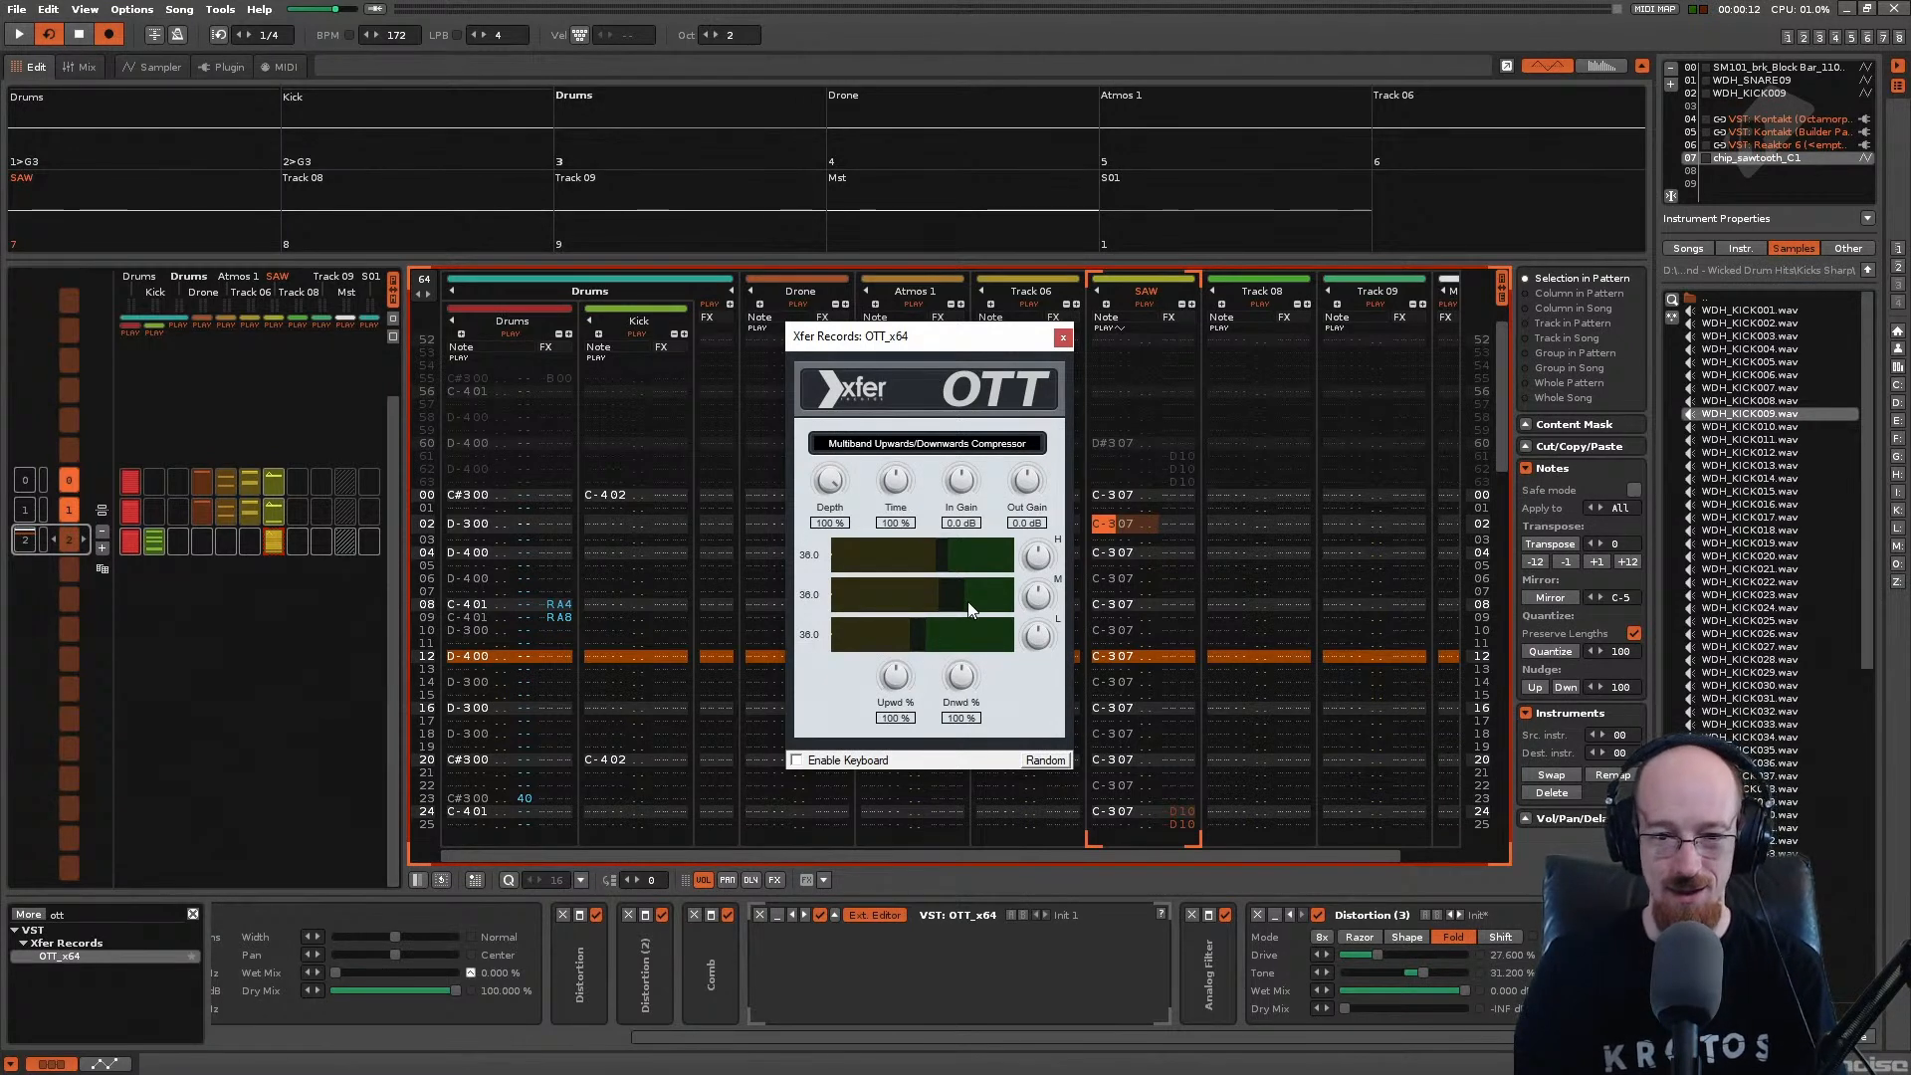
key(space)
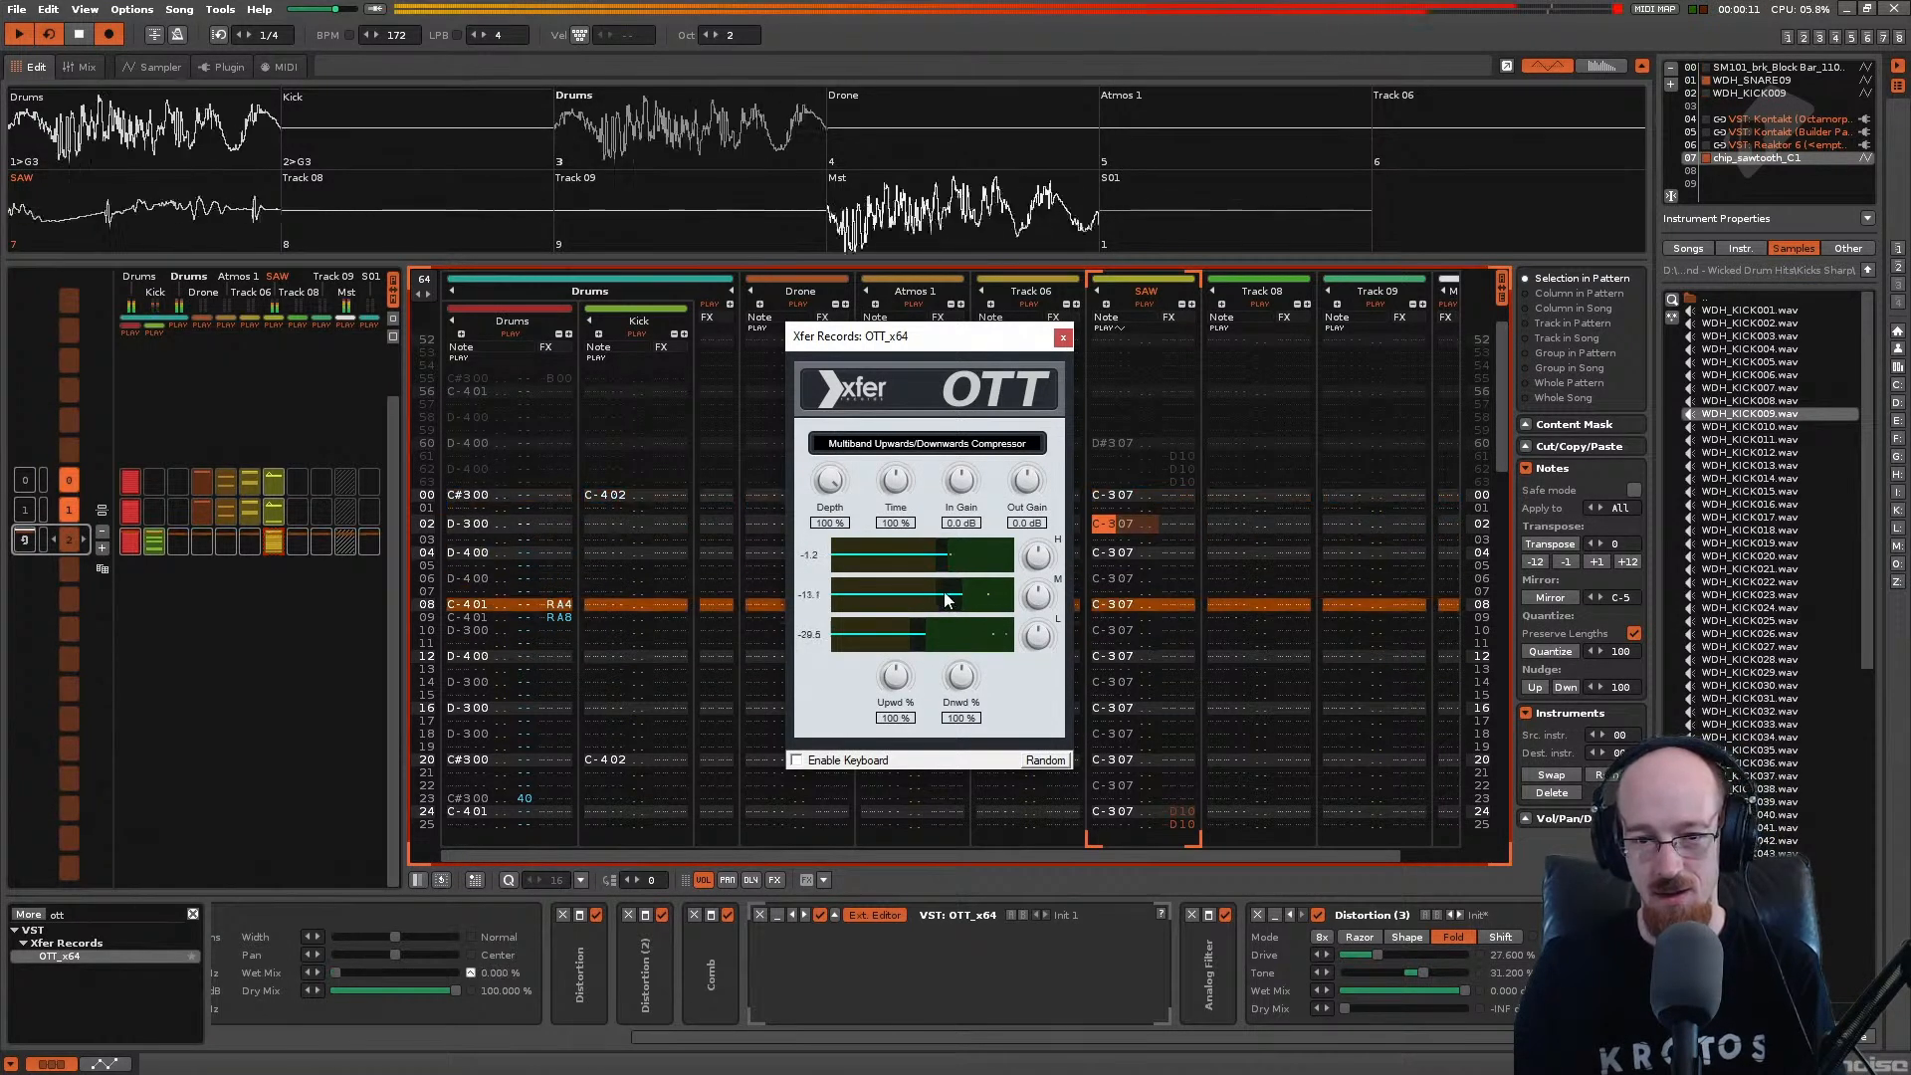
click(1063, 336)
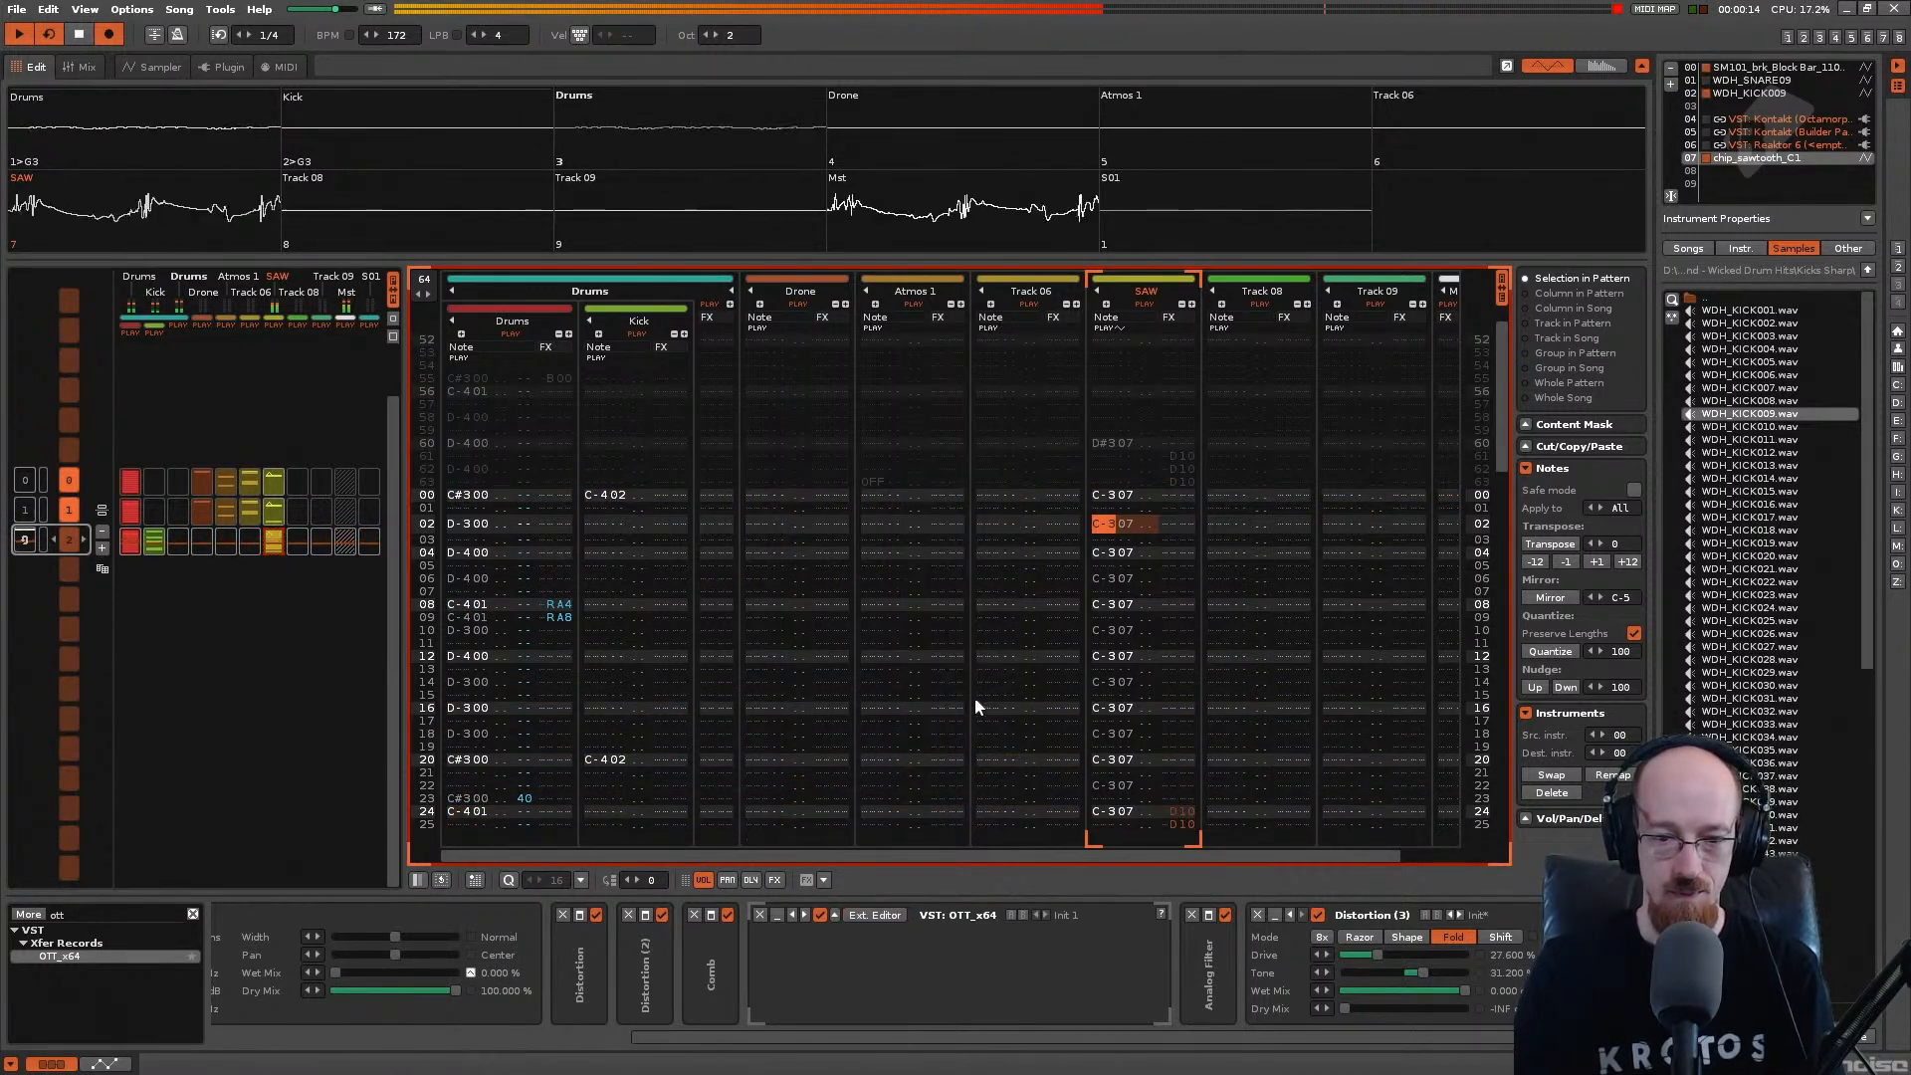
Step: Expand the Comb Filter and adjust its dry/wet mix during playback, settling at about 56.4%
click(711, 915)
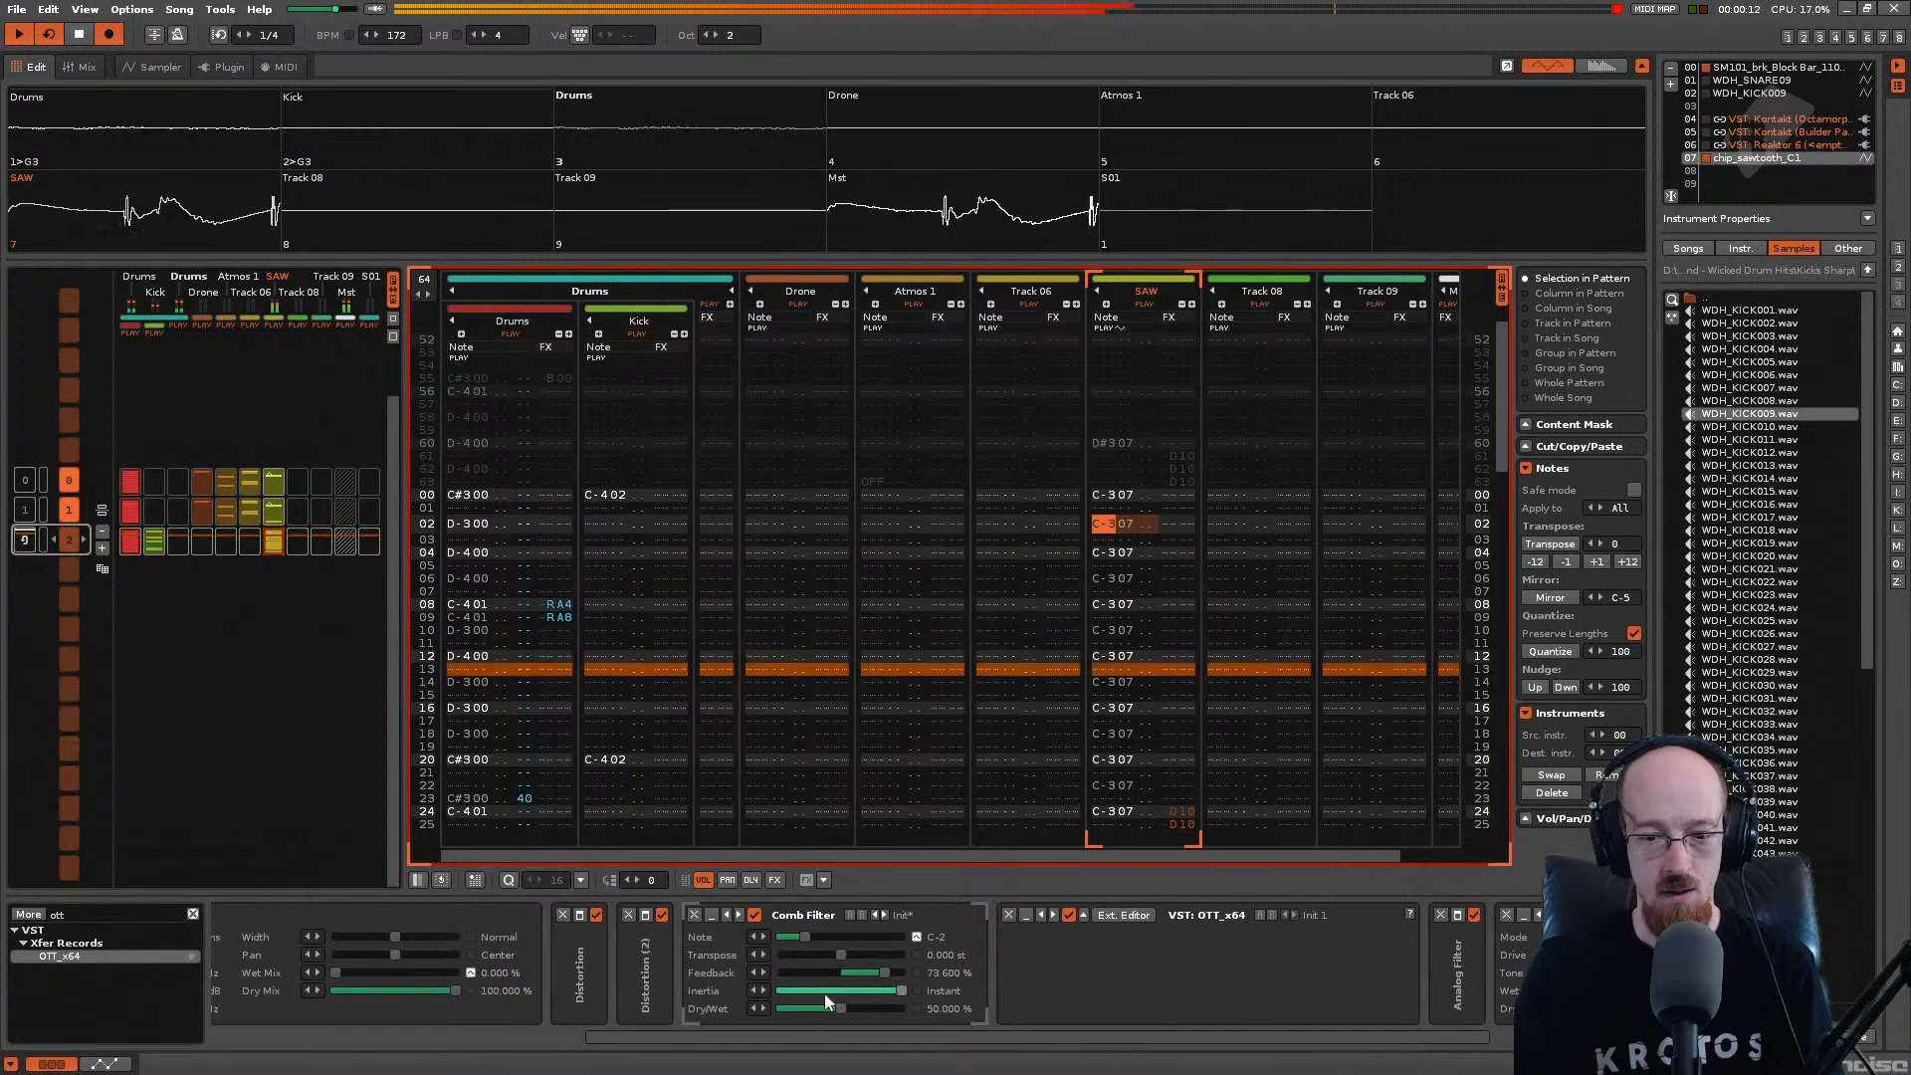
drag(844, 1008, 781, 1009)
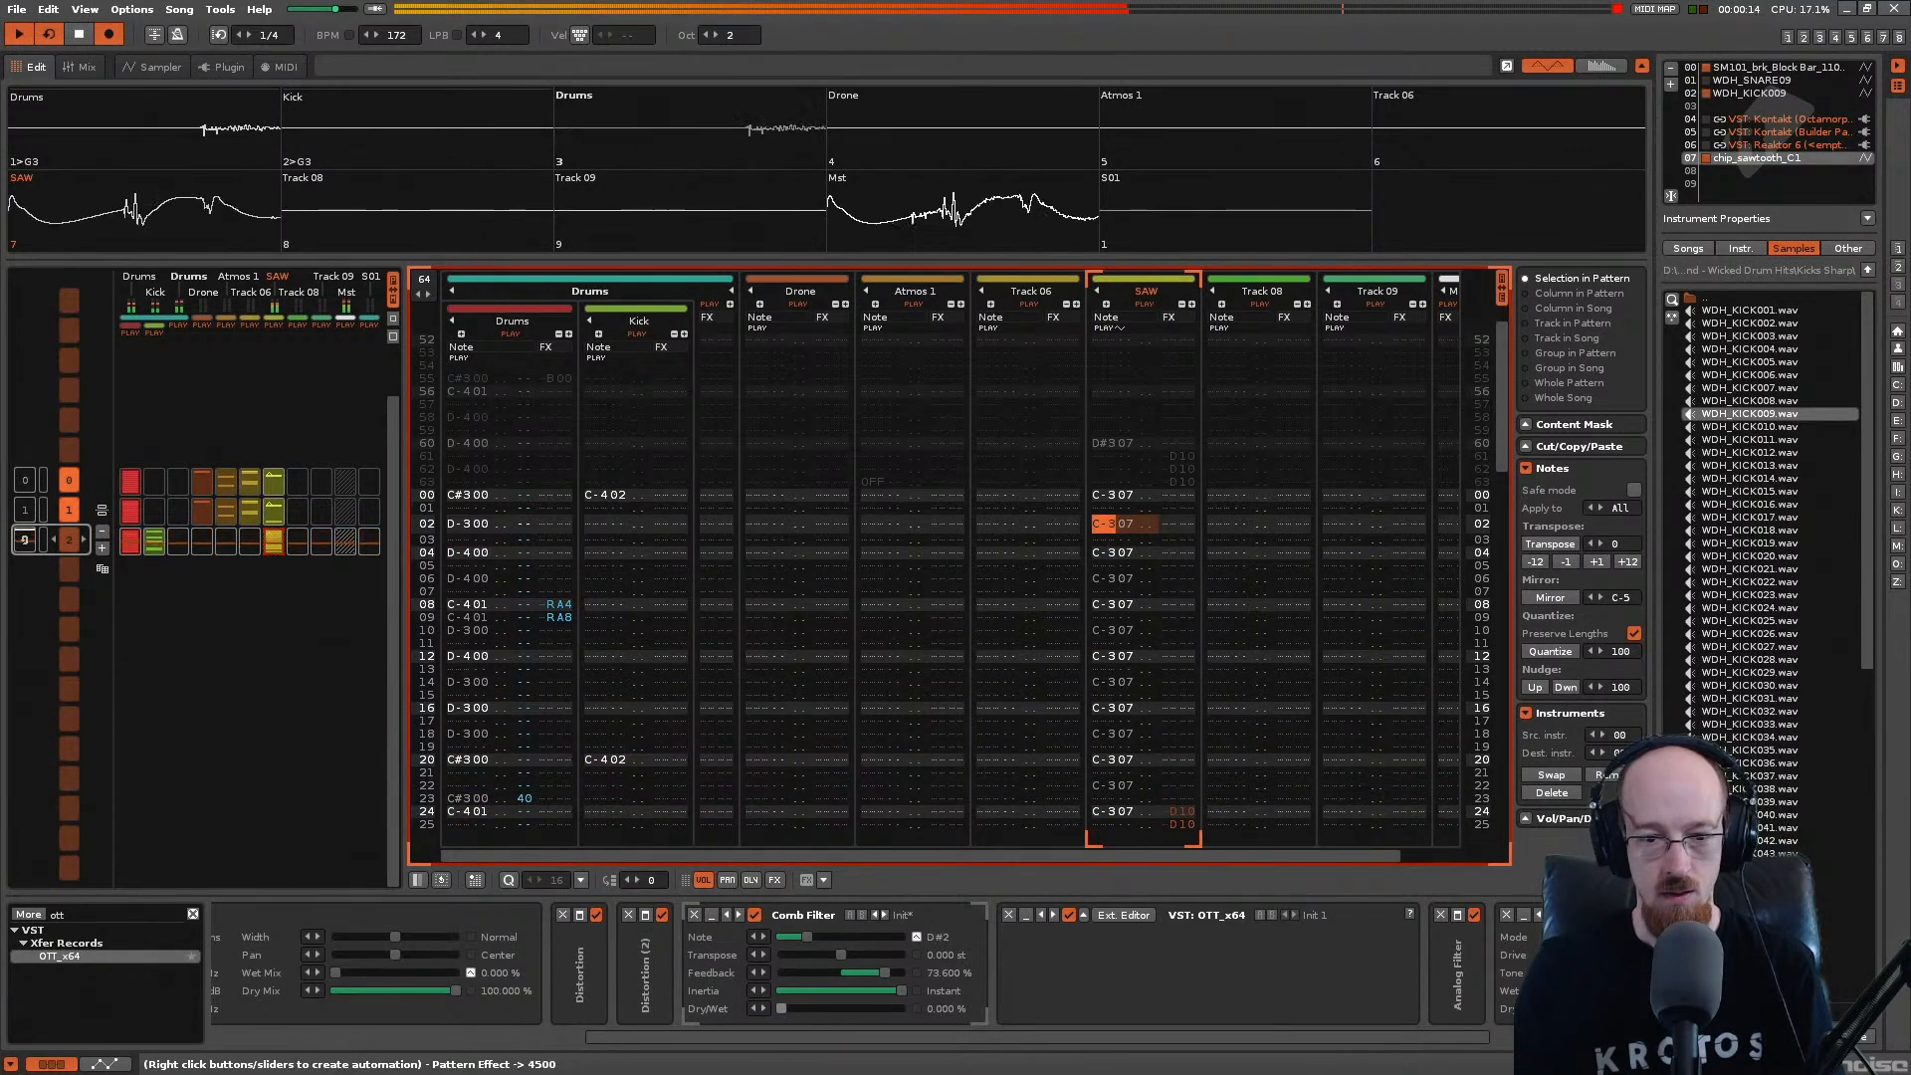
drag(900, 1008, 850, 1007)
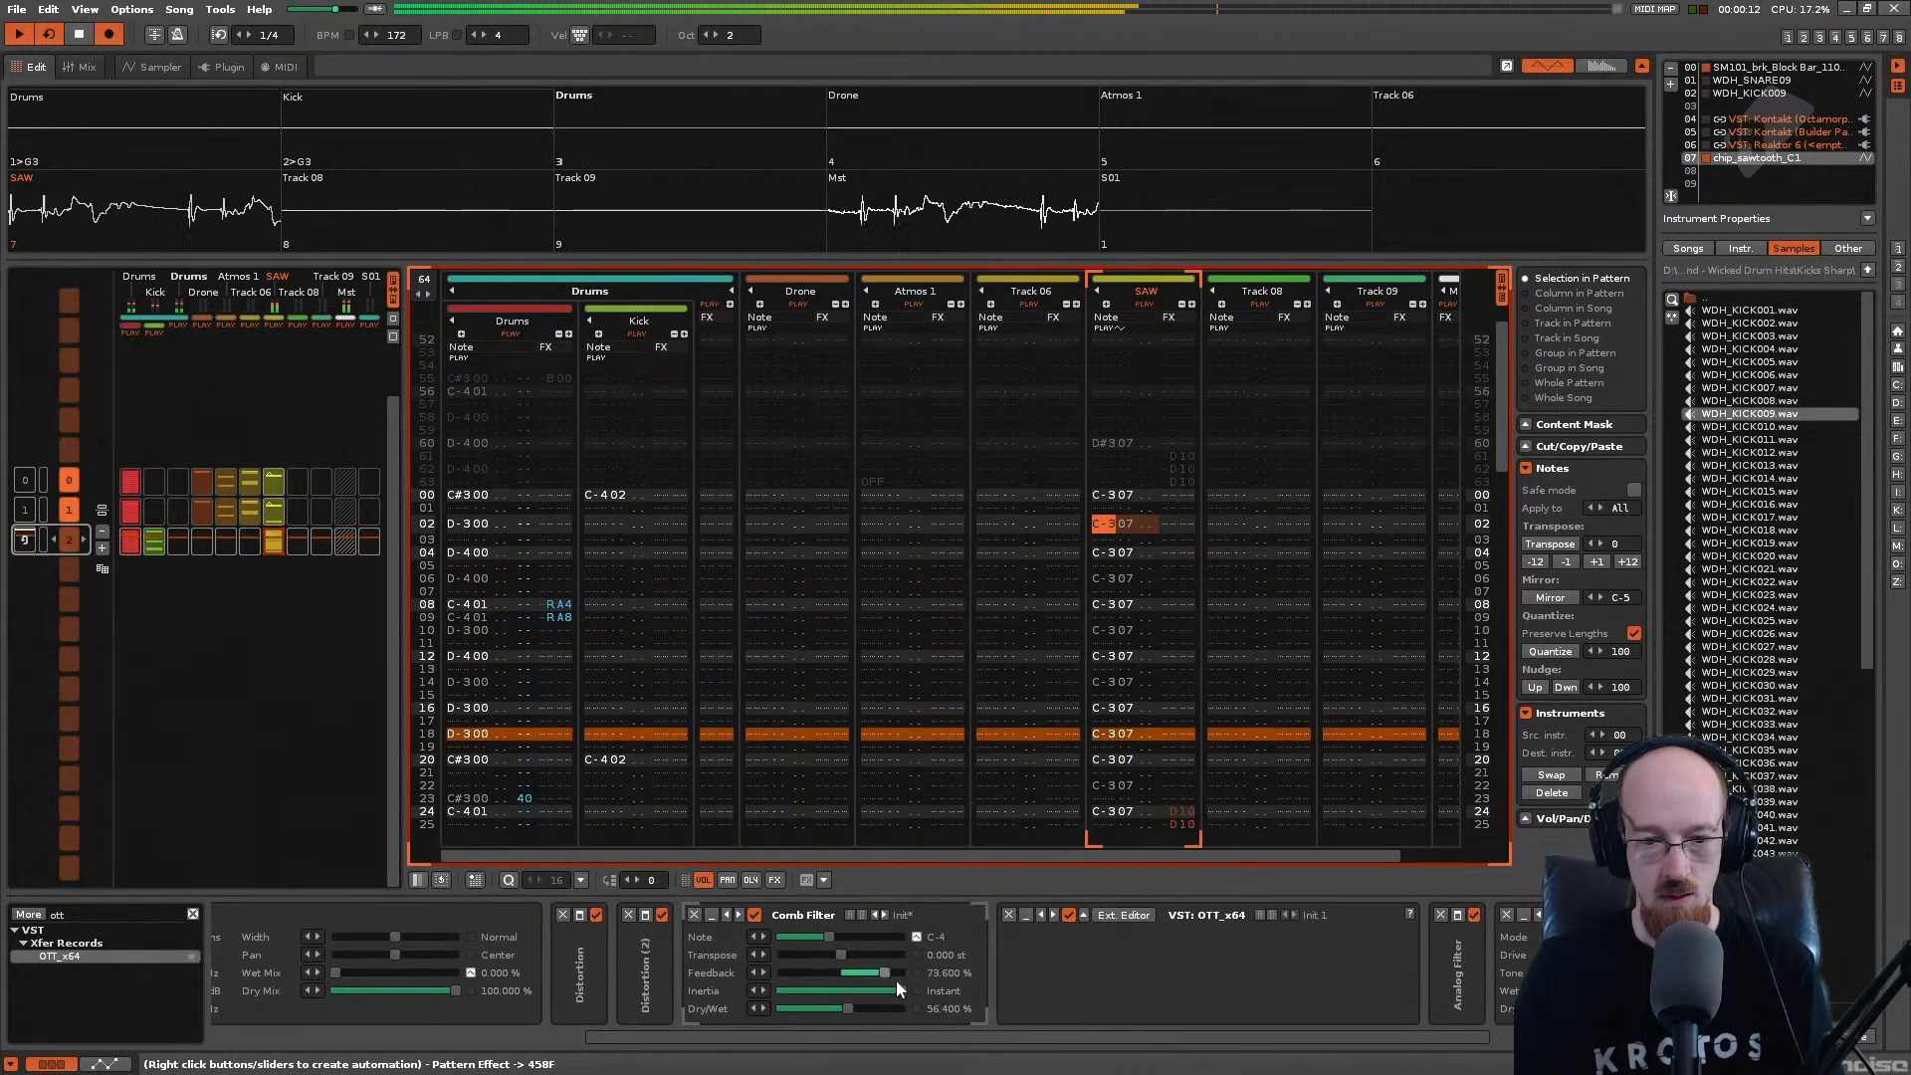
Step: Lower the Comb Filter's feedback to 44.8%, then automate it in the third pattern starting at about 31.8% and play the song
mouse_move(887, 973)
mouse_down()
mouse_move(788, 973)
mouse_move(868, 971)
mouse_up()
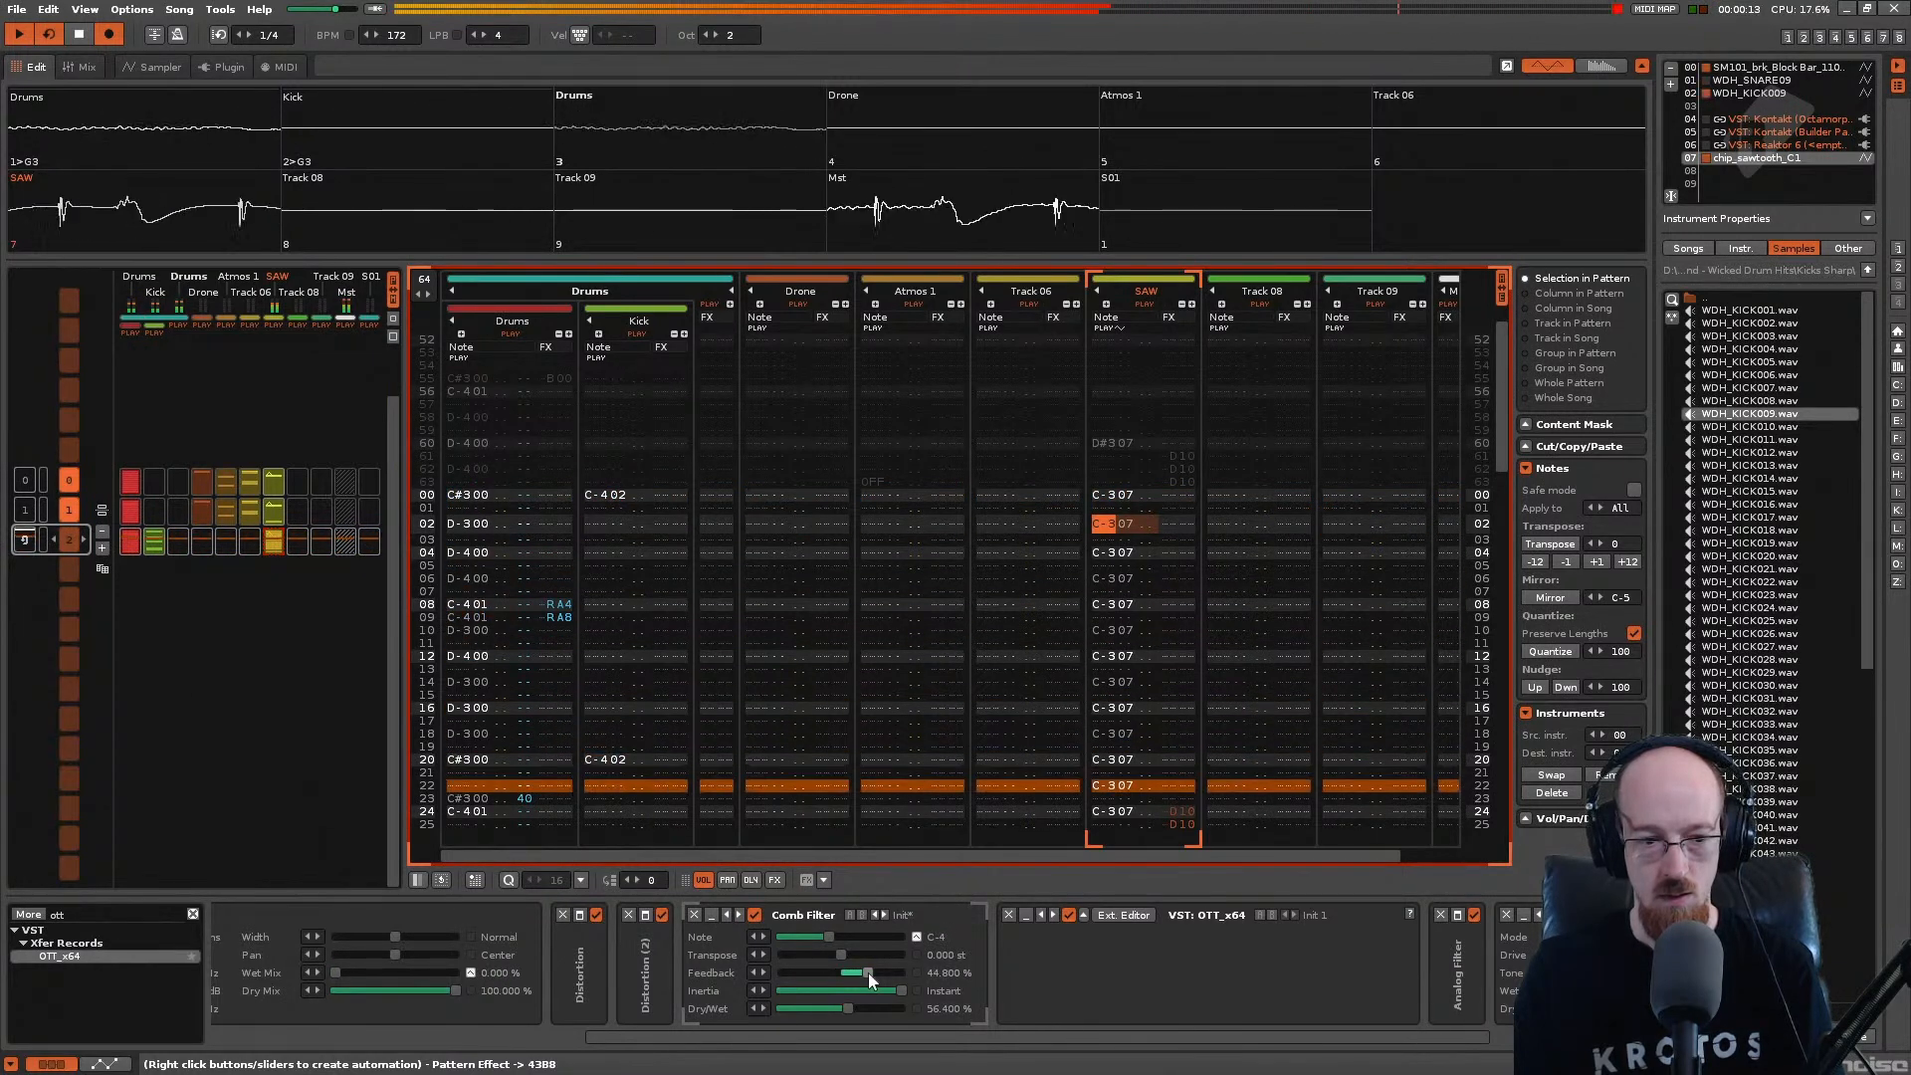
click(105, 1064)
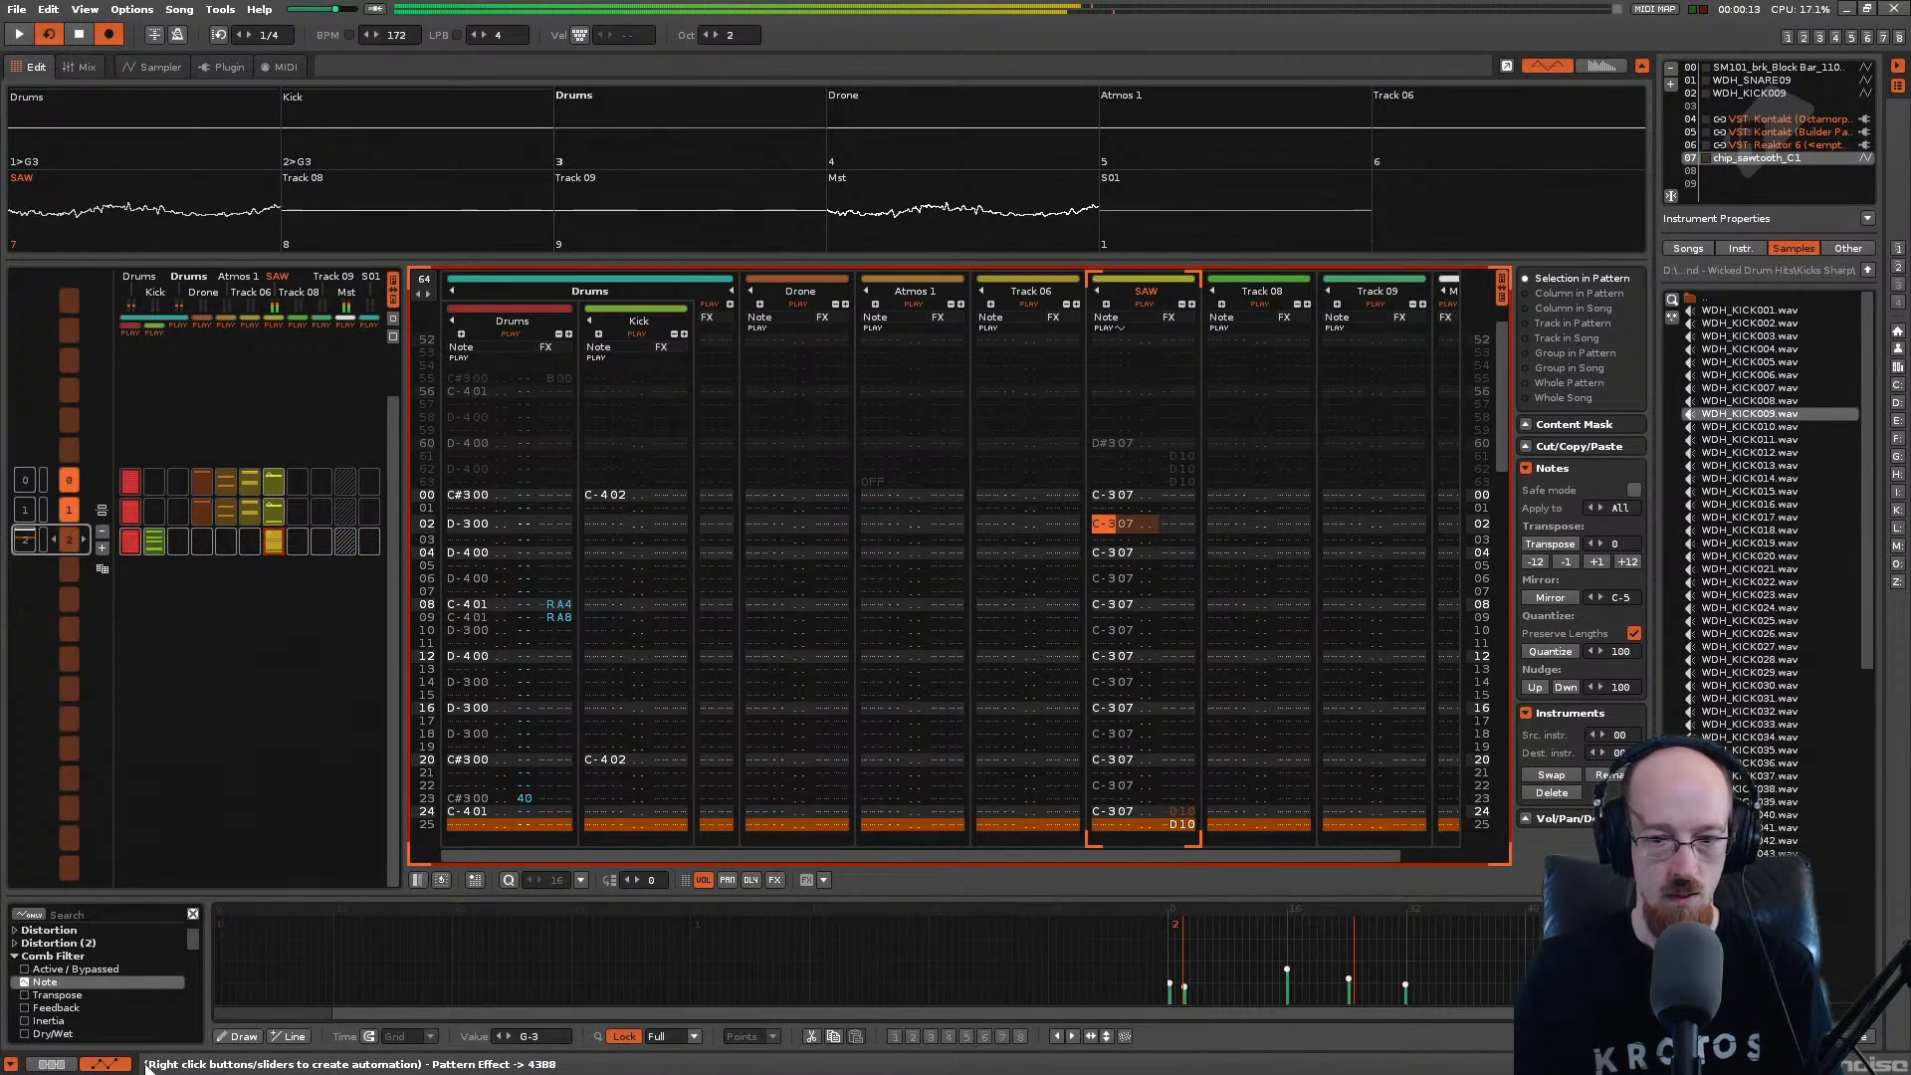
click(40, 1007)
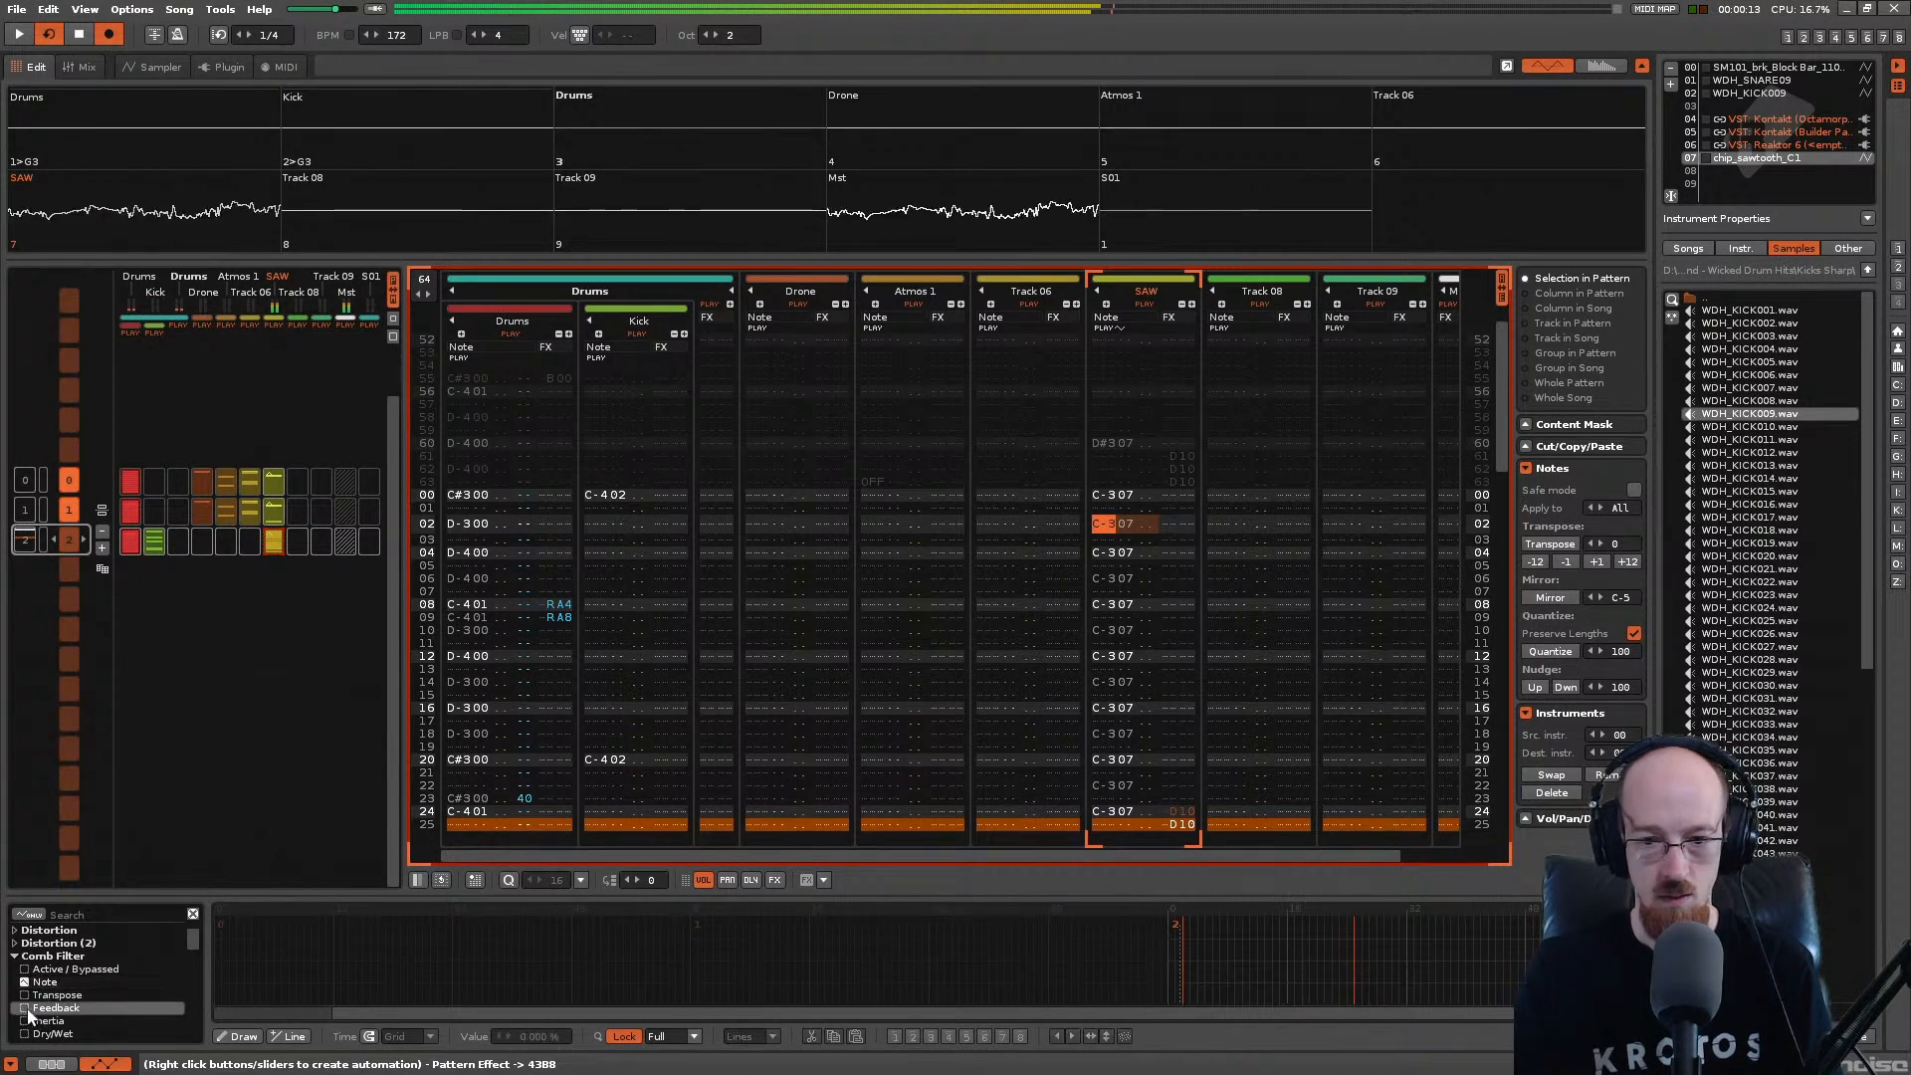
click(1174, 982)
drag(1174, 981, 1174, 950)
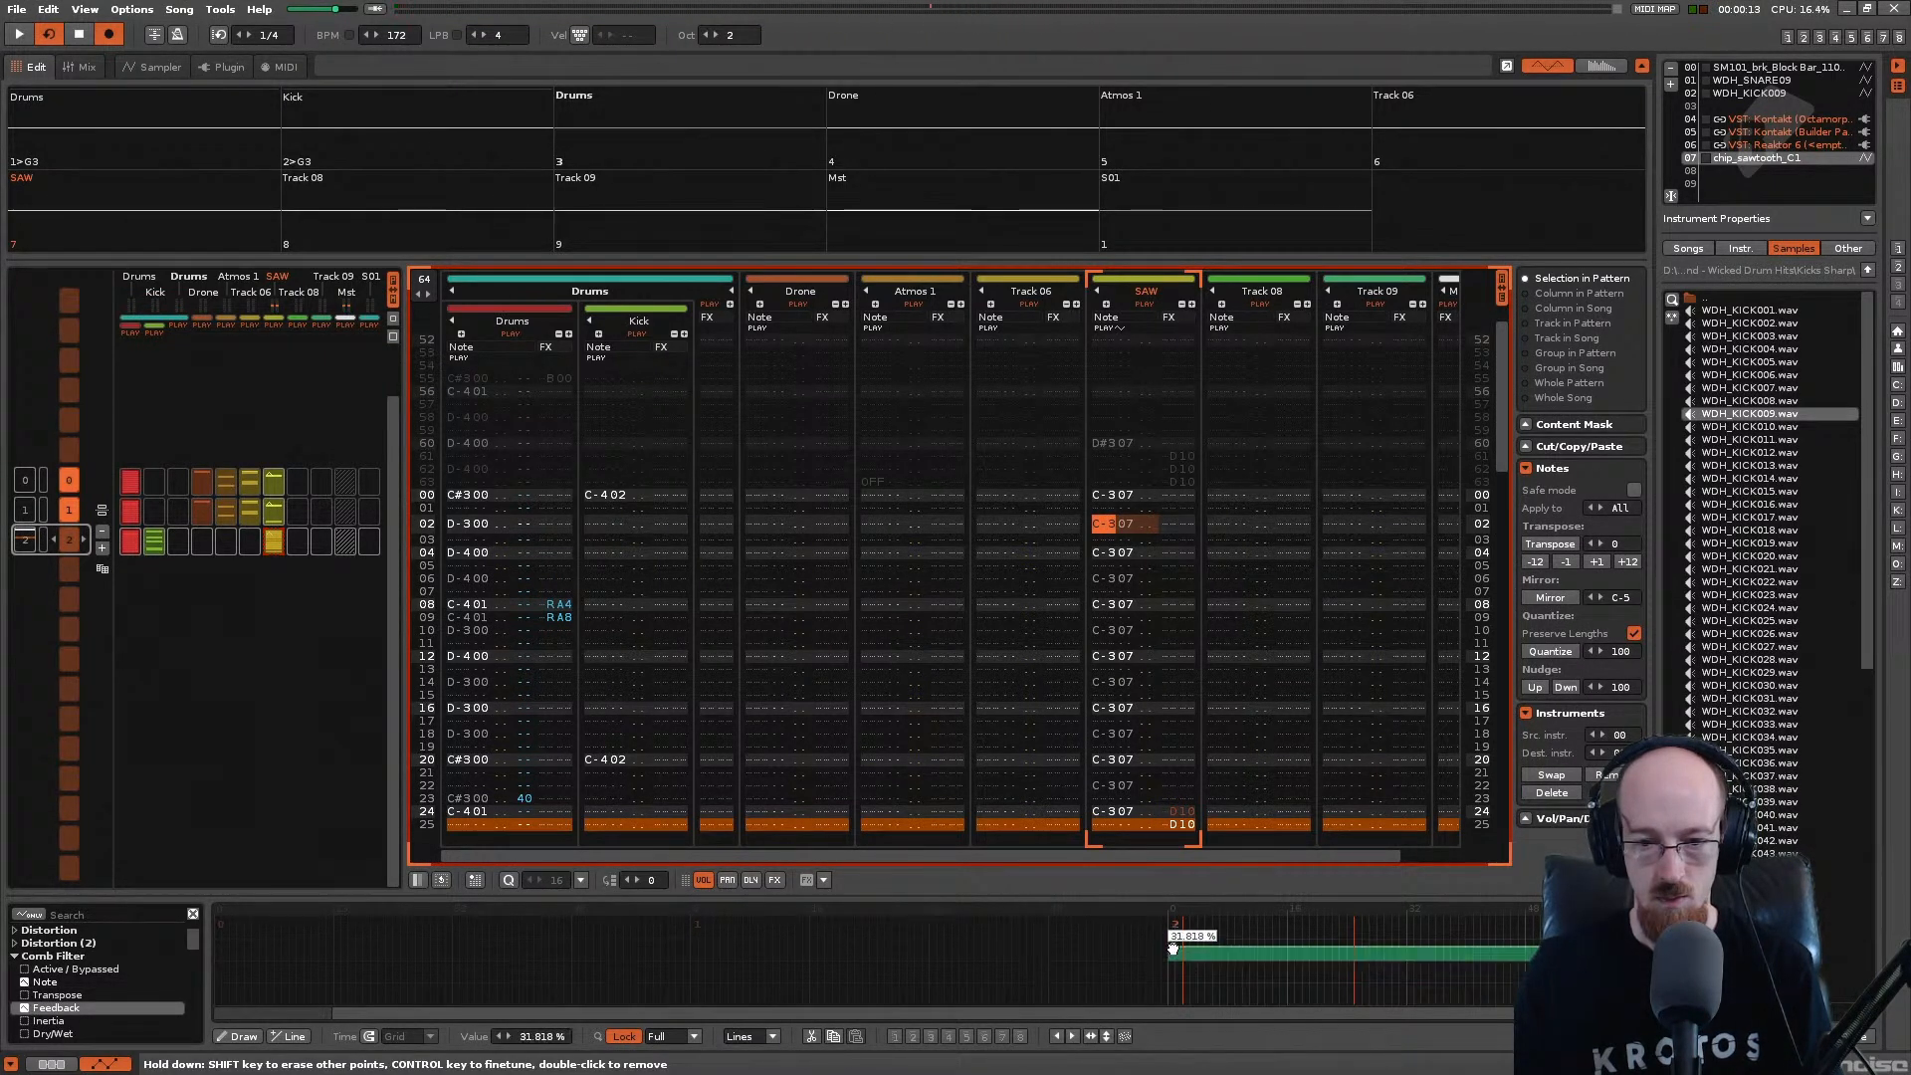
key(space)
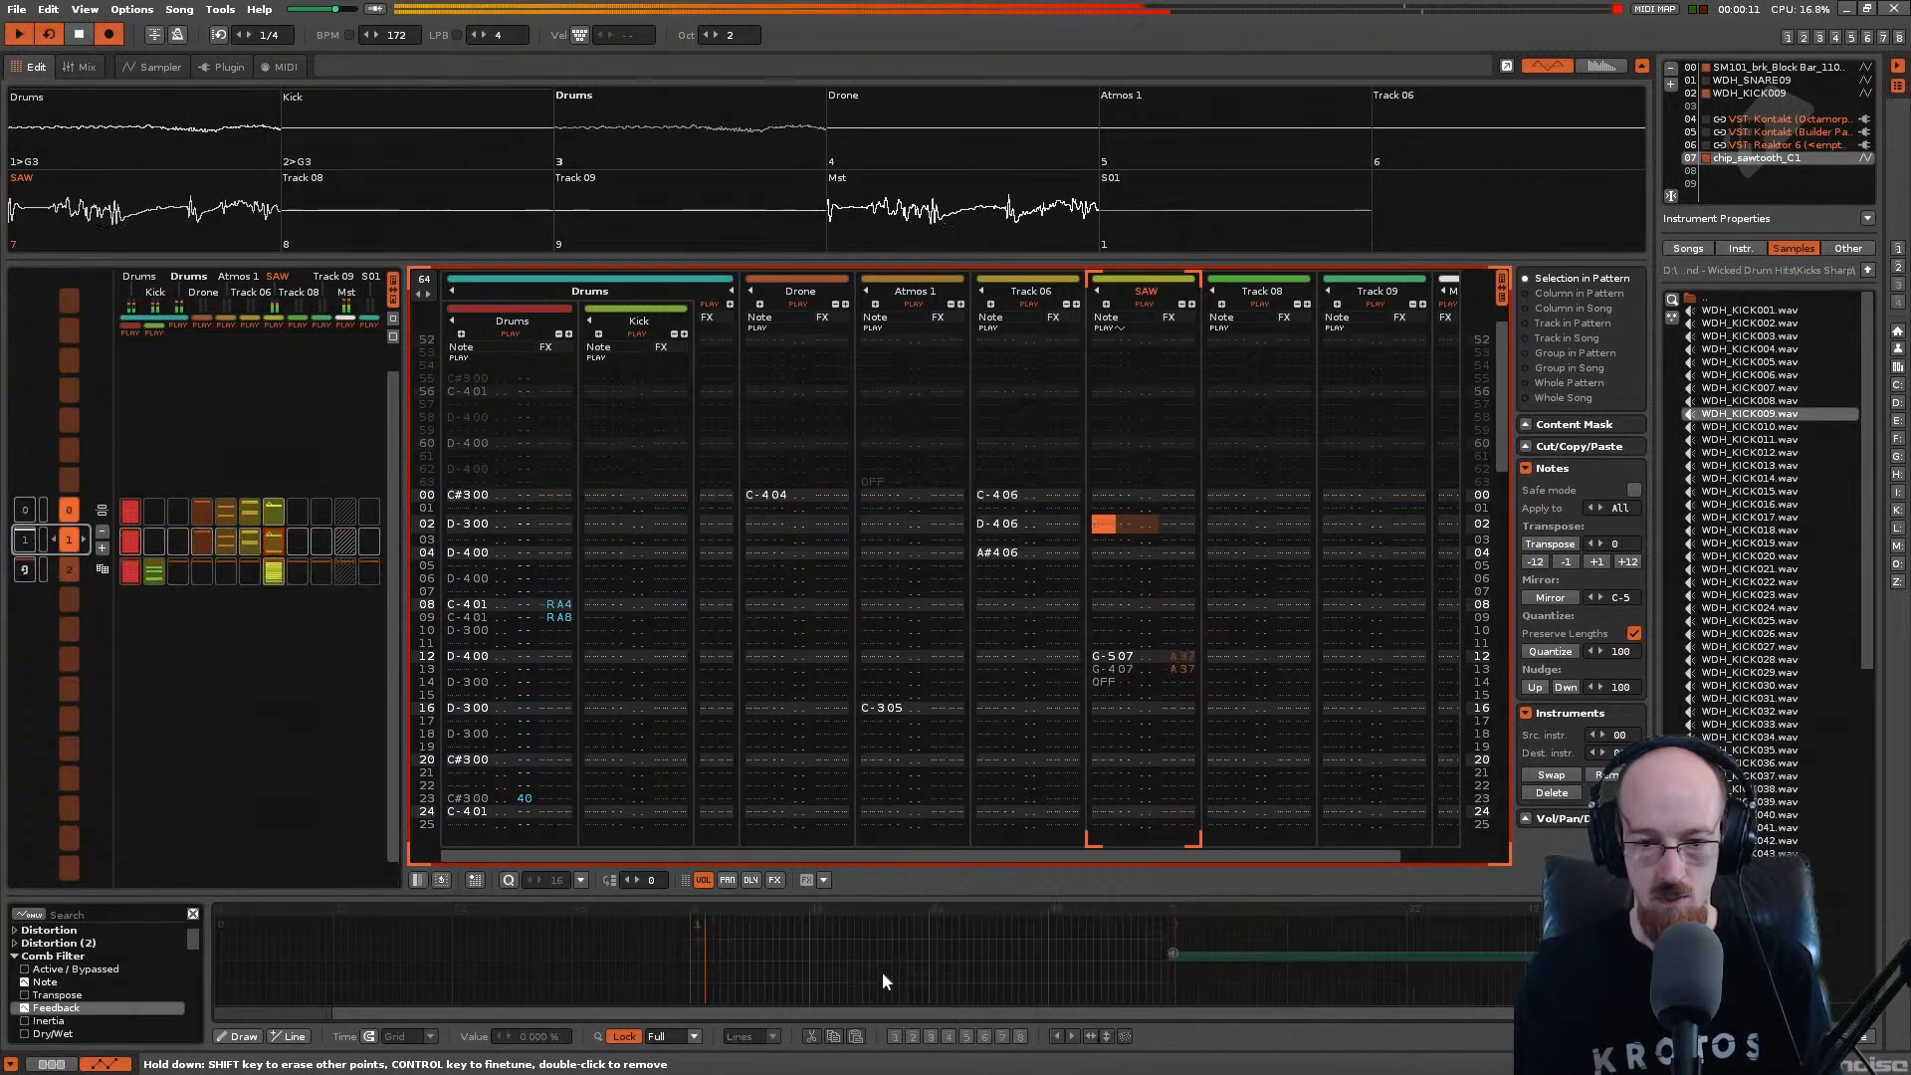
Step: Hold the Comb Filter feedback automation at 0% in the second pattern, add a 22.7% point early in the third, and stop the song
click(881, 971)
drag(882, 971, 884, 1002)
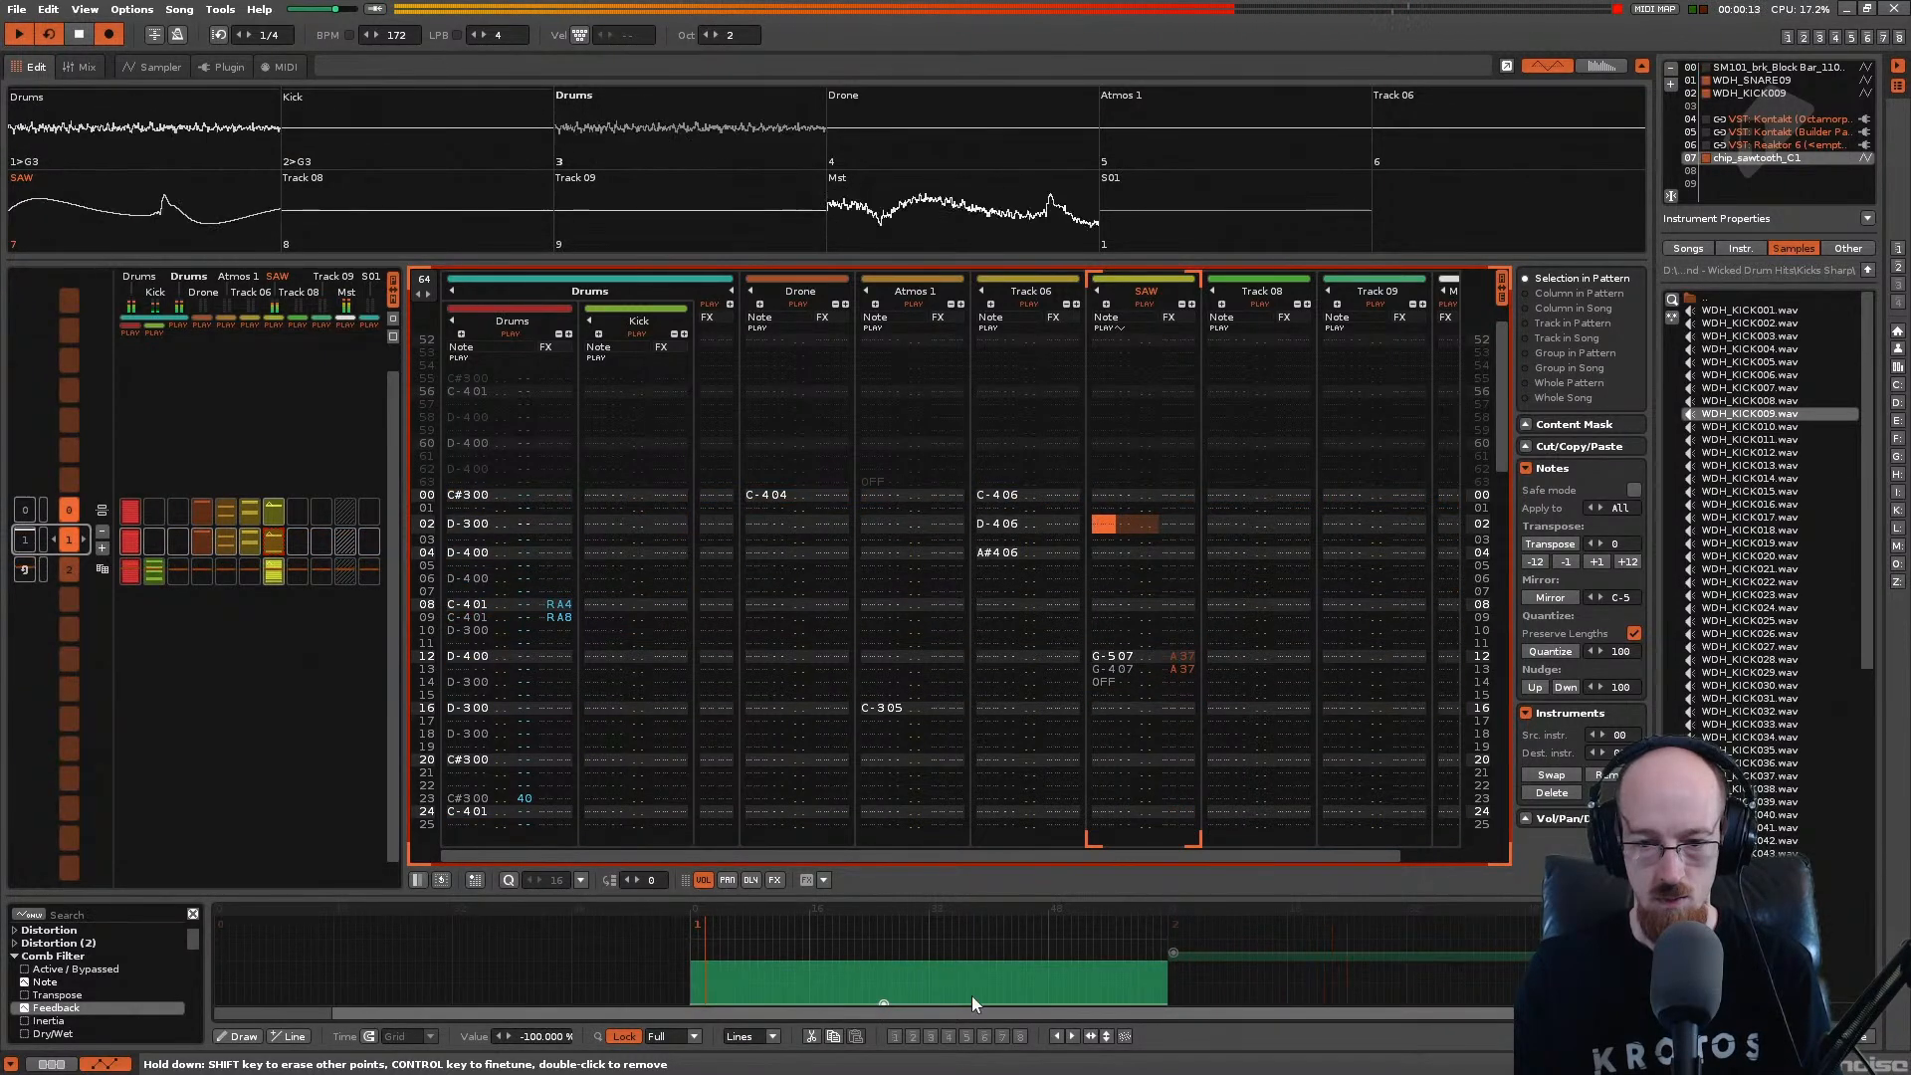
click(1256, 952)
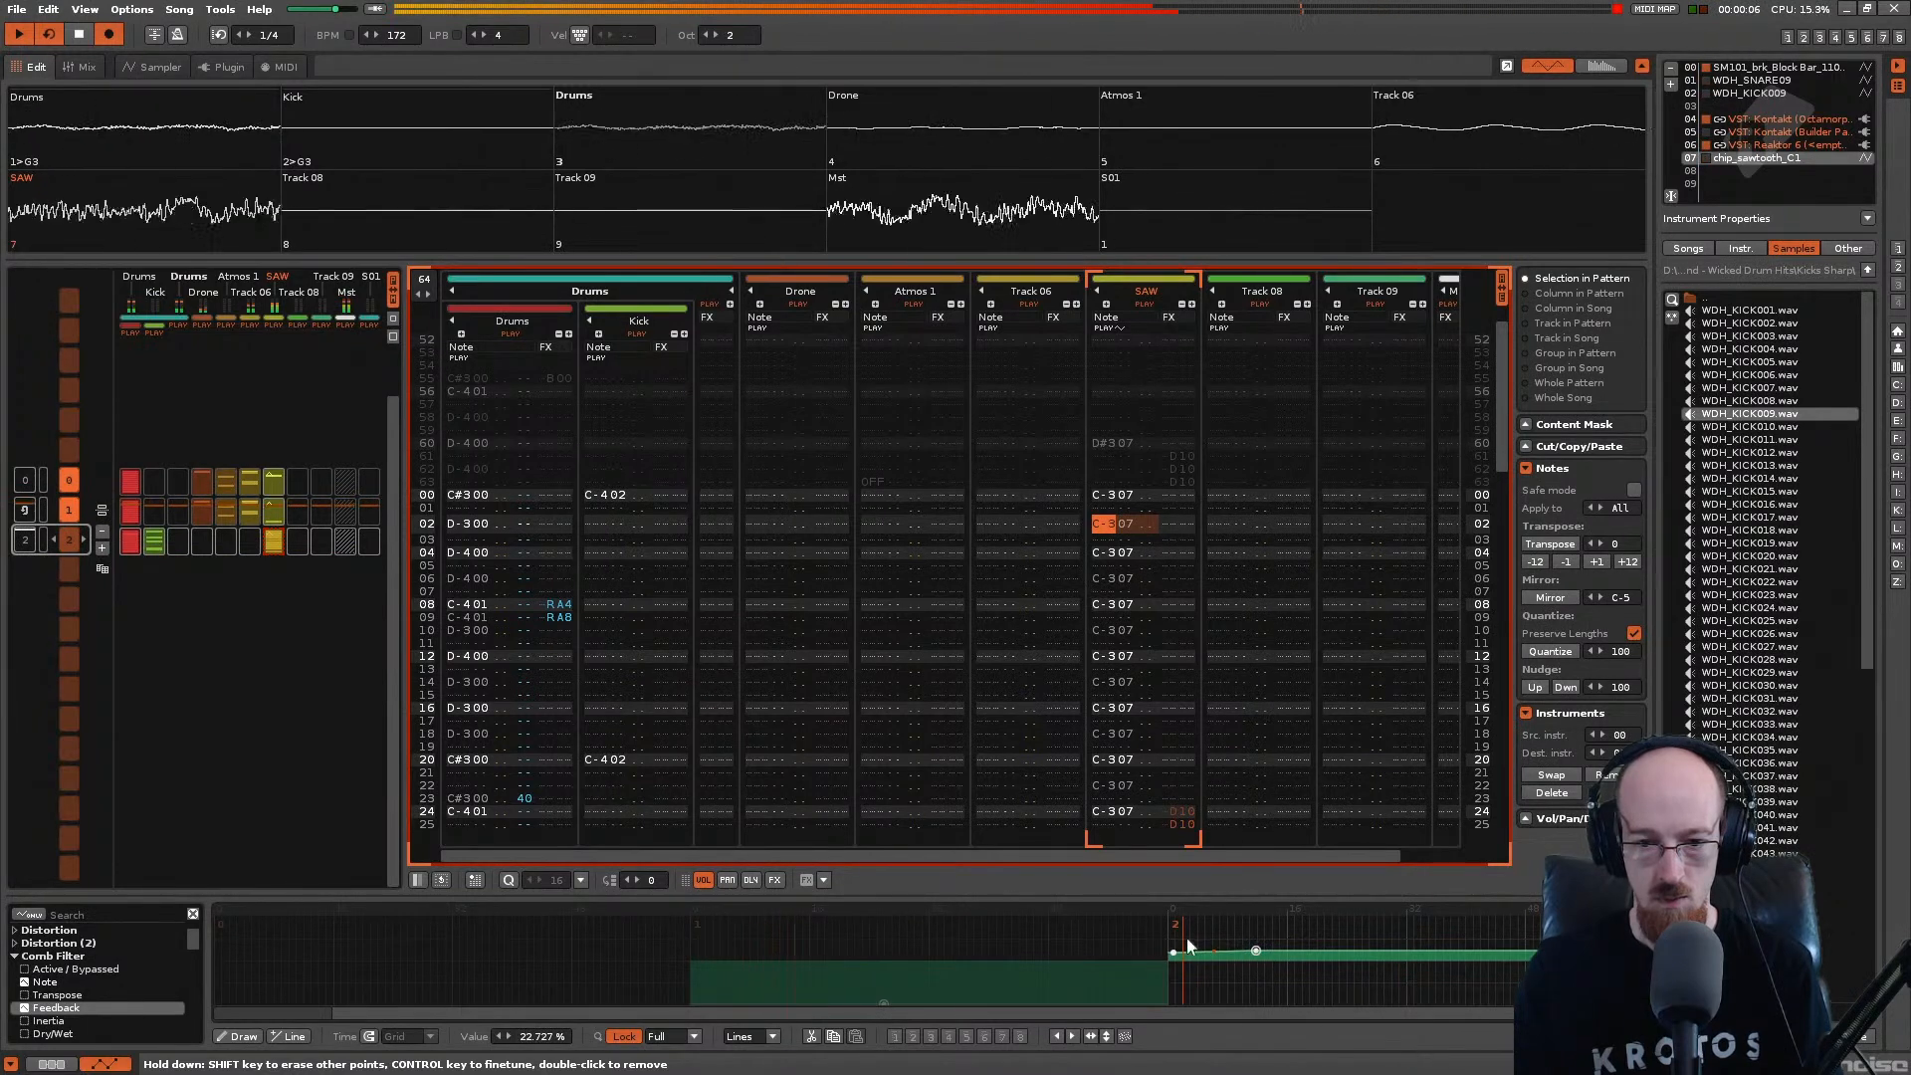
drag(885, 1001, 878, 961)
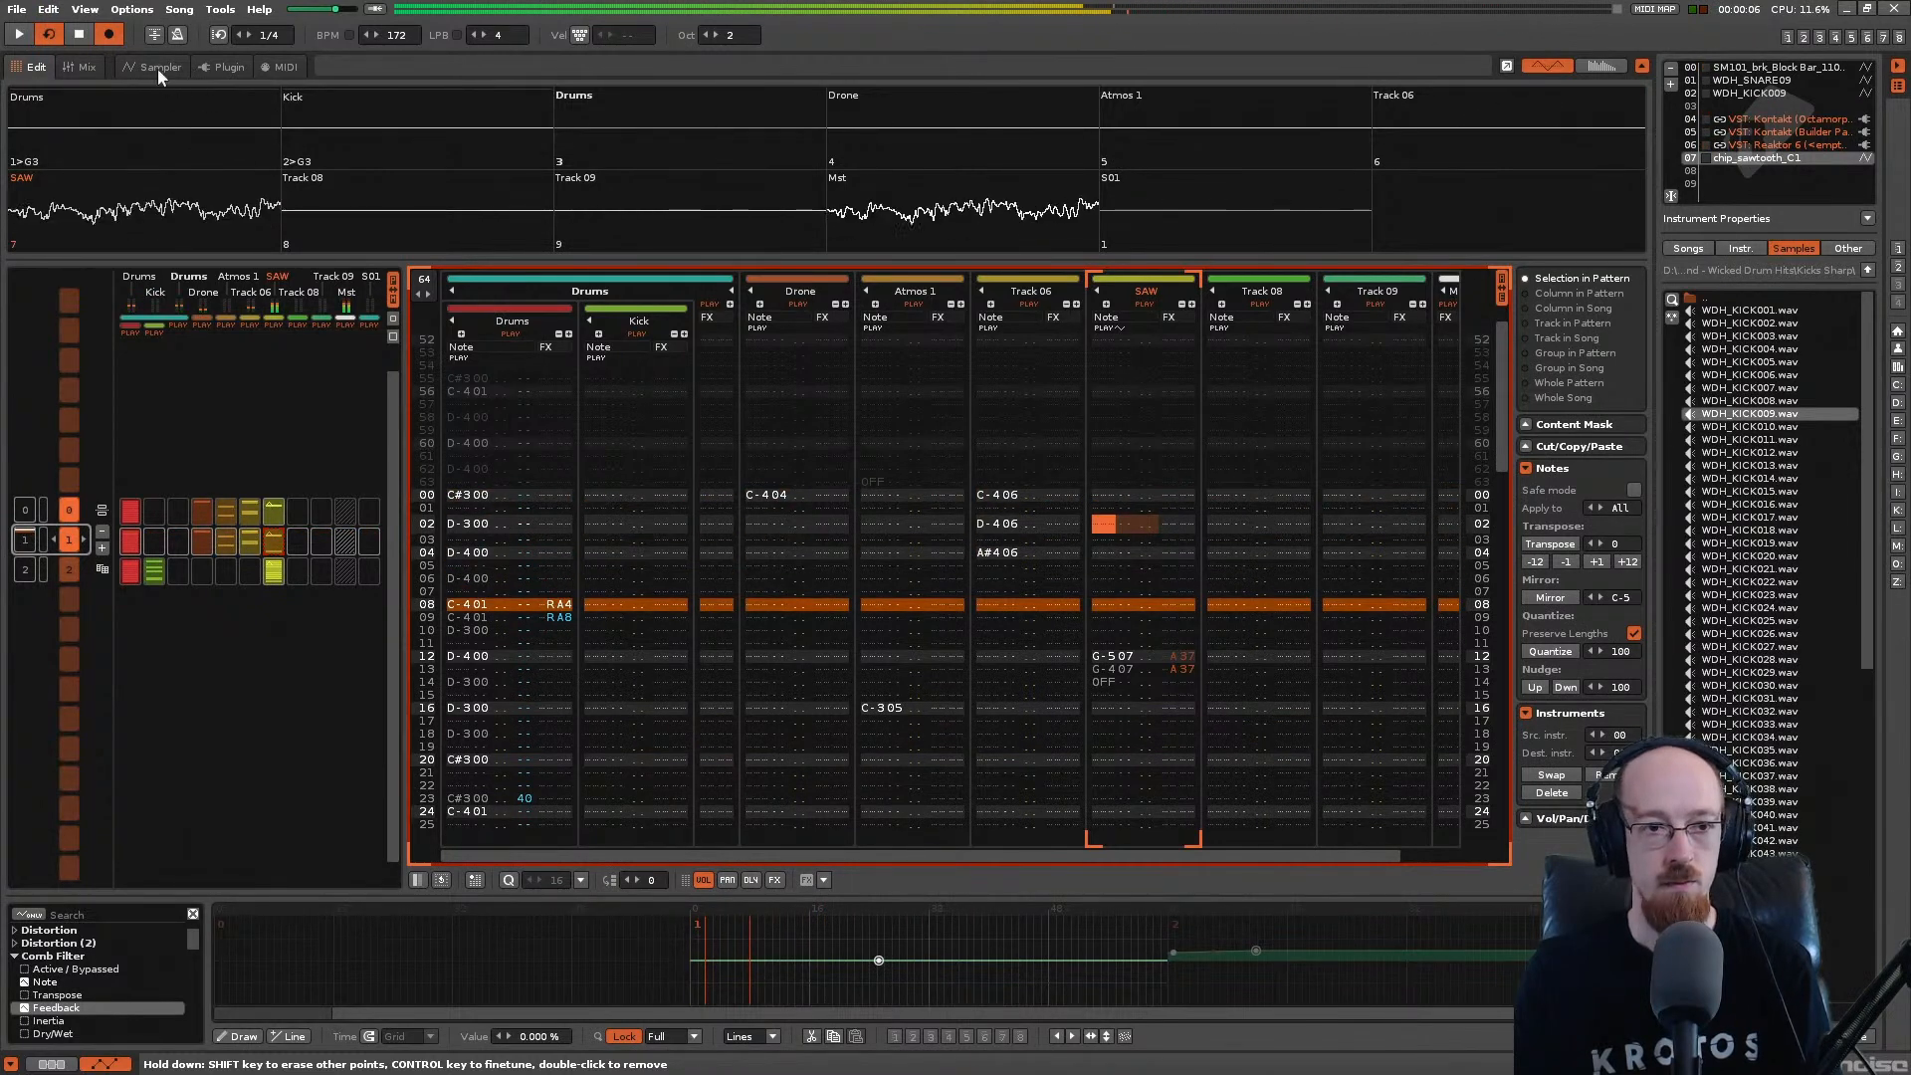
click(80, 39)
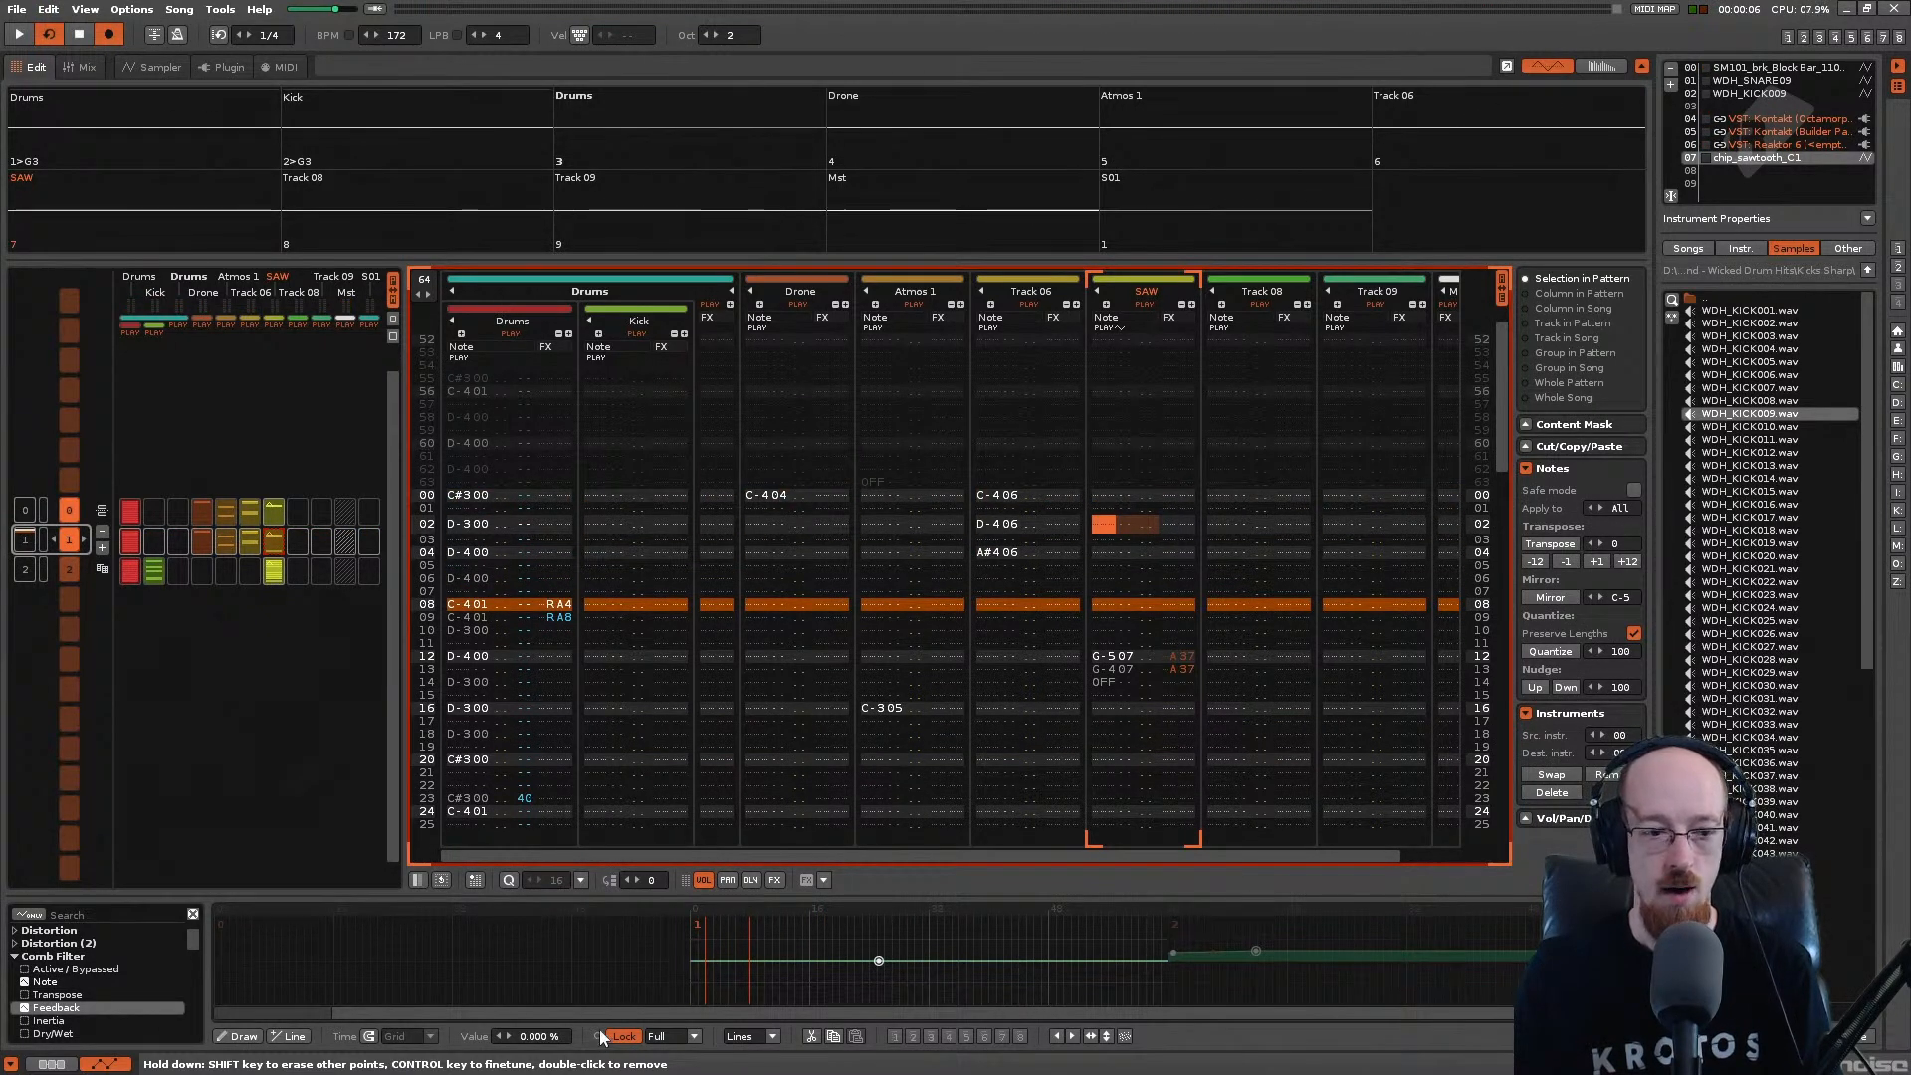
Step: Automate the Comb Filter's Active / Bypassed parameter to Off at the start of the first and second patterns, and save the song
click(55, 1066)
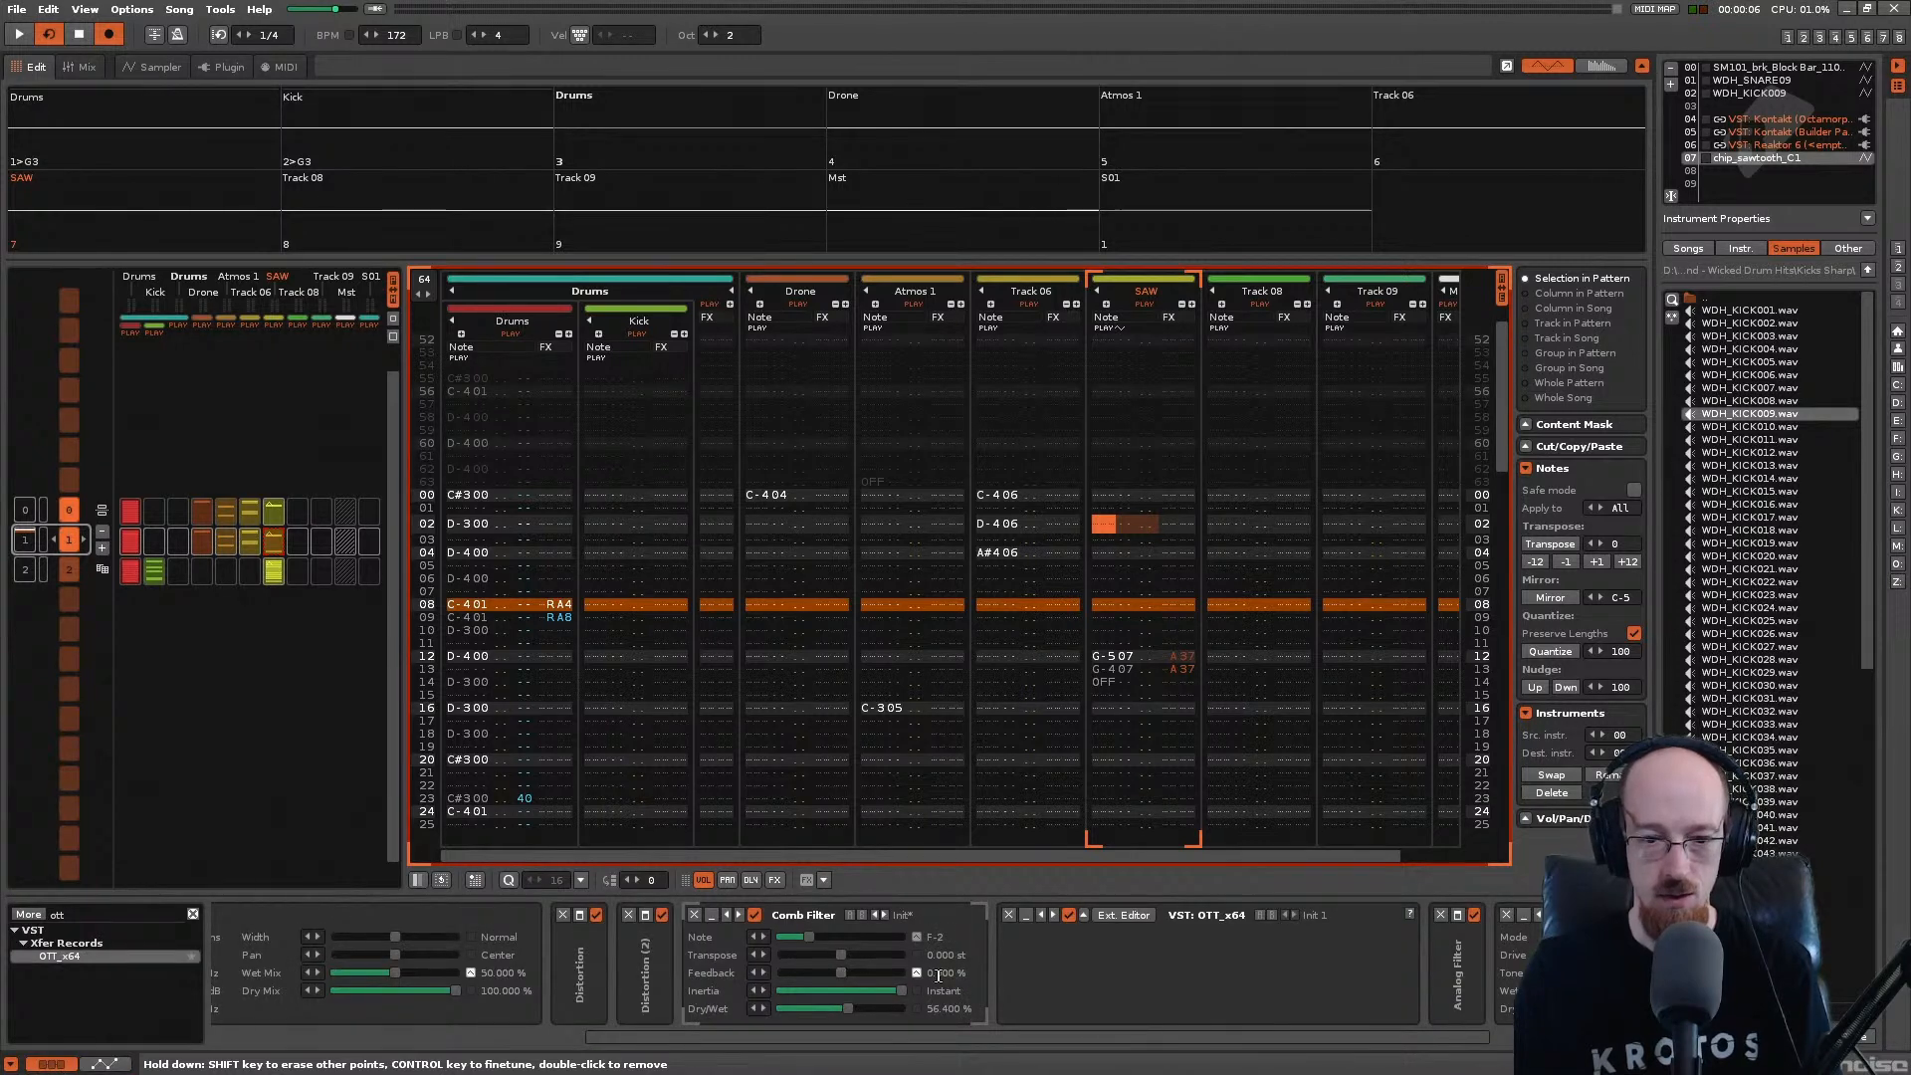
click(100, 1066)
click(30, 969)
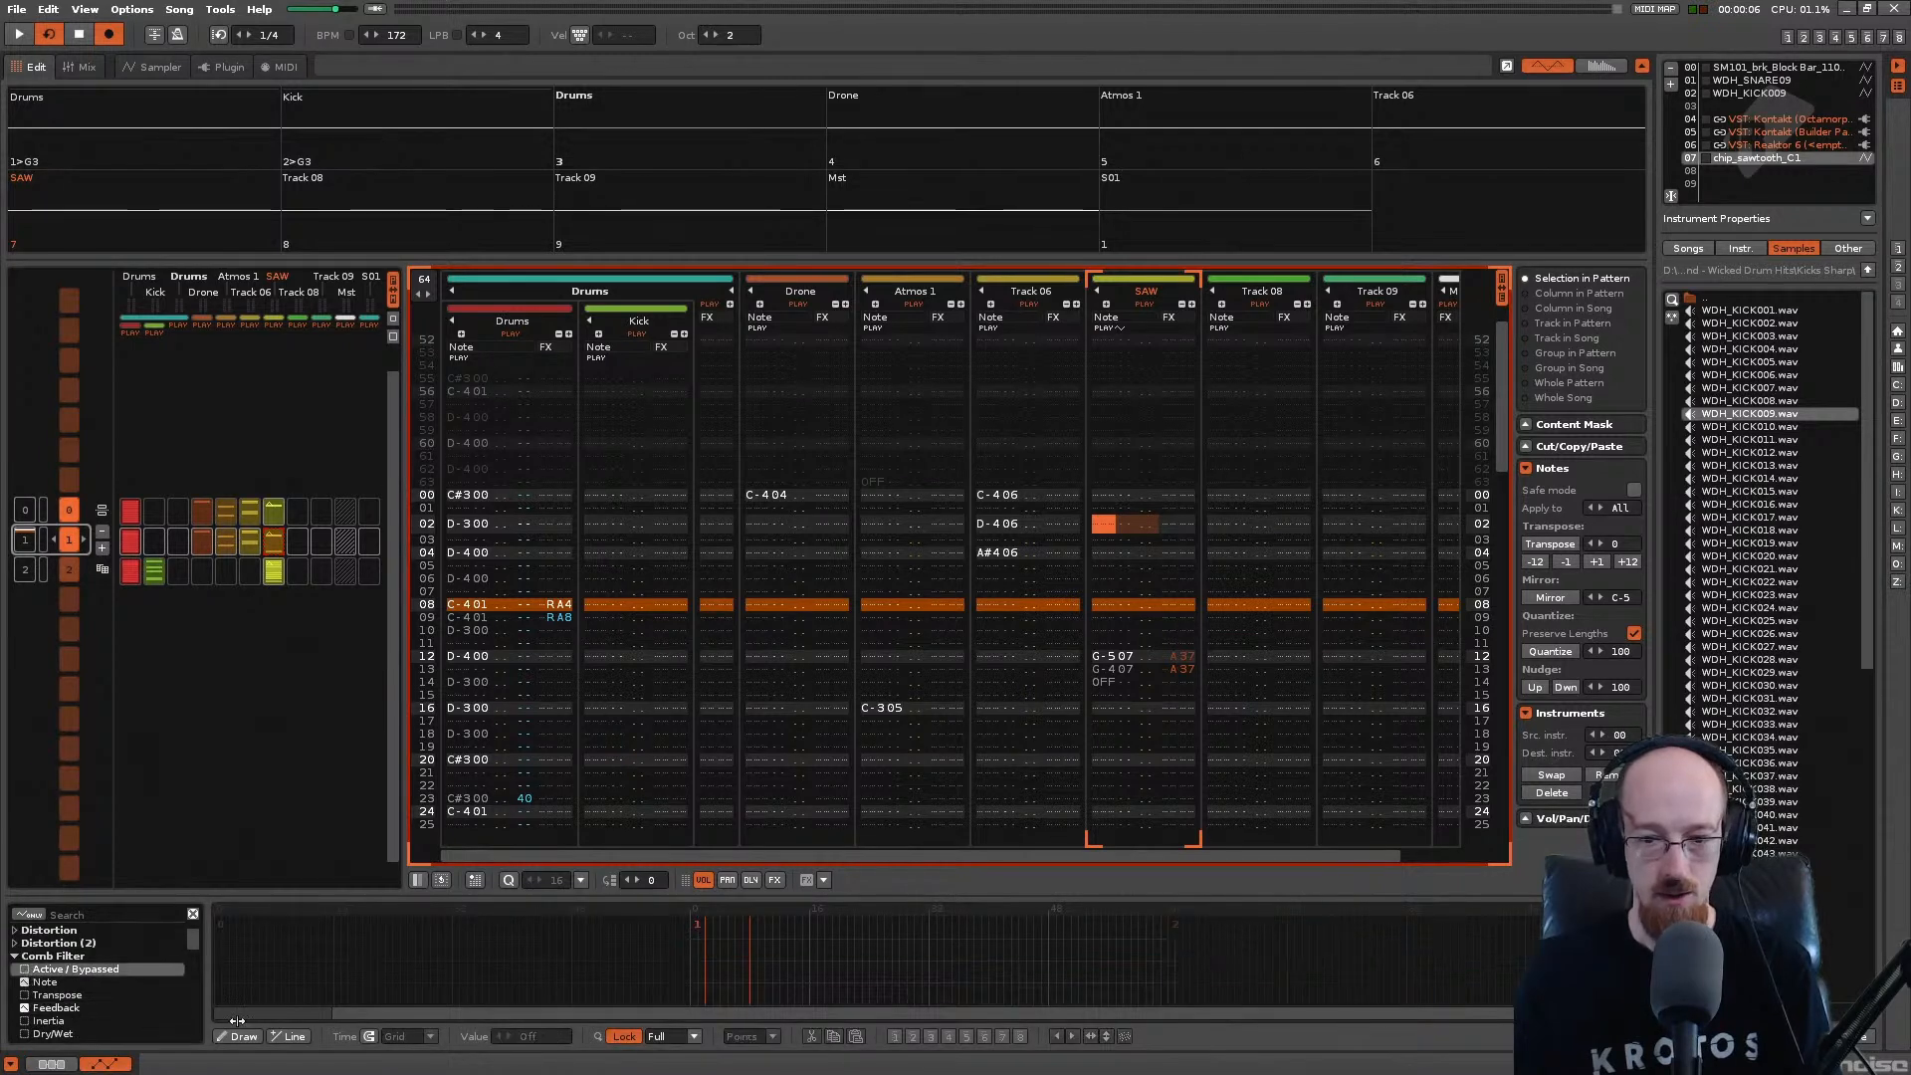
drag(779, 923, 778, 1007)
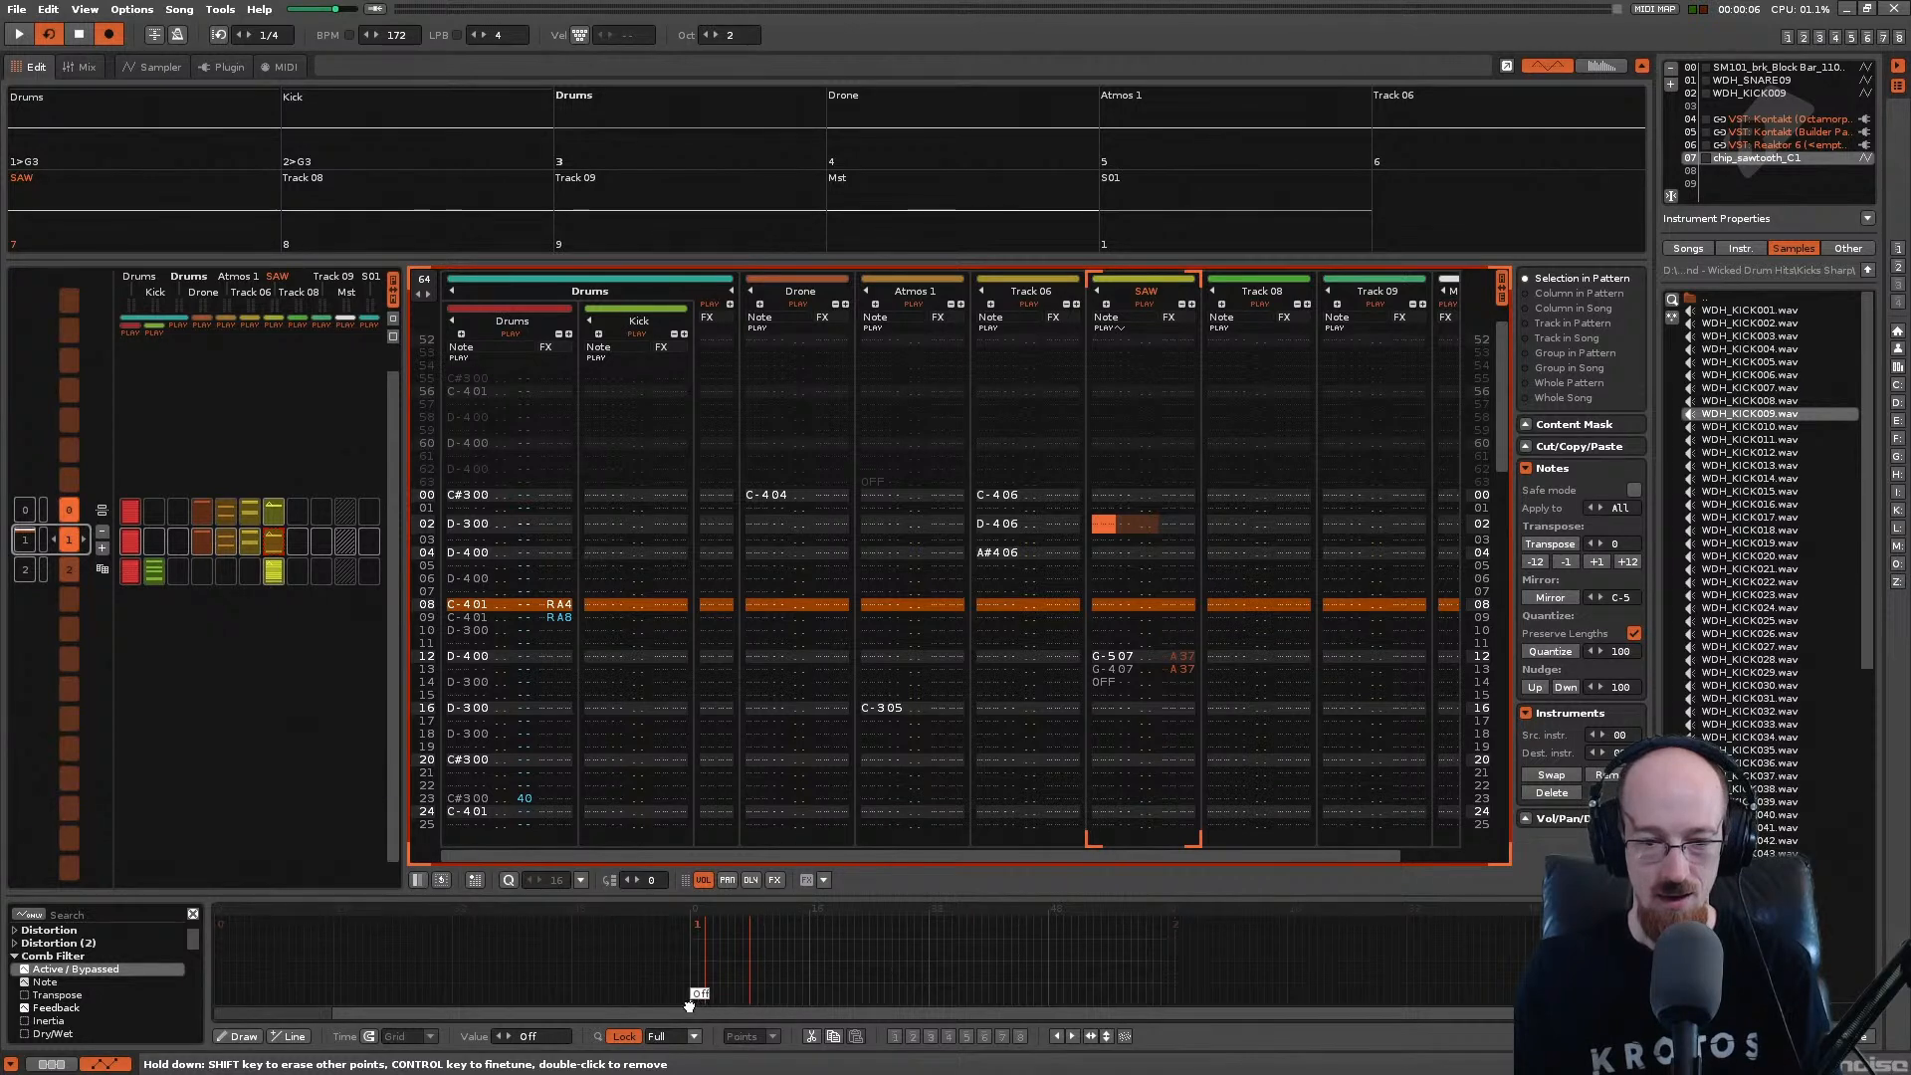
key(space)
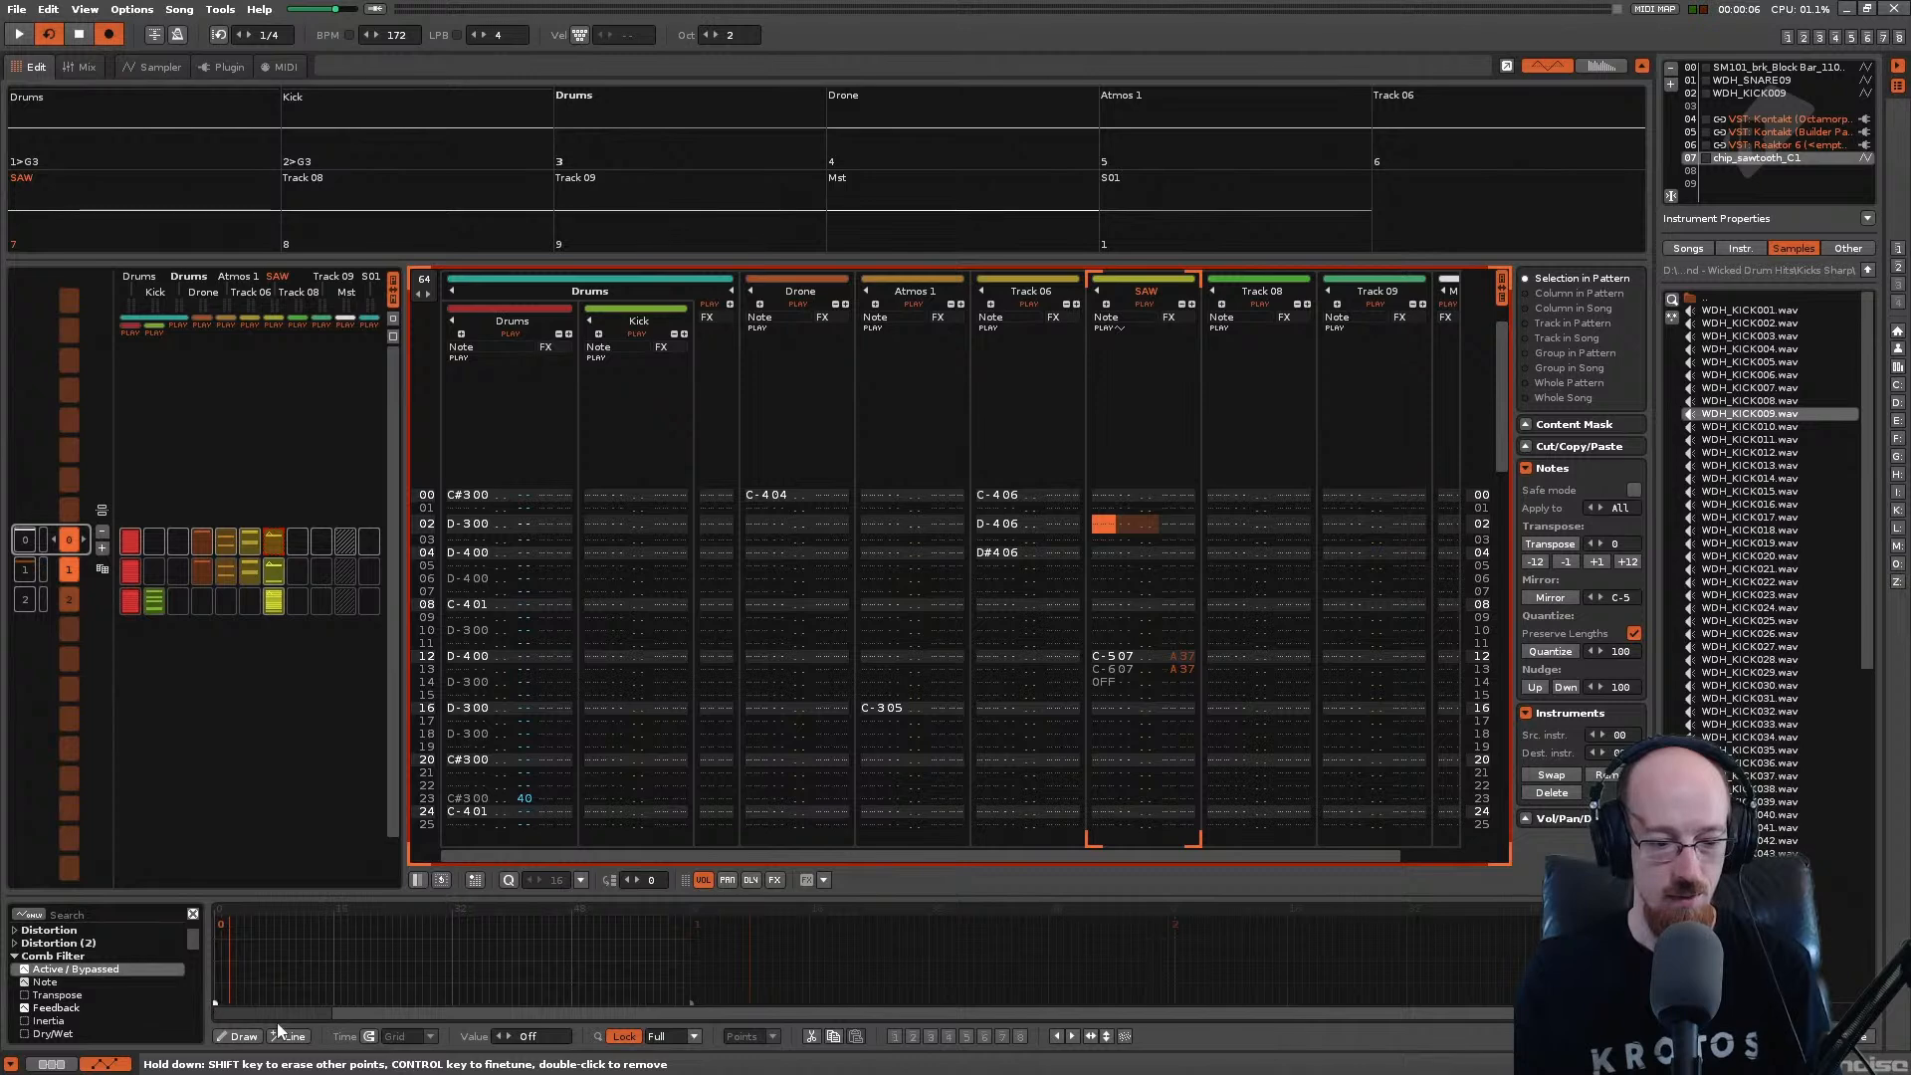
key(ctrl+s)
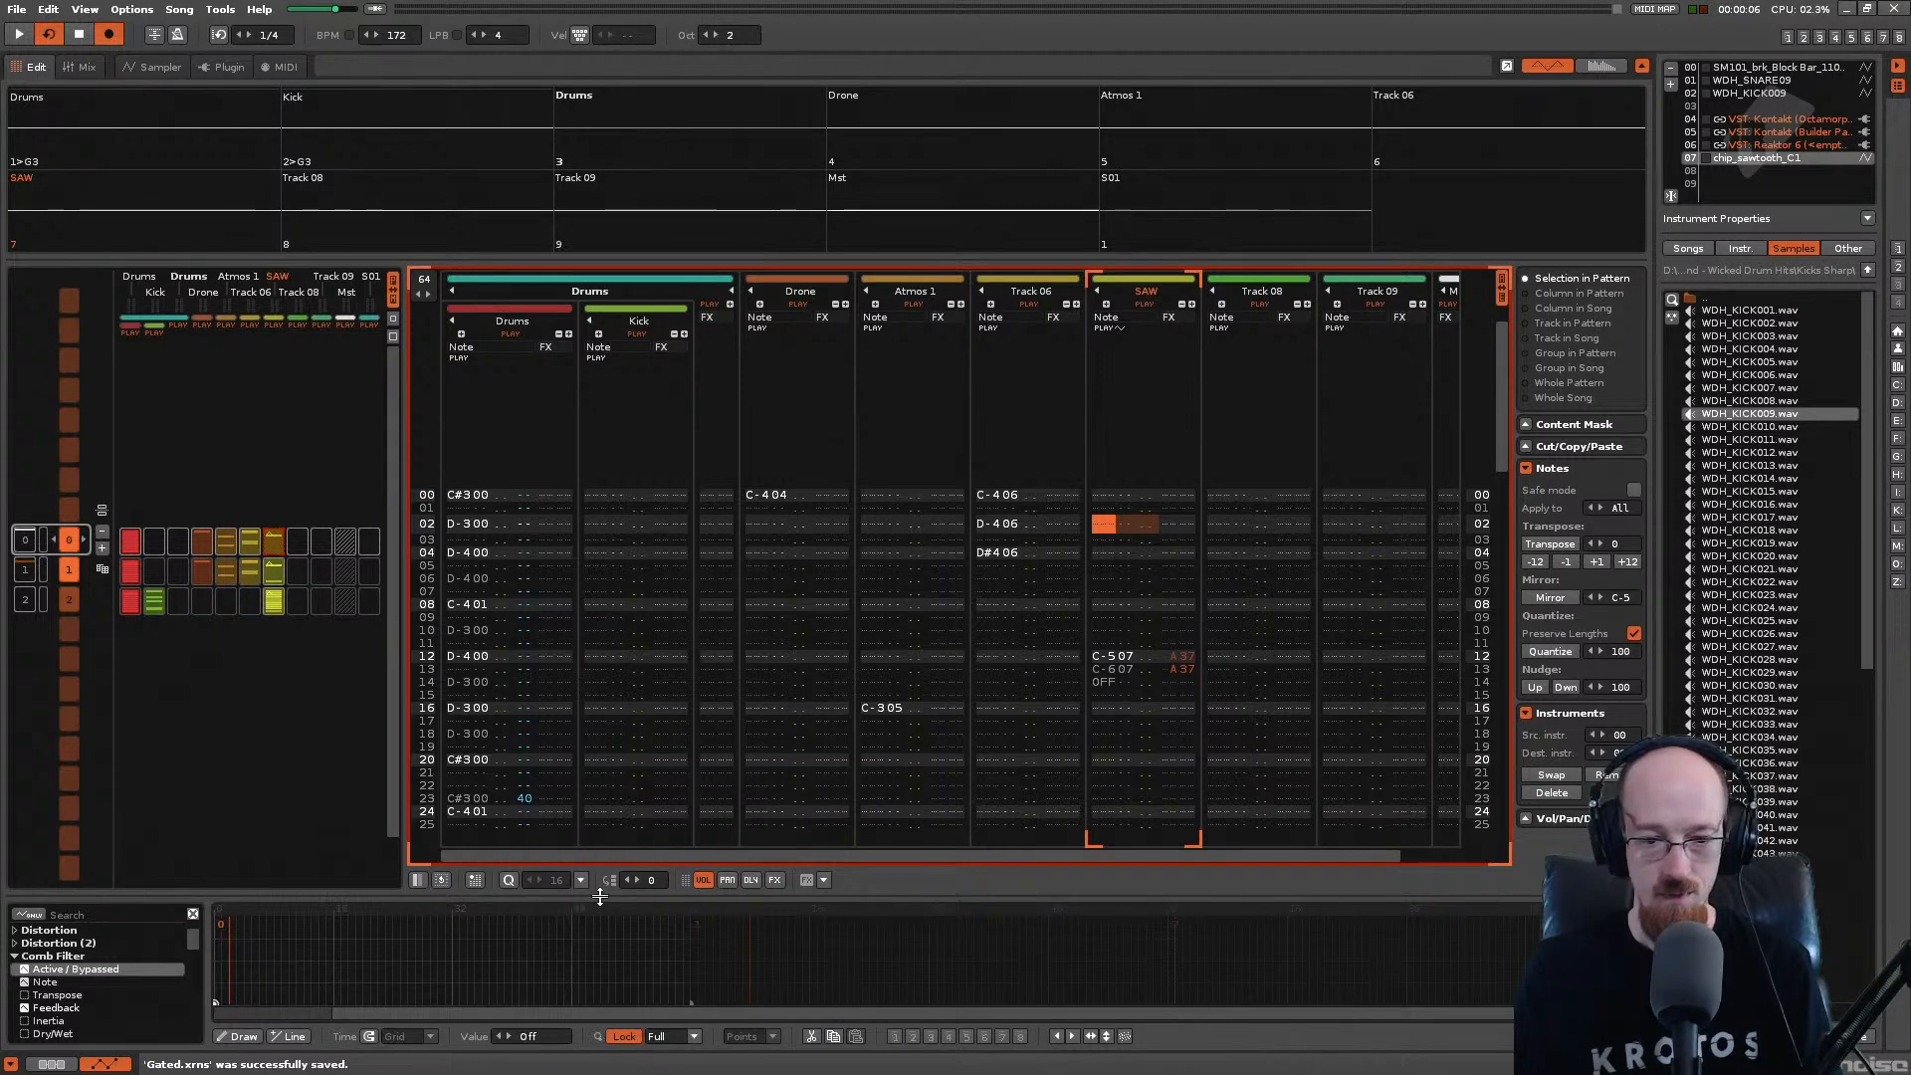
Step: Add an On point to the Comb Filter's Active / Bypassed automation at the start of the third pattern and play it
click(1161, 929)
click(1200, 936)
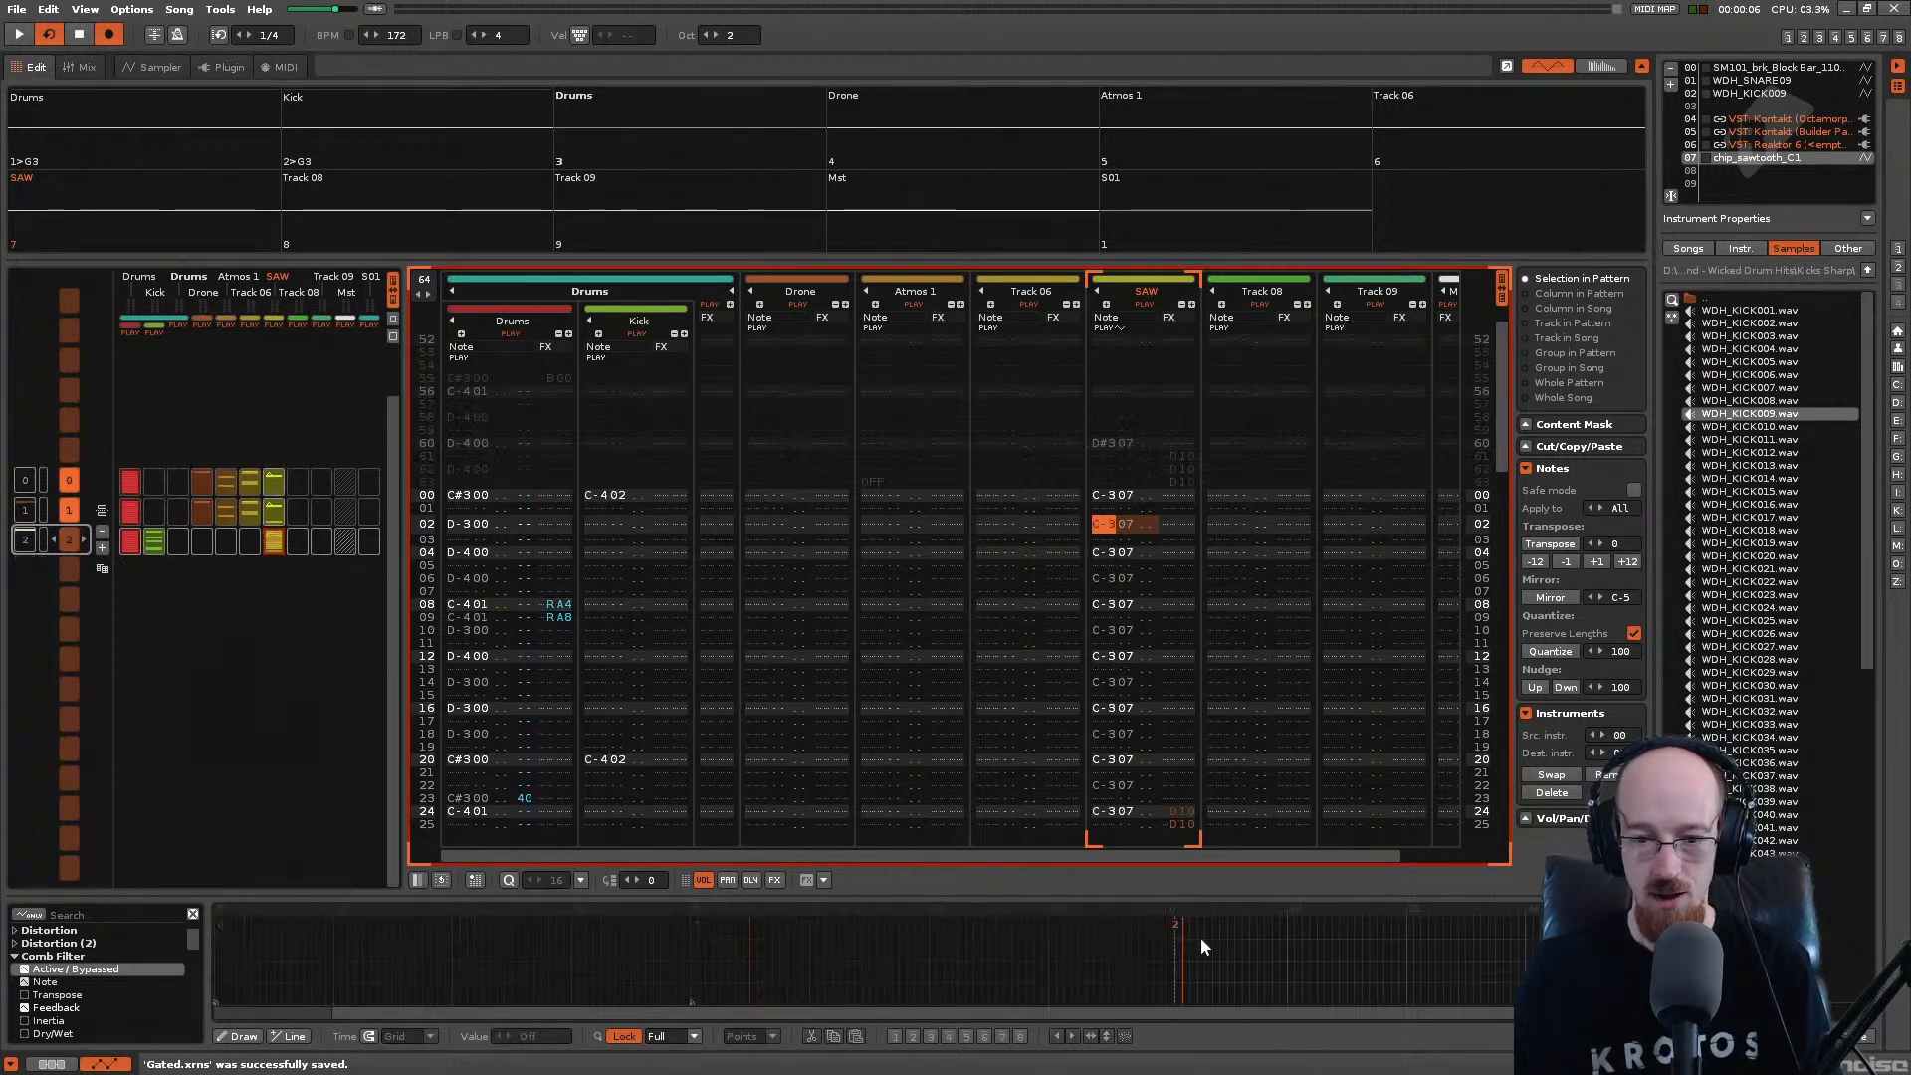
key(space)
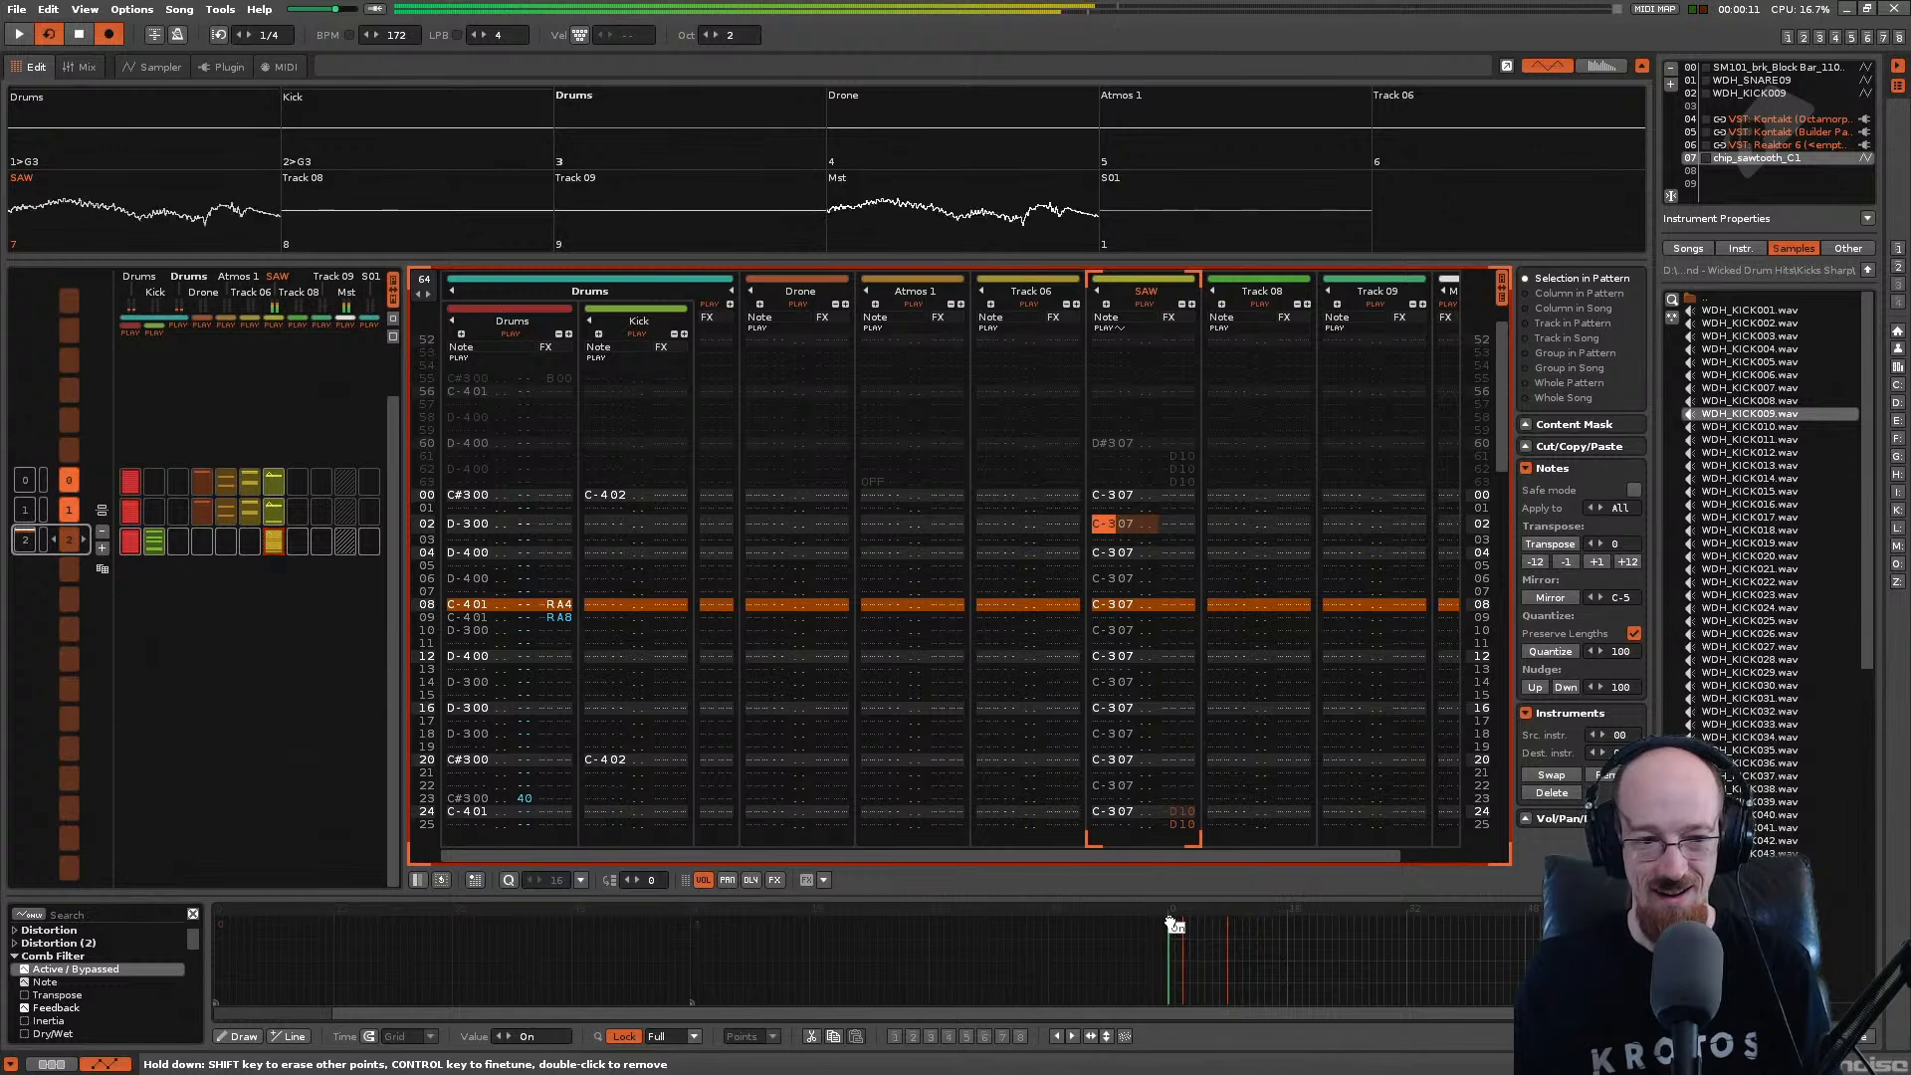
key(space)
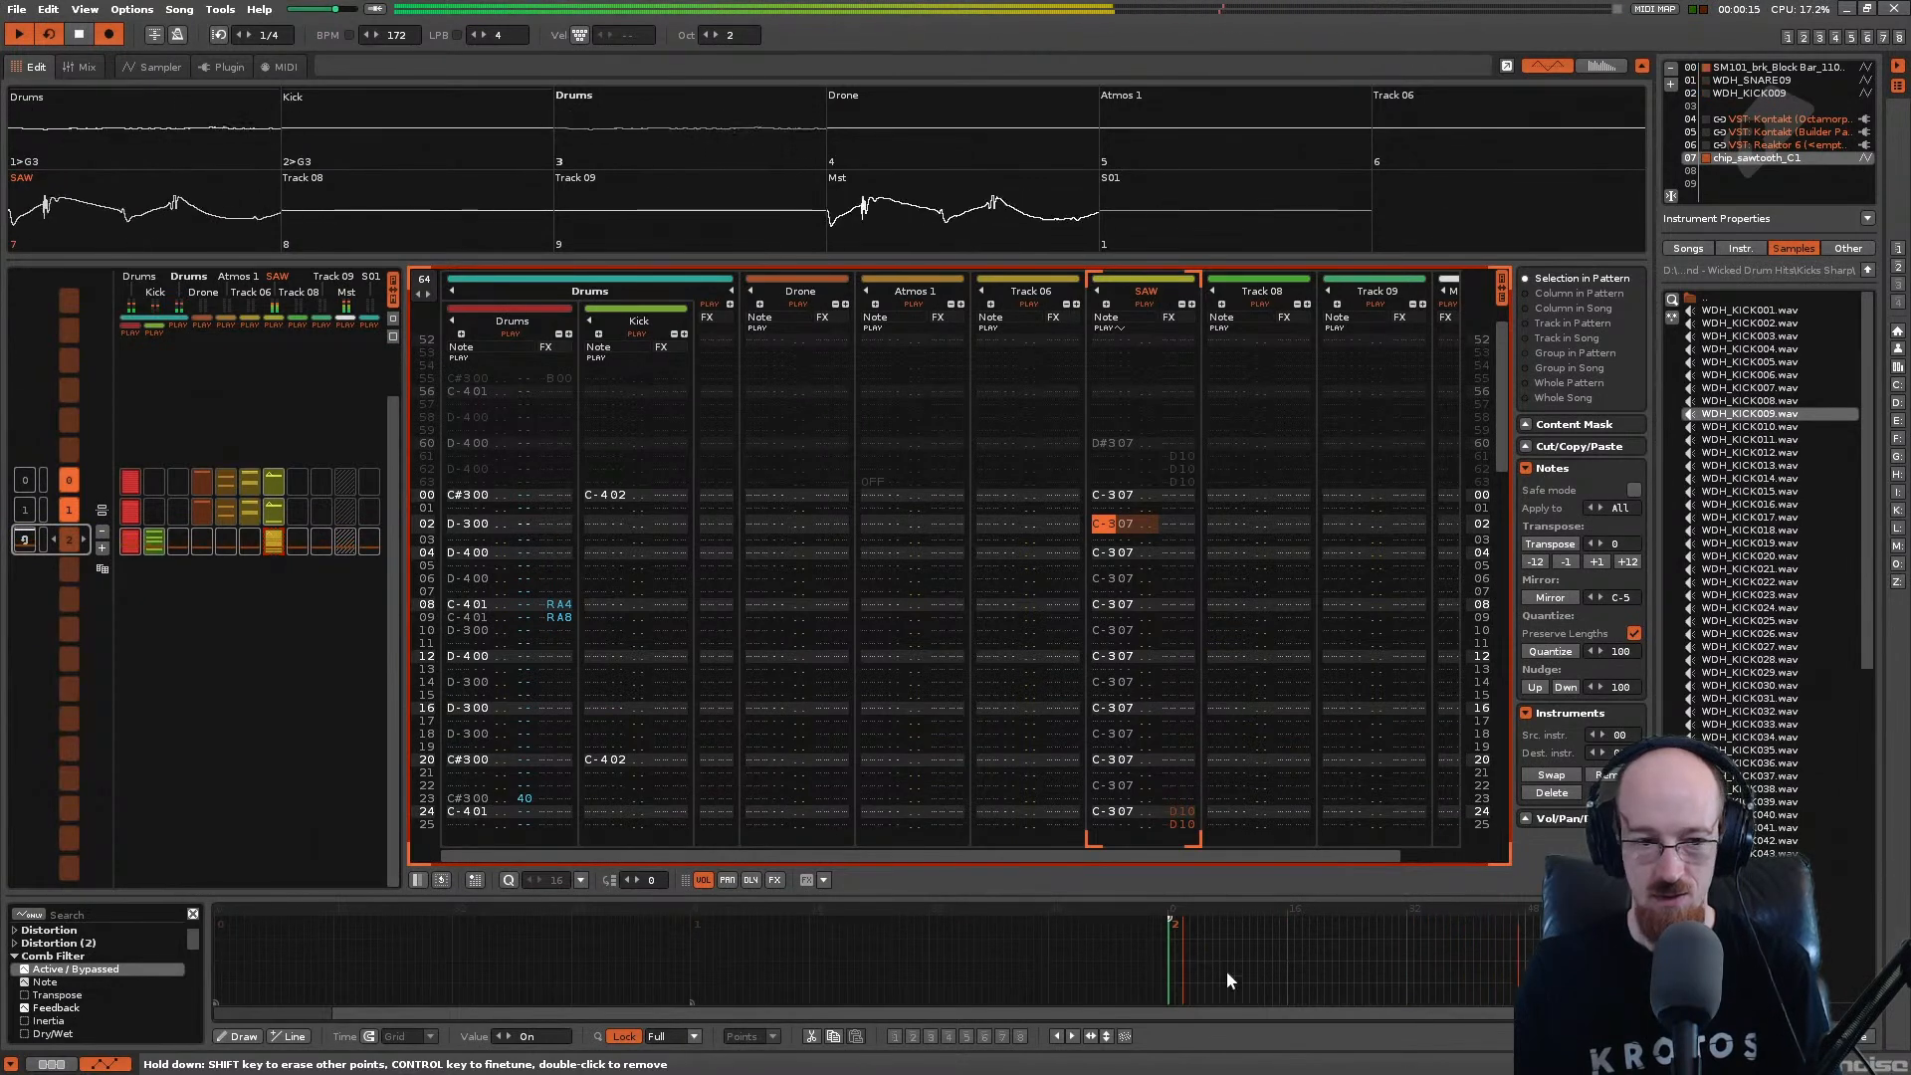
Step: Draw a dipping and rising Comb Filter Transpose envelope in the third pattern, with points including about 7.1 and -12 semitones
click(45, 994)
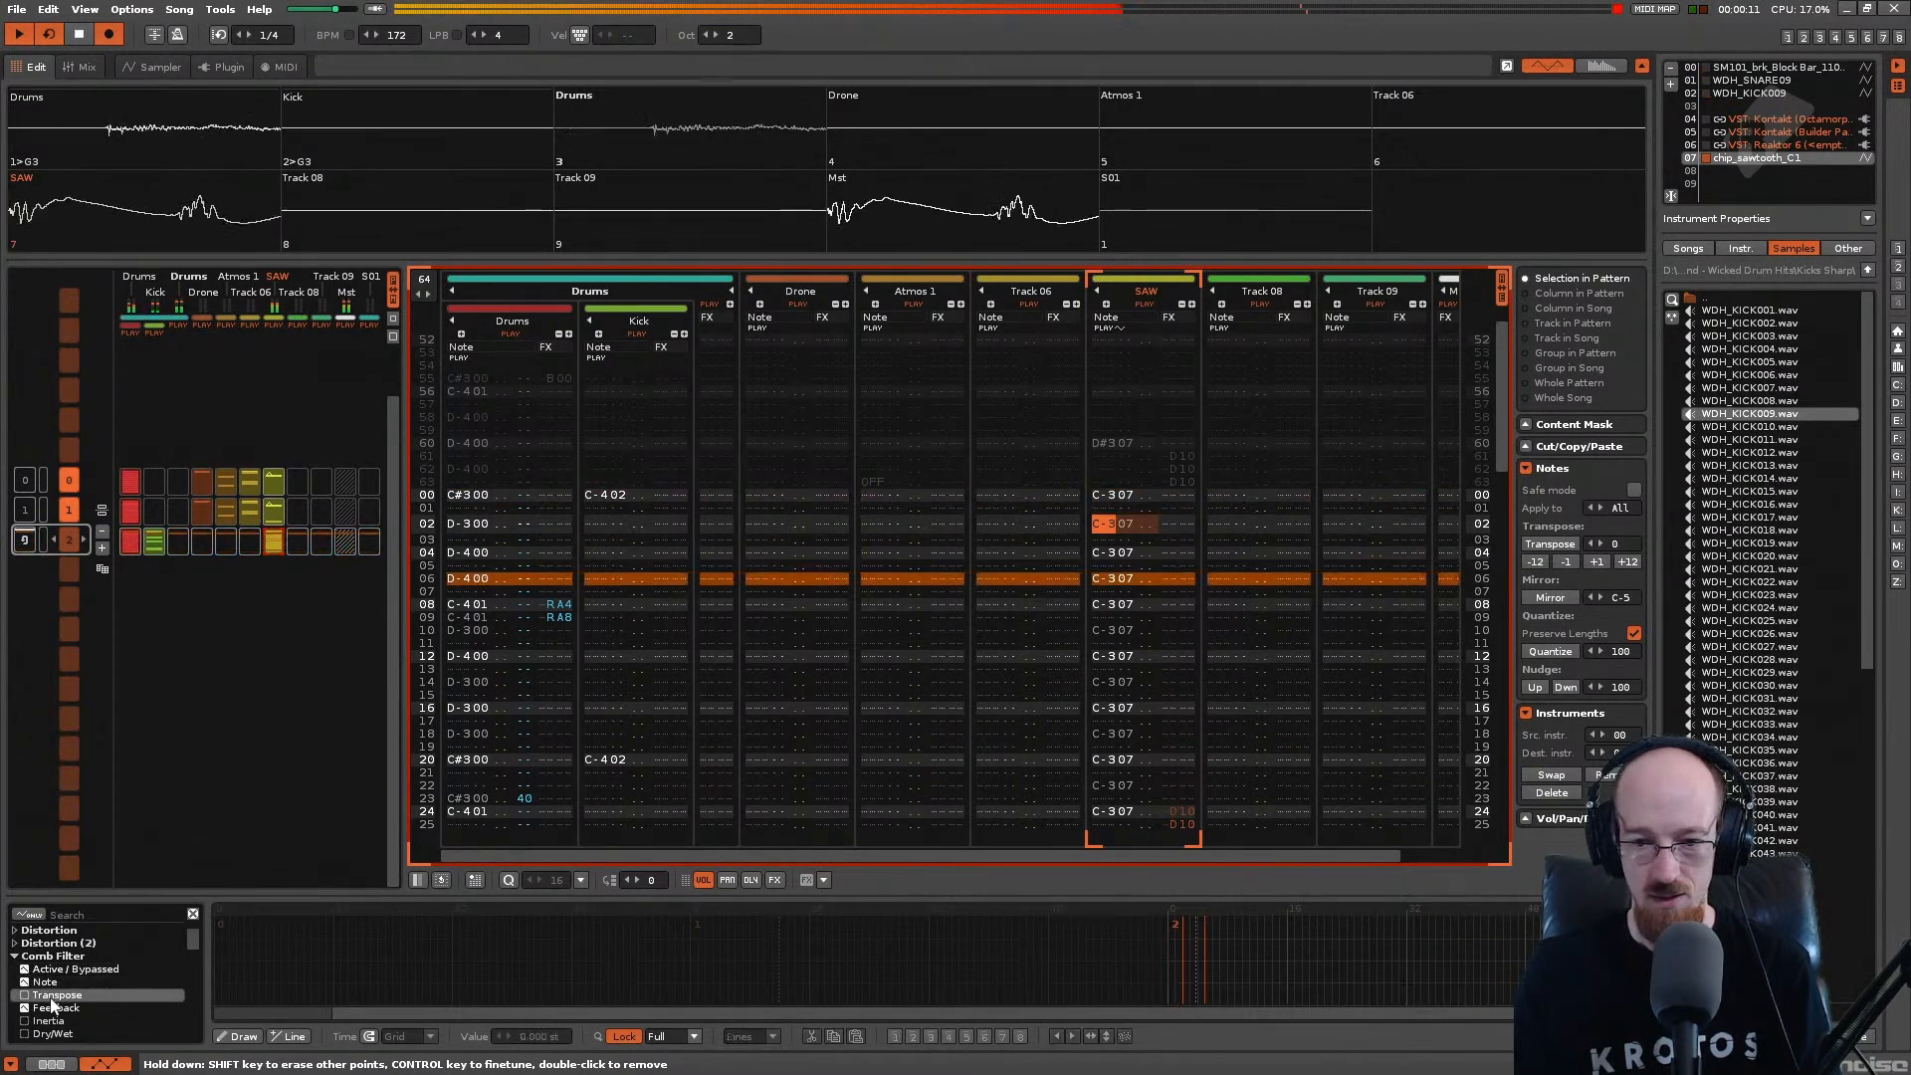
click(1193, 958)
mouse_move(1192, 958)
mouse_down()
mouse_move(1352, 983)
mouse_move(1500, 970)
mouse_move(1425, 976)
mouse_move(1457, 938)
mouse_up()
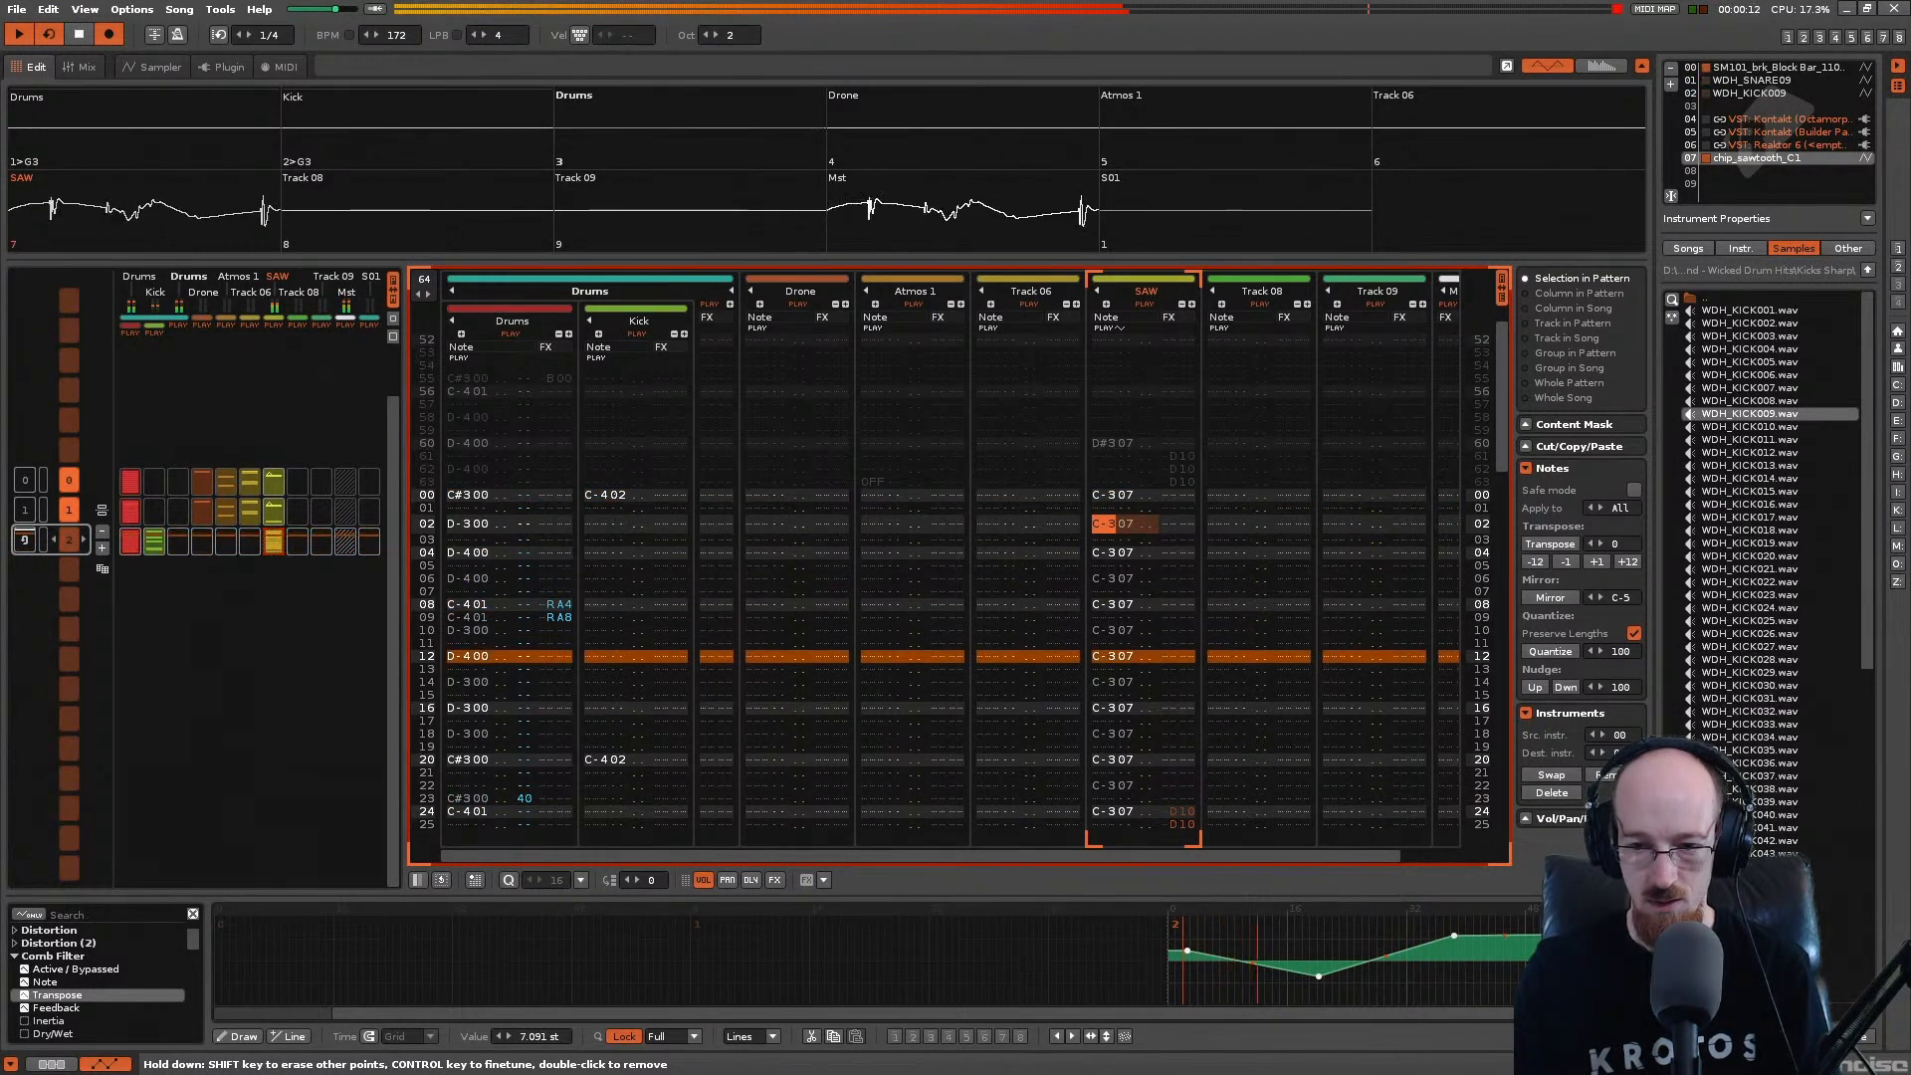
mouse_move(1520, 936)
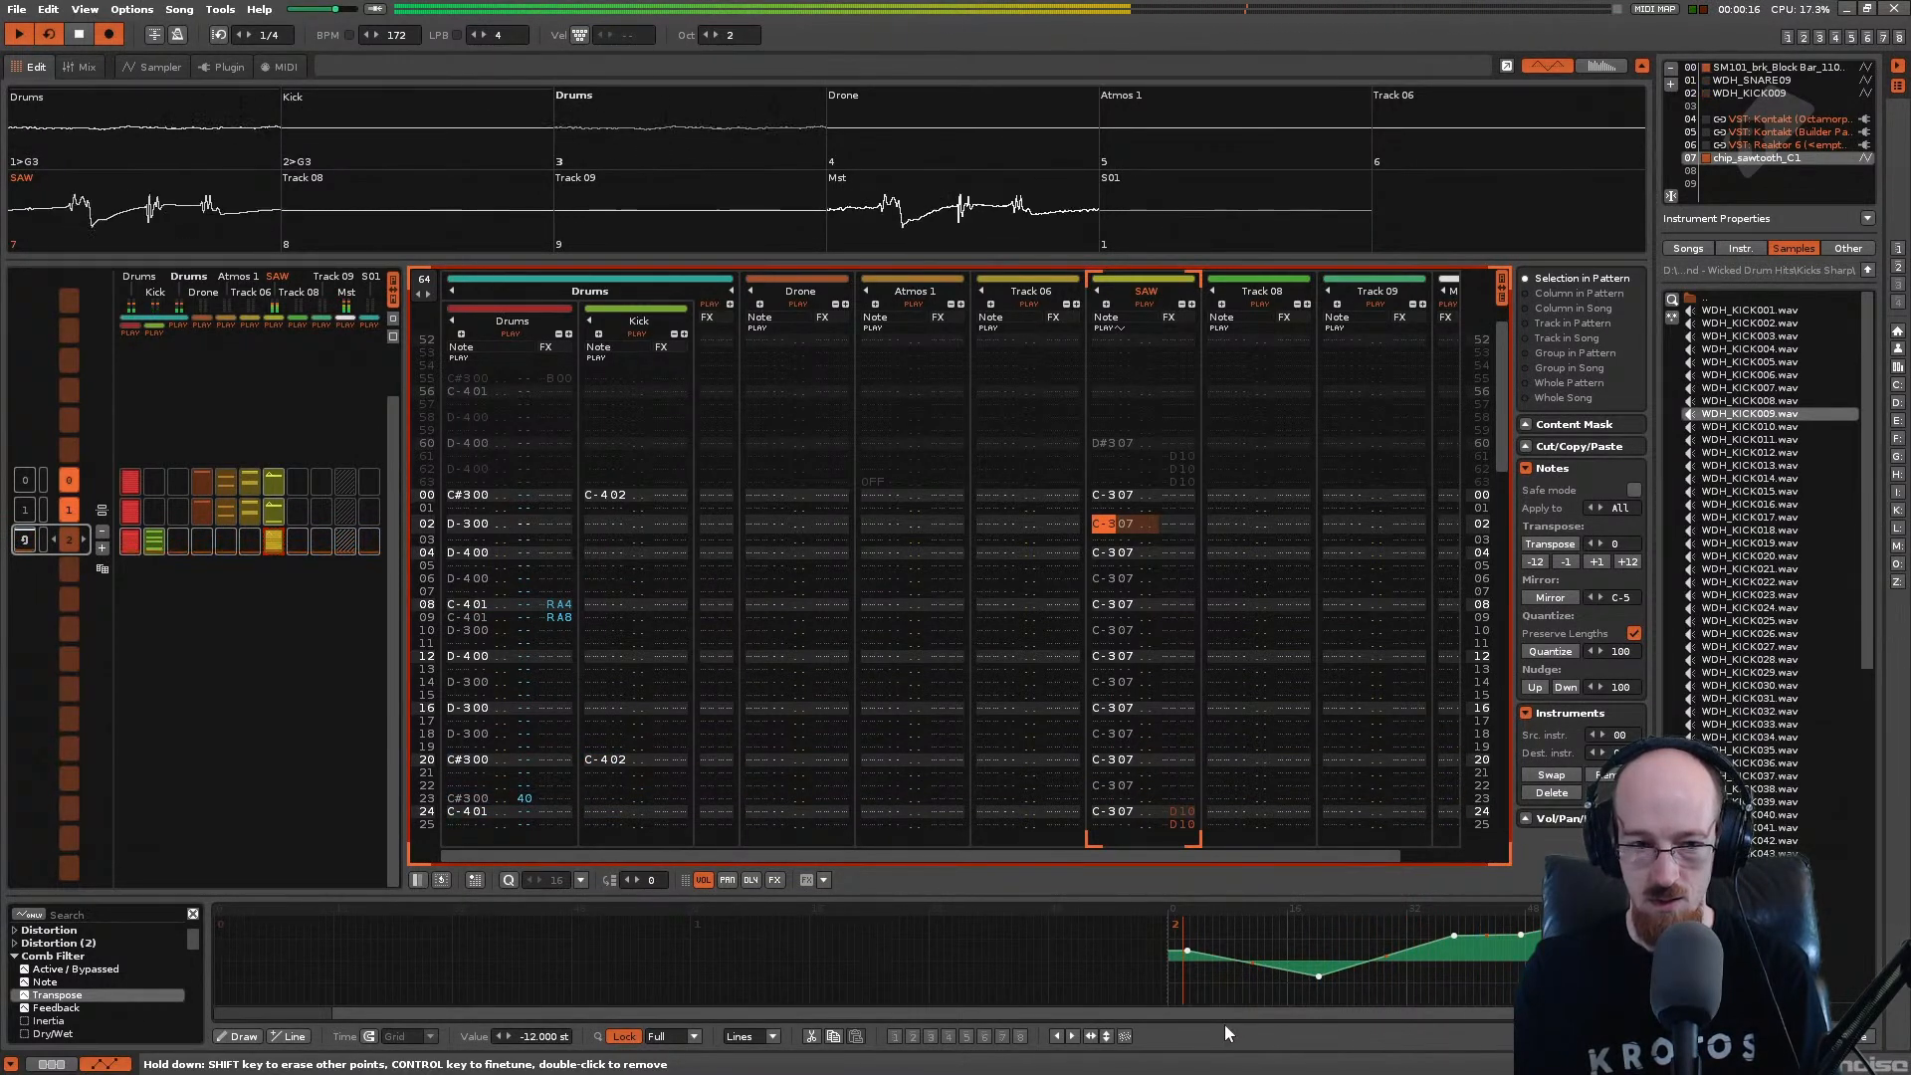
Step: Extend the third pattern's Comb Filter Feedback envelope with a rise to about 65.9%, a later peak and a negative dip
click(49, 1007)
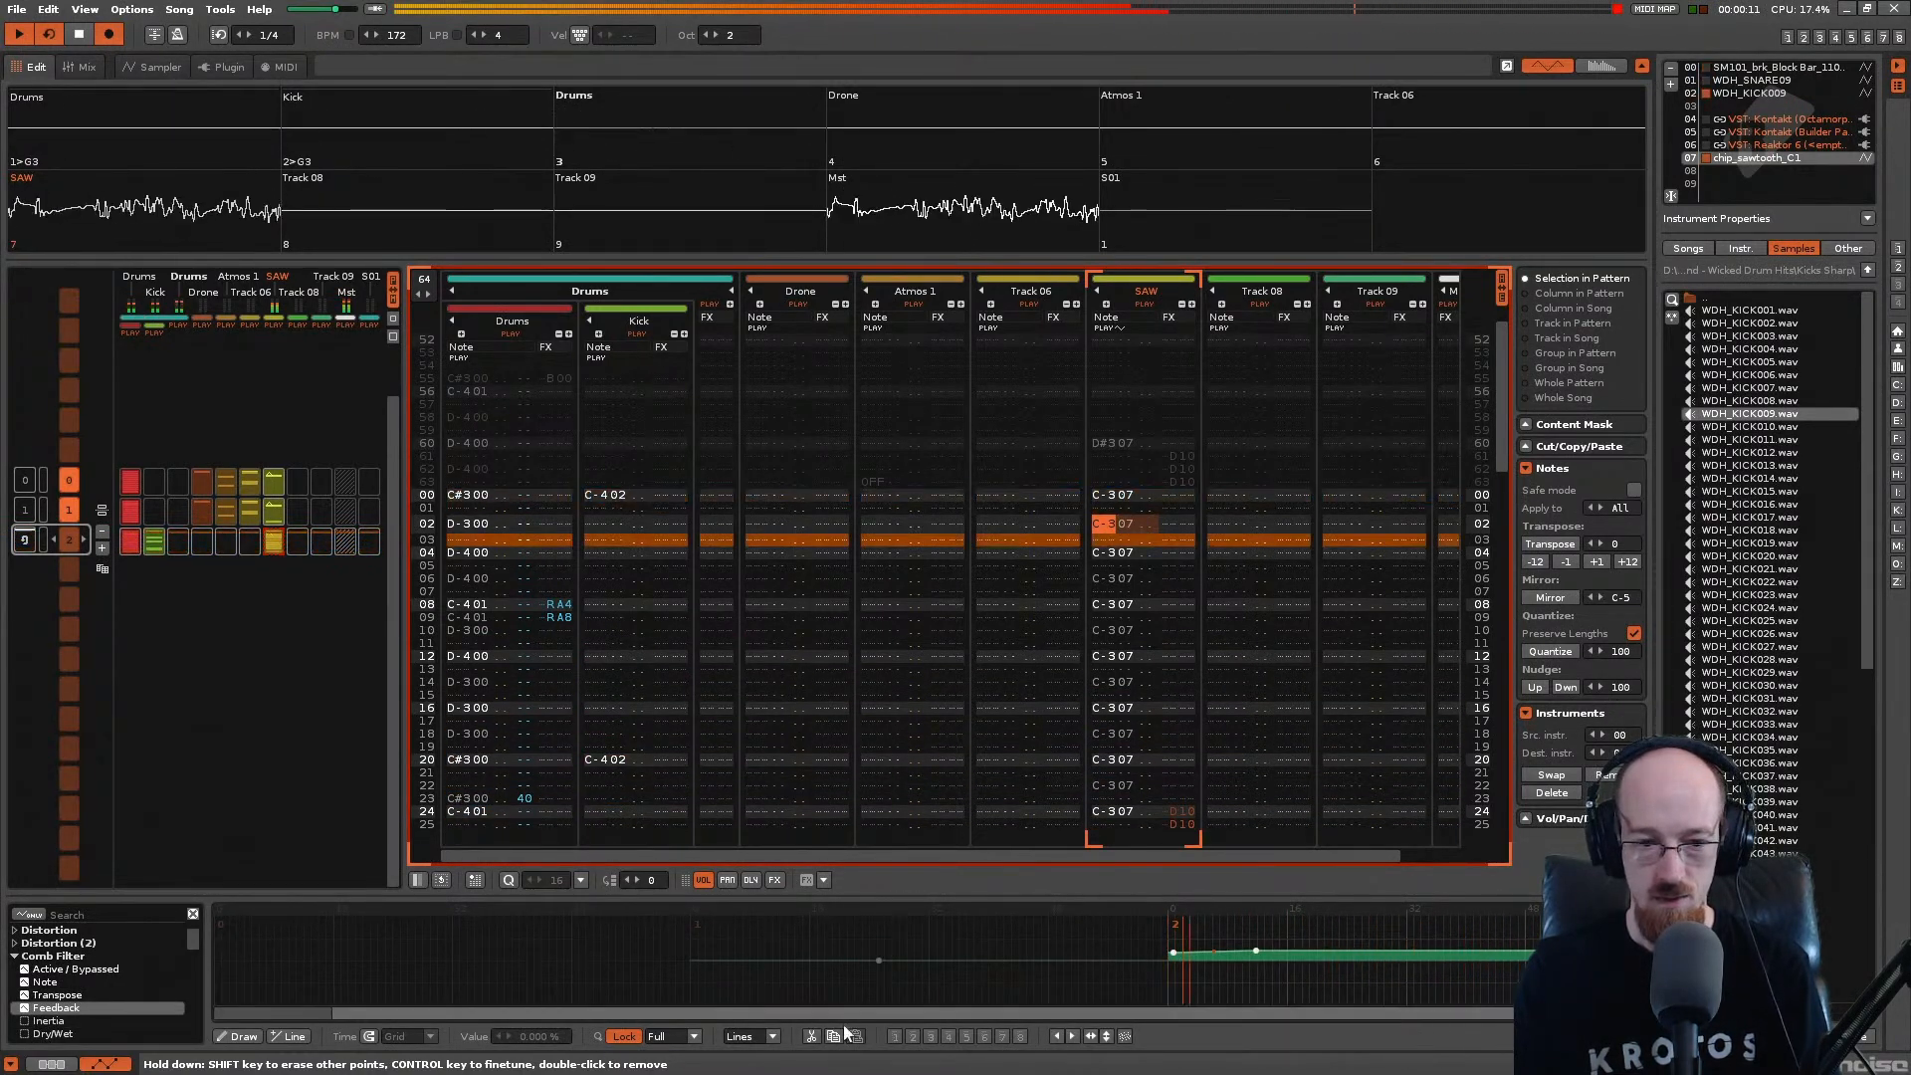
drag(245, 1012, 713, 1036)
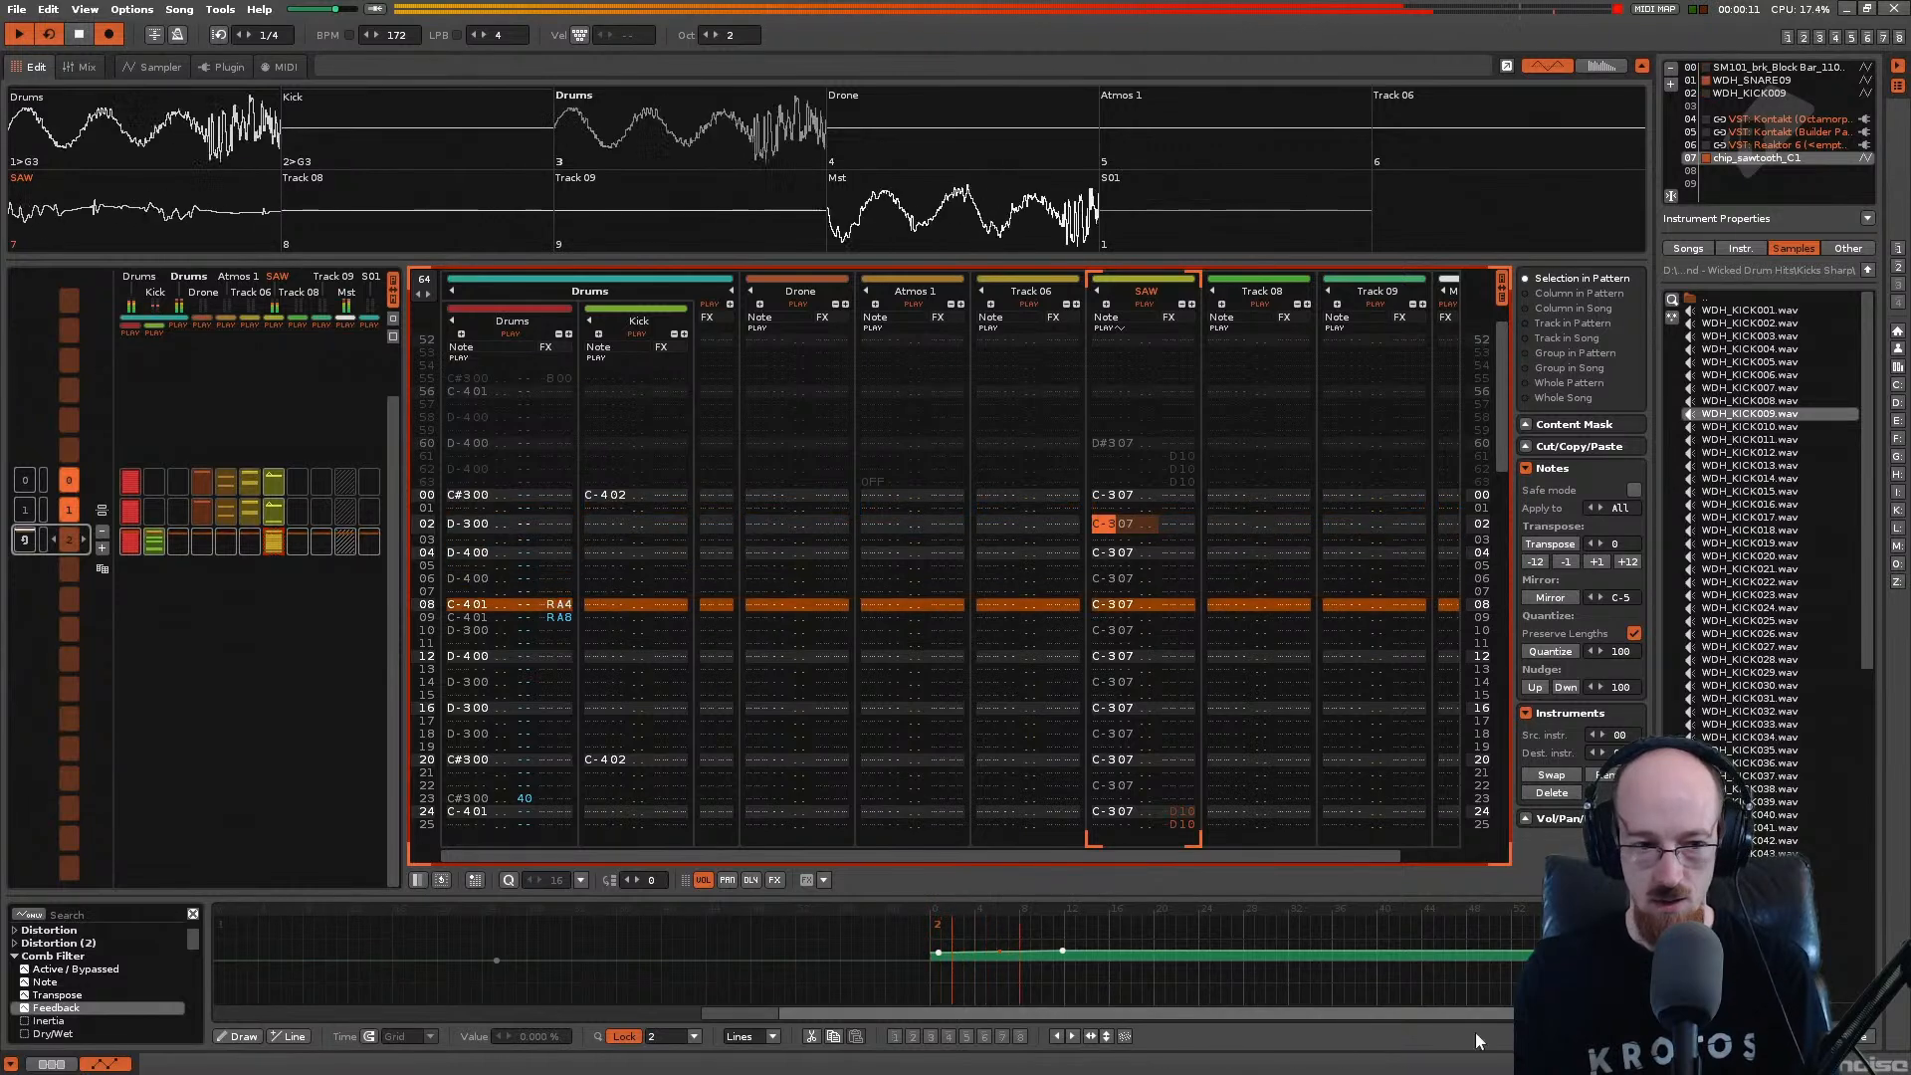
click(1127, 932)
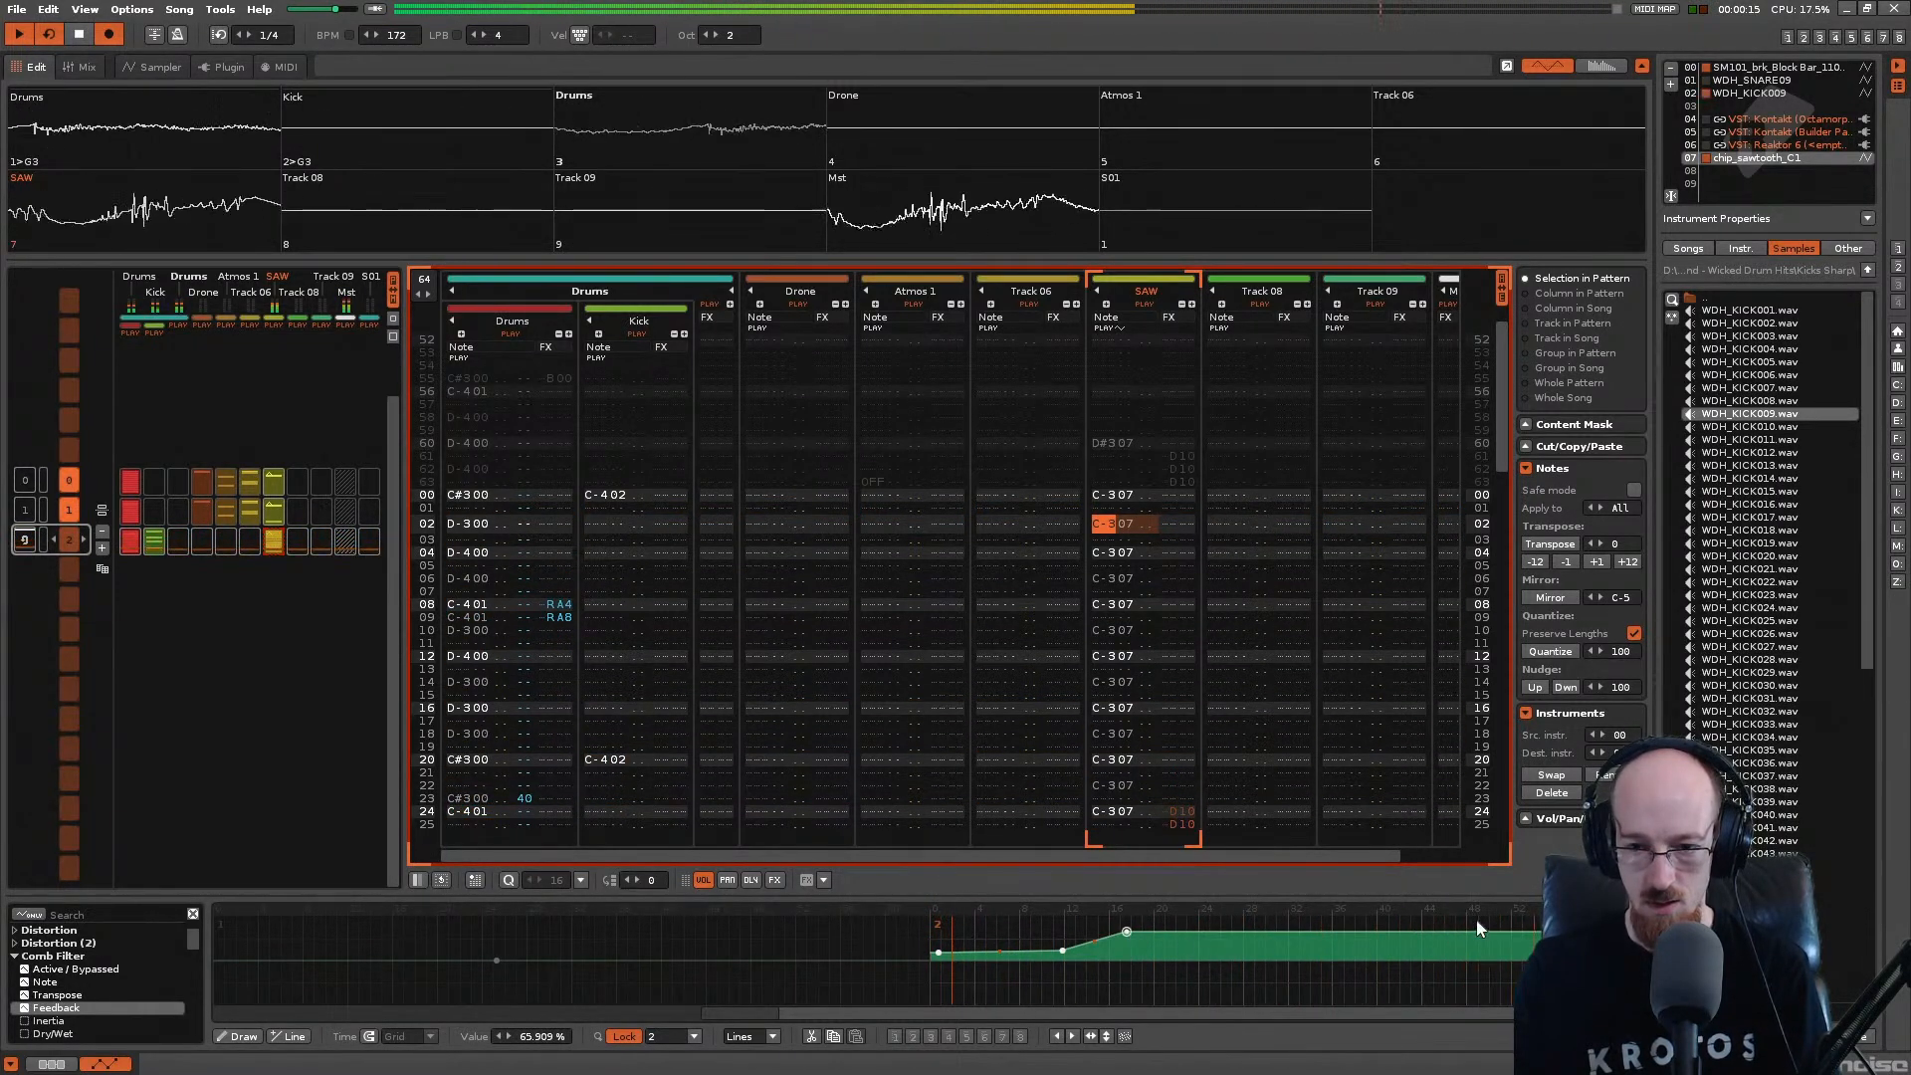
click(1354, 925)
drag(1405, 923, 1440, 991)
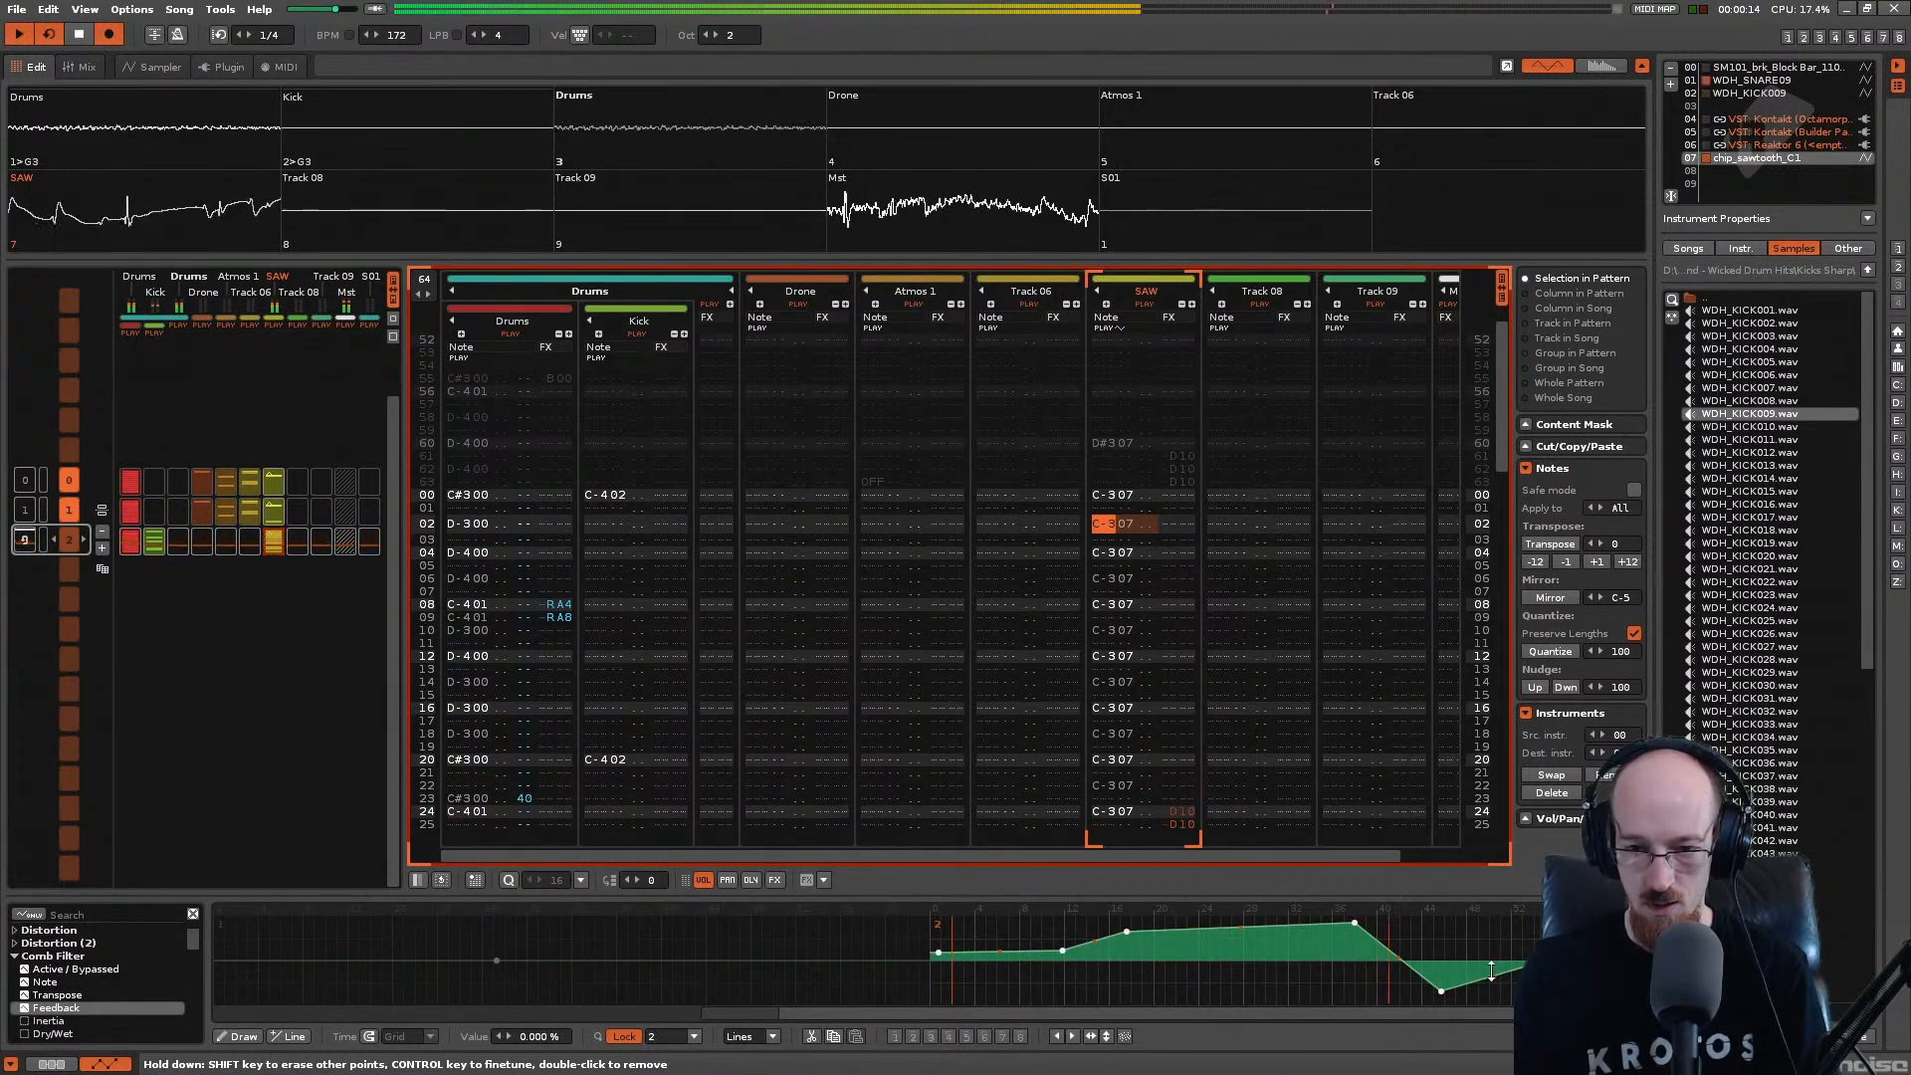
Step: Reshape the feedback envelope with an early point near 6.8% and a later peak near 59.1%, and remove the dip after it
drag(1346, 931, 1351, 931)
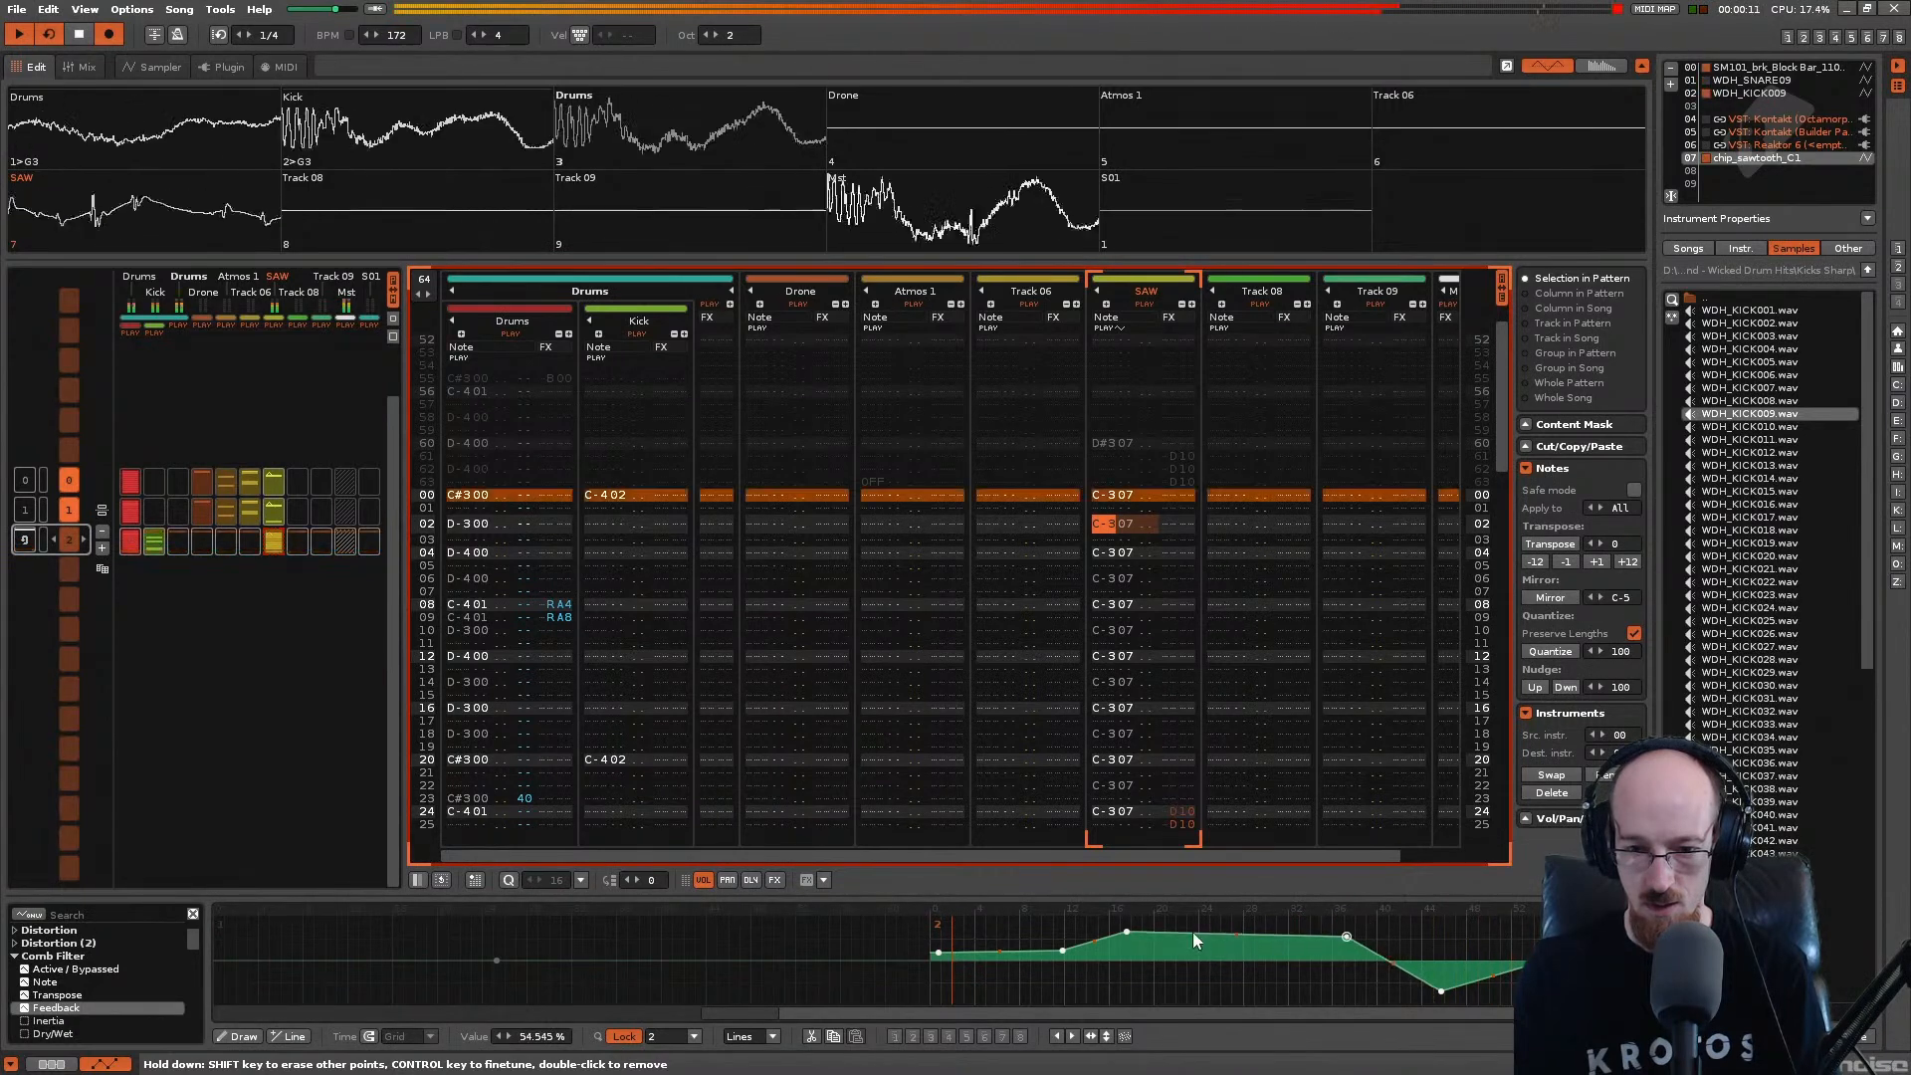
drag(1125, 932, 1120, 957)
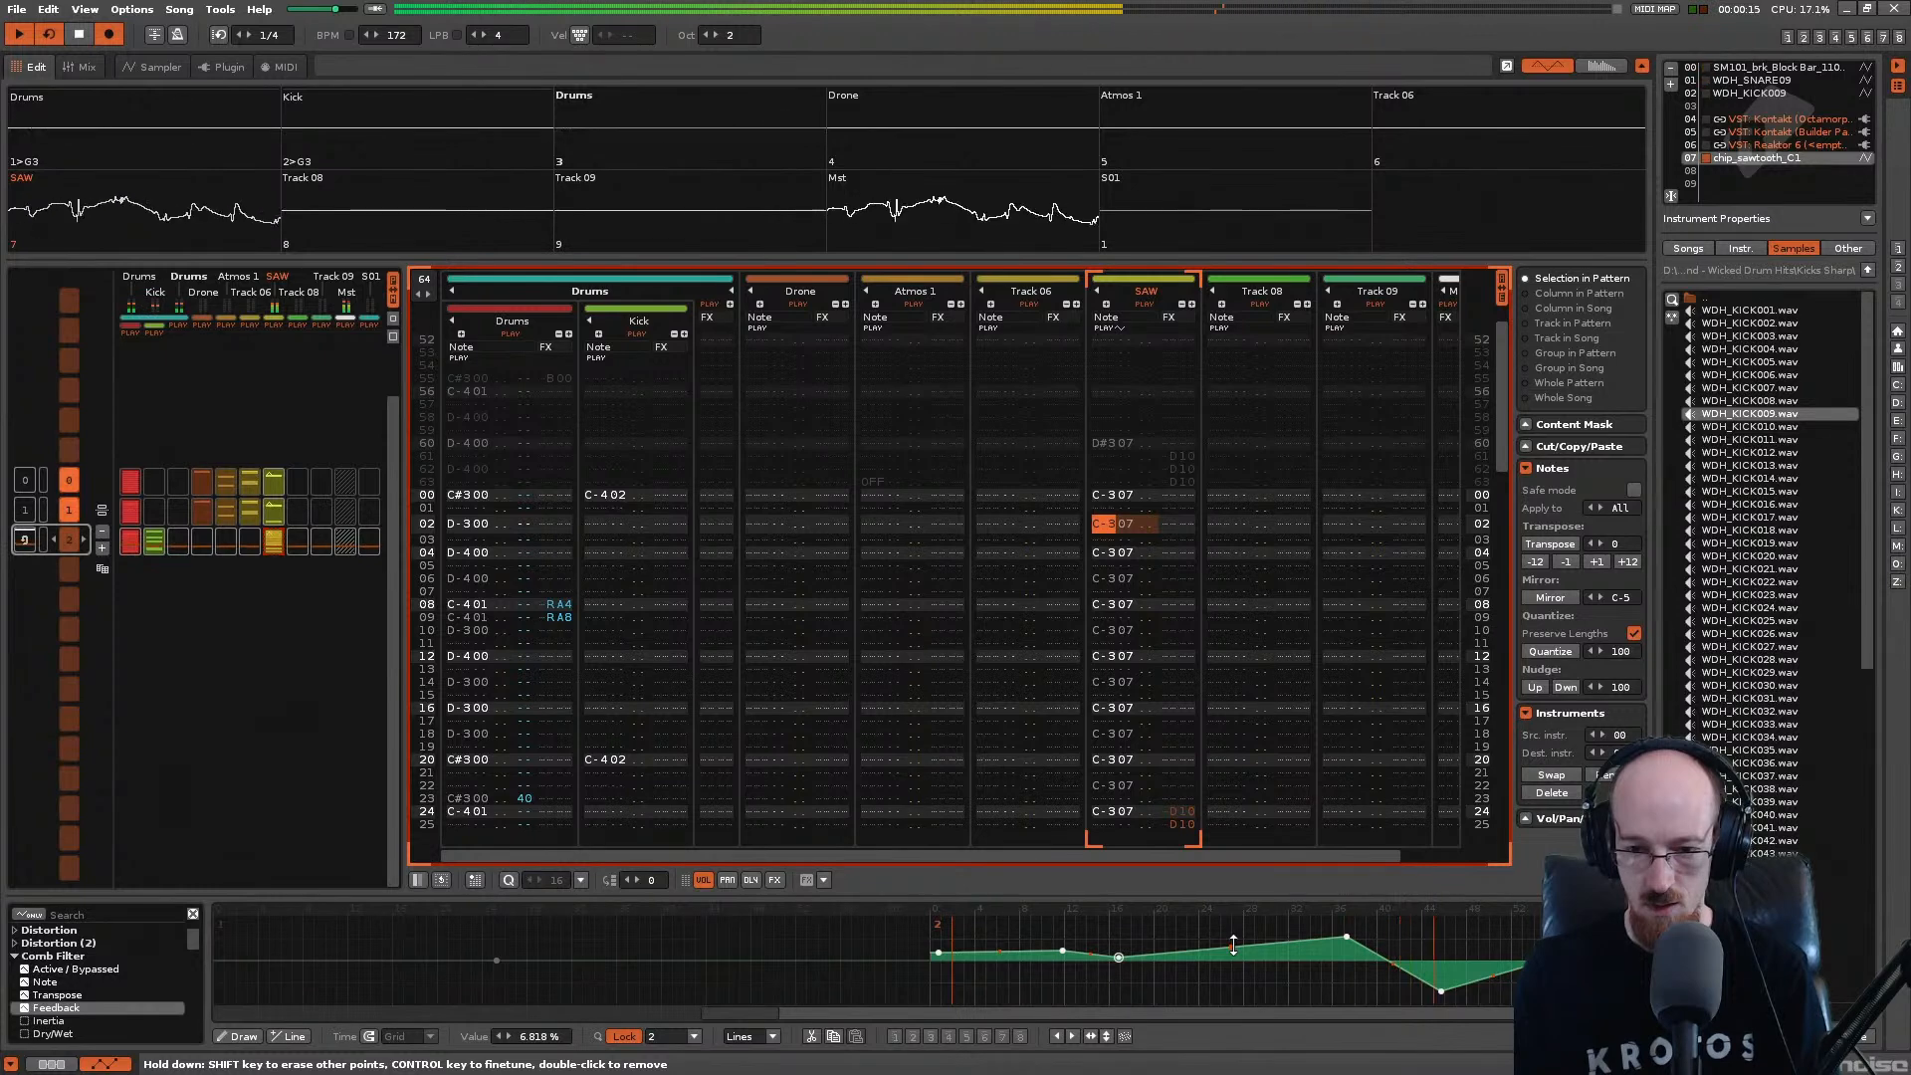
drag(1347, 939, 1433, 937)
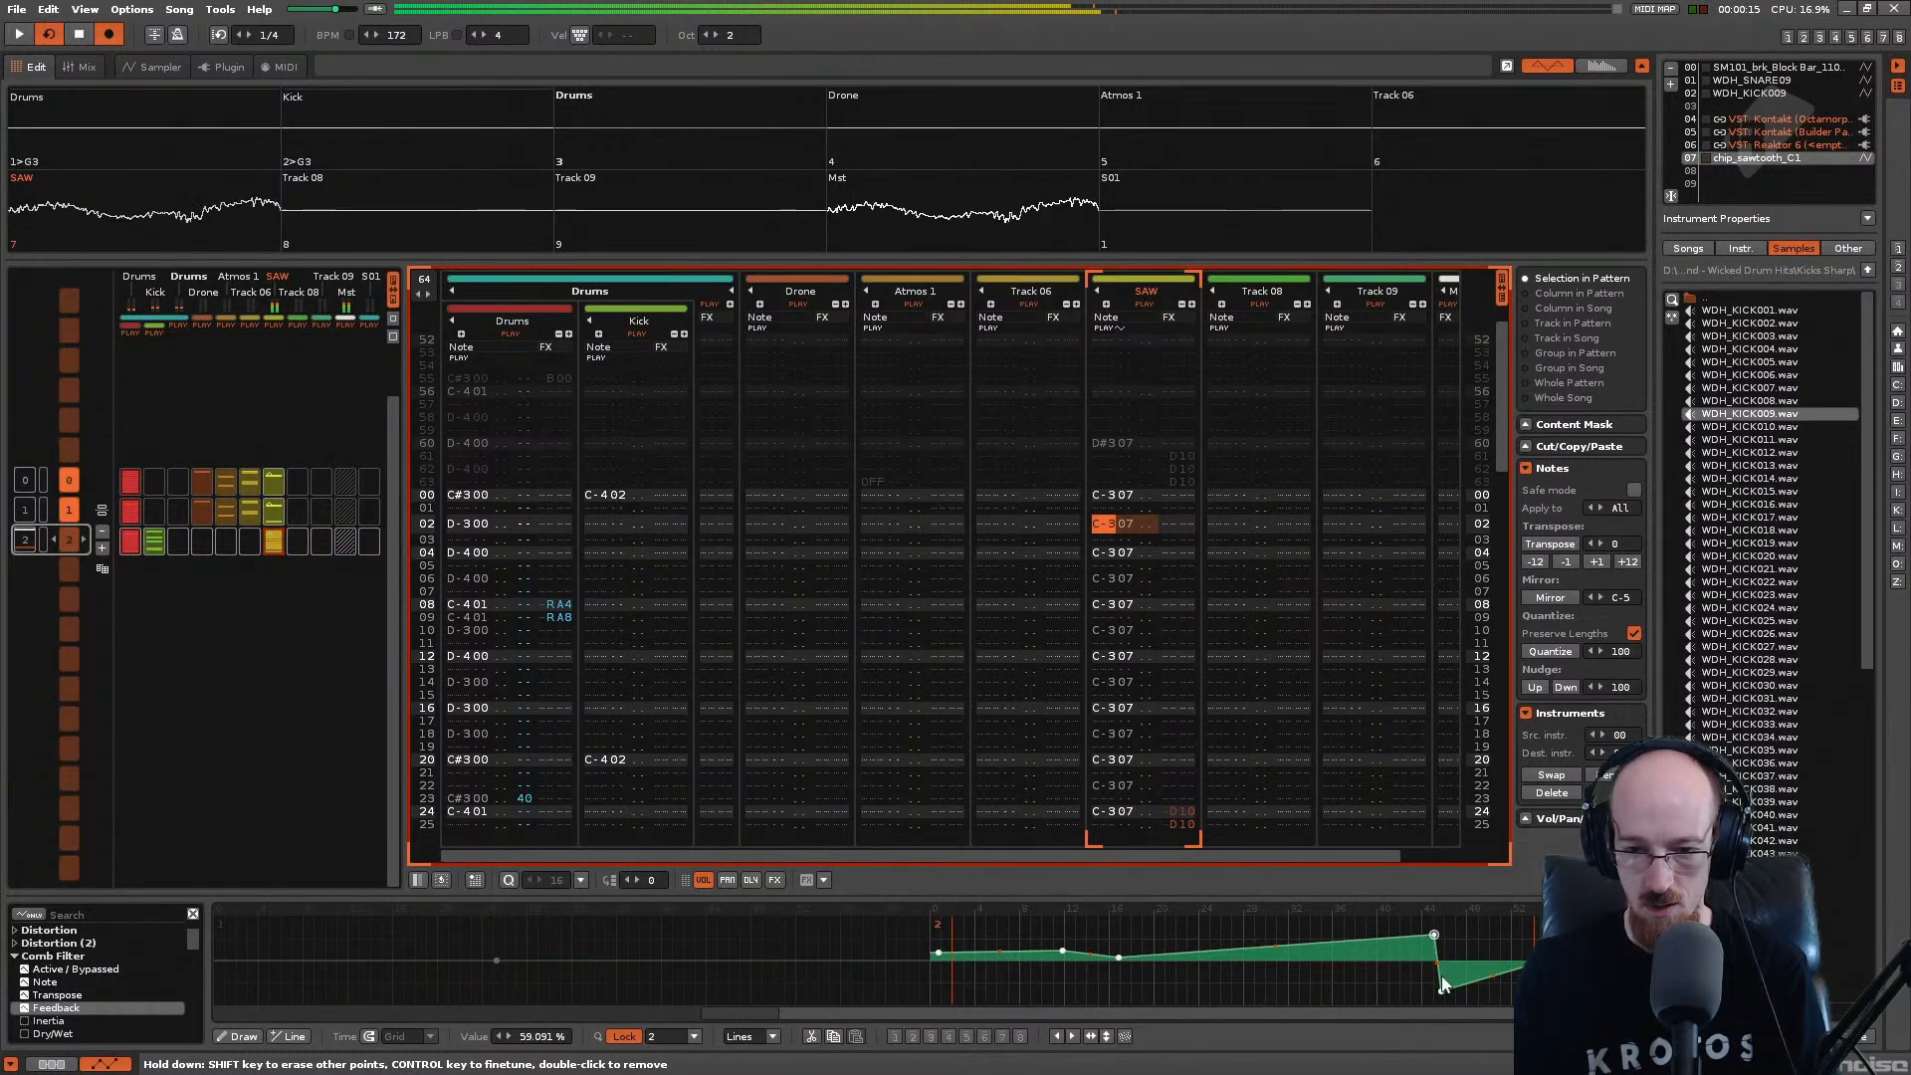
double_click(1440, 992)
key(space)
Step: Move the feedback peak later, lower the early point to about -6.8%, save the song during playback and stop it
drag(1436, 941, 1468, 935)
drag(1129, 955, 1124, 963)
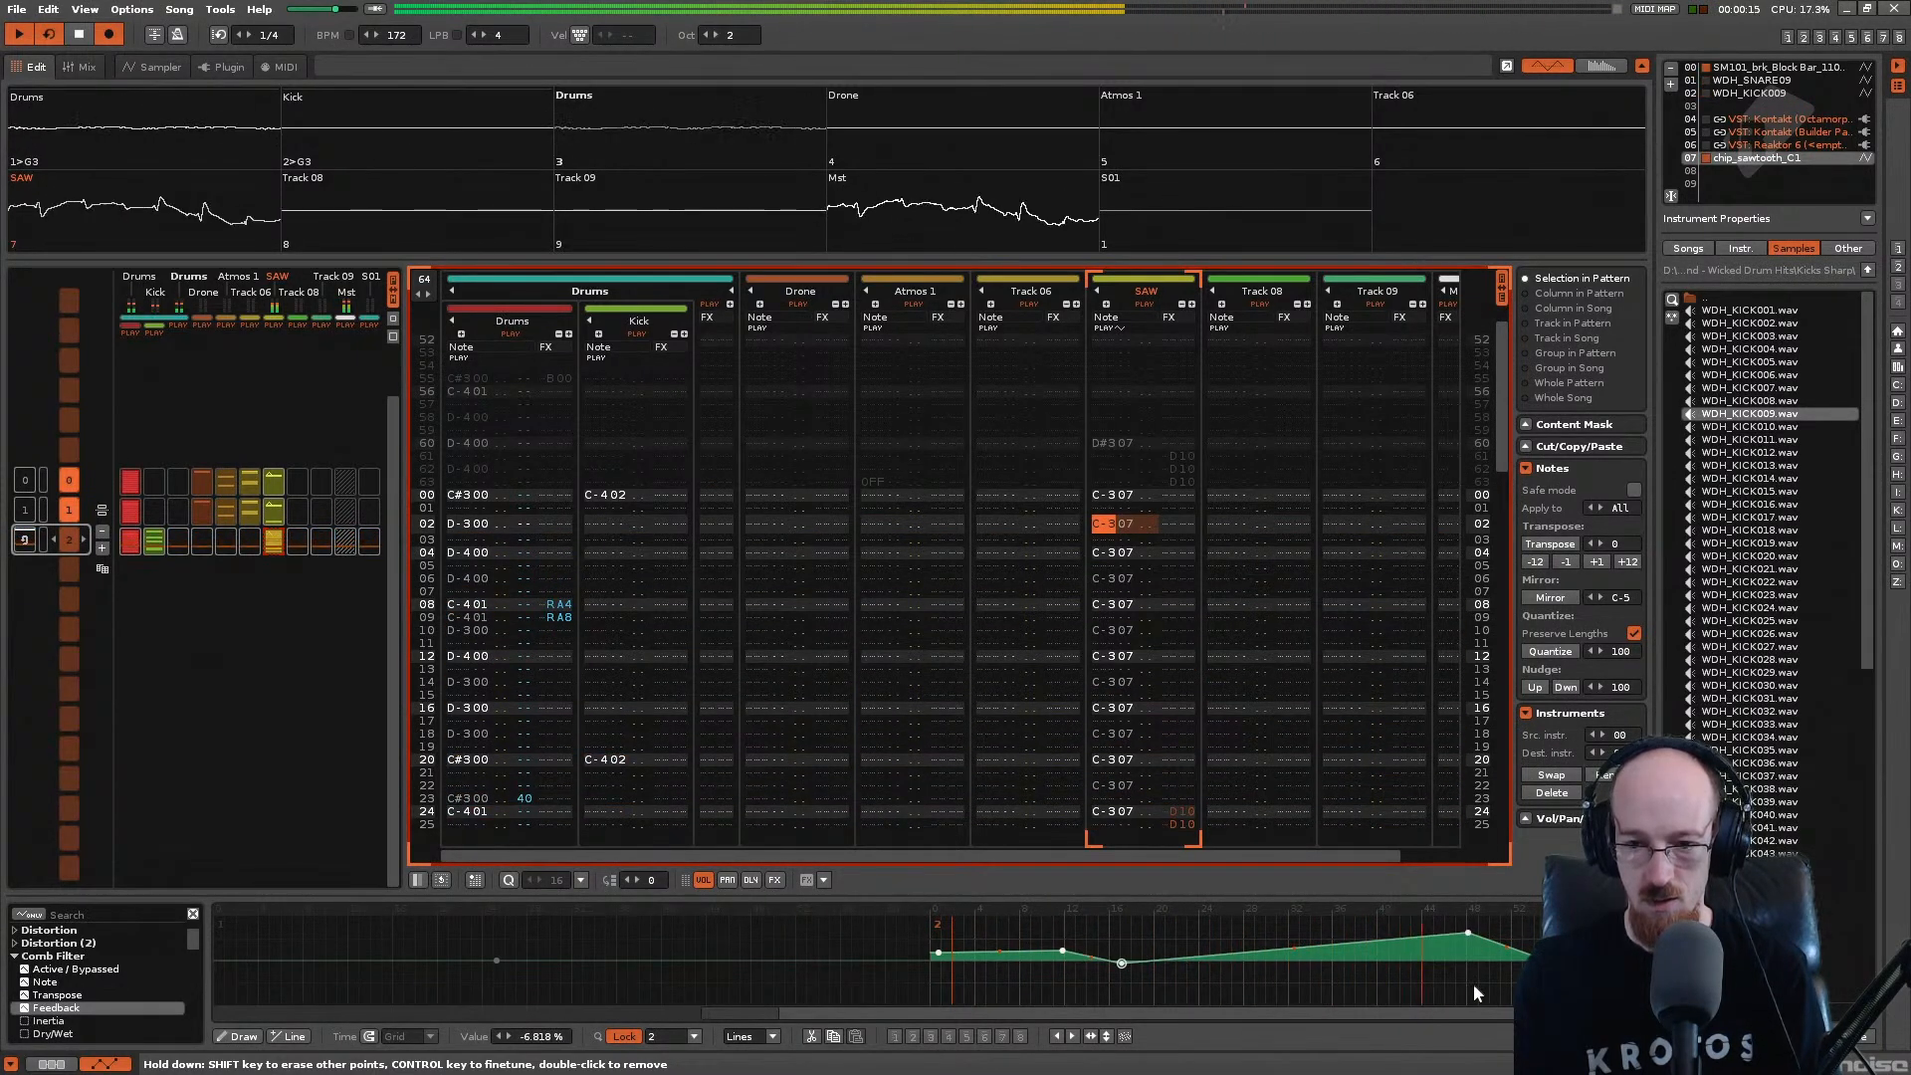
key(space)
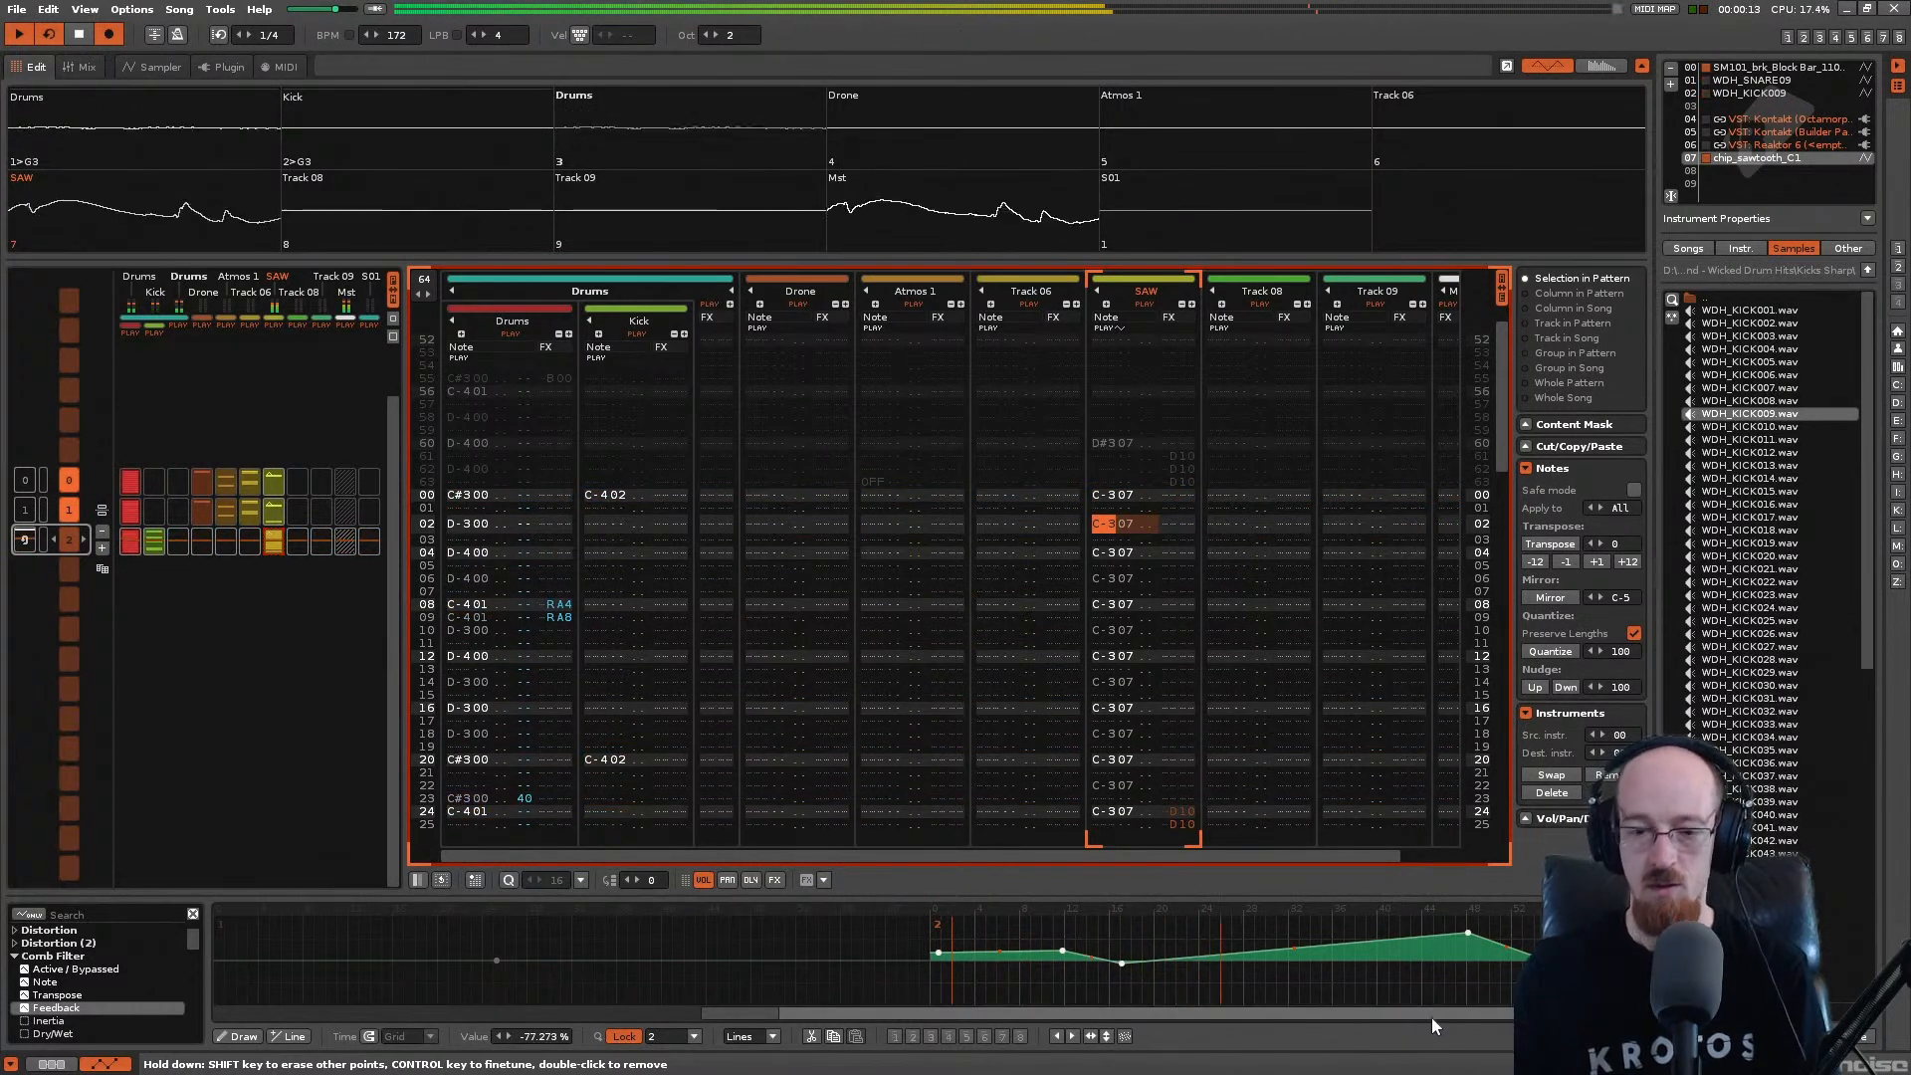
key(ctrl+s)
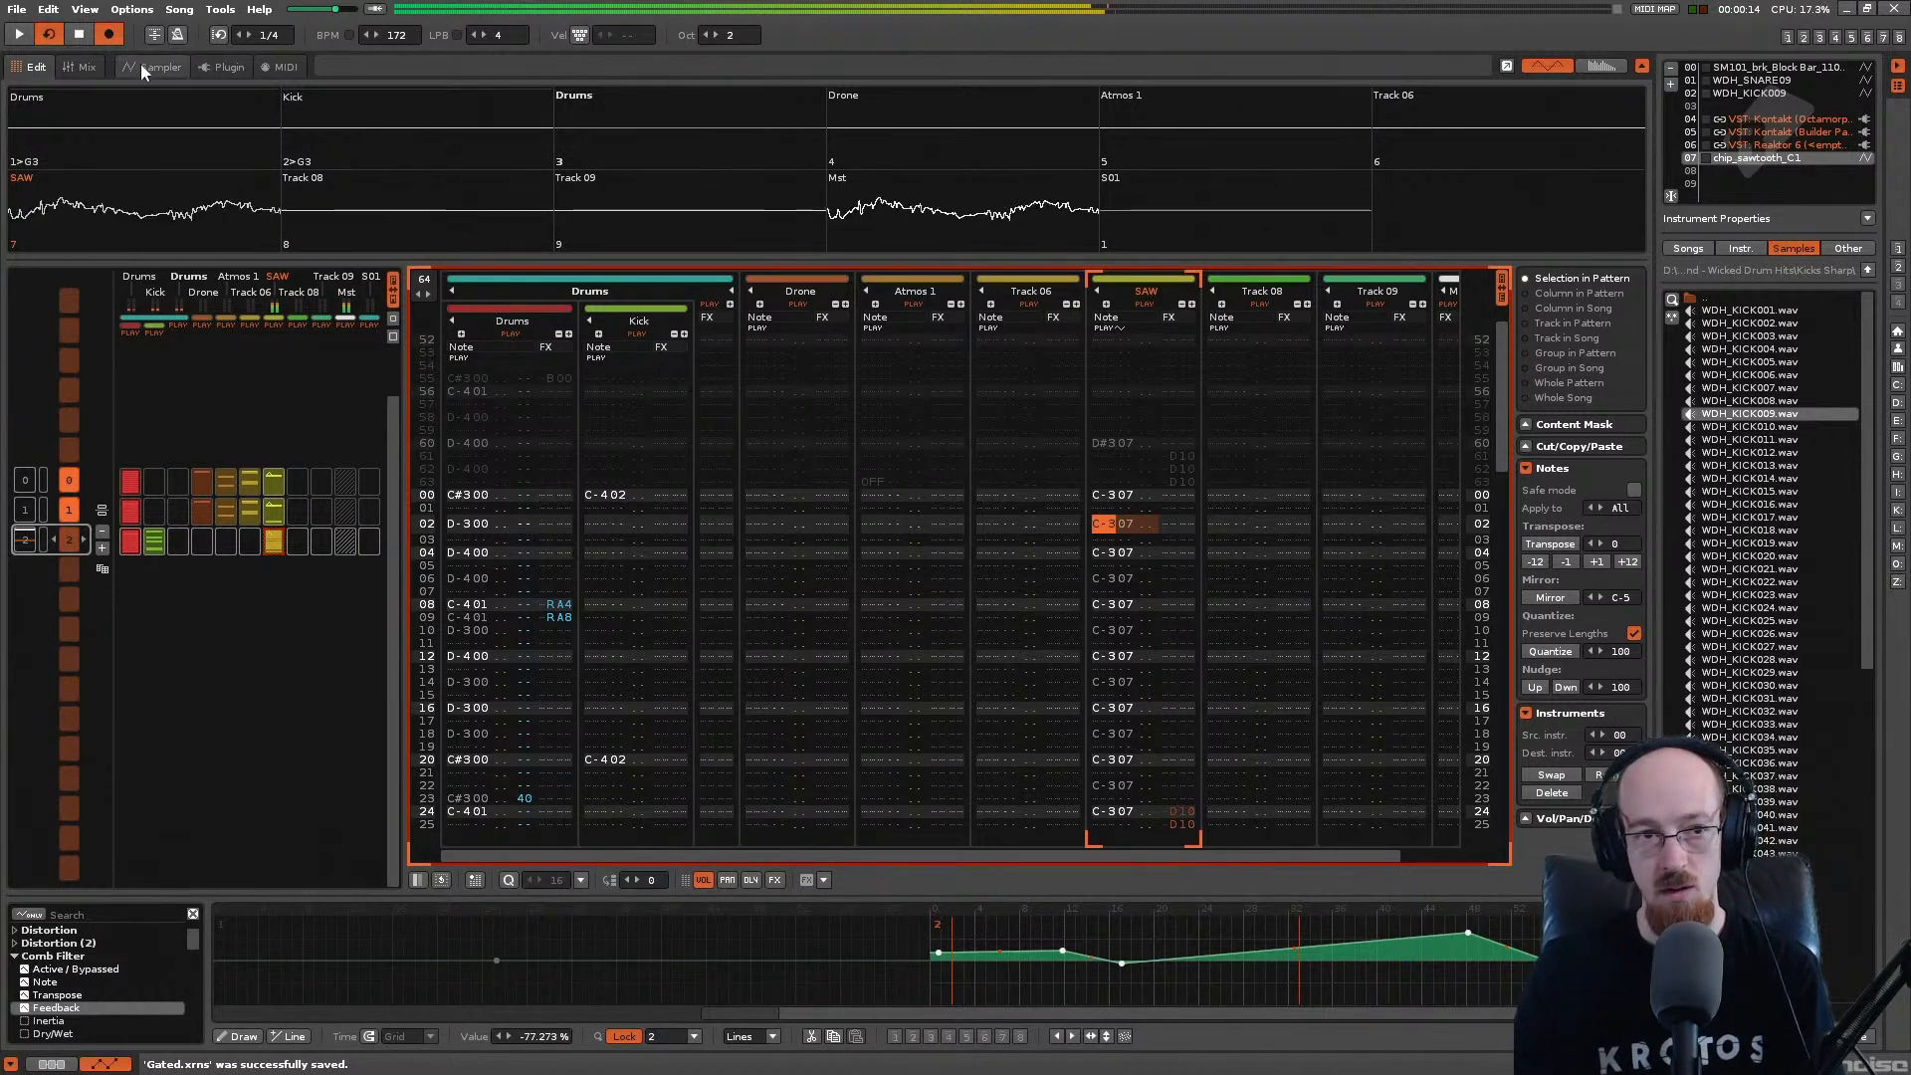
click(90, 33)
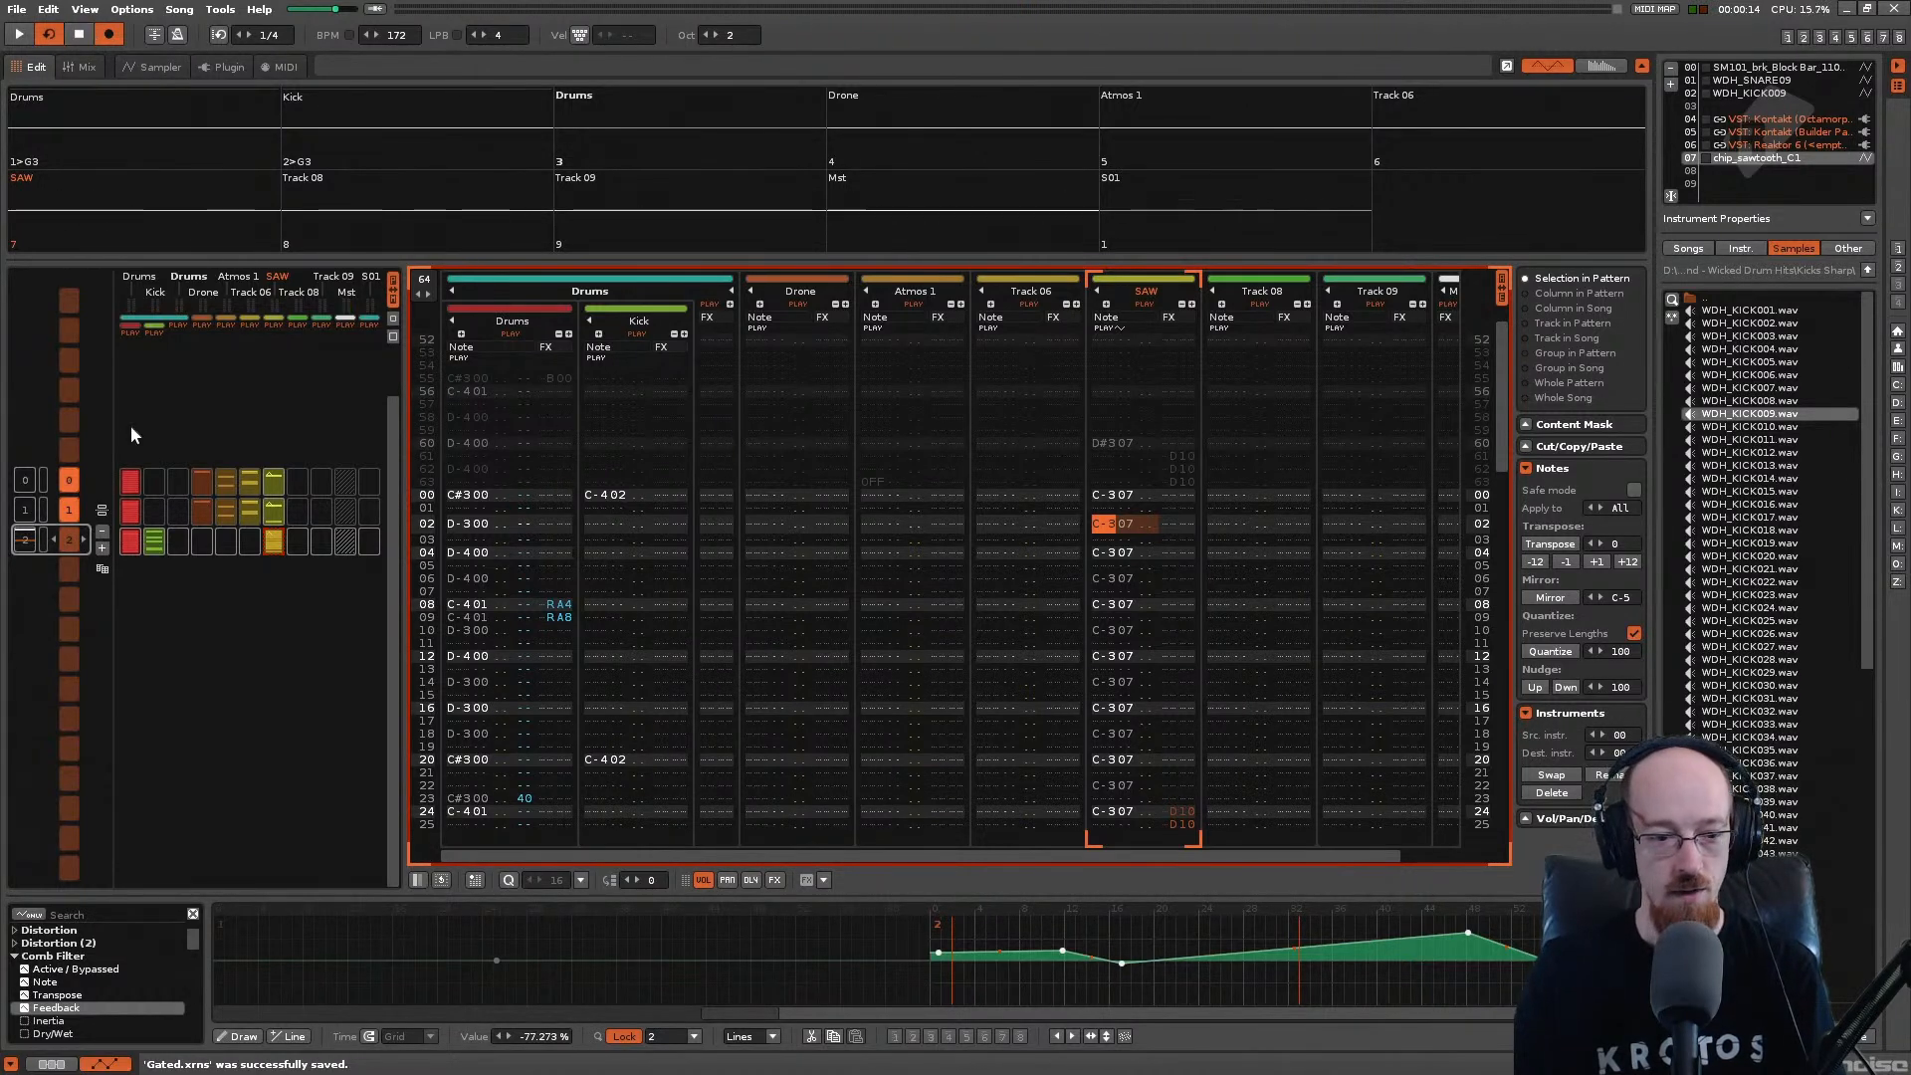
Step: Switch on the Comb Filter in the SAW device chain while auditioning notes, and undo the recorded extra note
click(59, 1065)
scroll(894, 1041, left, 3)
key(b)
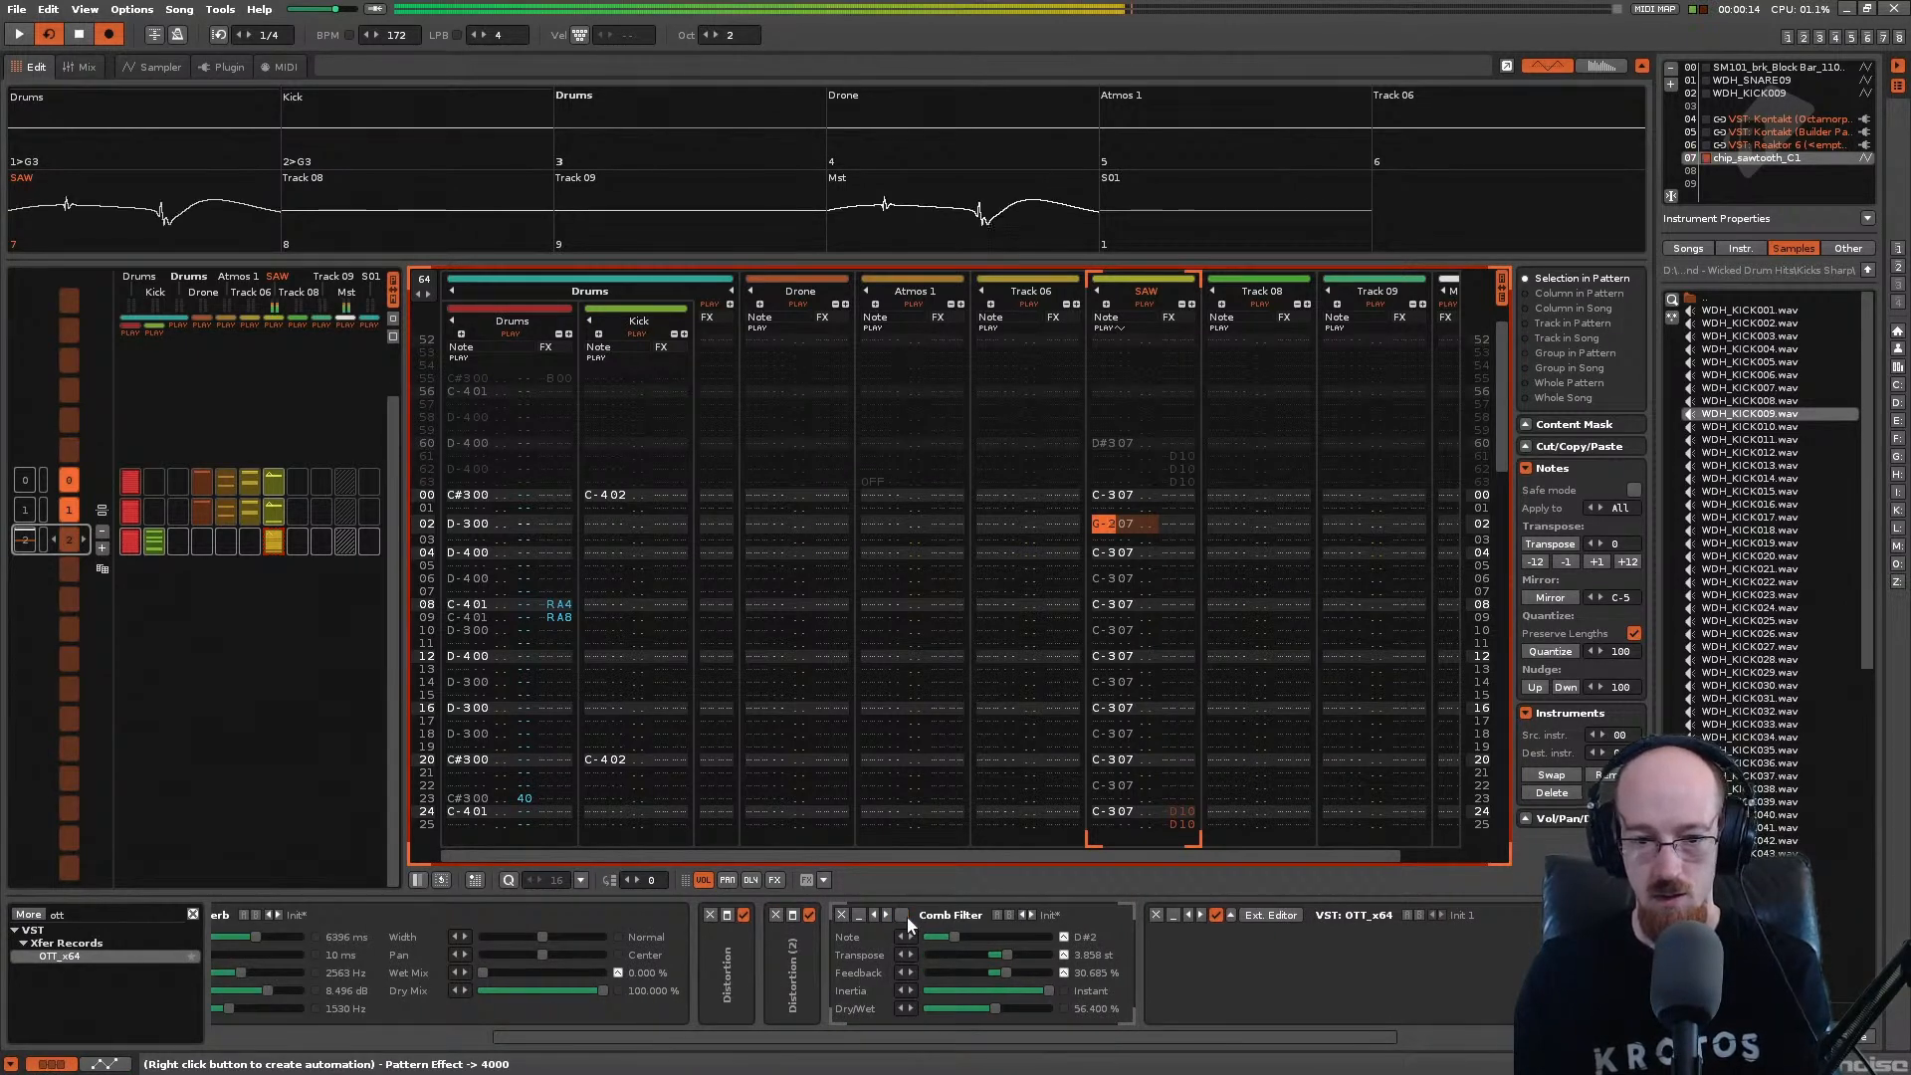
click(902, 915)
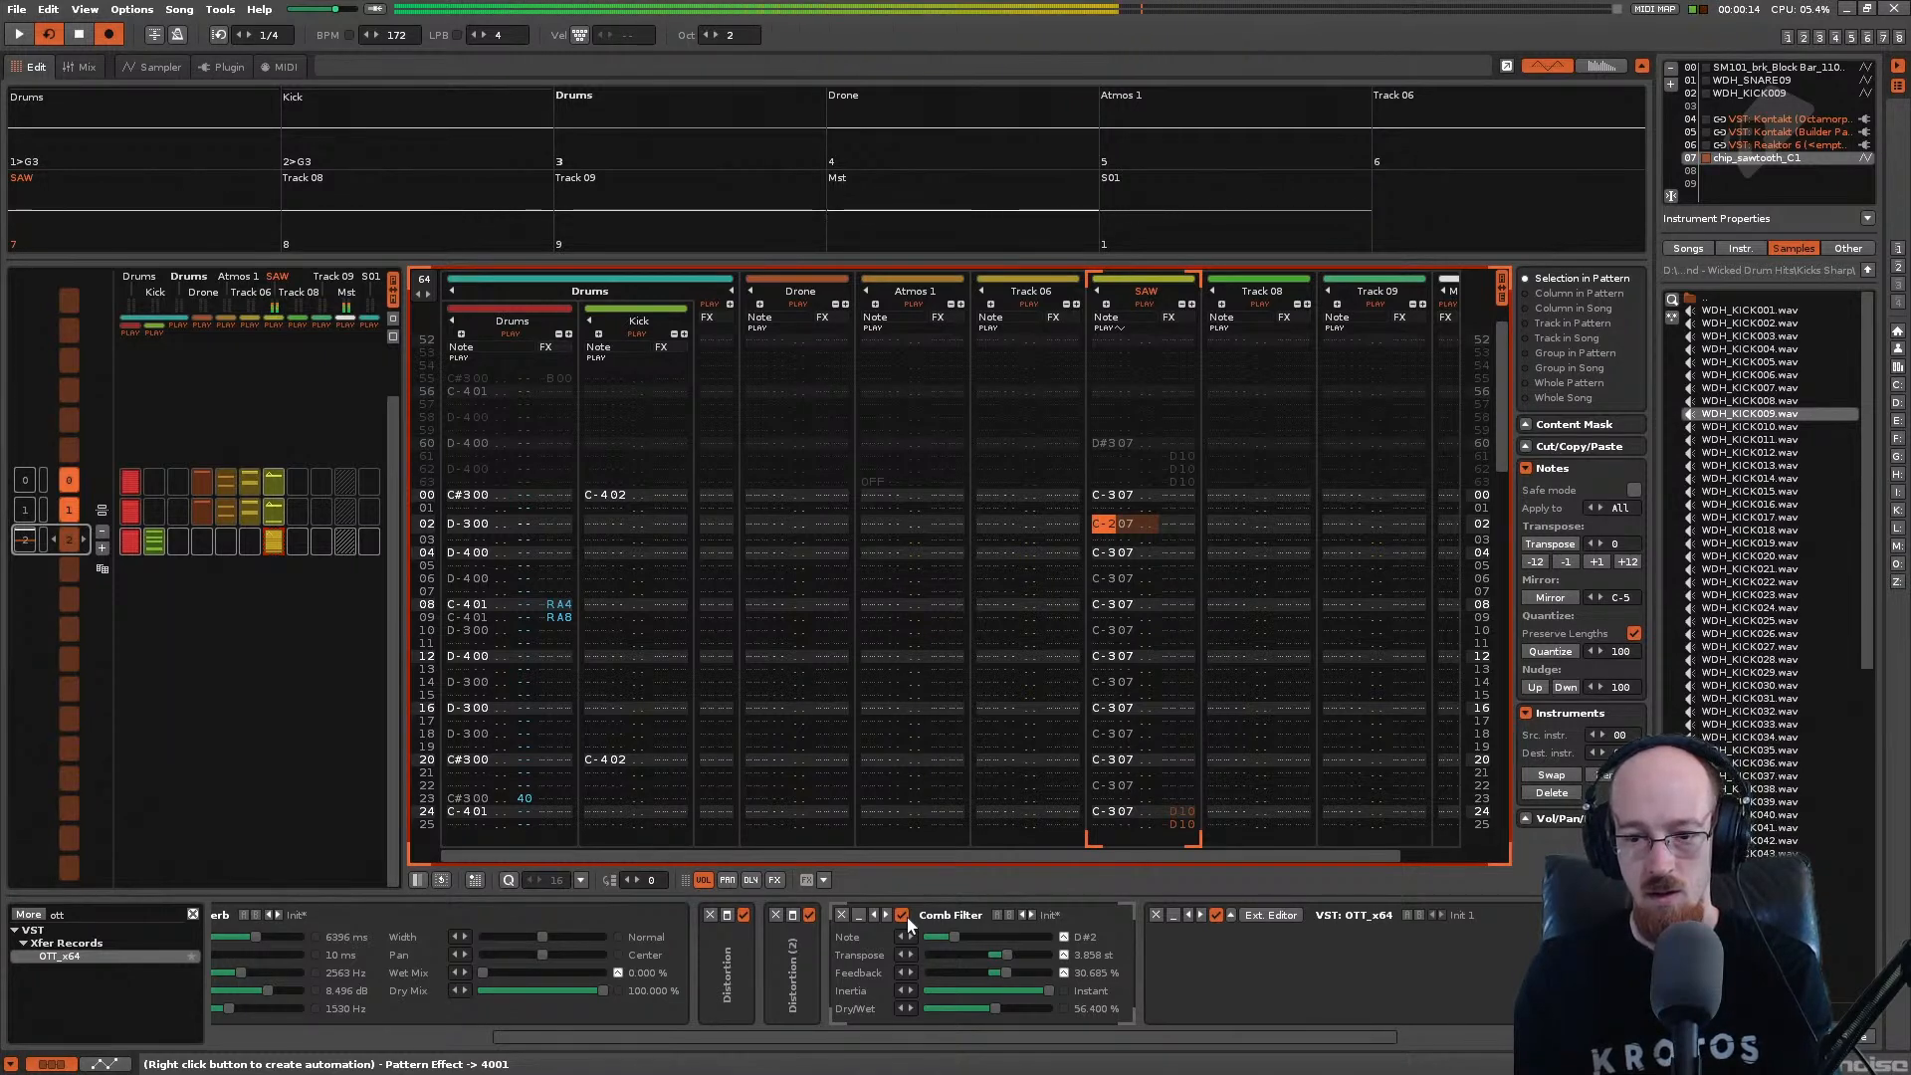
key(z)
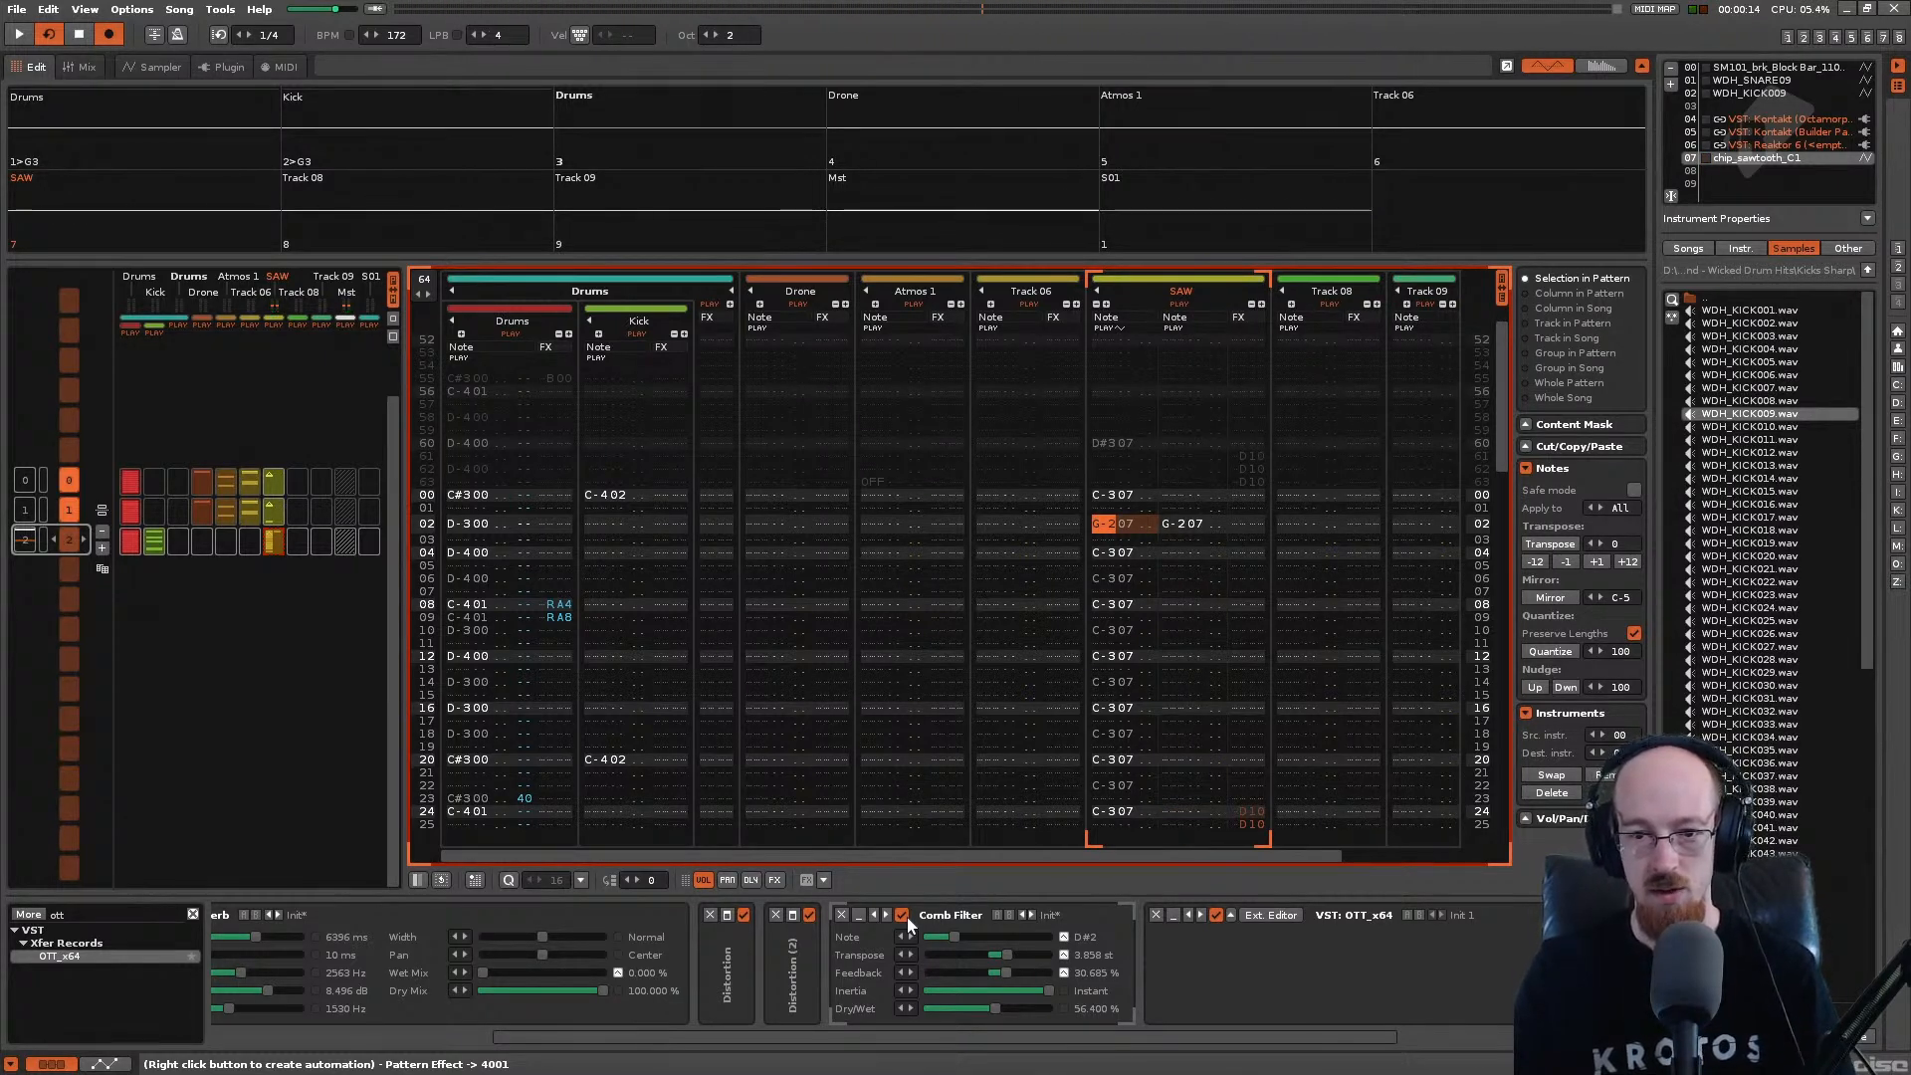
key(ctrl+z)
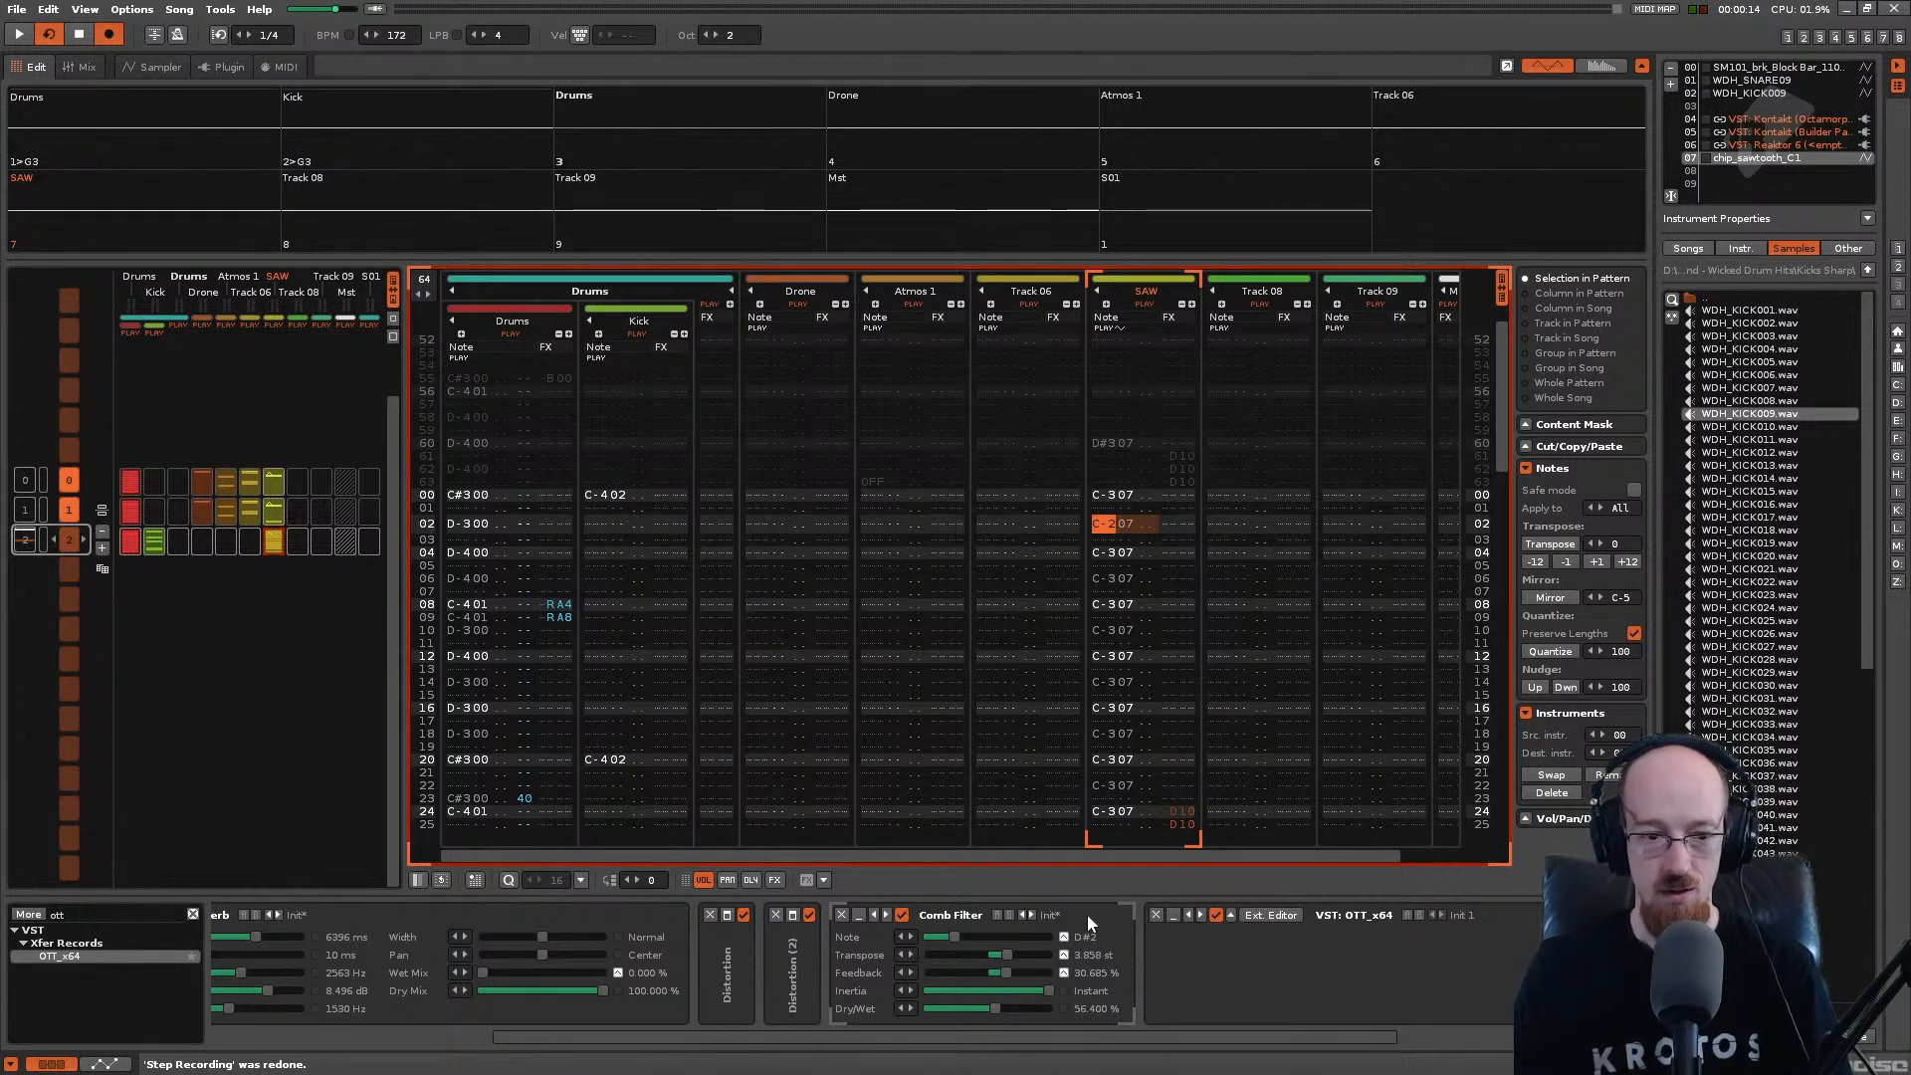
Step: Turn off edit mode, save the song and audition the third pattern's SAW line with its effects chain
key(Escape)
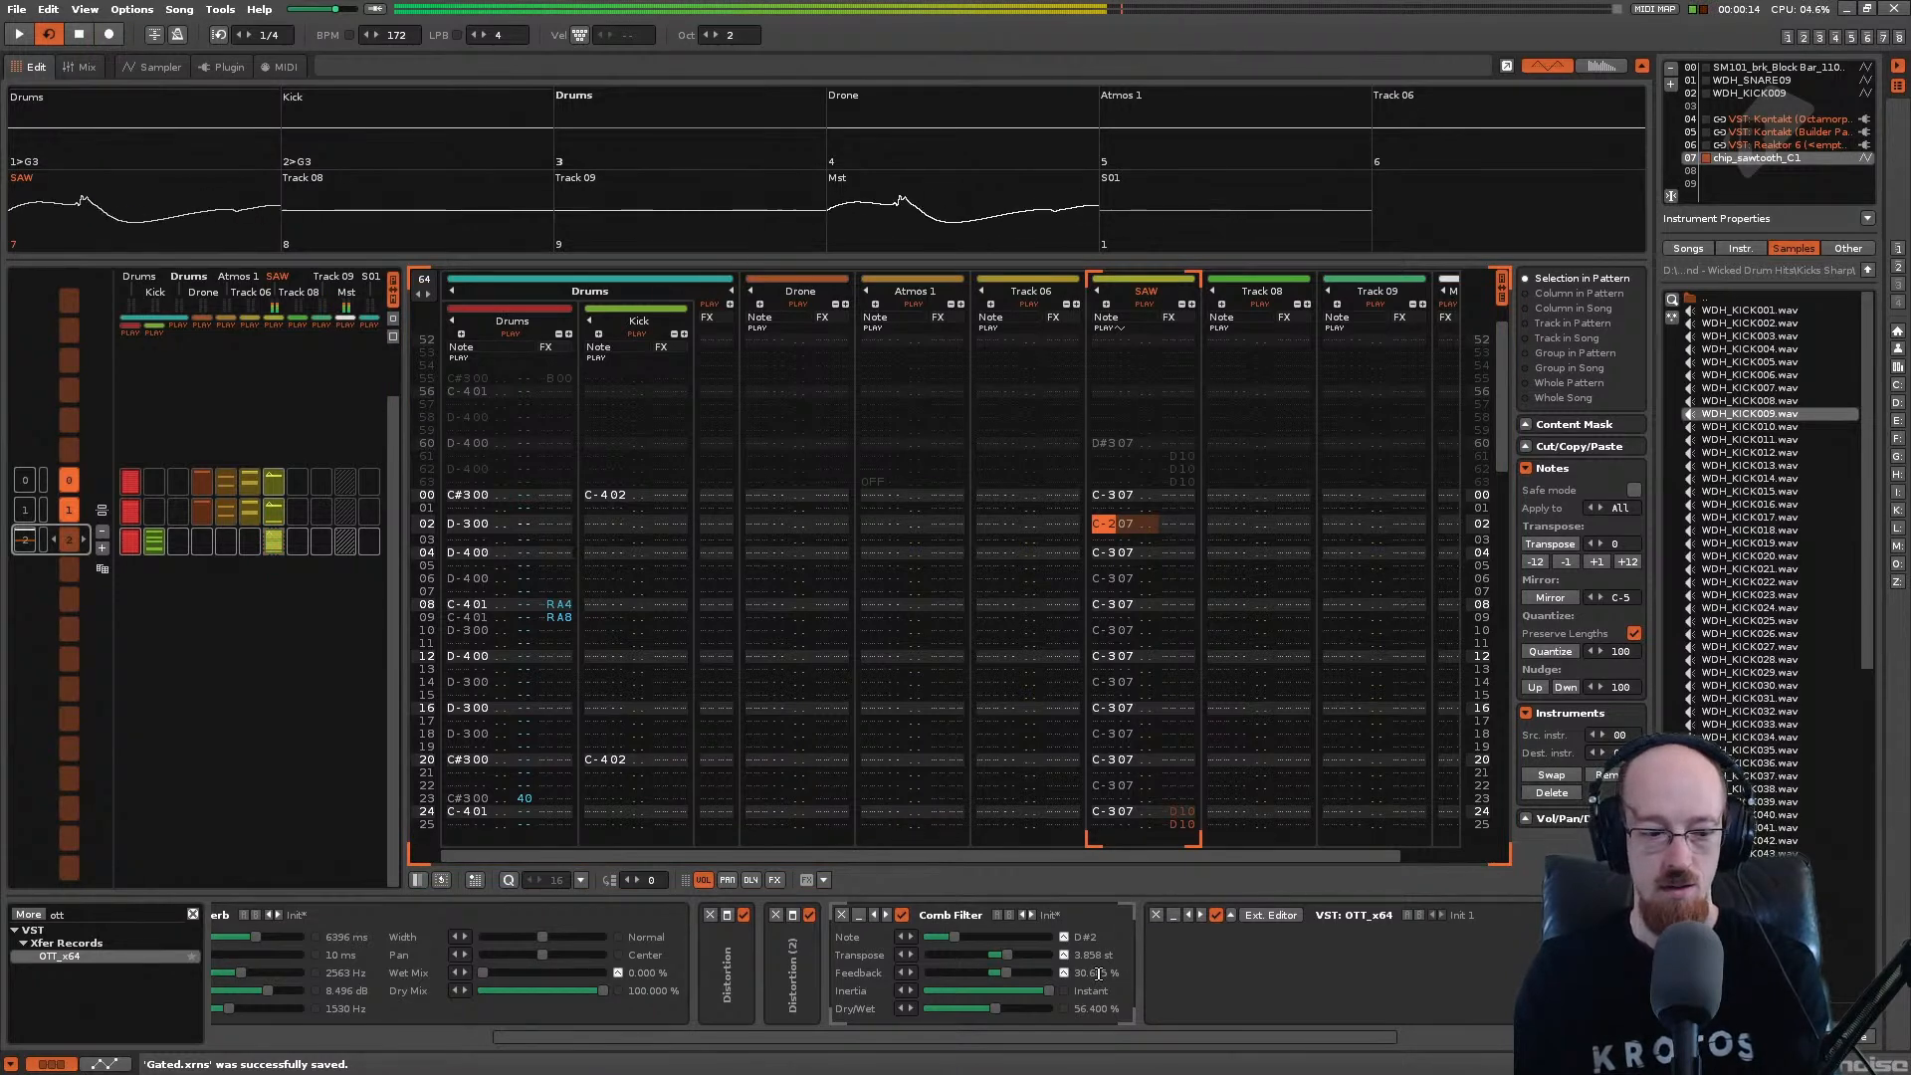
key(space)
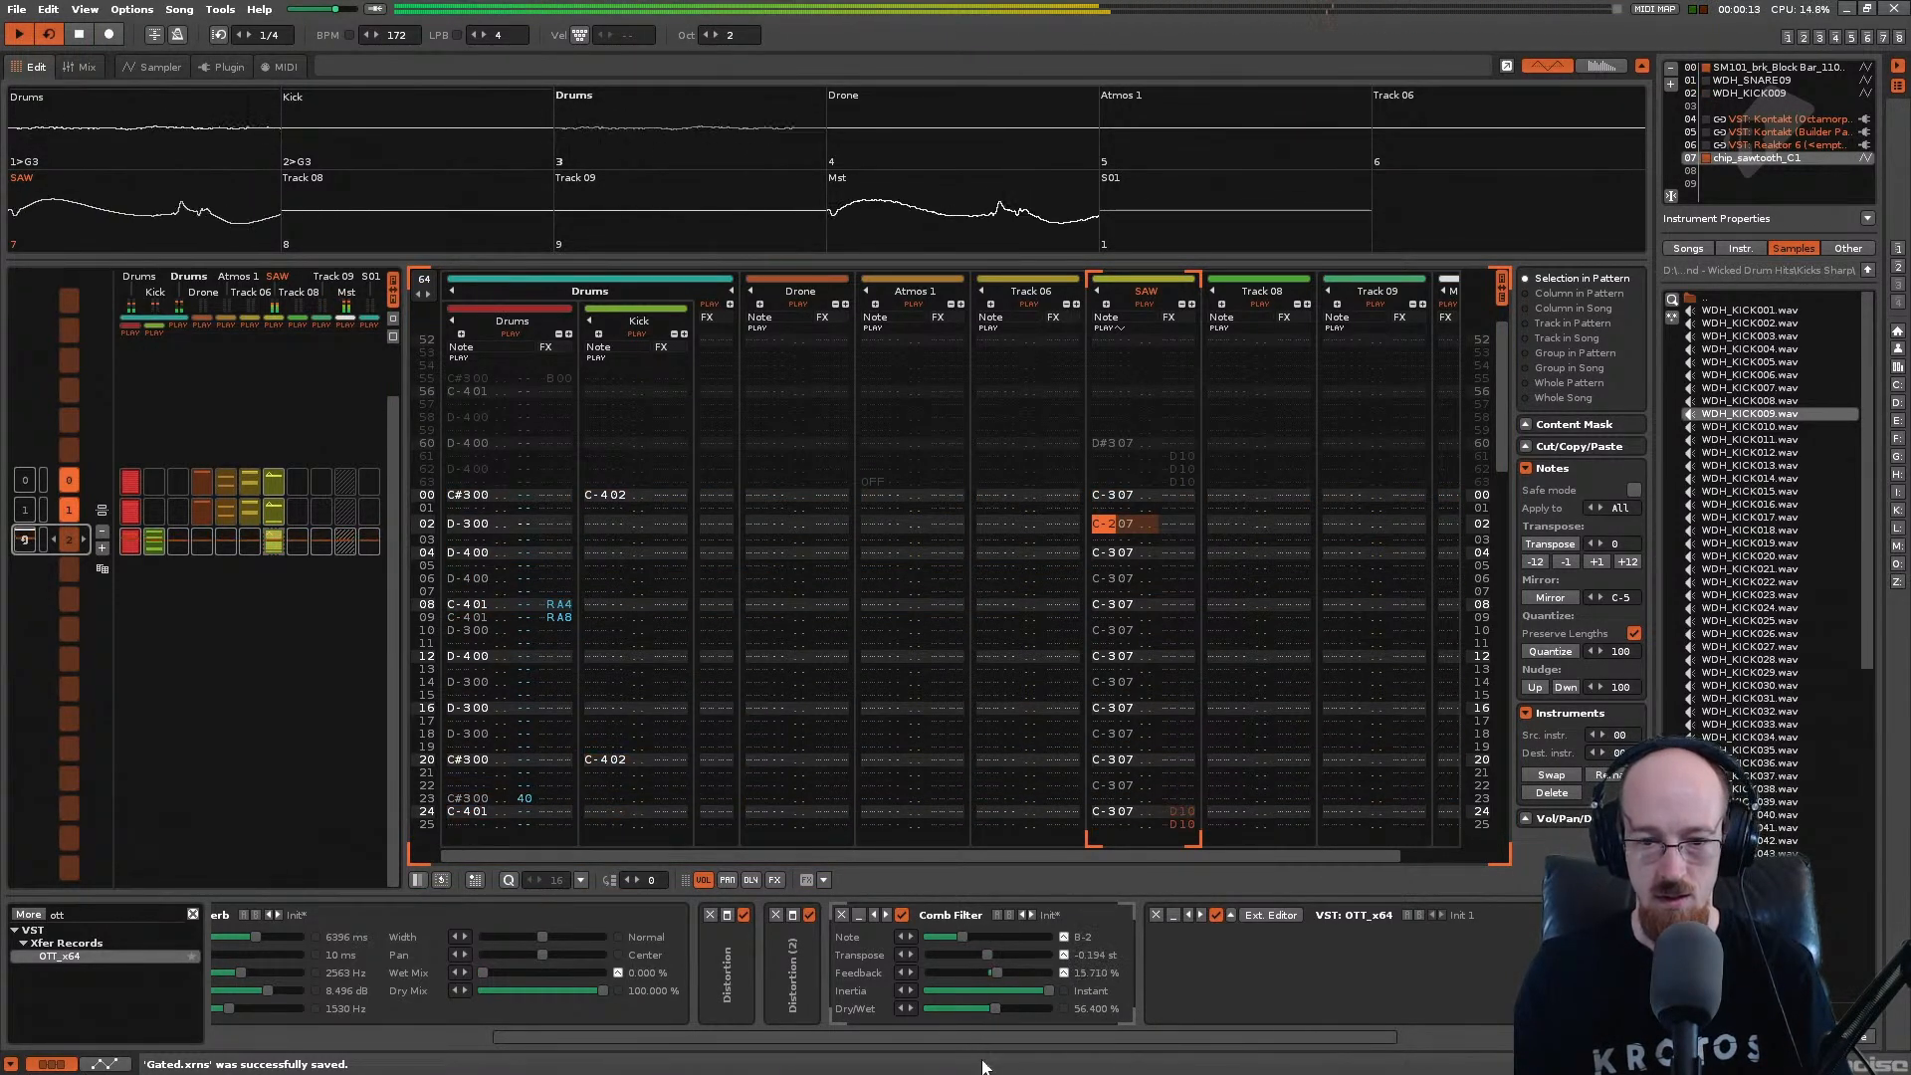
click(902, 915)
drag(766, 1045, 498, 1031)
drag(936, 1038, 766, 1029)
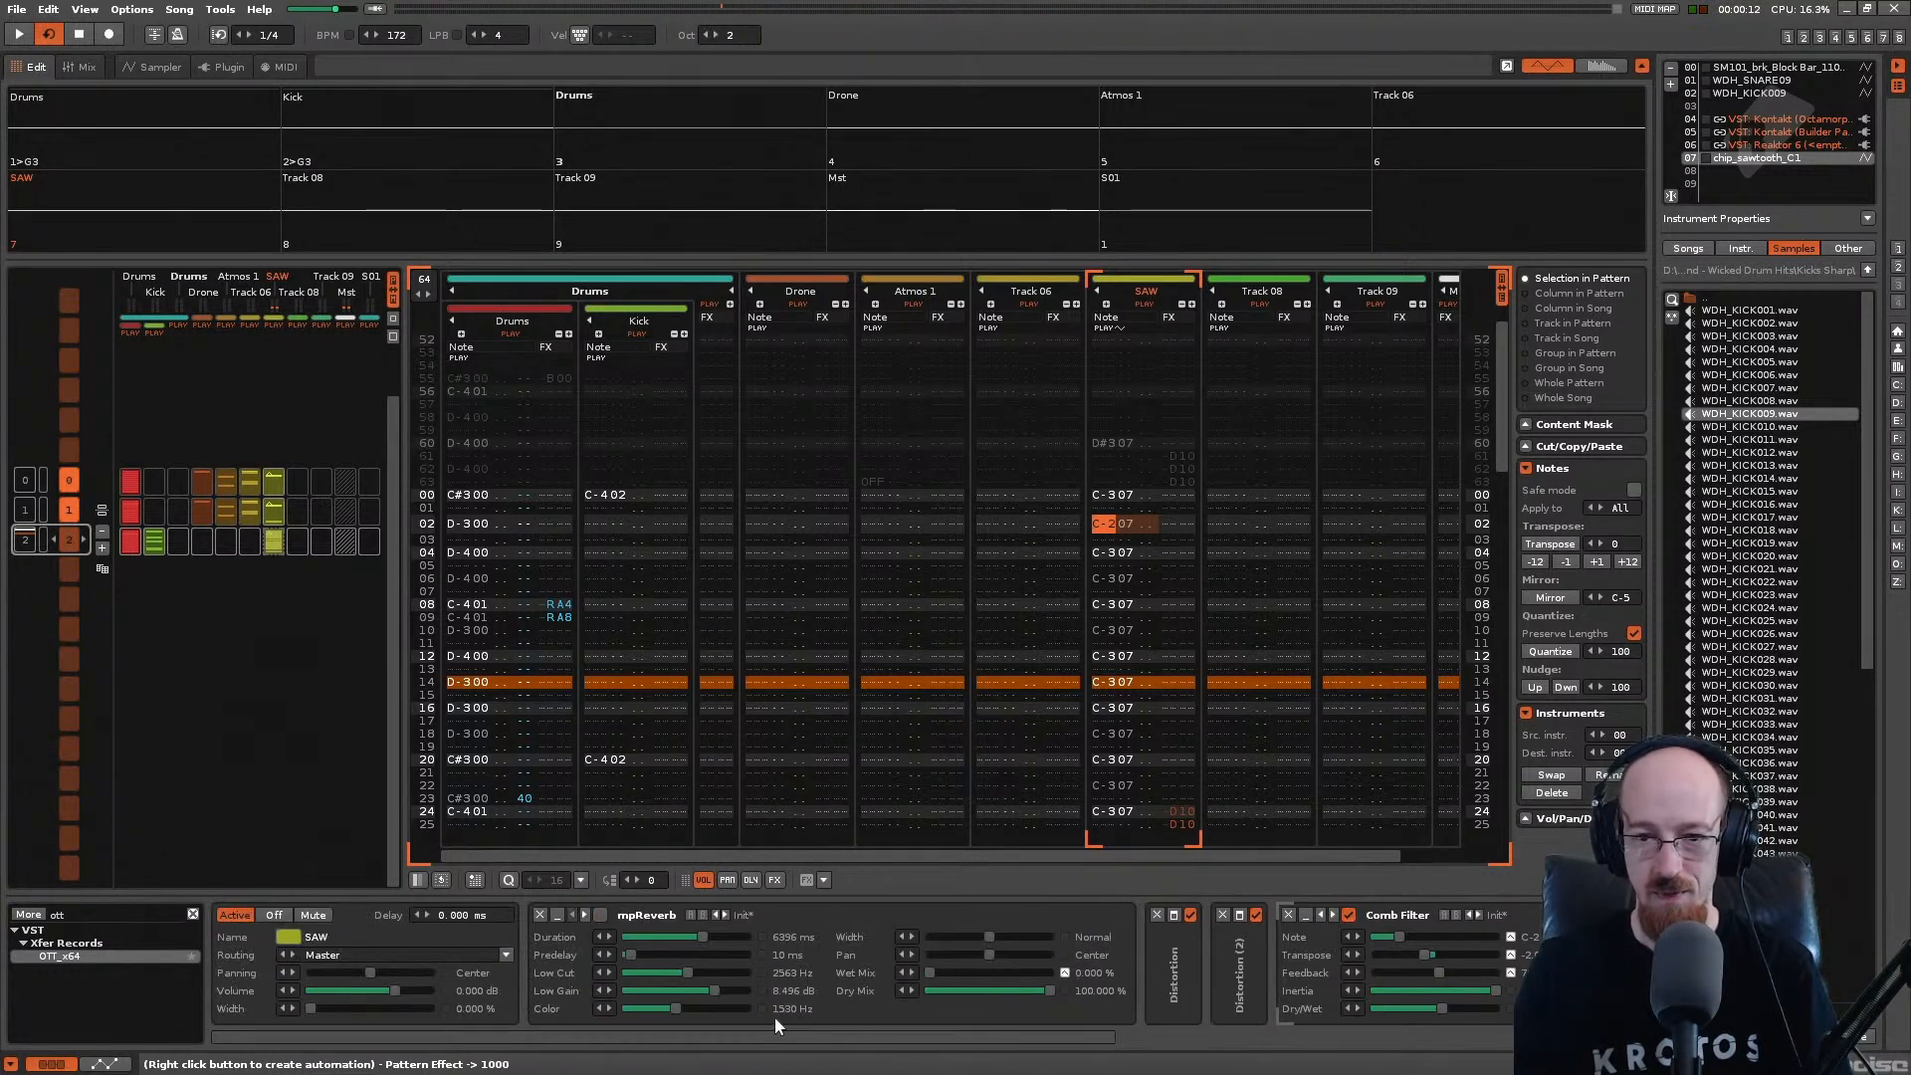
key(space)
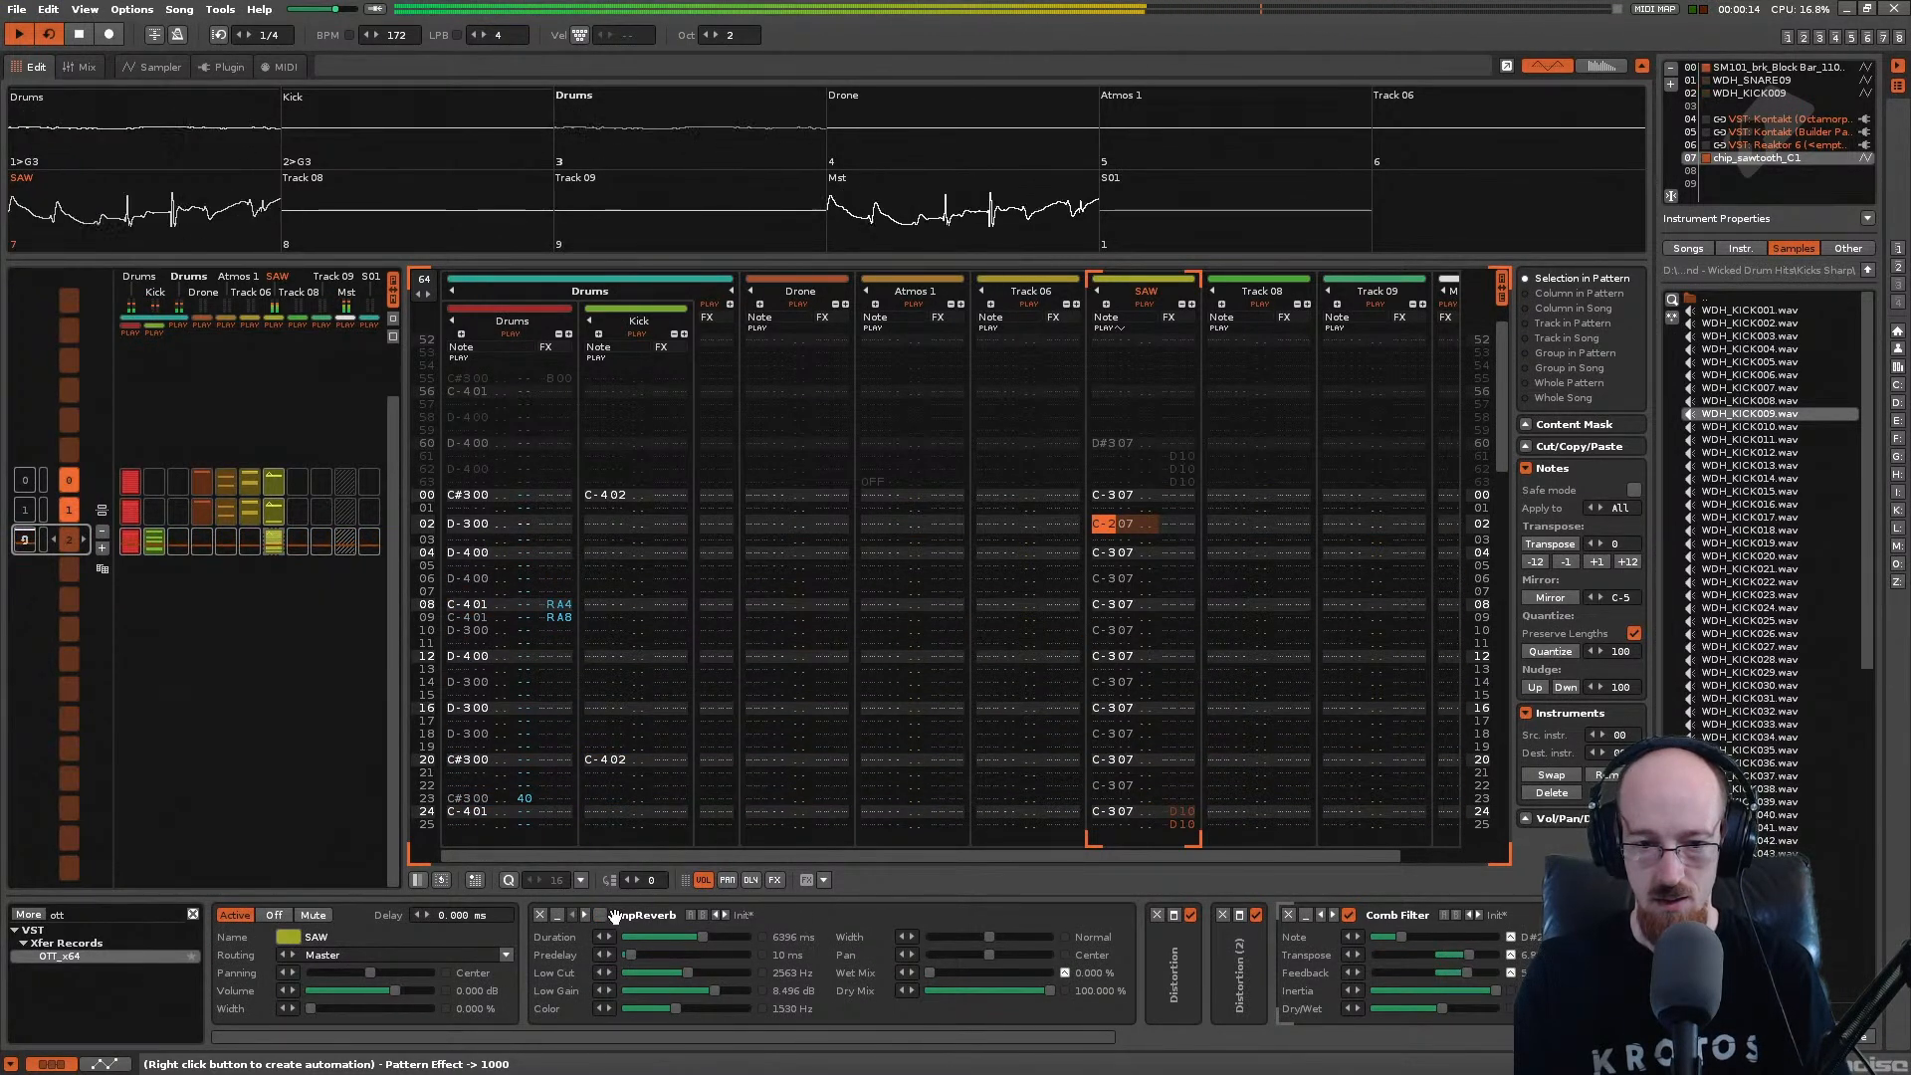
Step: Enable mpReverb in the SAW chain and move it past the Comb Filter, OTT_x64, Analog Filter and Distortion (3) to the chain's end
drag(781, 918, 1298, 988)
drag(886, 1027, 1111, 1026)
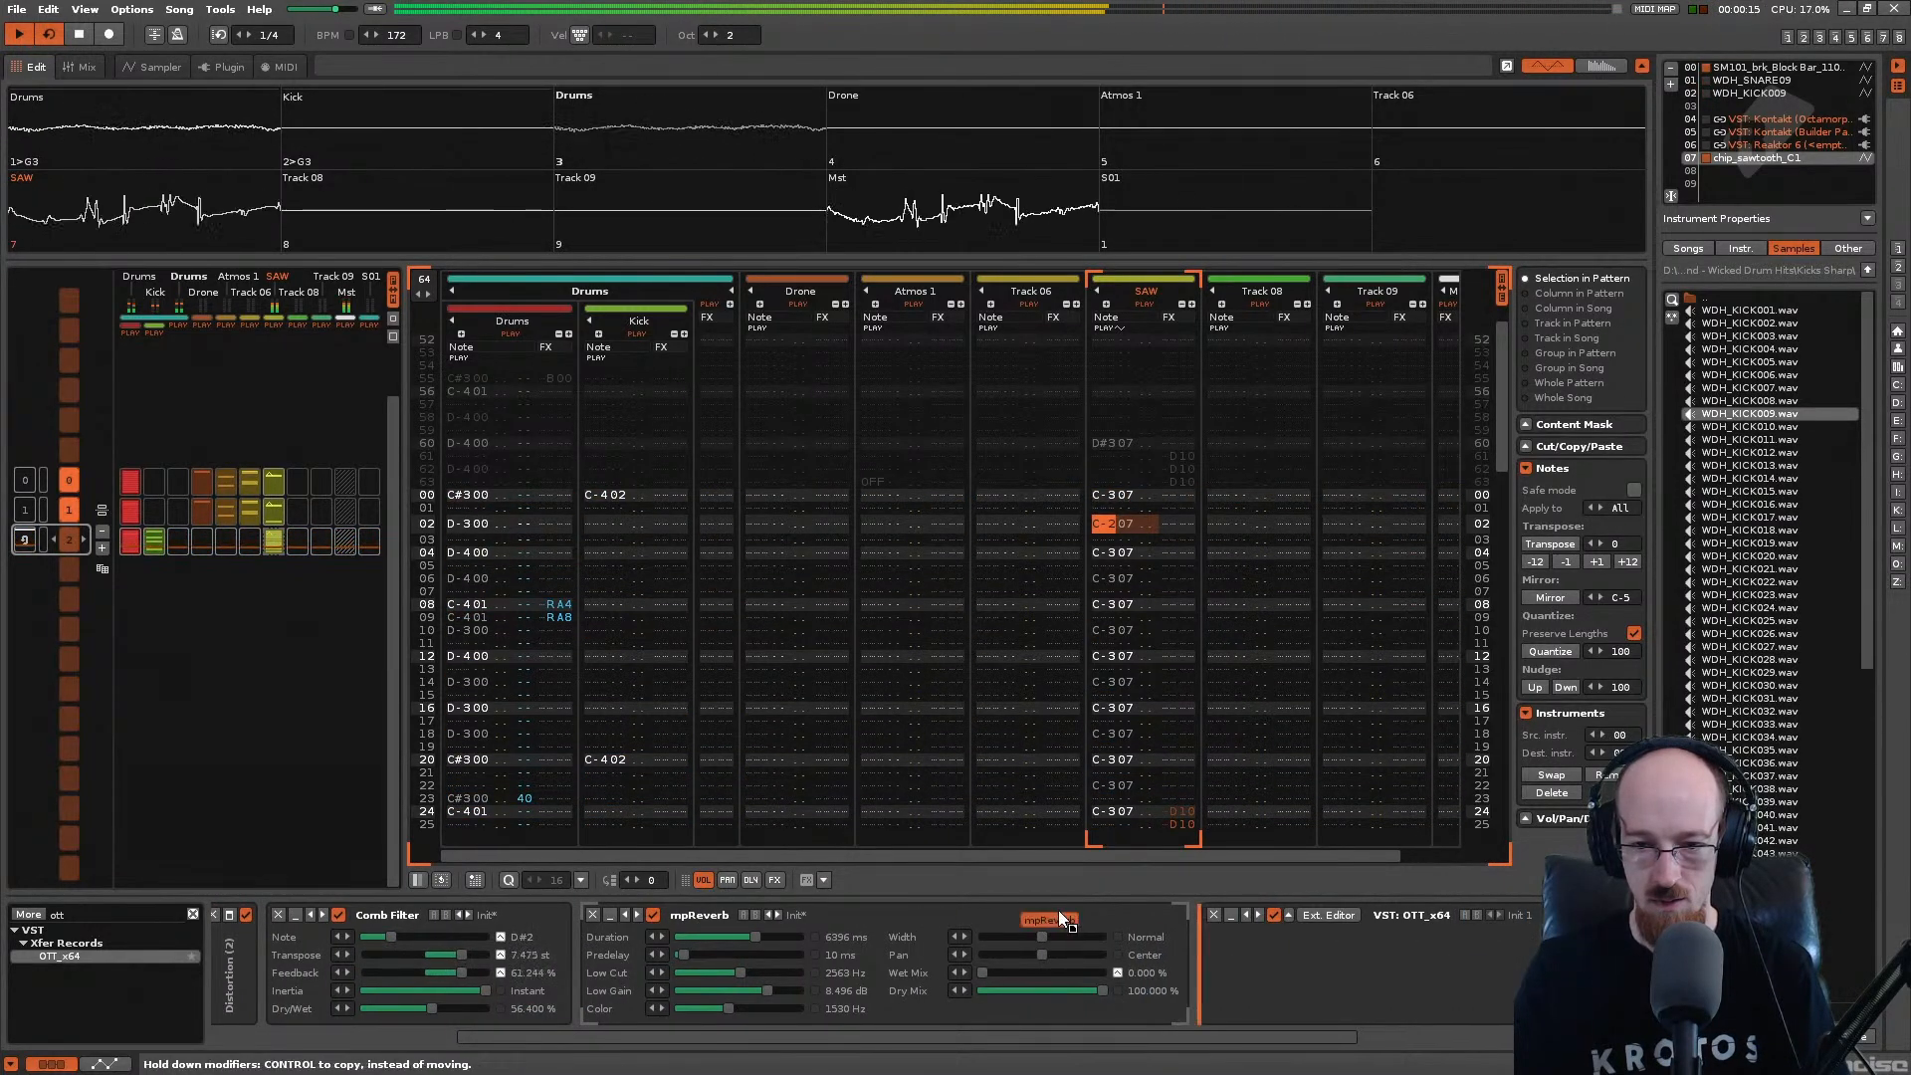
drag(699, 915, 1234, 971)
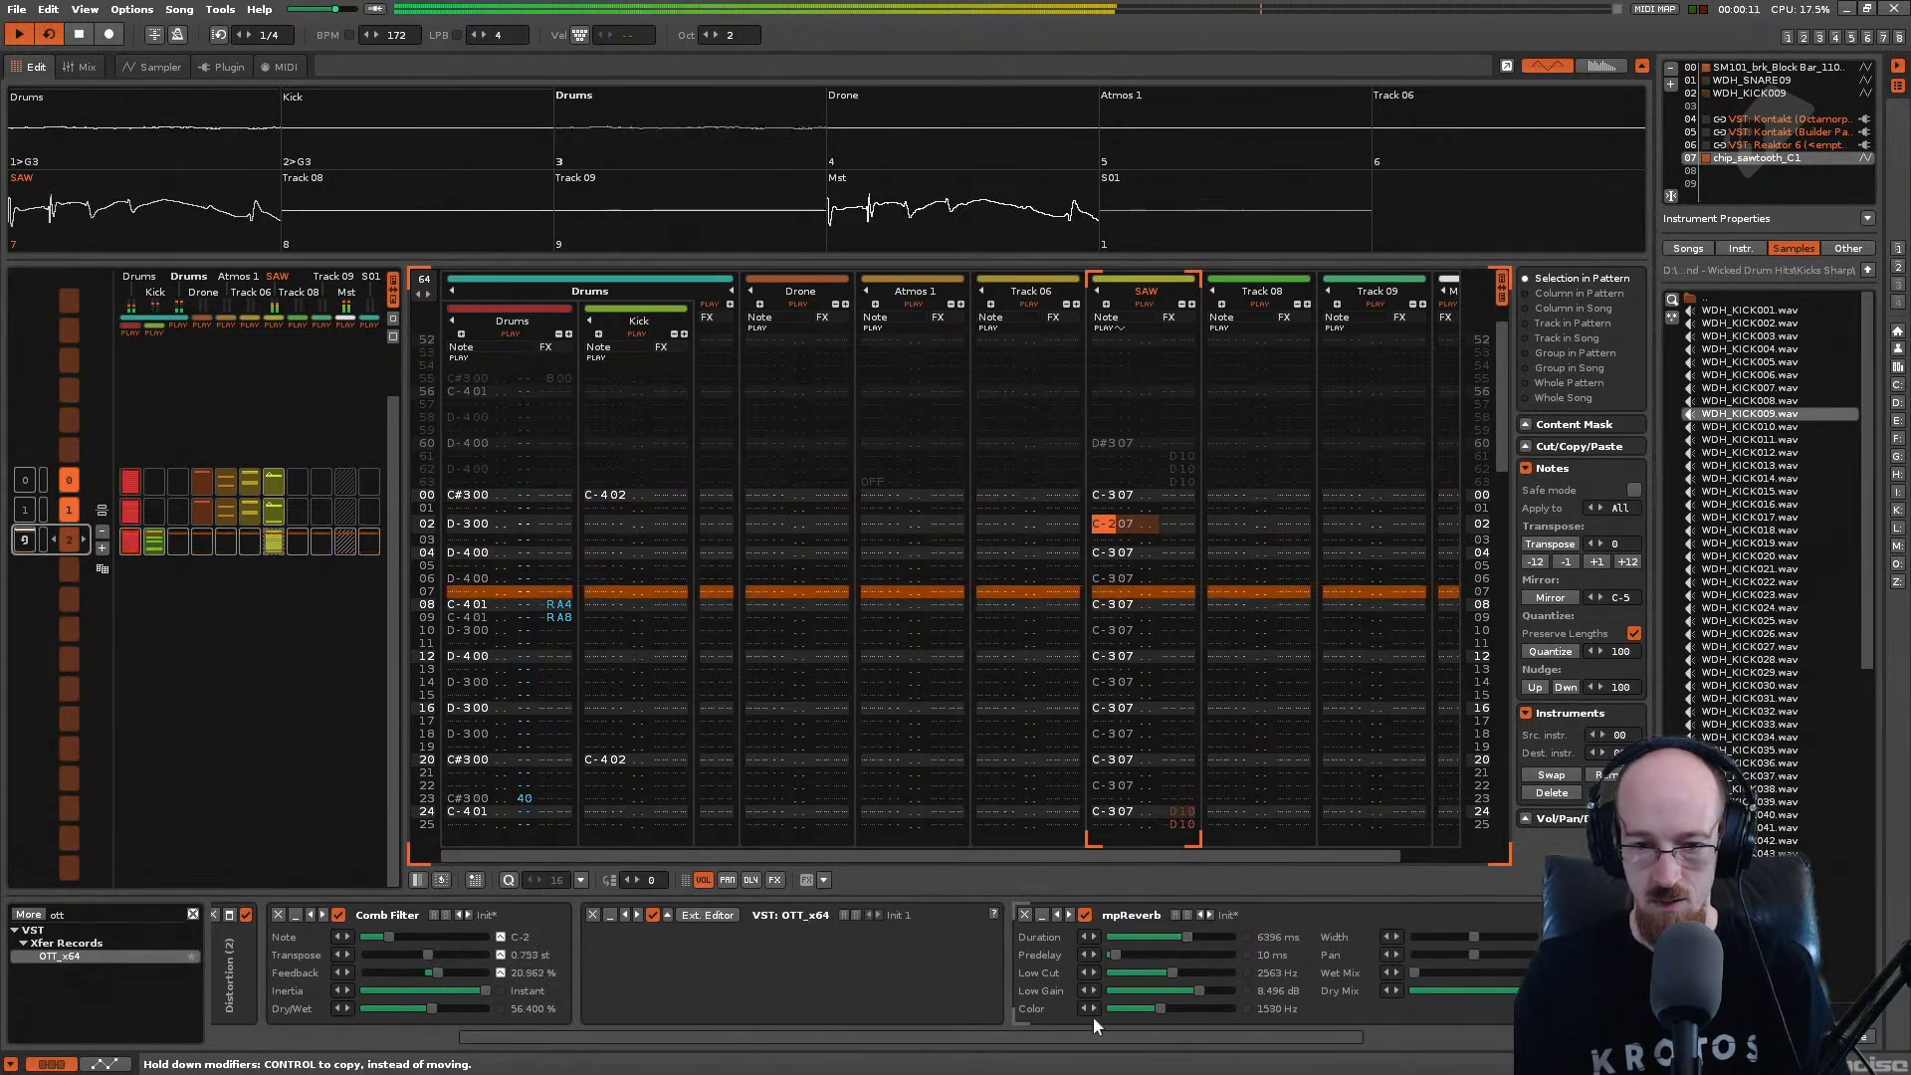
drag(1089, 1036, 1385, 1033)
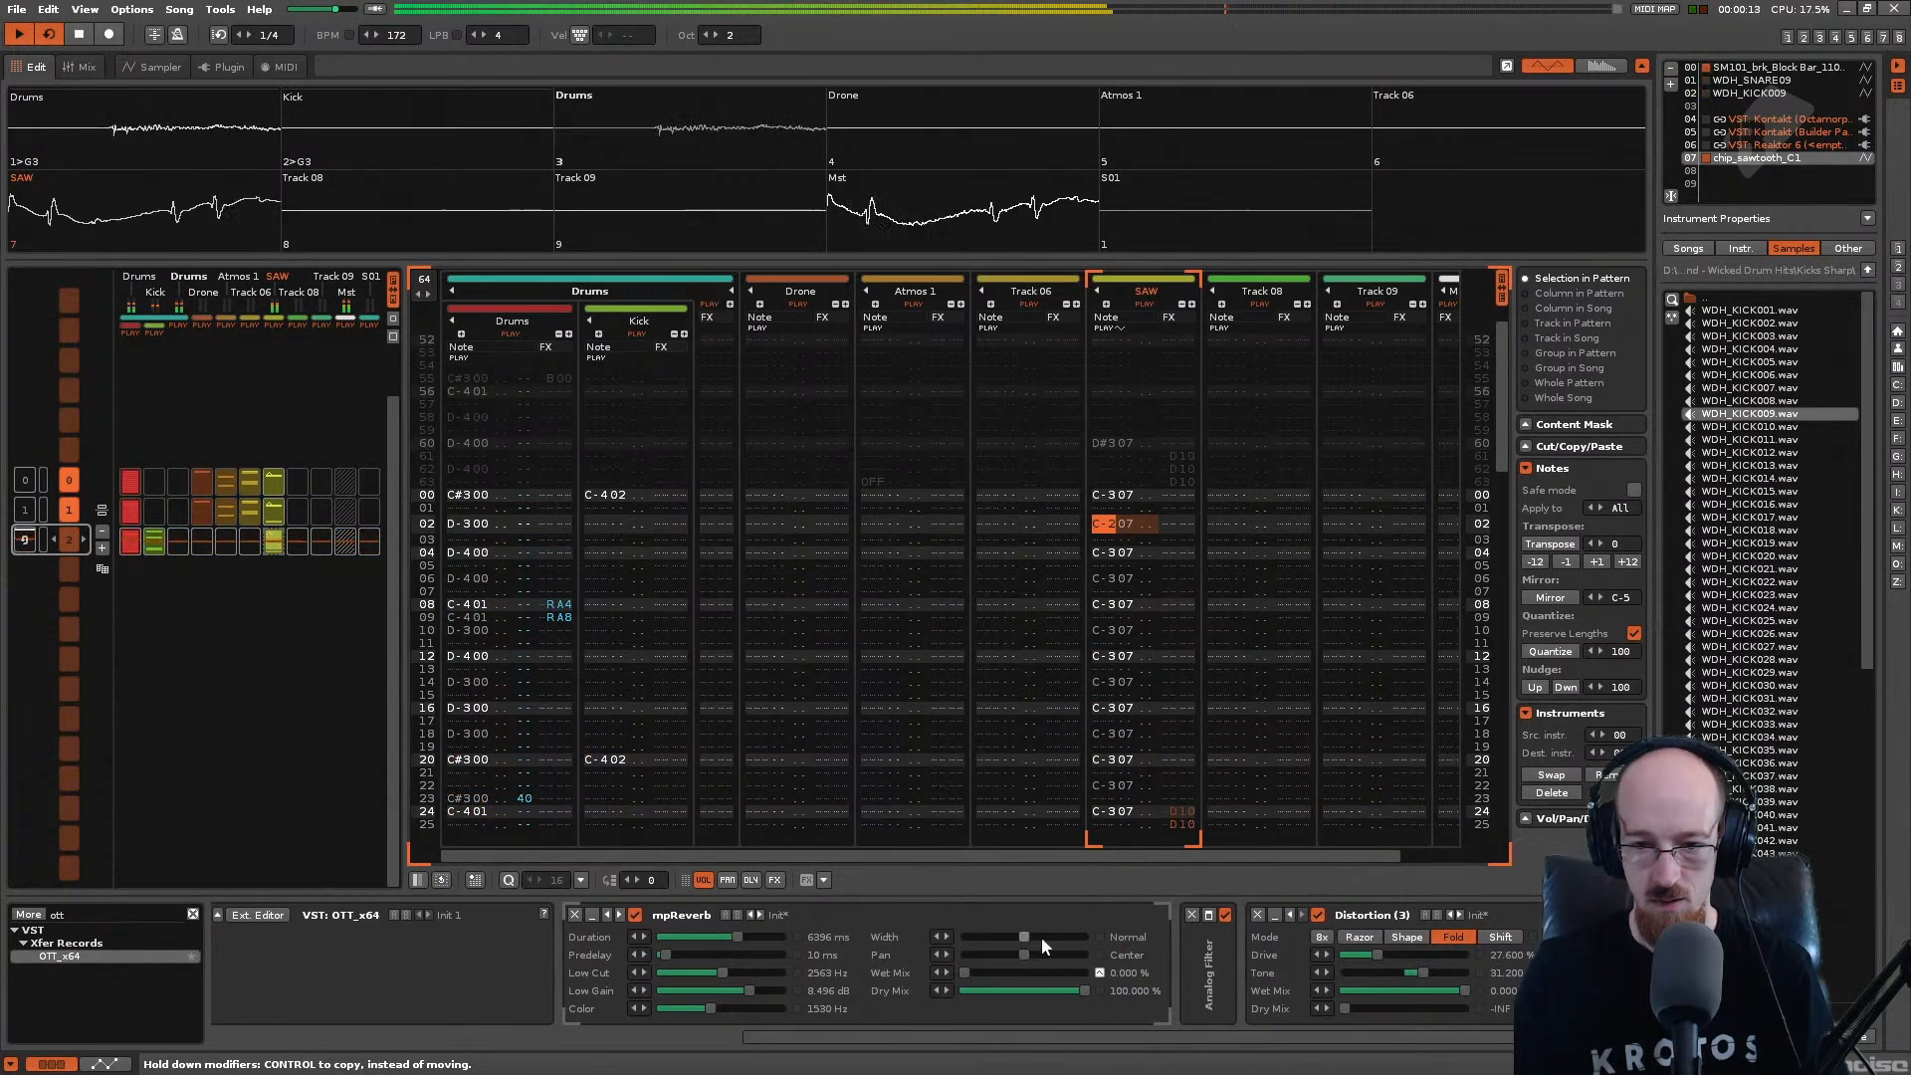
scroll(1275, 915, up, 3)
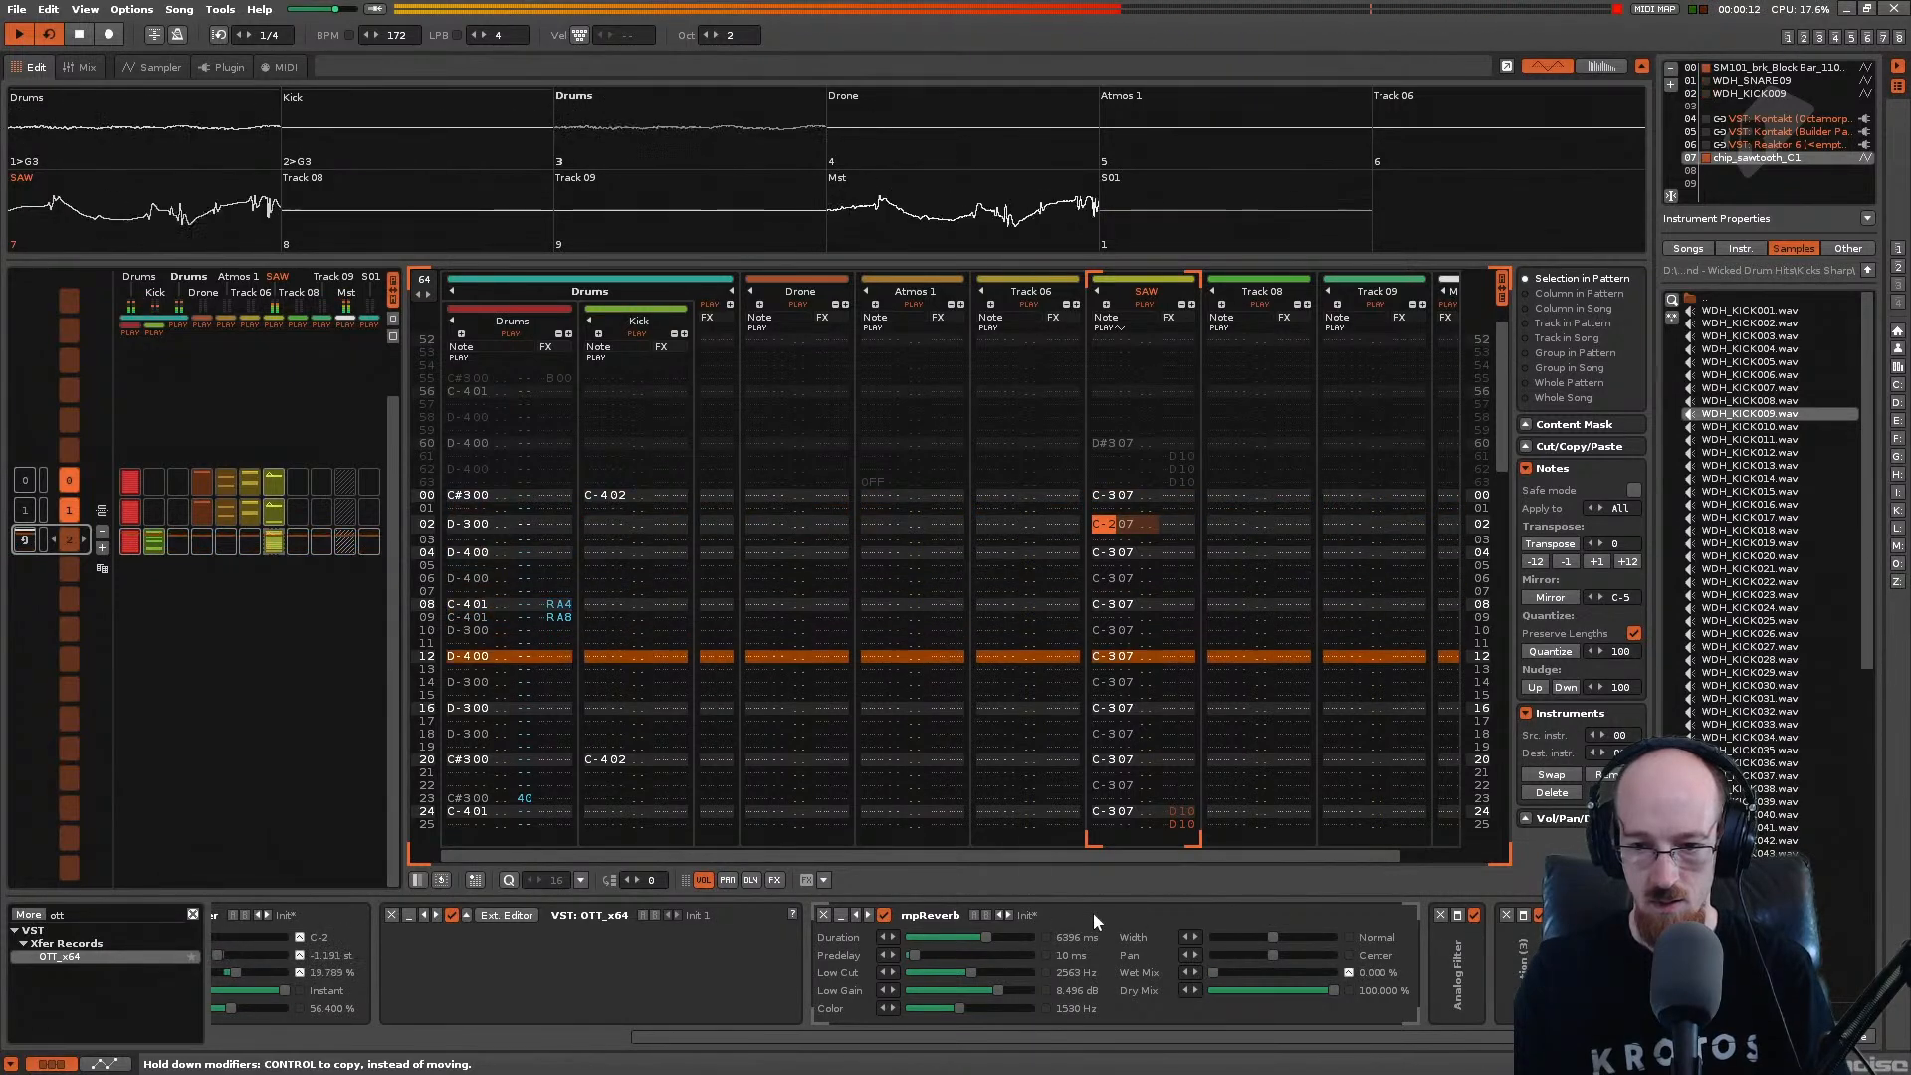
drag(930, 915, 911, 1041)
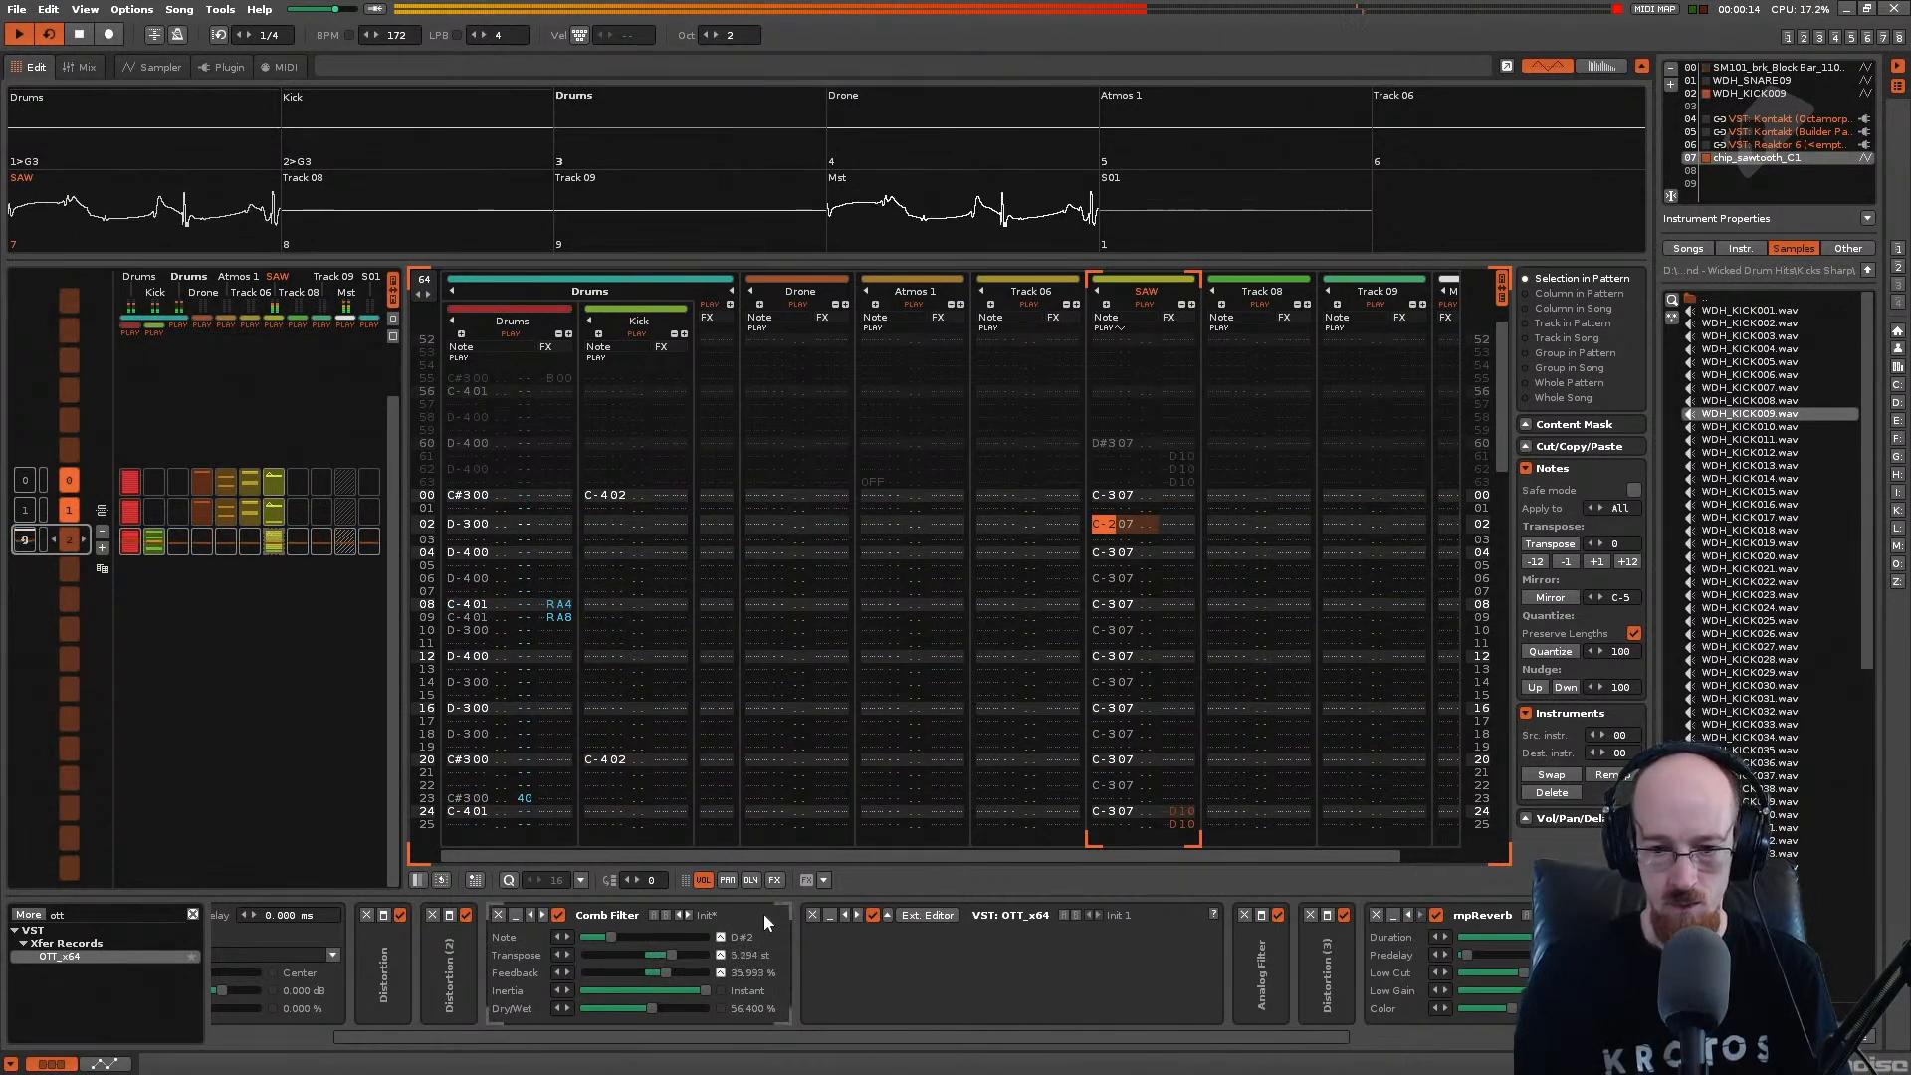
Step: Transpose all notes of the third pattern's SAW track down 12 semitones, audition them and transpose them back up 12
click(1113, 497)
key(shift+End)
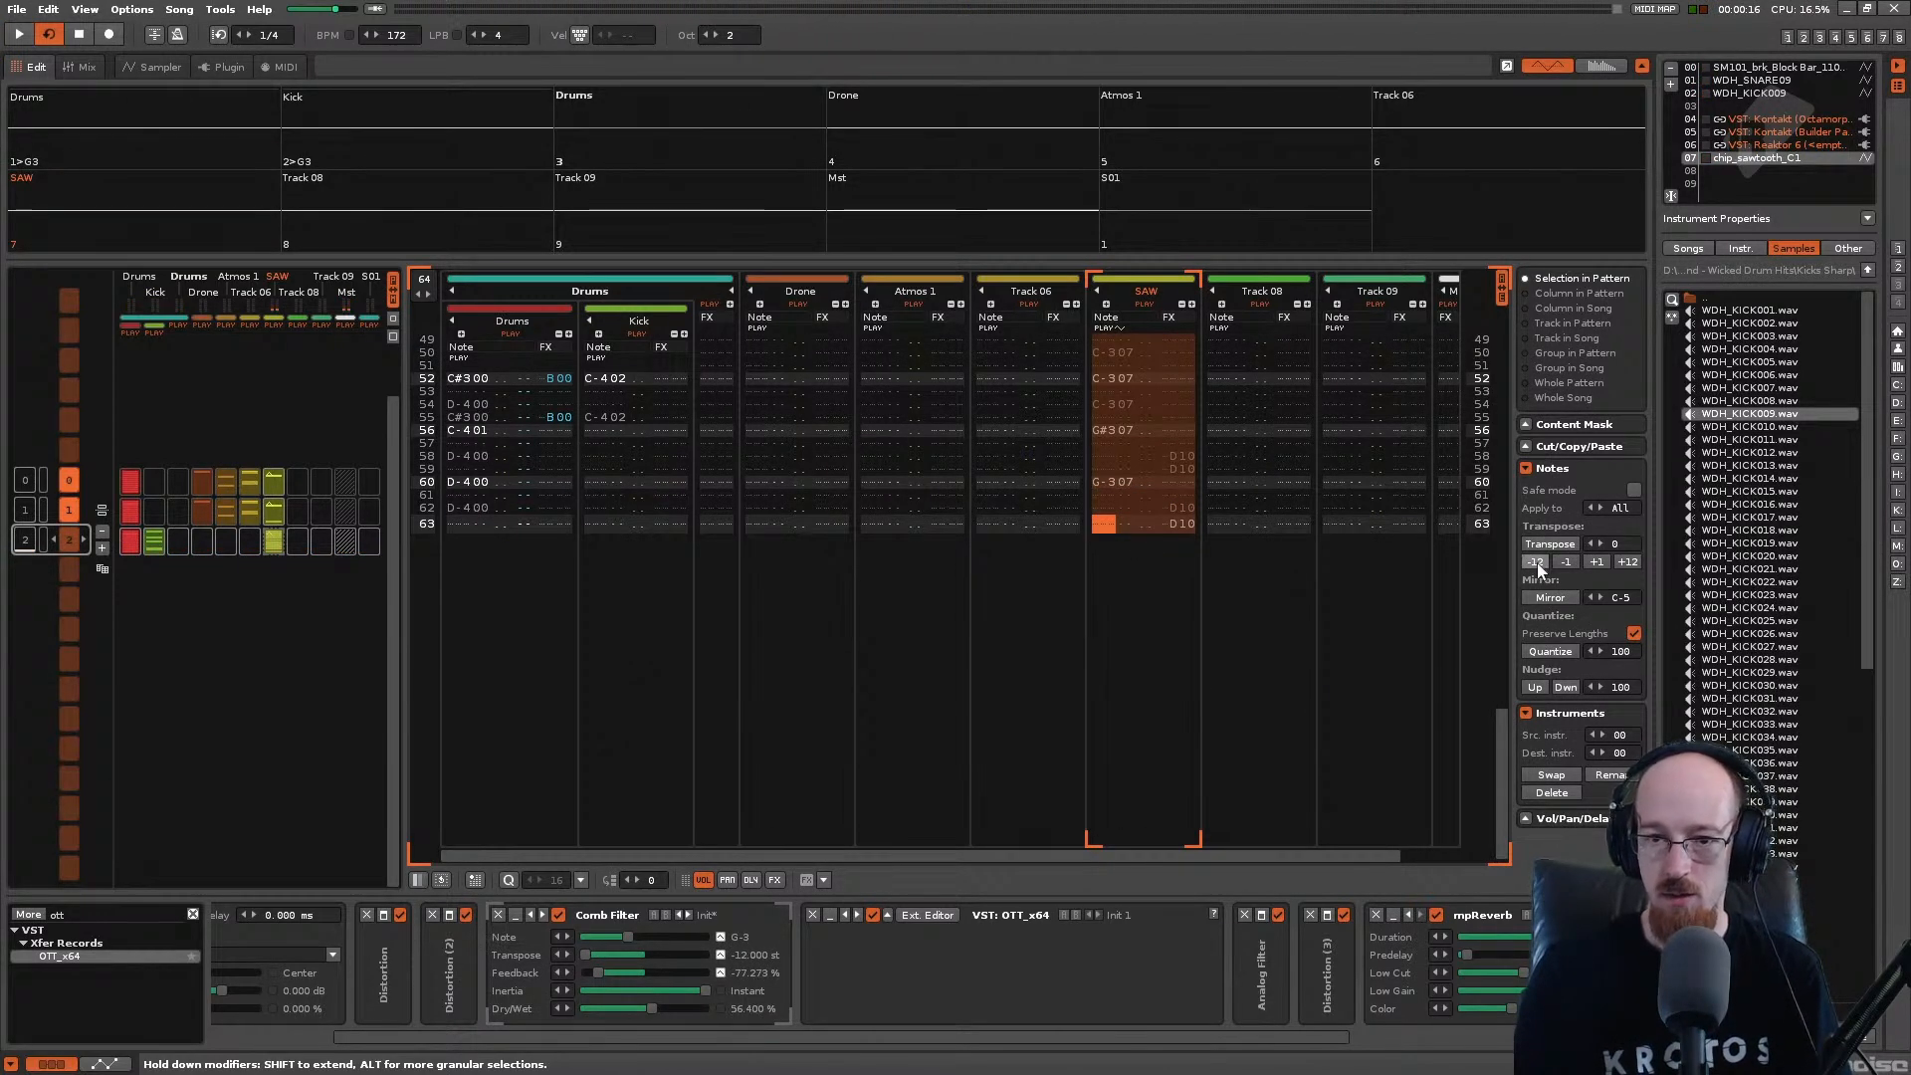
key(space)
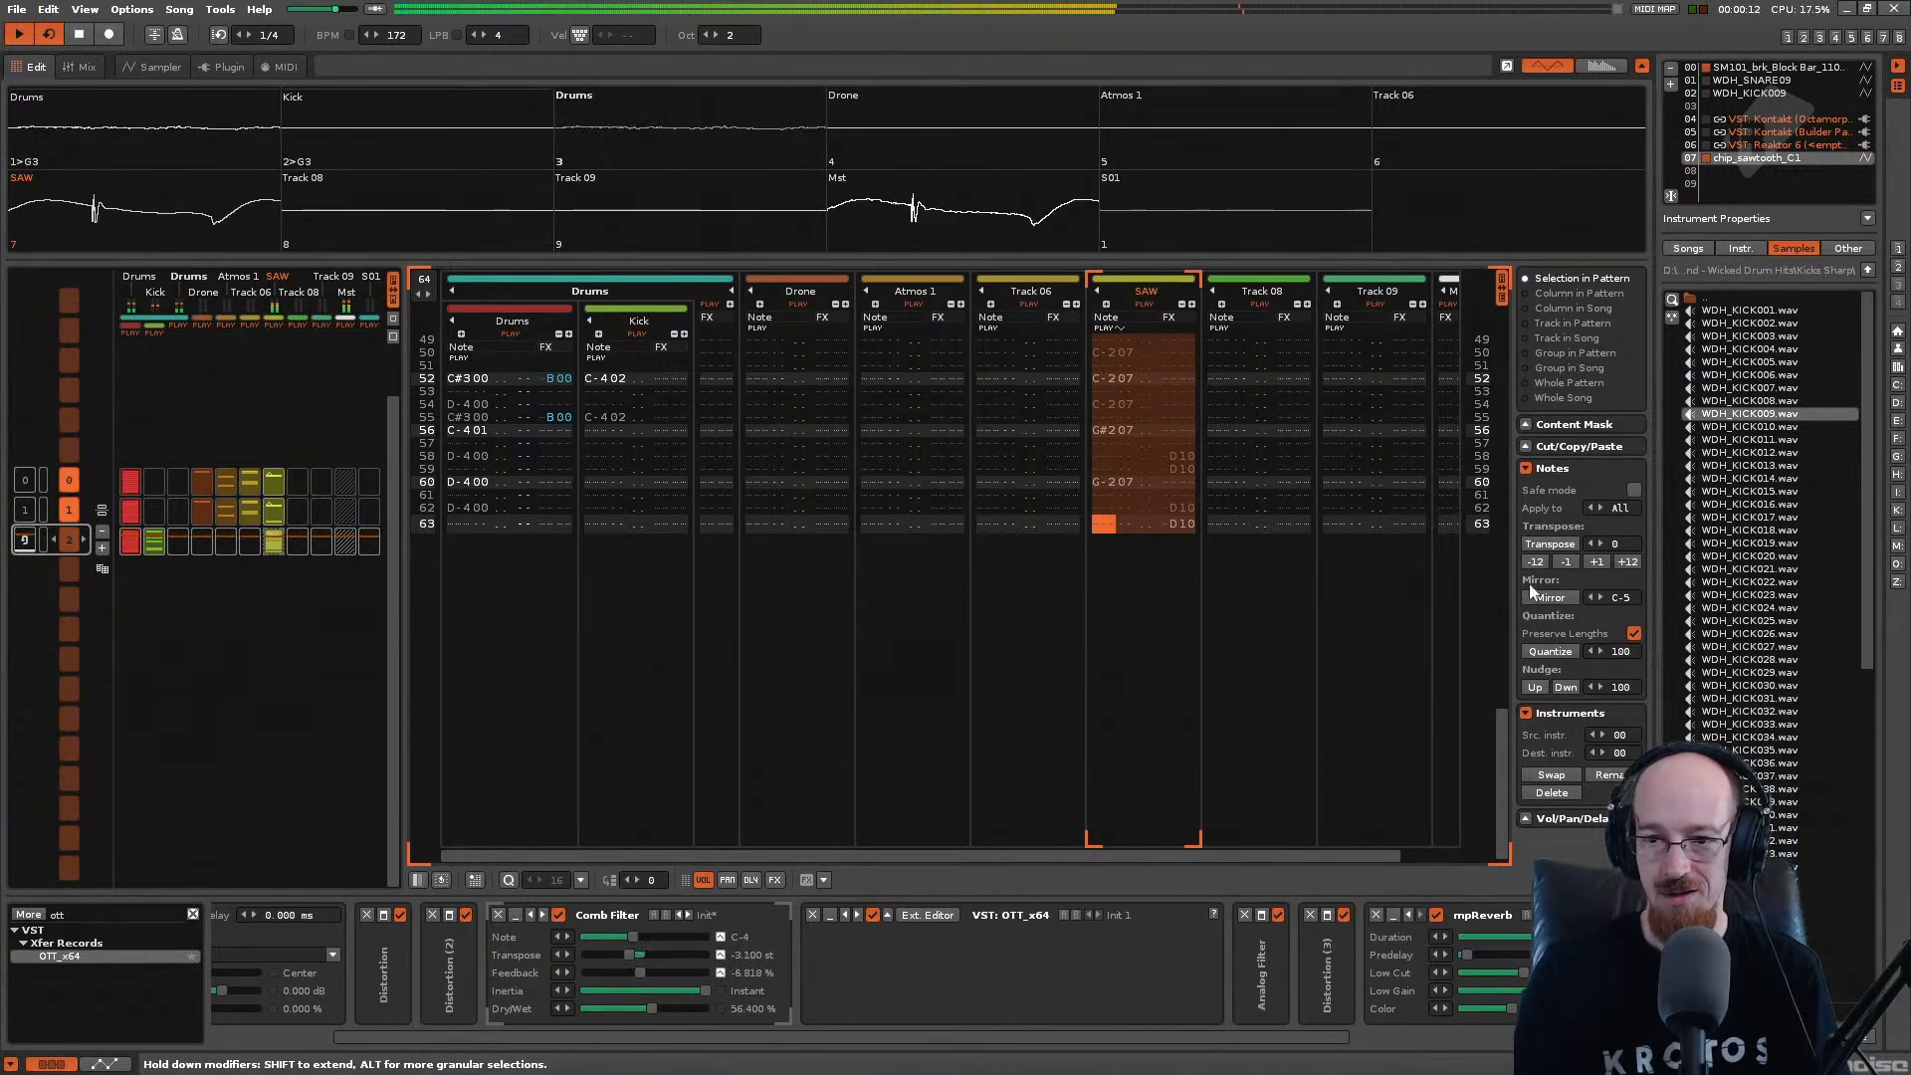
click(1630, 563)
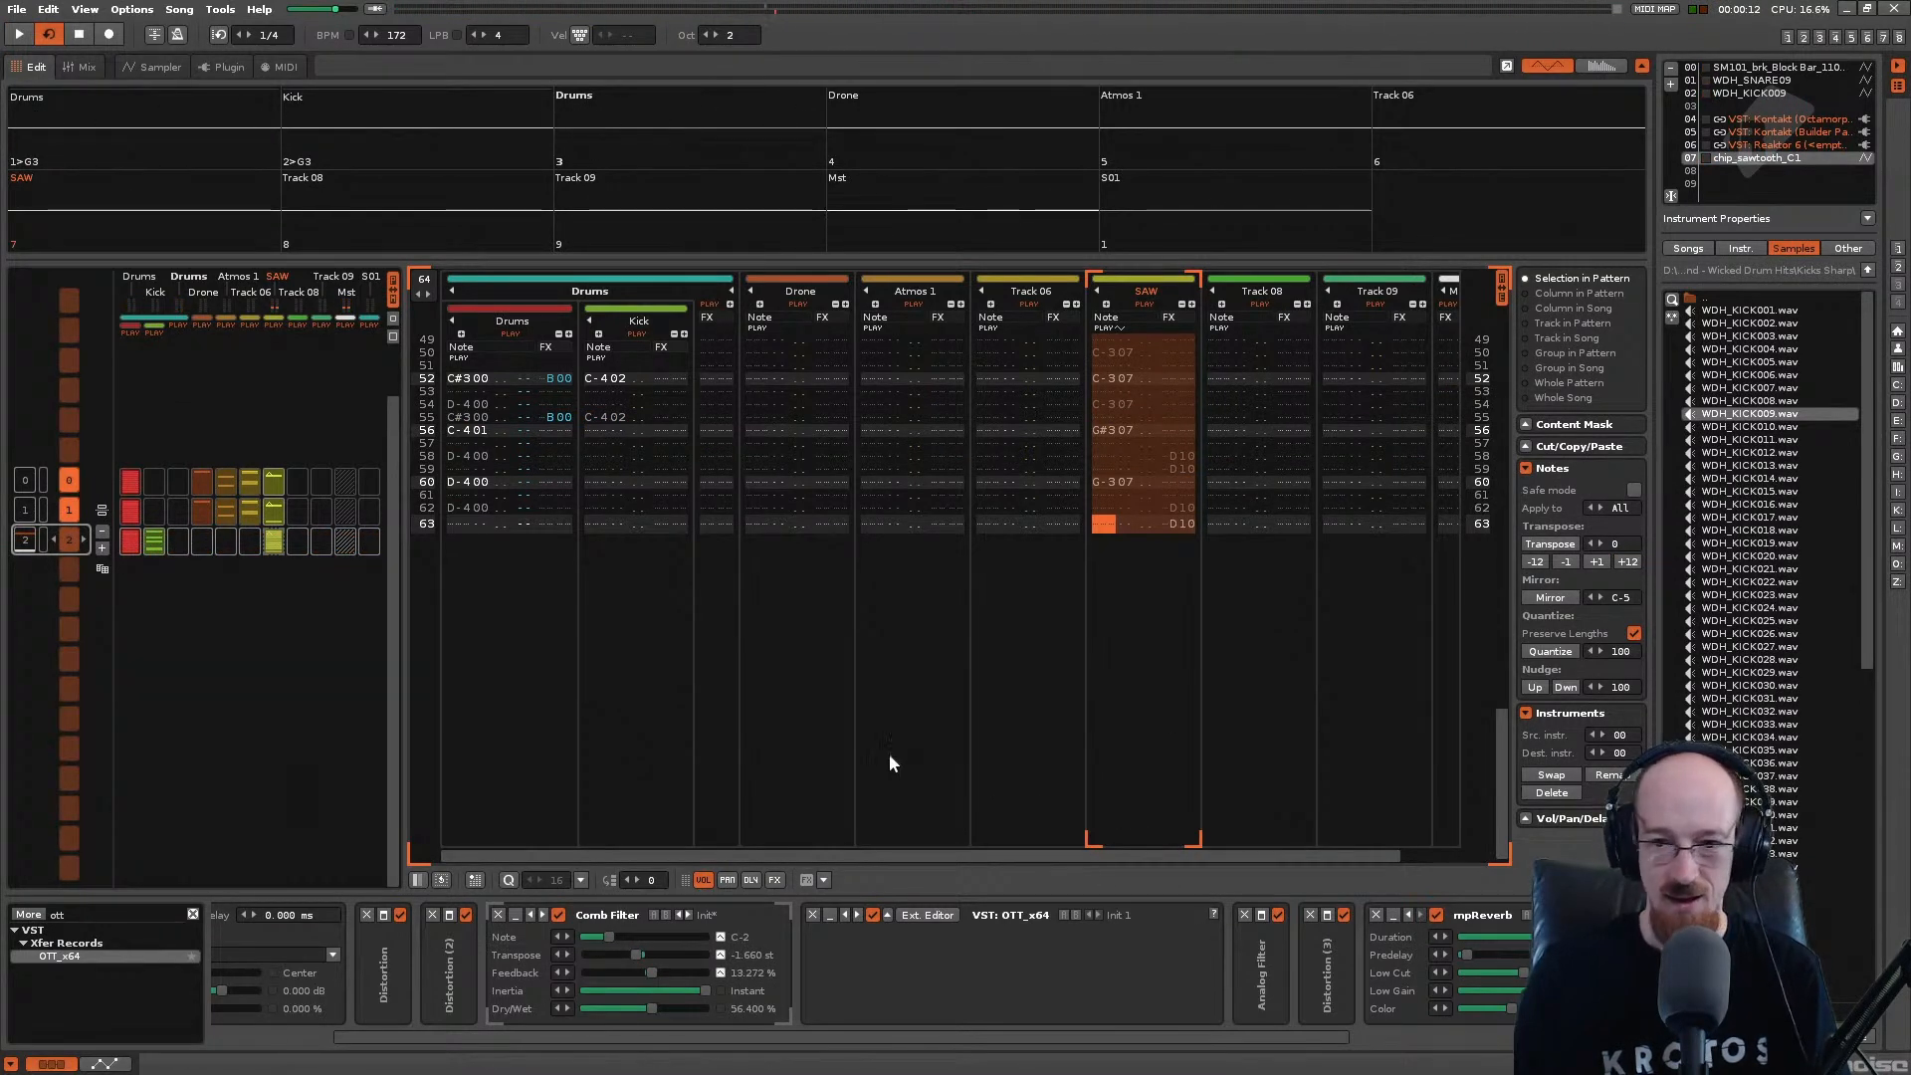
Step: Save the song, play the arrangement from the first pattern with pattern looping off, and stop playback
drag(1496, 784, 1474, 547)
scroll(1163, 658, up, 1)
key(ctrl+s)
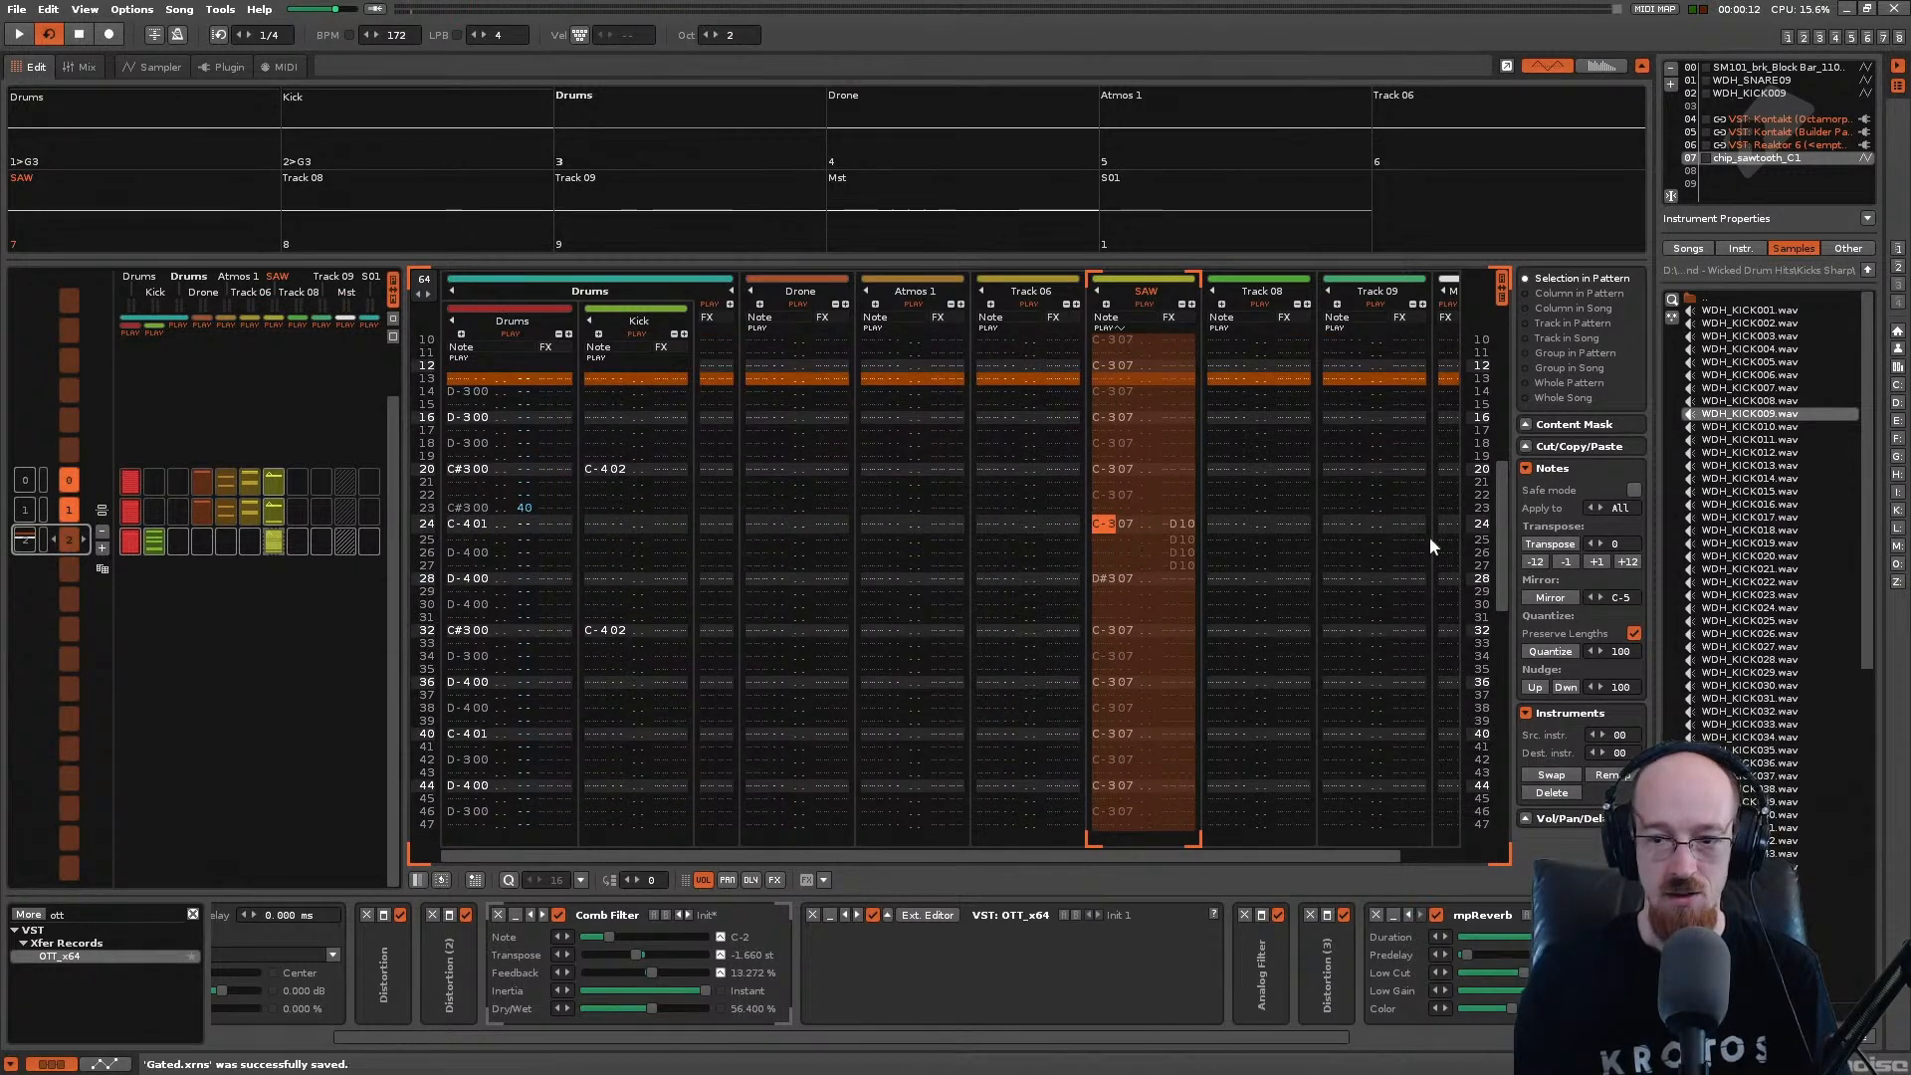
scroll(1501, 558, up, 20)
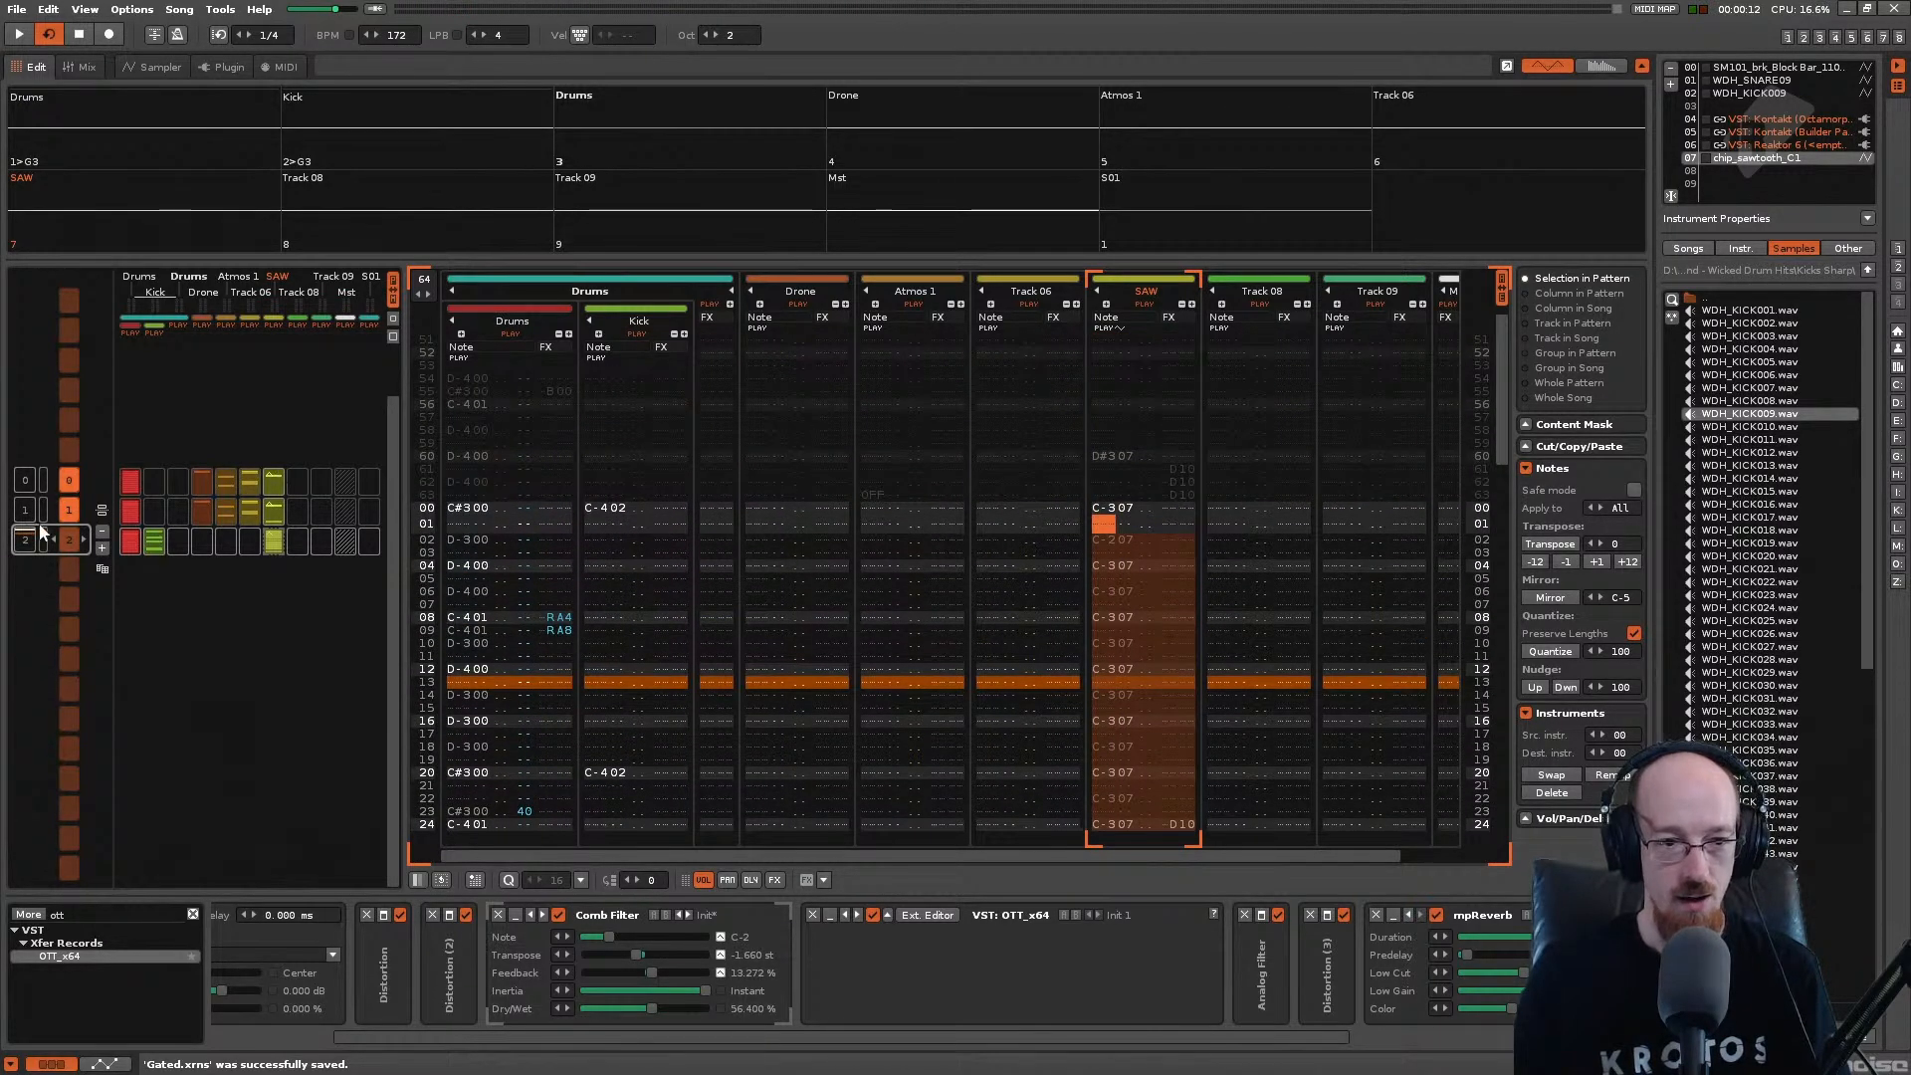
click(26, 487)
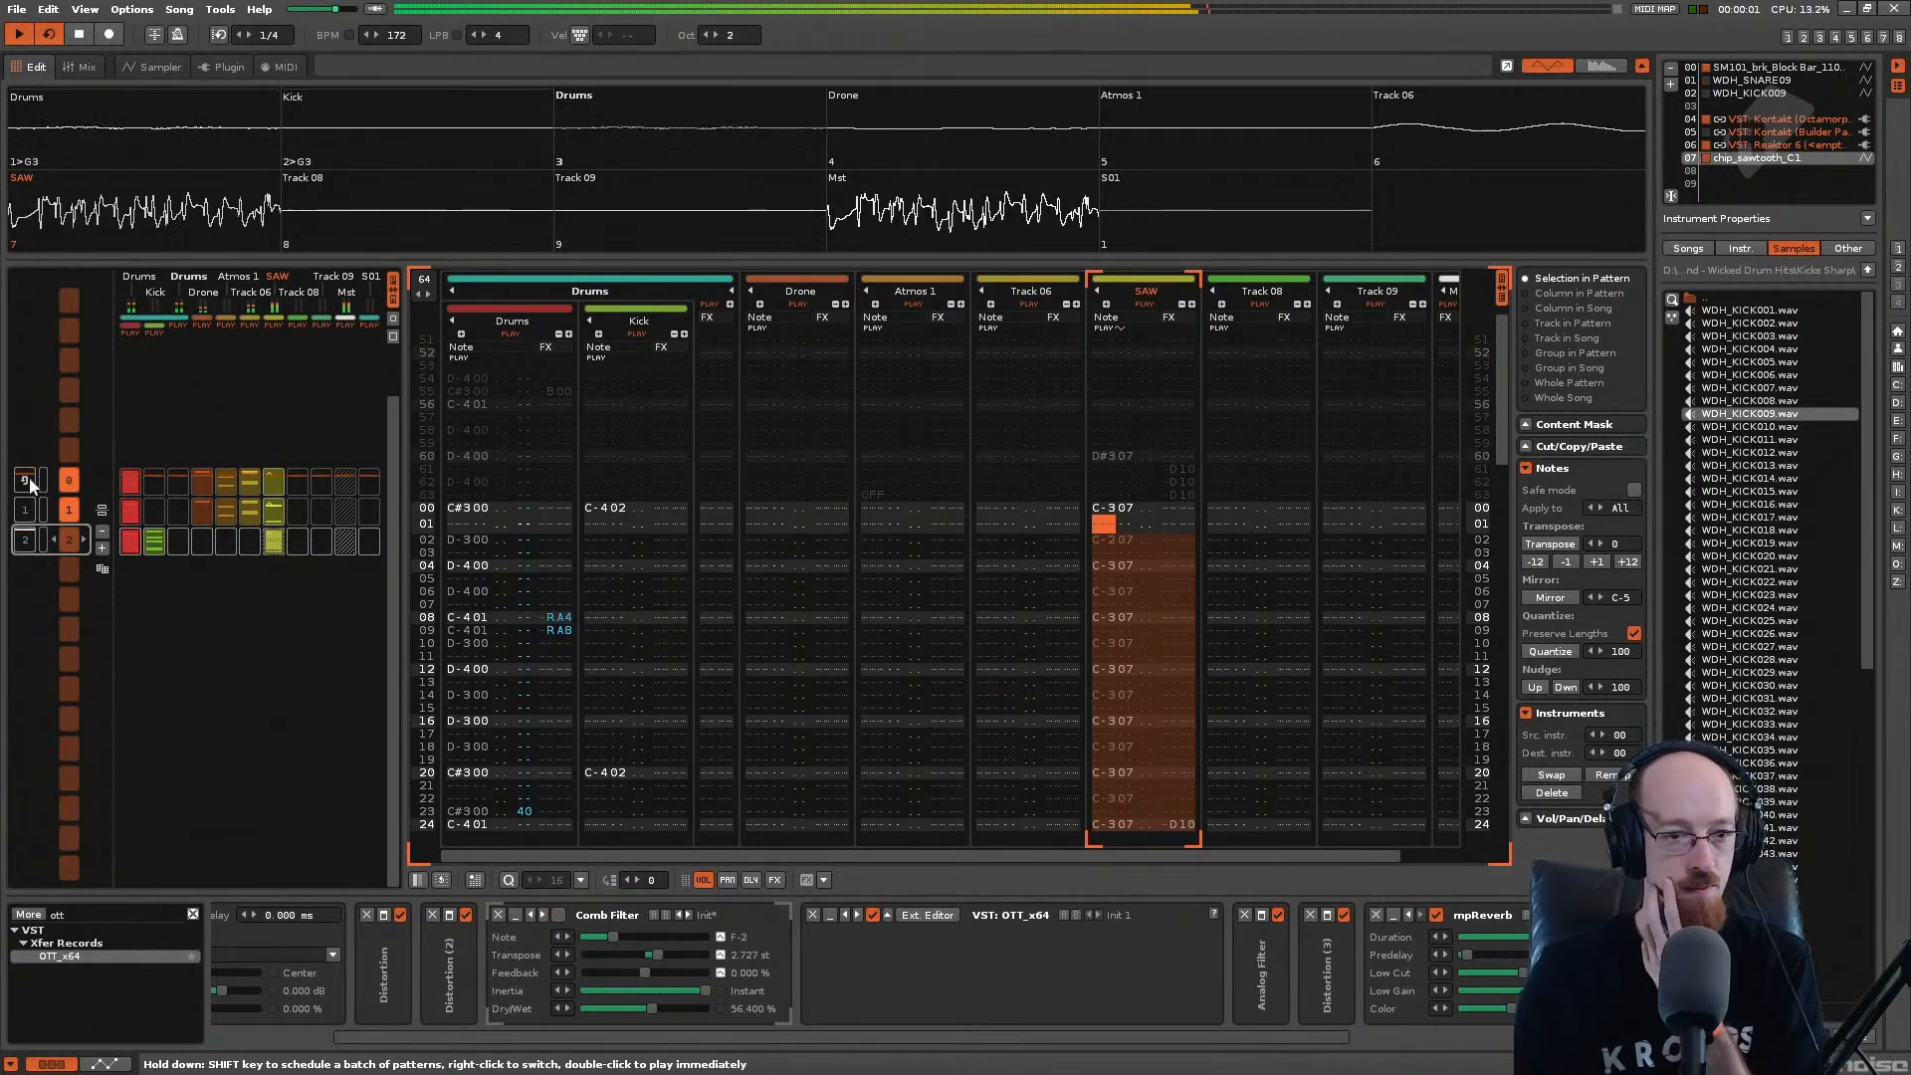
click(273, 488)
double_click(271, 488)
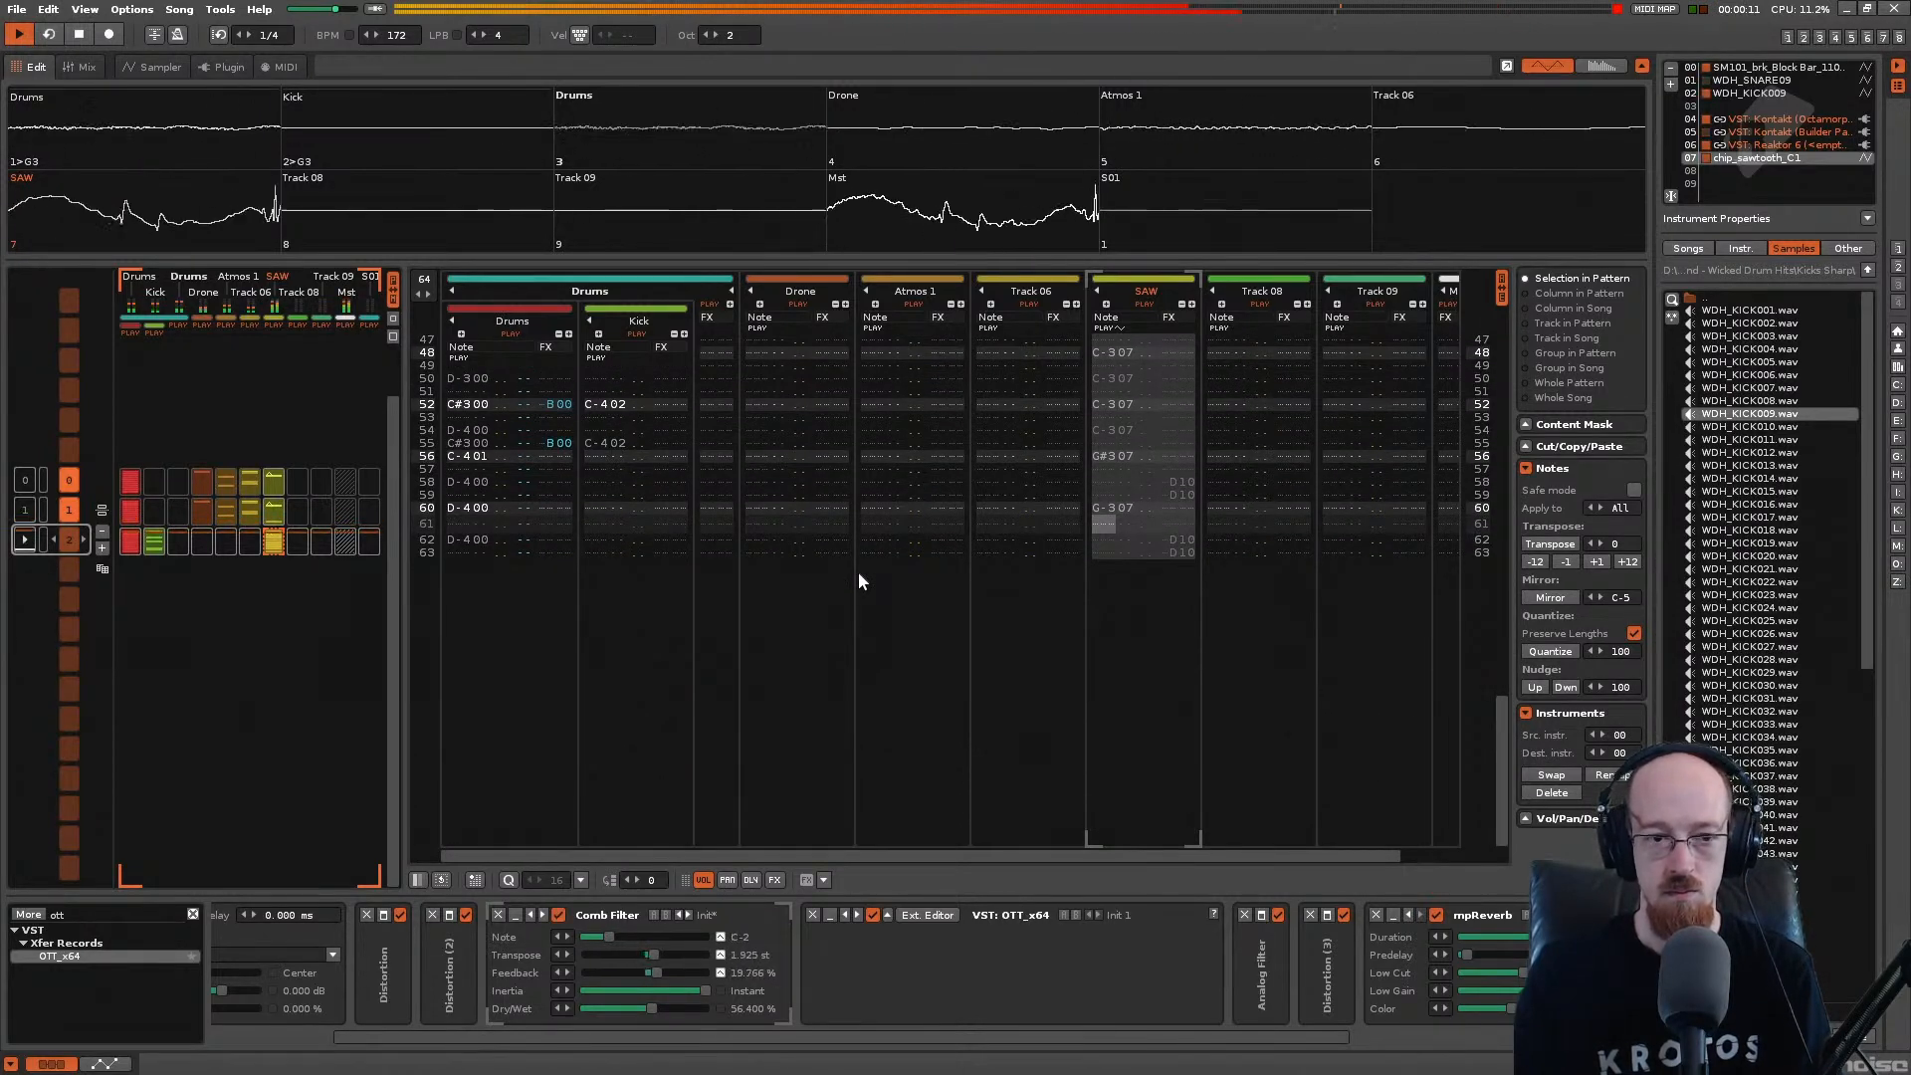
key(space)
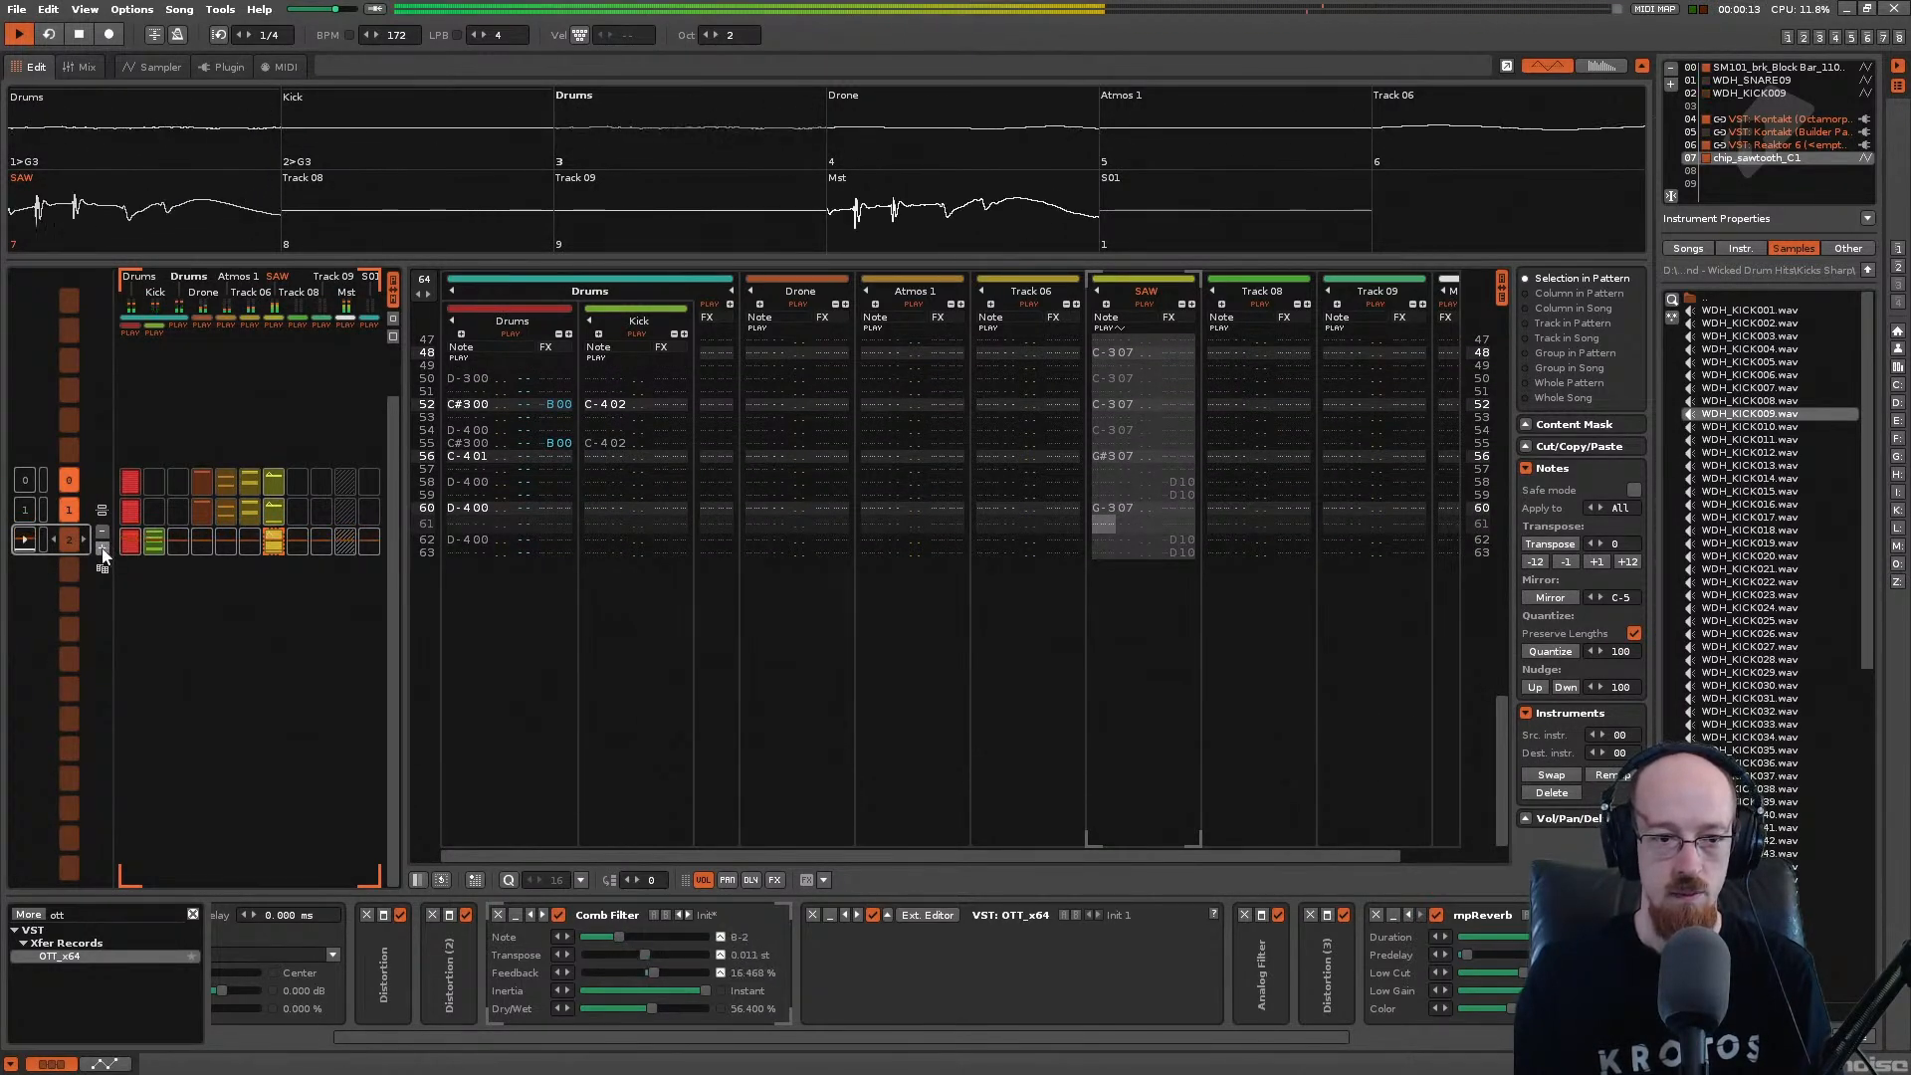
Step: Add two new patterns after the third and move its drum, kick and SAW blocks into the last one
click(101, 547)
click(101, 548)
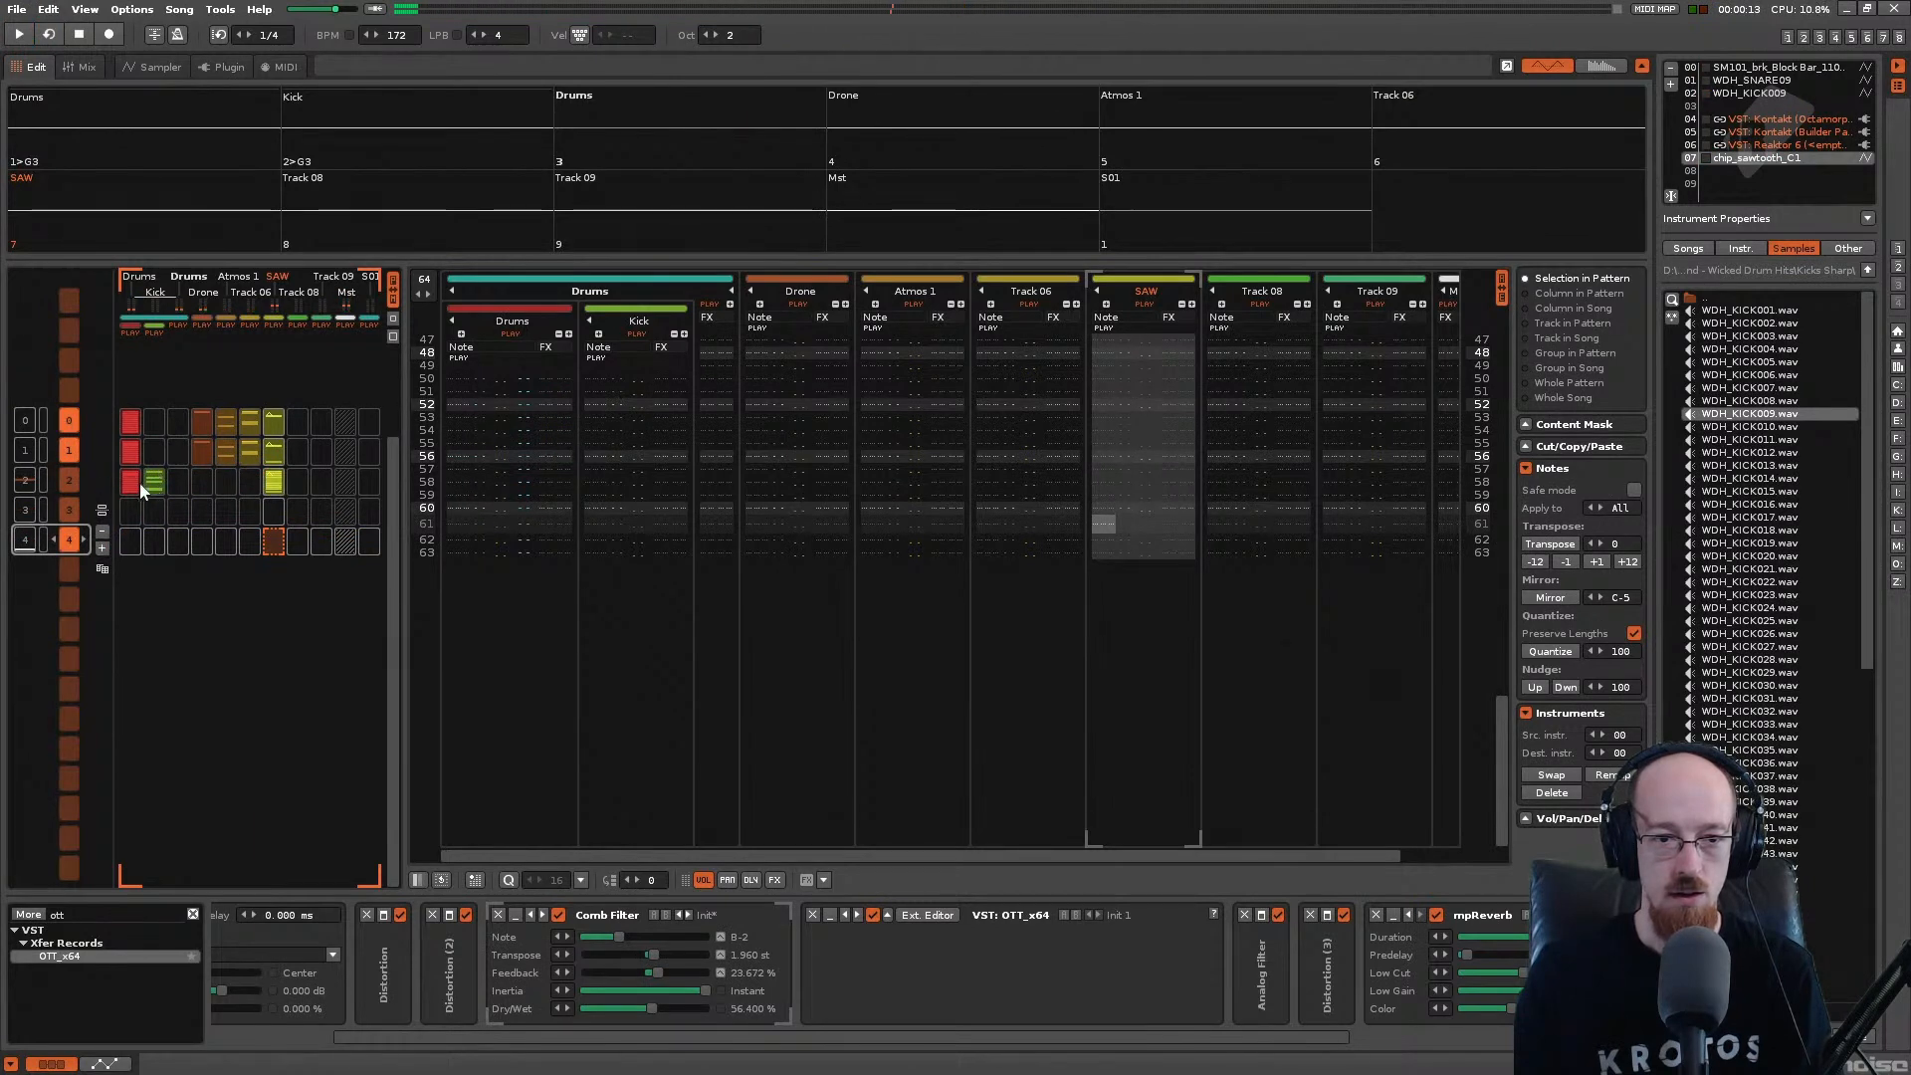
drag(277, 488, 277, 553)
Step: Copy the blocks of patterns 0 and 1 into the empty patterns 2 and 3, and save the song
drag(133, 425, 257, 459)
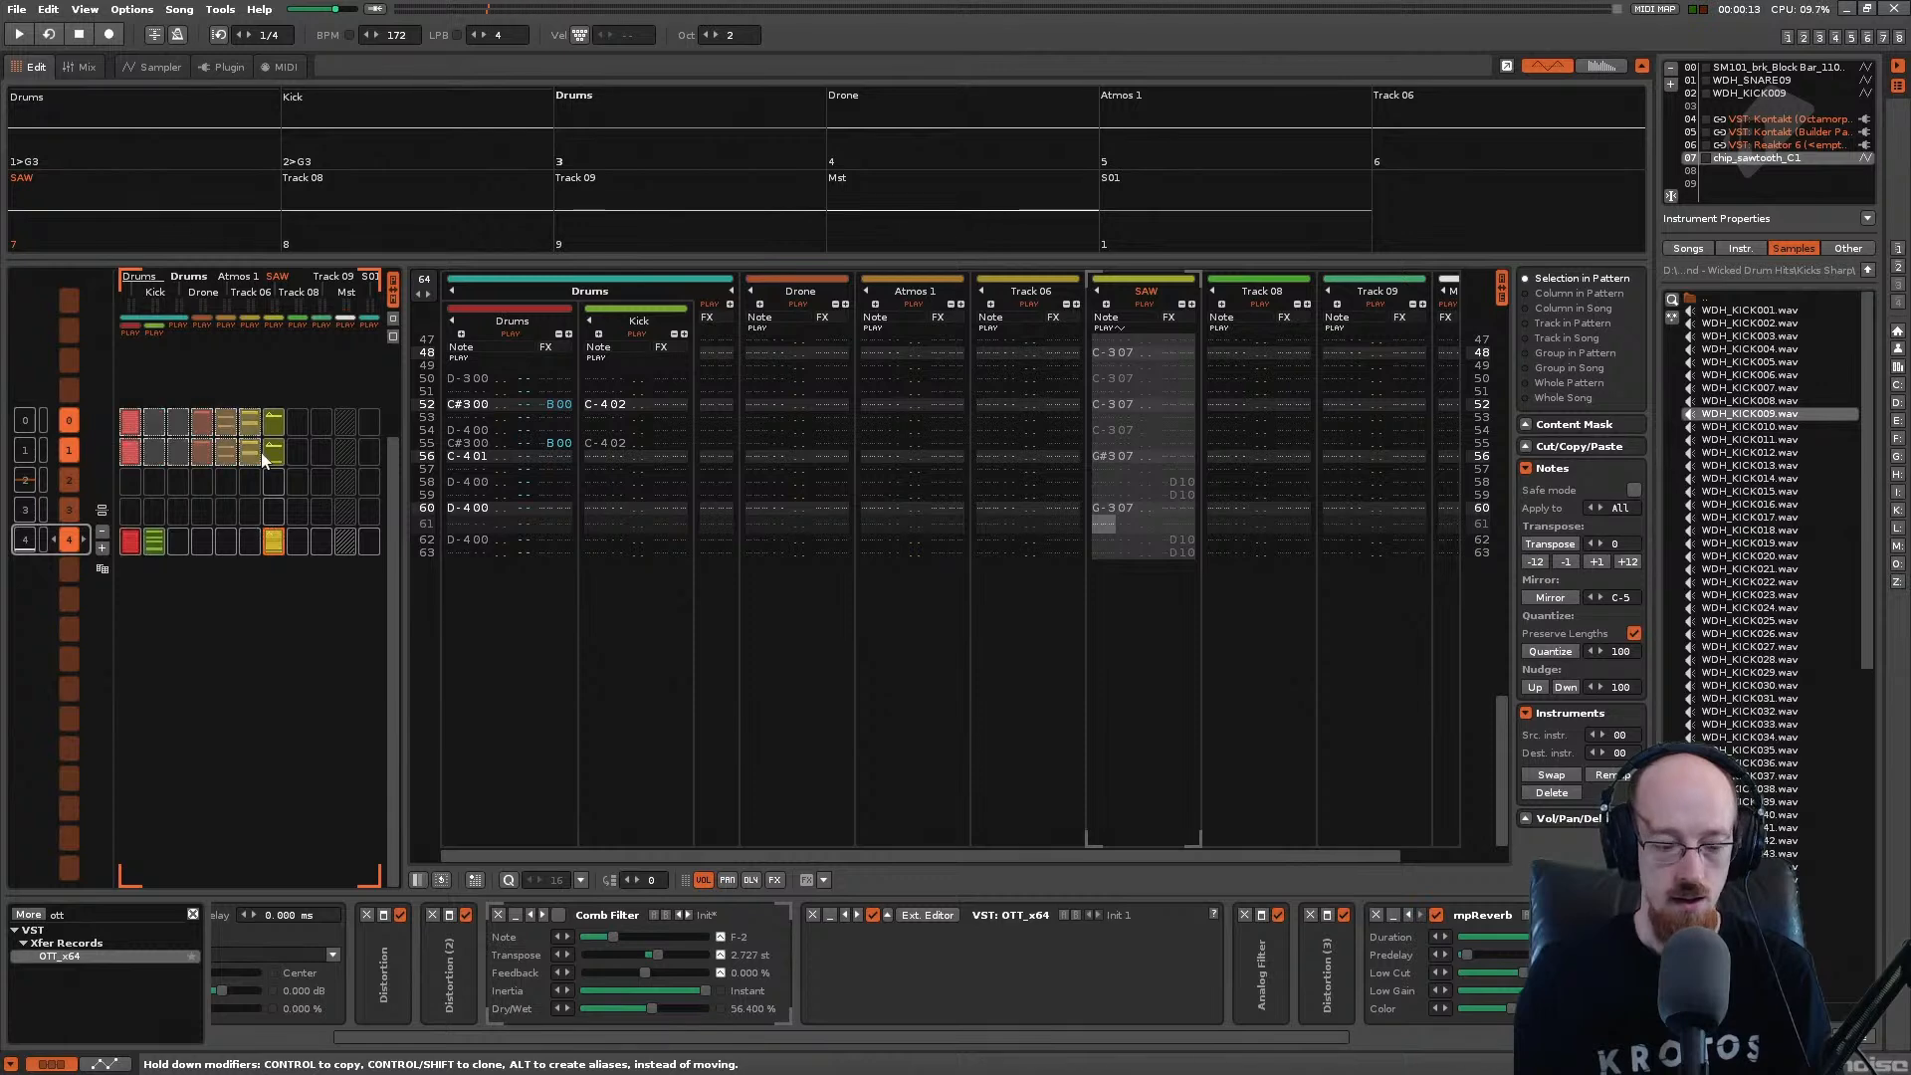
ctrl+click(129, 481)
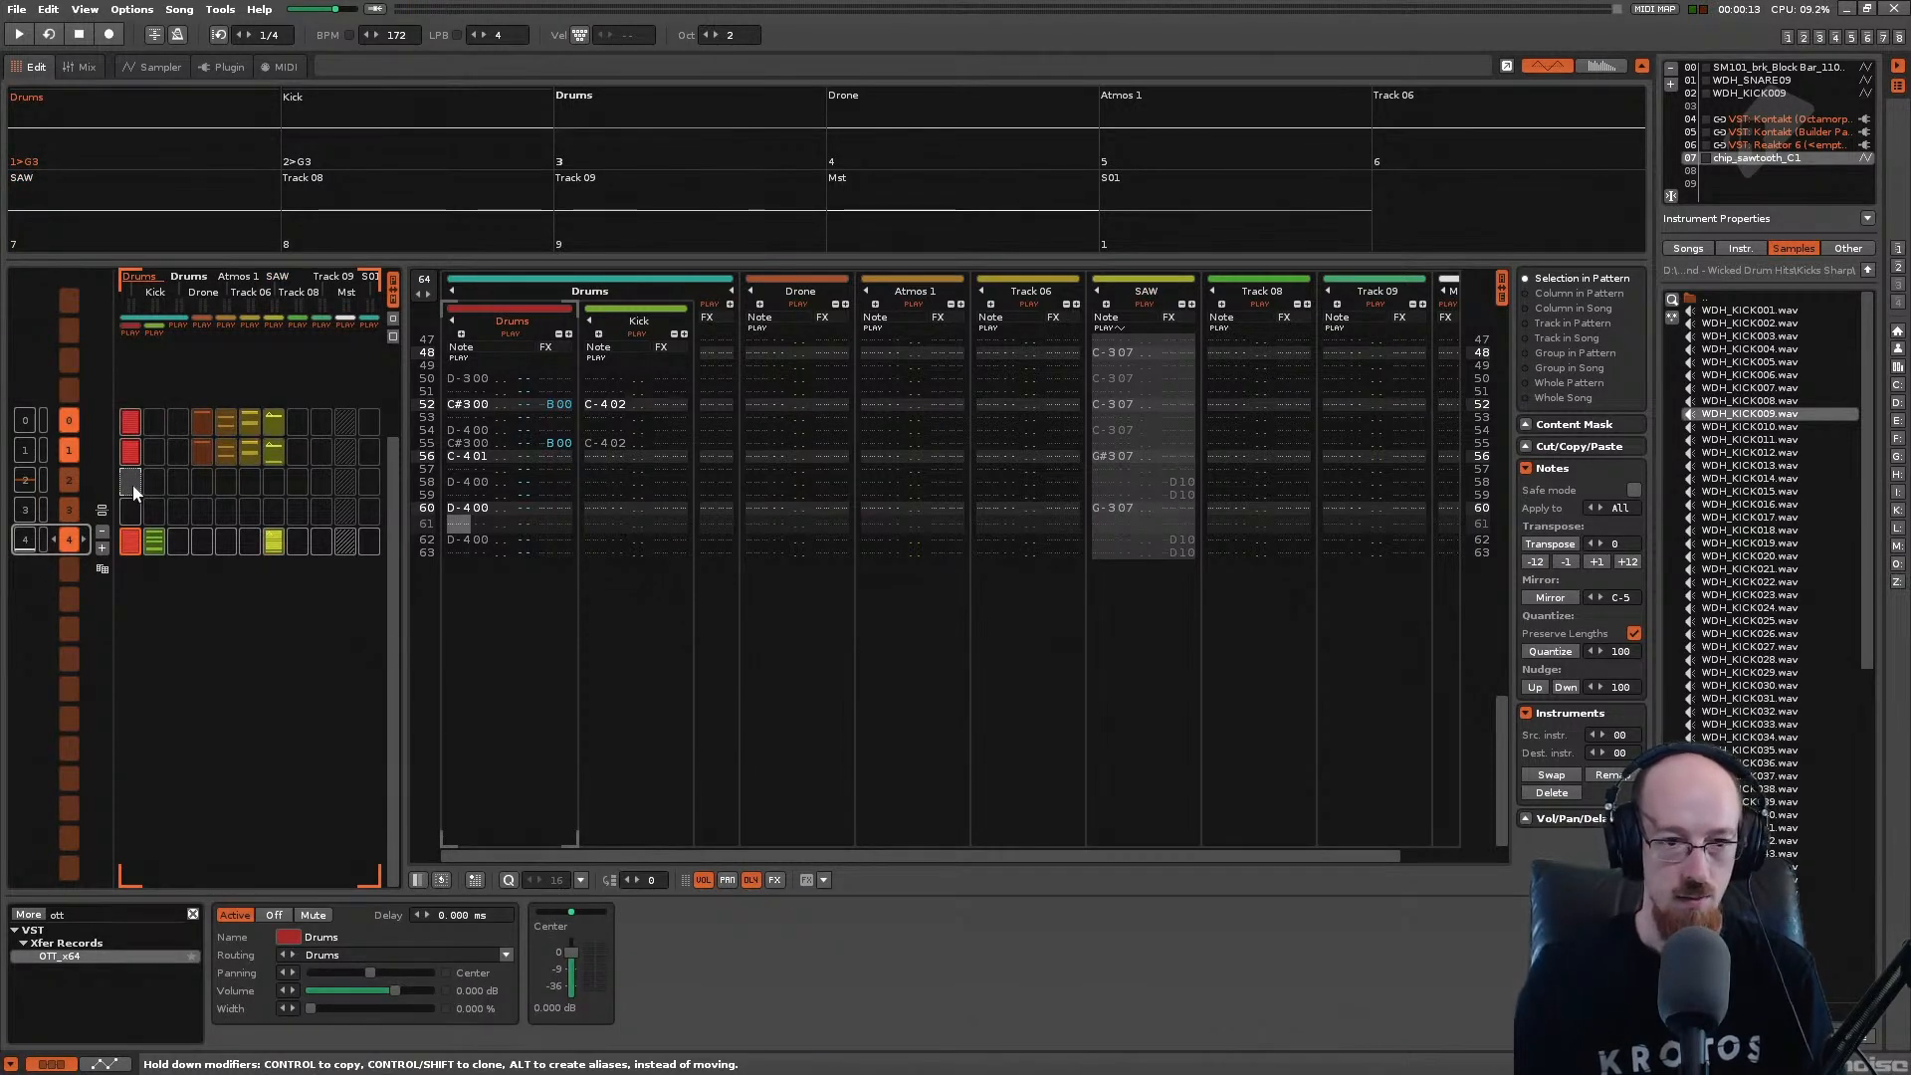
key(ctrl+v)
key(ctrl+s)
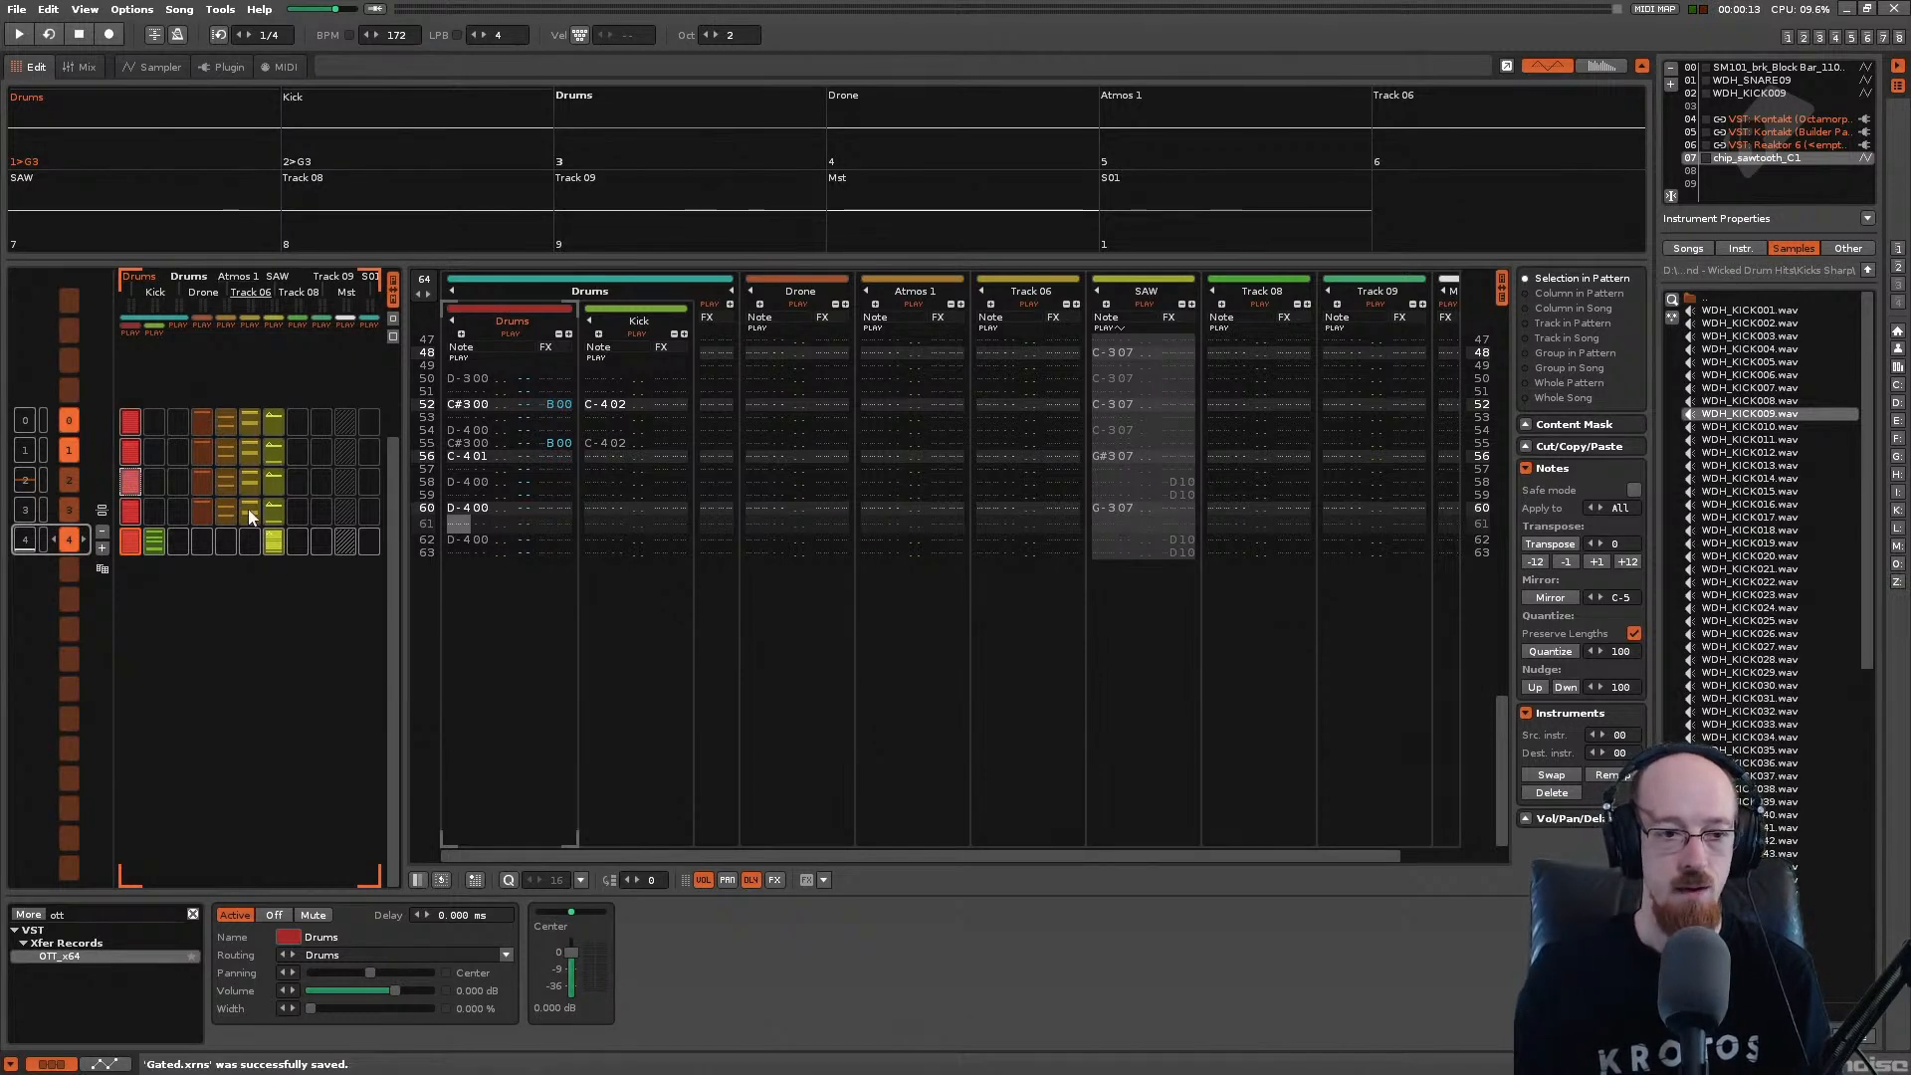
Step: Start a section named Groove at pattern 4 and one named Intro at pattern 0, and save the song
click(177, 541)
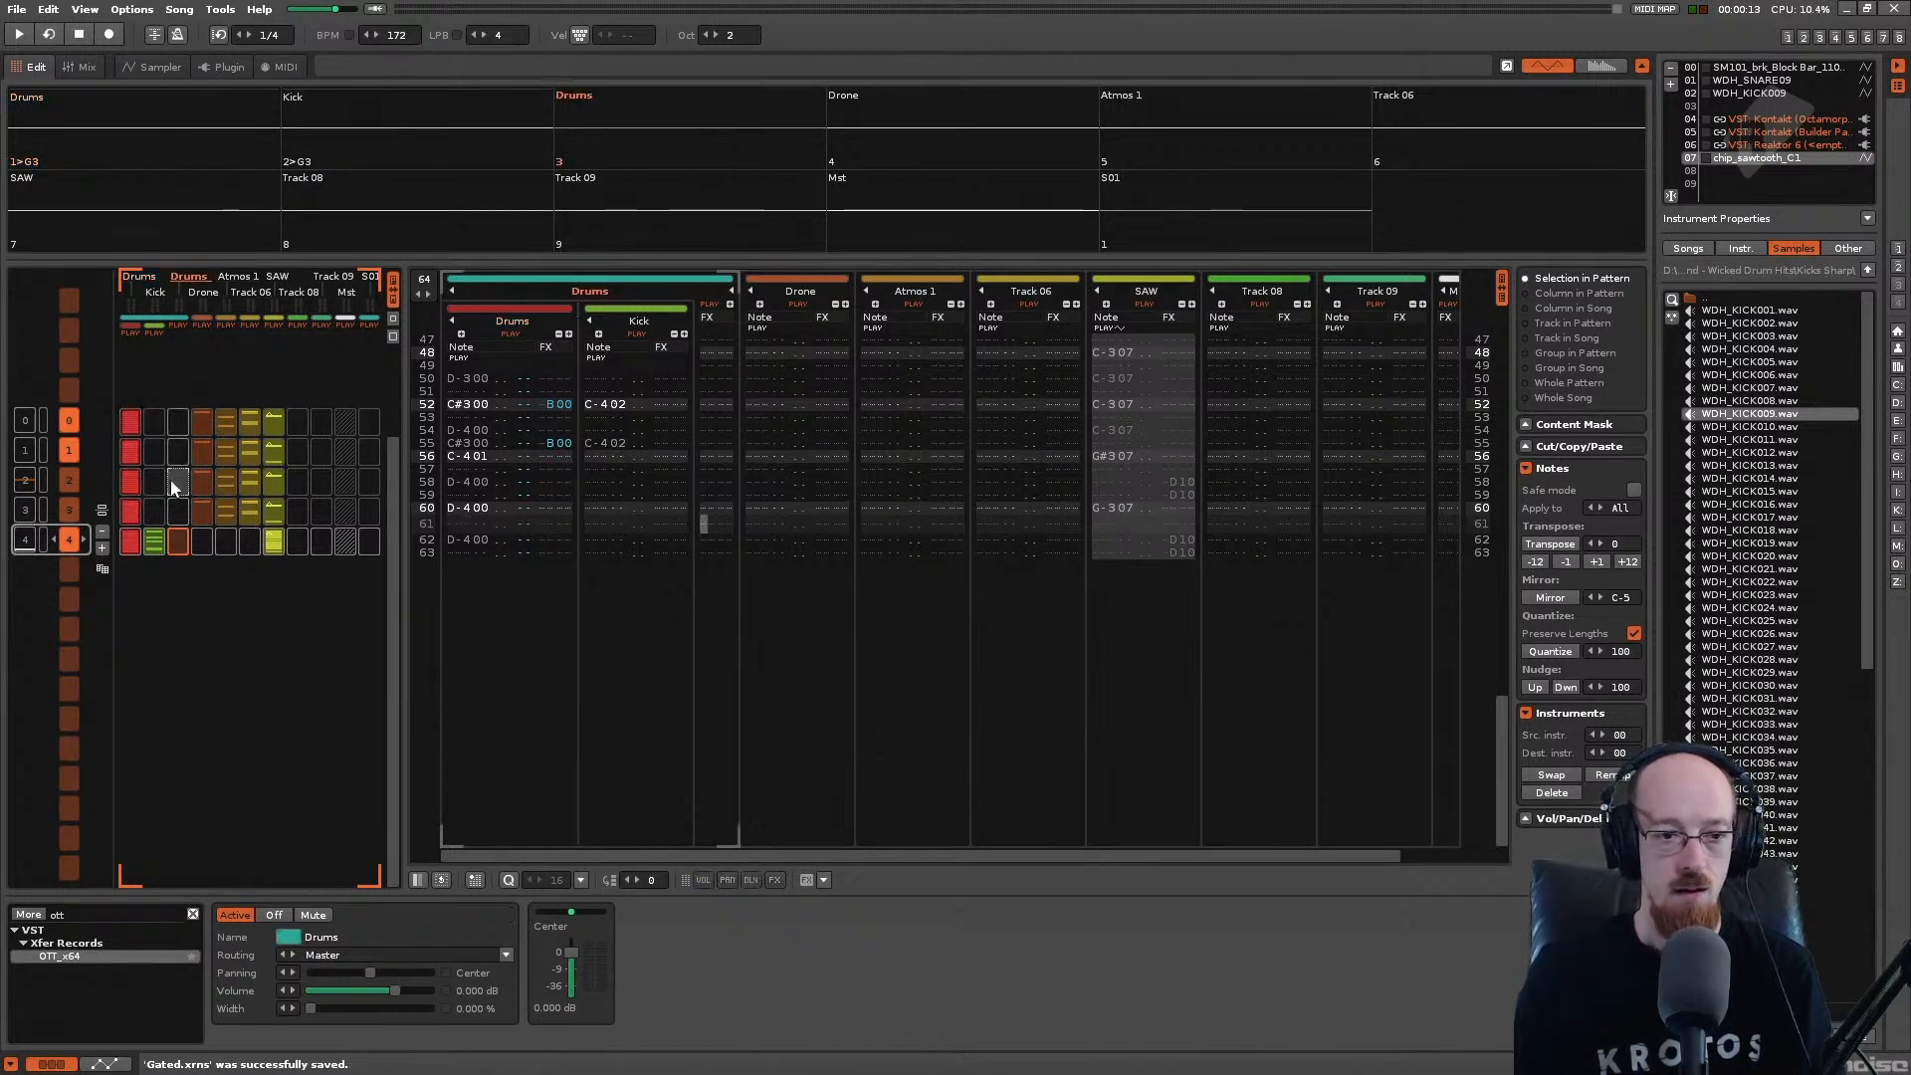
click(102, 511)
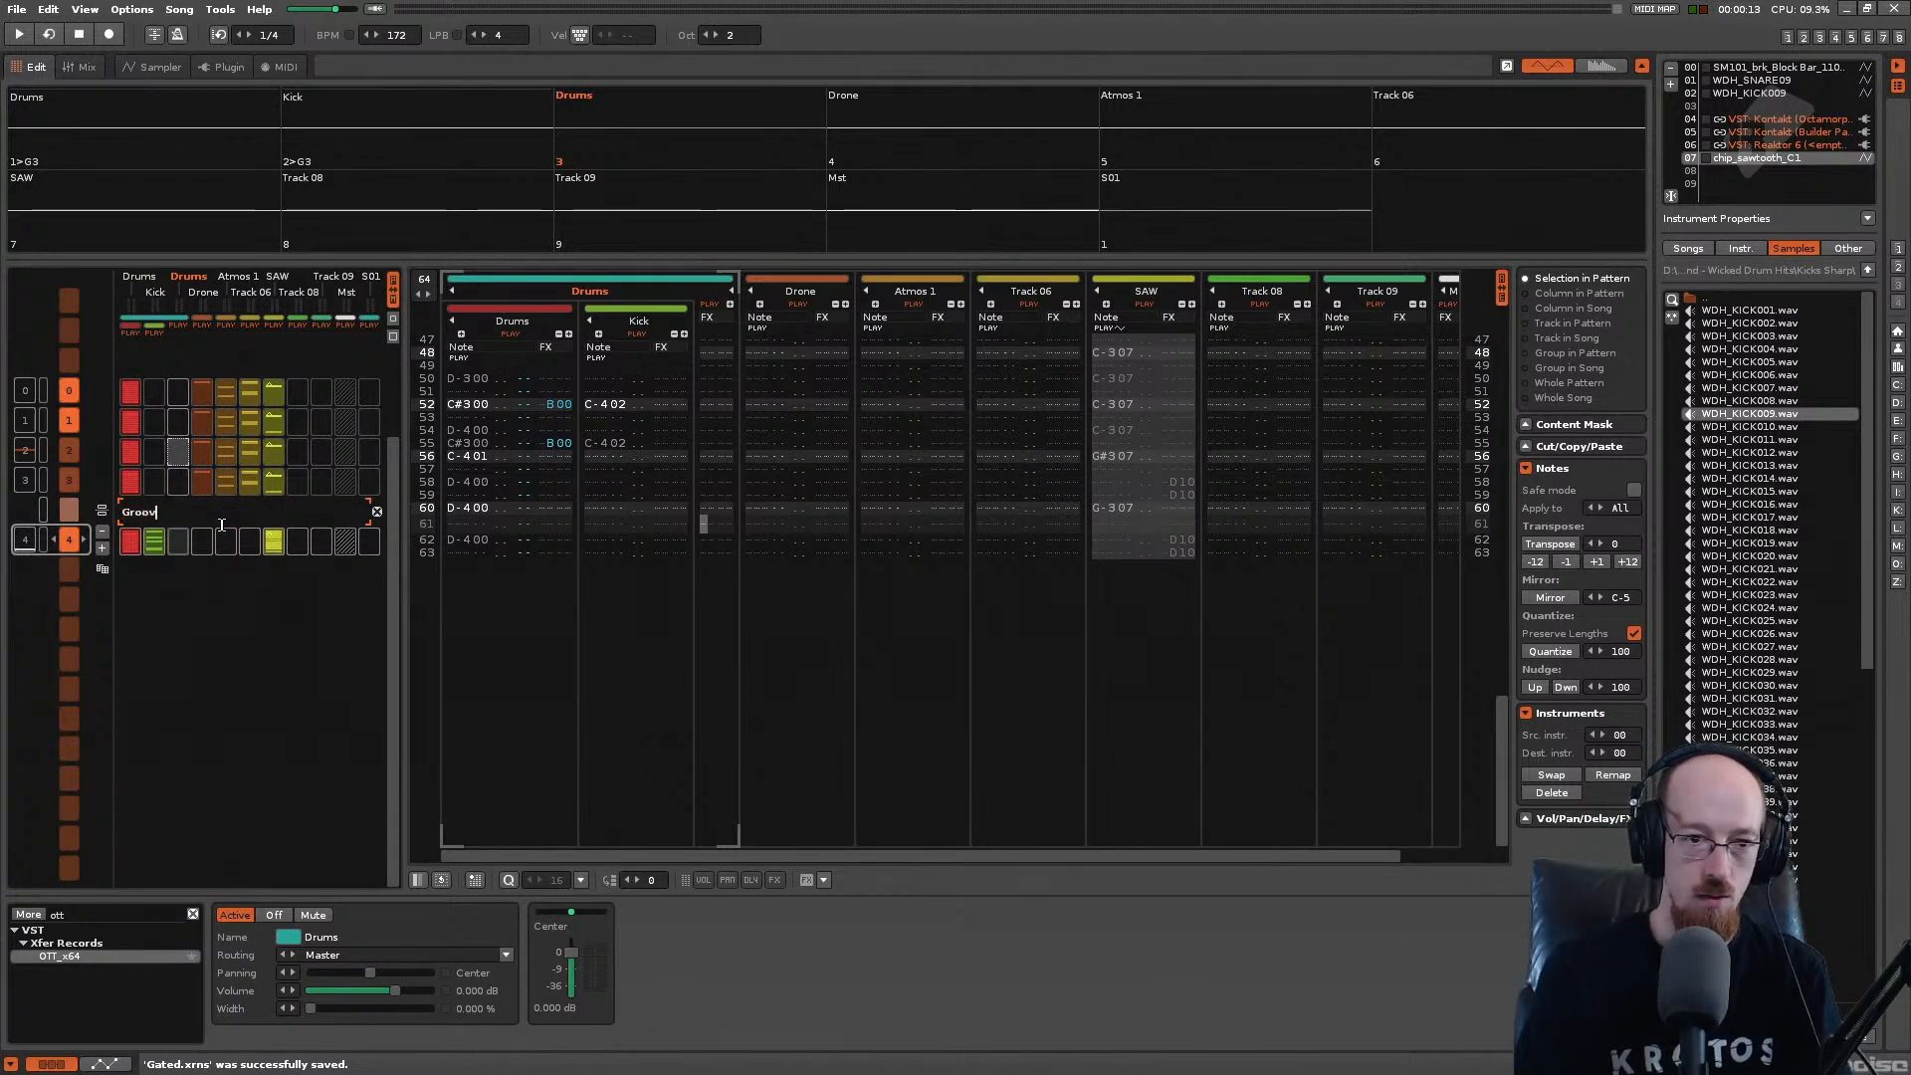
click(91, 402)
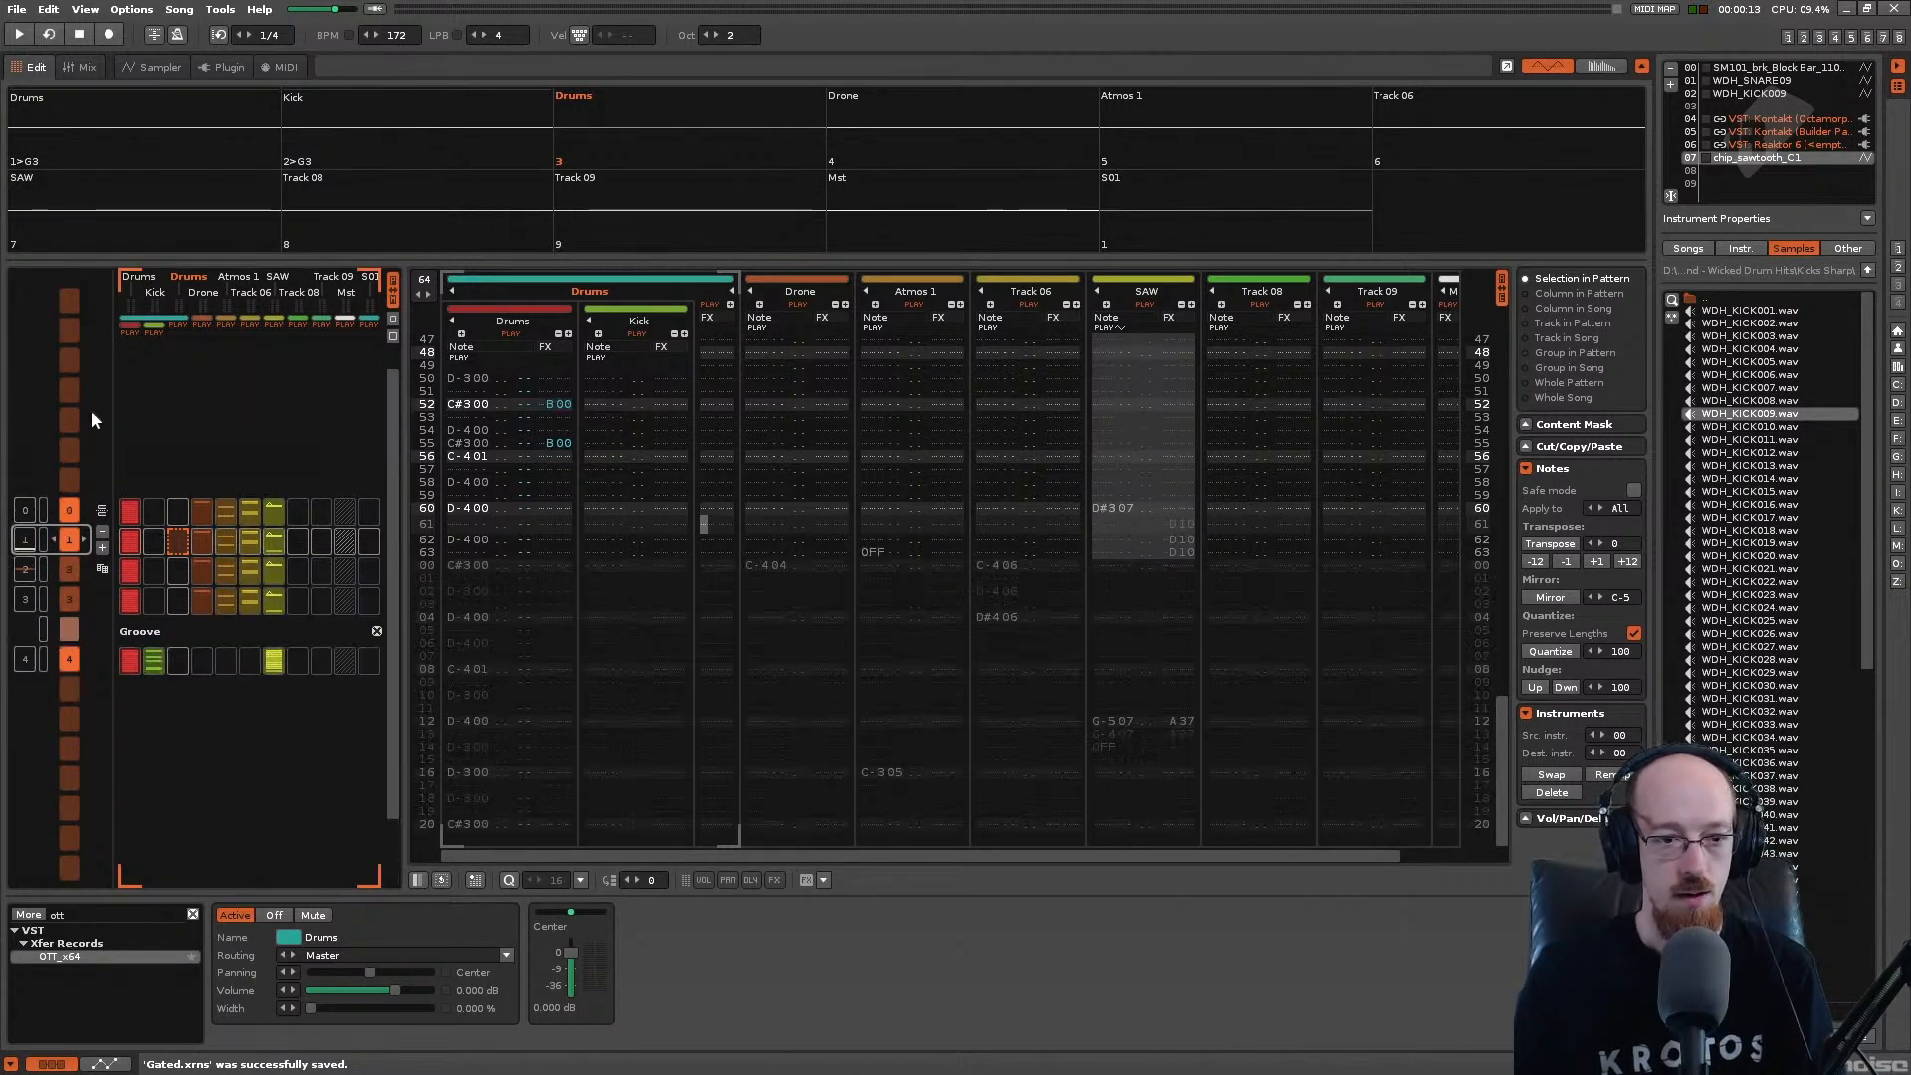
click(102, 510)
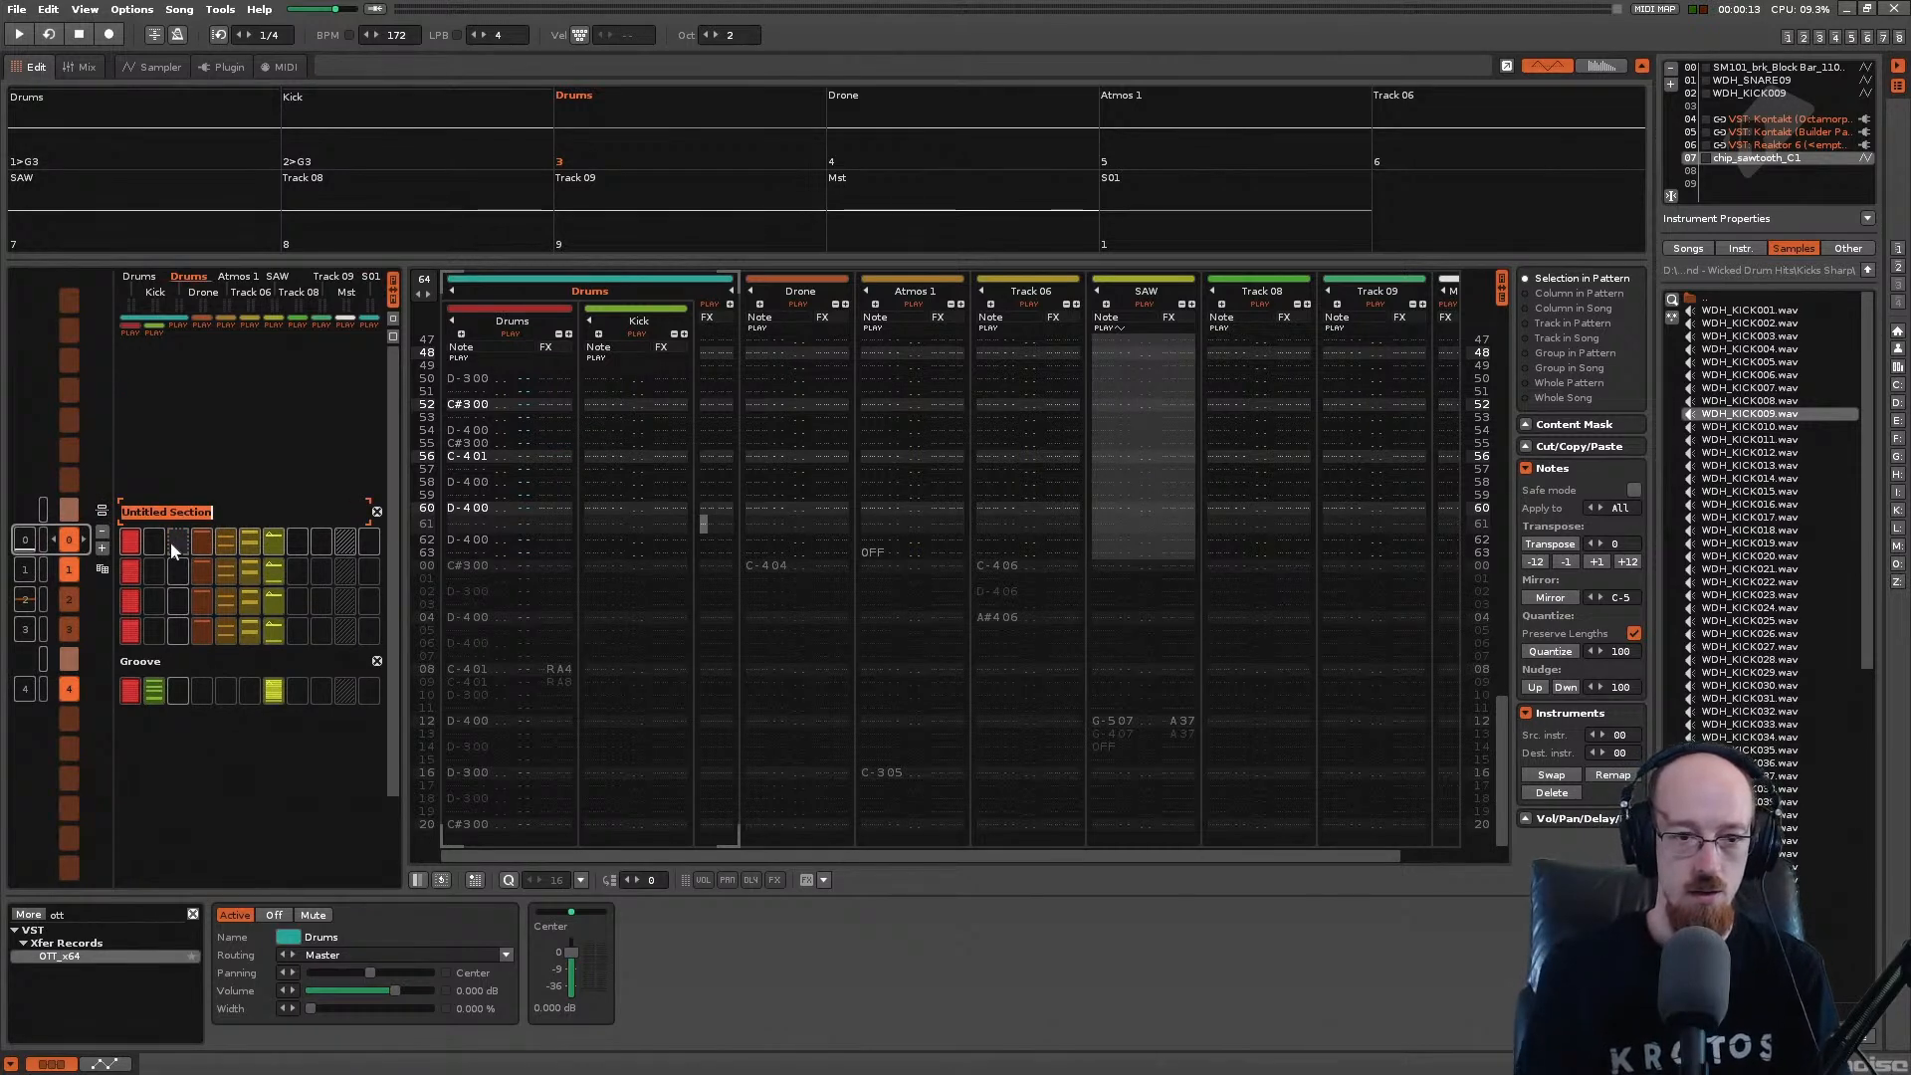
text(Intro)
key(Return)
key(ctrl+s)
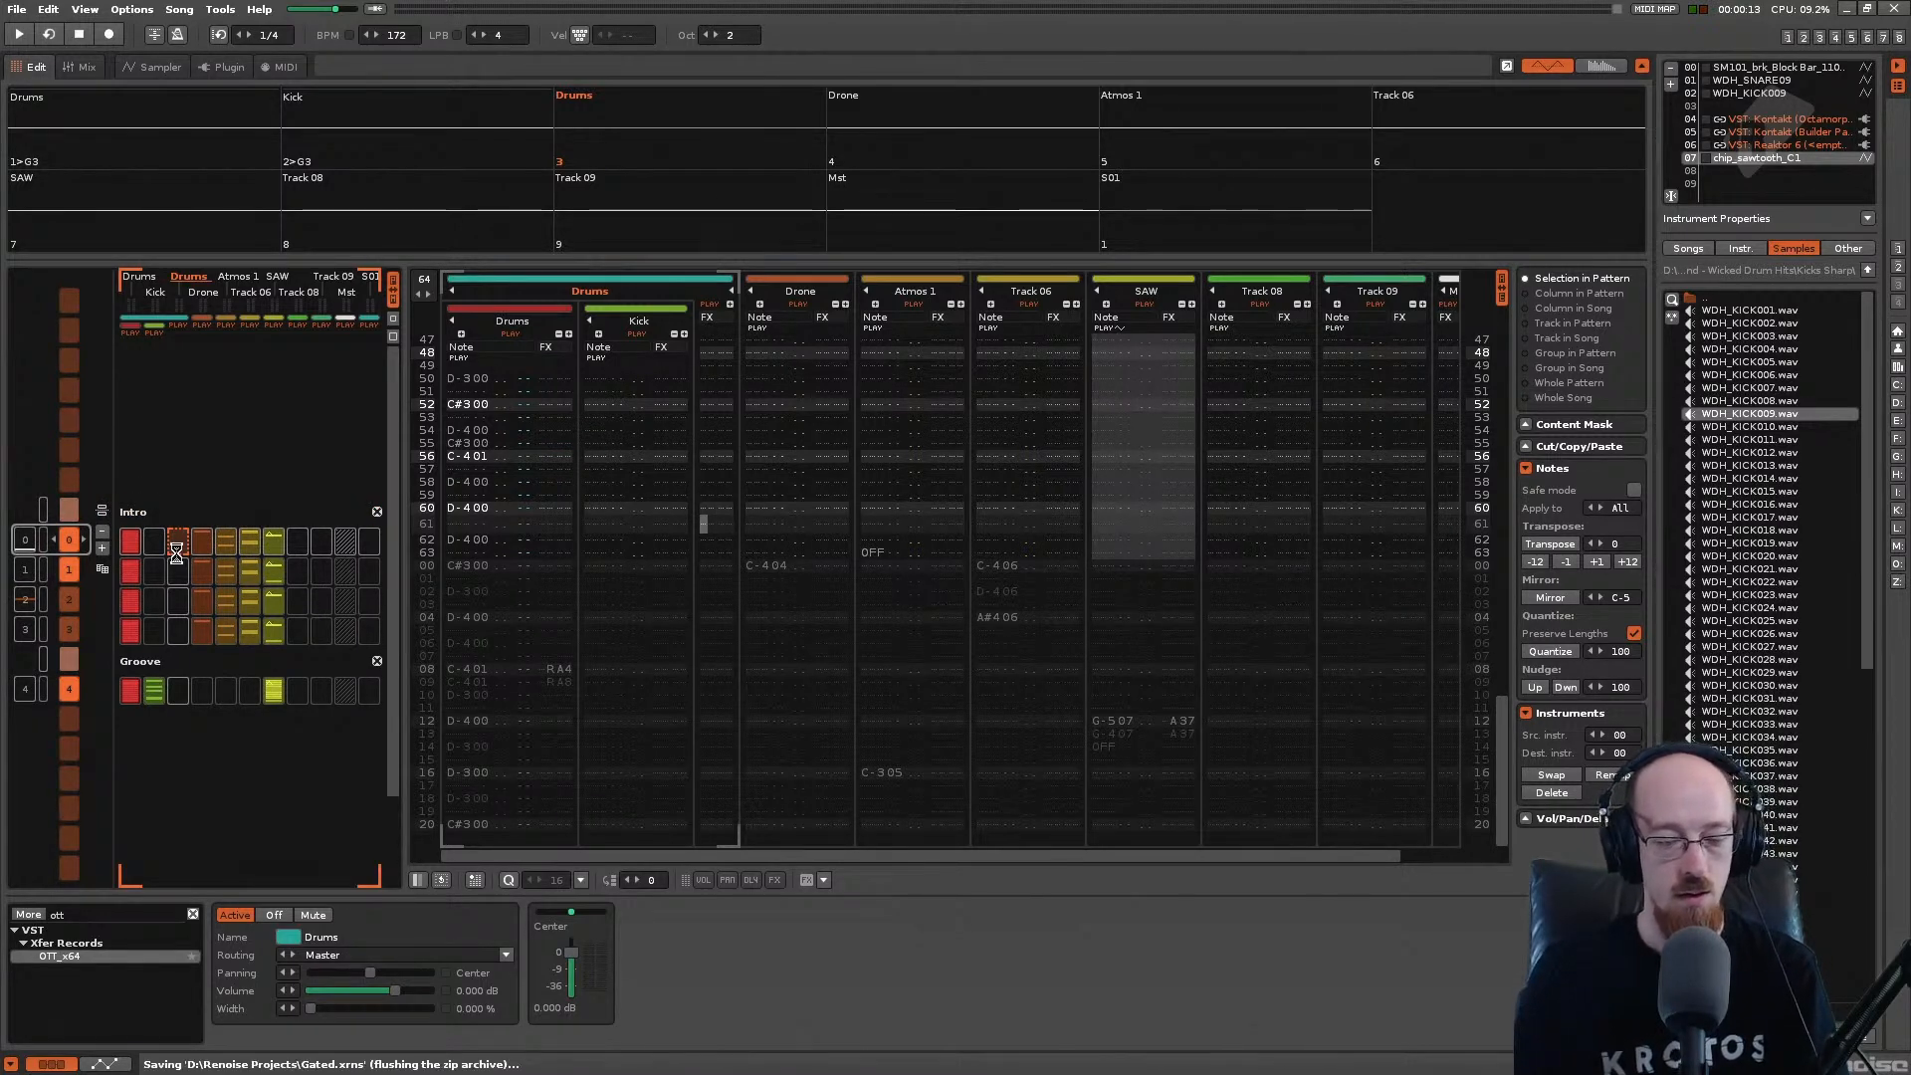
Step: Play the song from the Intro and inspect the Atmos 1, Drone and SAW tracks
key(space)
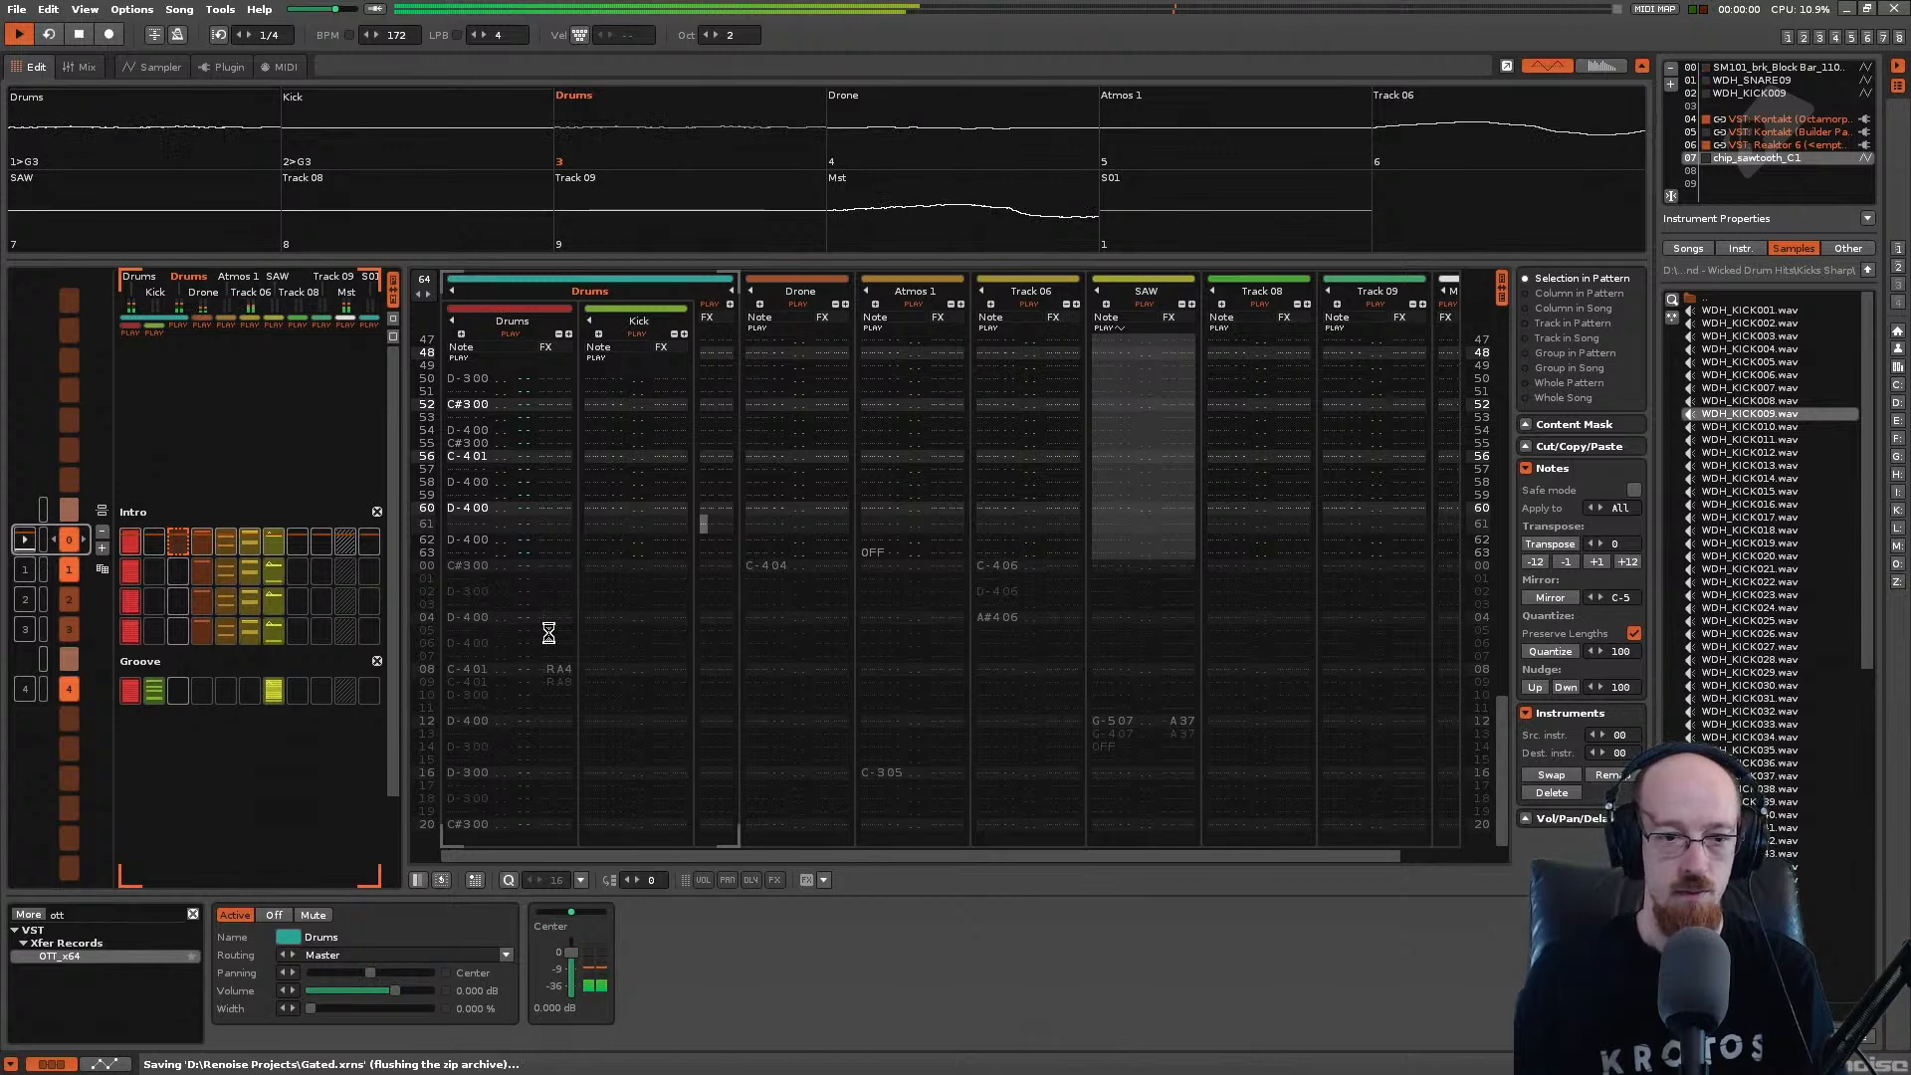
click(205, 541)
click(229, 541)
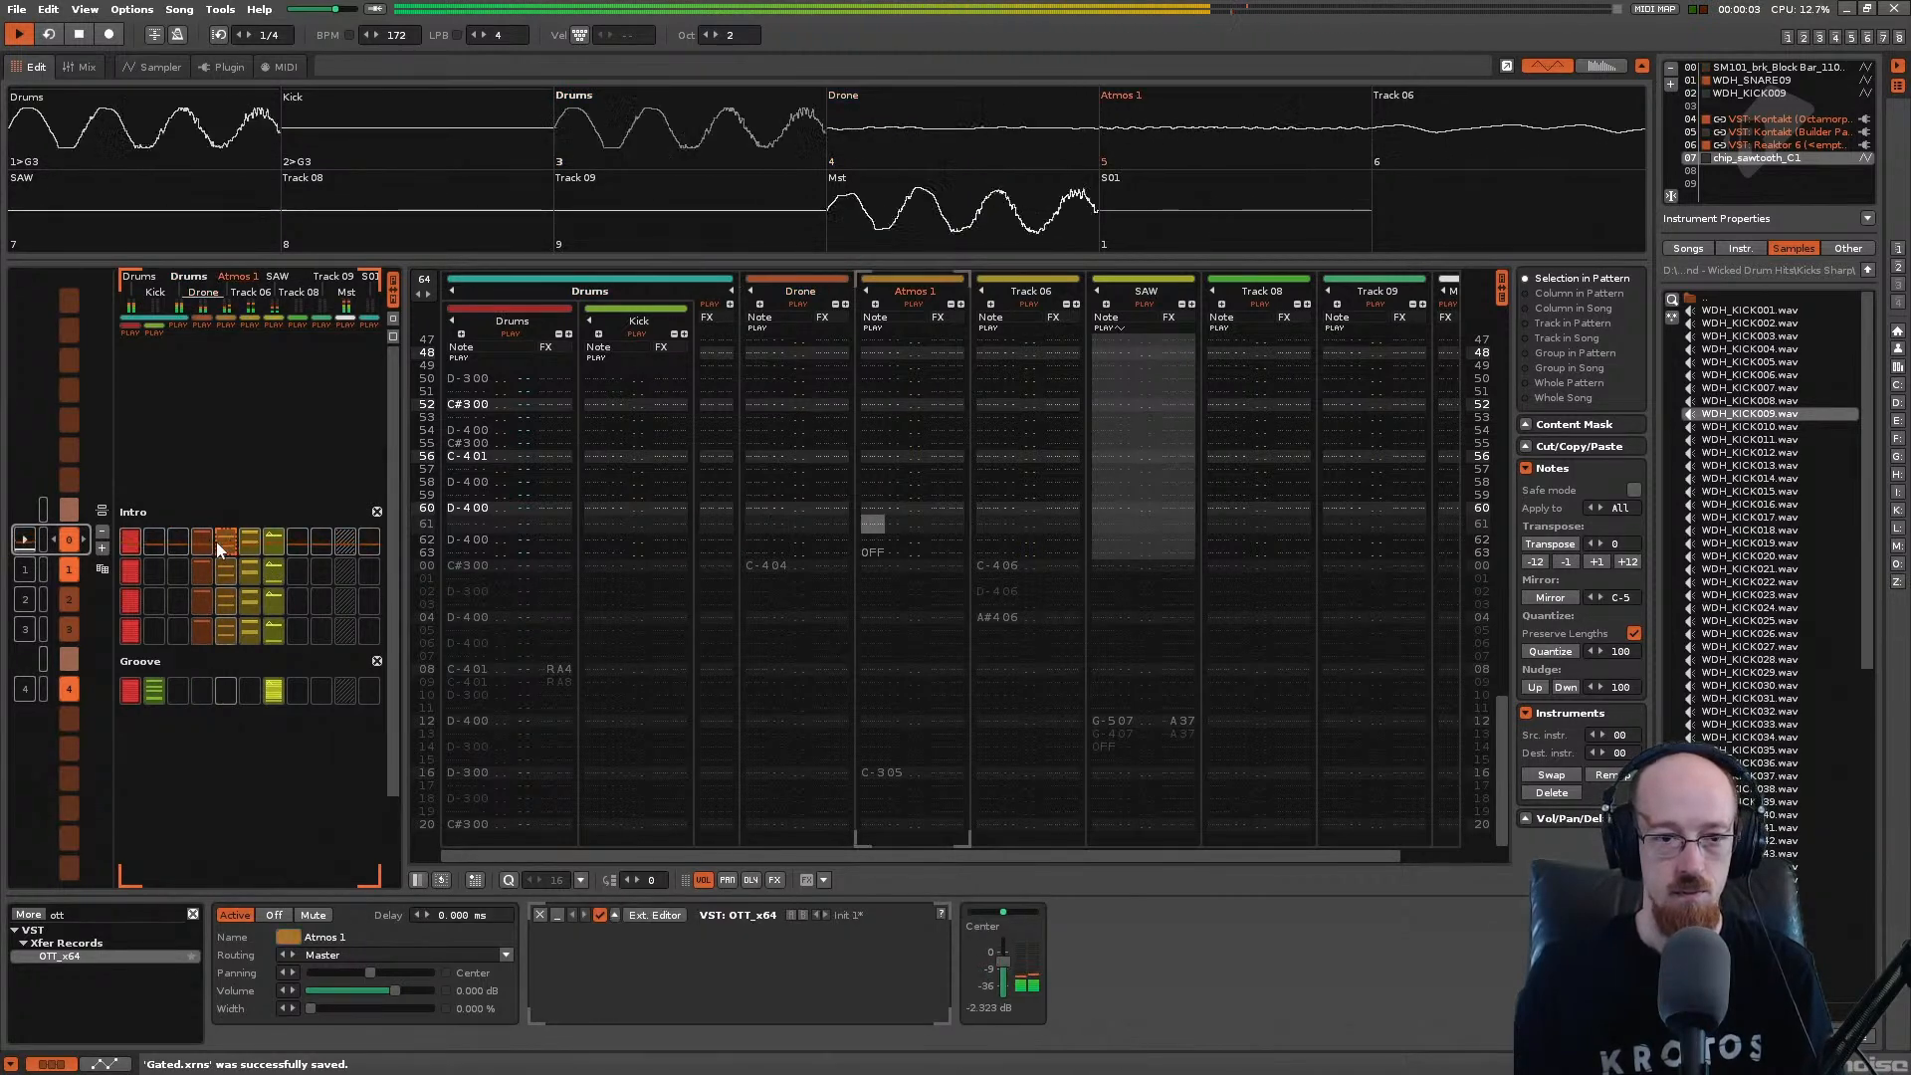
click(195, 536)
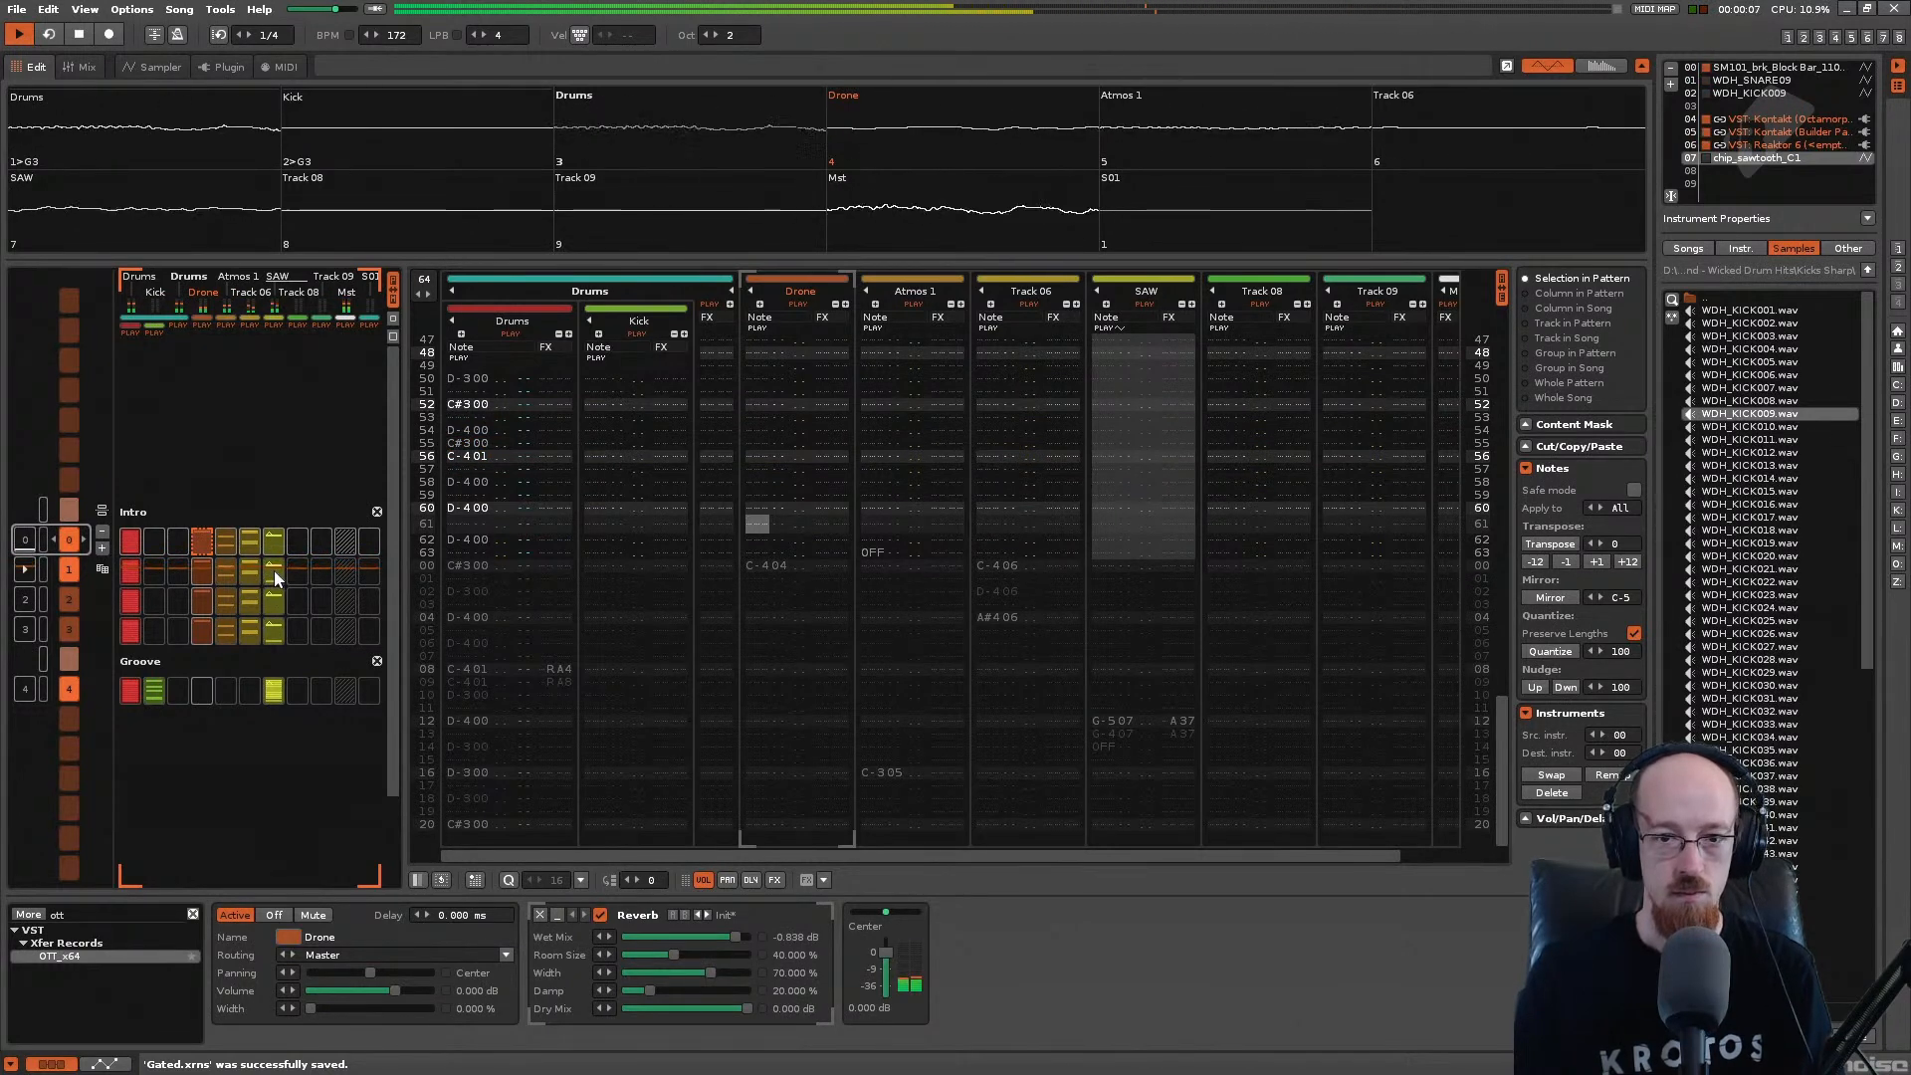
click(267, 541)
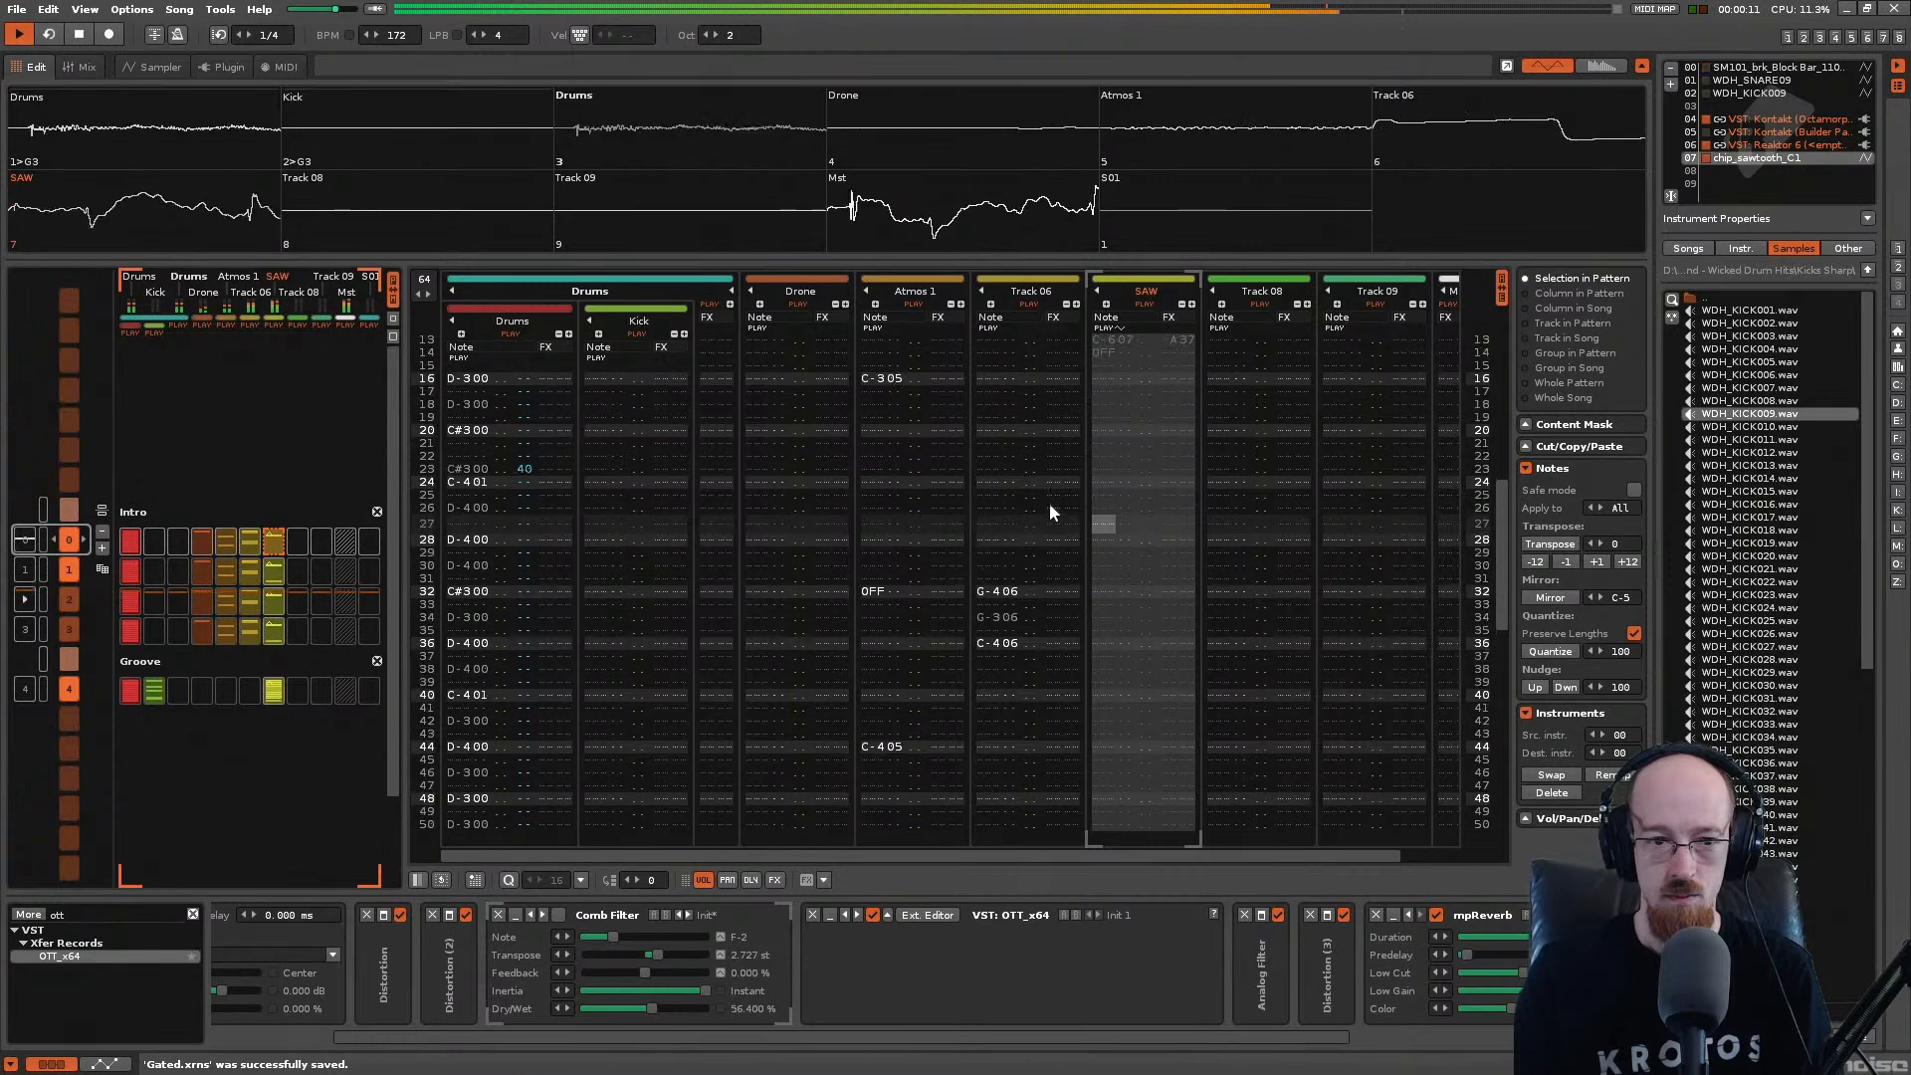
Step: Delete the D#3 note and its D10 effects from lines 60 to 63 of the SAW track in pattern 1
click(280, 572)
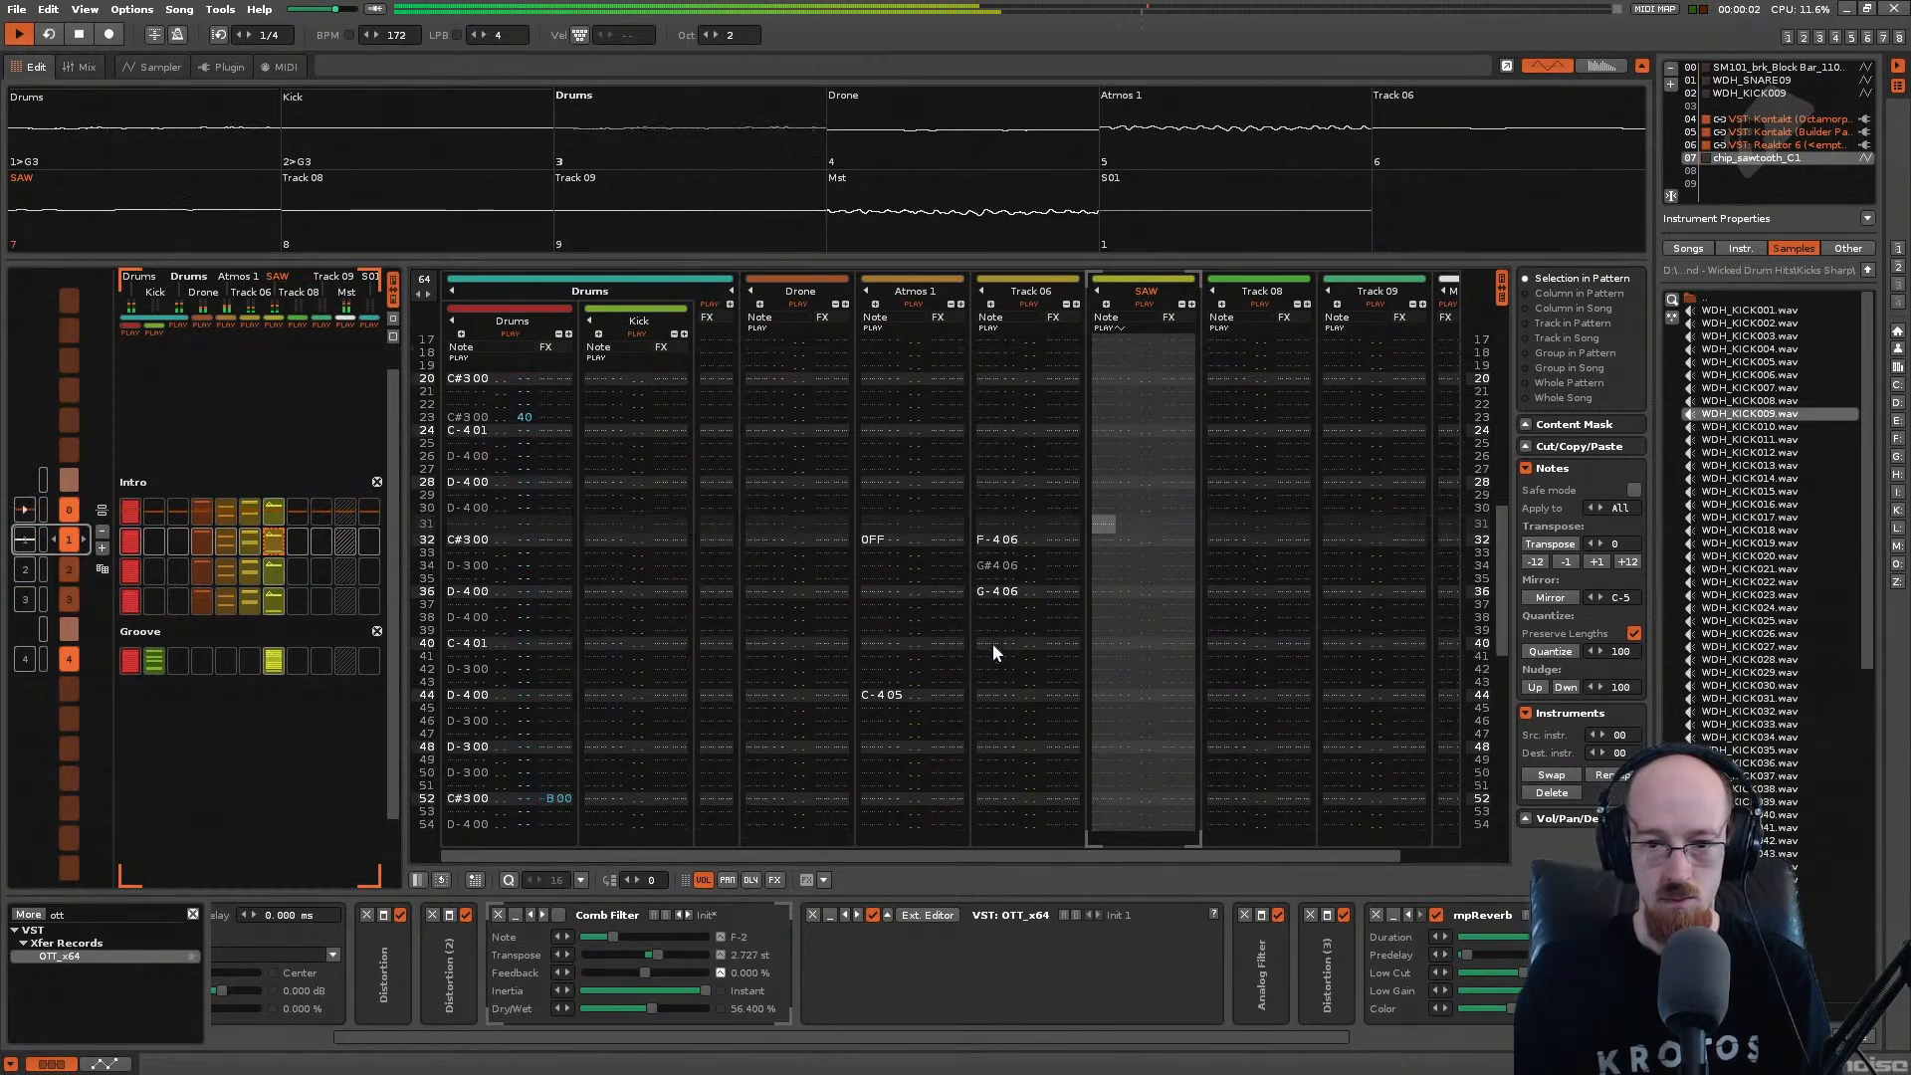
double_click(1104, 641)
drag(1105, 641, 1176, 687)
key(ctrl+z)
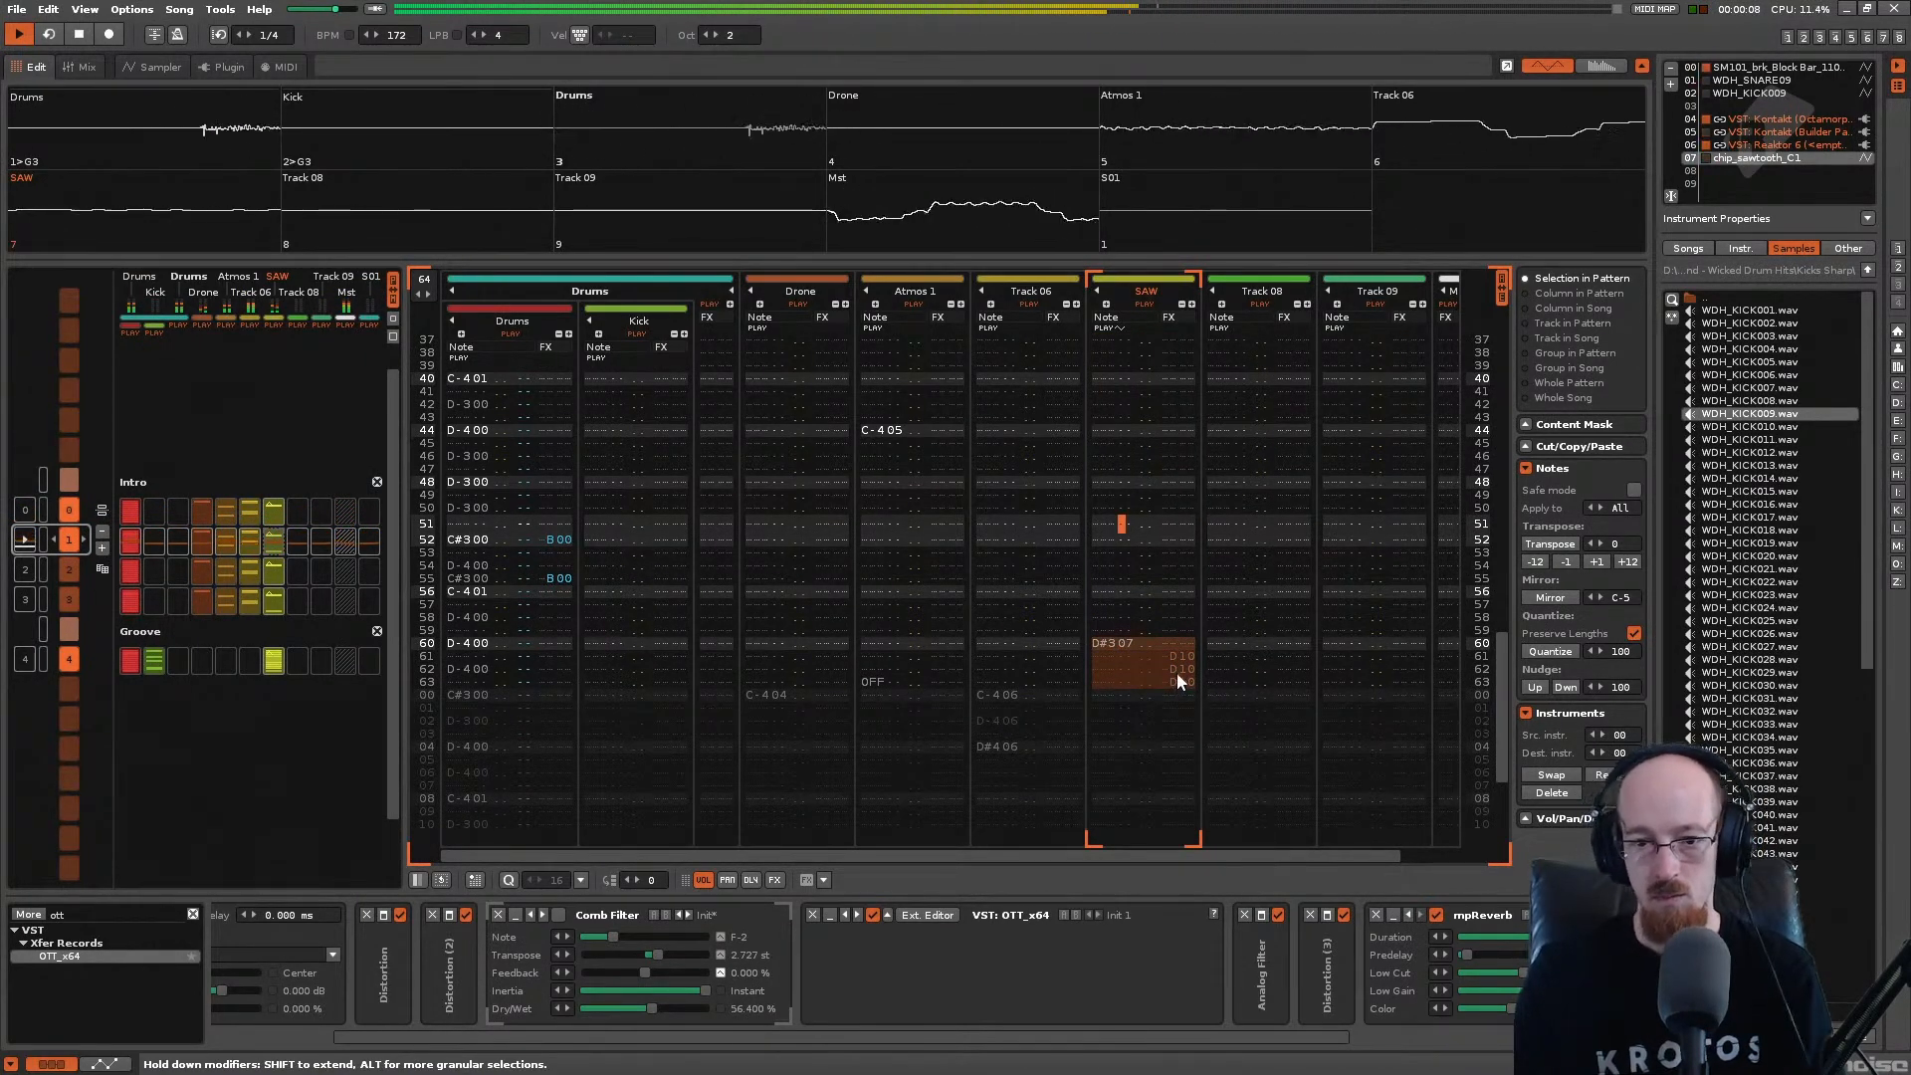
key(Delete)
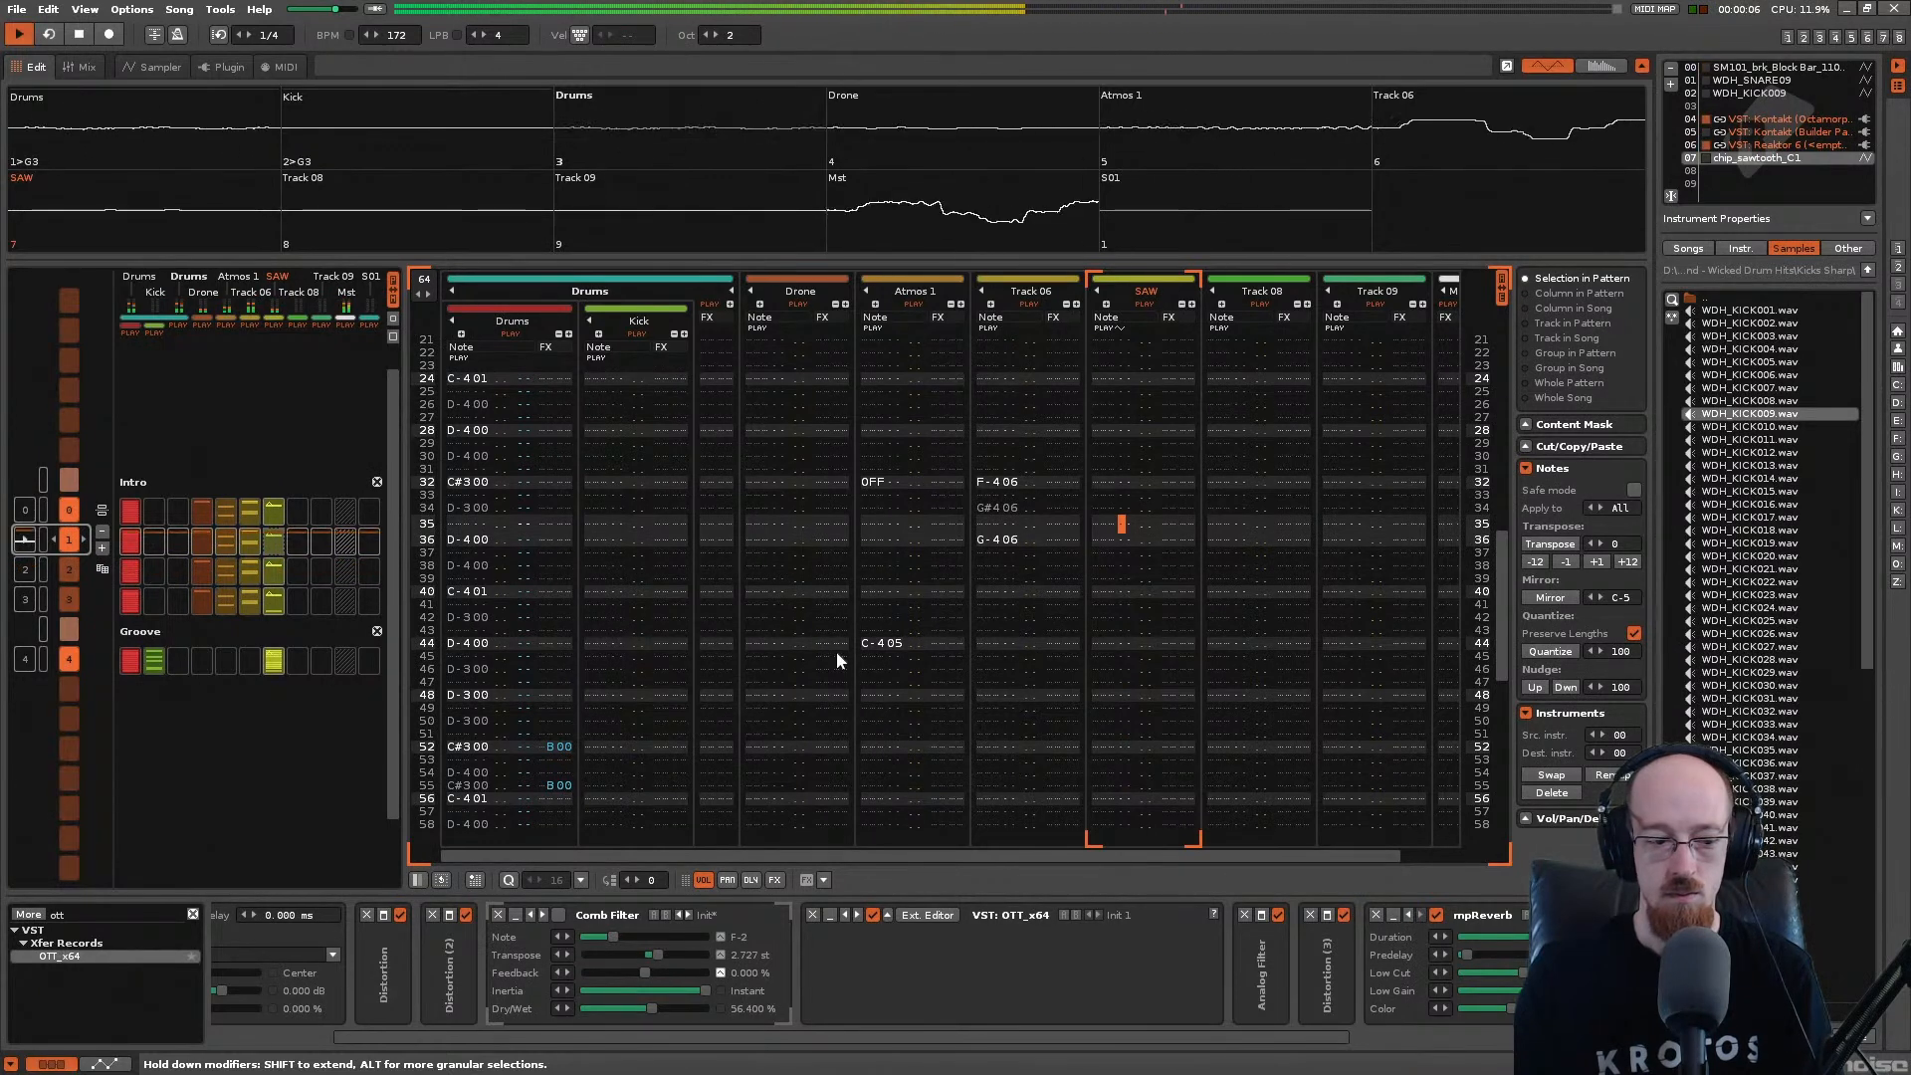
Step: Audition the Intro's Track 06 and SAW parts, and move the SAW blocks of patterns 0 to 2 onto Track 08
click(335, 538)
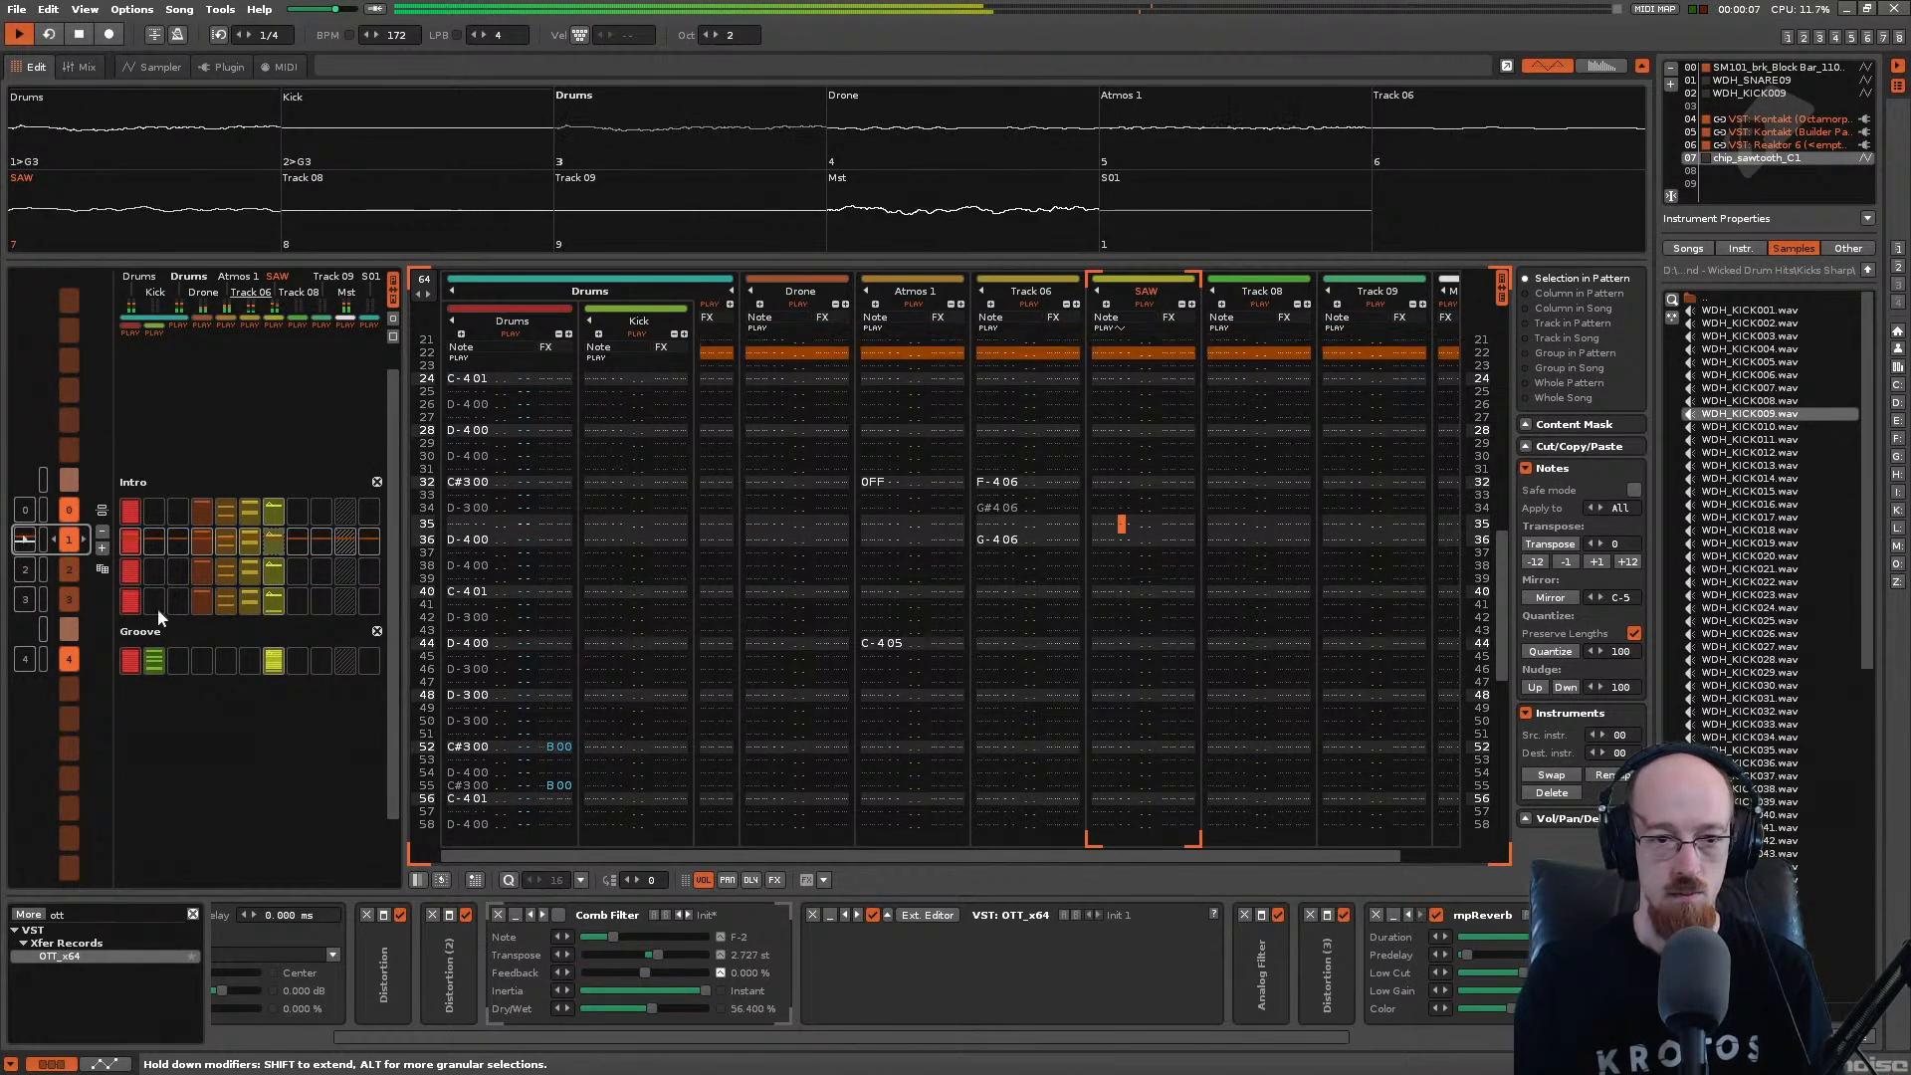
click(246, 511)
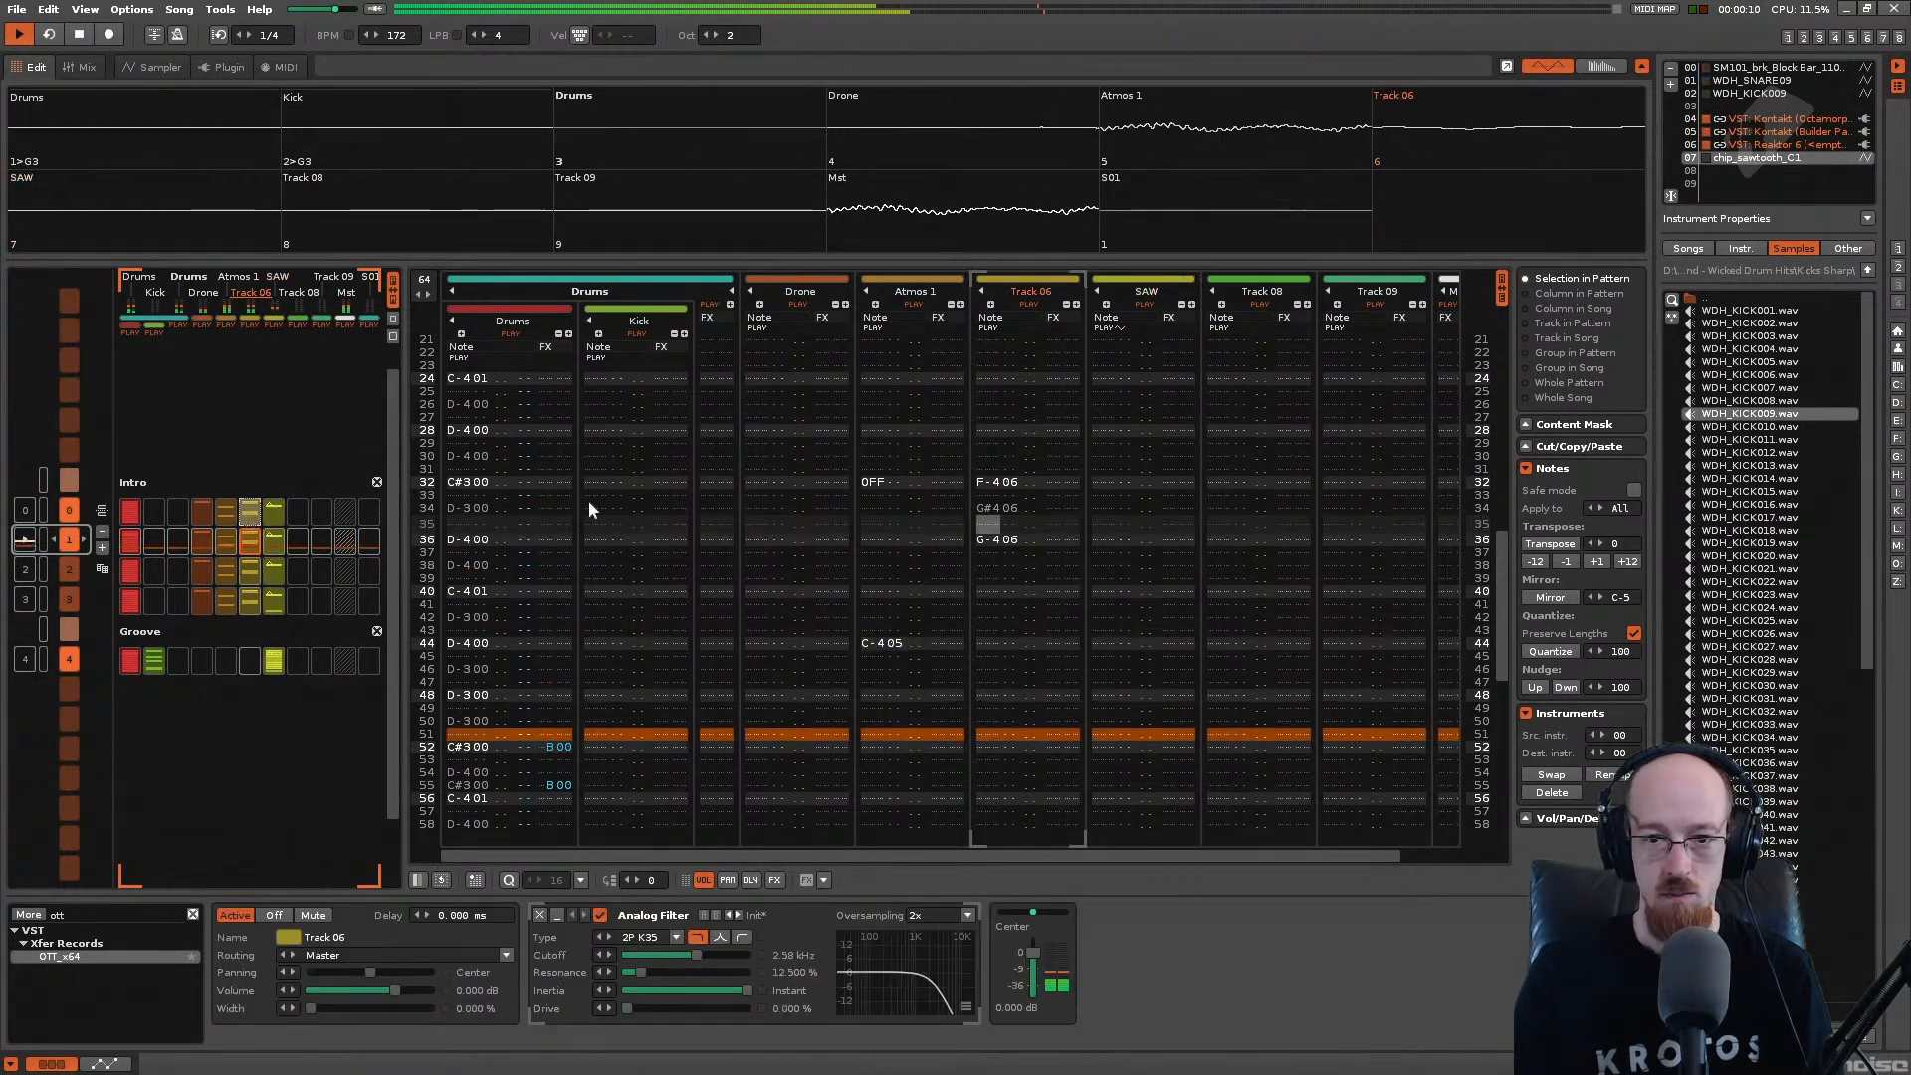
click(267, 511)
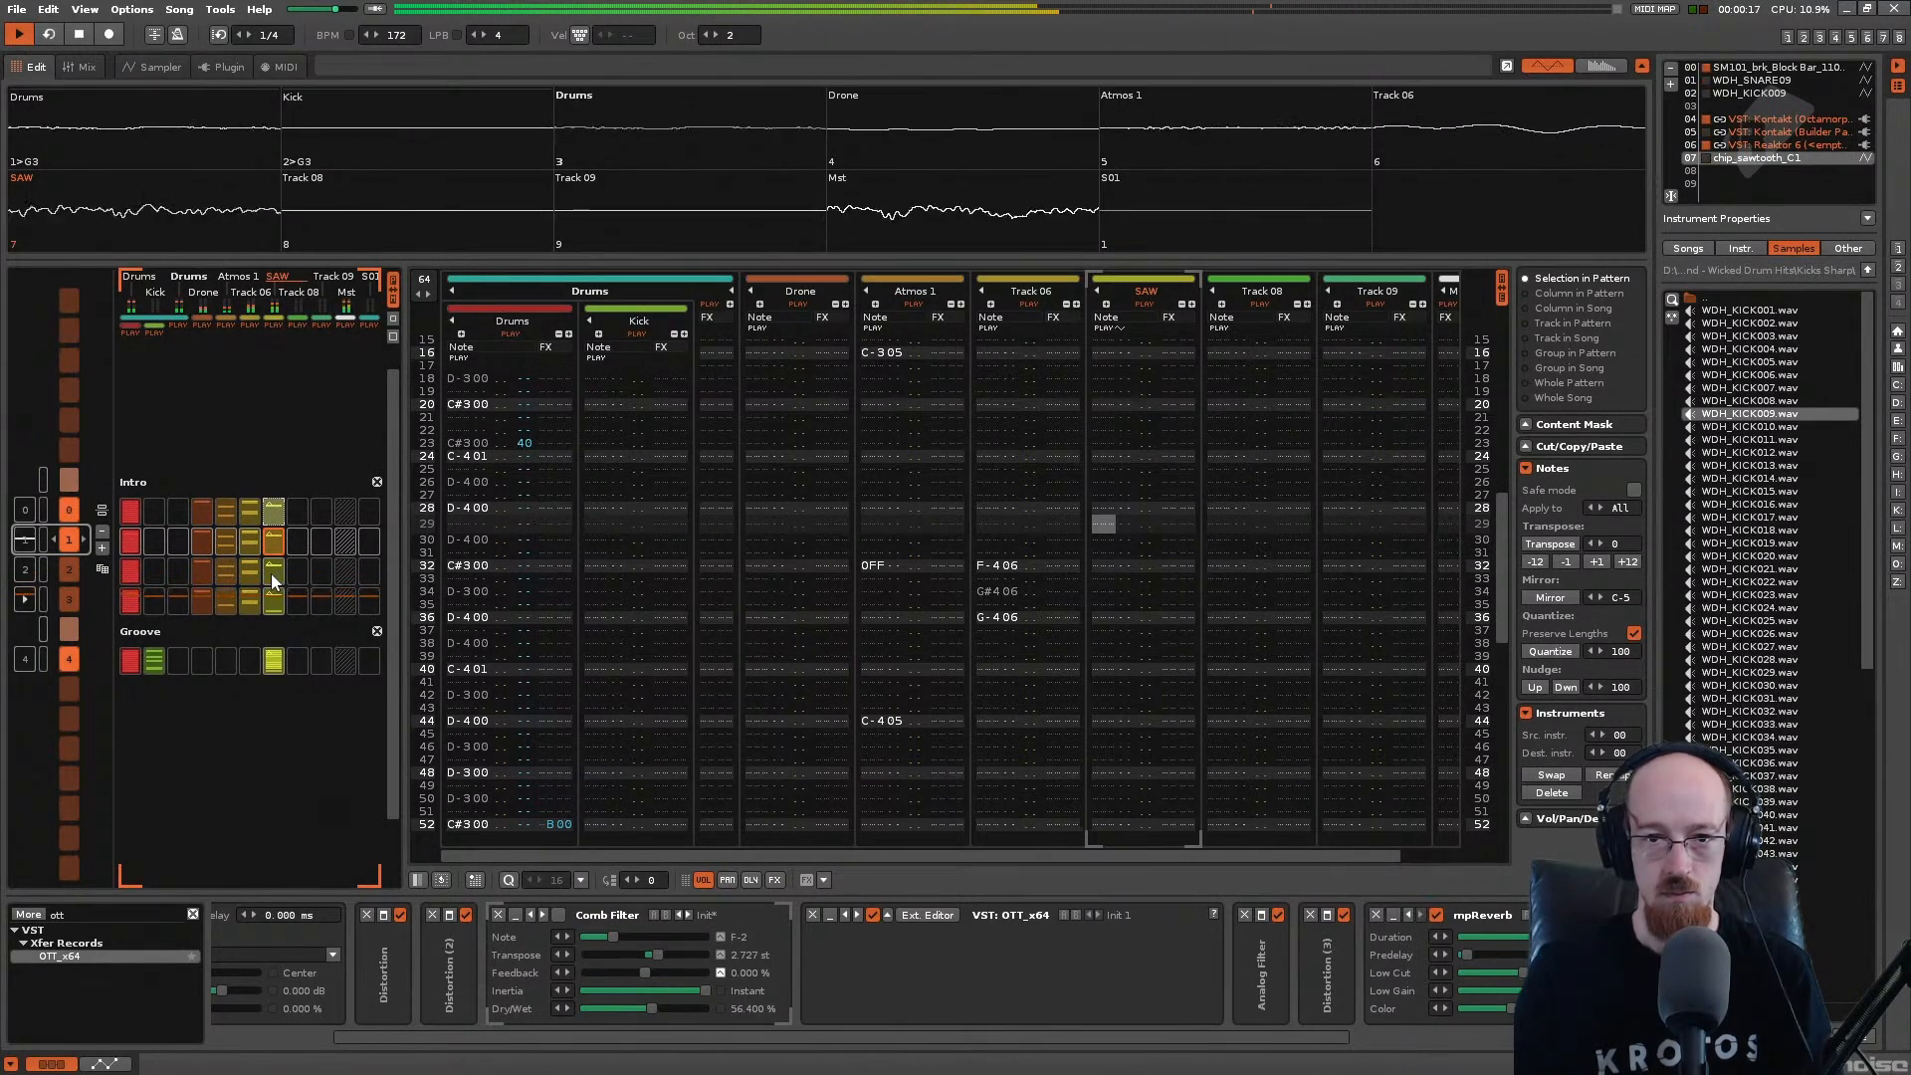
key(space)
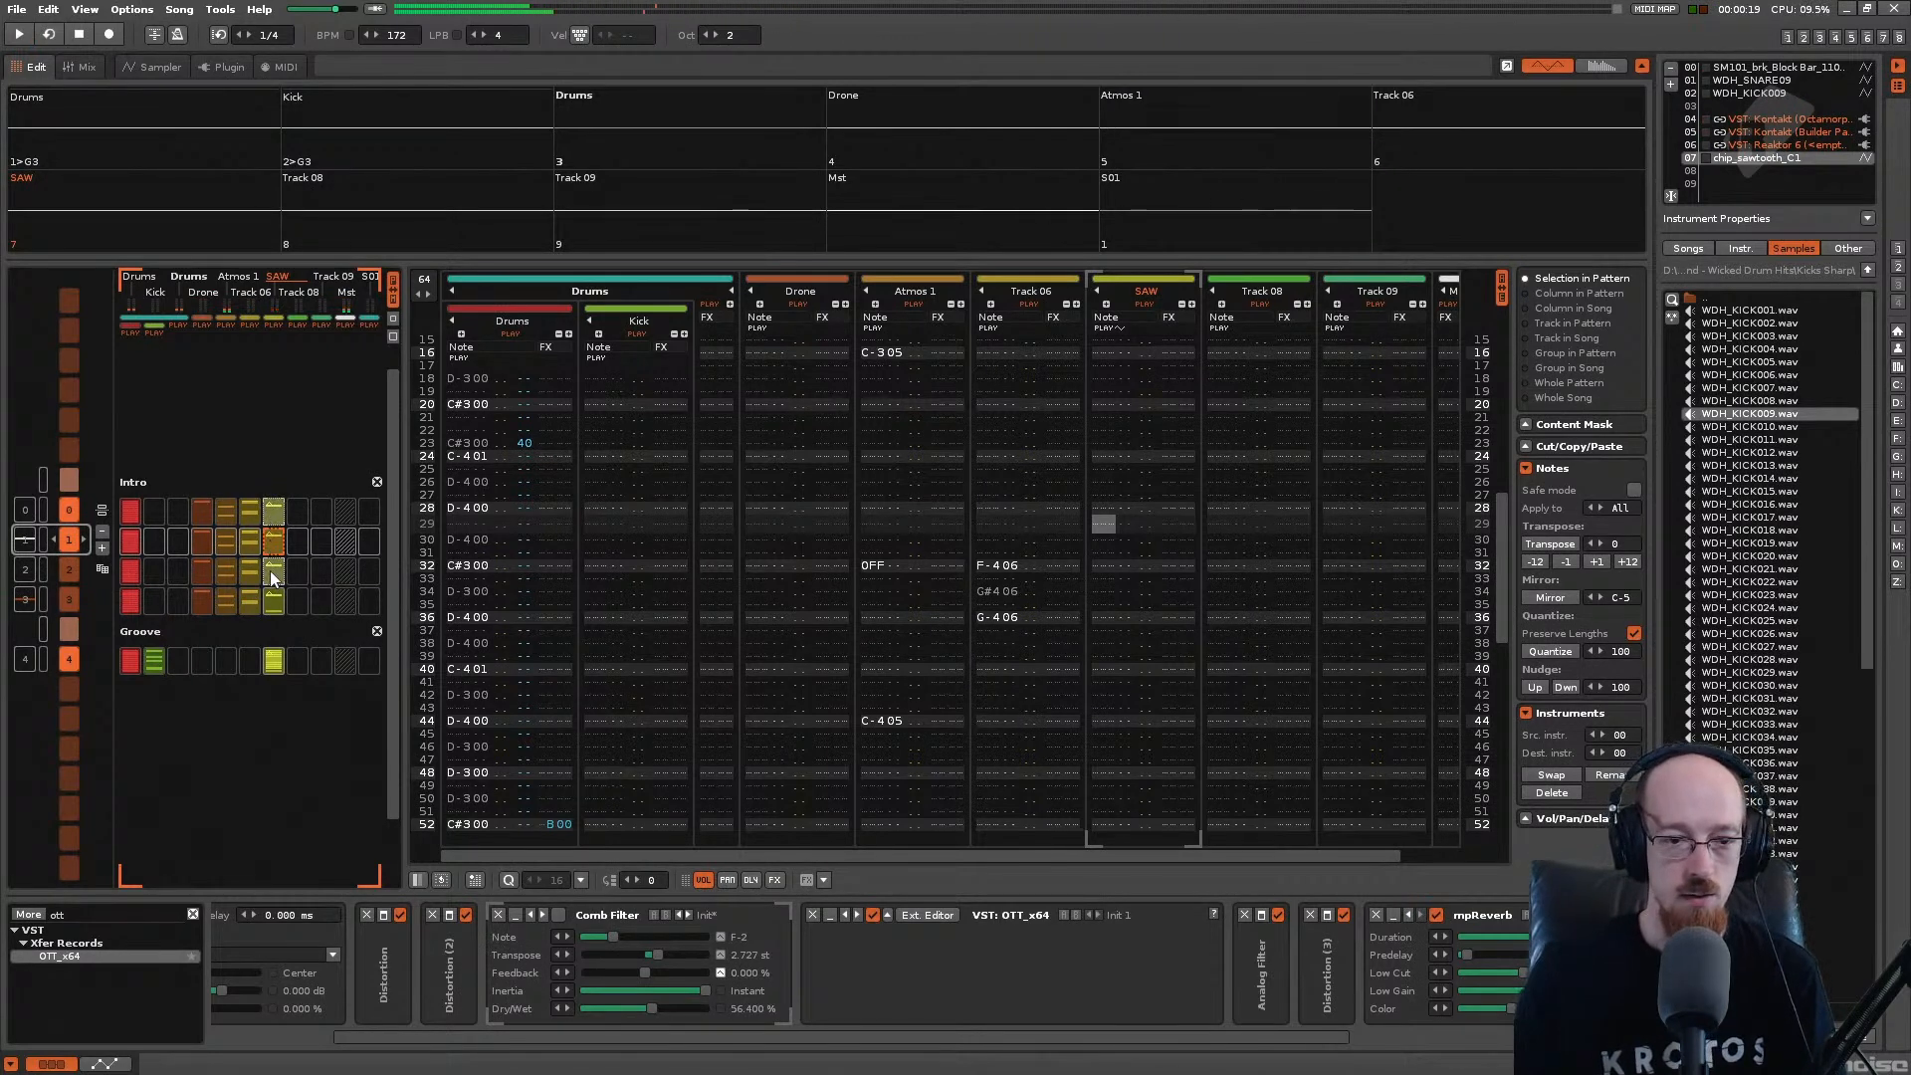
drag(272, 569, 297, 522)
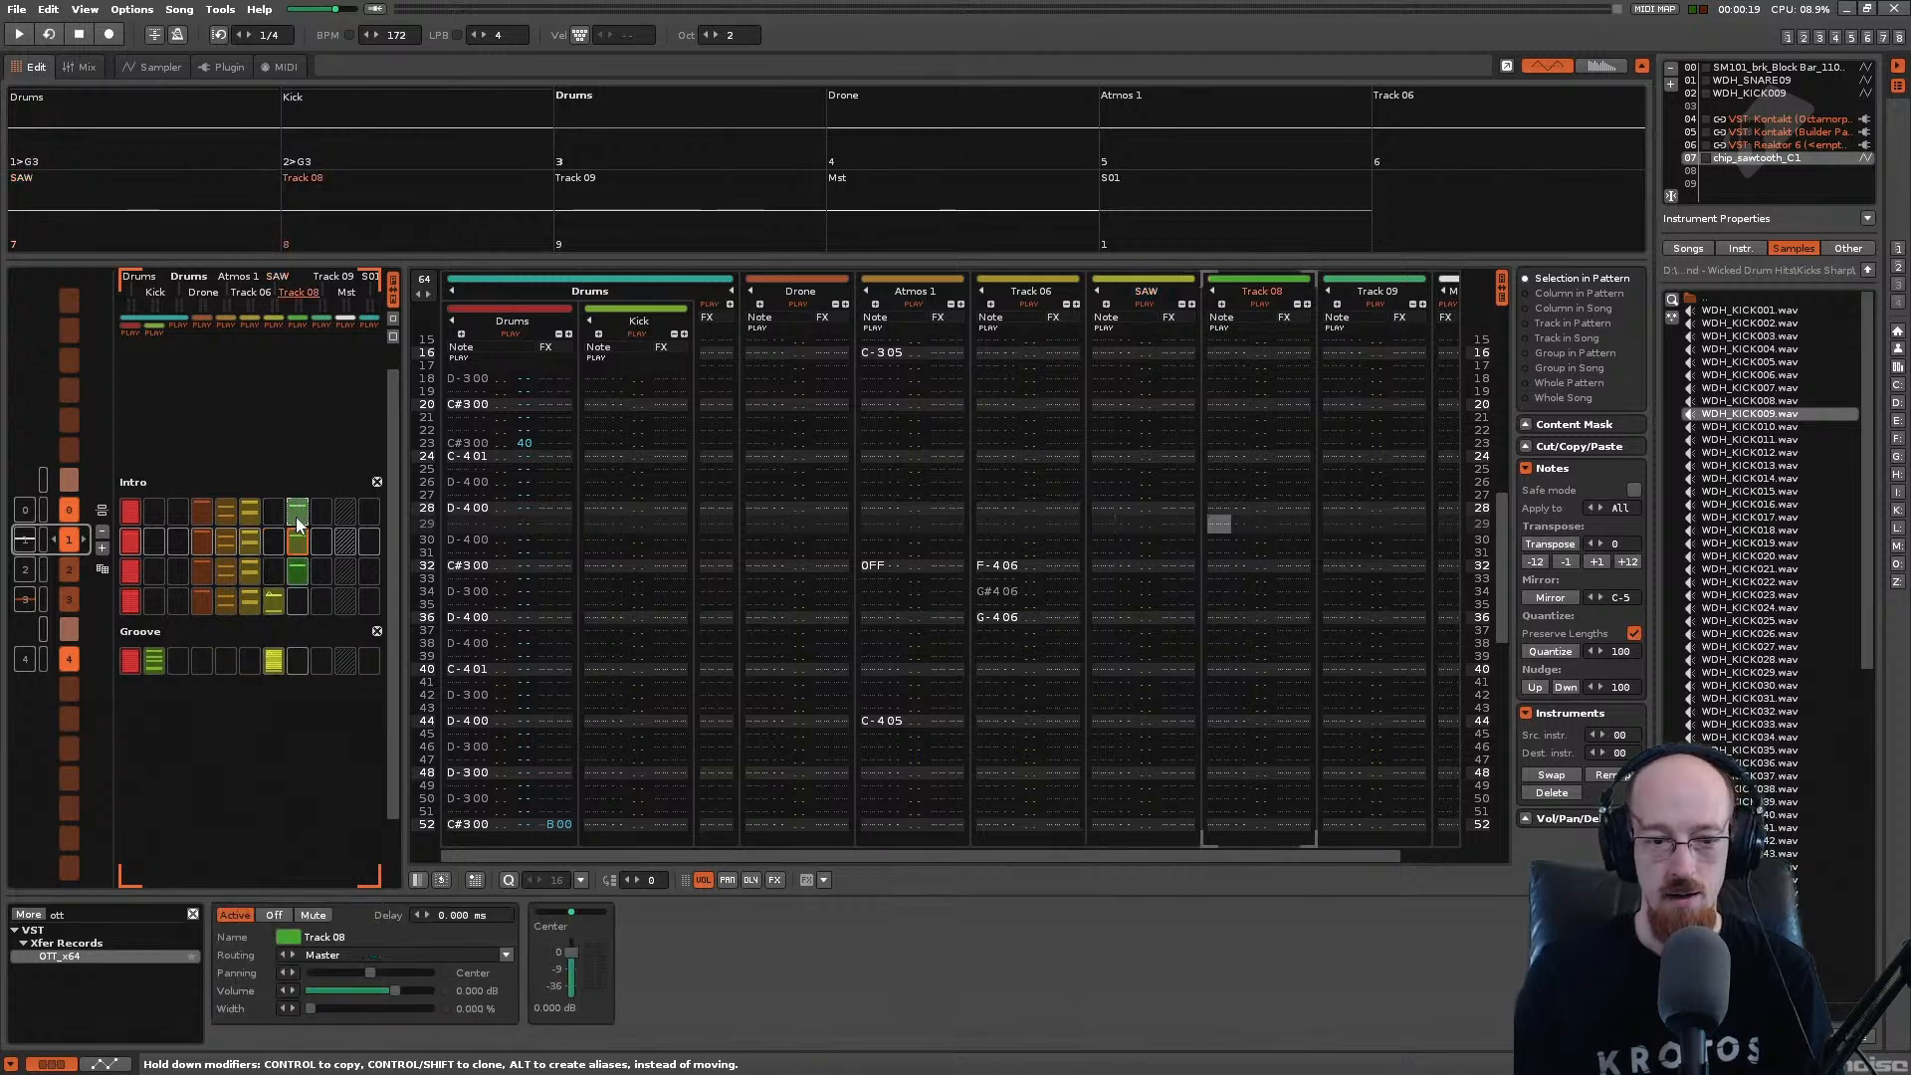
Step: Search the effects for "rev" and add the native mpReverb to Track 08
click(103, 909)
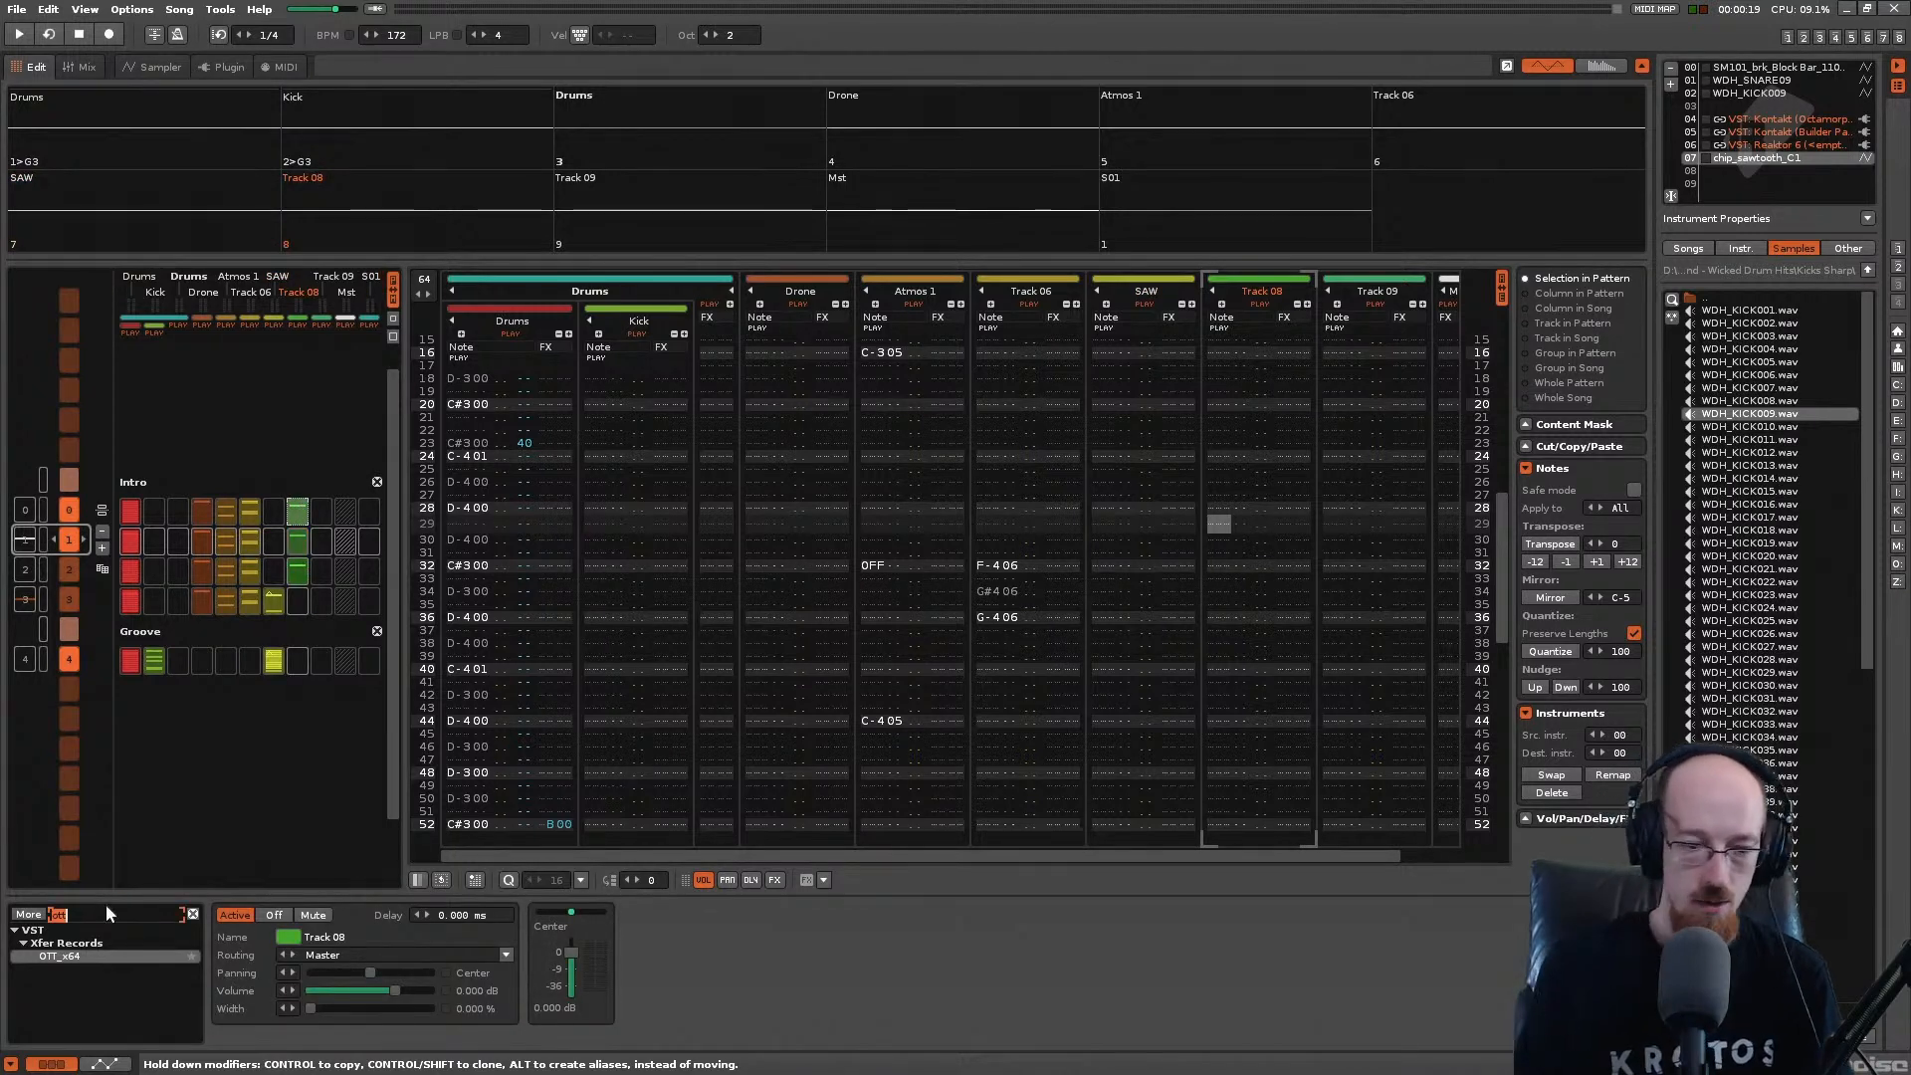
key(BackSpace)
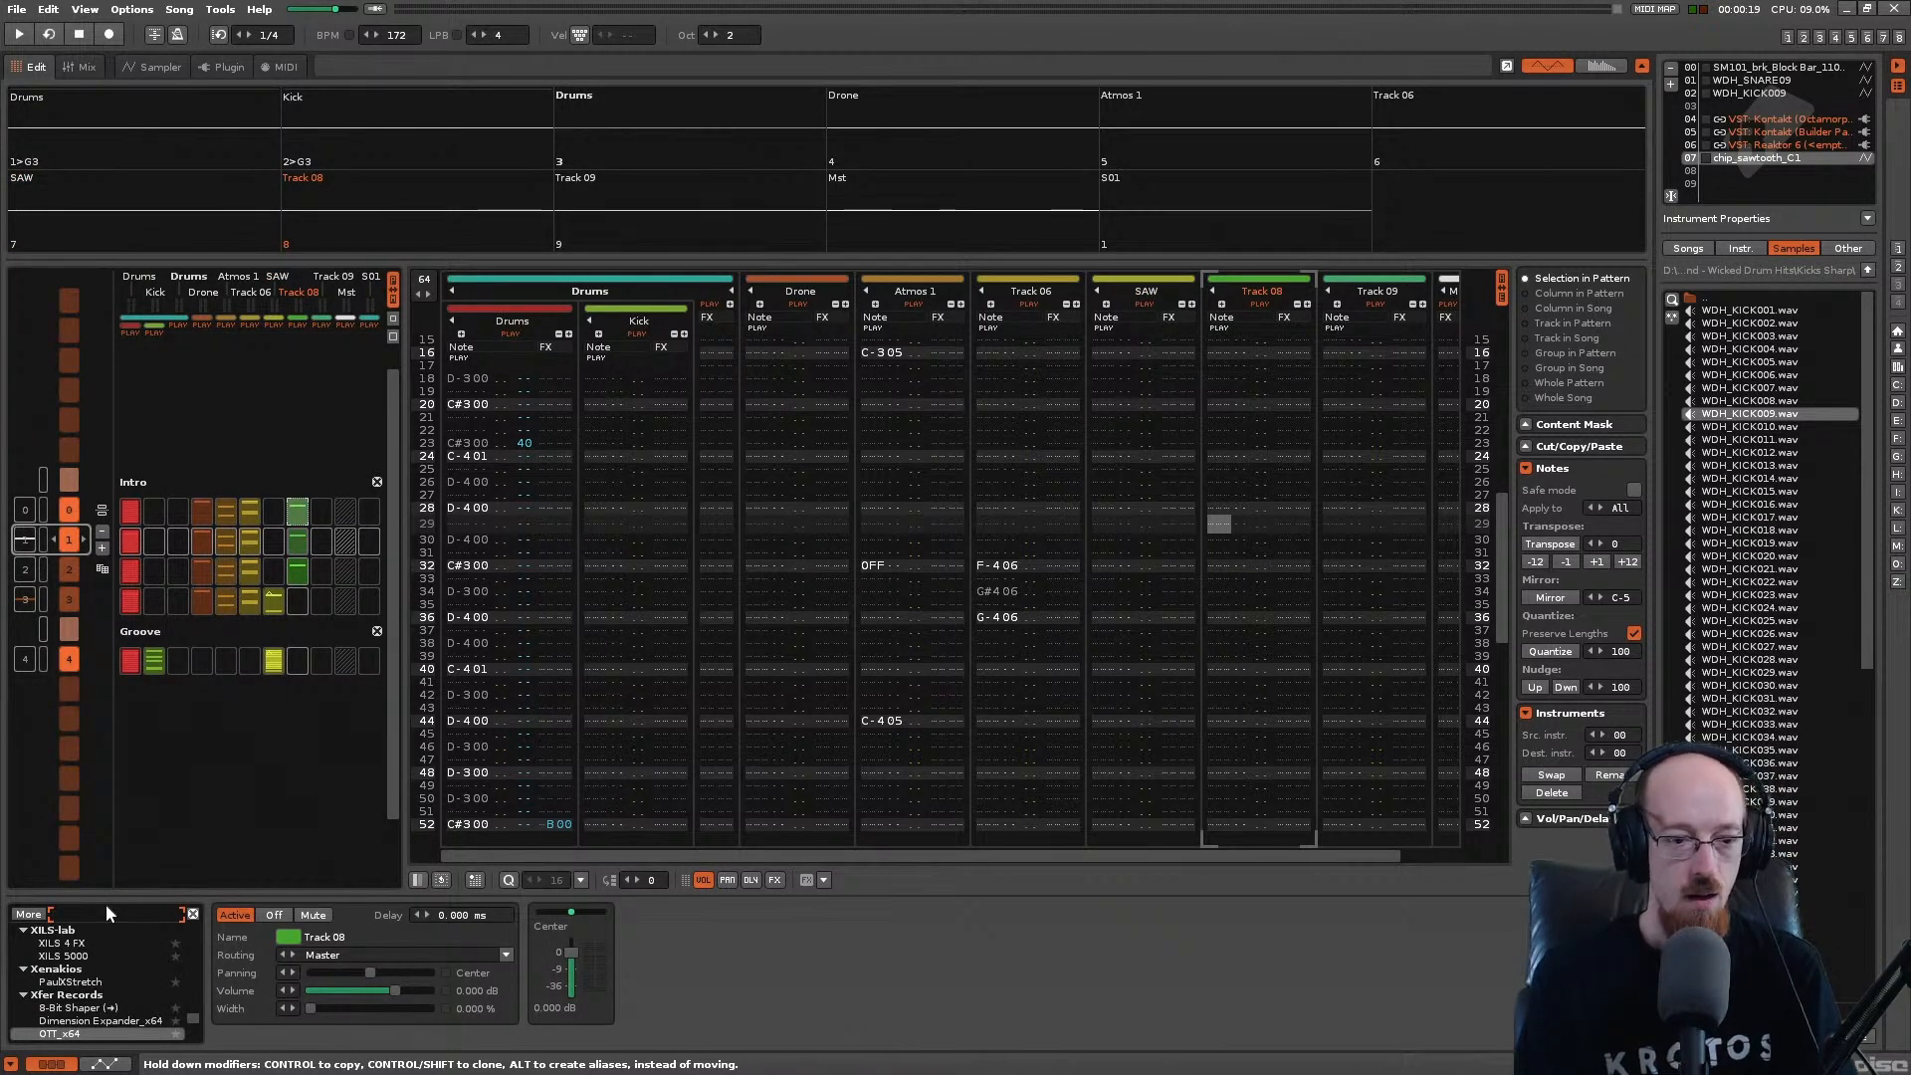
text(re)
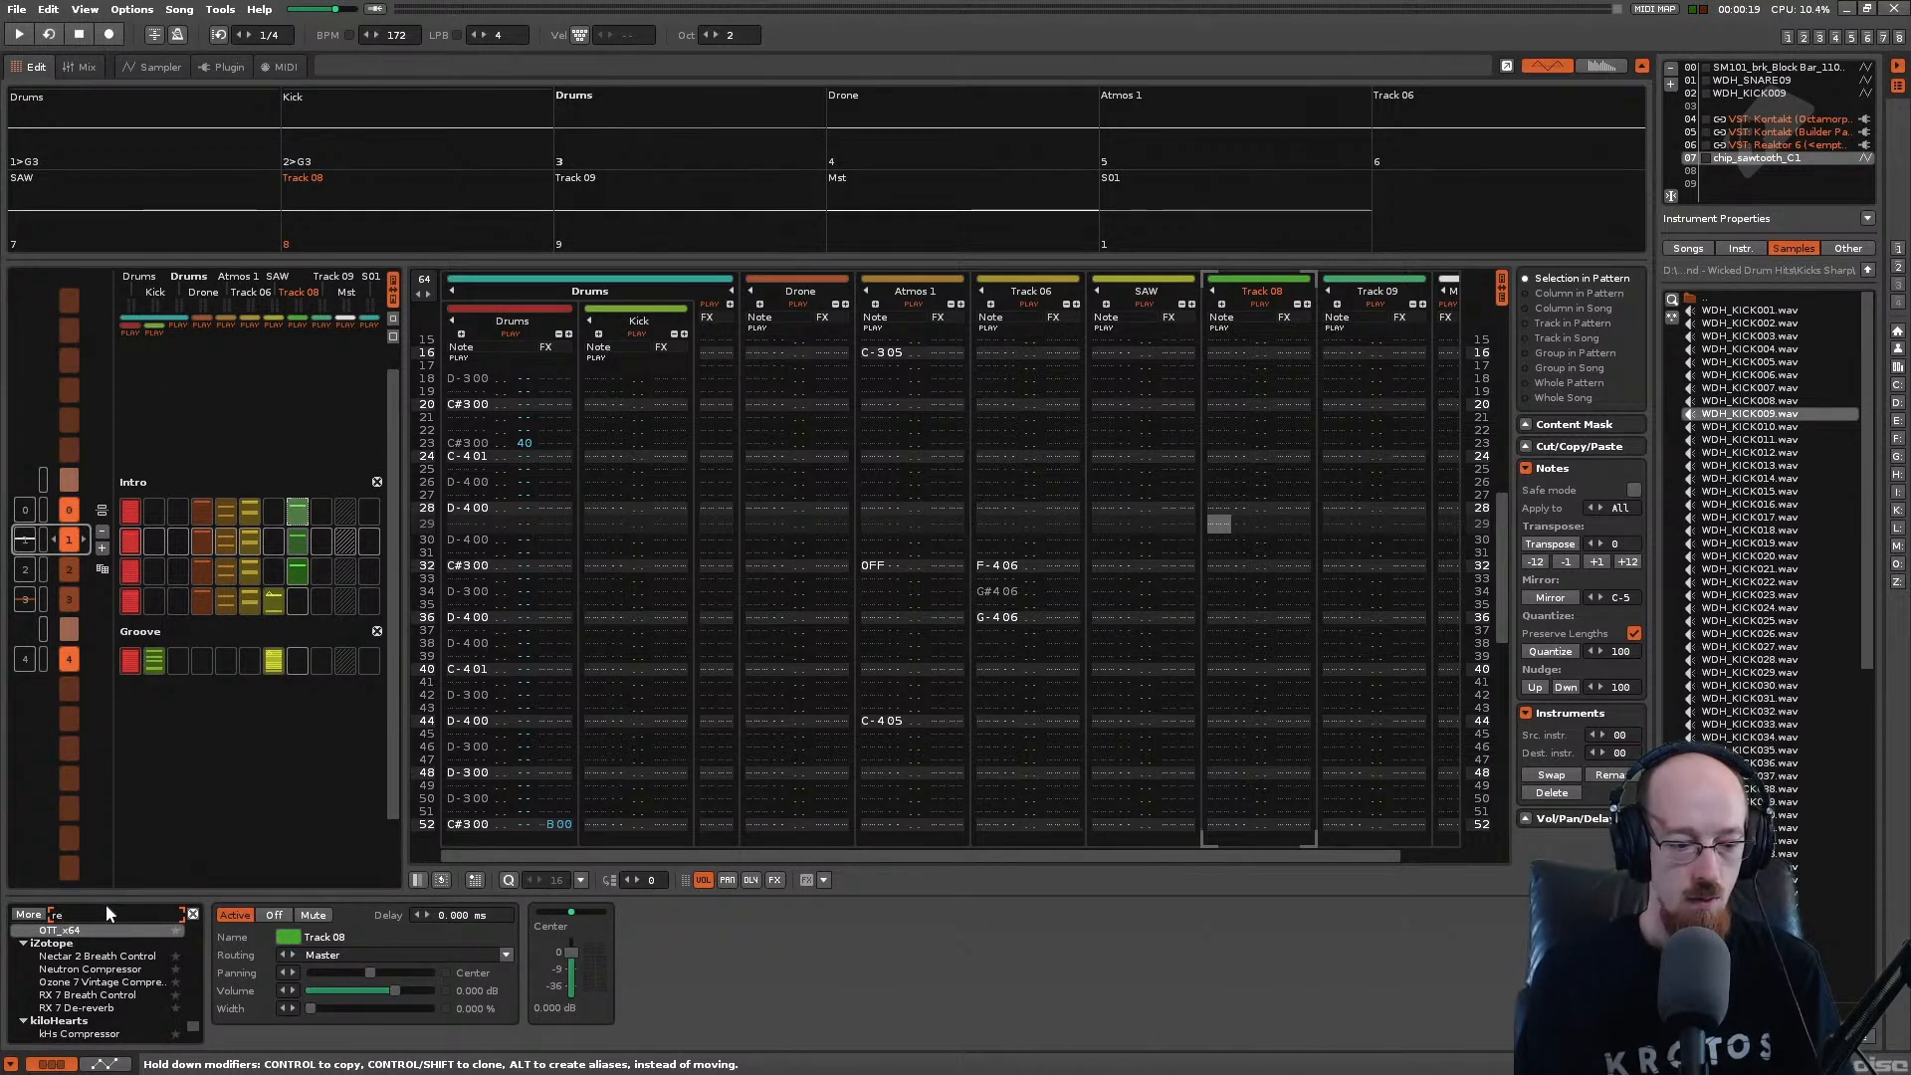
text(v)
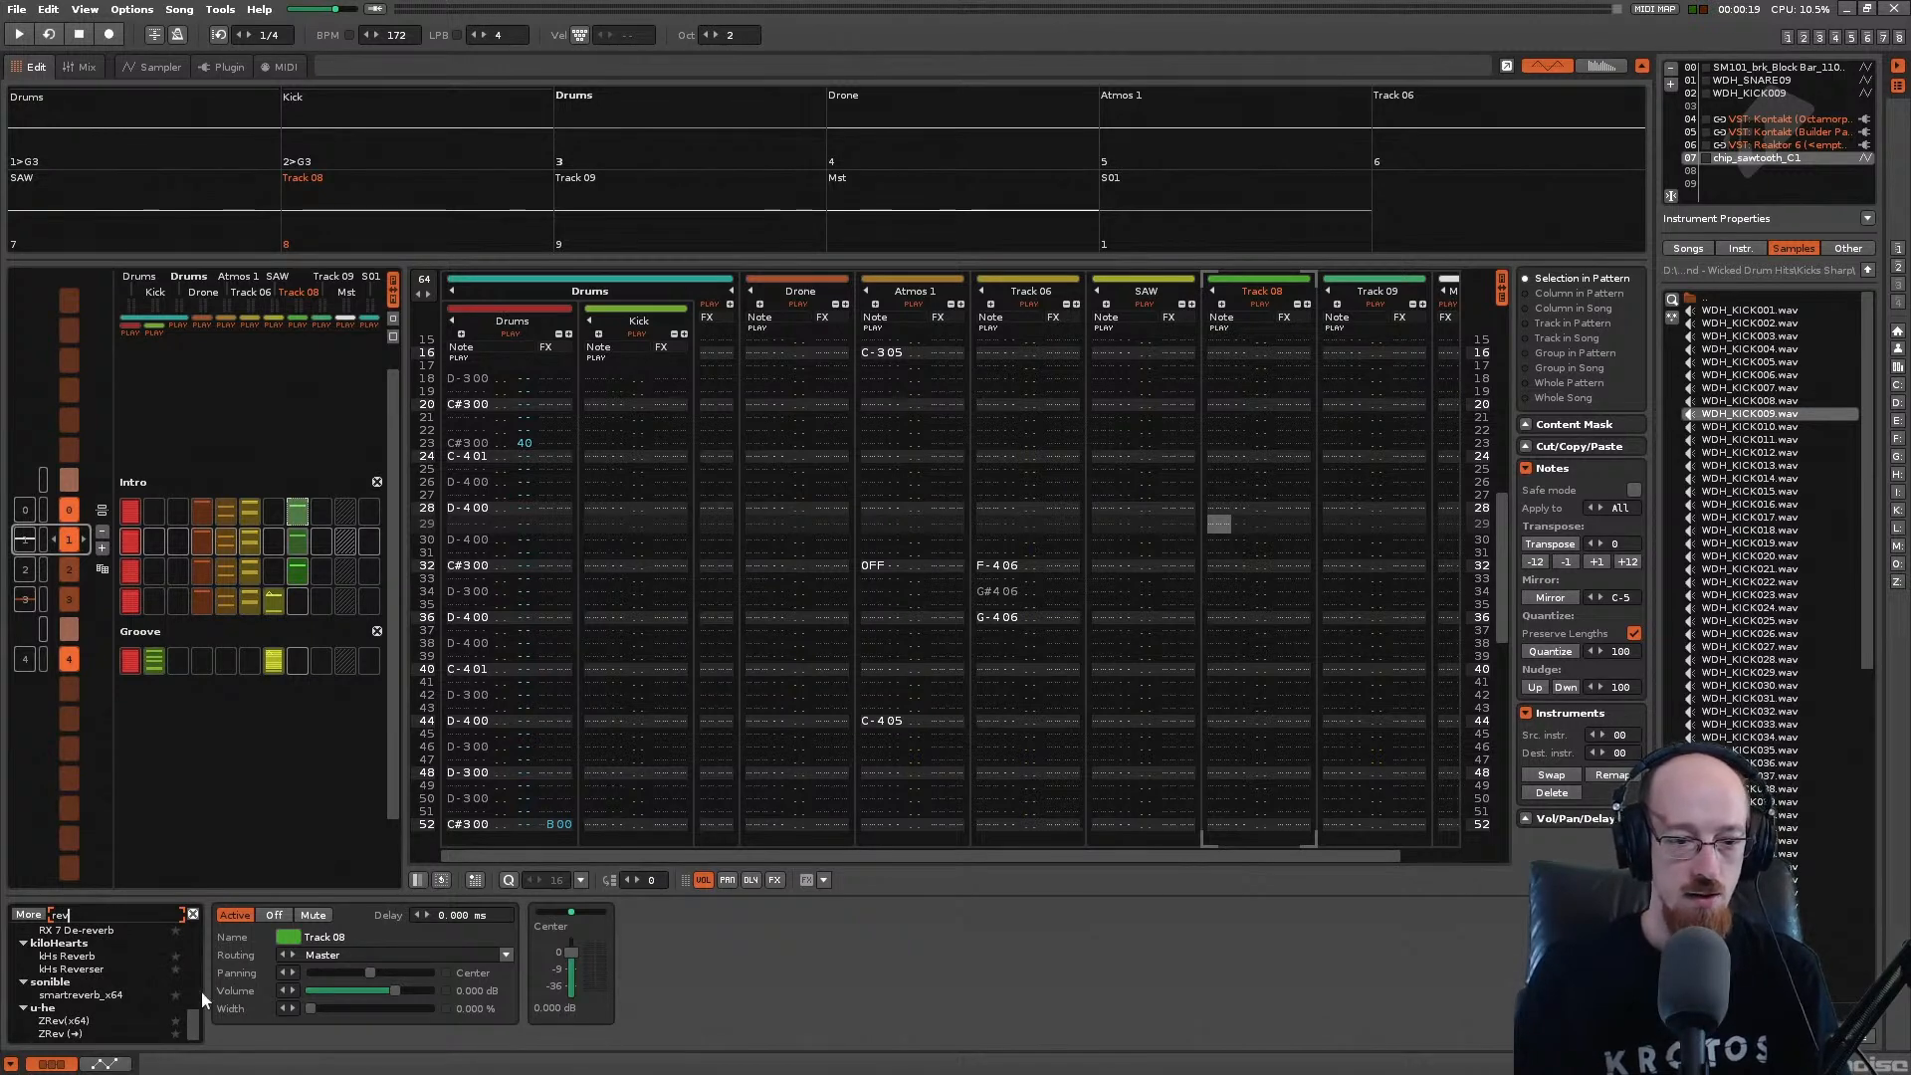
drag(191, 1023, 191, 937)
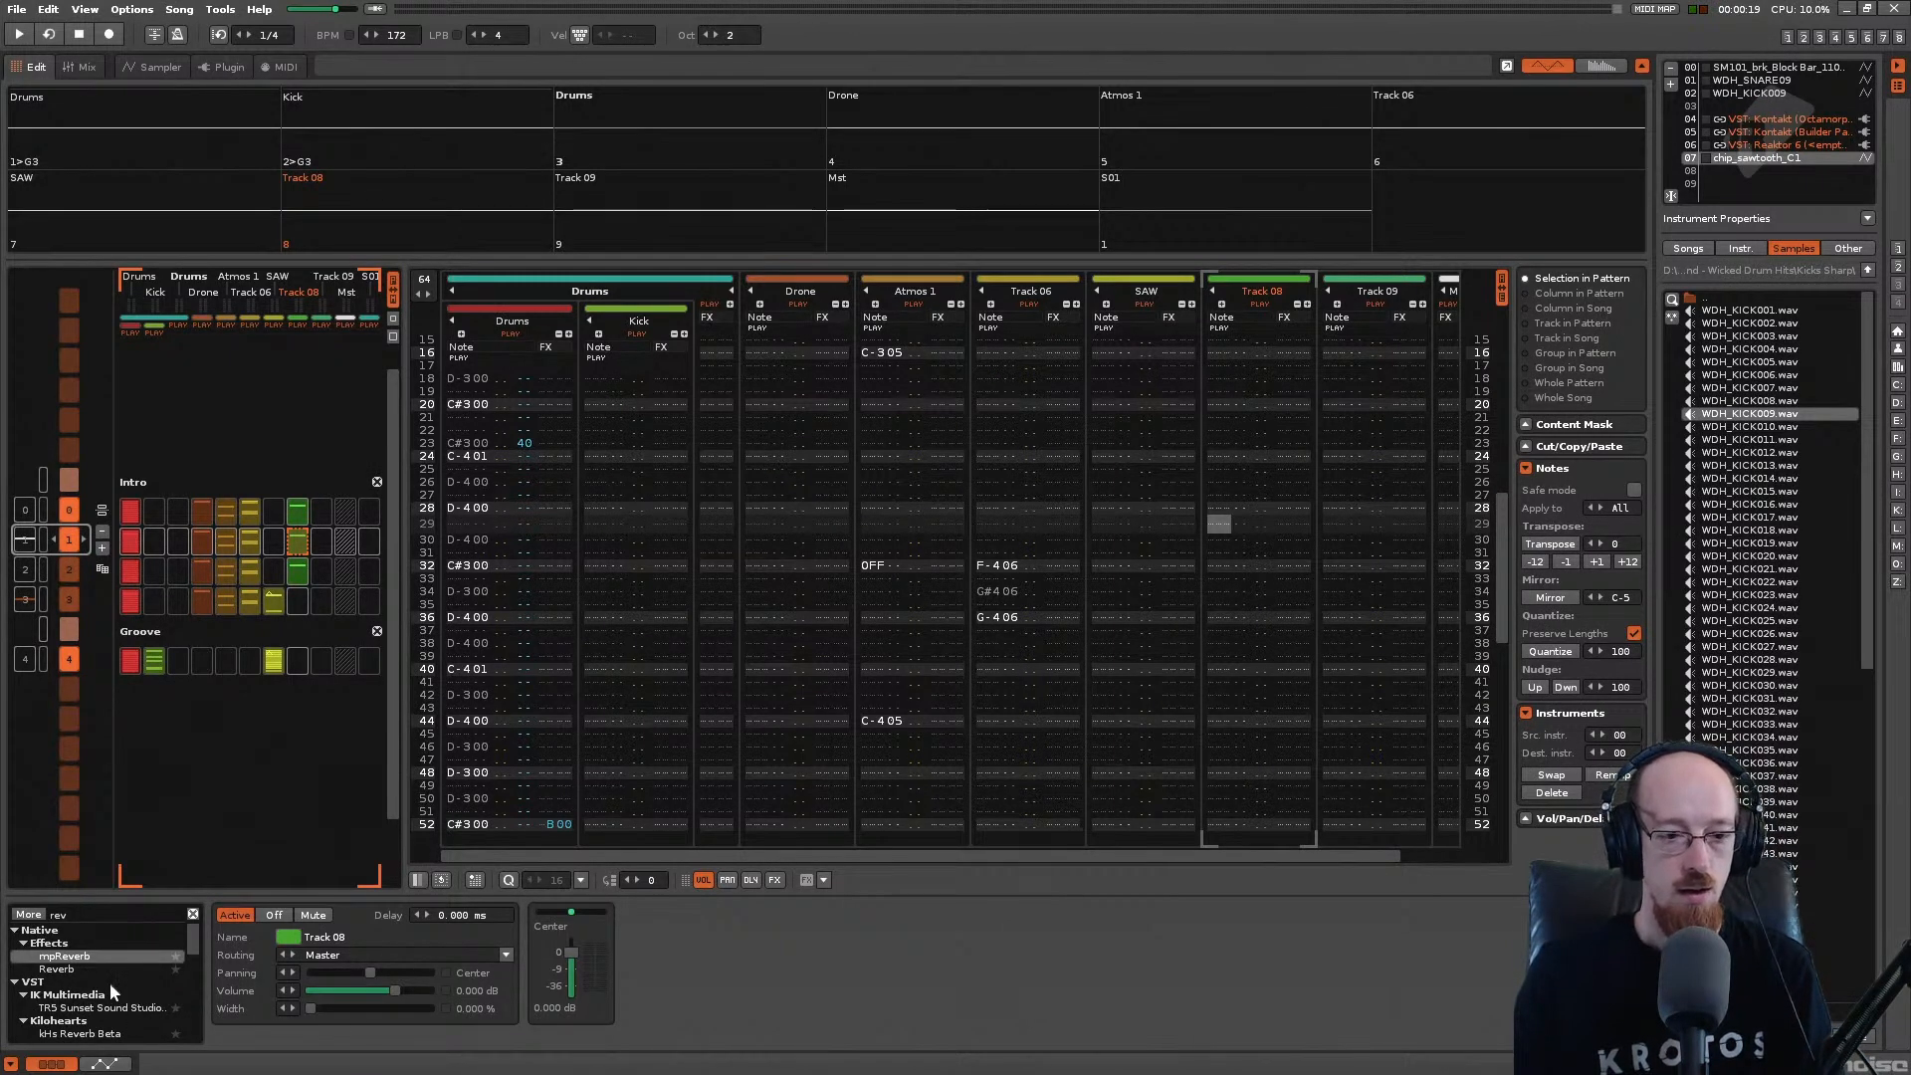
click(99, 919)
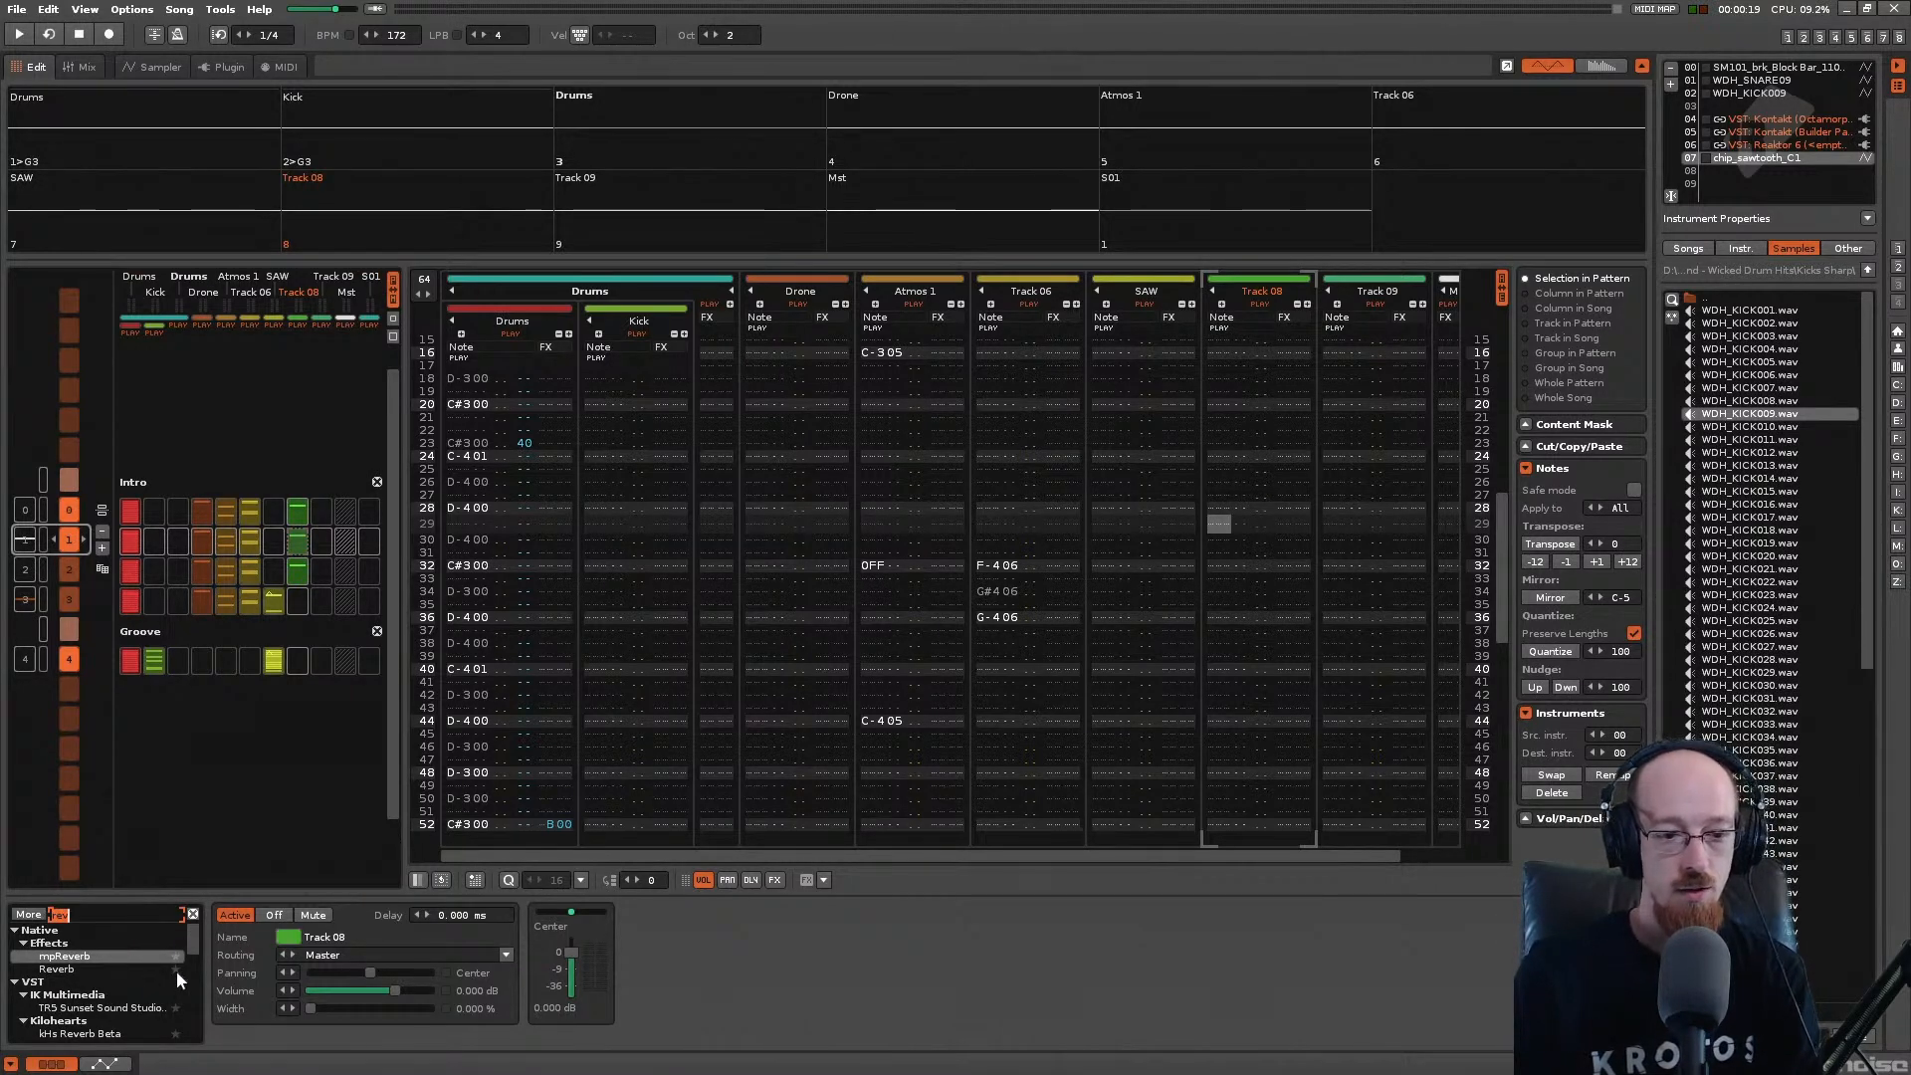
key(Return)
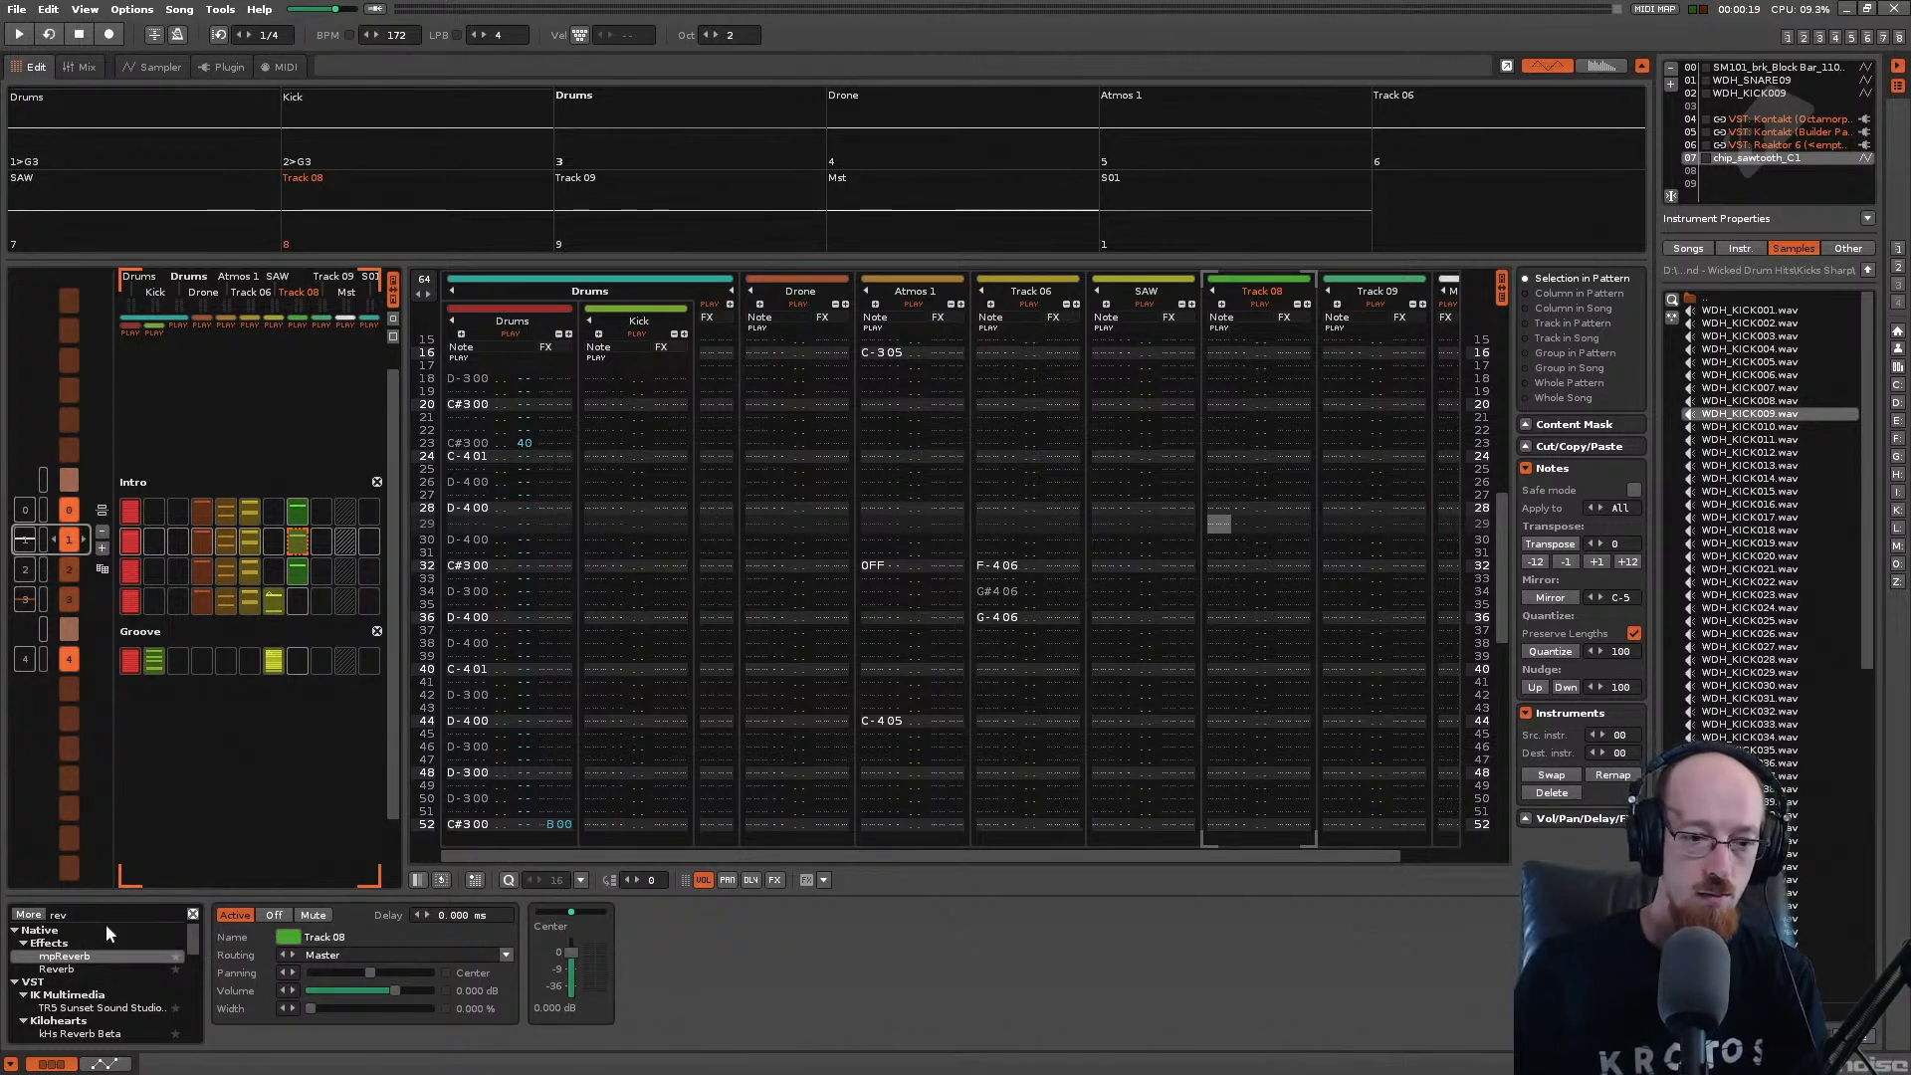
double_click(93, 958)
Step: During playback, set the mpReverb's duration to 5920 ms and its low gain to -11.808 dB
key(space)
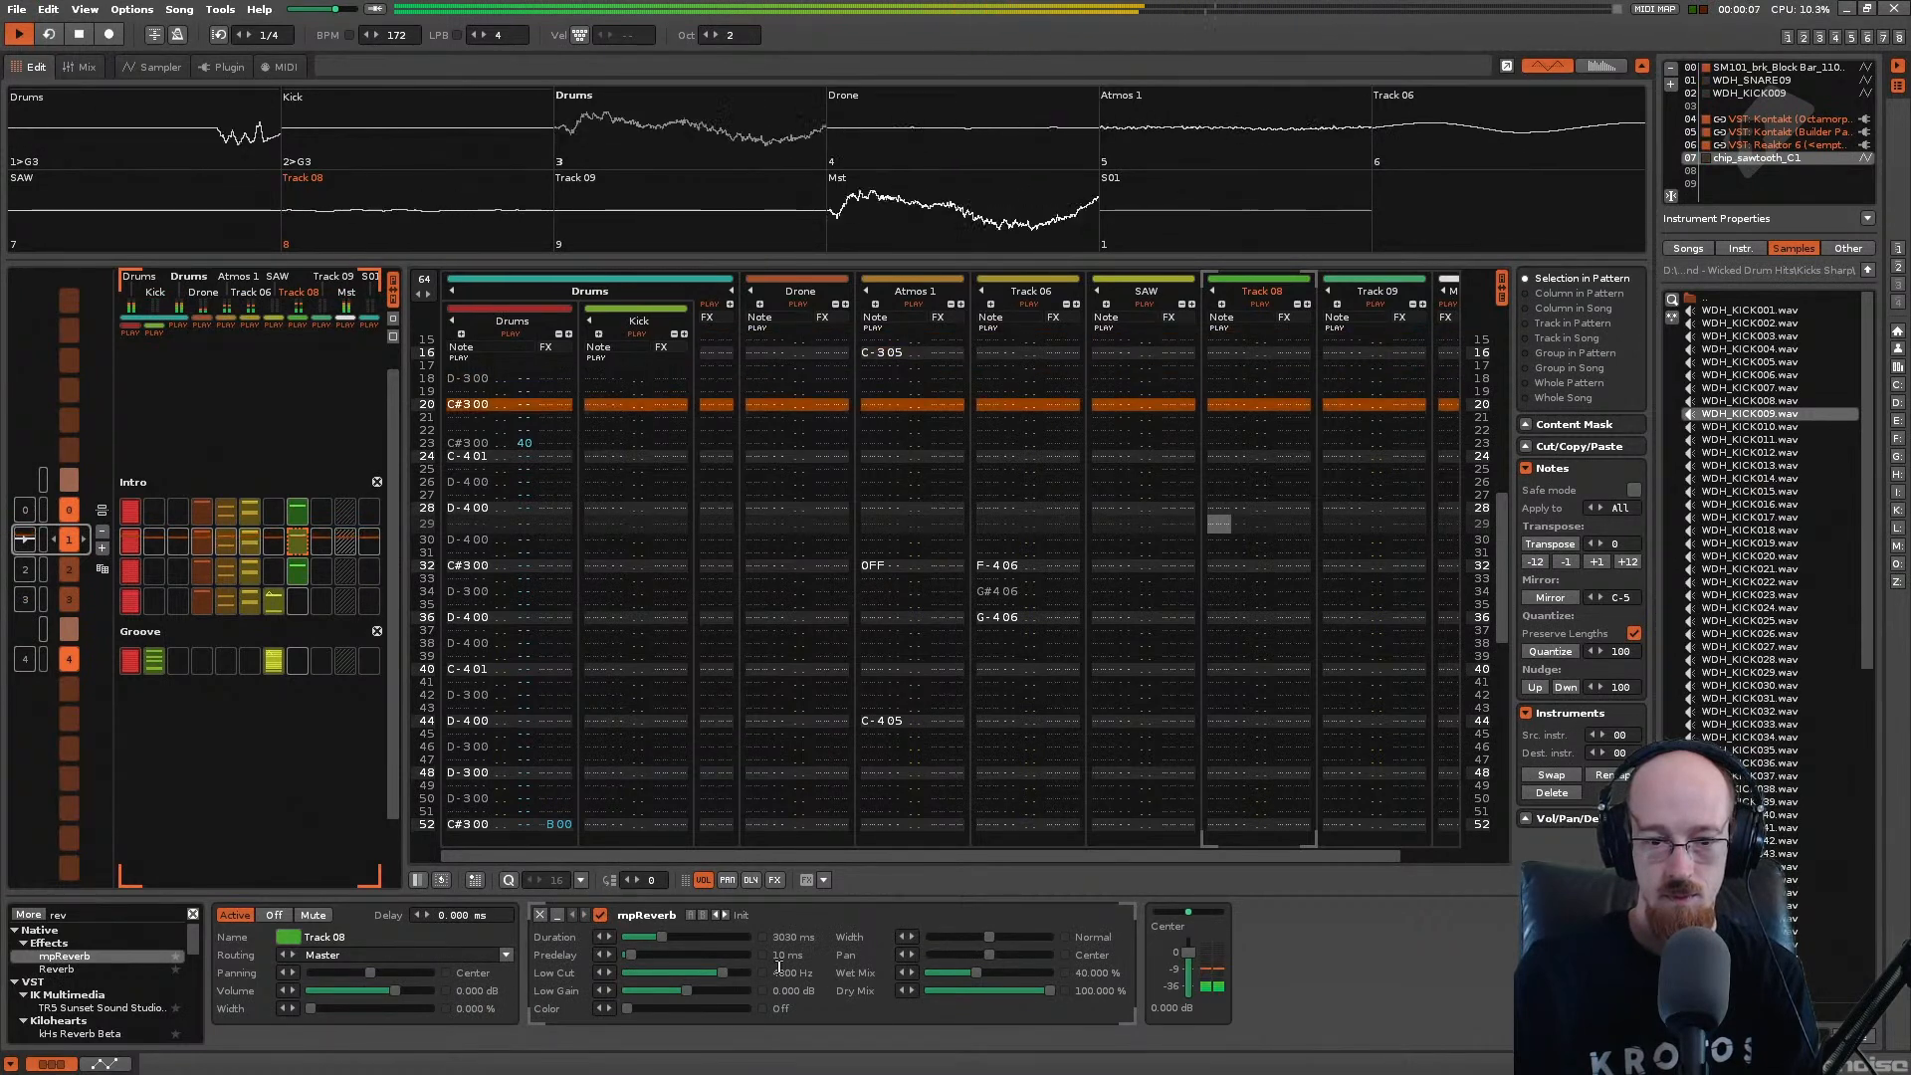
drag(636, 941, 648, 990)
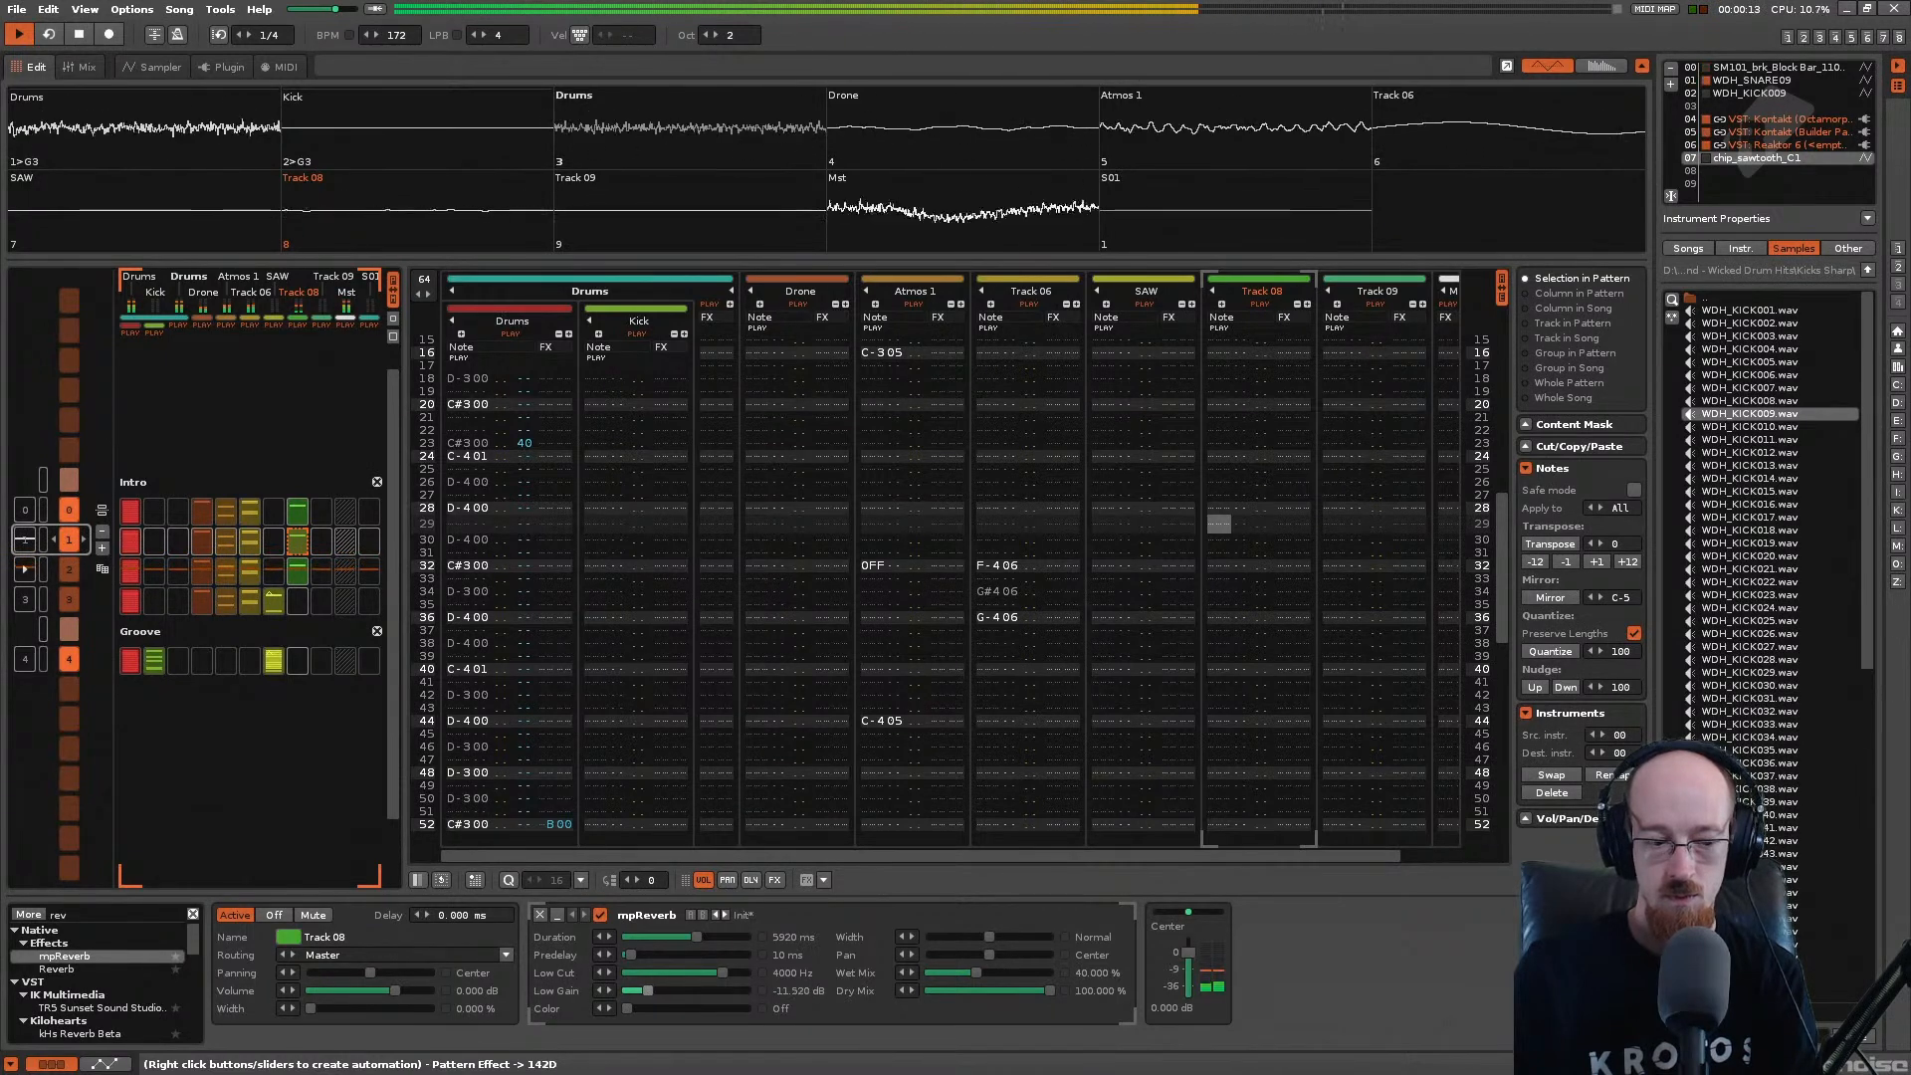
key(space)
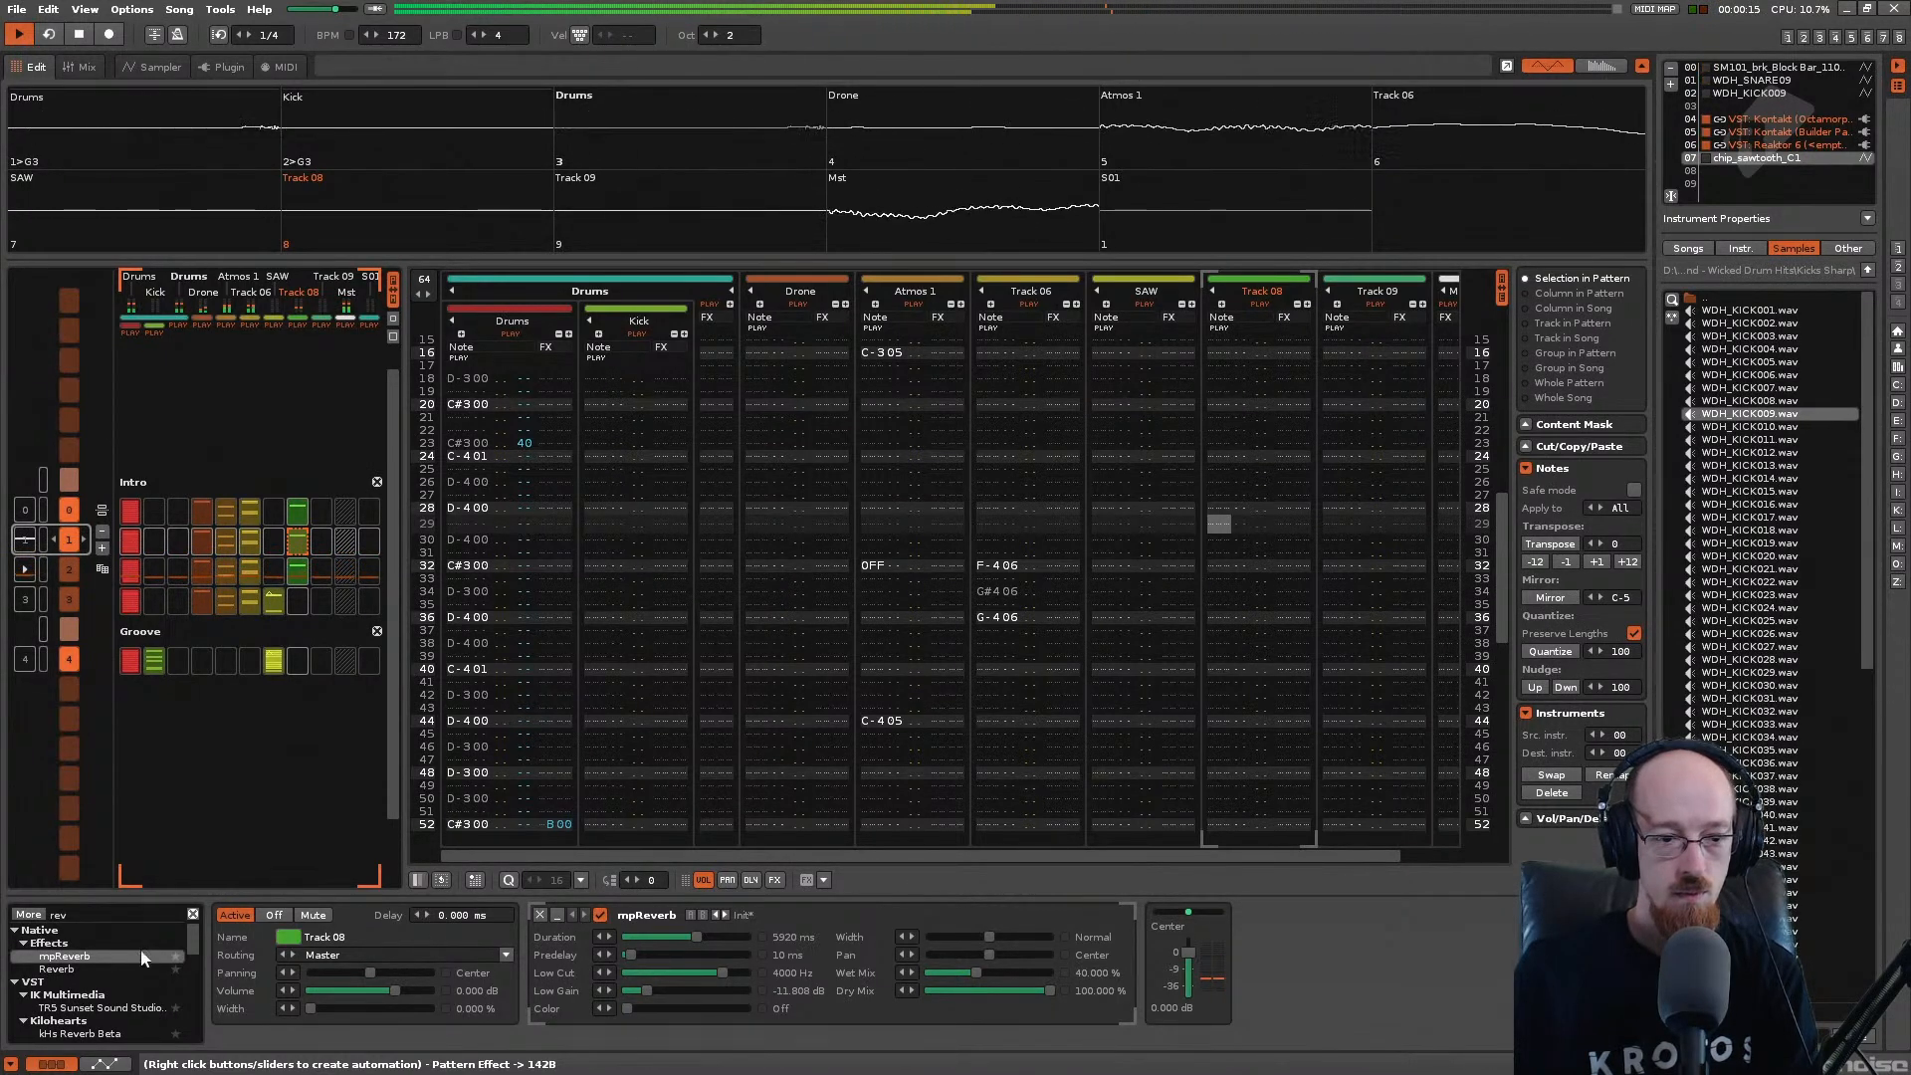
Step: Search the effects for "filter" and add an Analog Filter after the mpReverb on Track 08
click(103, 912)
key(BackSpace)
key(BackSpace)
key(BackSpace)
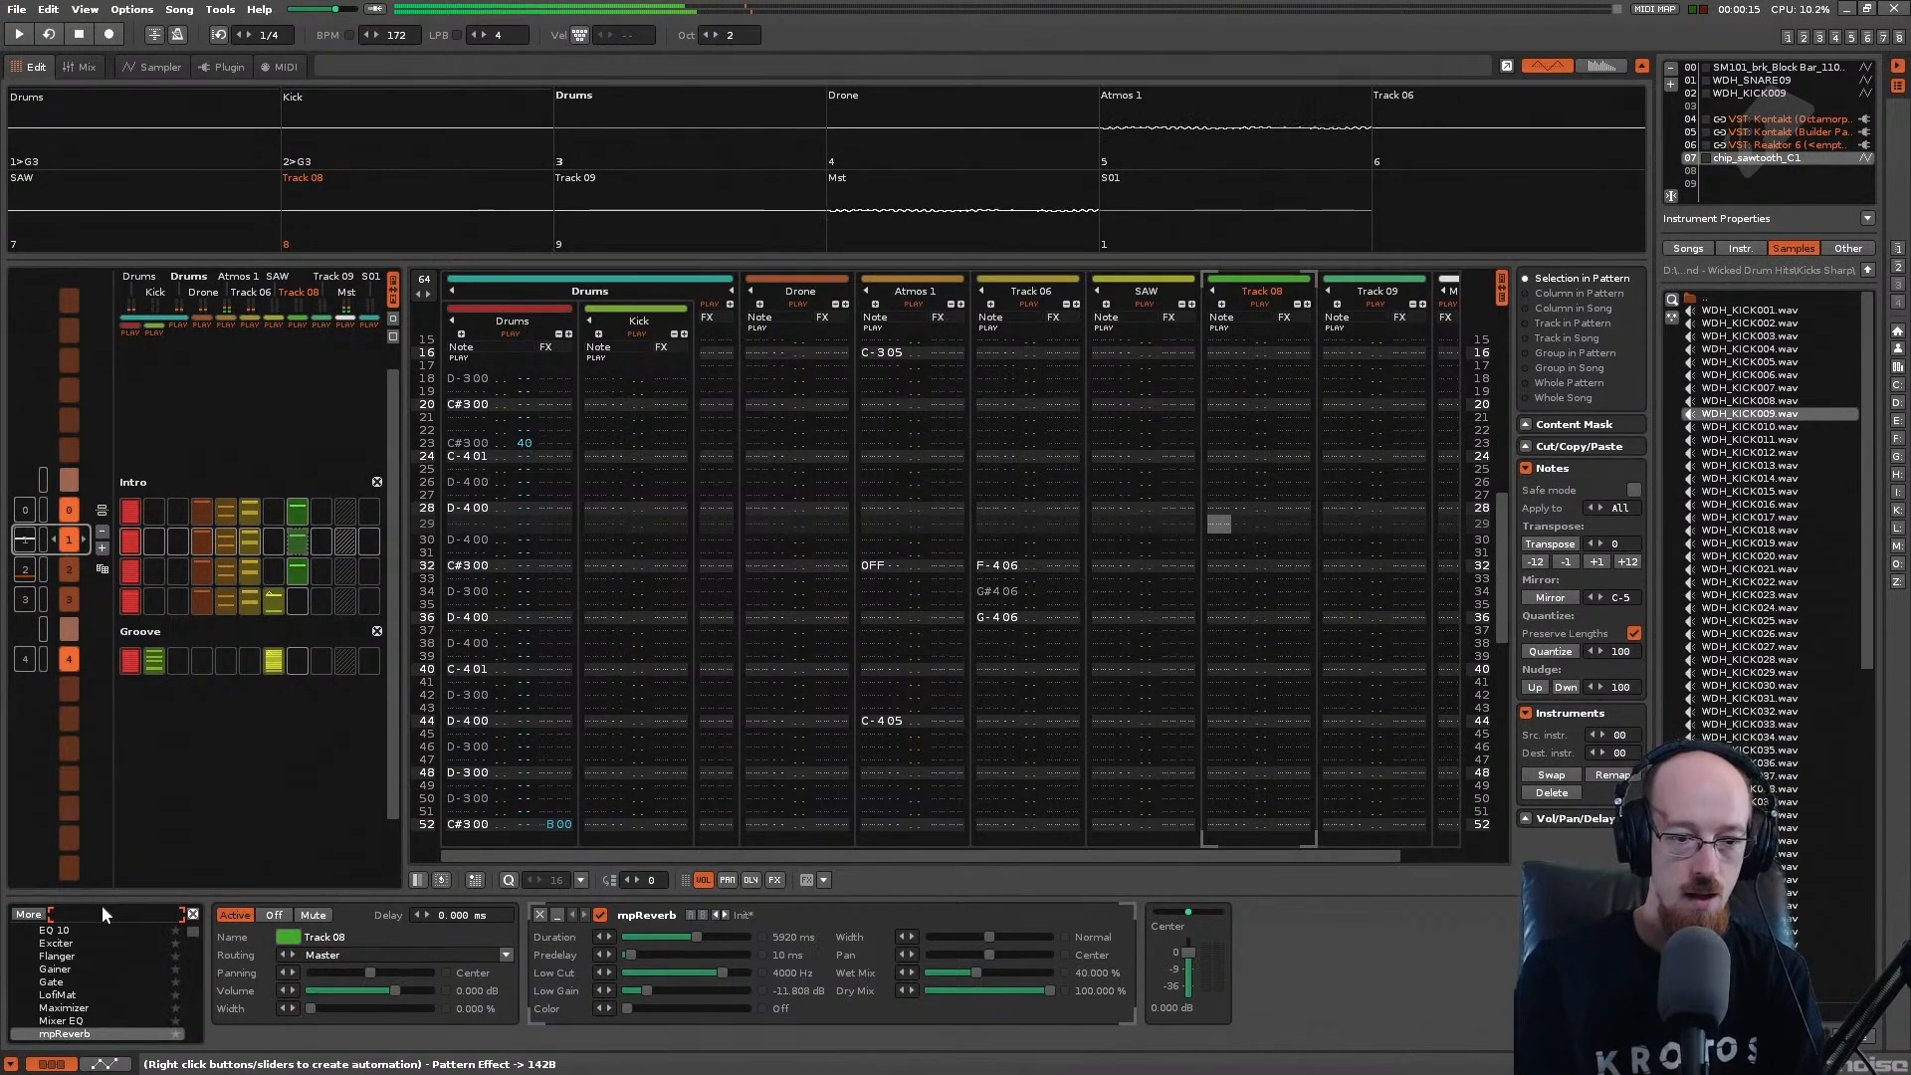
key(Escape)
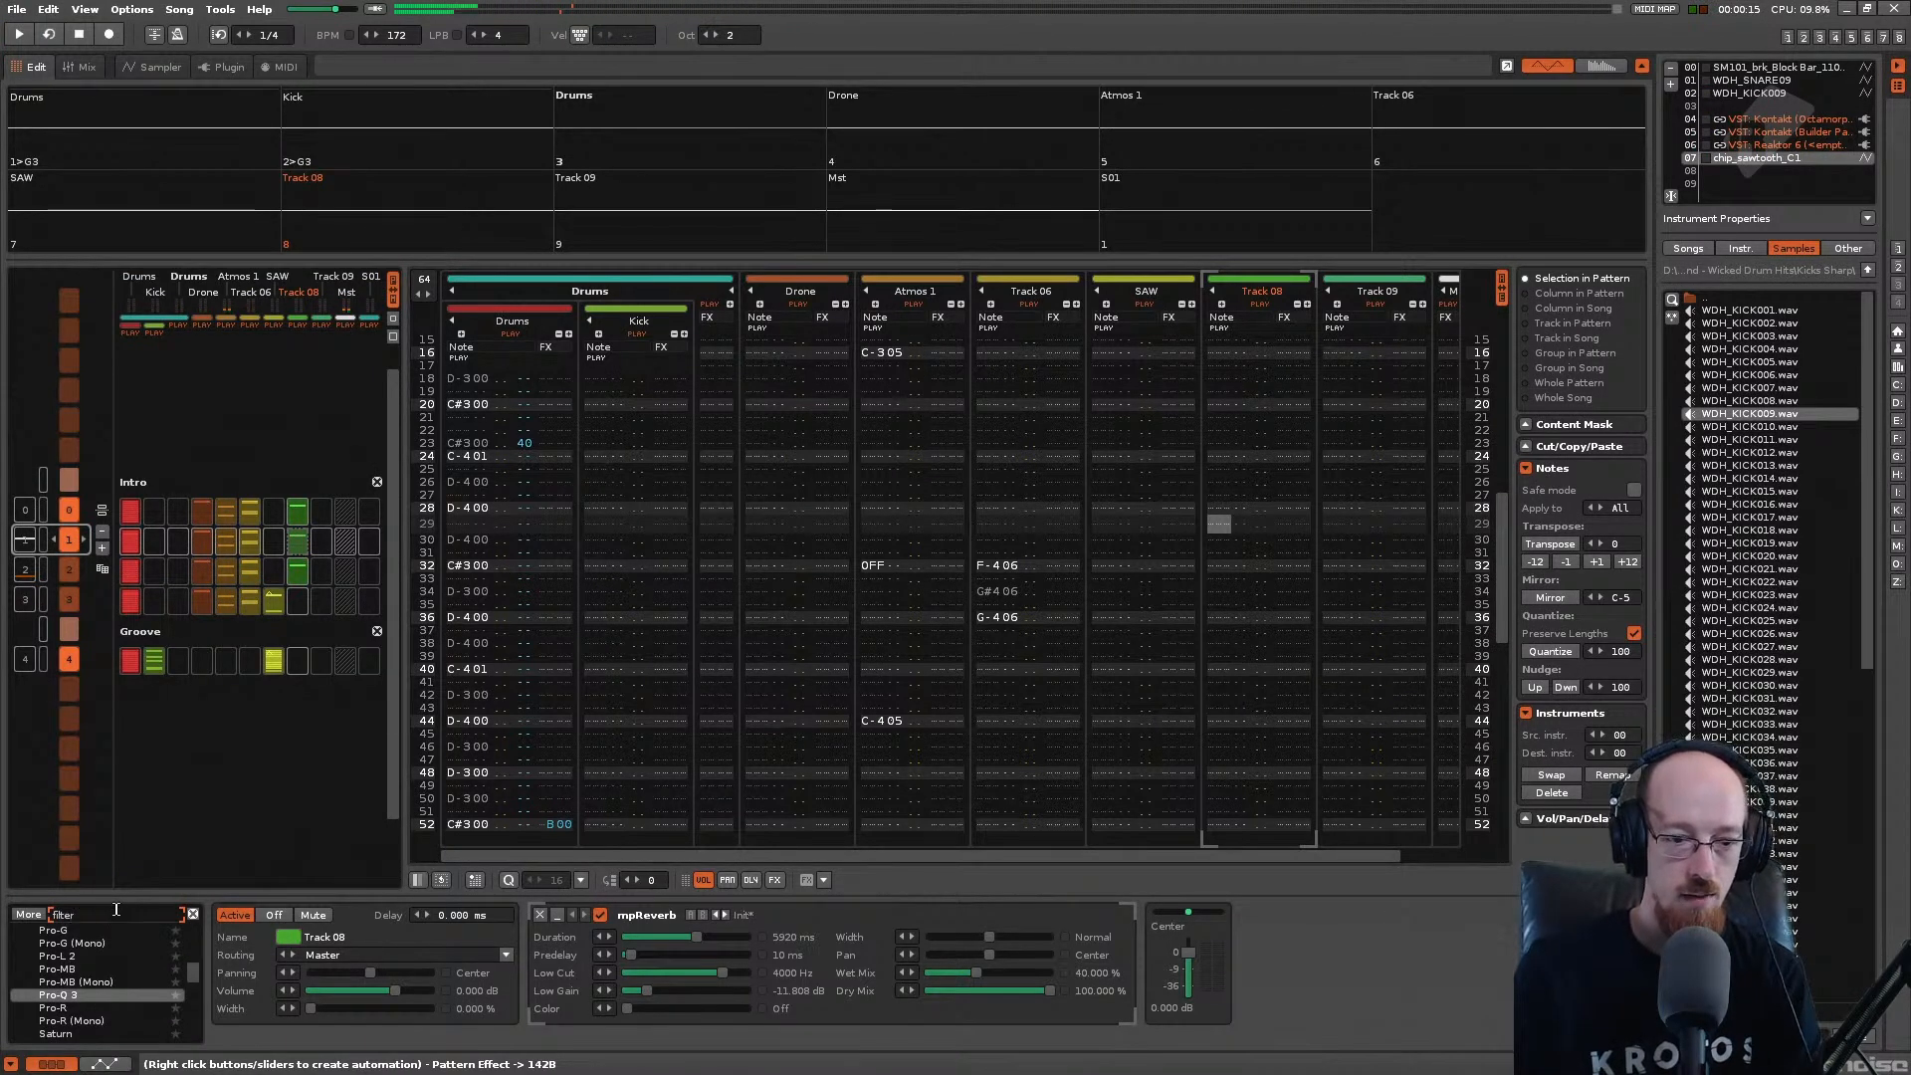
text(filter)
double_click(68, 956)
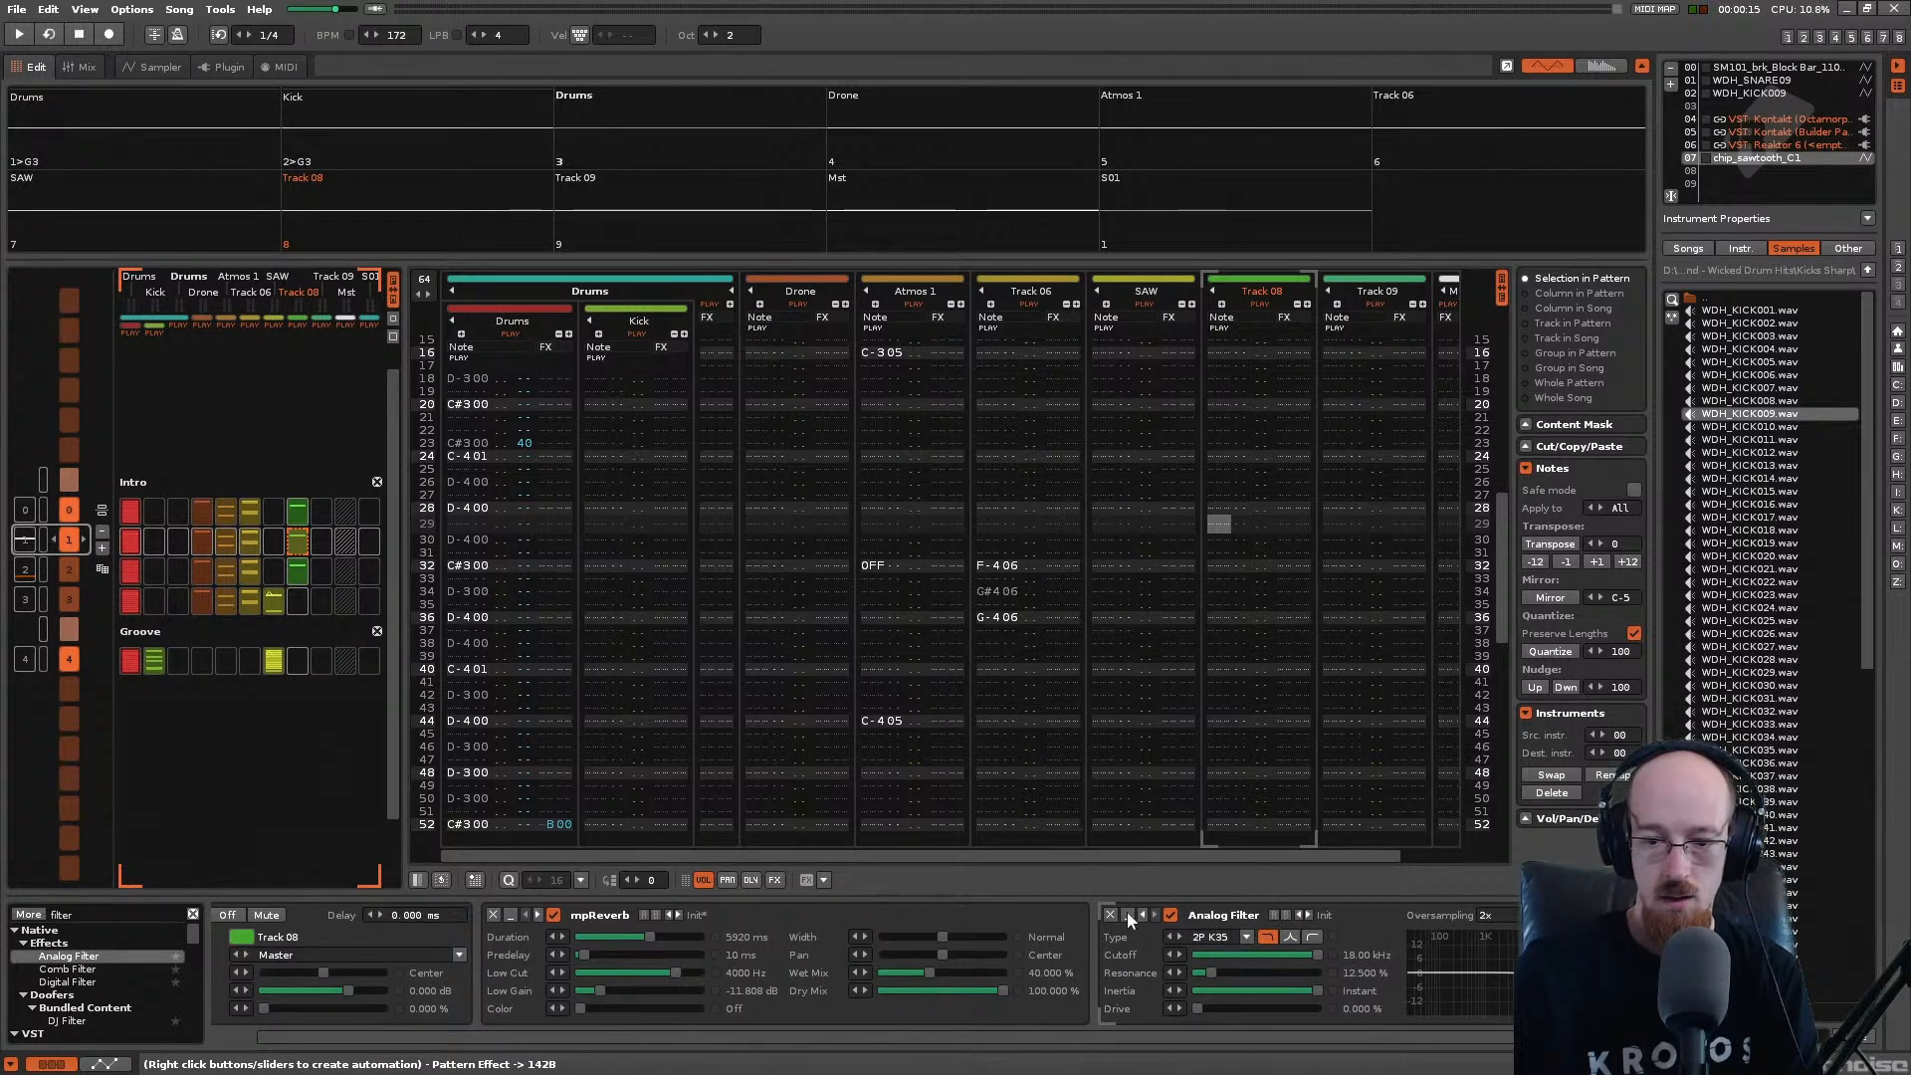
Step: Switch Track 08's Analog Filter to high-pass and set its cutoff to 0.54 kHz during playback
click(1310, 937)
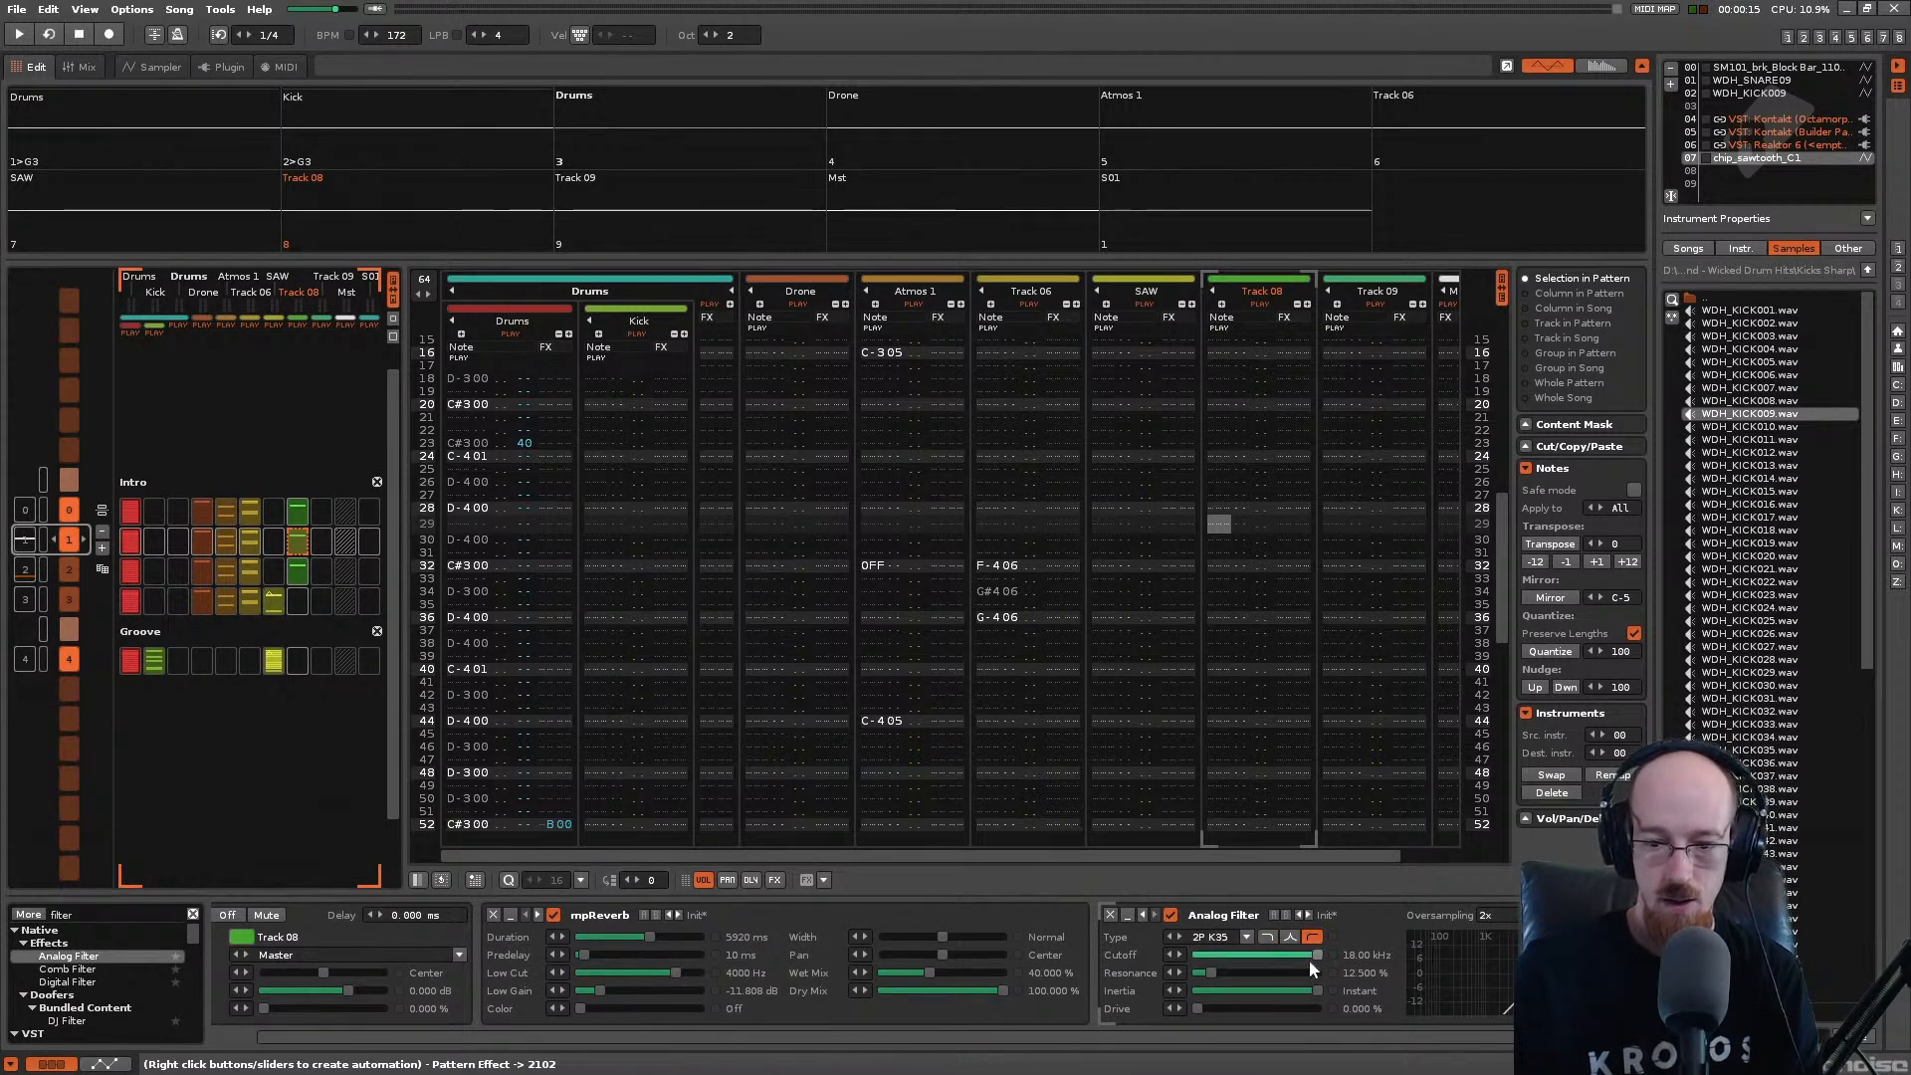
key(space)
drag(1291, 955, 1235, 955)
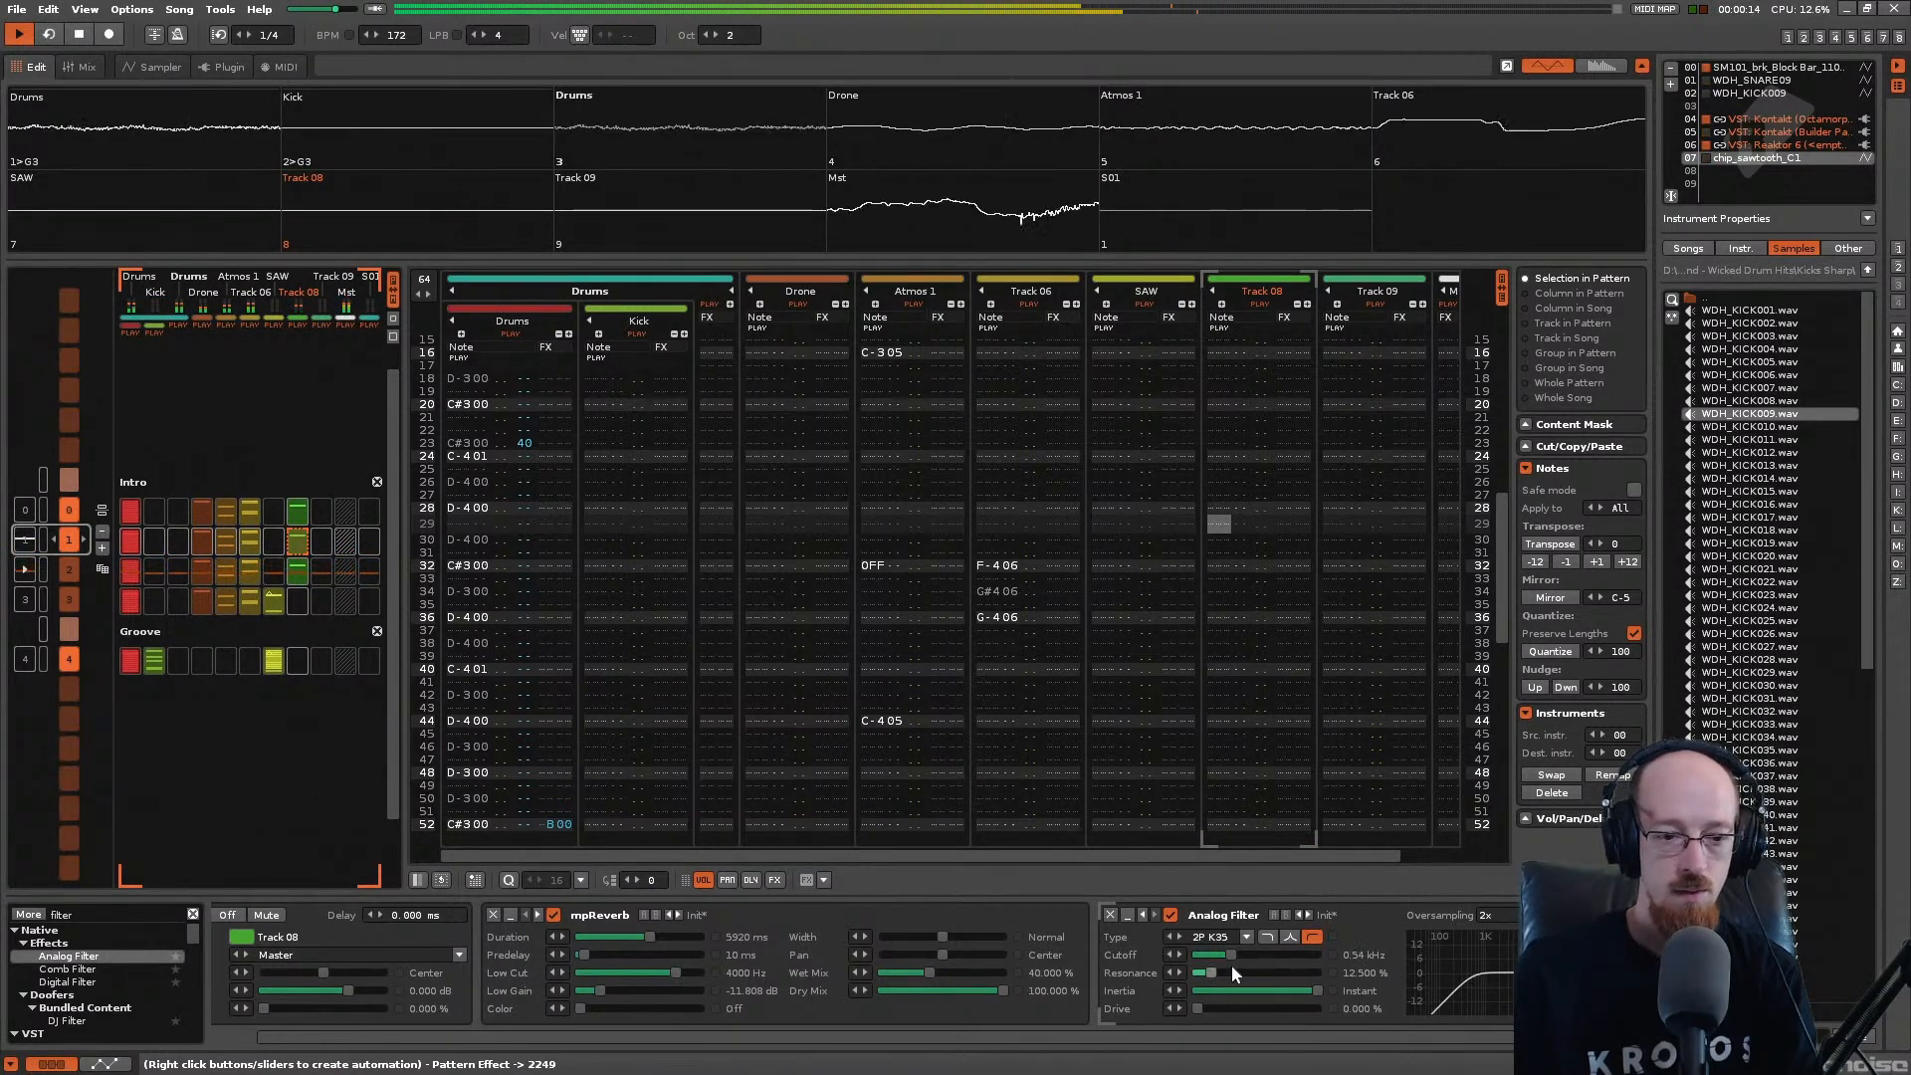
click(1499, 560)
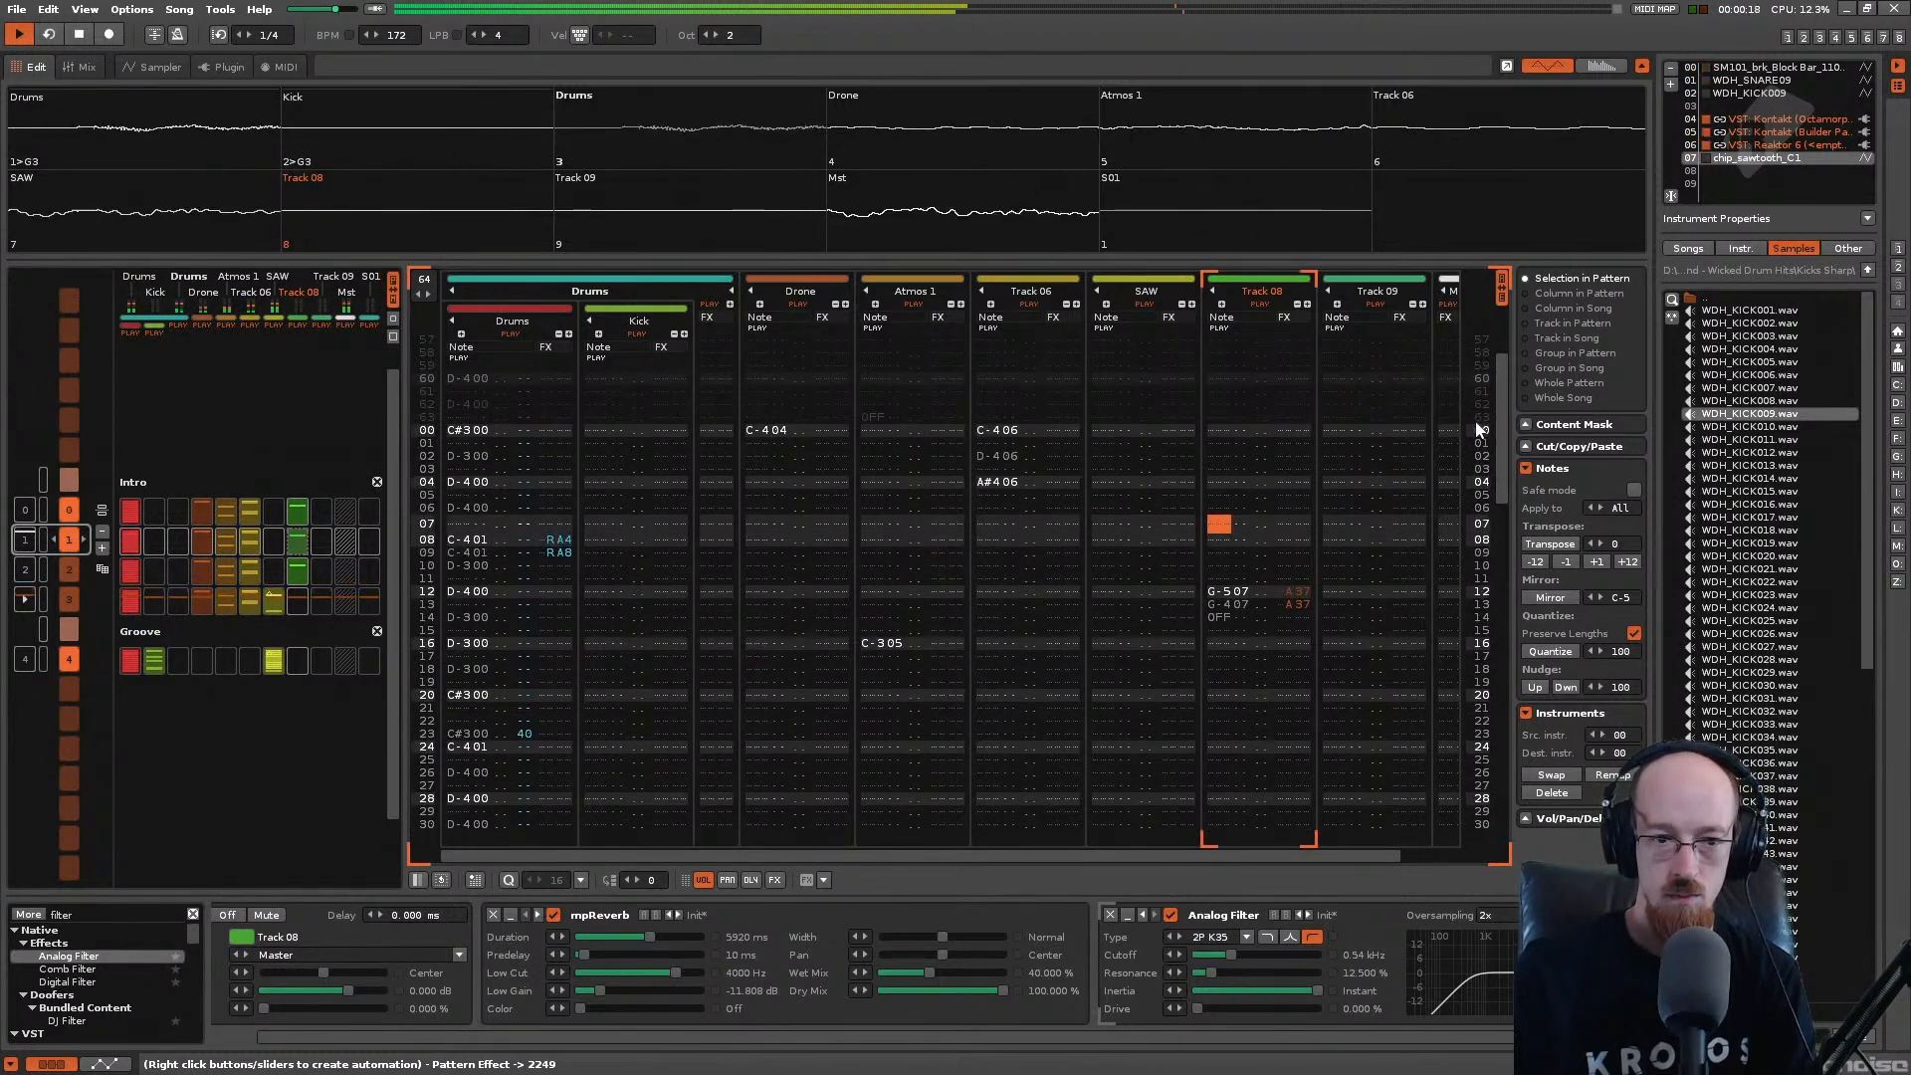
key(space)
Step: Move the G-5, G-4 and OFF notes with their A37 effects from SAW lines 12 to 14 in pattern 3 to Track 08, and save the song
click(275, 602)
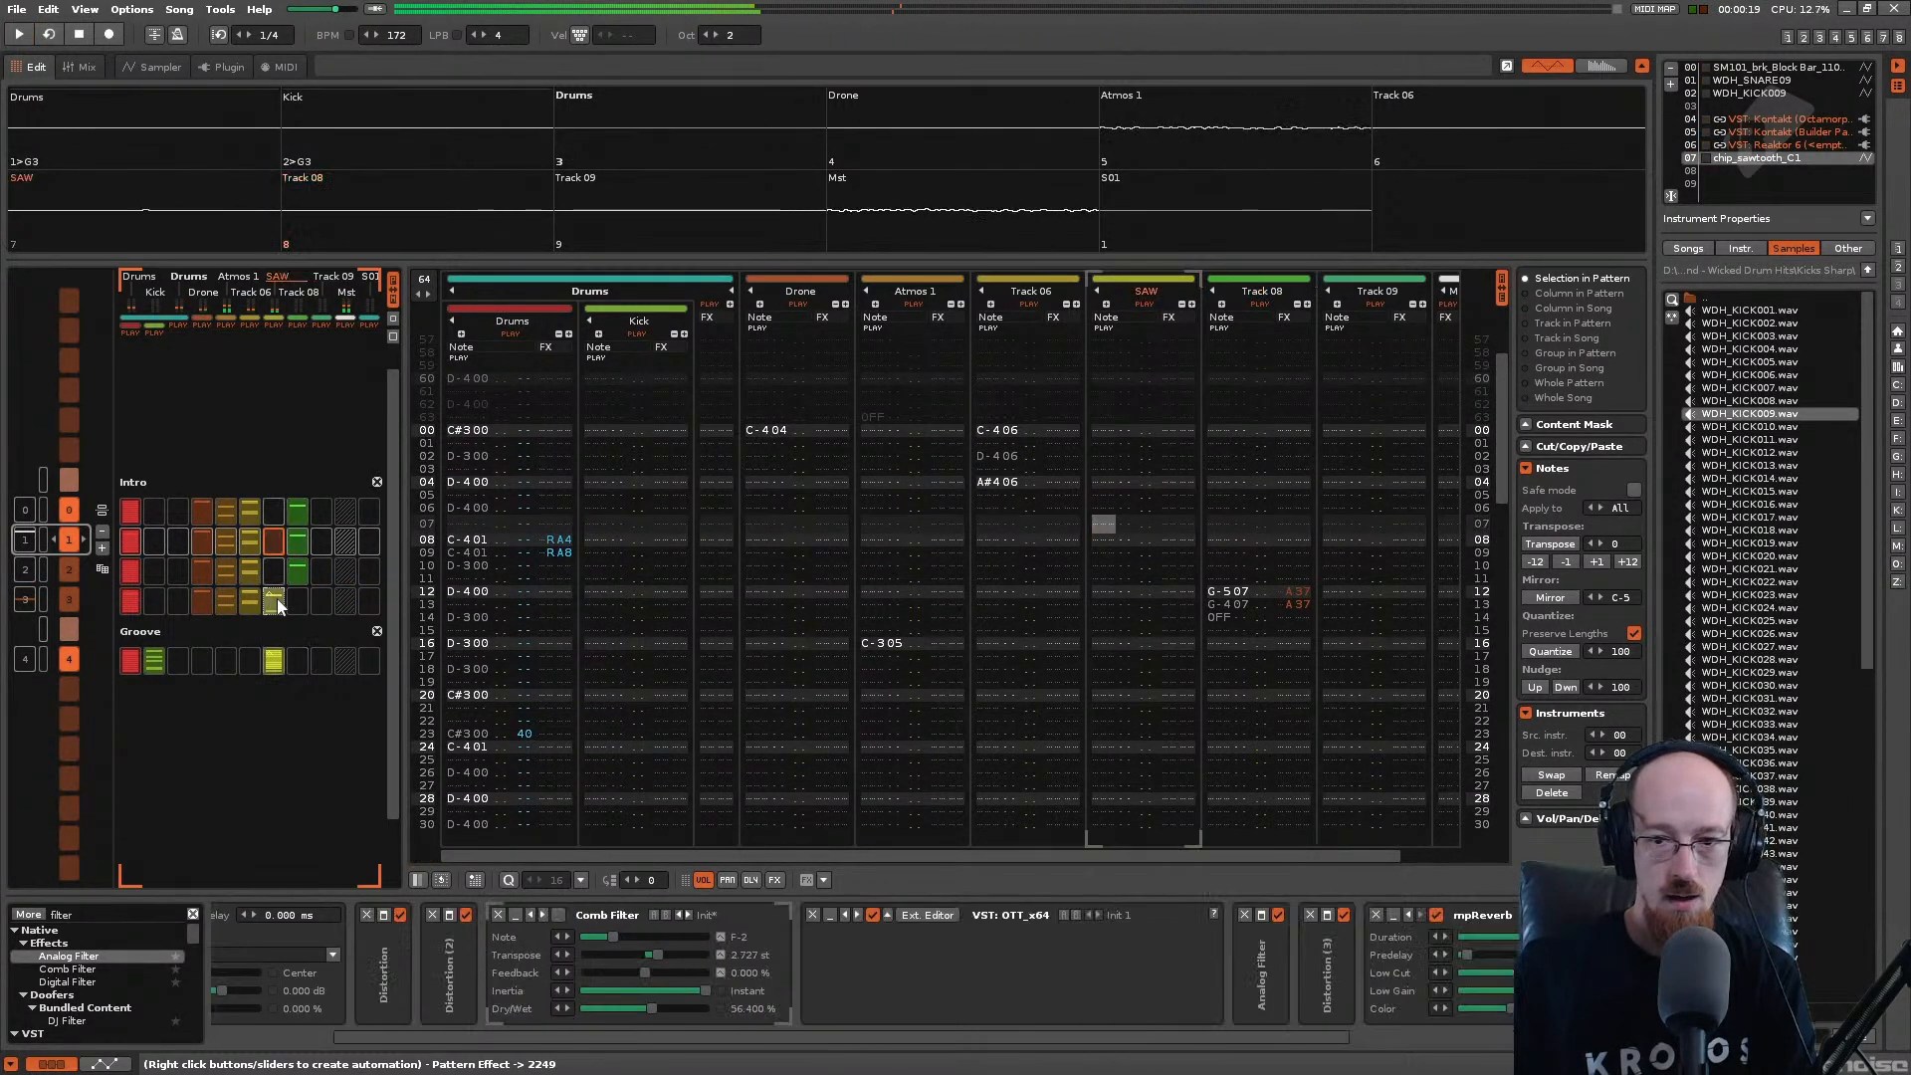
scroll(1151, 541, down, 4)
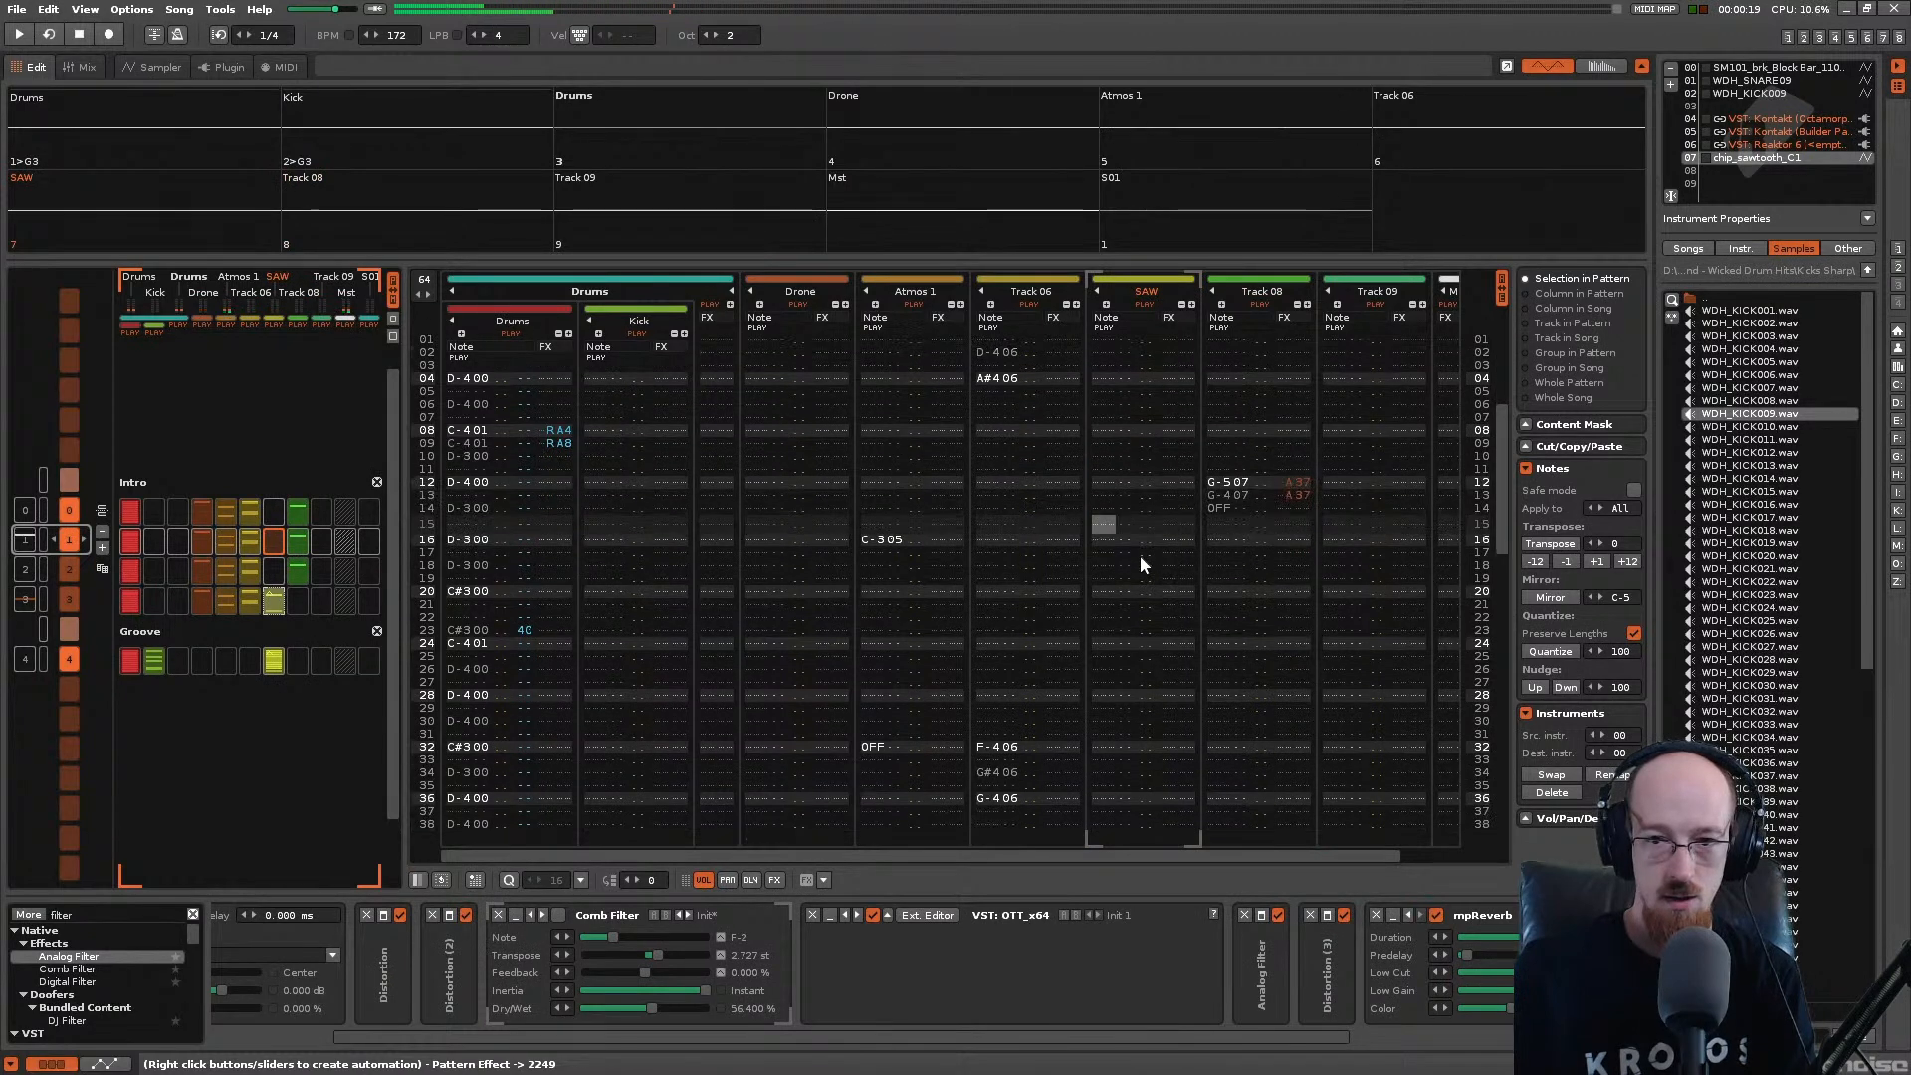
scroll(708, 554, down, 2)
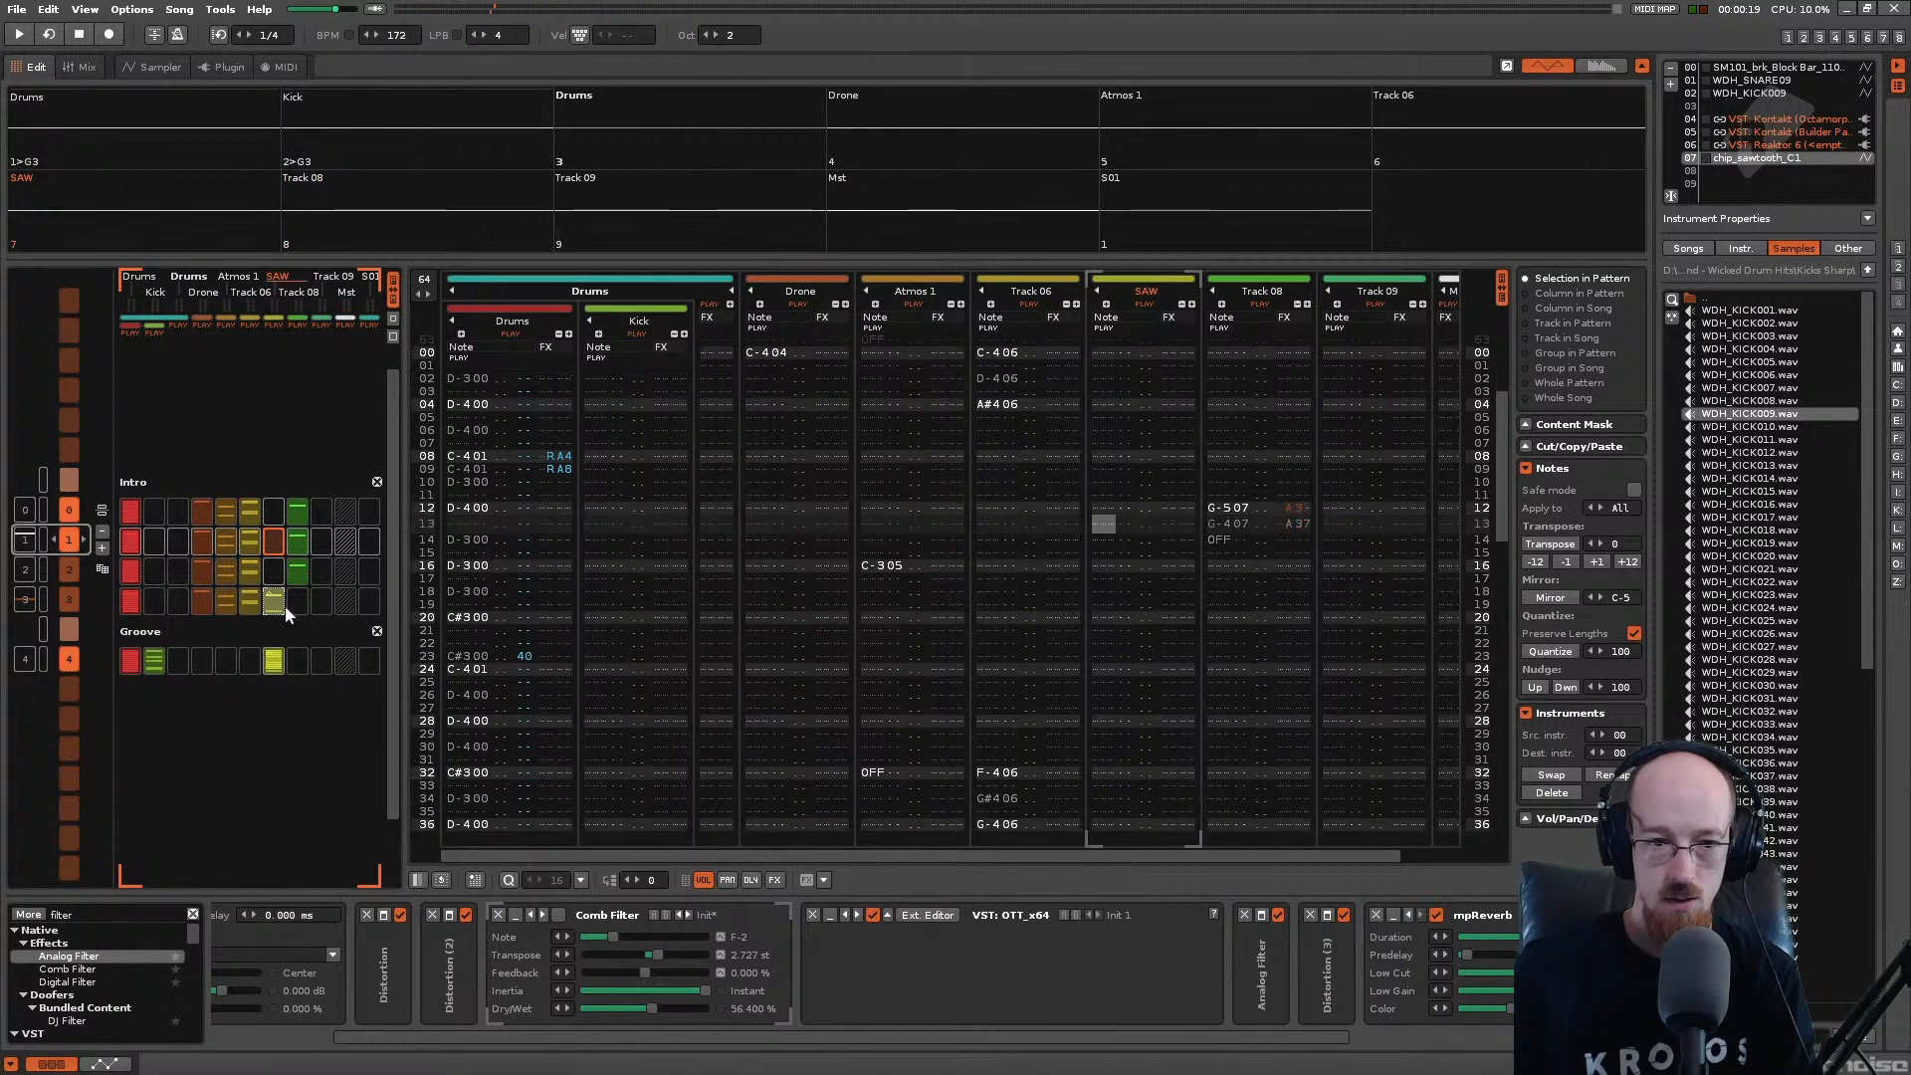
click(275, 601)
click(1103, 523)
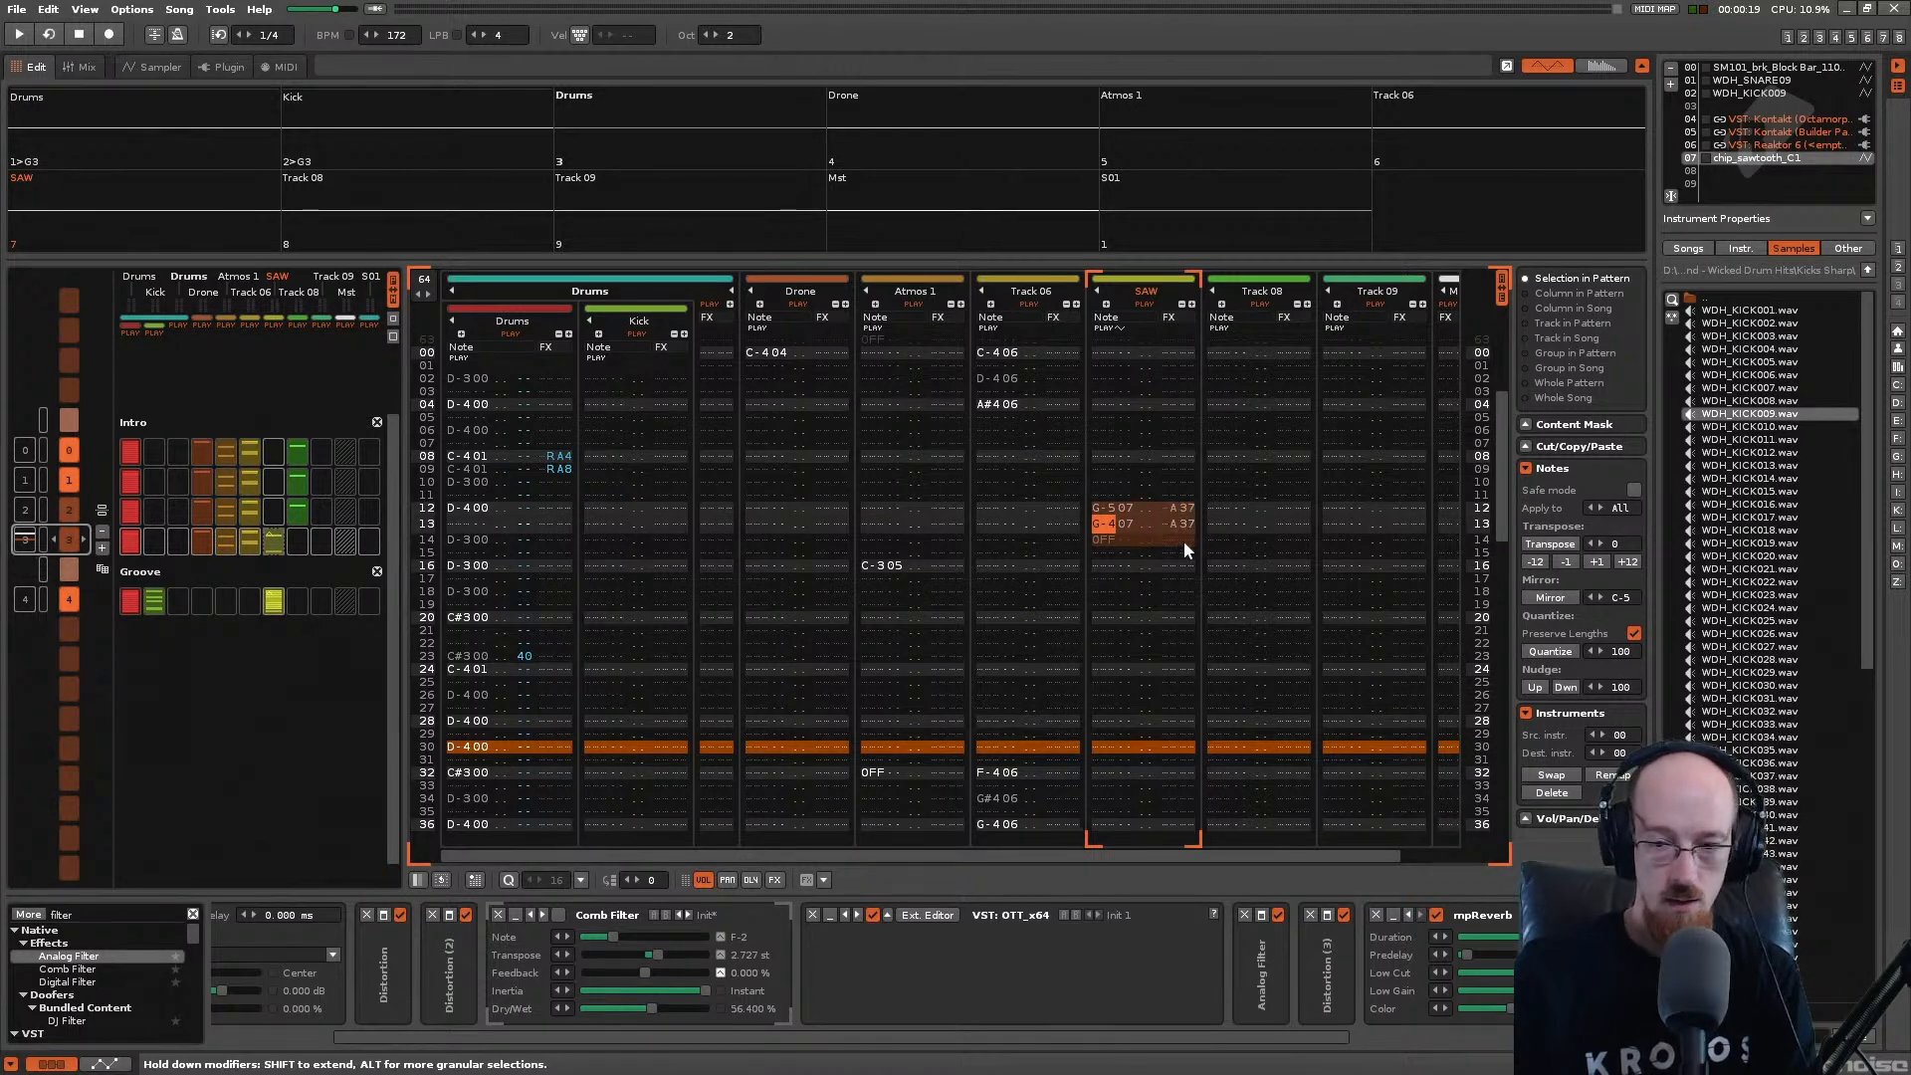
key(Delete)
click(1219, 518)
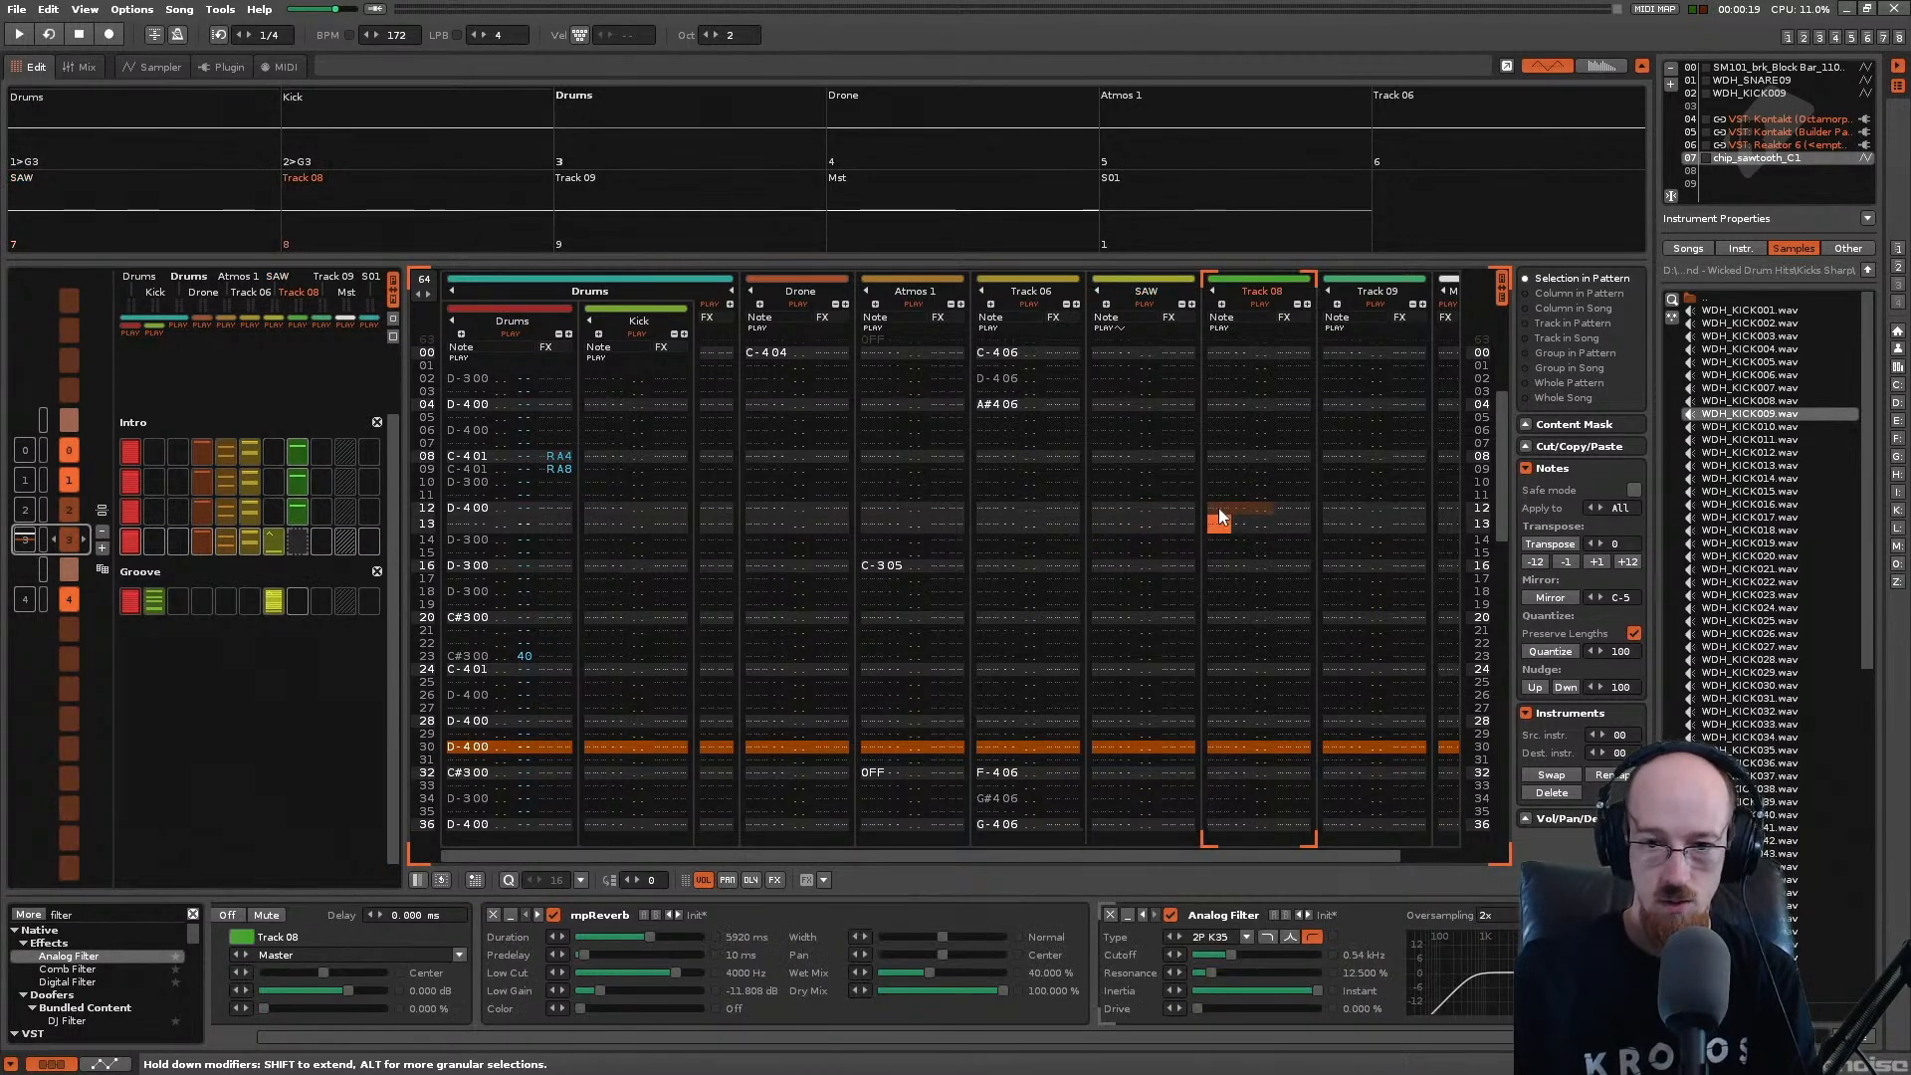
key(ctrl+z)
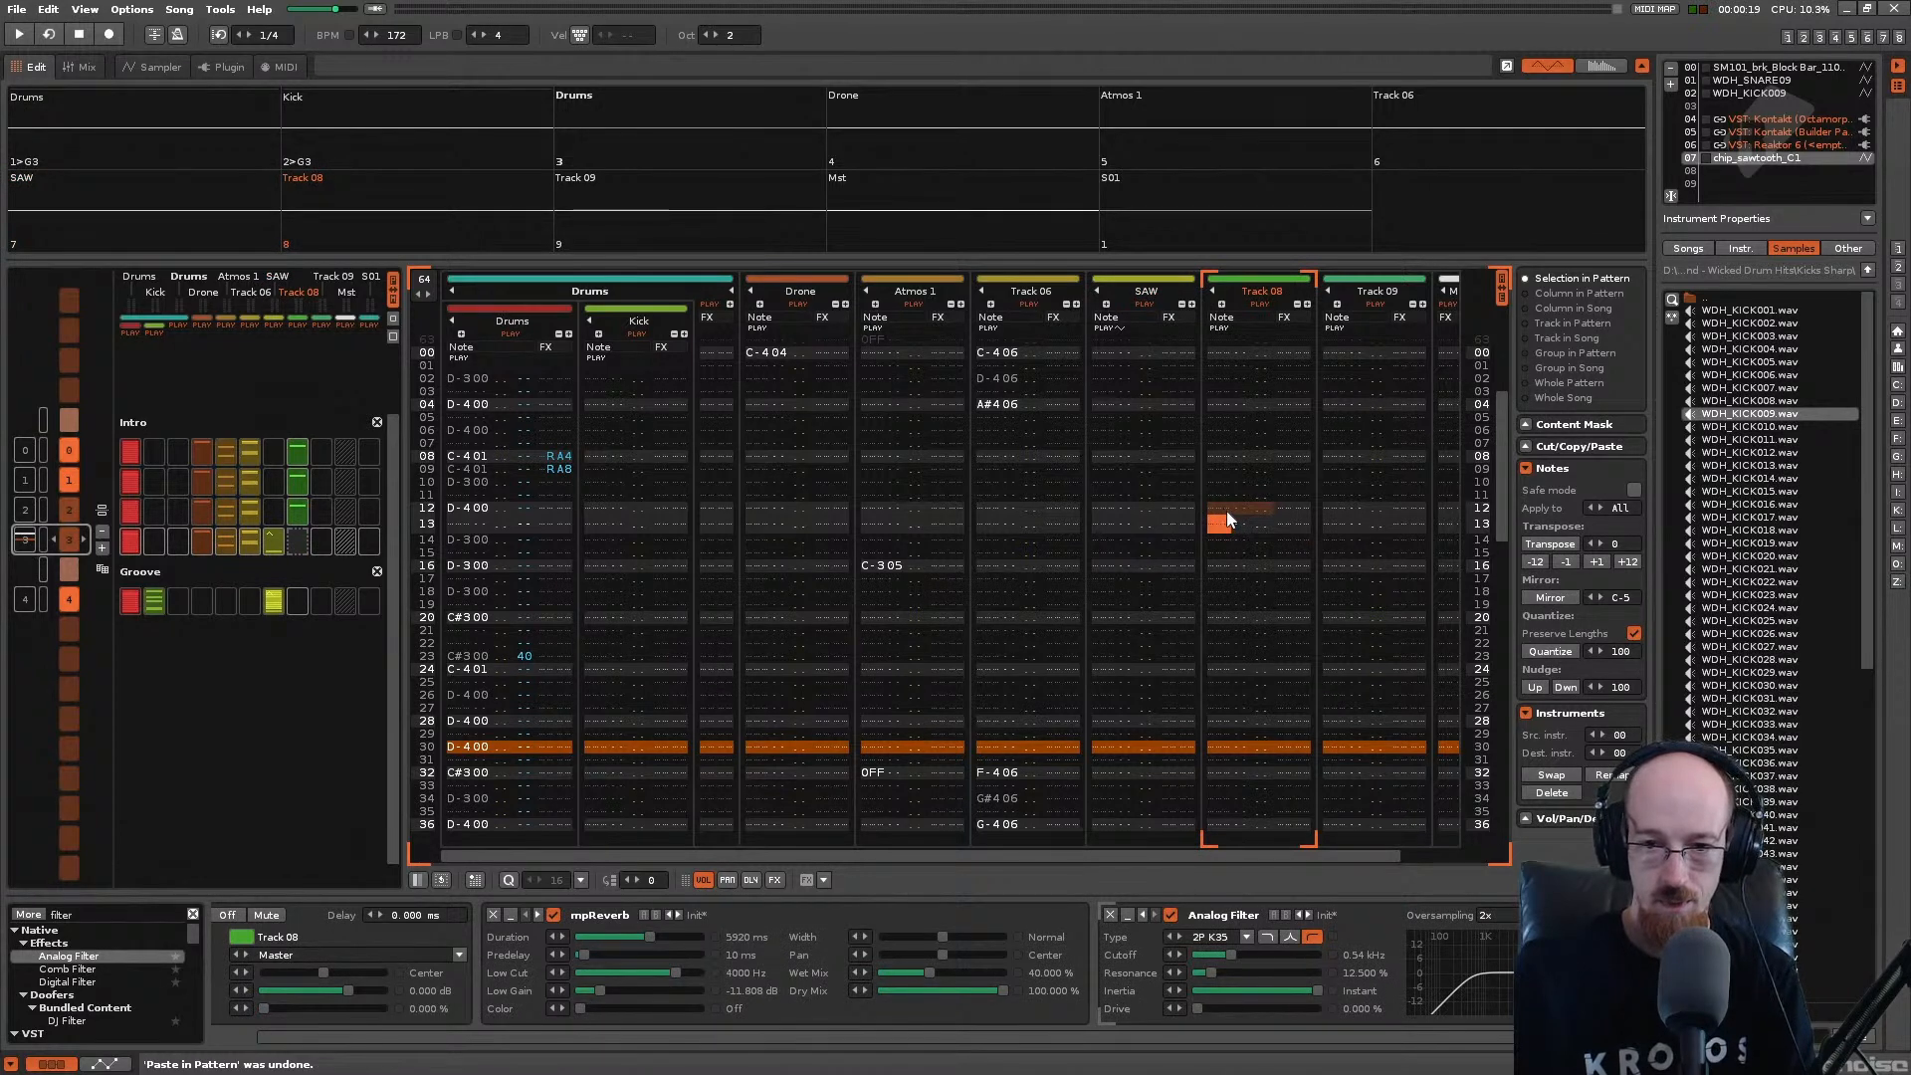
click(1226, 511)
key(ctrl+v)
key(ctrl+s)
Step: Play the transition from pattern 3 into the Groove section and inspect the SAW track
key(space)
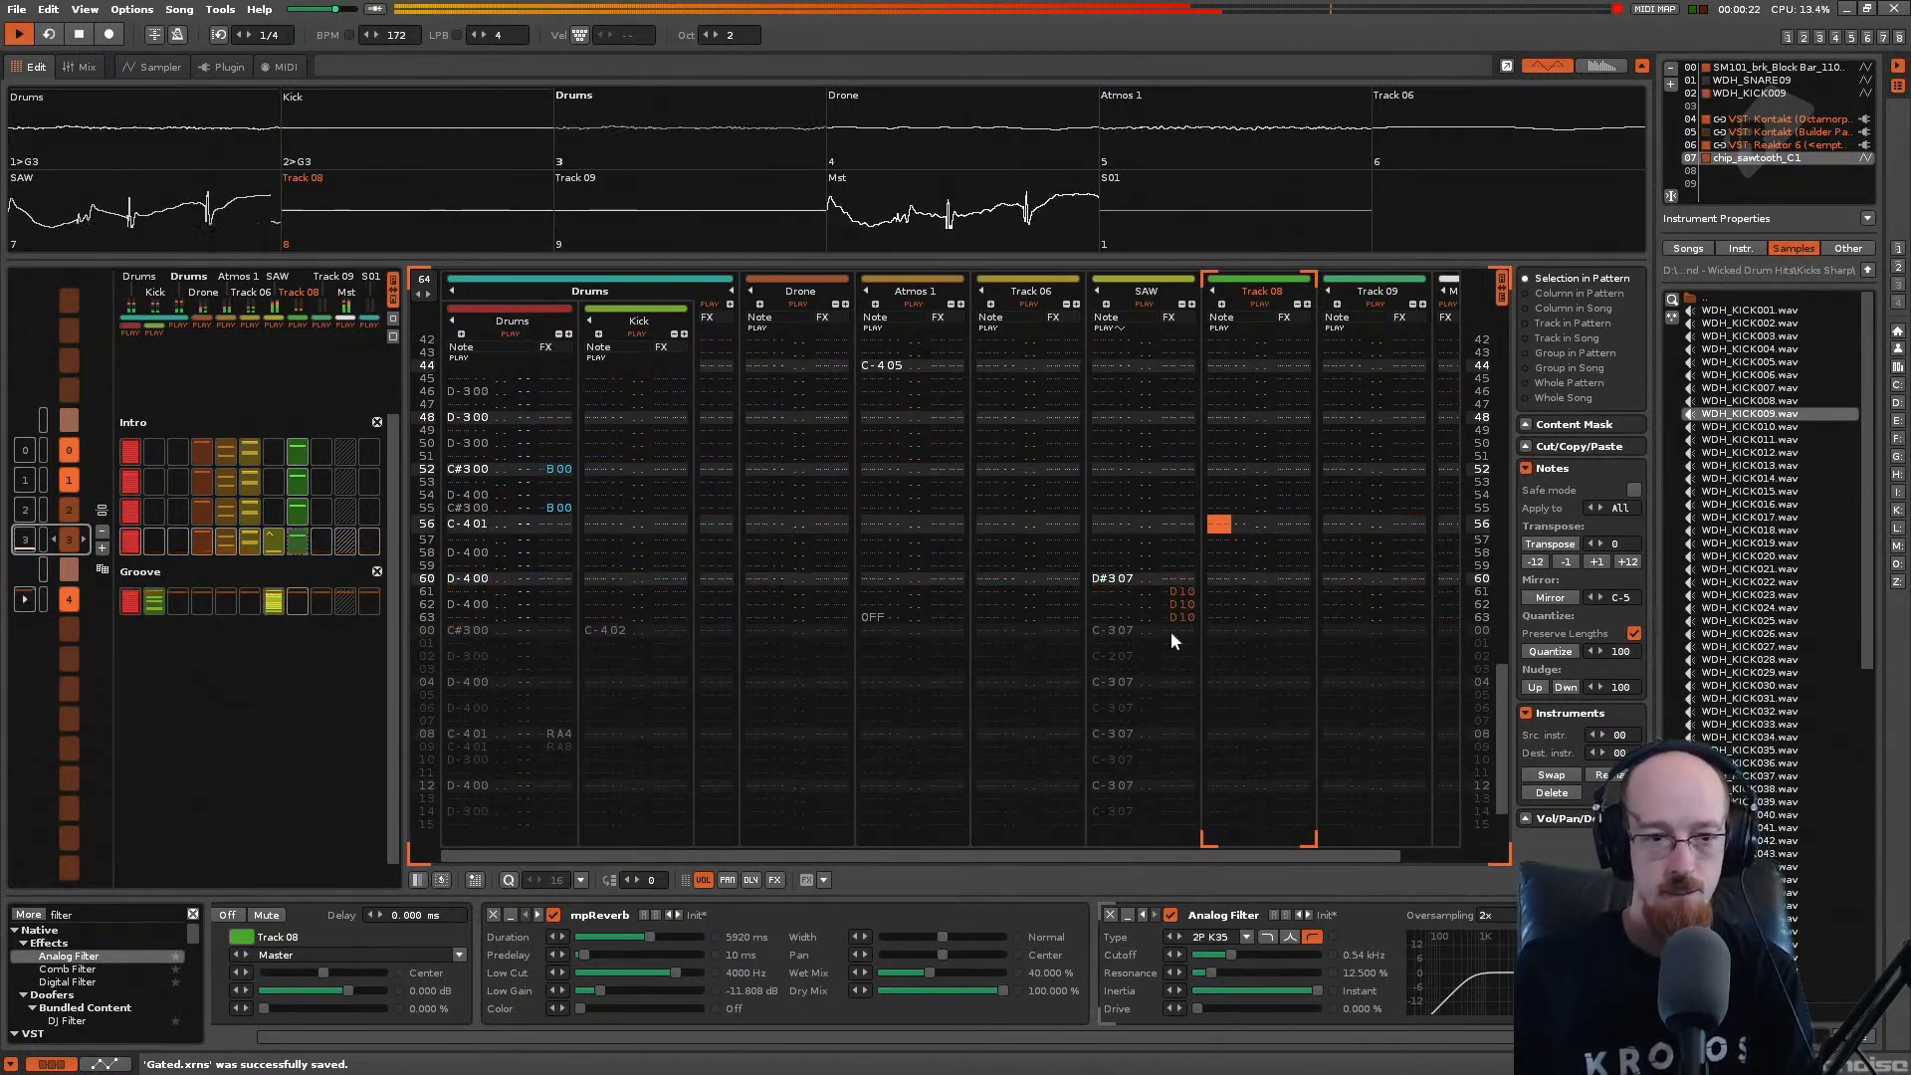
click(274, 540)
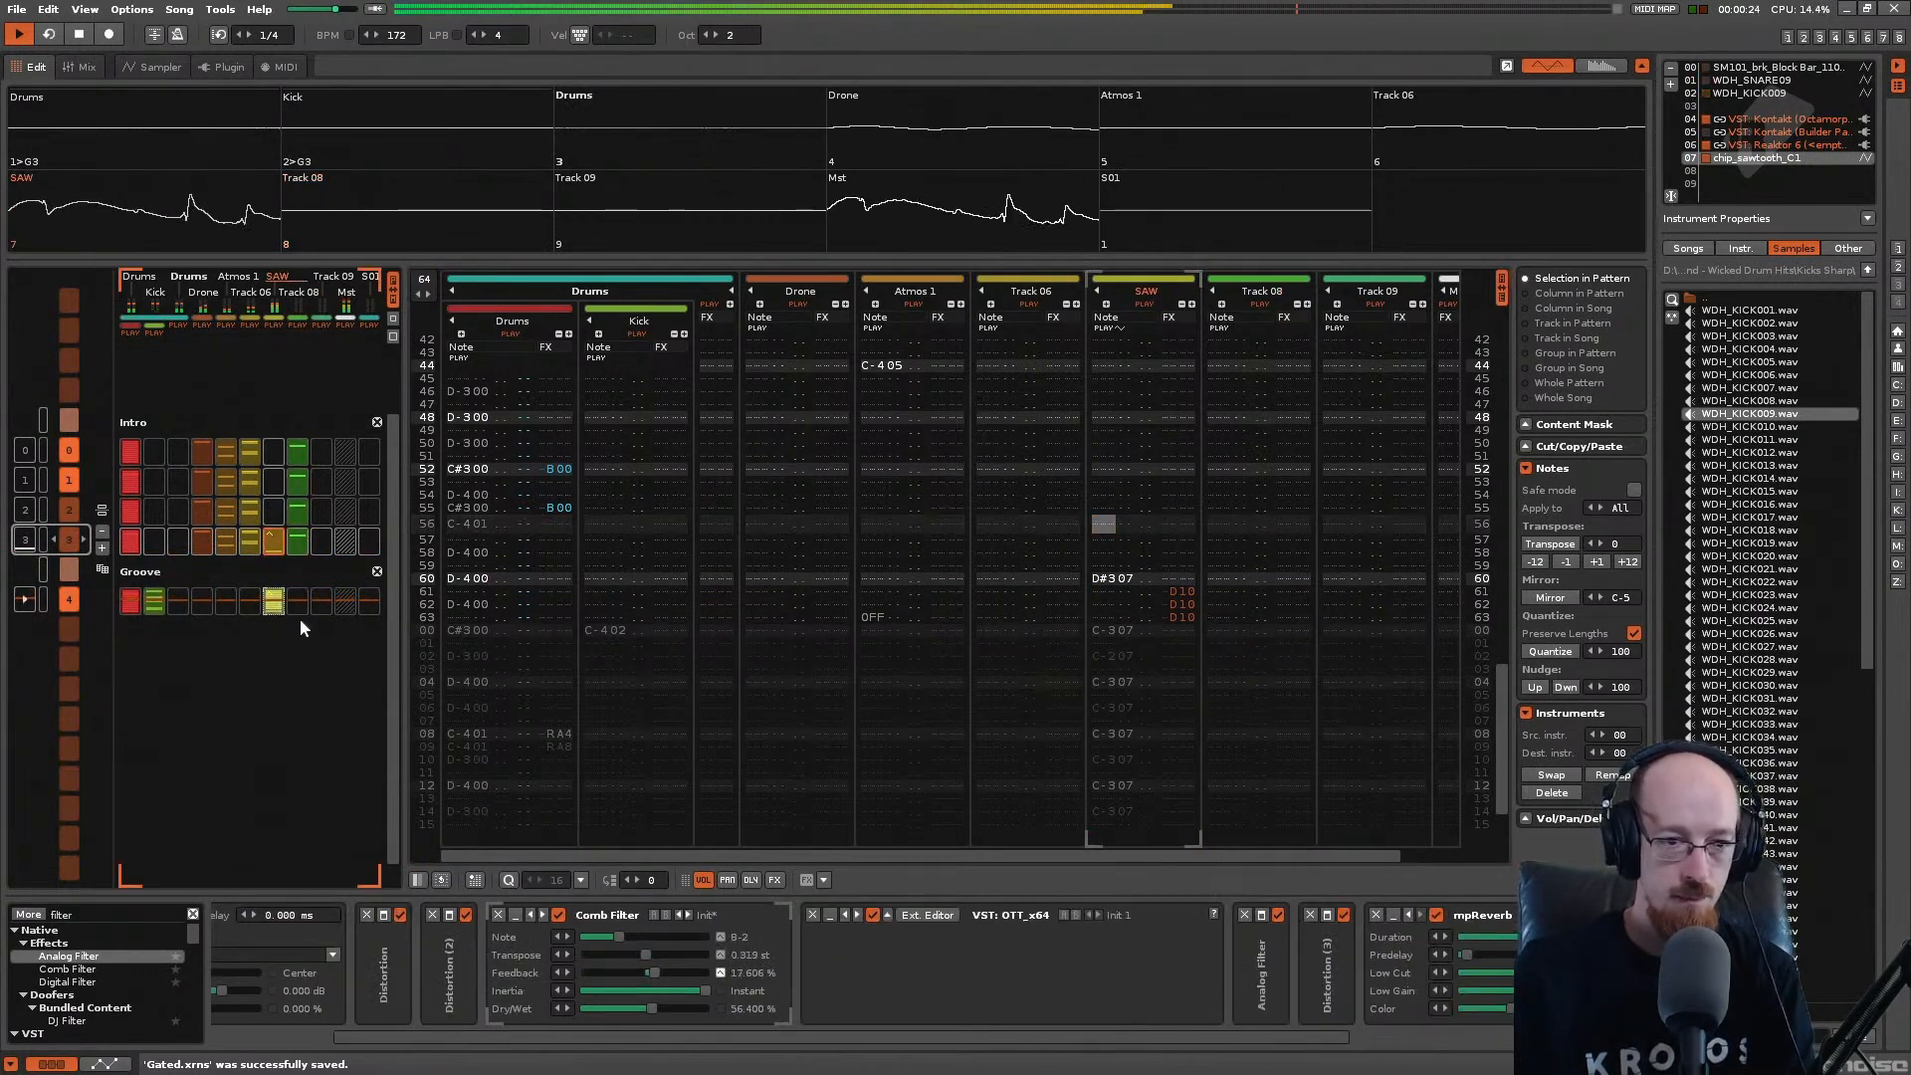
Step: Stop playback and restart the song at the Groove section to listen to it
key(space)
click(93, 606)
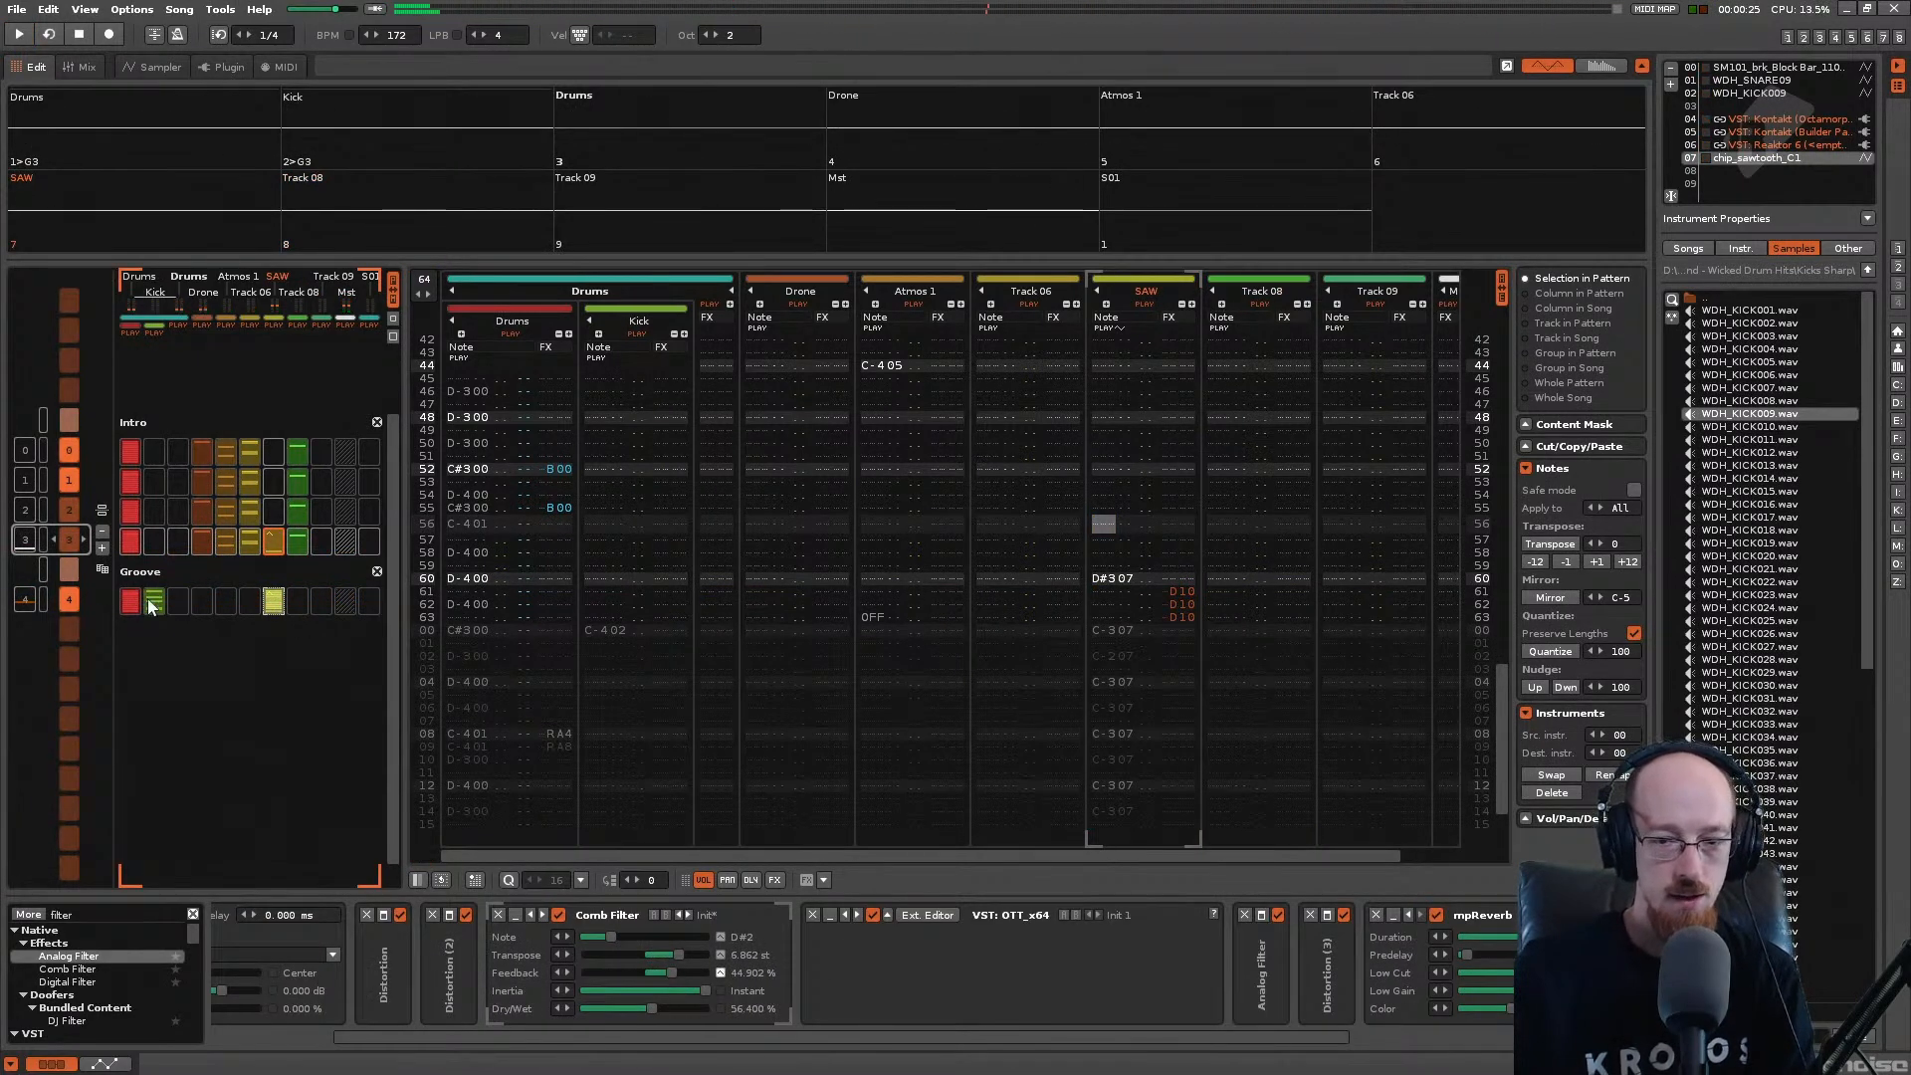
key(space)
Step: Inspect the SAW track's OTT compressor during playback and turn on looping of the current pattern
click(1165, 297)
drag(1206, 1039, 1501, 1036)
drag(1180, 1035, 762, 1019)
key(space)
click(1101, 915)
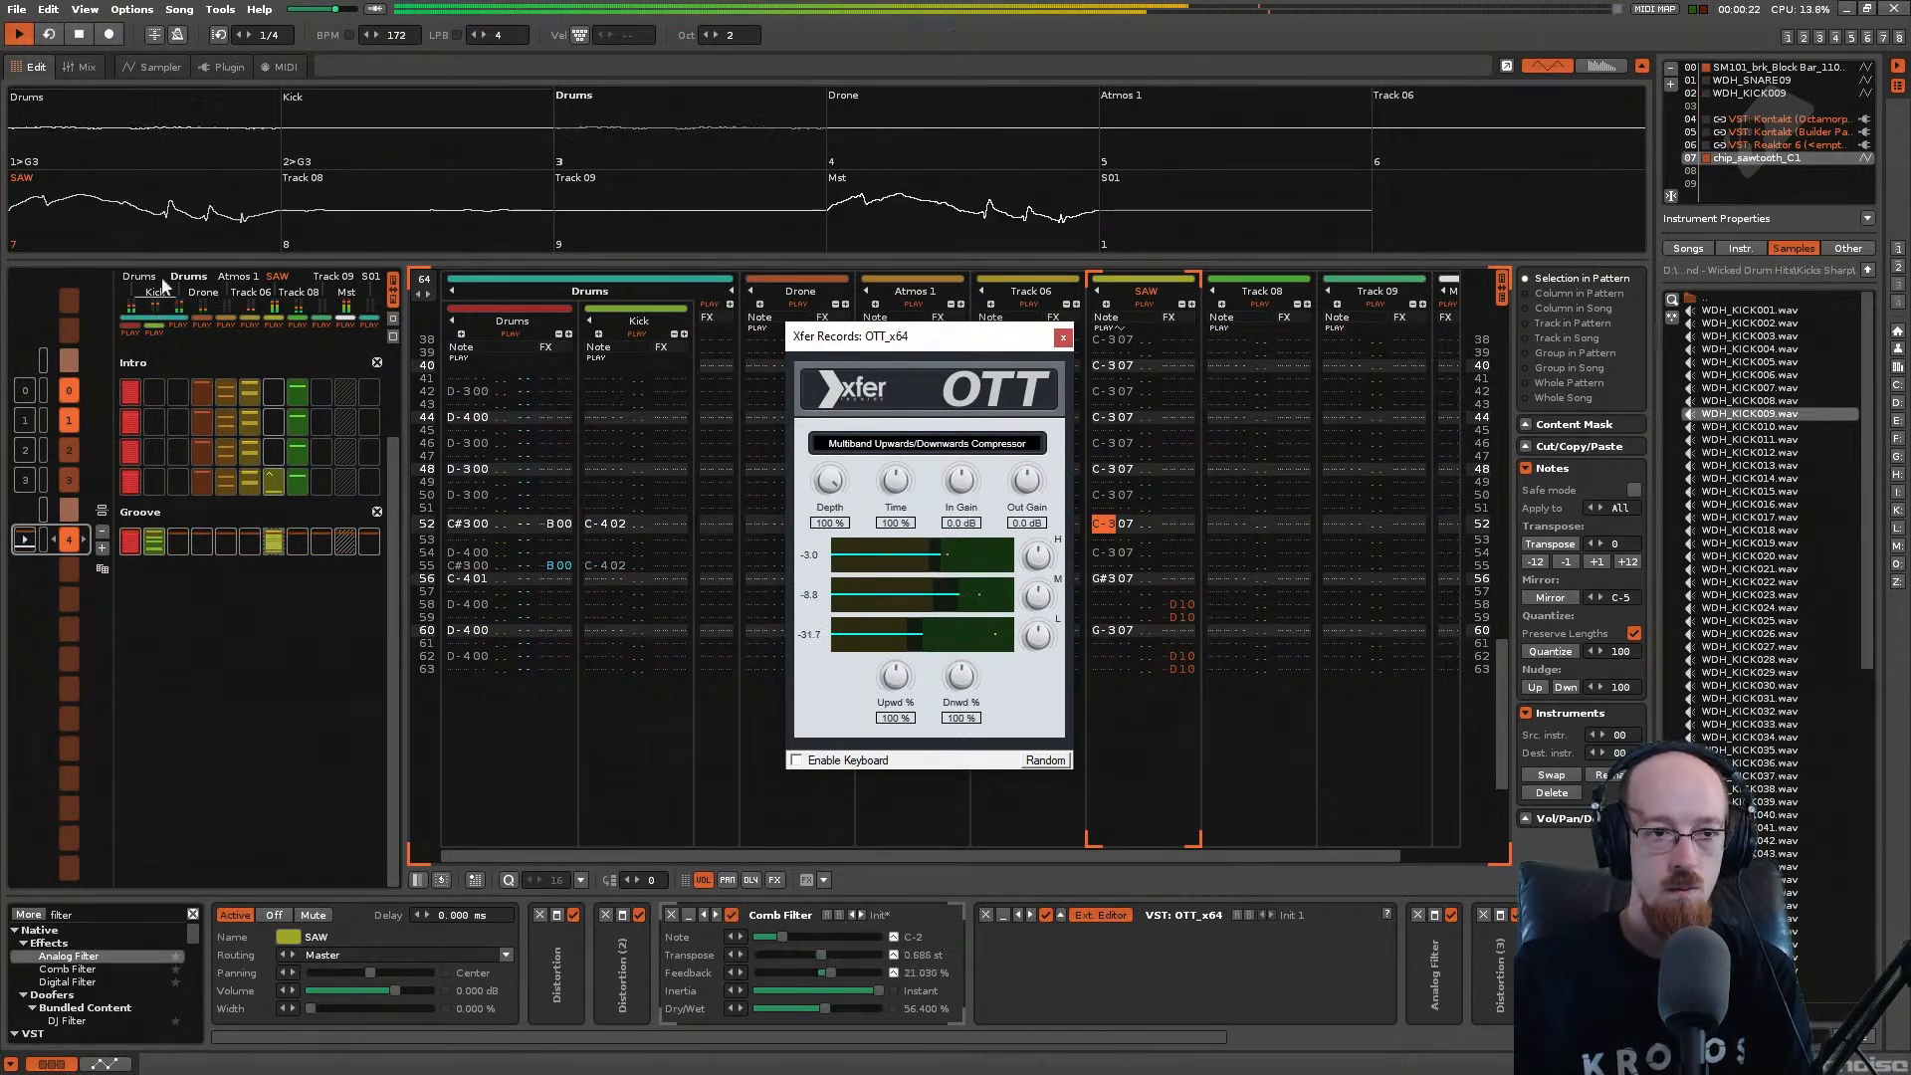
click(49, 36)
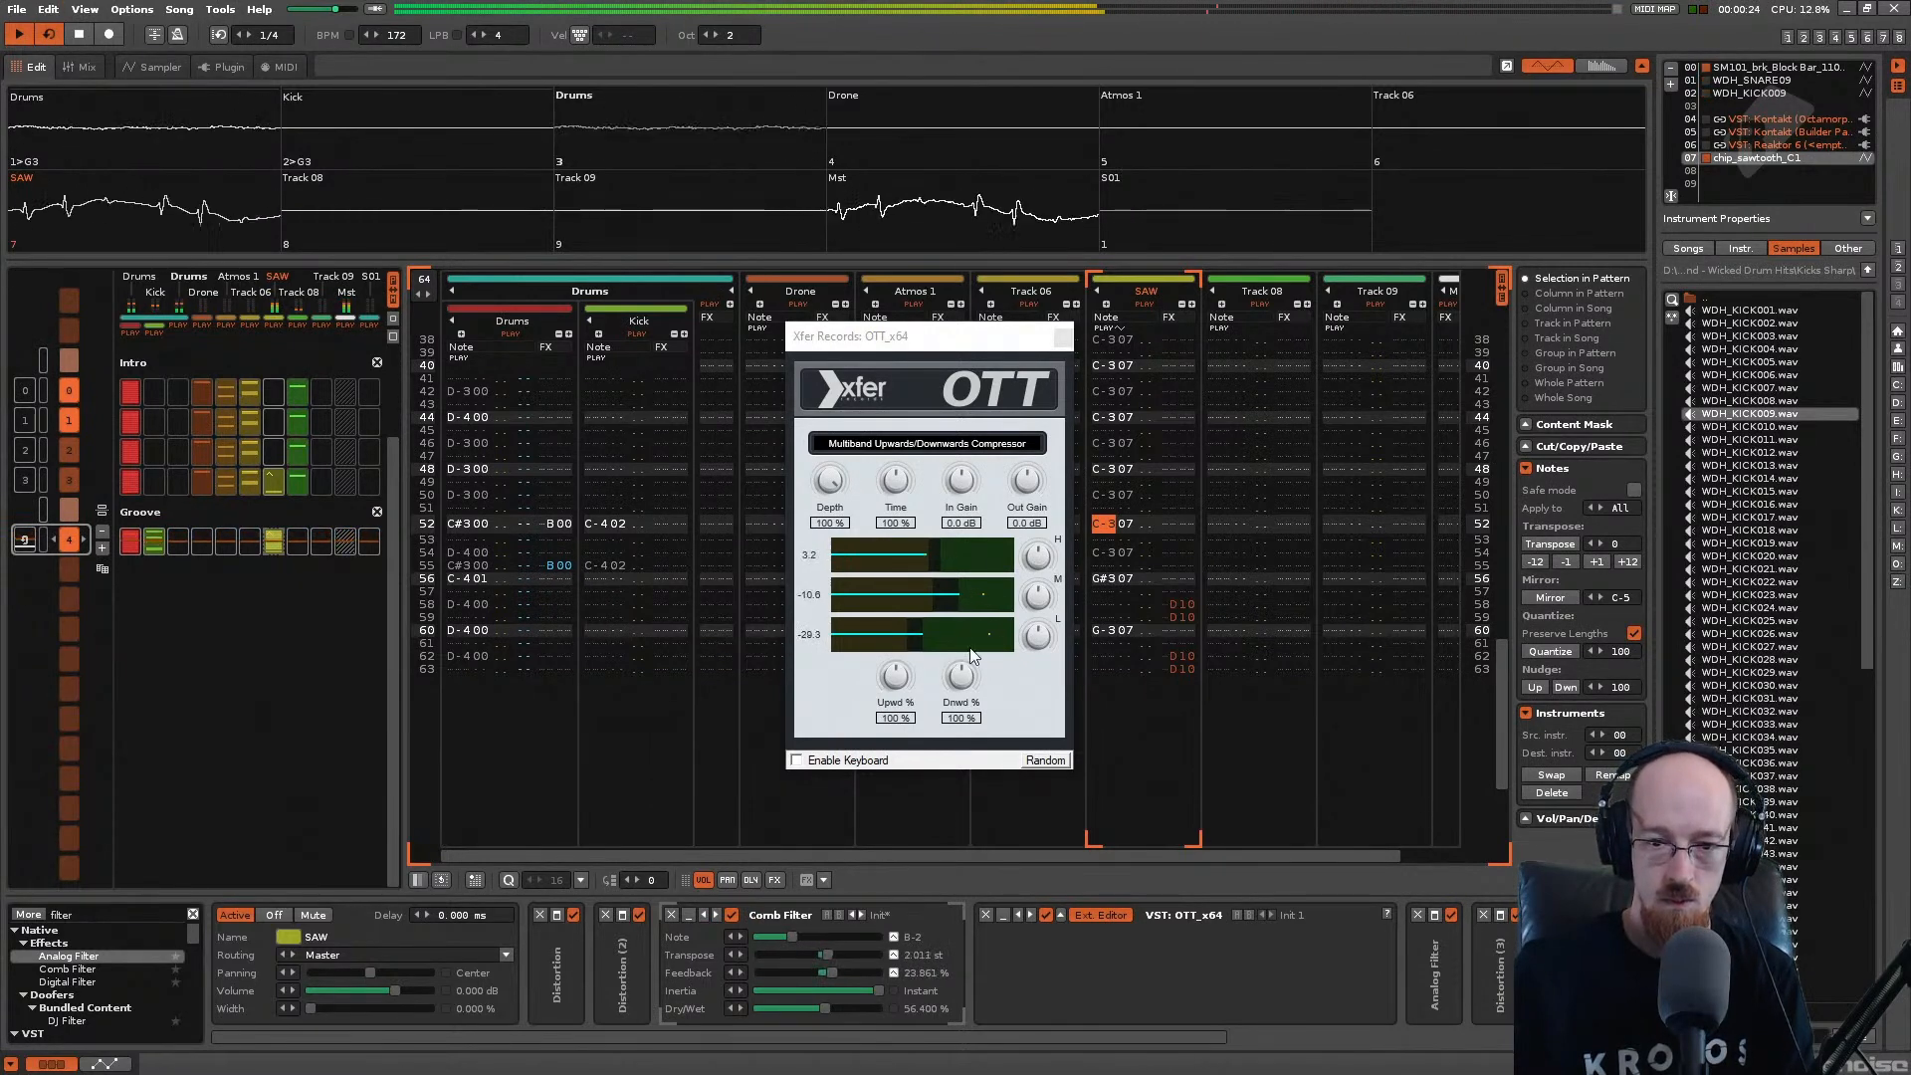
click(915, 637)
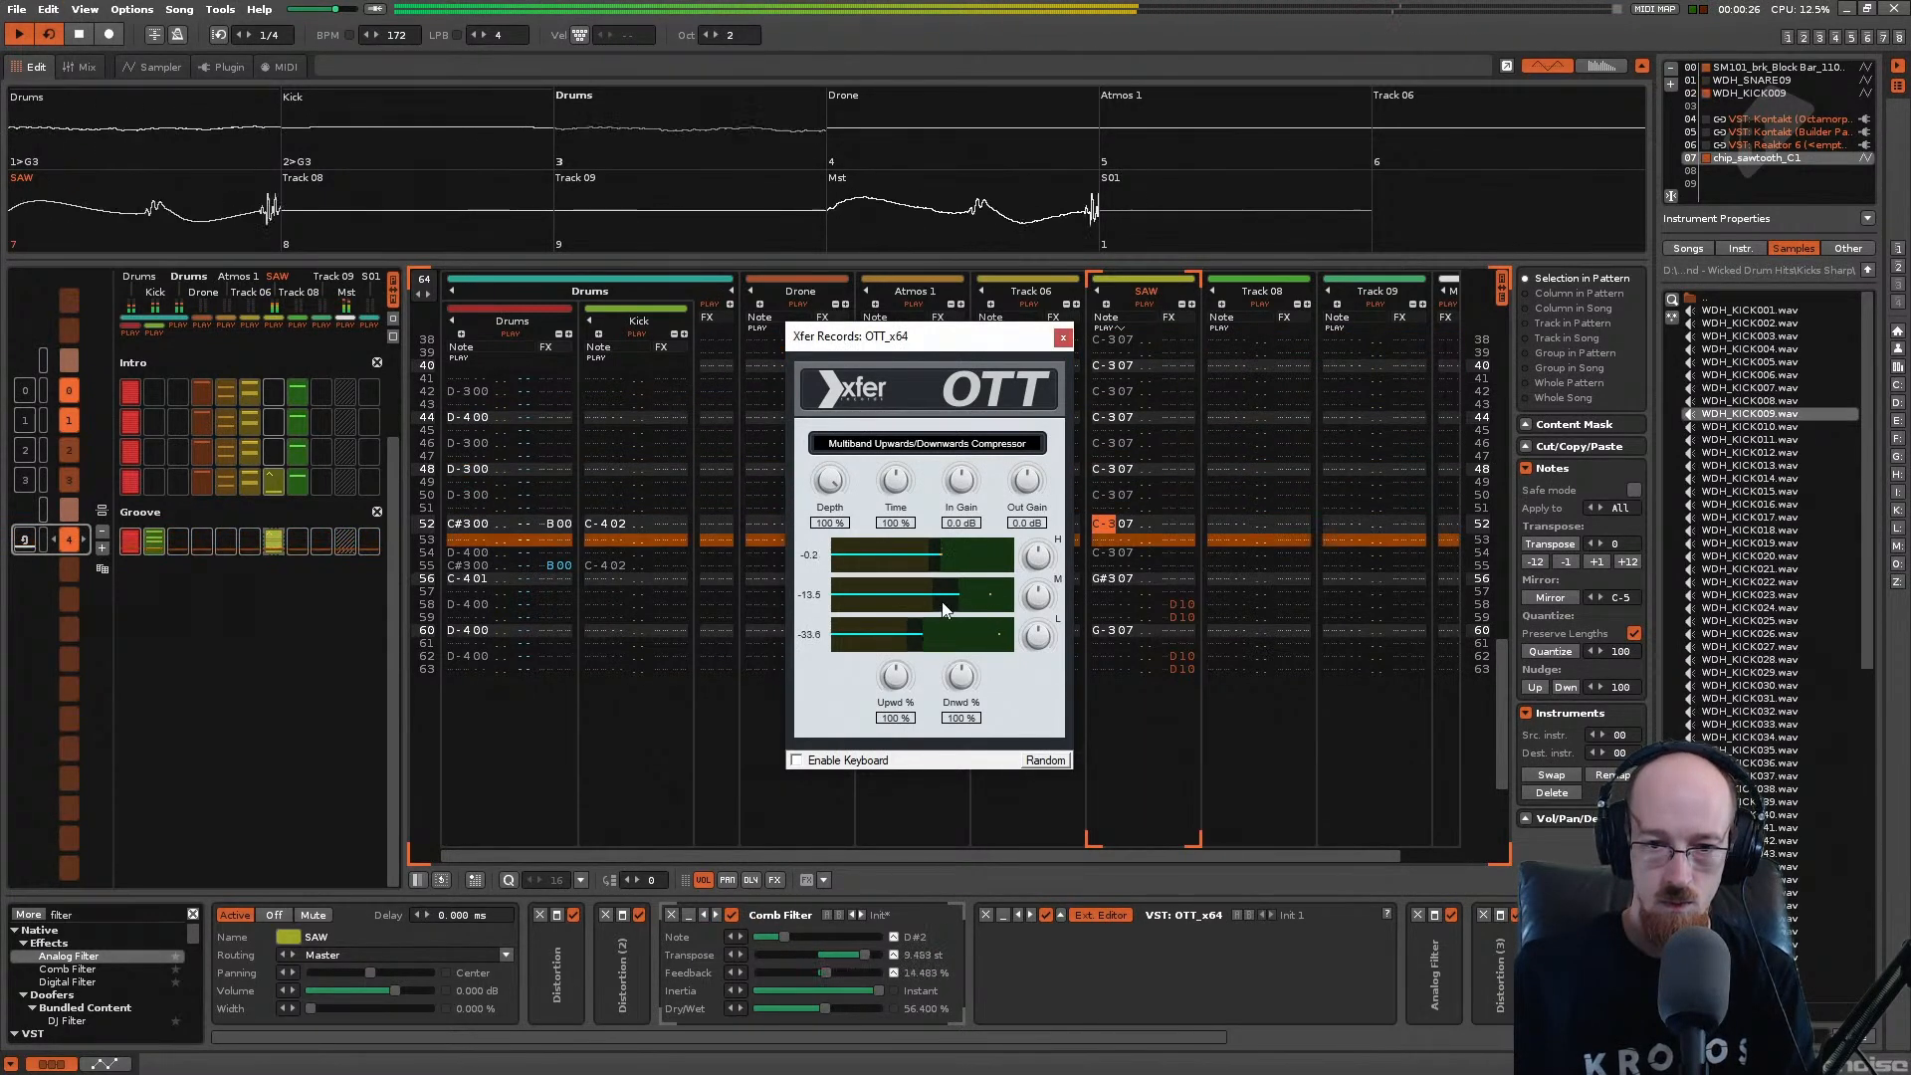
click(1063, 338)
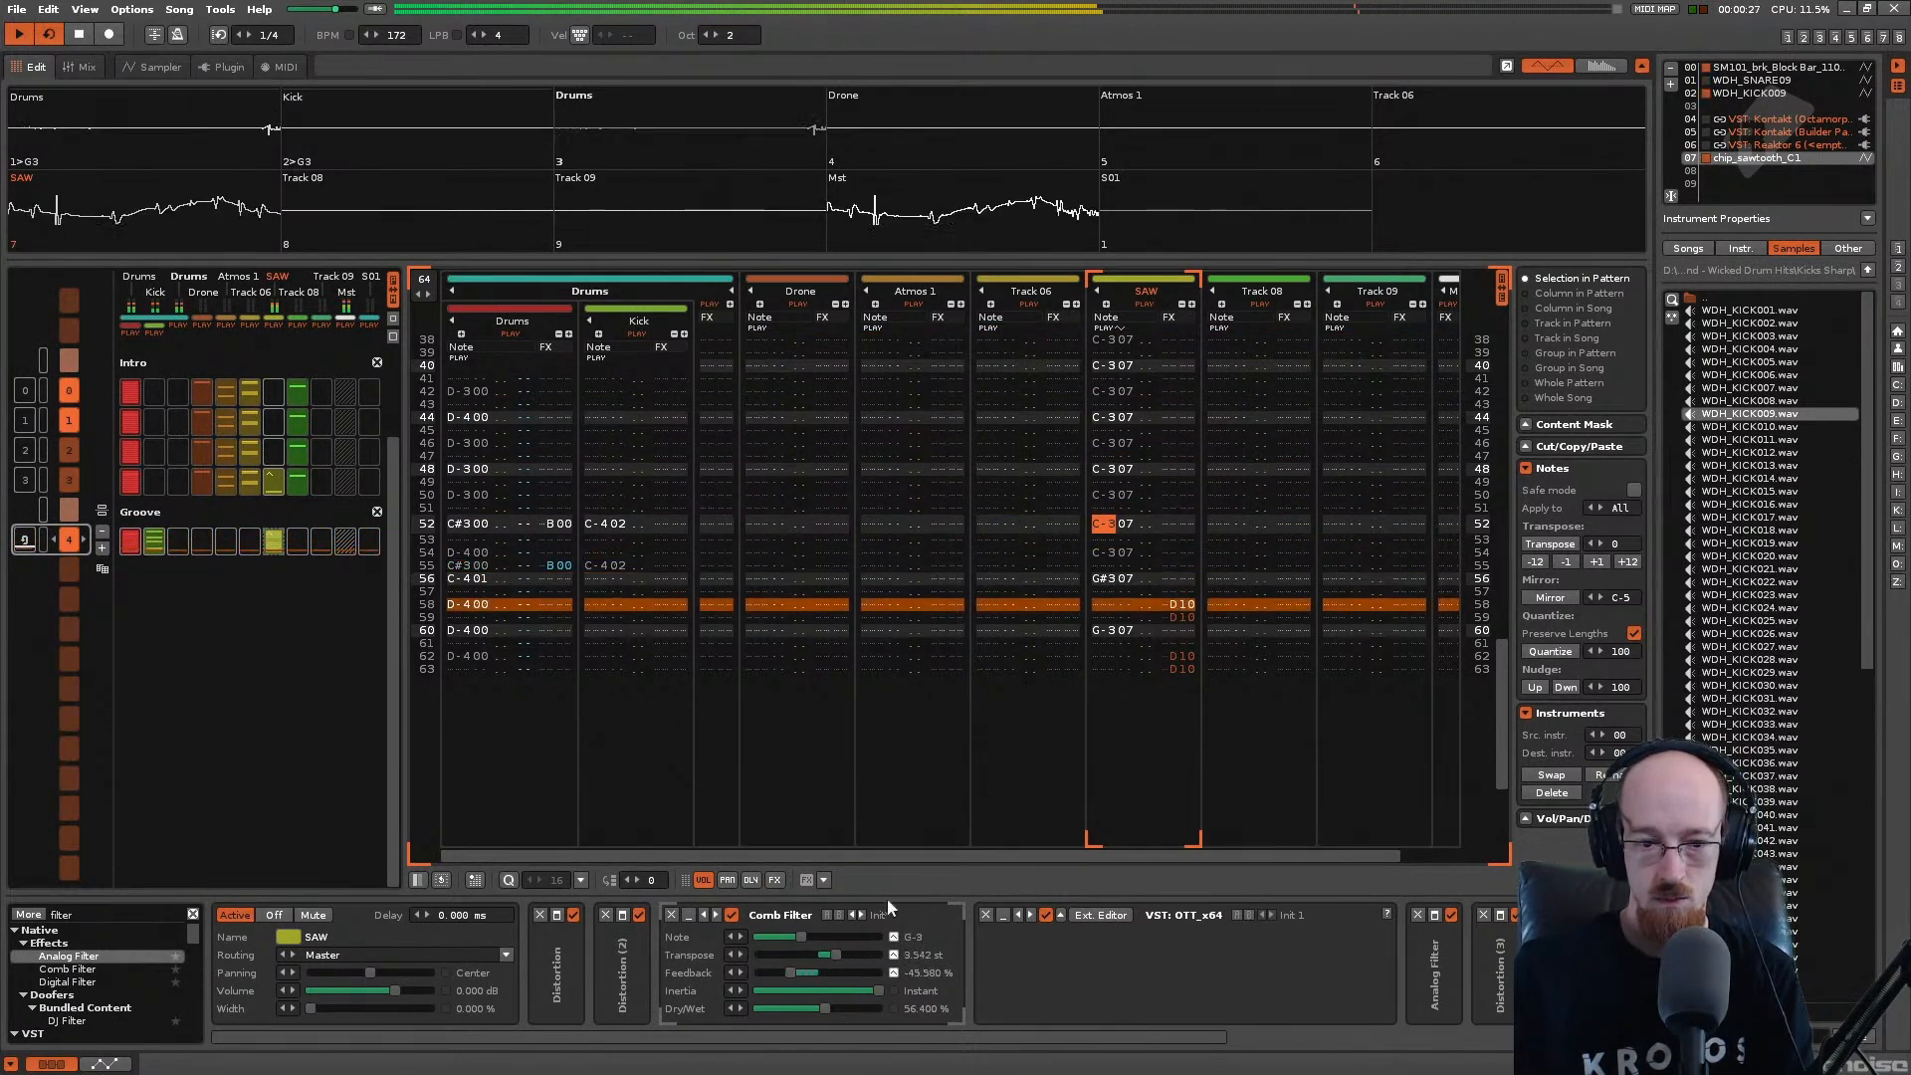
Step: Check the SAW track's Distortion (2) settings, stop playback, and collapse the Distortion (2), Comb Filter and mpReverb devices
click(623, 916)
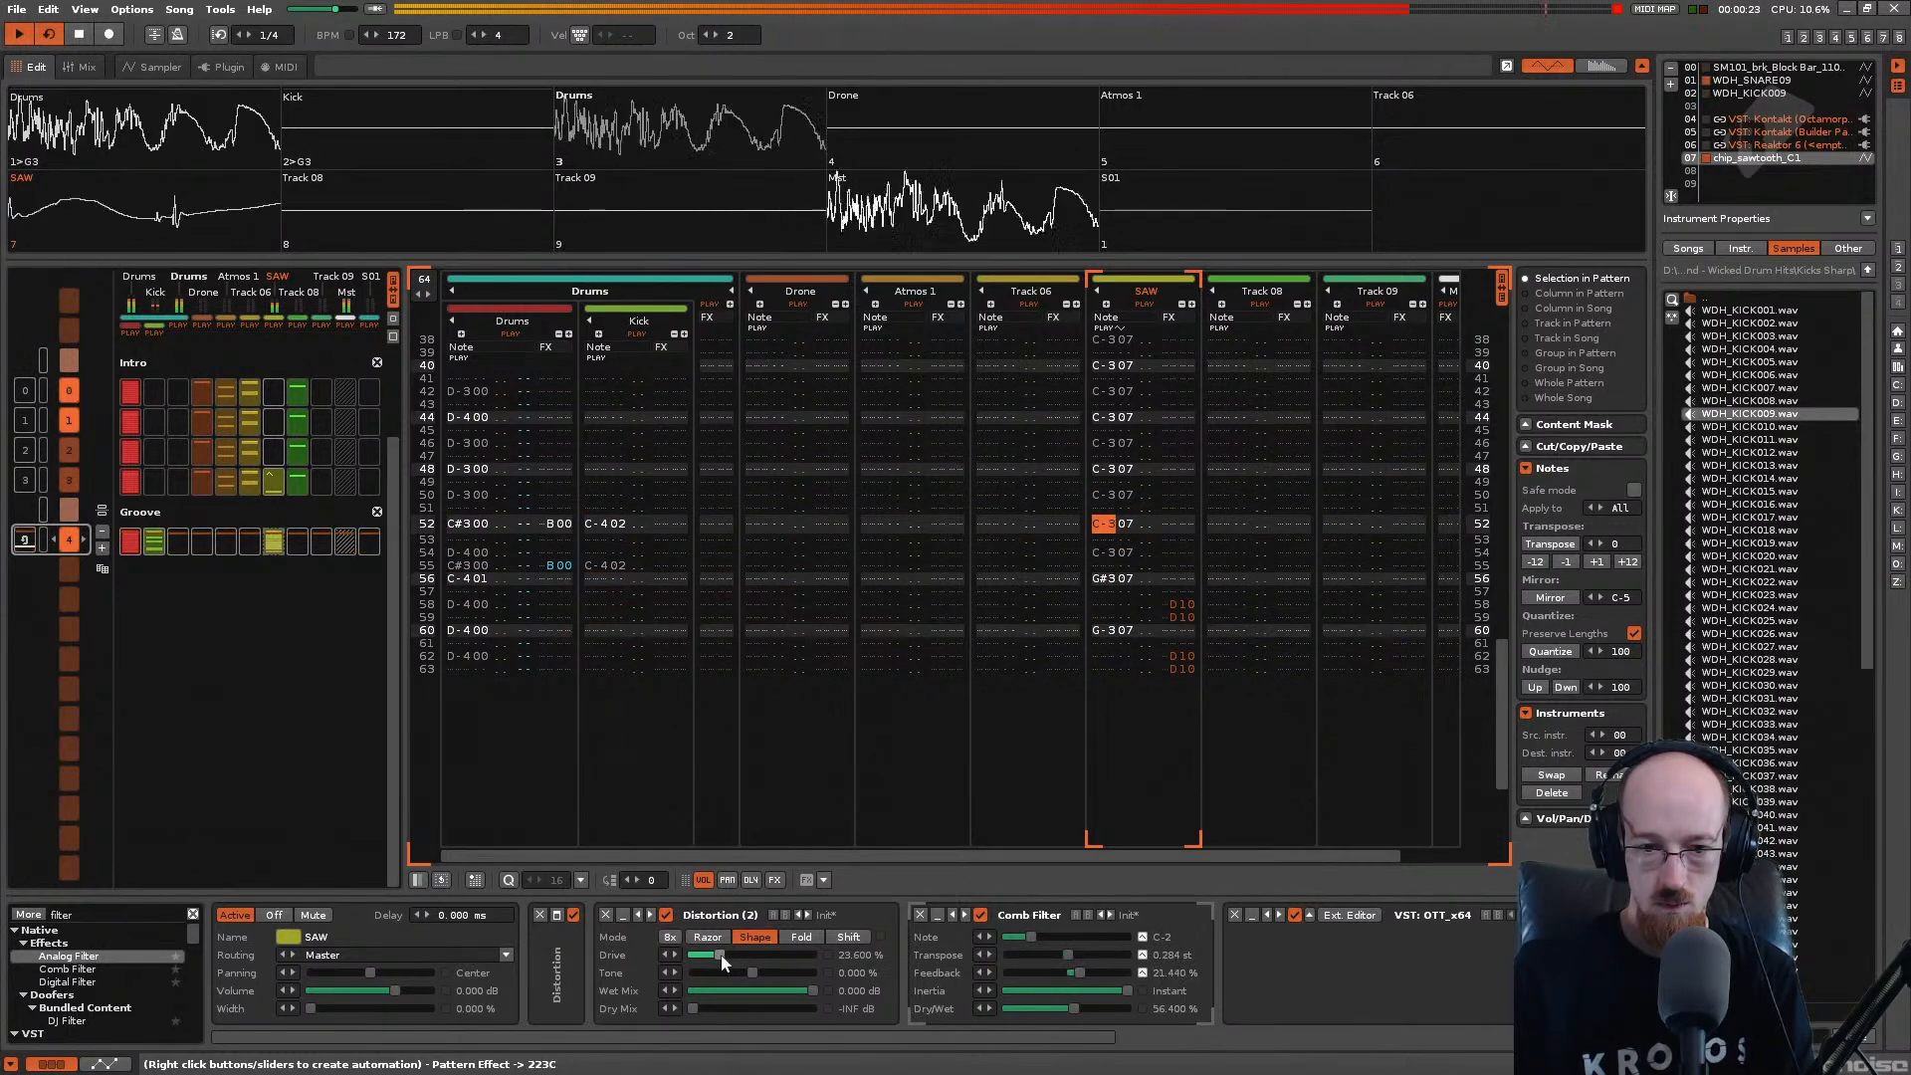
key(space)
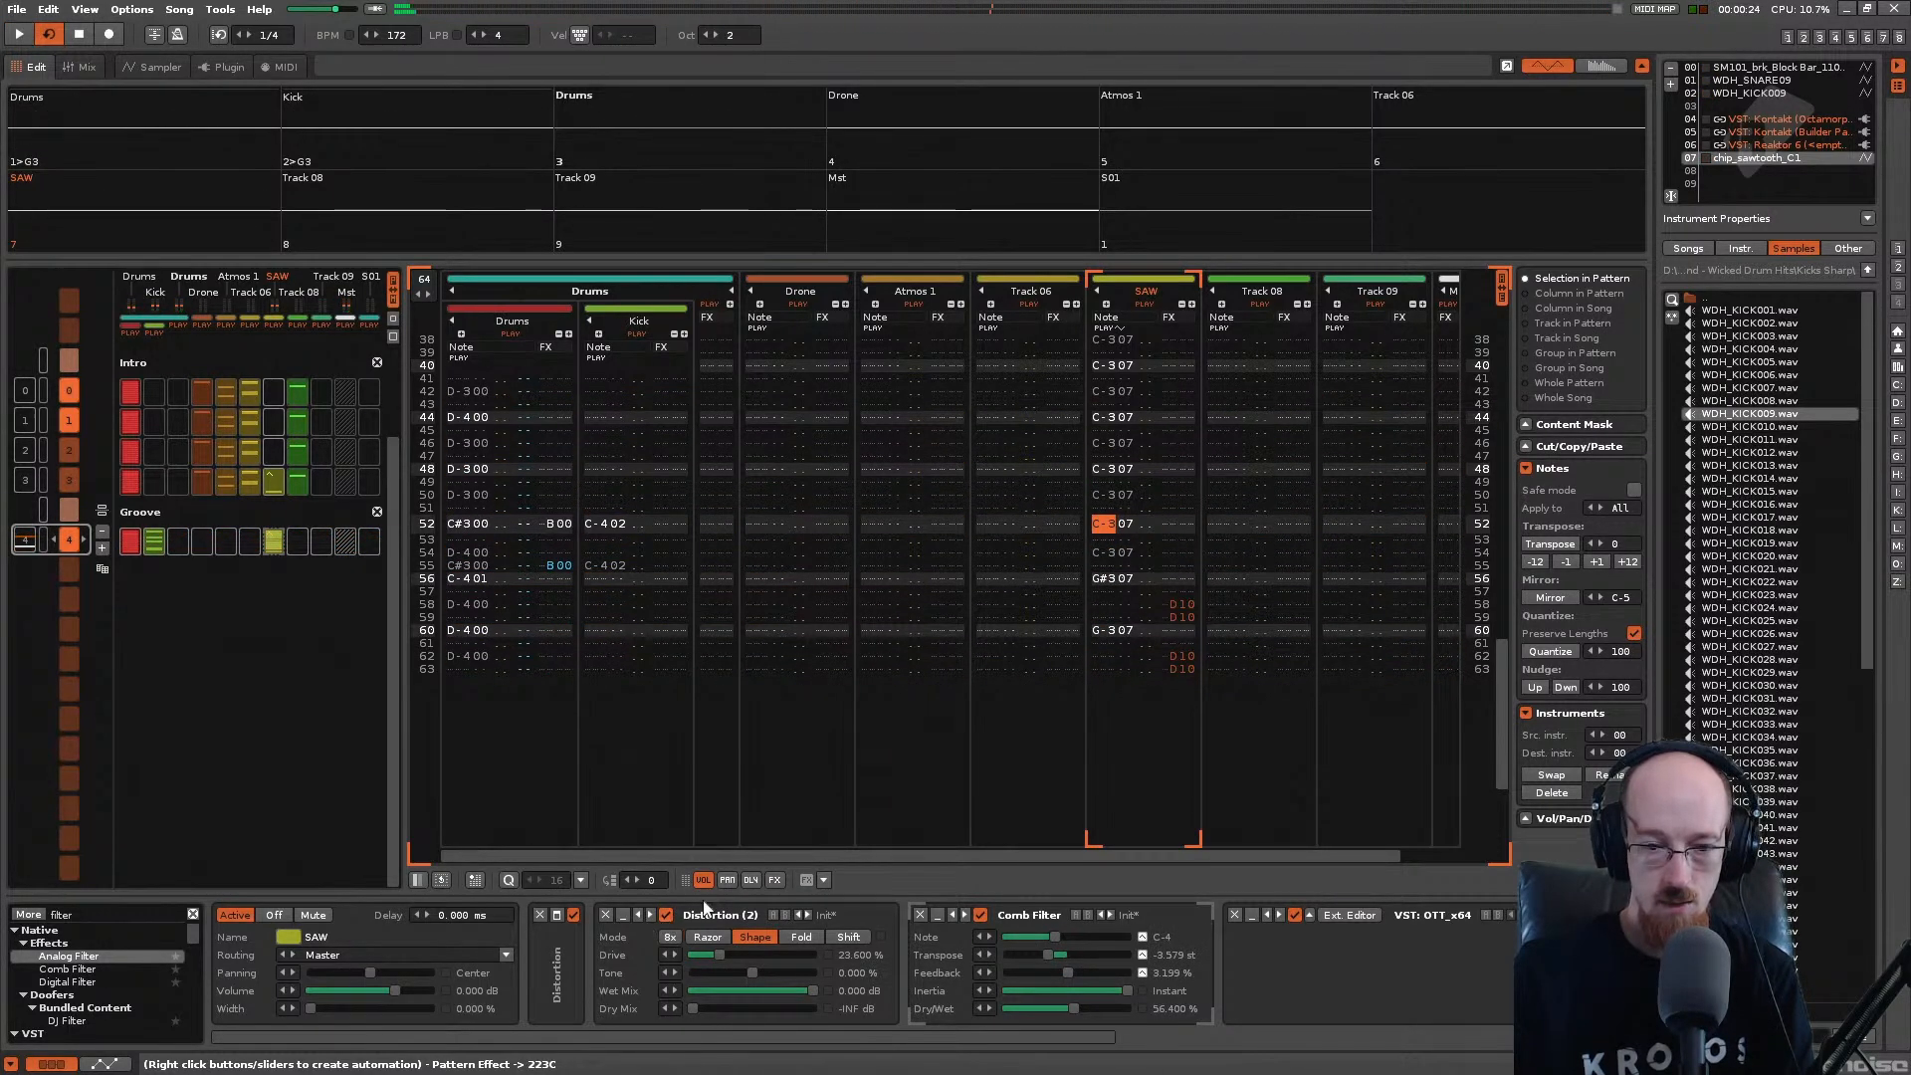
click(622, 915)
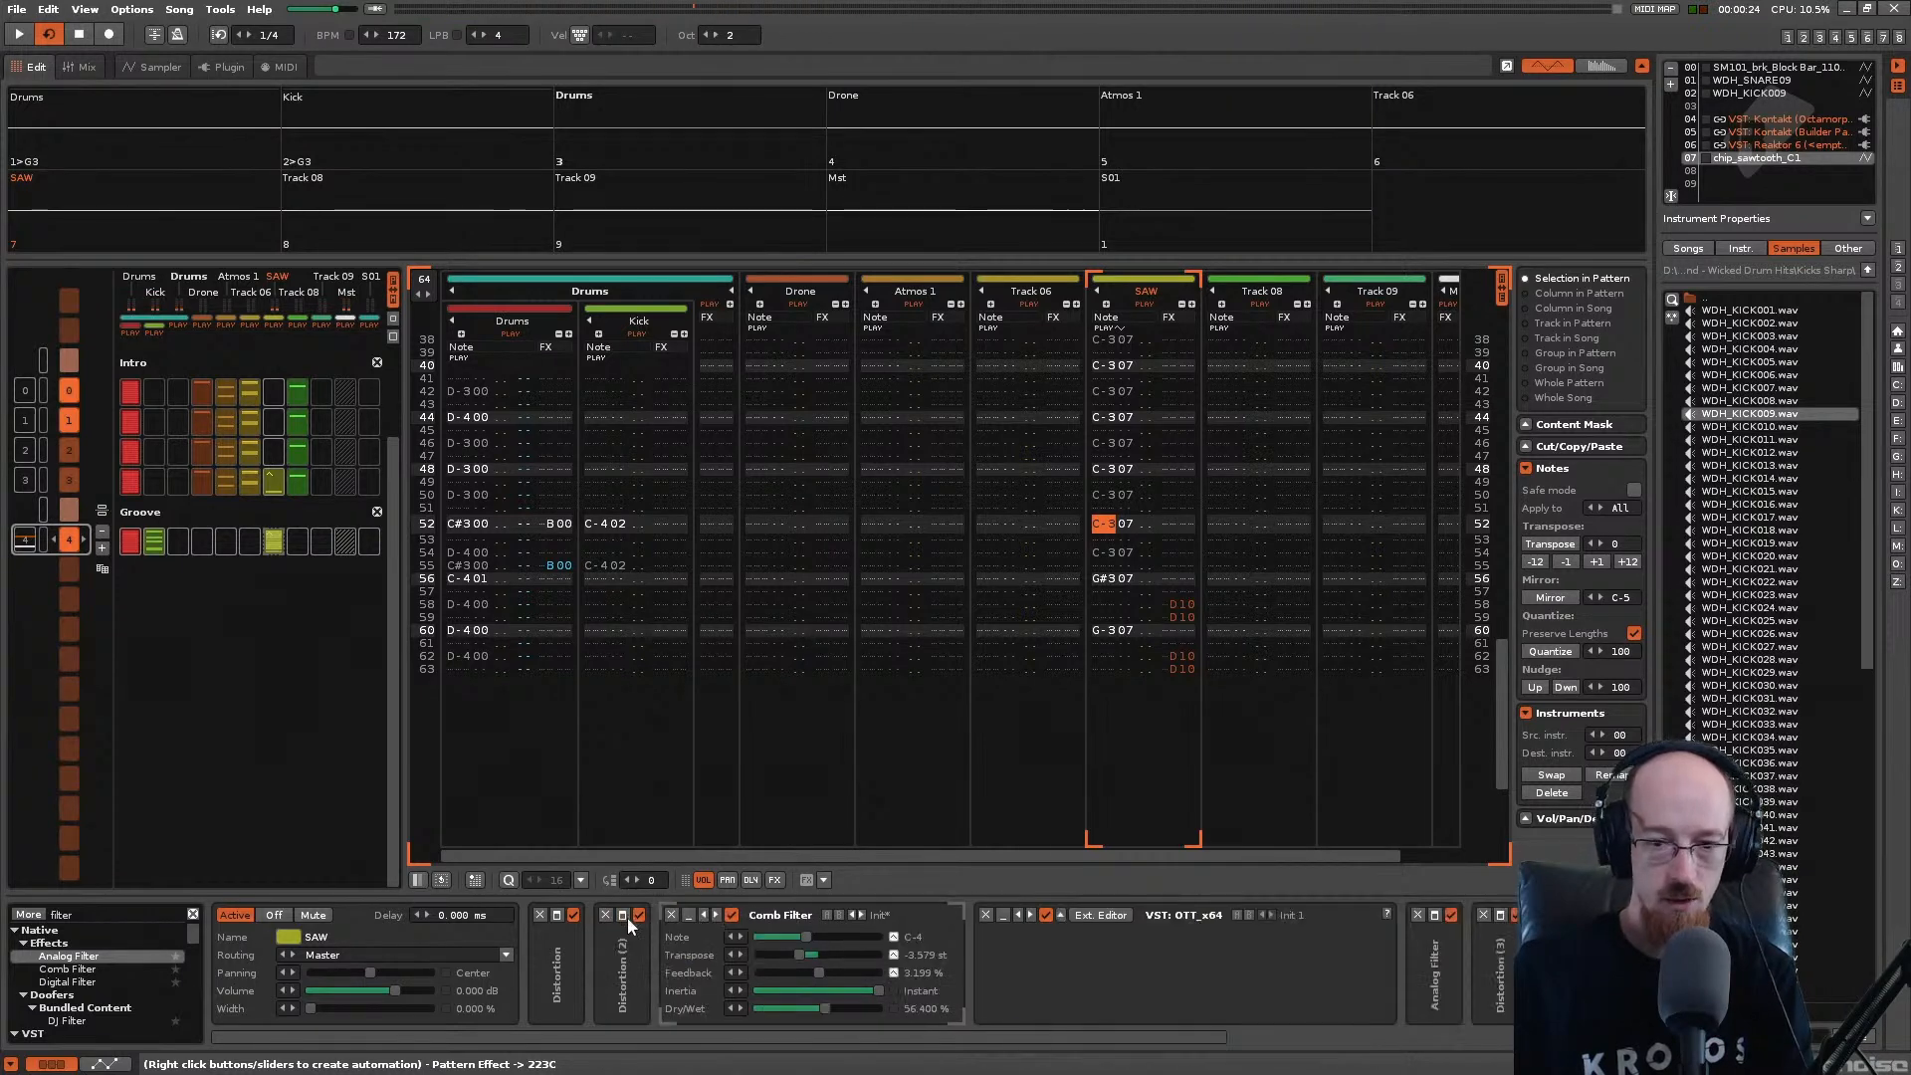
click(688, 916)
click(1318, 915)
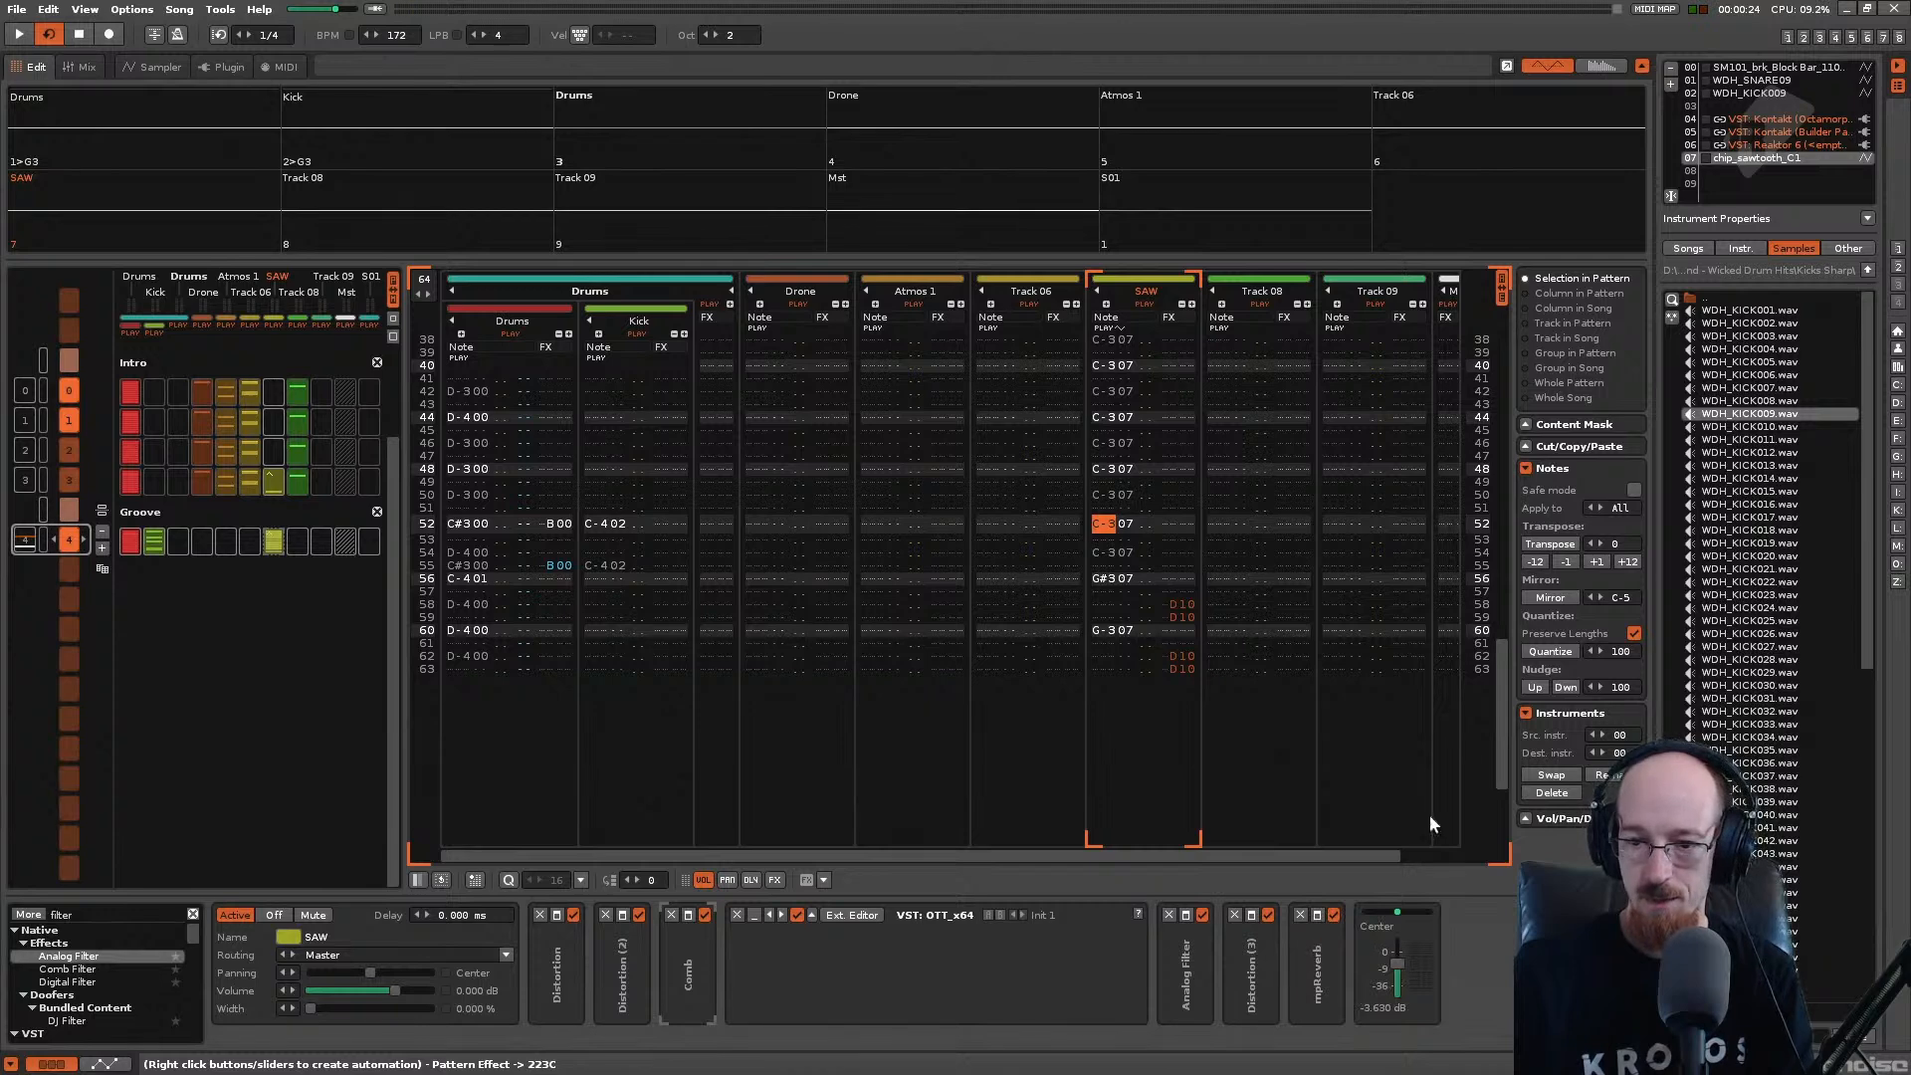
Step: Rename Track 08 to BASS LAYER
drag(1499, 704, 1495, 462)
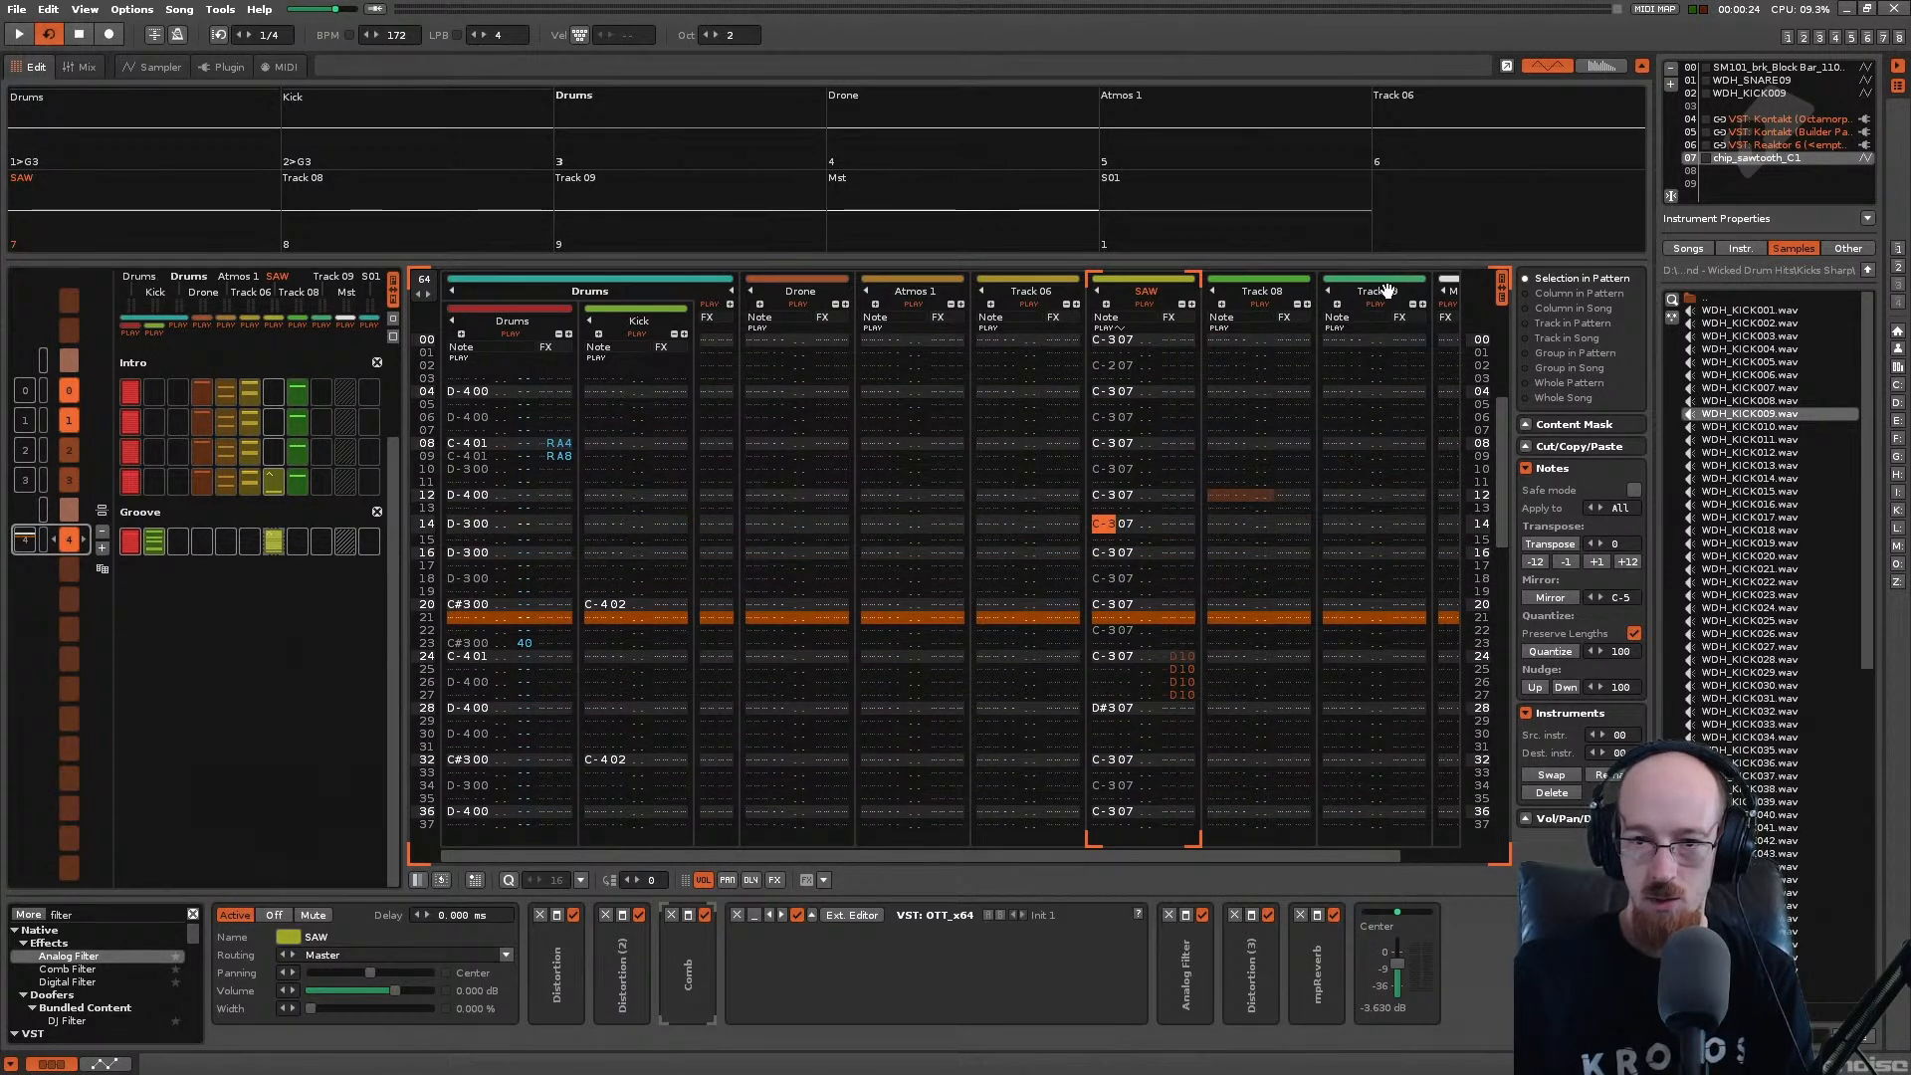
click(1291, 309)
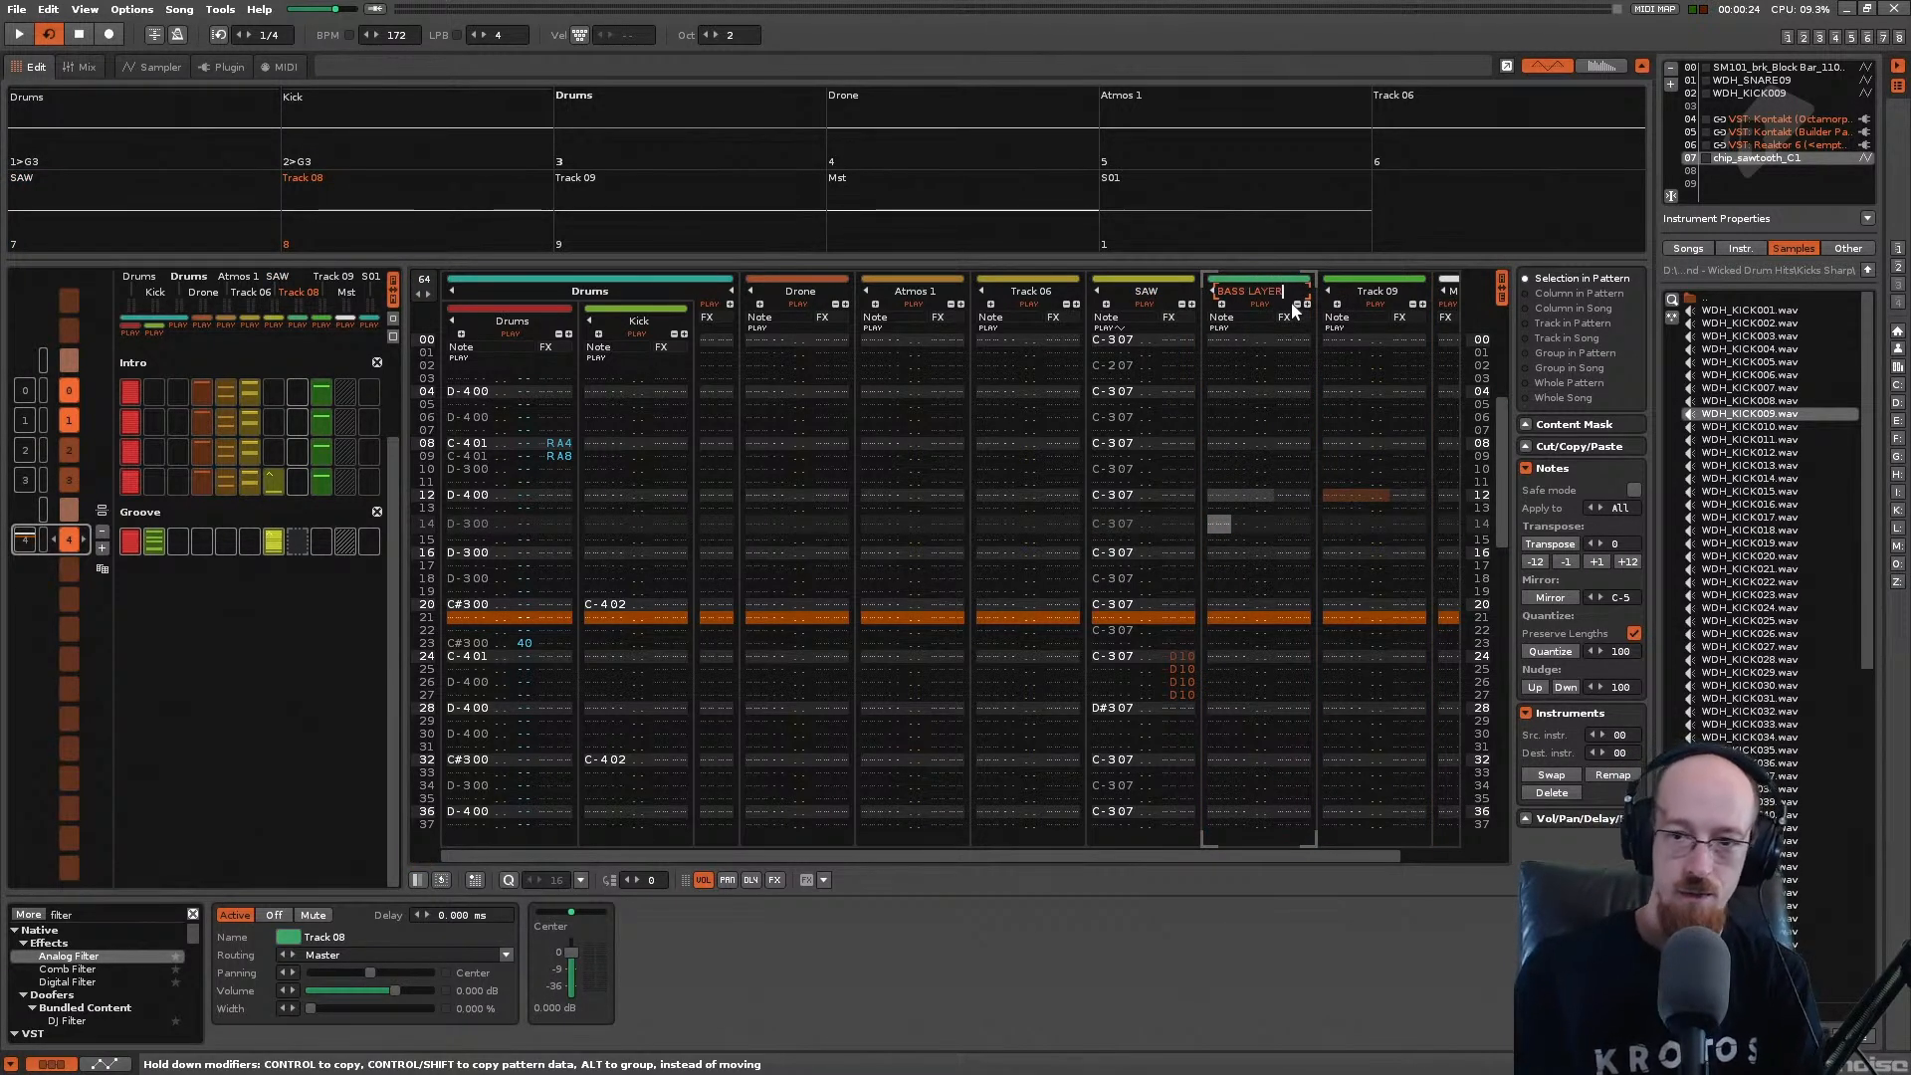
key(Return)
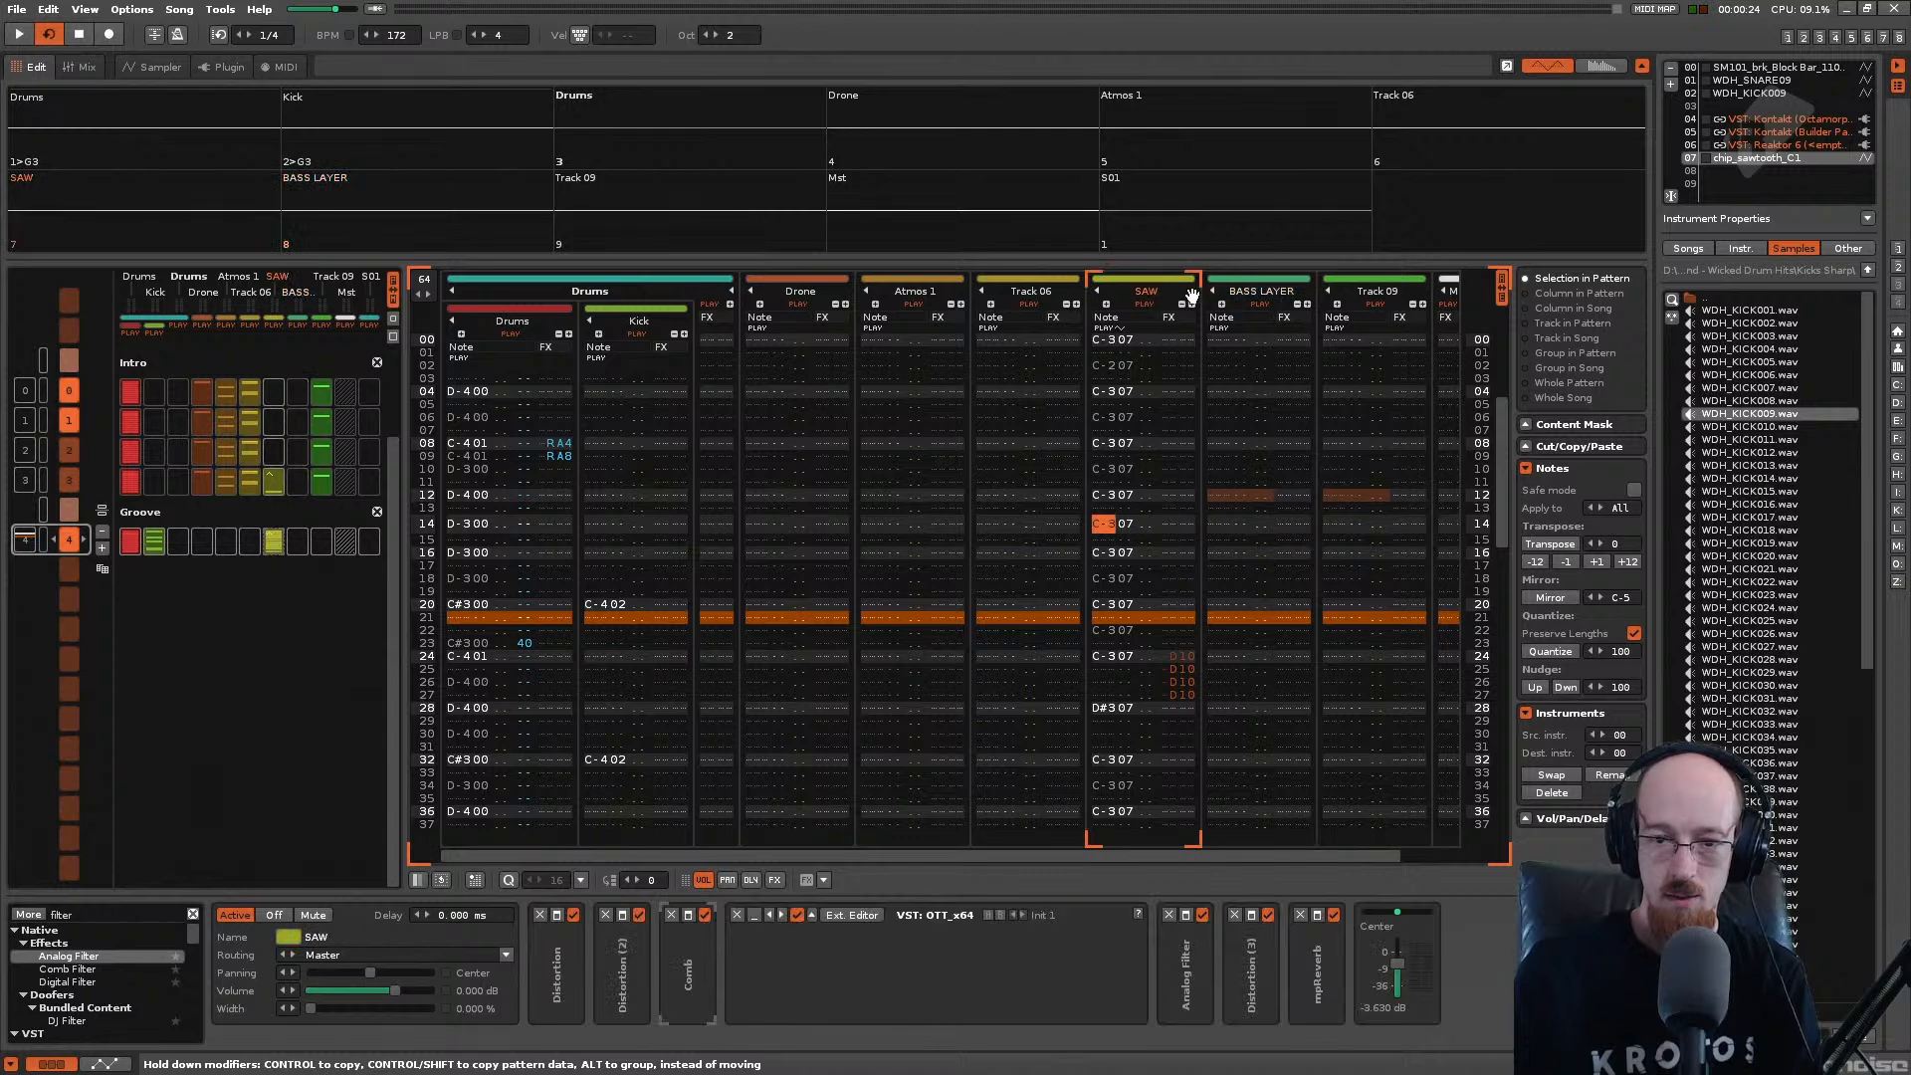
Step: Group the BASS LAYER and SAW tracks together and name the group BIG BASS
drag(1232, 302, 1145, 303)
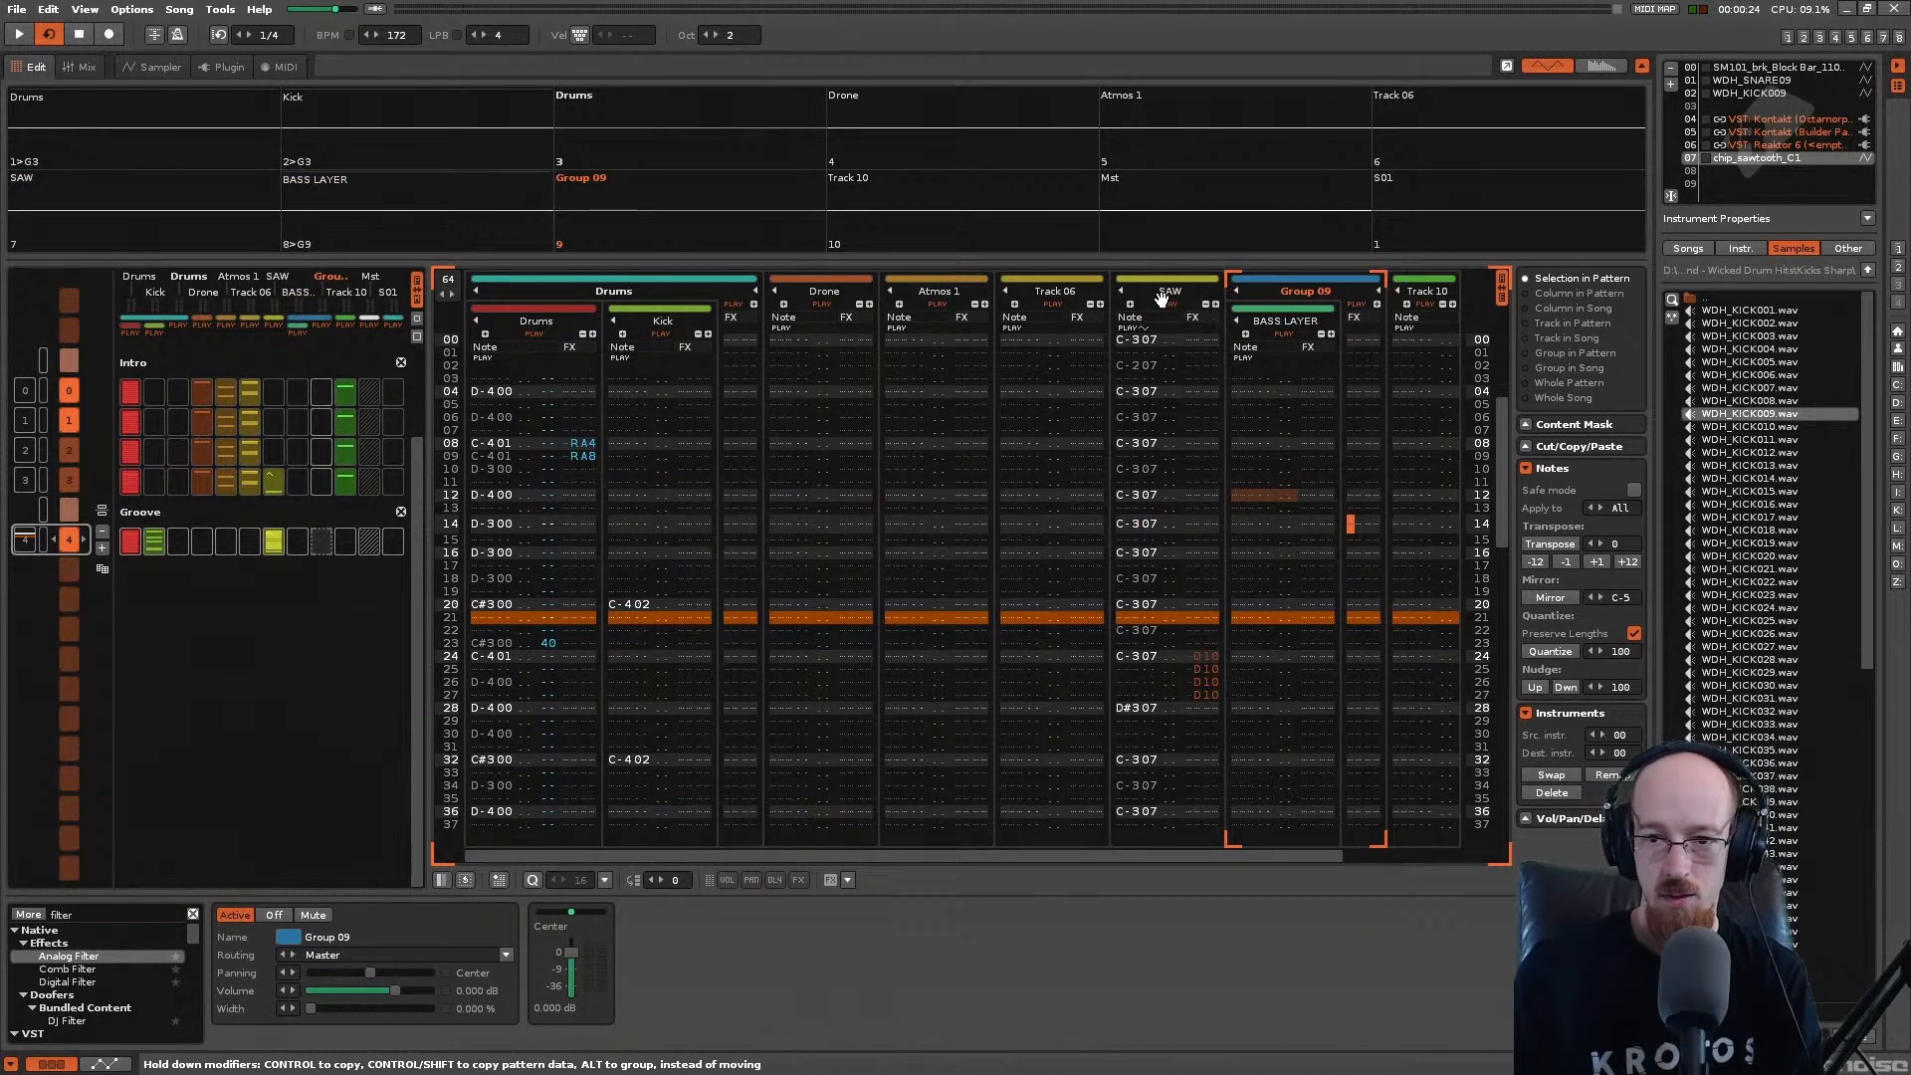
click(1341, 314)
double_click(1232, 292)
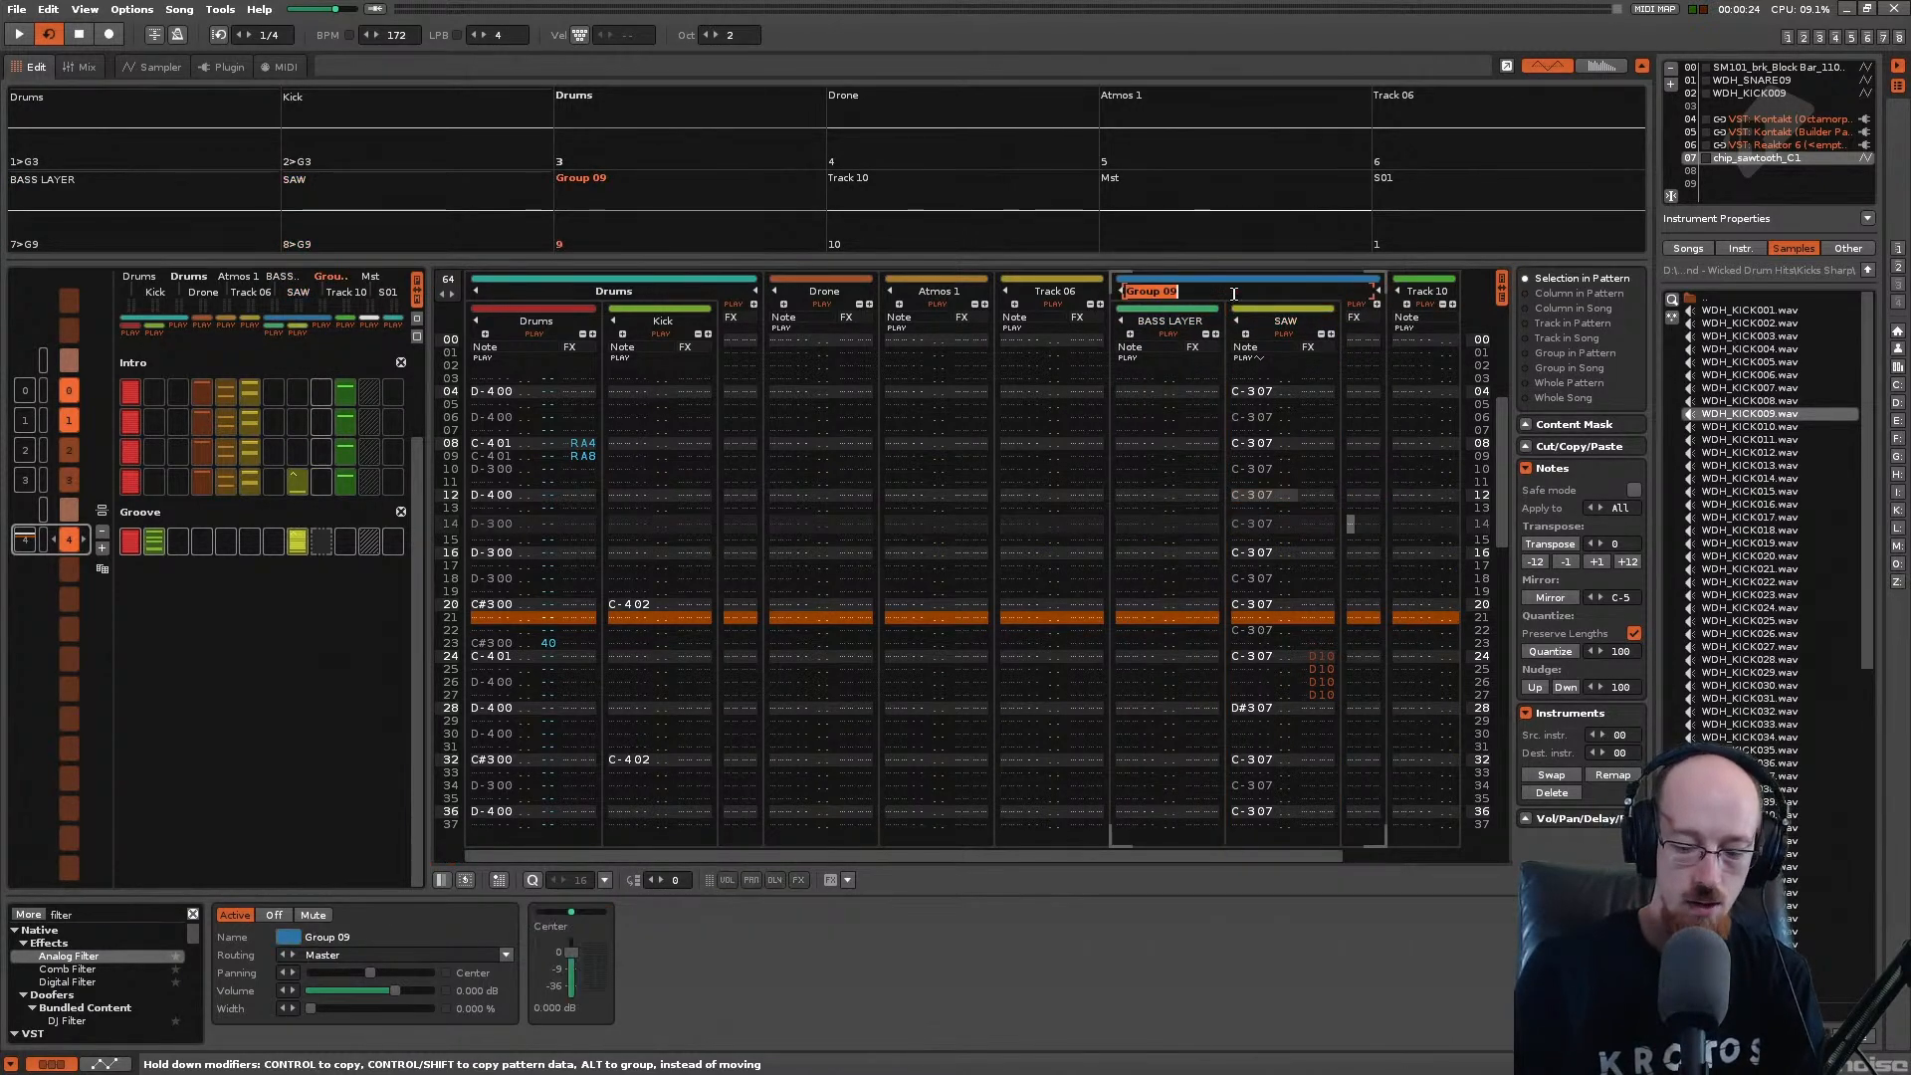
text(BIG BASS)
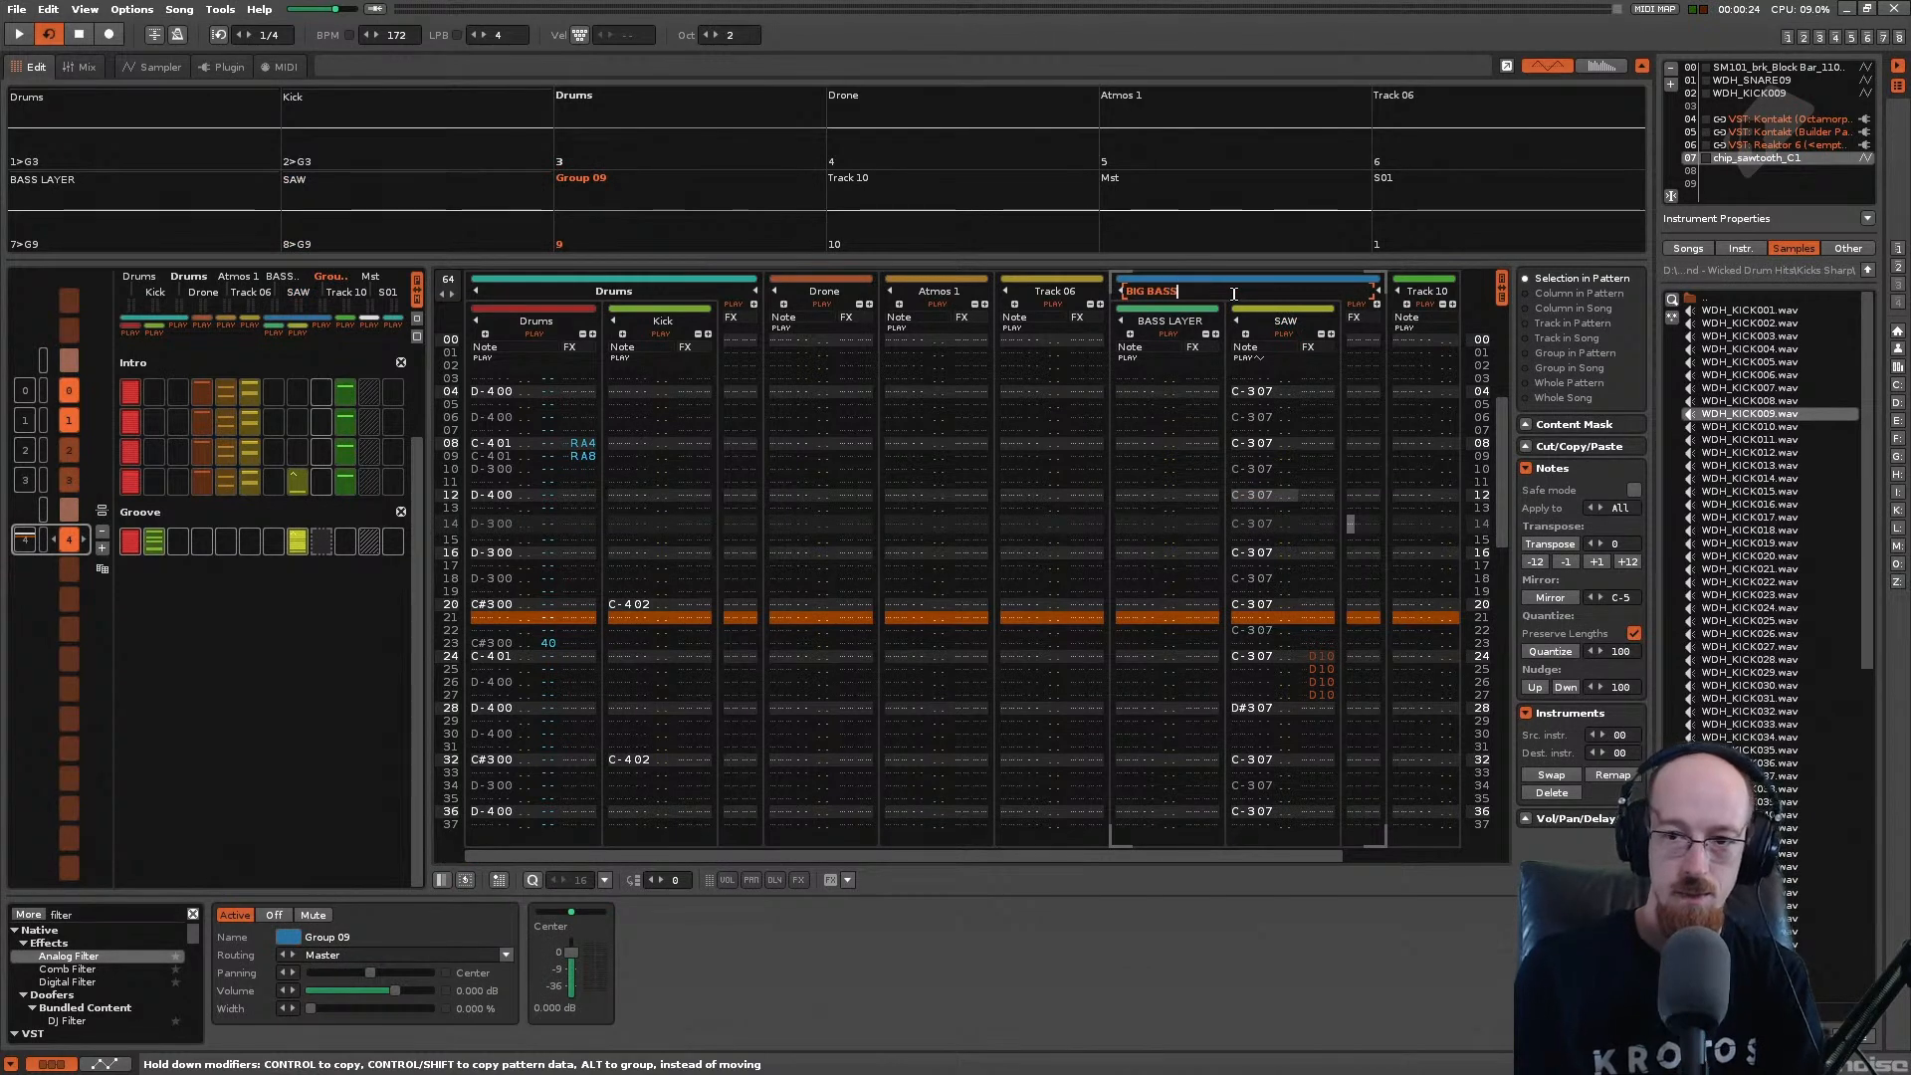
key(Return)
Step: Copy all of the SAW track's pattern data in the Groove pattern and paste it into BASS LAYER from line 00
click(1168, 321)
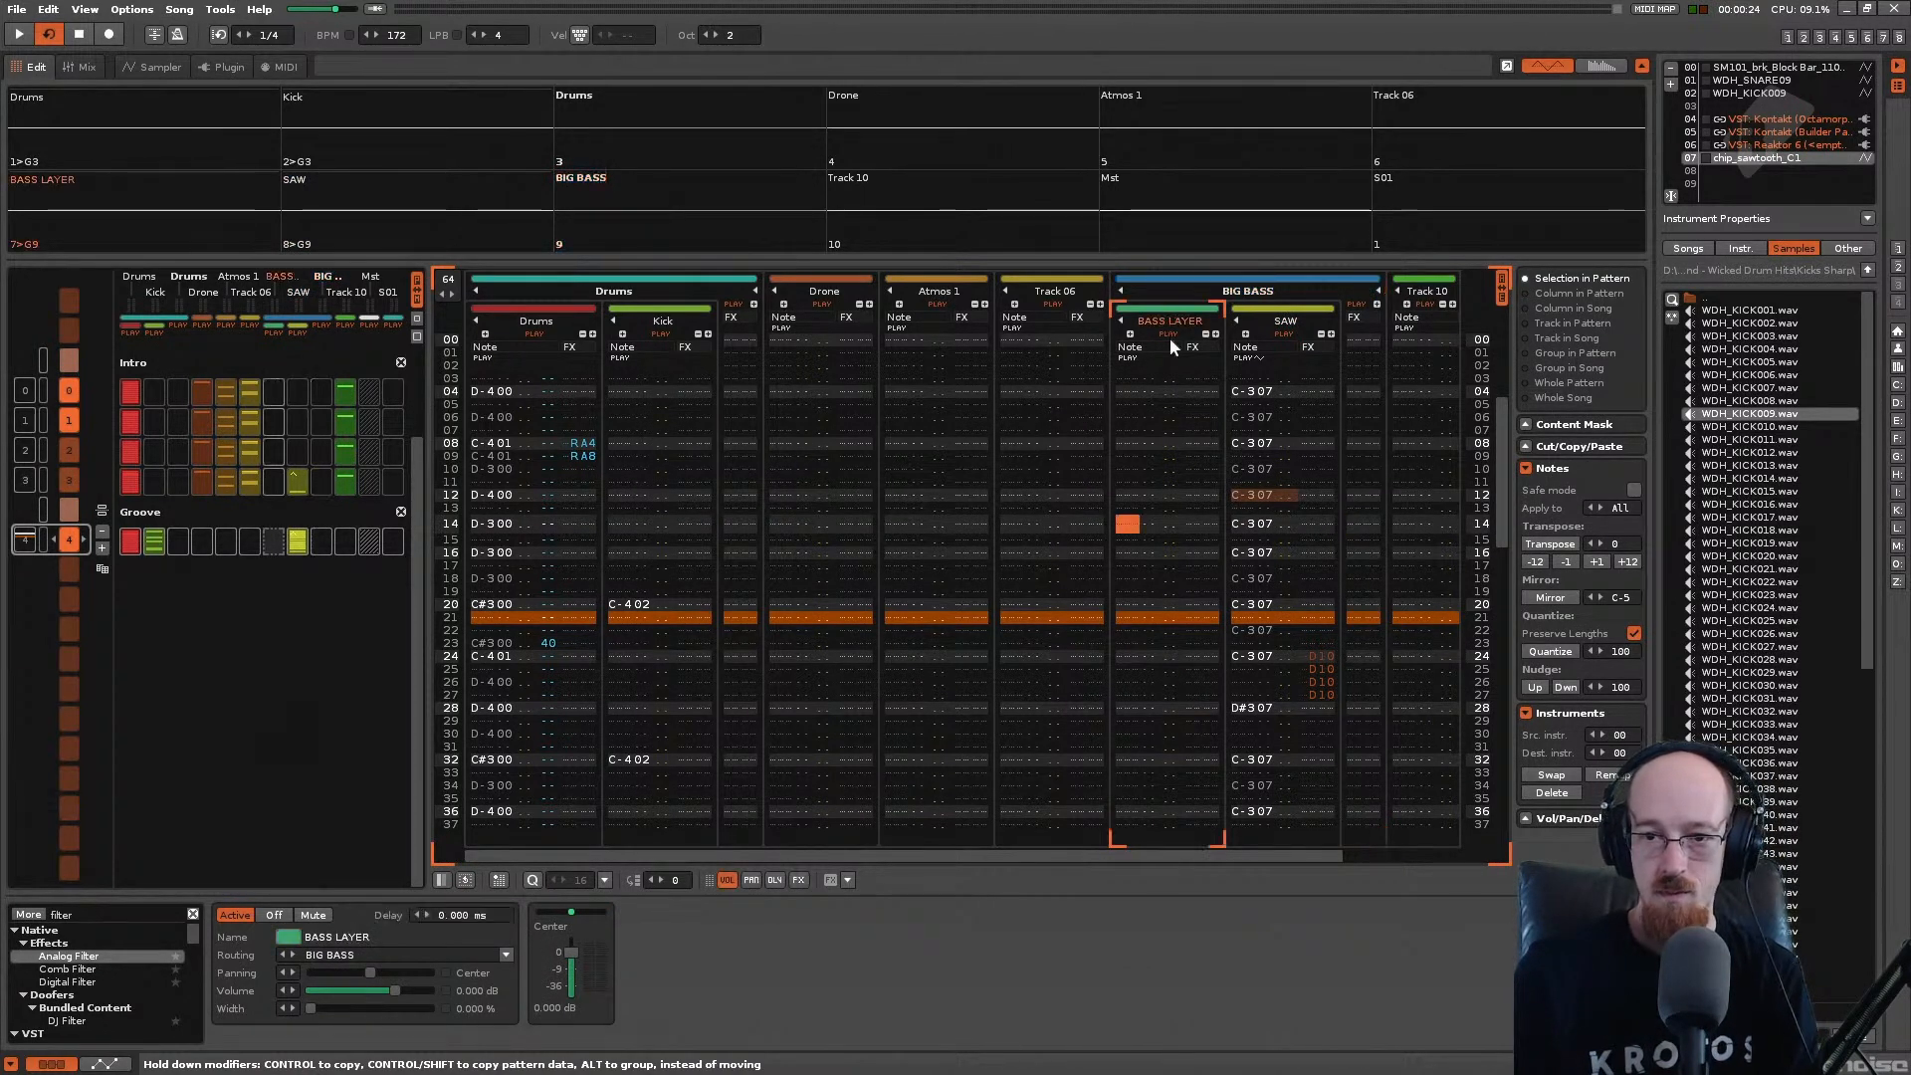
click(1268, 386)
scroll(1264, 416, up, 5)
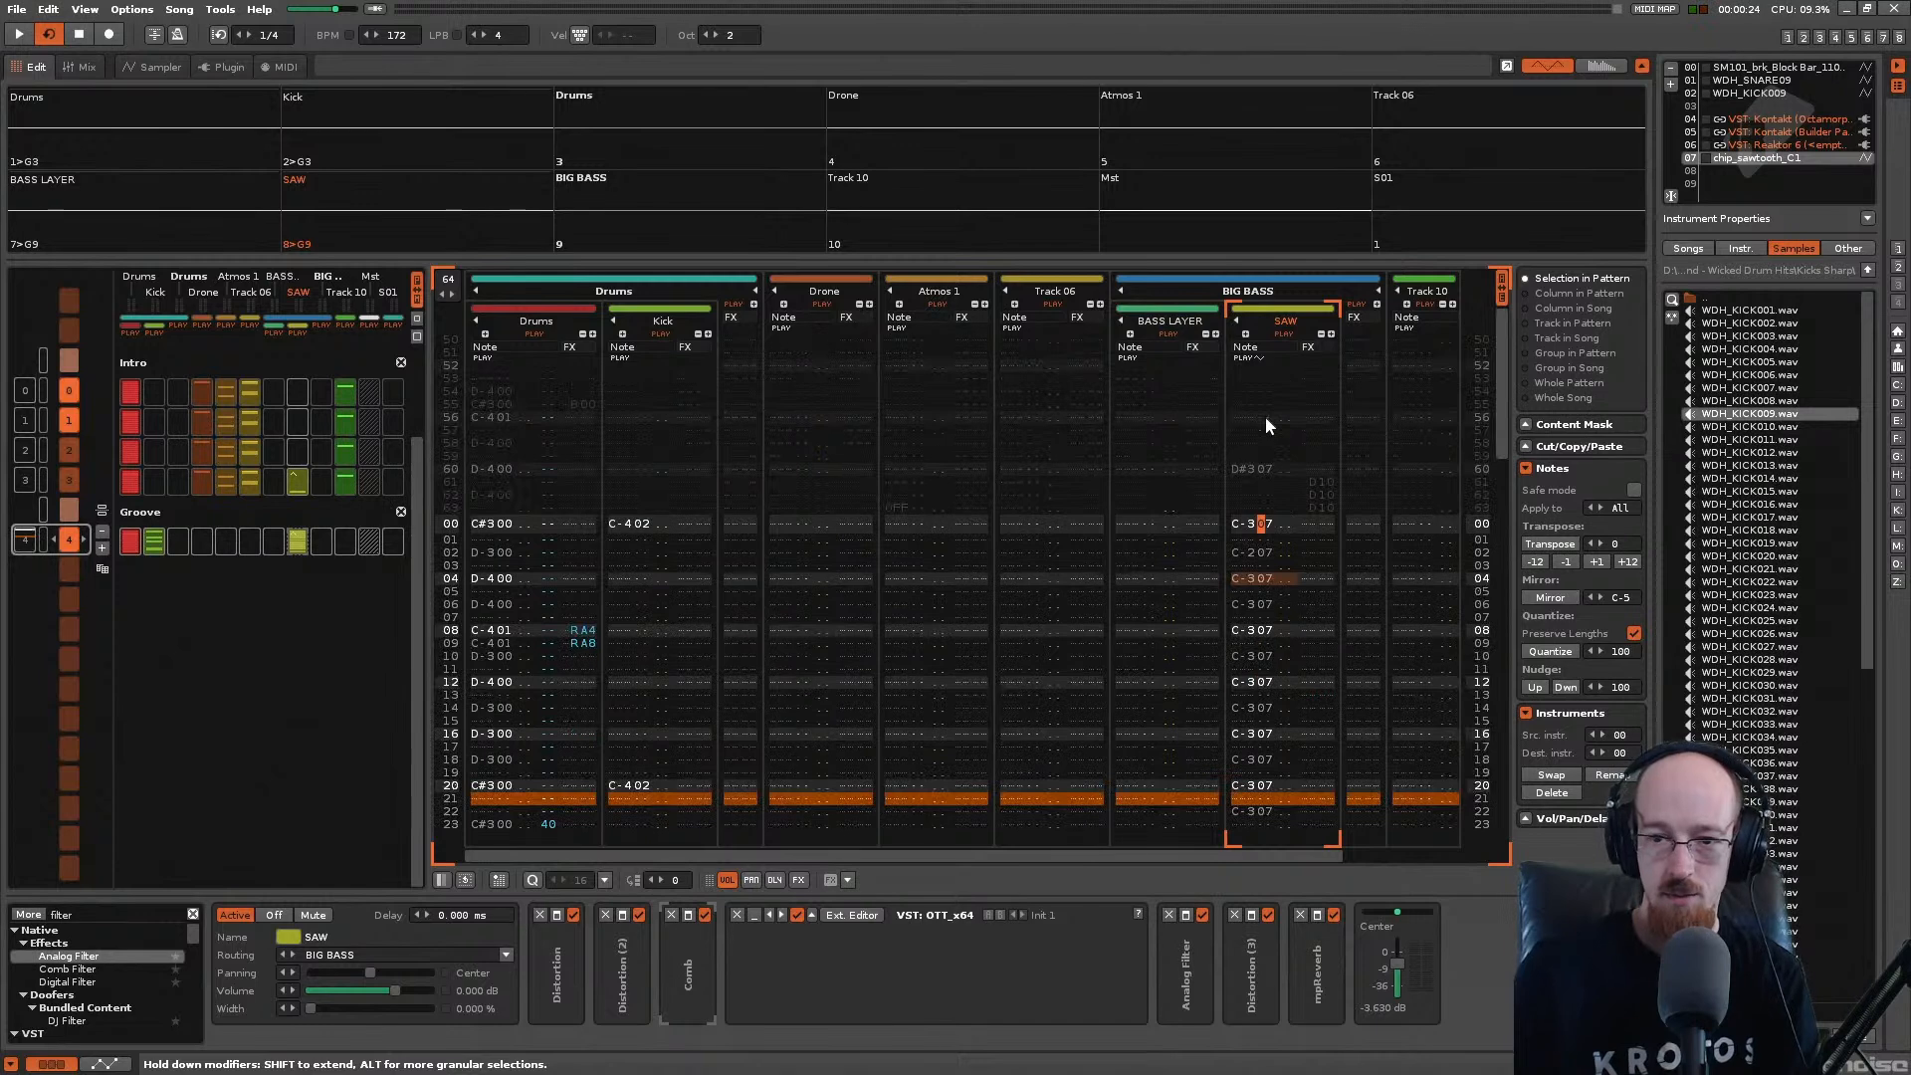
key(Left)
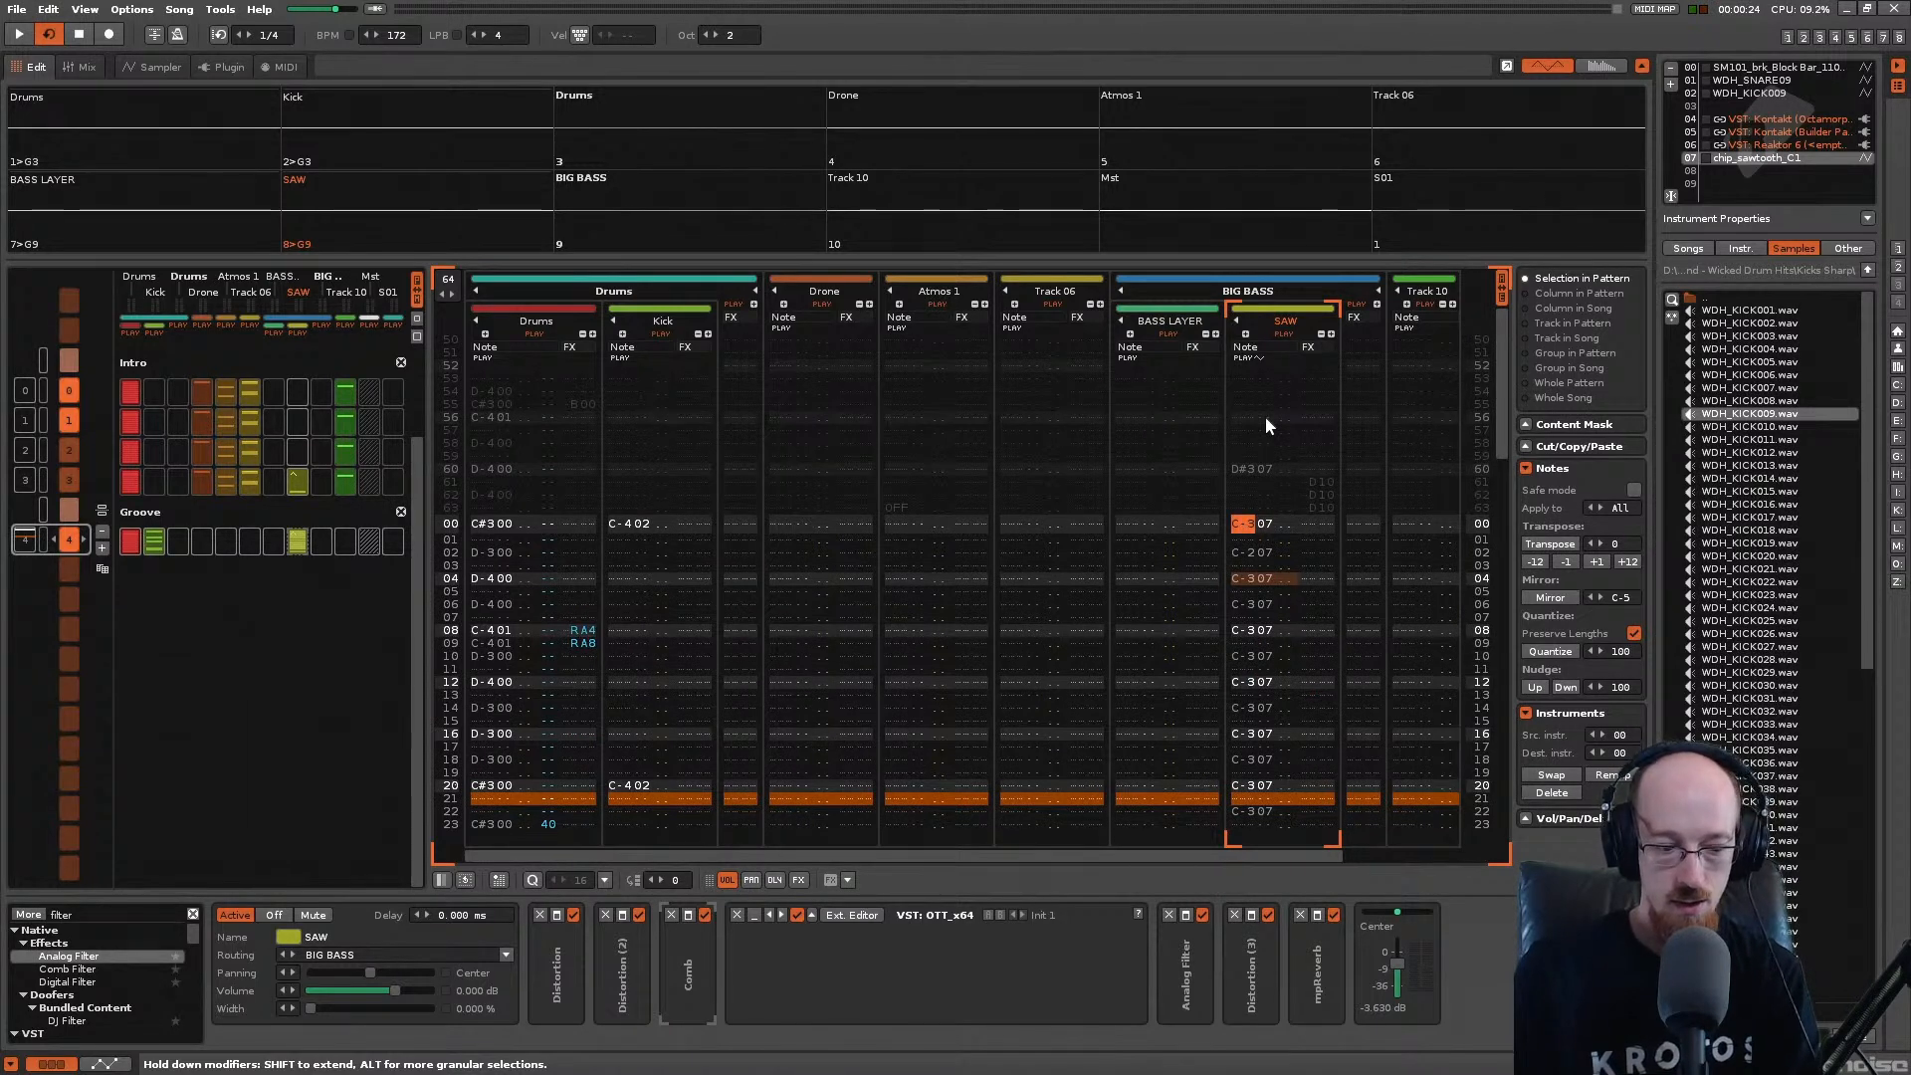
key(Up)
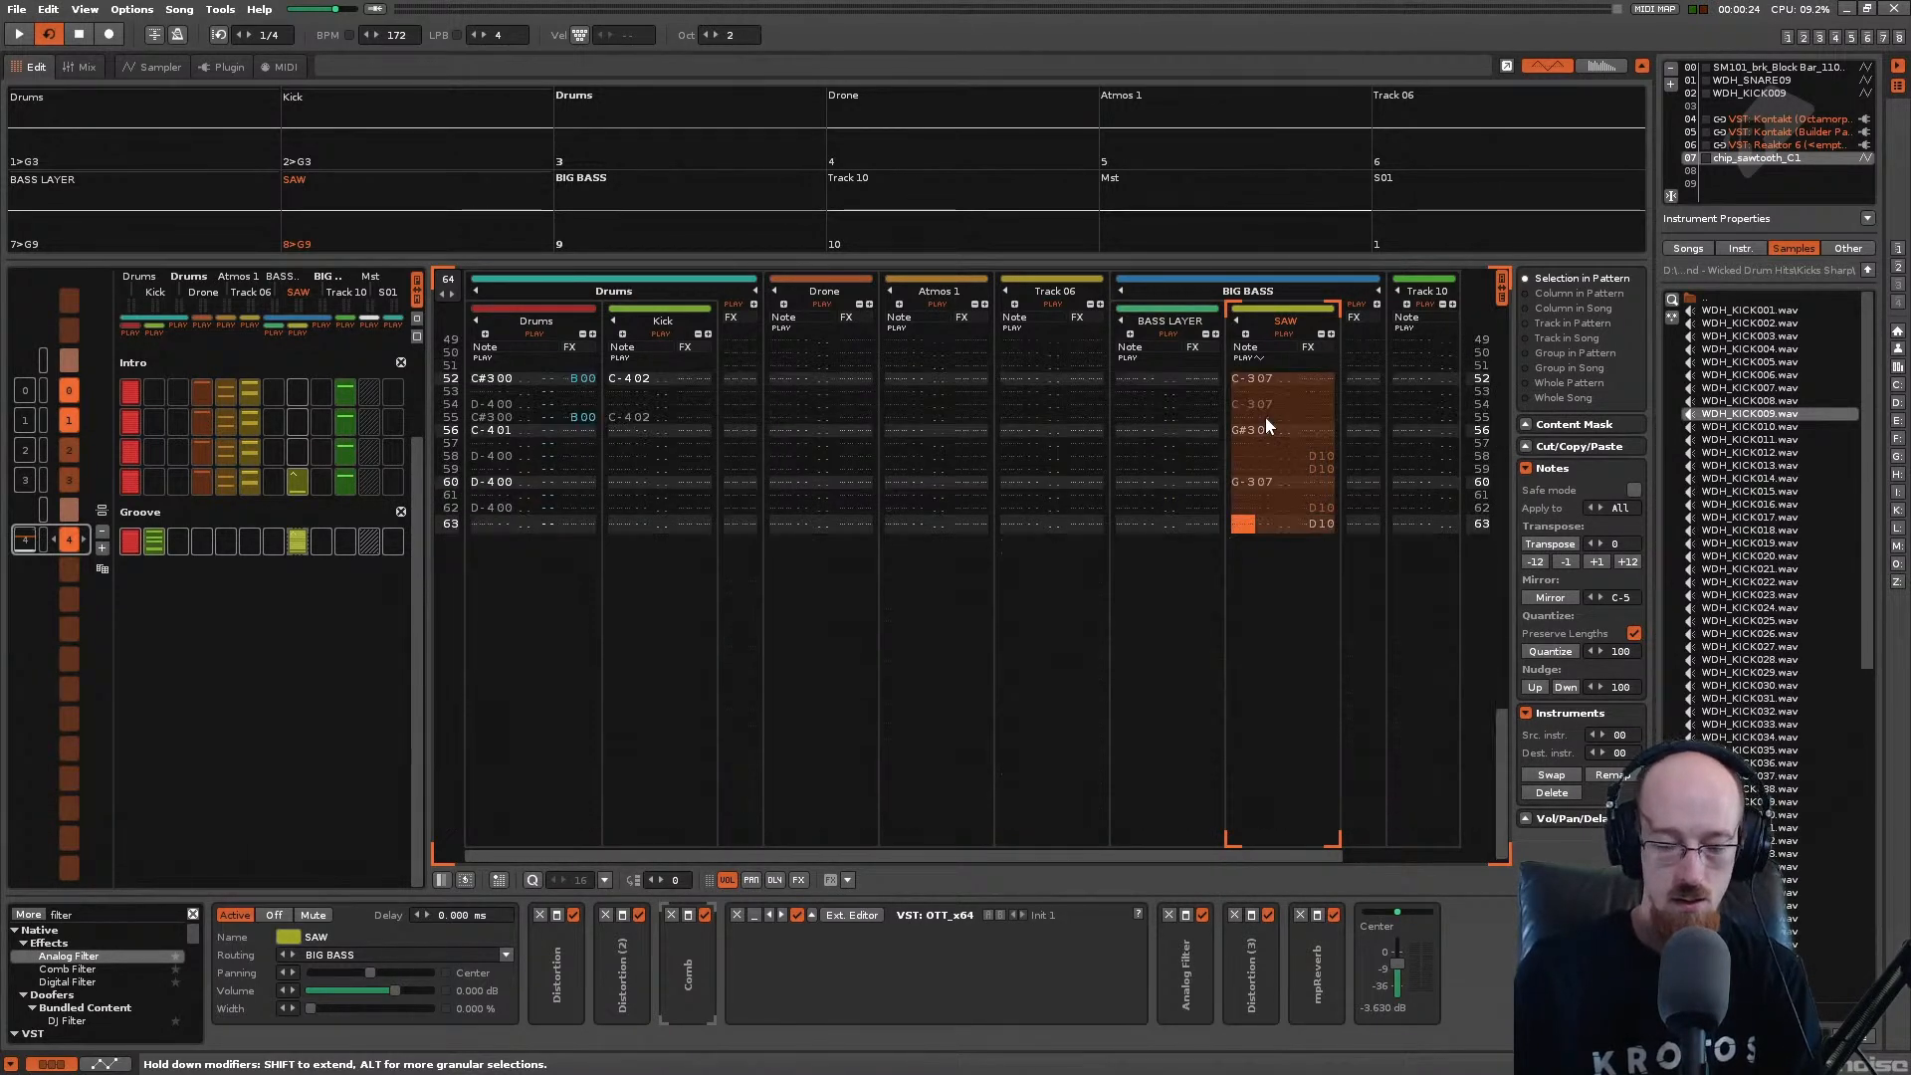
key(Left)
key(Left)
key(Left)
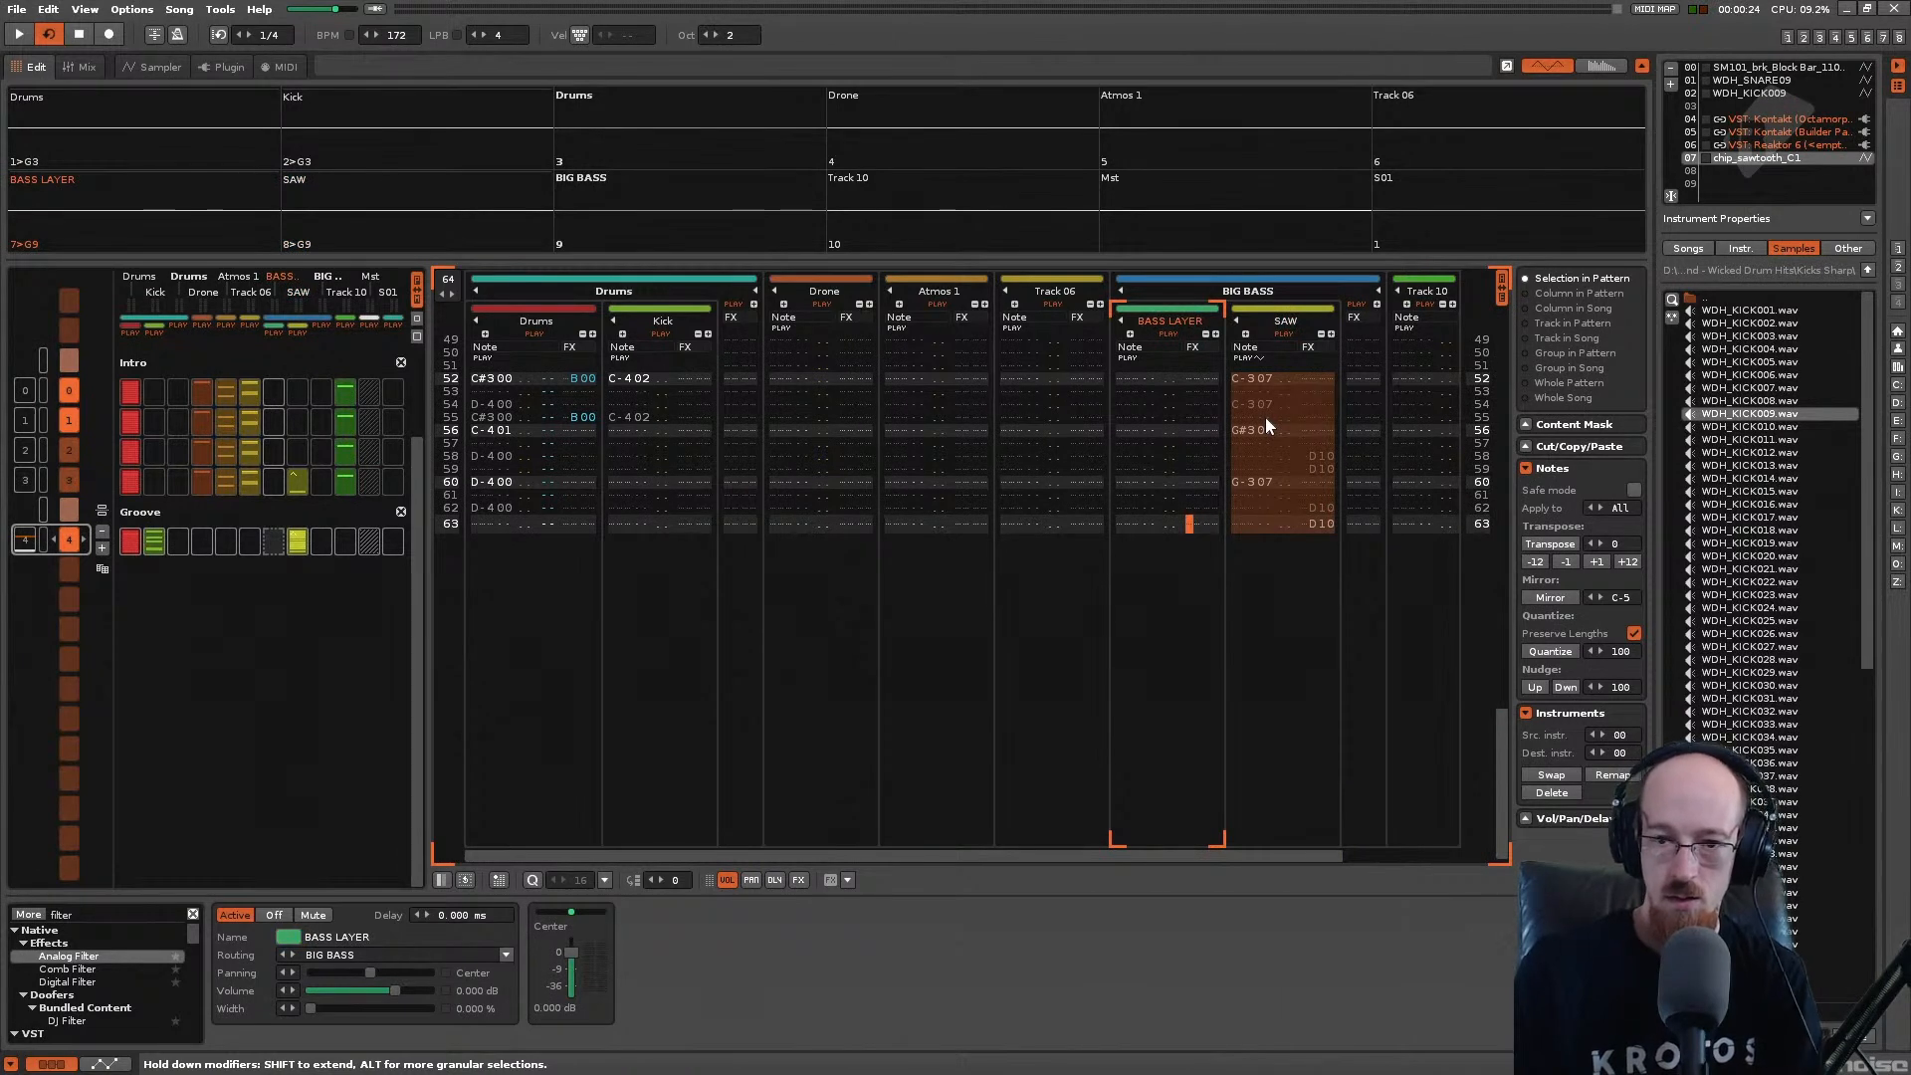
key(Down)
key(Left)
key(Left)
key(Left)
key(Left)
key(Left)
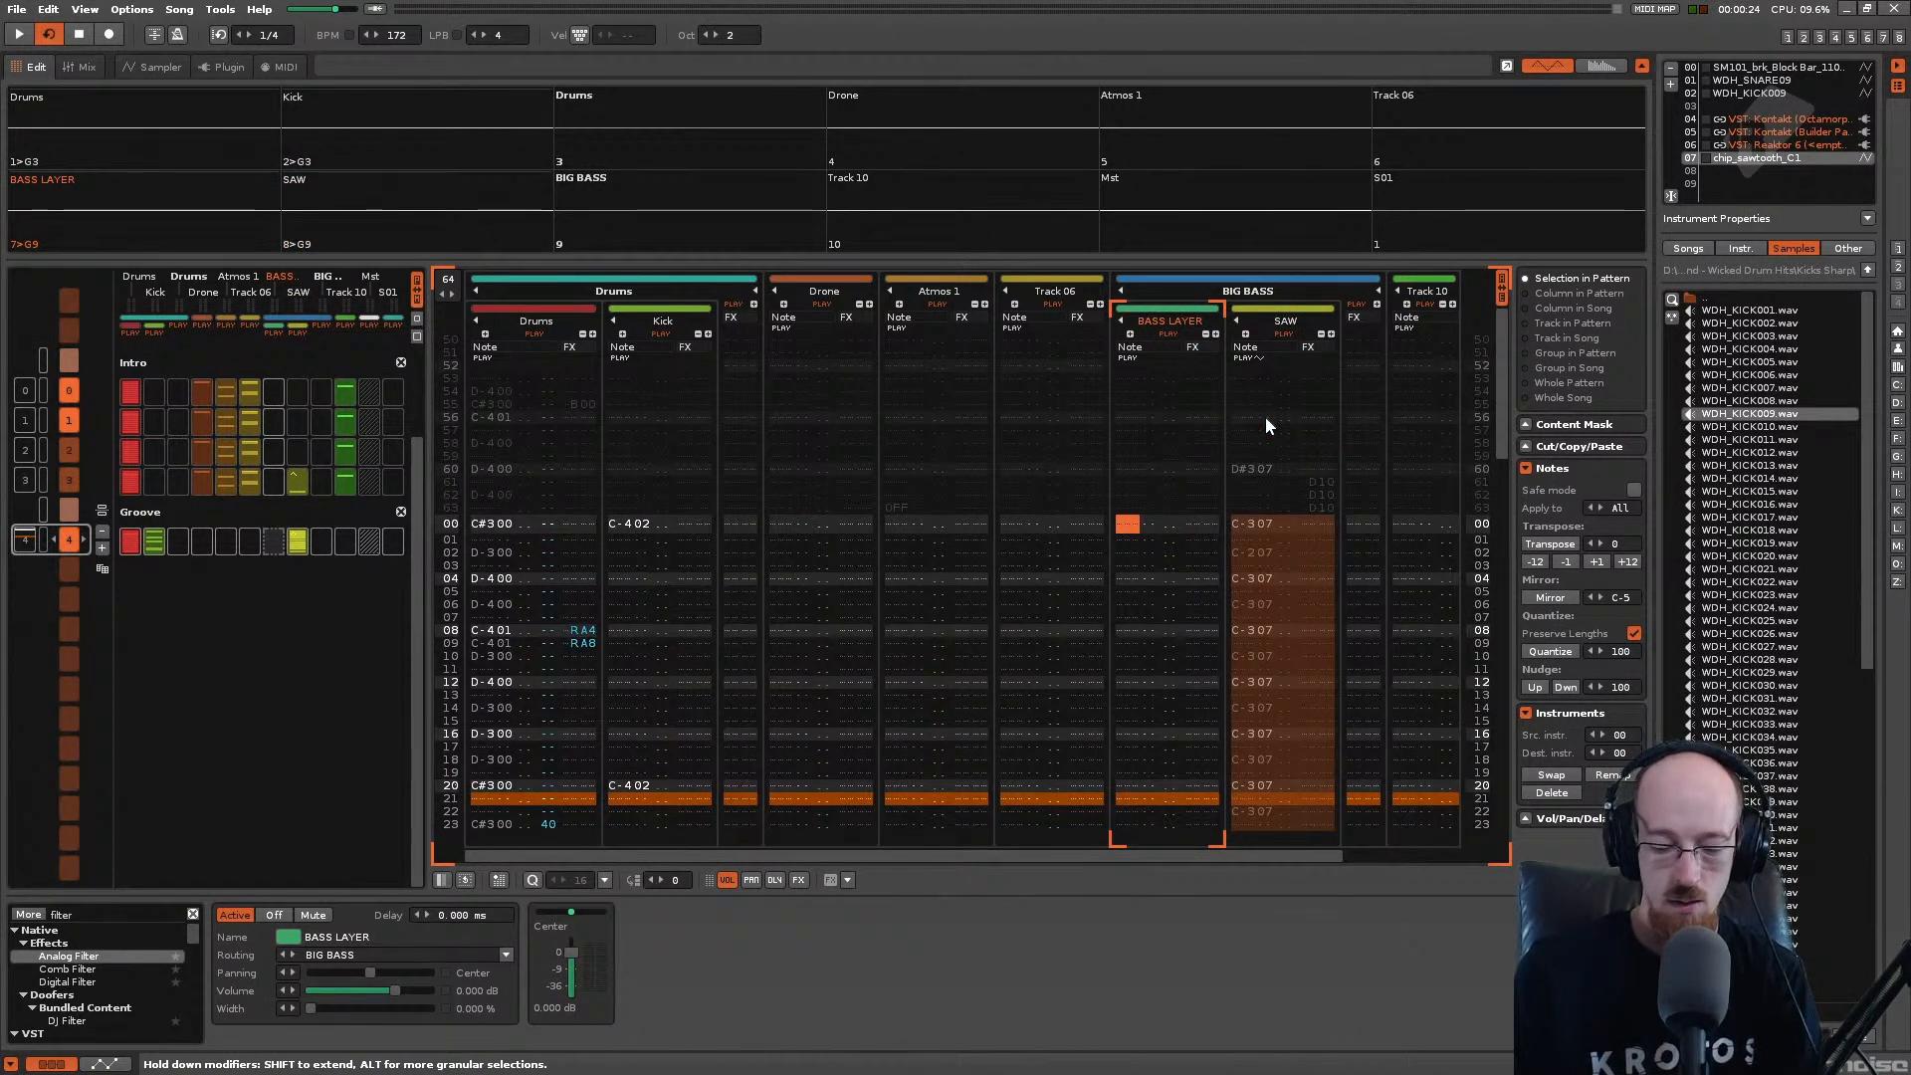
key(ctrl+v)
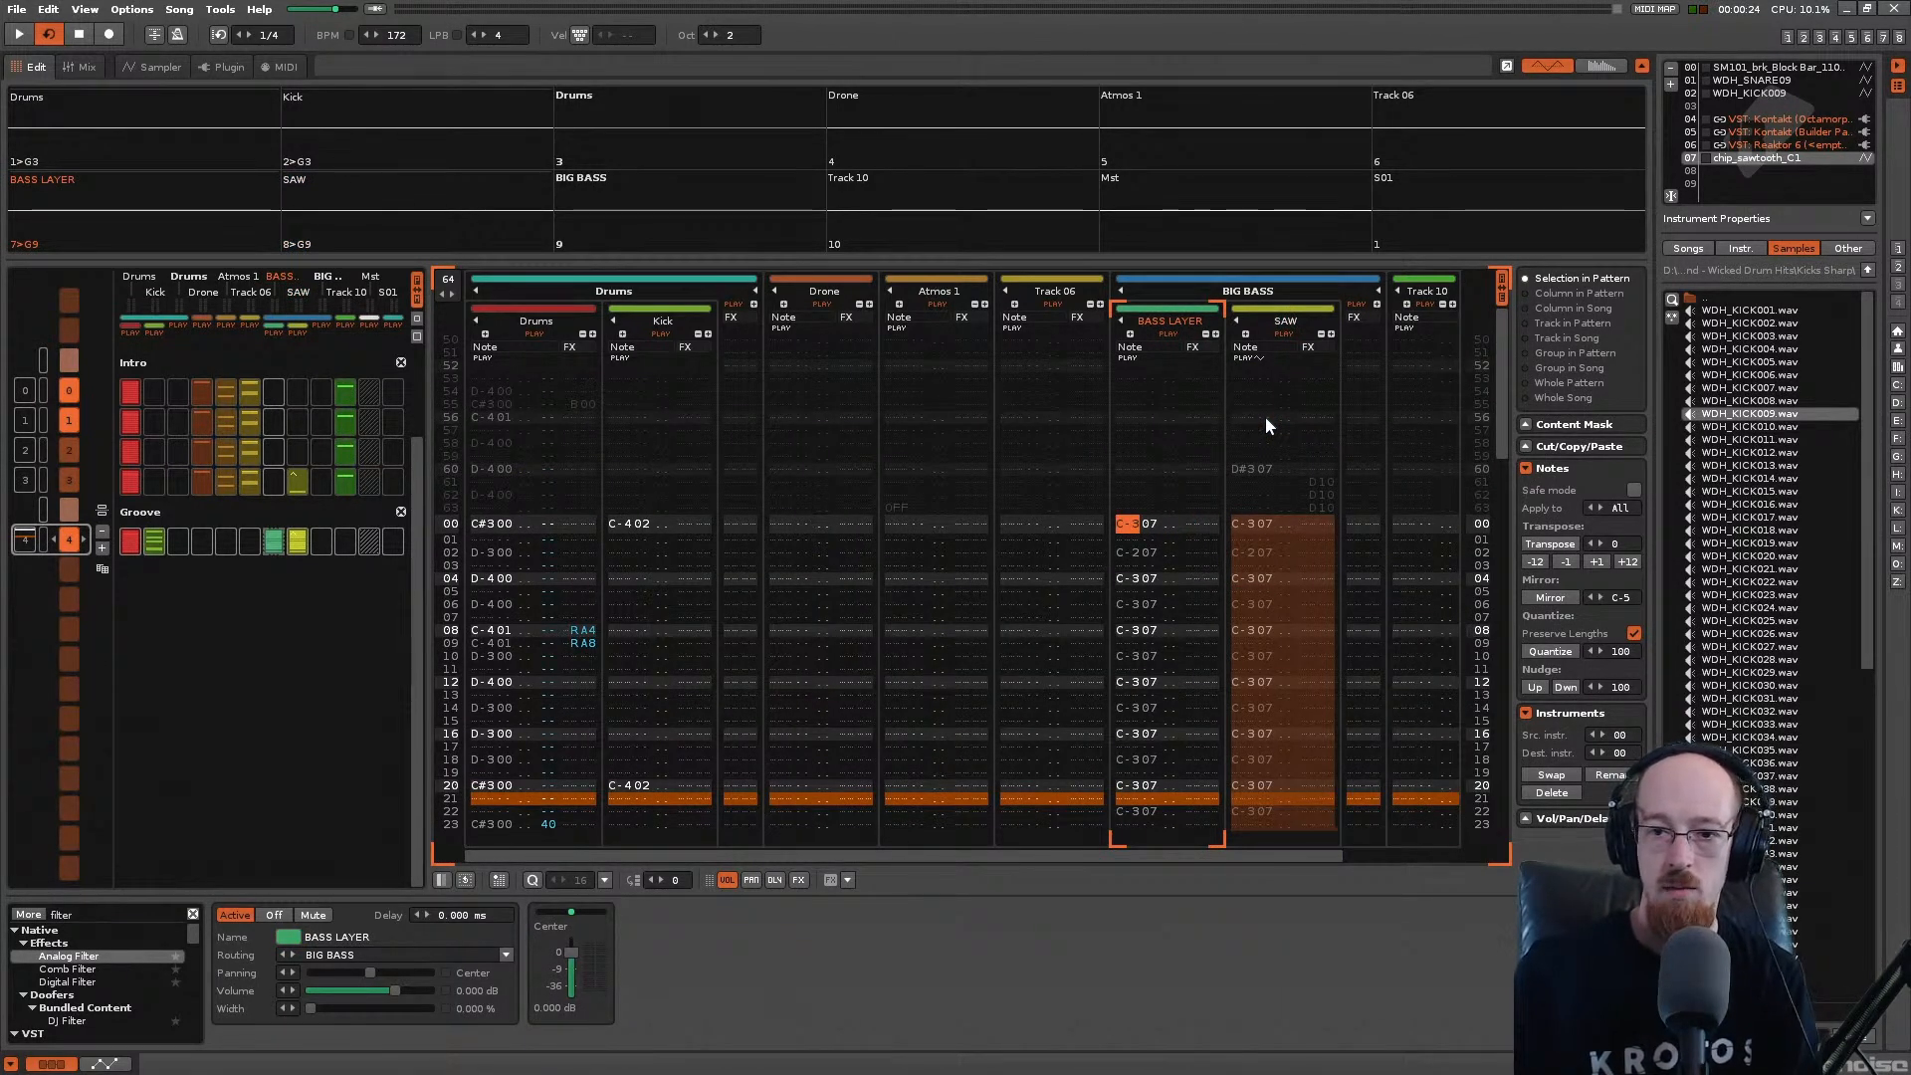
Step: Try to remap the instrument of all BASS LAYER notes in the pattern, with 08 as the destination instrument
double_click(1149, 535)
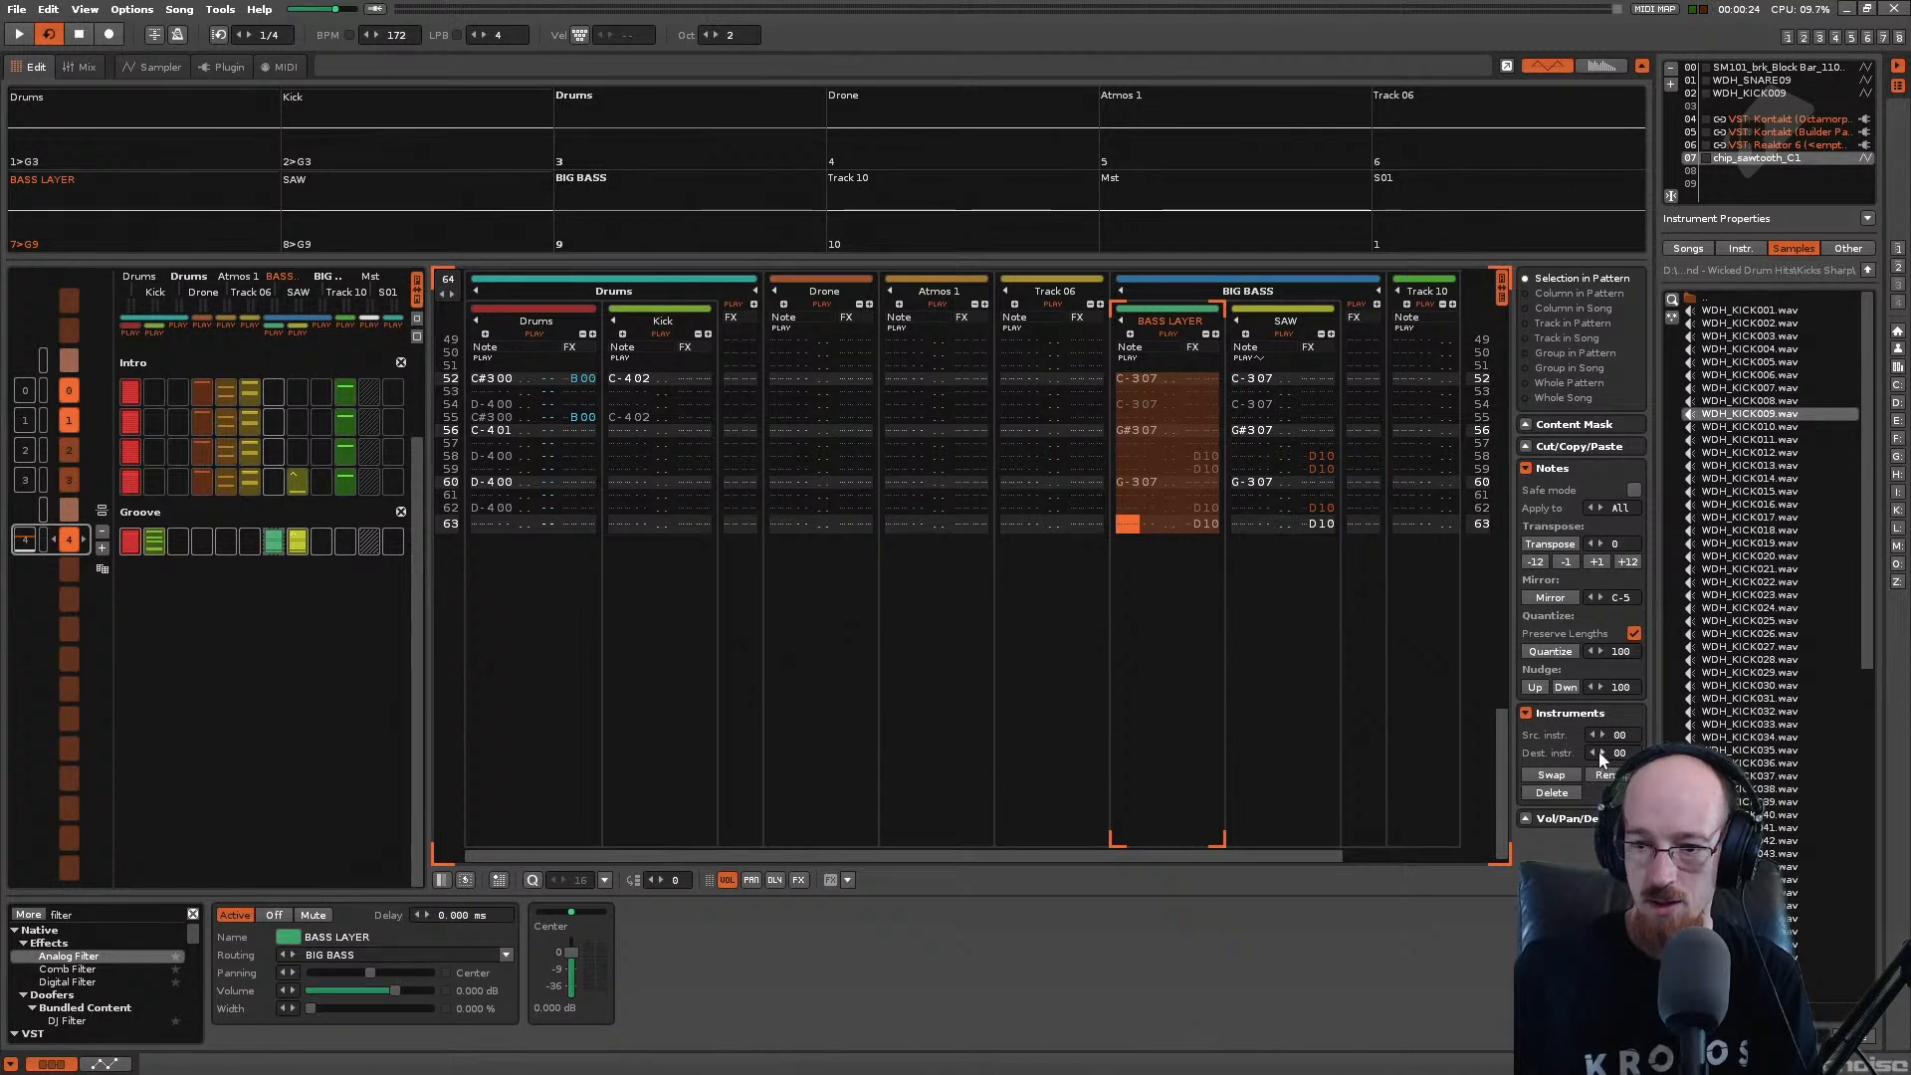
scroll(1601, 756, up, 7)
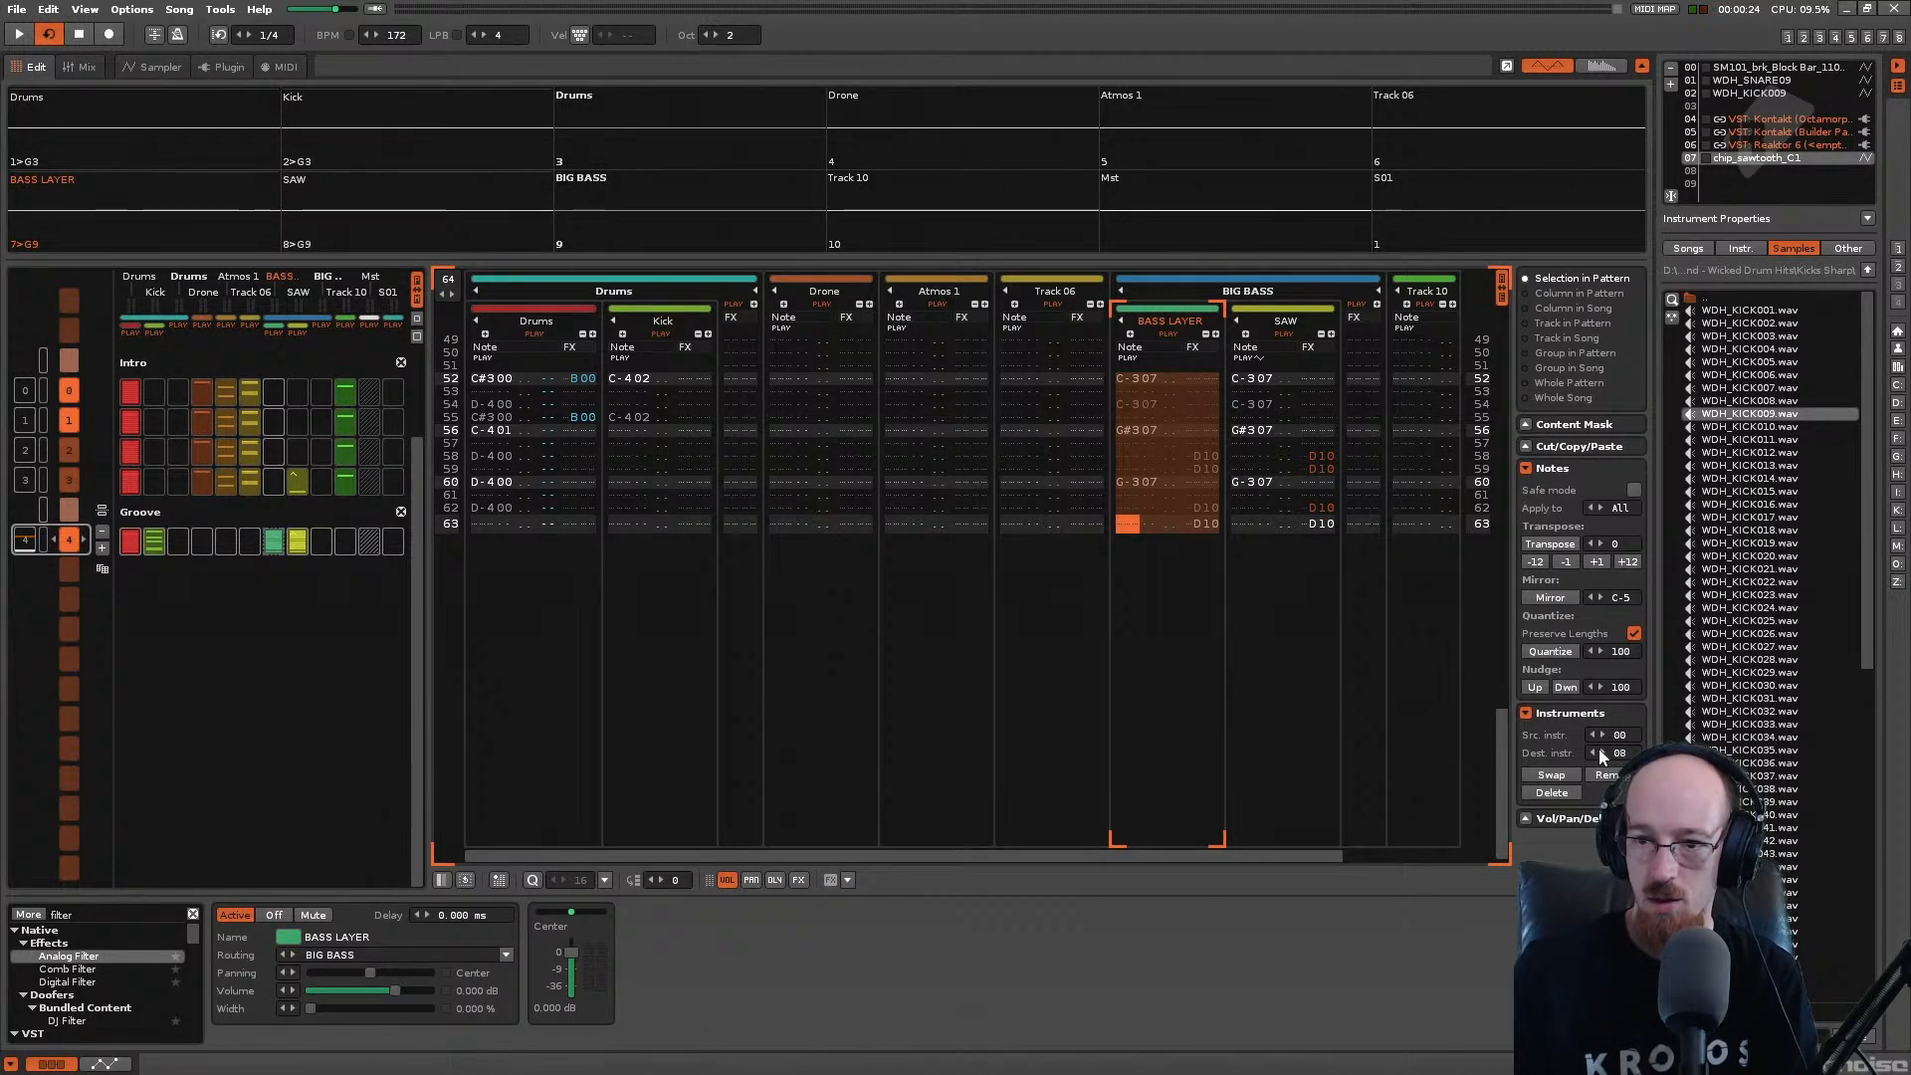
scroll(1600, 756, up, 2)
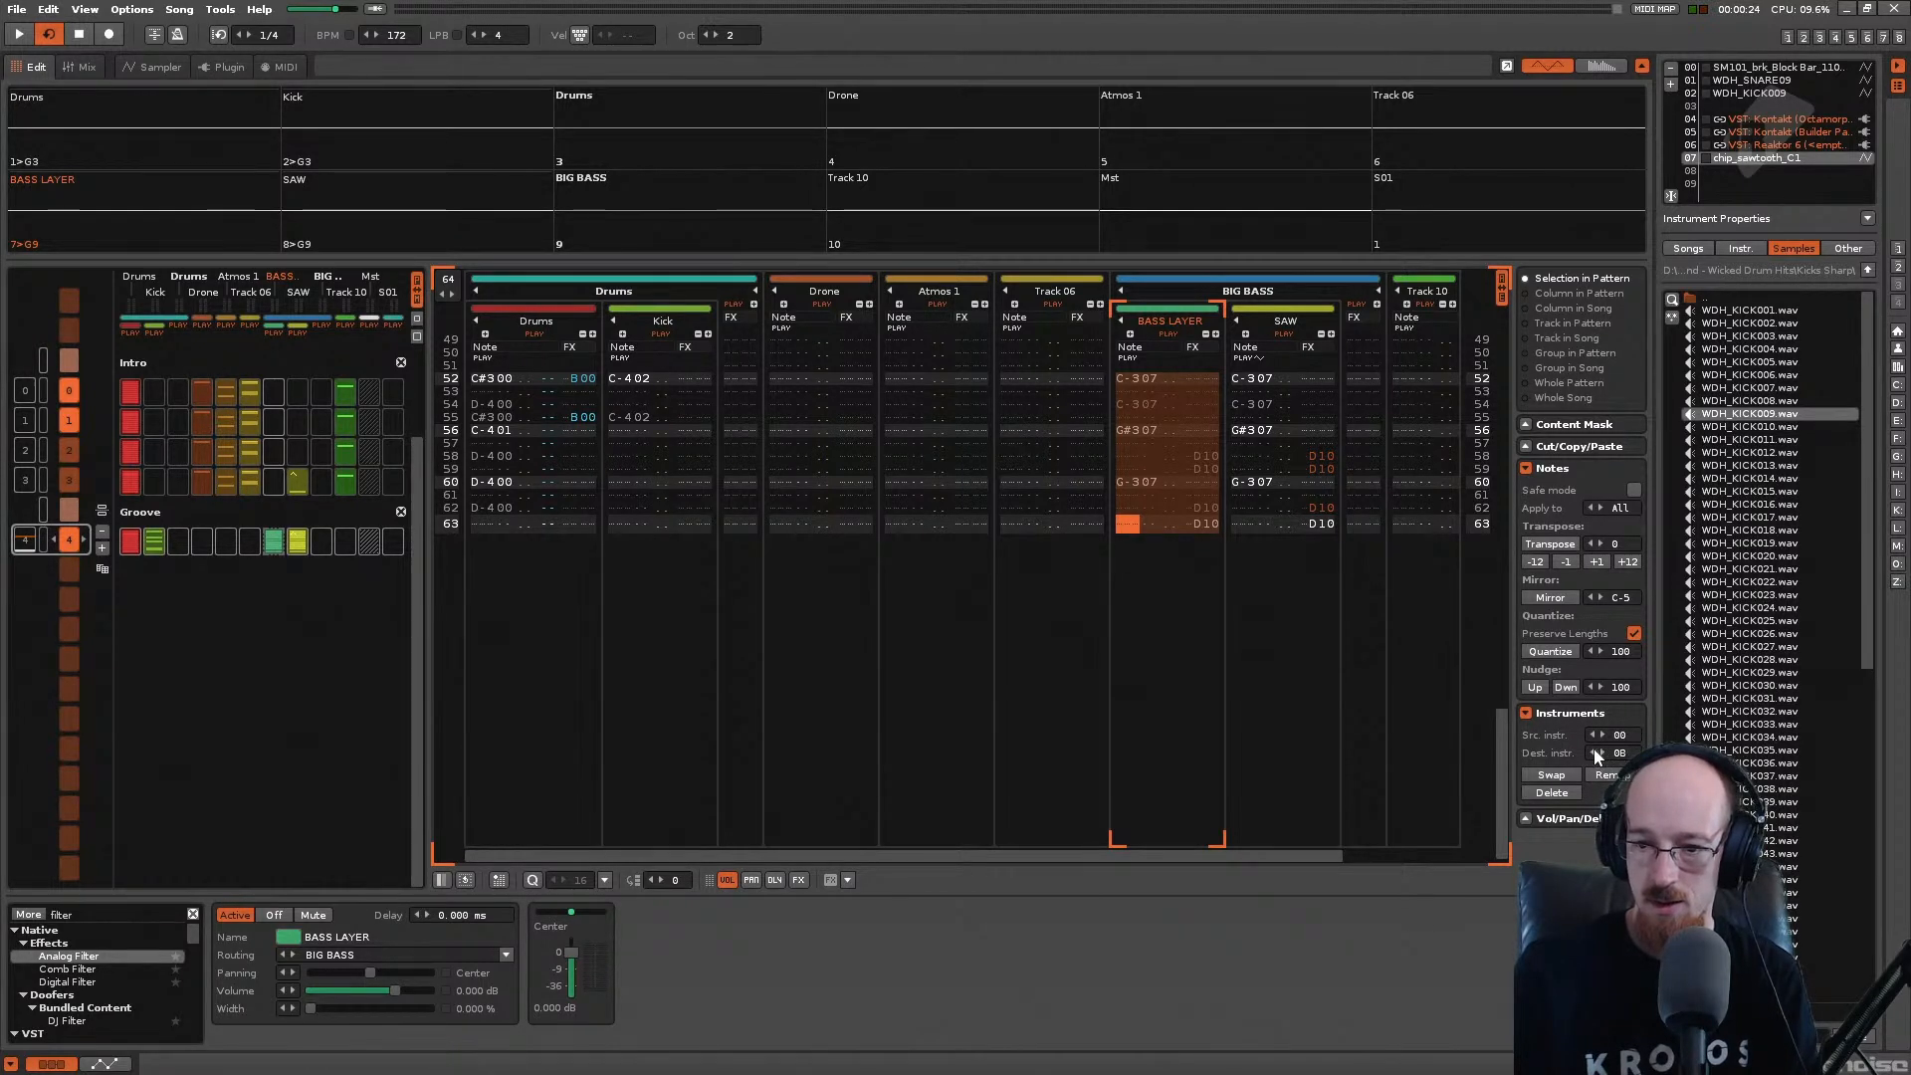
scroll(1597, 756, down, 2)
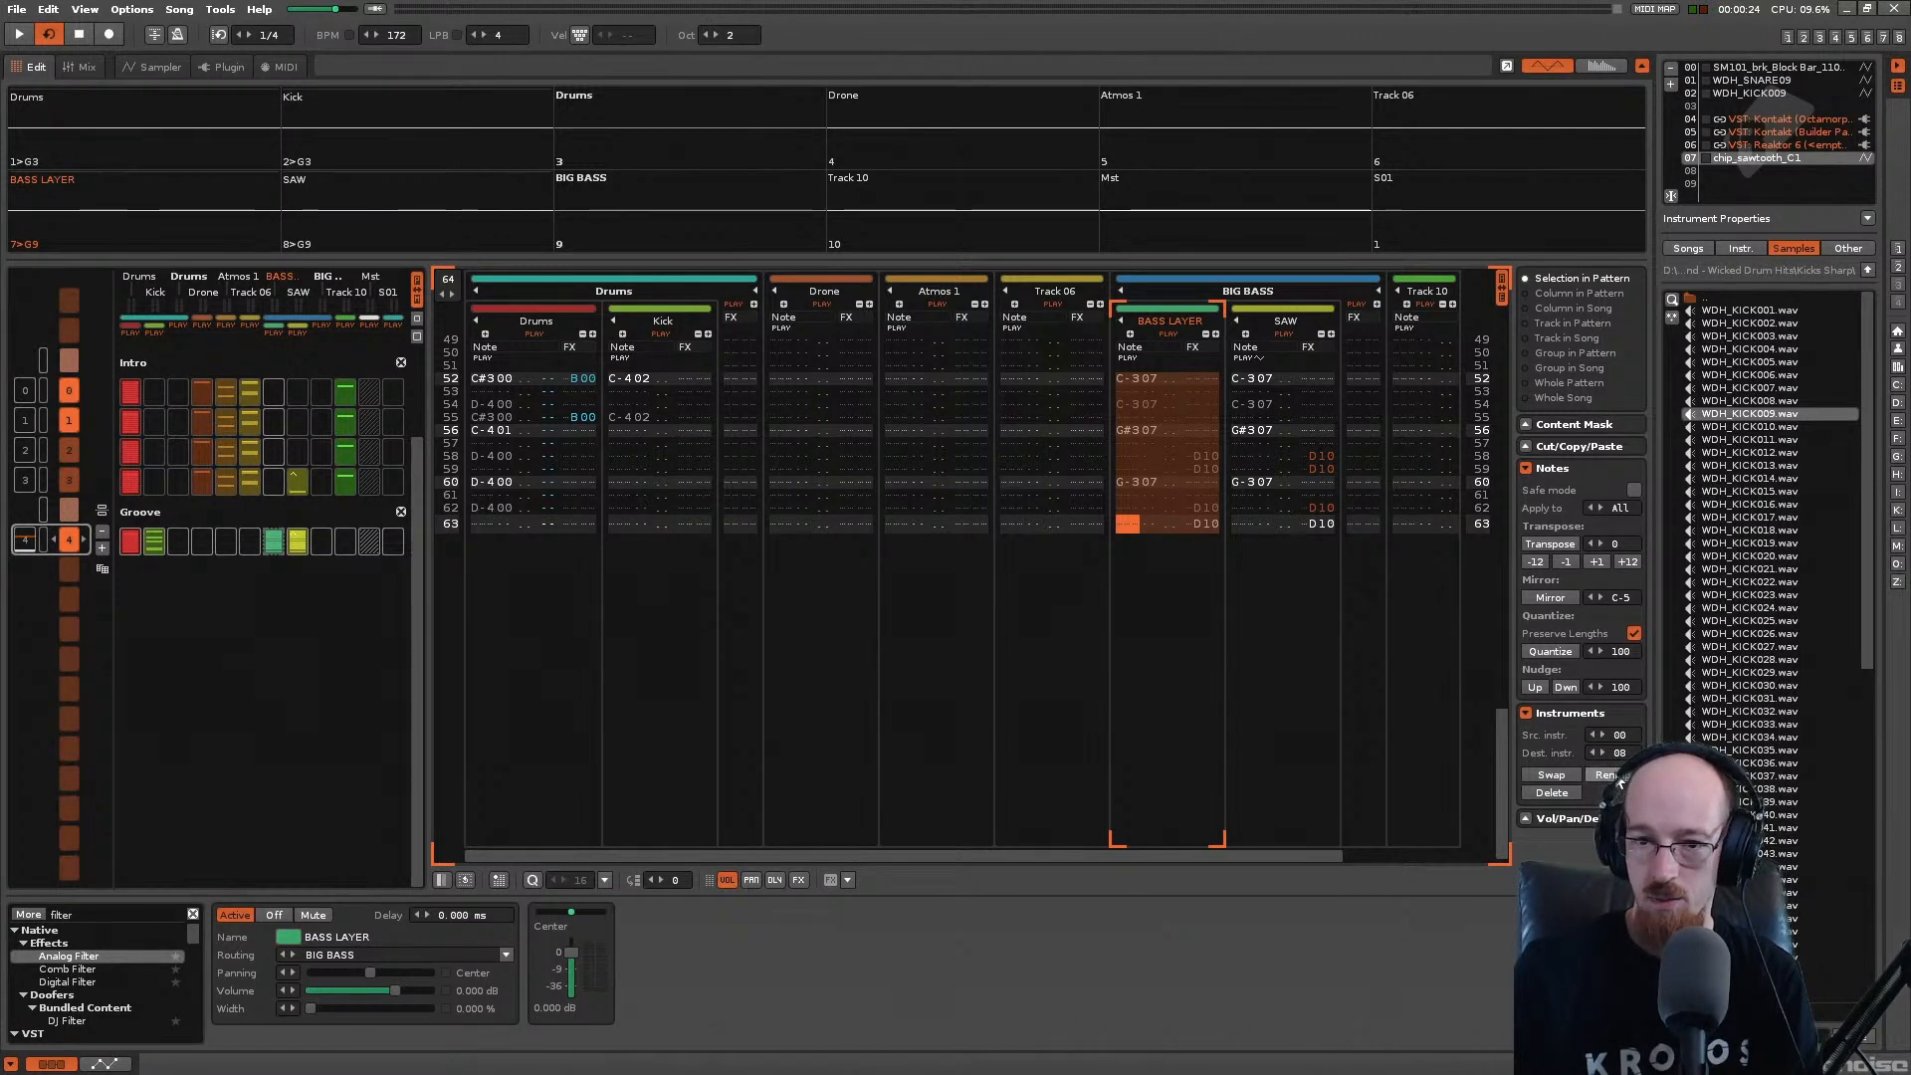
click(1615, 775)
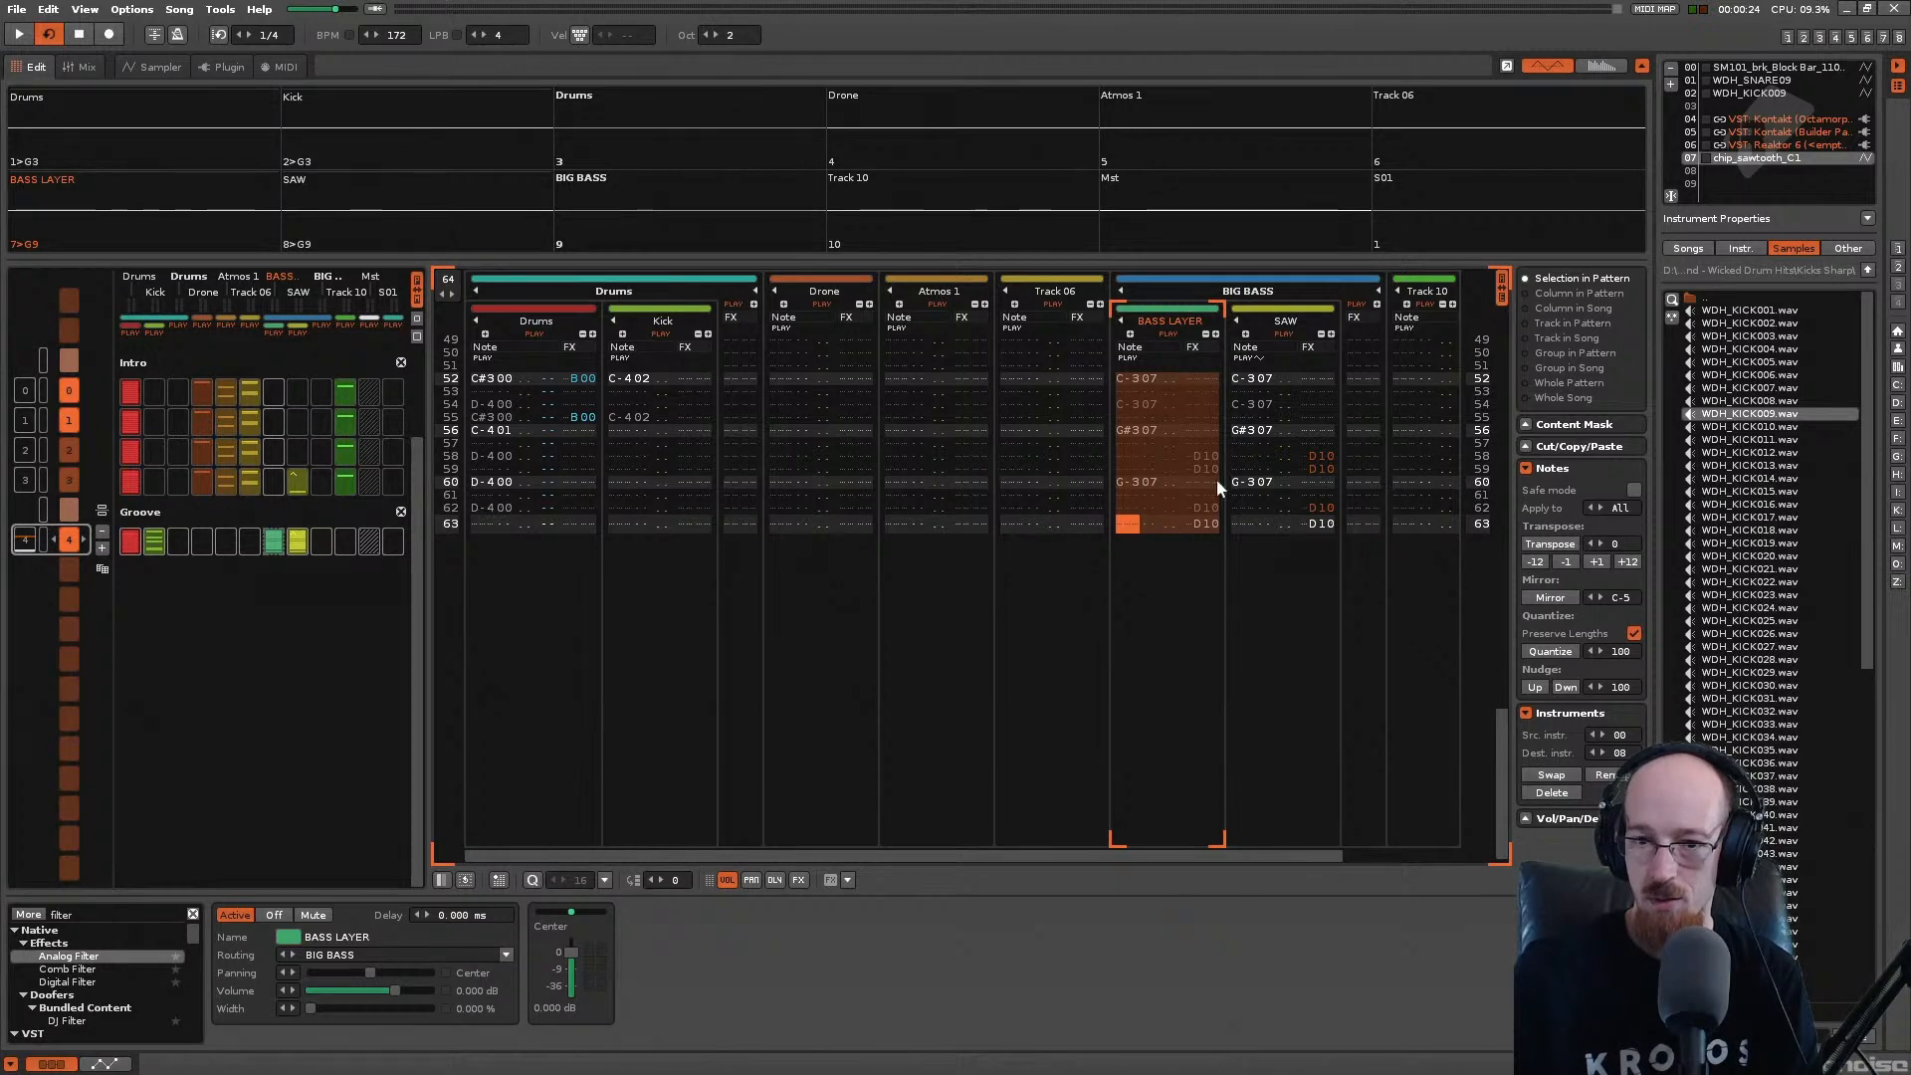
key(space)
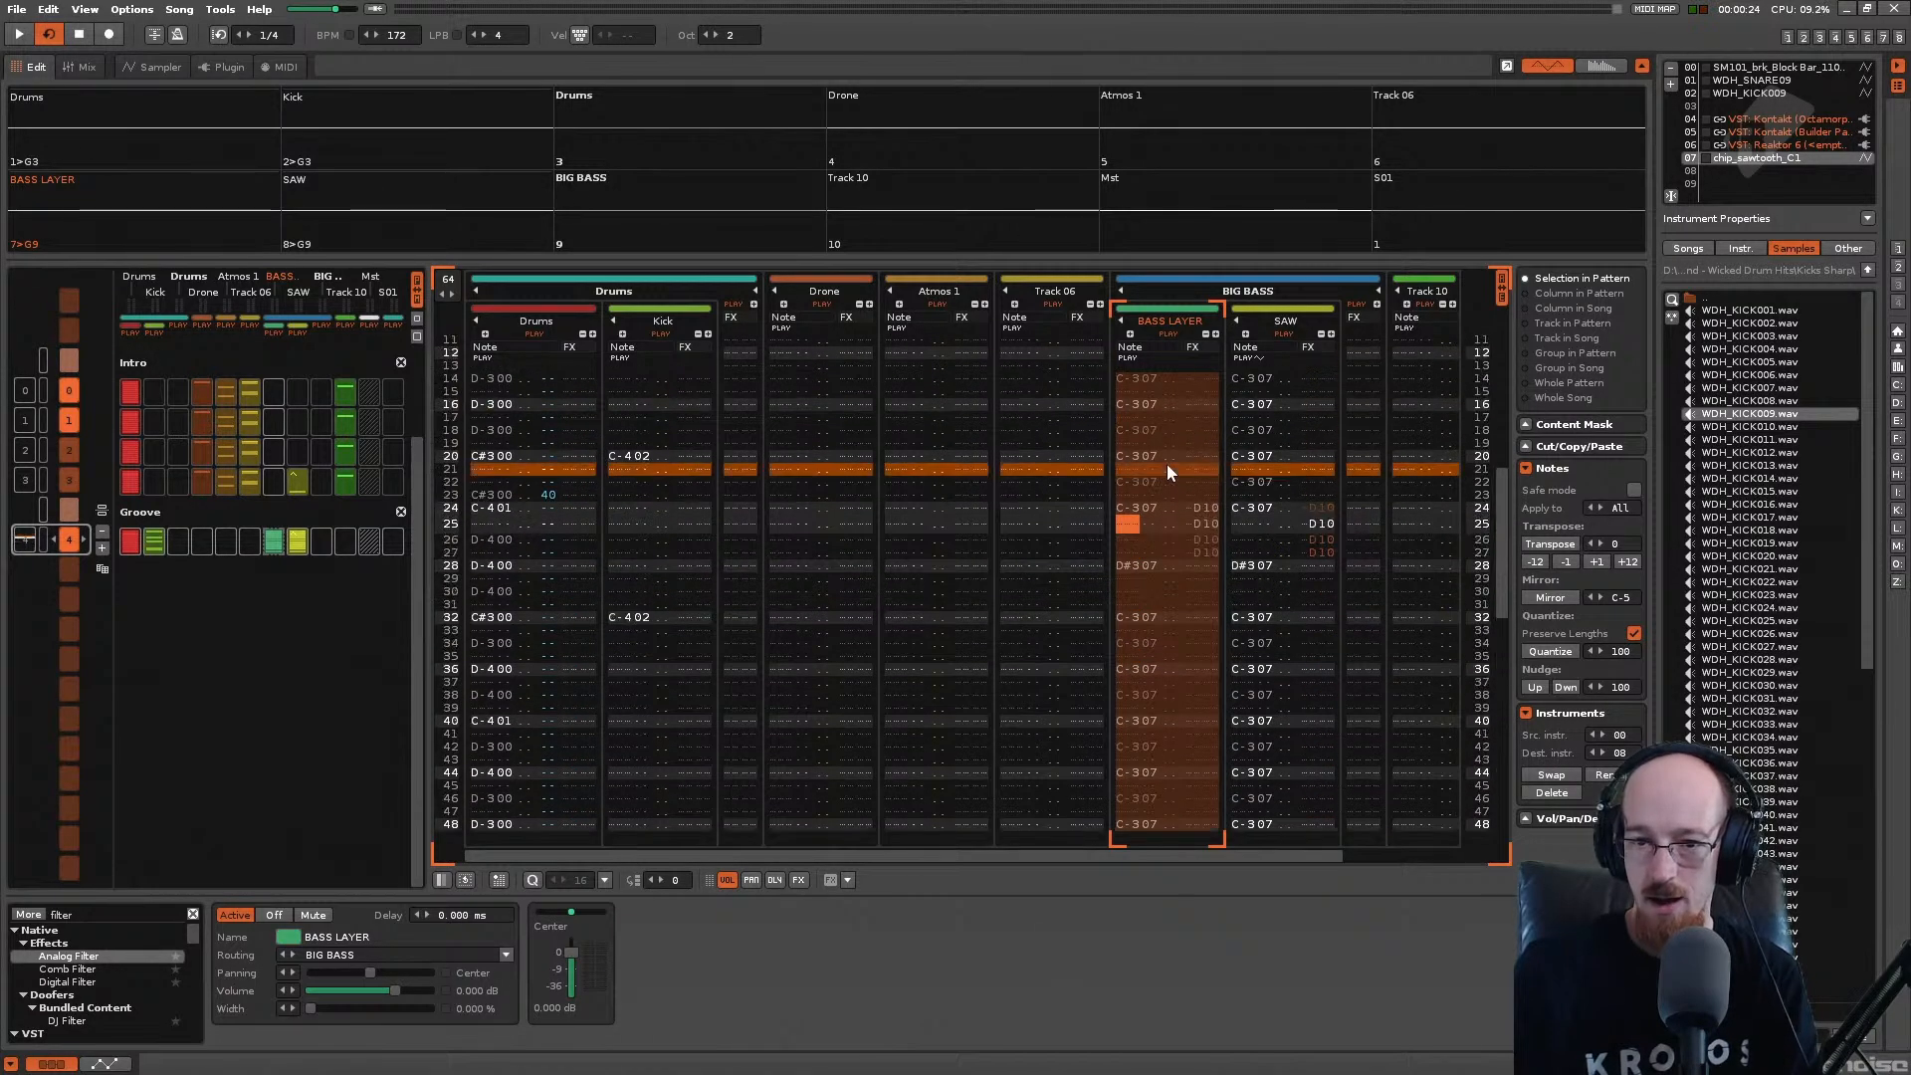
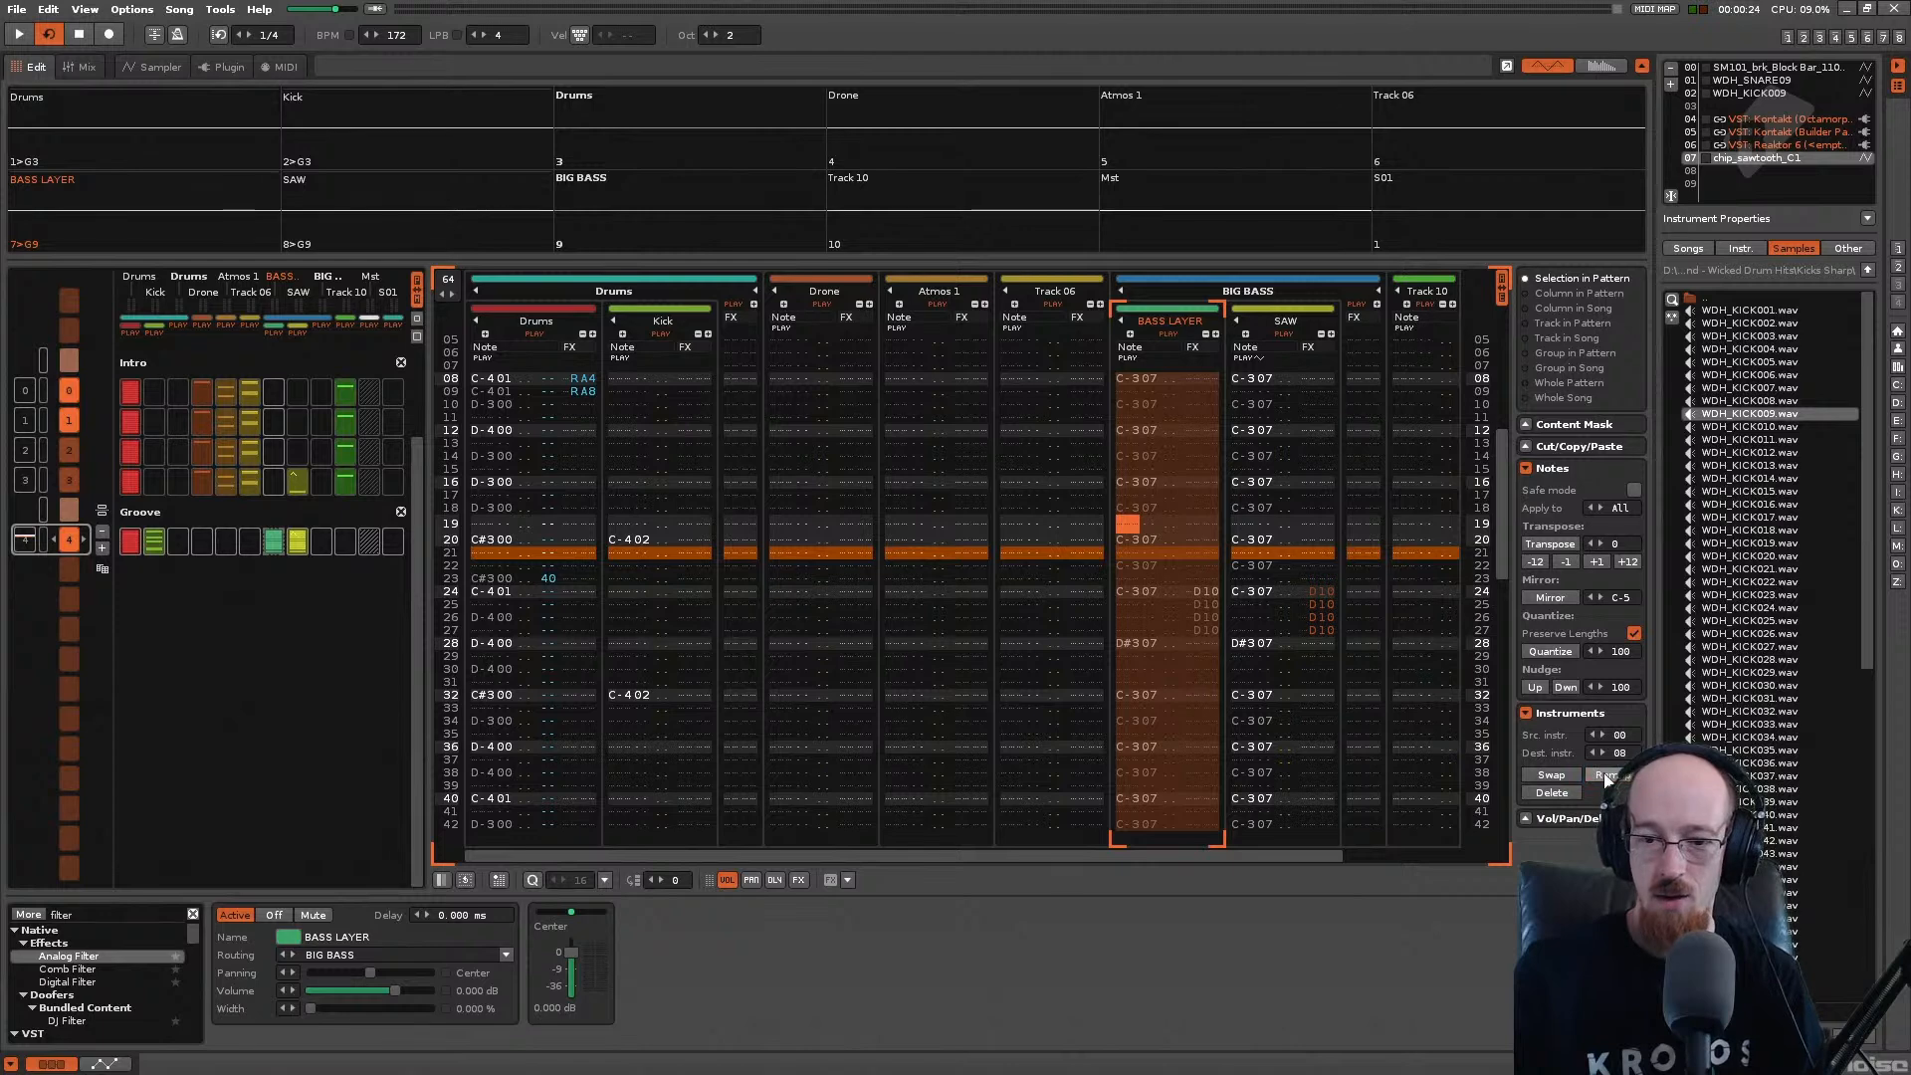
Step: Find the Phase Plant VST plugin and load it into the empty instrument slot 08
click(1191, 458)
scroll(1188, 457, up, 6)
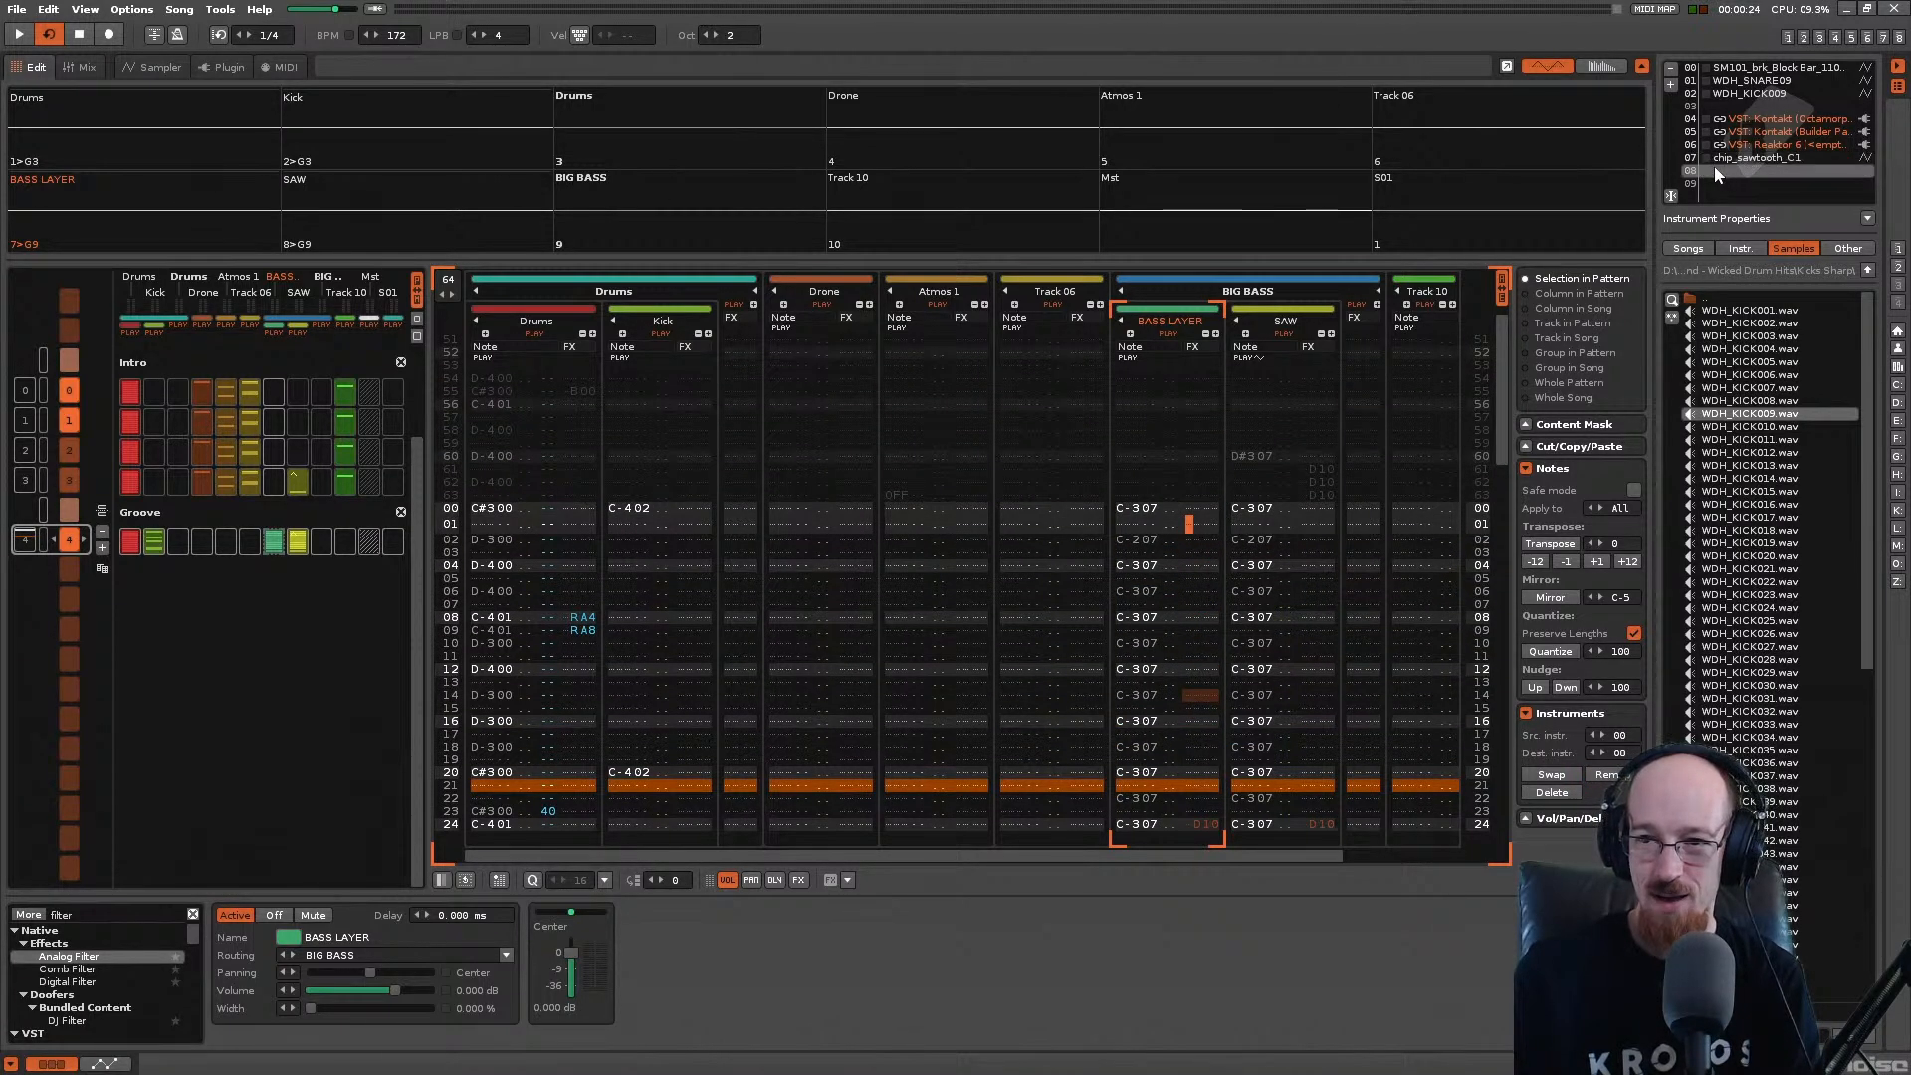
click(163, 72)
click(226, 67)
click(130, 117)
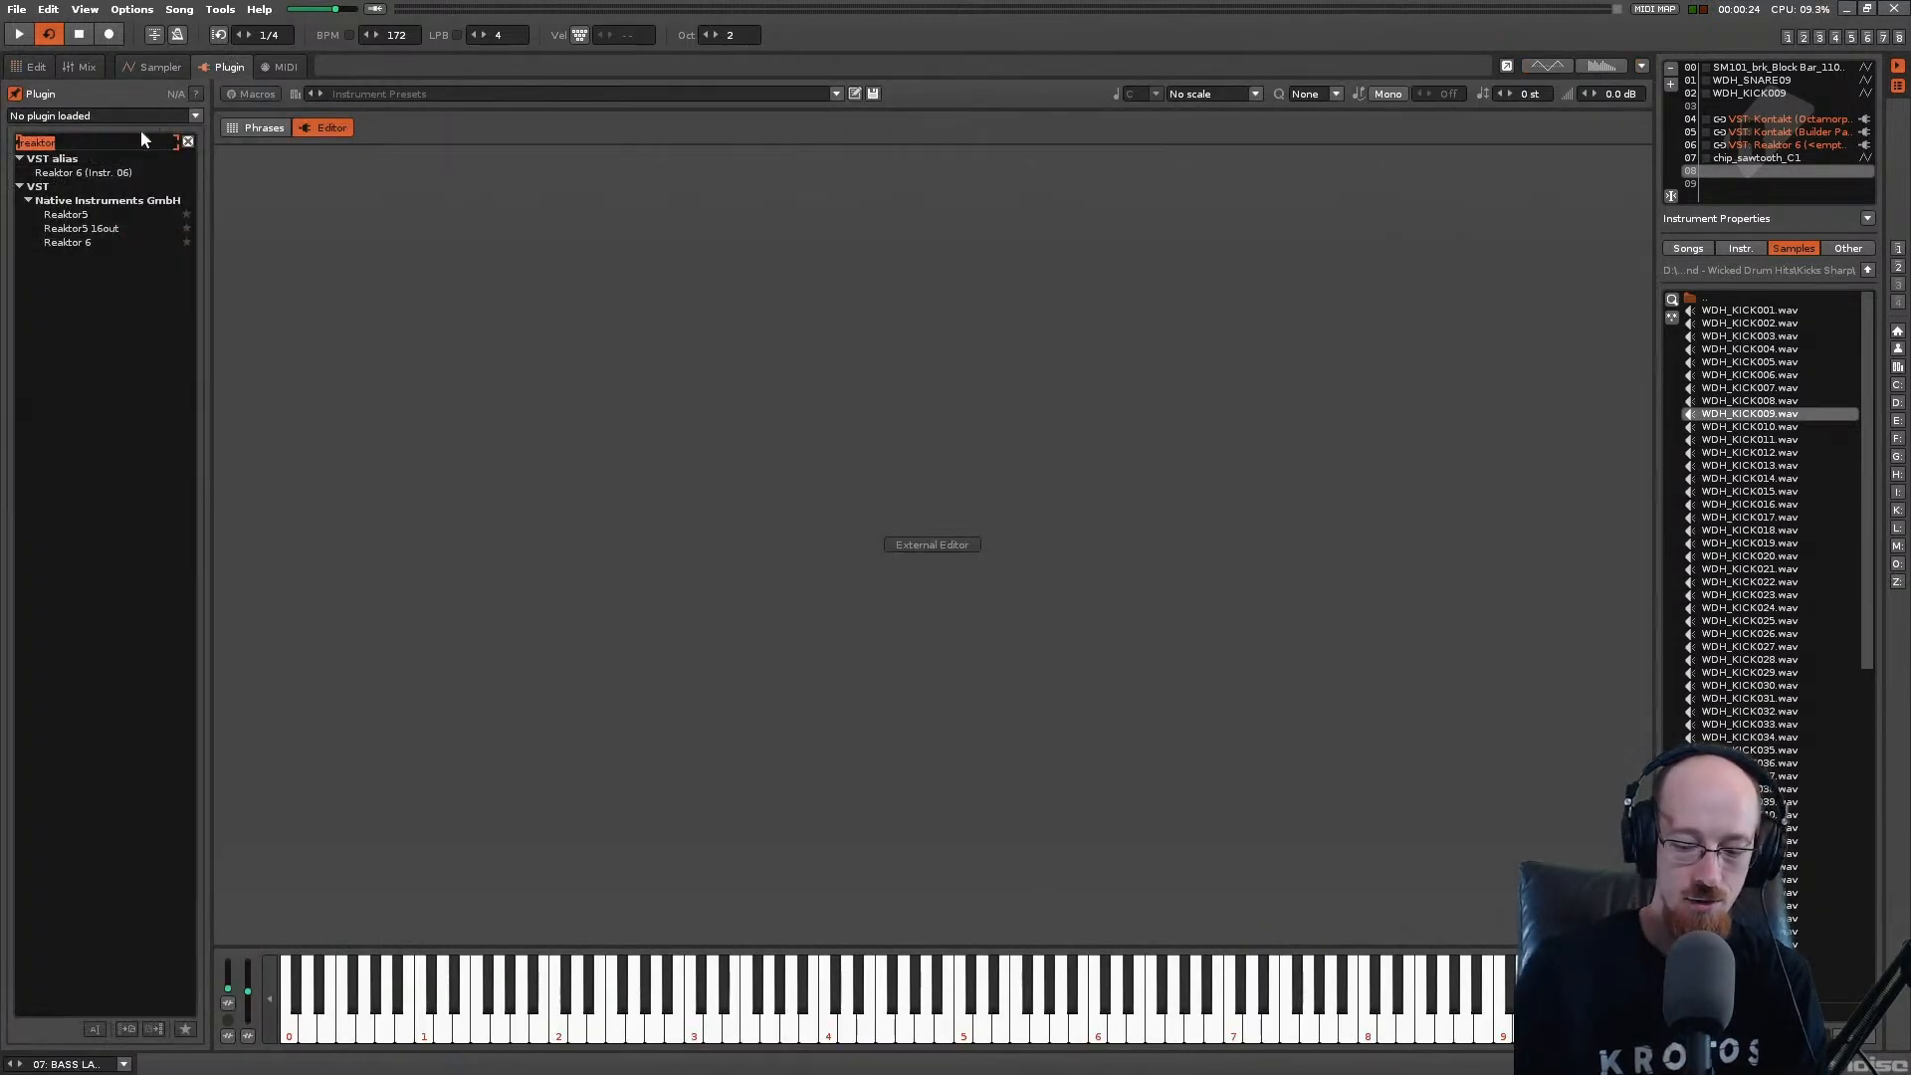
text(Phase Plan)
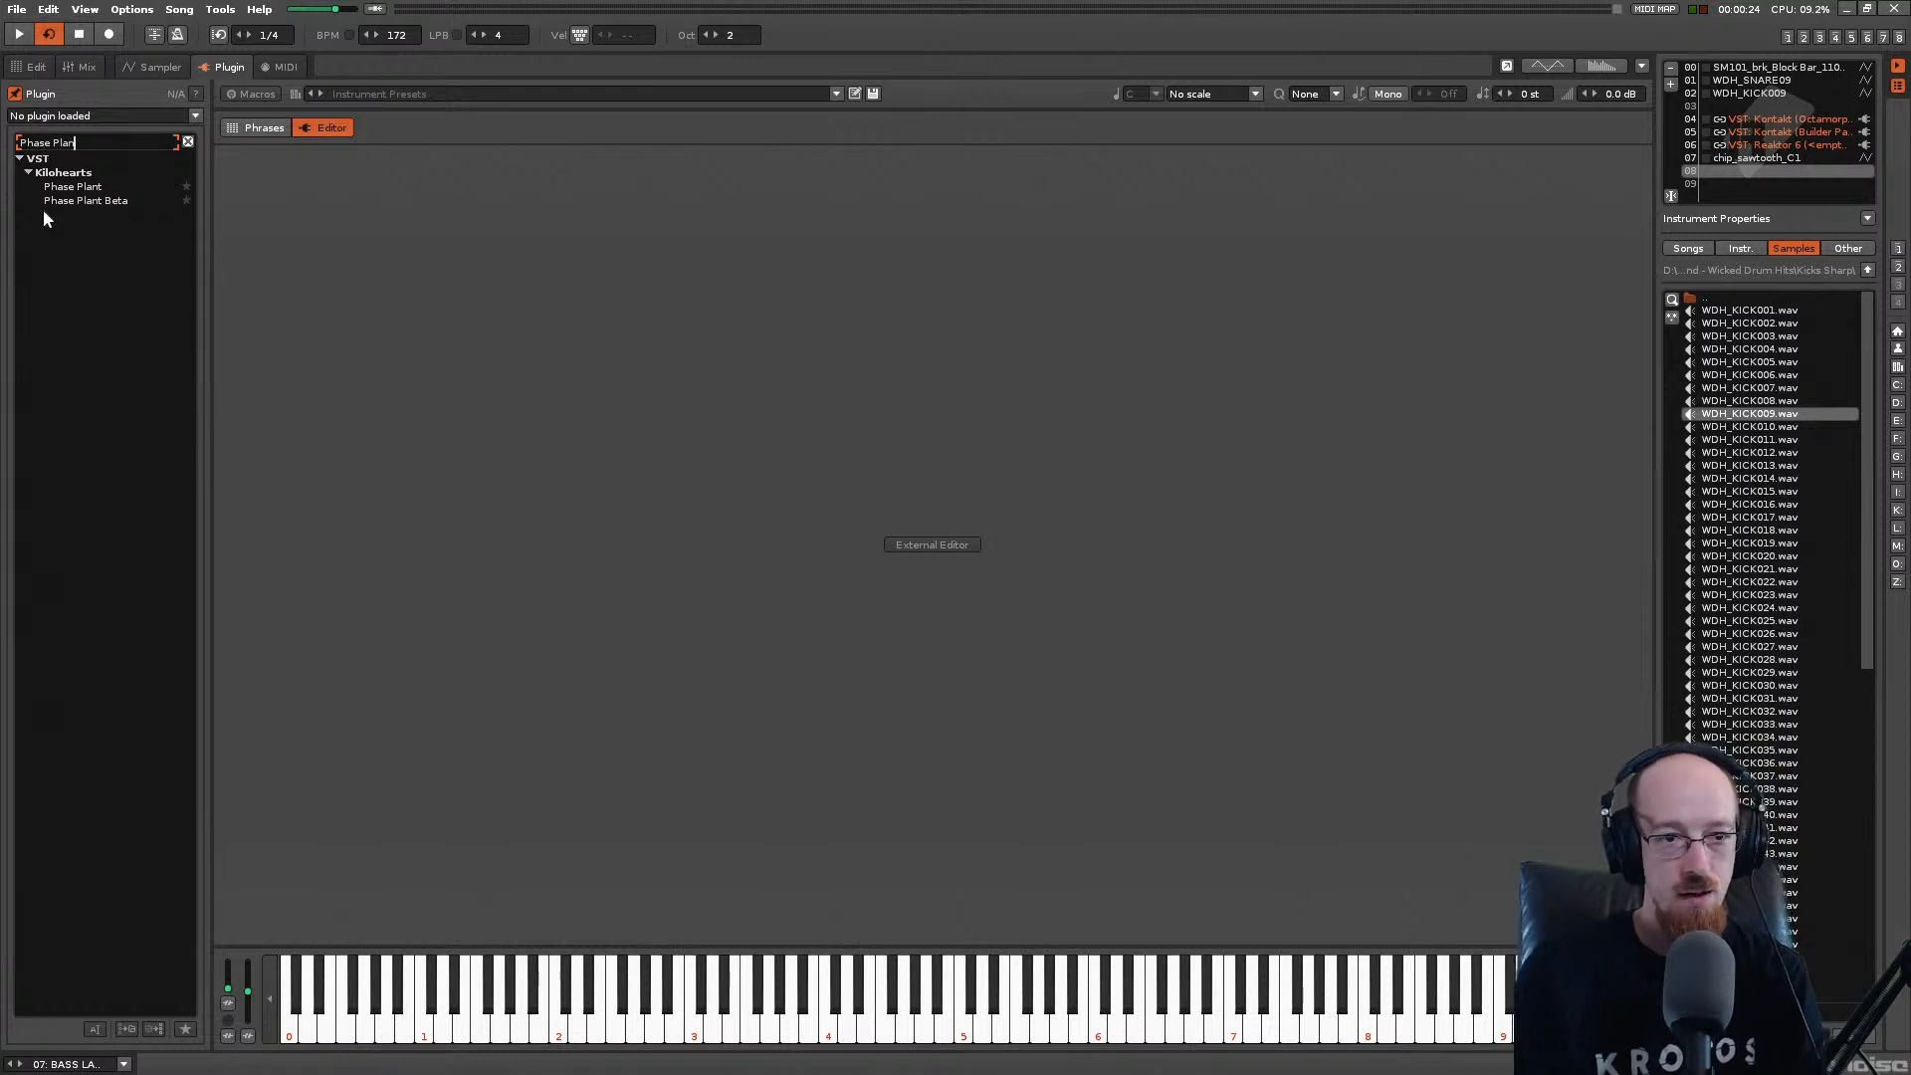
double_click(60, 187)
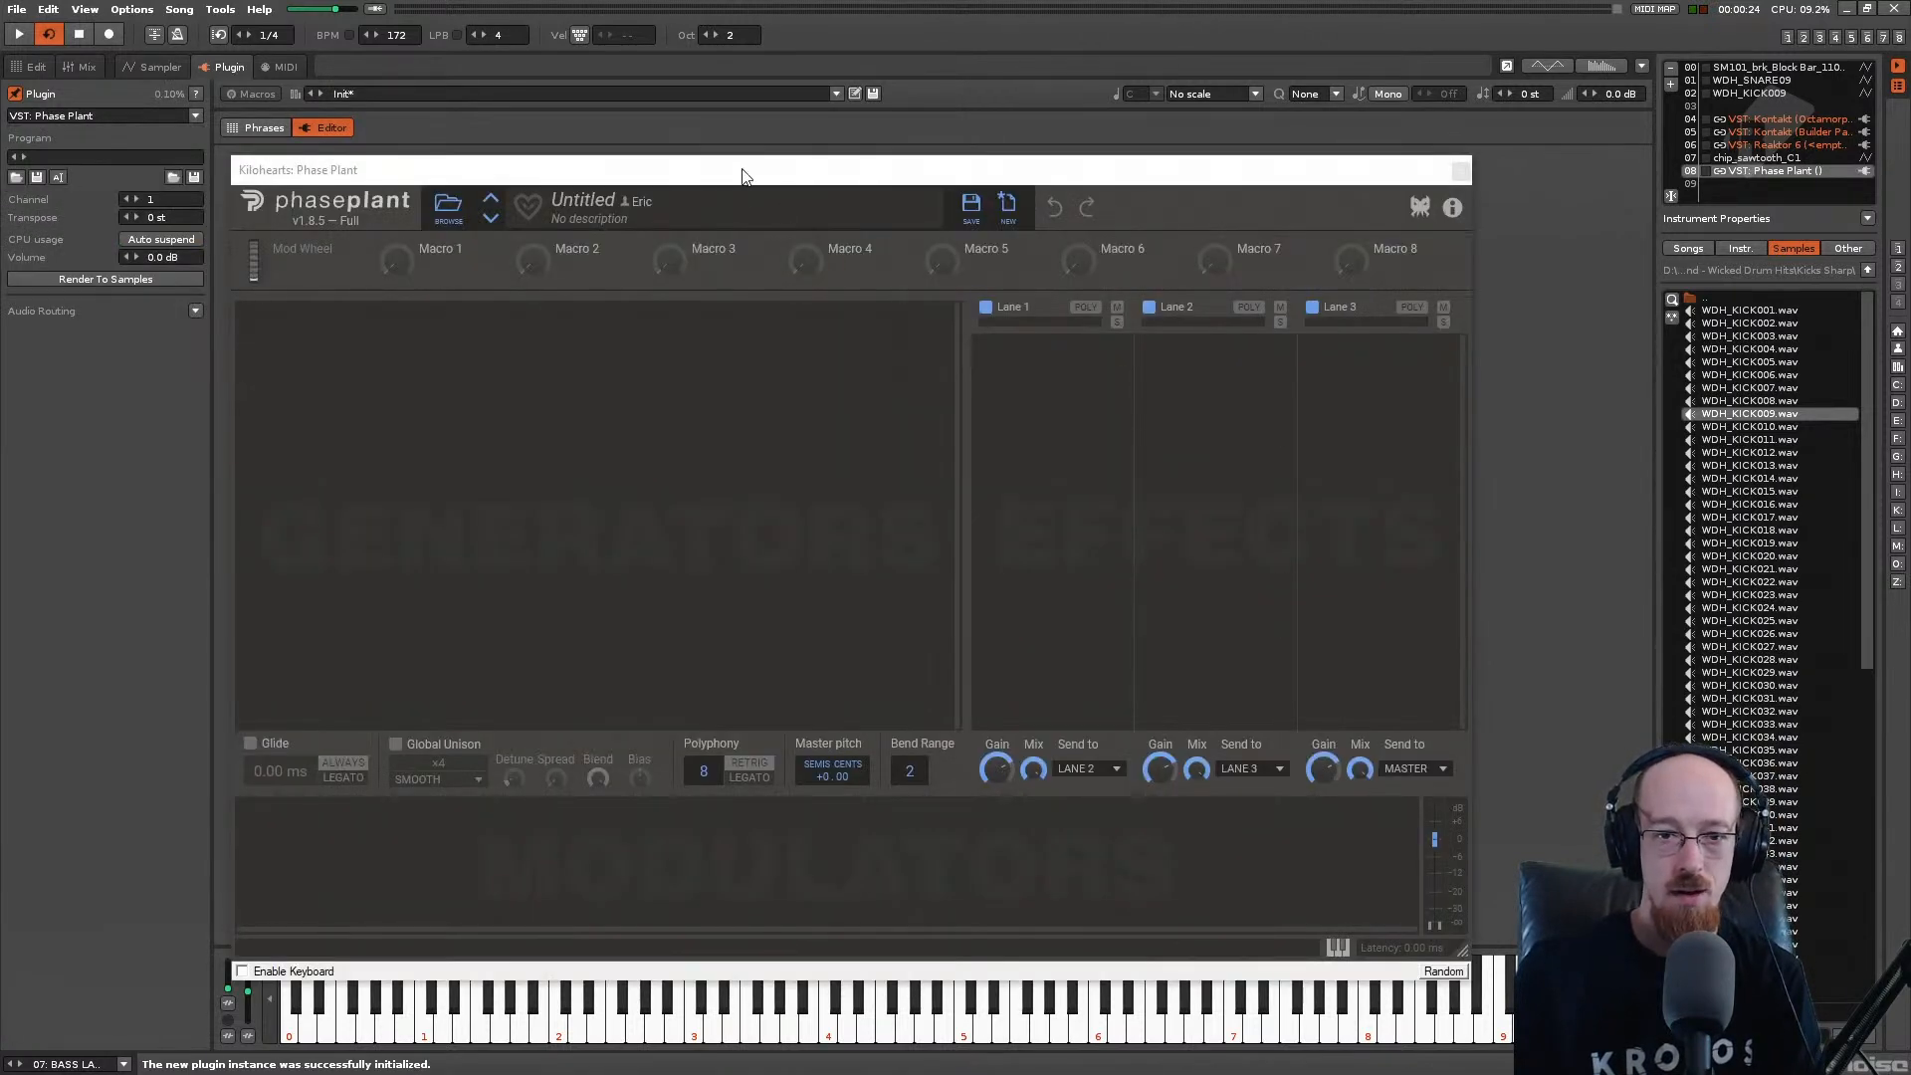
Step: Add a Wavetable generator to the empty Phase Plant patch
drag(736, 170, 863, 146)
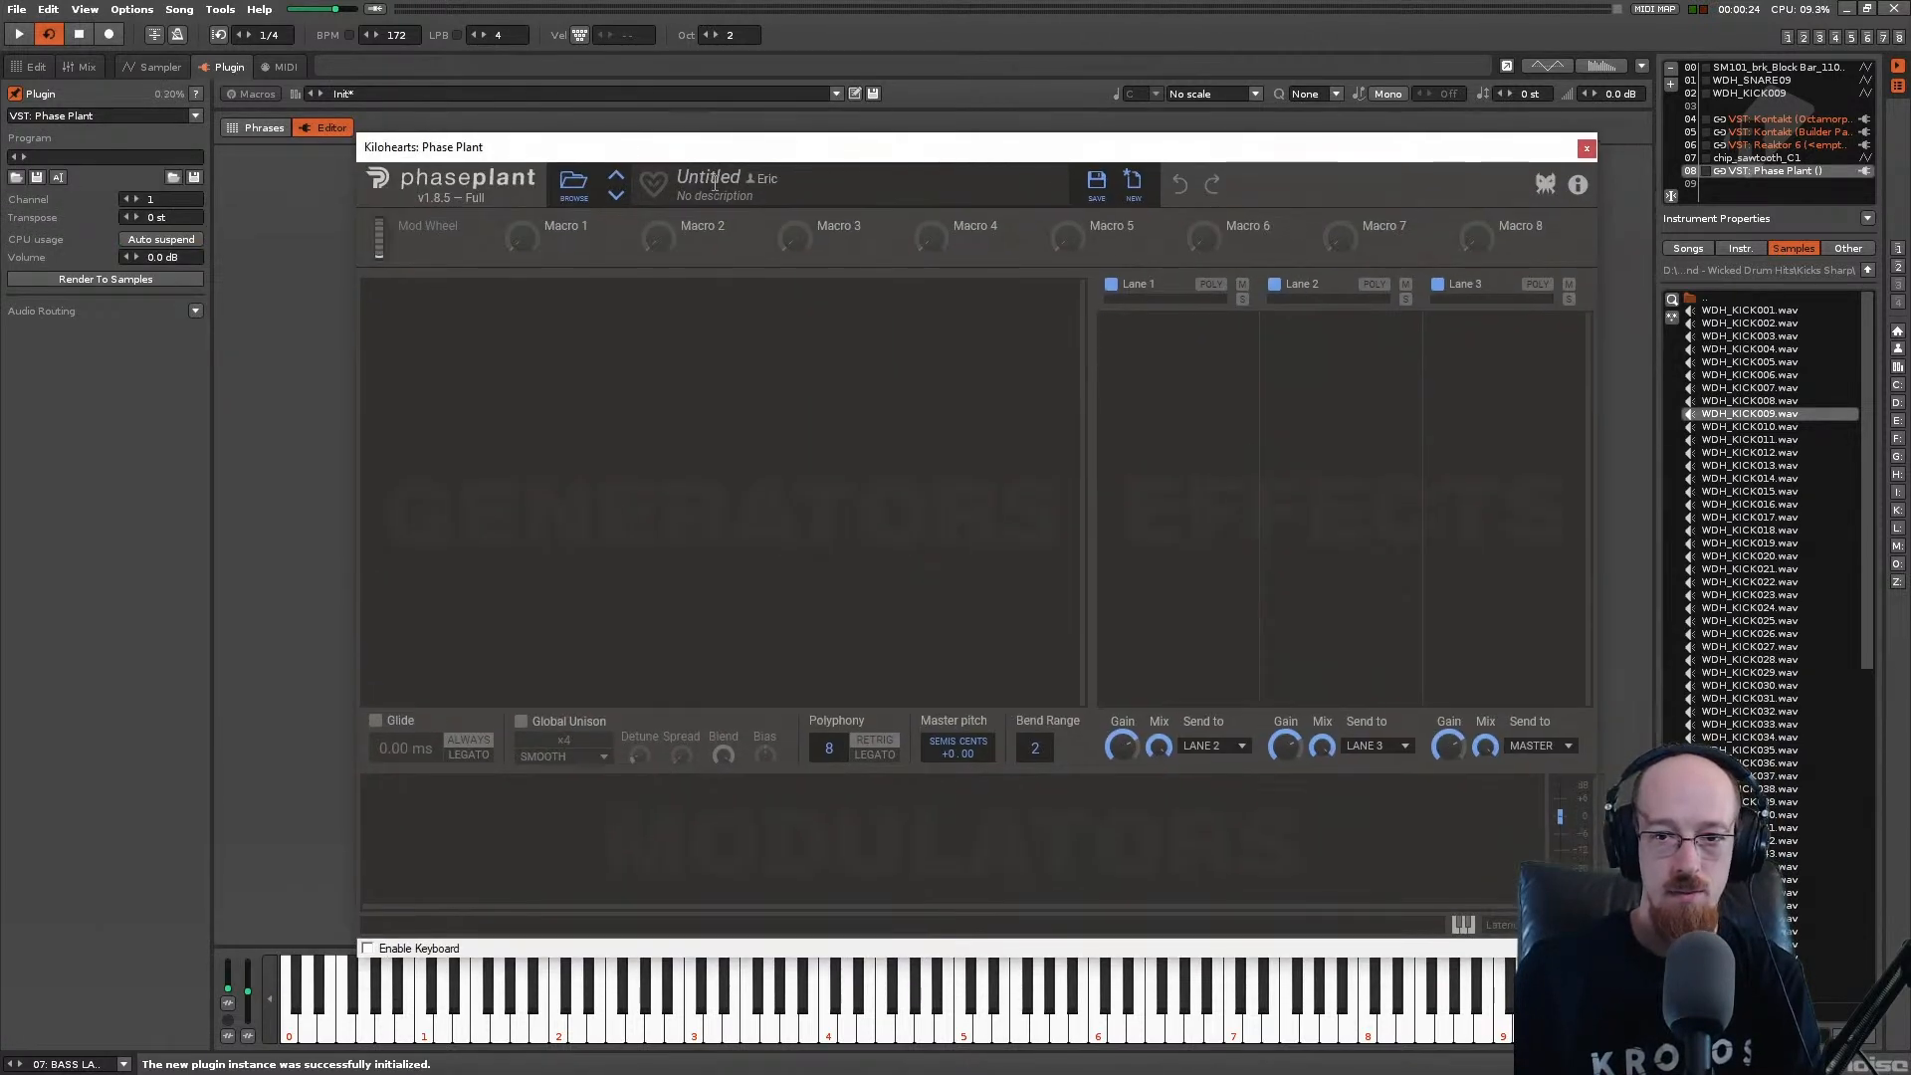
click(595, 342)
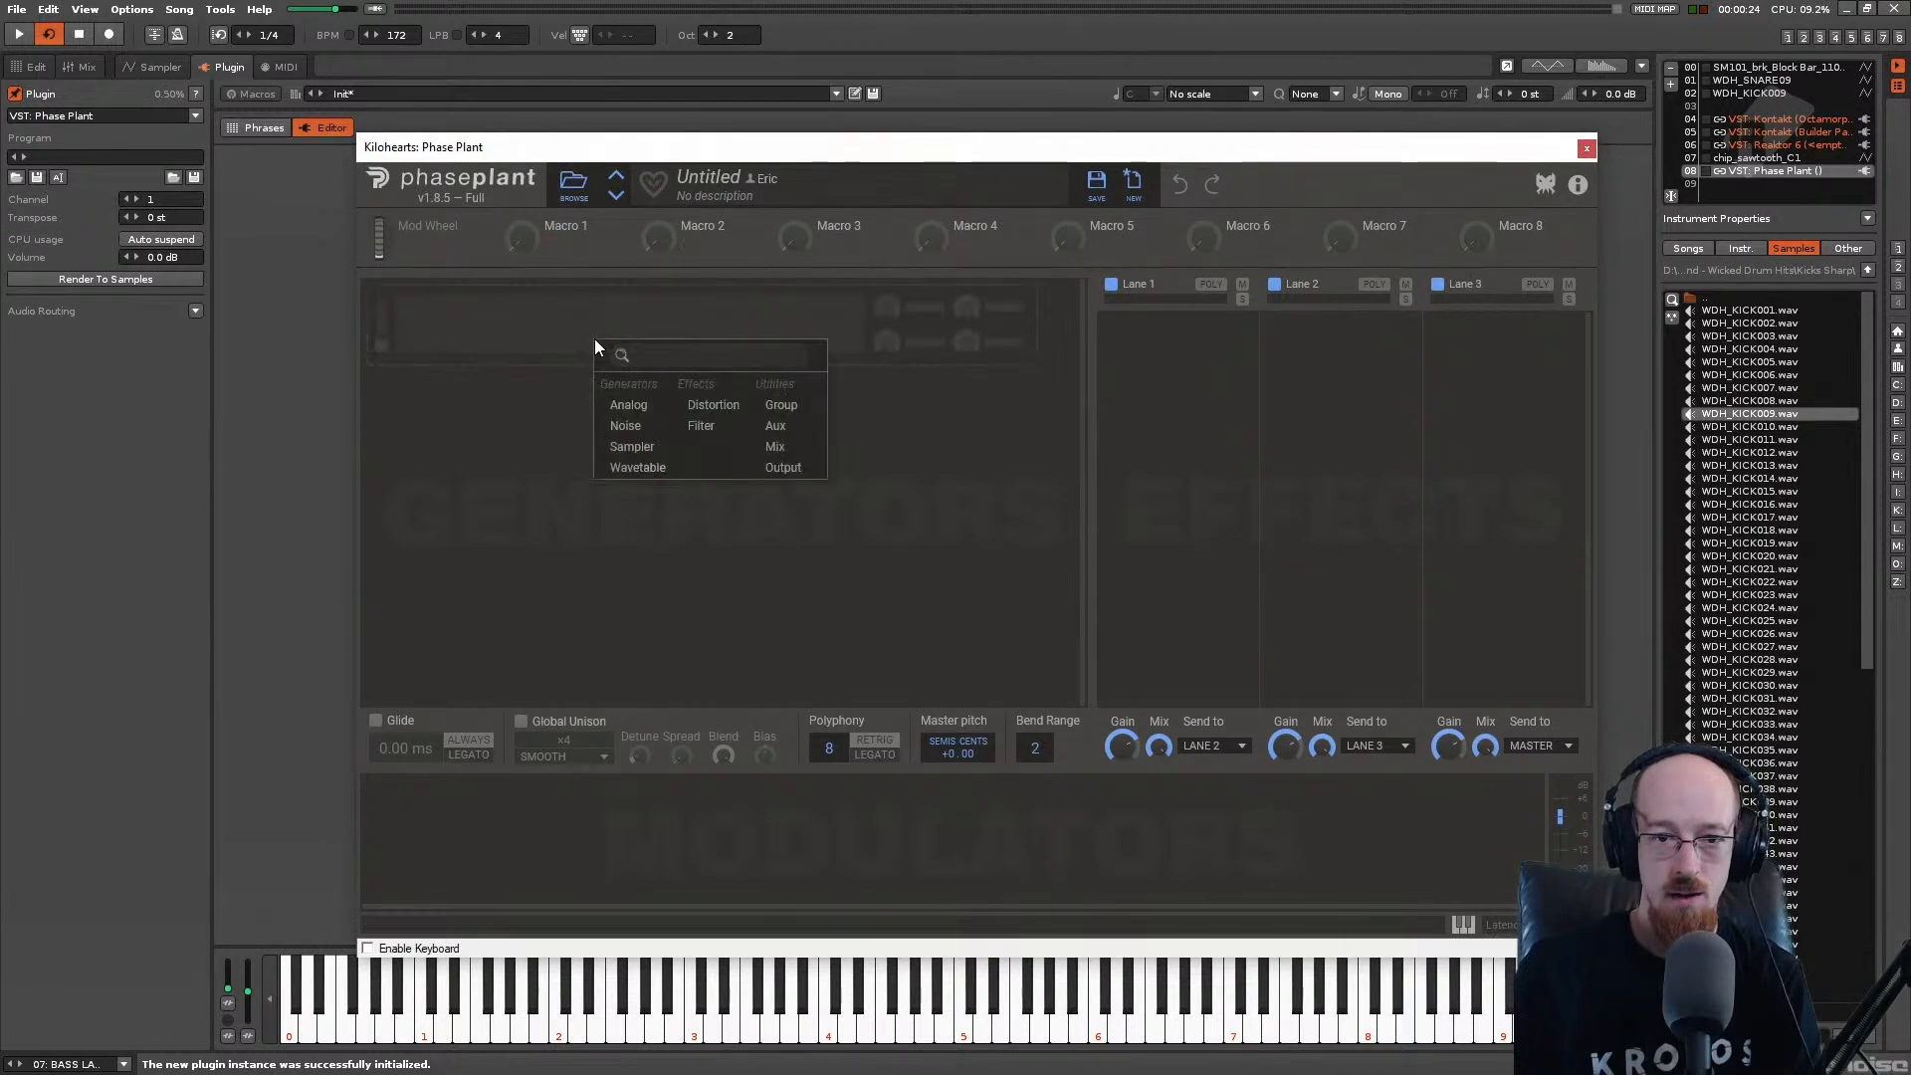
click(643, 469)
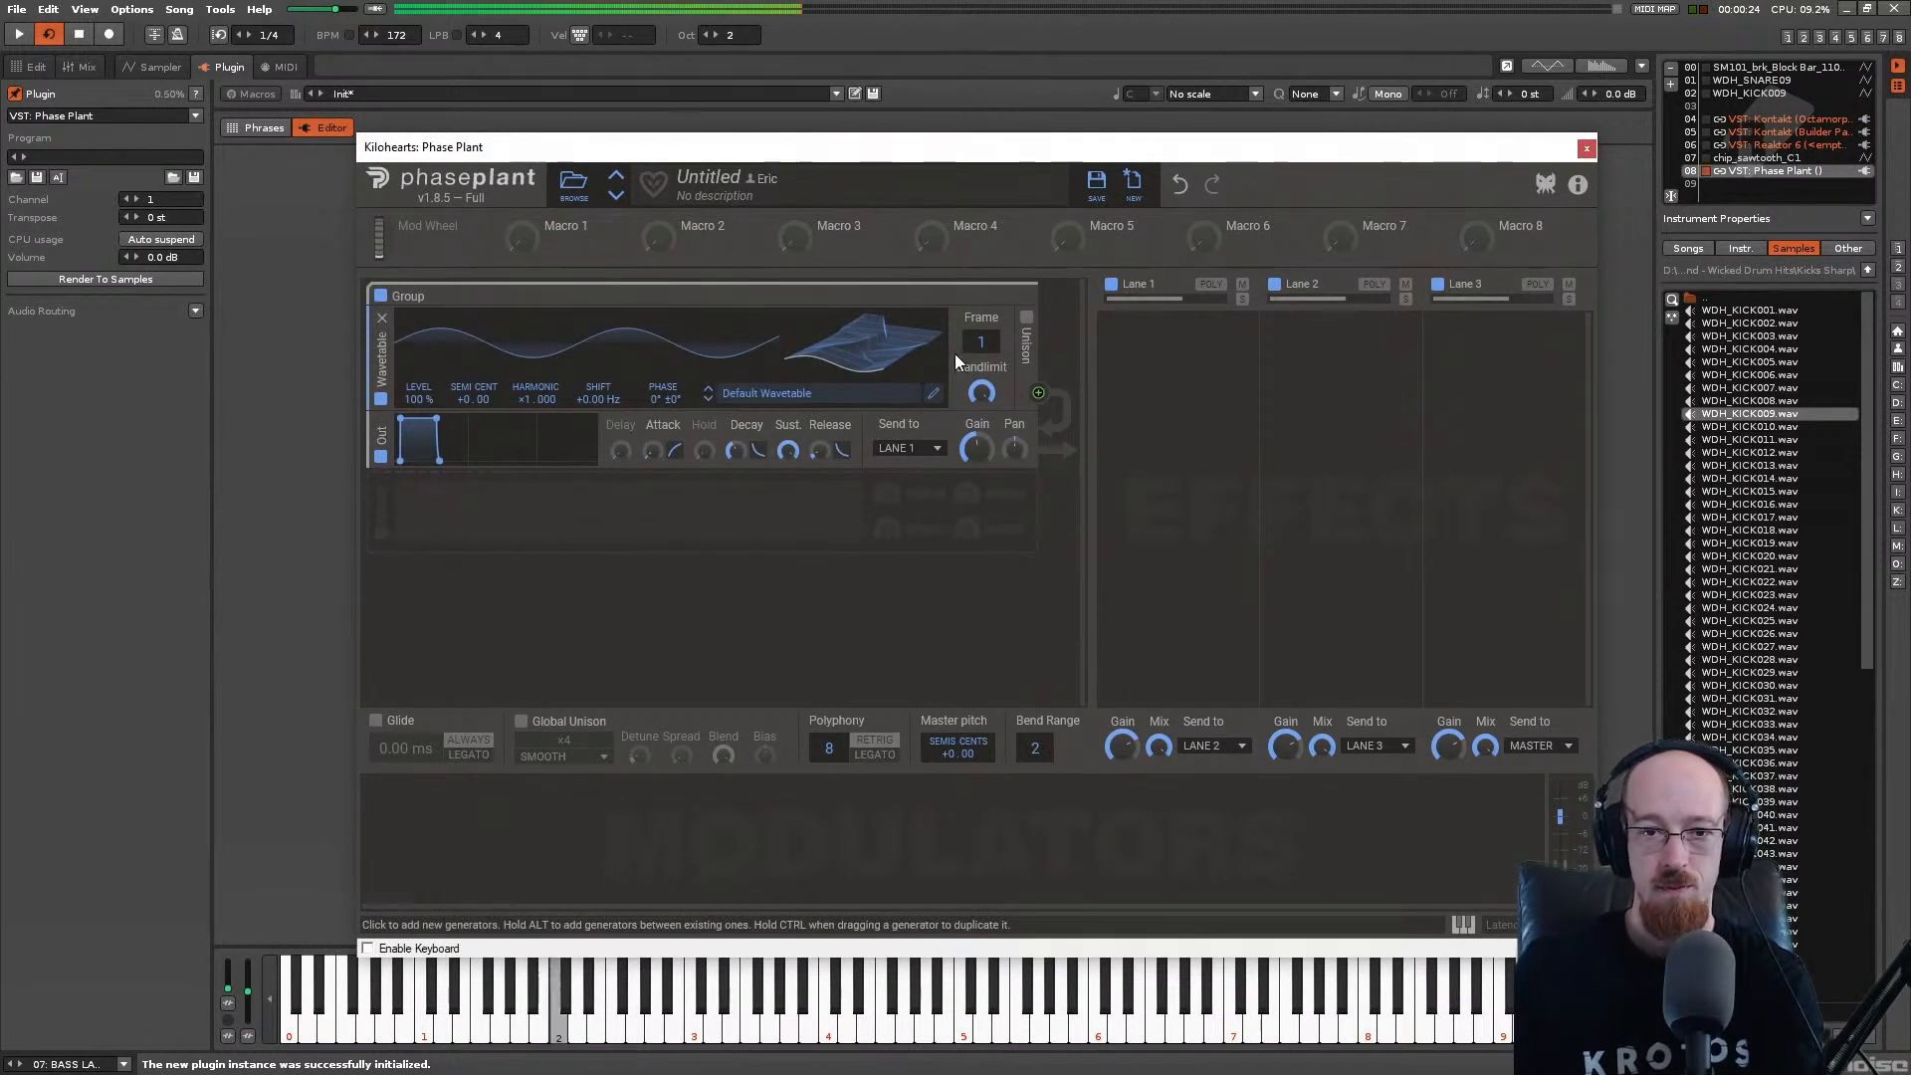
Step: Audition presets in Phase Plant's factory Bass Hard folder and load Chirpy Rumbler
click(573, 183)
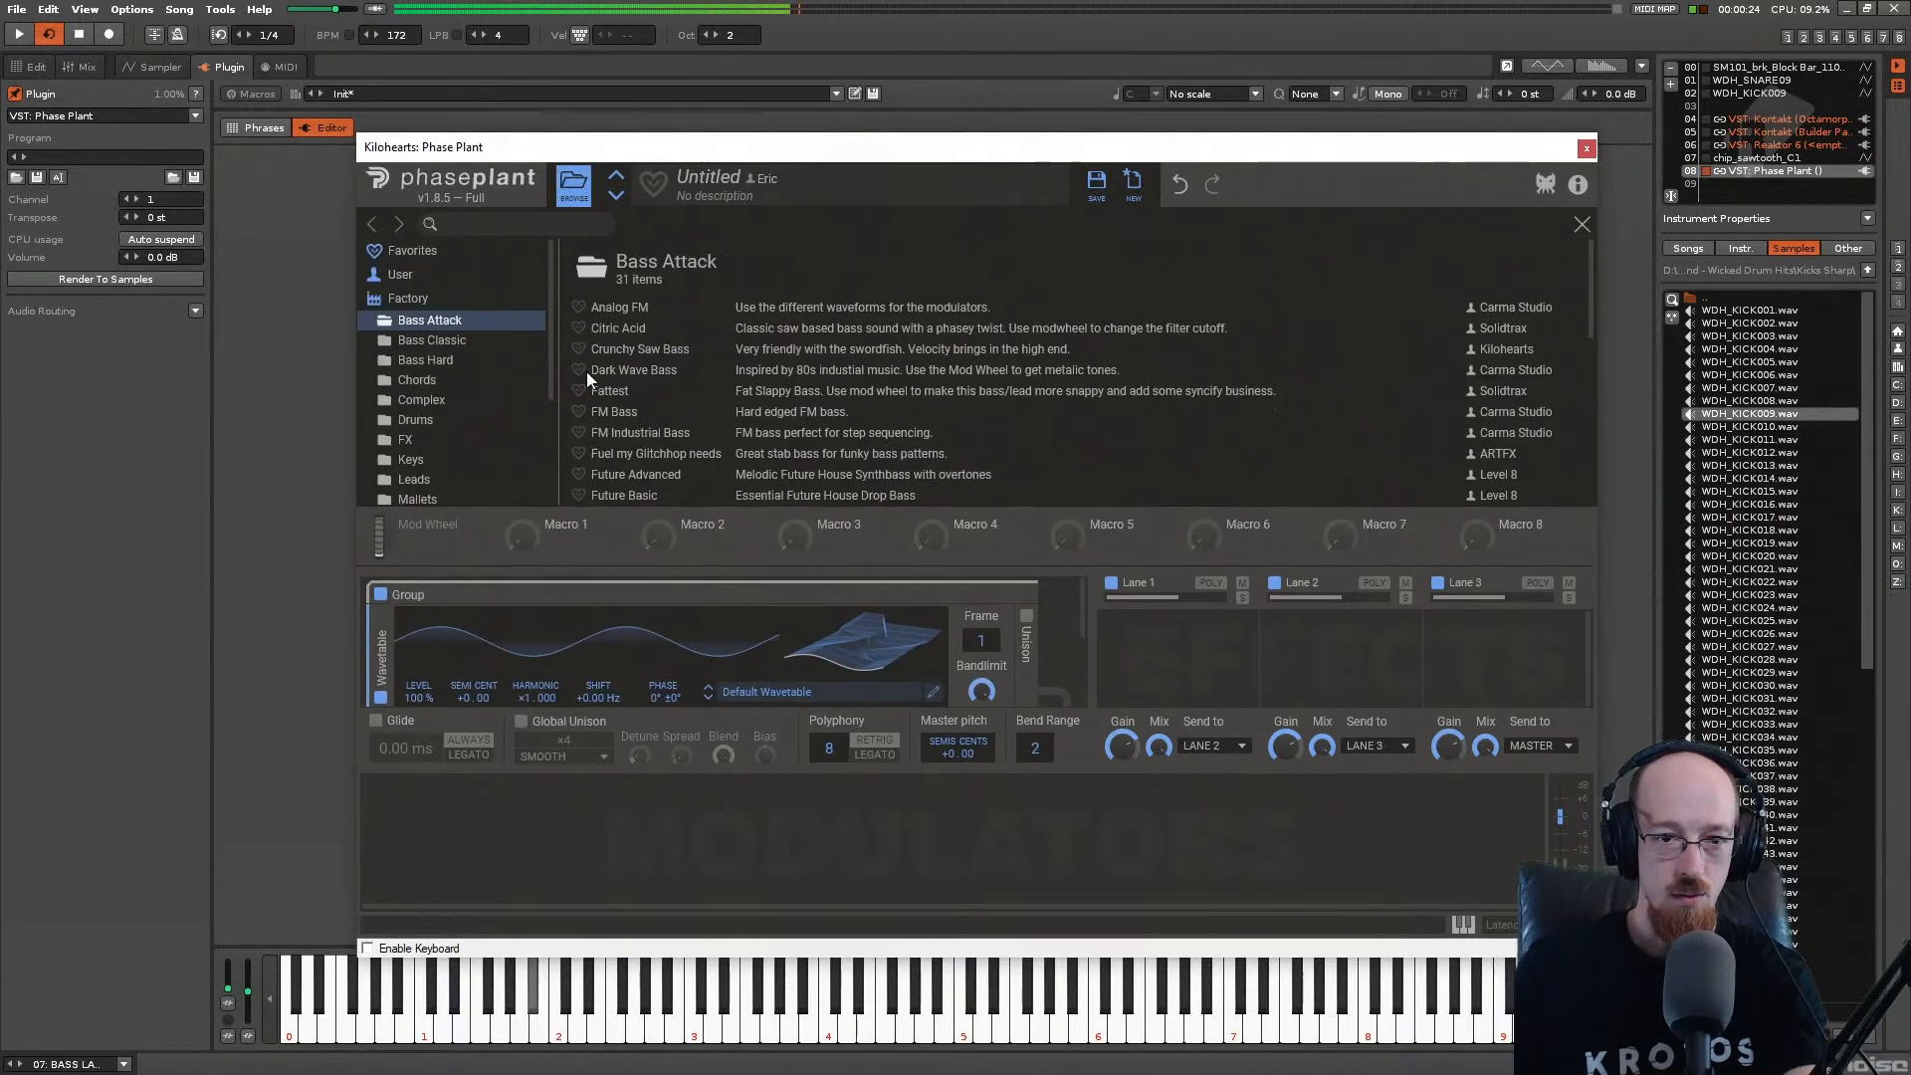
click(444, 358)
click(658, 329)
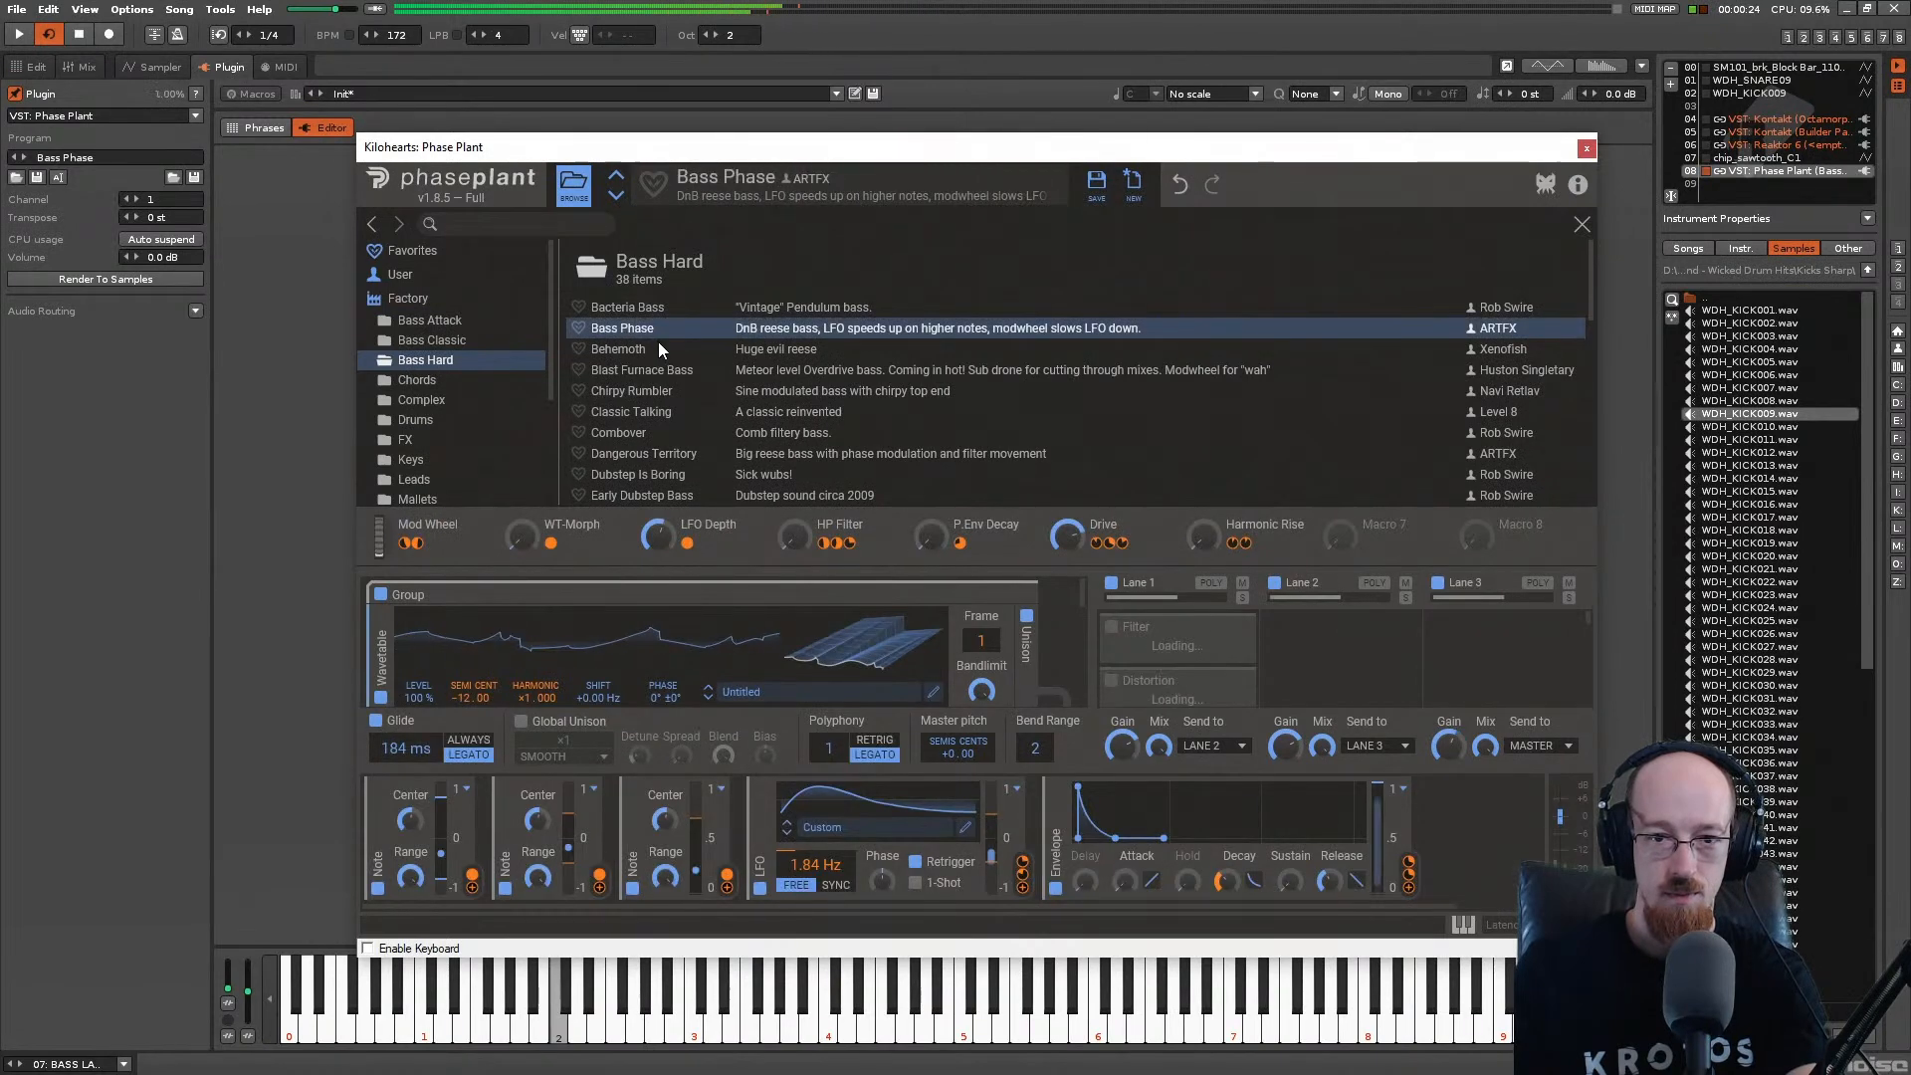
click(627, 368)
click(641, 392)
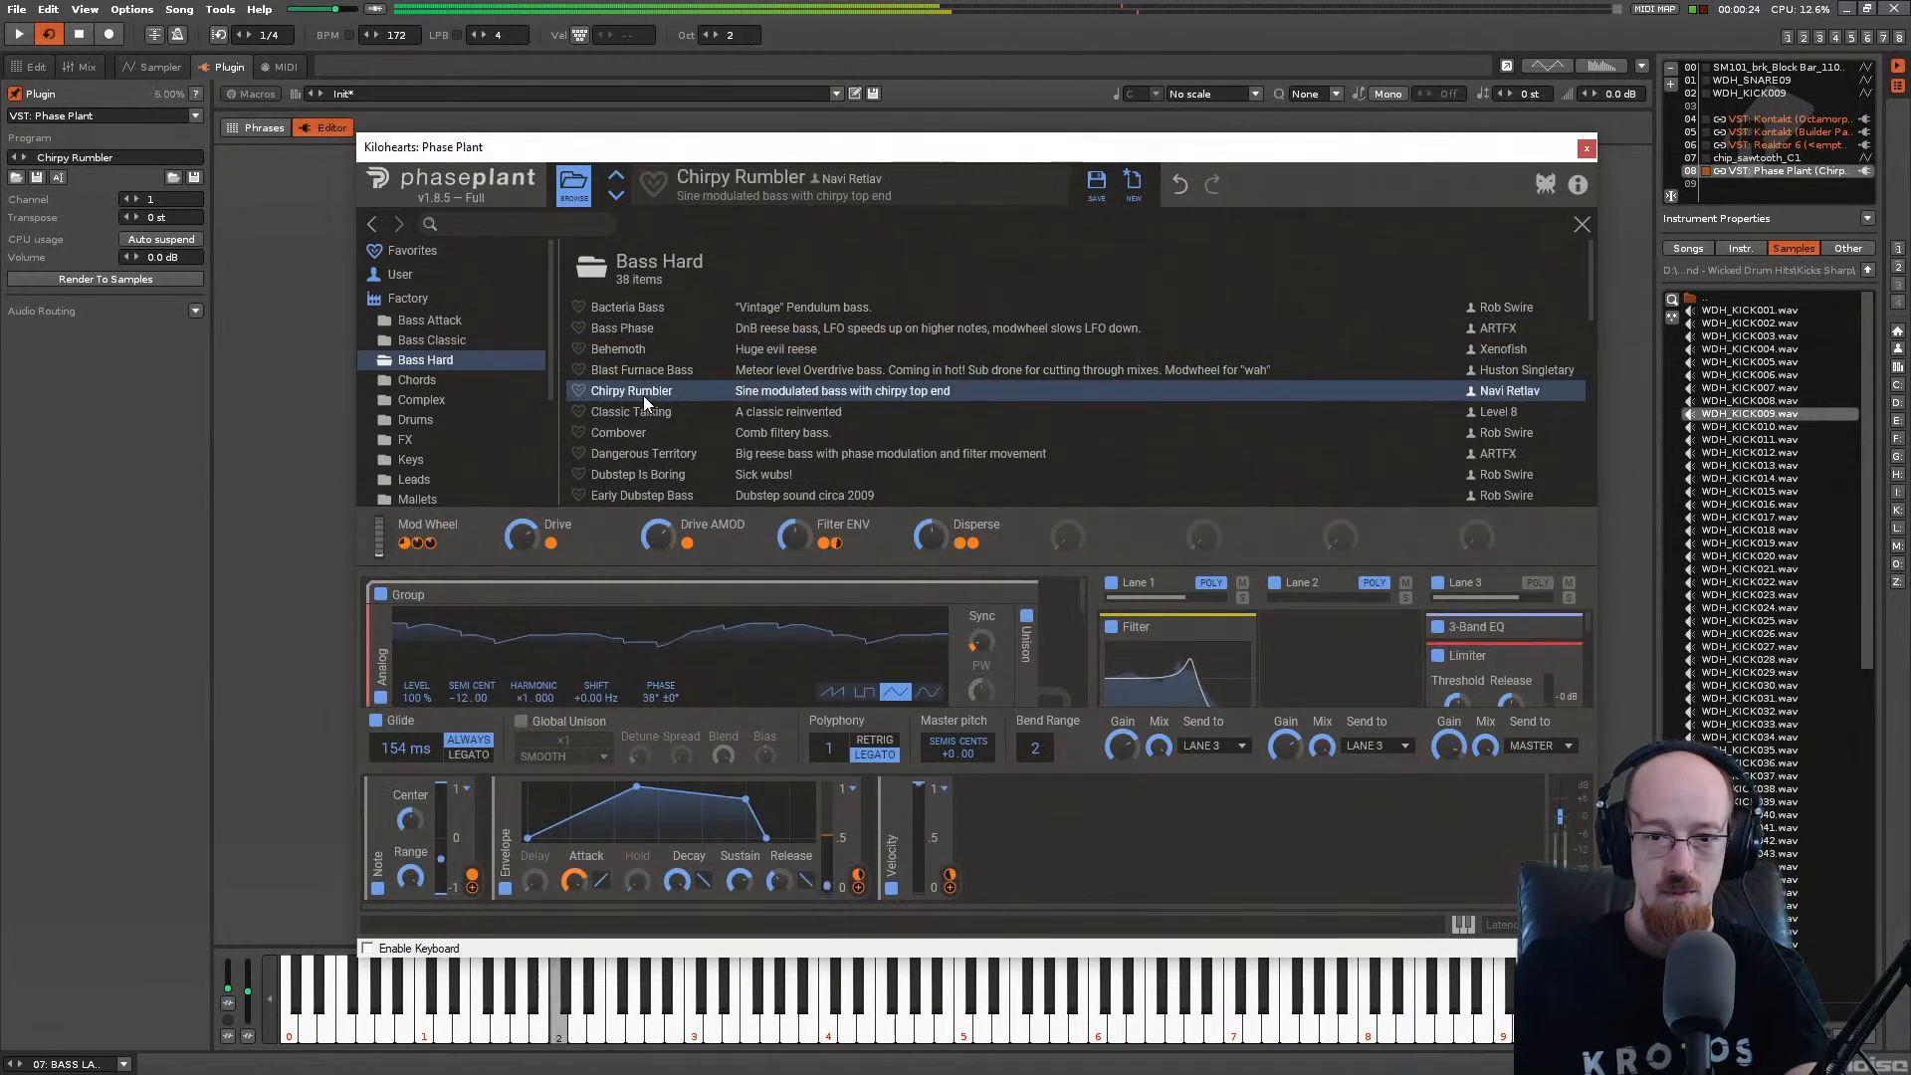
Step: Select the BASS LAYER notes in the Groove pattern and swap source instrument 07 for destination instrument 08
click(33, 66)
drag(1131, 509, 1130, 515)
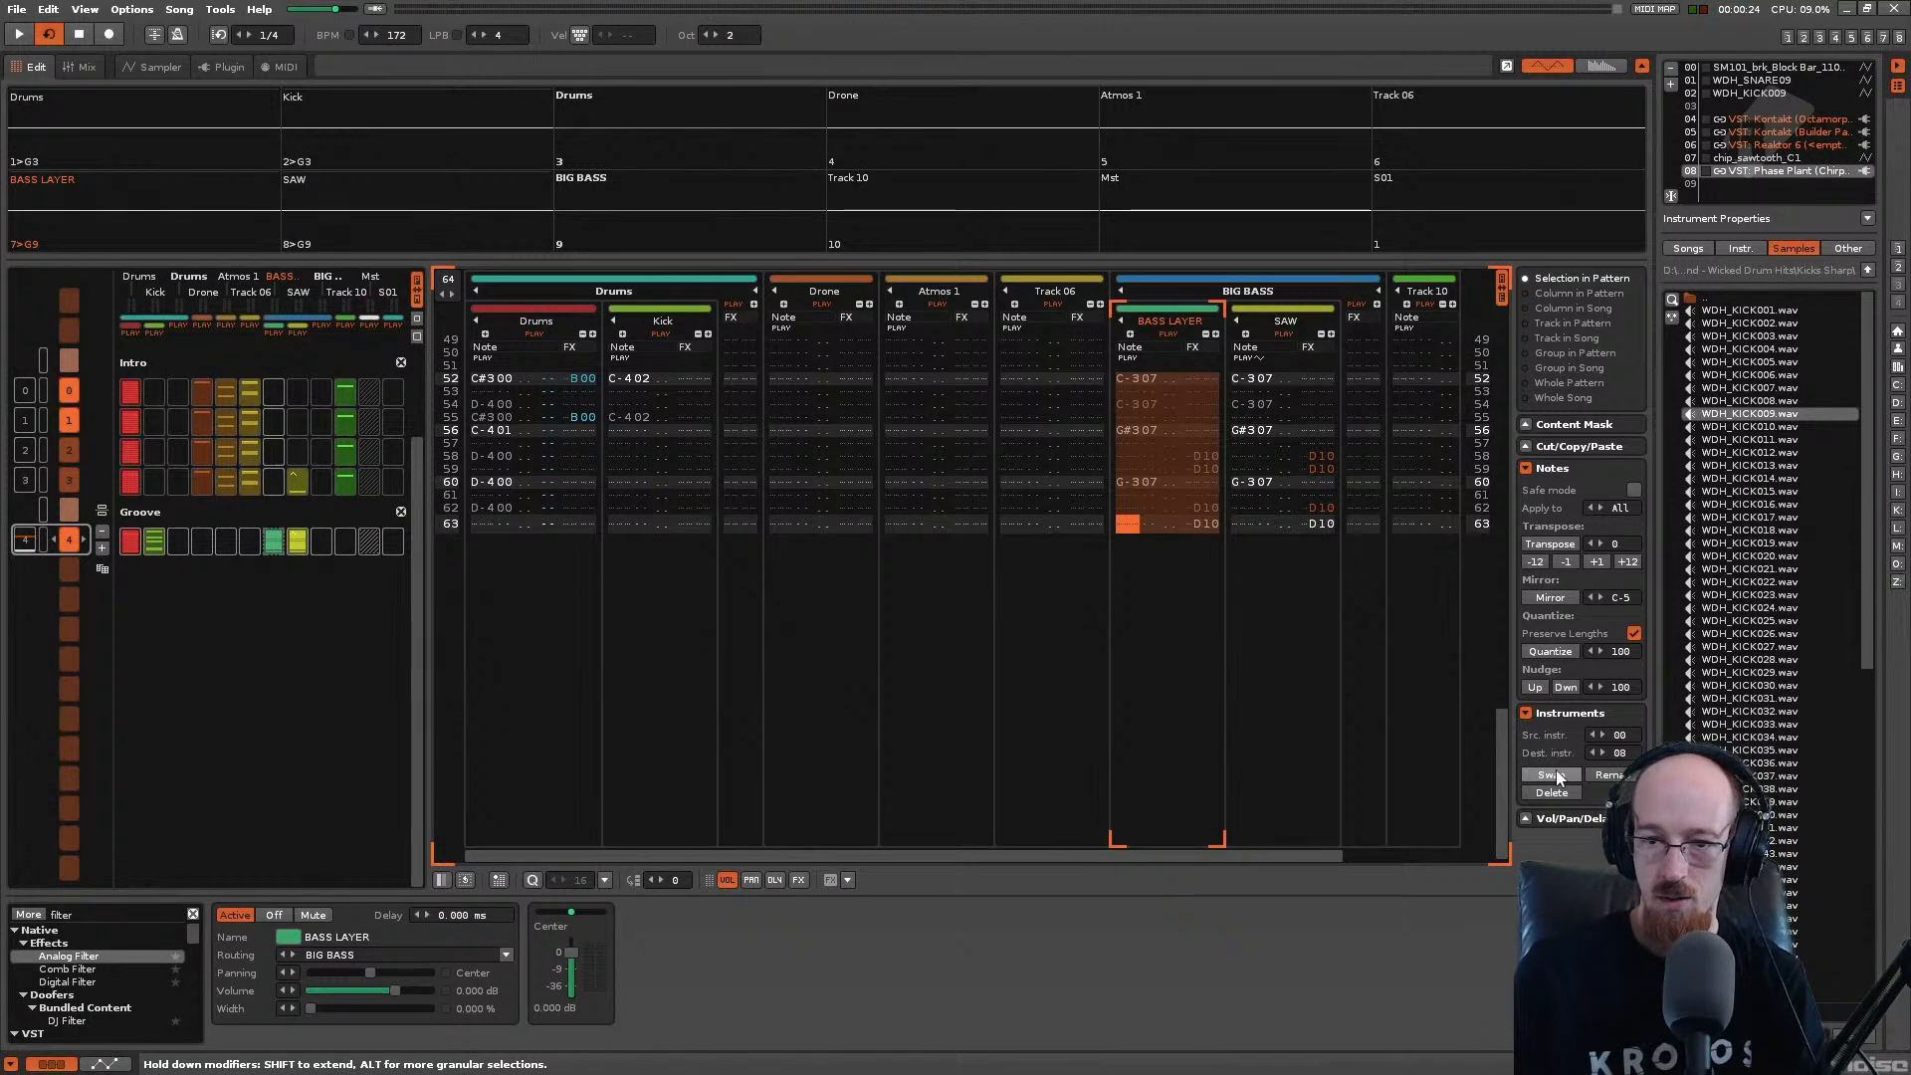
scroll(1180, 541, up, 2)
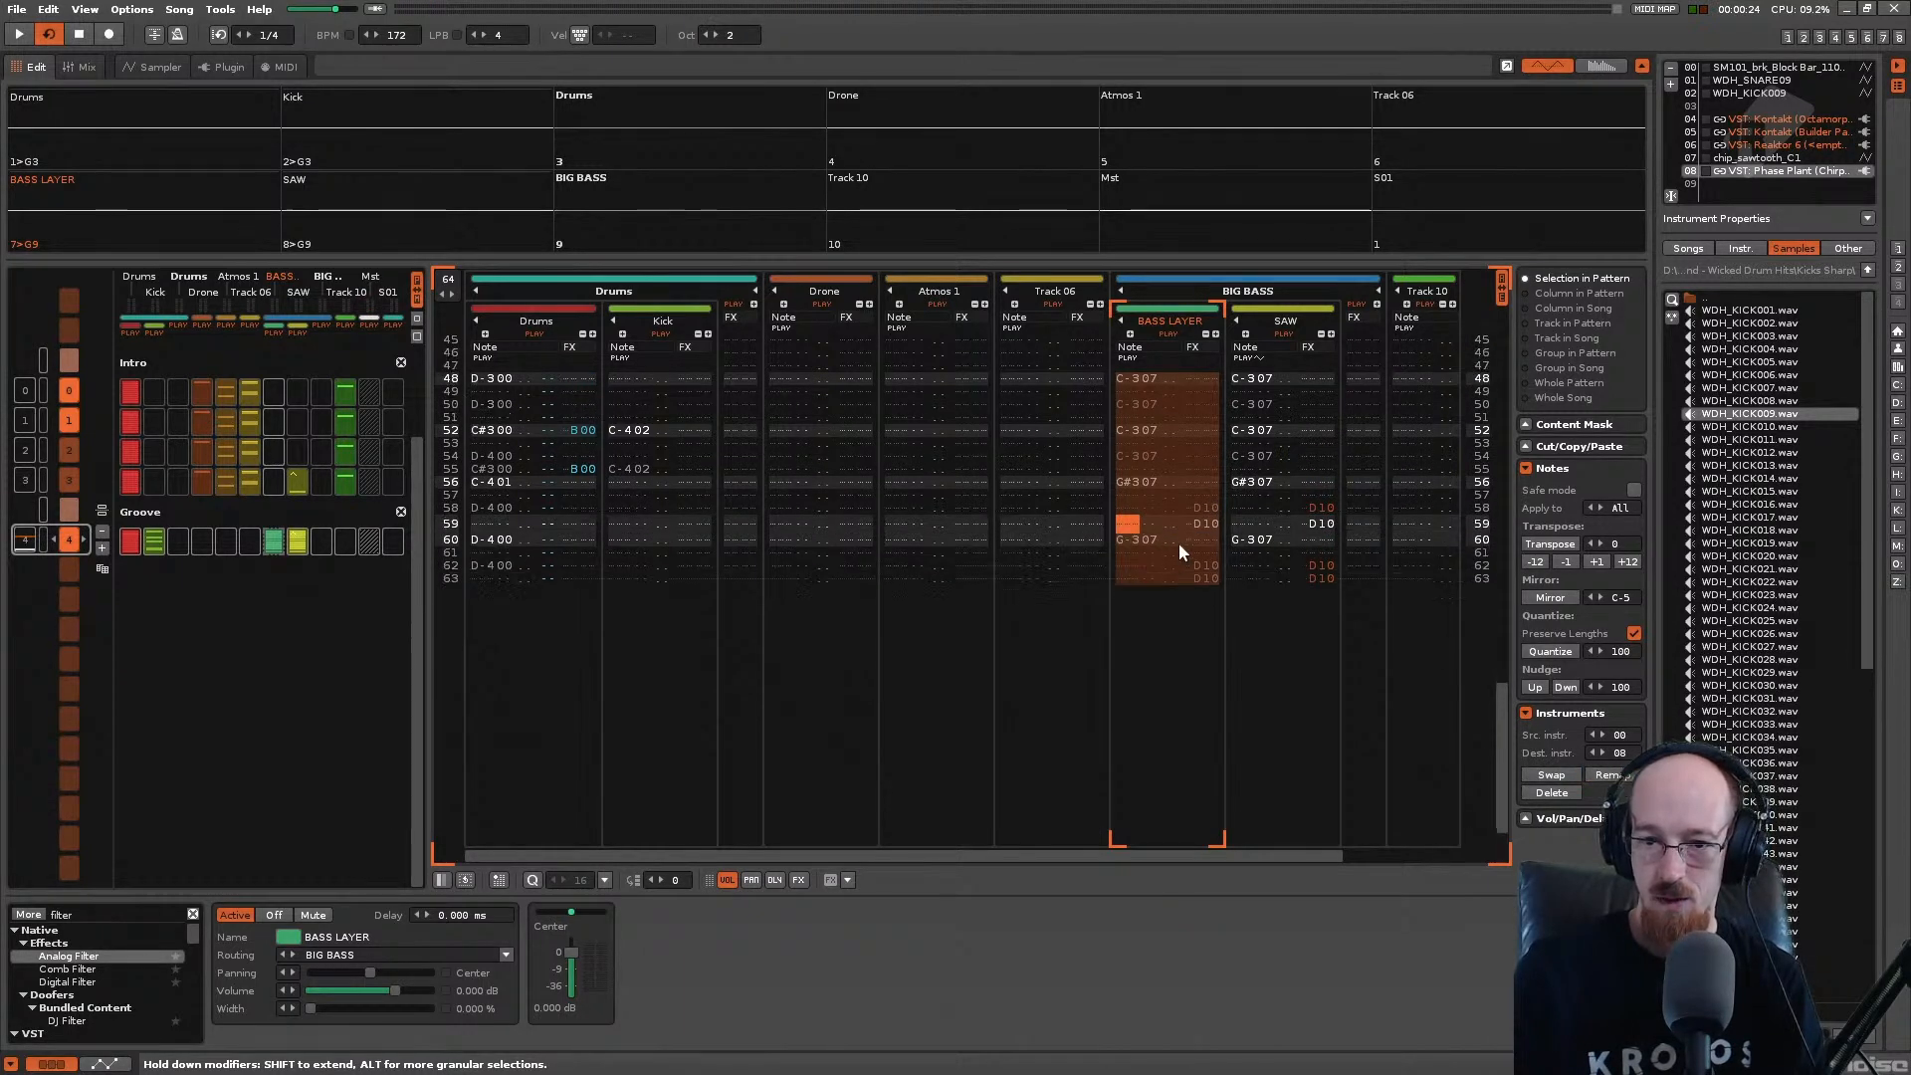
click(1148, 540)
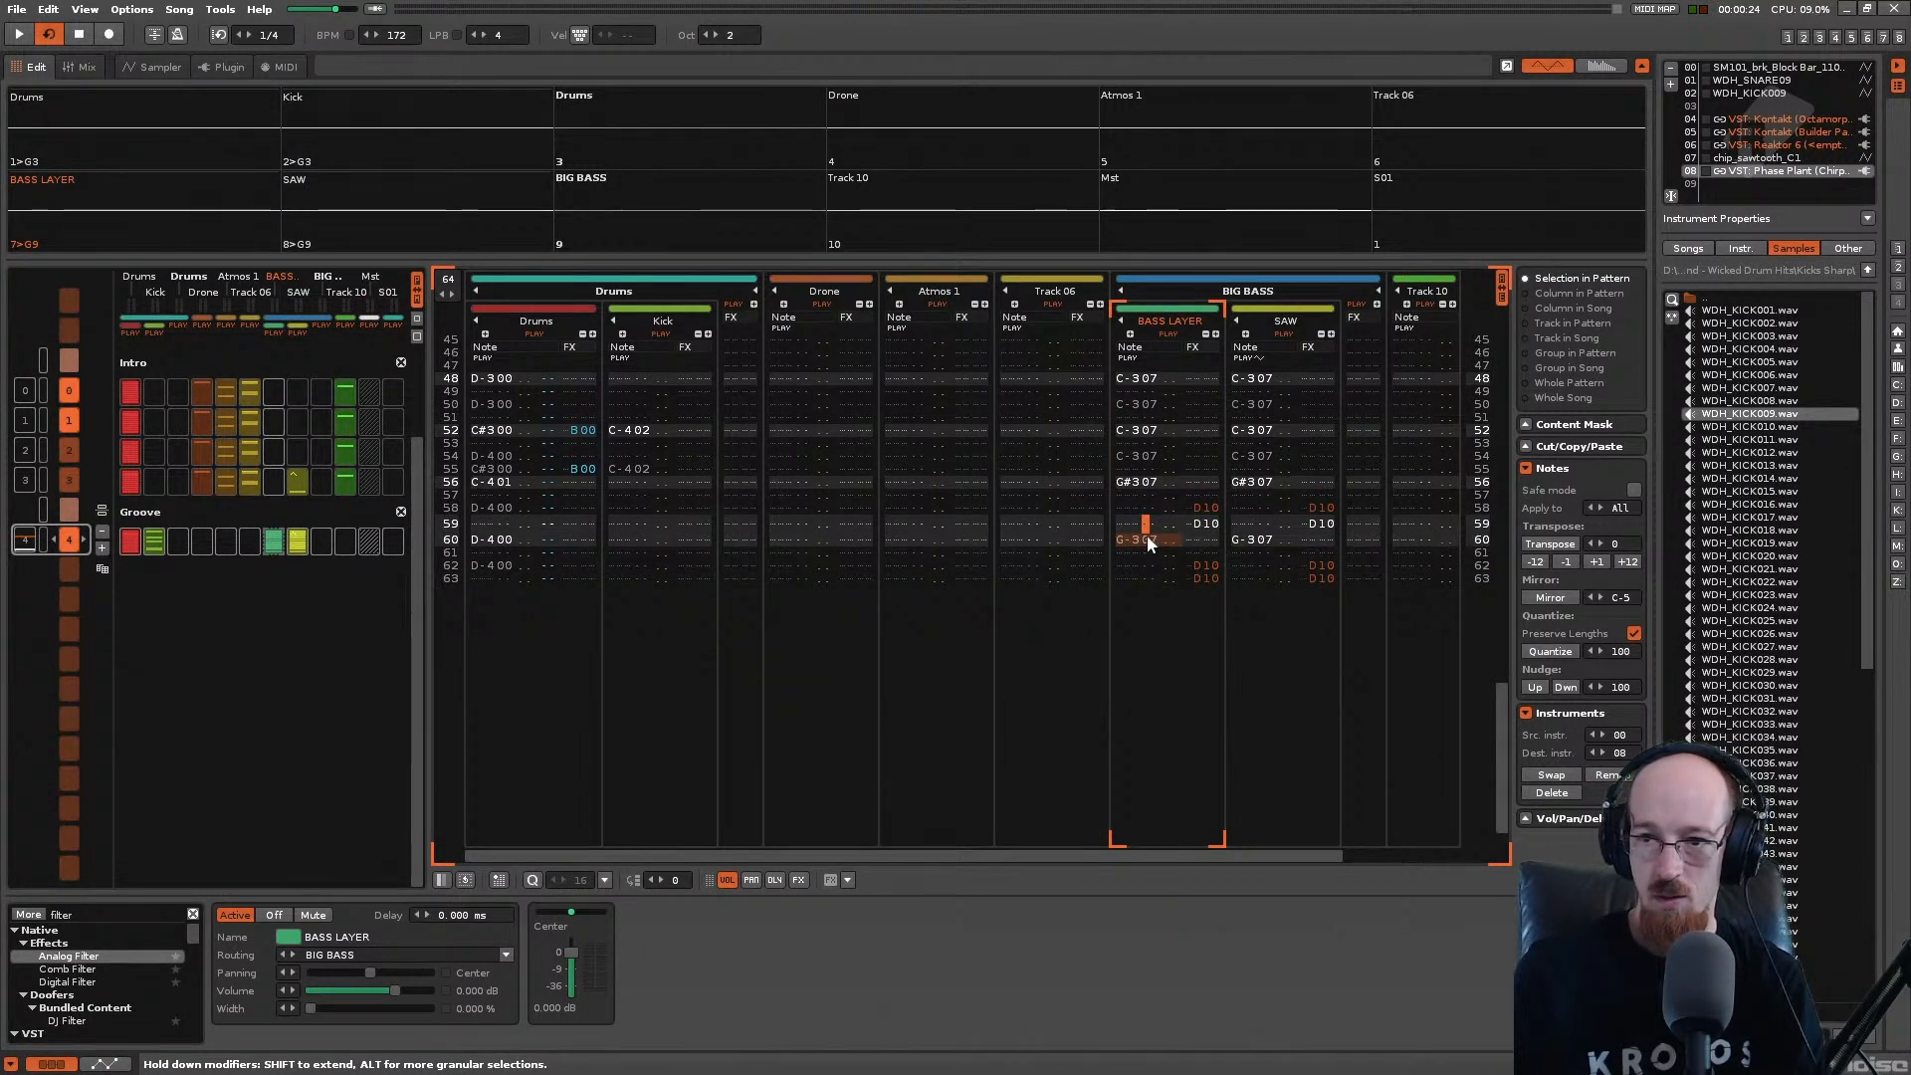
drag(1147, 535, 1148, 412)
drag(1156, 544, 1154, 550)
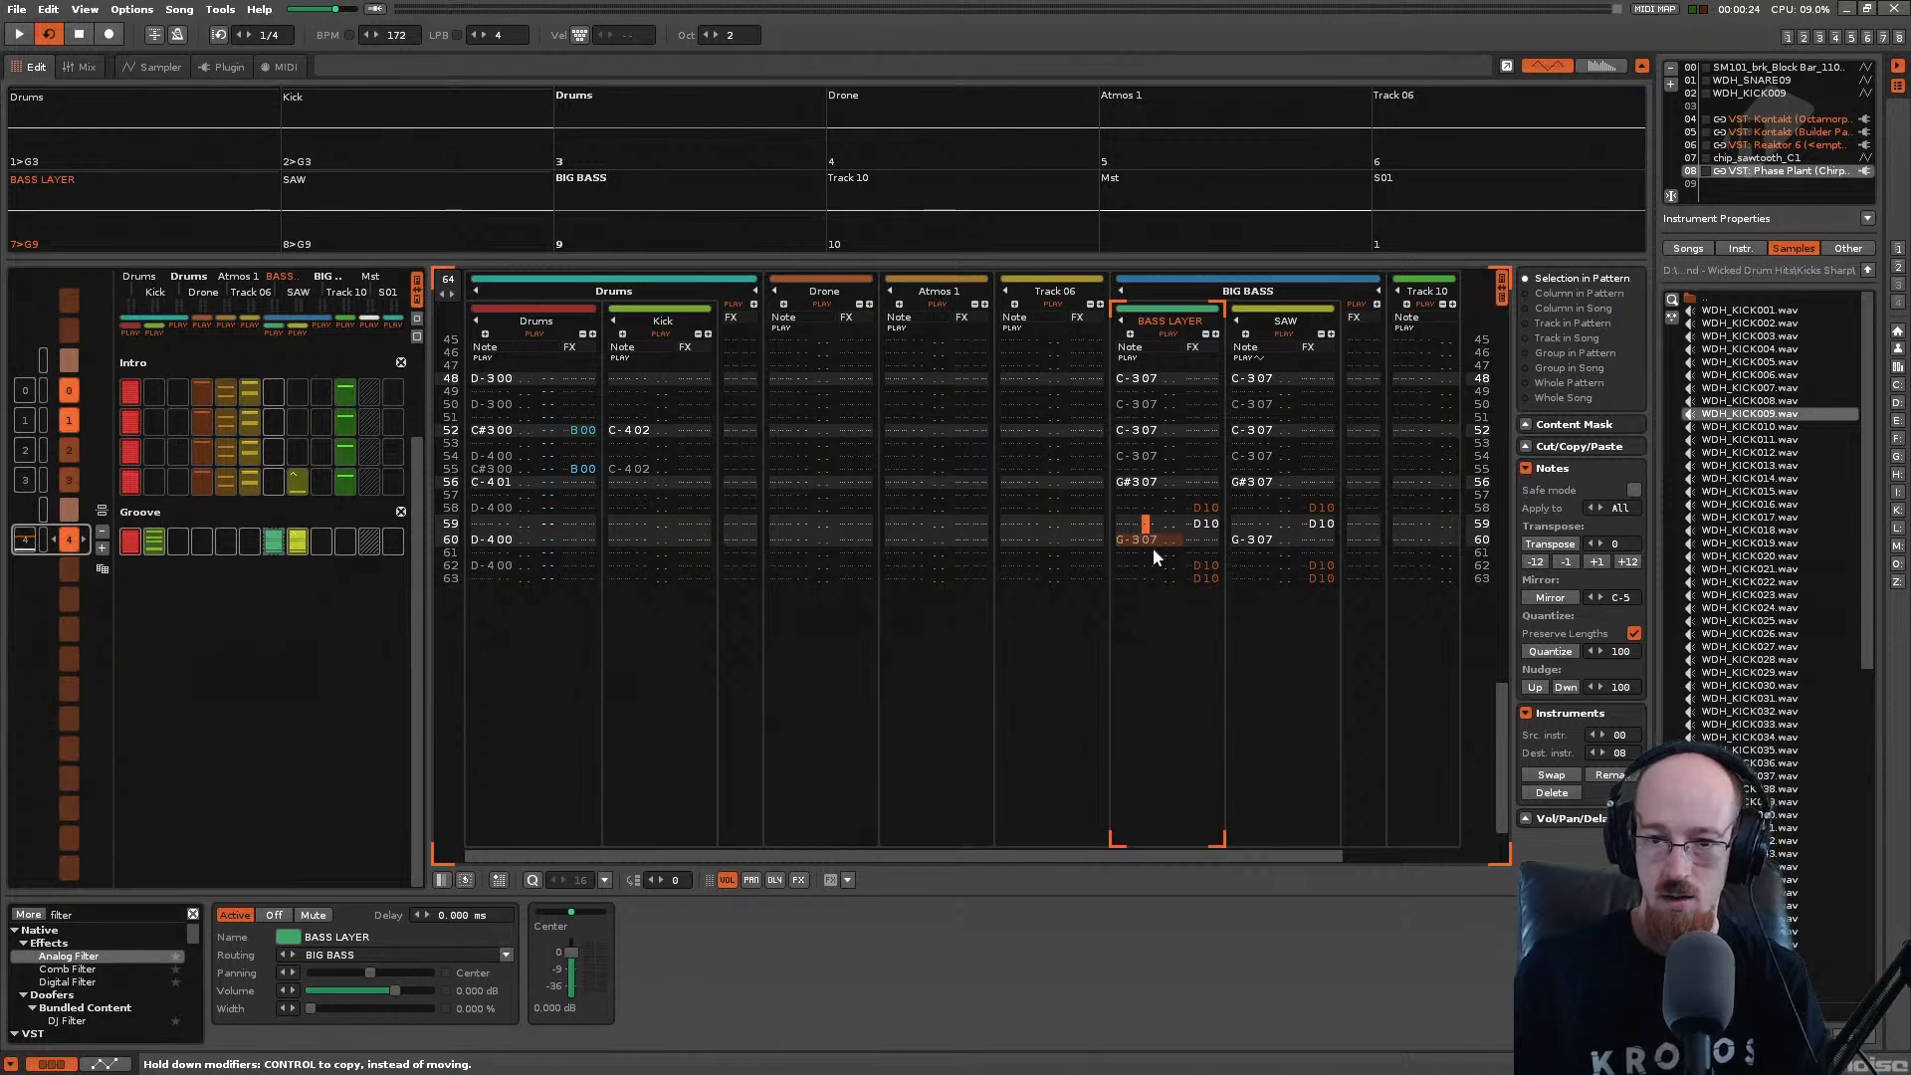
double_click(1153, 550)
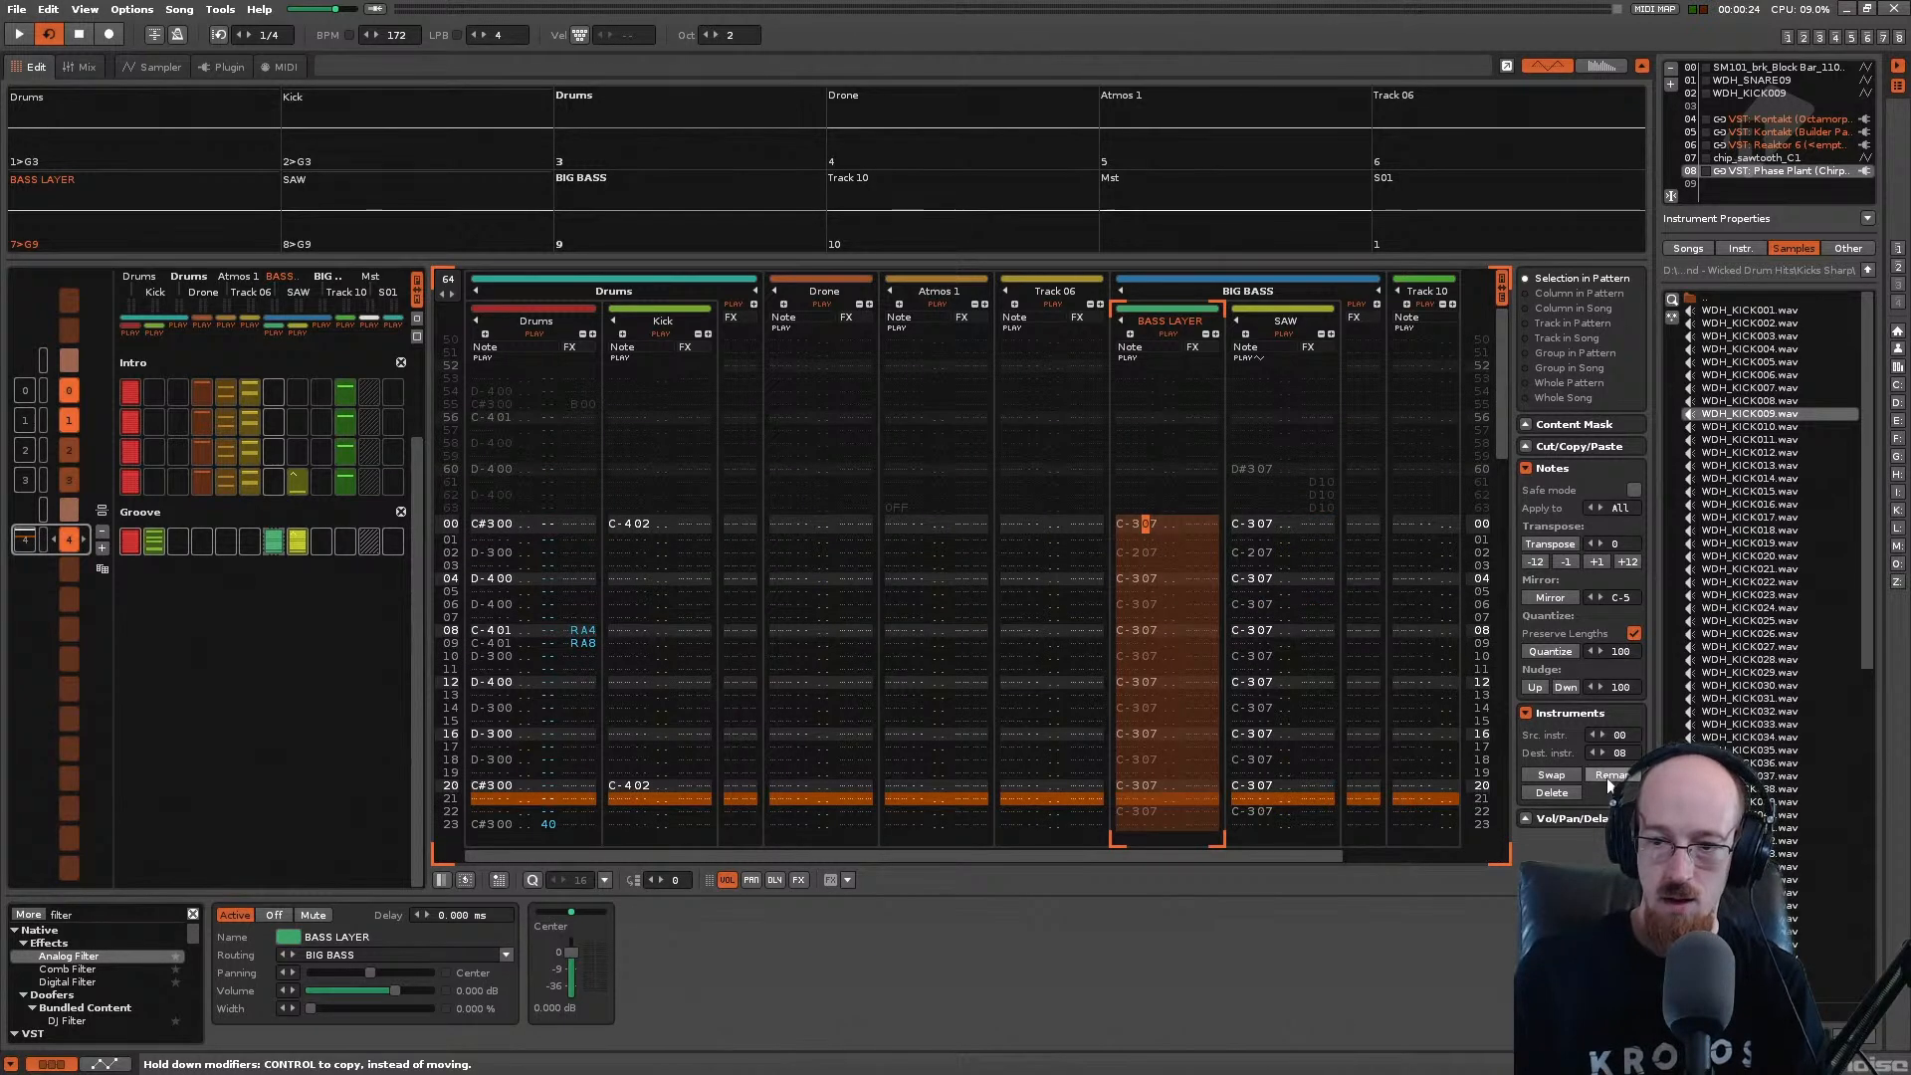
click(1621, 735)
text(07)
key(Return)
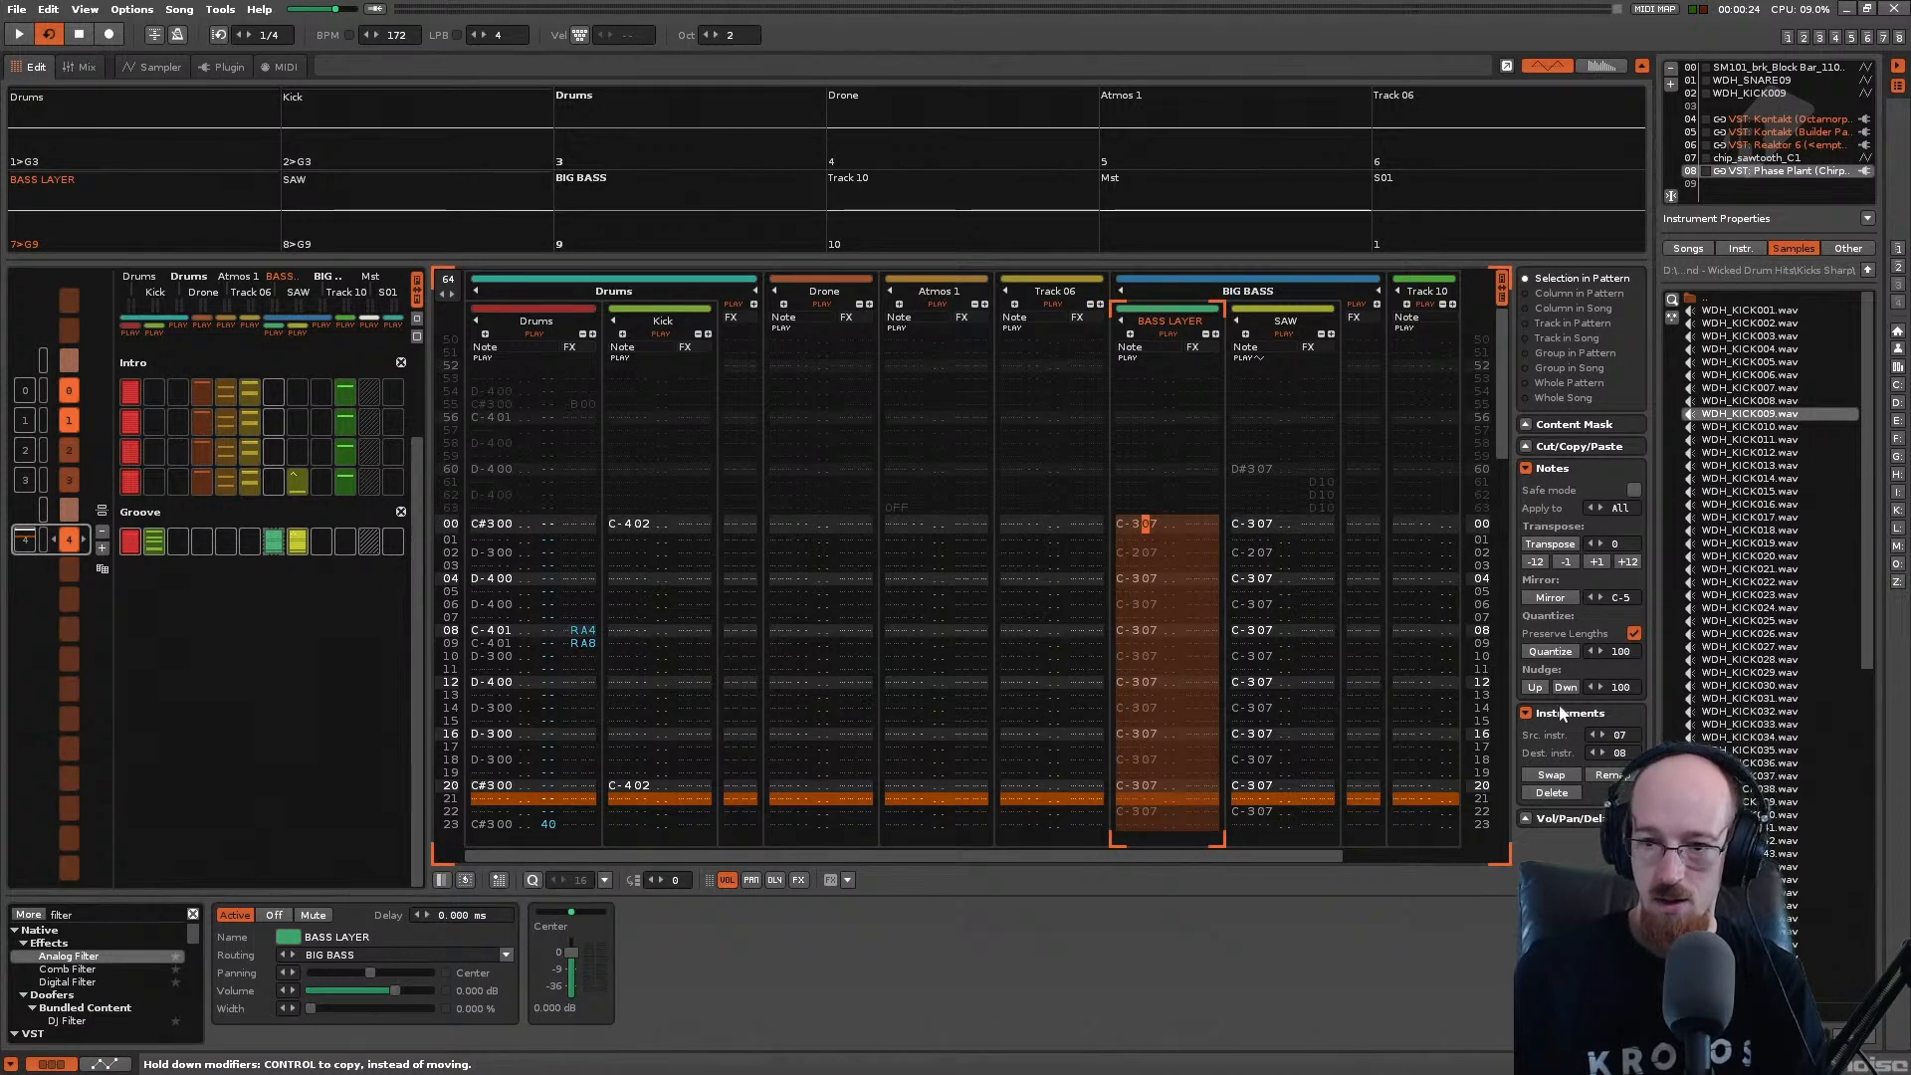
click(1553, 776)
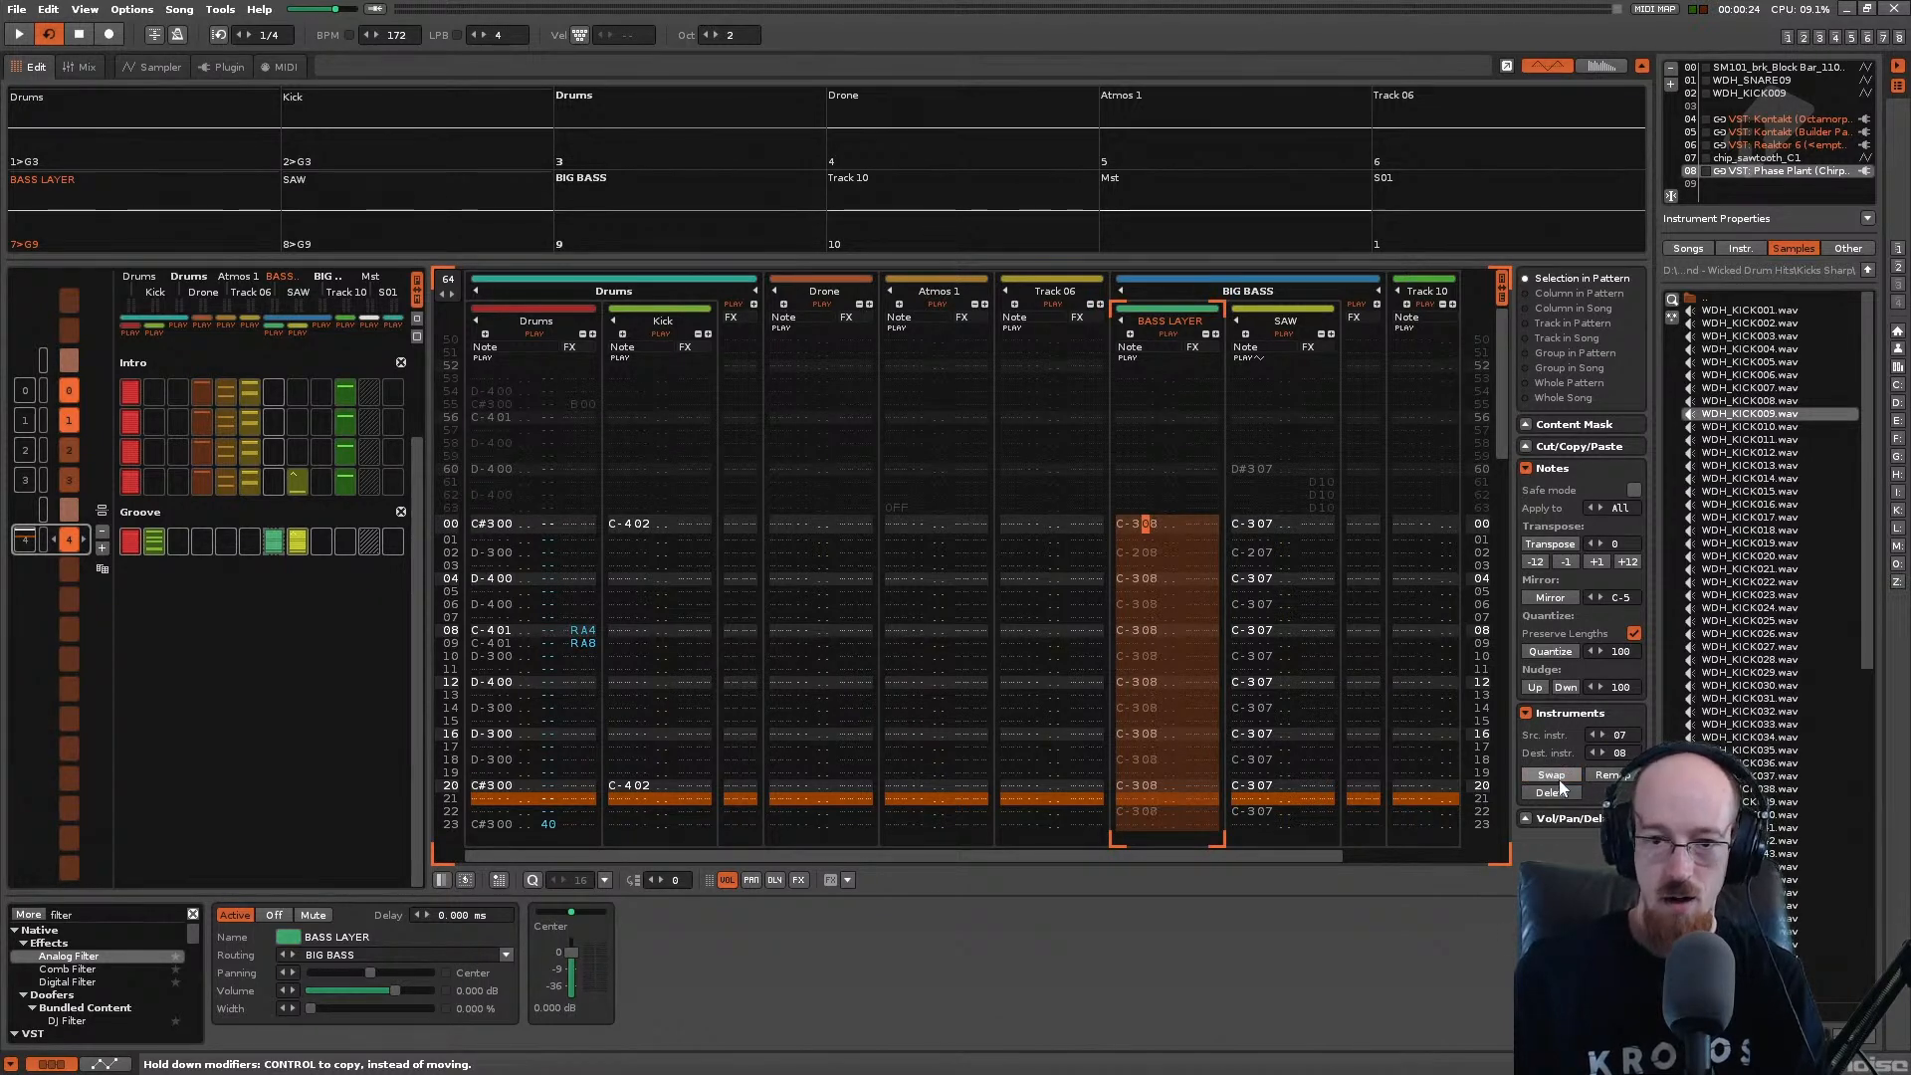
Step: Save the song and play back the Groove pattern with the remapped BASS LAYER notes
click(1150, 524)
key(ctrl+s)
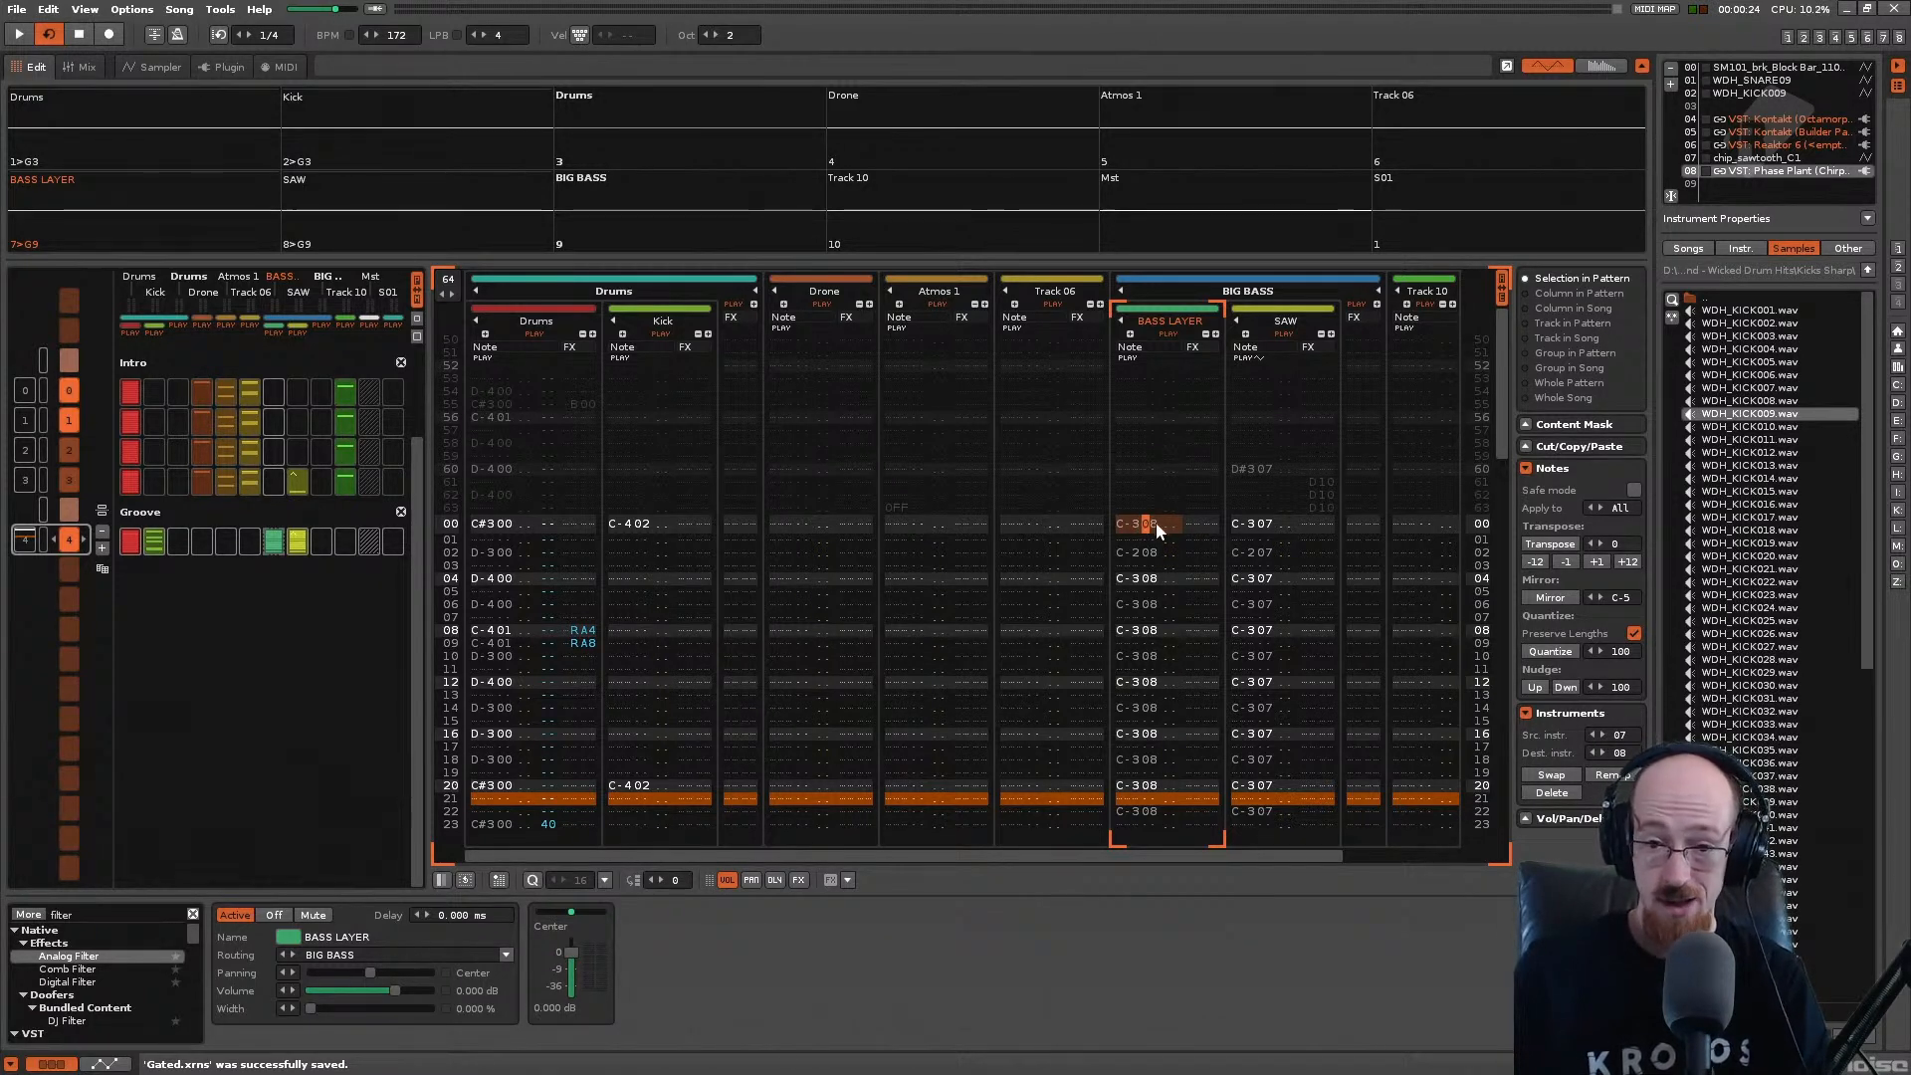
key(space)
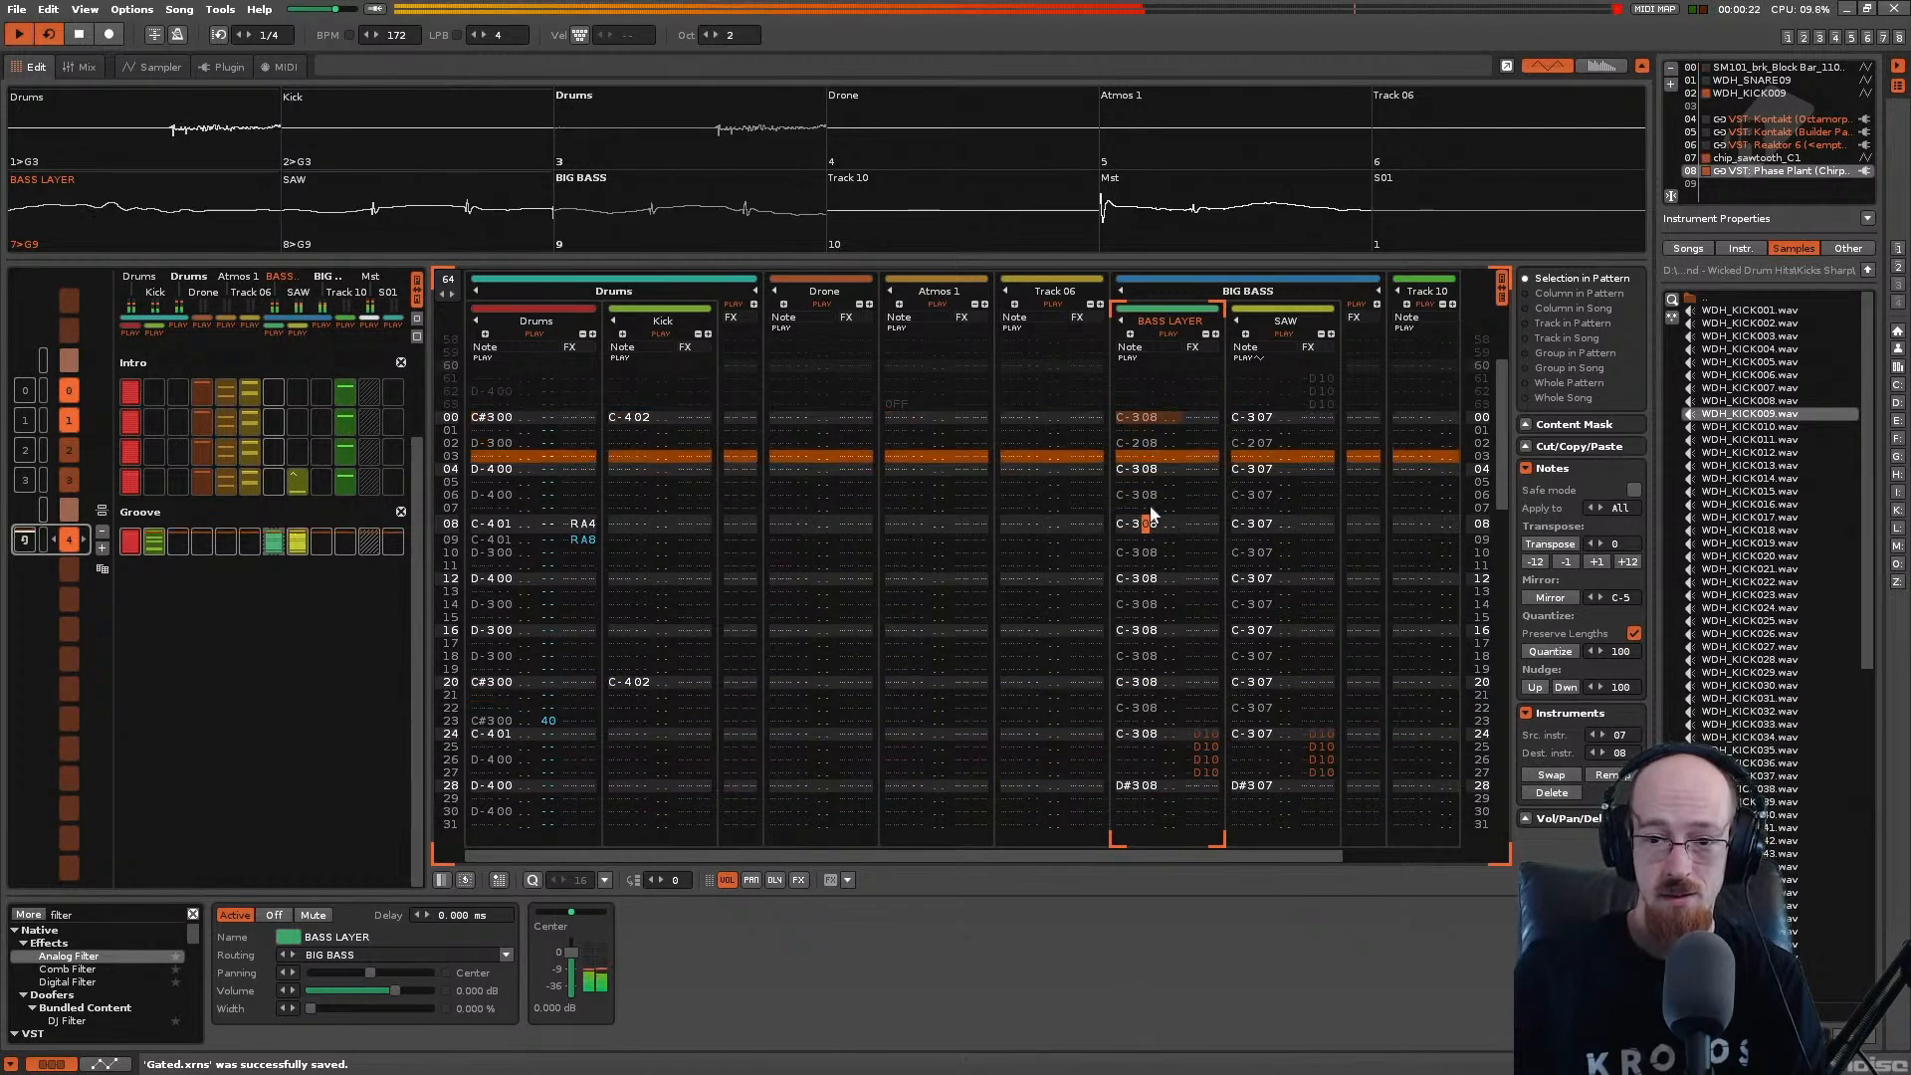
key(space)
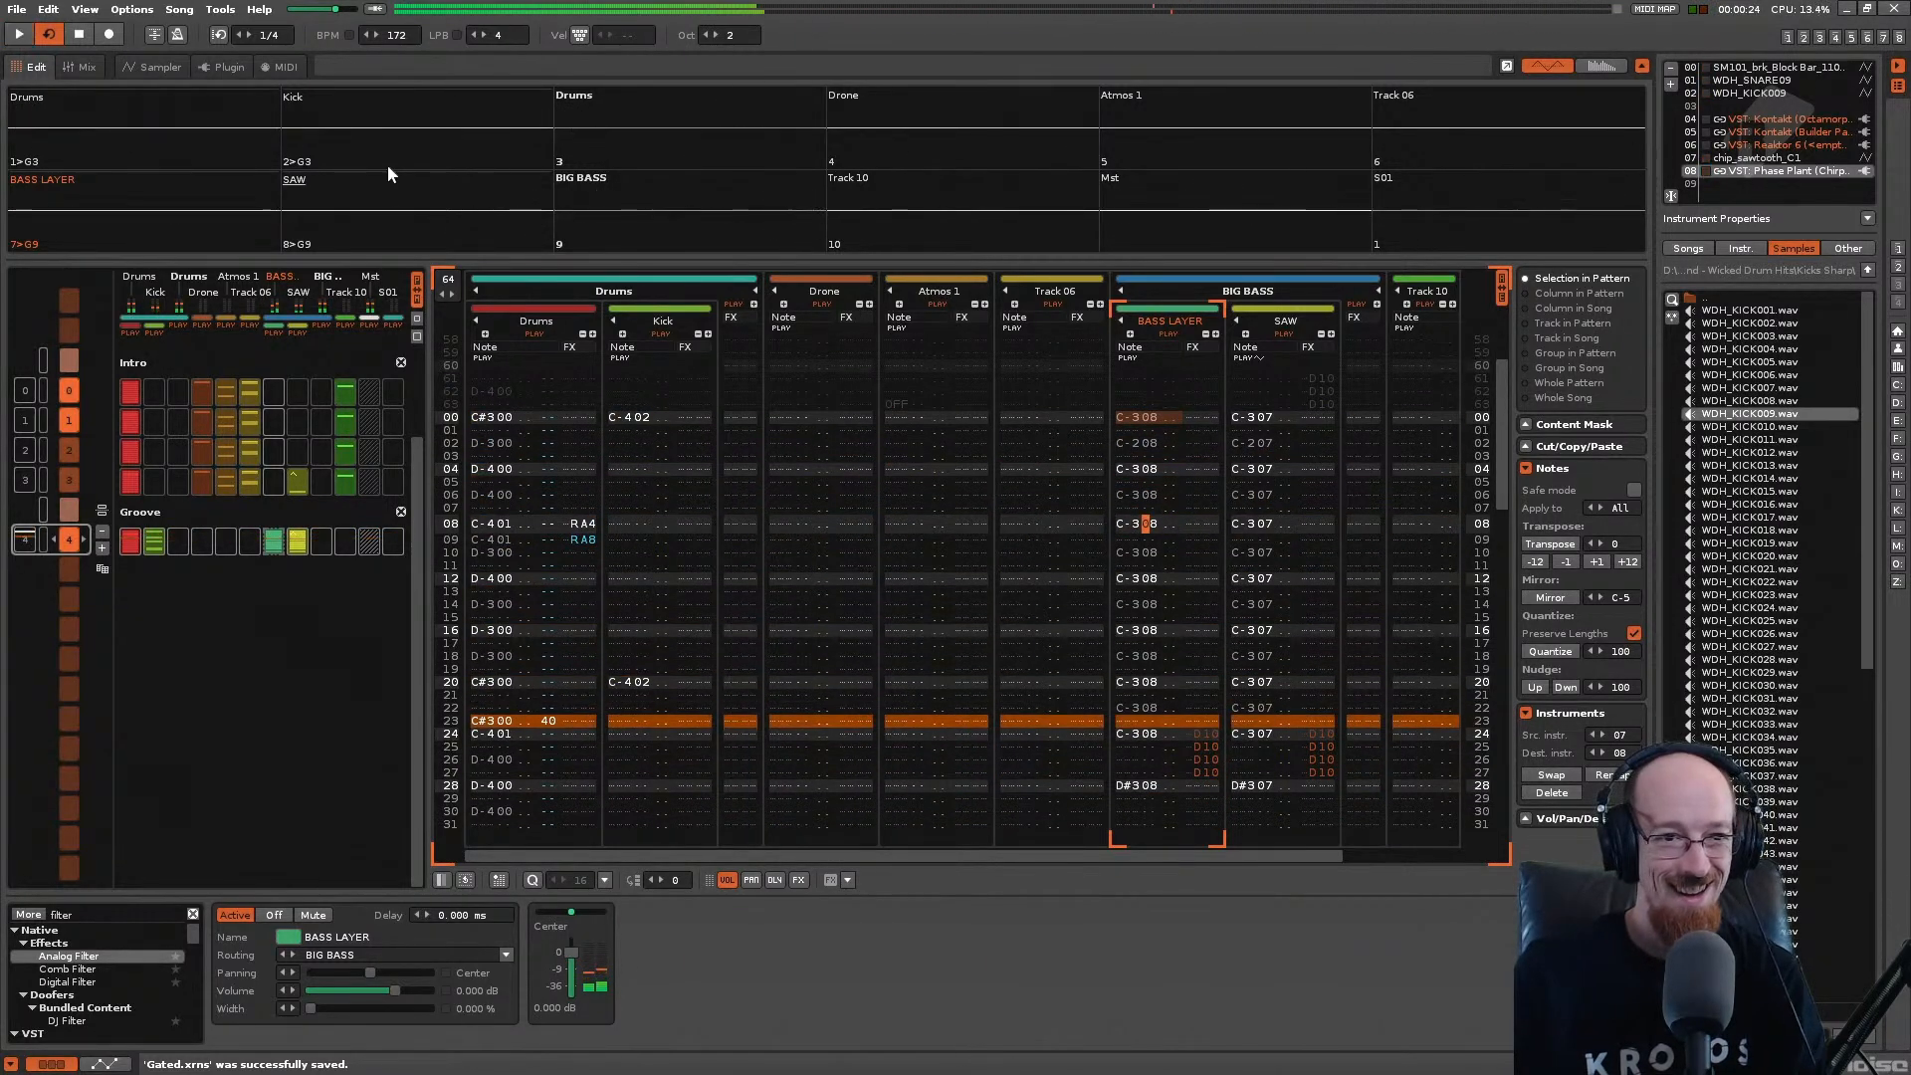
Step: Reopen the Phase Plant instrument in slot 08, audition more Bass Hard presets and load Combover
click(79, 66)
click(45, 67)
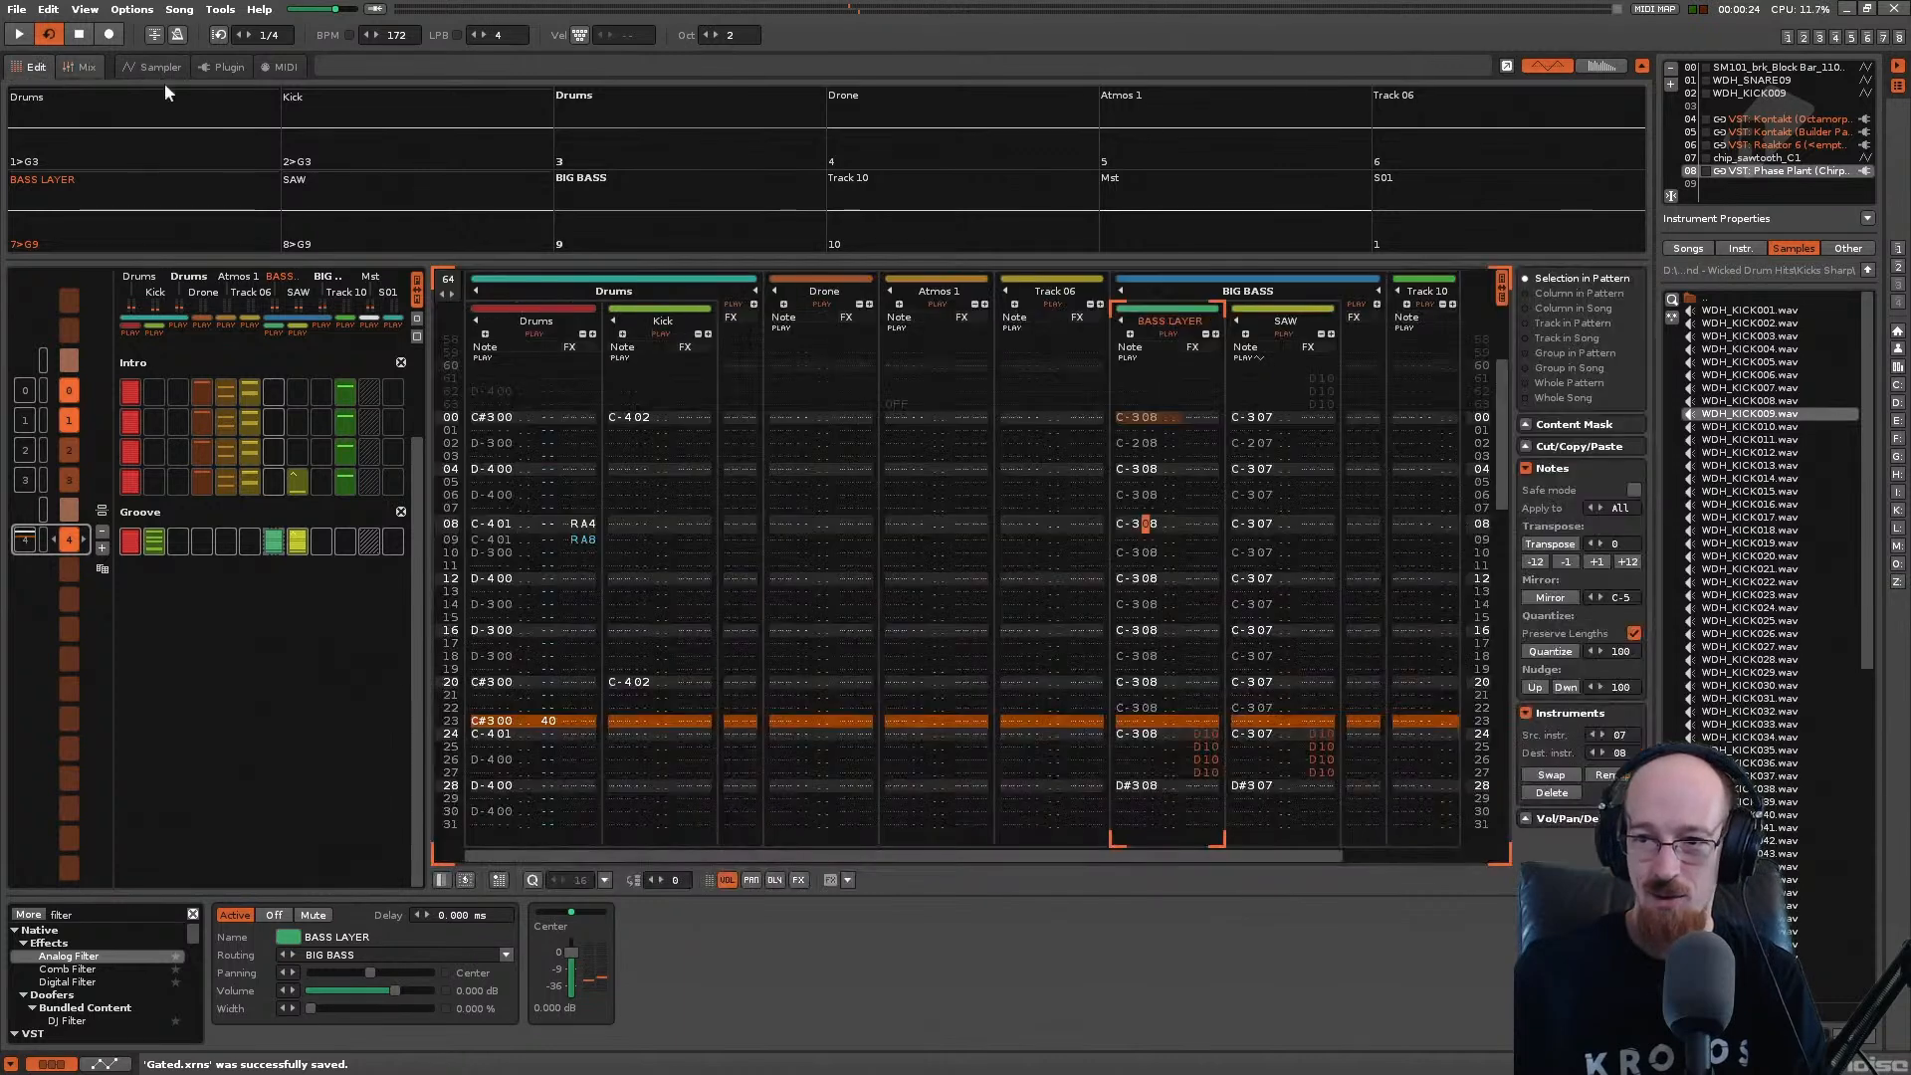
double_click(1791, 171)
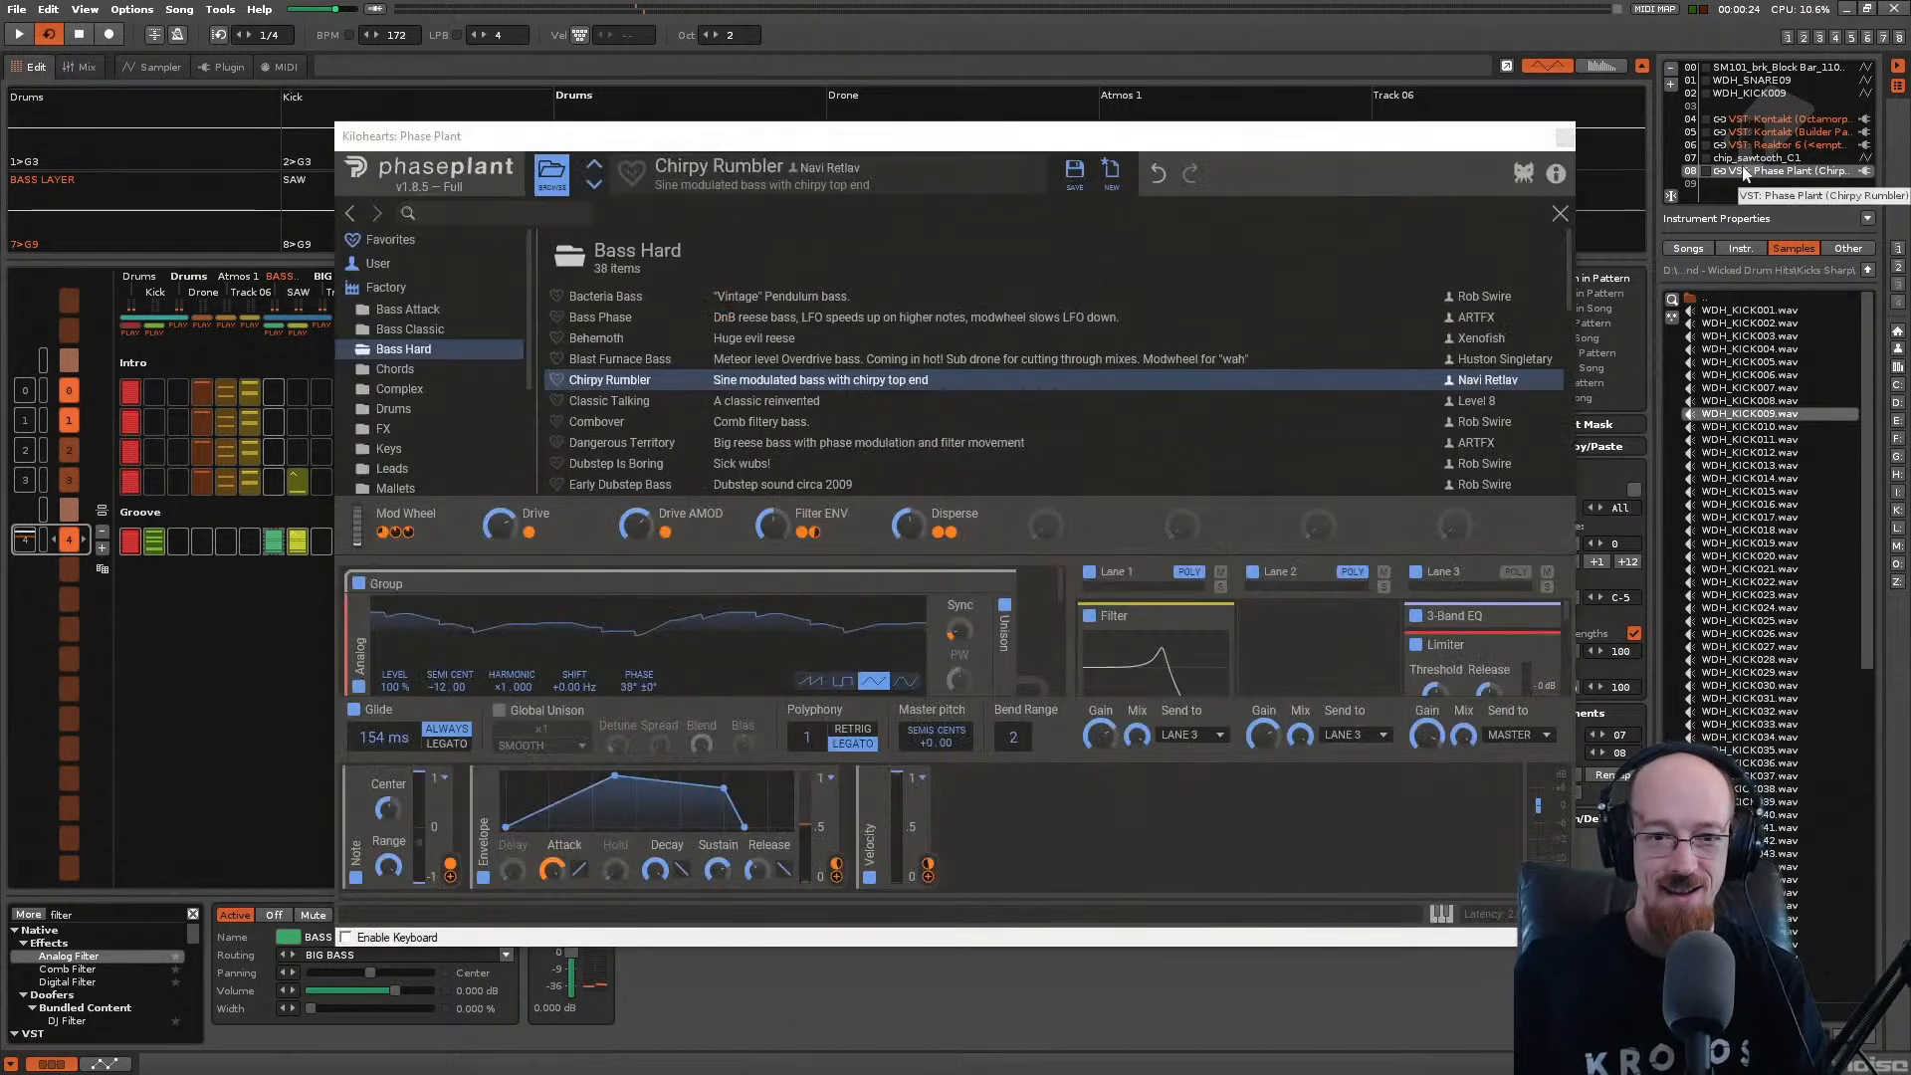
click(653, 406)
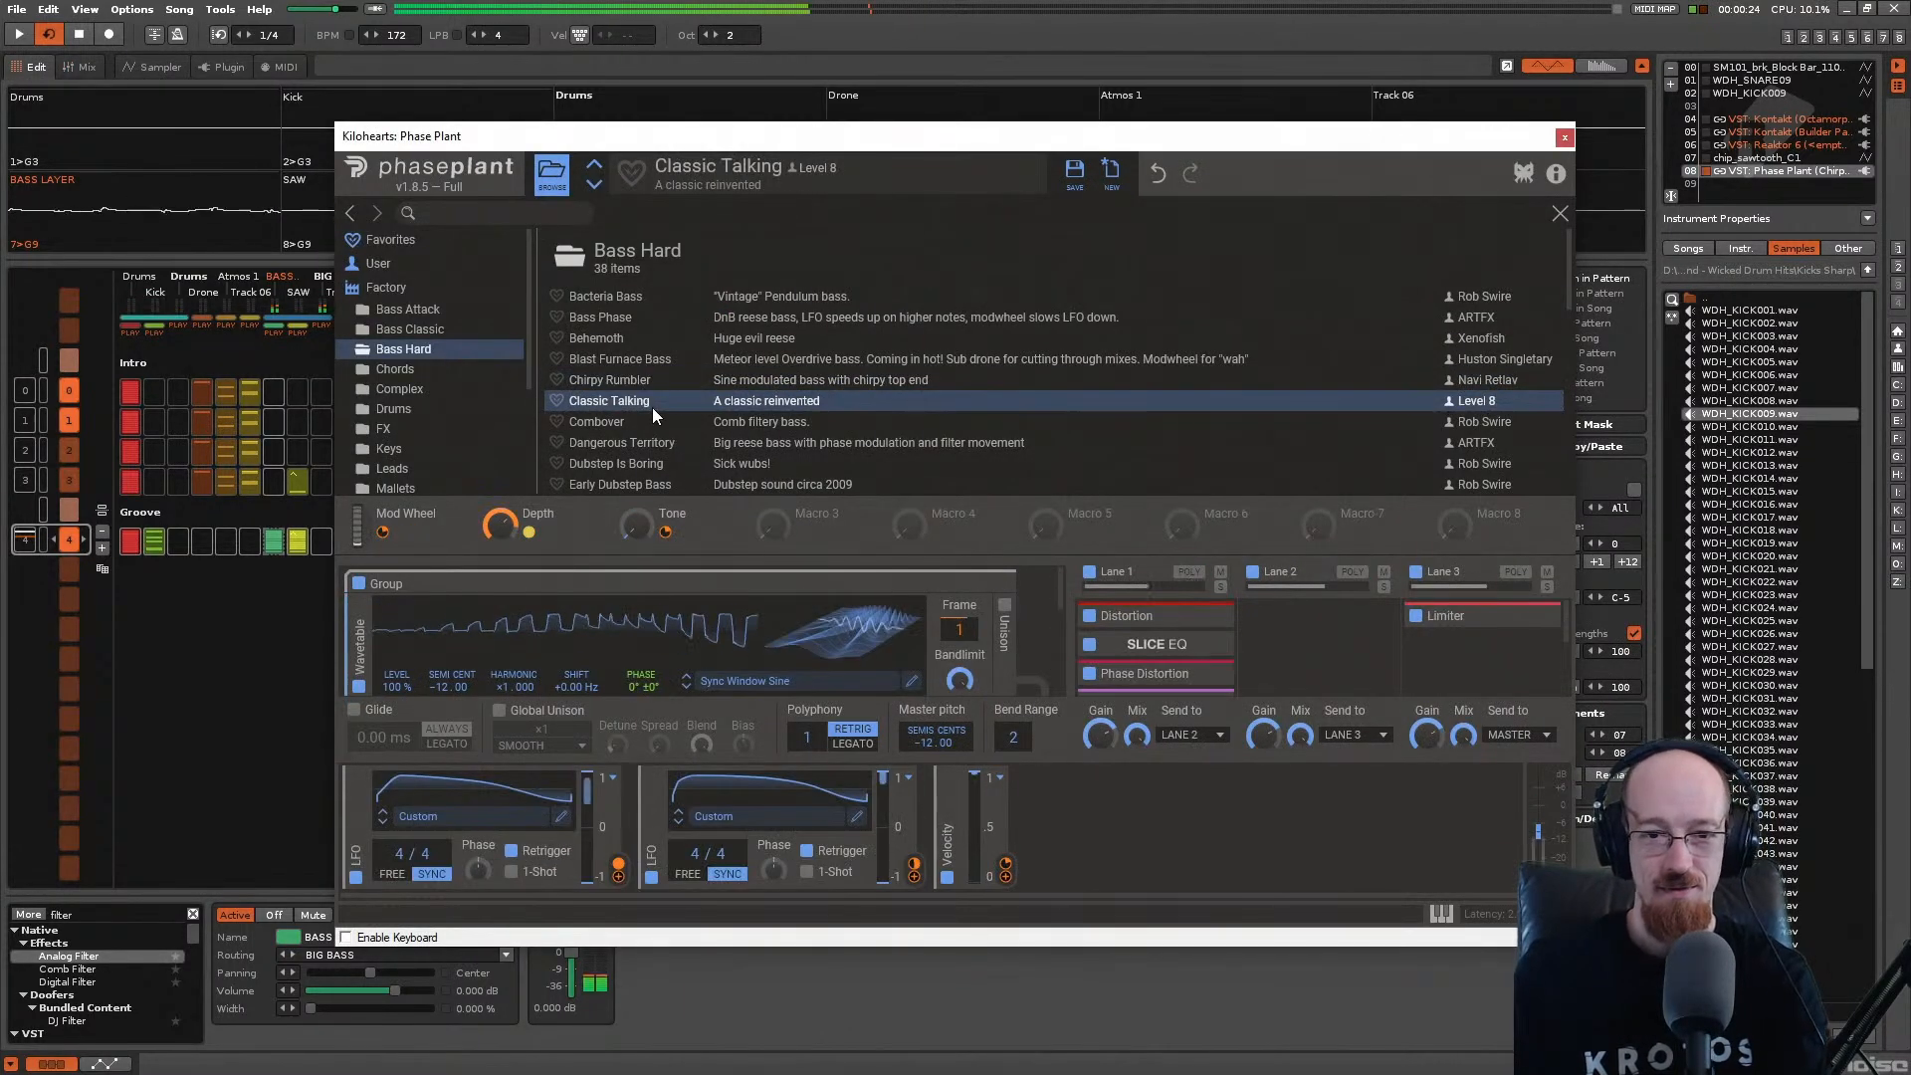
click(653, 423)
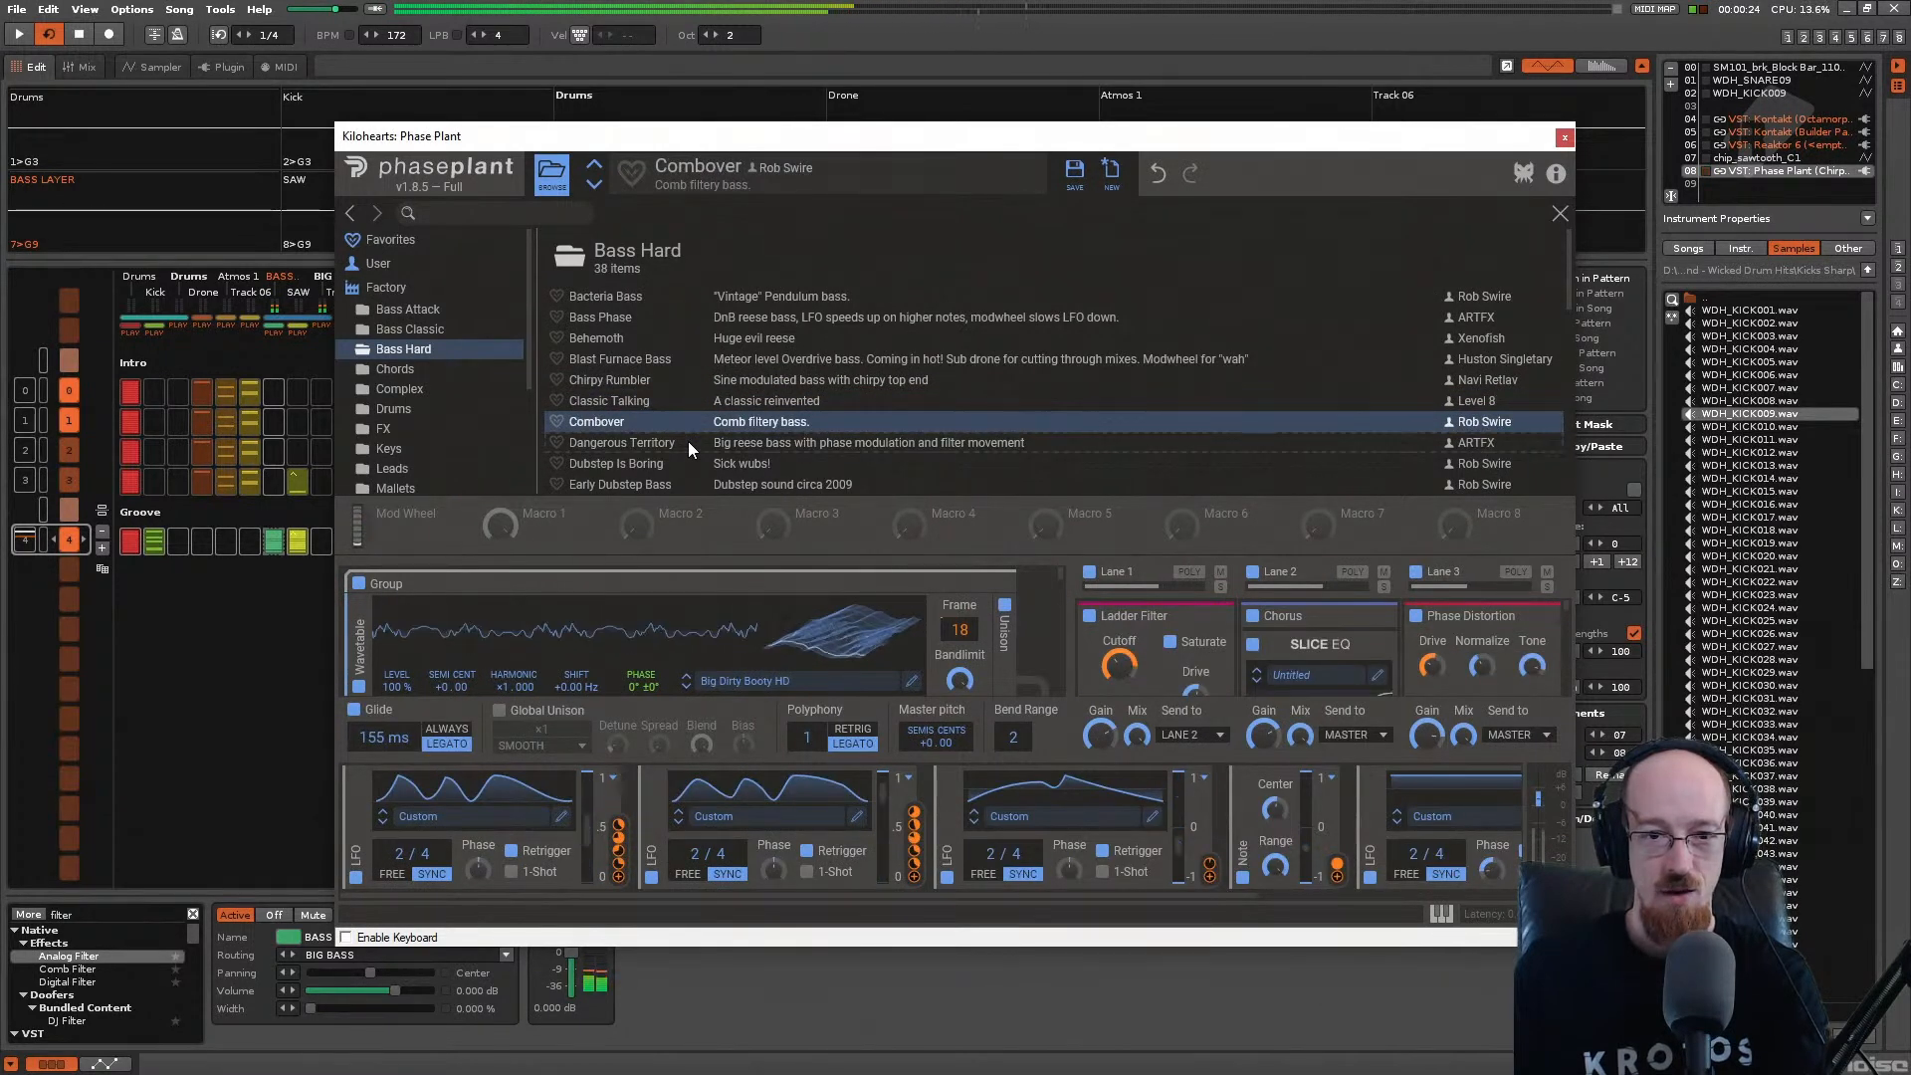
click(689, 444)
click(659, 420)
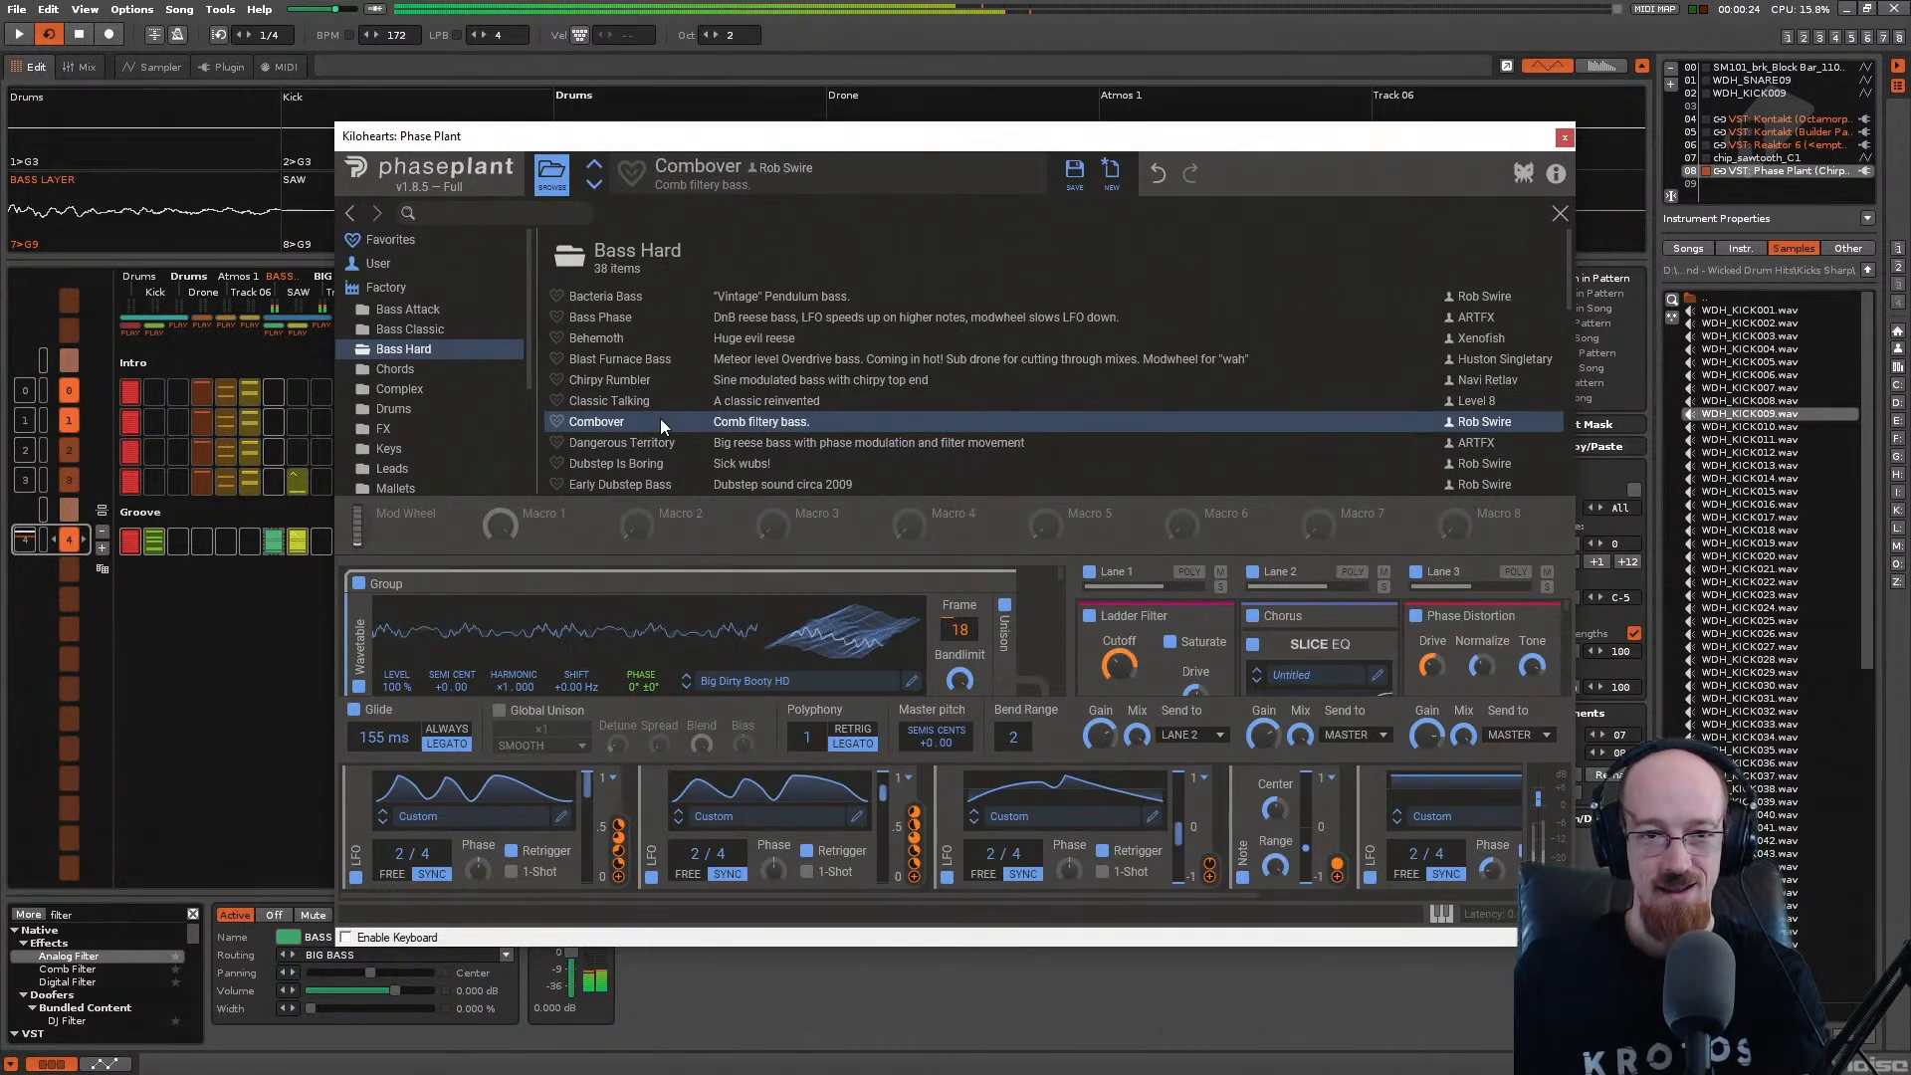
Step: Play the Groove pattern with the Combover bass layer and save the song
click(1565, 137)
key(space)
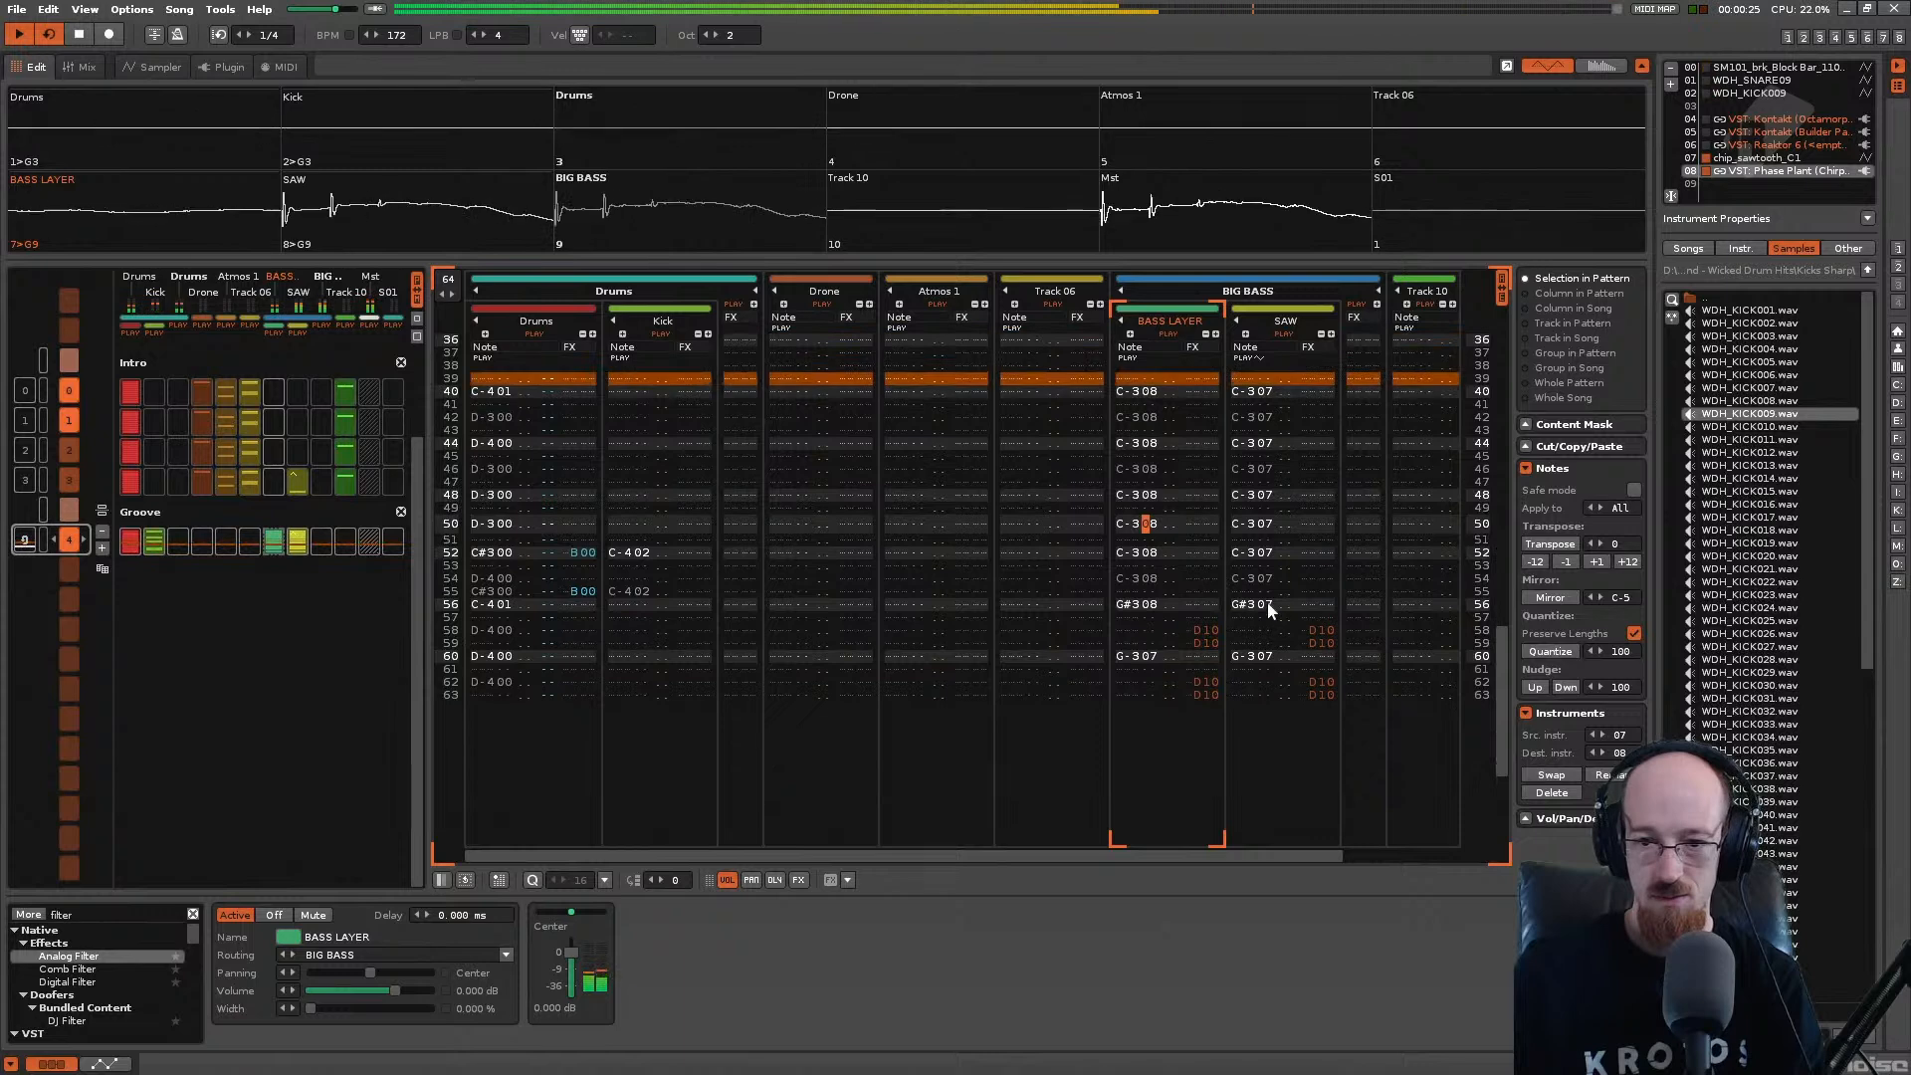
click(1256, 599)
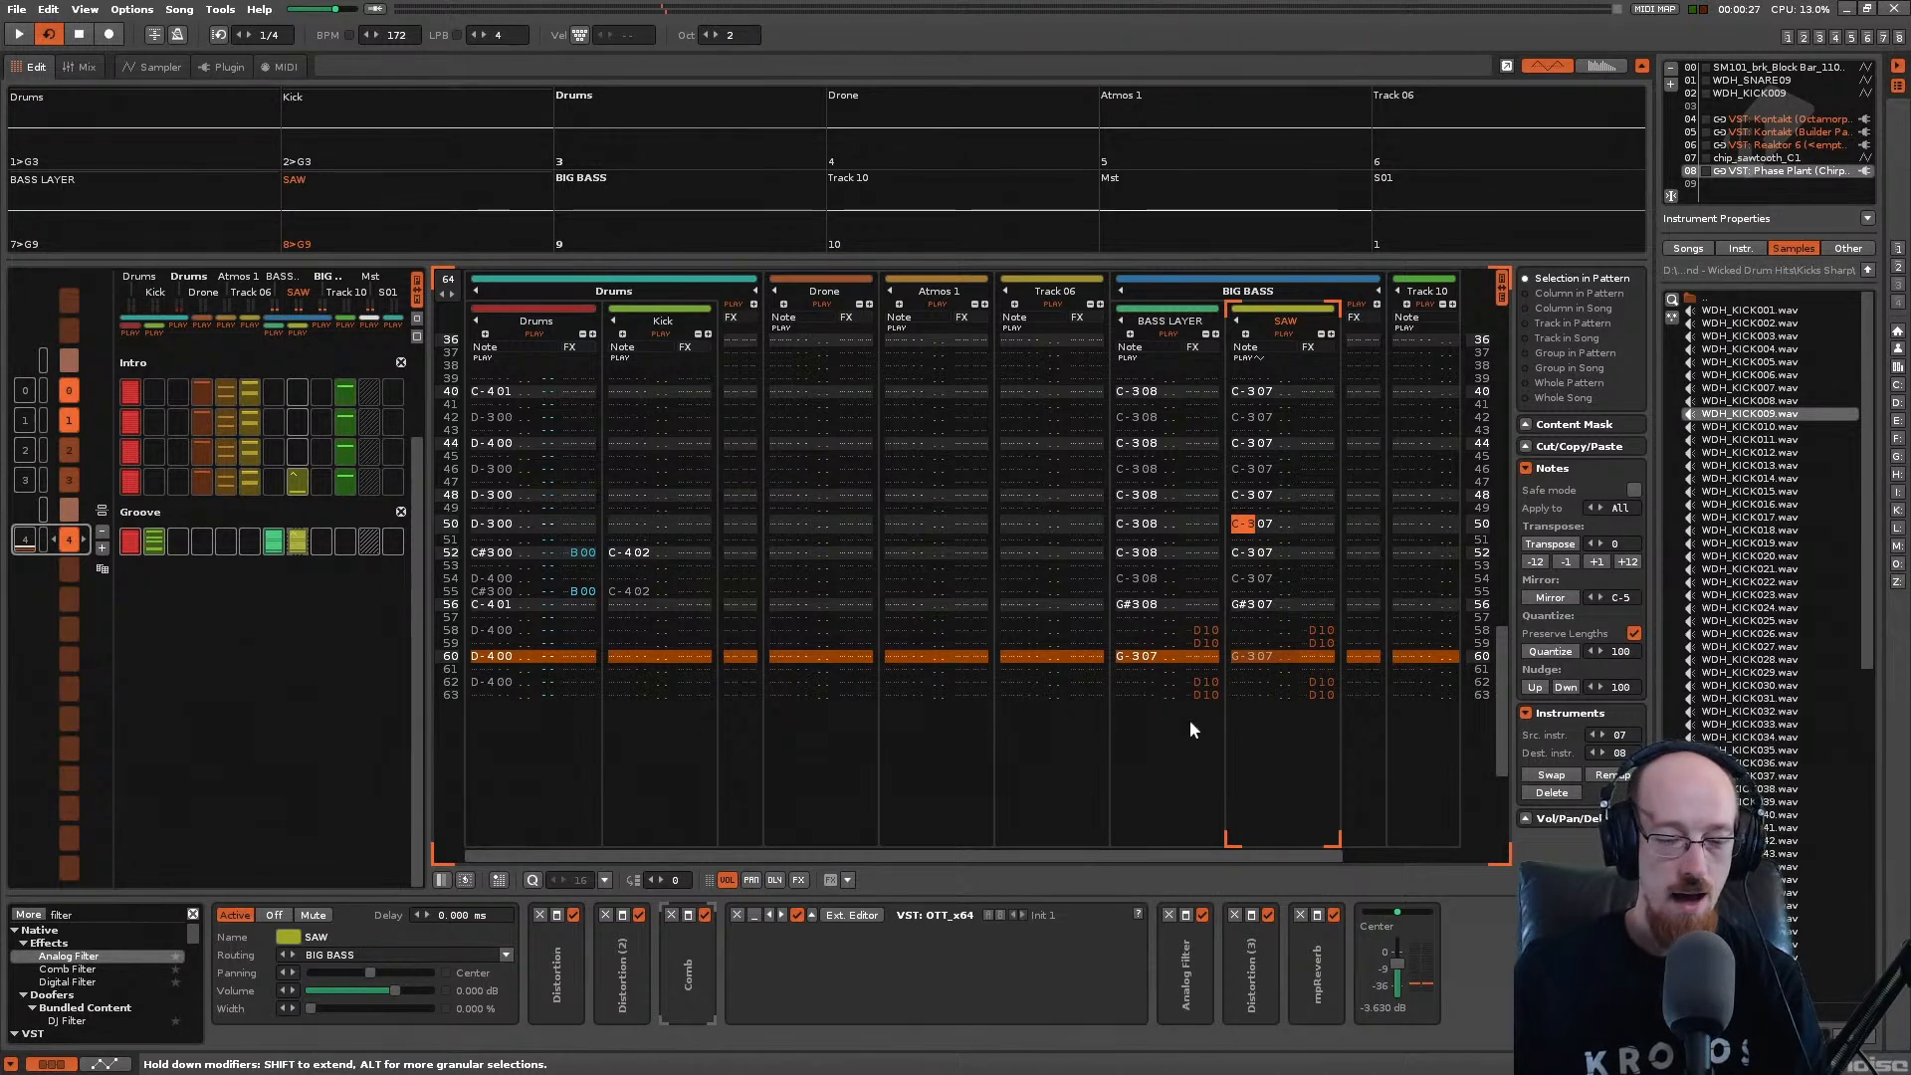
key(ctrl+s)
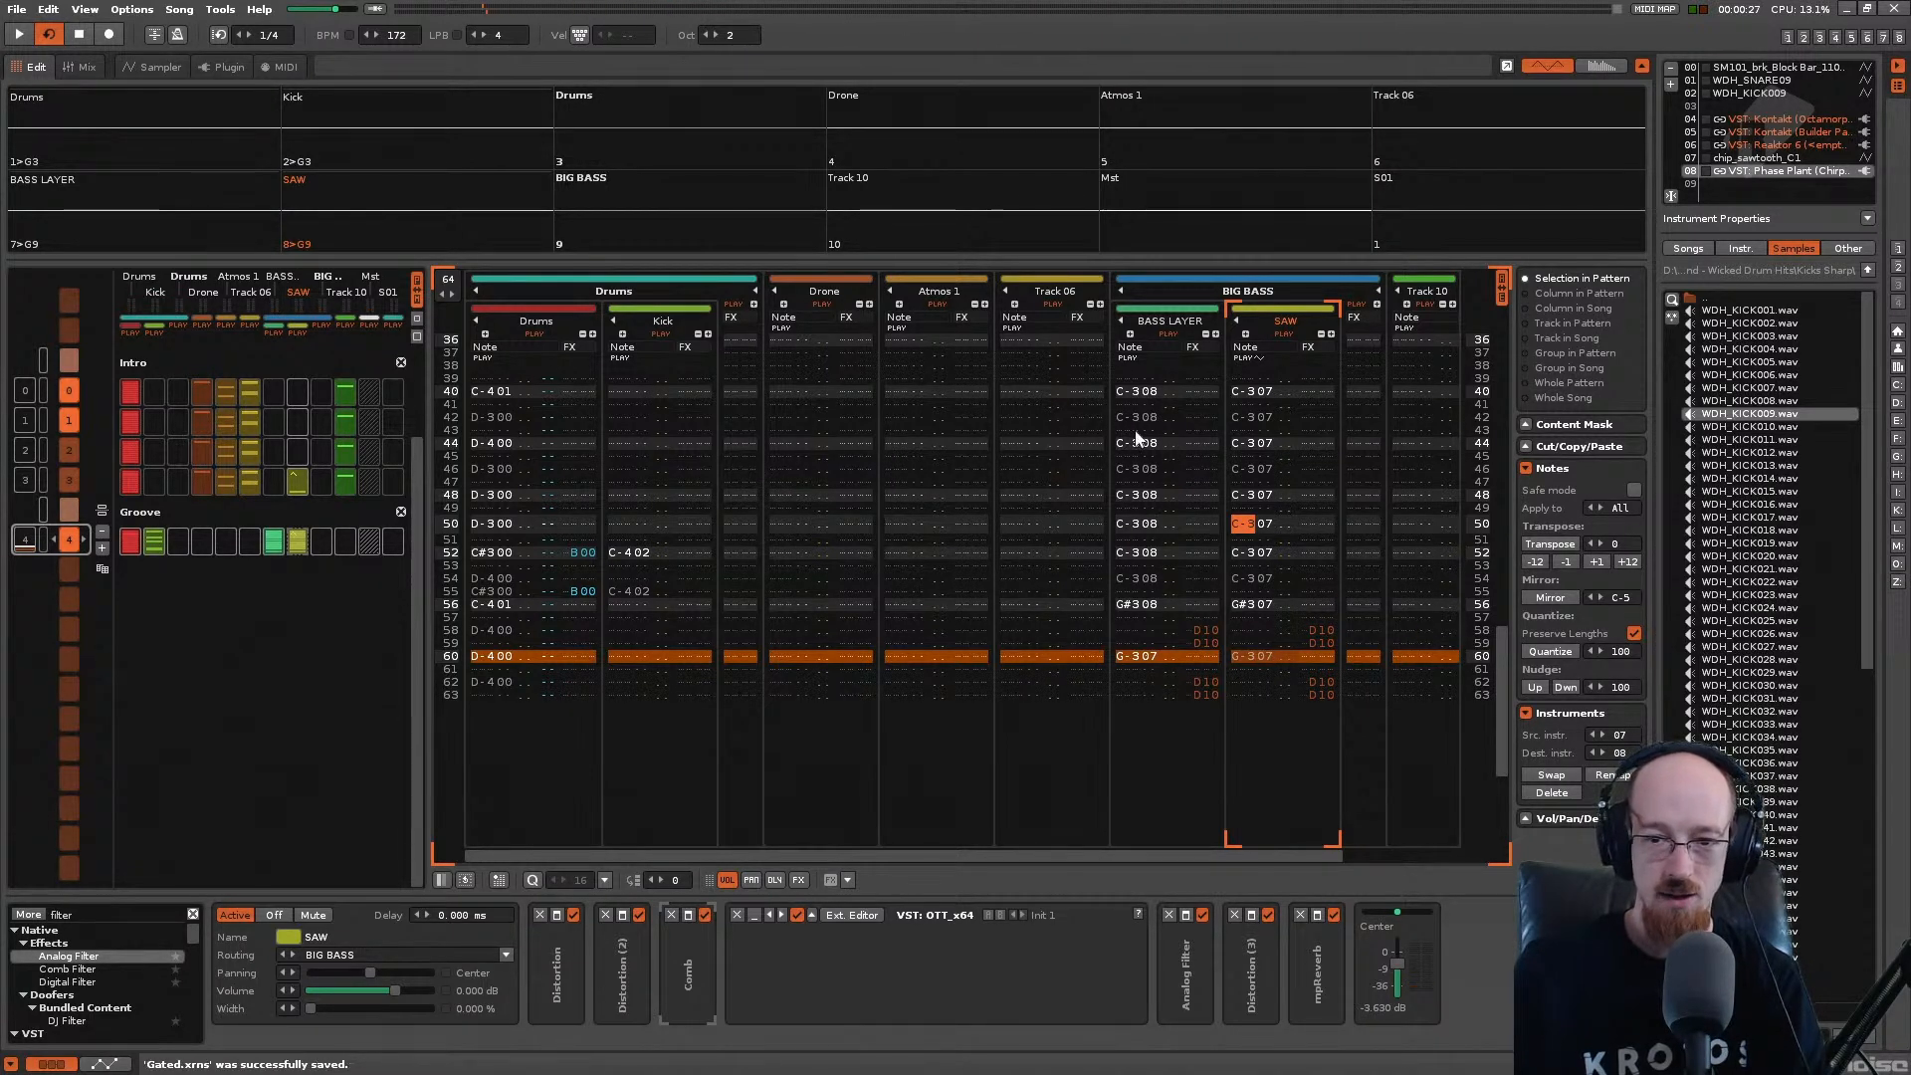
Step: Review the BASS LAYER notes in the Groove pattern and listen to the pattern again
key(shift+Tab)
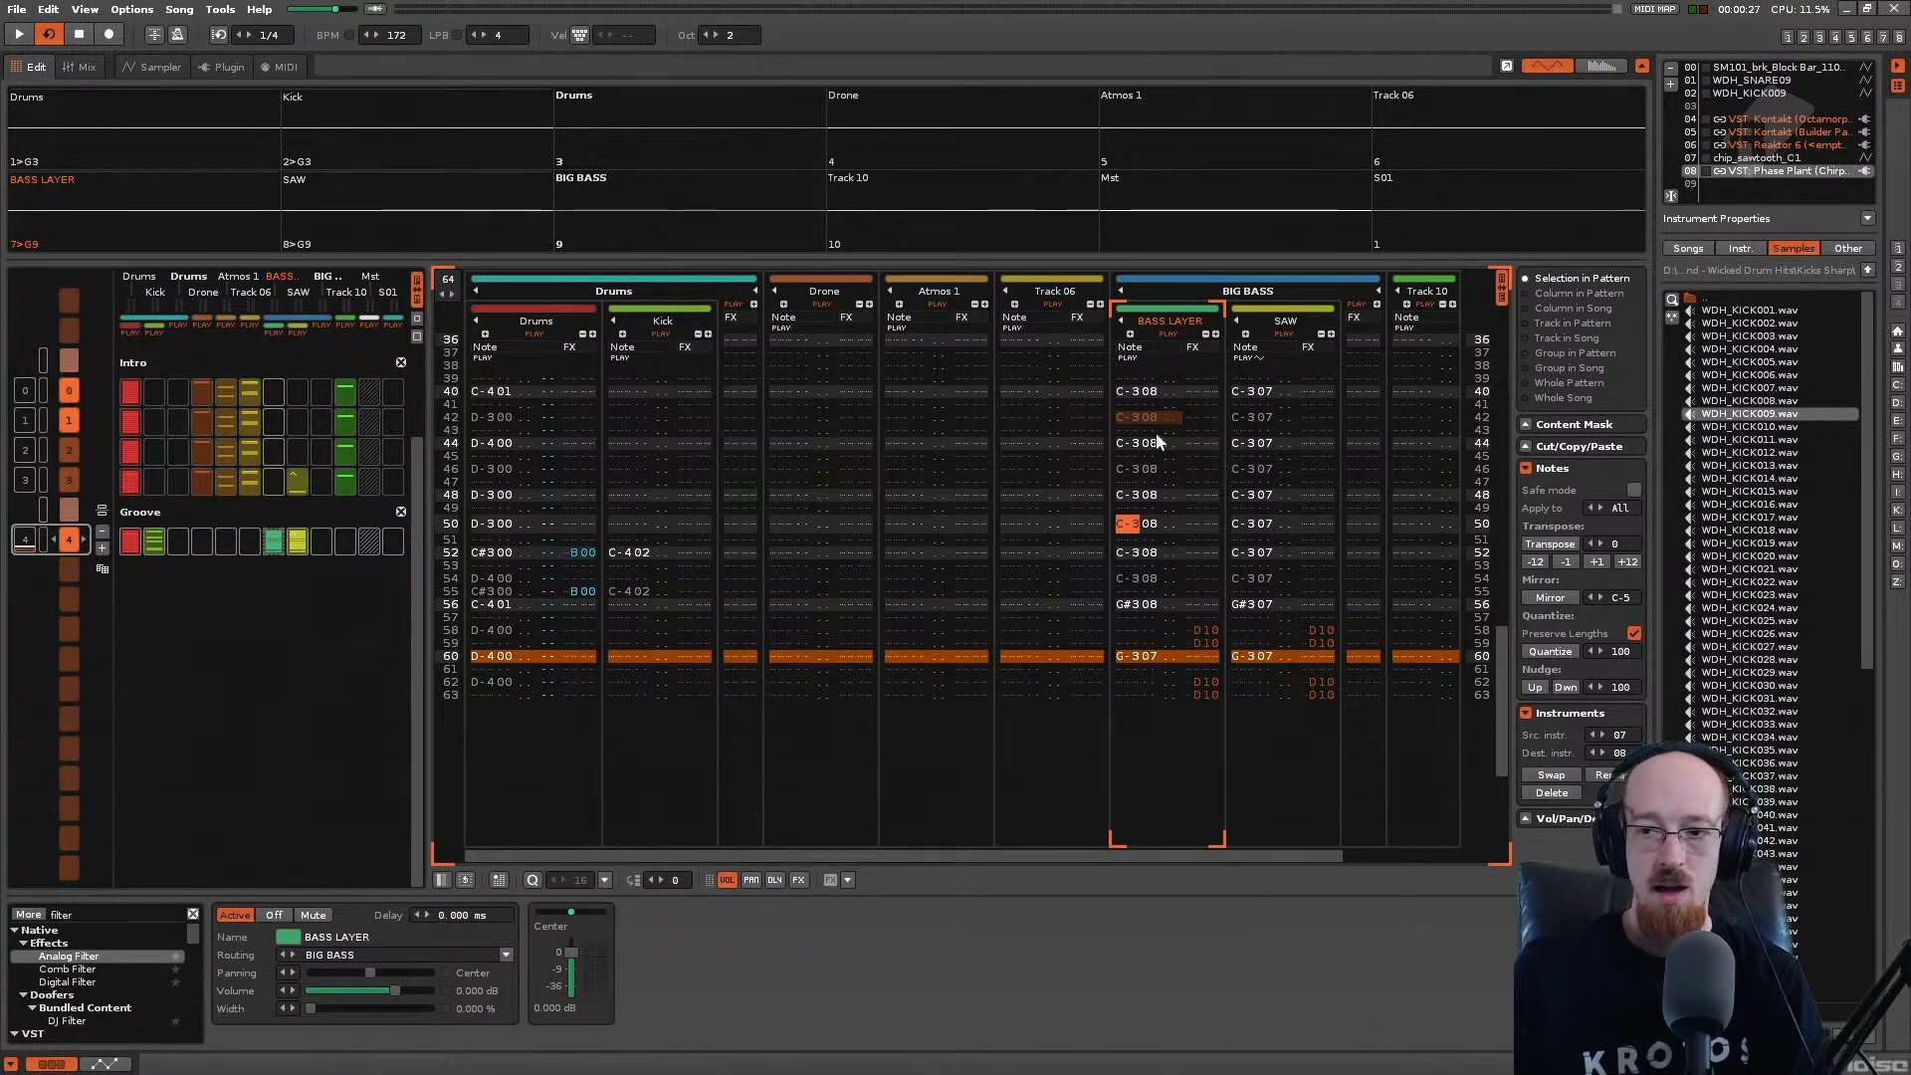
scroll(1144, 450, up, 10)
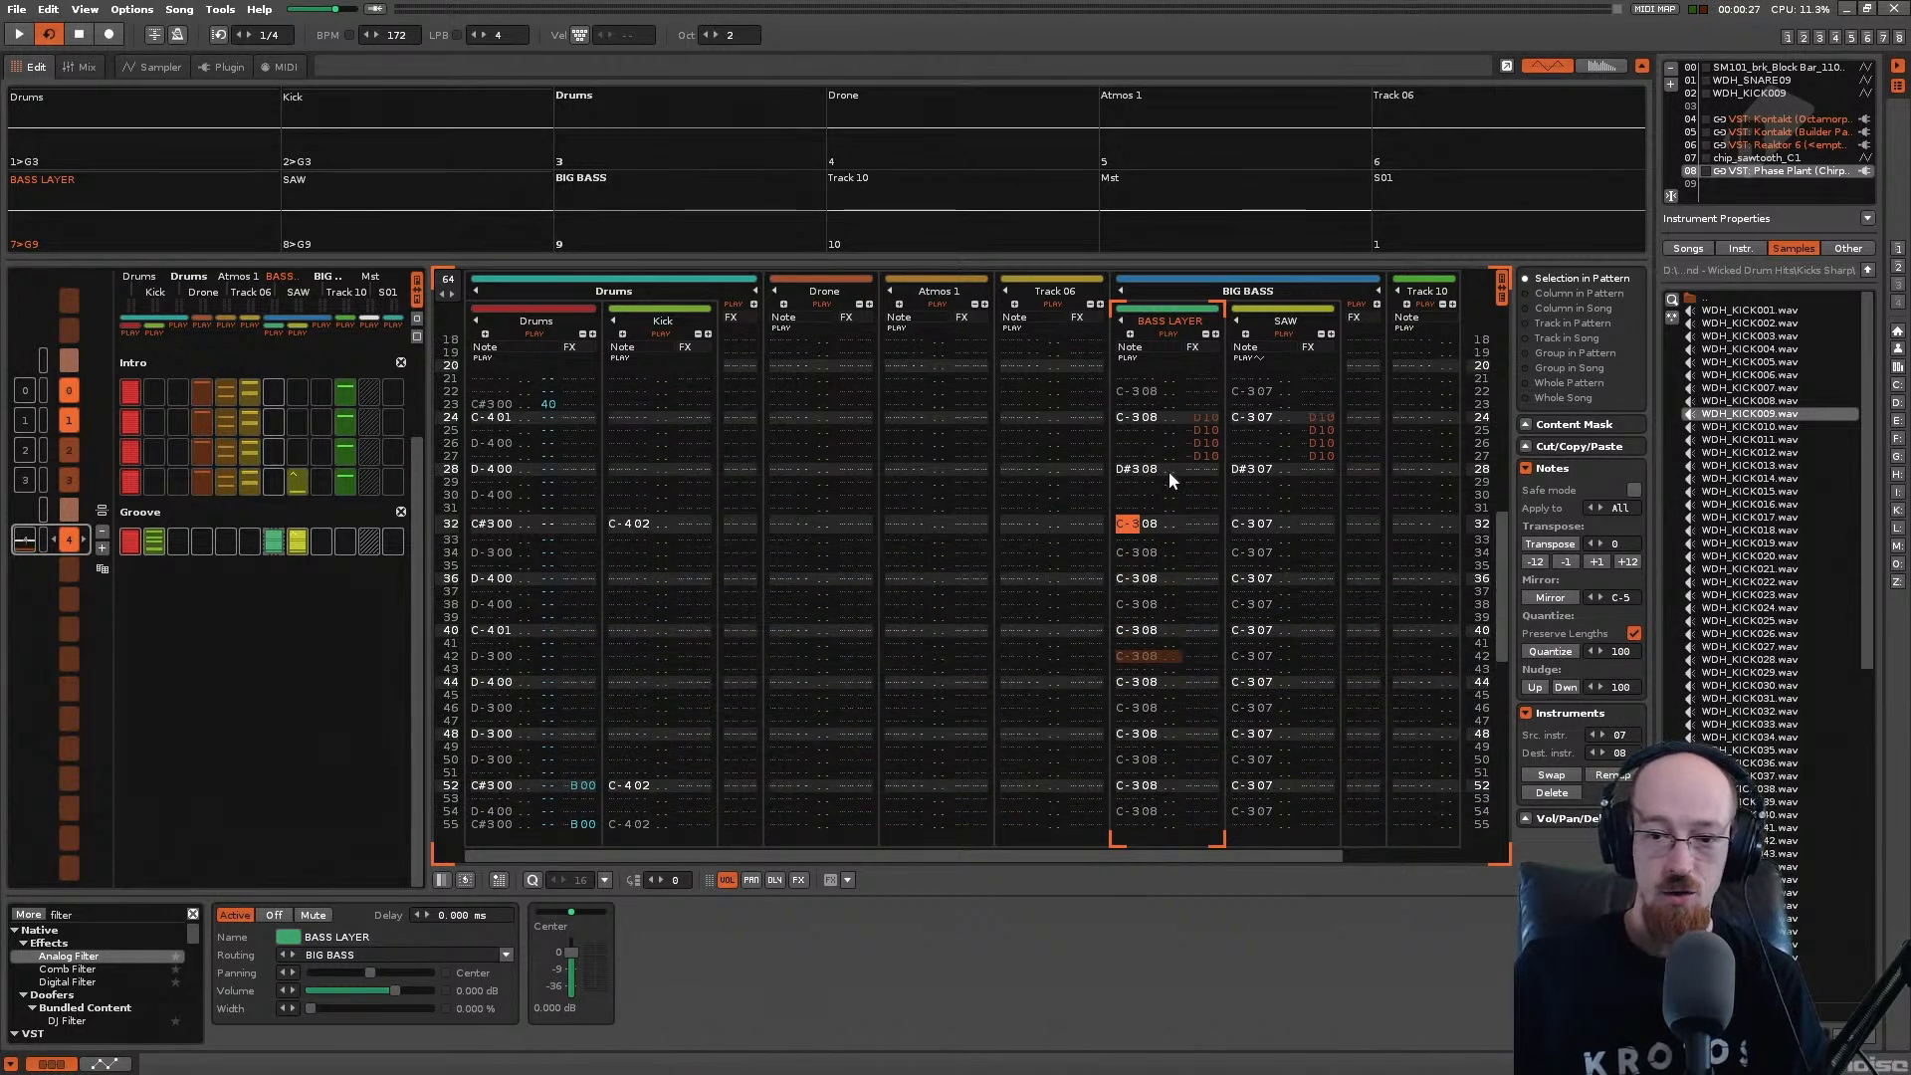
scroll(1175, 488, up, 3)
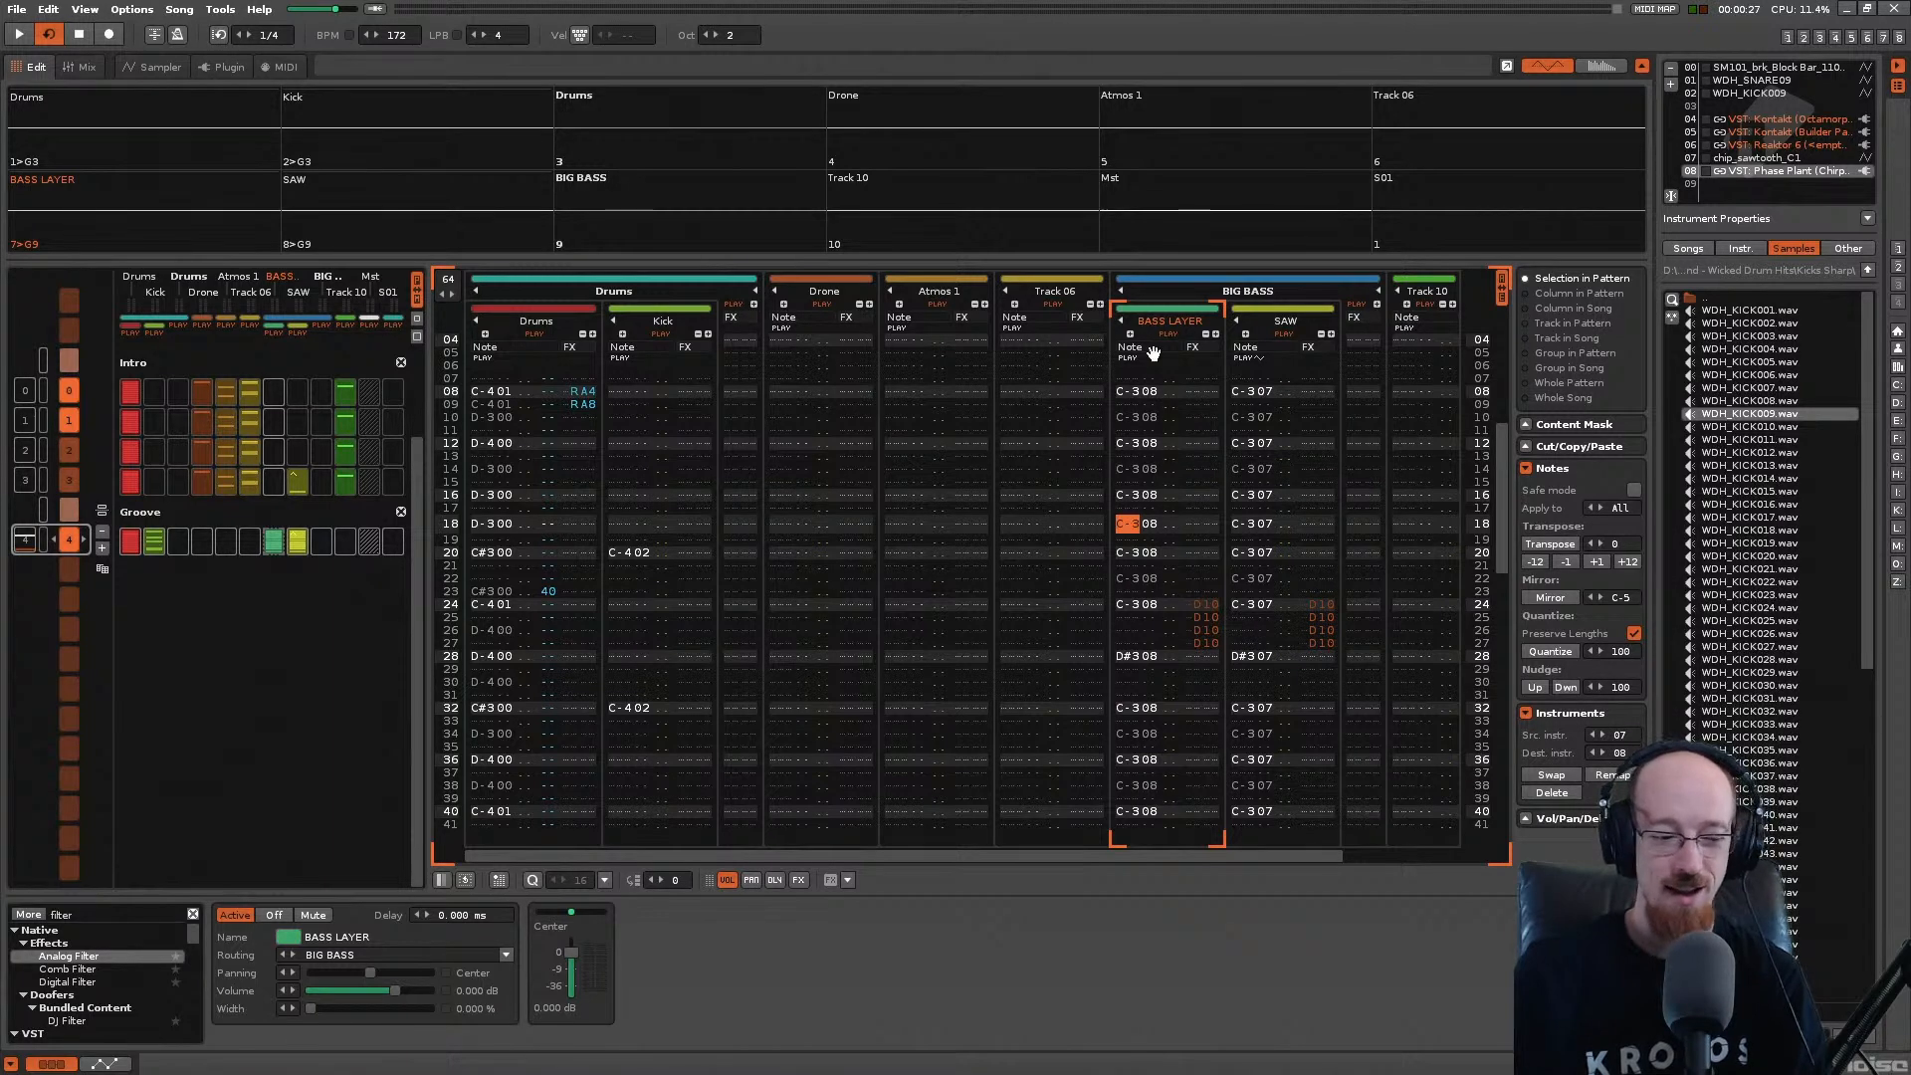
key(space)
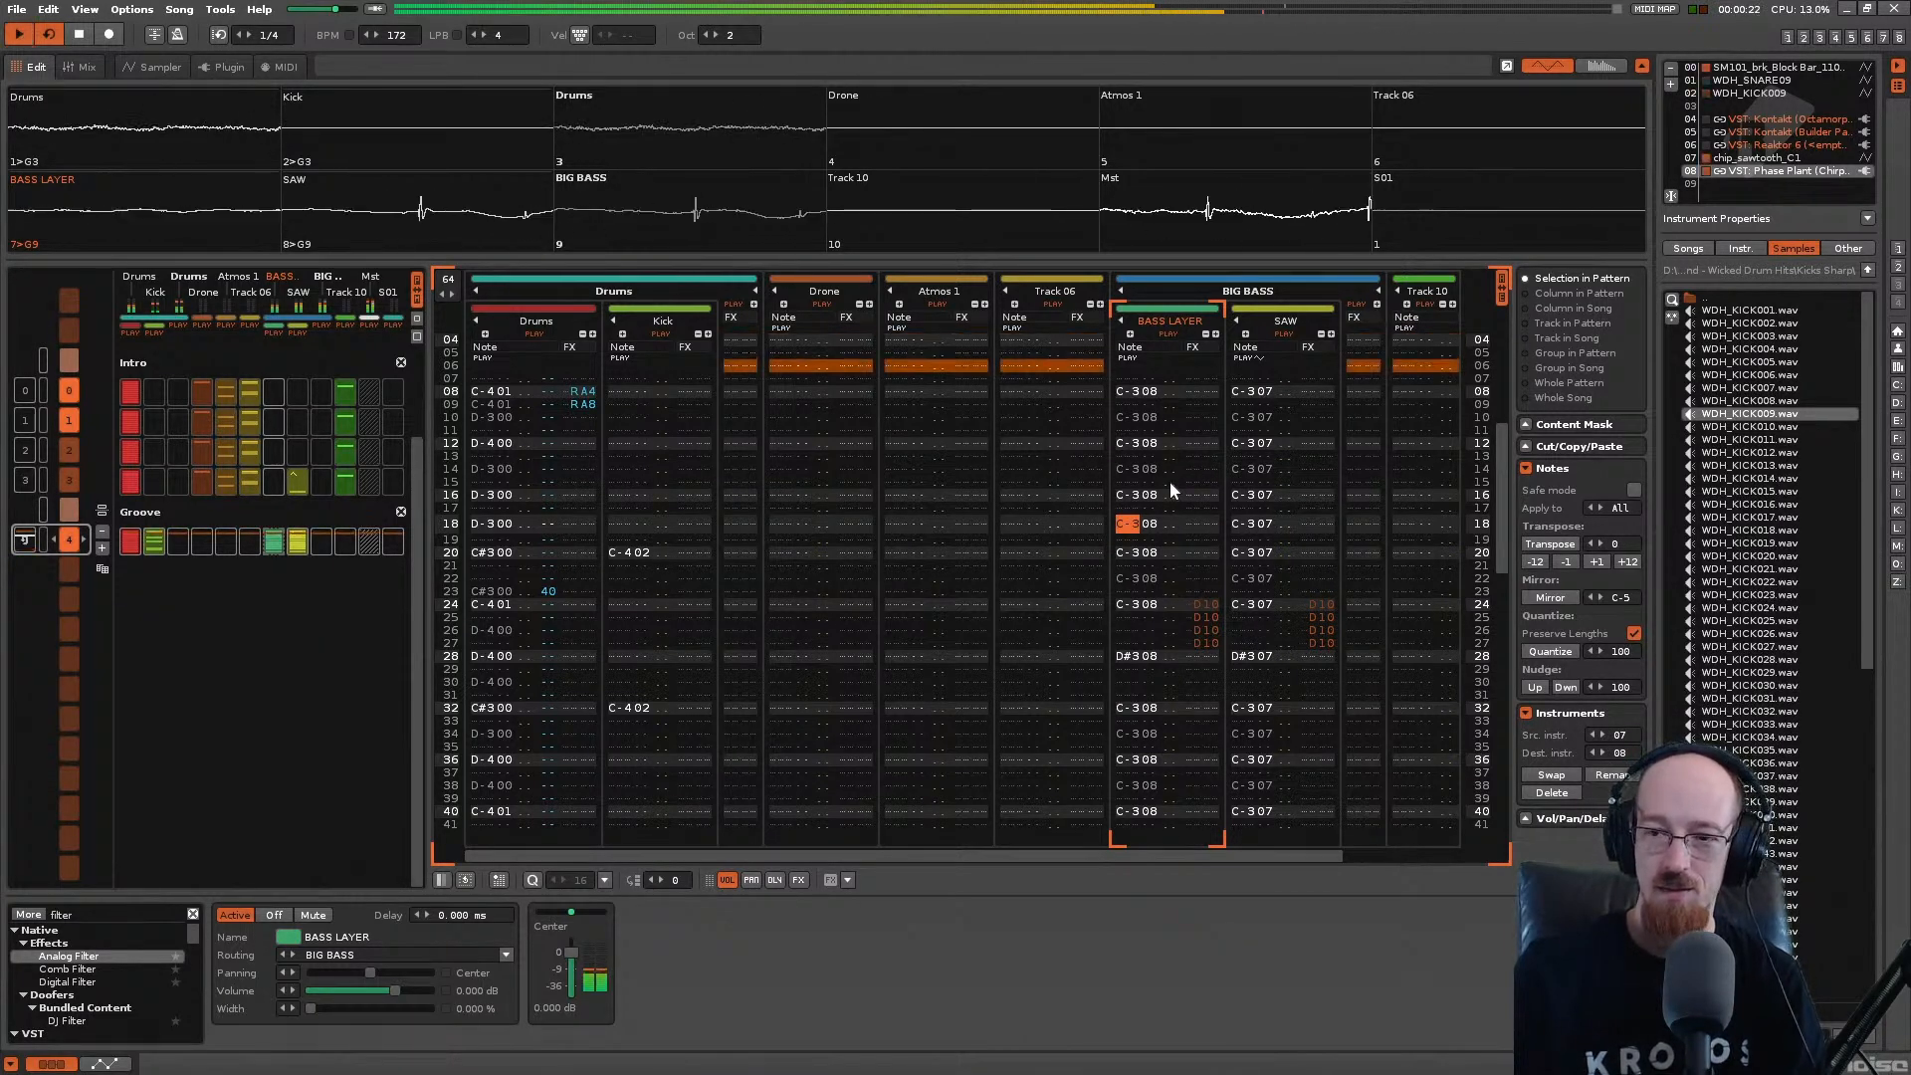
key(space)
Step: Transpose the BASS LAYER notes down 12 semitones, listen to the pattern, and transpose them back up 12
click(1144, 394)
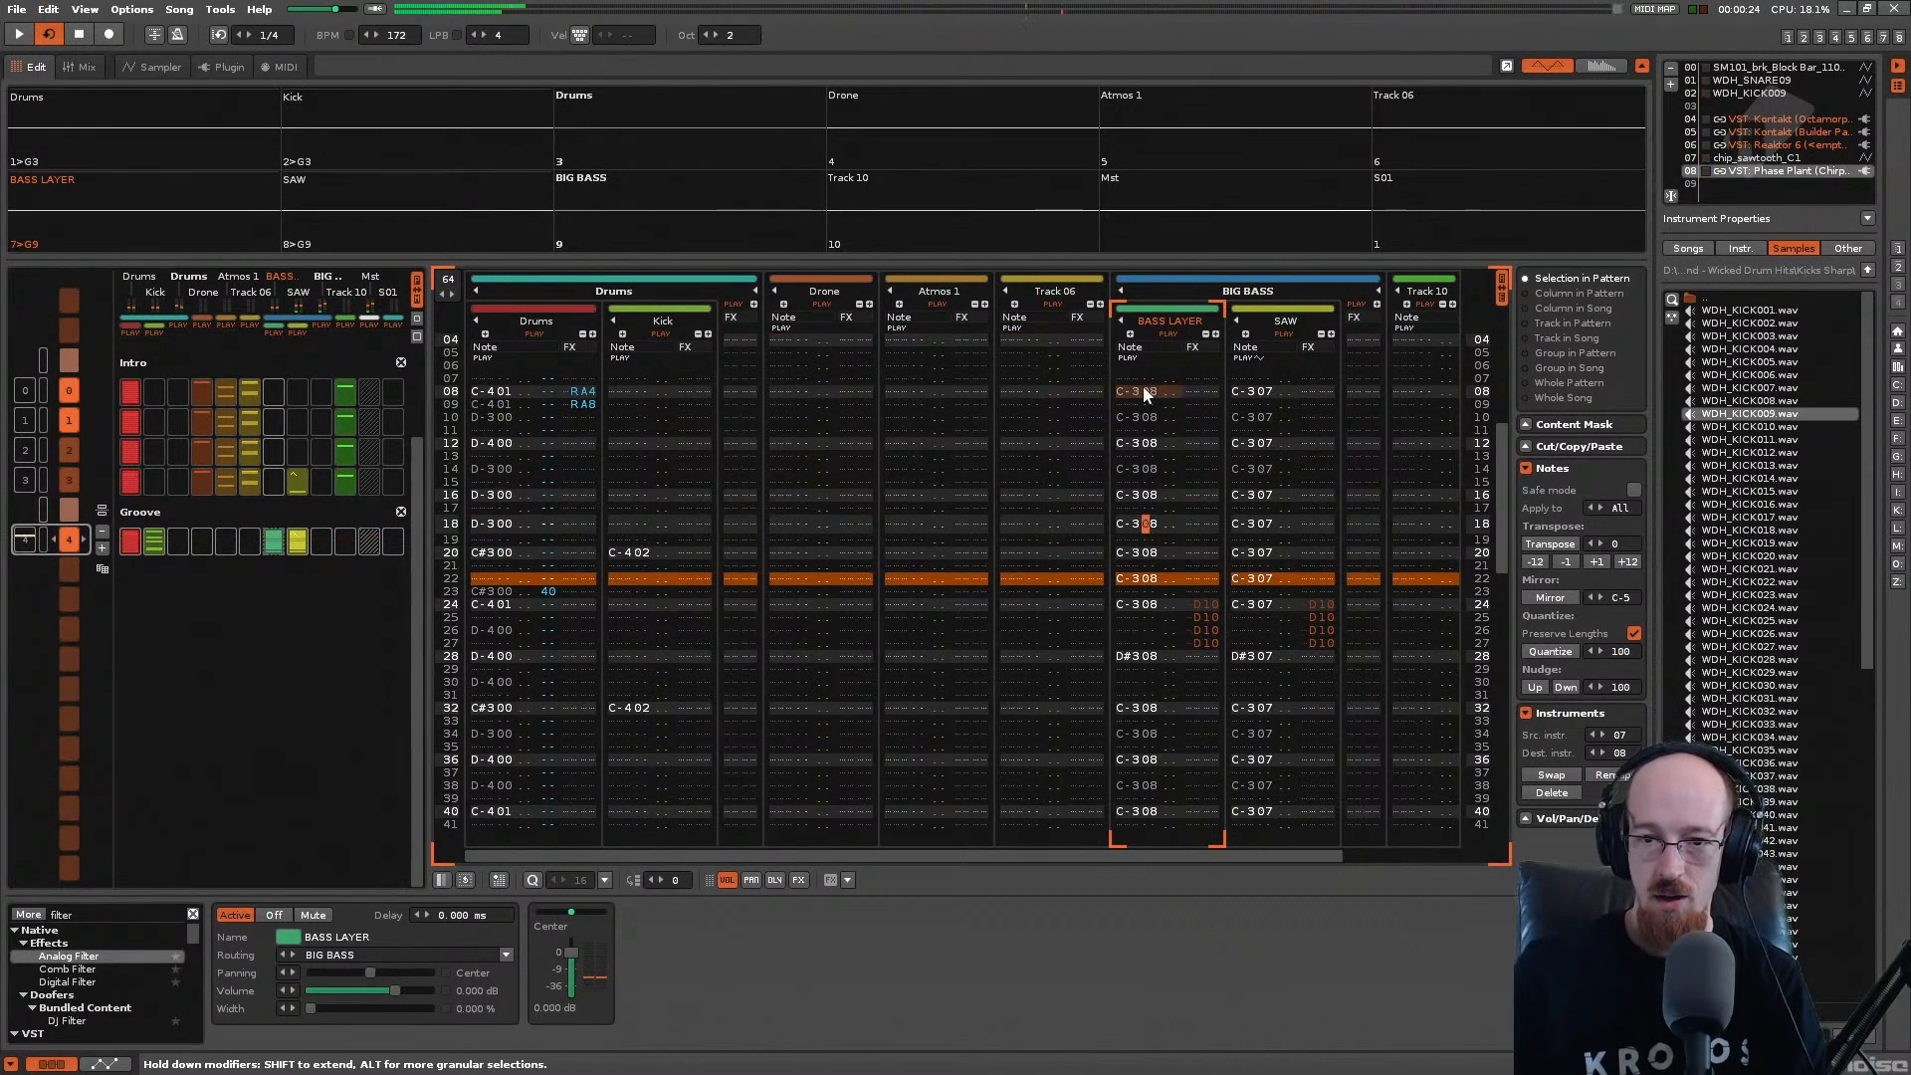
scroll(1175, 427, up, 5)
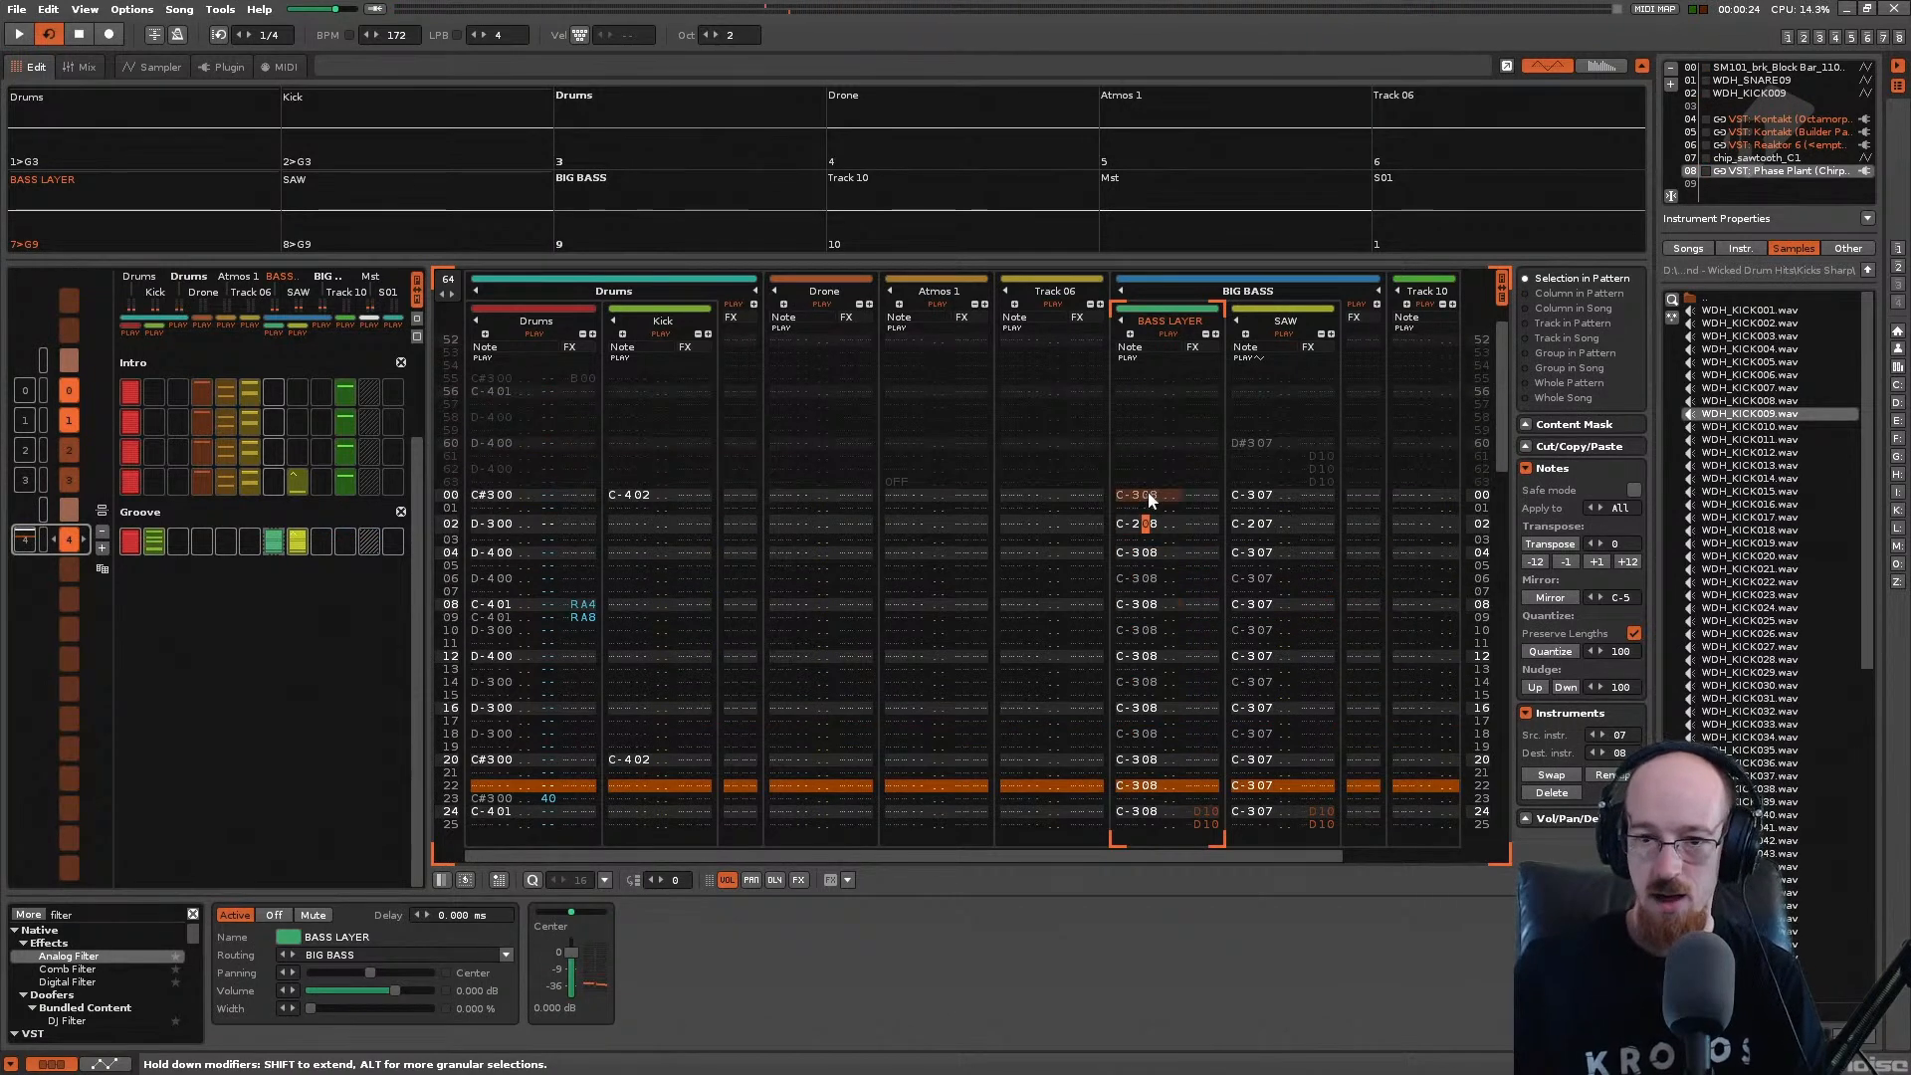
scroll(1150, 499, up, 3)
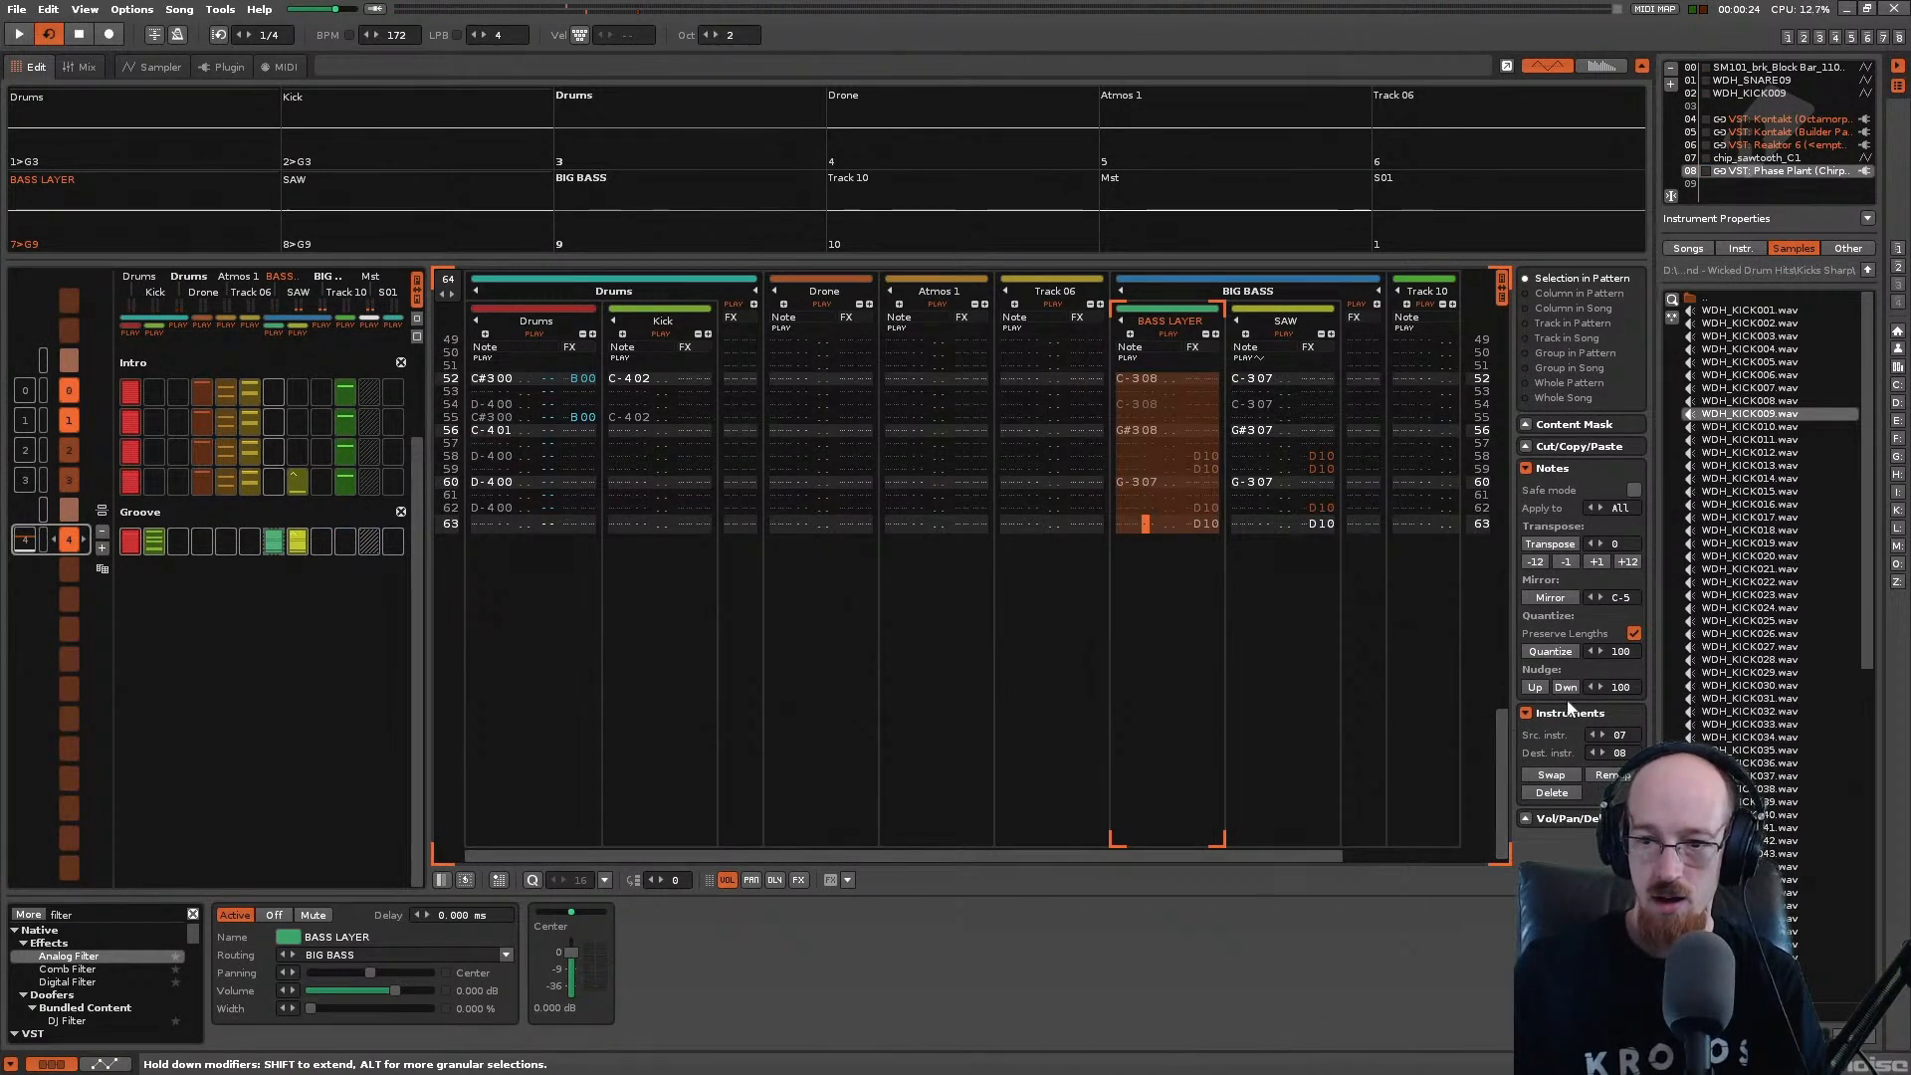
click(1535, 562)
key(space)
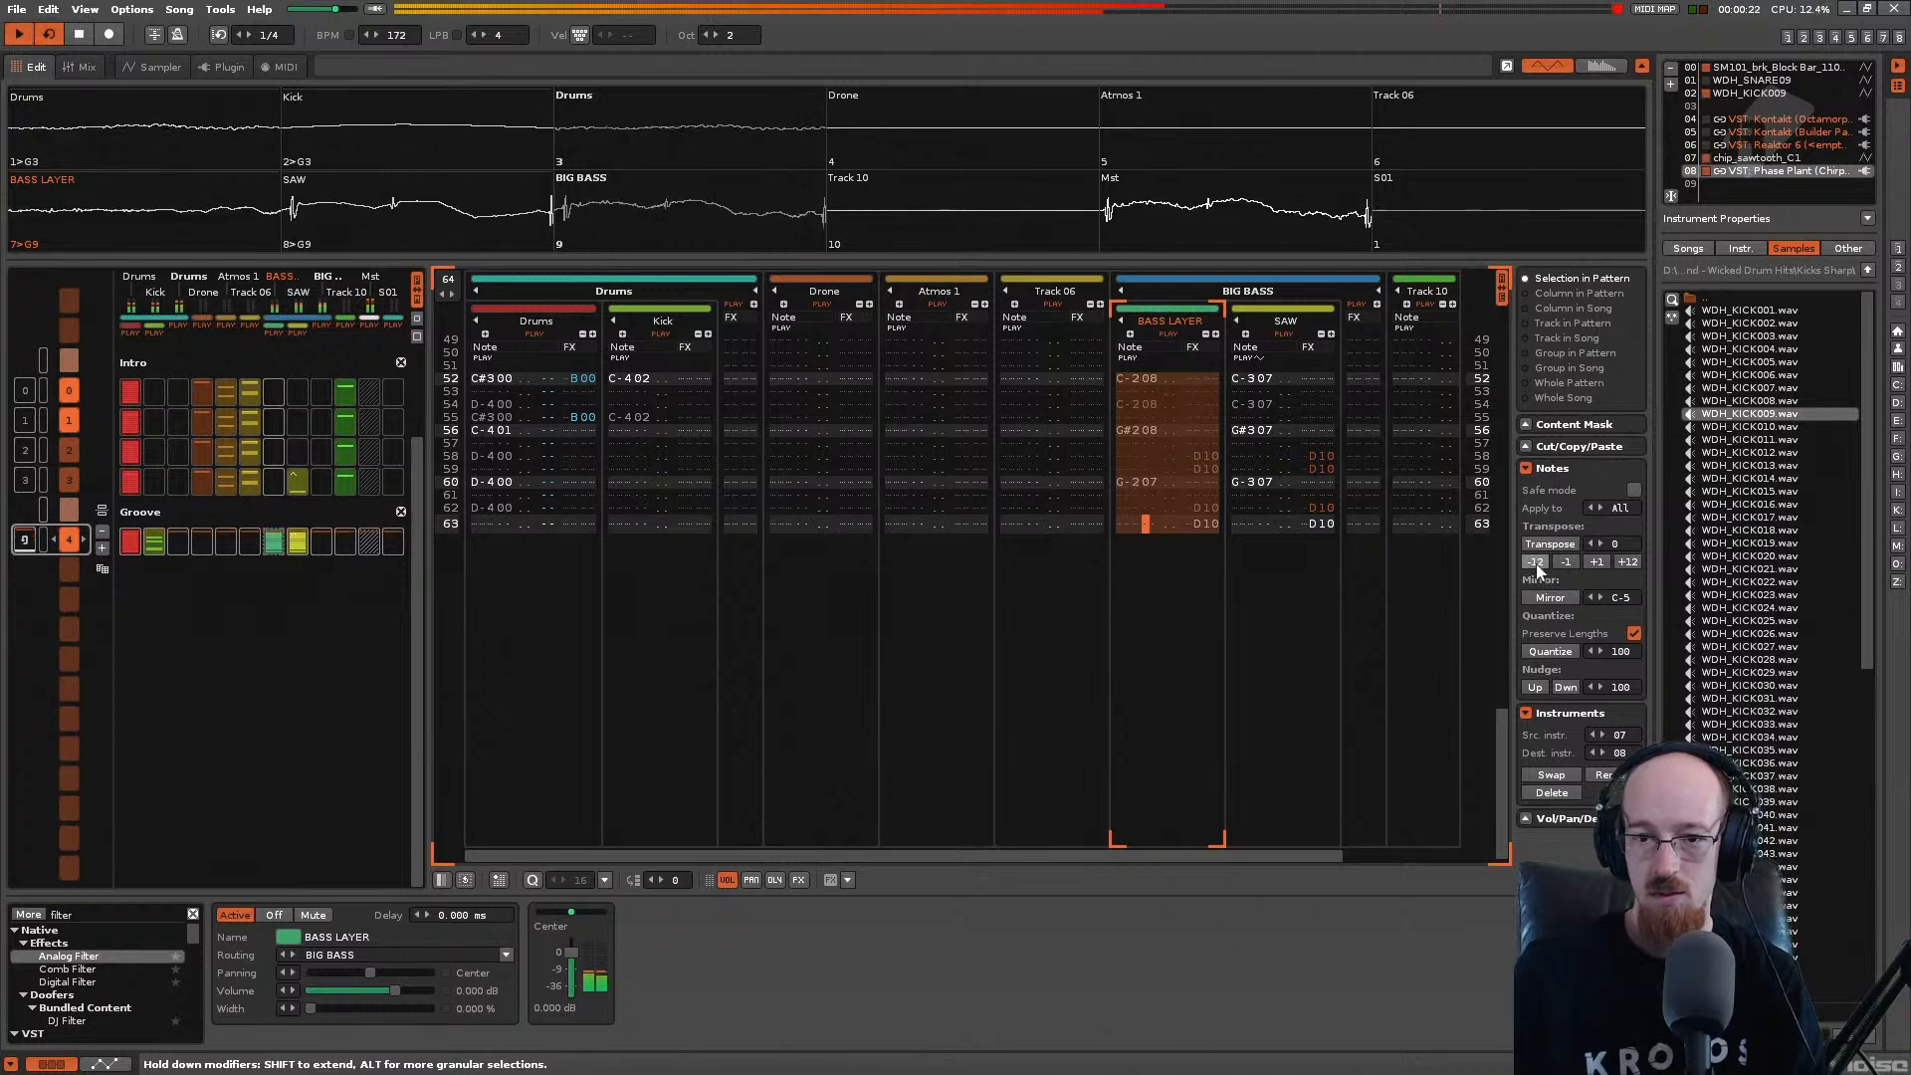
click(1626, 562)
key(space)
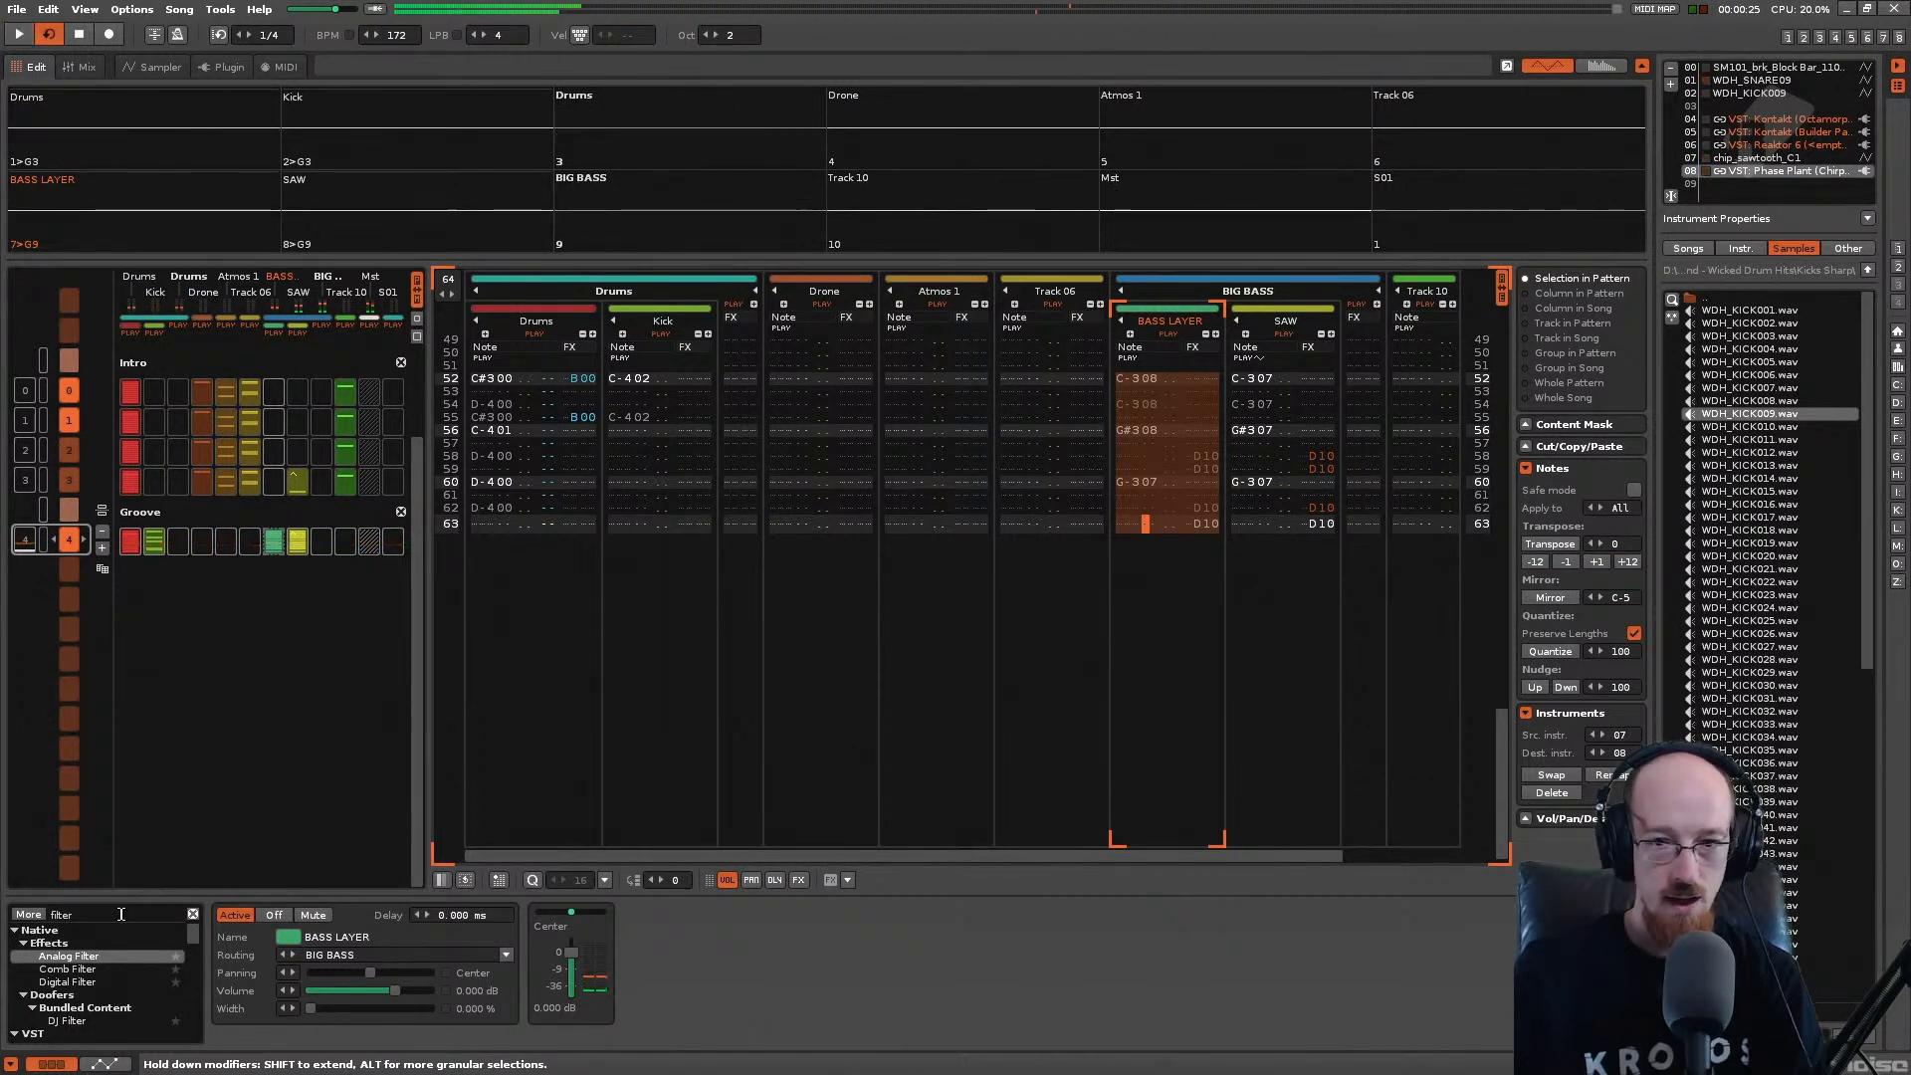
Step: Search the effects list for OTT and add OTT_x64 to the BASS LAYER track
click(110, 913)
text(OTT)
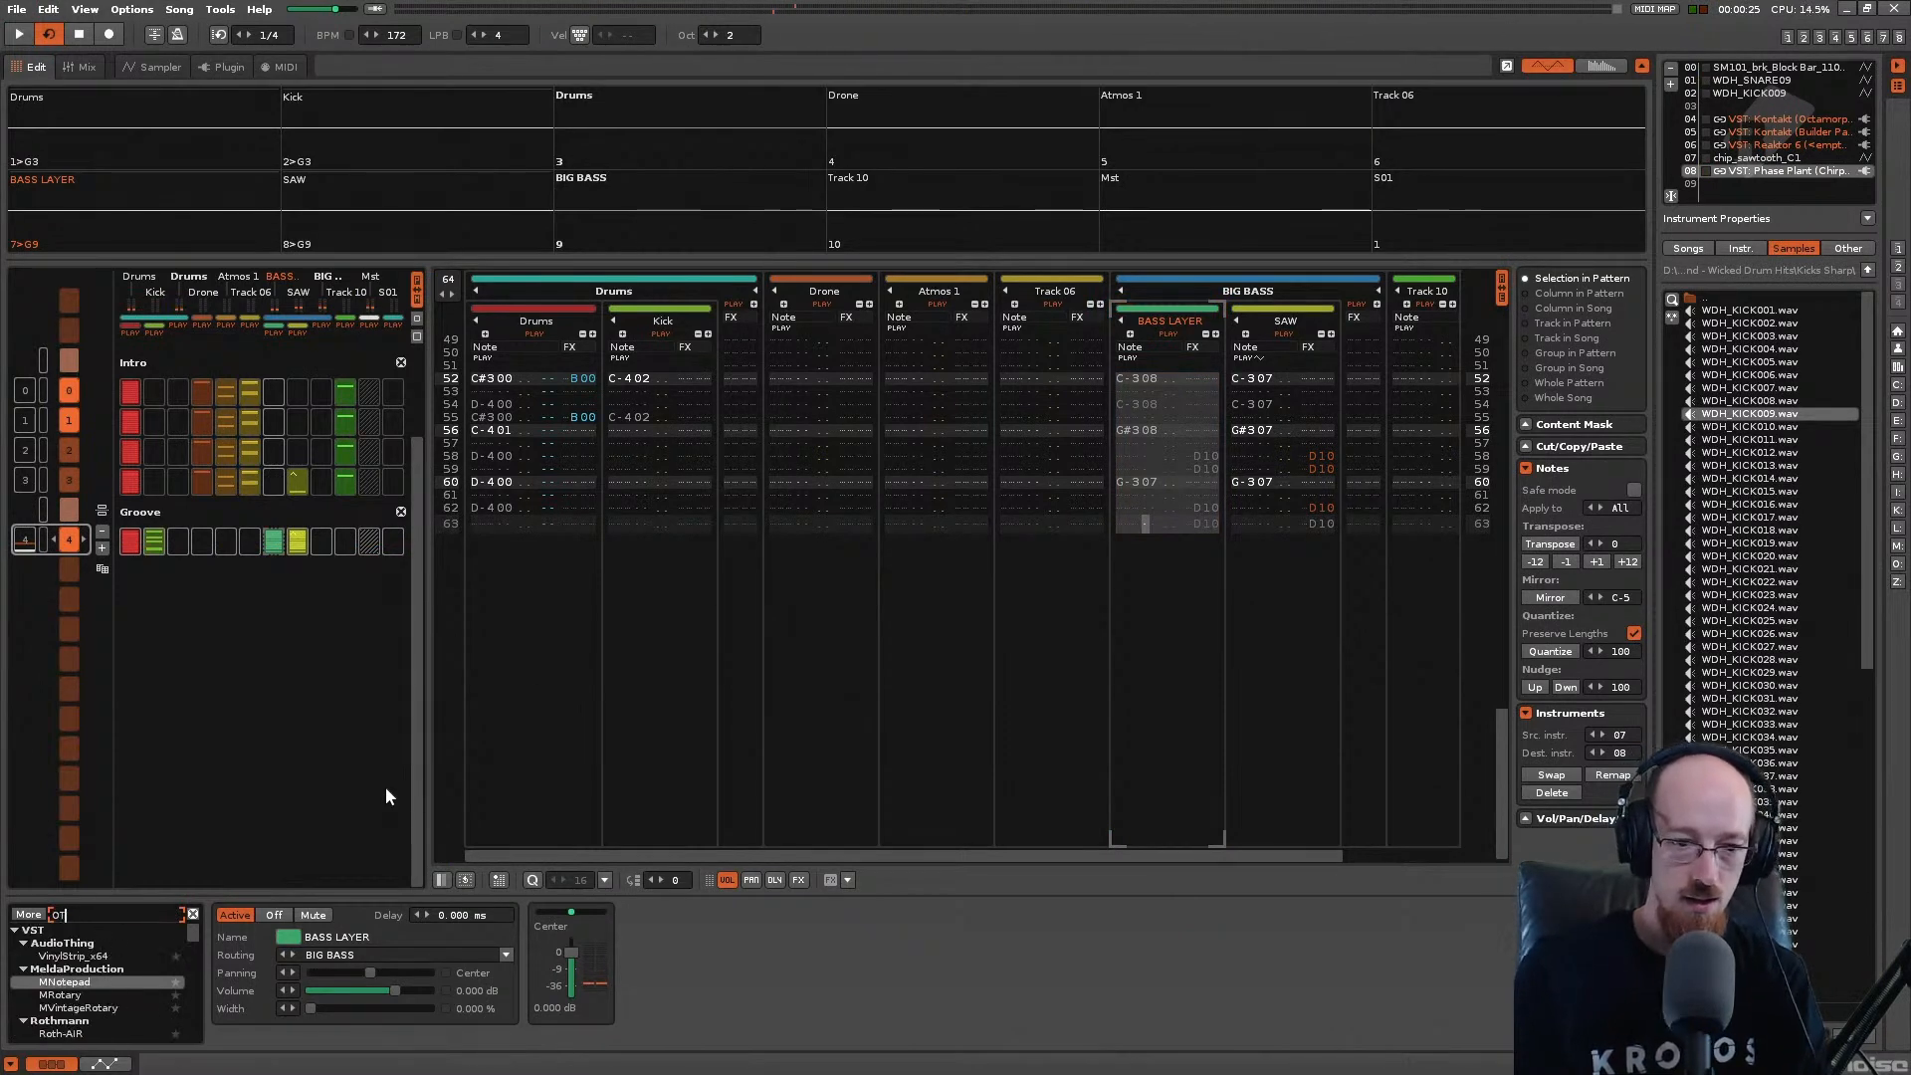
double_click(60, 956)
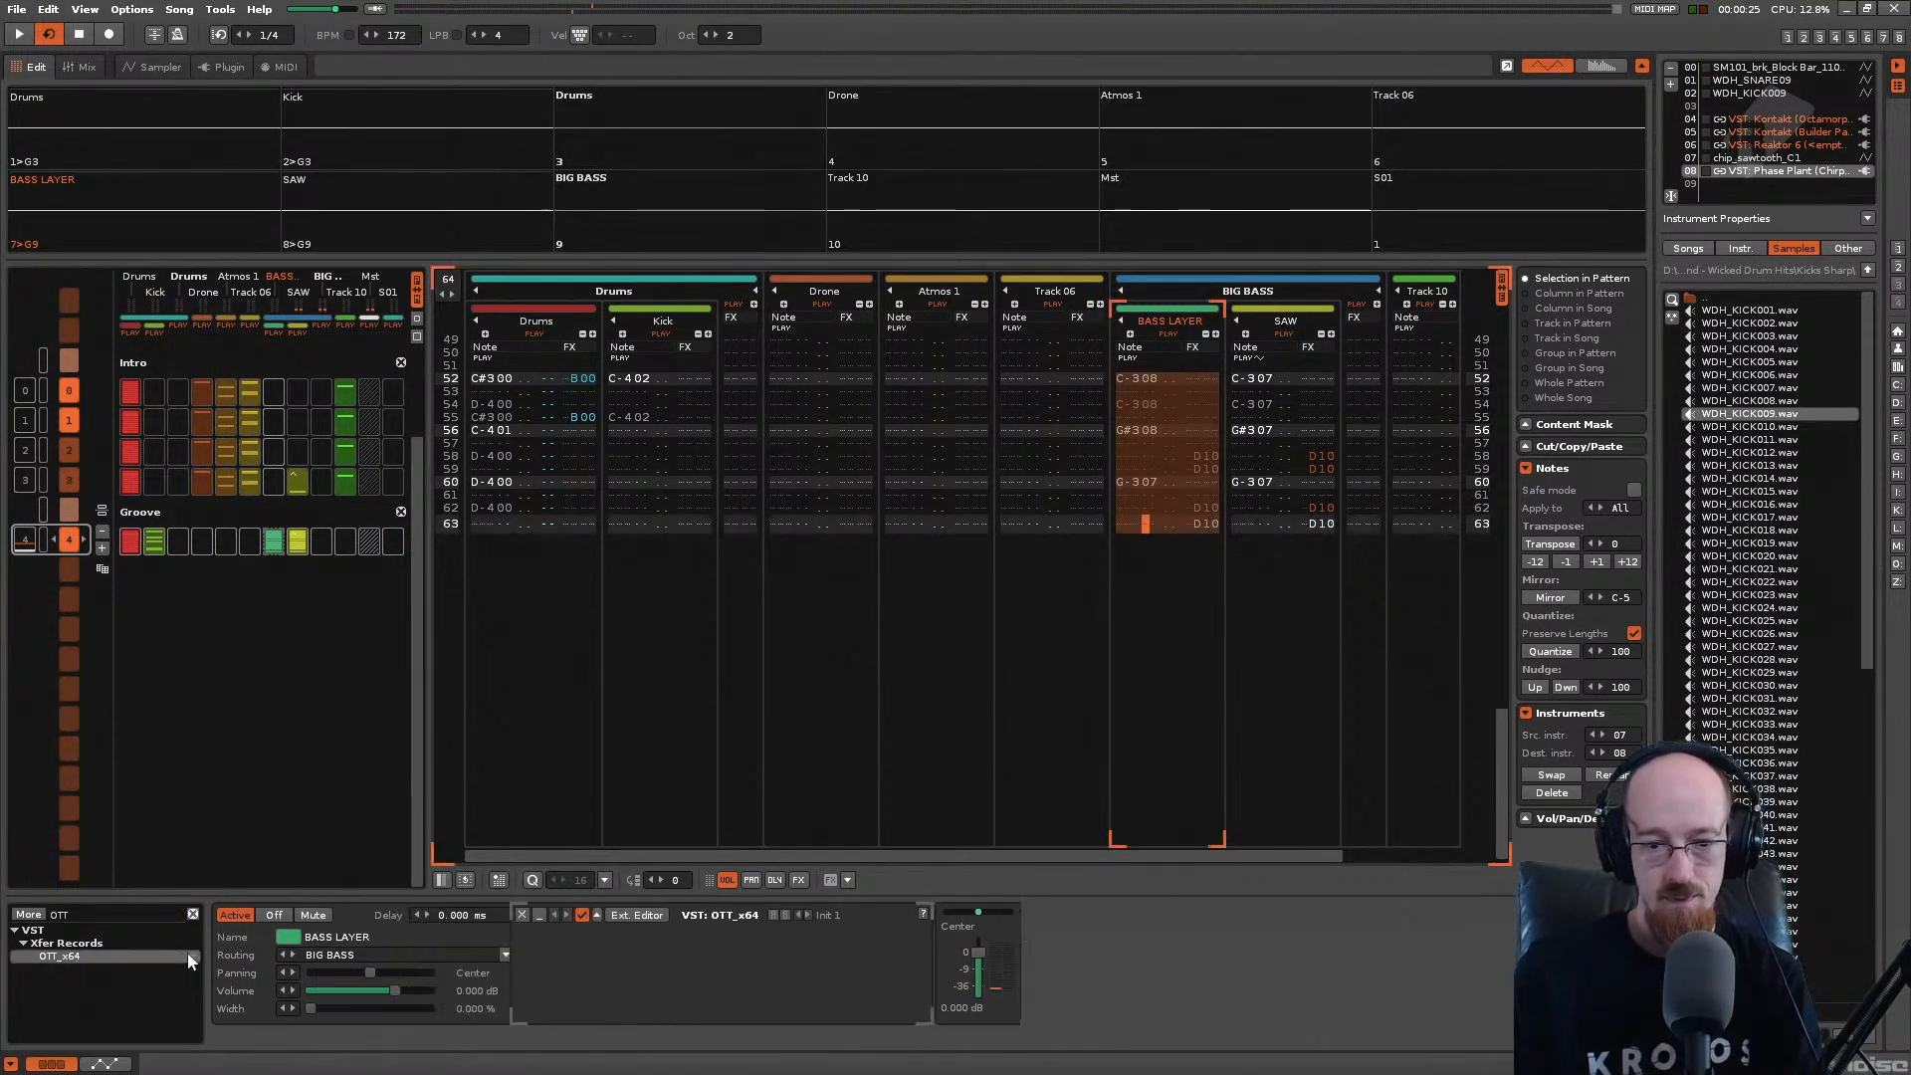
Step: Play the Groove pattern and check the OTT compressor's band activity on the BASS LAYER track in its editor
key(space)
click(645, 914)
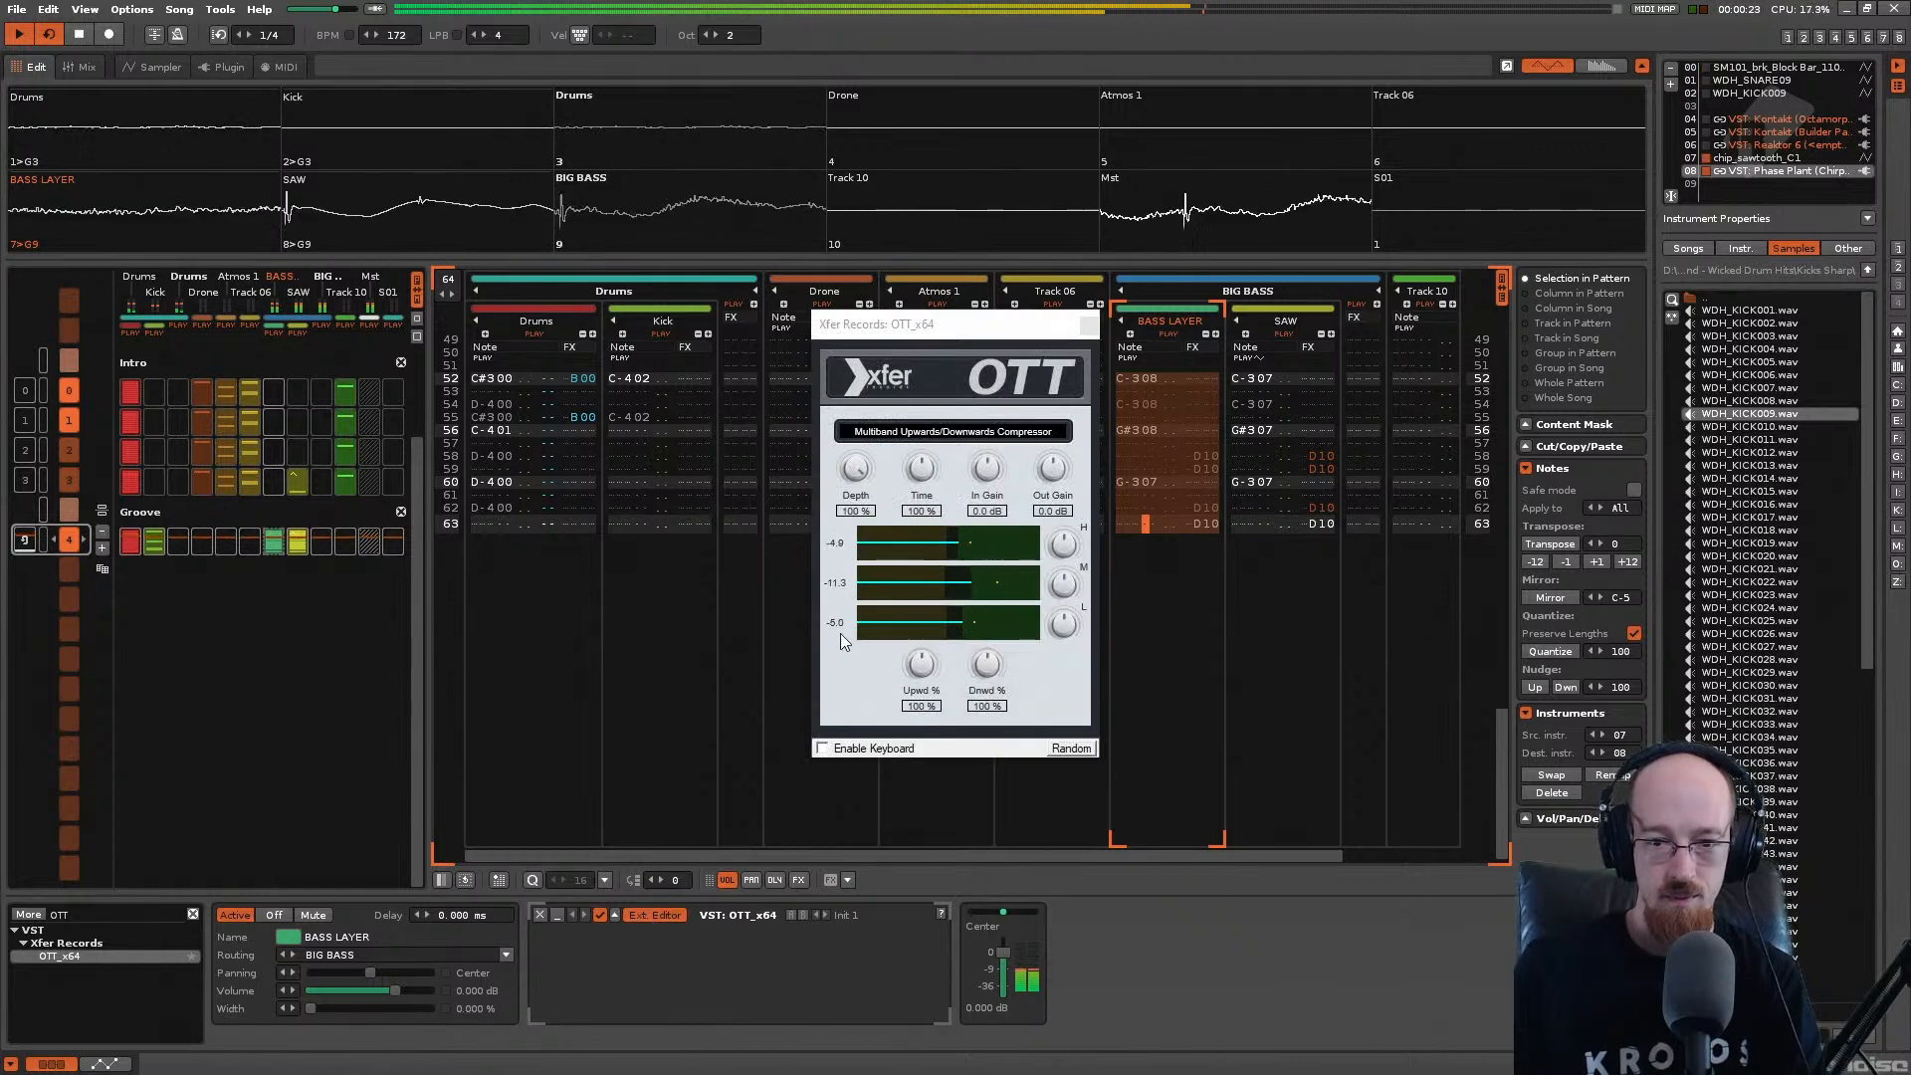
click(1008, 595)
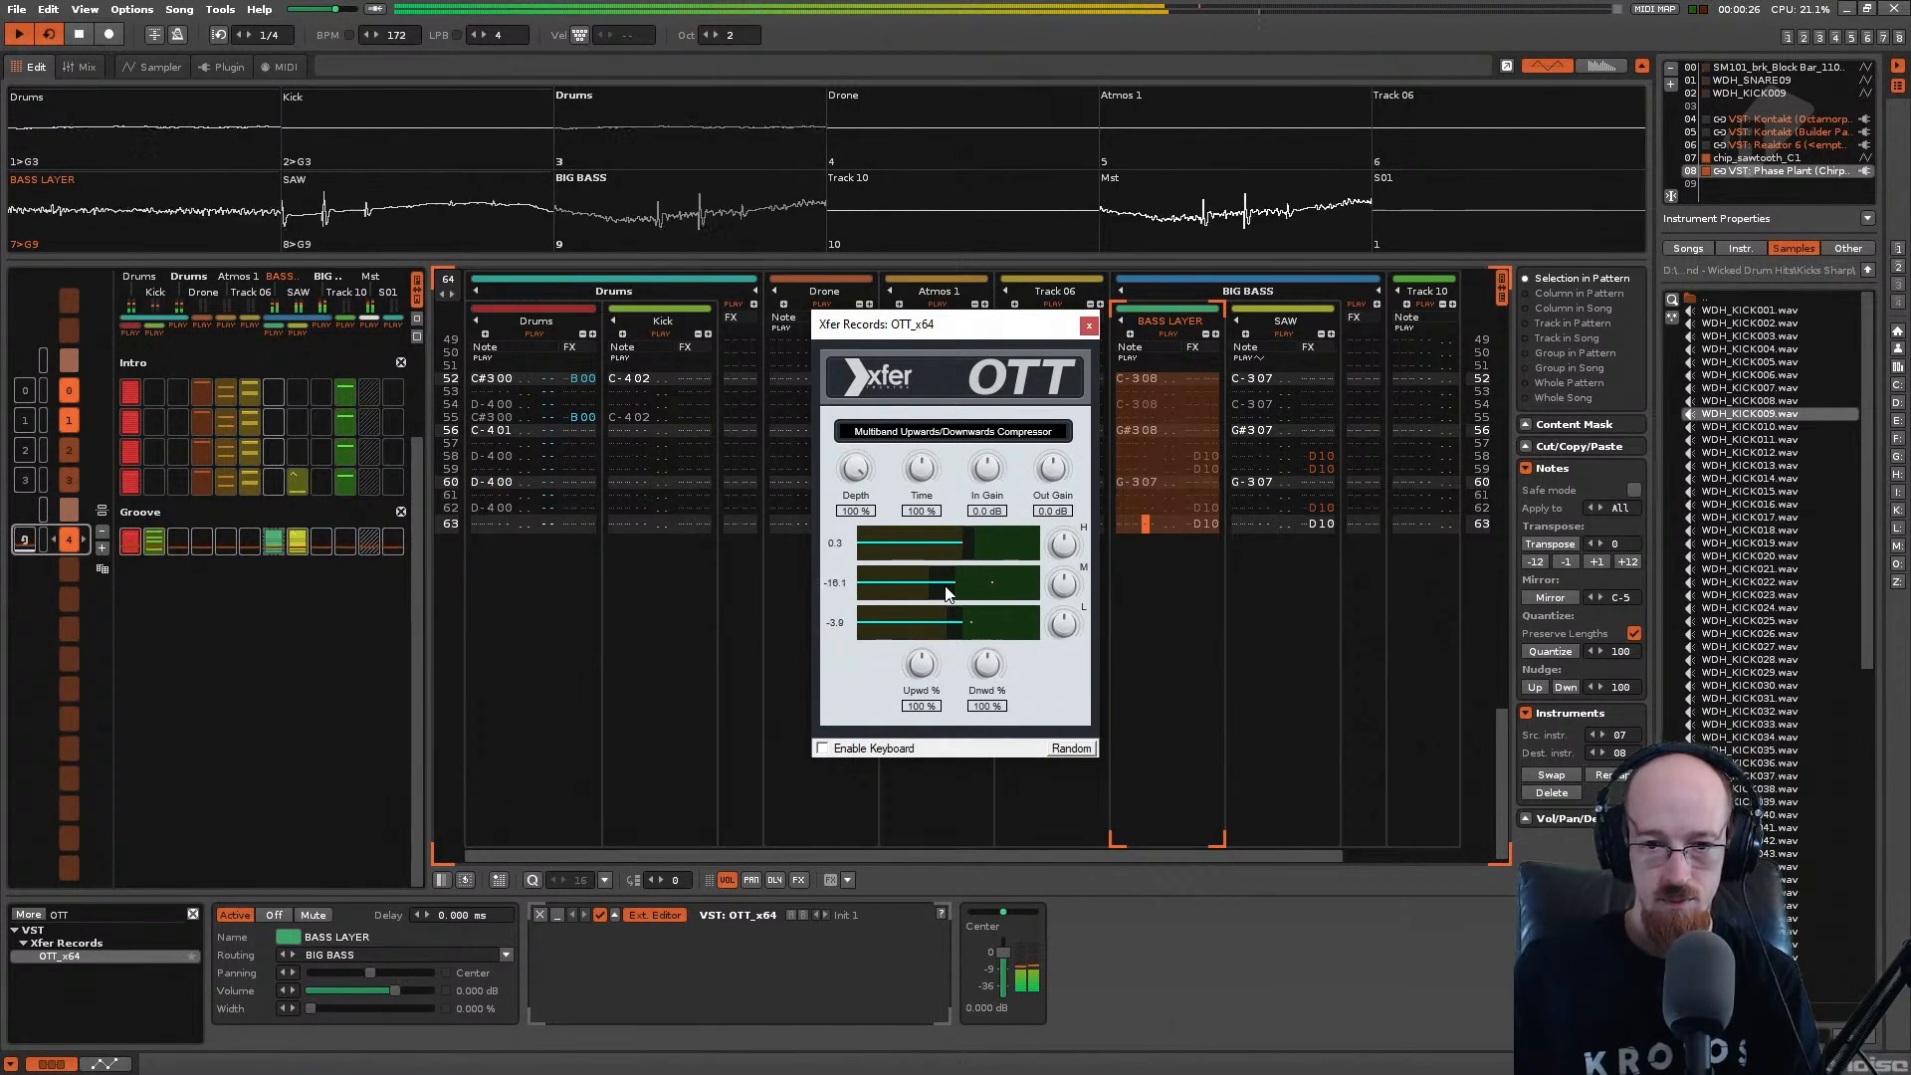
click(1089, 325)
Step: Transpose the SAW note on line 60 of the Groove pattern down 12 semitones and save the song
click(1251, 483)
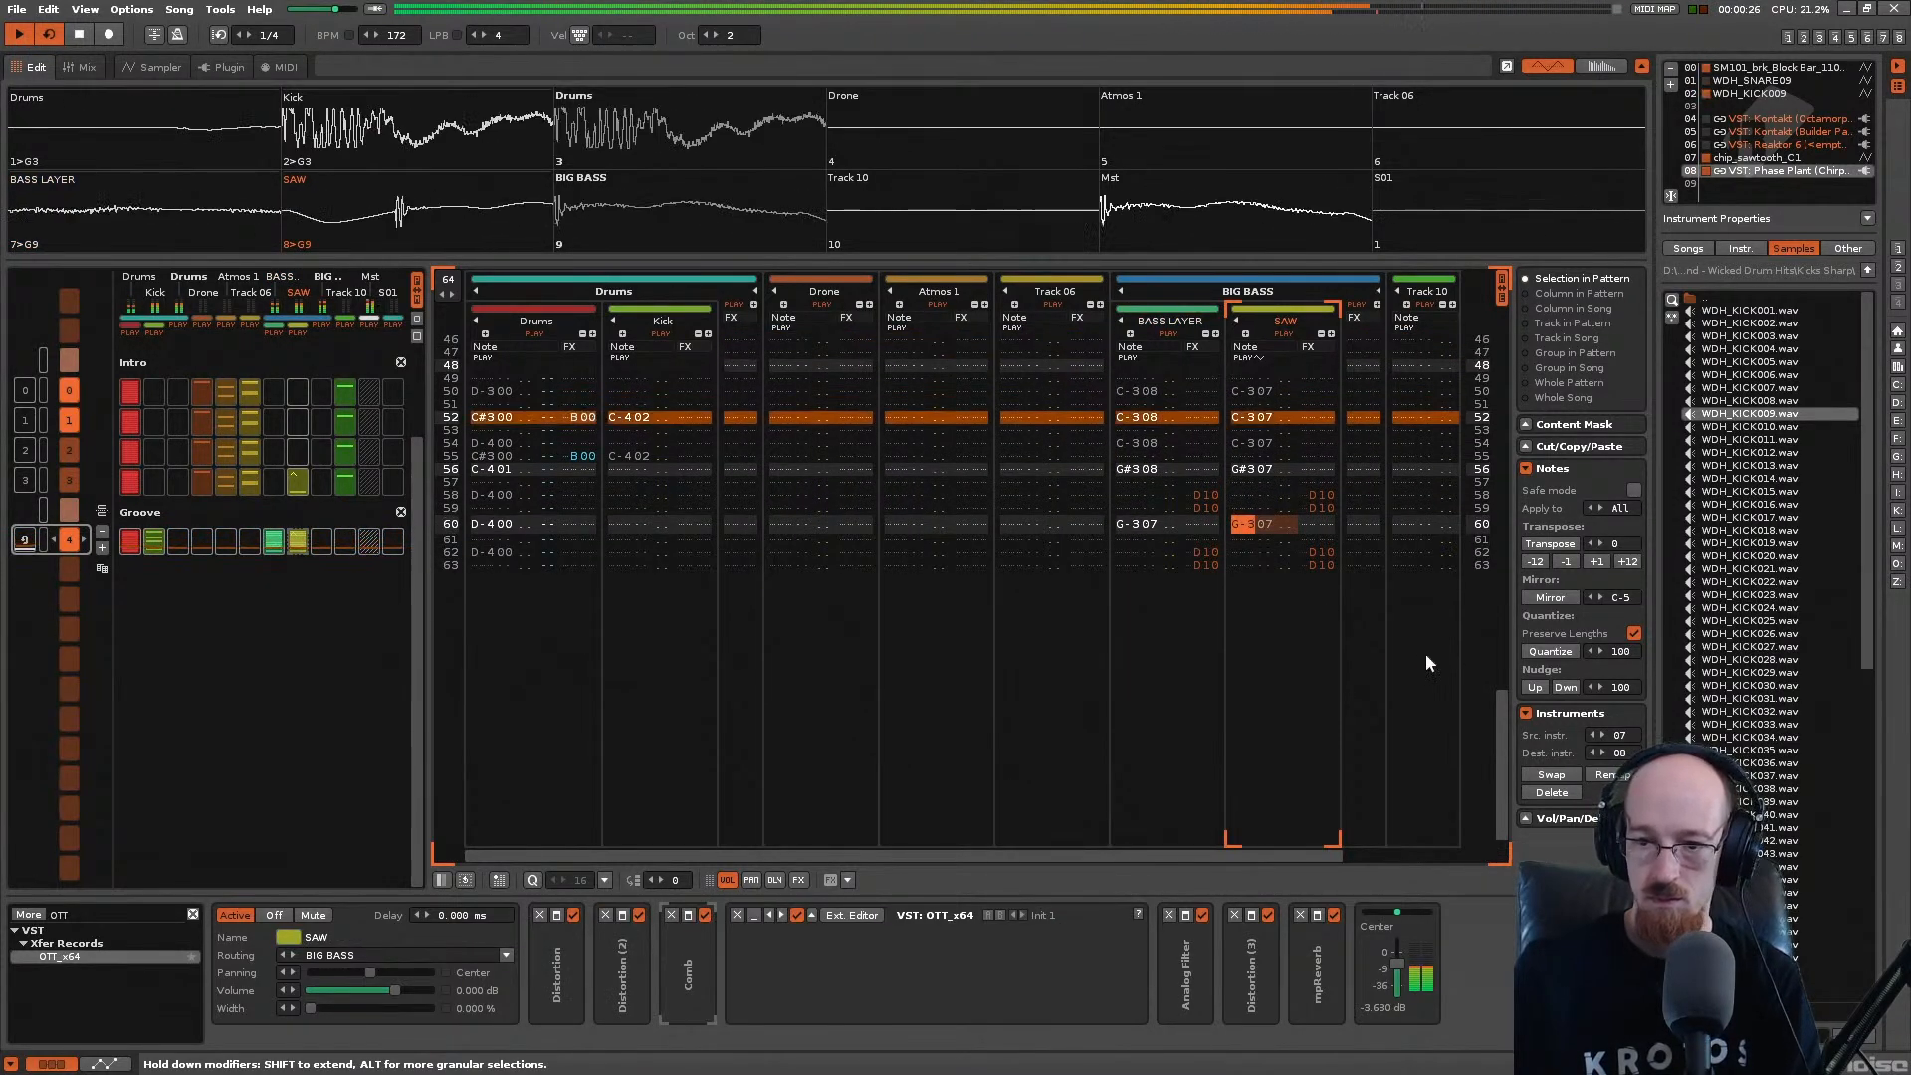
click(1534, 562)
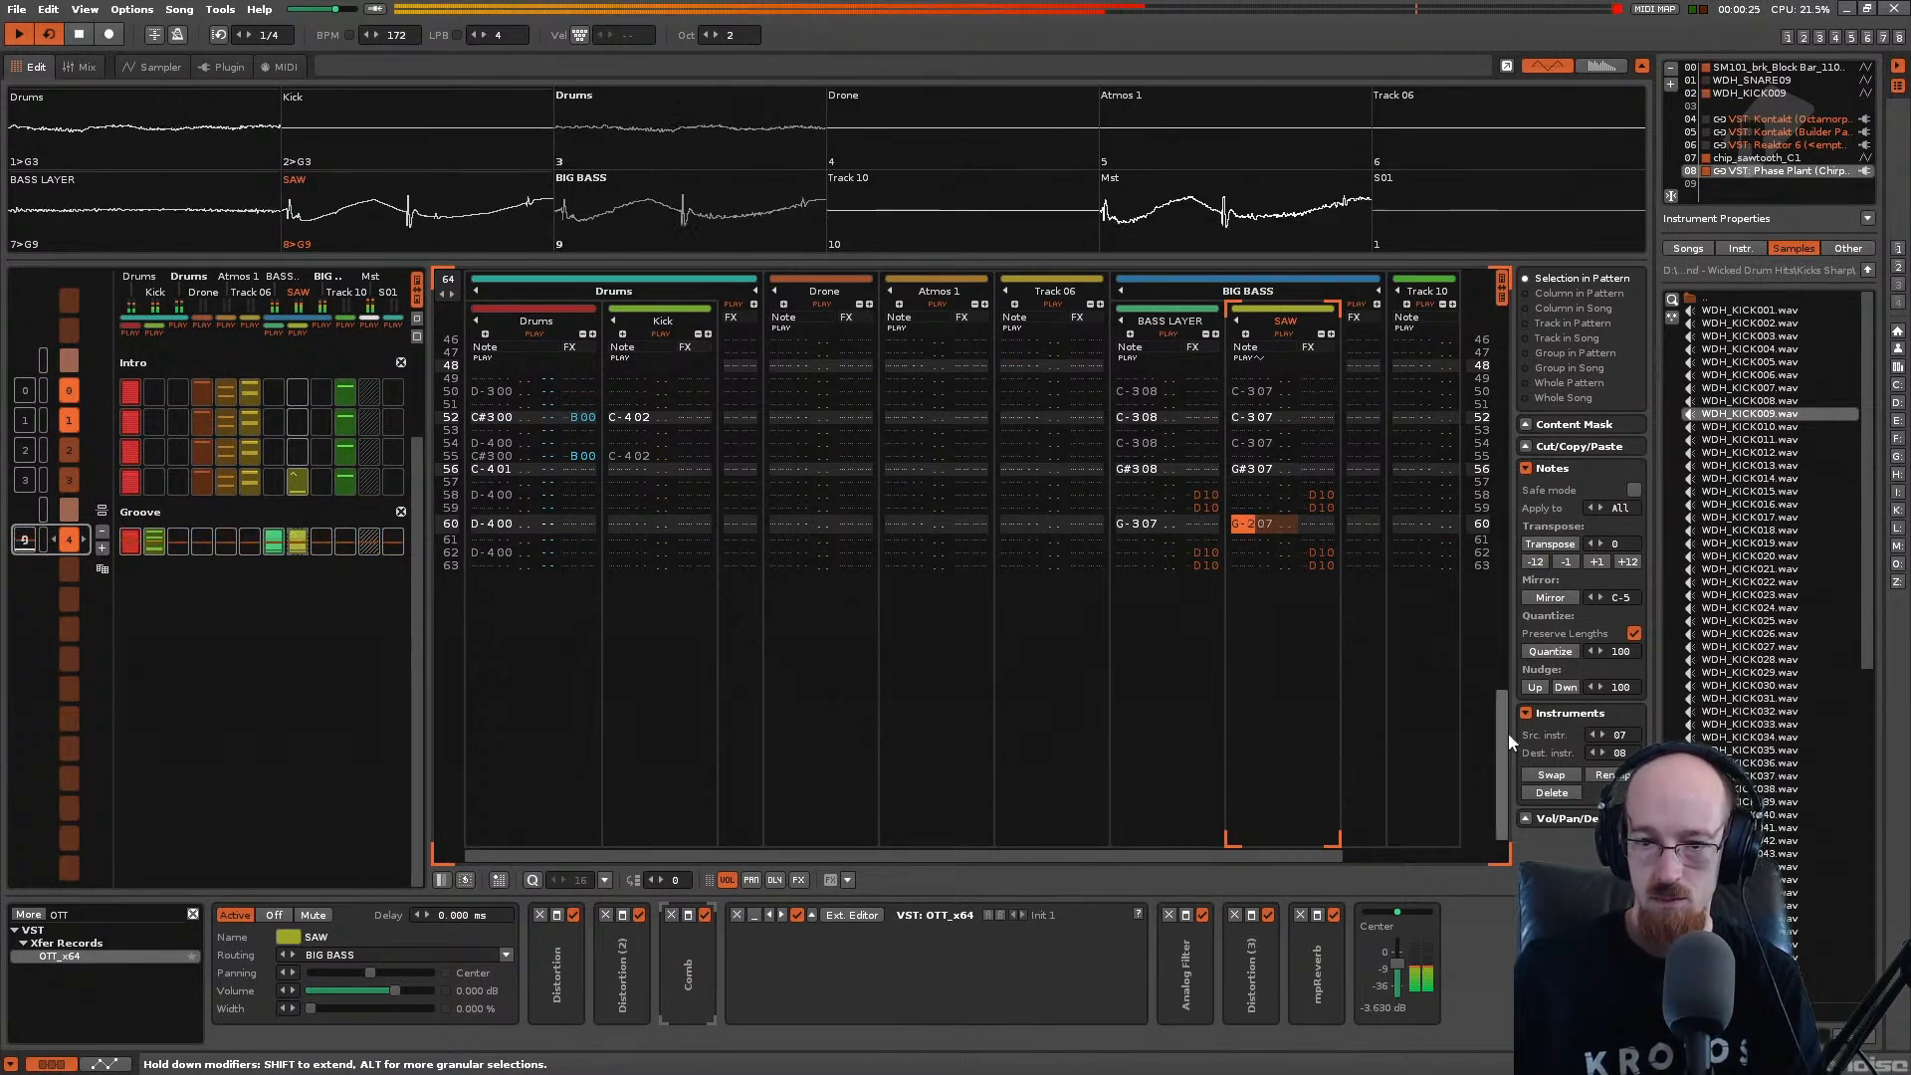
drag(1504, 733, 1504, 690)
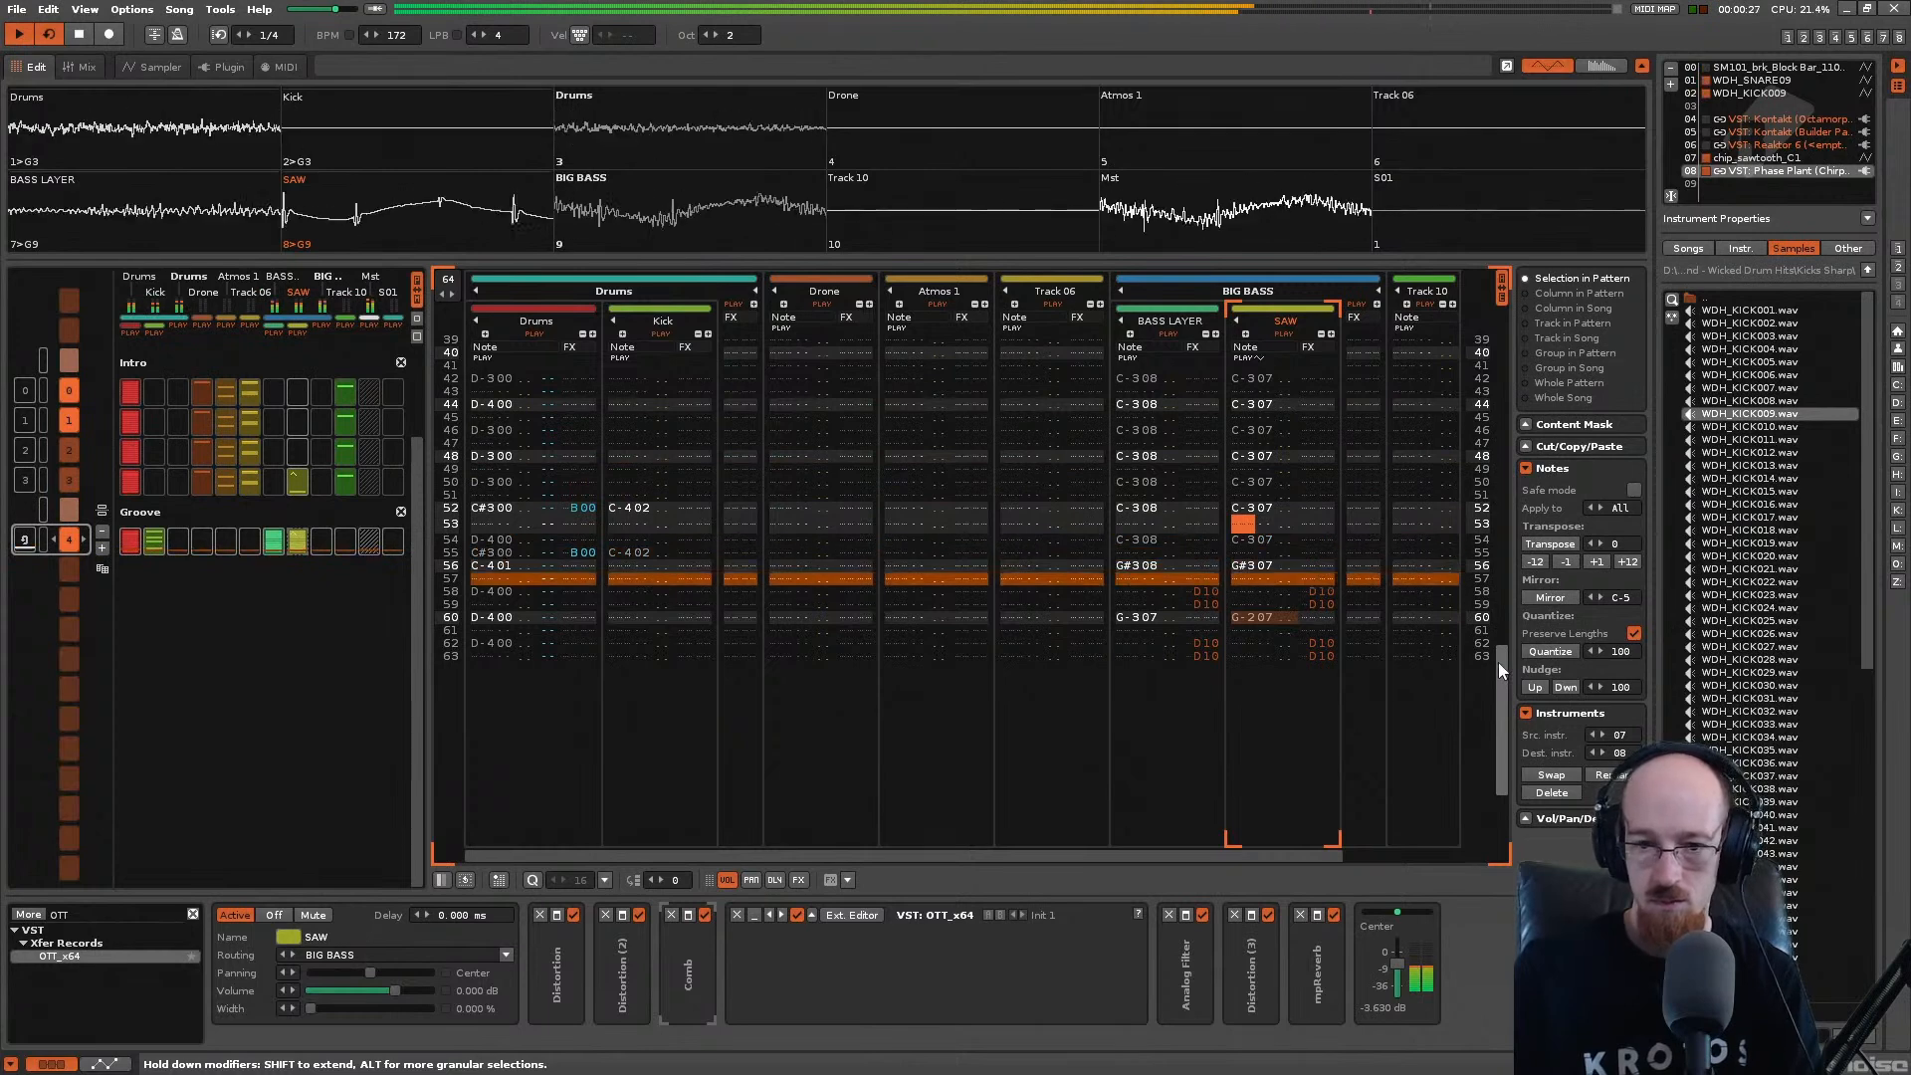
key(space)
key(ctrl+s)
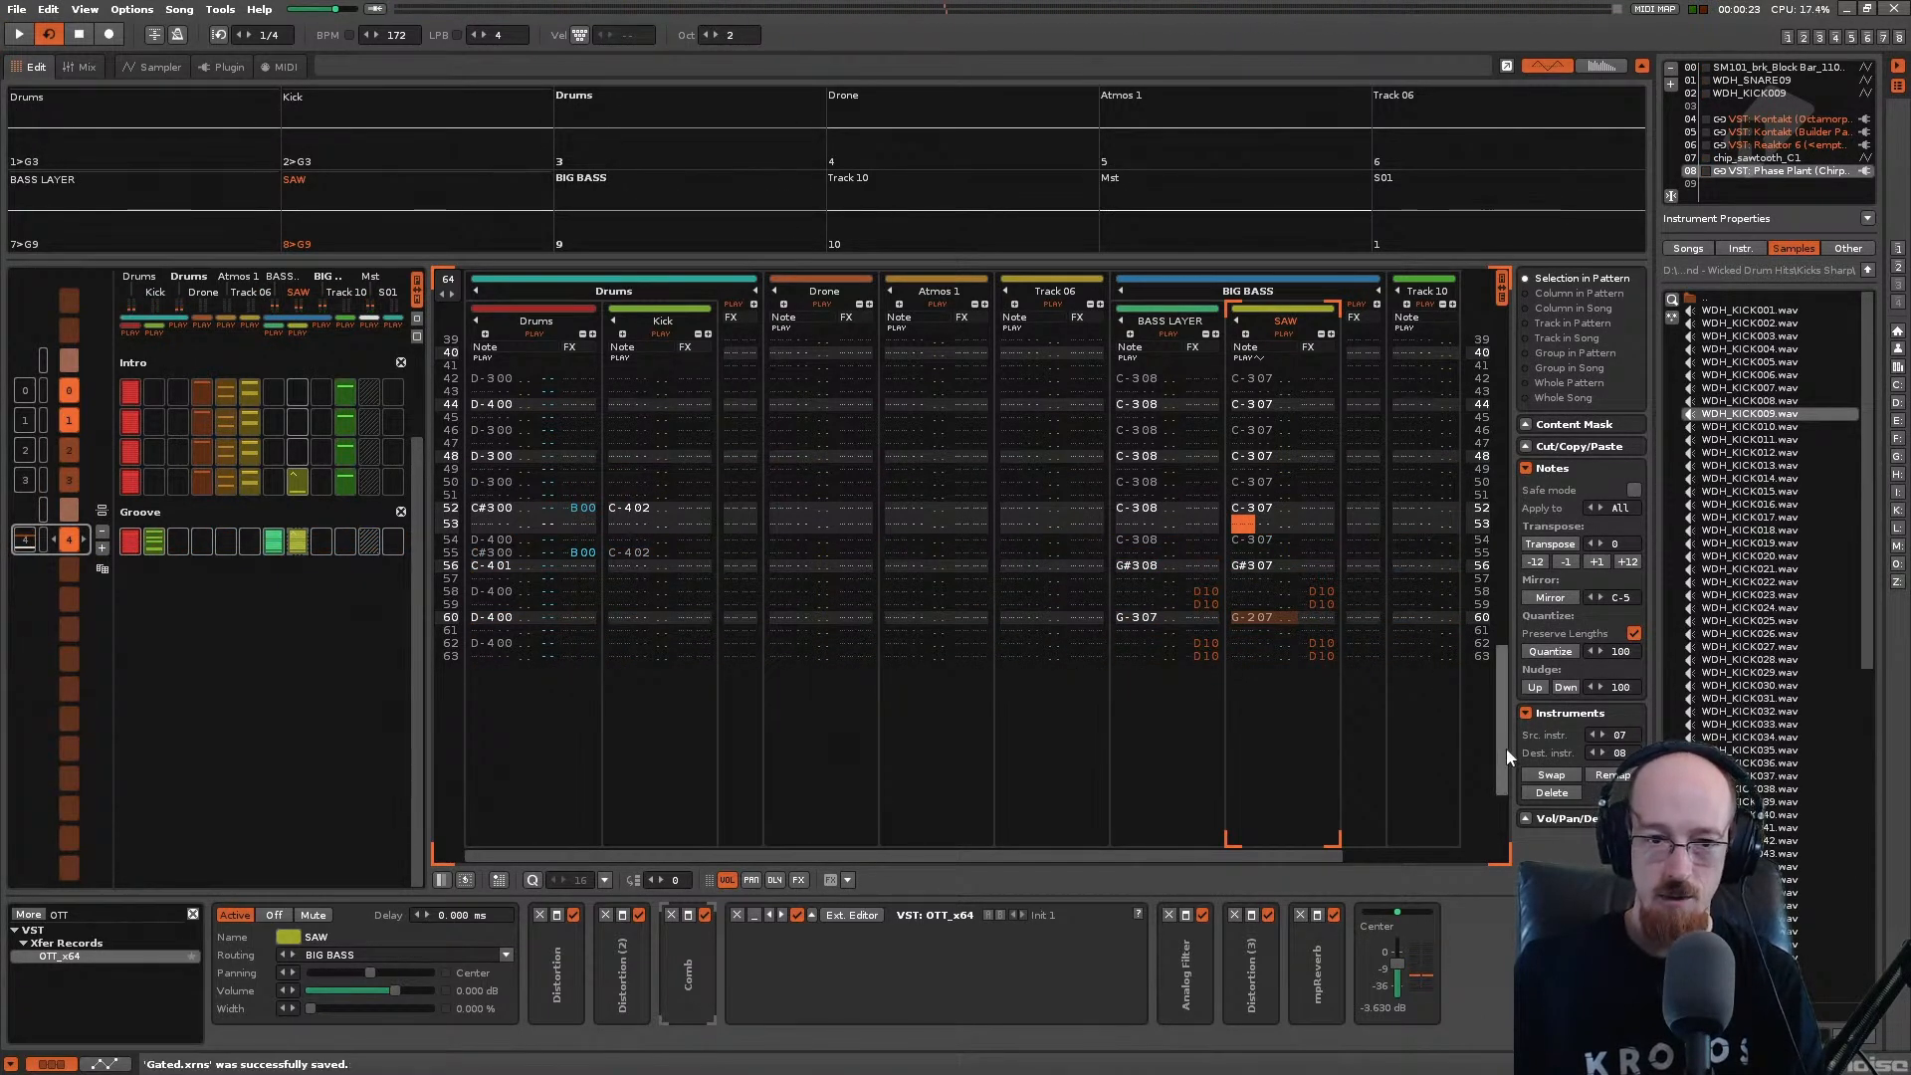
key(space)
scroll(1481, 453, up, 5)
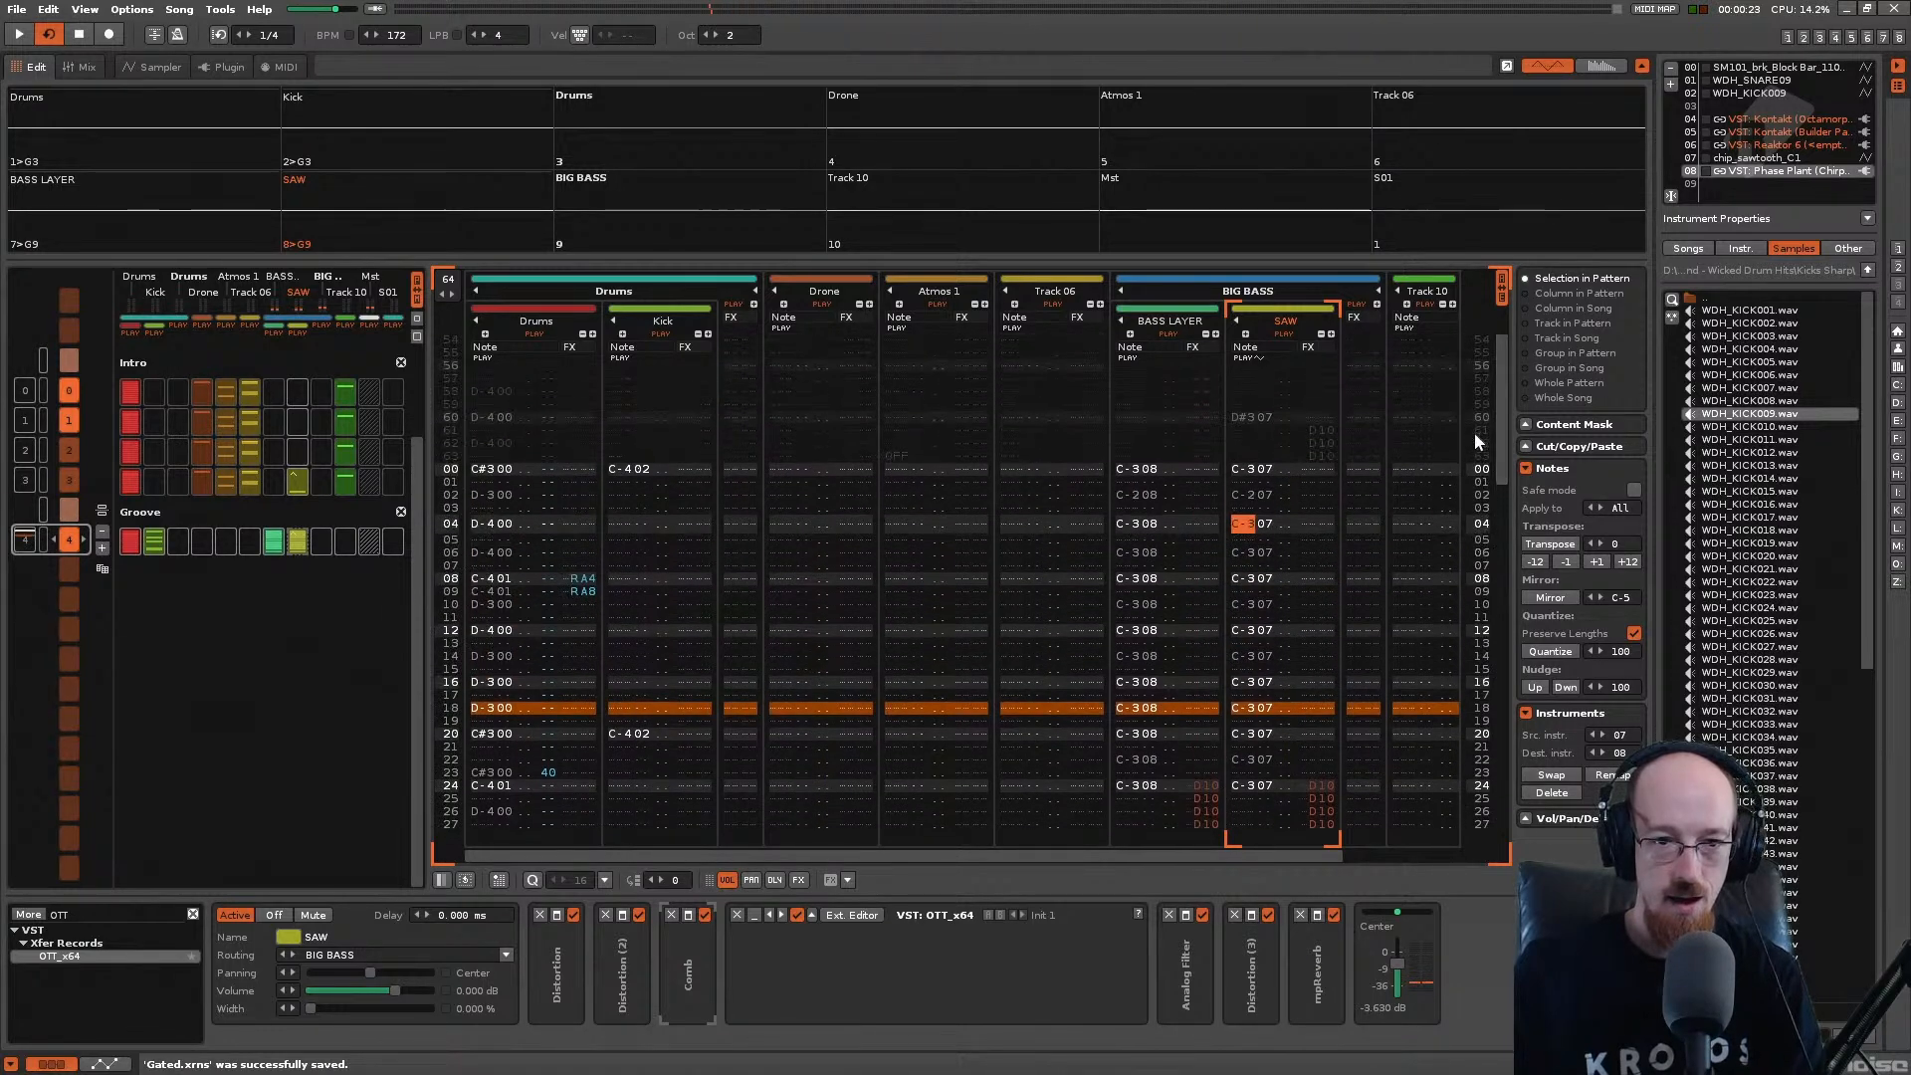
Step: Select the Drums track and search the effects list for "beat"
click(535, 323)
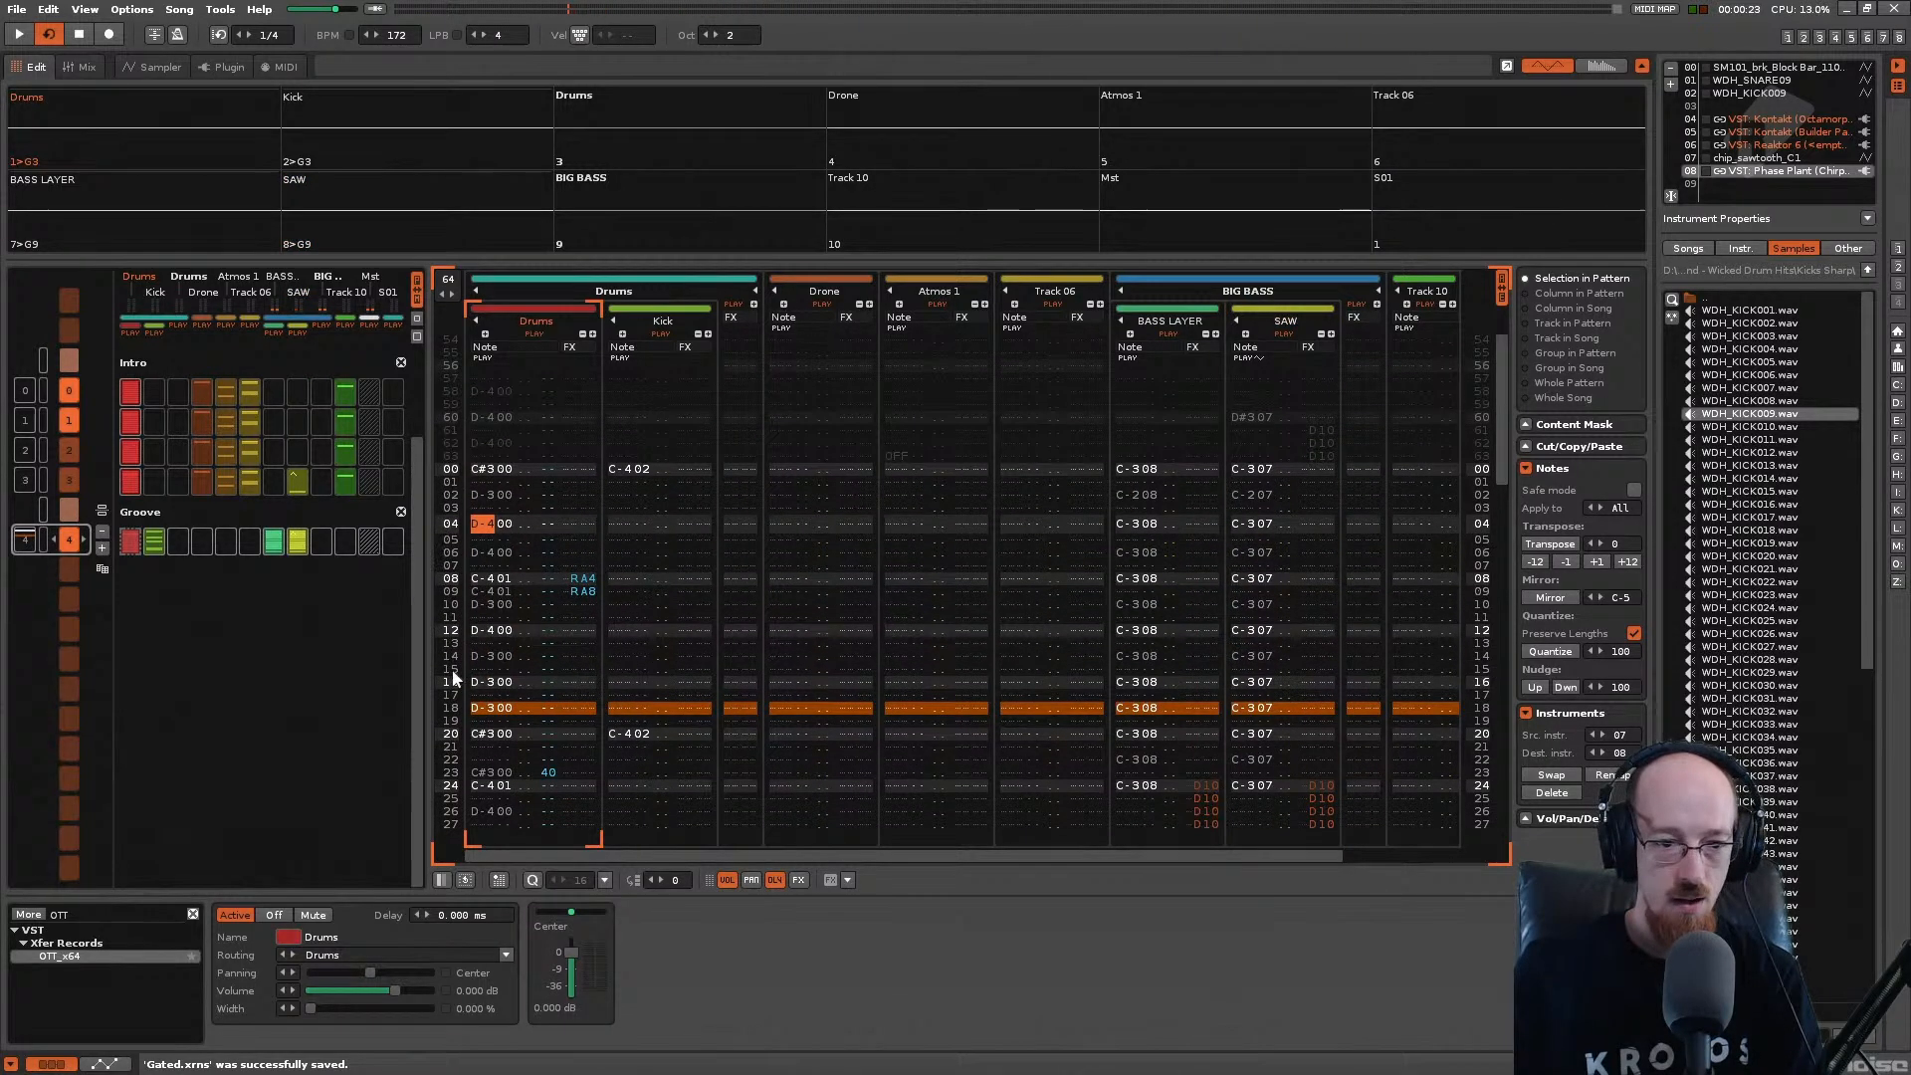
click(116, 914)
text(beat)
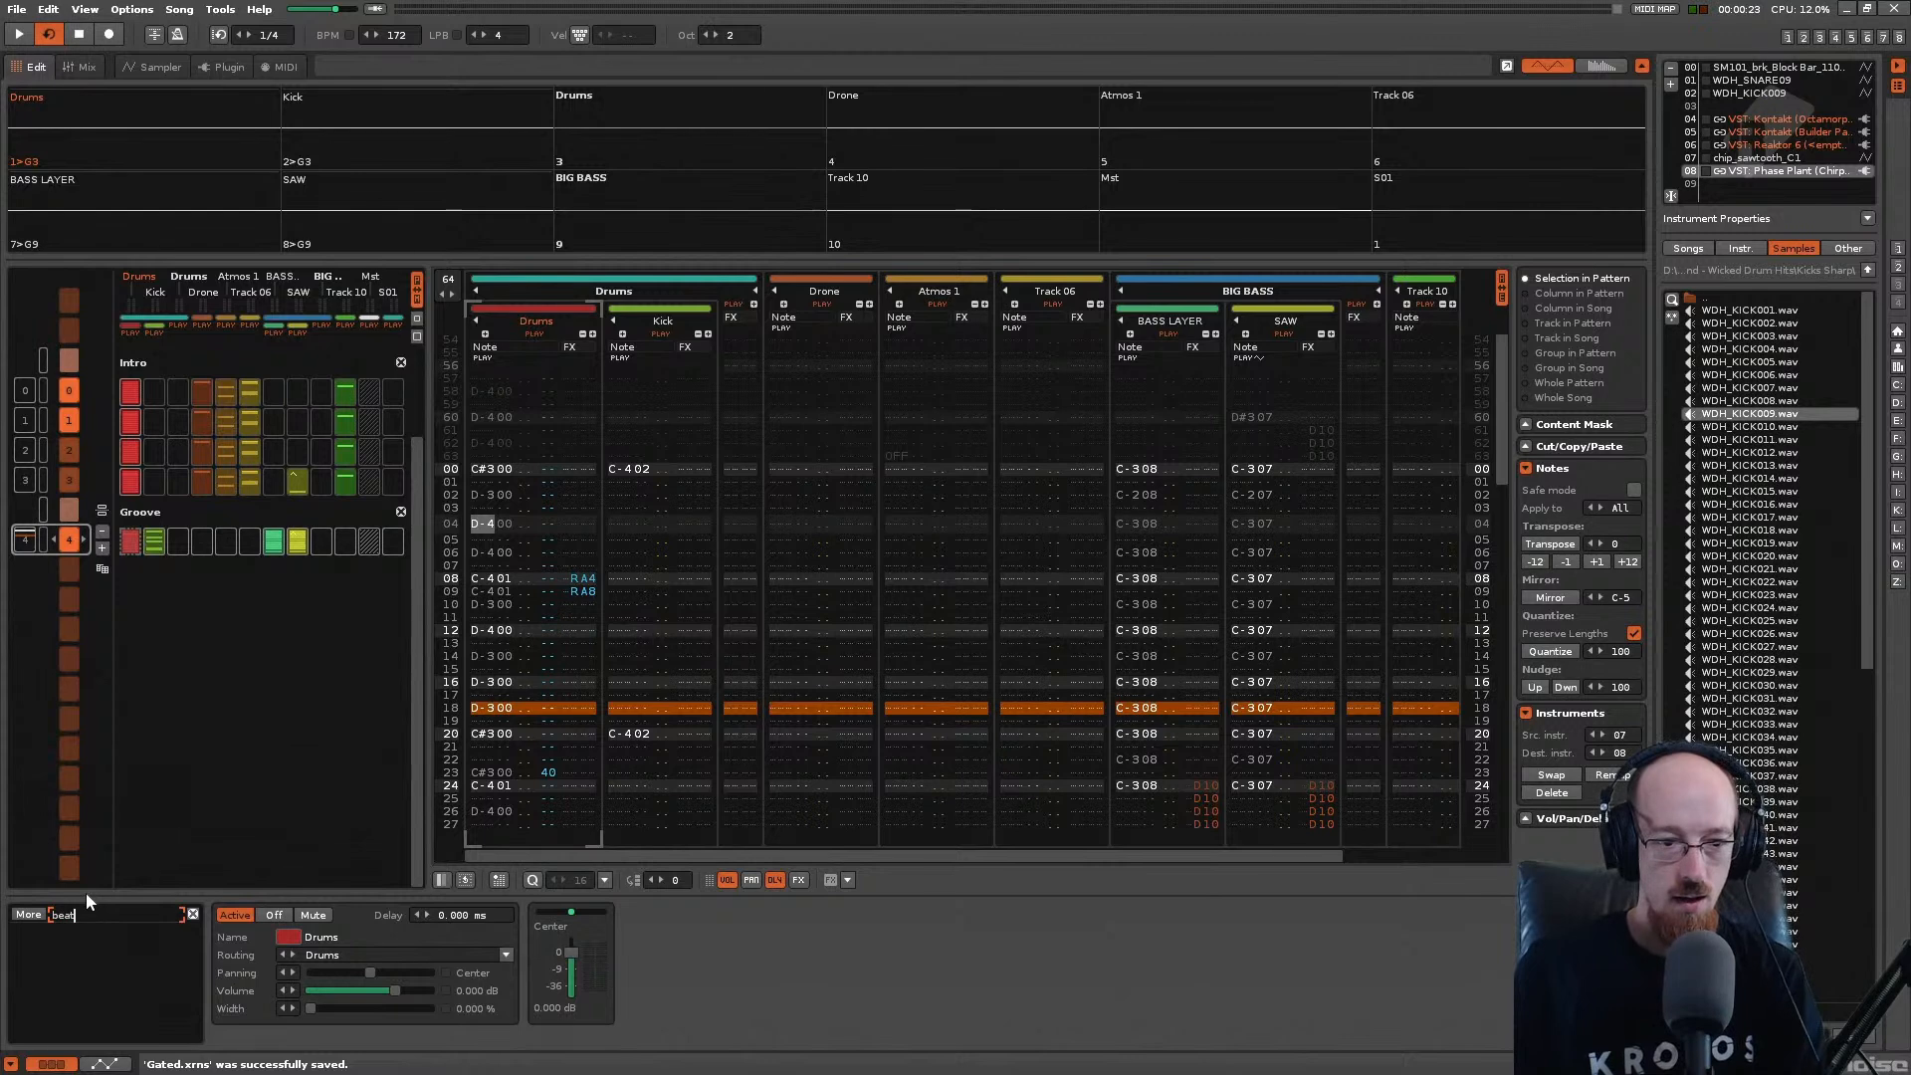
key(BackSpace)
key(BackSpace)
key(BackSpace)
key(BackSpace)
text(beat)
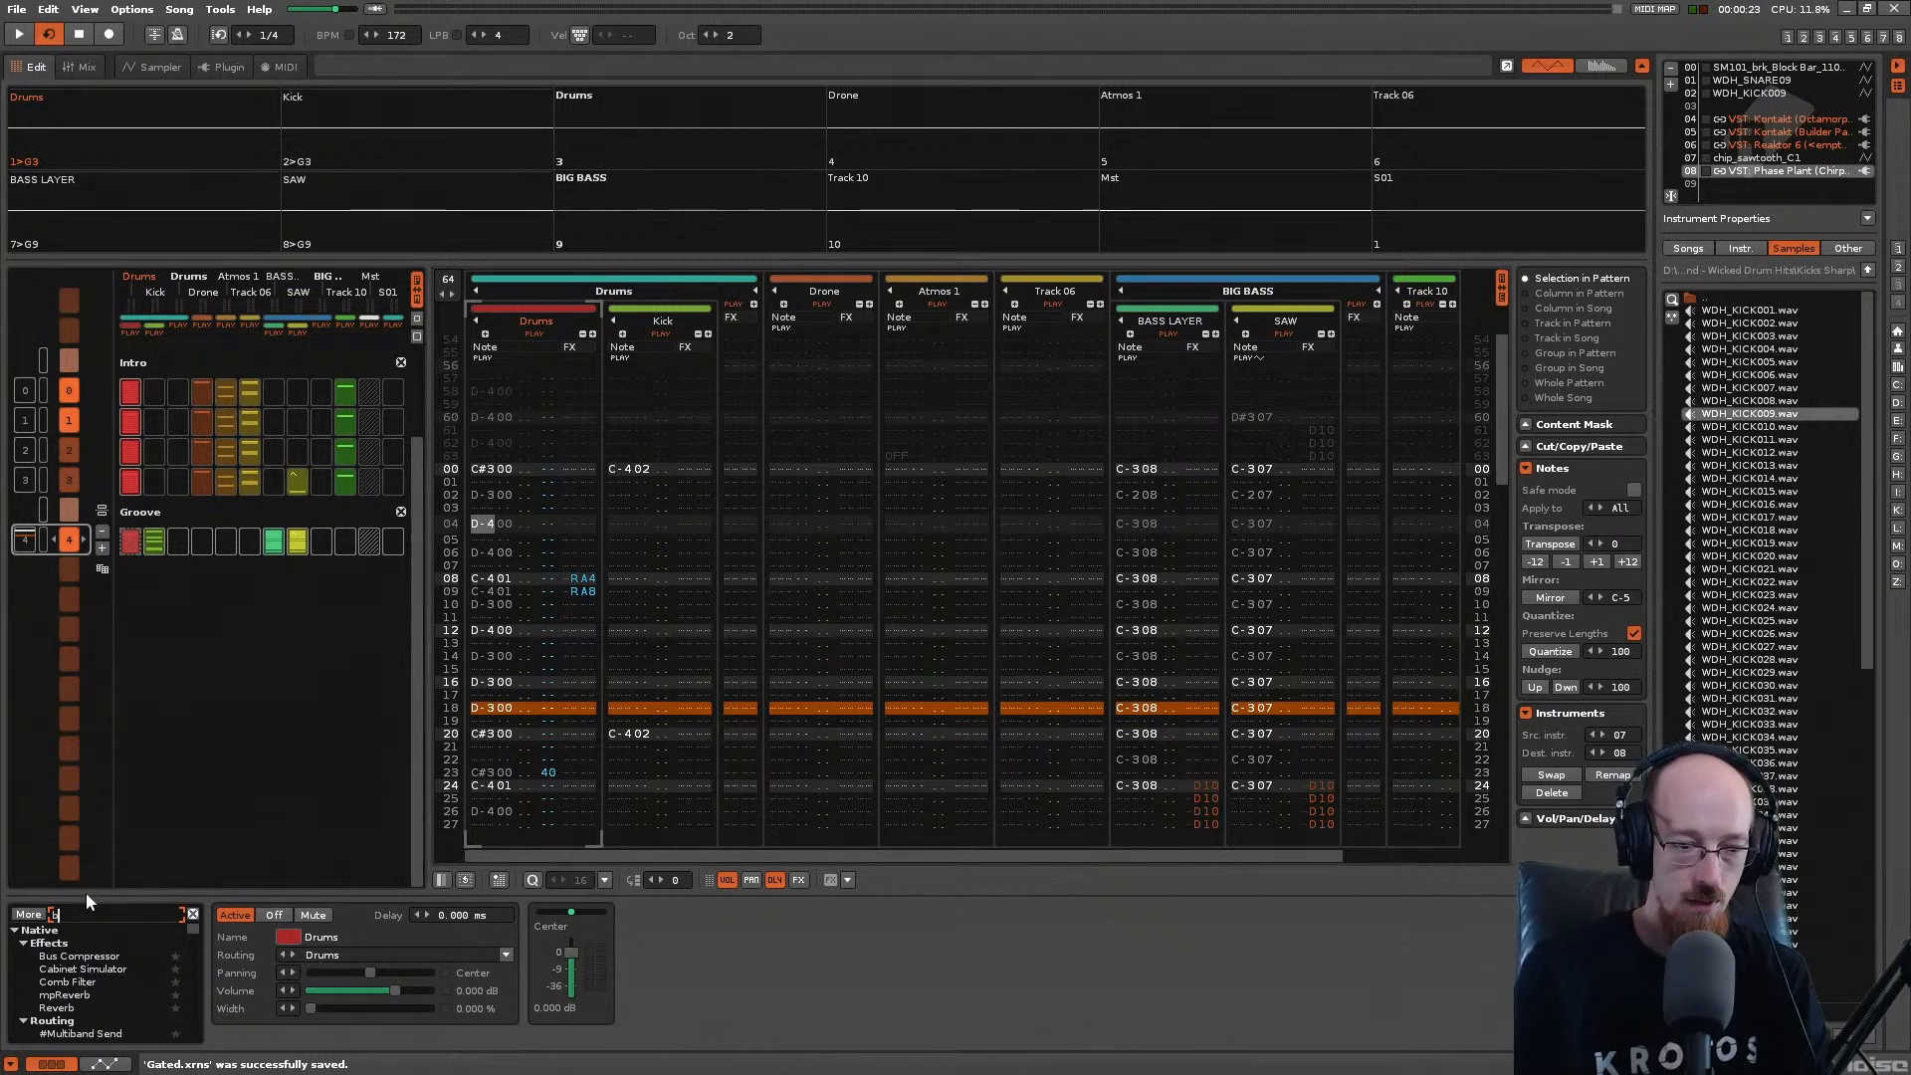
key(BackSpace)
key(BackSpace)
key(BackSpace)
key(BackSpace)
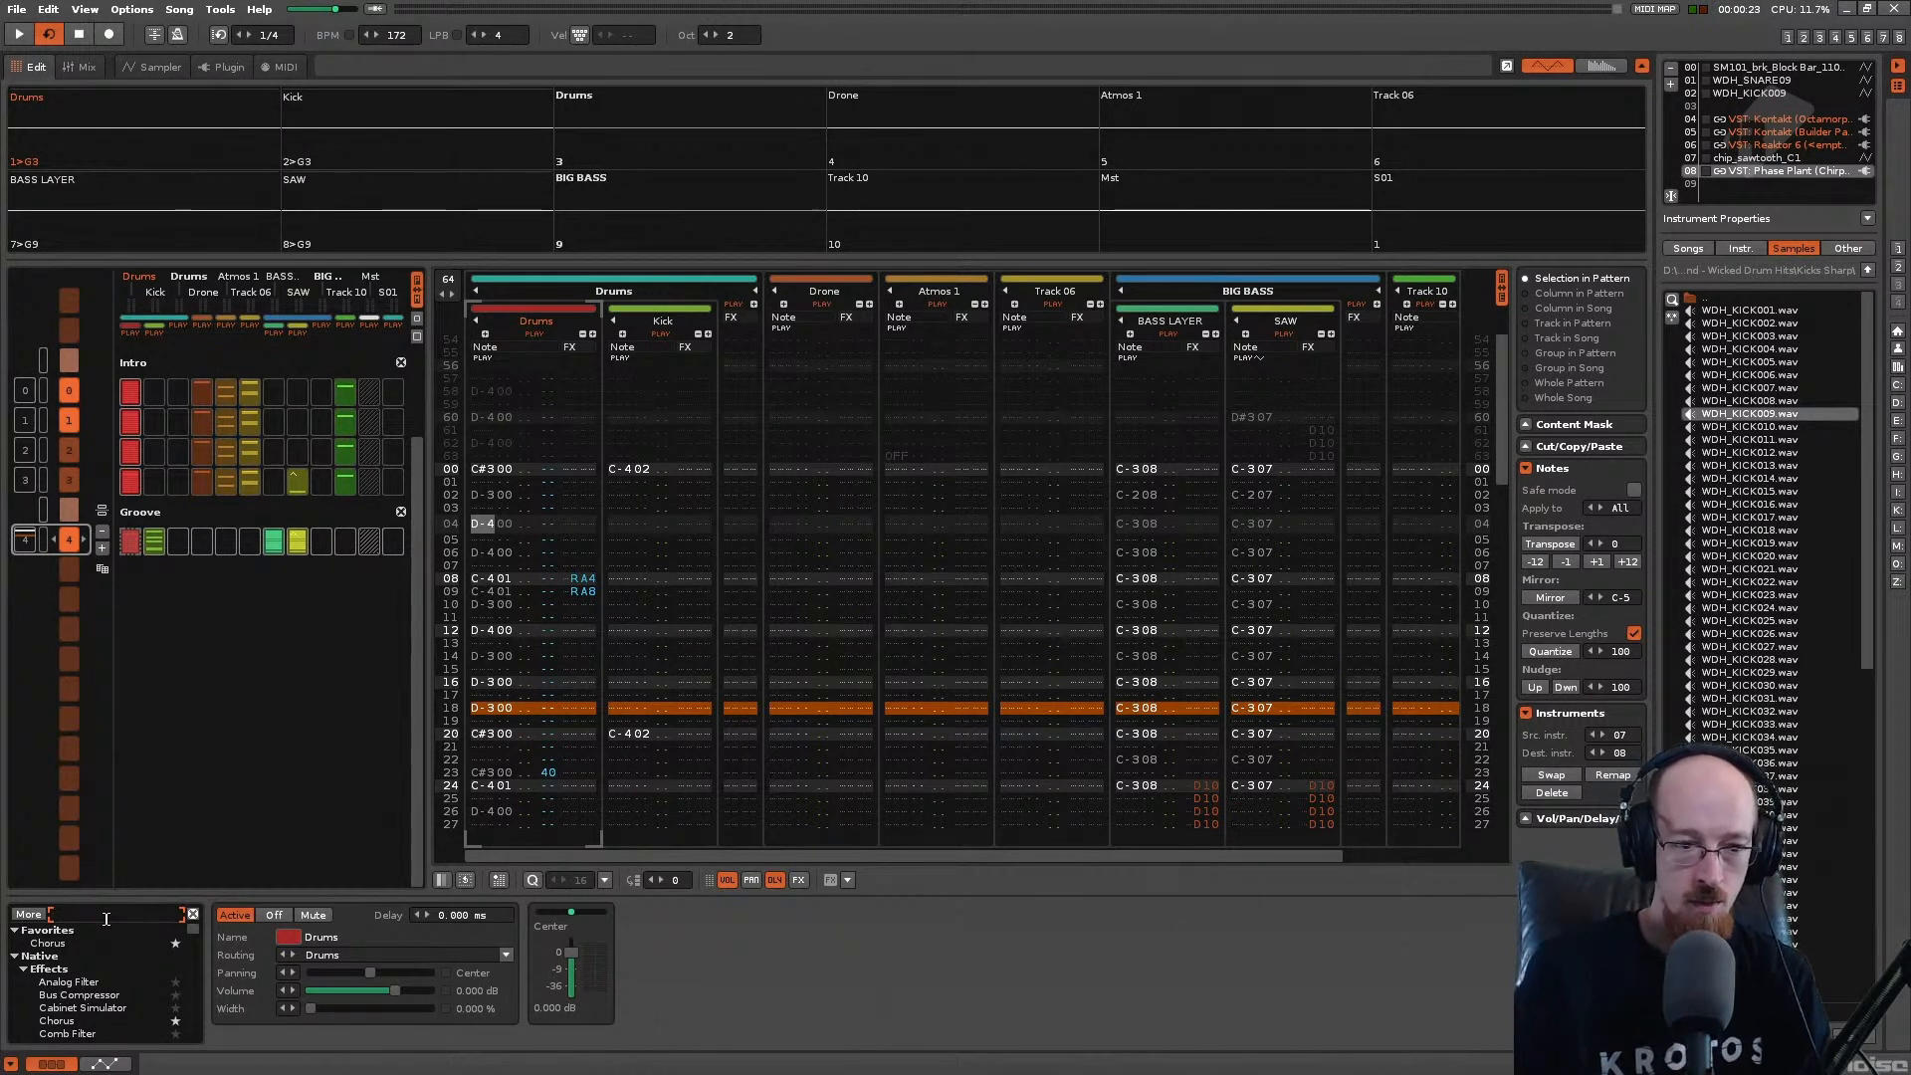
Step: Search the effects list for "tra", add kHs Transient Shaper to the Drums track and open its editor during playback
text(tra)
scroll(136, 970, down, 4)
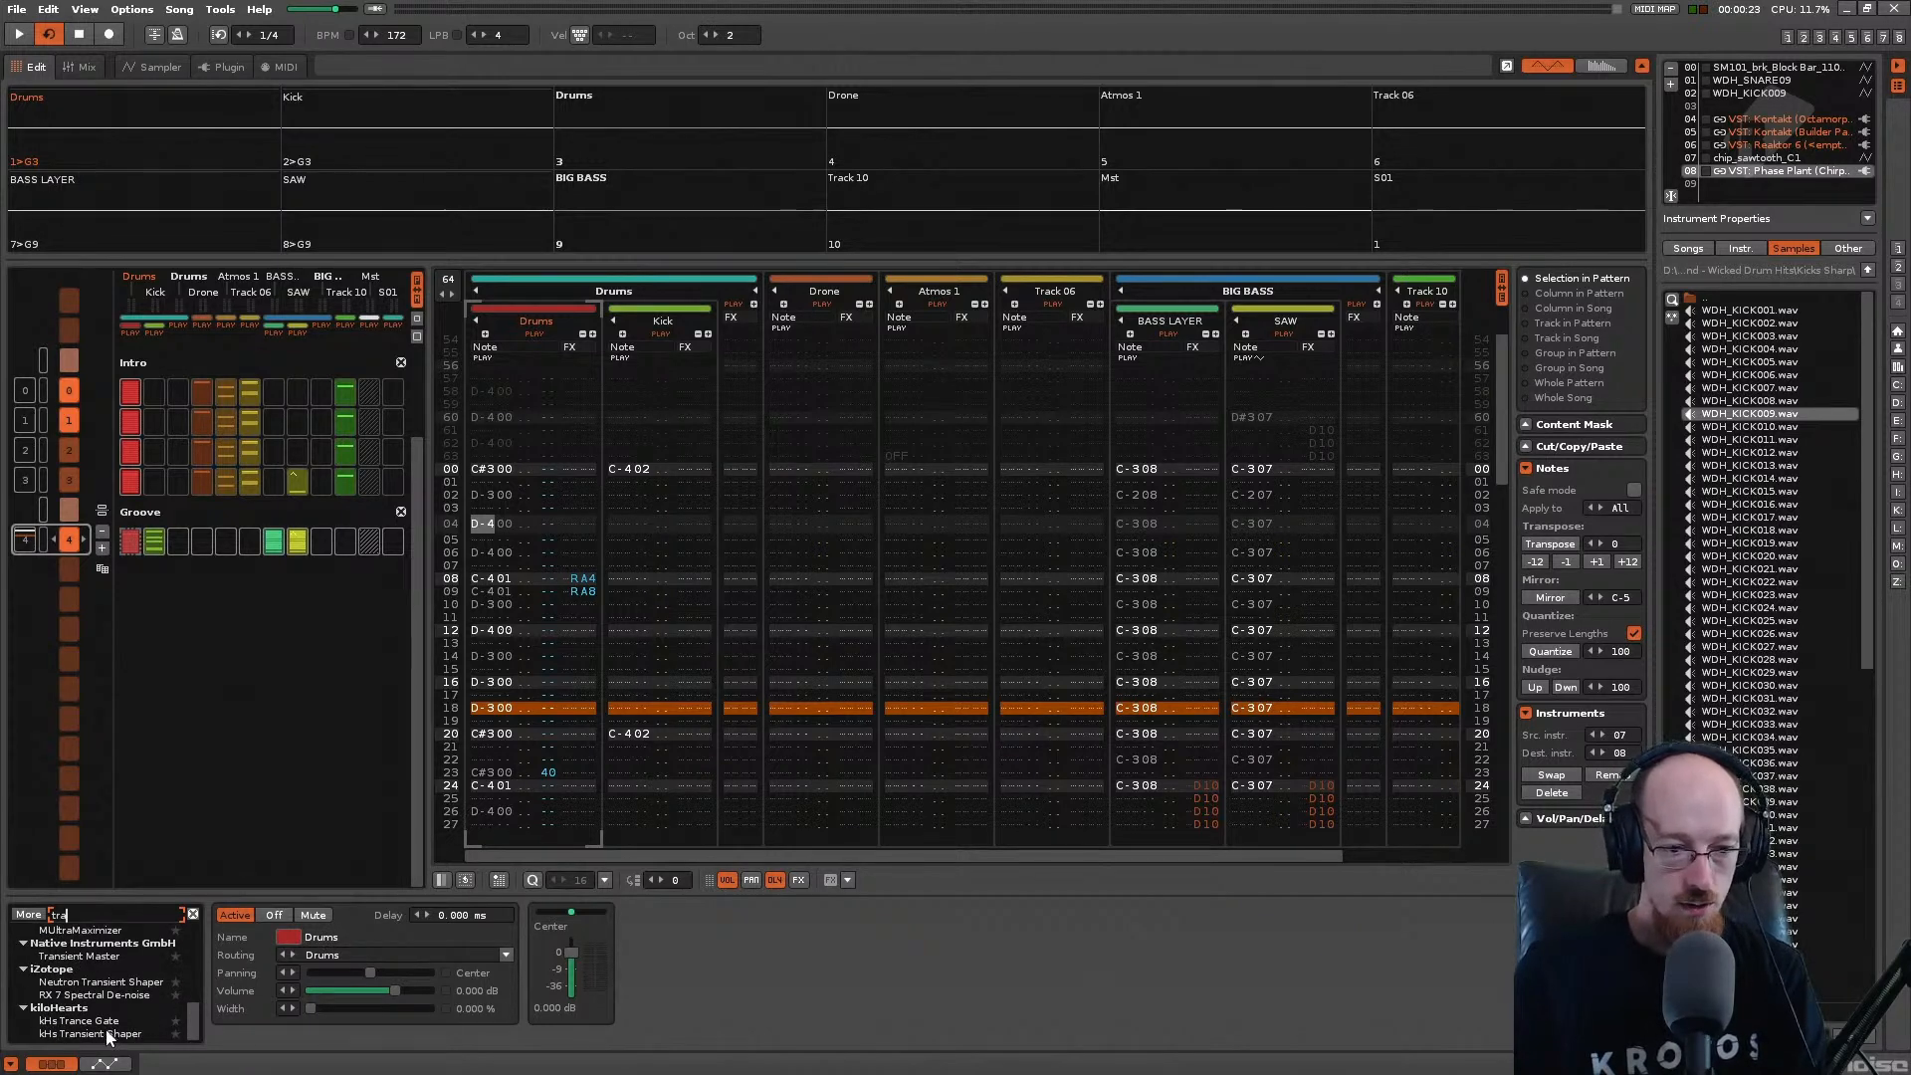
drag(113, 1031, 591, 926)
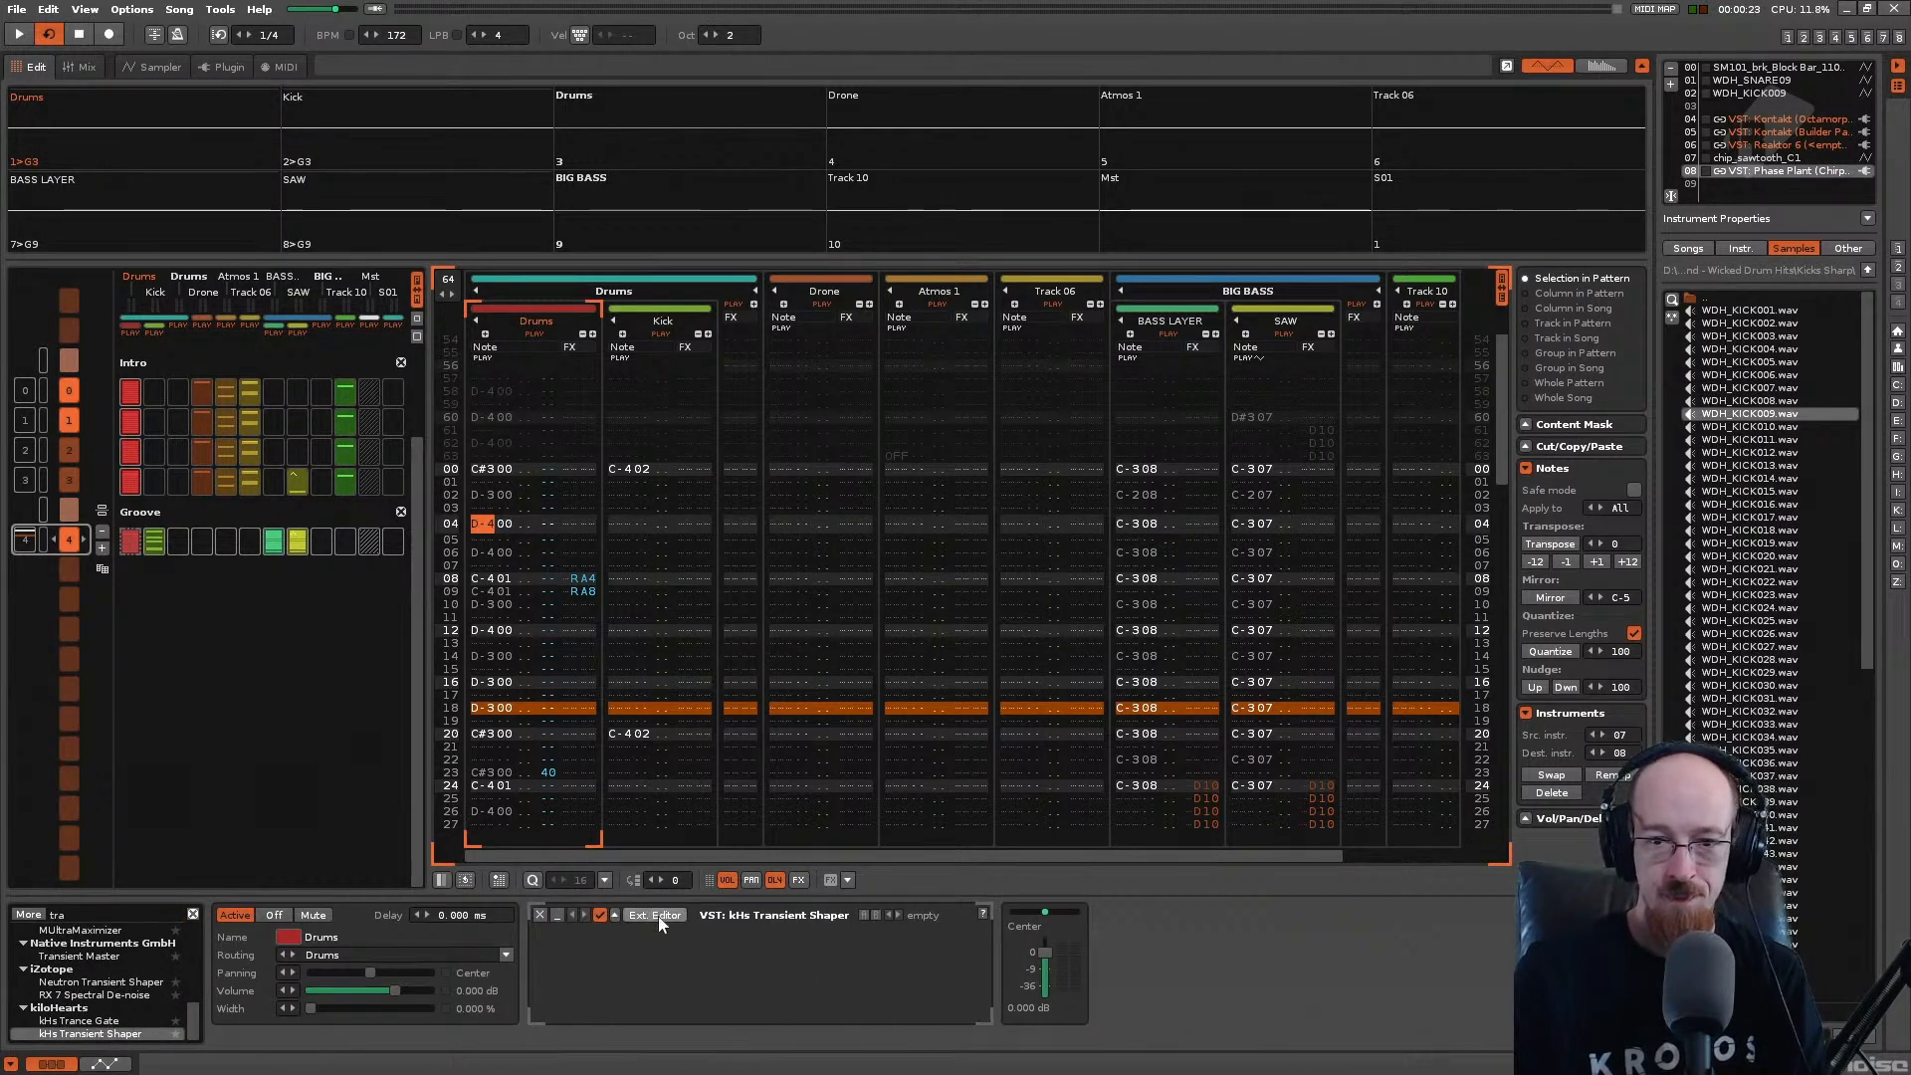
click(655, 915)
key(space)
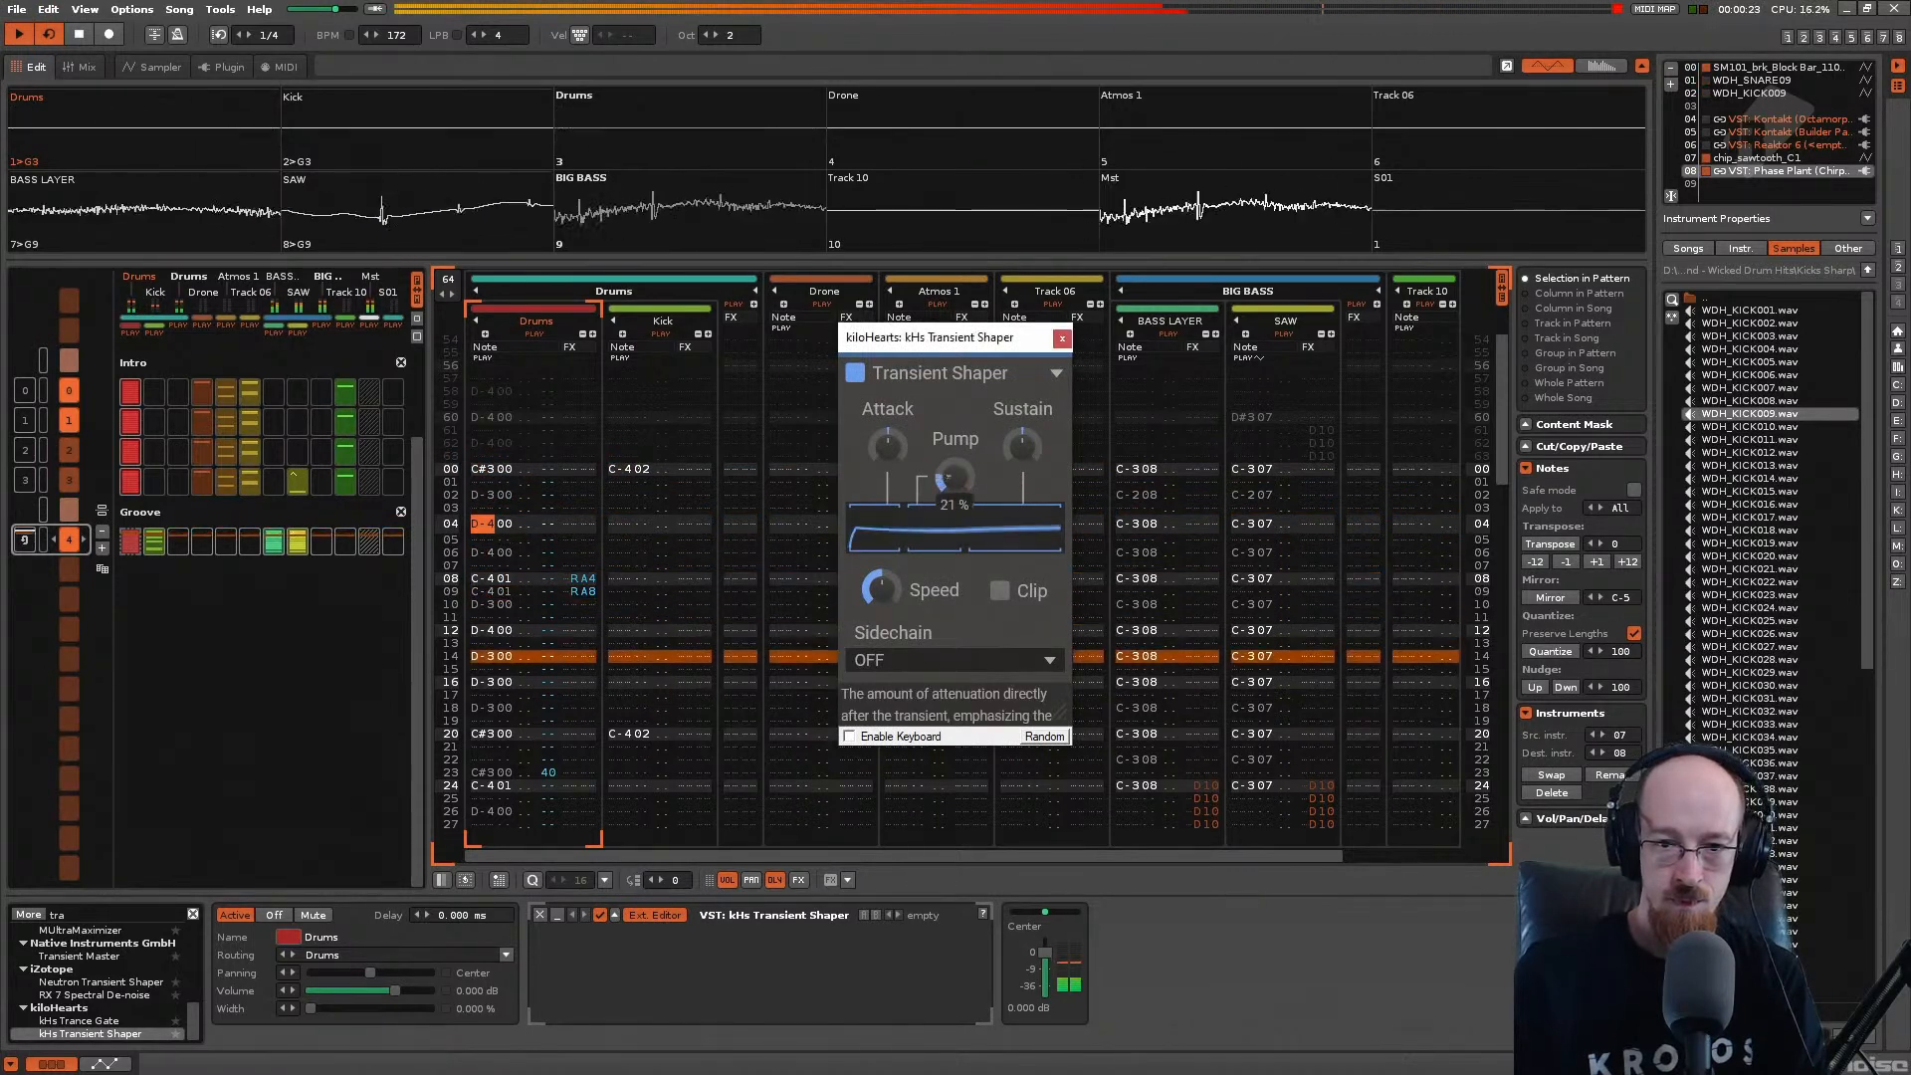
Step: Raise the Transient Shaper's attack and pump and set its sustain to about 51 % while listening to the pattern
mouse_move(894, 445)
mouse_down()
mouse_move(893, 425)
mouse_move(890, 446)
mouse_up()
scroll(885, 454, up, 3)
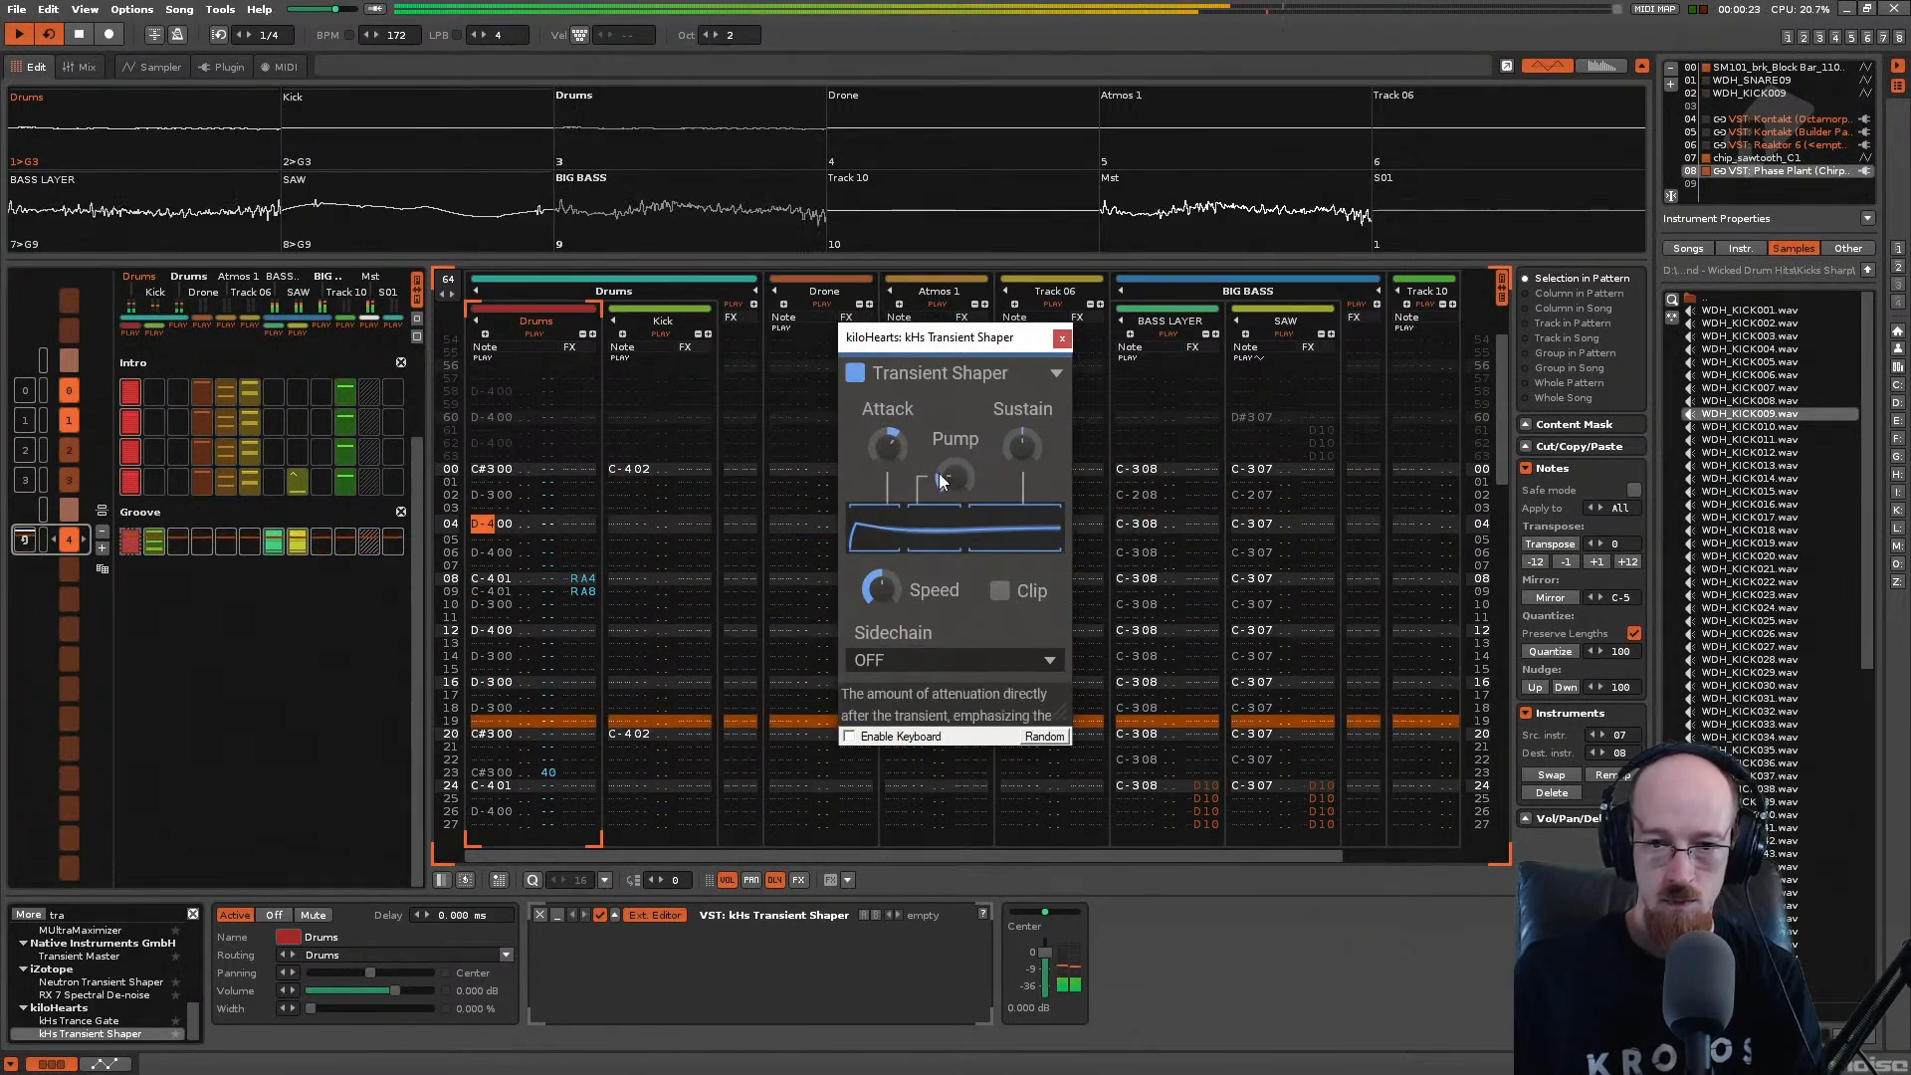
drag(952, 474, 1023, 430)
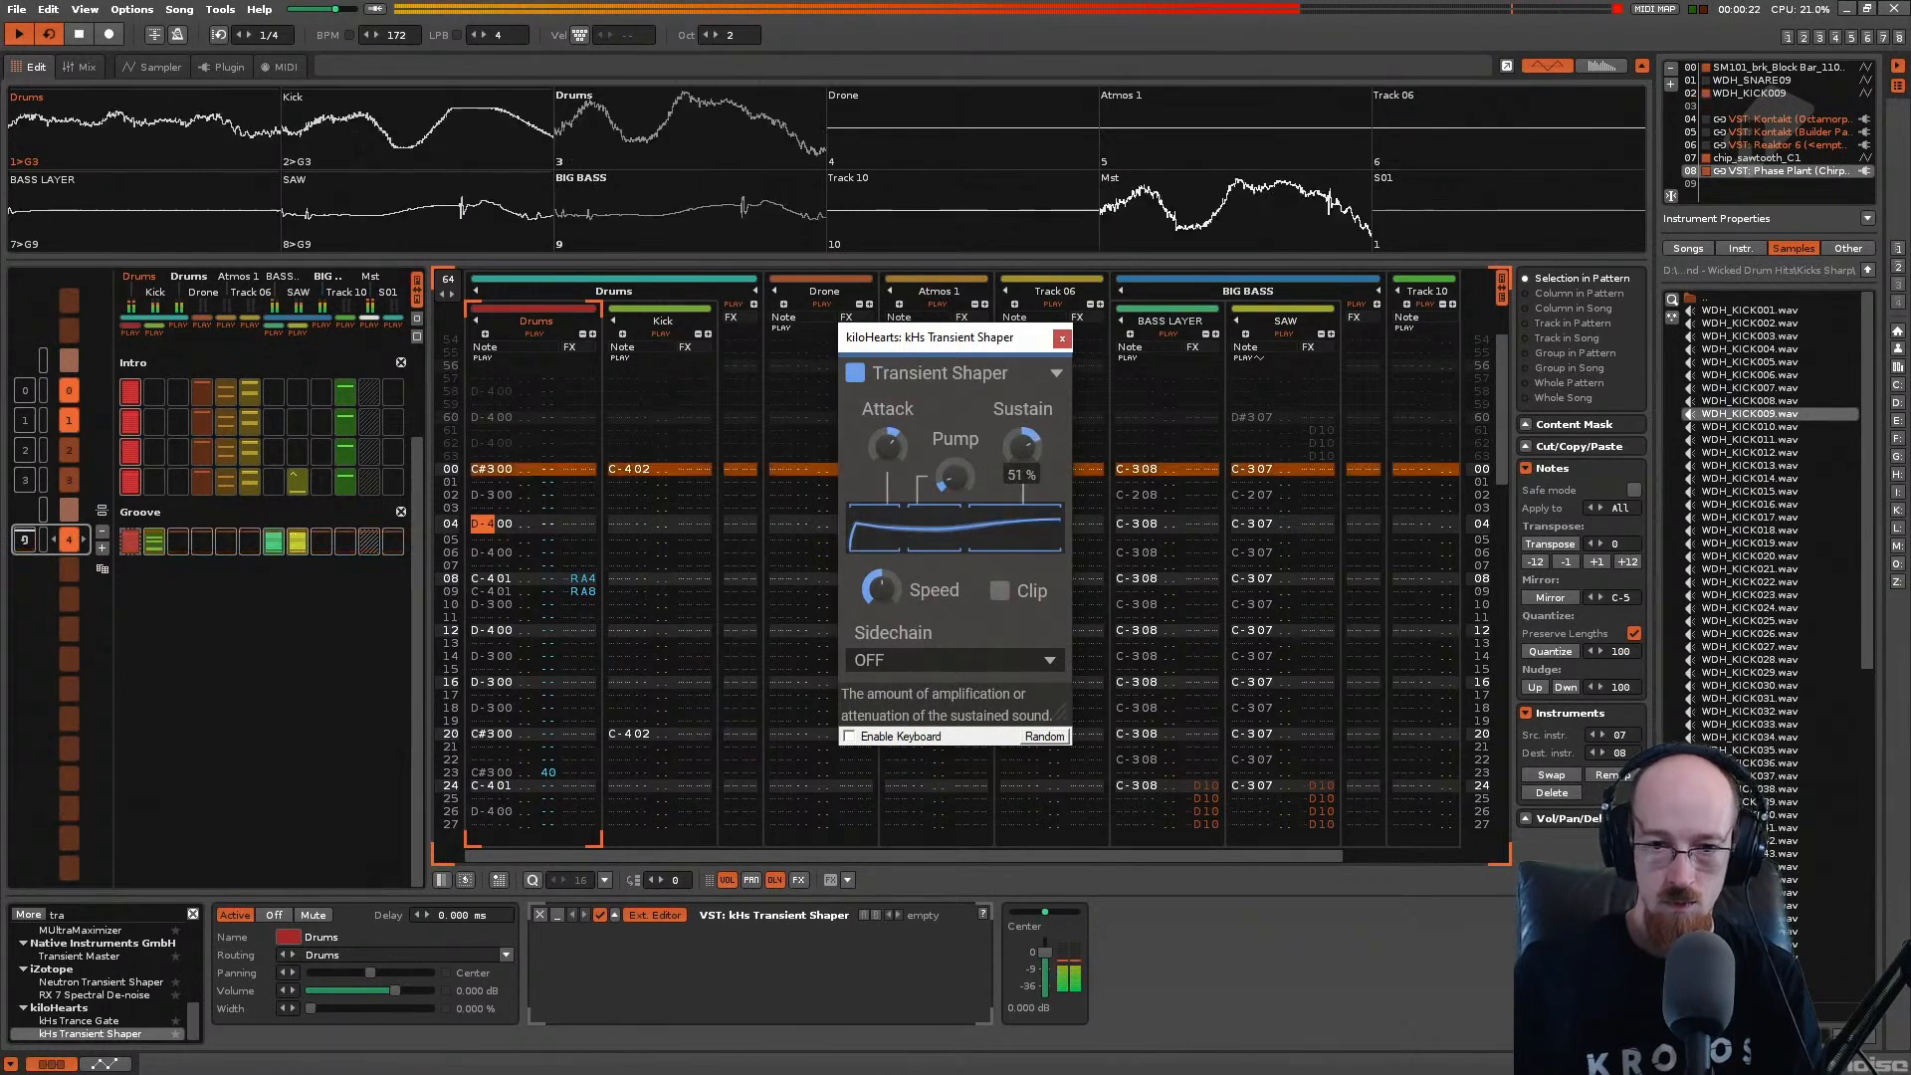
click(1060, 340)
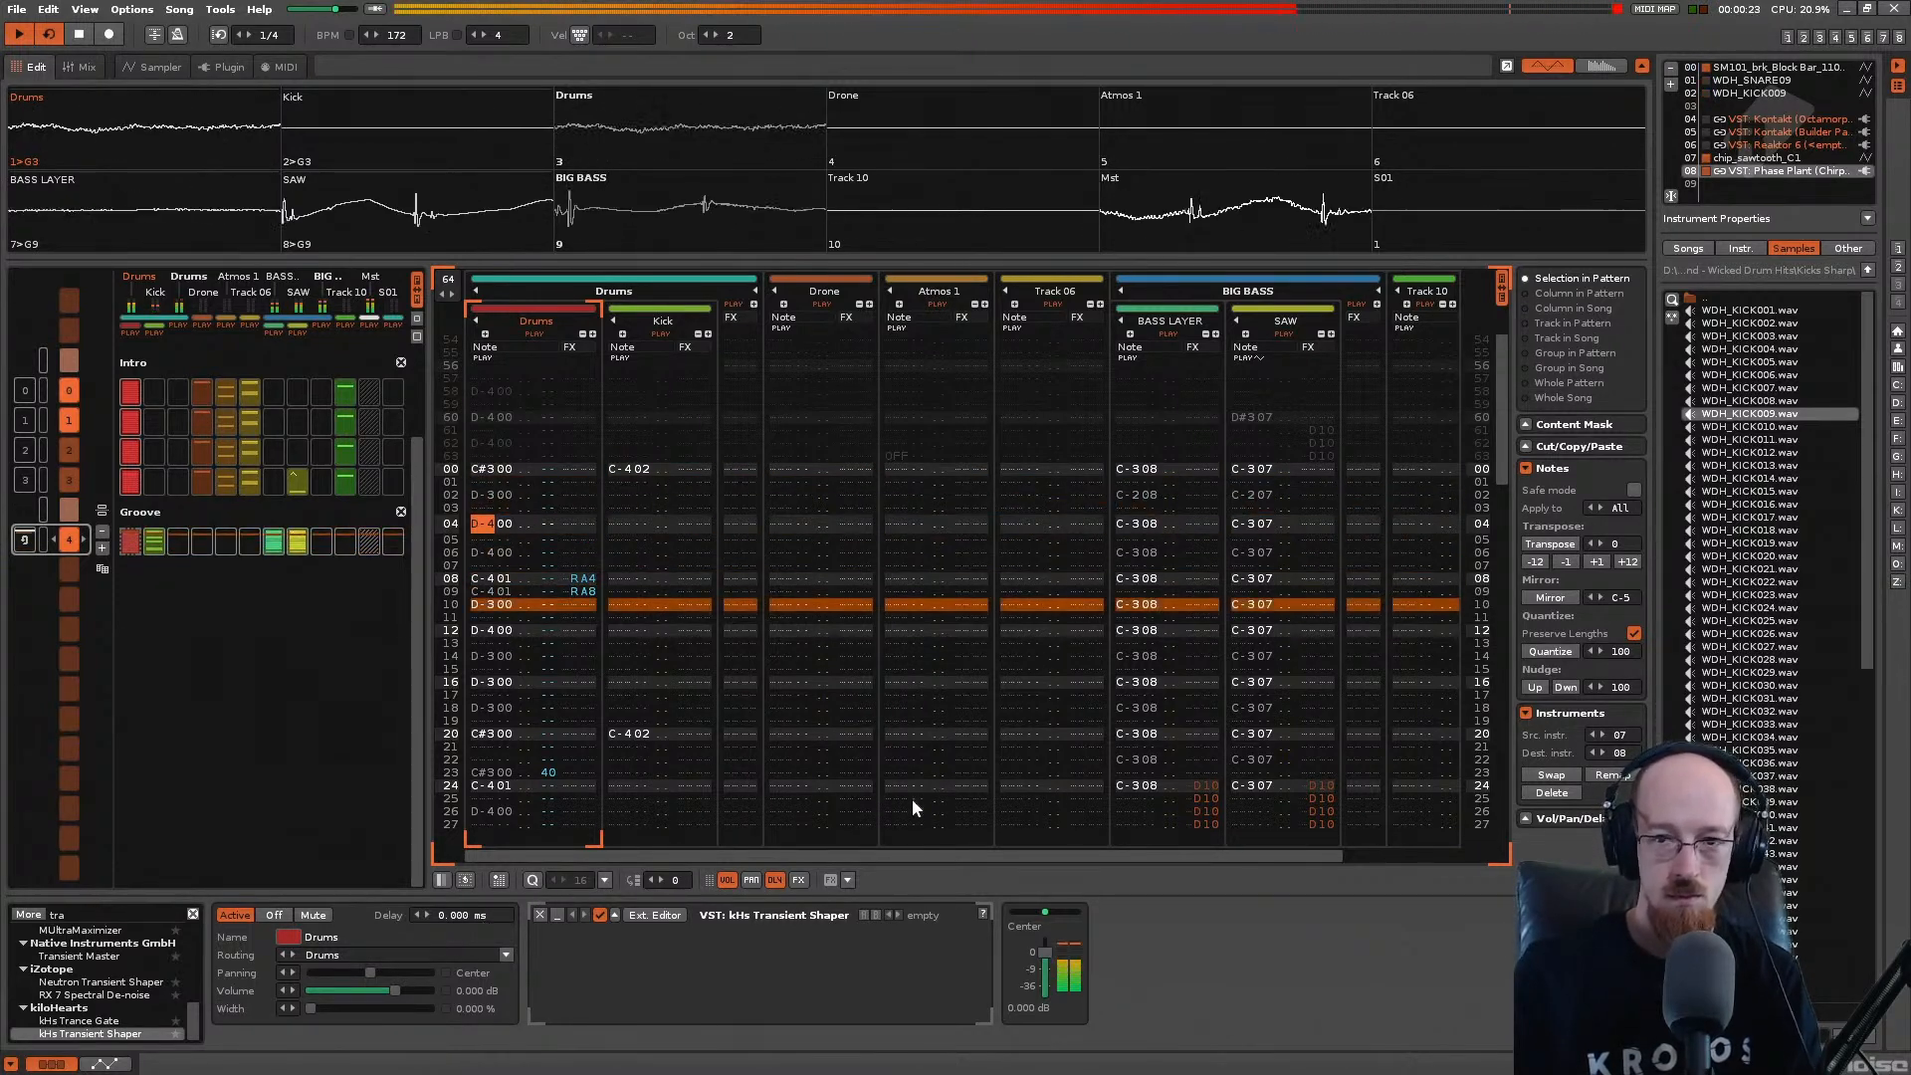
key(space)
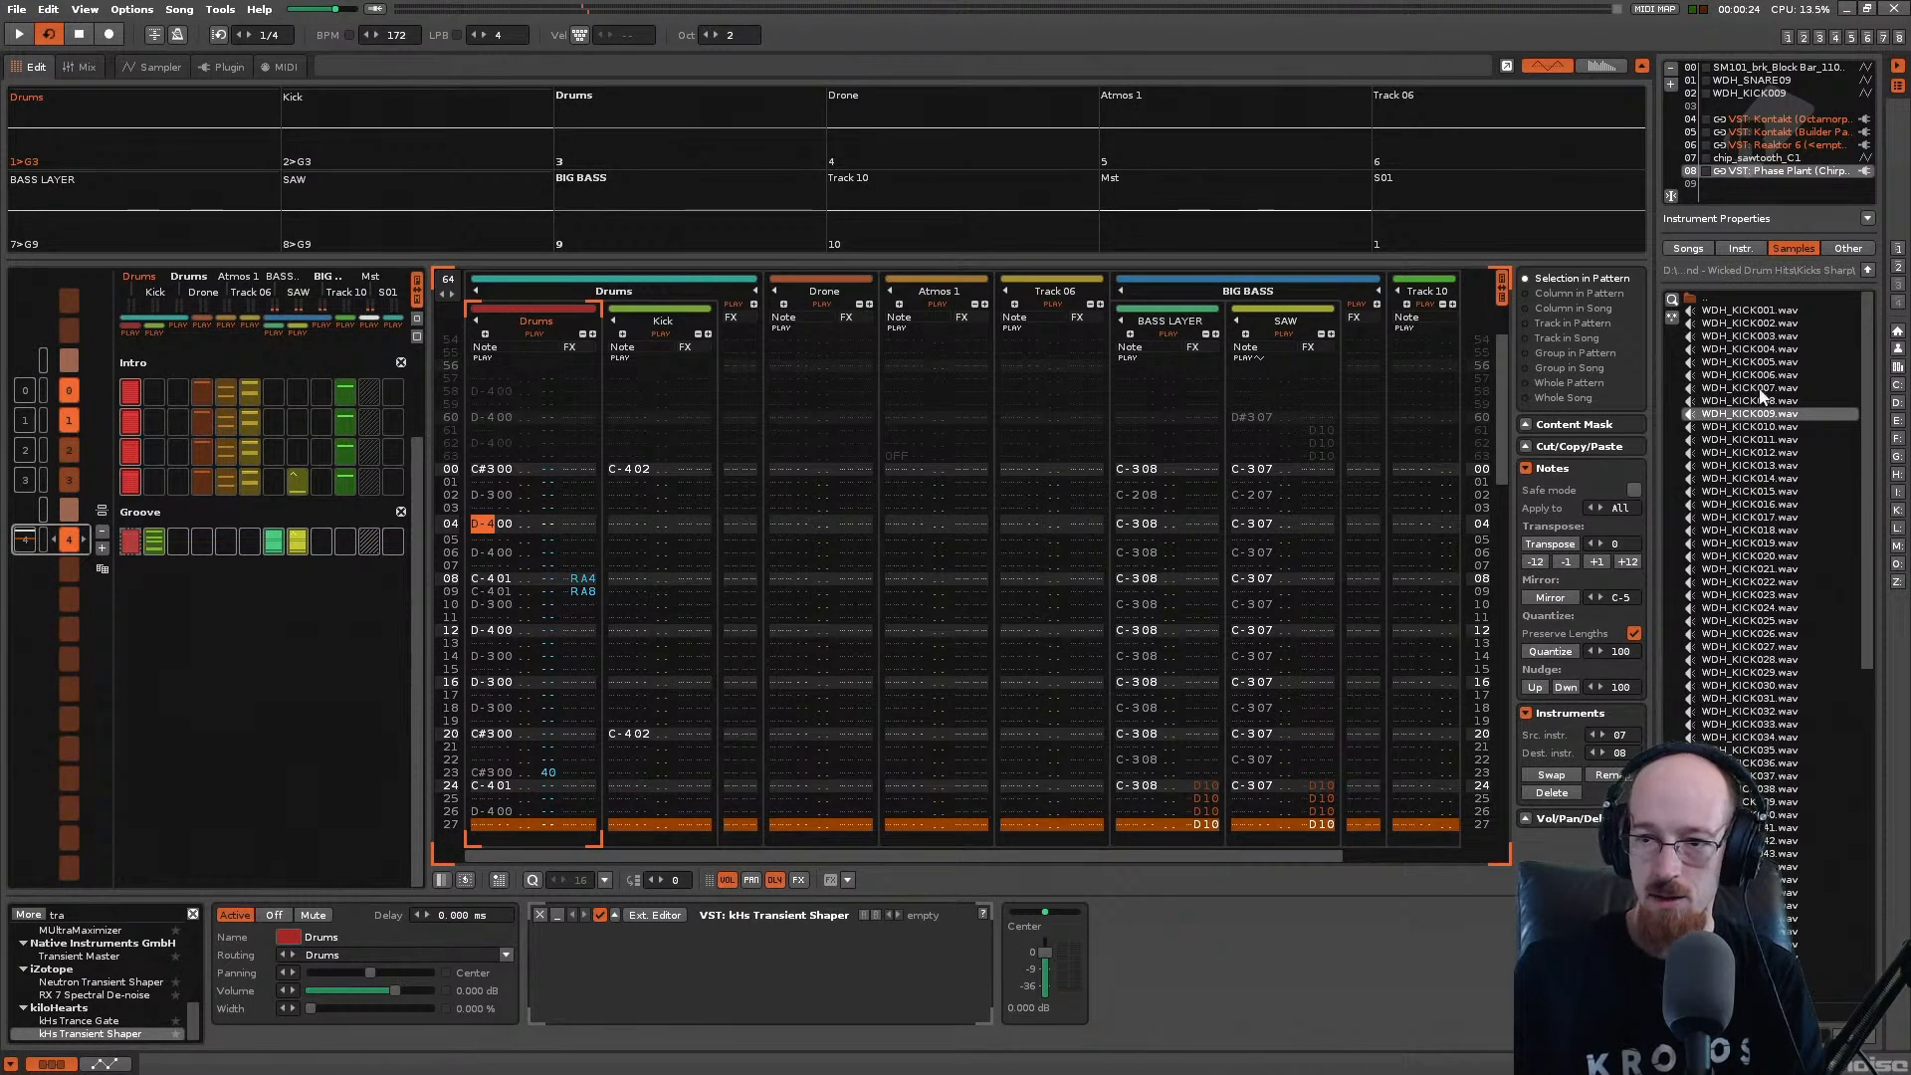
Step: Preview samples in the library's Breaks folder and load SM101_brk_Badonga_92bpm.flac into instrument slot 03
click(1738, 245)
click(1781, 244)
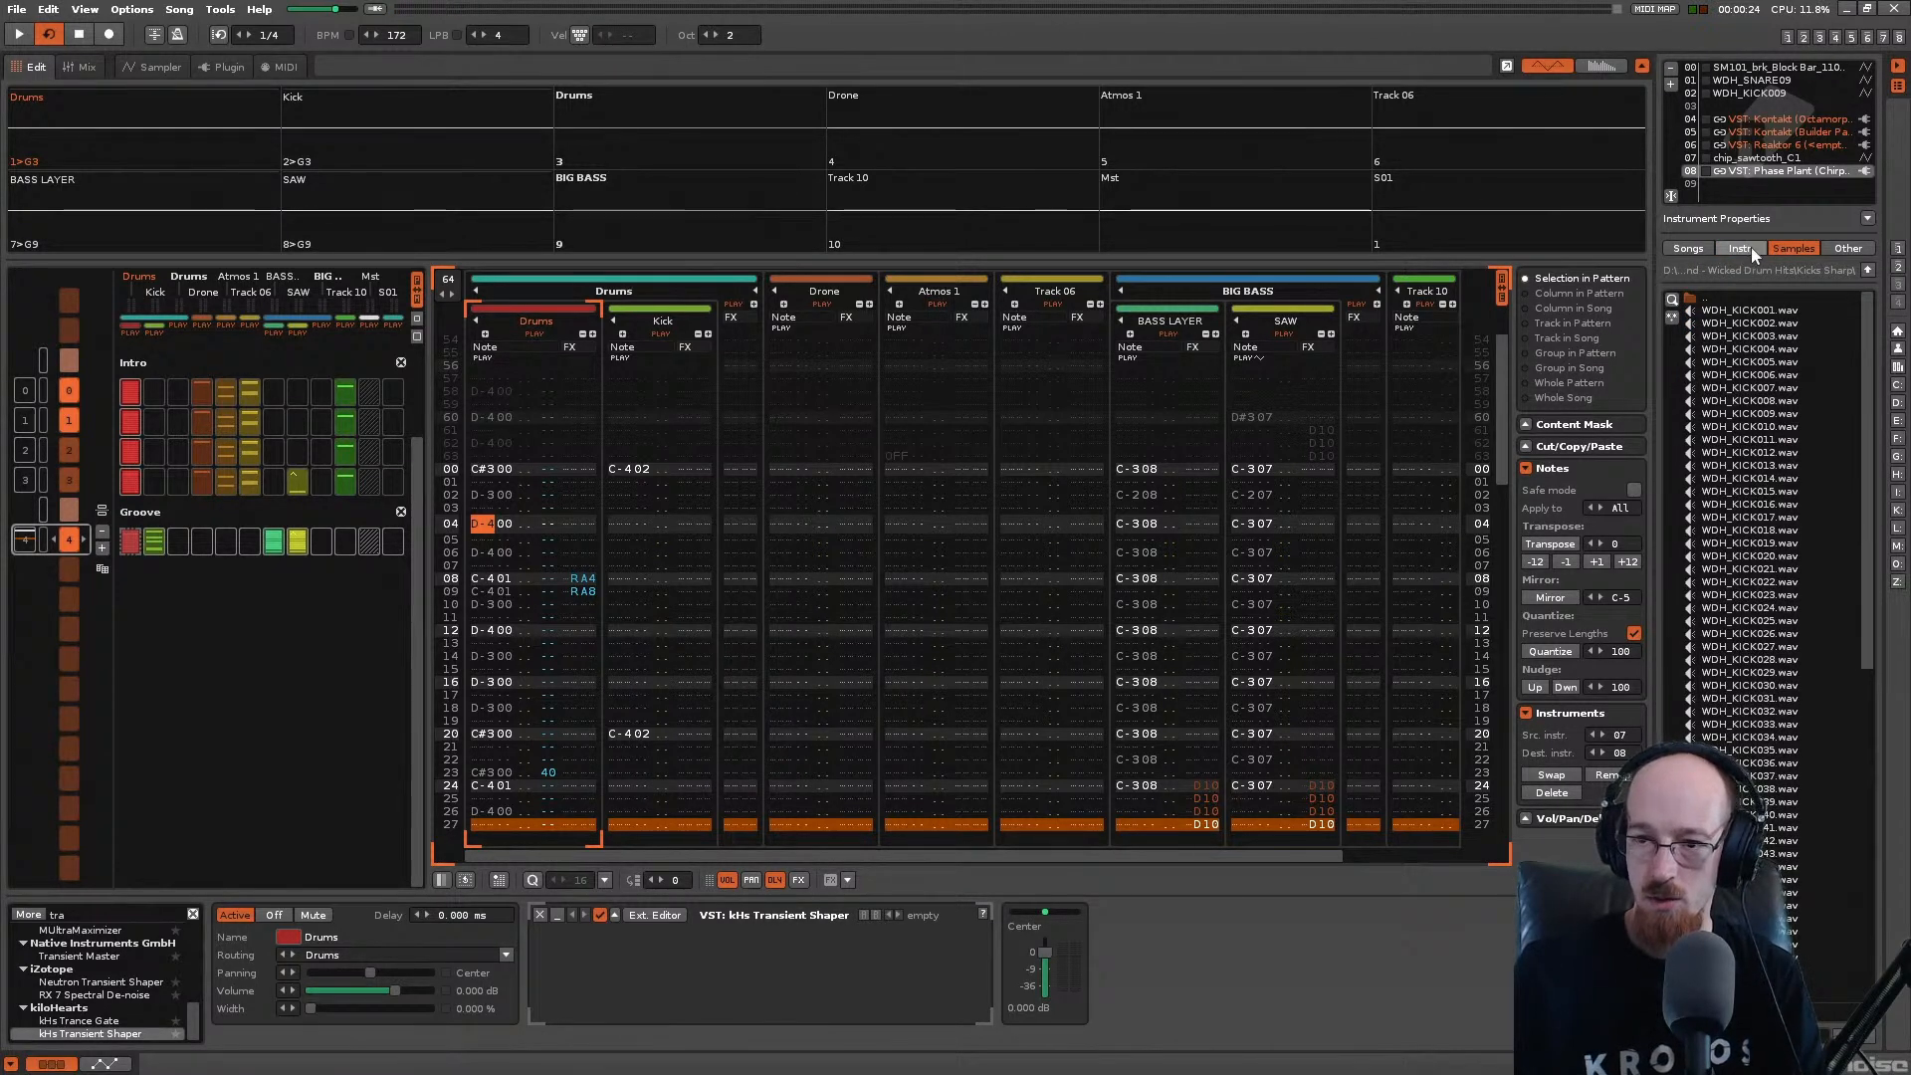
click(1896, 251)
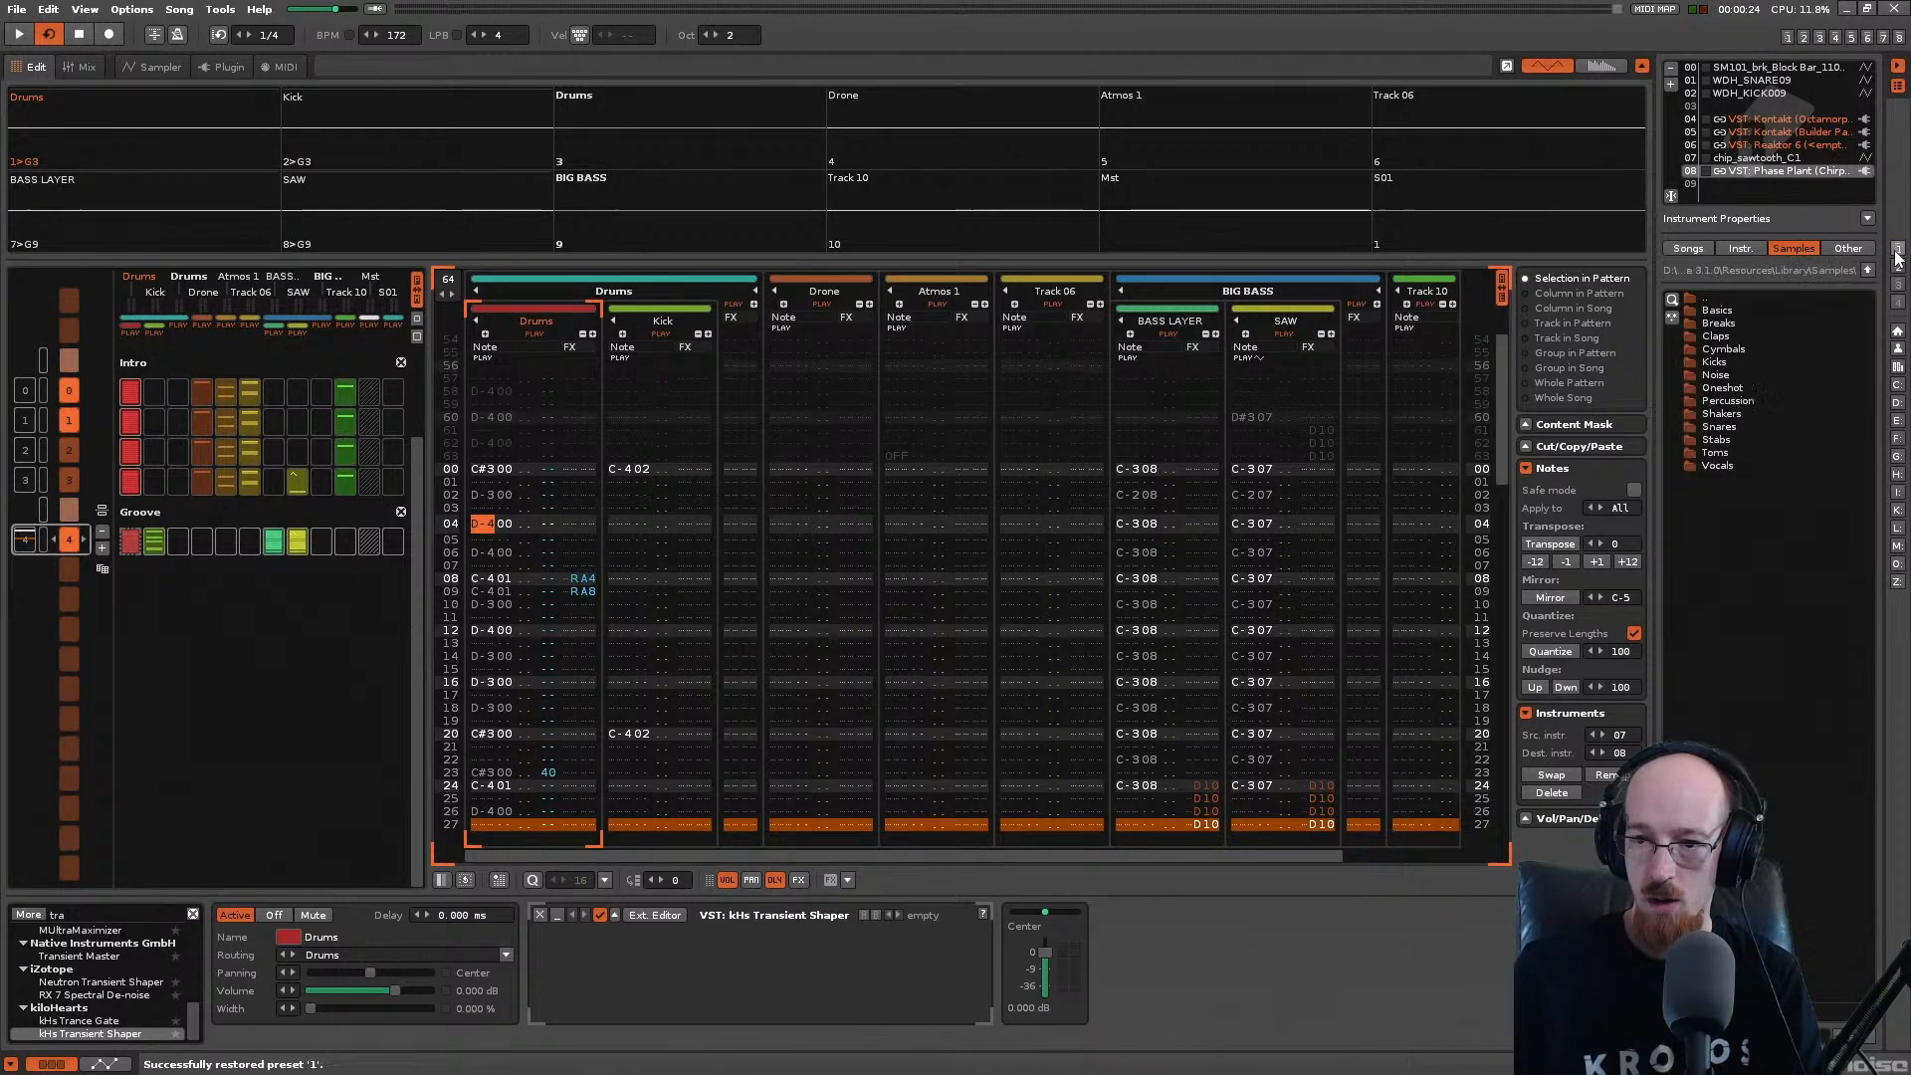
double_click(1719, 324)
click(1807, 338)
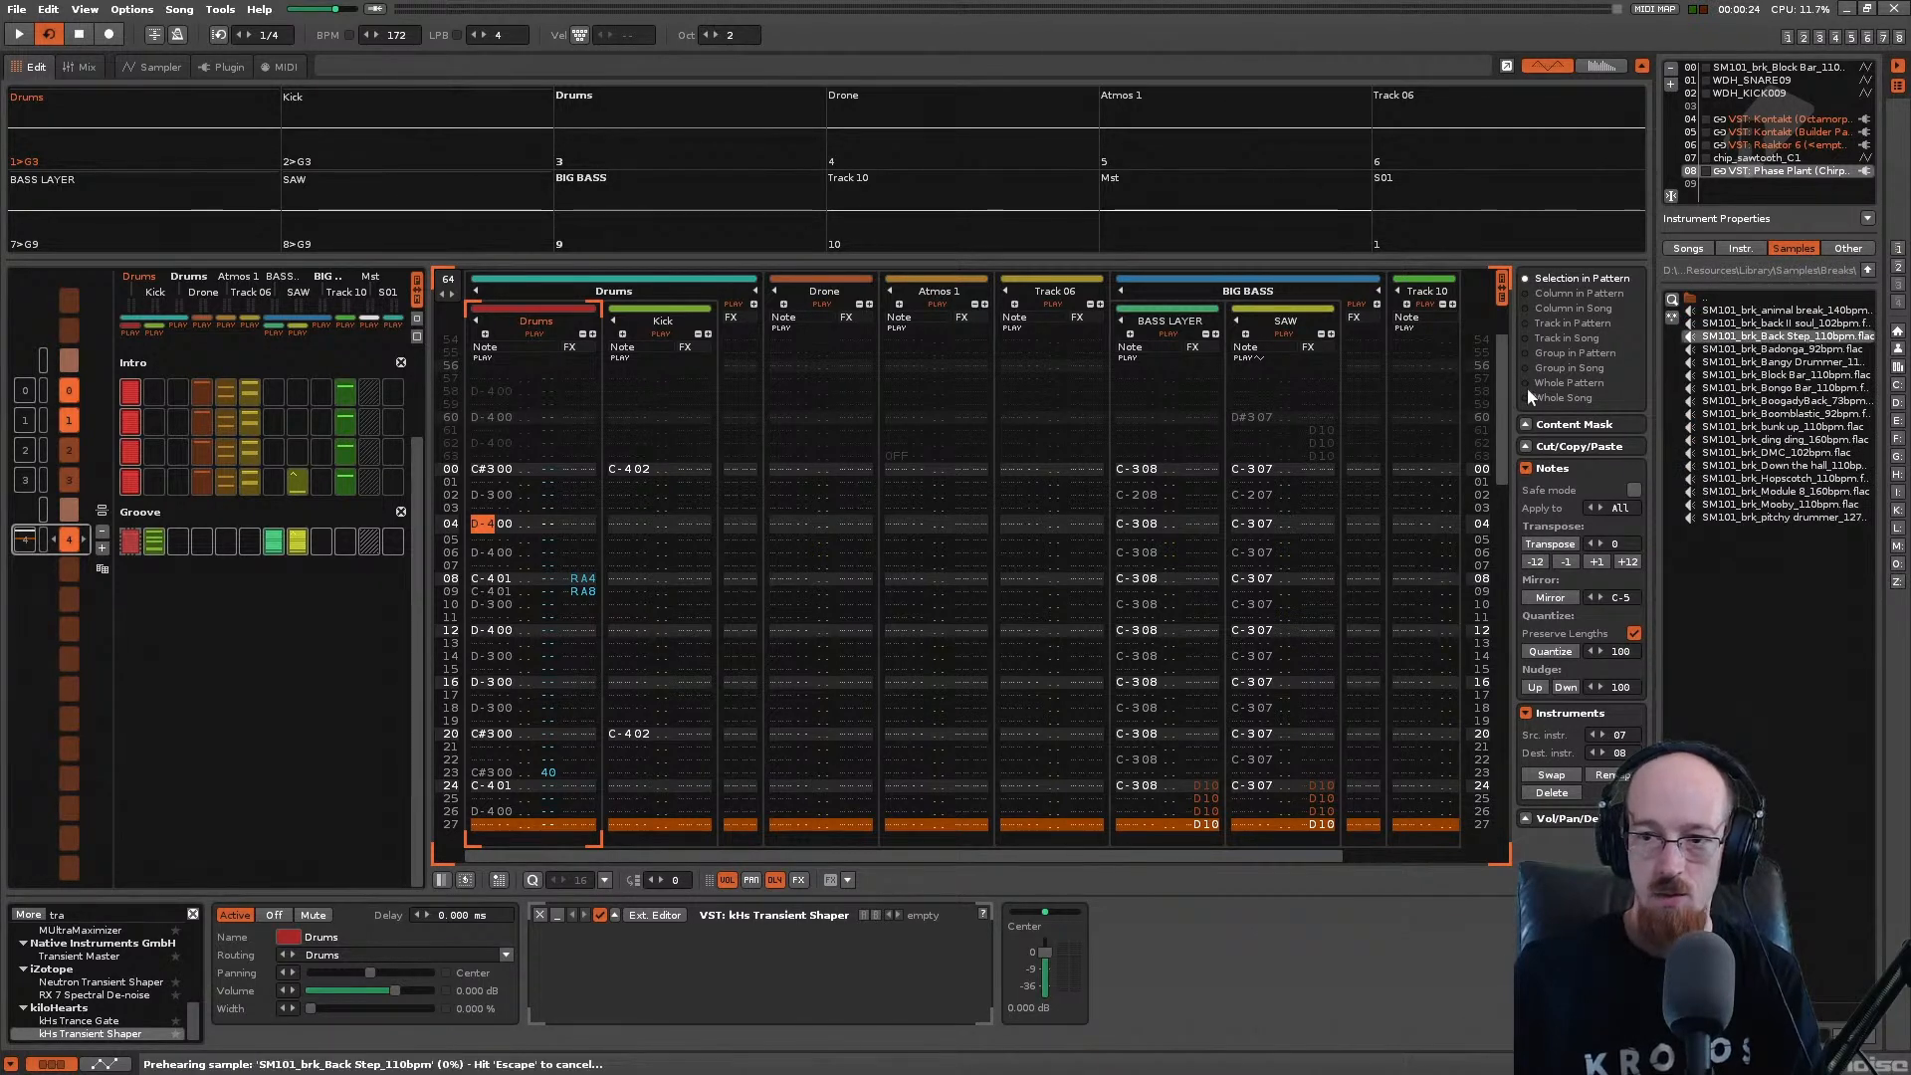
click(1798, 352)
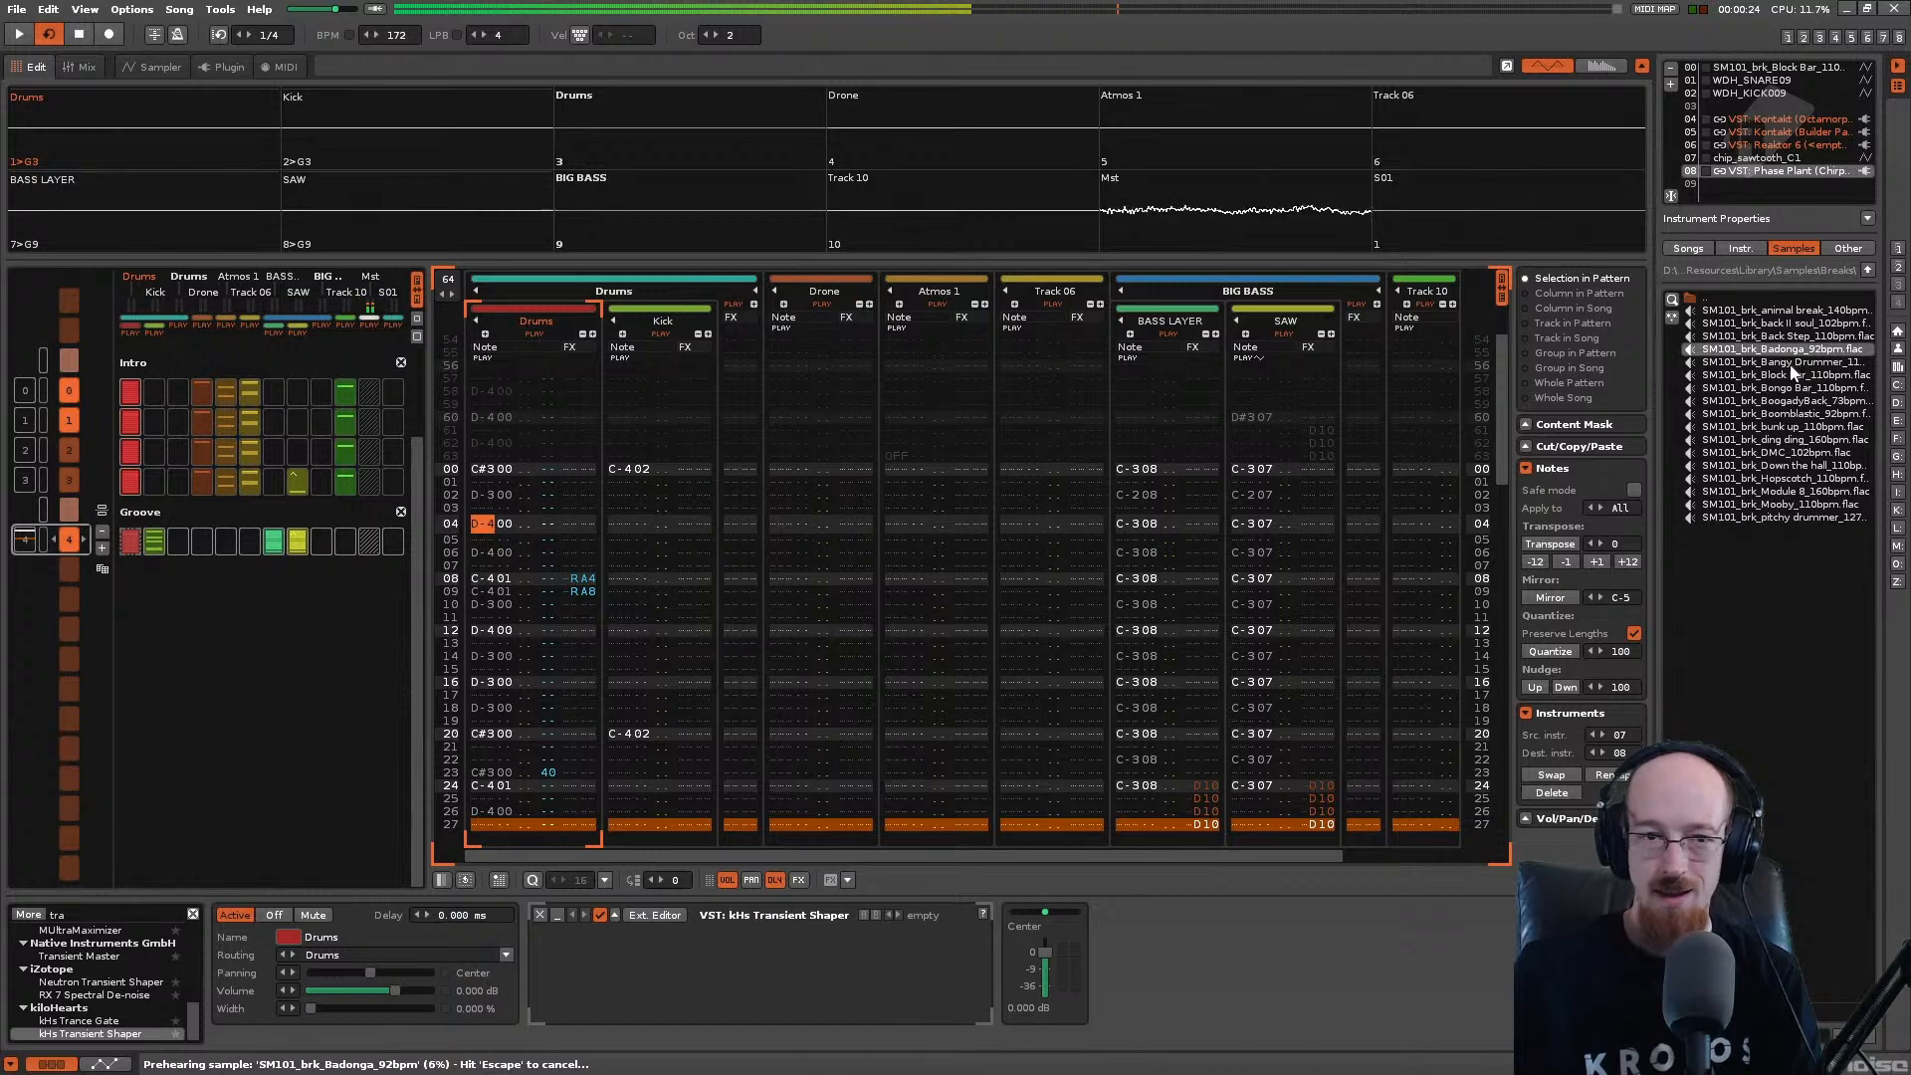
click(1728, 104)
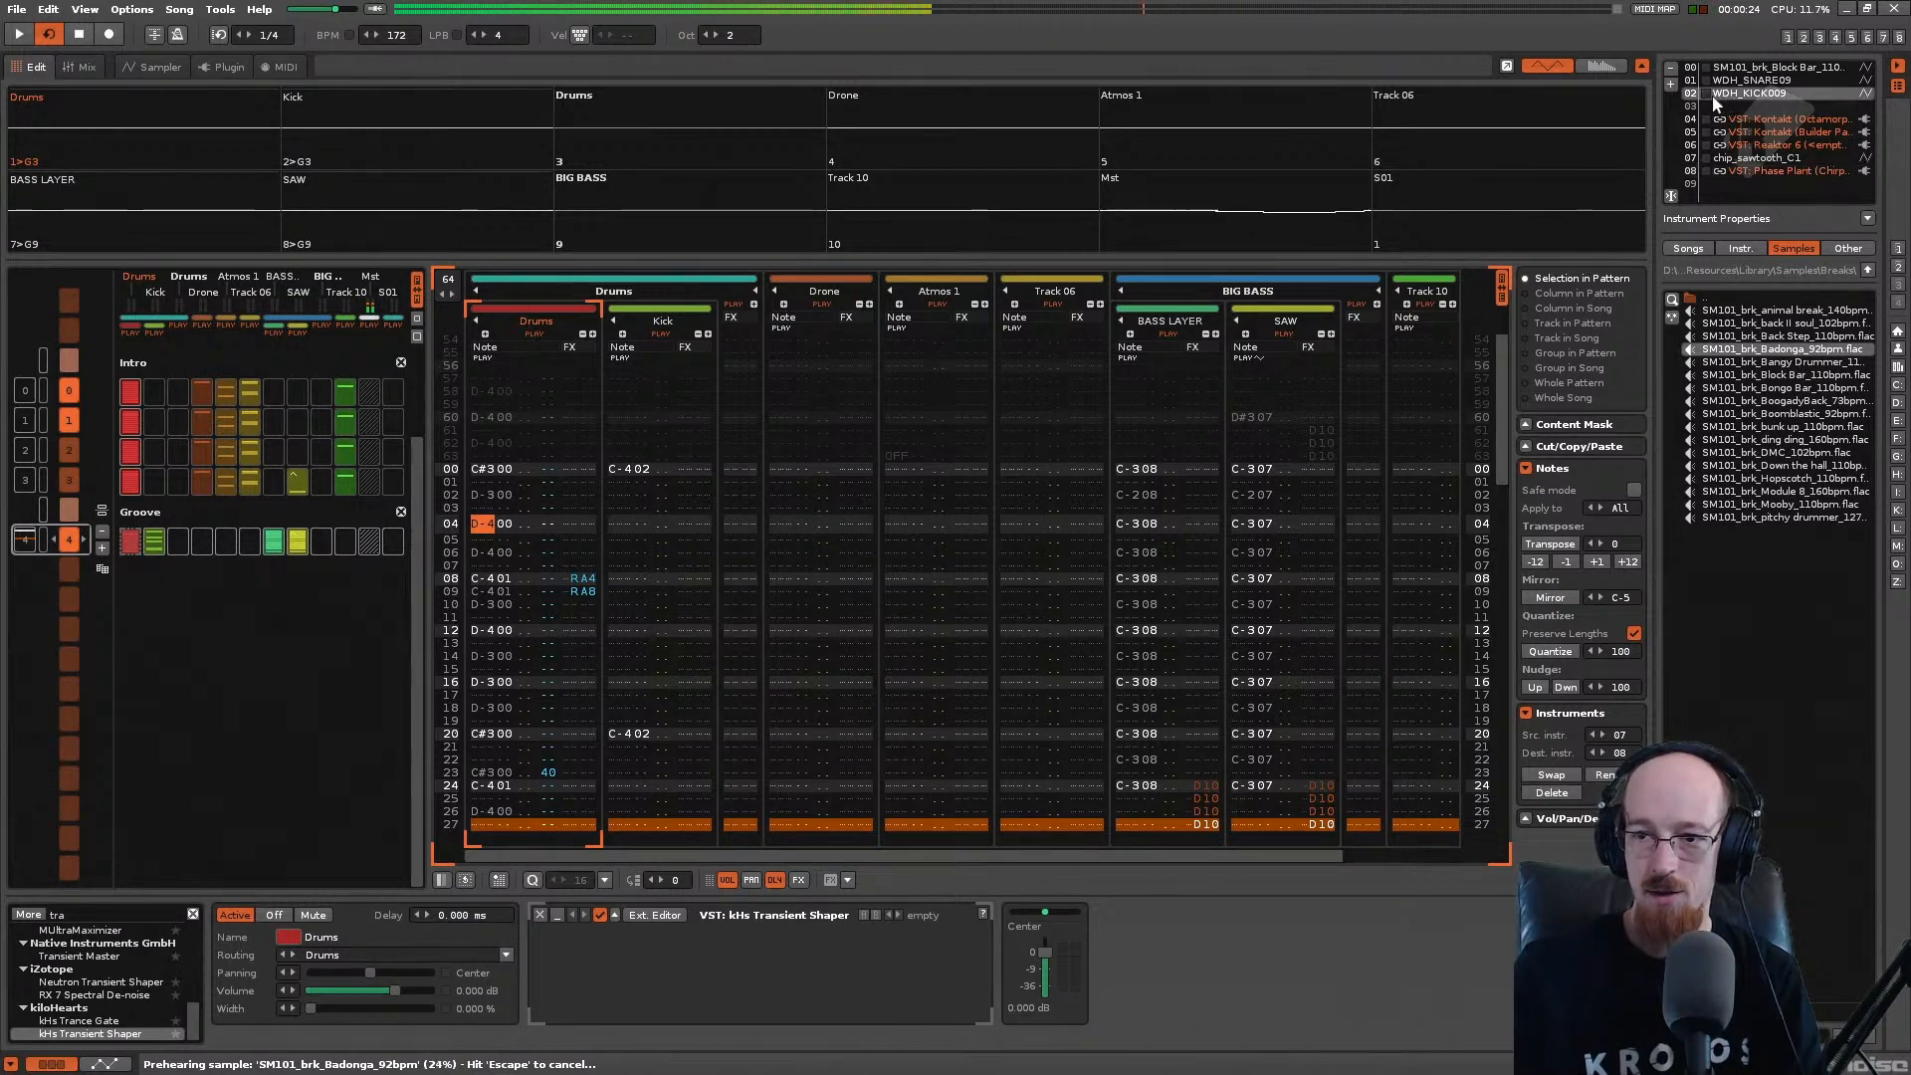
double_click(1749, 350)
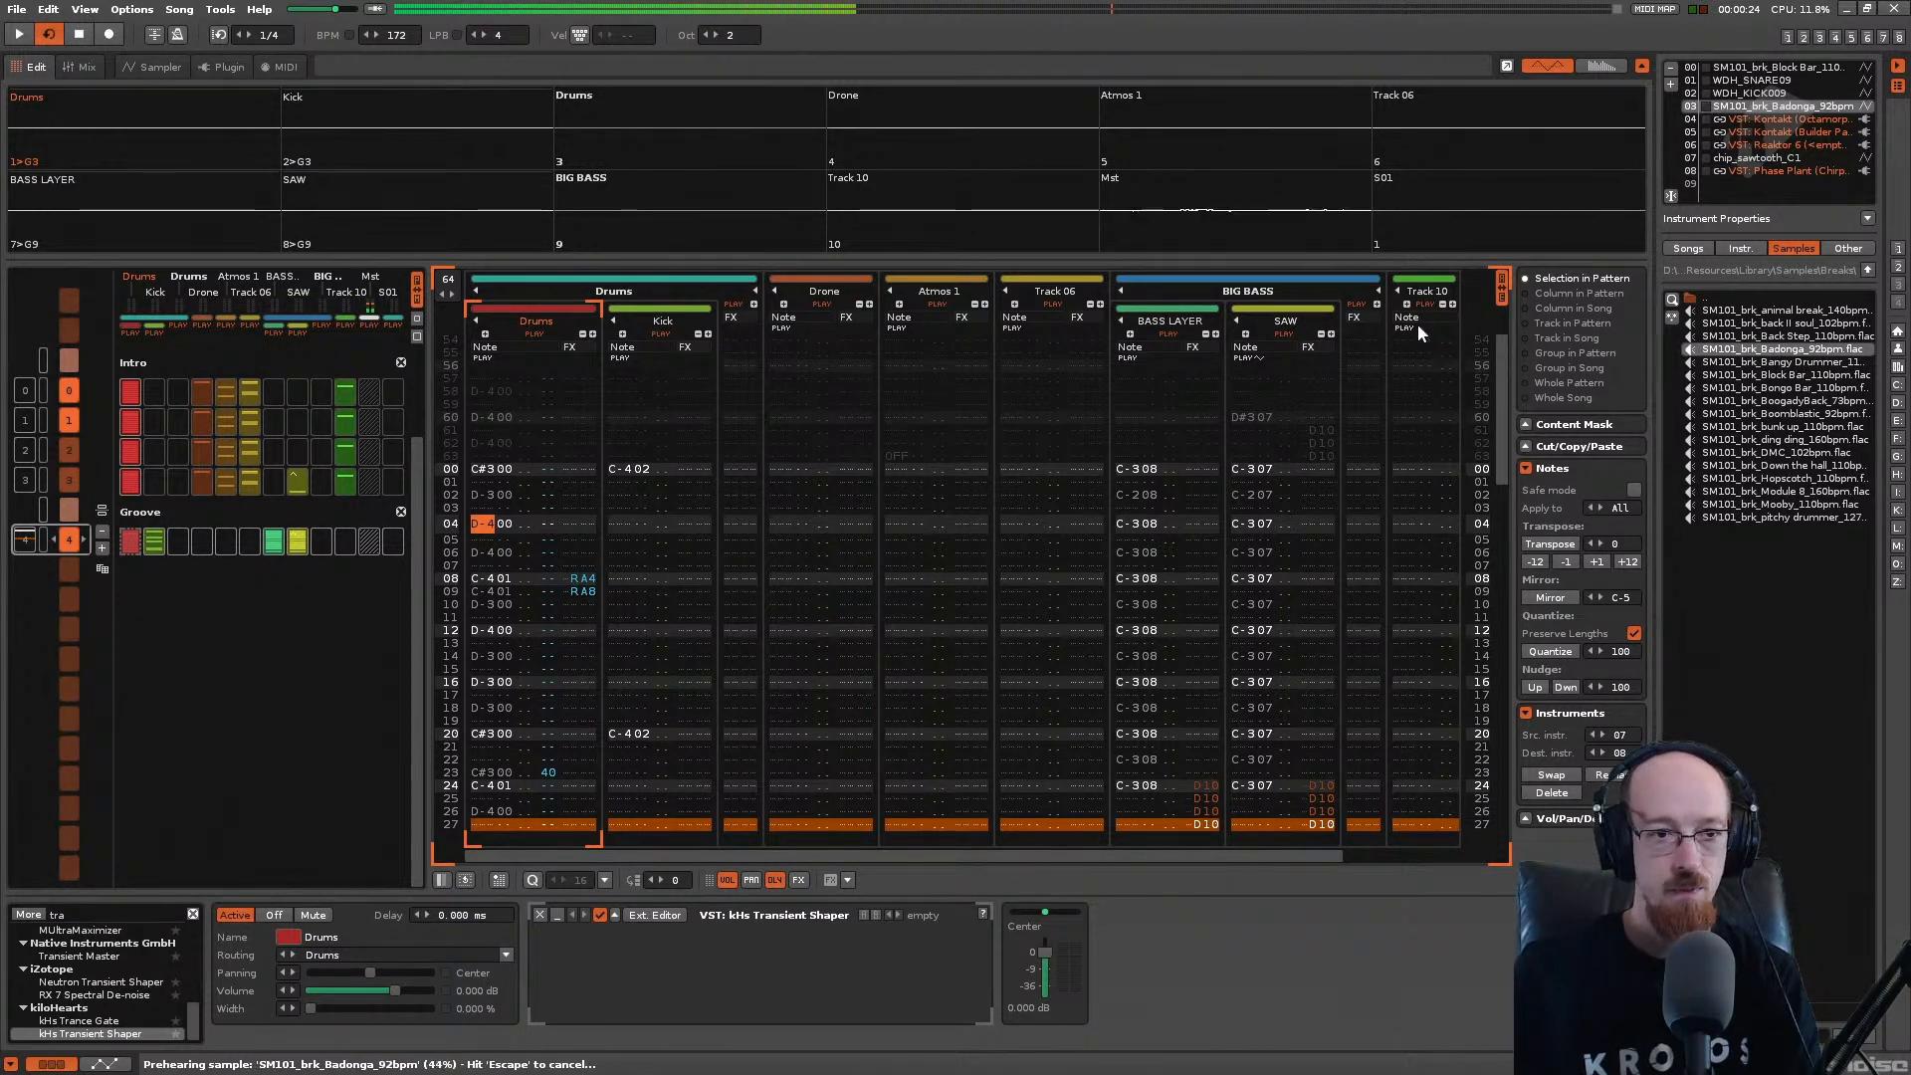
Step: Show the Badonga break's waveform in the sampler and slice it automatically
click(86, 67)
click(150, 66)
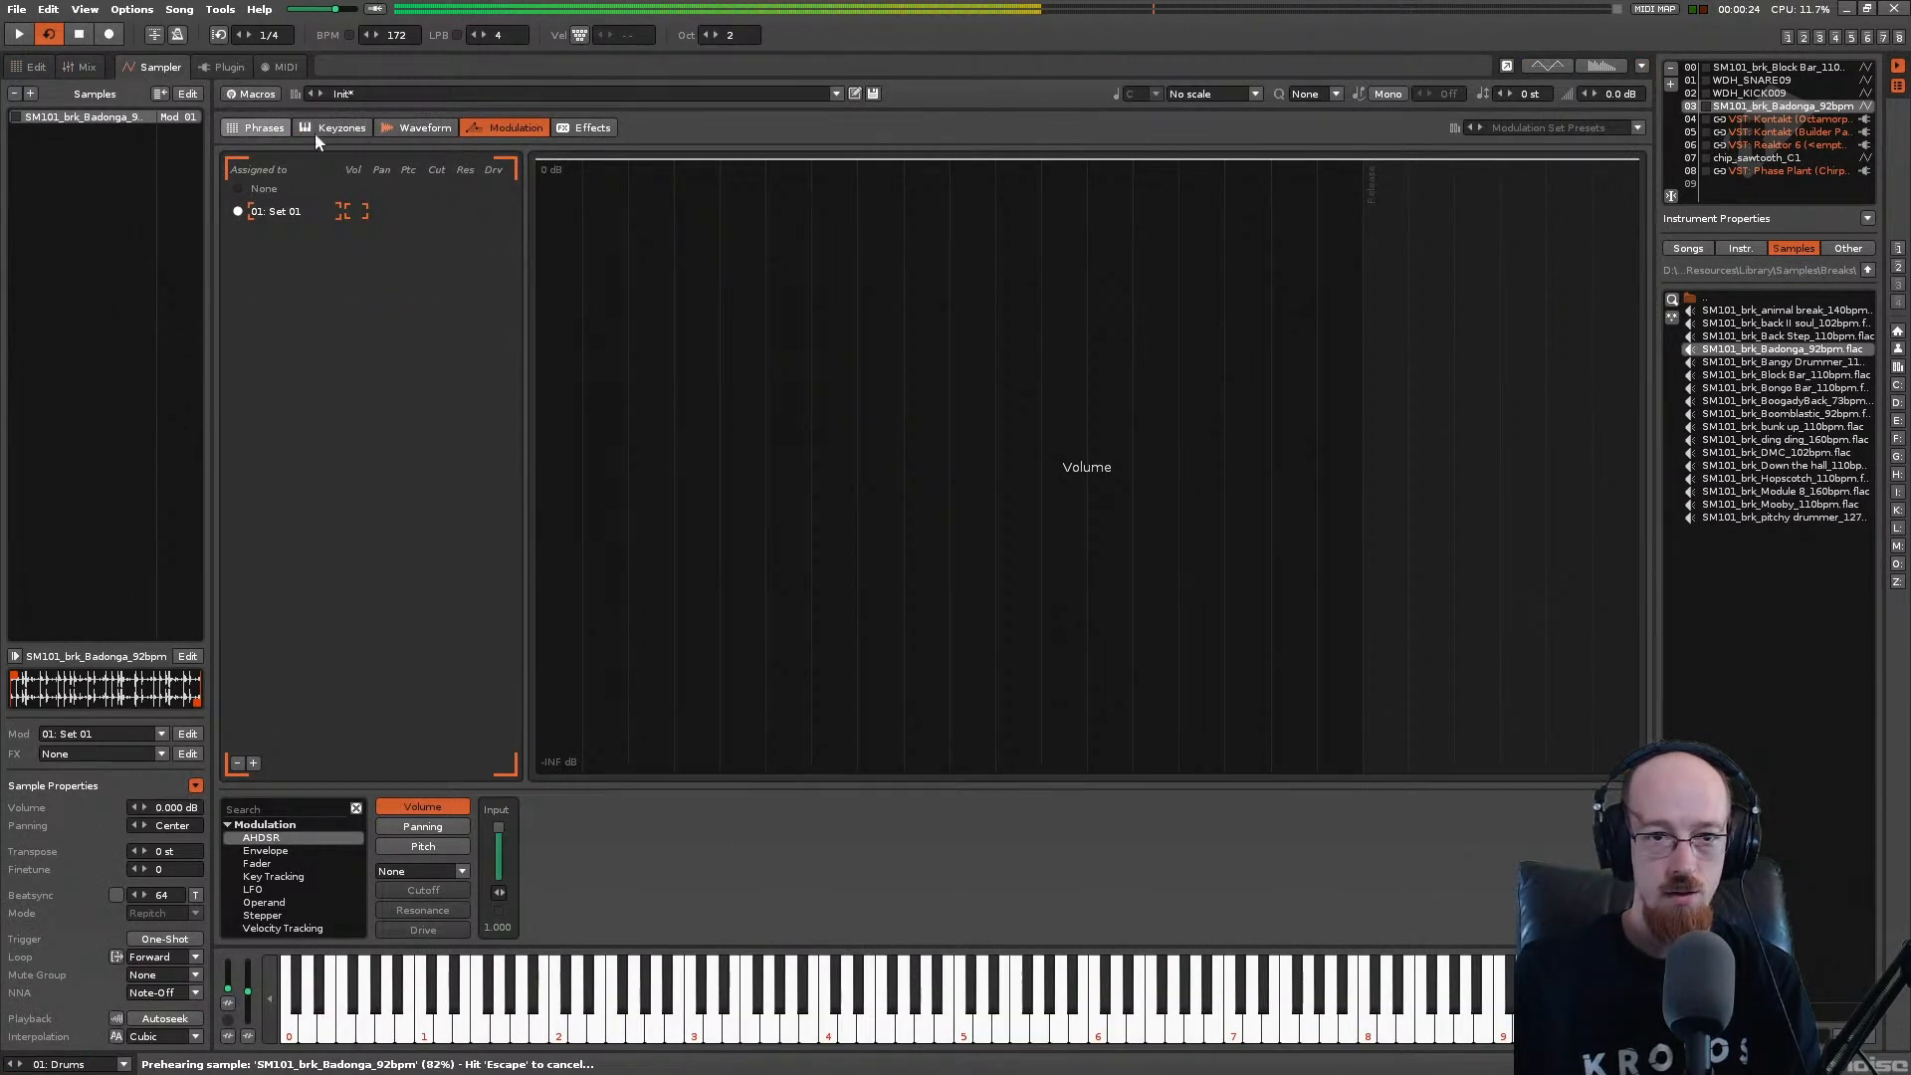
click(412, 125)
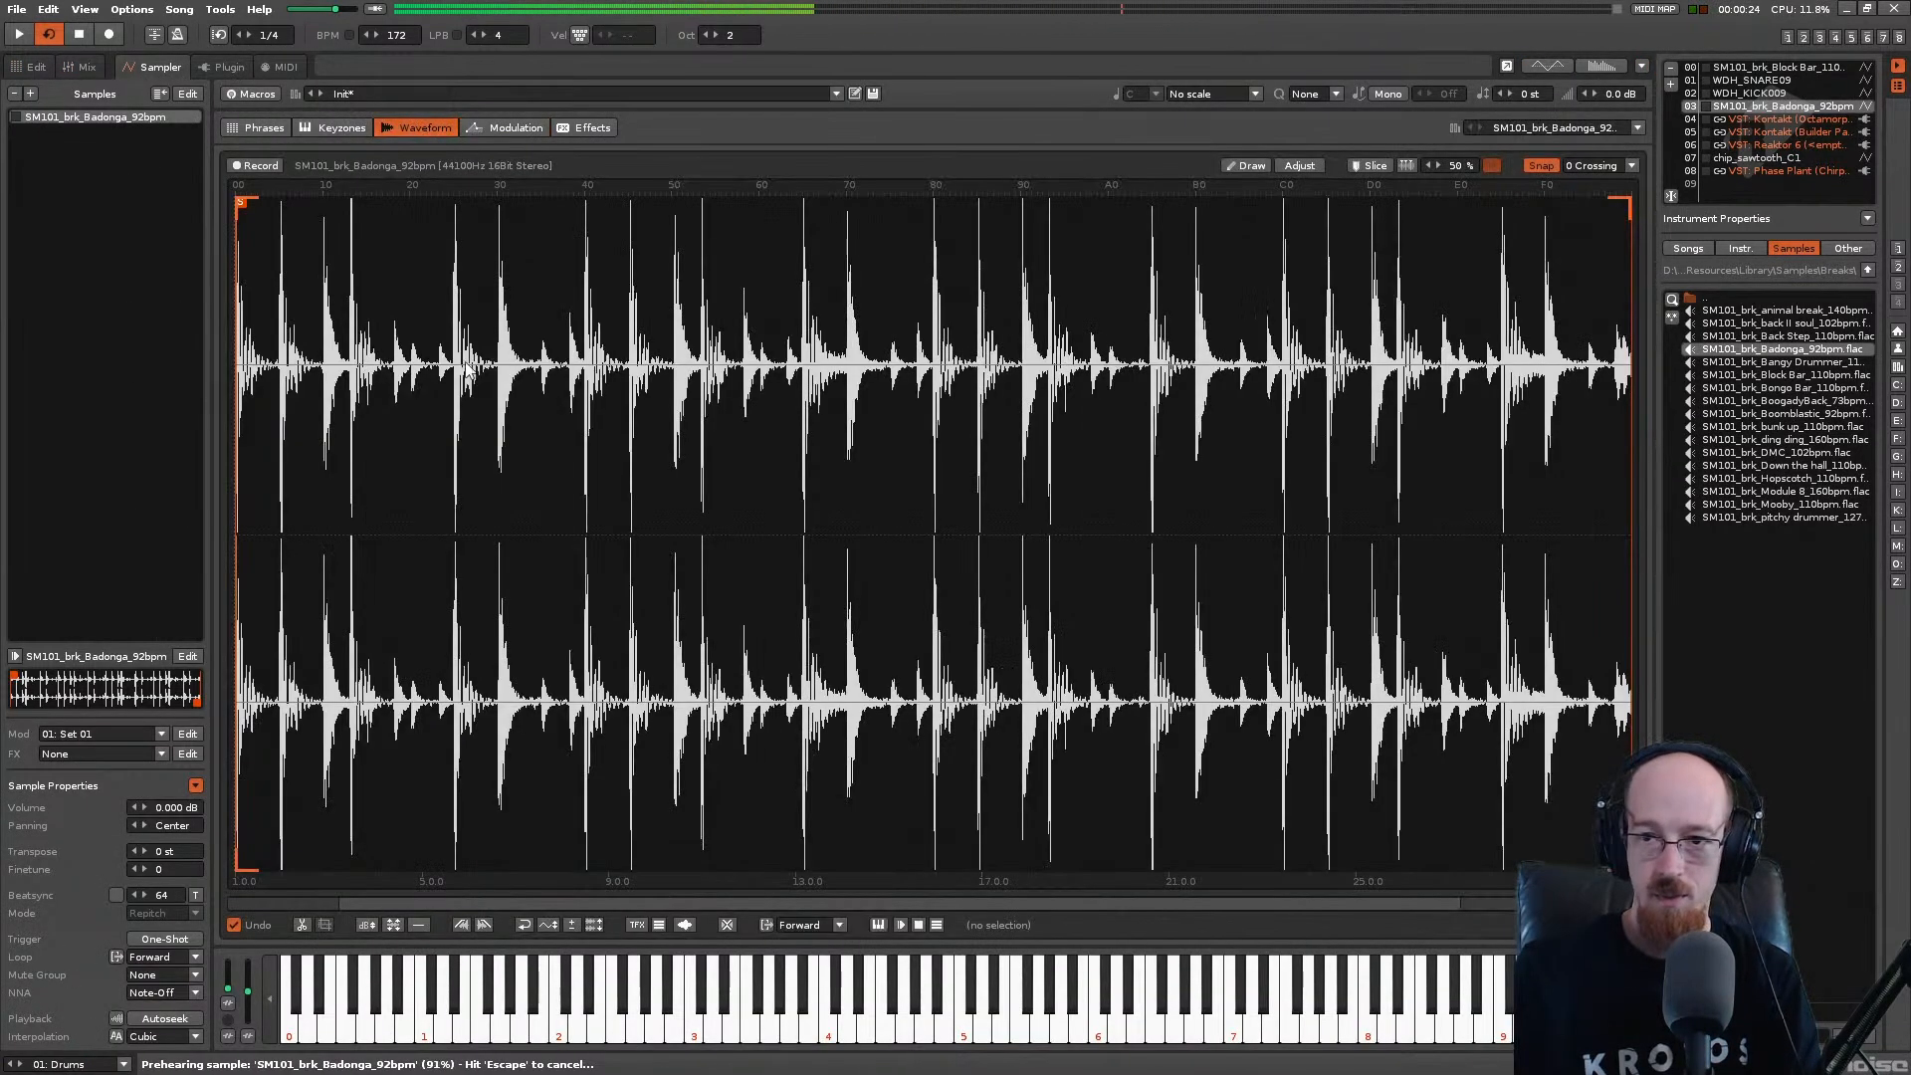
click(1406, 166)
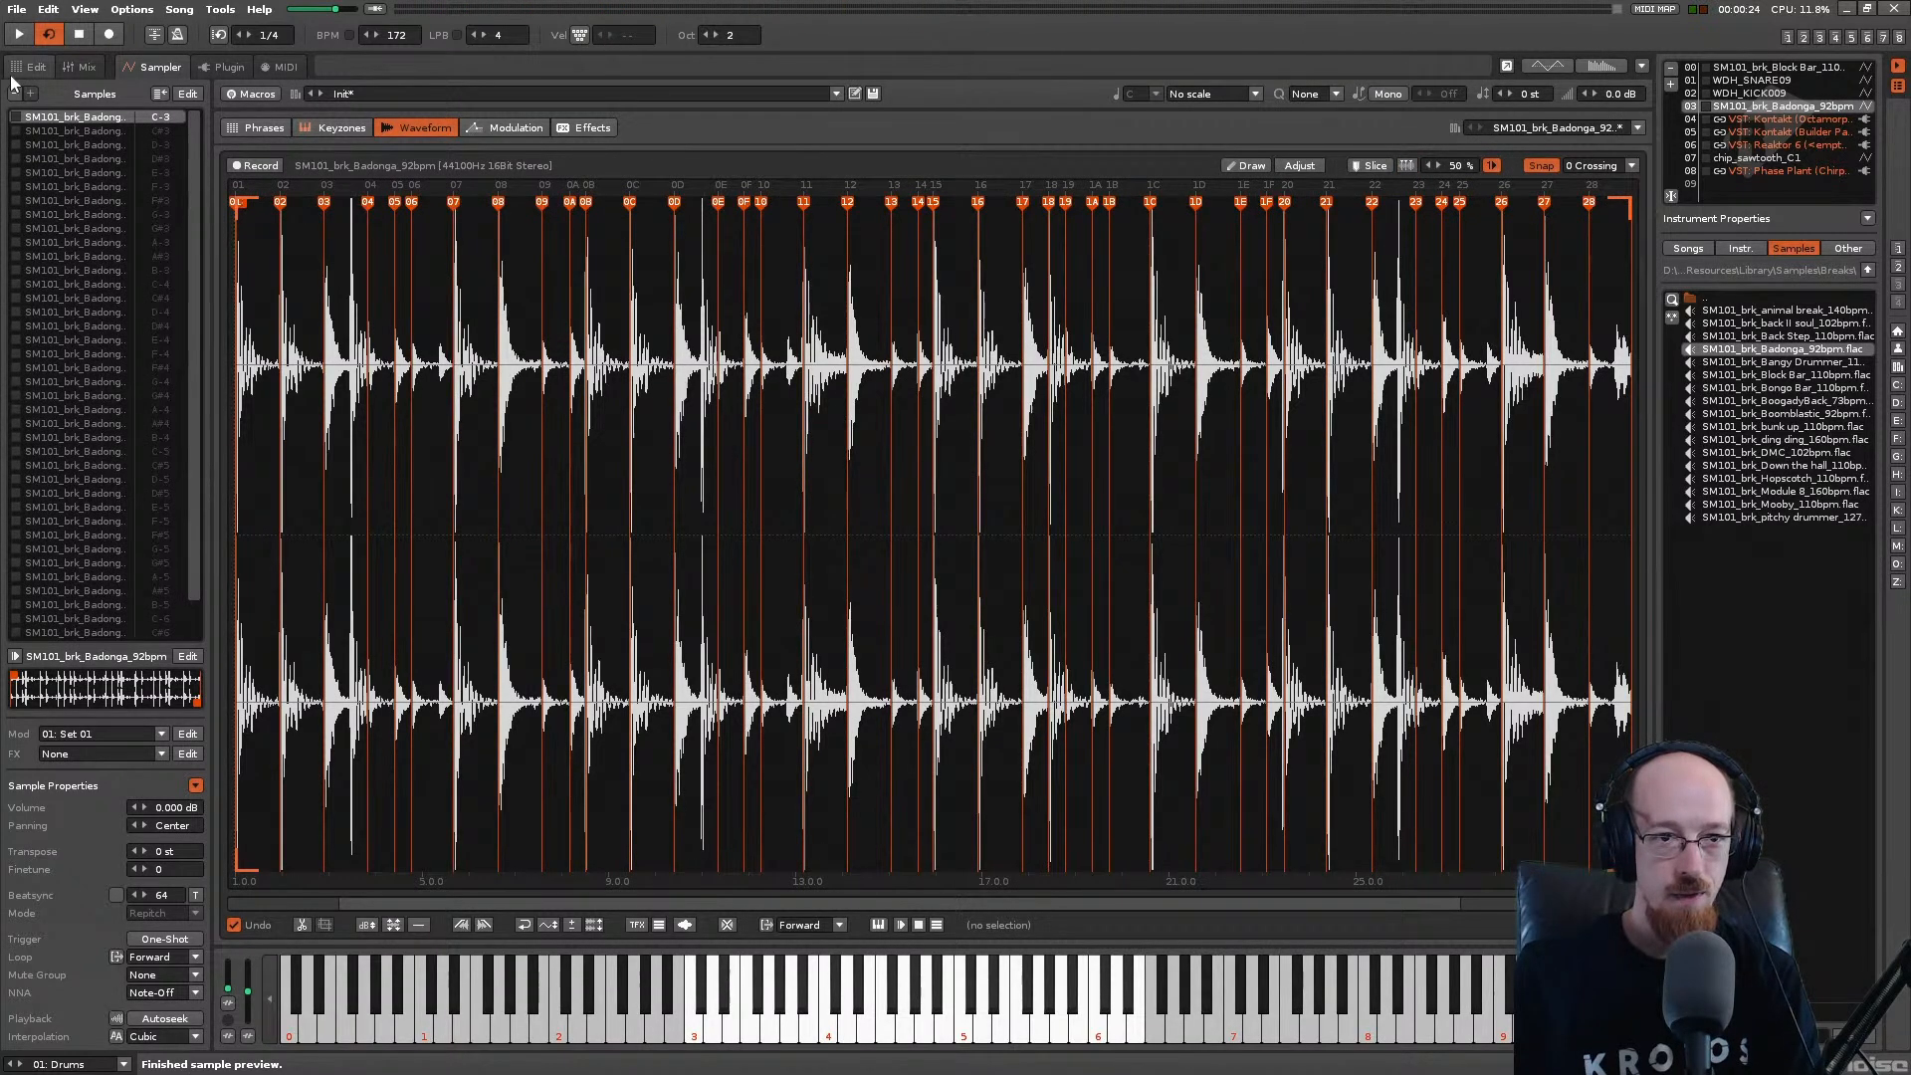
Step: Set all slices of the Badonga break to One-Shot triggering and reselect the first sample
click(81, 141)
click(93, 120)
key(ctrl+a)
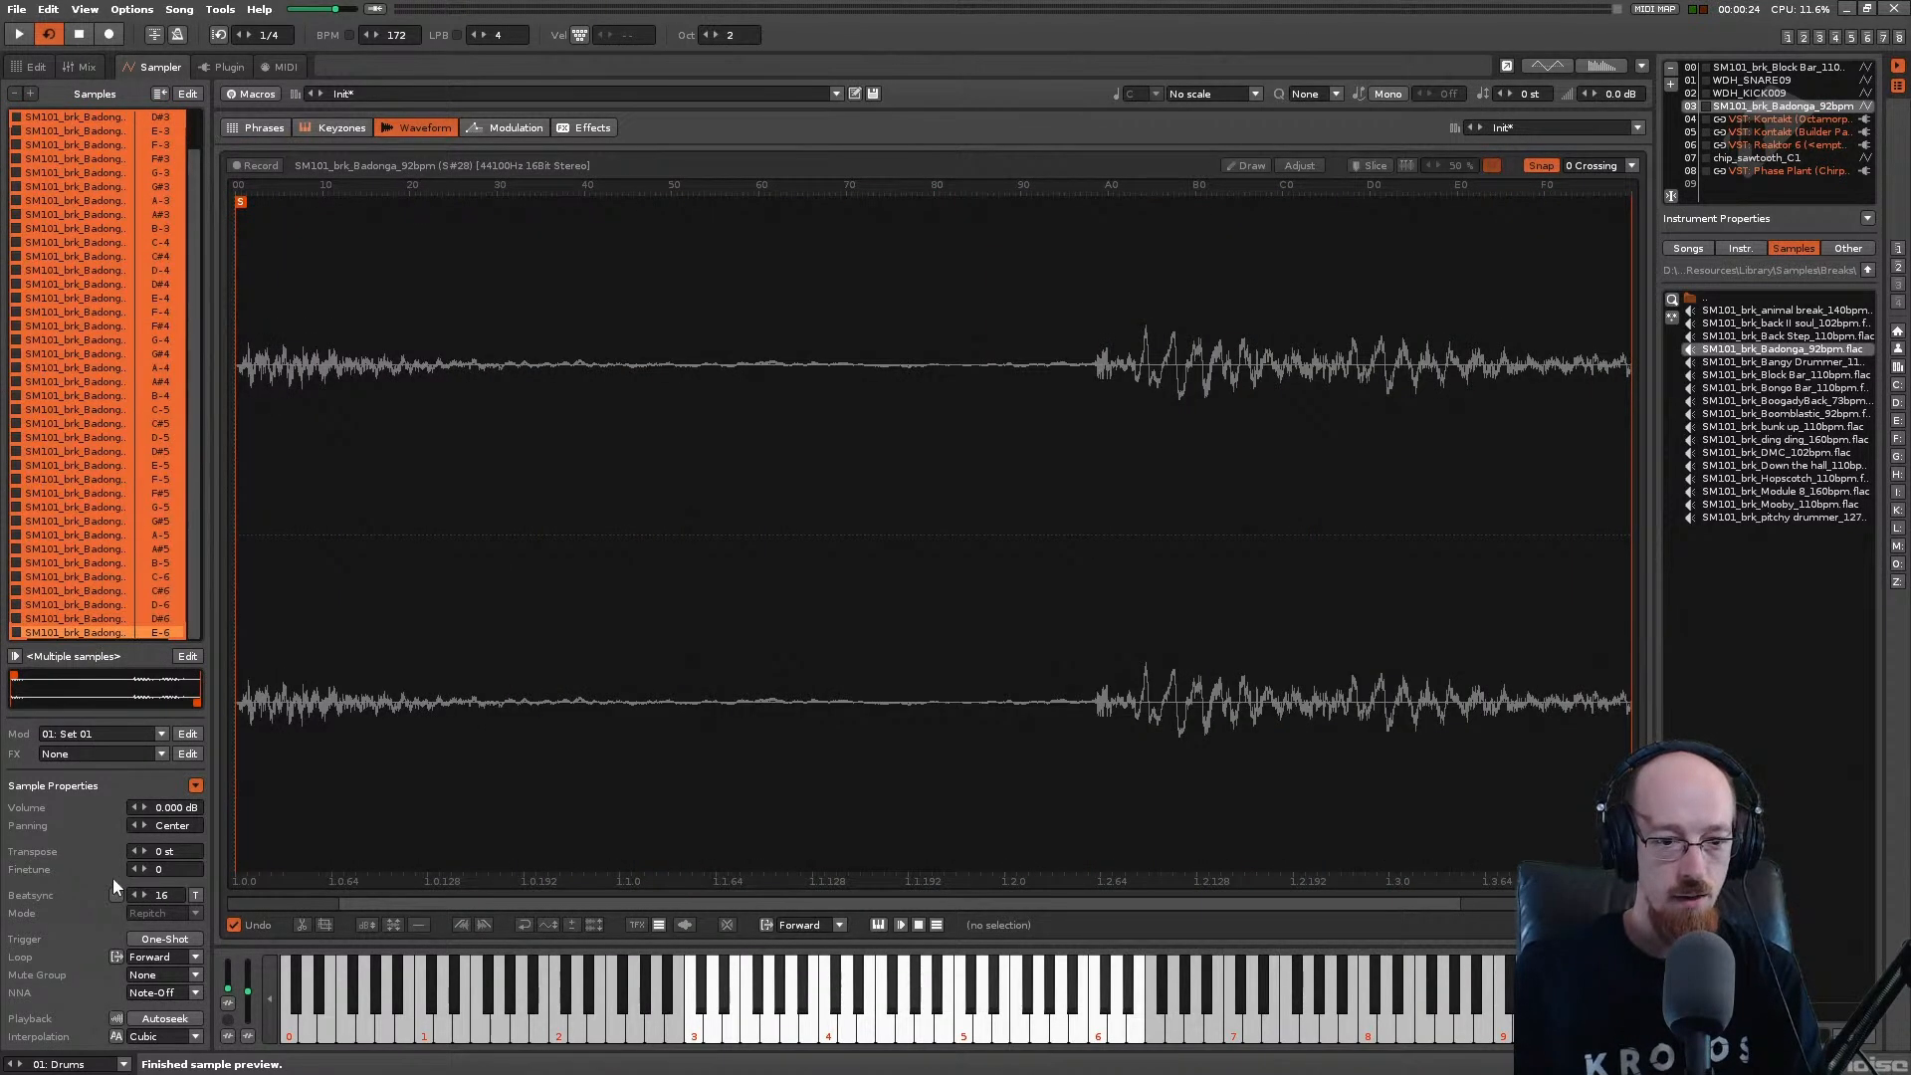
click(162, 942)
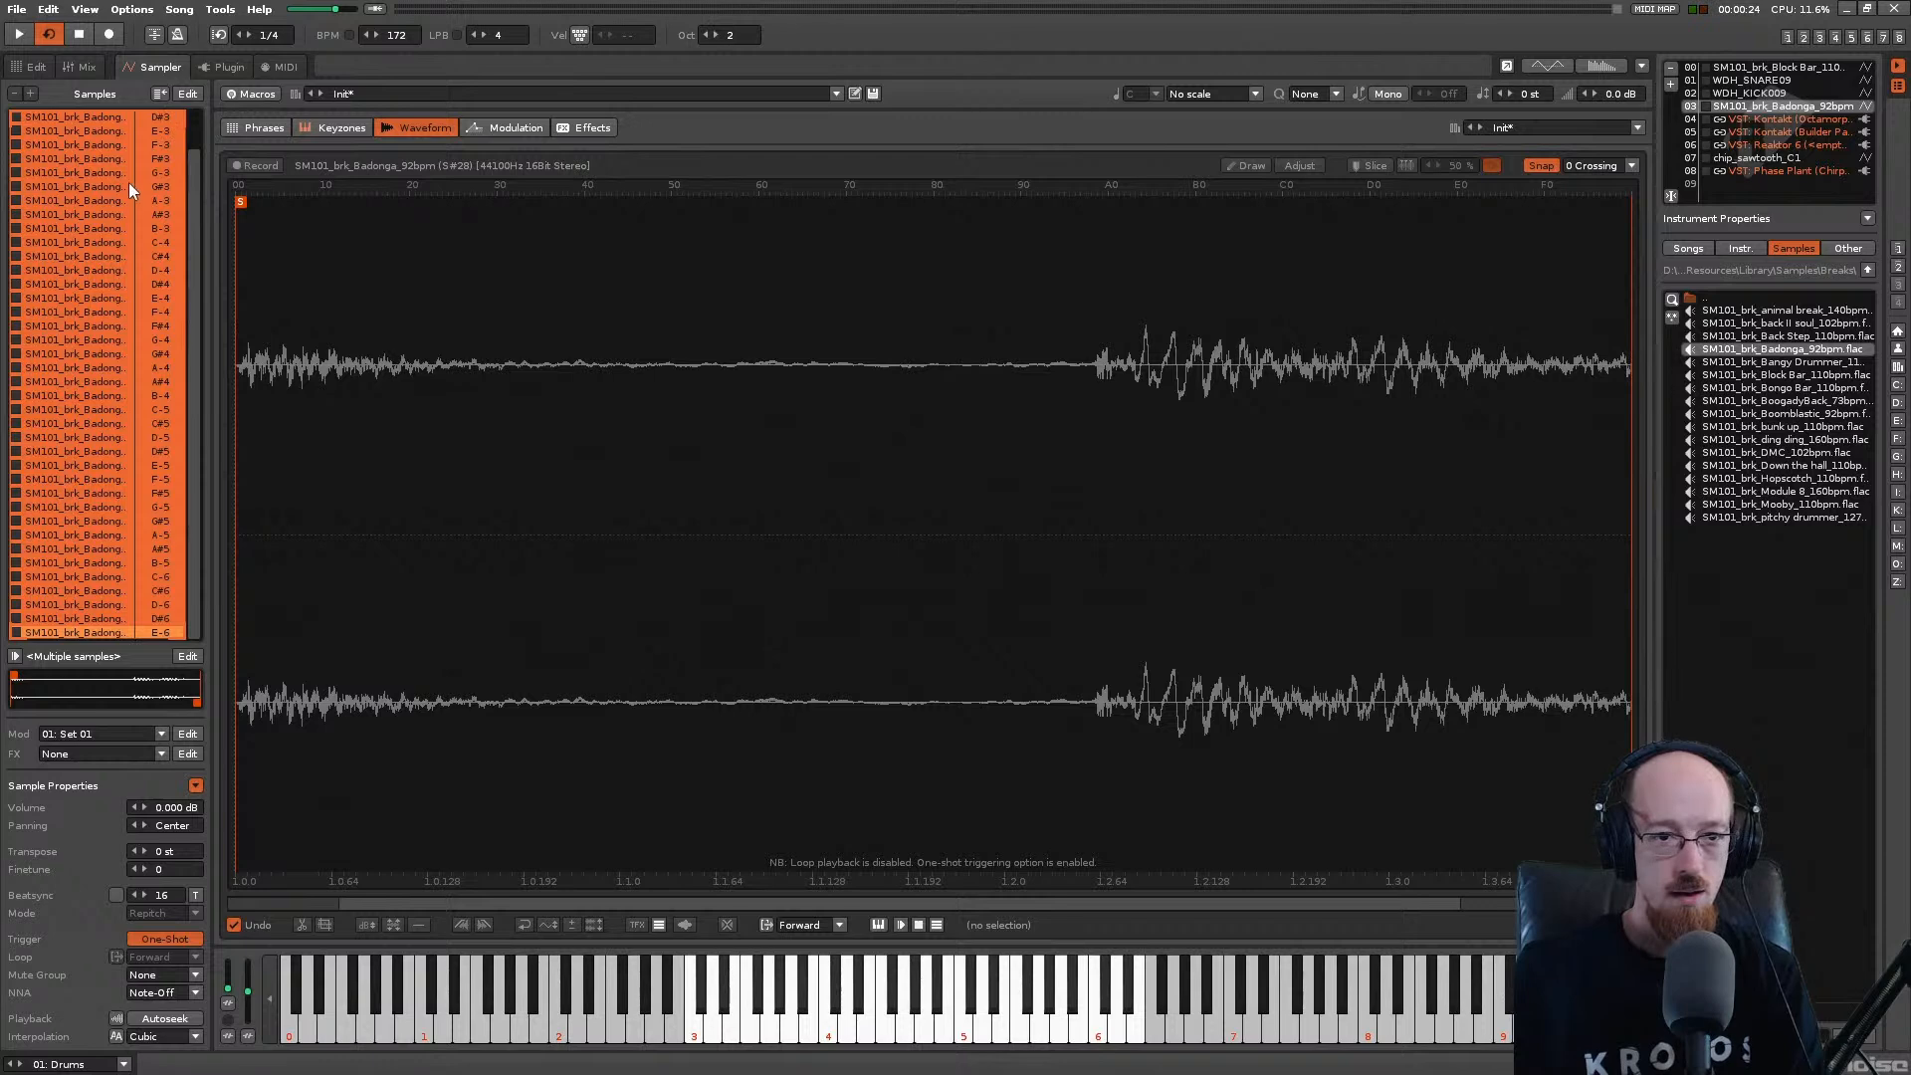
drag(189, 211, 189, 118)
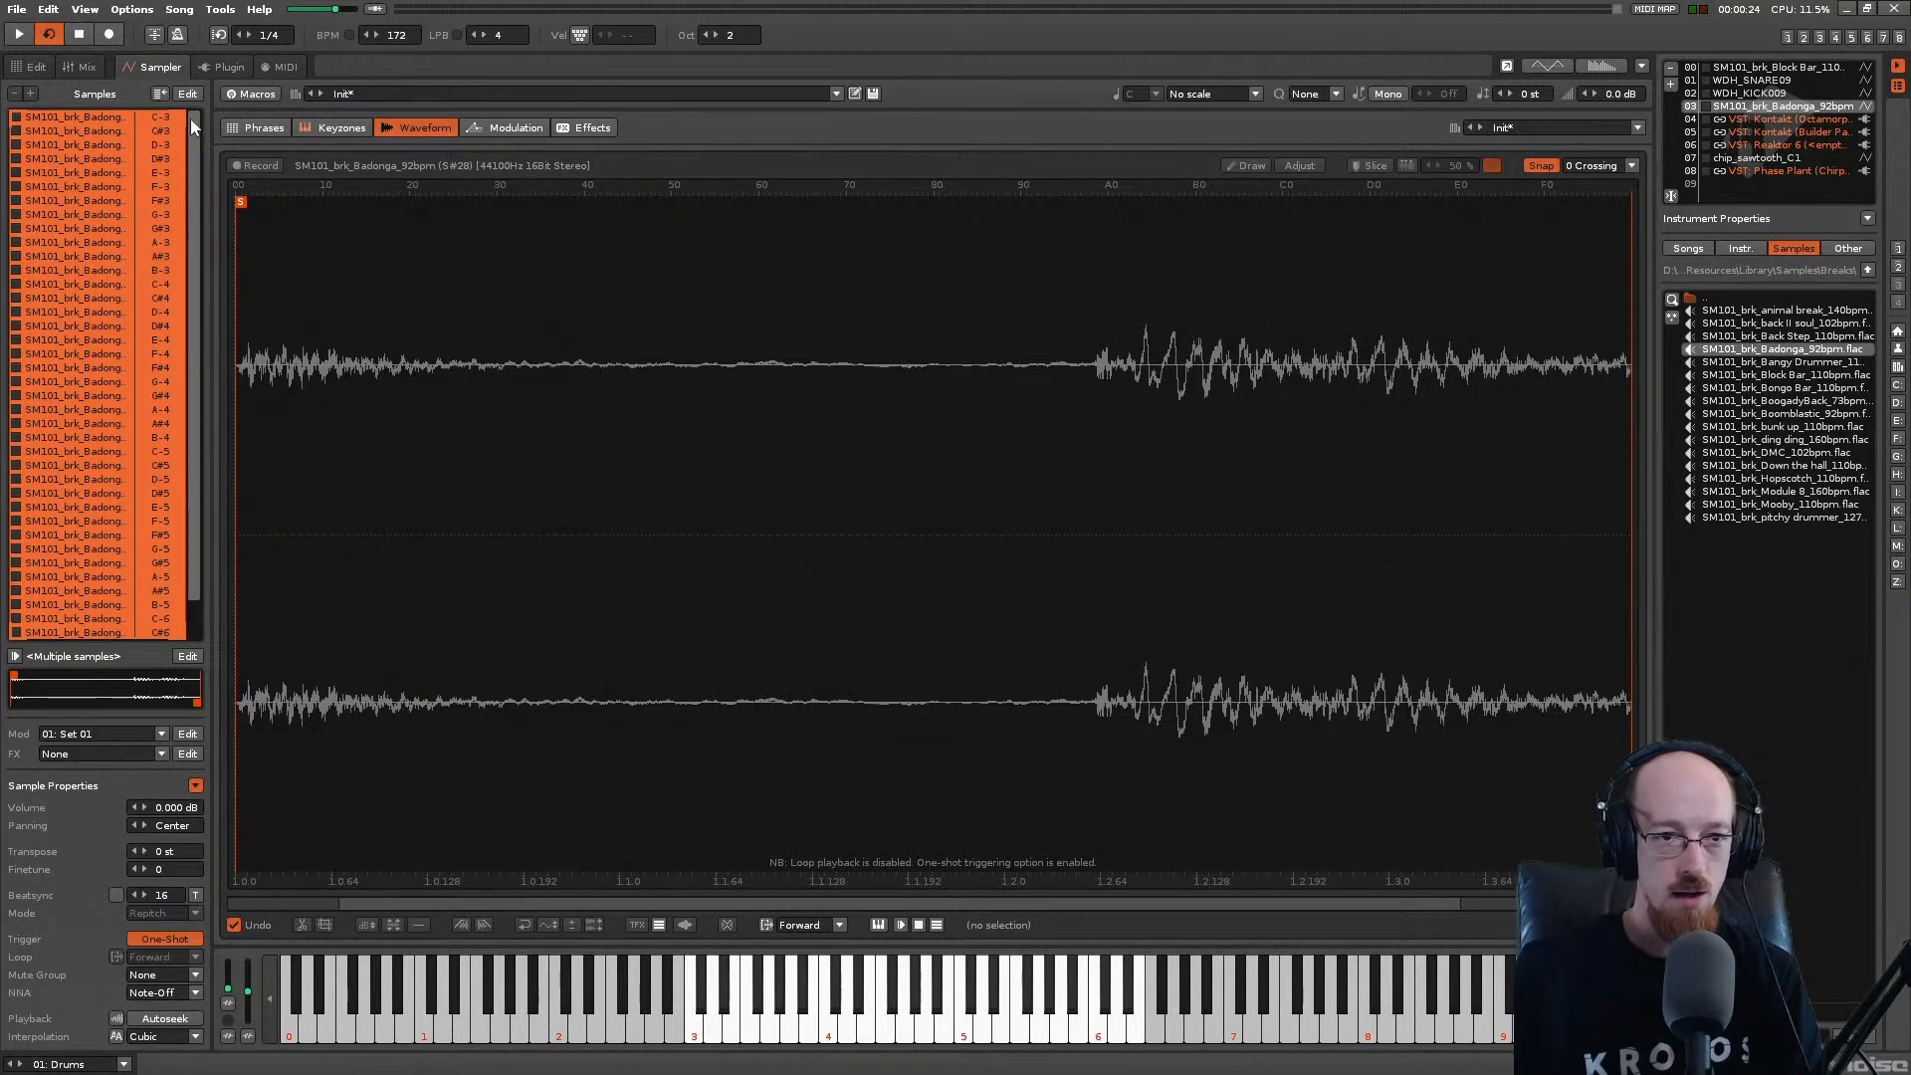
click(113, 117)
Step: Return to the pattern editor and move Track 10 into the Drums group, directly after the Kick track
click(36, 67)
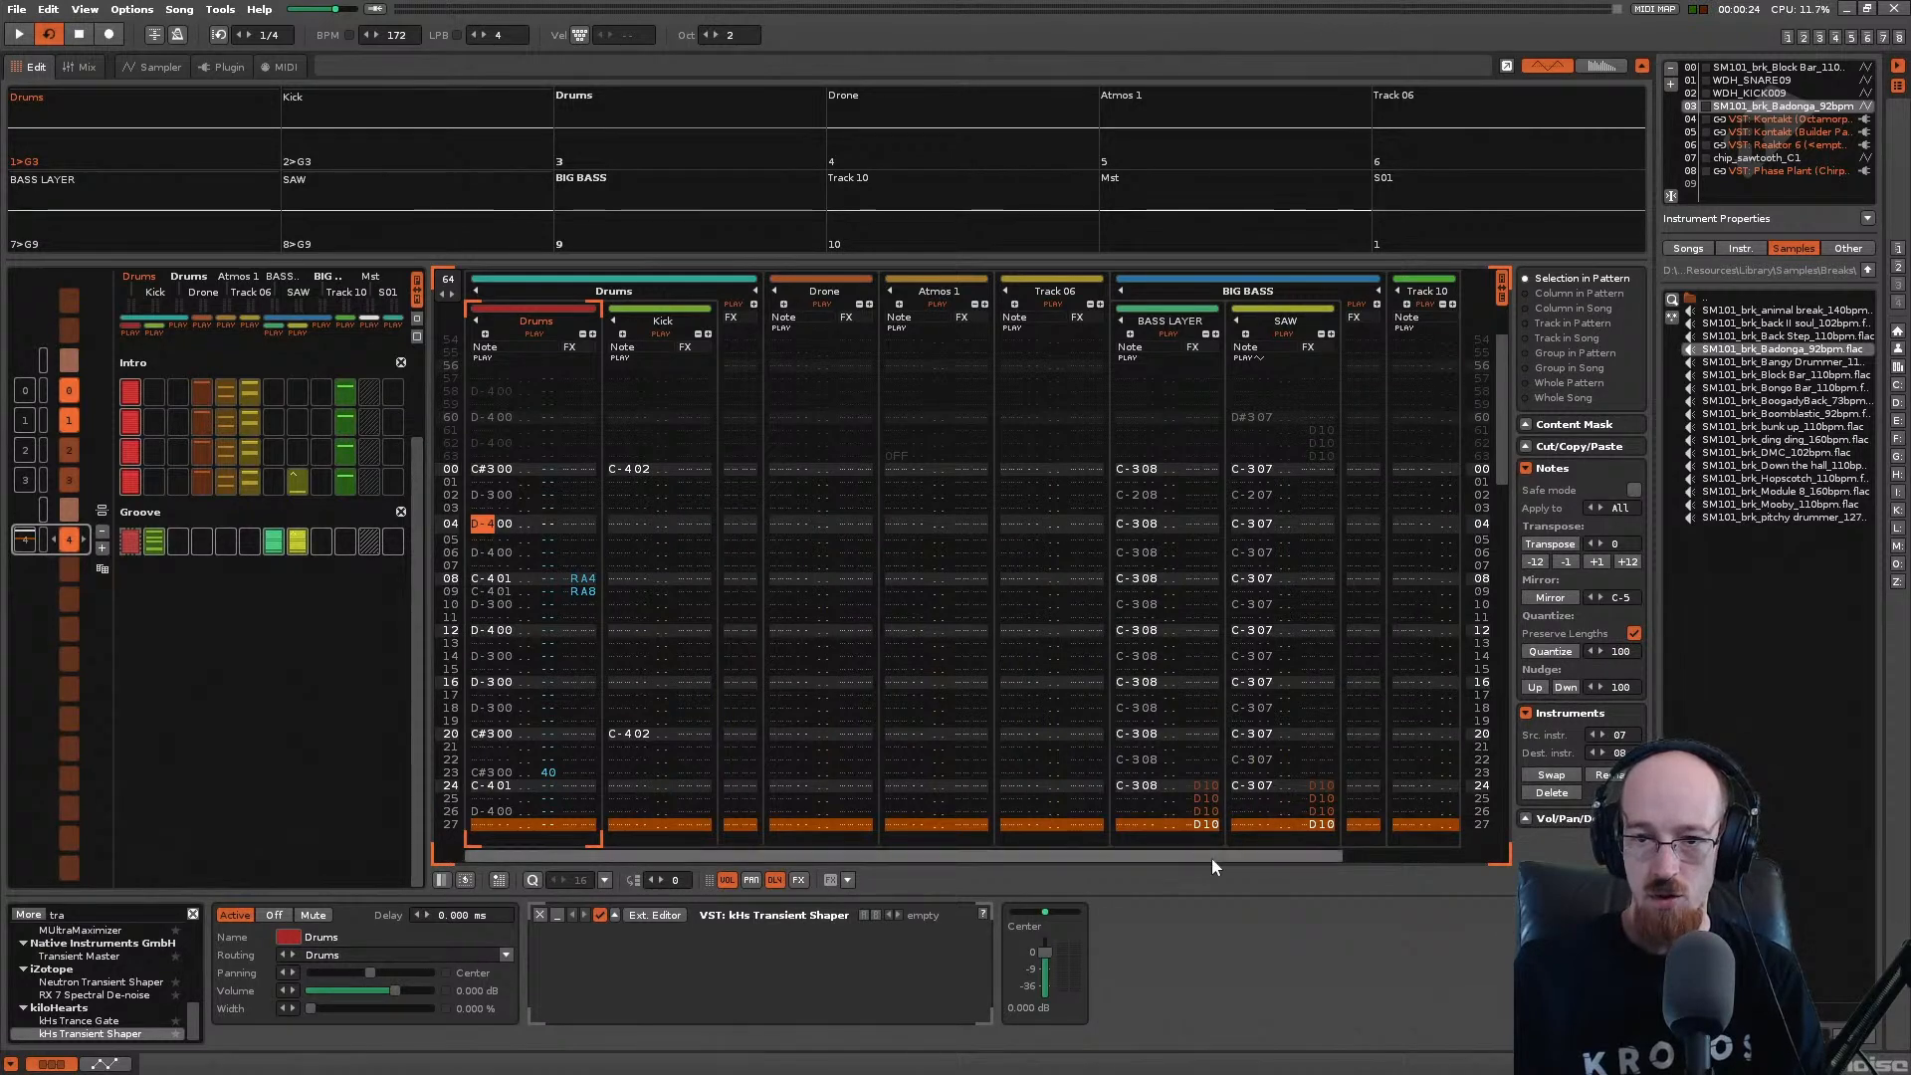
drag(1208, 857, 1351, 839)
drag(1321, 290, 577, 314)
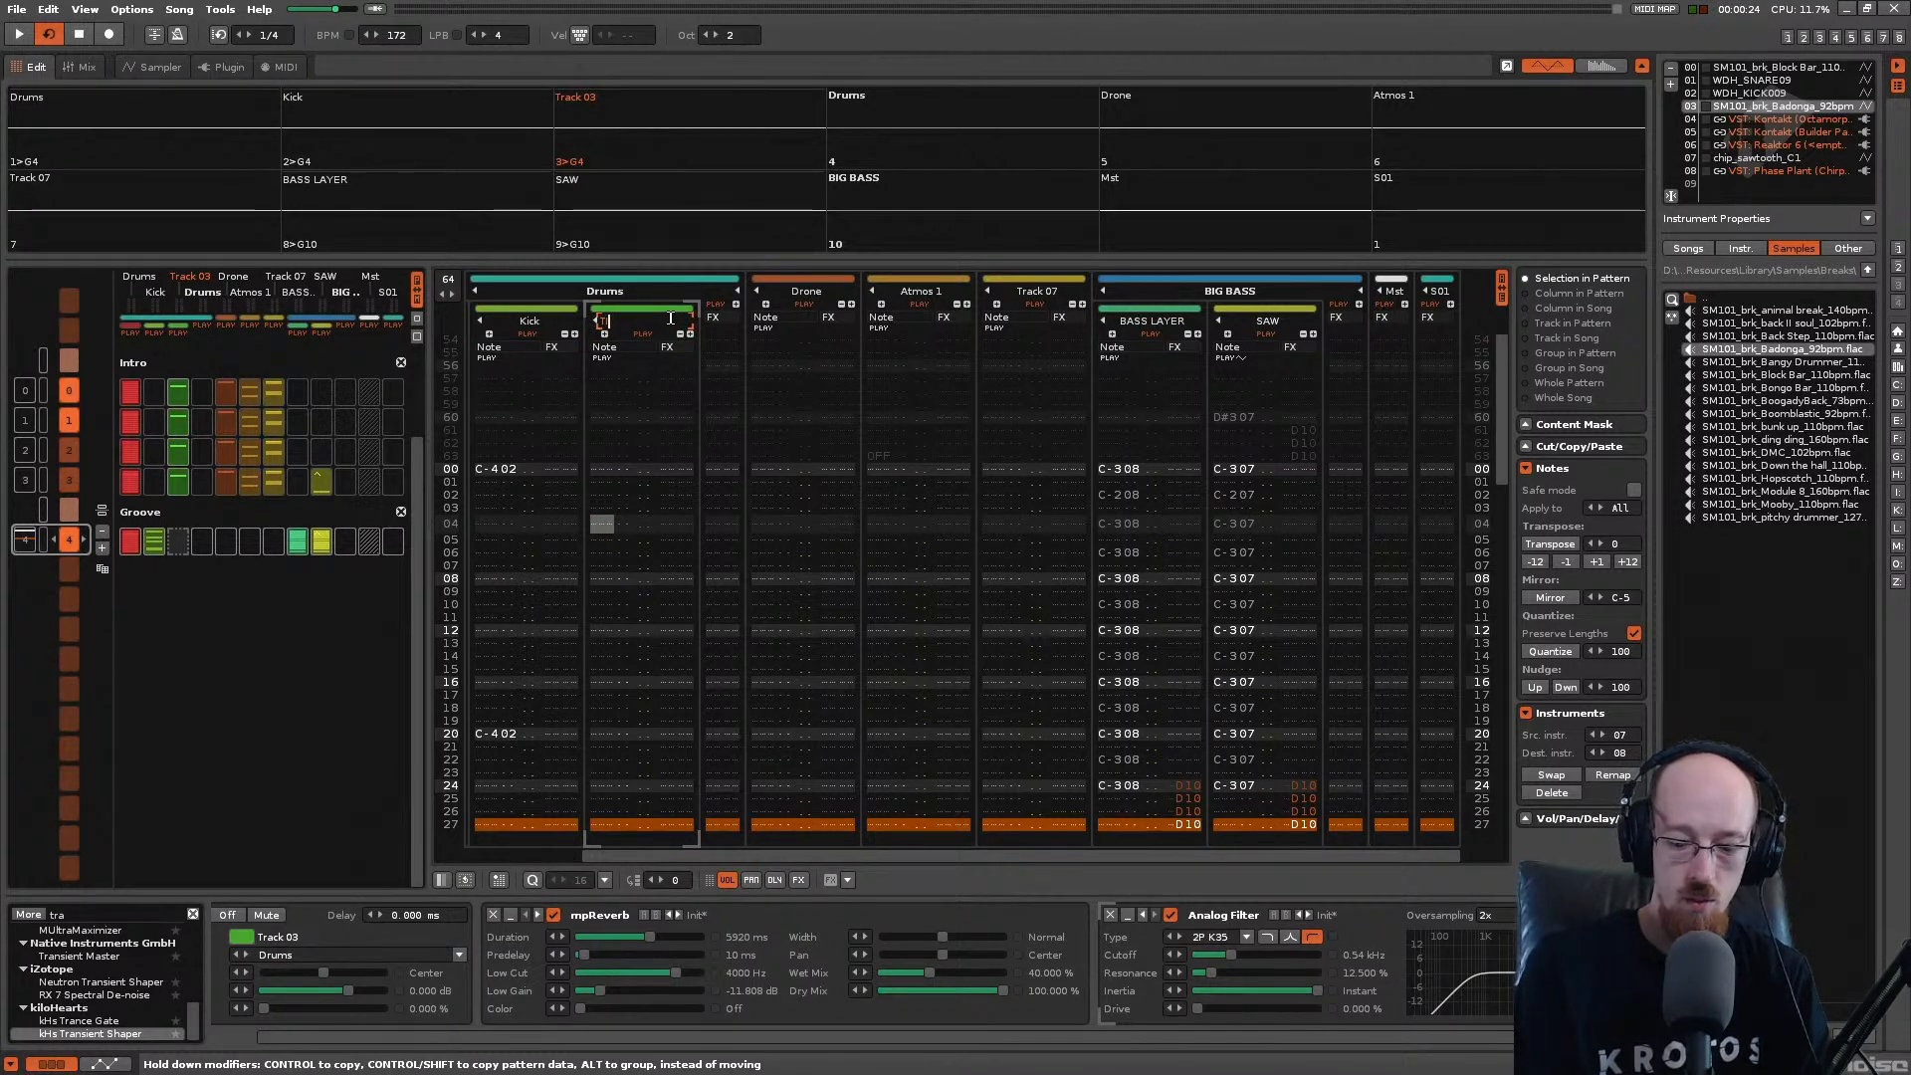
Step: Rename the moved track in the Drums group TOP LOOP and save the song
click(670, 318)
text(TOP LOOP)
key(Return)
key(ctrl+s)
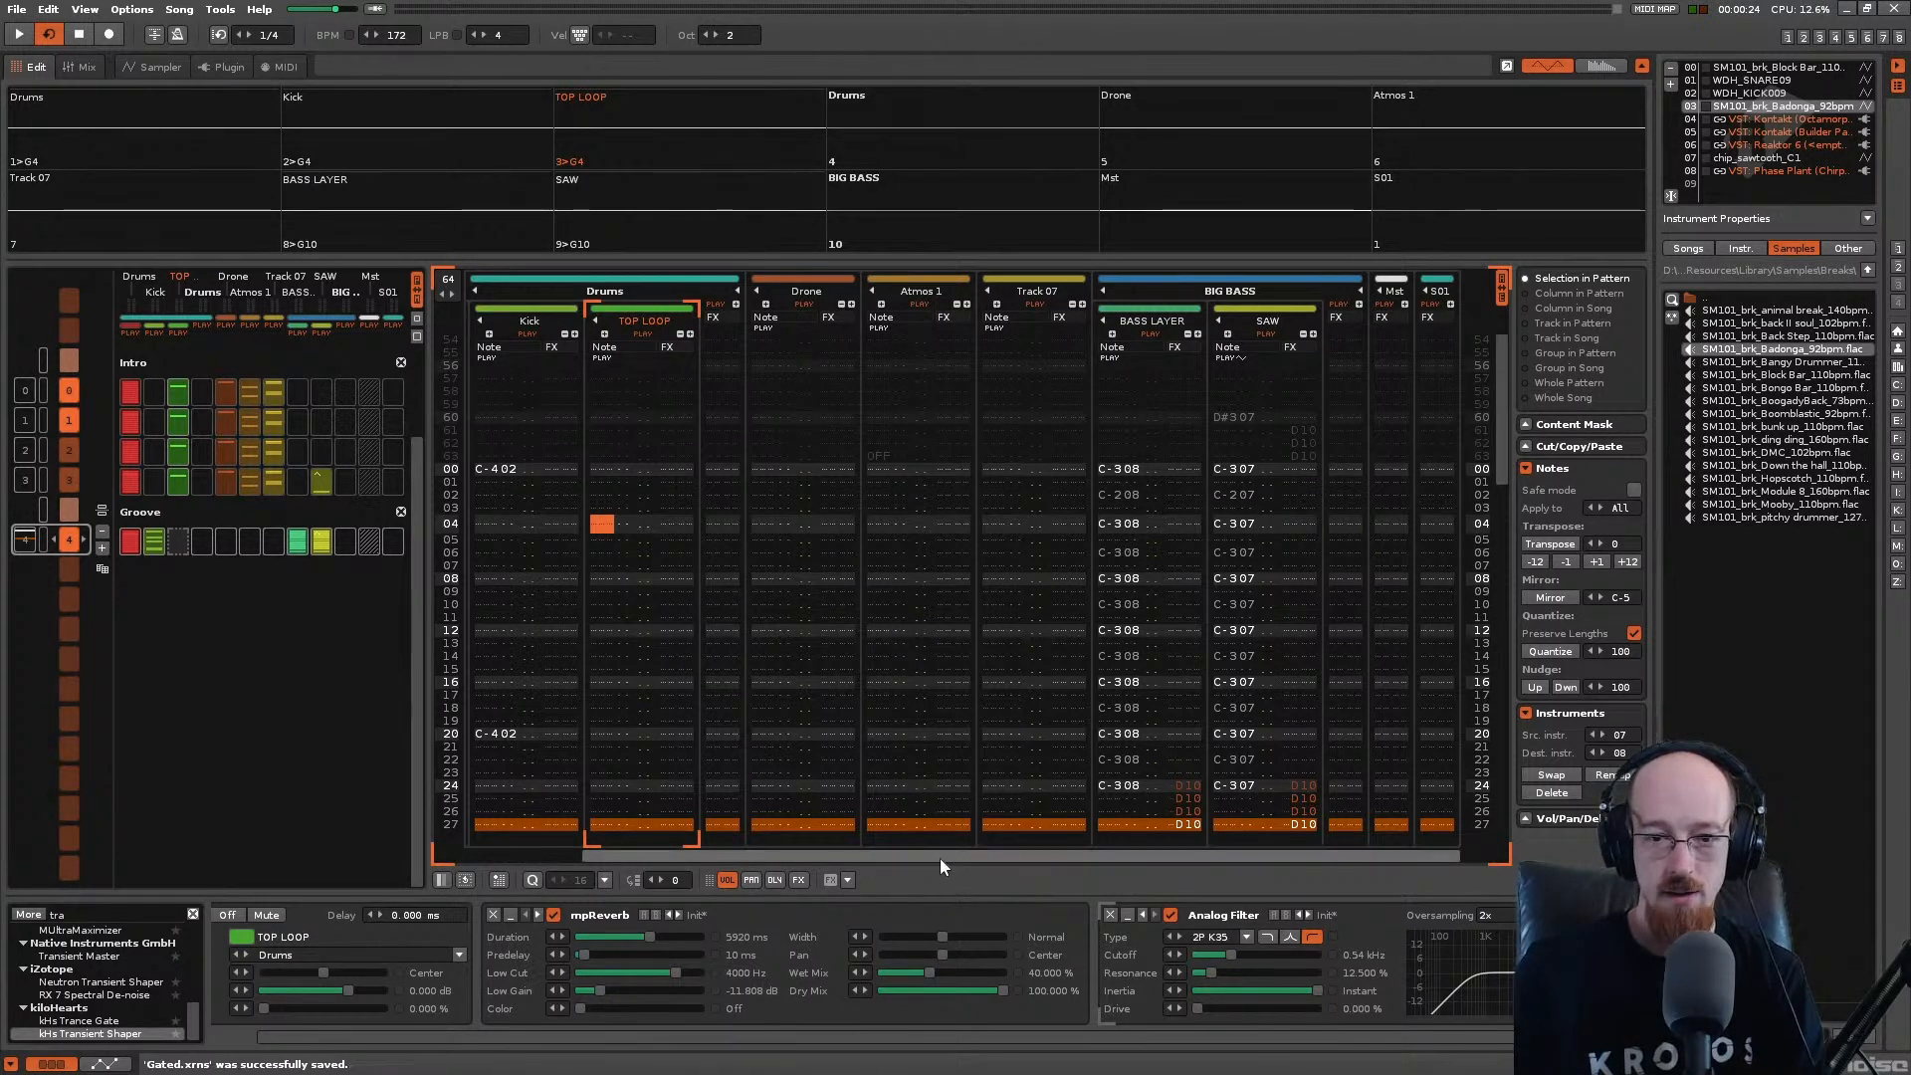
Step: Audition the Badonga break's notes from line 00 of the TOP LOOP track in the Groove pattern
drag(939, 857, 810, 852)
drag(739, 472, 736, 468)
key(Up)
key(Up)
key(Up)
key(Up)
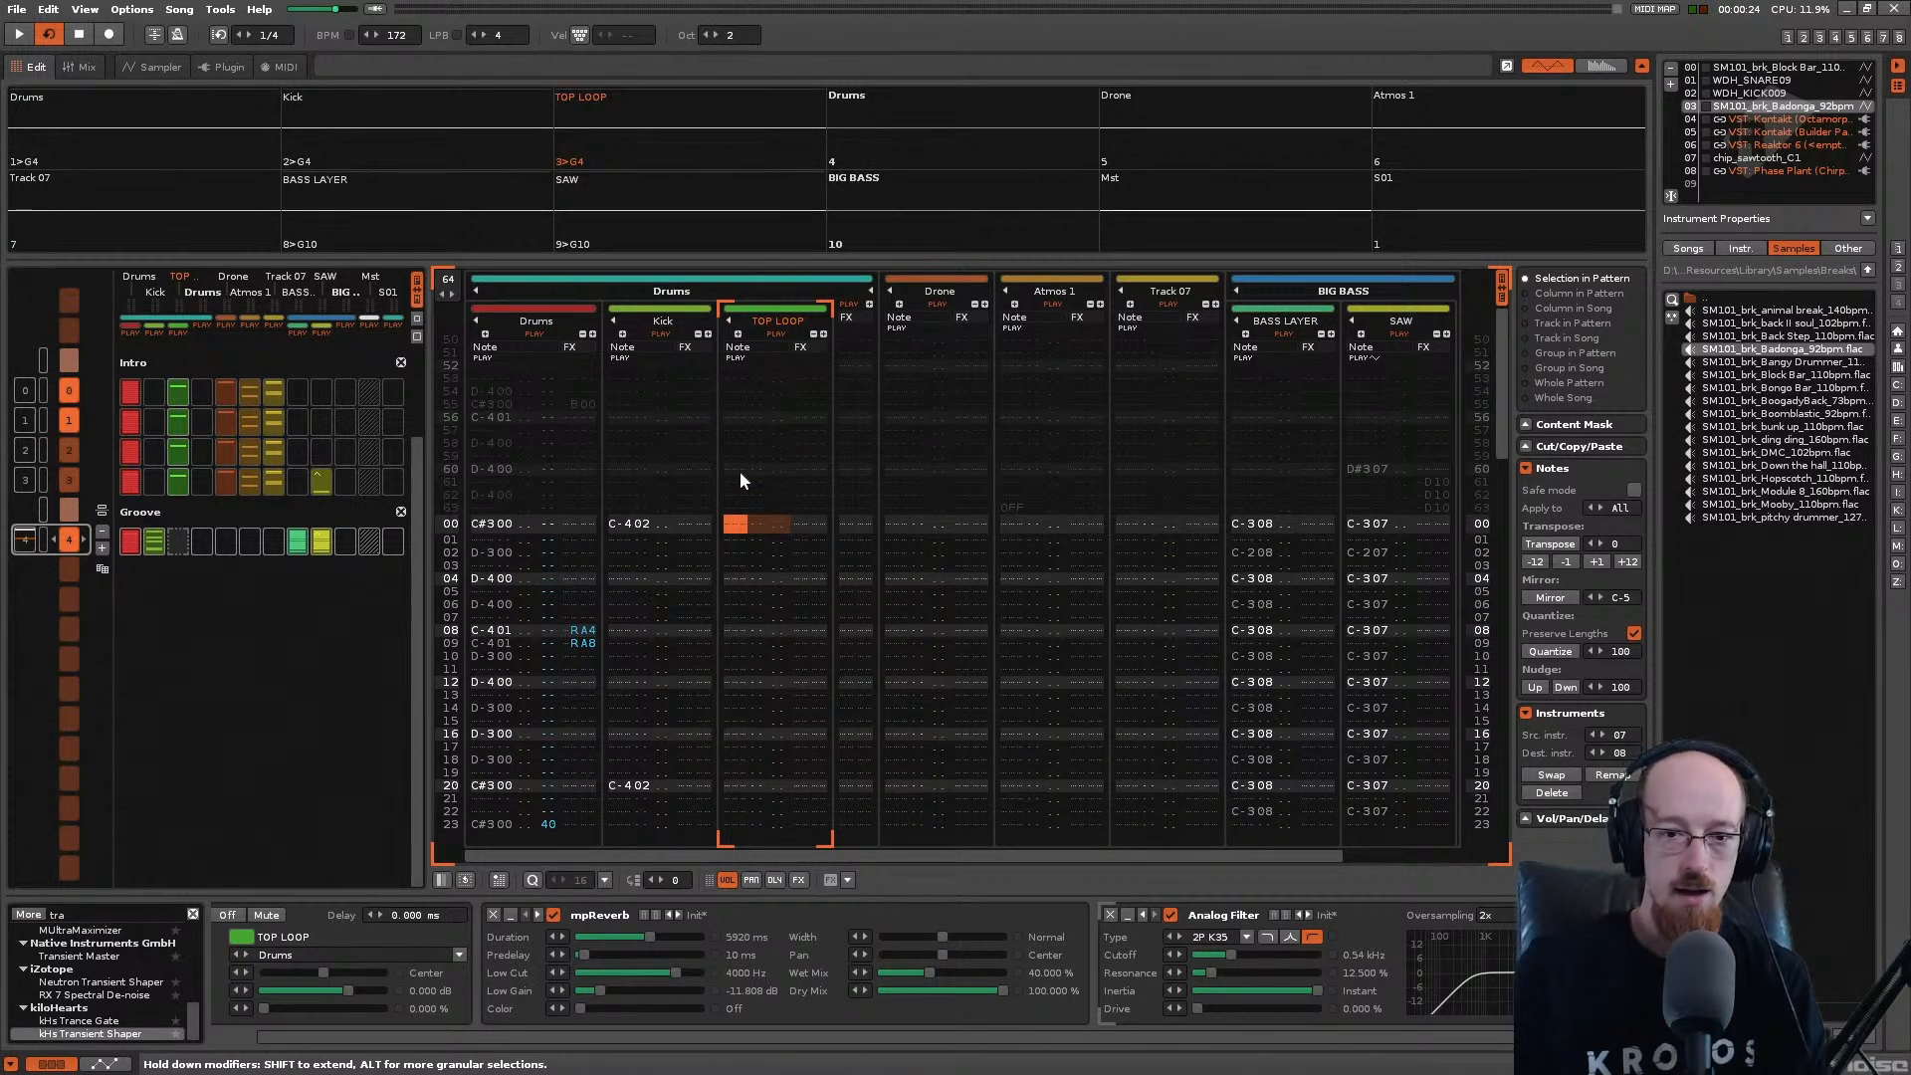
key(q)
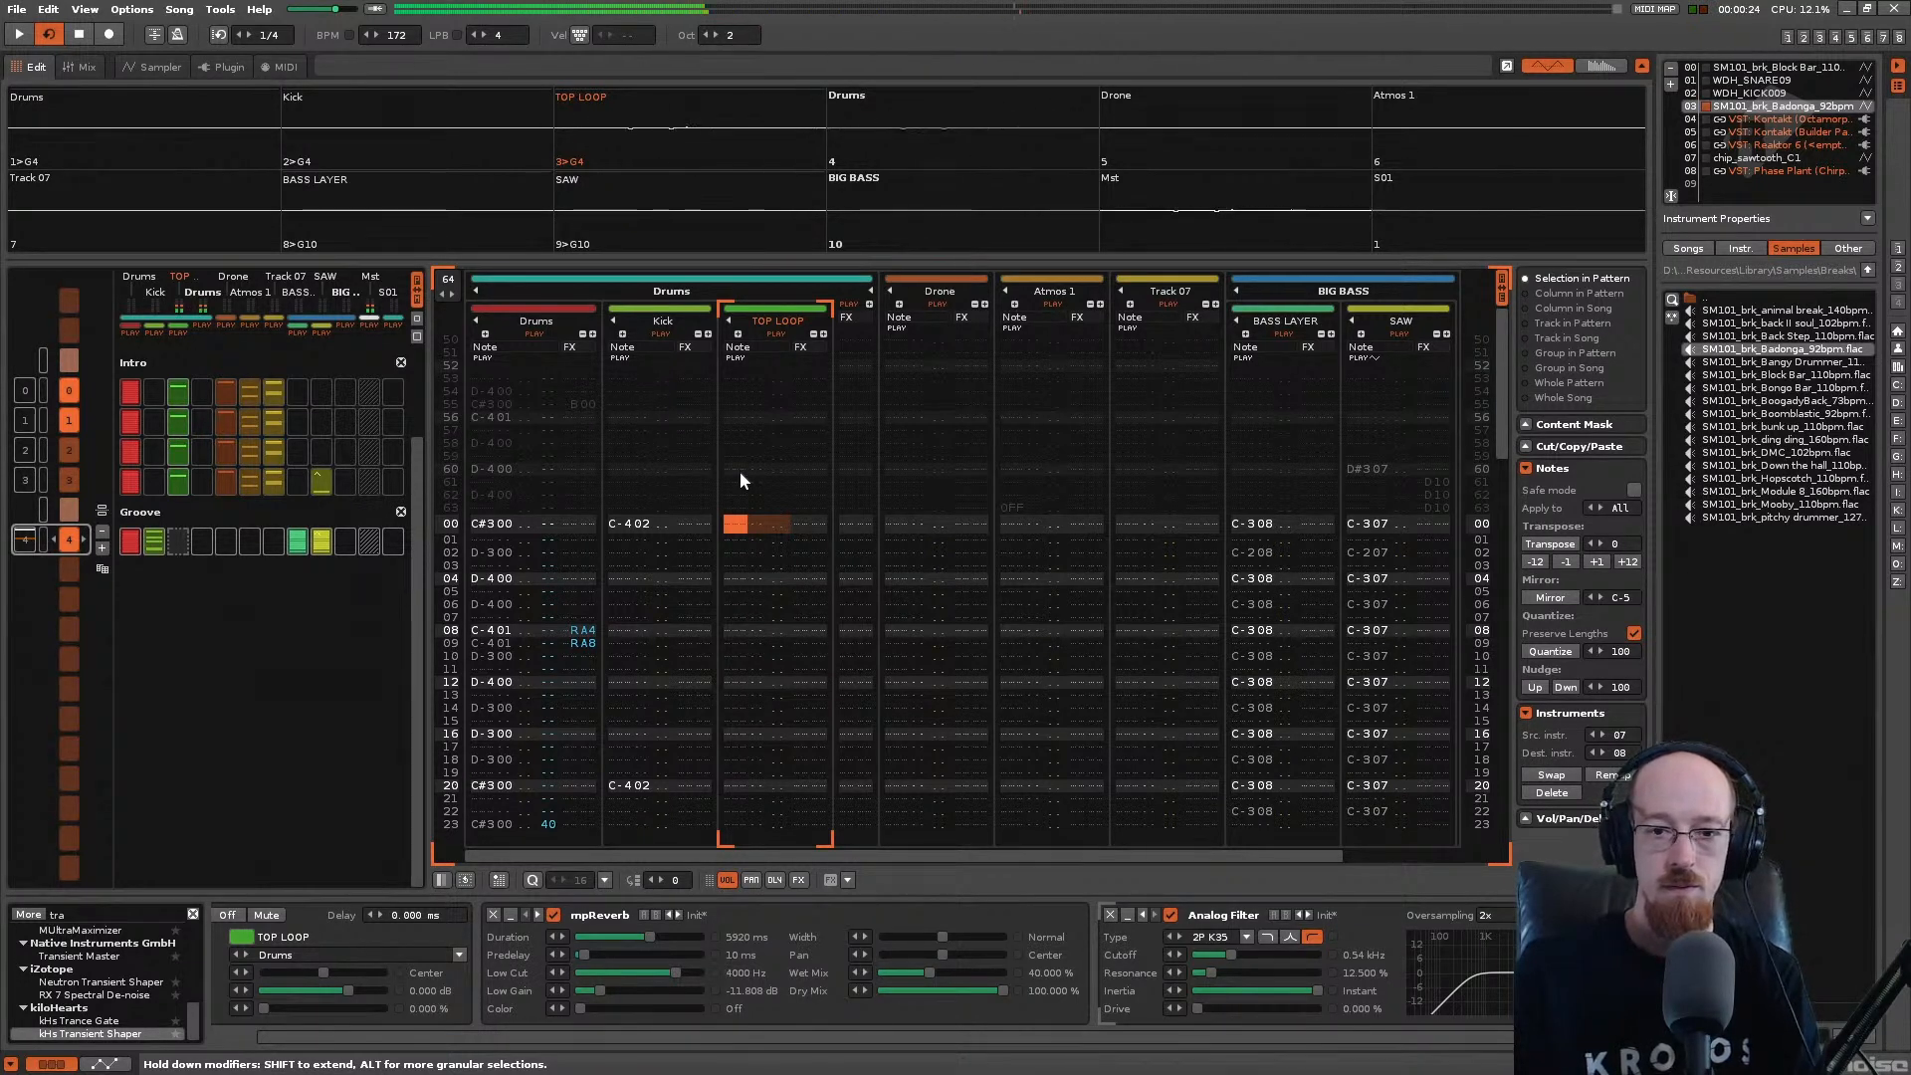
click(657, 328)
click(778, 326)
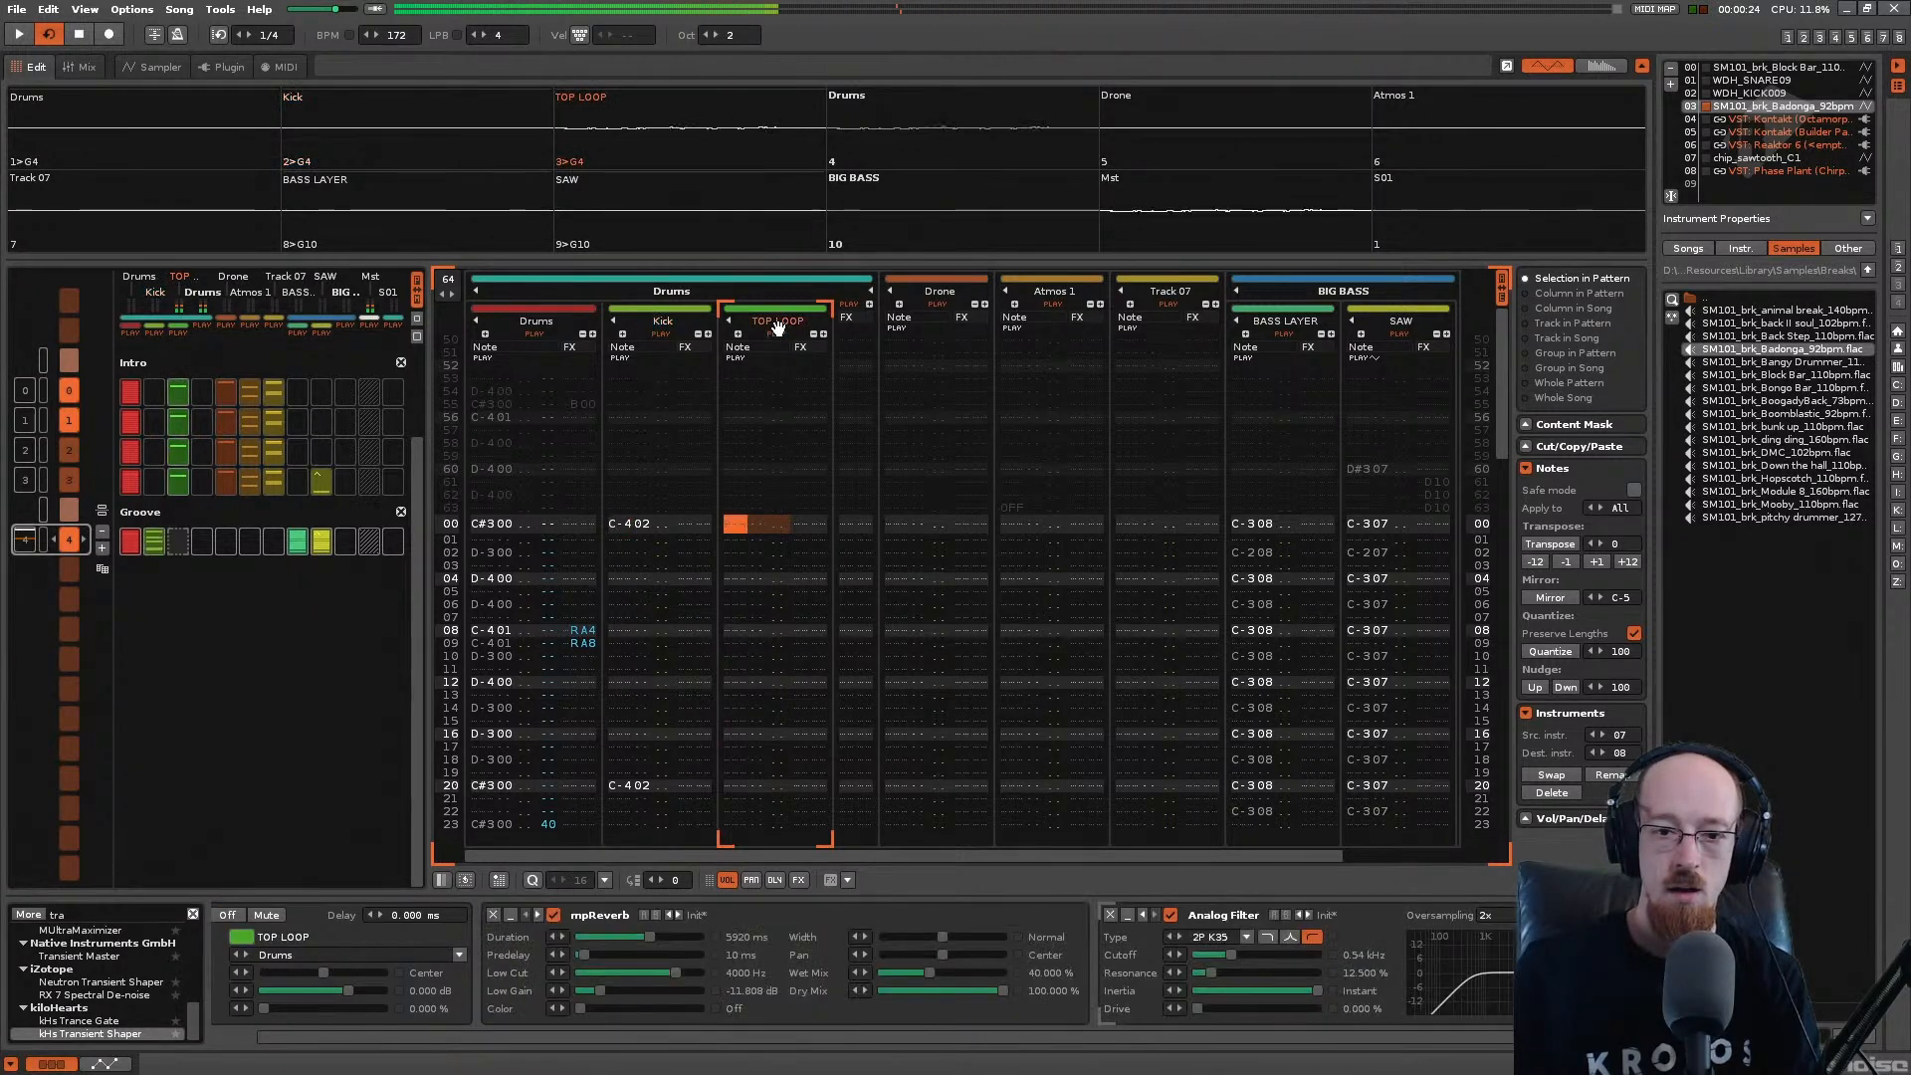
key(space)
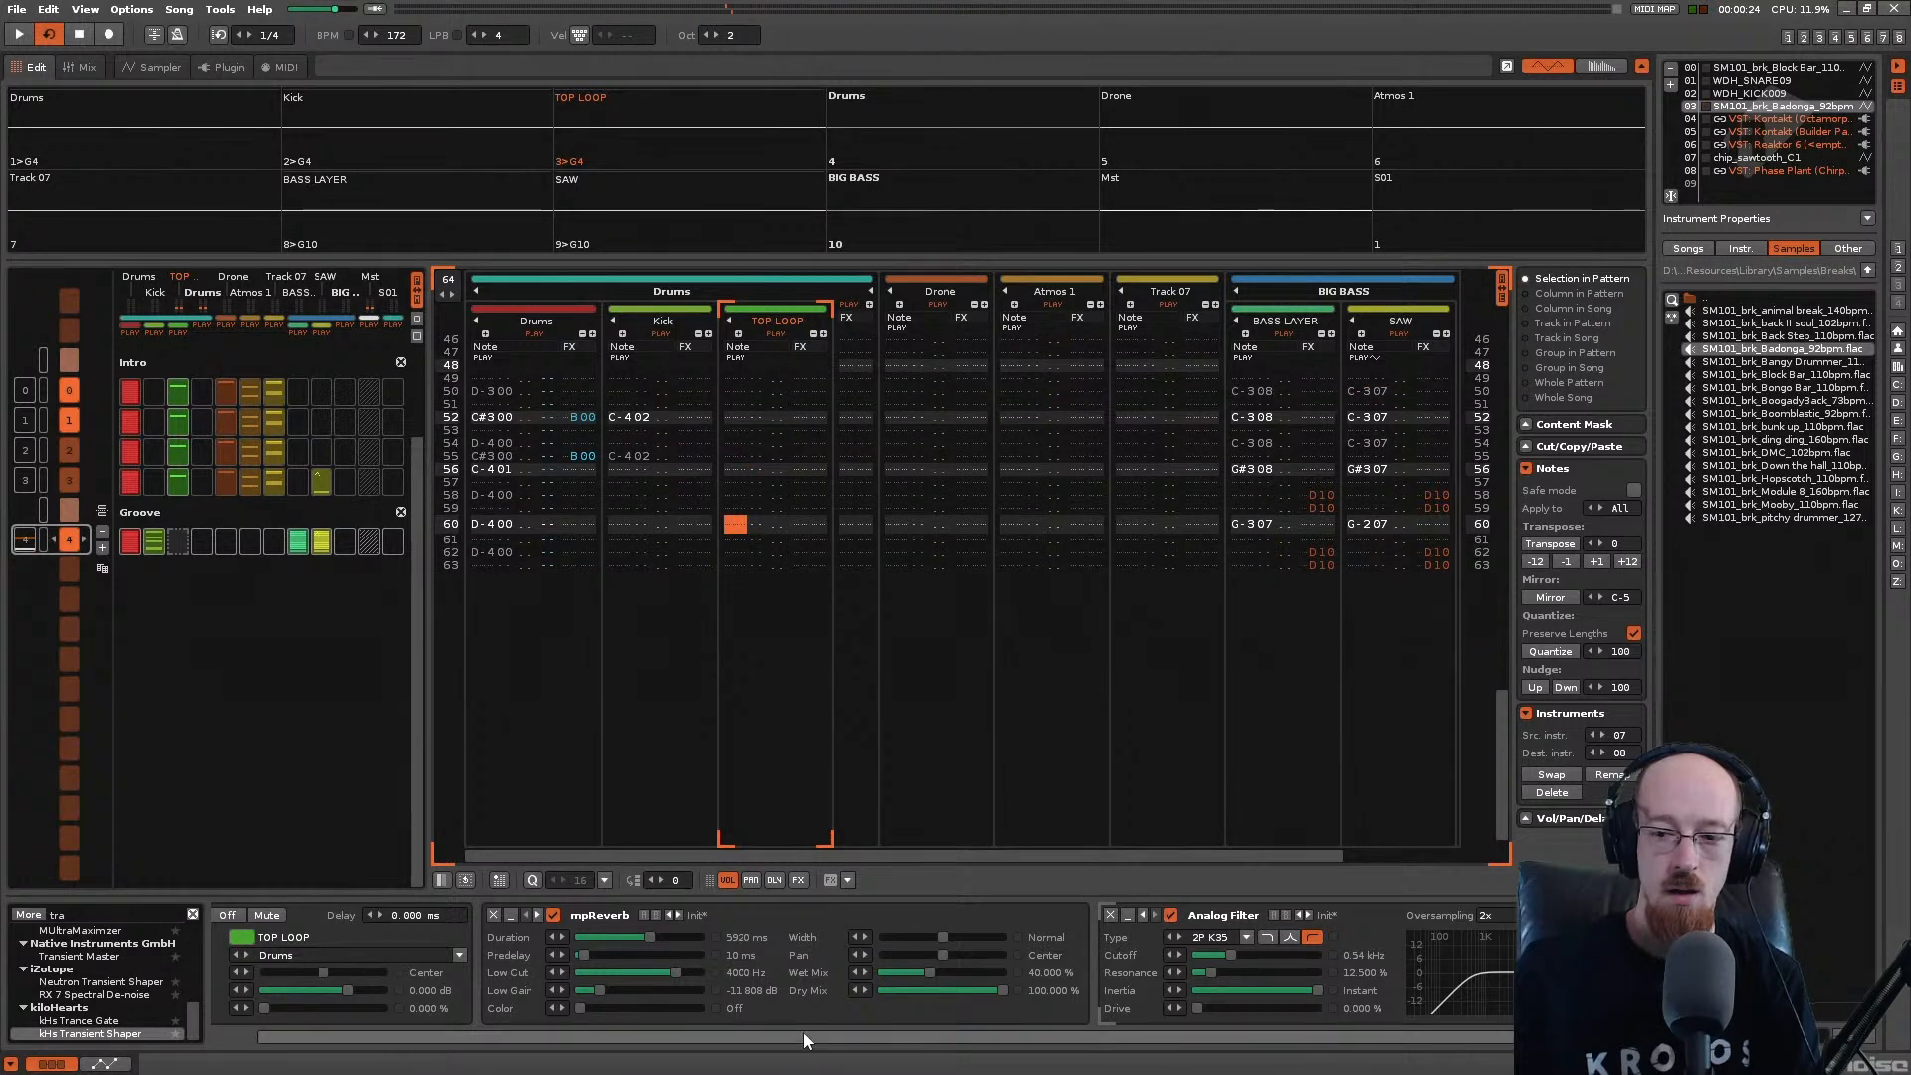
Step: Inspect the effect chains of the bass, Atmos 1, Drone and TOP LOOP tracks and check TOP LOOP's content in the Intro patterns
drag(838, 1037, 1203, 1021)
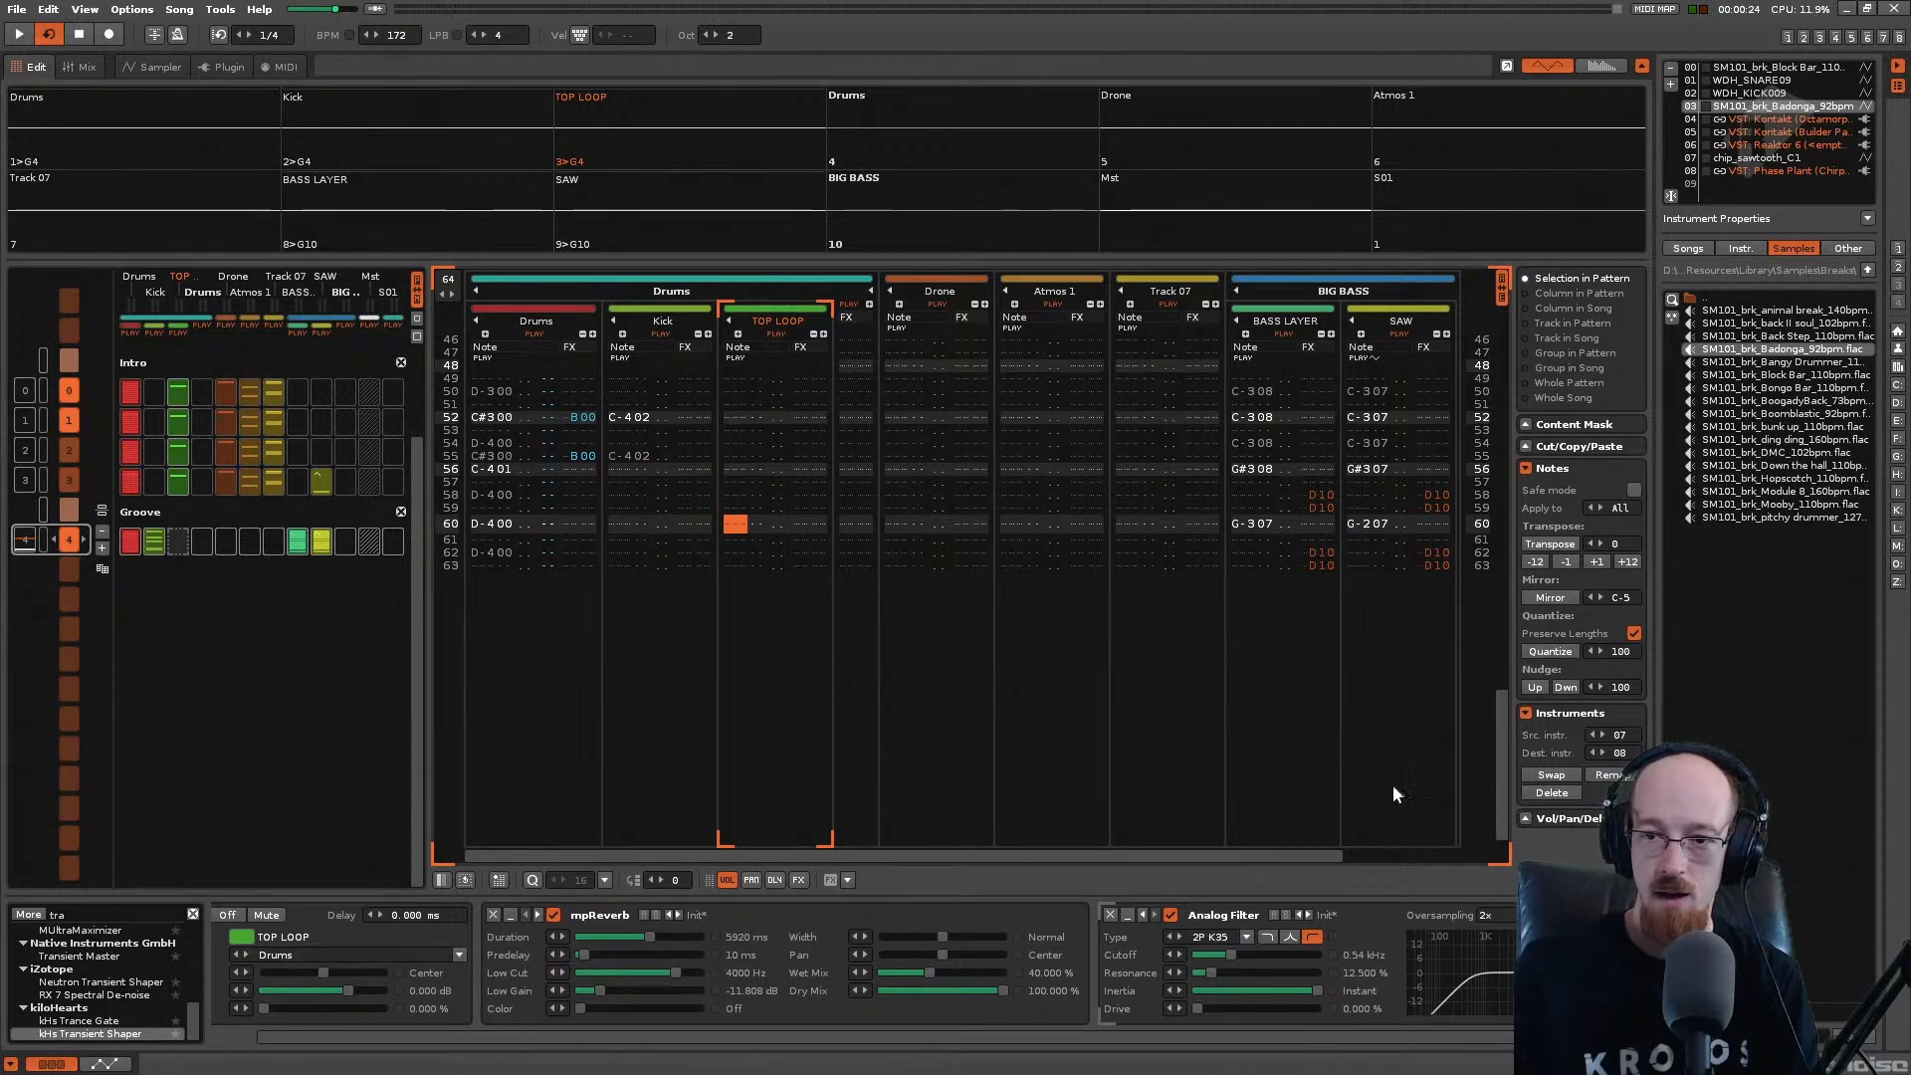
click(1396, 321)
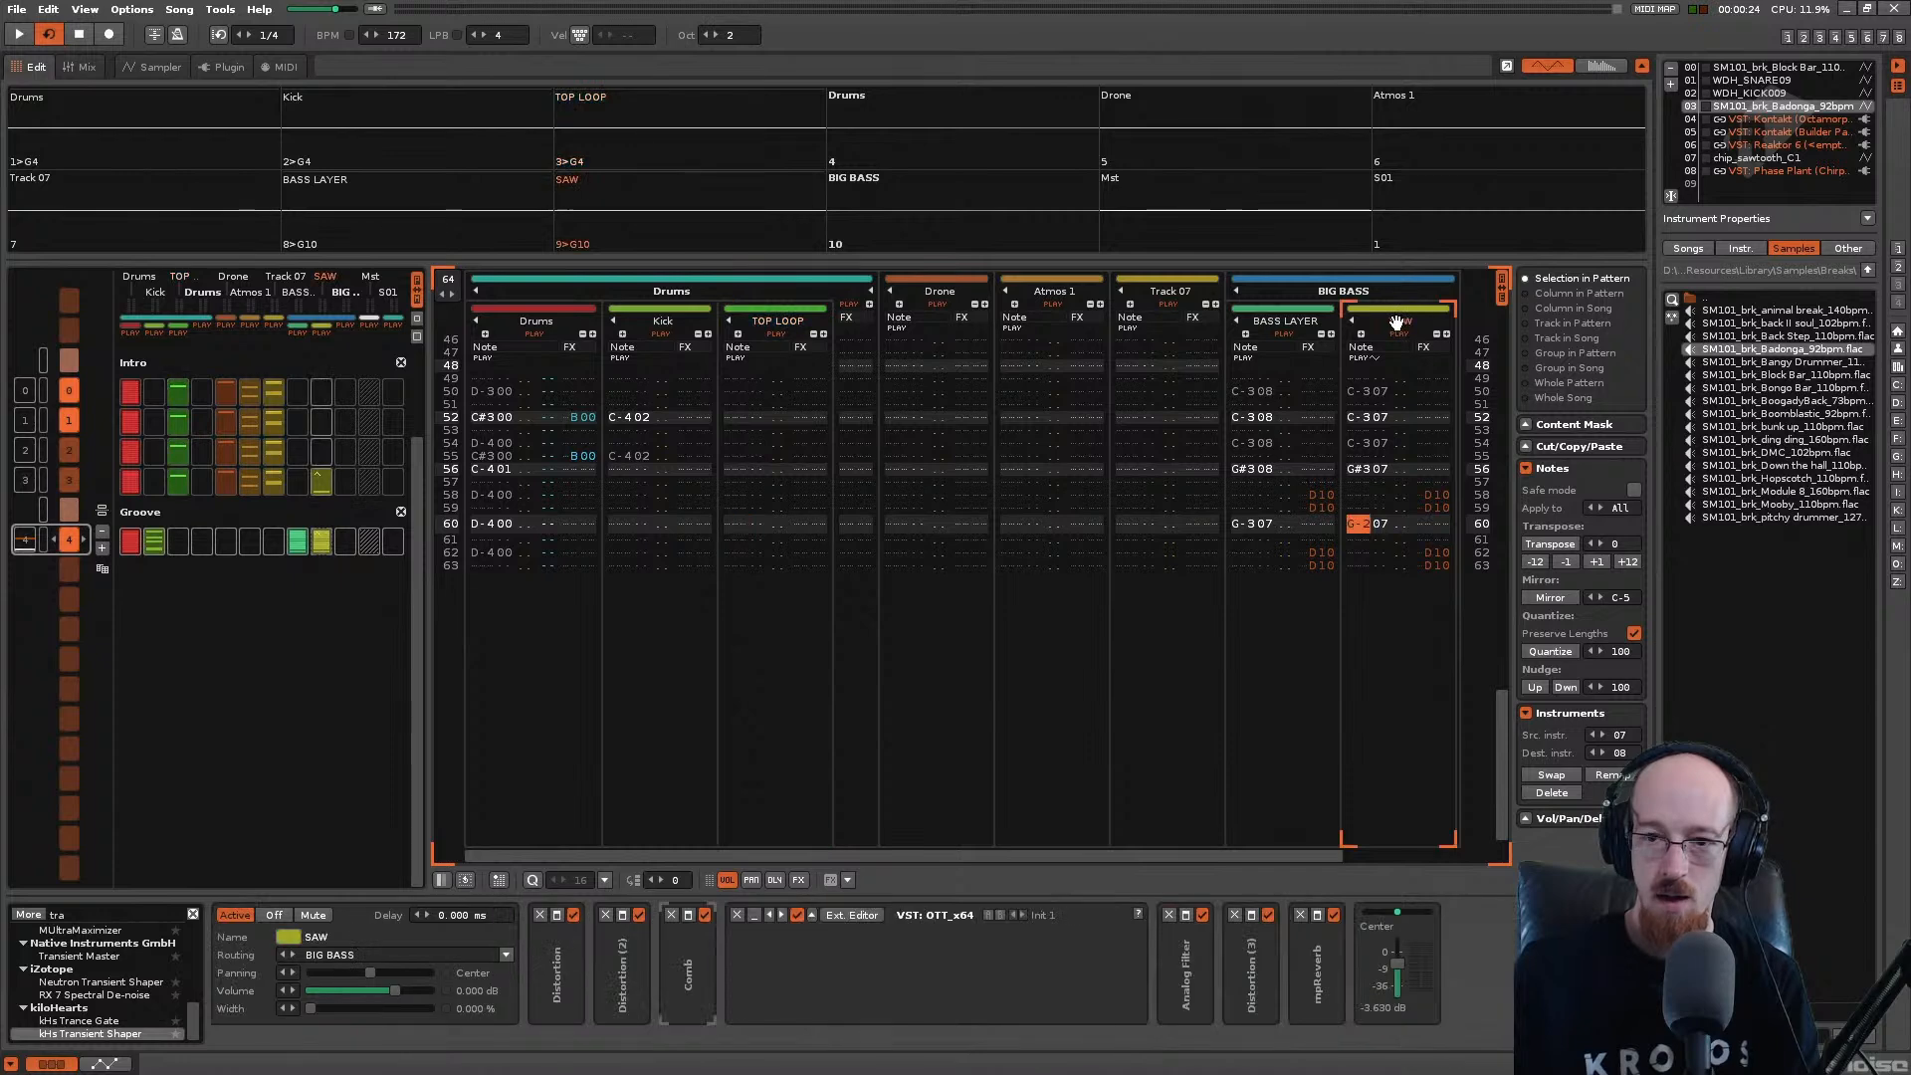
click(1281, 325)
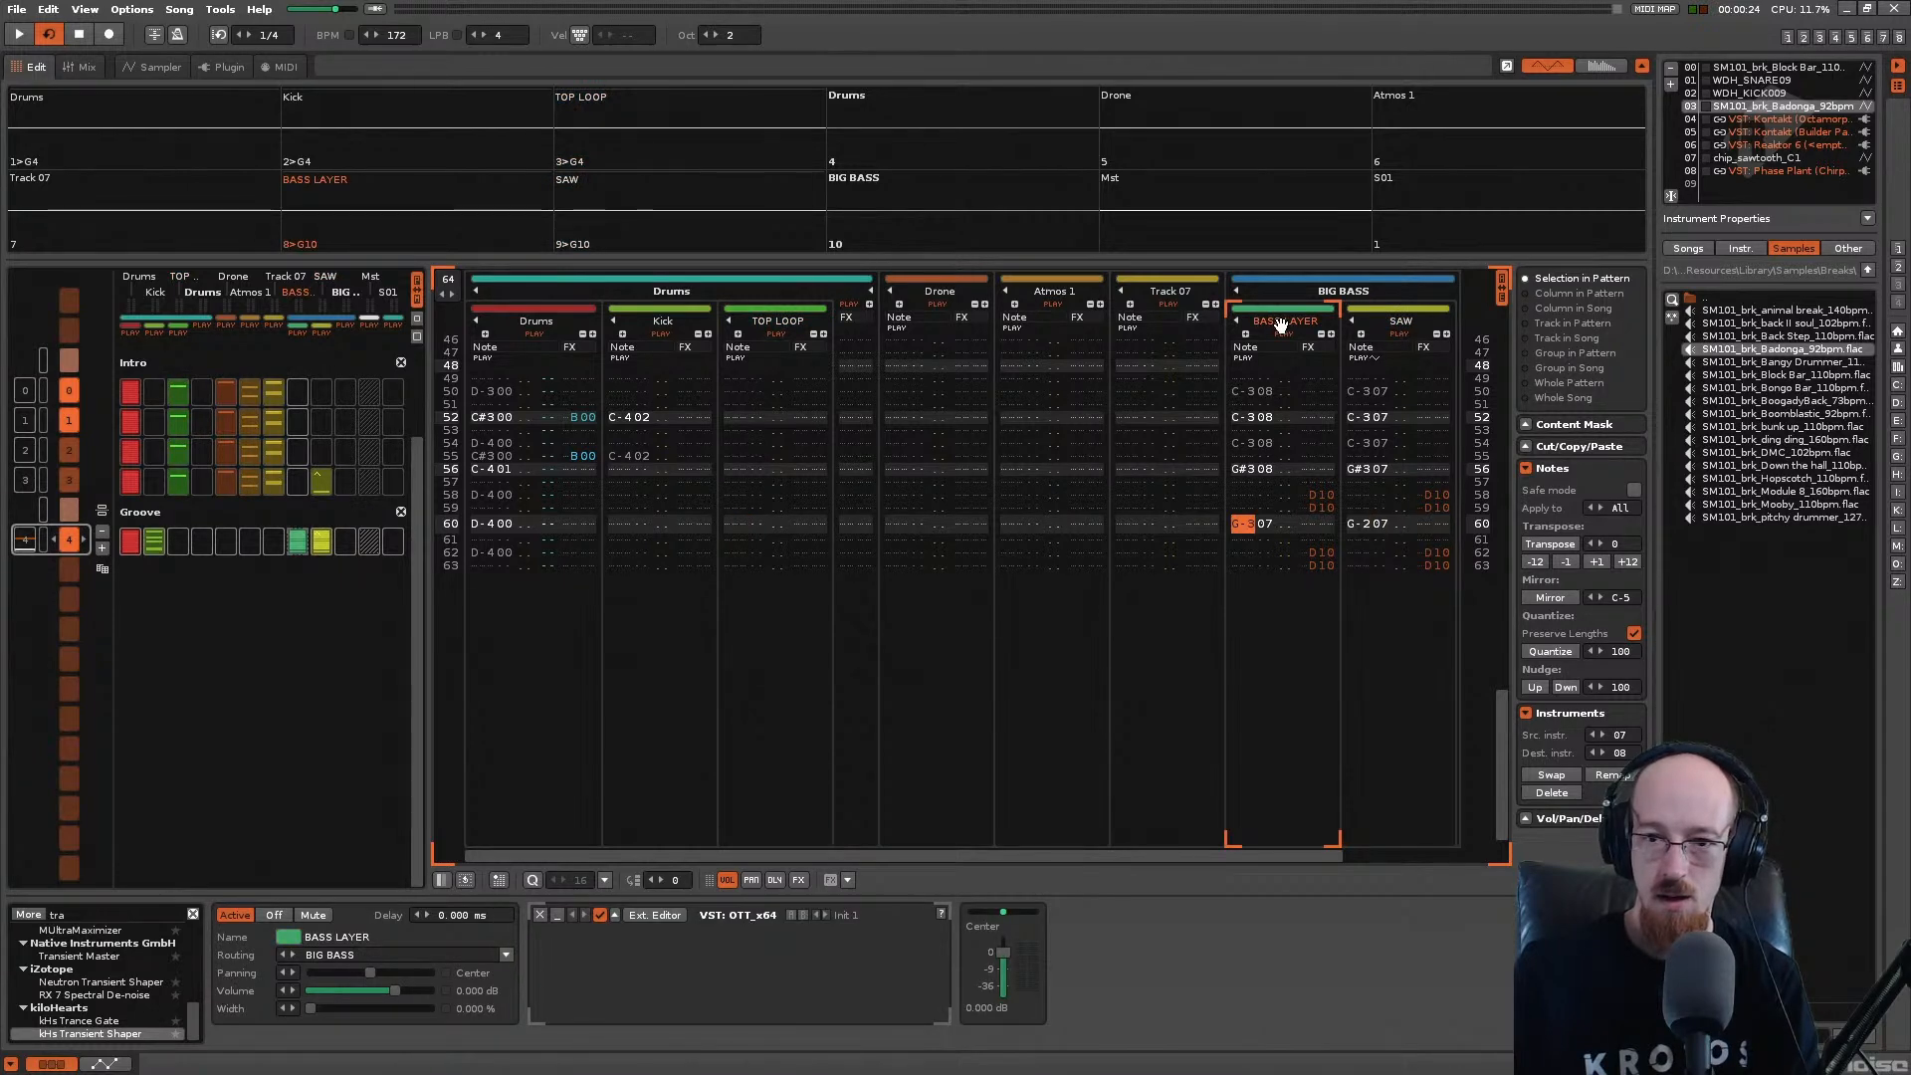
click(1123, 298)
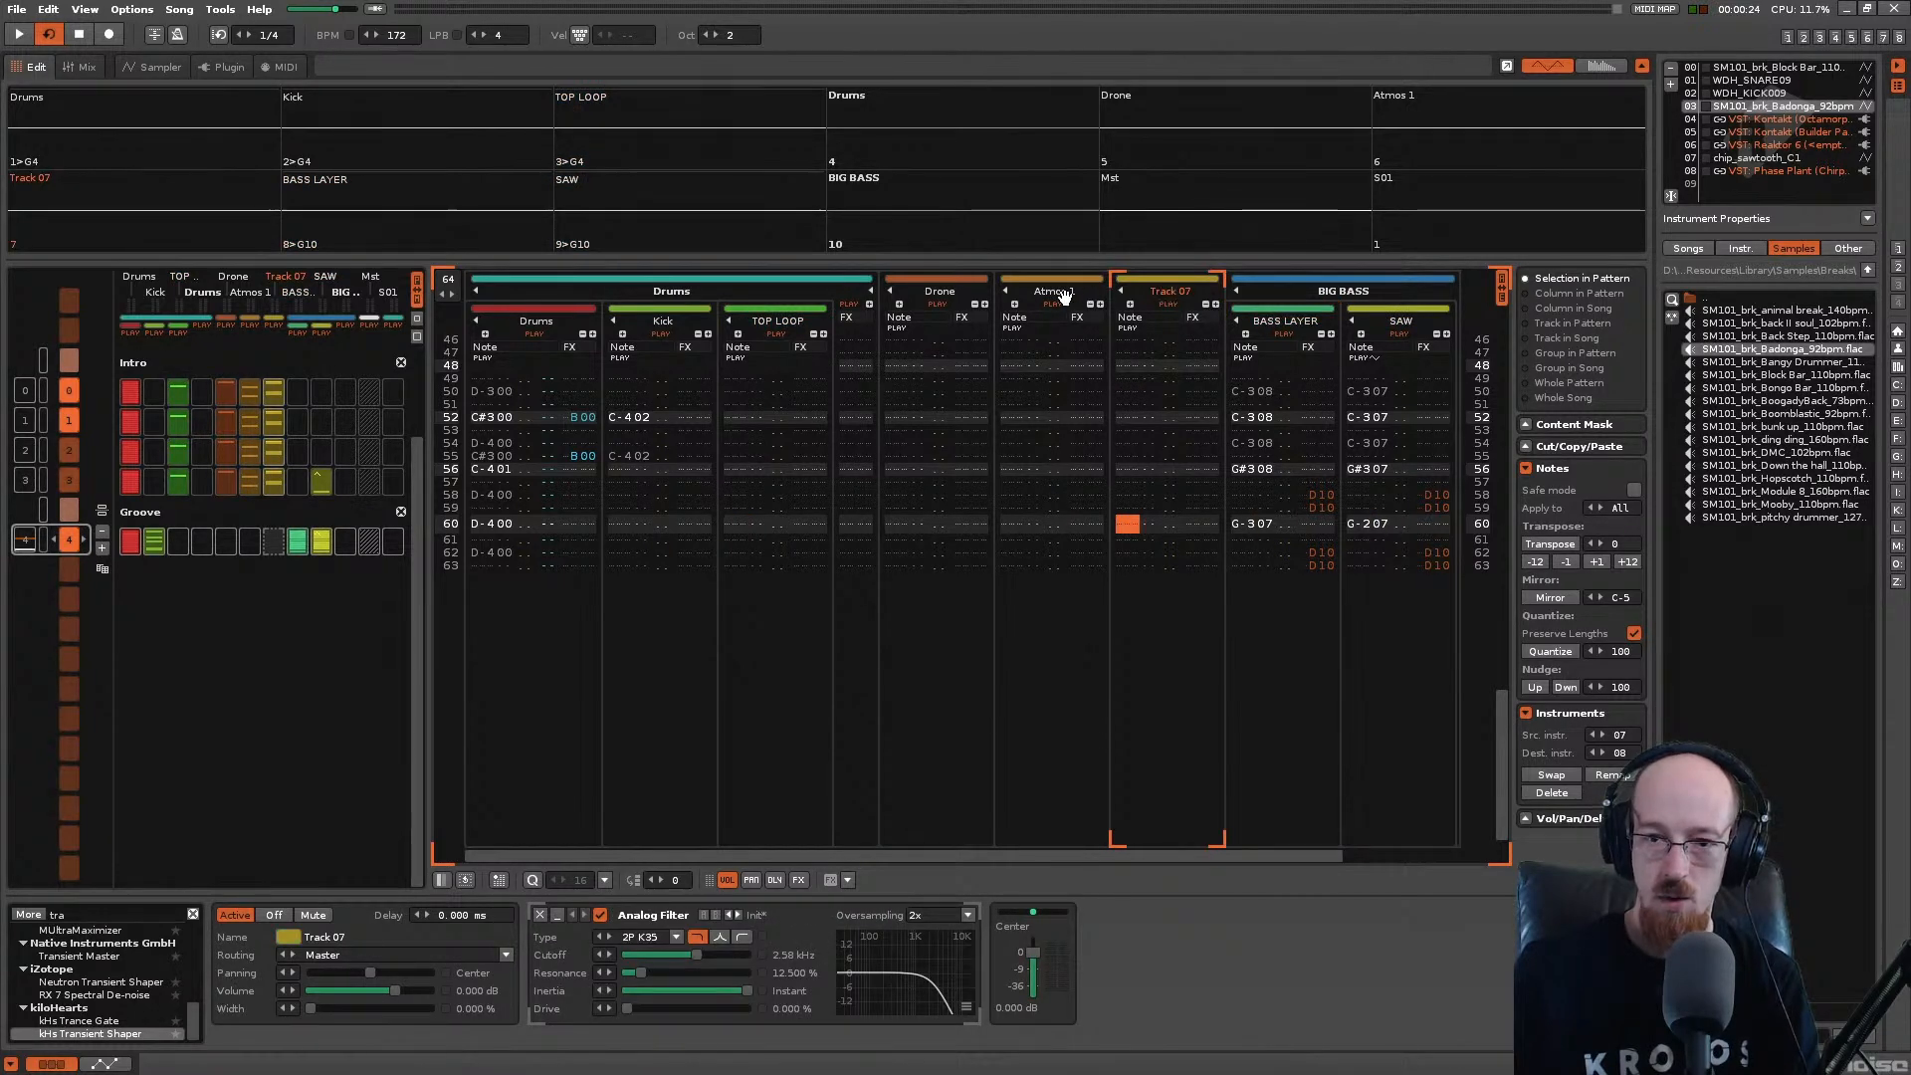
click(1035, 310)
click(945, 300)
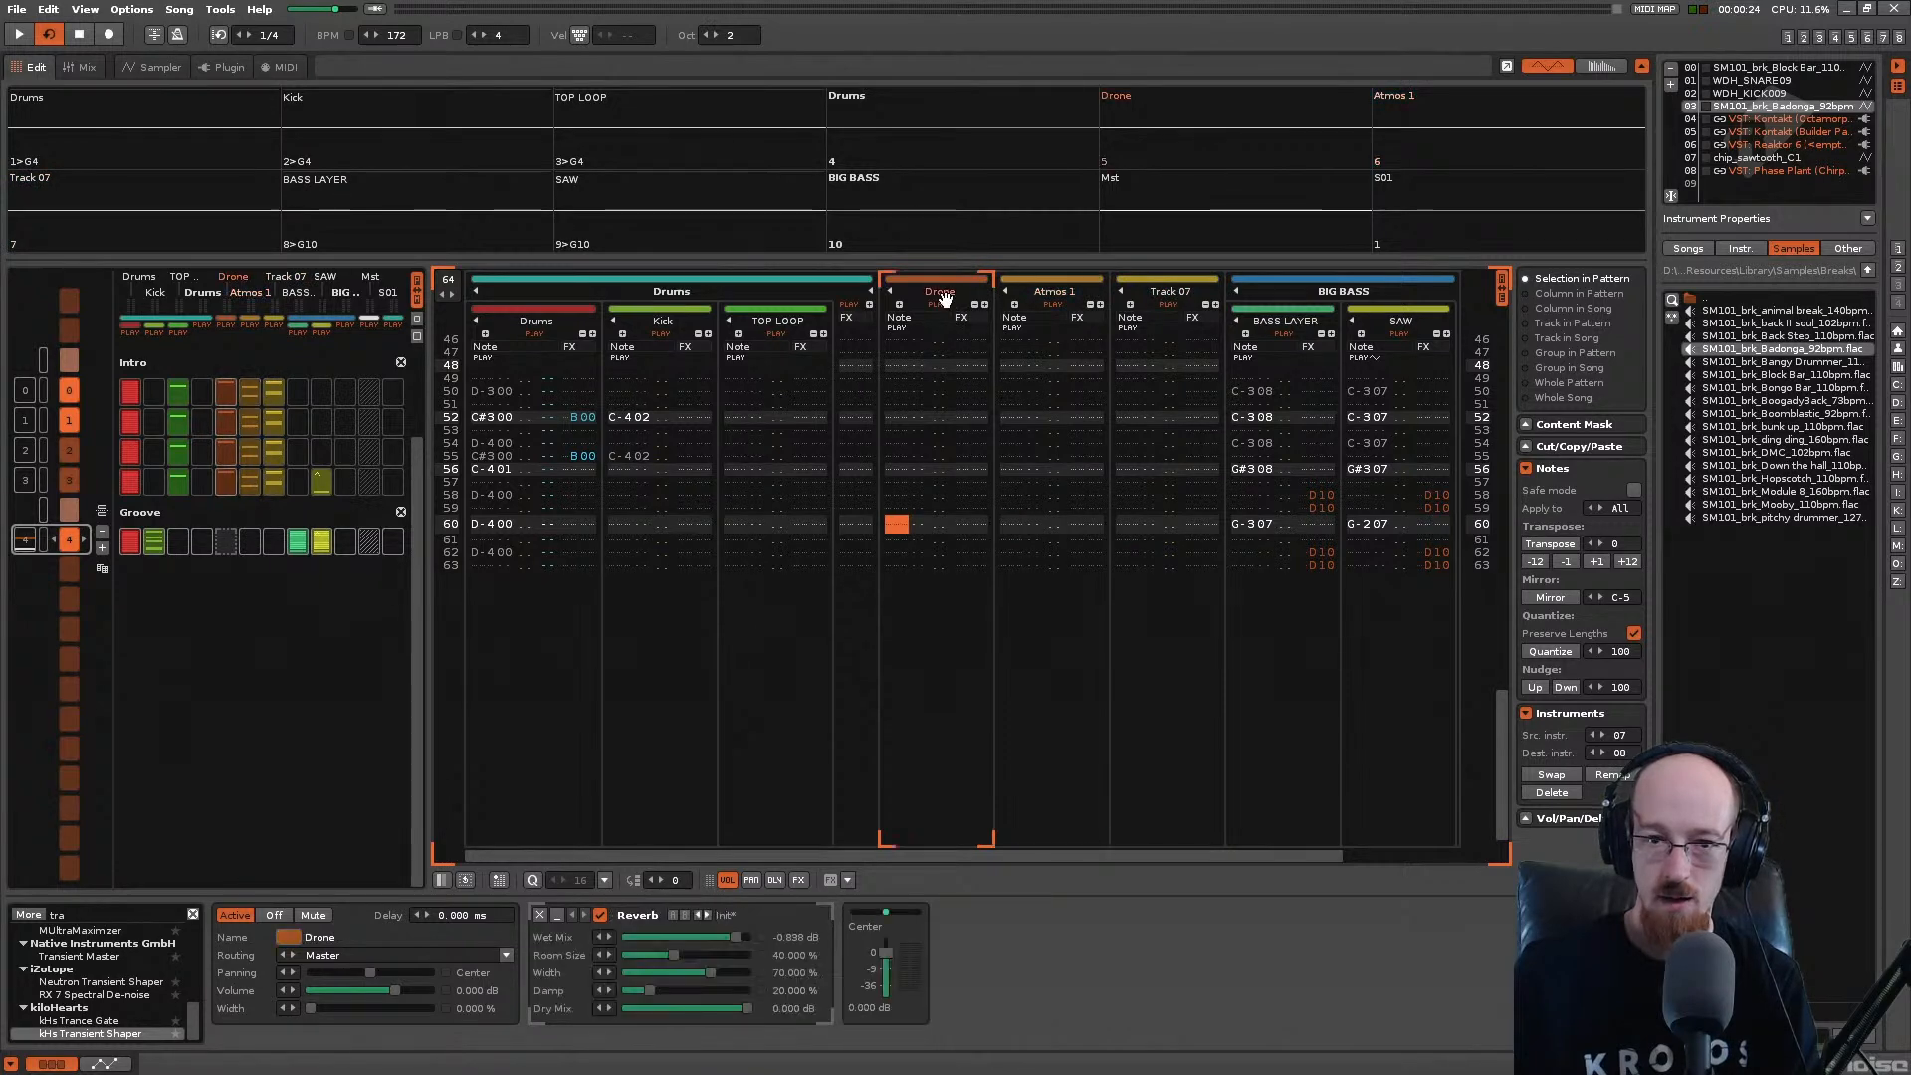
click(1094, 288)
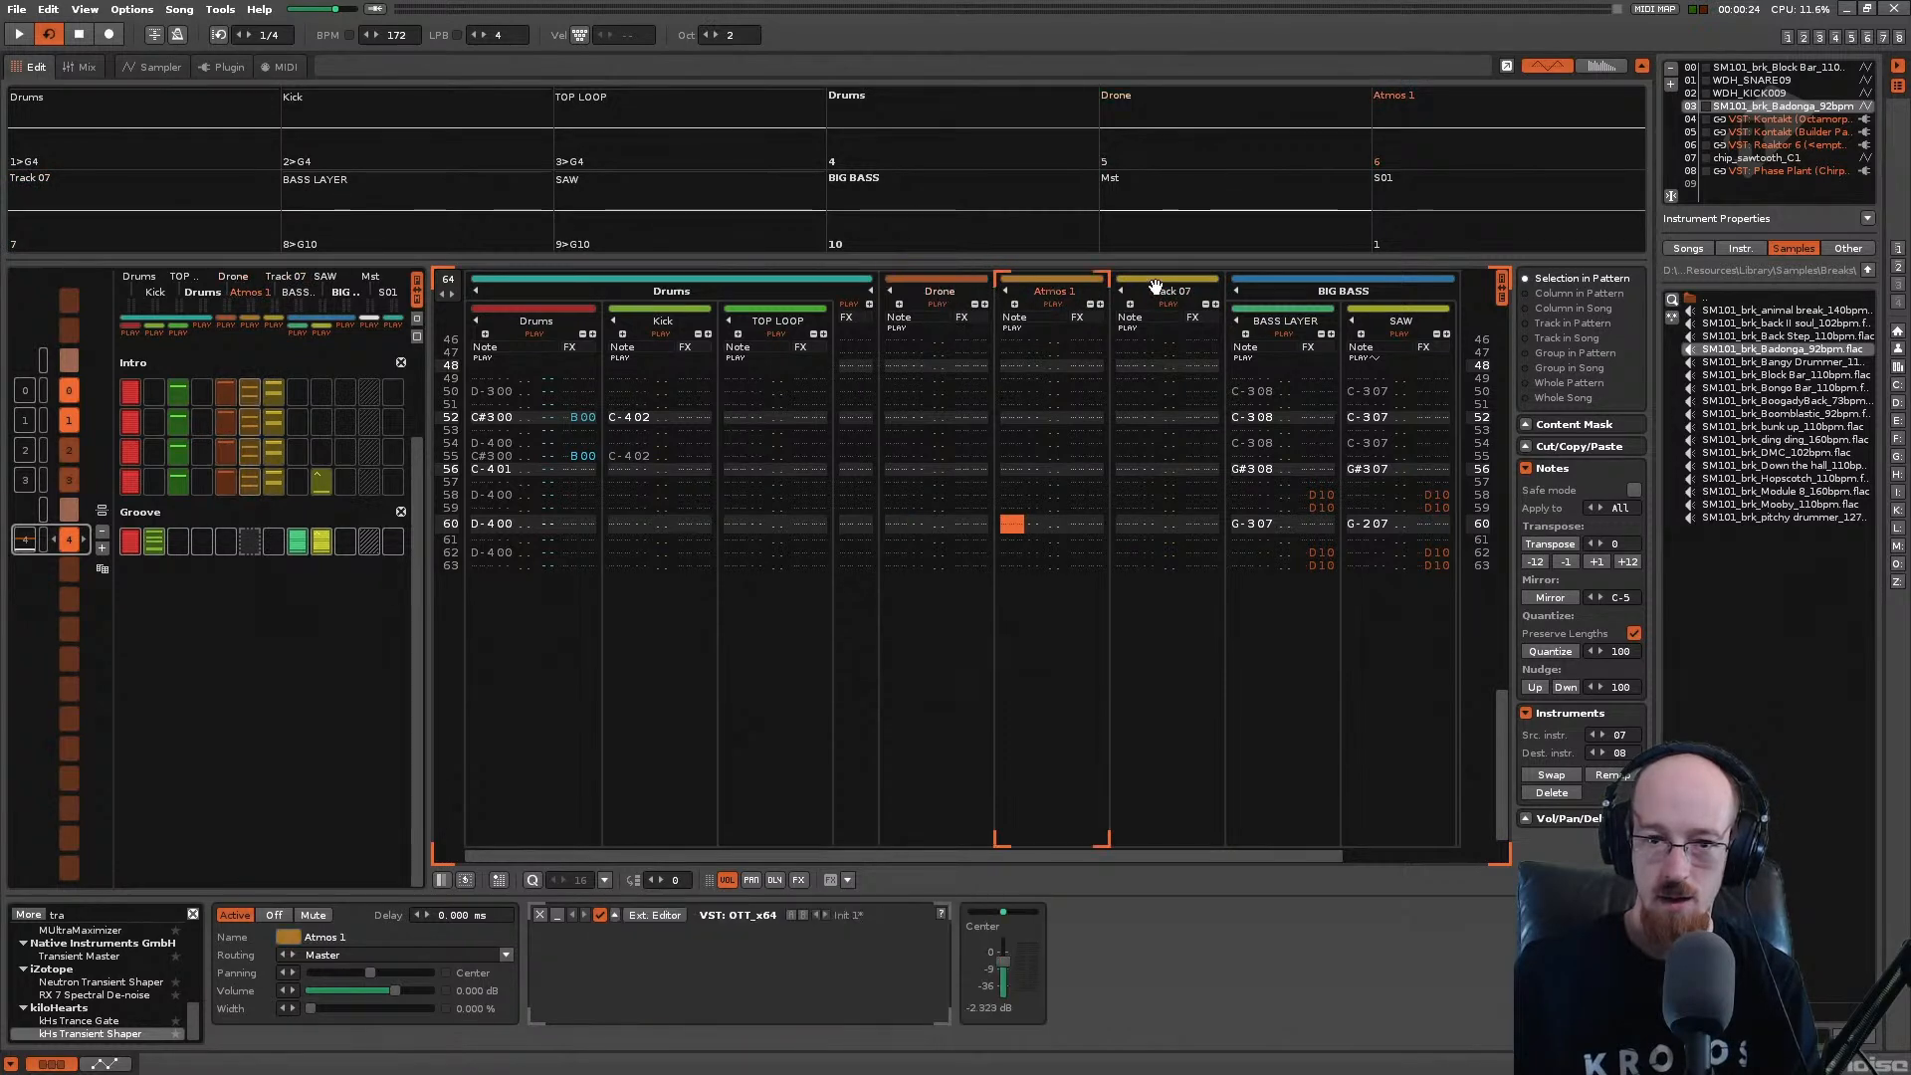
click(1090, 284)
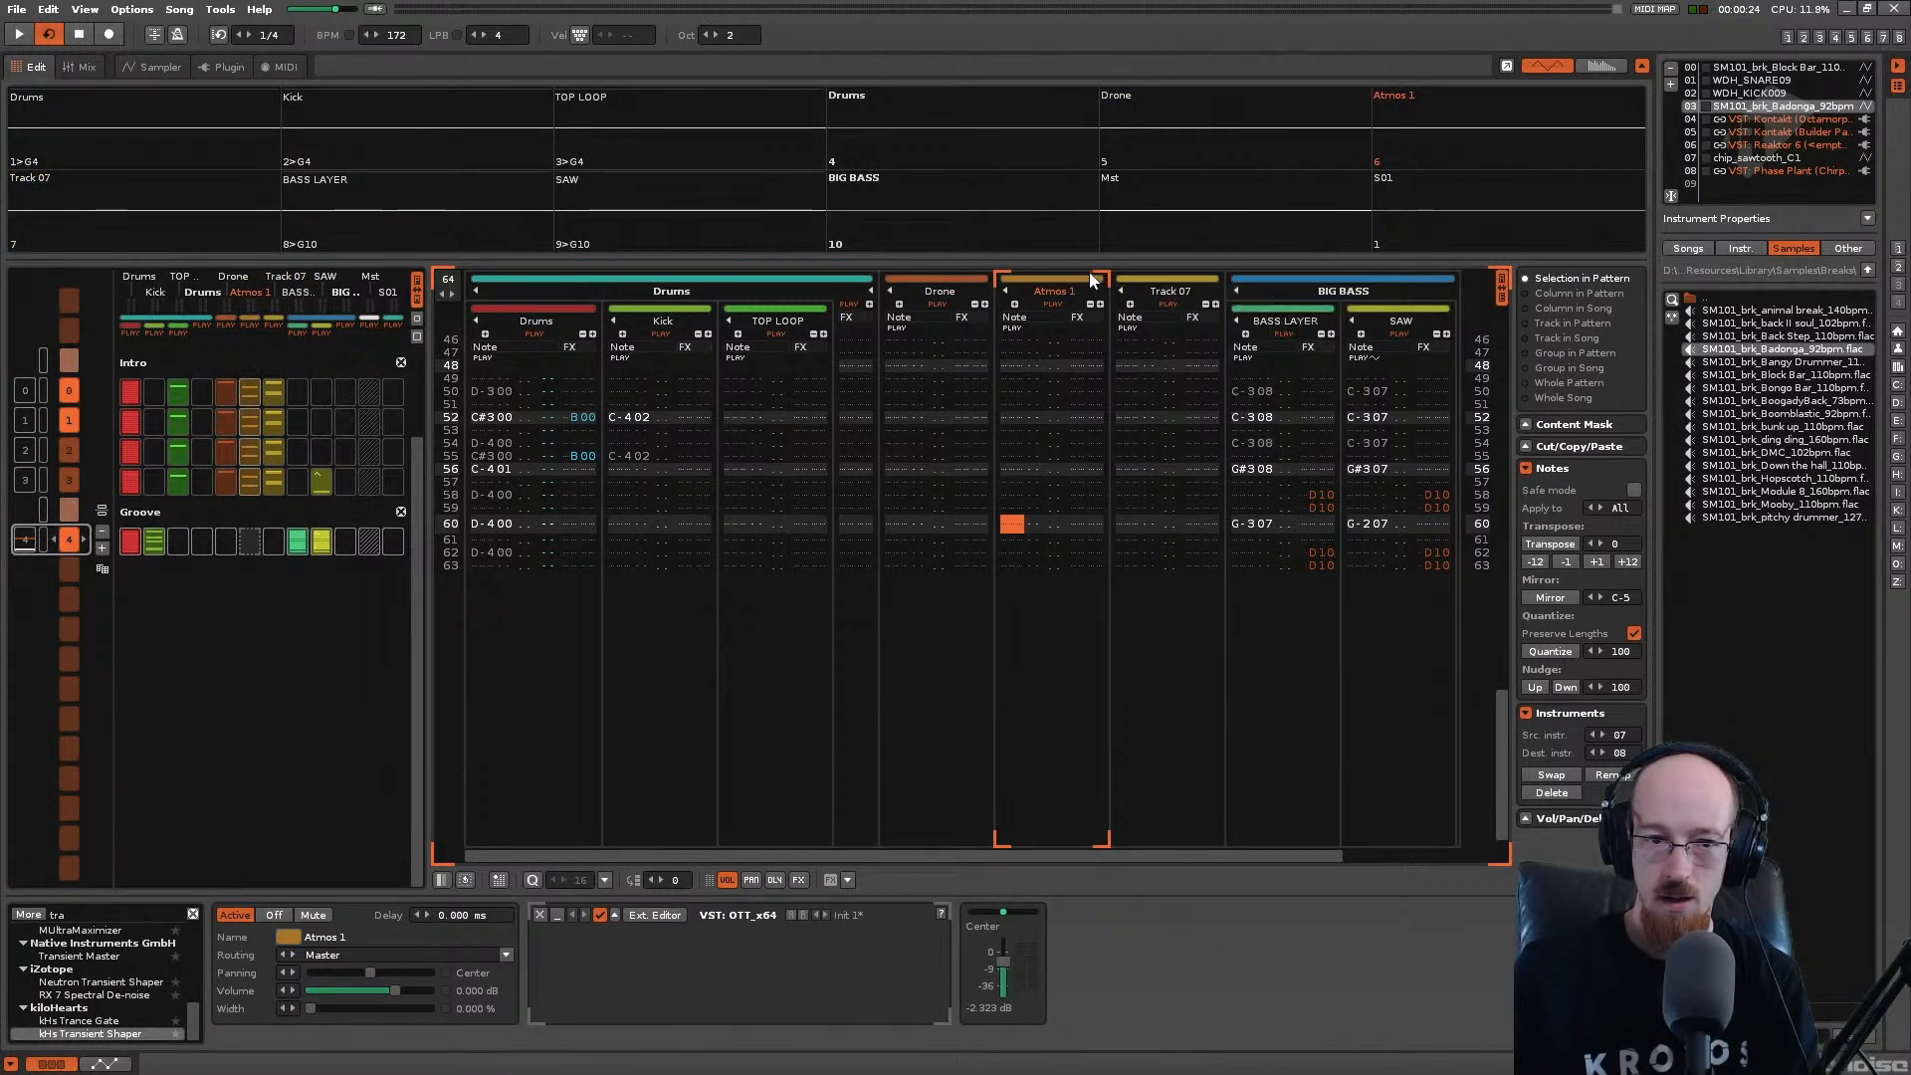
click(777, 317)
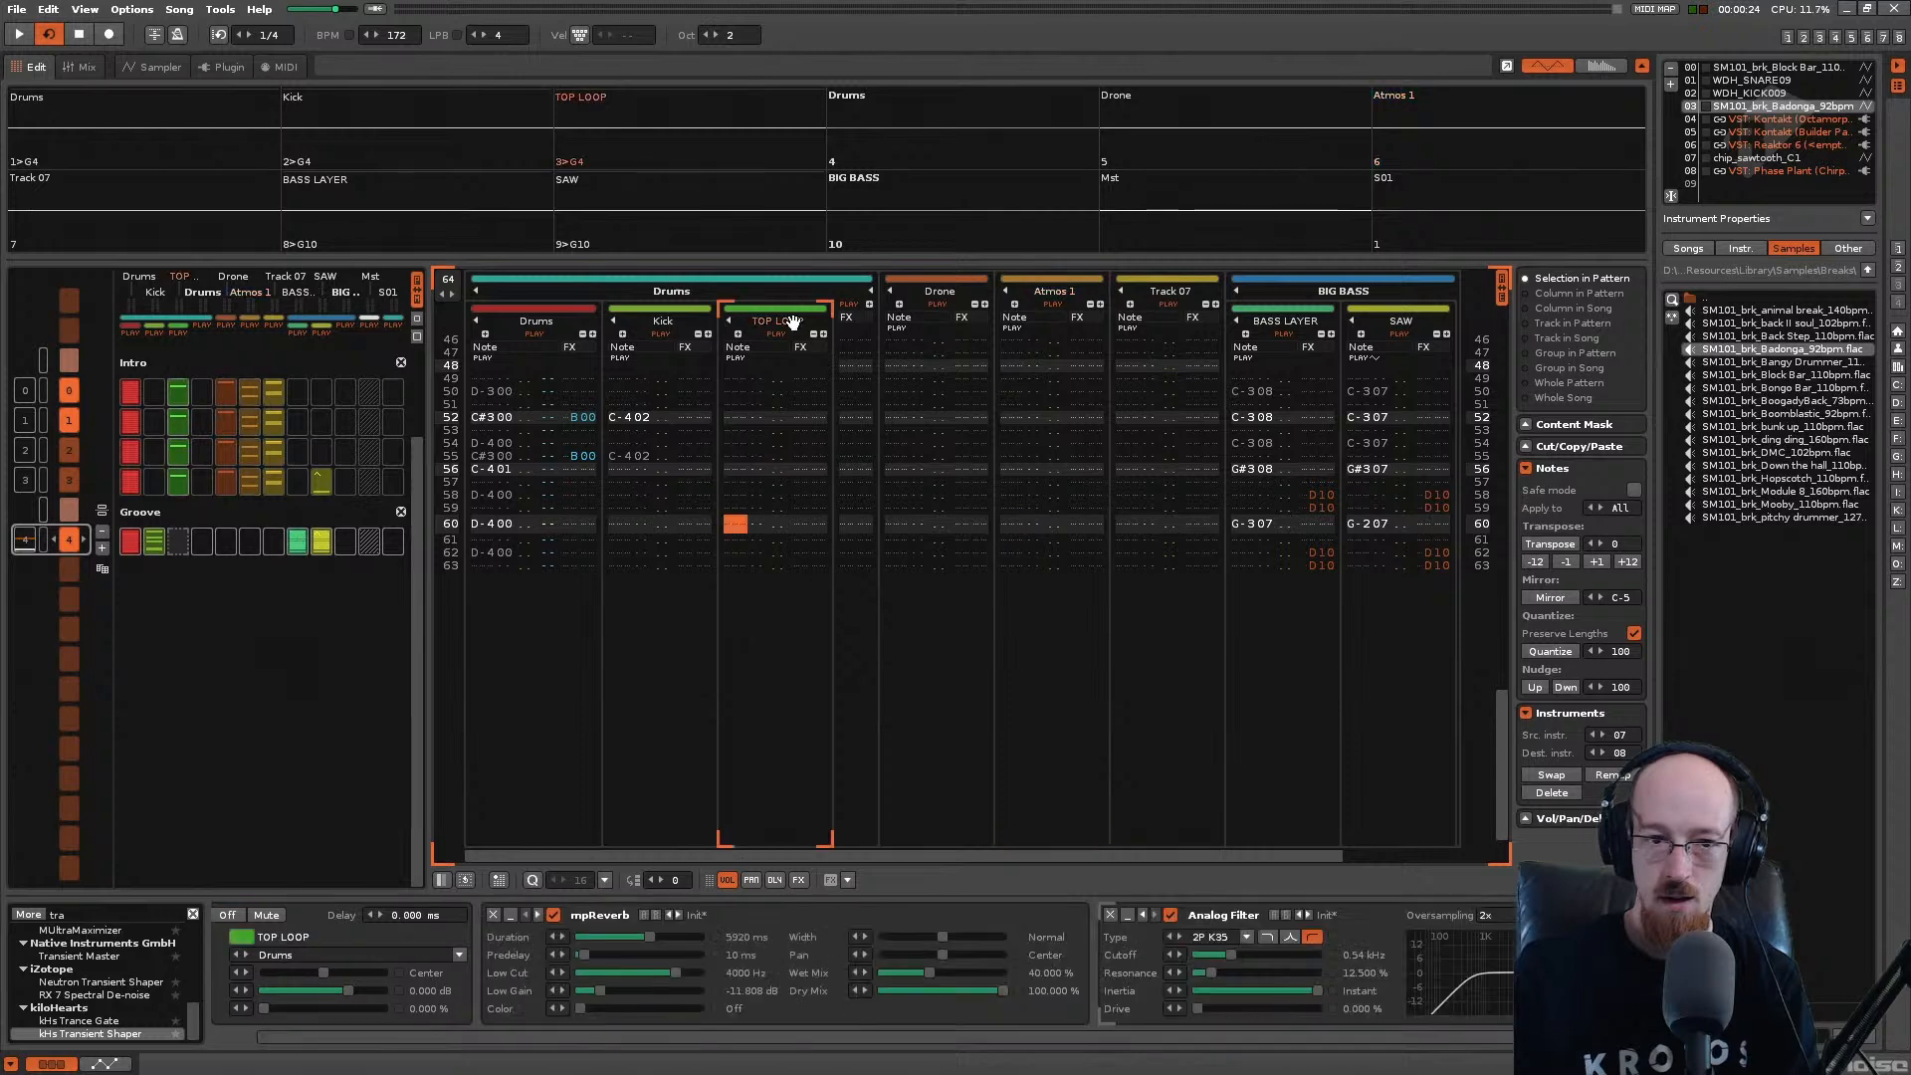
click(197, 452)
click(180, 519)
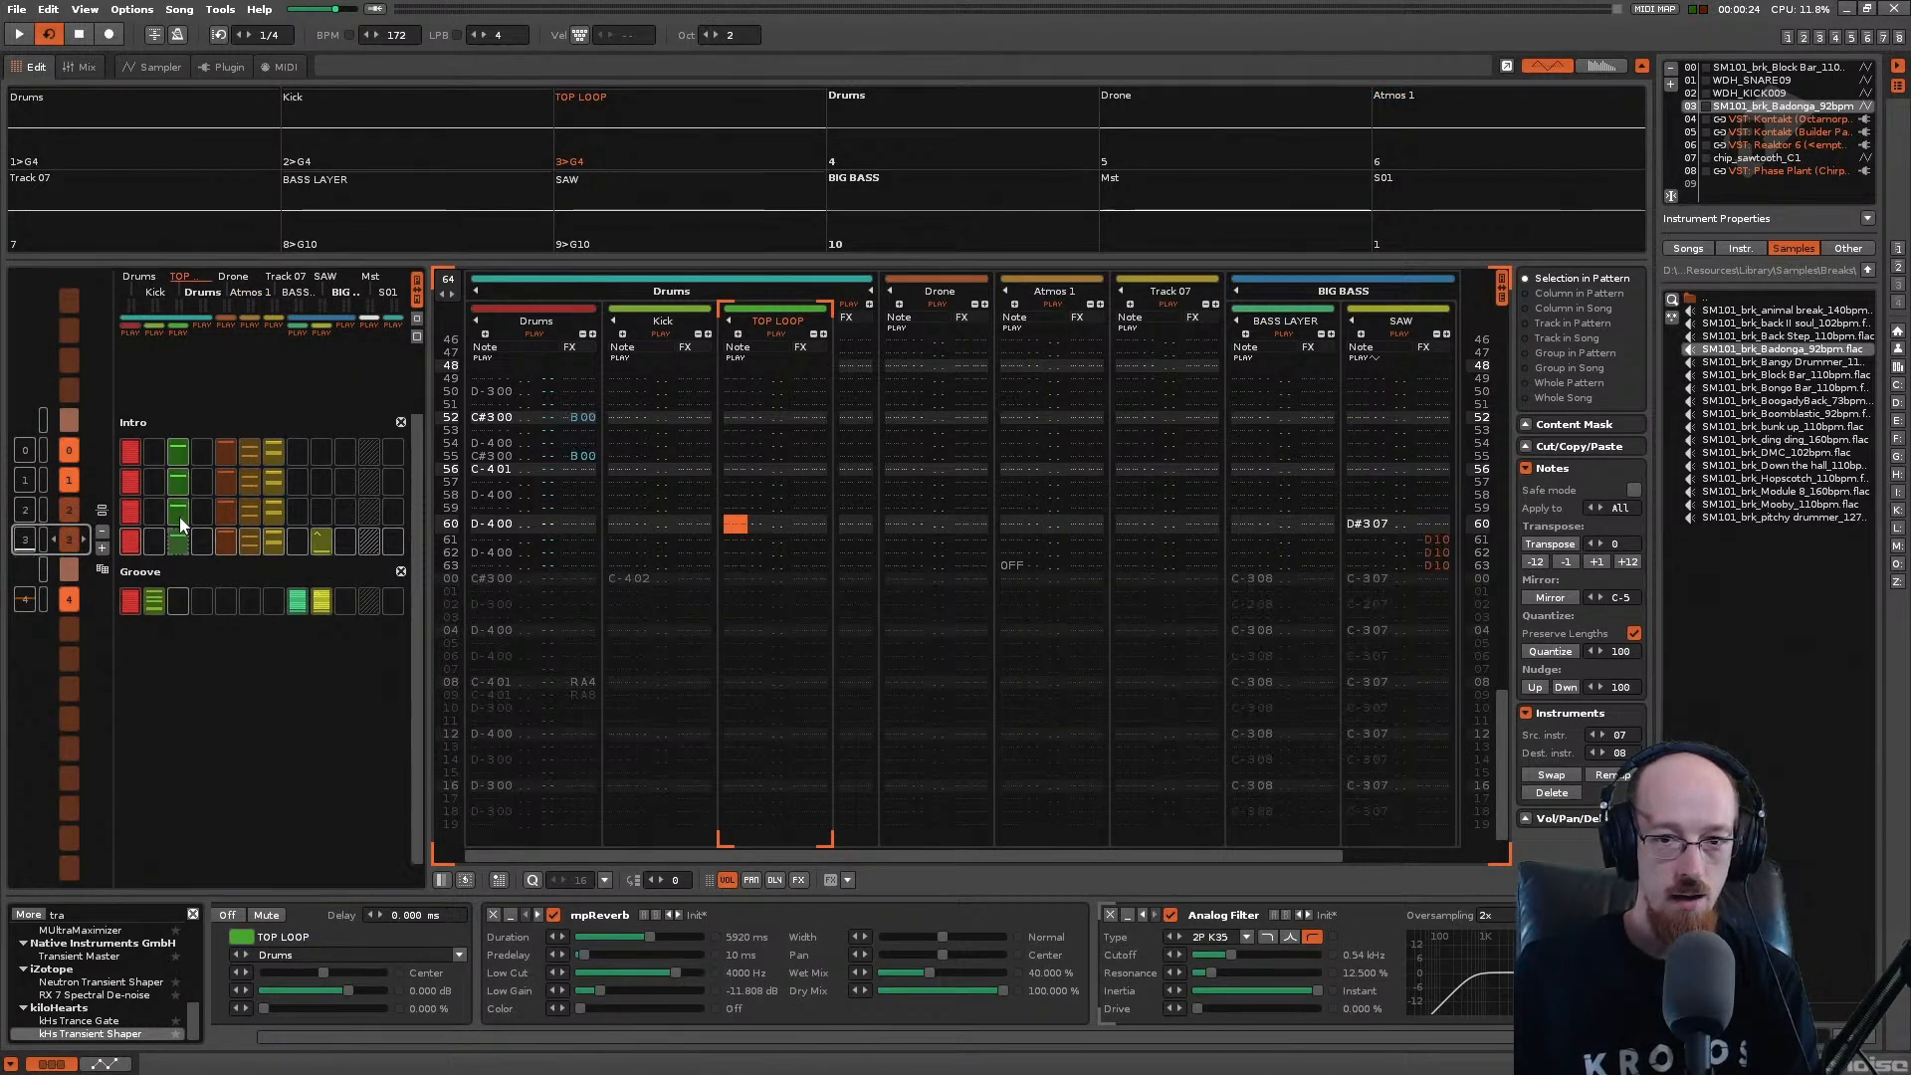
Step: Move the TOP LOOP track out of the Drums group to after BIG BASS and rename it ARP 2
drag(770, 321, 1346, 290)
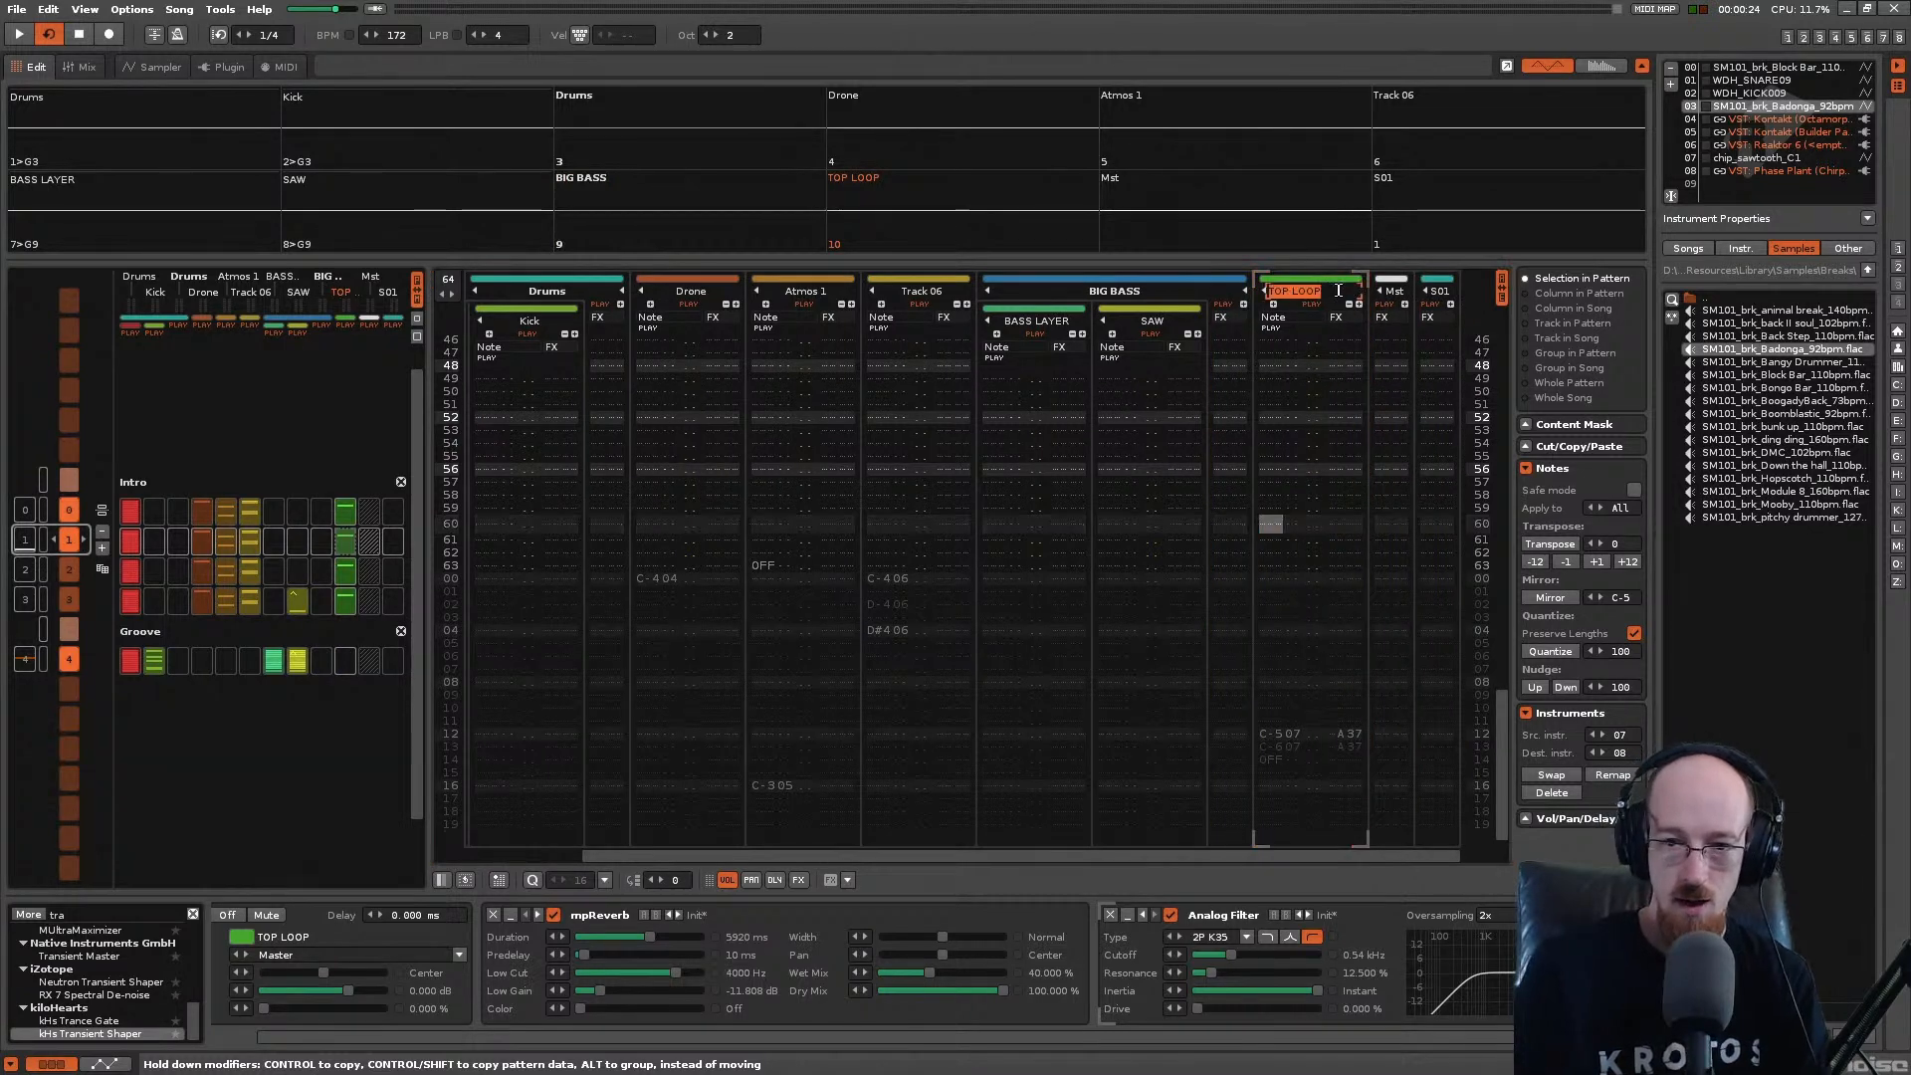
key(Return)
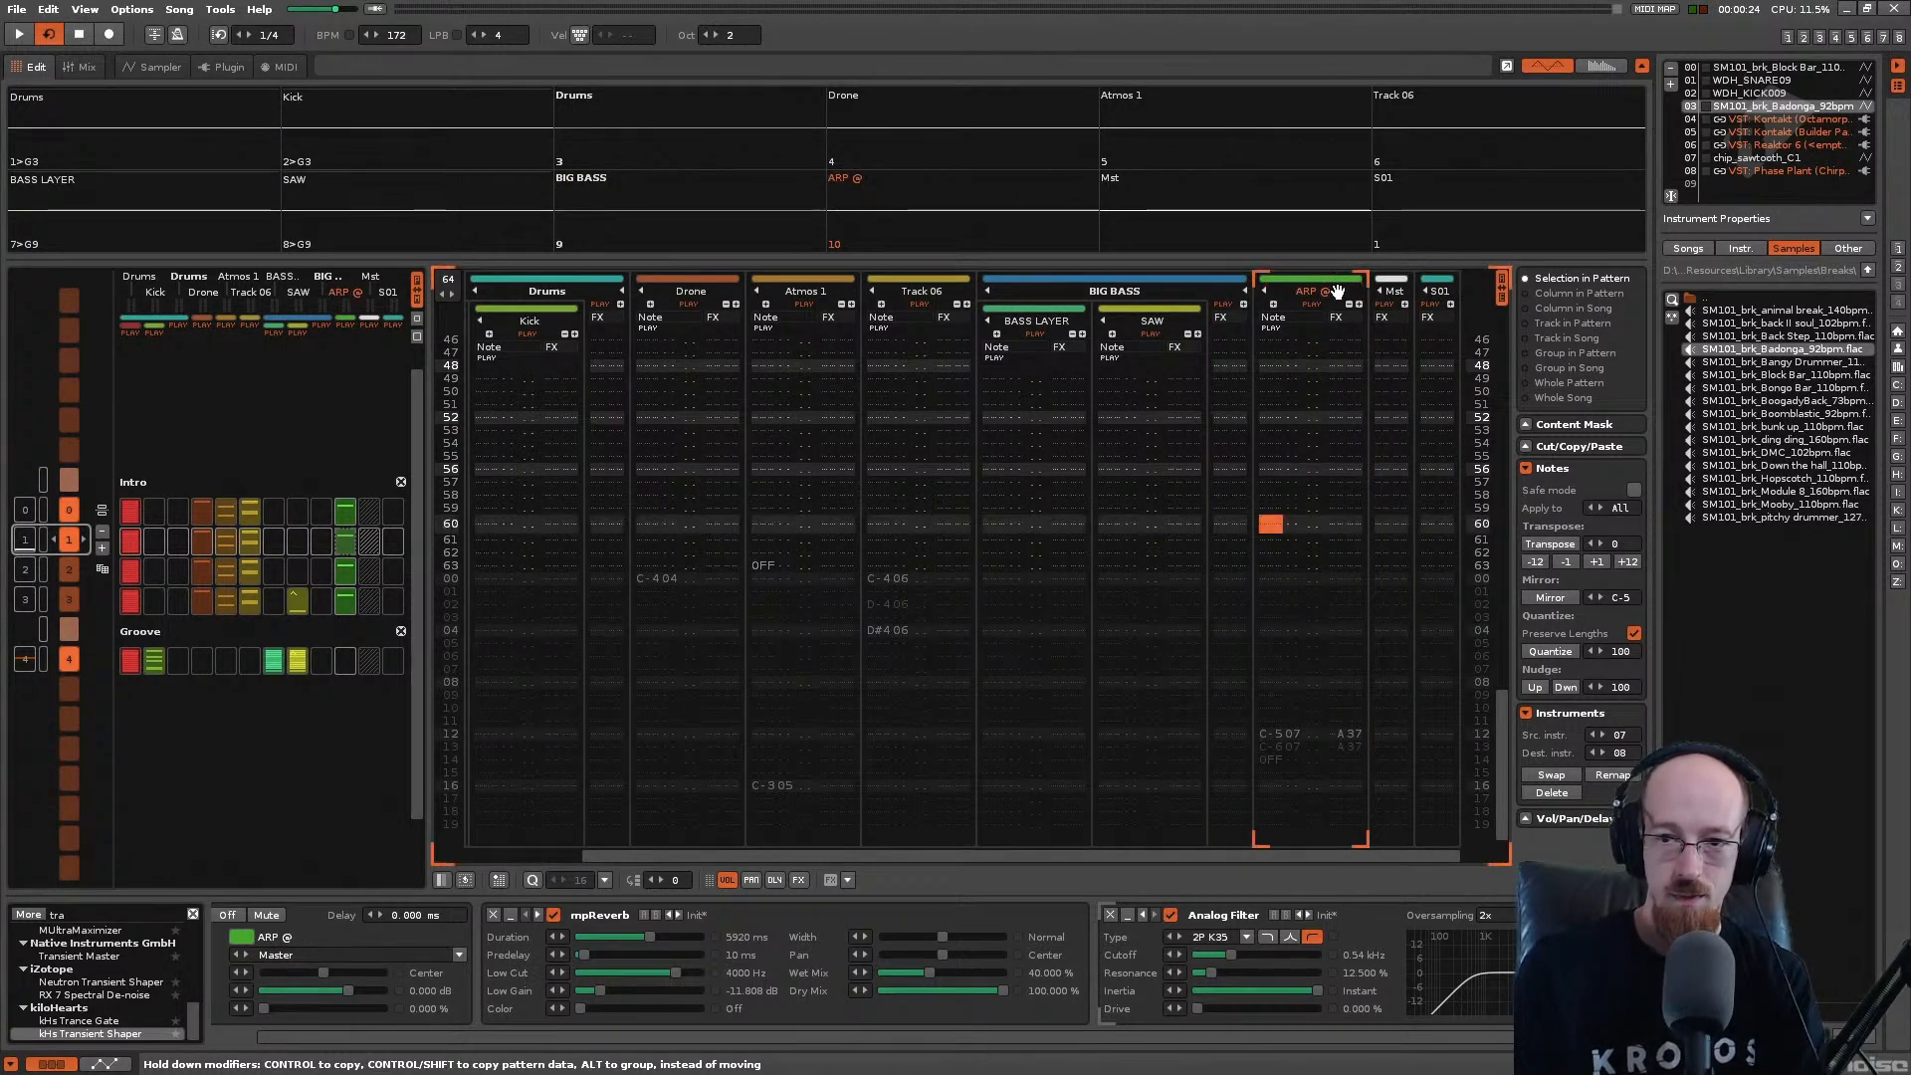
double_click(1337, 290)
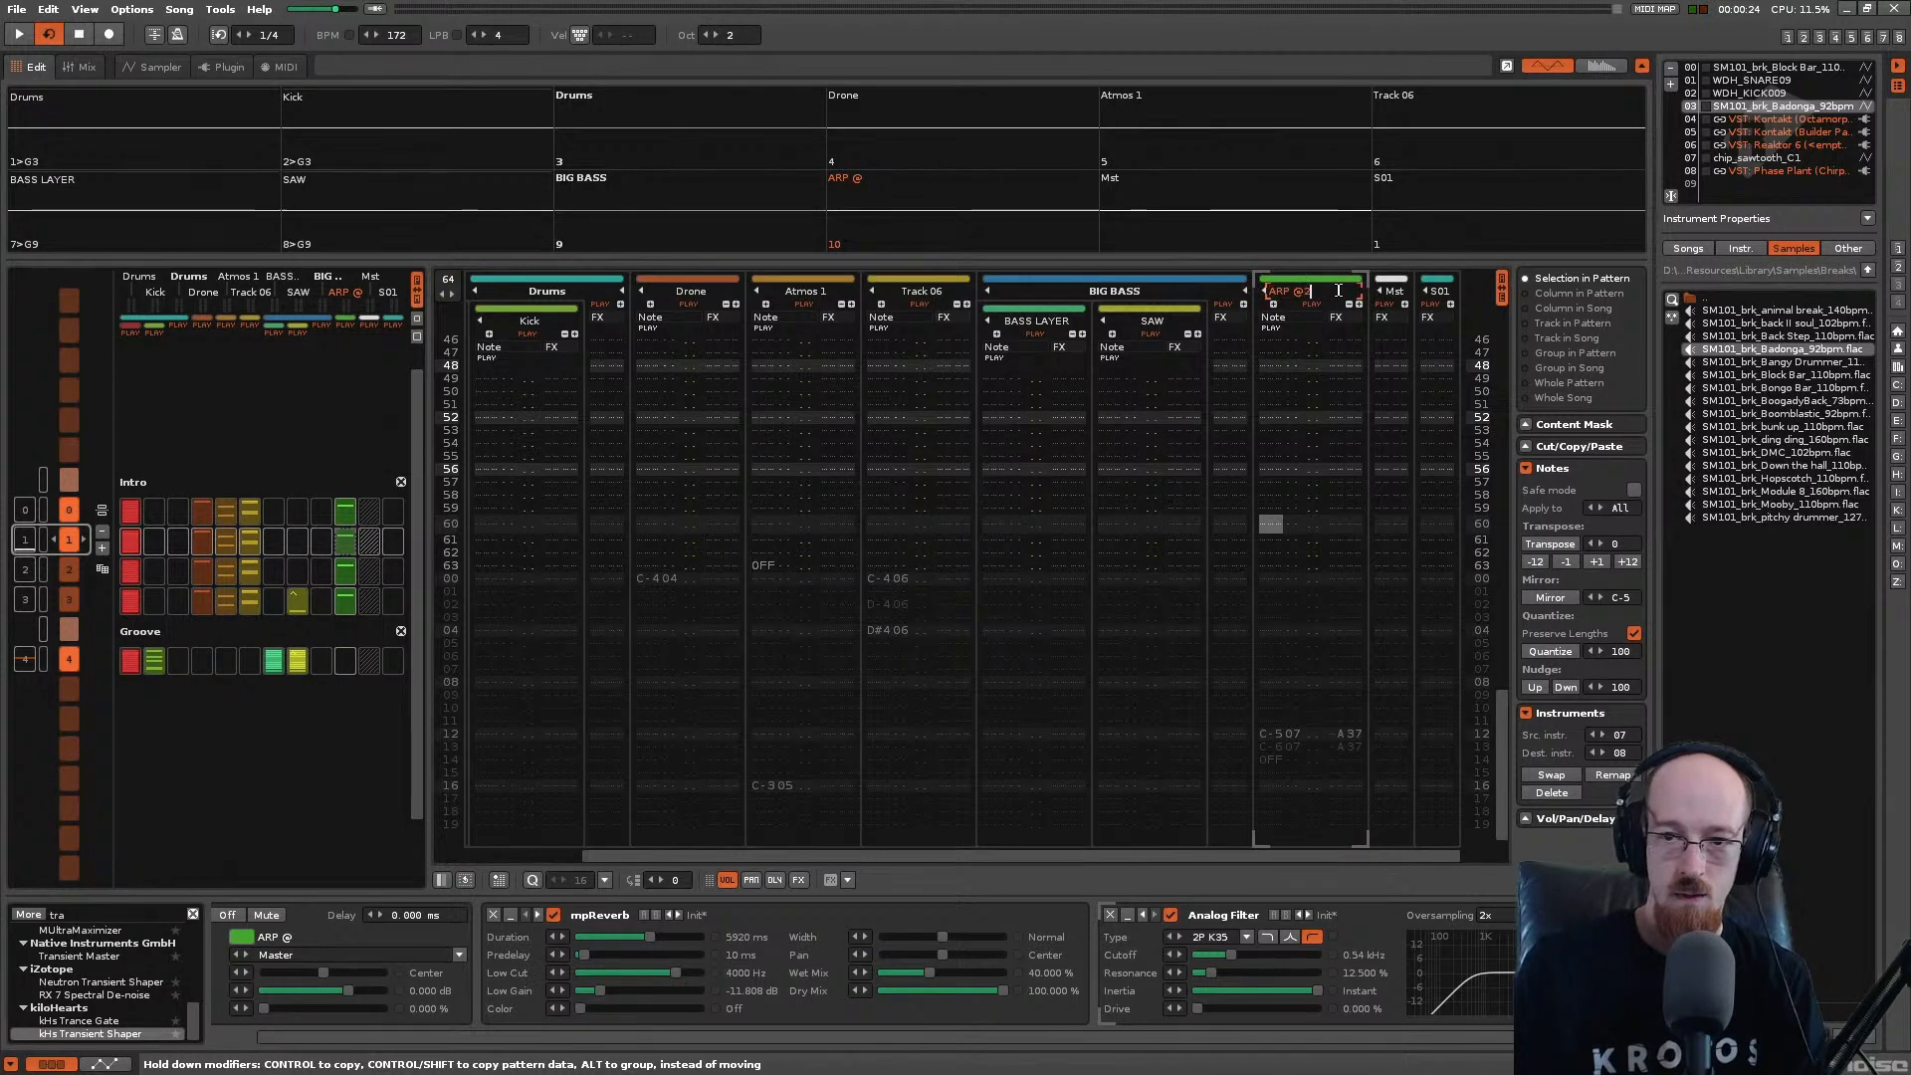
key(Return)
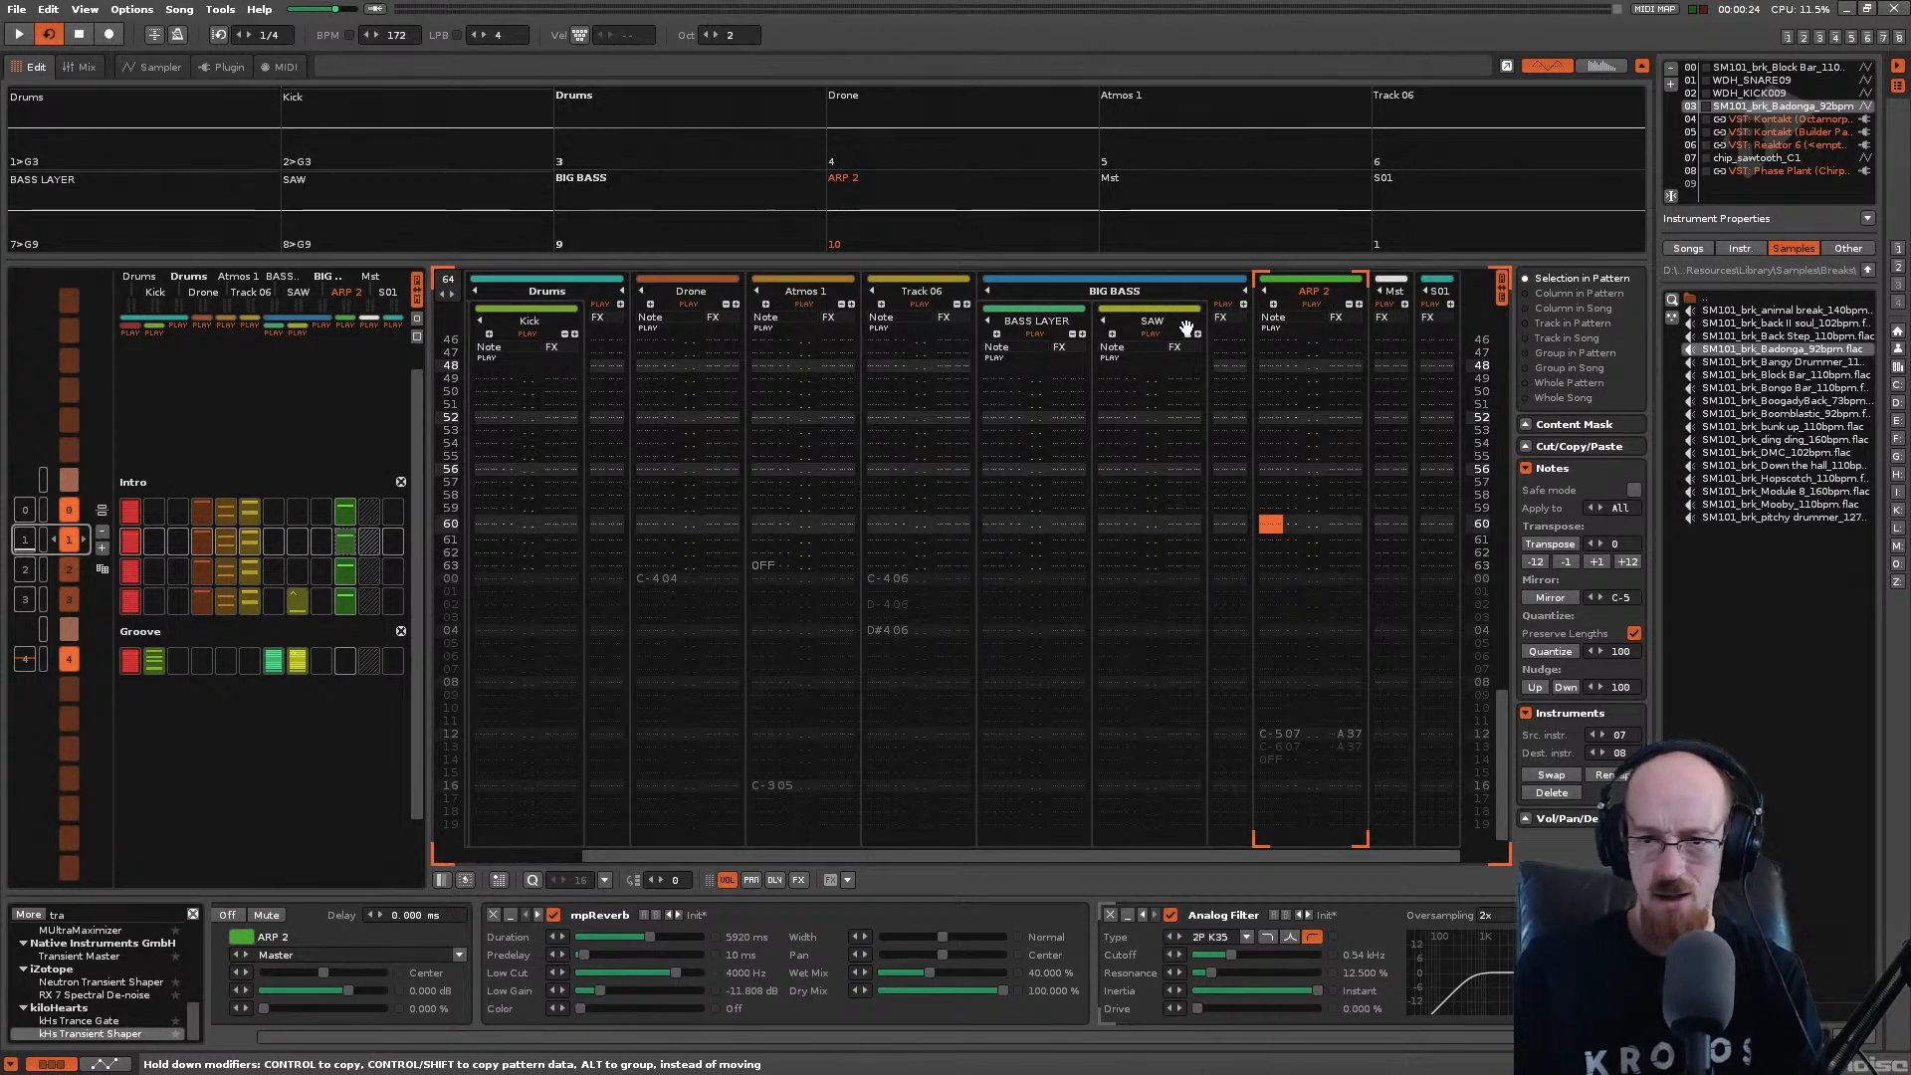
Step: Insert a new track, move it into the Drums group after Kick, name it Top Loop, and save the song
key(ctrl+t)
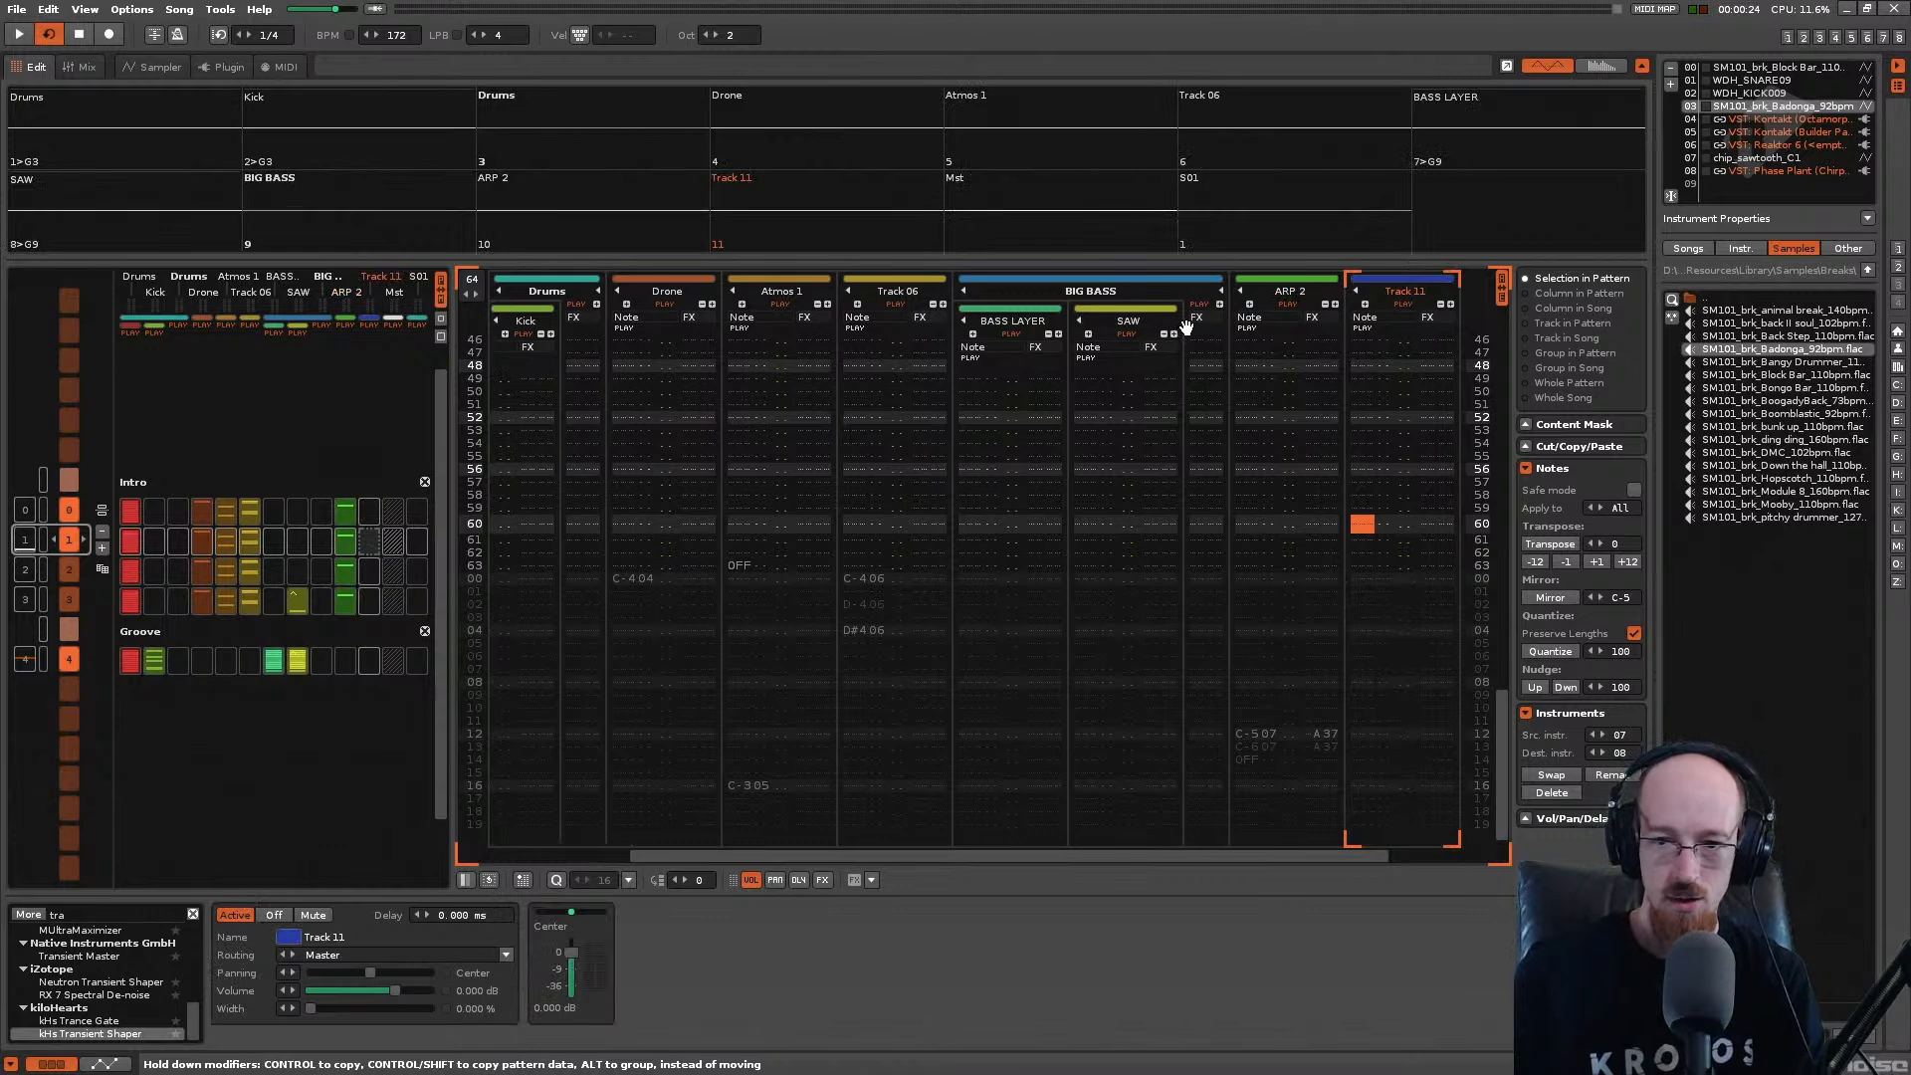
drag(1379, 291, 574, 327)
double_click(628, 323)
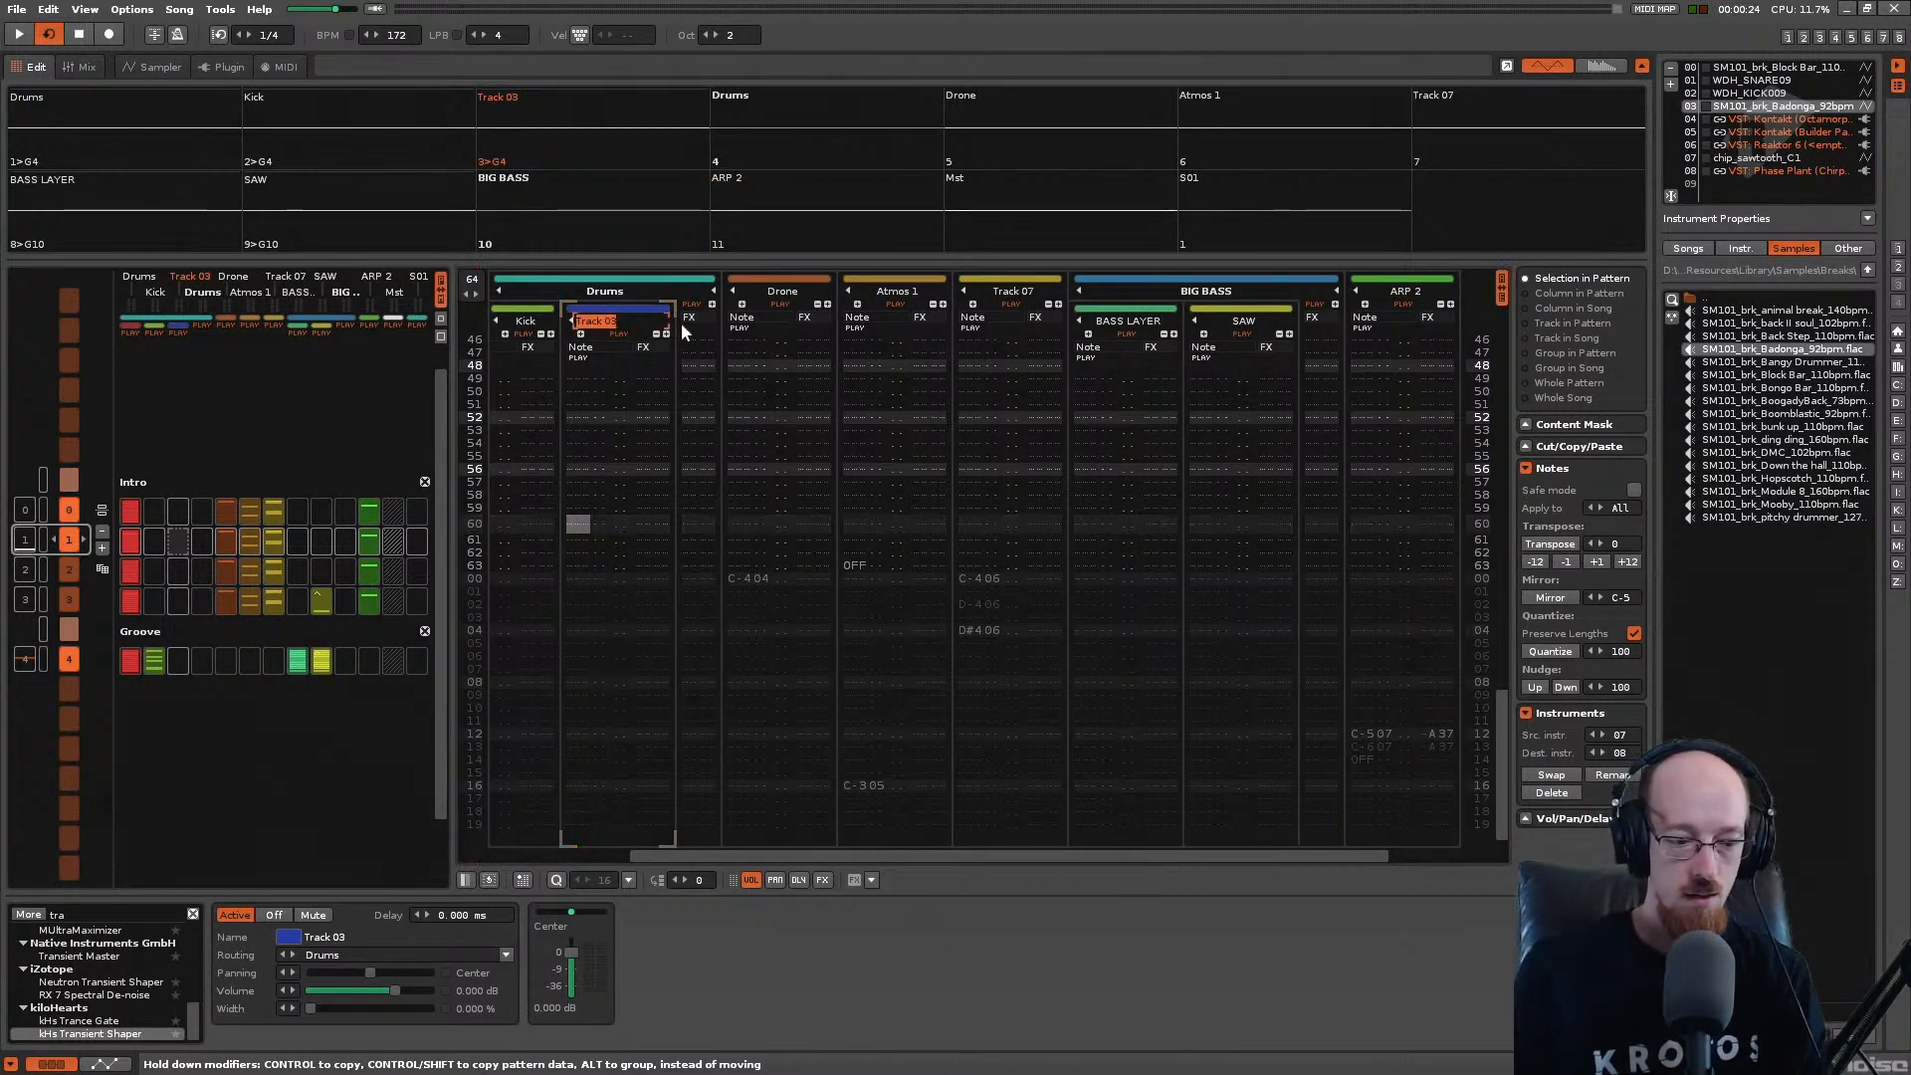
text(Top Loop)
key(Return)
key(ctrl+s)
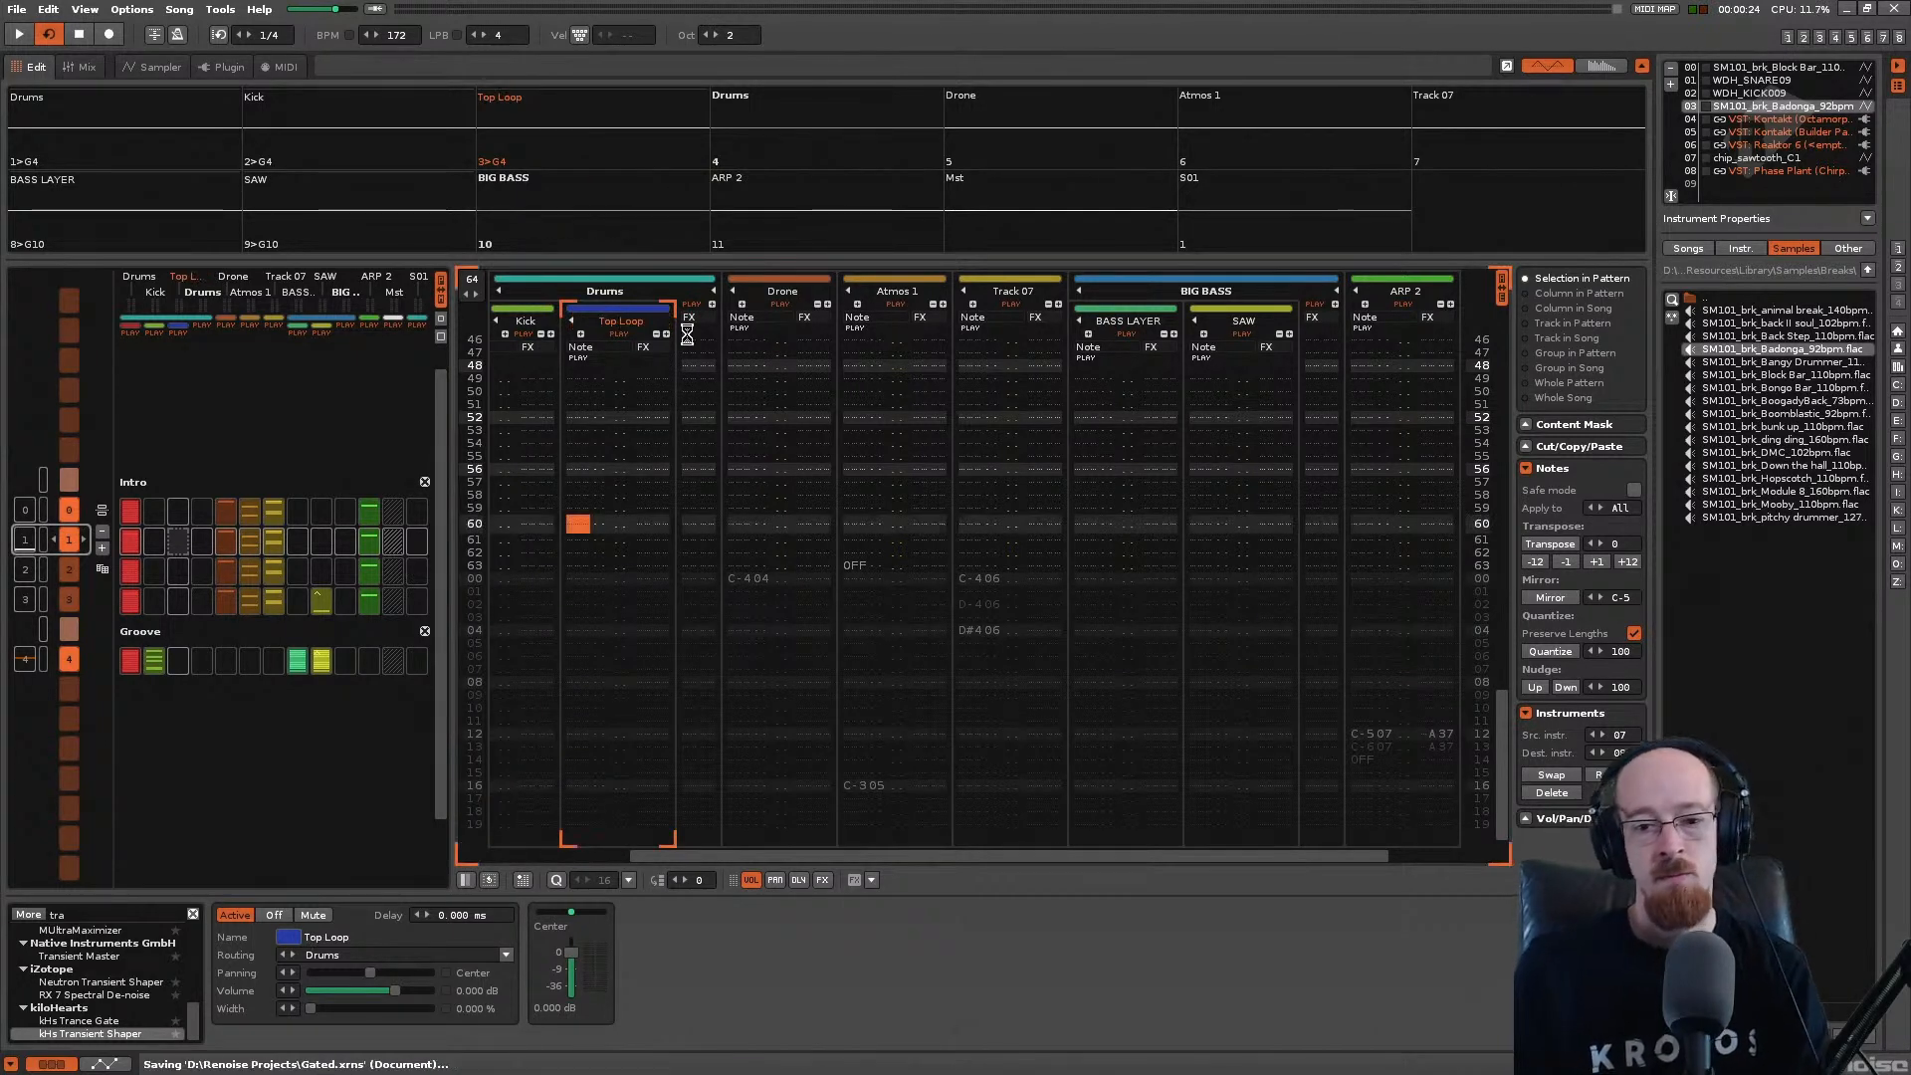
Step: Audition the Badonga break on the new Top Loop track and check its slices in the sampler's waveform view
drag(967, 853, 810, 852)
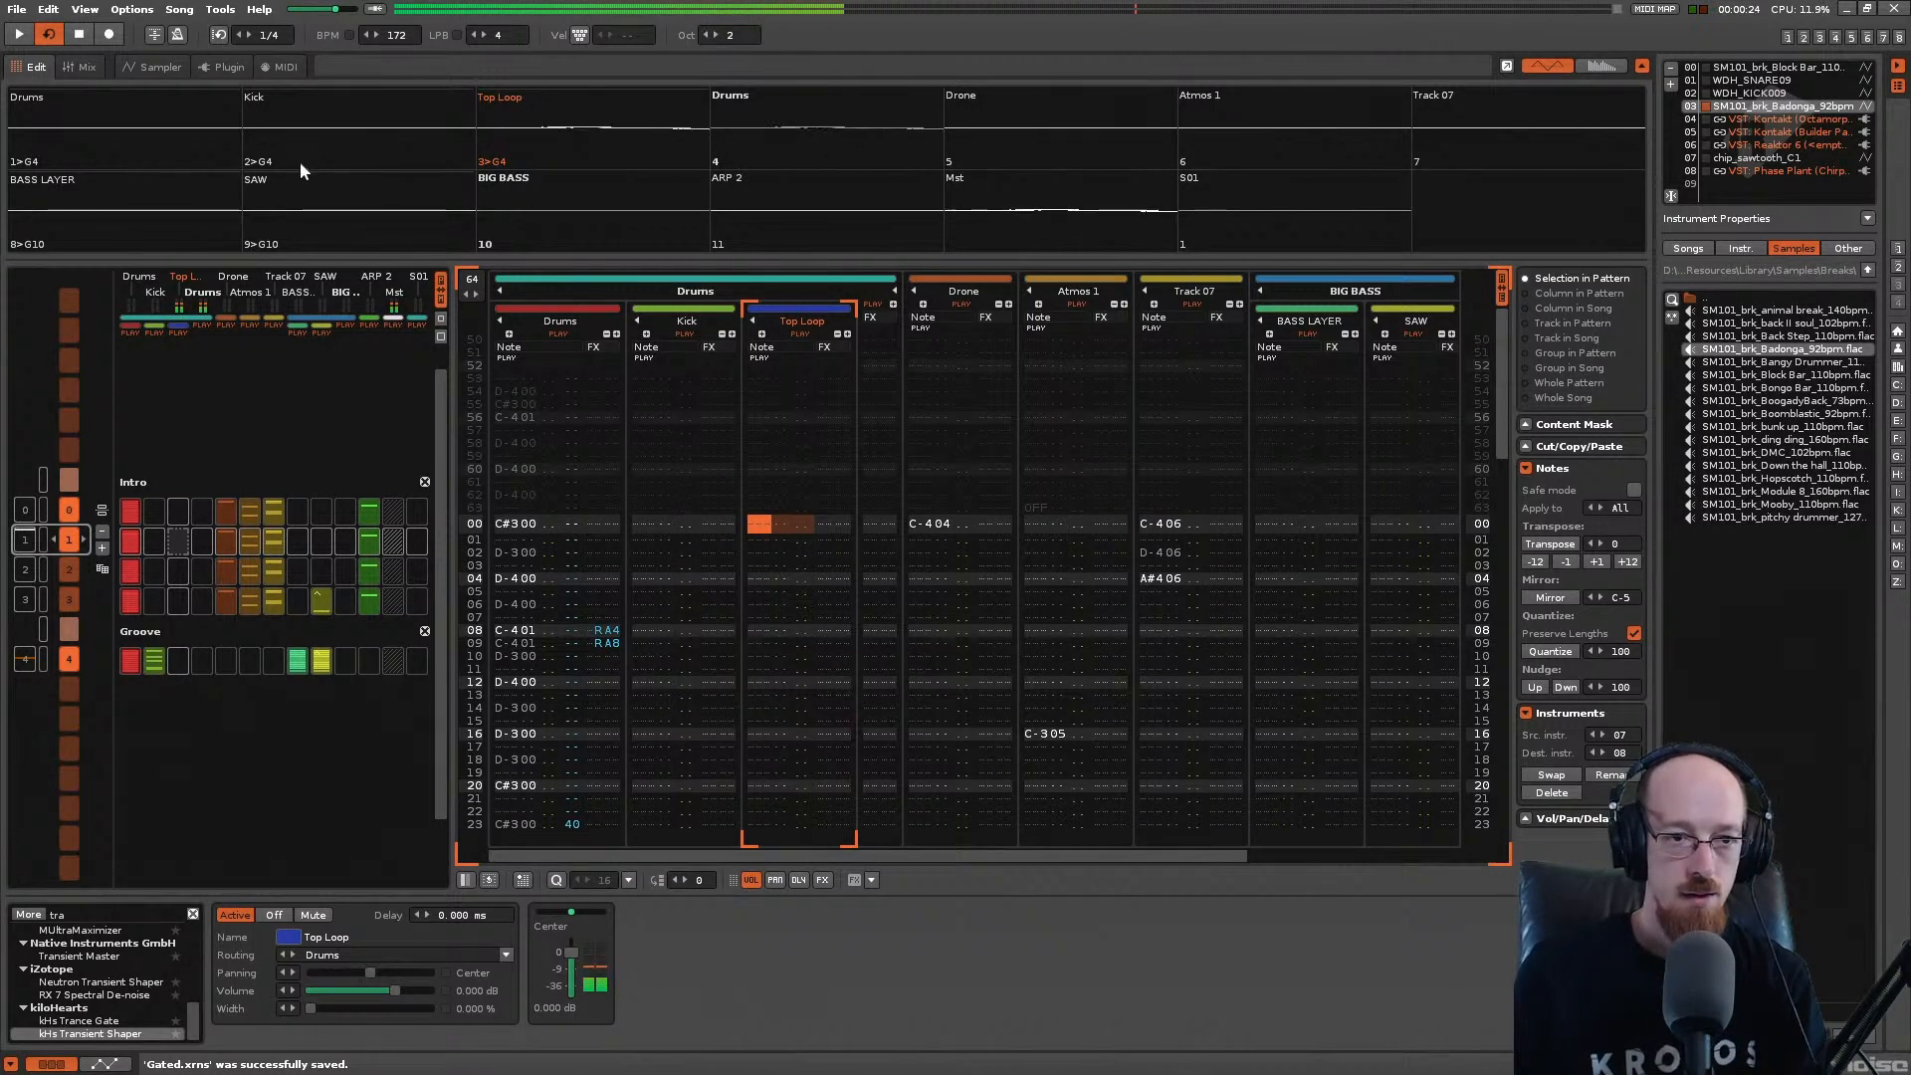
click(79, 33)
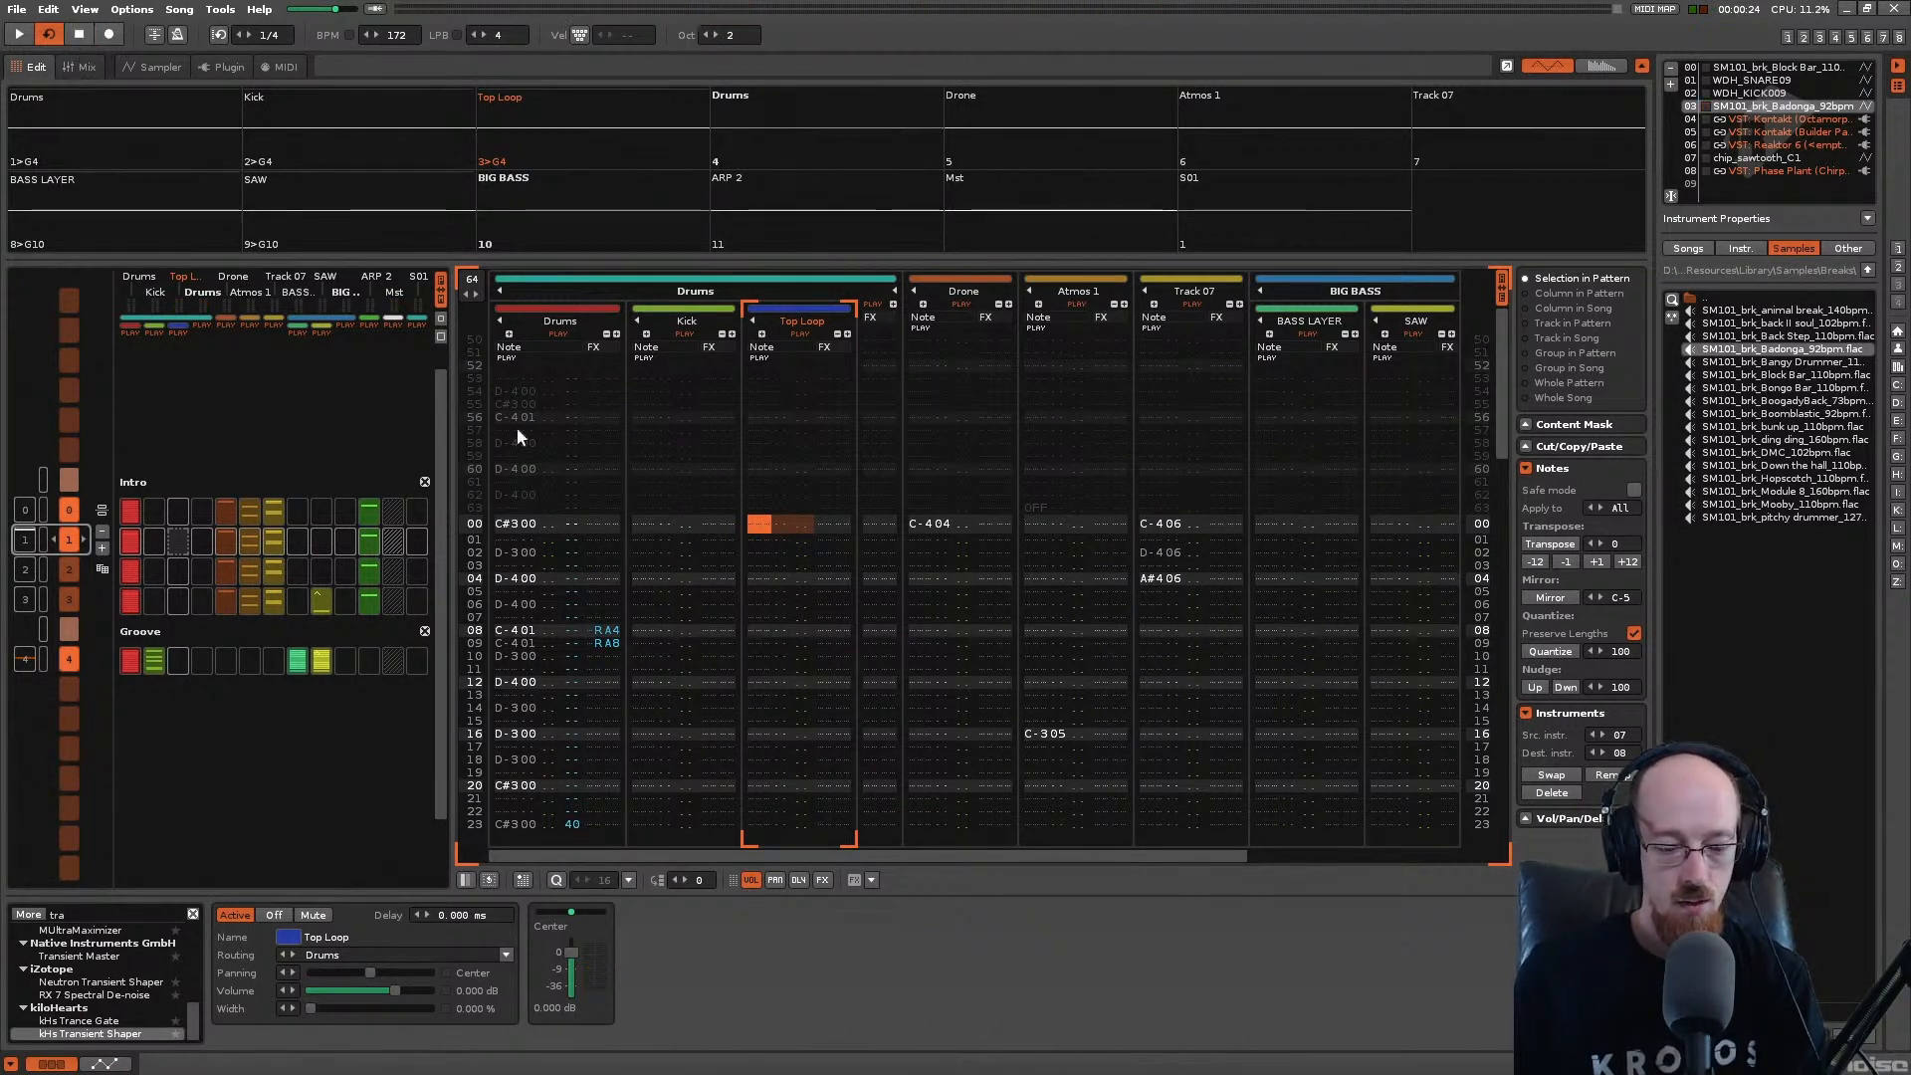
key(q)
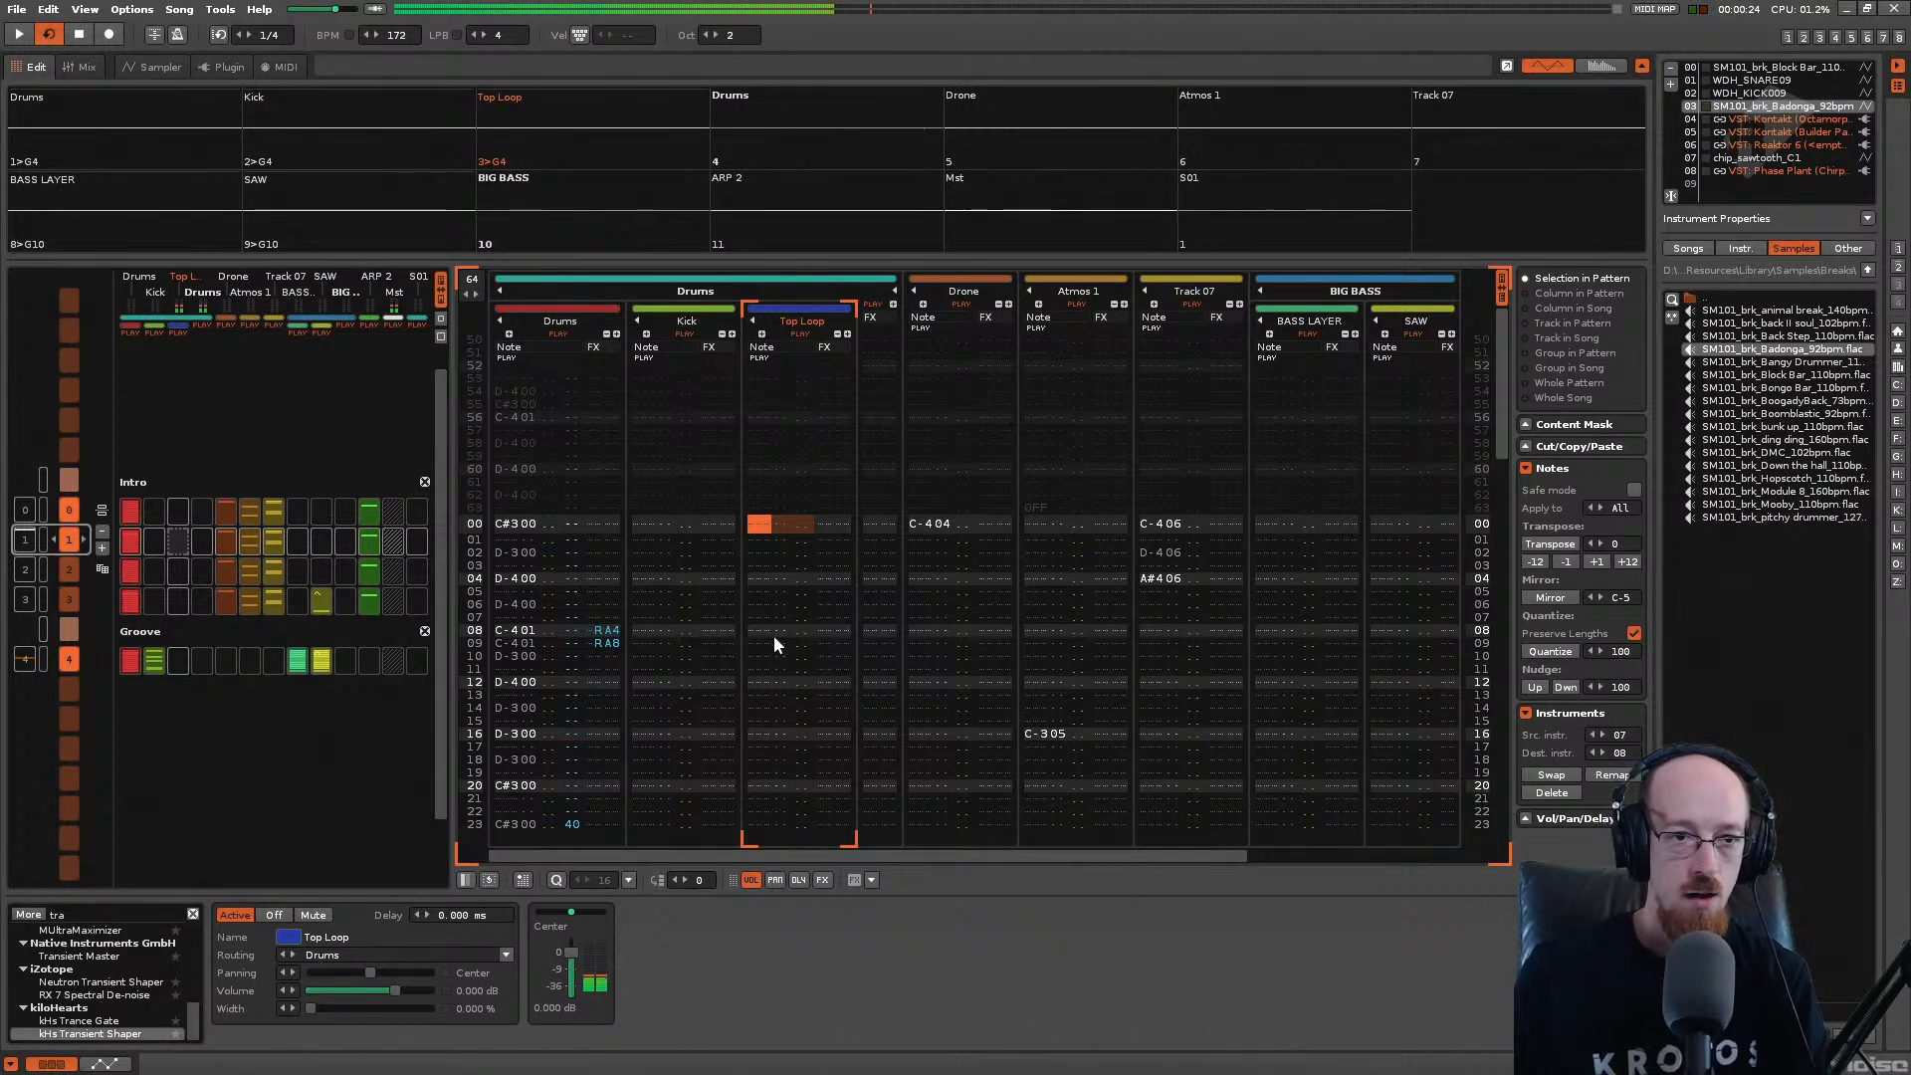
click(133, 70)
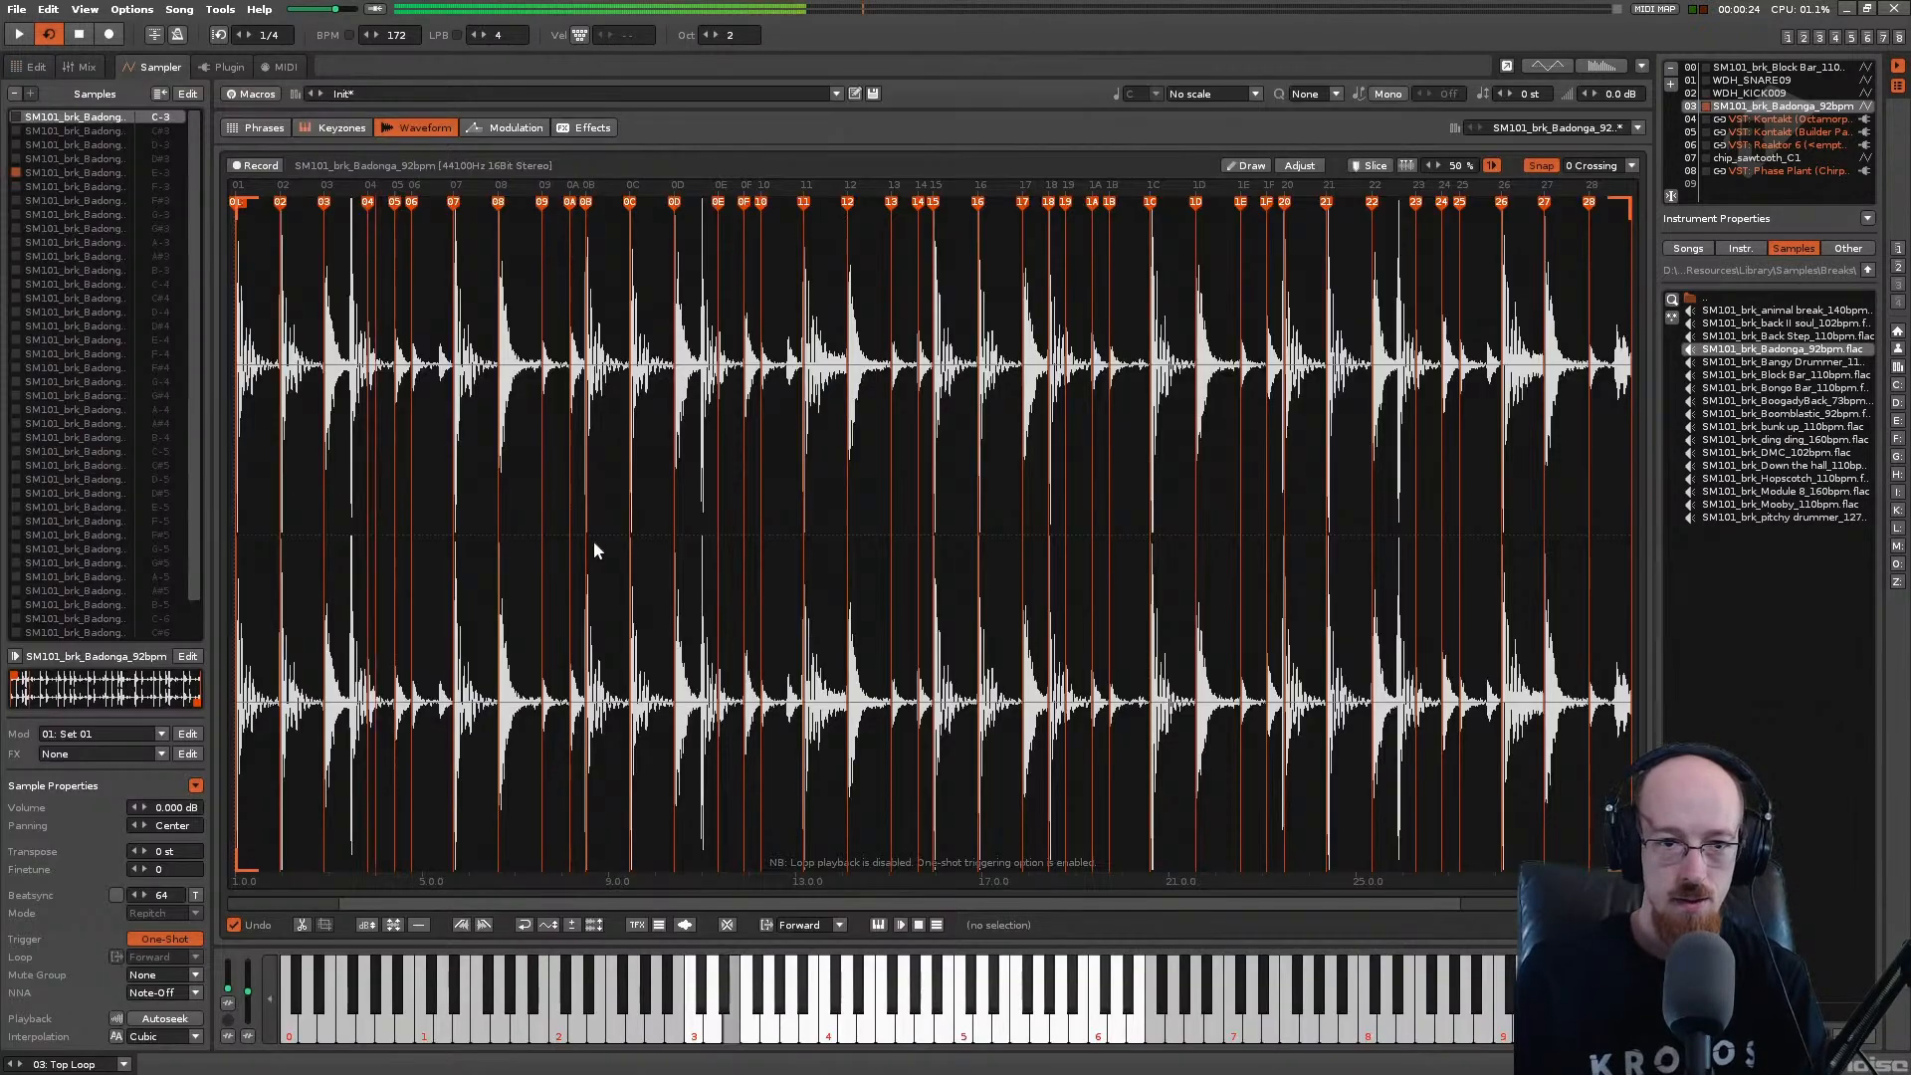
drag(396, 206, 392, 236)
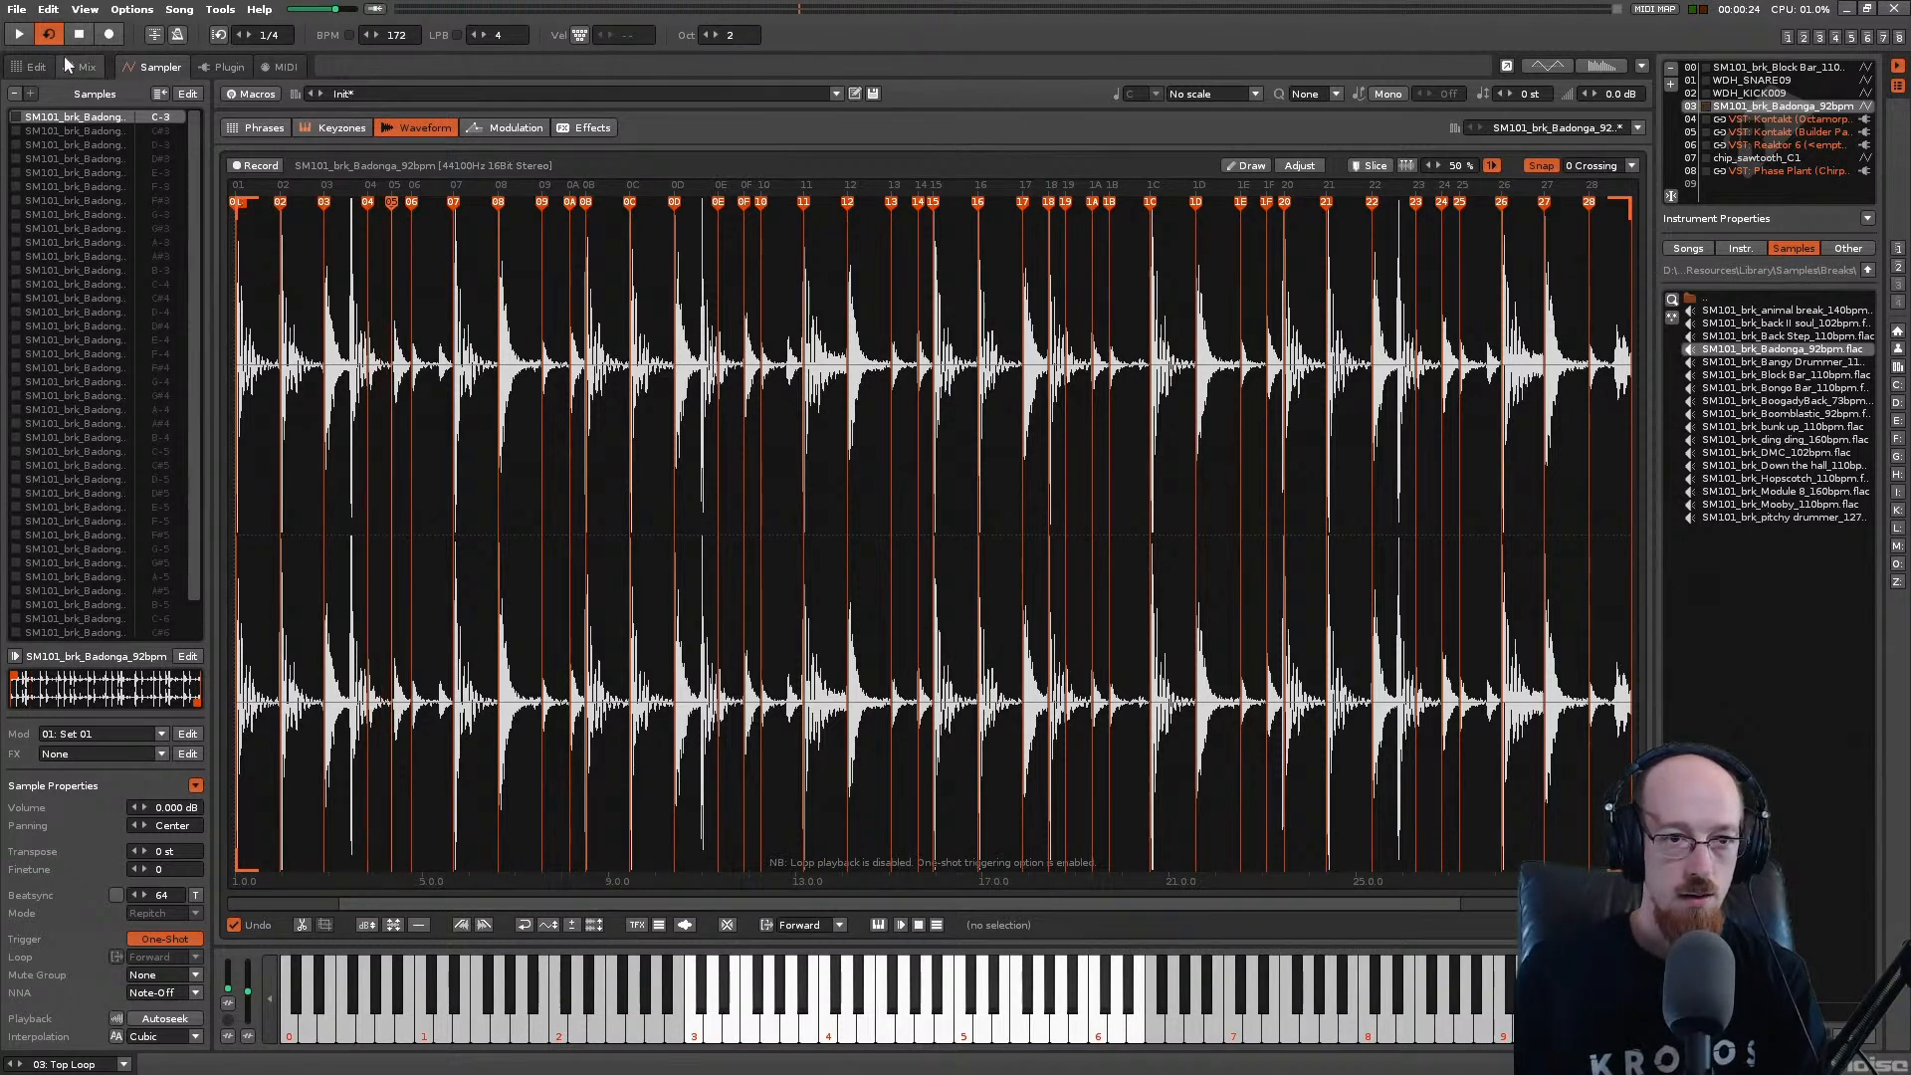
click(36, 67)
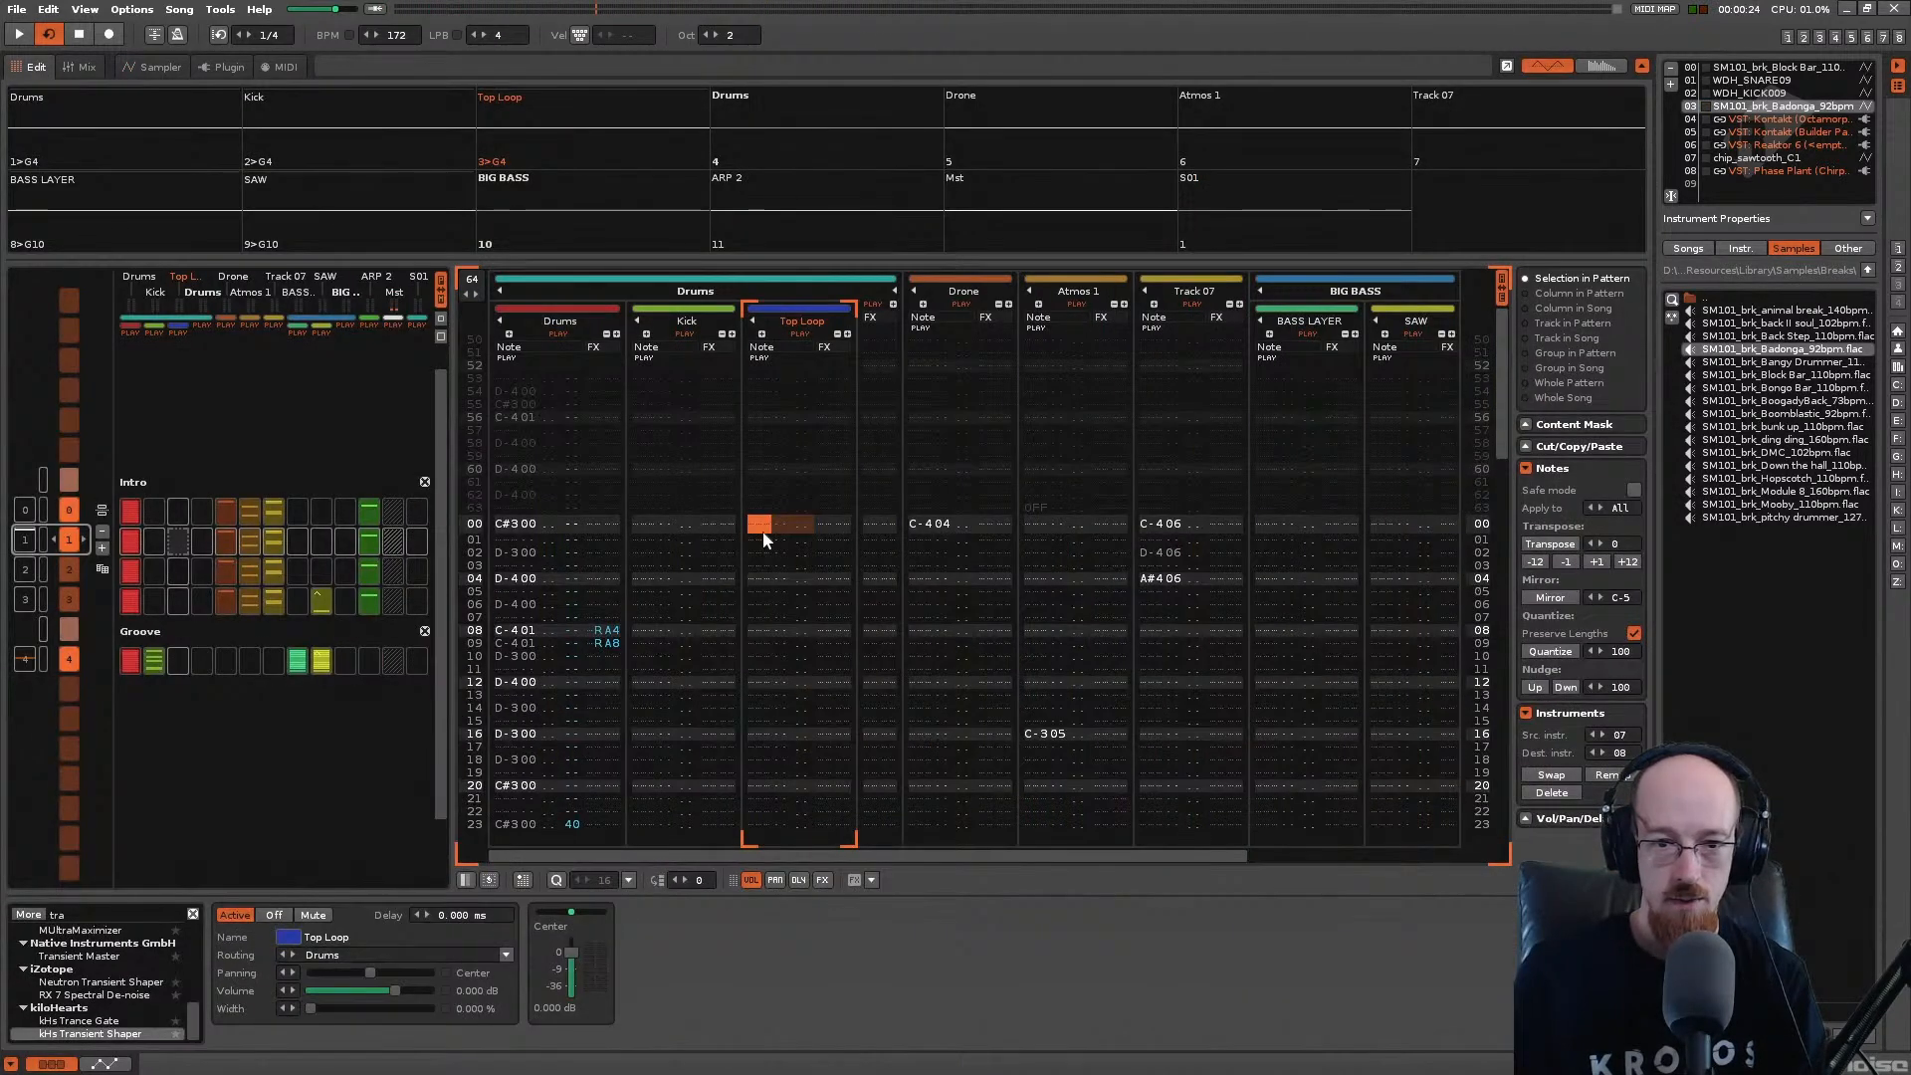
Step: Examine the Top Loop track in the Intro pattern and briefly play the pattern
scroll(781, 537, down, 12)
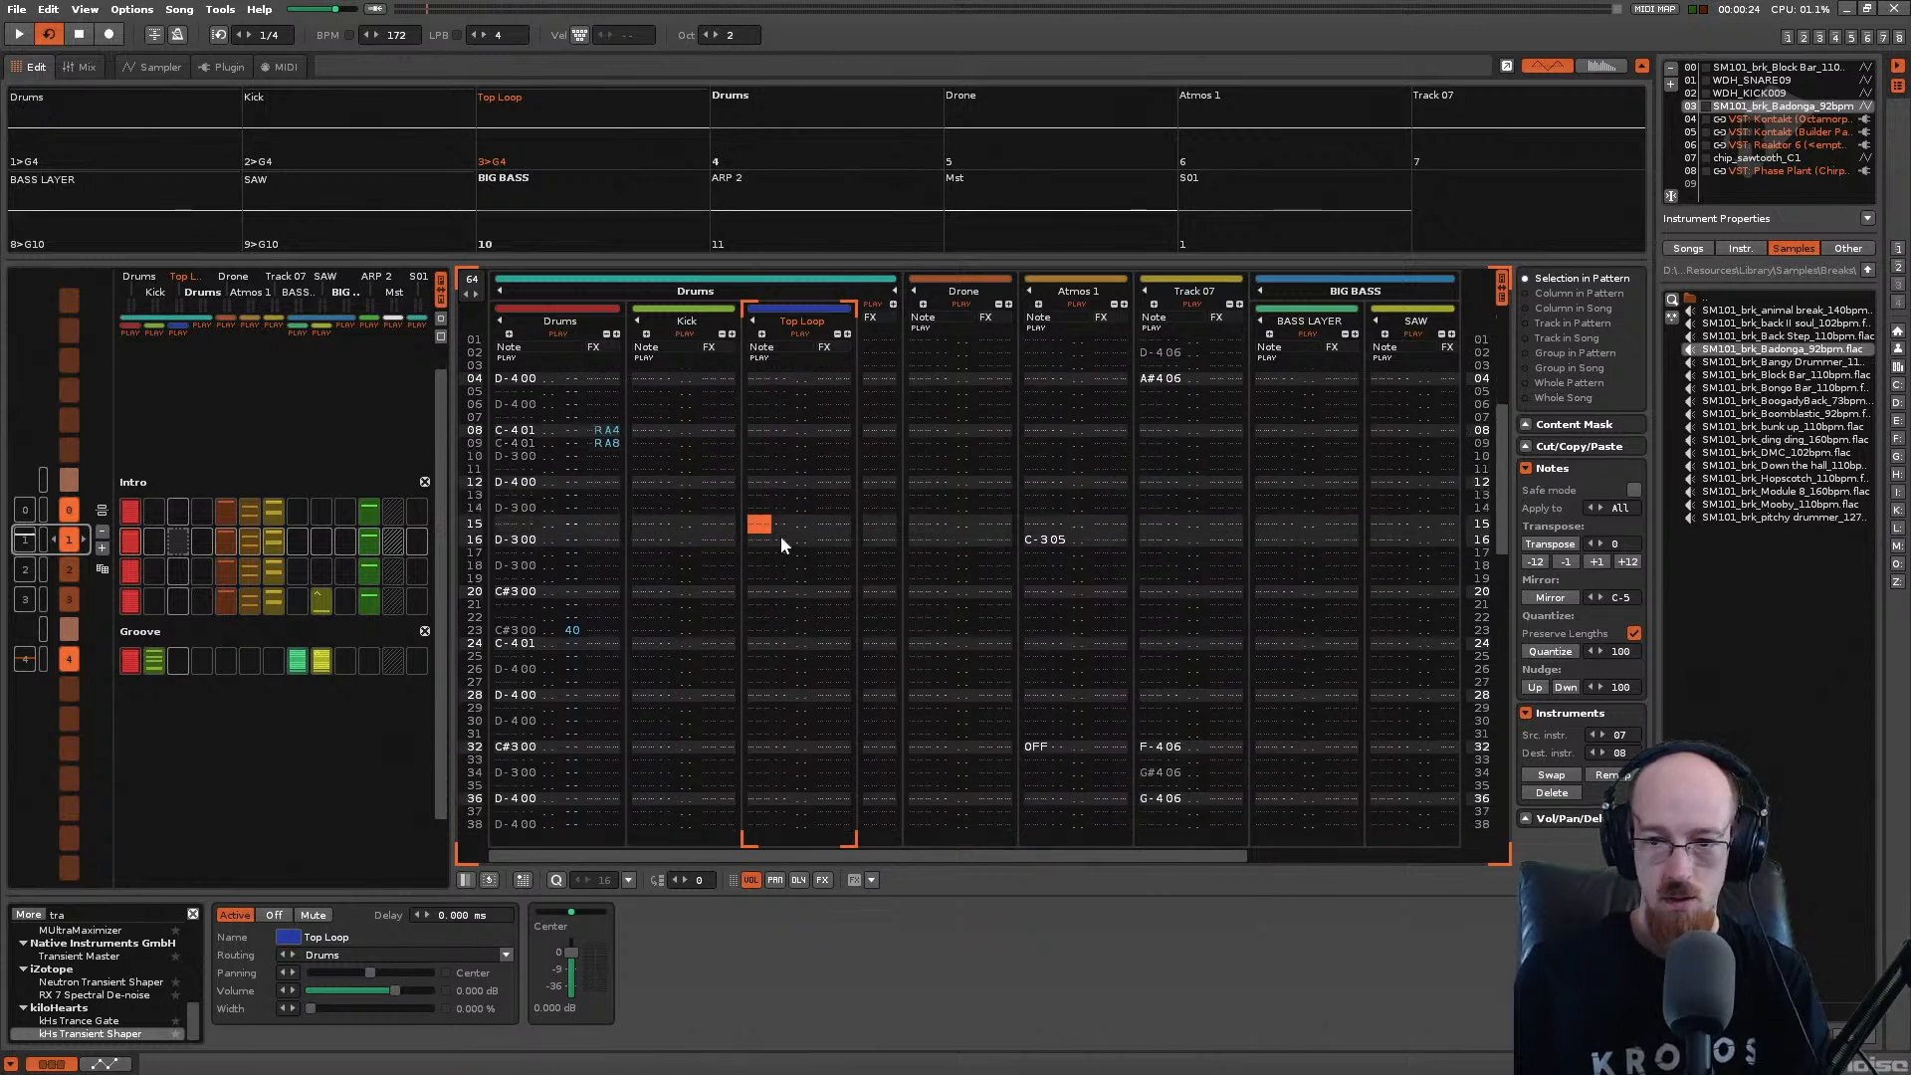
scroll(780, 536, down, 9)
click(824, 558)
scroll(824, 558, down, 10)
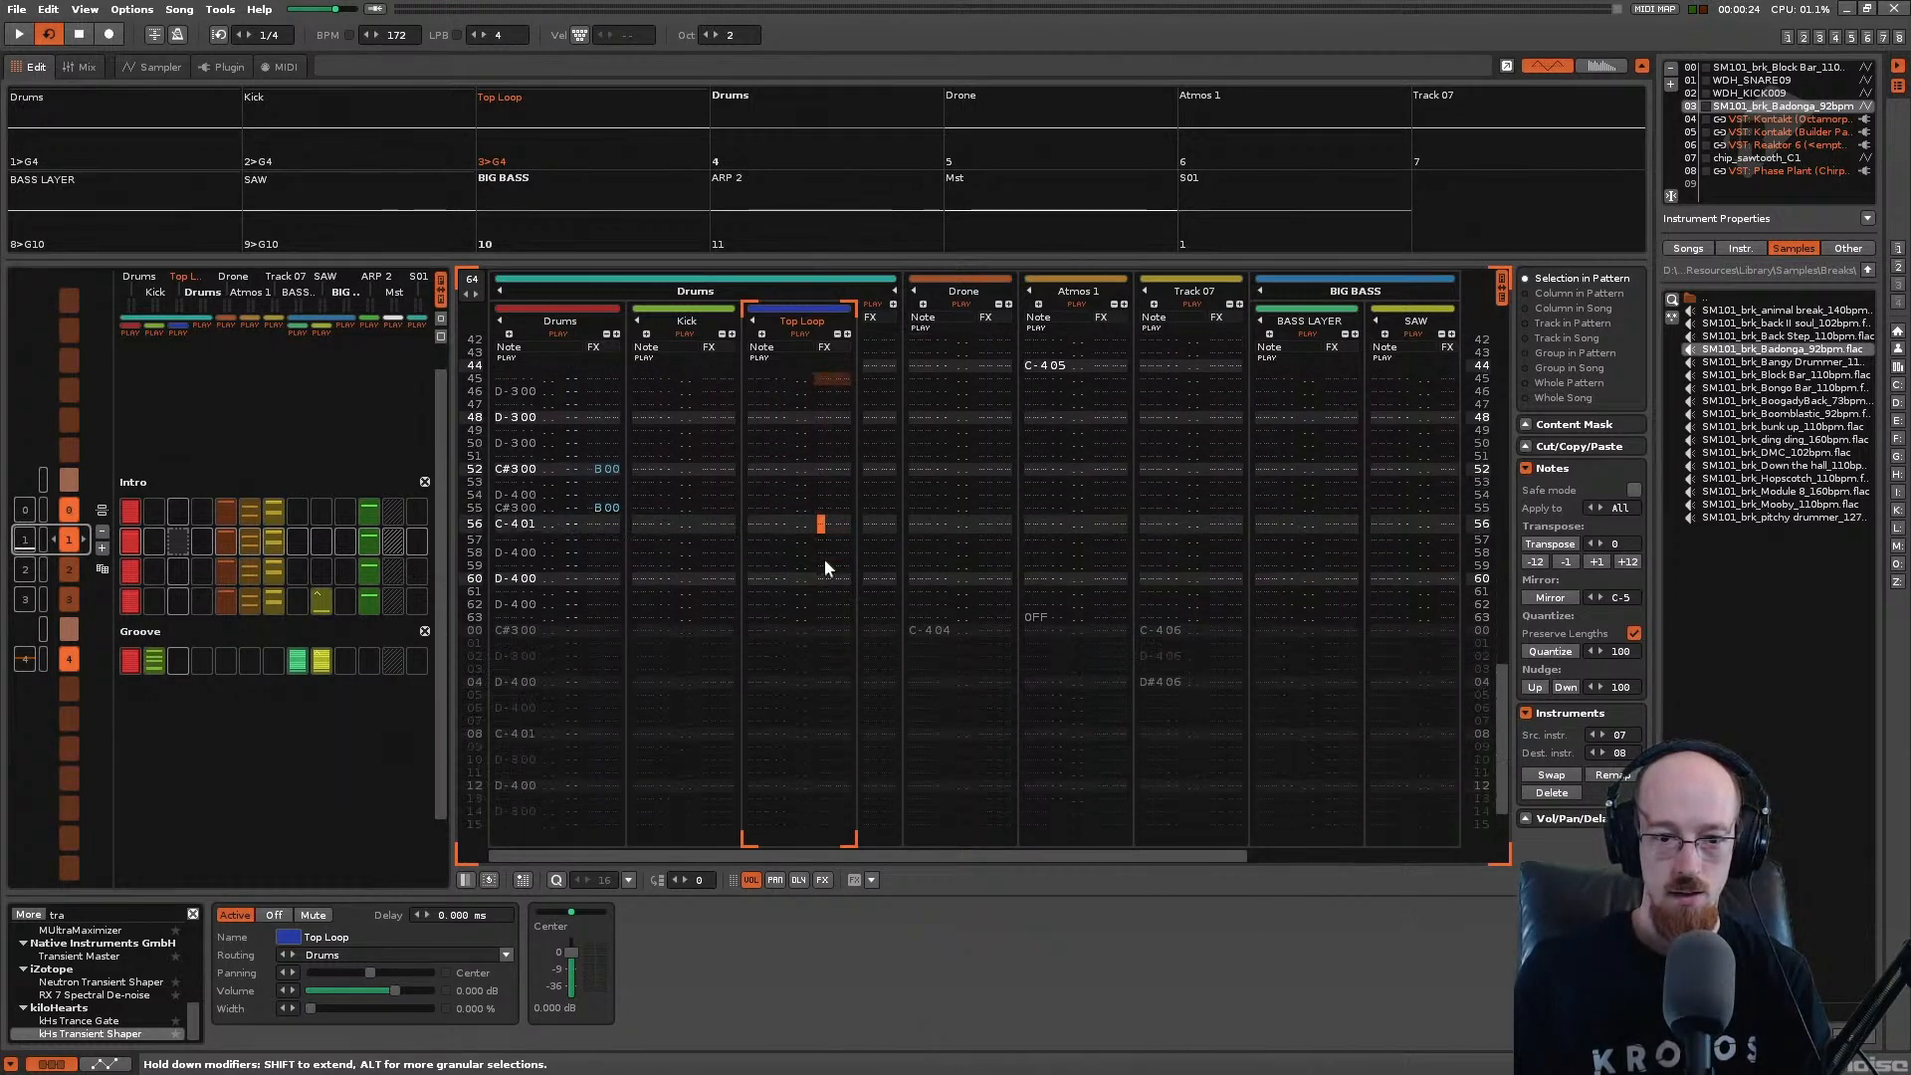
key(space)
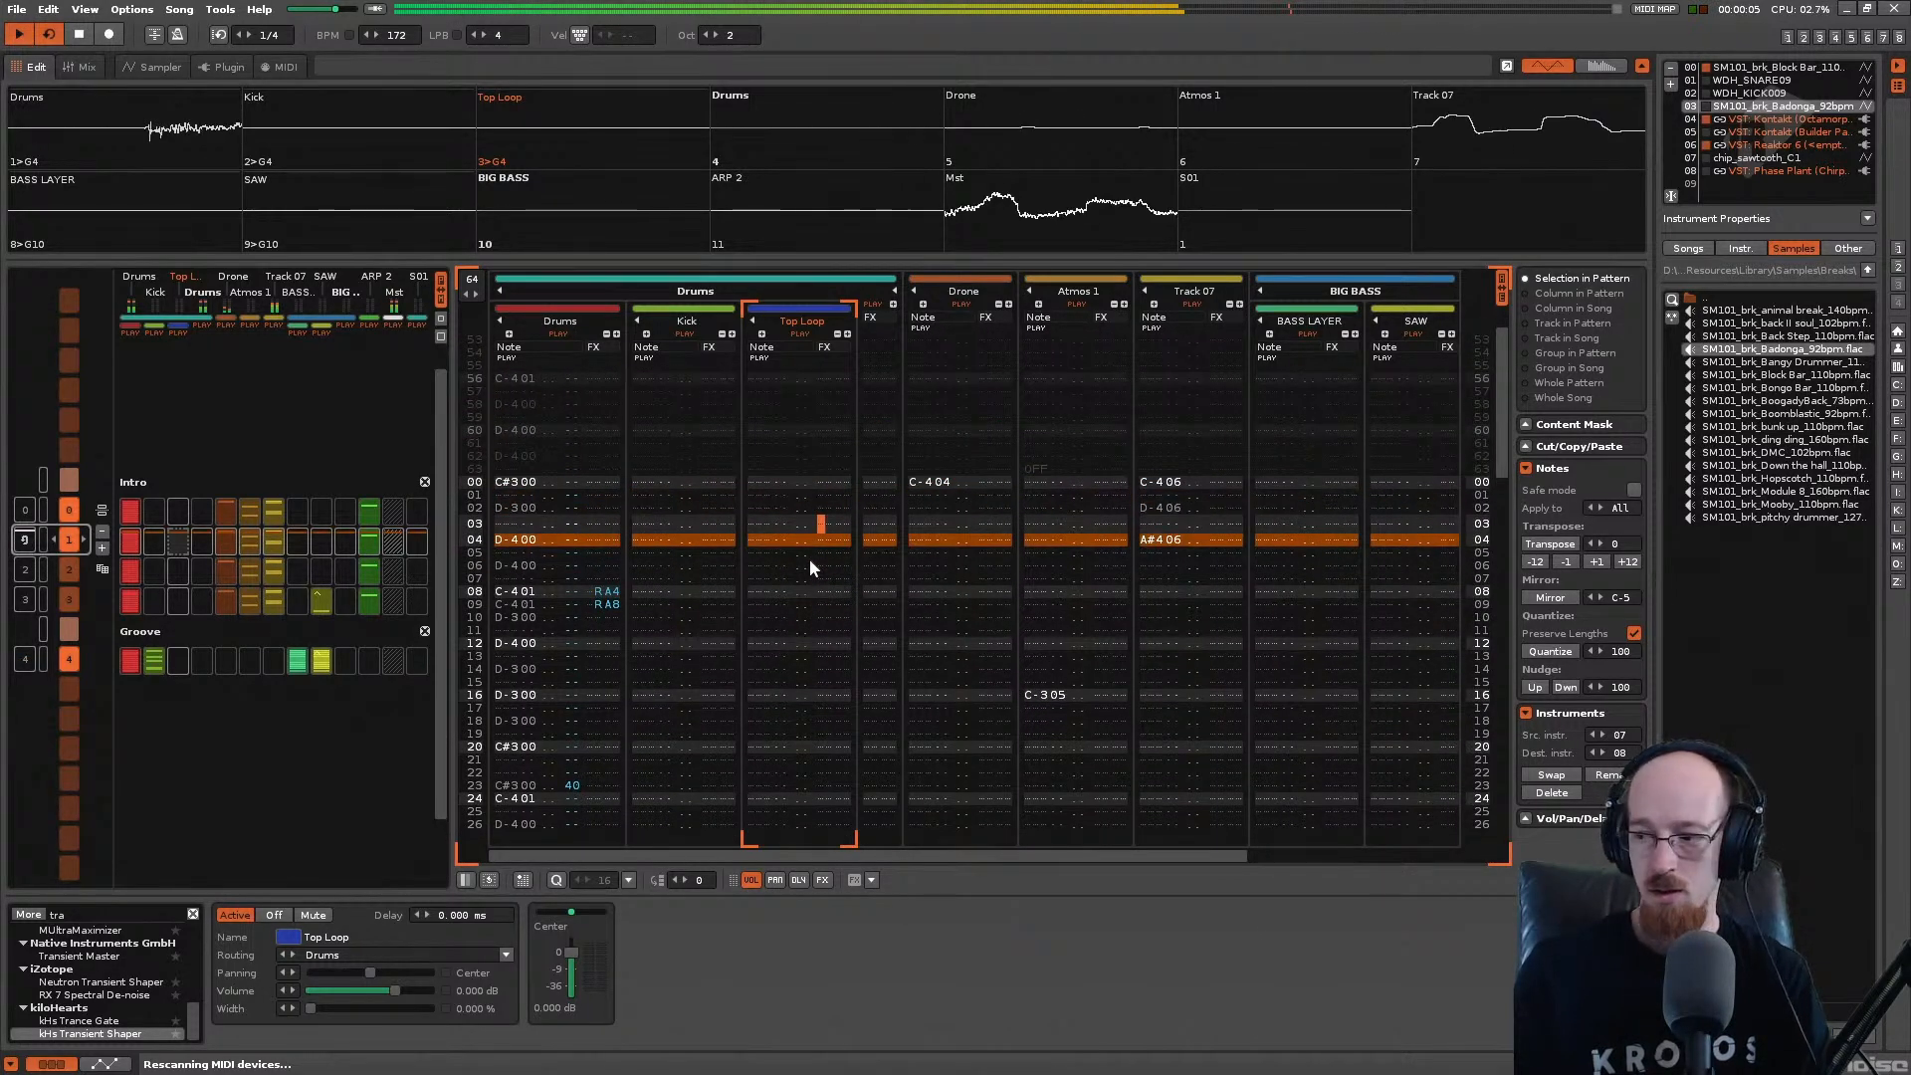
key(space)
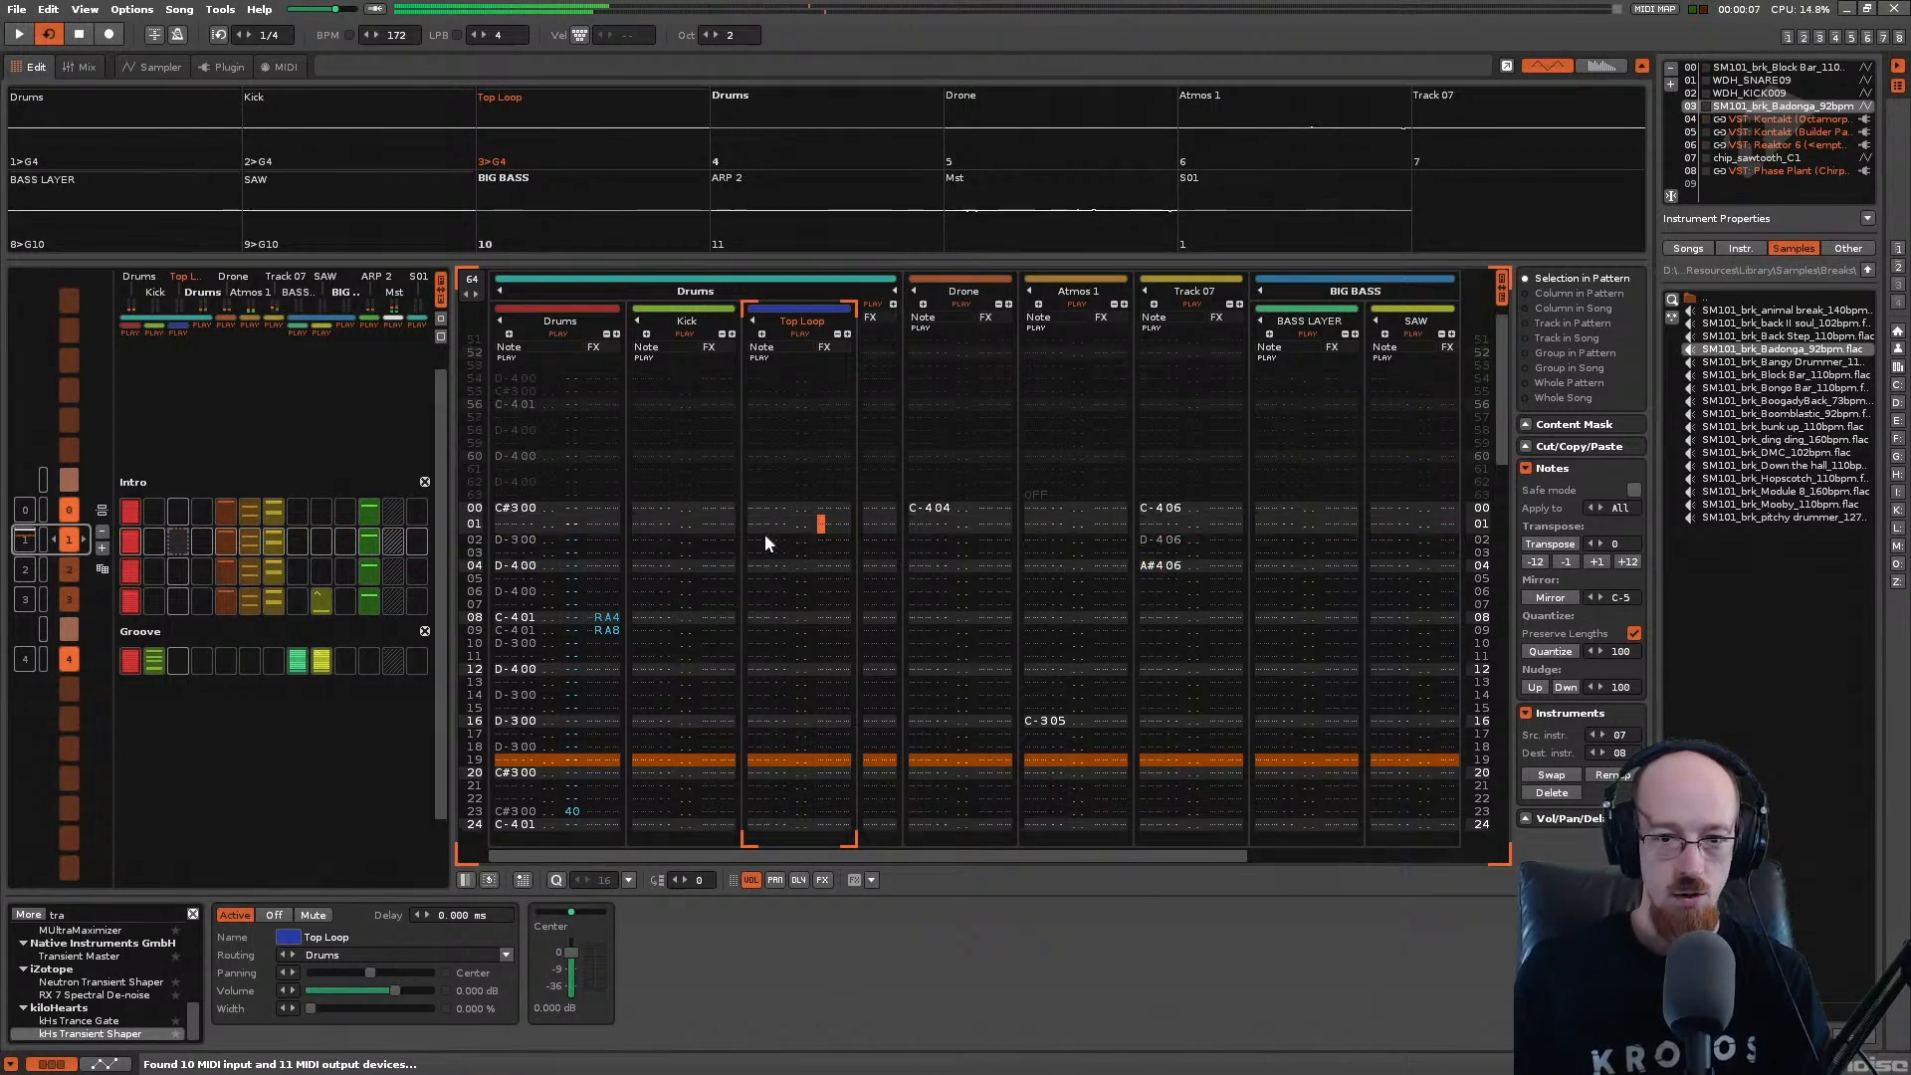
scroll(757, 587, down, 20)
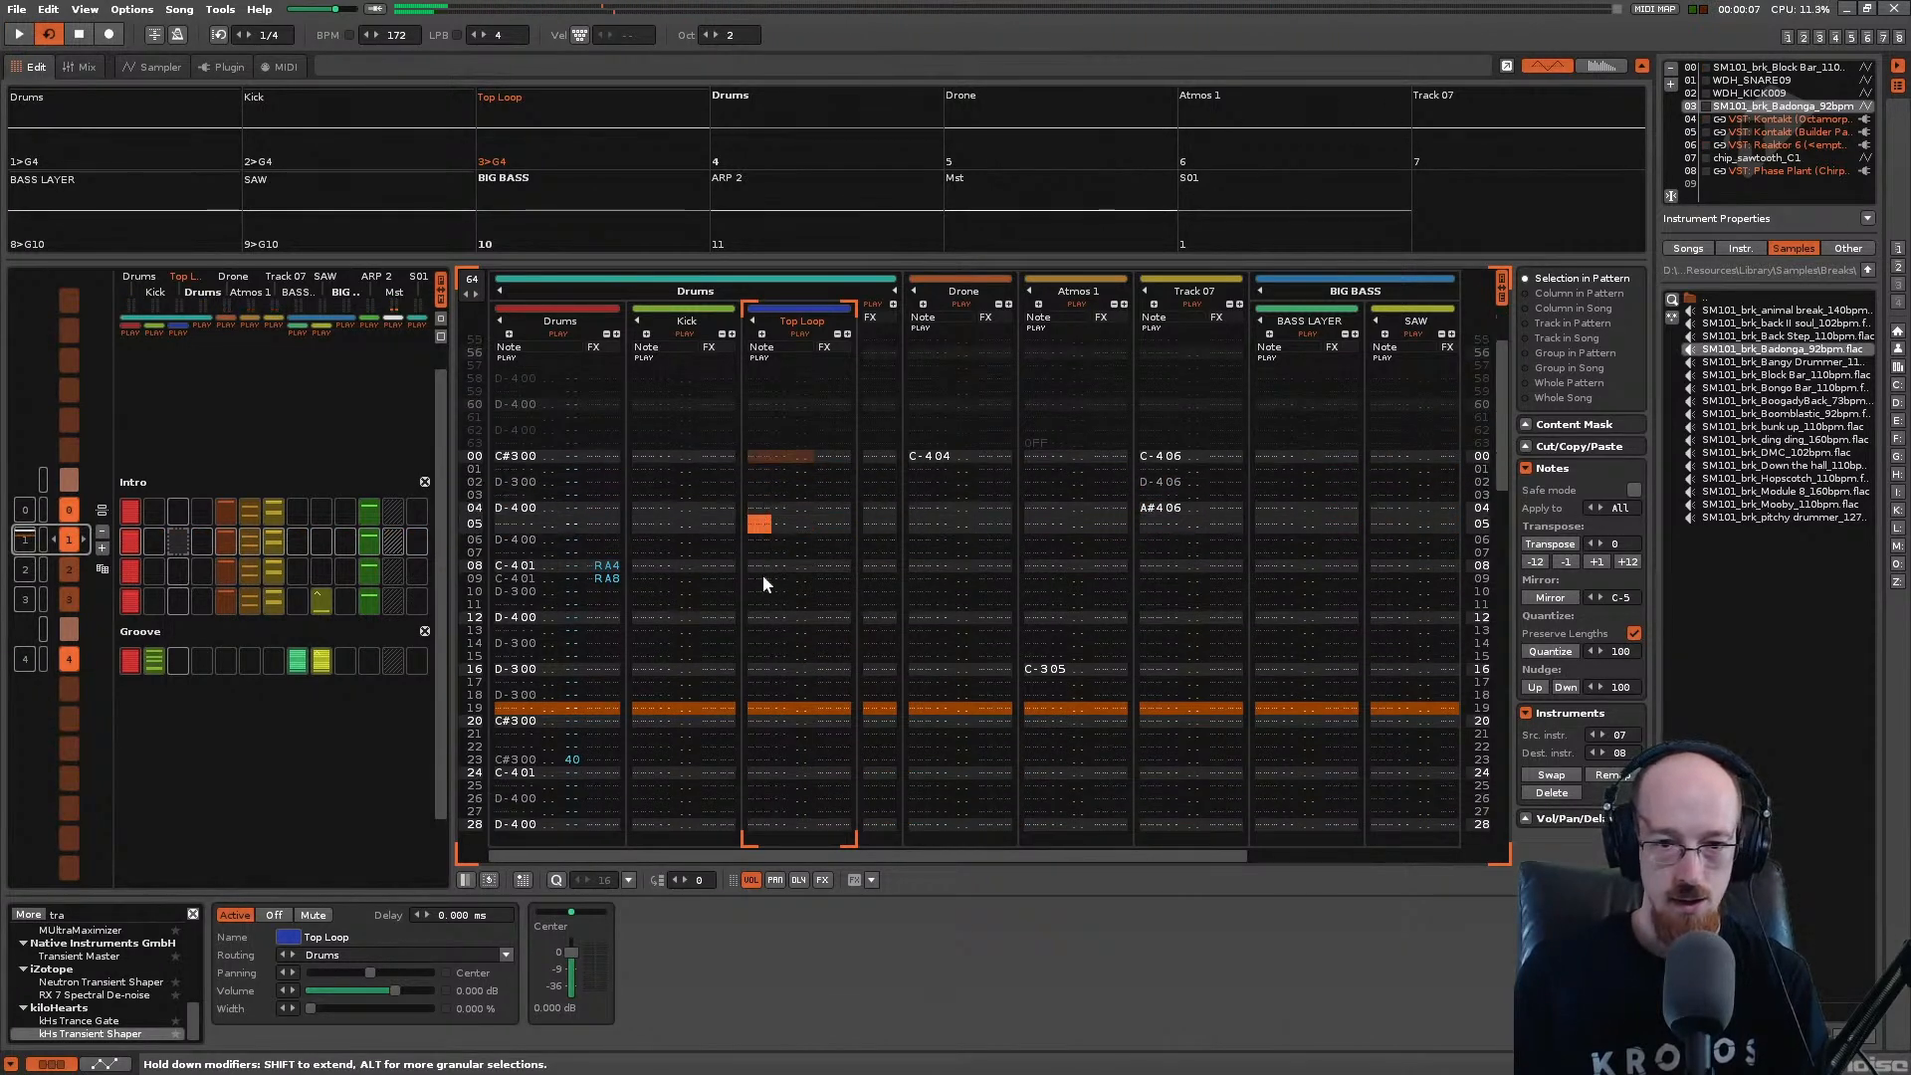
scroll(757, 564, up, 20)
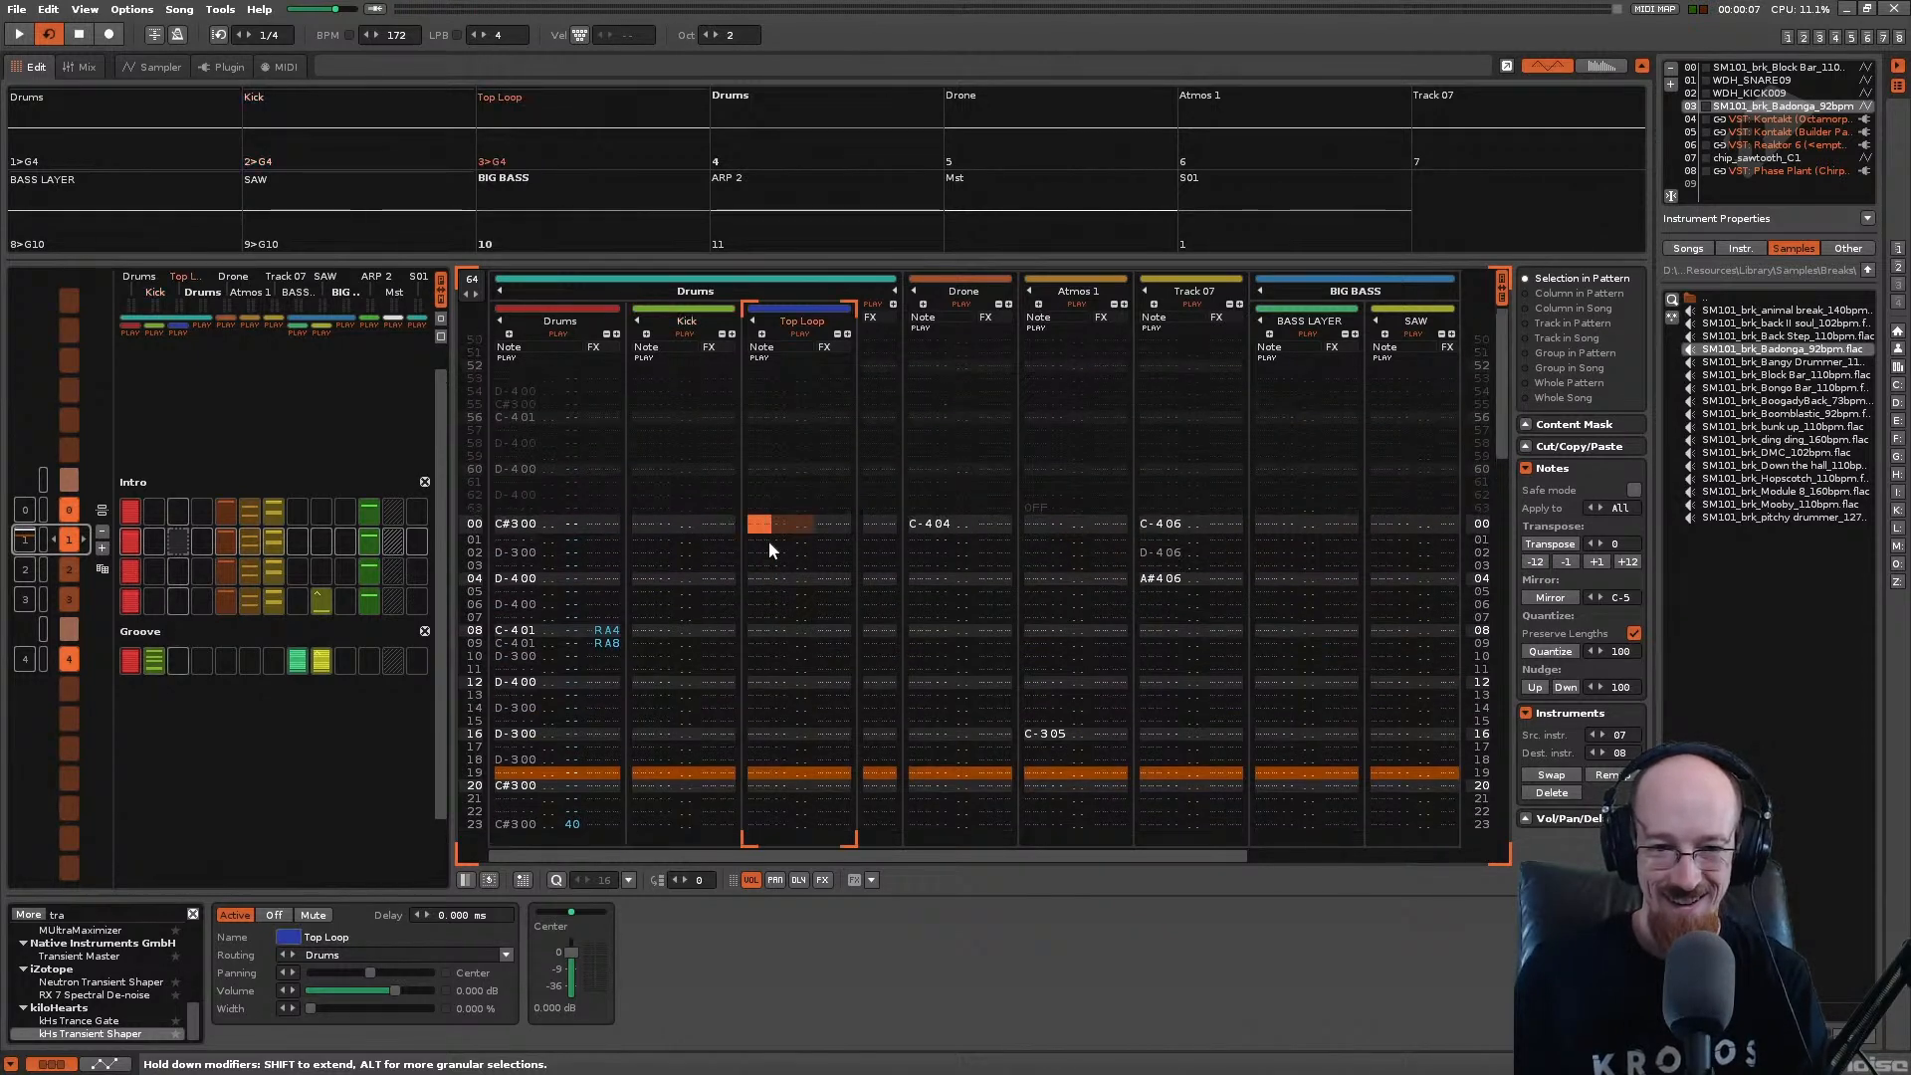
scroll(768, 541, down, 1)
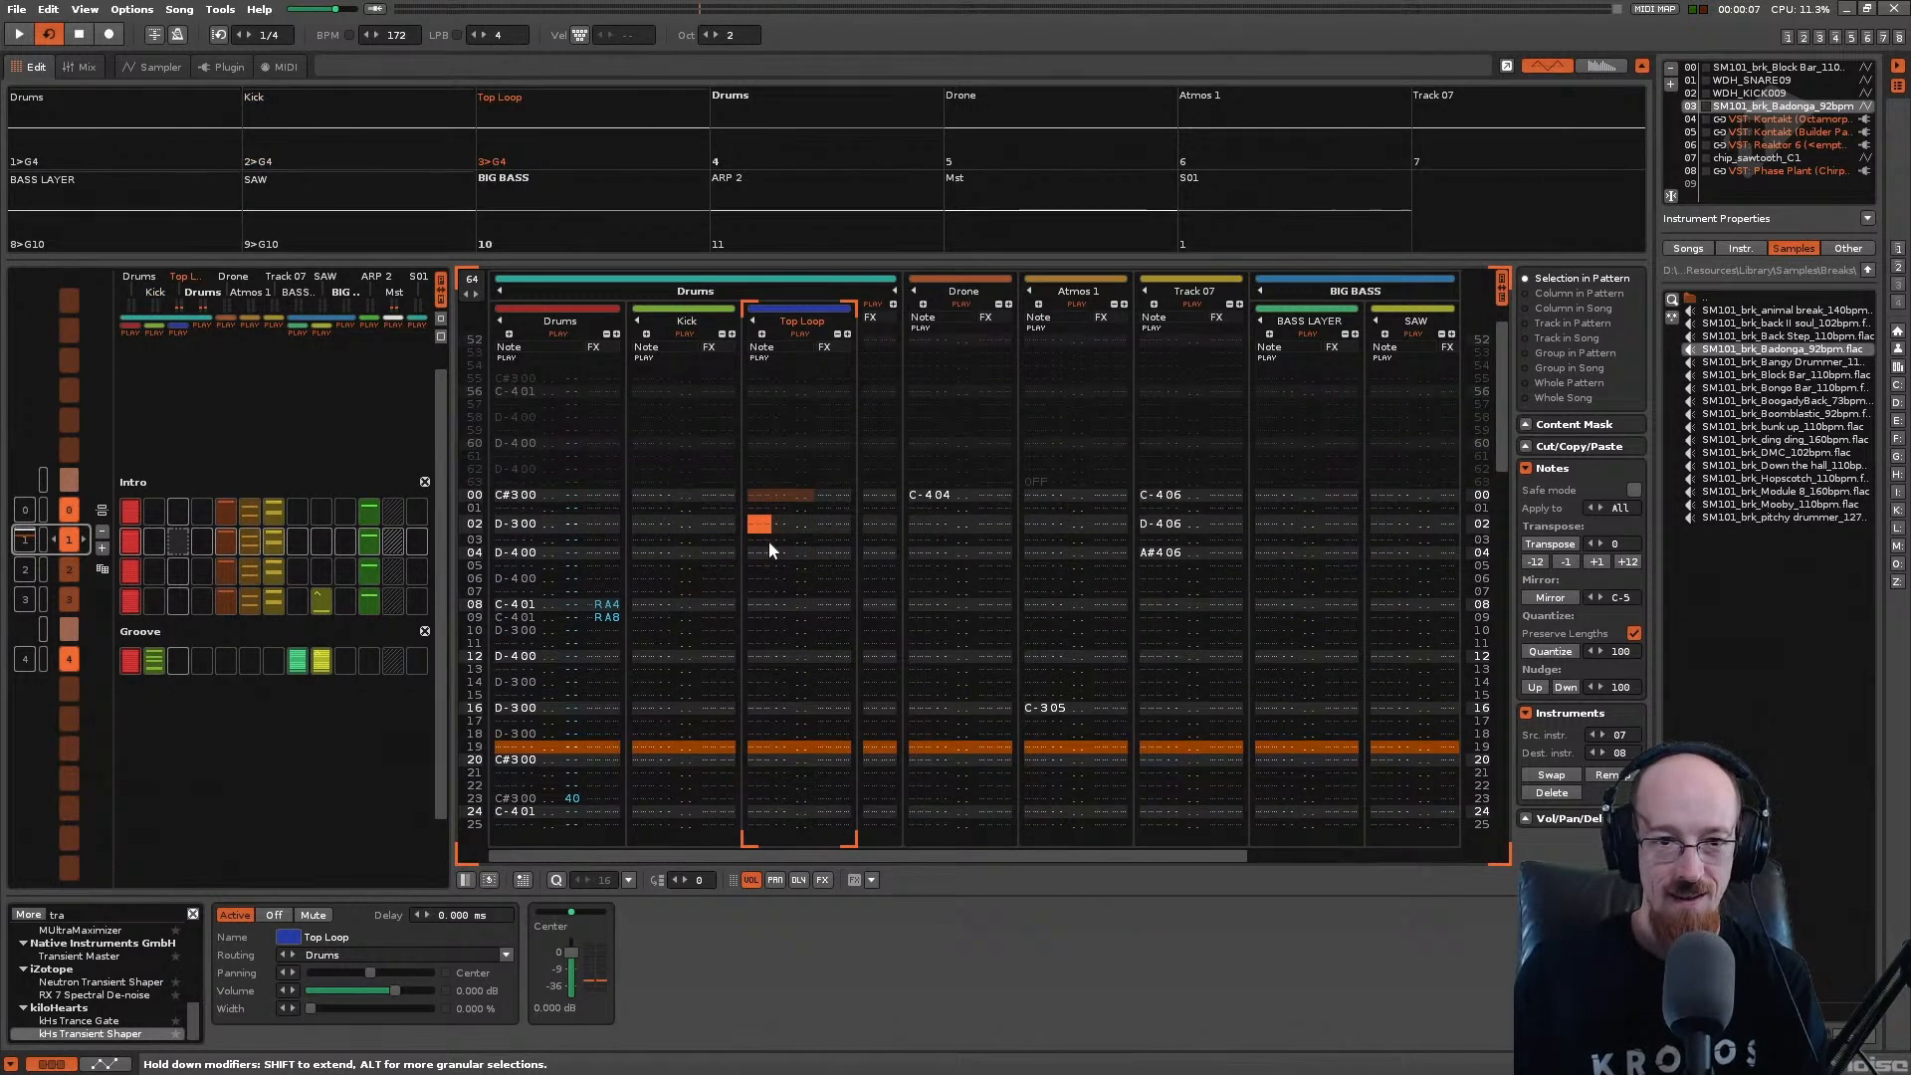
scroll(768, 540, down, 20)
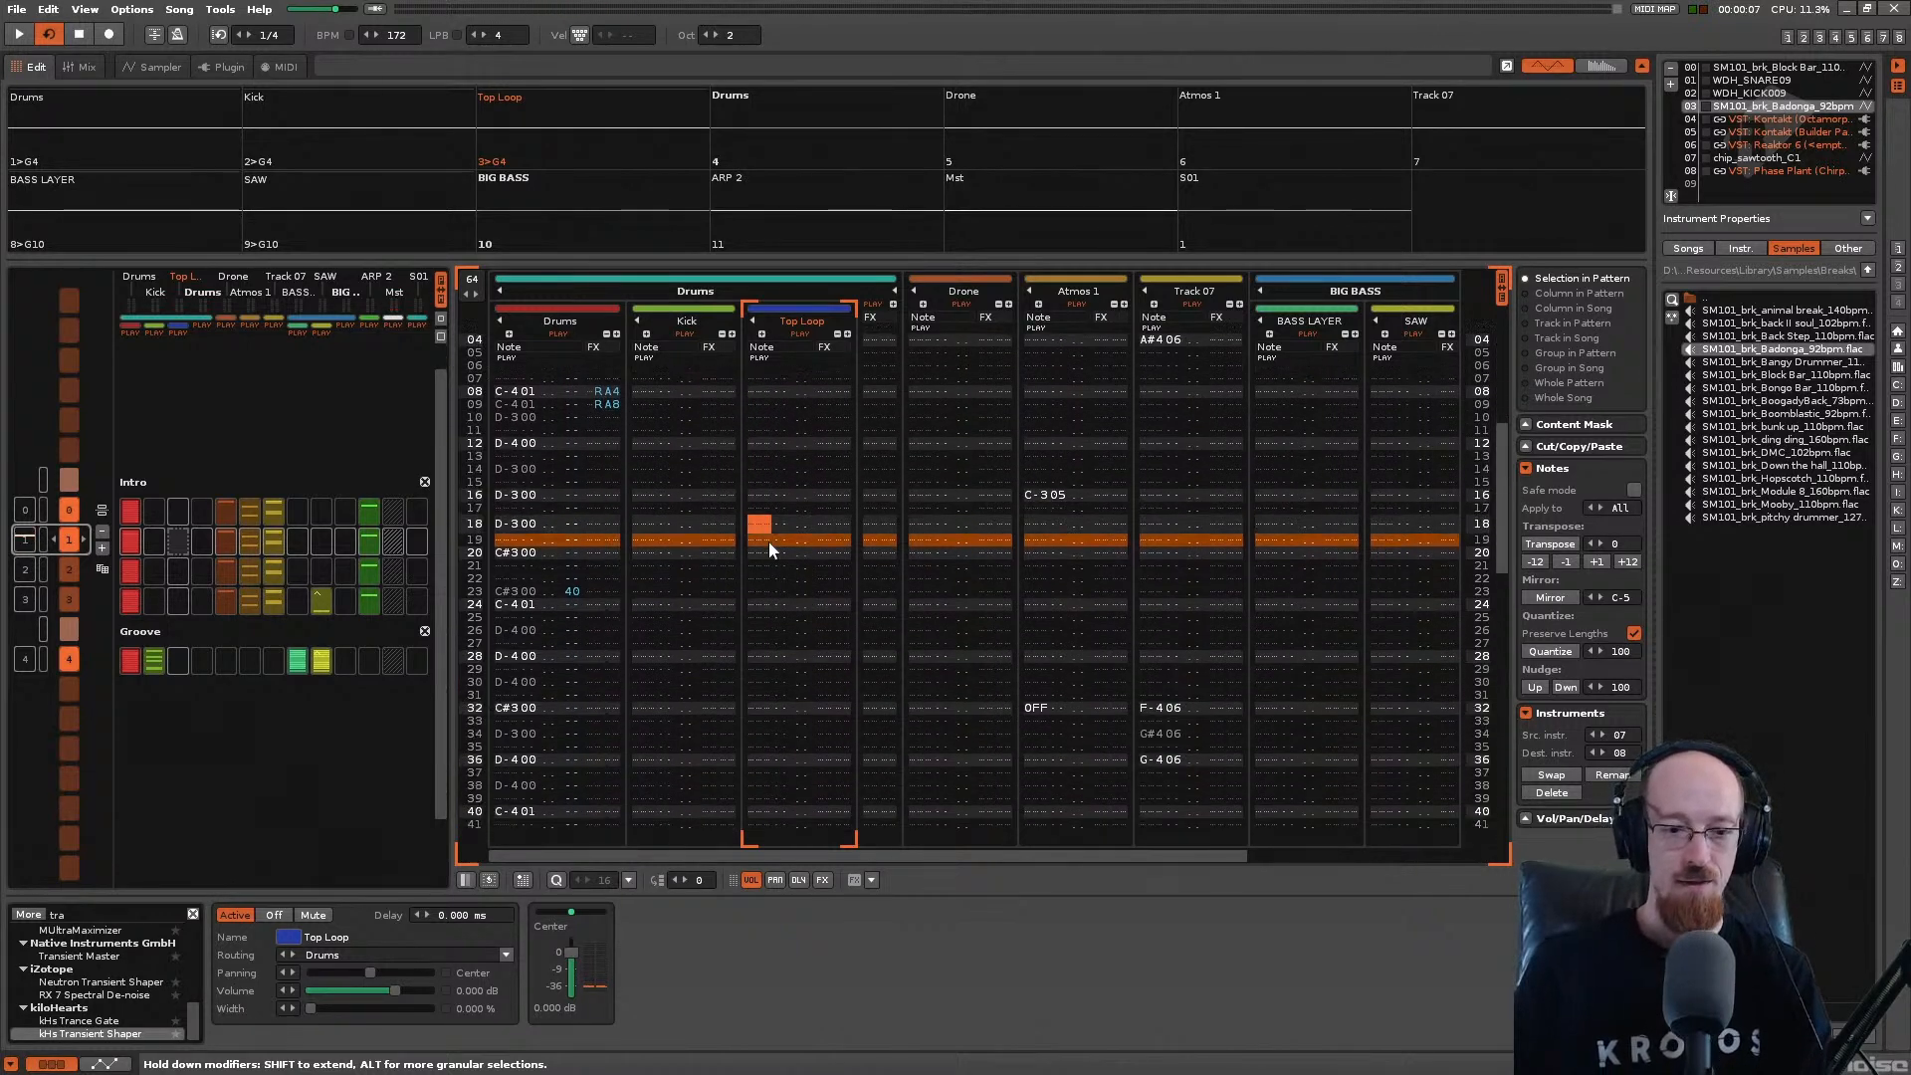
scroll(769, 541, up, 20)
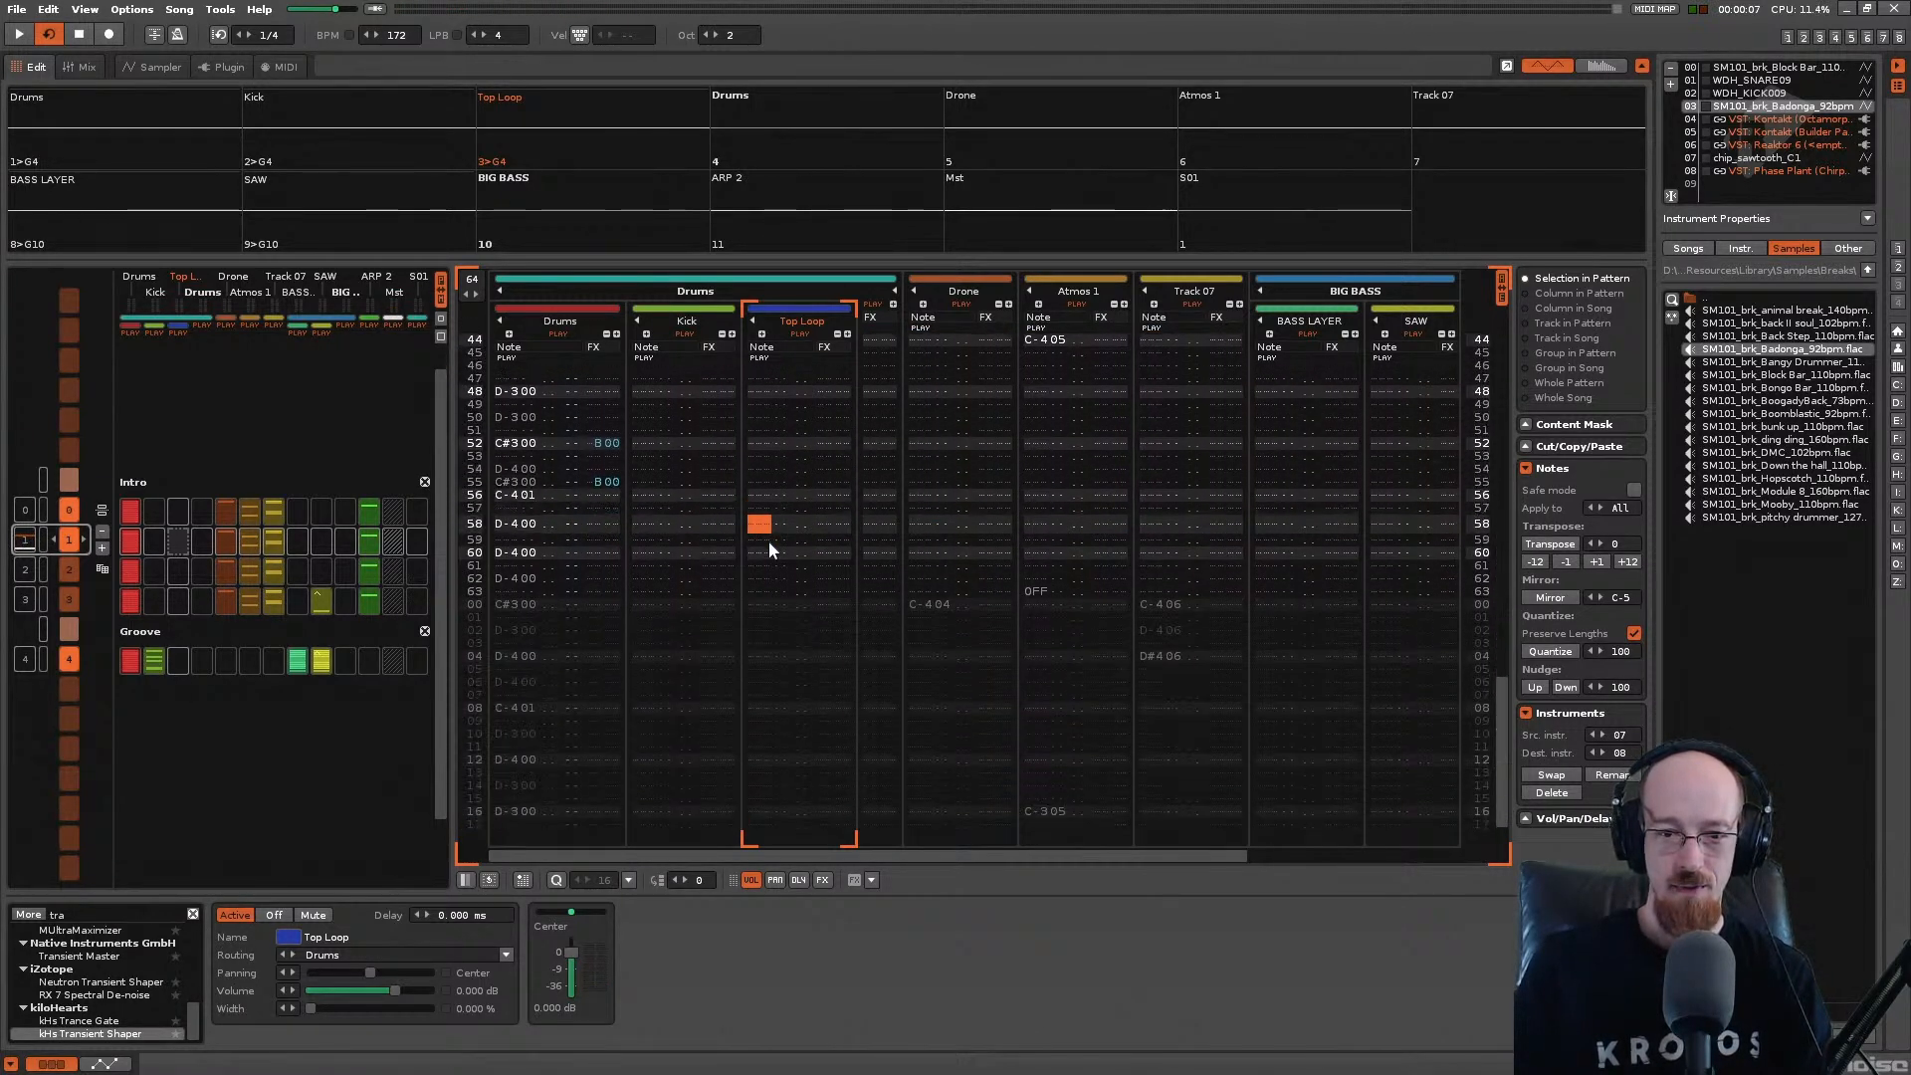
Step: Enter the Badonga slice E-3 on lines 02 and 04 of the Top Loop track in the Groove pattern and play it
scroll(768, 541, down, 4)
key(space)
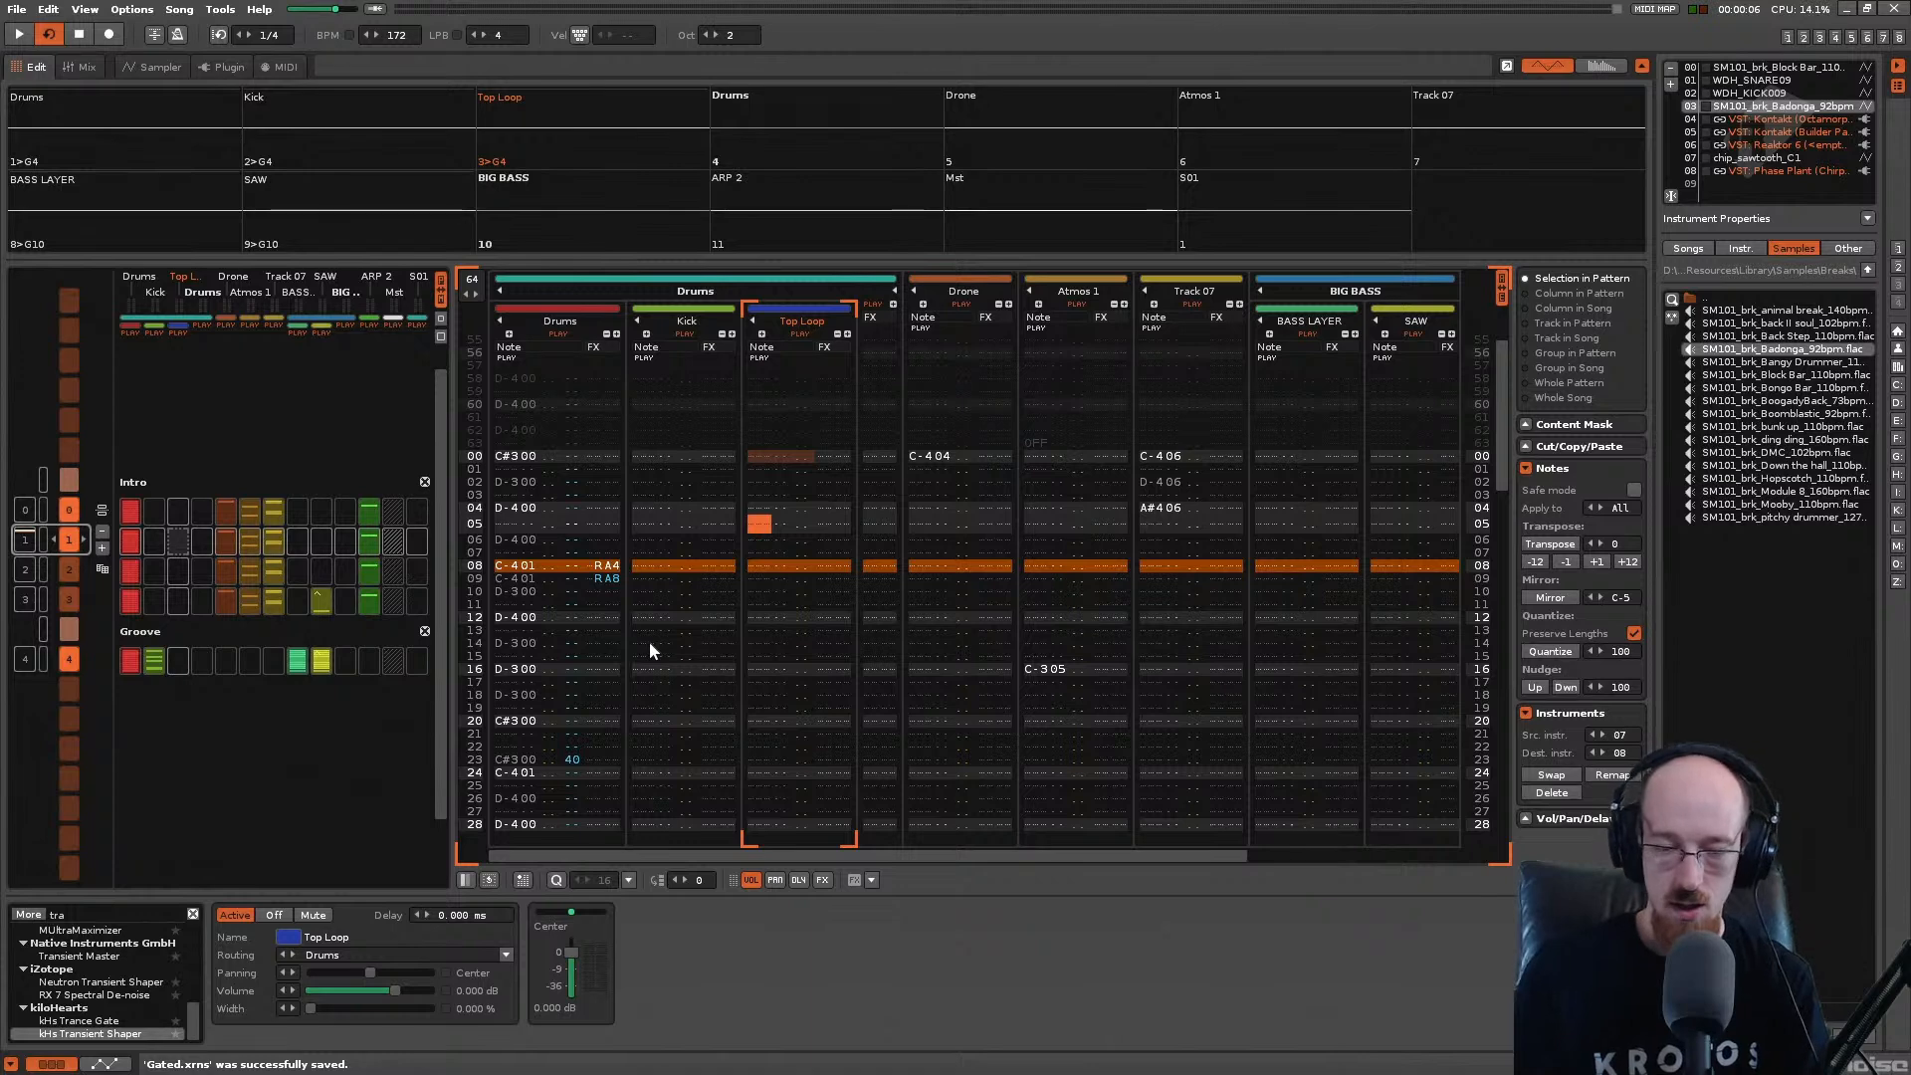
scroll(648, 651, down, 5)
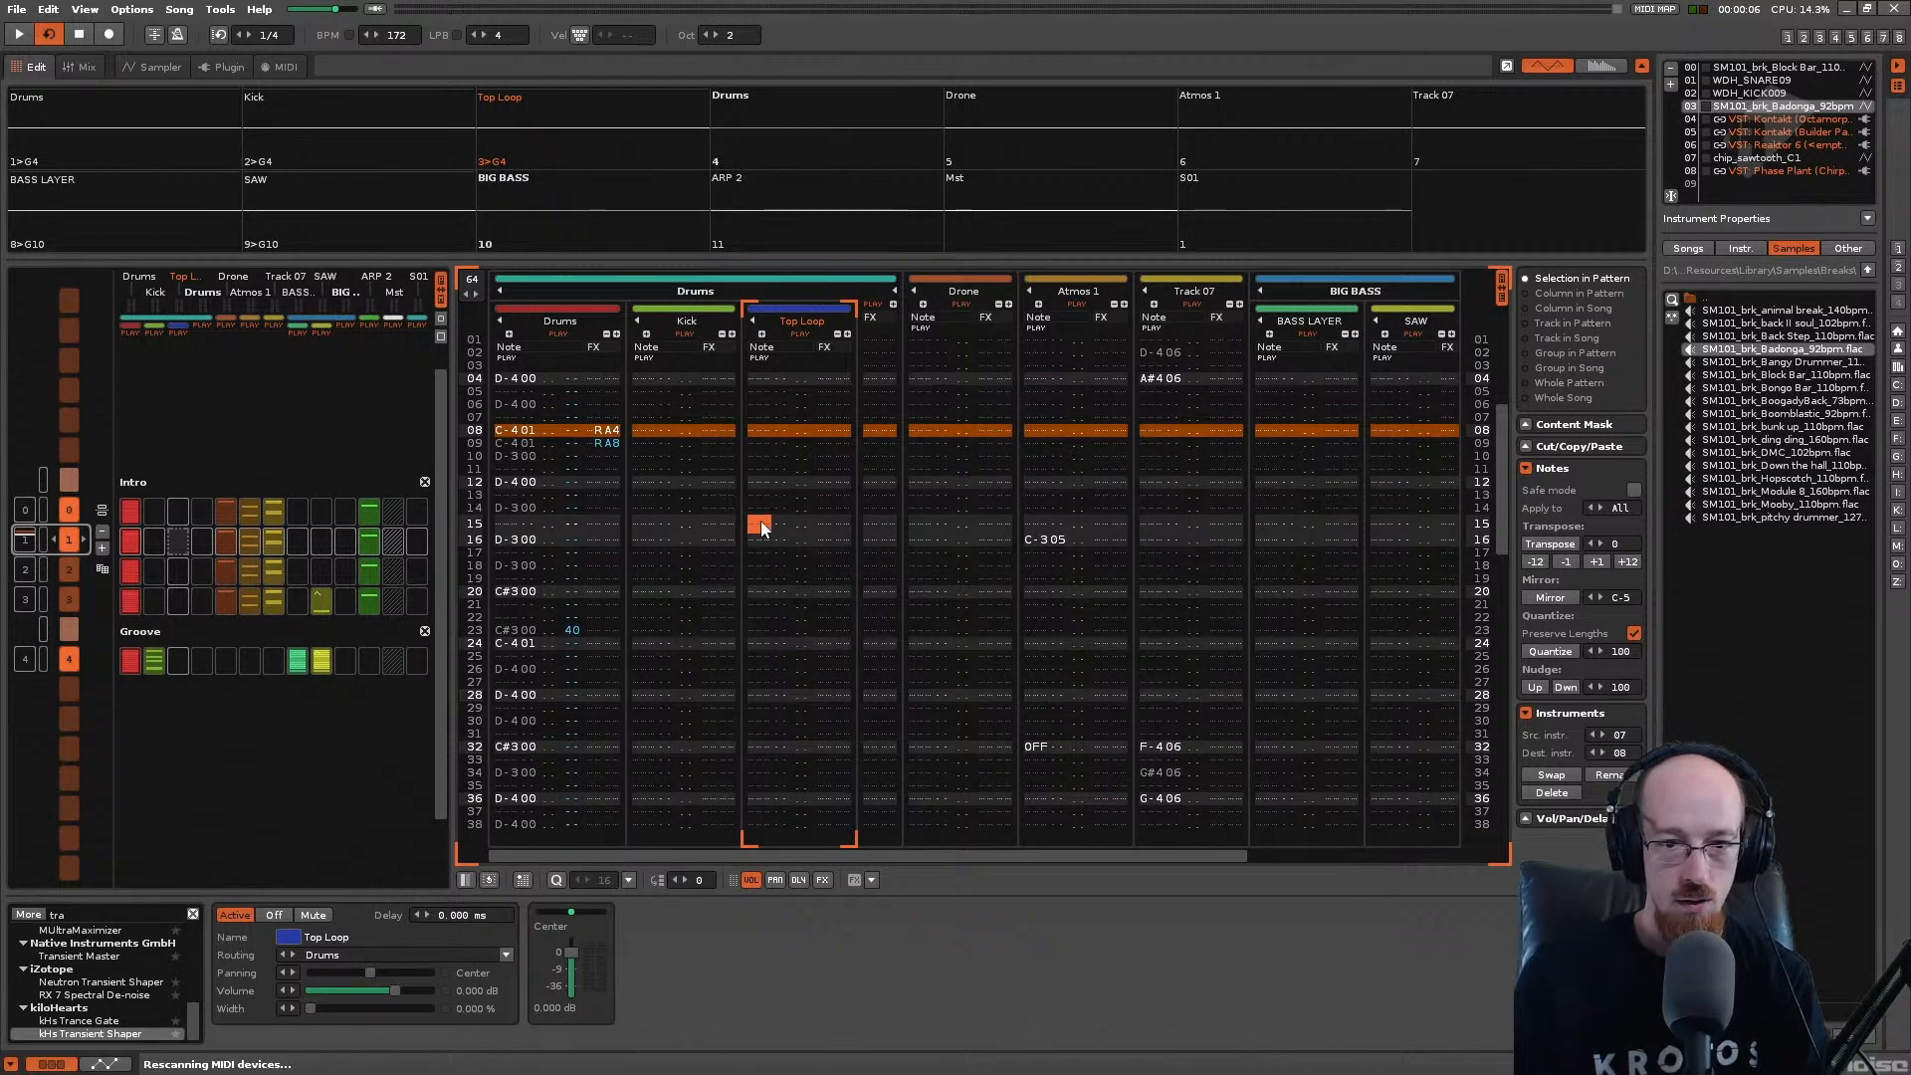
scroll(774, 528, down, 5)
scroll(244, 597, down, 3)
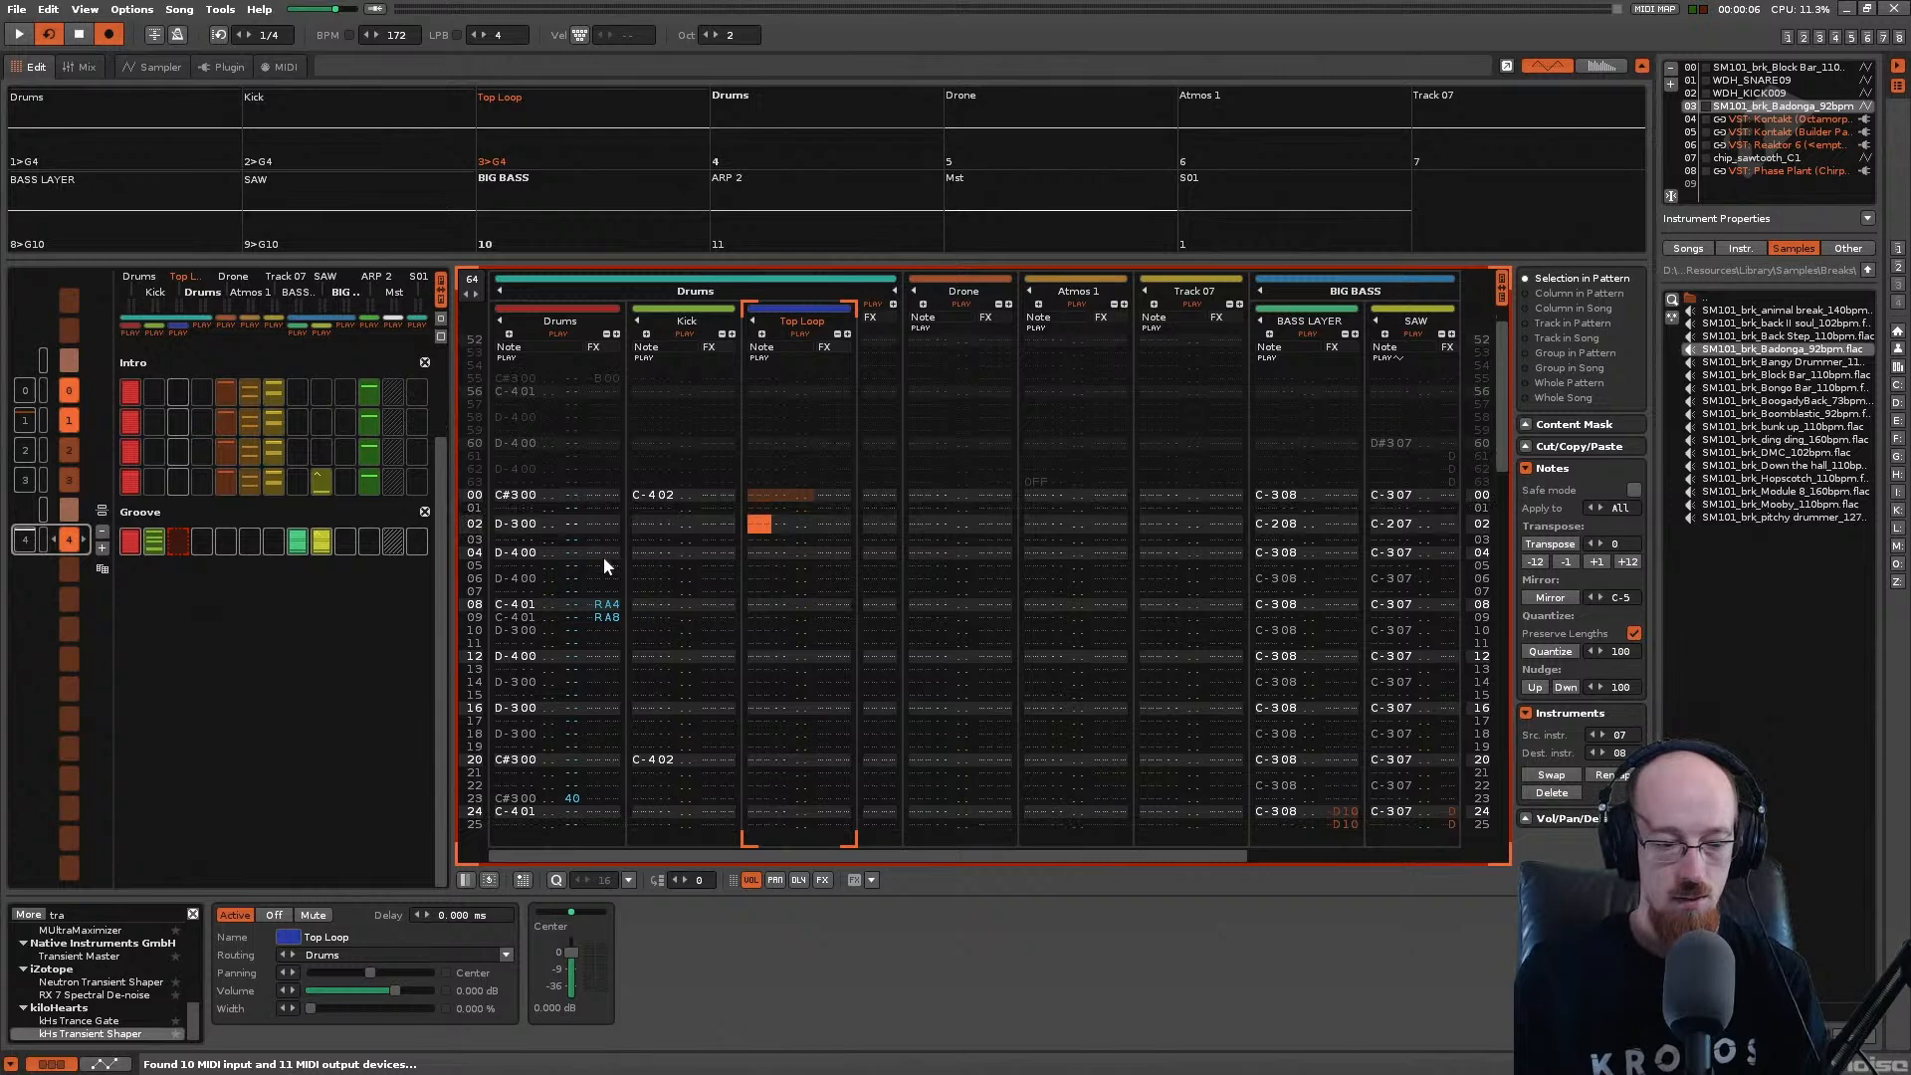
key(e)
key(Up)
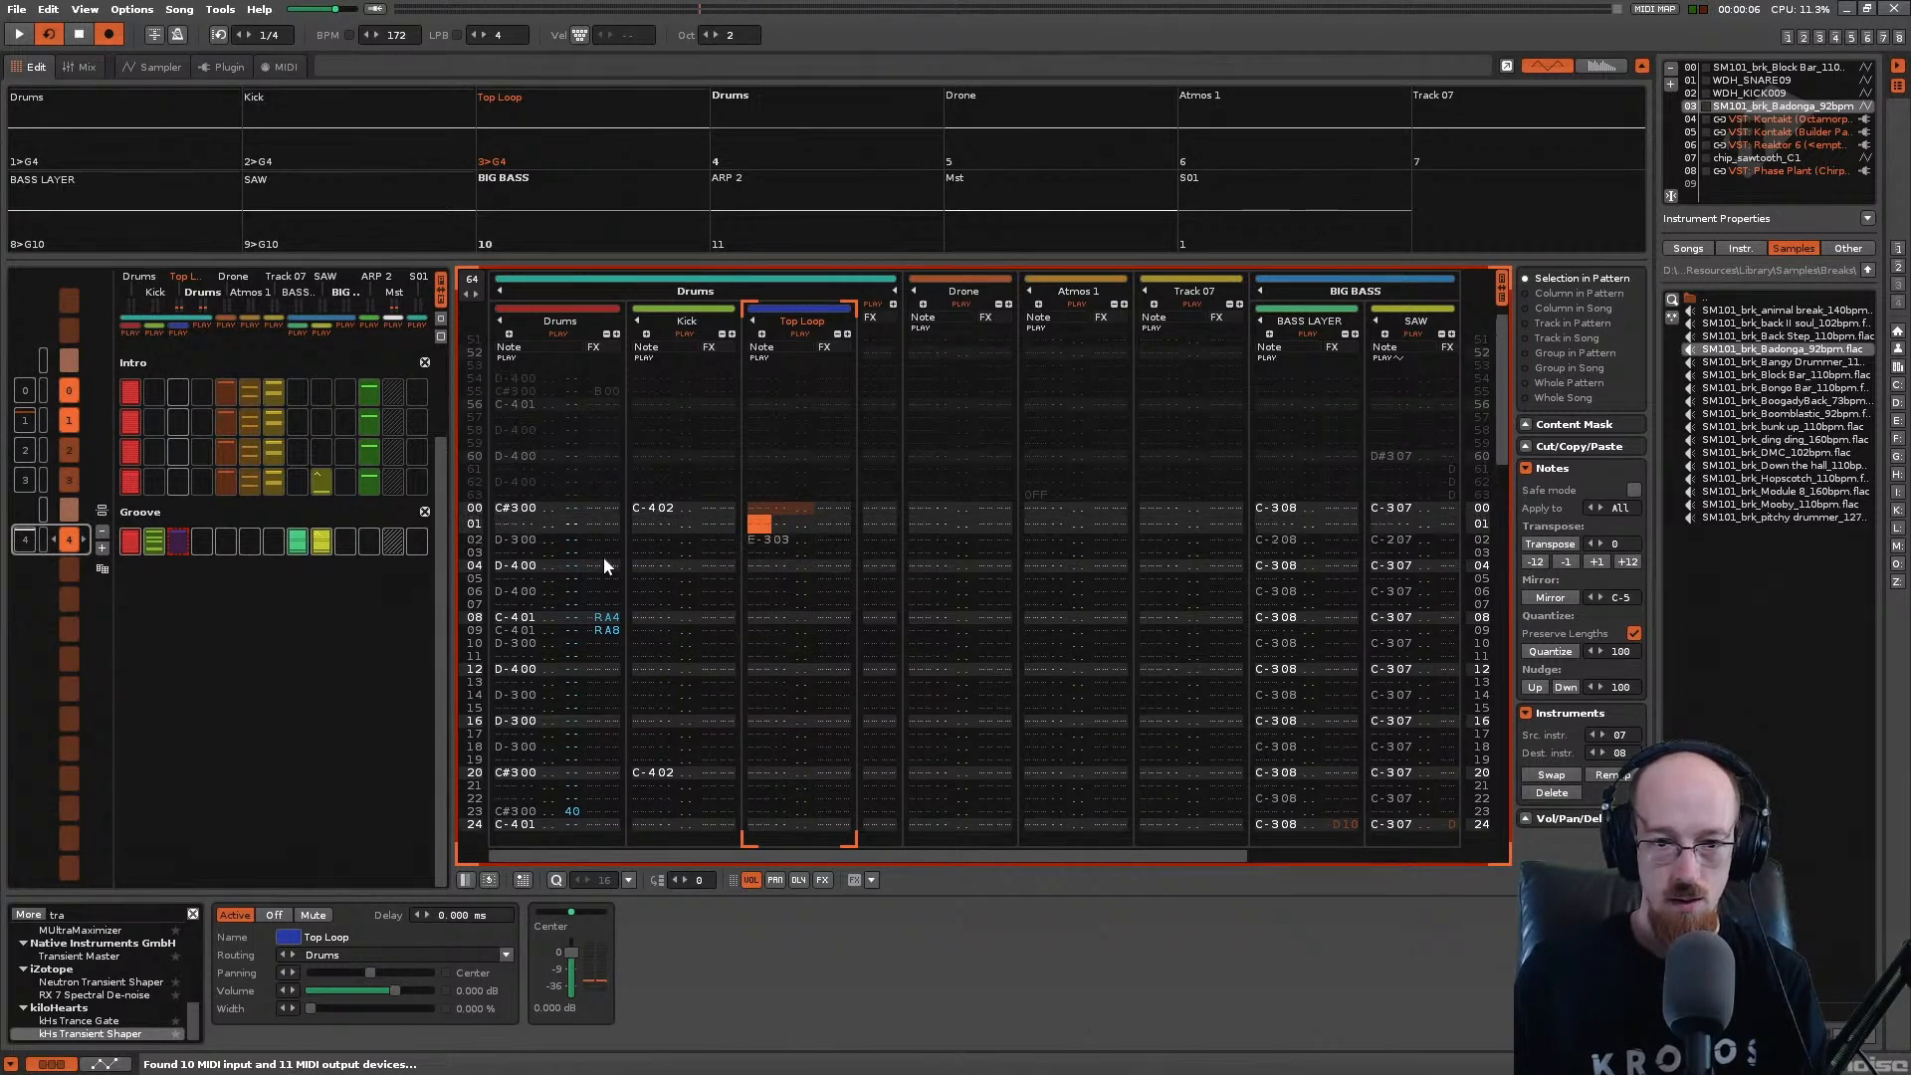
key(2)
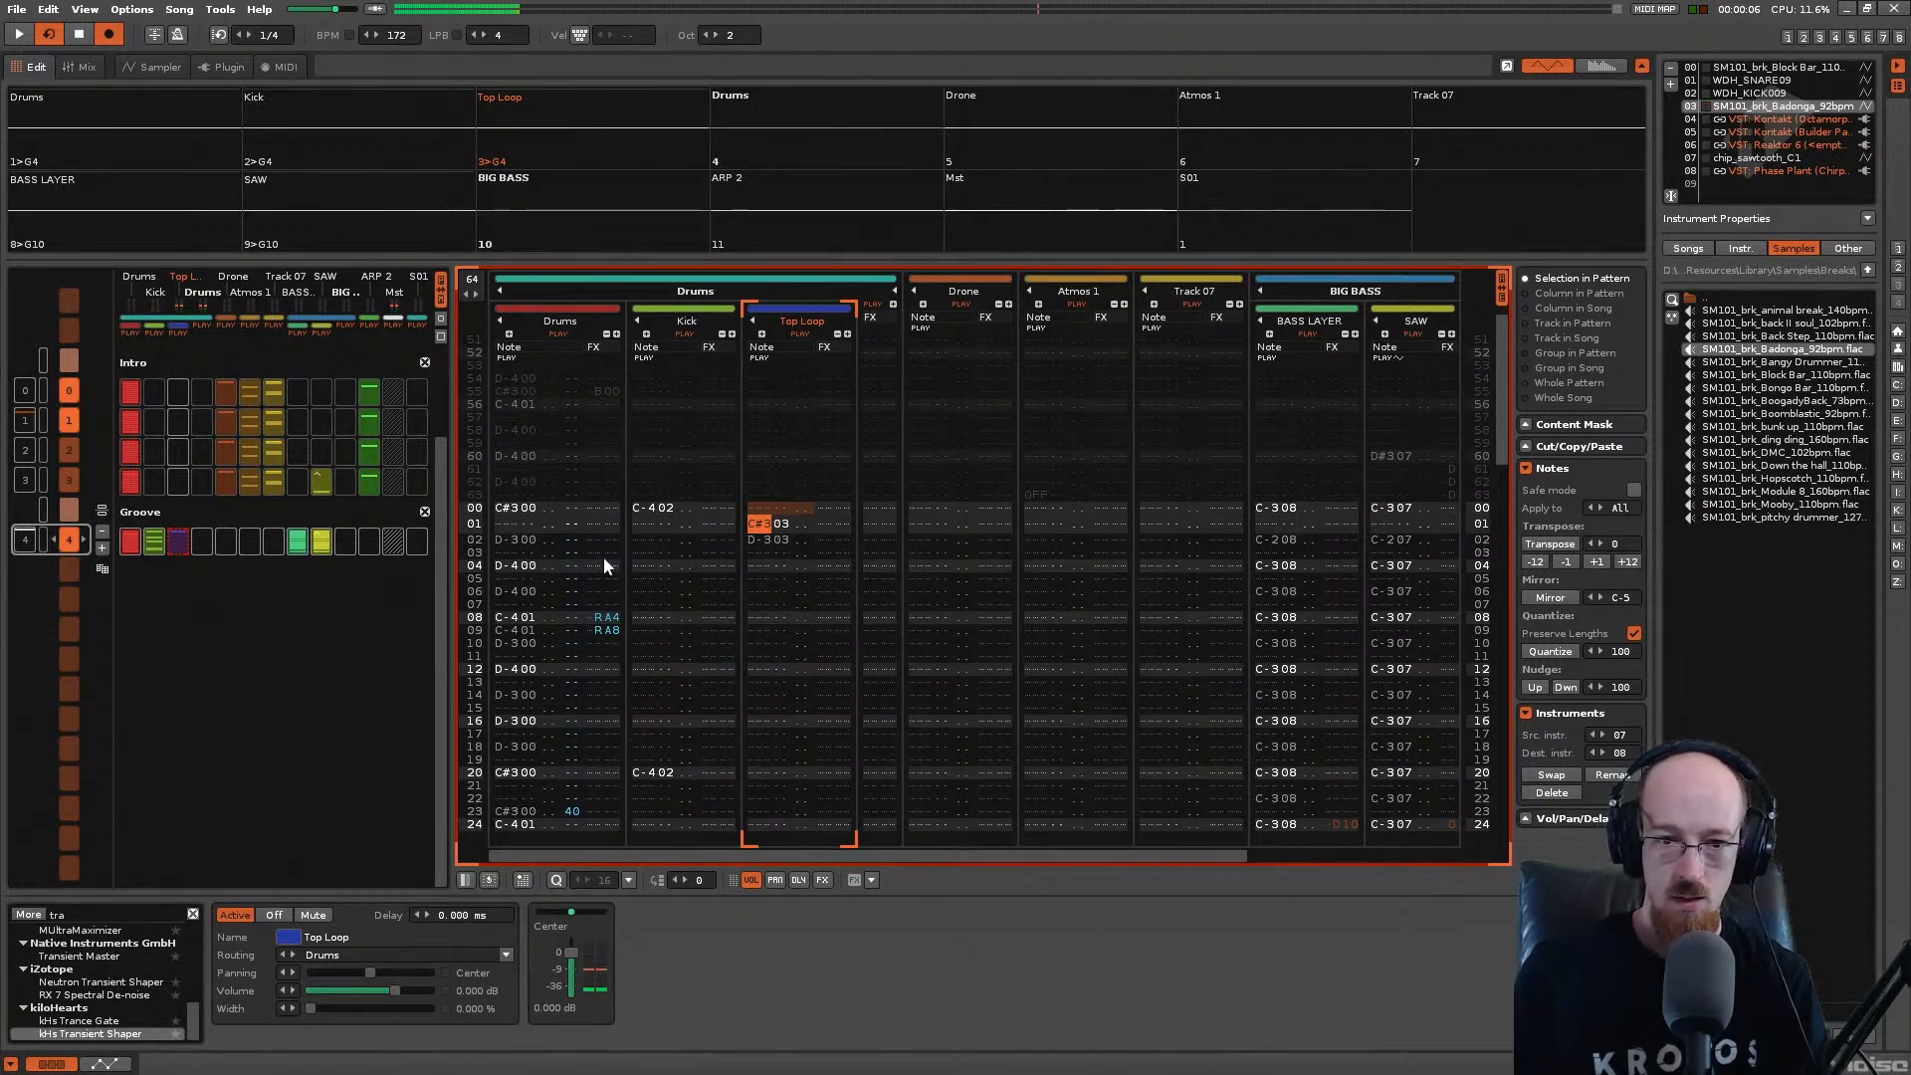
key(Delete)
key(e)
key(space)
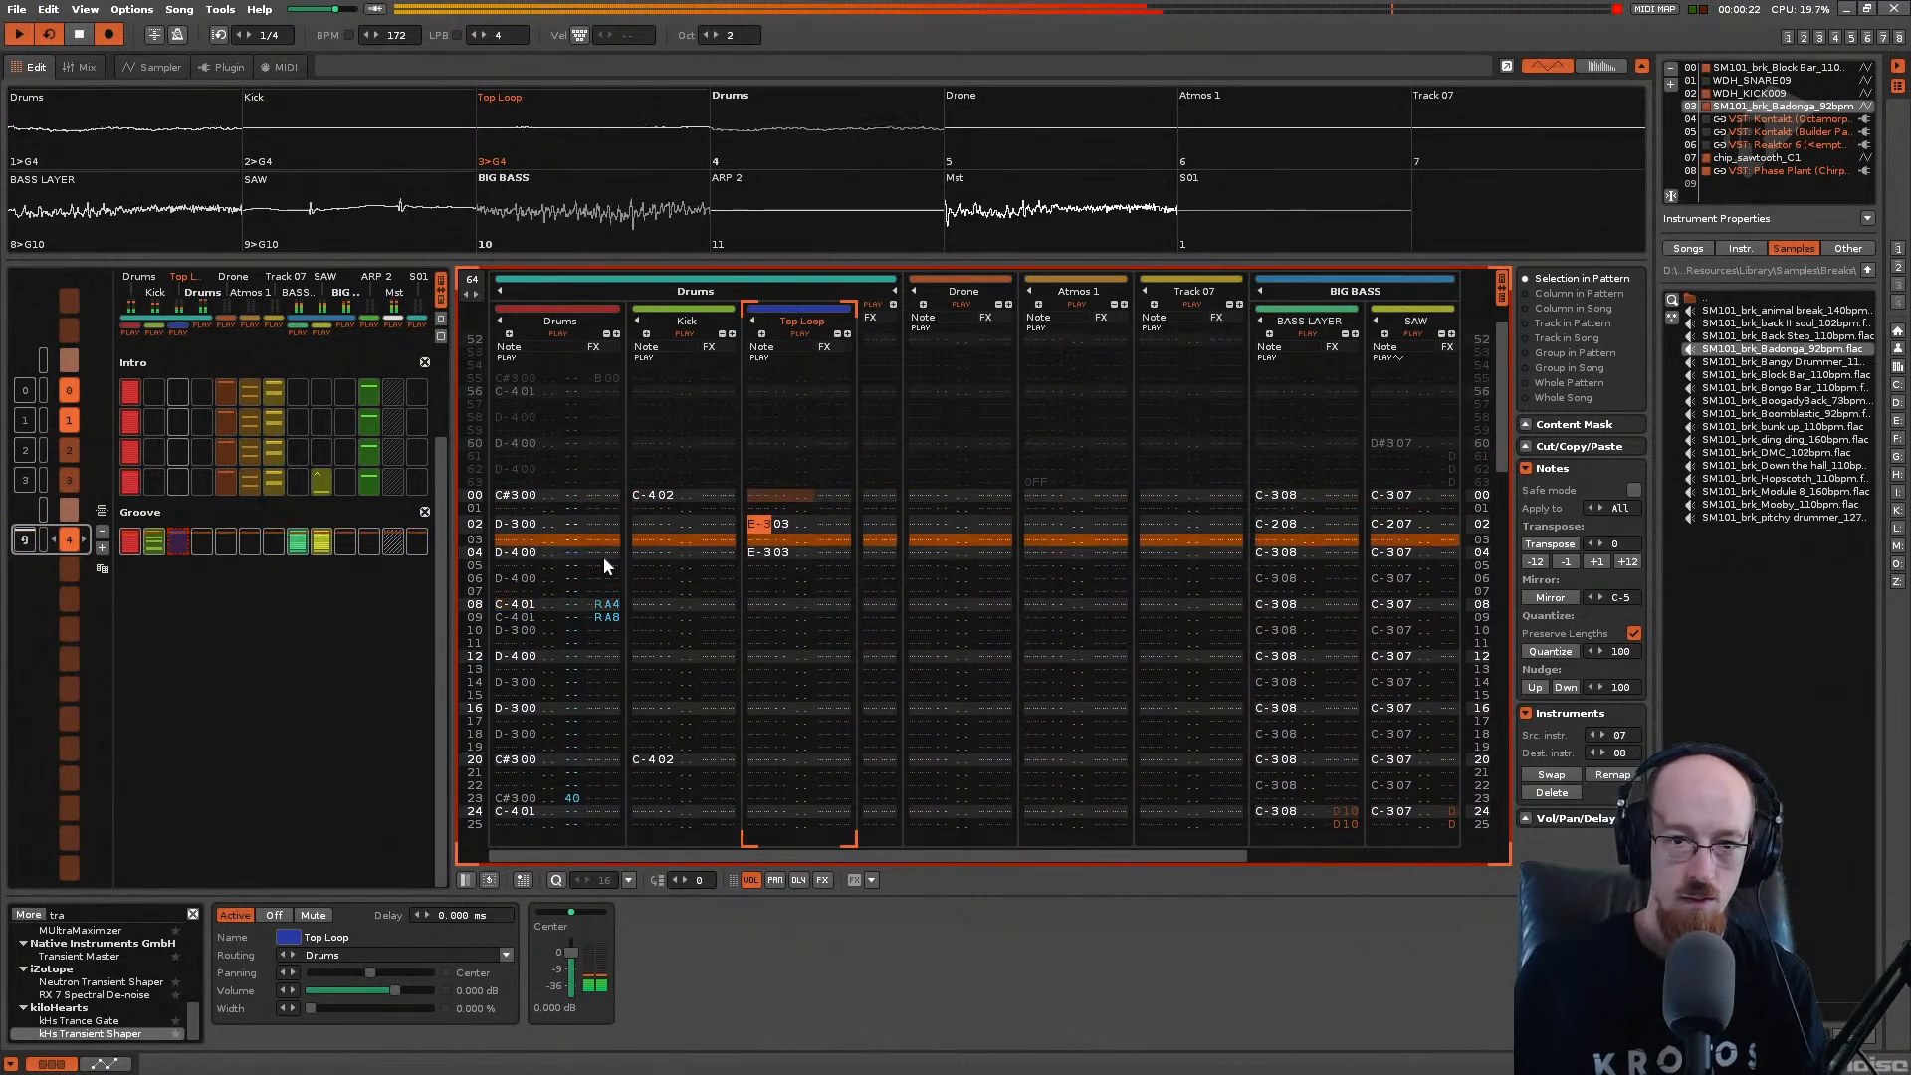
Step: Solo the Drums group and play the Groove pattern
click(603, 561)
click(718, 292)
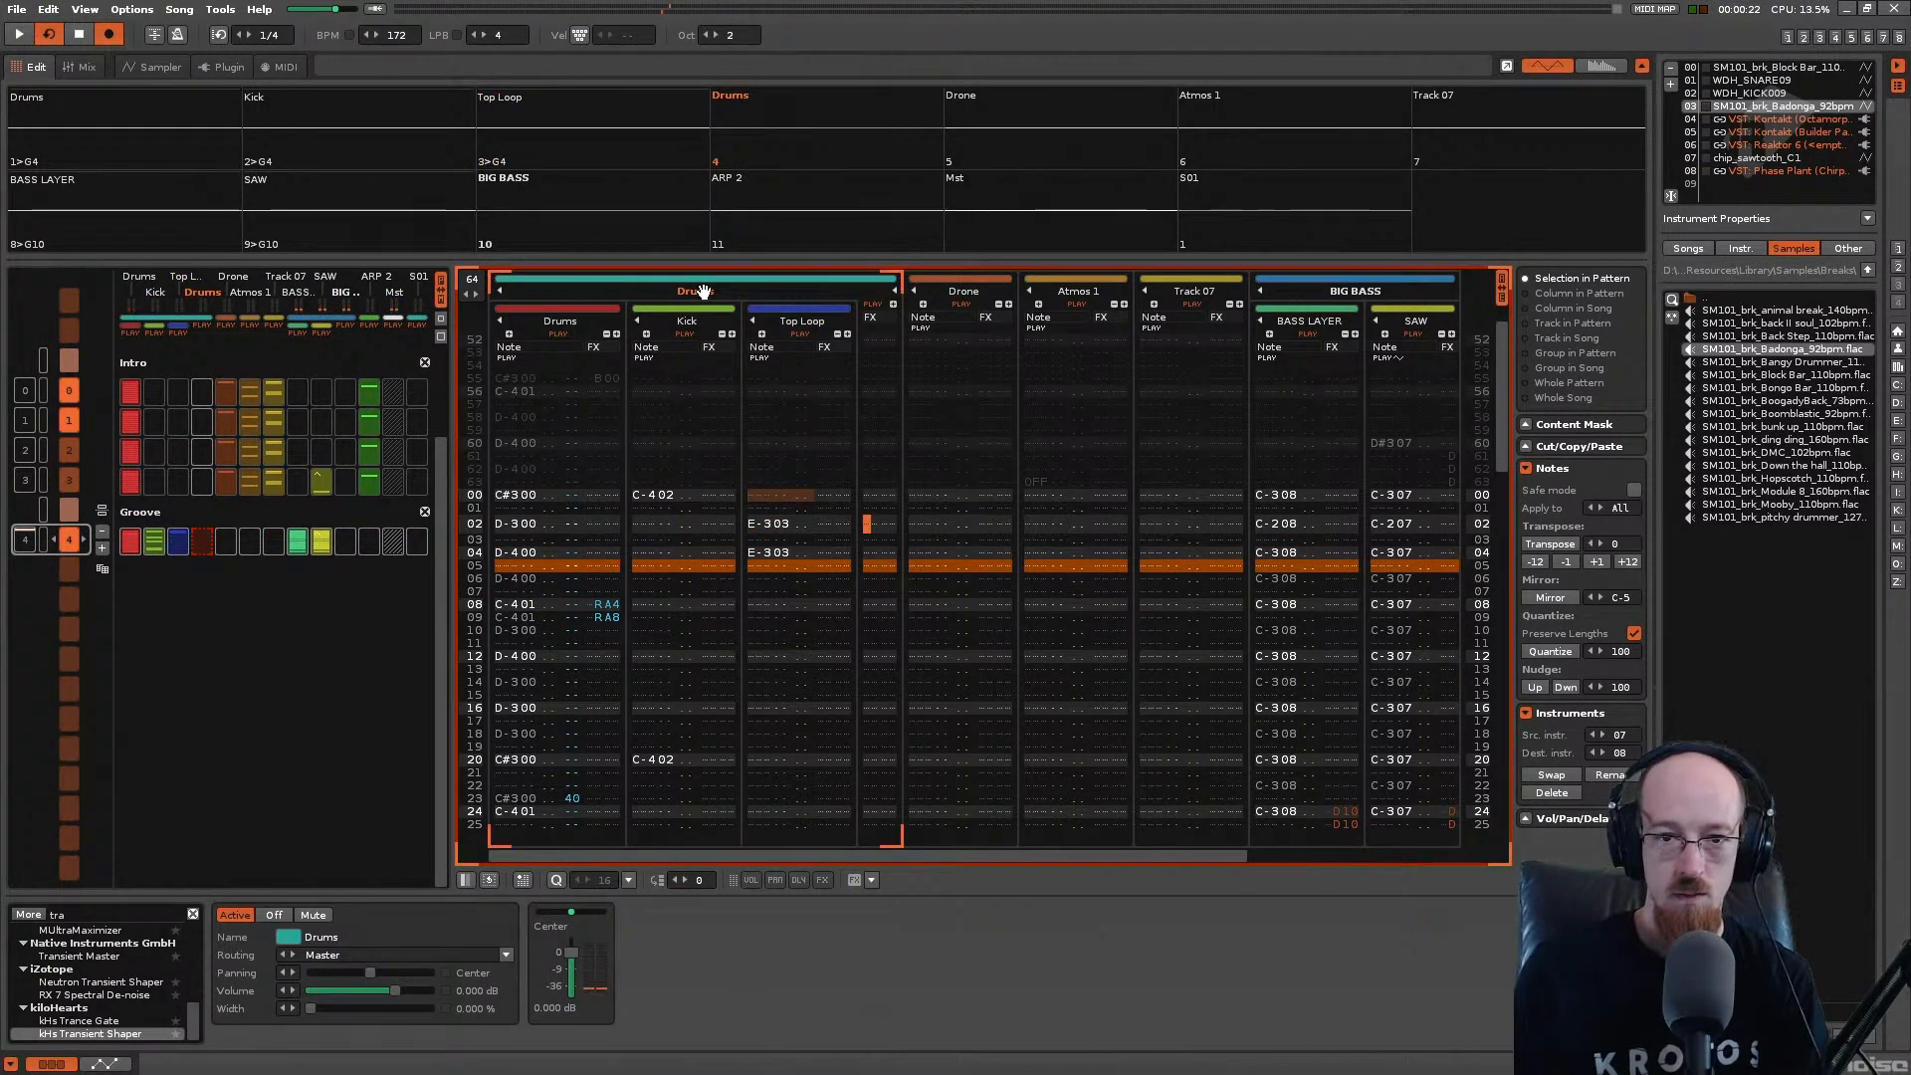
click(702, 292)
key(space)
click(703, 292)
right_click(703, 291)
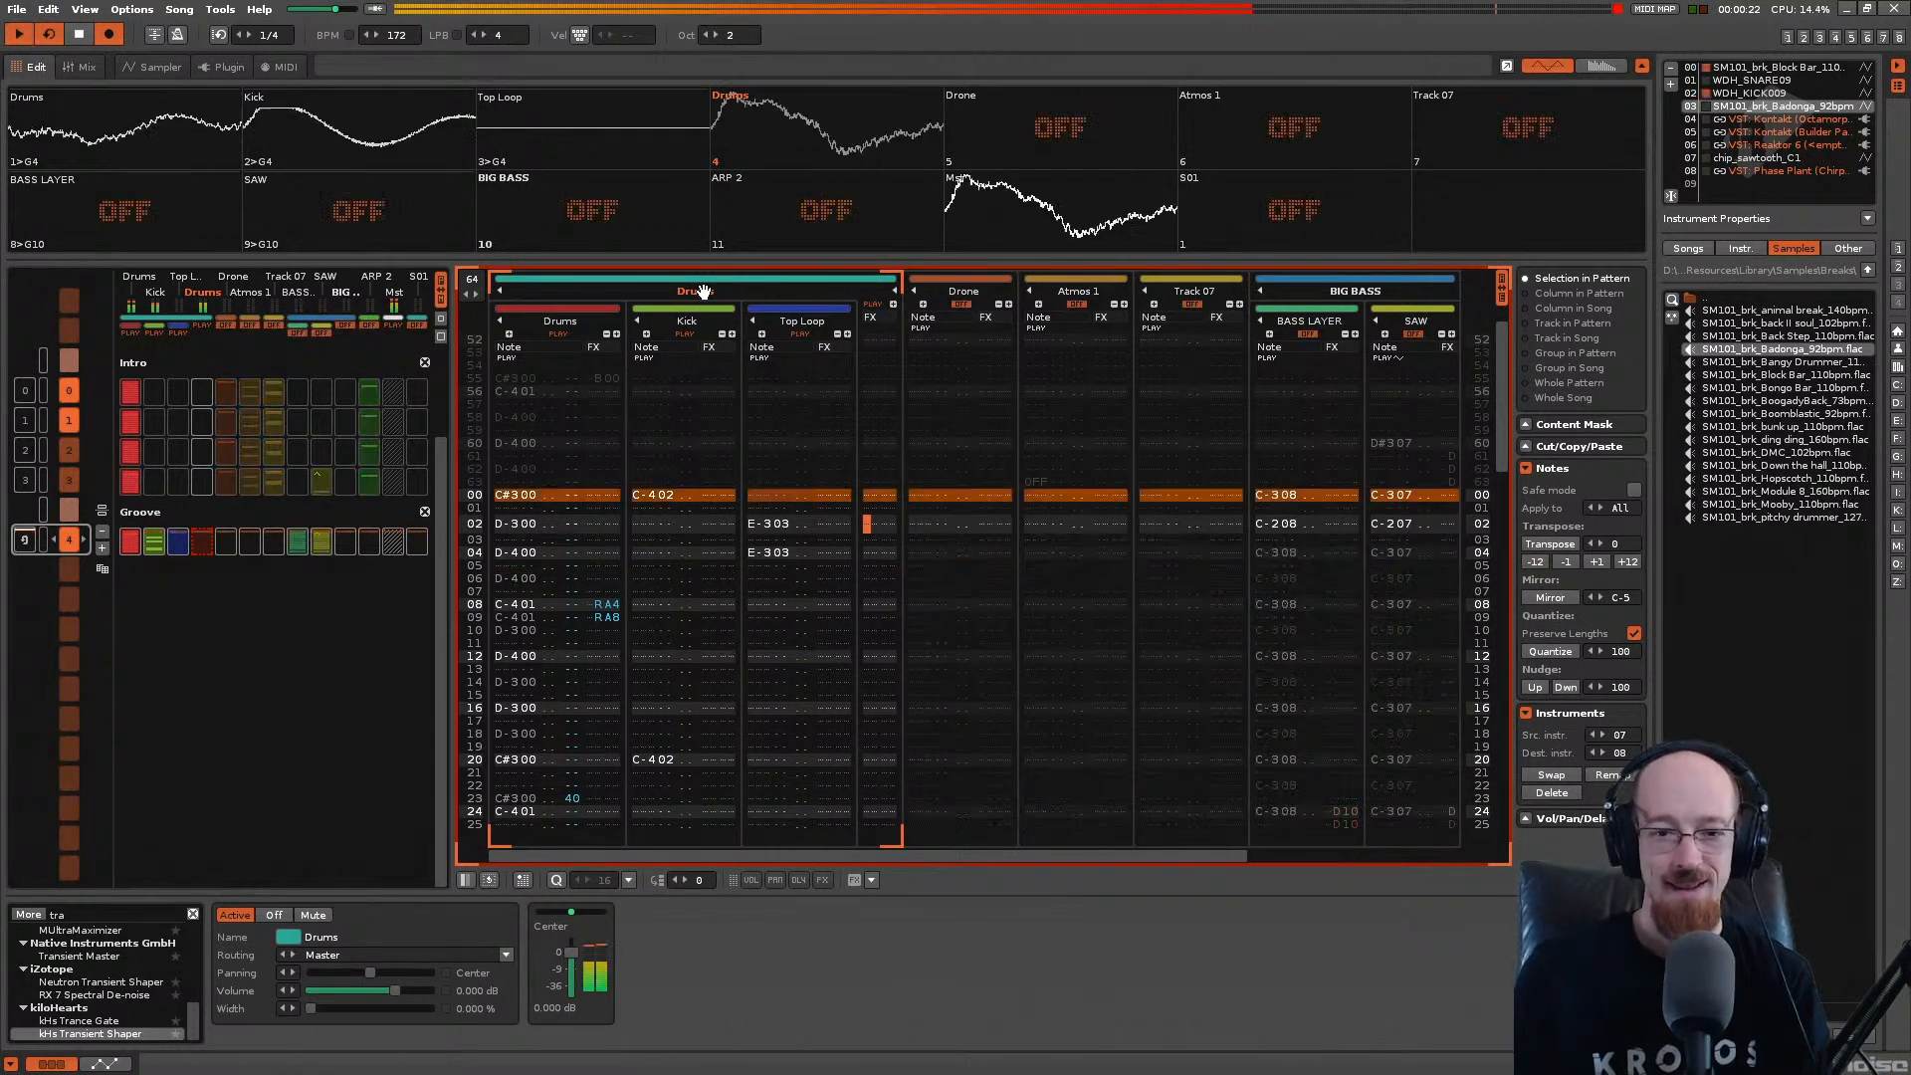
Step: Enter slice A-3 on line 03 of the Top Loop track and raise its post-mixer volume to 3 dB
key(Left)
key(Left)
key(Left)
key(Left)
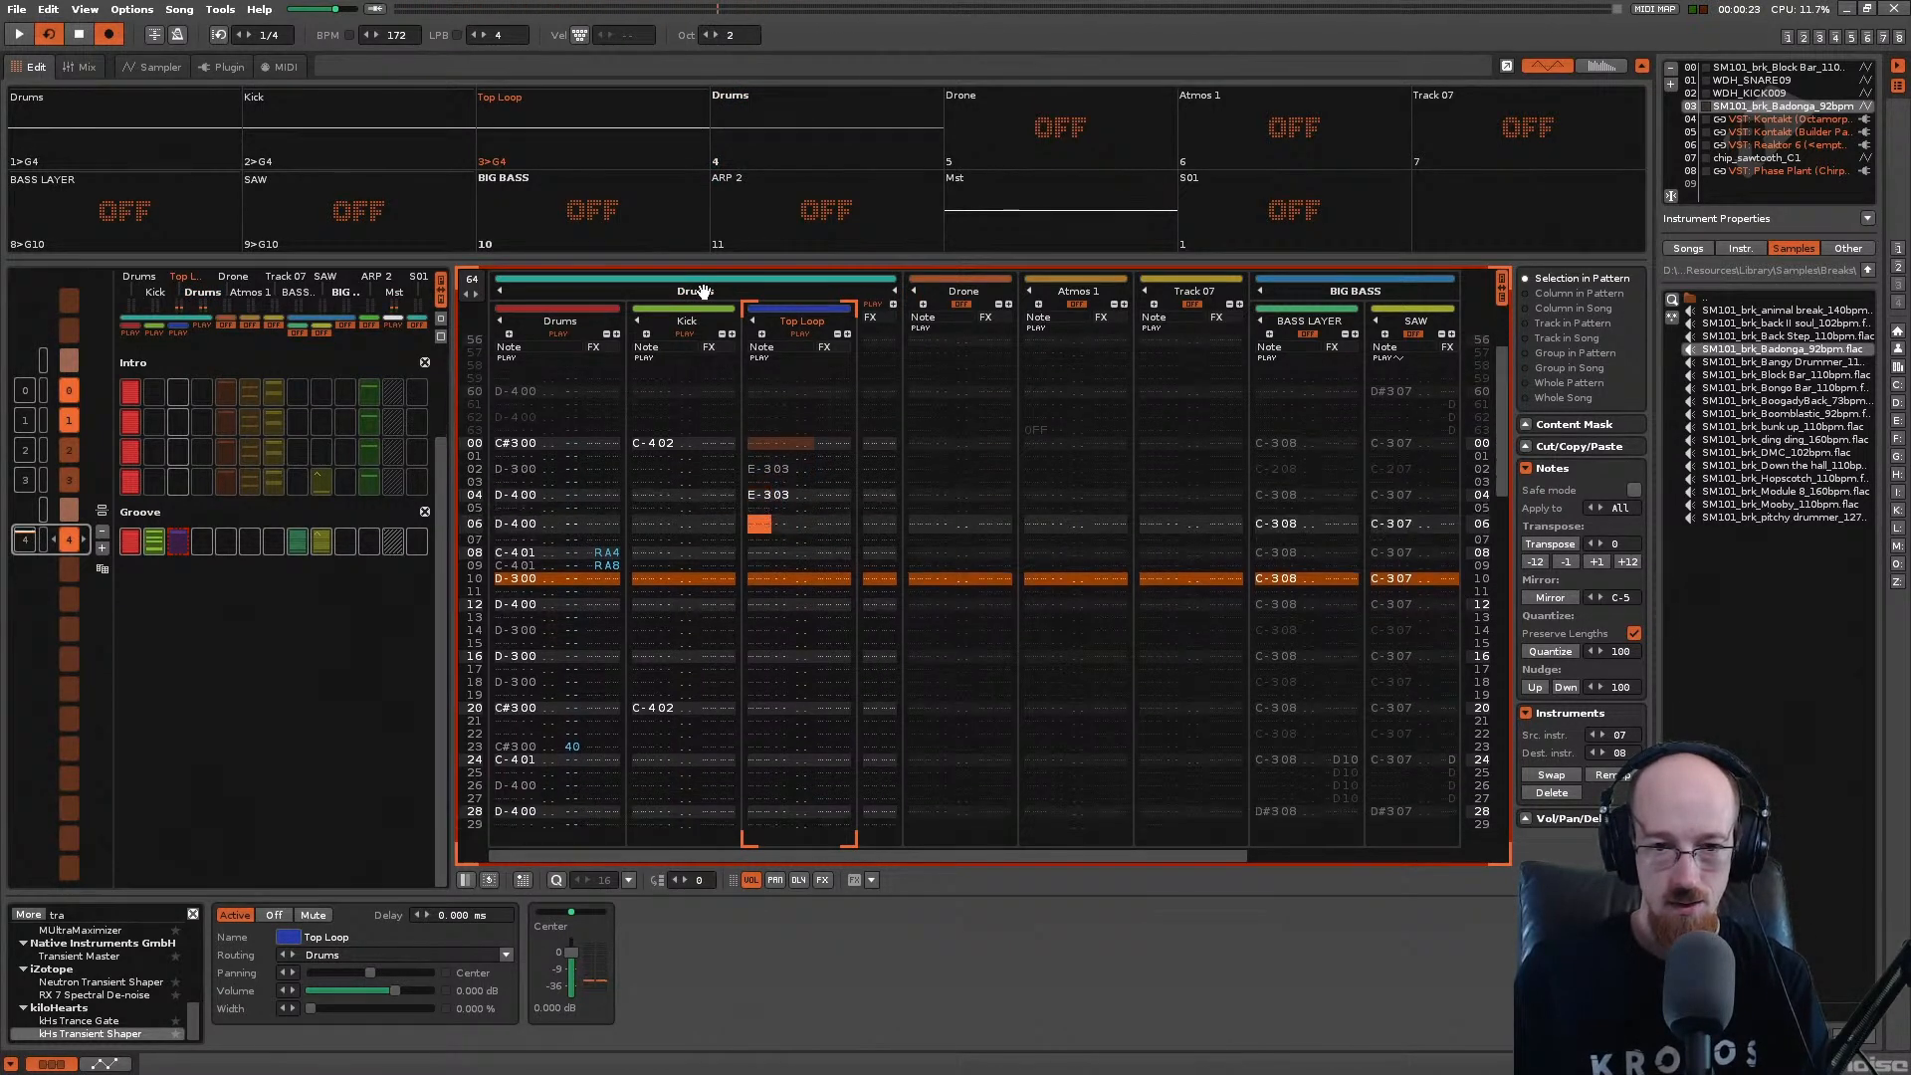
key(Up)
key(r)
key(y)
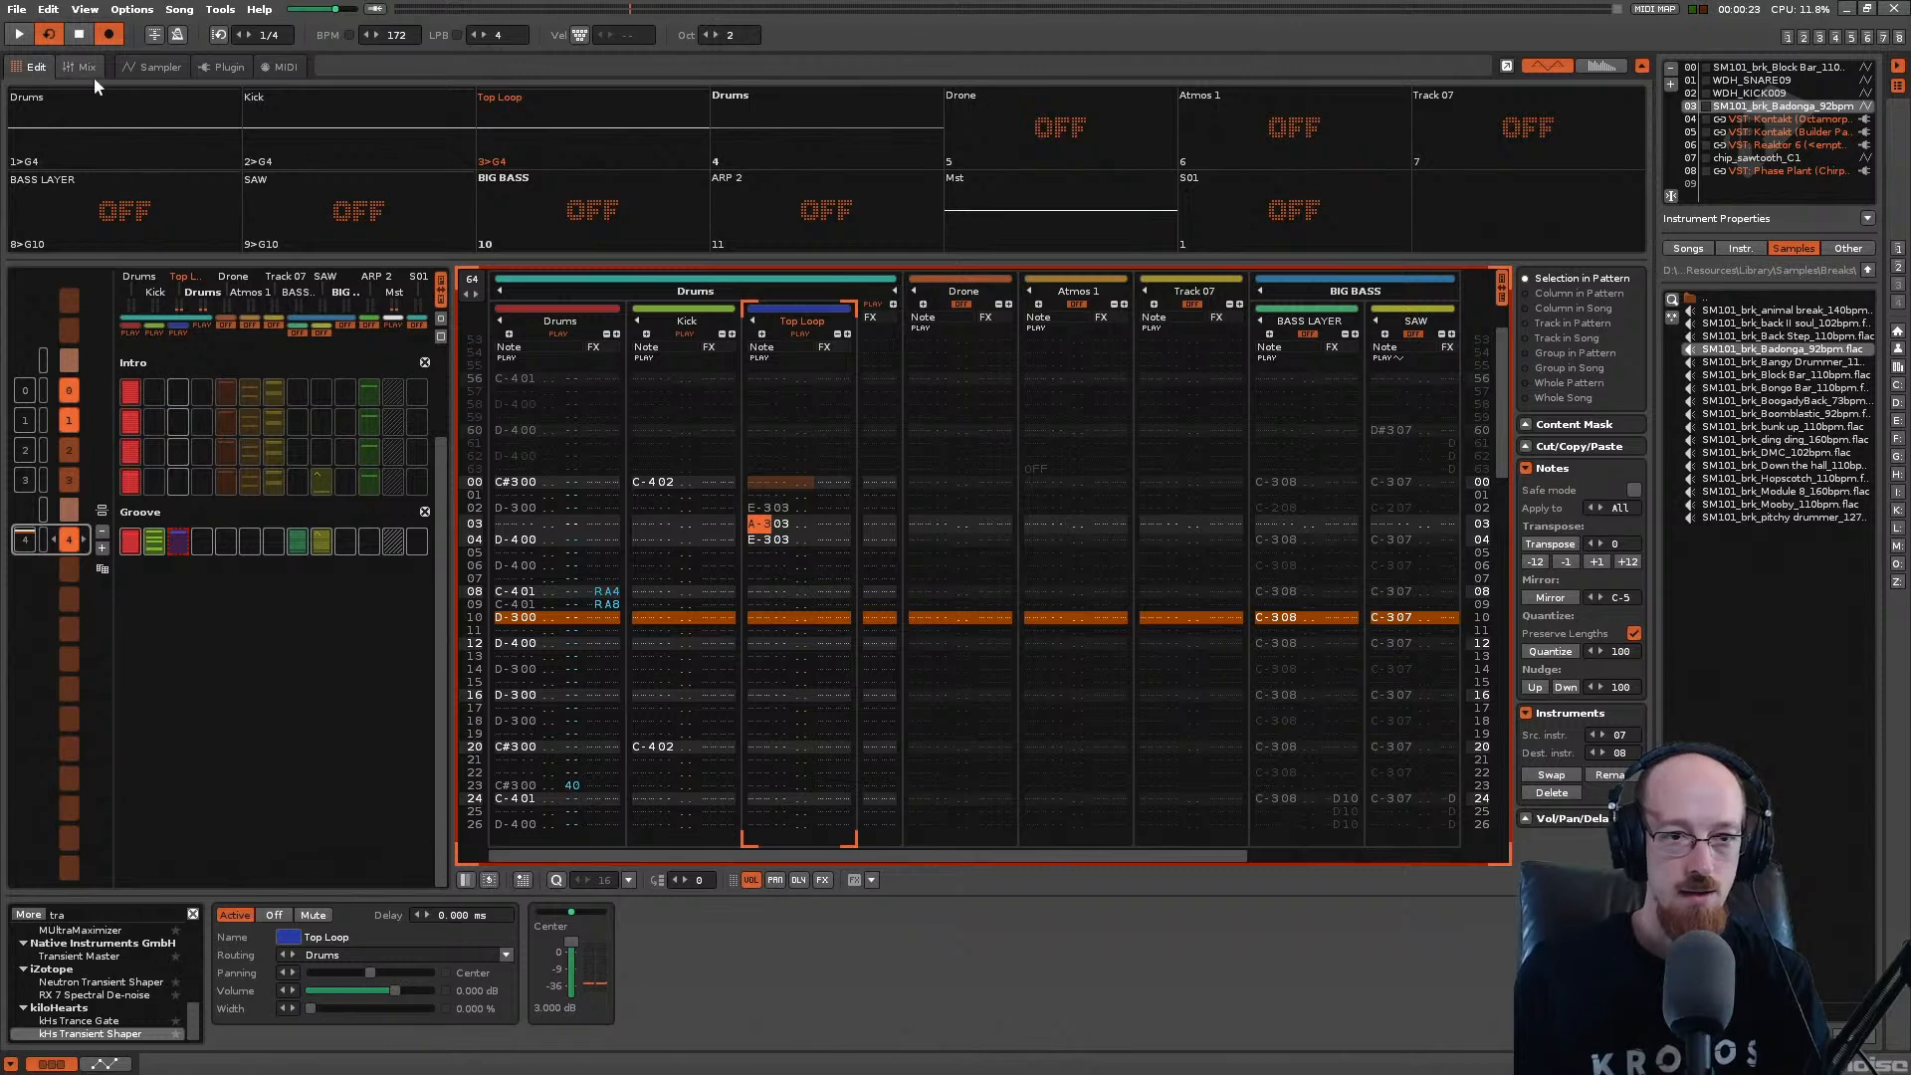
Step: Apply sample processing to the entire Badonga break in the sampler's waveform editor, then return to the pattern editor
click(140, 70)
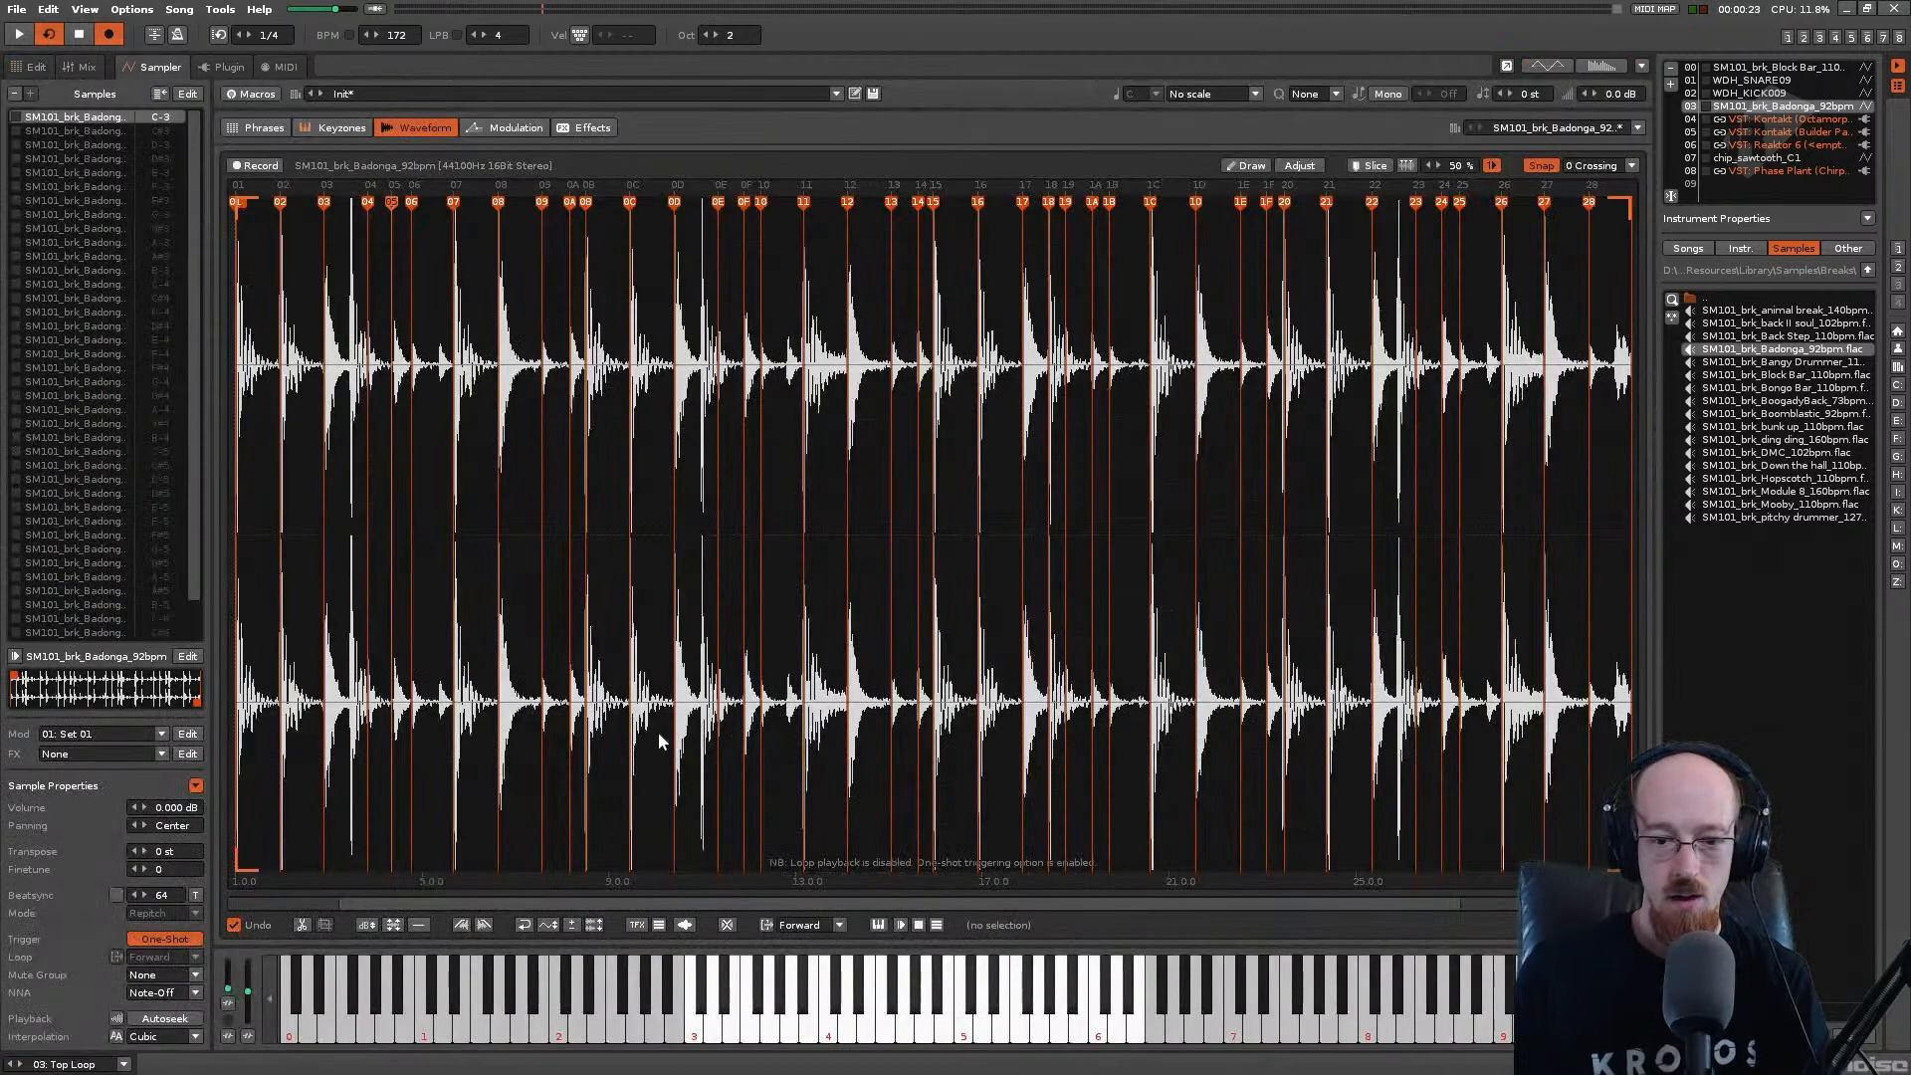
click(684, 925)
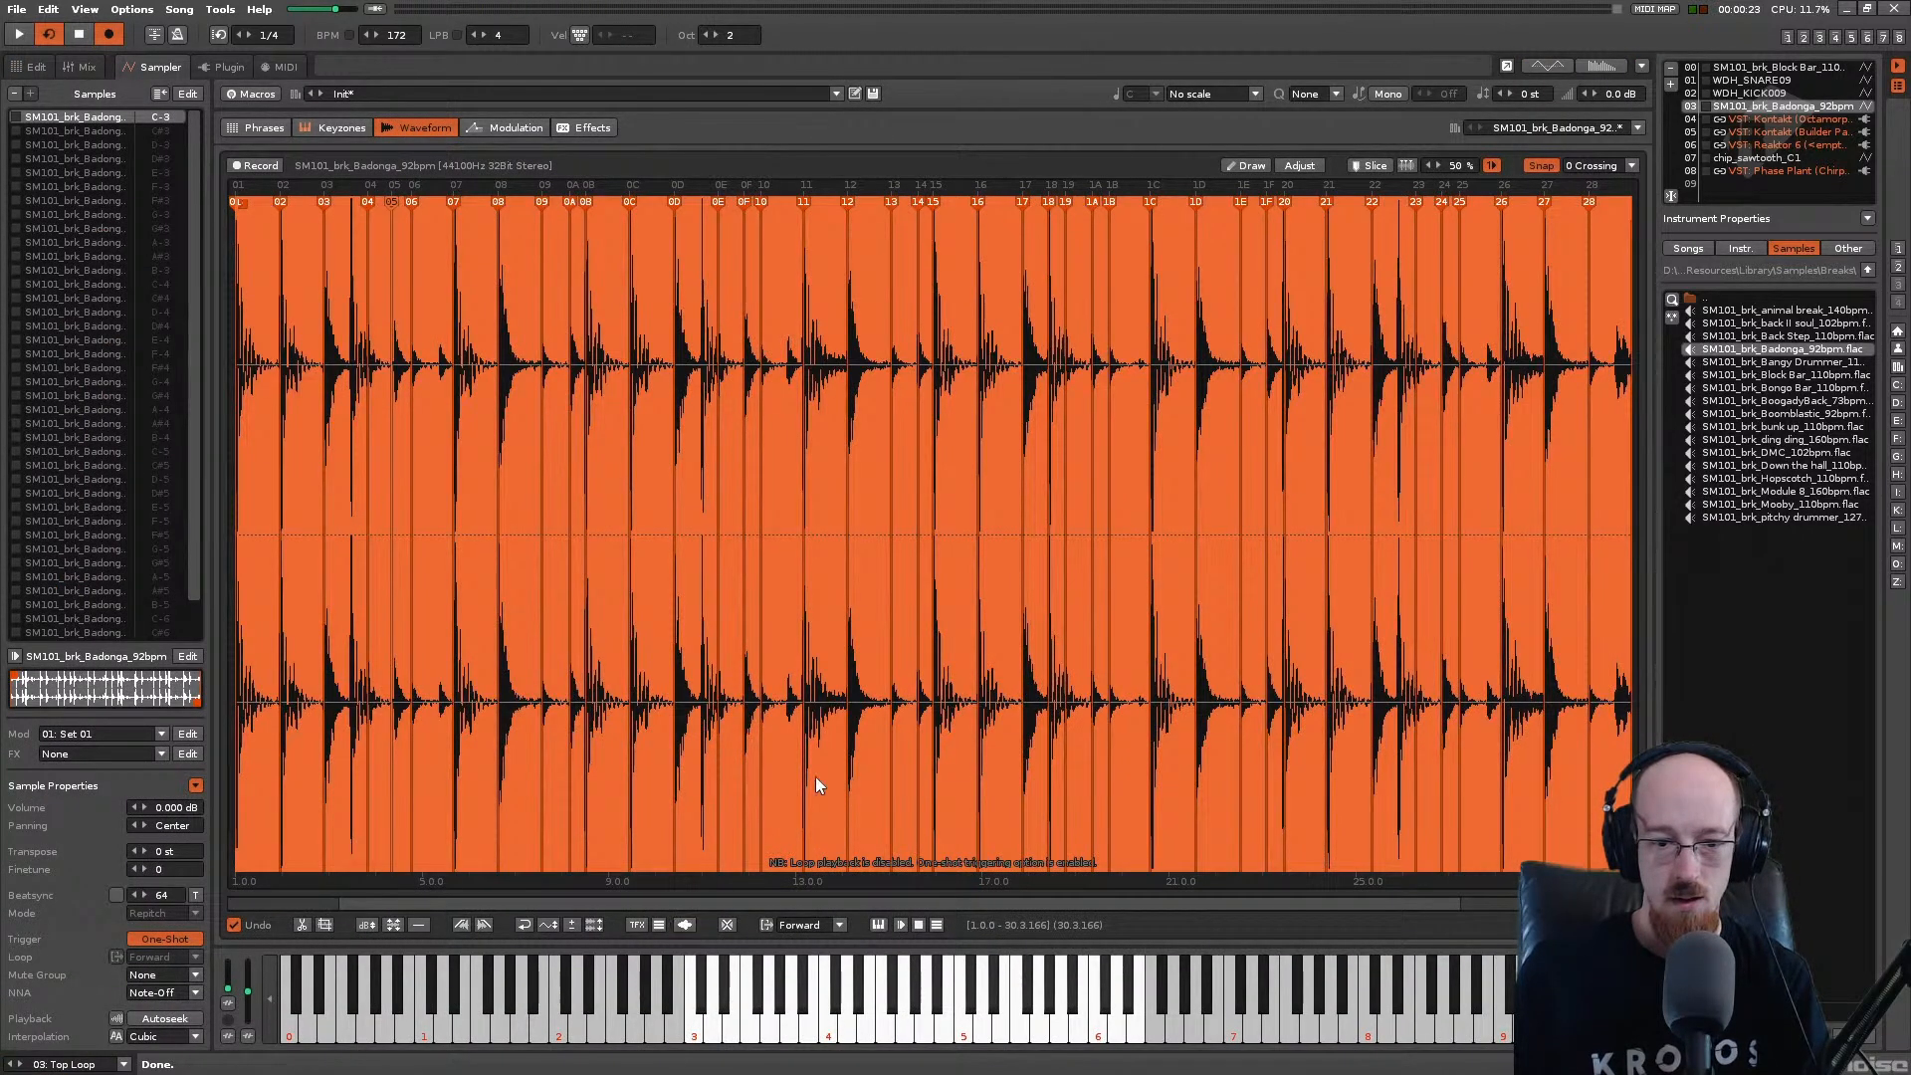
click(663, 688)
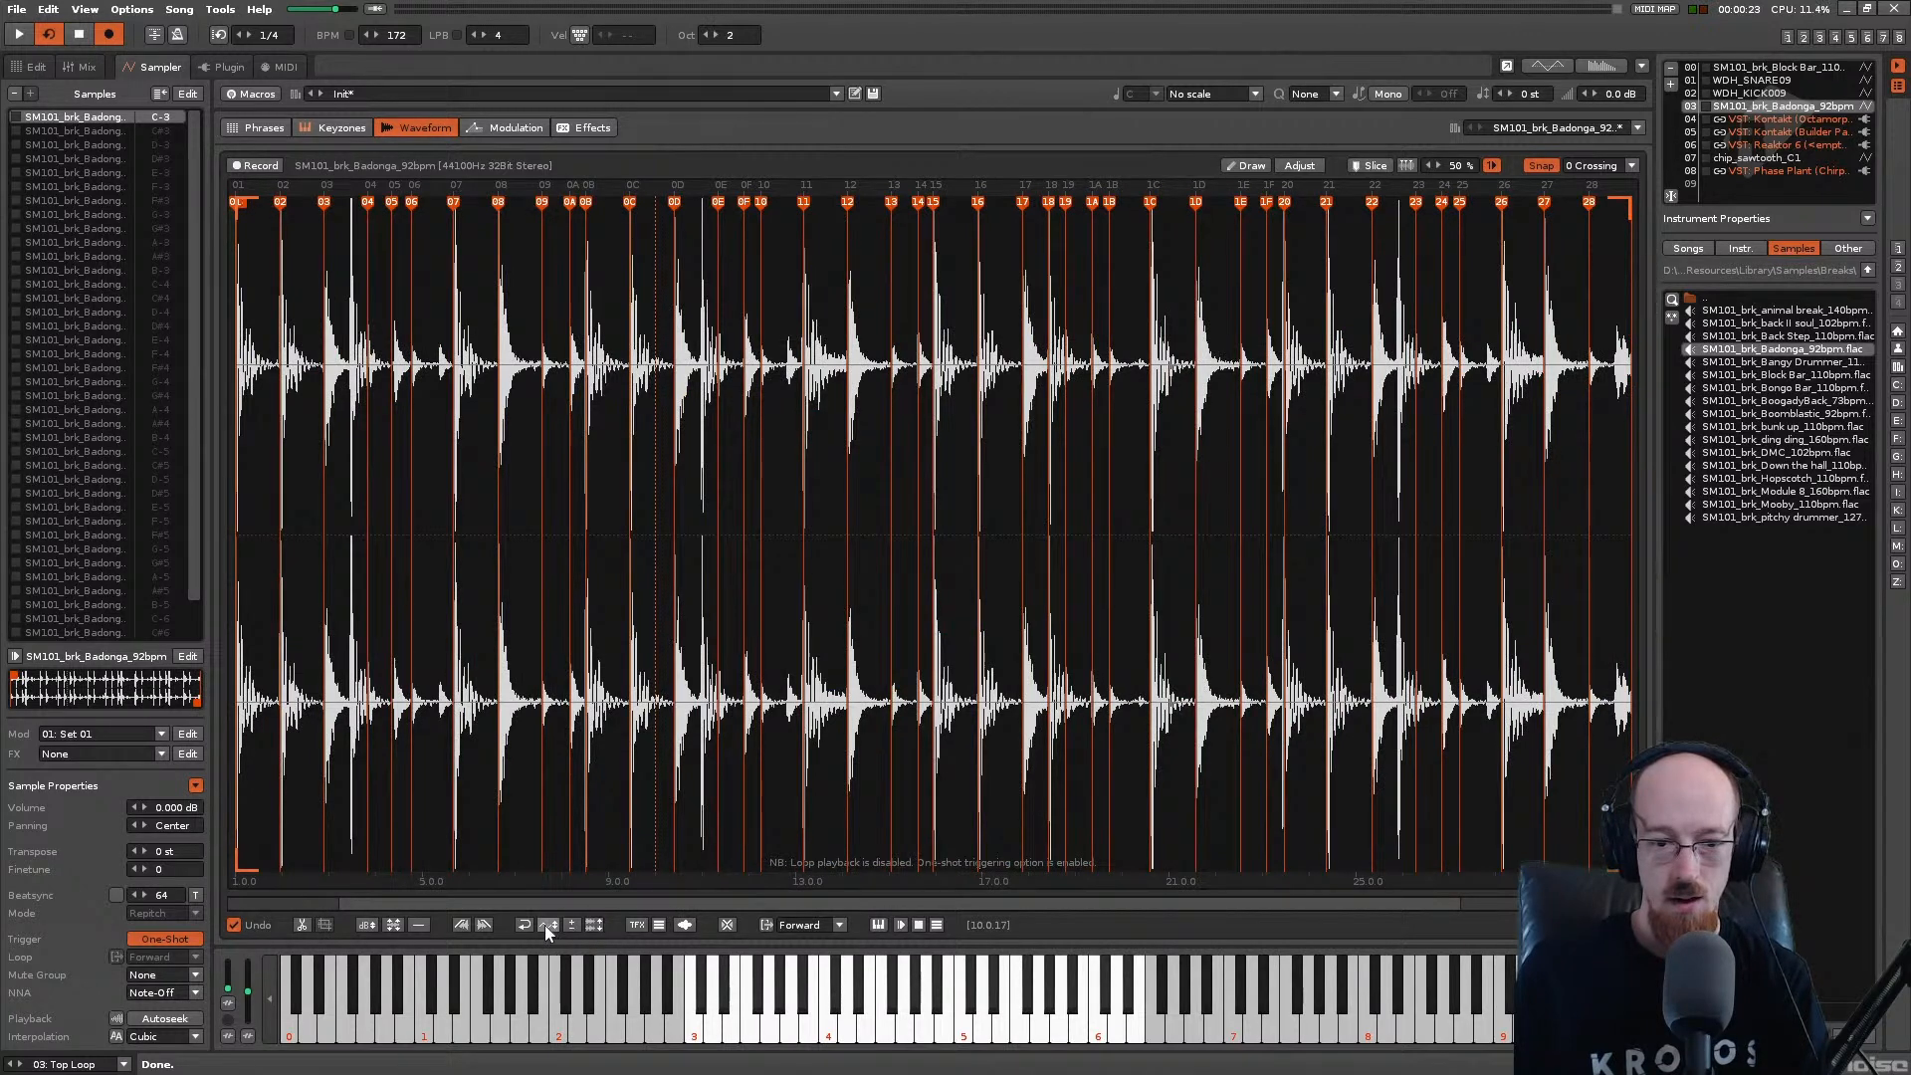
click(595, 925)
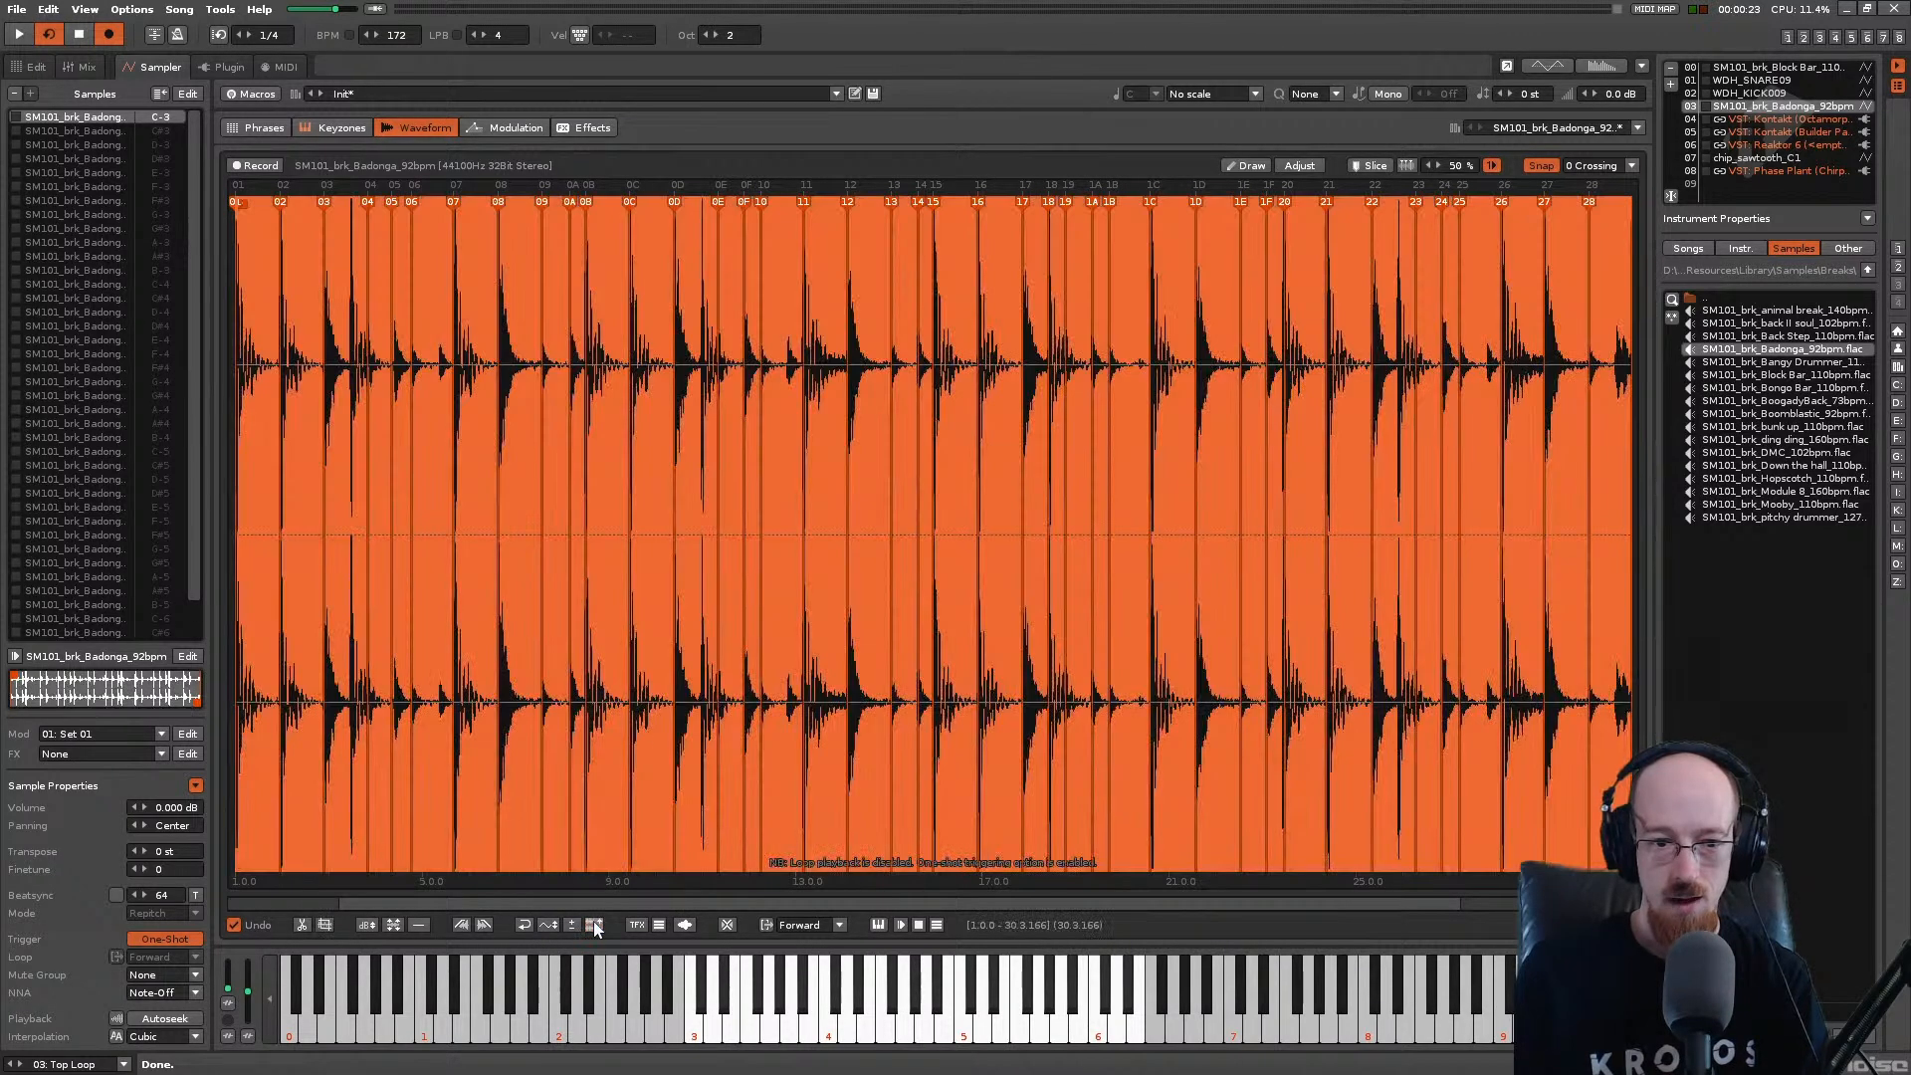
click(698, 574)
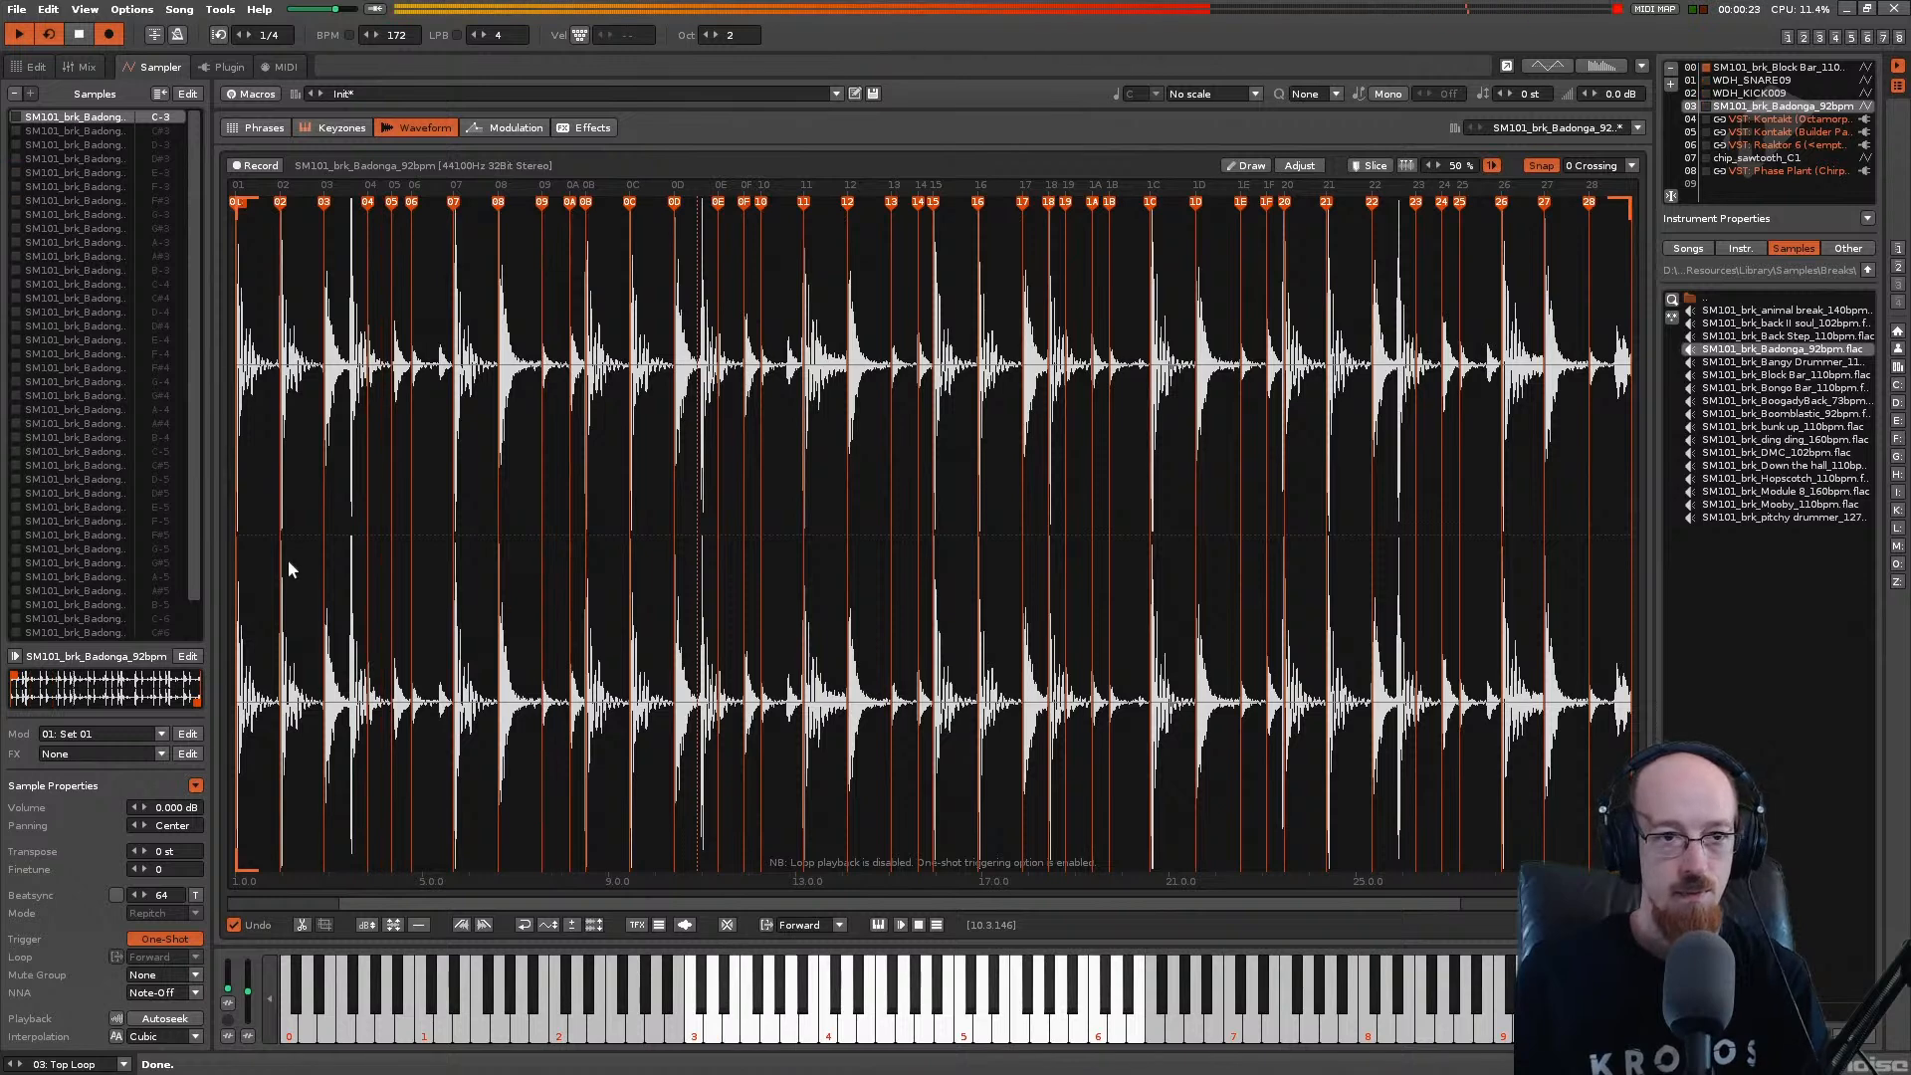
click(33, 66)
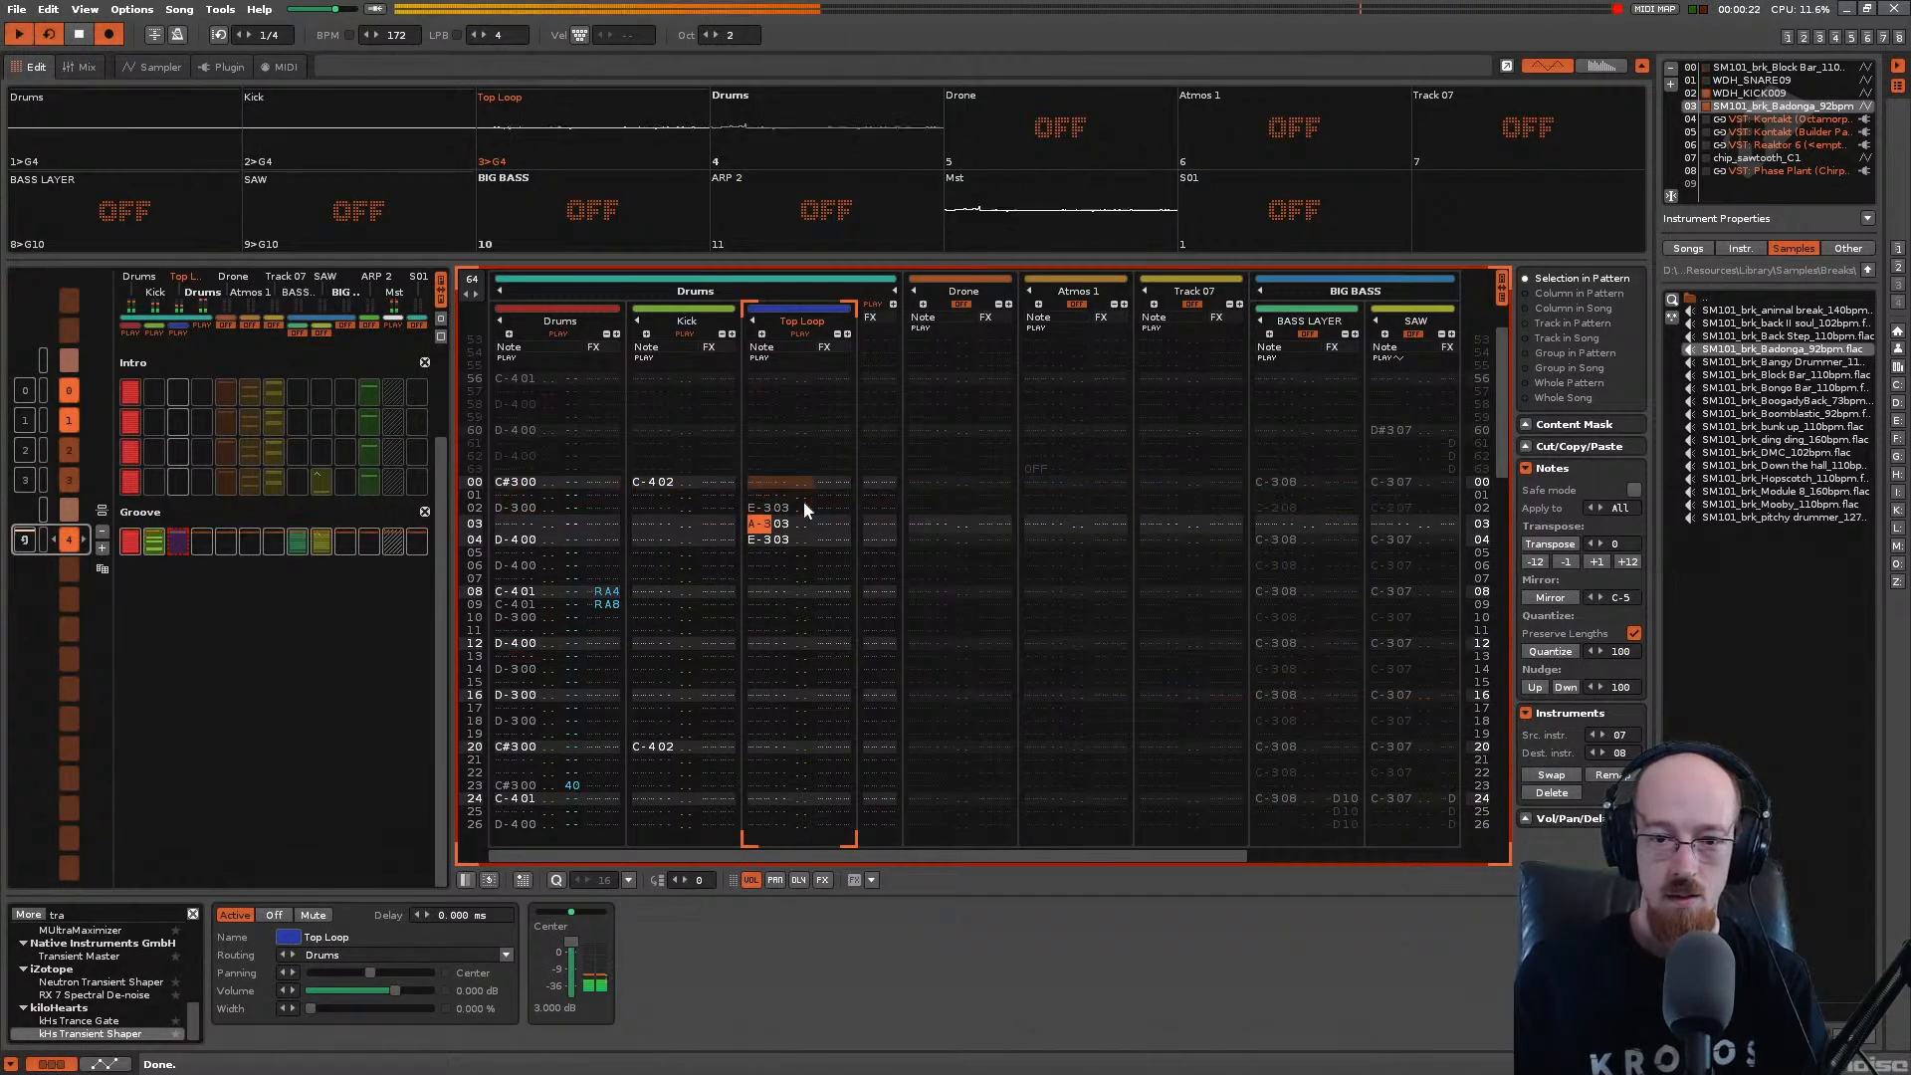
Step: Enter slices E-3, A-3 and E-3 on lines 07 to 09 of the Top Loop track and play them back
key(Down)
key(Down)
key(Down)
key(Down)
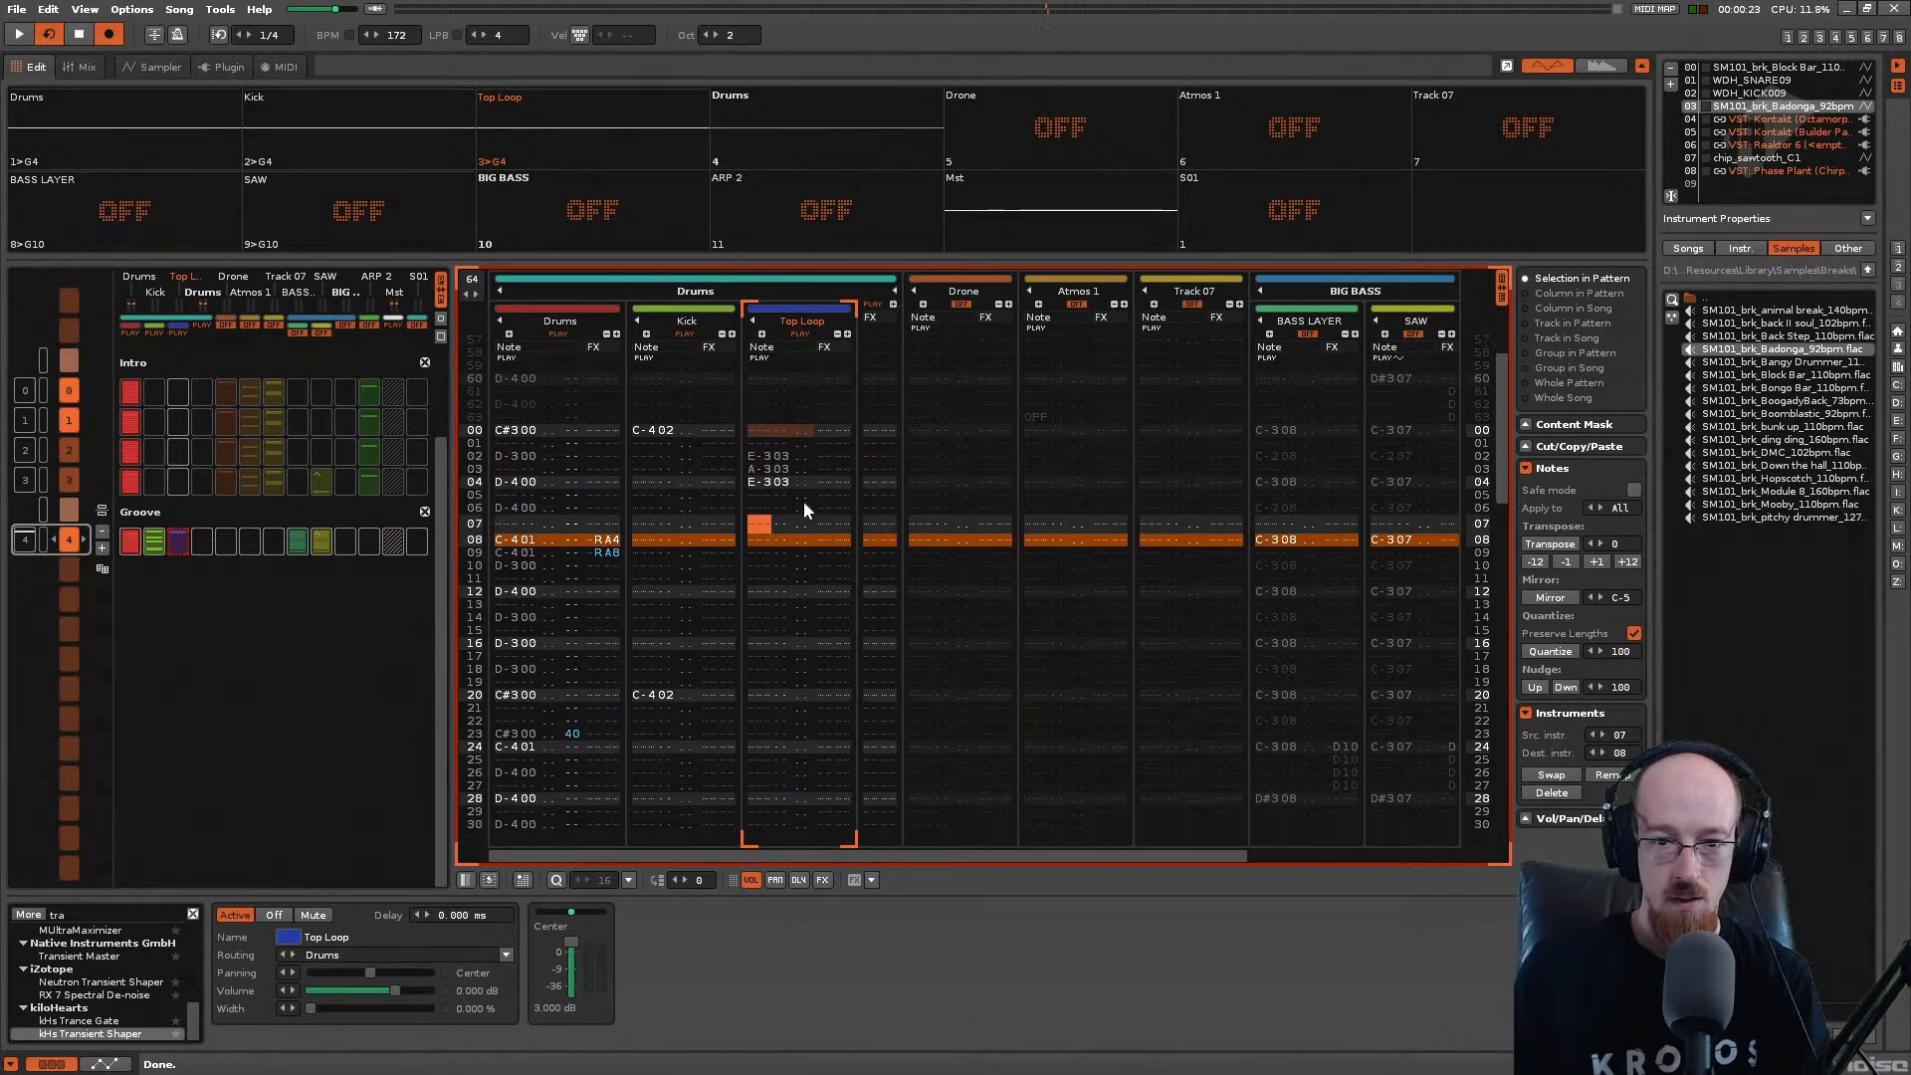
key(e)
key(e)
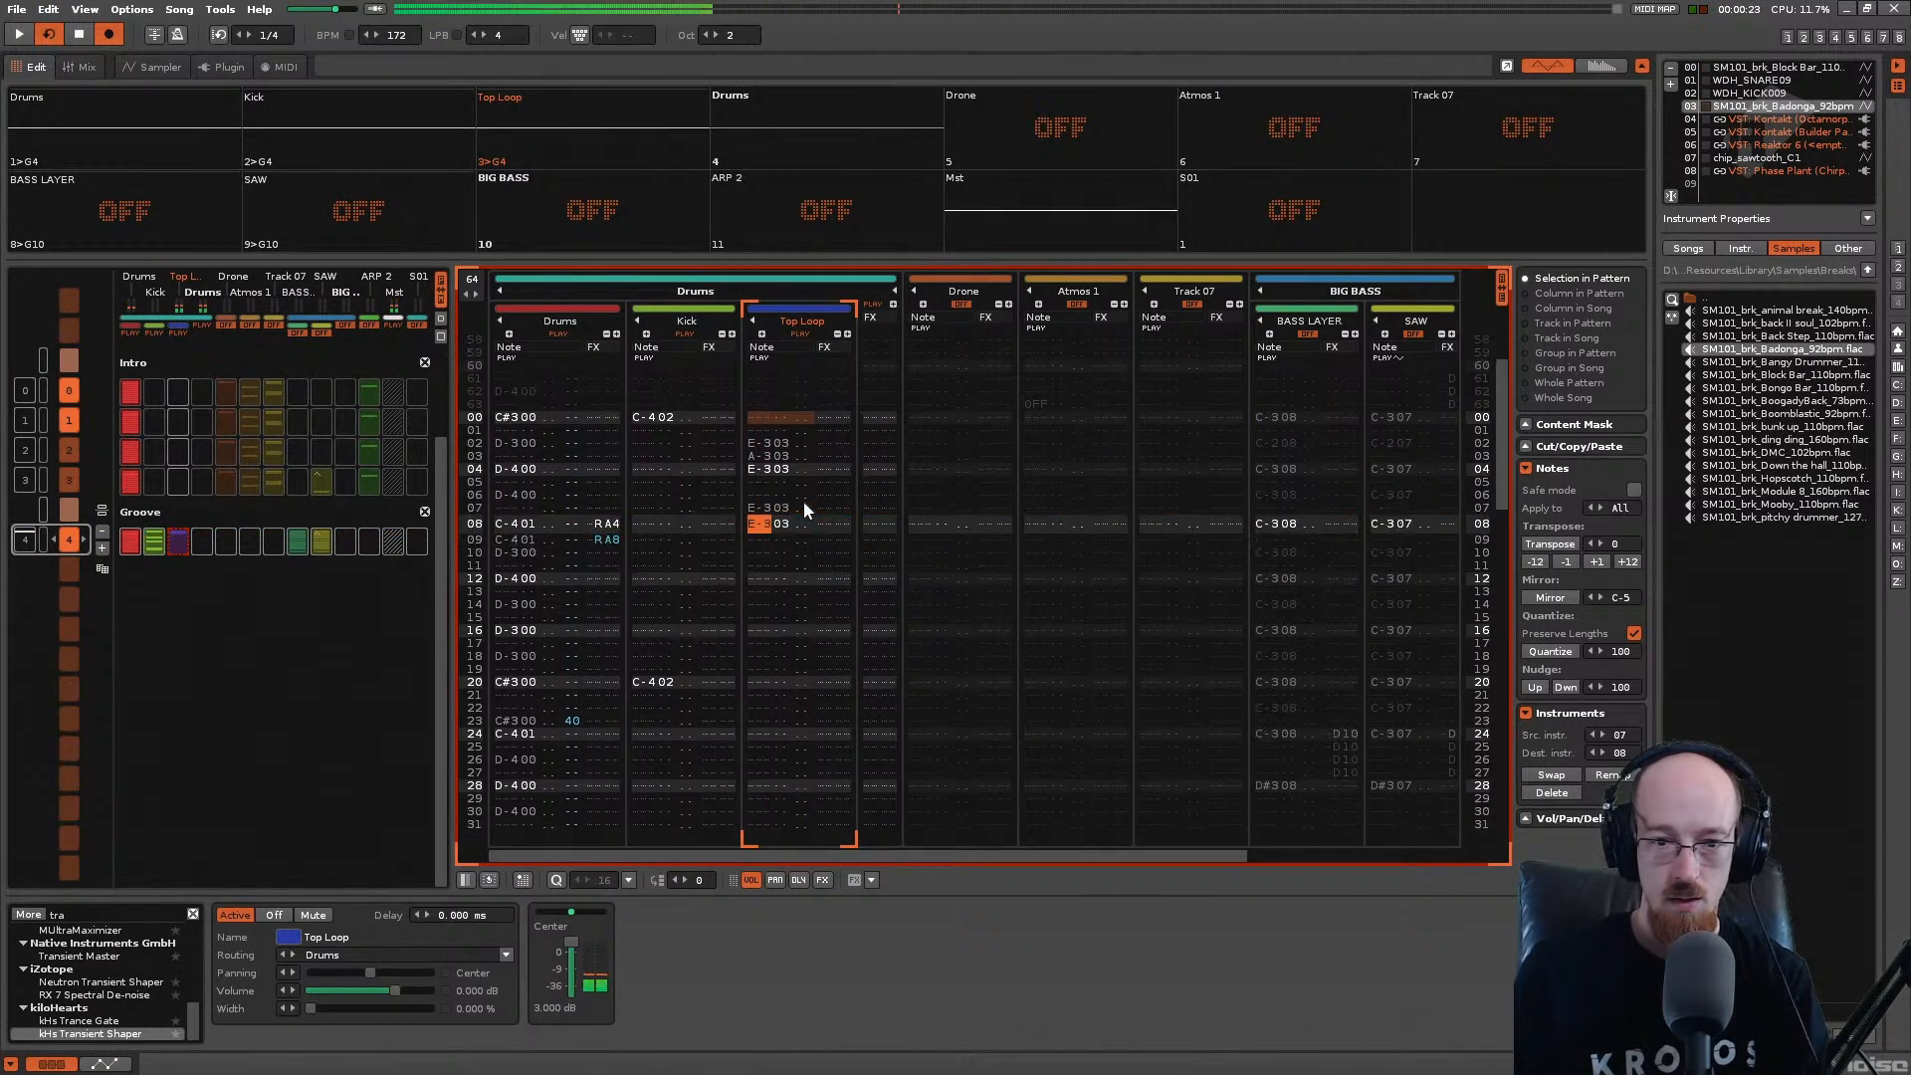
key(y)
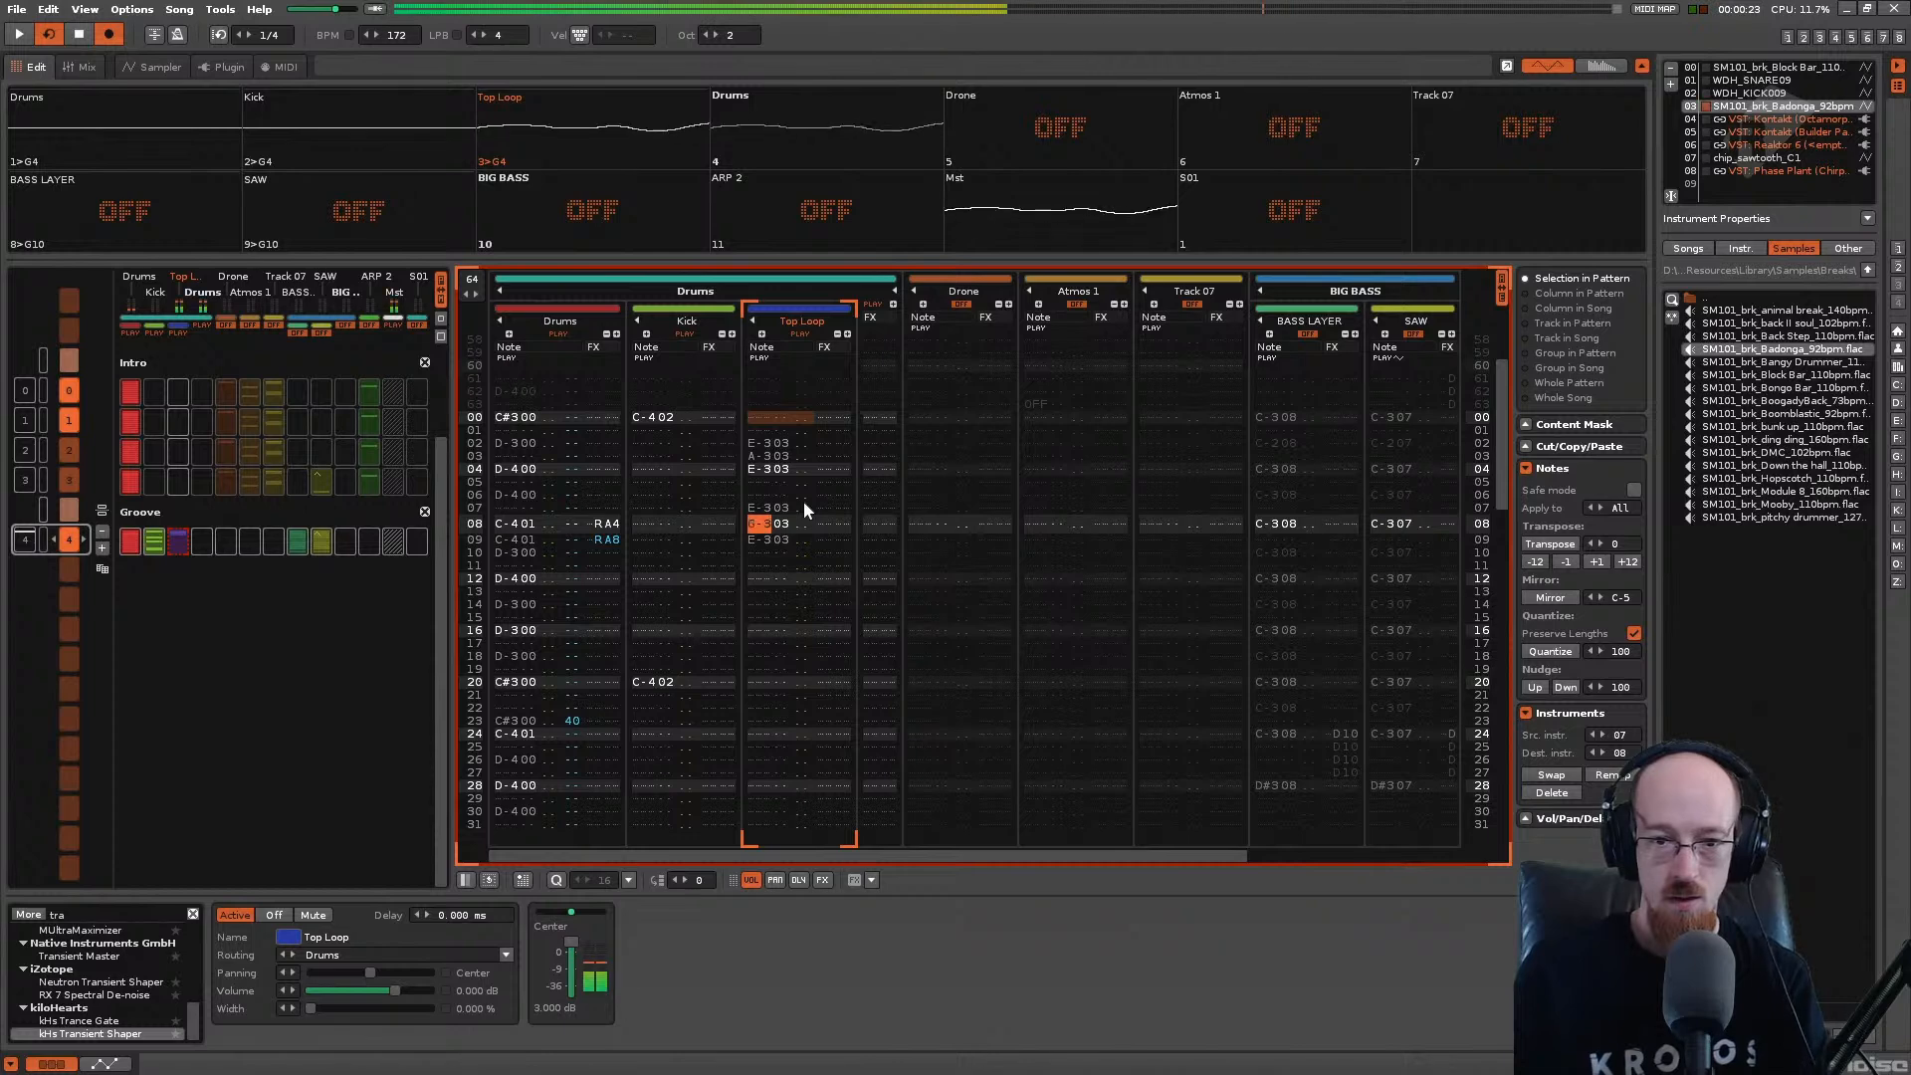
key(Up)
key(space)
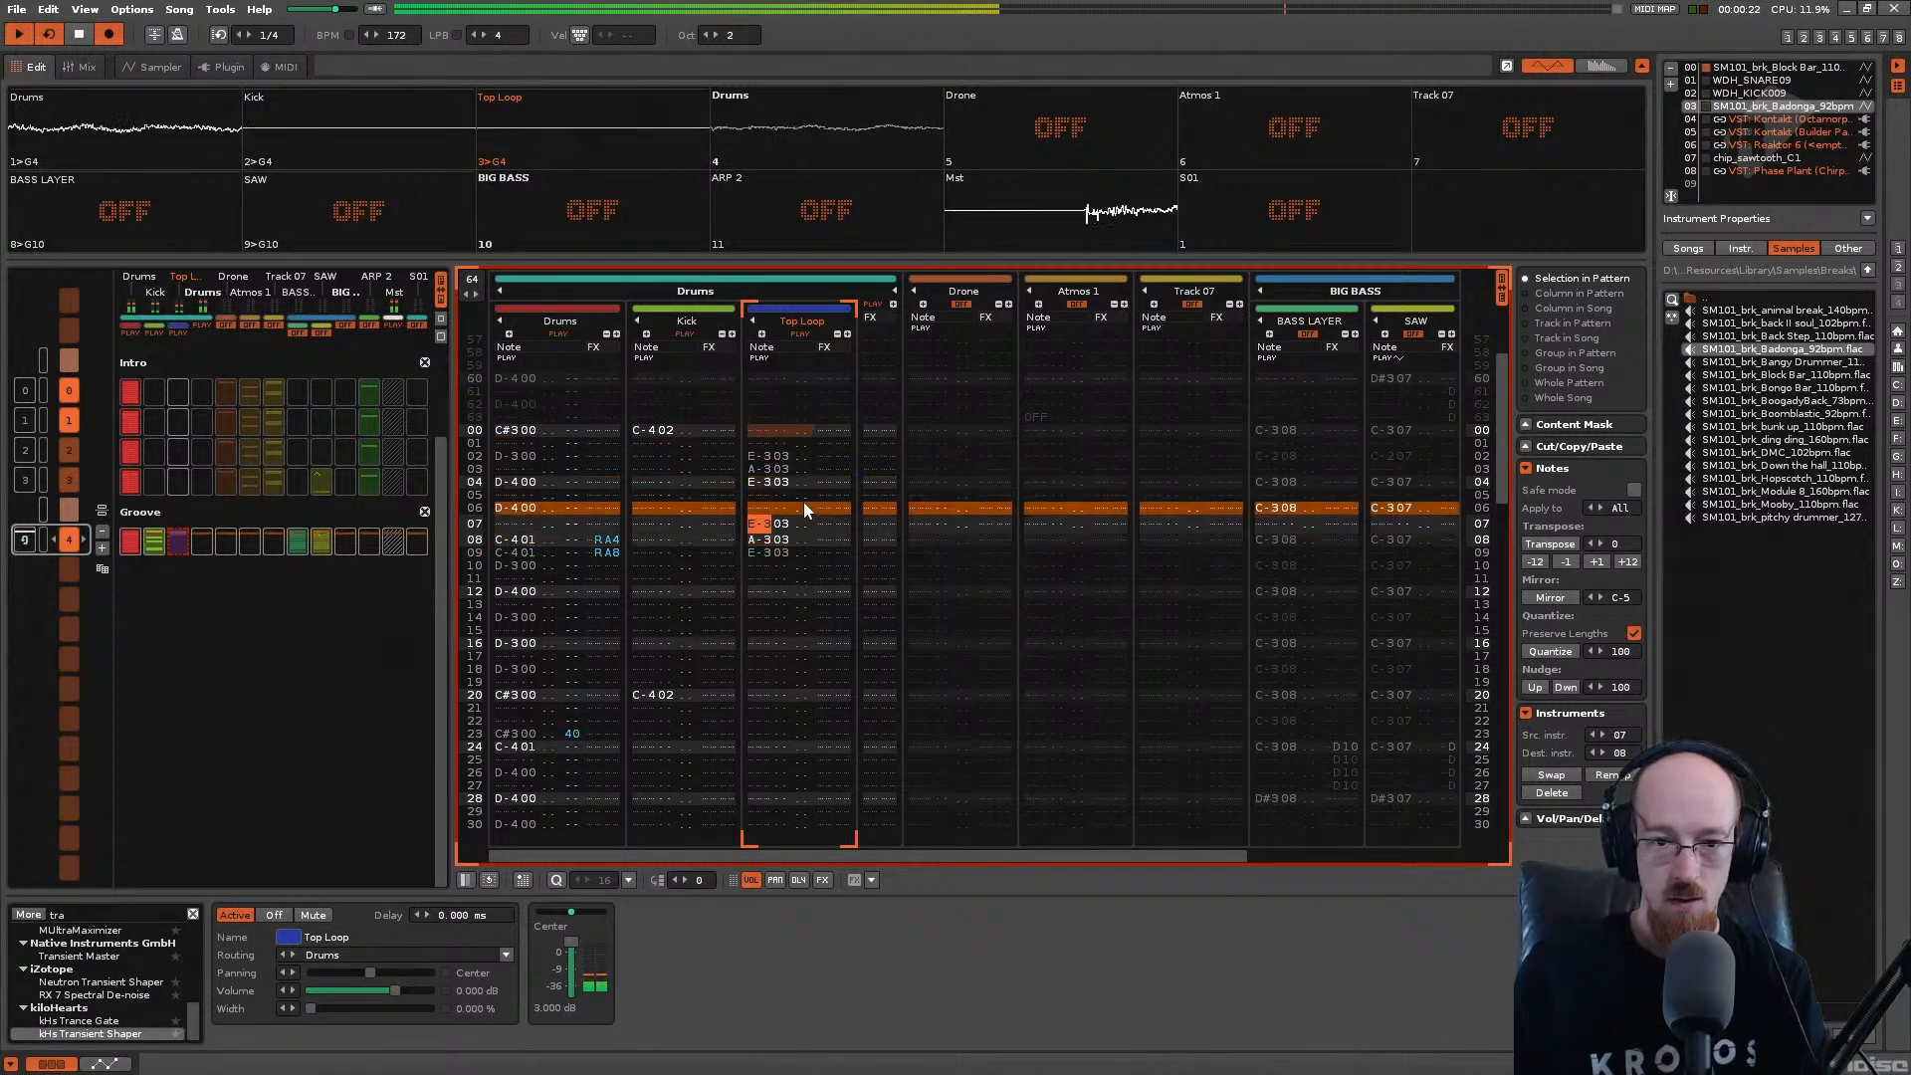
Step: Enter slice E-3 on lines 11 and 12 of the Top Loop track
key(Down)
key(Down)
key(Down)
key(Down)
key(r)
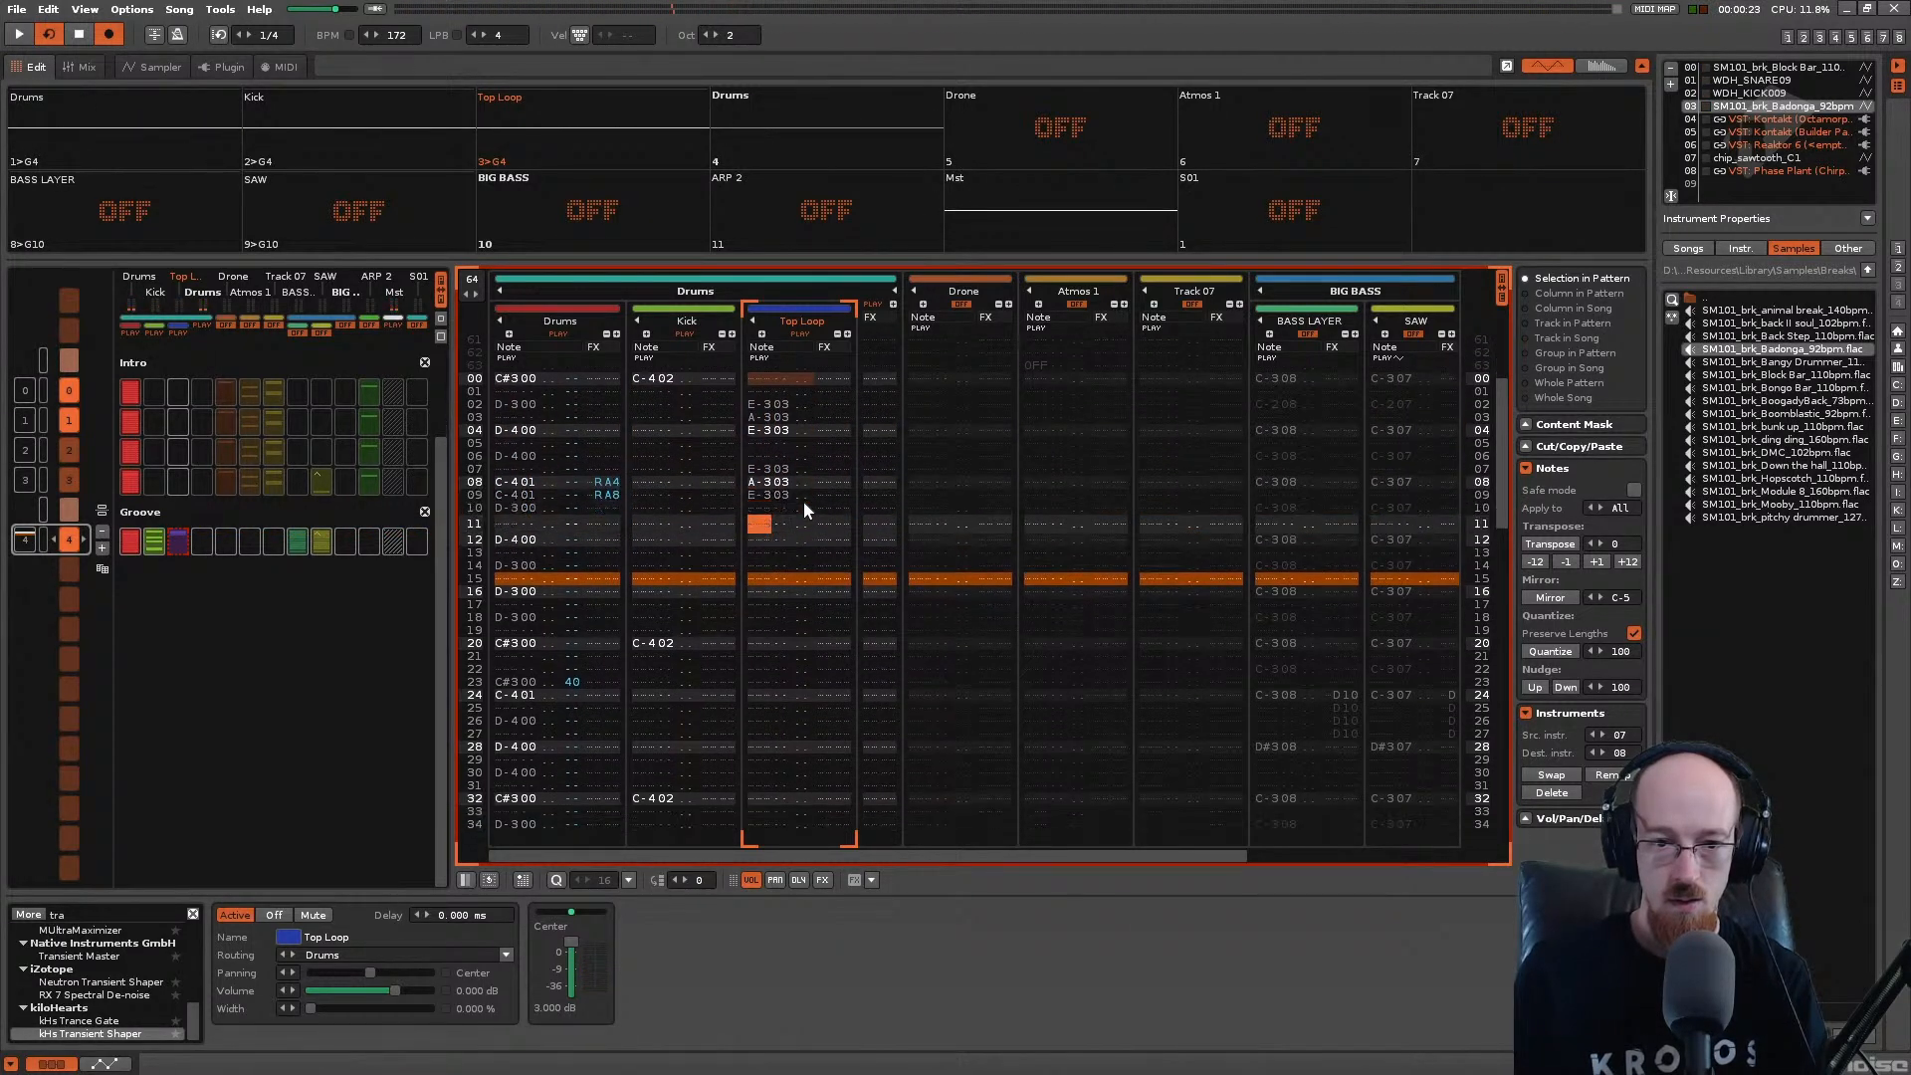
key(e)
key(Down)
key(e)
Step: Enter slice A-3 on line 13 and E-3 on line 14 of the Top Loop track and play the result
key(Down)
key(y)
key(Down)
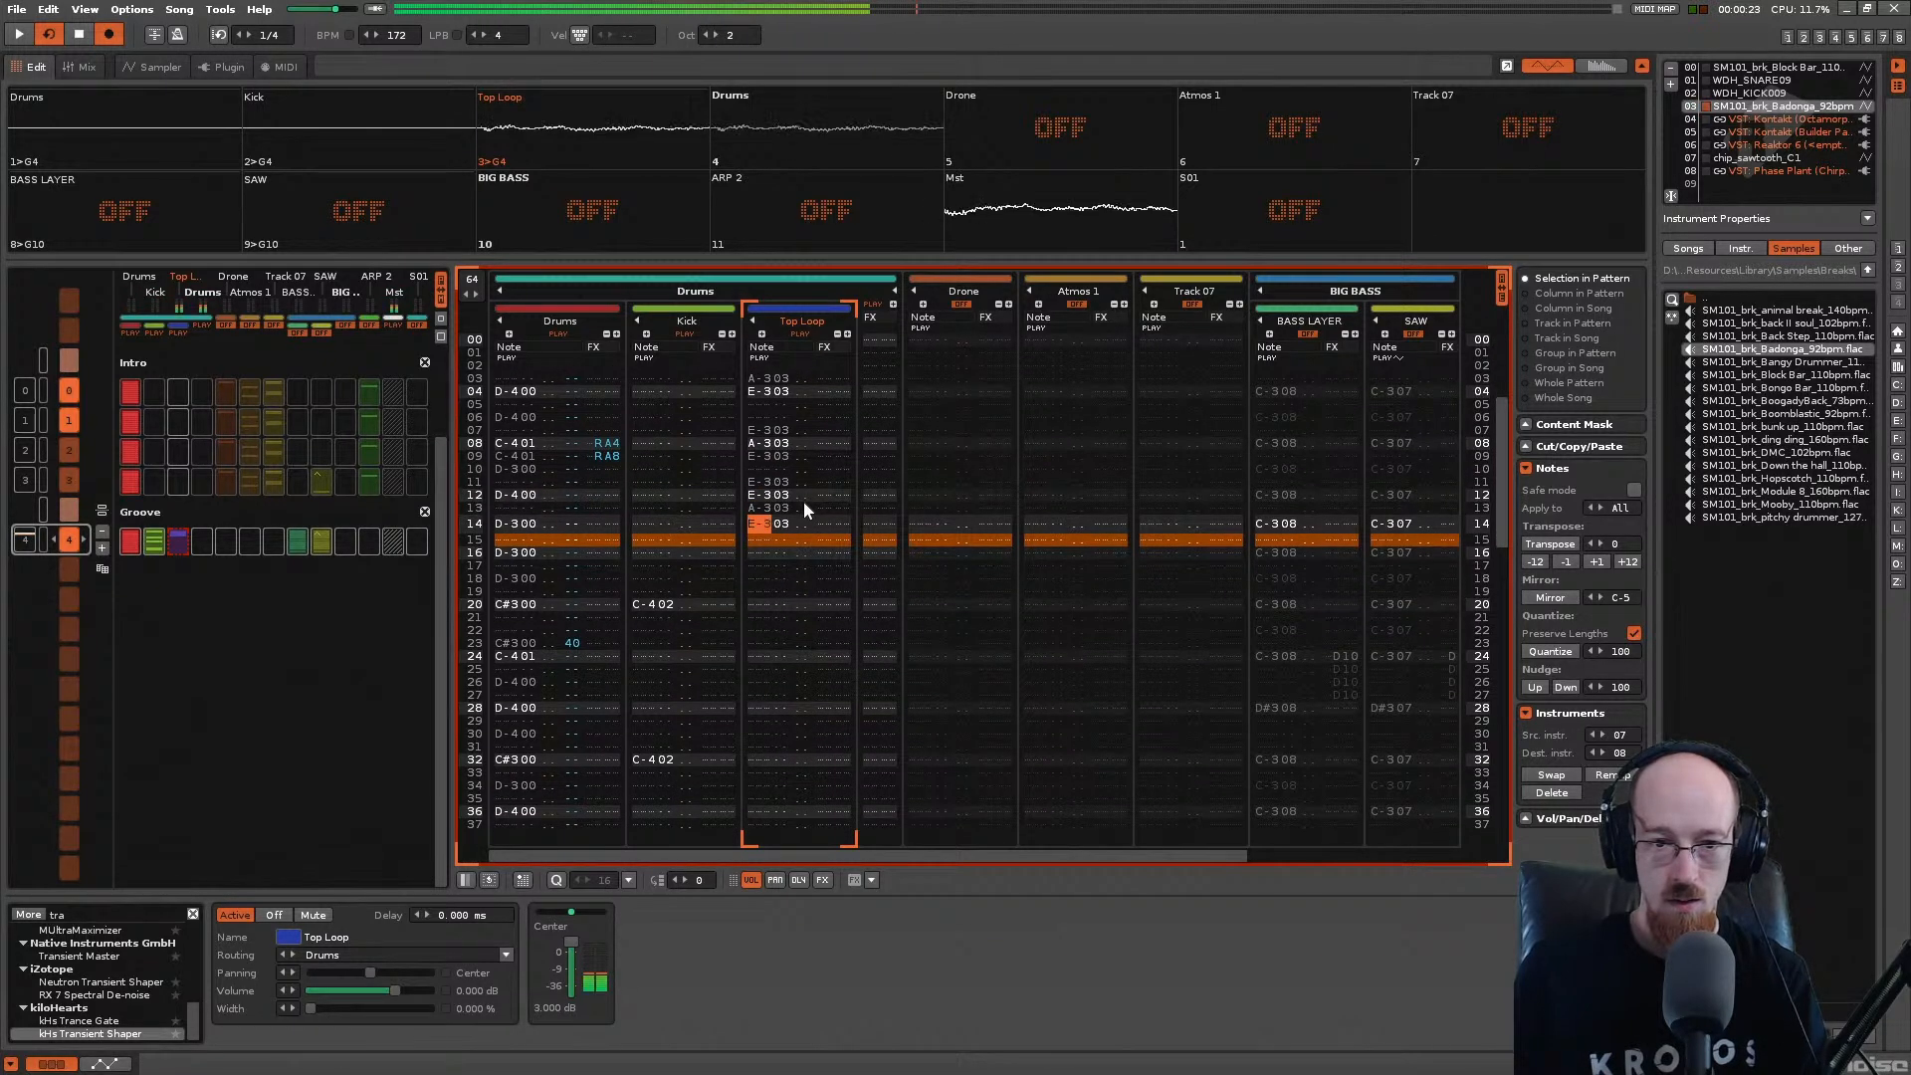
key(e)
key(Up)
key(Up)
key(space)
Step: Enter slice E-3 on line 17 and A-3 on line 18 of the Top Loop track
key(Down)
key(Down)
key(Down)
key(Down)
key(Down)
key(e)
key(Down)
key(y)
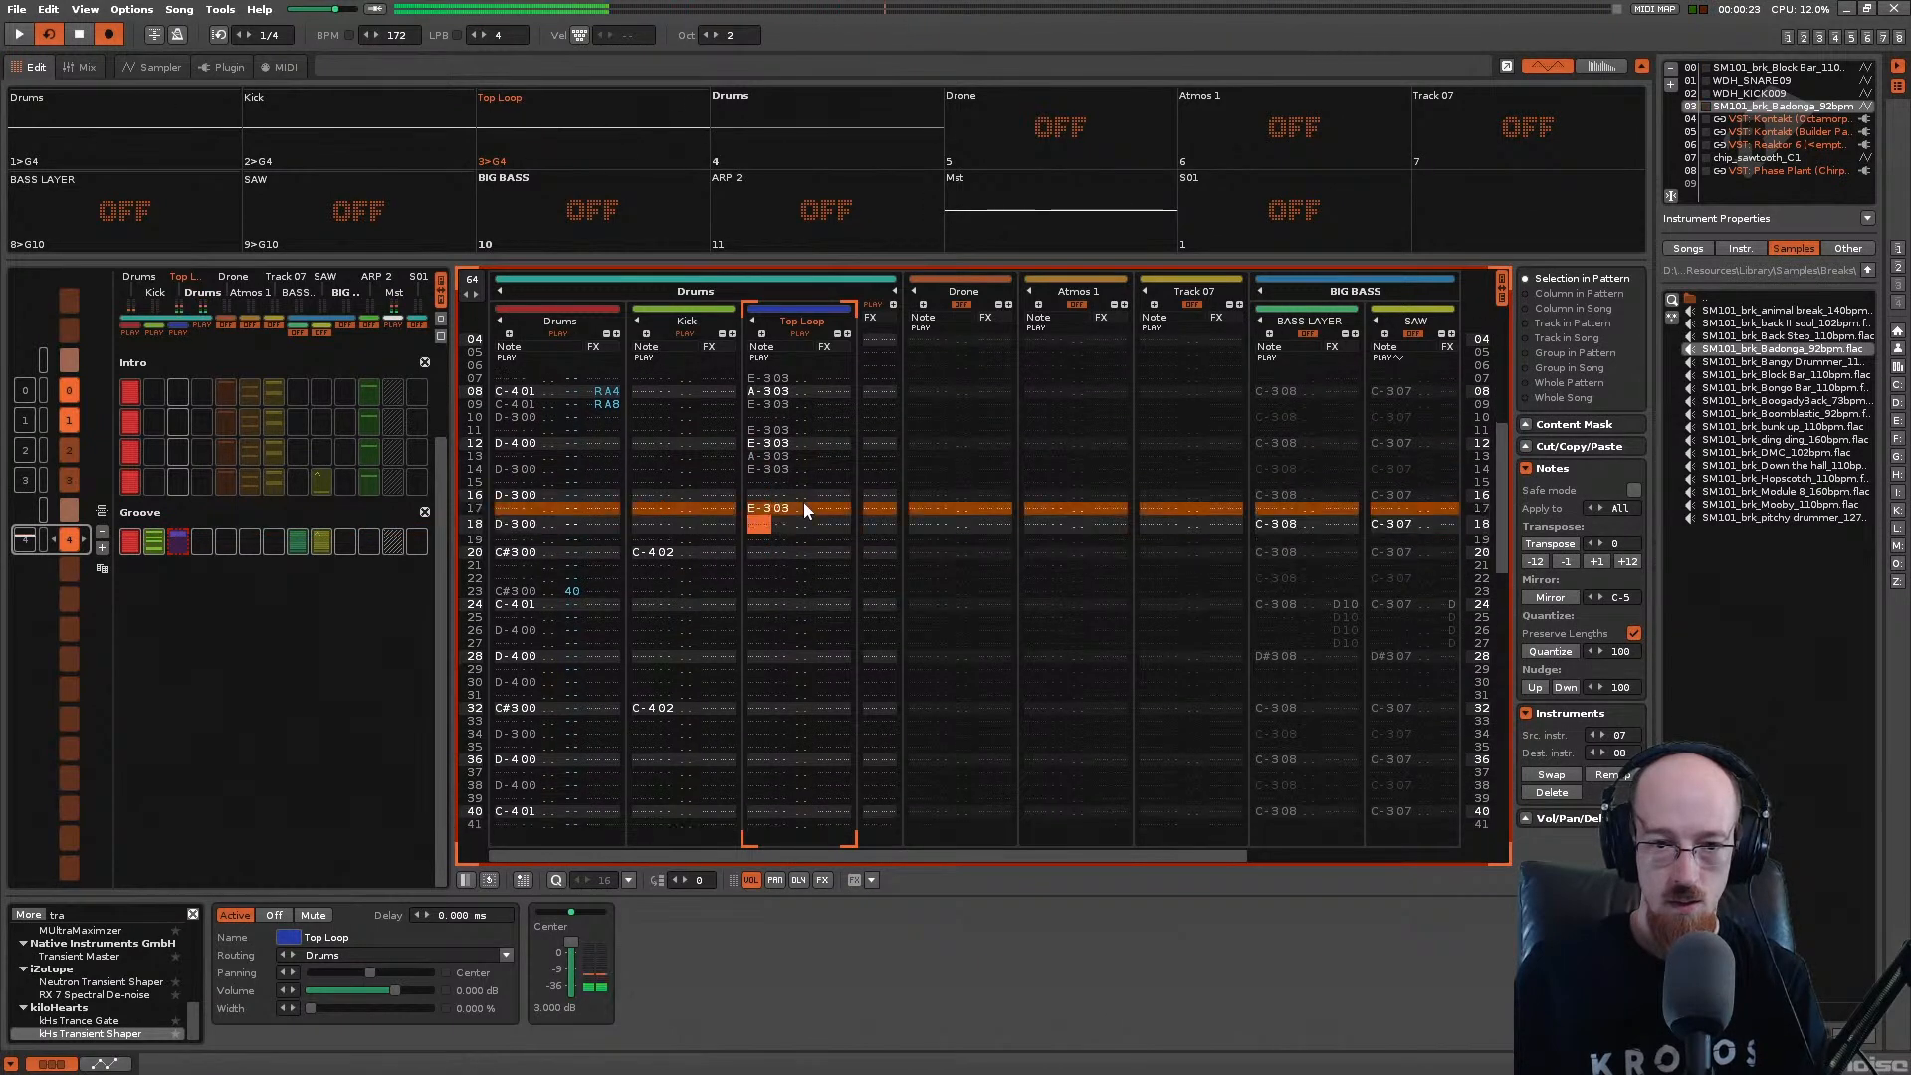
Step: Enter slice E-3 on line 19 and A-3 on line 20 of the Top Loop track and play the pattern
key(Down)
key(e)
key(e)
key(Down)
key(y)
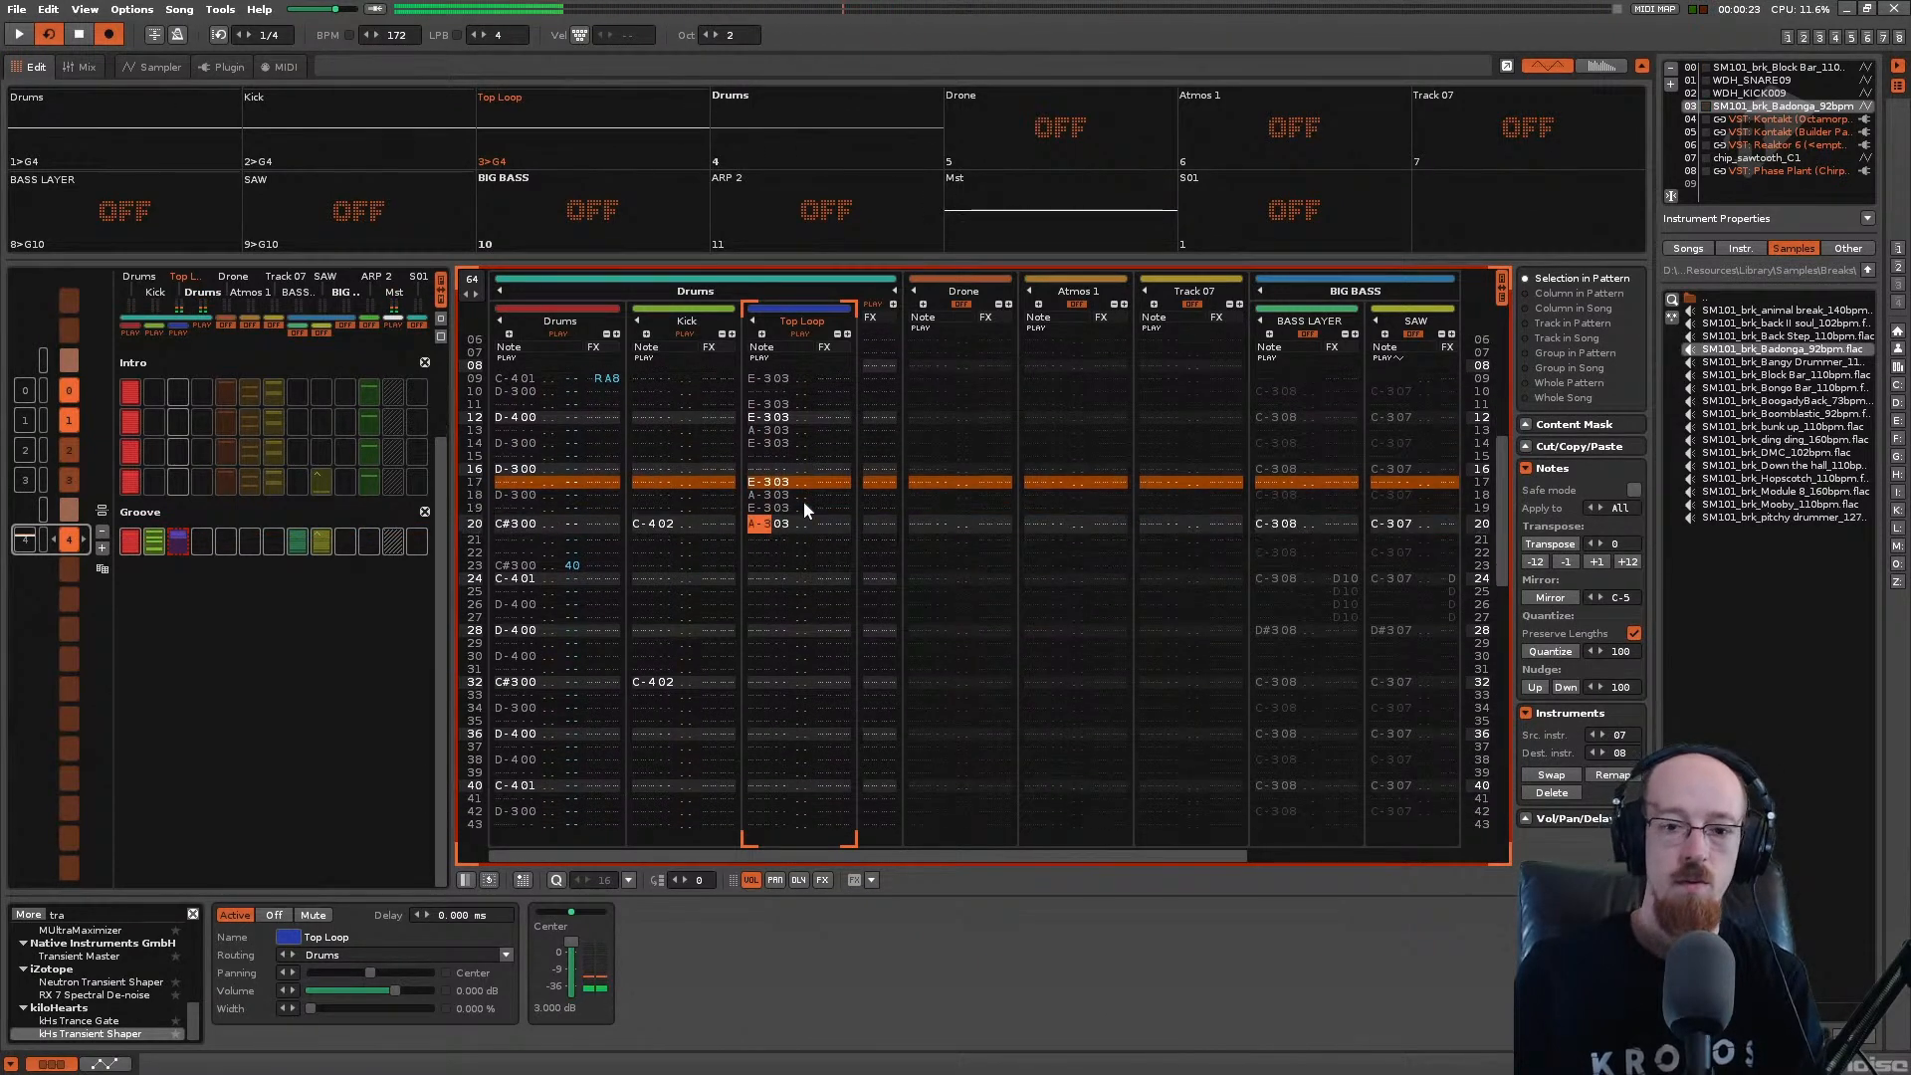
key(Up)
key(Up)
key(space)
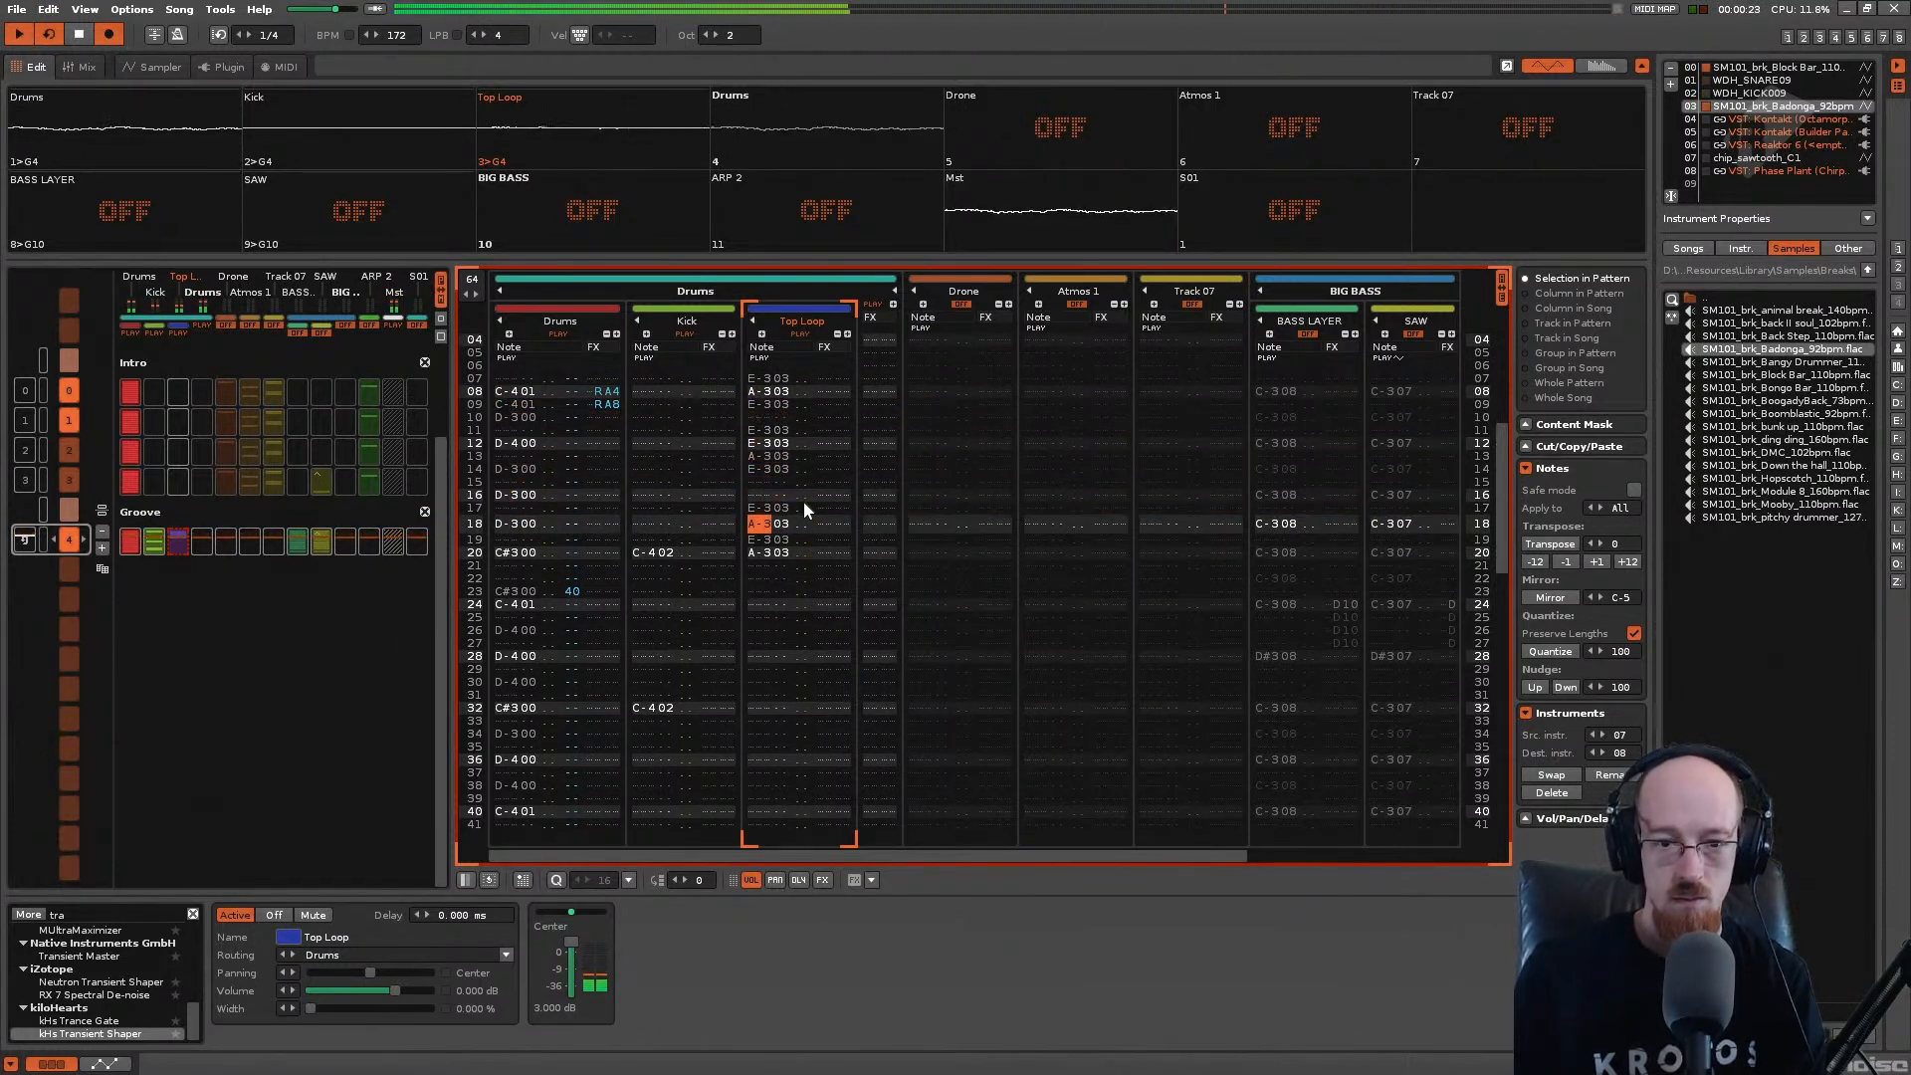
Step: Enter slice E-3 on lines 22 and 24 of the Top Loop track
key(Down)
key(Down)
key(Down)
key(Down)
key(e)
key(Down)
key(Down)
key(e)
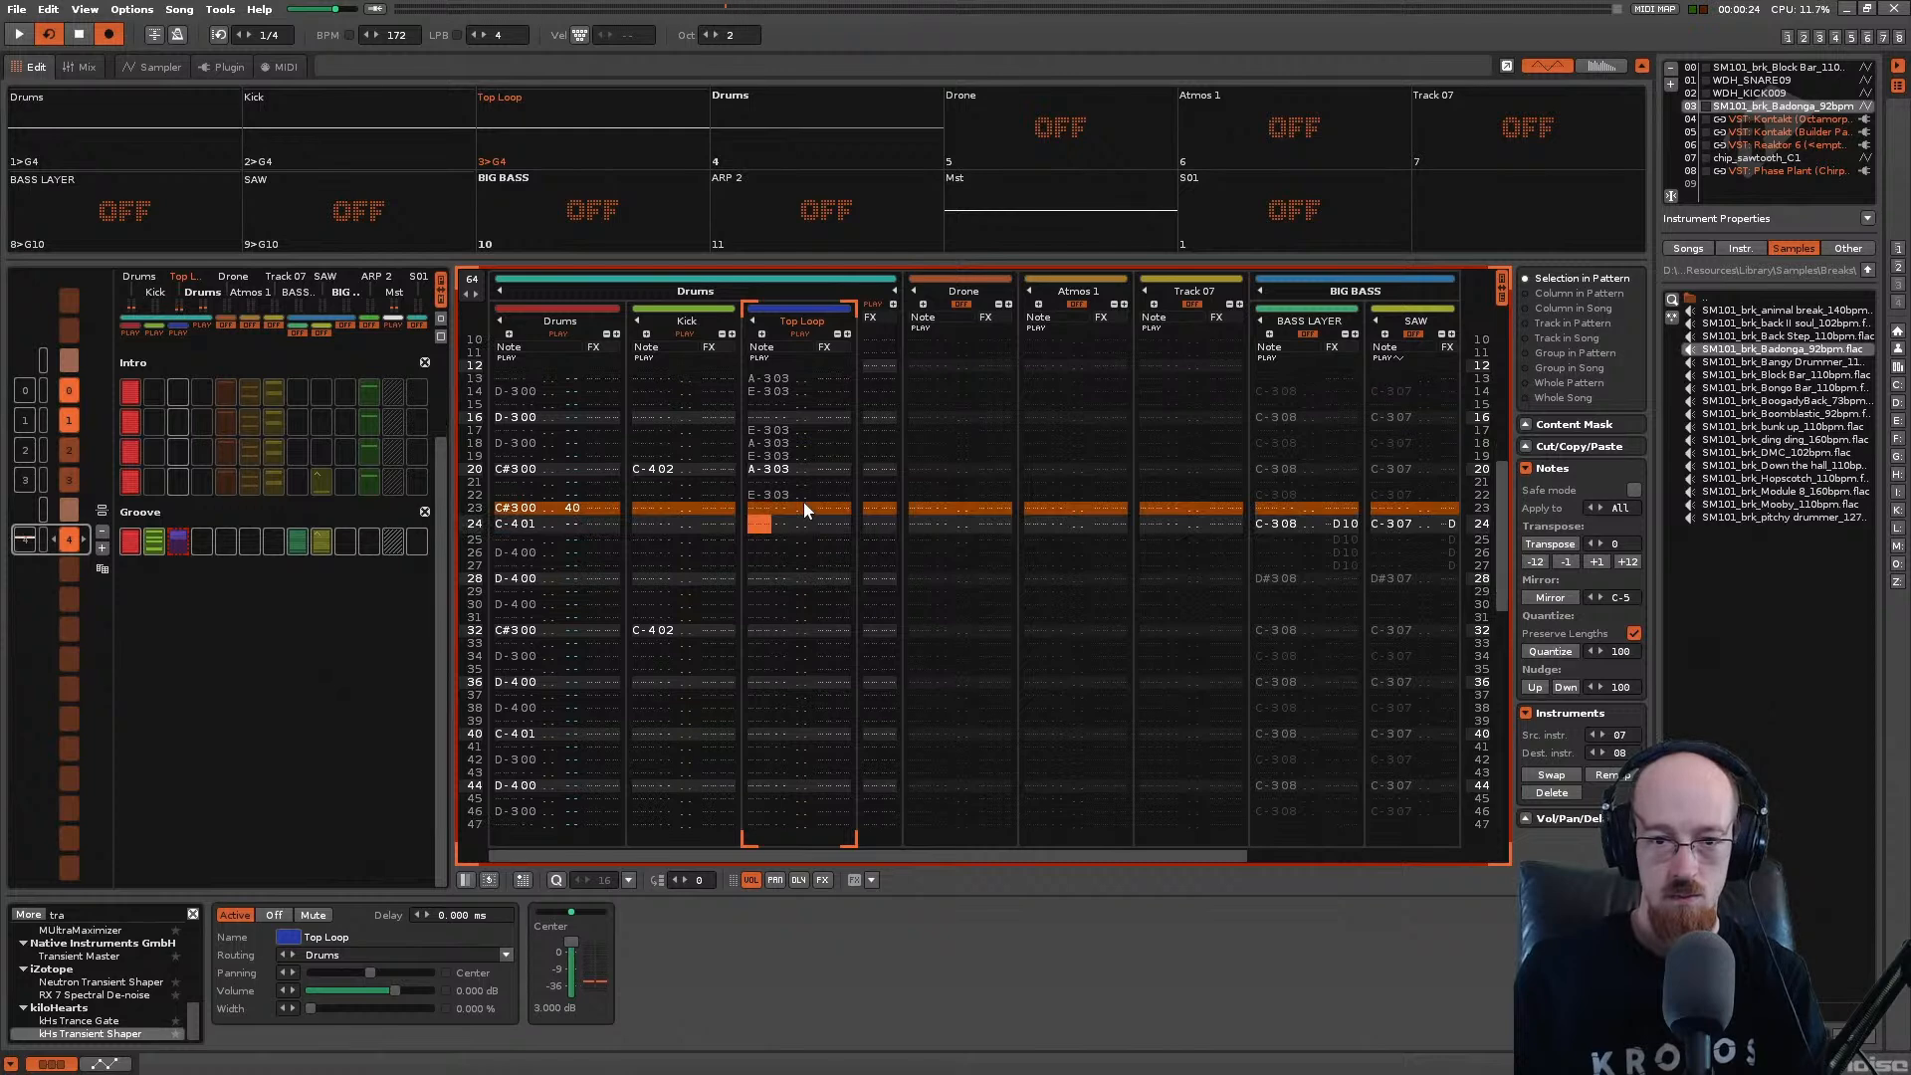
Step: Enter slices A-3, E-3 and A-3 on lines 25 to 27 of the Top Loop track and play them back
key(Down)
key(y)
key(Down)
key(e)
key(Down)
key(y)
key(Up)
key(space)
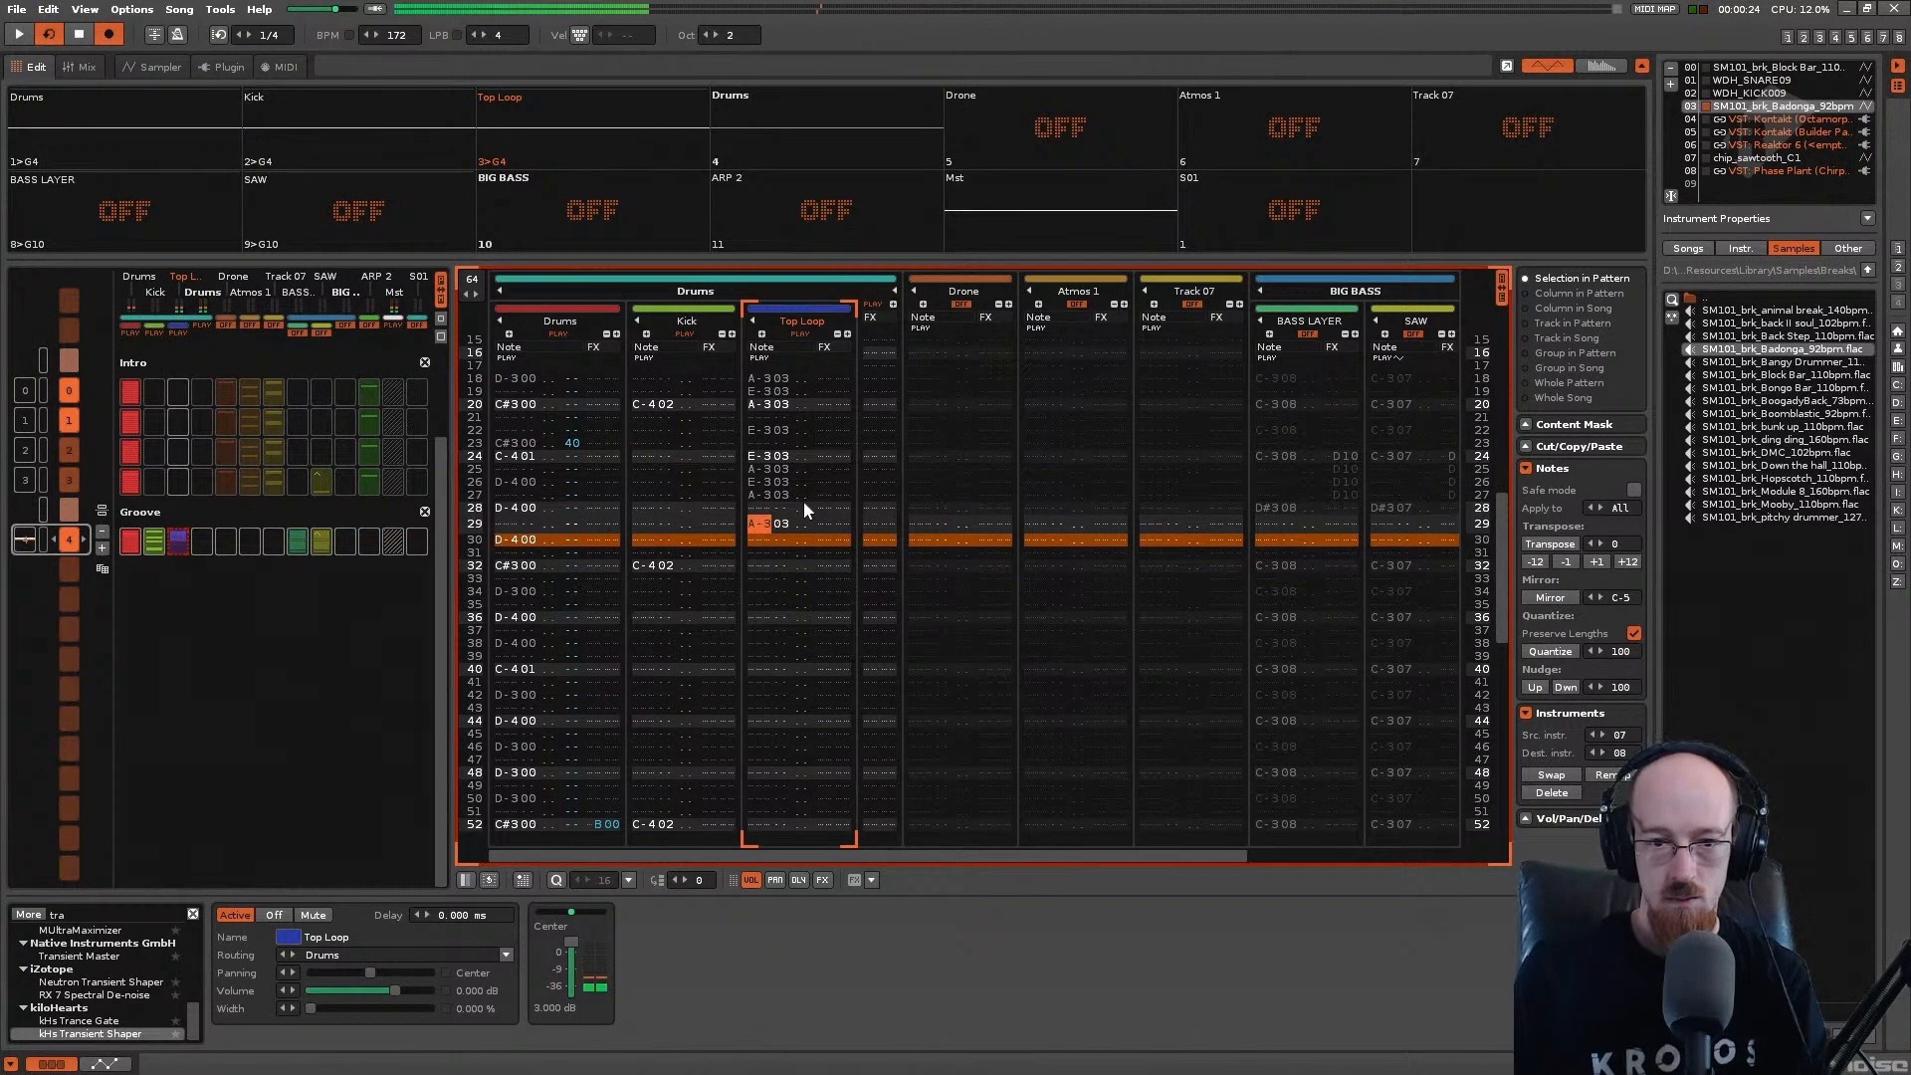
Step: Enter slice E-3 on lines 29 and 30 of the Top Loop track
key(e)
key(Down)
key(Down)
key(e)
key(Up)
key(e)
key(Down)
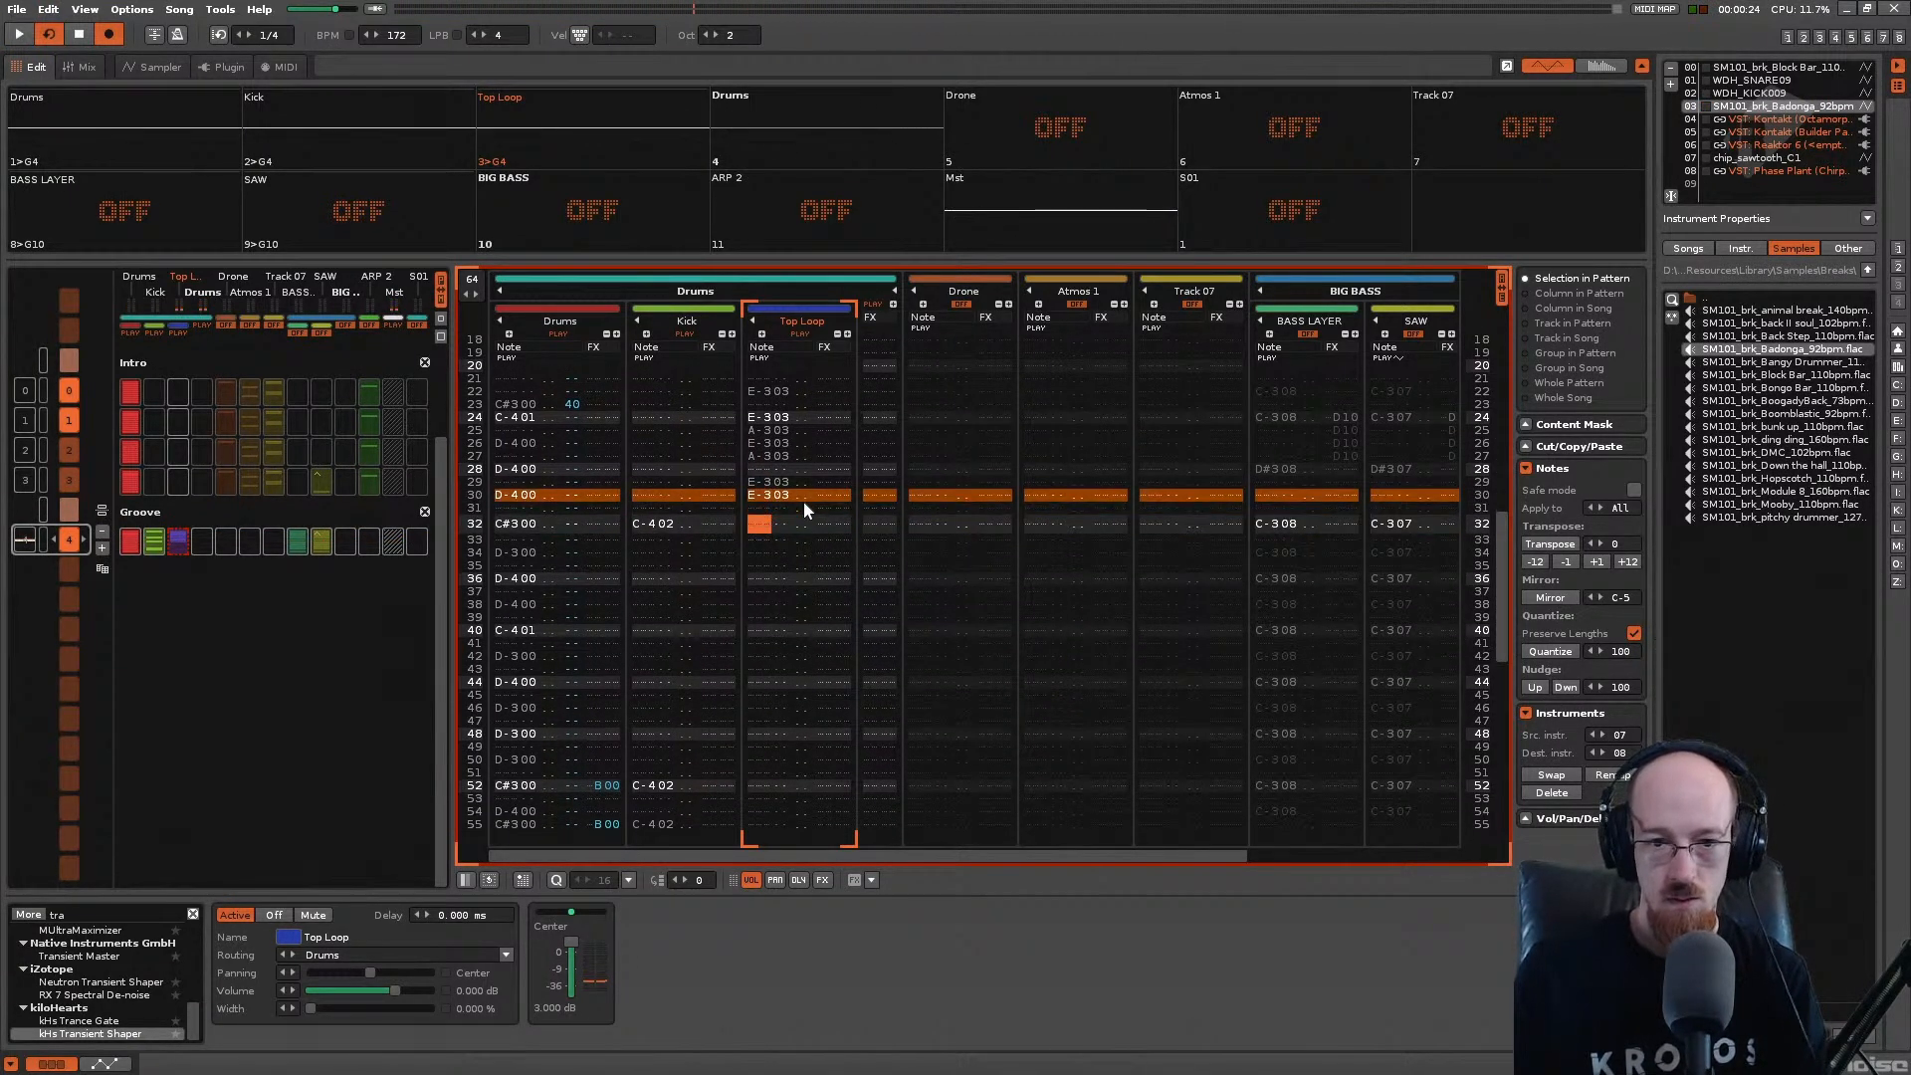
Step: Enter alternating slices E-3, A-3, E-3 and A-3 on lines 32 to 35 of the Top Loop track and play the pattern
key(e)
key(Down)
key(a)
key(Down)
key(e)
key(Down)
key(a)
key(Up)
key(e)
key(space)
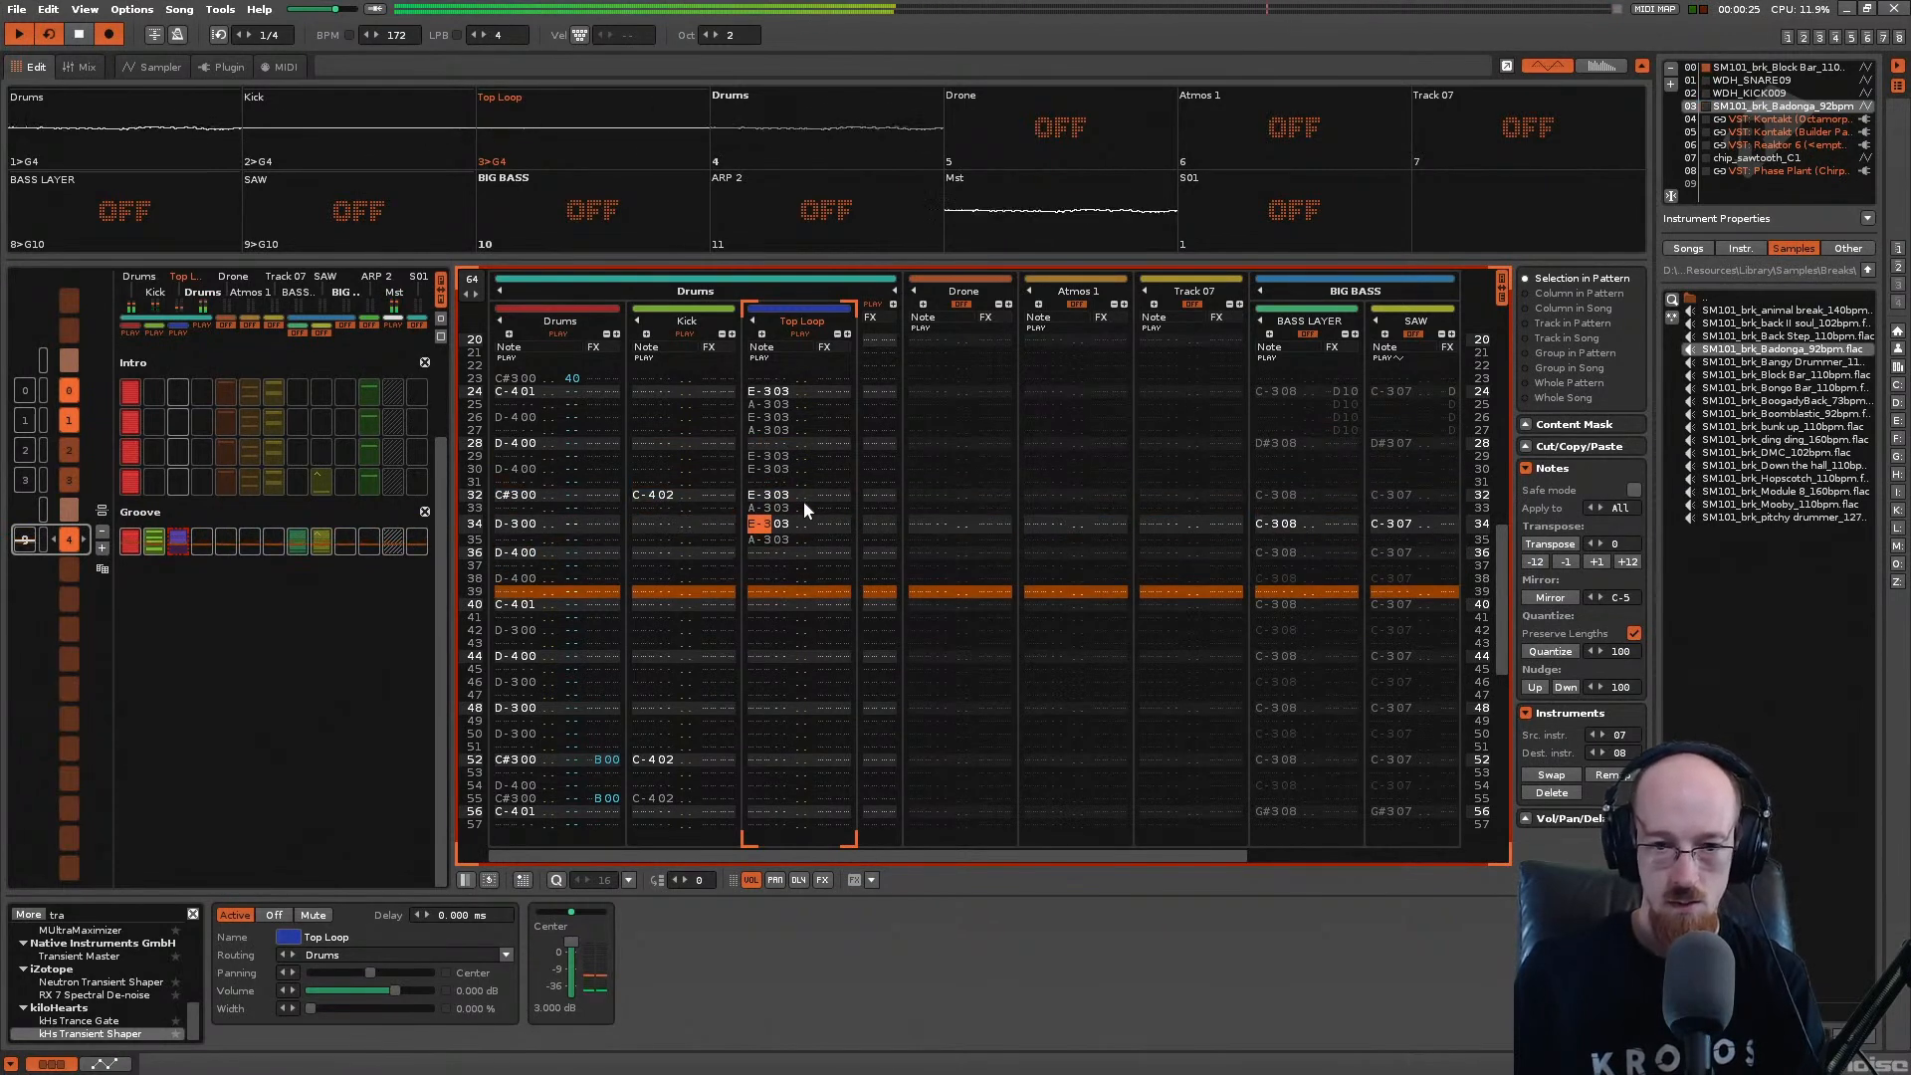
Step: Enter slices E-3, A-3 and E-3 on lines 37 to 39 of the Top Loop track, save the song and play it back
key(Down)
key(Down)
key(Down)
key(e)
key(Down)
key(a)
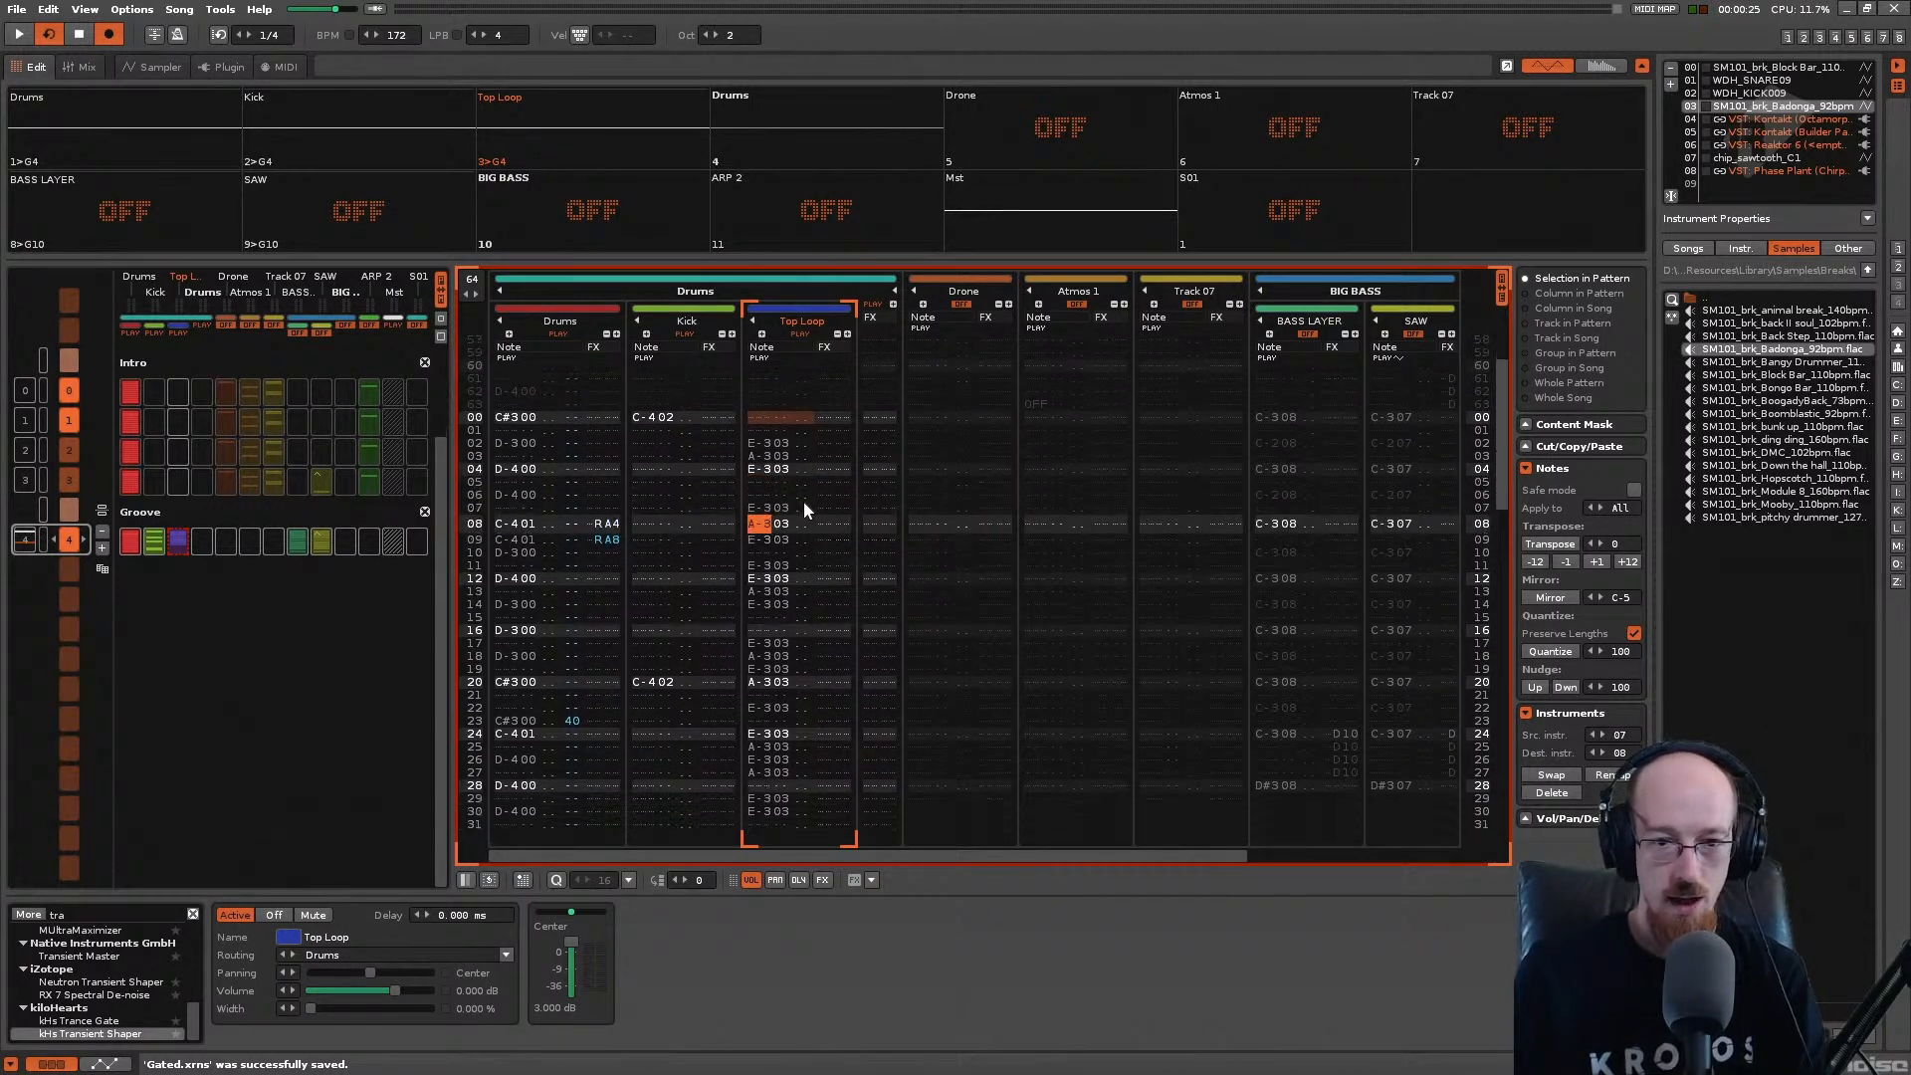
key(space)
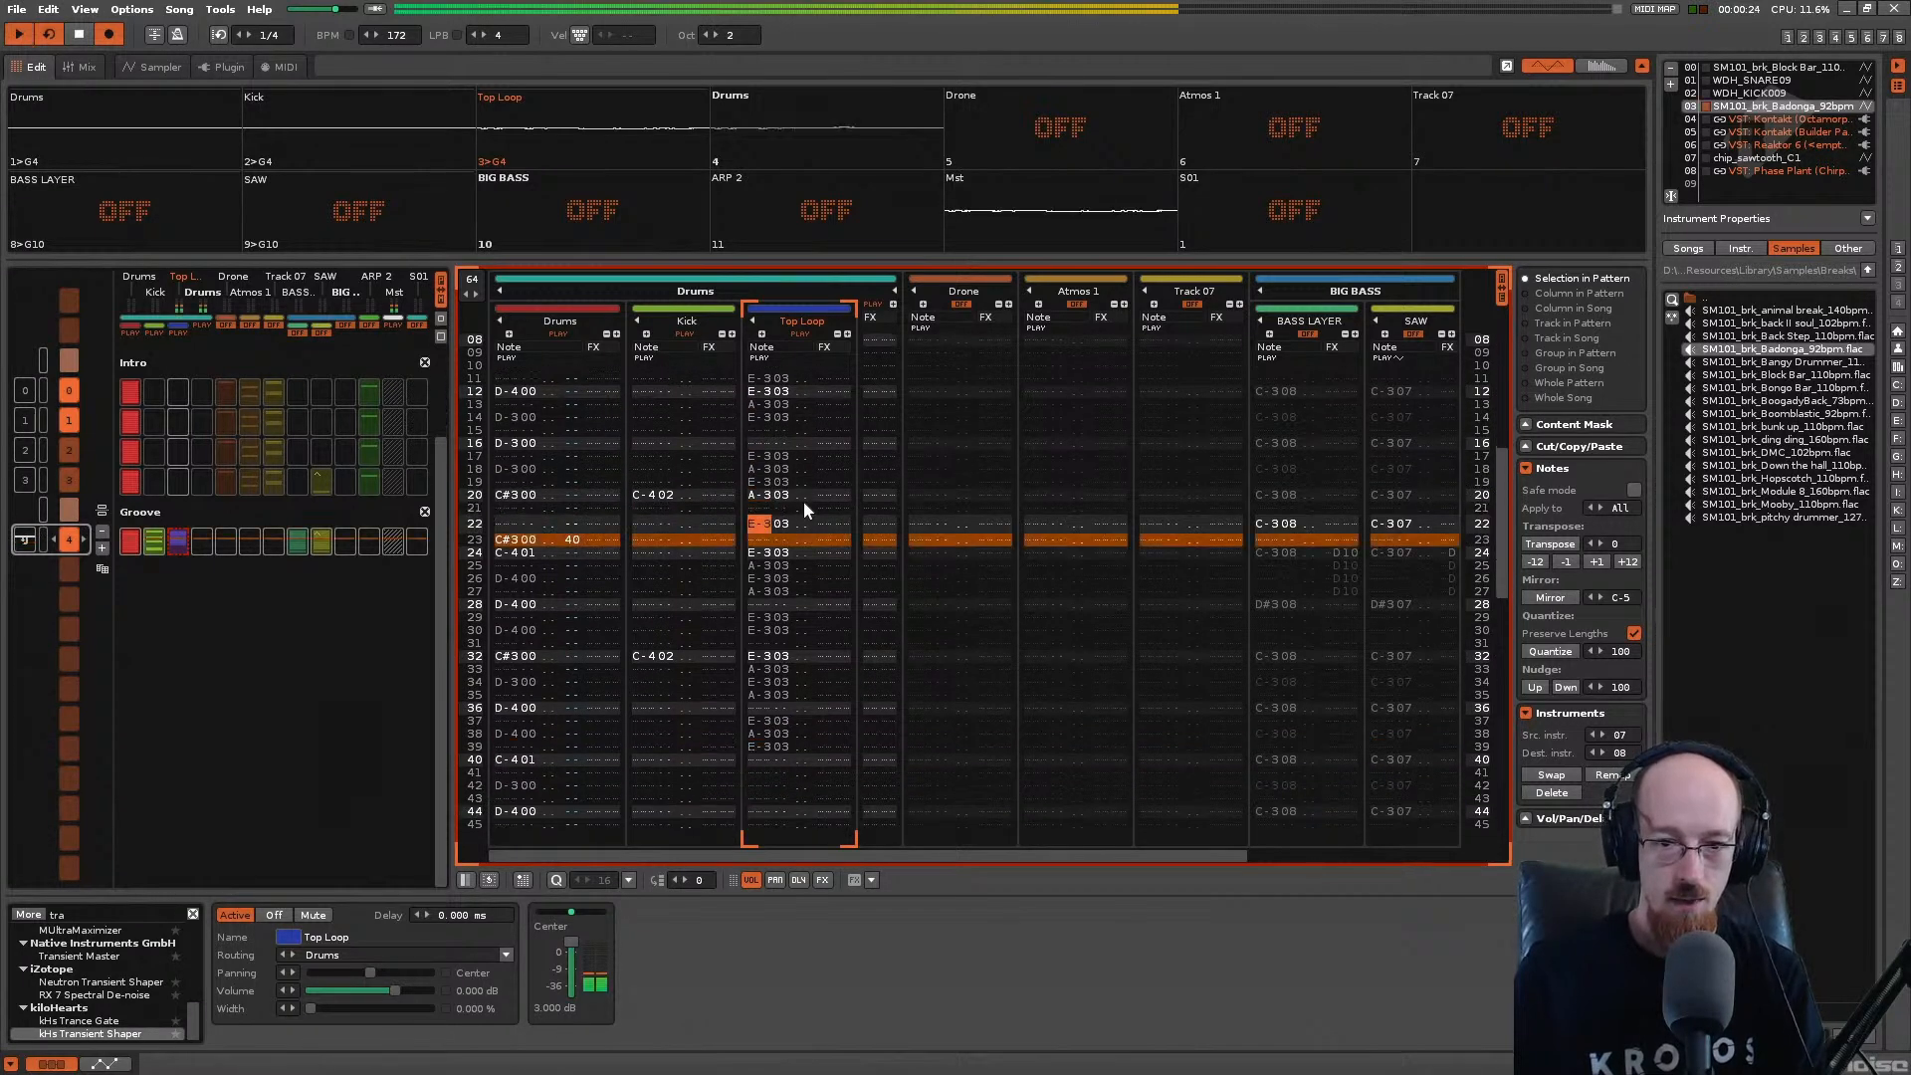
key(space)
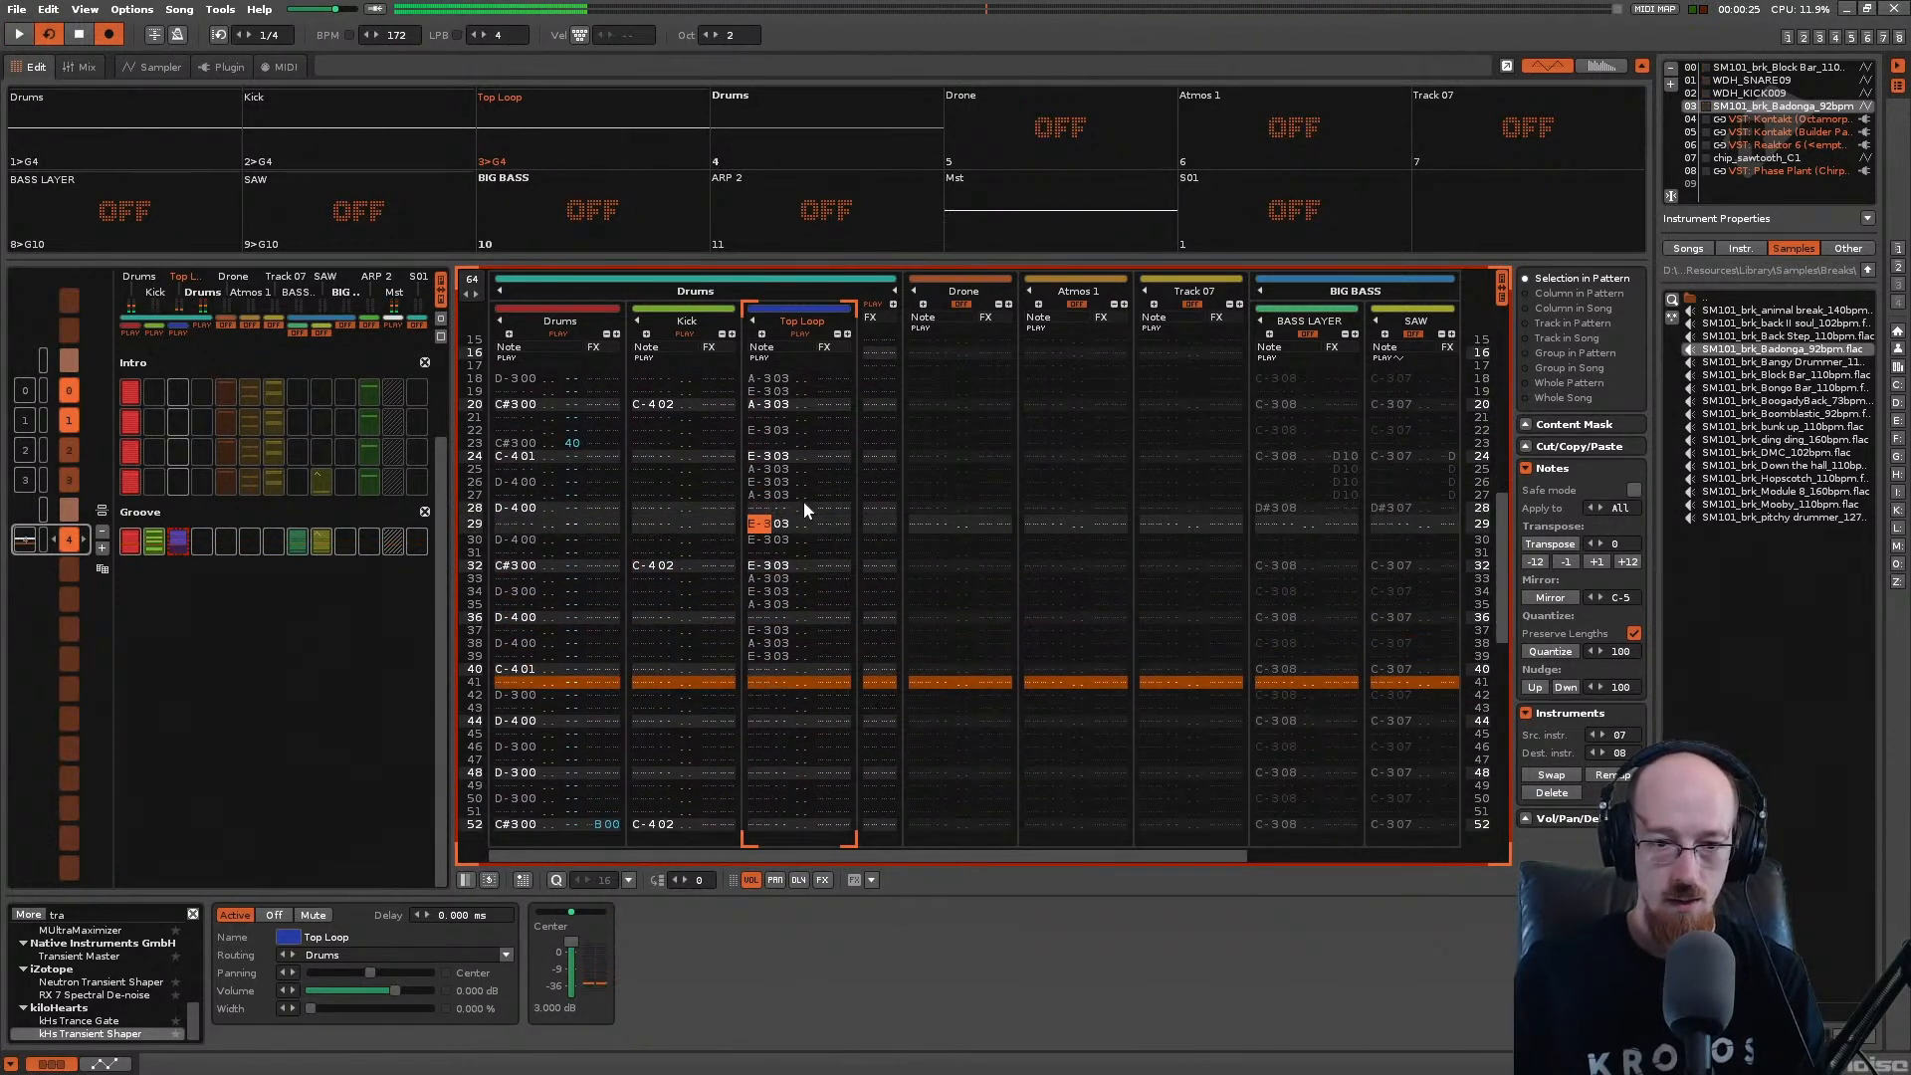
Step: Try slices D-3 and C#3 on line 40 of the Top Loop track
scroll(803, 500, down, 6)
key(Return)
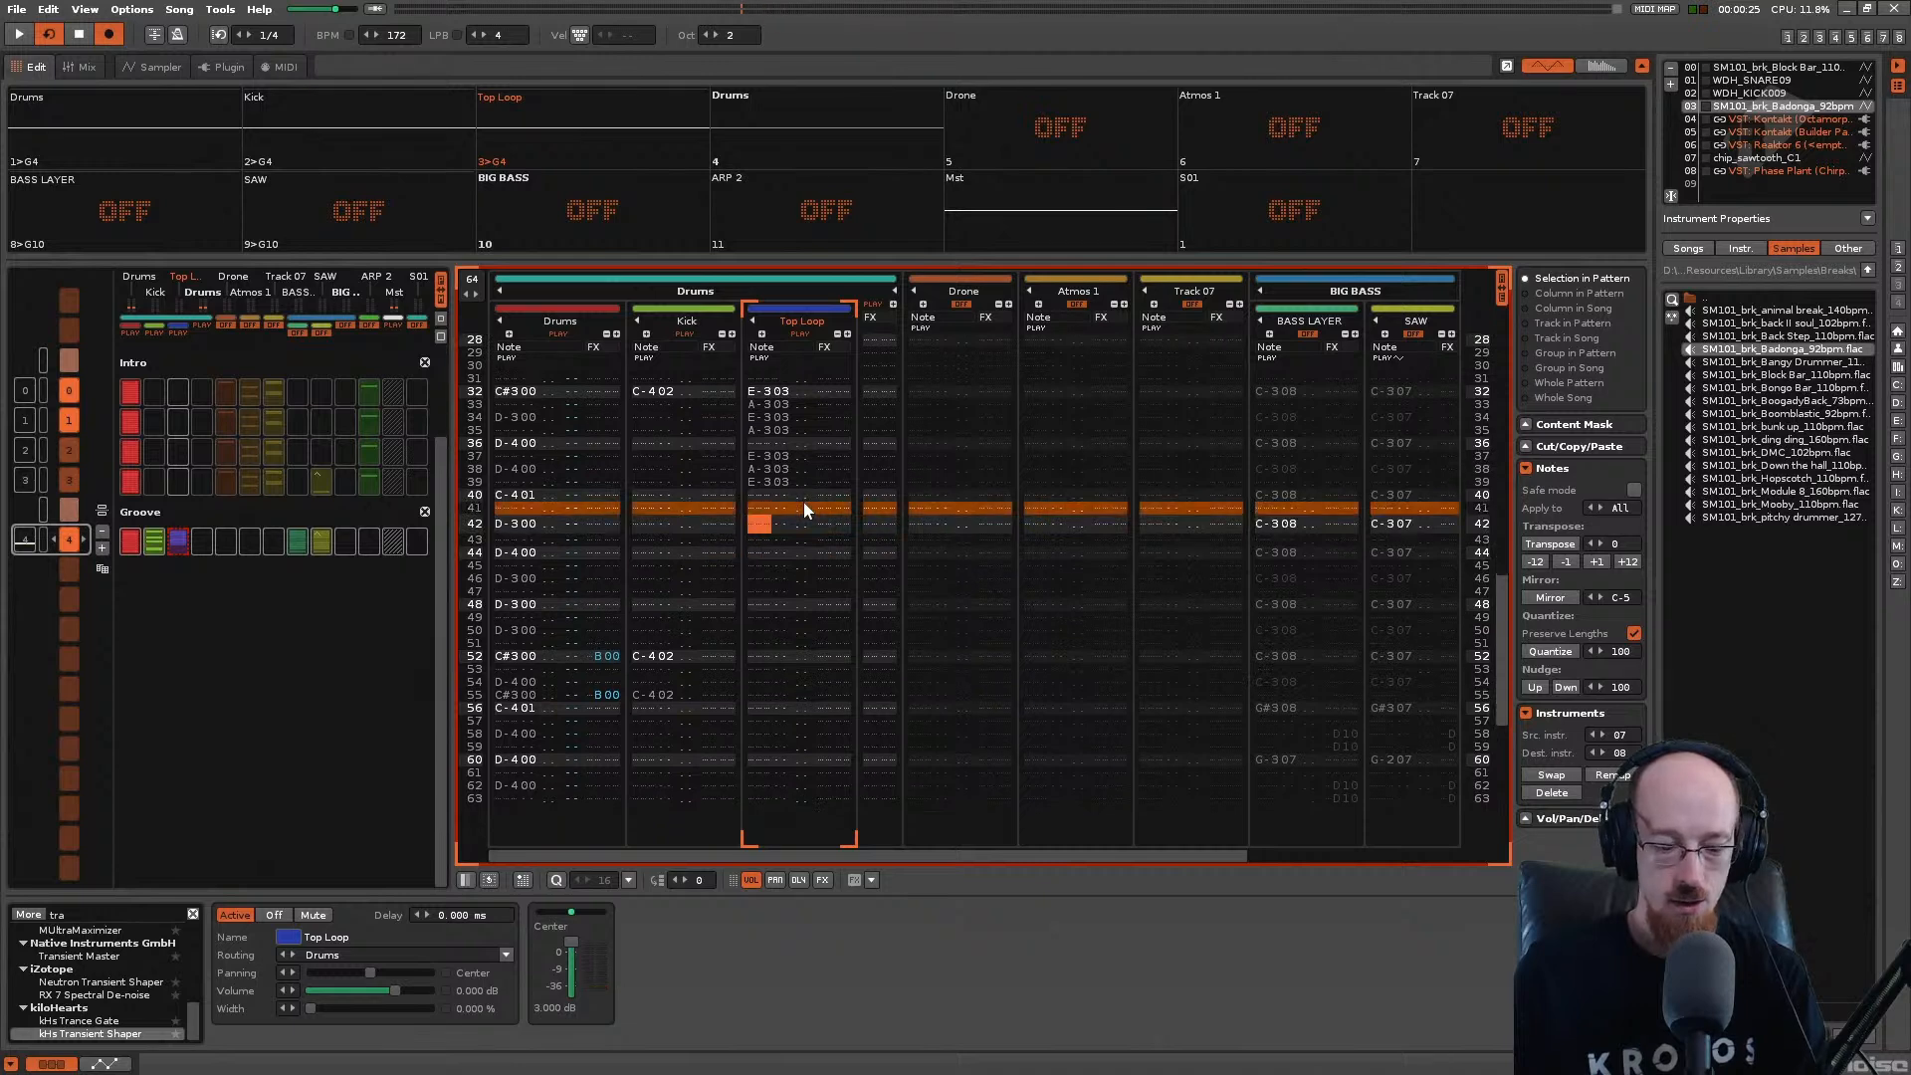
key(Up)
key(Up)
key(w)
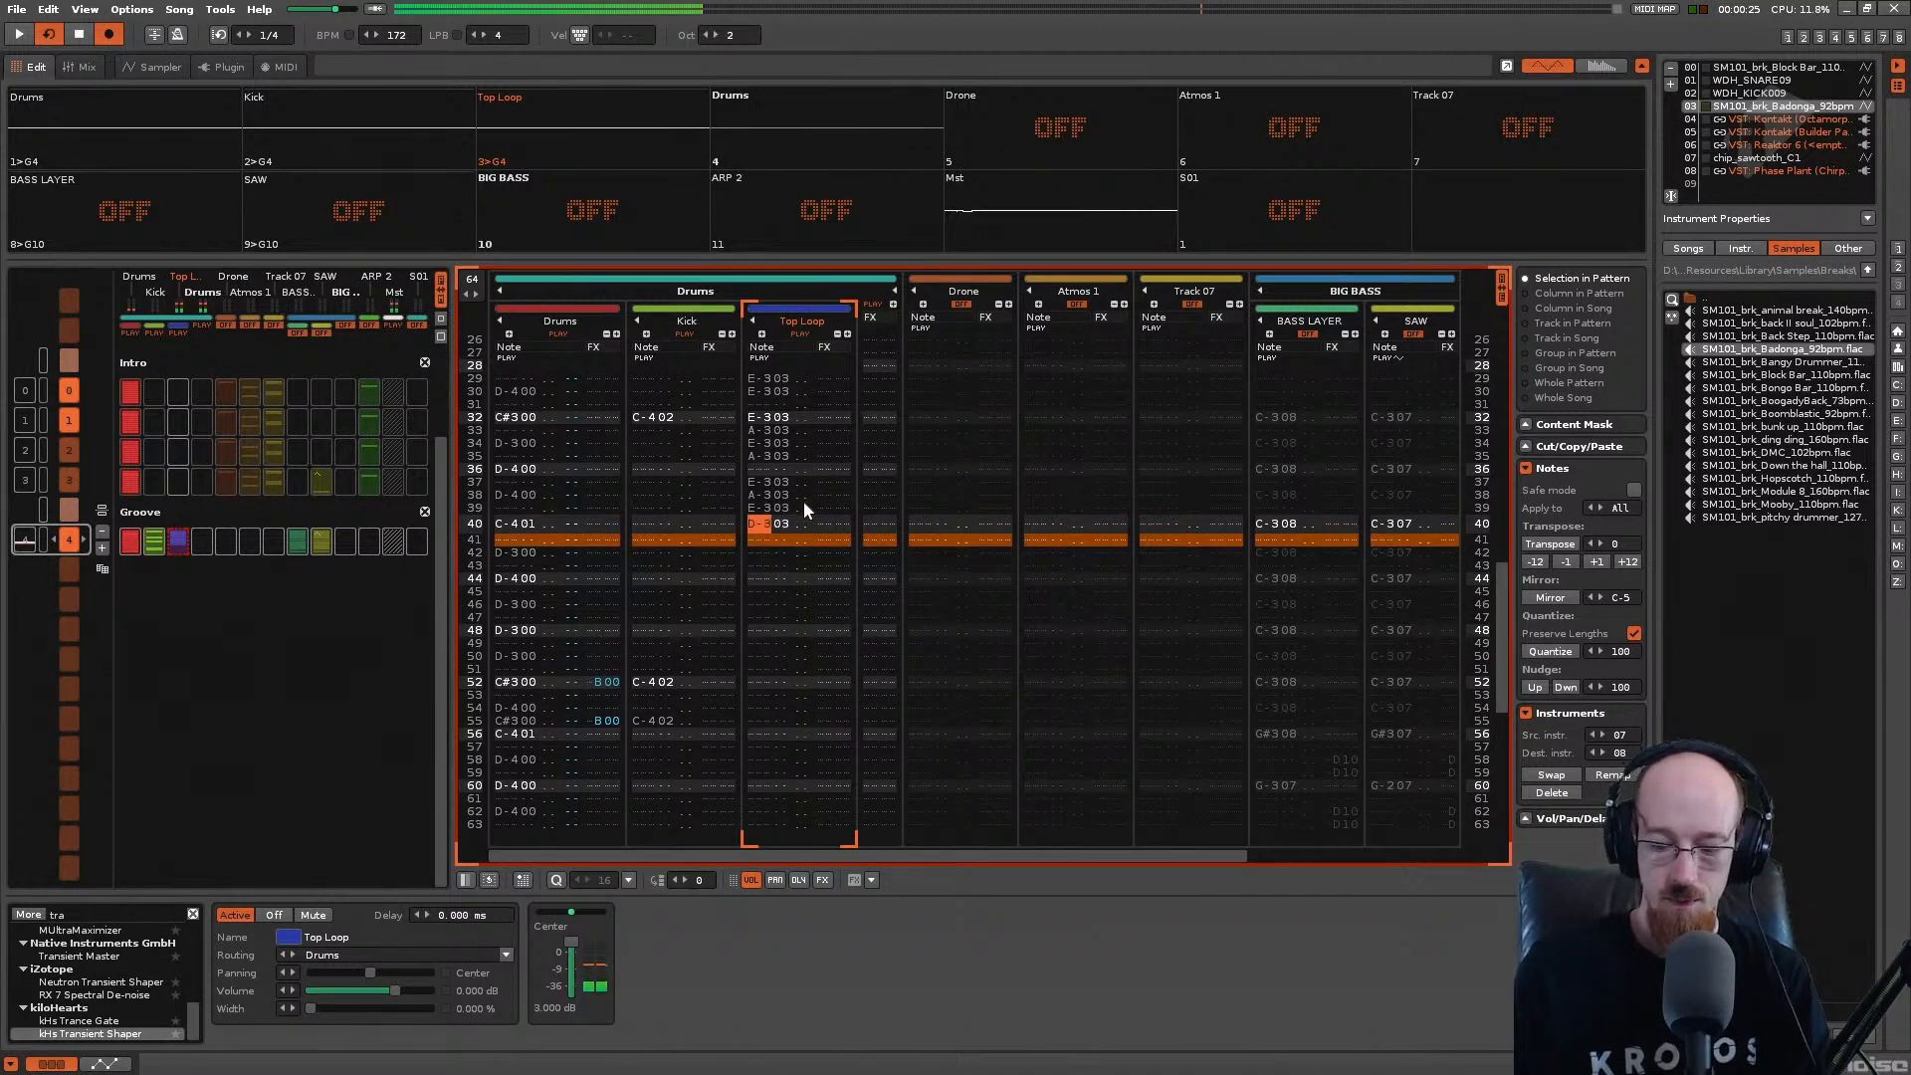
key(2)
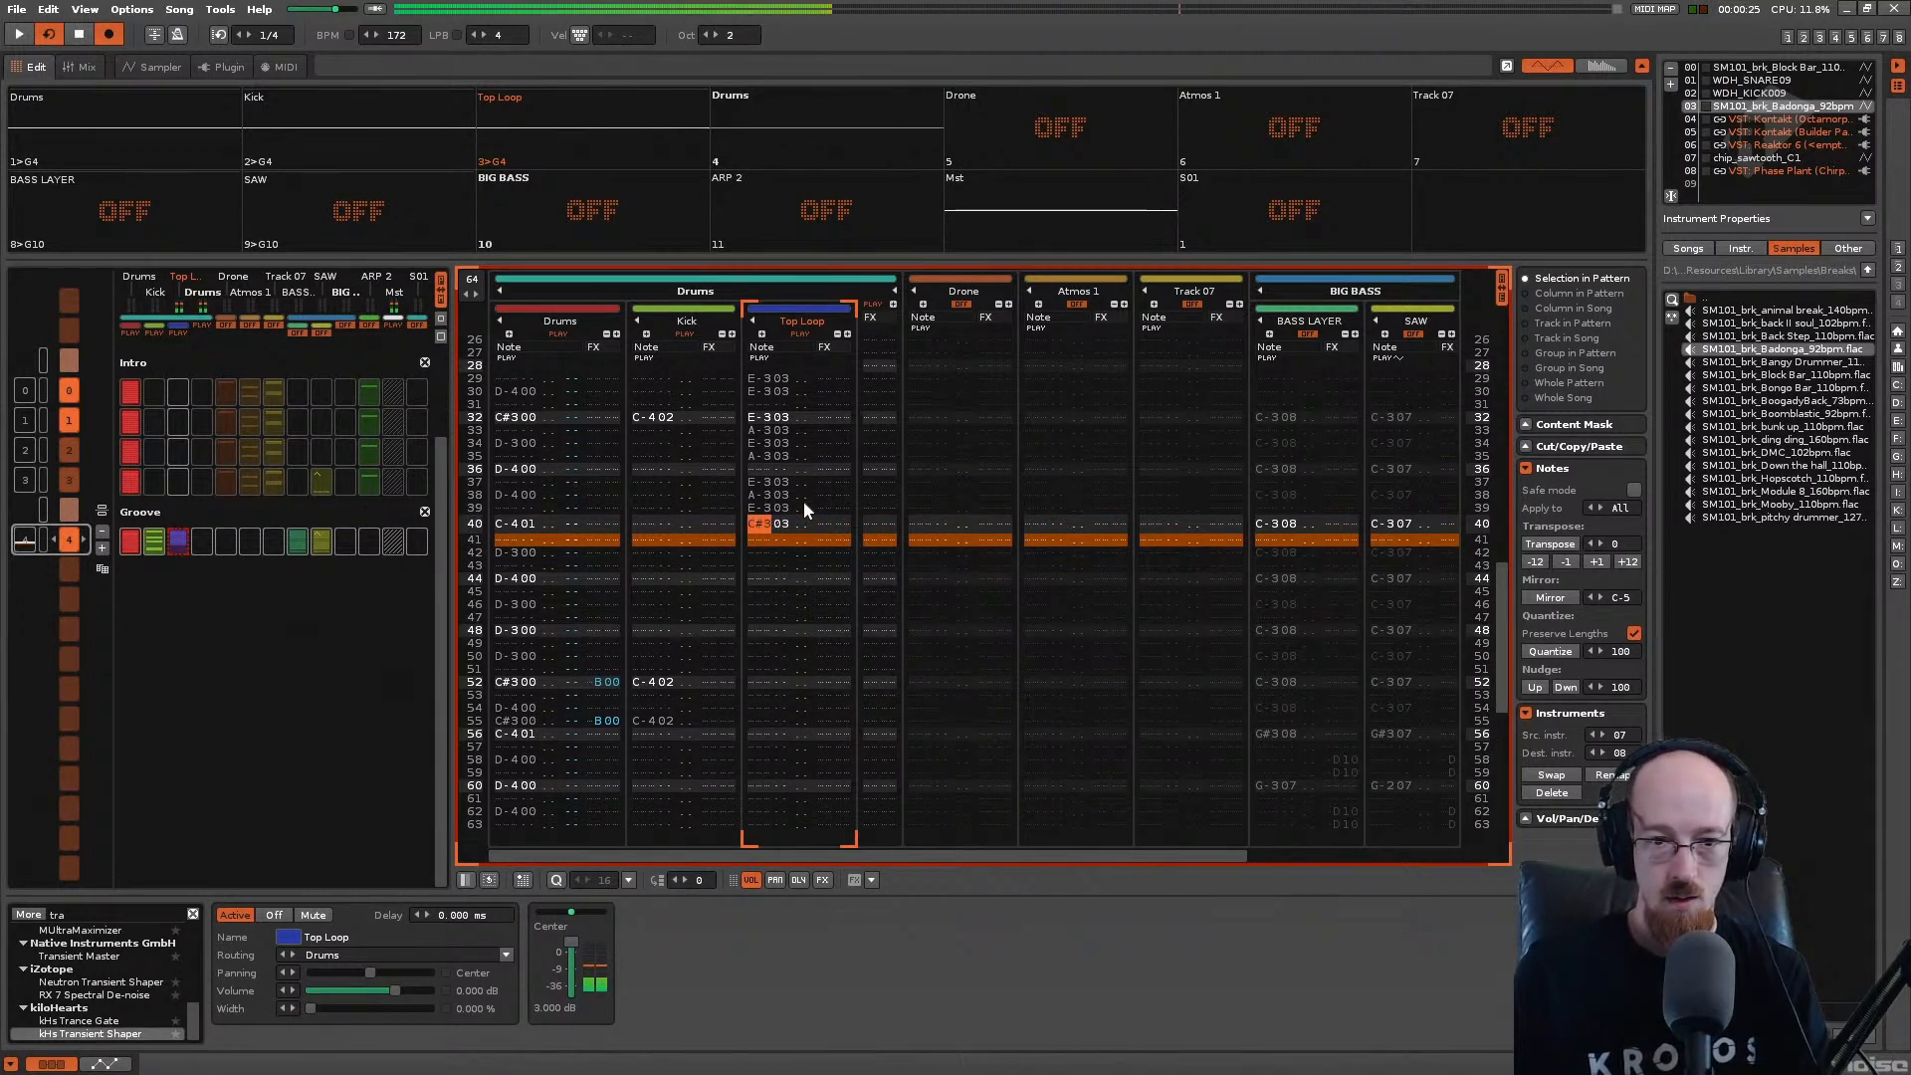
Step: Enter slices E-3, A-3 and E-3 on lines 42 to 44 of the Top Loop track and play the pattern
key(e)
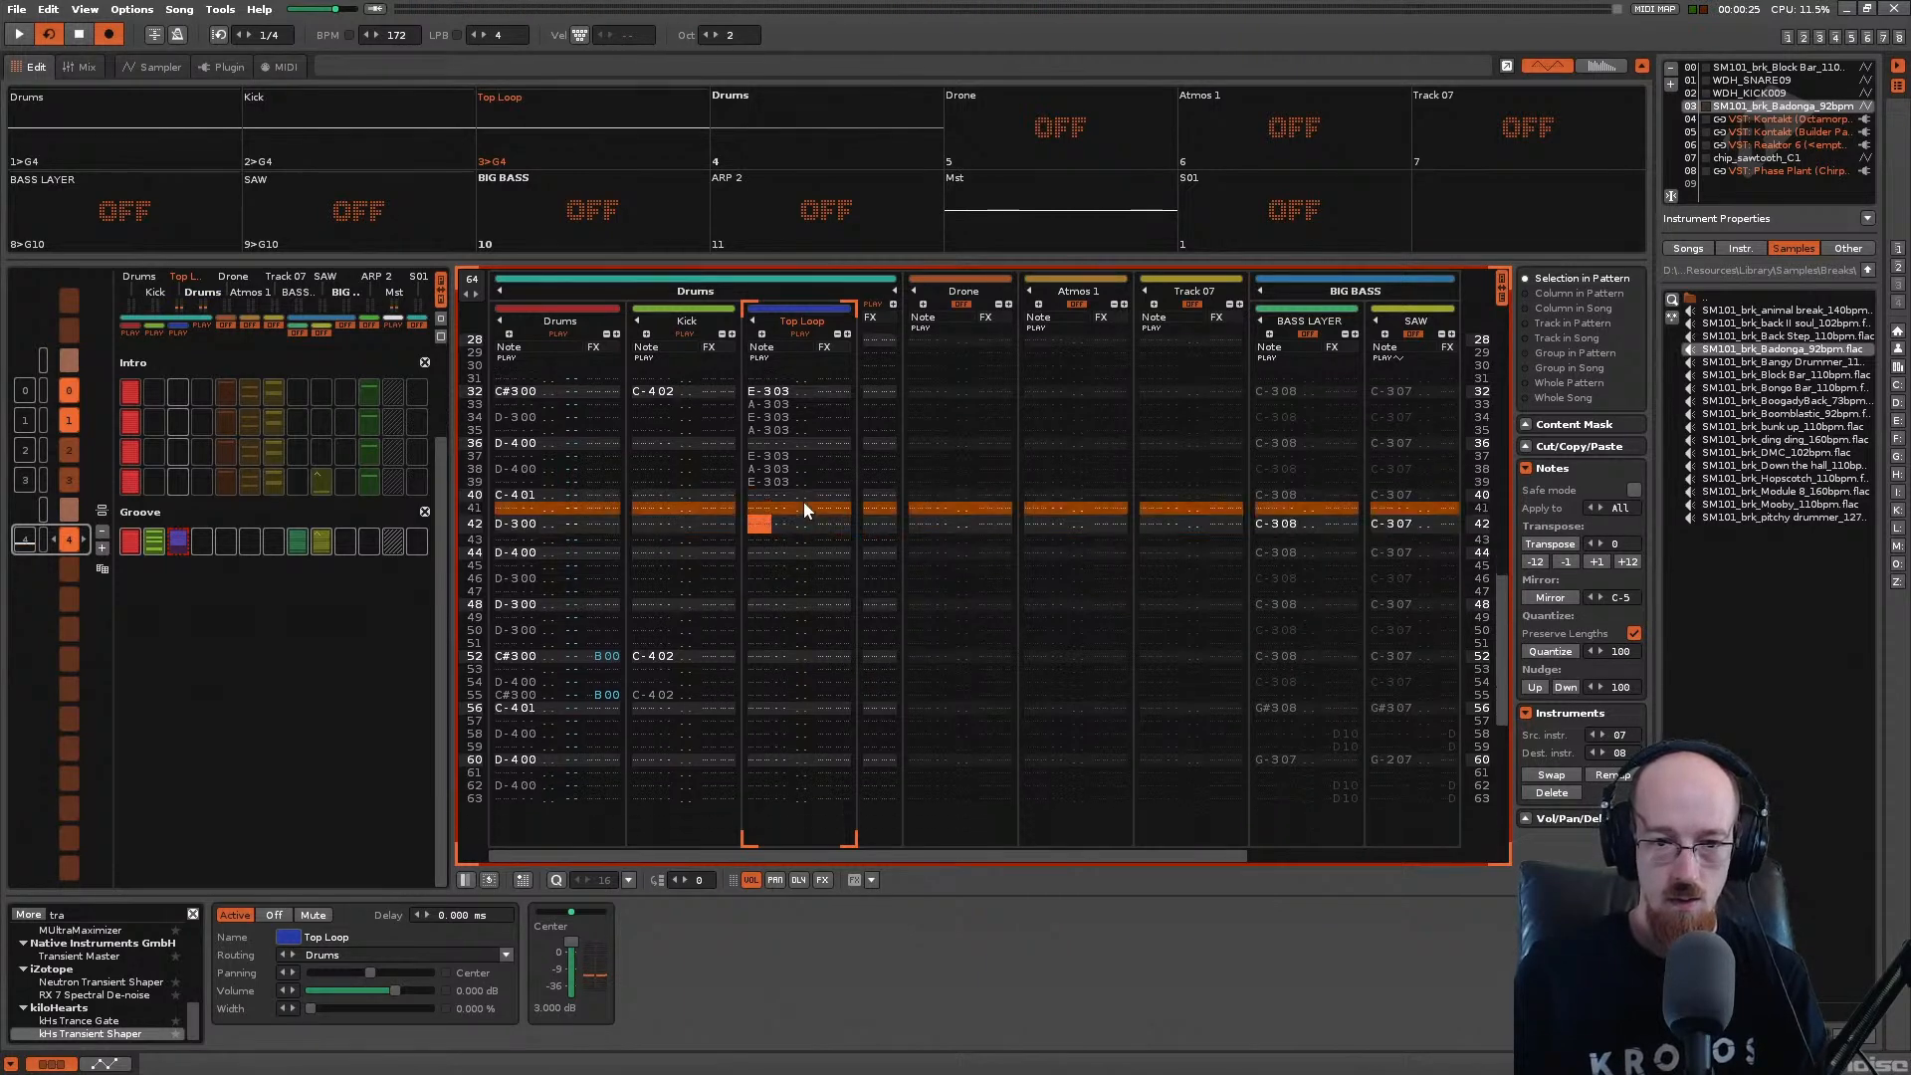
key(t)
key(e)
key(Up)
key(Up)
key(Up)
key(Up)
key(Up)
key(Up)
key(Up)
key(Up)
key(Up)
key(Up)
key(Up)
key(Up)
key(Up)
key(Up)
key(Up)
key(Up)
key(Up)
key(Up)
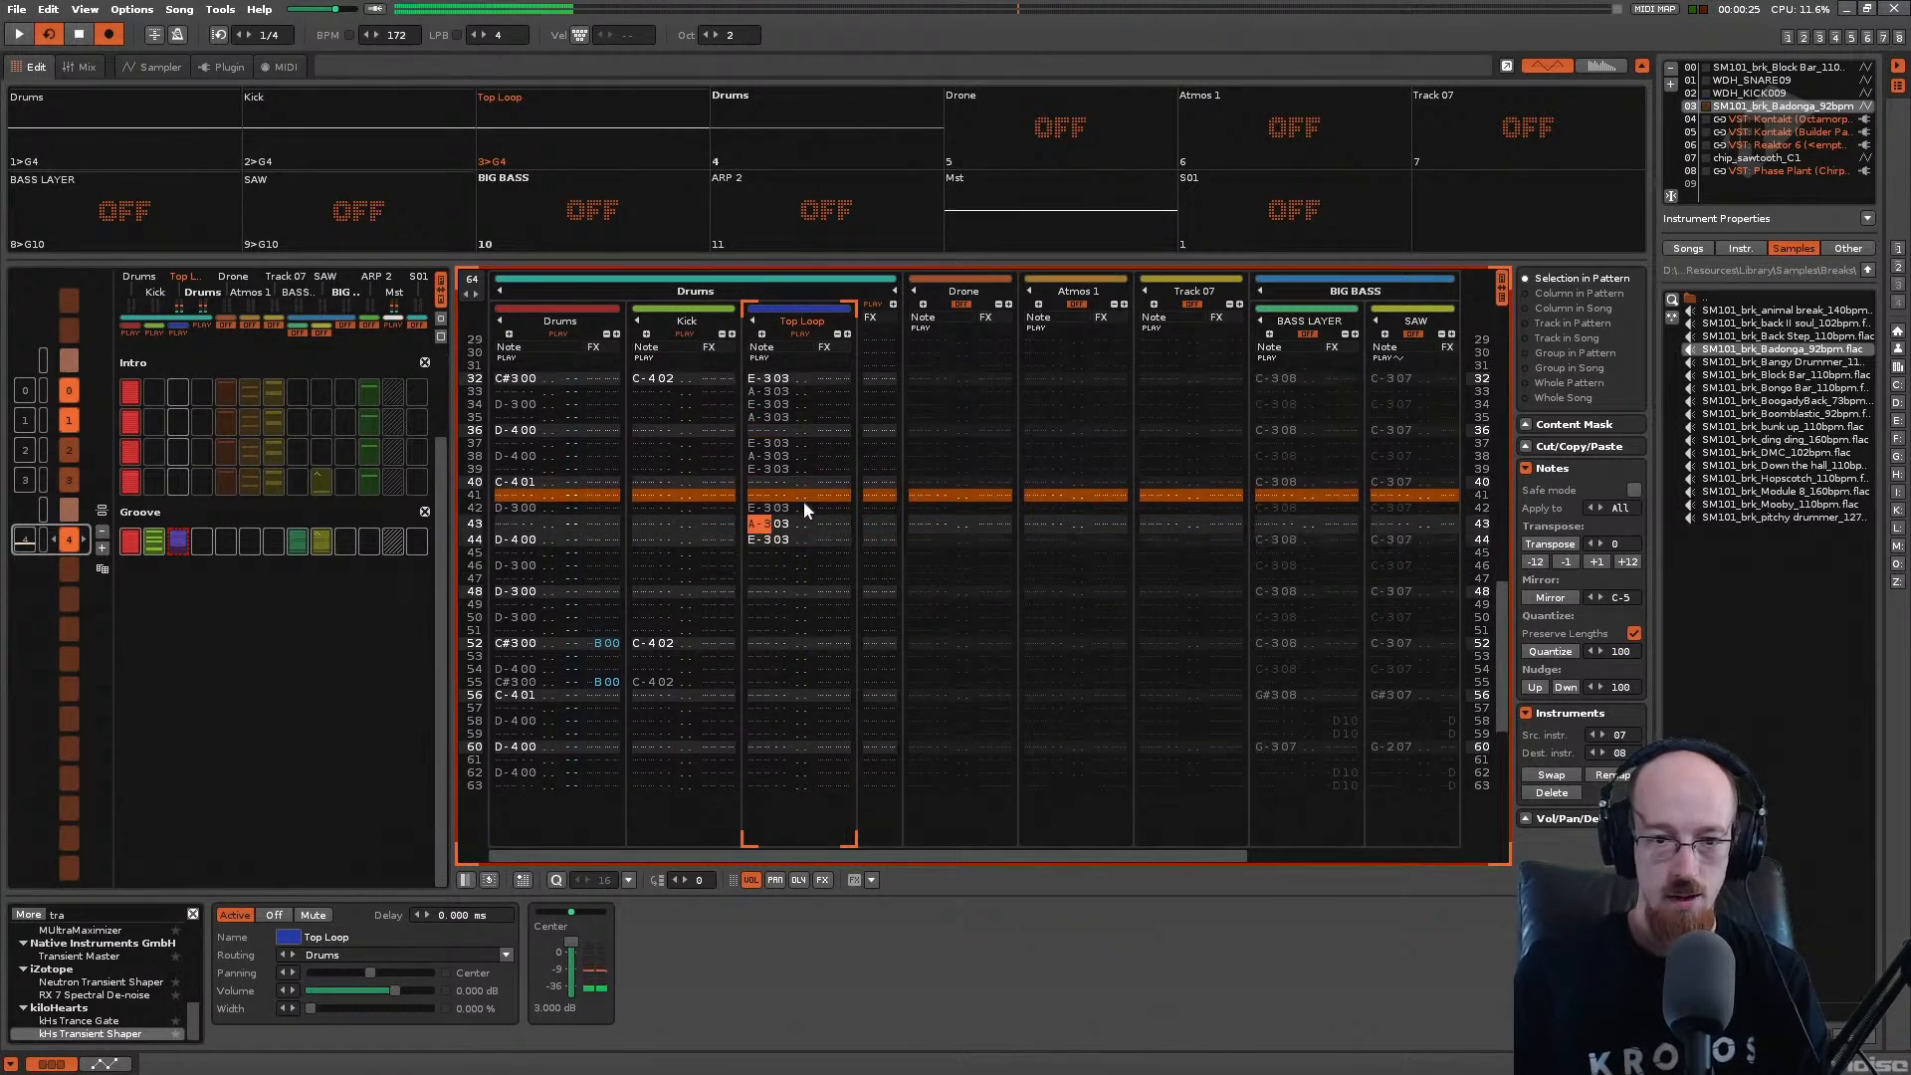
key(space)
key(y)
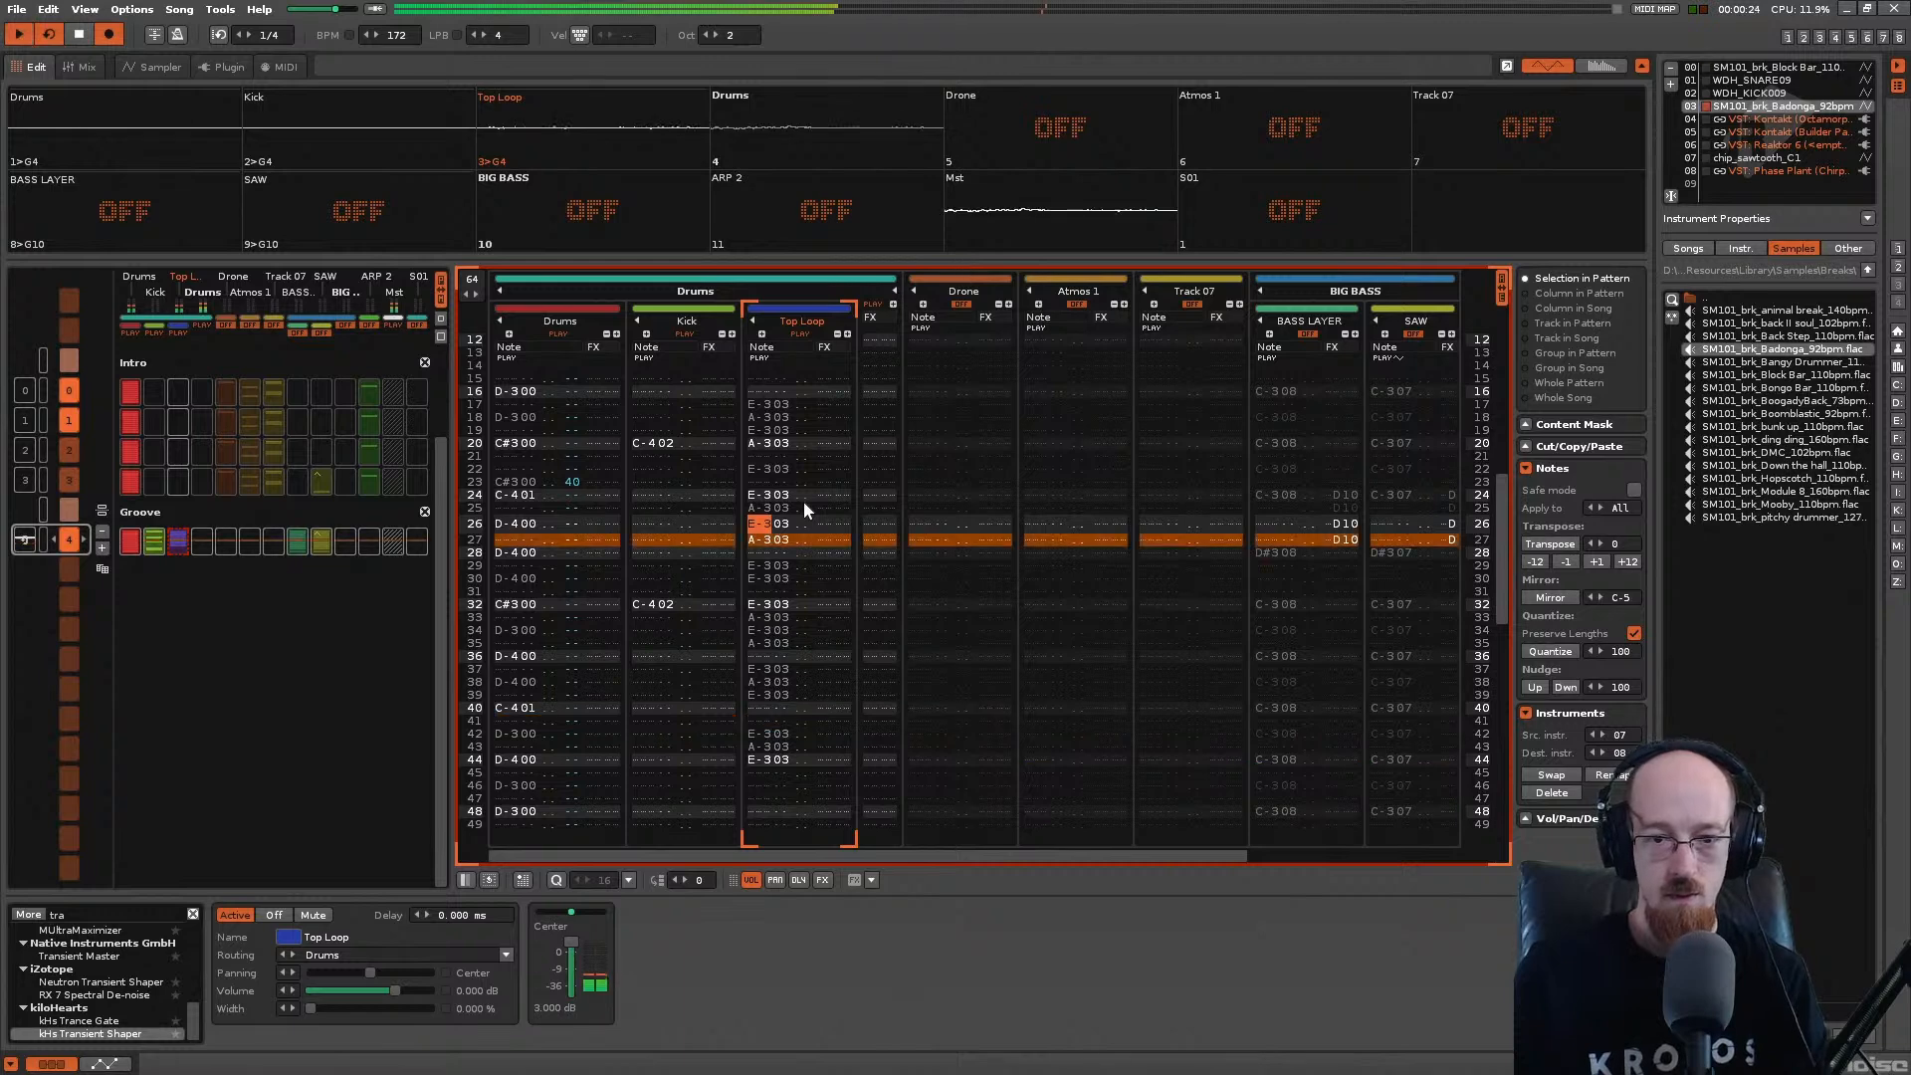
key(e)
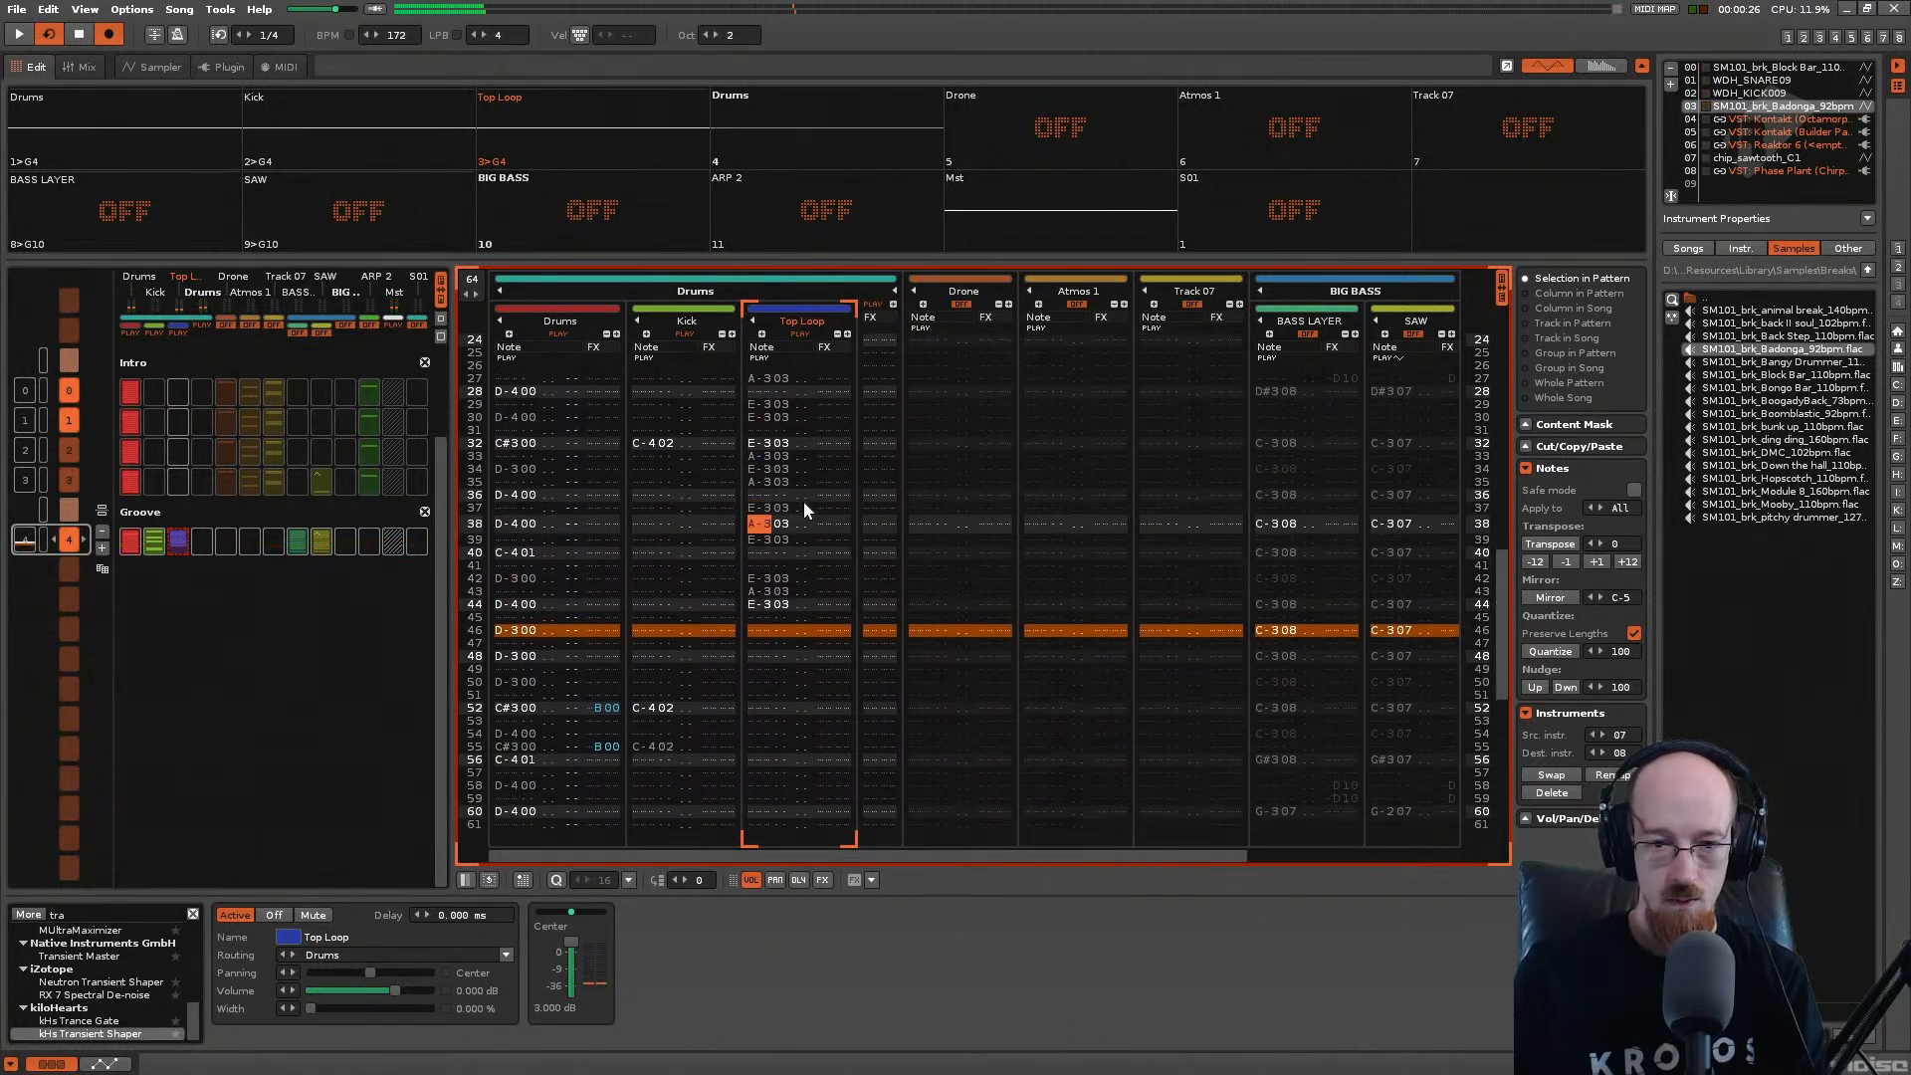
key(space)
key(space)
Step: Enter slice E-3 on lines 46, 48, 50, 52 and 55 and slice A-3 on lines 51 and 53 of the Top Loop track
key(e)
key(e)
key(e)
key(y)
key(e)
key(y)
key(e)
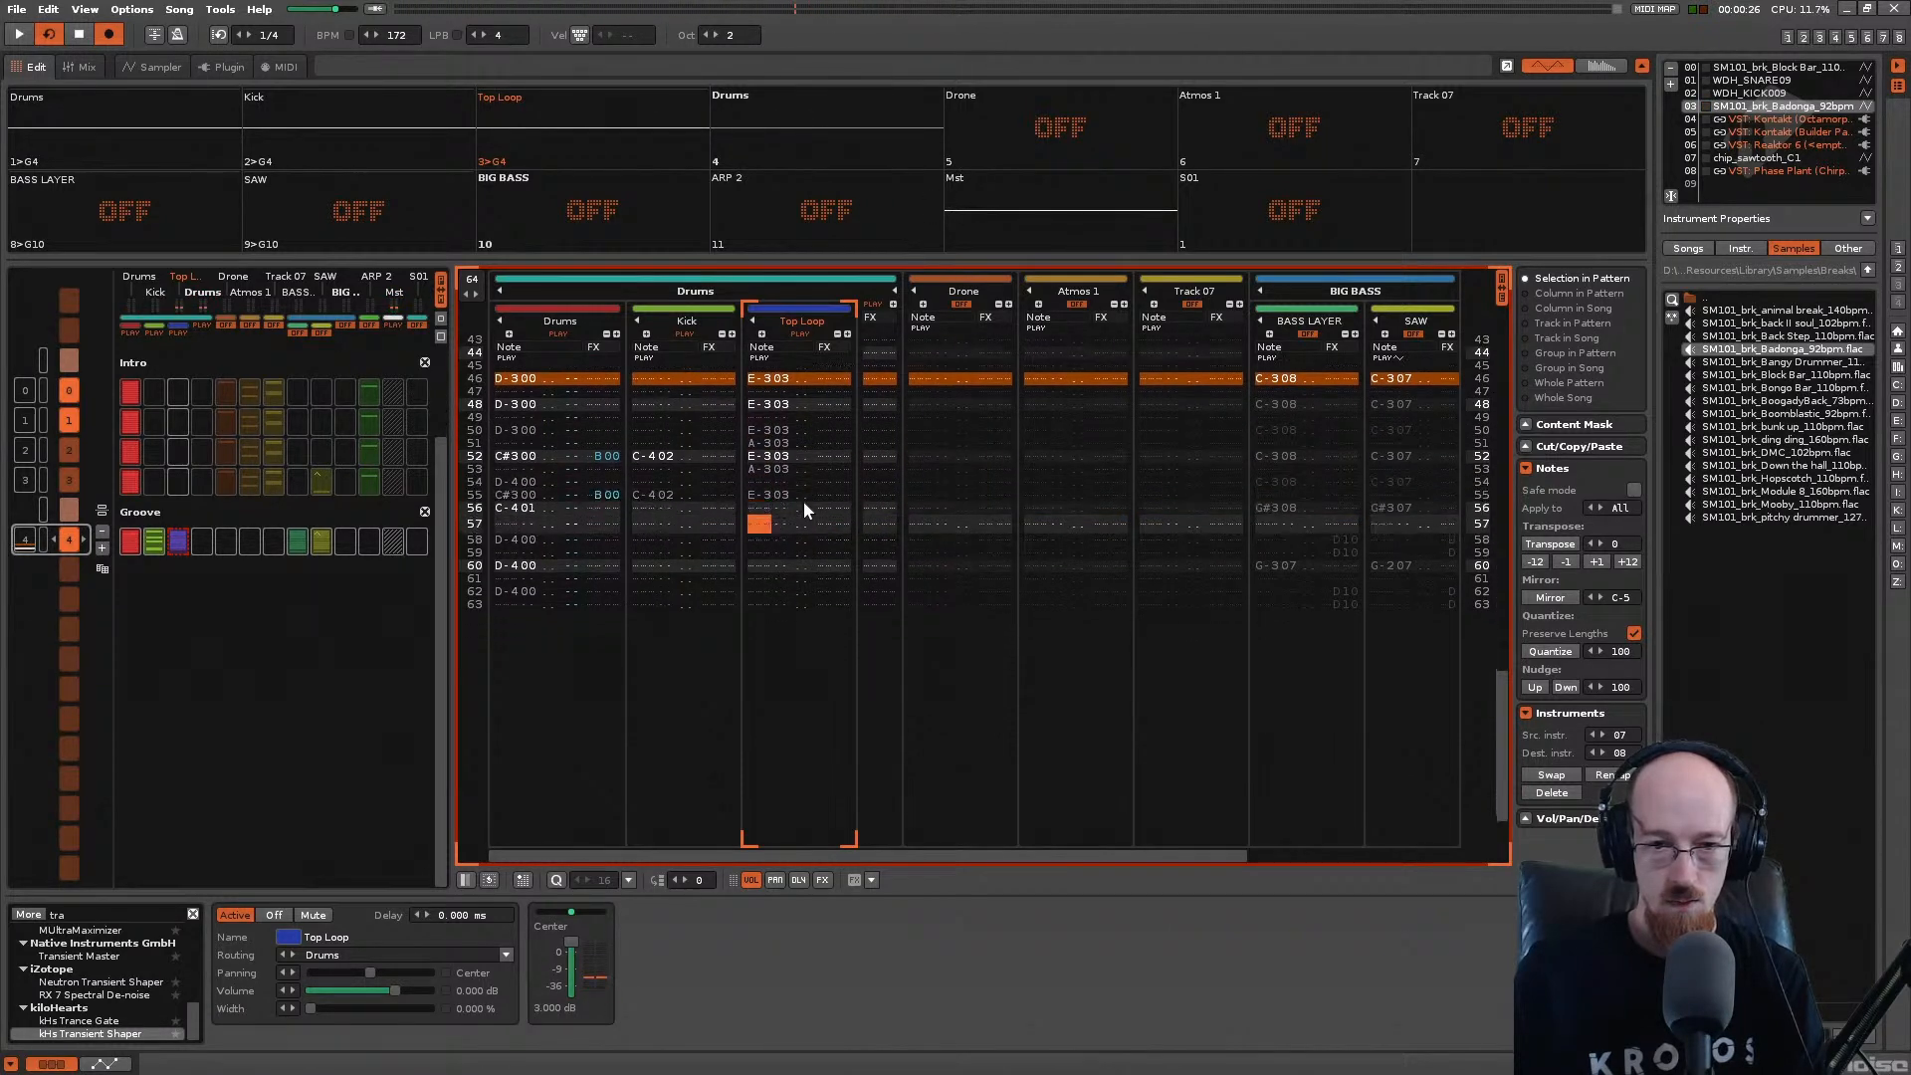
Step: Enter alternating slices E-3, A-3, E-3, A-3 and E-3 on lines 58 to 62 of the Top Loop track, play it back and save
key(e)
key(y)
key(e)
key(Down)
key(y)
key(Down)
key(e)
key(Up)
key(Up)
key(Up)
key(Up)
key(Up)
key(Up)
key(Up)
key(Up)
key(Up)
key(Up)
key(Up)
key(Up)
key(Up)
key(Up)
key(Up)
key(Up)
key(Up)
key(Up)
key(Up)
key(space)
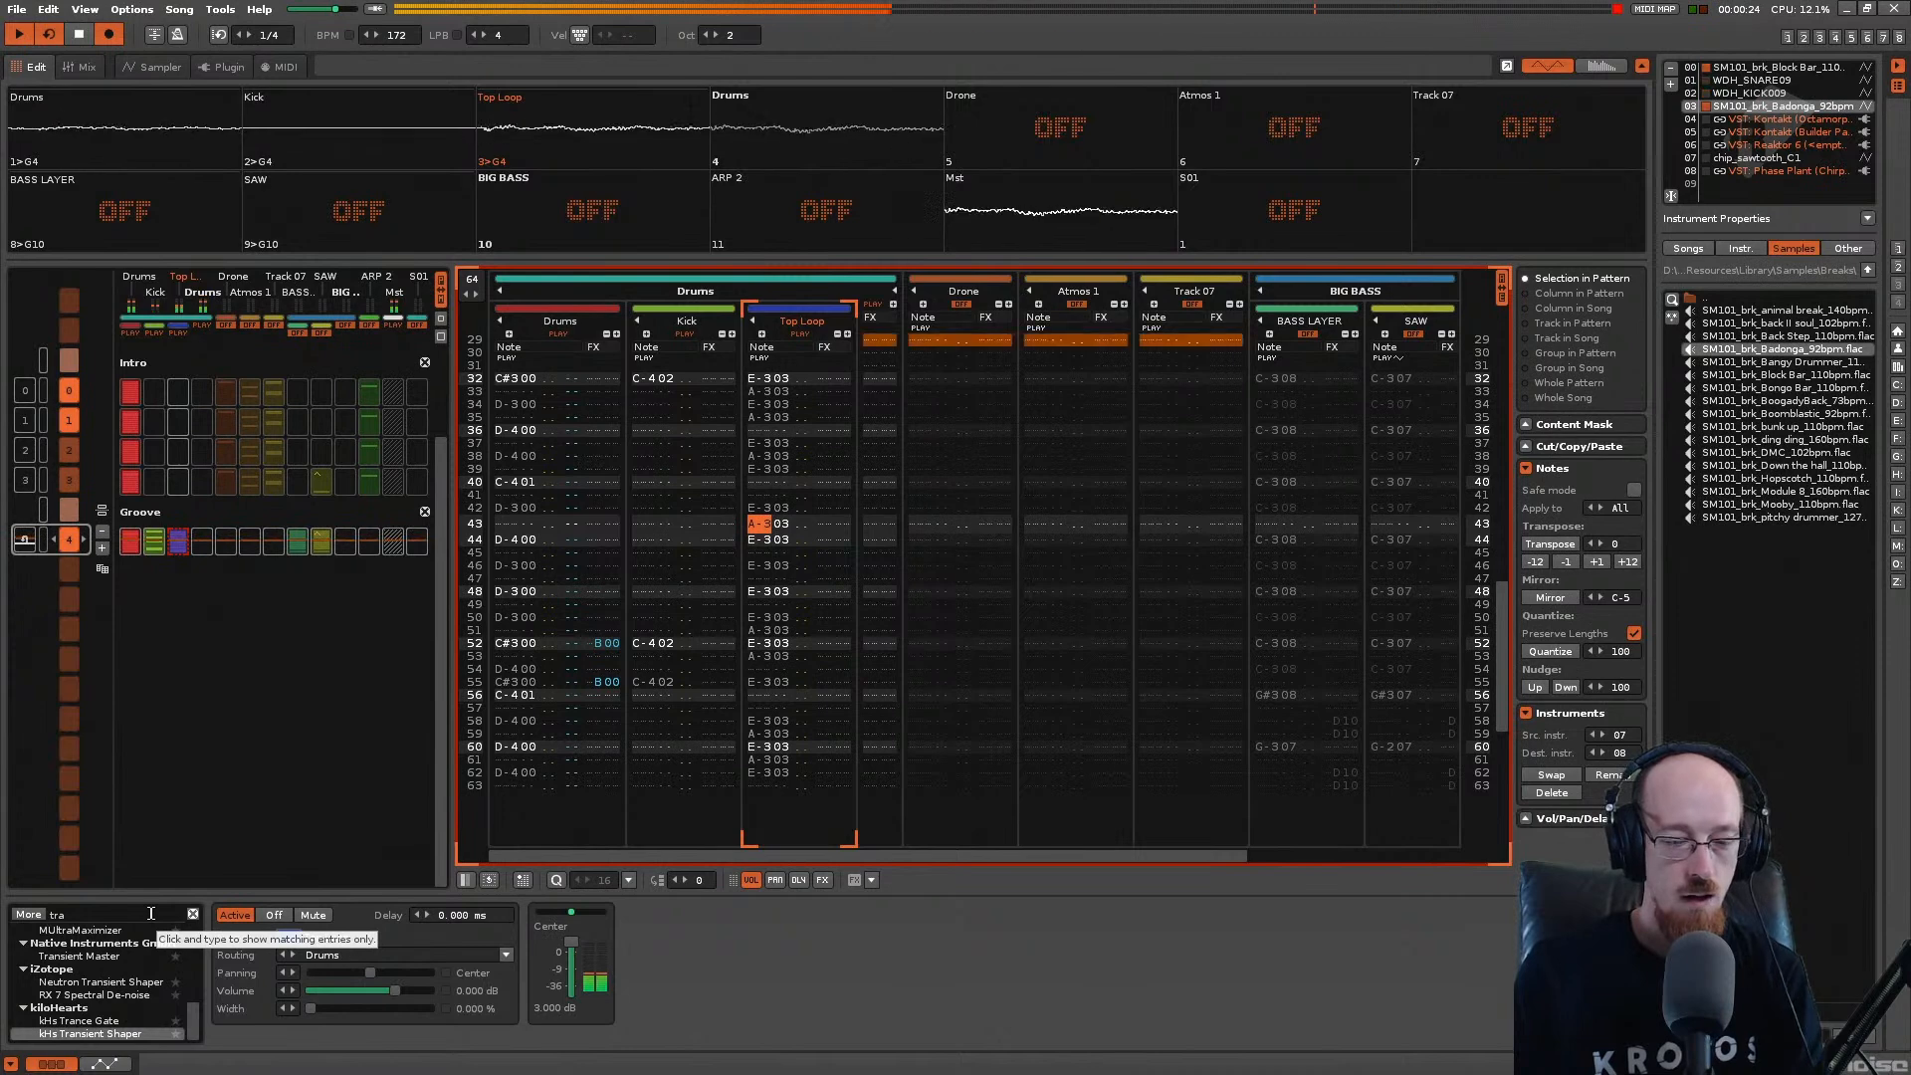
key(ctrl+s)
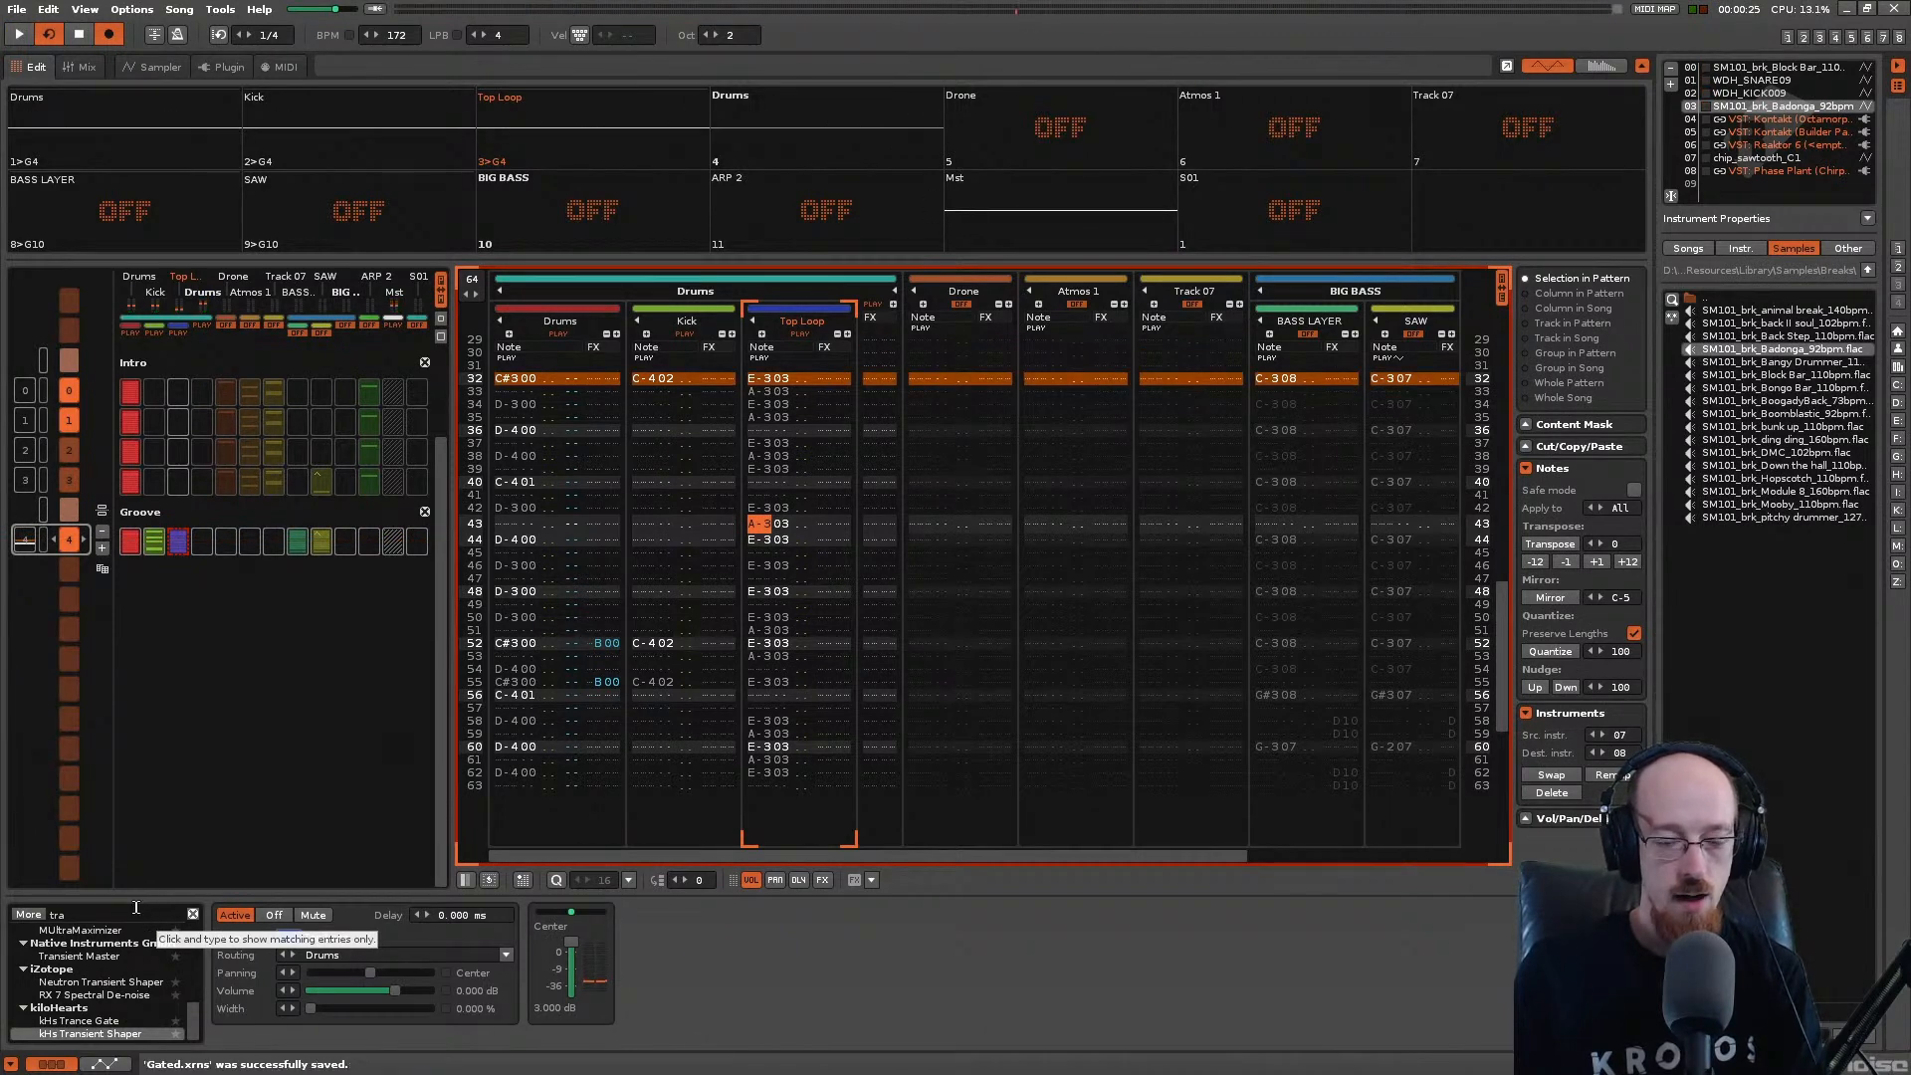
Step: Clear the effect search and add kHs Transient Shaper to the Top Loop track
click(126, 913)
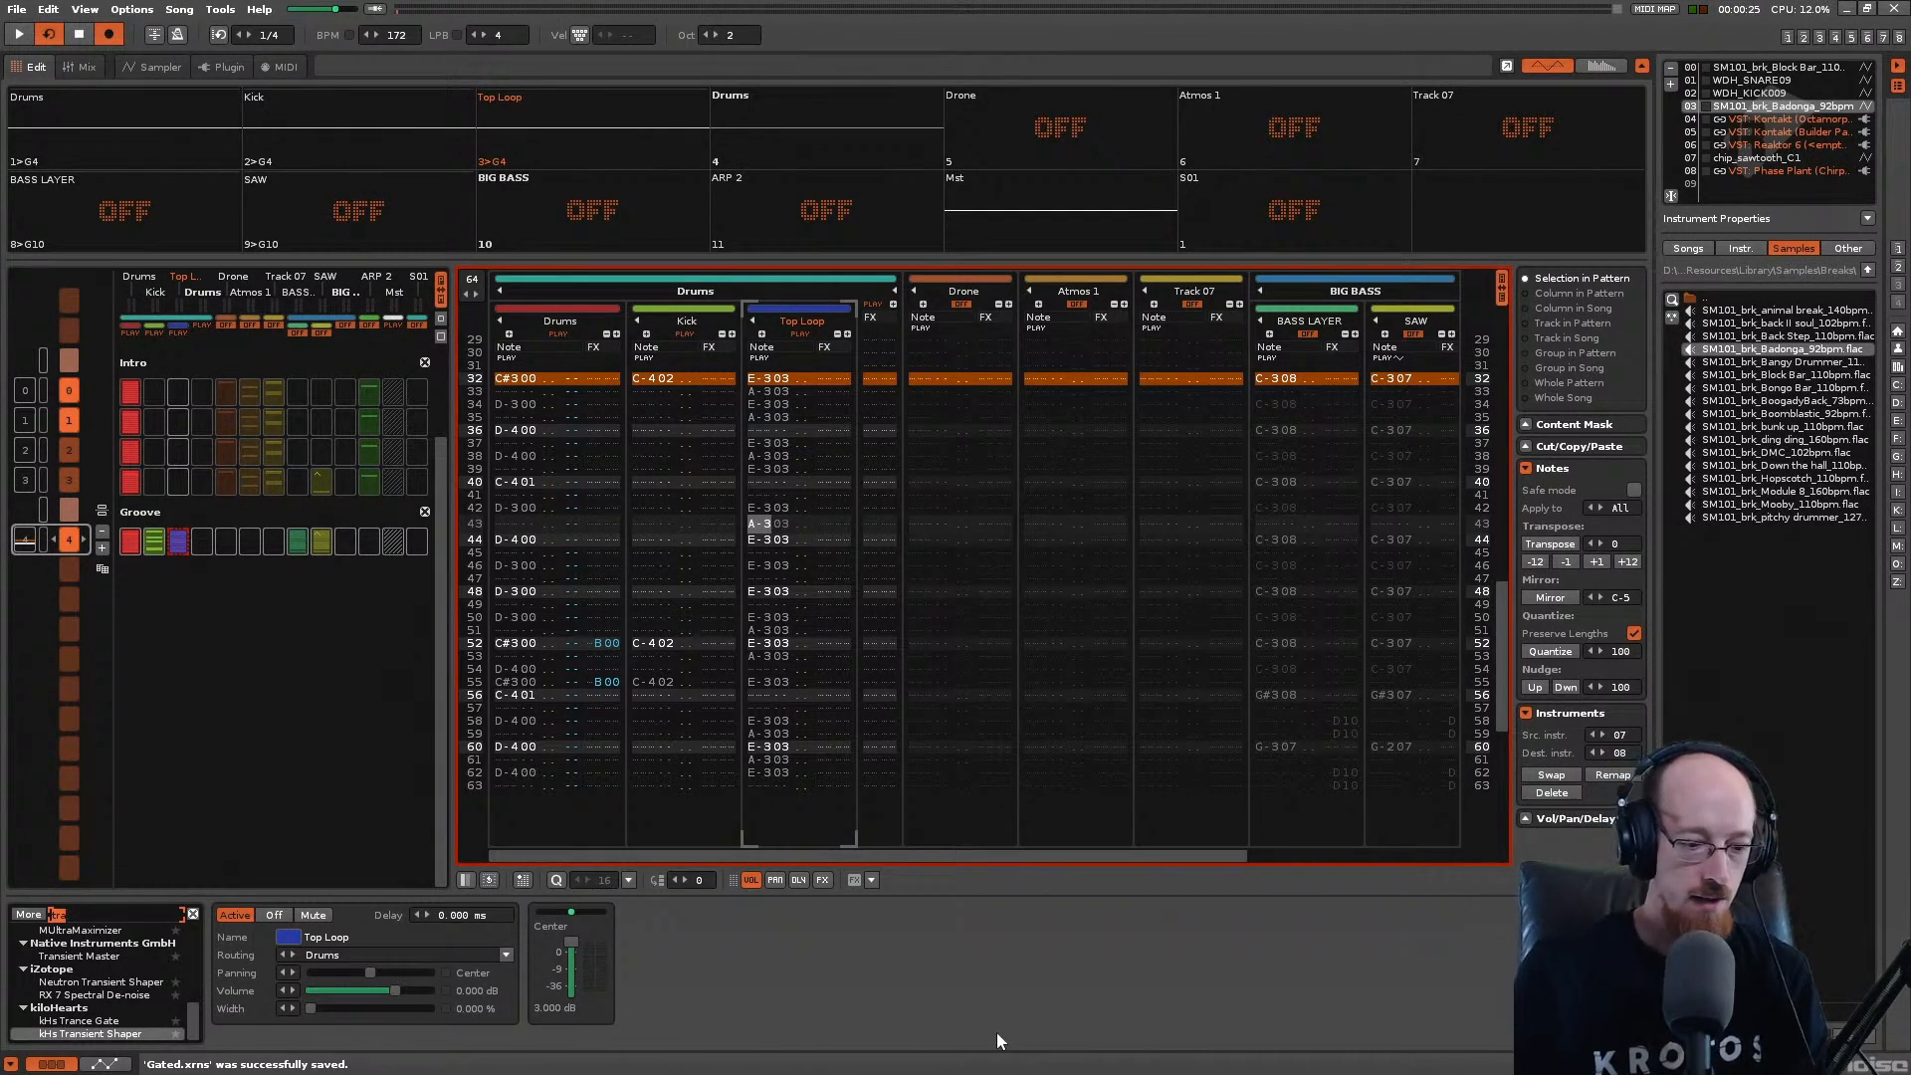
key(BackSpace)
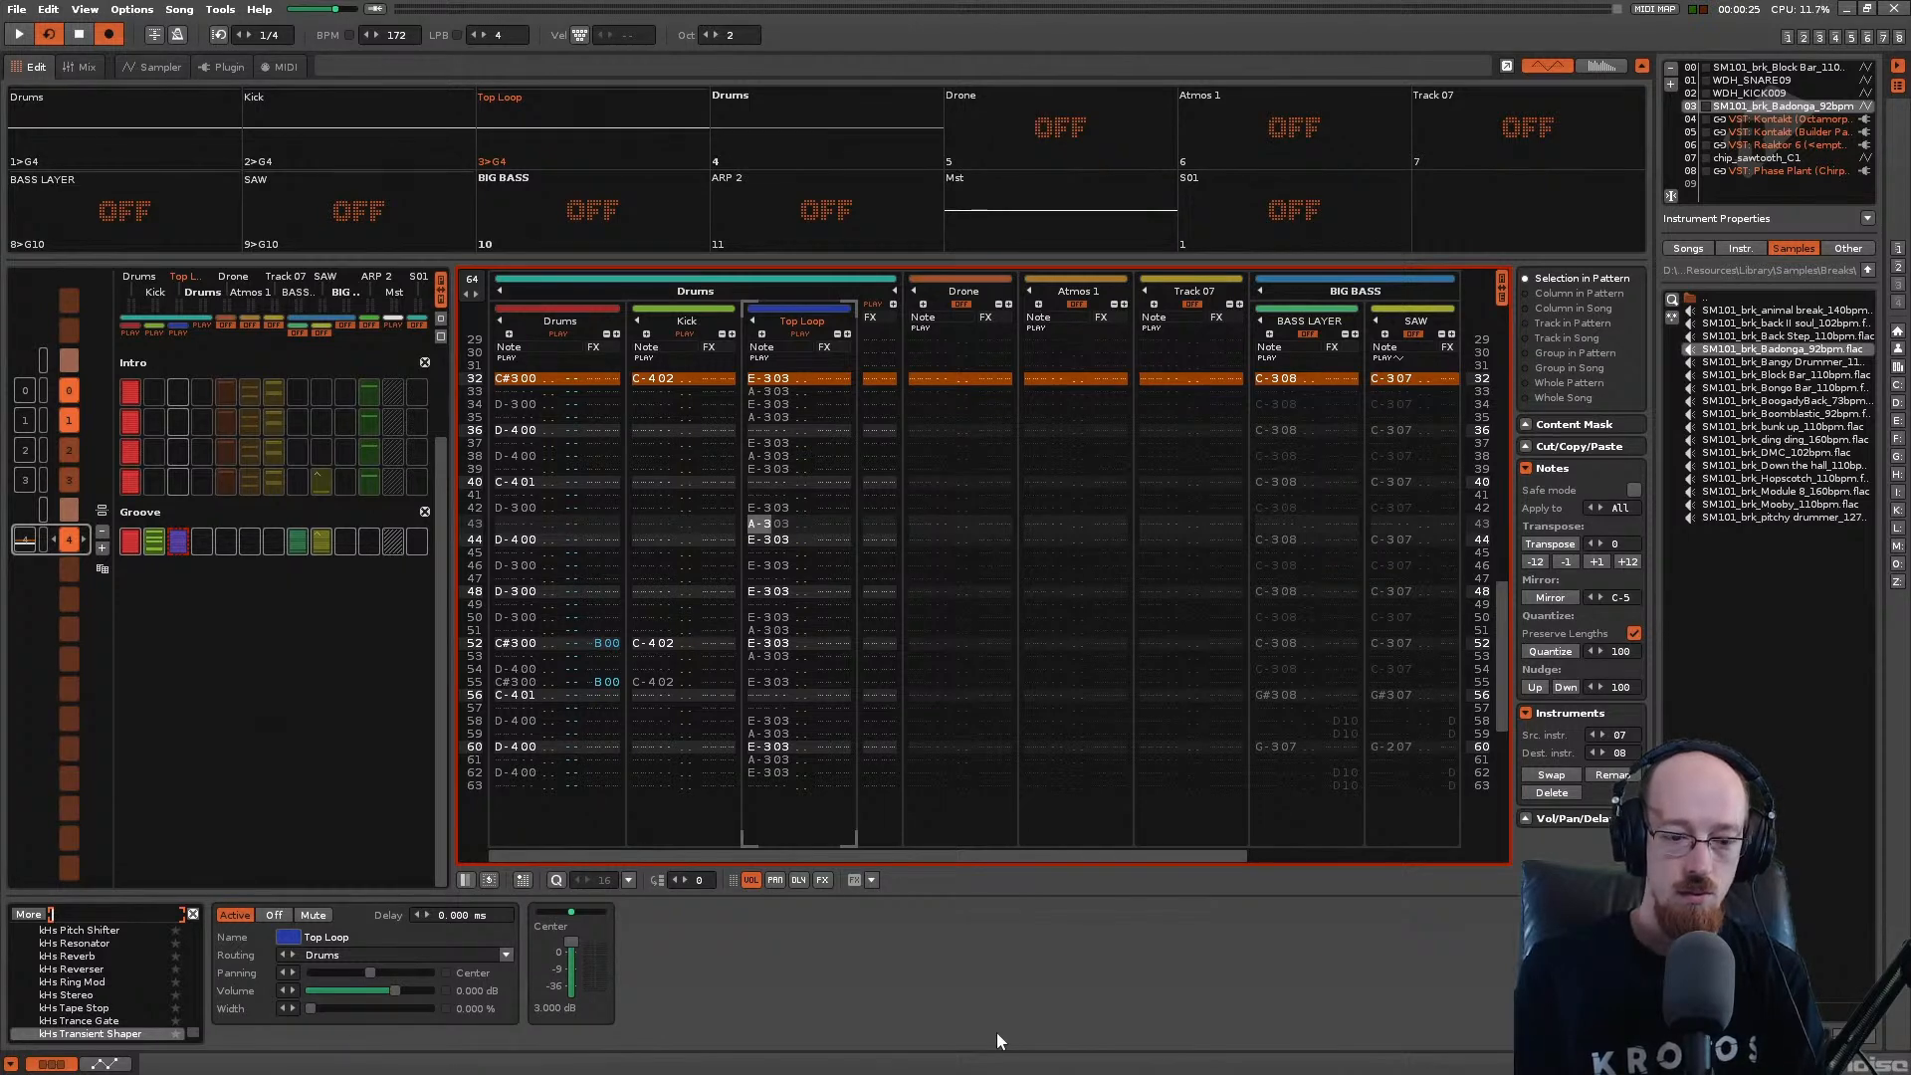
double_click(124, 1030)
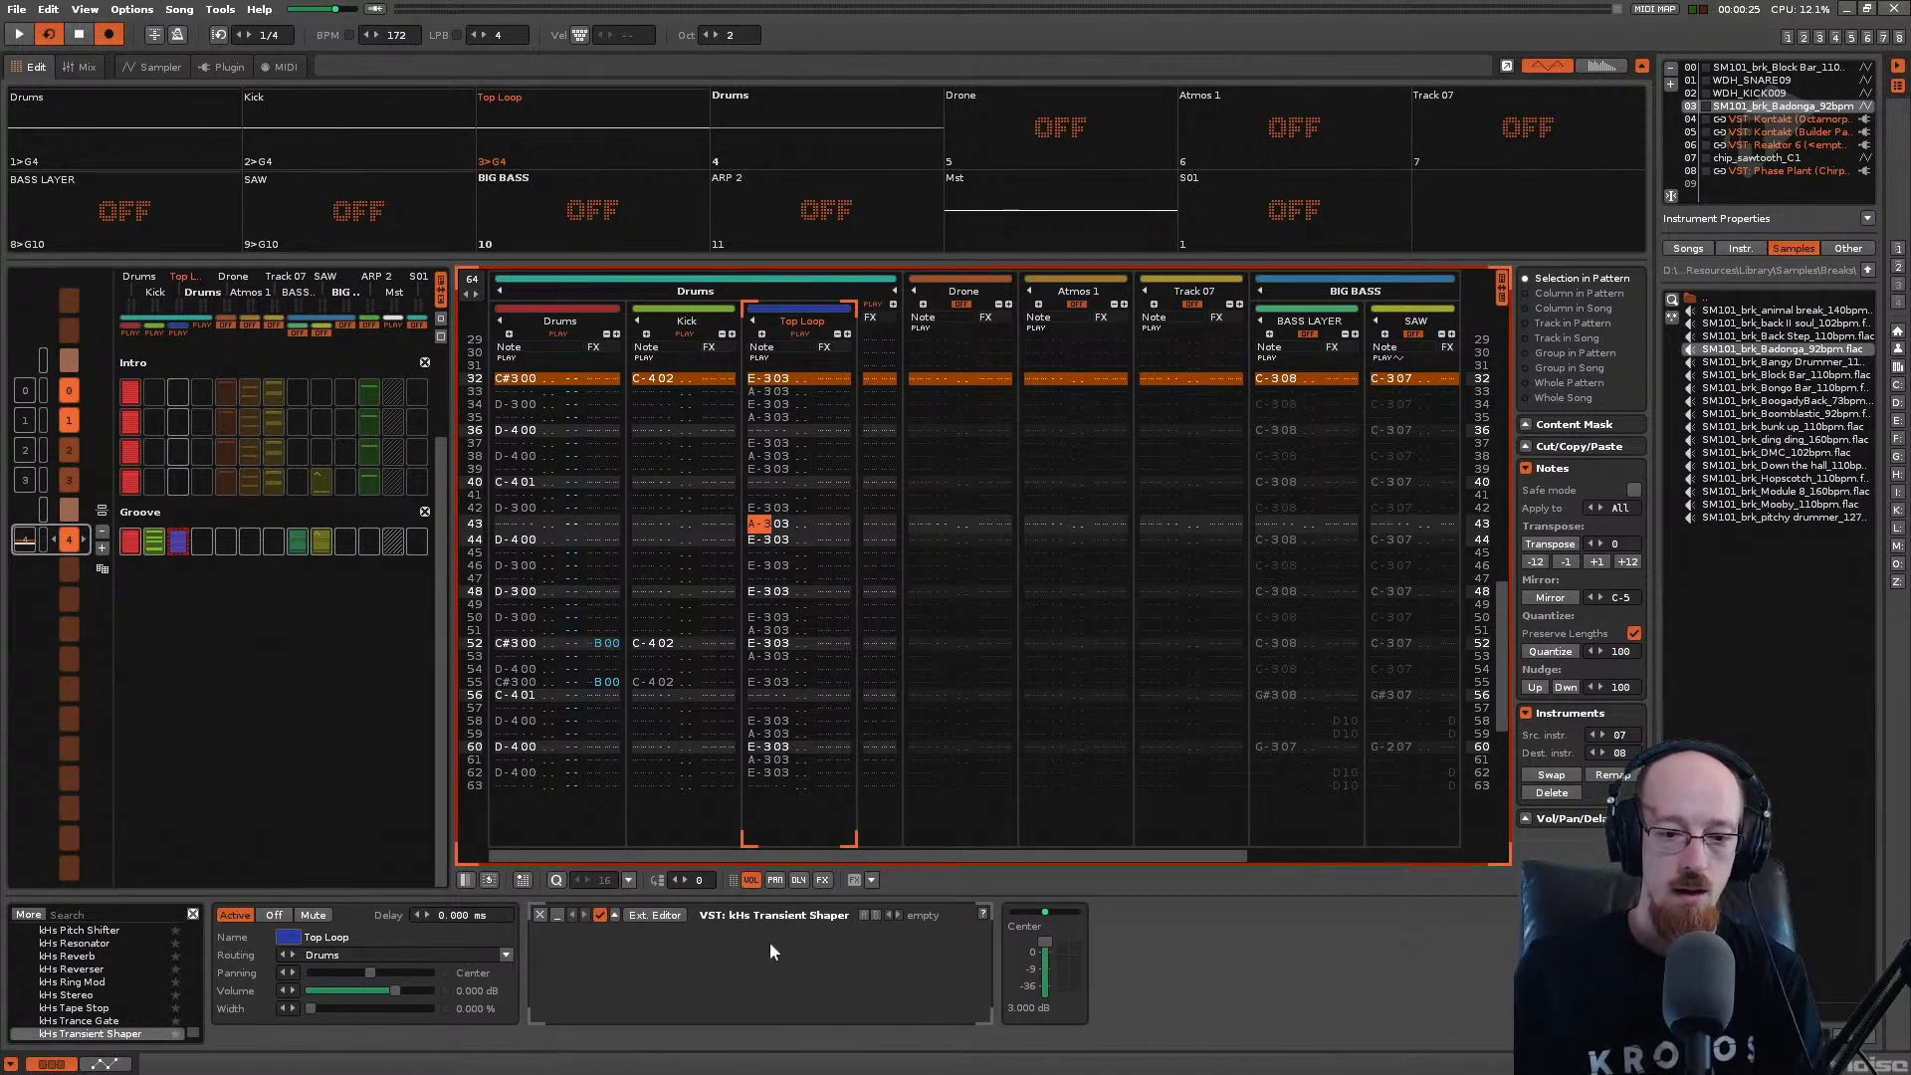
Step: Raise the Transient Shaper's attack and slightly lower its sustain, save the song and play it back
click(671, 916)
drag(886, 448, 886, 393)
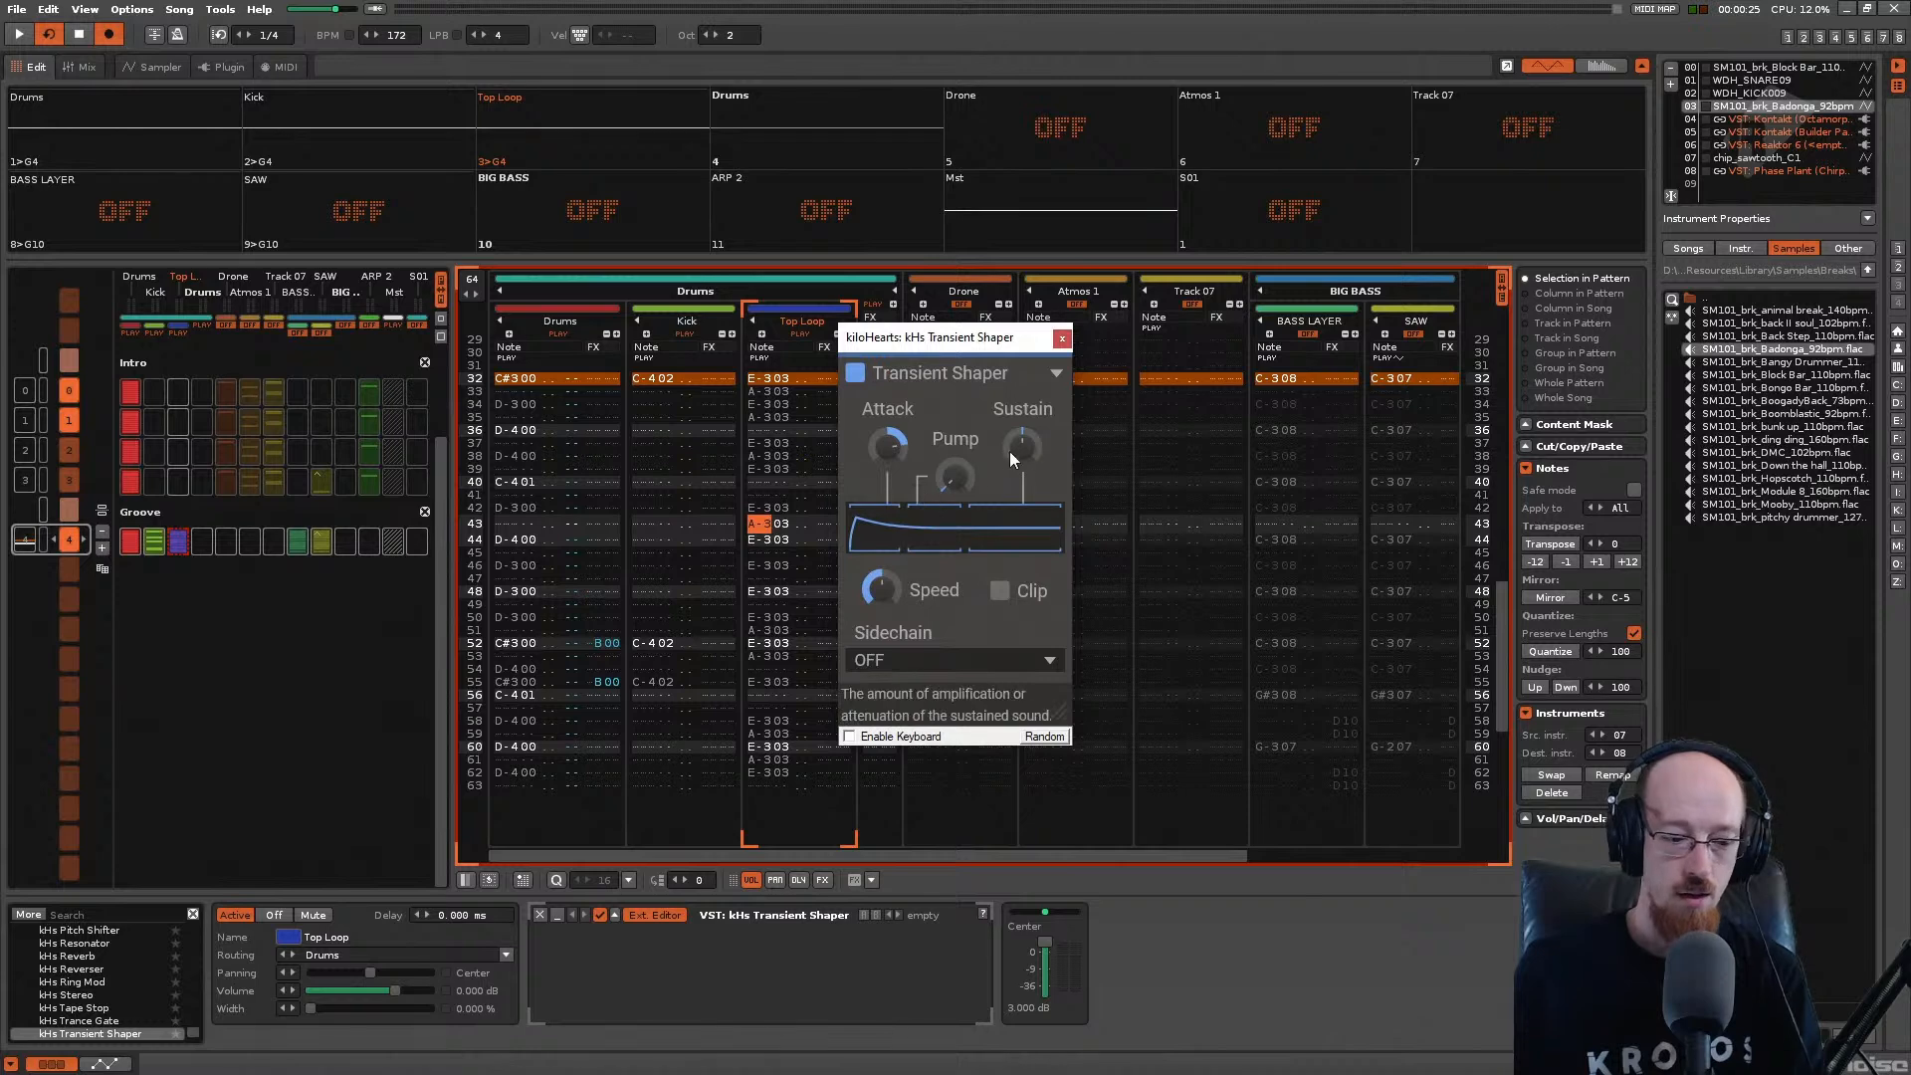
drag(1013, 448, 1013, 485)
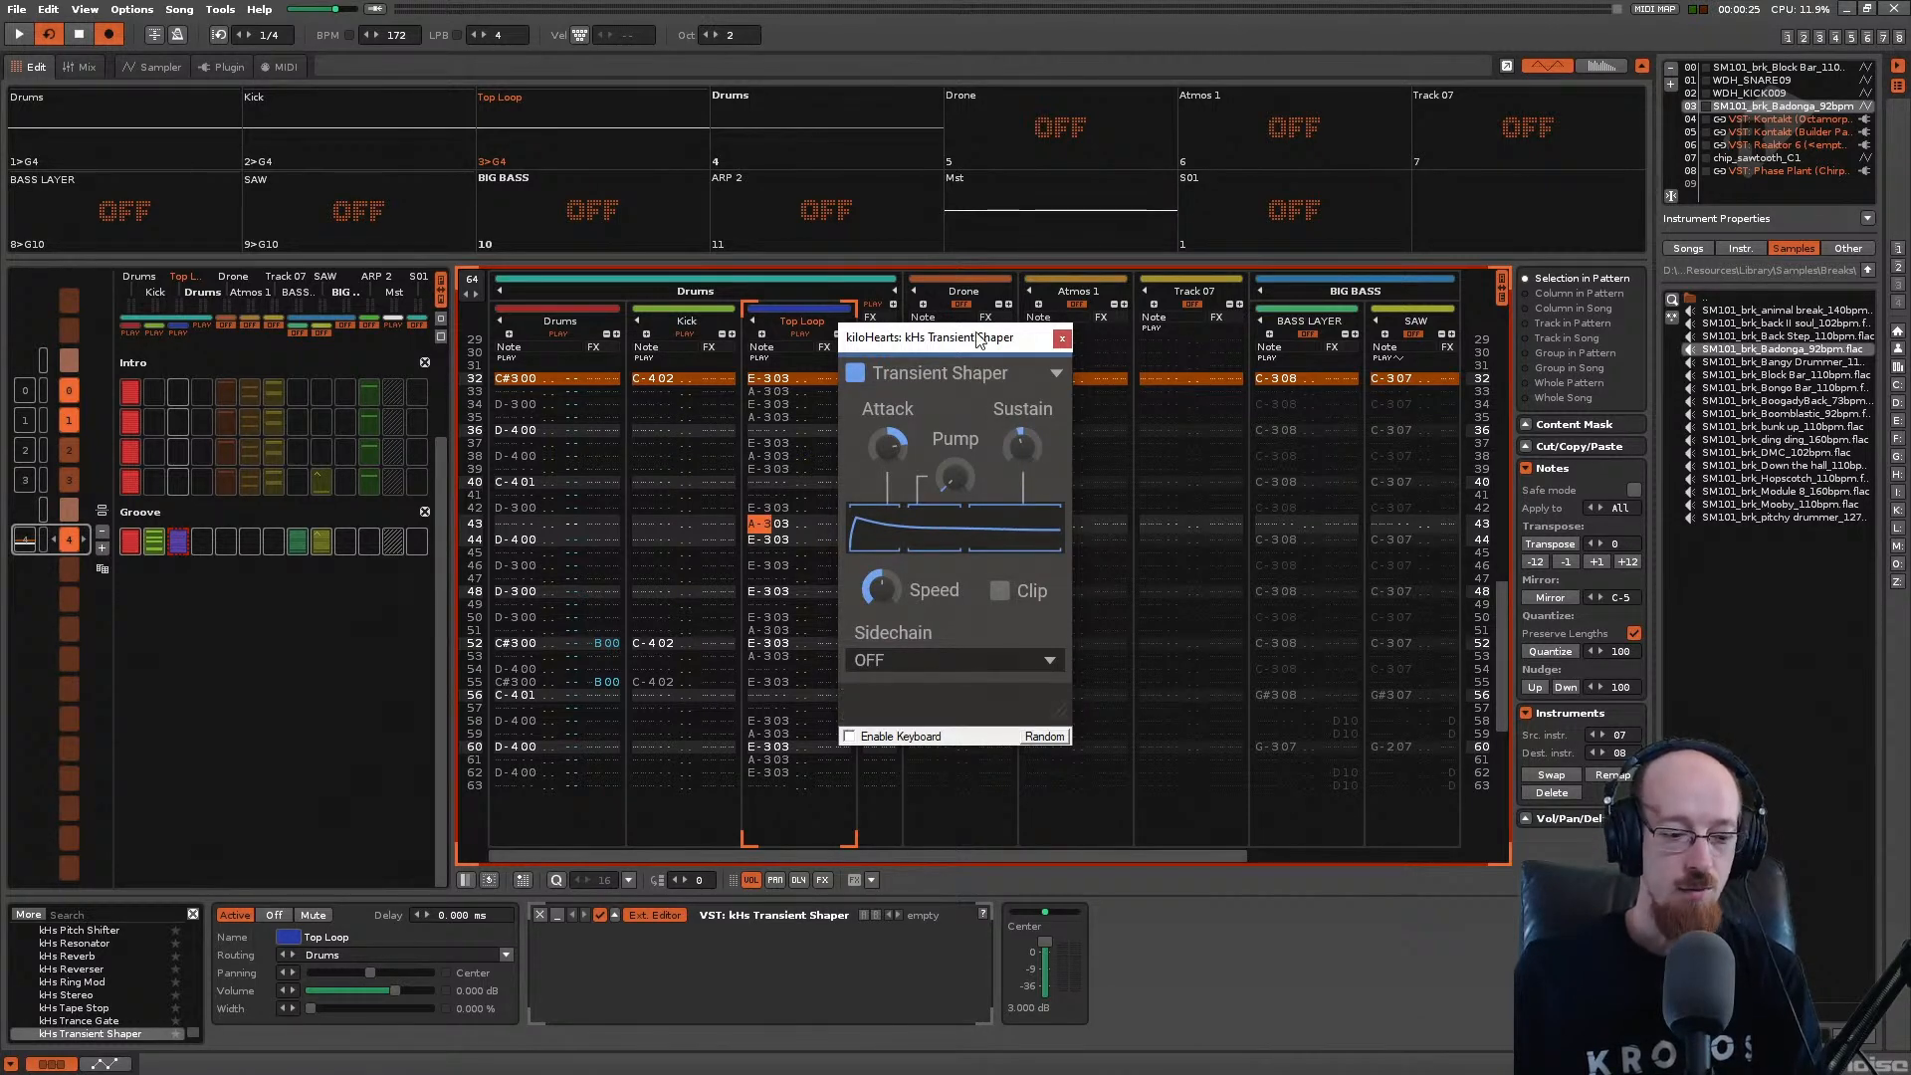
drag(975, 348, 1030, 527)
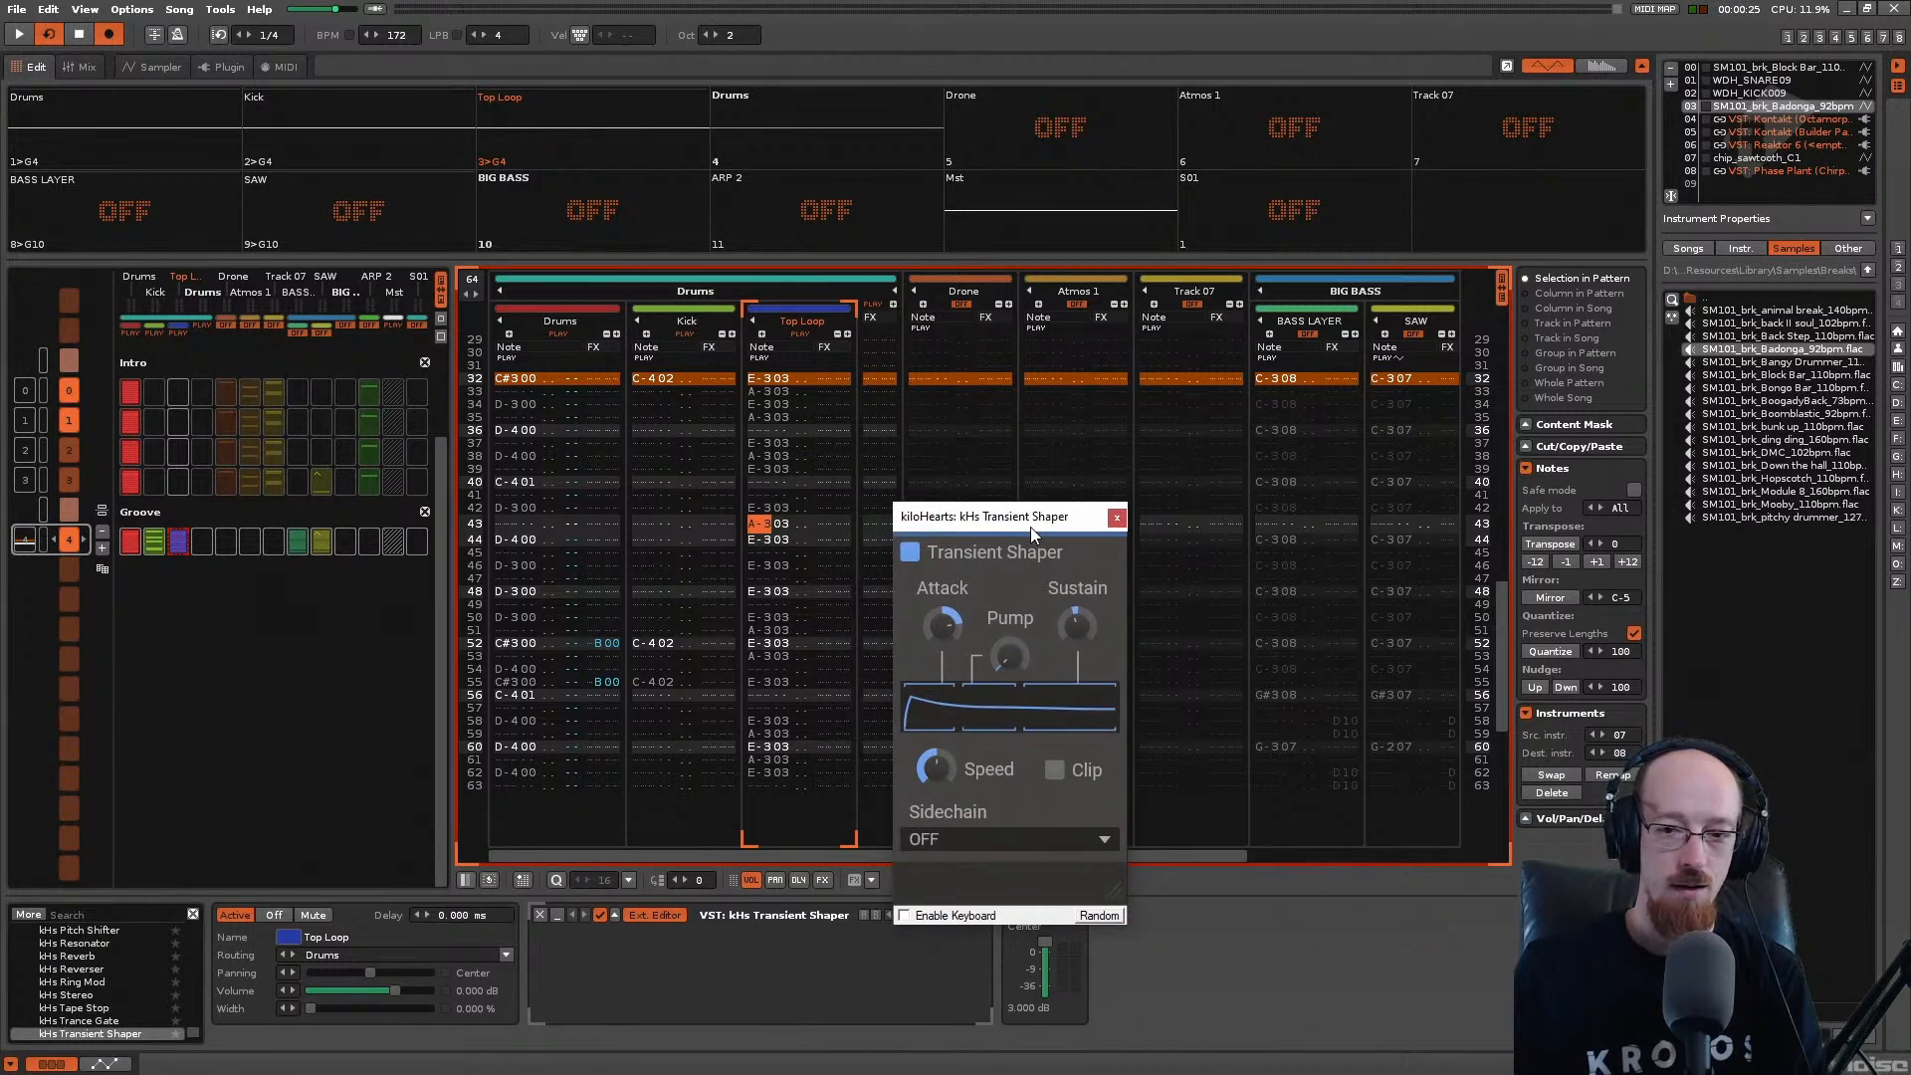
click(1116, 518)
key(ctrl+s)
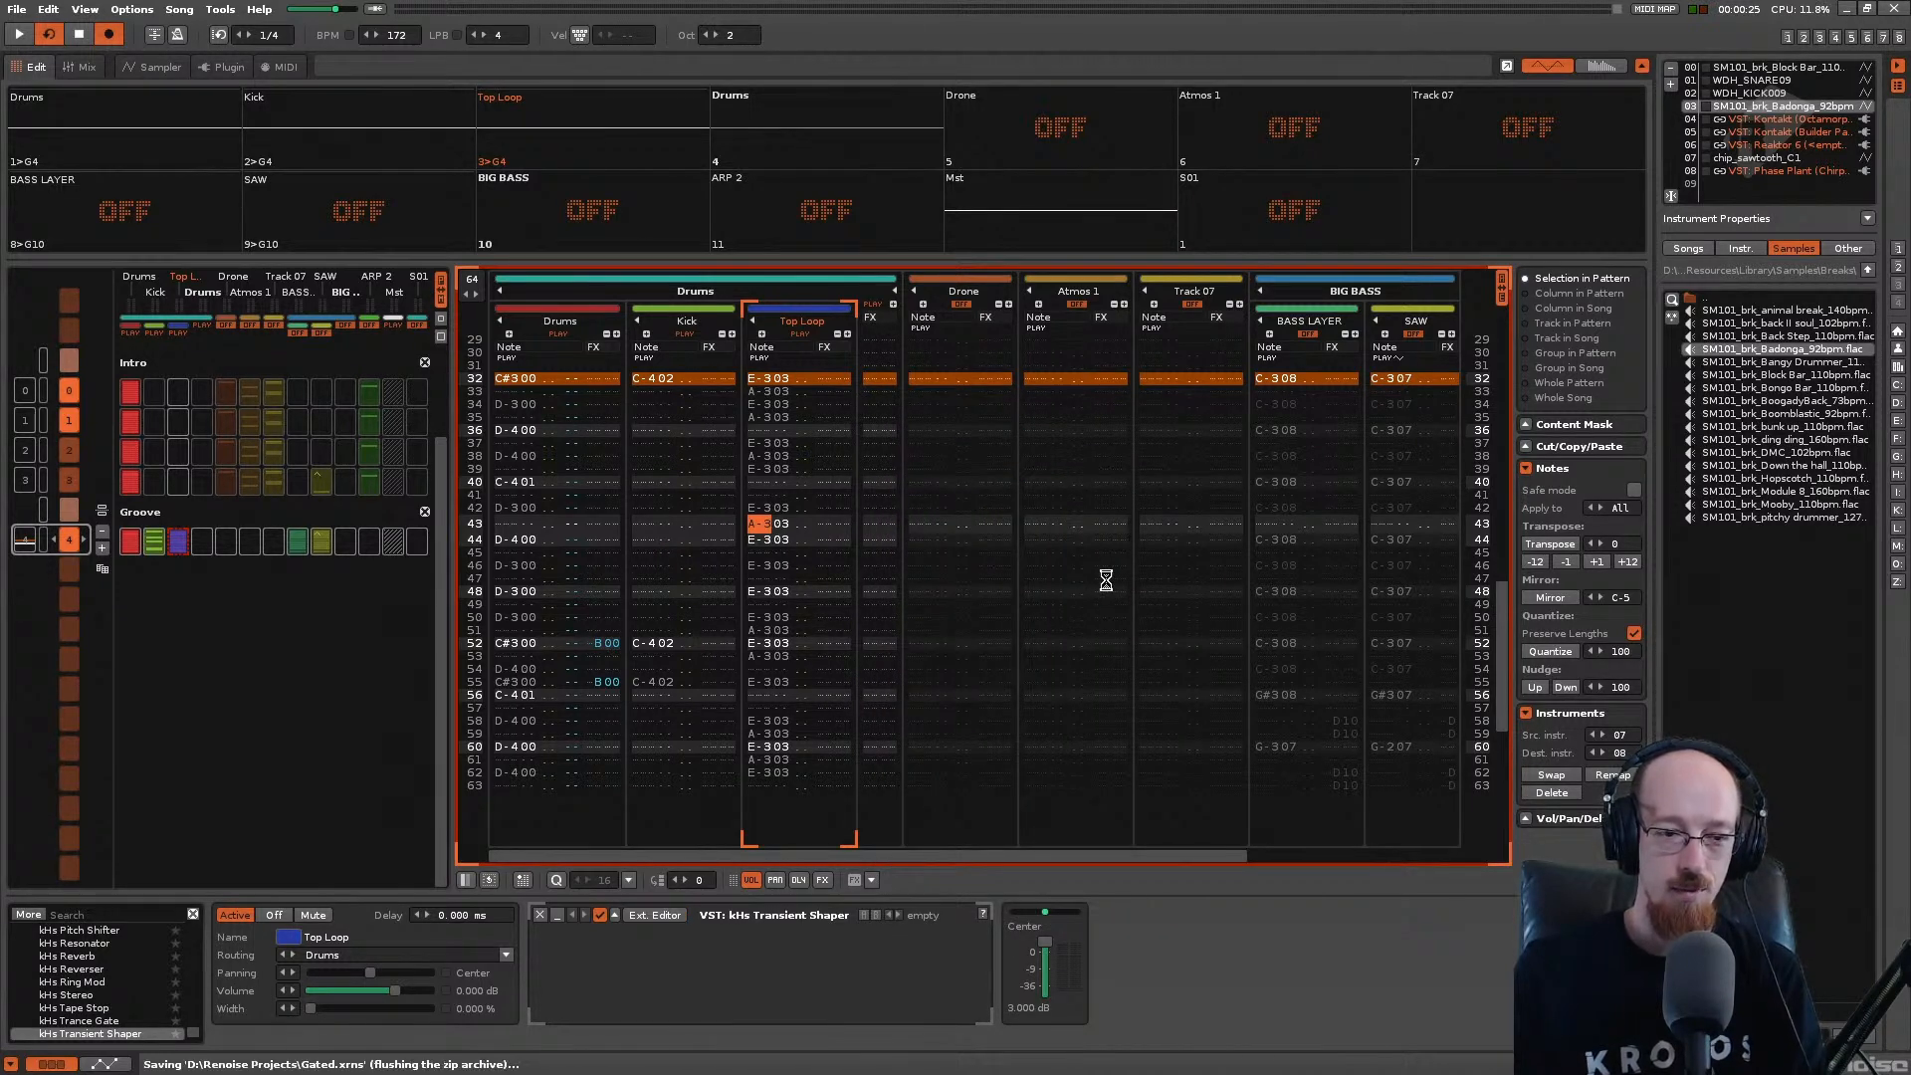
key(space)
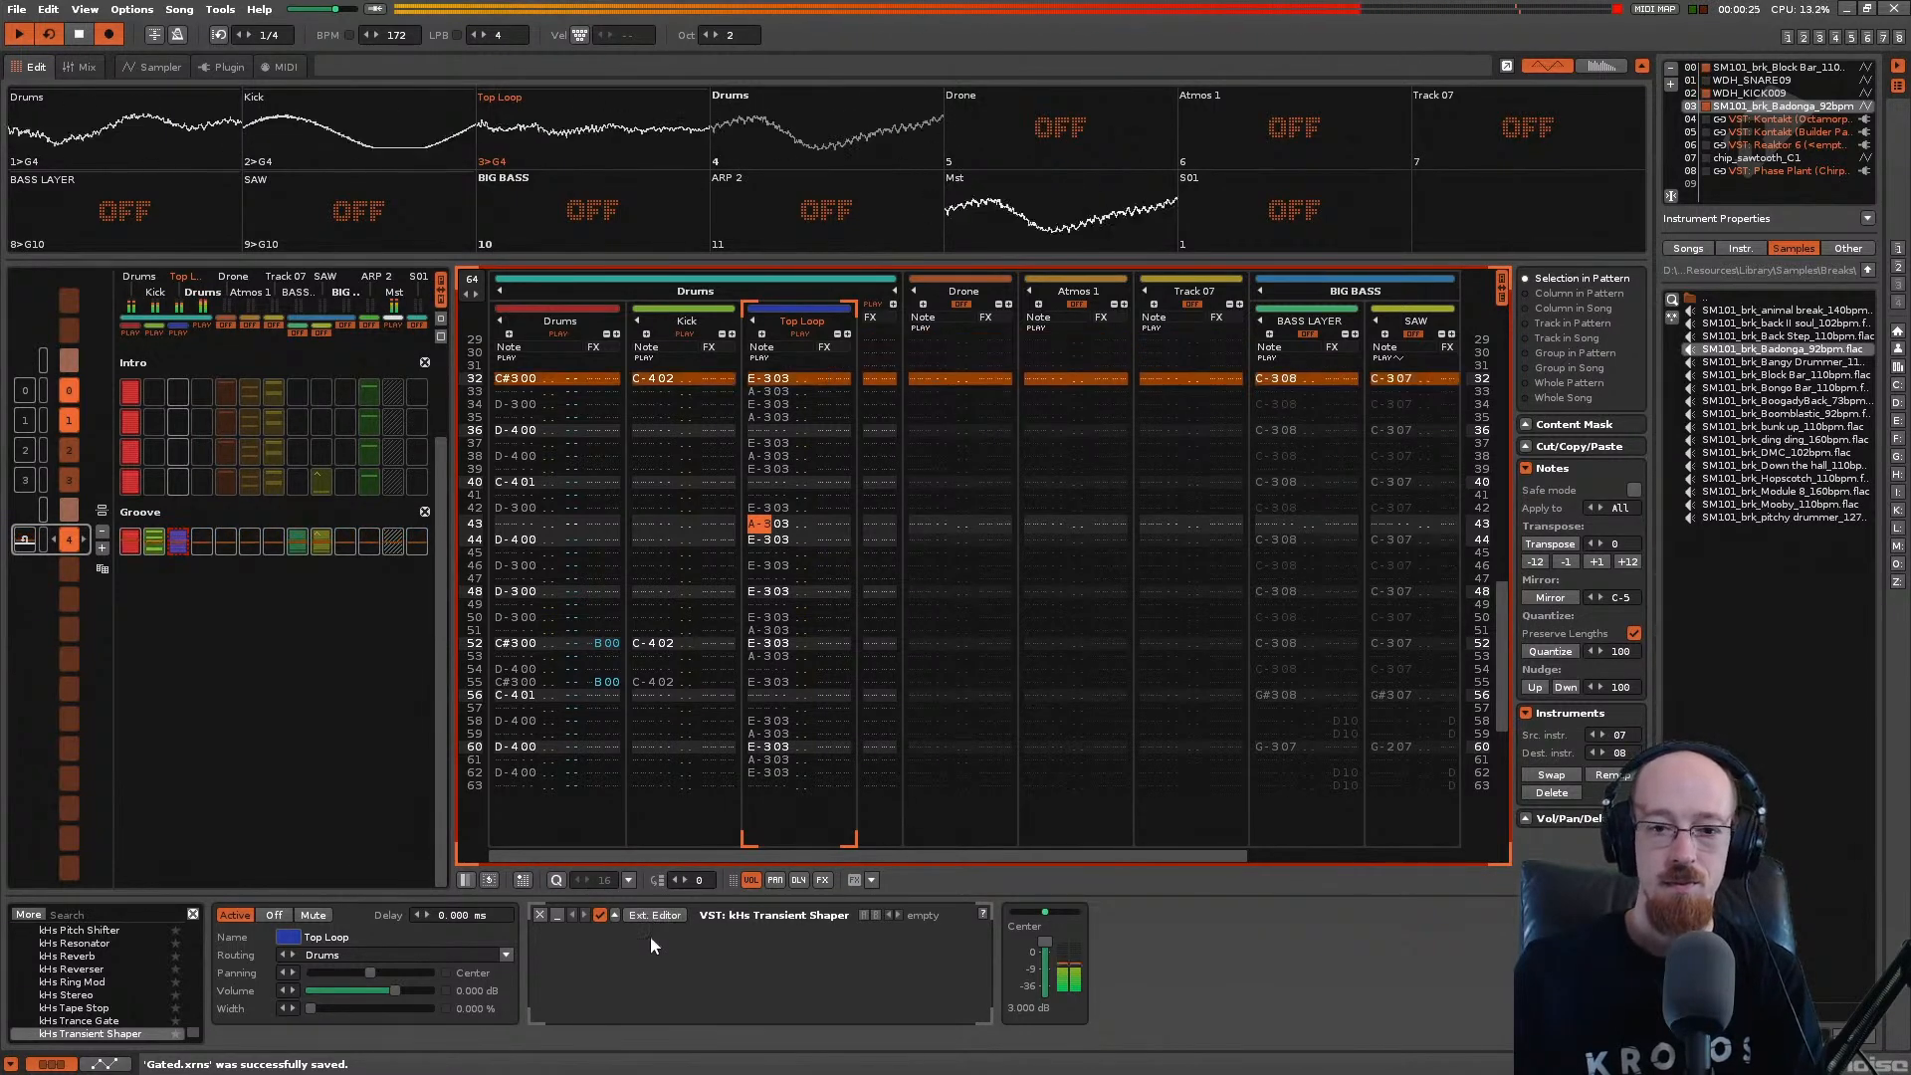
key(space)
Step: Search the effects for "filter" and add the native Analog Filter to the Top Loop track
click(78, 914)
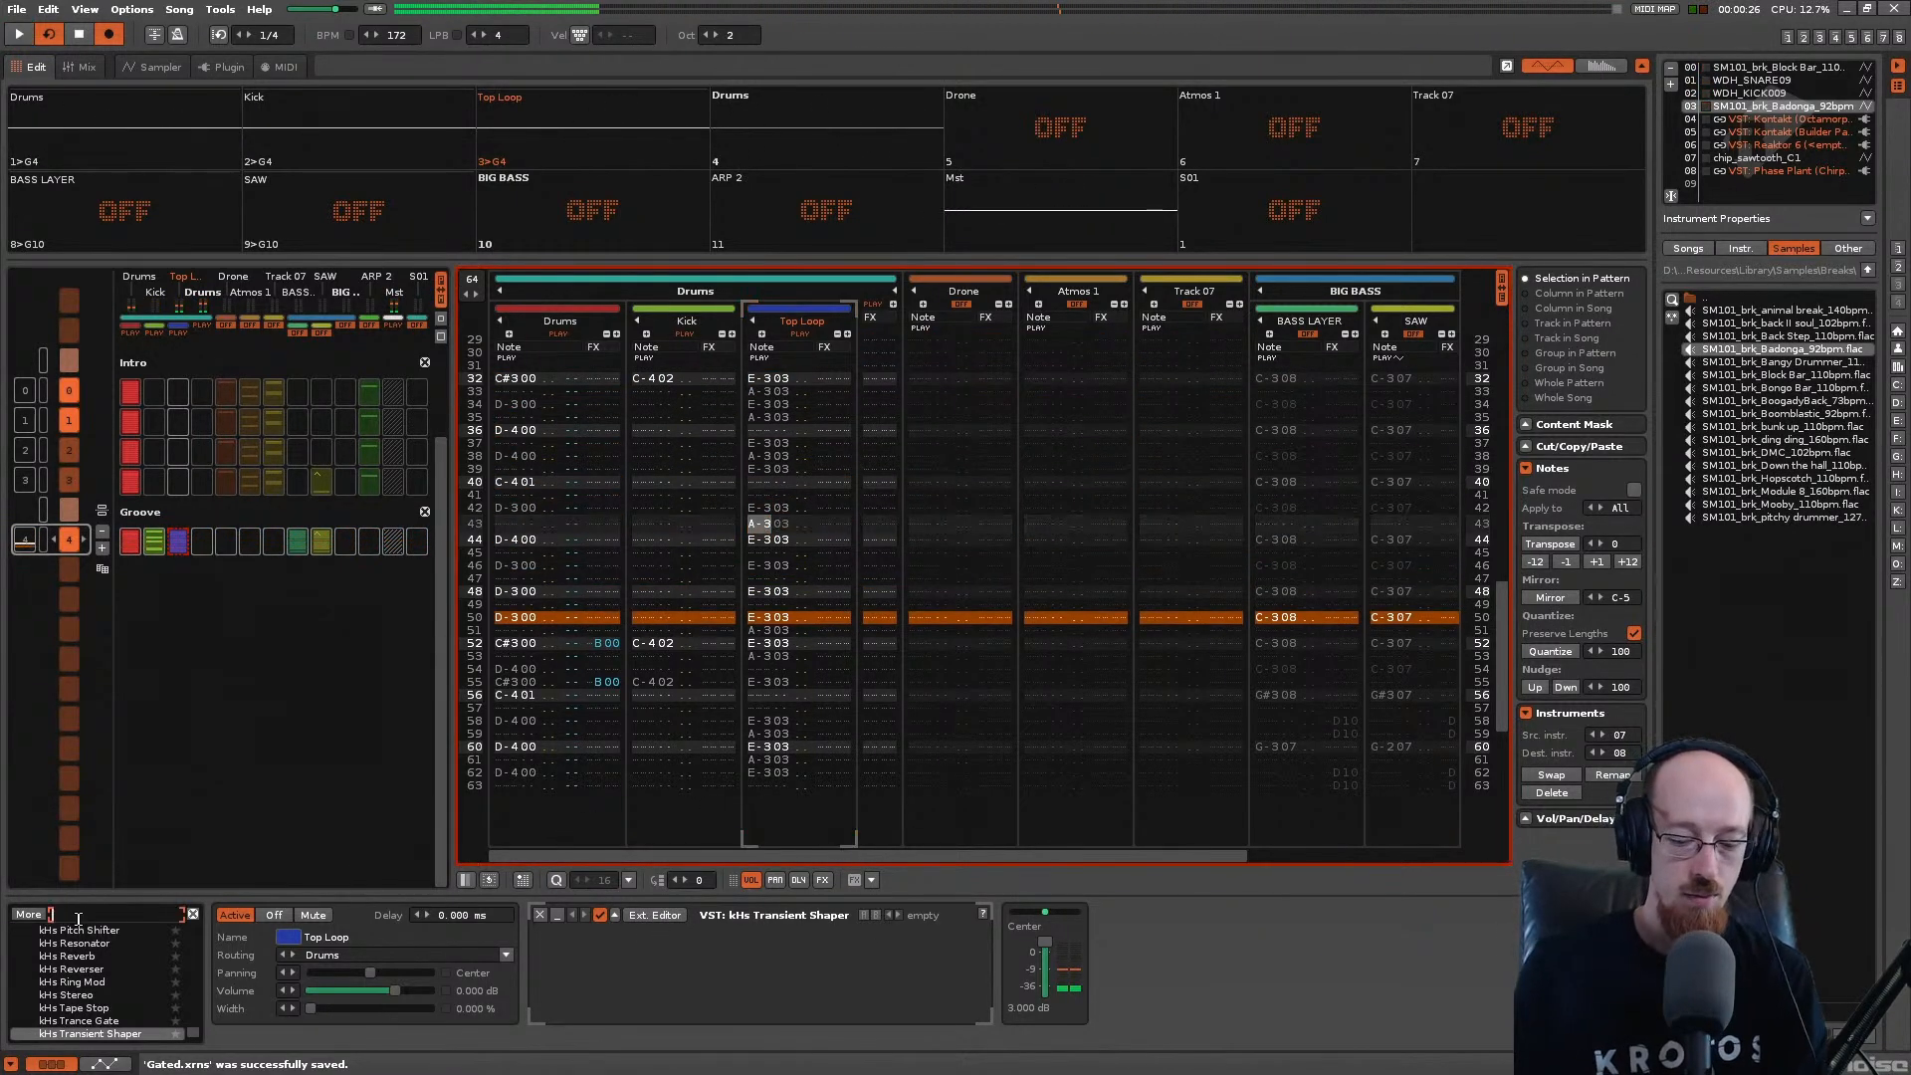
text(h)
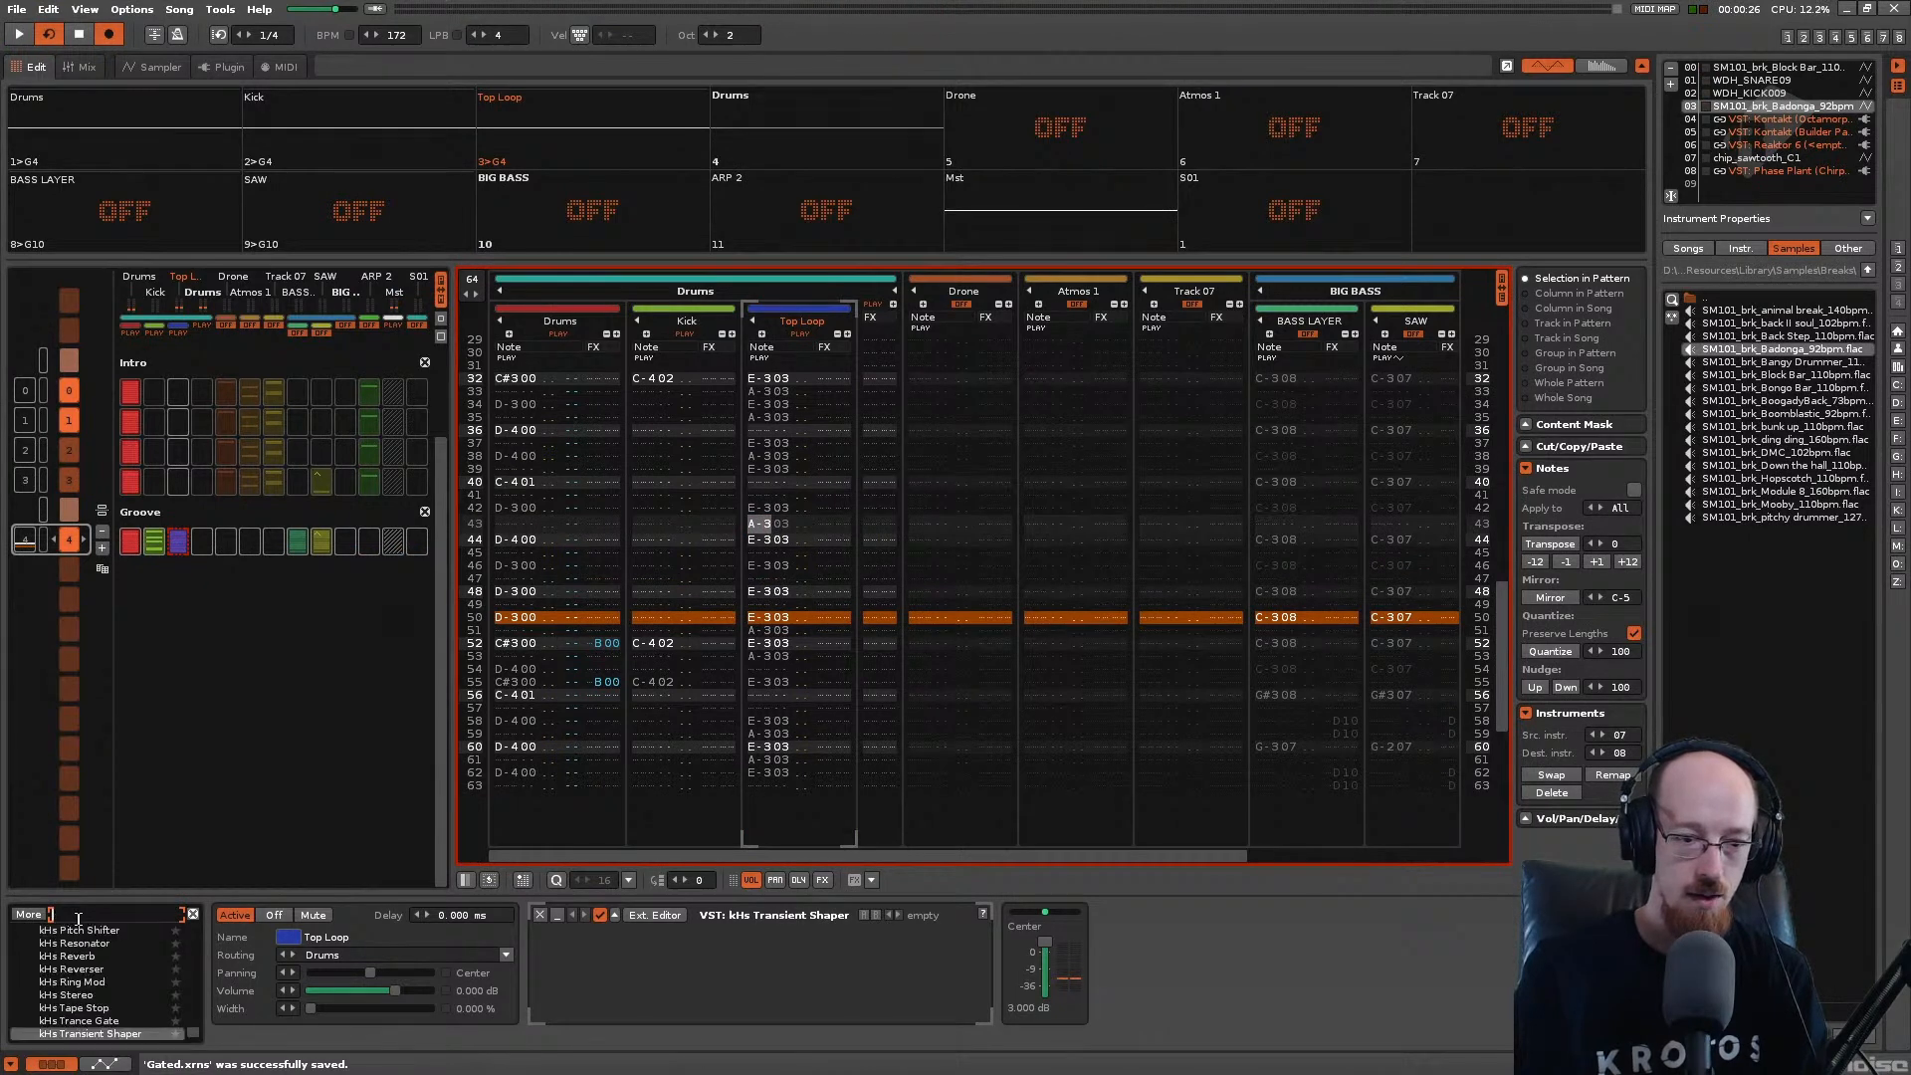
key(BackSpace)
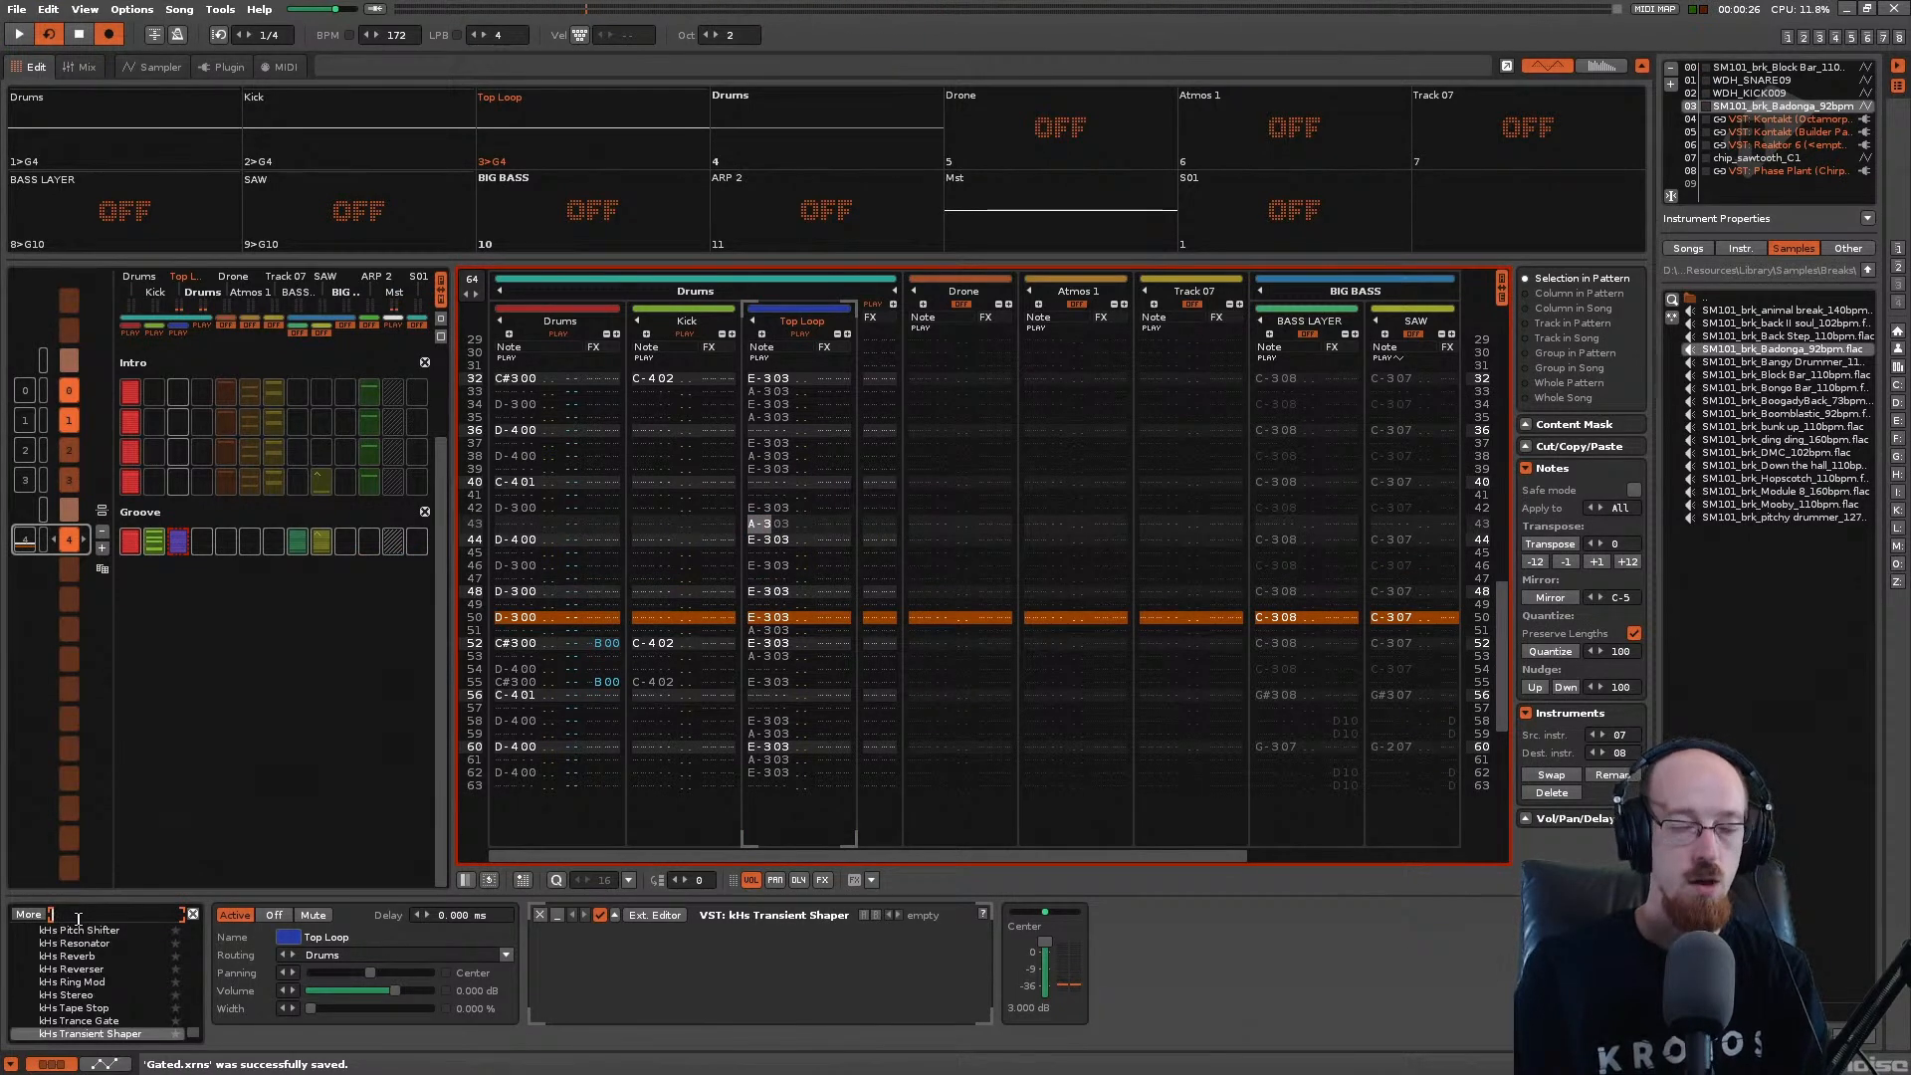
text(filter)
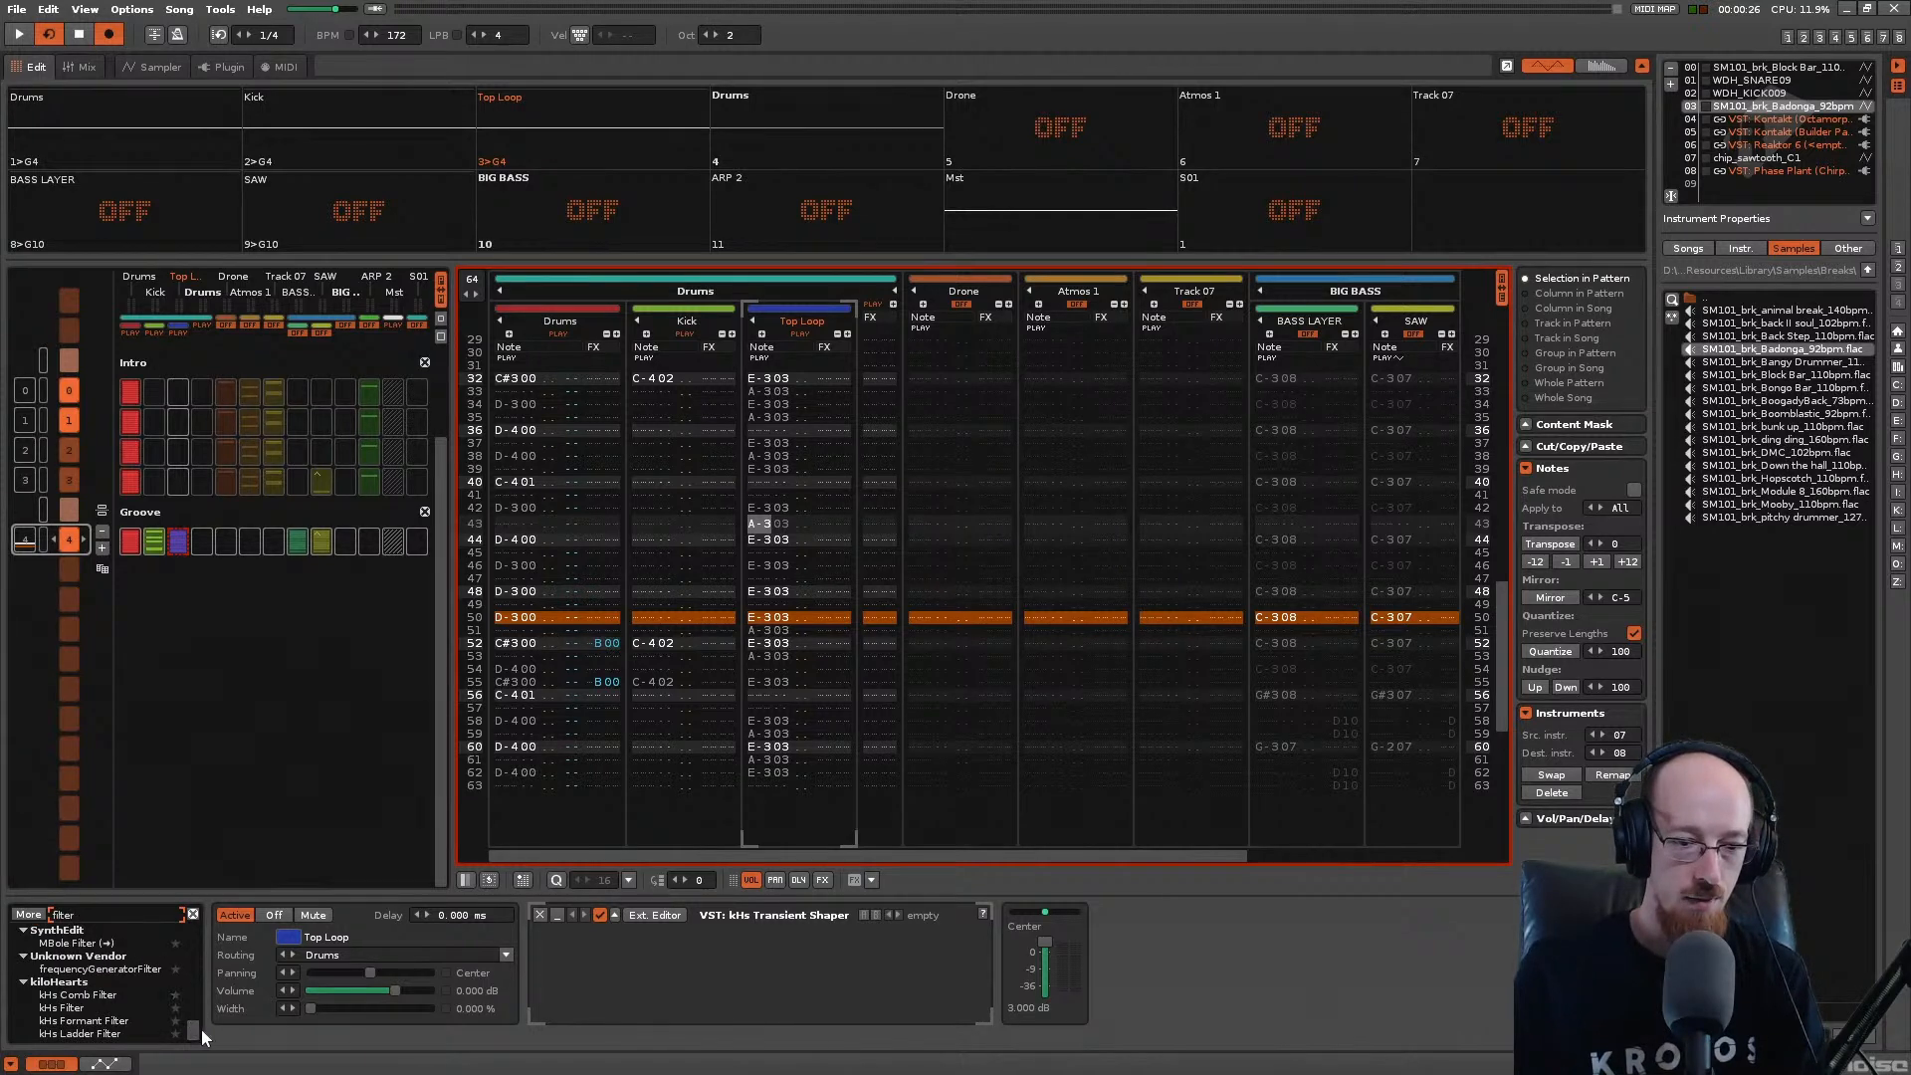
drag(199, 1033, 194, 925)
double_click(70, 957)
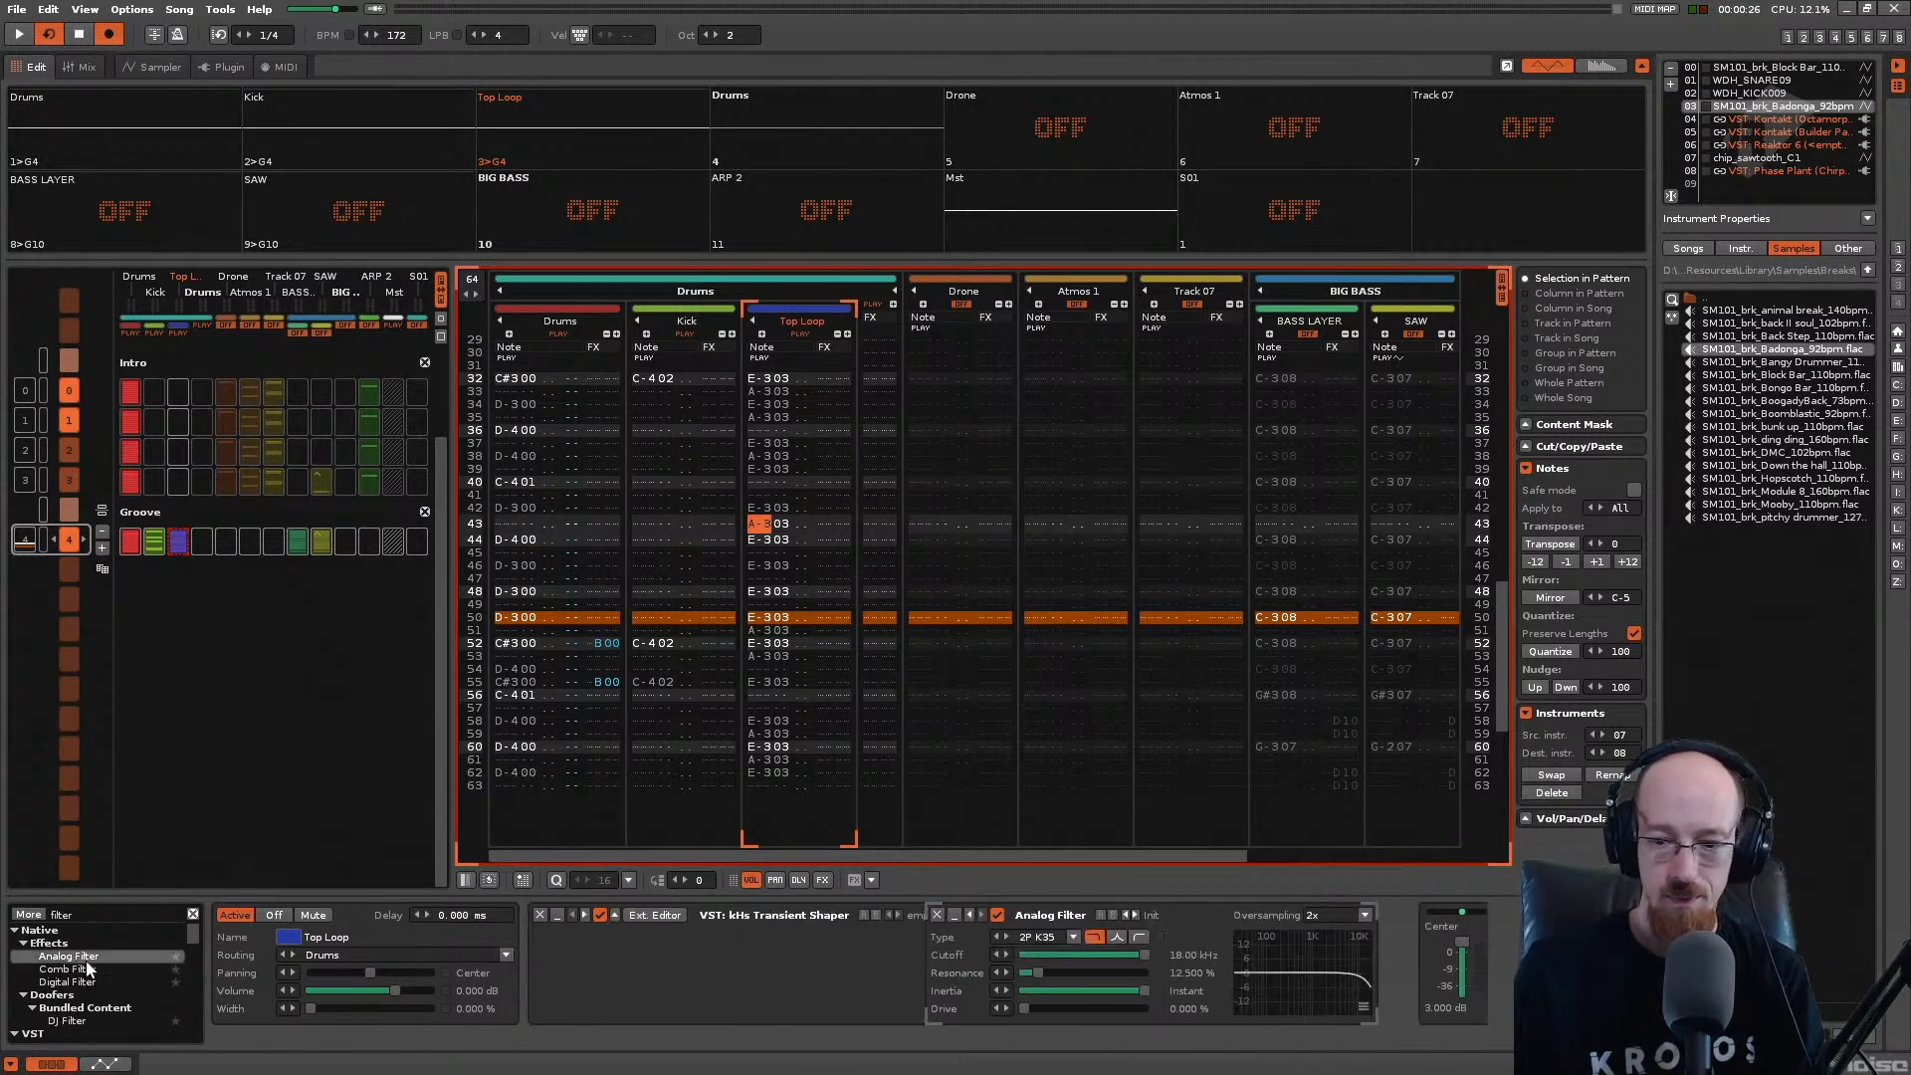
Step: Switch the Analog Filter to high-pass and set its cutoff to about 0.76 kHz while playing the pattern
click(1212, 937)
drag(1221, 954, 1122, 955)
key(space)
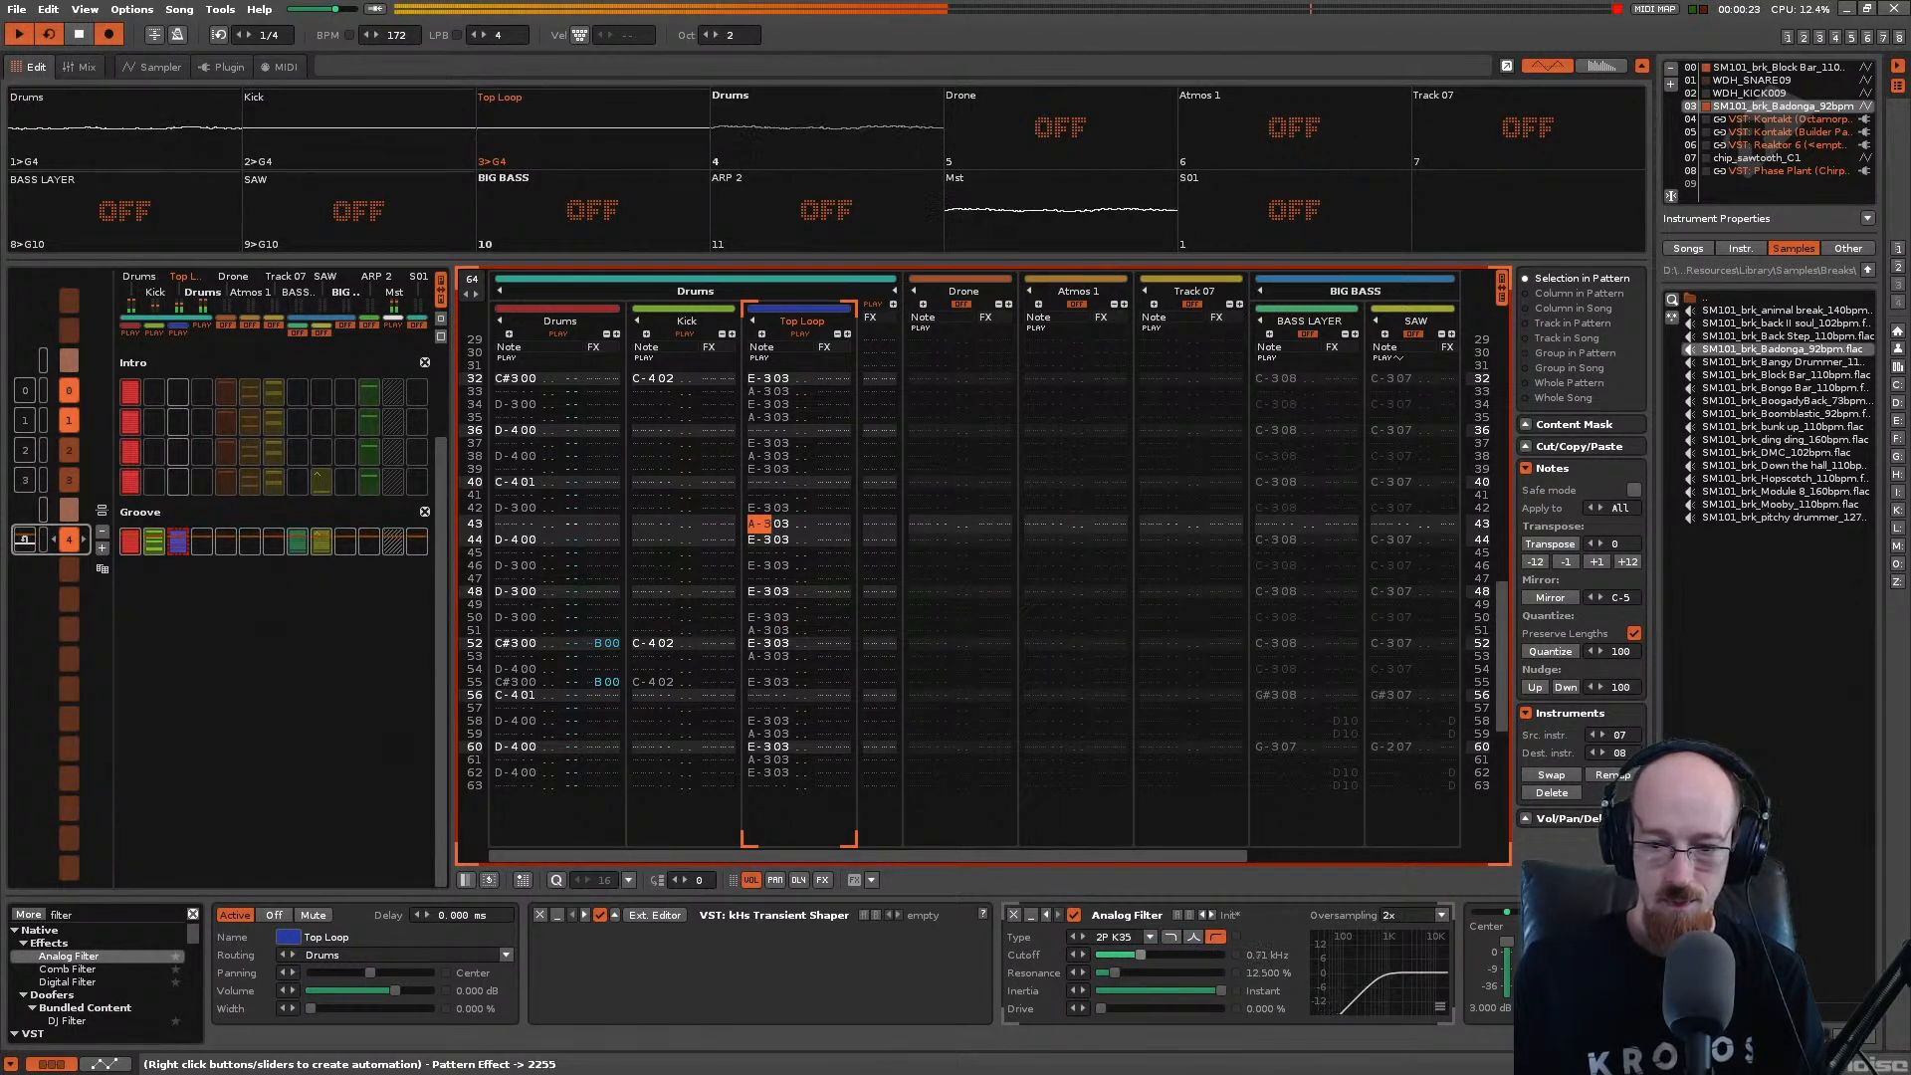
drag(1122, 954, 1143, 954)
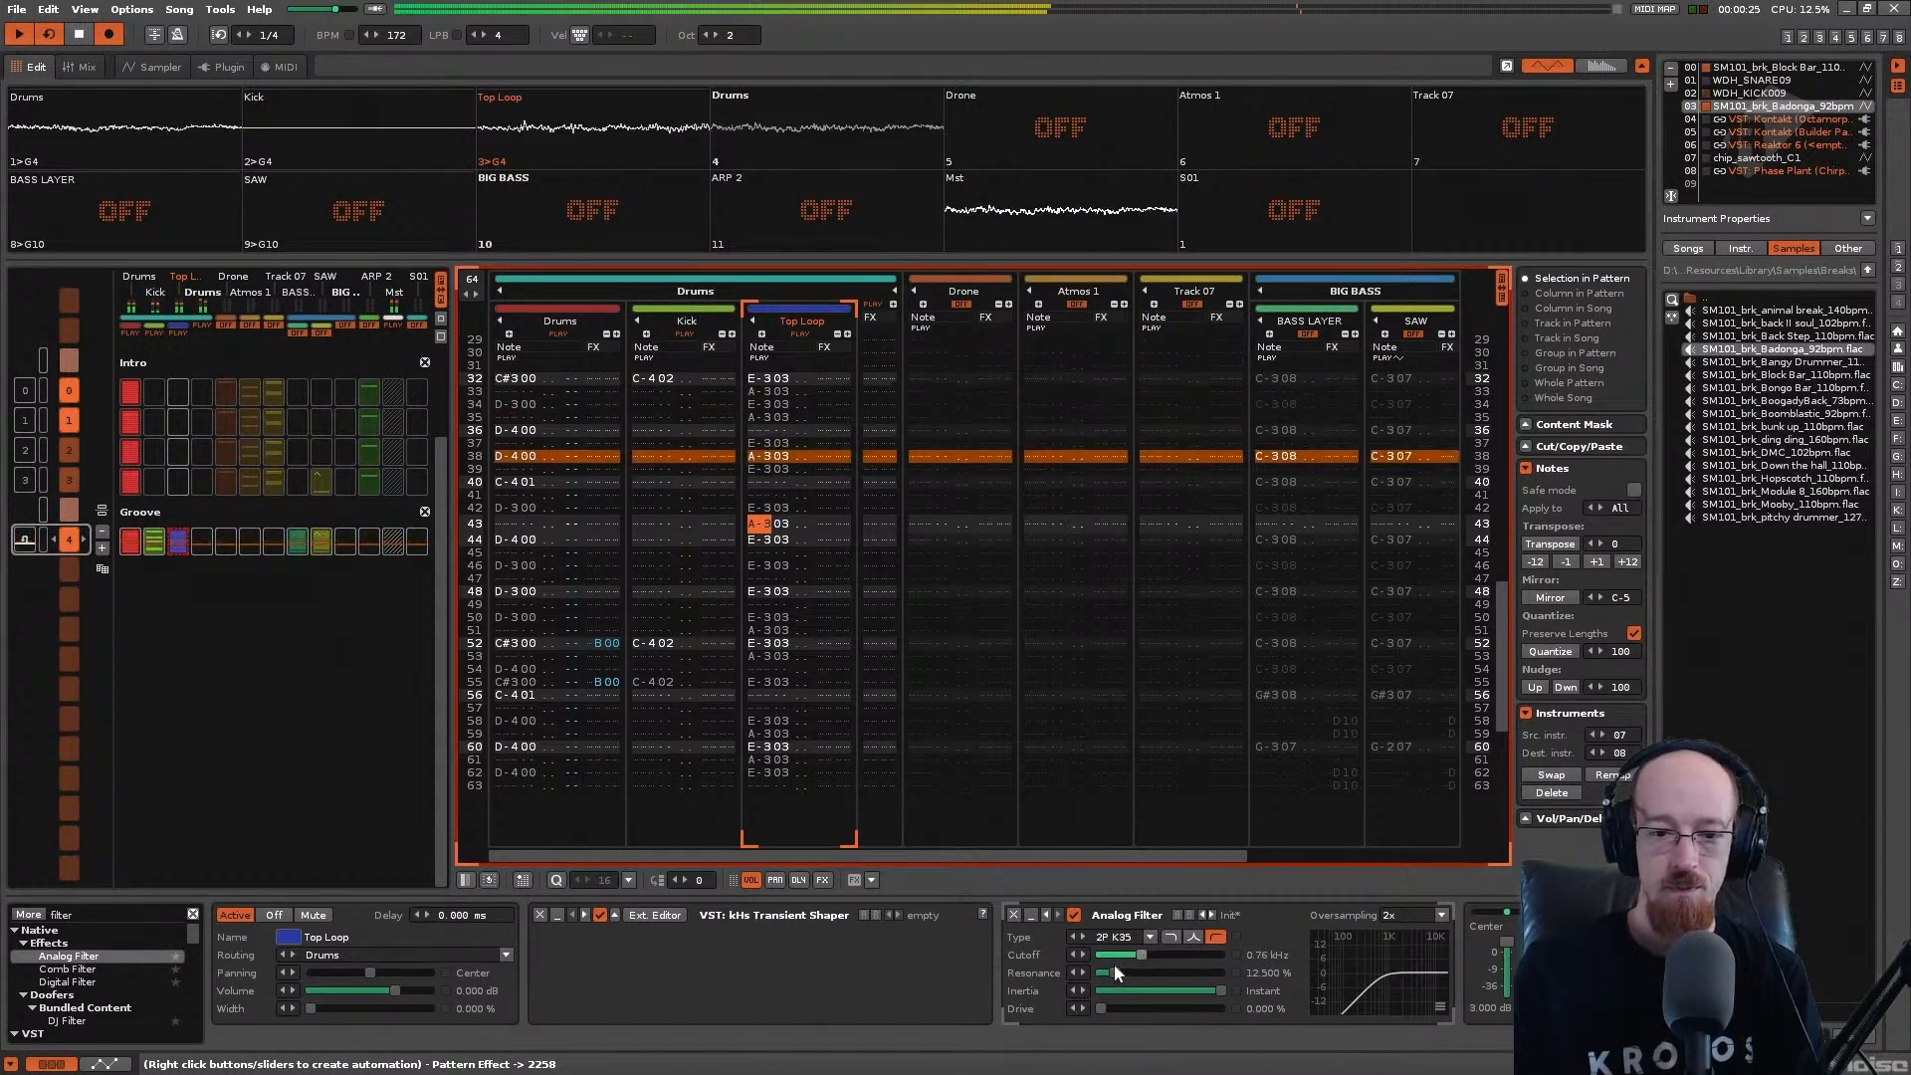
Step: Review the Top Loop track's Transient Shaper settings while replaying the pattern
click(629, 917)
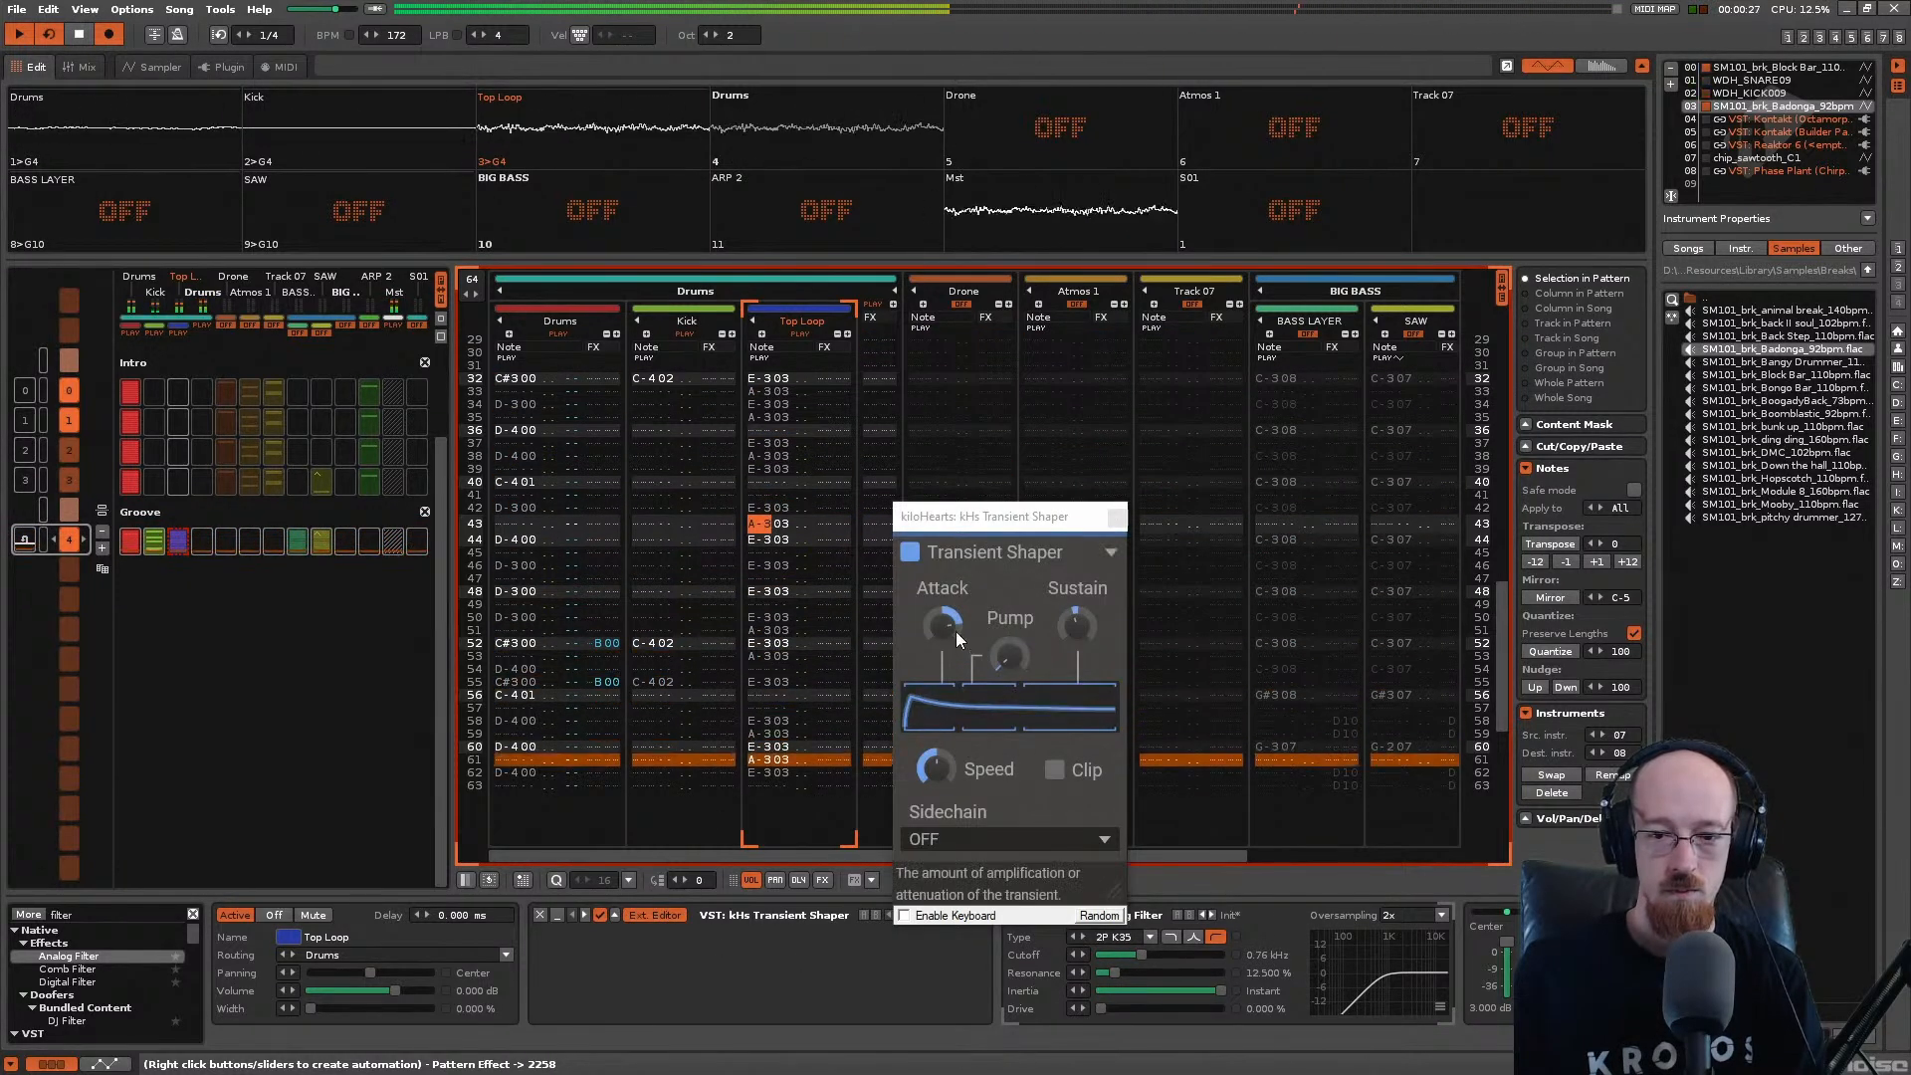
key(space)
key(space)
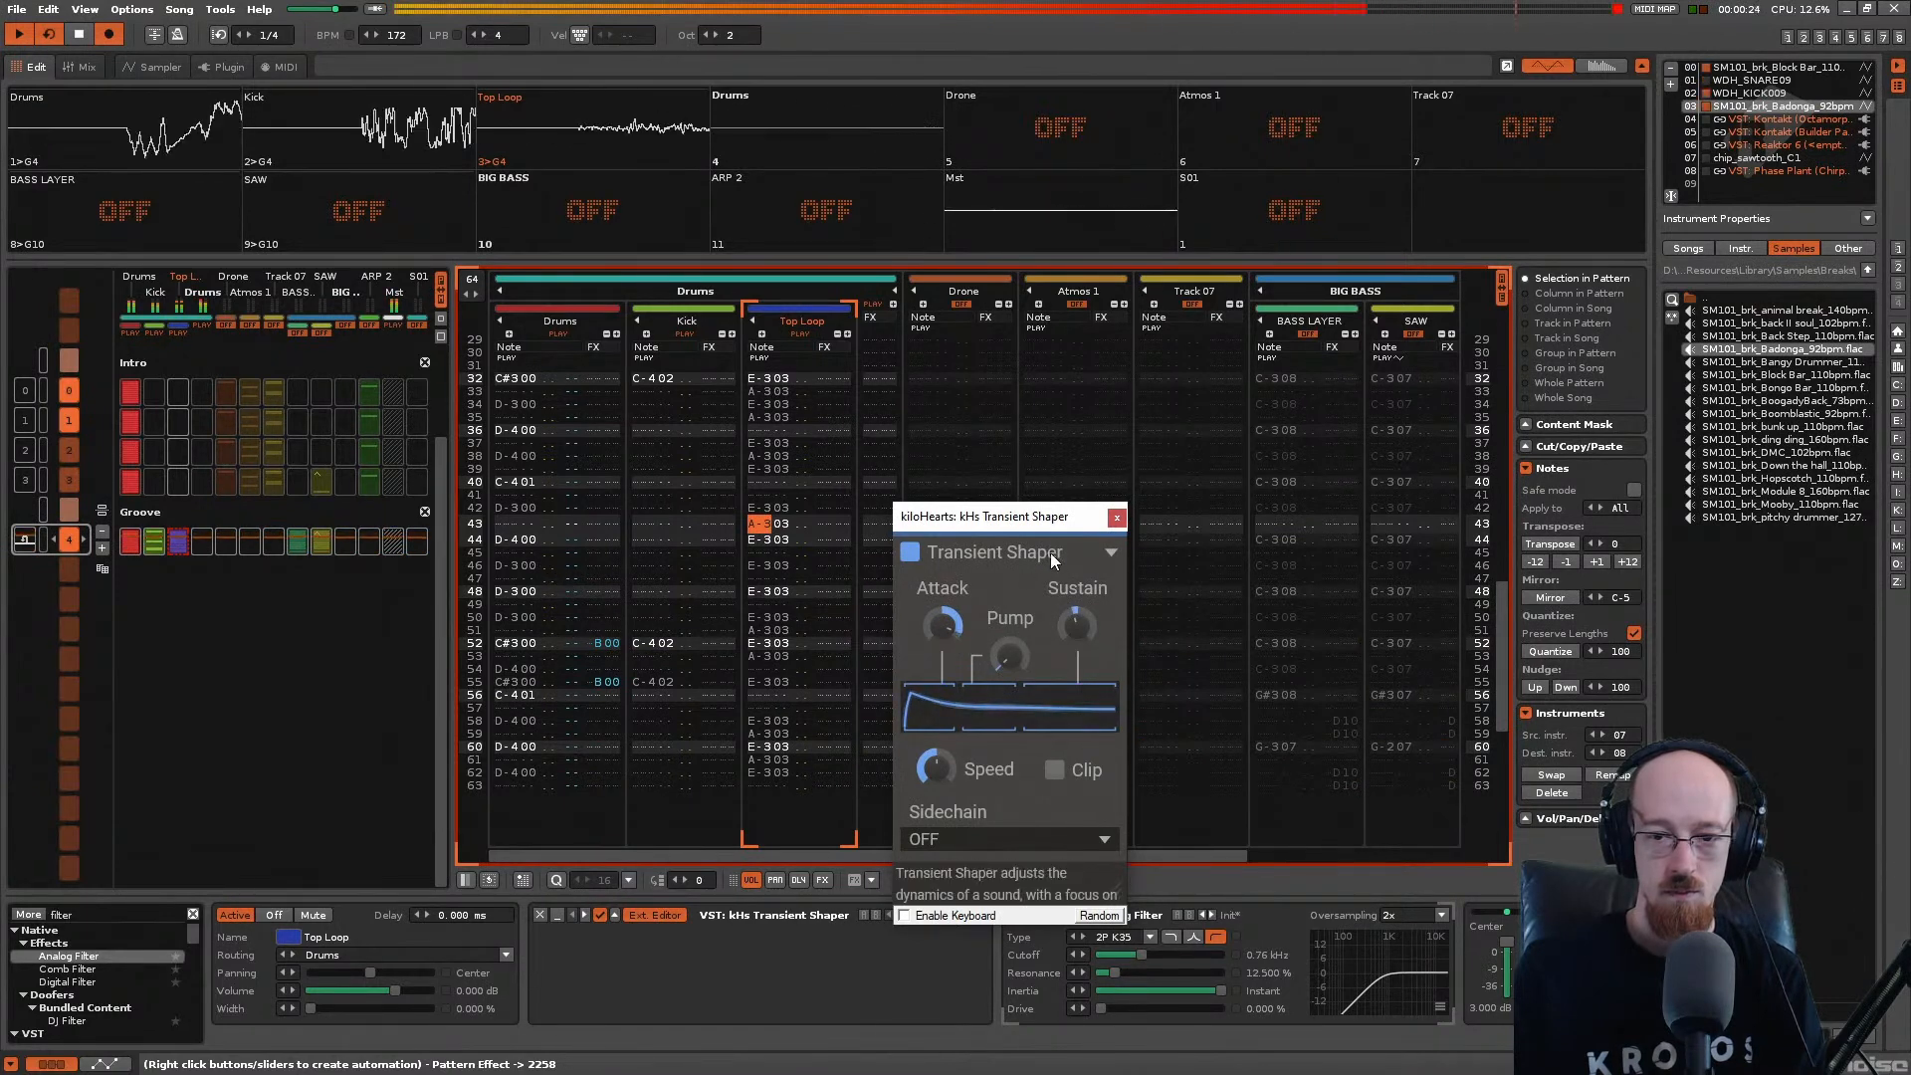
click(1117, 517)
Step: Lower the Top Loop track's post-effects volume to about -0.270 dB, replay the pattern and save the song
drag(1508, 942, 1508, 953)
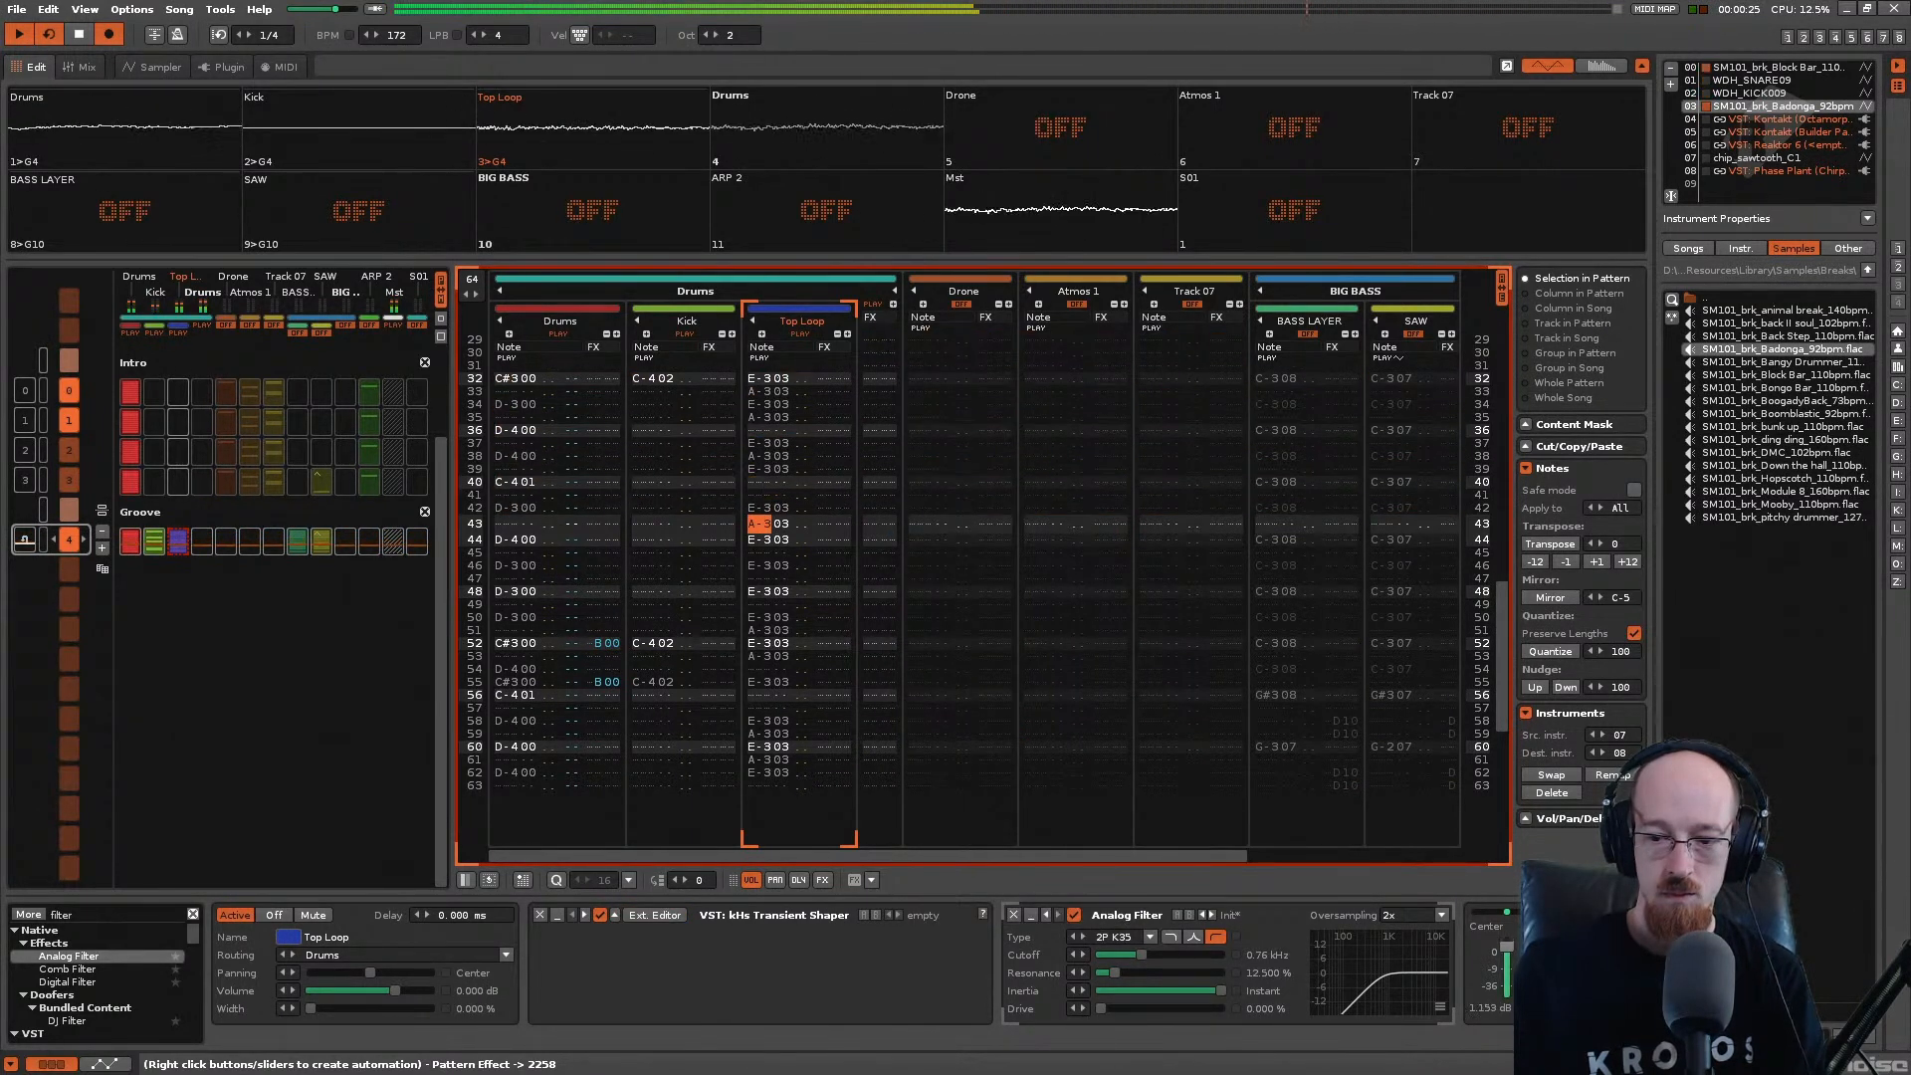
key(space)
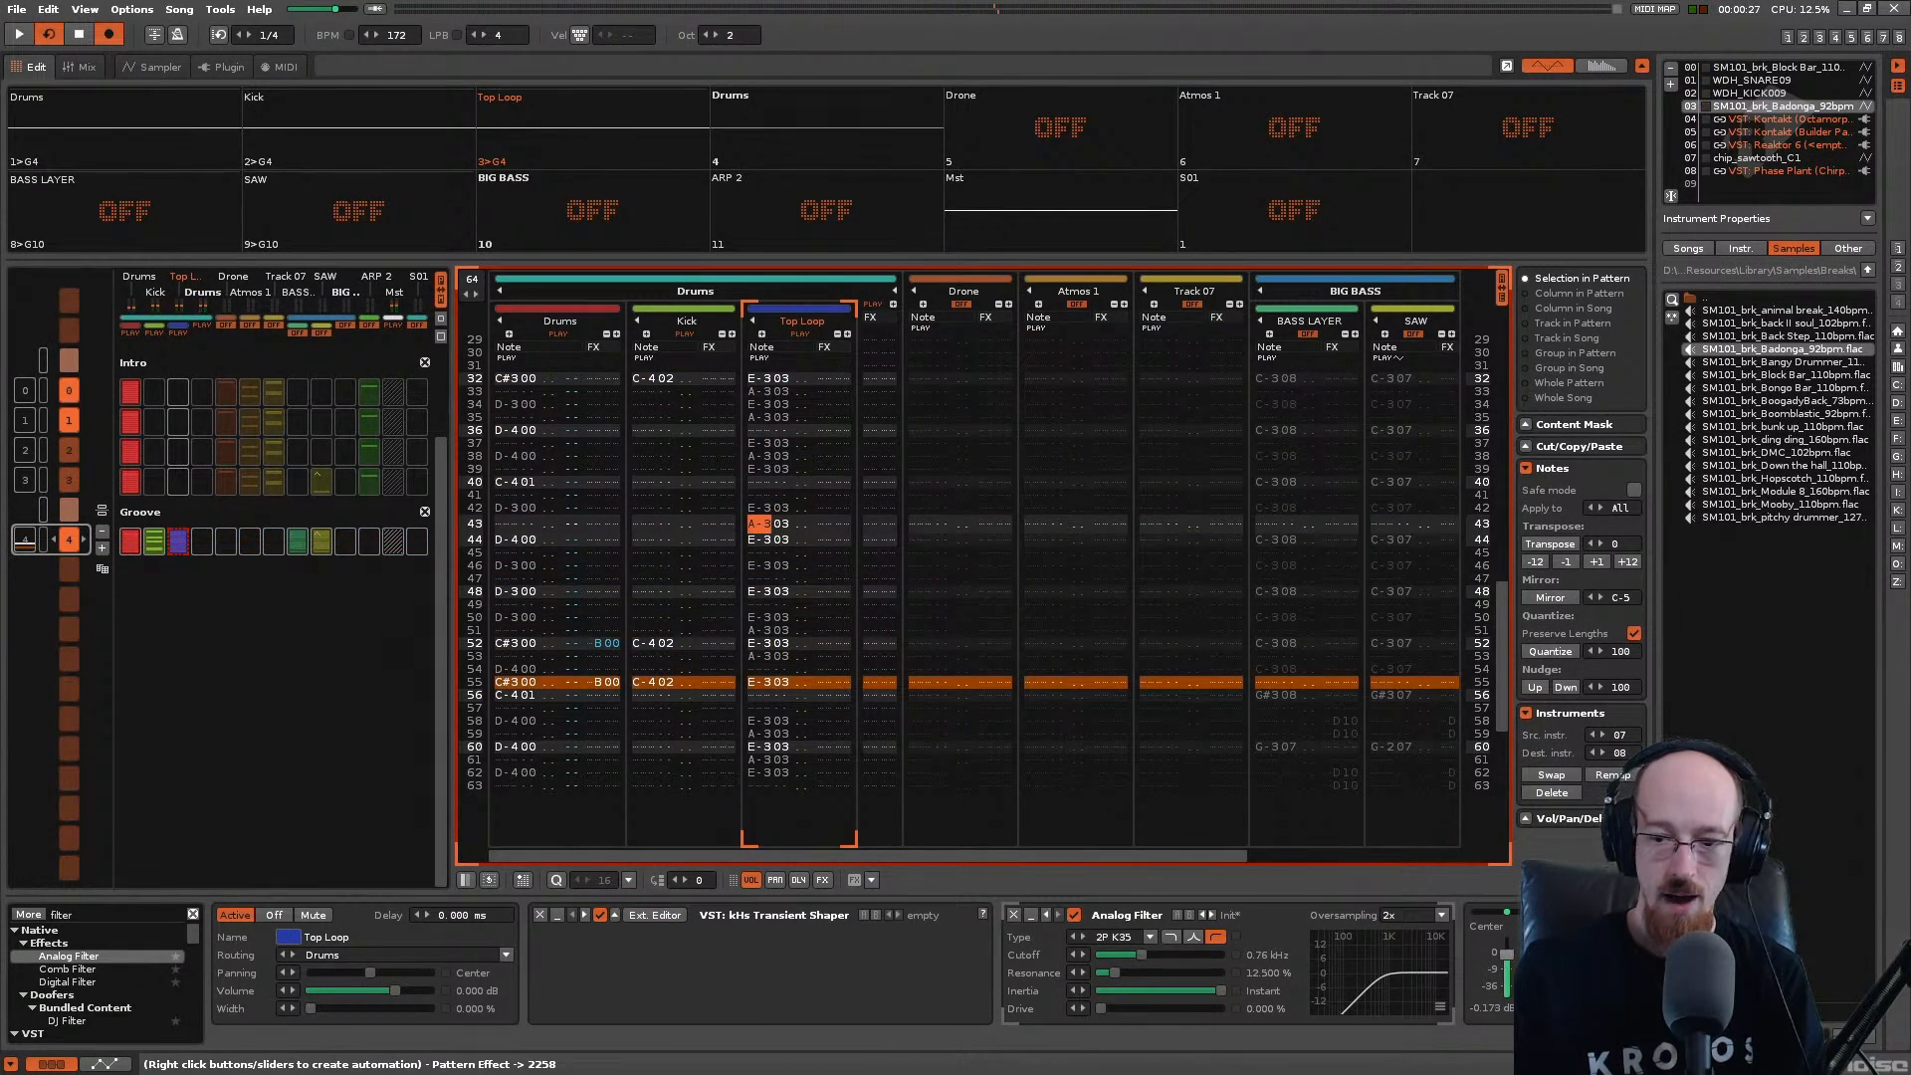
key(space)
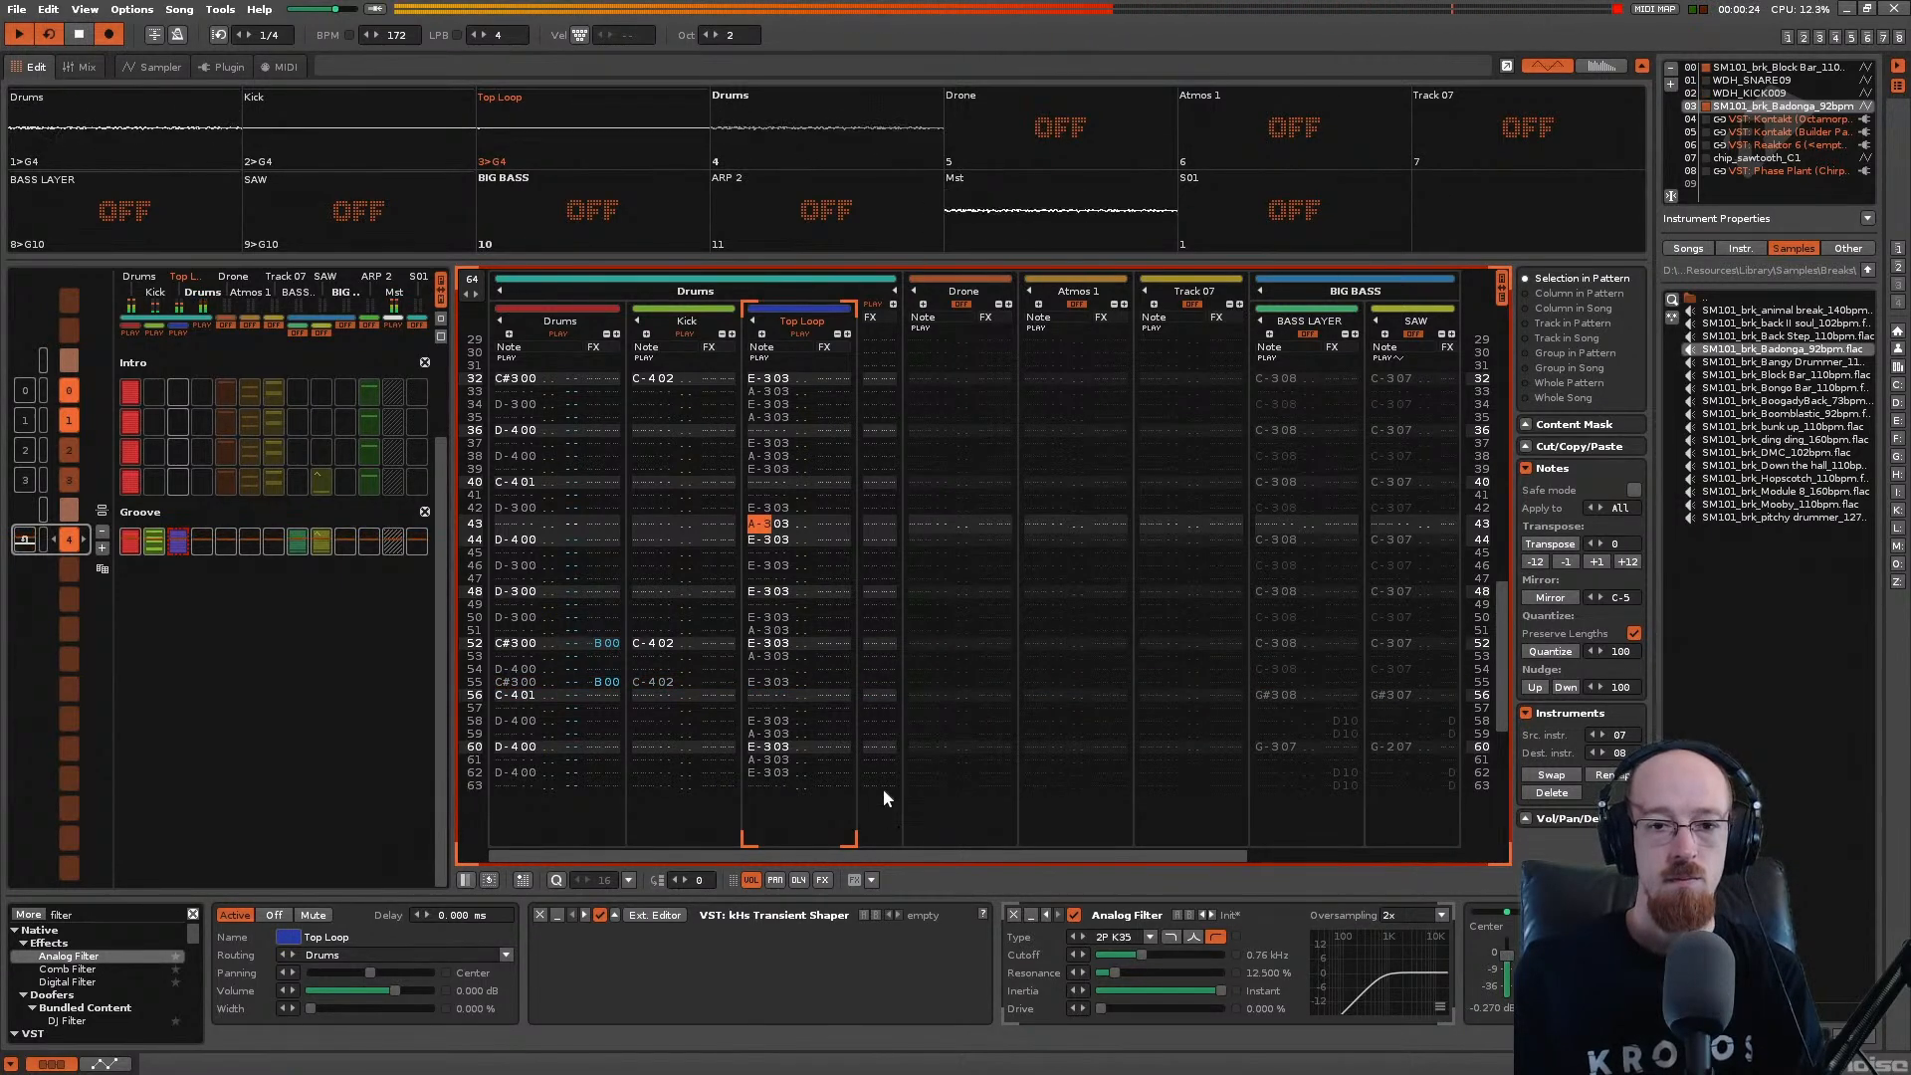
key(ctrl+s)
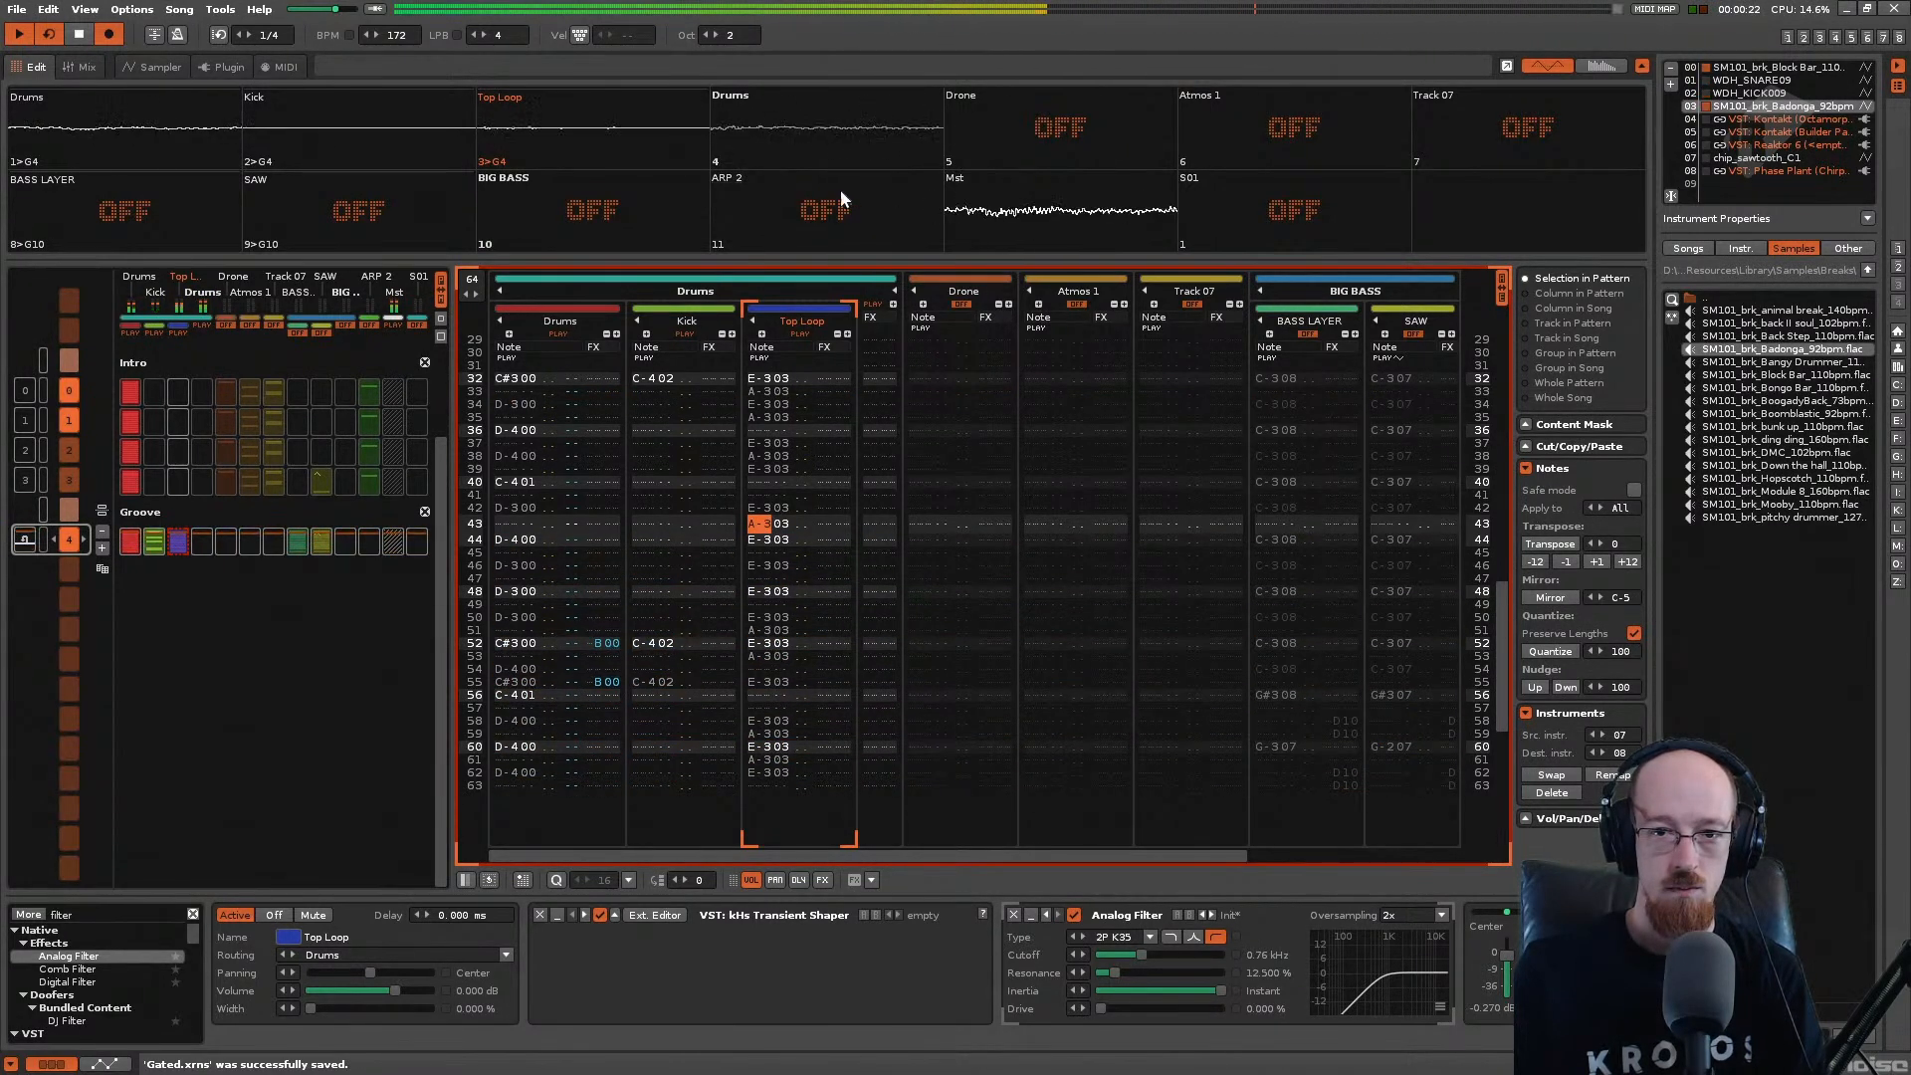
Step: Raise the Pump and lower the Attack in the Top Loop track's Transient Shaper while playing the Groove pattern
key(space)
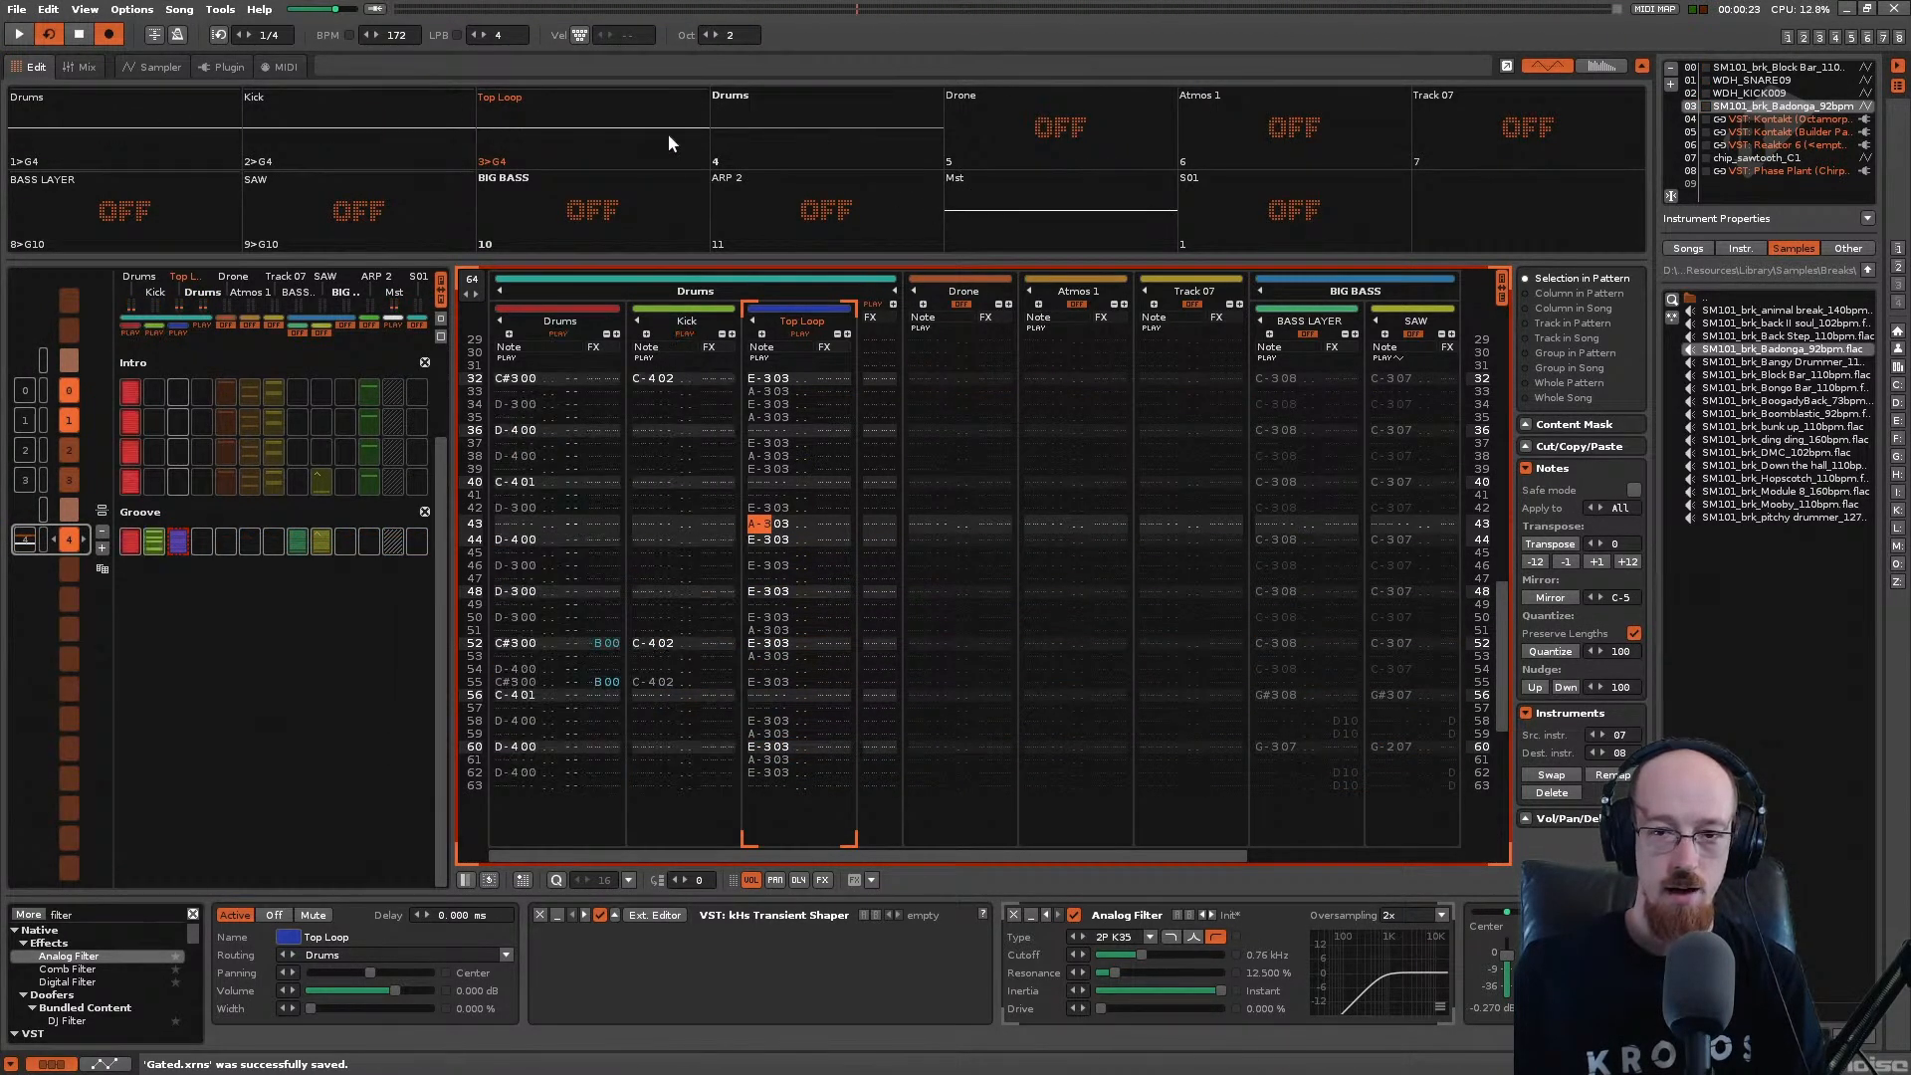
key(space)
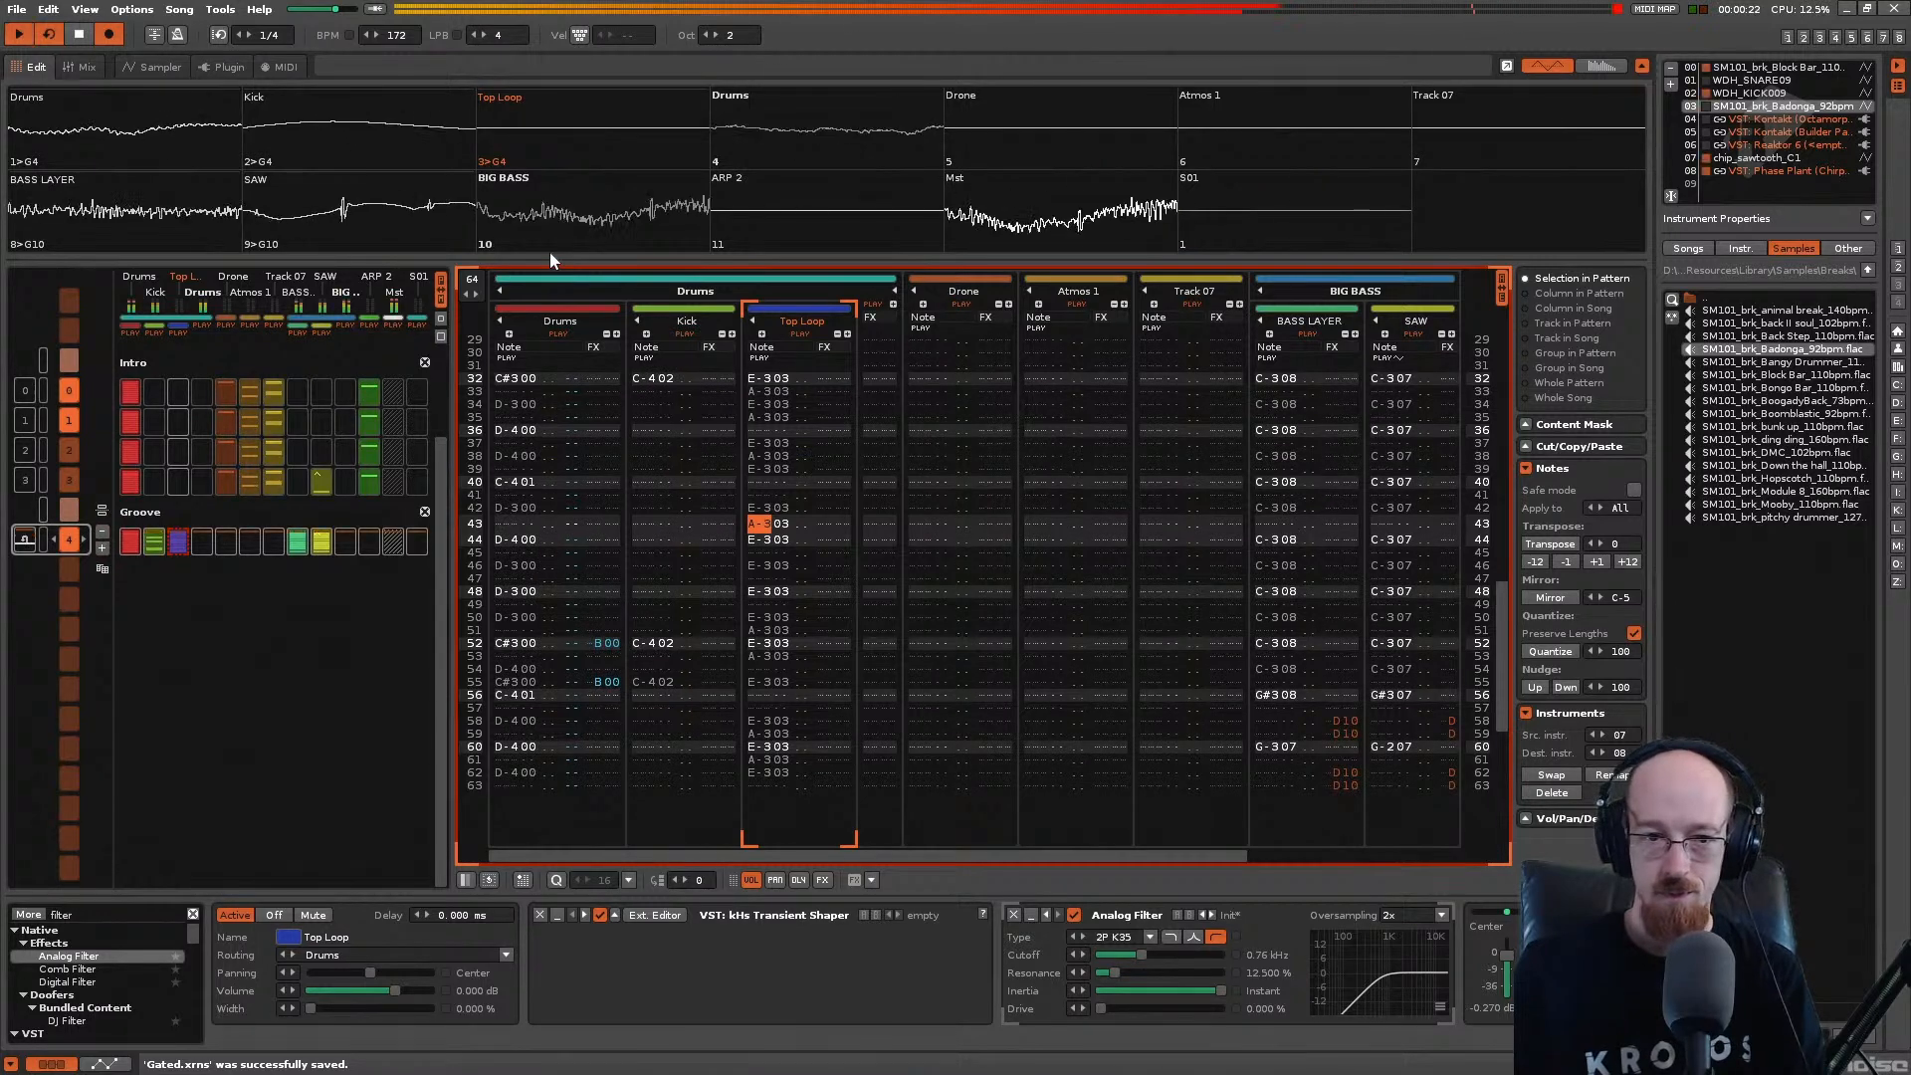
scroll(912, 625, up, 4)
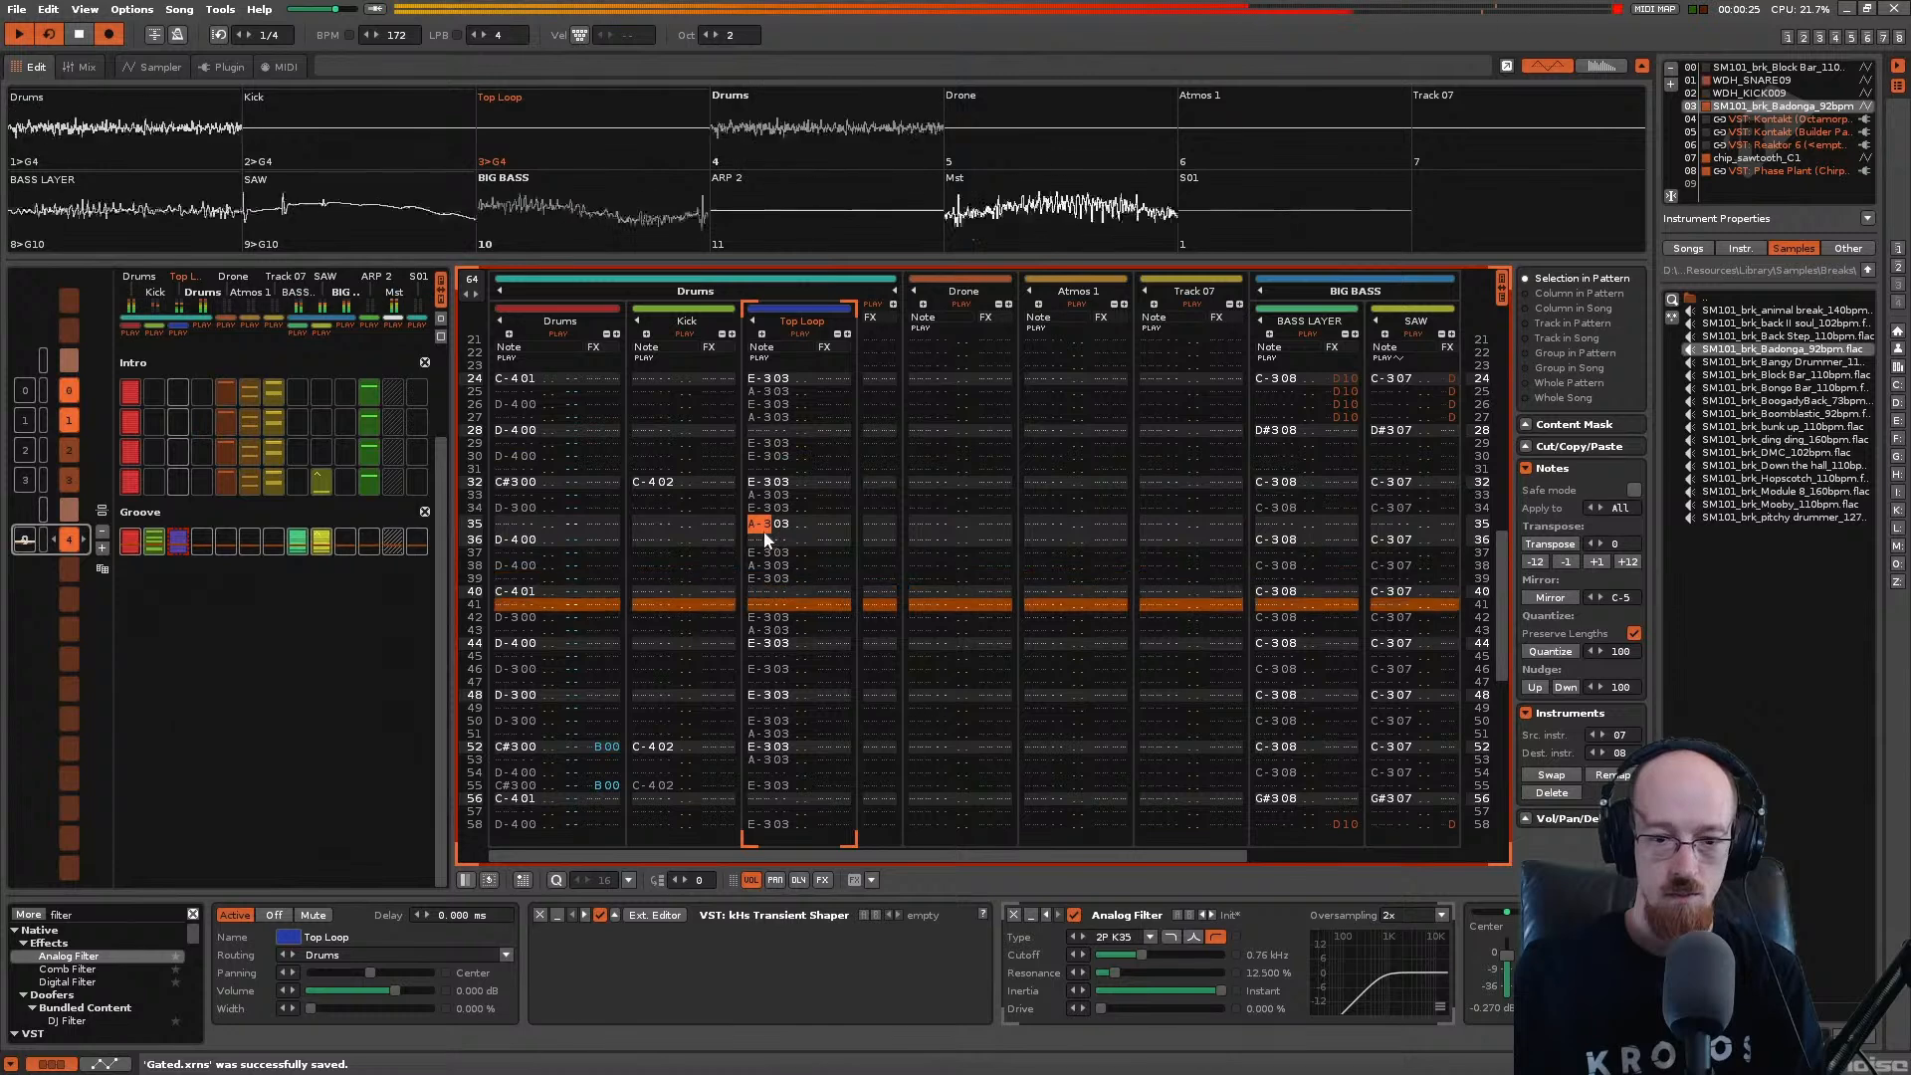
click(653, 915)
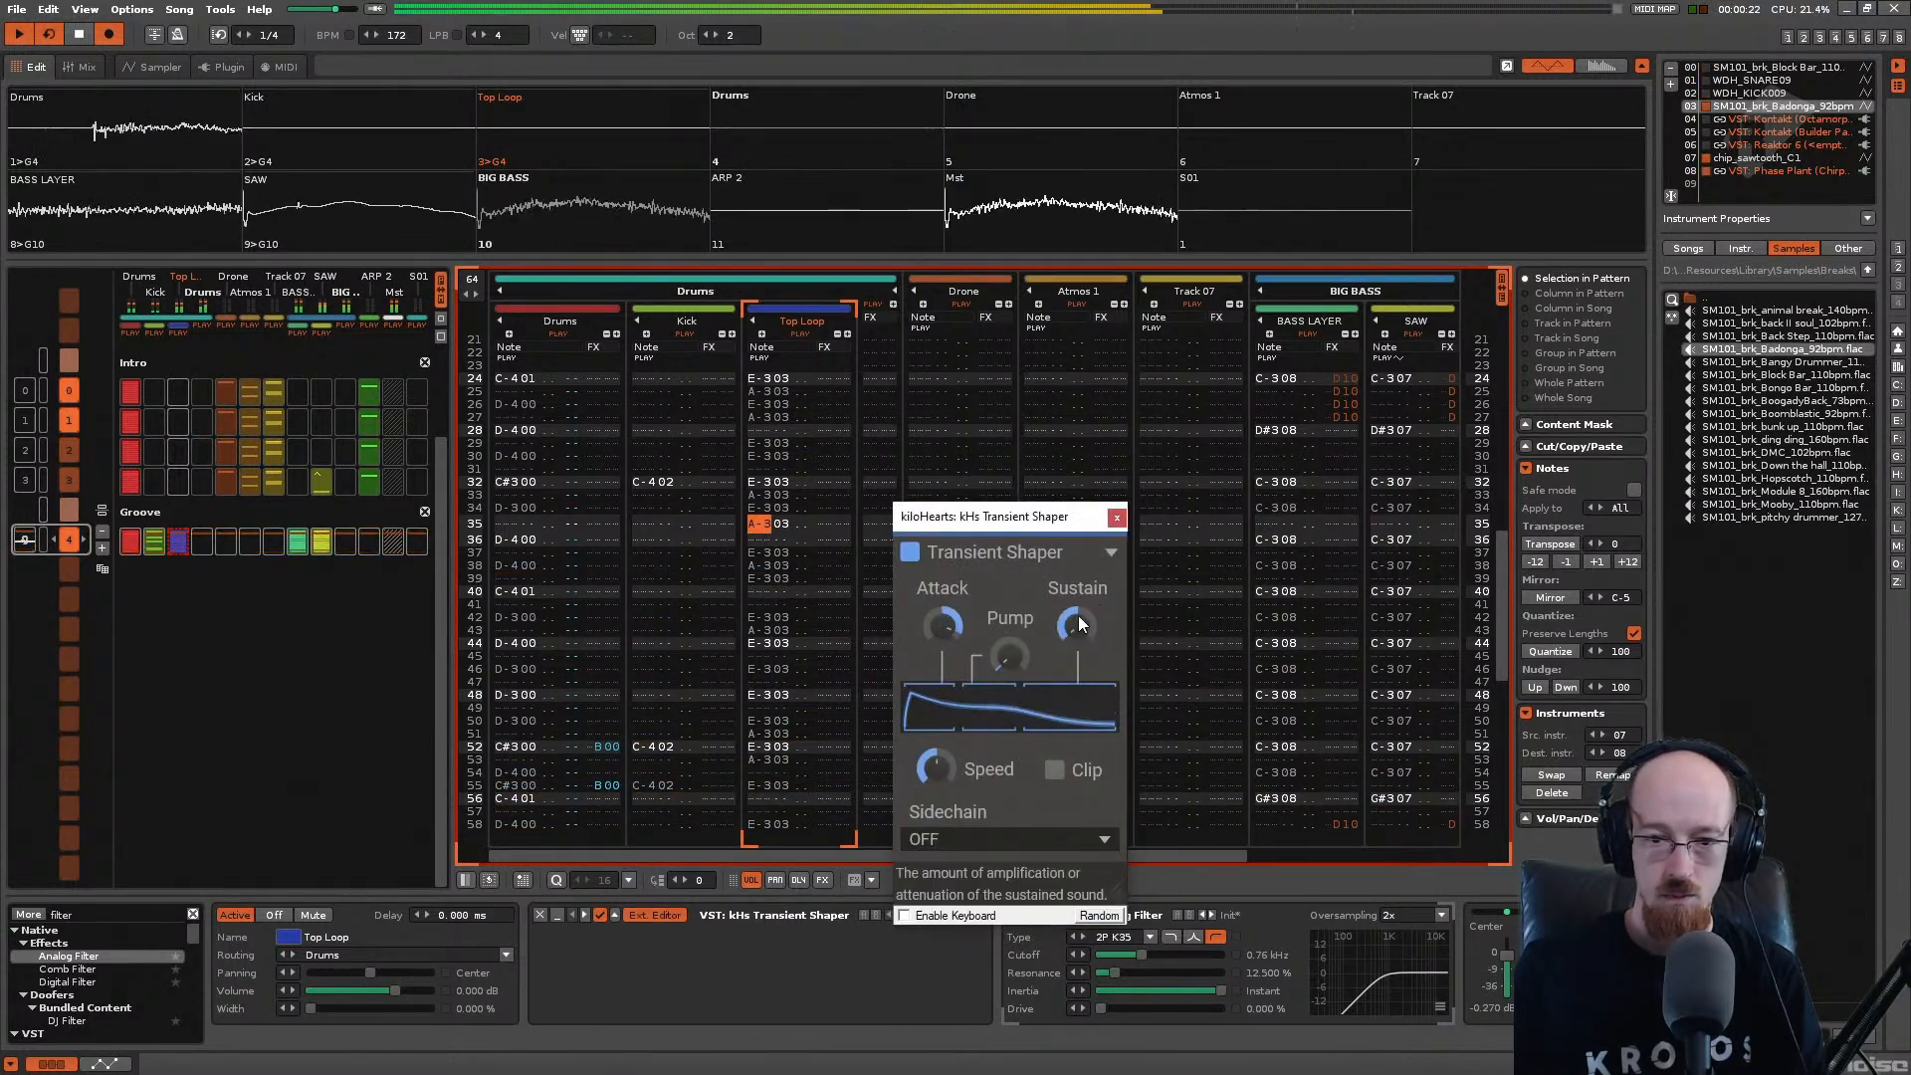
drag(994, 400, 995, 486)
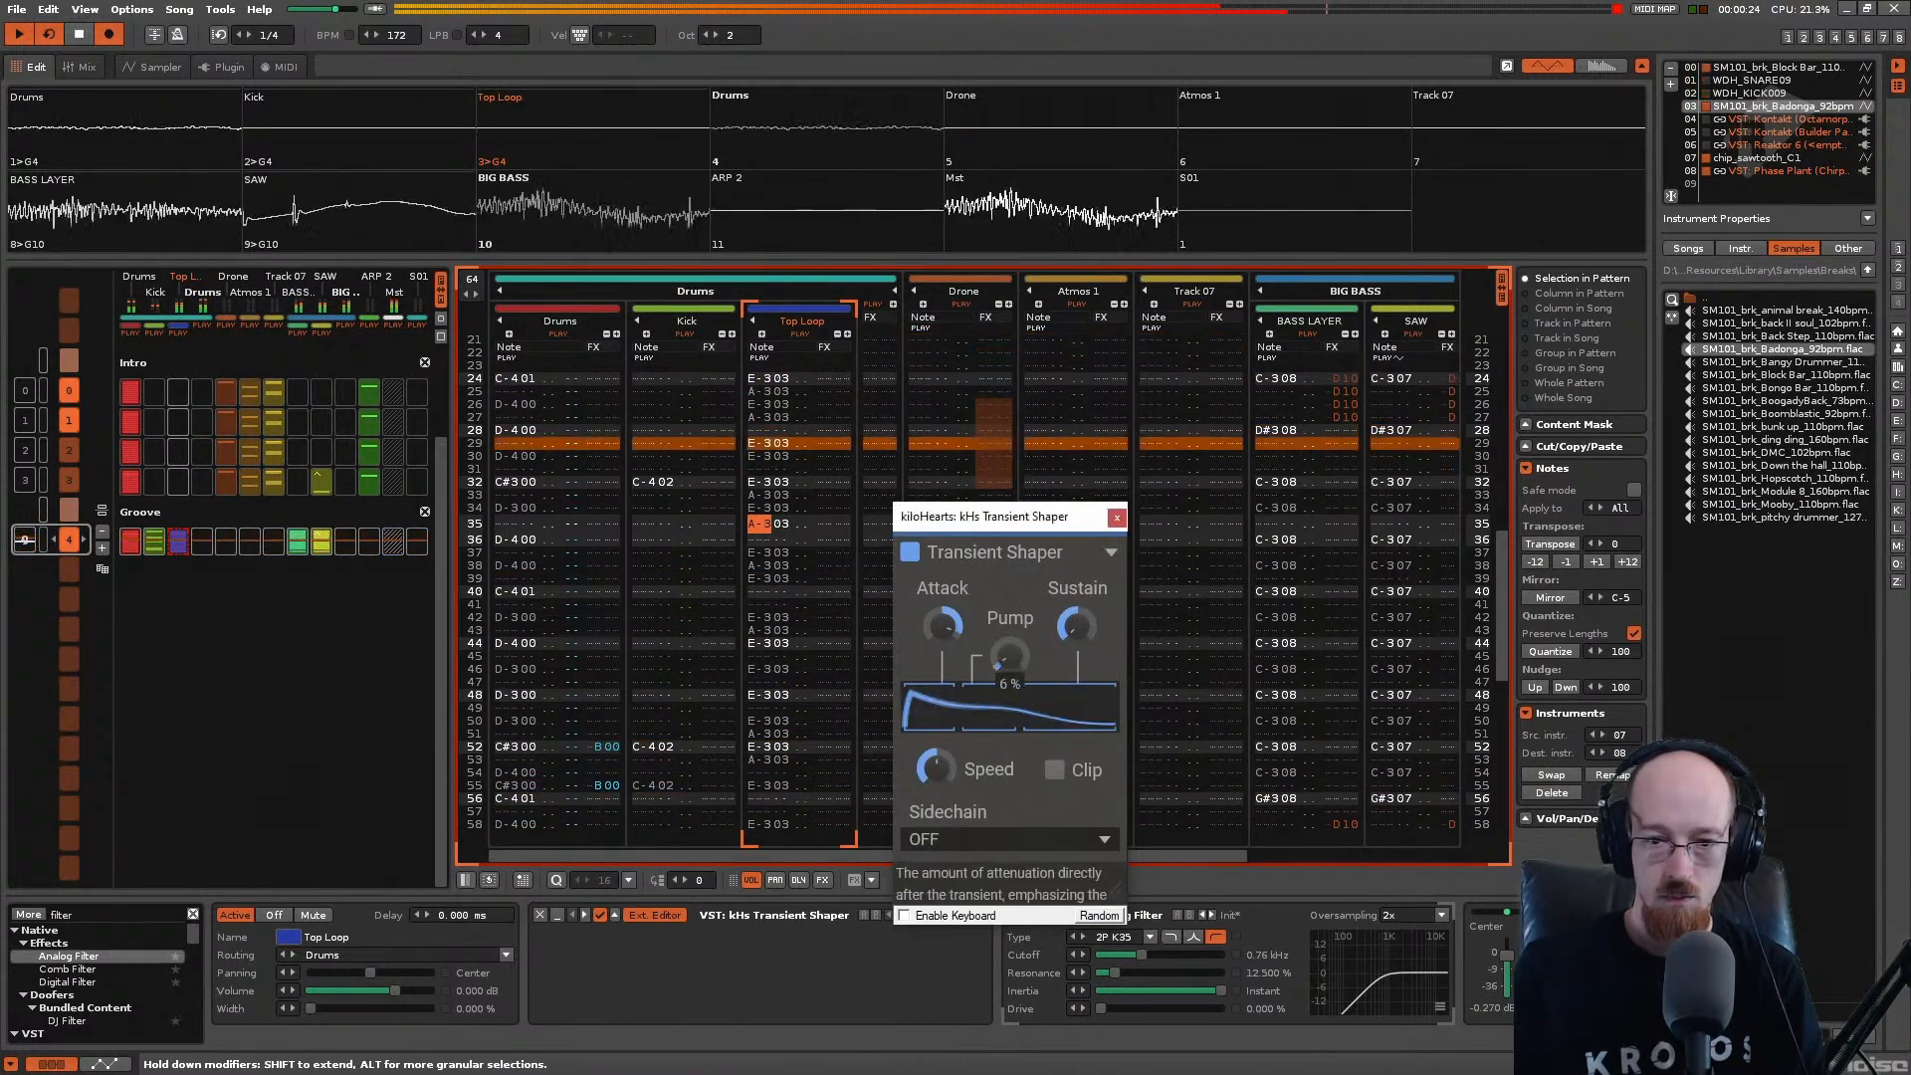
drag(1009, 657, 942, 657)
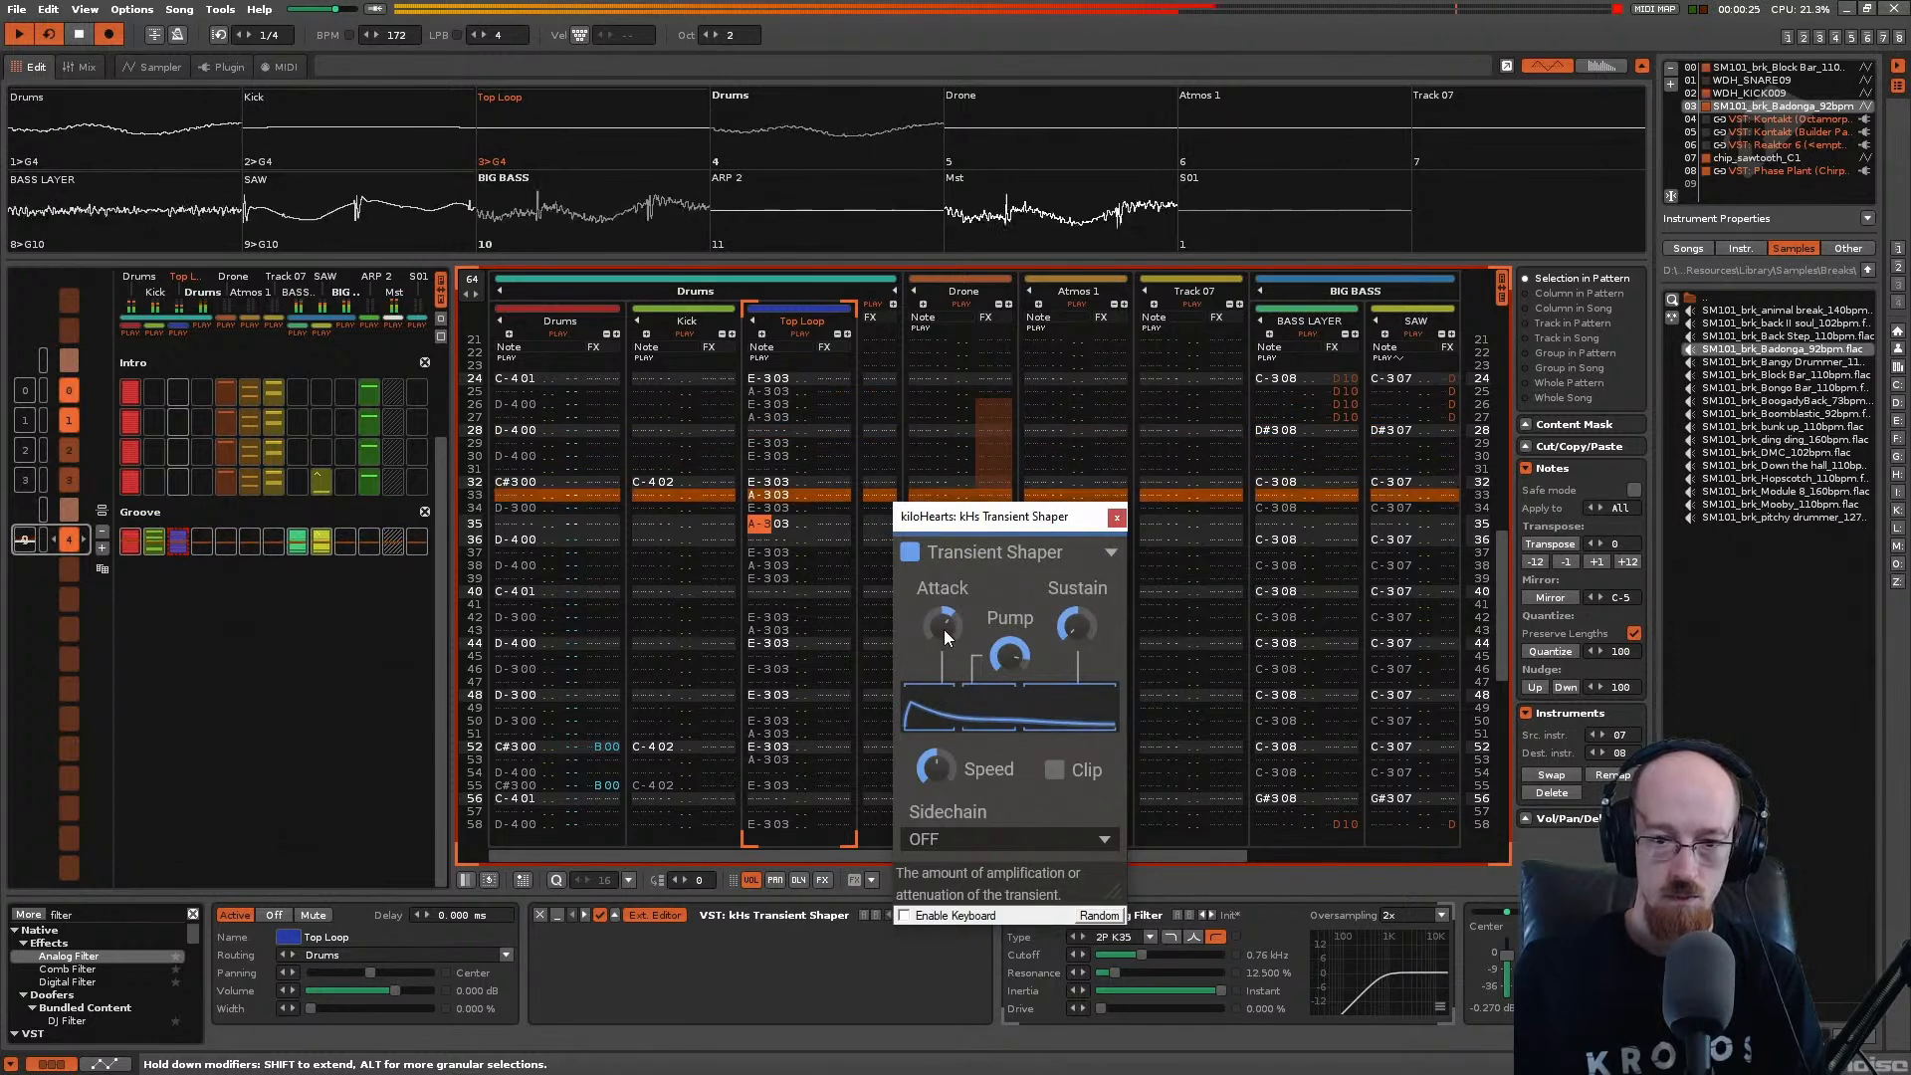
click(1115, 518)
drag(868, 856, 792, 851)
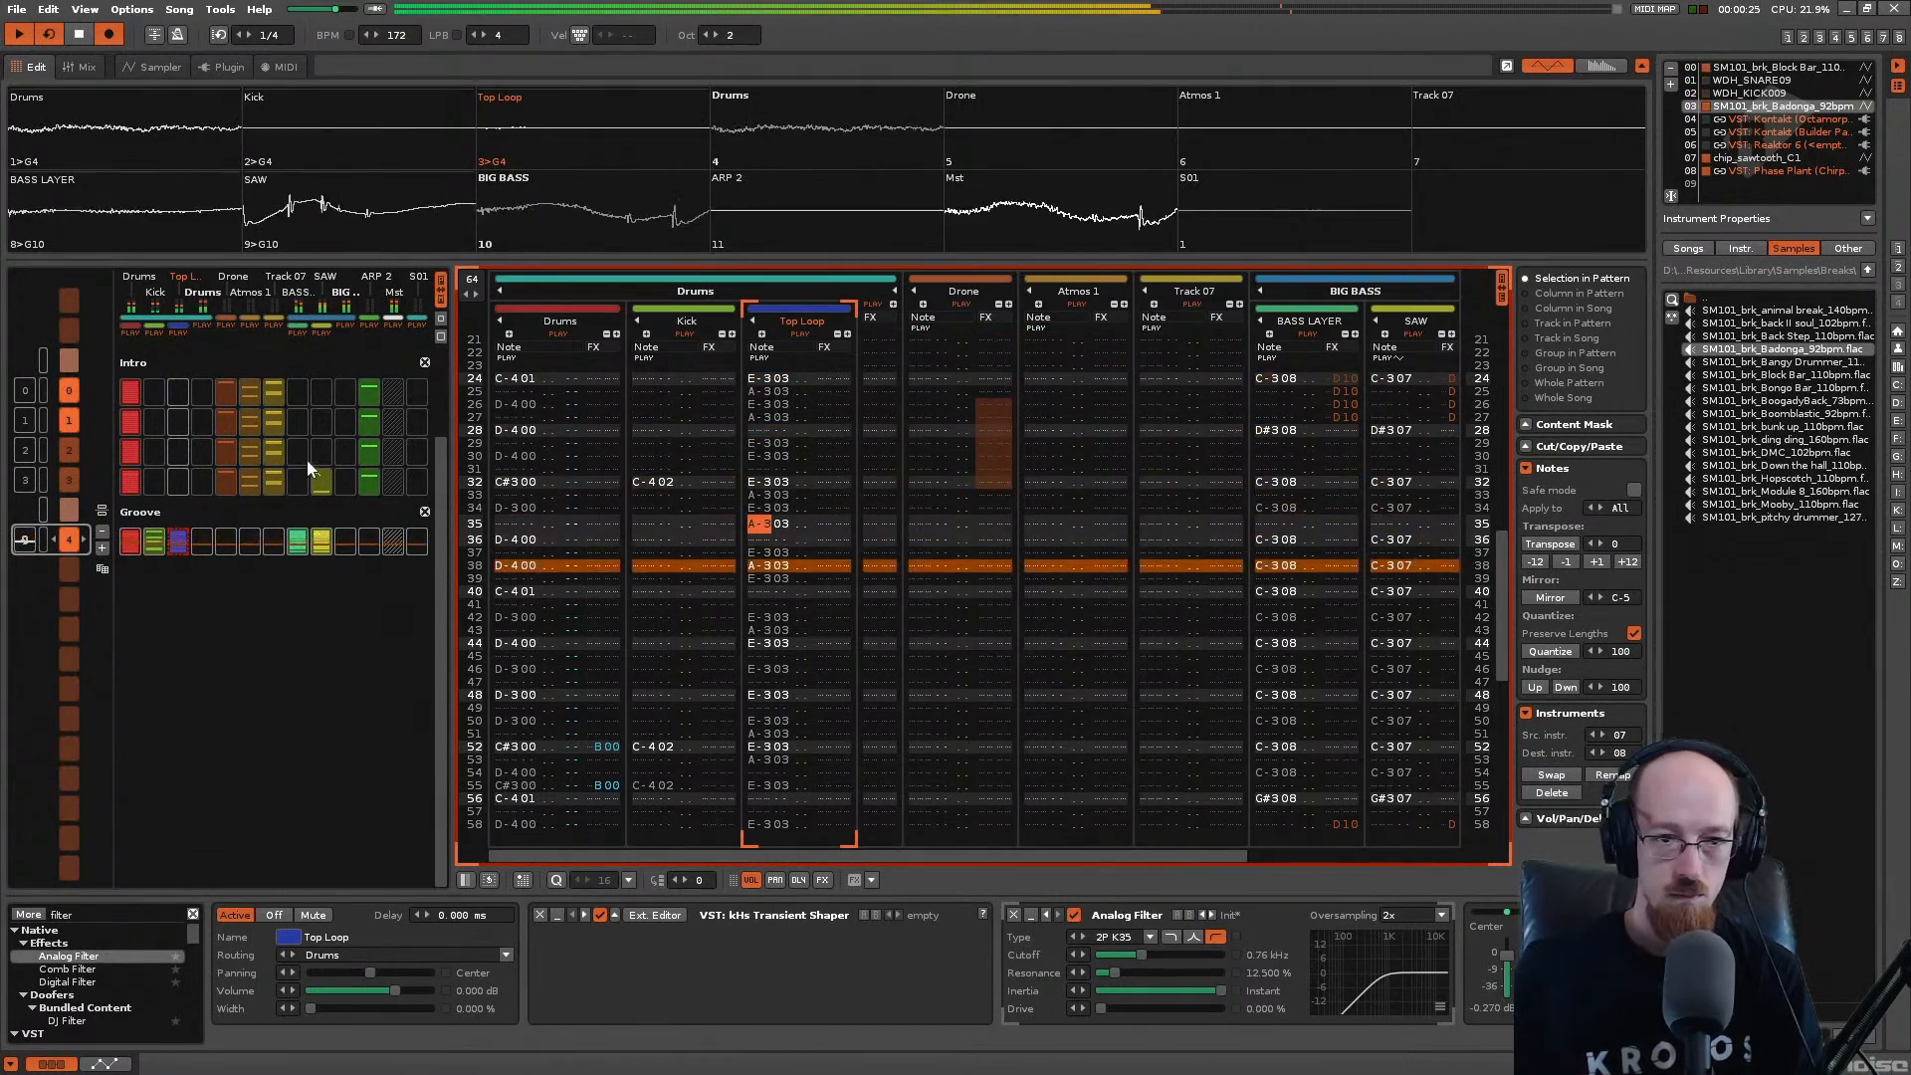
Step: Select the BASS LAYER slot of the first Intro pattern, stop playback and save the song
click(295, 392)
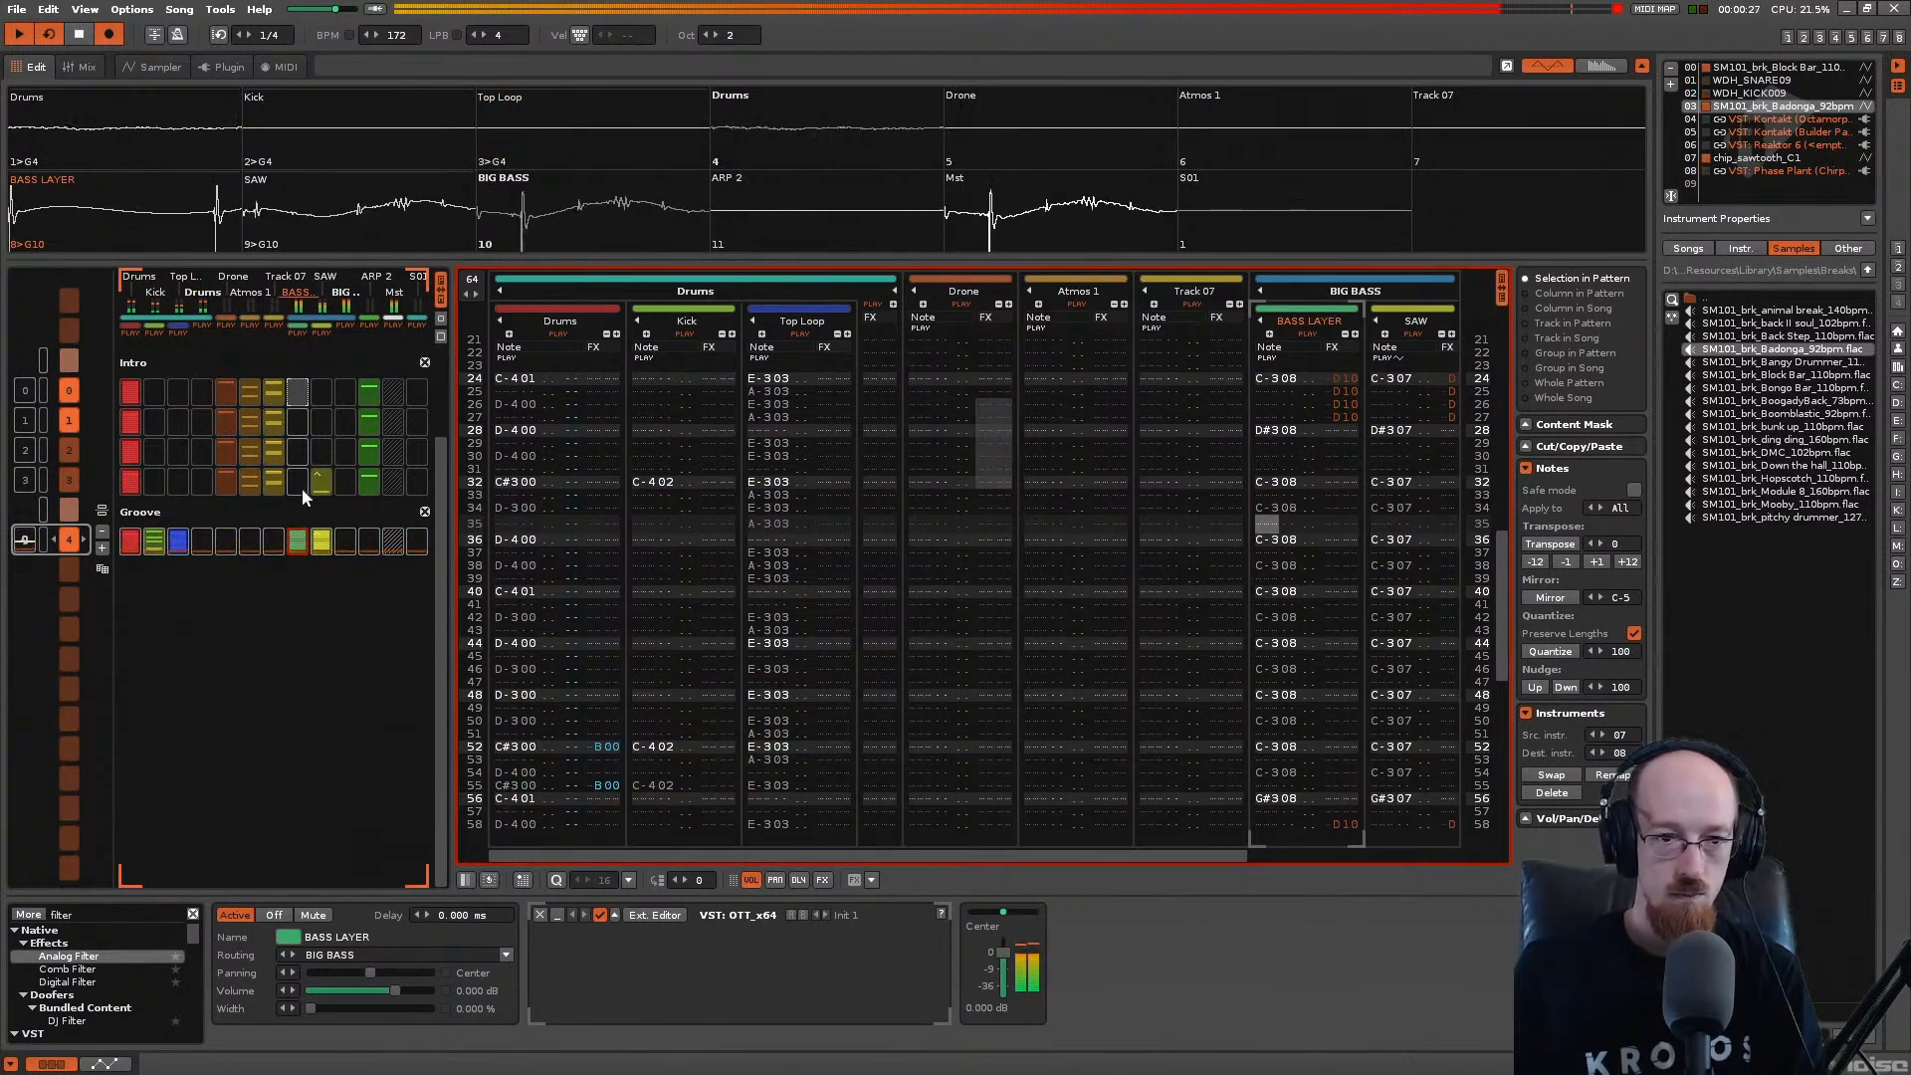
key(space)
key(ctrl+s)
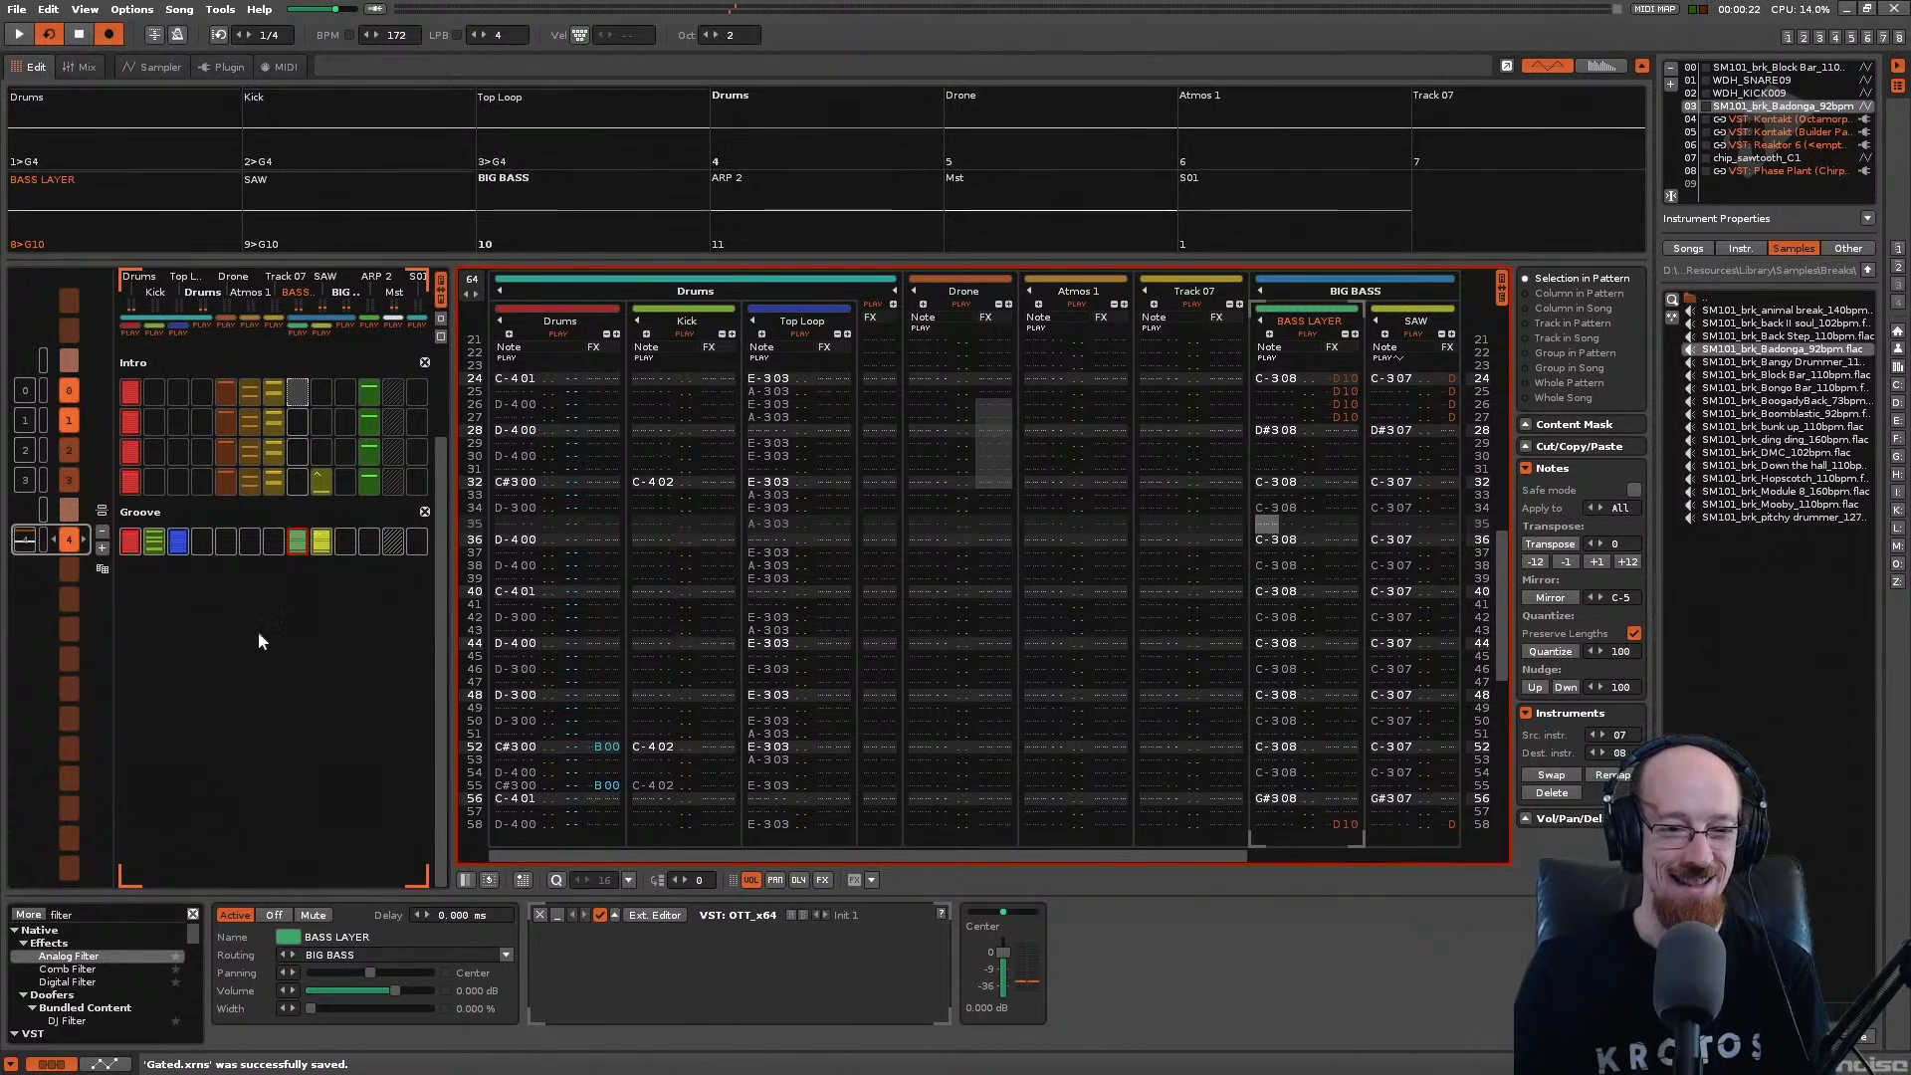
Step: Switch to the first Intro pattern and select the Drone track, leaving it unmuted
double_click(27, 403)
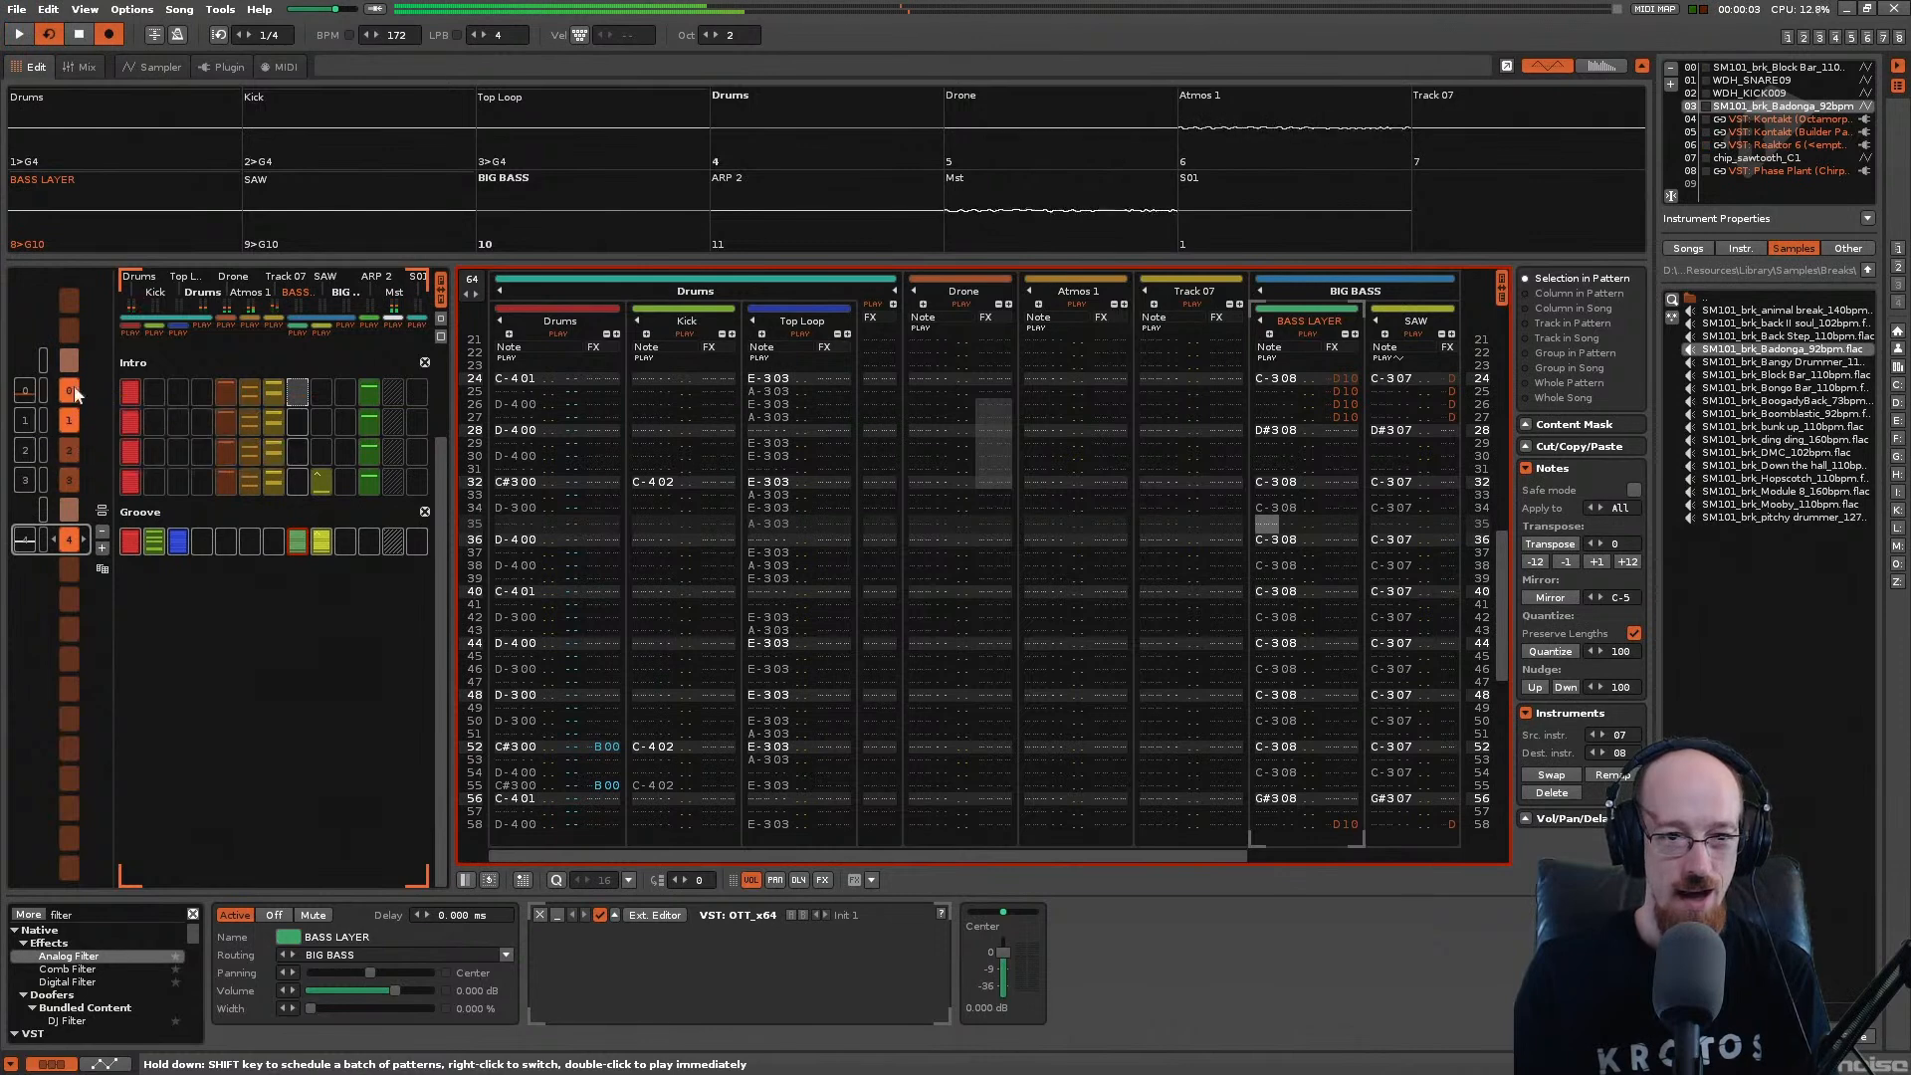
scroll(315, 428, up, 4)
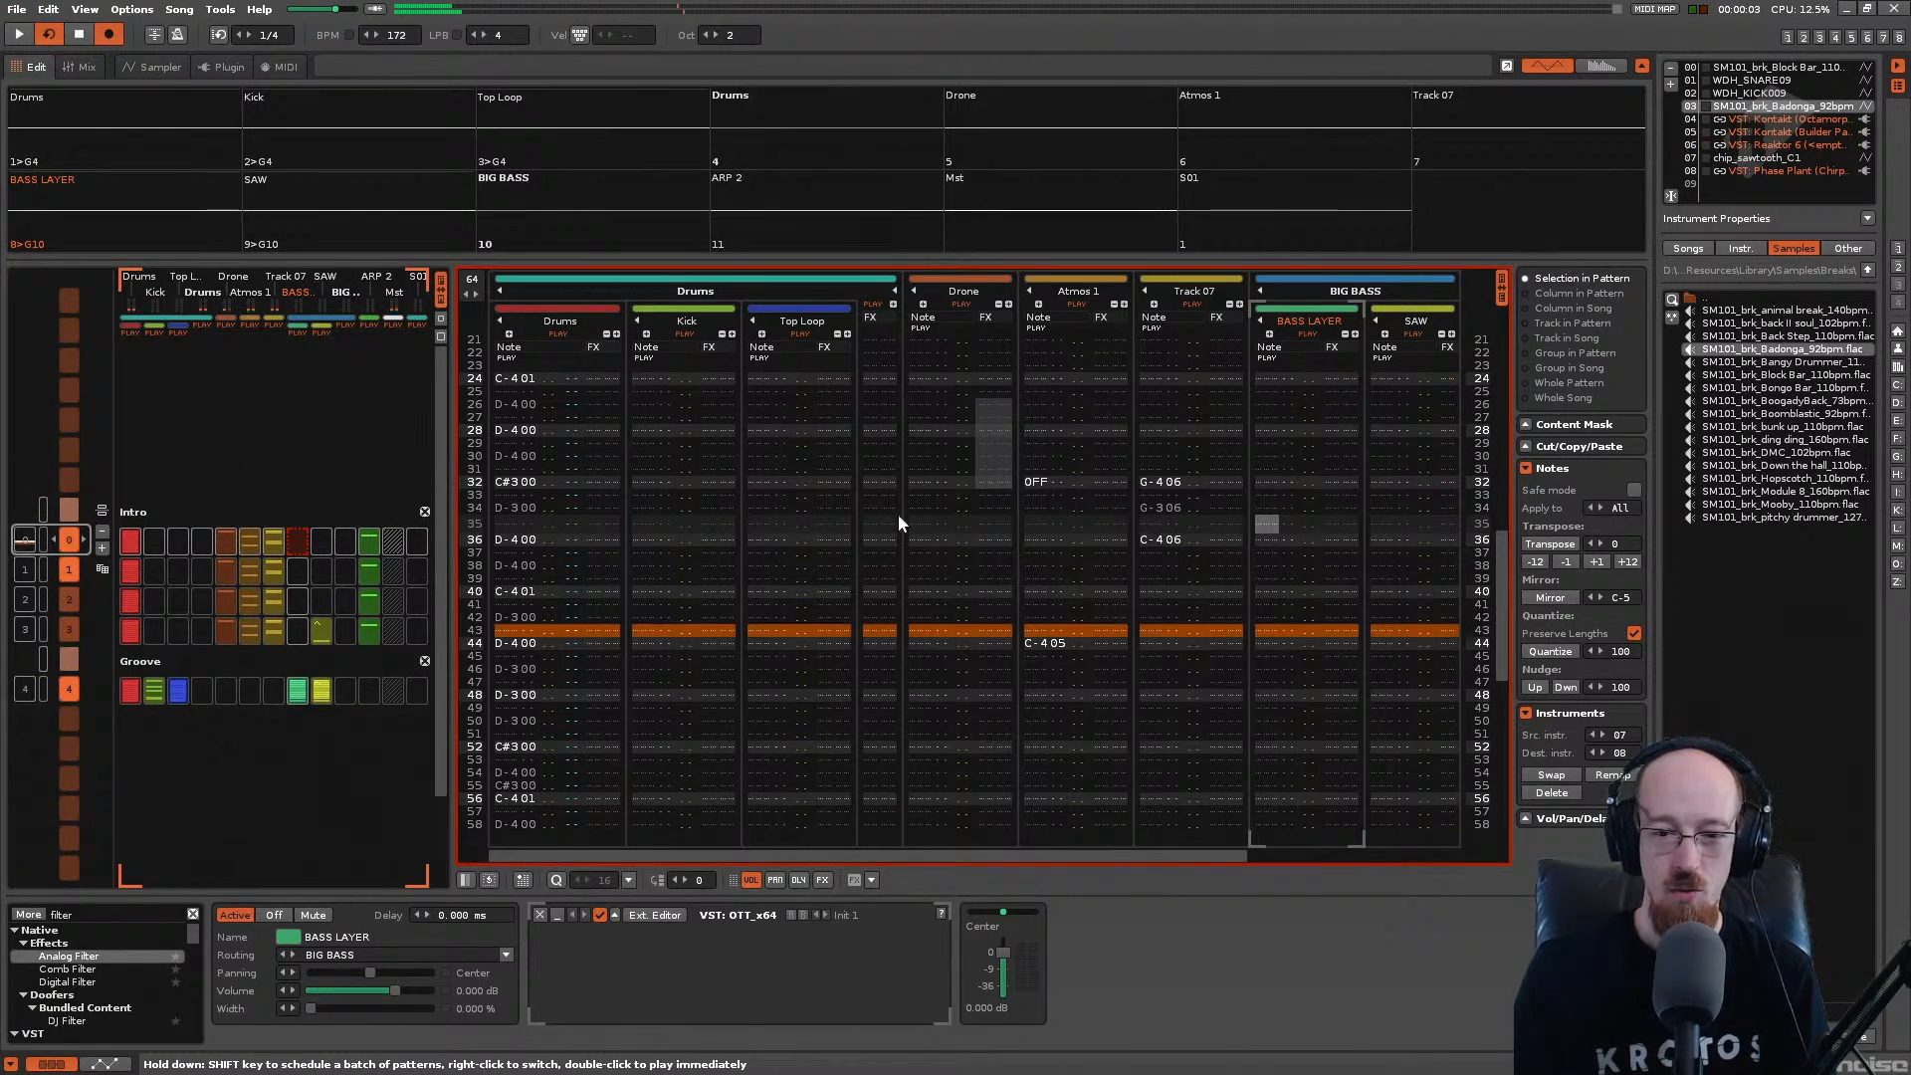
click(958, 303)
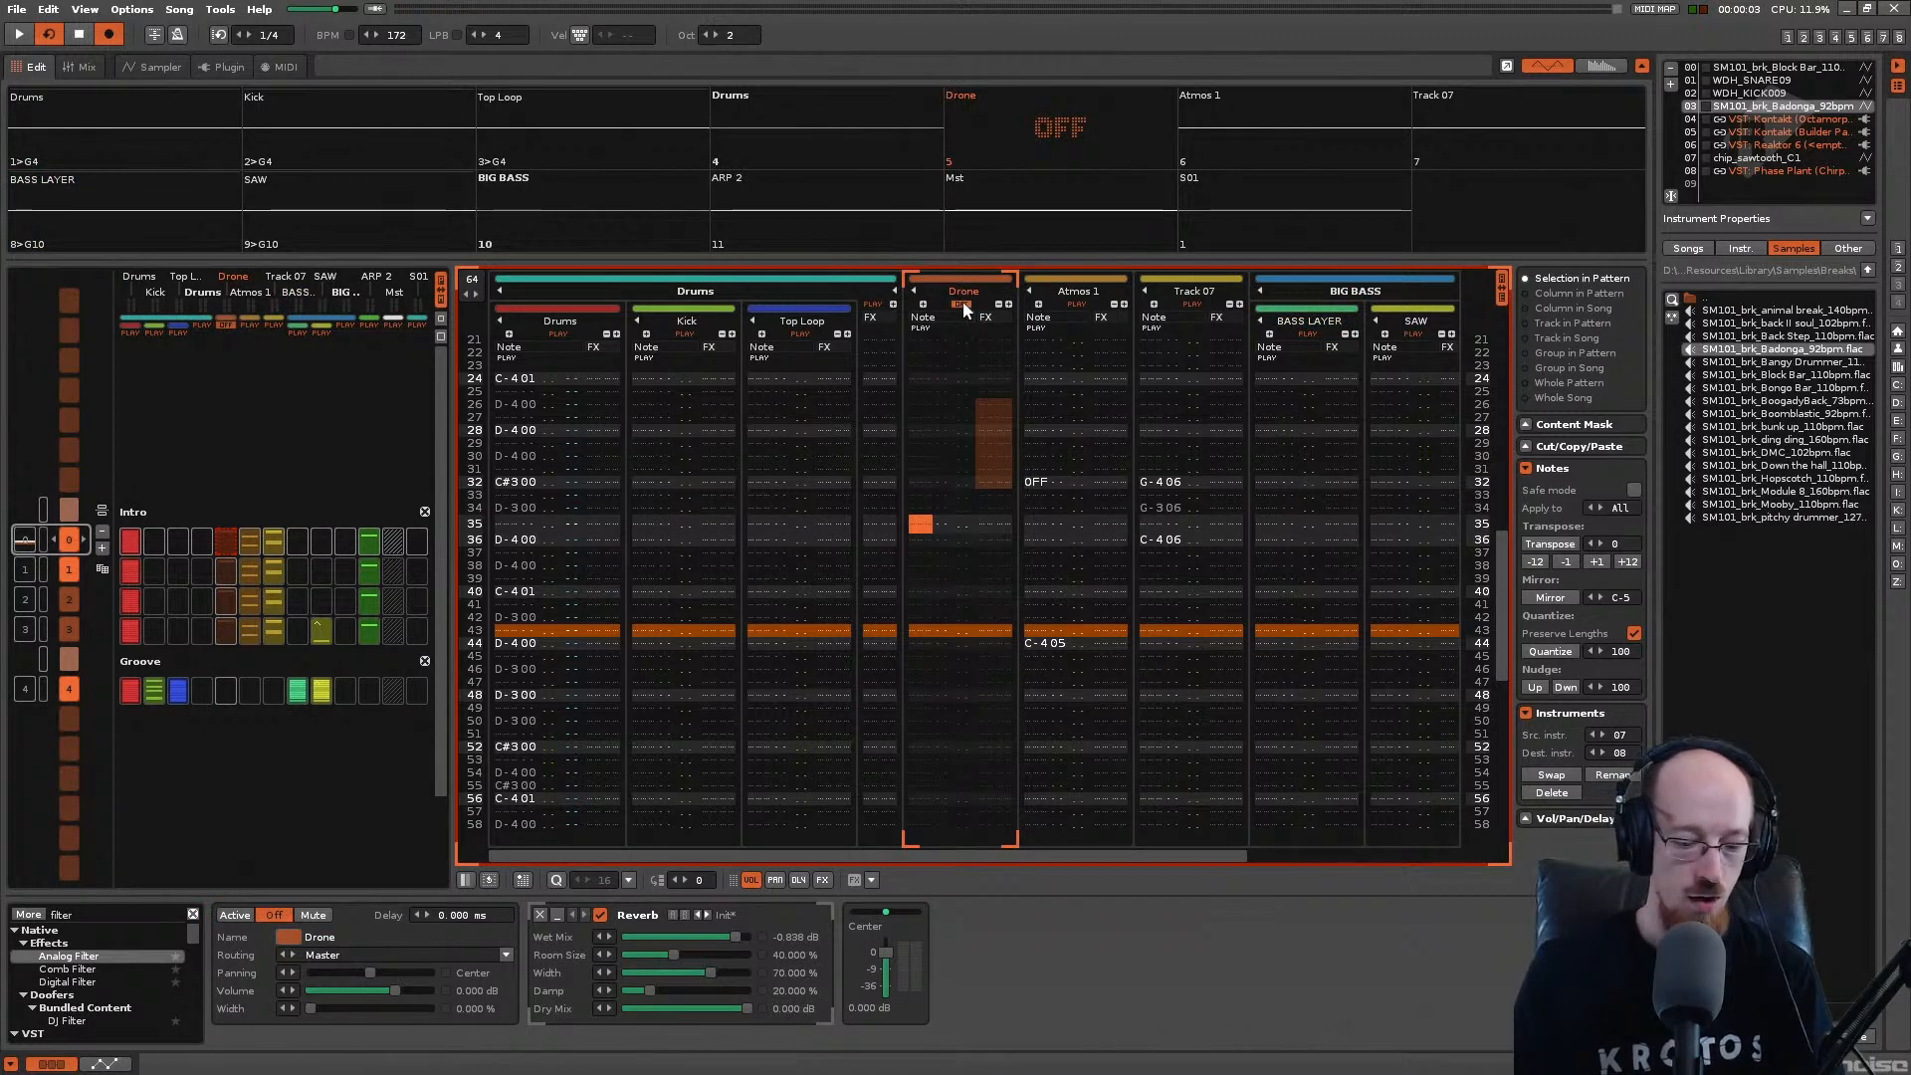
click(961, 304)
Step: Insert a new track after the Drone track and name it CHIOR
key(ctrl+t)
double_click(1119, 293)
text(CH)
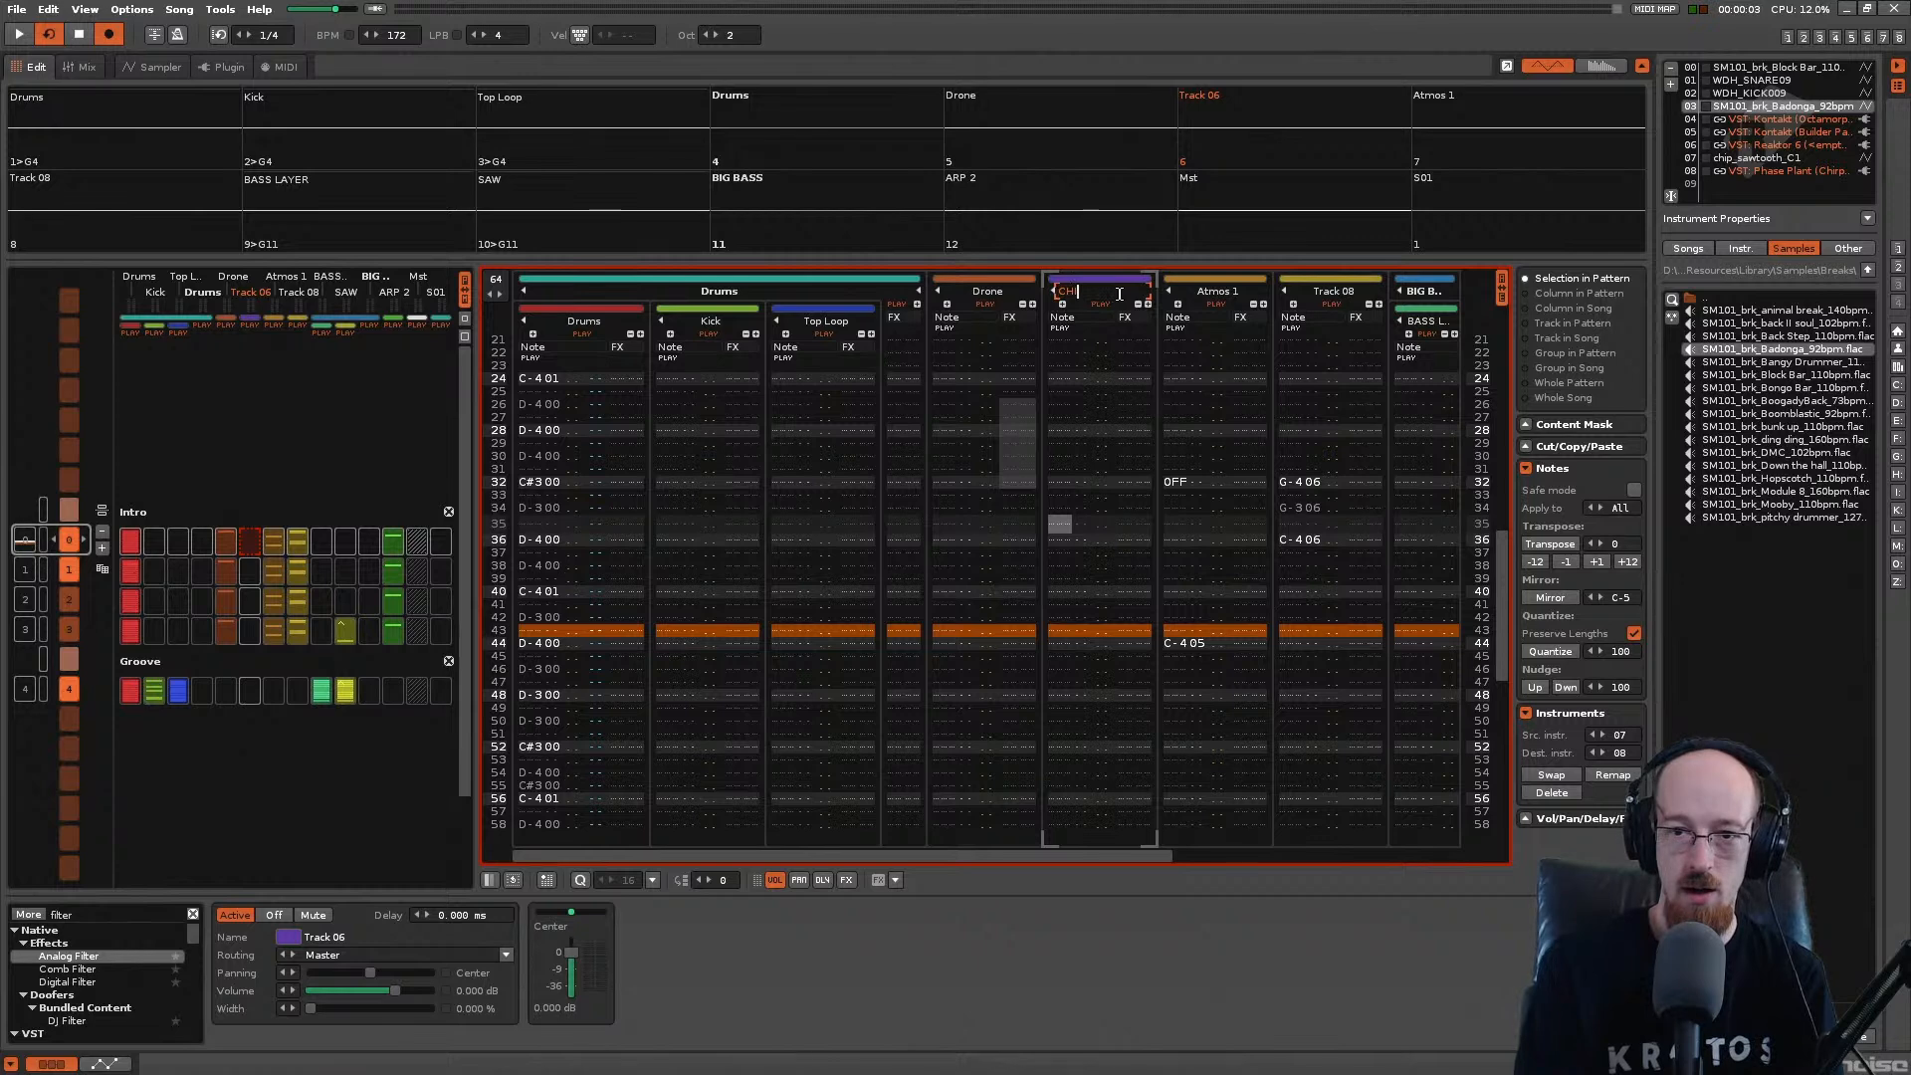
text(IOR)
key(Return)
Step: Search the plugins for "kontakt" and load Kontakt into the empty instrument slot 09
click(1727, 186)
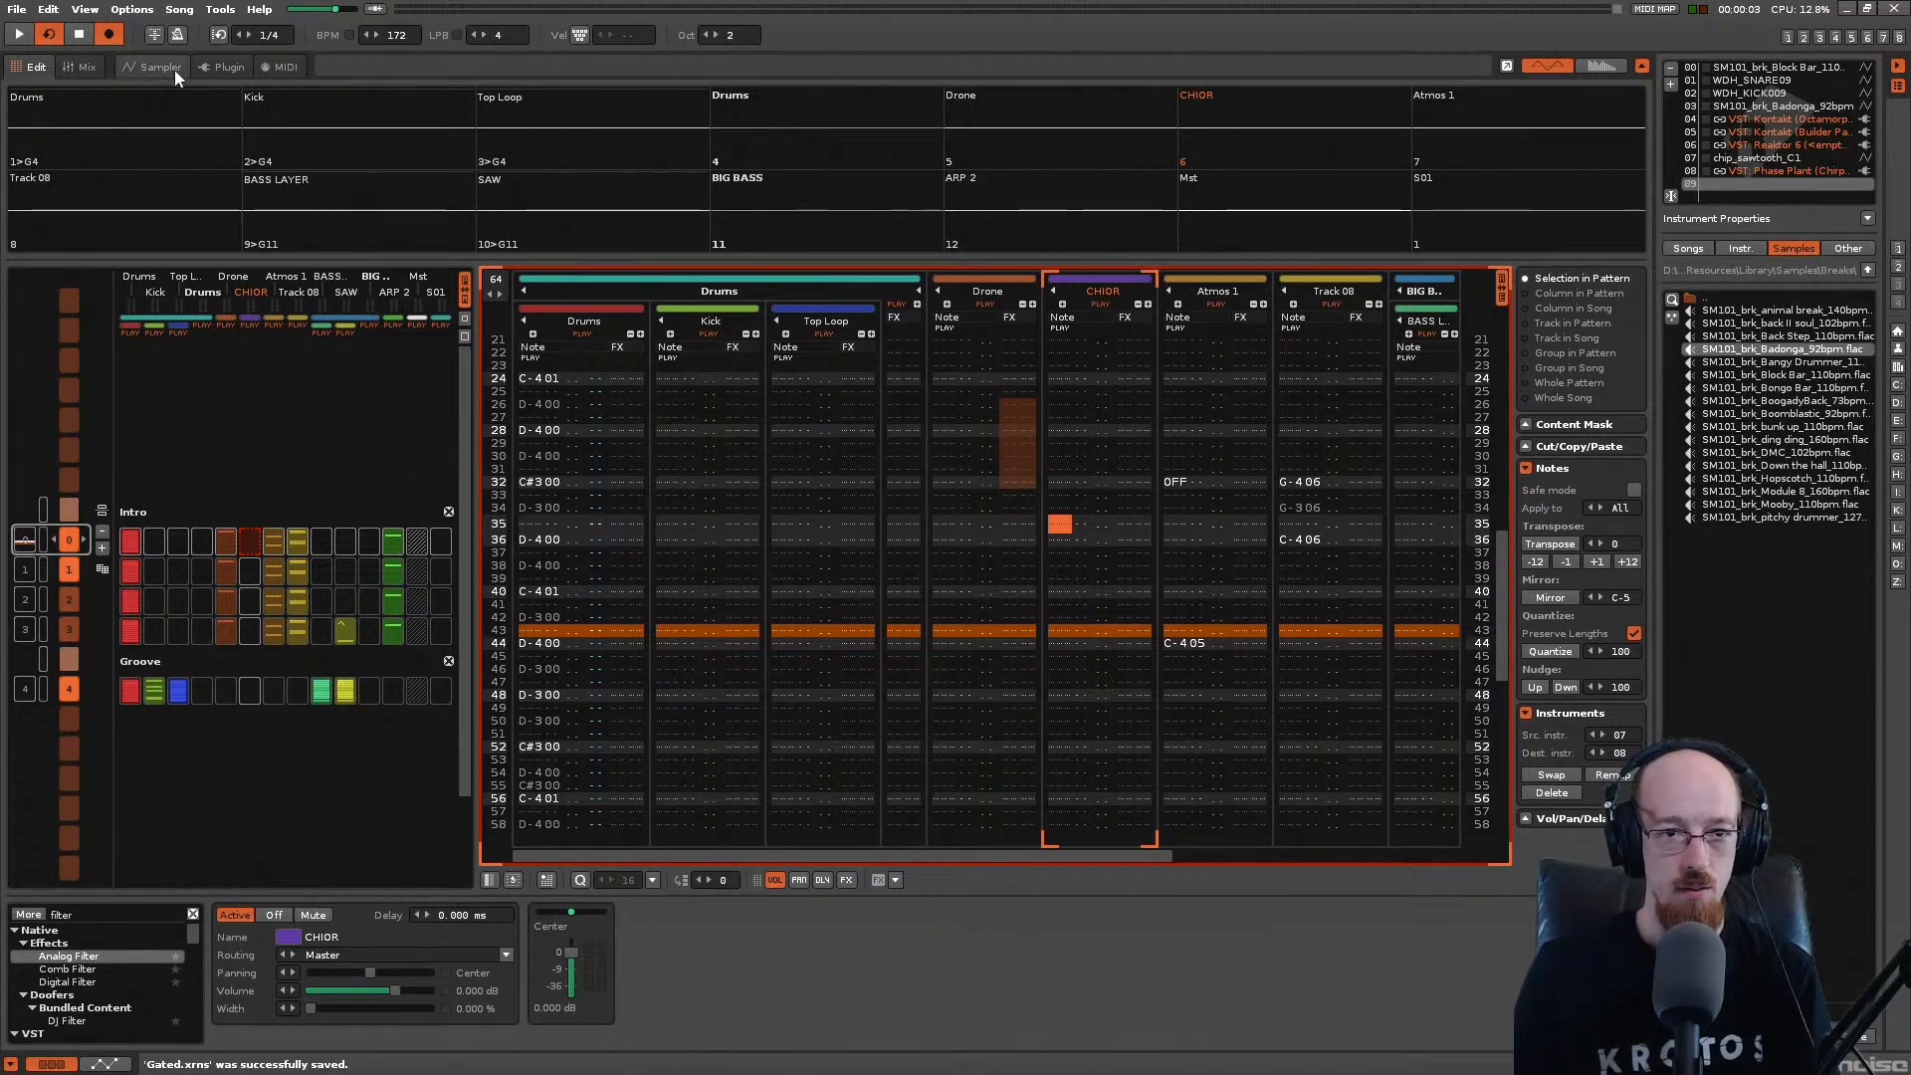
click(204, 68)
click(84, 118)
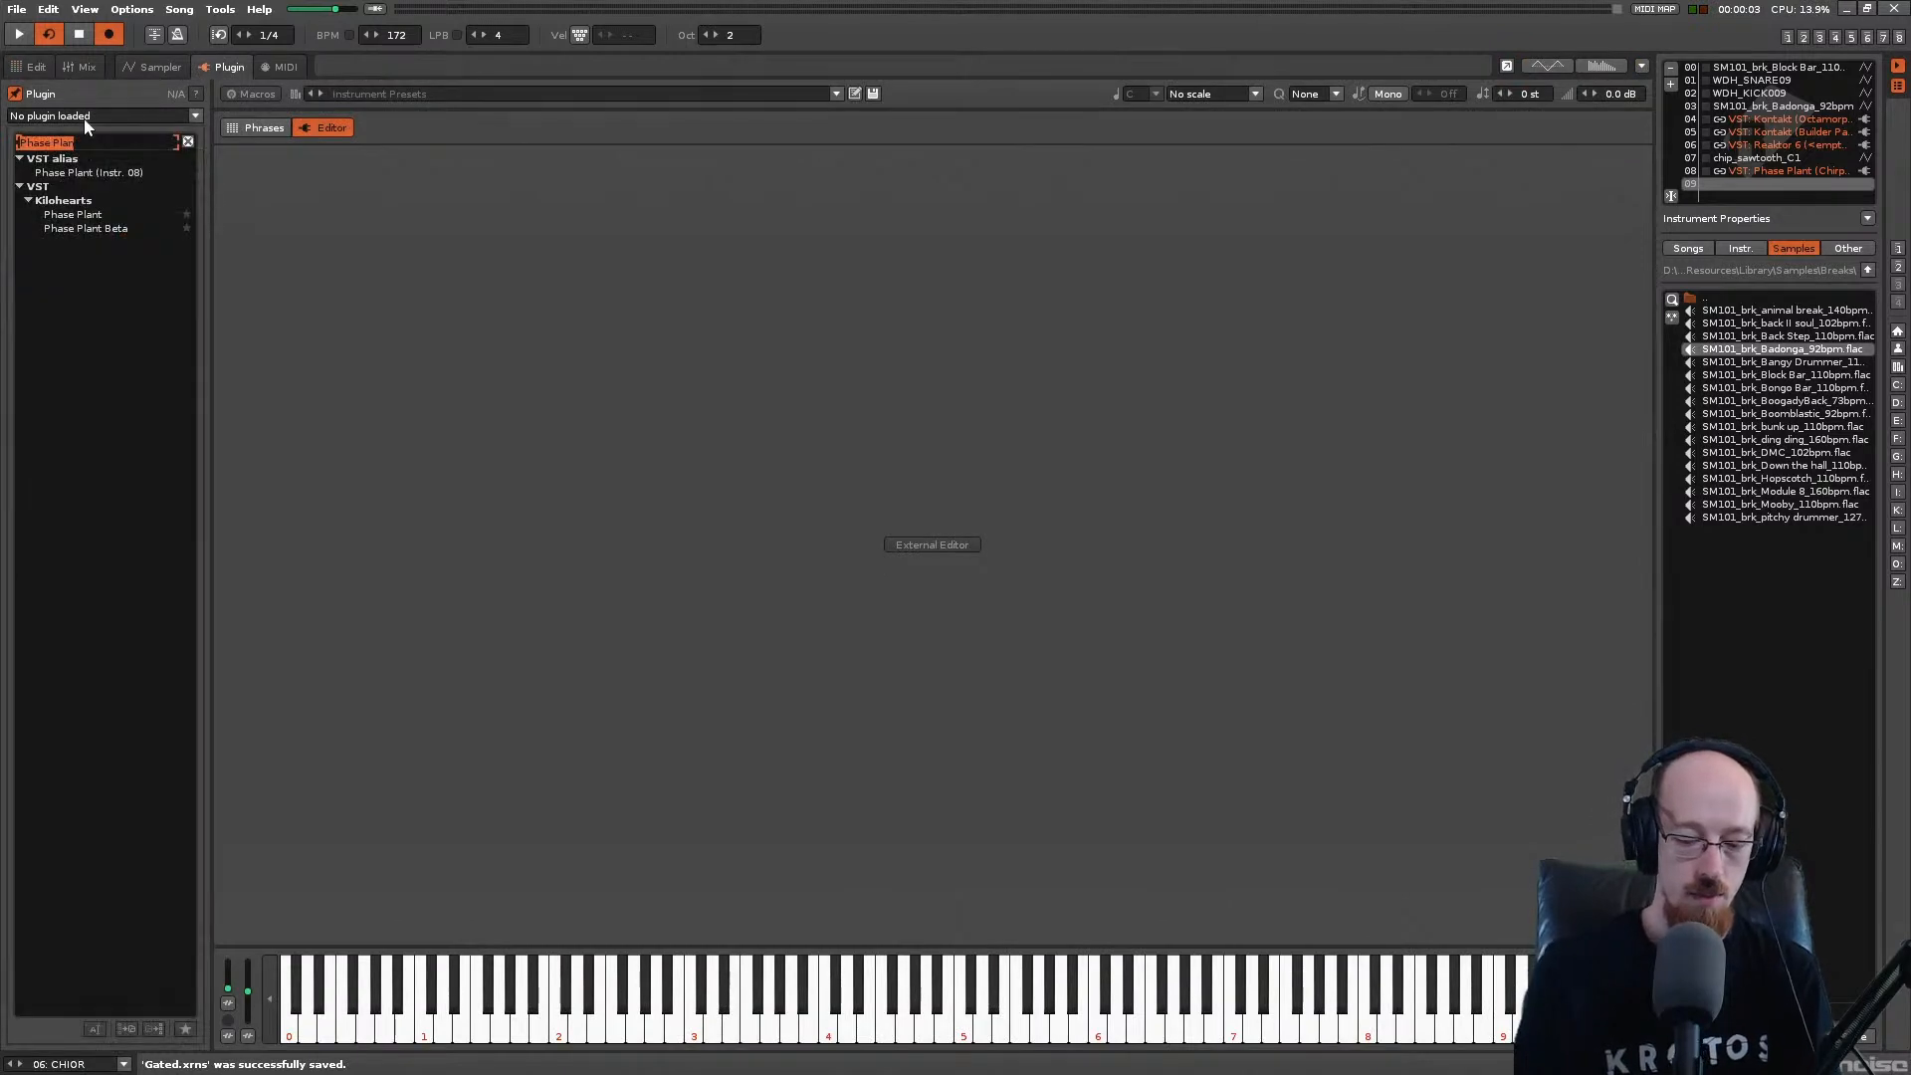
text(kontakt)
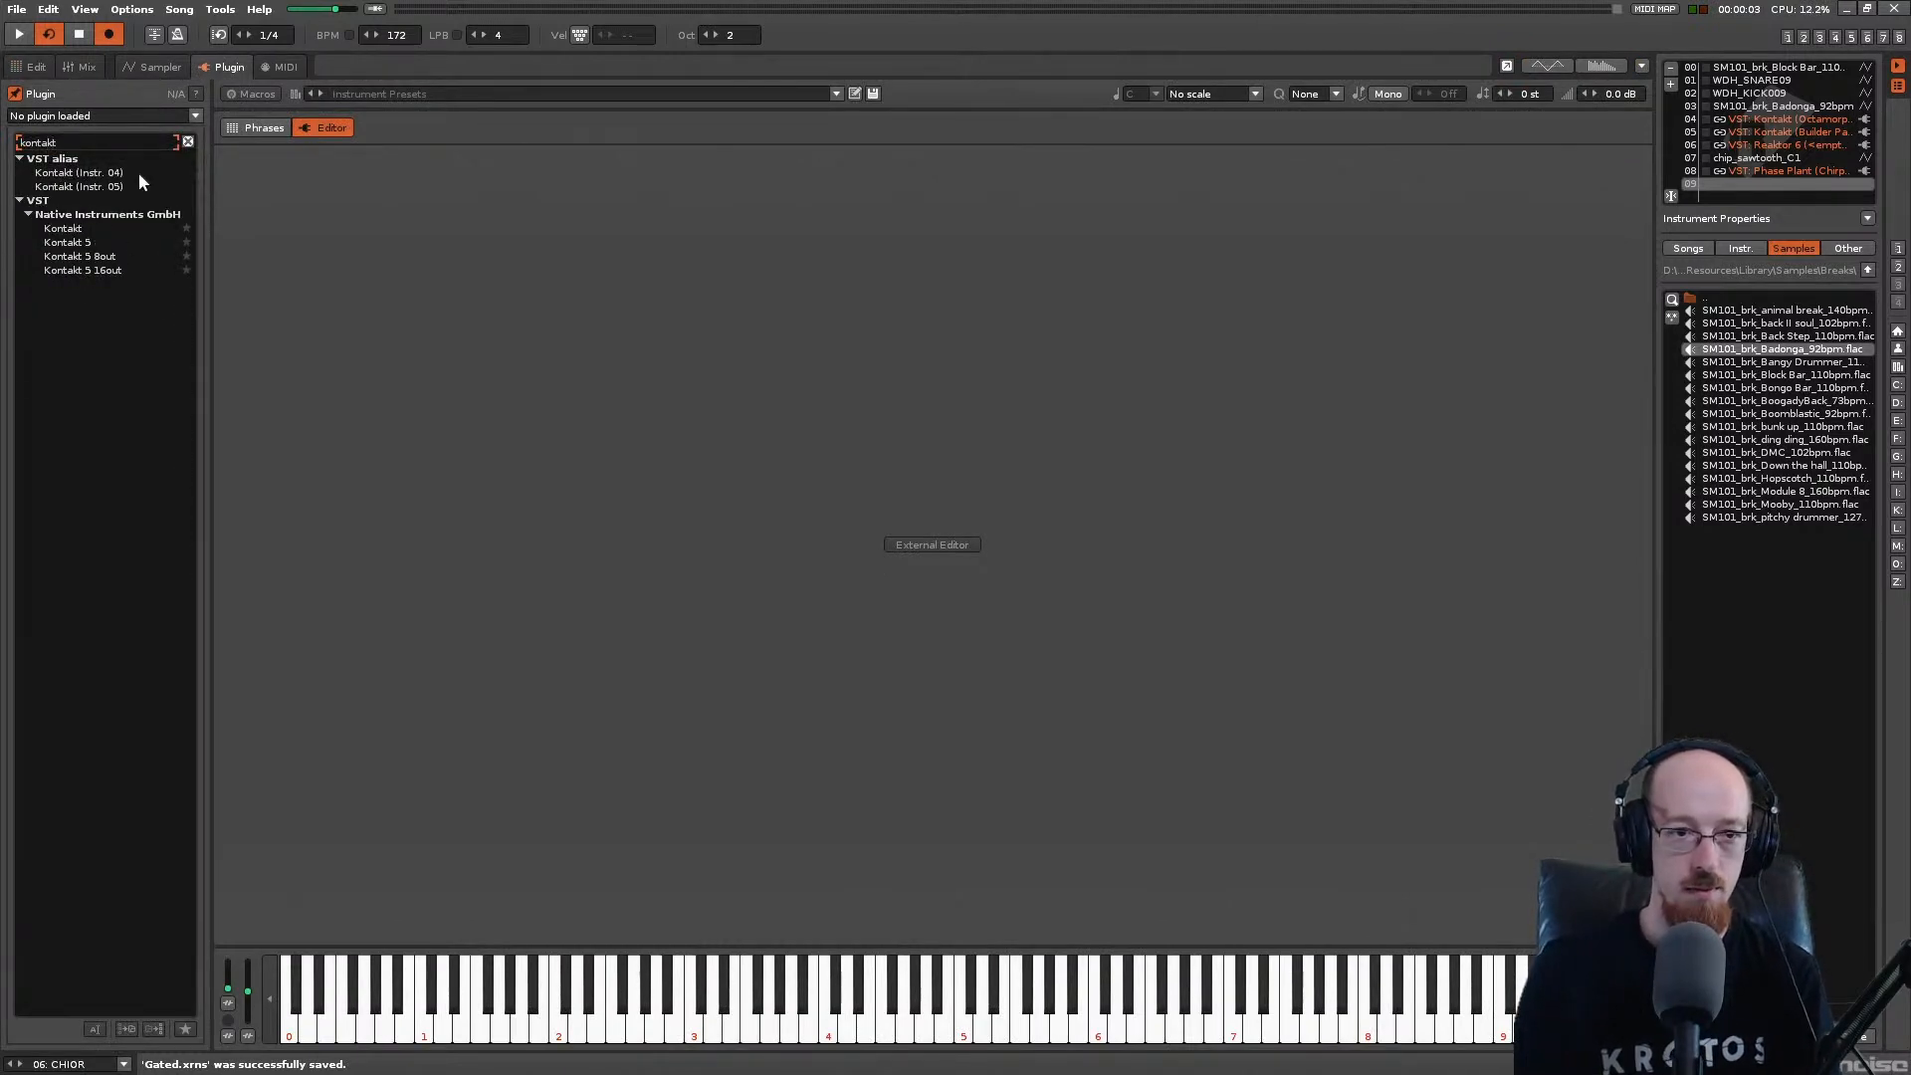
click(63, 229)
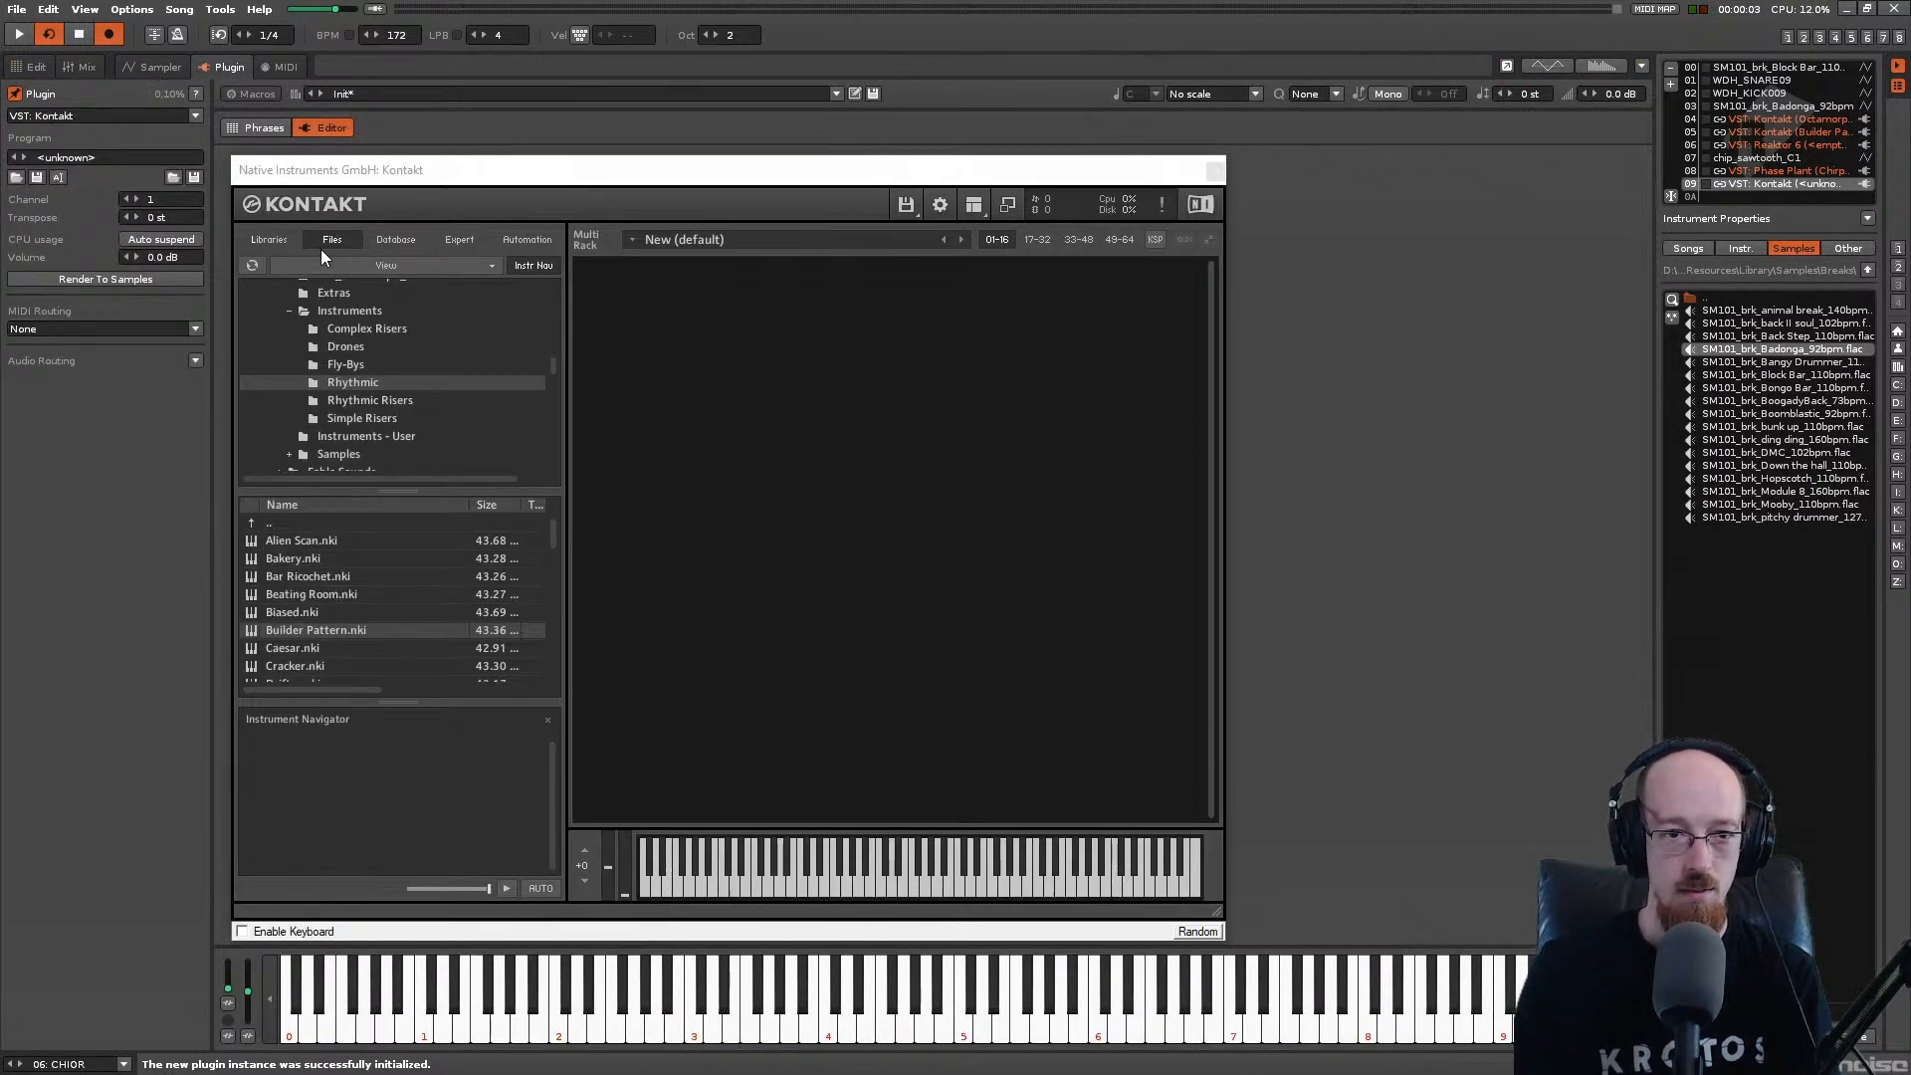
Step: Load Genesis Childrens Choir.nki from the Genesis Childrens Choir library into Kontakt
click(268, 241)
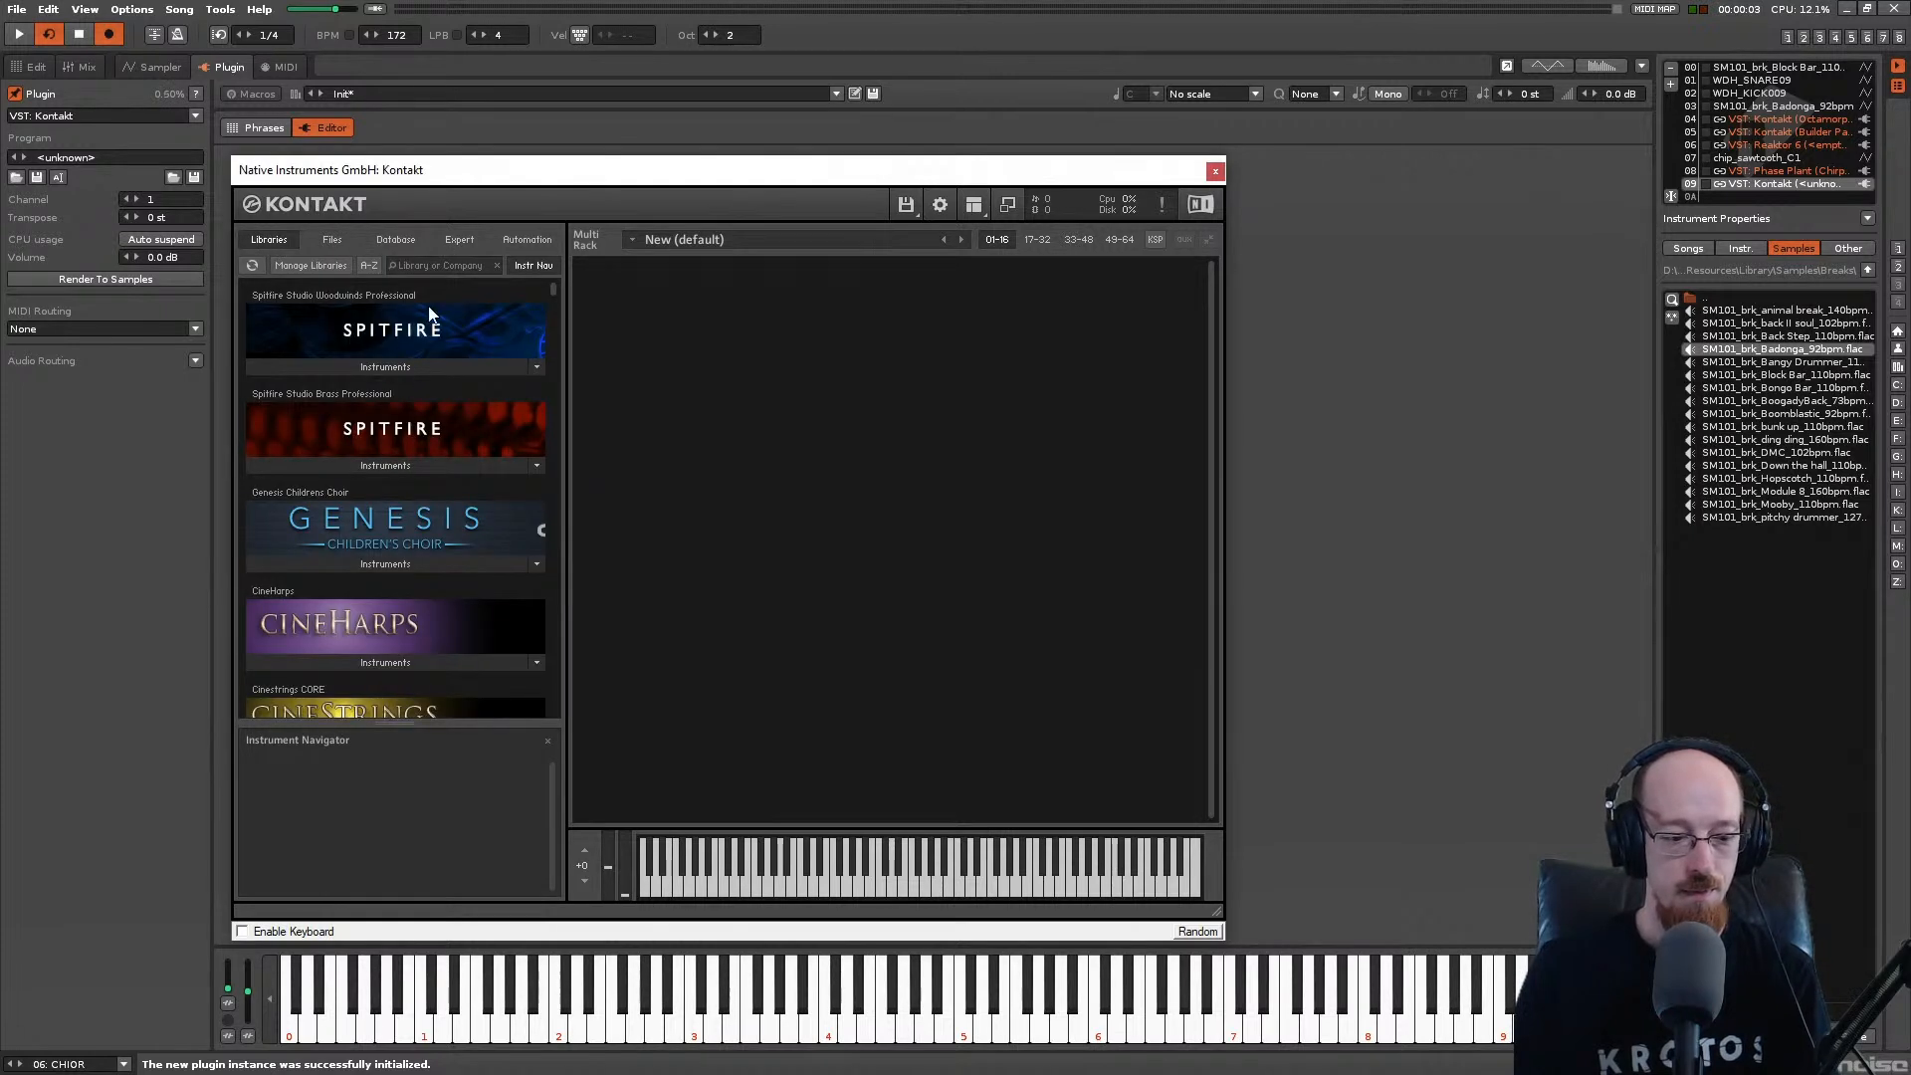
mouse_move(553, 290)
mouse_down()
mouse_move(530, 409)
mouse_move(528, 309)
mouse_move(554, 289)
mouse_up()
click(430, 524)
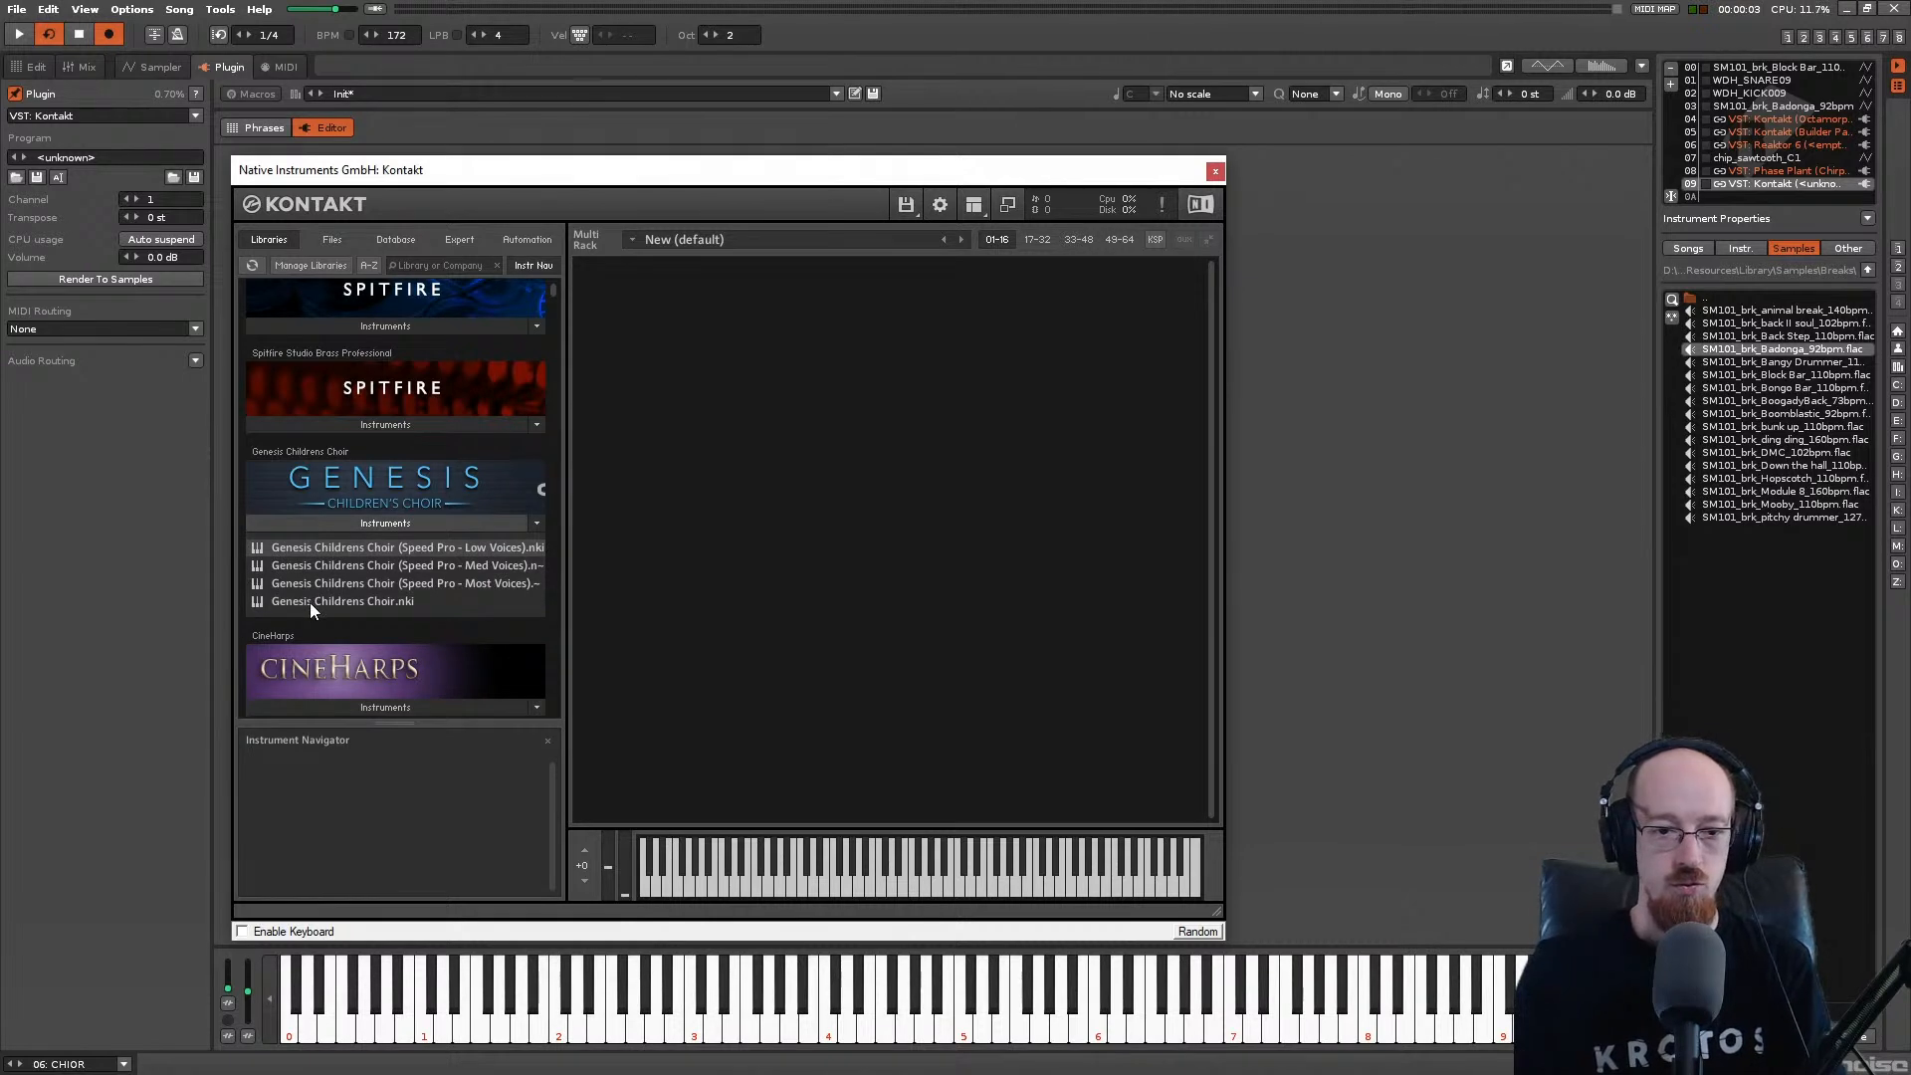
double_click(308, 601)
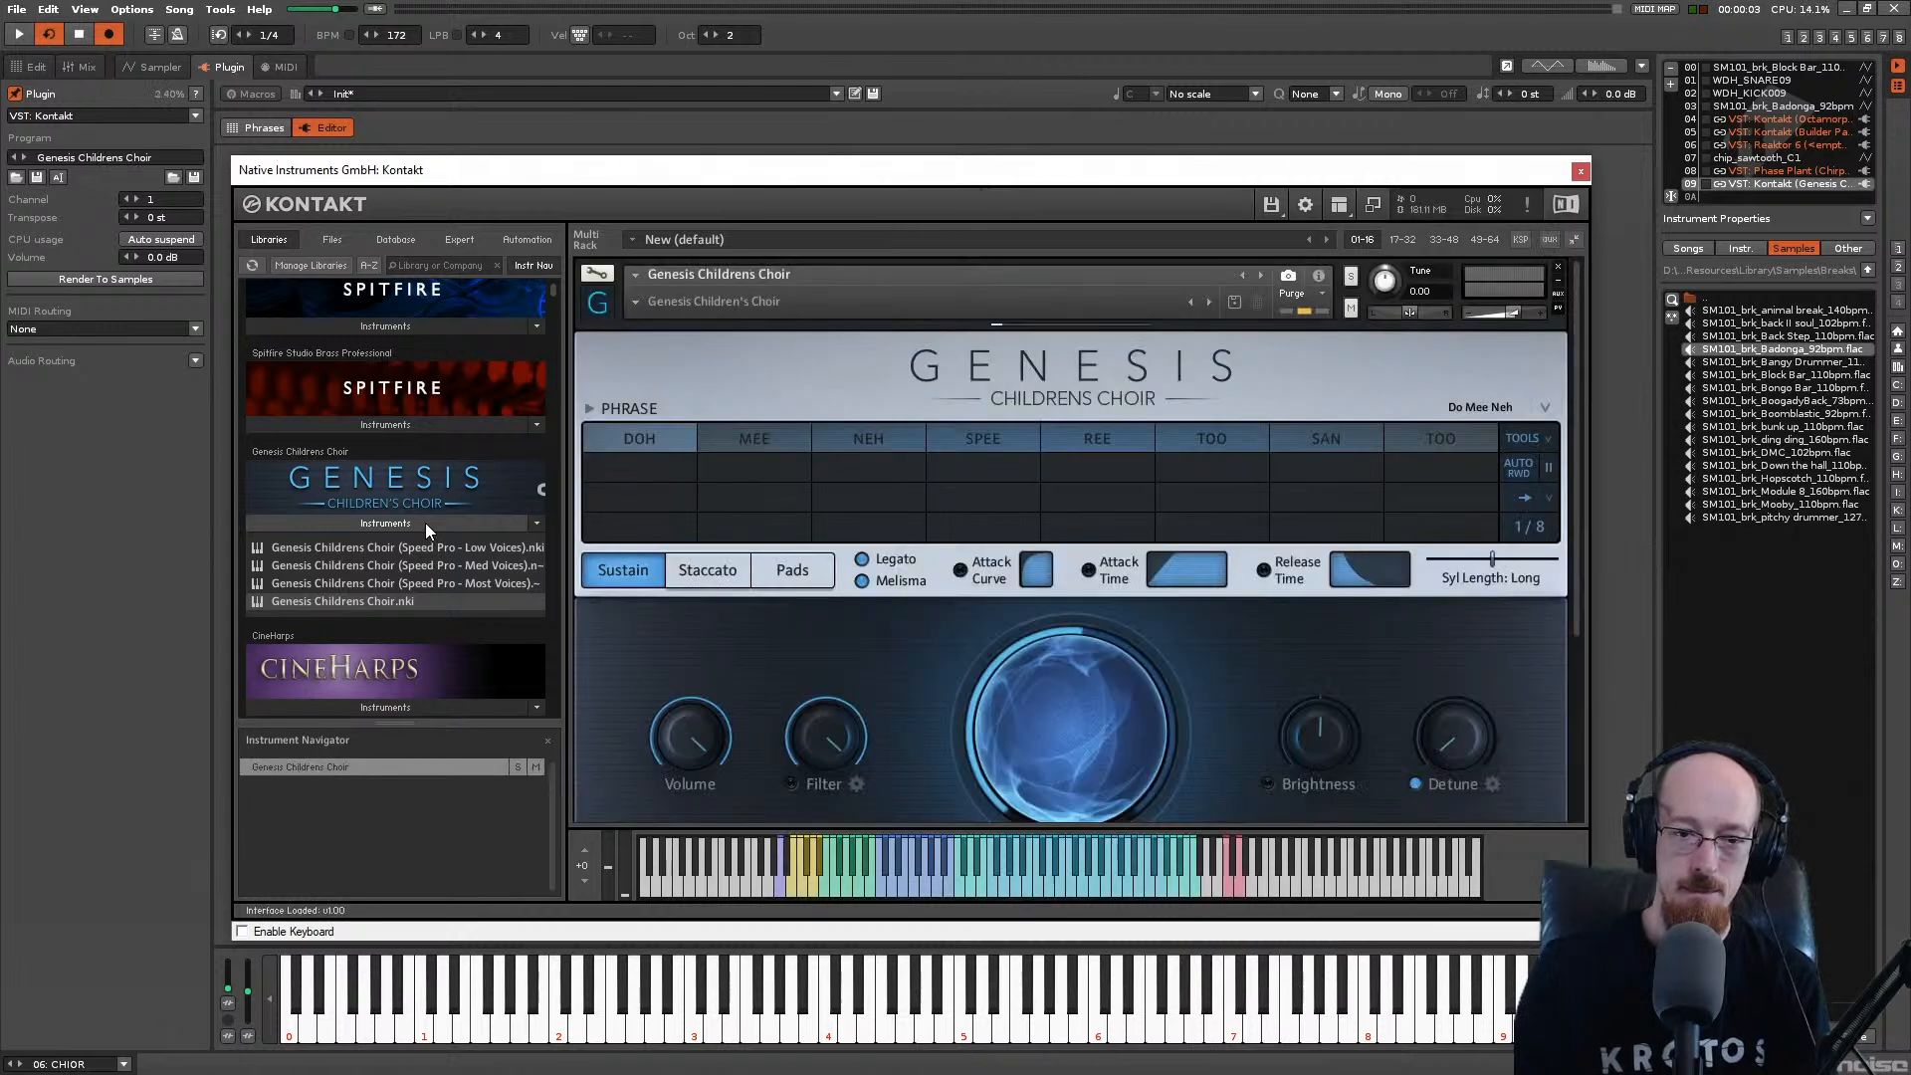
click(426, 522)
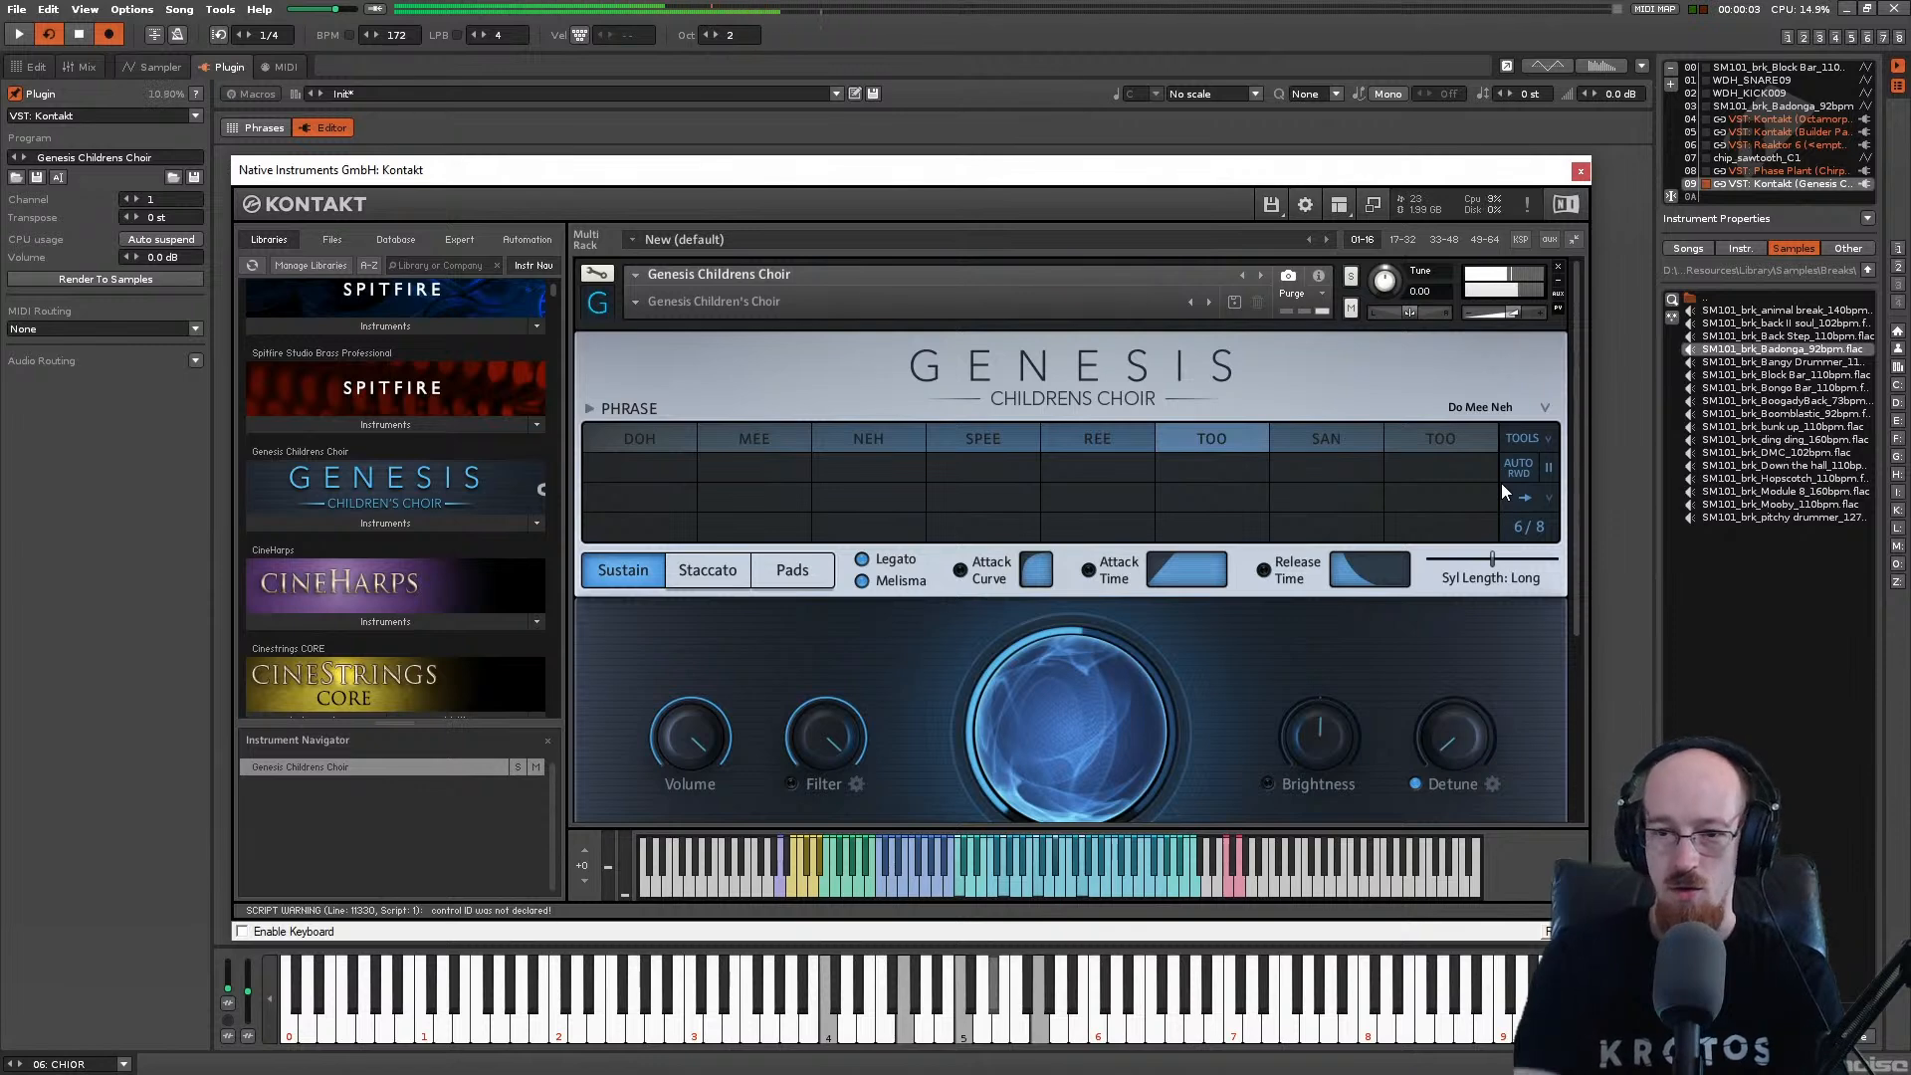
Step: Set the choir's phrase preset to Oh, close Kontakt and return to the pattern editor
click(1545, 439)
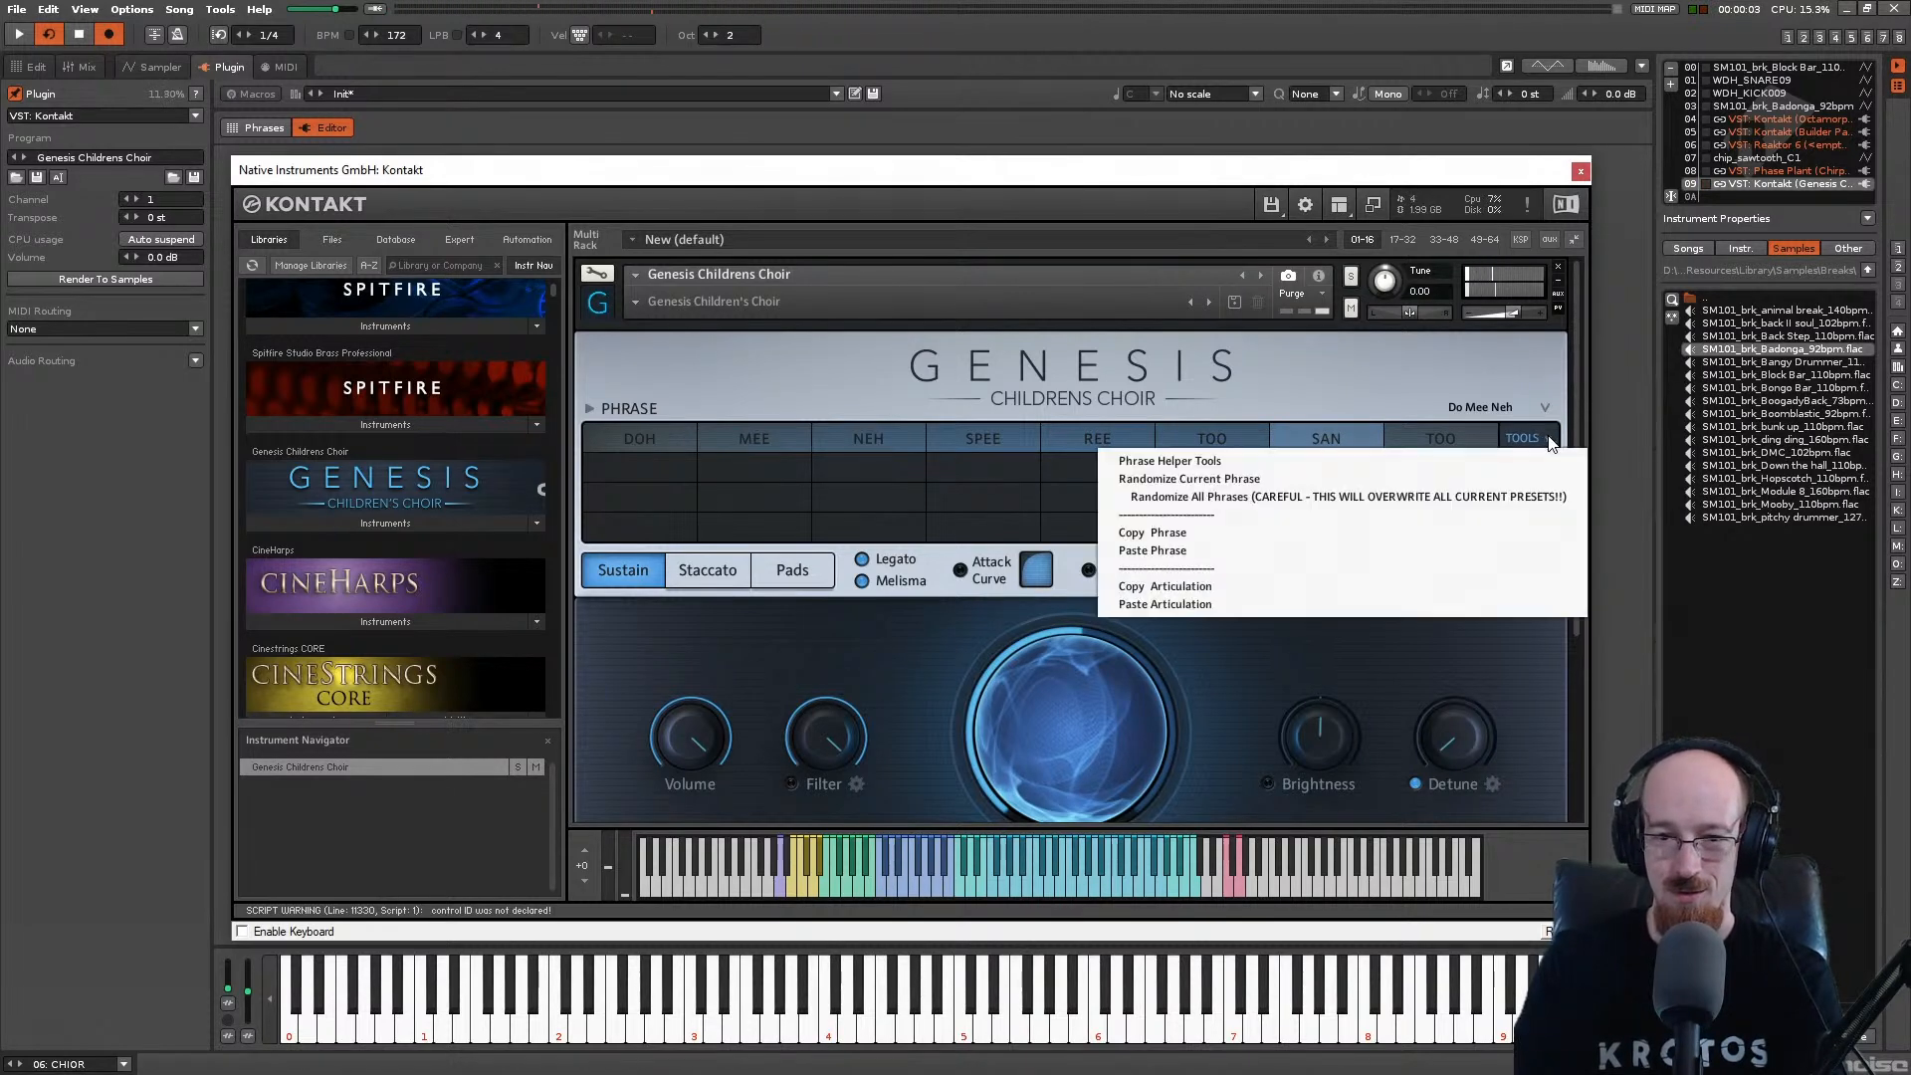
click(1492, 408)
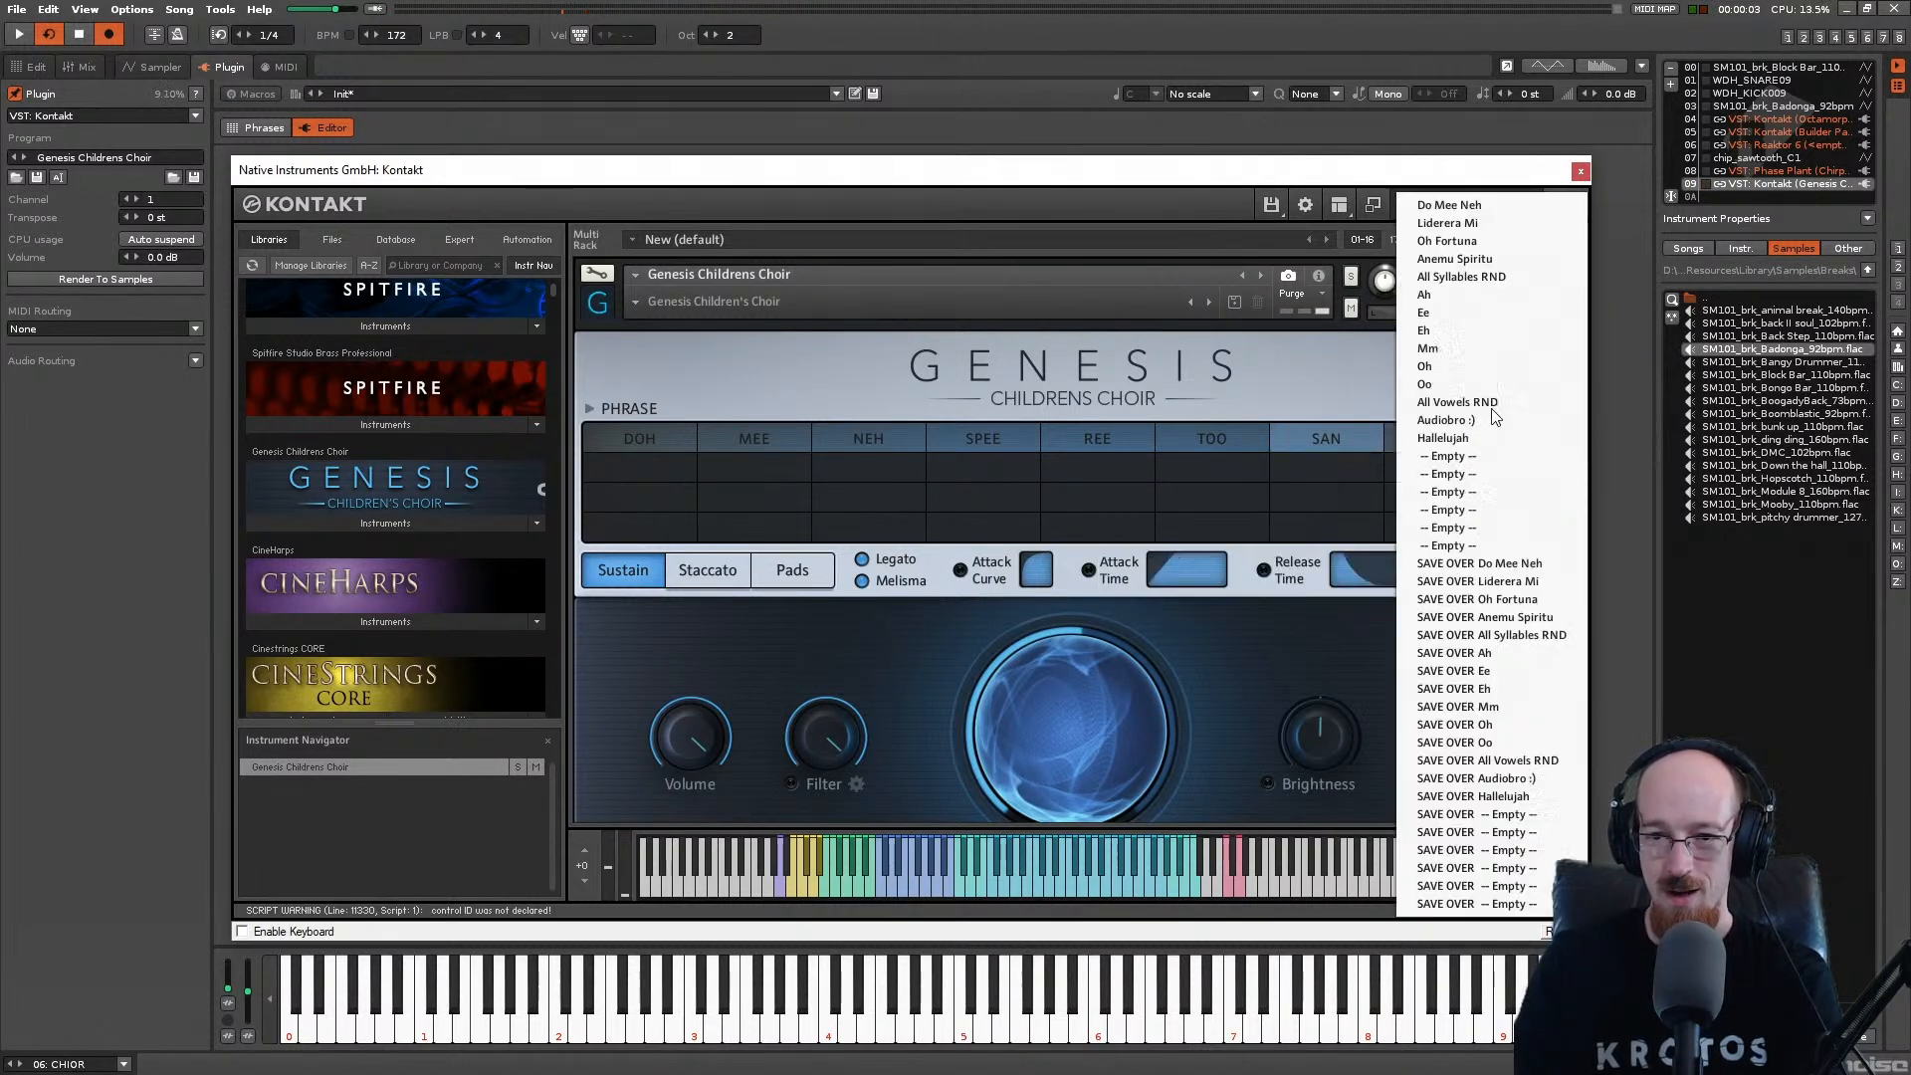
click(1453, 369)
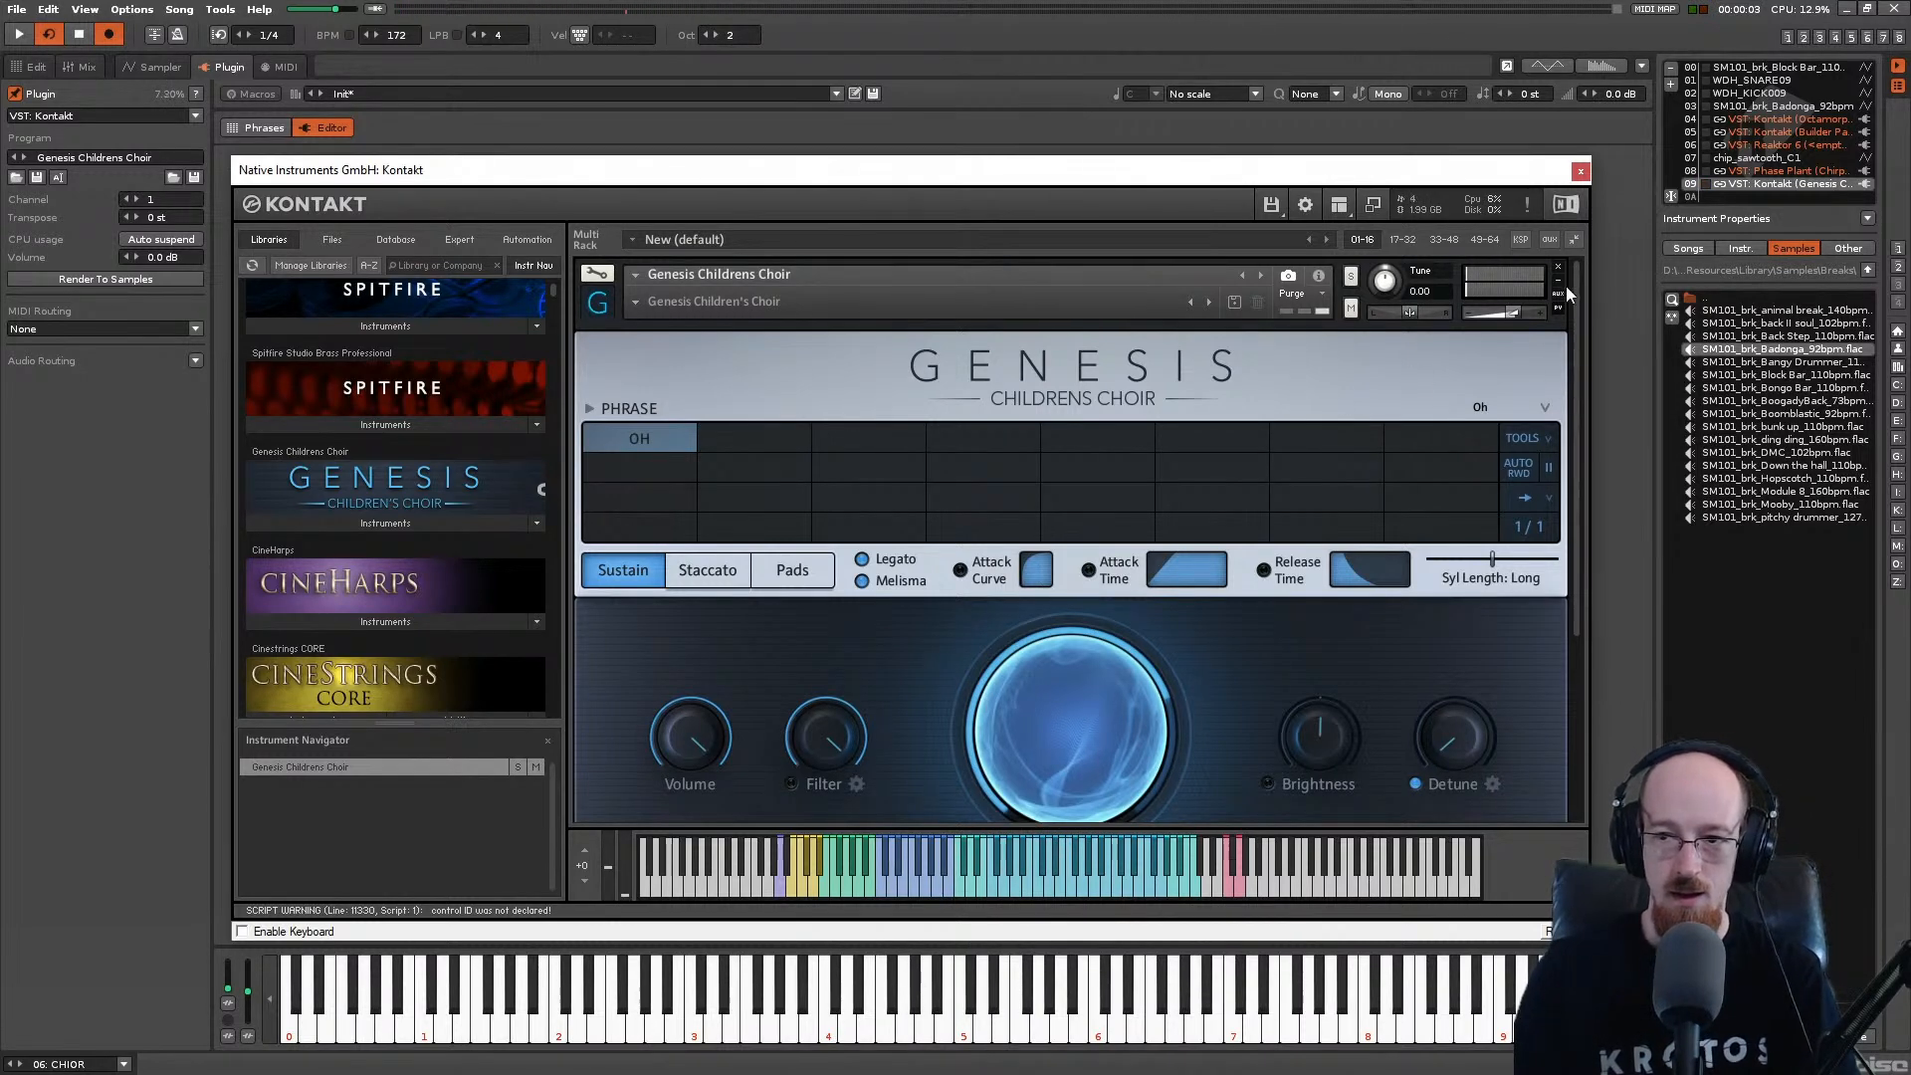
click(1581, 171)
click(40, 67)
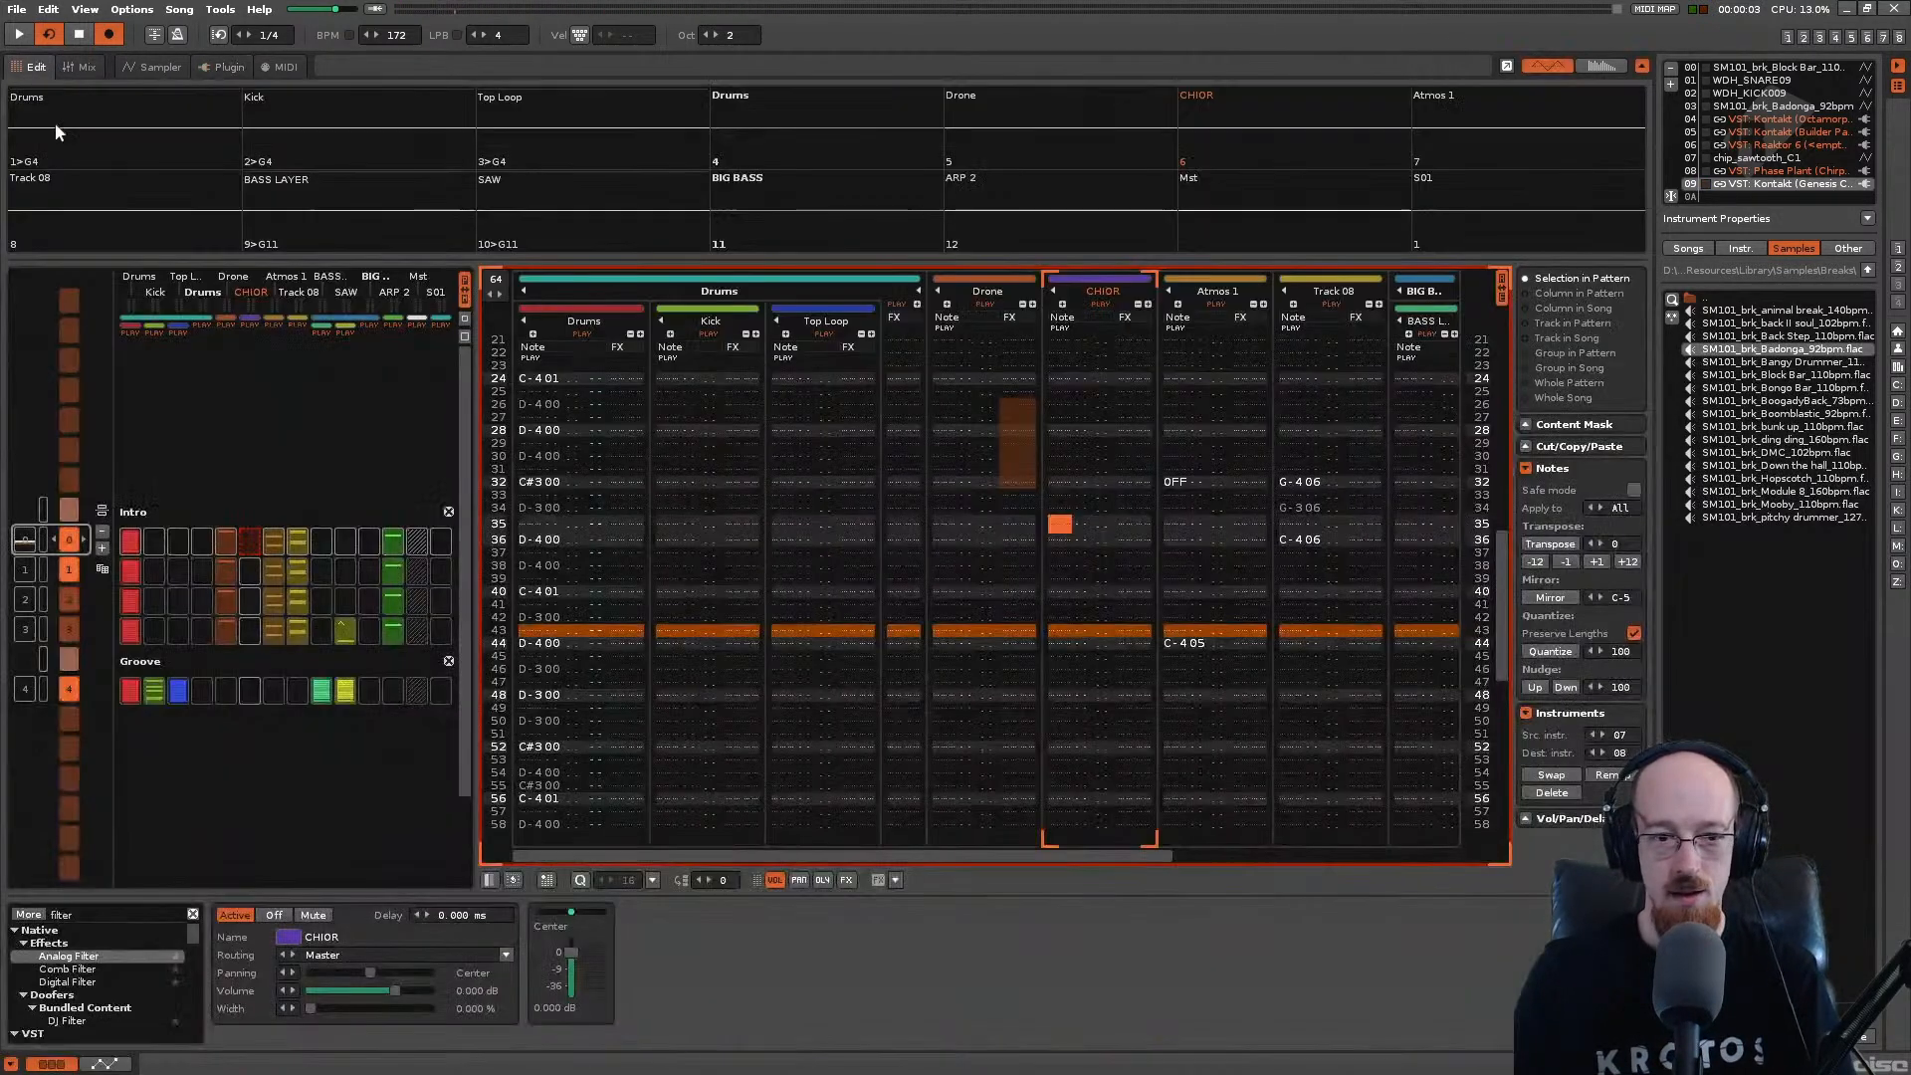
Step: Enter a G-5, D#5, C-5 choir chord on line 08 of the CHIOR track, with note-offs on line 10
scroll(876, 512, up, 6)
key(space)
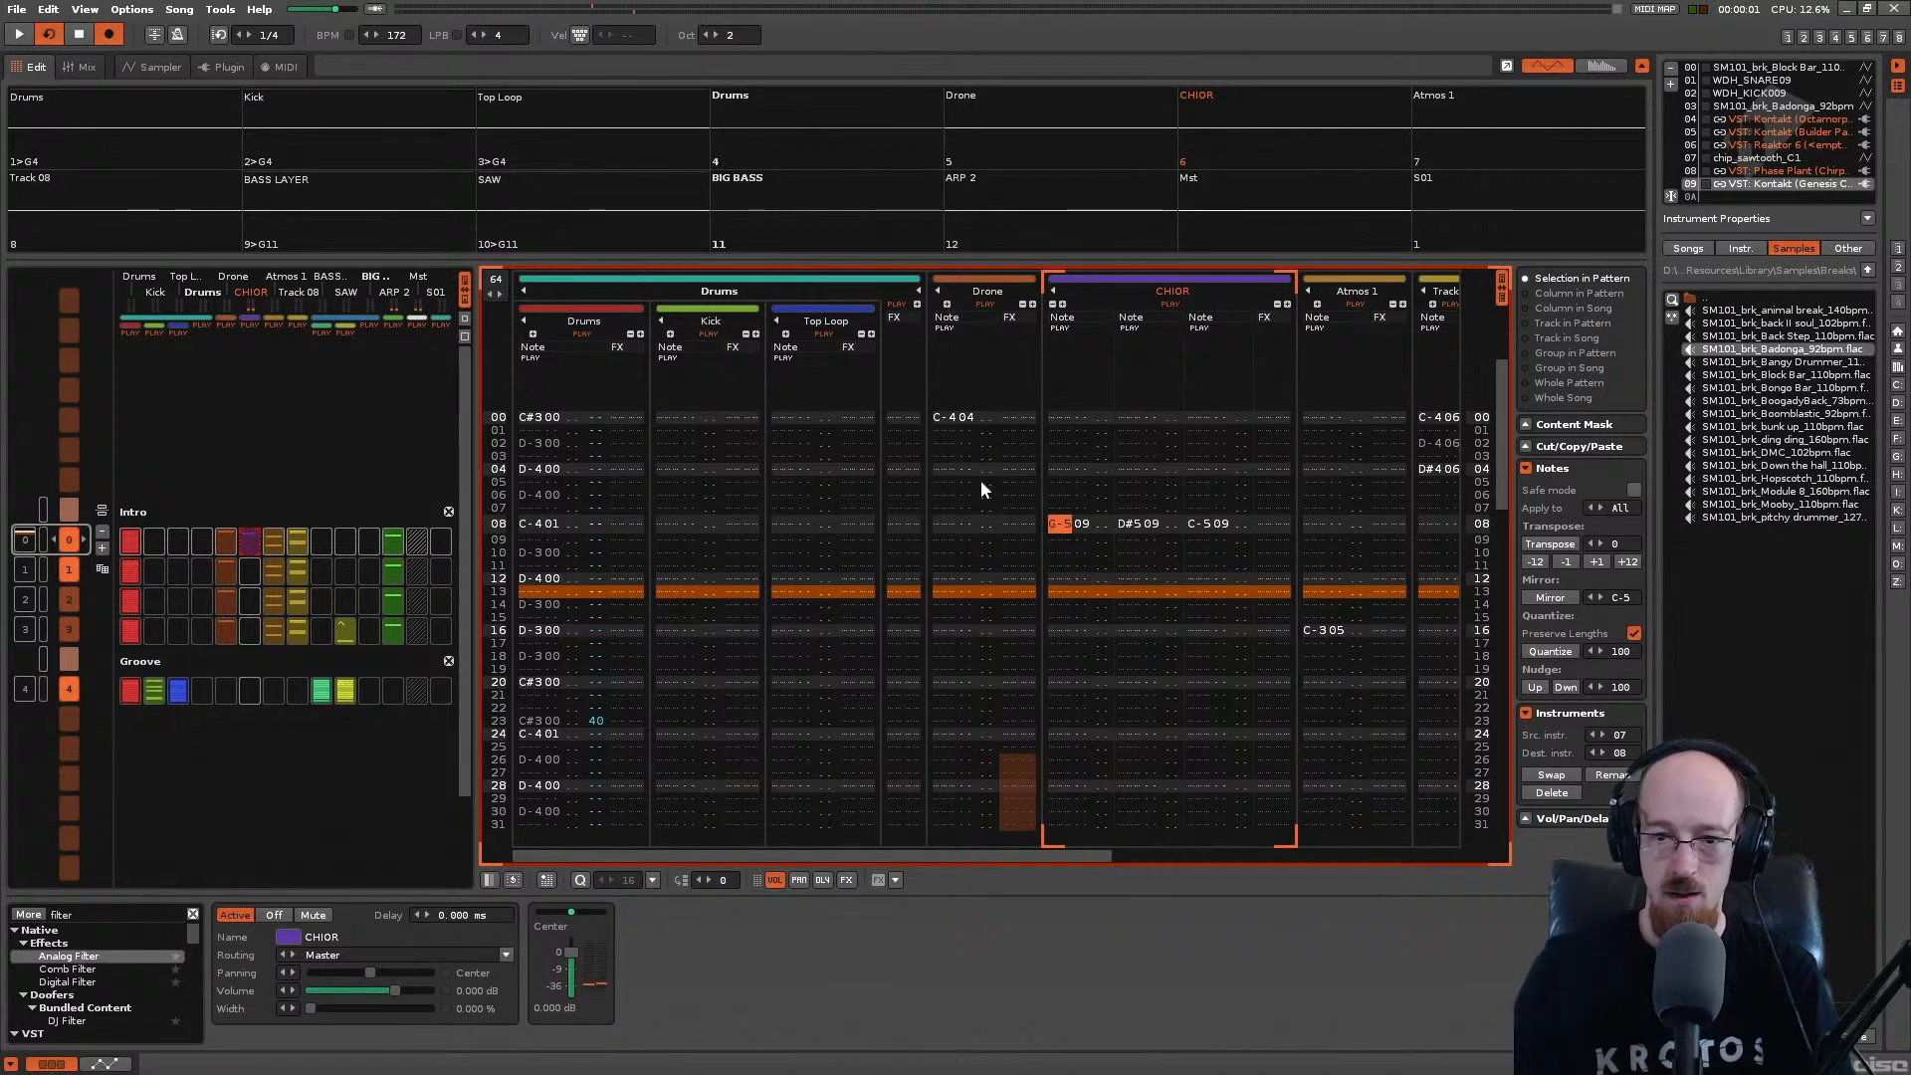
key(Down)
key(Down)
key(a)
key(Right)
key(Right)
key(Right)
key(a)
key(Right)
key(Right)
key(a)
key(space)
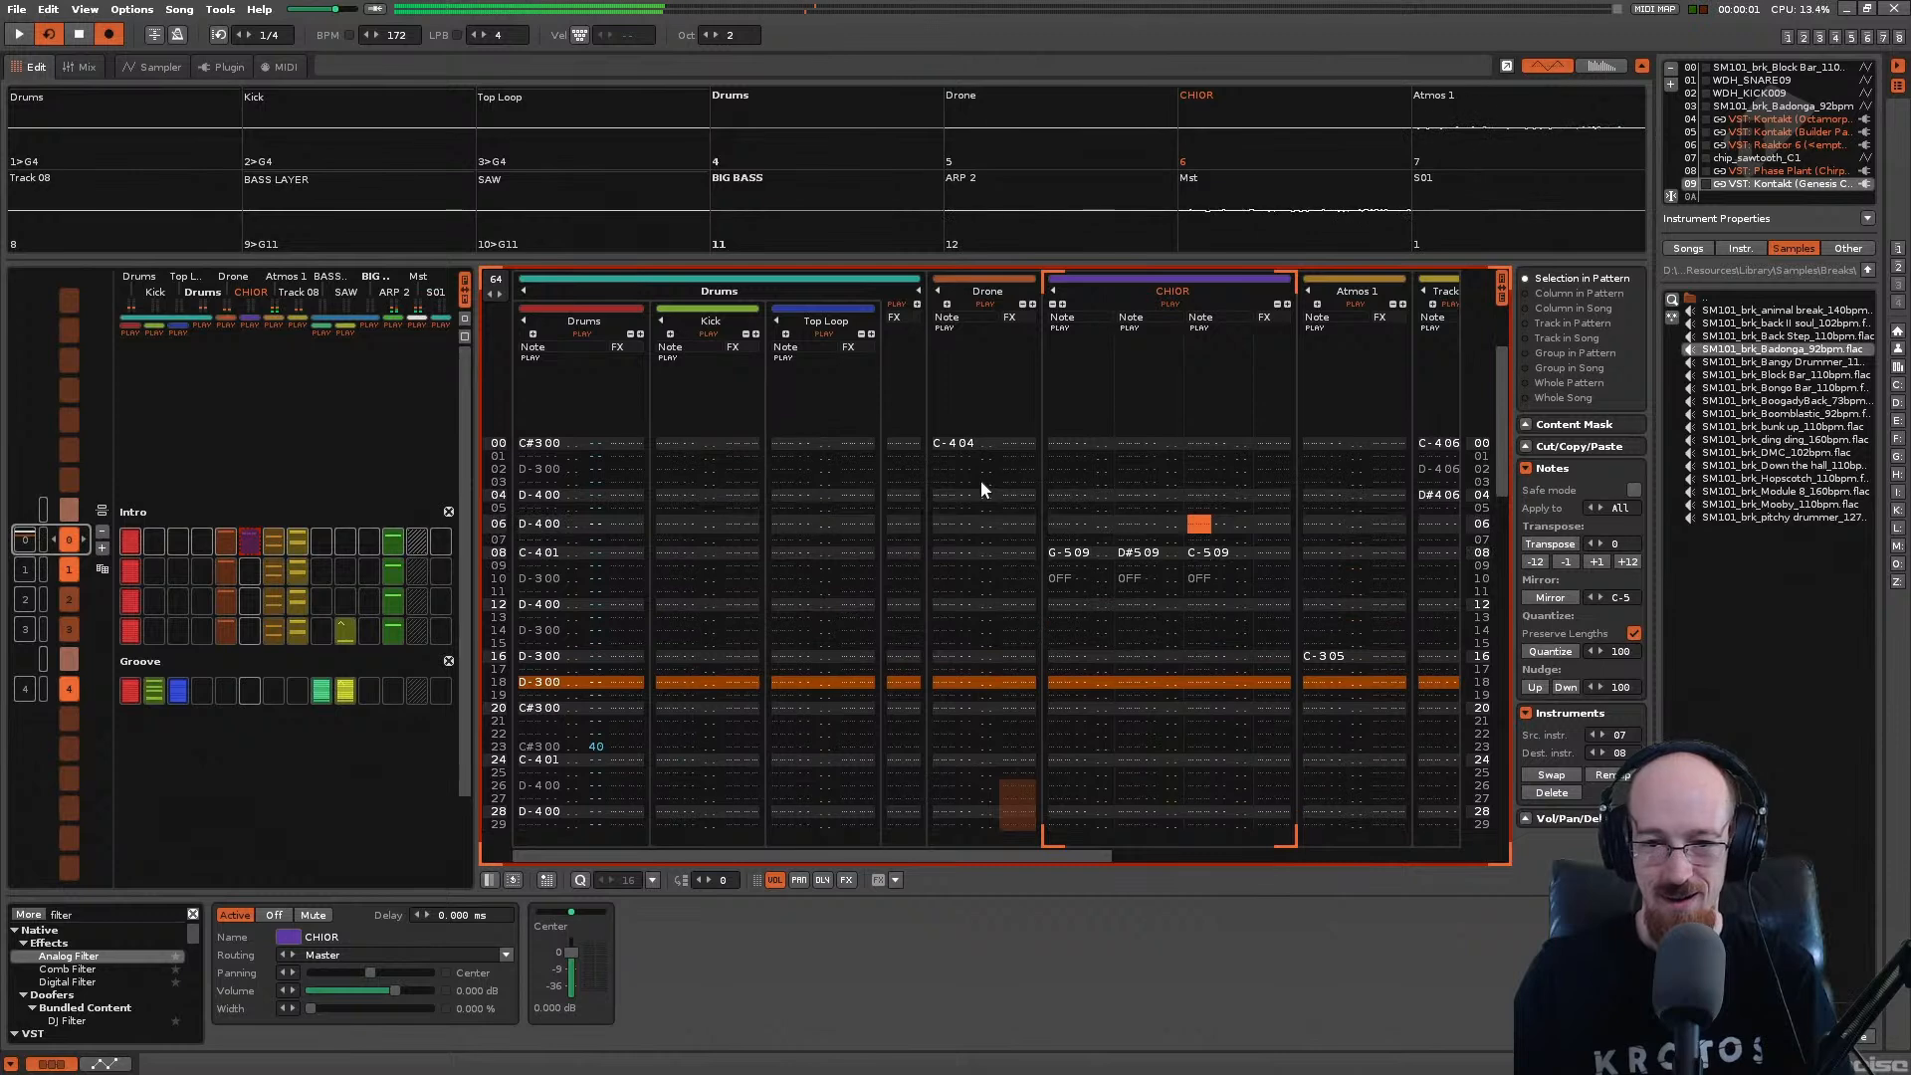
Step: Delete the choir chord's note-offs on line 10 and enter them on line 12 in all three columns
key(space)
key(shift+Down)
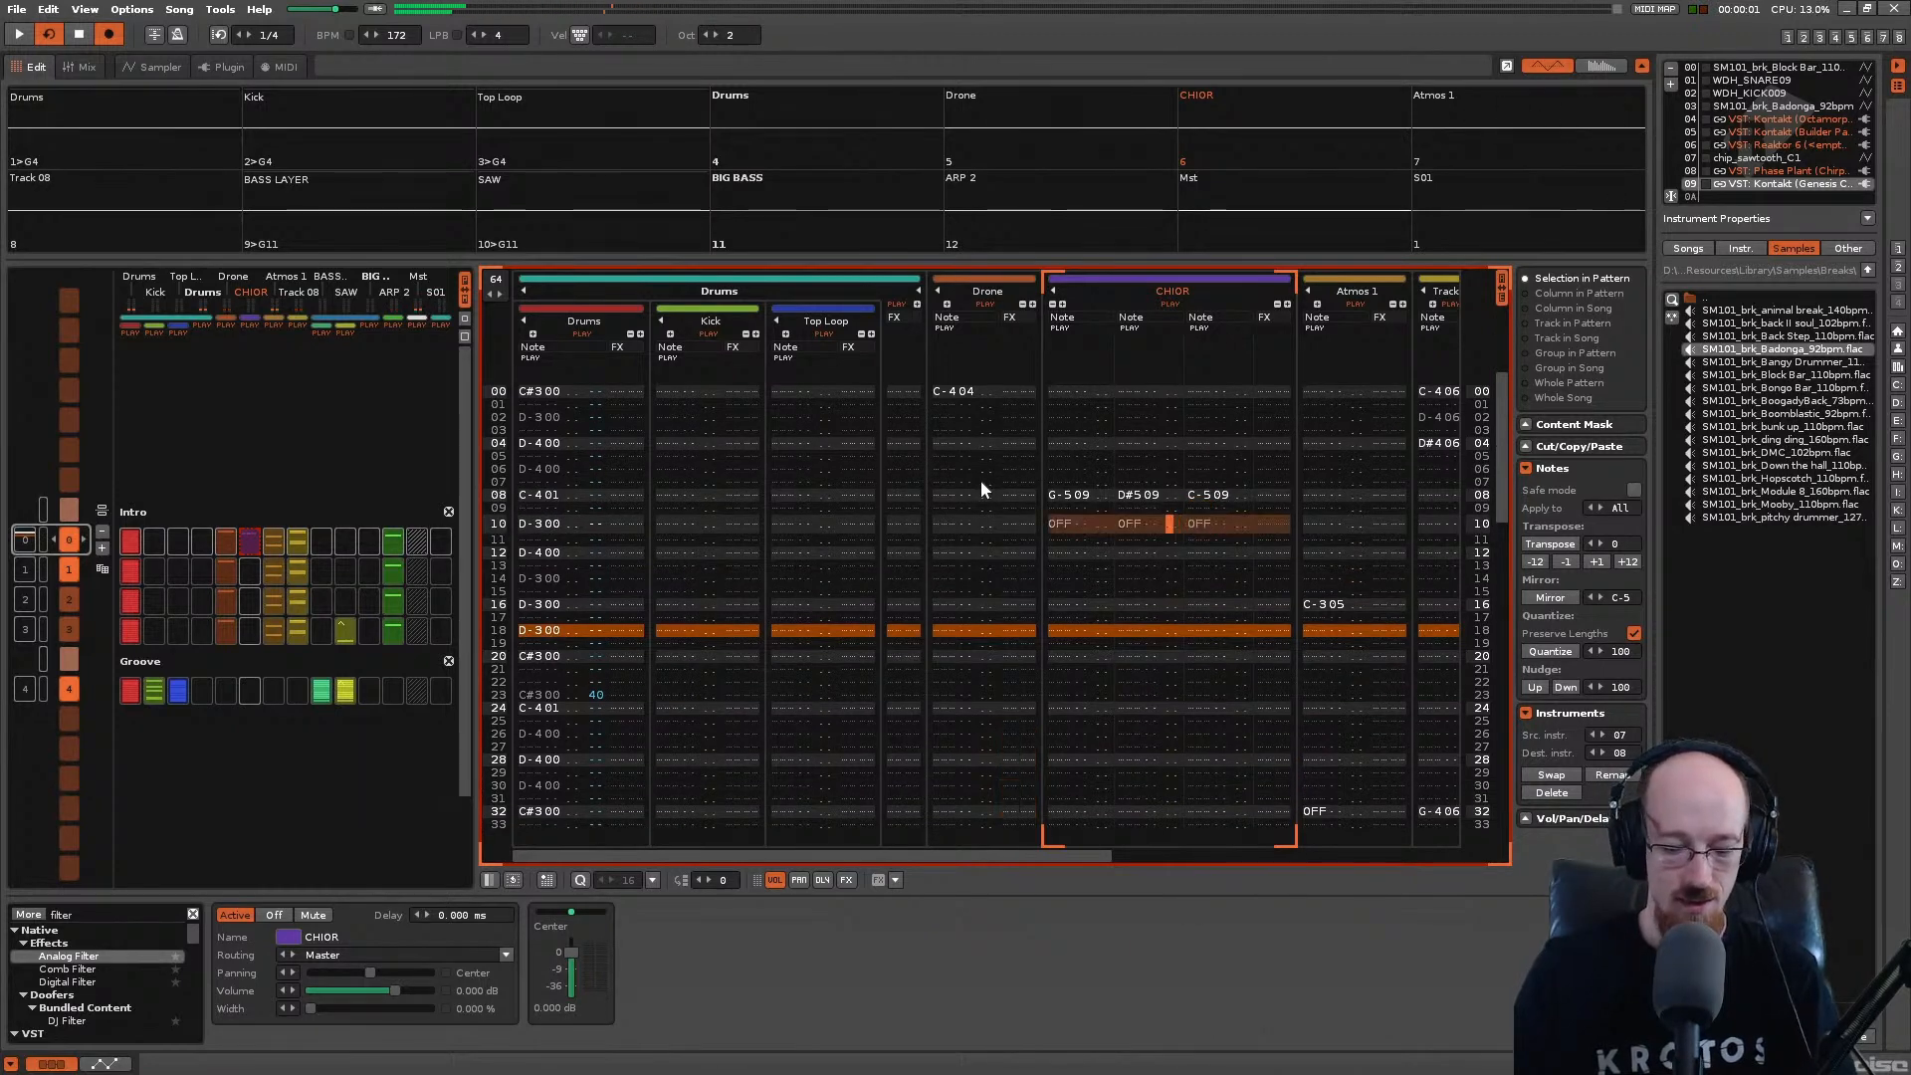
key(Delete)
key(Down)
key(Down)
key(Left)
key(Left)
key(Left)
key(Left)
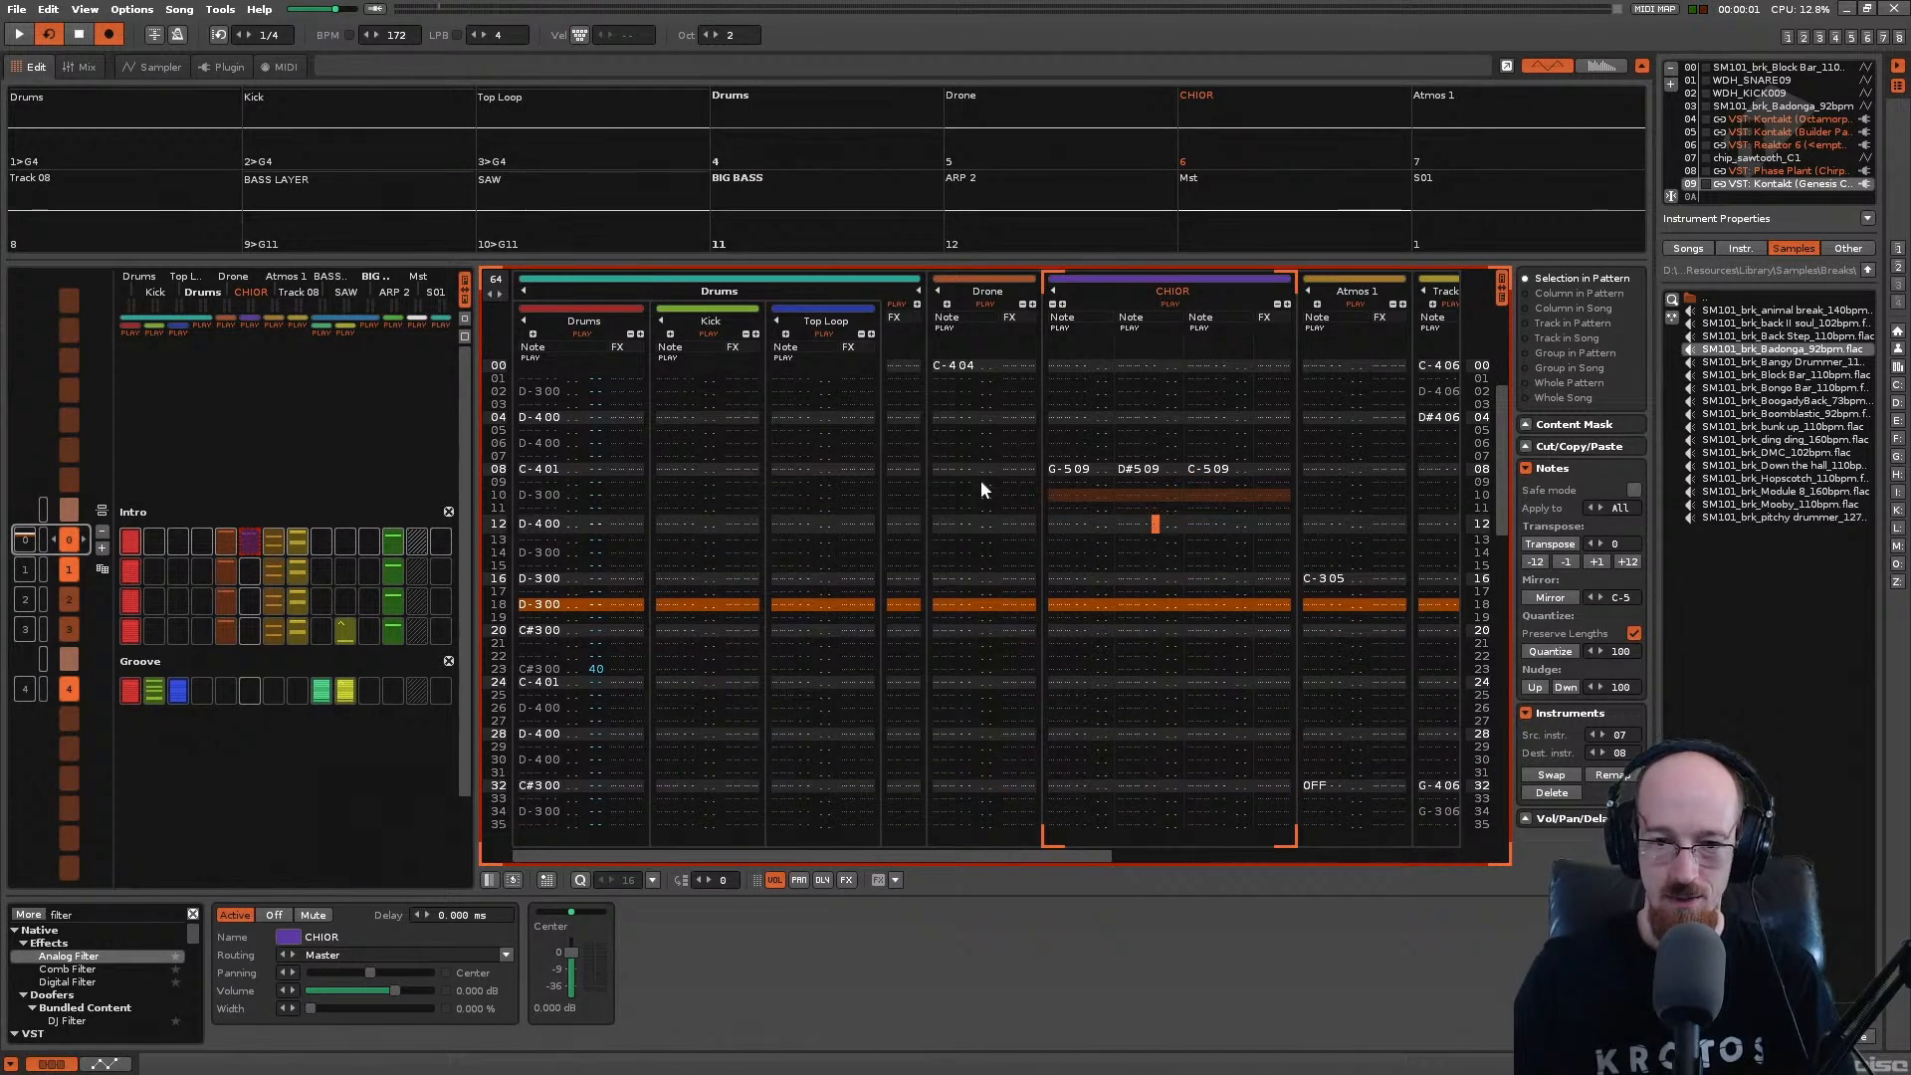
key(Left)
text(OFF	OFF	OFF)
Step: Play the Intro pattern from line 03 to hear the choir chord with its longer ending
key(Up)
key(Up)
key(Up)
key(Up)
key(Up)
key(Up)
key(Up)
key(Up)
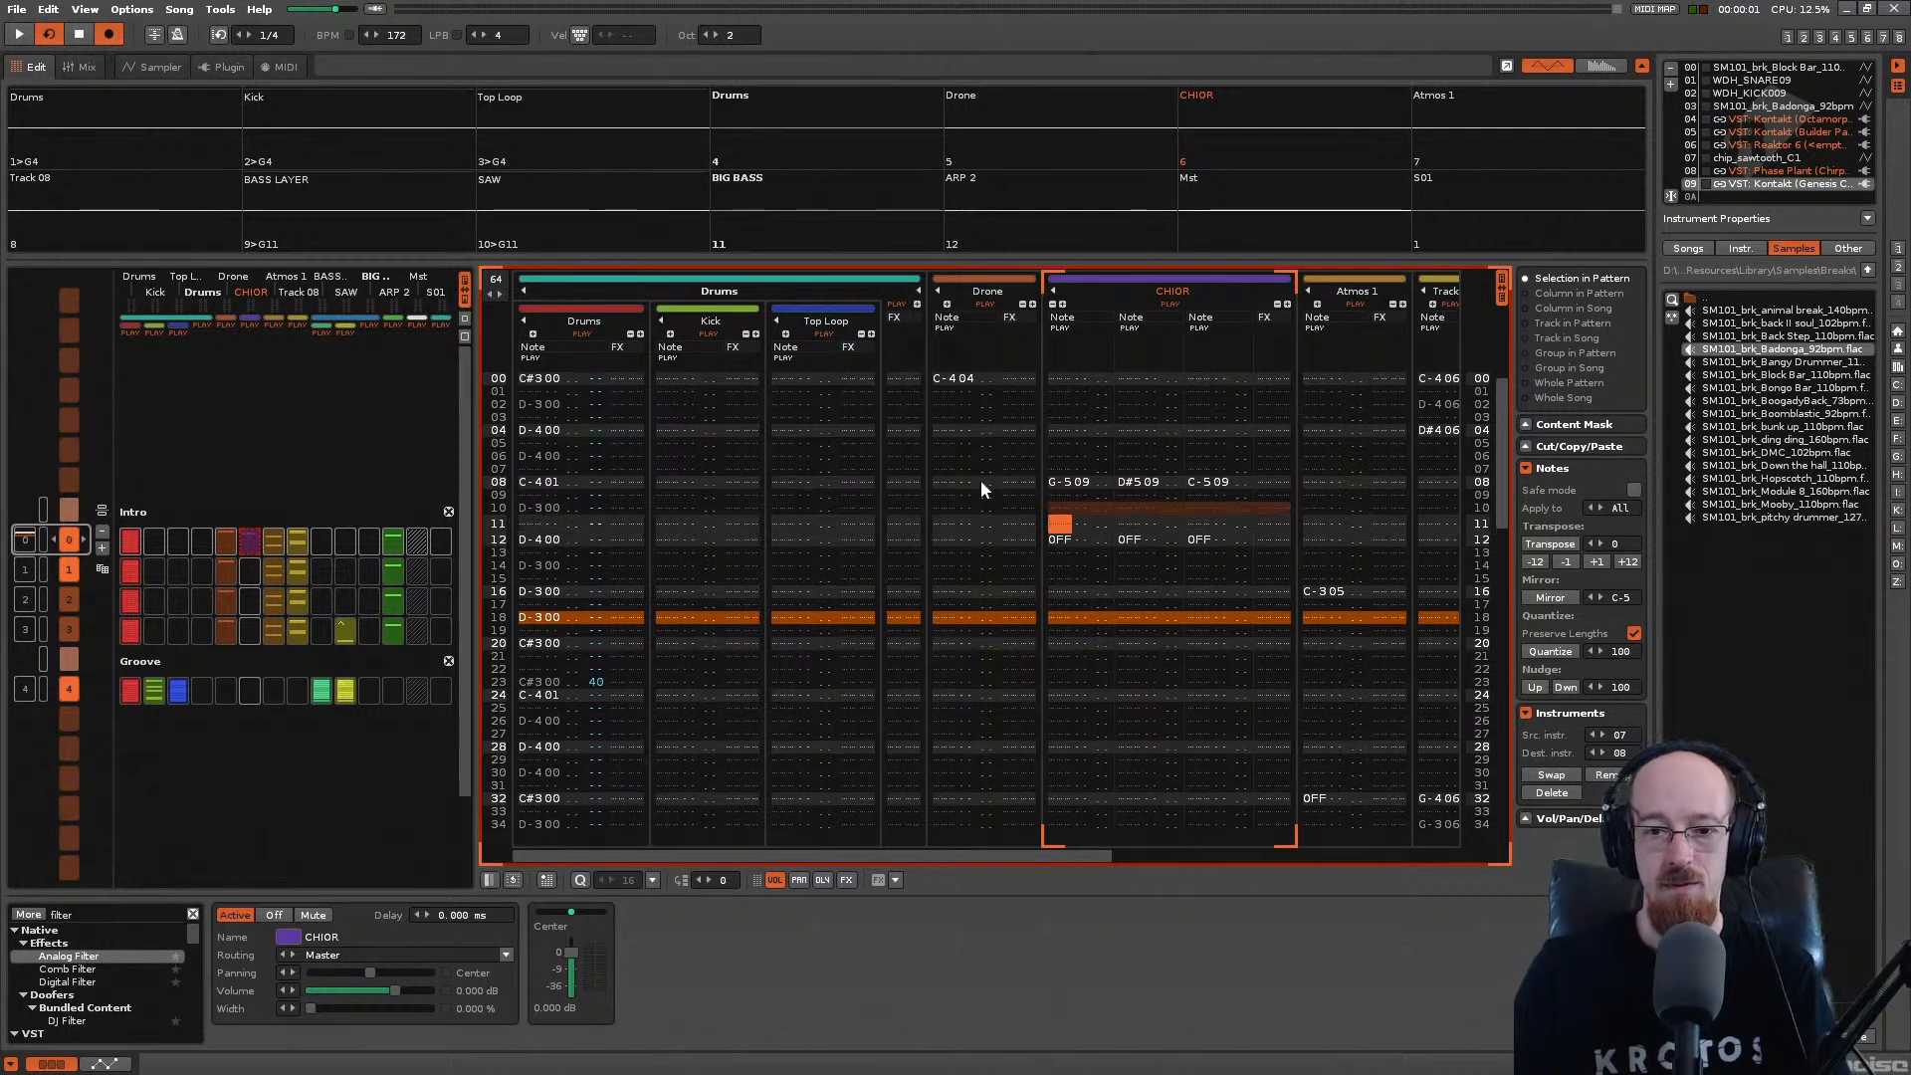
key(Up)
key(Up)
key(space)
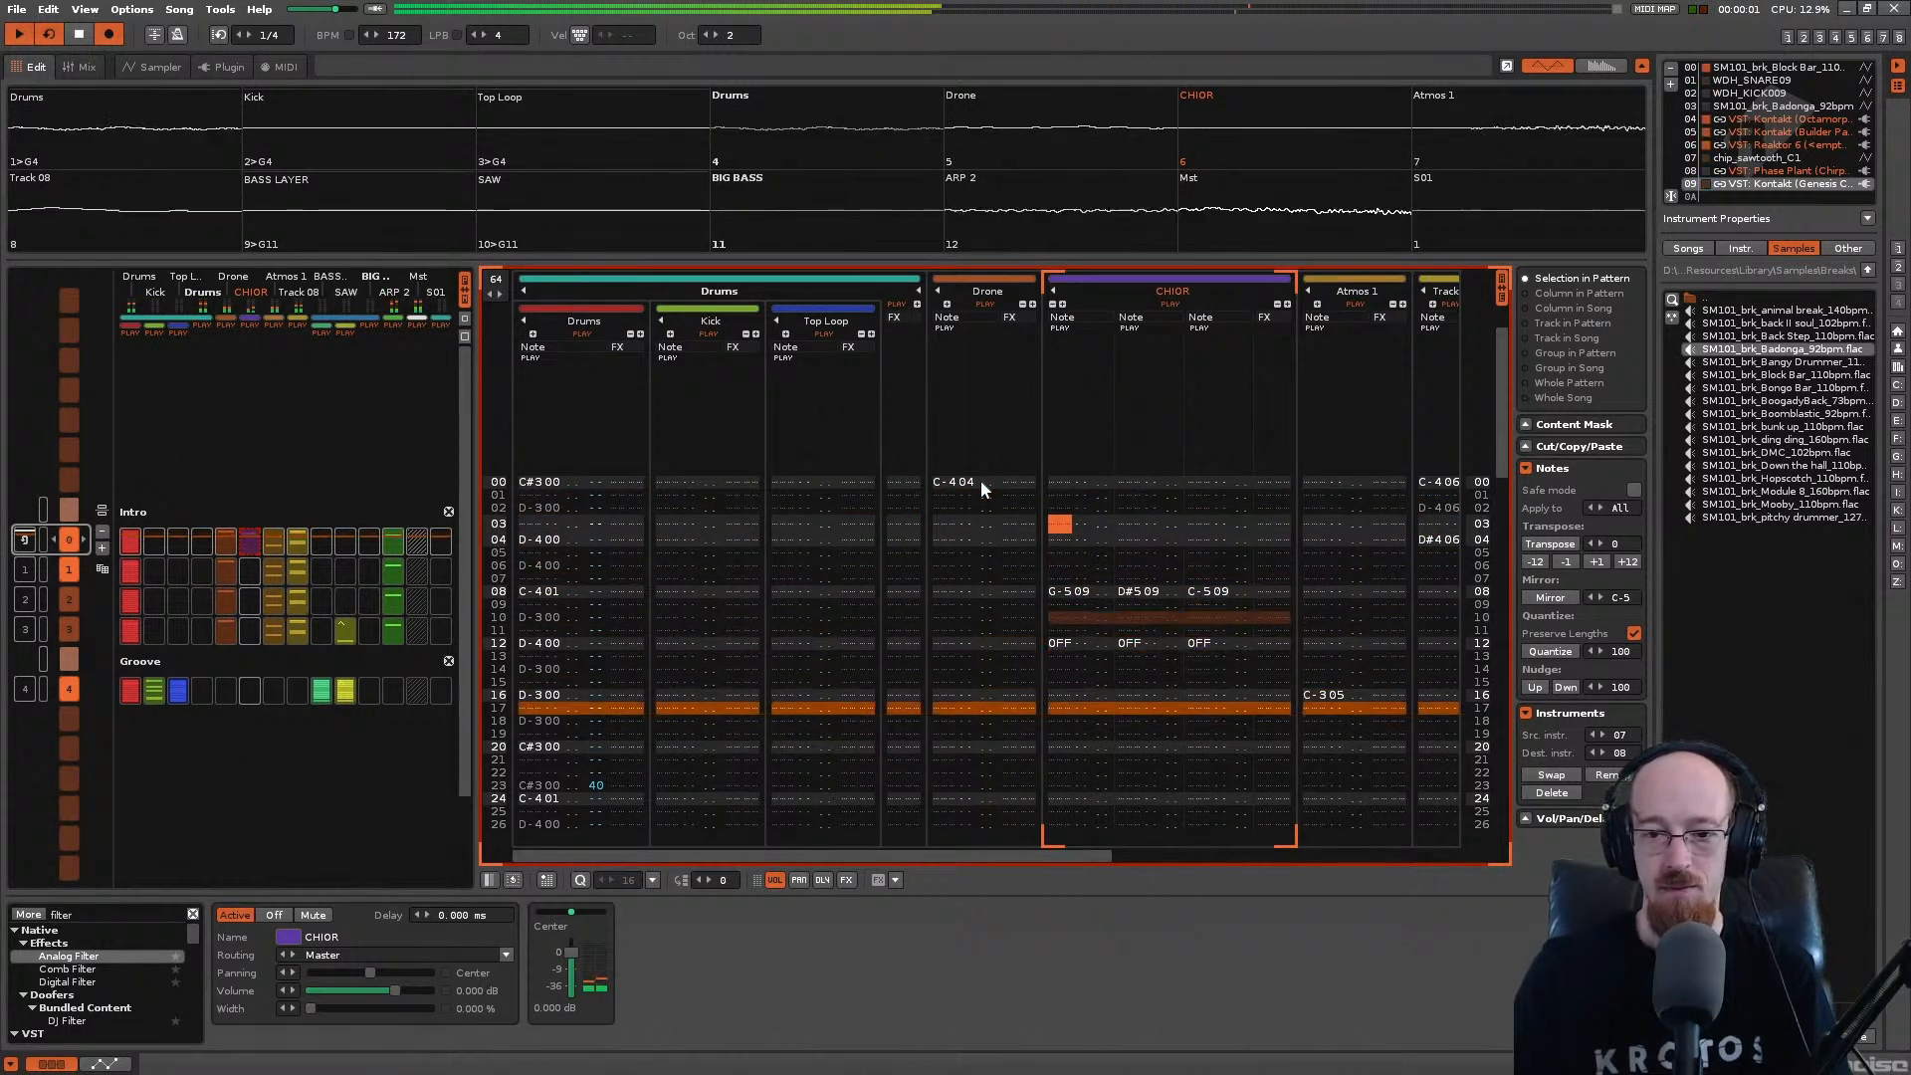
key(space)
Step: Transpose the choir chord on line 08 up 12 semitones and replay the Intro pattern
key(Down)
key(Down)
key(Down)
key(Down)
key(Down)
key(Down)
key(Right)
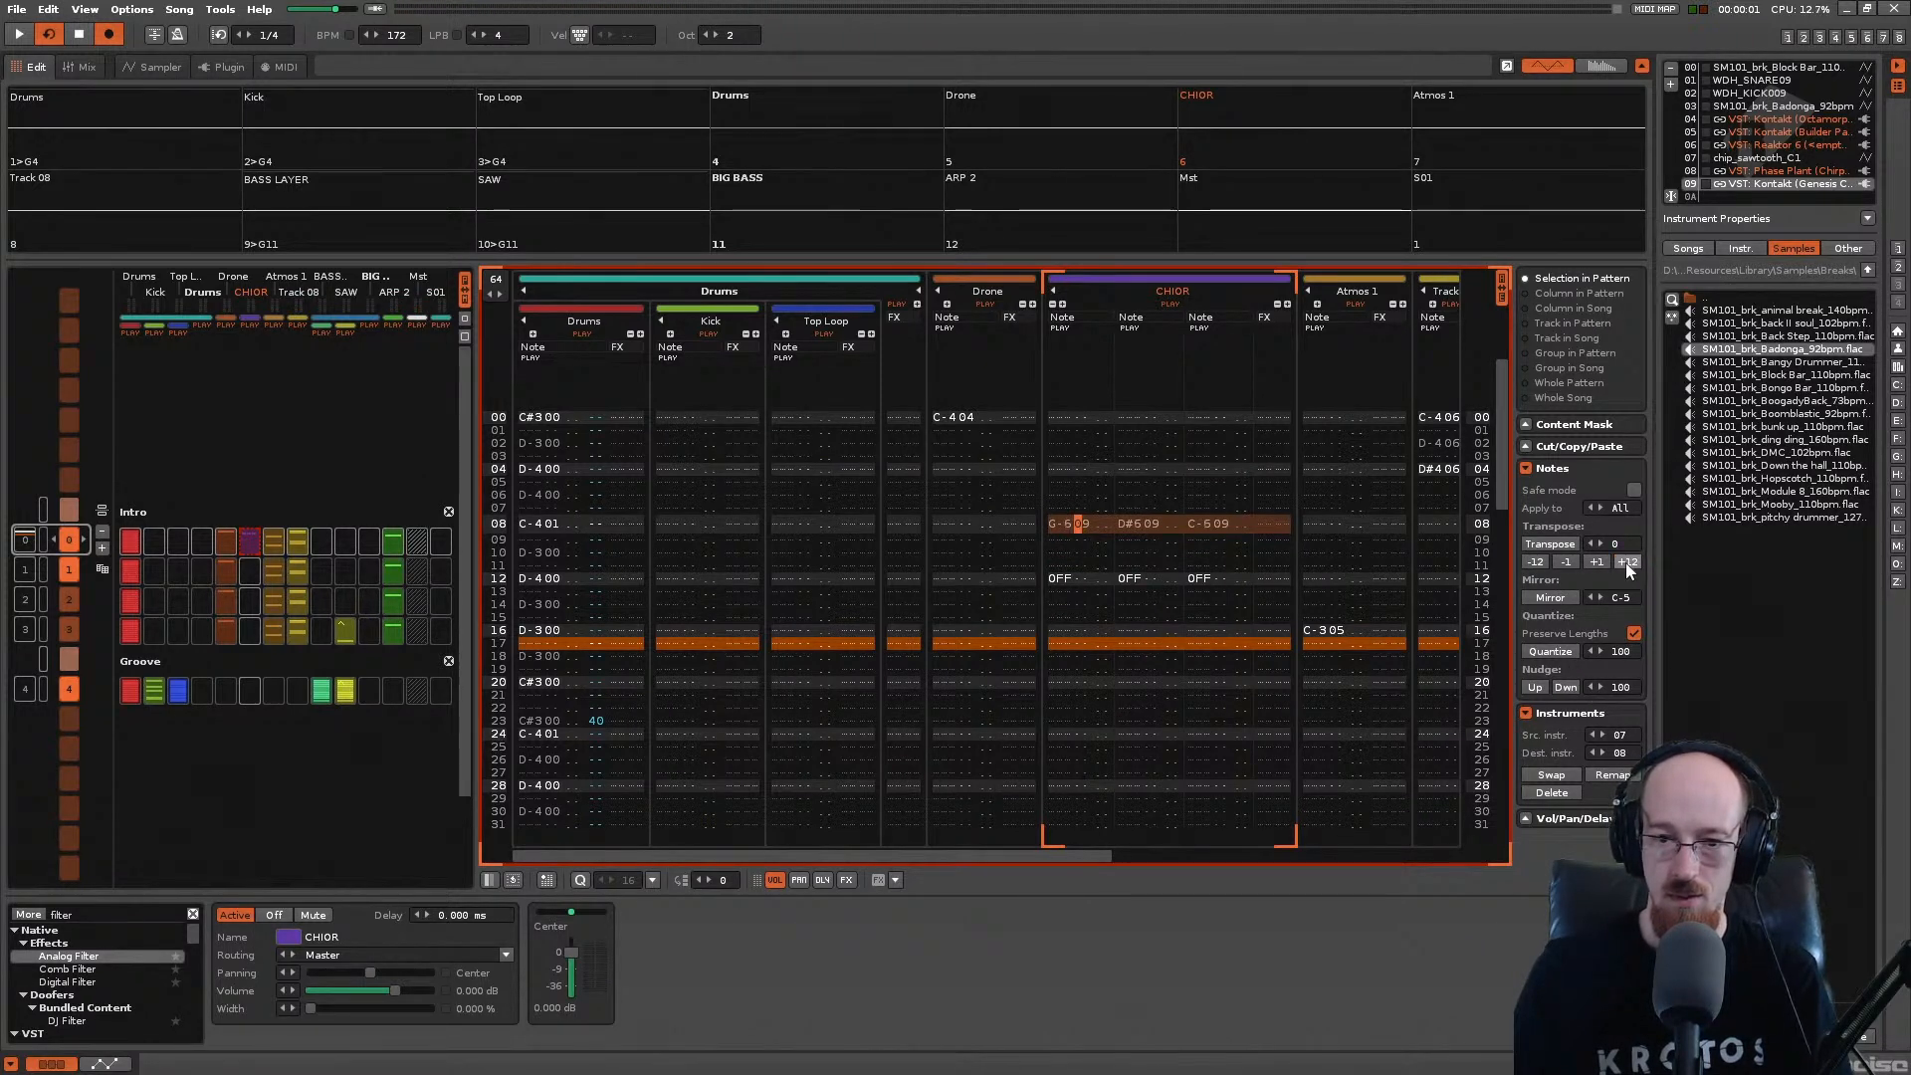
key(space)
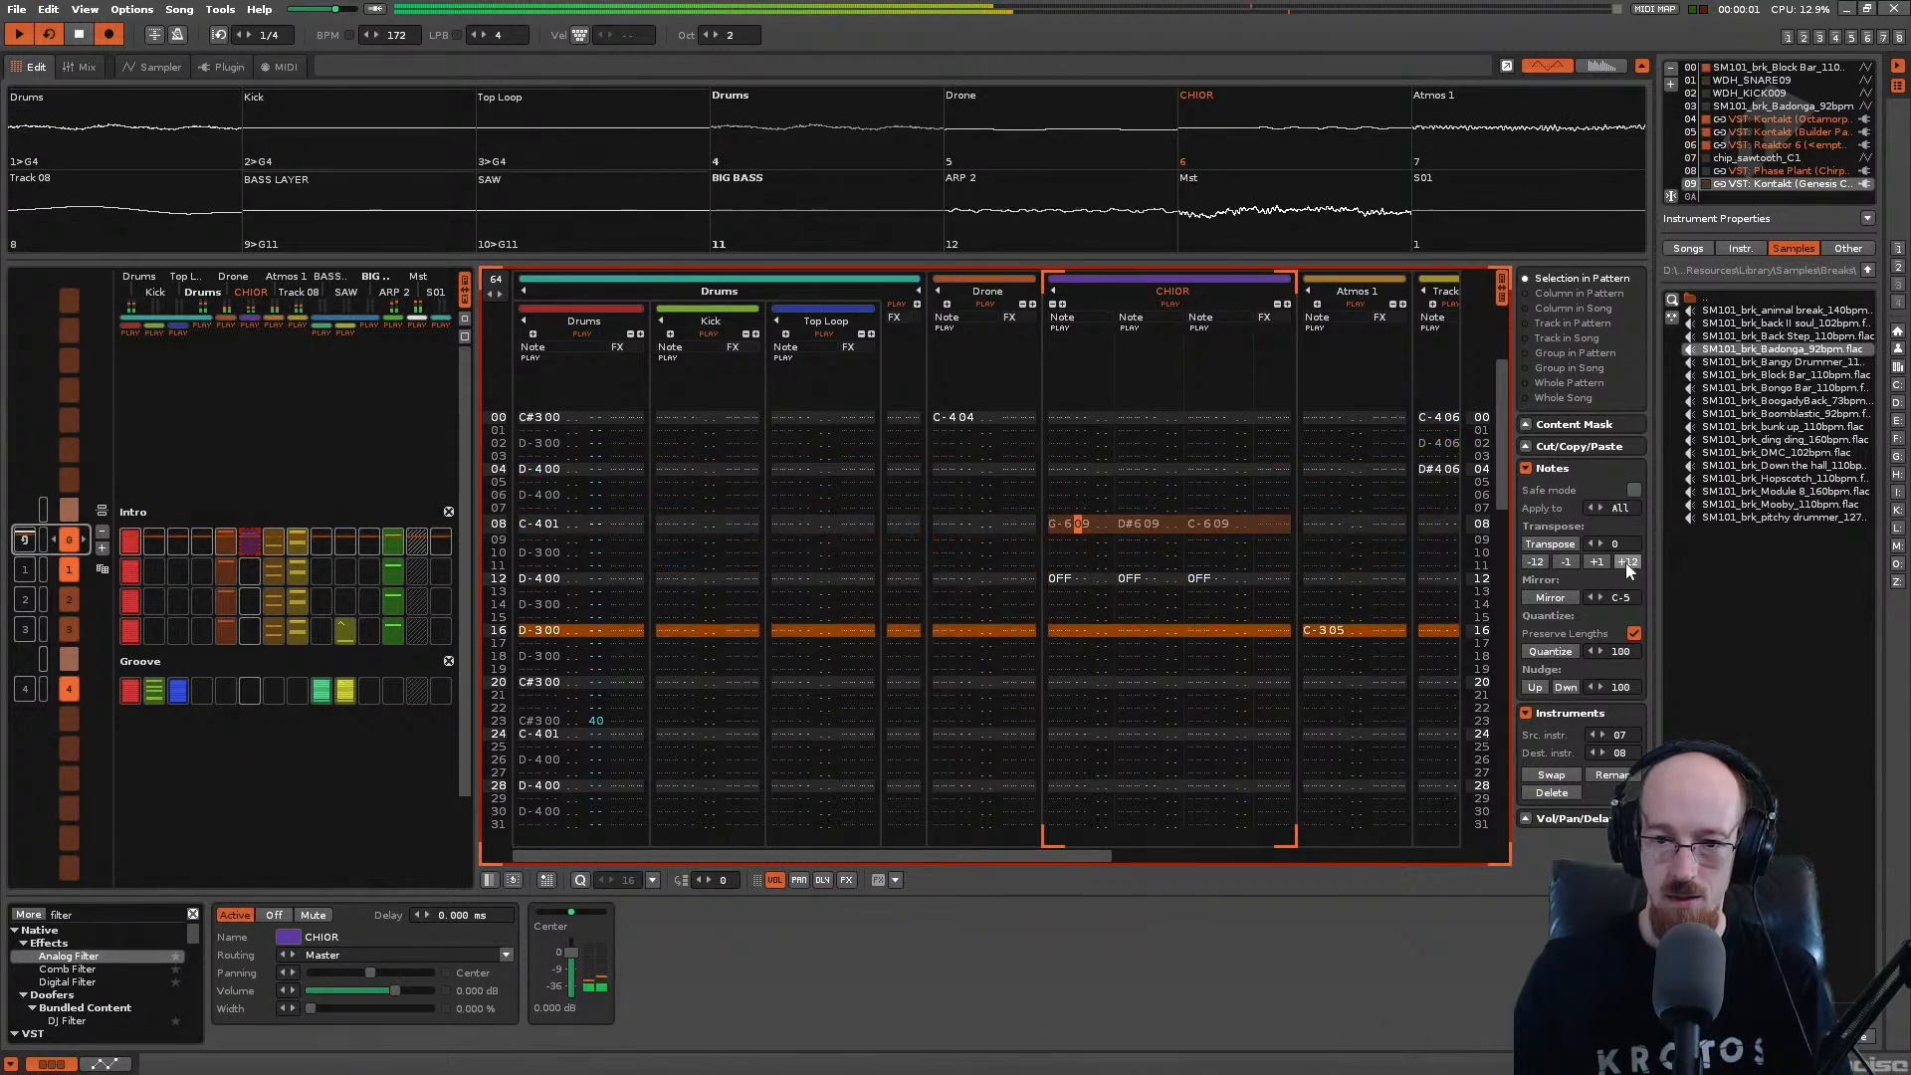
scroll(1268, 677, down, 5)
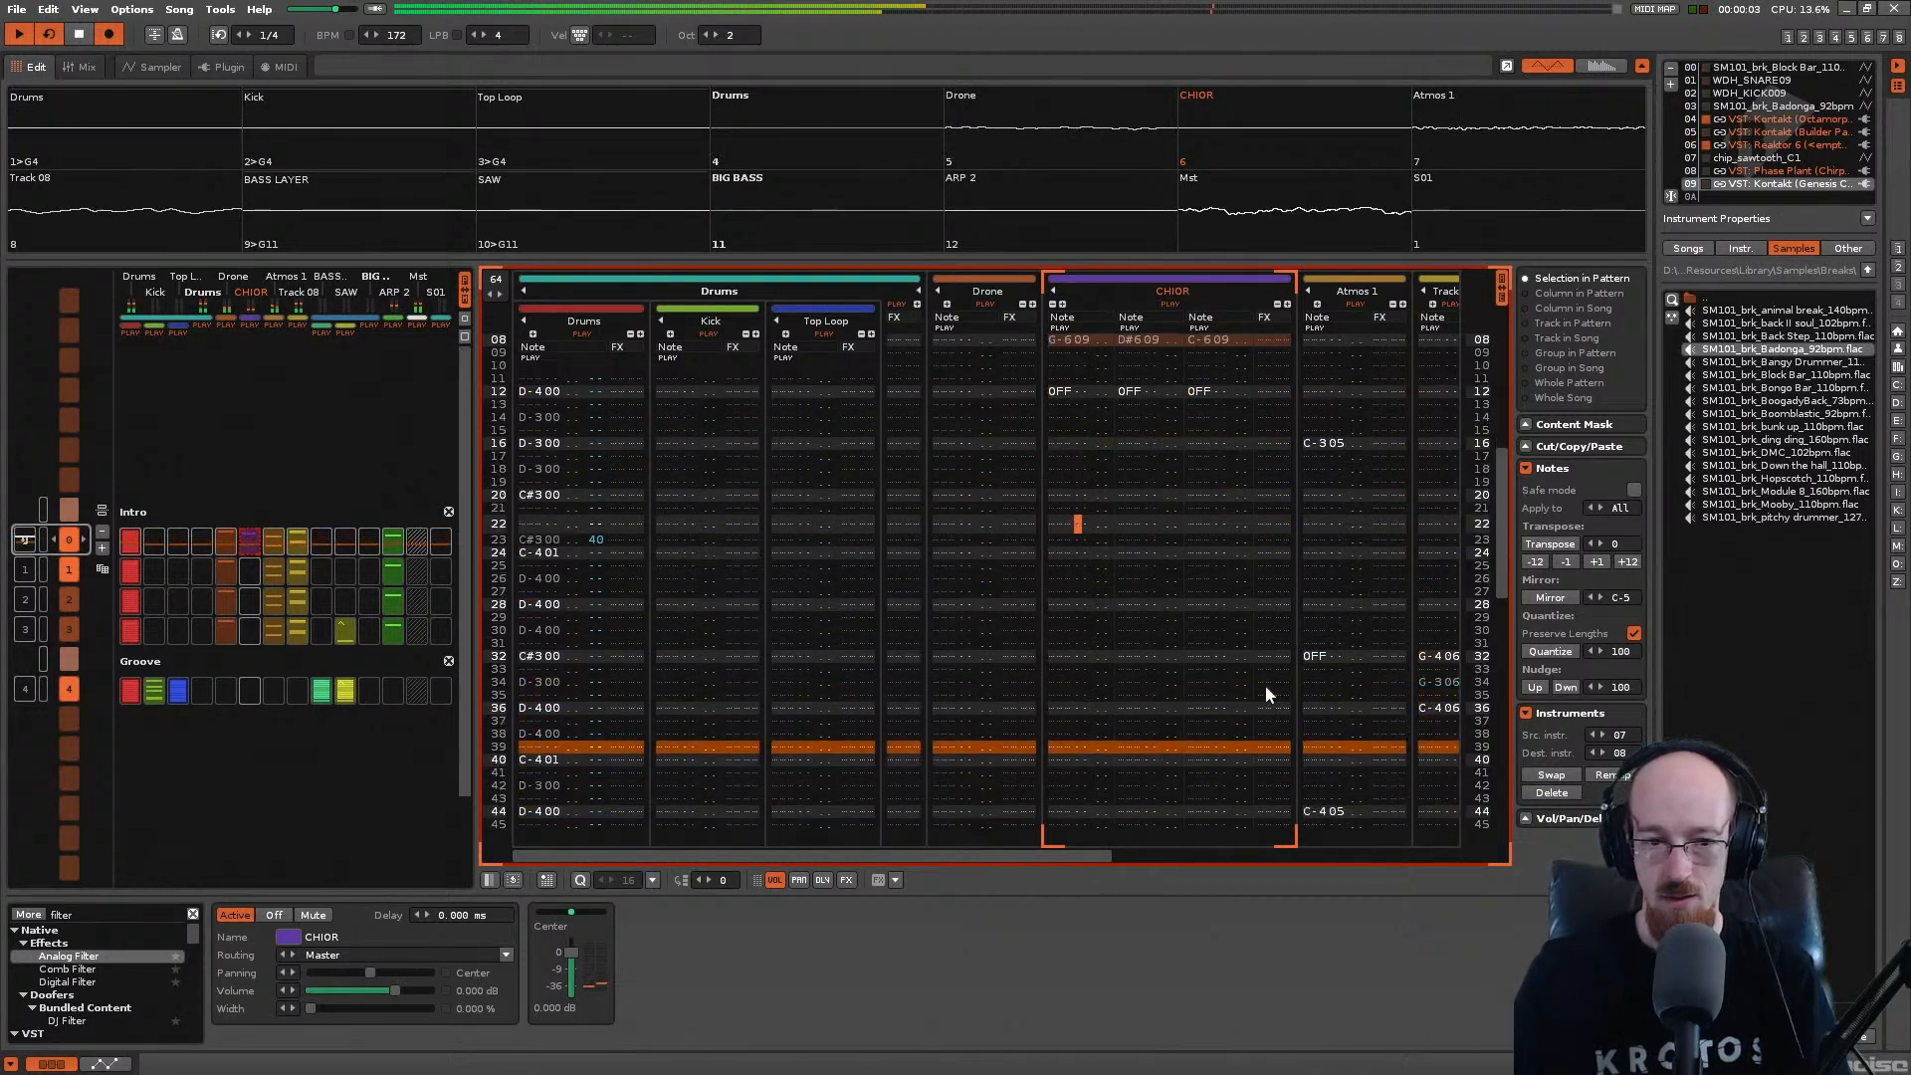
scroll(1264, 684, down, 6)
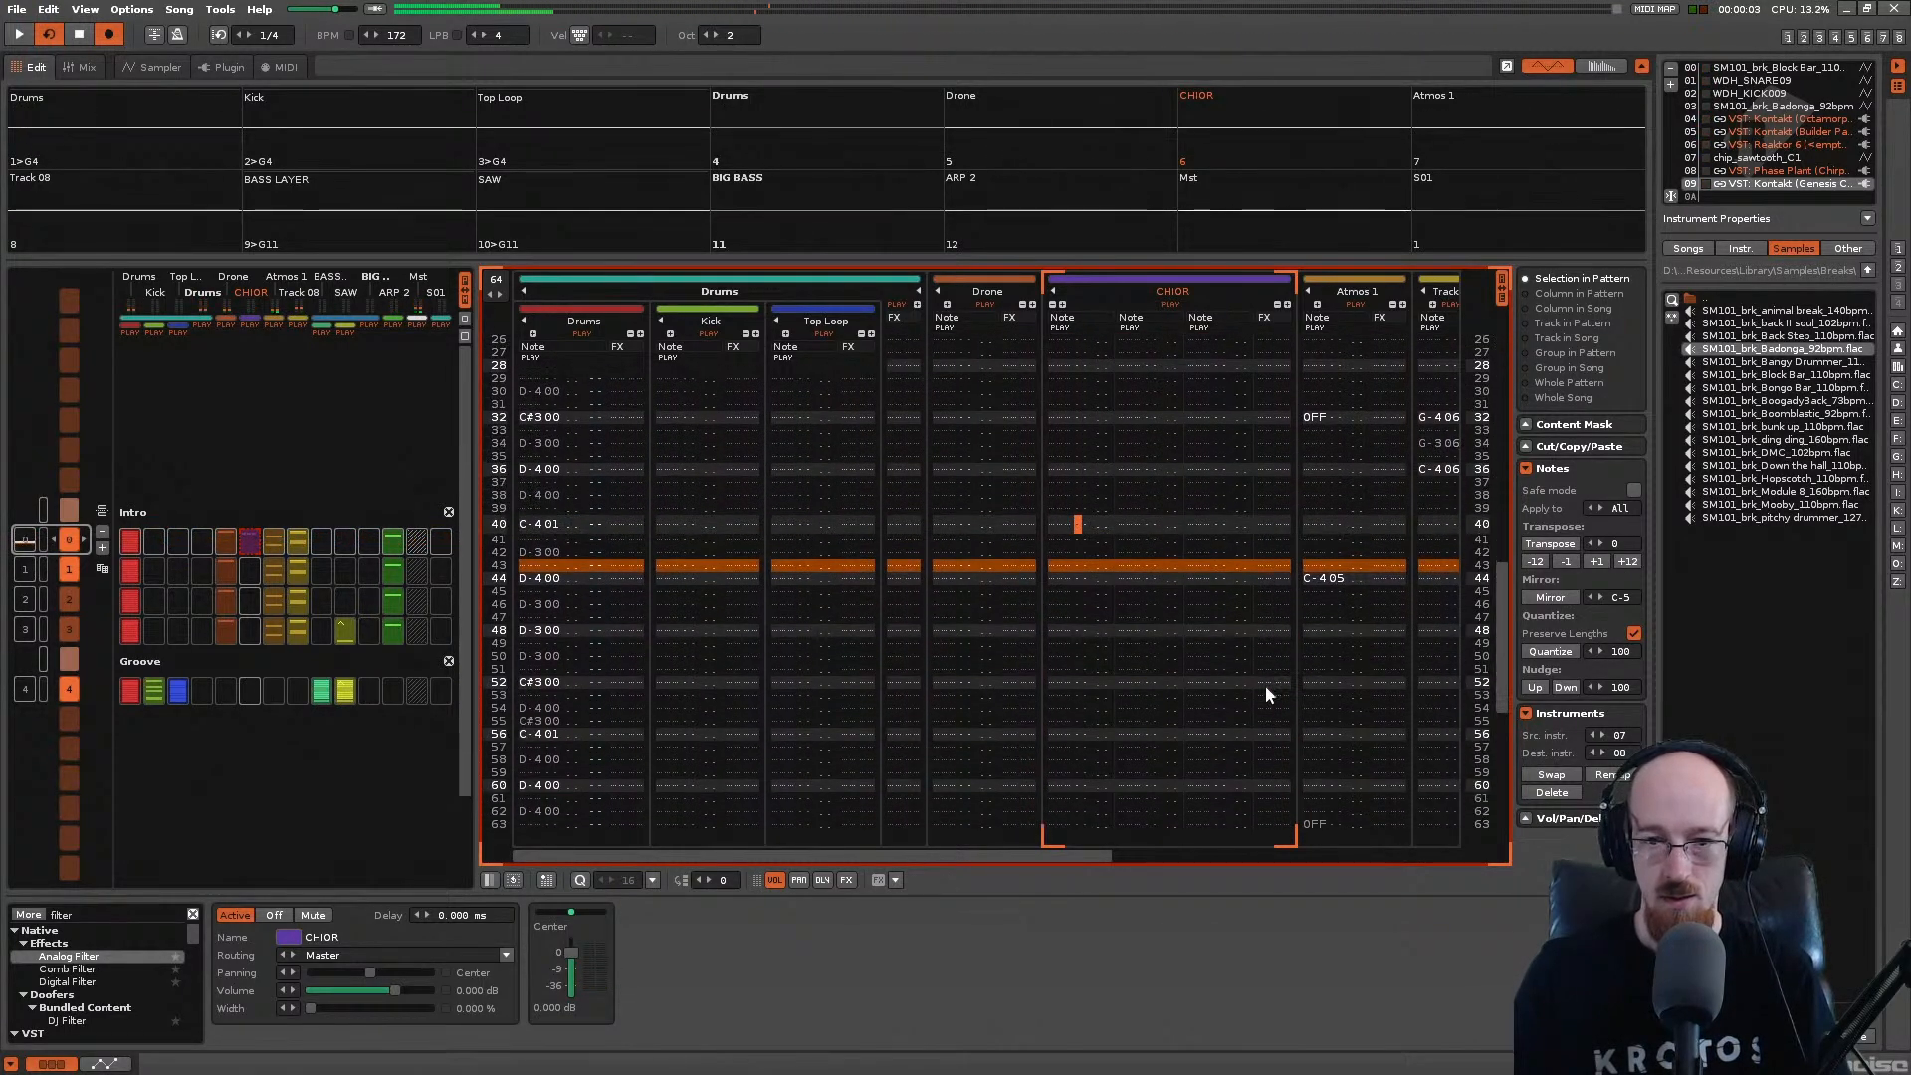
Step: Enter a G-6, A#5, D-6 choir chord on line 40 of the CHIOR track in the first Intro pattern
key(space)
scroll(1264, 685, up, 1)
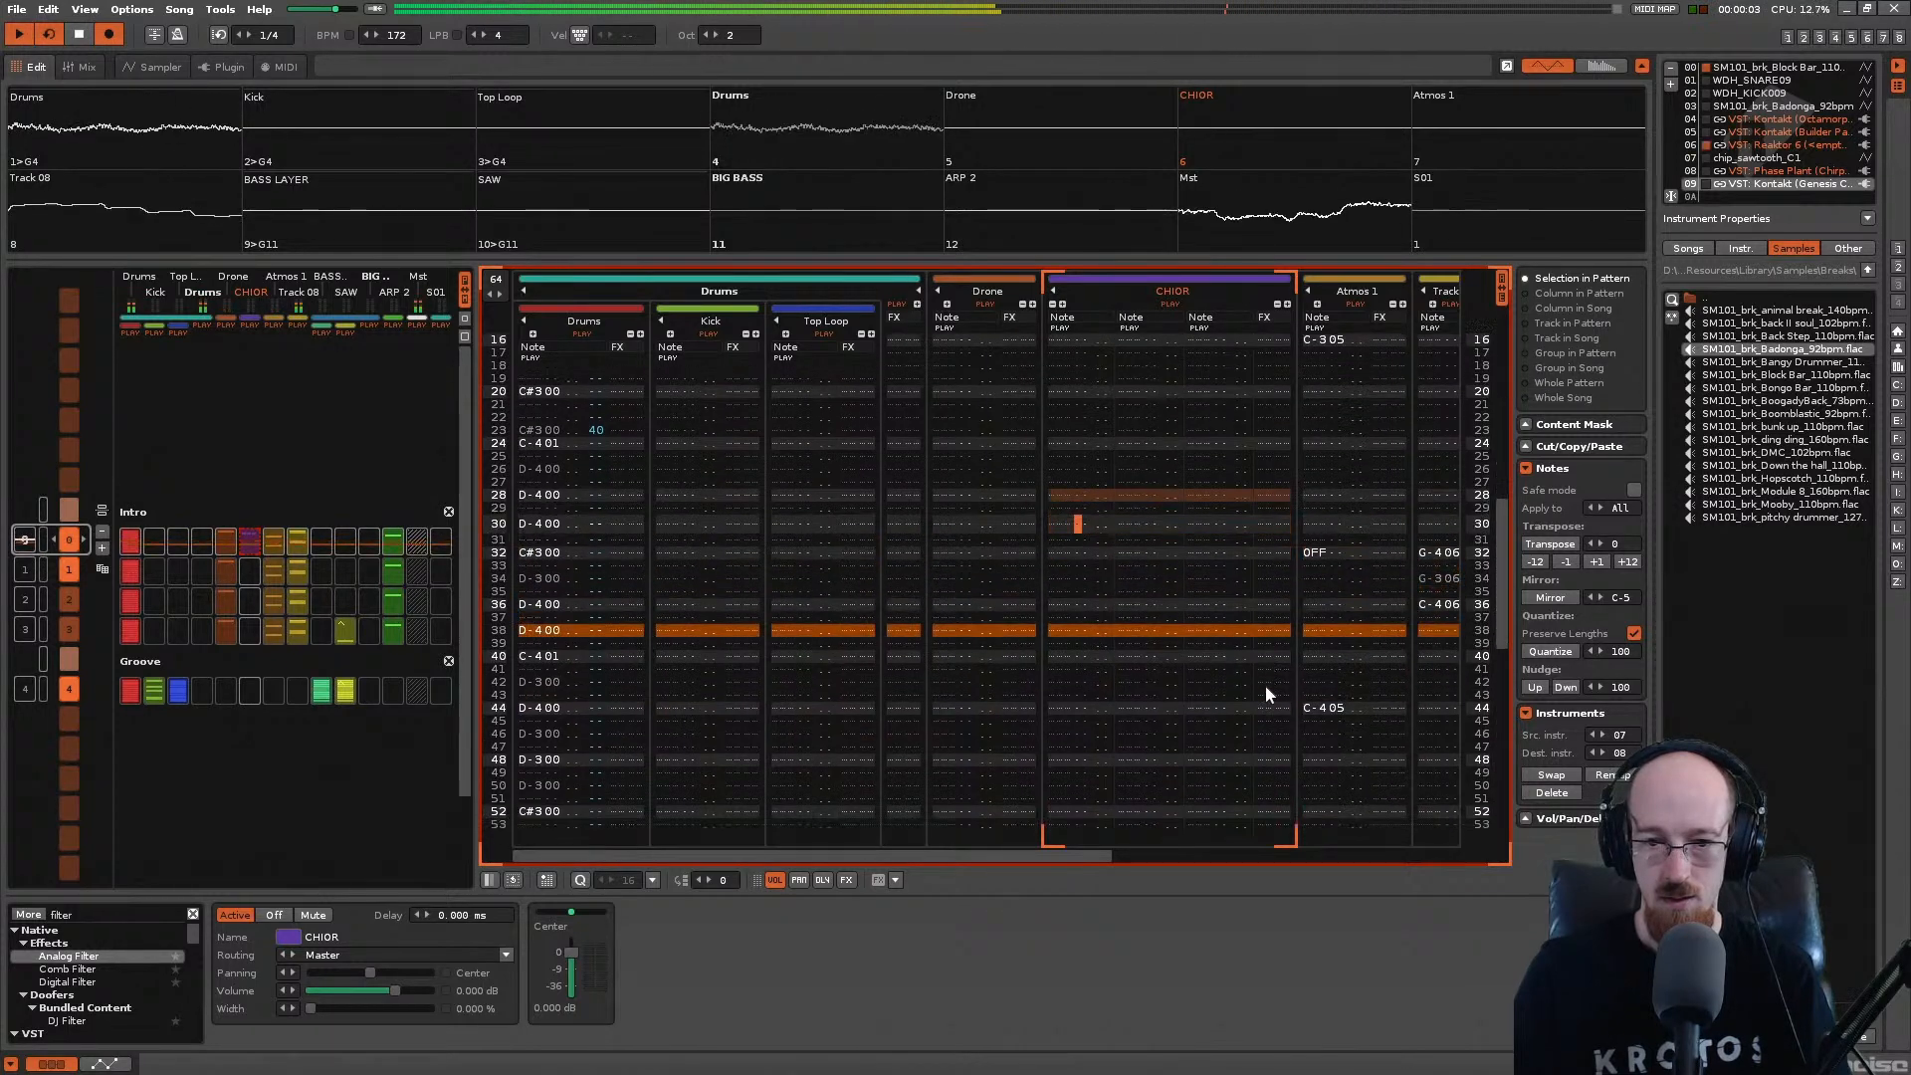
scroll(1264, 685, down, 1)
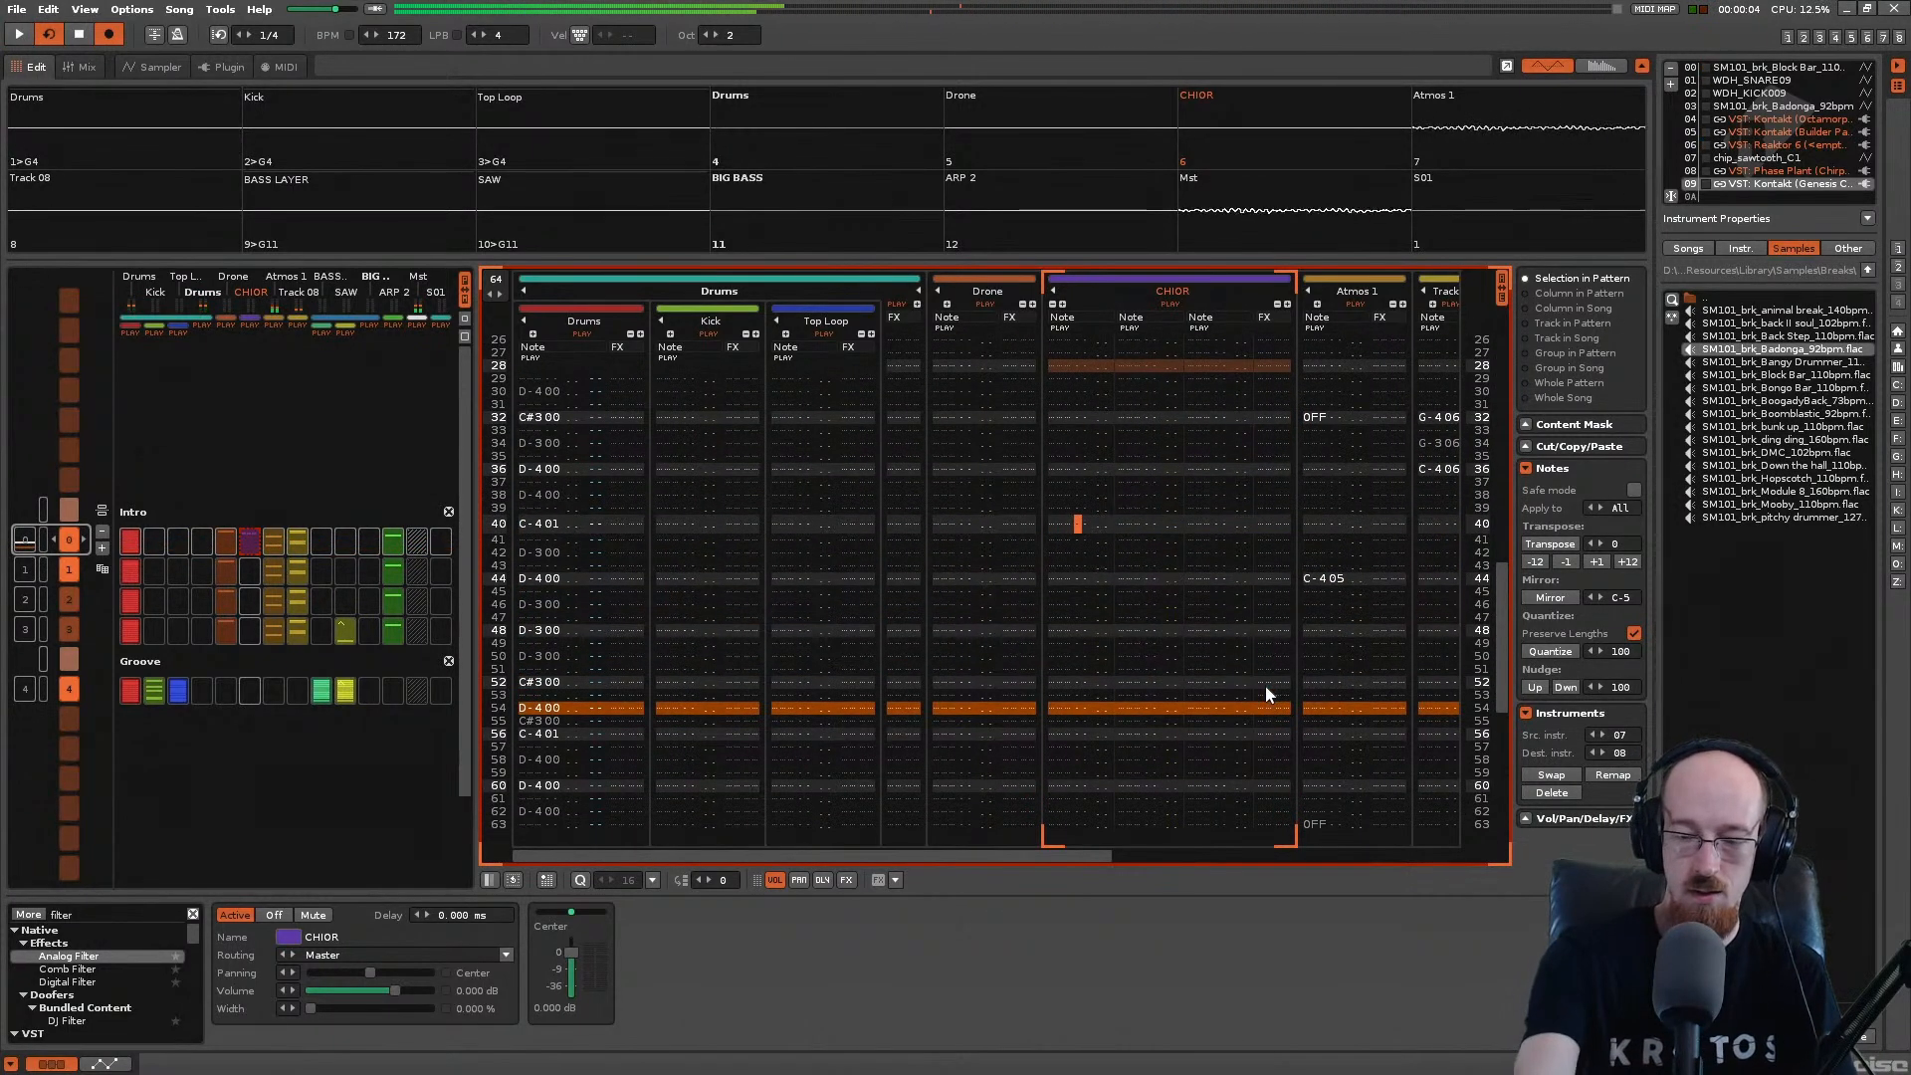
key(t)
key(w)
key(j)
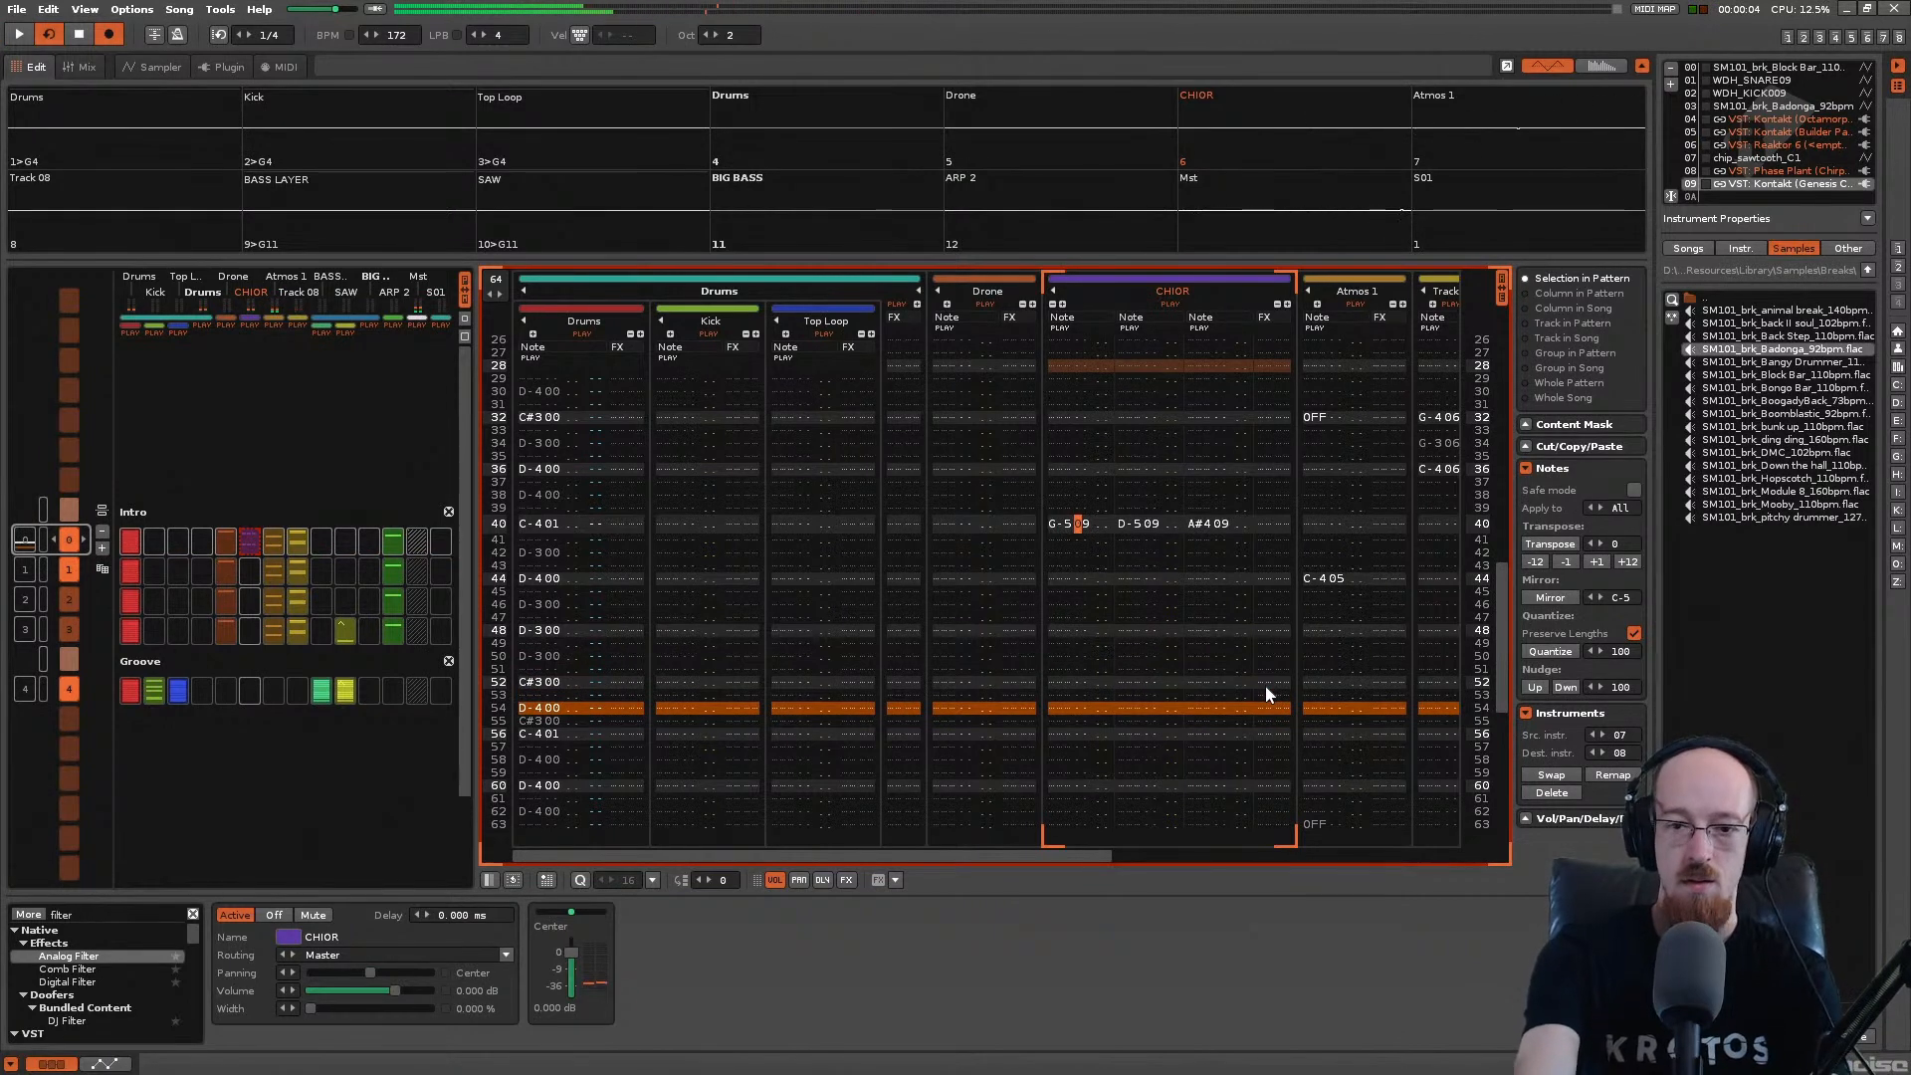
key(t)
key(j)
key(w)
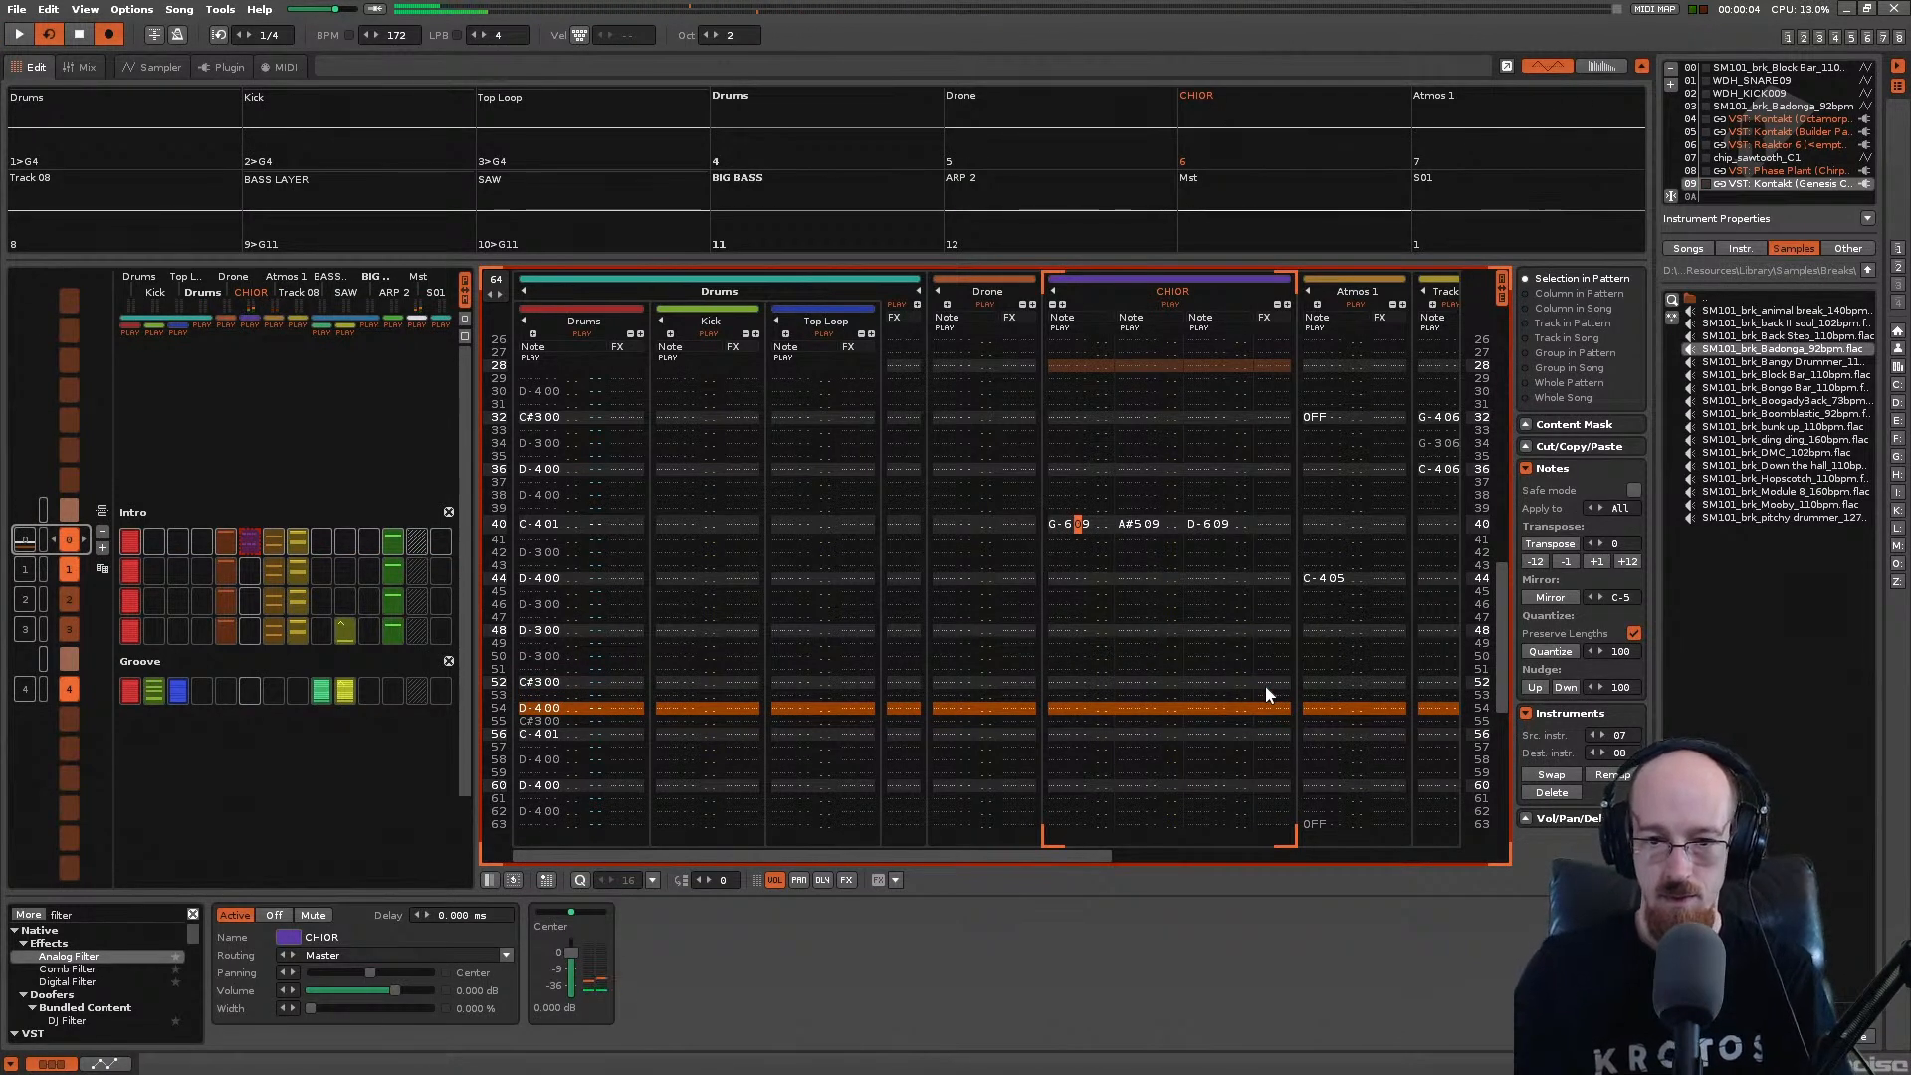
Step: Enter note-offs on line 44 in all three CHIOR columns and save the song
scroll(1264, 685, down, 1)
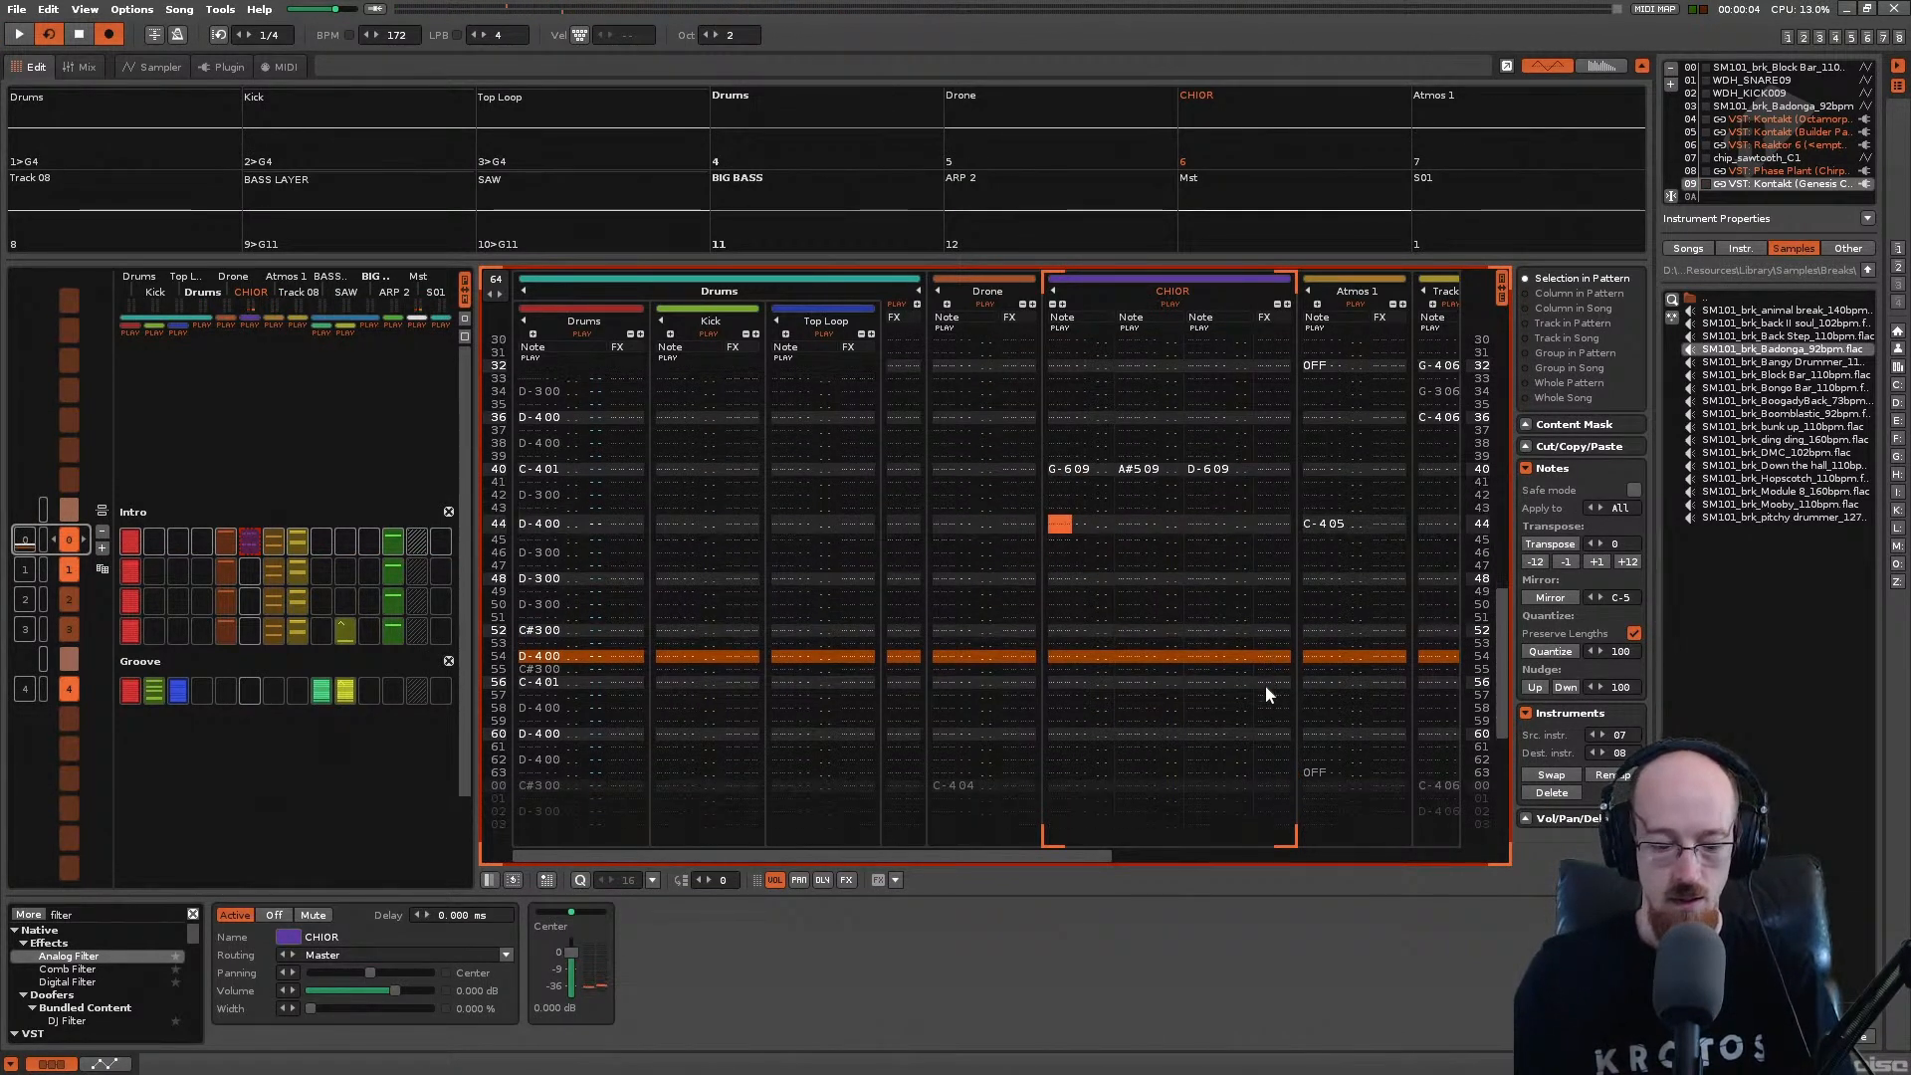
key(Caps_Lock)
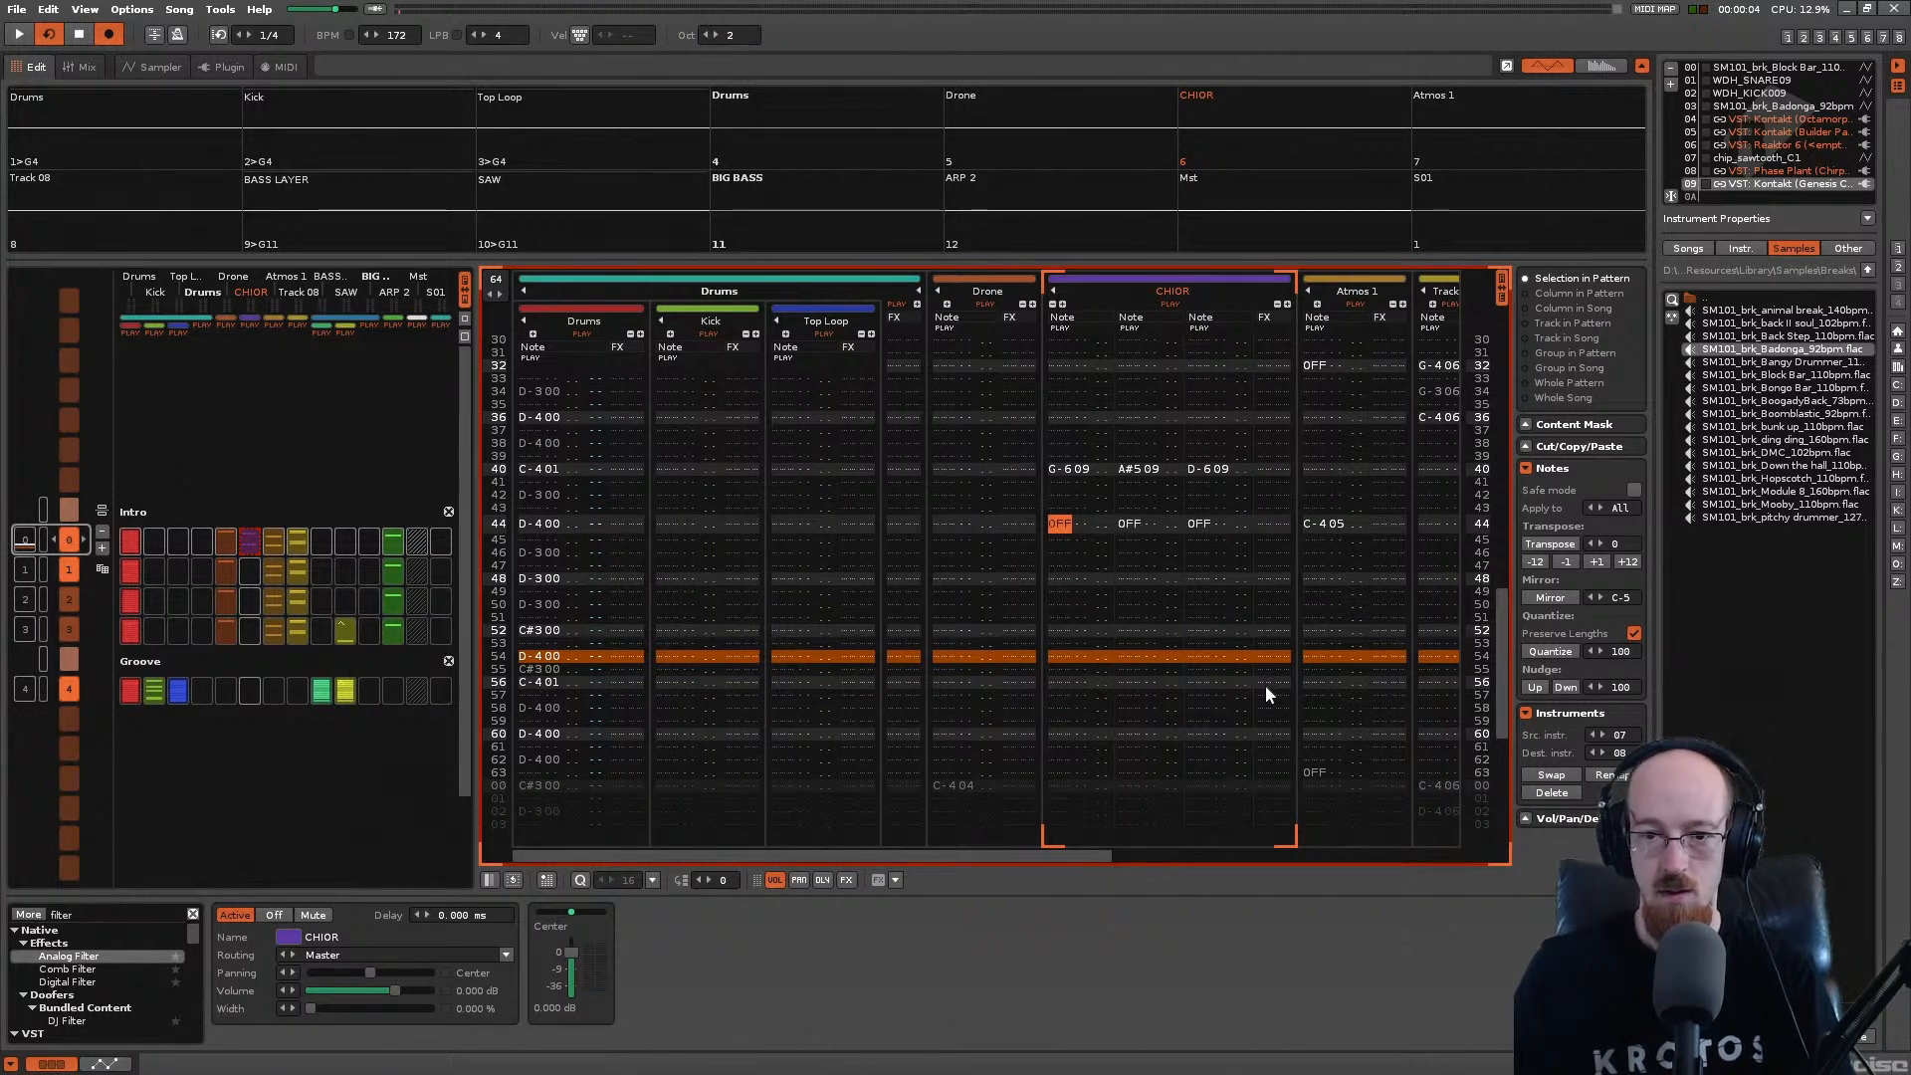
scroll(1264, 685, up, 3)
key(ctrl+s)
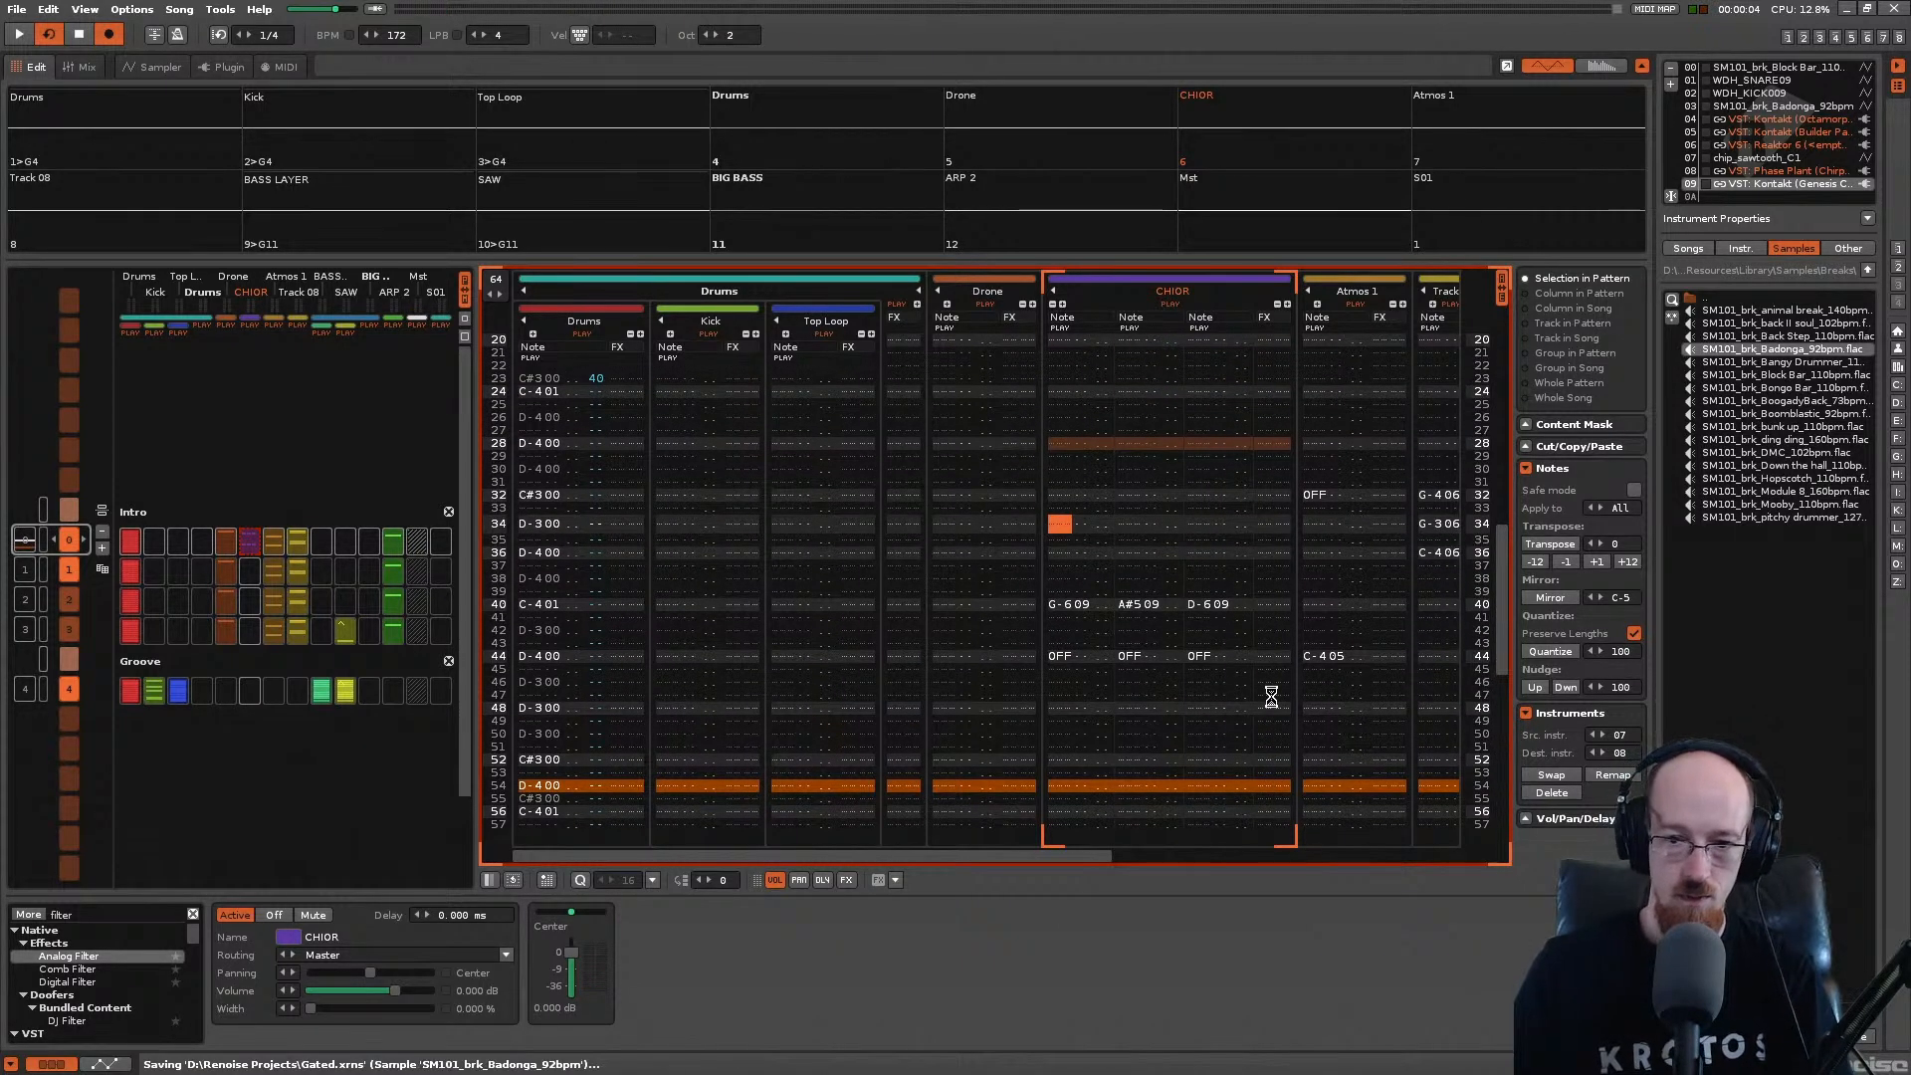
Step: Play back the choir part and change the chord on line 40 to D-6, A#5, G-5
key(space)
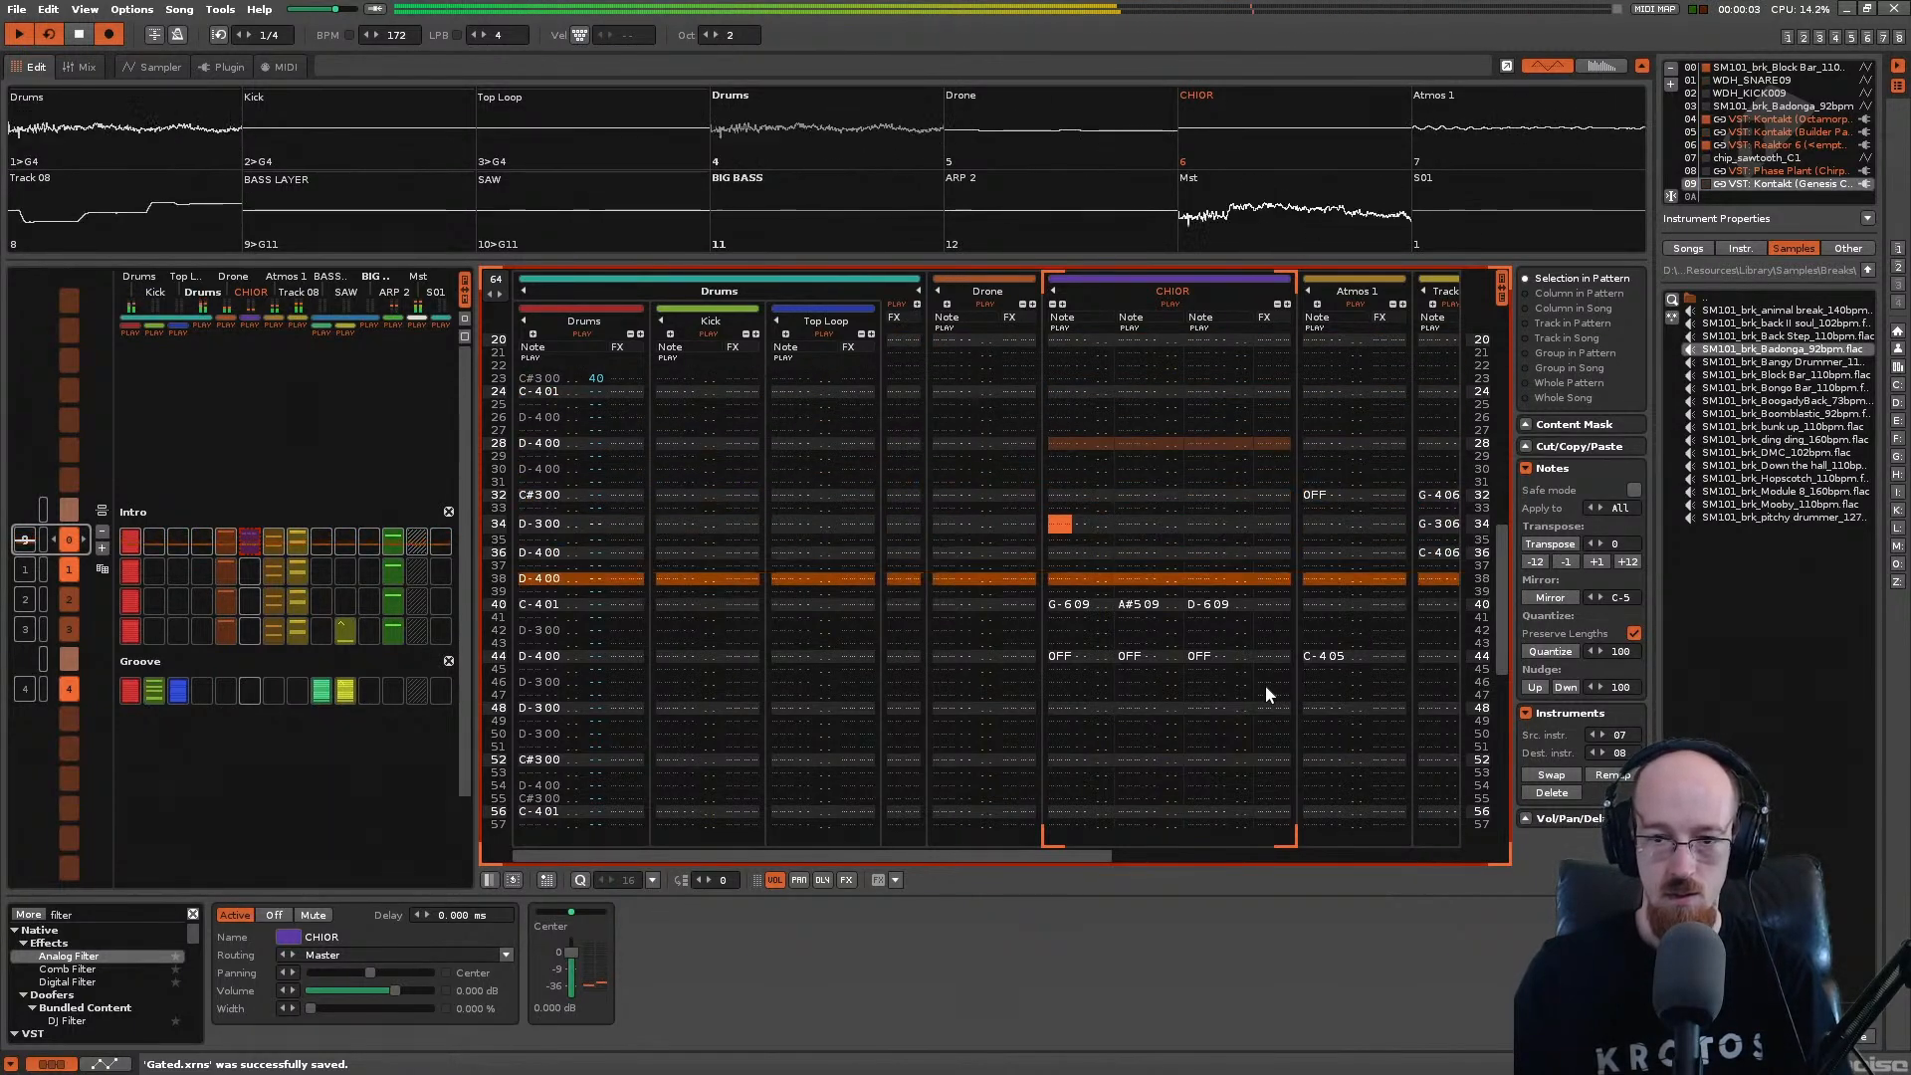
scroll(1264, 684, down, 2)
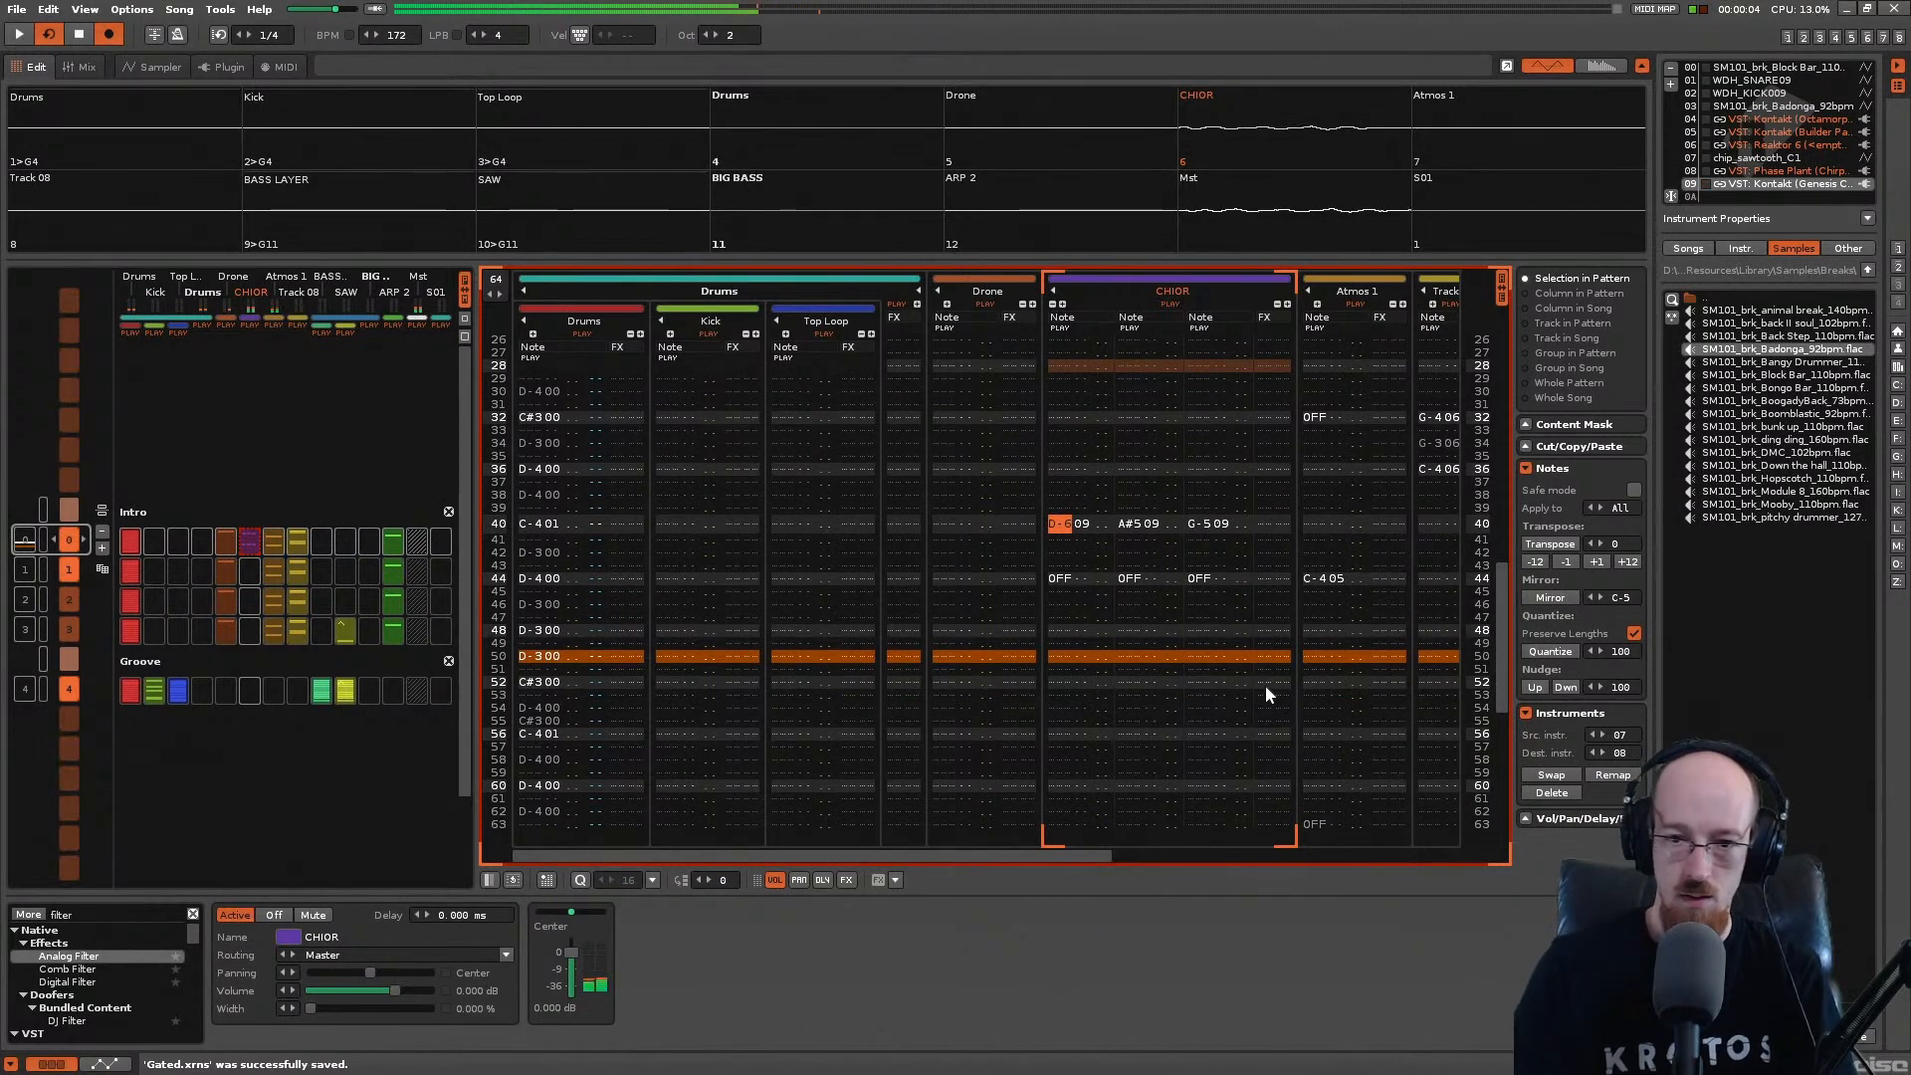
key(ctrl+z)
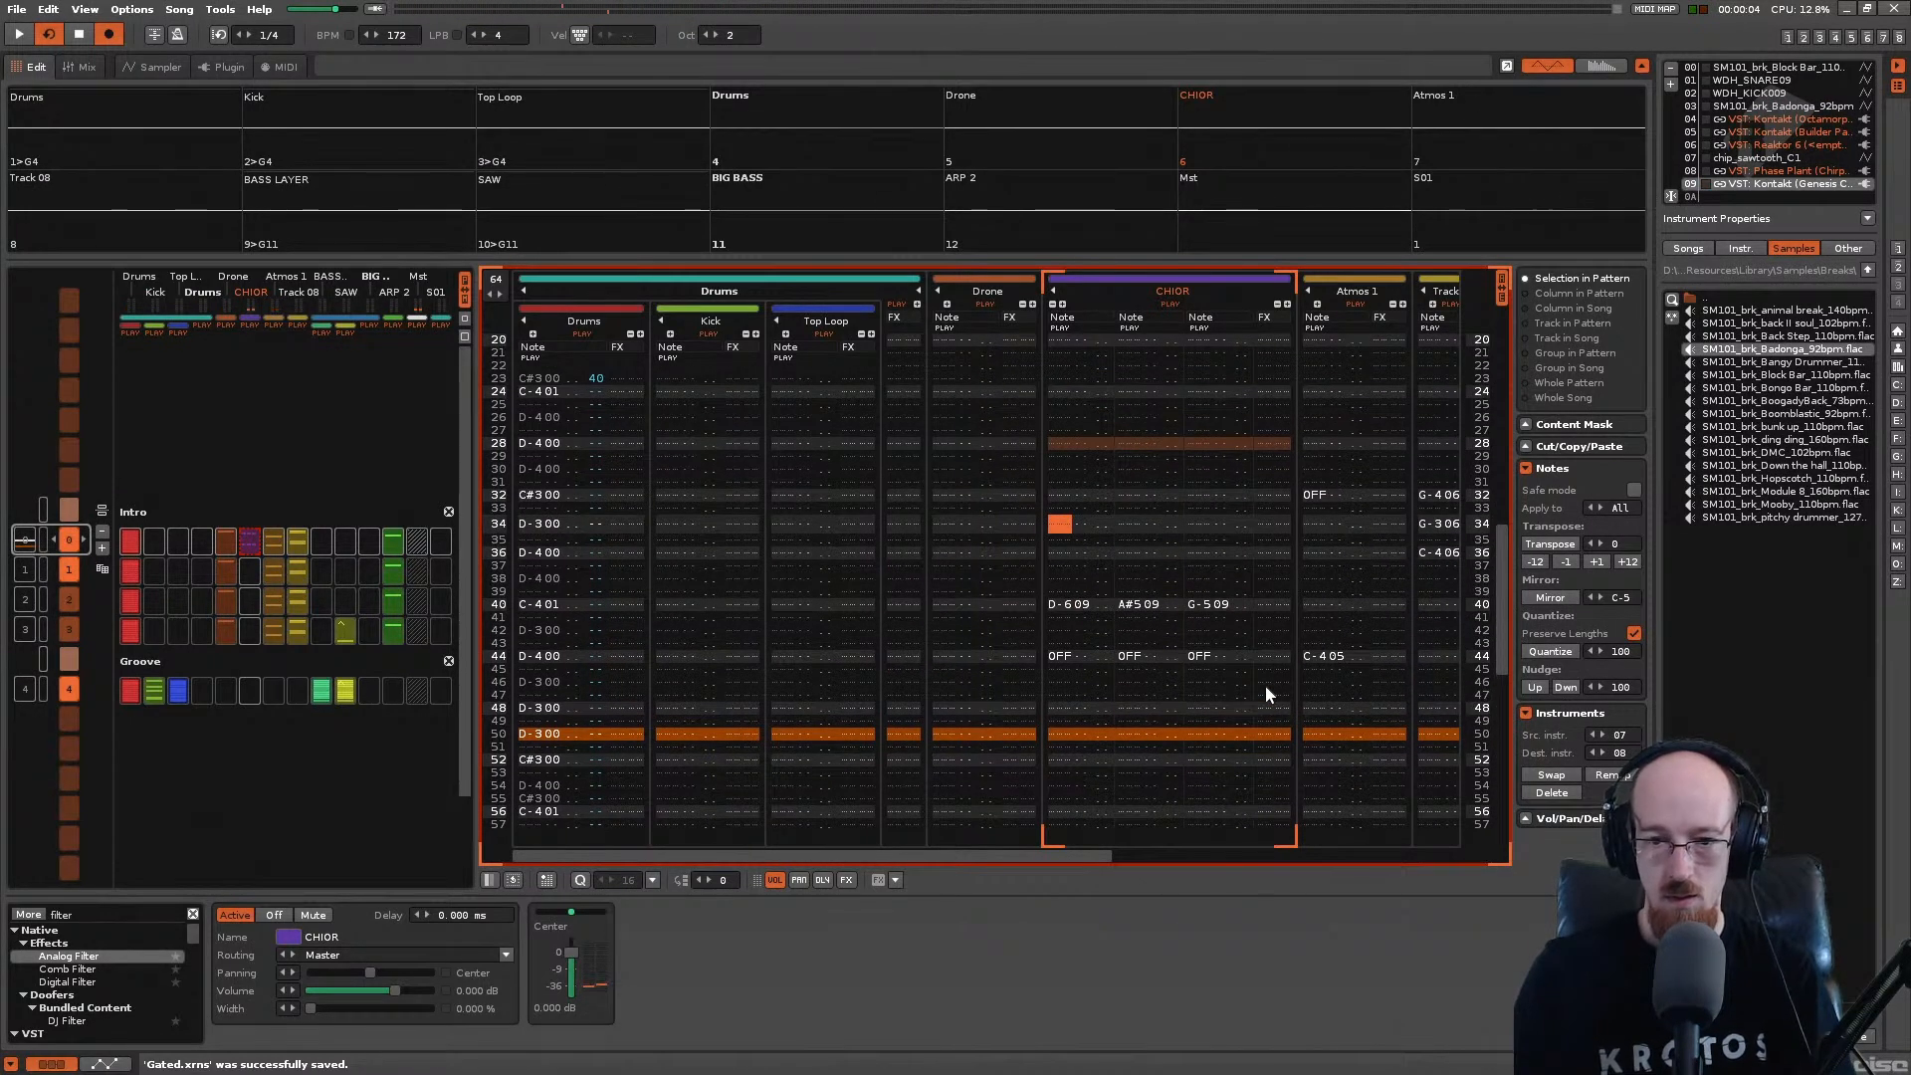
key(Down)
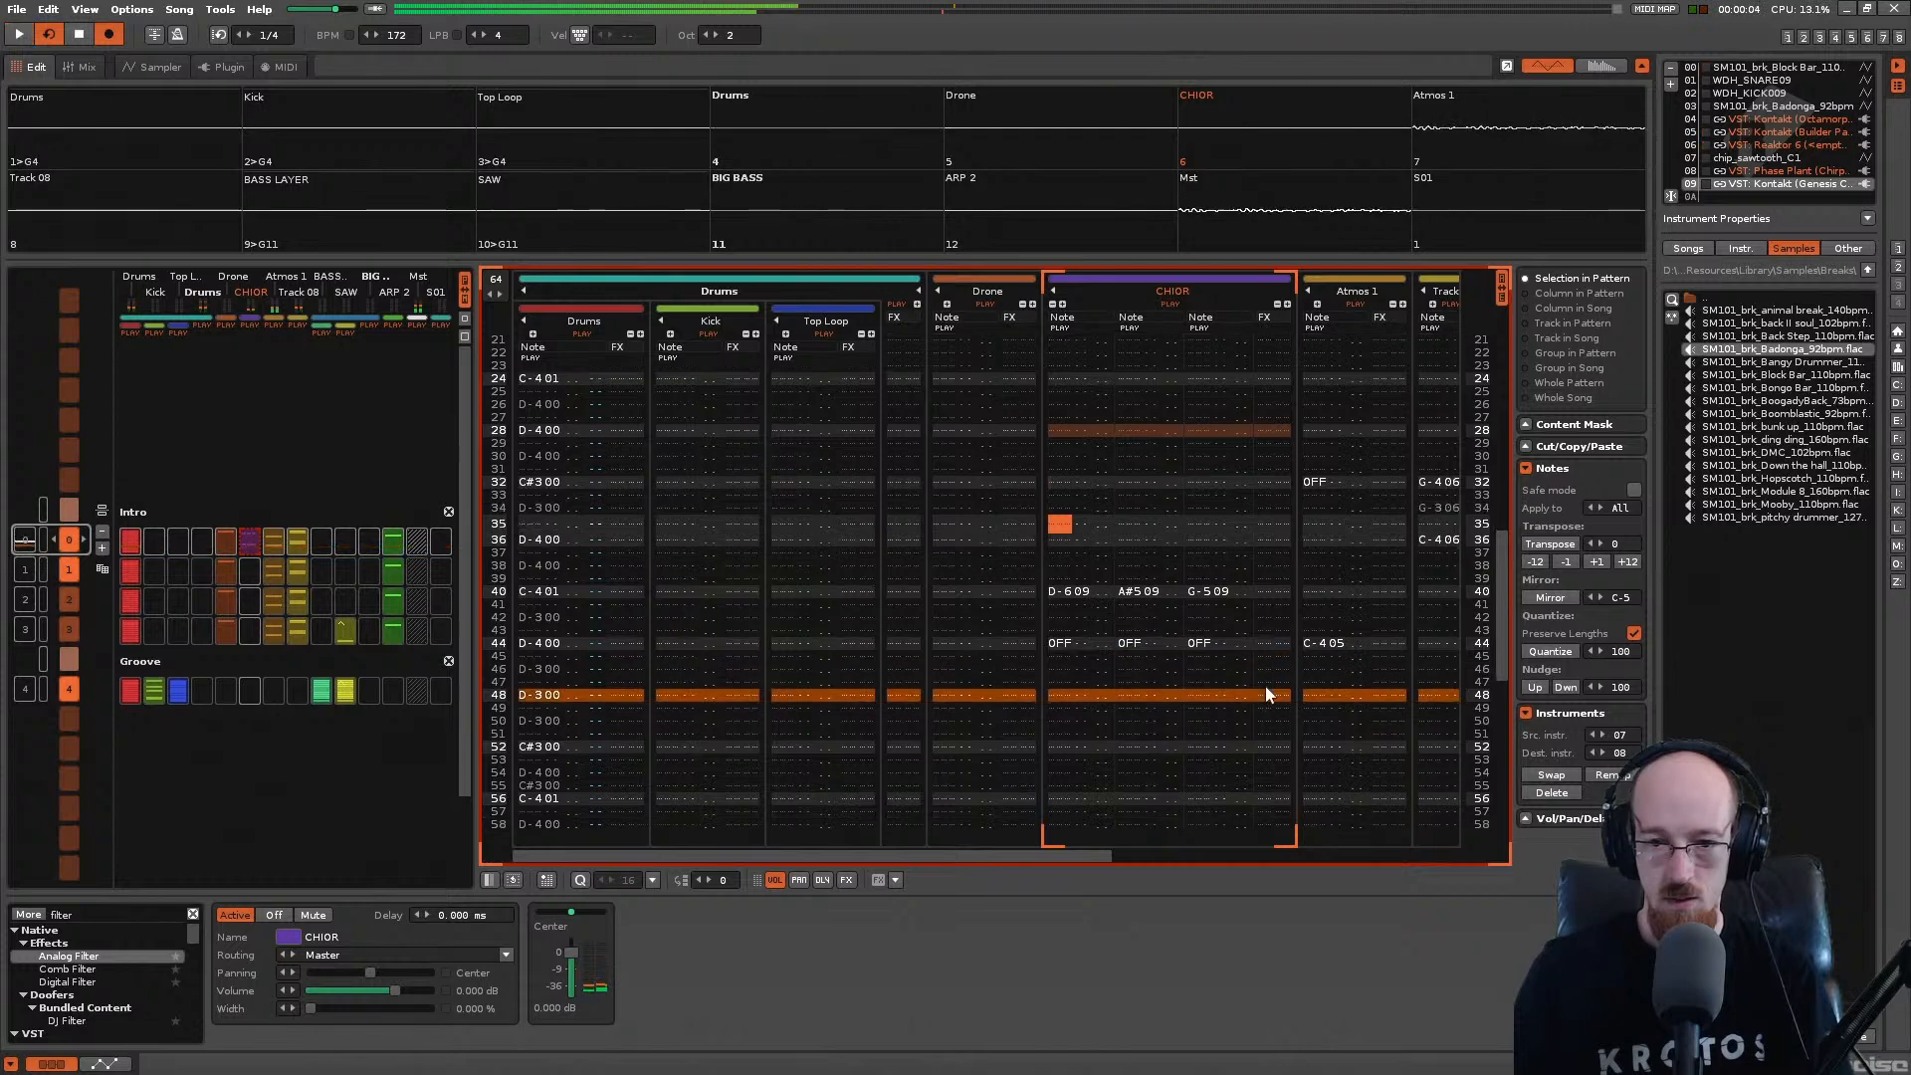
Step: Replace the choir chord on line 40 with F#6, A-5, D-6 and play the first Intro pattern
key(Down)
key(Down)
key(Down)
key(Down)
key(Down)
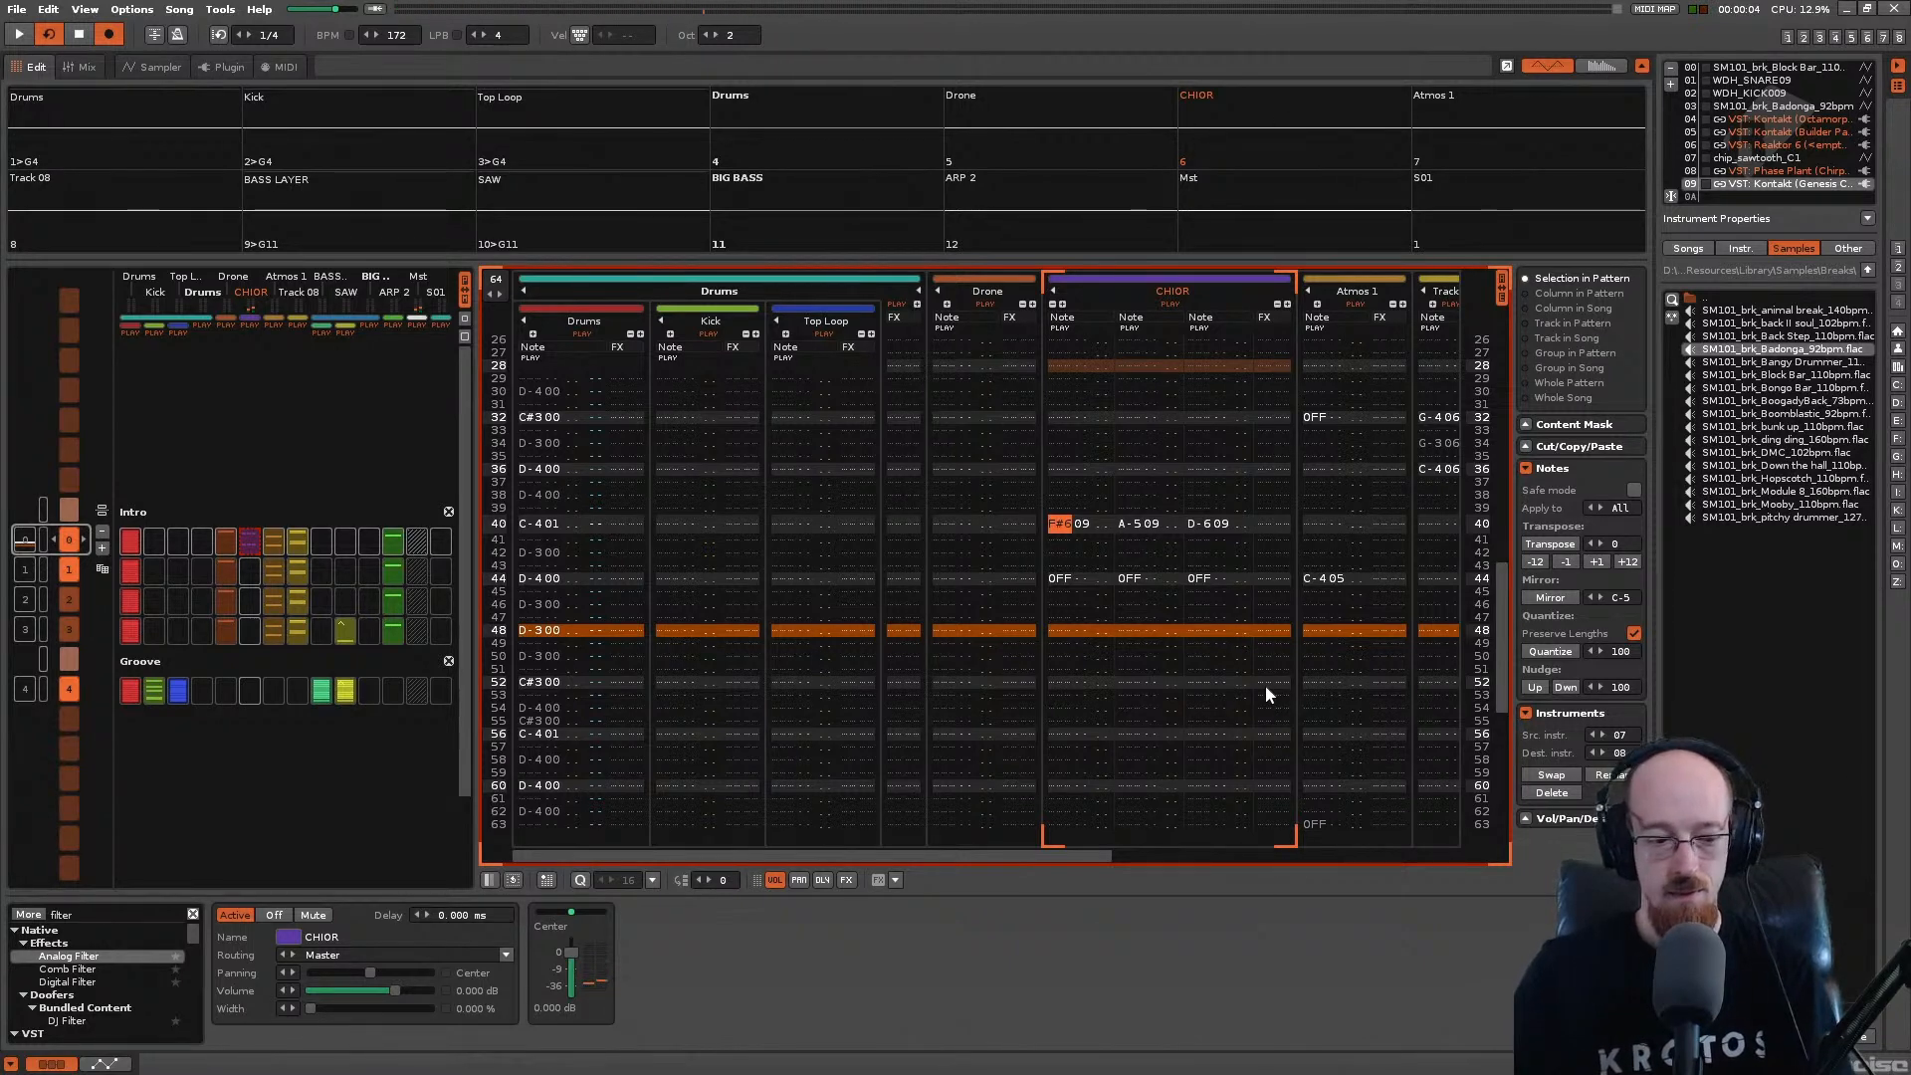
key(space)
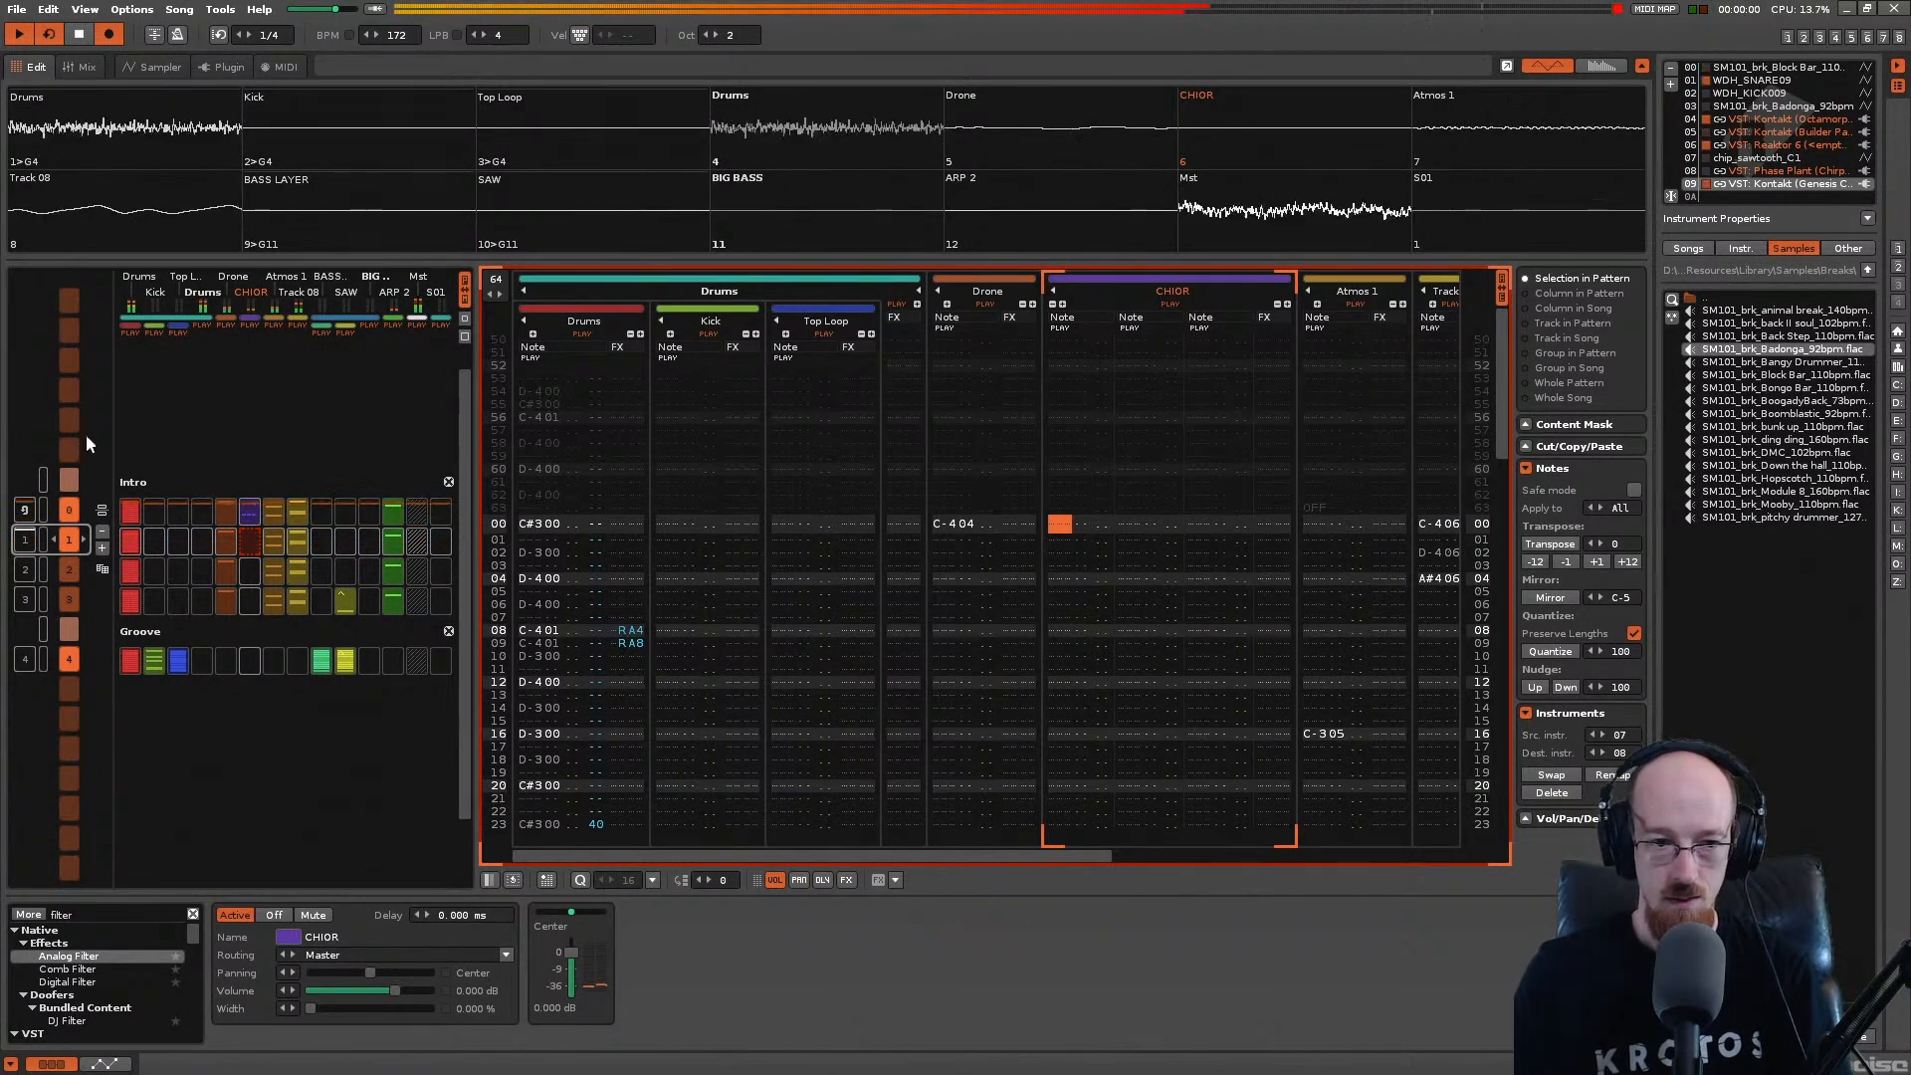
Step: Enter a D#6, G-5, C-6 choir chord on line 12 of the second Intro pattern, with note-offs on line 16
double_click(27, 543)
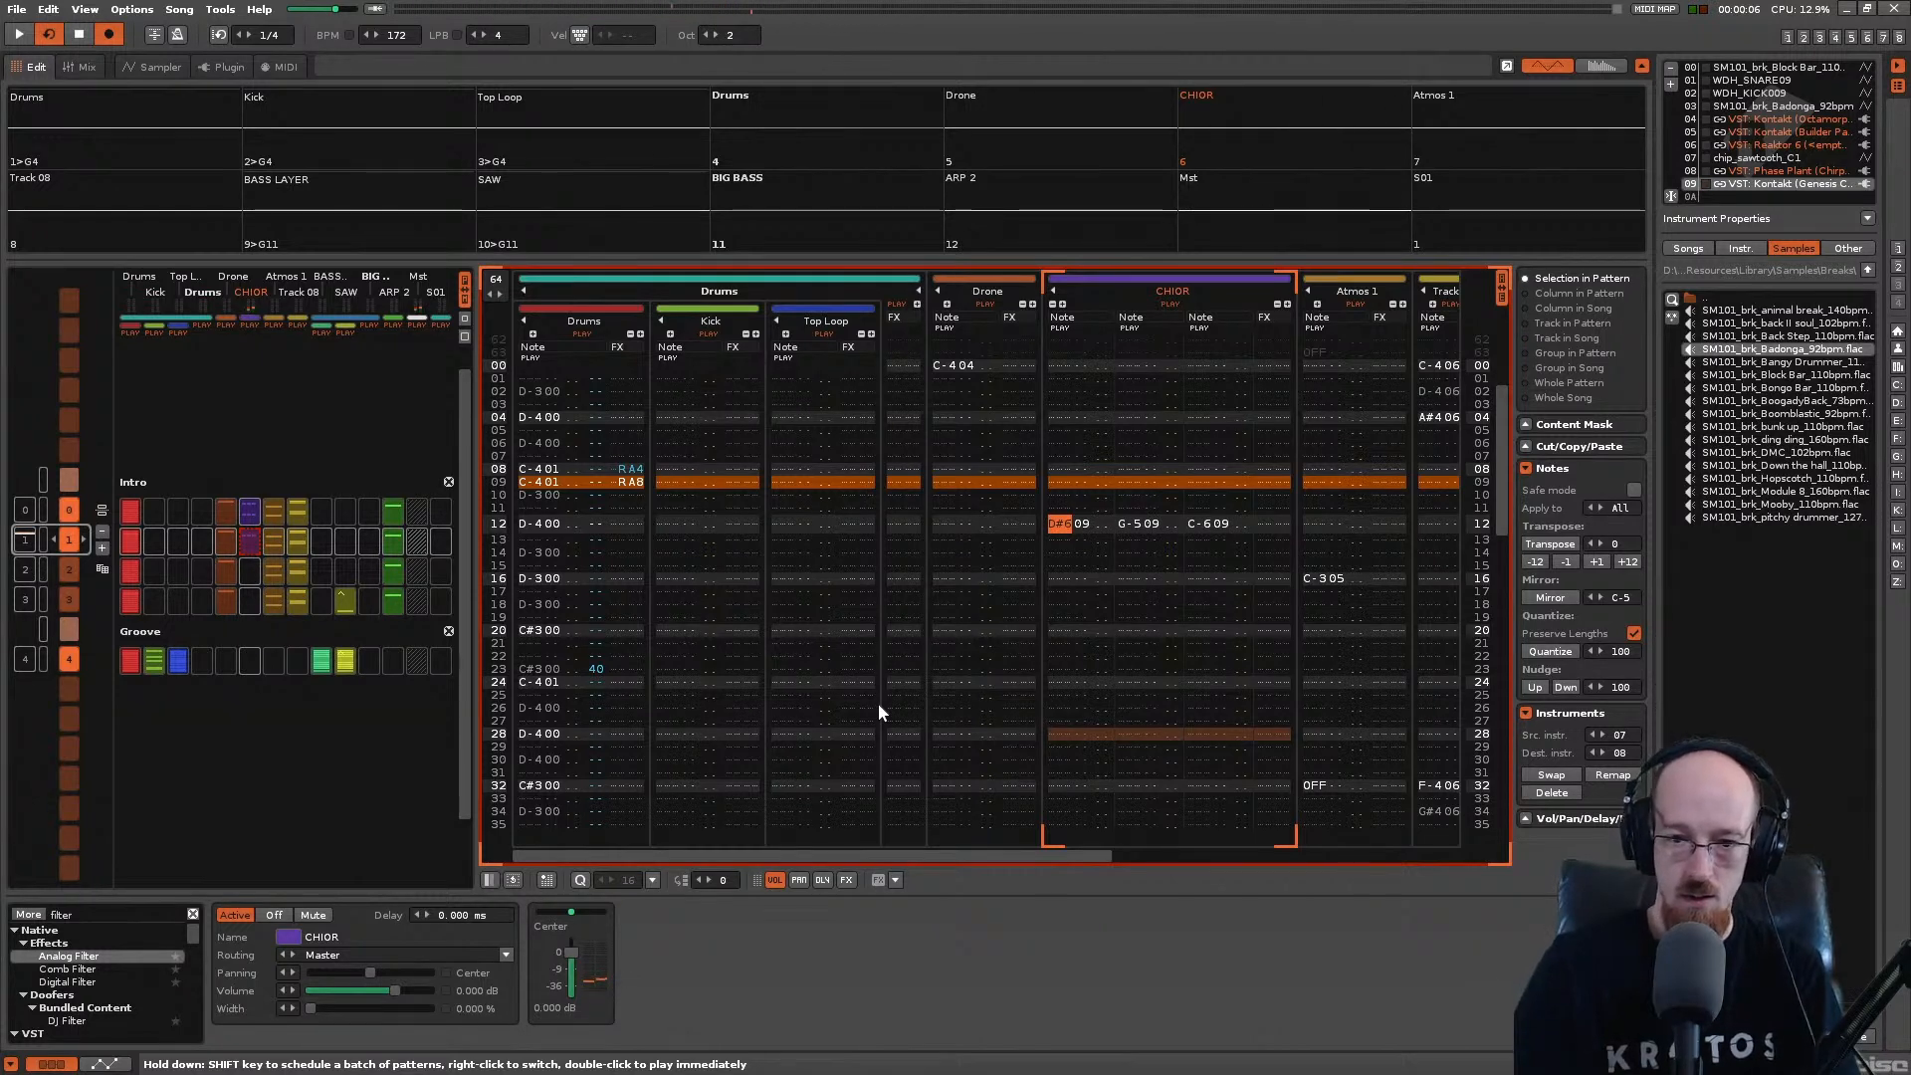
key(Down)
key(Down)
key(Down)
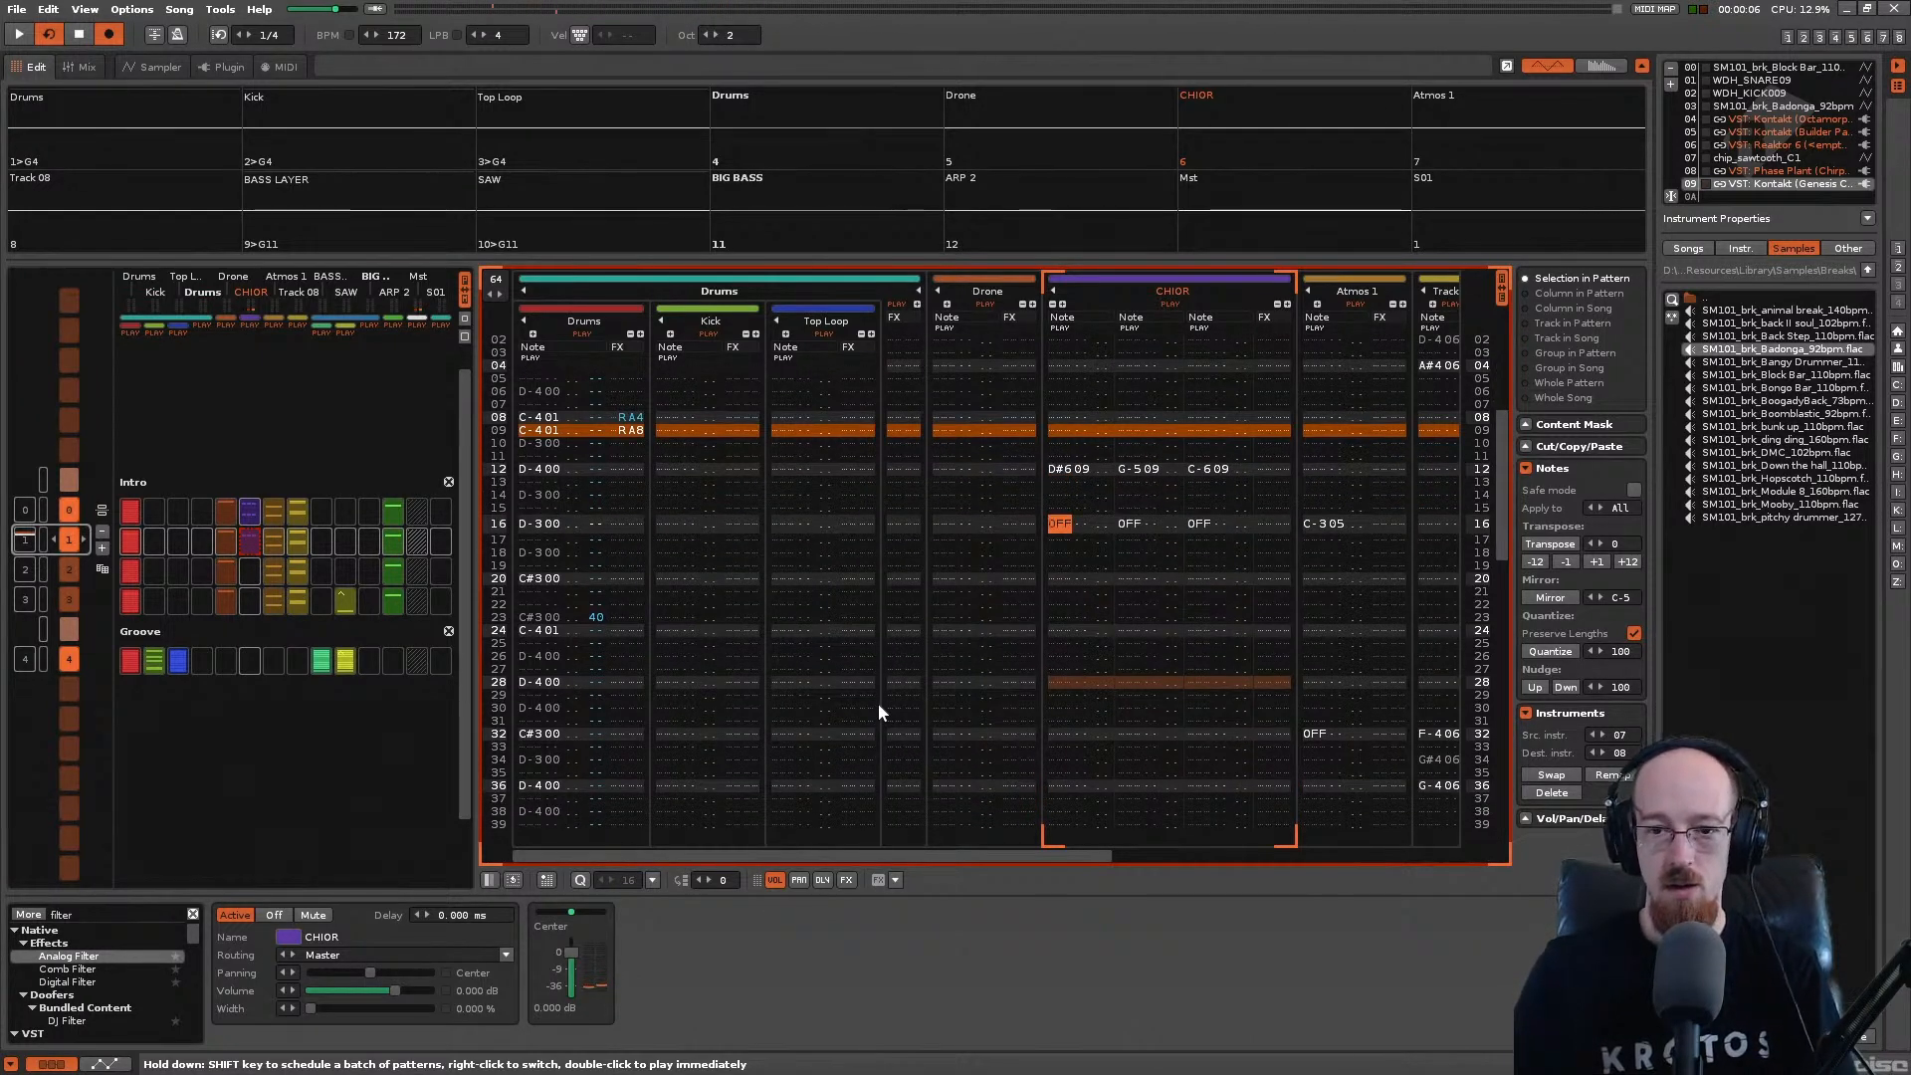
Step: Enter a D-6, A#5, G-5 choir chord on line 40 with note-offs on line 44, and save the song
key(space)
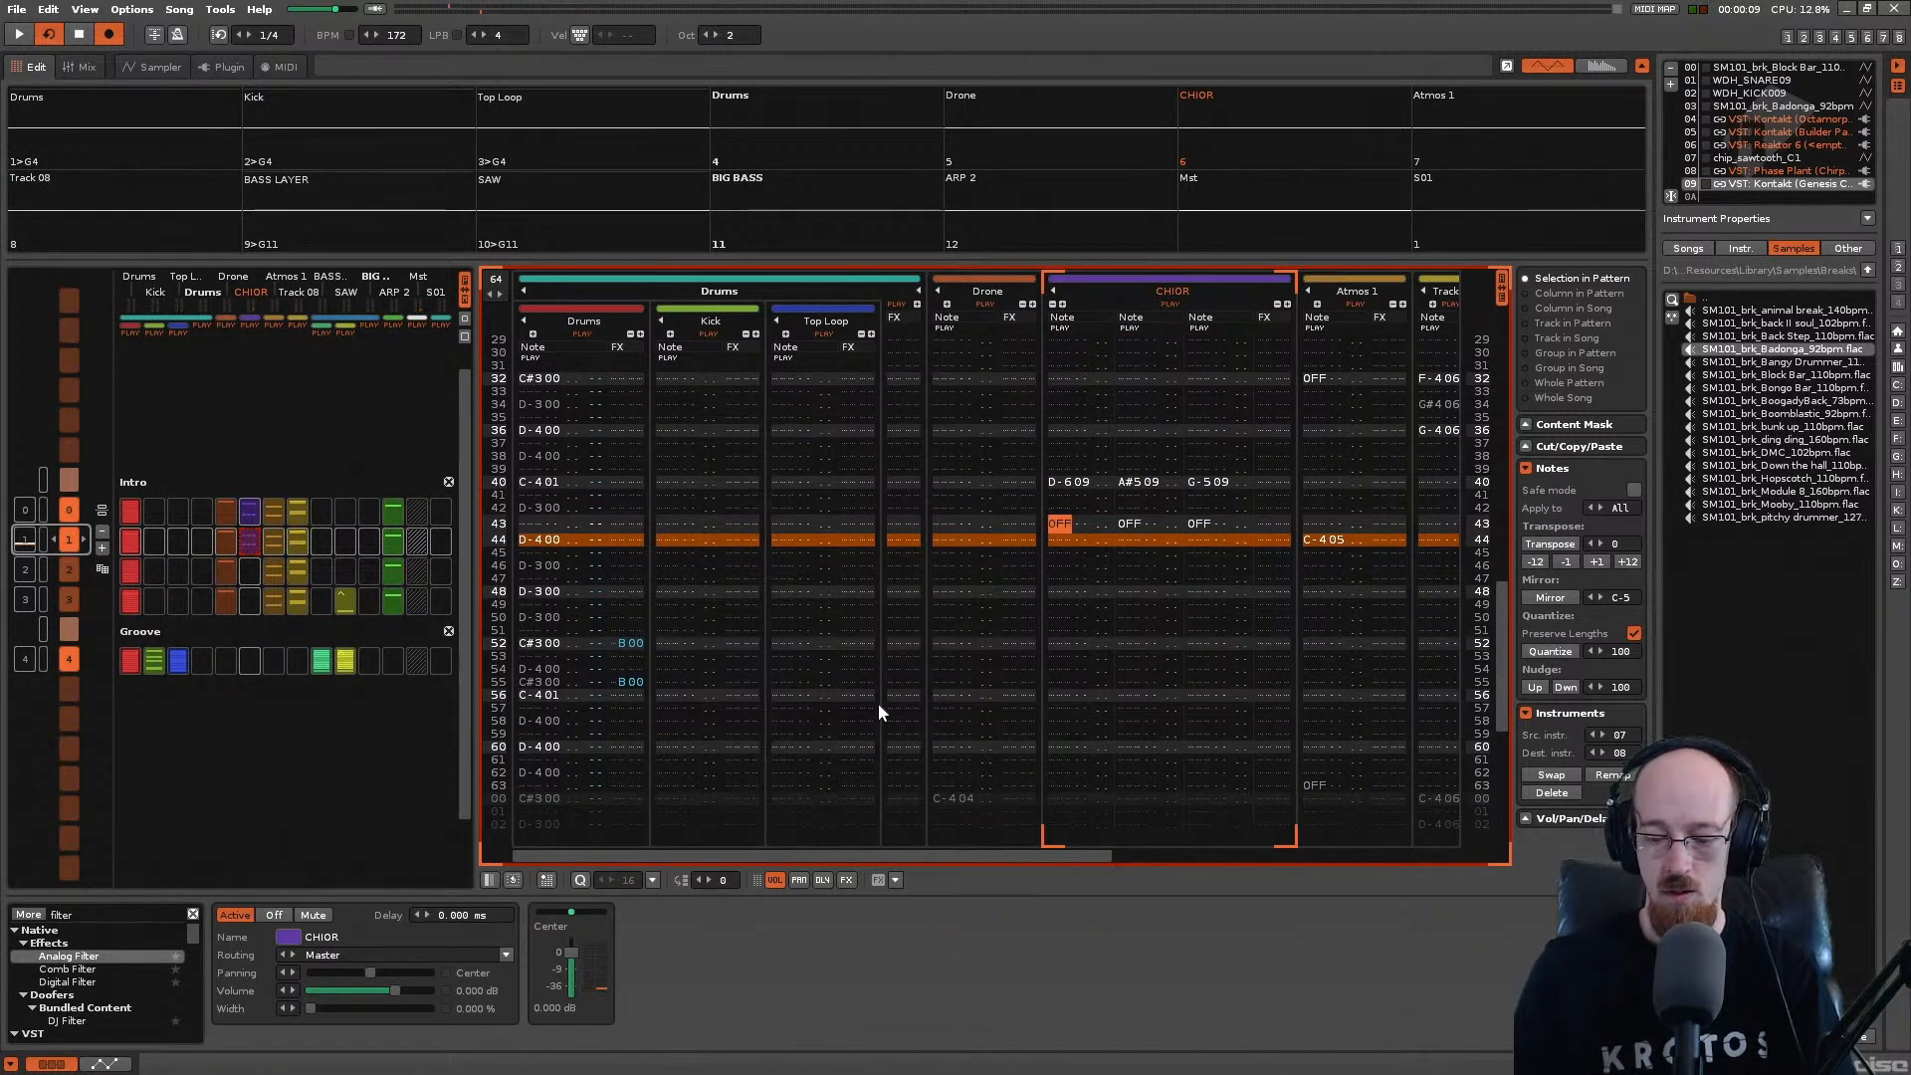
key(ctrl+z)
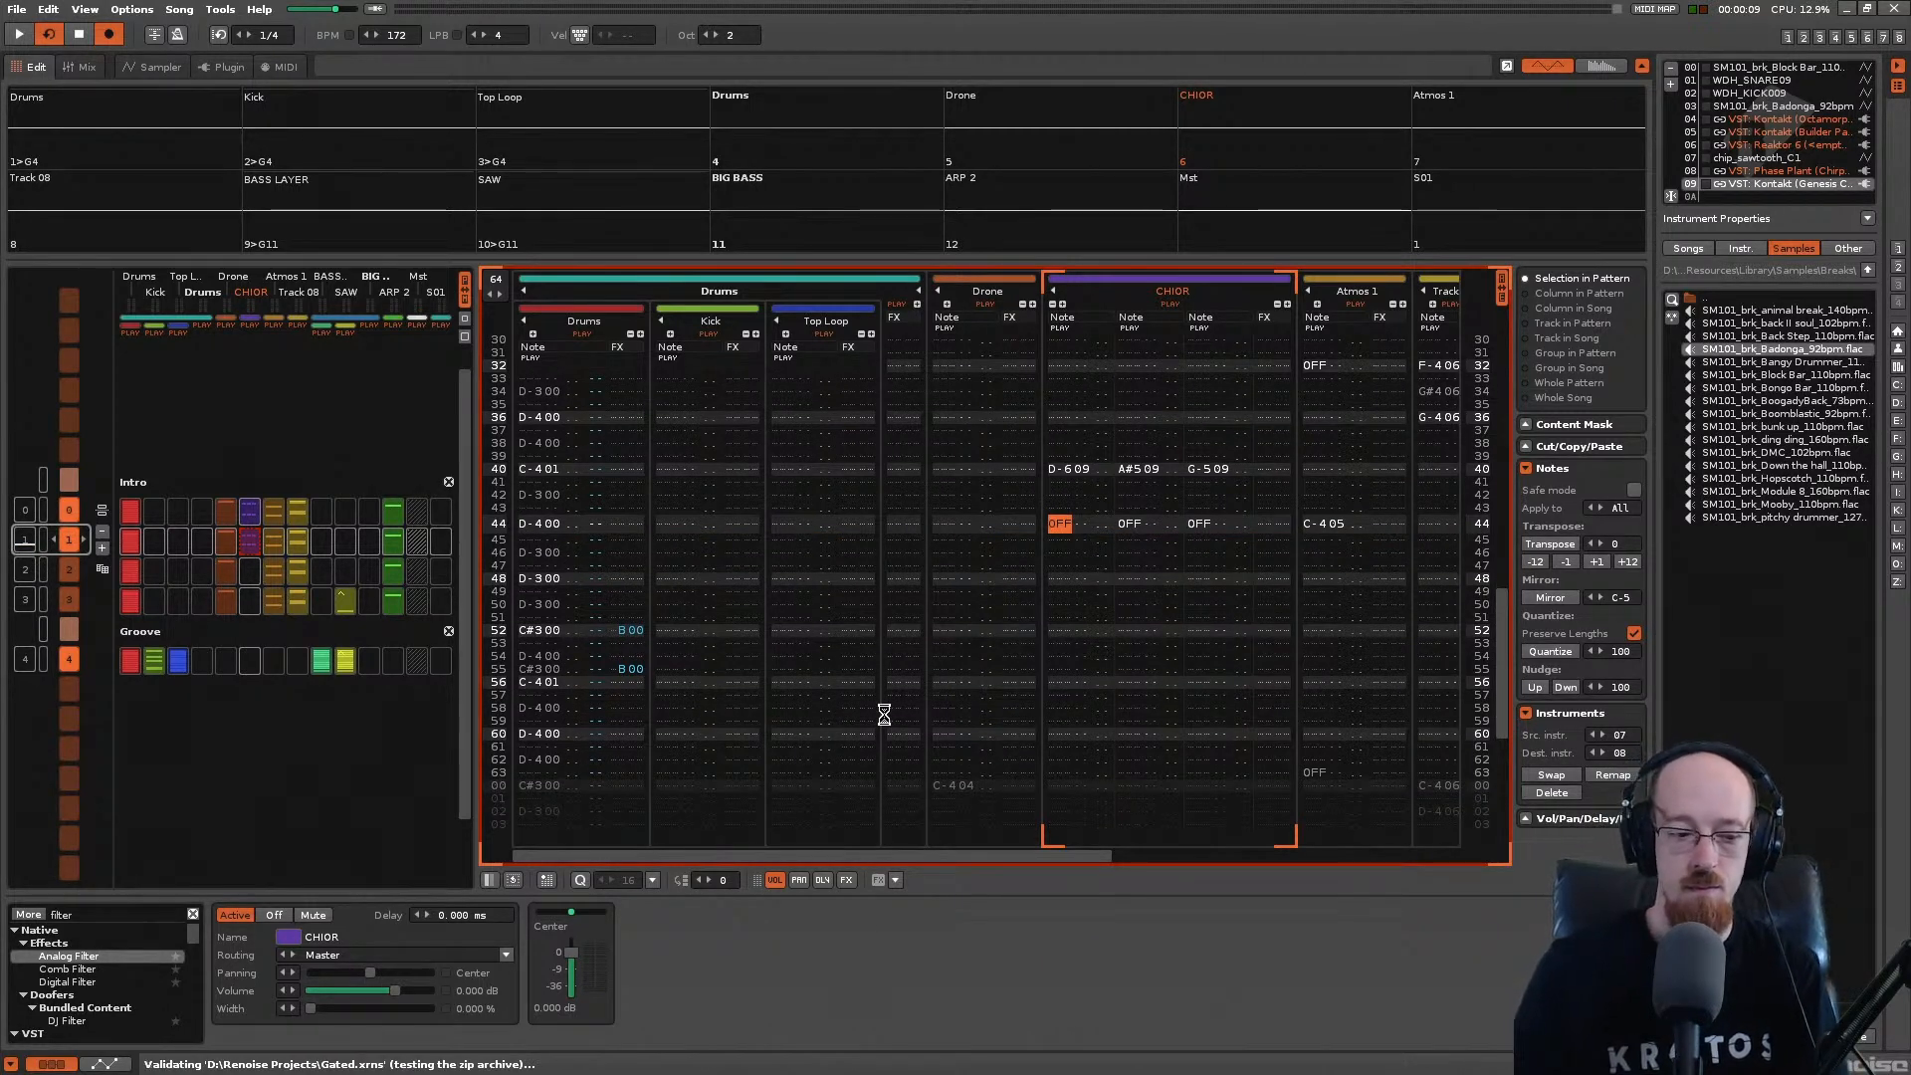
Step: Play the second Intro pattern through into the third to hear the new choir chords in context
key(space)
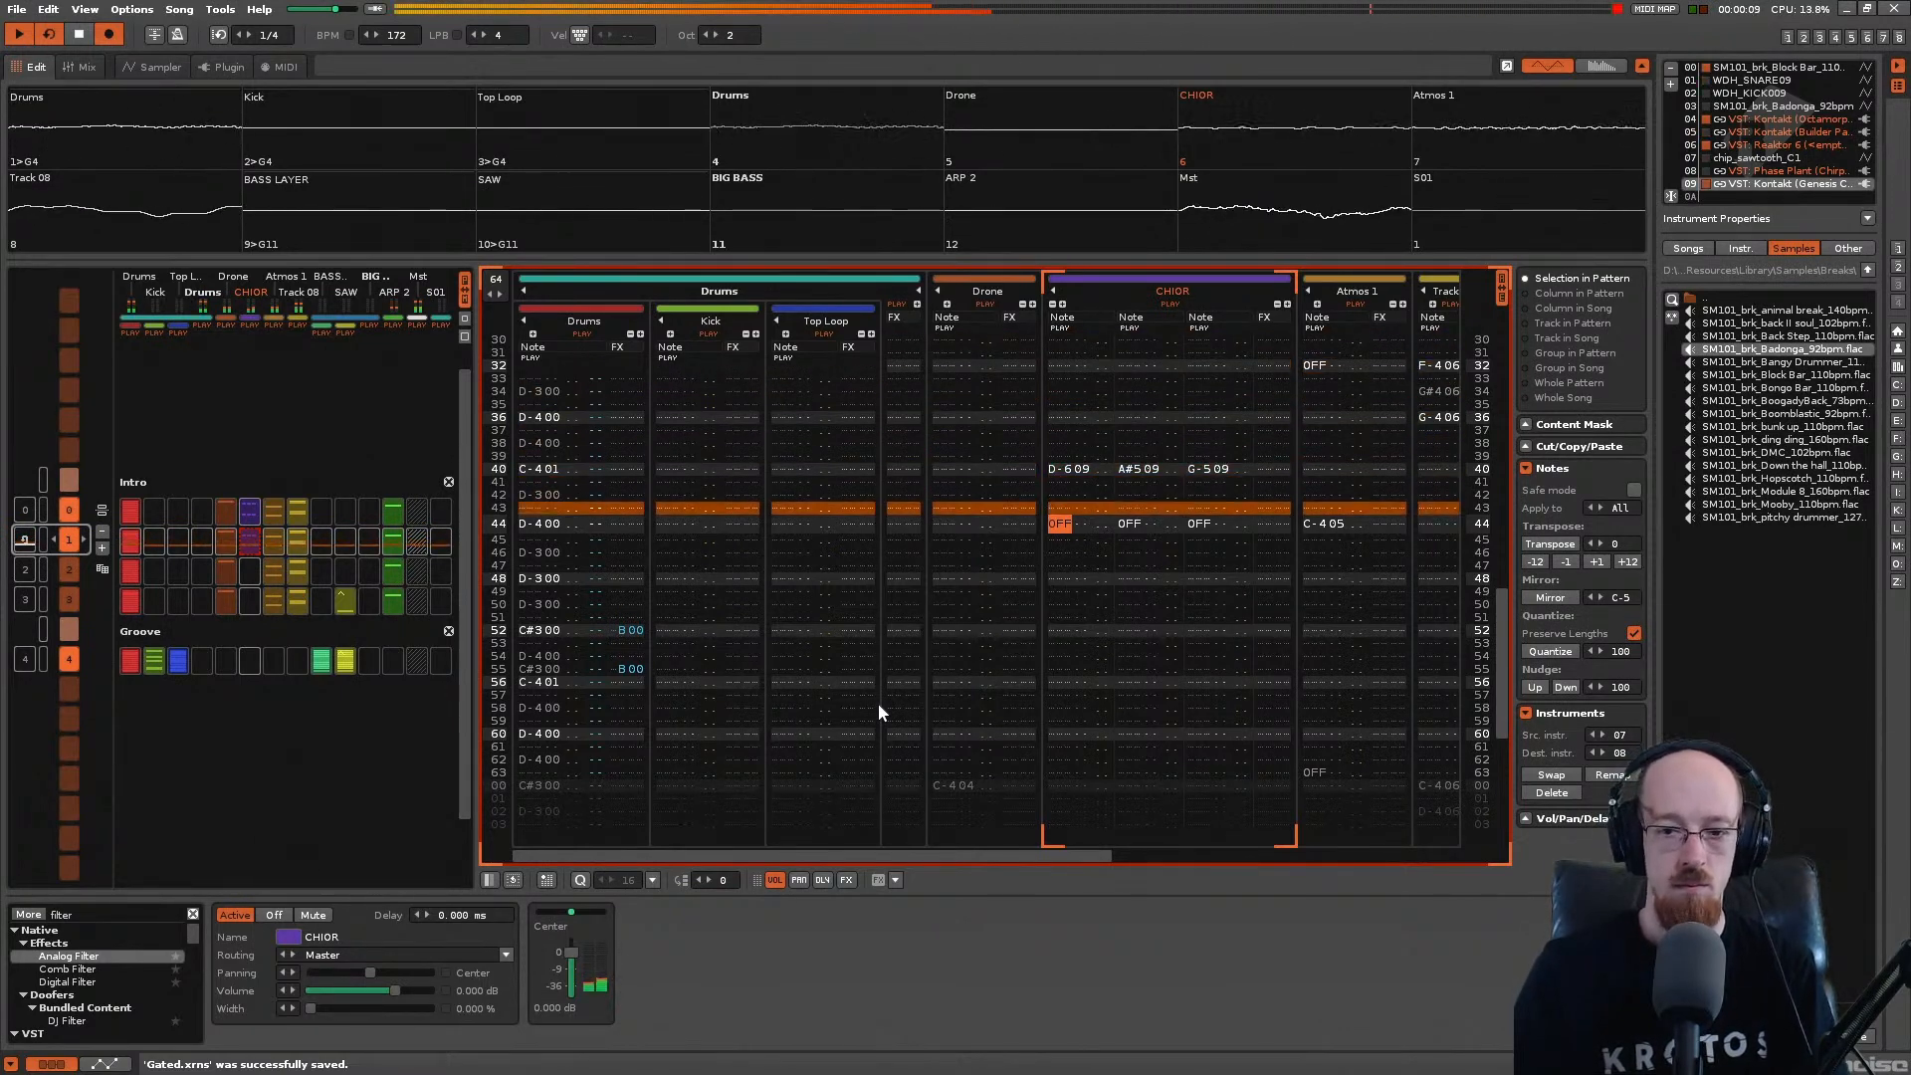
scroll(878, 702, down, 5)
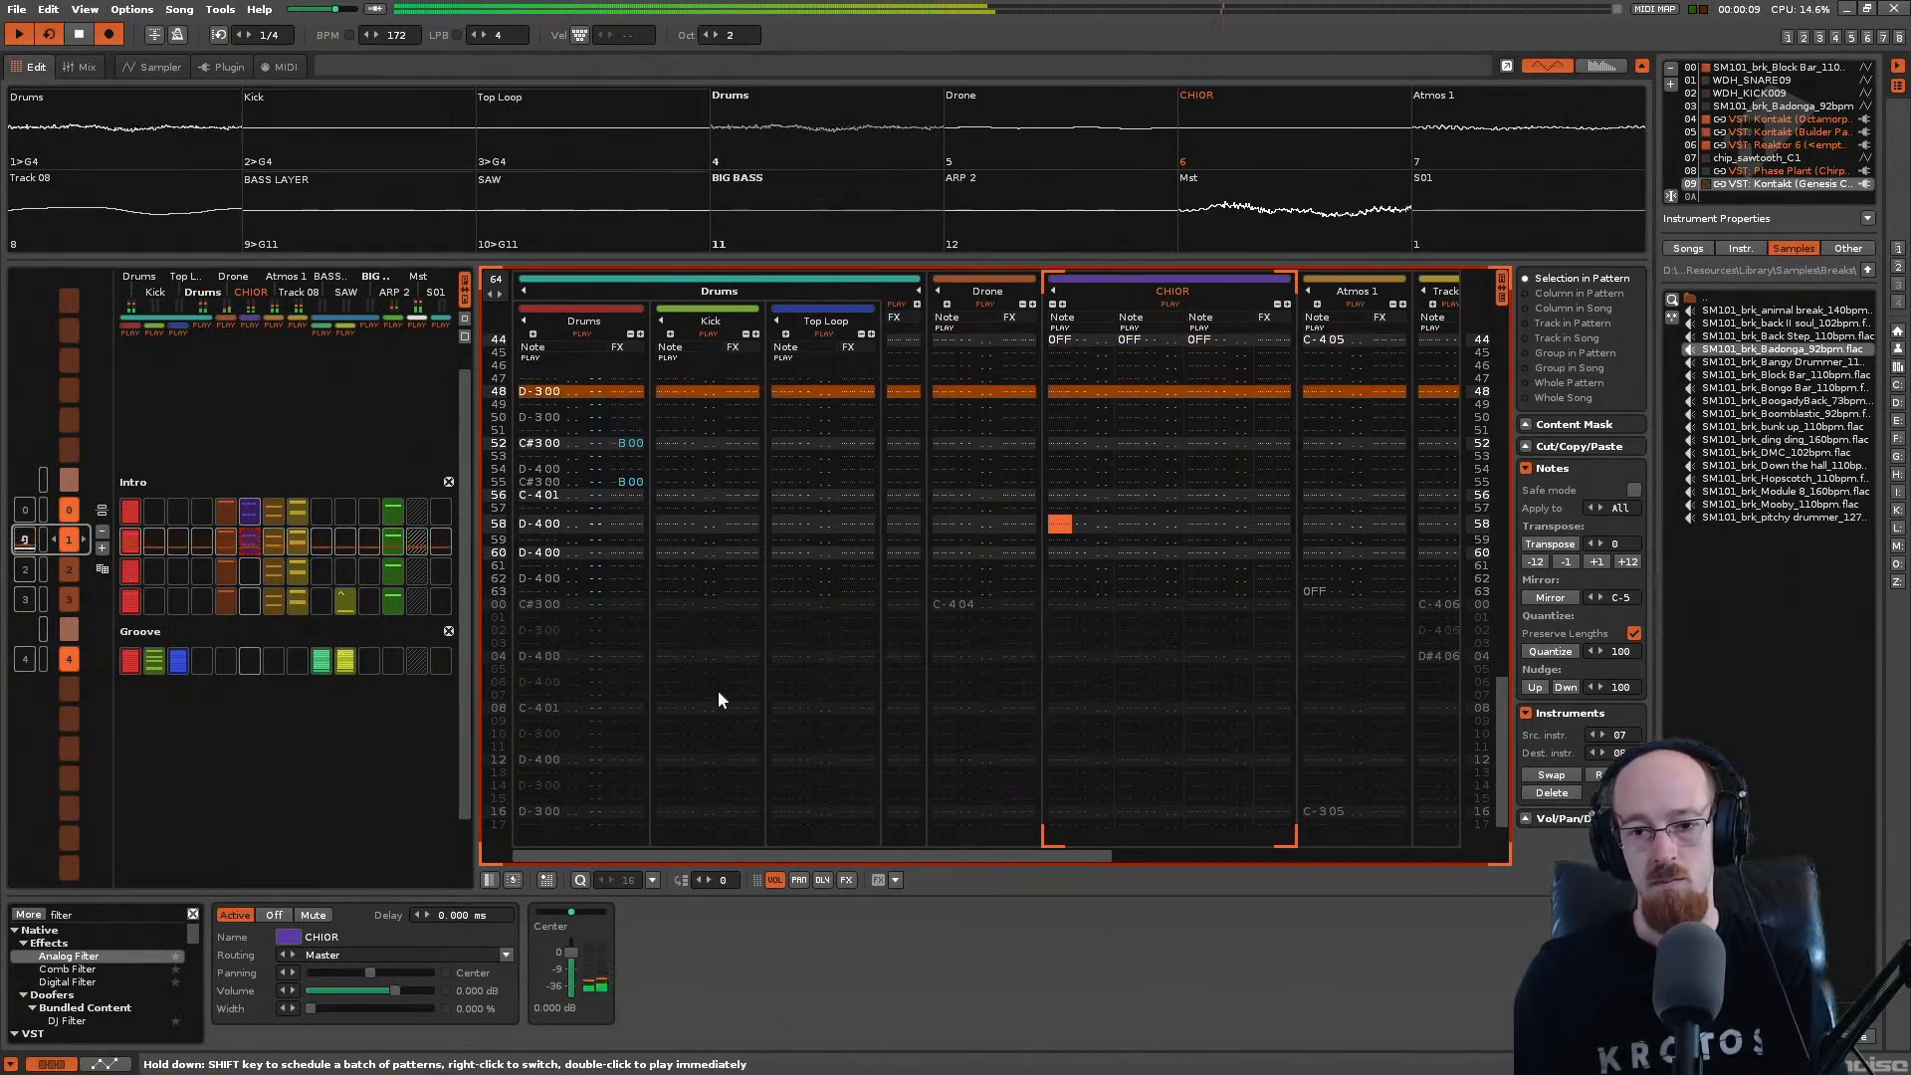
scroll(718, 690, down, 1)
scroll(719, 690, down, 3)
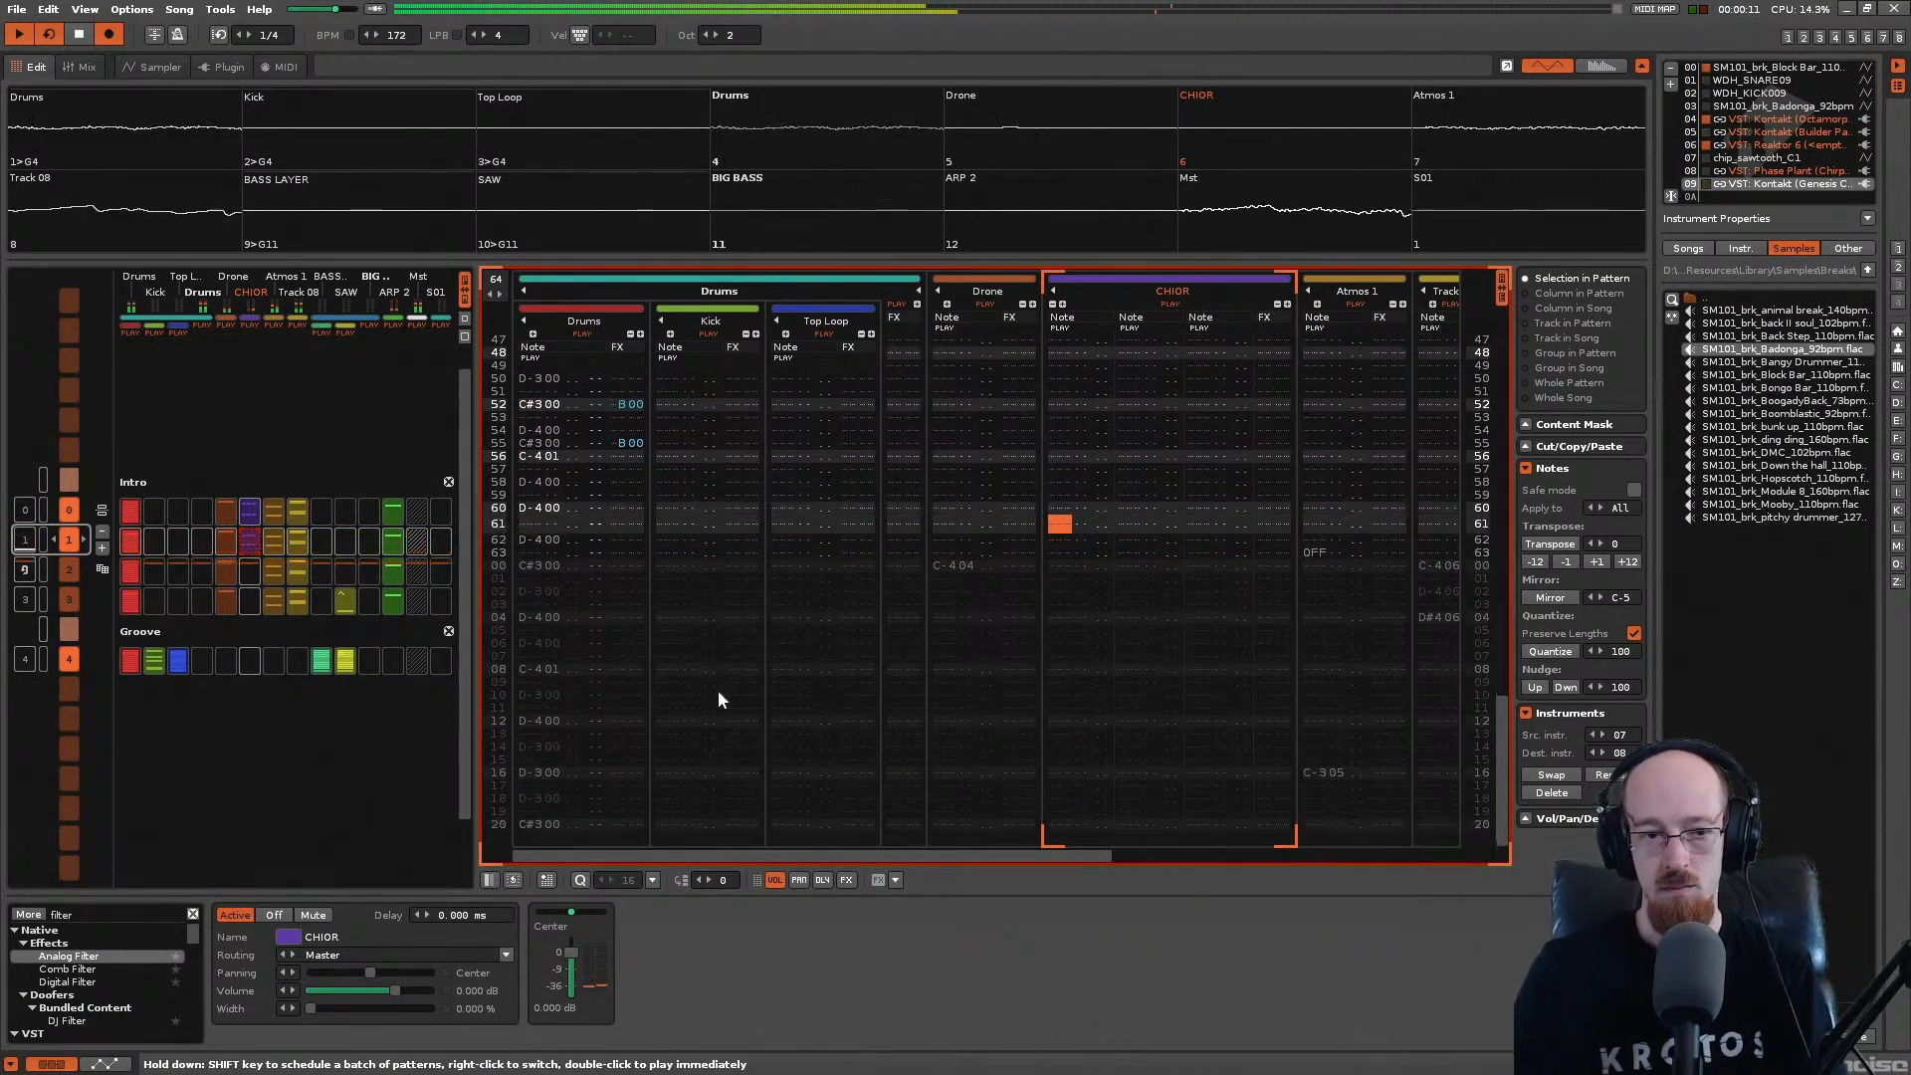
scroll(718, 689, down, 10)
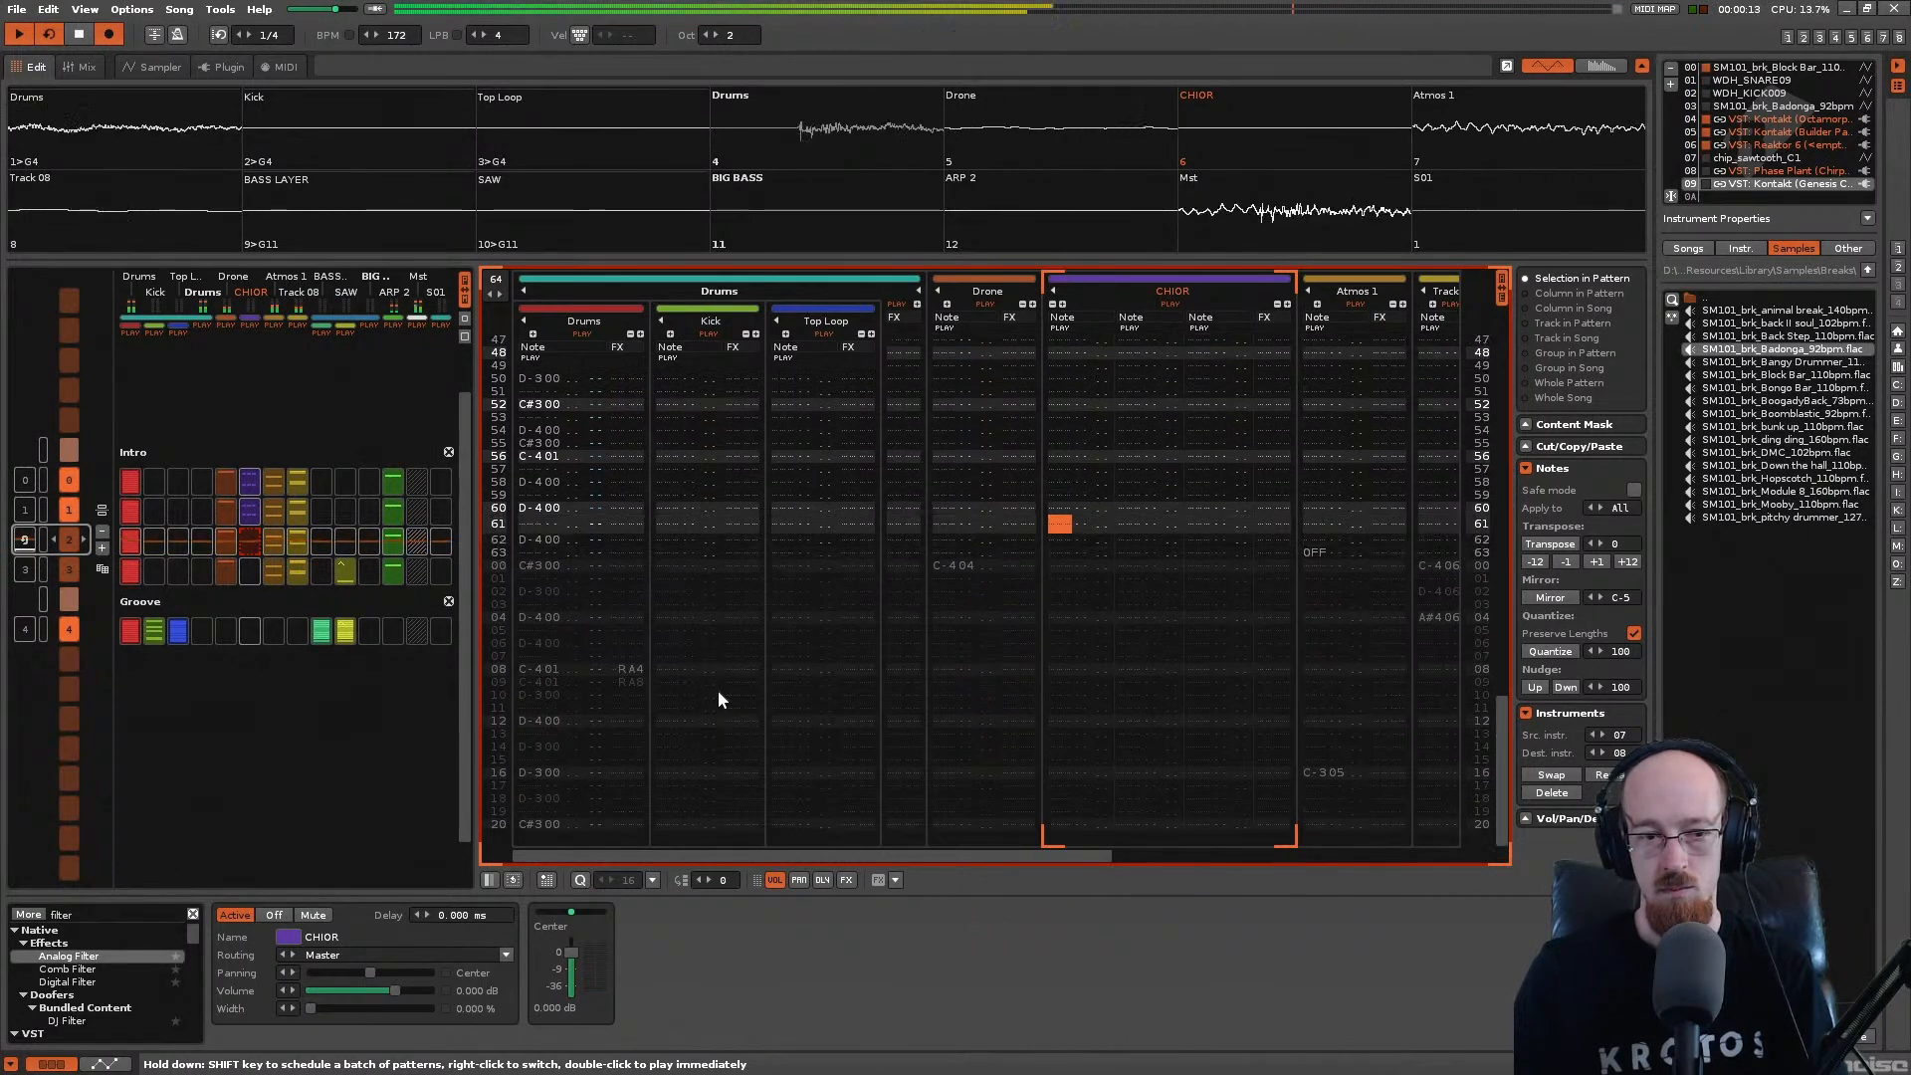
scroll(719, 690, up, 10)
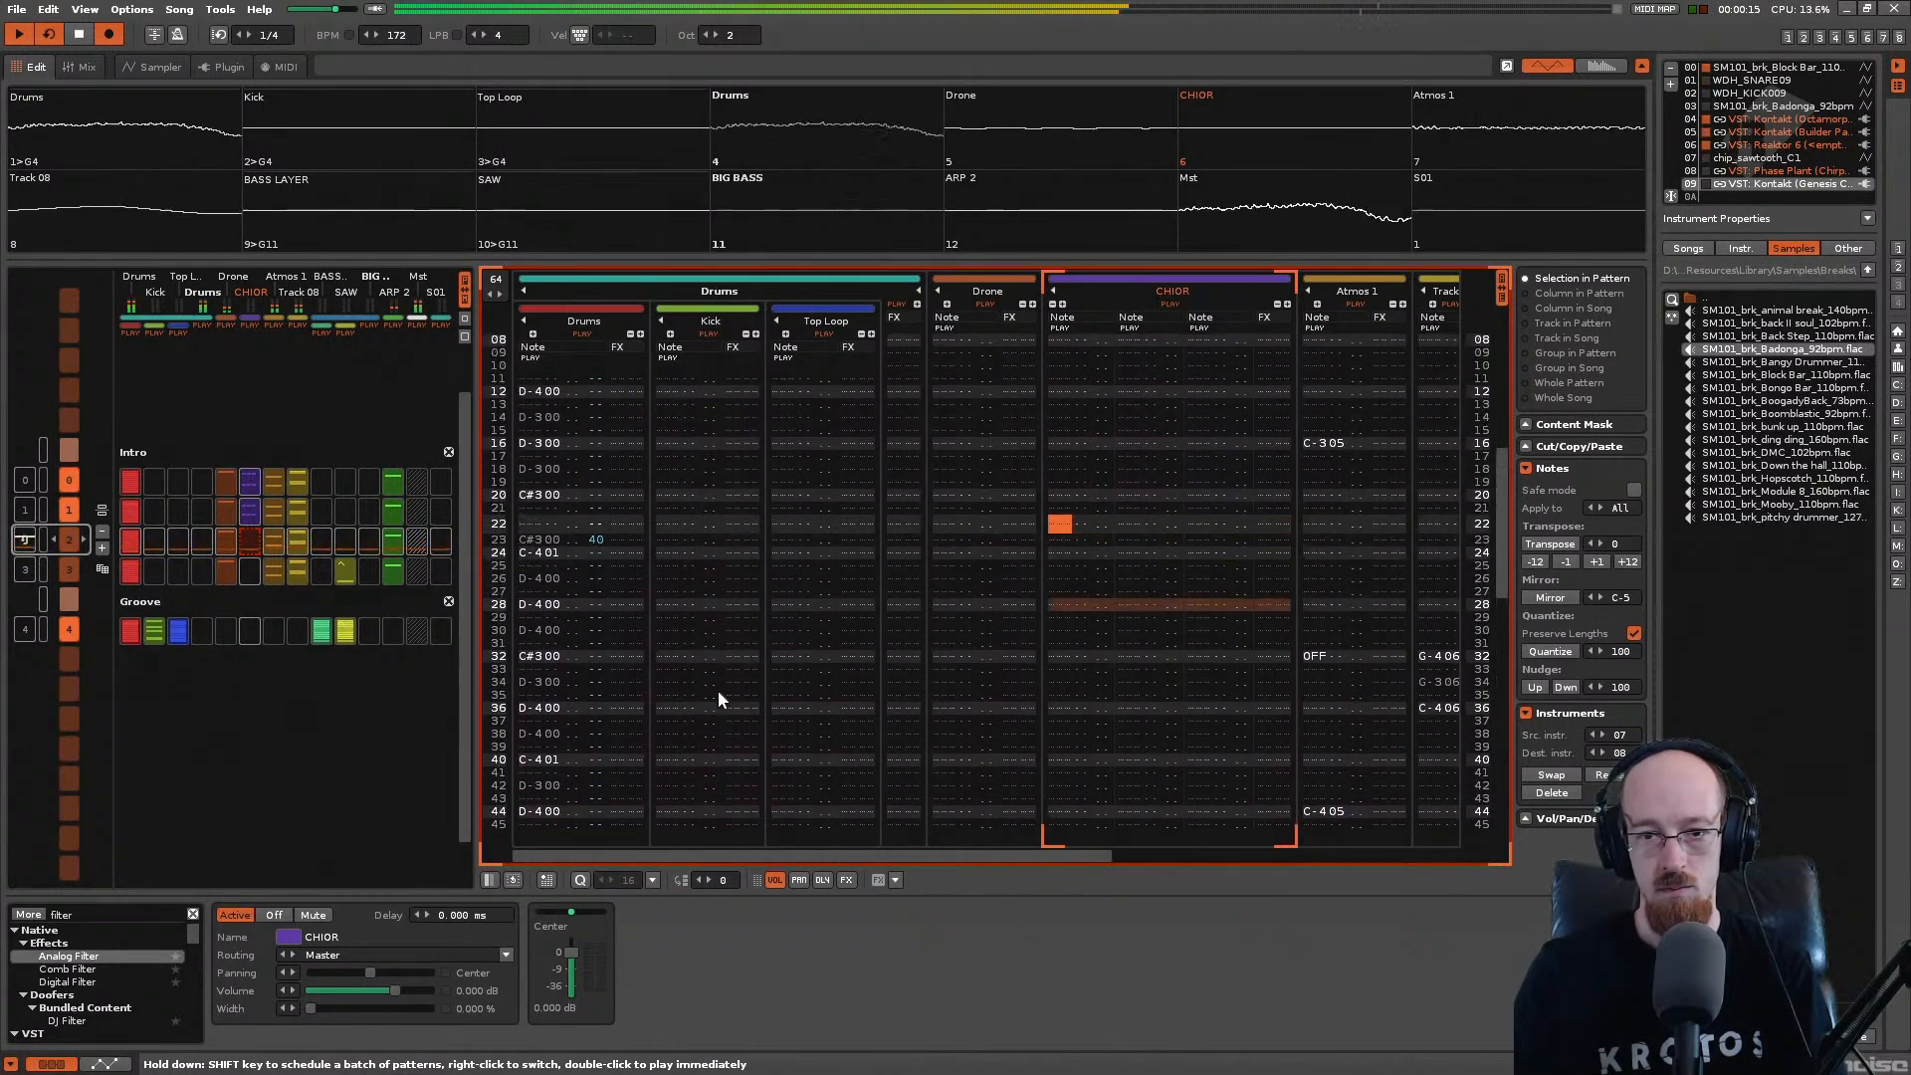
Step: Enter a C-6, D#5, G-5 choir chord on line 08 of the third Intro pattern
scroll(719, 690, down, 5)
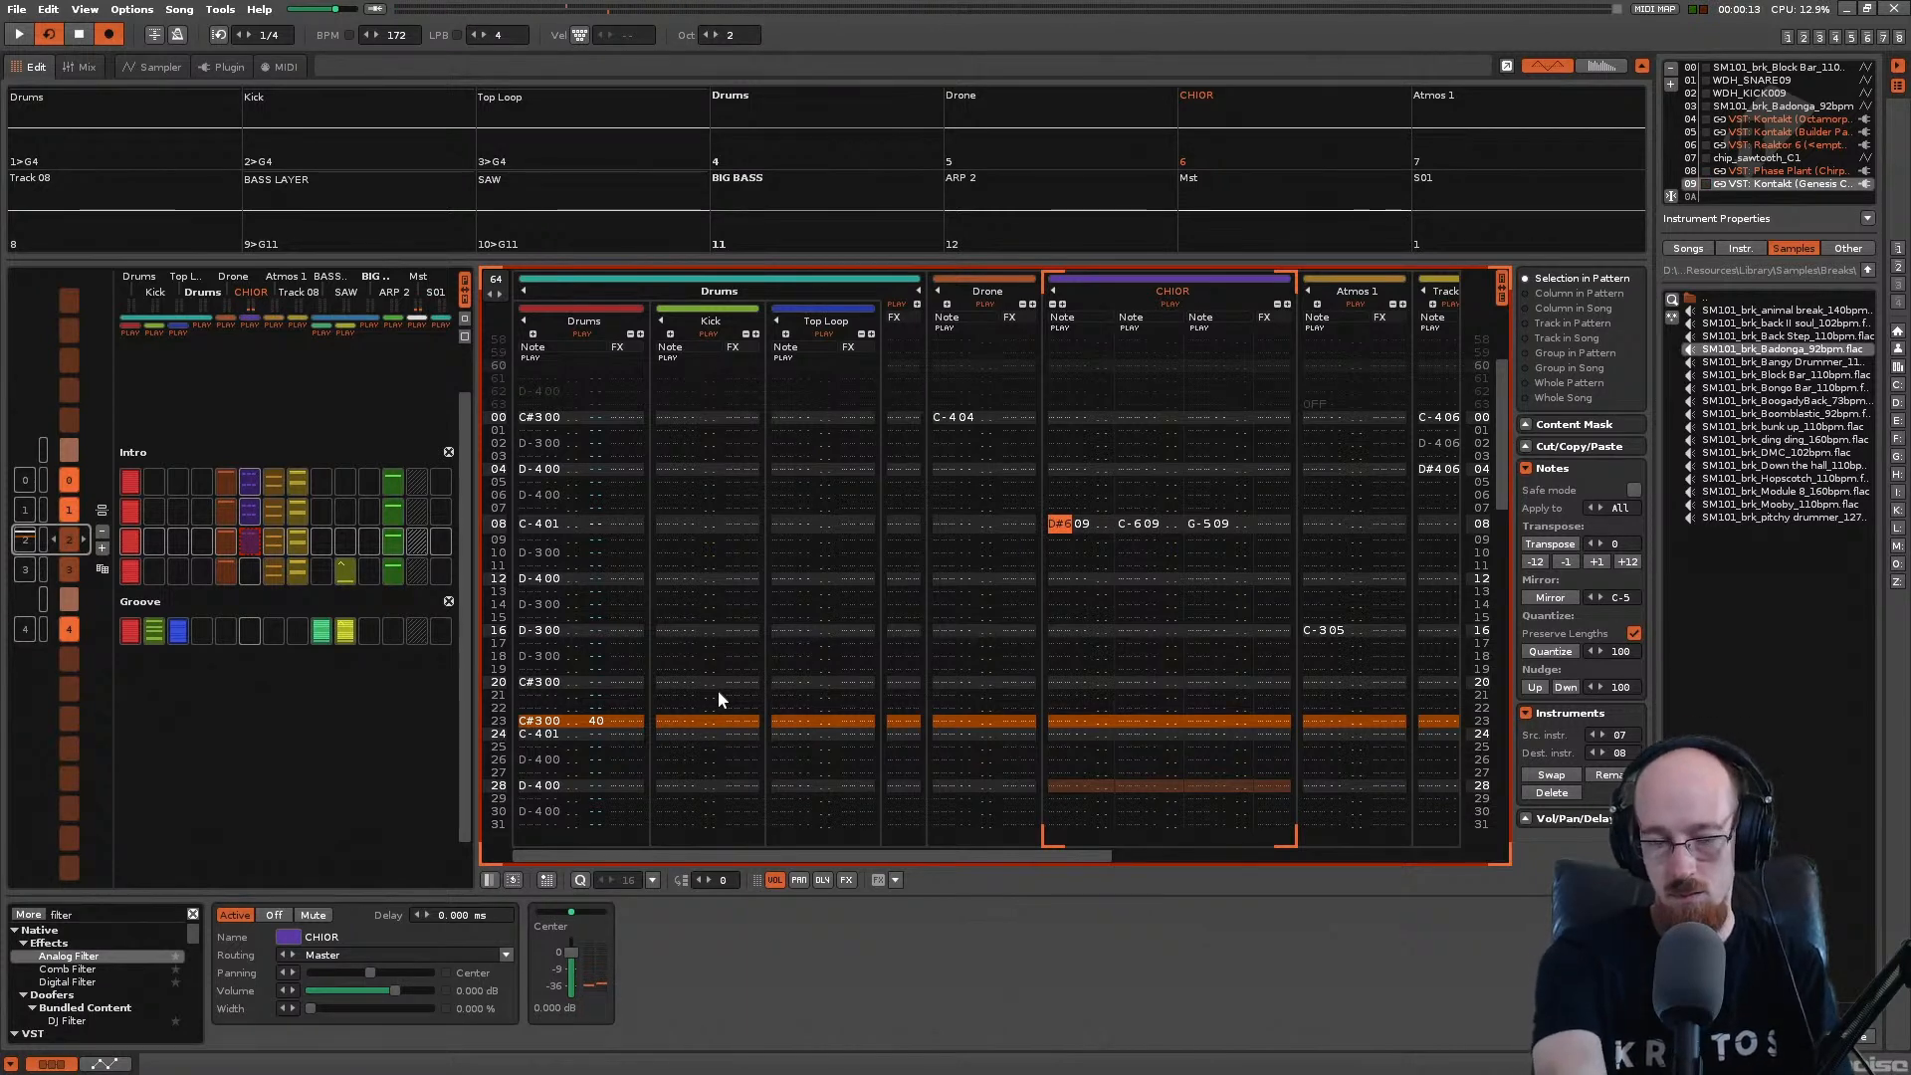
scroll(719, 690, down, 6)
scroll(719, 689, down, 1)
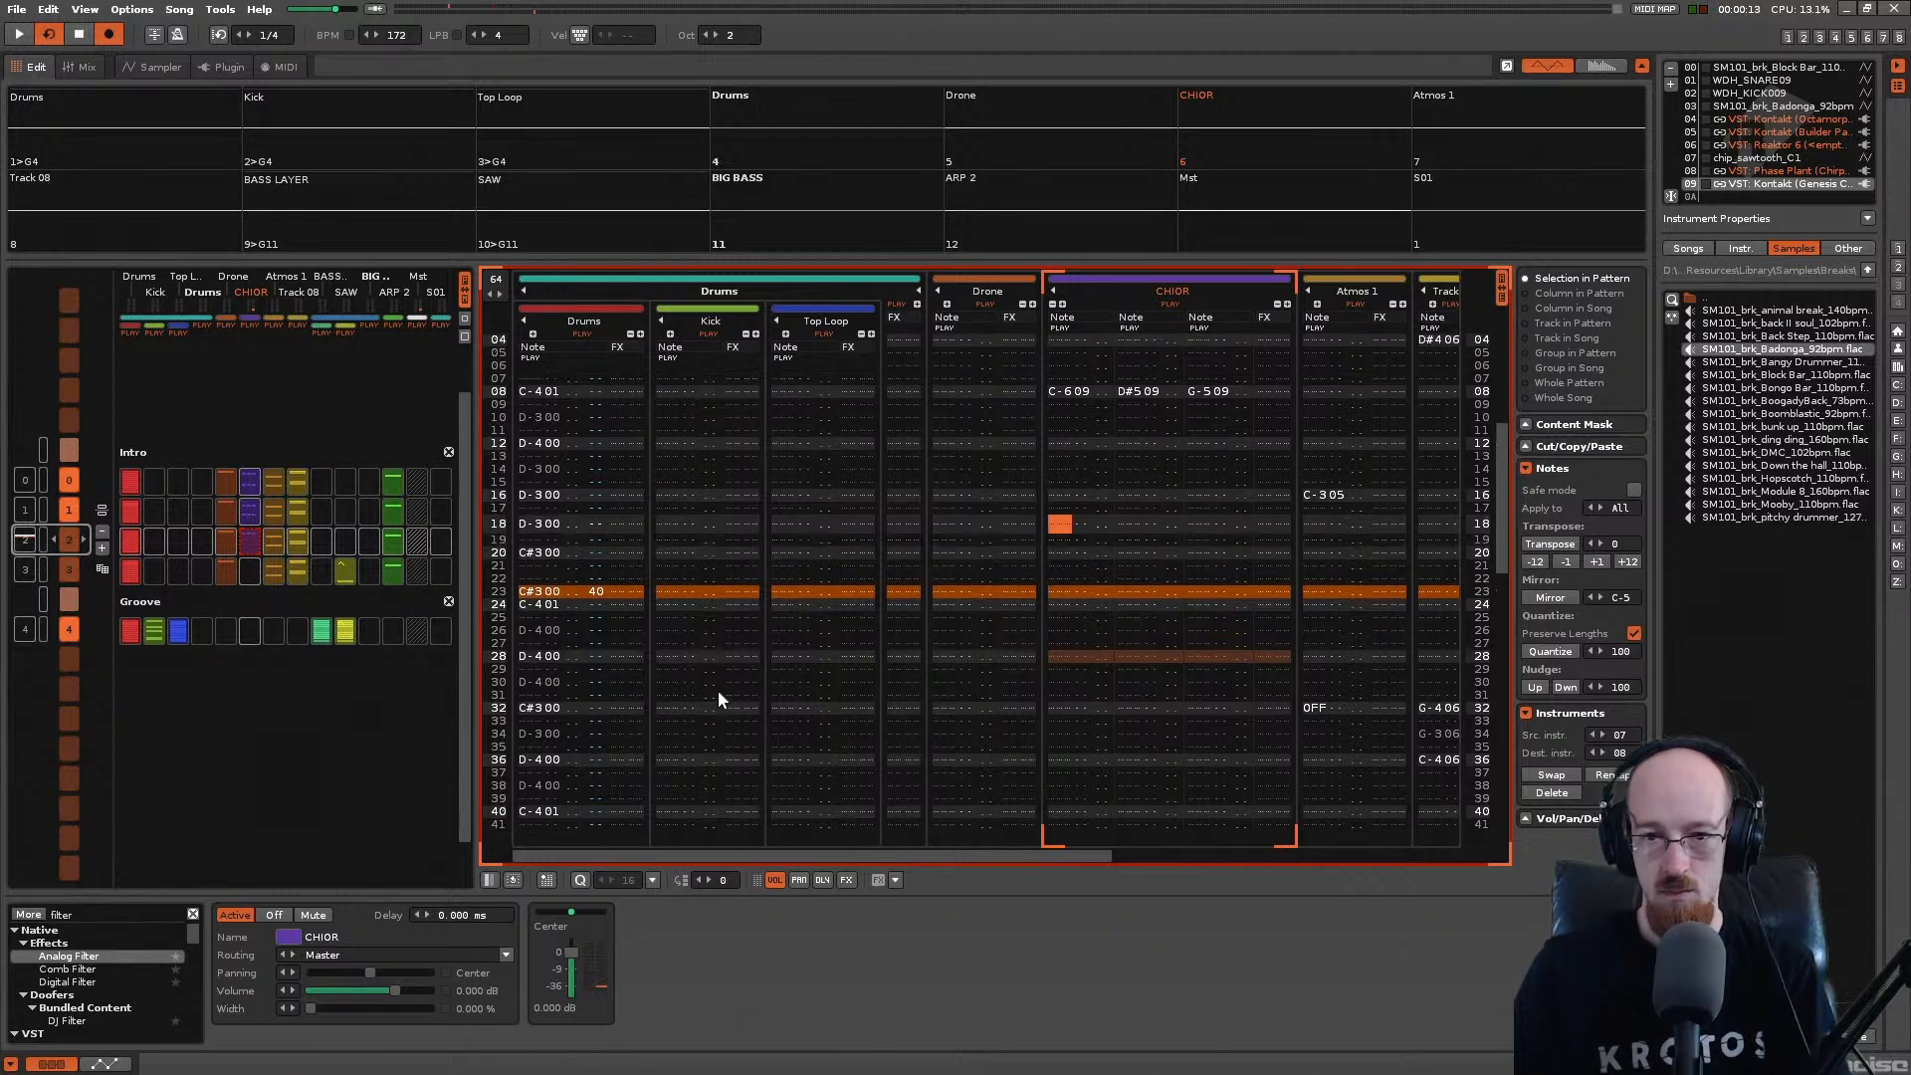
Step: Enter a C#6, G#5, E-5 choir chord on line 44 of the third Intro pattern and play it back
key(space)
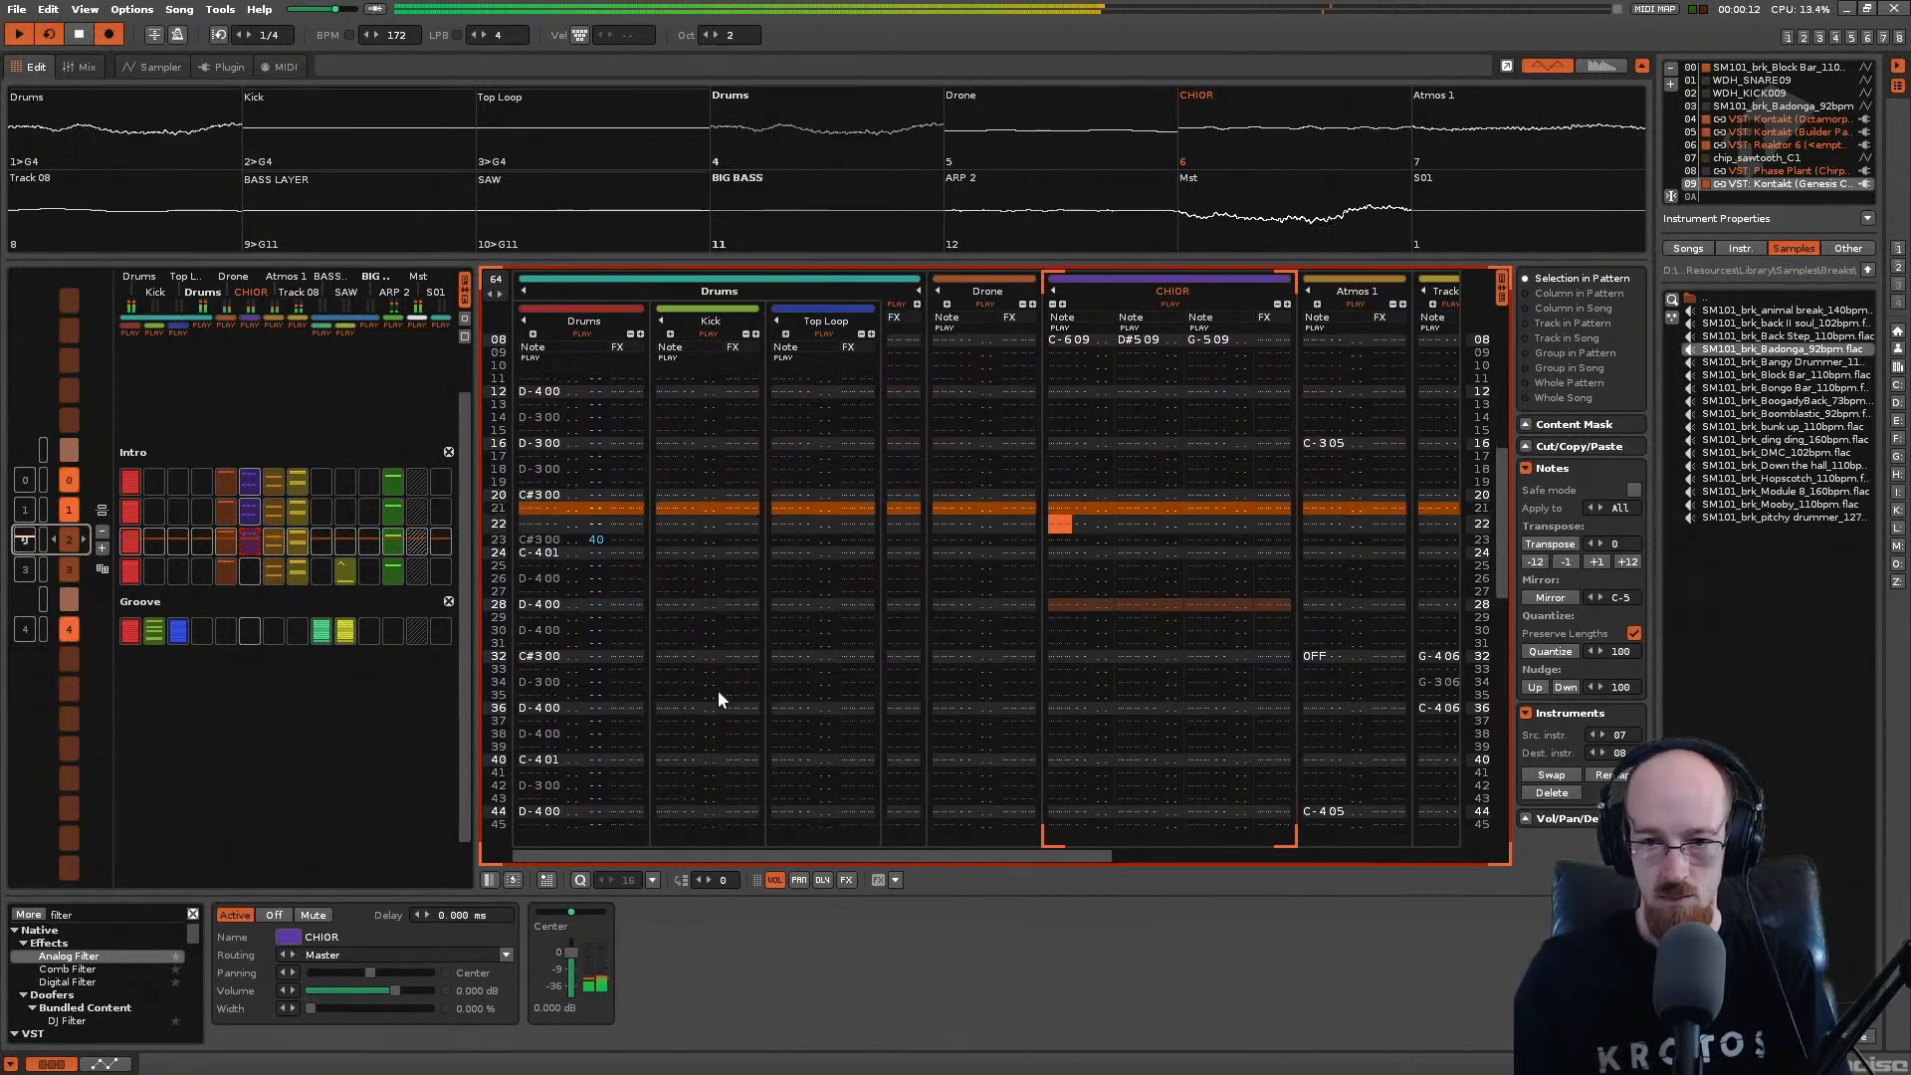
key(Down)
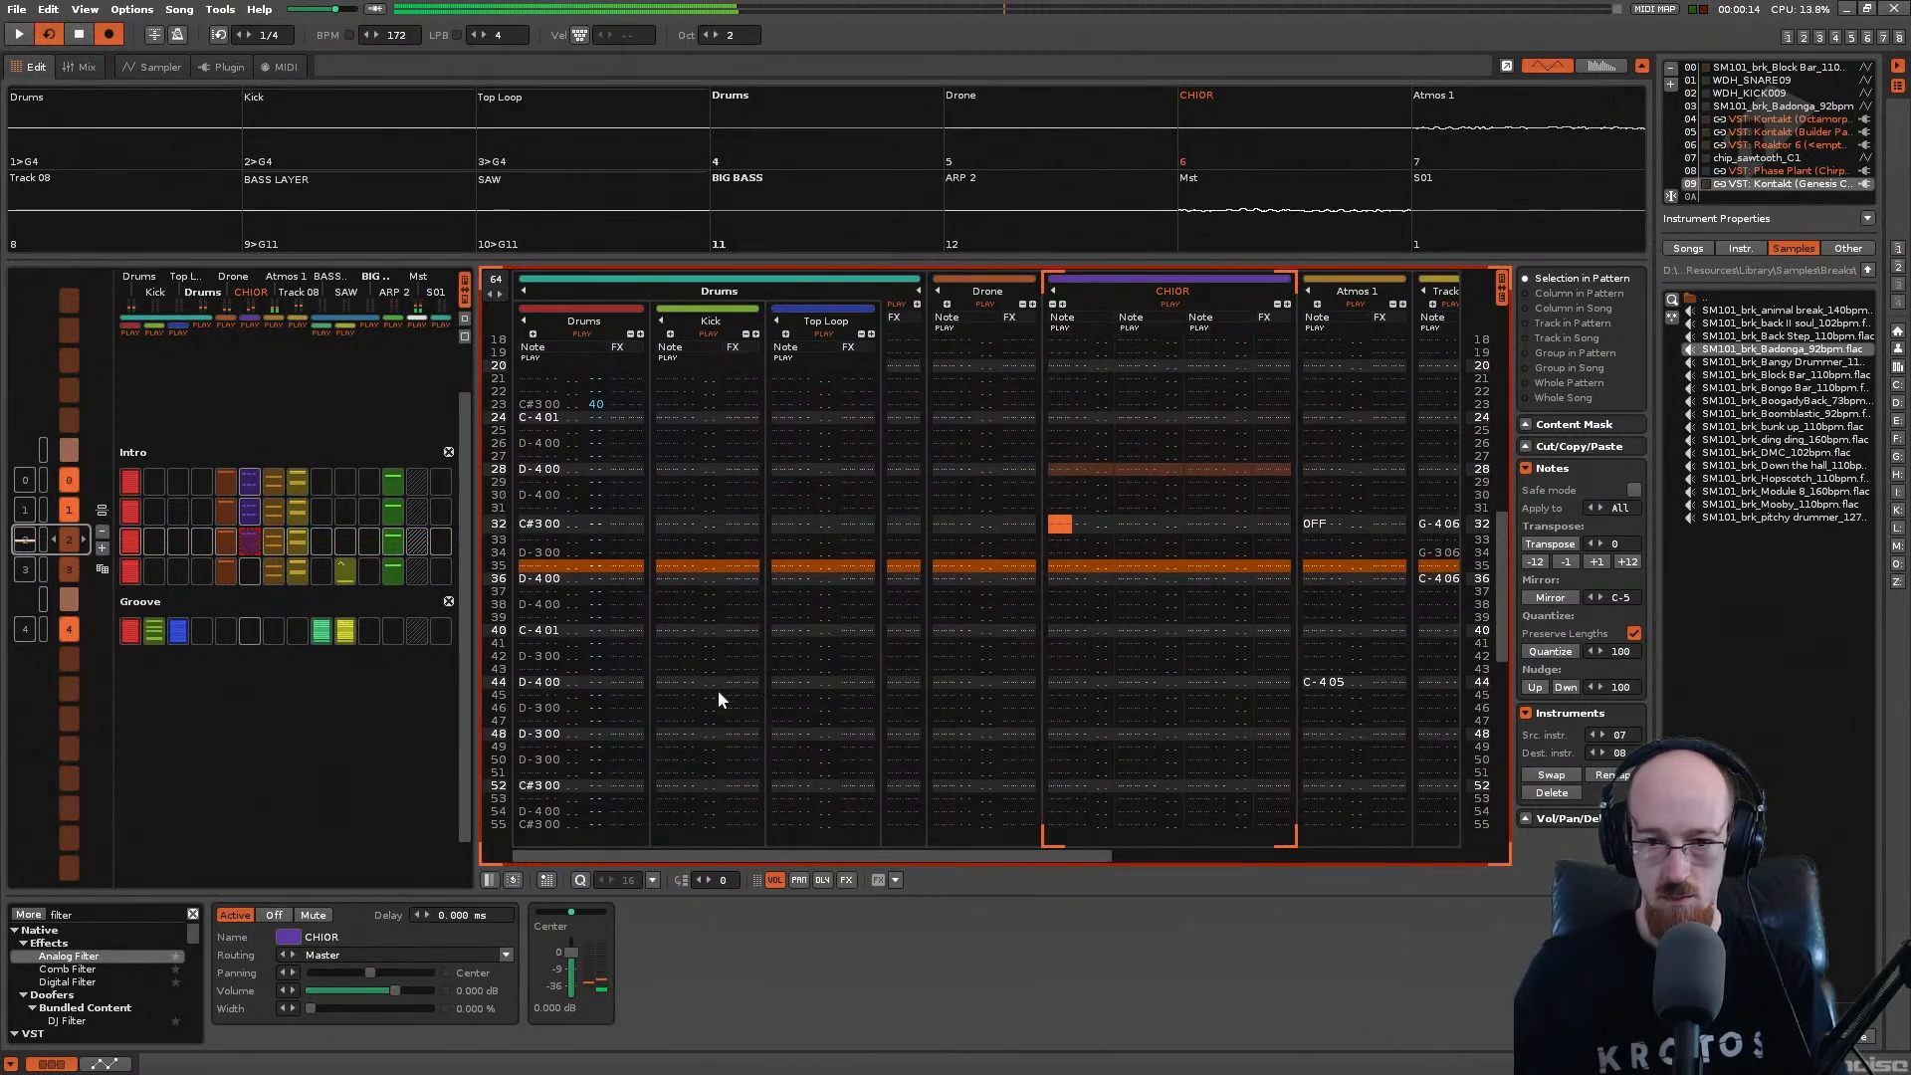
key(space)
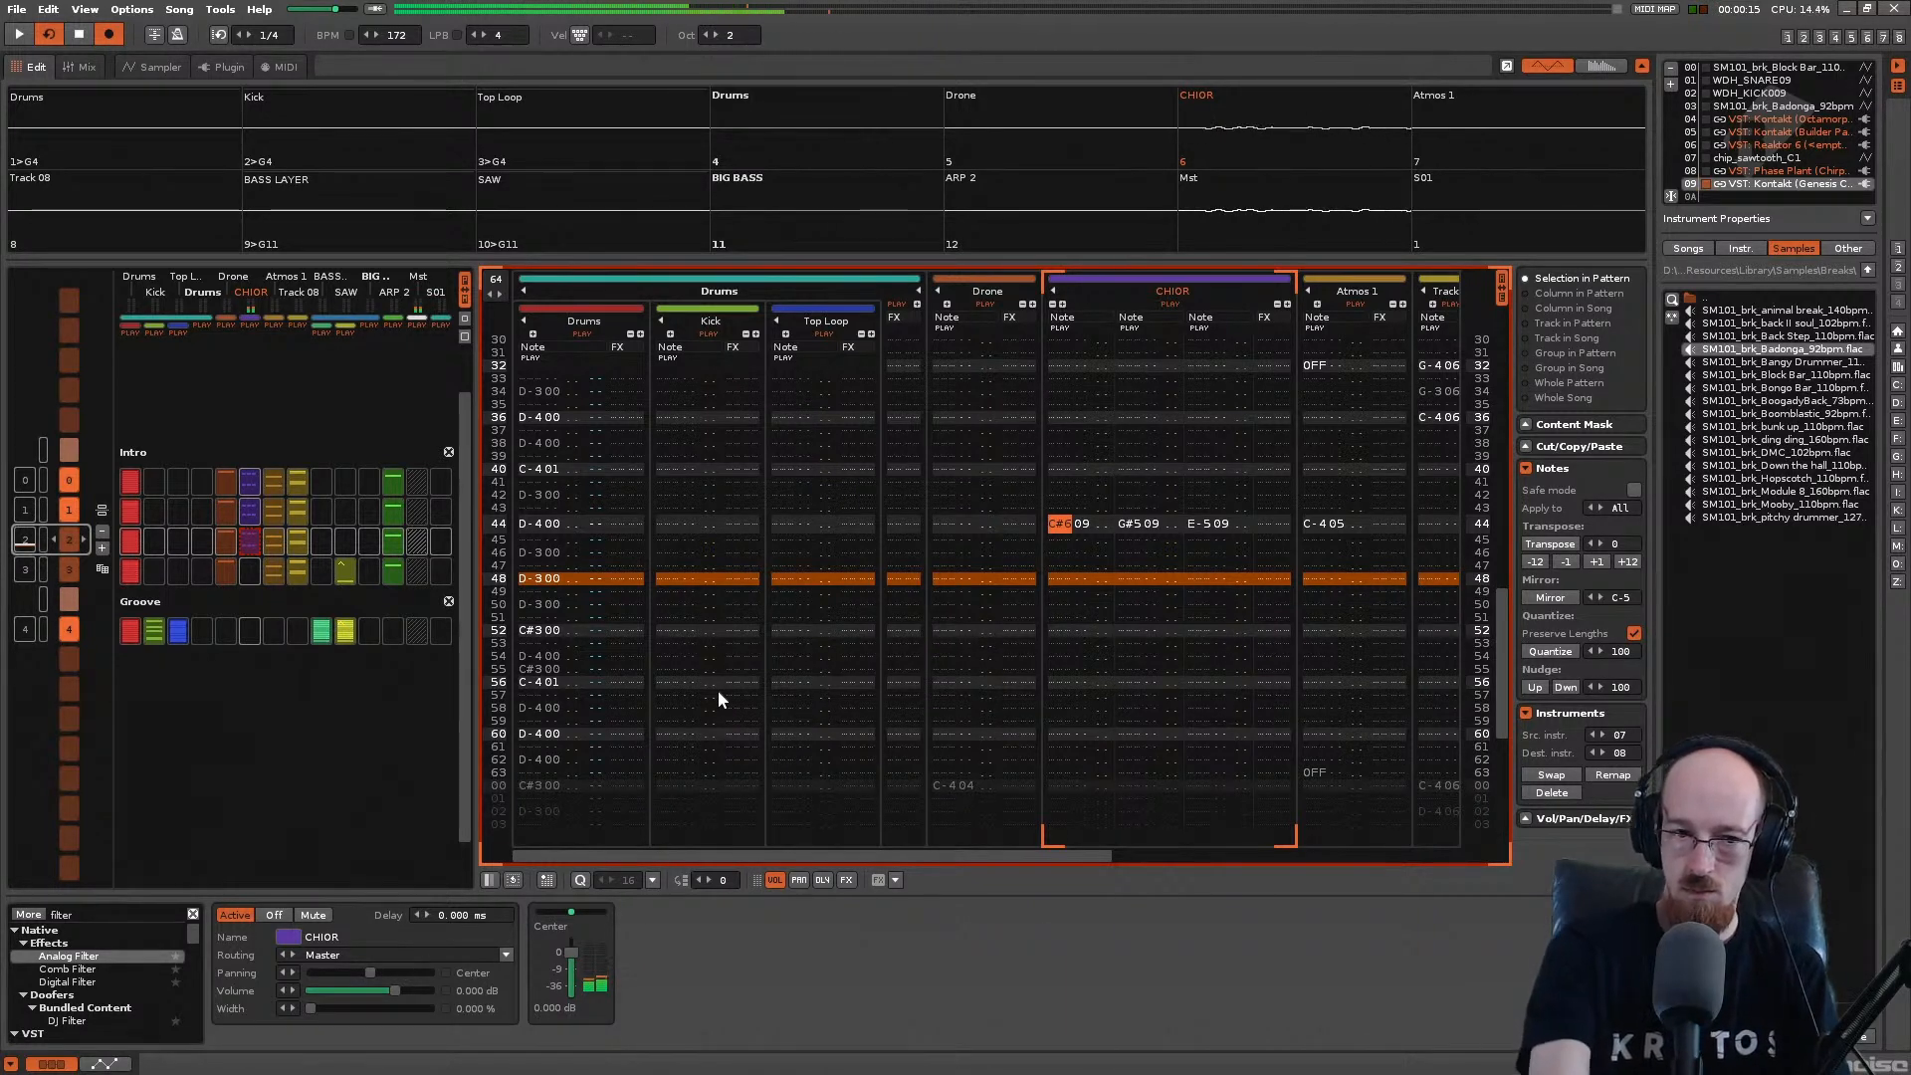
key(space)
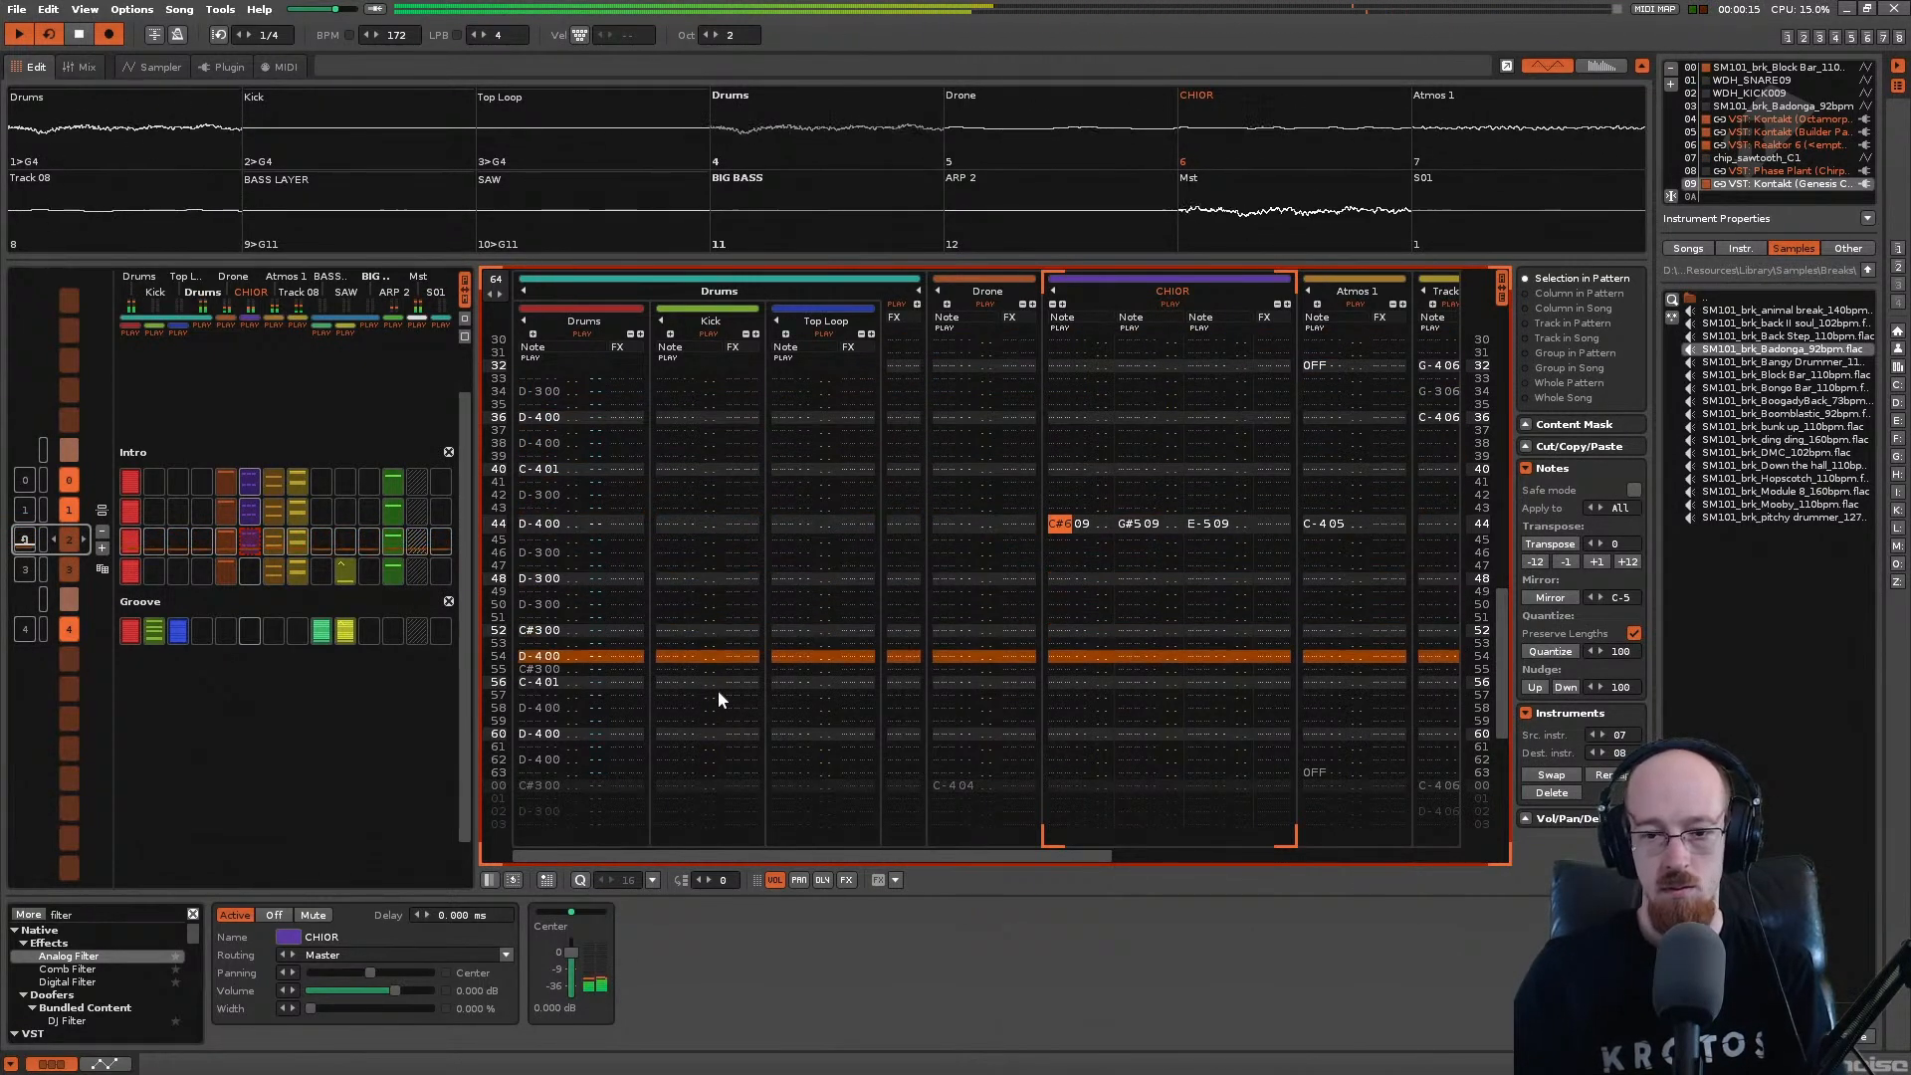
Step: Switch to the CHIOR track in the fourth Intro pattern and play that pattern
key(Down)
key(Down)
key(Down)
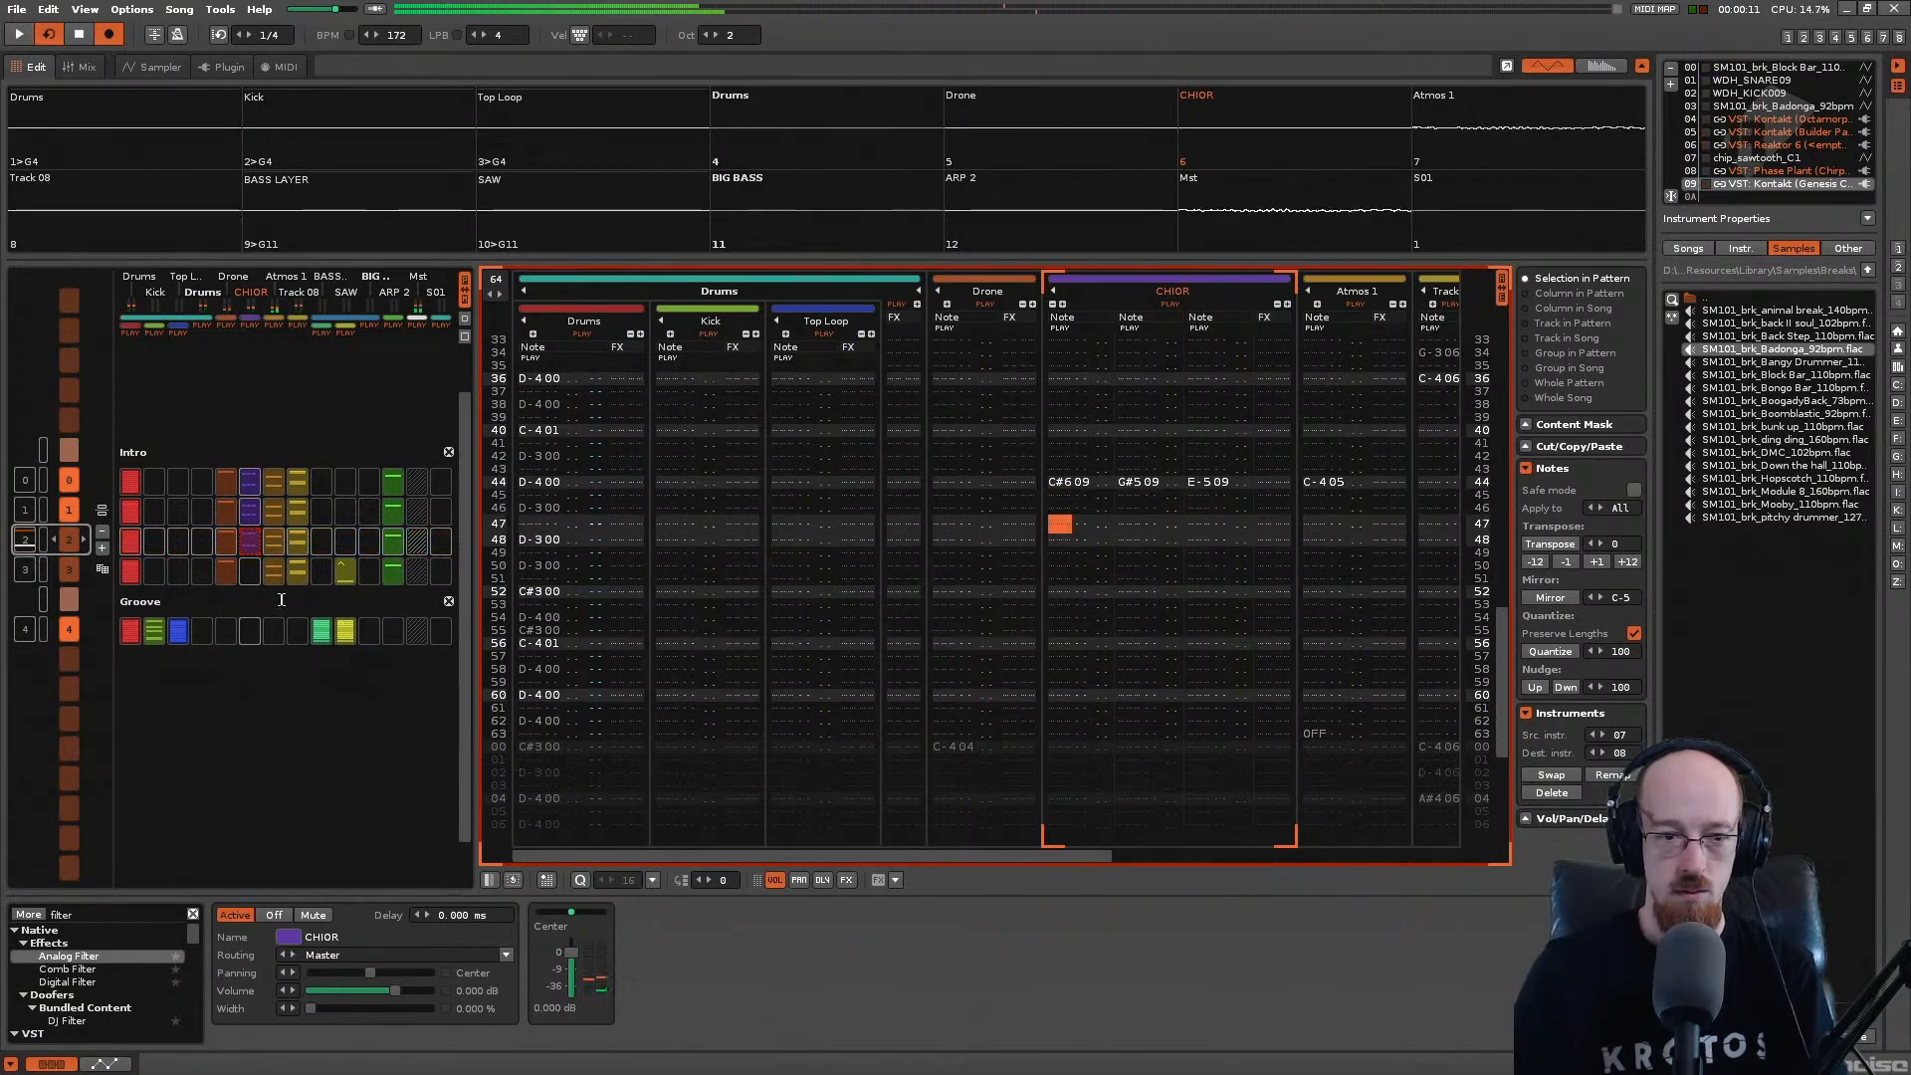
click(253, 581)
click(23, 577)
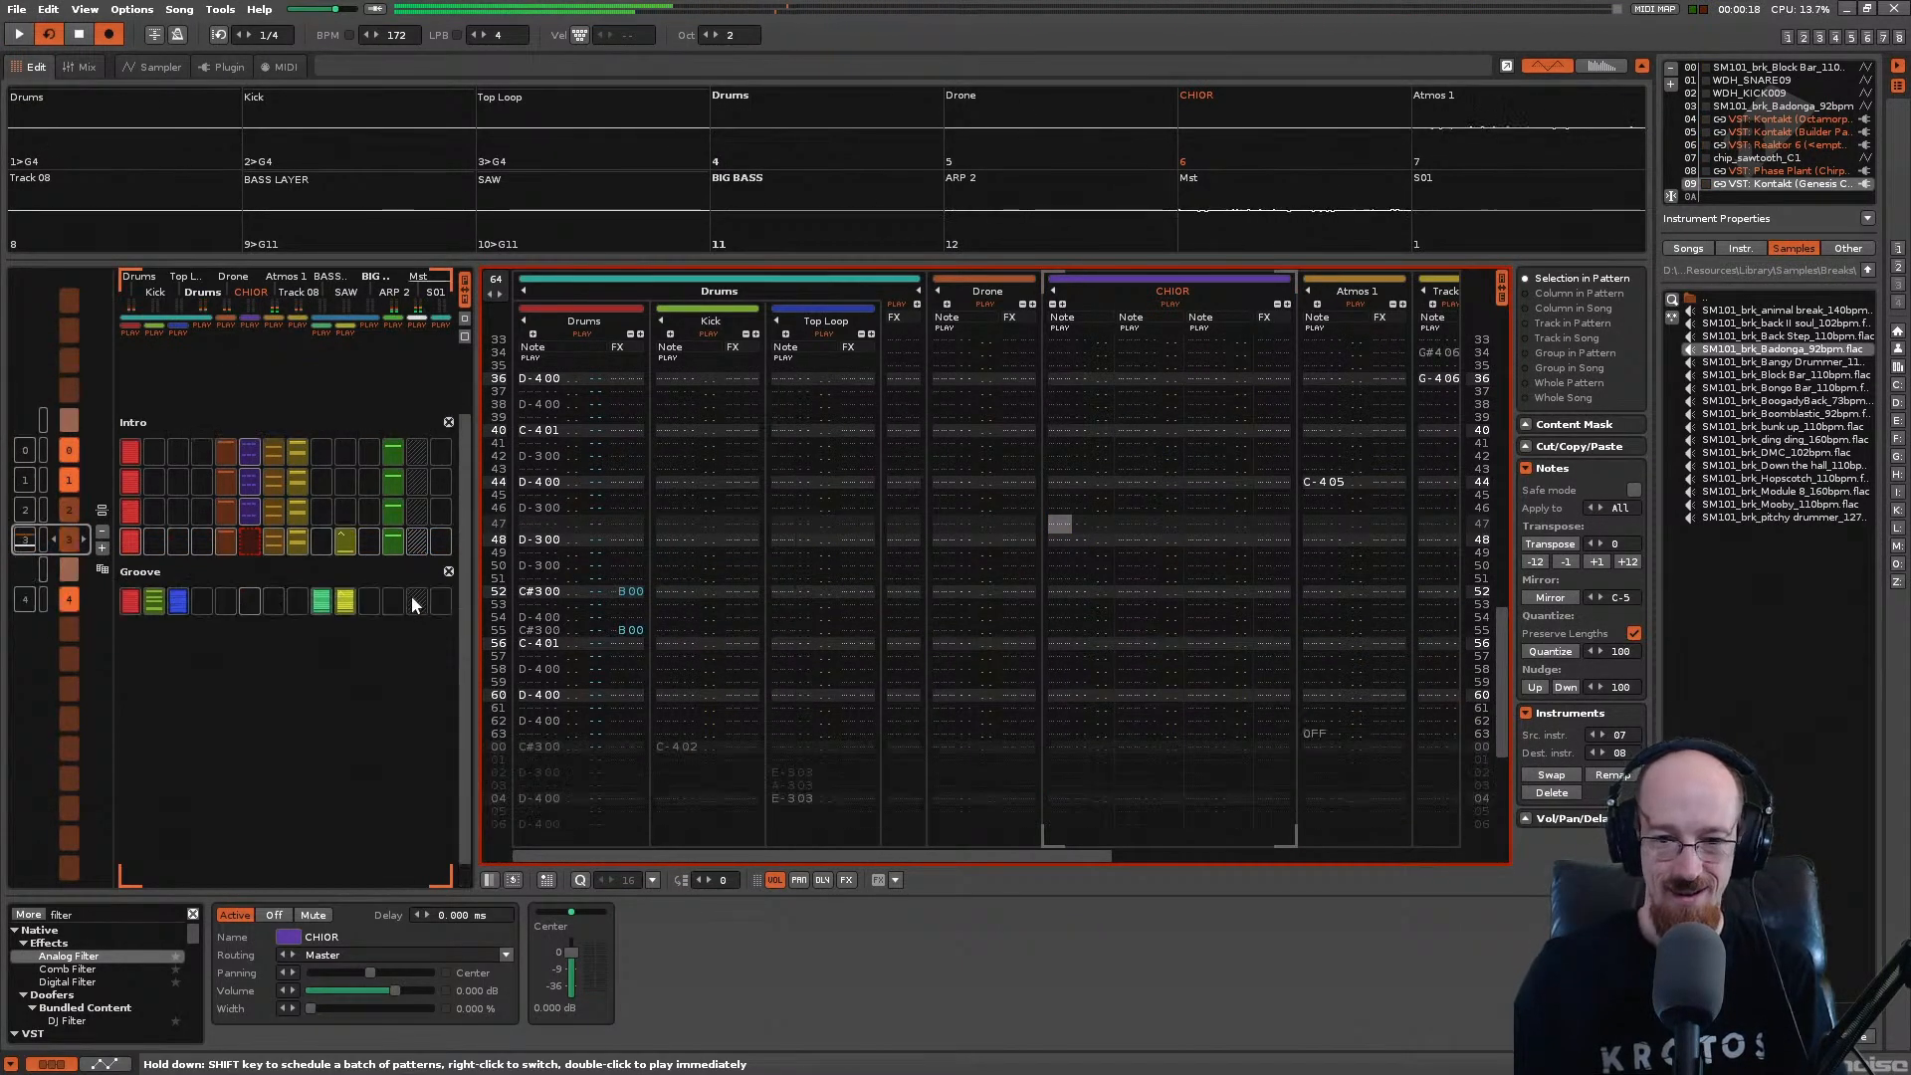
key(space)
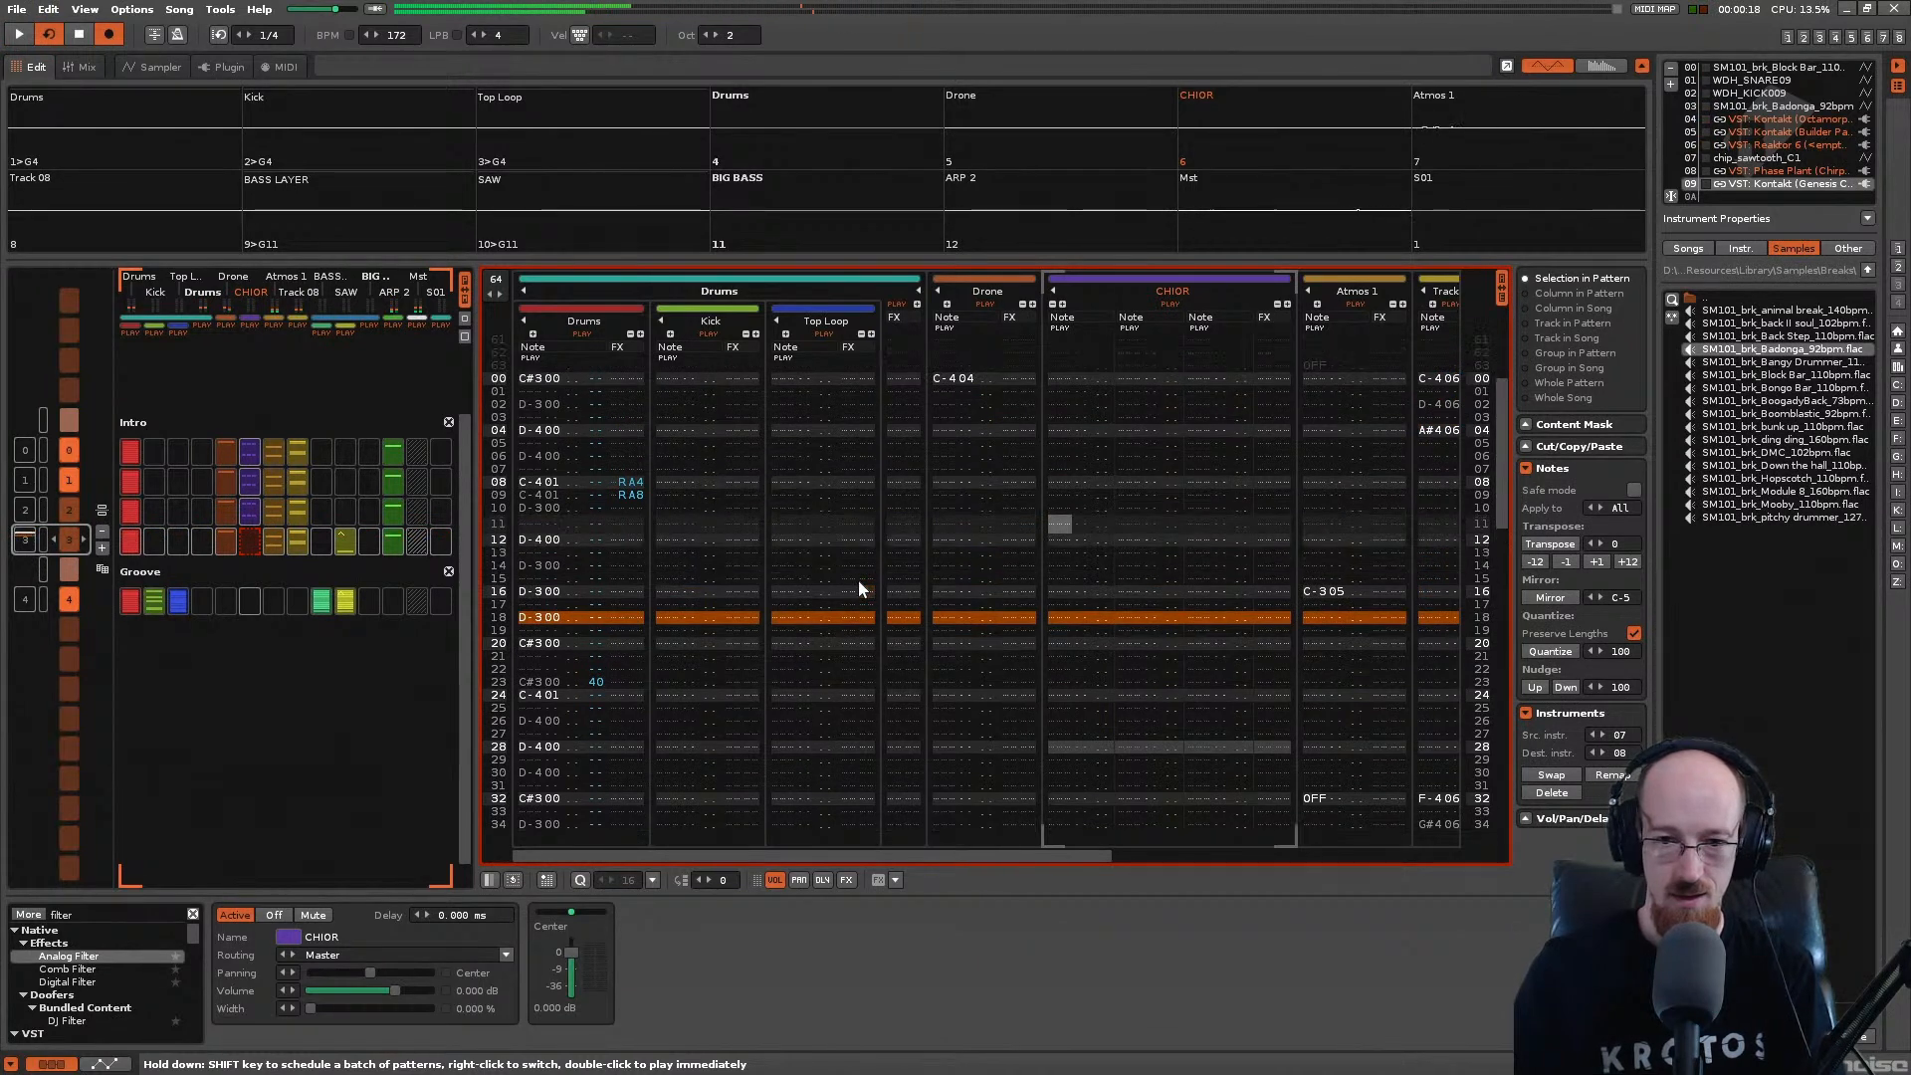
Step: Enter a C#6, F#5, A-5 choir chord on line 12 of the fourth Intro pattern and play it back
key(ctrl+Down)
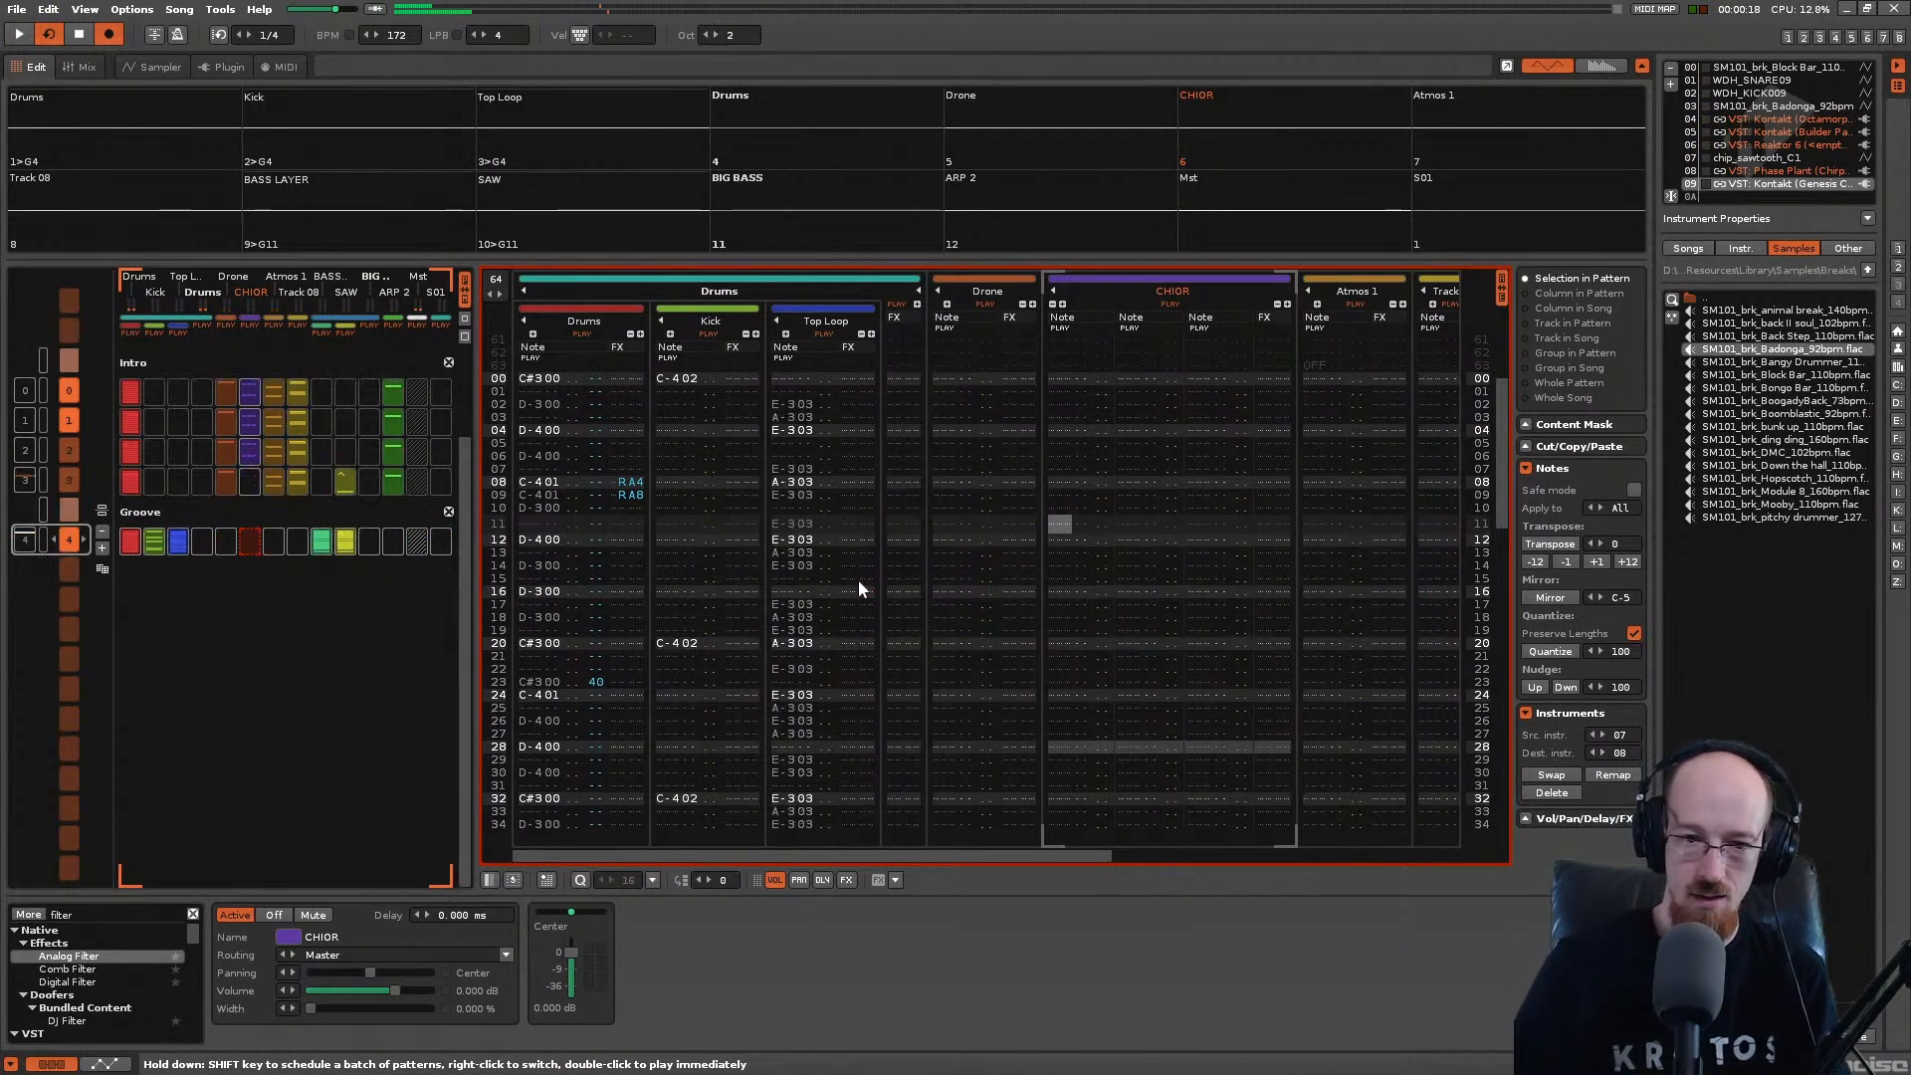
key(ctrl+Up)
key(ctrl+Down)
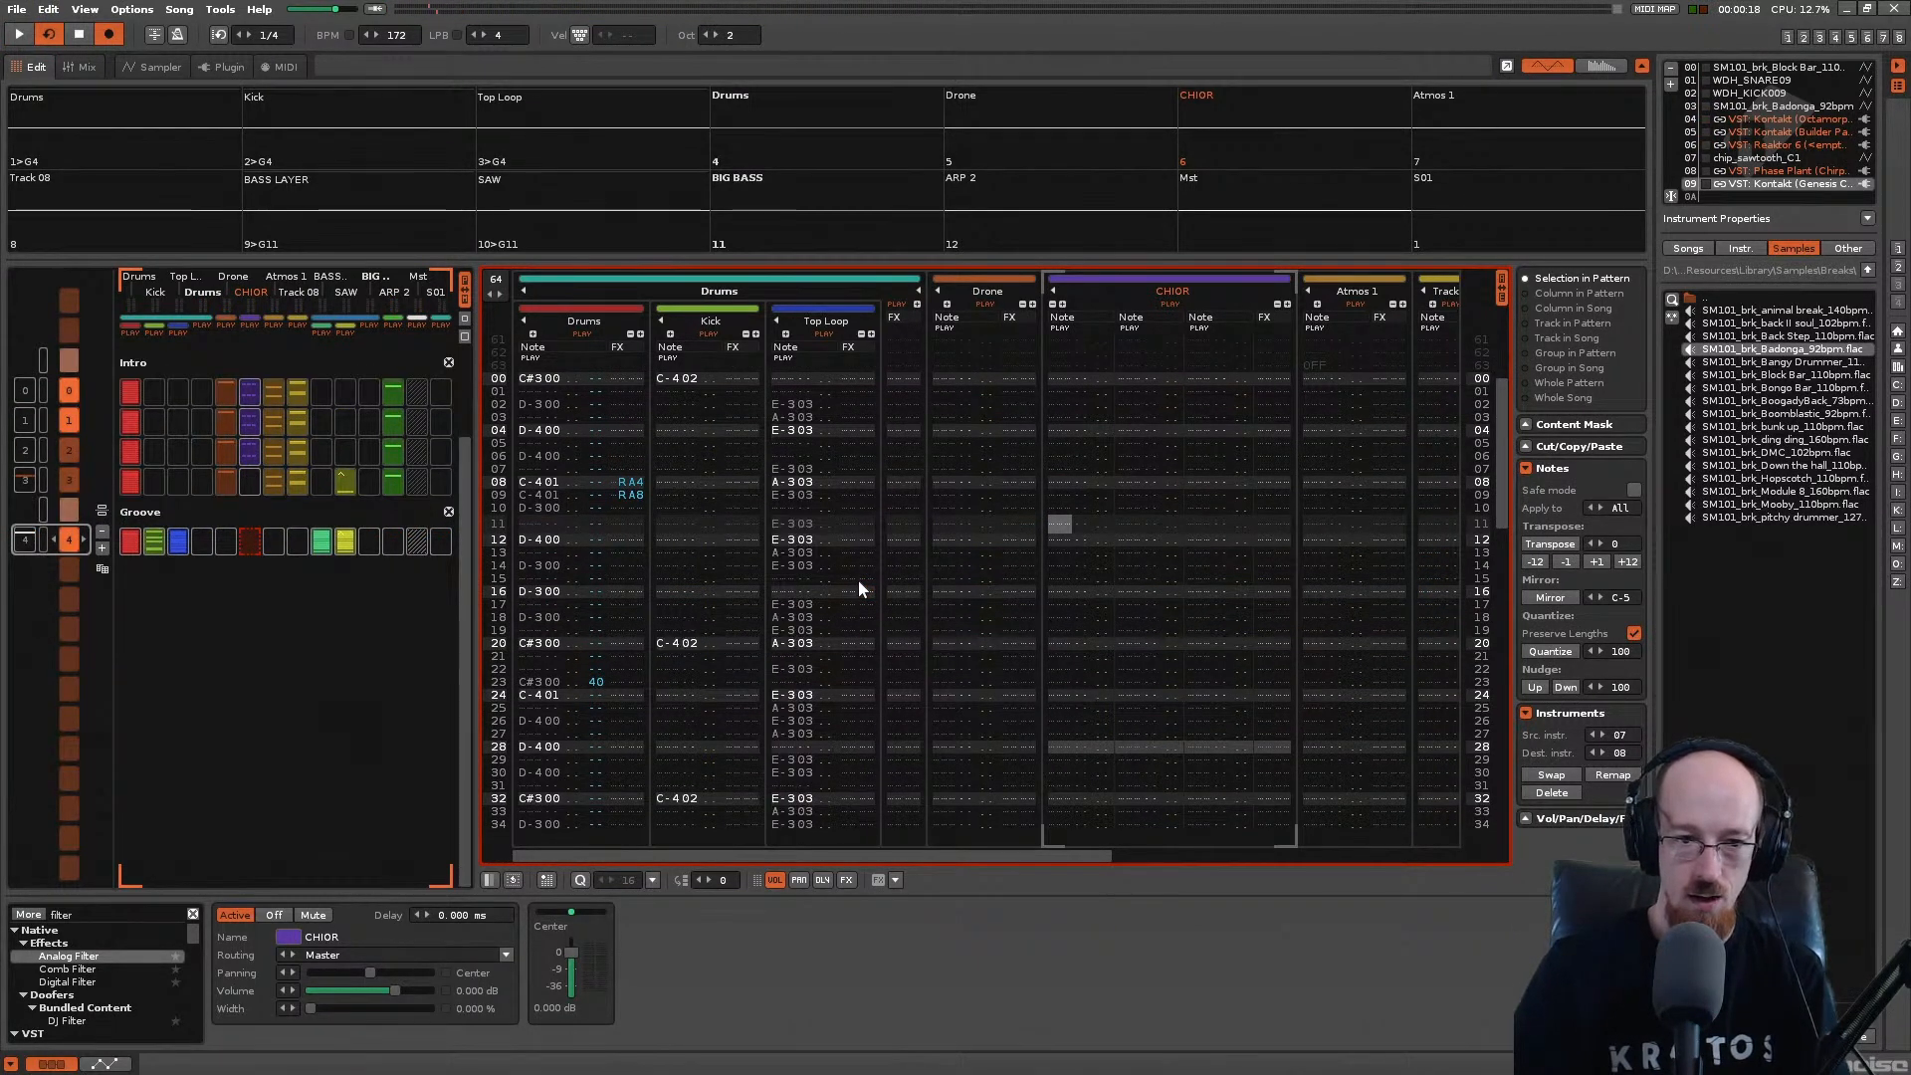
key(ctrl+Up)
middle_click(934, 586)
key(Down)
key(space)
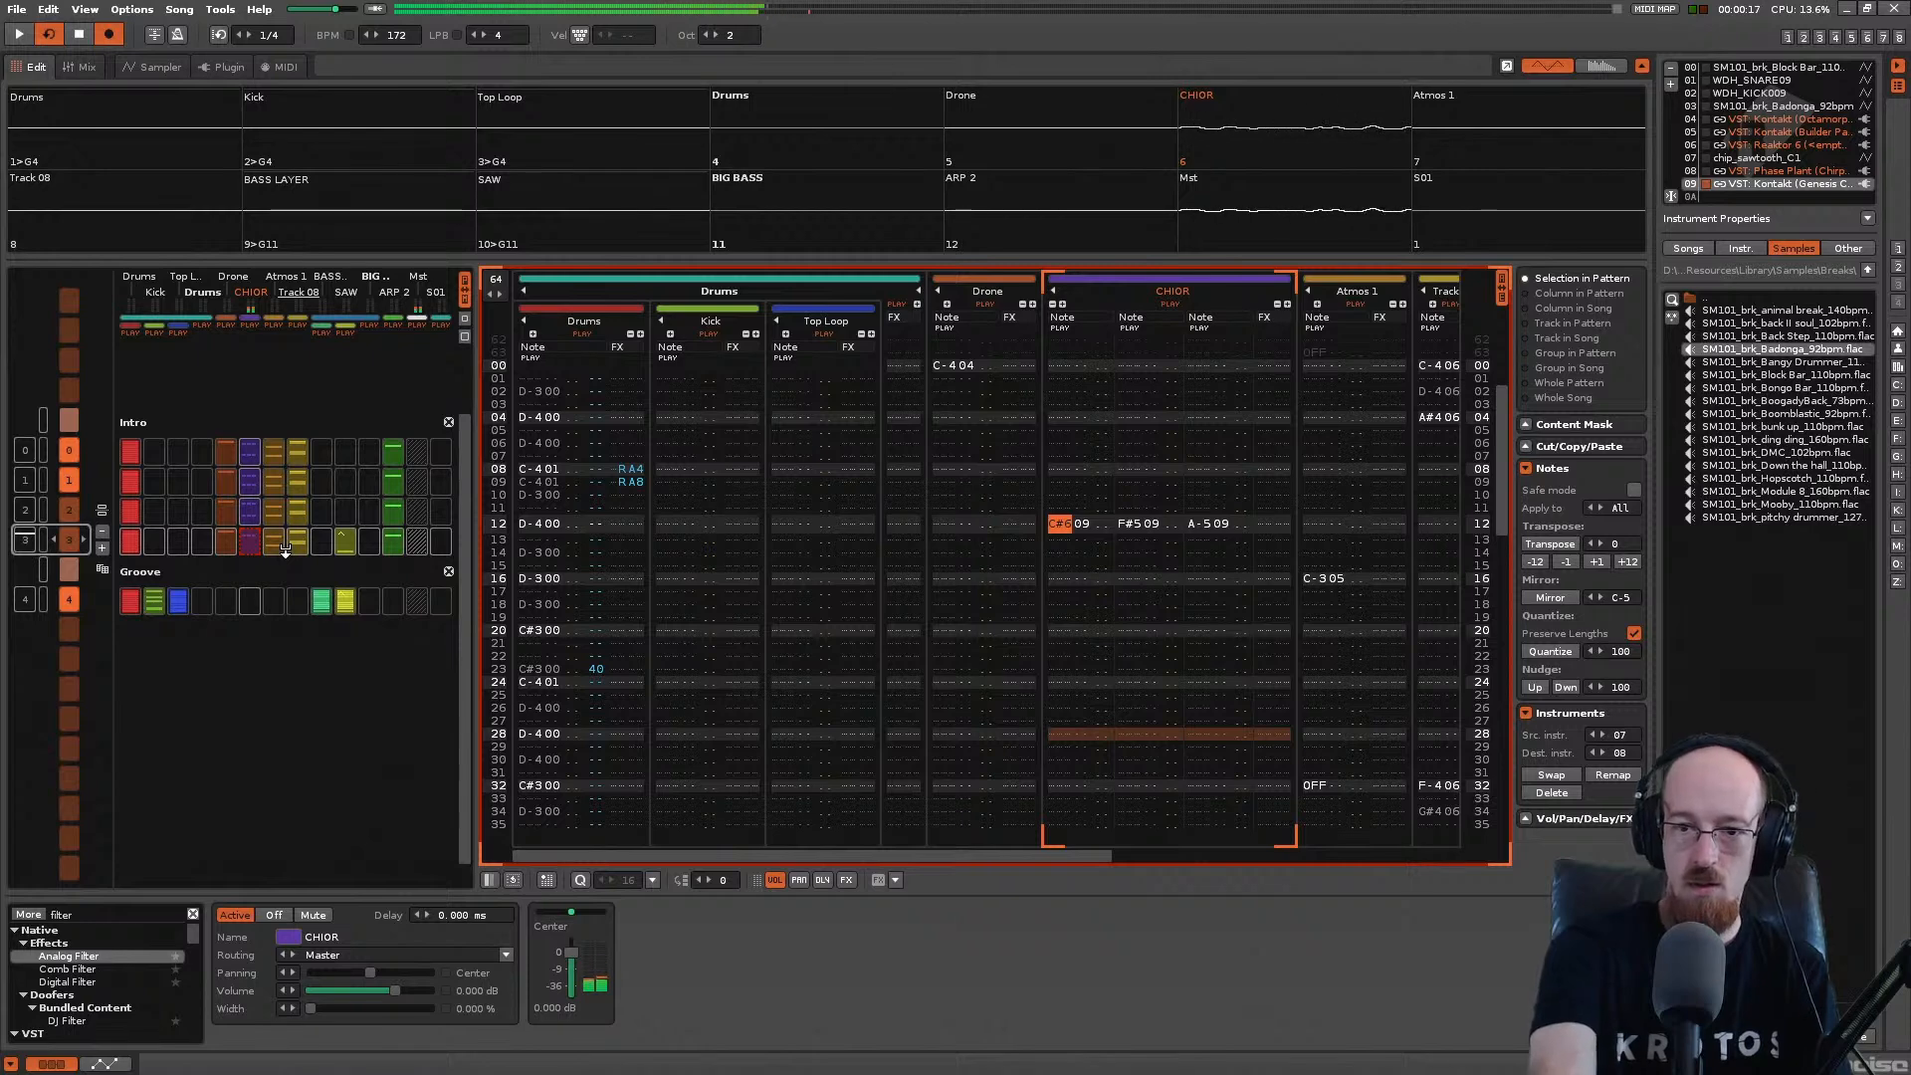
key(space)
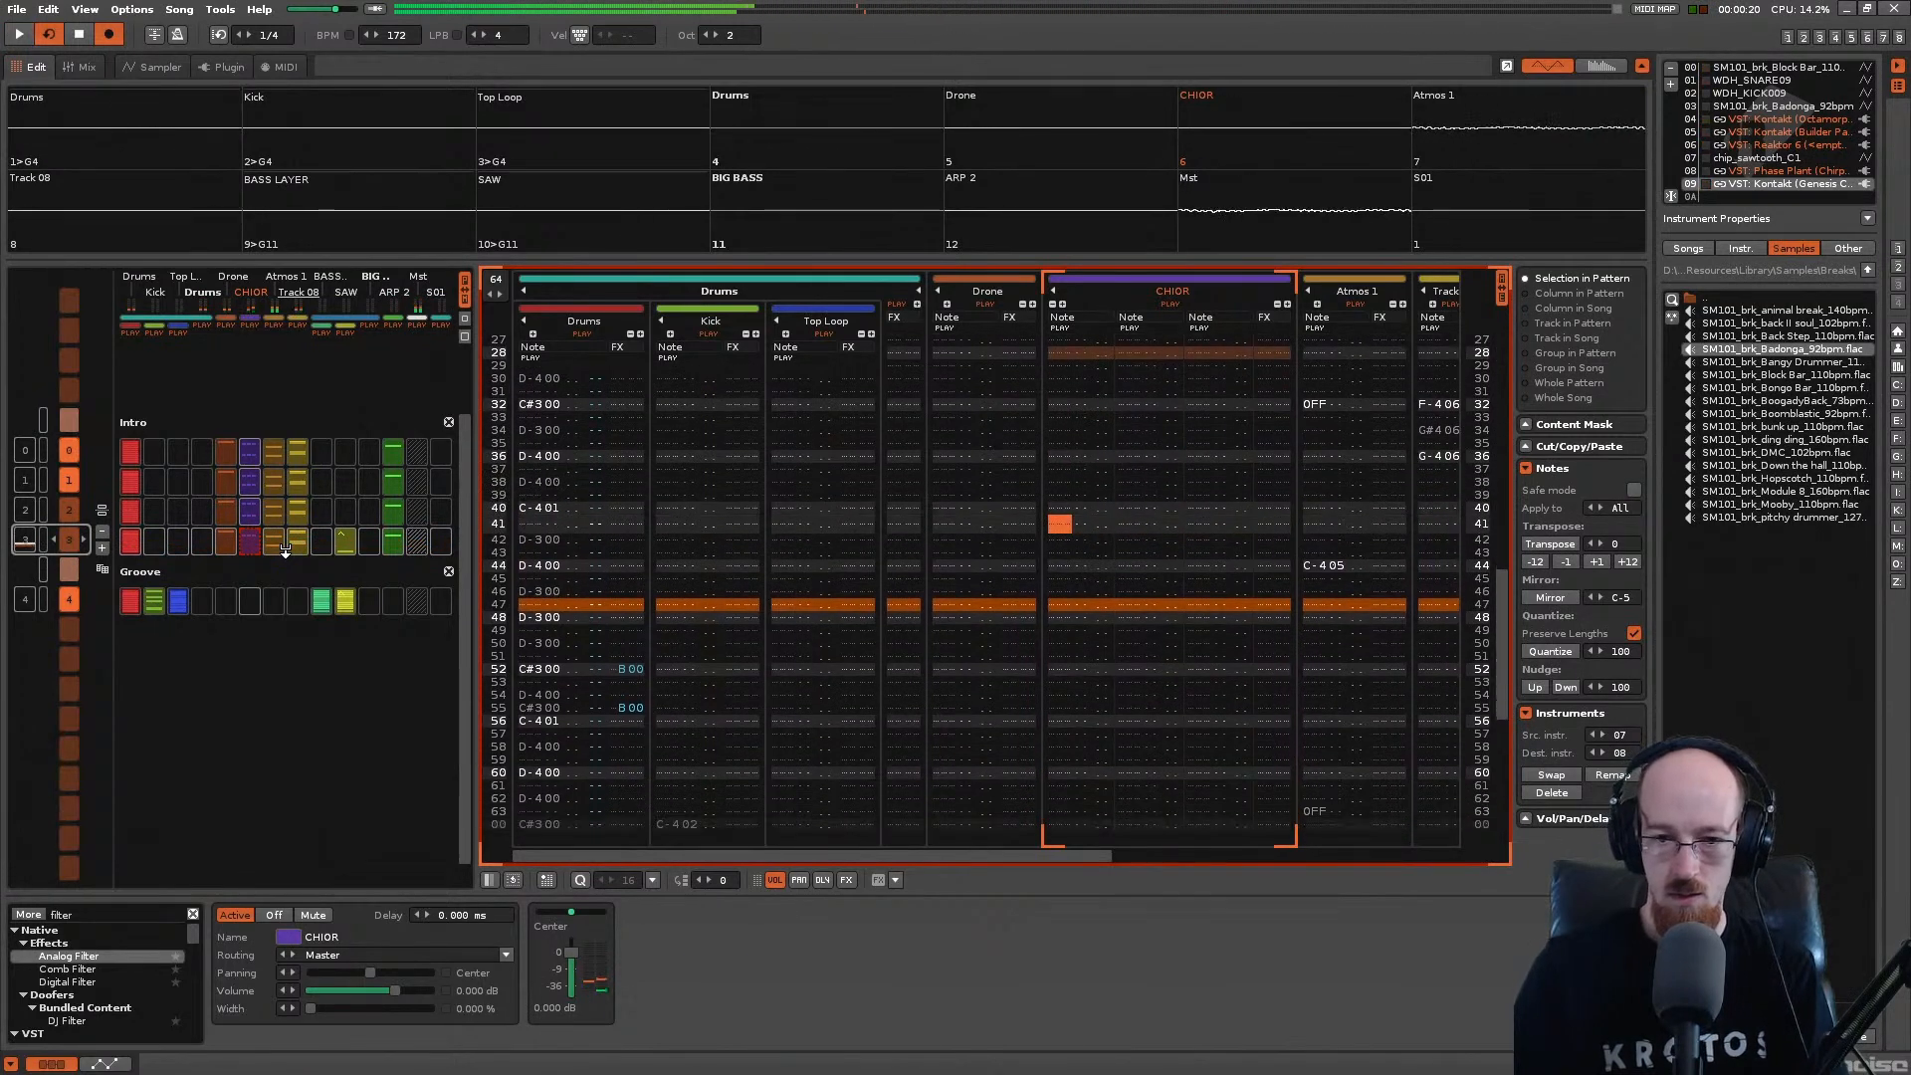
Step: Enter a D-6, A#5, G-5 choir chord on line 44 of the fourth Intro pattern and play it back
key(space)
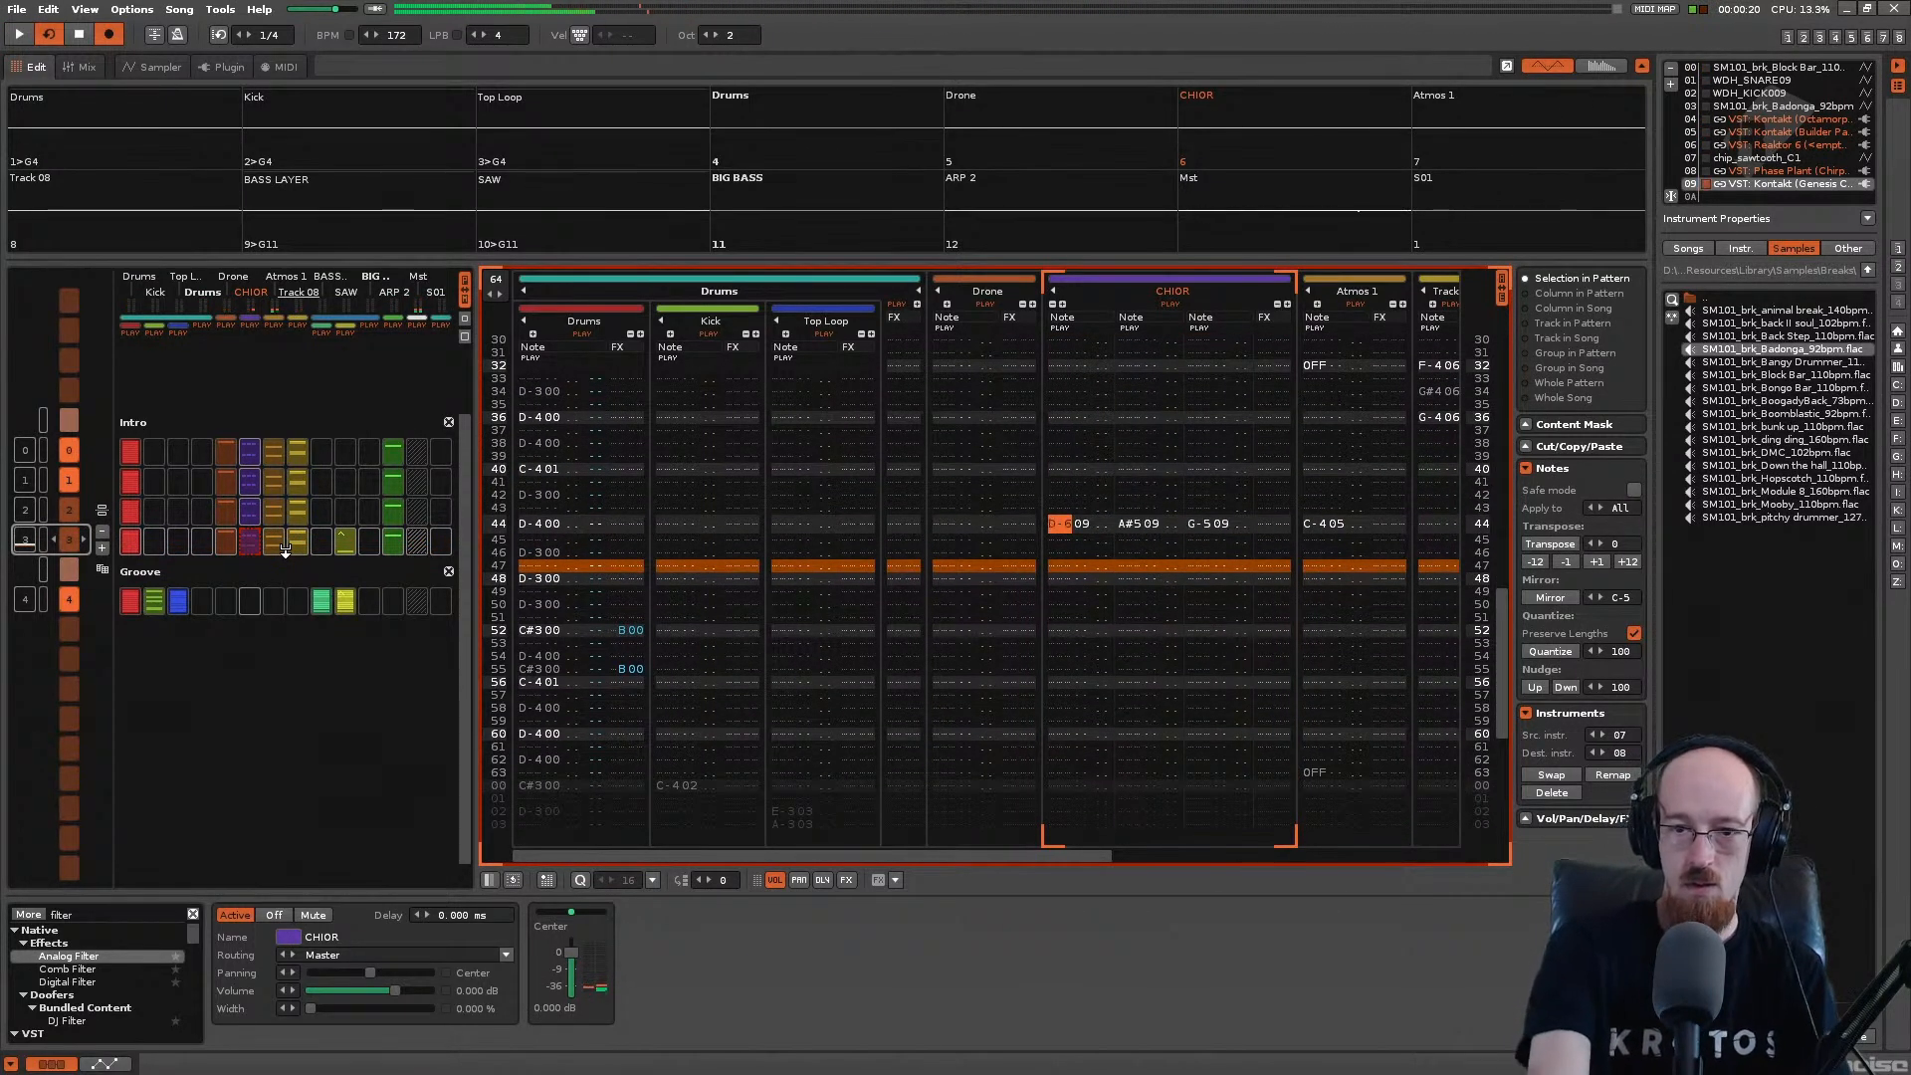
key(space)
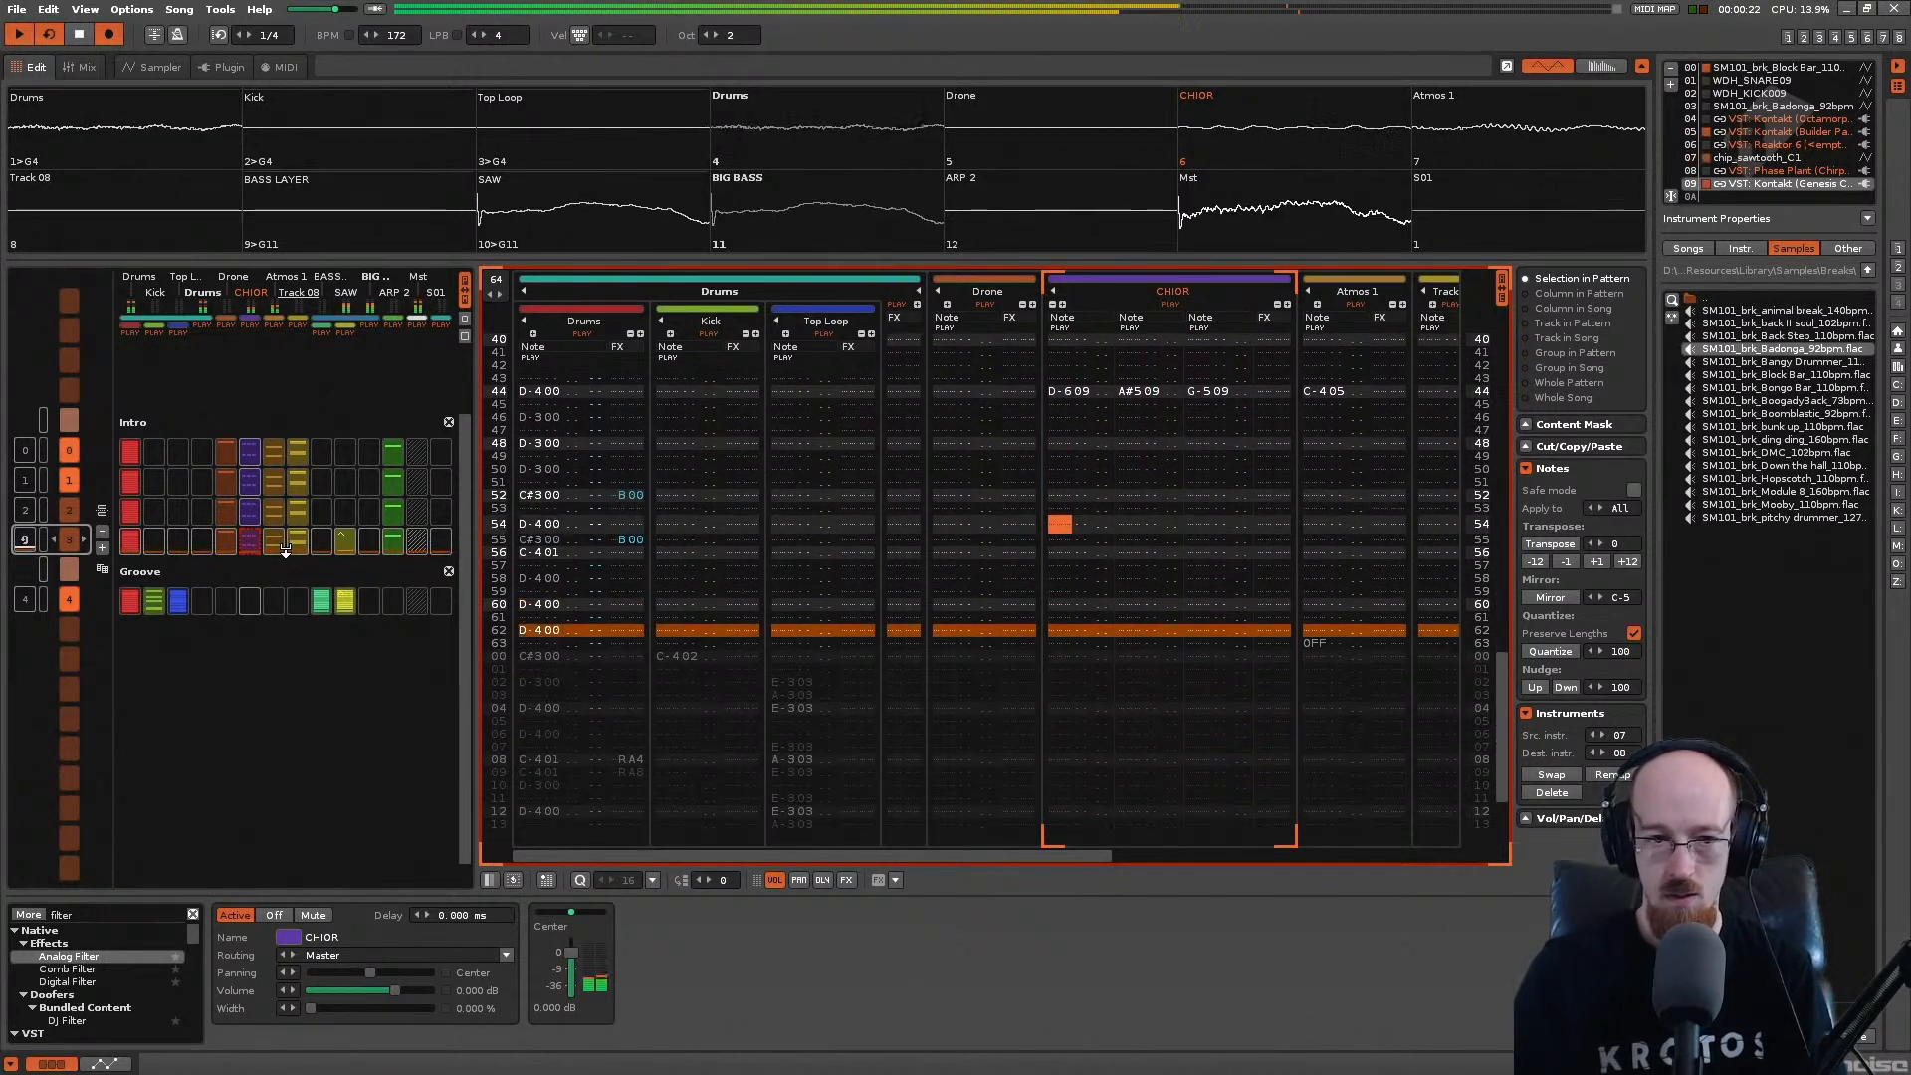
key(space)
key(space)
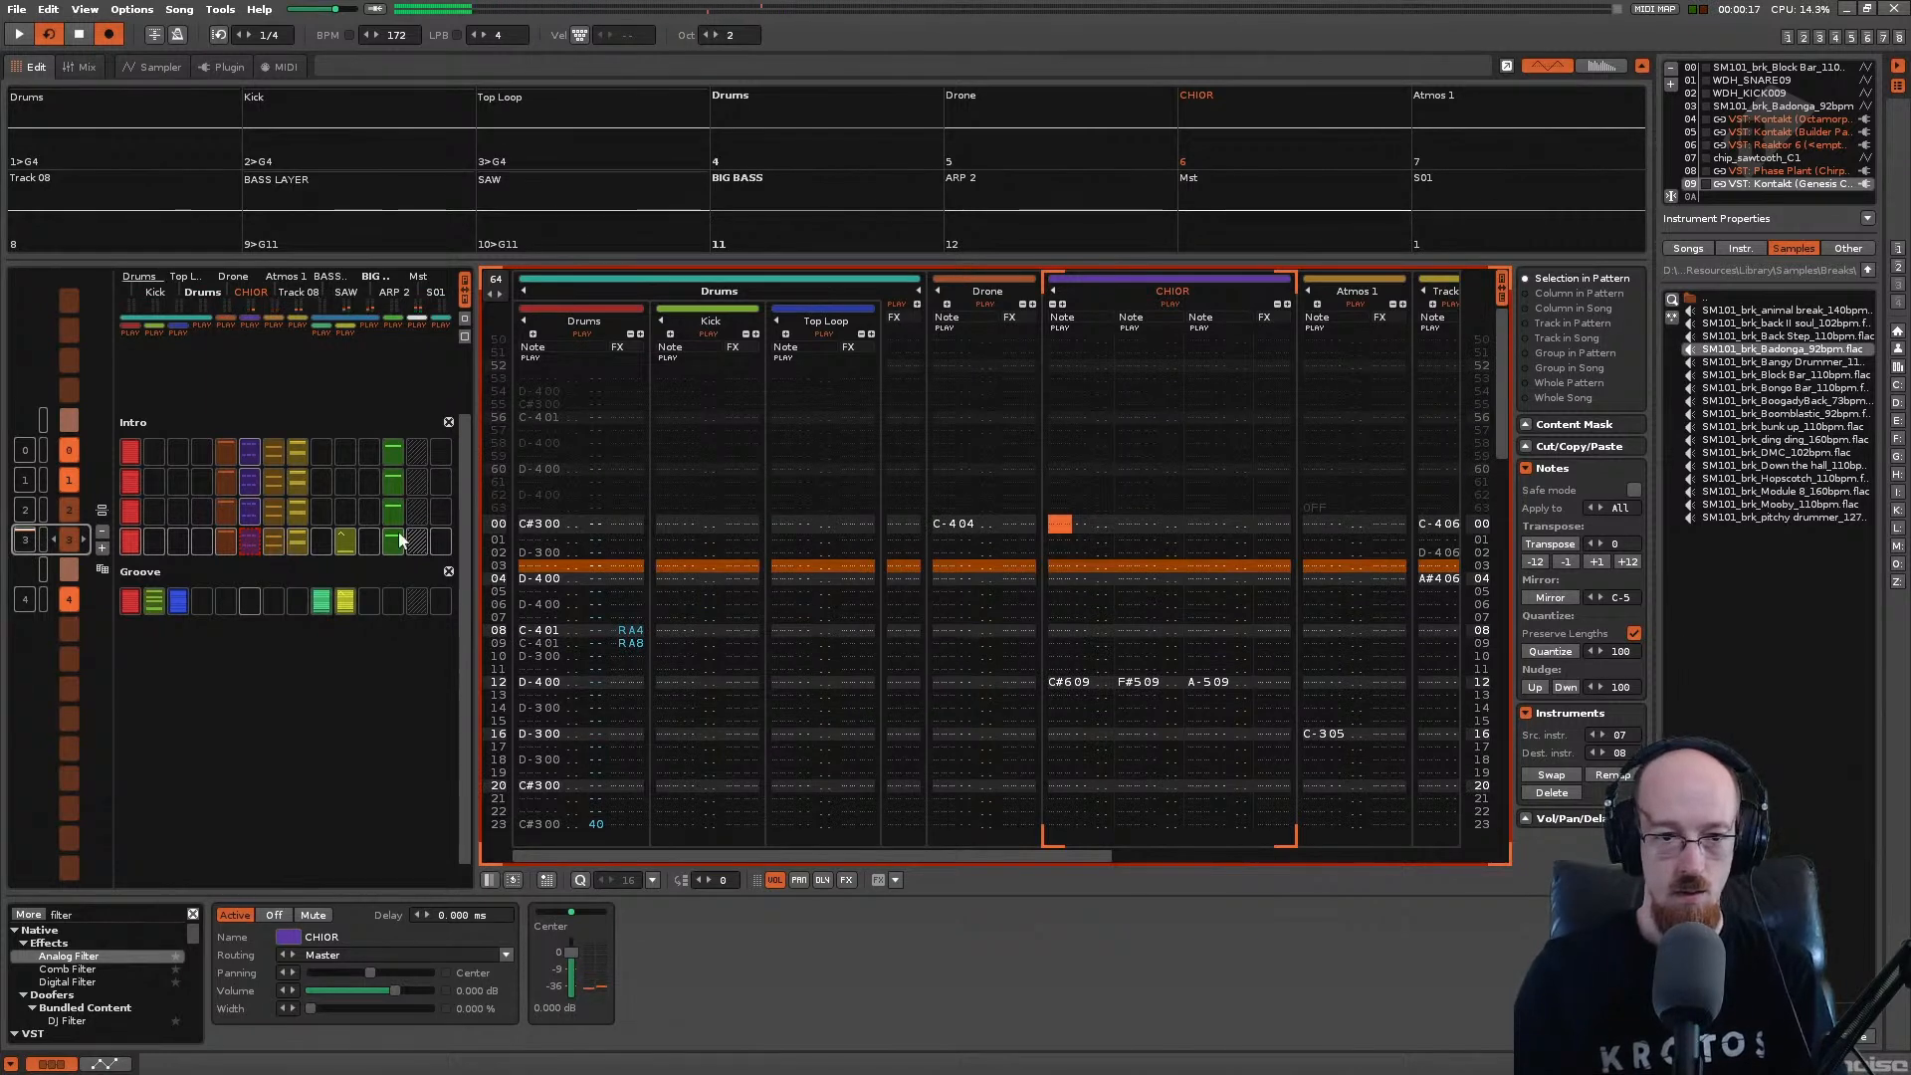
Step: Try a D#4, C-4, G-4 choir chord on line 00 of the Groove pattern's CHIOR track and save the song
click(253, 601)
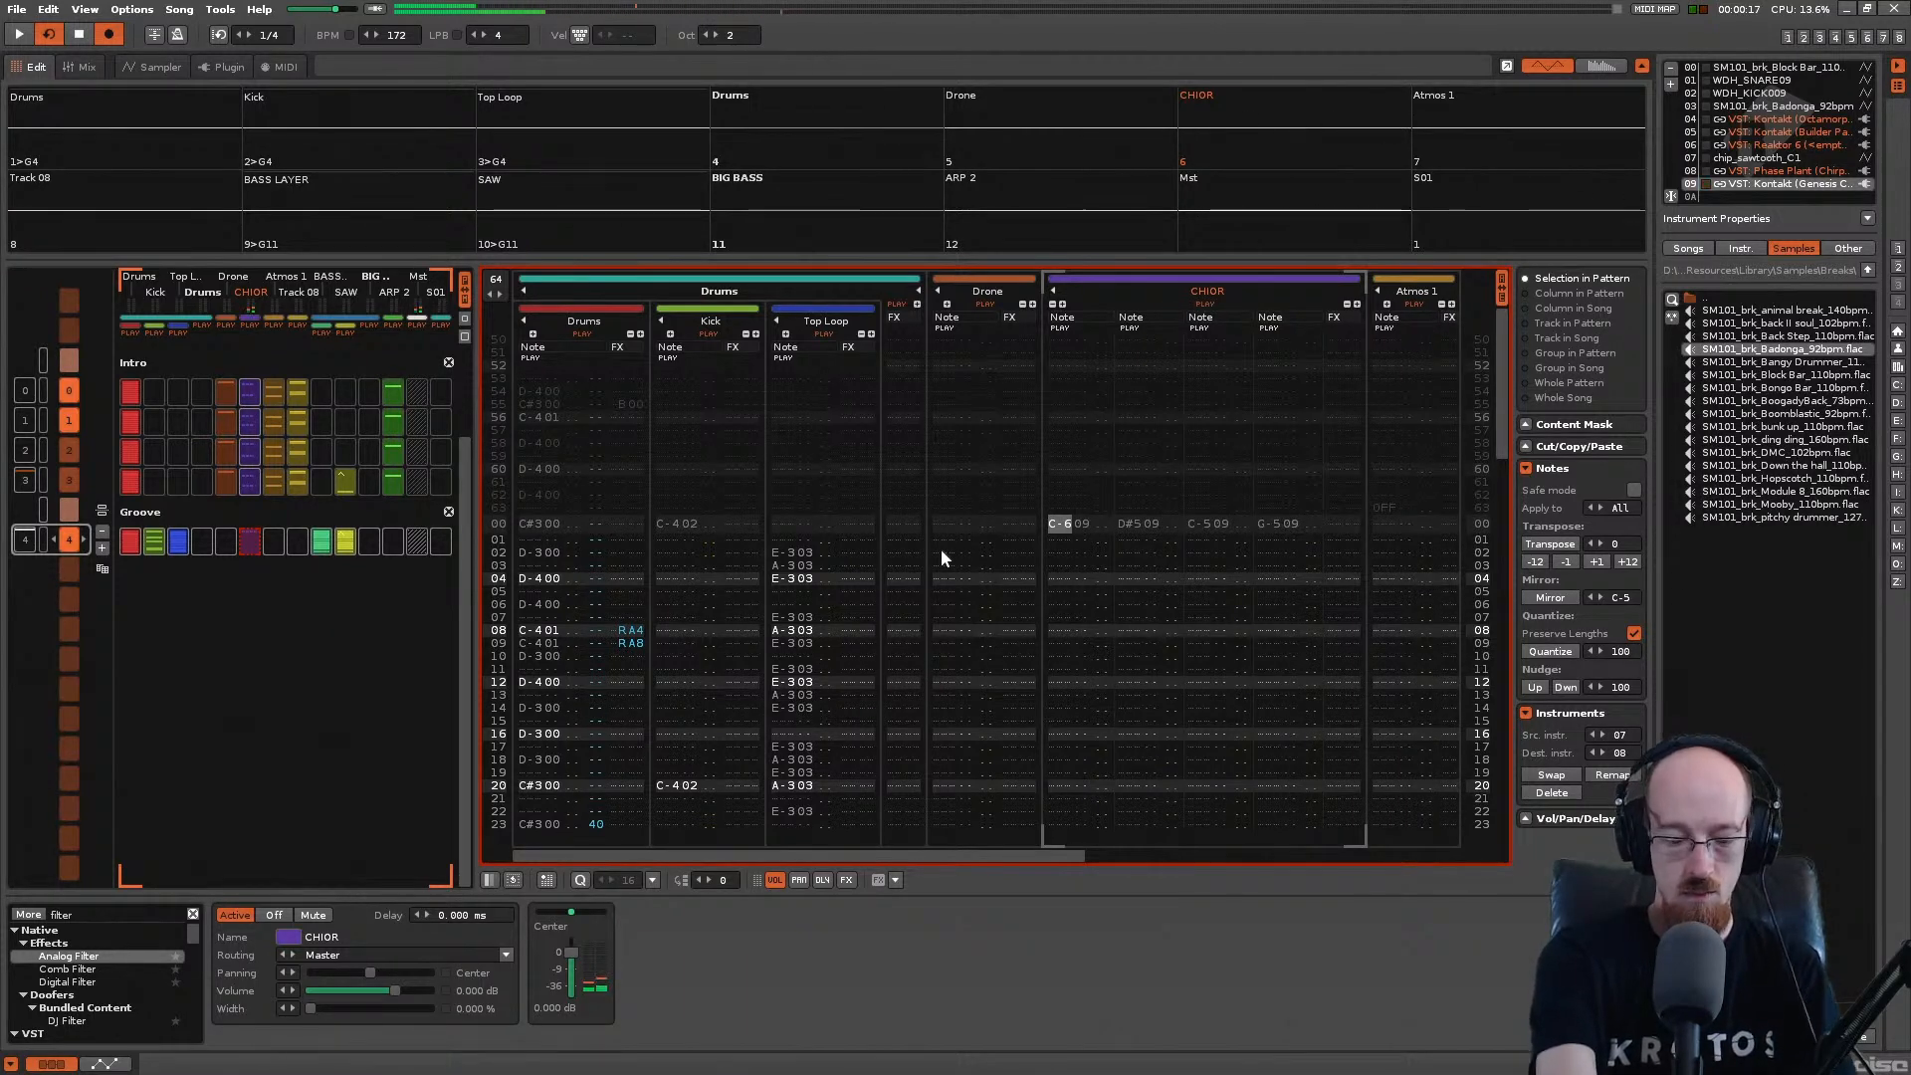
key(ctrl+z)
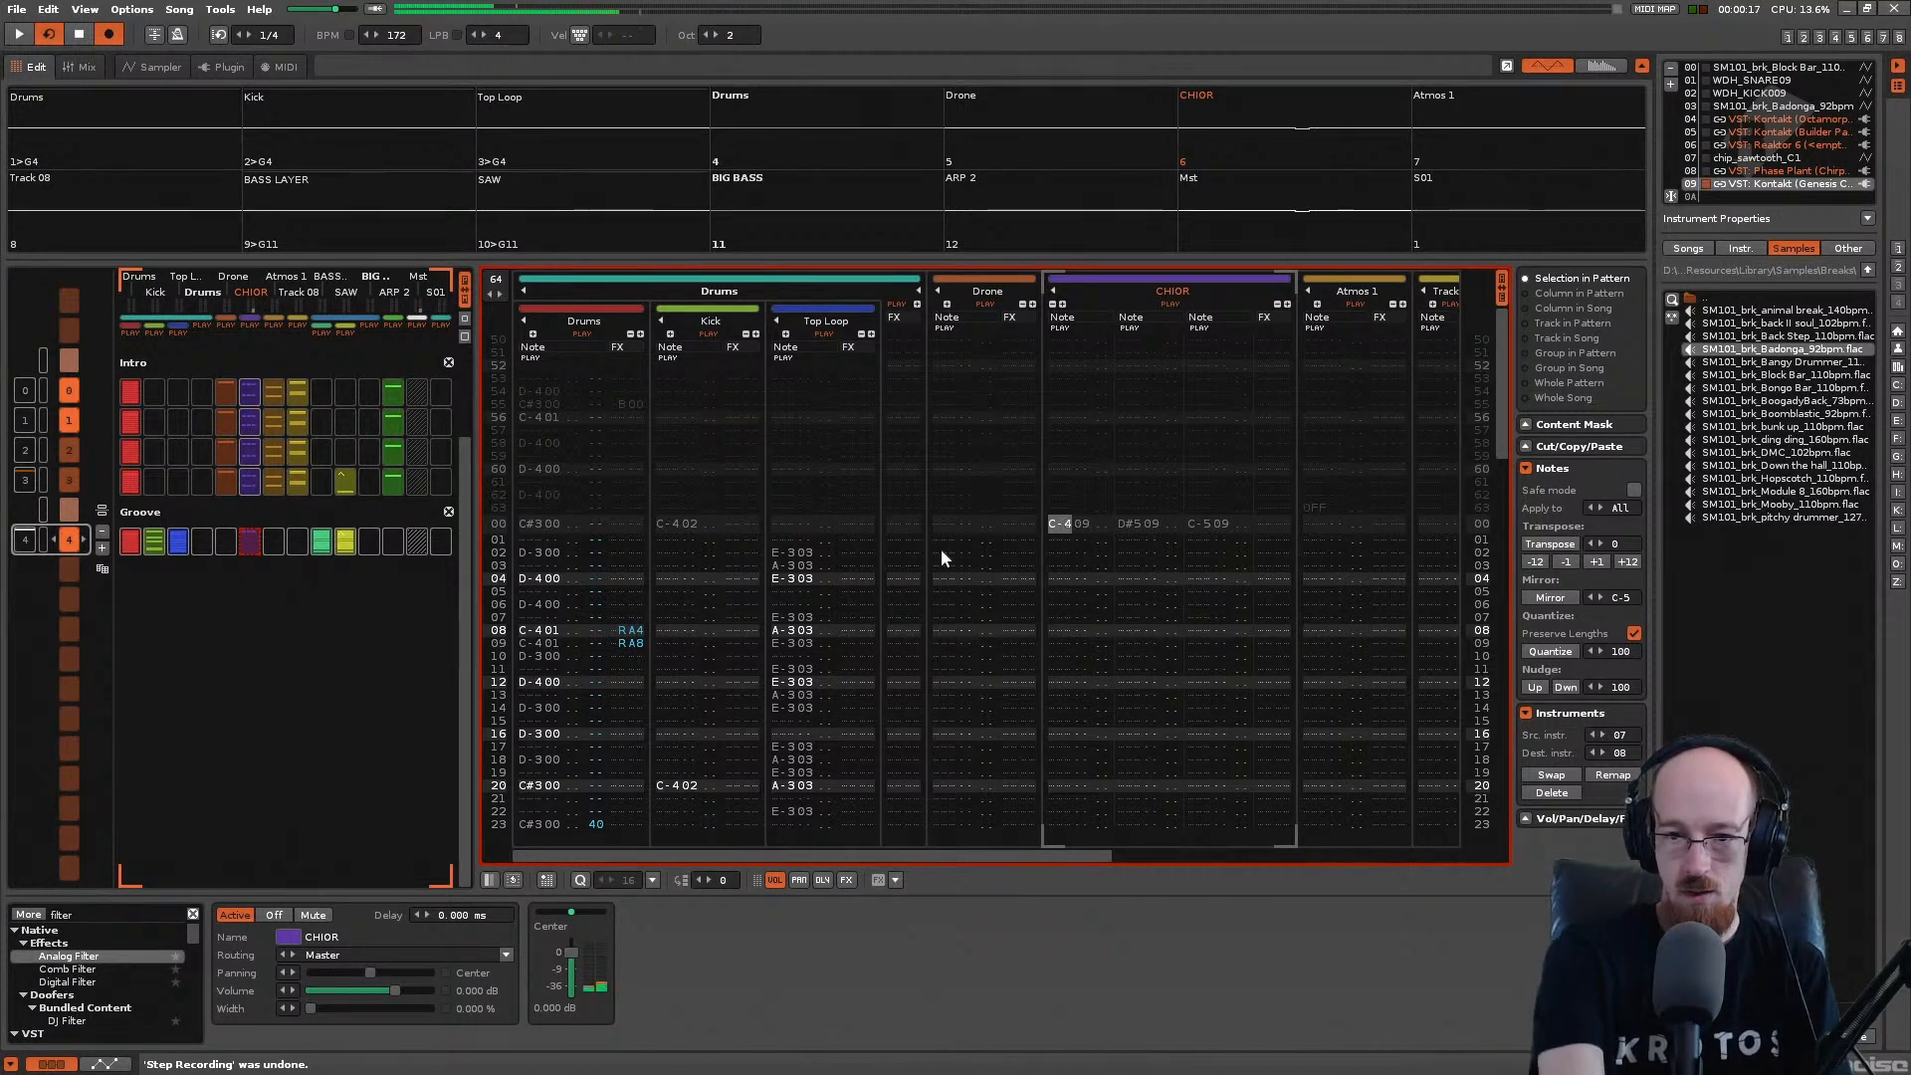
key(ctrl+z)
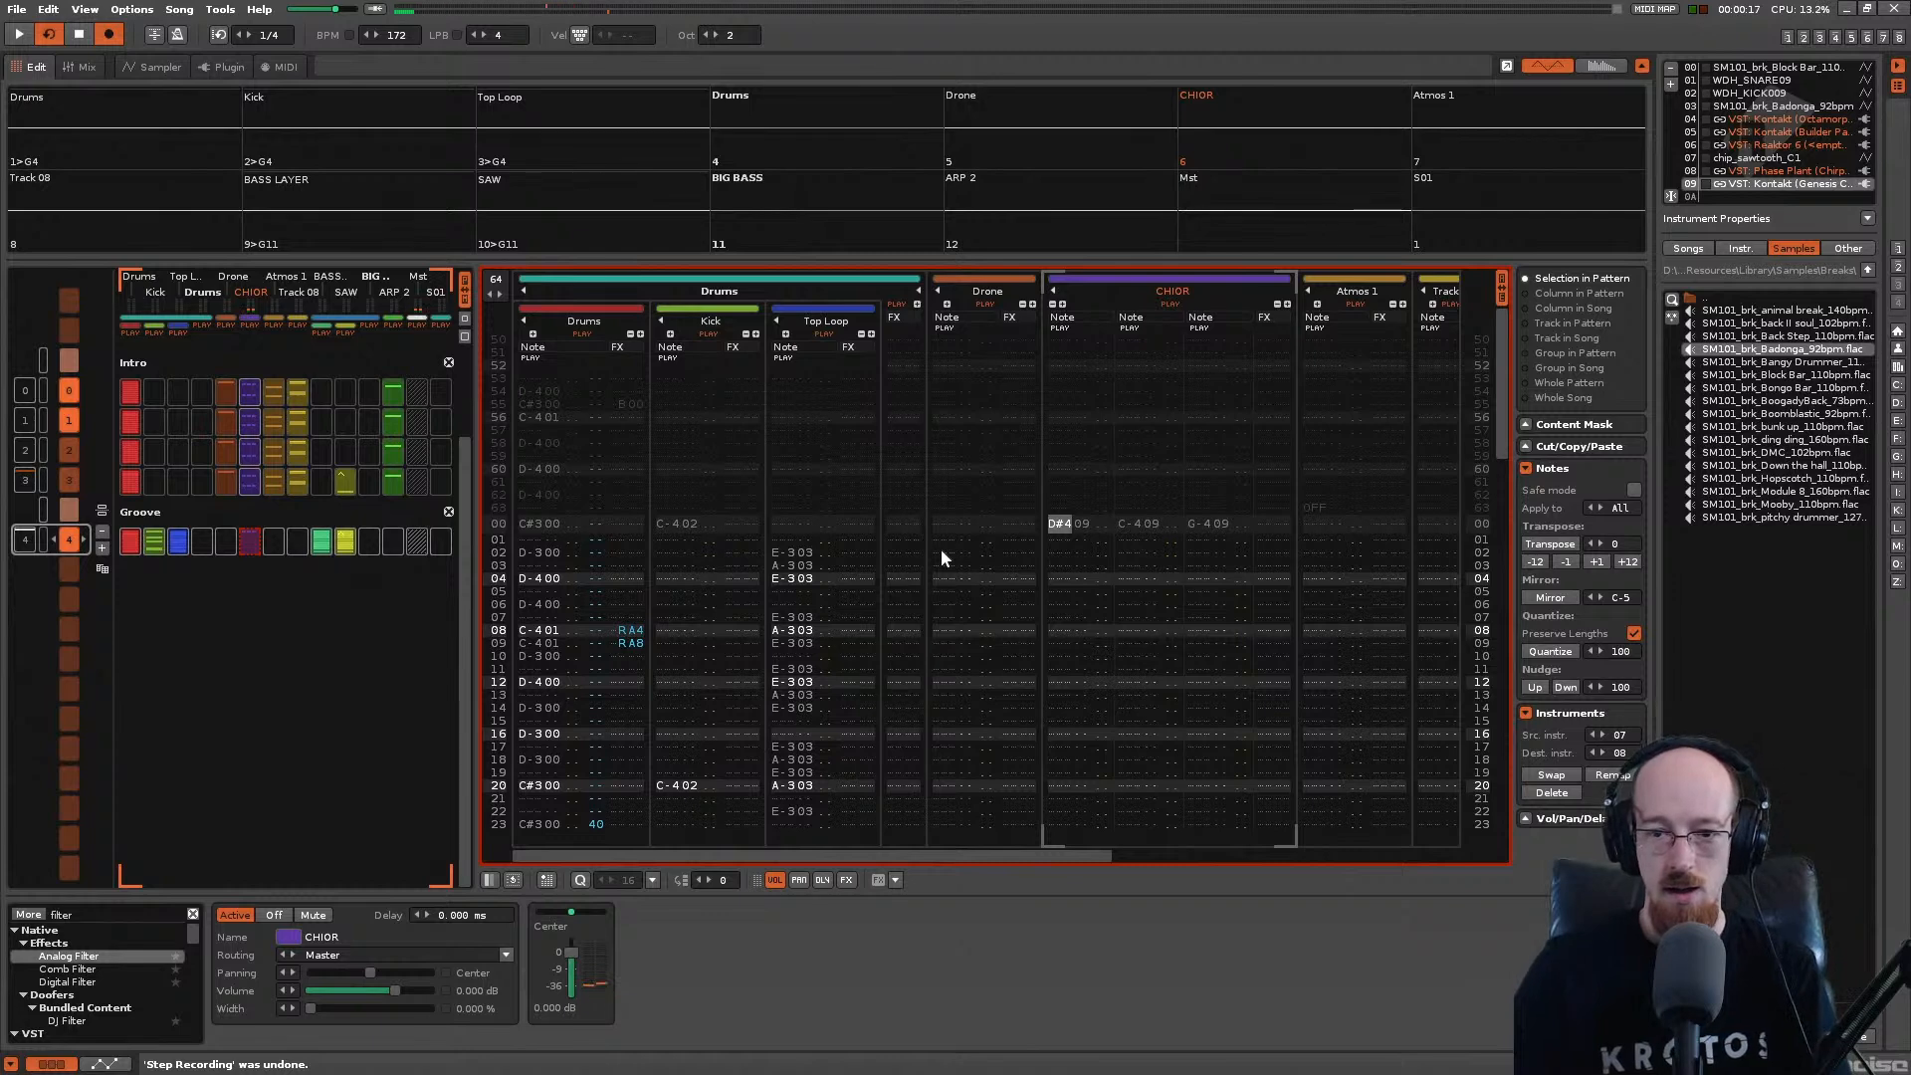
key(ctrl+s)
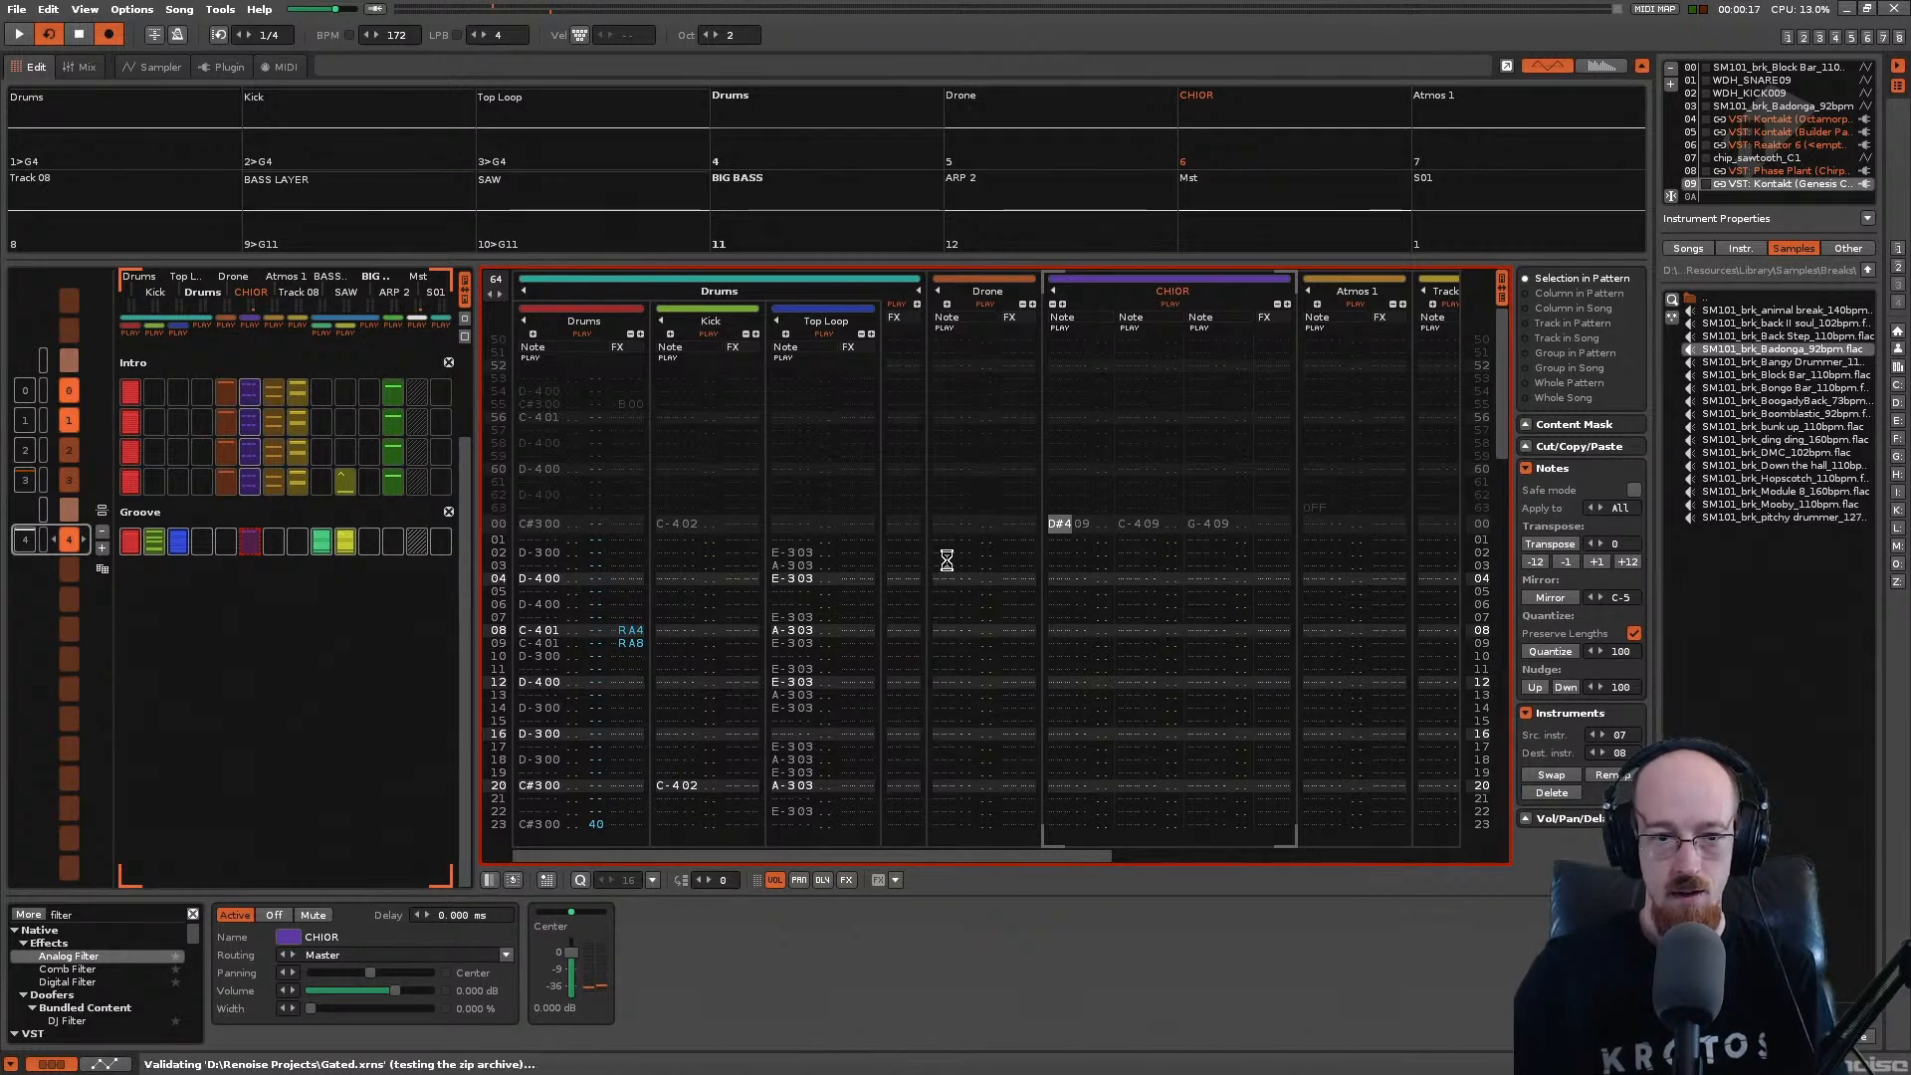
Step: Play the song from the beginning and follow the choir chords through the Intro patterns
key(F5)
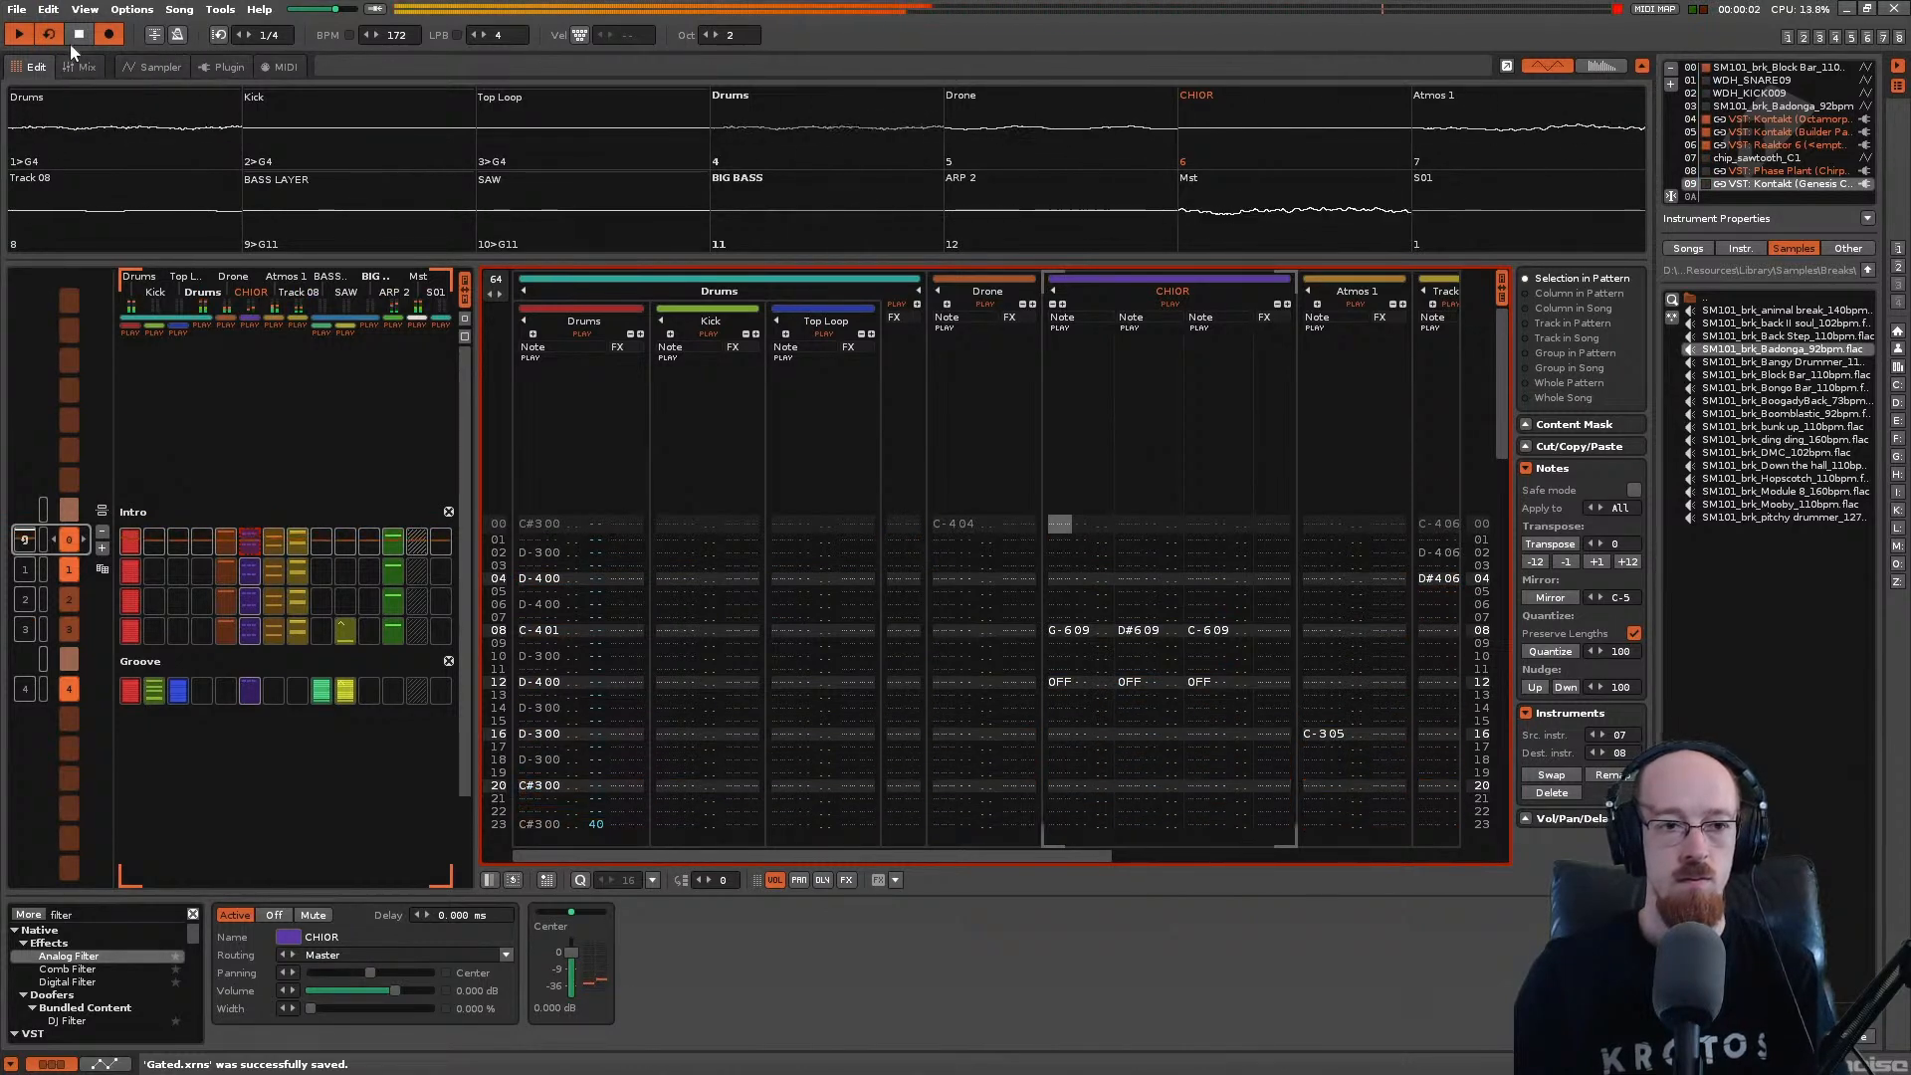
scroll(1148, 557, down, 10)
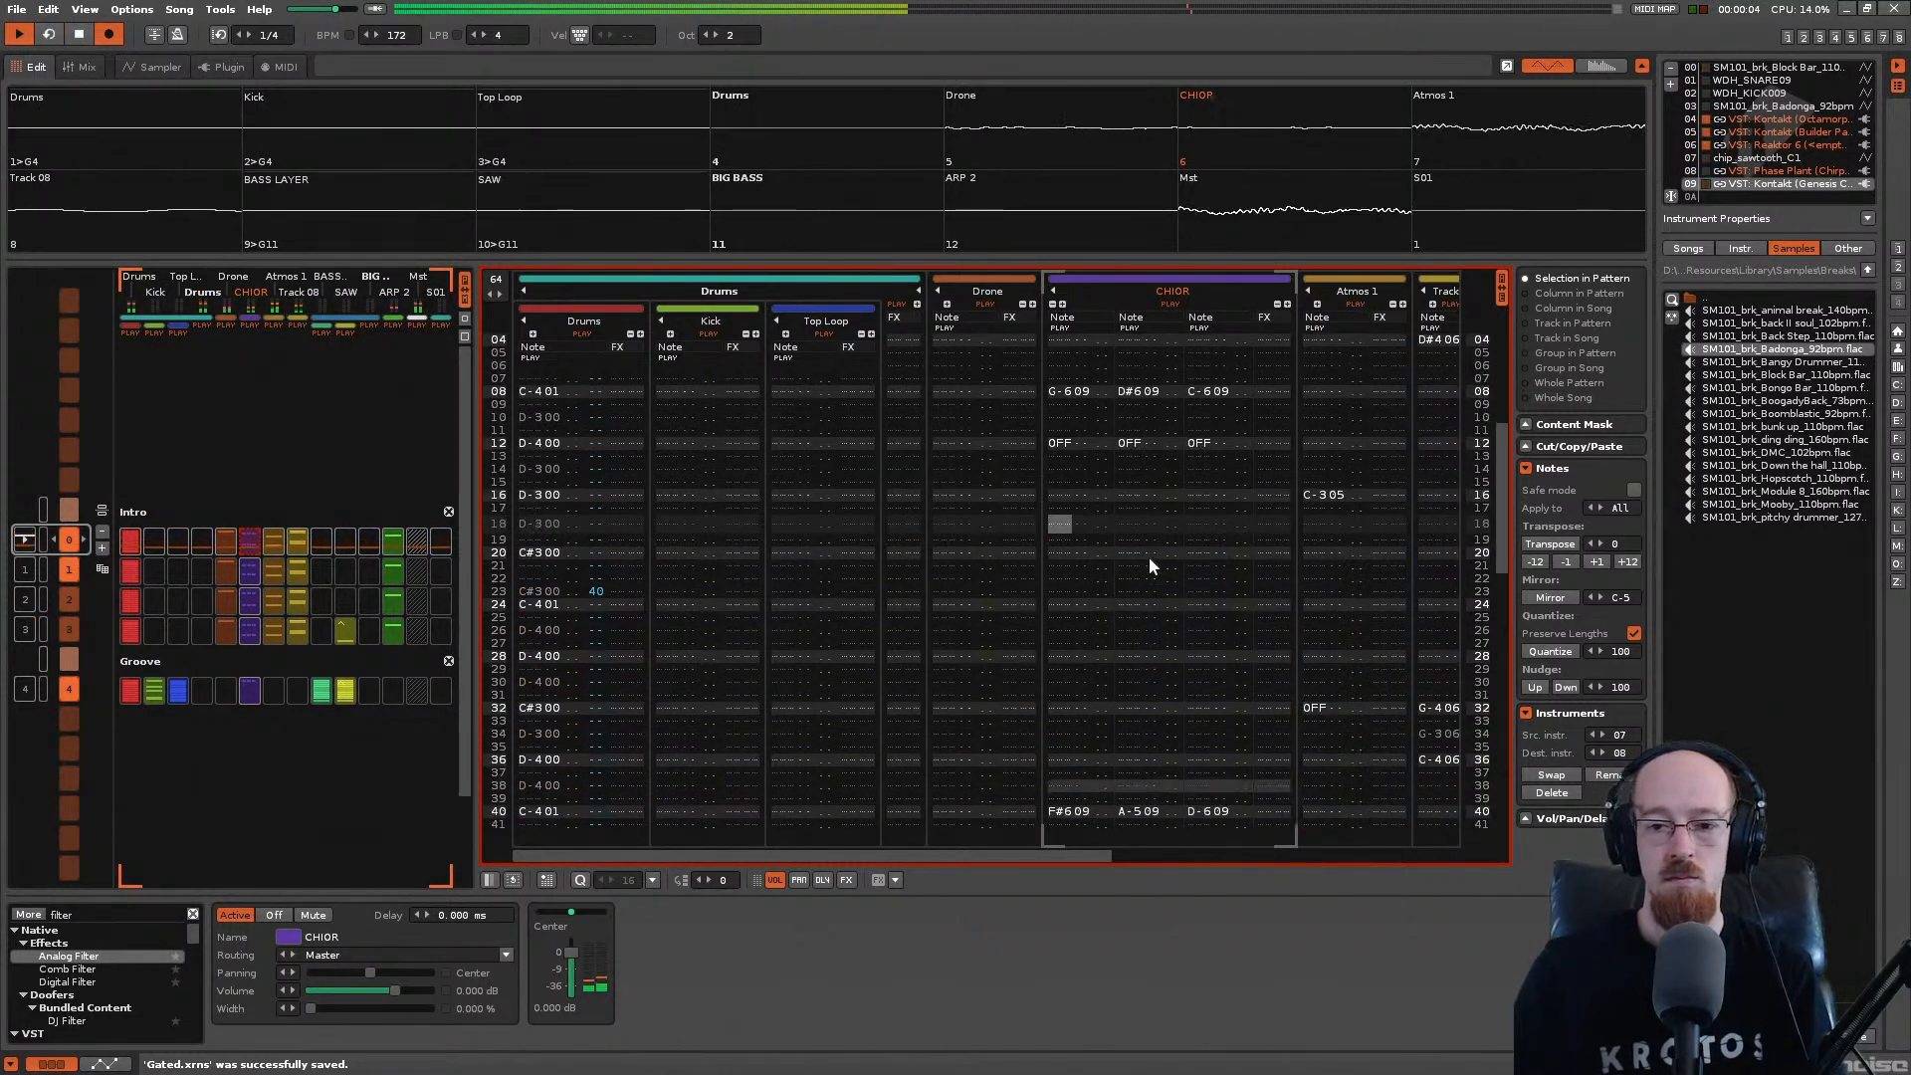
scroll(1150, 558, down, 6)
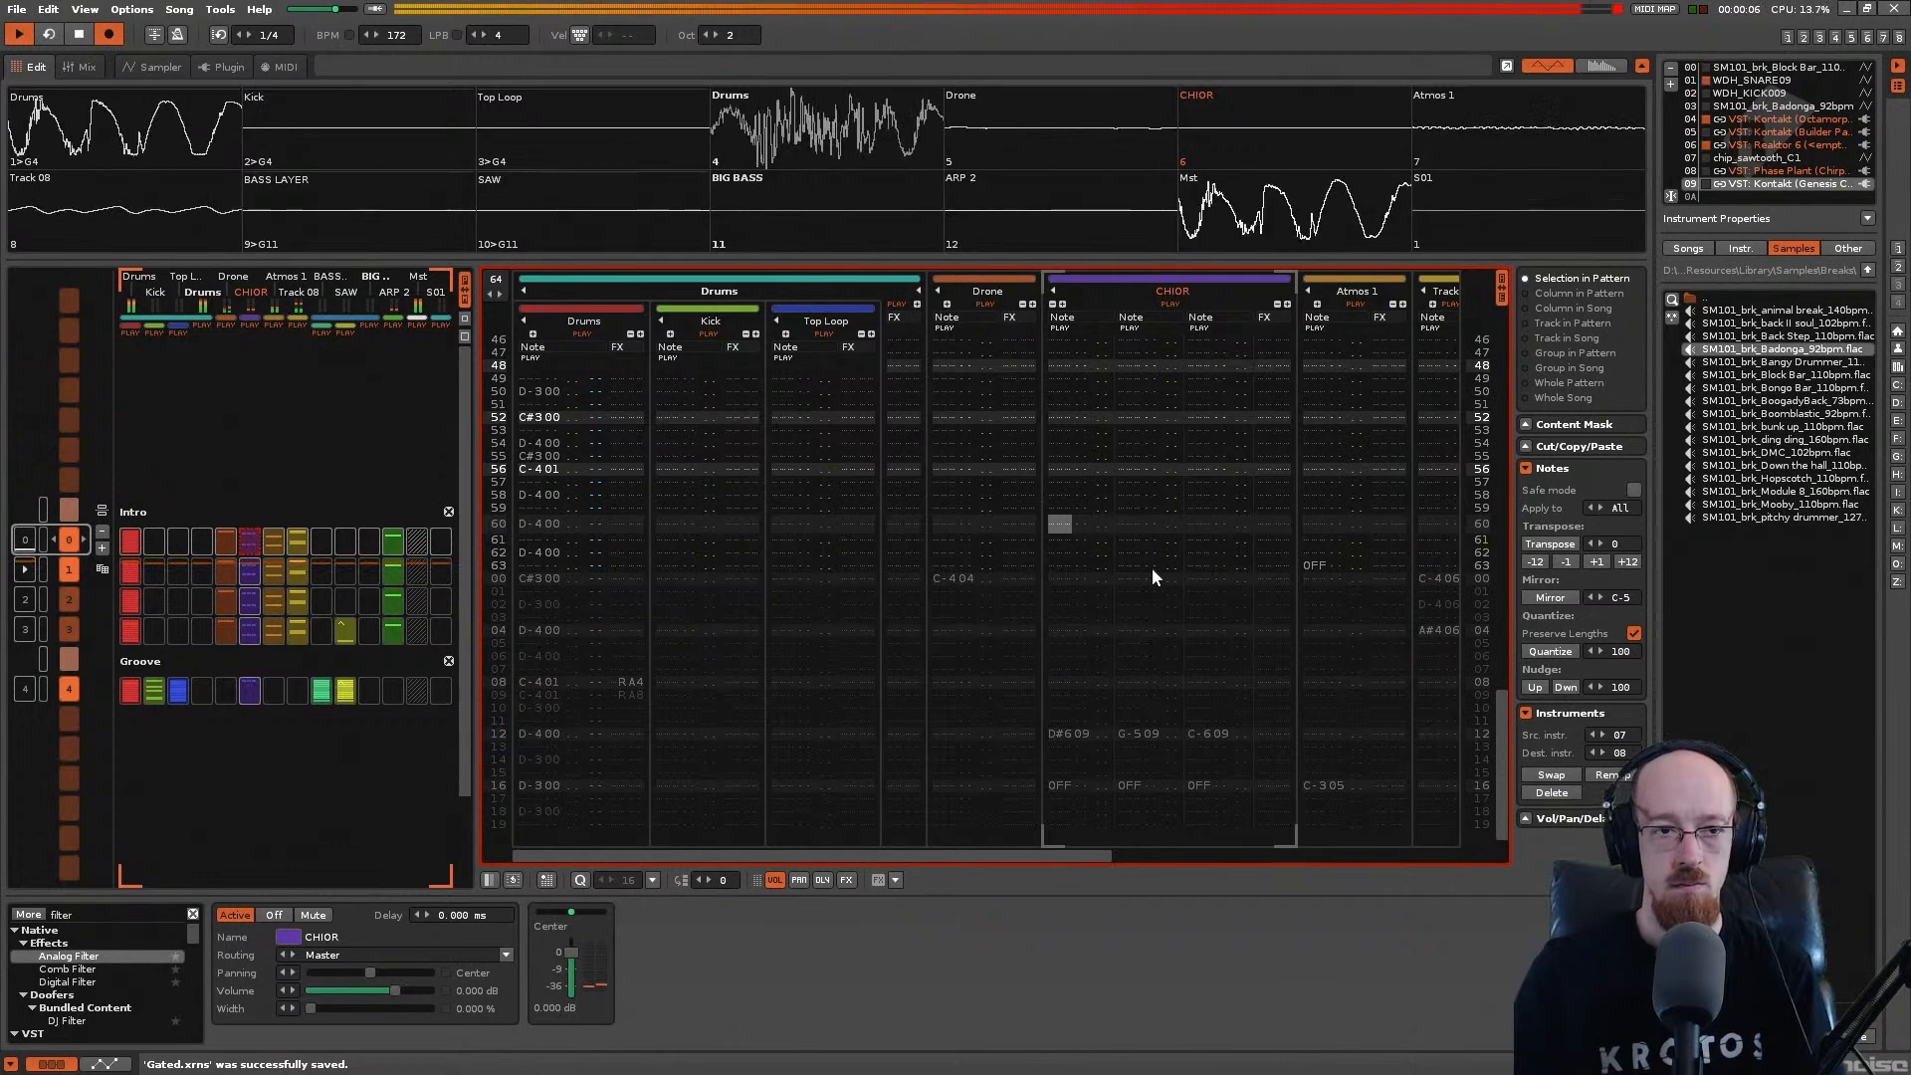
scroll(1063, 555, down, 10)
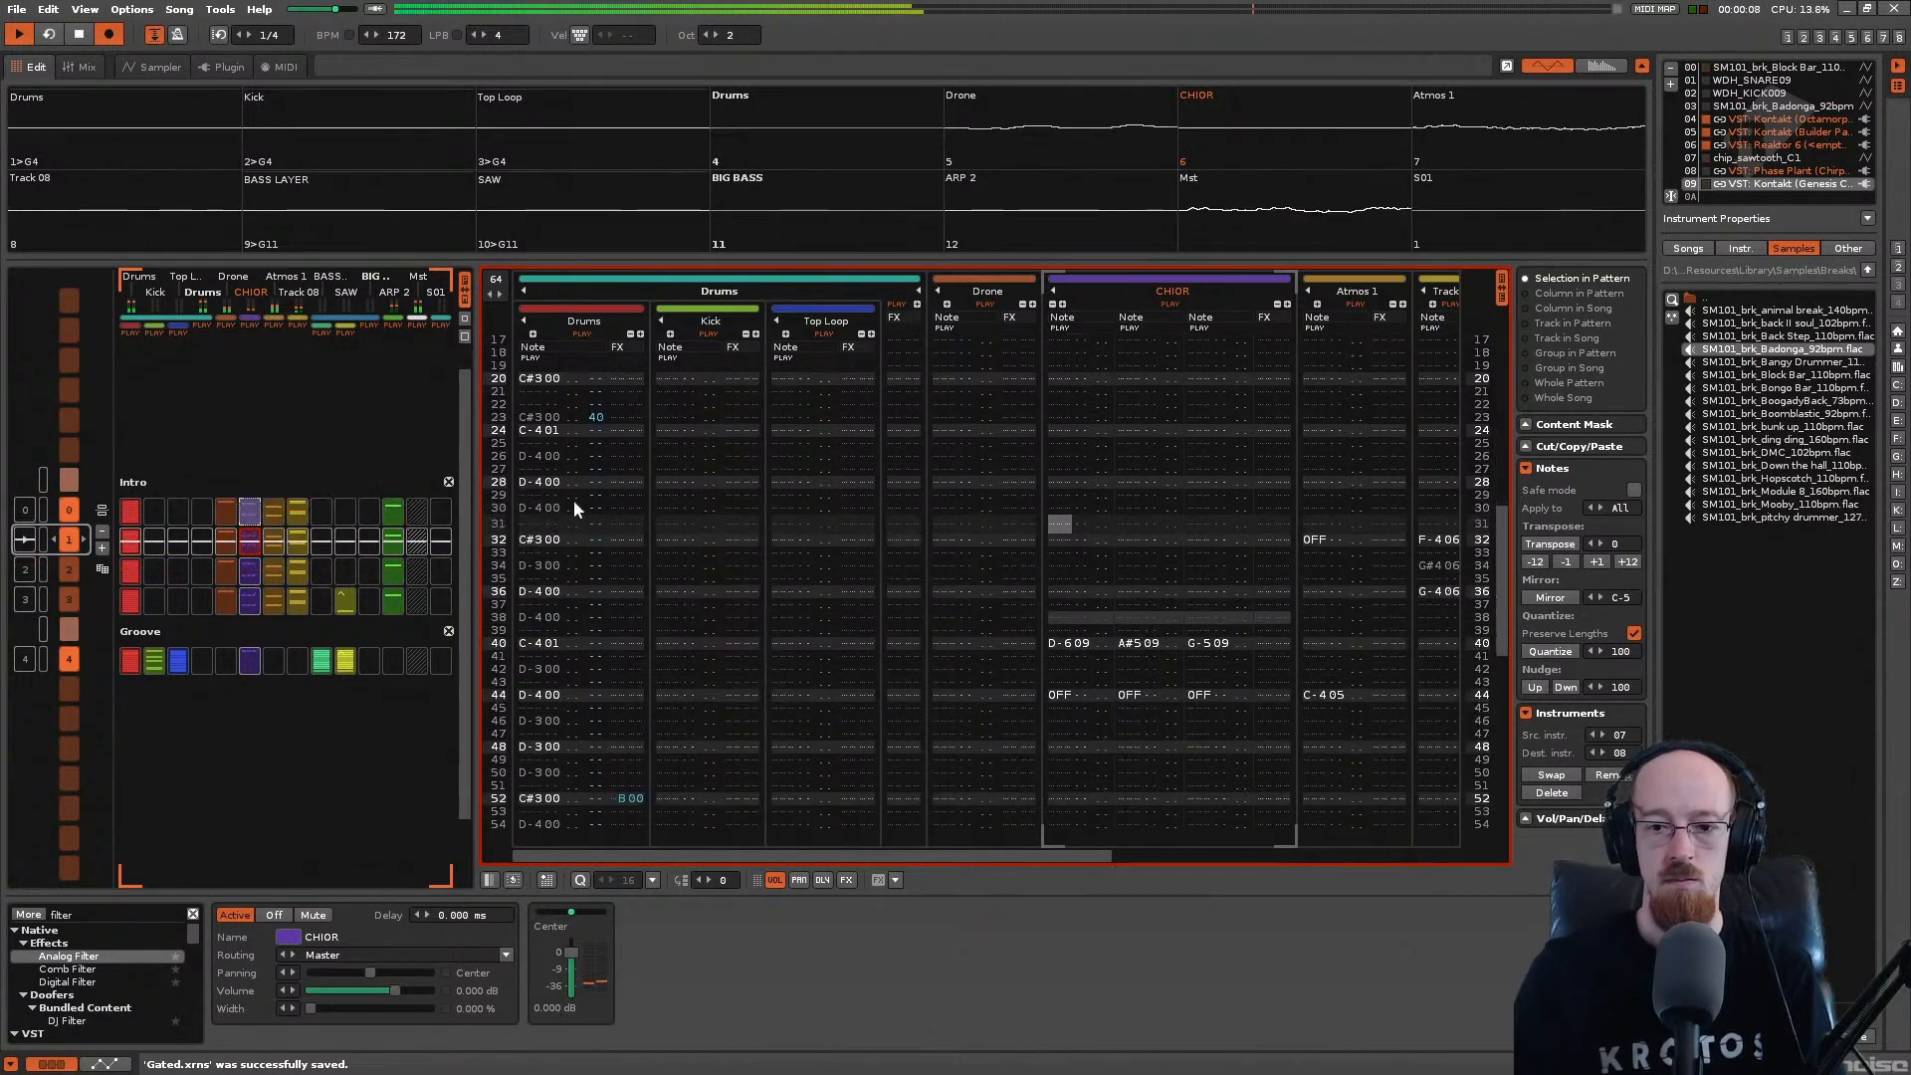
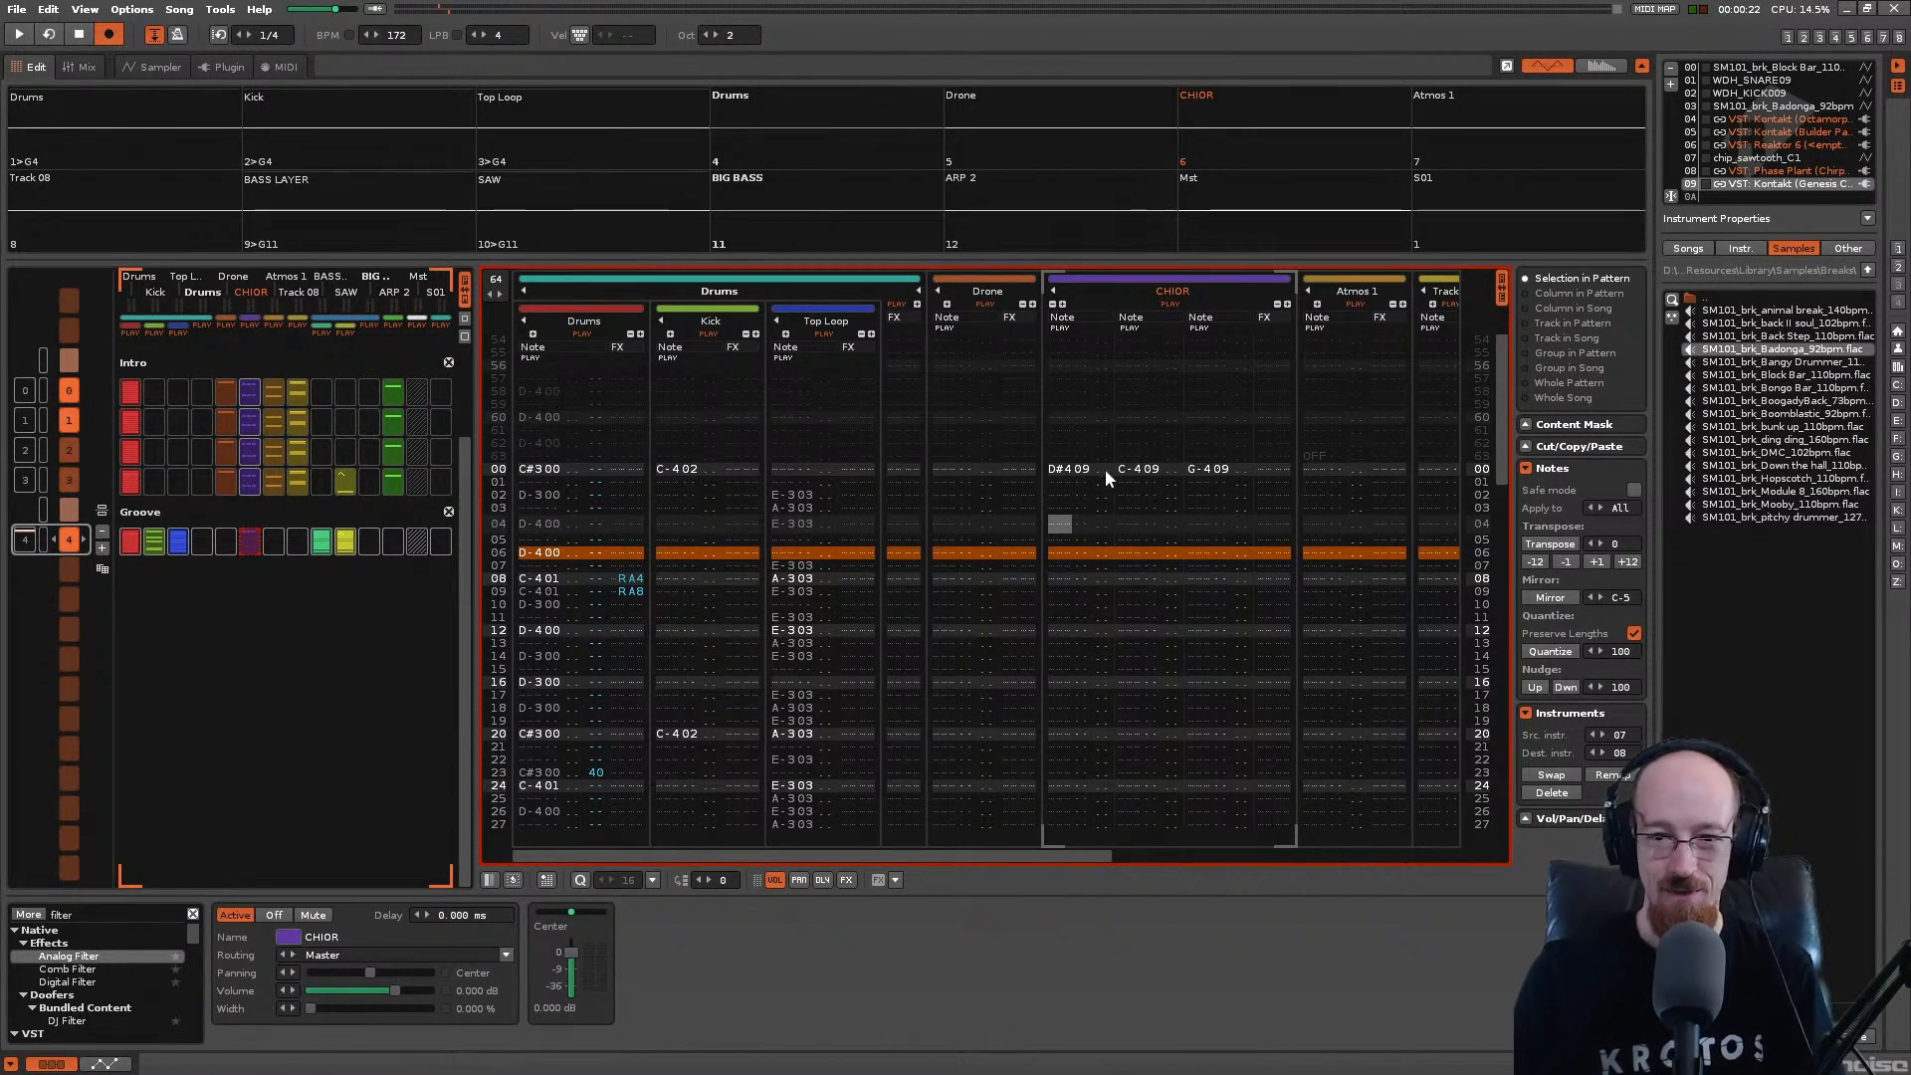
Step: Replace the choir chord on line 00 of the Groove pattern with G-5, D#5, C-5 and save the song
click(1066, 484)
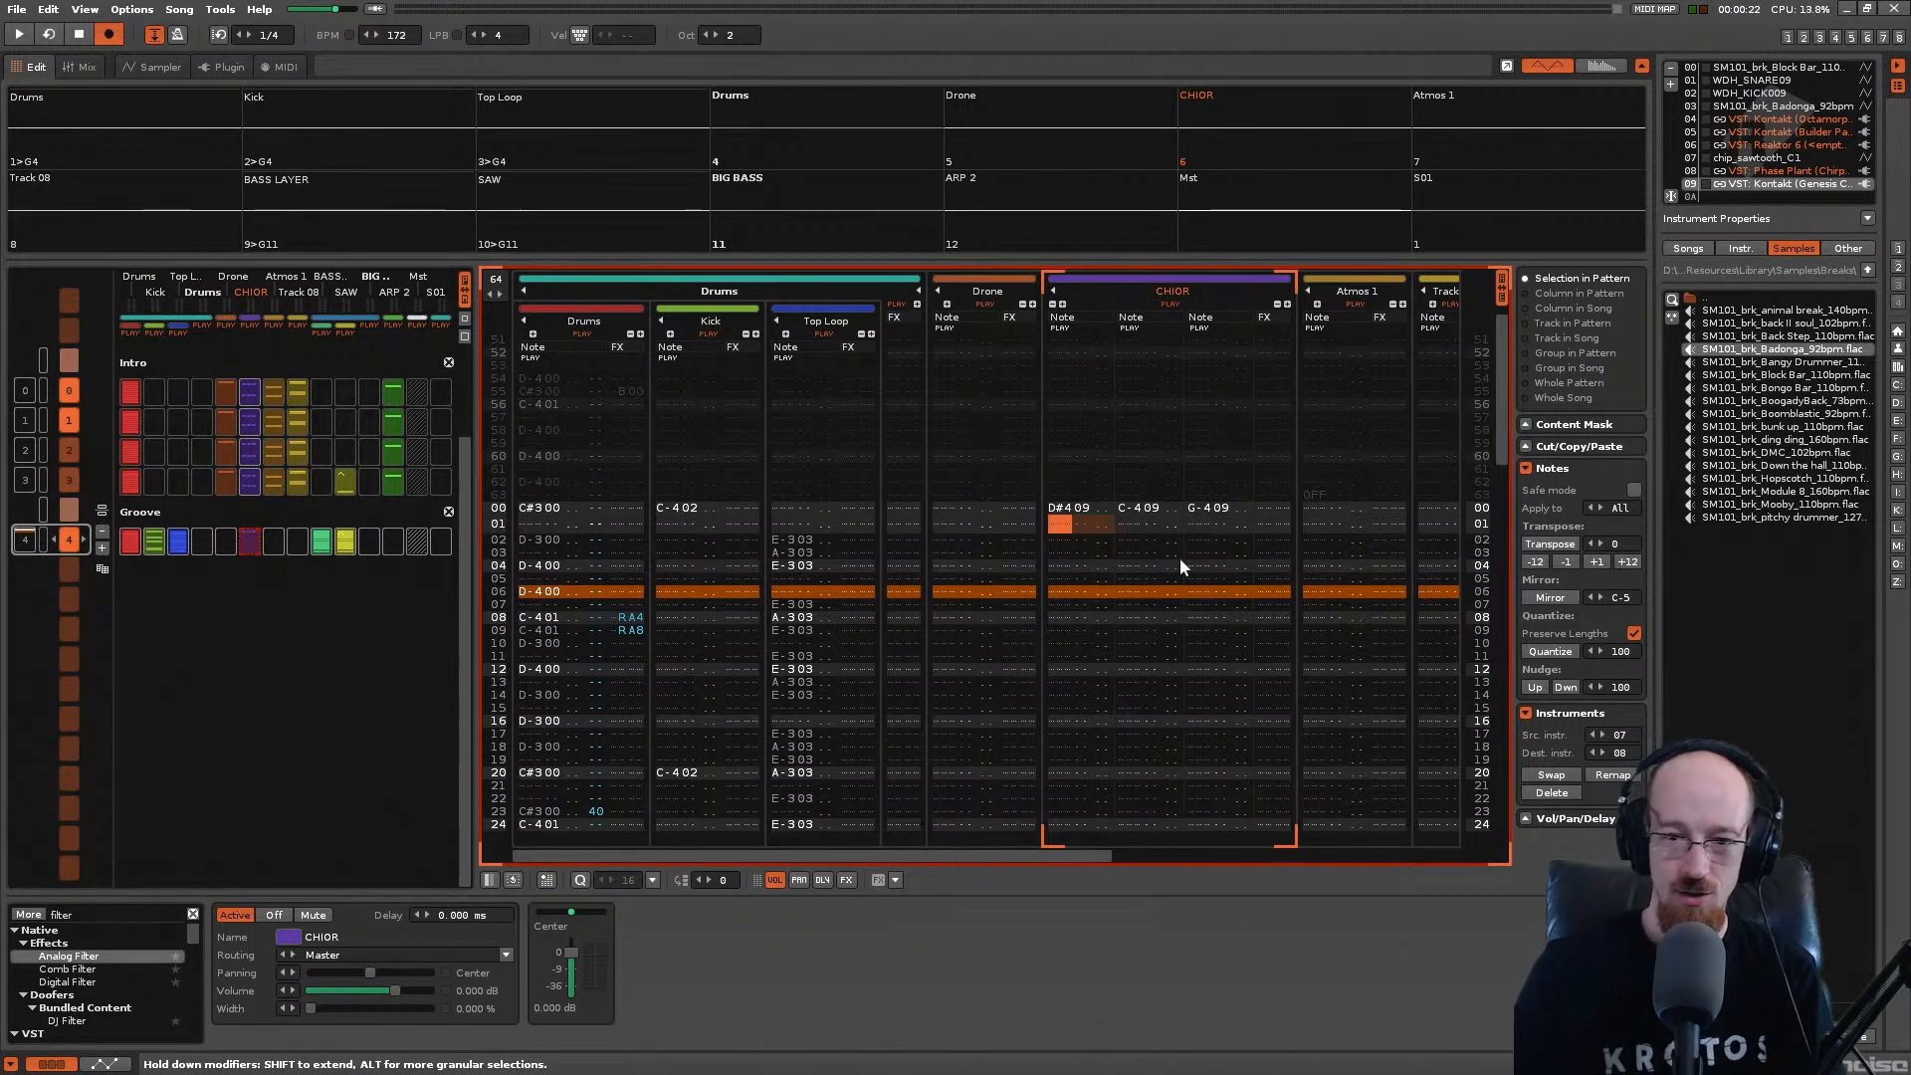
key(Up)
key(ctrl+s)
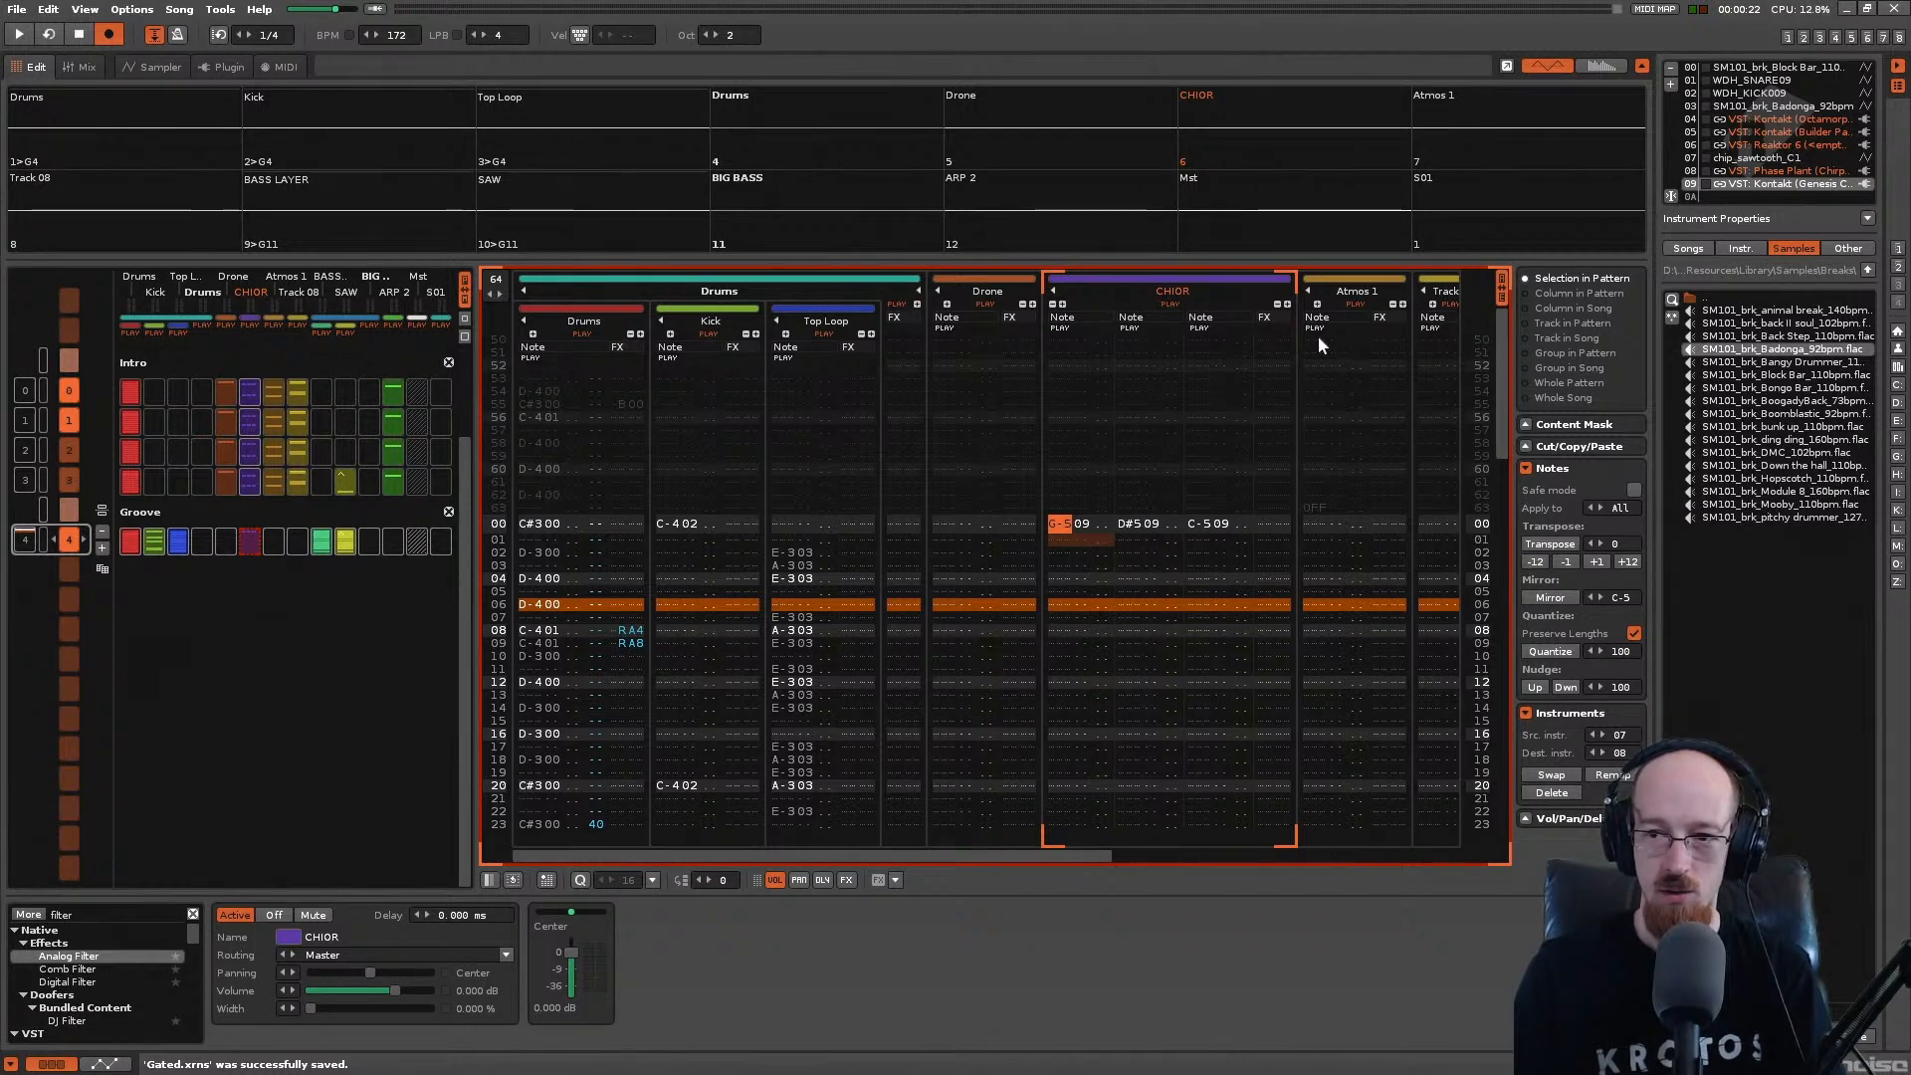
Step: Select the empty instrument slot 0A and insert a new track in its own group after the CHIOR track
click(137, 66)
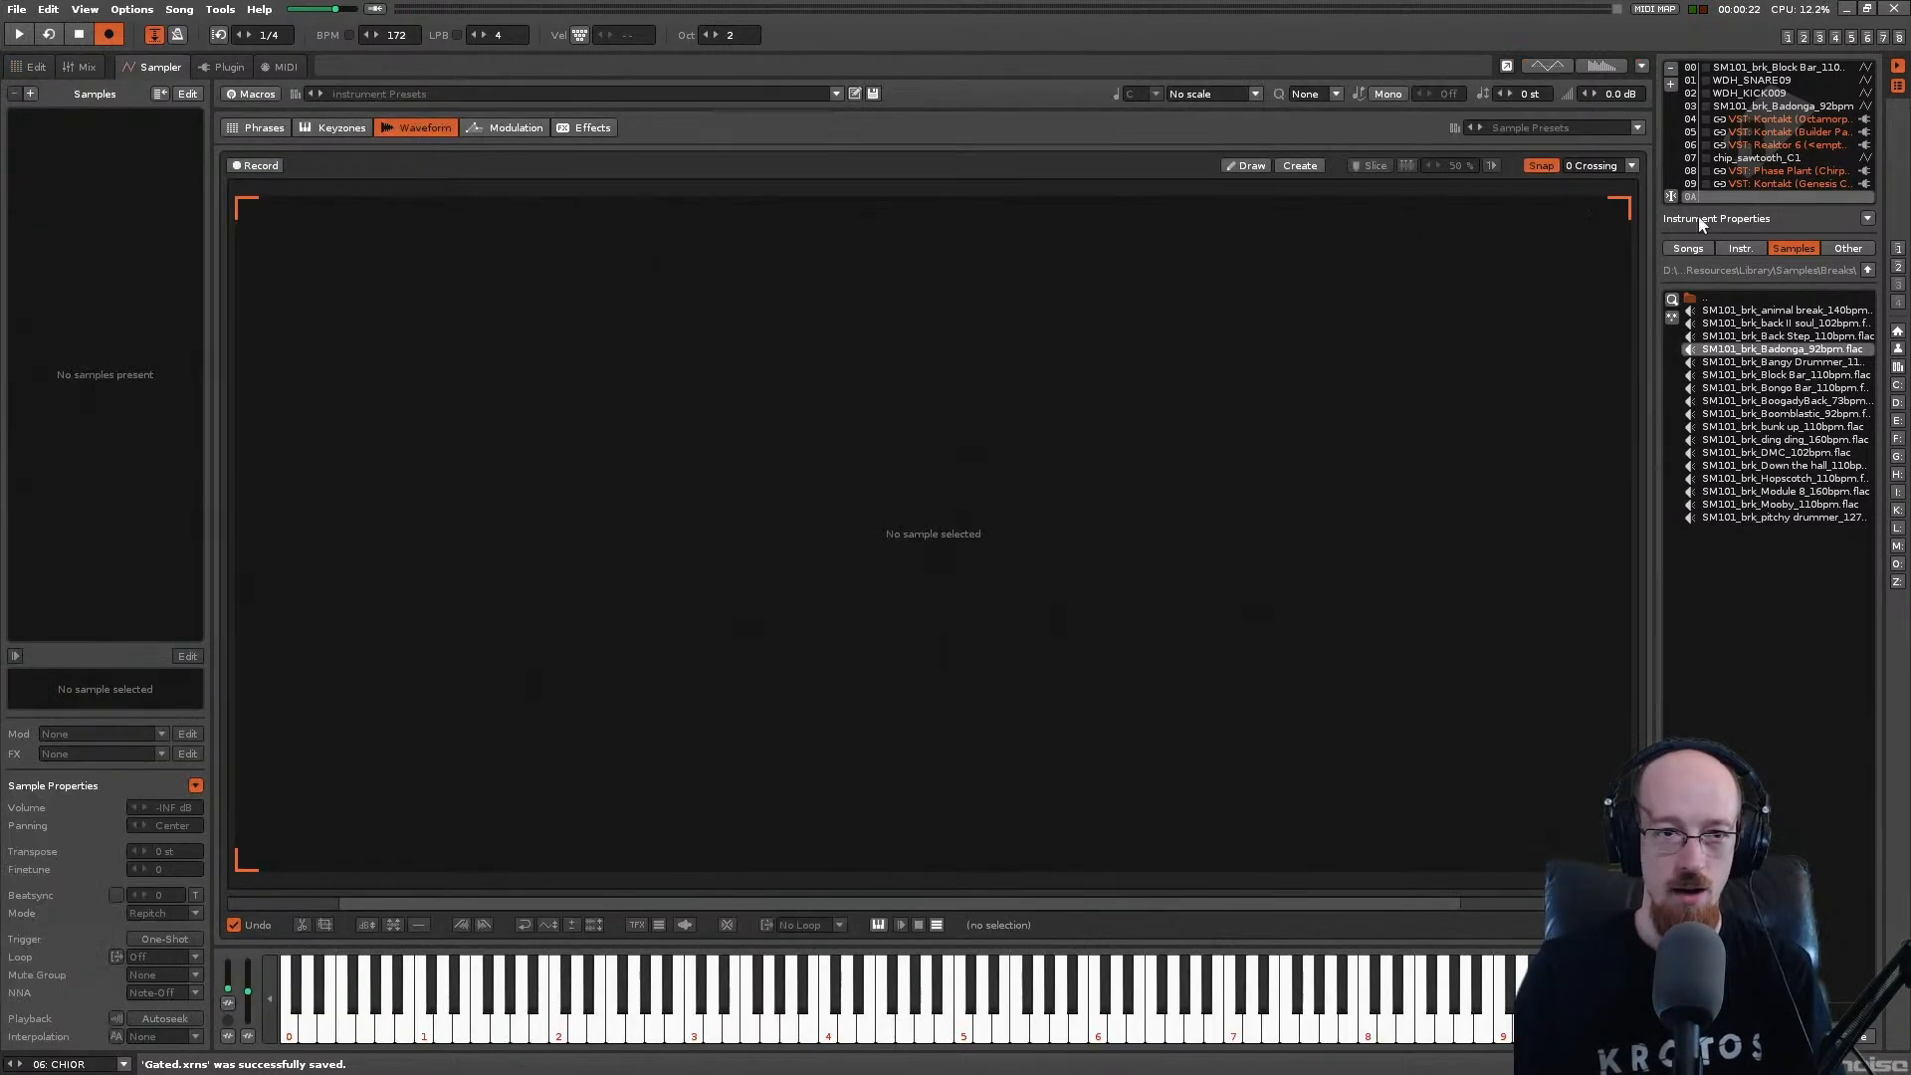
click(30, 66)
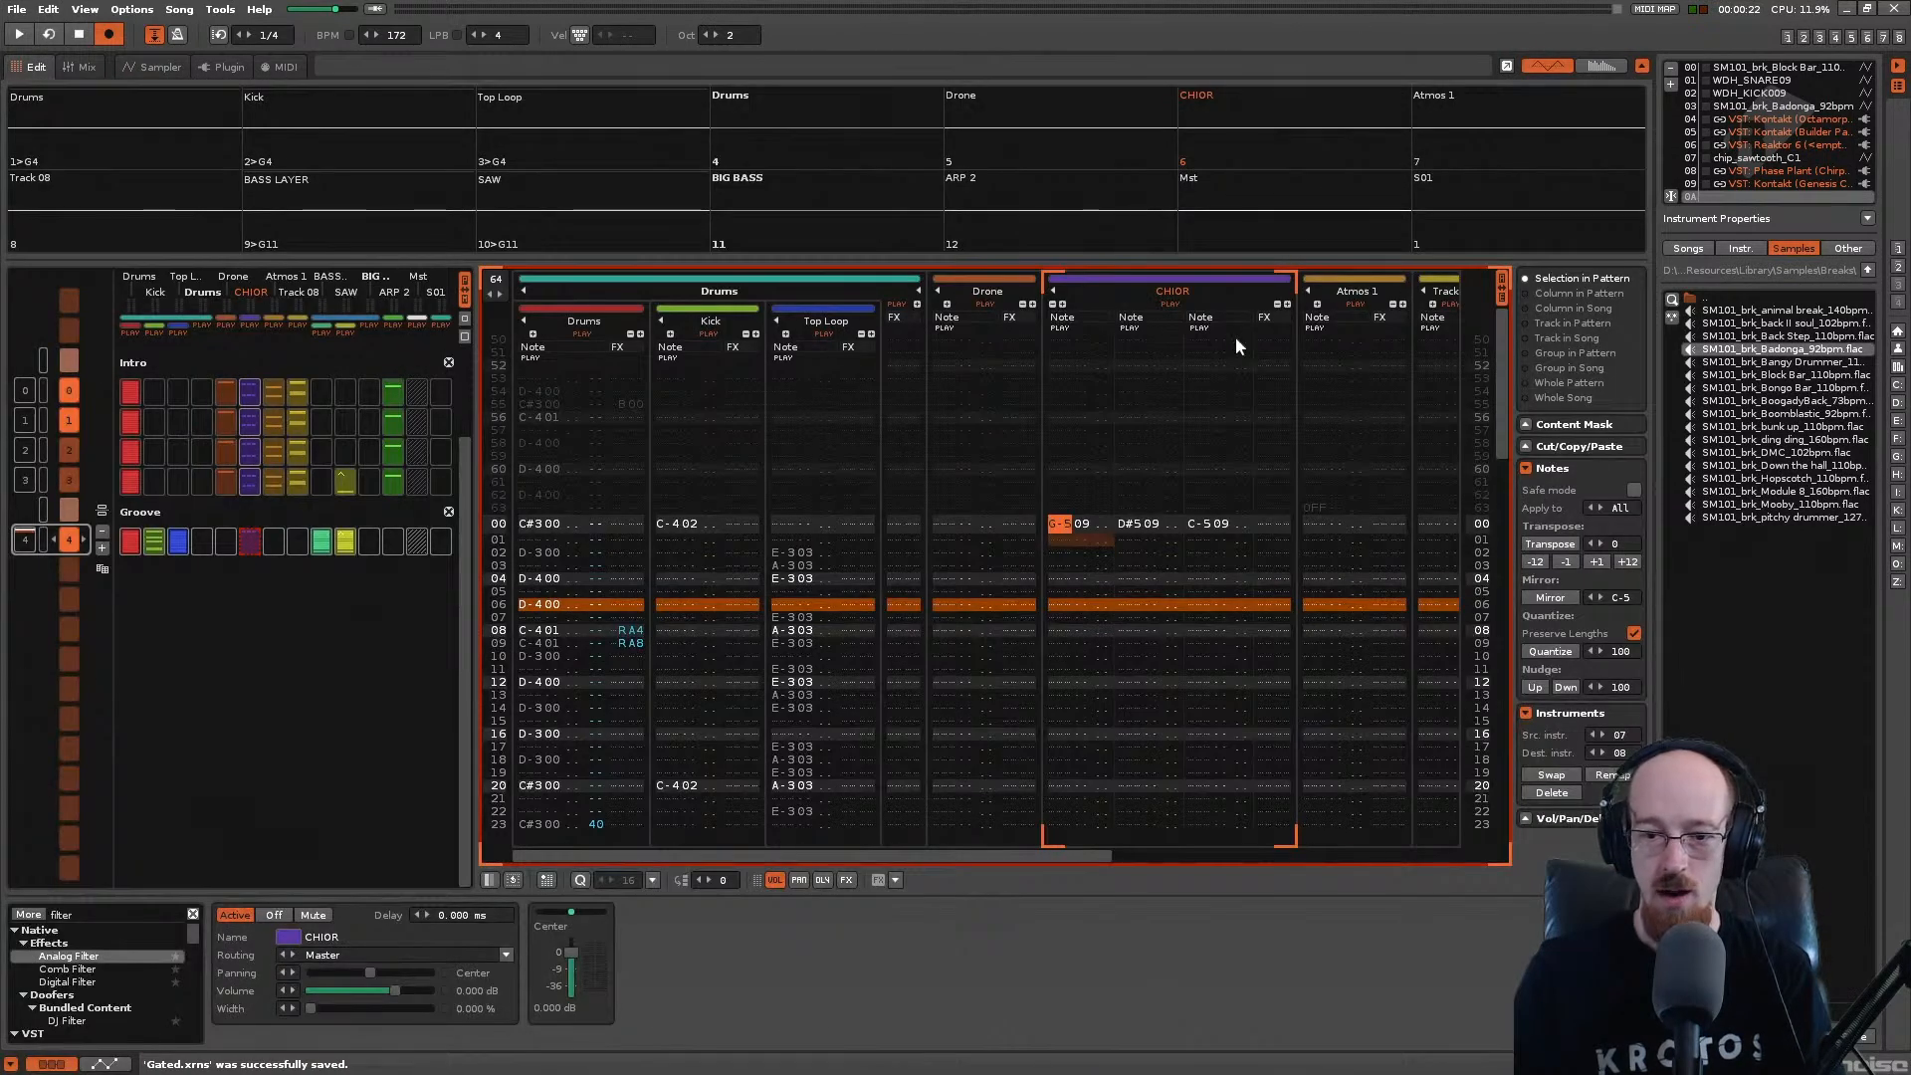
drag(1083, 868, 1433, 866)
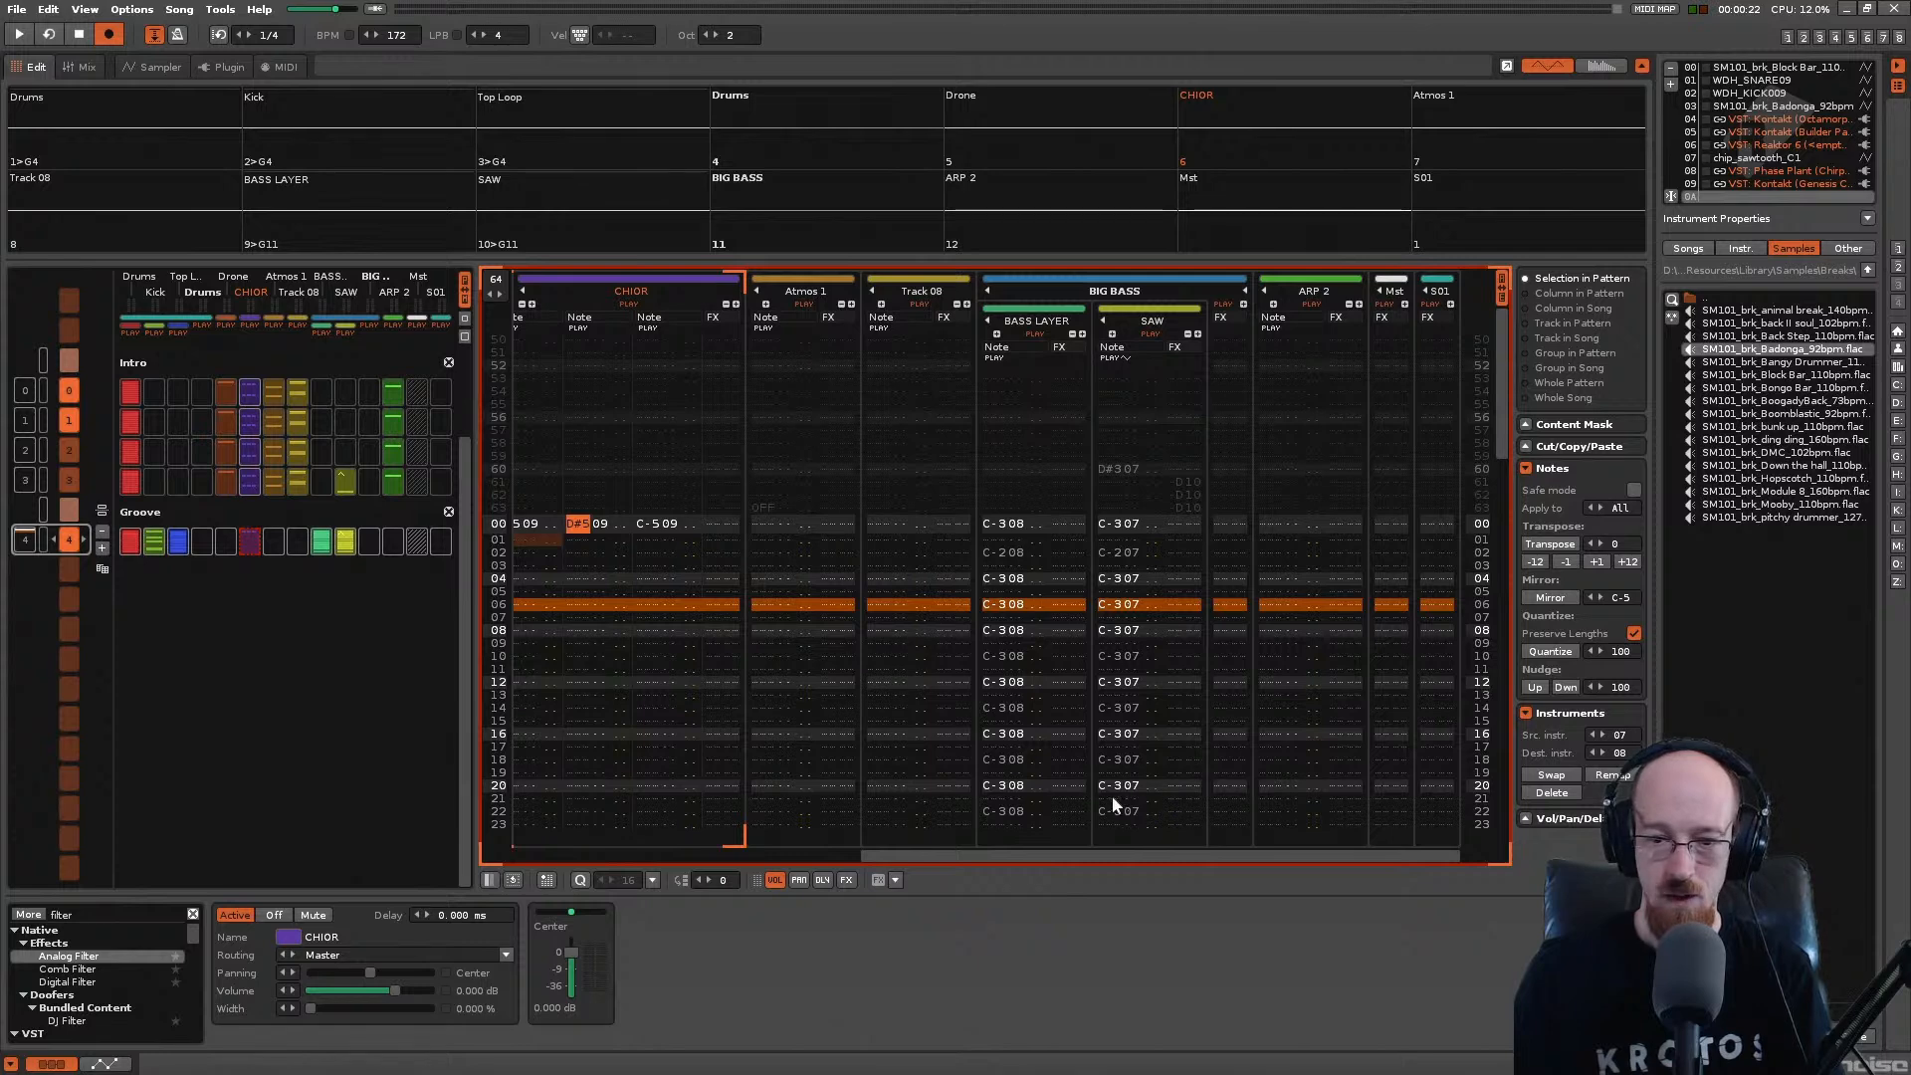
drag(1131, 856, 989, 857)
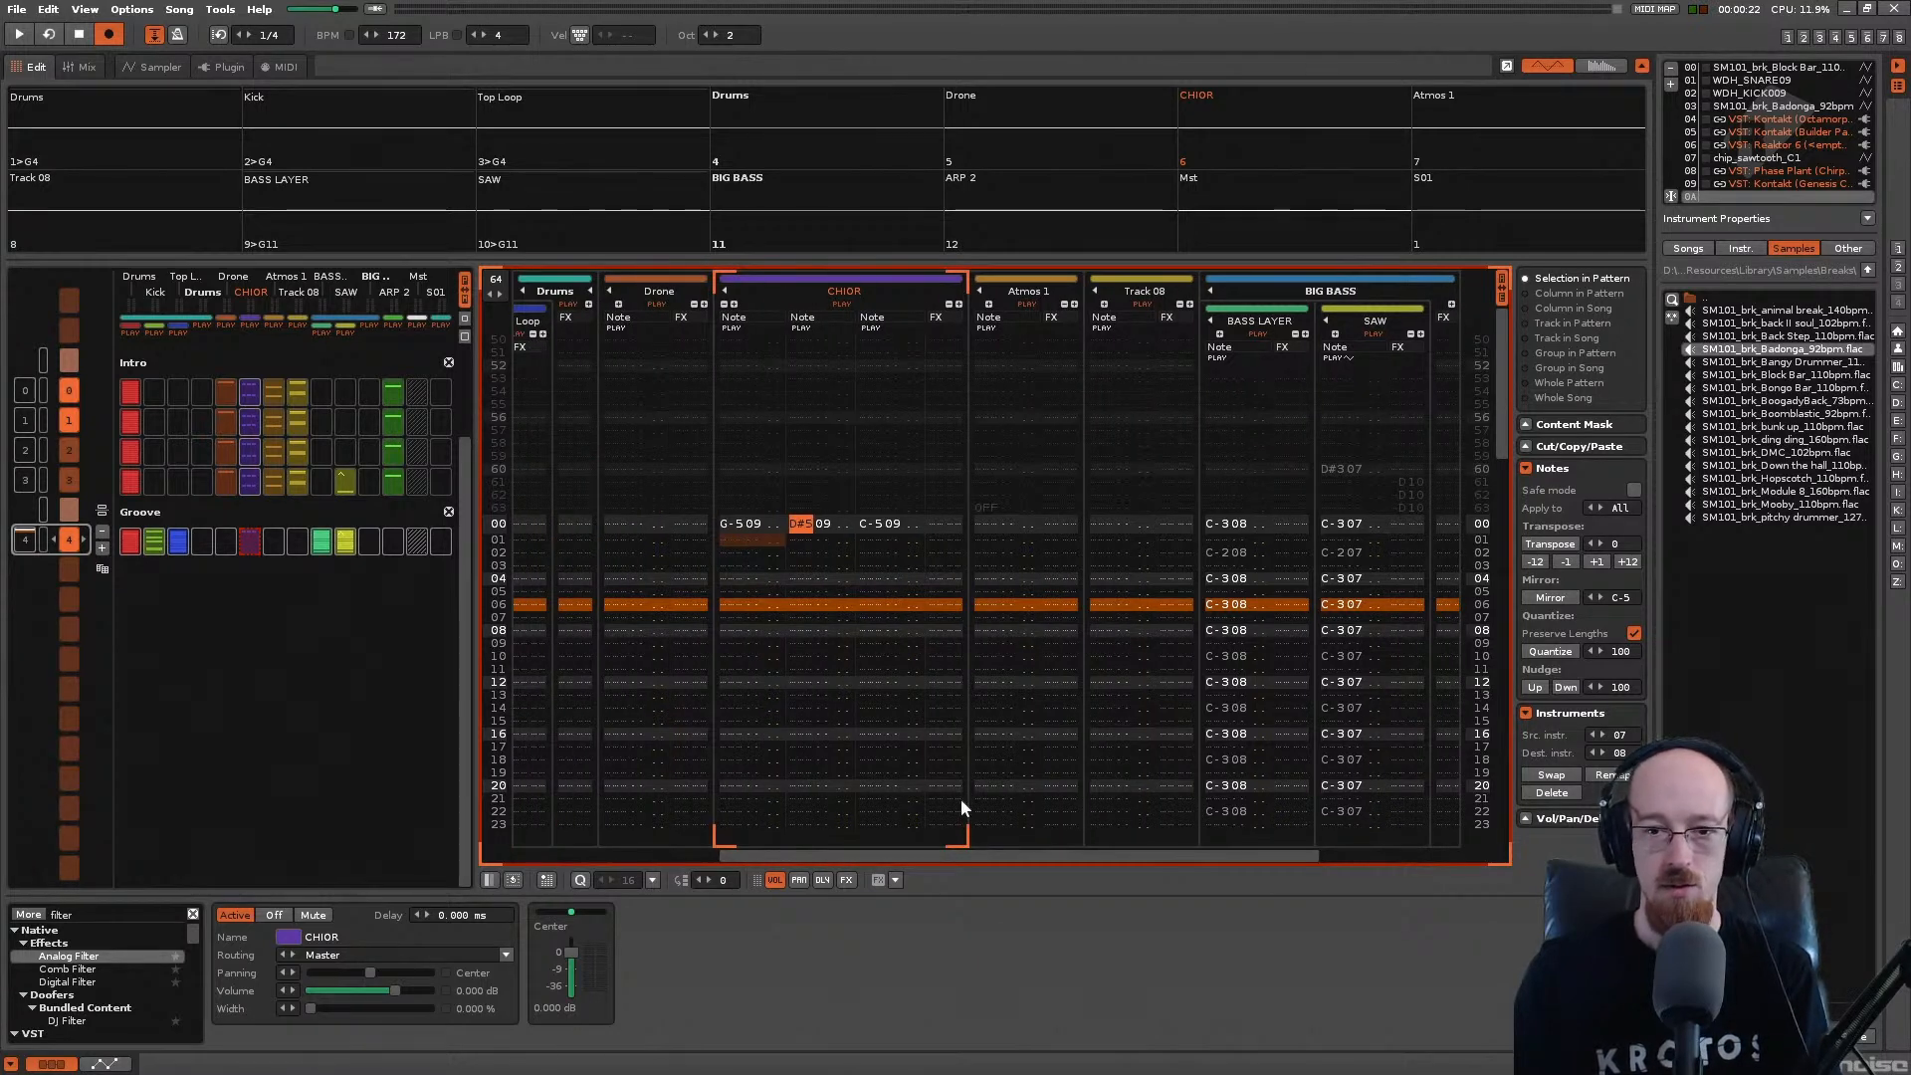
key(ctrl+t)
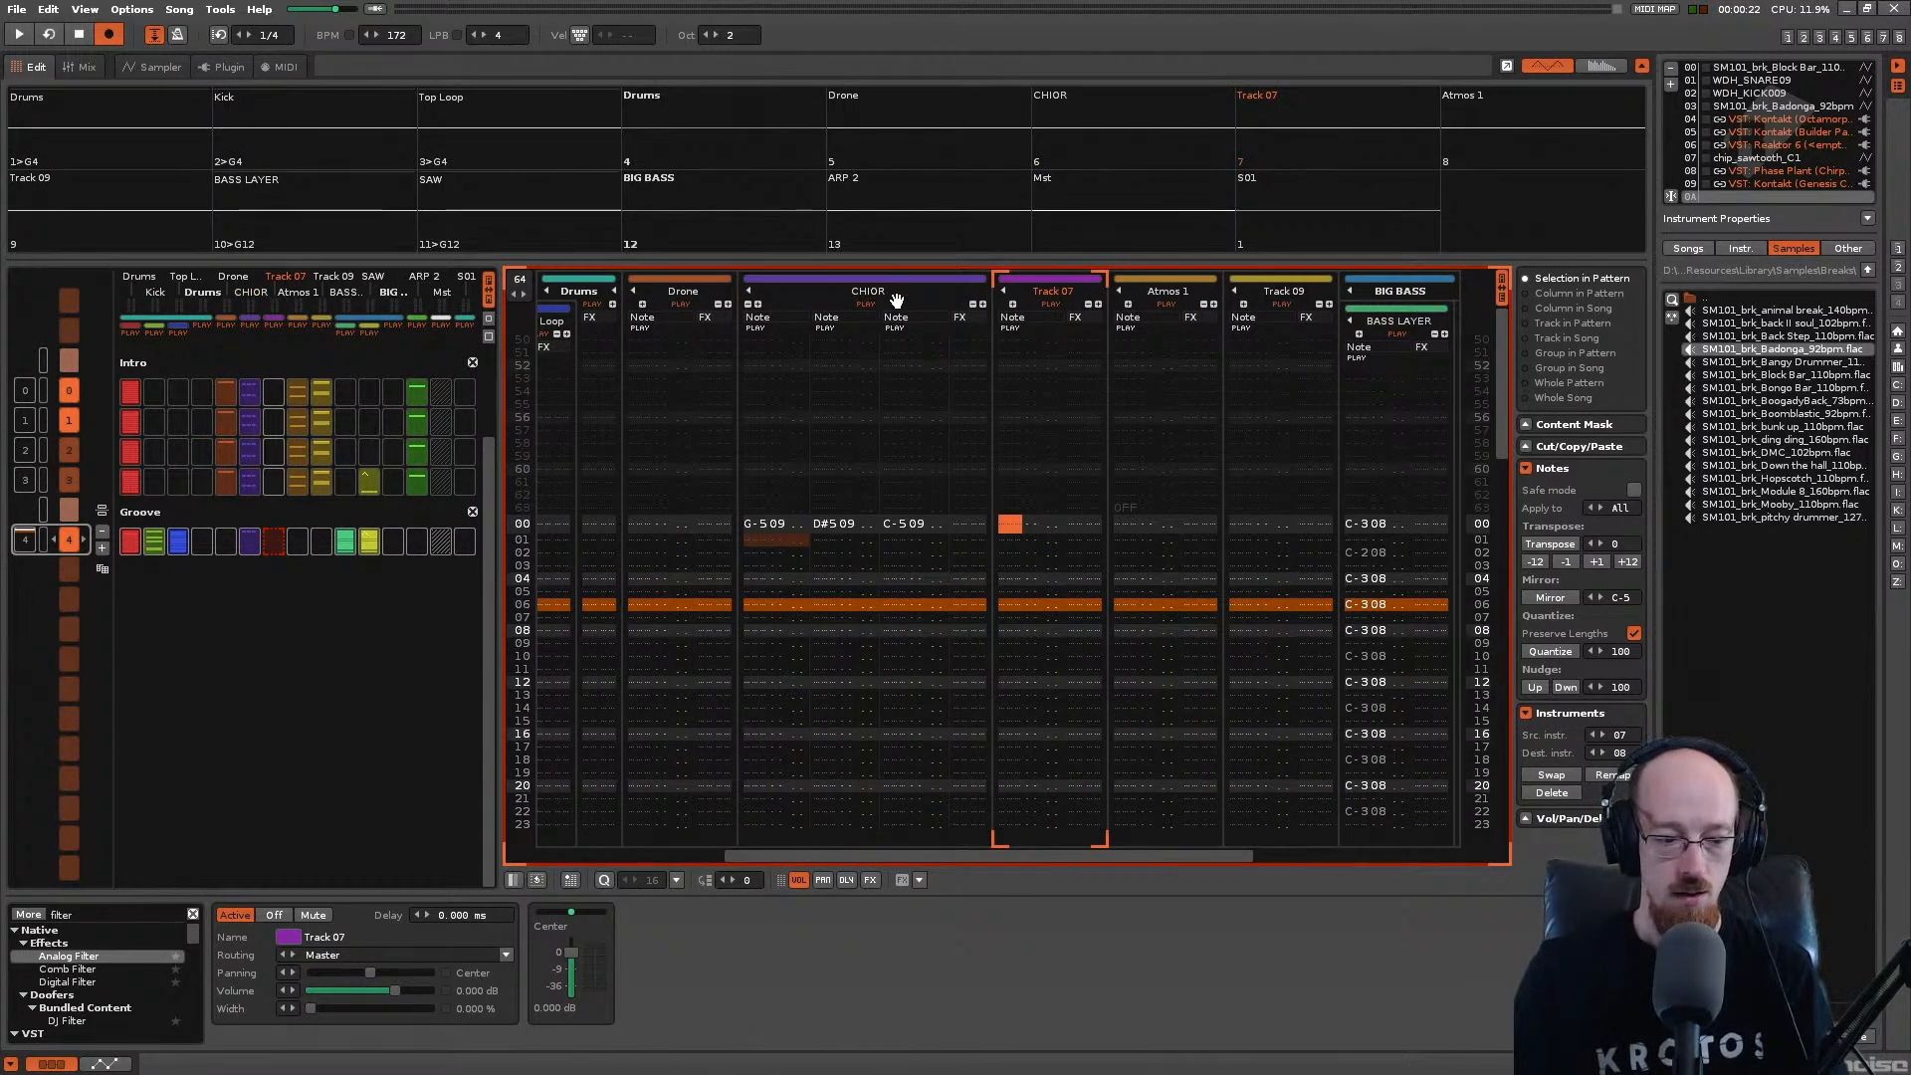
key(ctrl+g)
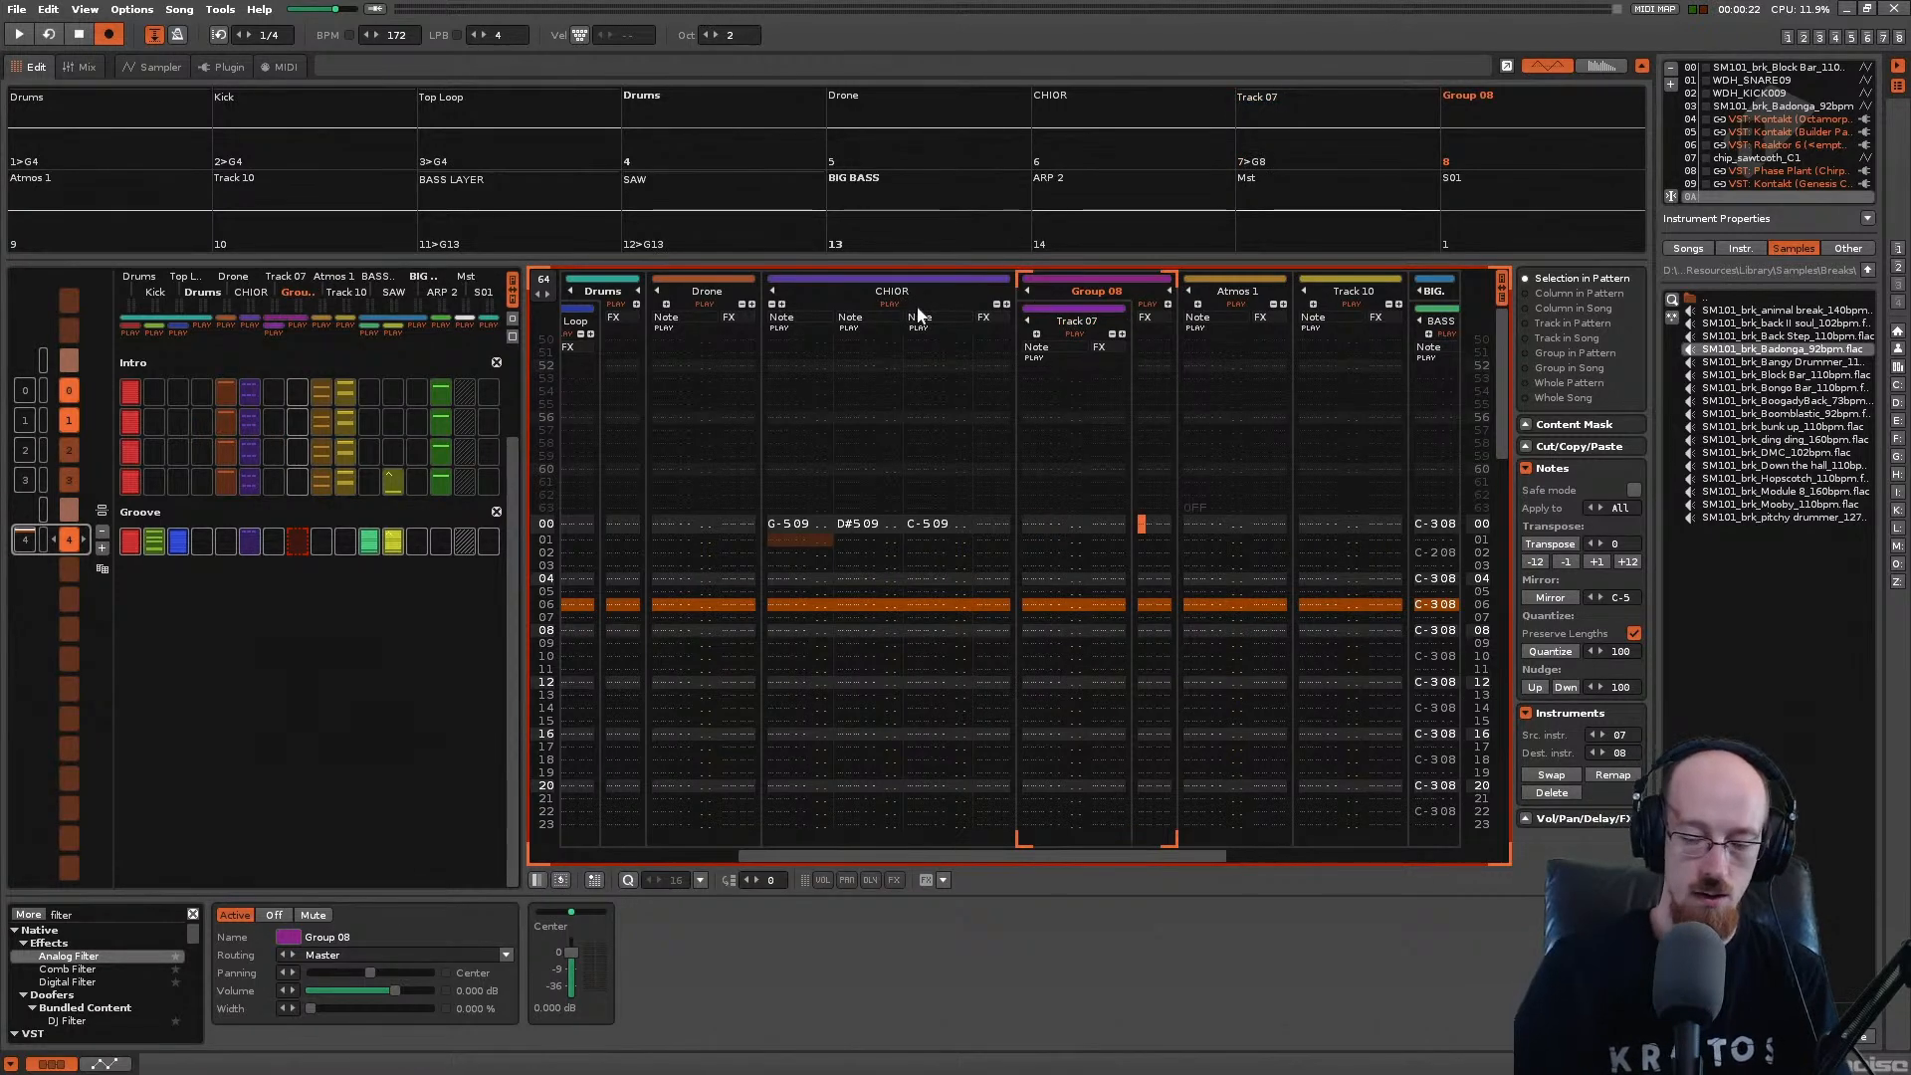
Step: Rename the new group Chior and move the CHIOR track into it ahead of Track 07
key(F2)
text(G)
text(hior)
key(Return)
drag(896, 297, 1022, 334)
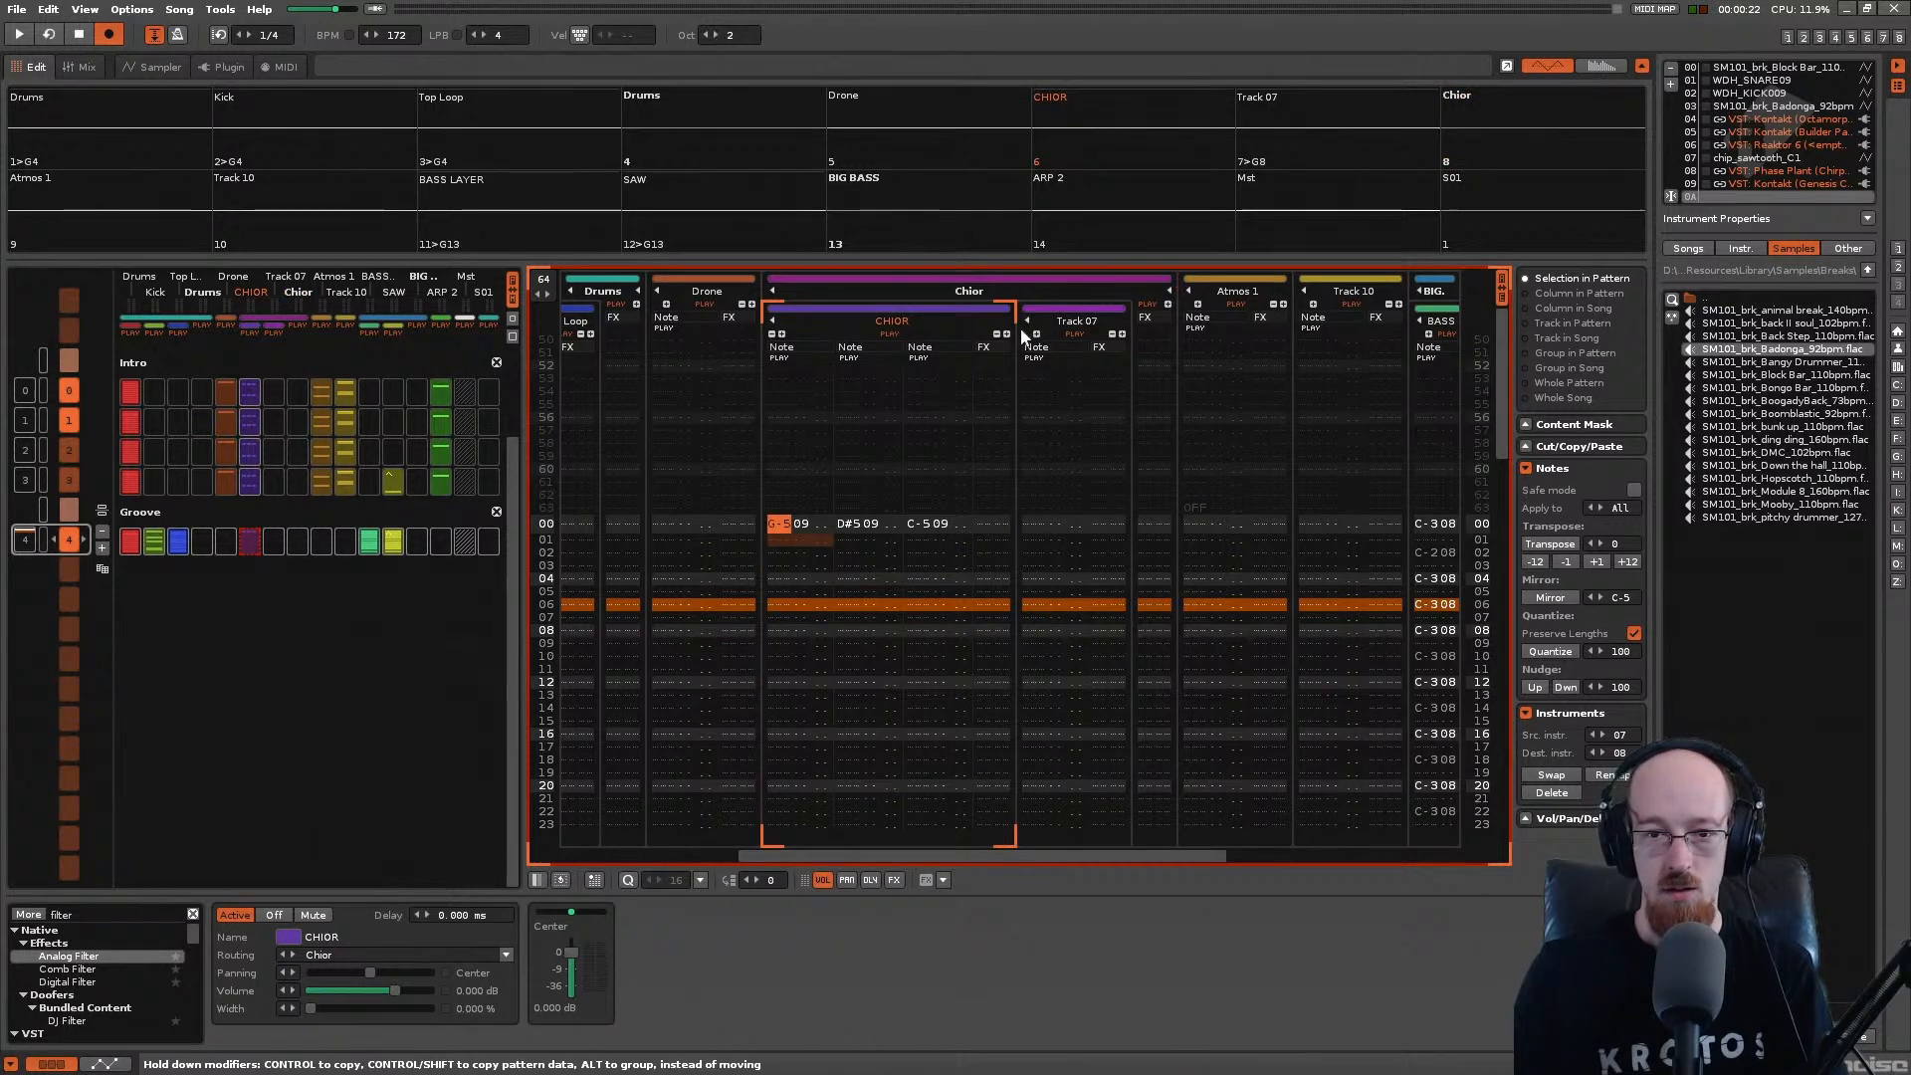
Step: Rename the CHIOR track to Children CHIOR and Track 07 to ADULT
double_click(925, 326)
text(Children)
key(Return)
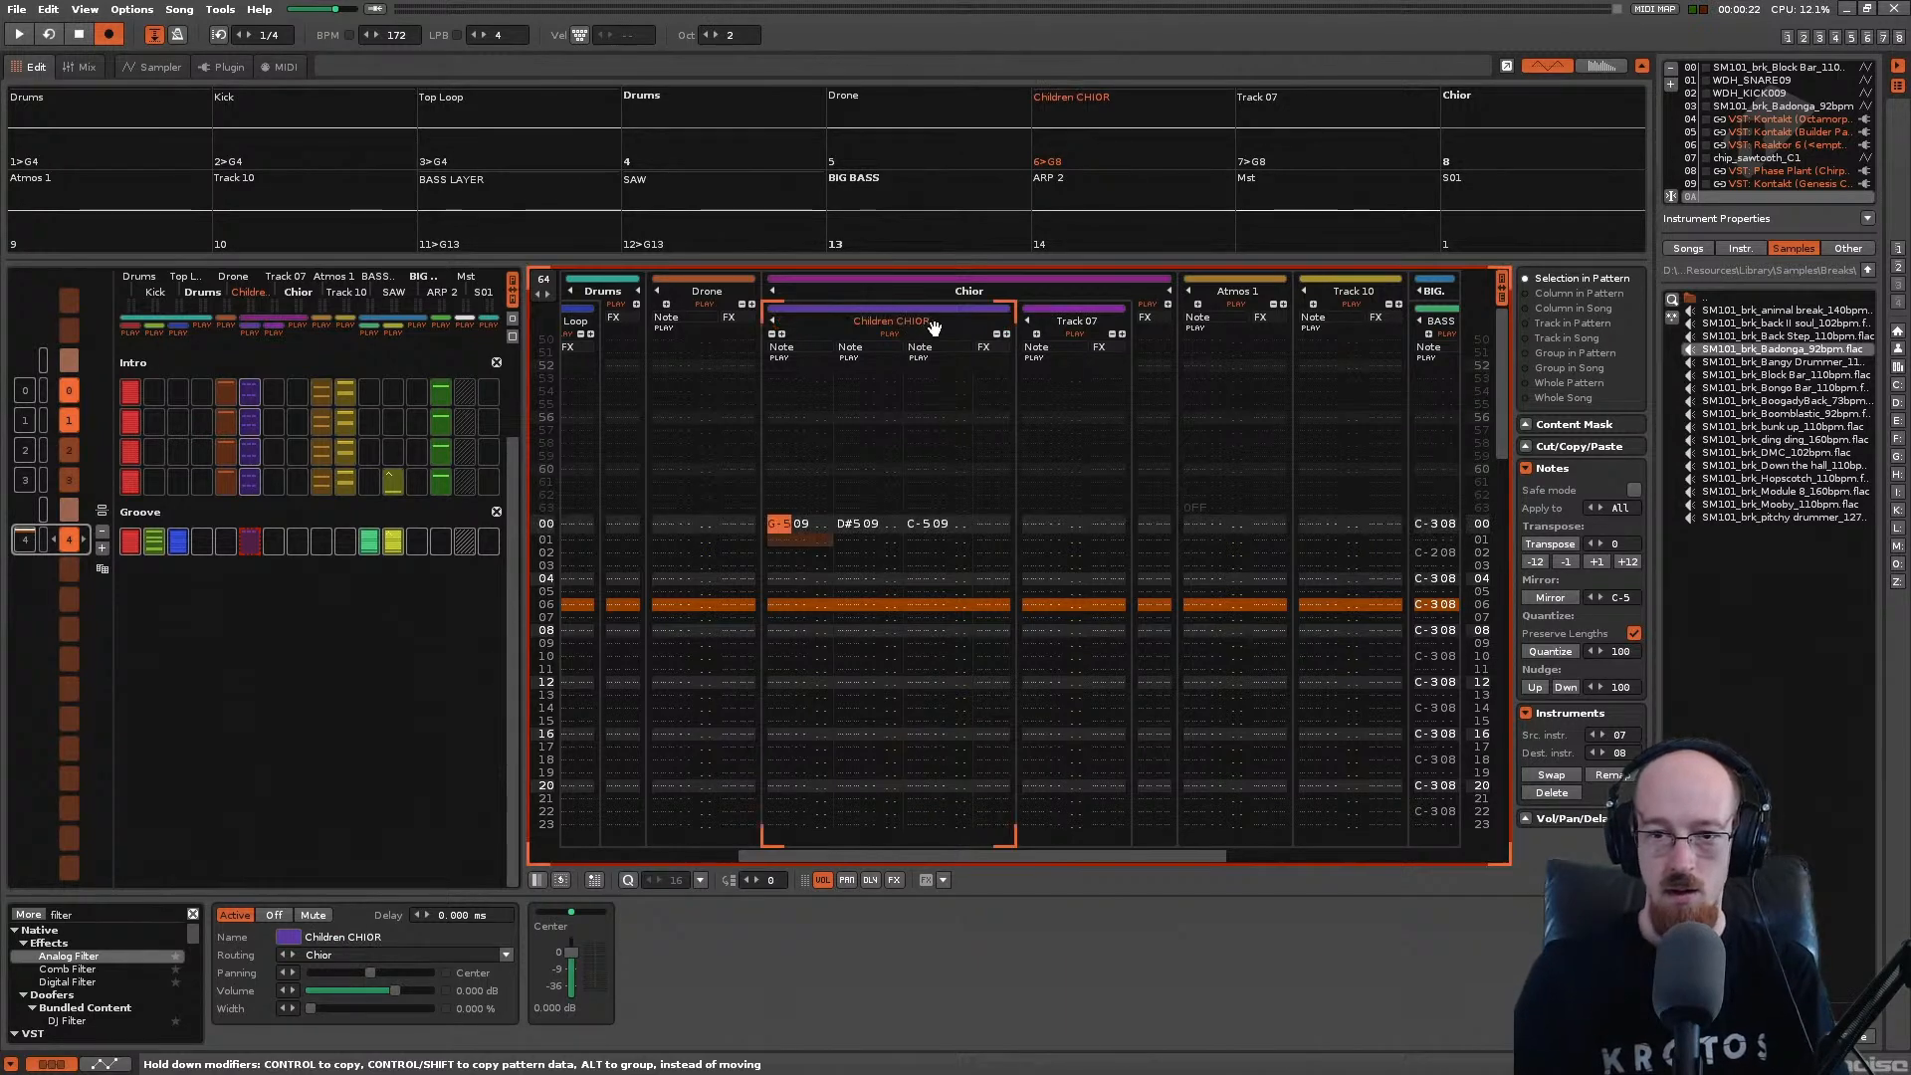
double_click(1073, 327)
text(ADLLT)
key(Return)
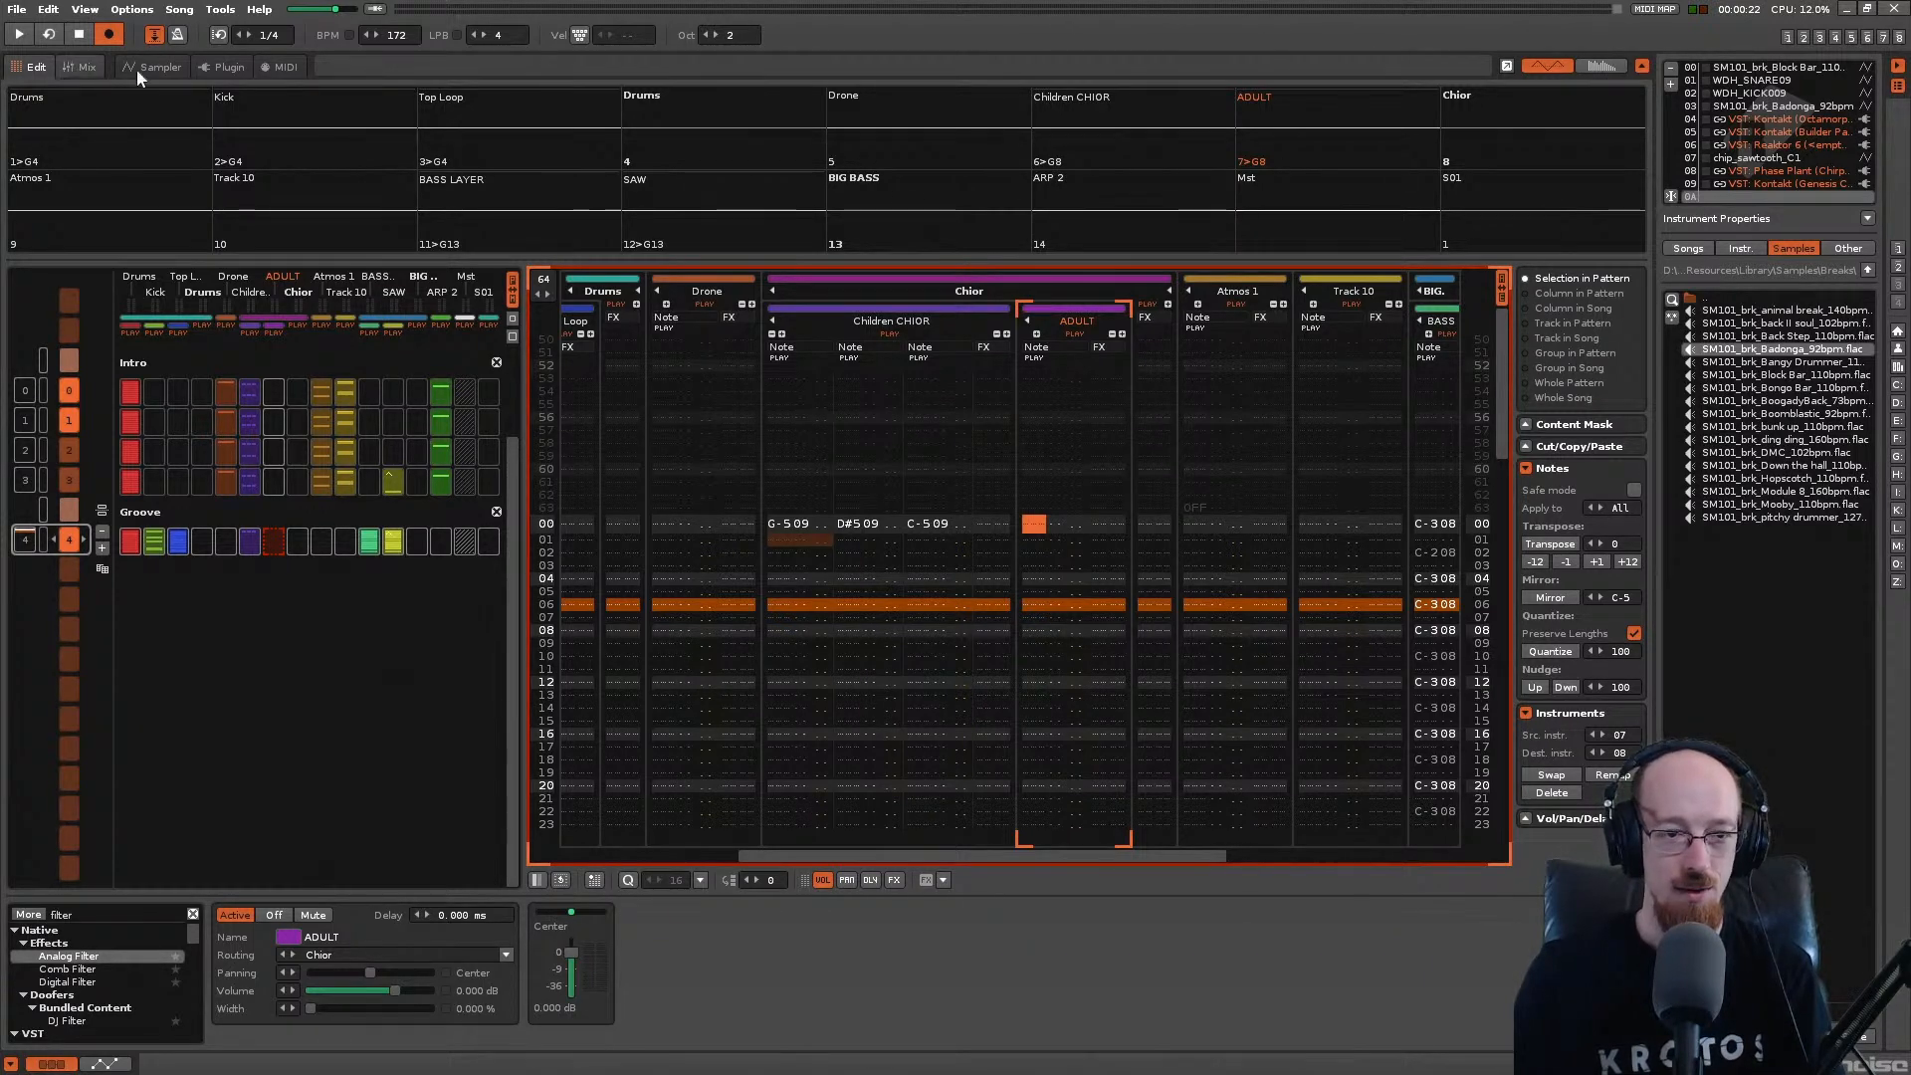
Step: Load a new Kontakt plugin instance into the empty instrument slot 0A
click(77, 64)
click(151, 70)
click(231, 67)
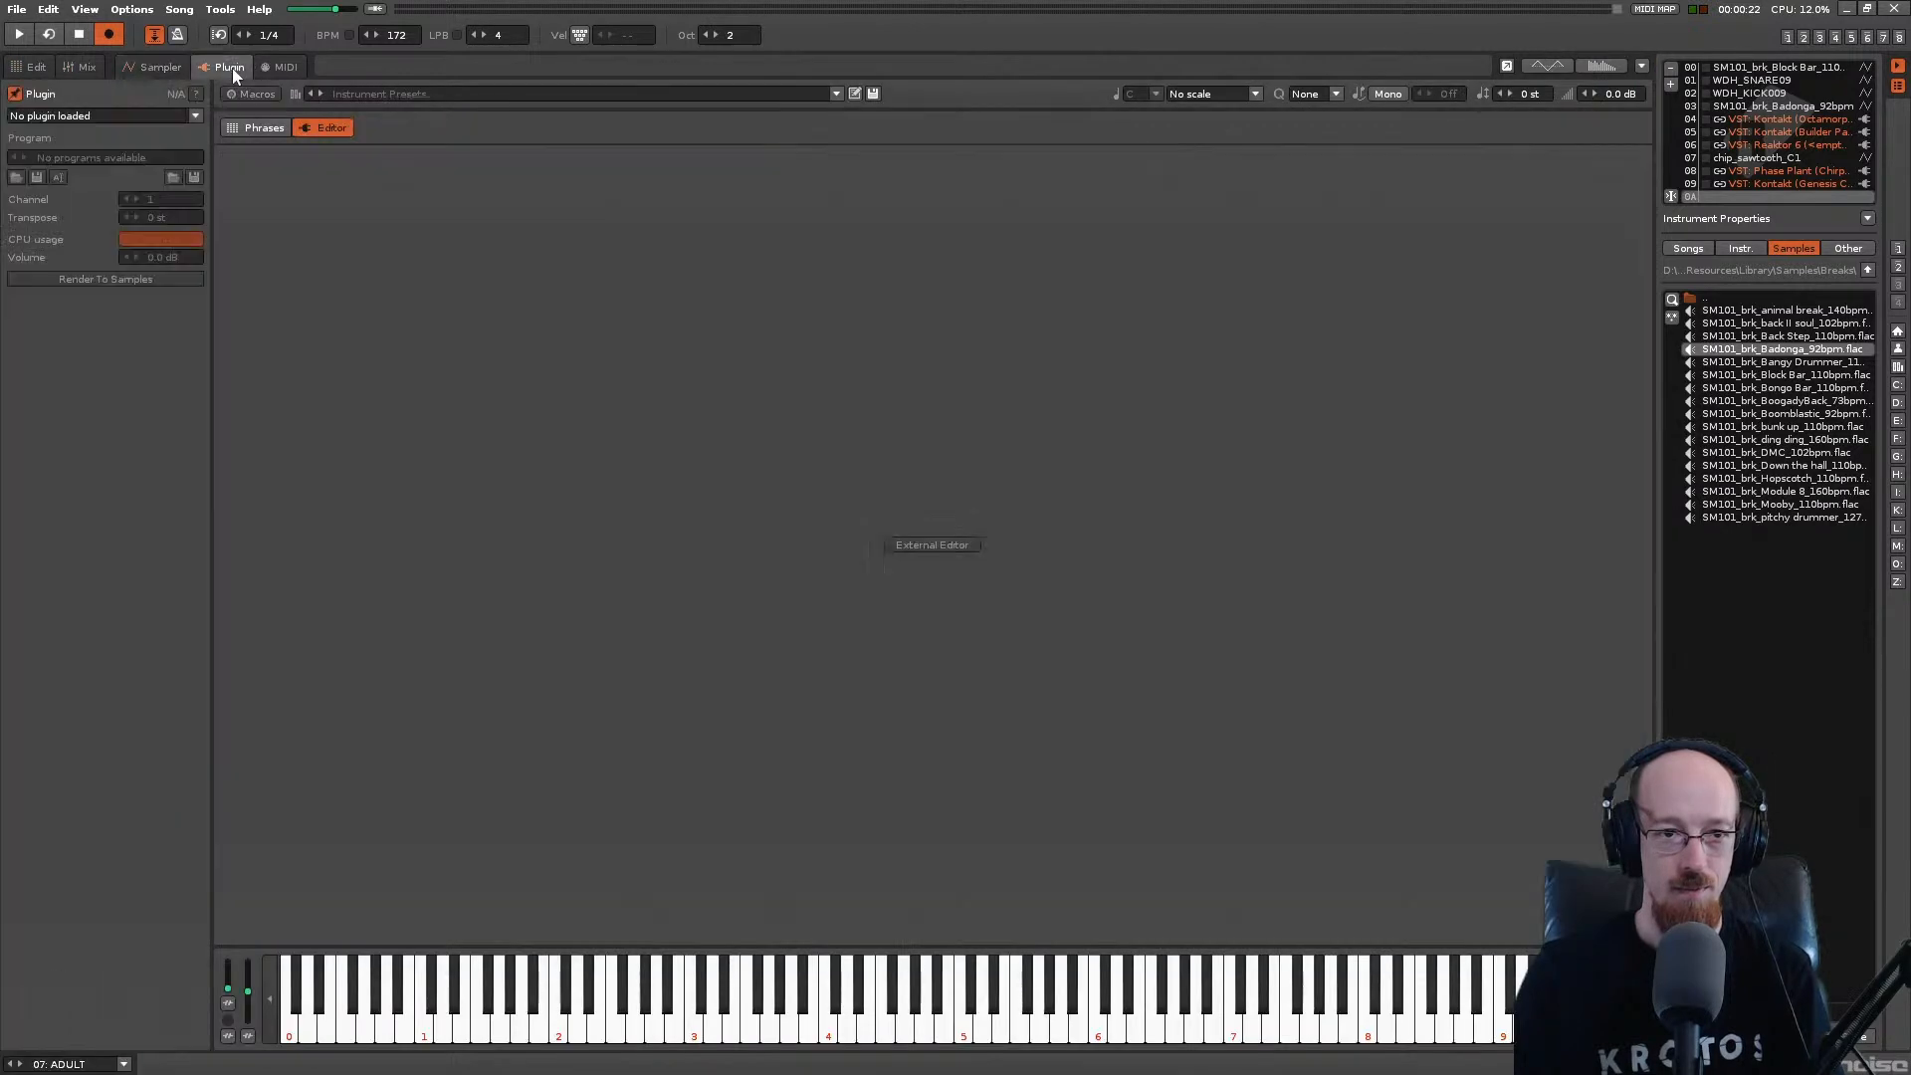
click(109, 114)
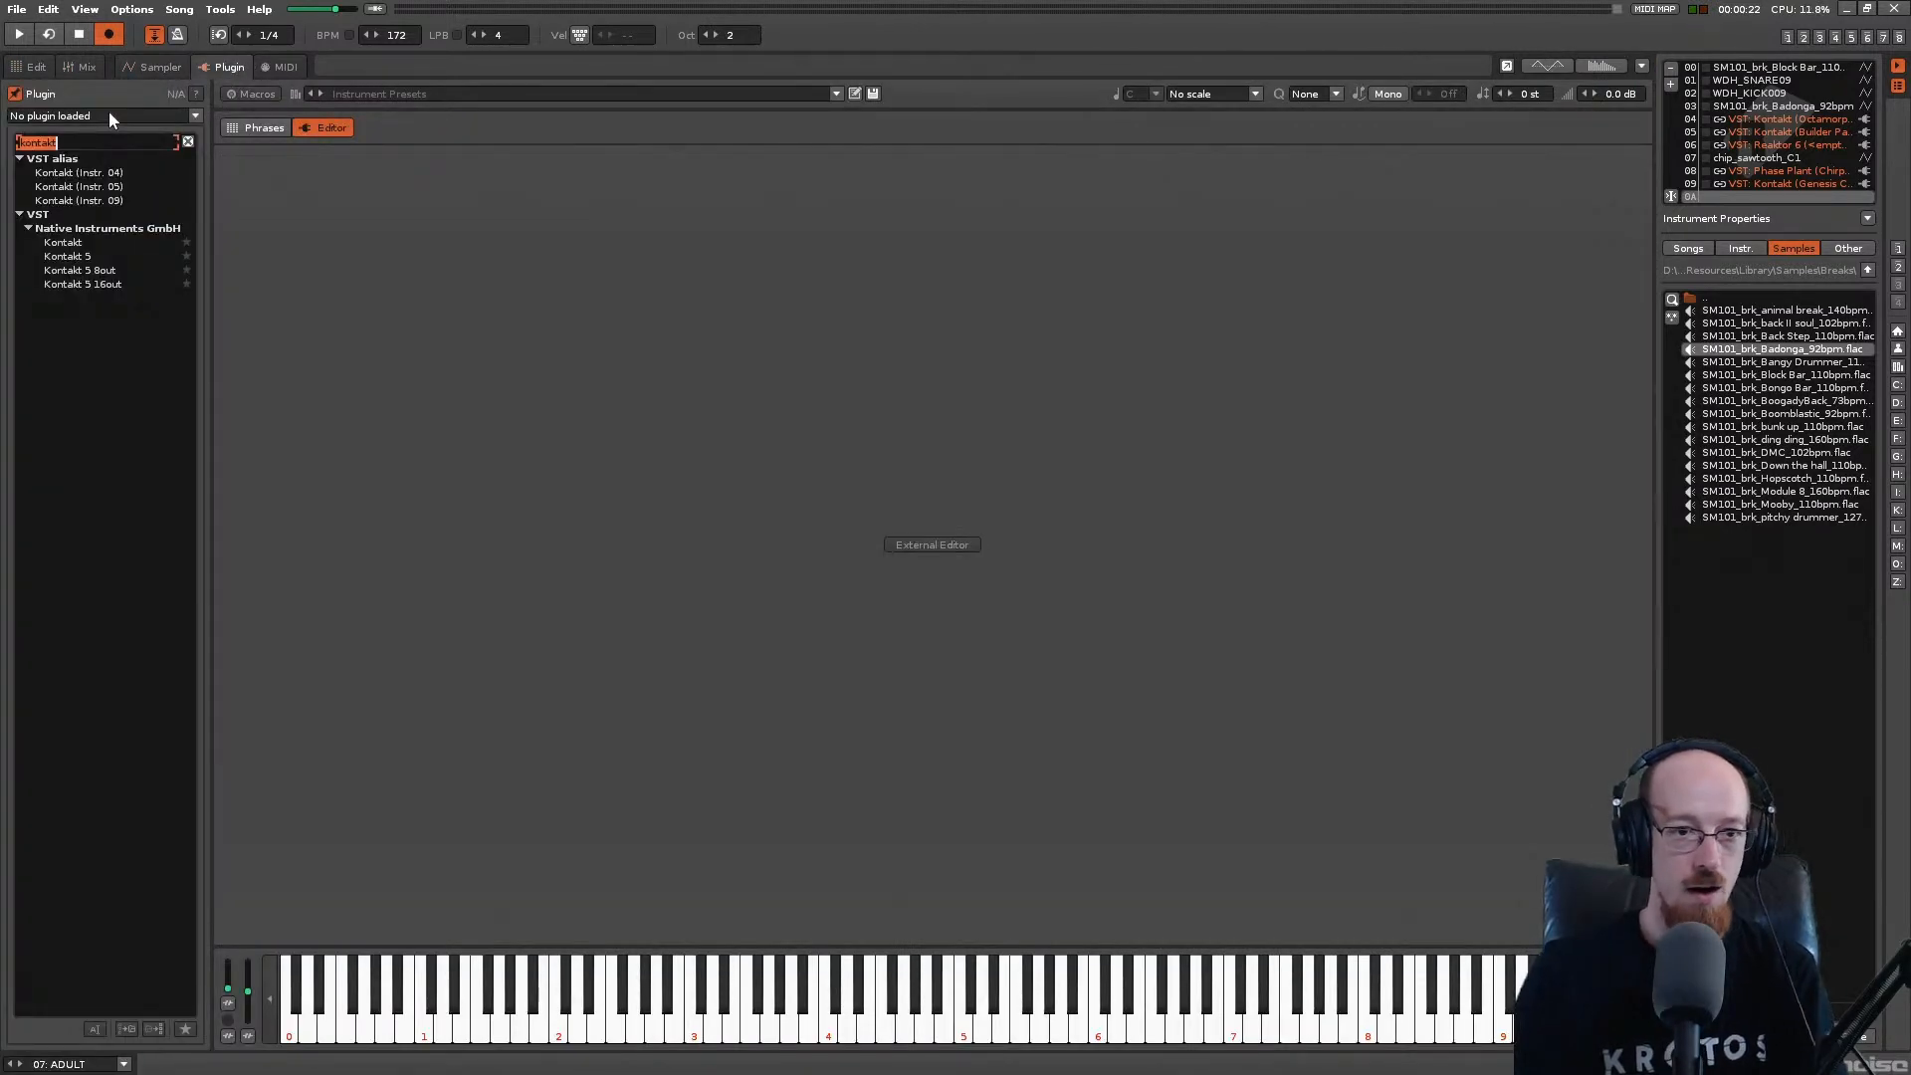
click(63, 253)
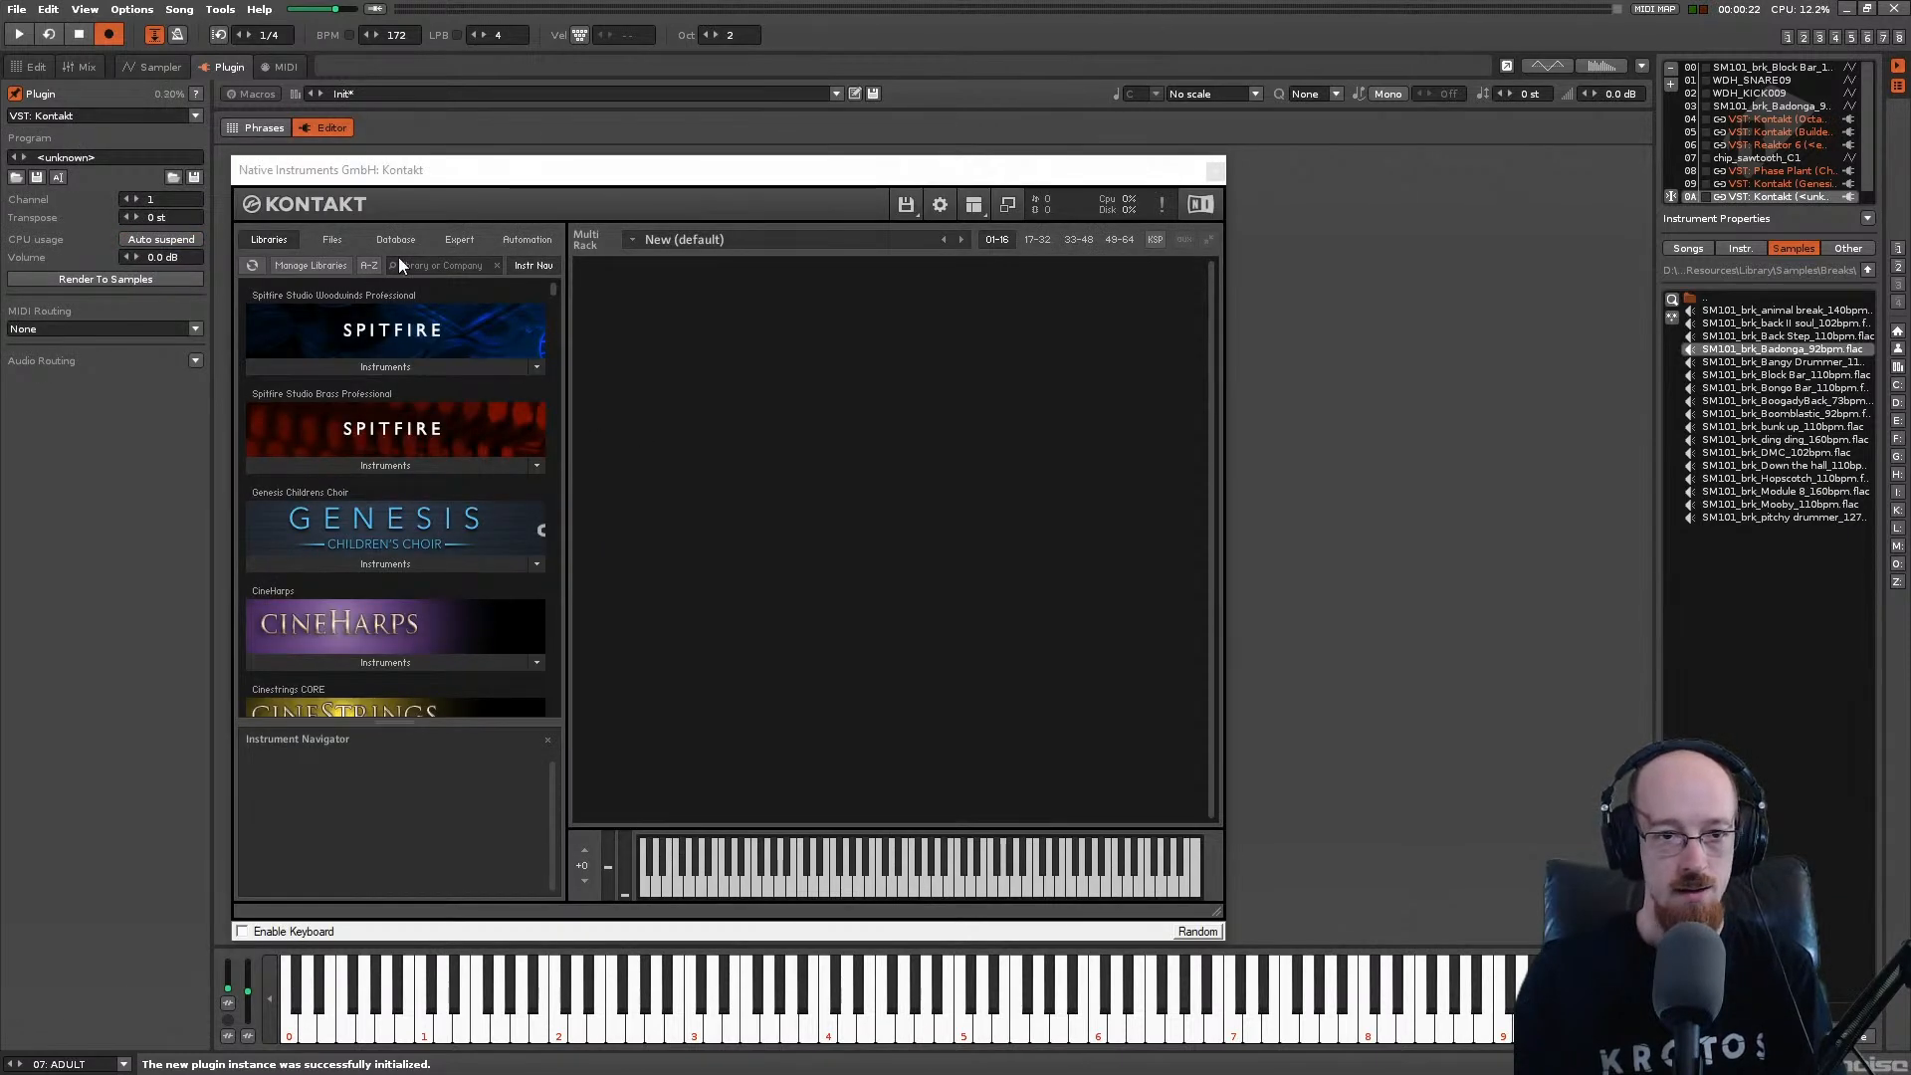
Step: Show Kontakt's file browser and collapse the Epic SoundLab - Octamorph FE folder
click(332, 240)
click(272, 237)
click(317, 236)
scroll(554, 364, up, 2)
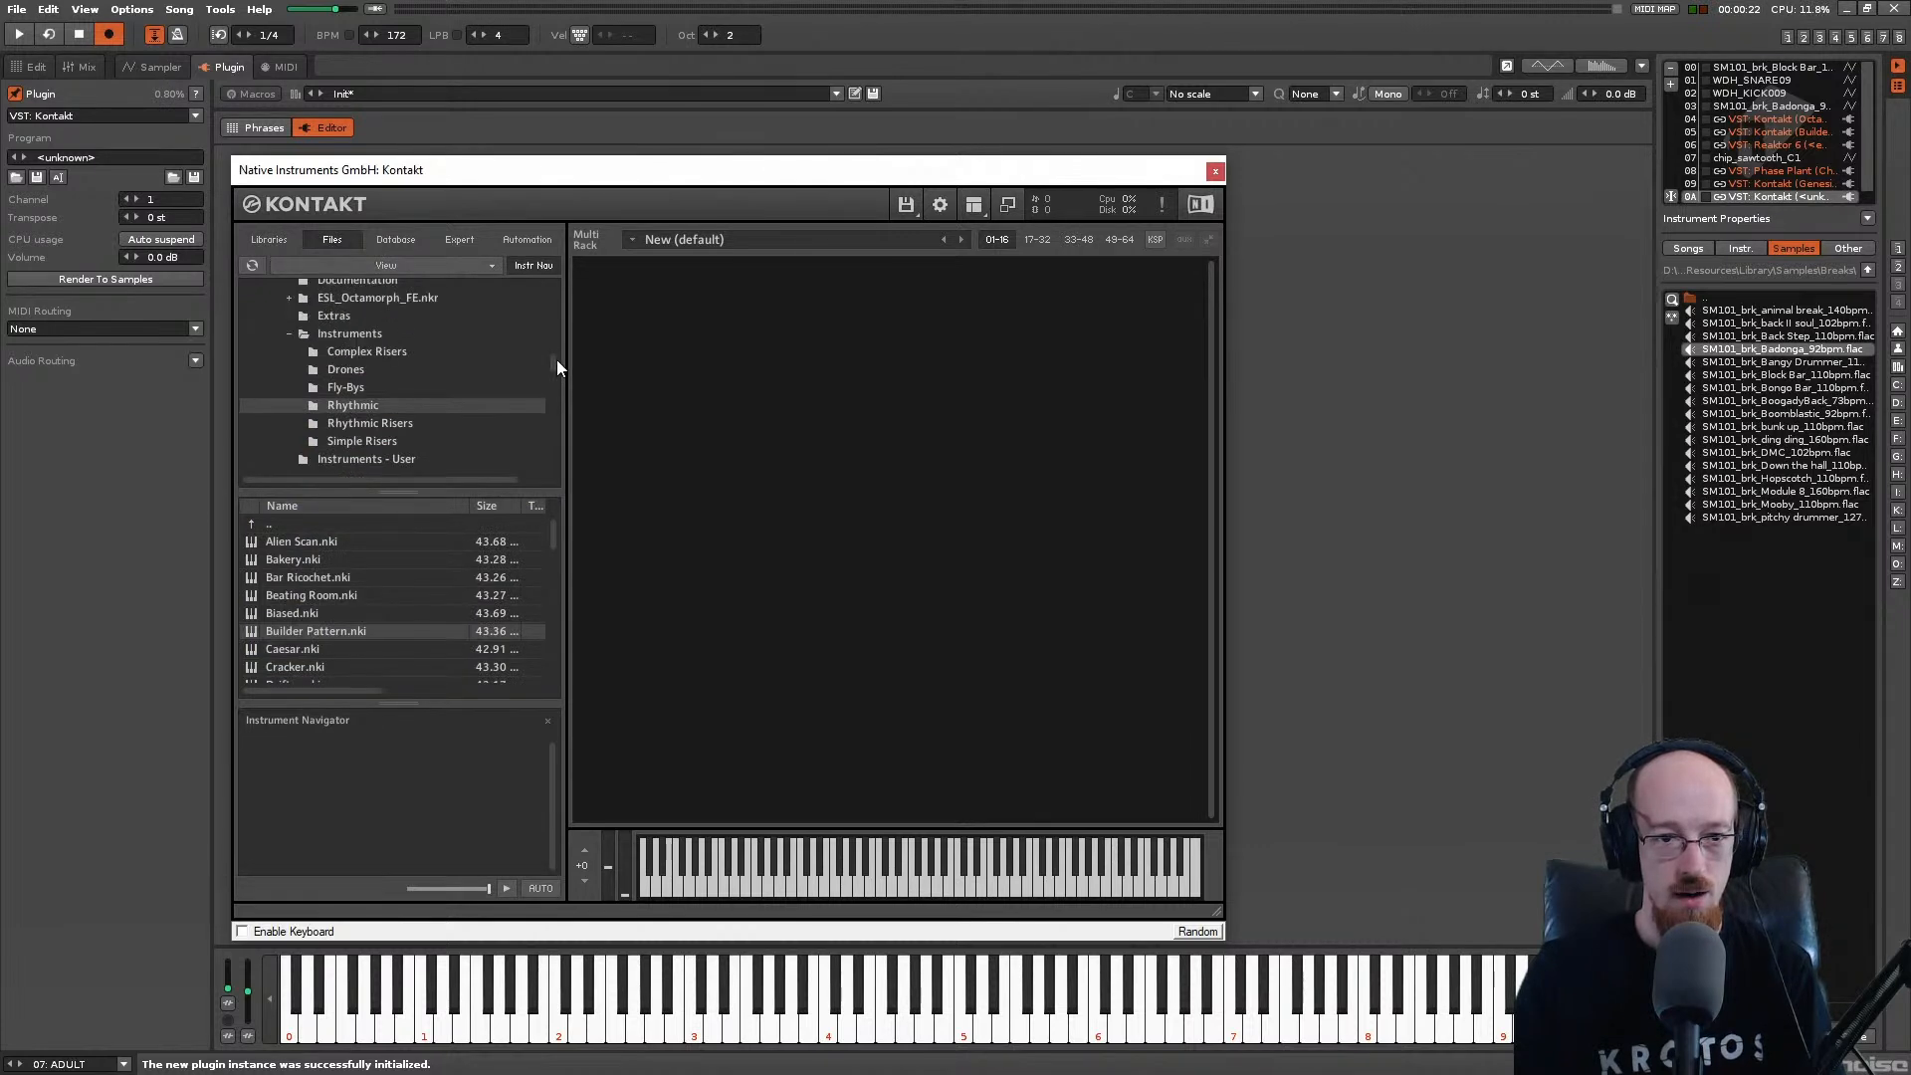
click(290, 408)
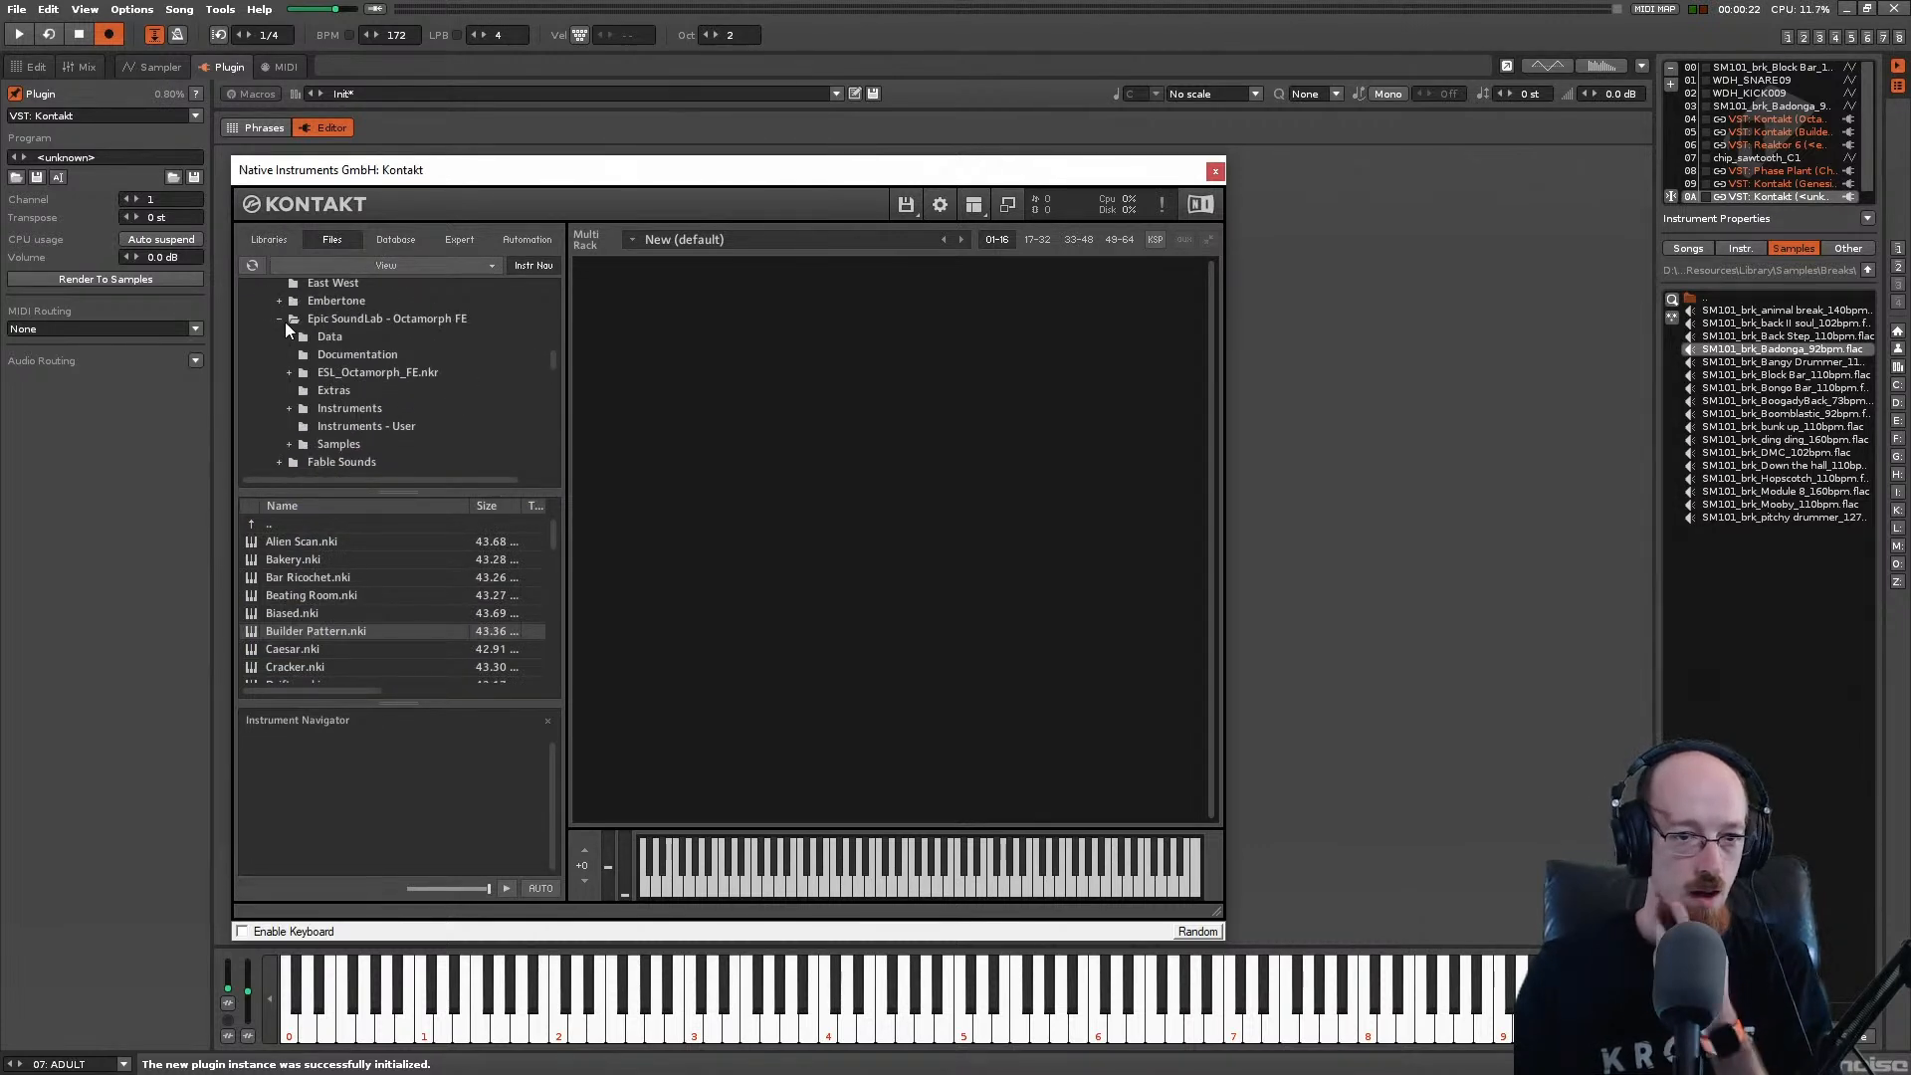
click(283, 320)
Step: Load 06 Lacrimosa Legato.nki from the 8DIO Lacrimosa library's Instruments folder and return to Kontakt's library list
drag(557, 370, 557, 316)
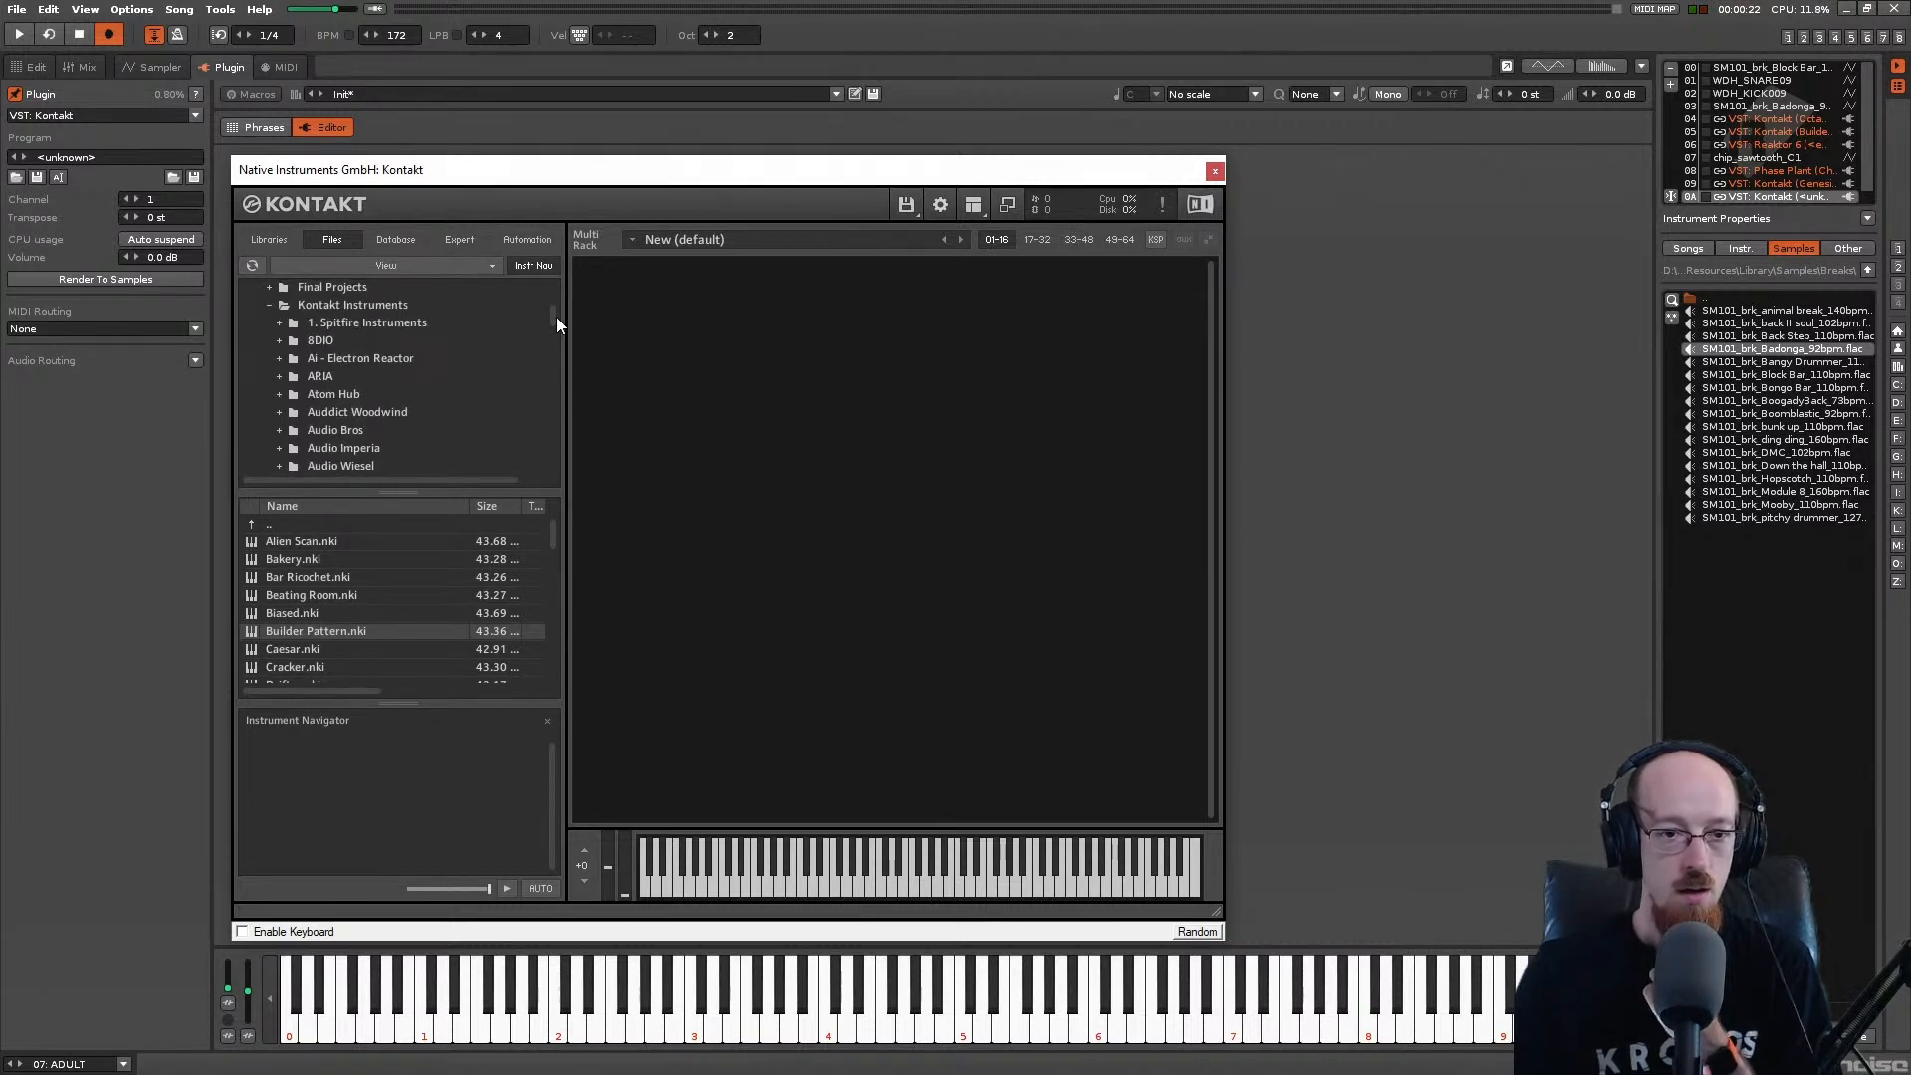
click(279, 340)
scroll(375, 367, down, 4)
scroll(371, 377, down, 6)
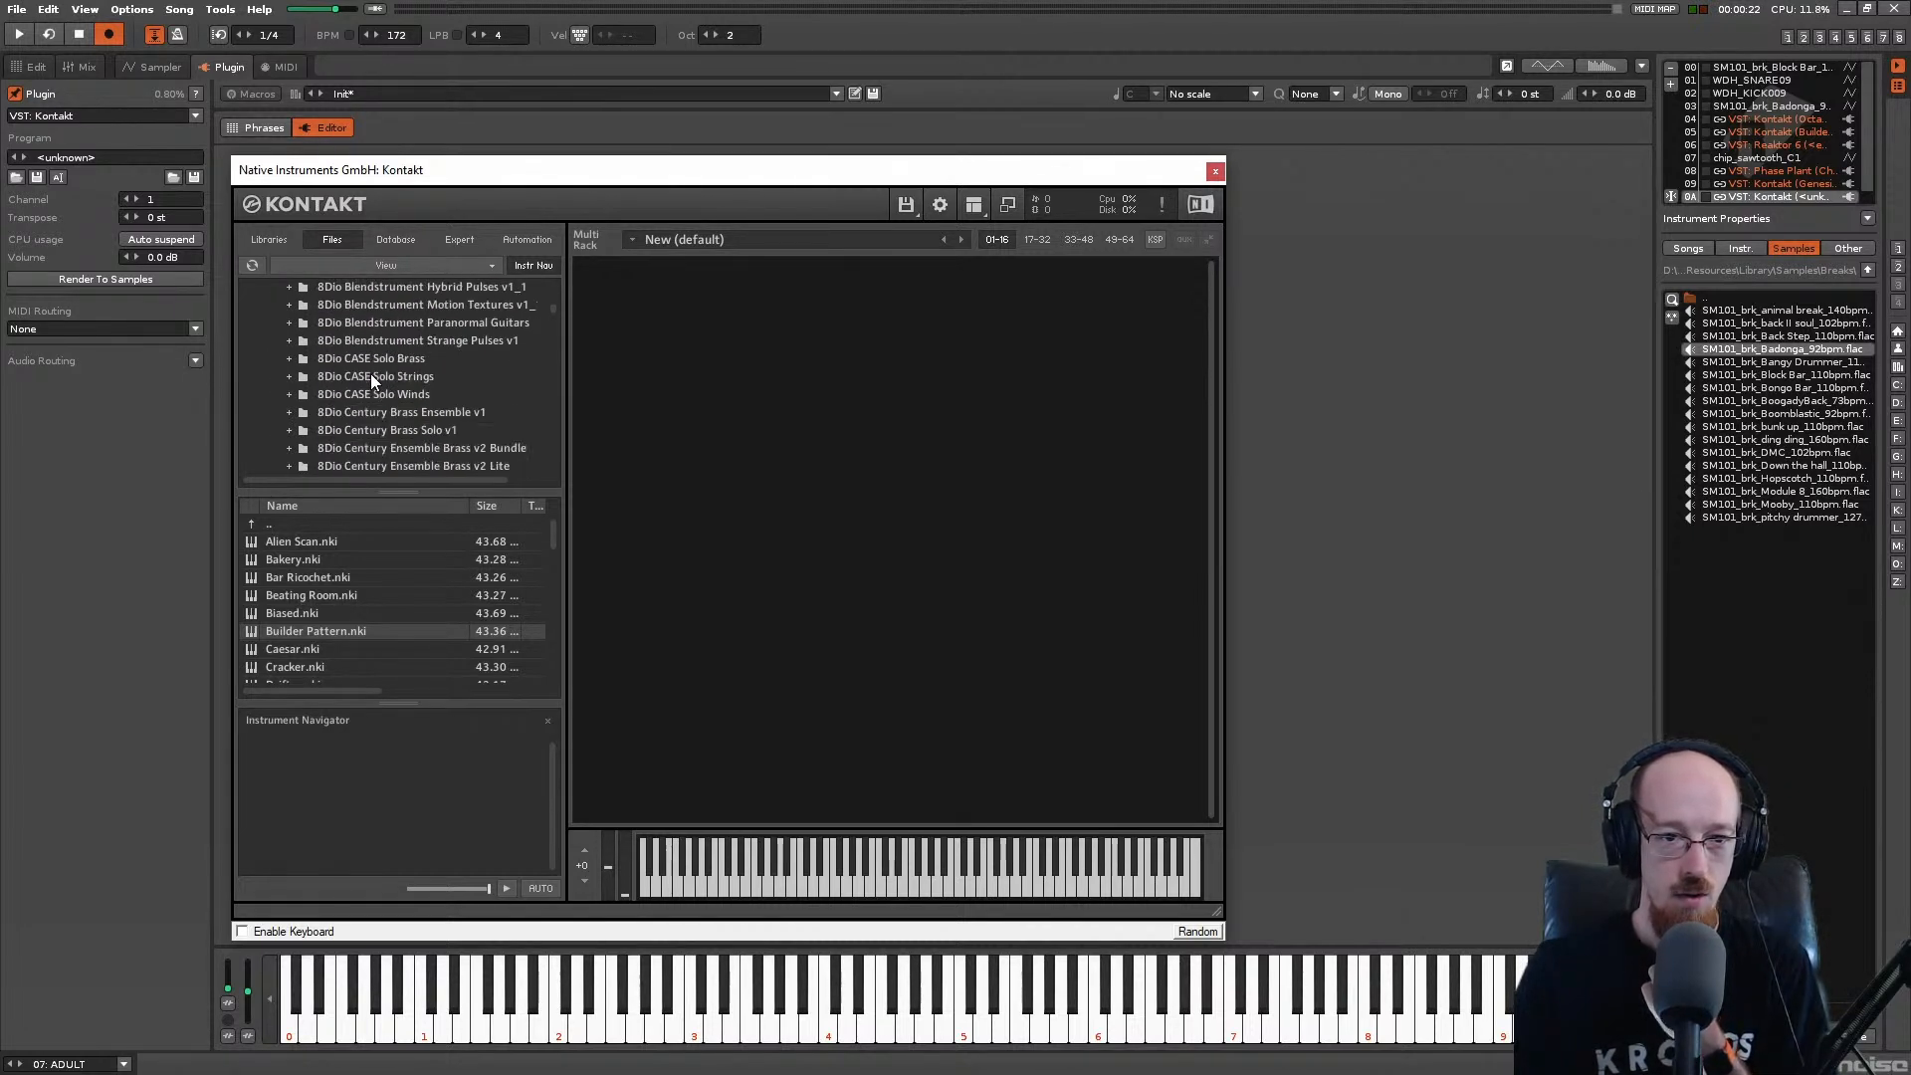
scroll(370, 373, down, 5)
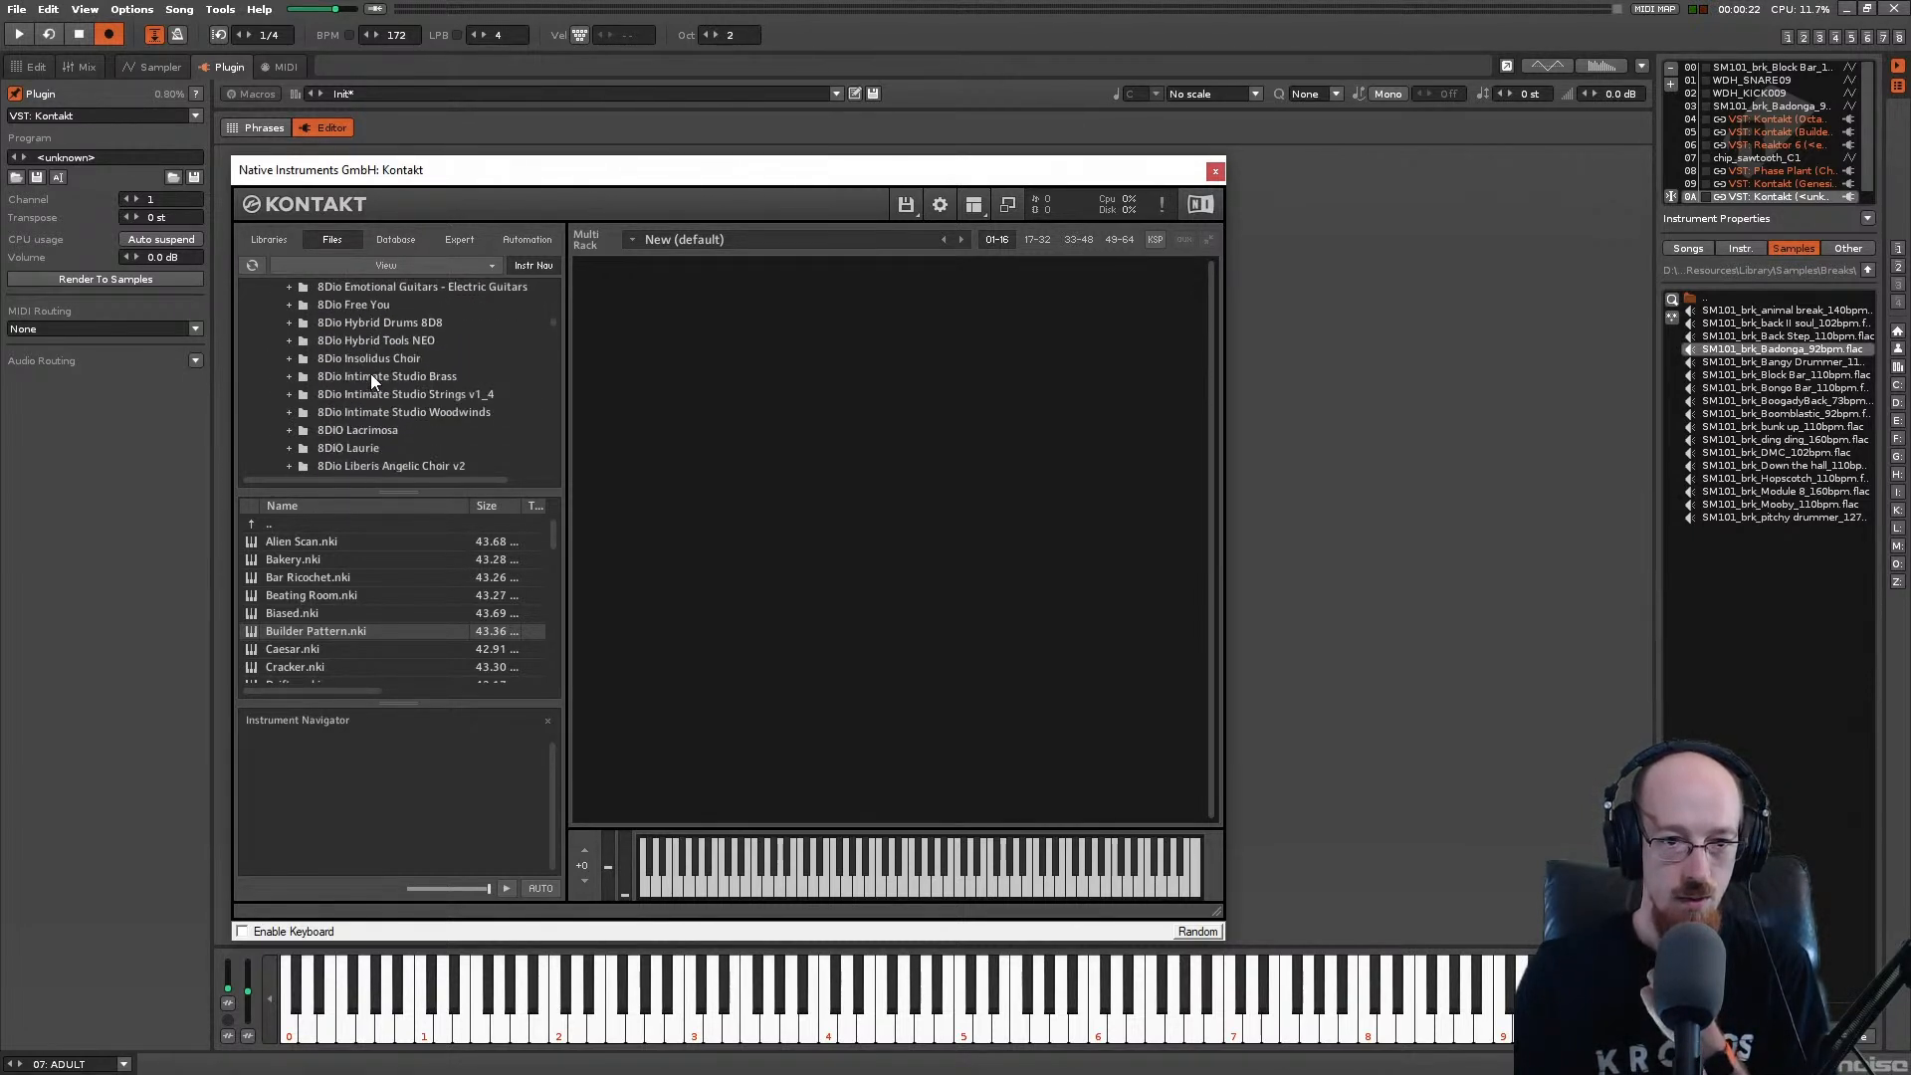
click(351, 428)
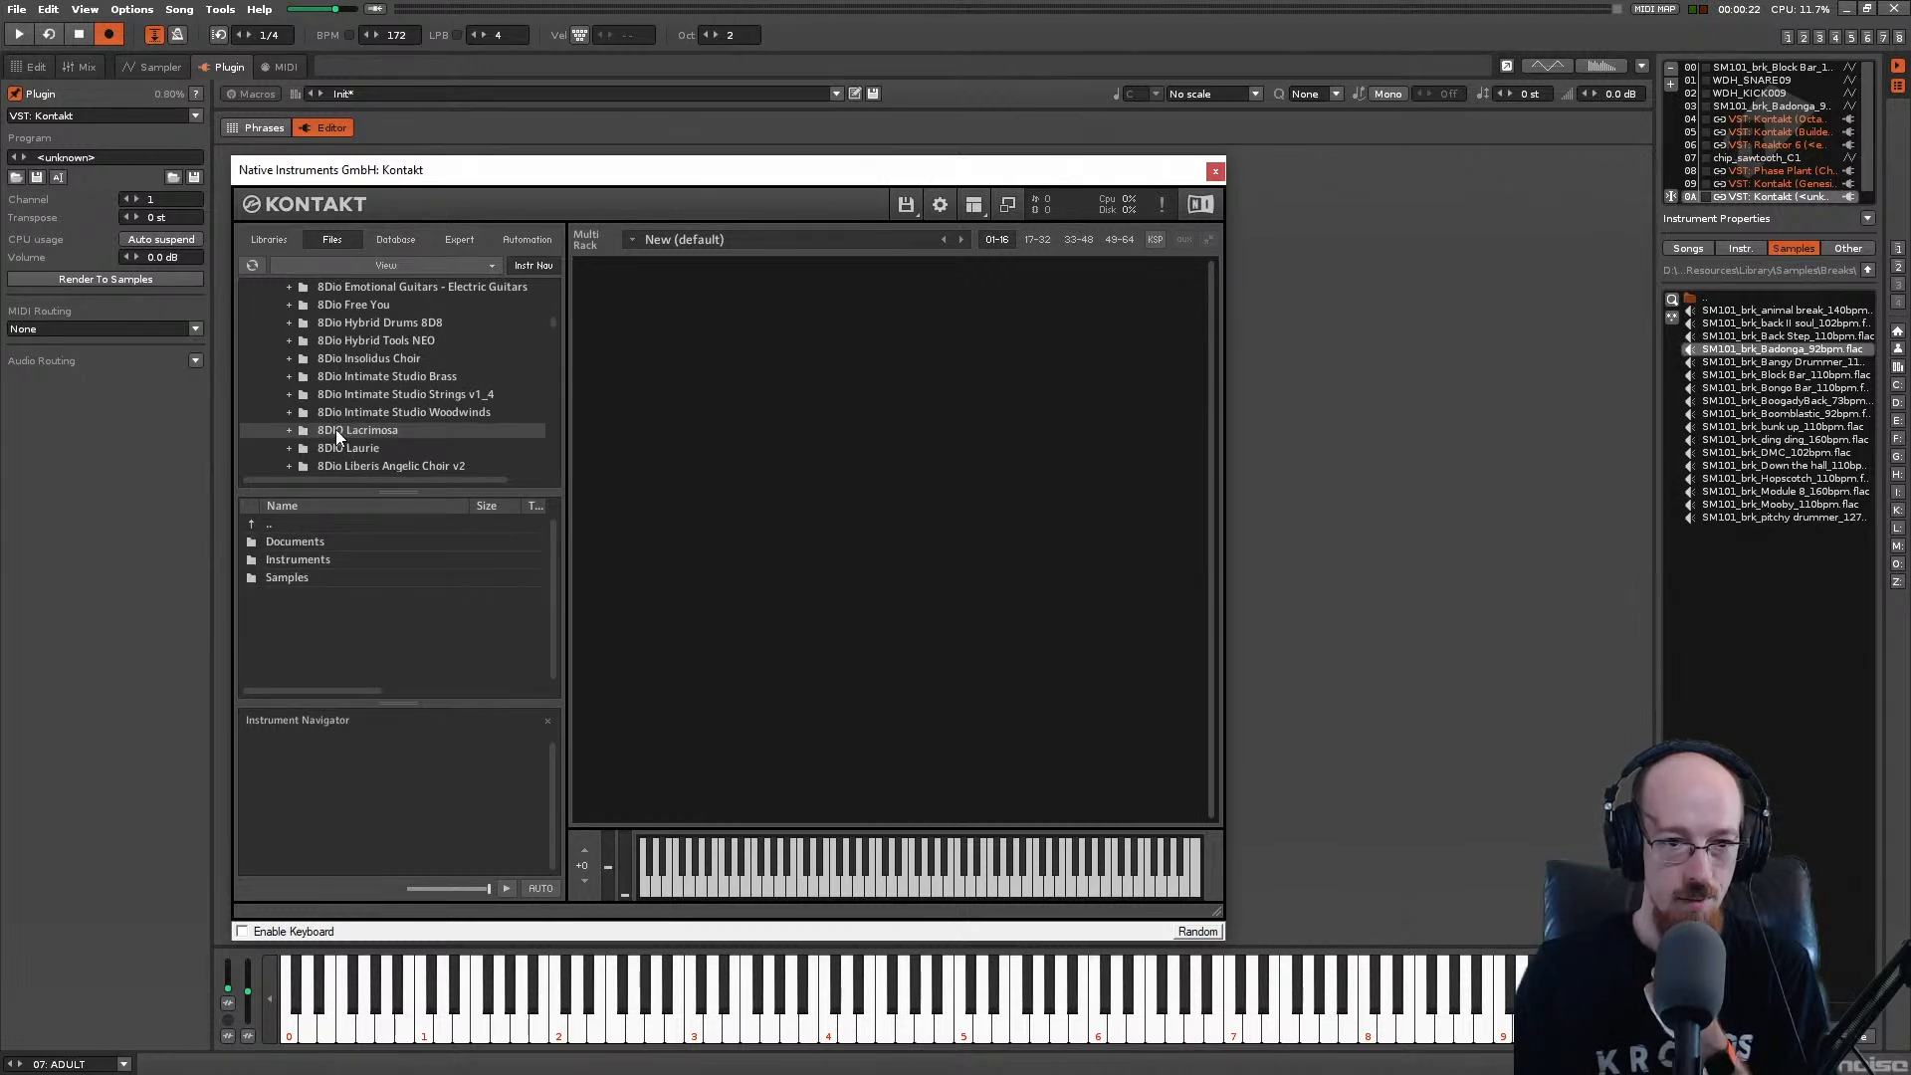
double_click(291, 558)
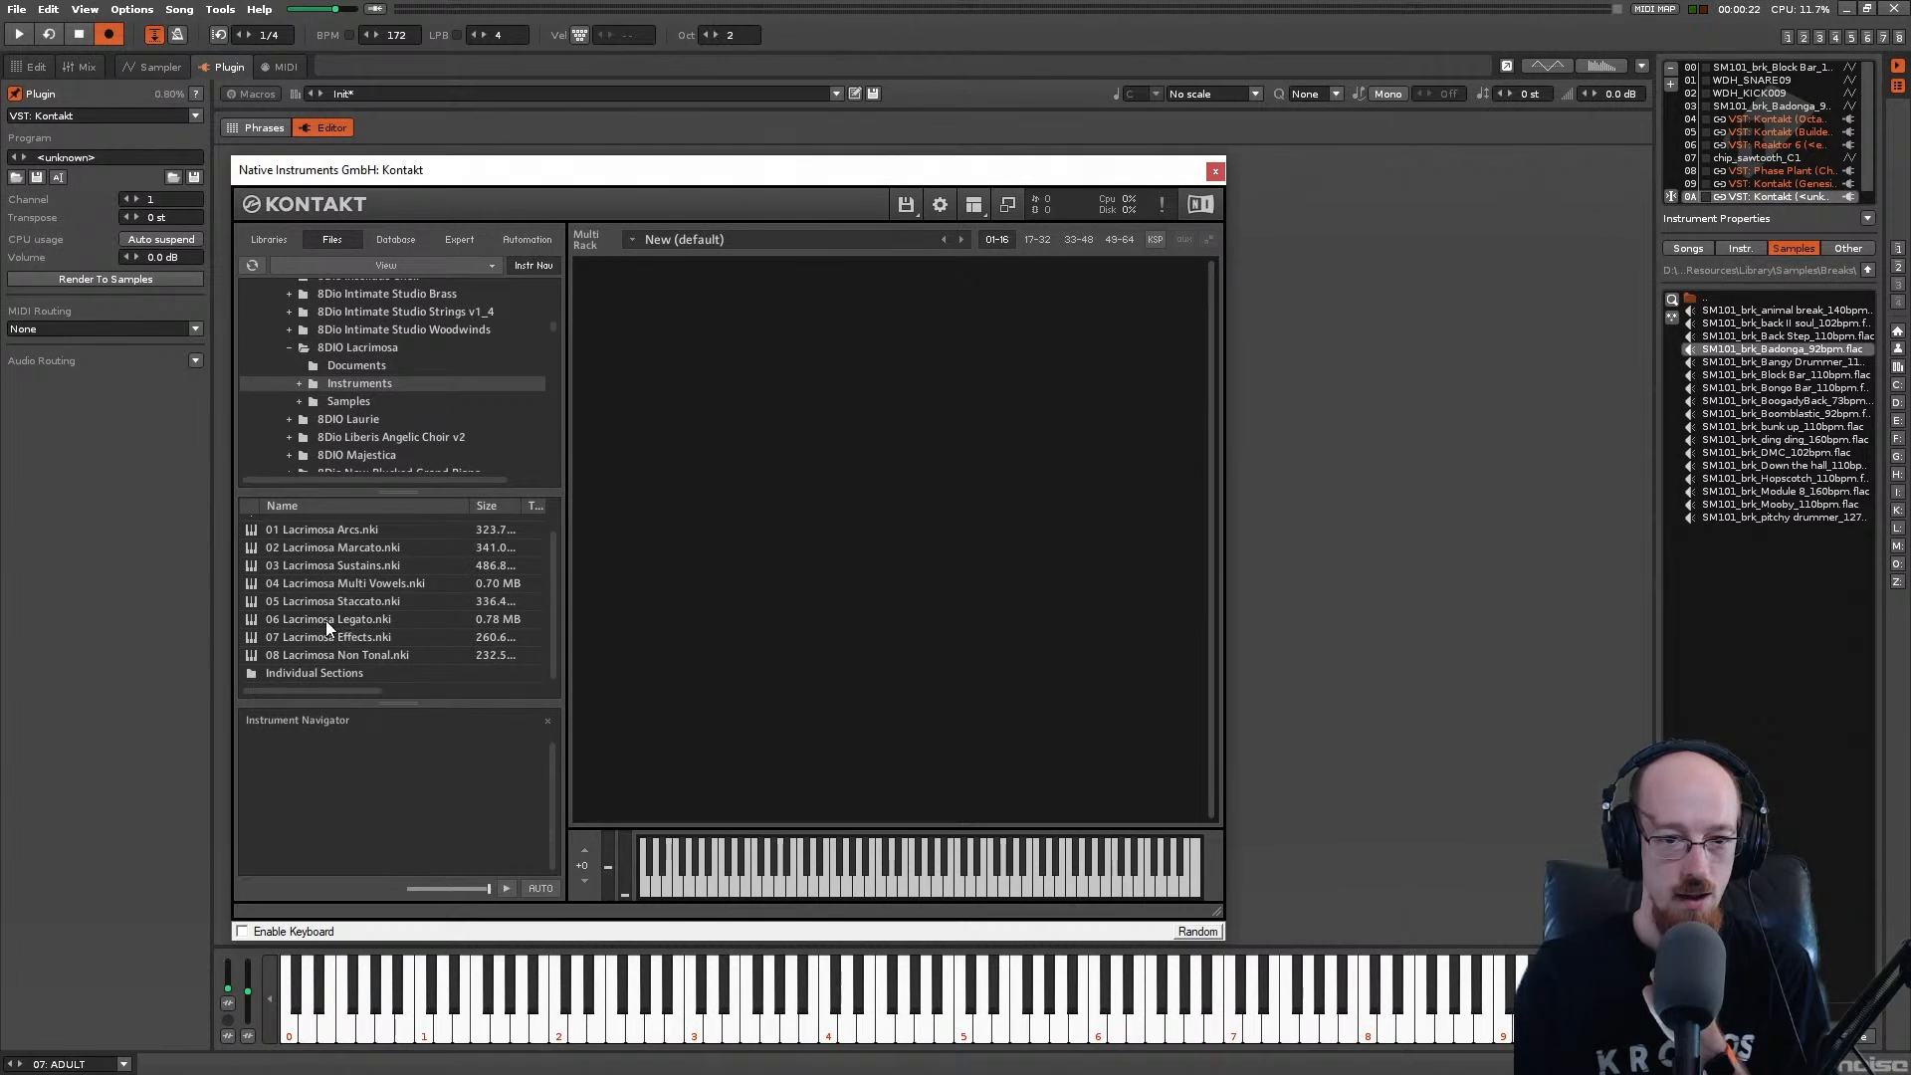
click(326, 619)
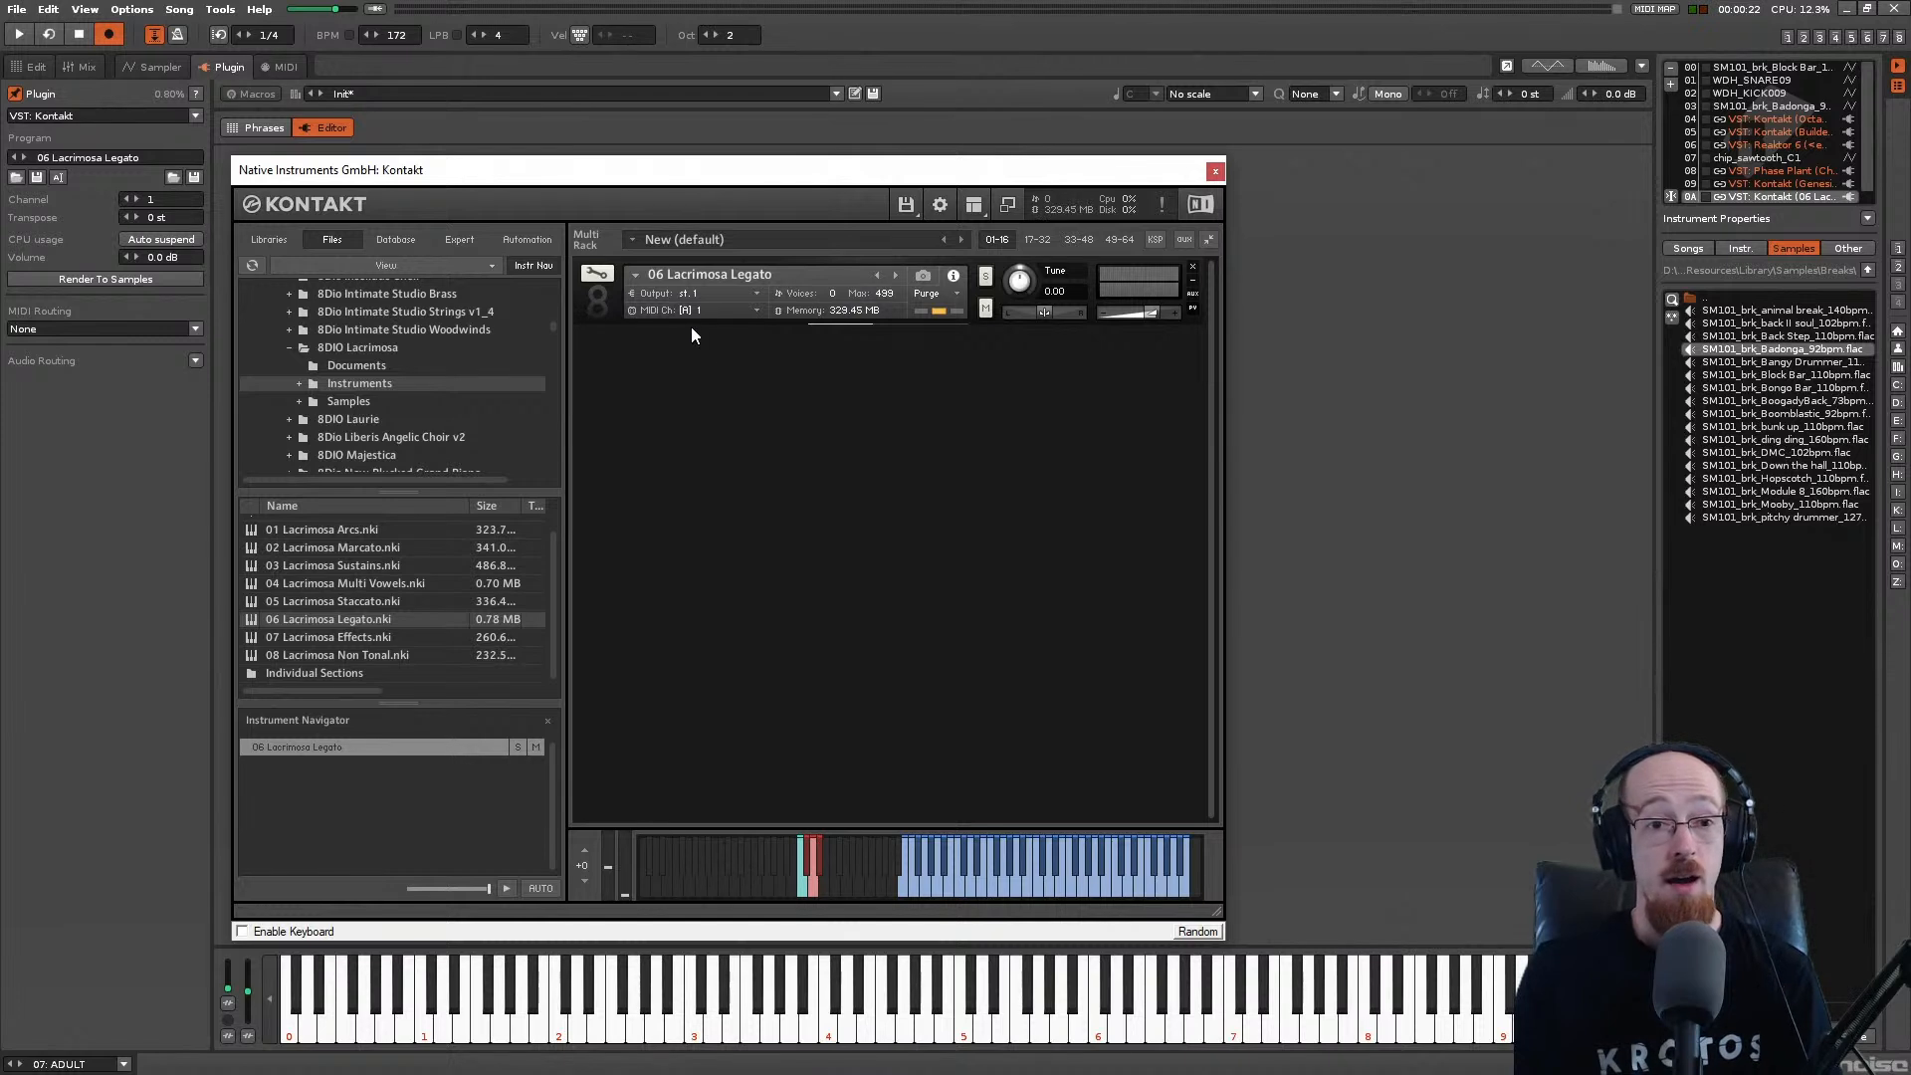
click(268, 240)
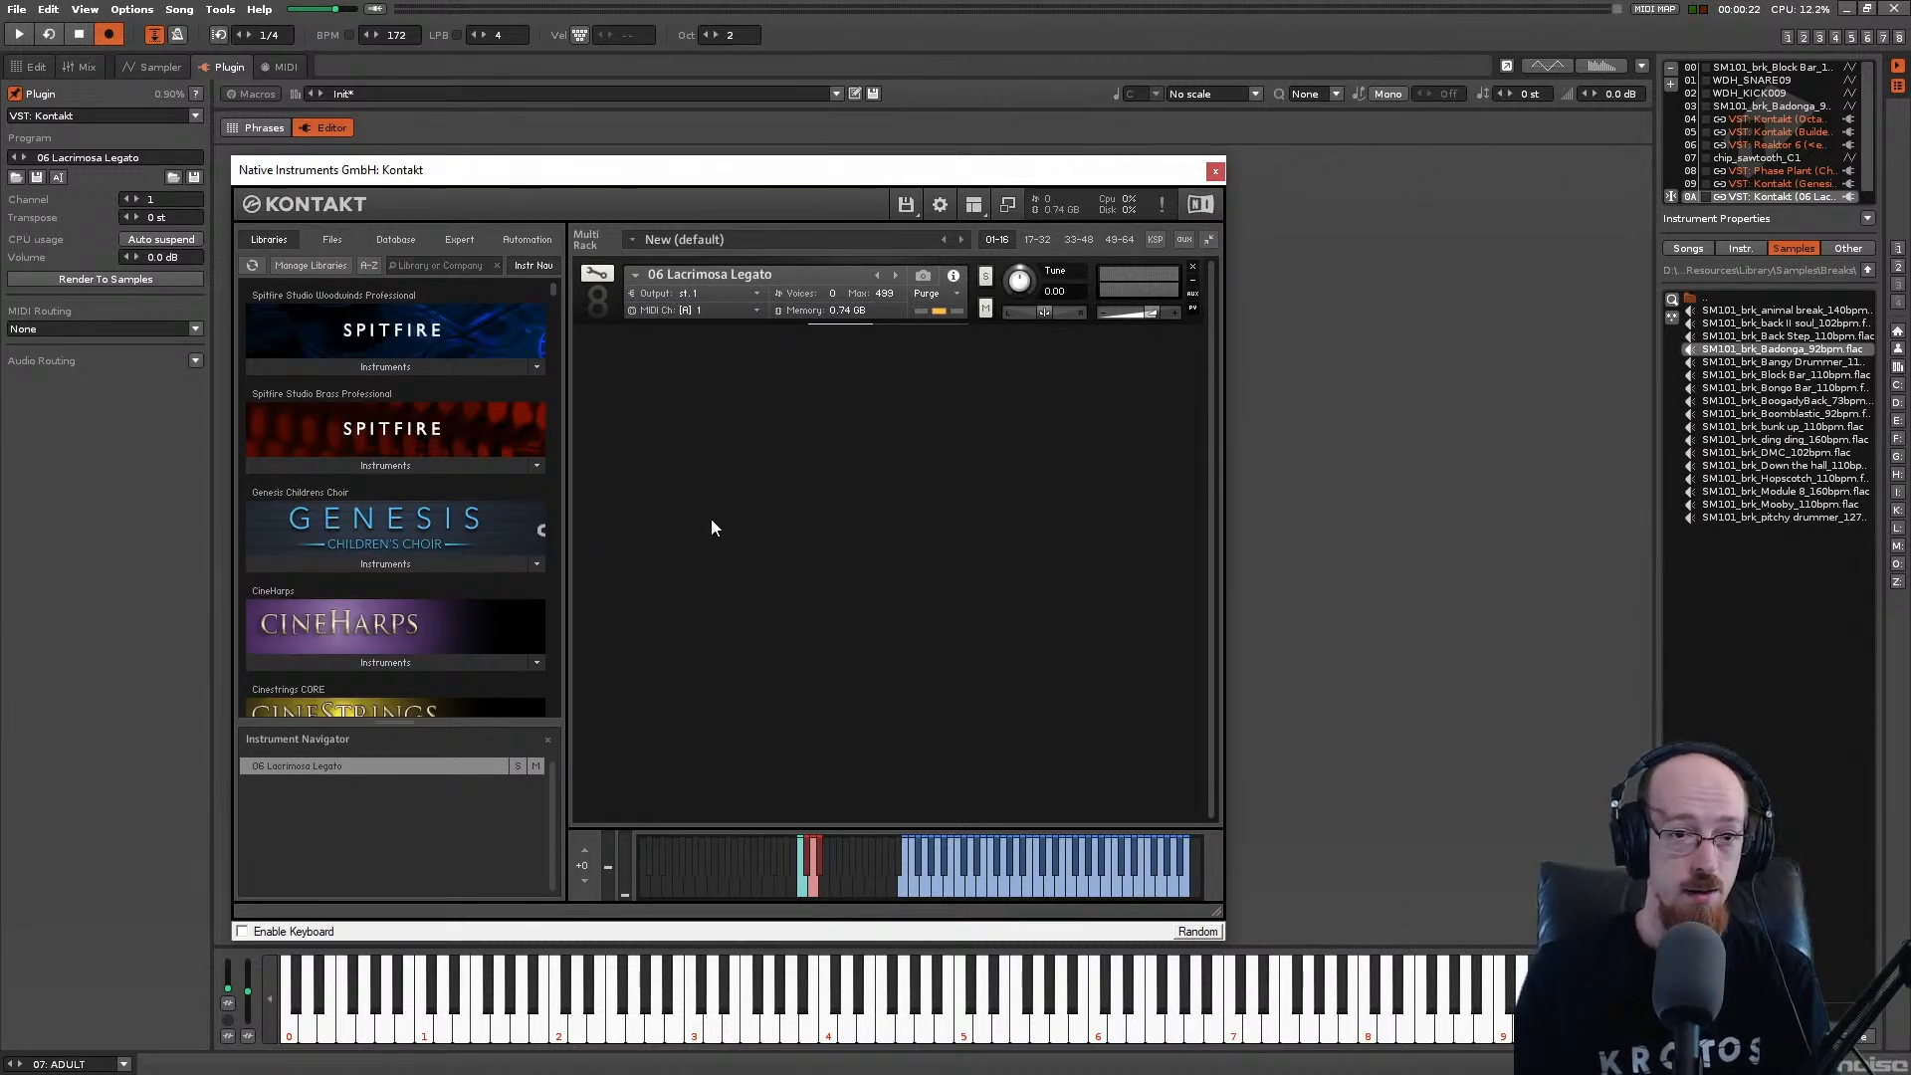
Step: Open the Effects page of the 06 Lacrimosa Legato instrument in Kontakt
drag(510, 182, 715, 151)
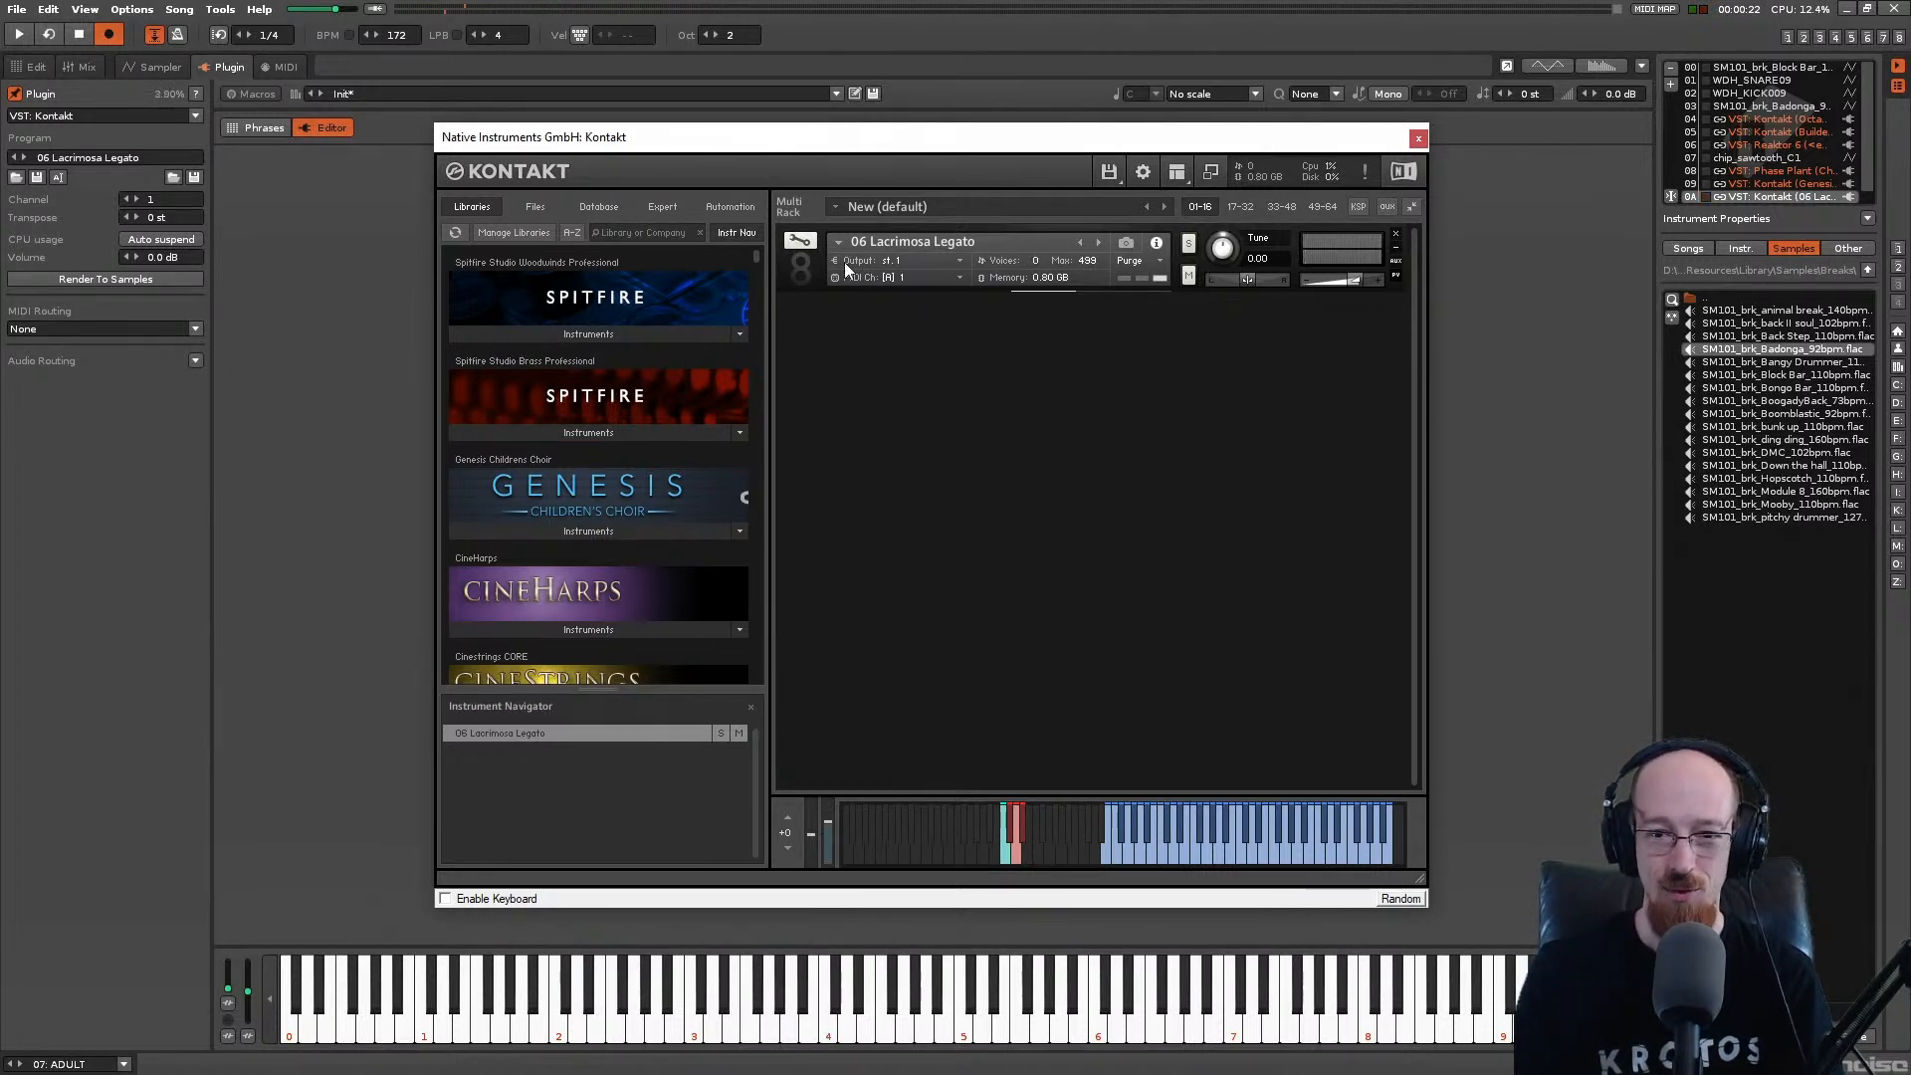
click(946, 650)
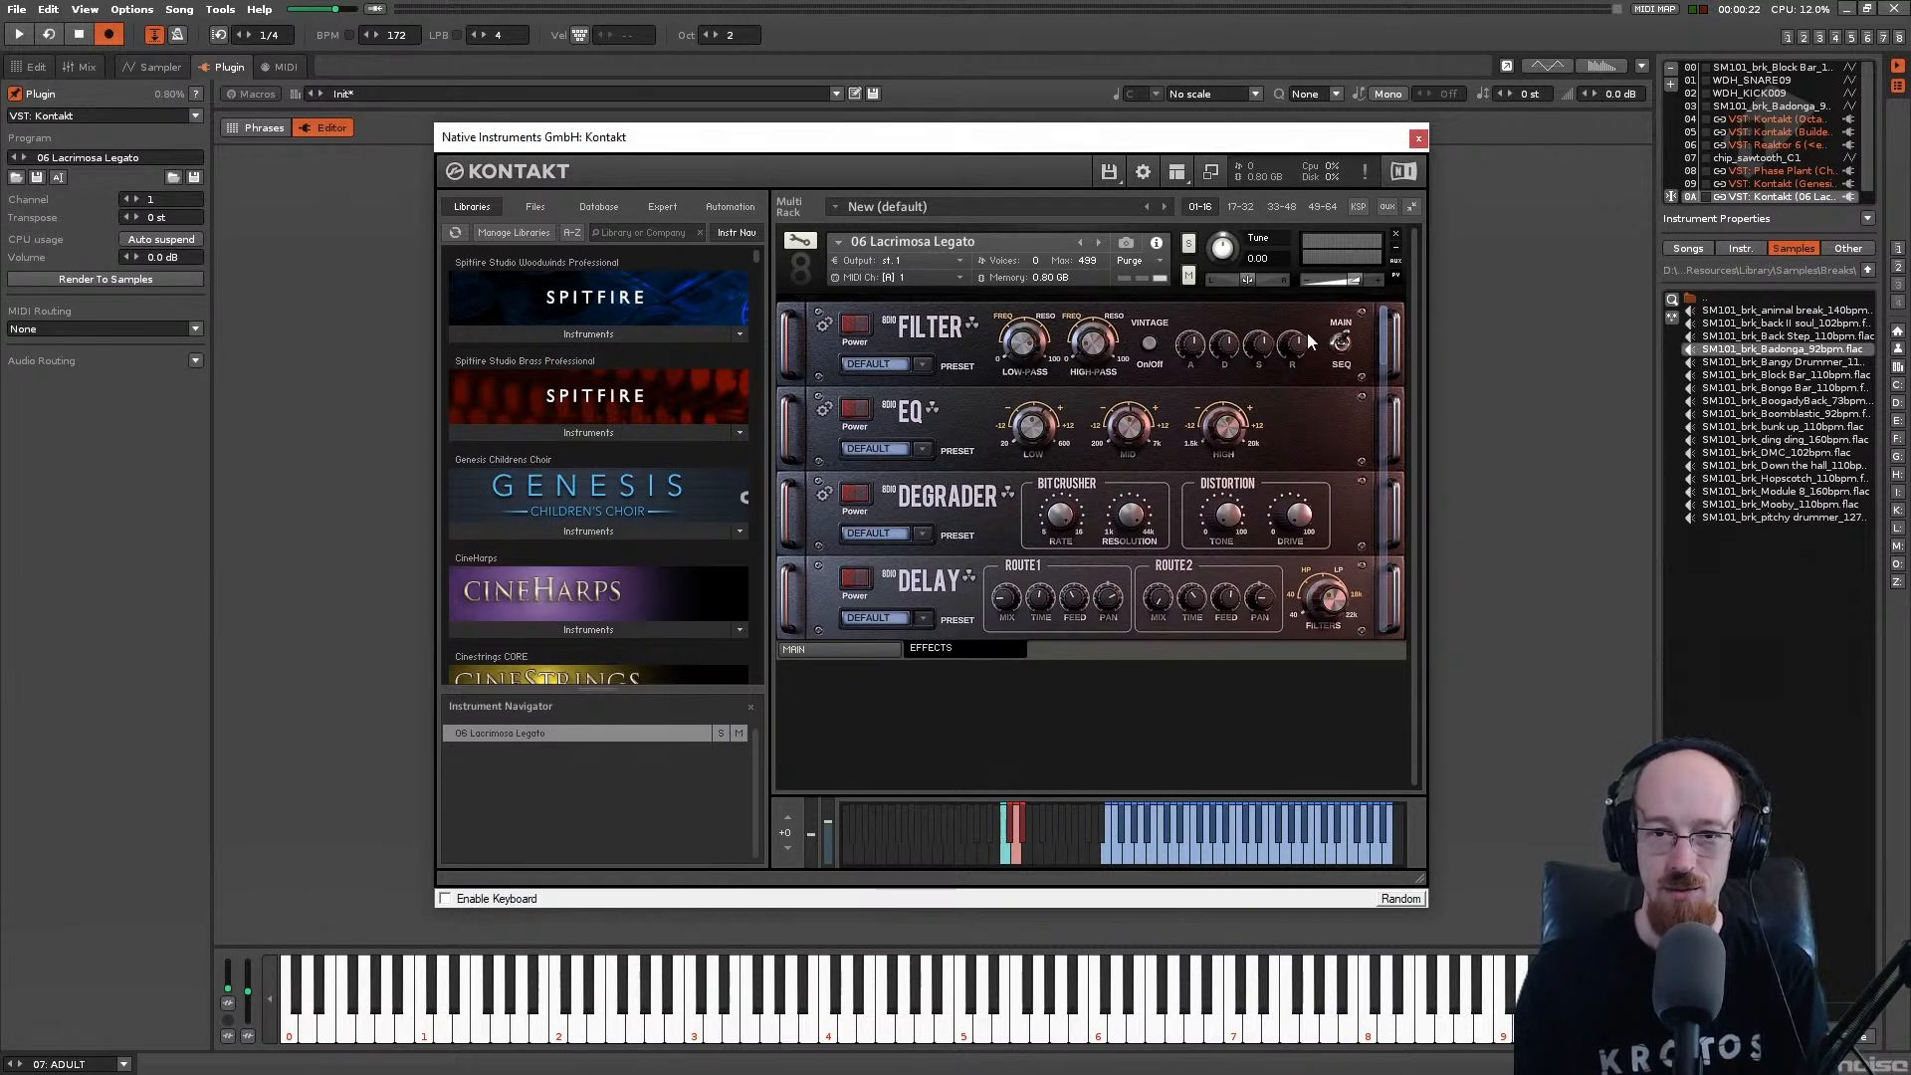
click(925, 364)
click(792, 353)
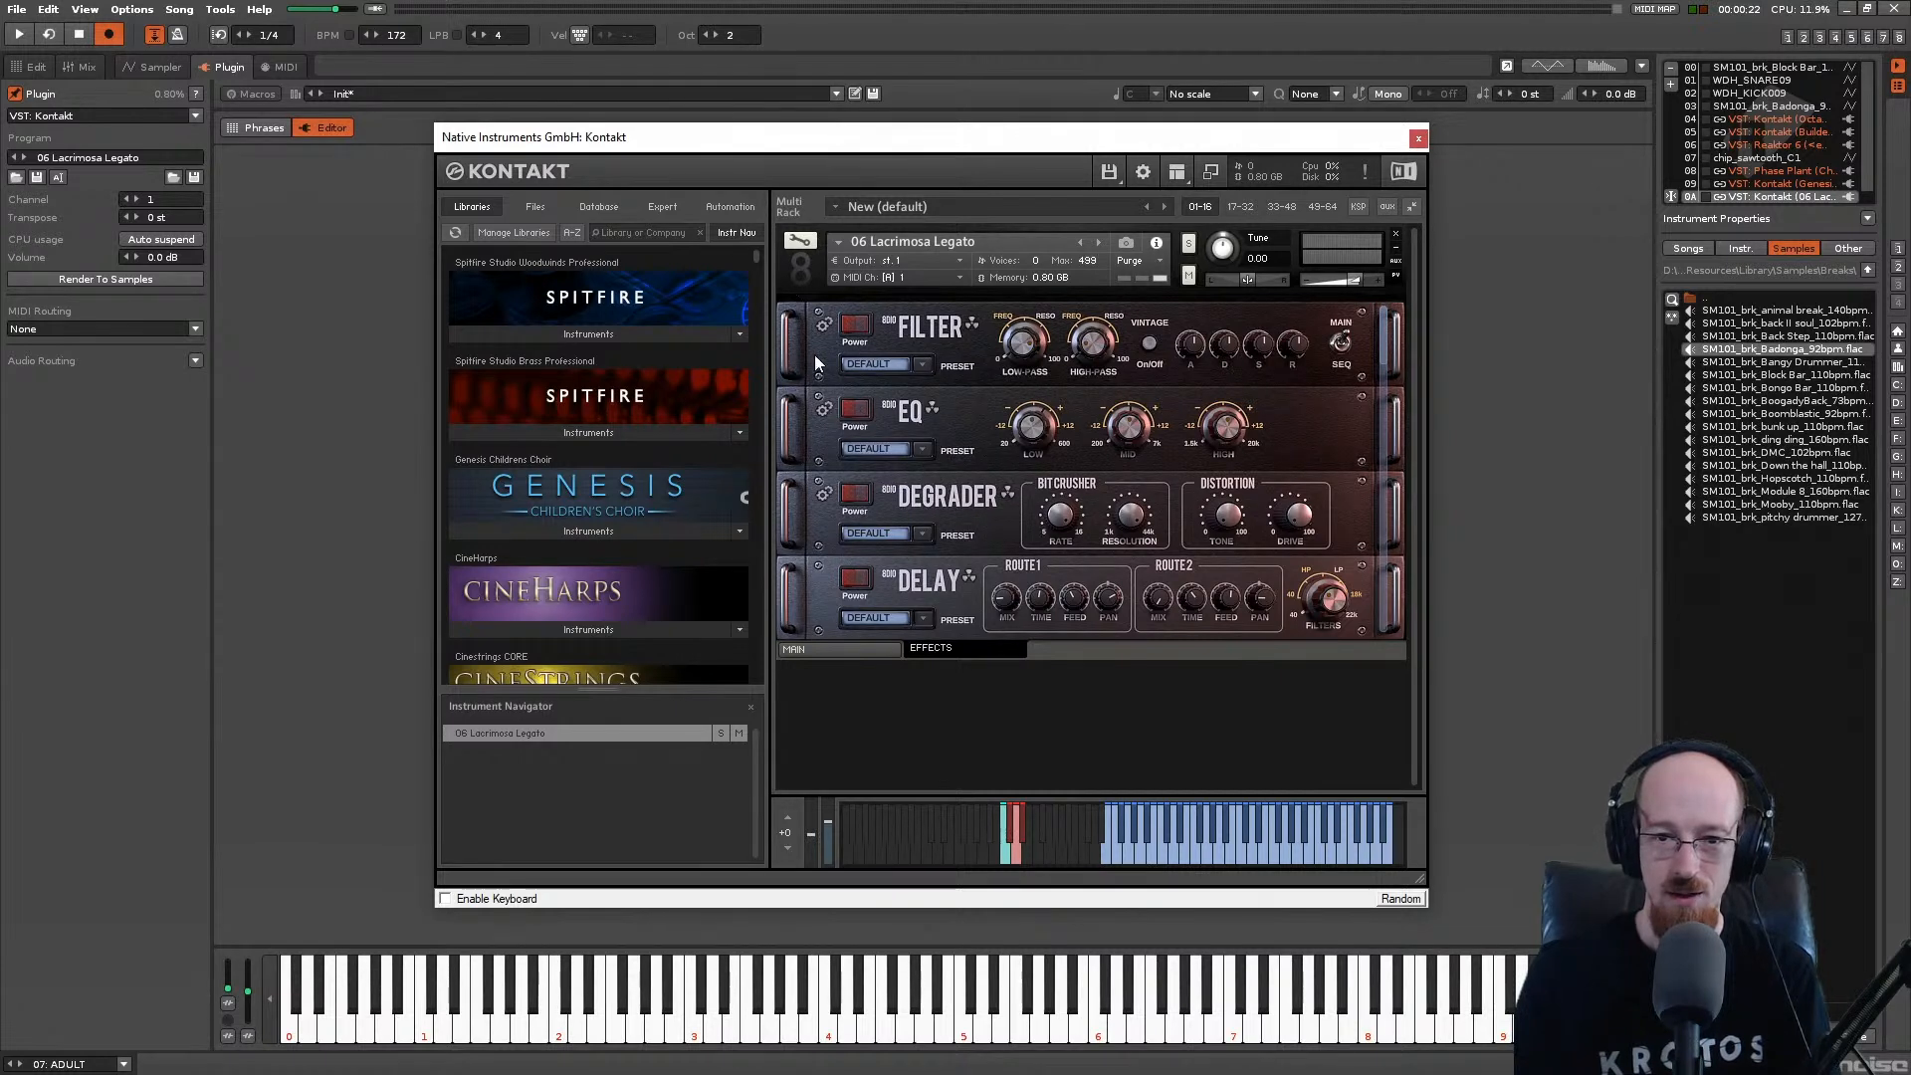
click(823, 324)
click(823, 325)
click(823, 325)
click(822, 324)
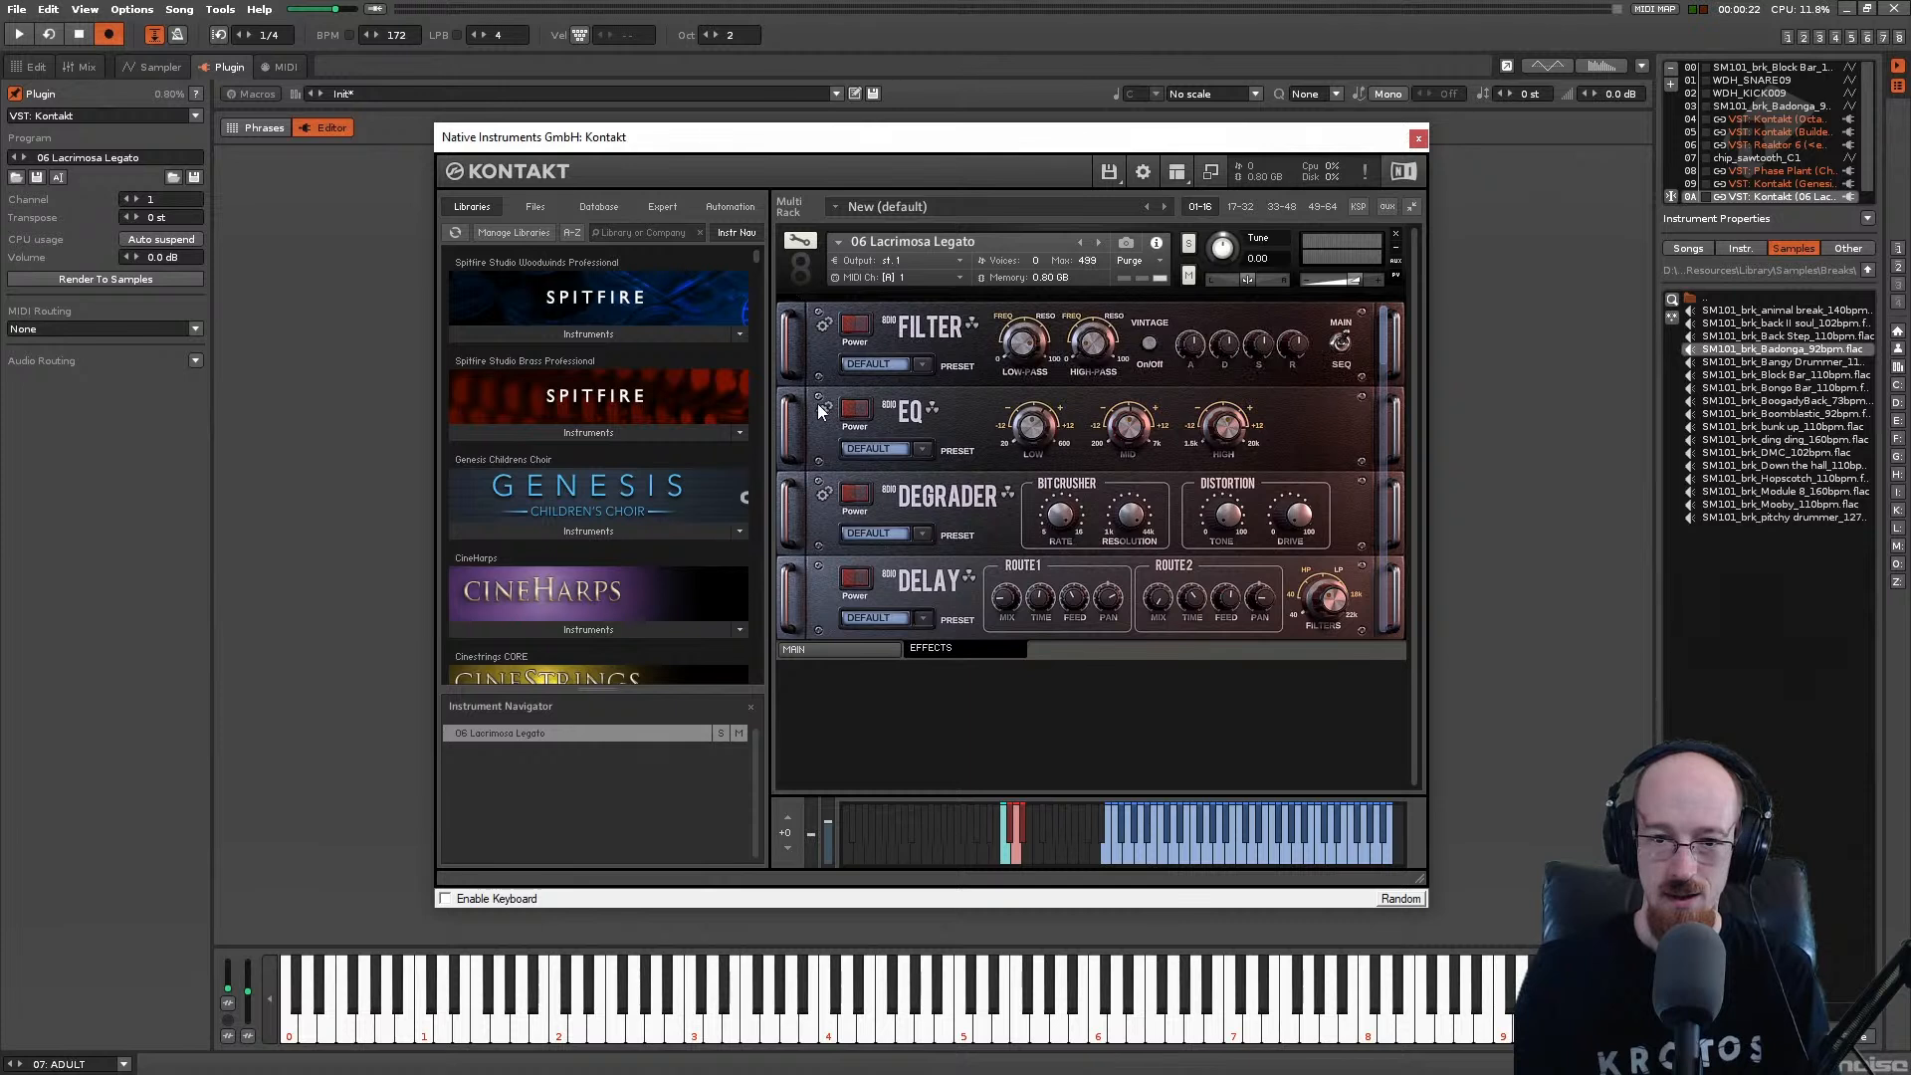
click(824, 492)
click(823, 495)
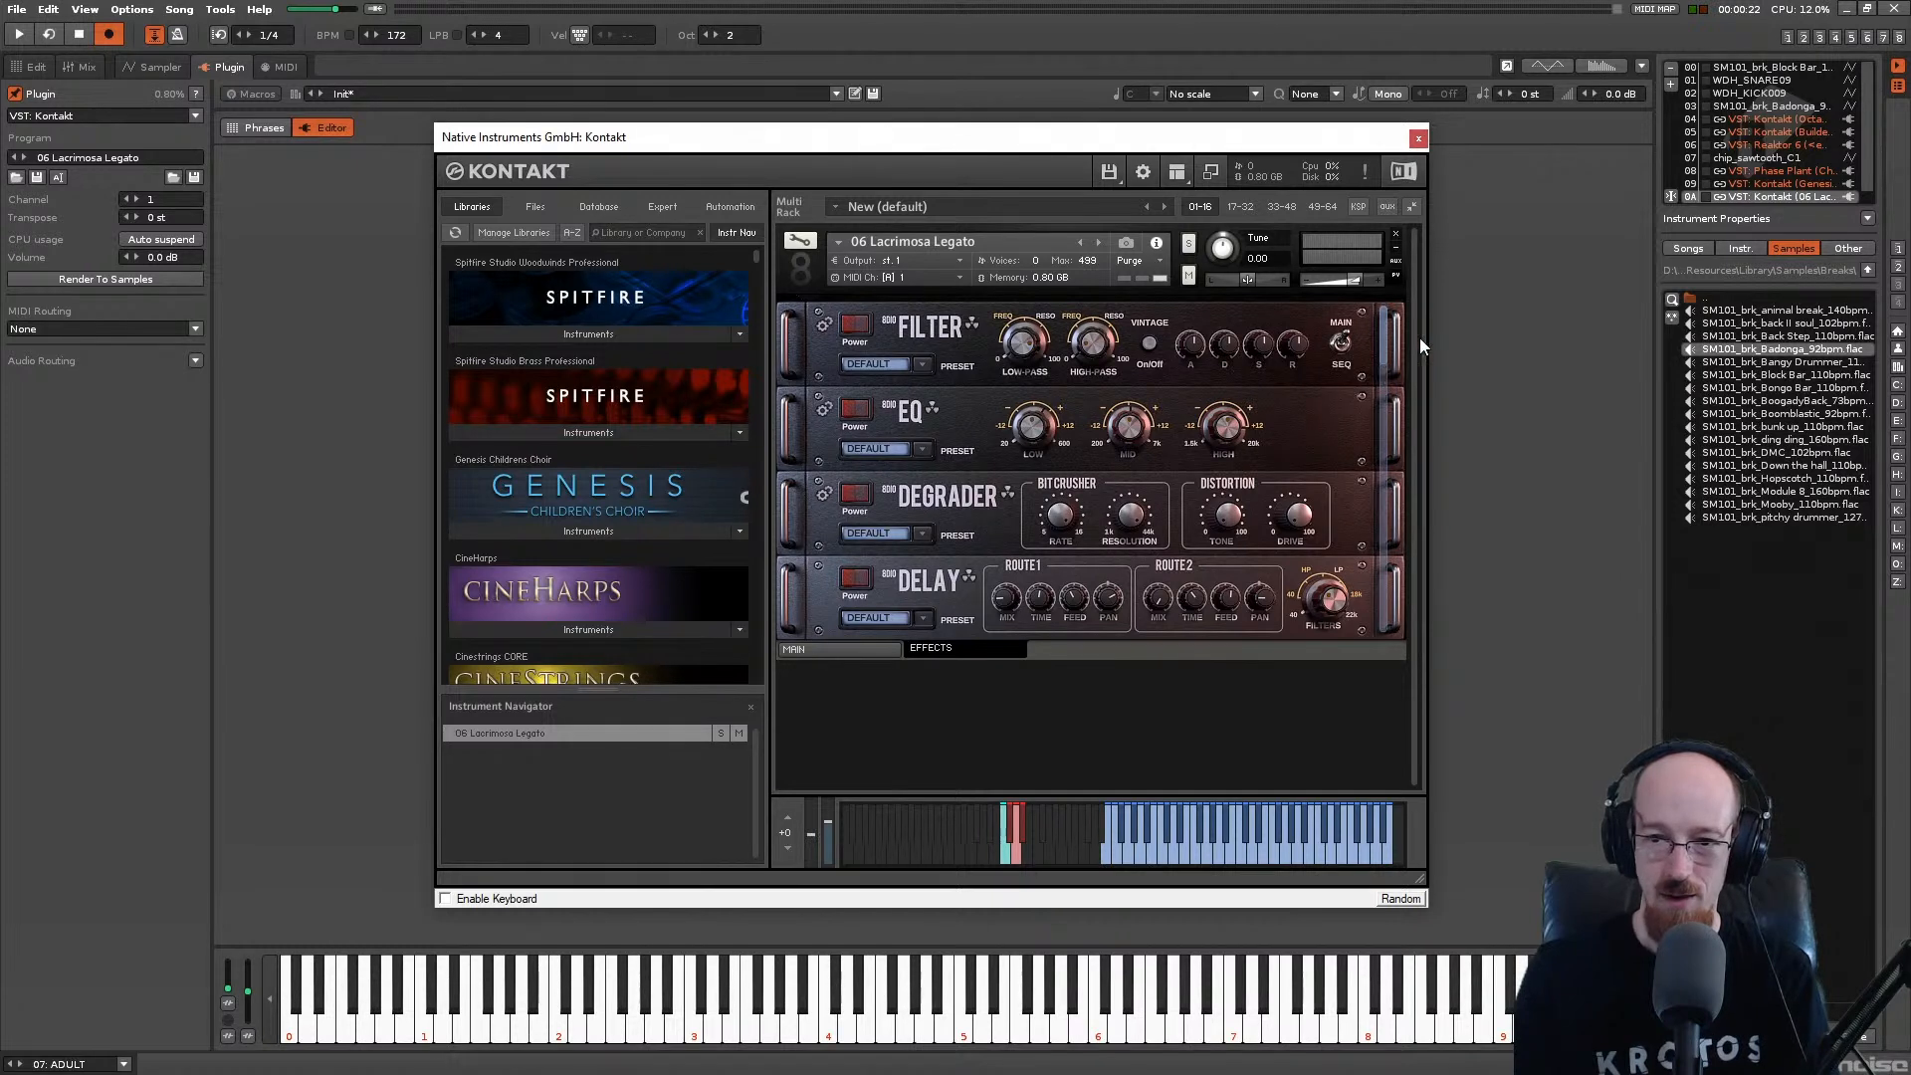
Step: Set the preset of the instrument's Reverb effect to CATH. FAR 2 and switch the reverb on
drag(1379, 357, 1376, 823)
drag(1383, 517, 1394, 781)
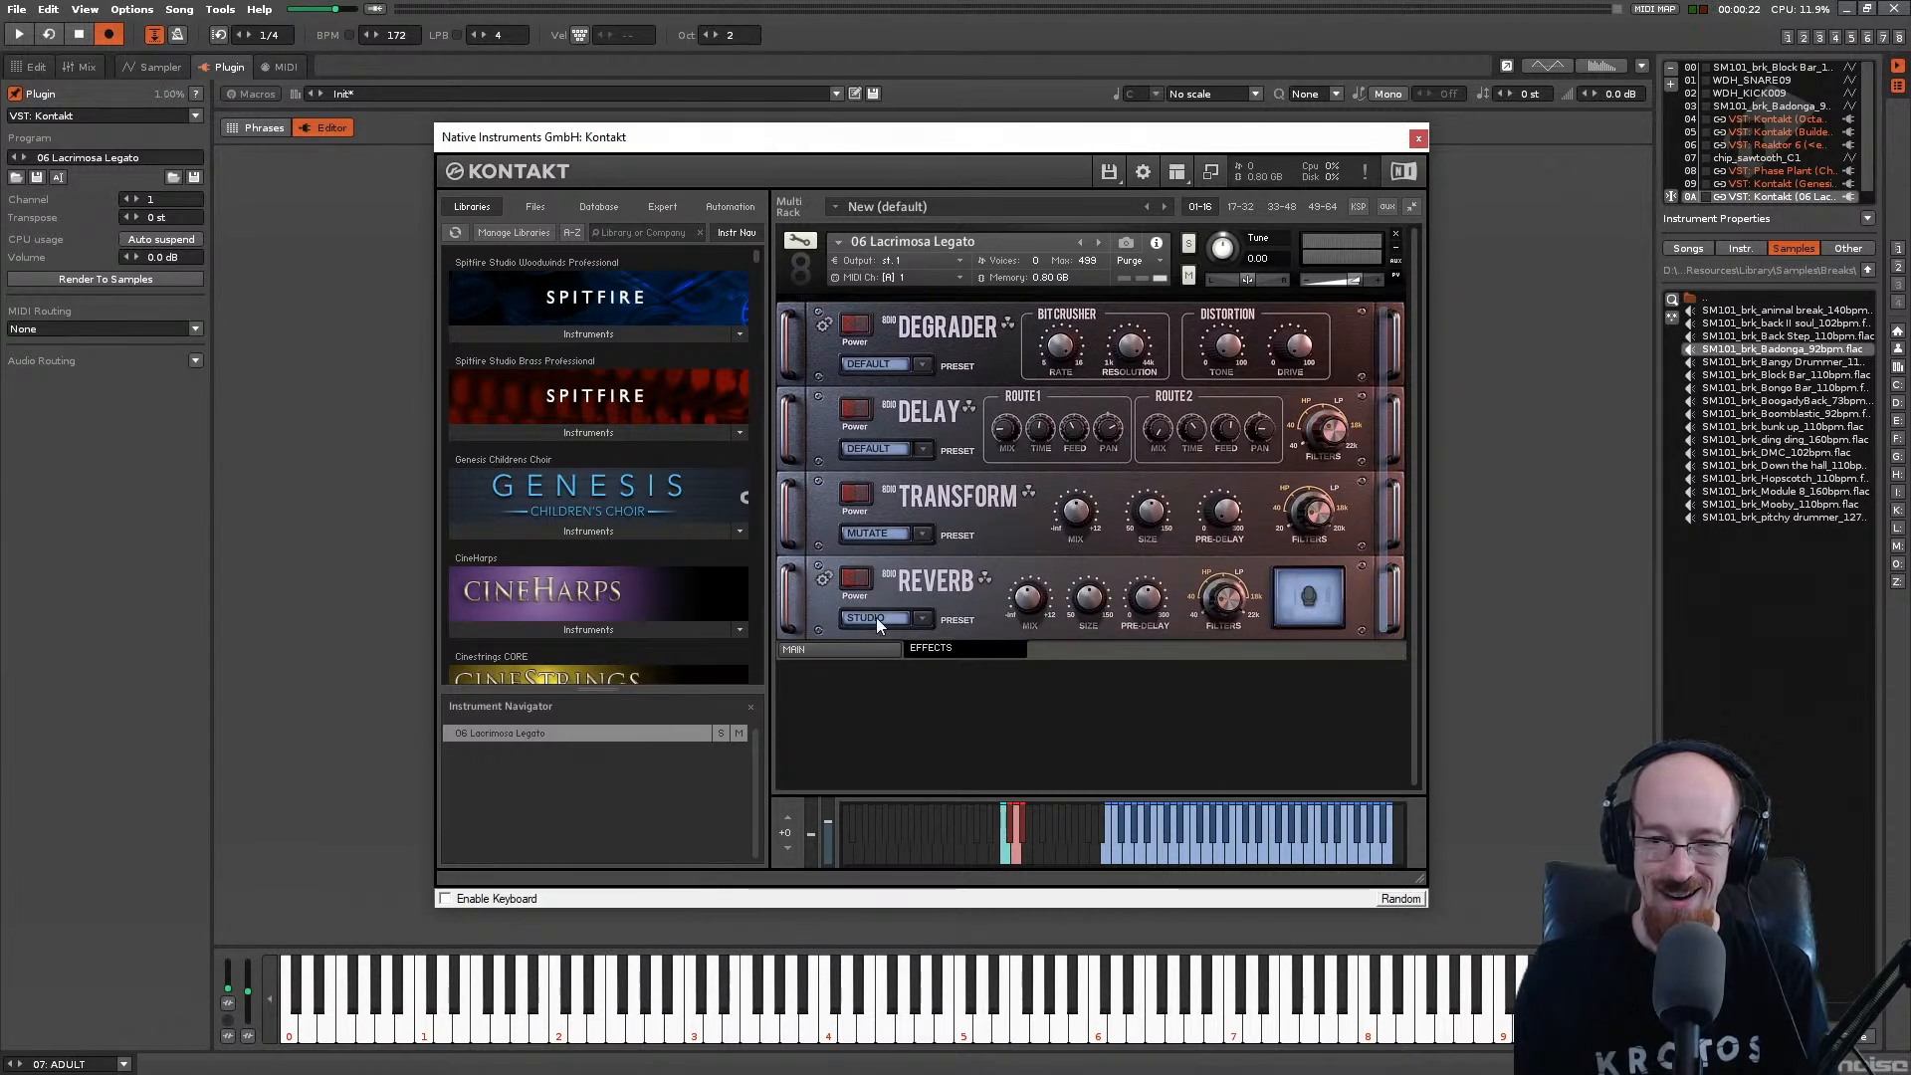
drag(1383, 601, 1362, 701)
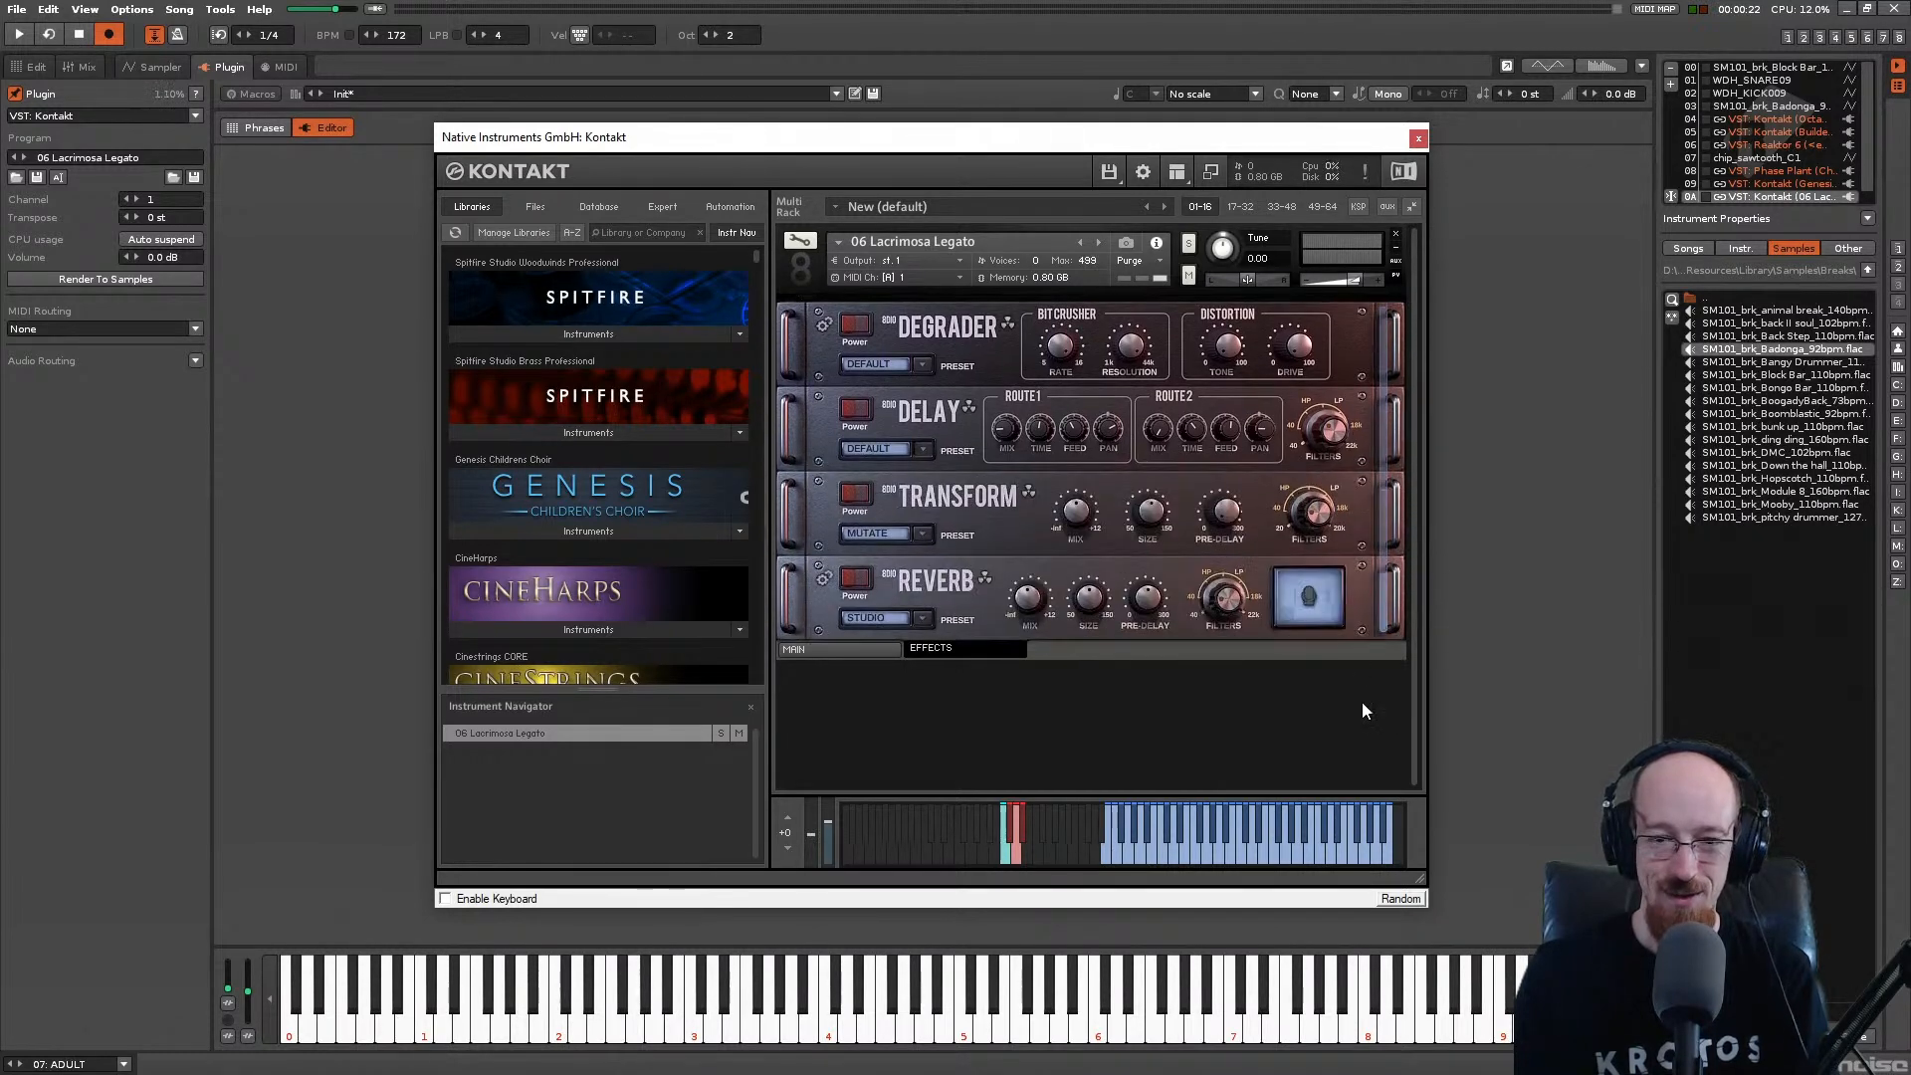
click(924, 619)
click(918, 674)
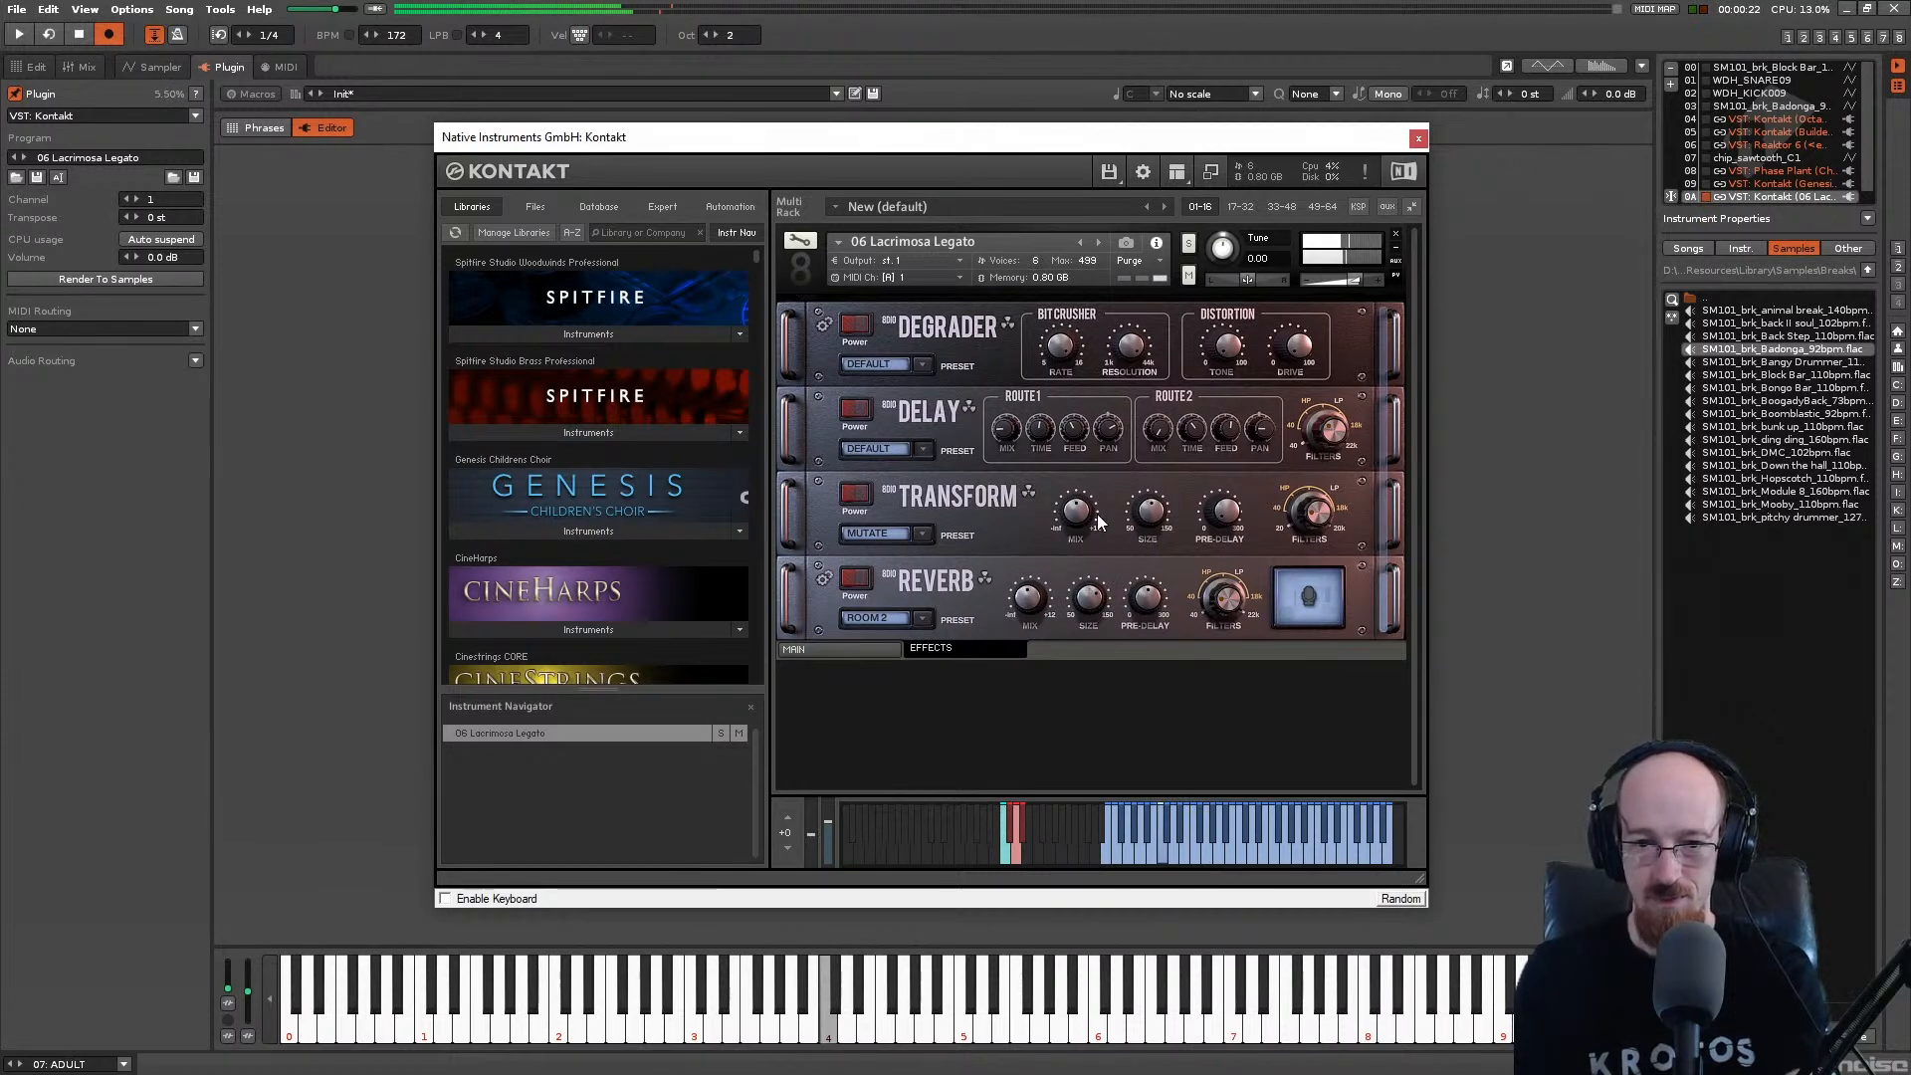
click(923, 618)
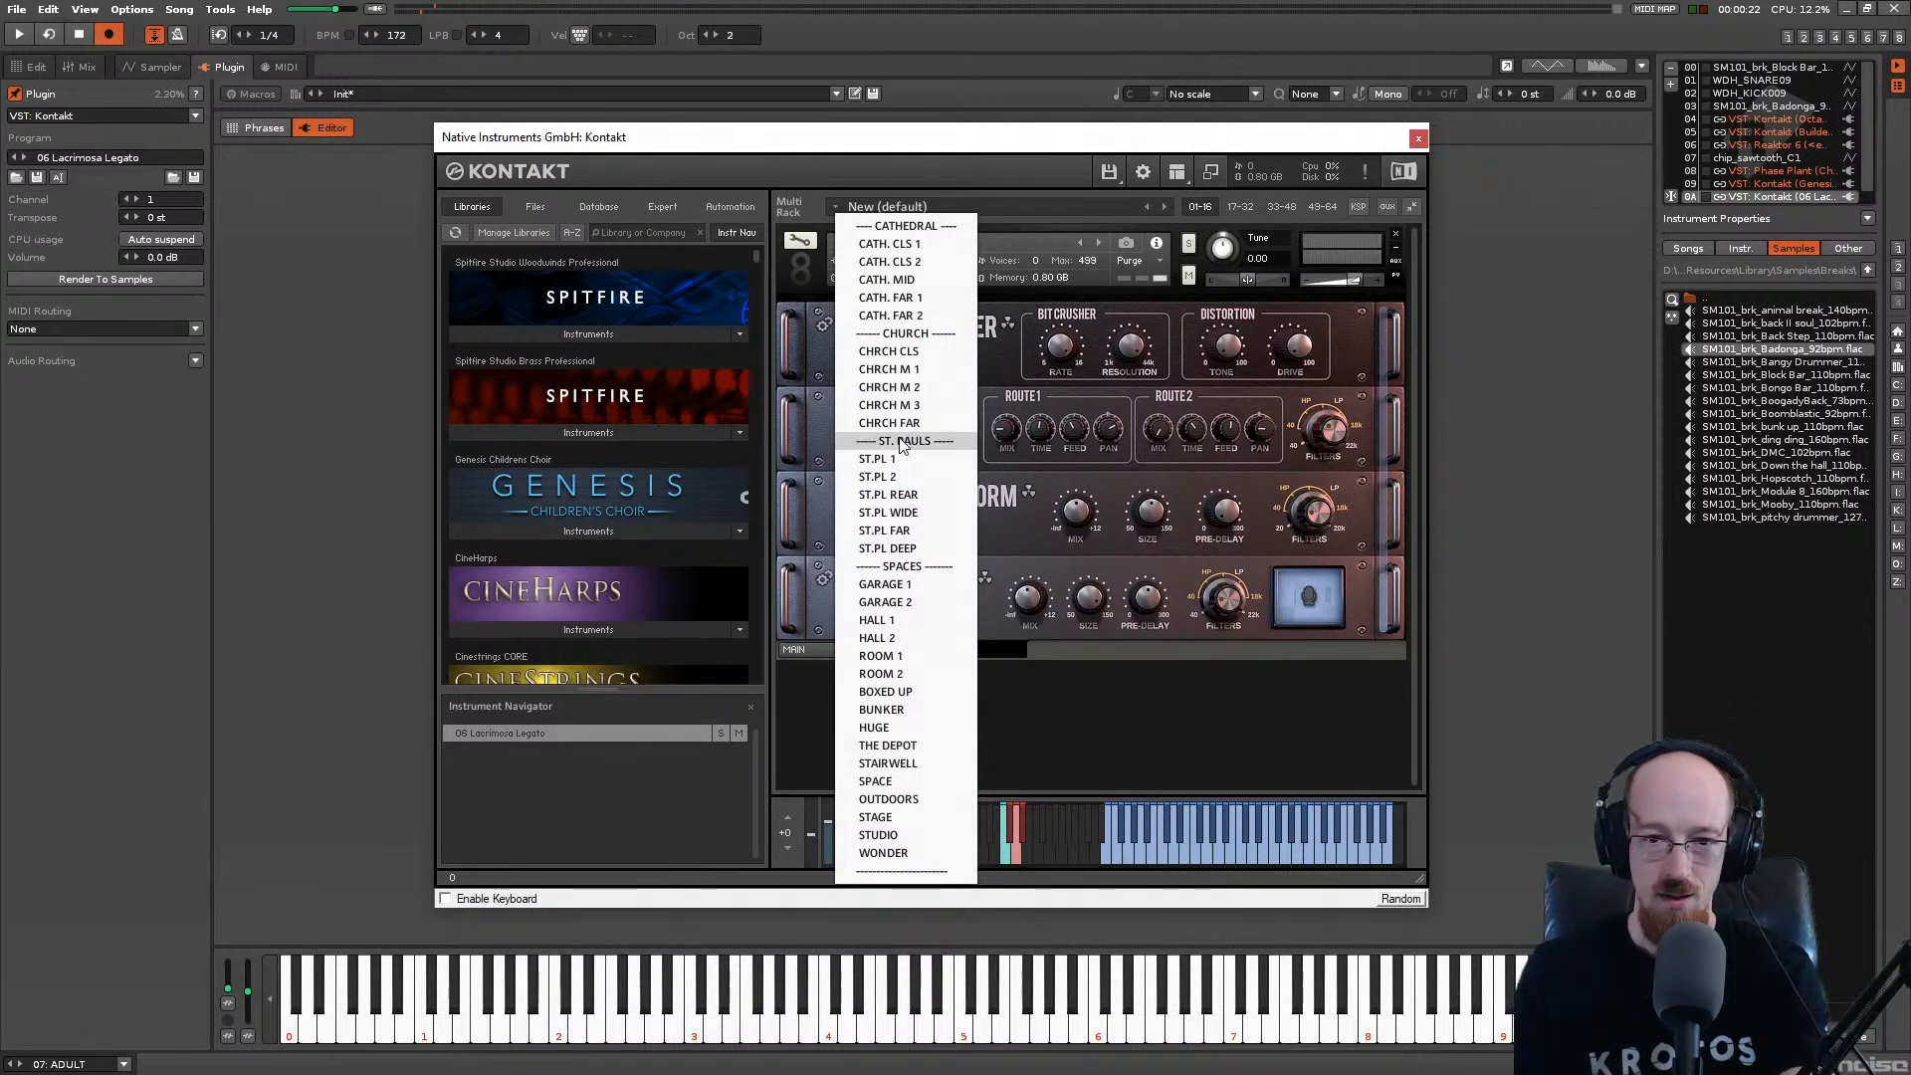
click(936, 314)
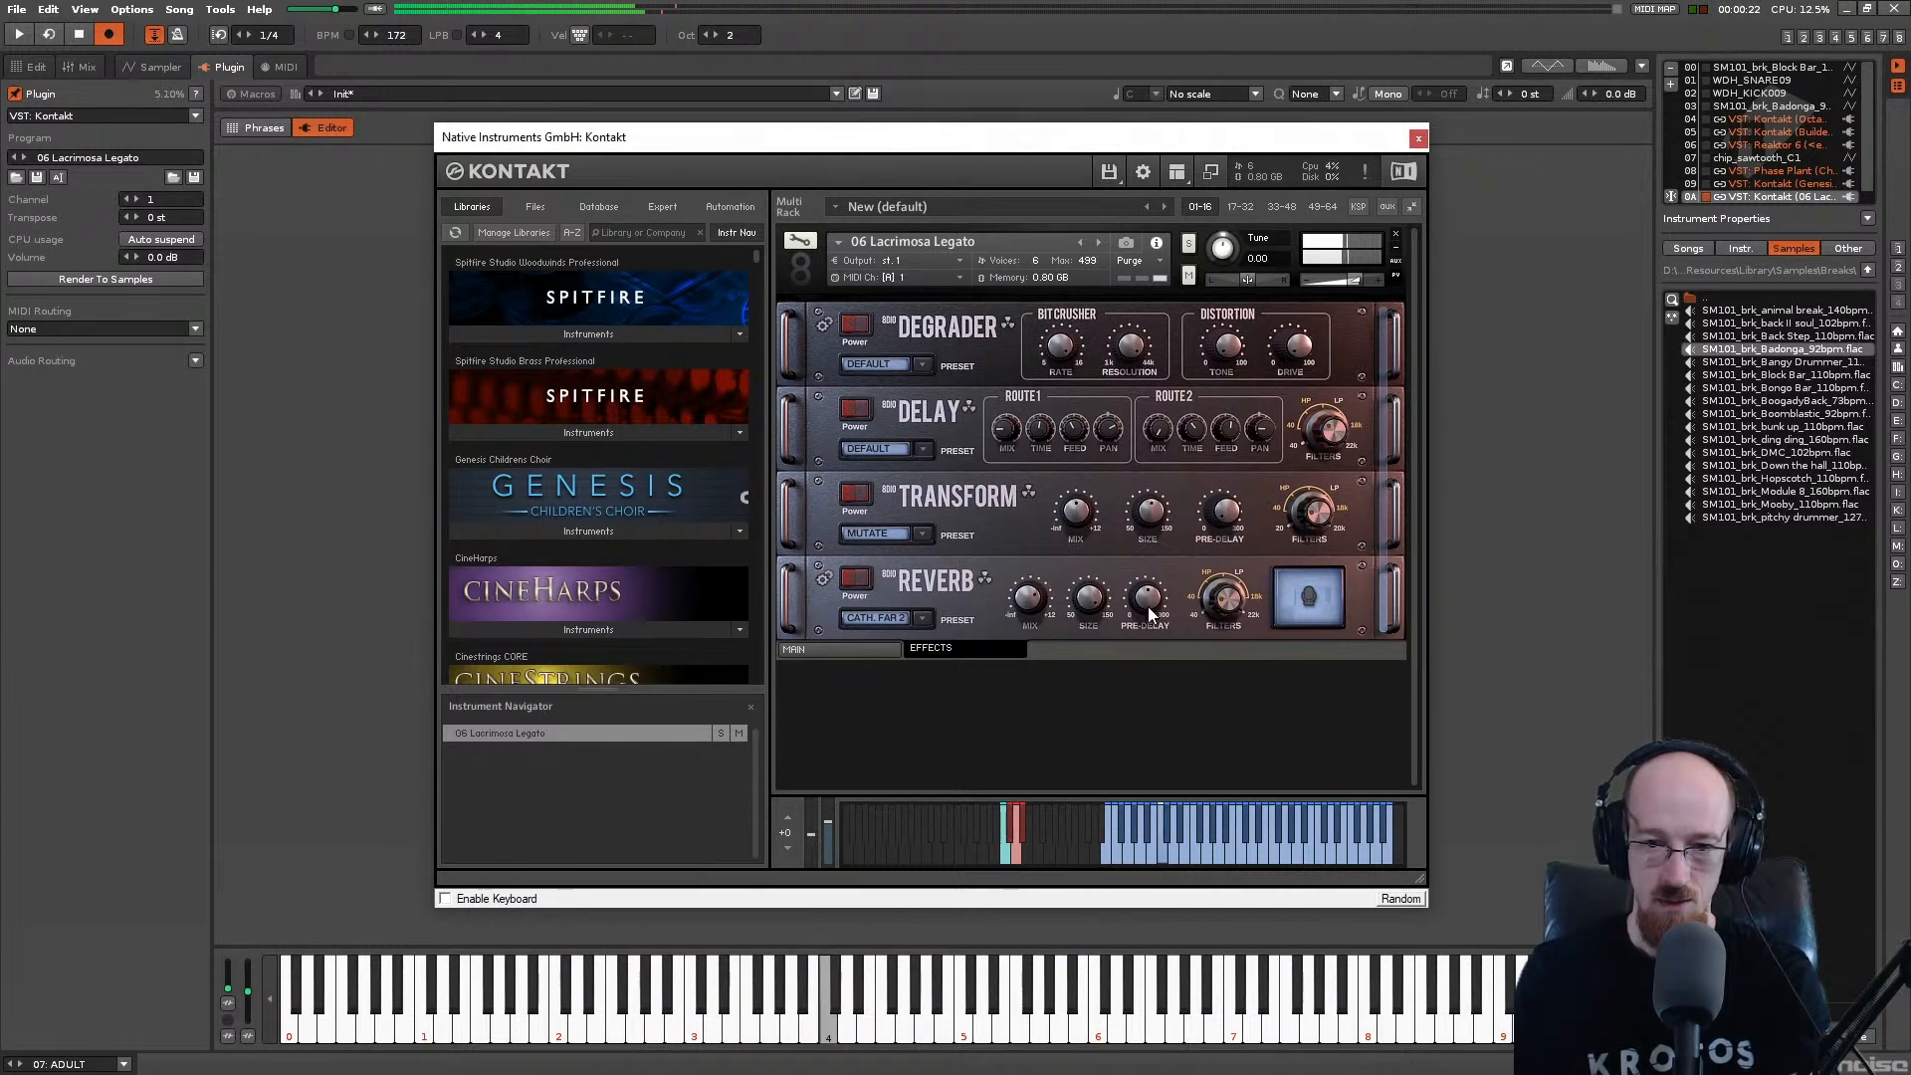
click(856, 579)
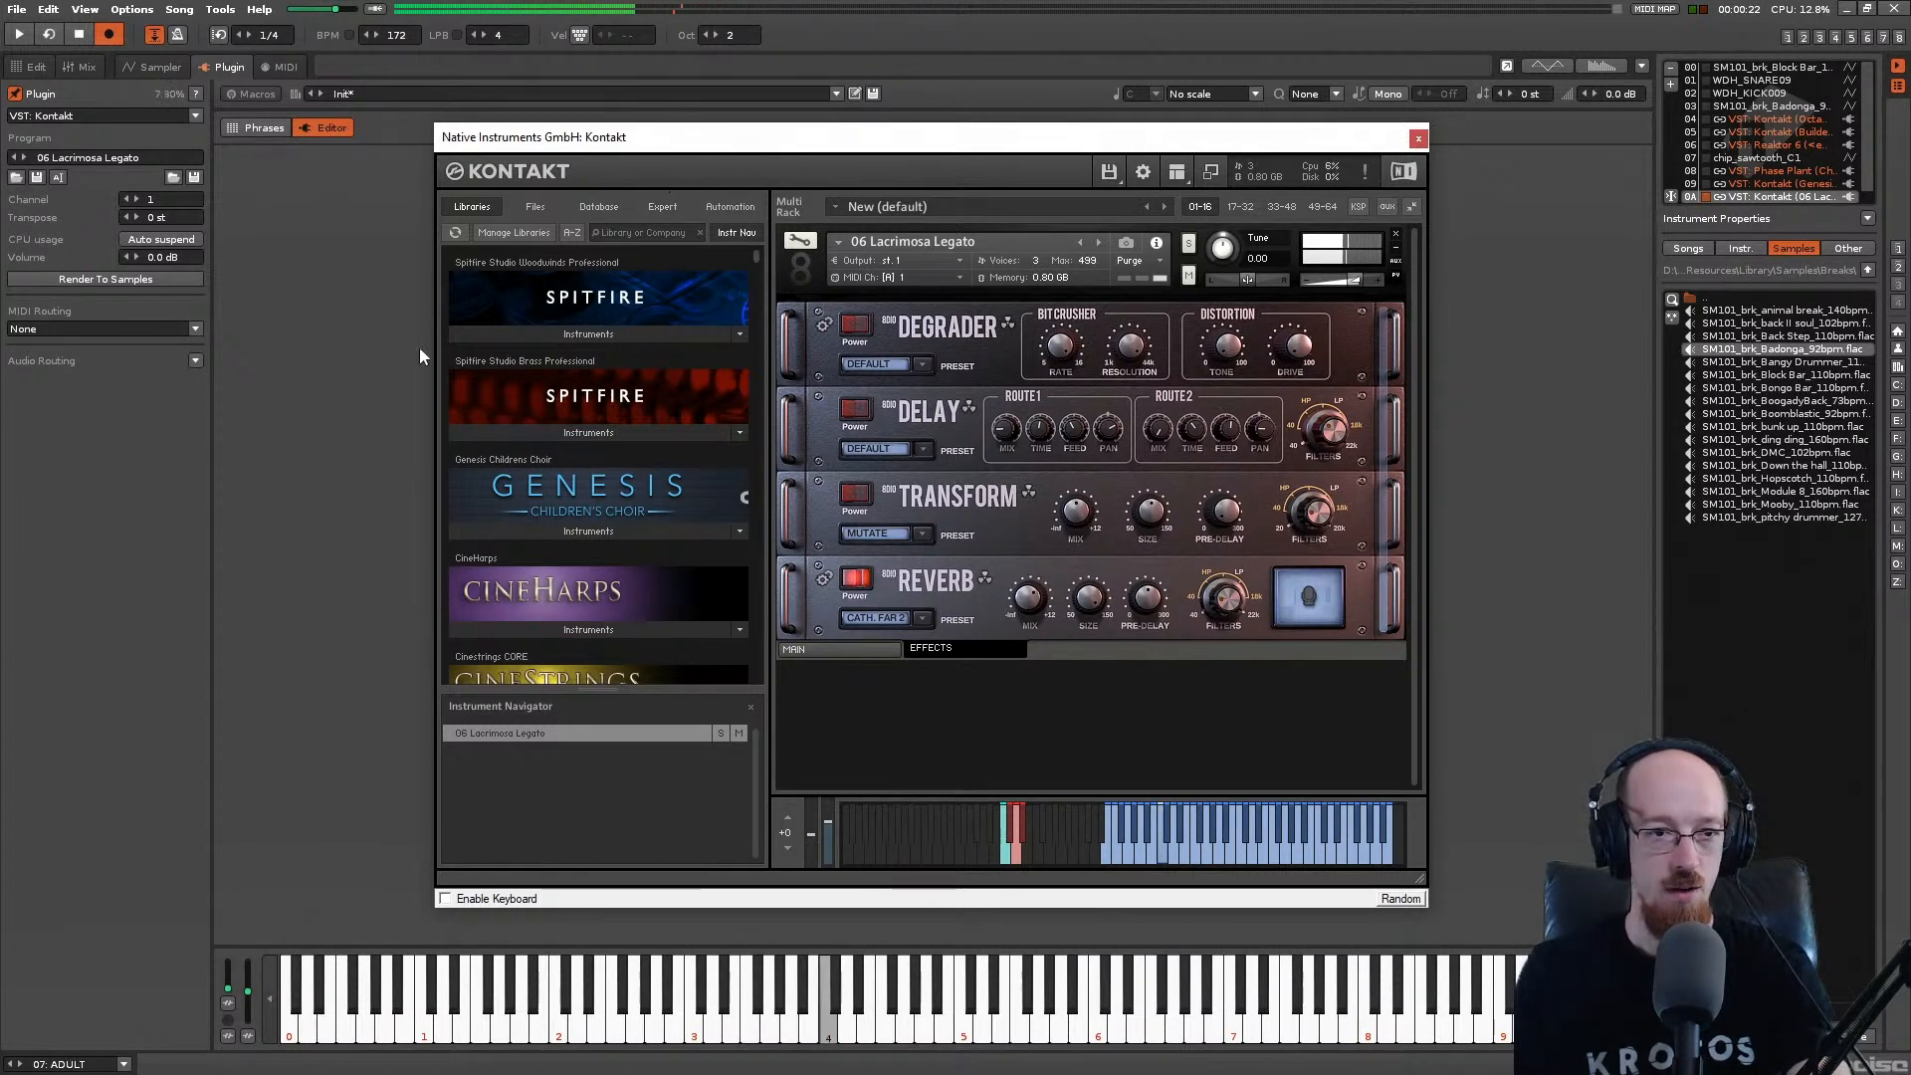
Step: Enter a C-4 note without an instrument number on line 00 of the ADULT track in the Groove pattern, and save the song
click(18, 70)
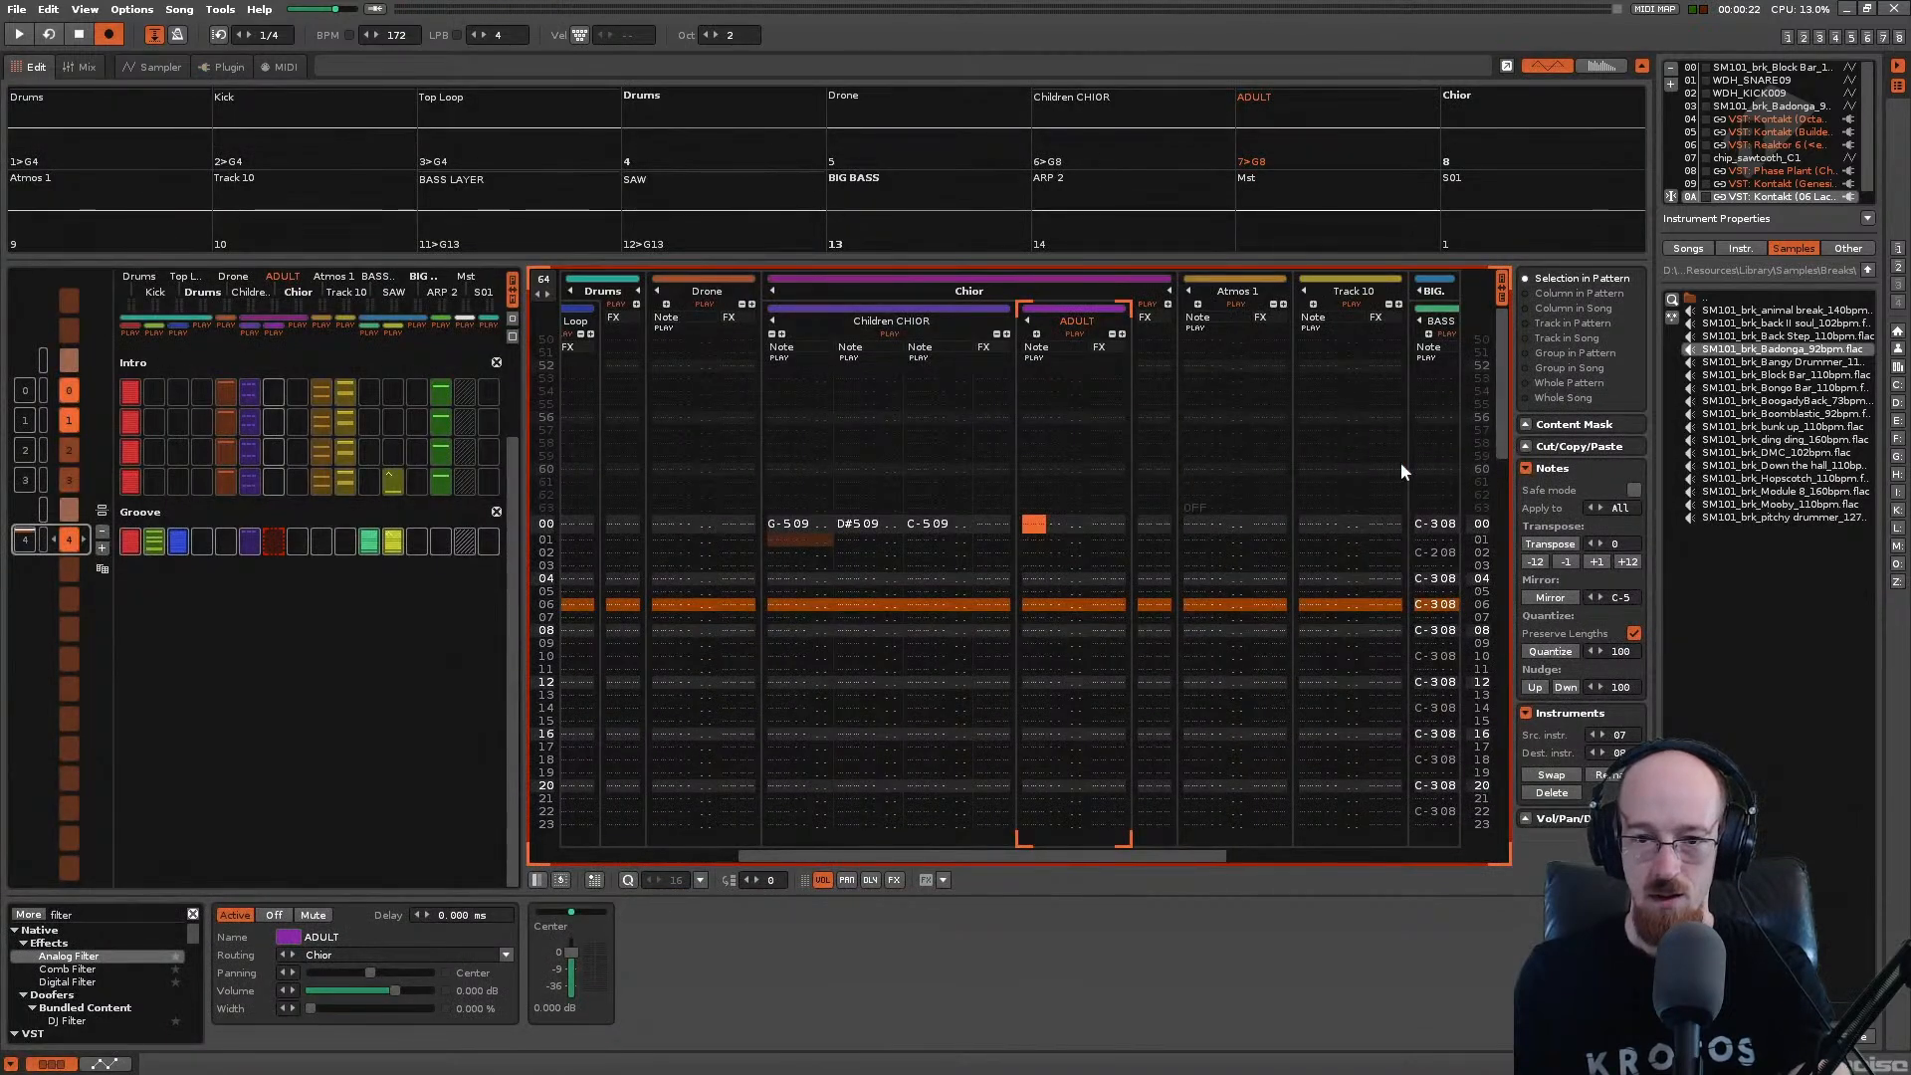
click(1039, 533)
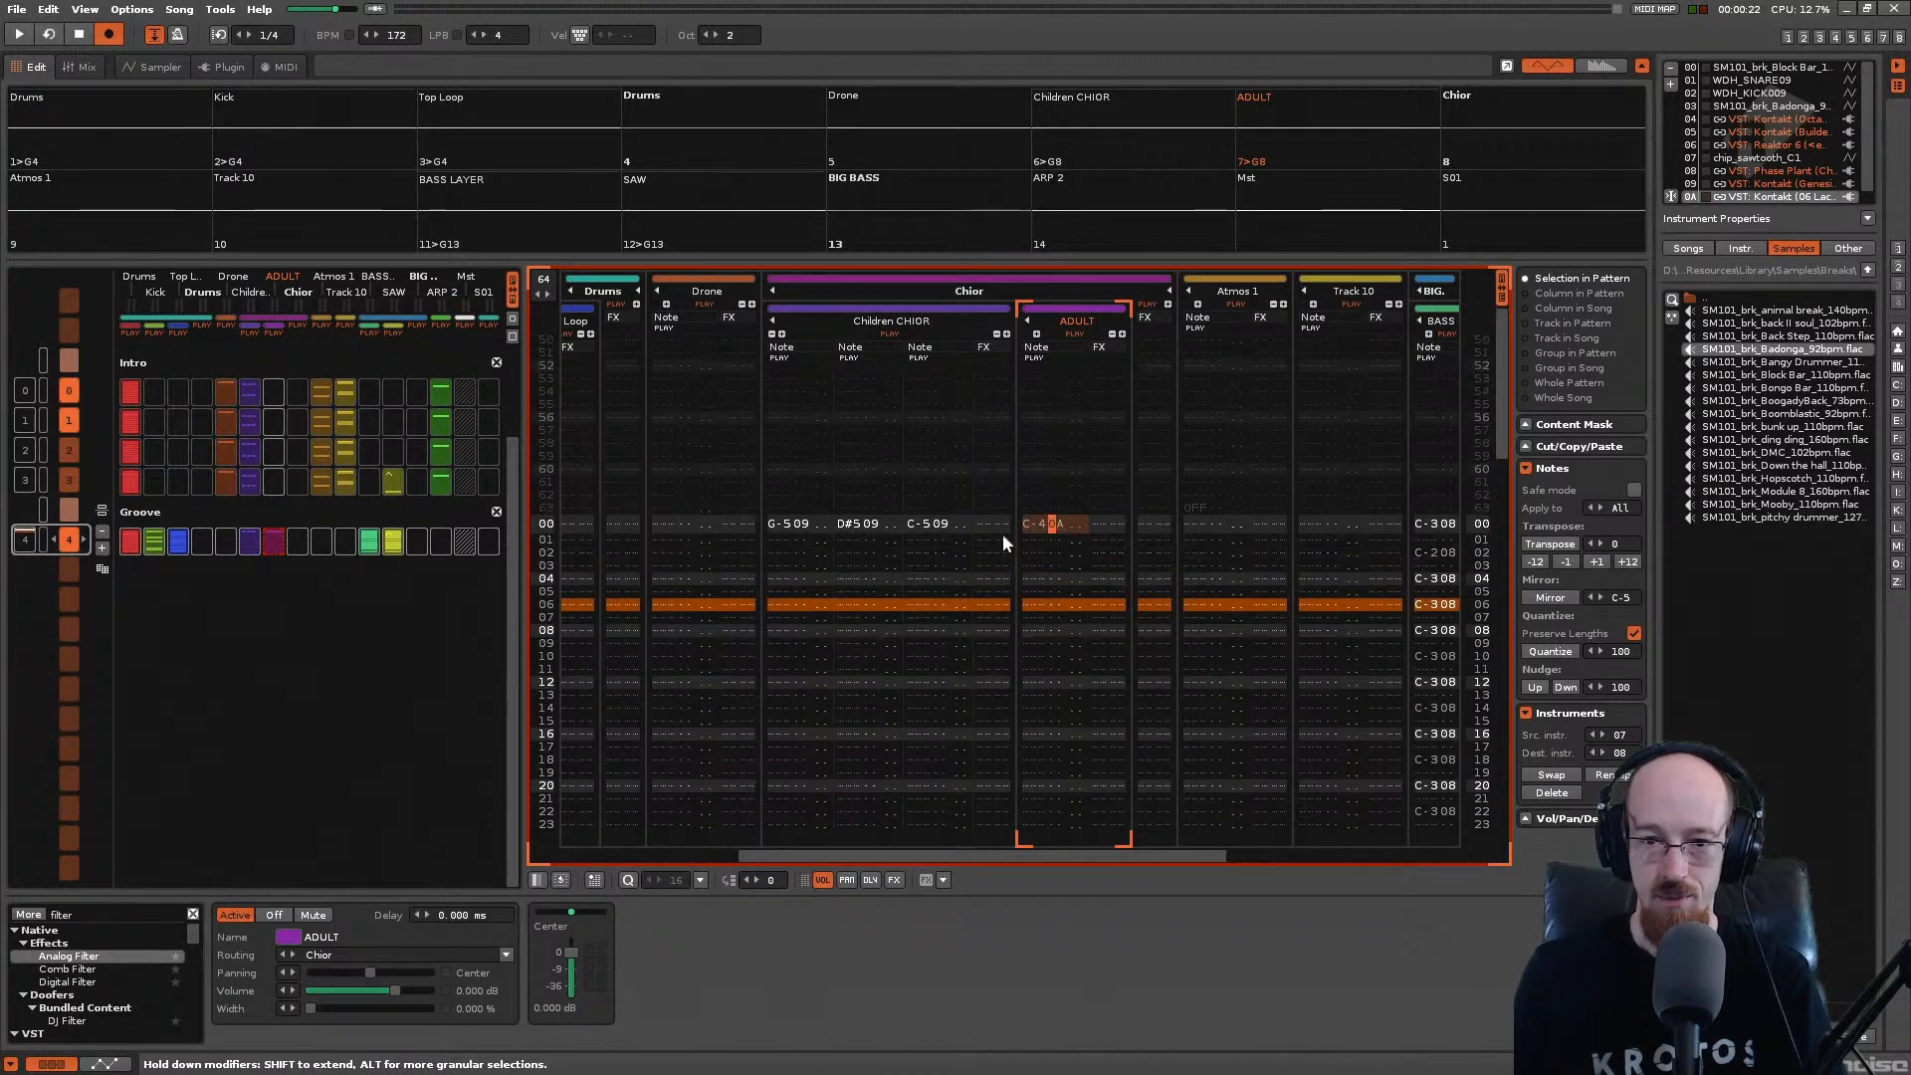
key(Delete)
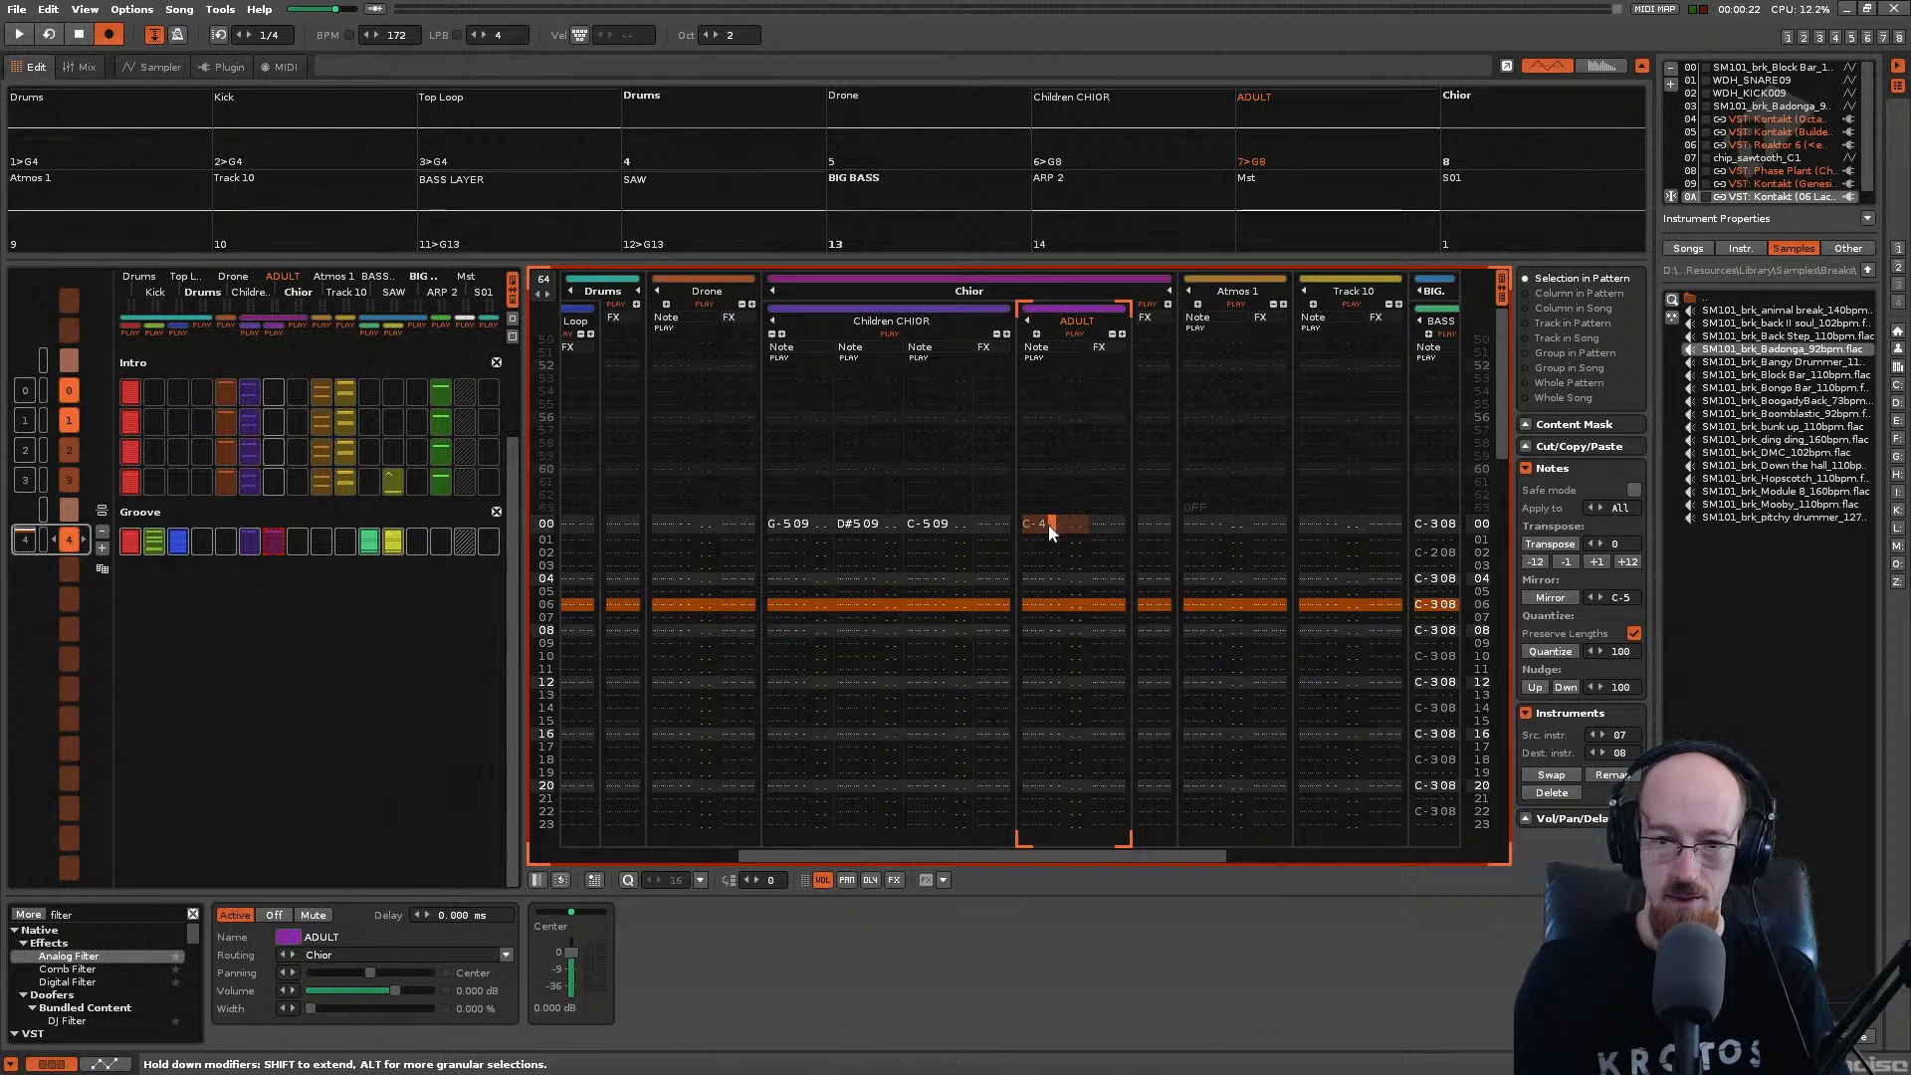
key(ctrl+s)
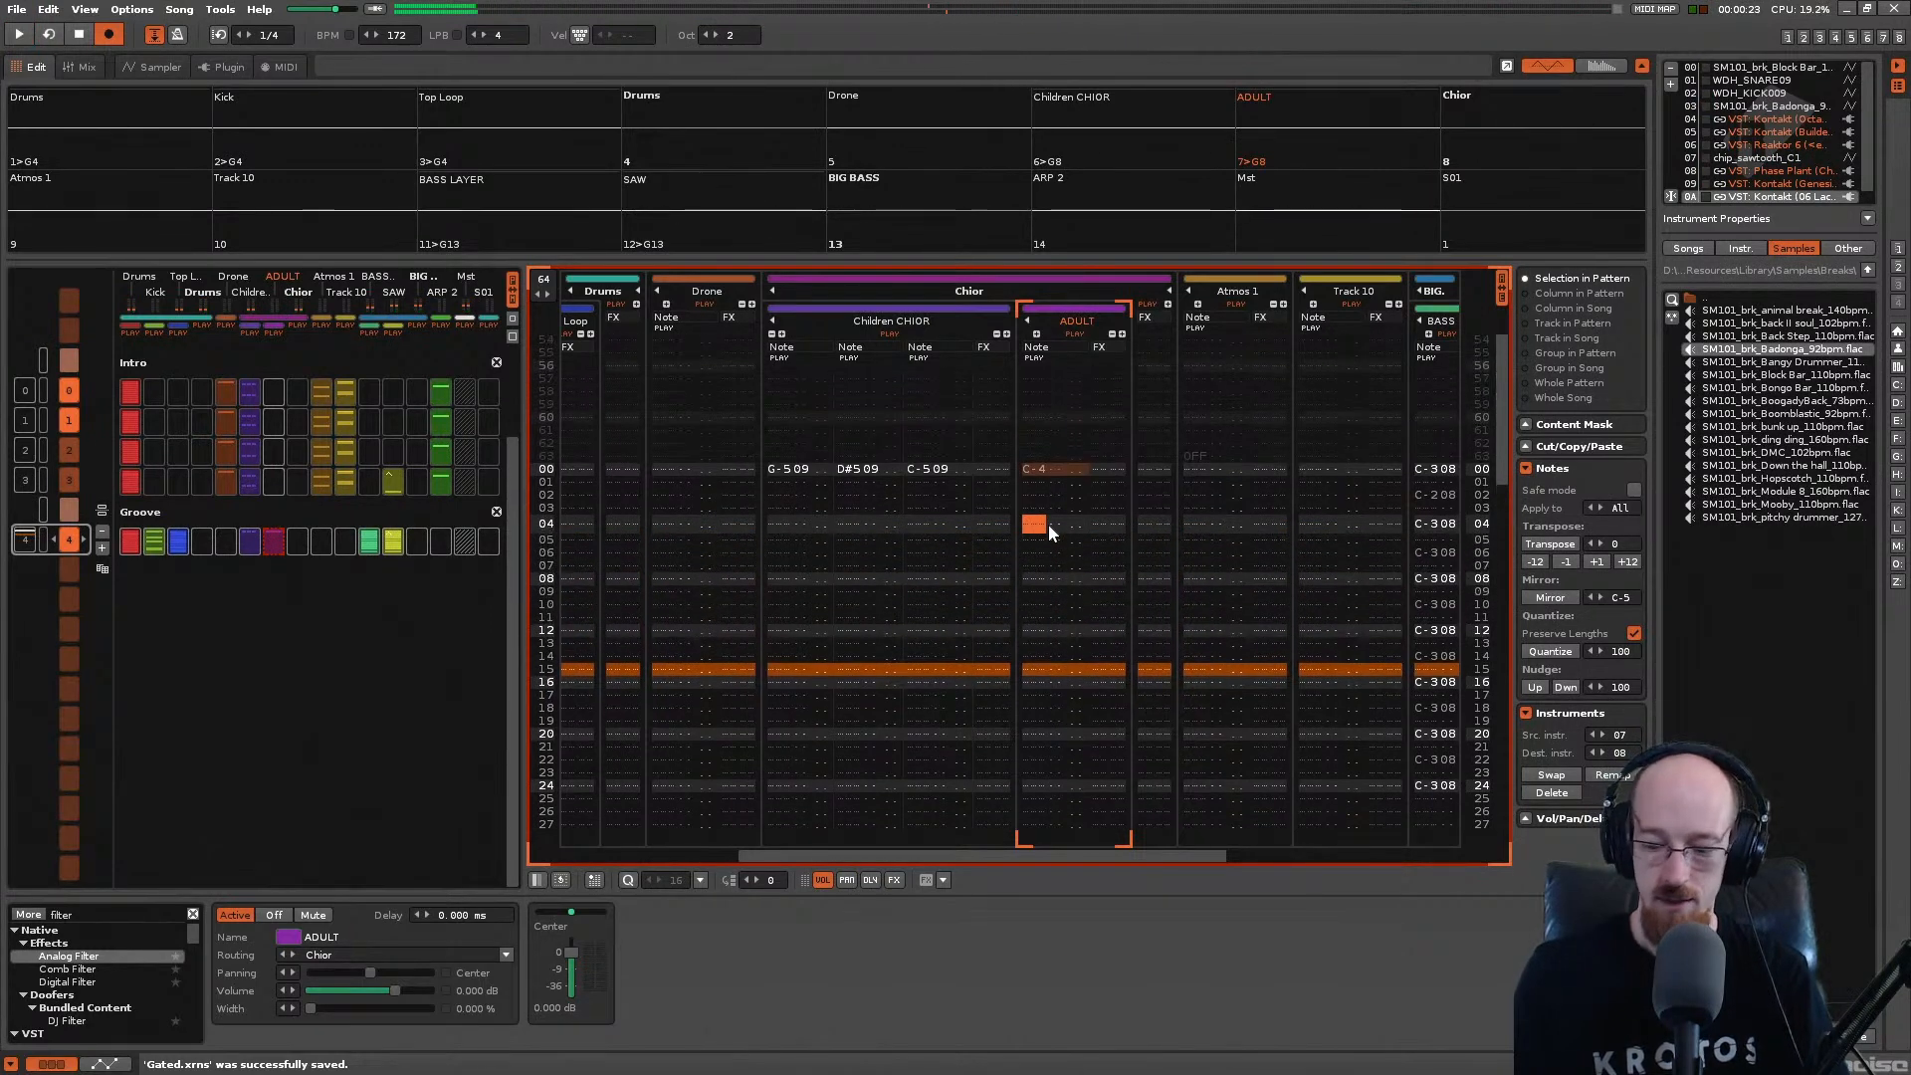
Step: Solo the ADULT track and play the Groove pattern to hear its choir note
key(ctrl+shift+m)
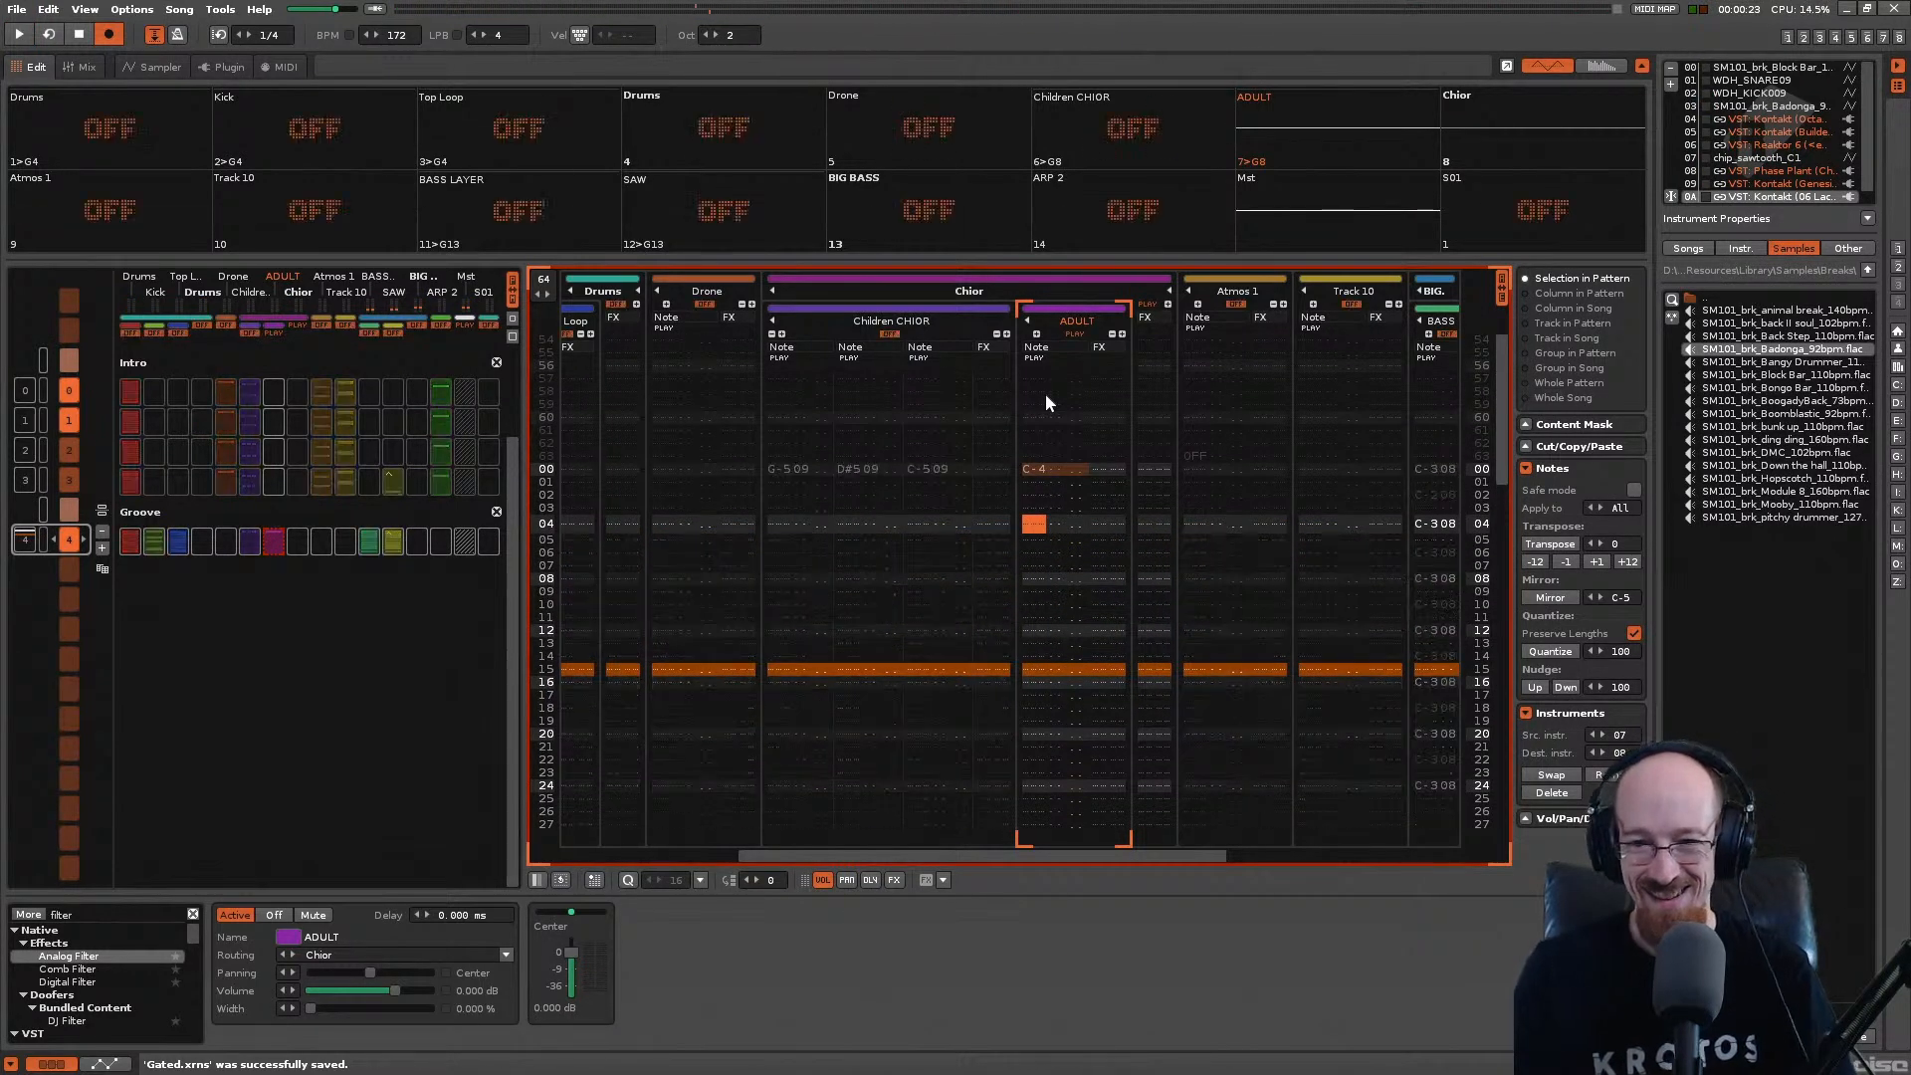
key(space)
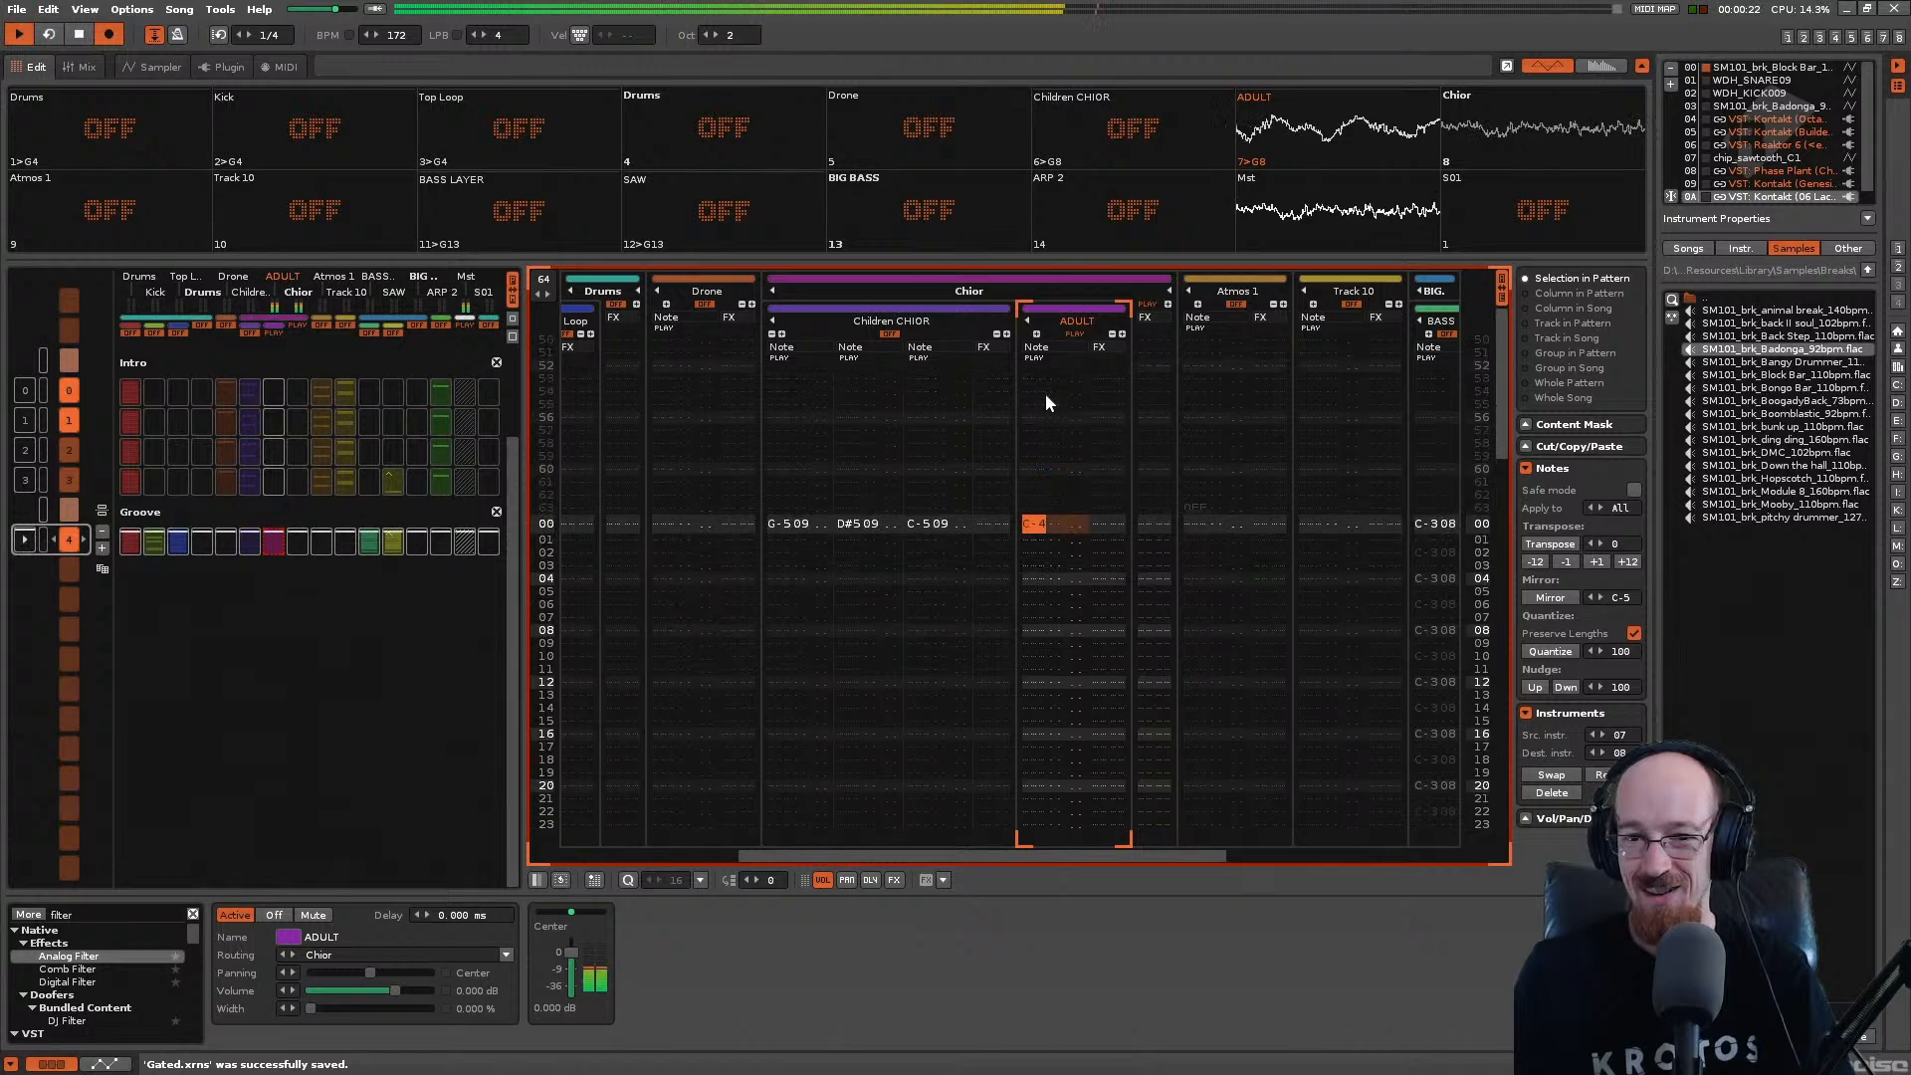
key(space)
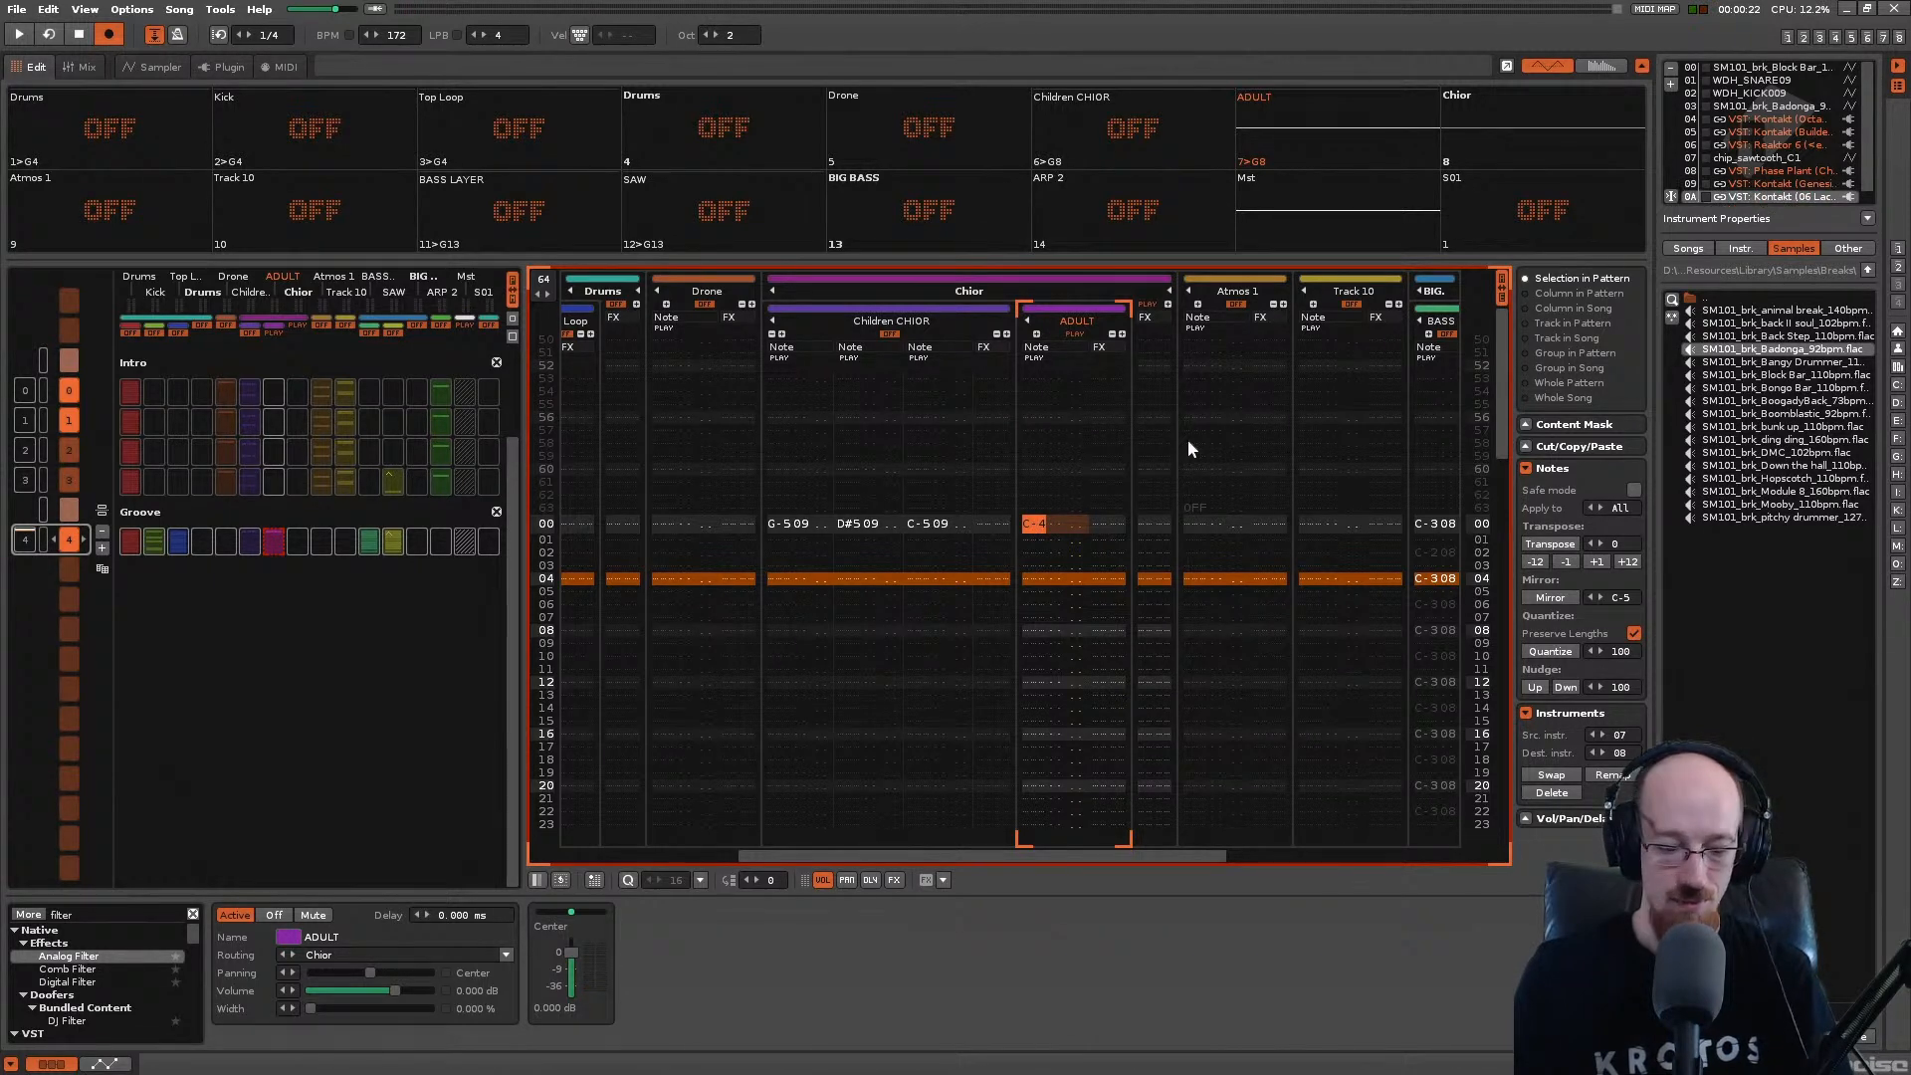
Step: Re-enter the ADULT note on line 00 as C-3 with instrument 0A and save the song
click(1057, 526)
click(1073, 526)
click(1041, 527)
key(ctrl+s)
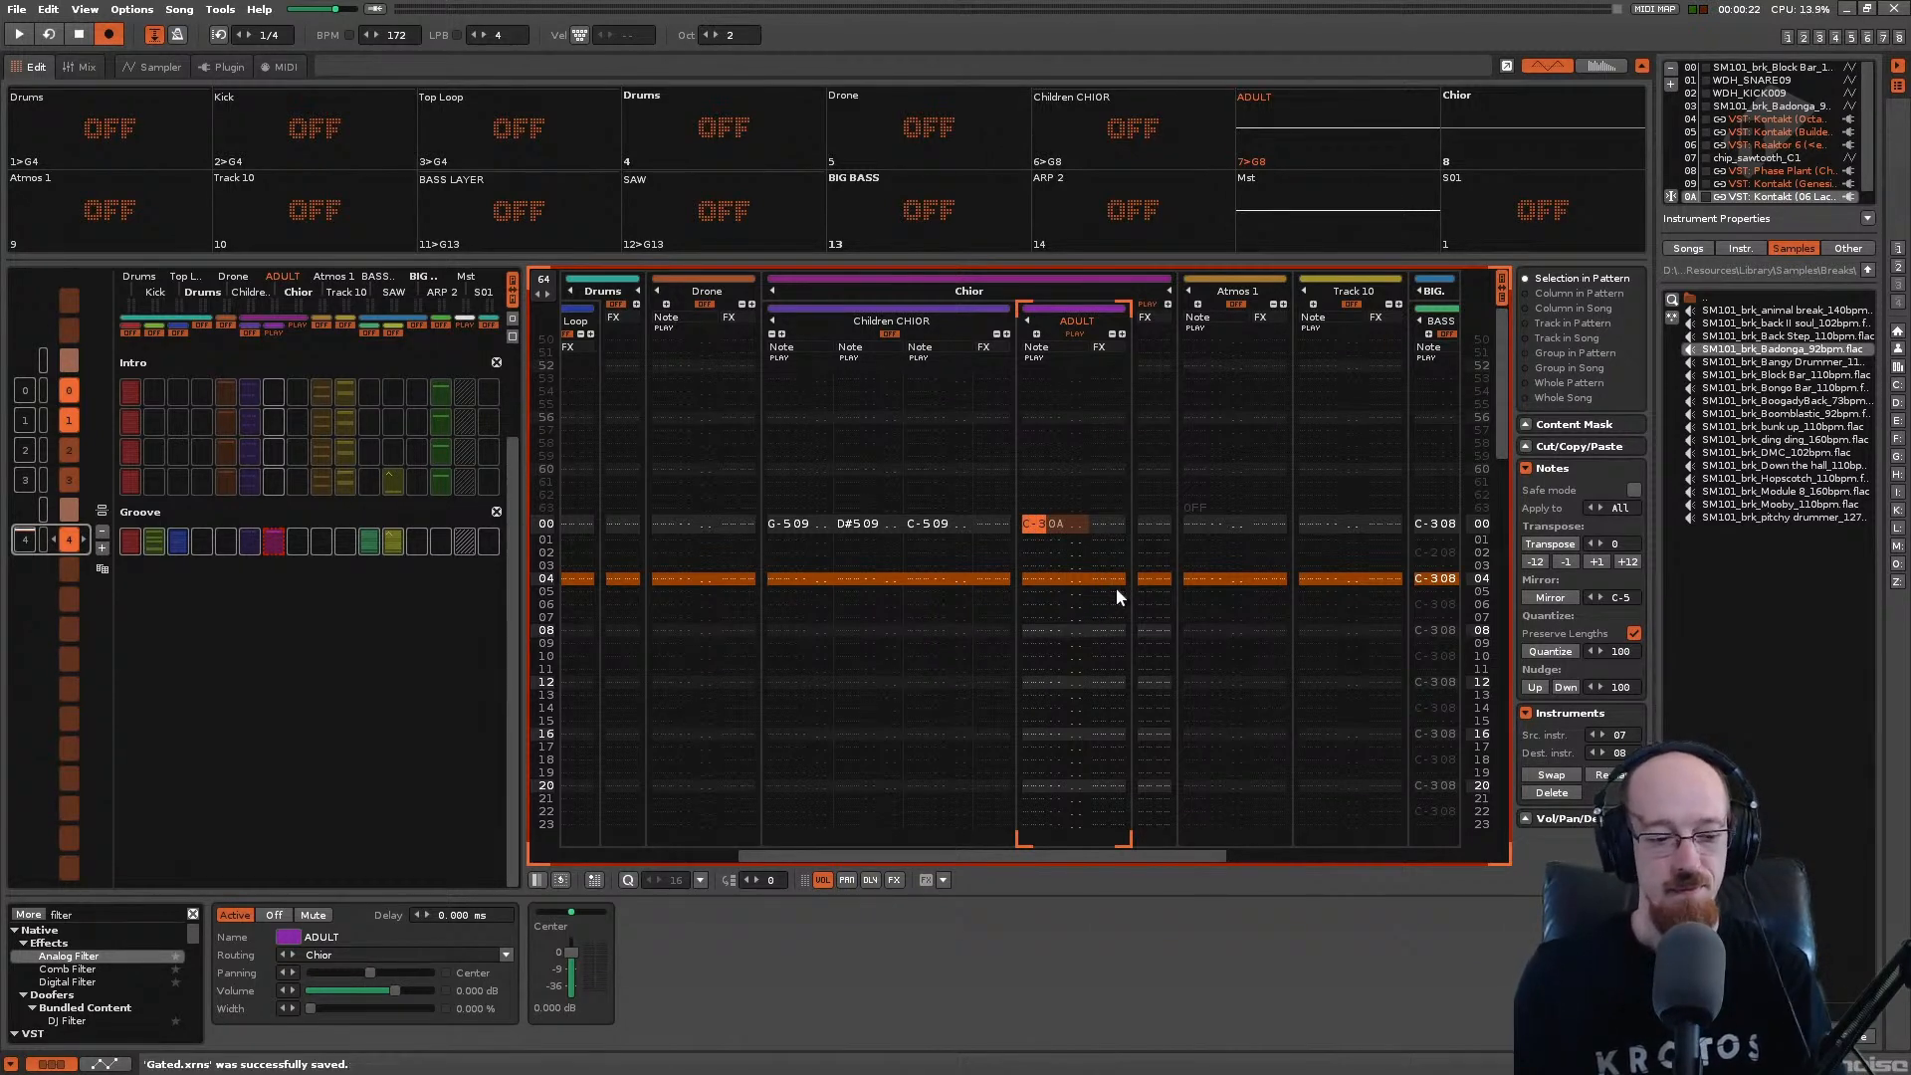
Step: Set the keyboard octave to 3, enter C-4 with instrument 0A on line 00 of the ADULT track, and play it back
scroll(1128, 575, down, 7)
scroll(1140, 570, up, 7)
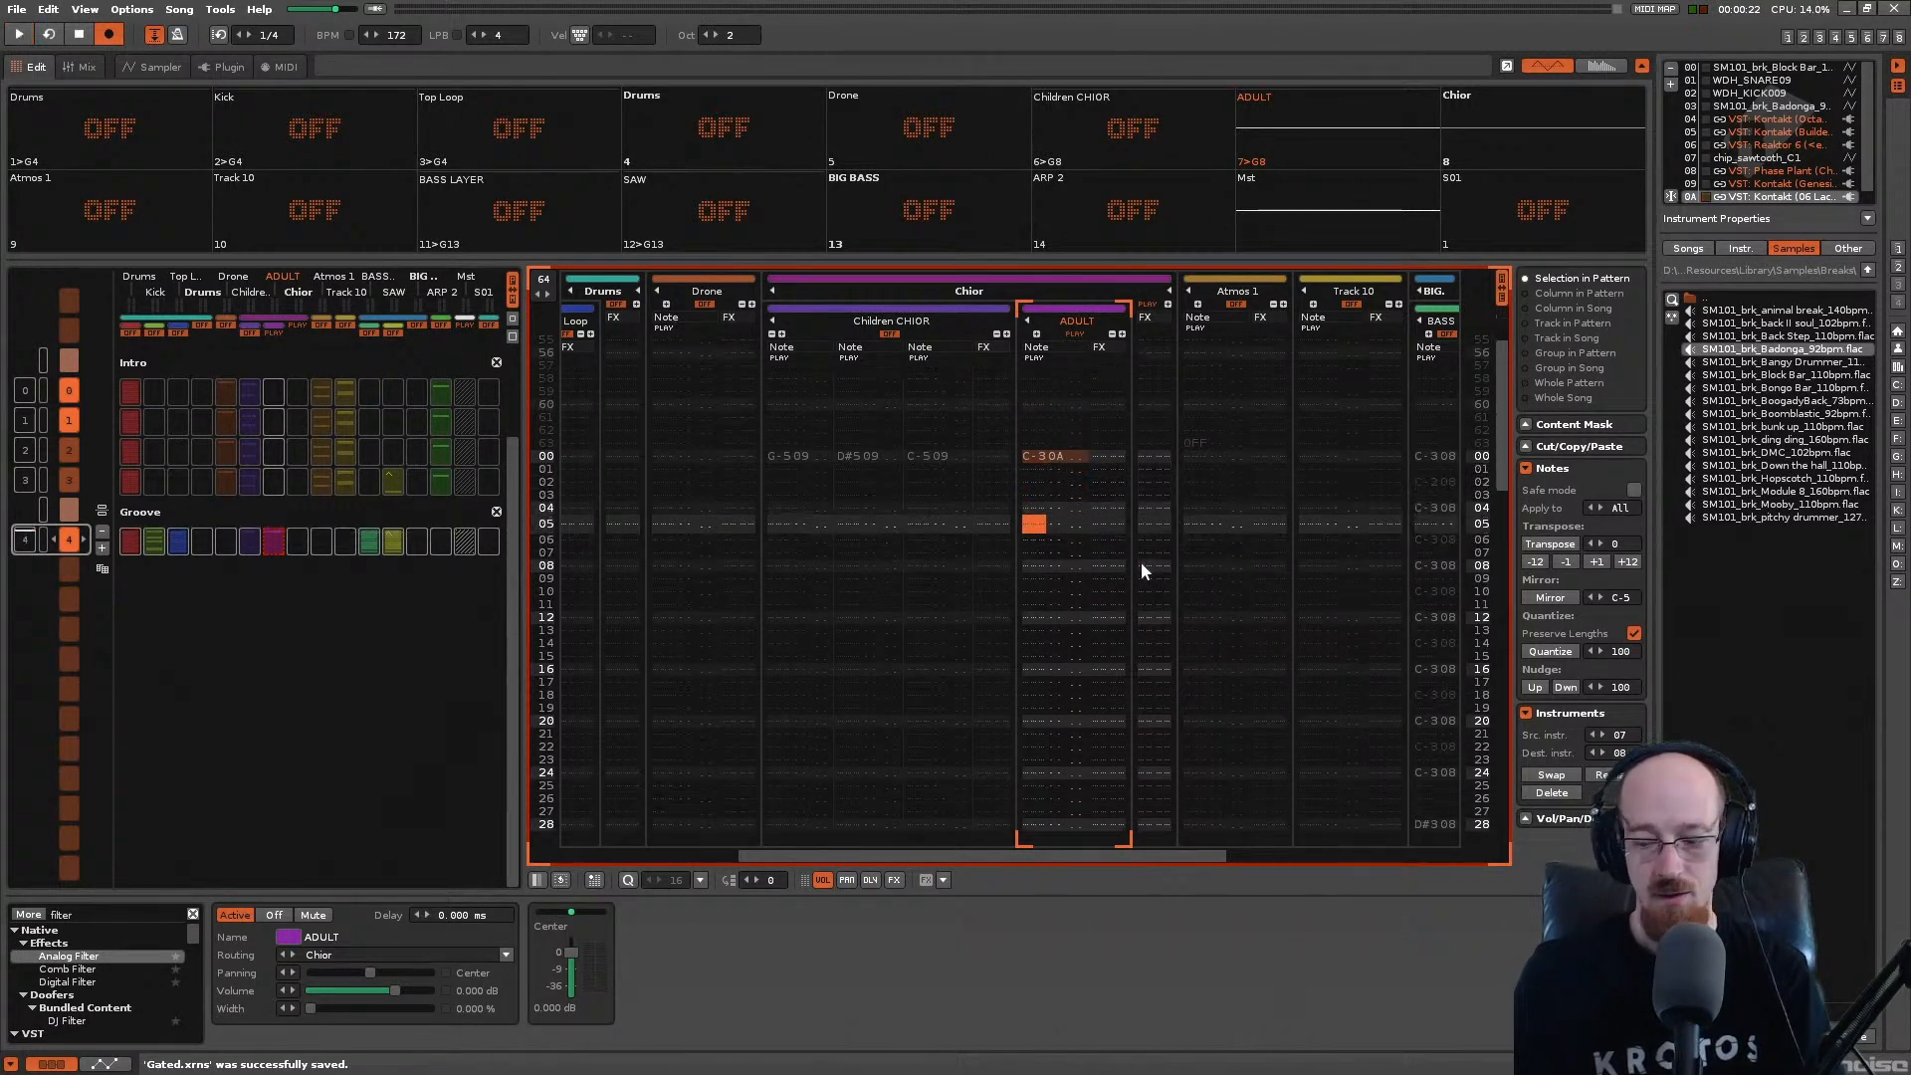
key(space)
key(Up)
key(Down)
key(KP_Multiply)
key(q)
key(space)
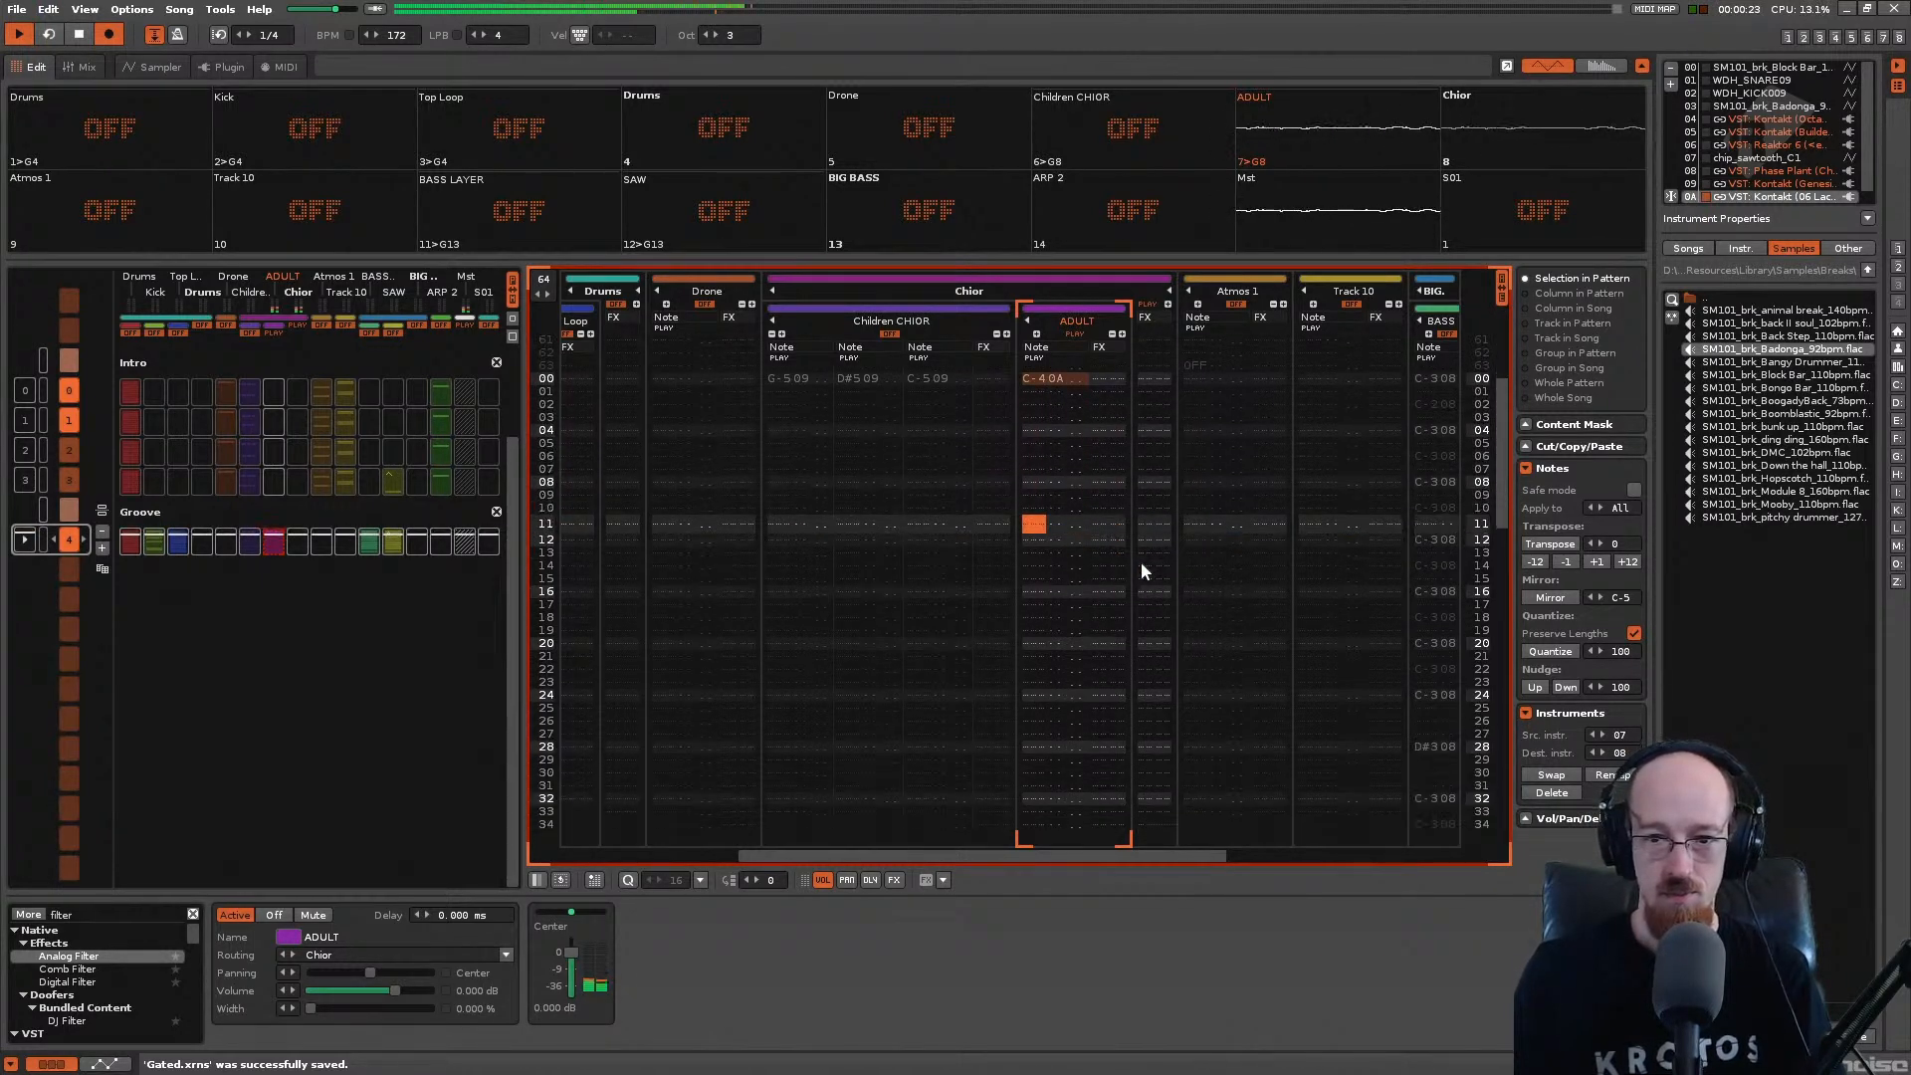
key(space)
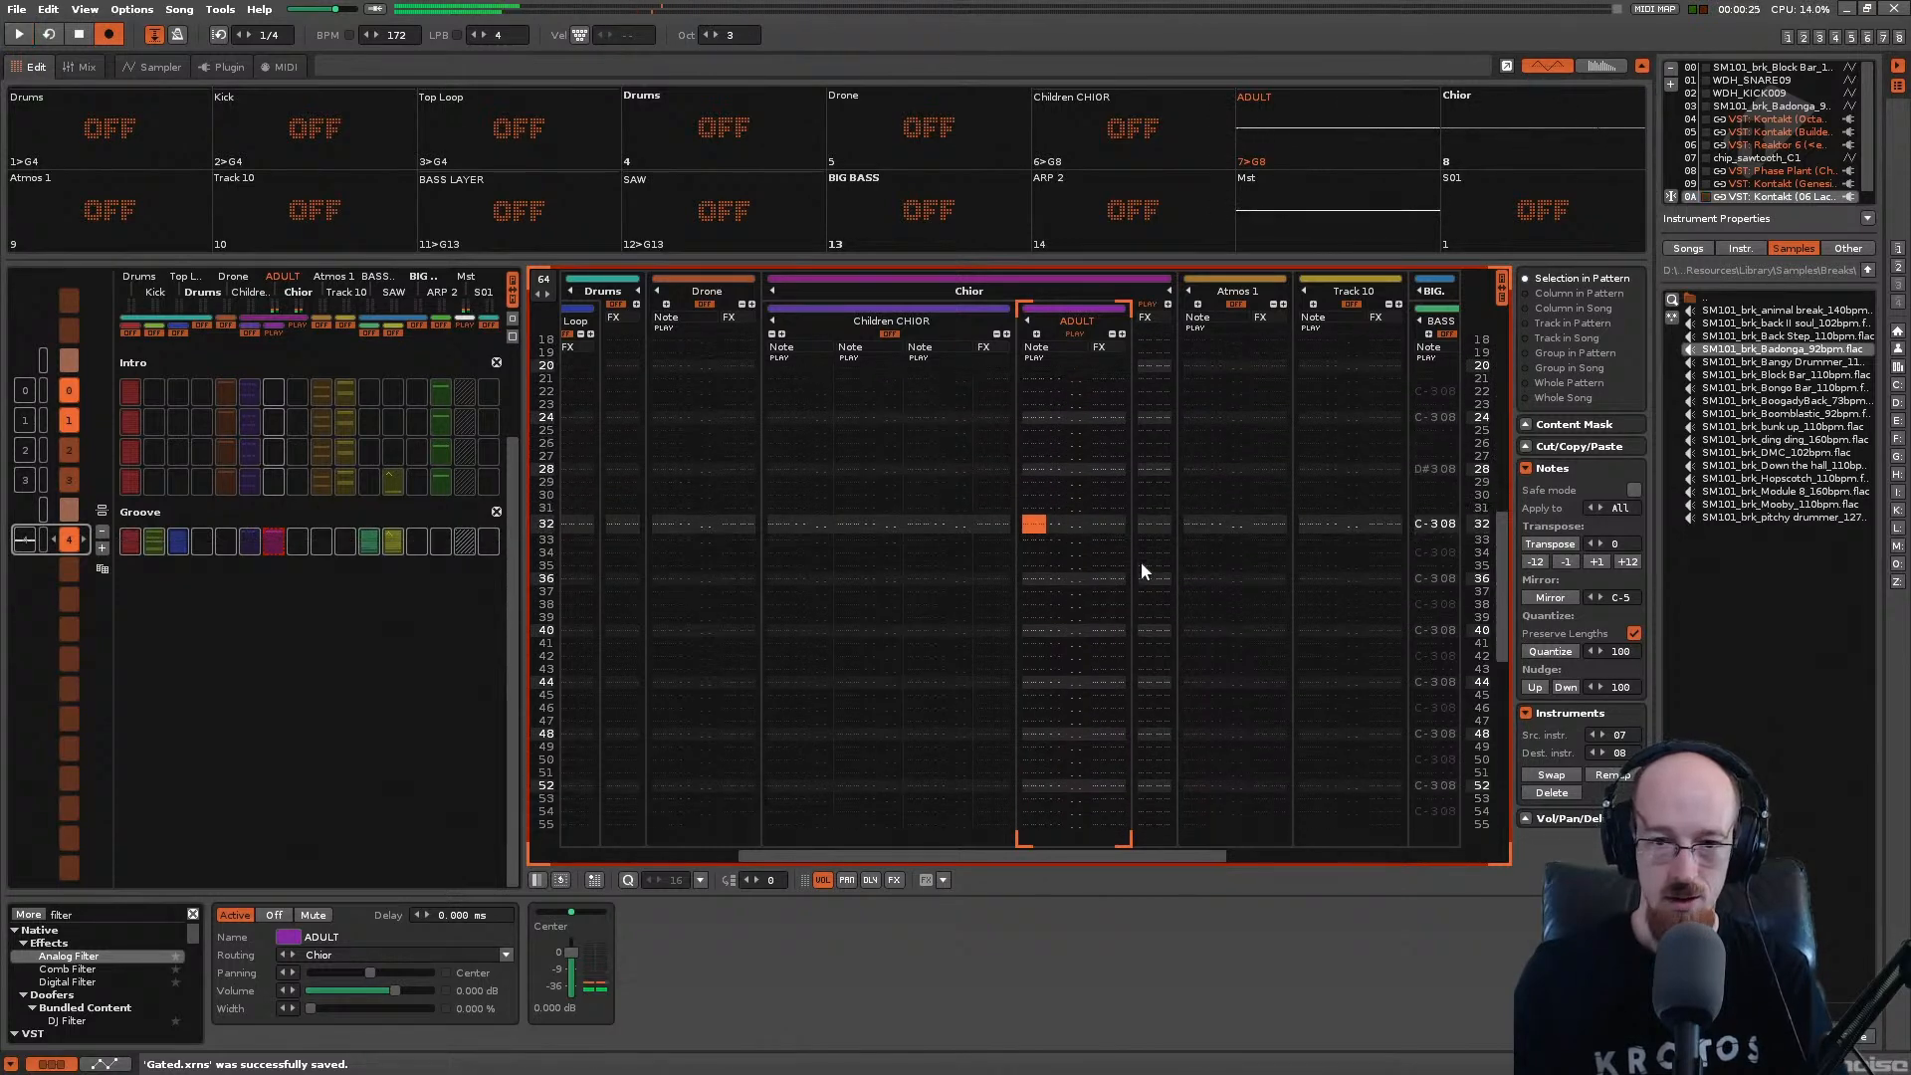
Step: Play the full mix with all tracks unmuted, raise the ADULT track's volume fader to 1.825 dB, and save the song
scroll(1140, 561, up, 14)
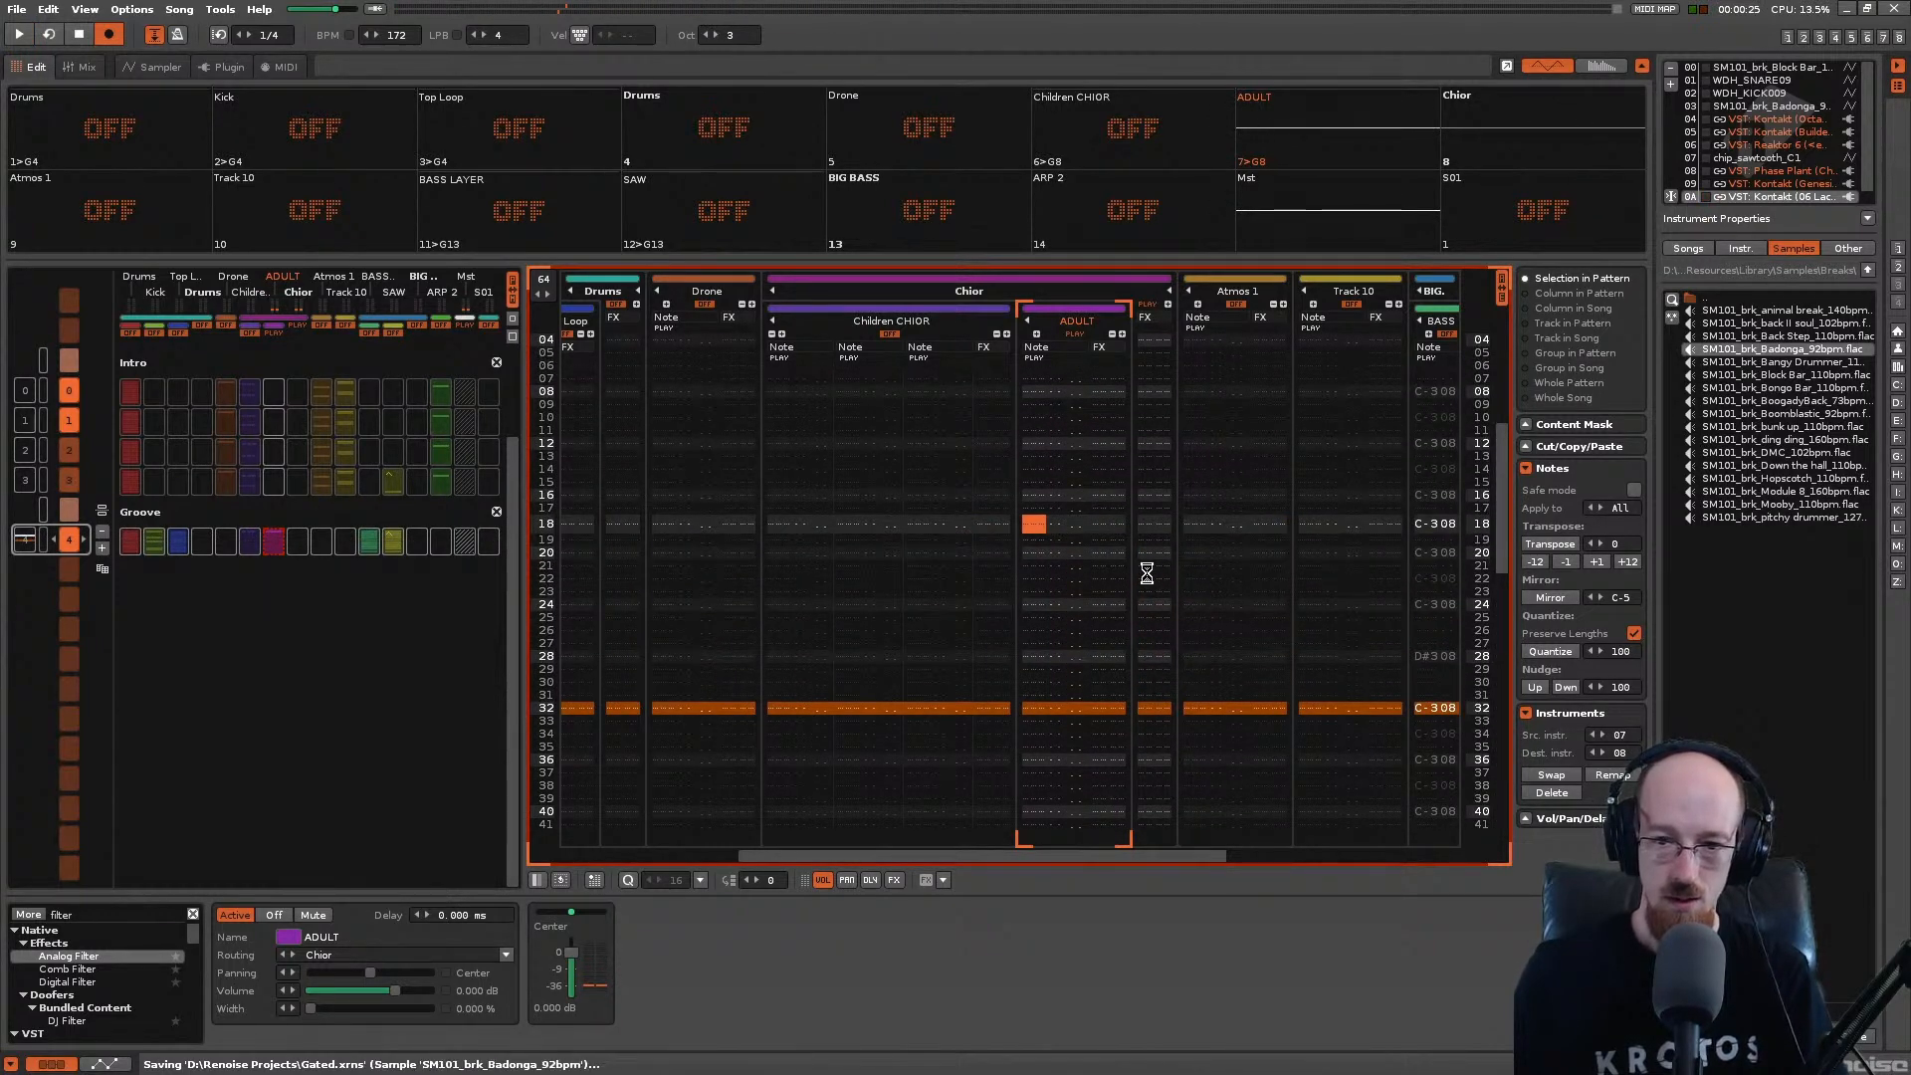
scroll(1141, 561, up, 2)
scroll(1141, 562, up, 16)
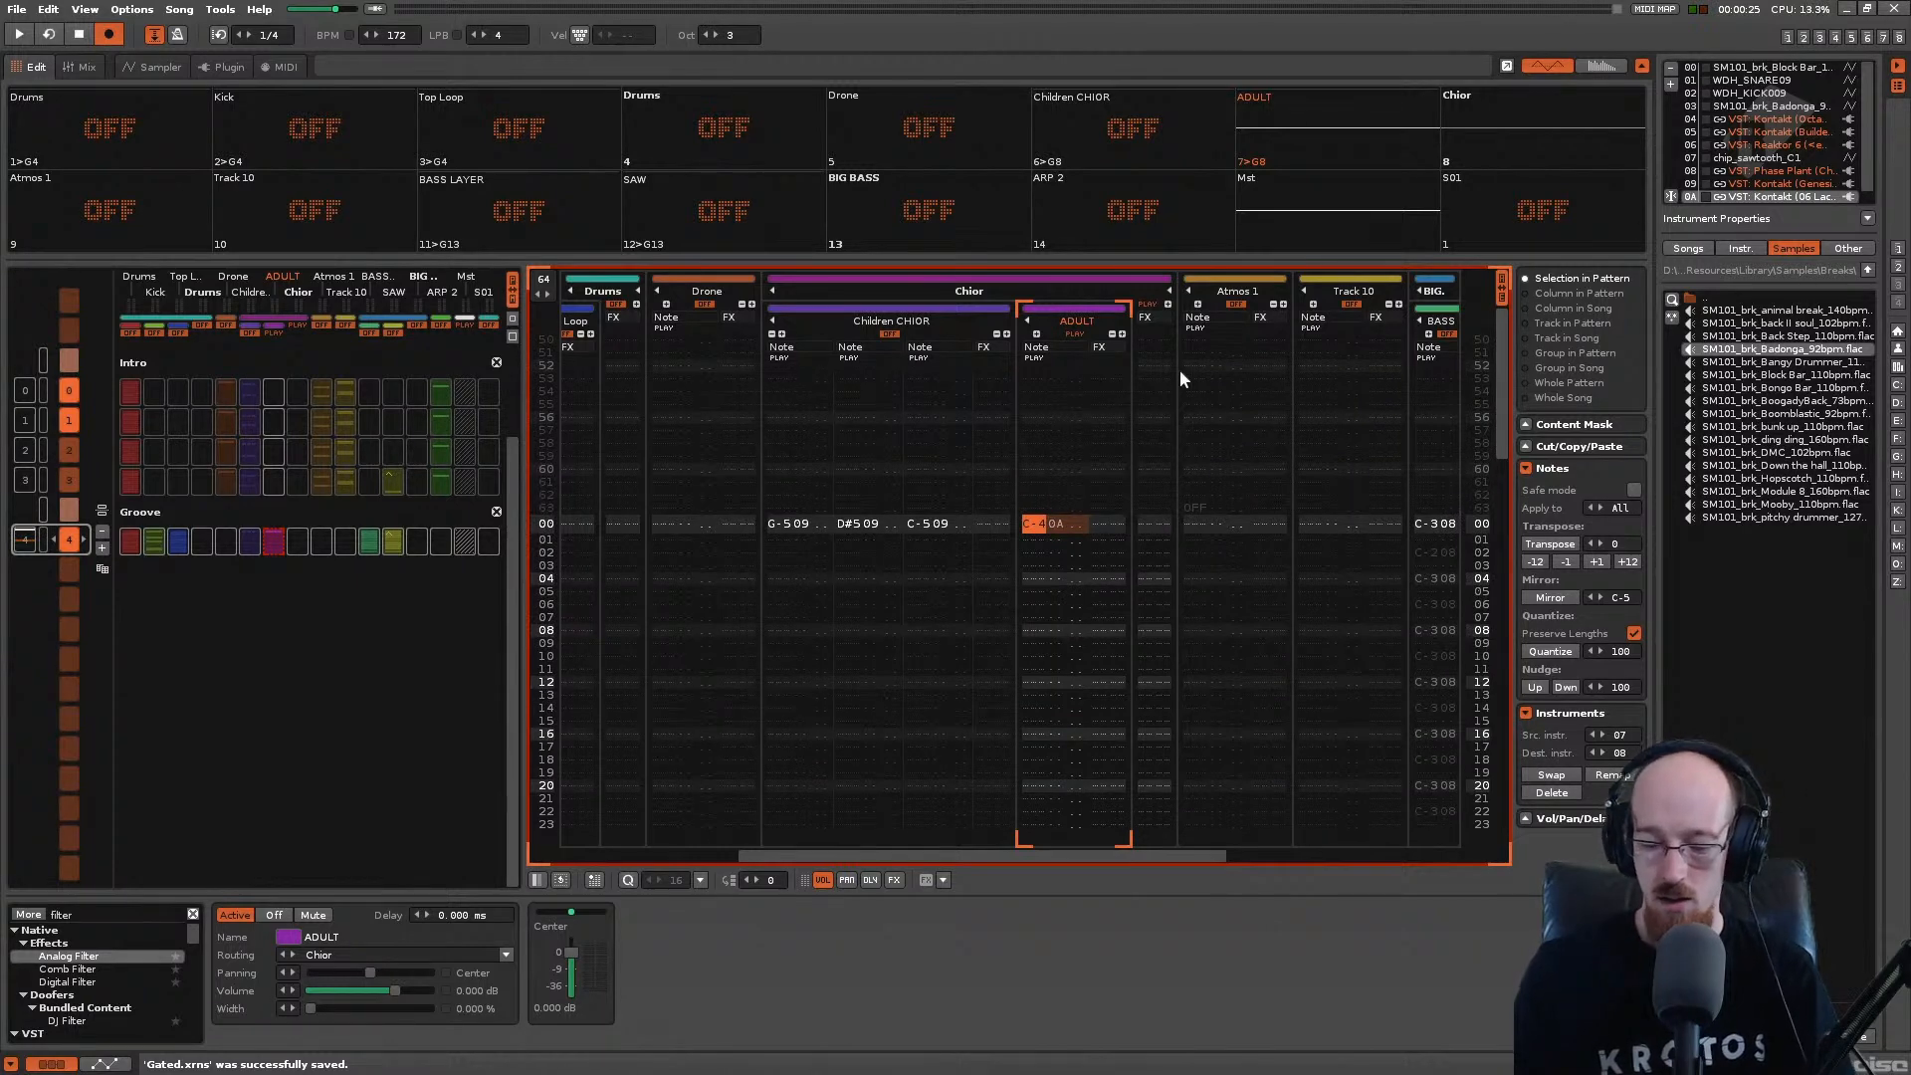
key(space)
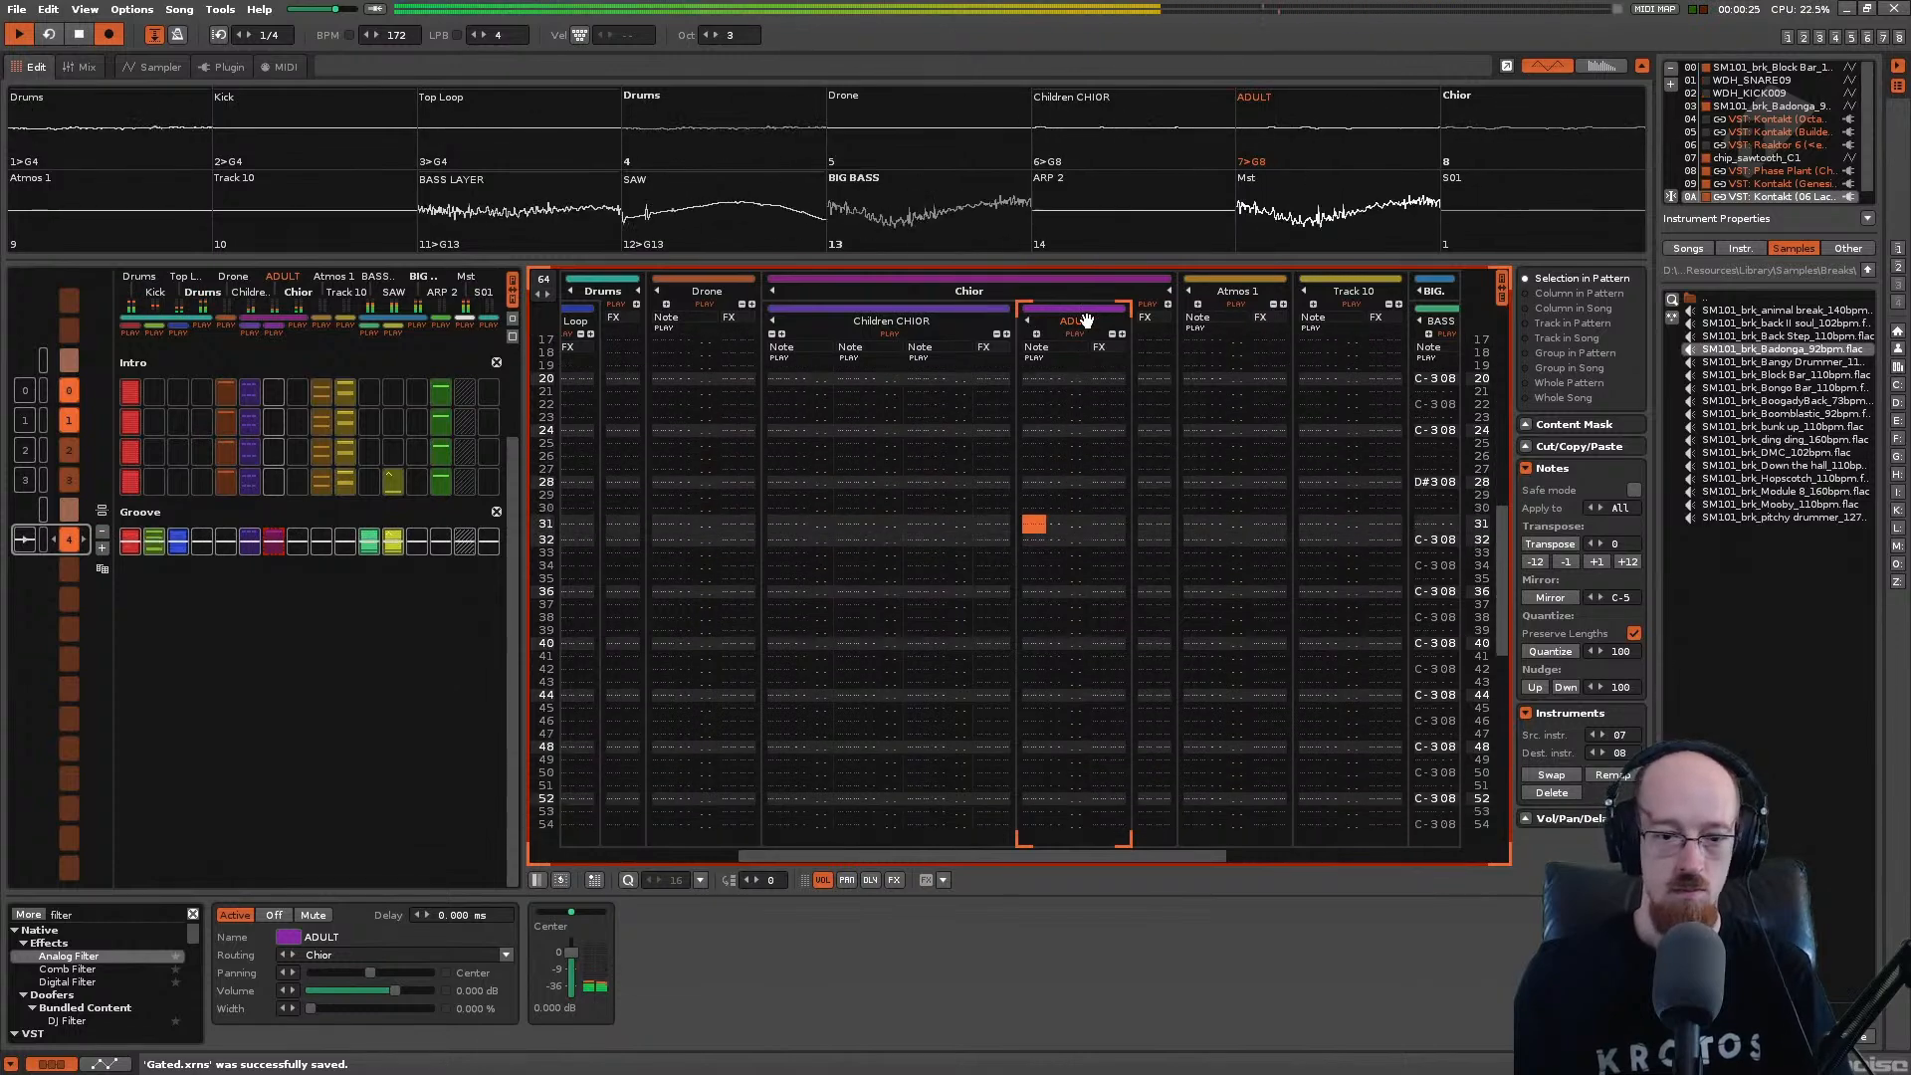
drag(571, 954, 572, 948)
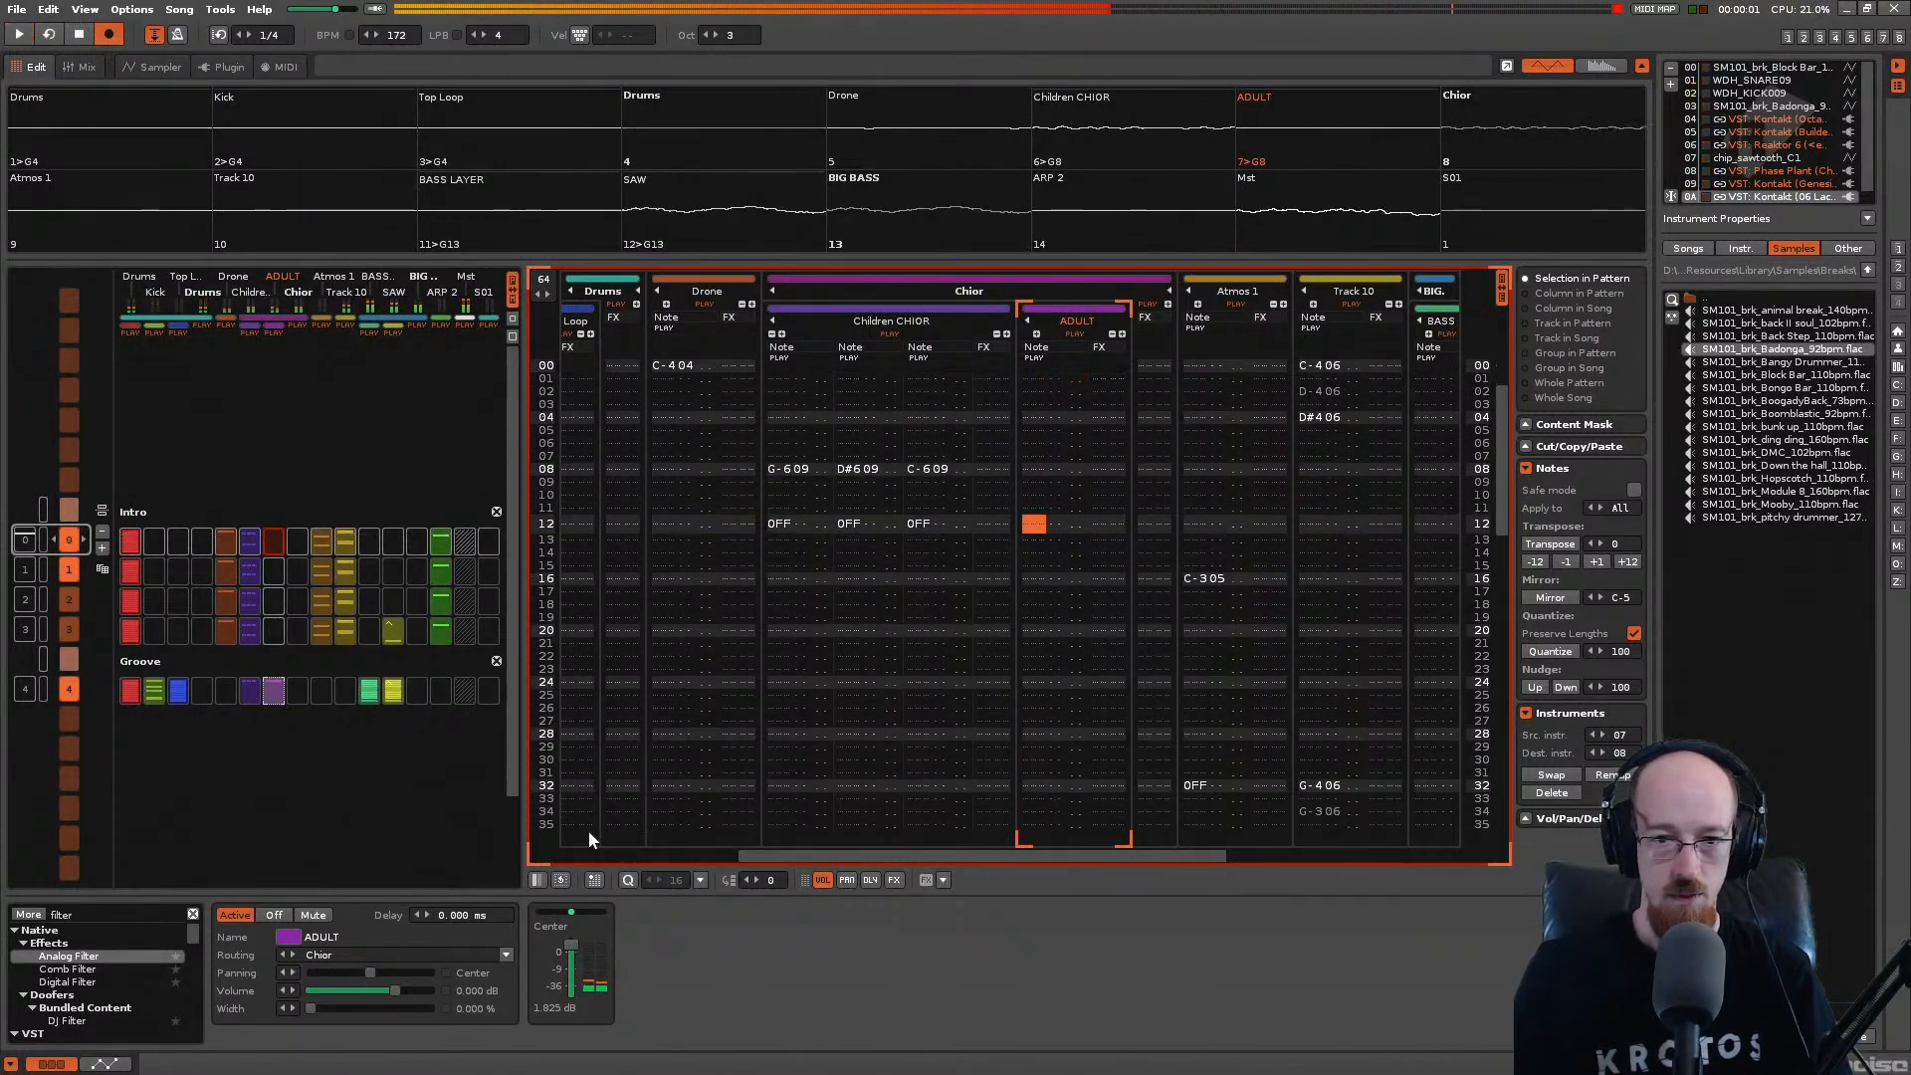
key(ctrl+s)
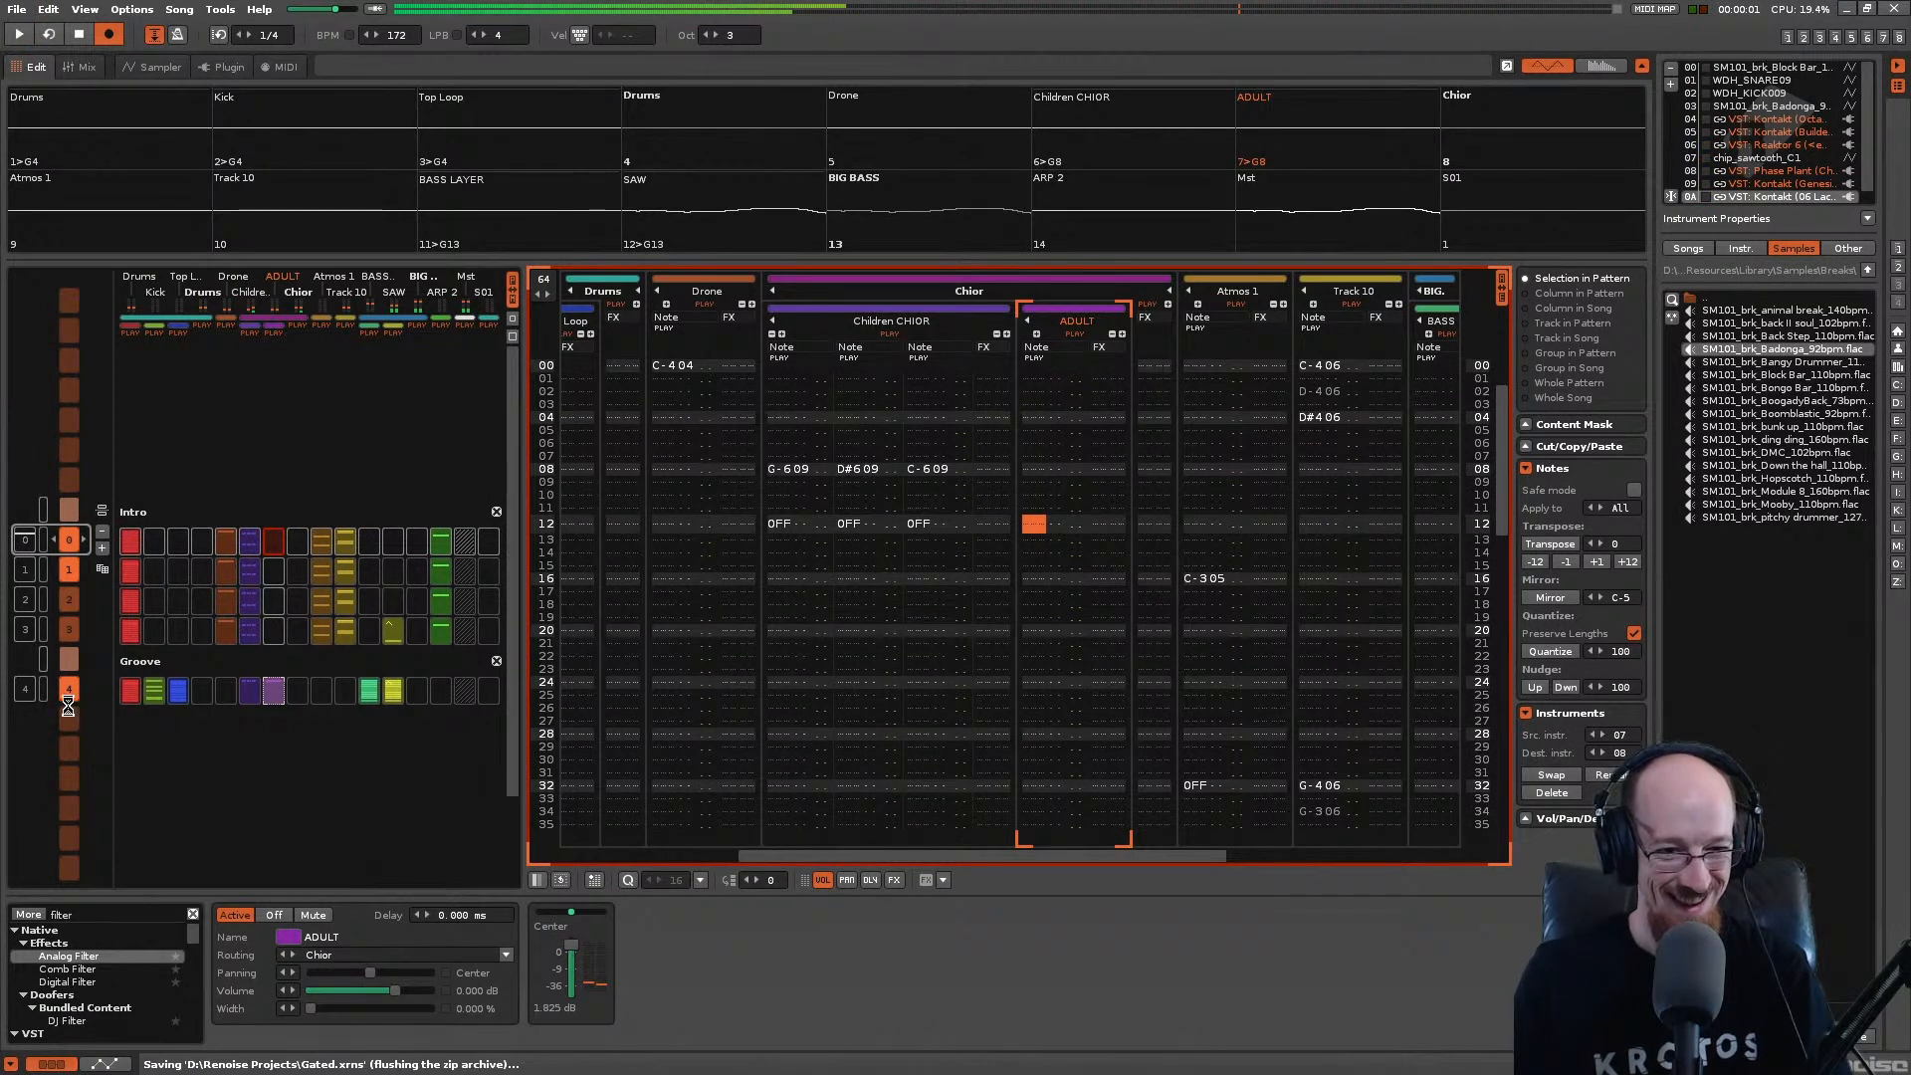
Step: Insert pattern 5 after Groove pattern 4, copy pattern 4's track contents into it, and save the song
click(98, 696)
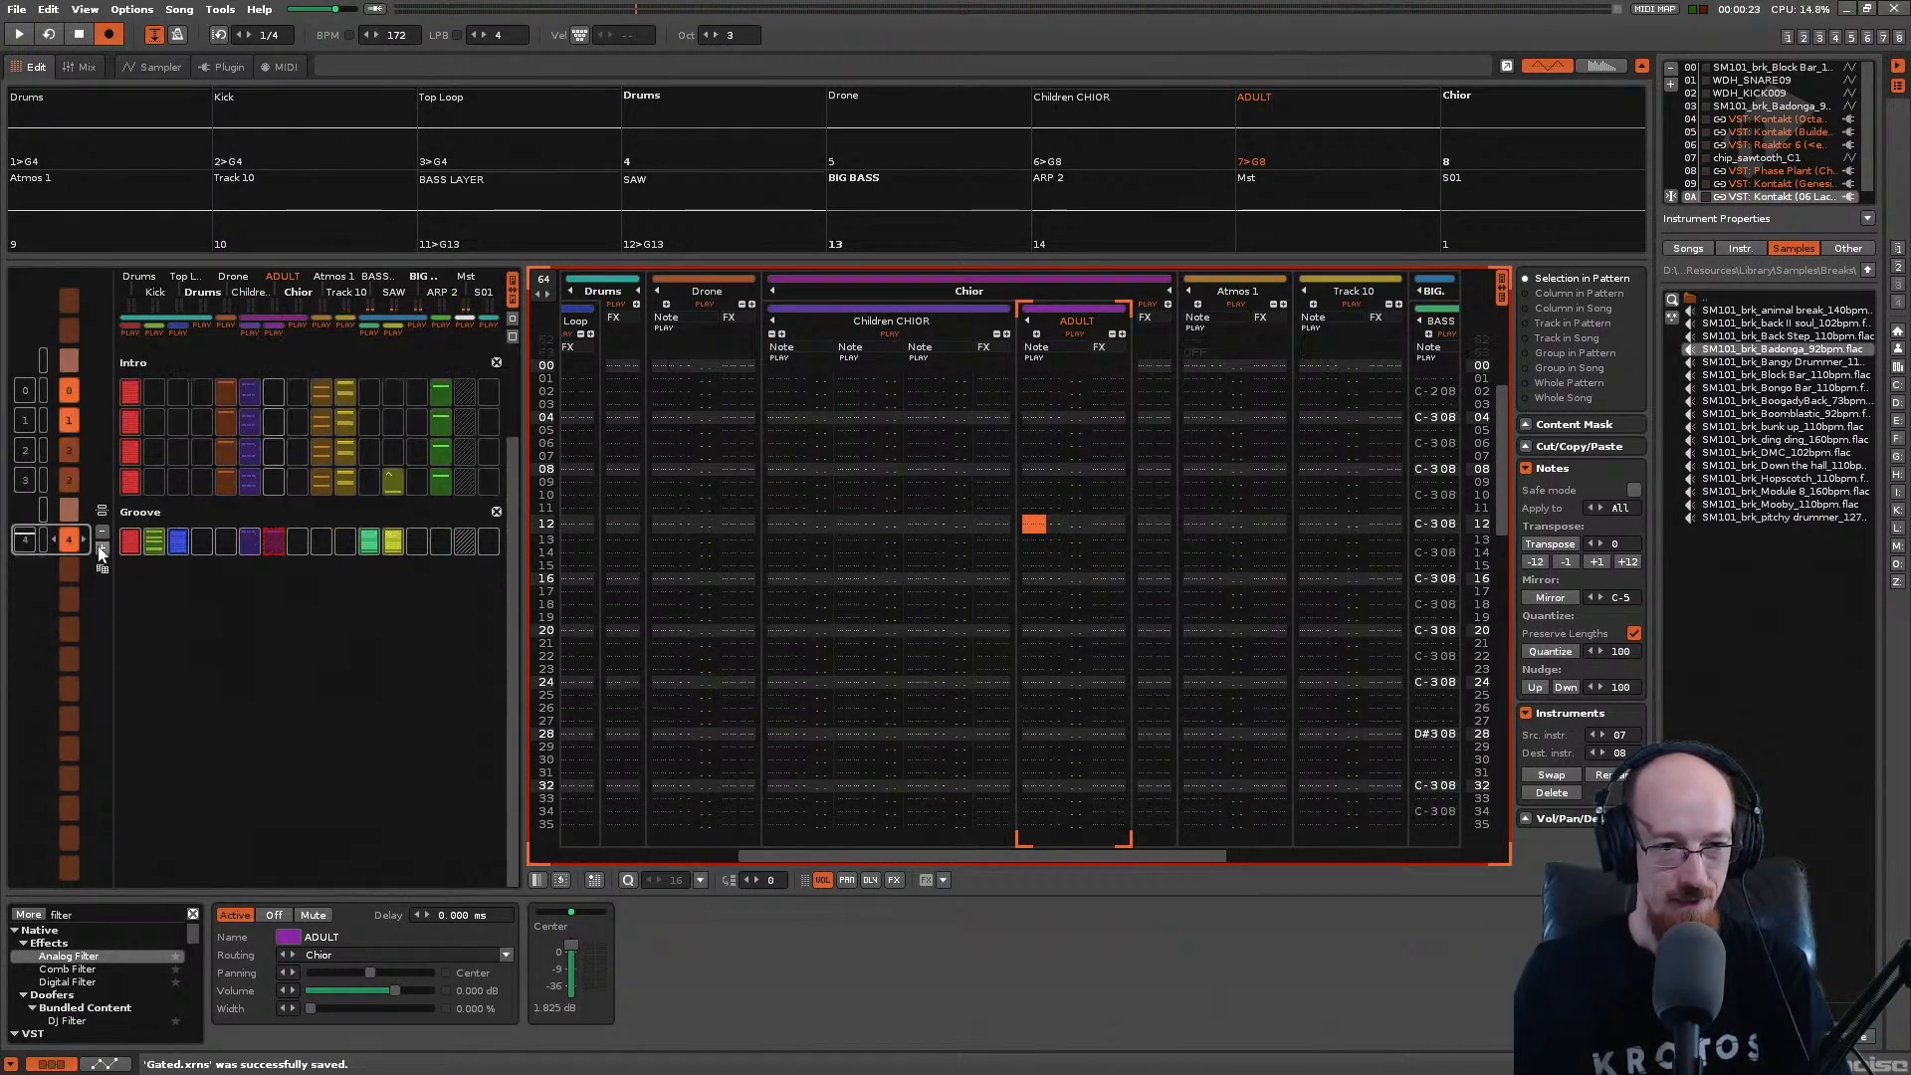
click(101, 548)
drag(124, 518, 386, 544)
key(ctrl+s)
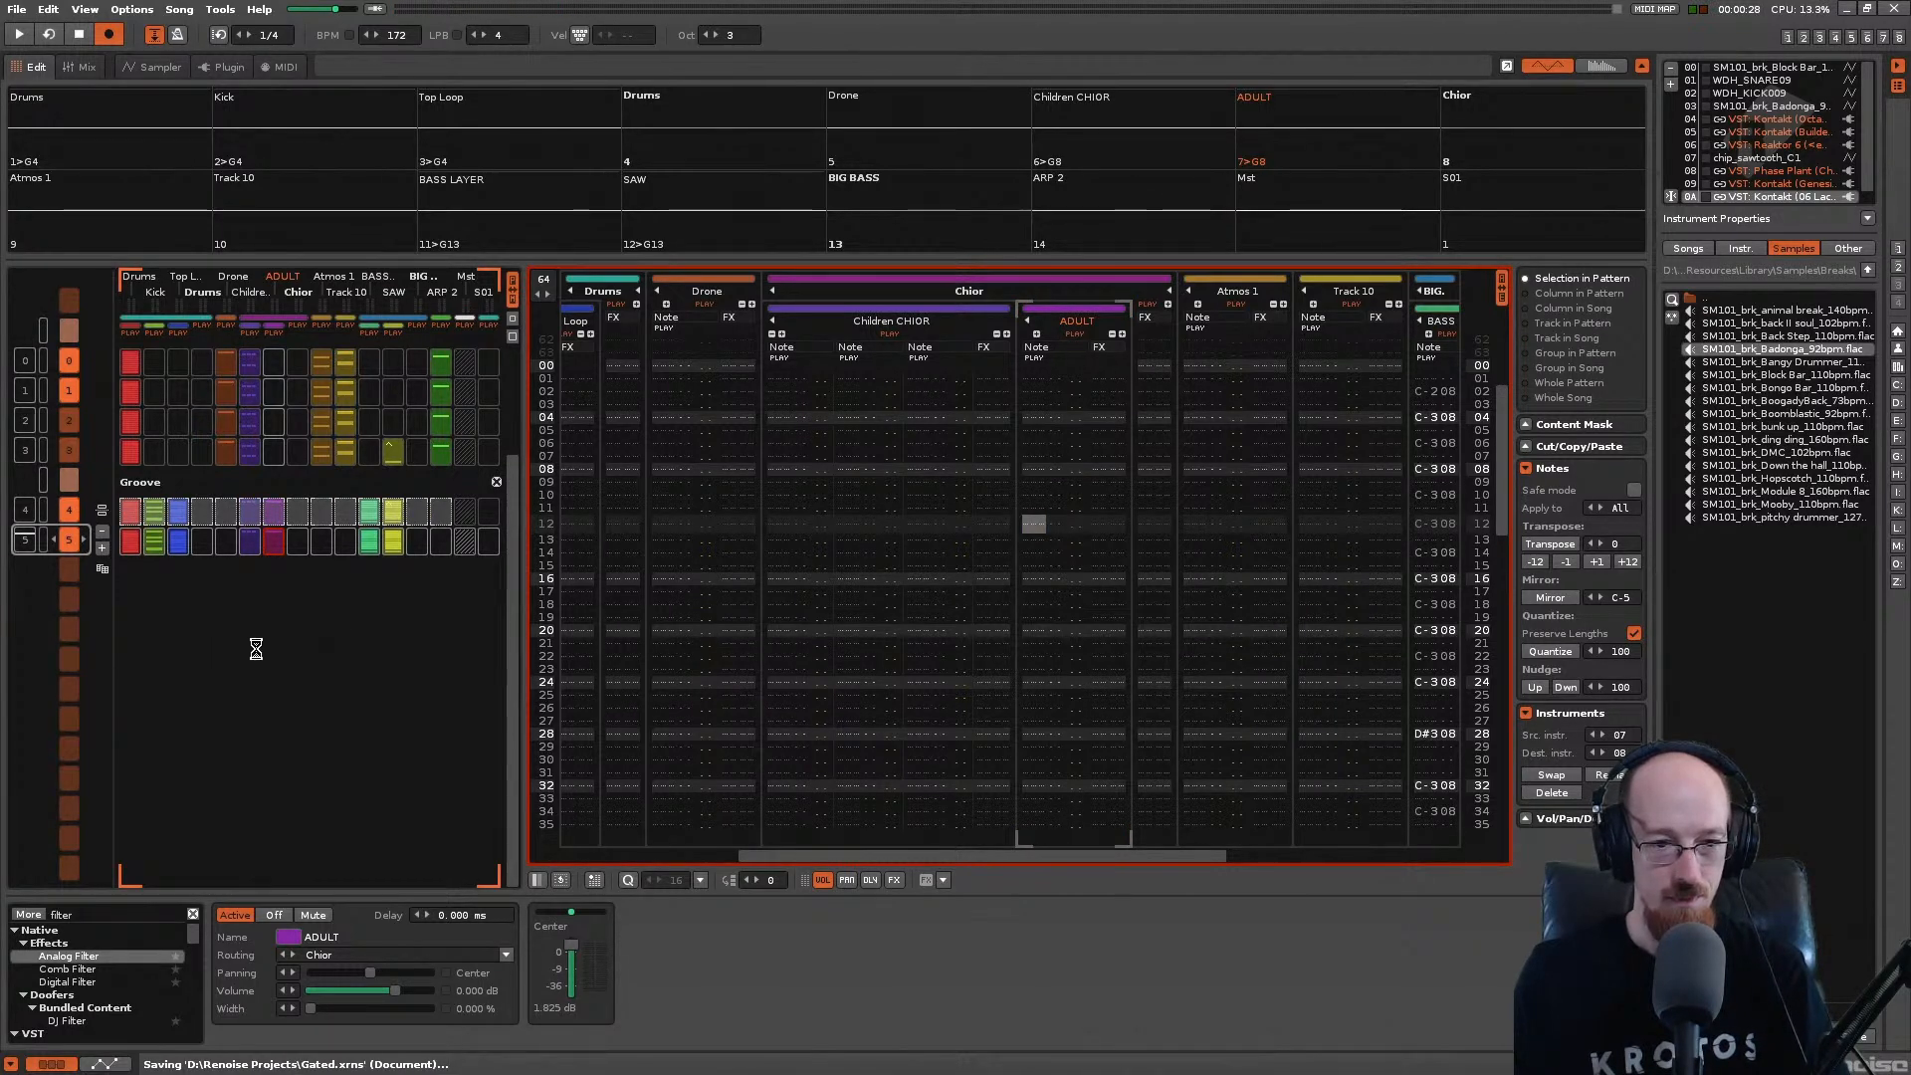
Step: Play the song through the copied Groove pattern and save it
key(ctrl+Up)
key(space)
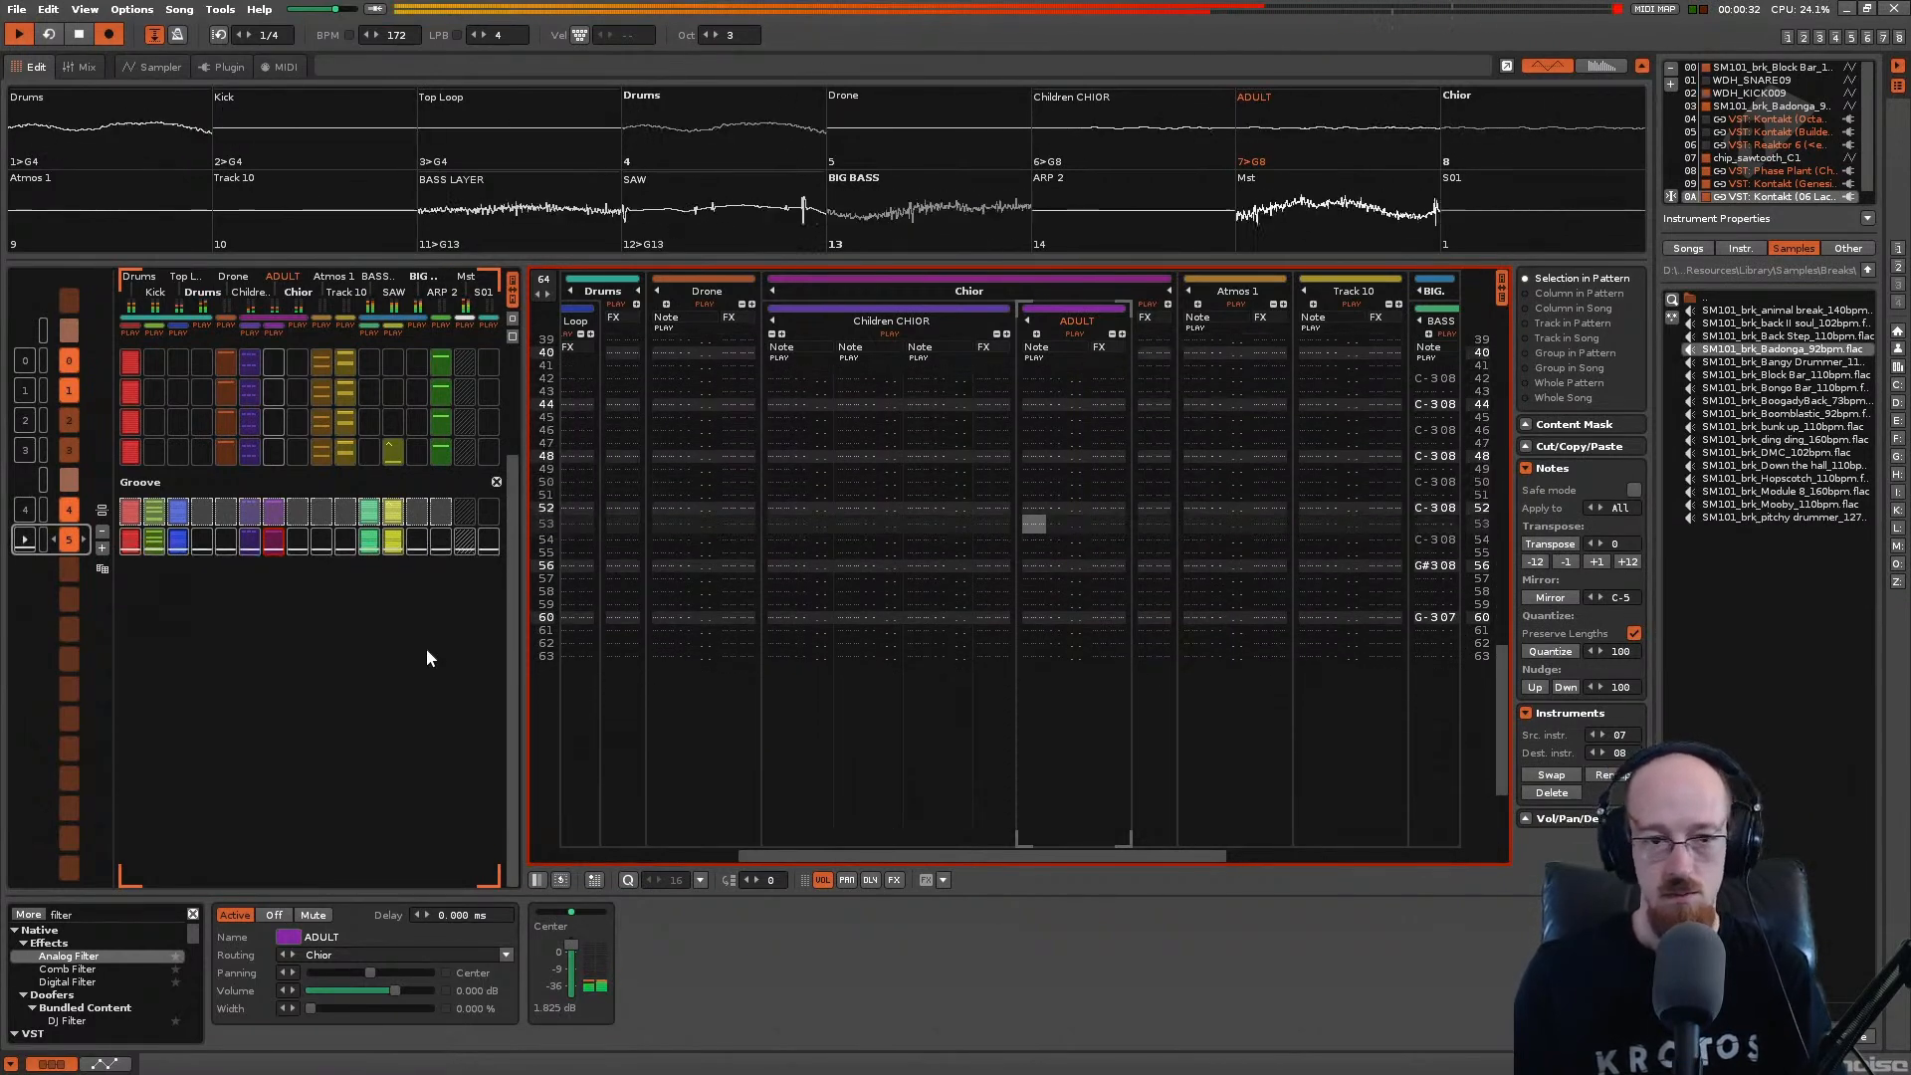
key(ctrl+s)
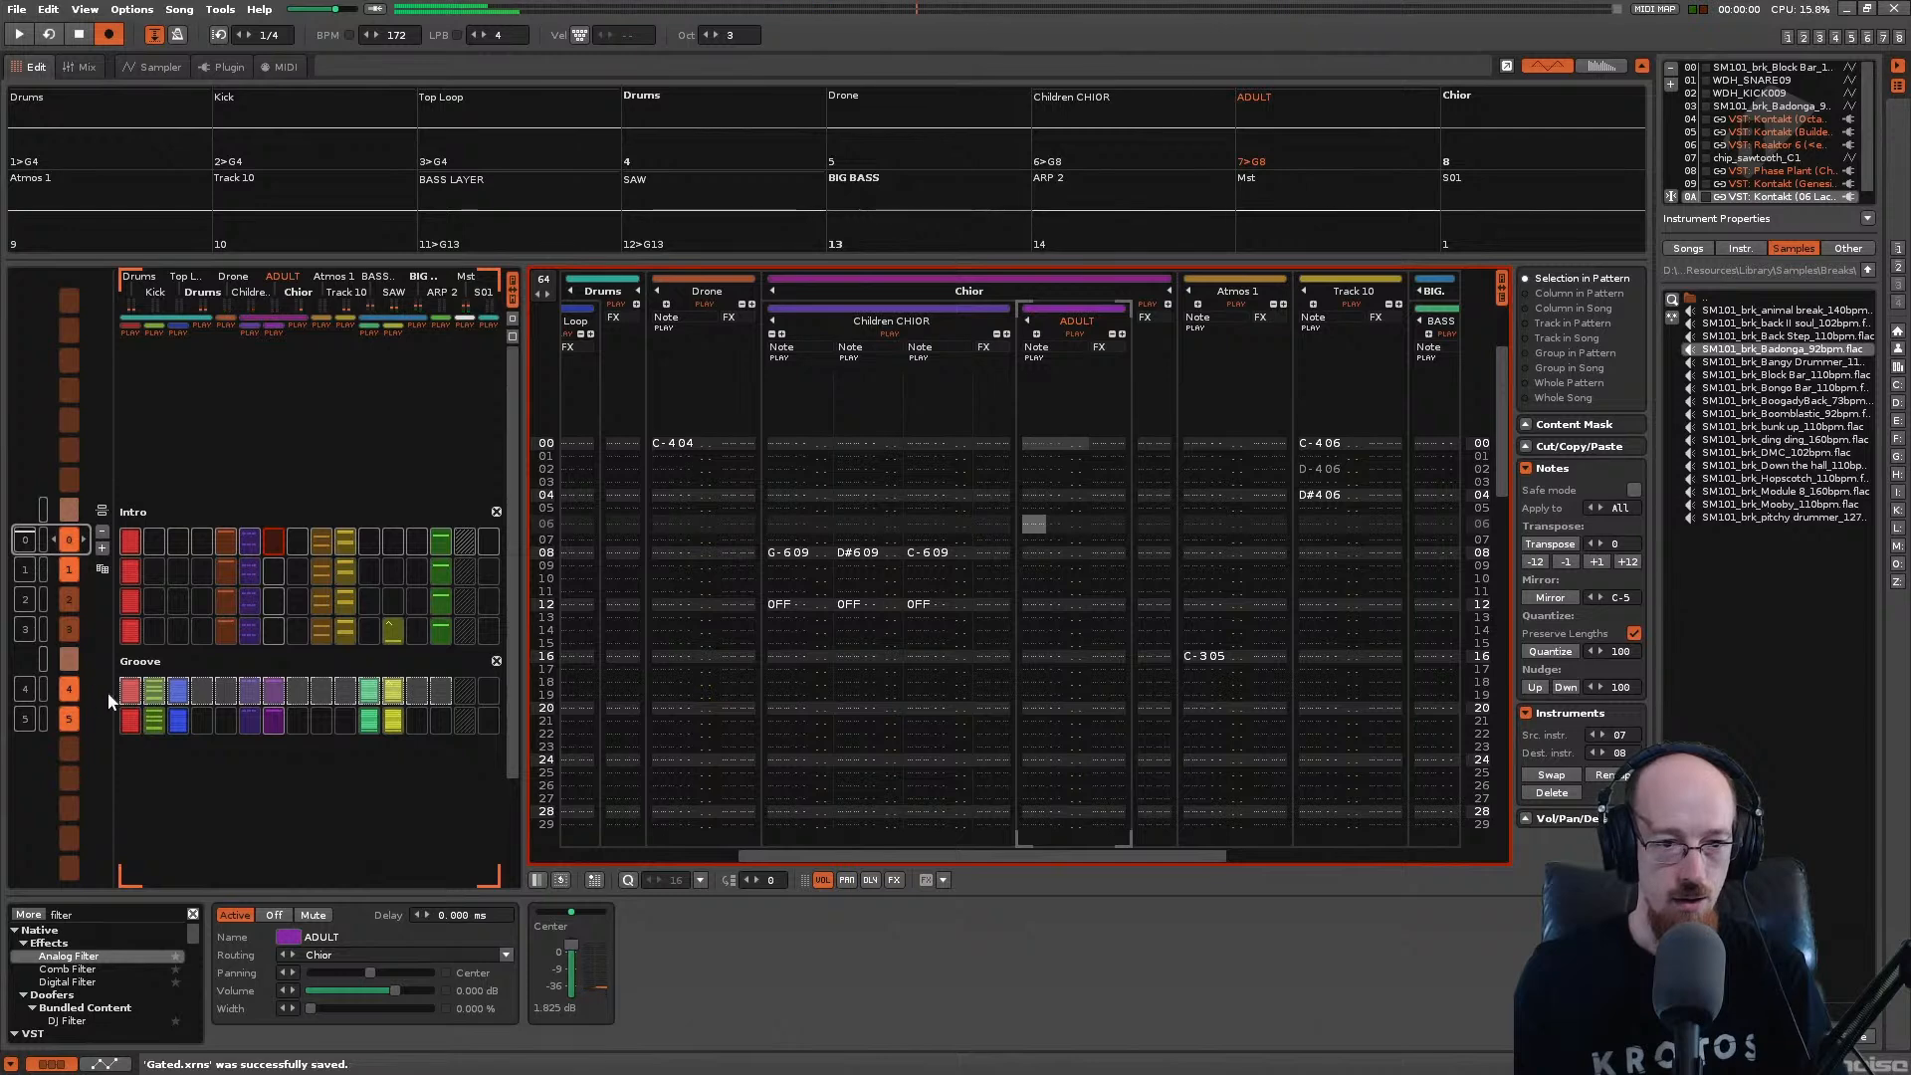
Step: Insert an empty pattern 6 after the Groove patterns and enter a note-off on line 00 of its Drums track
click(100, 717)
click(104, 547)
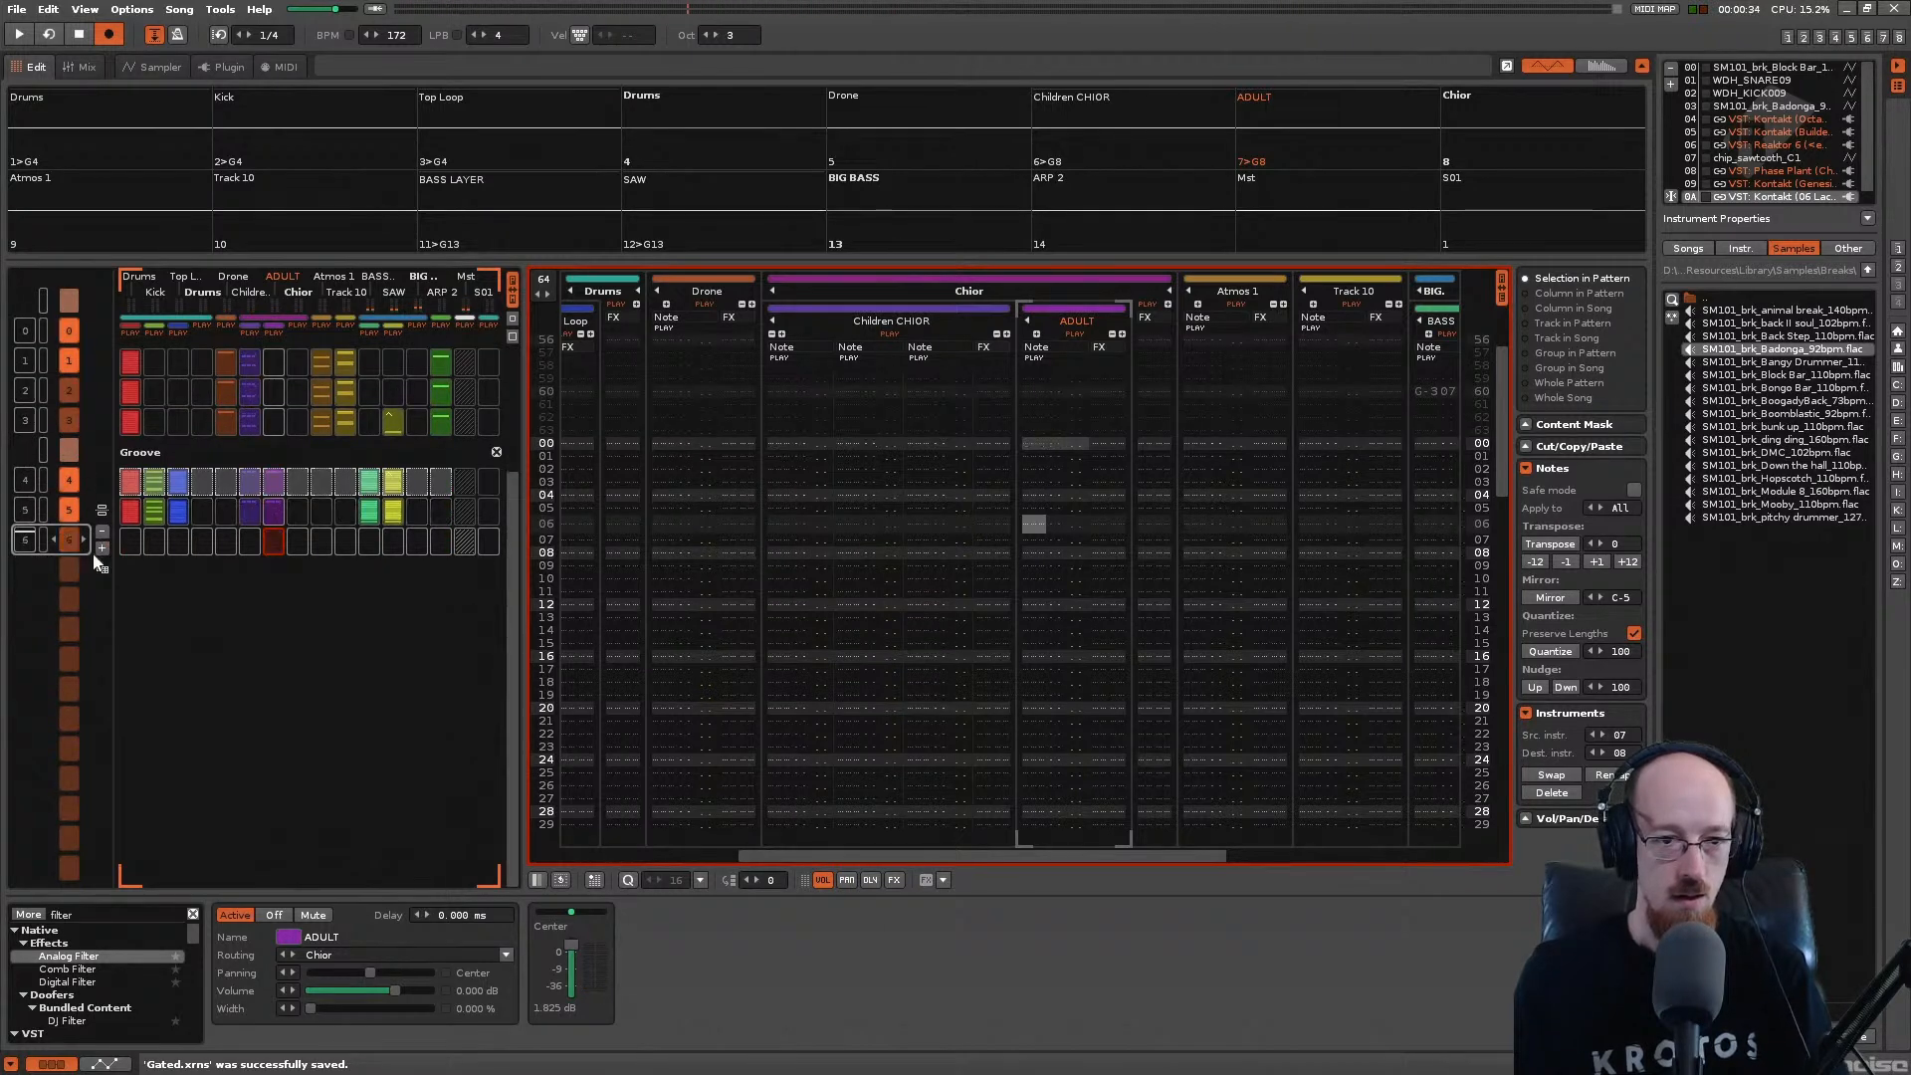
click(129, 541)
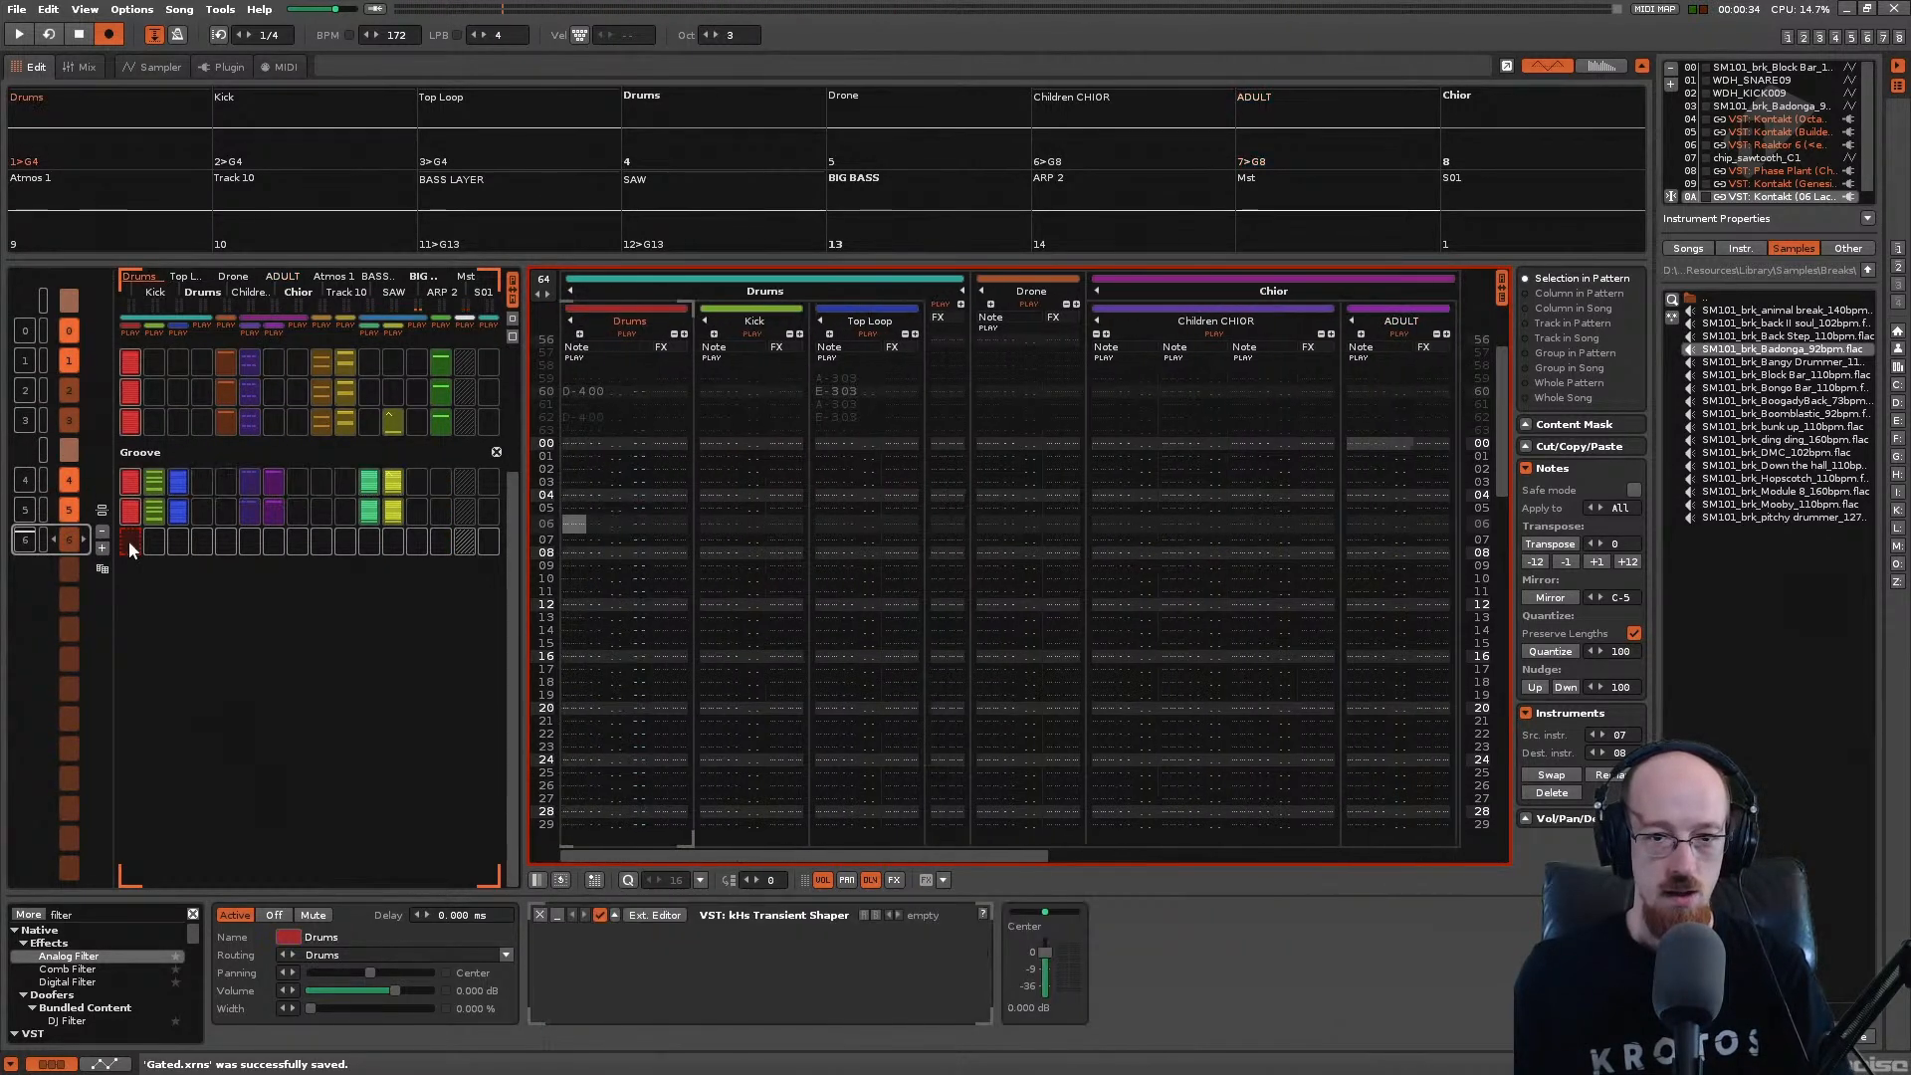
click(571, 443)
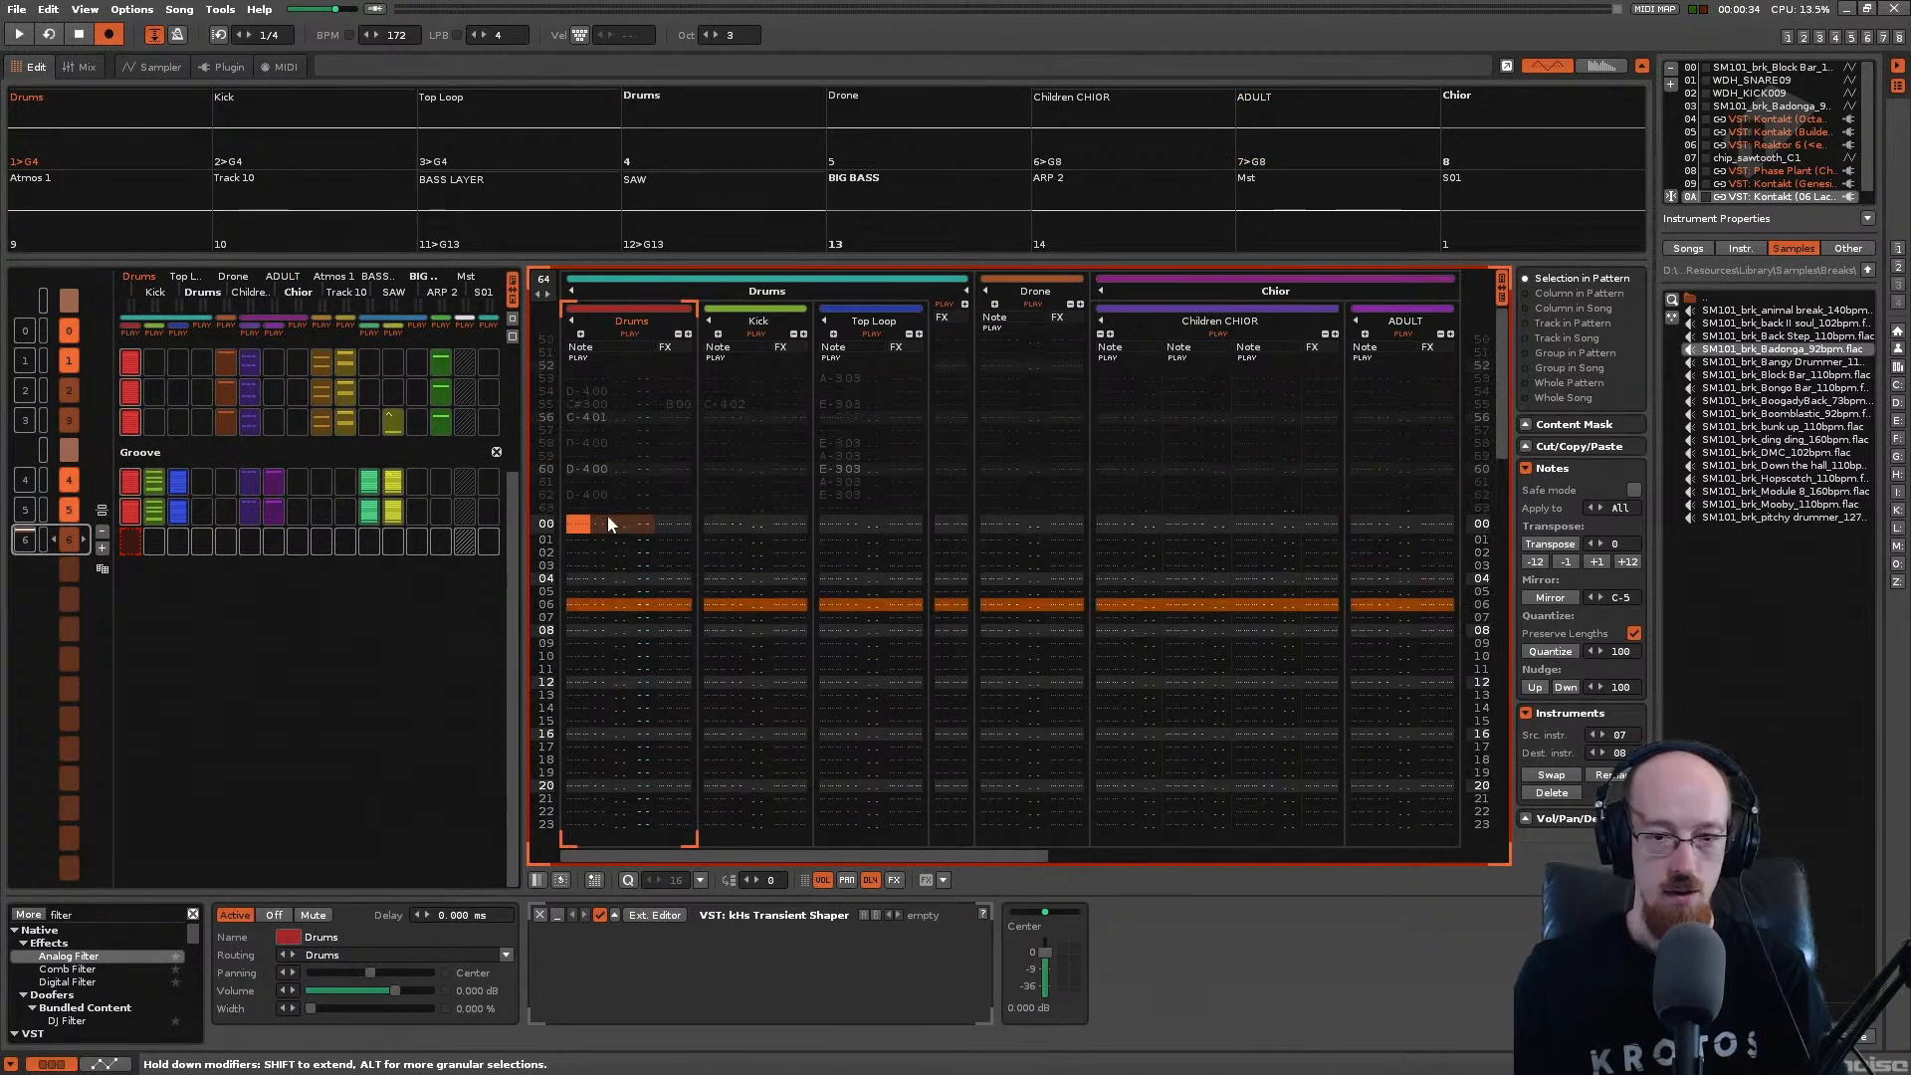
key(Caps_Lock)
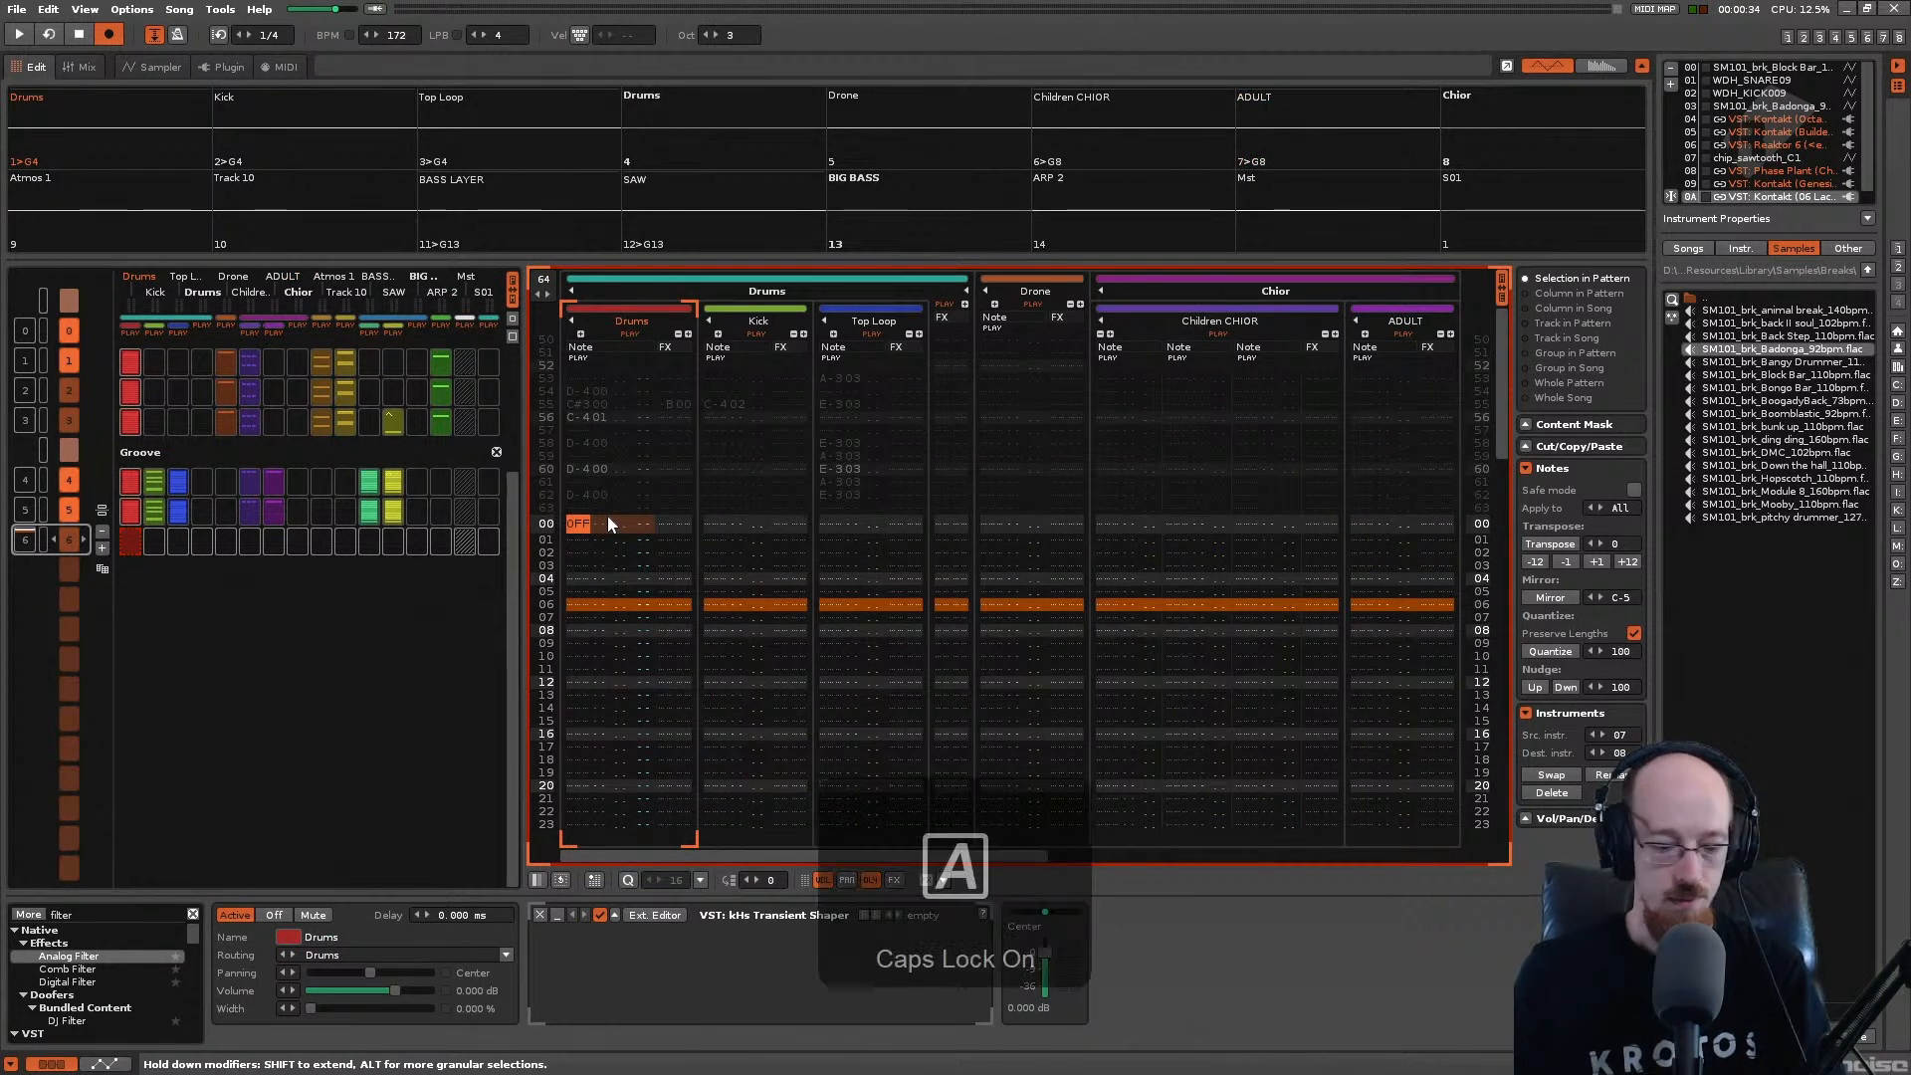
Step: Enter note-offs on line 00 of pattern 6's Kick and Top Loop tracks, and clear the stray effect value from the Drums group
key(Tab)
key(Caps_Lock)
key(Tab)
key(Caps_Lock)
key(Tab)
text(a00)
key(Delete)
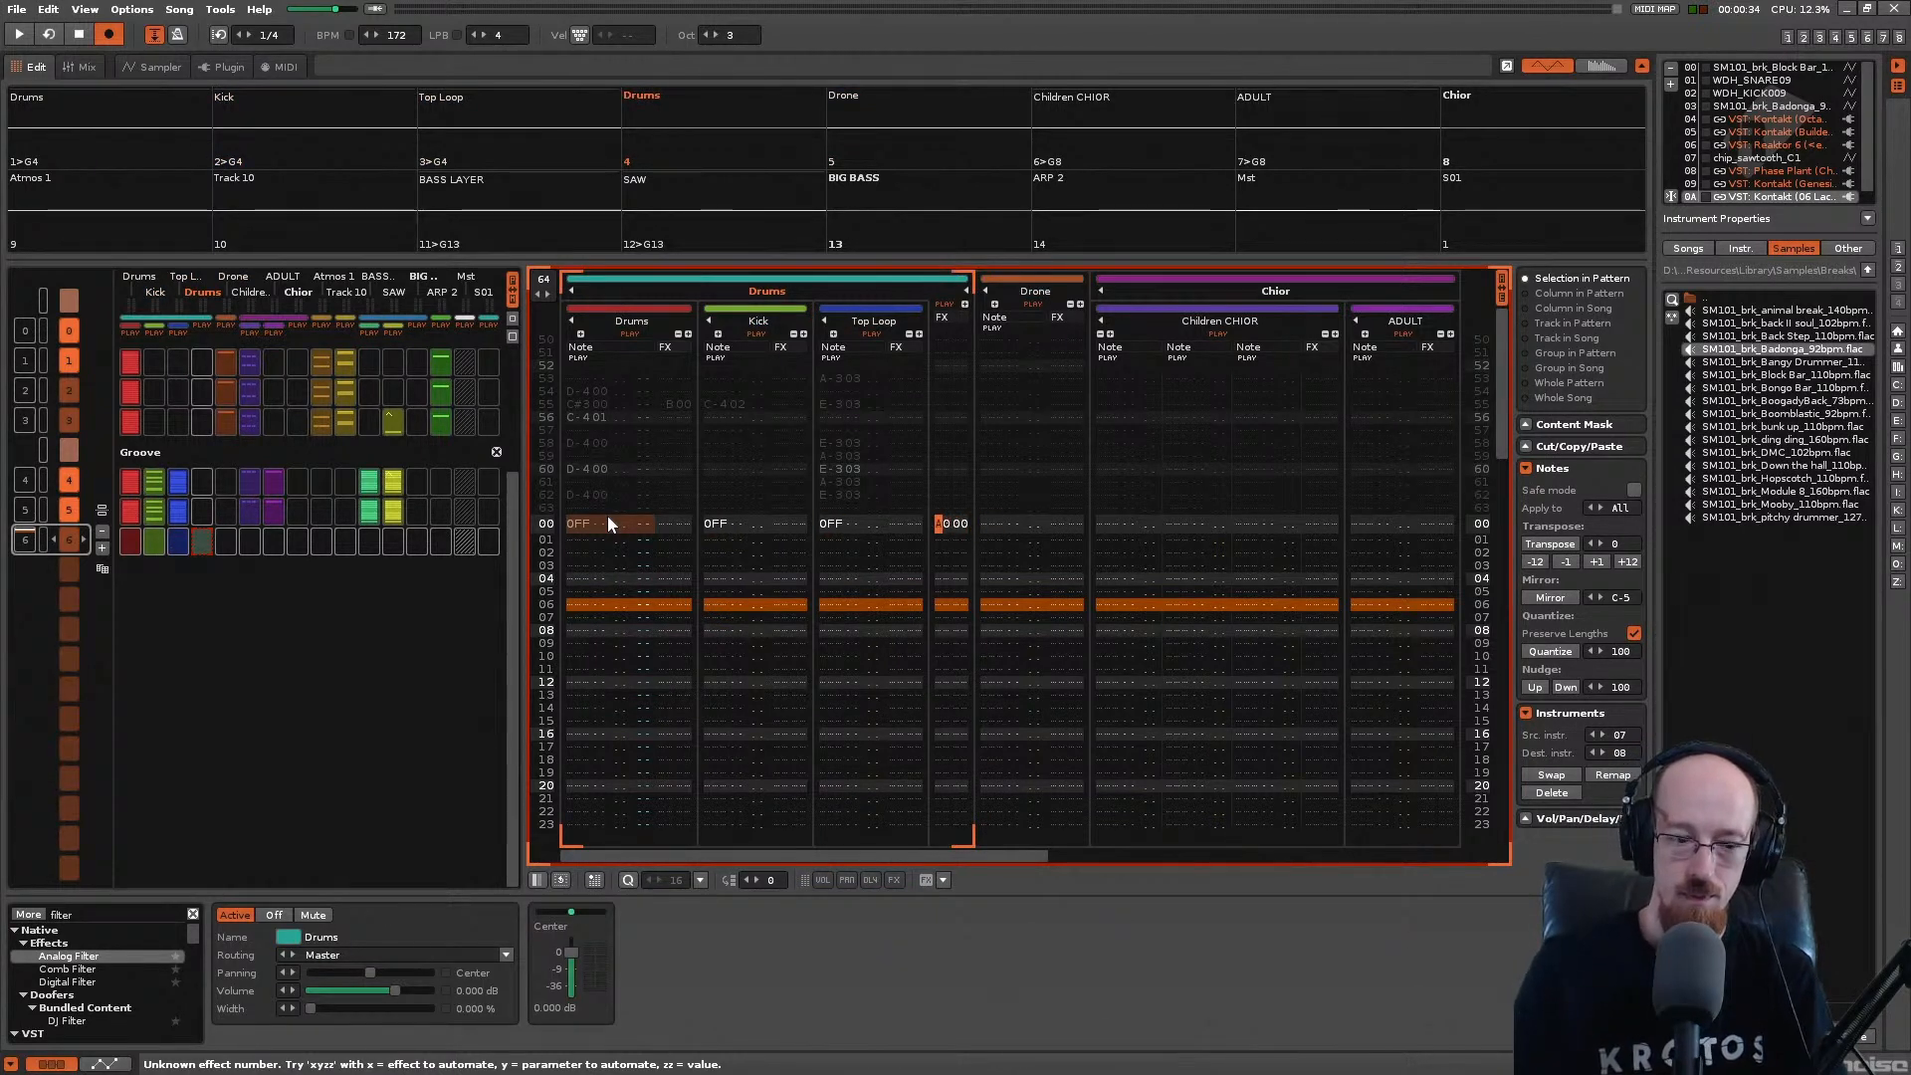
Step: Enter note-offs on line 00 of the Drone track and of all three note columns of the Children CHIOR track
key(Tab)
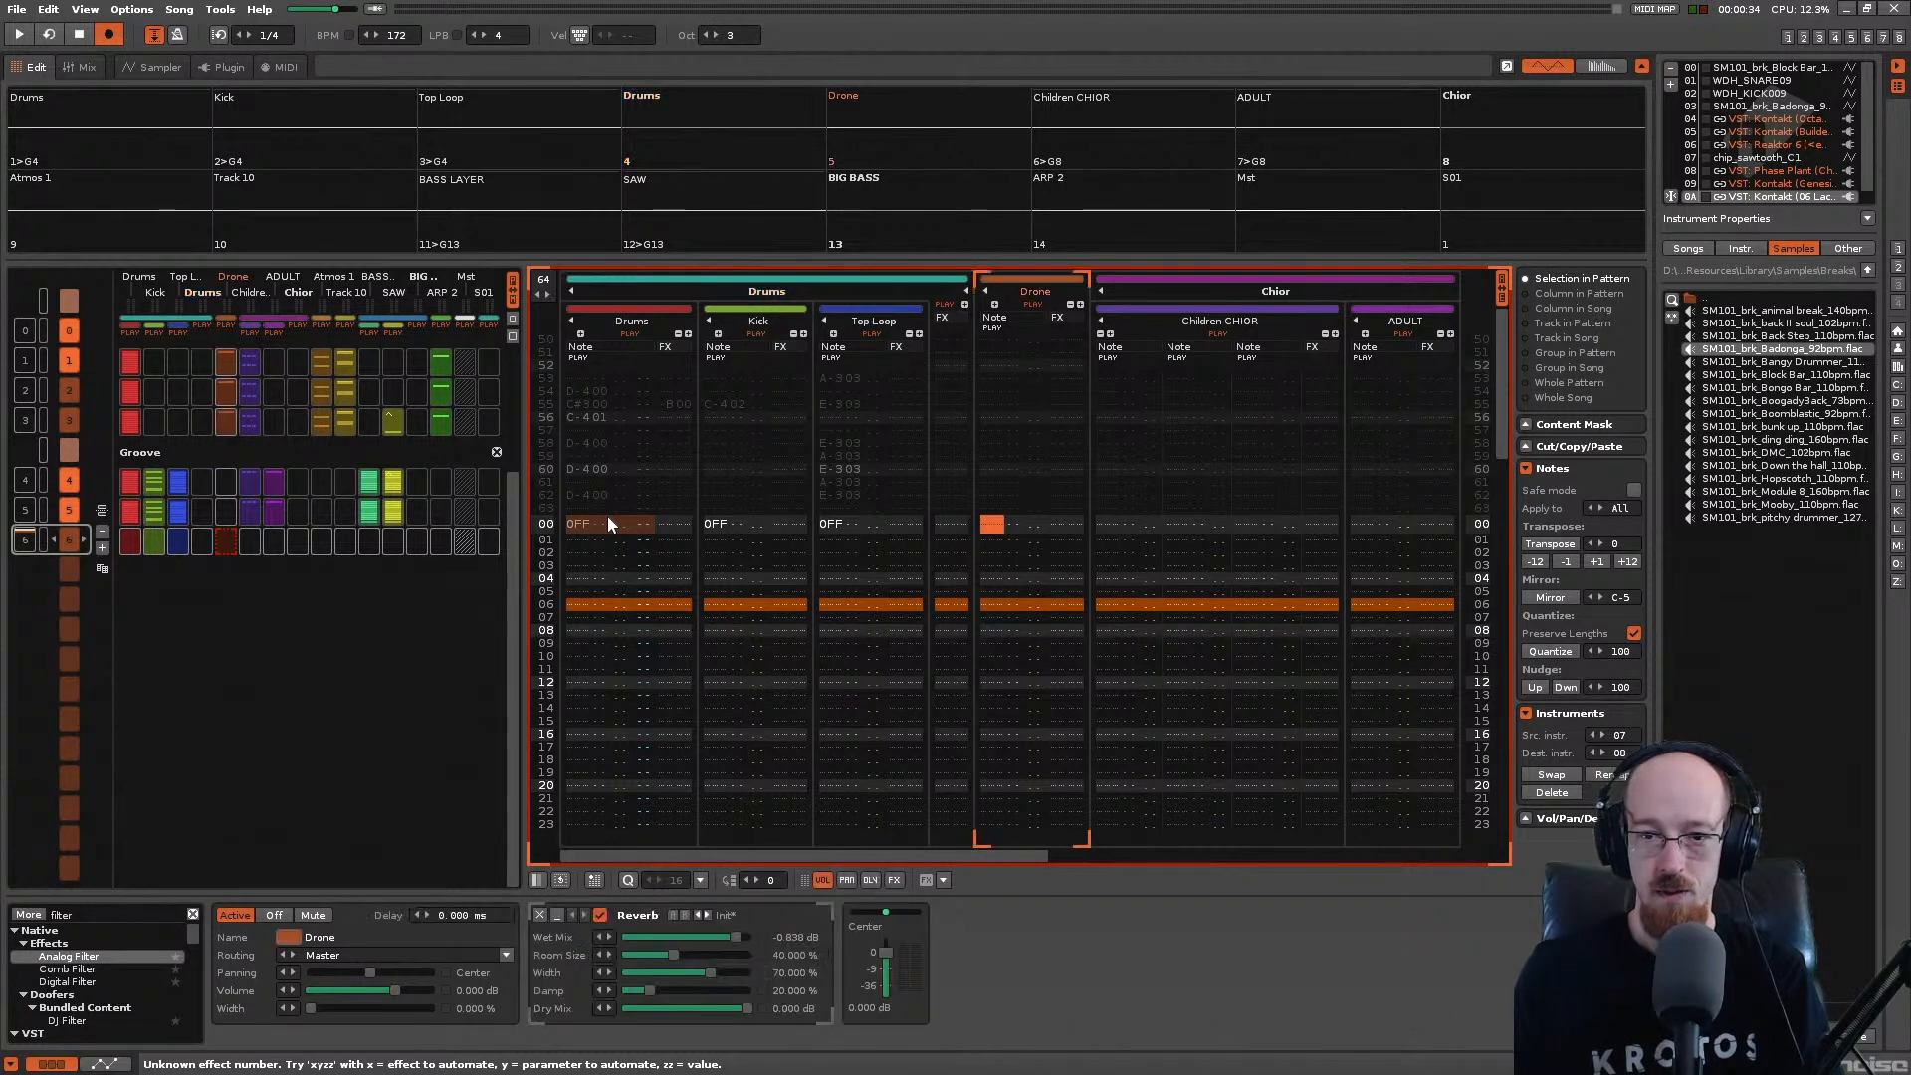
key(Tab)
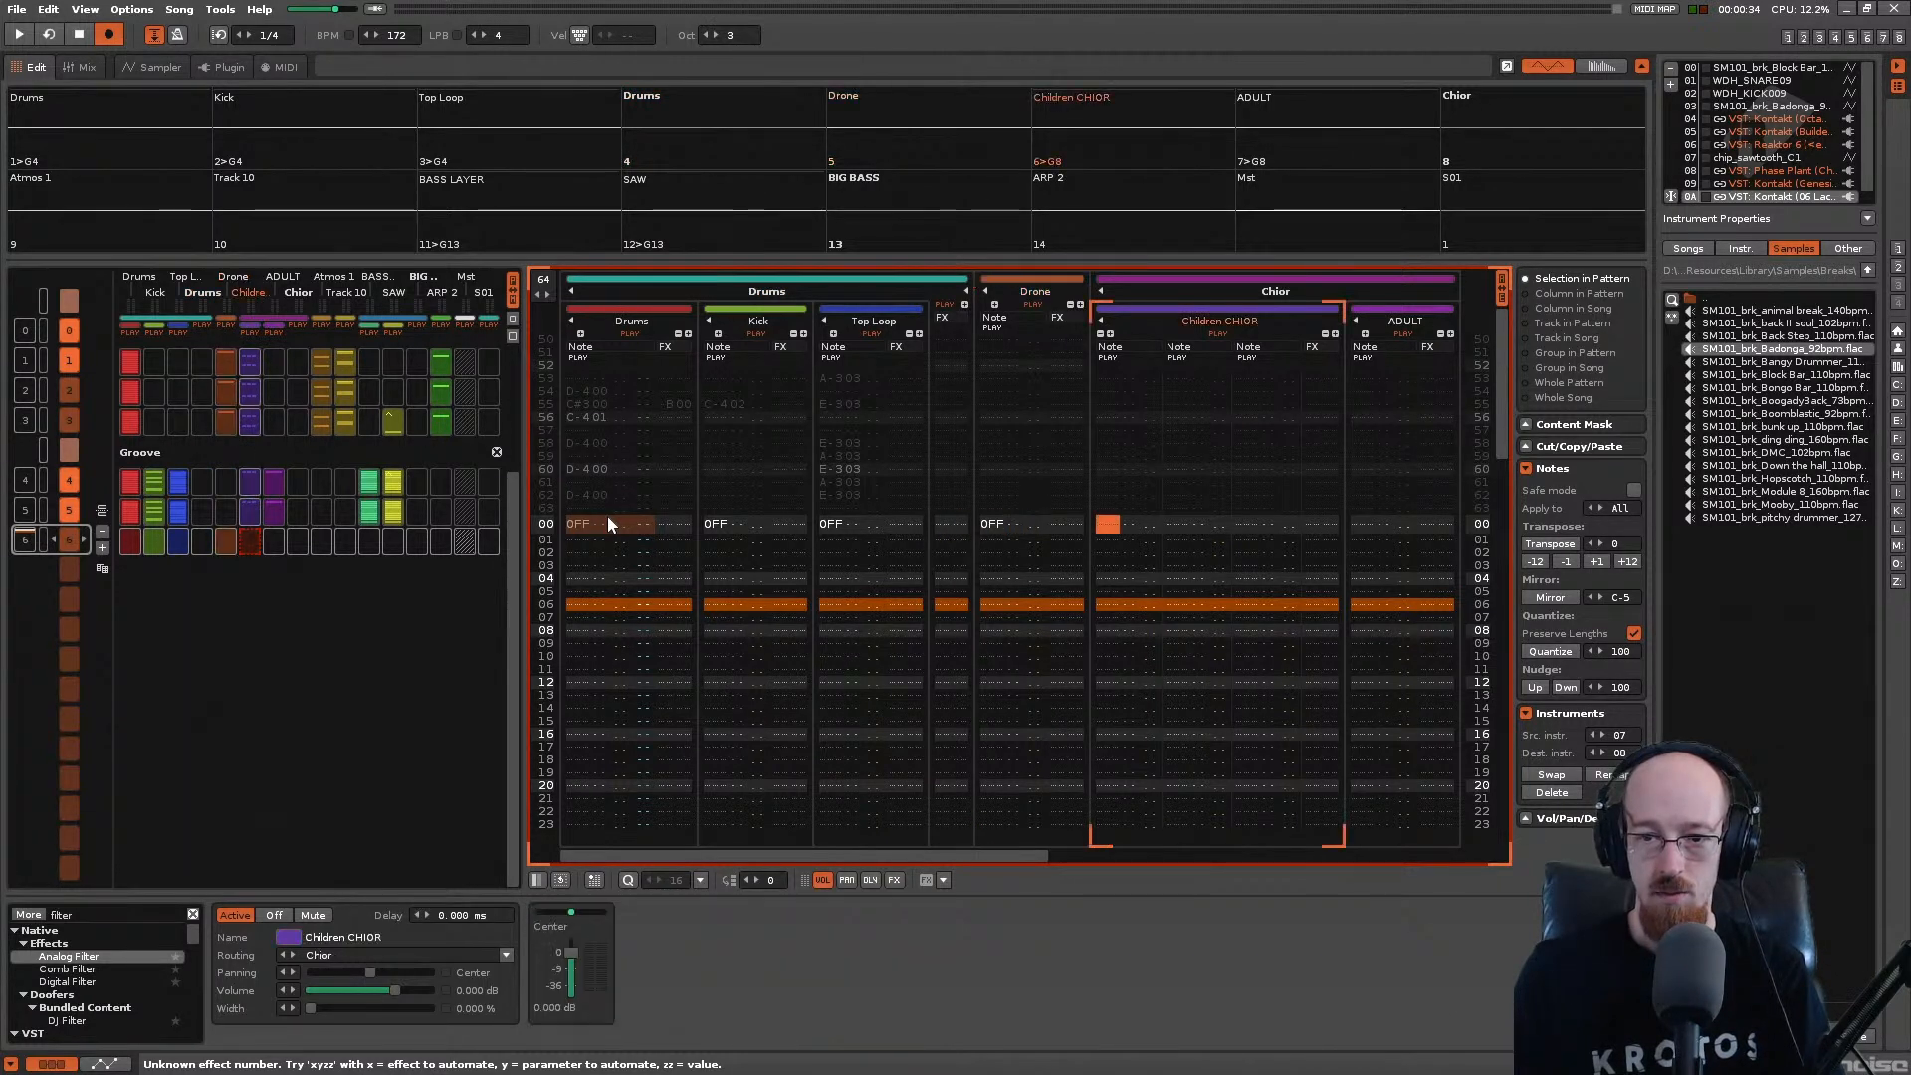
key(Tab)
key(a)
key(Tab)
key(a)
key(Tab)
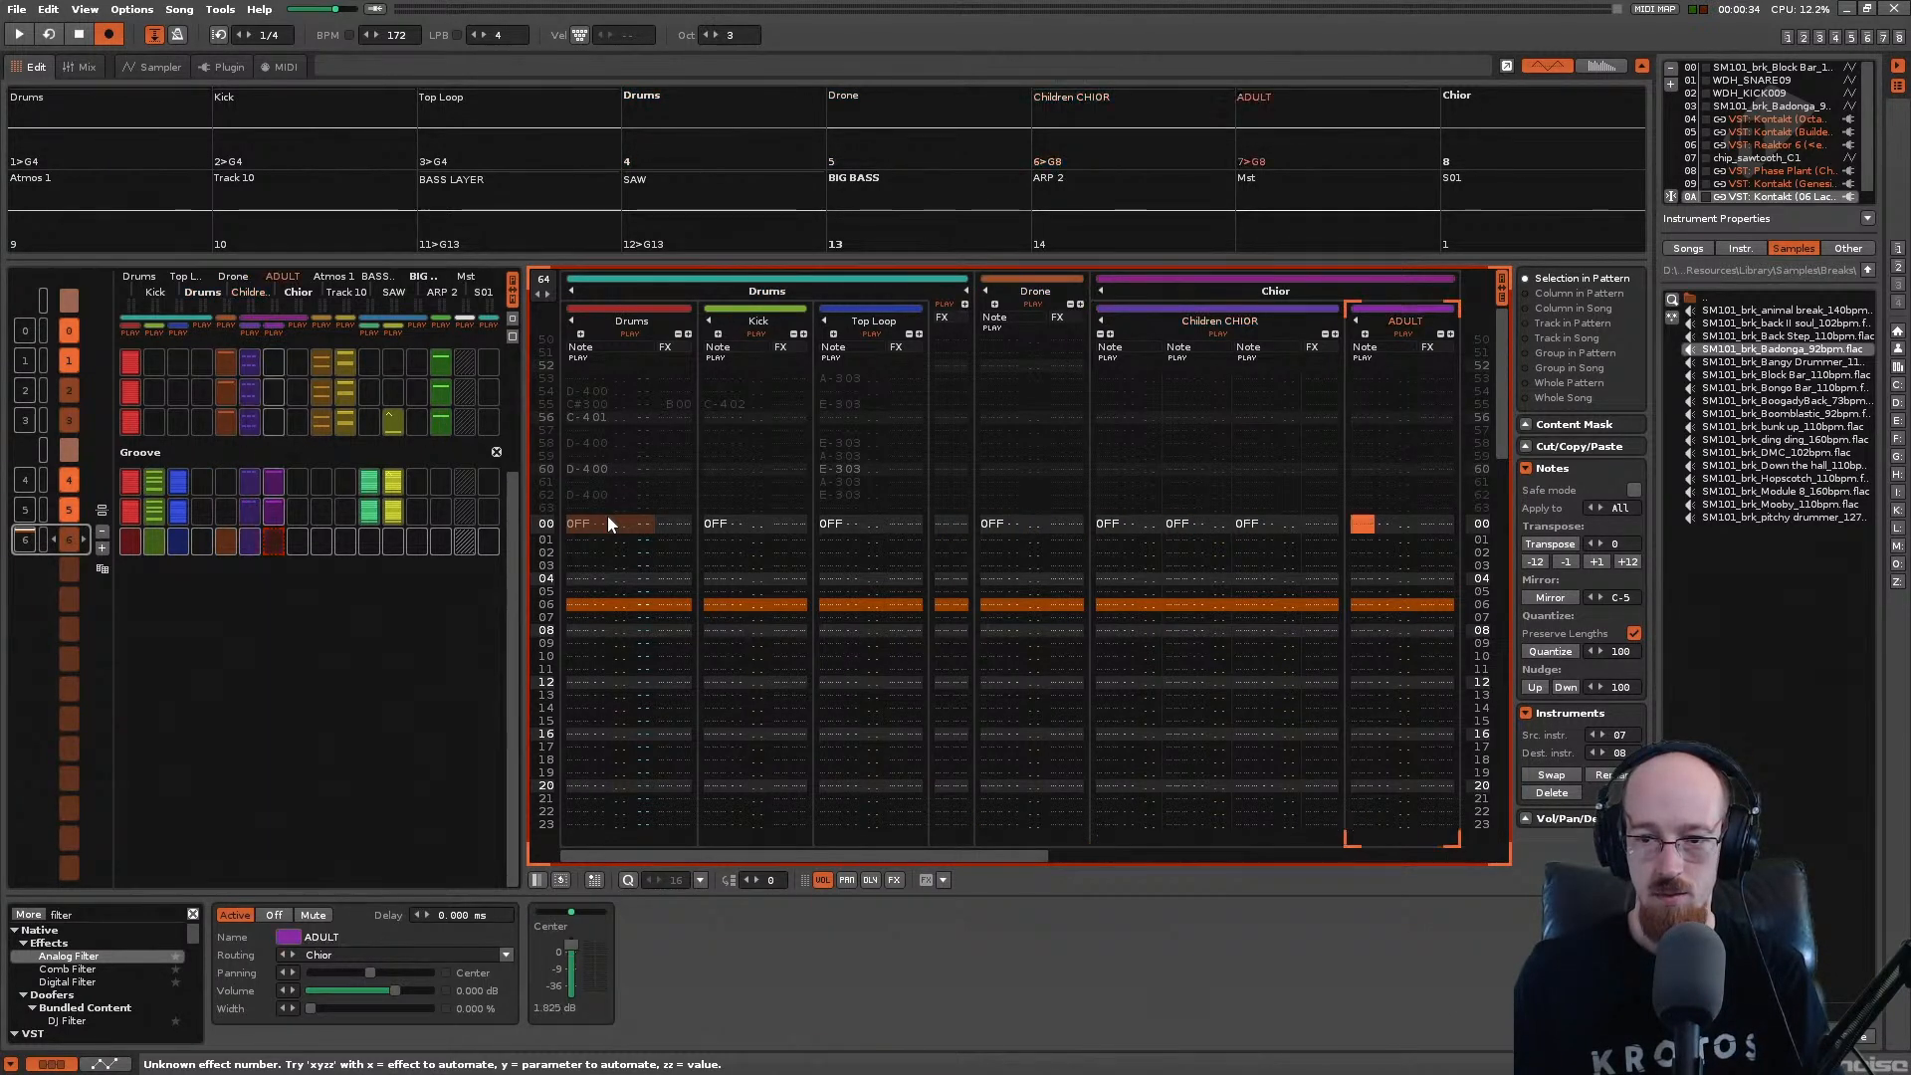
Step: Enter note-offs on line 00 of the ADULT, Atmos 1, Track 10 and BASS LAYER tracks
key(Tab)
key(Tab)
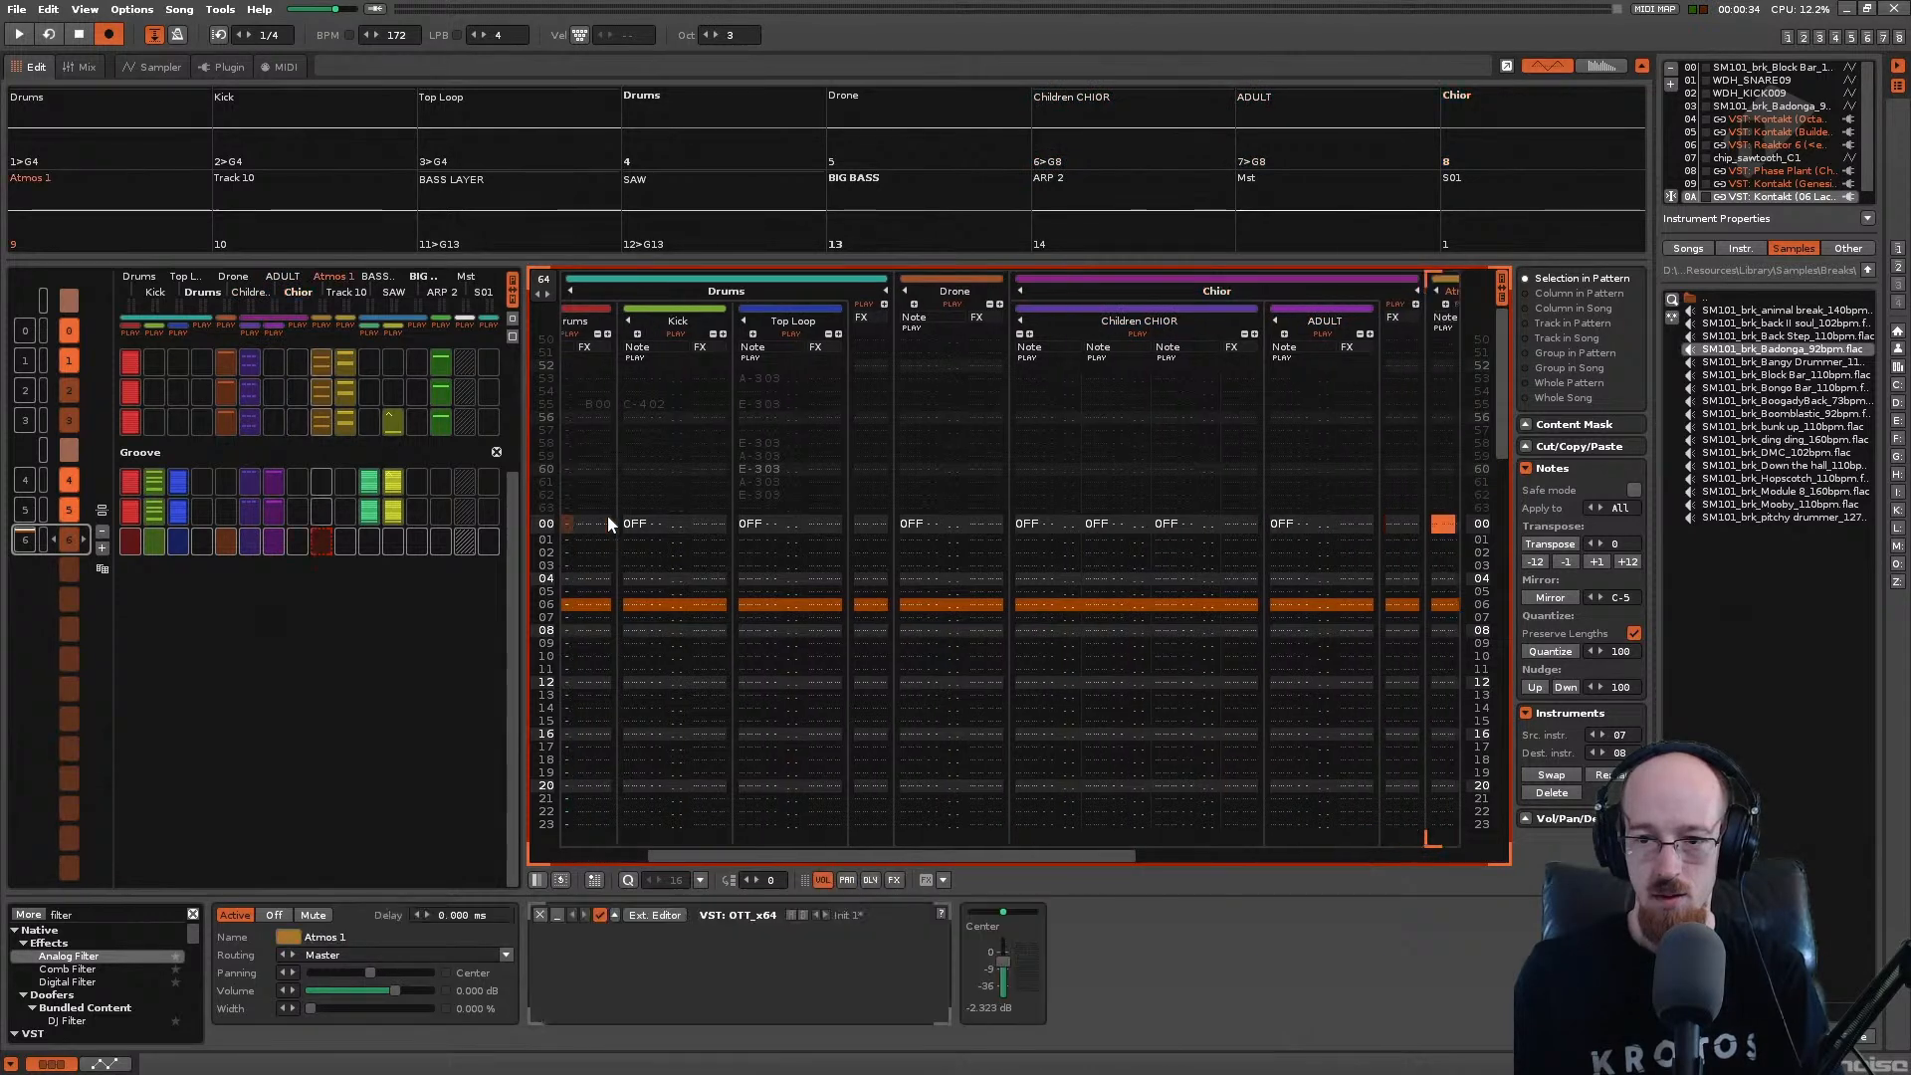
key(Tab)
key(Tab)
key(Tab)
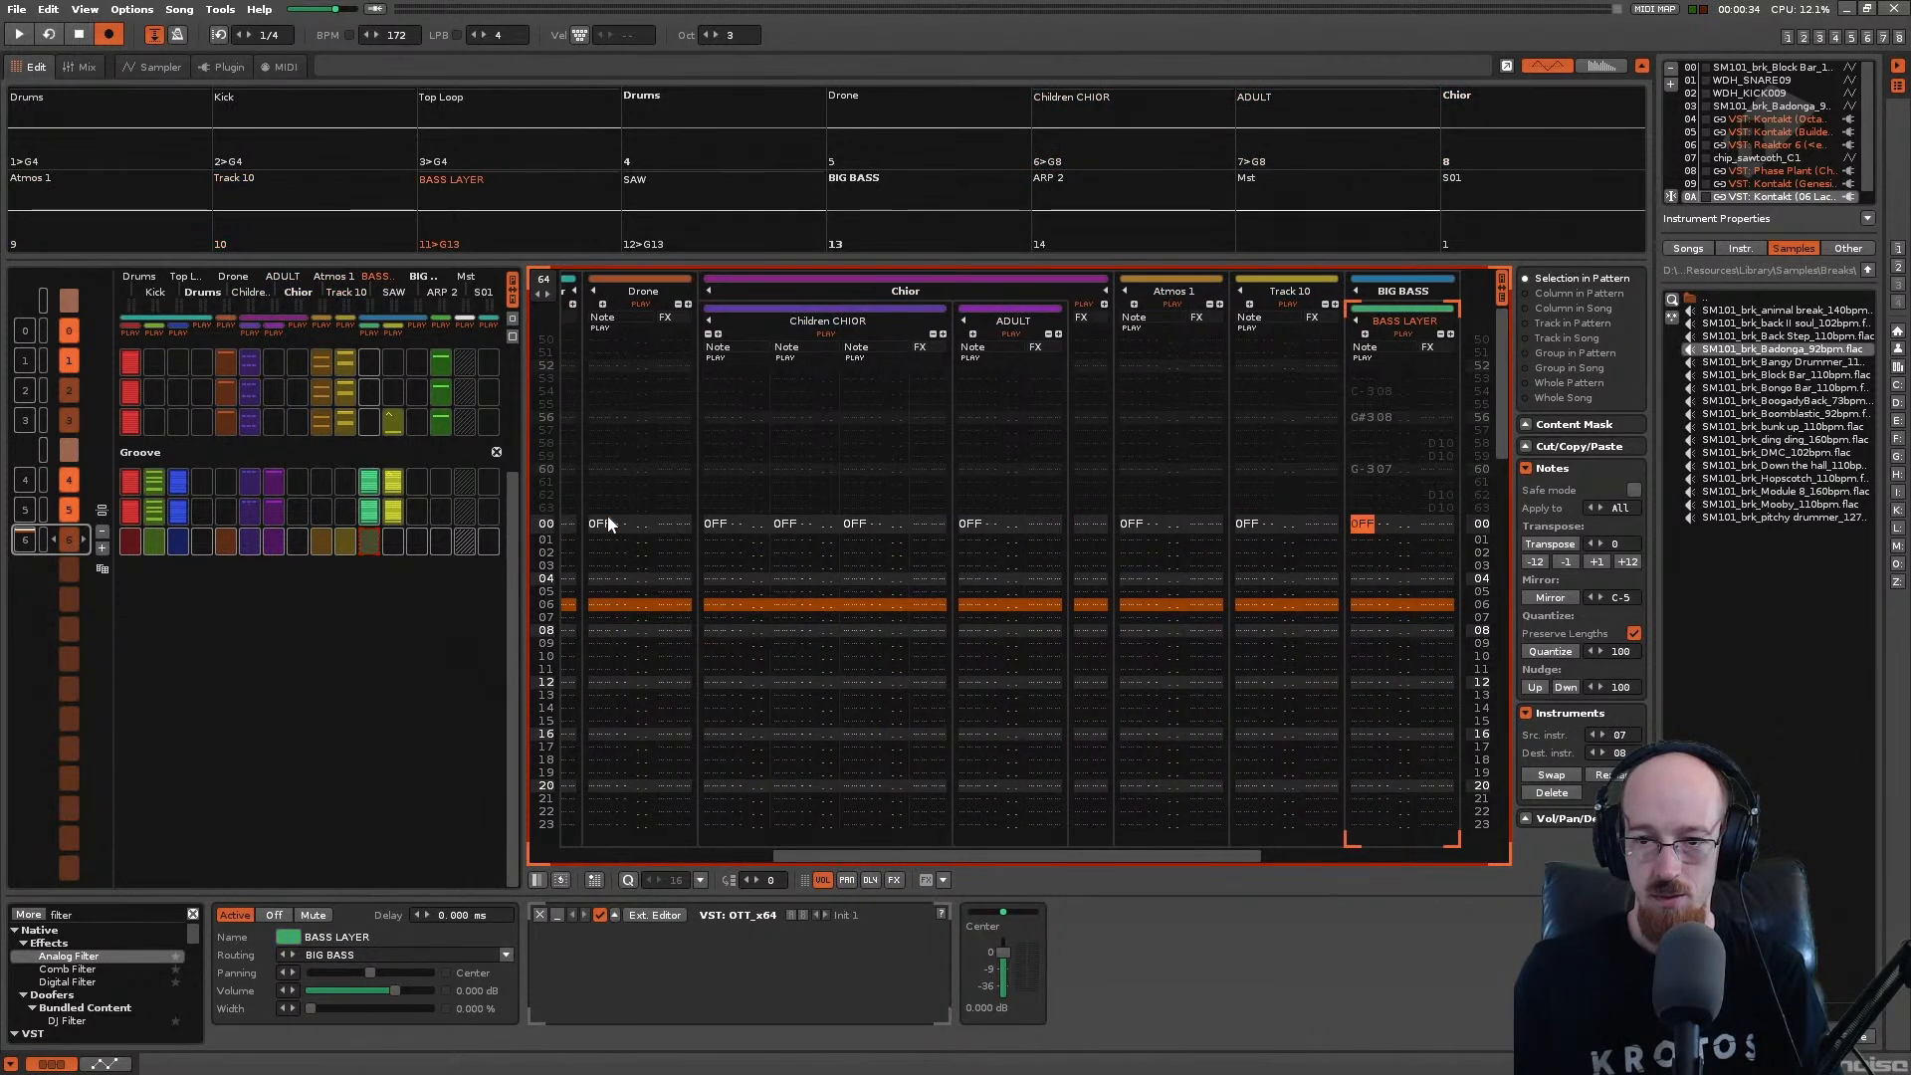
Step: Enter note-offs on line 00 of the SAW and ARP 2 tracks, and save the song
key(Tab)
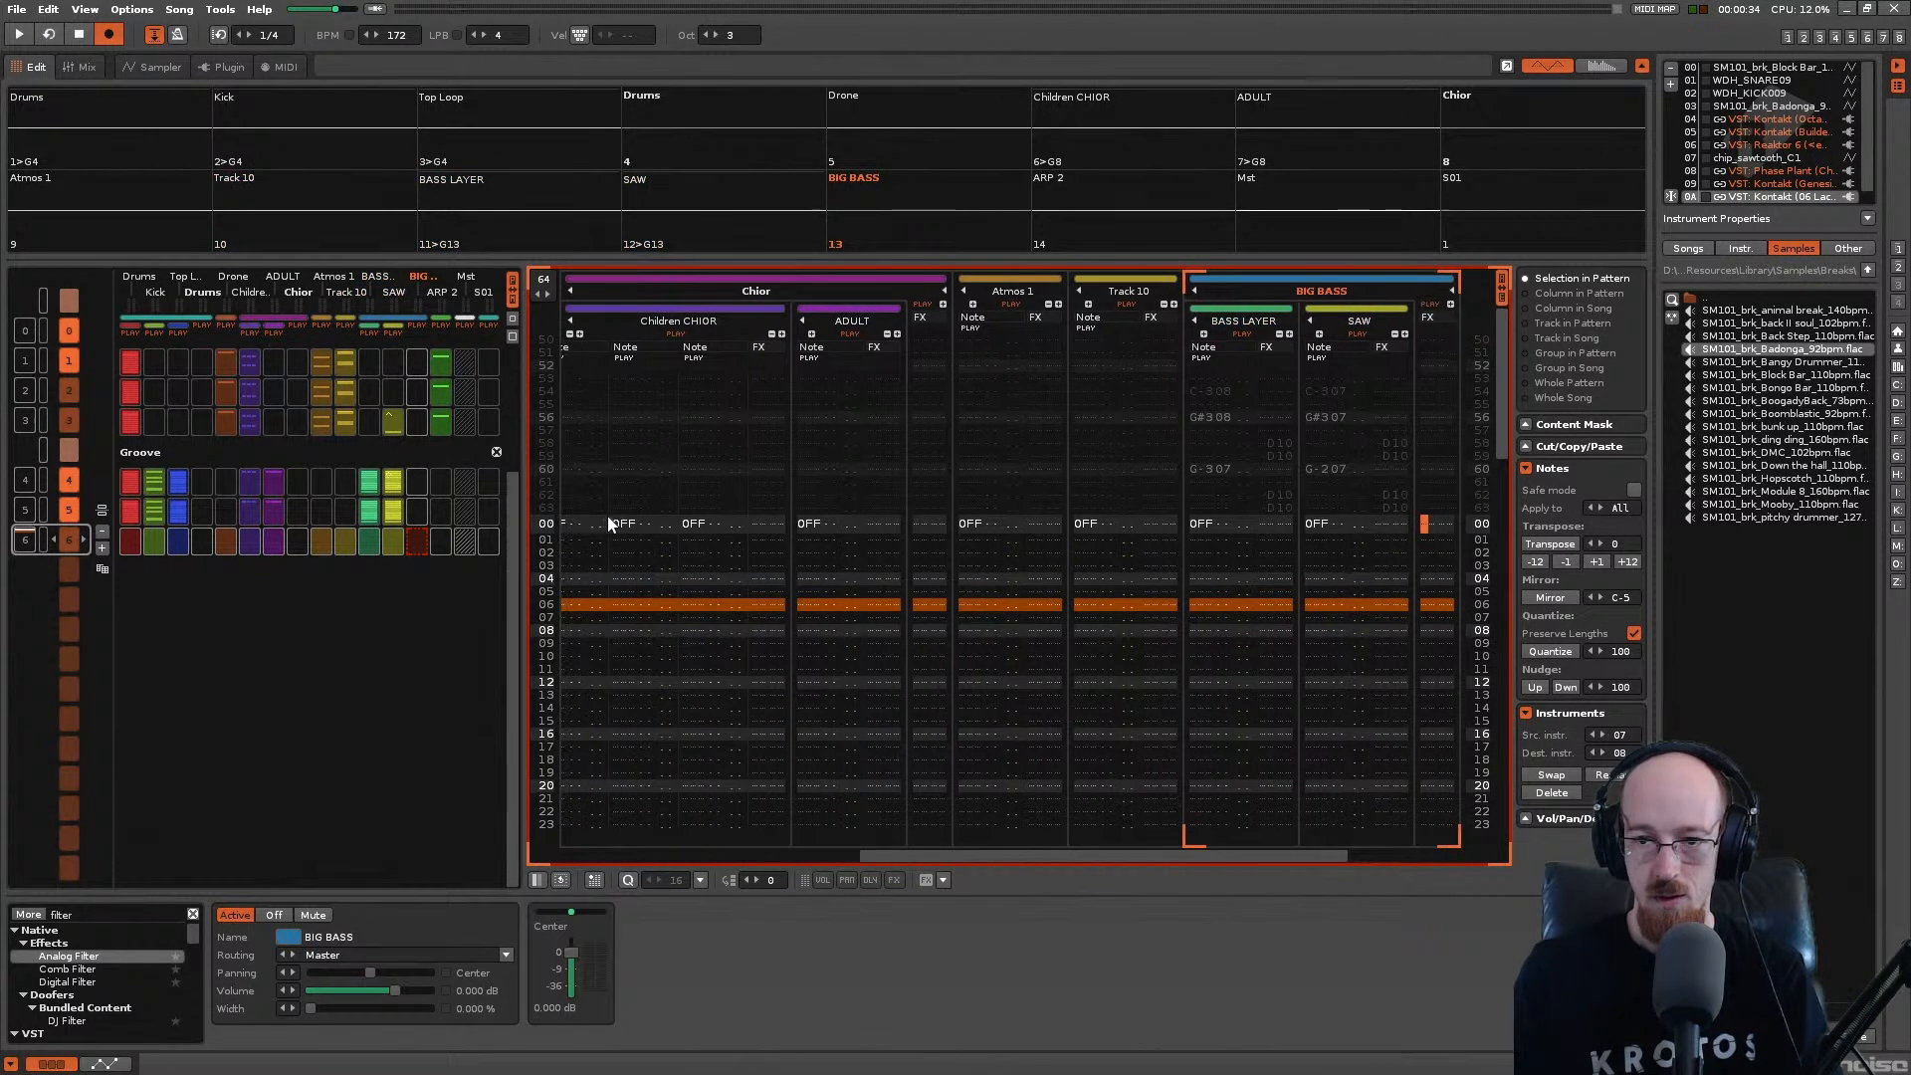
key(Tab)
key(shift+Tab)
key(Tab)
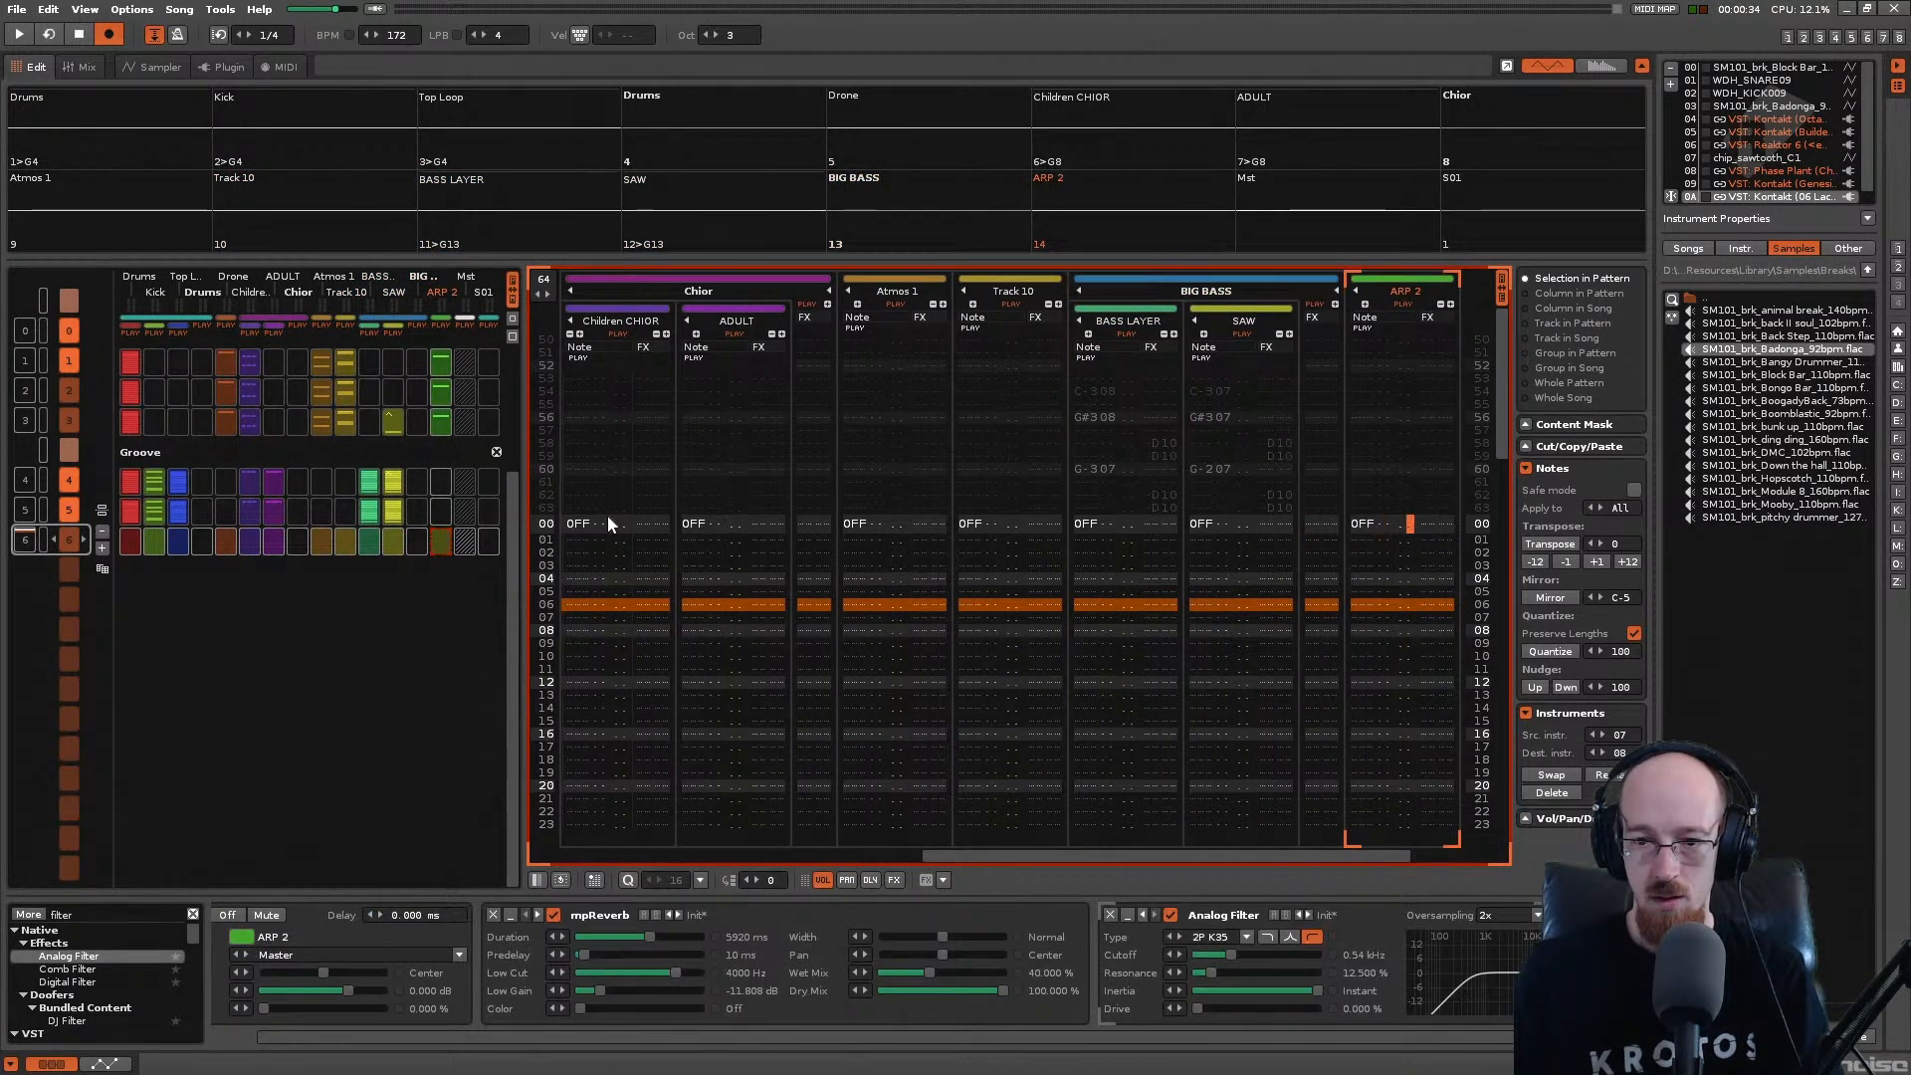
key(Tab)
key(Tab)
key(Tab)
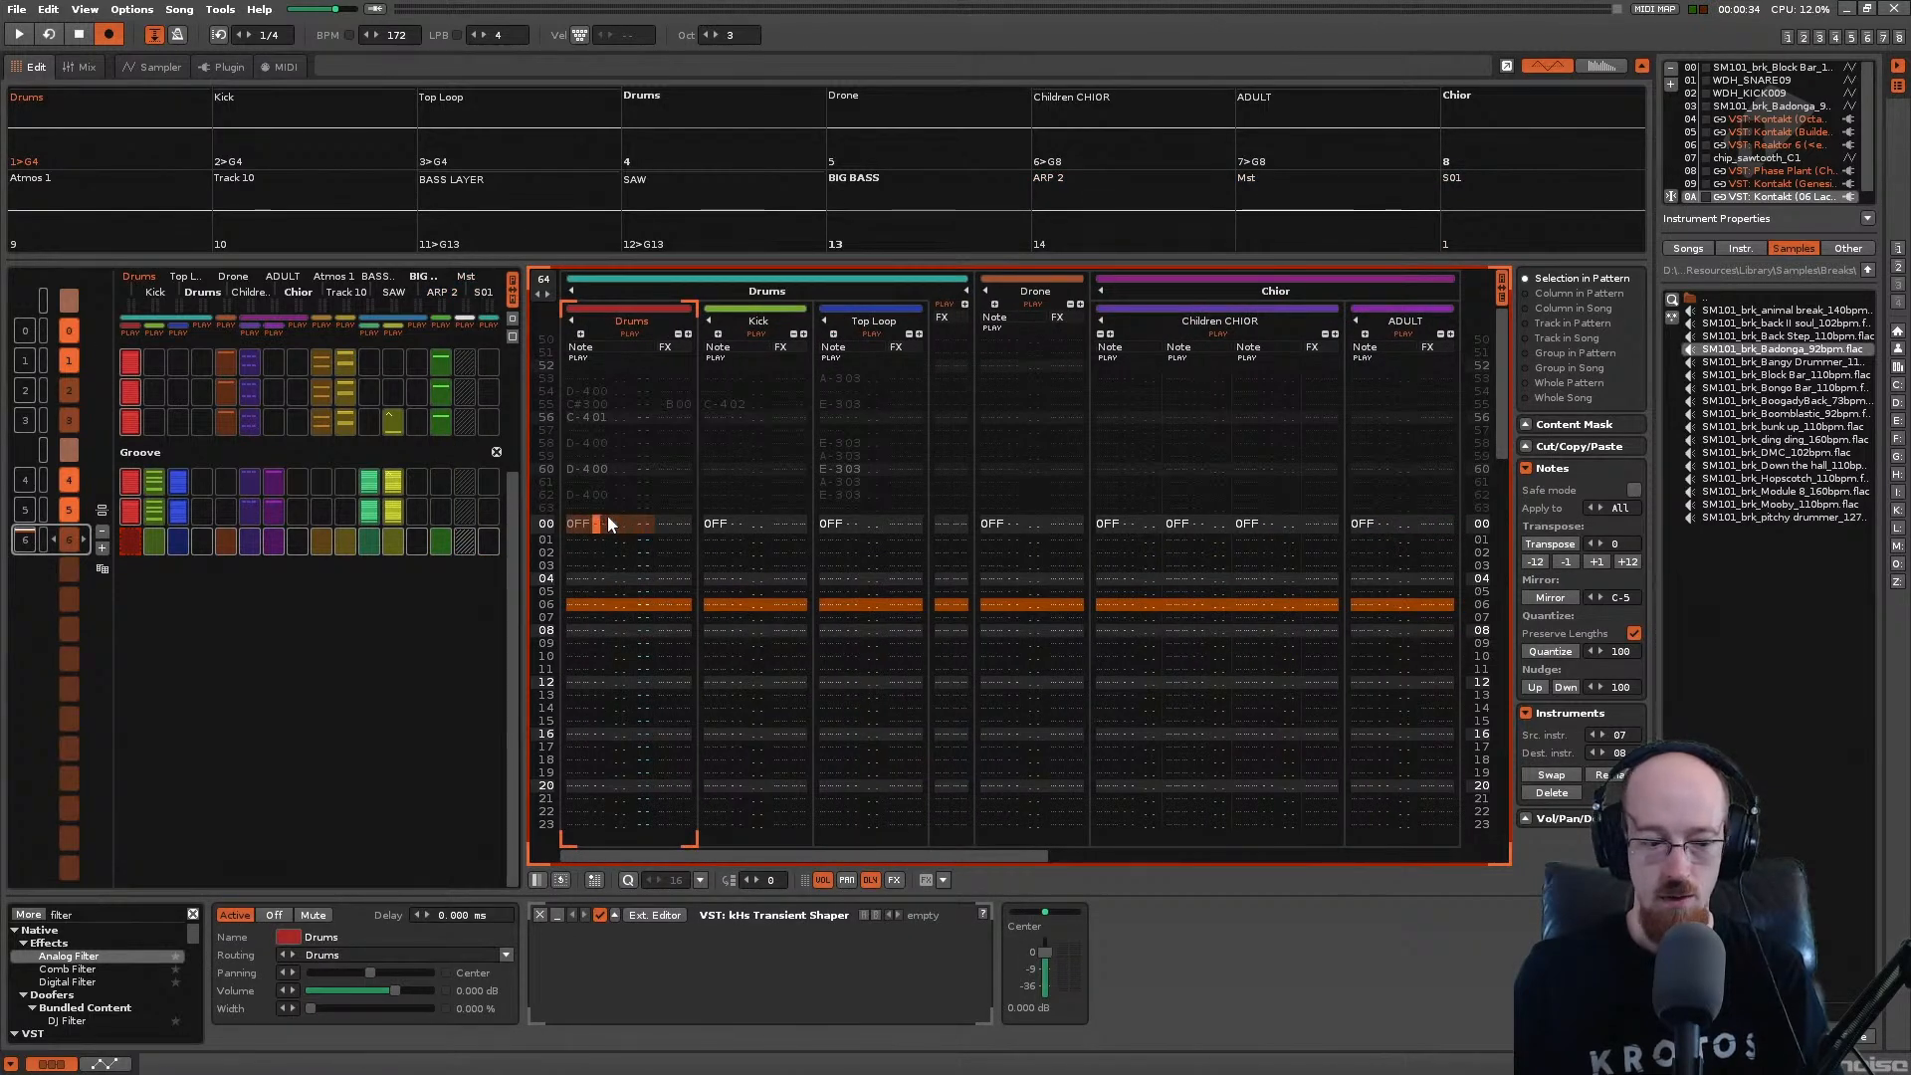
key(shift+Tab)
key(shift+Tab)
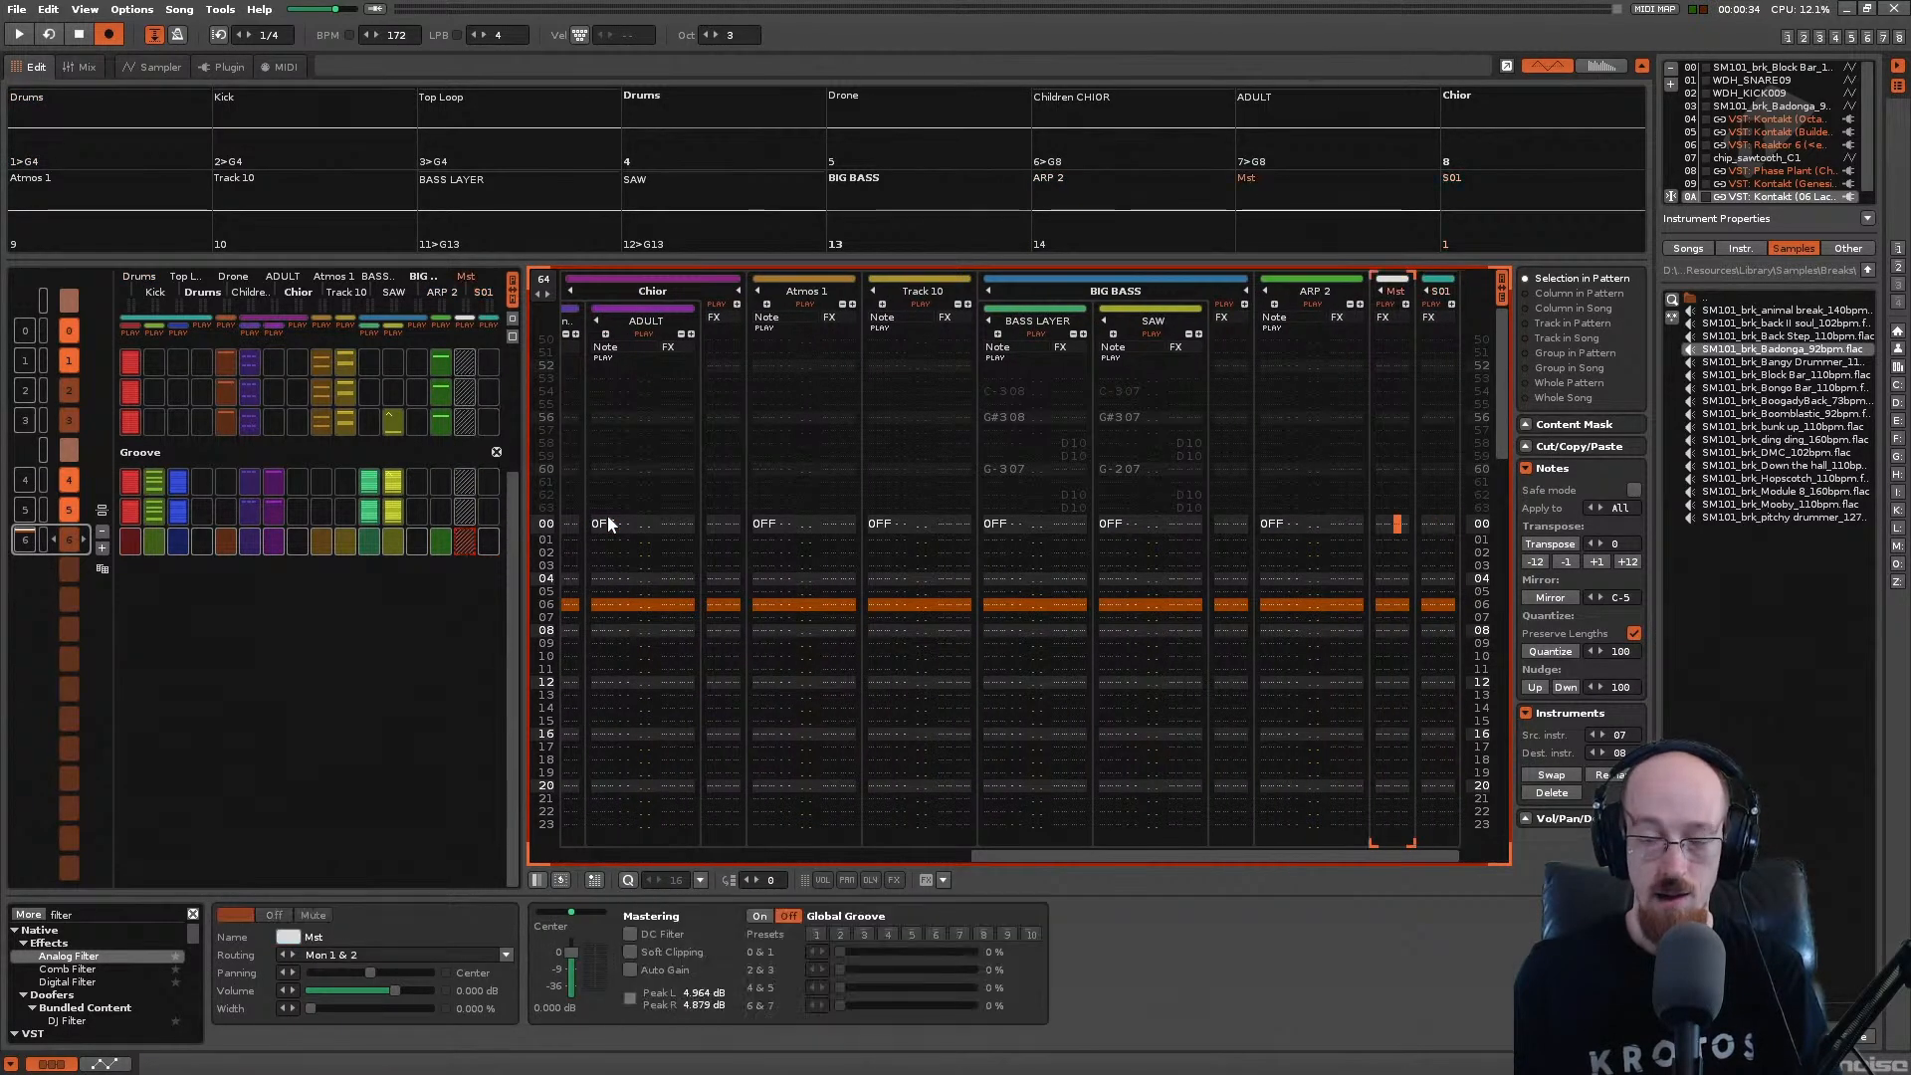
key(shift+Tab)
key(ctrl+s)
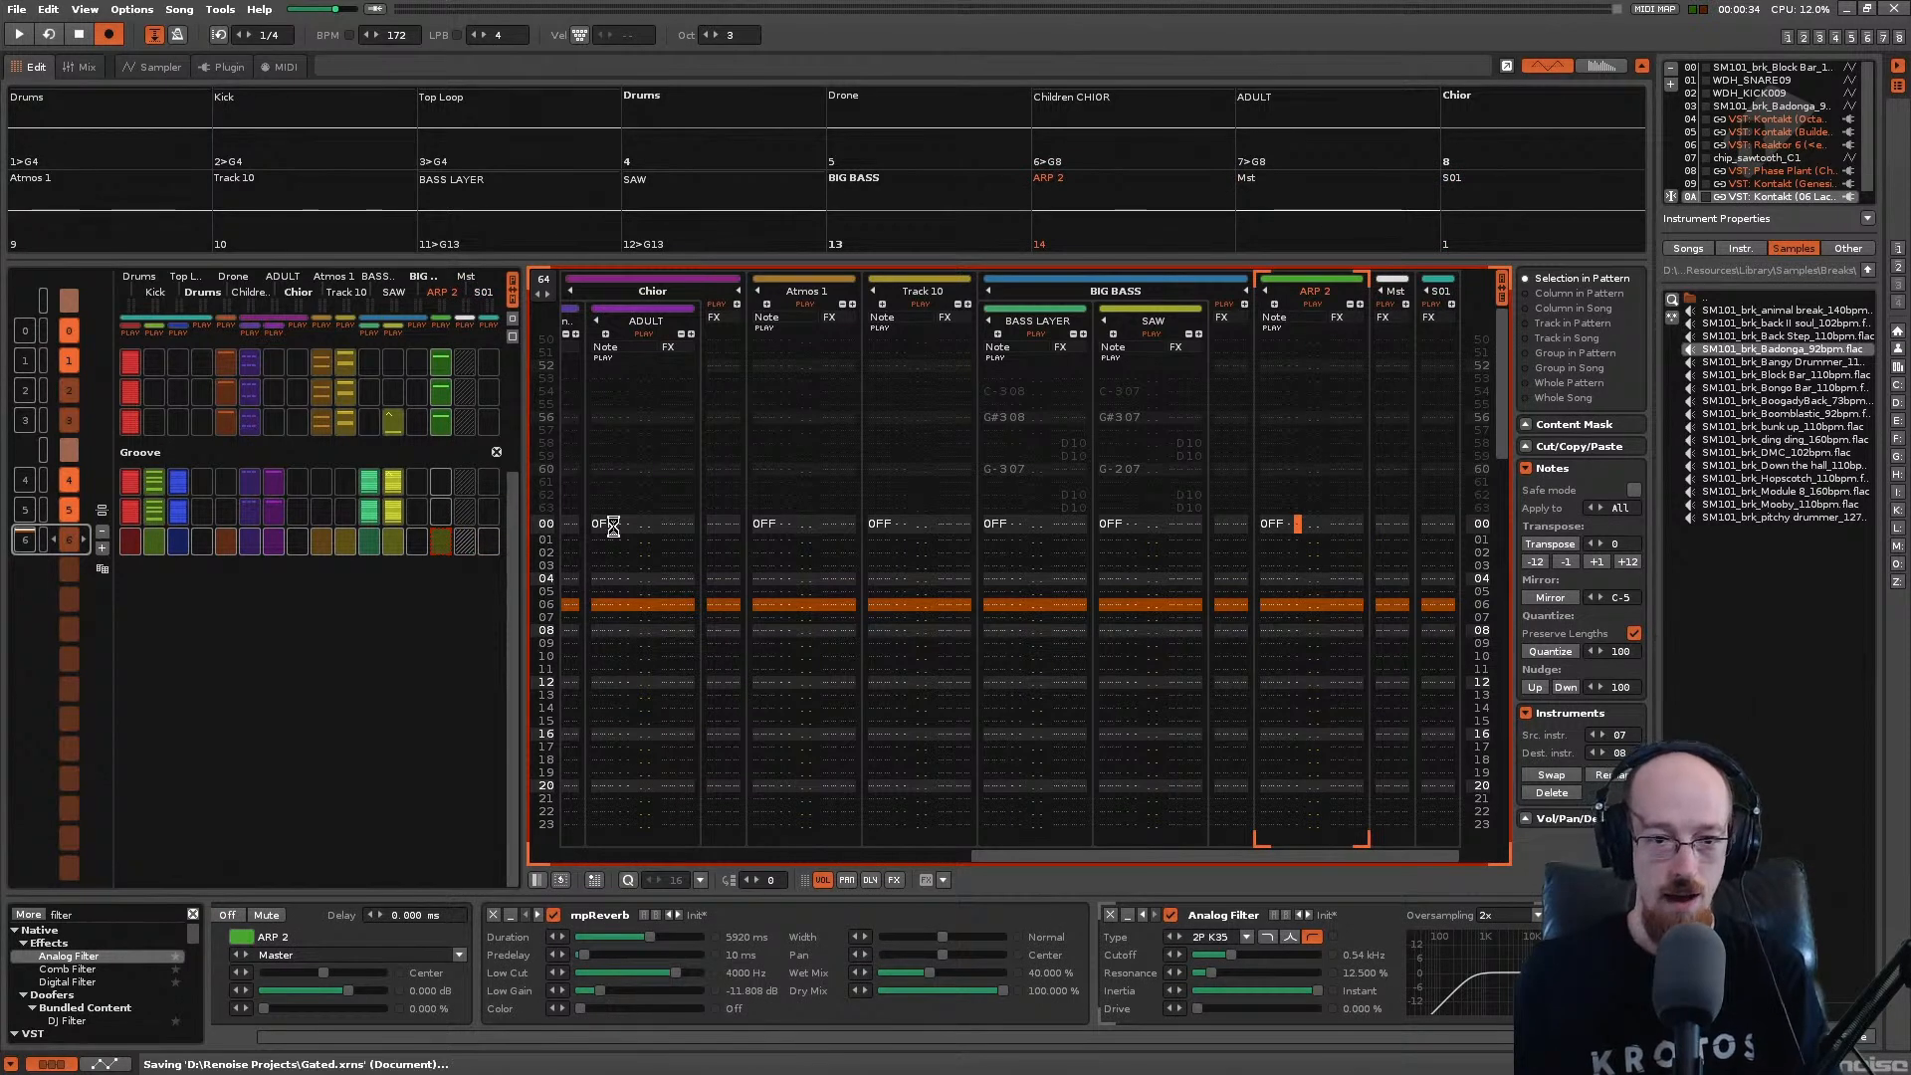
Step: Play the song from the first Intro pattern through to the note-offs in pattern 6, and save it
key(shift+Tab)
key(shift+Tab)
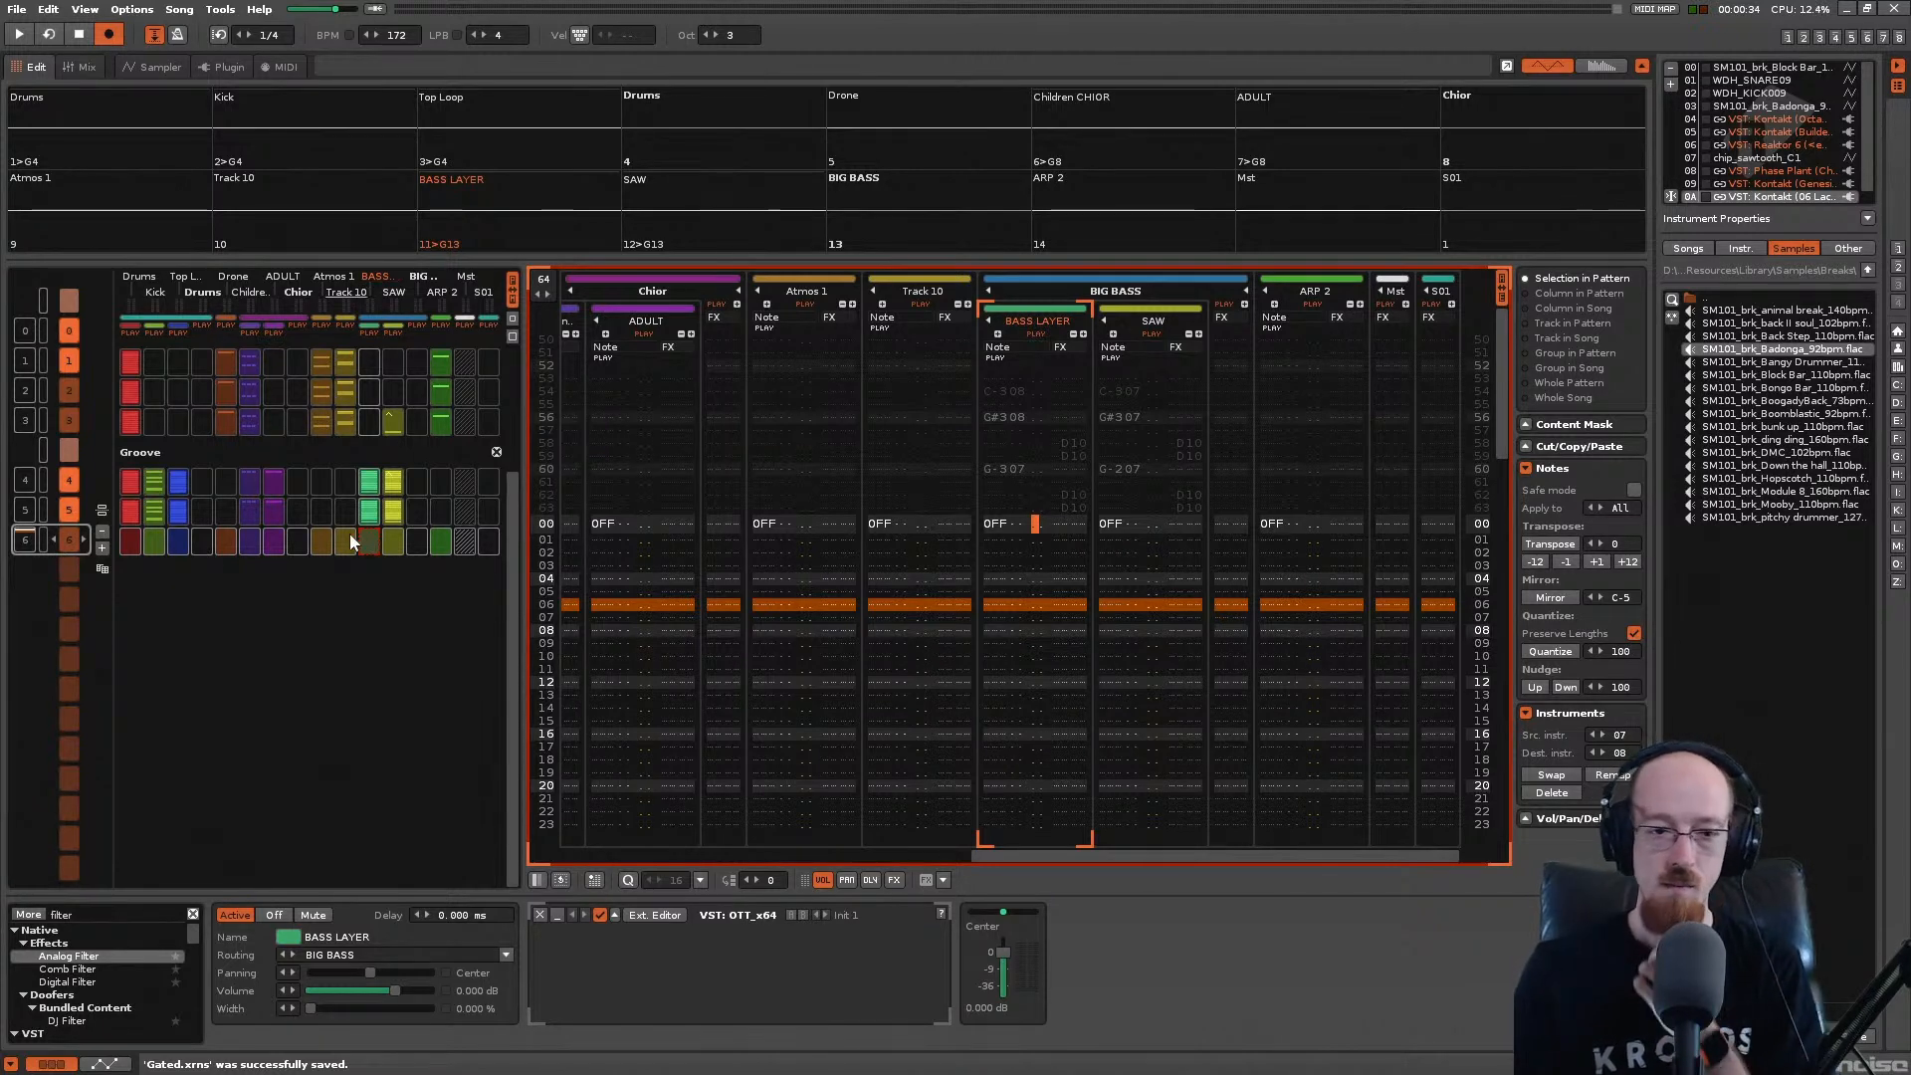
scroll(756, 552, up, 6)
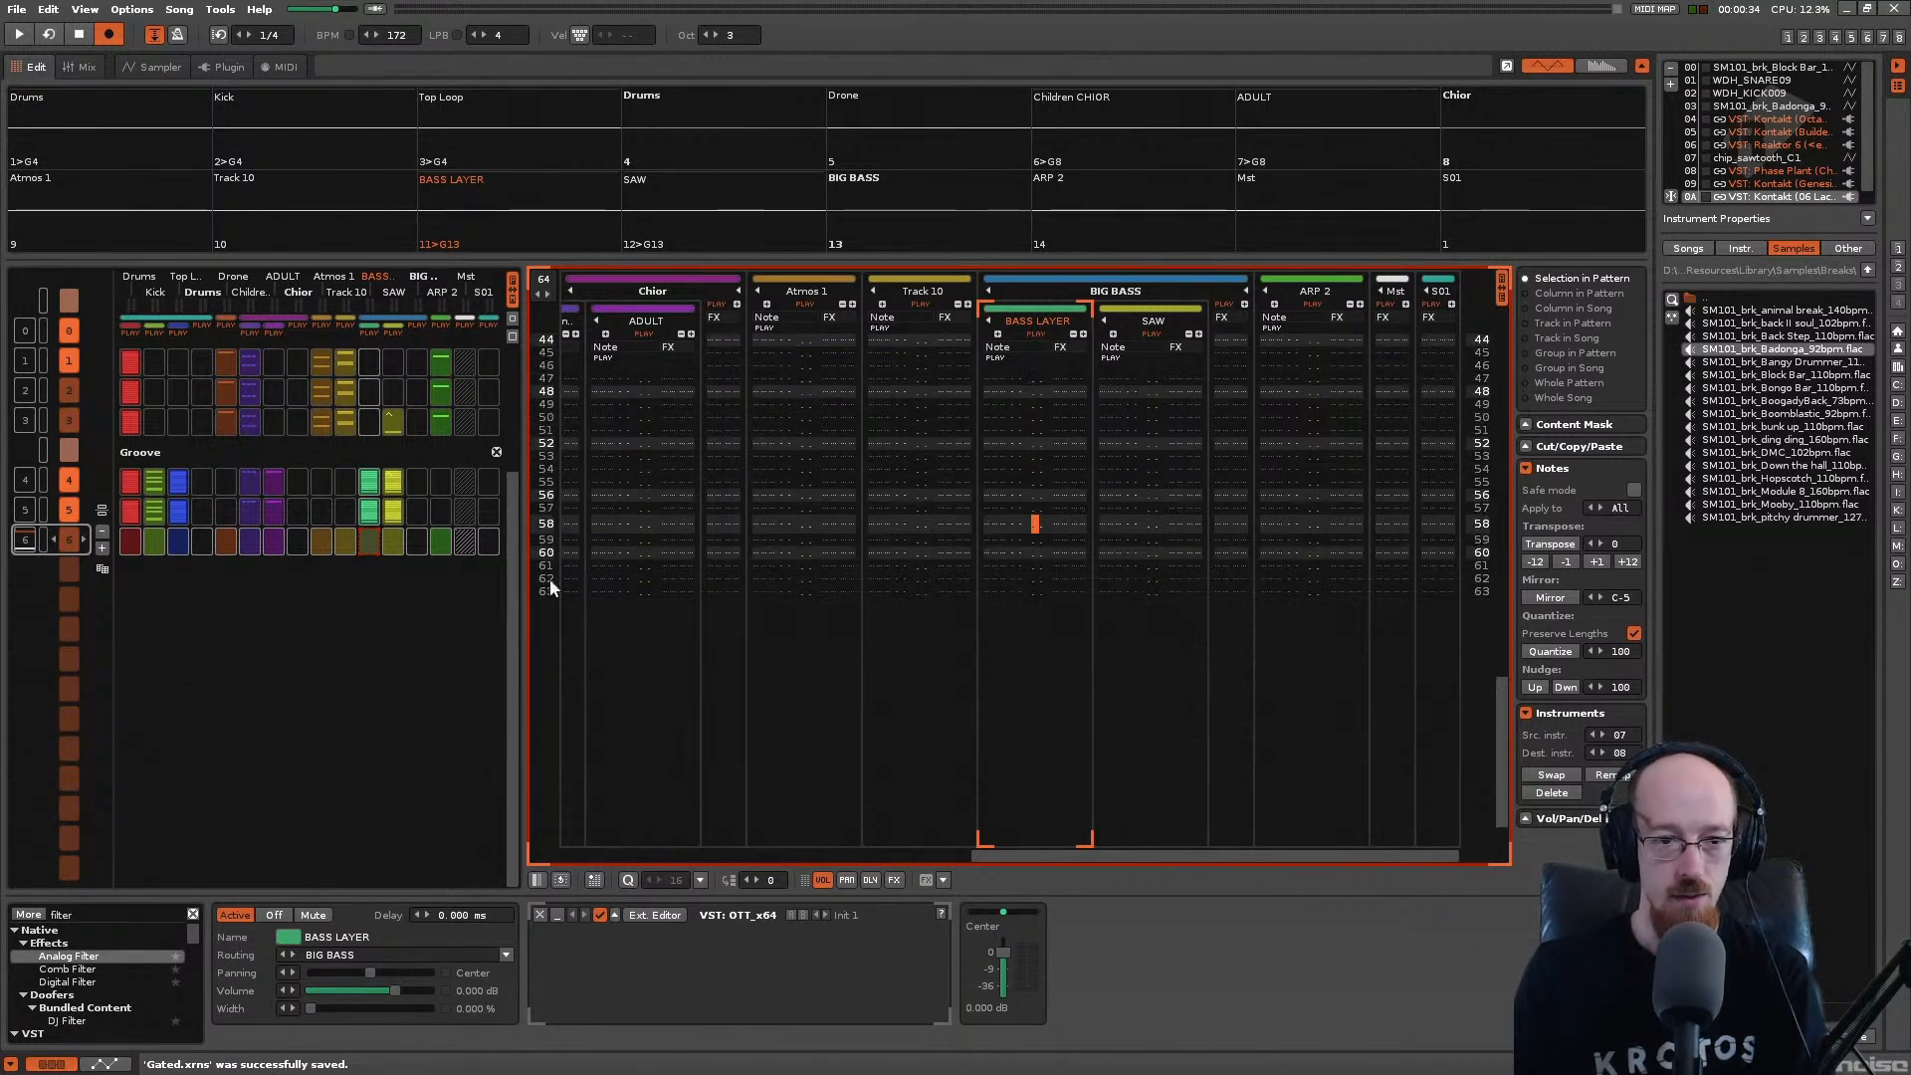
scroll(237, 530, up, 4)
scroll(418, 587, down, 4)
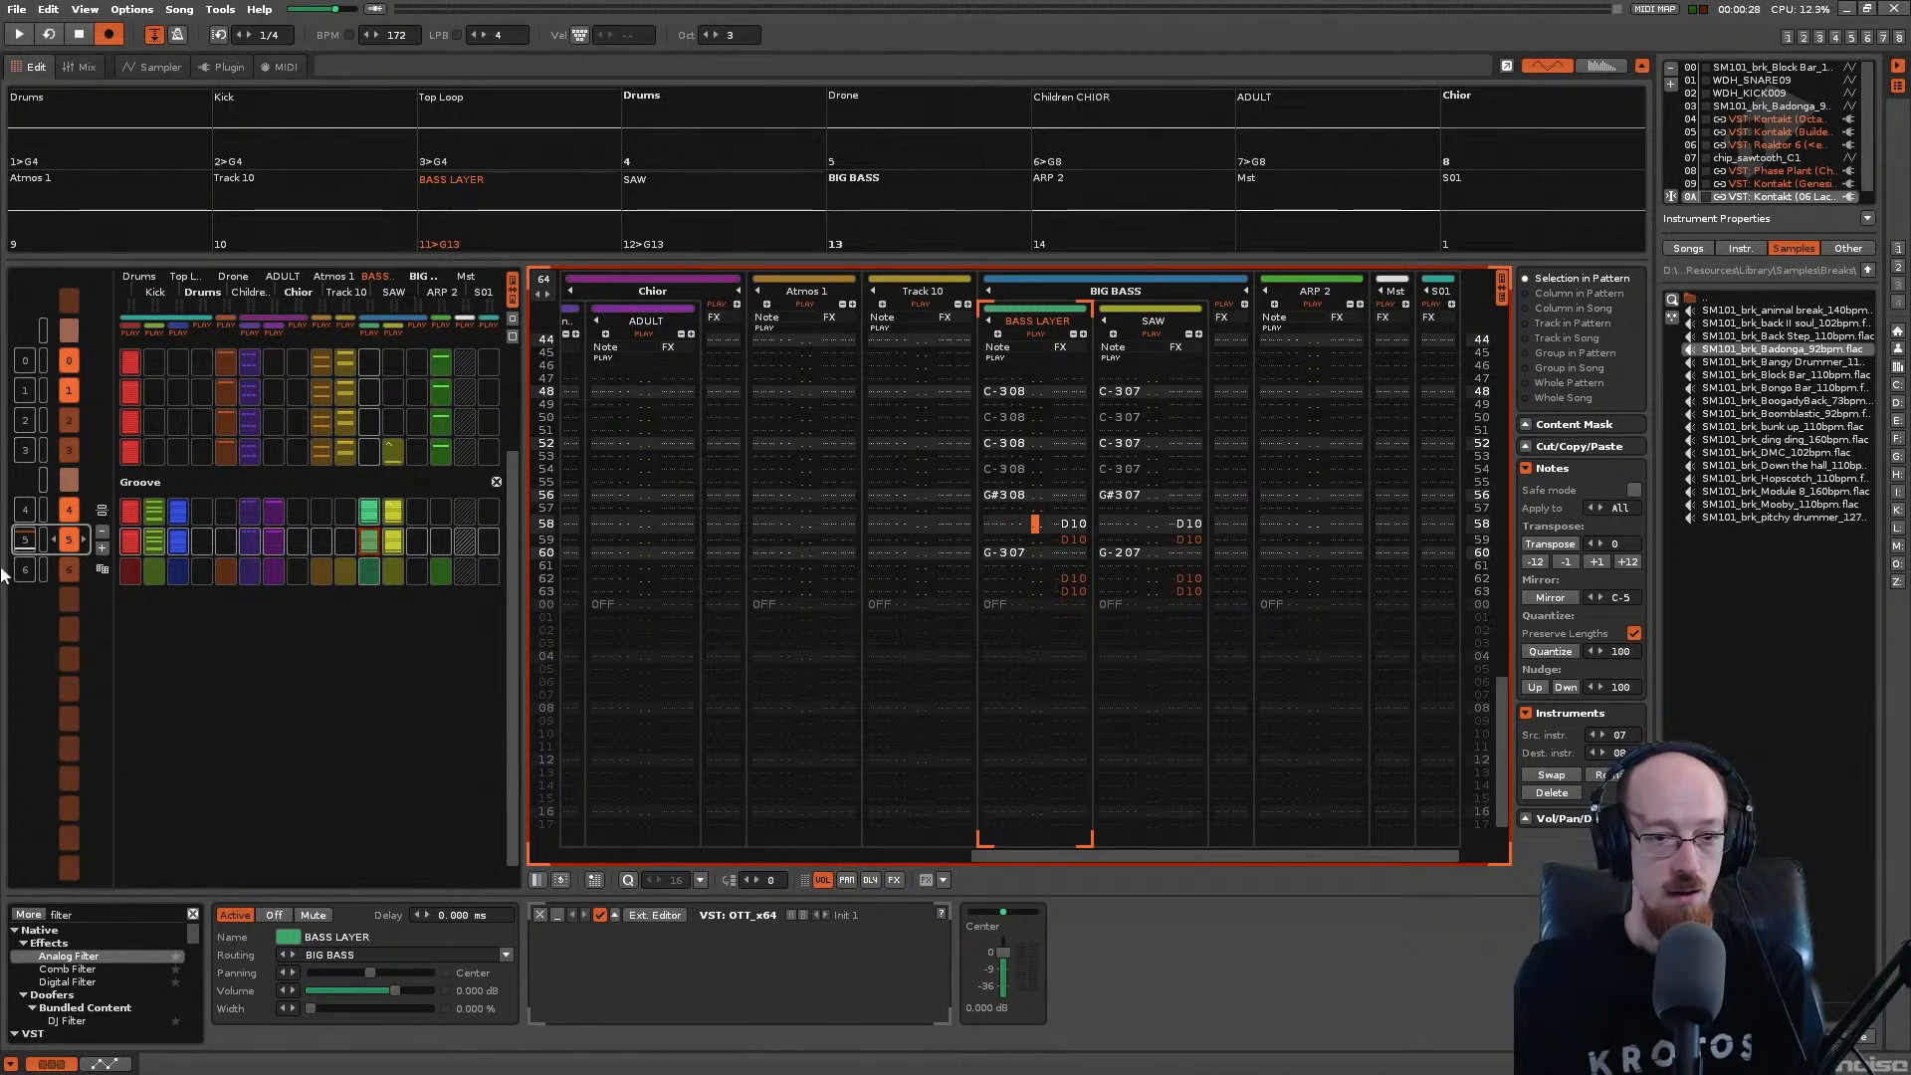
scroll(201, 573, up, 5)
key(ctrl+s)
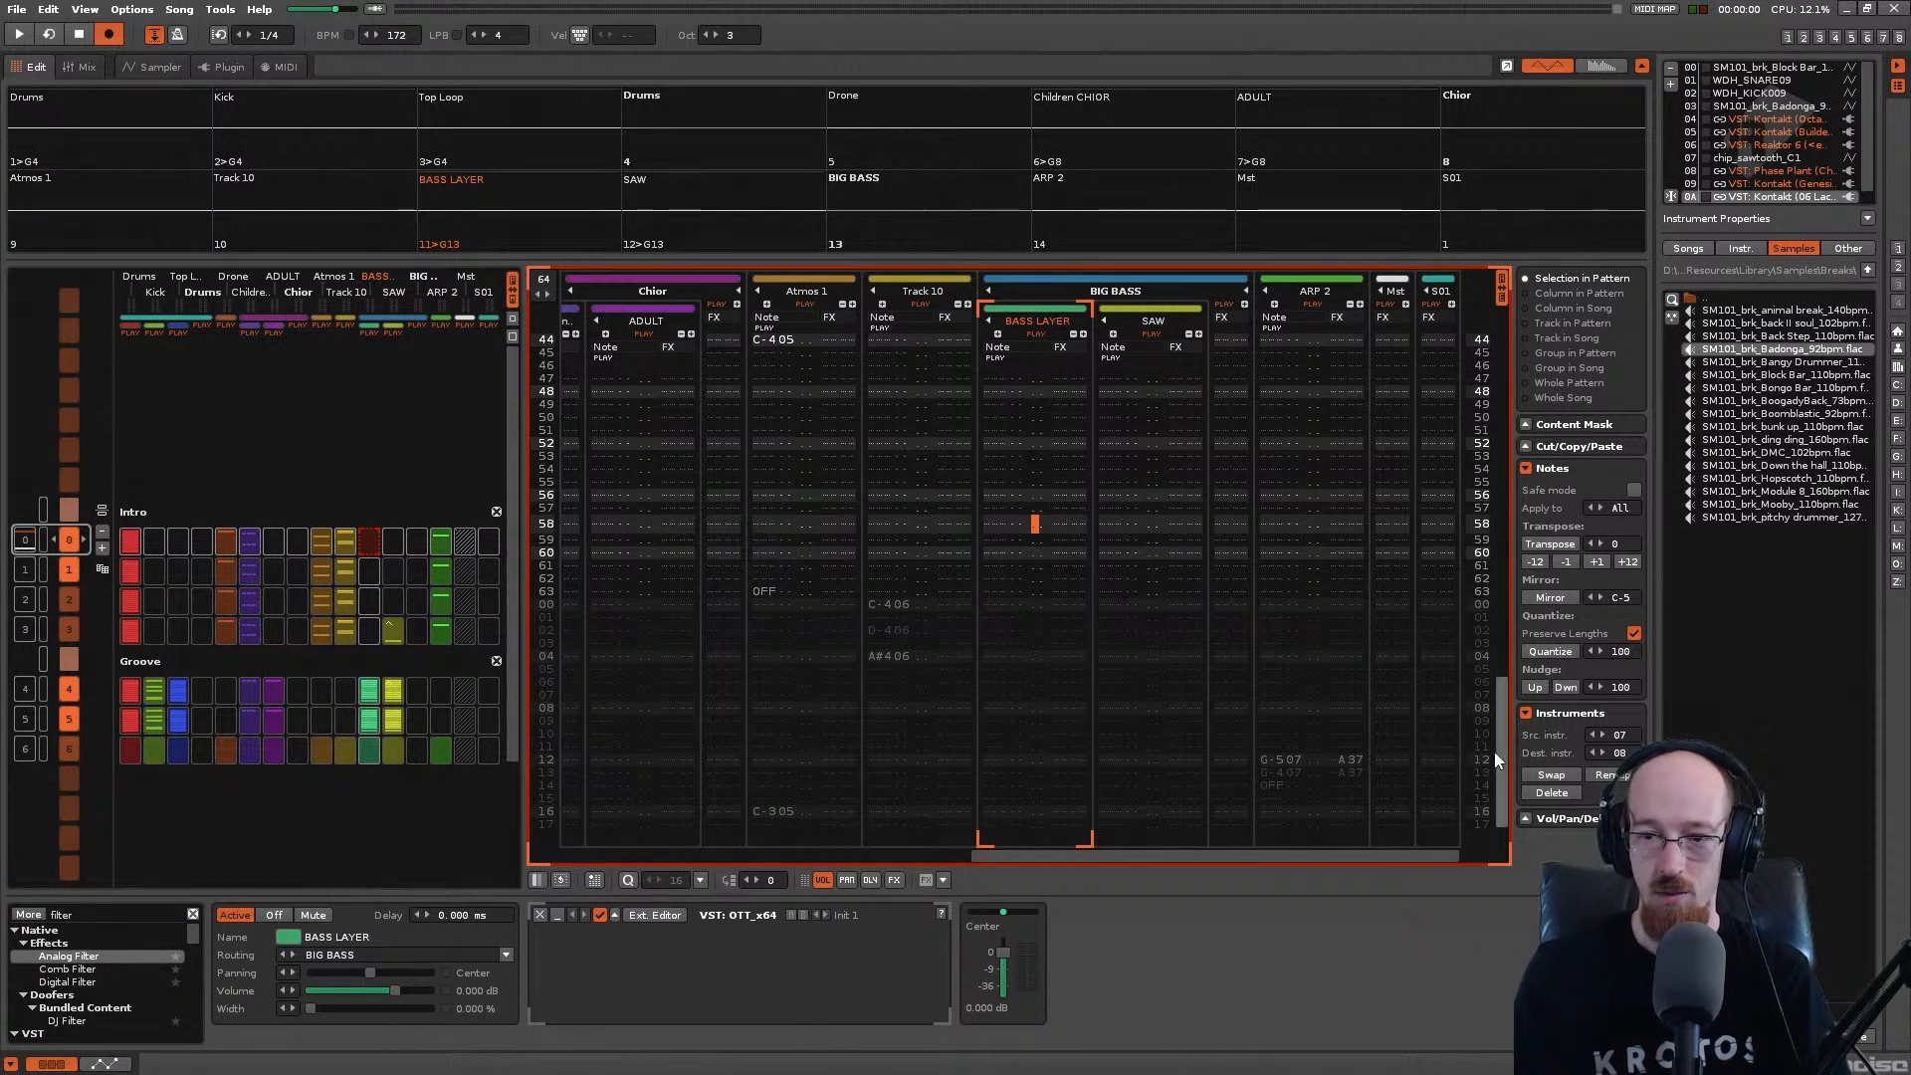
drag(1504, 726, 1442, 335)
key(ctrl+s)
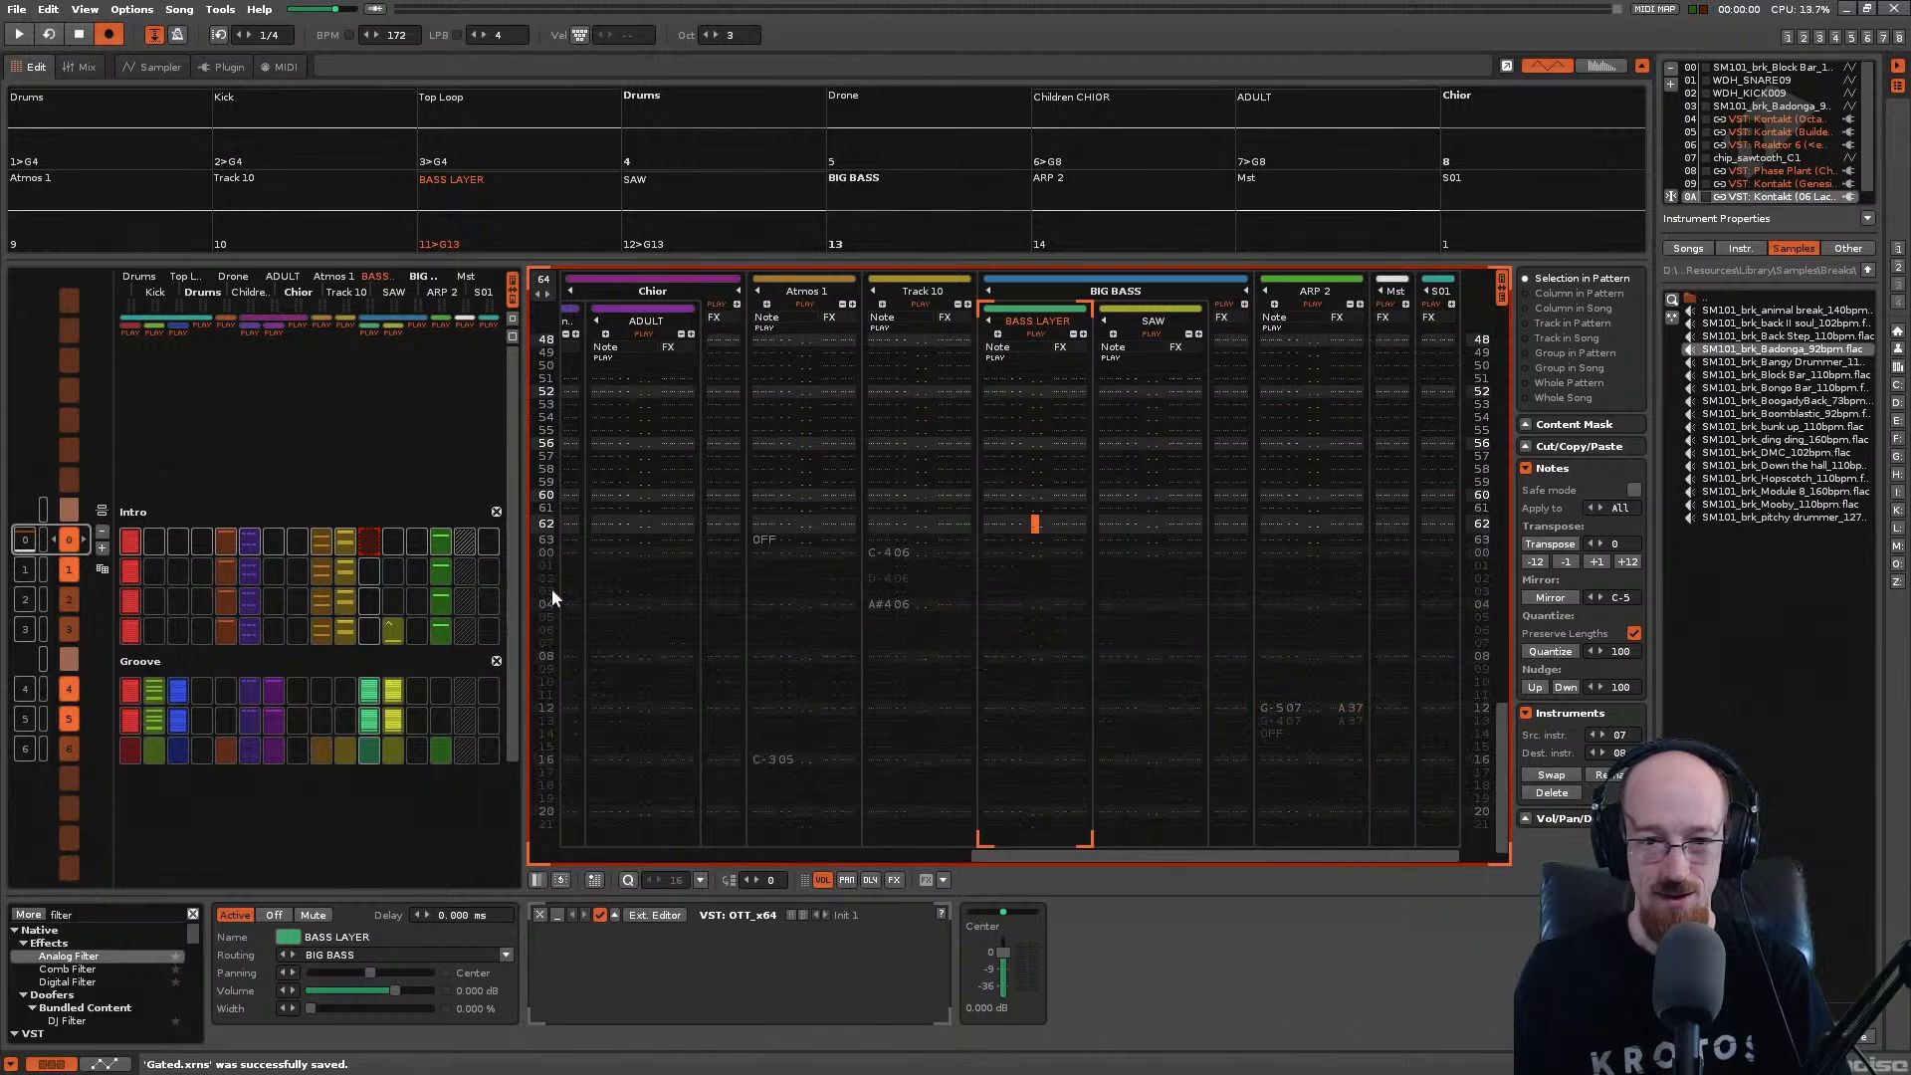
key(space)
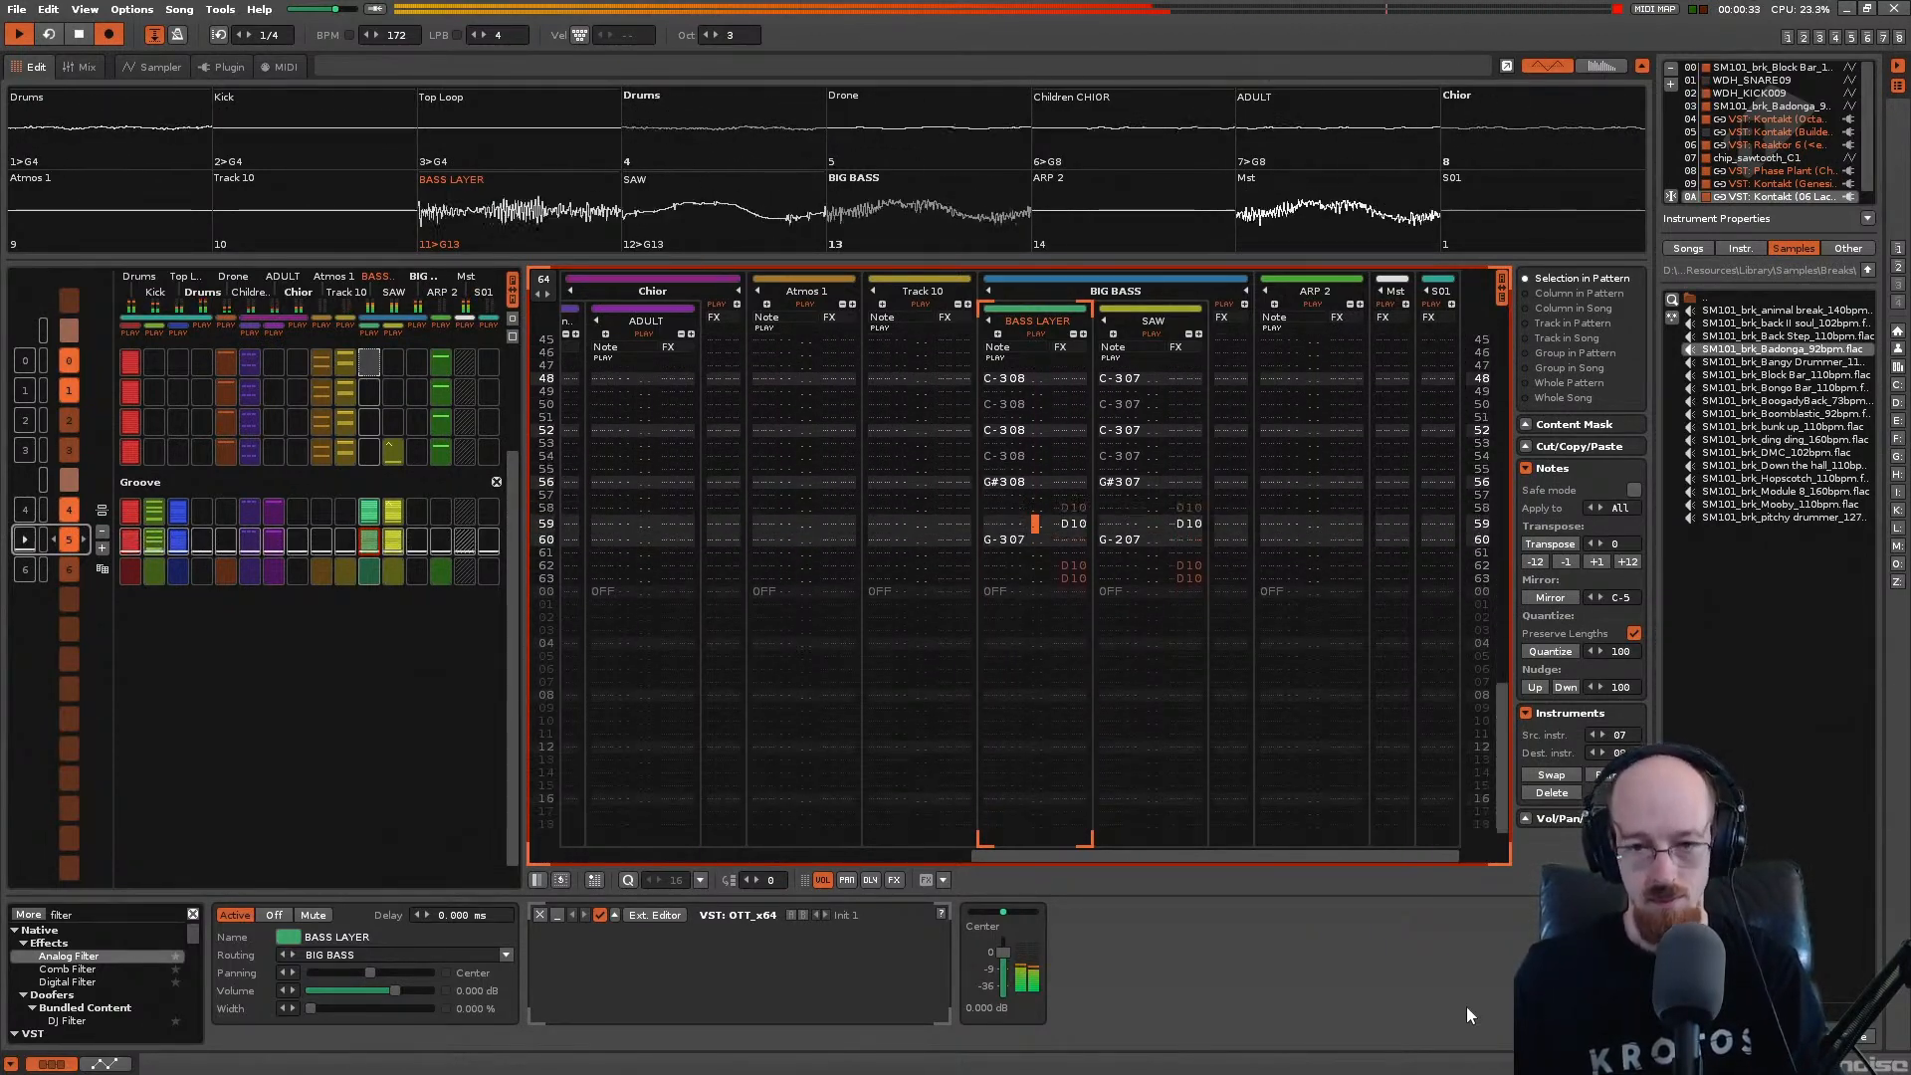
key(space)
key(ctrl+s)
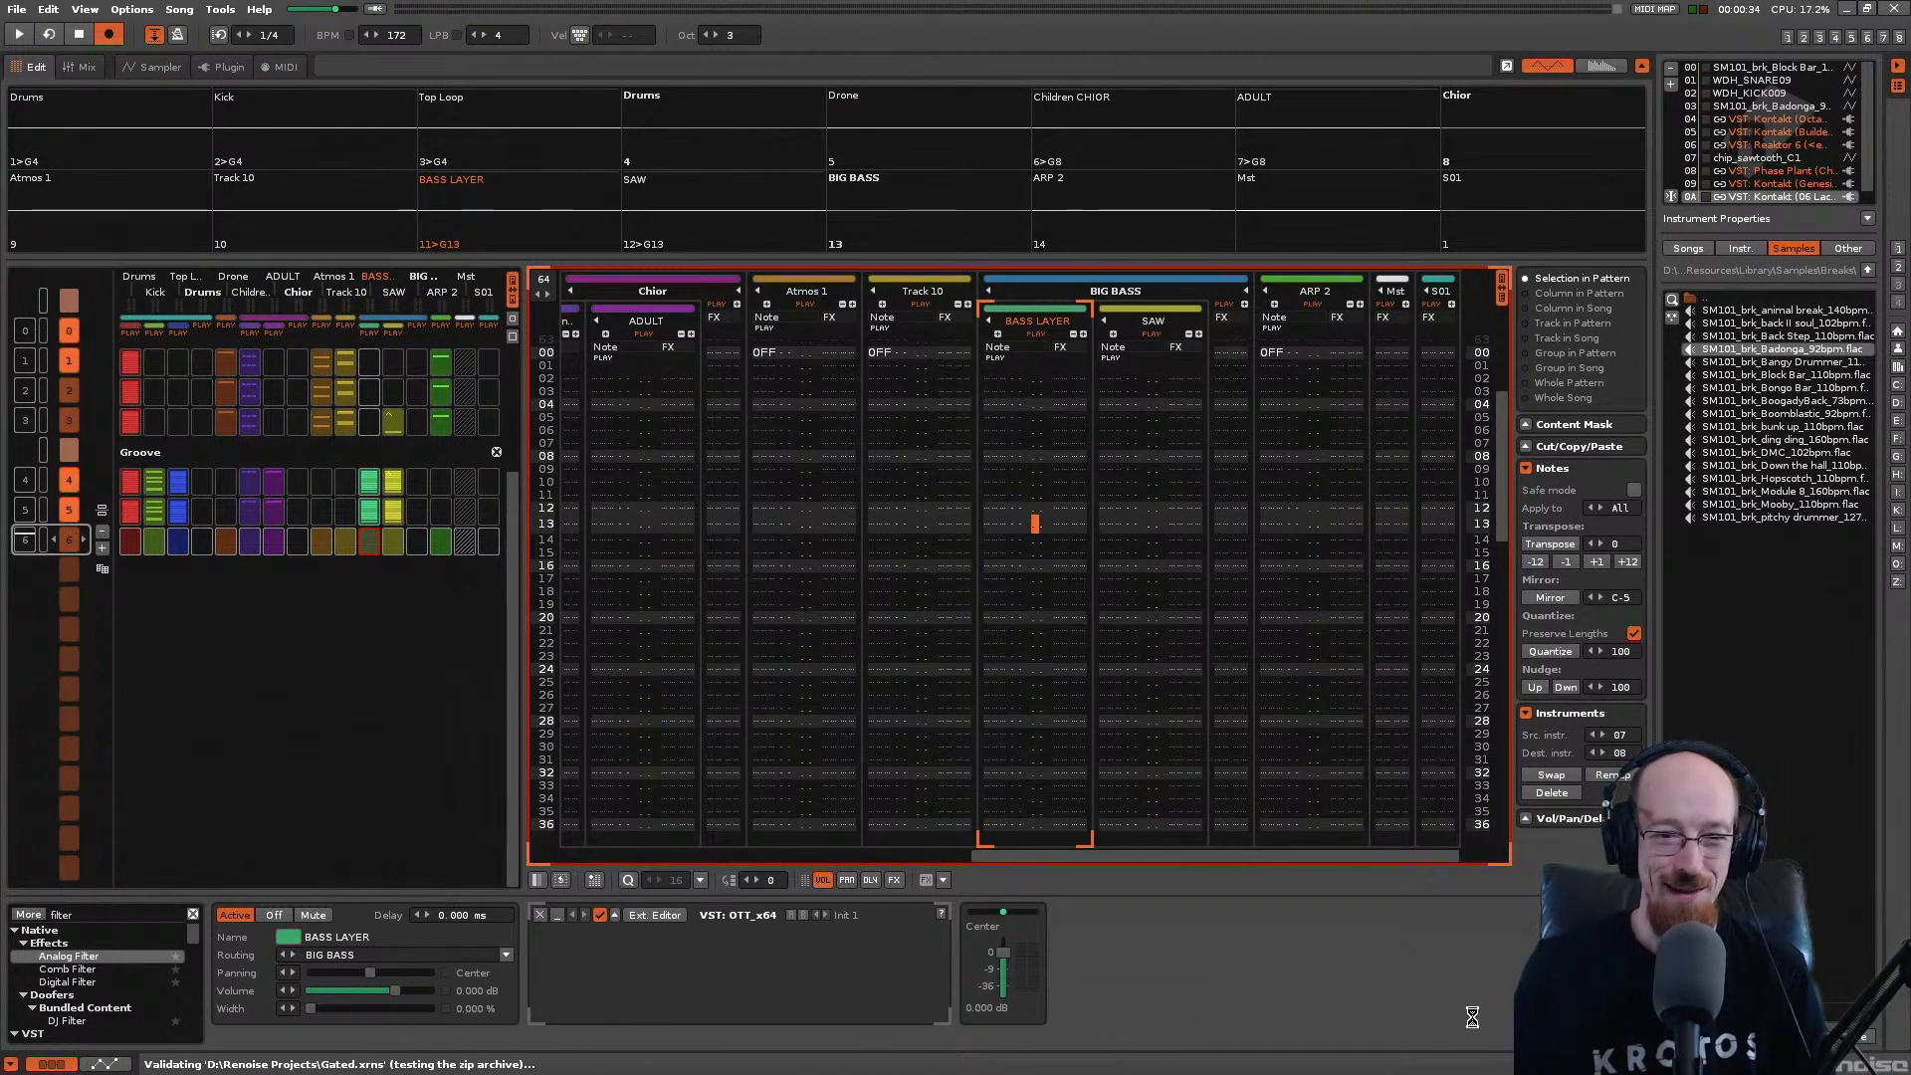
Step: Examine the bass, drum and choir tracks of Groove pattern 4, return to the first Intro pattern and save the song
scroll(354, 537, up, 2)
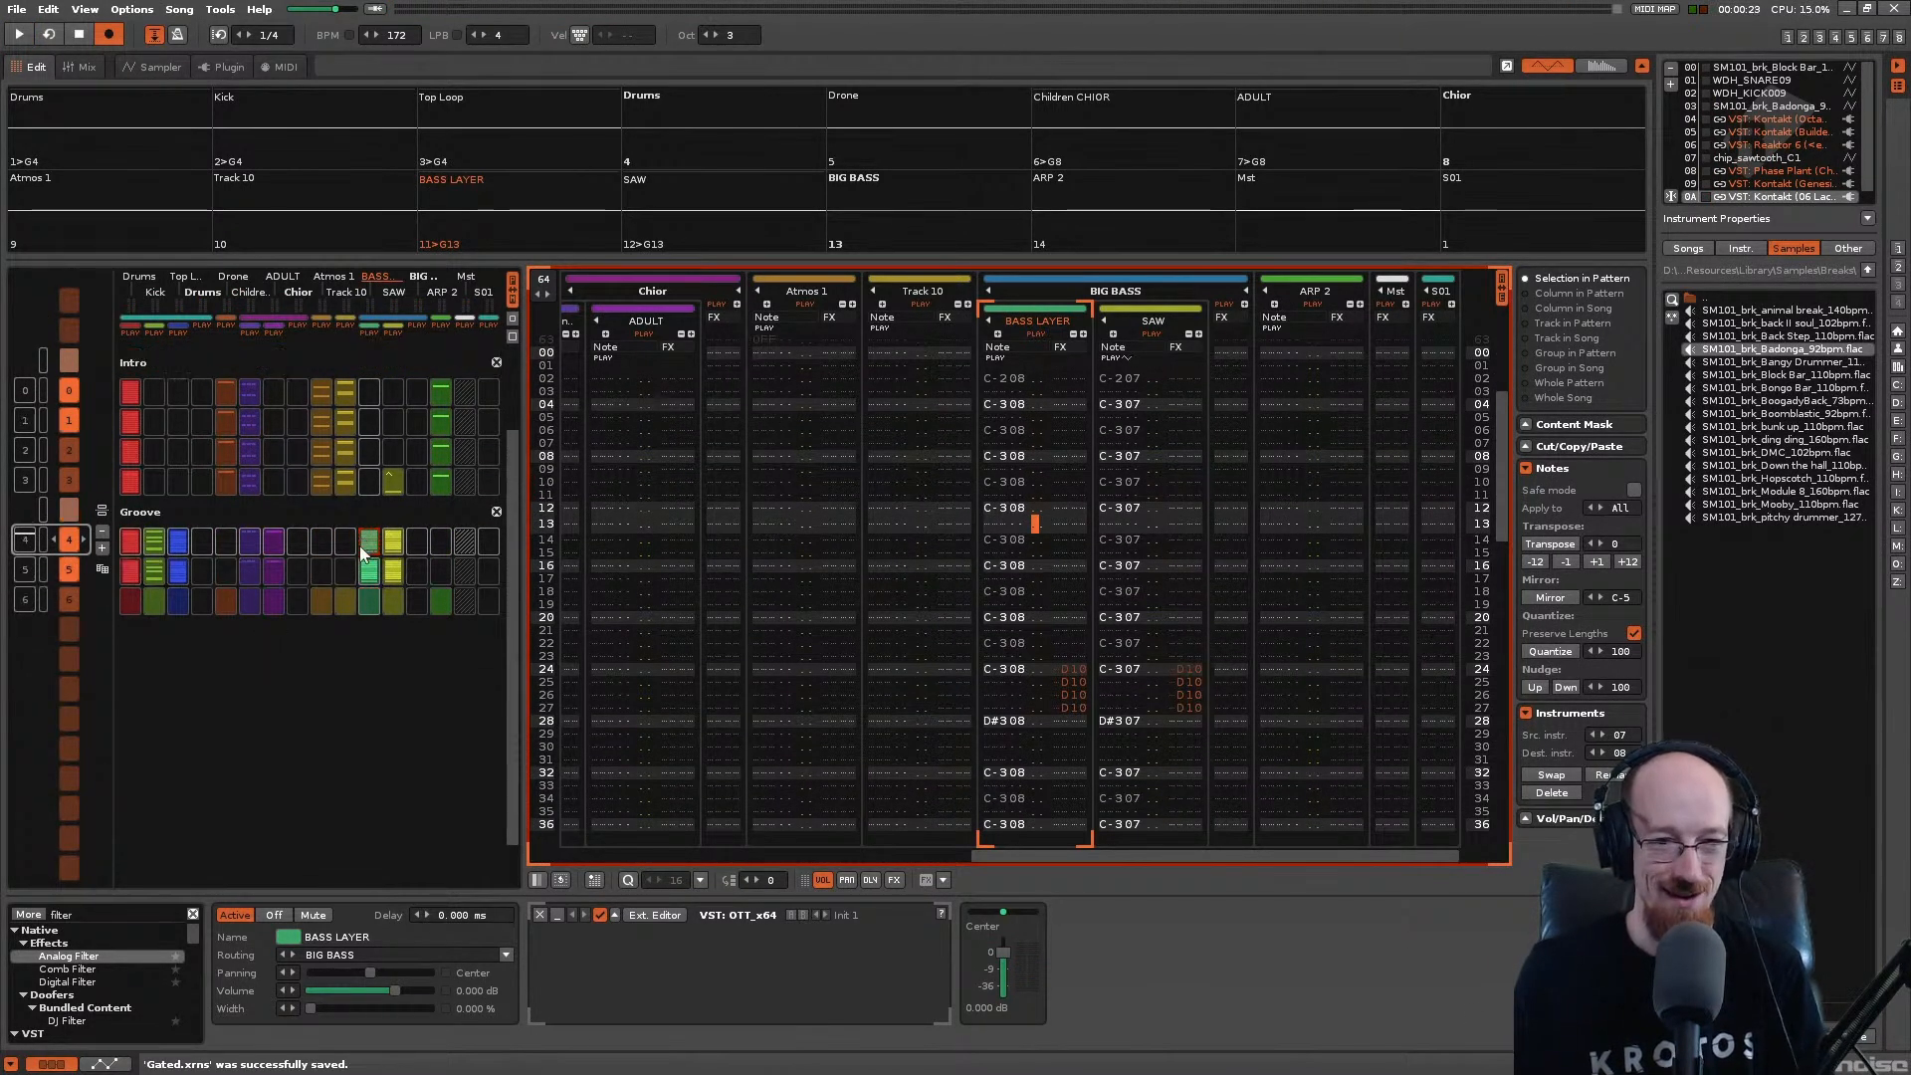
click(297, 541)
click(180, 543)
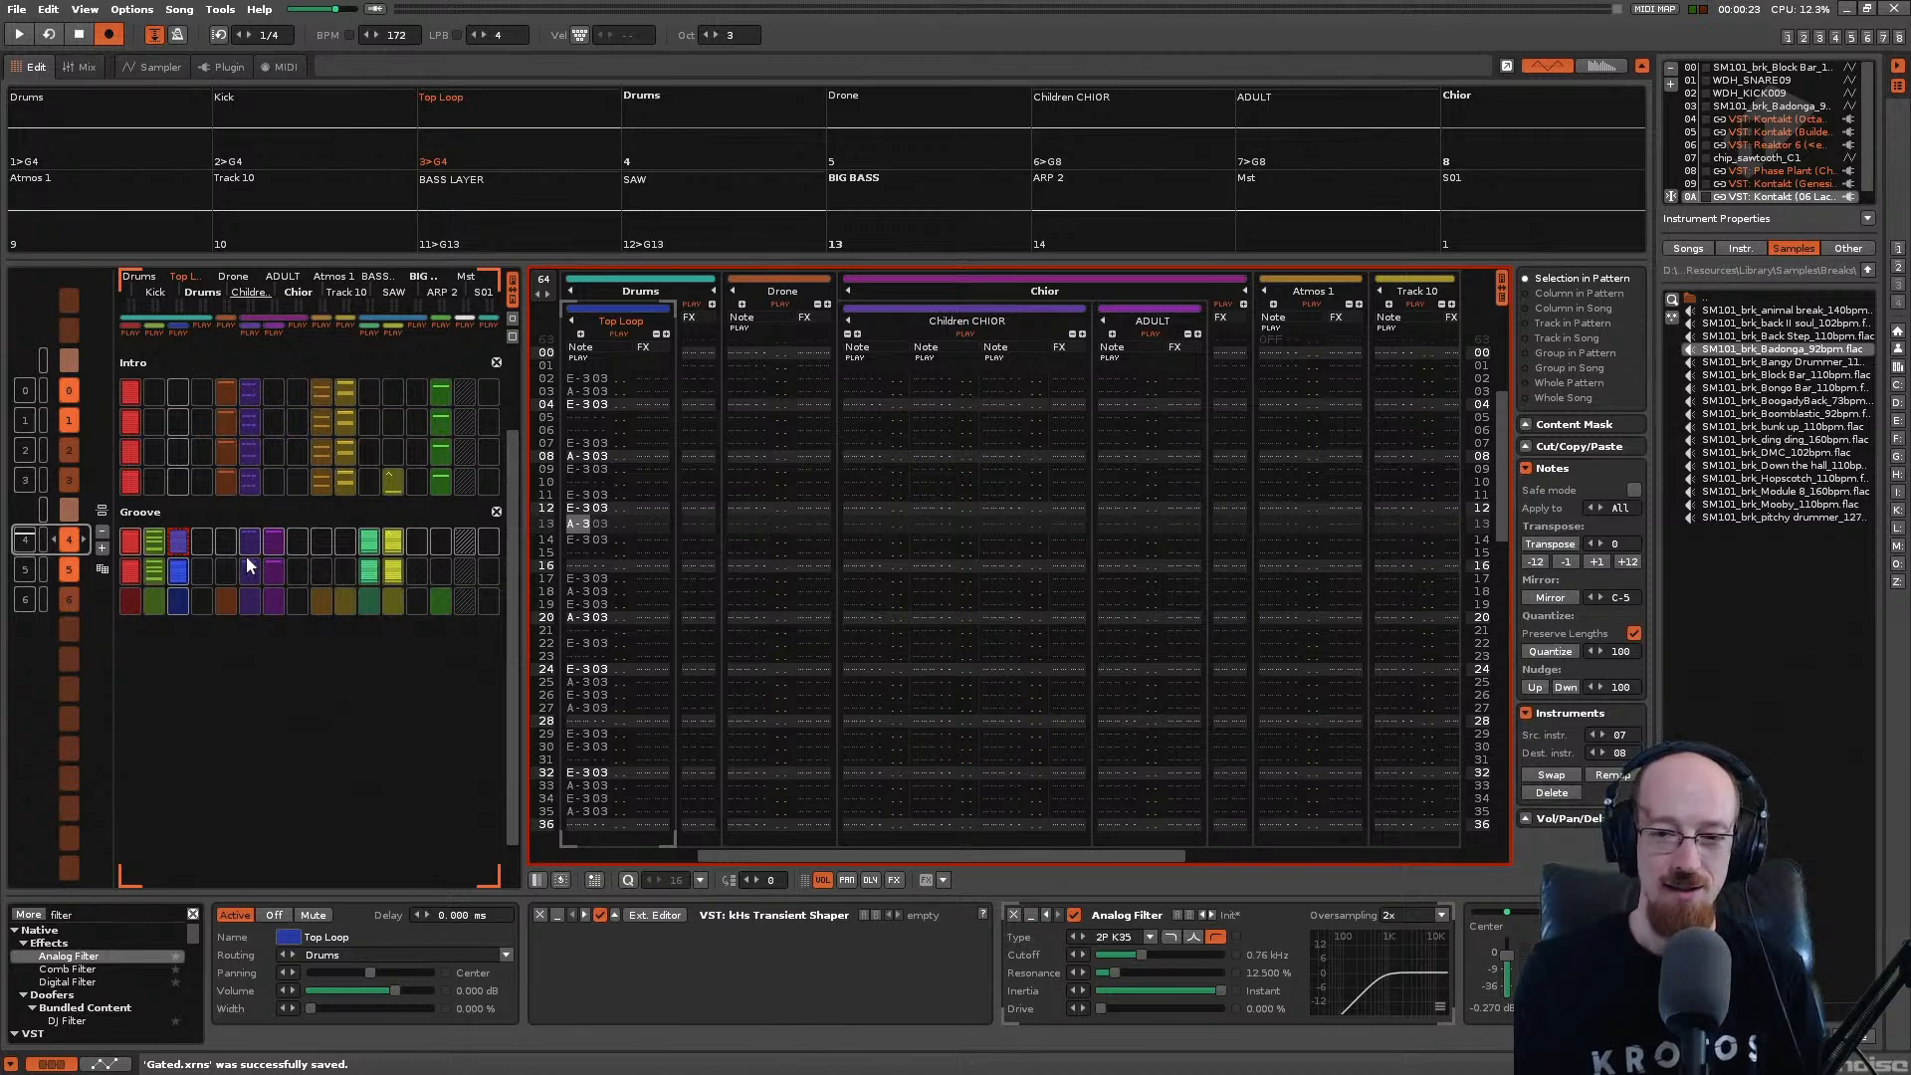
click(1502, 512)
scroll(1498, 510, down, 9)
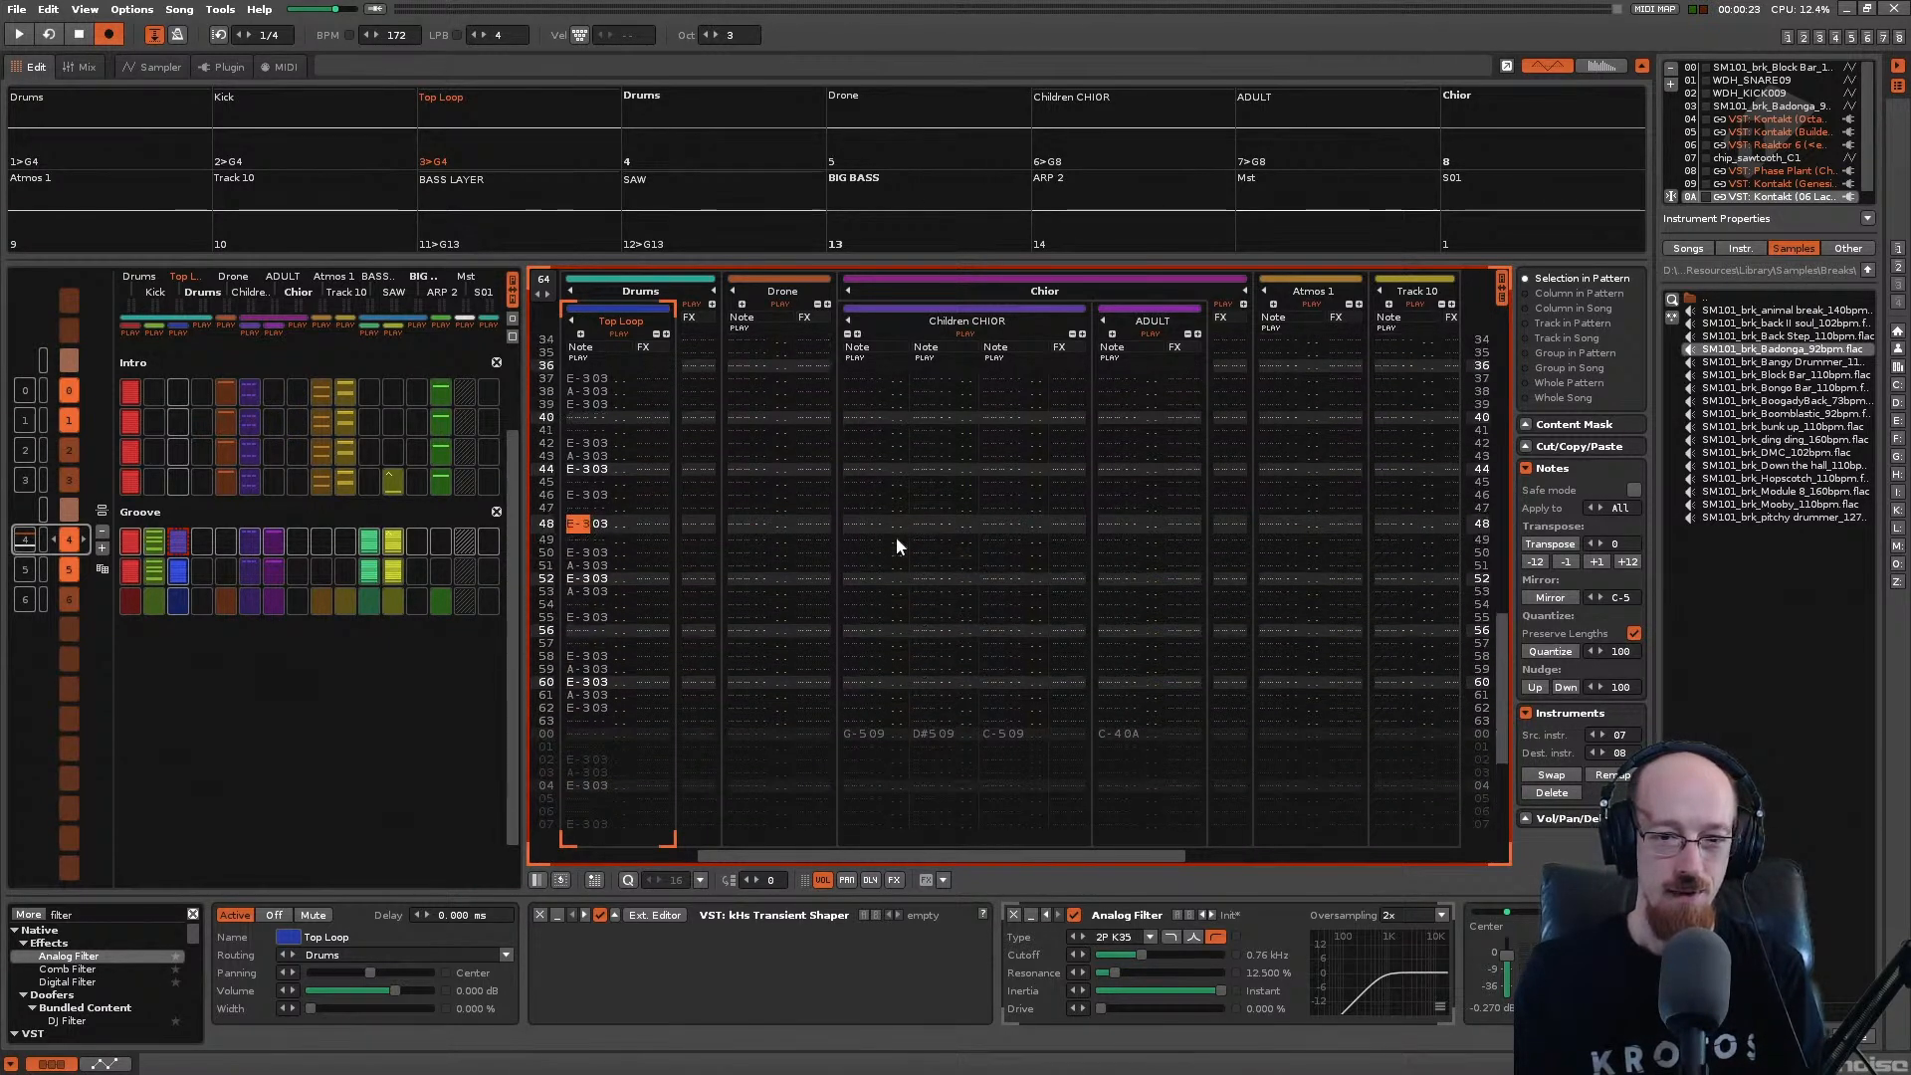
scroll(896, 536, up, 9)
drag(824, 851, 623, 779)
scroll(881, 700, up, 2)
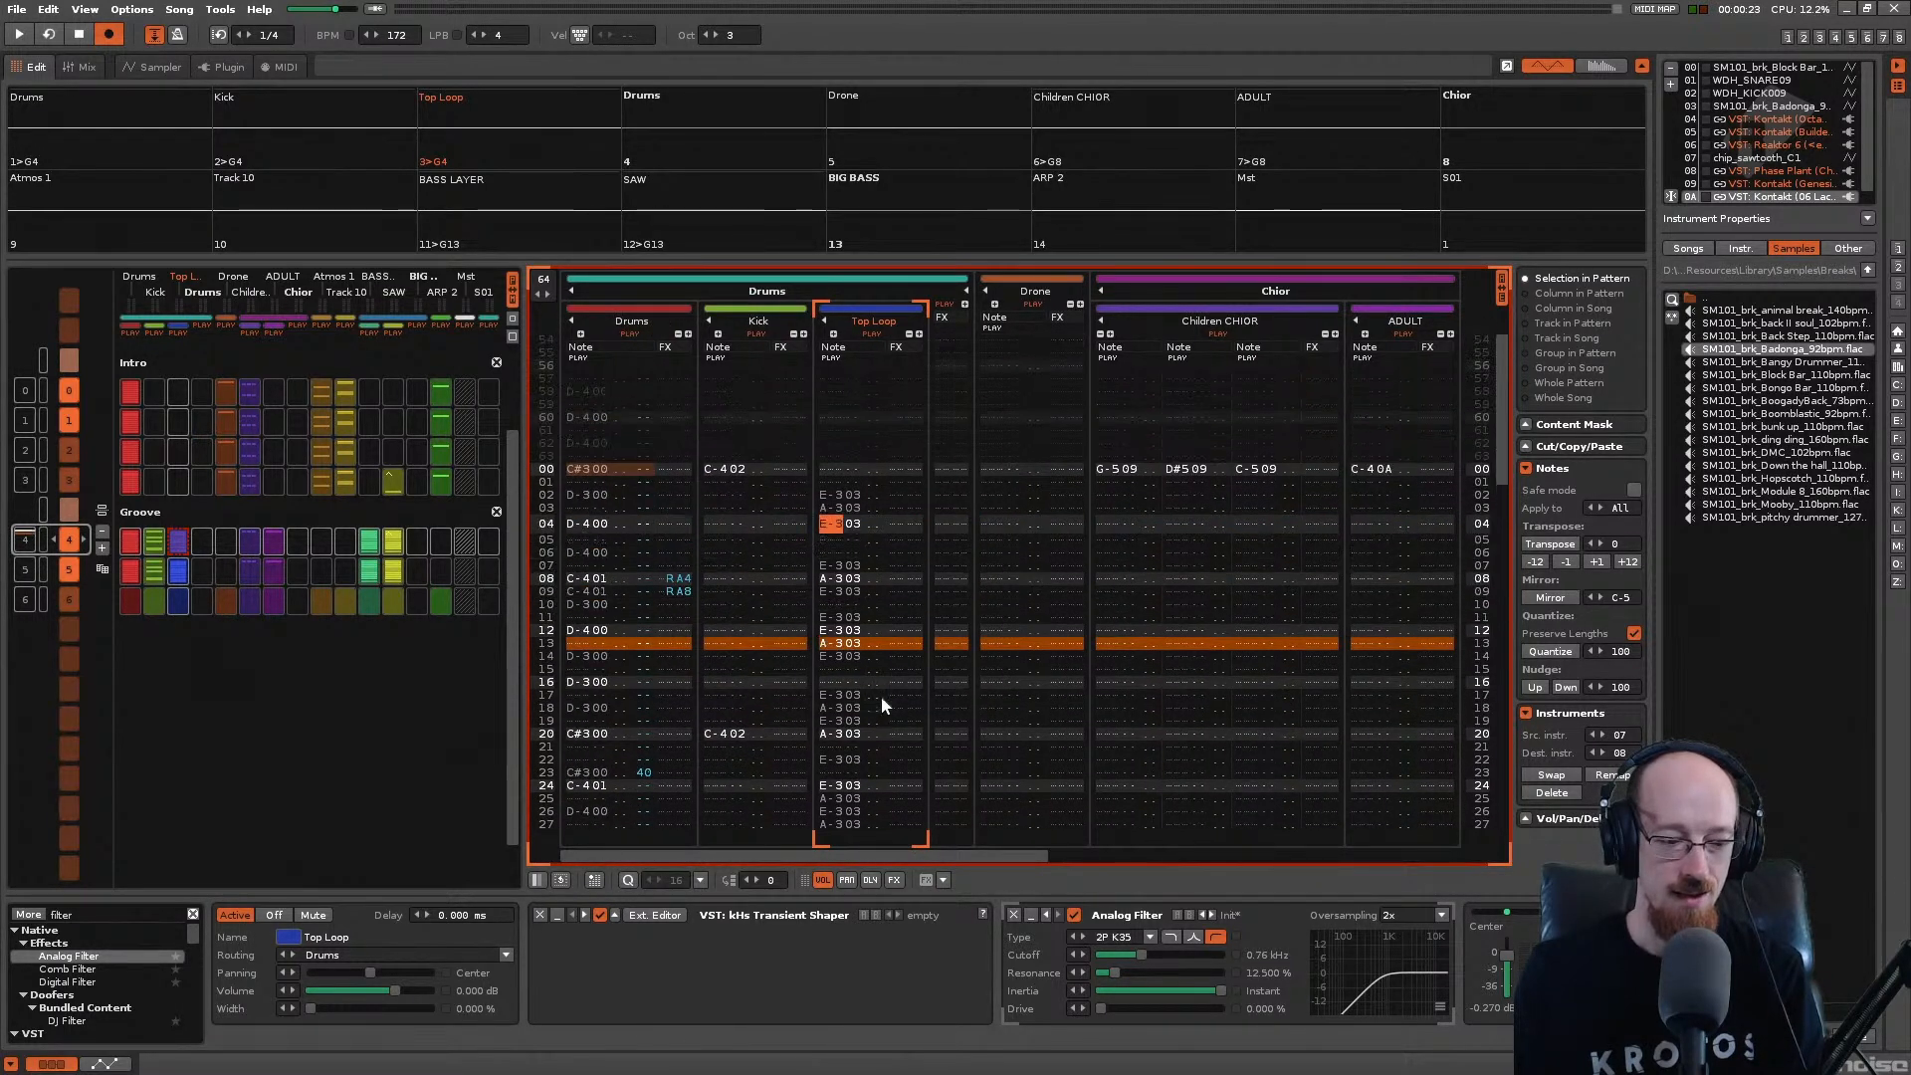
scroll(881, 696, down, 10)
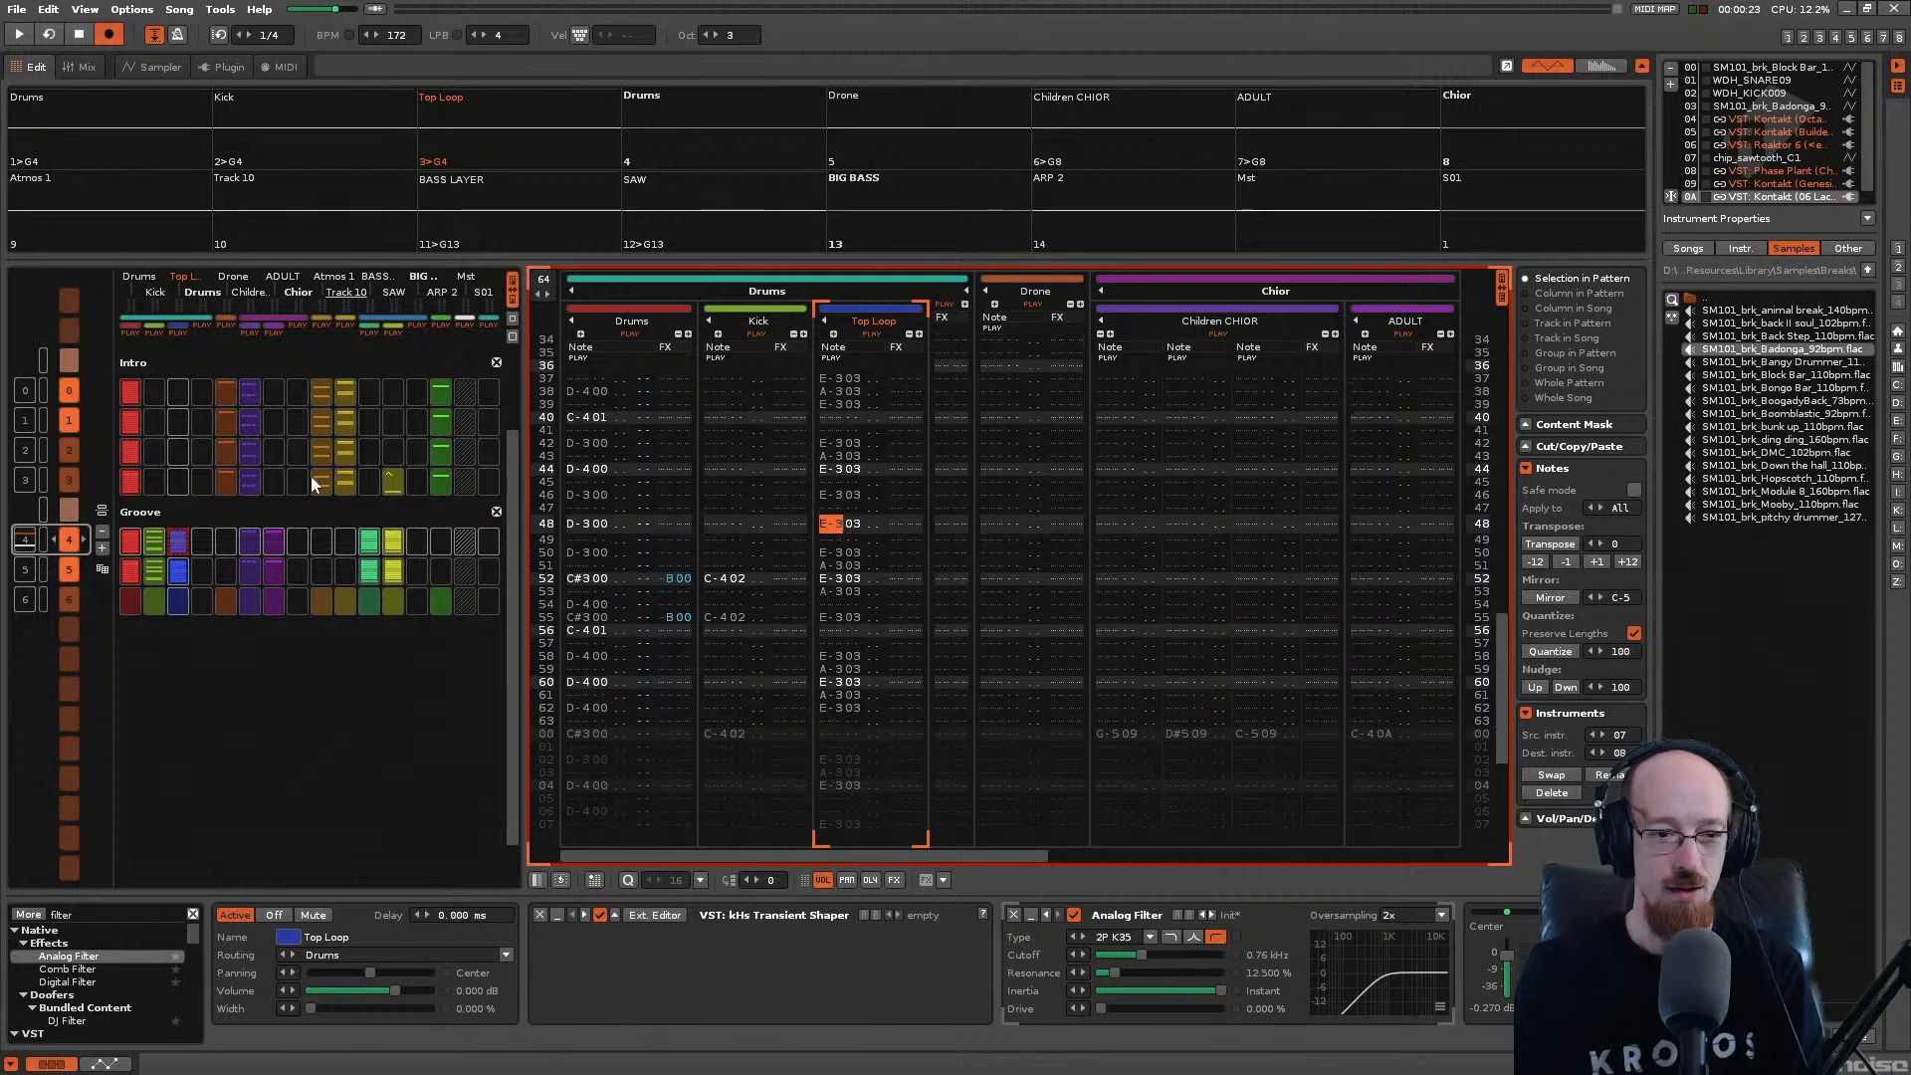
scroll(315, 485, up, 4)
key(ctrl+s)
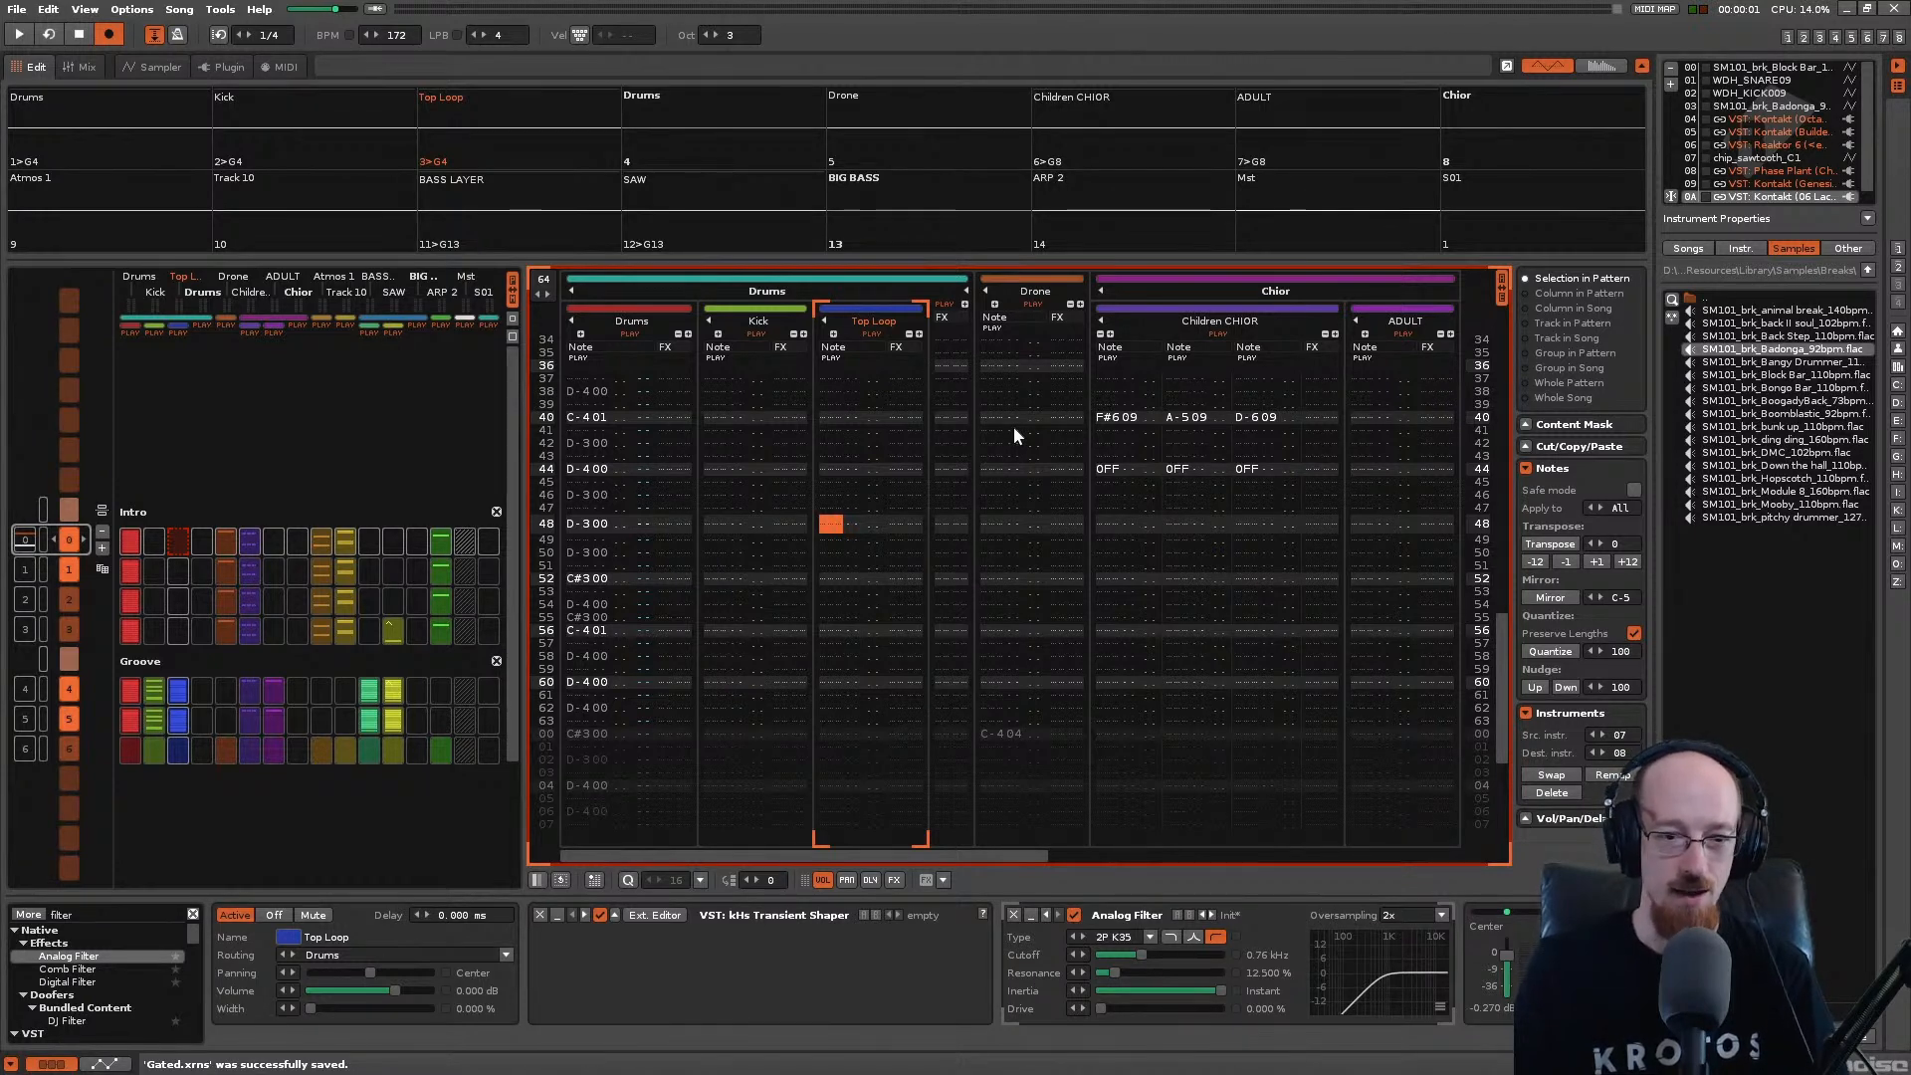
drag(511, 584, 500, 654)
scroll(497, 652, up, 3)
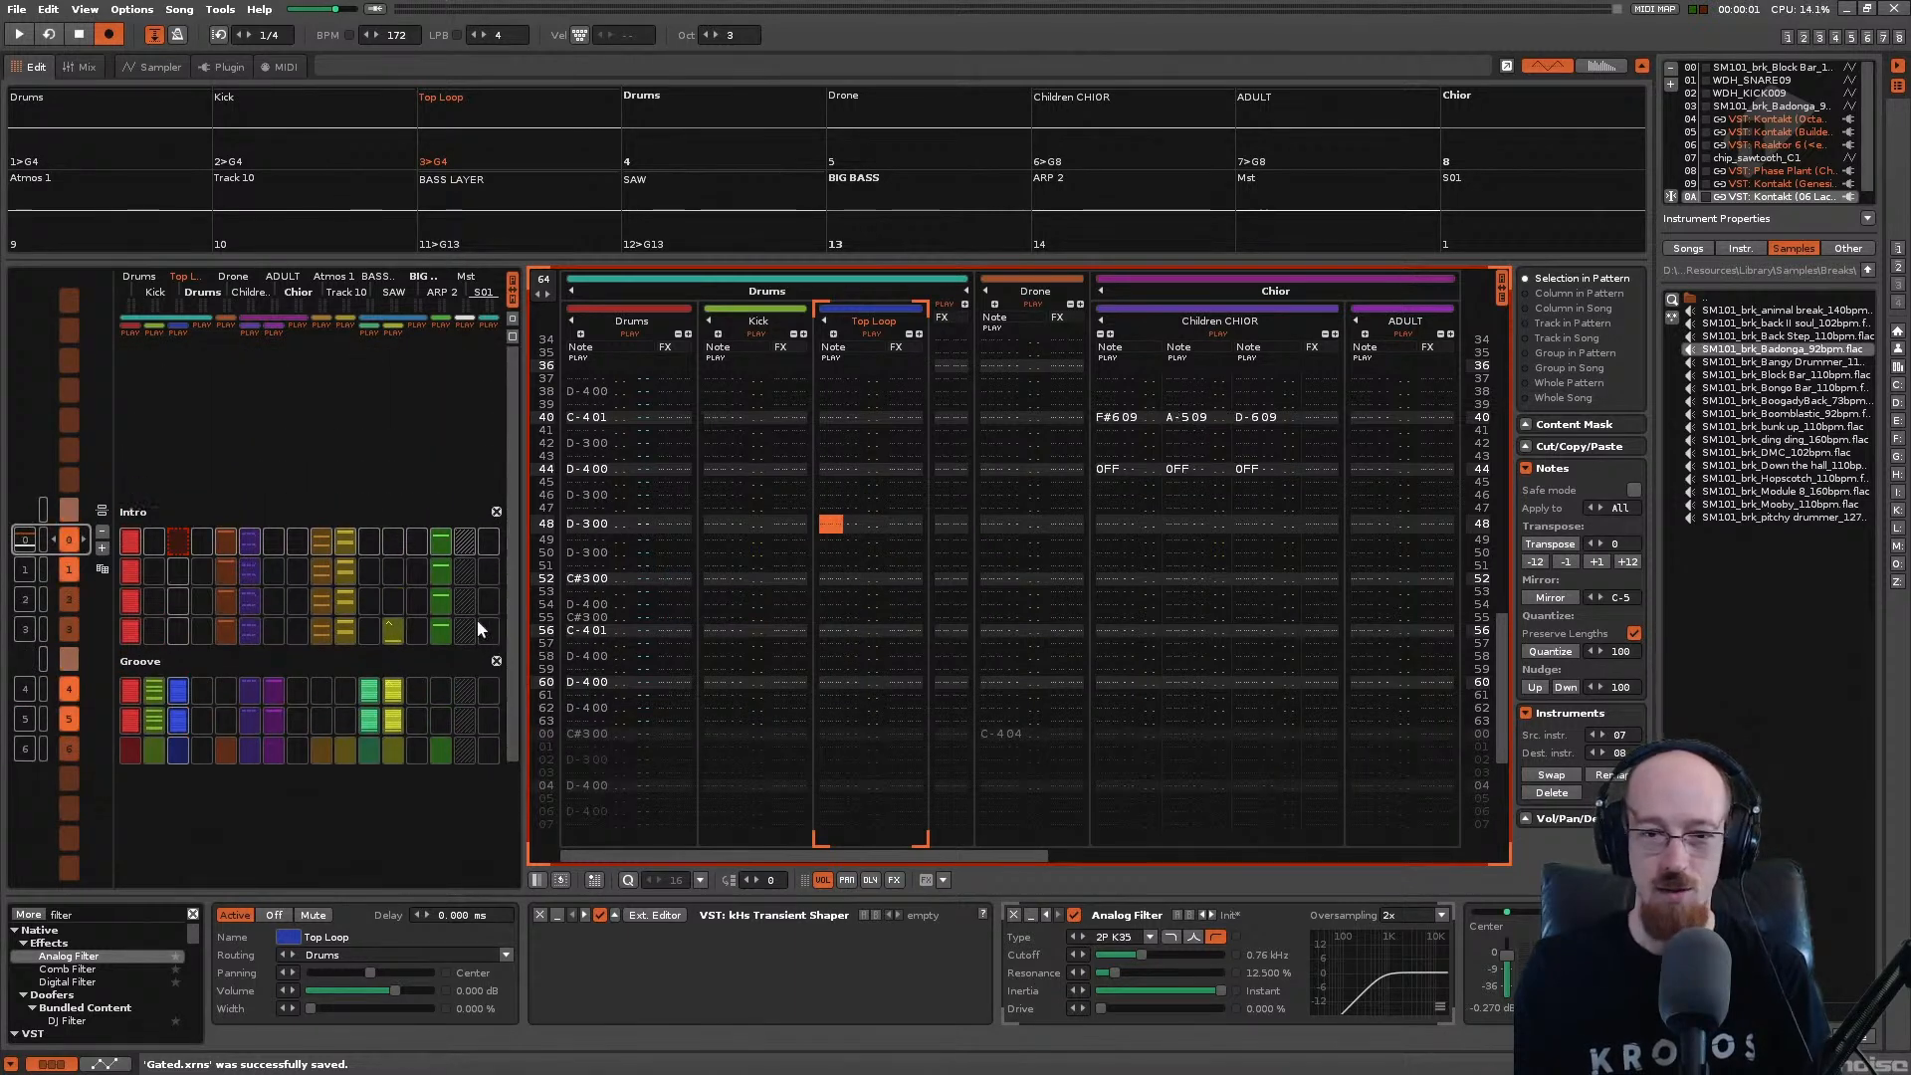